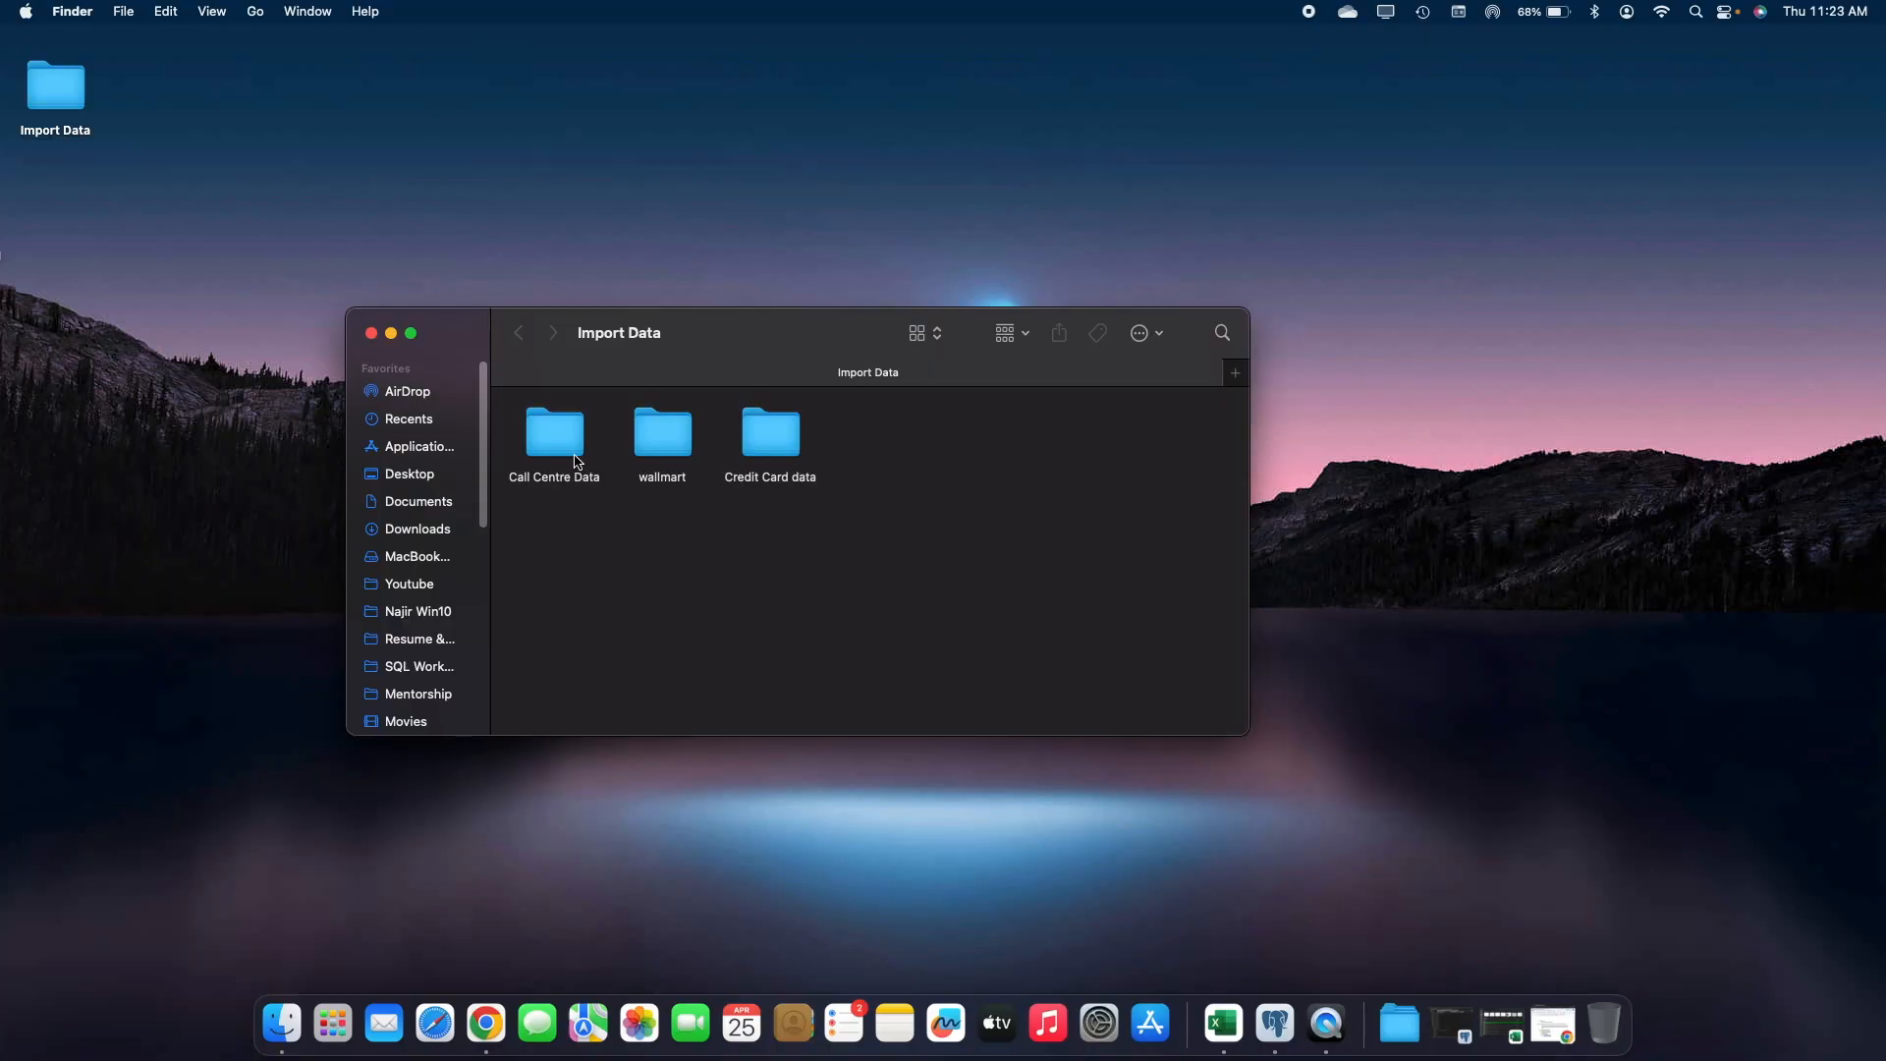
Open the workbook 01 Call-Center-Dataset.xlsx from the Call Centre Data folder
left_click(551, 430)
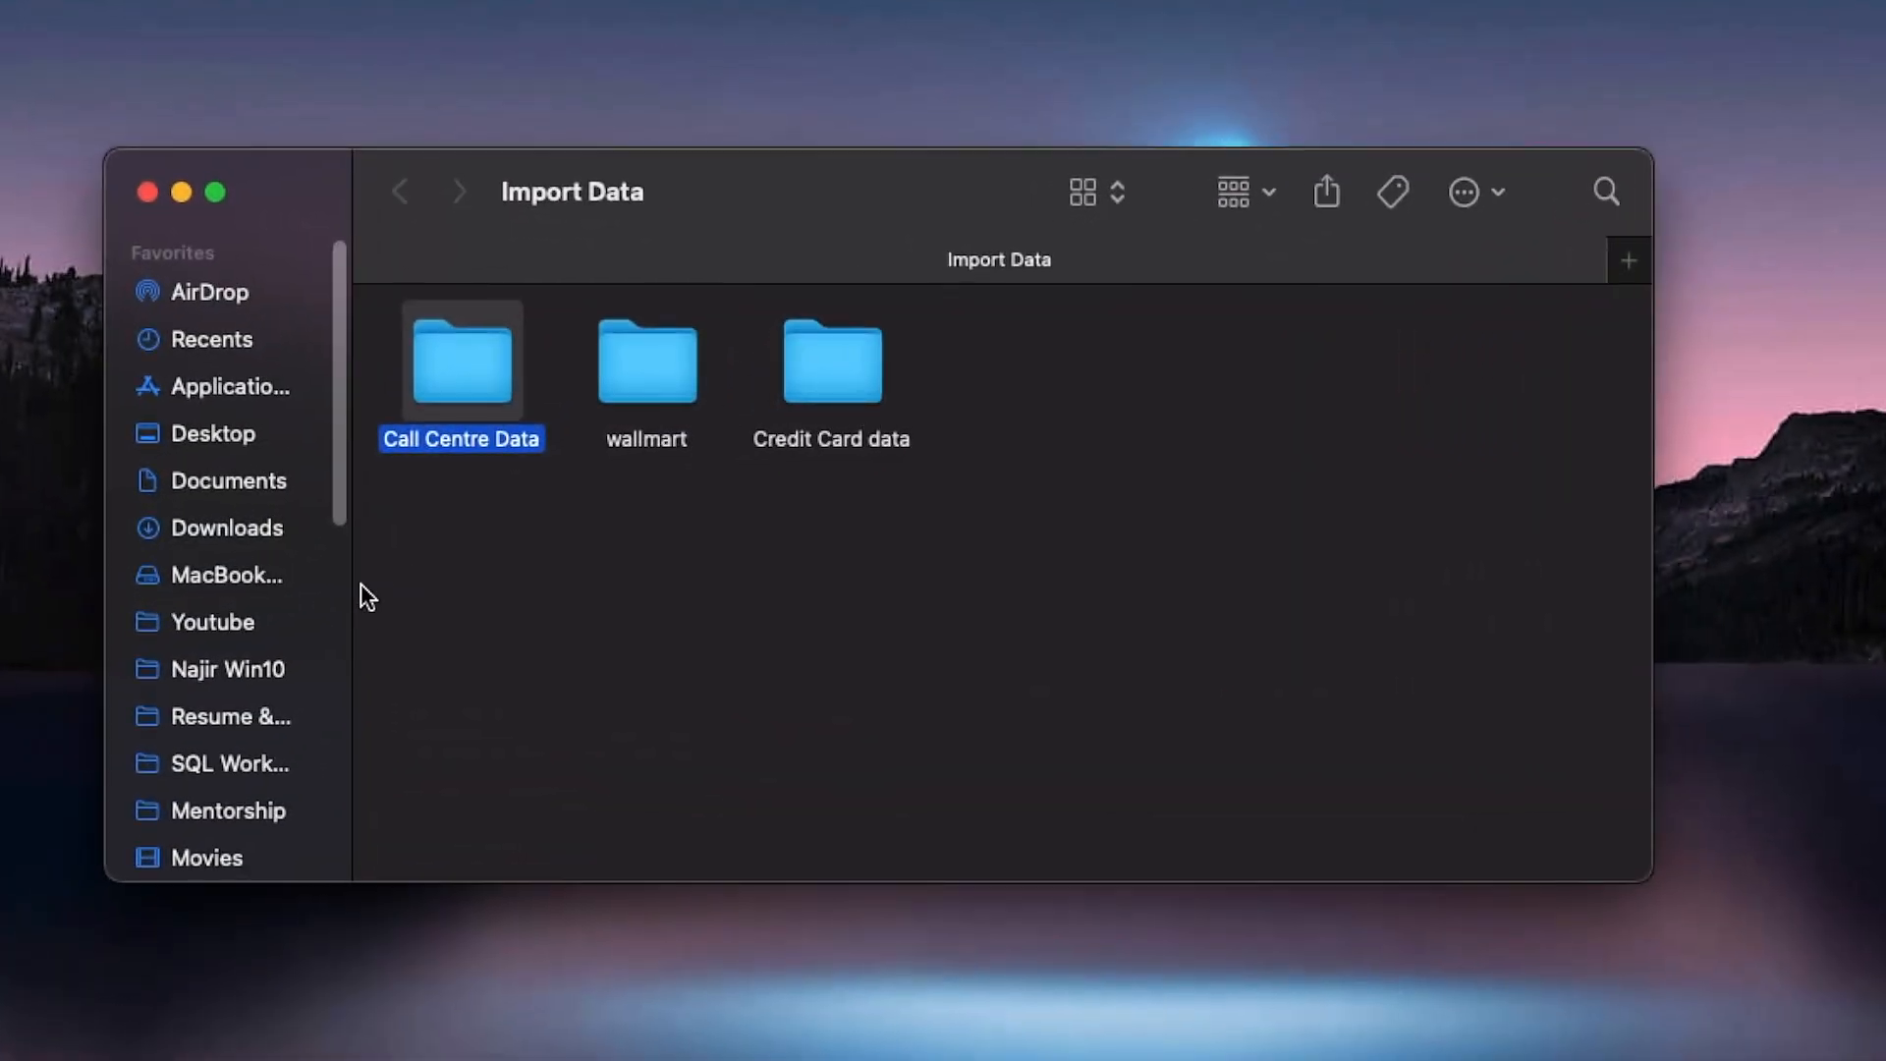
left_click(484, 515)
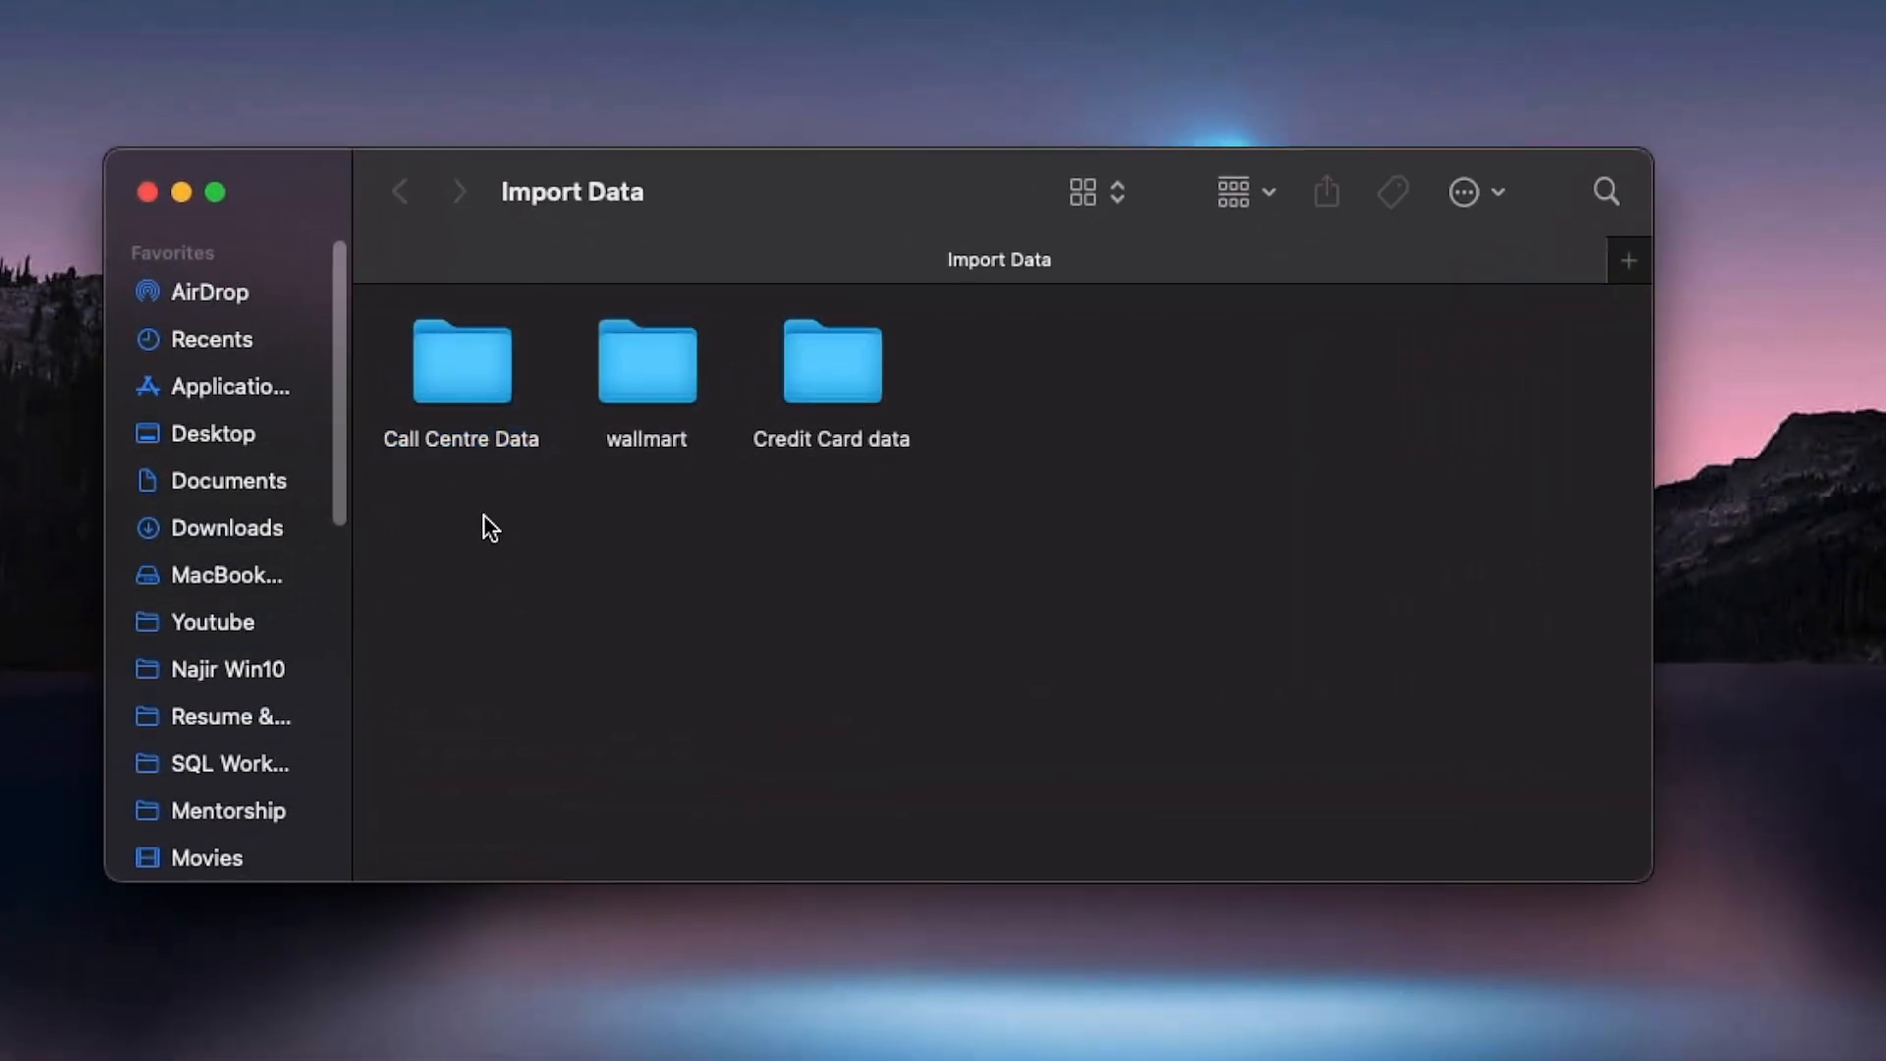
double_click(483, 374)
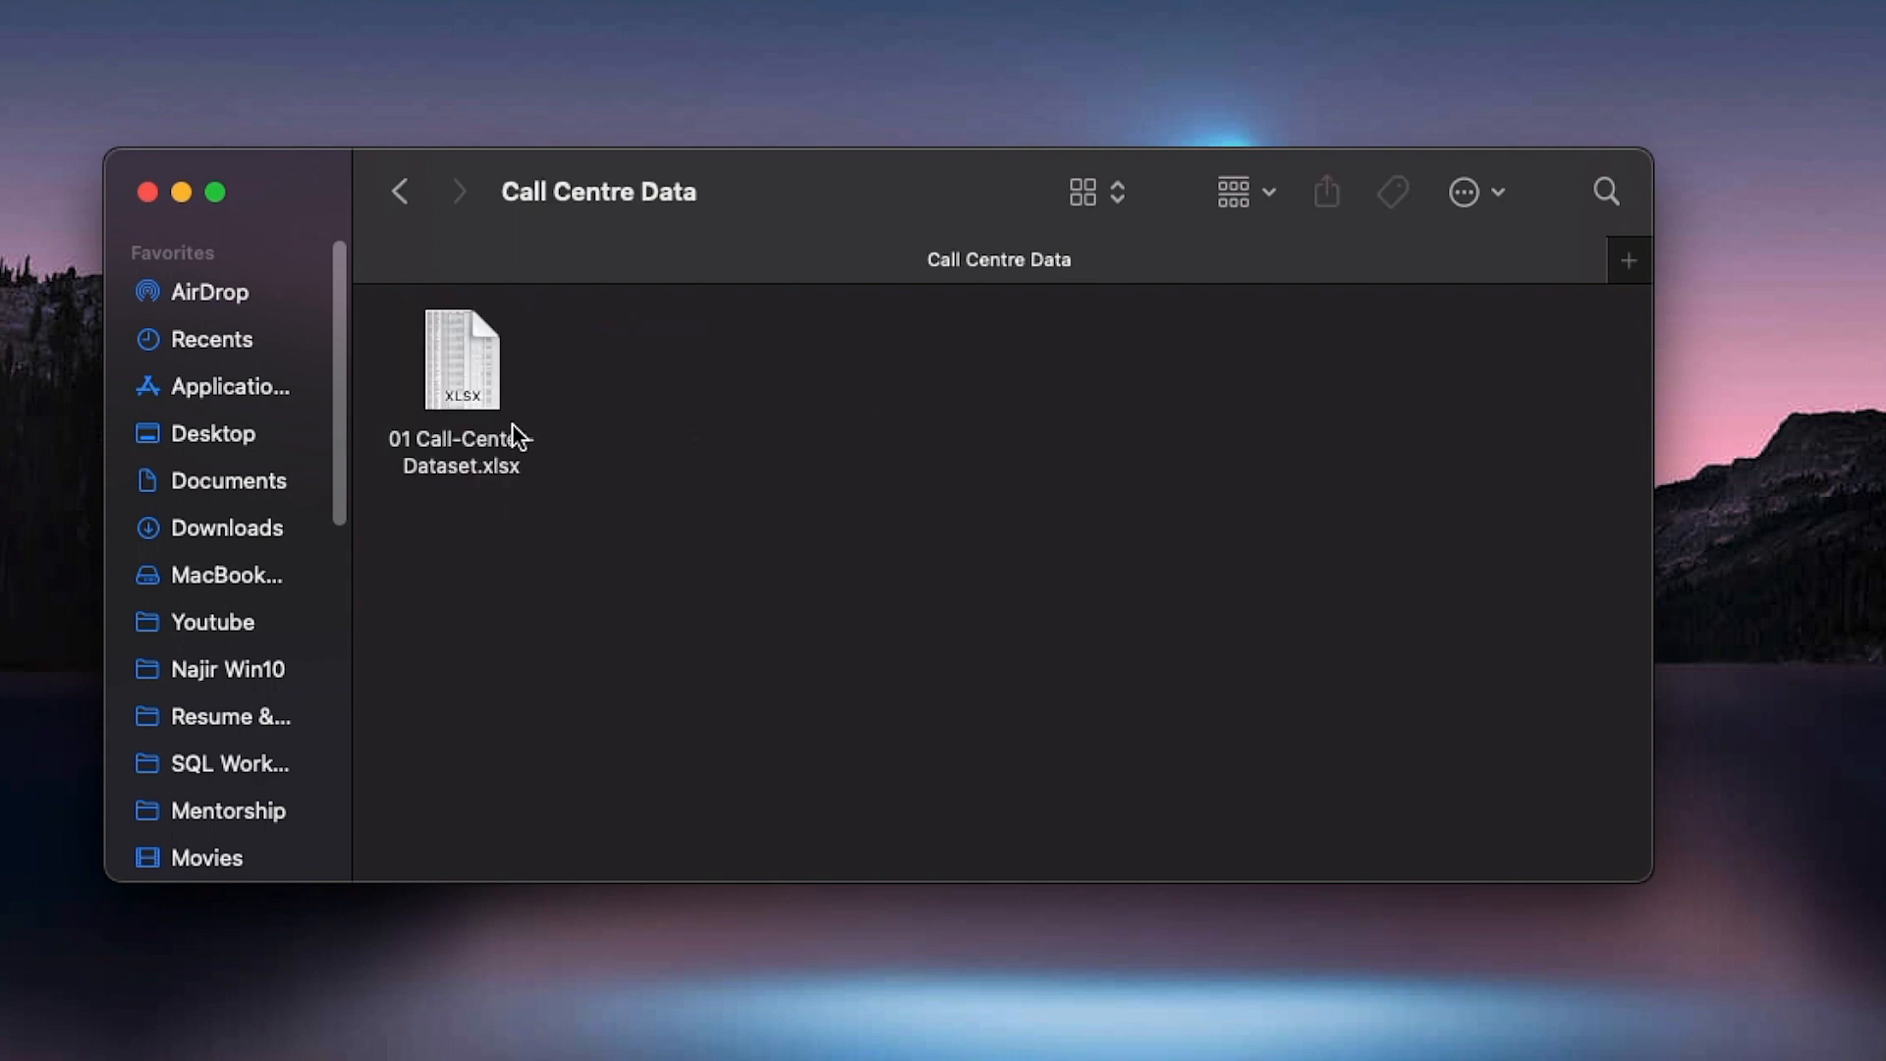
left_click(472, 376)
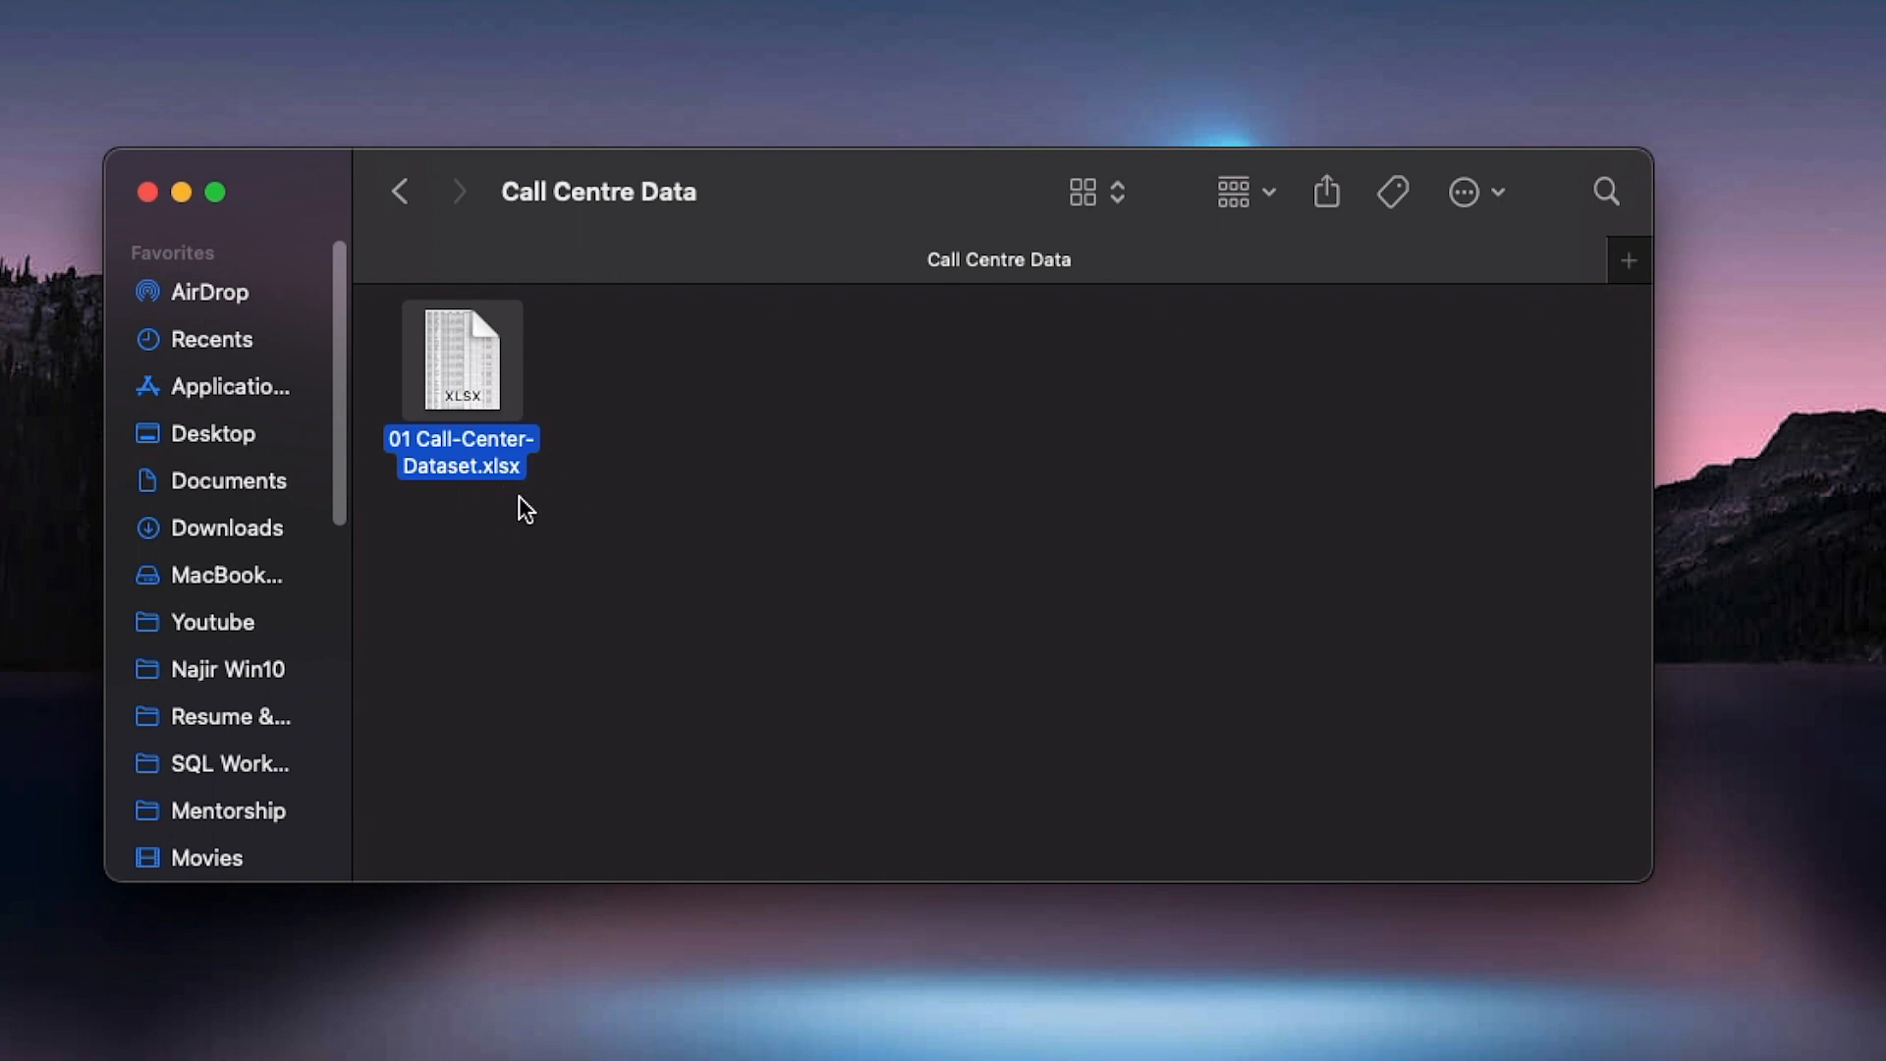
right_click(458, 374)
left_click(562, 375)
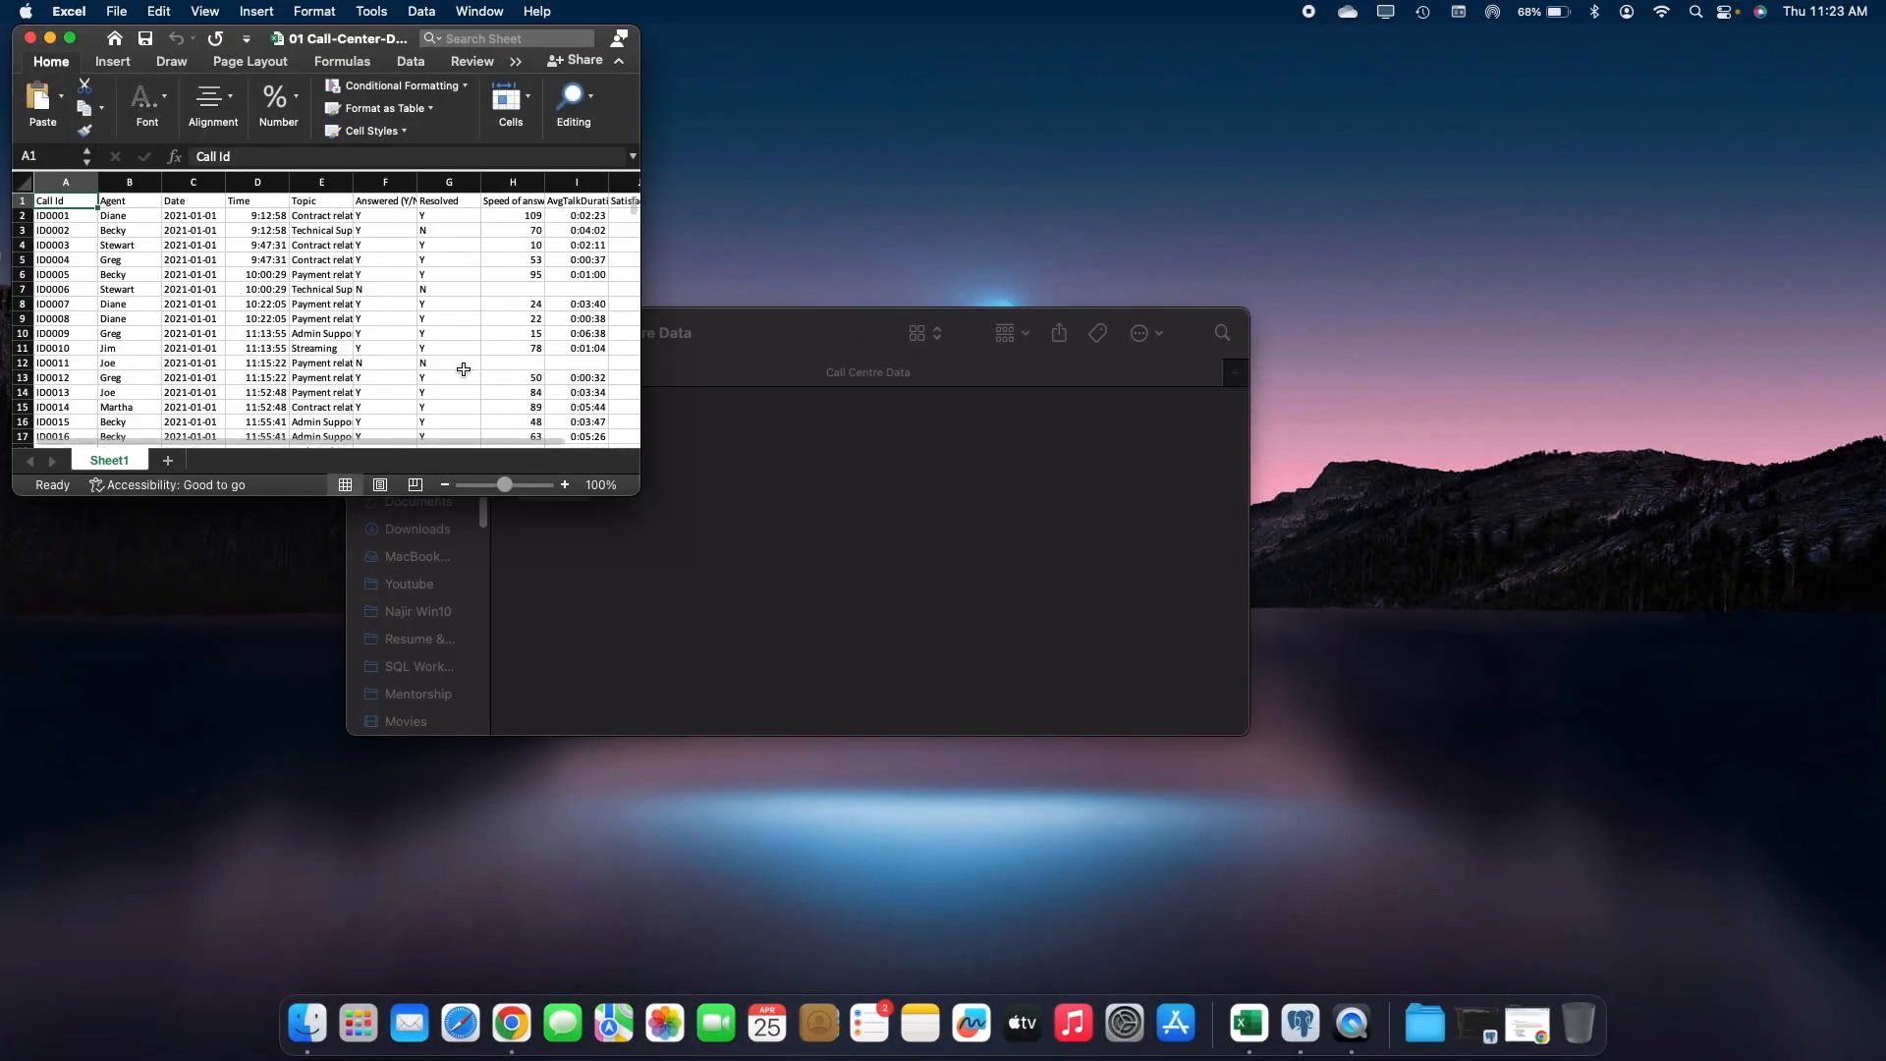
Set the worksheet zoom to 200% and expand the workbook window to full screen
left_click(601, 484)
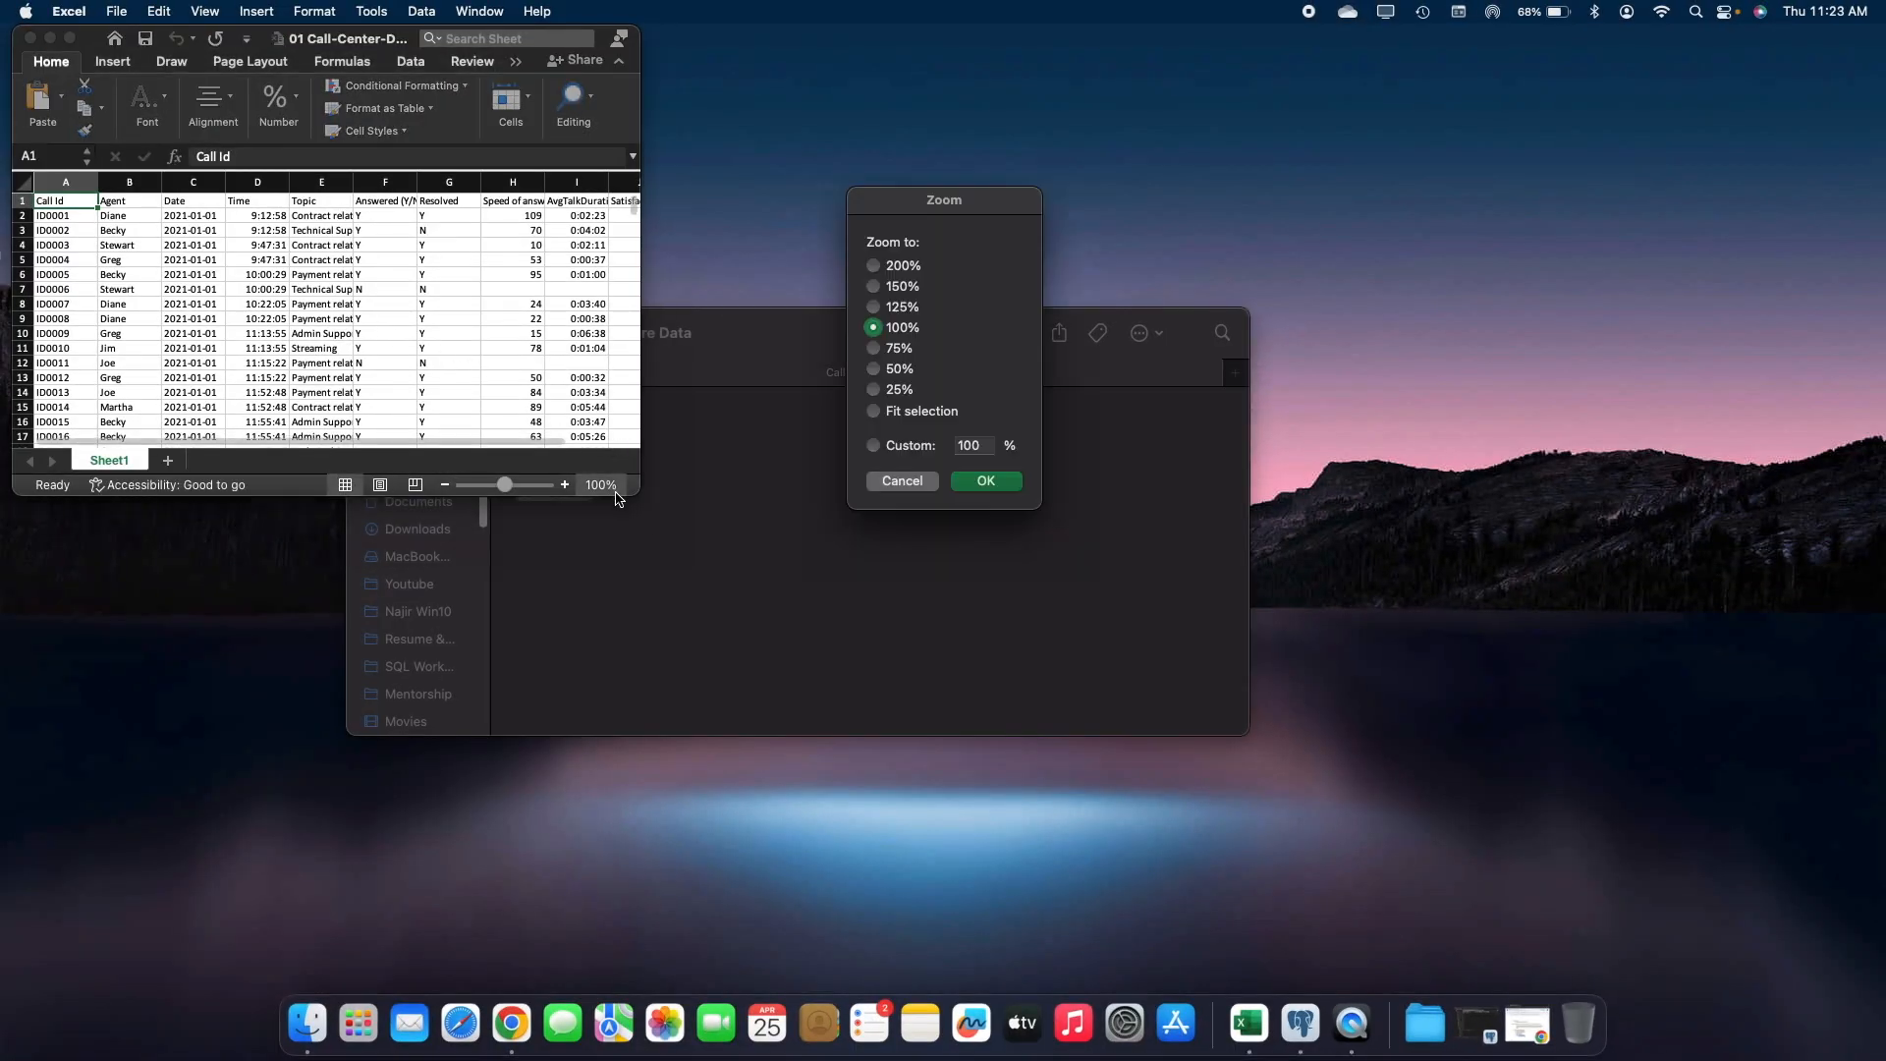
left_click(877, 265)
left_click(986, 480)
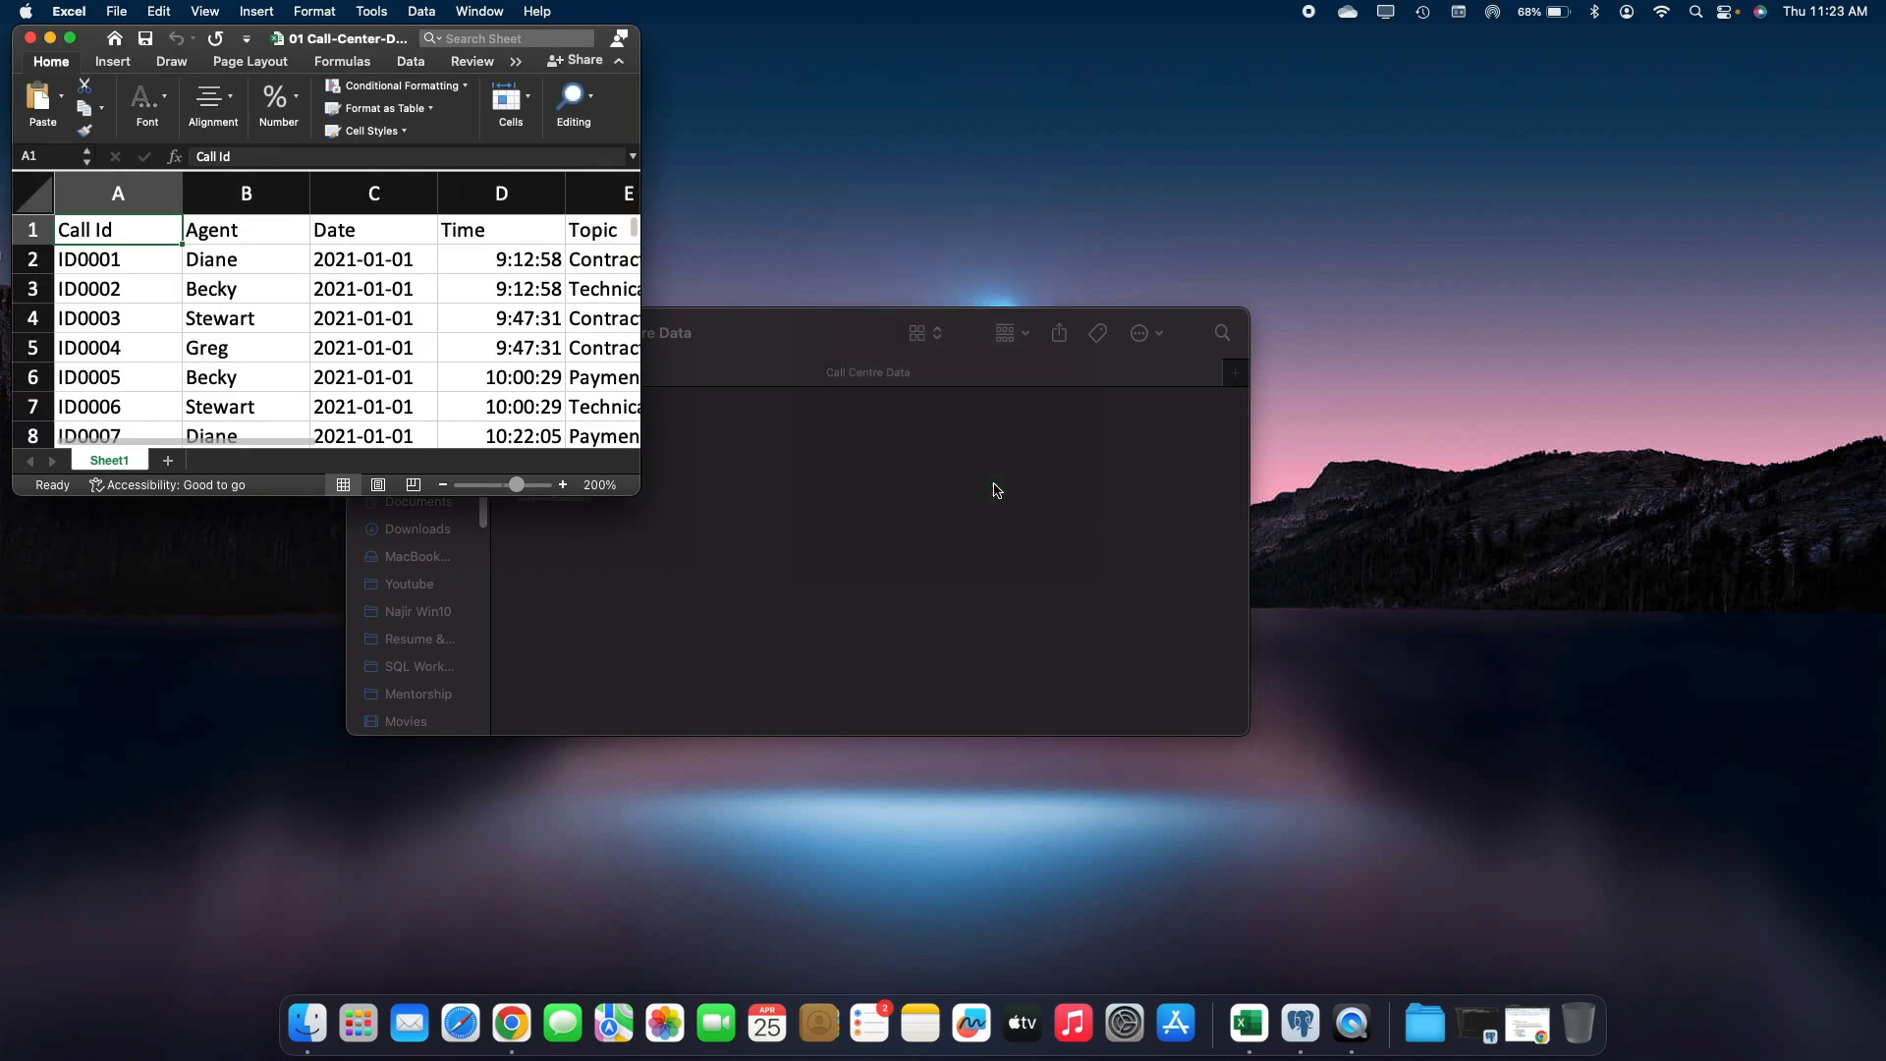
left_click(70, 38)
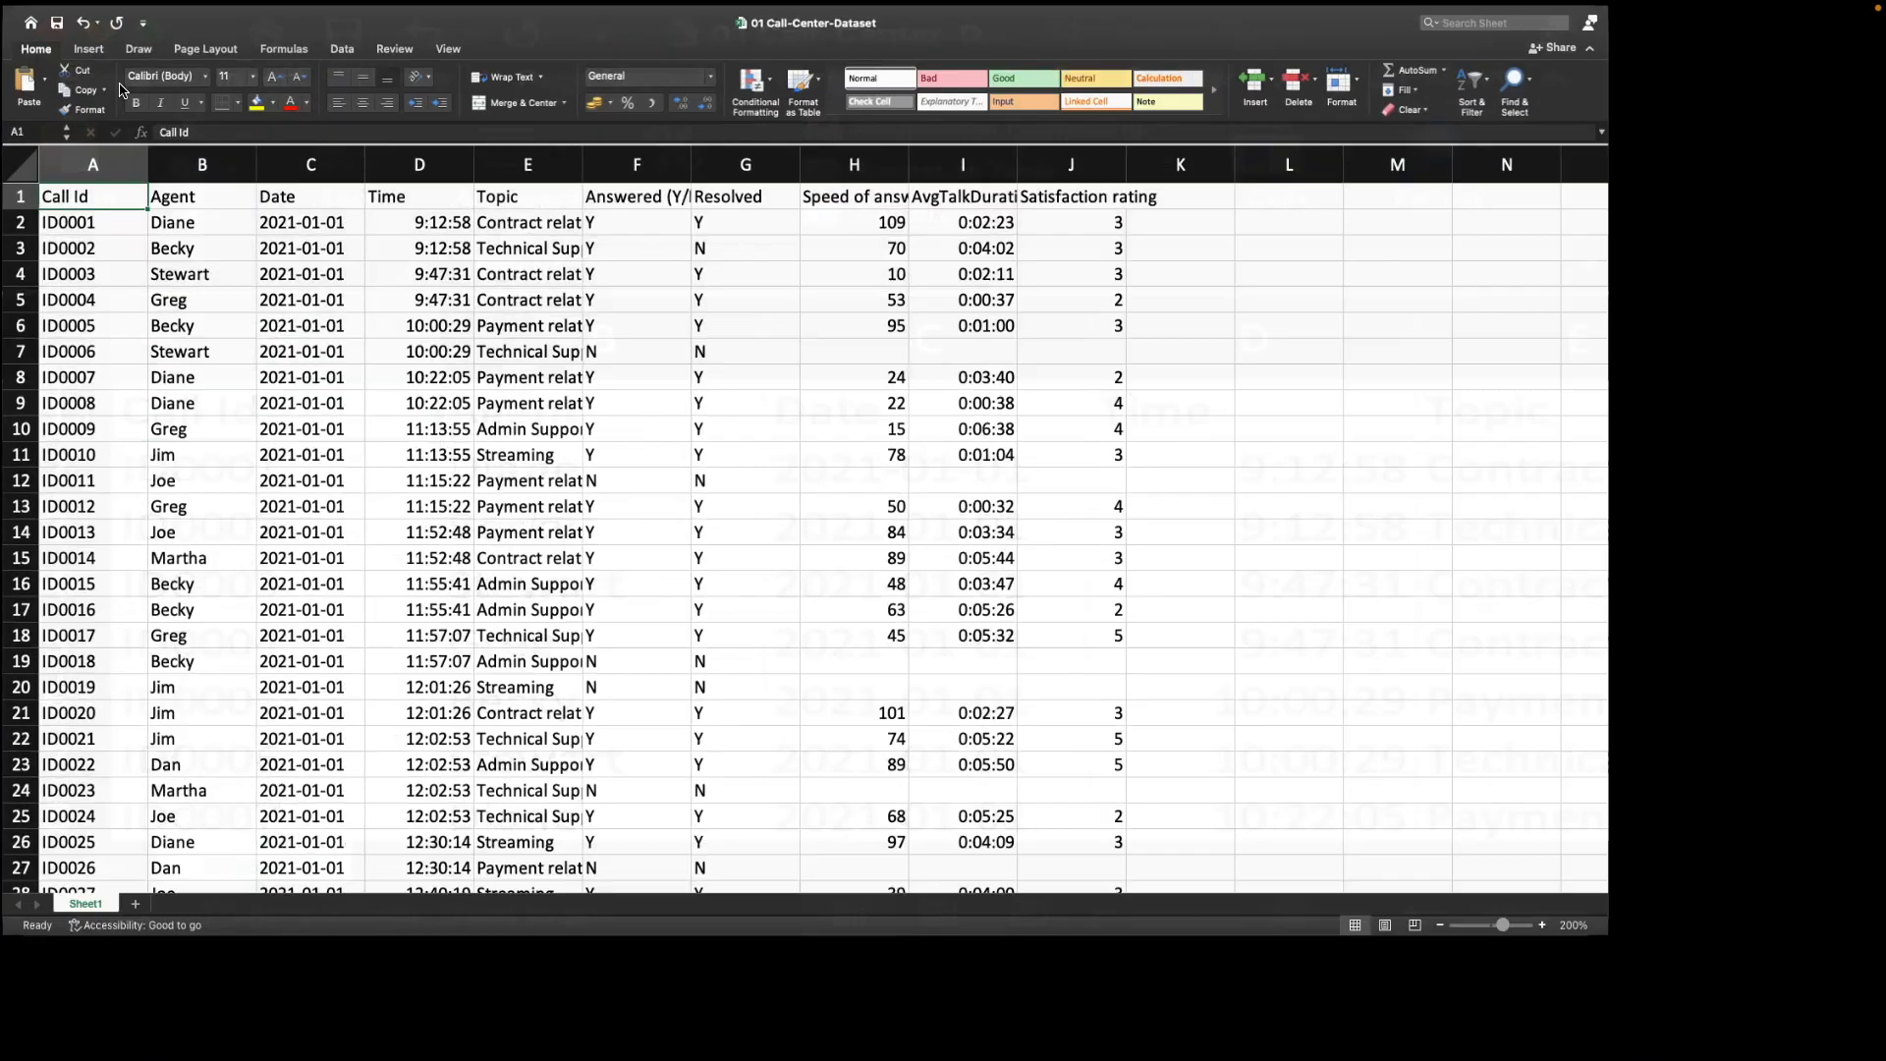
Review the column headers in row 1 one by one, from Call Id through Satisfaction rating
left_click(293, 306)
left_click(82, 221)
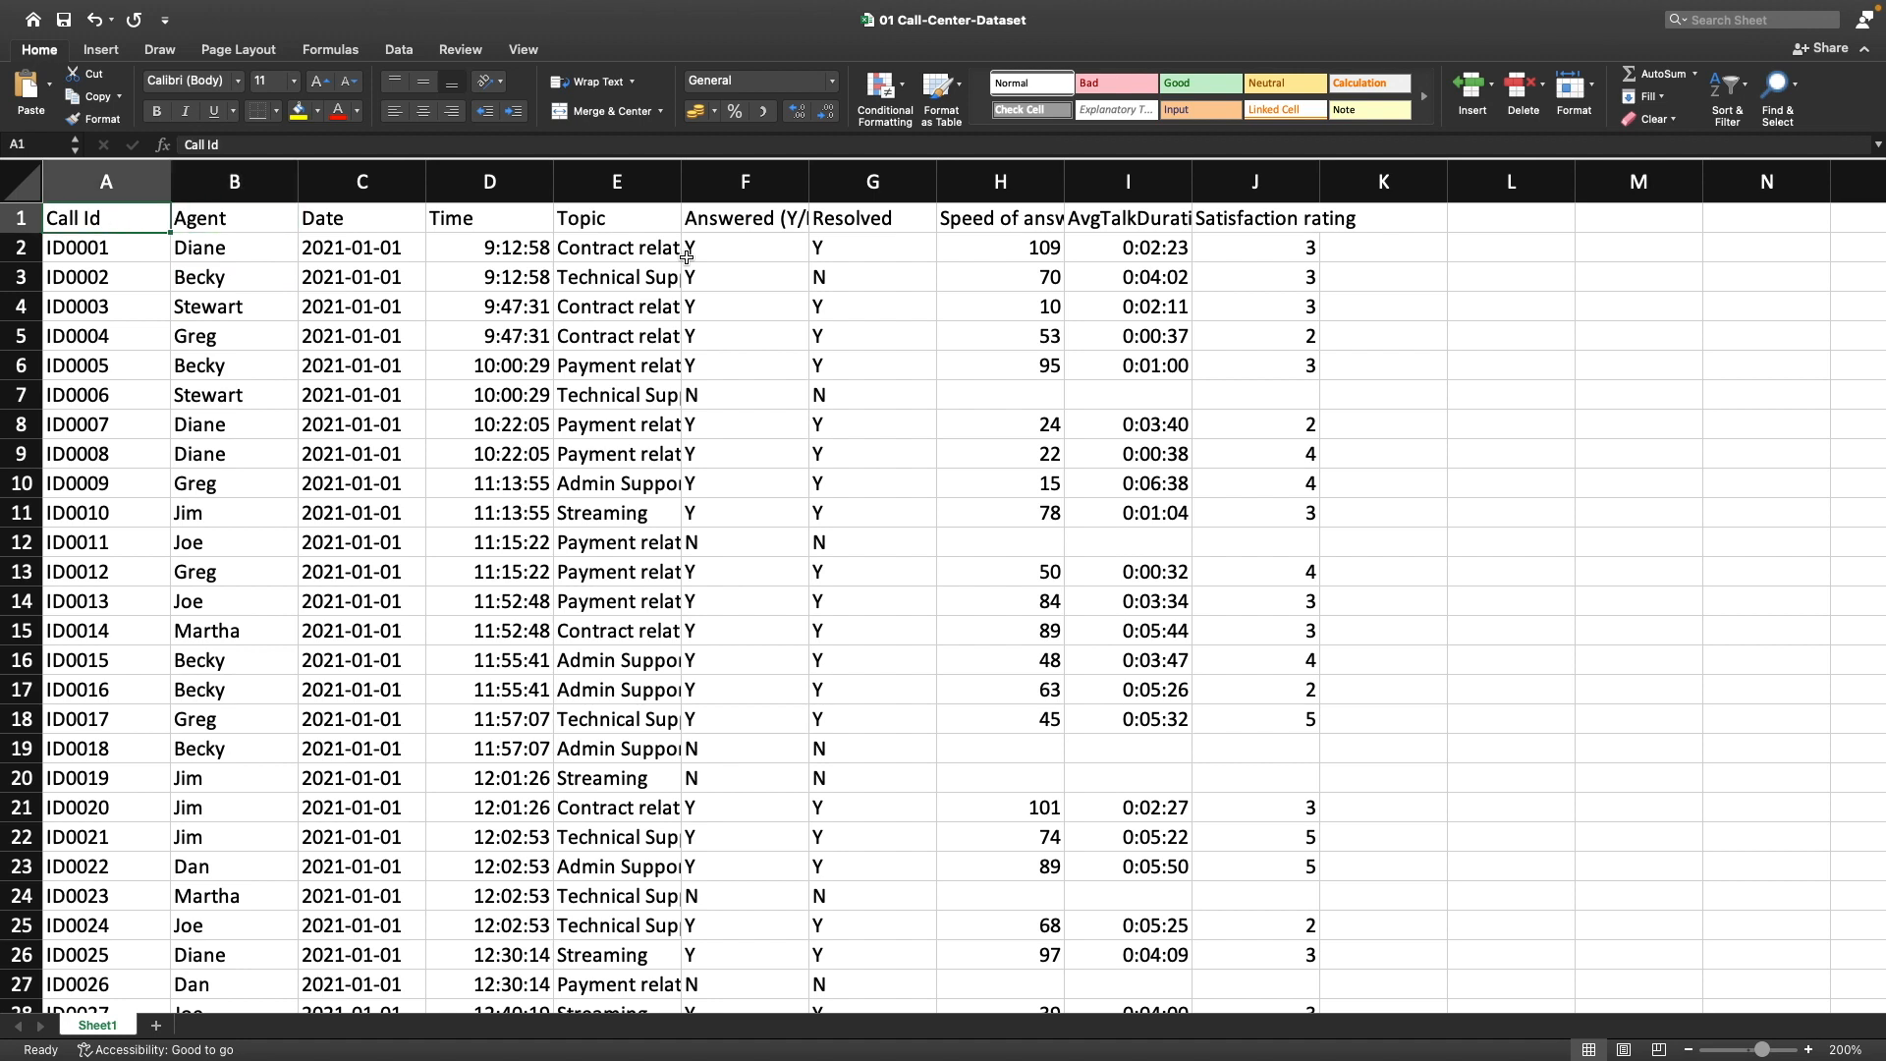
key("Right")
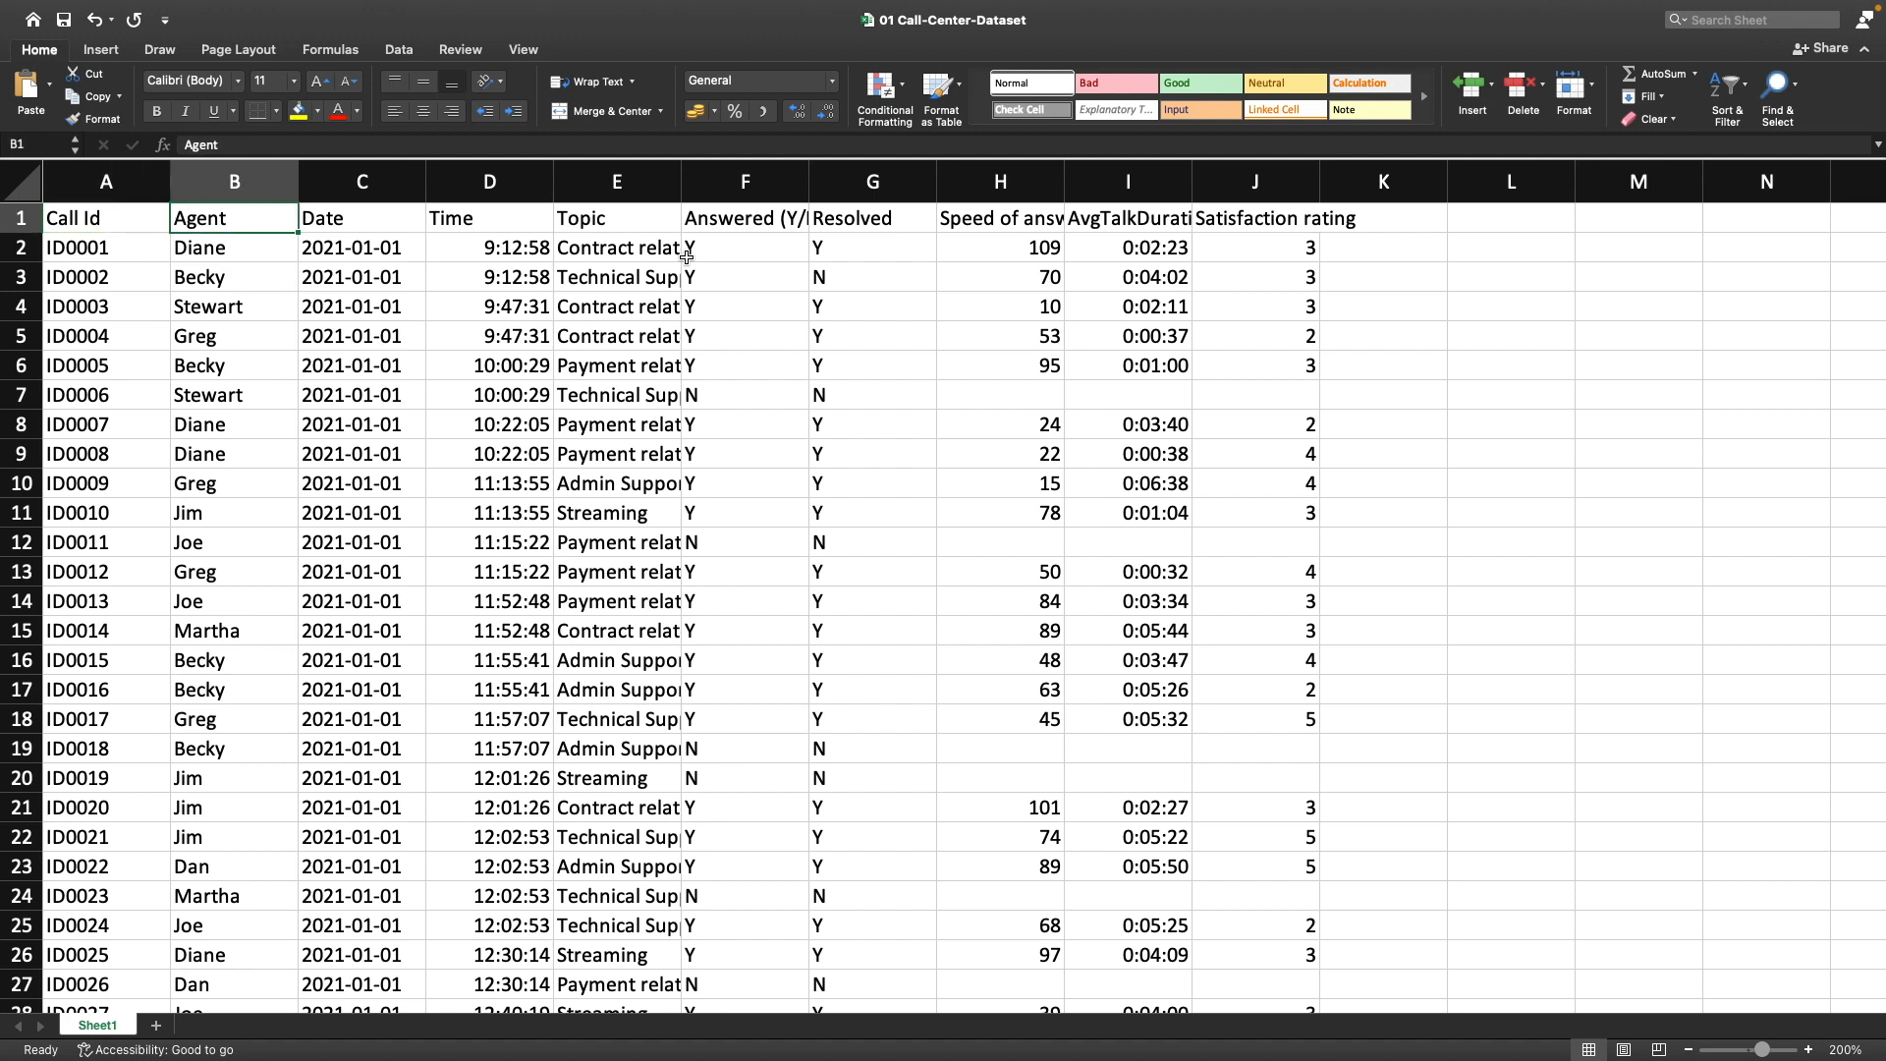
key("Right")
key("Right")
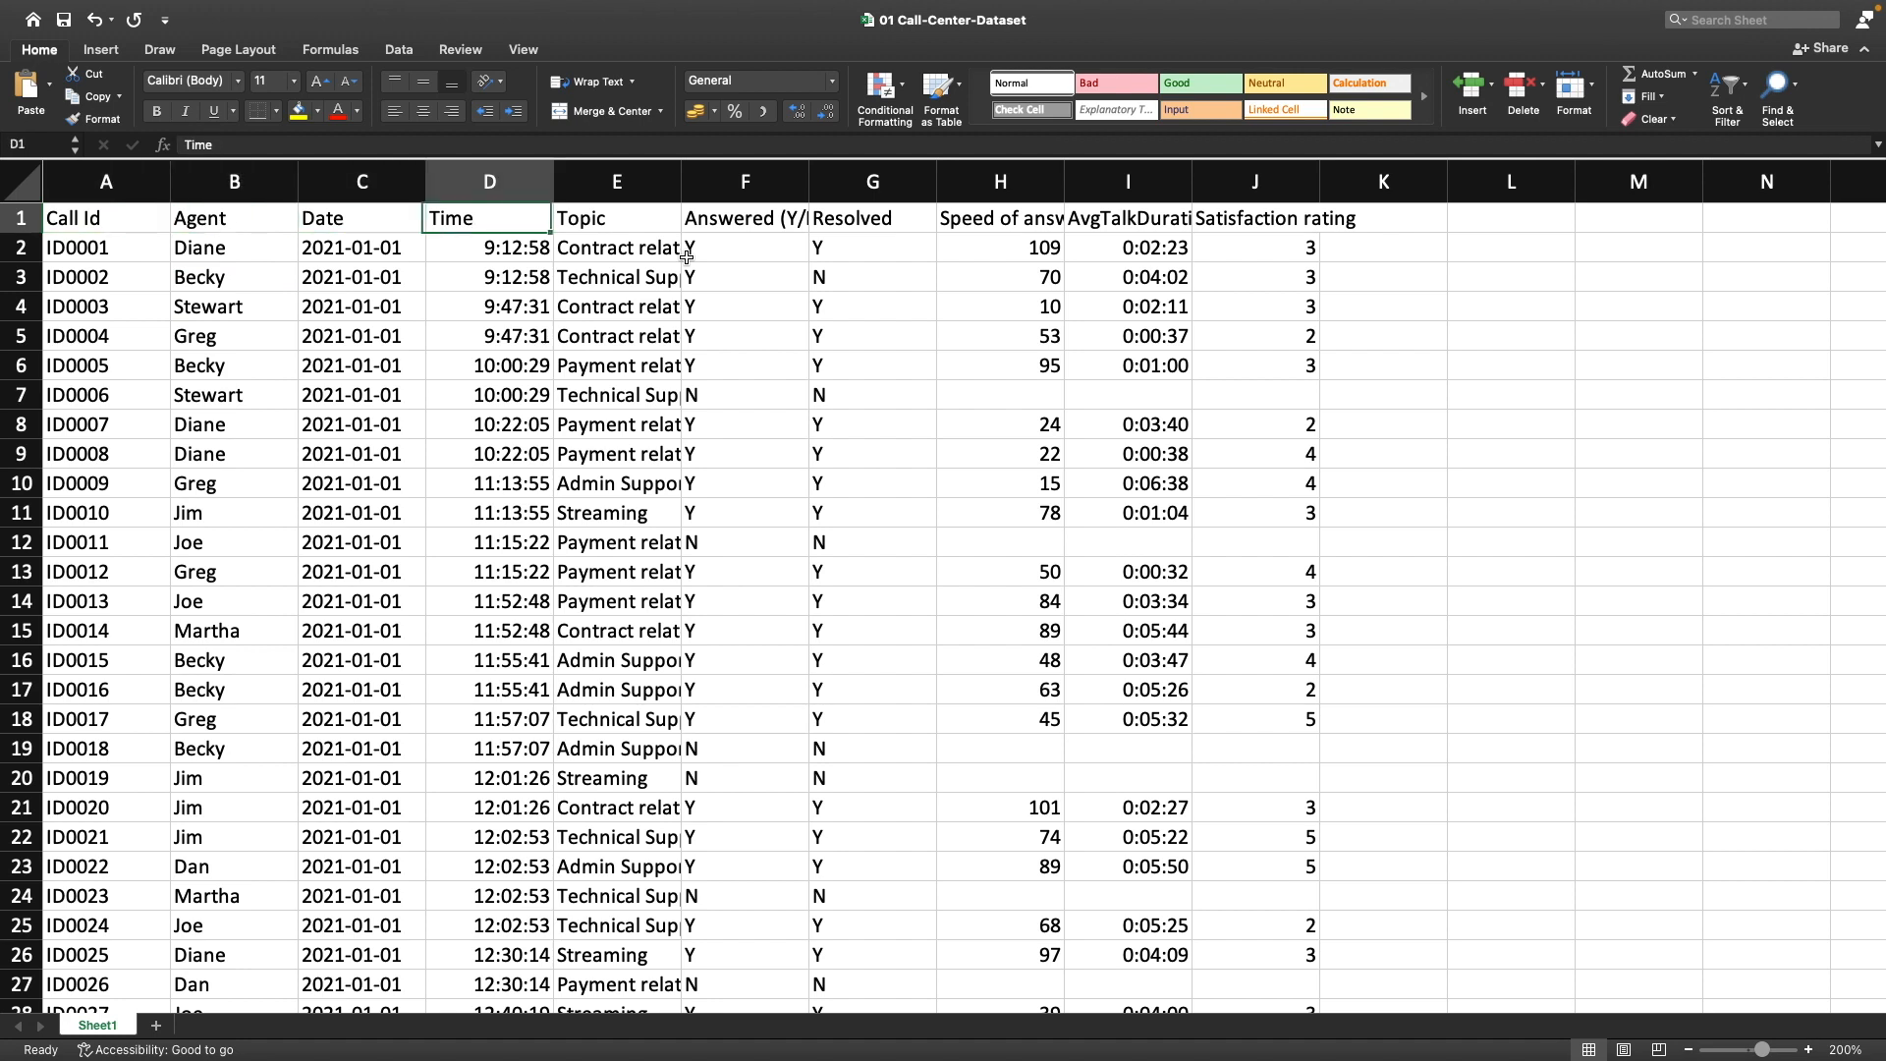
key("Right")
key("Right")
key("Right")
key("Right")
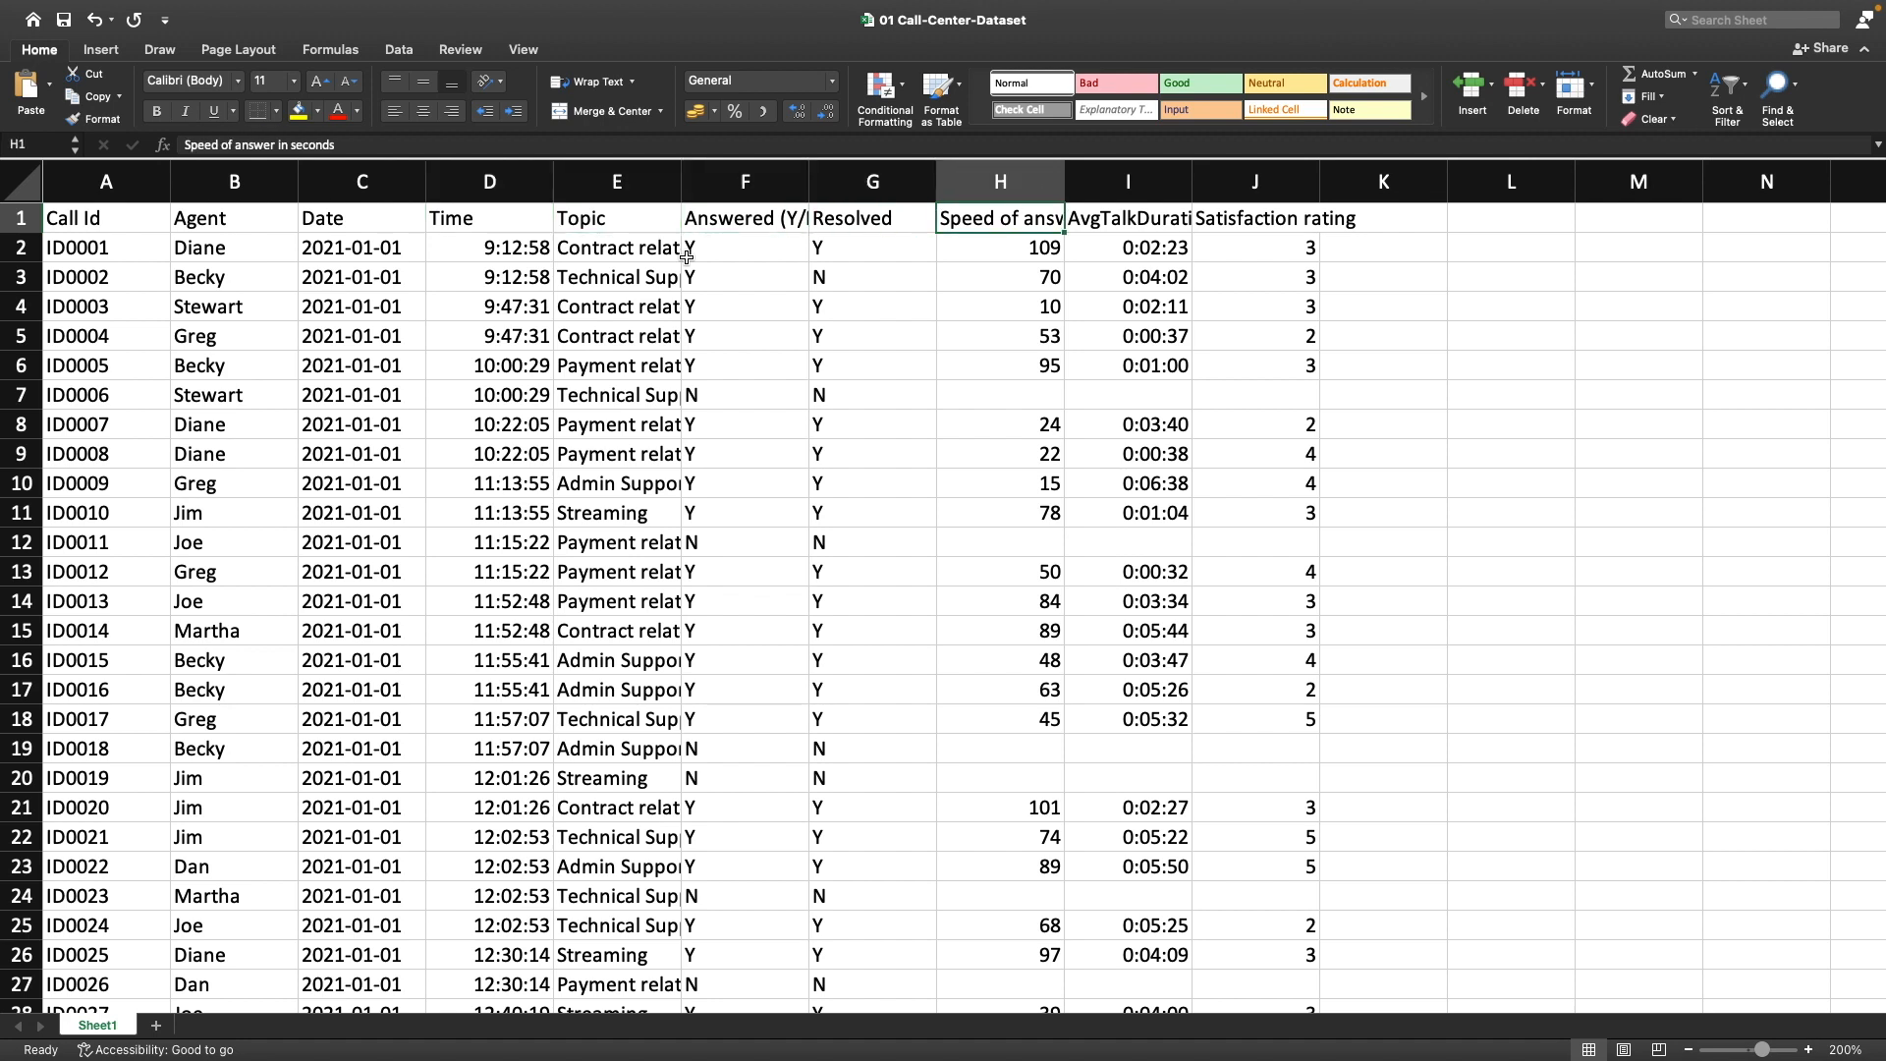
key("Right")
key("Right")
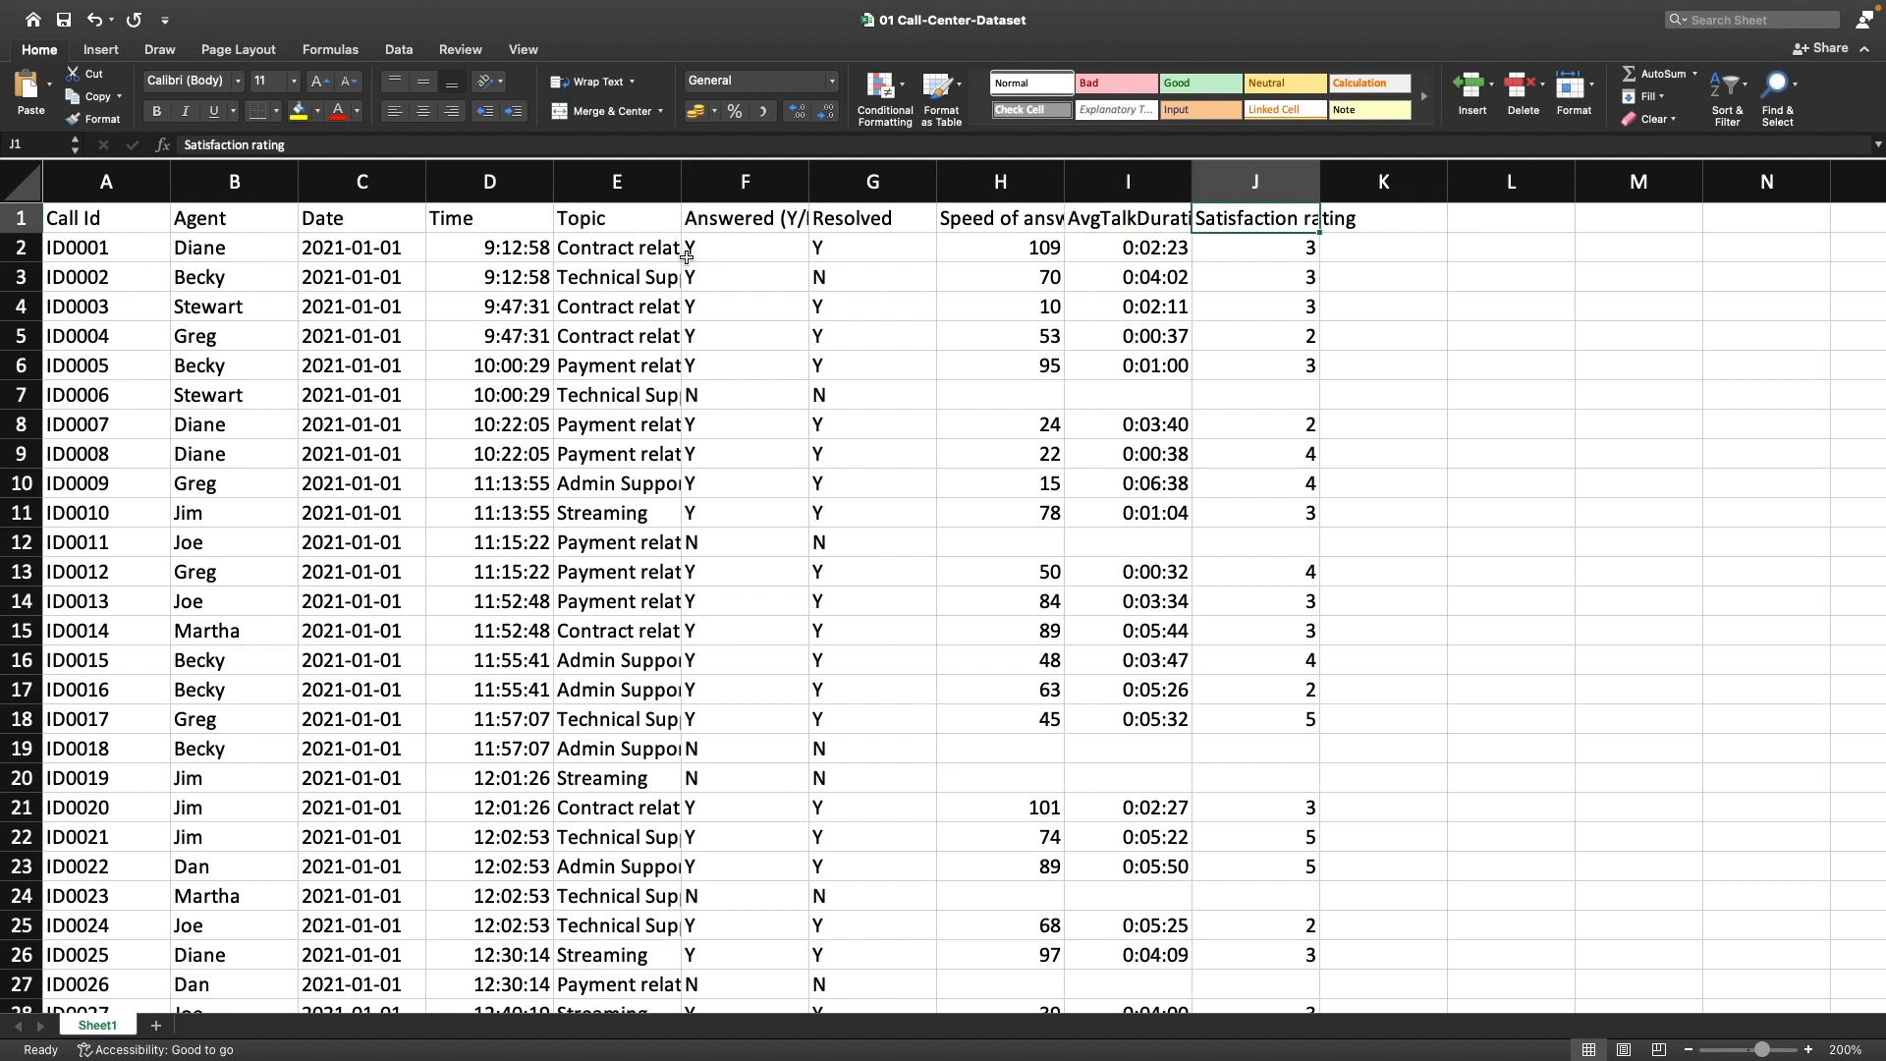
key("Left")
key("Left")
key("Left")
key("Left")
key("Left")
key("Left")
key("Left")
key("Left")
key("Left")
key("Right")
key("Right")
key("Right")
key("Right")
key("Right")
key("Right")
key("Right")
key("Right")
key("Right")
key("Left")
key("Left")
key("Left")
key("Left")
key("Left")
key("Left")
key("Left")
key("Left")
key("Left")
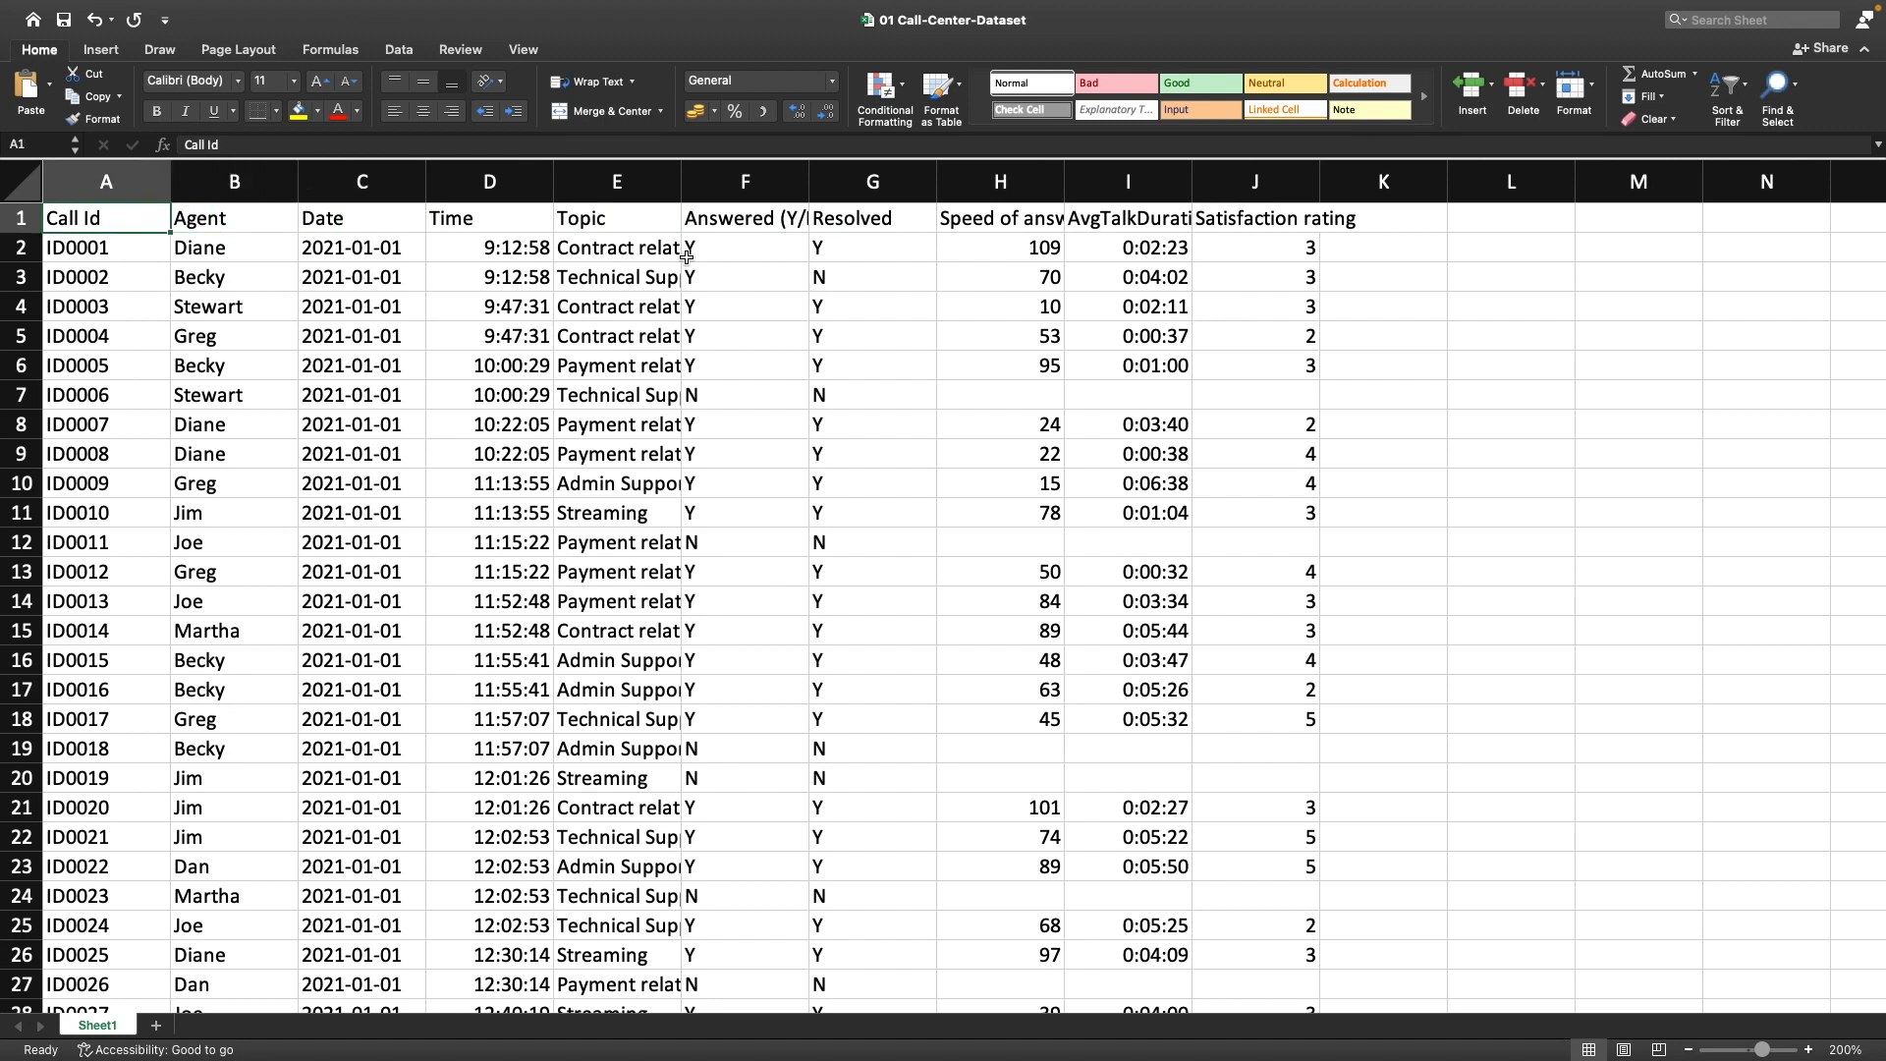
key("Down")
key("Up")
Examine the entries in the Call Id and Agent columns, checking the Agent column down to its last row
left_click(130, 300)
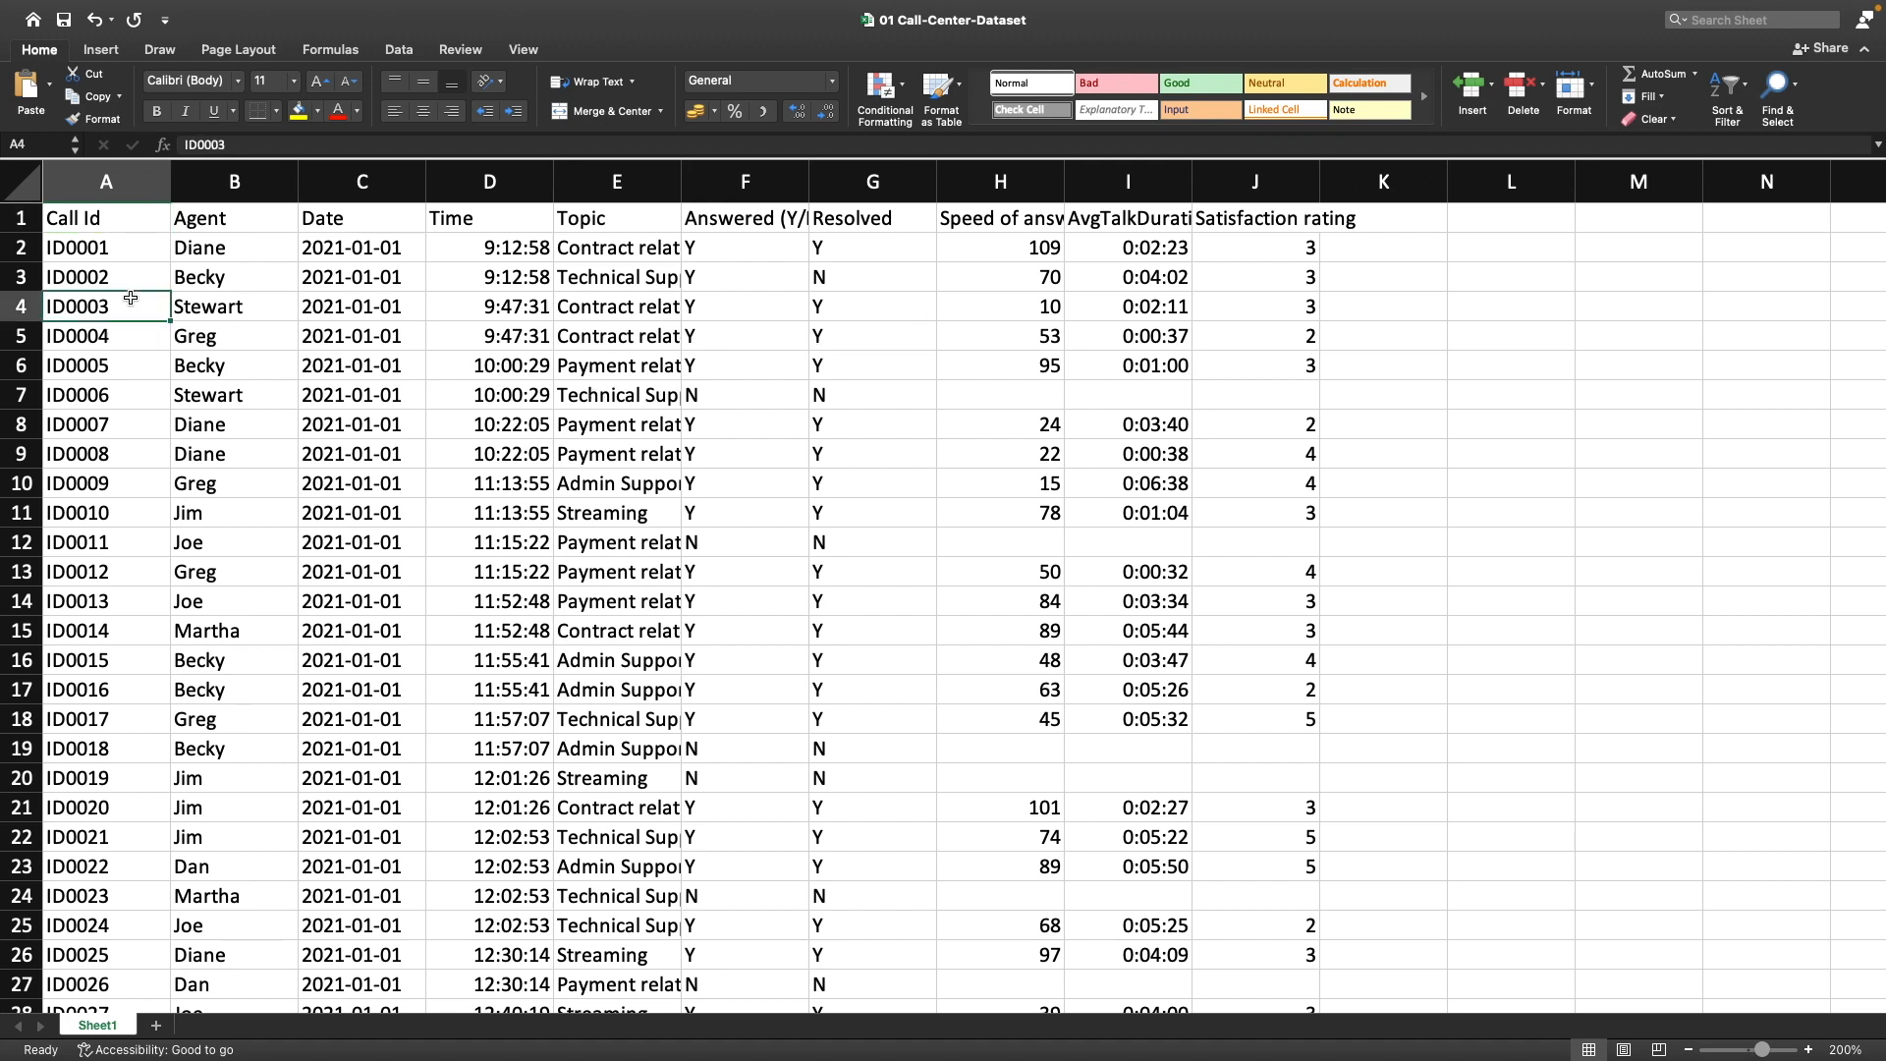
left_click(122, 256)
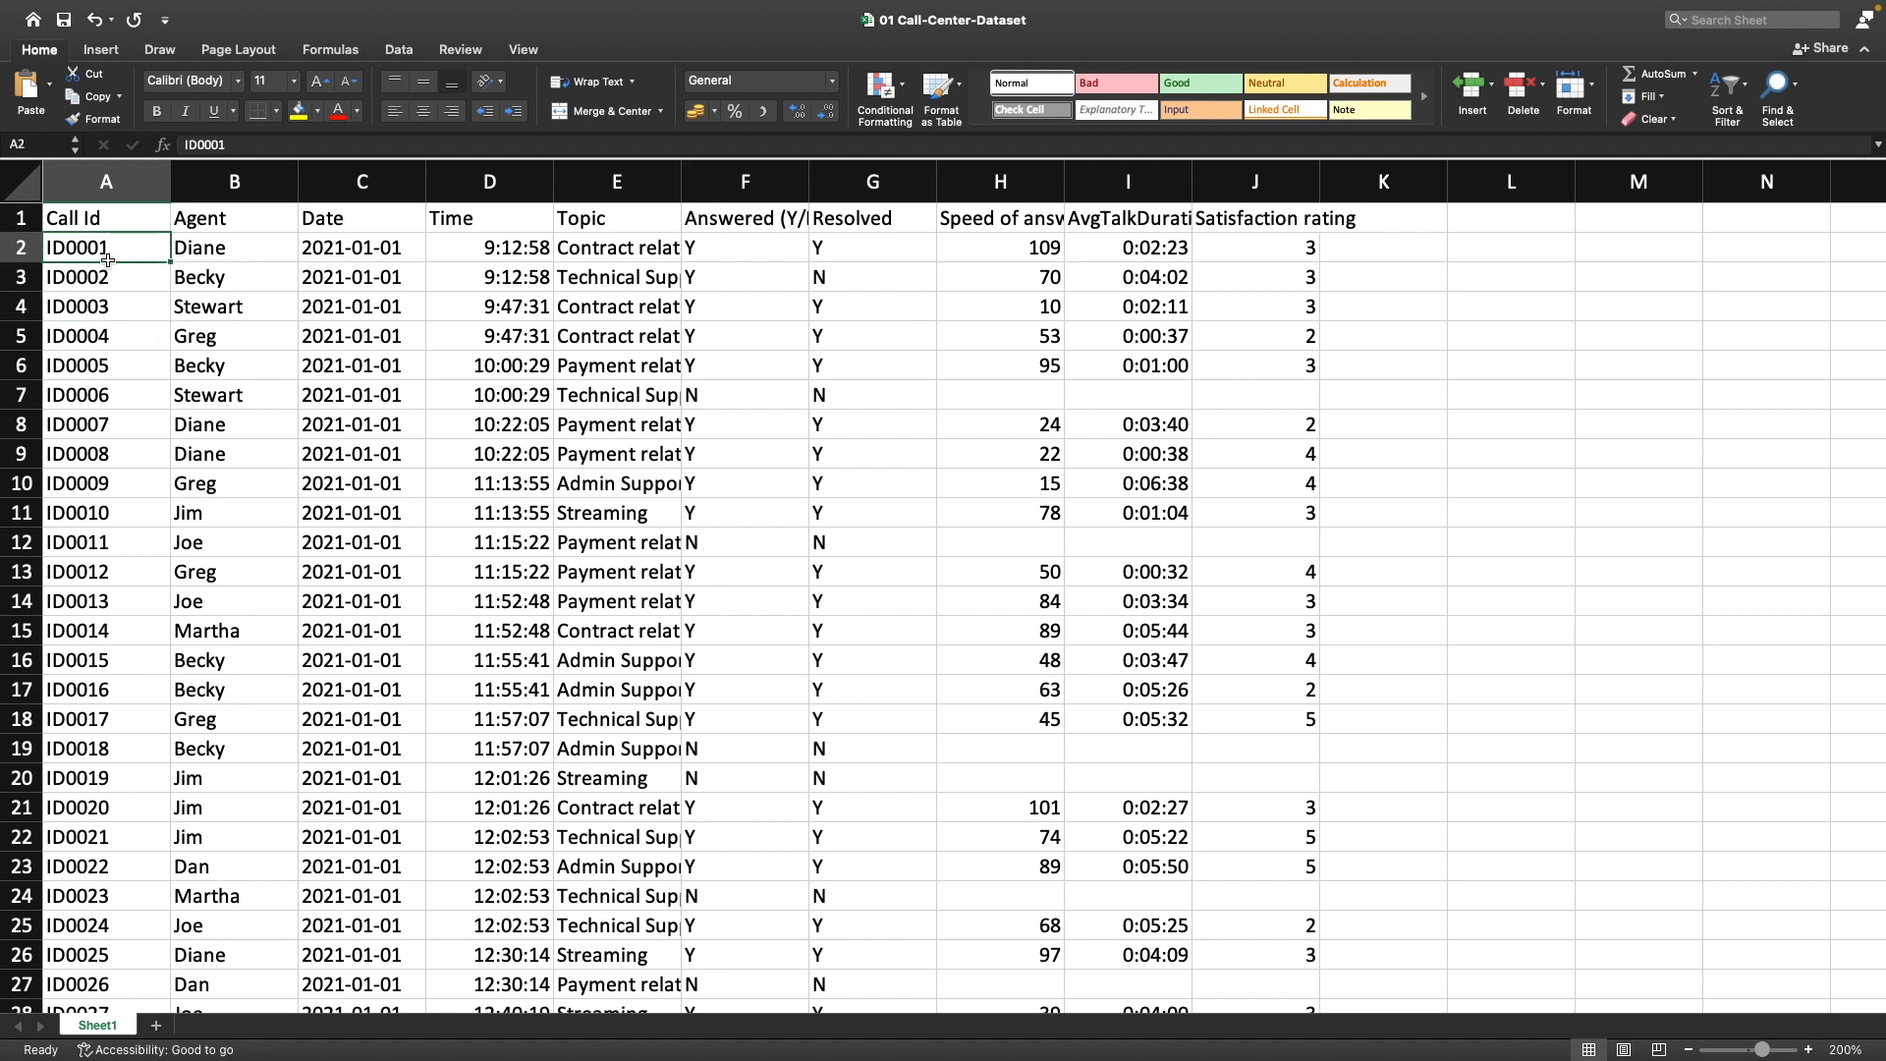
left_click(118, 219)
key("Right")
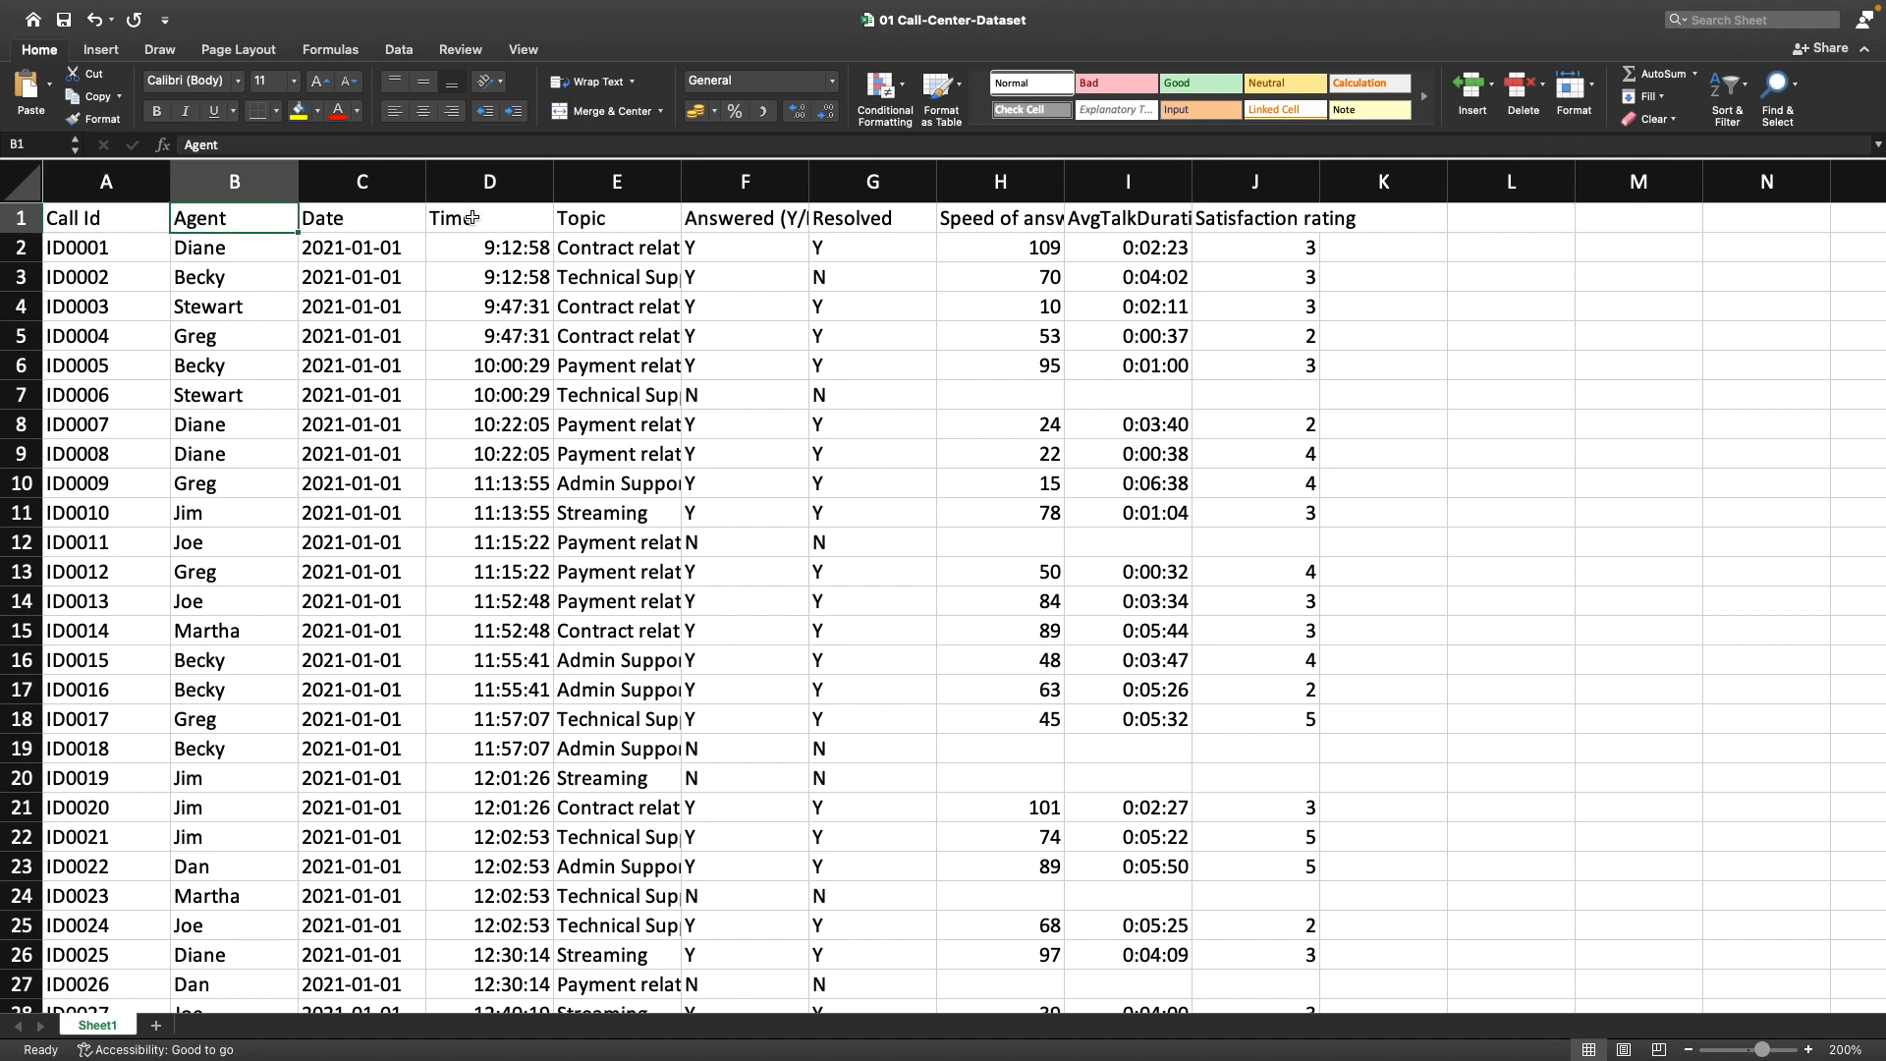
left_click(248, 253)
key("ctrl+Down")
key("ctrl+Up")
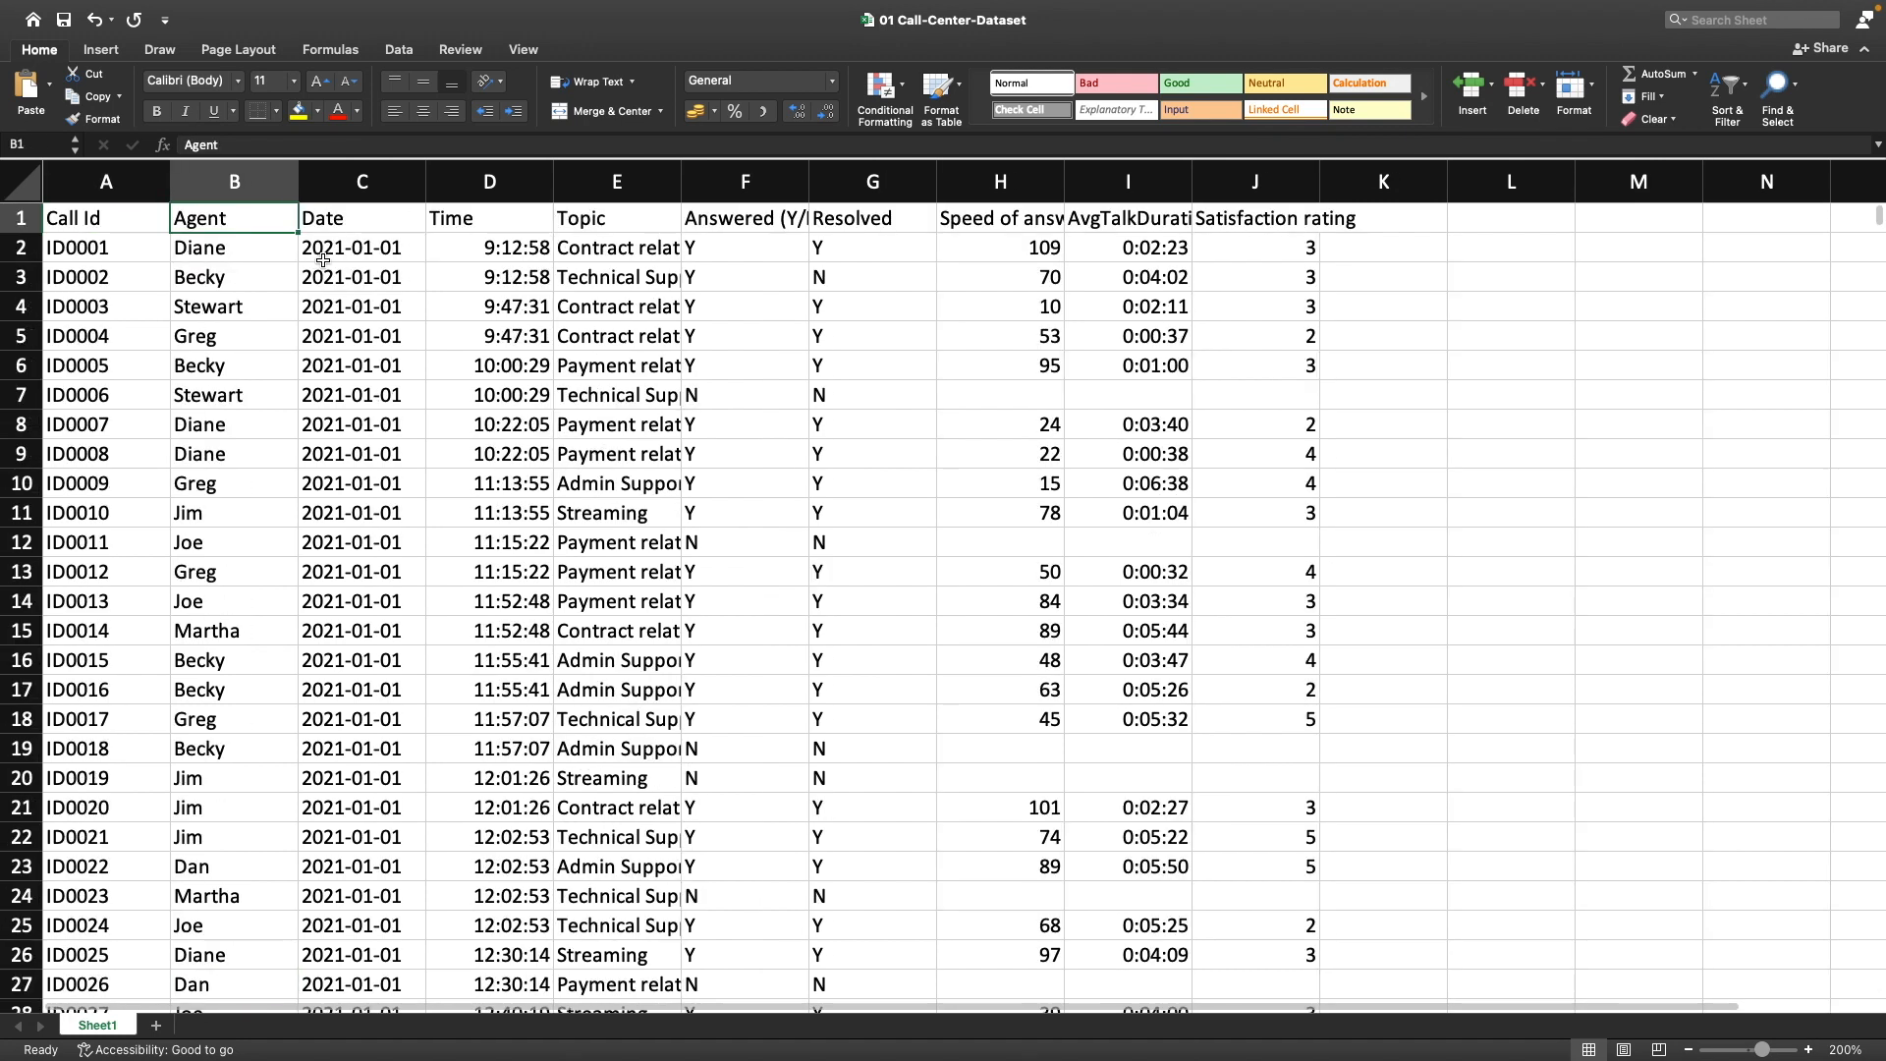
Select the whole Date column and choose the 2012-03-14 date type in its cell format settings
left_click(339, 275)
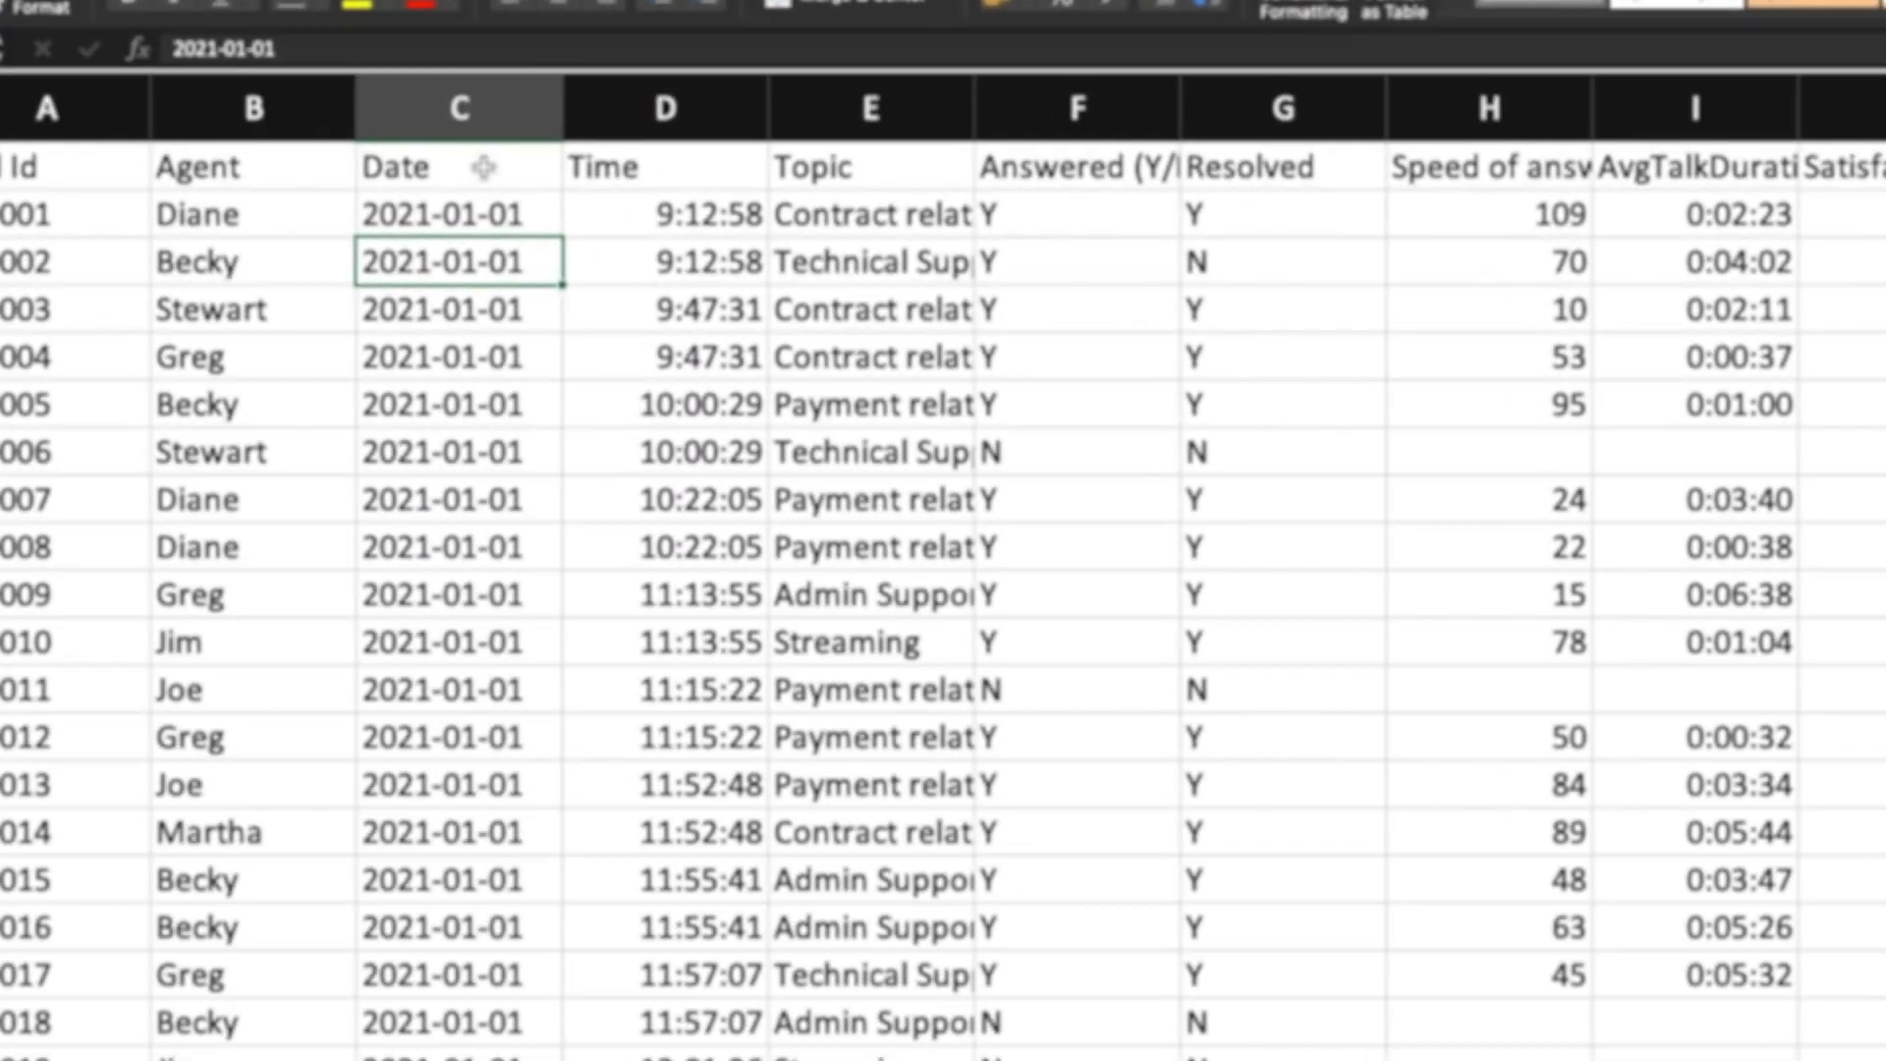
left_click(373, 181)
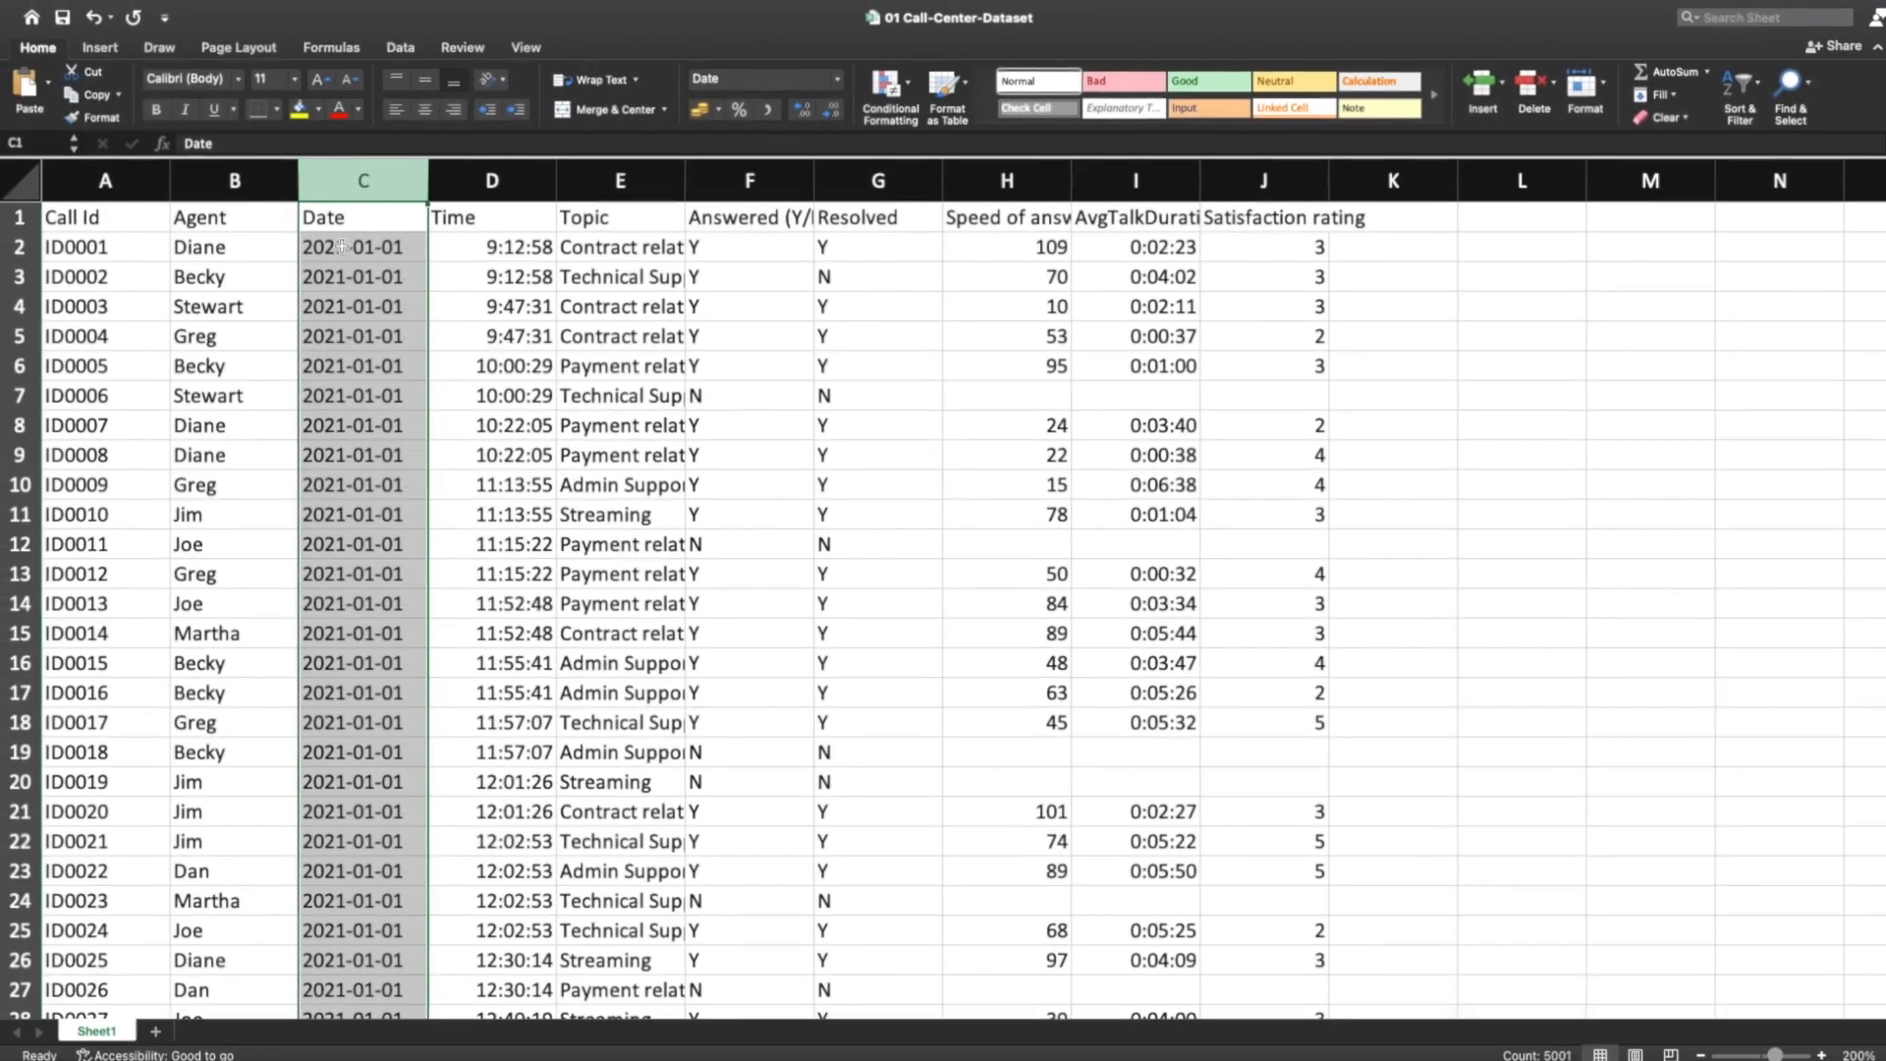
left_click(372, 247)
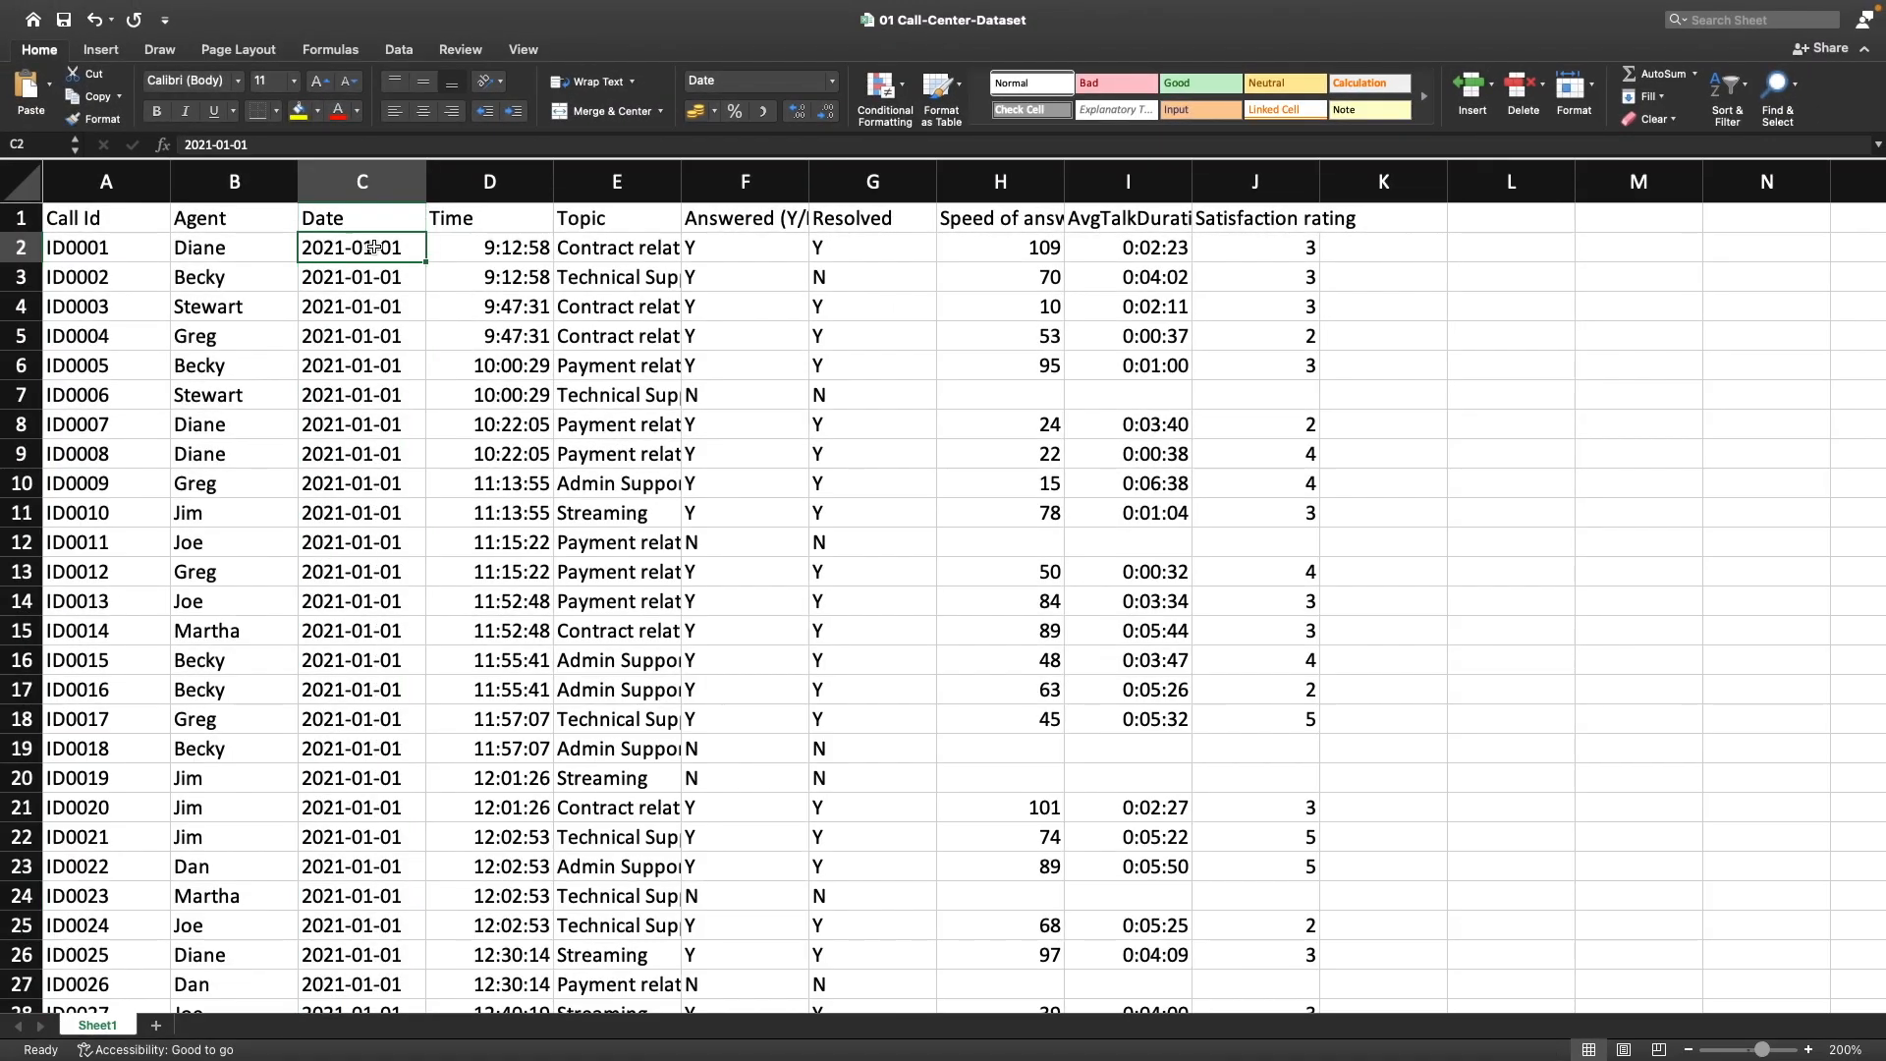
left_click(365, 184)
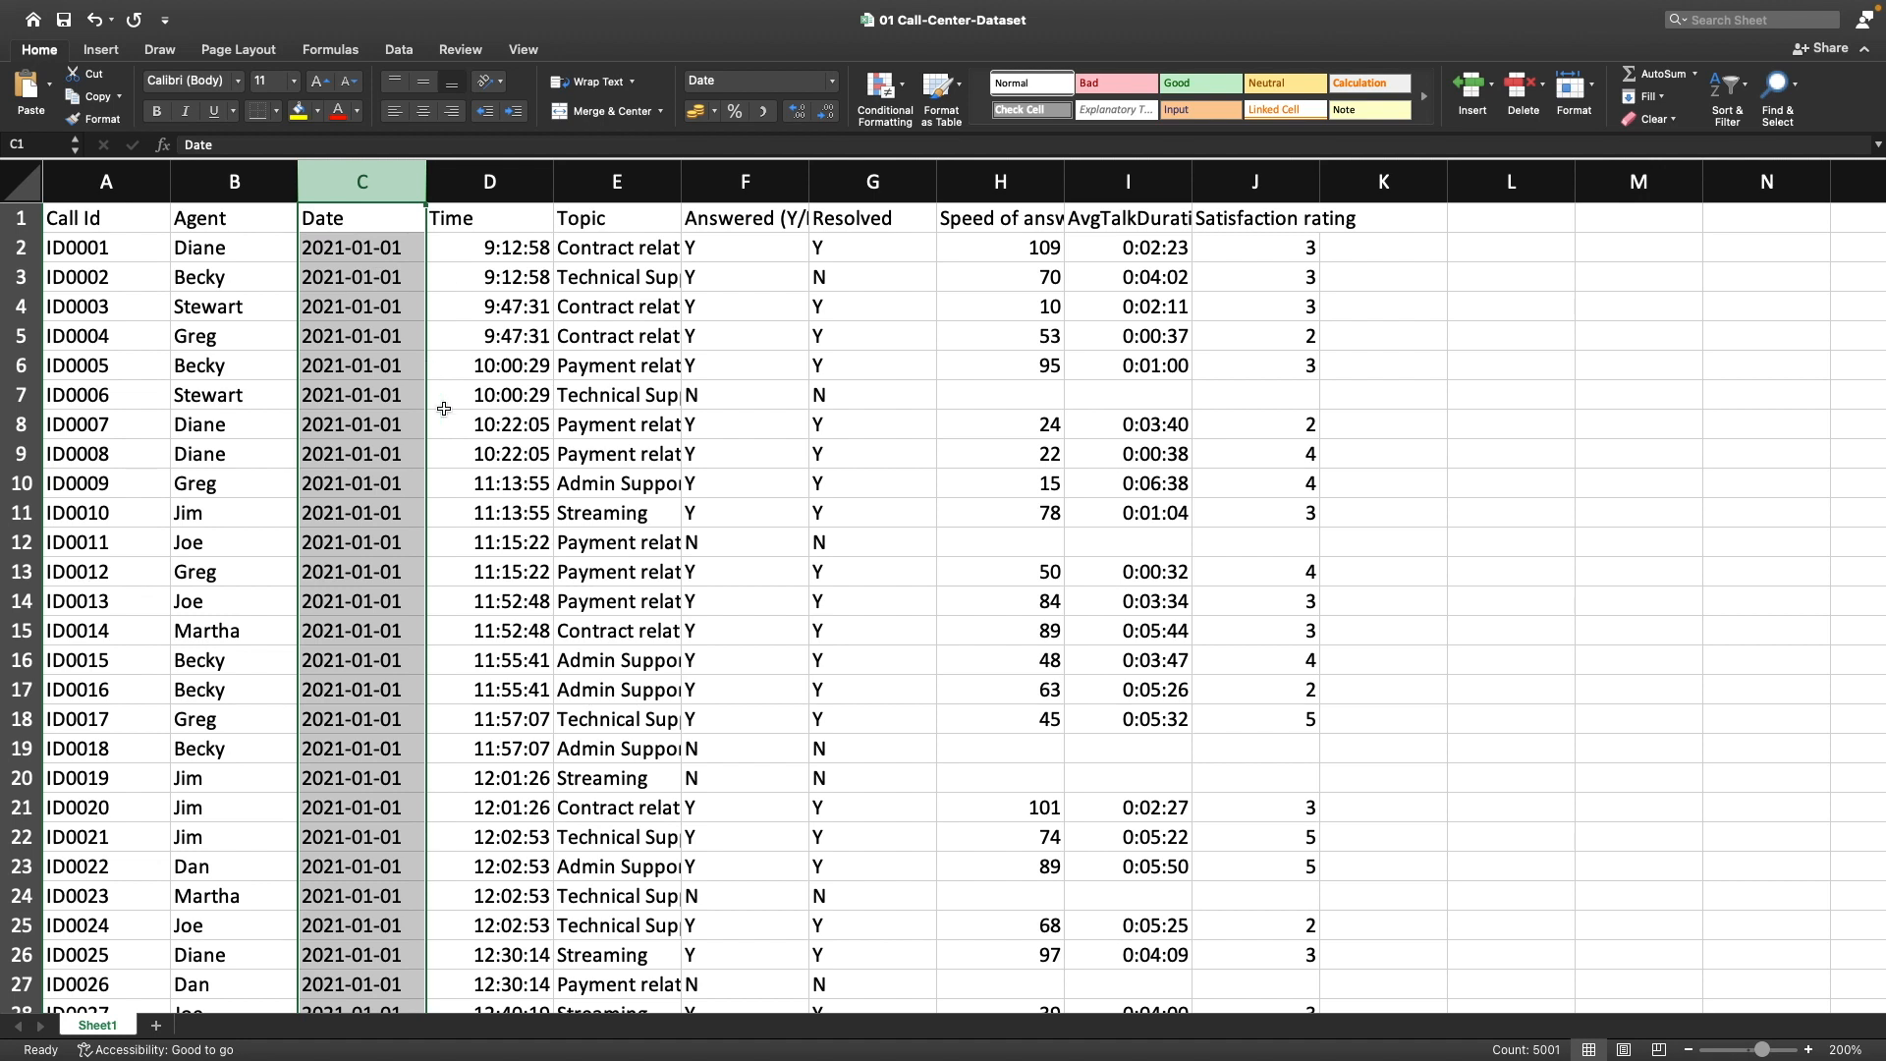
left_click(832, 82)
left_click(833, 83)
left_click(830, 81)
left_click(777, 523)
left_click(704, 296)
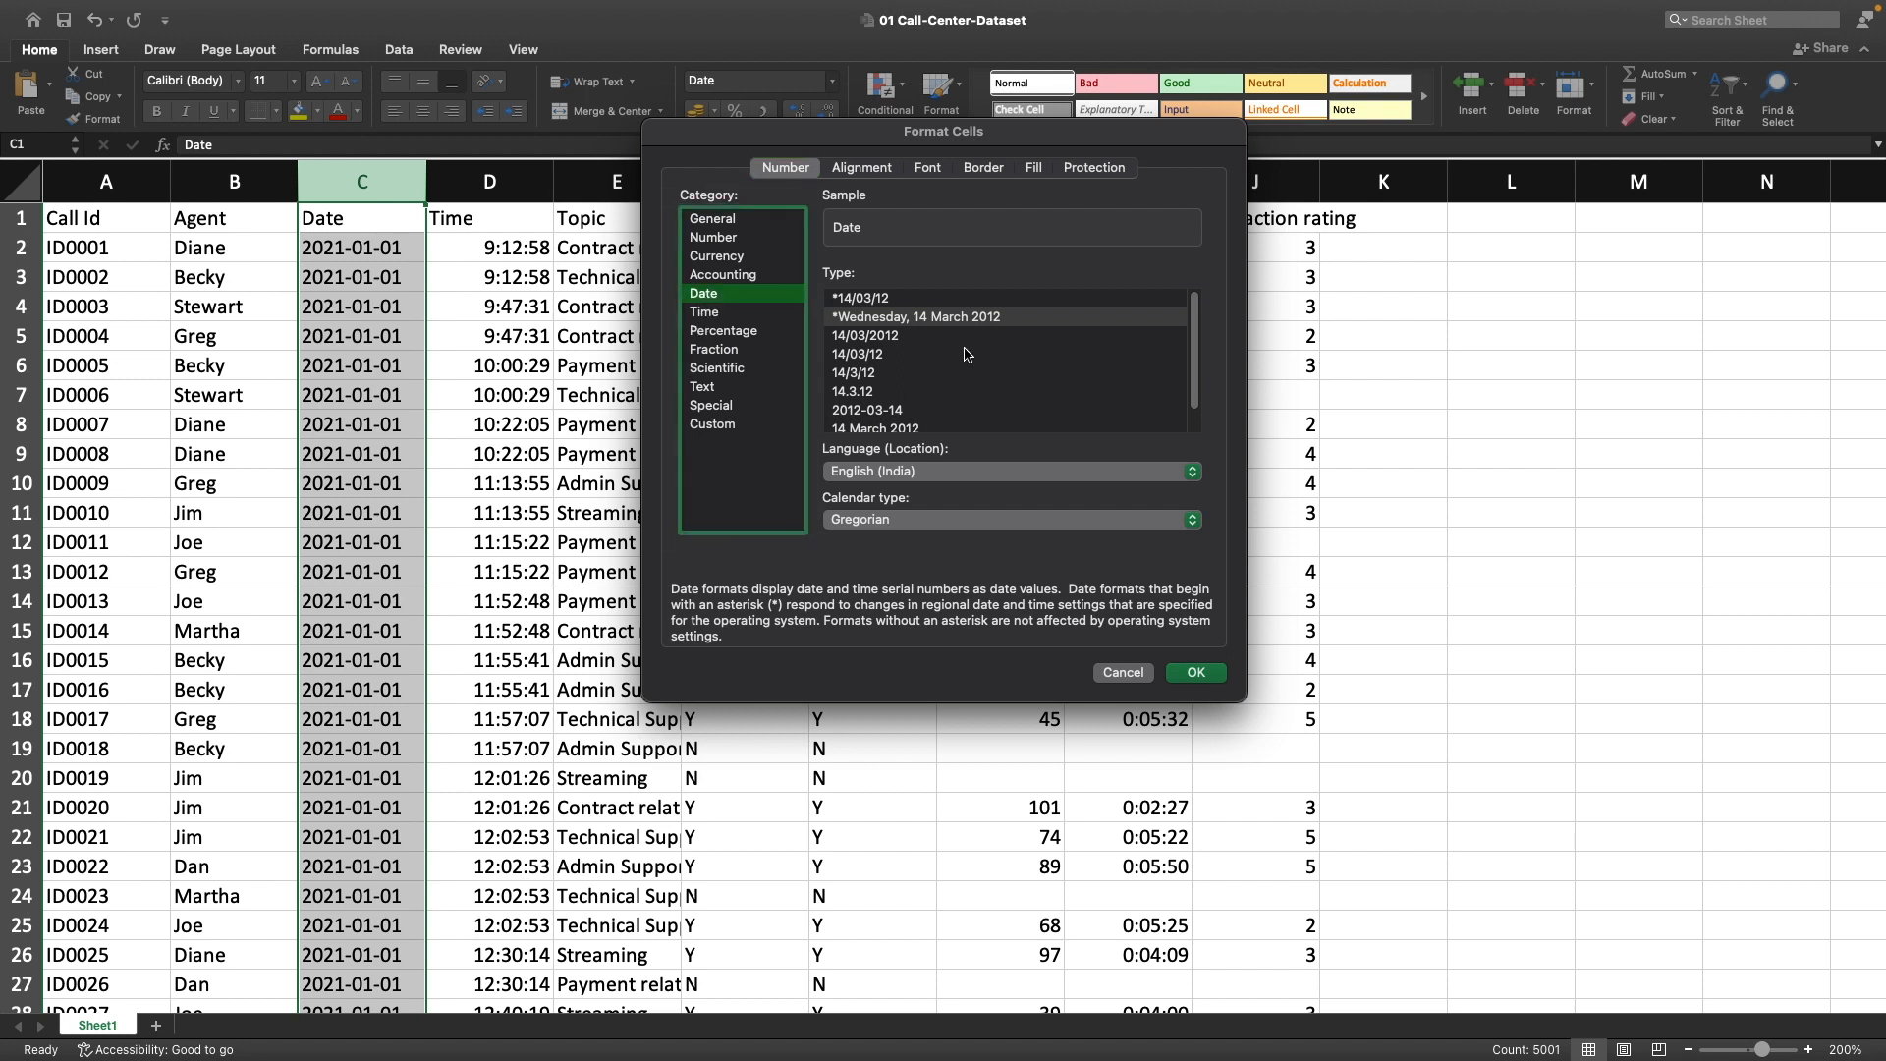
scroll(880, 360, "down", 1)
left_click(835, 389)
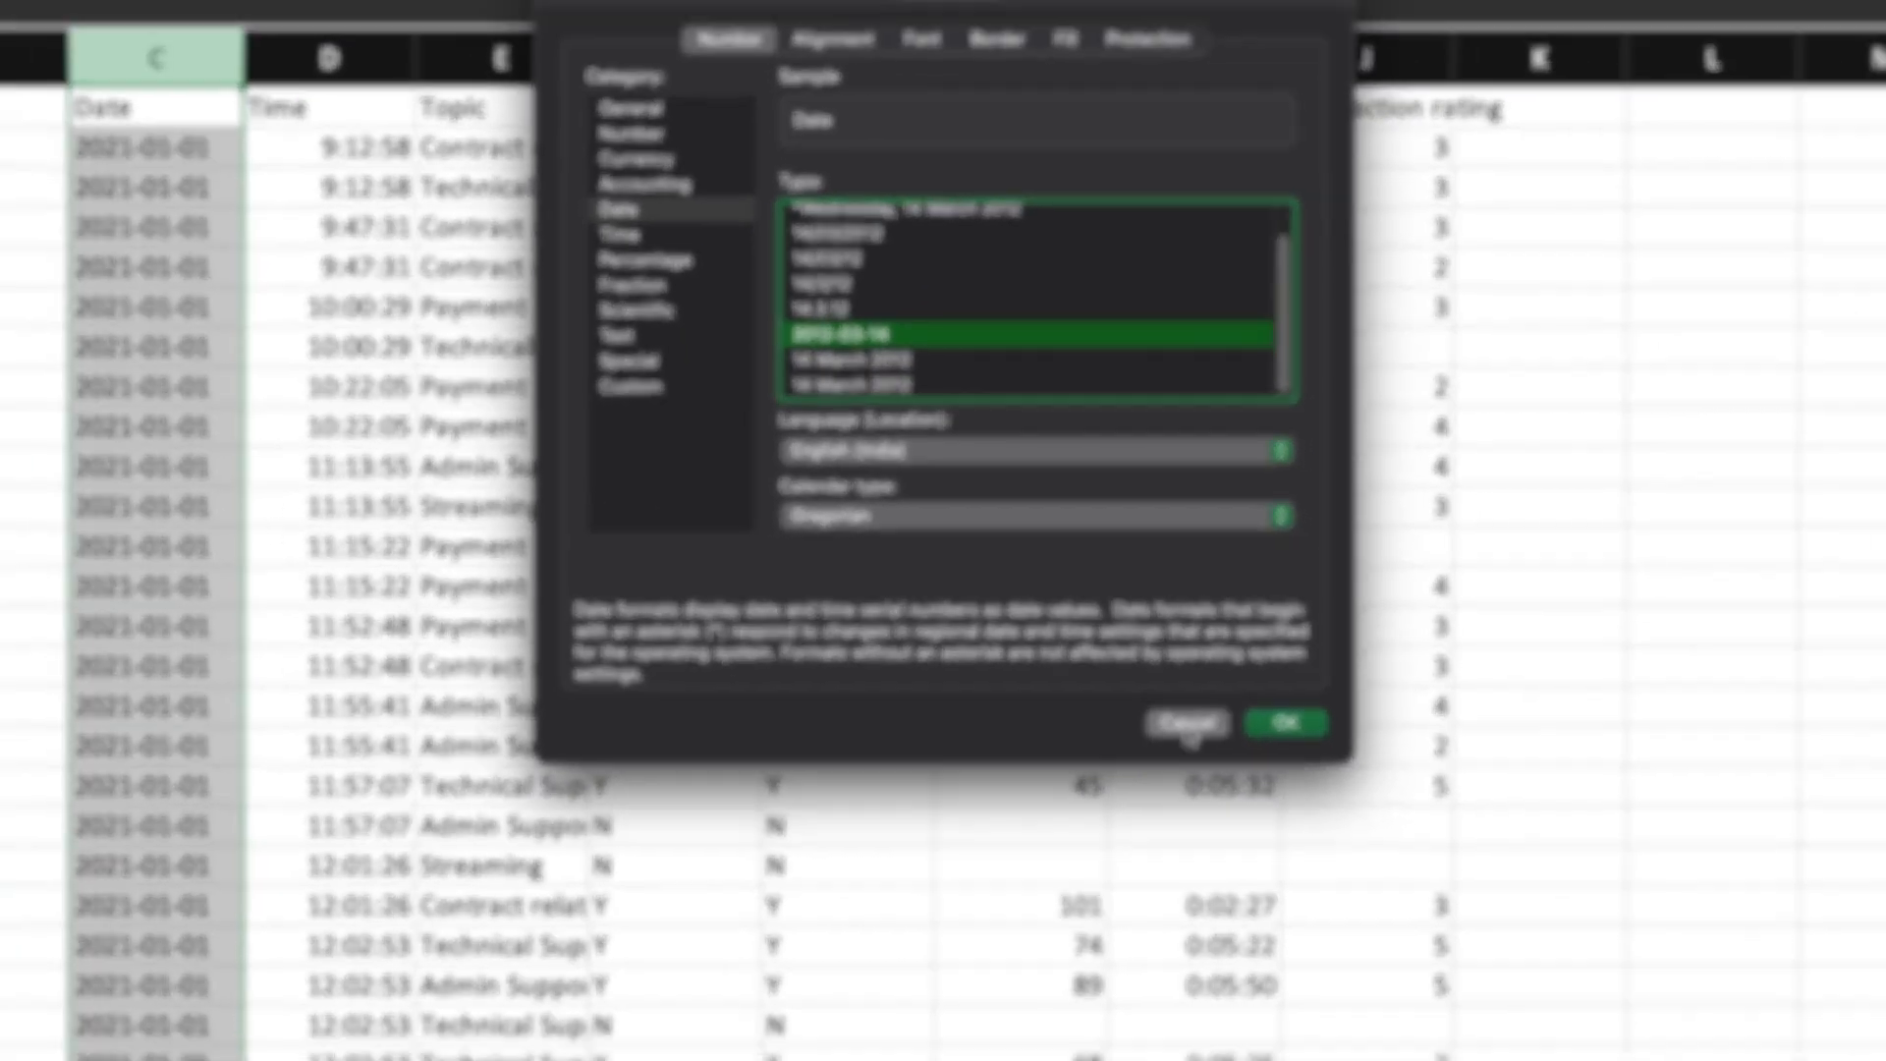
left_click(1377, 773)
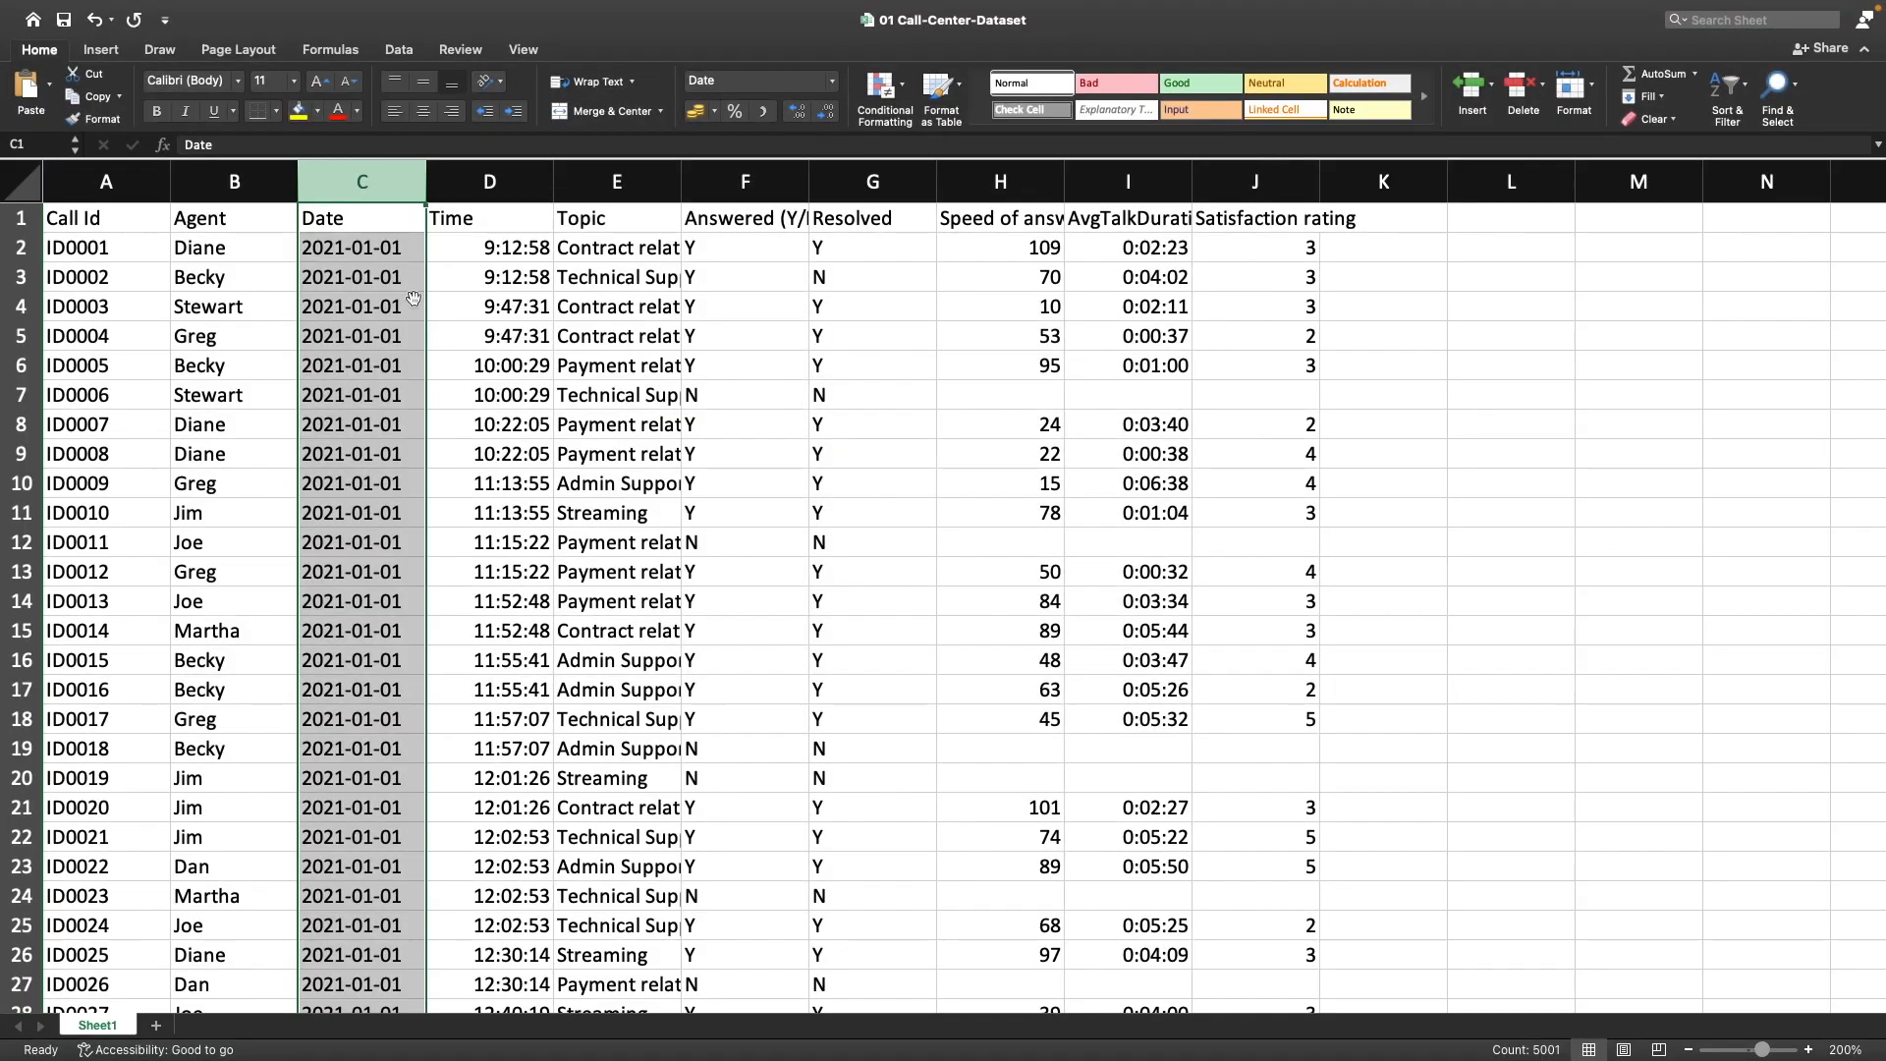
Check the values of the Time column and auto-fit the width of the Topic column
left_click(473, 224)
key("ctrl+shift+Down")
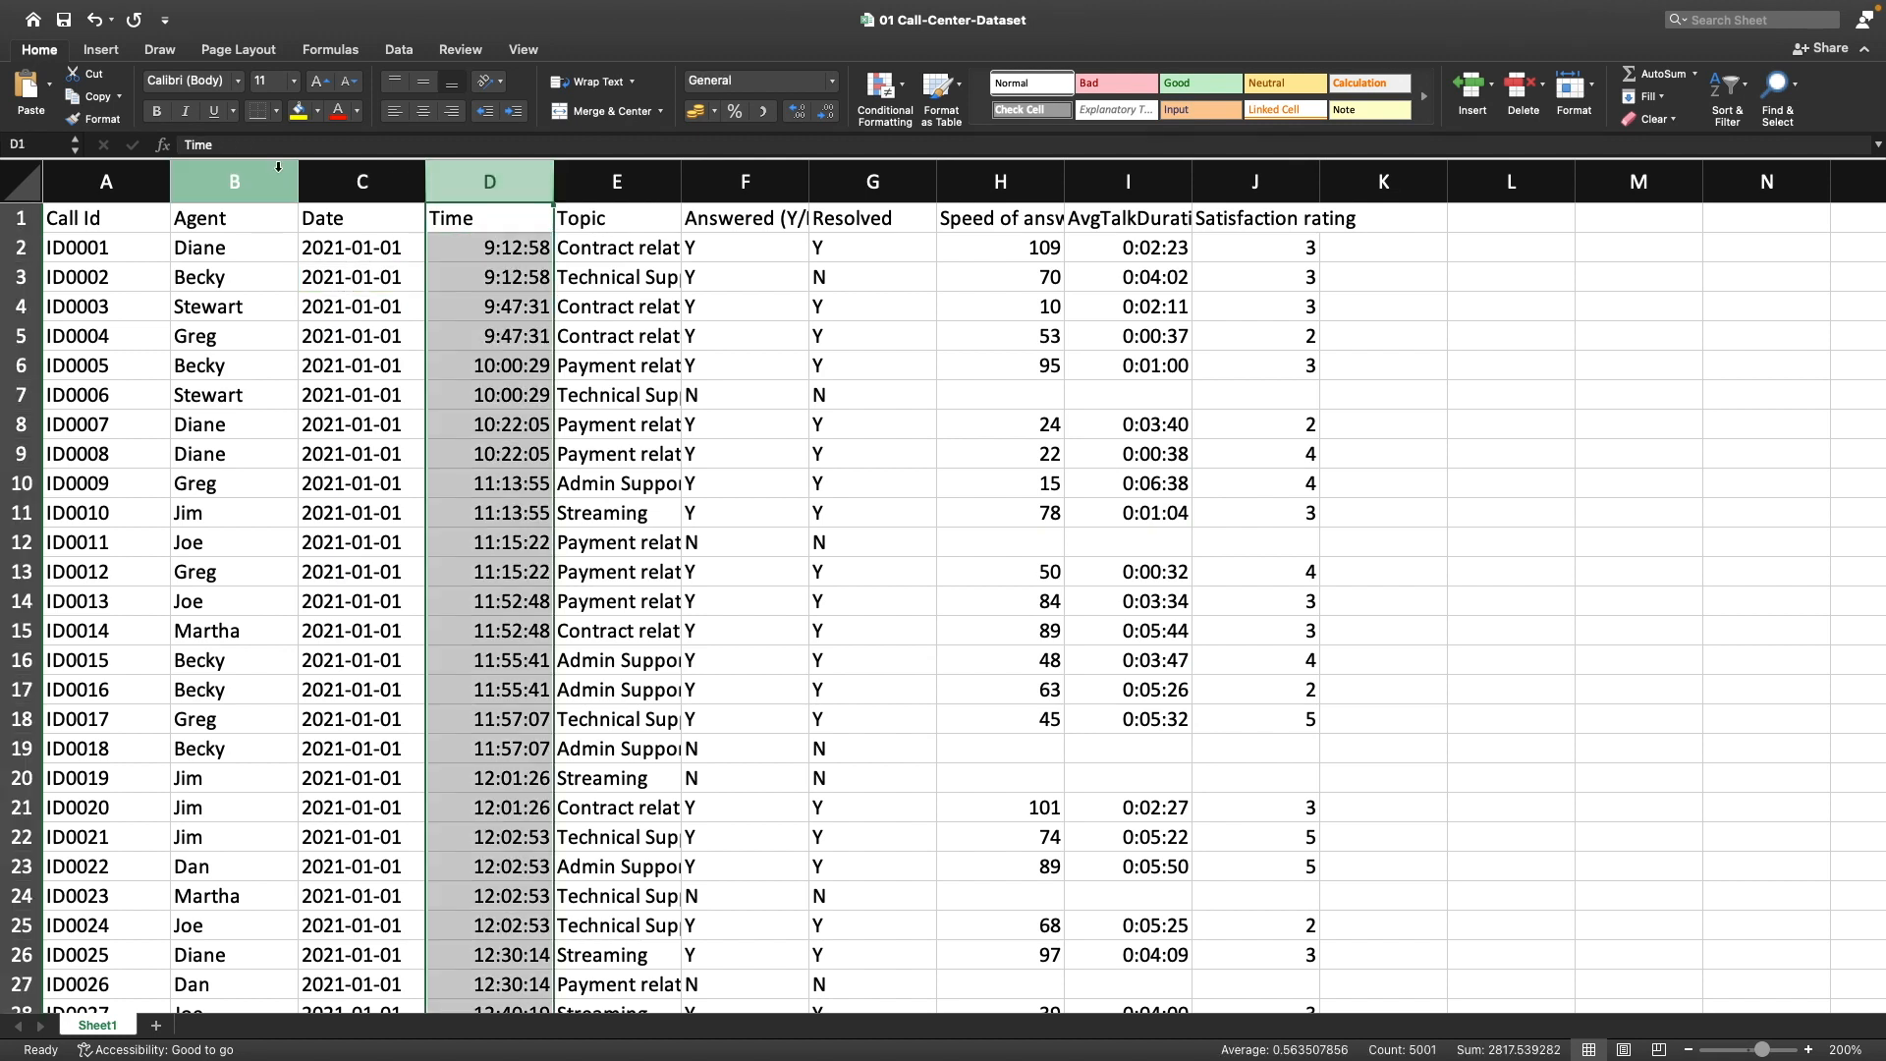
left_click(511, 277)
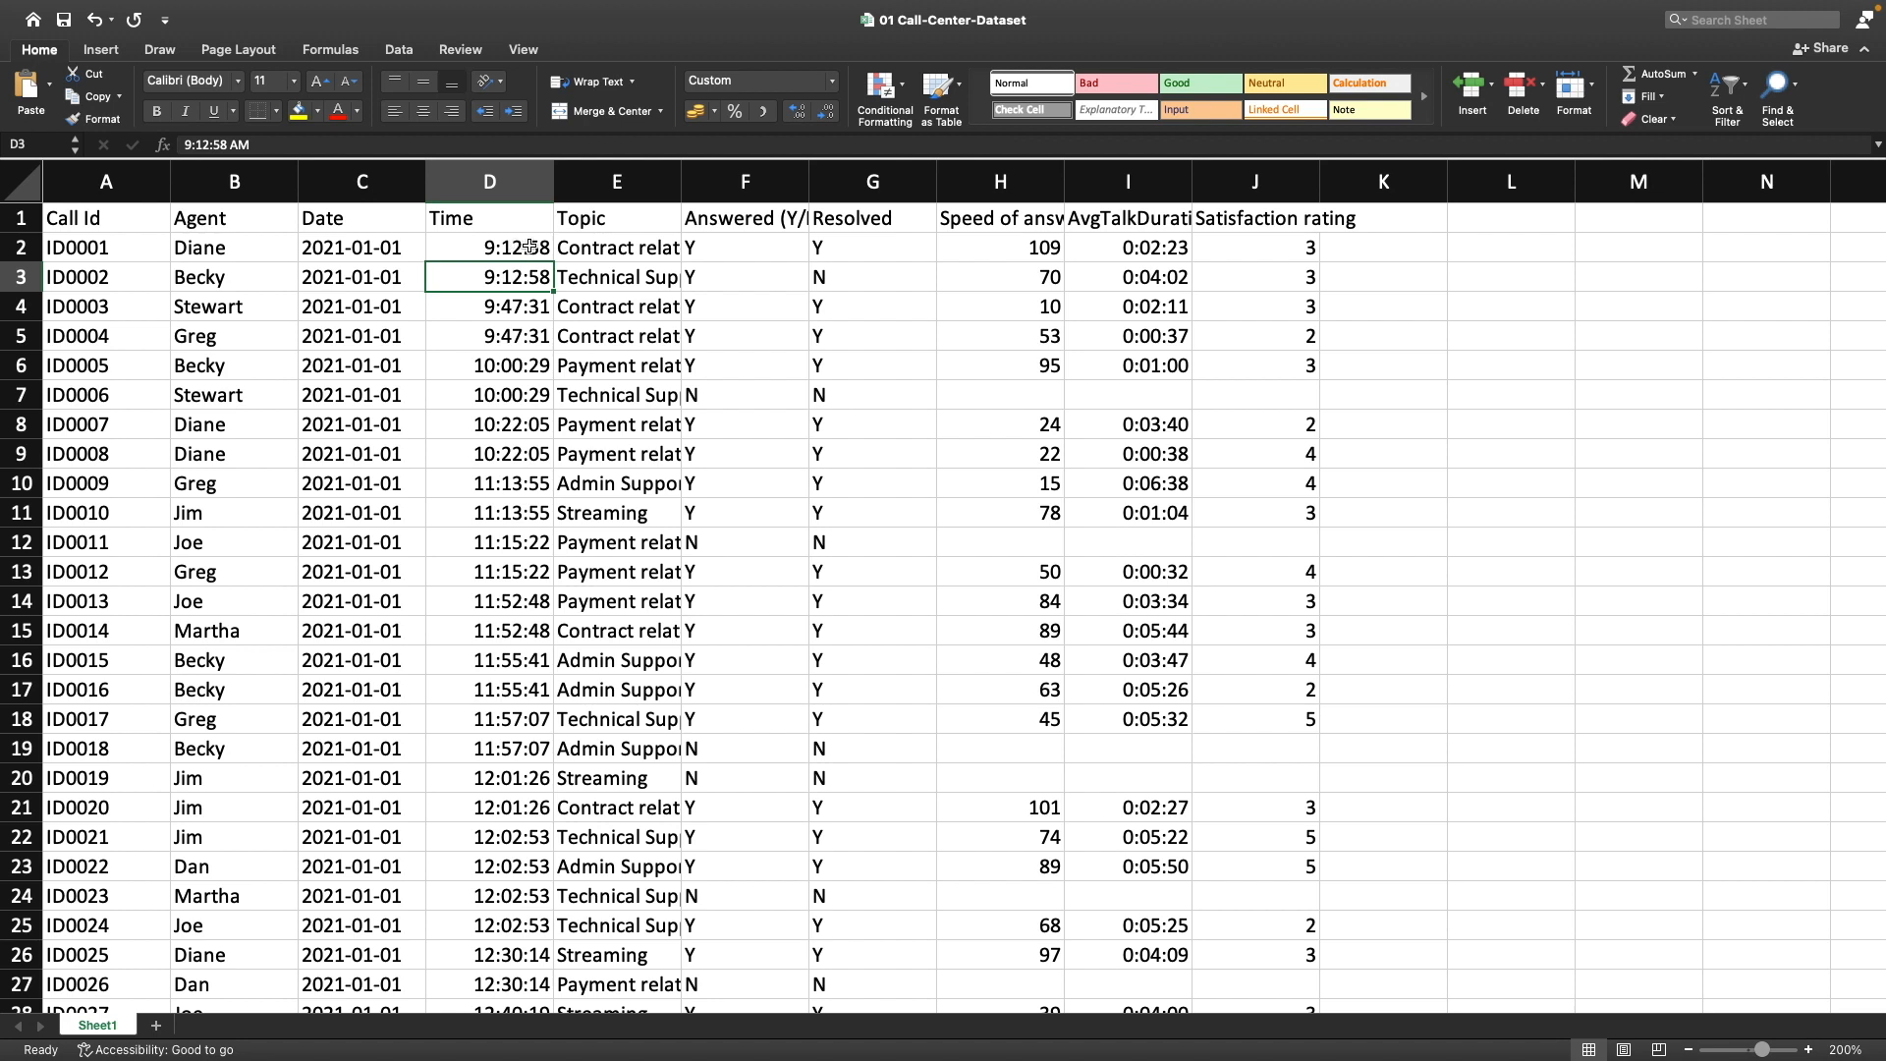
left_click(594, 247)
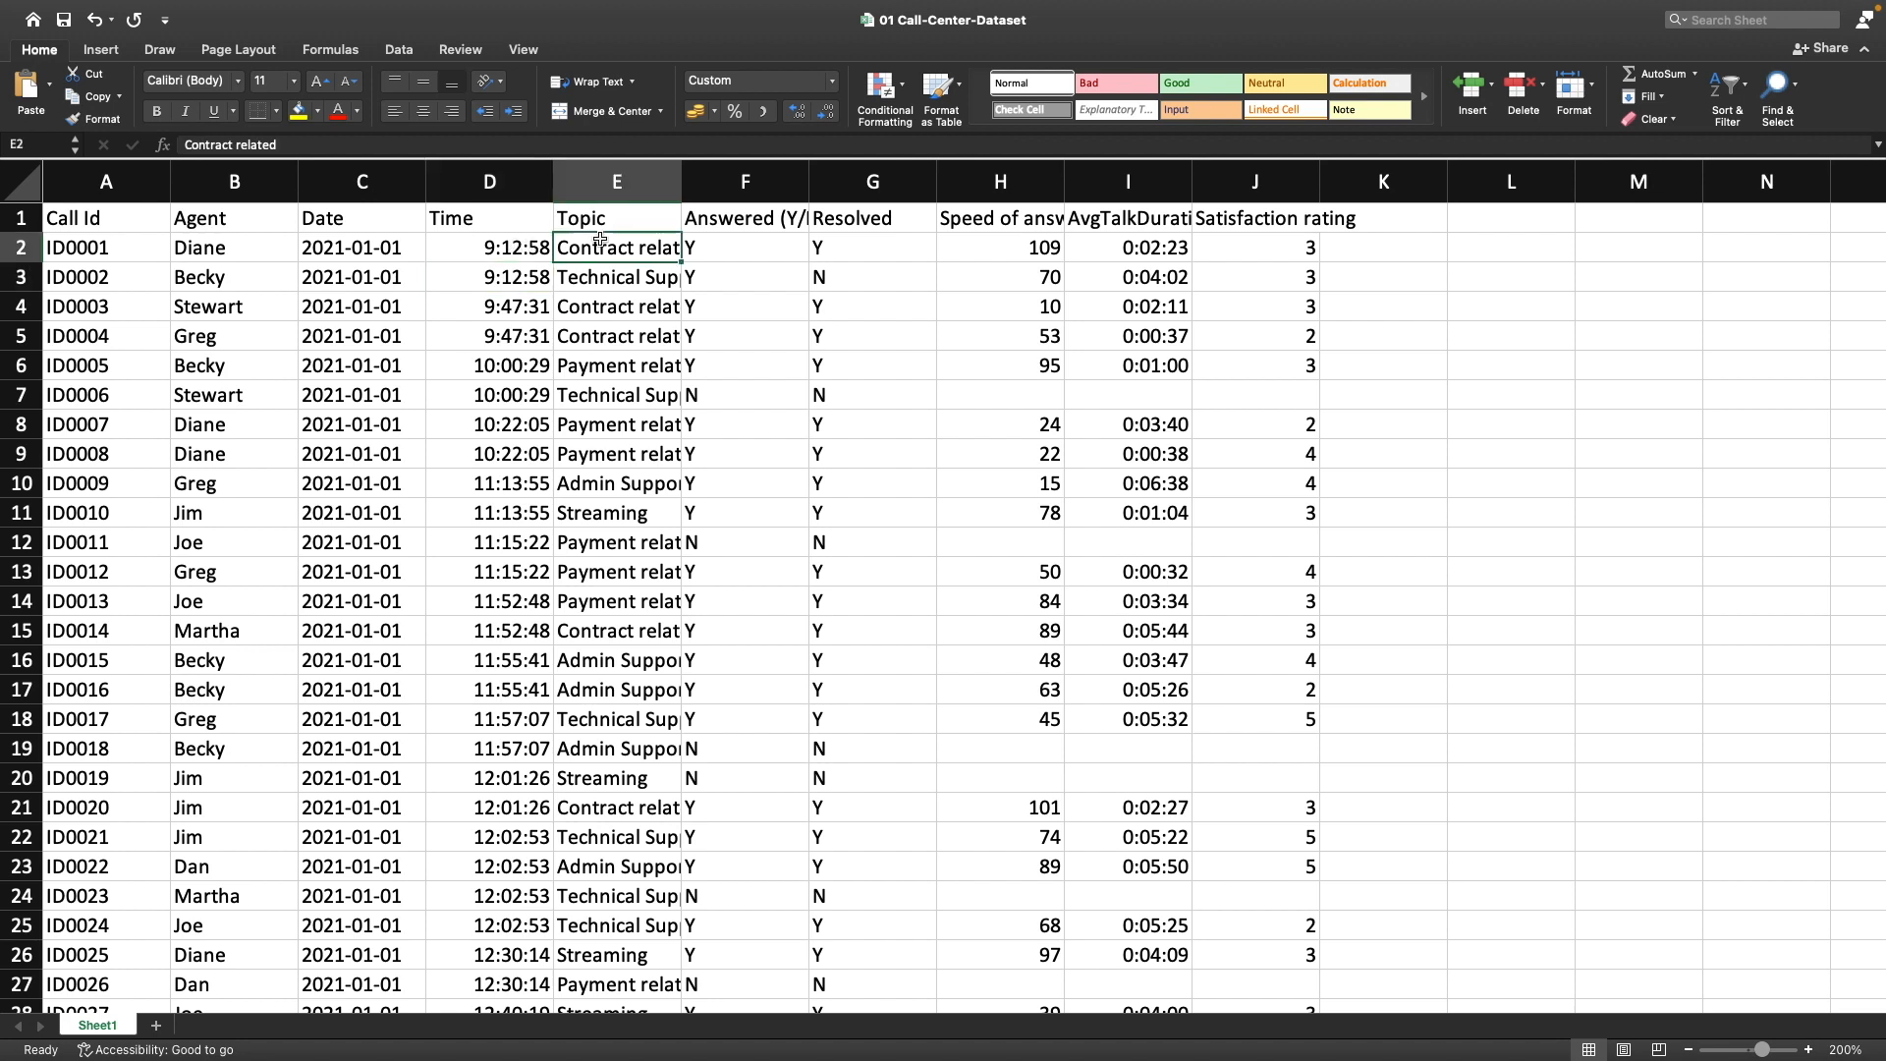
double_click(685, 170)
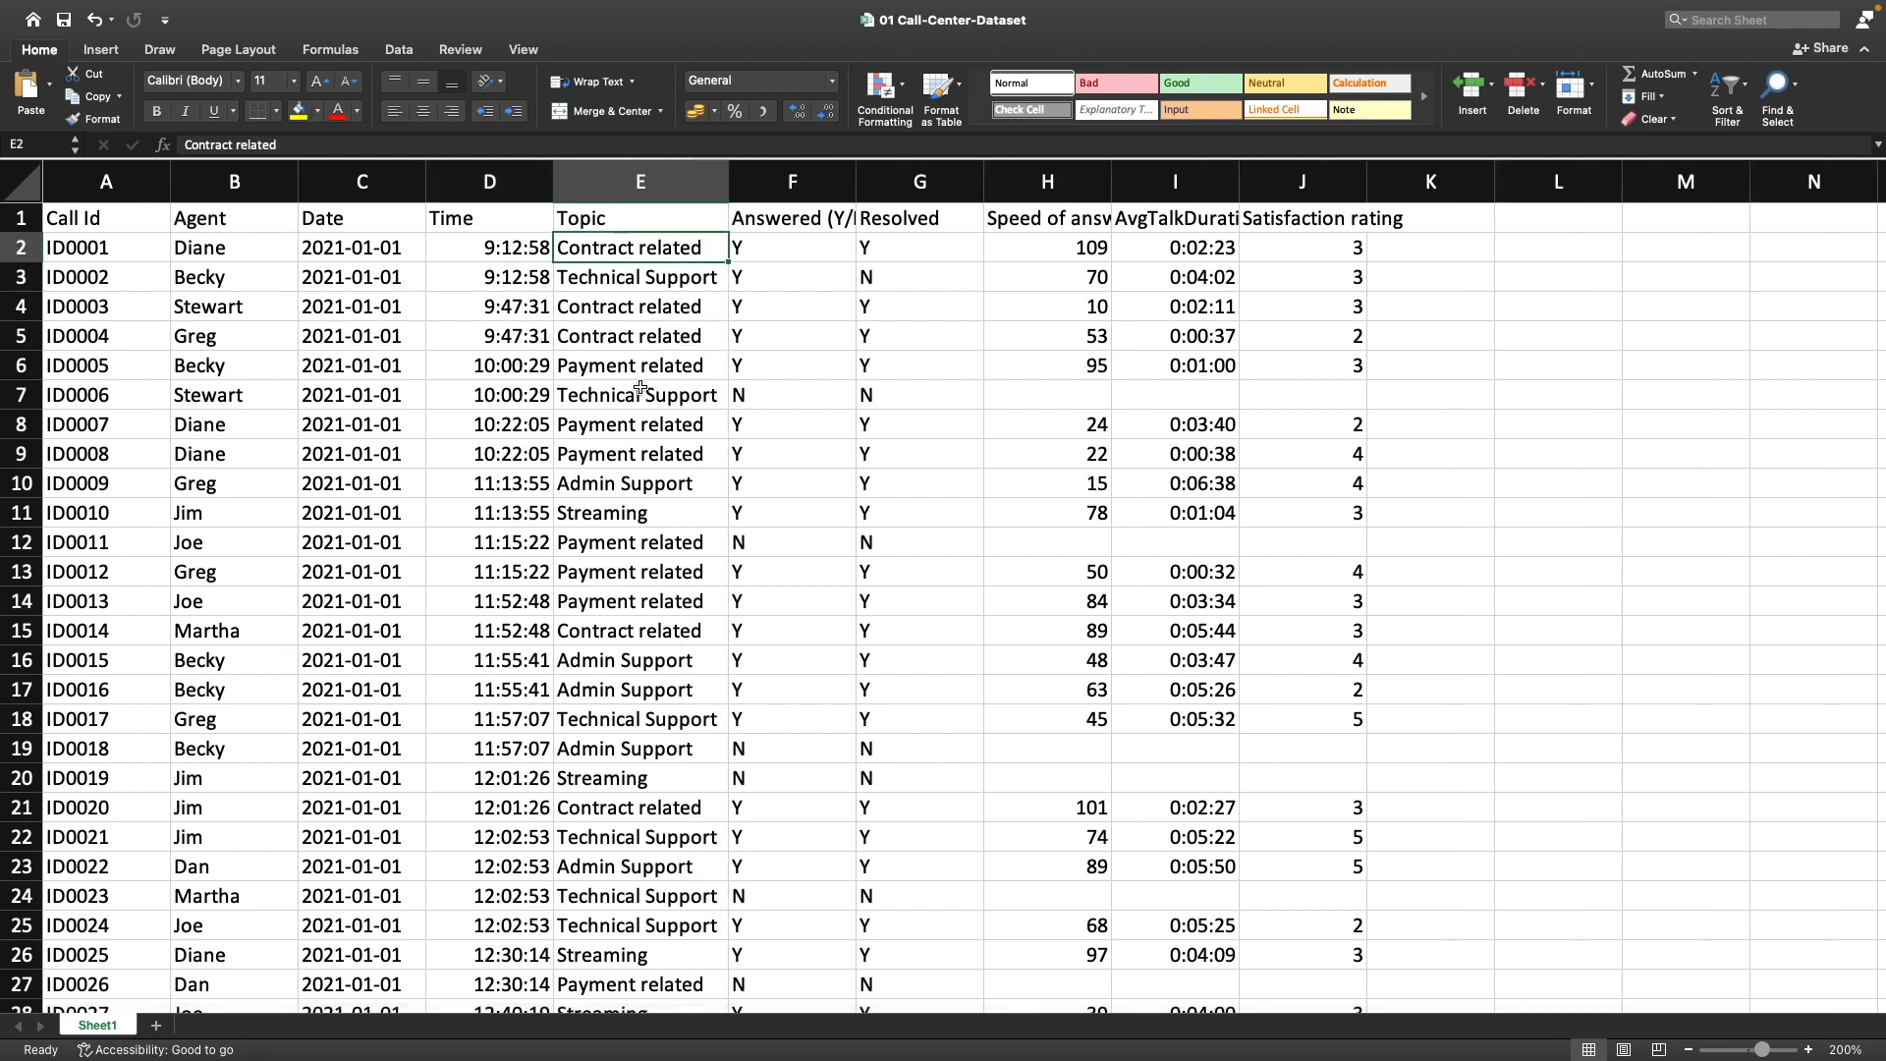
Examine the Y/N entries in the Answered and Resolved columns
left_click(793, 182)
left_click(801, 251)
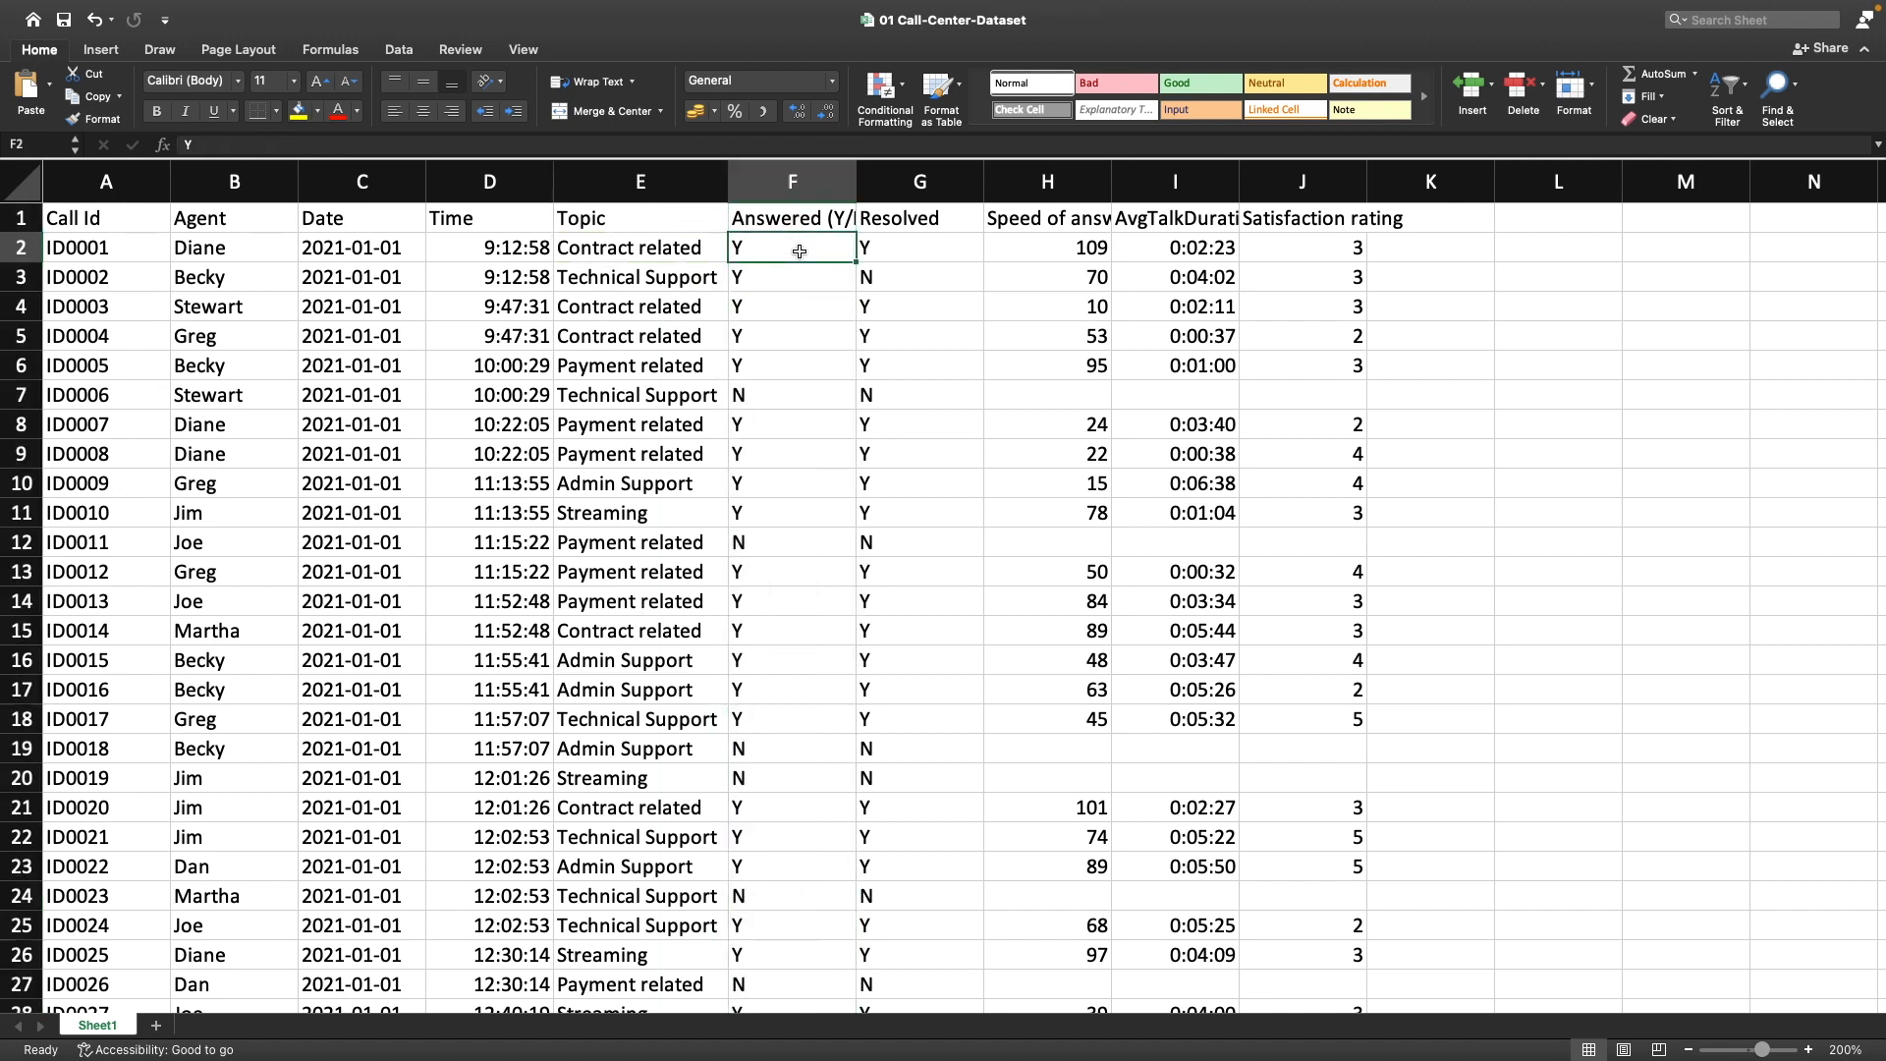
left_click(783, 409)
left_click(889, 218)
left_click(897, 246)
Auto-fit the widths of the Speed of answer in seconds and AvgTalkDuration columns and check their entries
left_click(1039, 236)
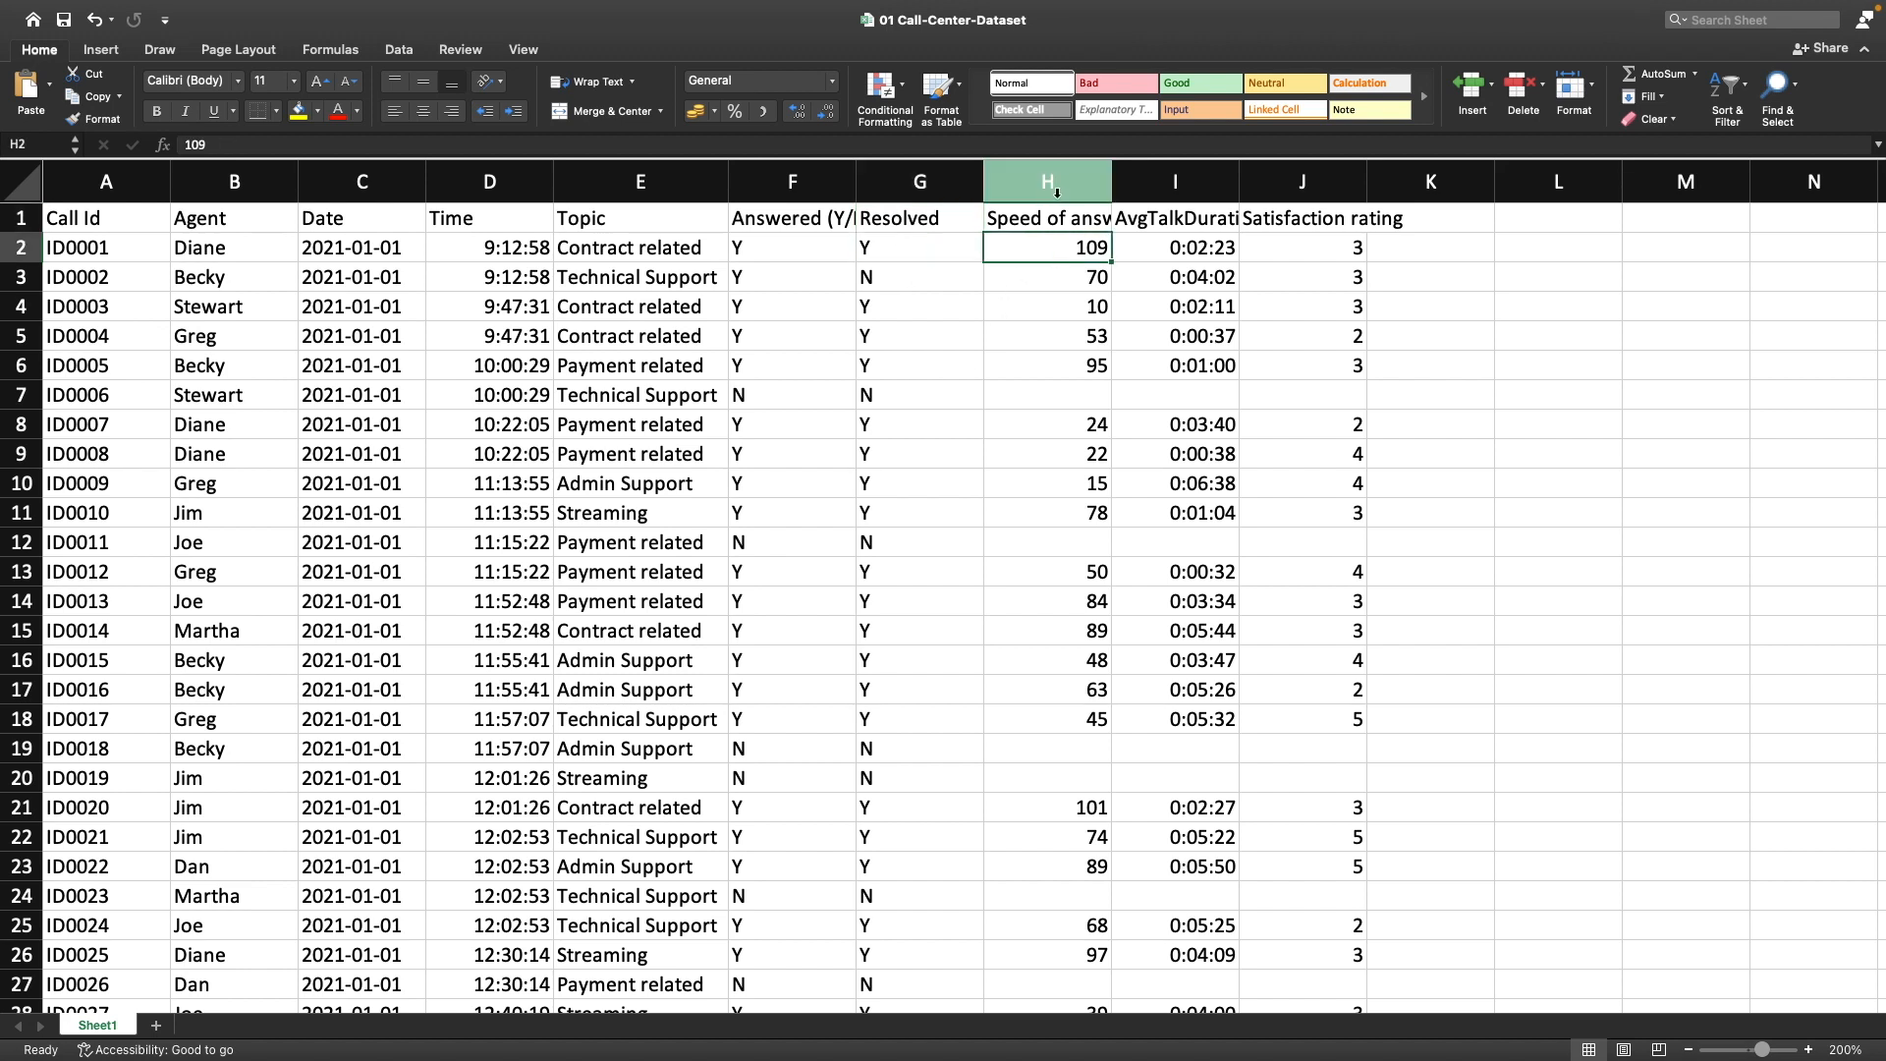
left_click(1074, 285)
left_click(1068, 247)
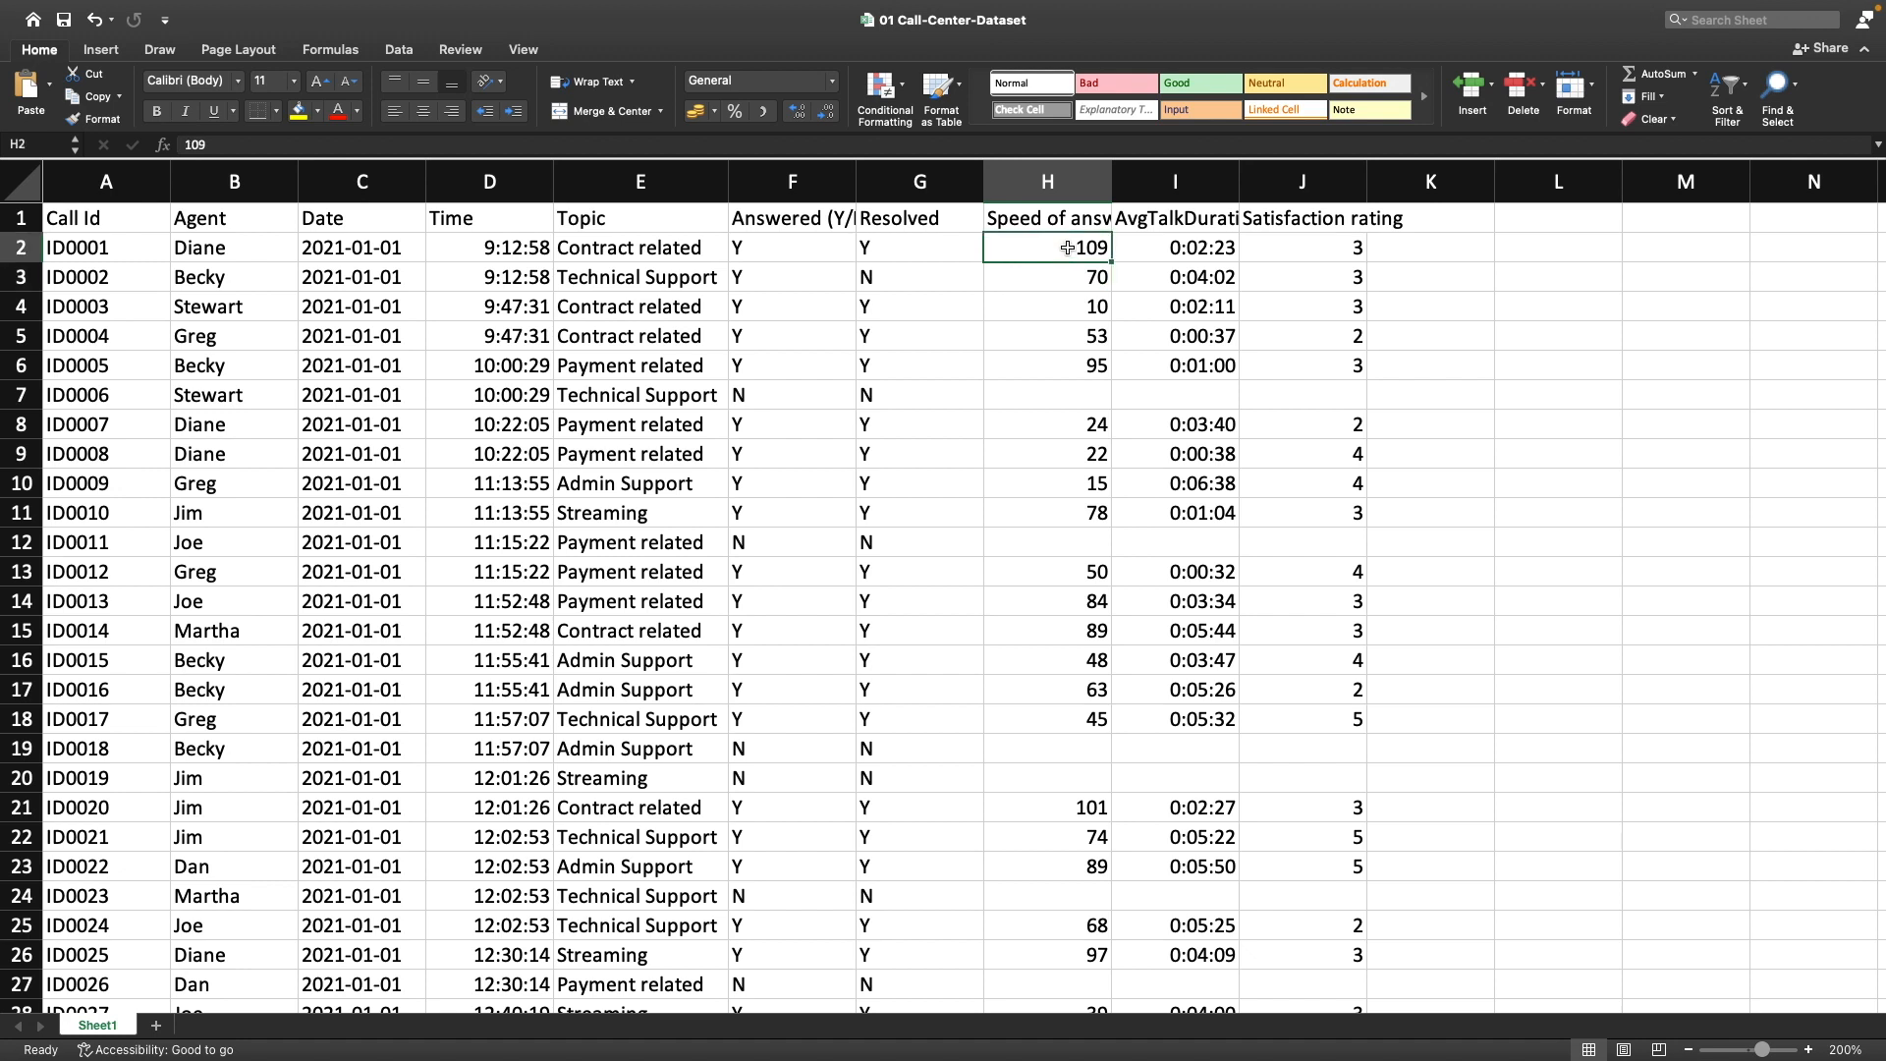
double_click(1111, 183)
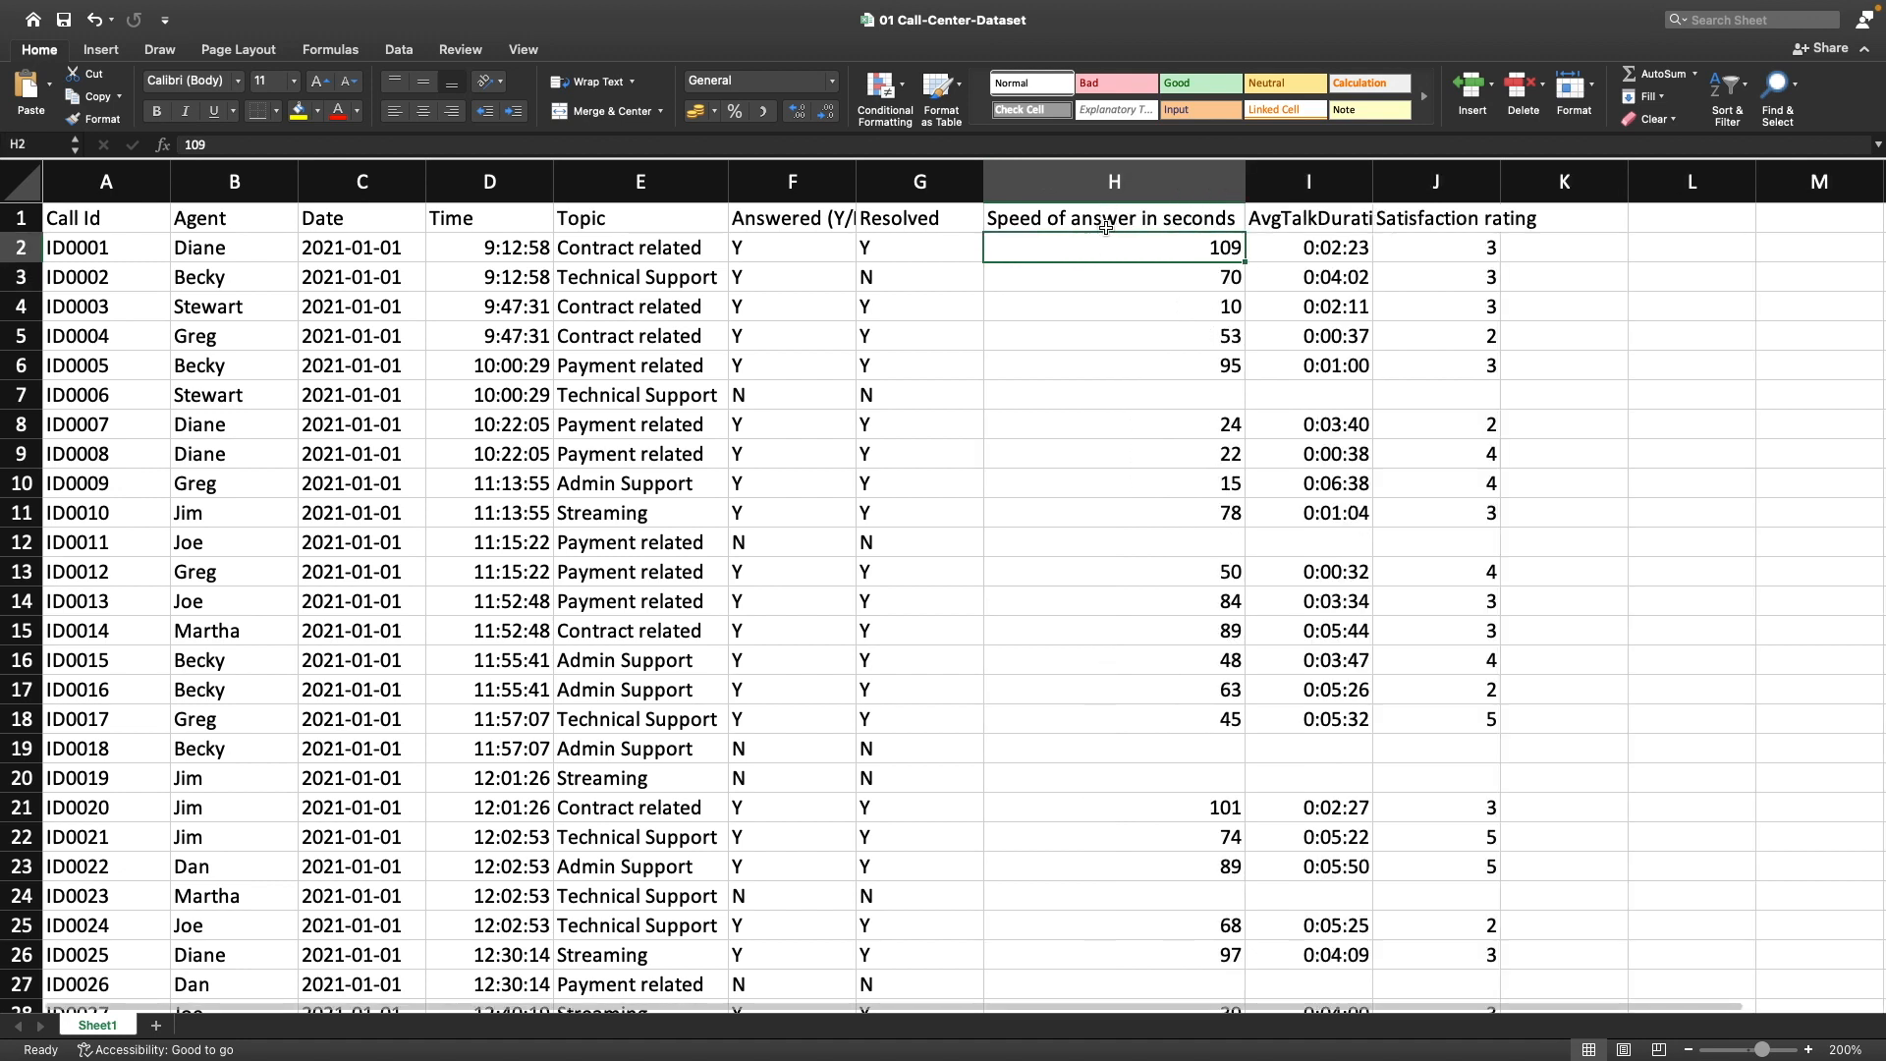
left_click(1107, 226)
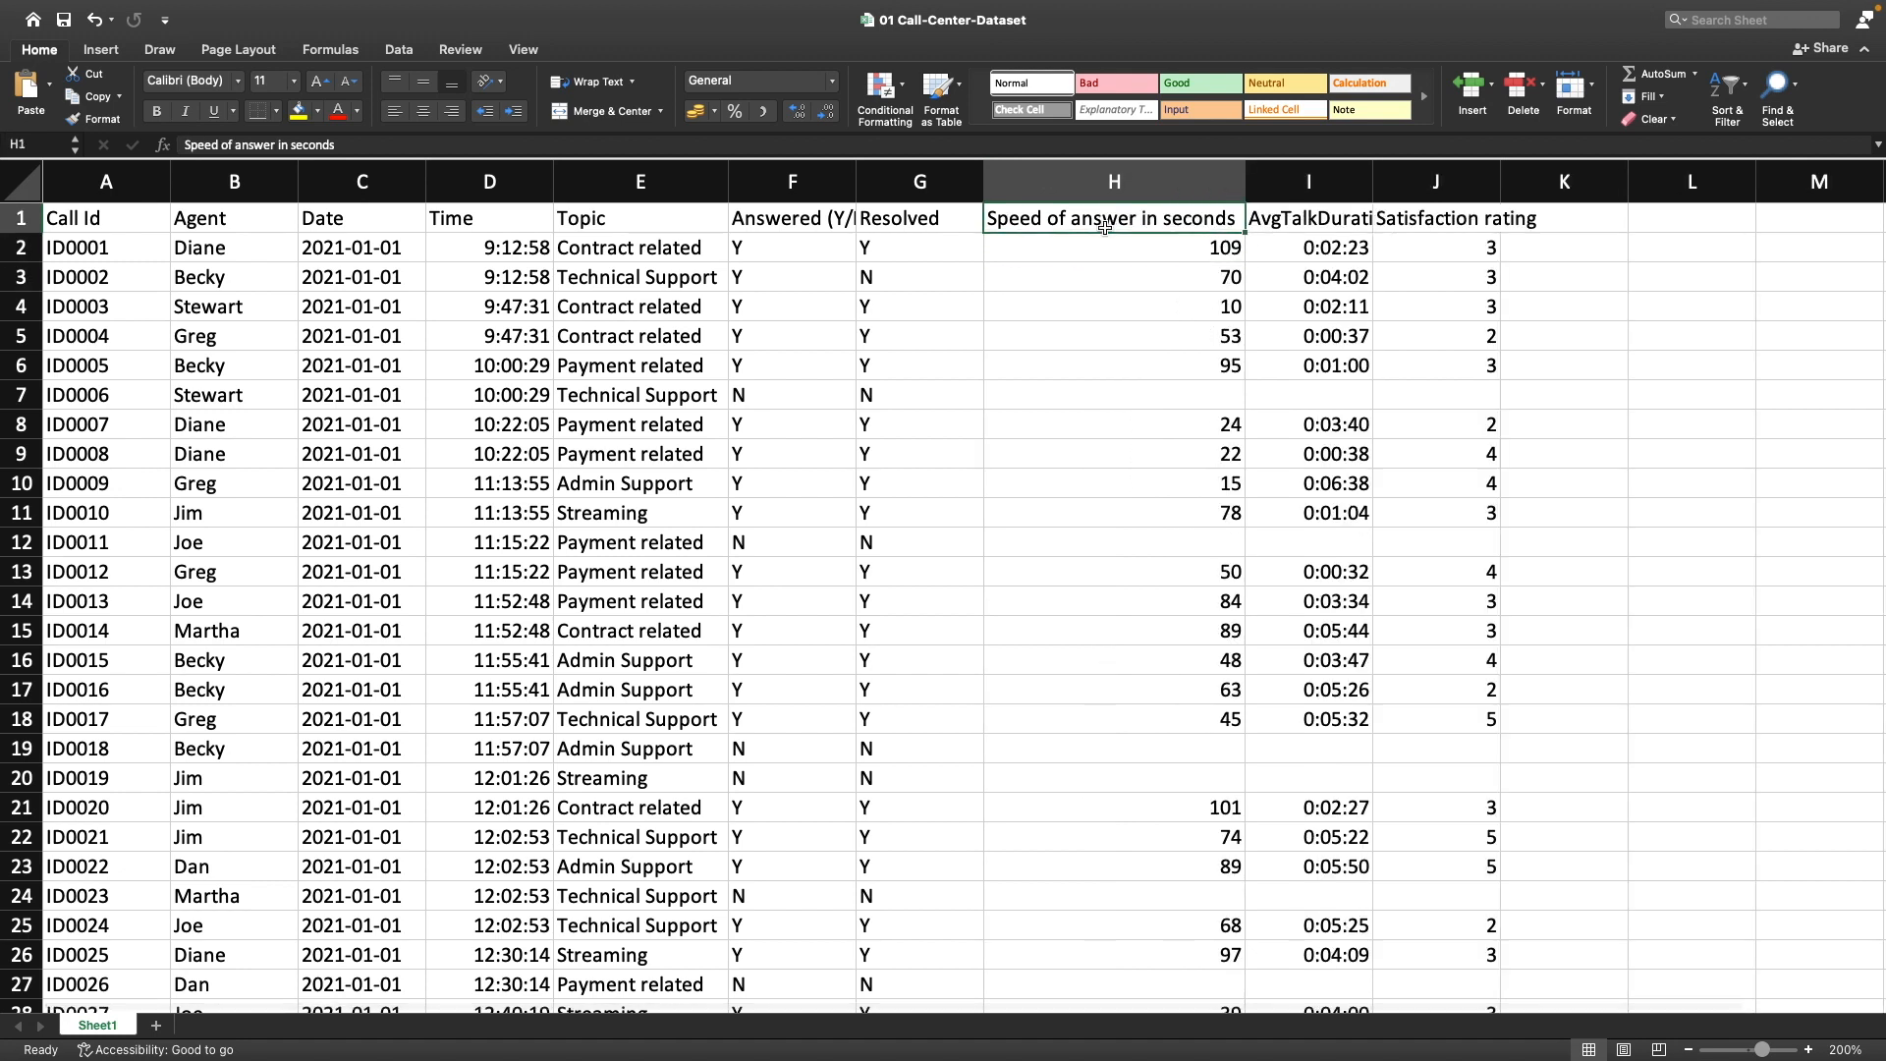
double_click(1373, 182)
left_click(1346, 251)
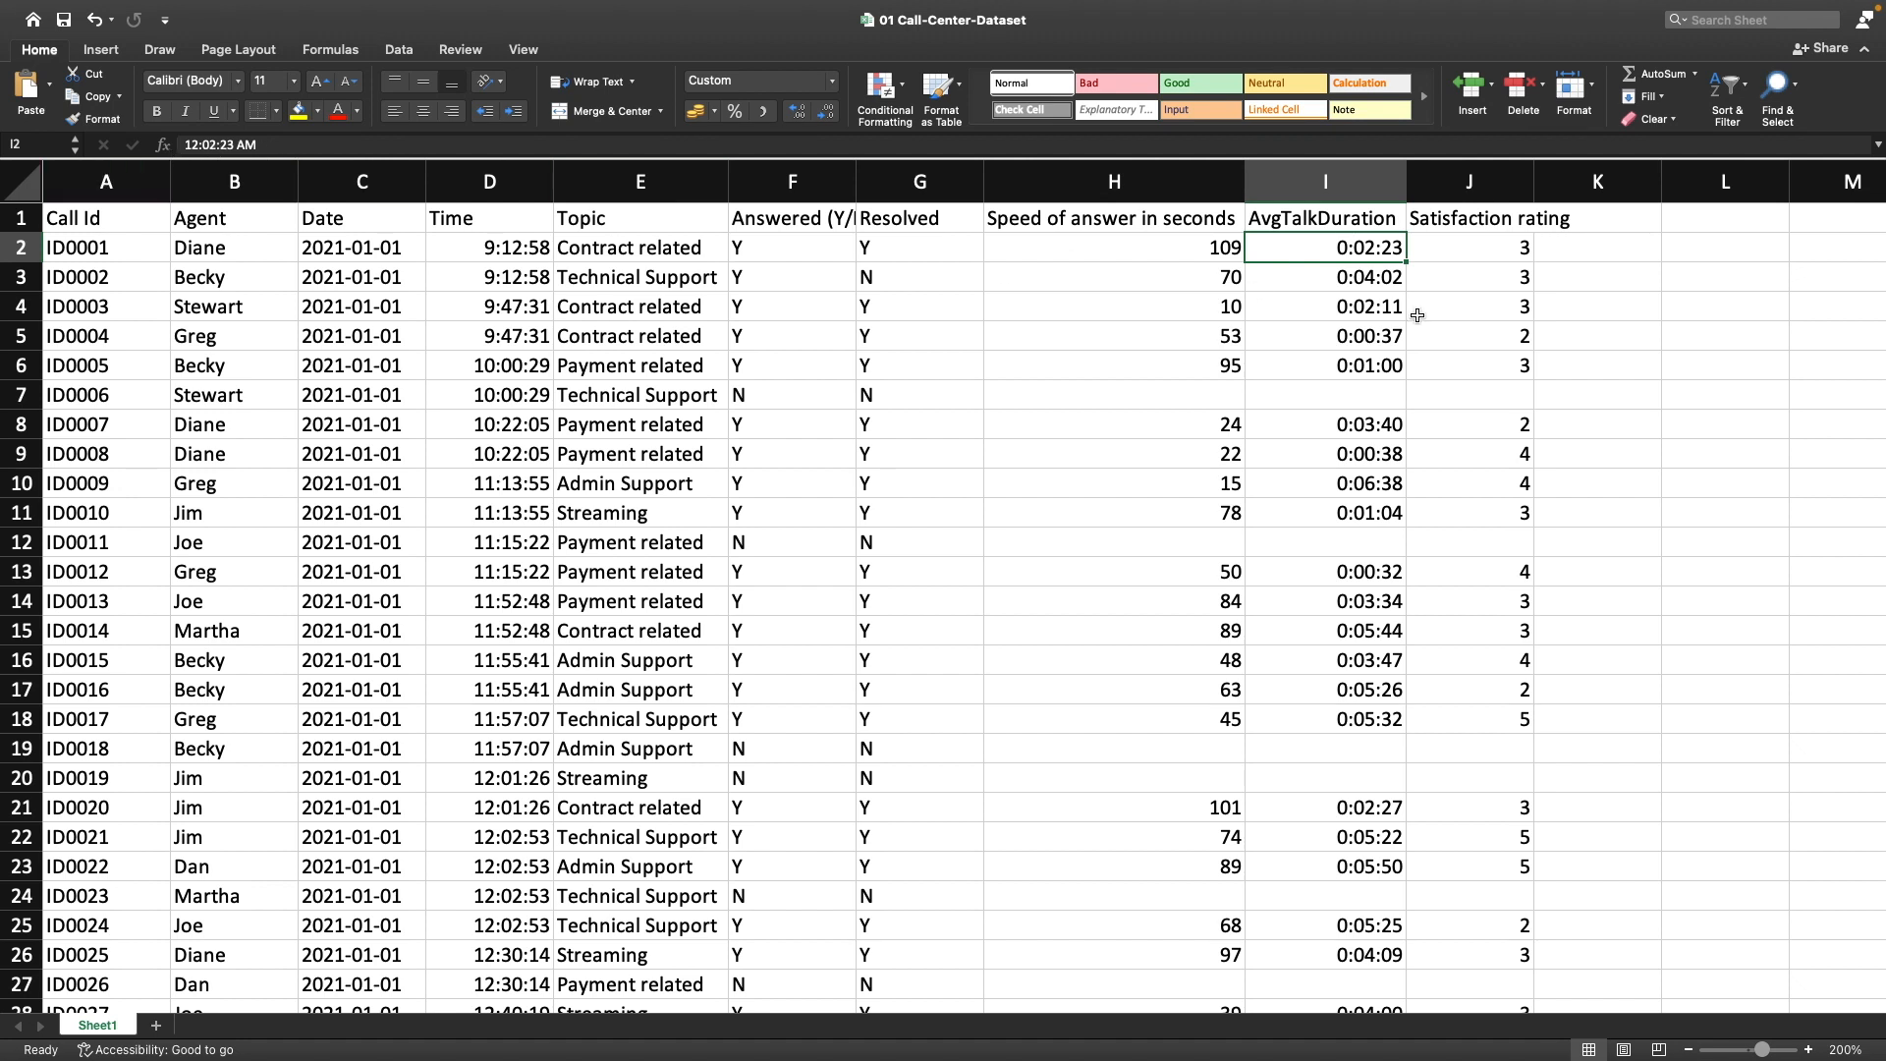
Auto-fit the width of the Satisfaction rating column and check its first entries
left_click(1379, 287)
left_click(1506, 238)
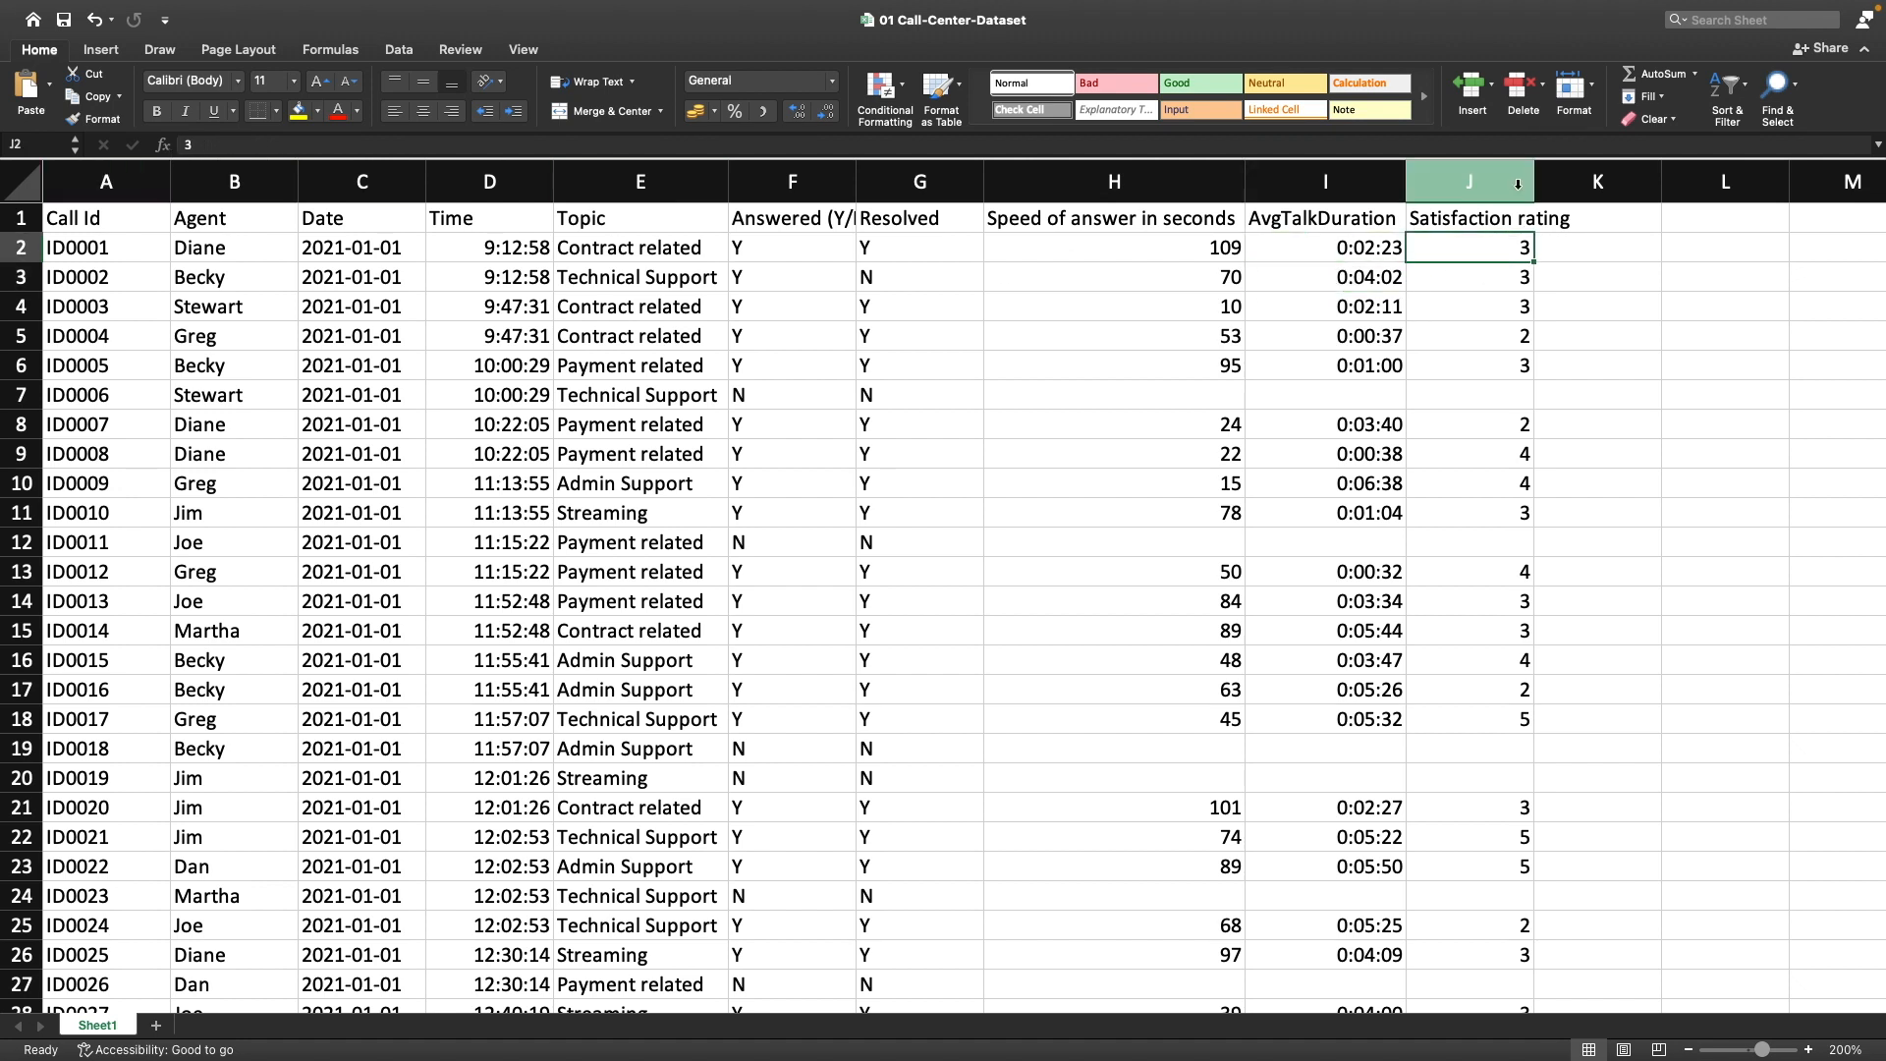
double_click(1534, 180)
key("Down")
key("Down")
key("Down")
key("Down")
key("Down")
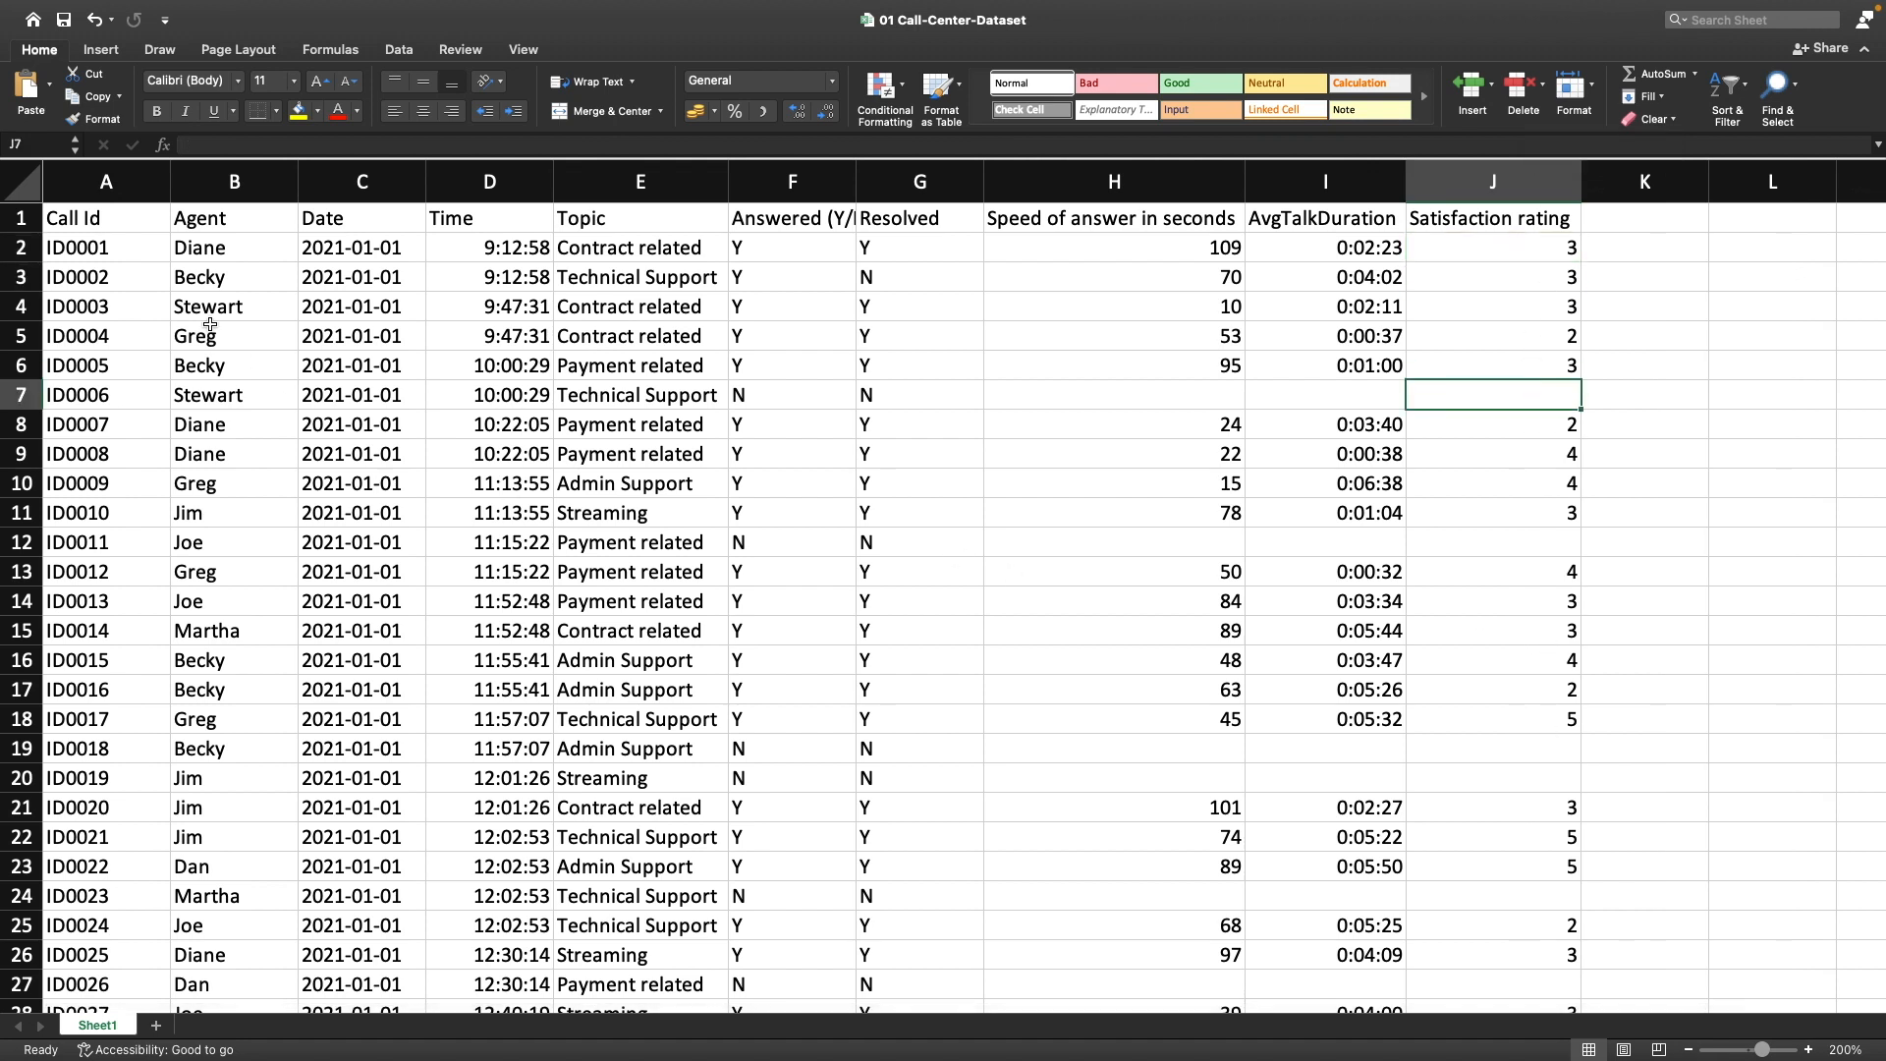
Copy the dataset's header cells from Call Id through Satisfaction rating and switch to pgAdmin
left_click_drag(98, 218, 1560, 217)
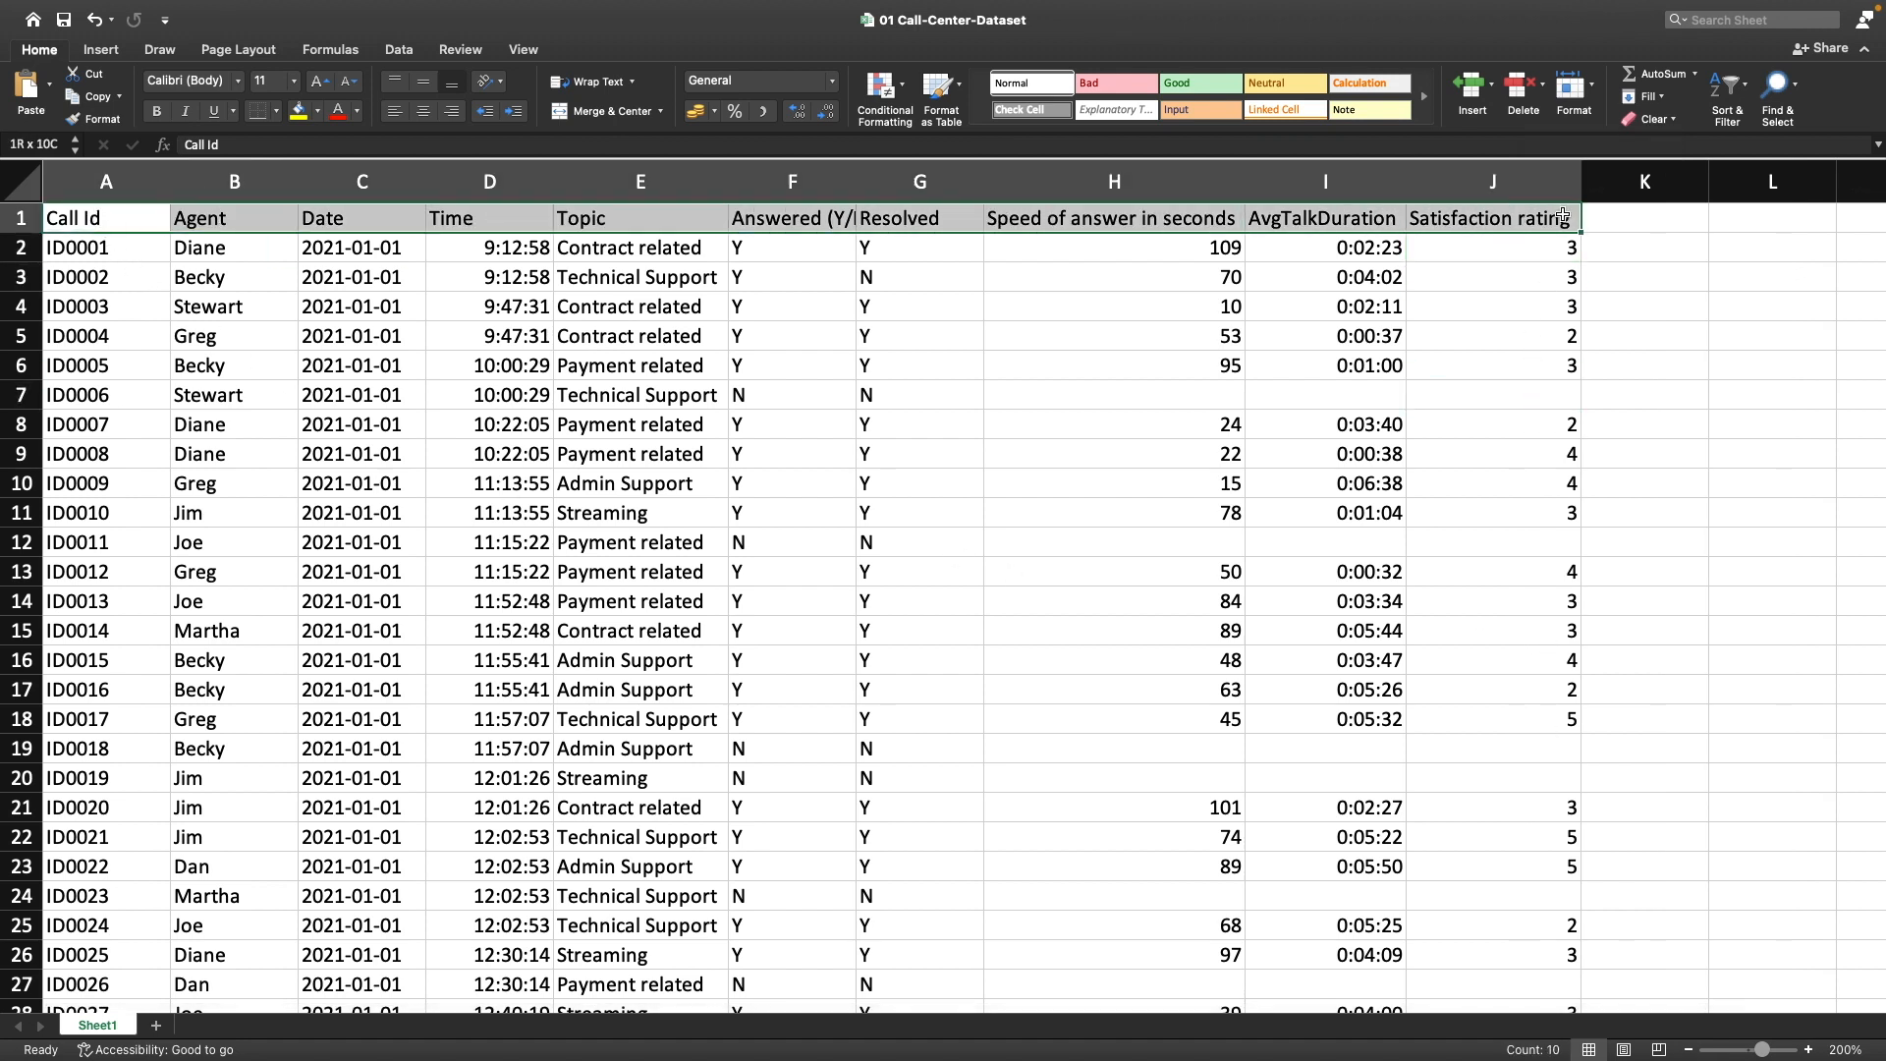
key("super+c")
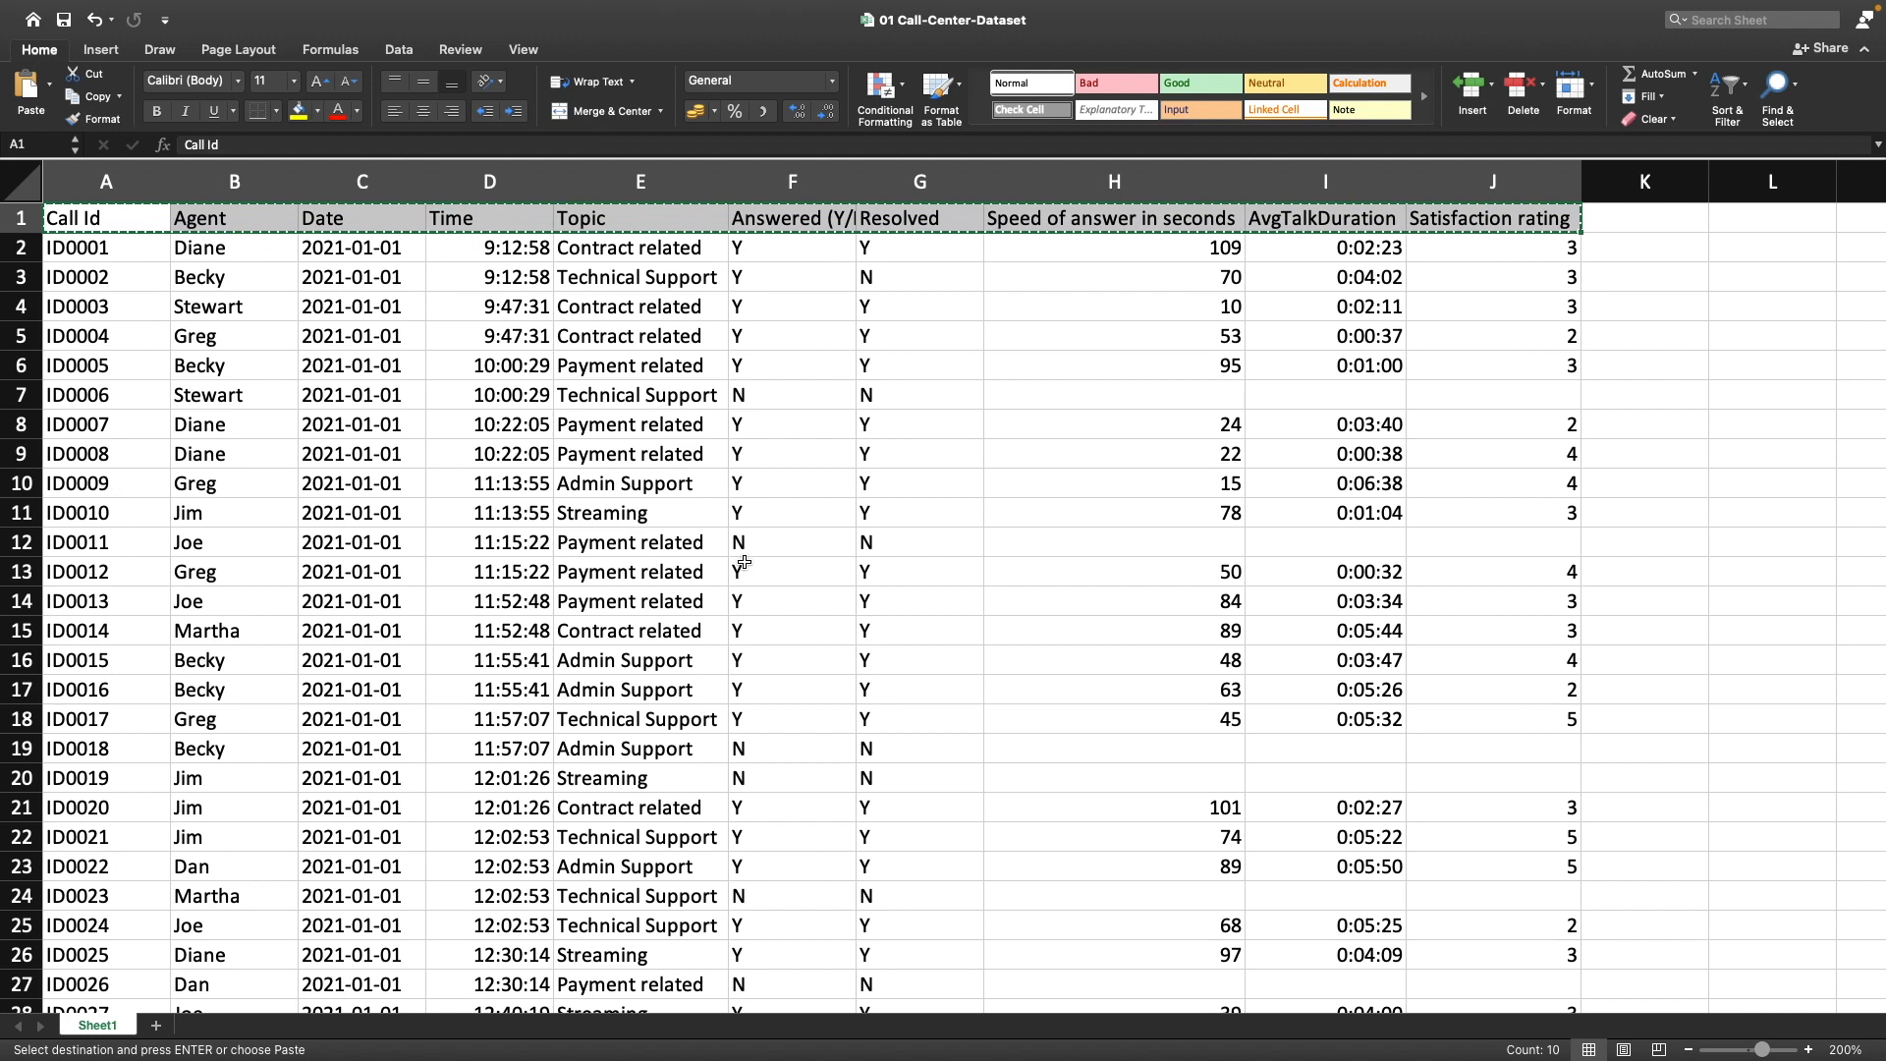
key("ctrl+Left")
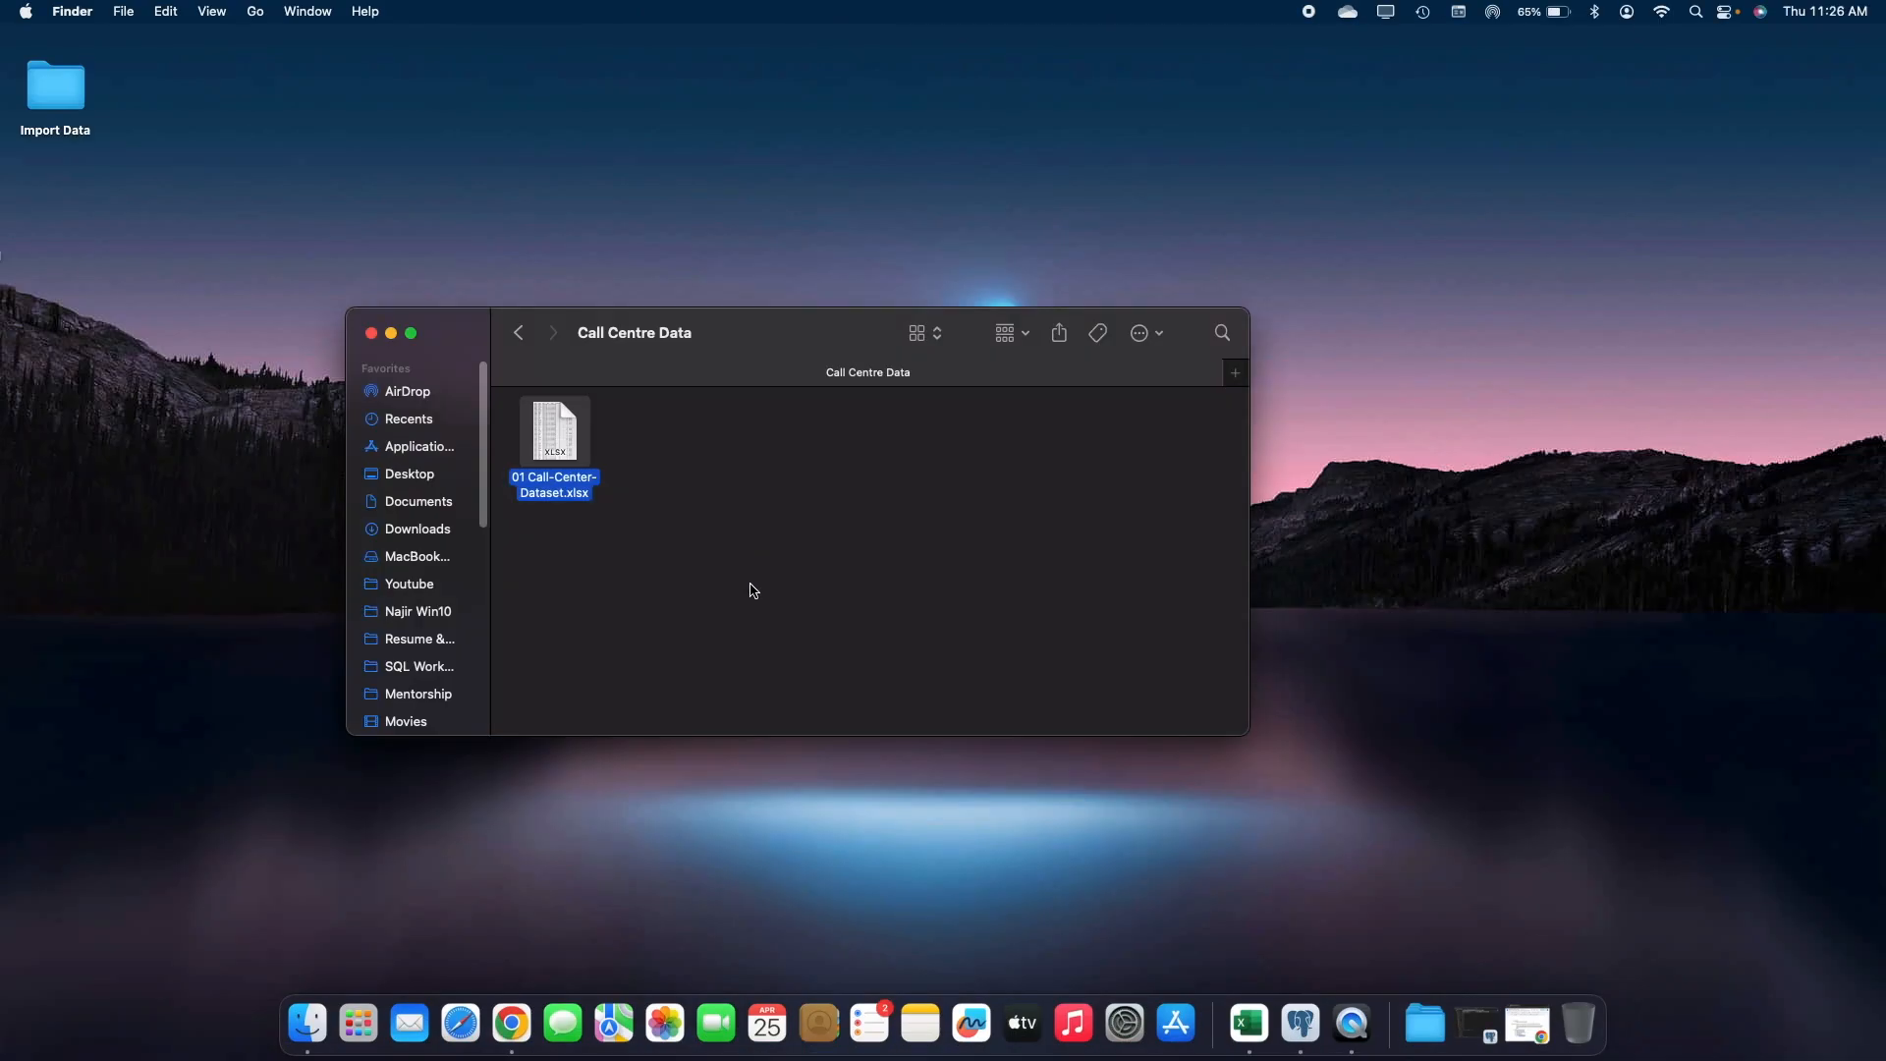
left_click(753, 587)
left_click(1298, 1023)
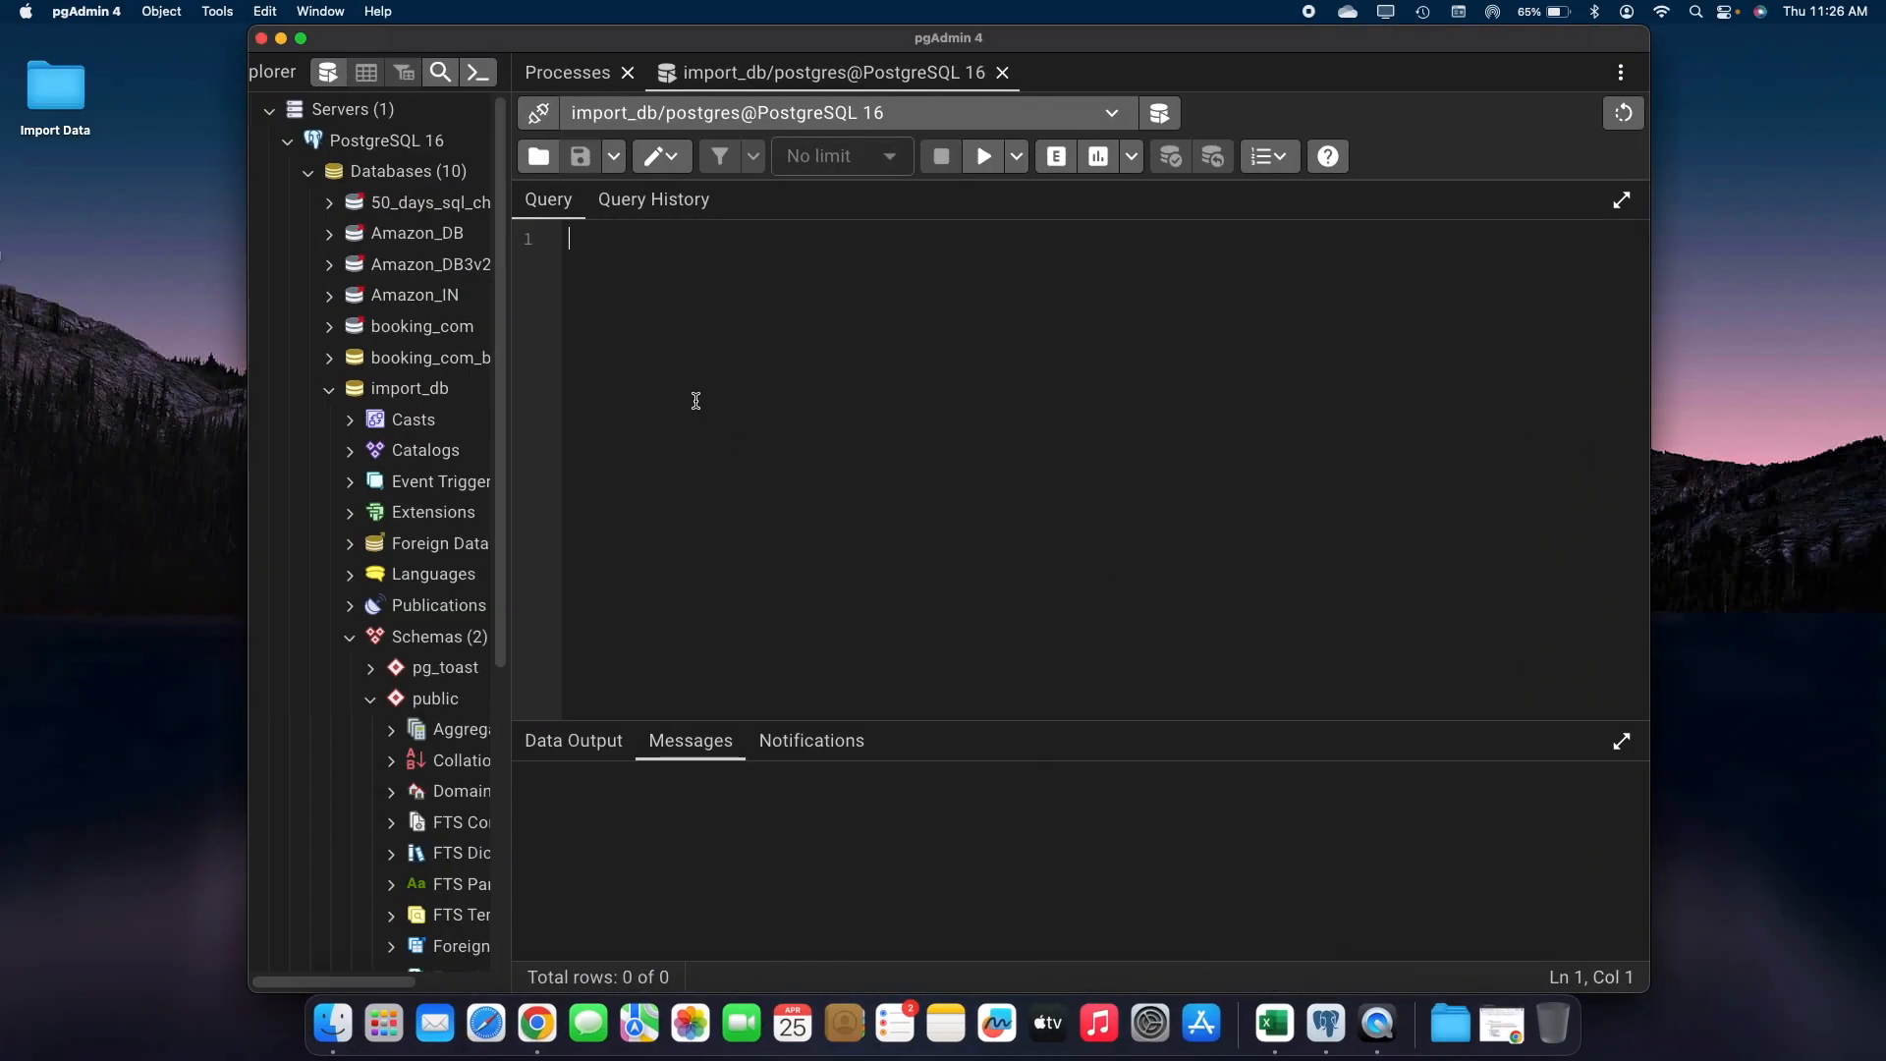
Write the comment "-- callcentre data" followed by blank lines in the query editor and make the window full screen
type("-- ca")
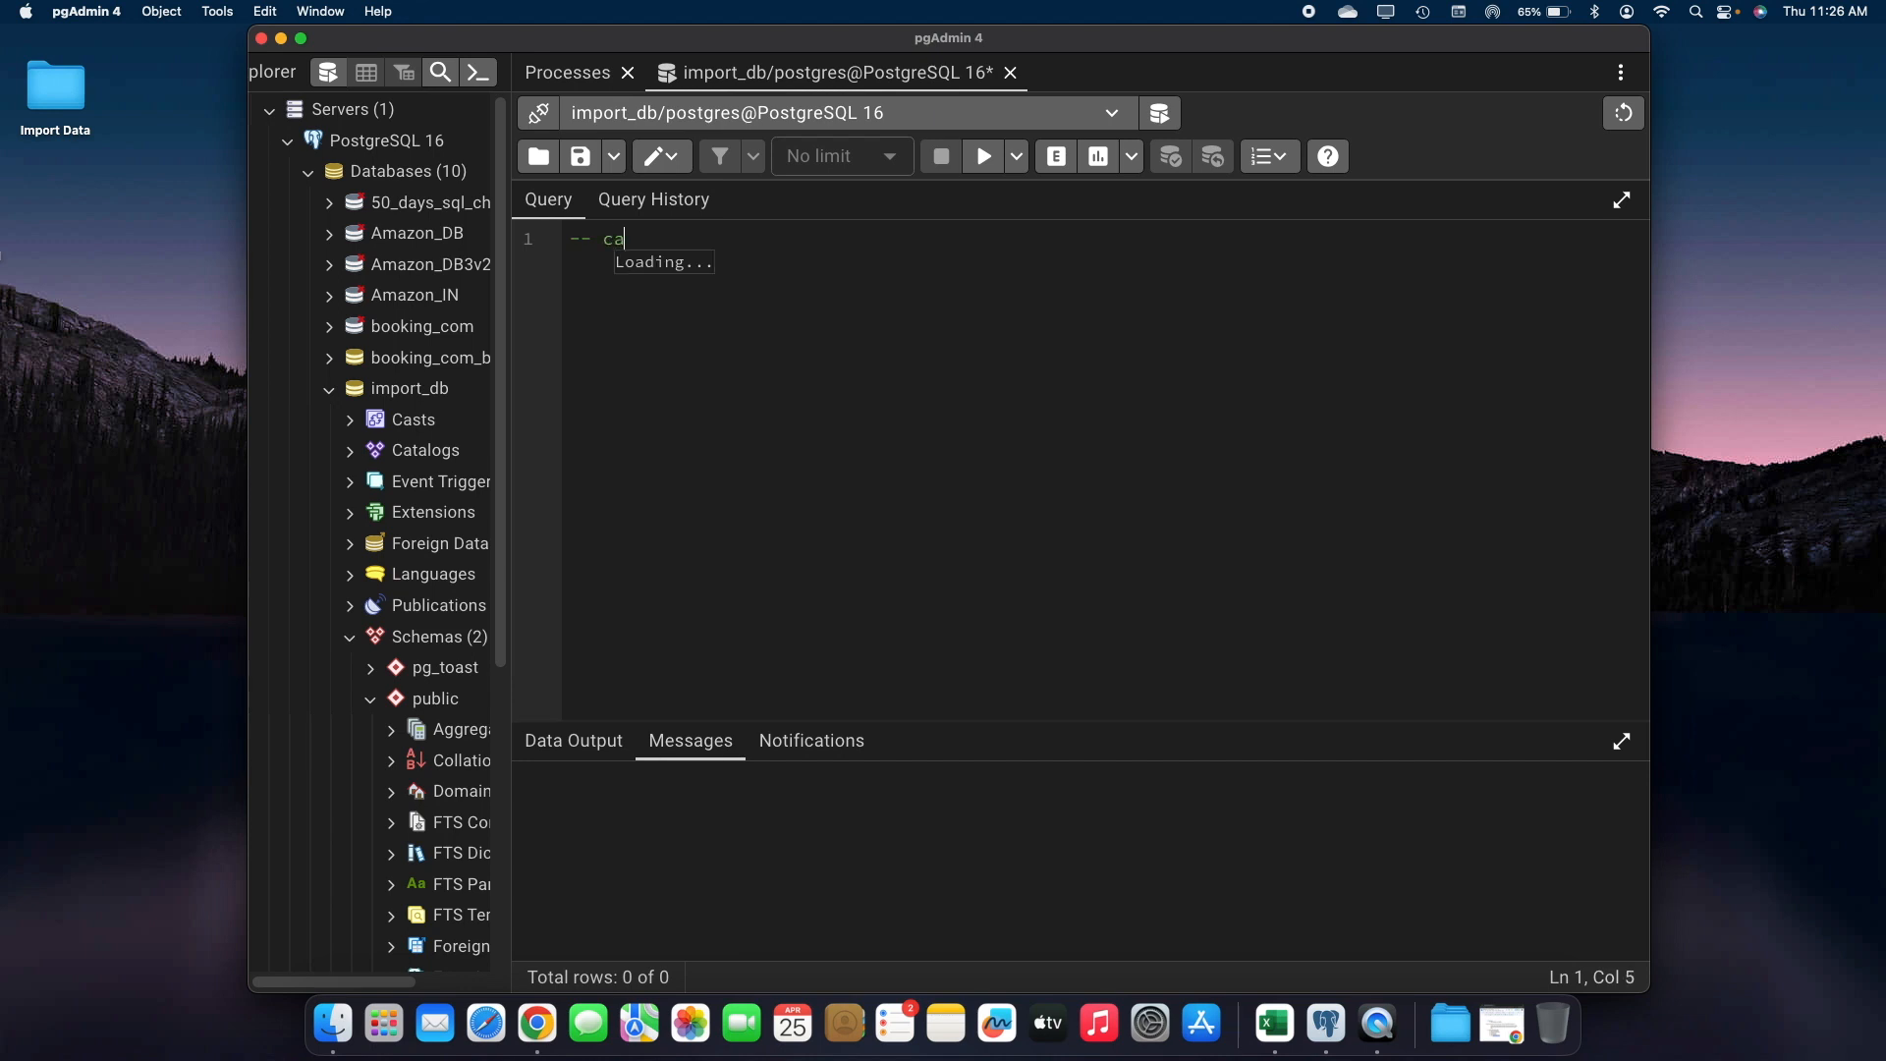
type("llcentre data")
key("Return")
key("Return")
key("Return")
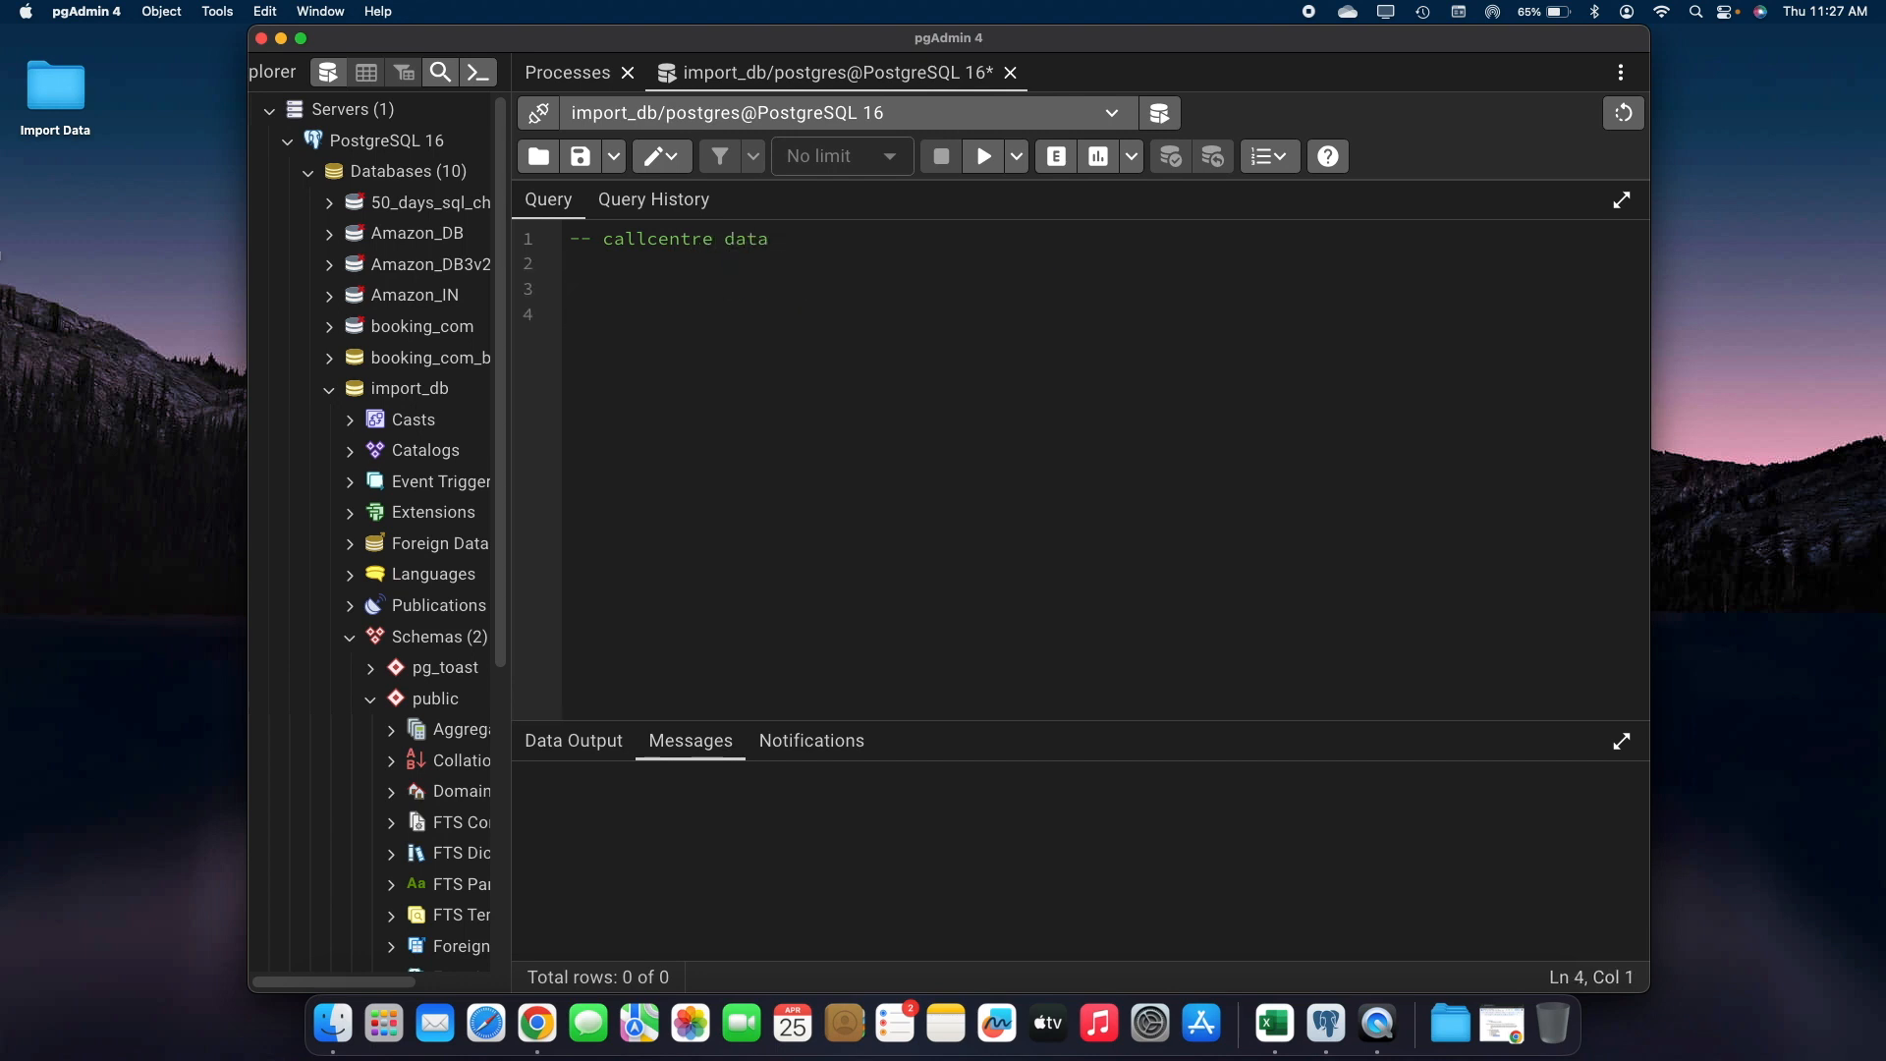
left_click(301, 38)
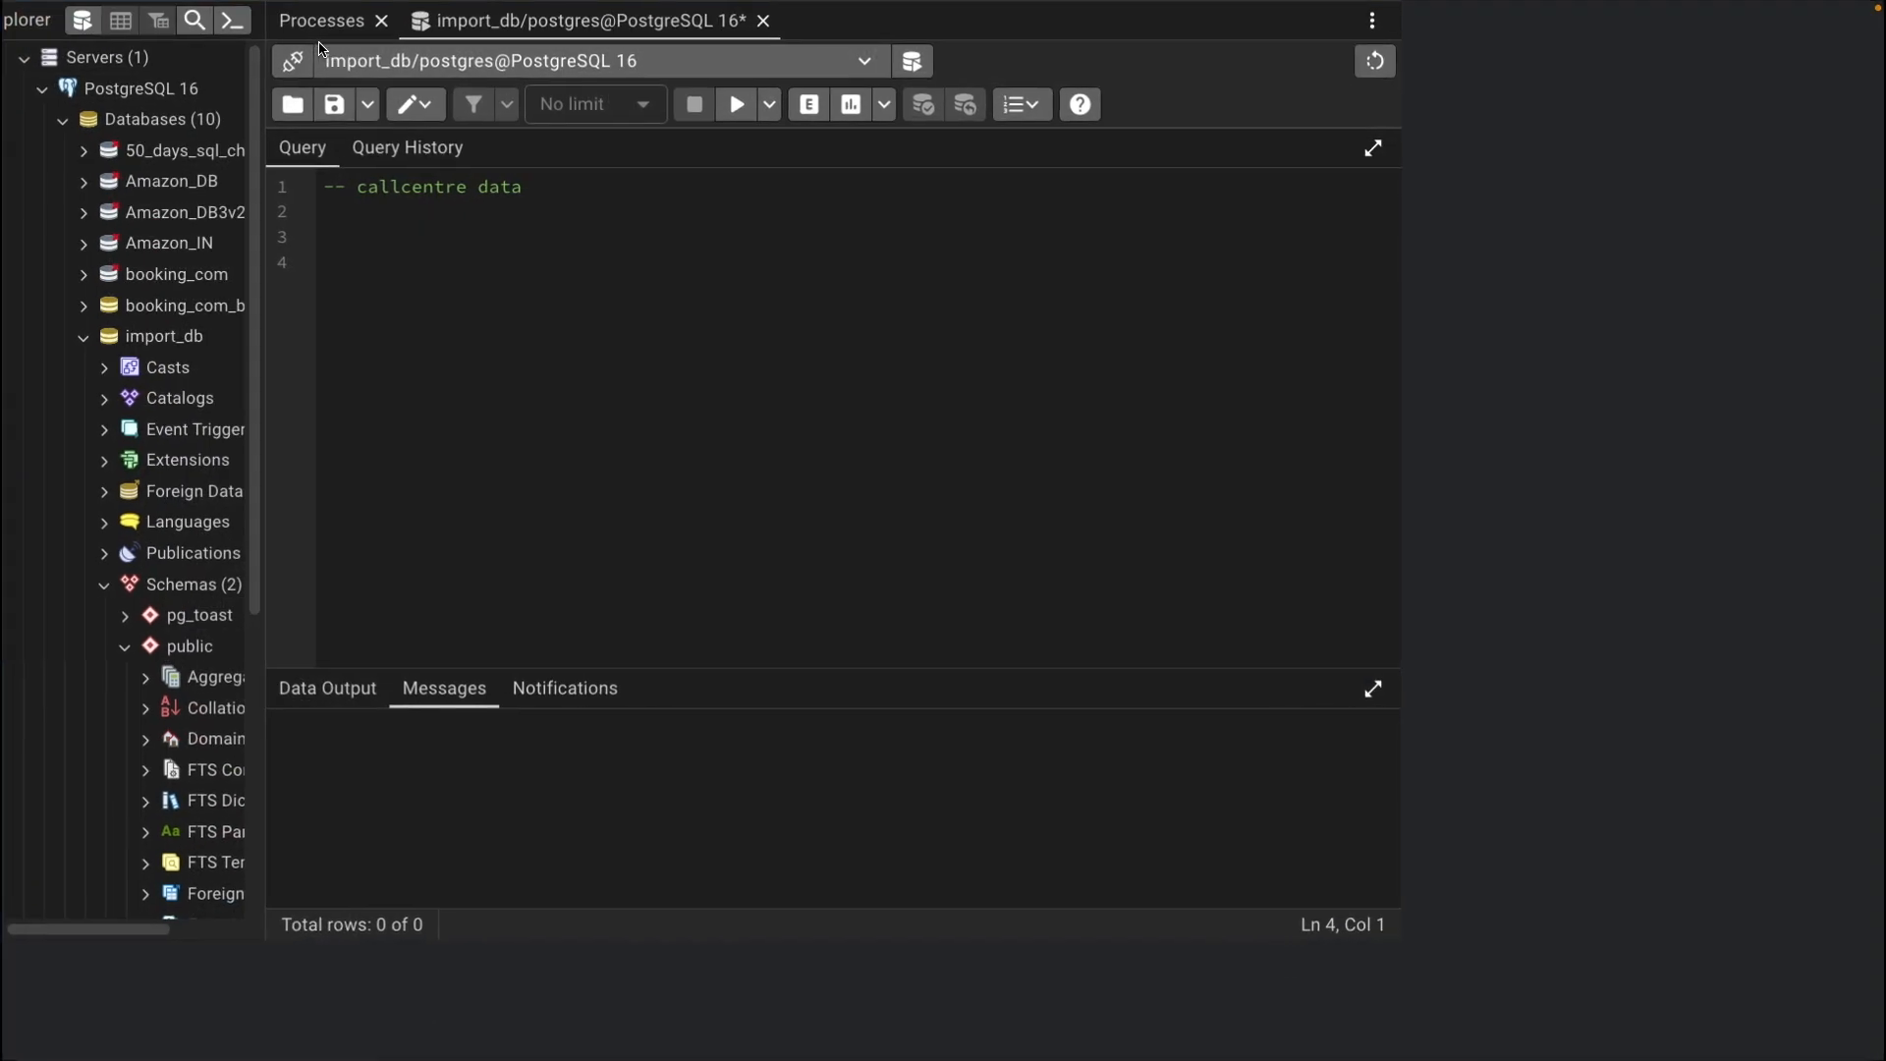
Begin a CREATE TABLE statement for a table named calls below the comment
type("create")
key("BackSpace")
key("BackSpace")
key("BackSpace")
key("BackSpace")
key("BackSpace")
key("BackSpace")
type("CREA")
key("Return")
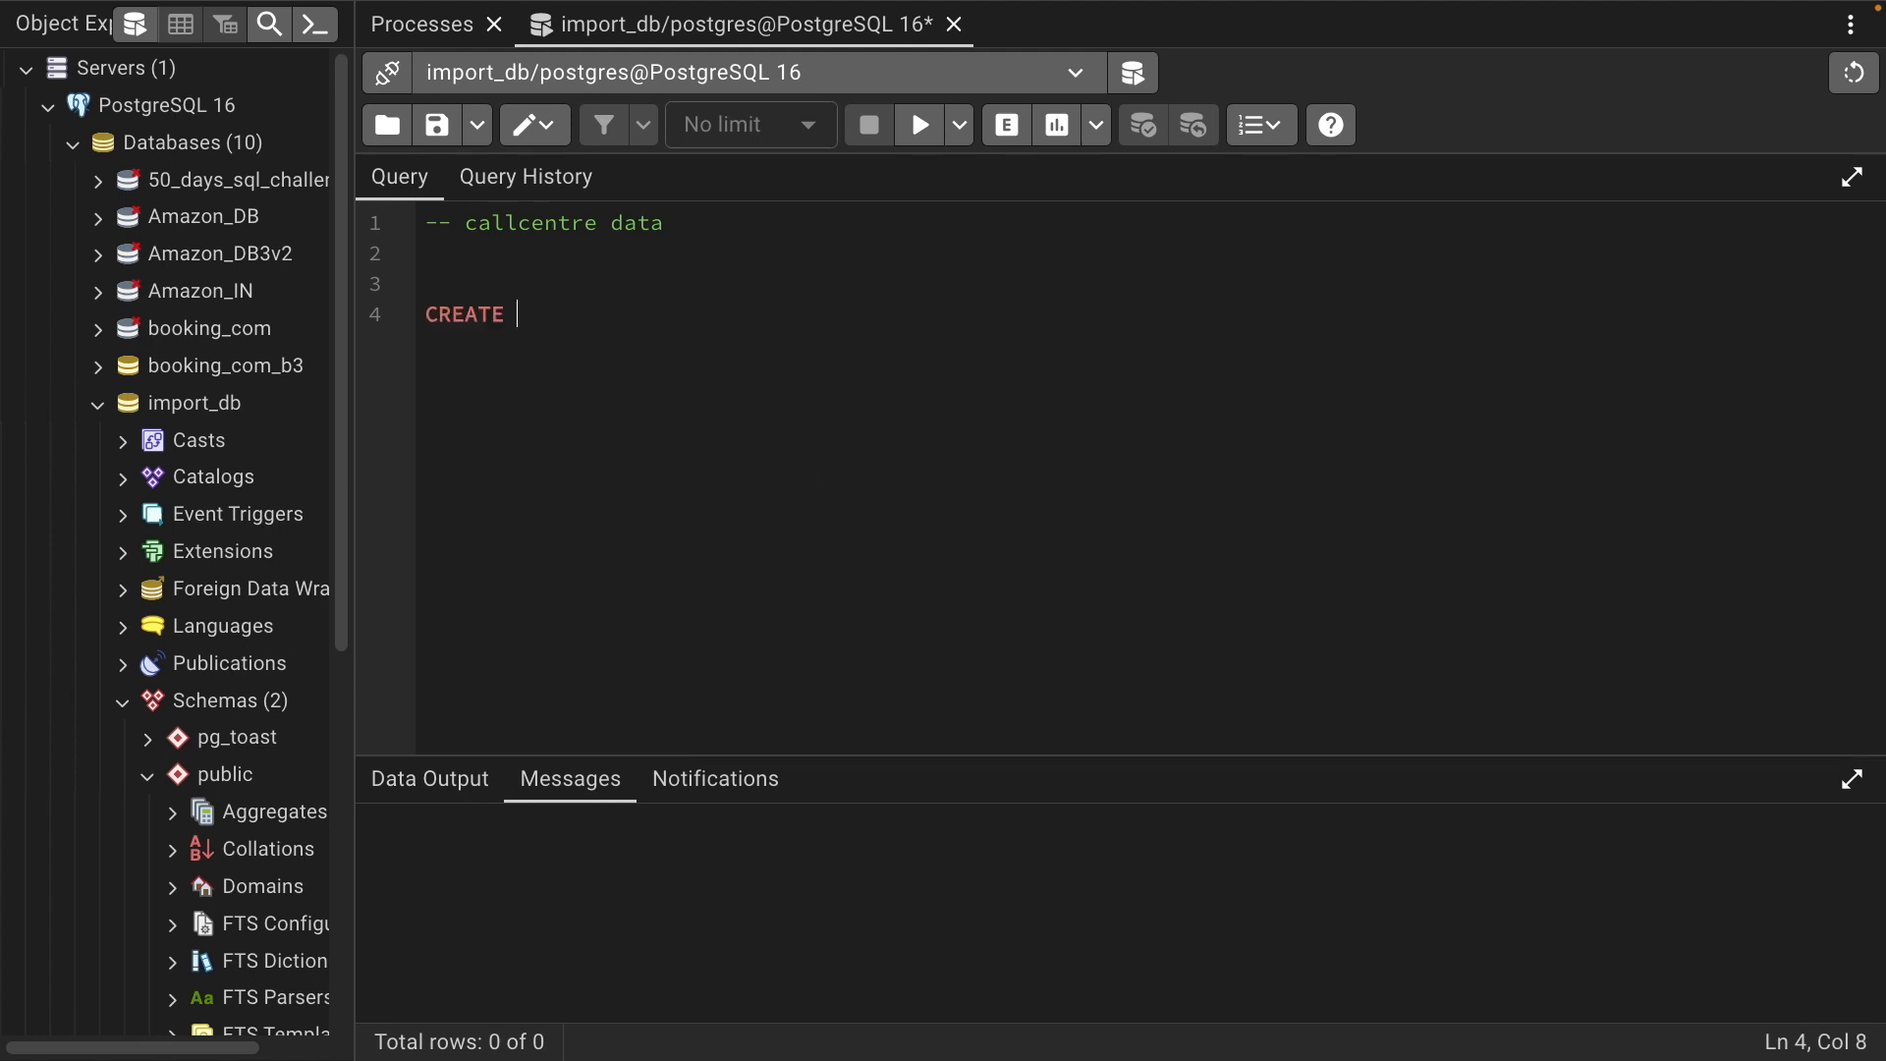
type("TAB")
key("Return")
type("CALL")
key("BackSpace")
key("BackSpace")
key("BackSpace")
key("BackSpace")
type("calls(")
key("Return")
key("Return")
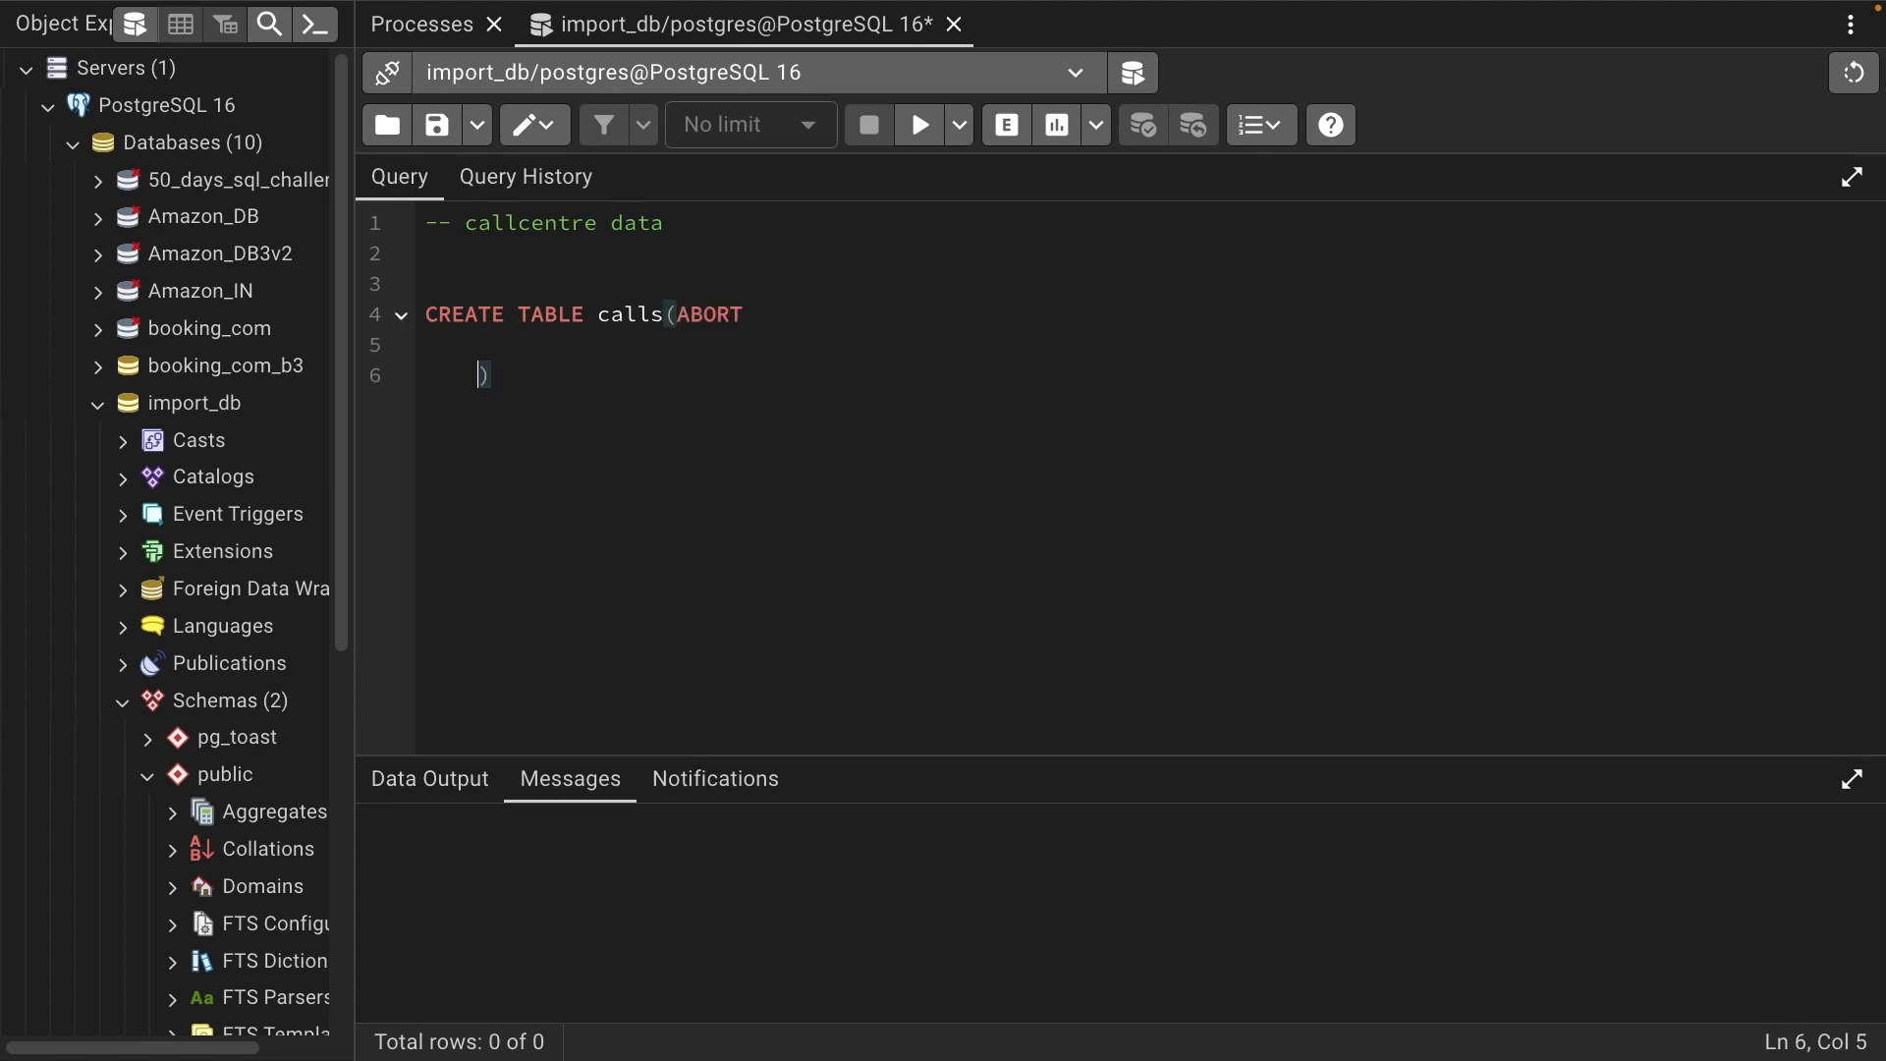
Remove the stray ABORT keyword and paste the copied column headers inside the table's parentheses
key("BackSpace")
key("BackSpace")
key("BackSpace")
key("BackSpace")
key("BackSpace")
key("BackSpace")
key("BackSpace")
key("Return")
key("Return")
type("Call Id\tAgent\tDate\tTime\tTopic\tAnswered (Y/N)\tResolved\tSpeed of answer in seconds\tAvgTalkDuration\tSatisfaction rating")
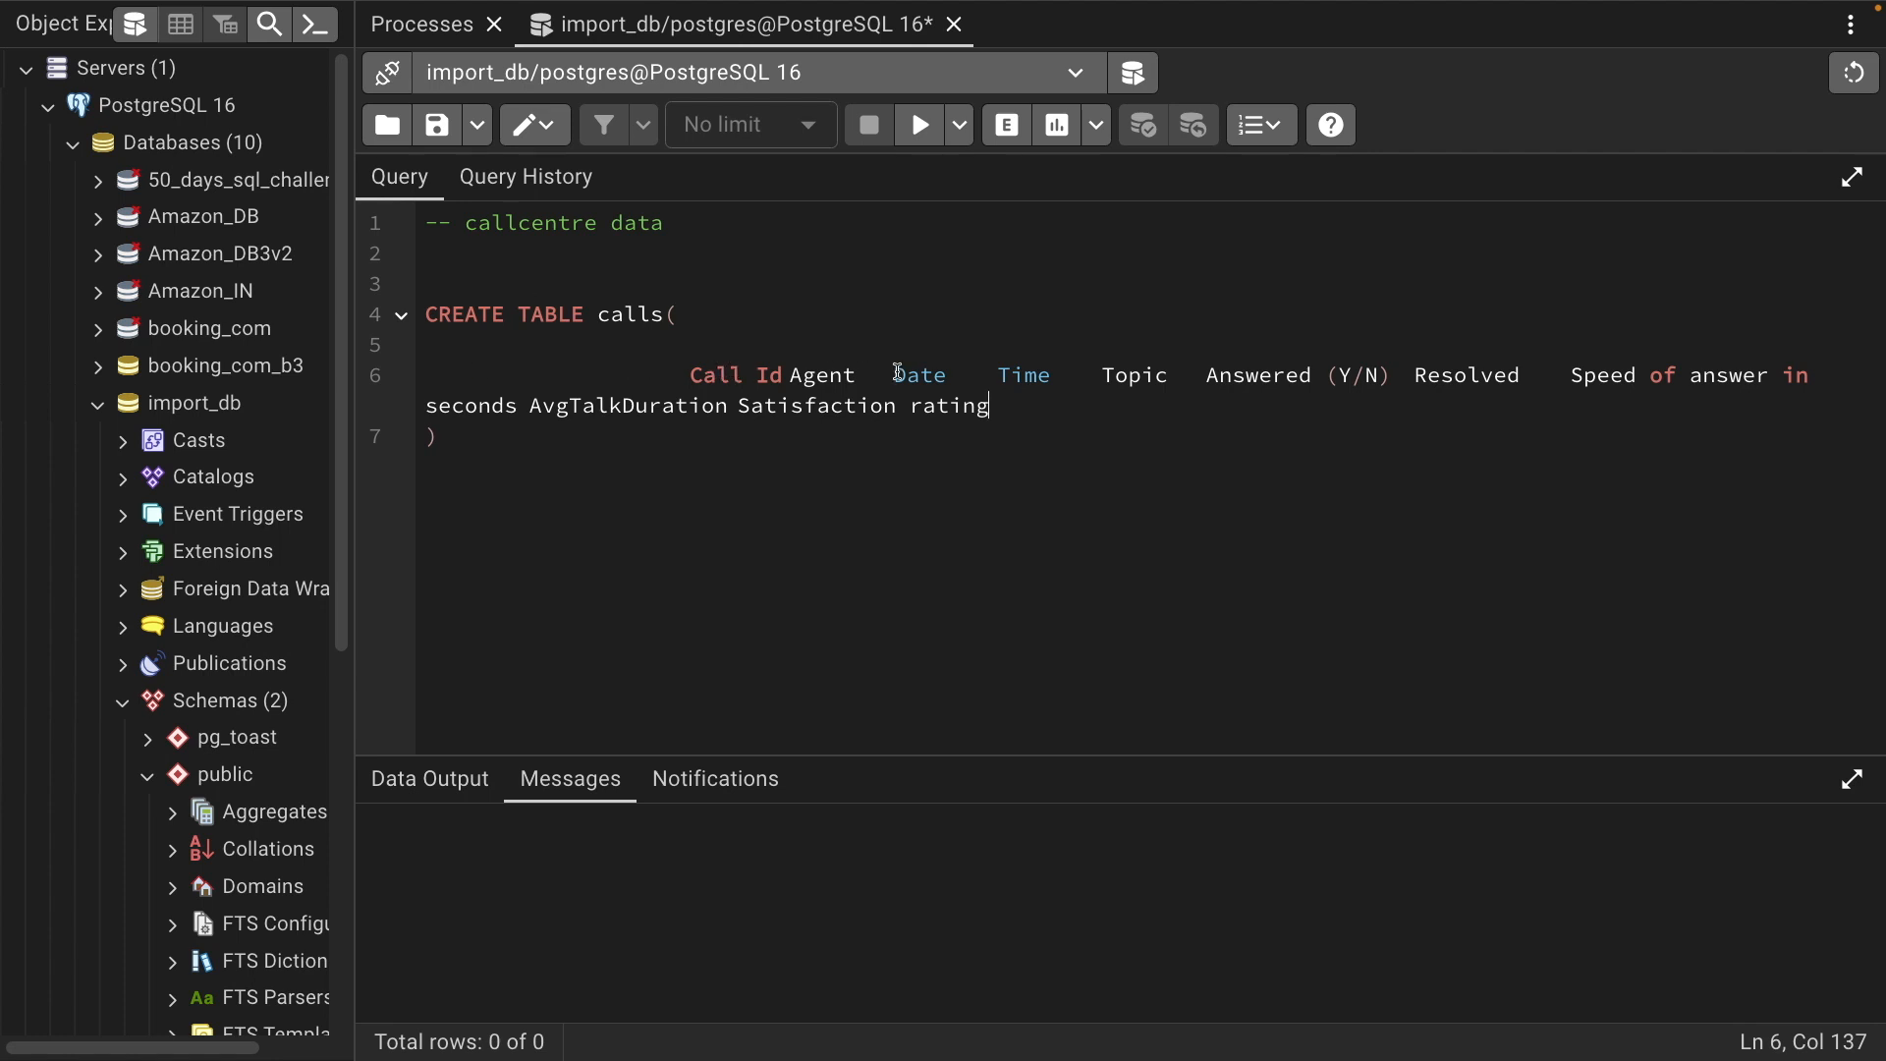
Put the Agent and Date headers on separate indented lines below Call Id
left_click(786, 375)
key("Return")
key("Tab")
key("Tab")
key("Tab")
key("Tab")
key("Tab")
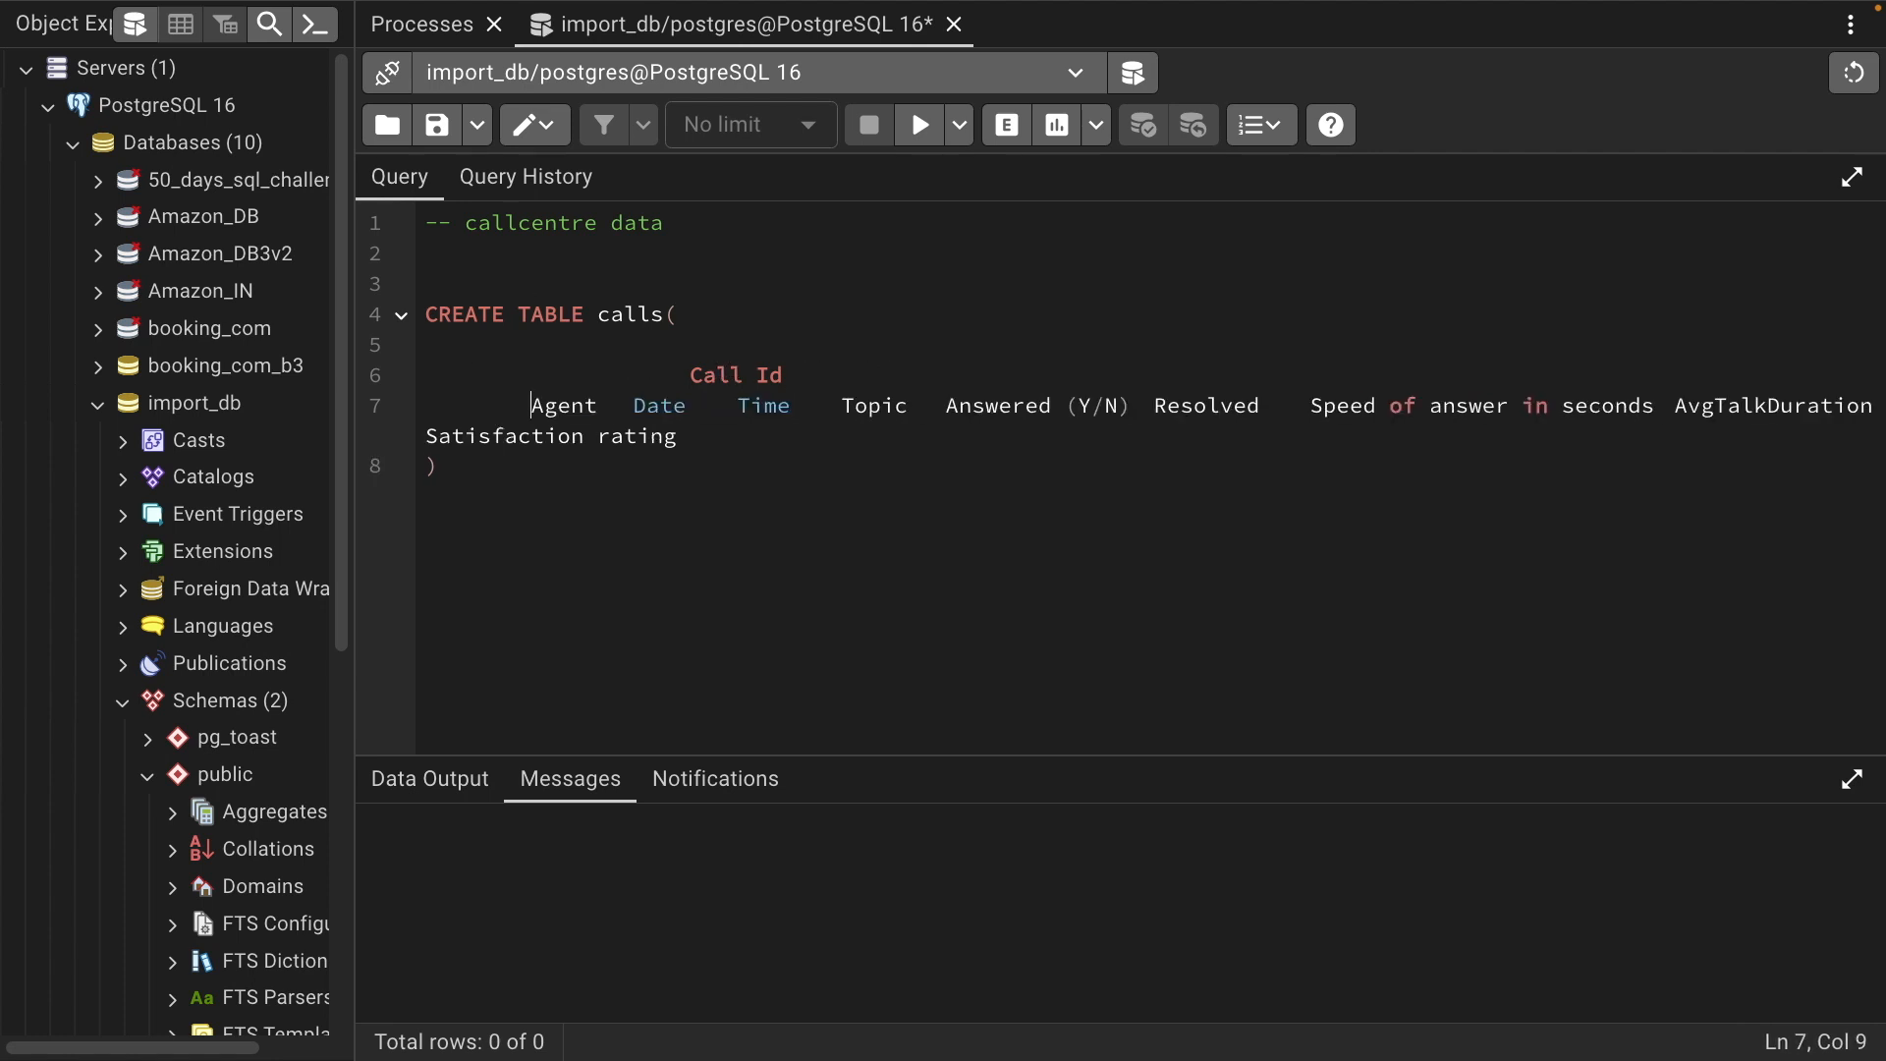
left_click(789, 406)
key("Return")
key("Tab")
key("Tab")
key("Tab")
key("Tab")
Put the Time and Topic headers on separate lines aligned with the columns above
left_click(792, 436)
key("Return")
key("Tab")
key("Tab")
key("Tab")
key("Tab")
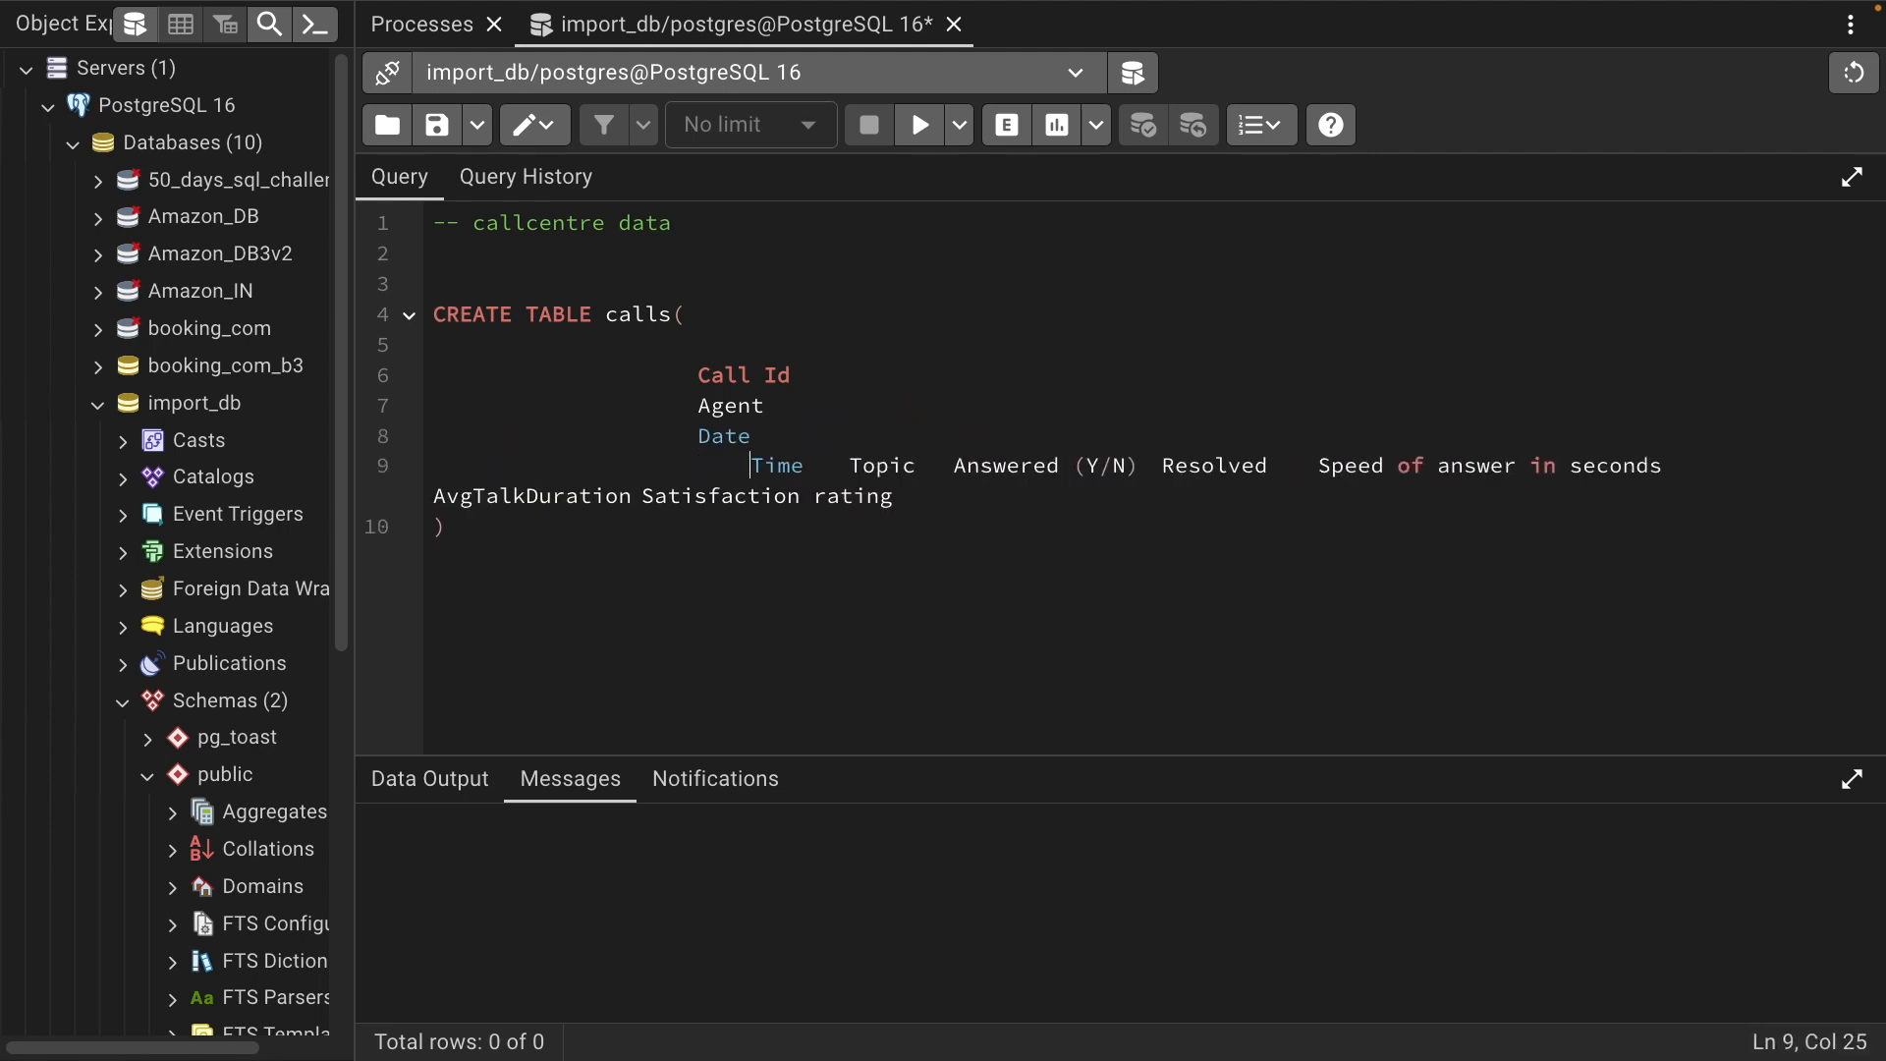
key("BackSpace")
left_click(795, 466)
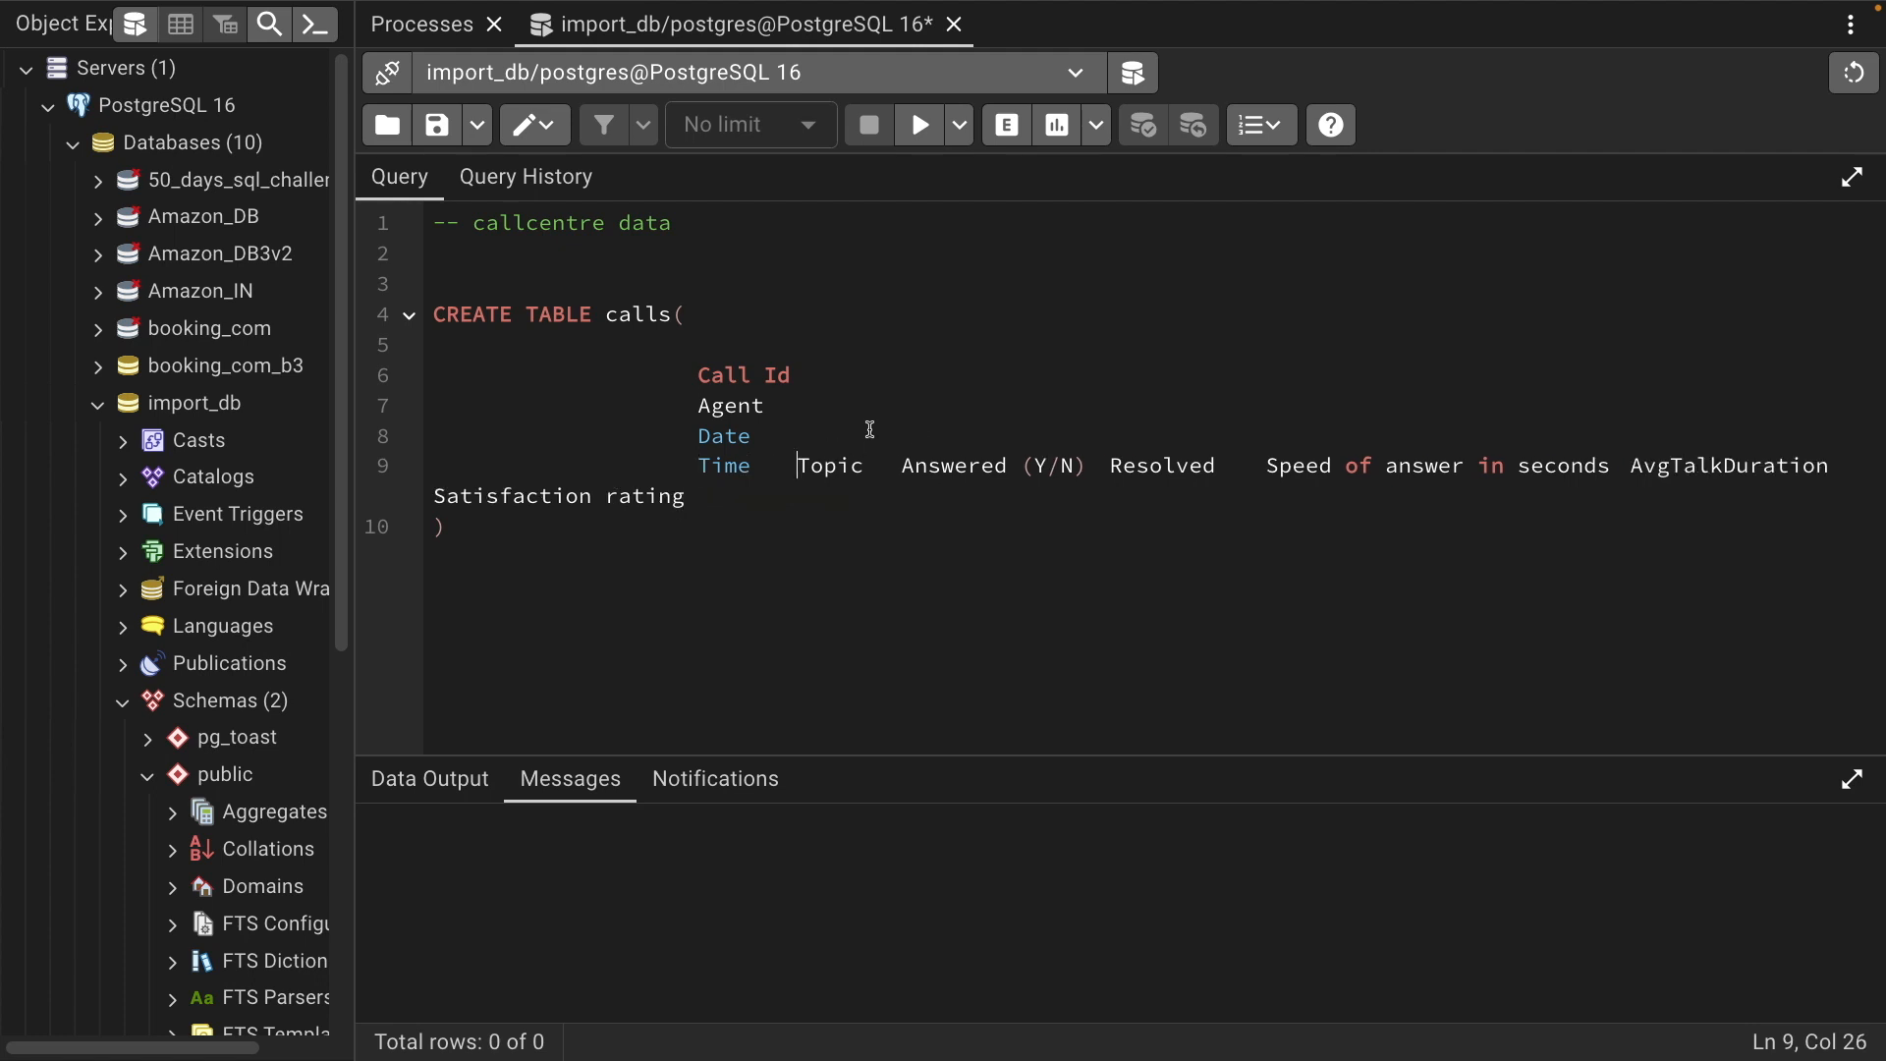
key("Return")
key("Tab")
key("Tab")
key("Tab")
key("Tab")
key("Tab")
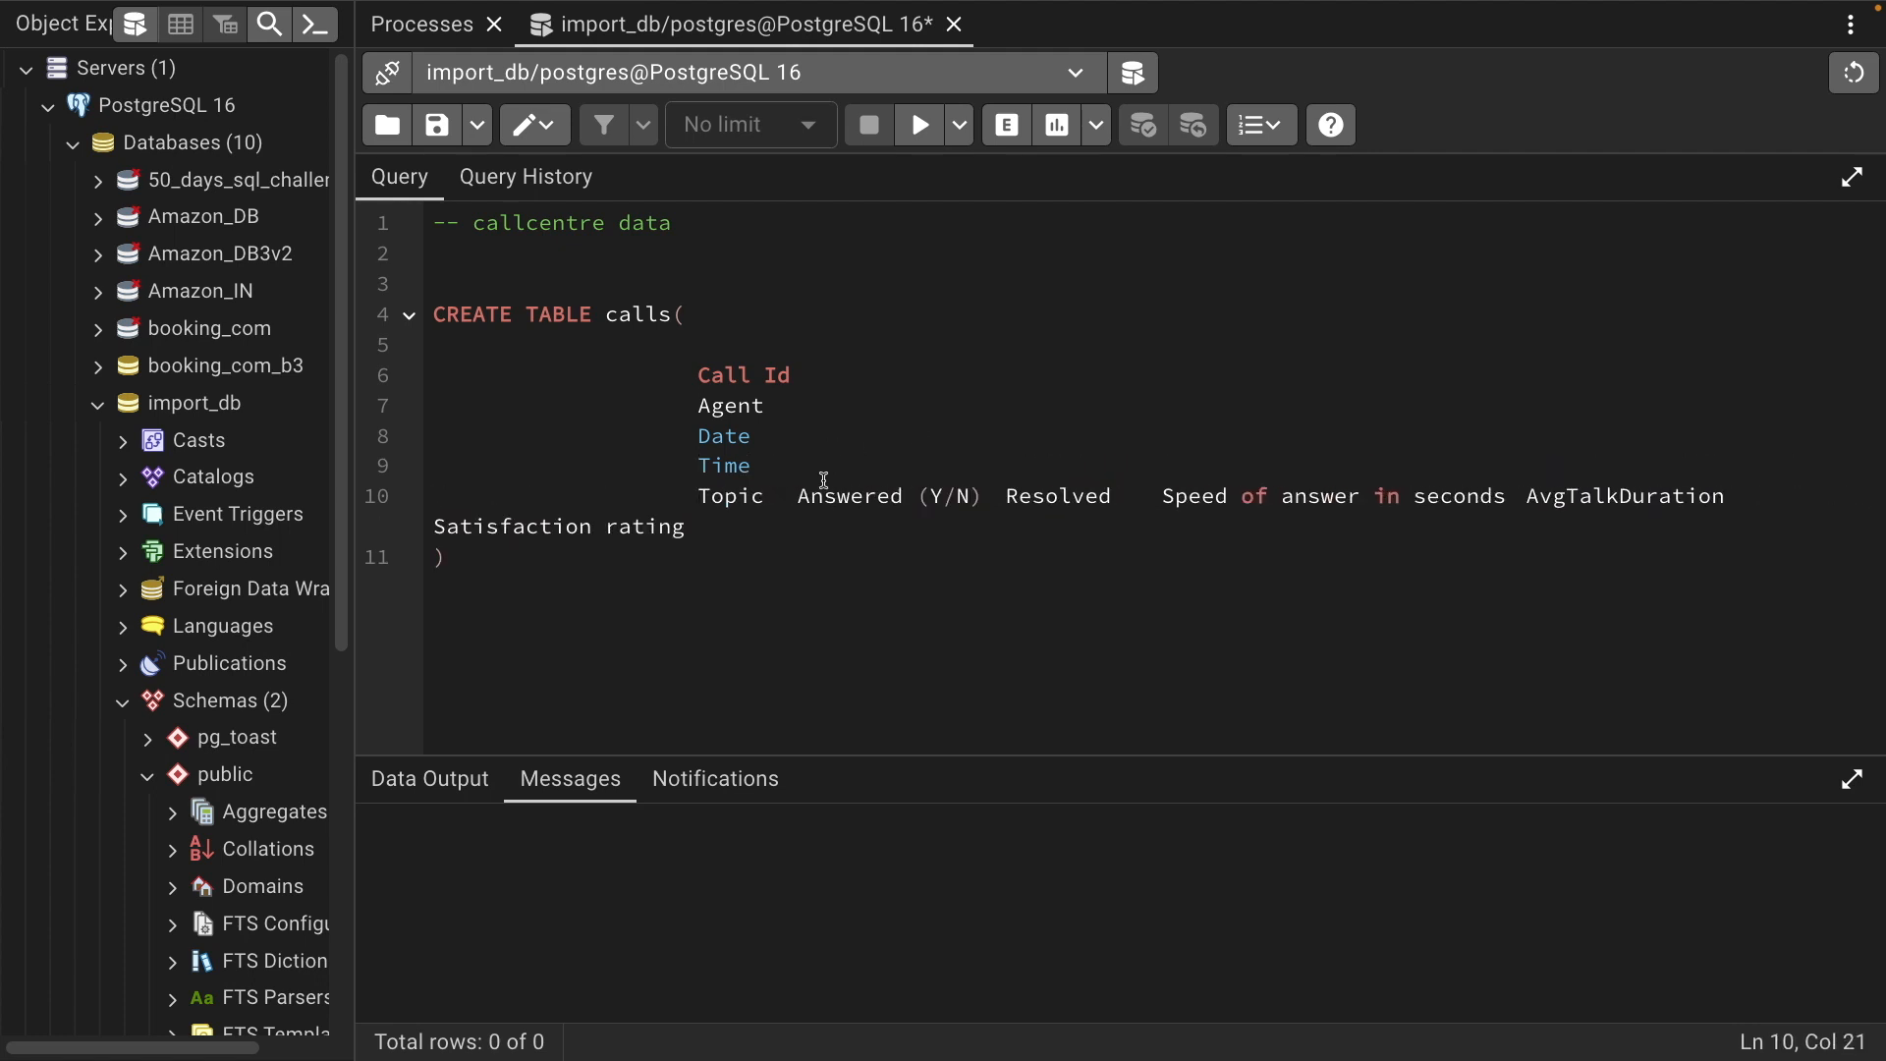
Put the Answered (Y/N) and Resolved headers on separate aligned lines below Topic
key("Return")
key("Tab")
key("Tab")
key("Tab")
key("Tab")
key("Tab")
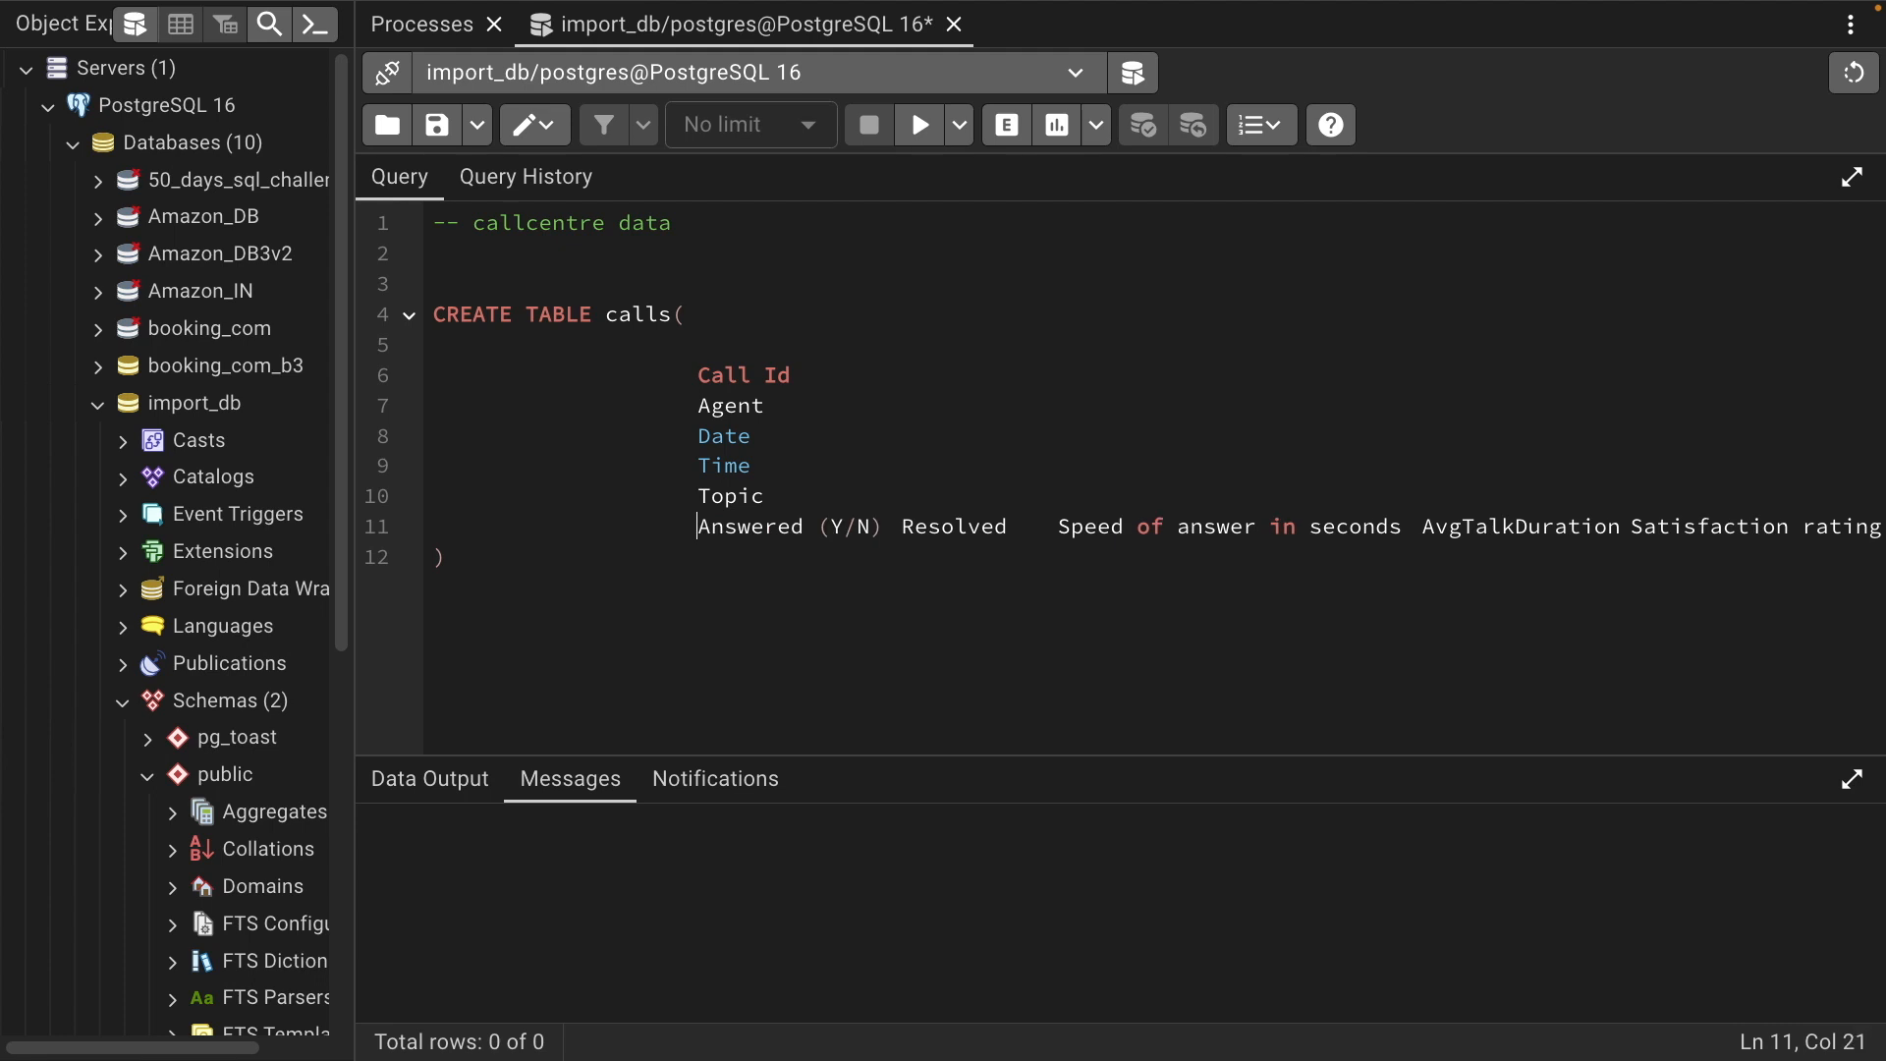
left_click(902, 526)
key("Return")
key("Tab")
key("Tab")
key("Tab")
key("Tab")
key("Tab")
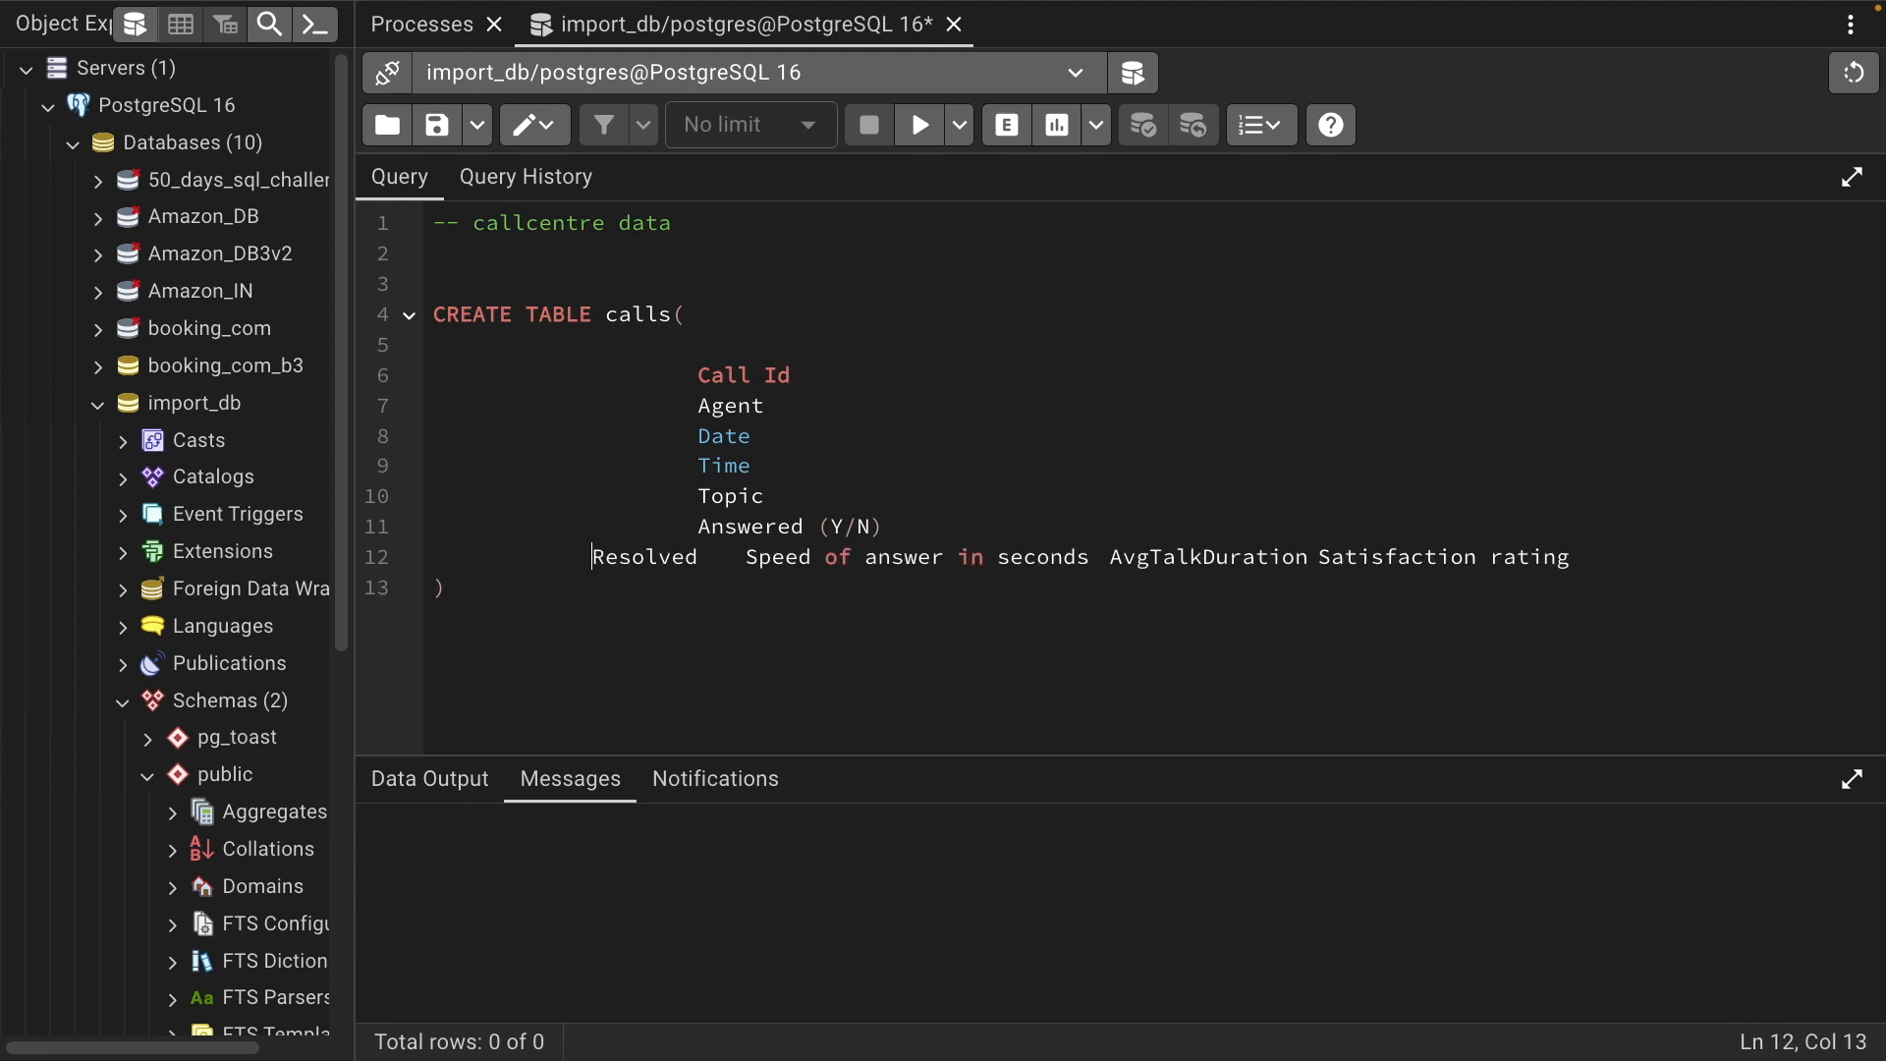
Put the Speed of answer in seconds and AvgTalkDuration headers on separate lines below Resolved
left_click(850, 558)
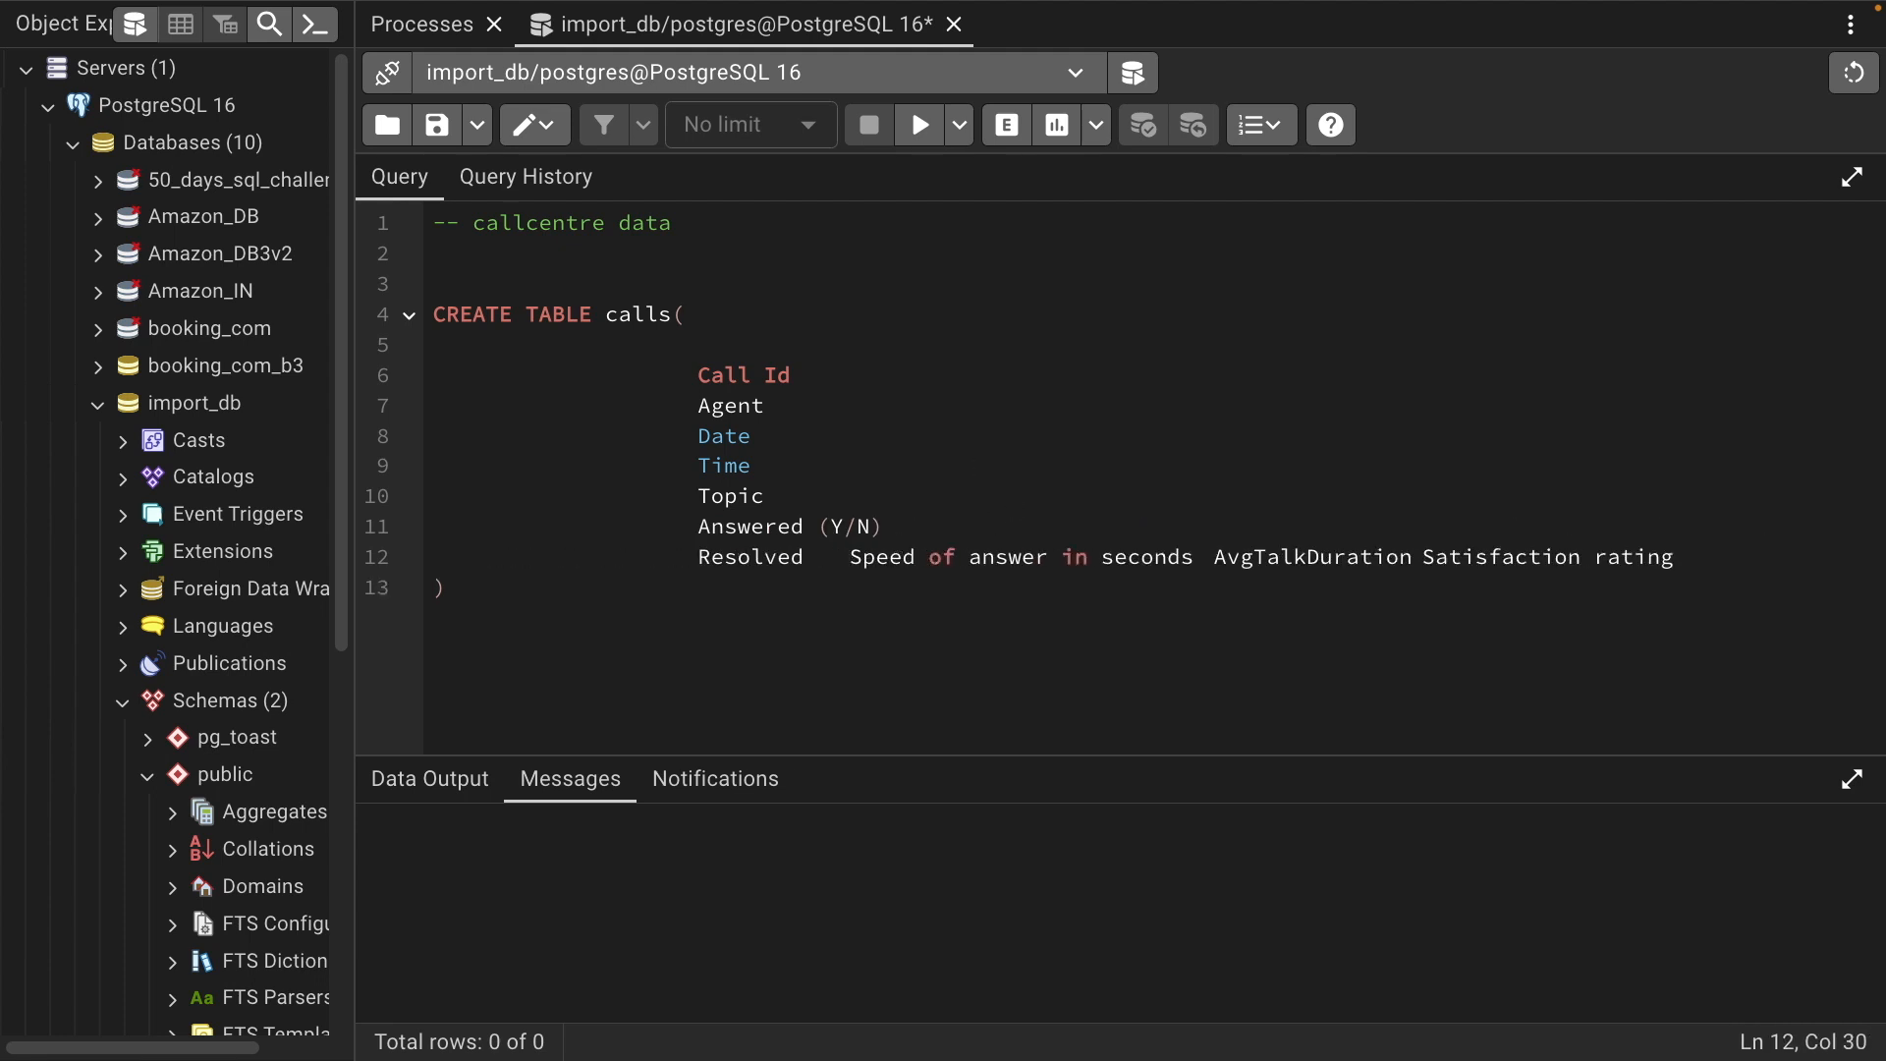
key("Return")
key("Tab")
key("Tab")
key("Tab")
key("Tab")
key("Tab")
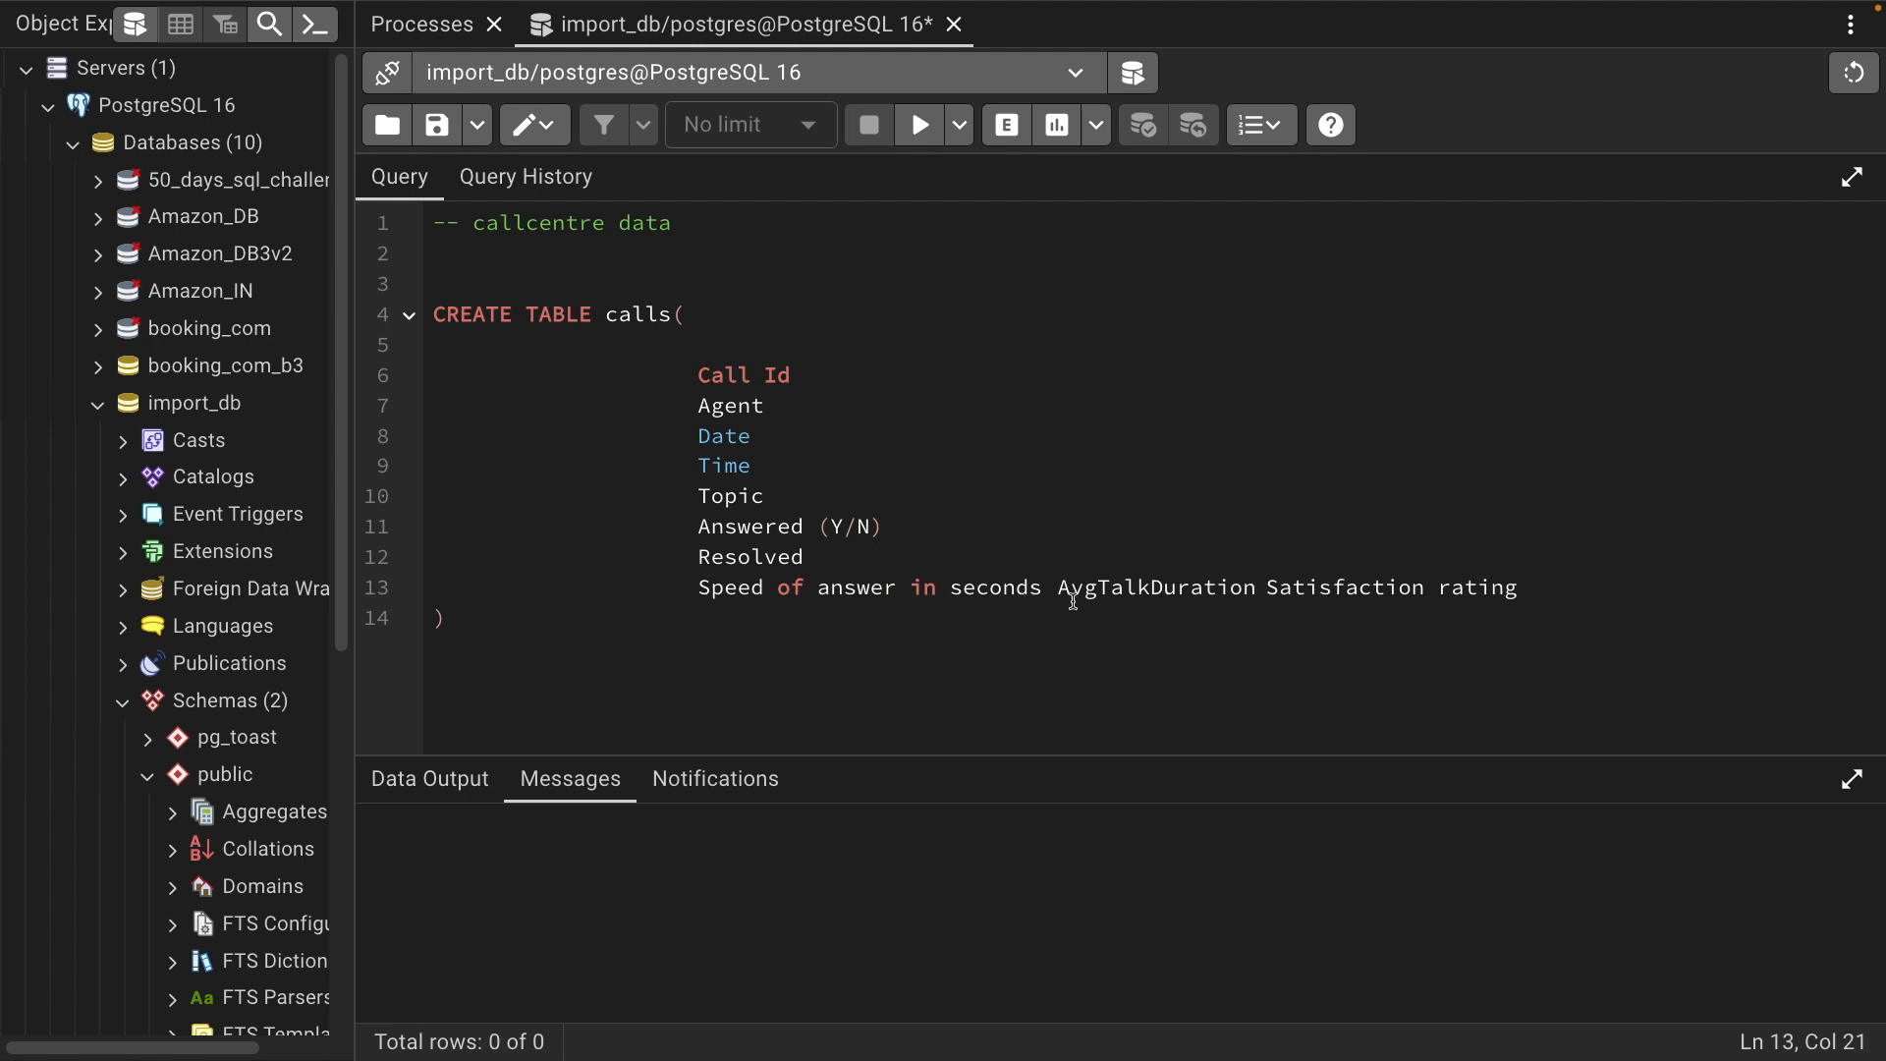
key("Tab")
key("Tab")
key("Tab")
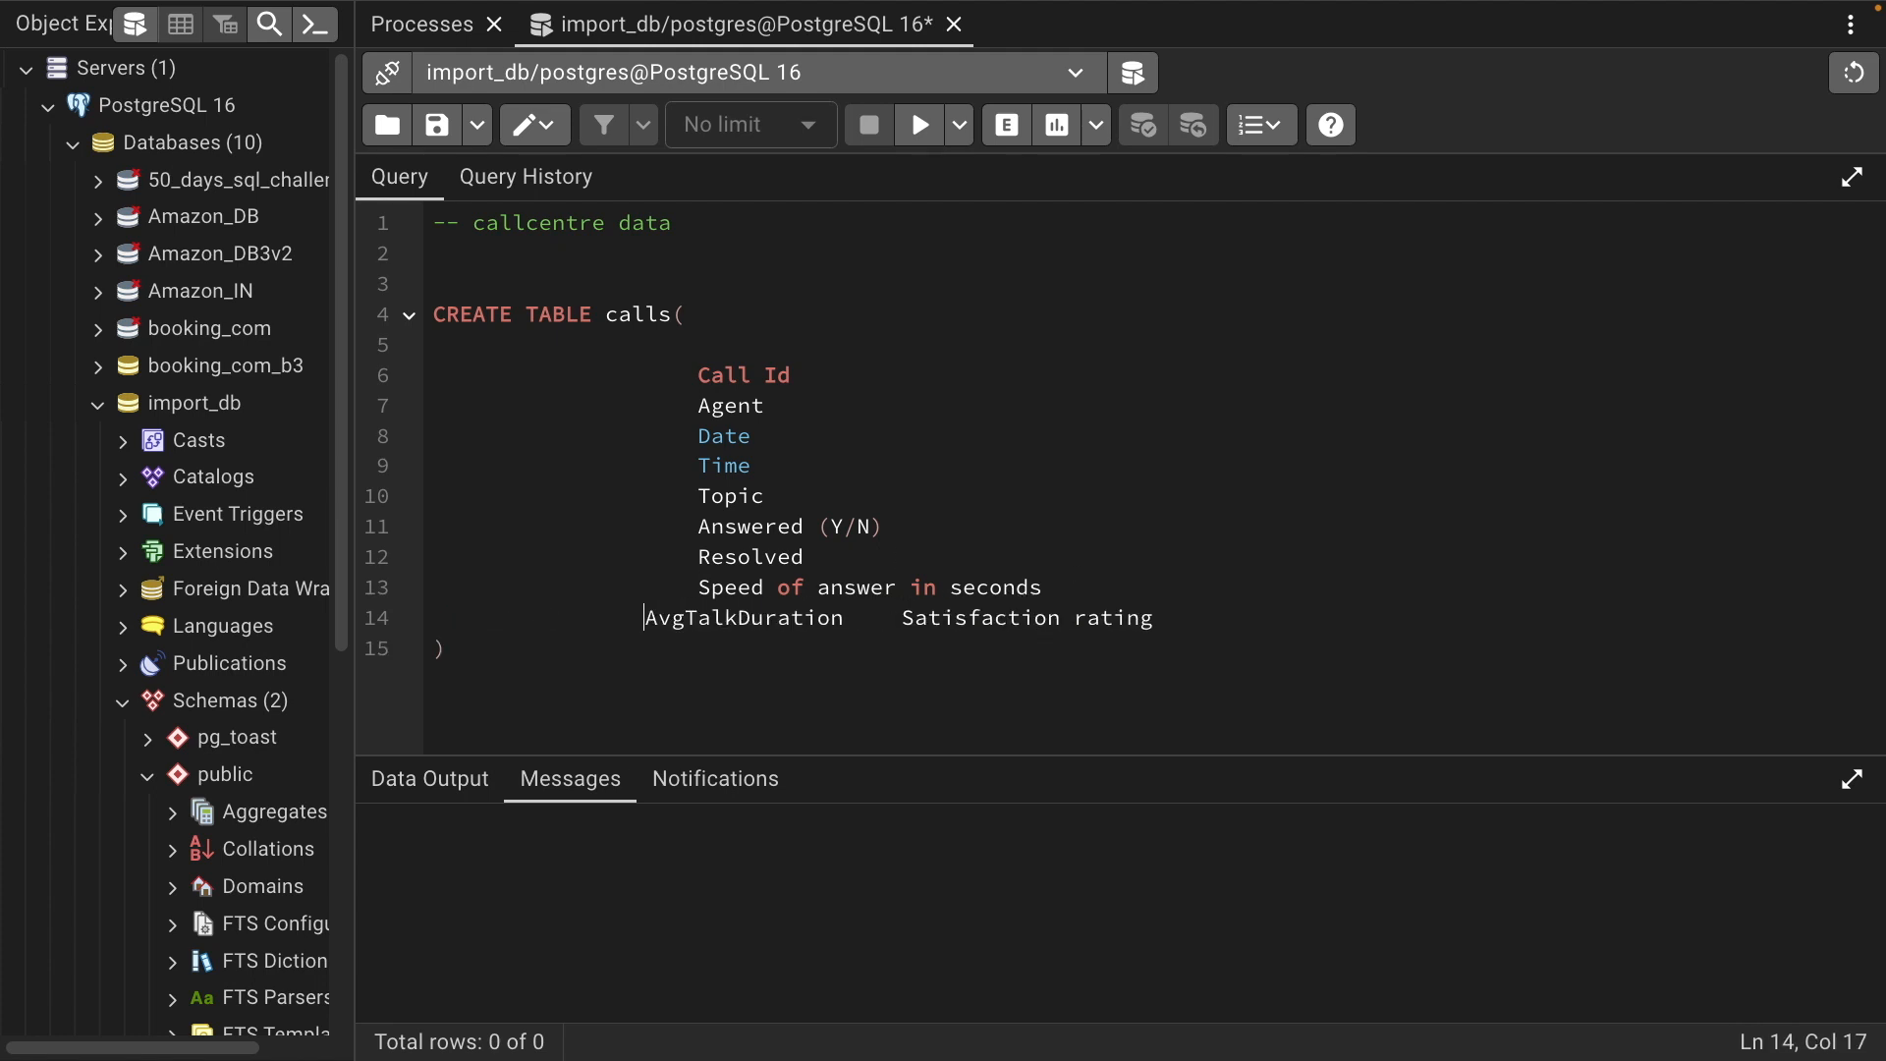
Move the Satisfaction rating header to its own aligned line at the end of the column list
left_click(961, 617)
key("Return")
key("Tab")
key("Tab")
key("Tab")
key("Tab")
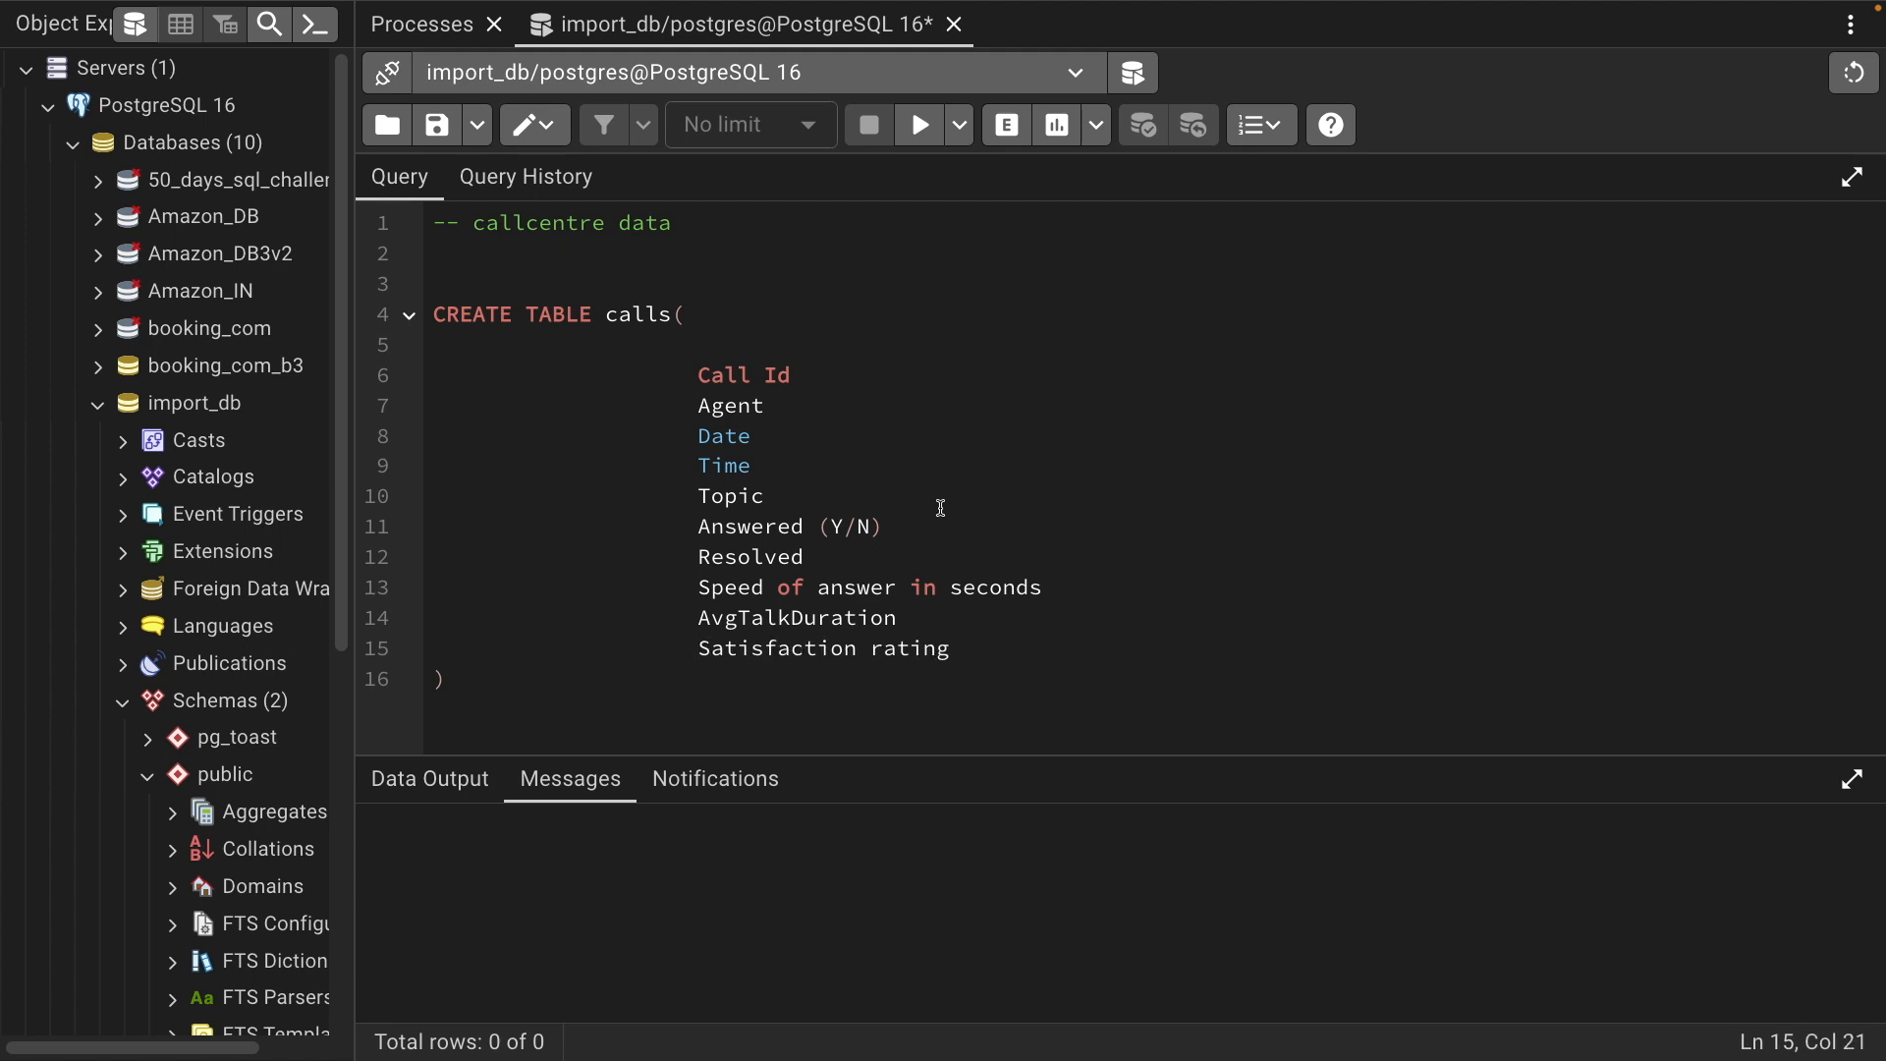
left_click_drag(680, 386, 828, 486)
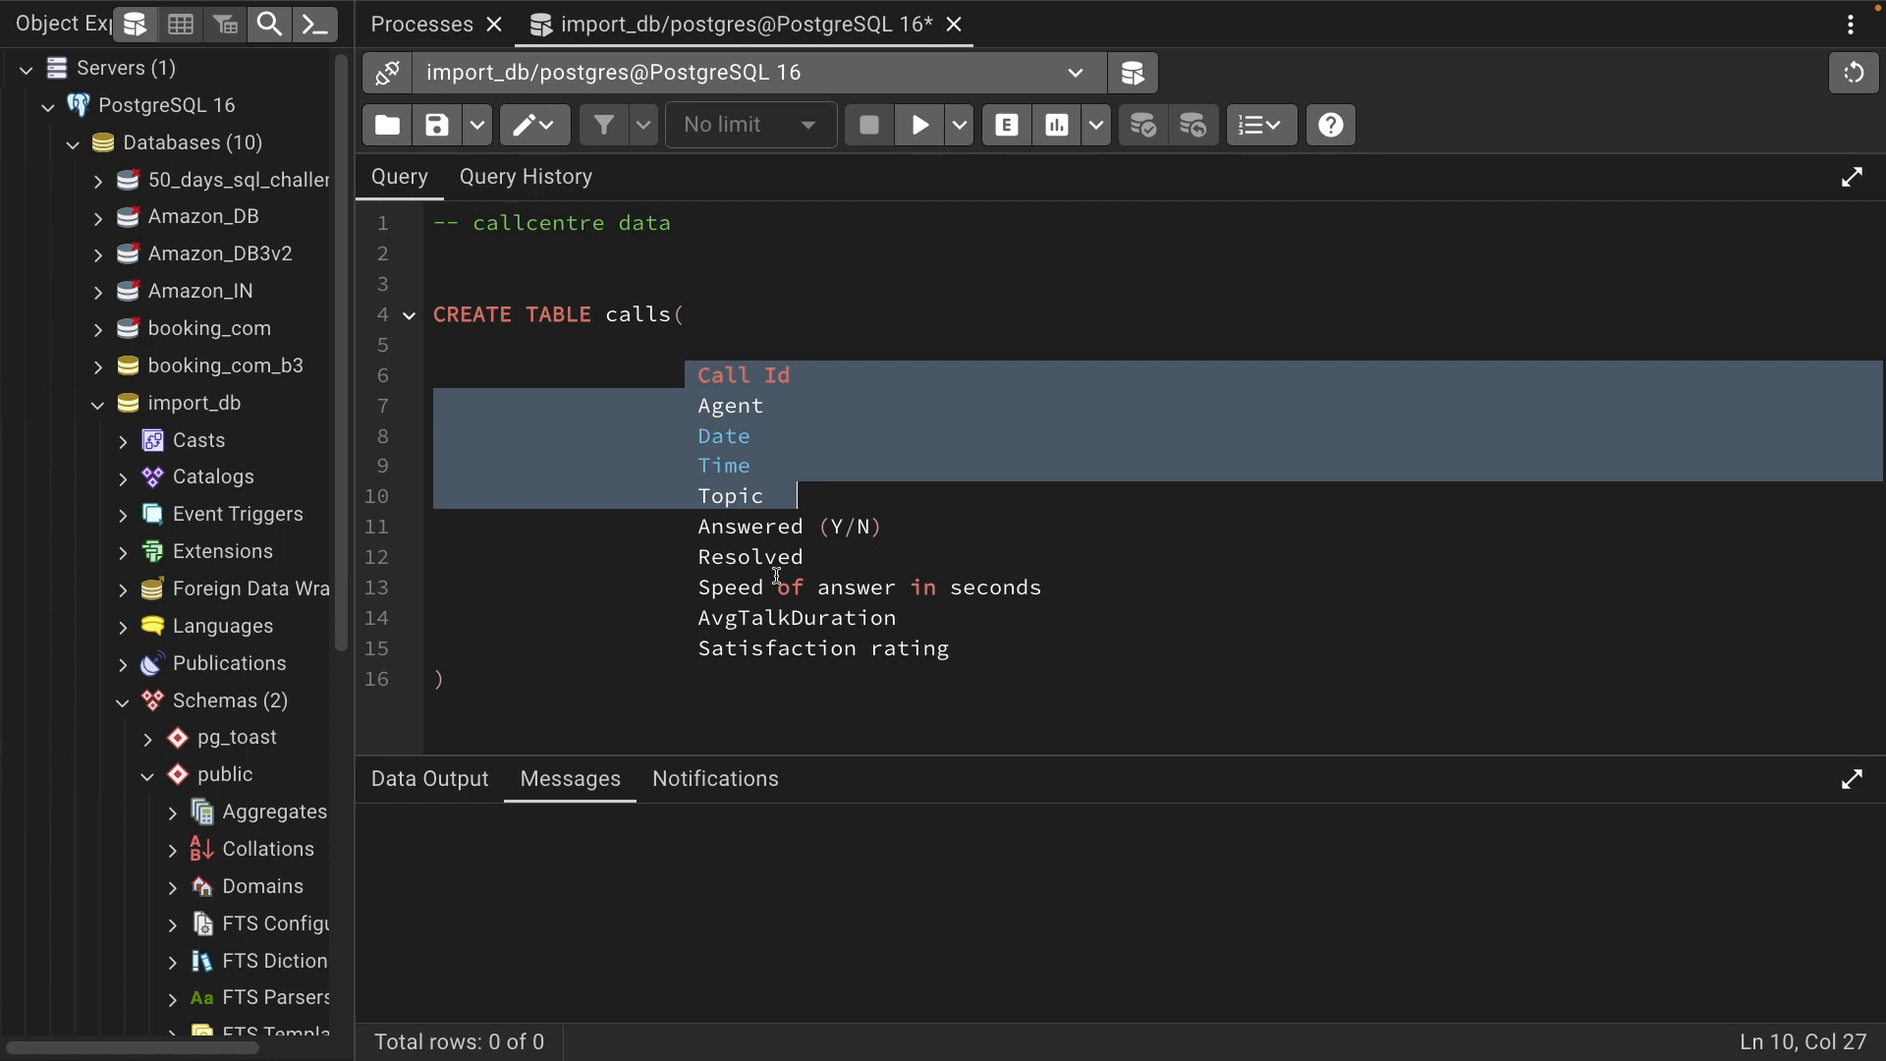
left_click_drag(685, 527, 1048, 587)
left_click(966, 452)
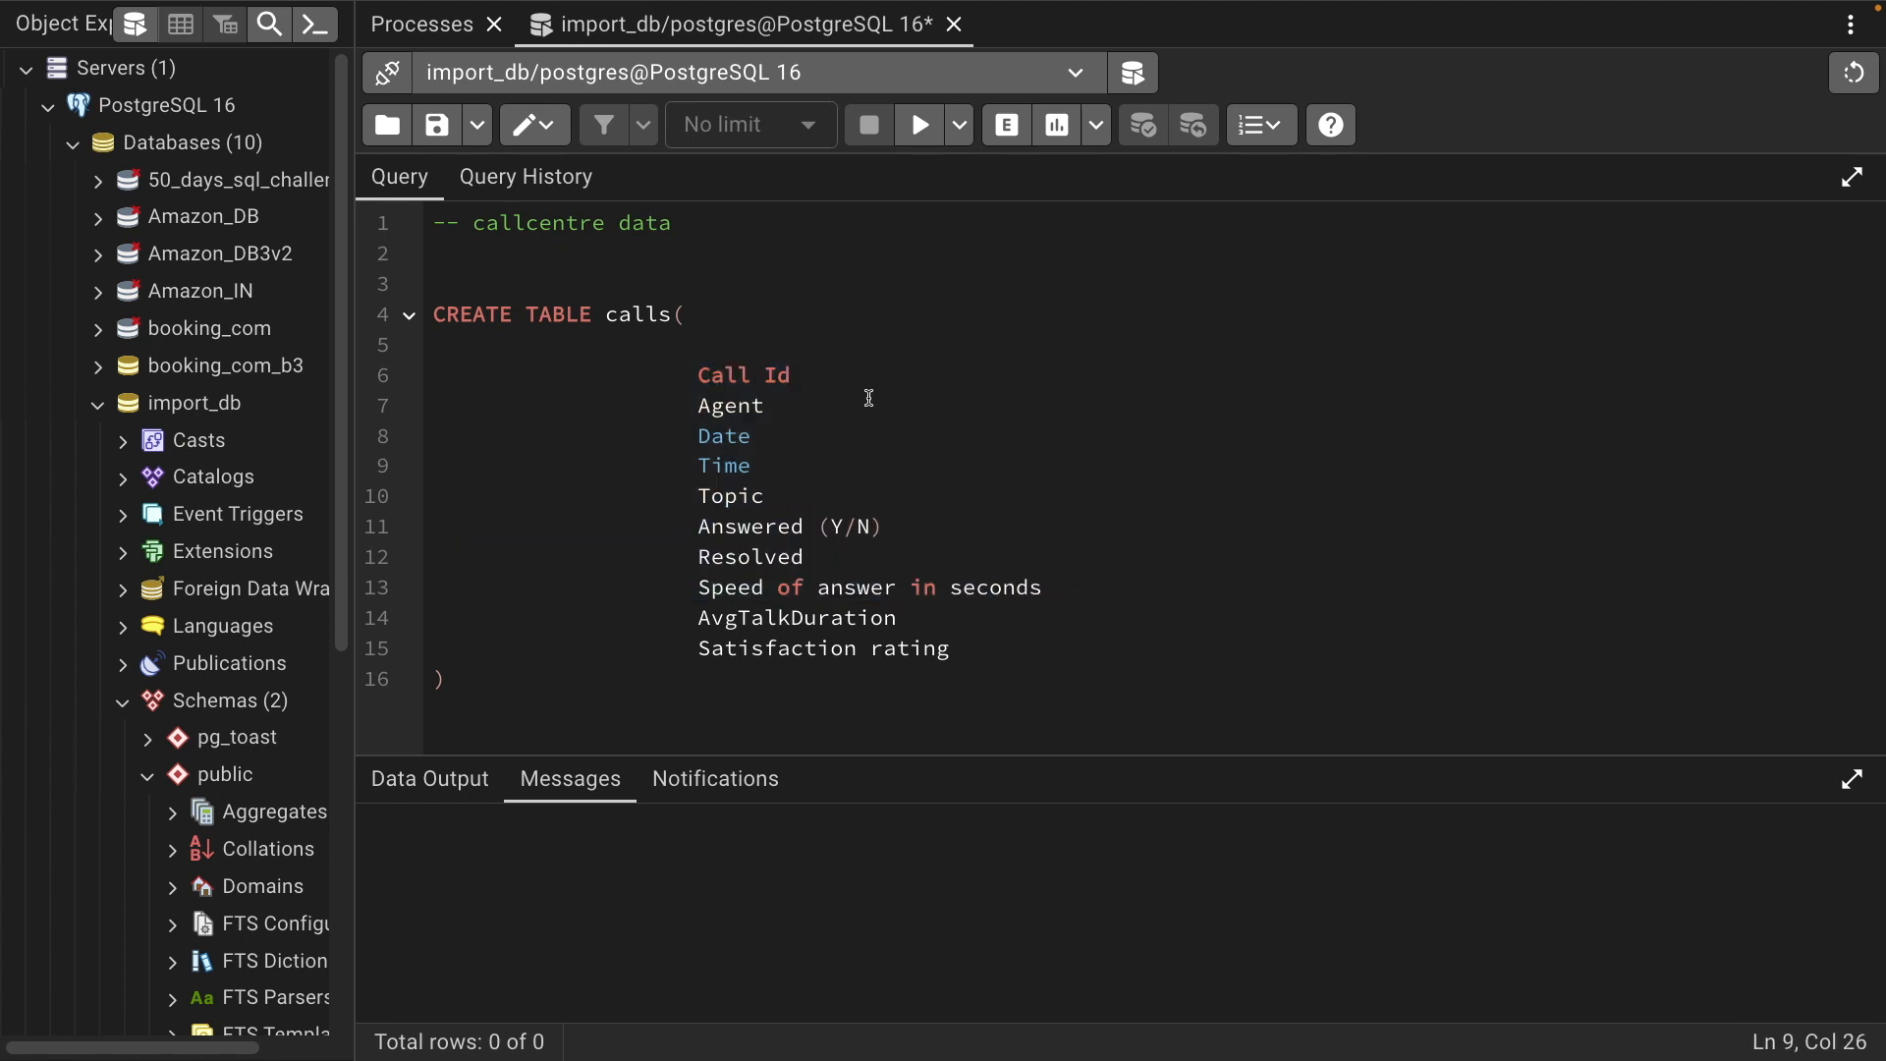
Rename the first column in the CREATE TABLE statement from Call Id to call_id
left_click(716, 376)
key("BackSpace")
type("c")
key("Right")
key("Right")
key("Right")
key("Right")
key("shift+Right")
type("_id")
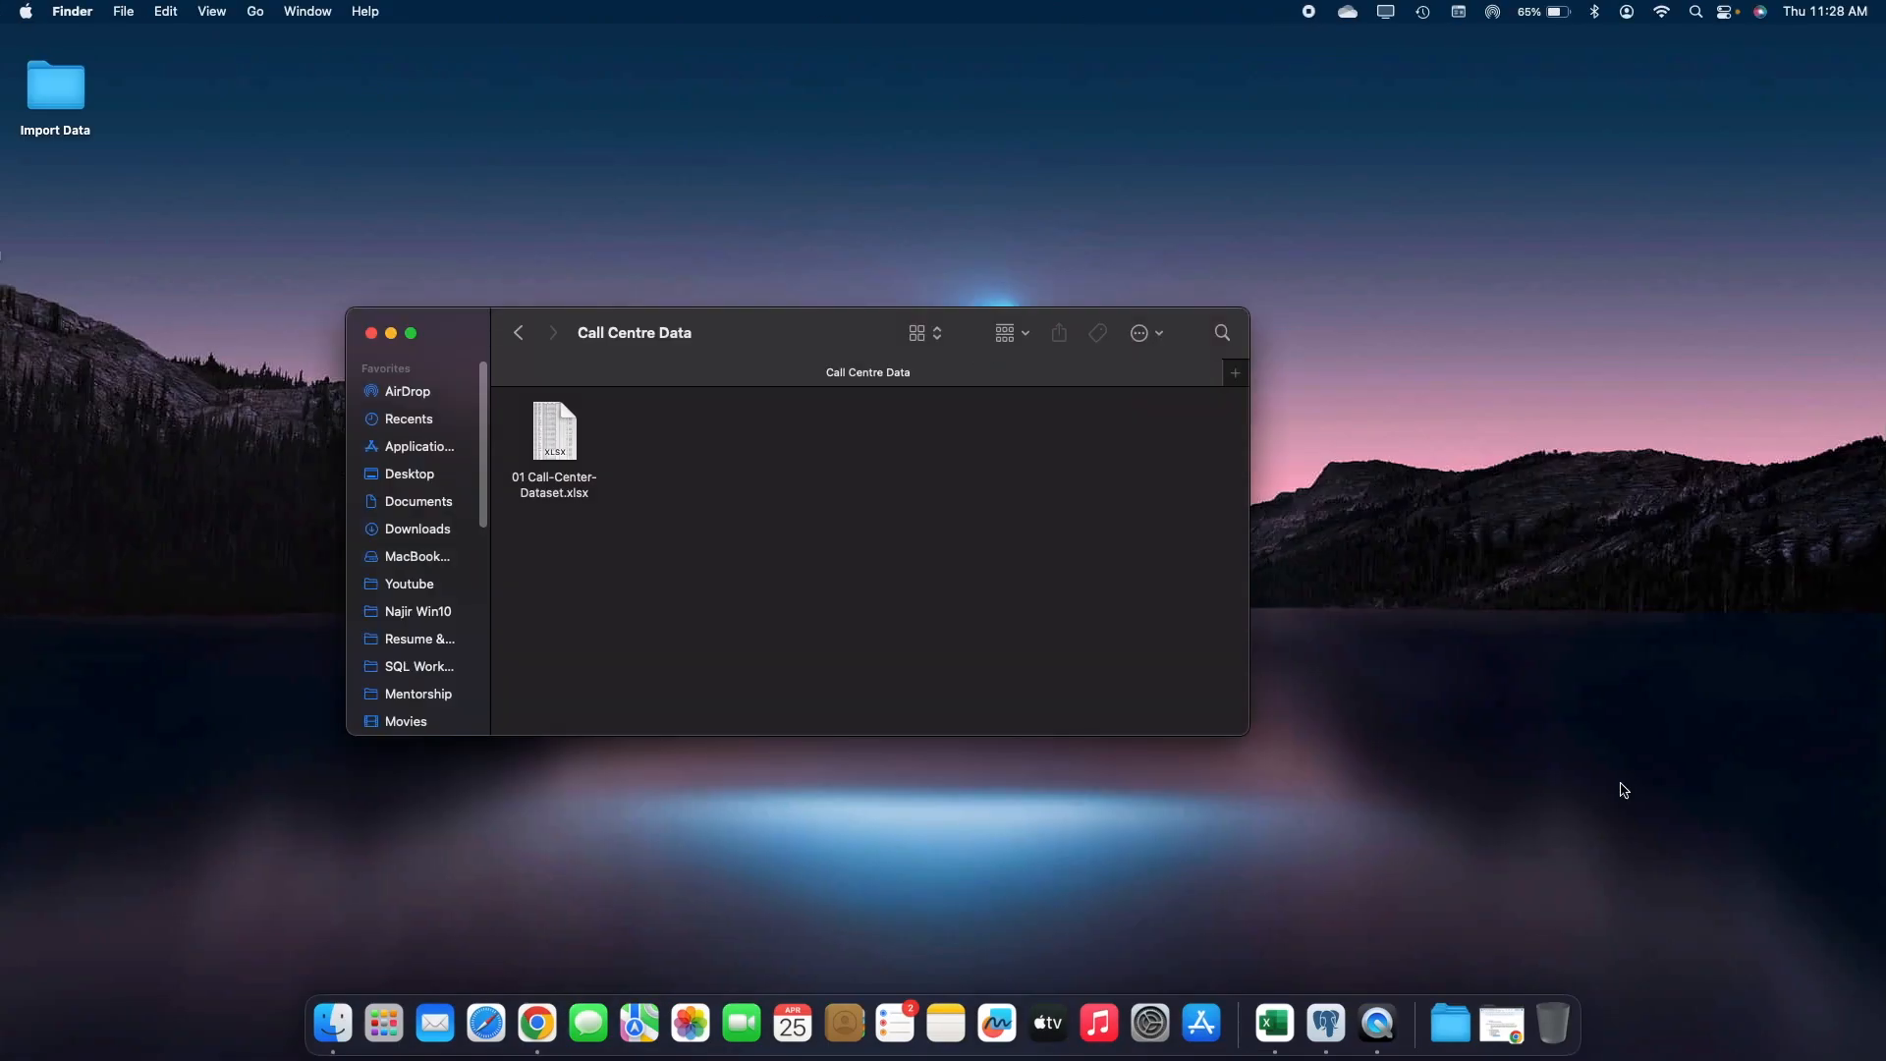
Switch to the Excel dataset and check the format and length of the Call Id values down to the last row
left_click(1274, 1023)
left_click(141, 339)
left_click(108, 250)
key("ctrl+Left")
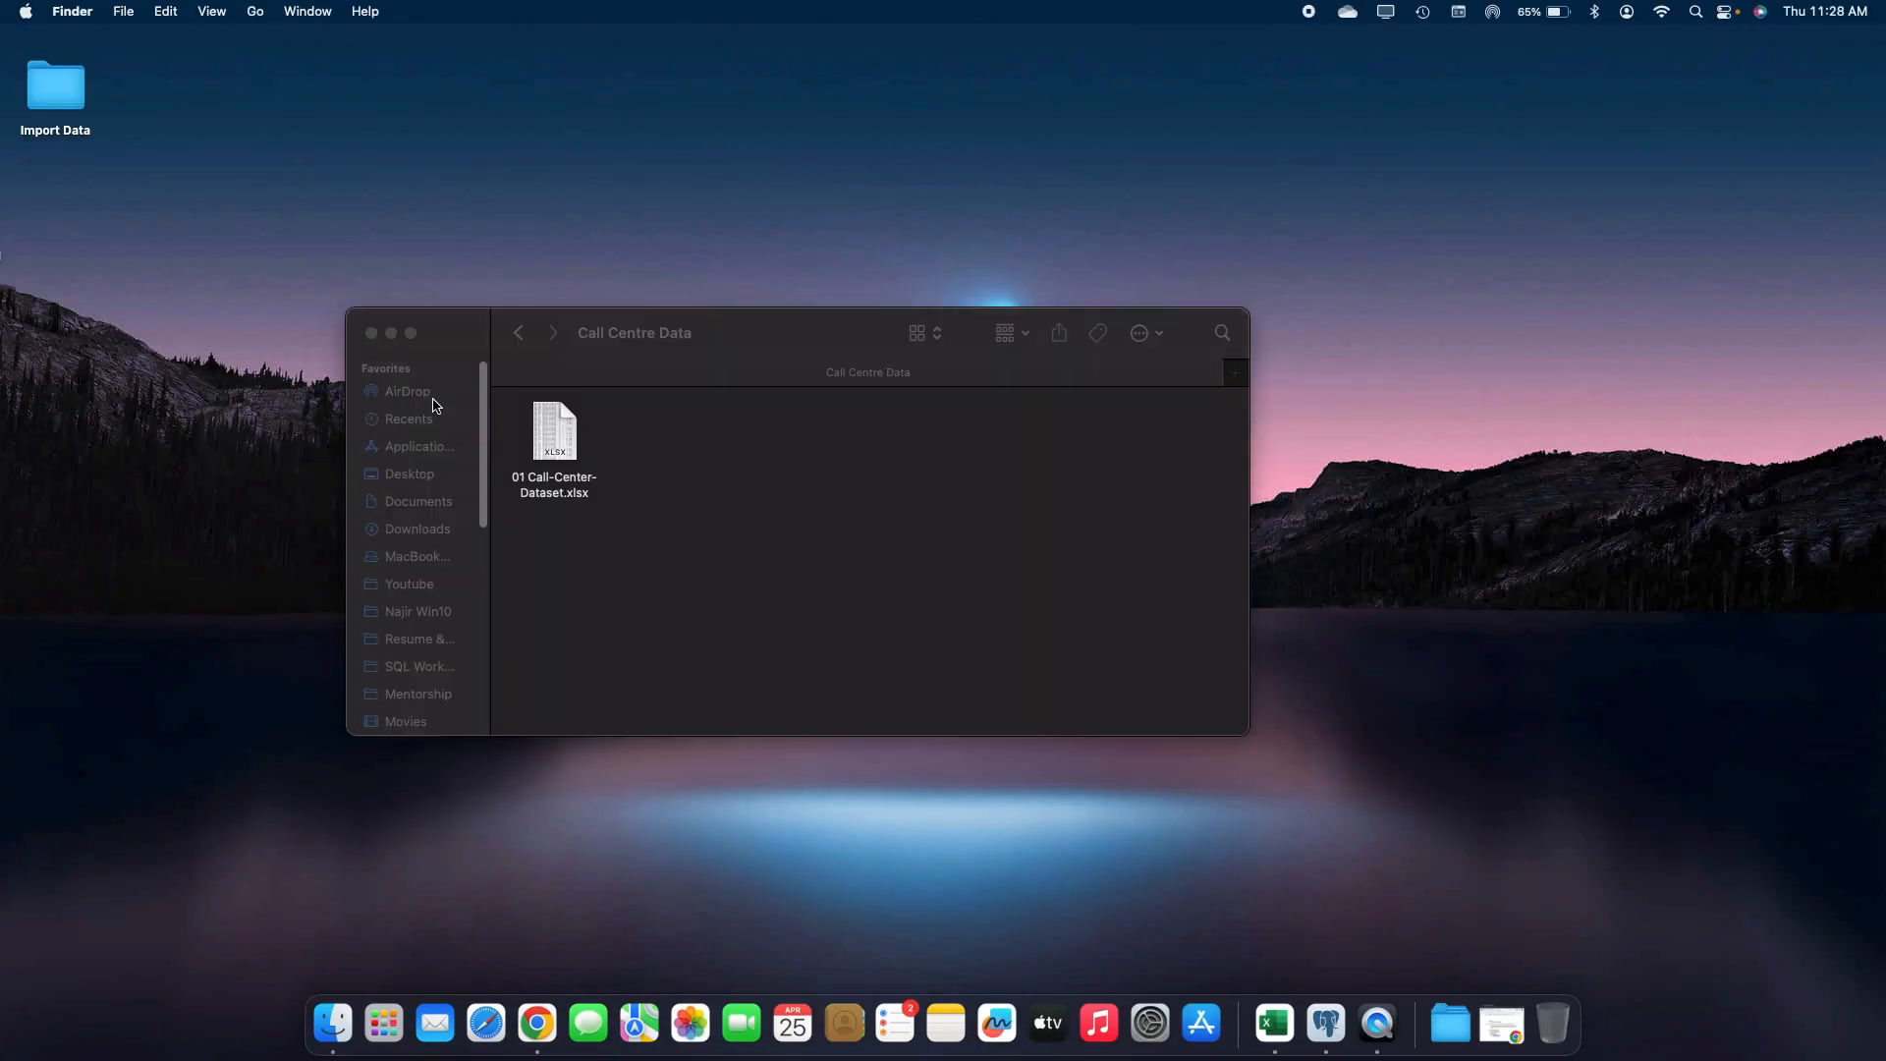
key("ctrl+Right")
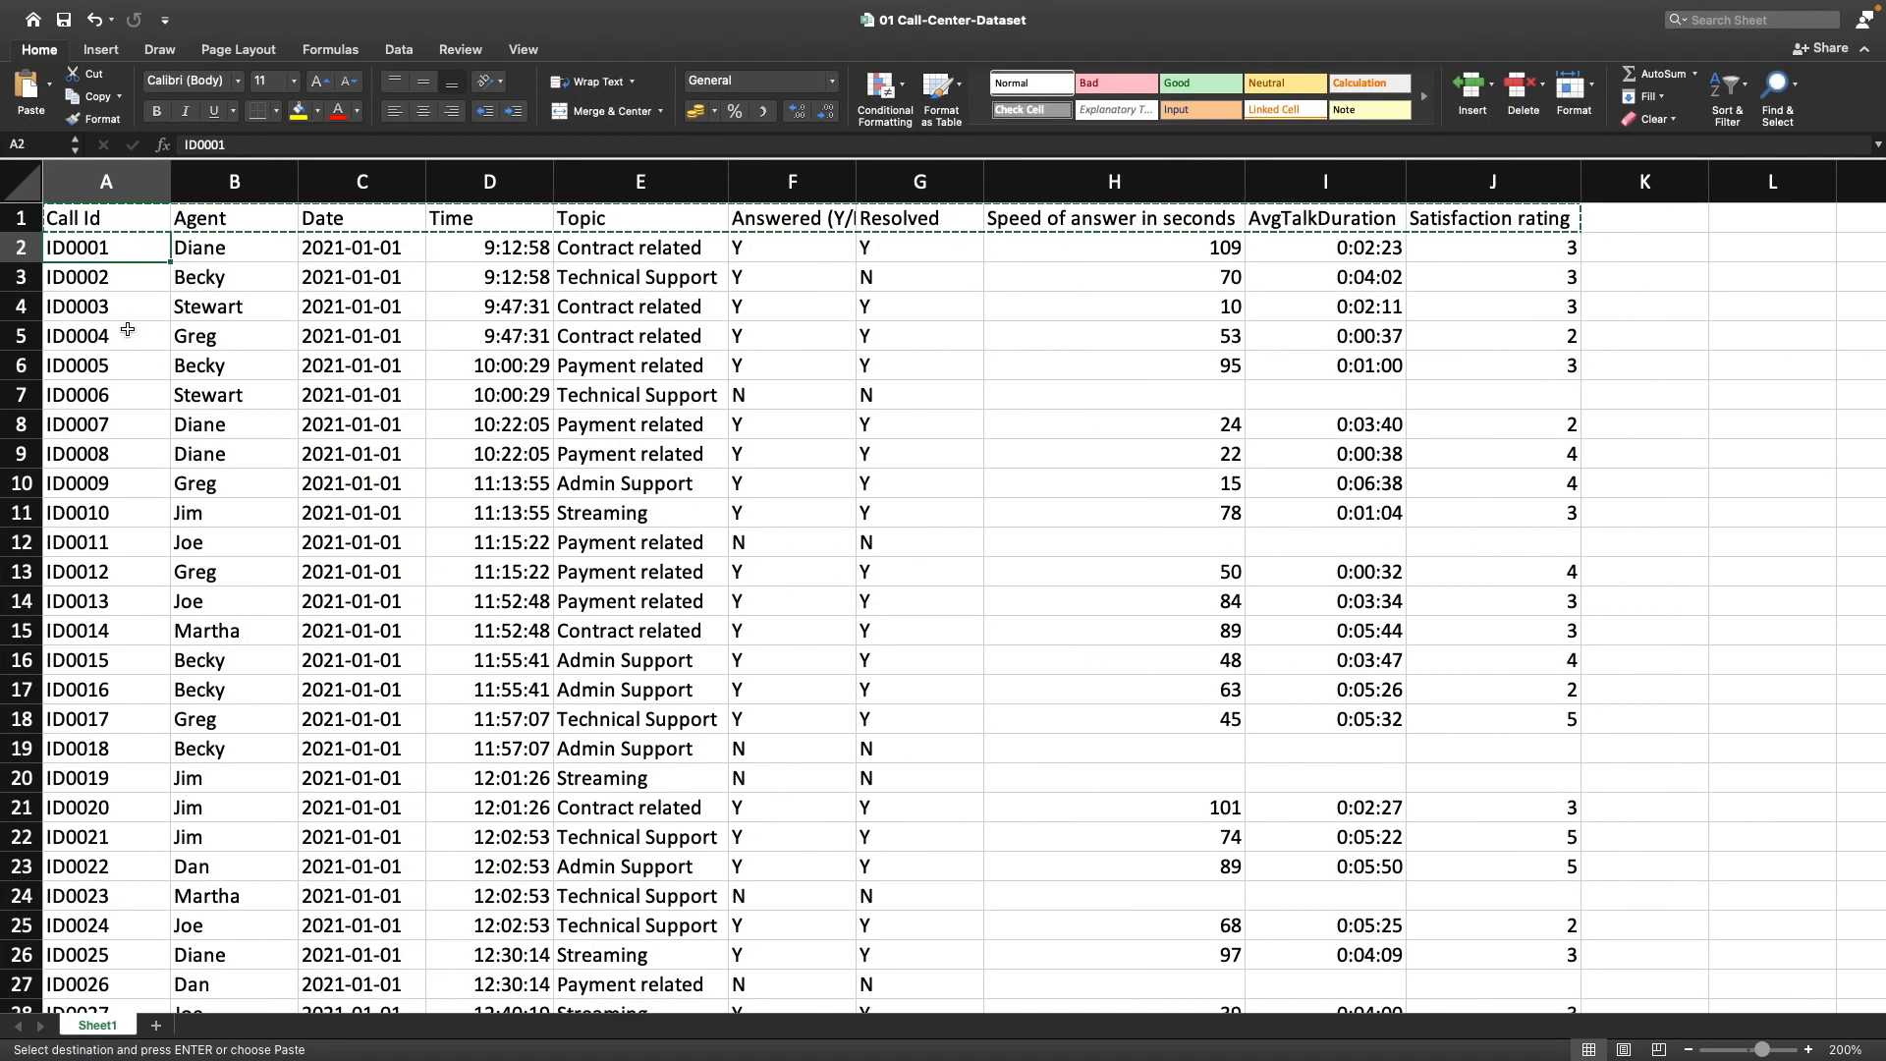
left_click(106, 305)
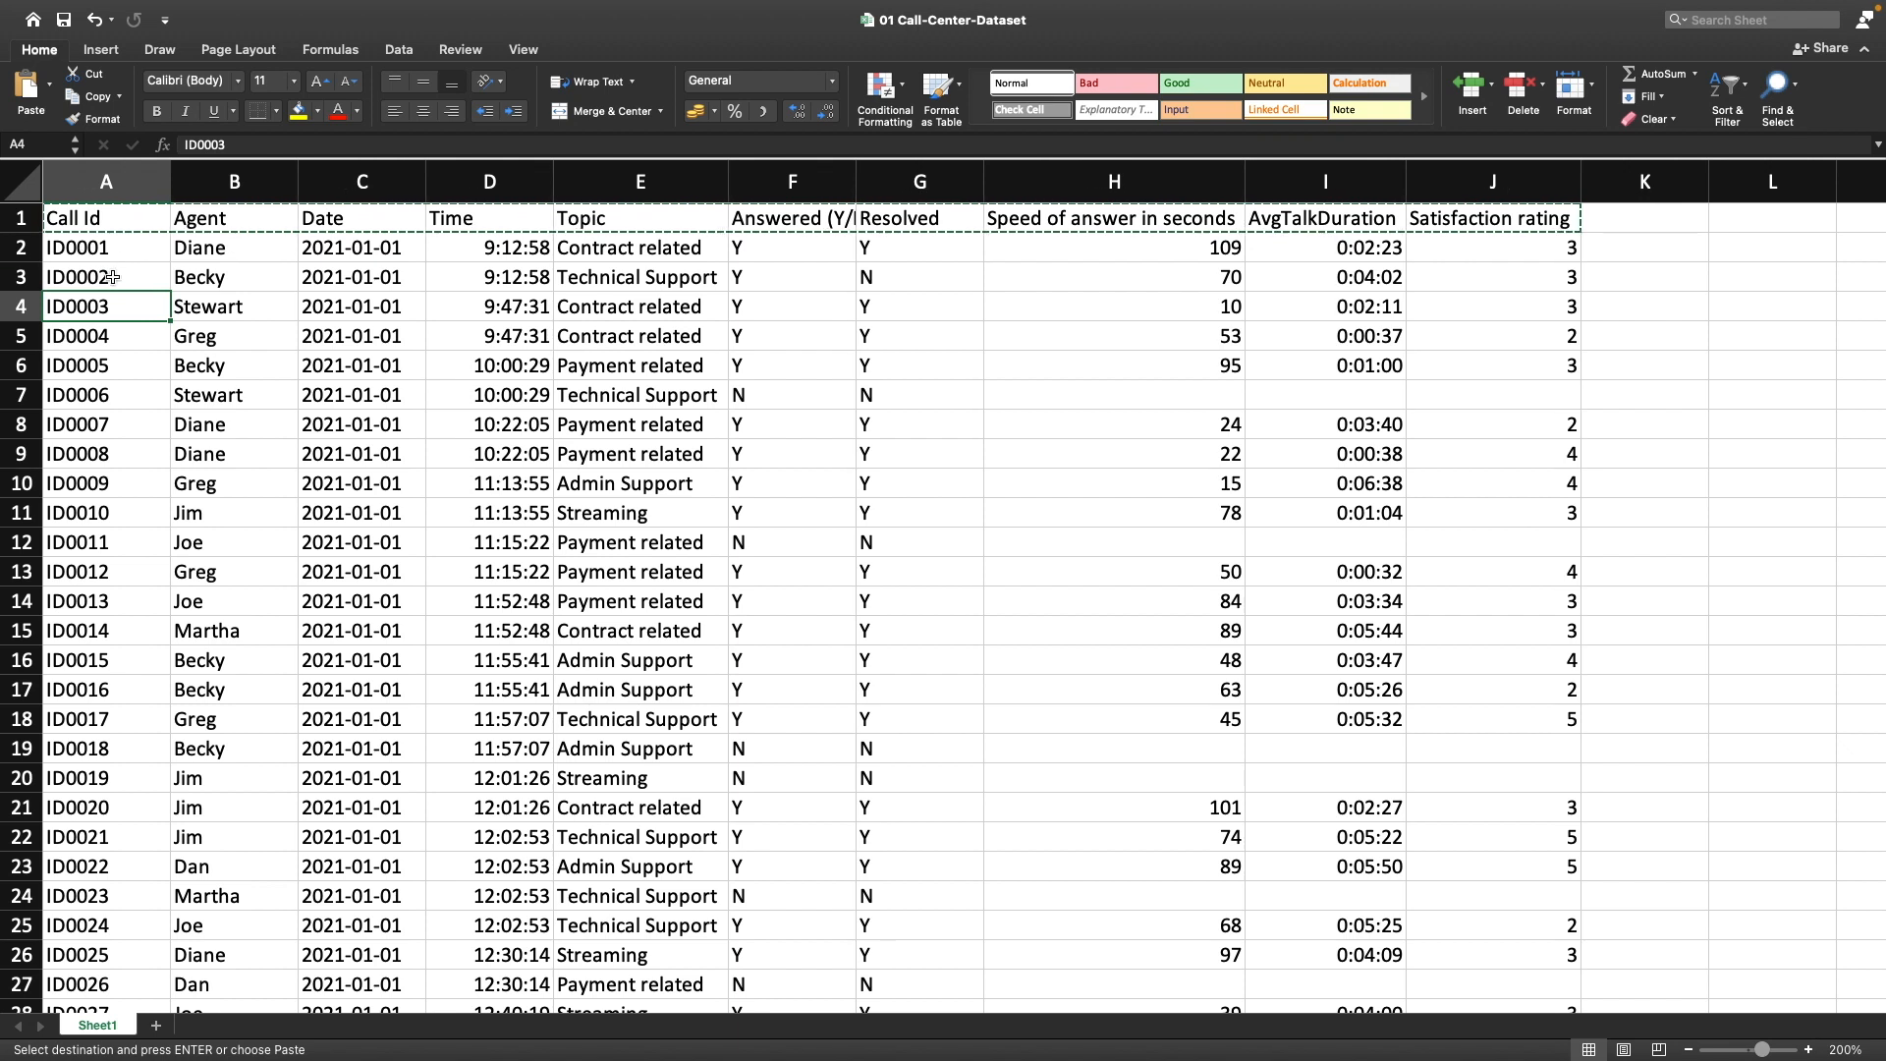
left_click(119, 531)
key("super+Down")
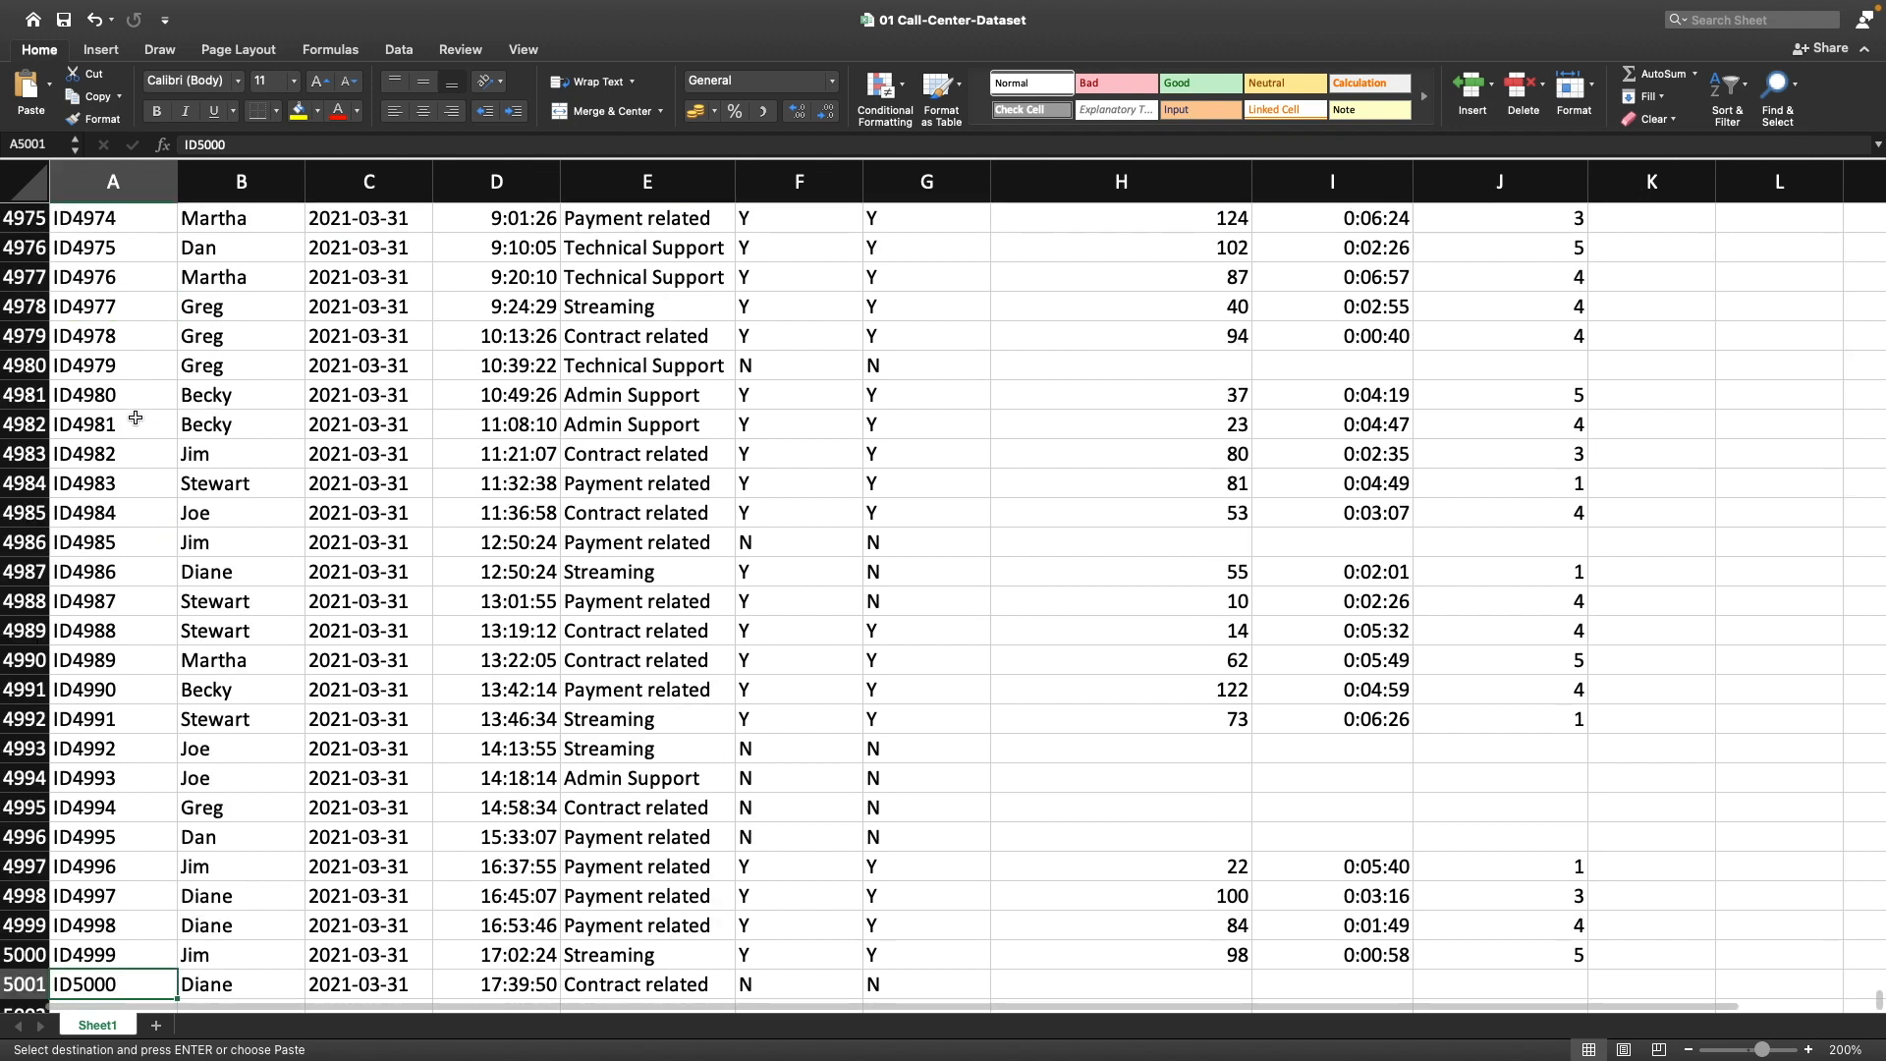
key("super+Up")
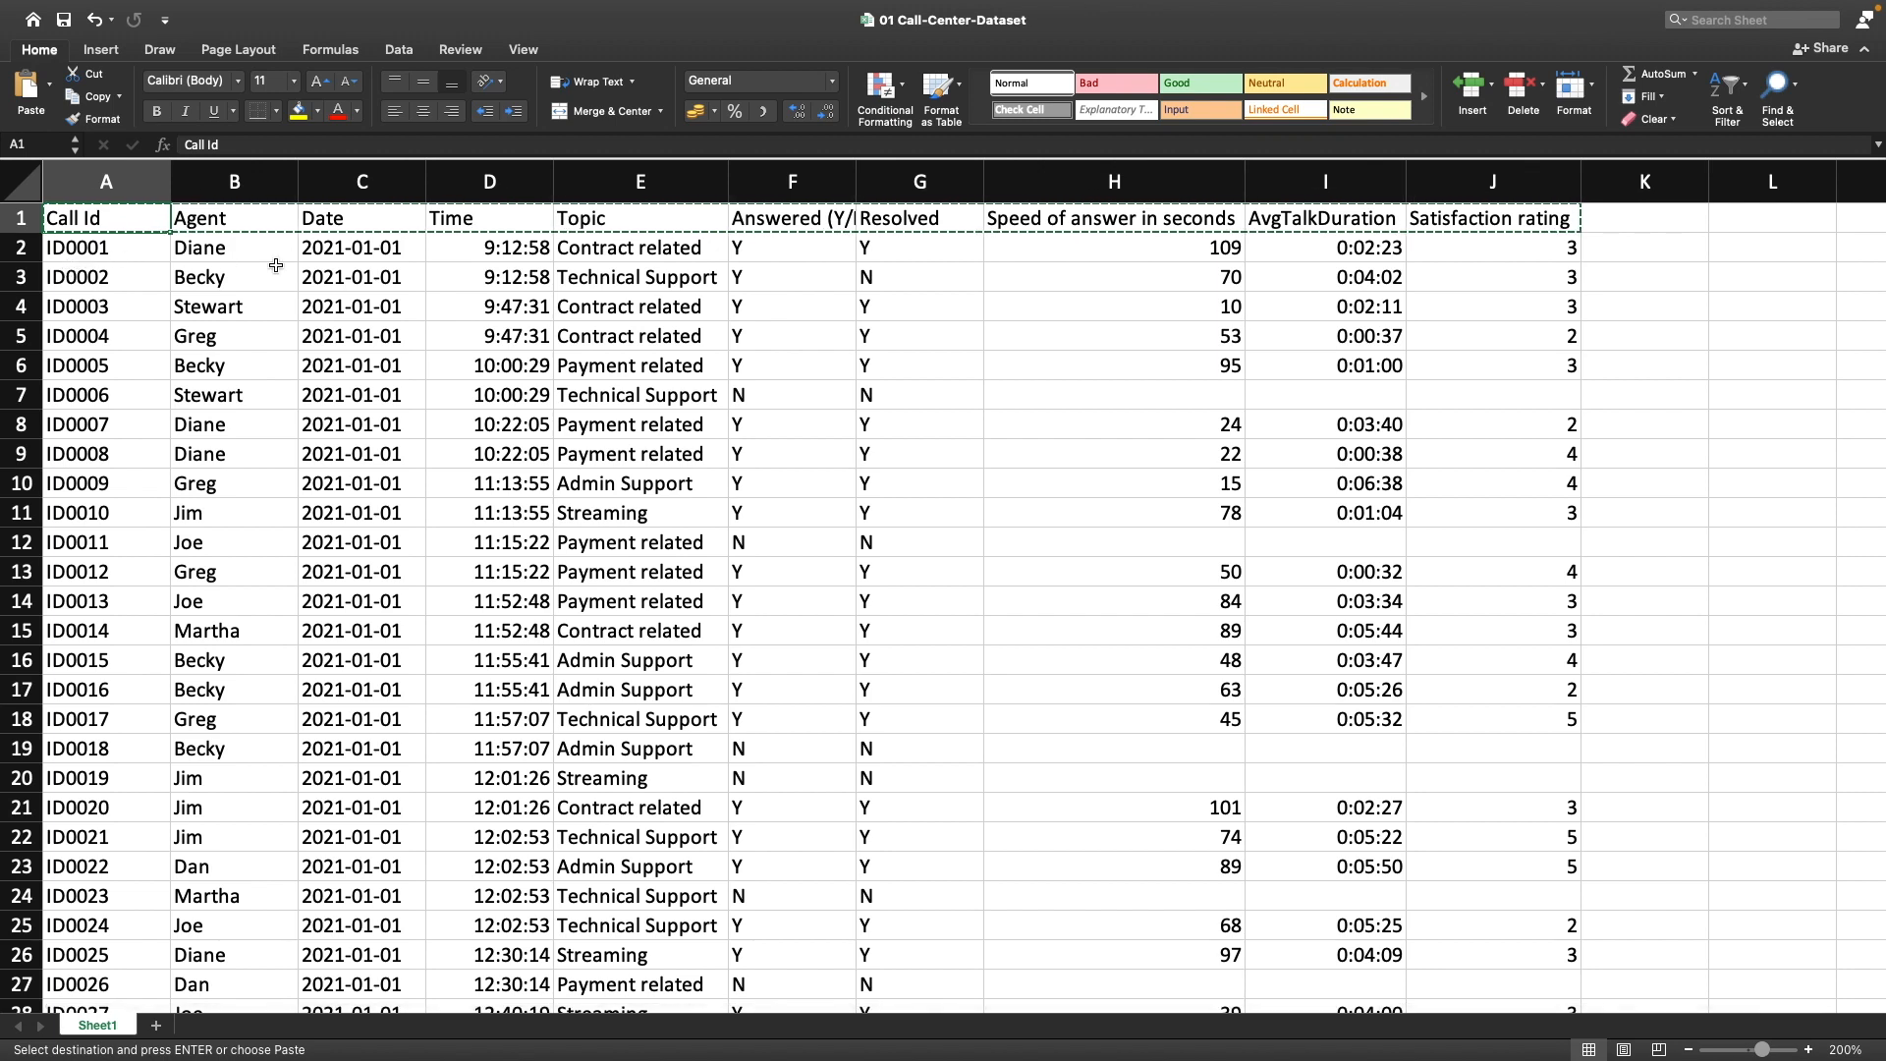
Return to pgAdmin and declare the call_id column as VARCHAR(15), ending the line with a comma
key("super+Tab")
key("super+Tab")
key("super+Tab")
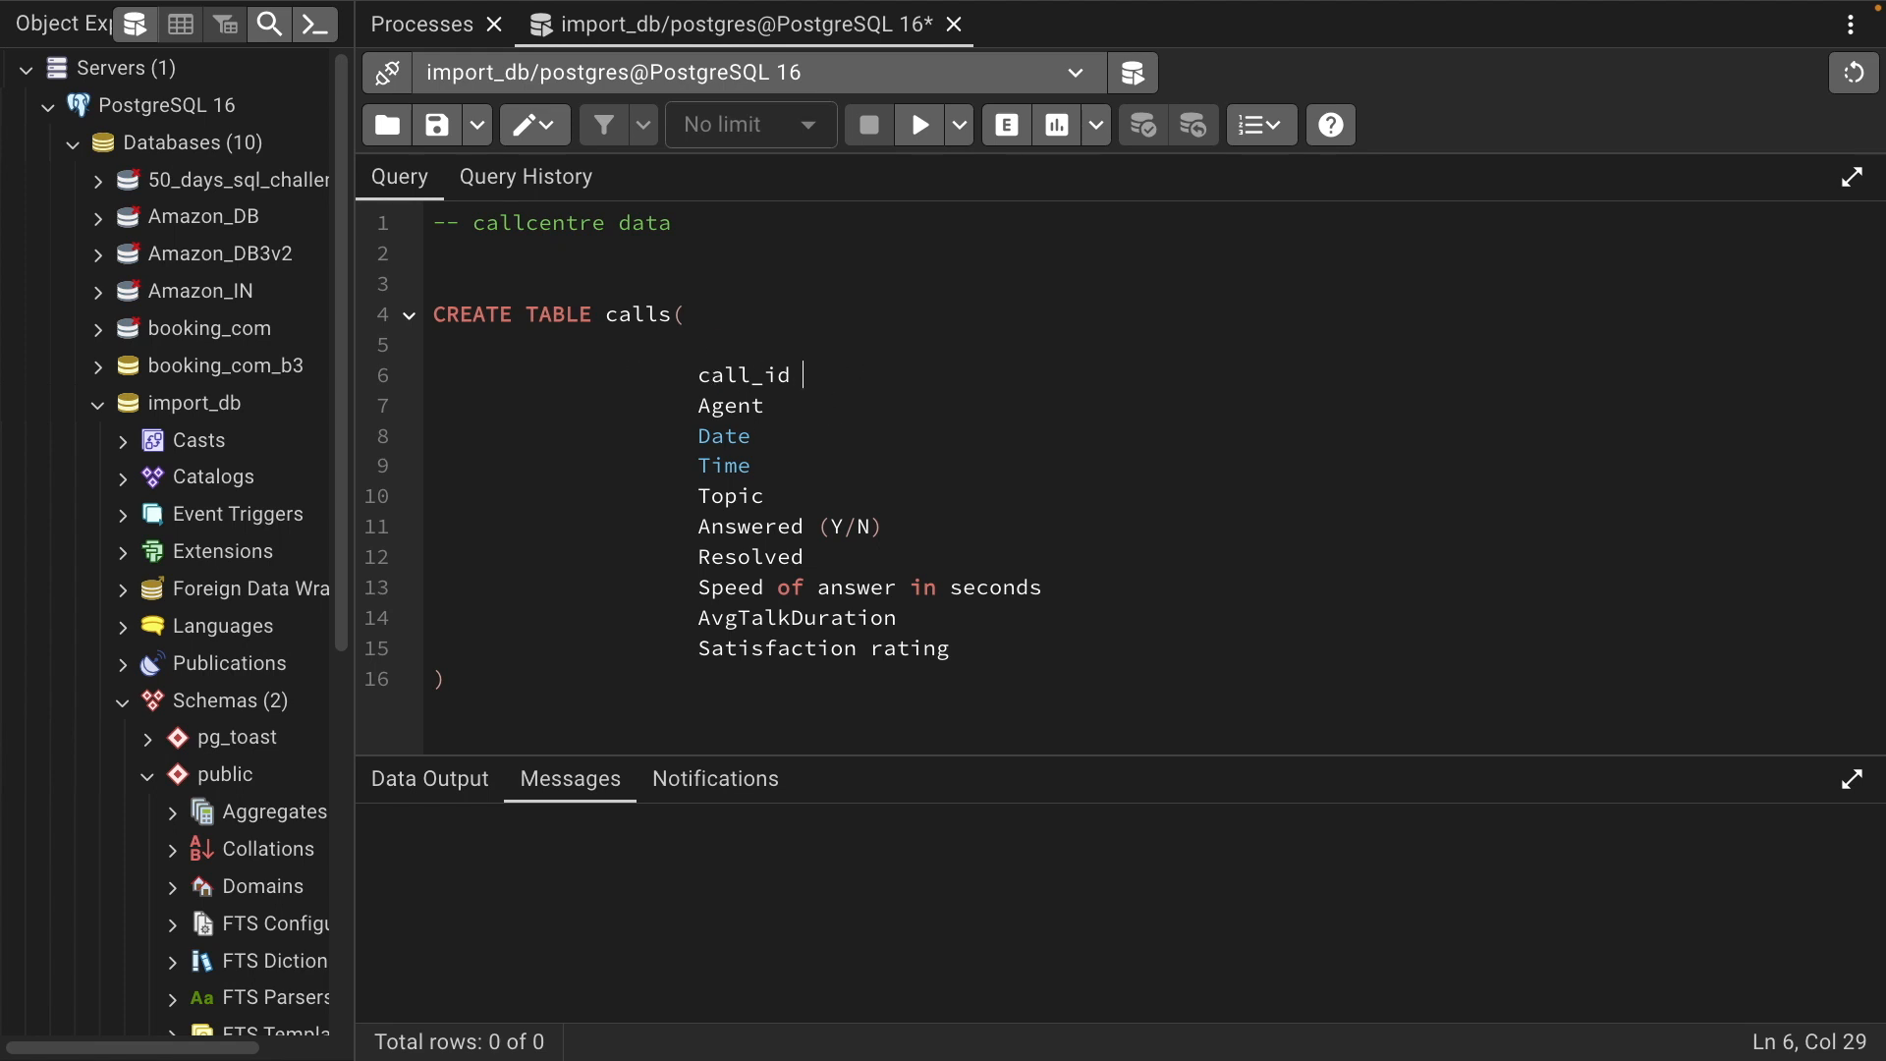
type("VARCHAR(15),")
left_click(864, 422)
Switch to the Excel dataset and check the Agent column's entries down to the last row
left_click_drag(682, 406, 791, 404)
key("super+Tab")
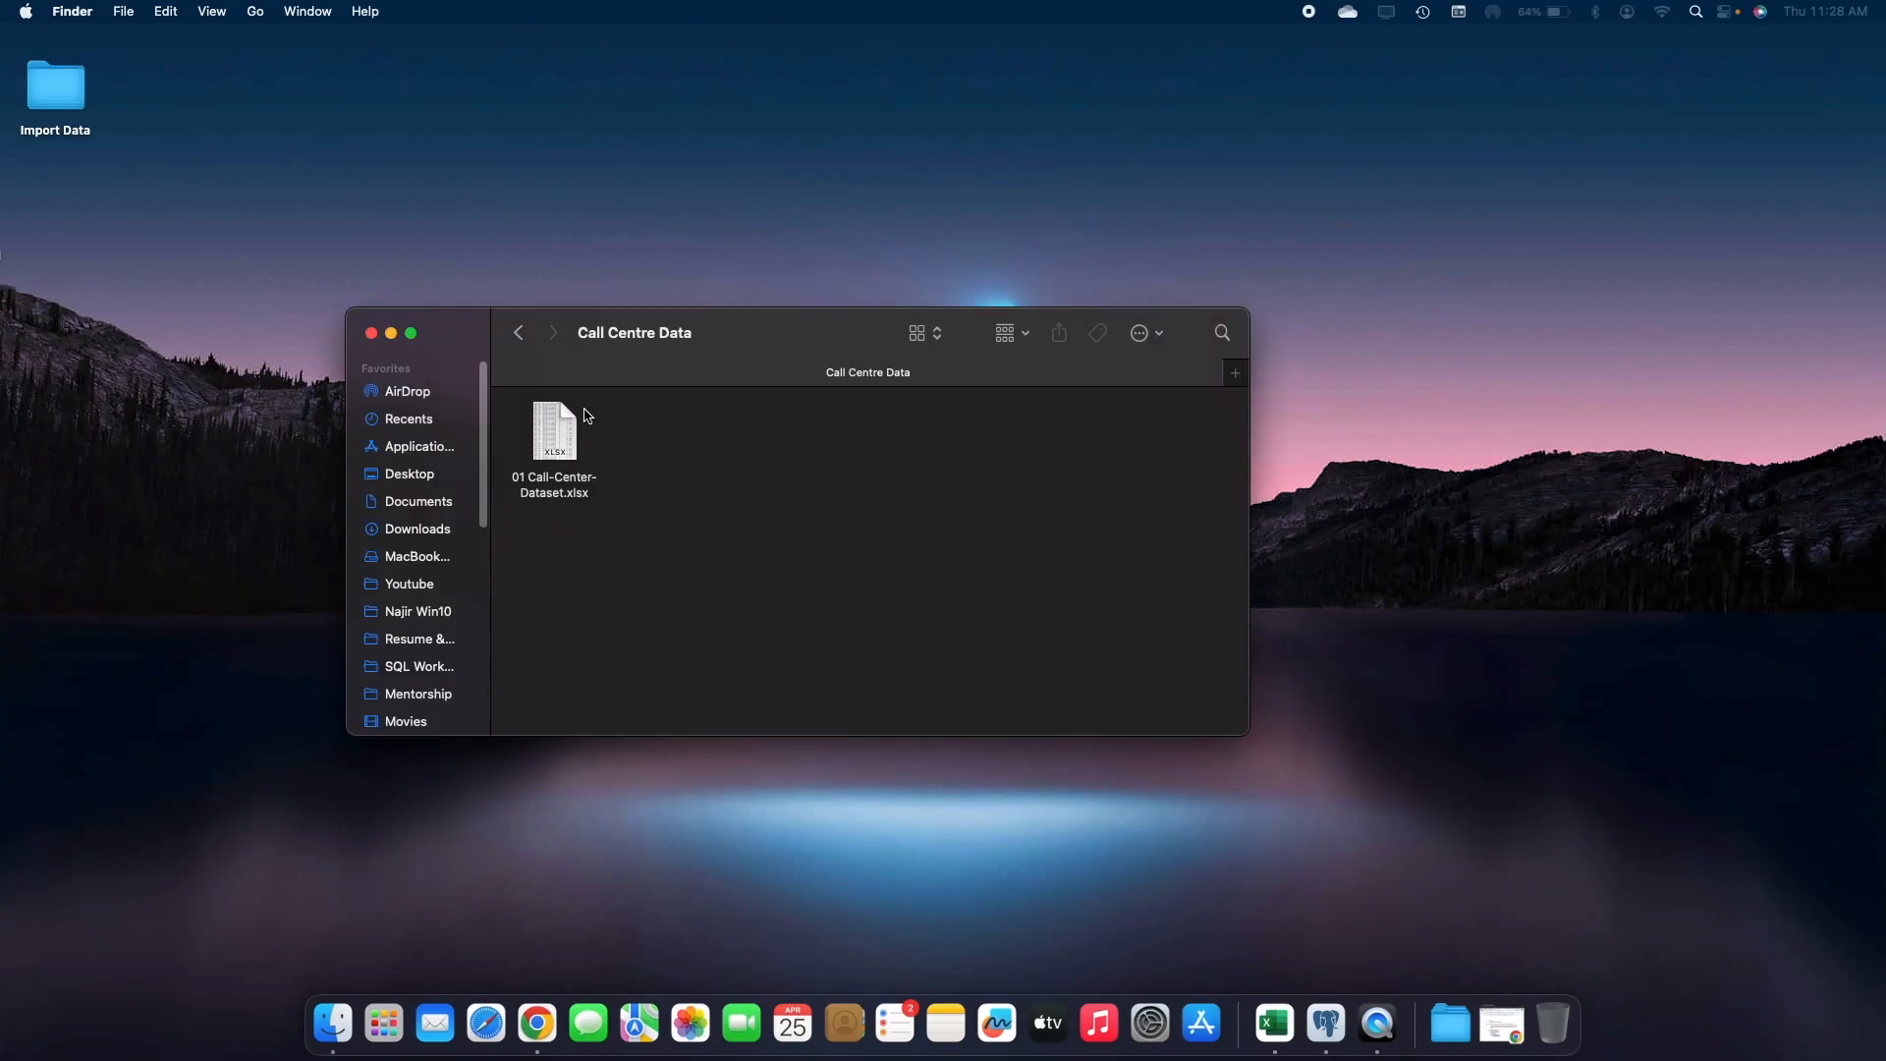
key("super+Tab")
key("super+Tab")
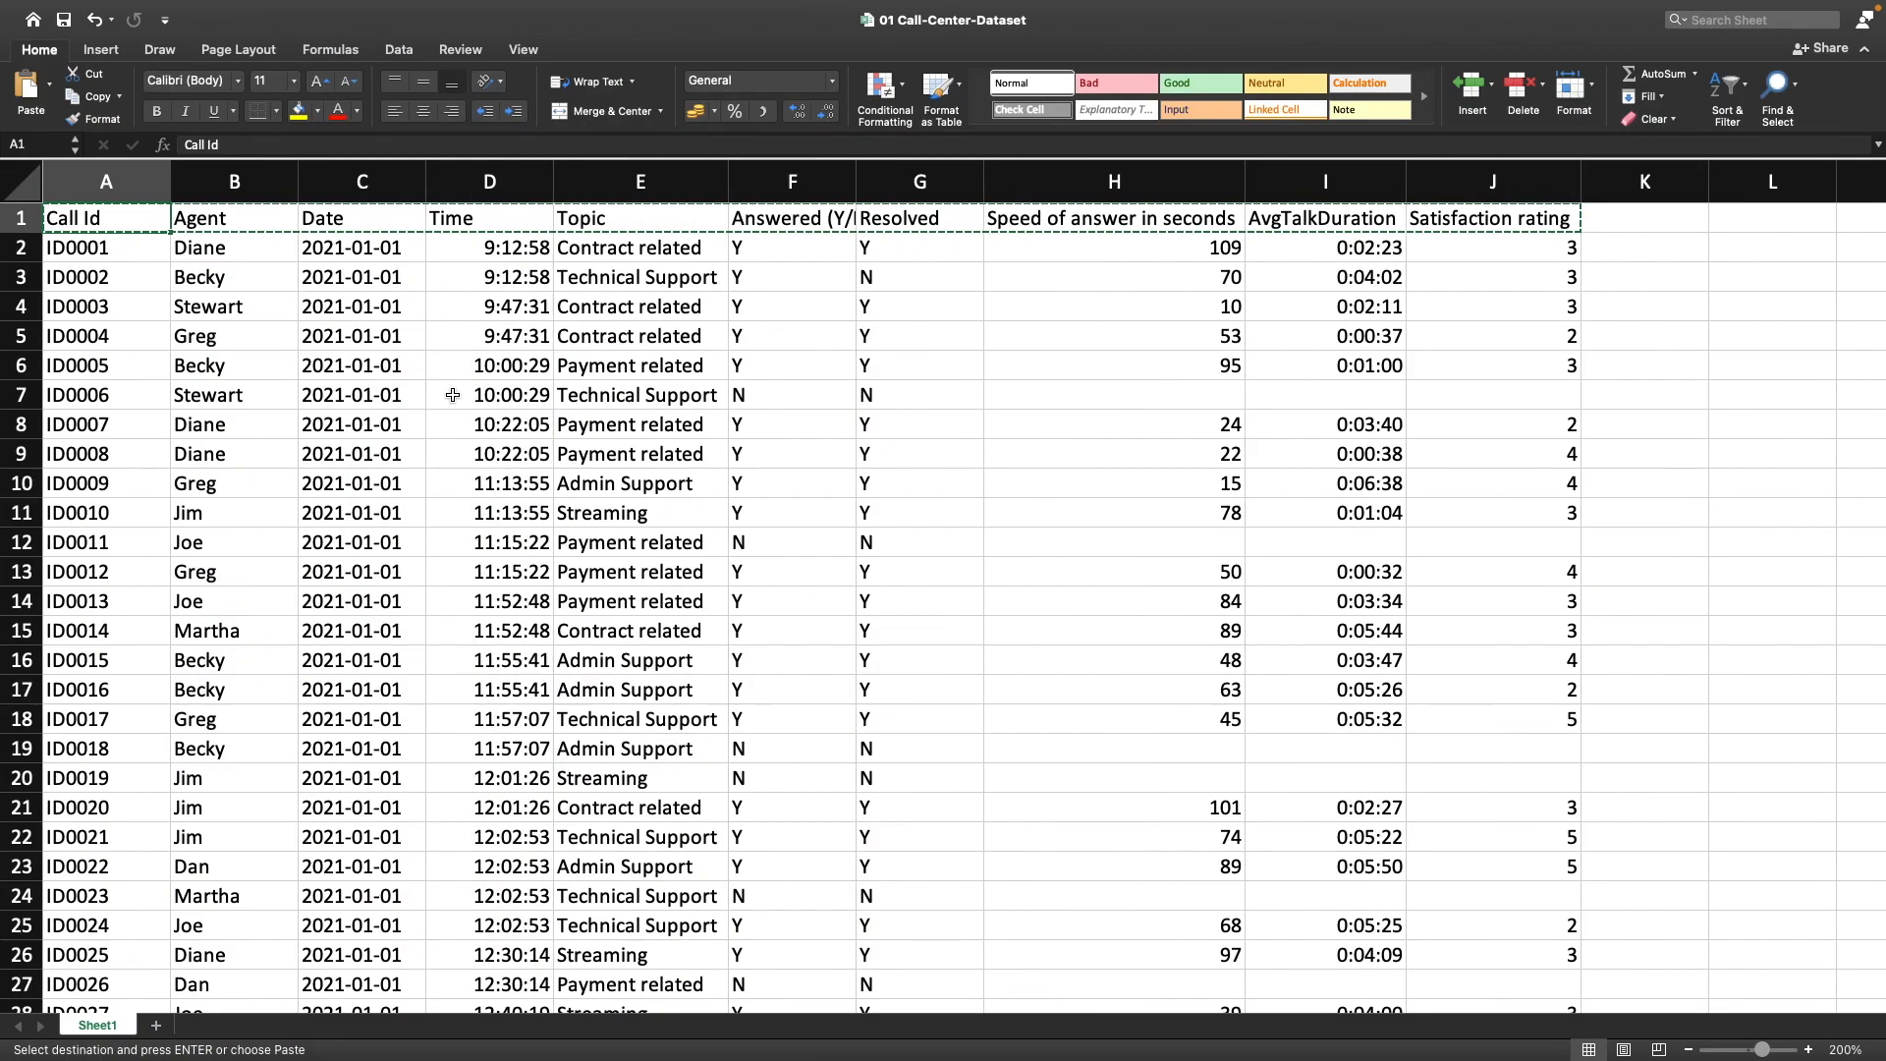
left_click(336, 309)
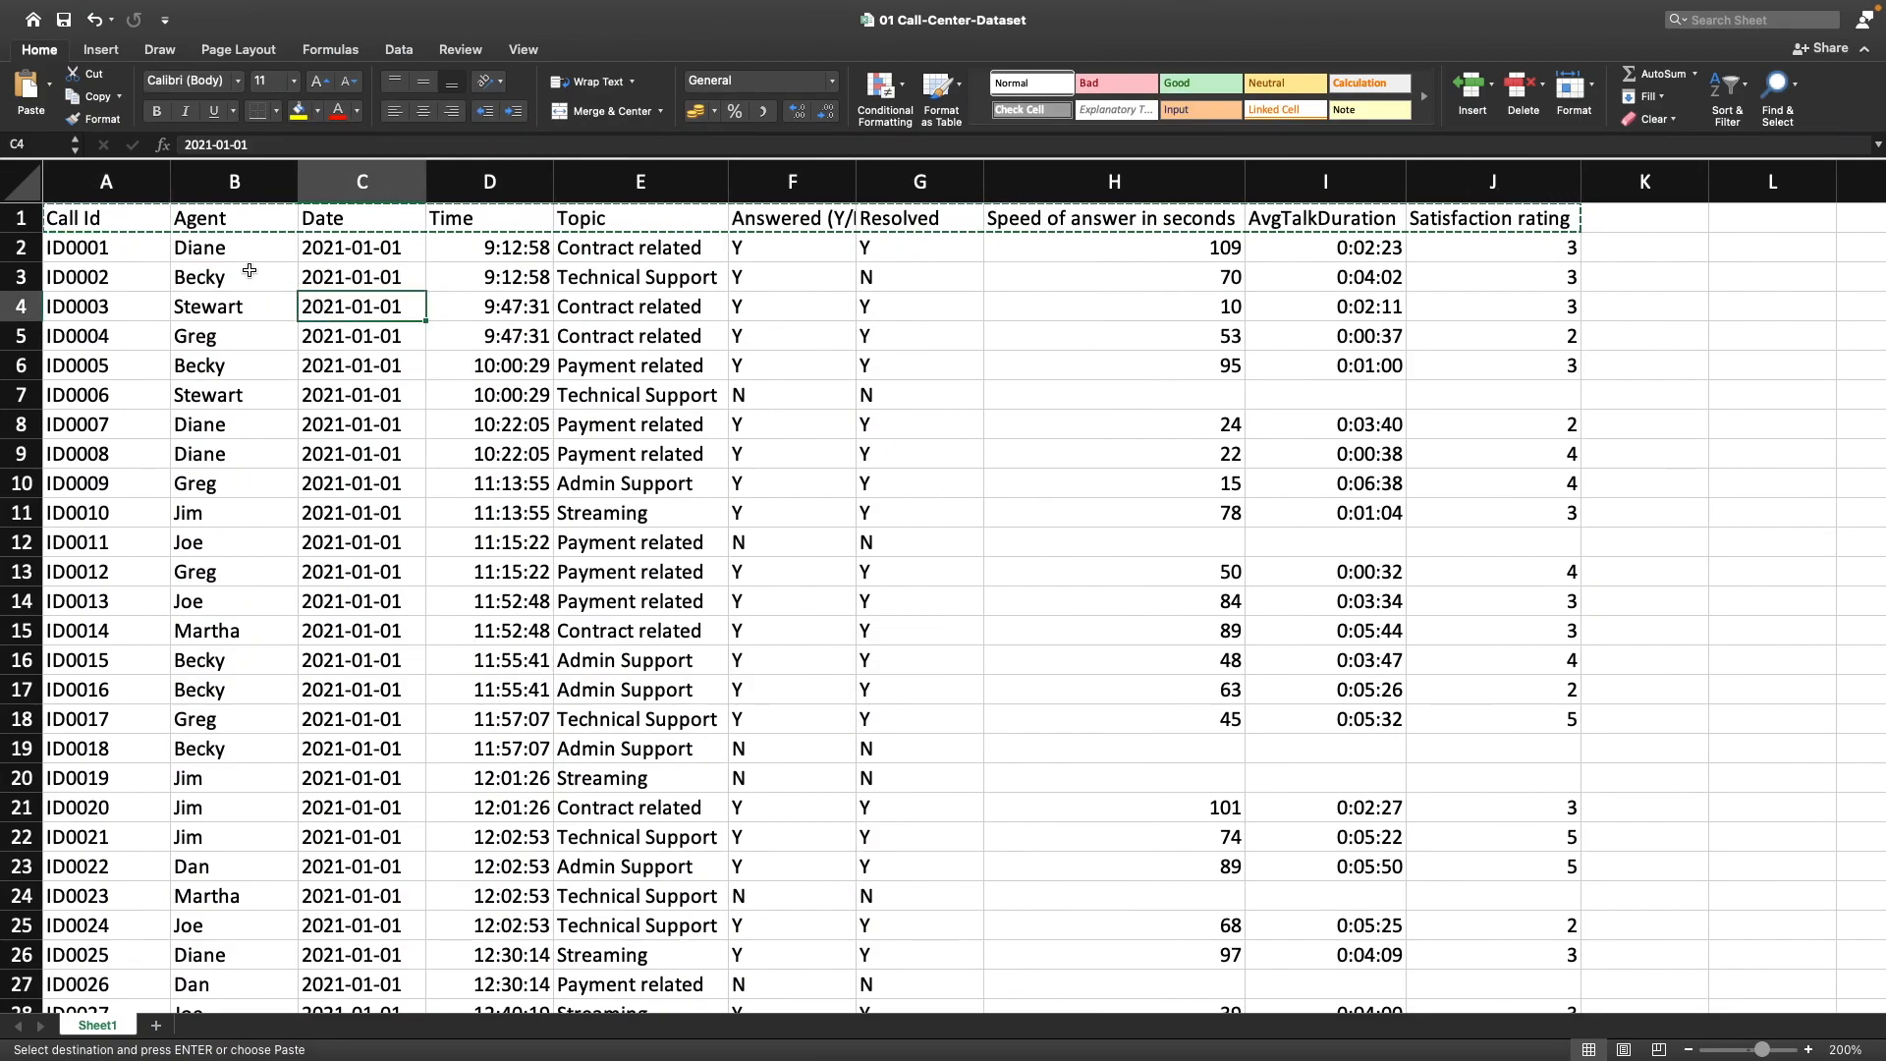
left_click(243, 253)
key("super+Down")
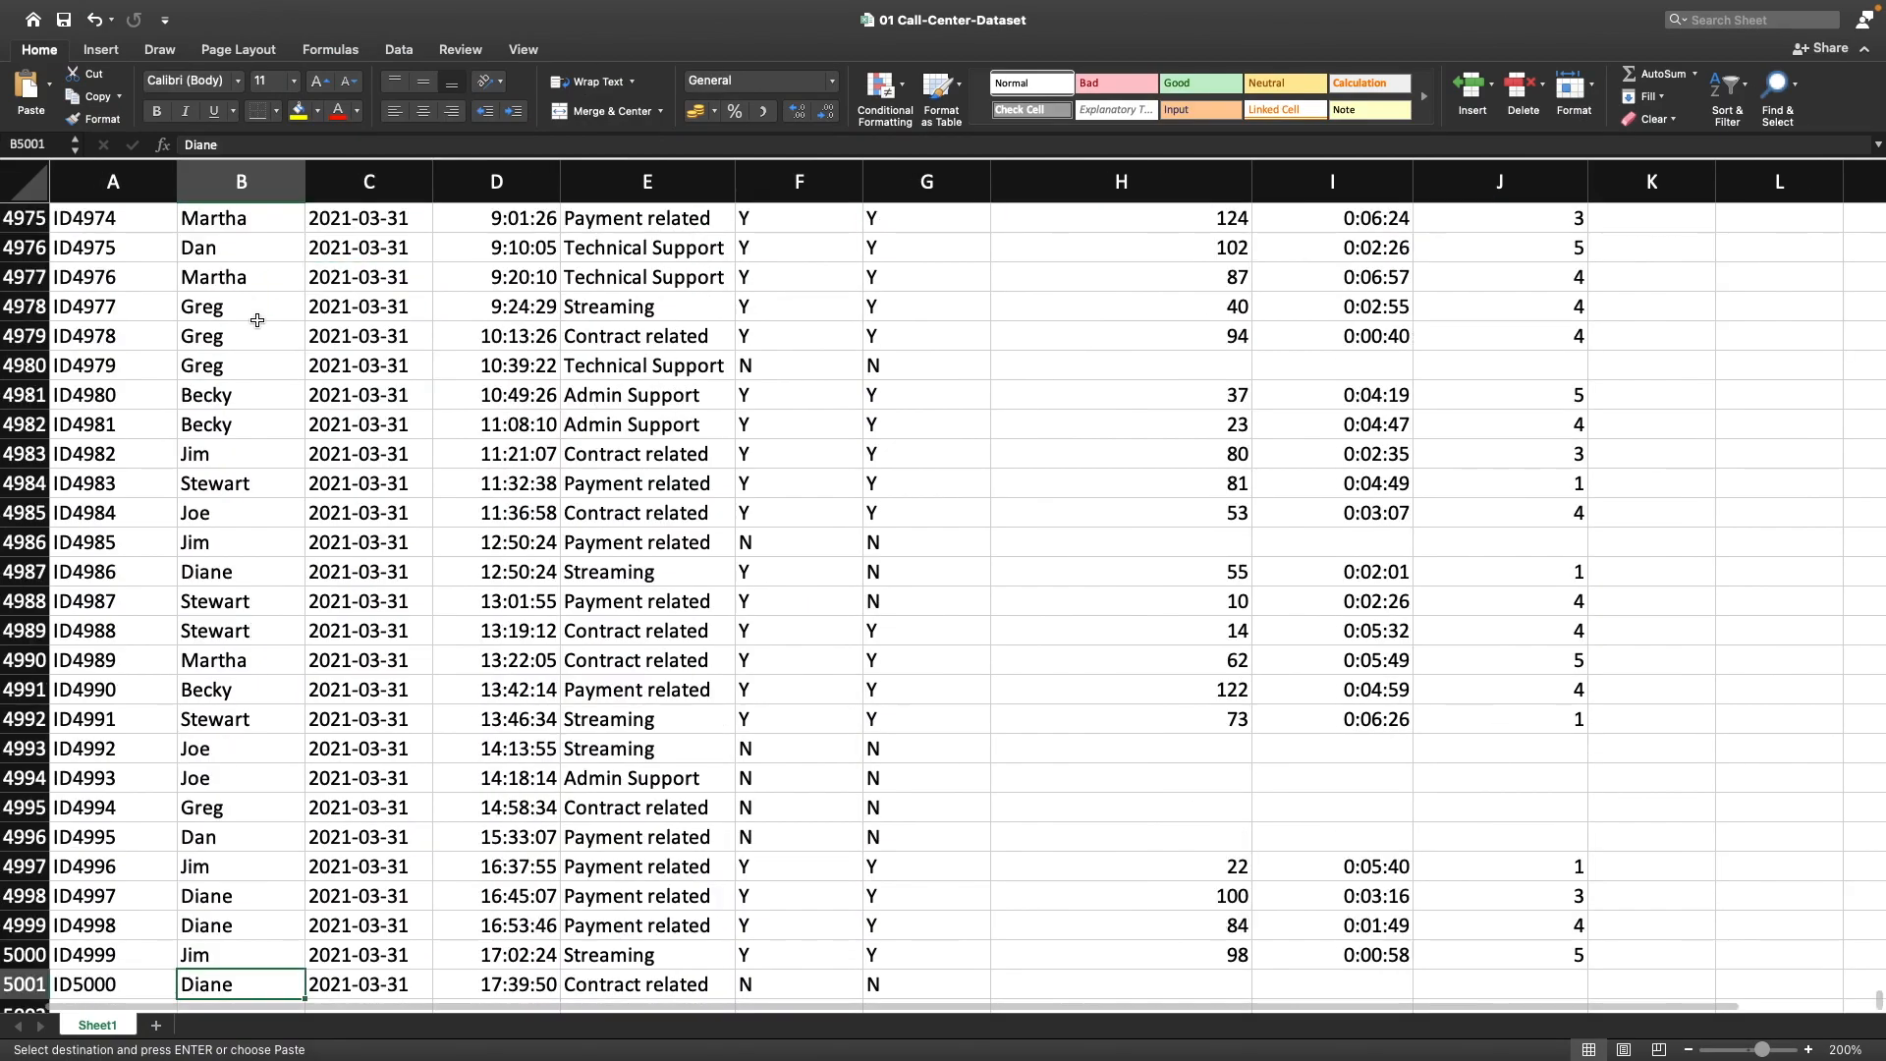
Switch to pgAdmin and copy call_id's VARCHAR(15) type to the Agent column, ending the line with a comma
key("super+Up")
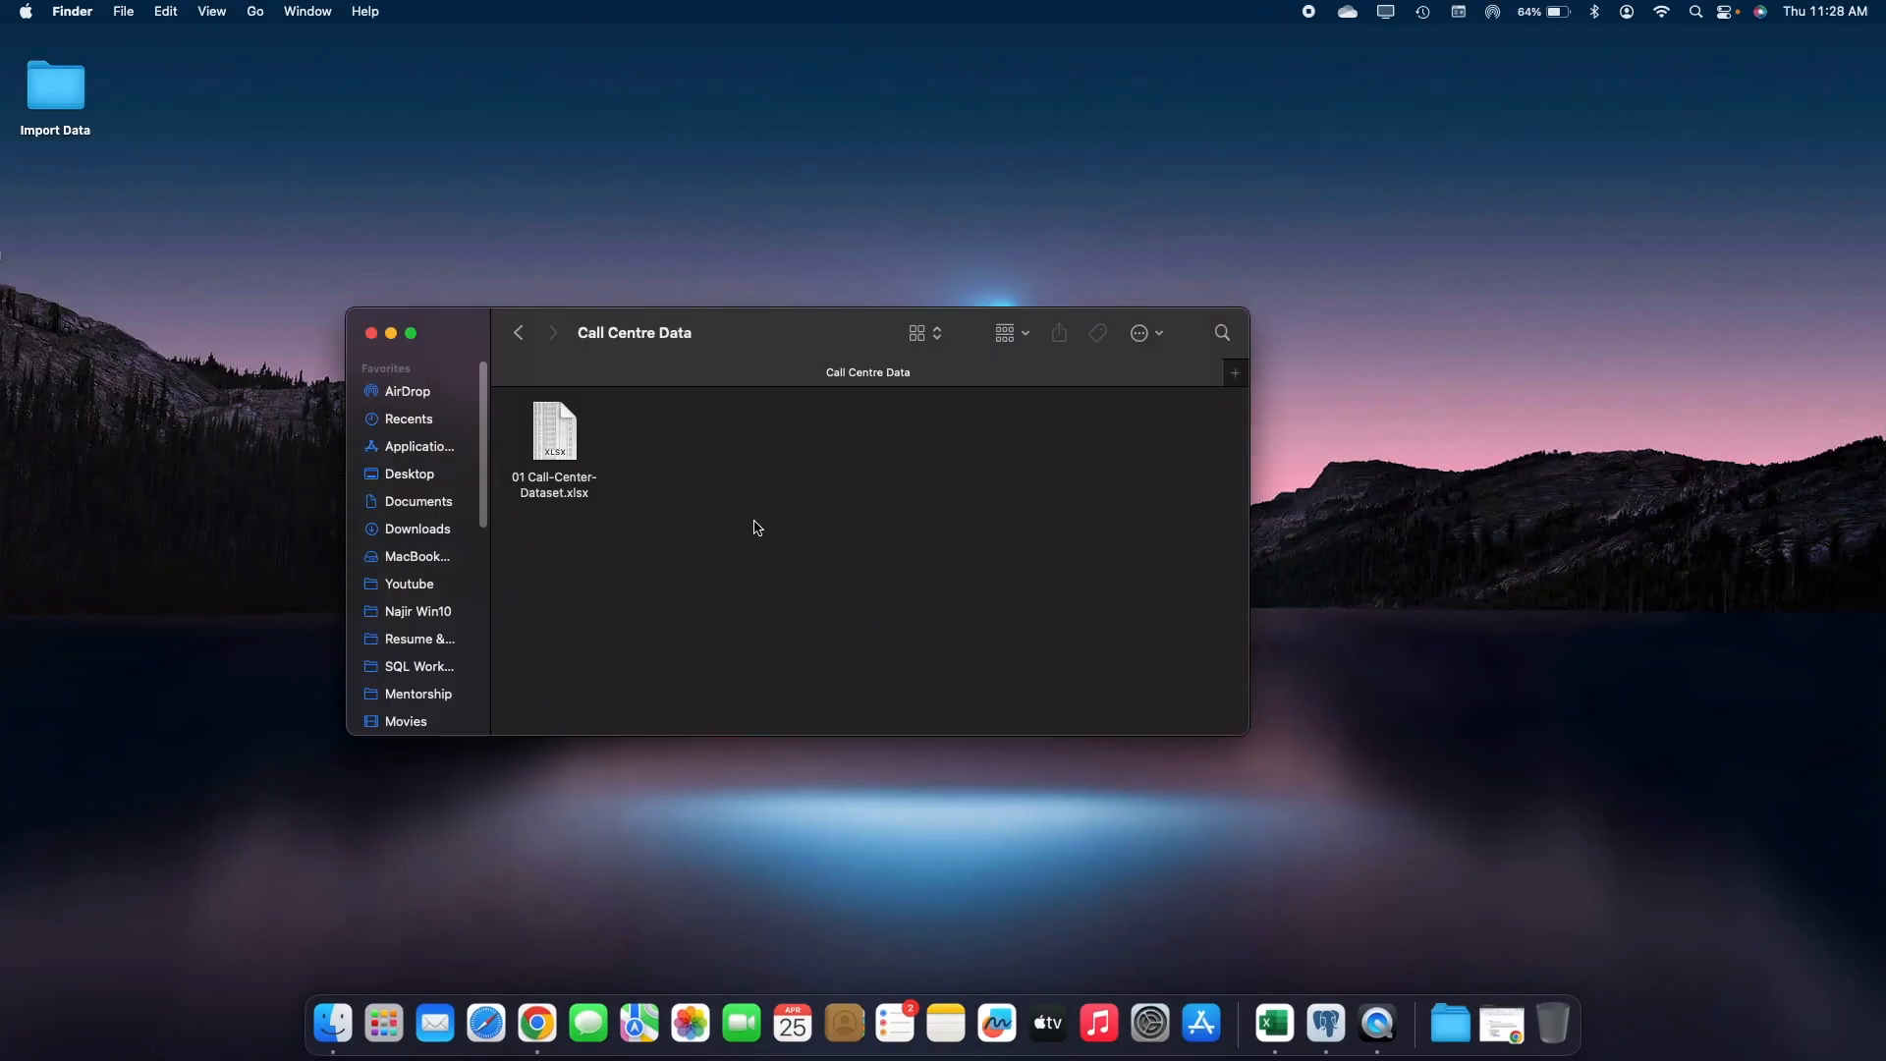
key("super+Tab")
key("super+Tab")
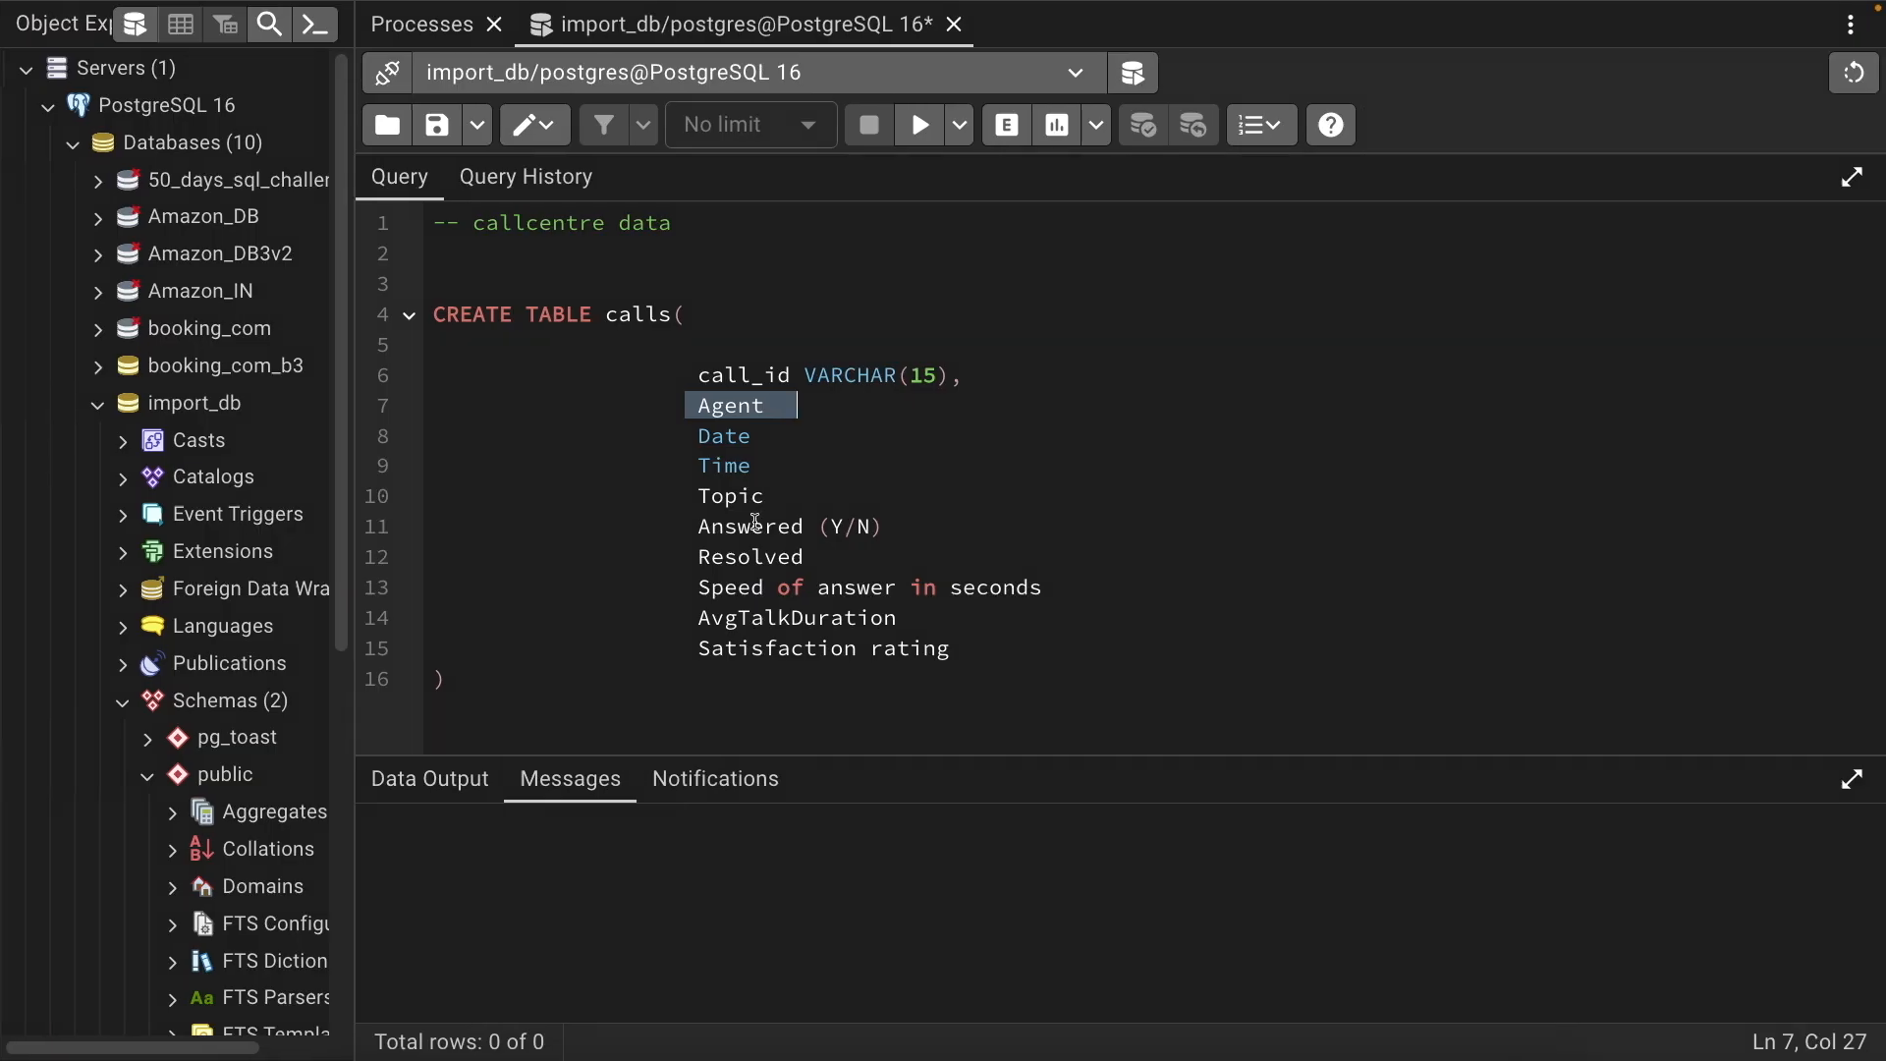
left_click(842, 408)
left_click_drag(804, 374, 957, 372)
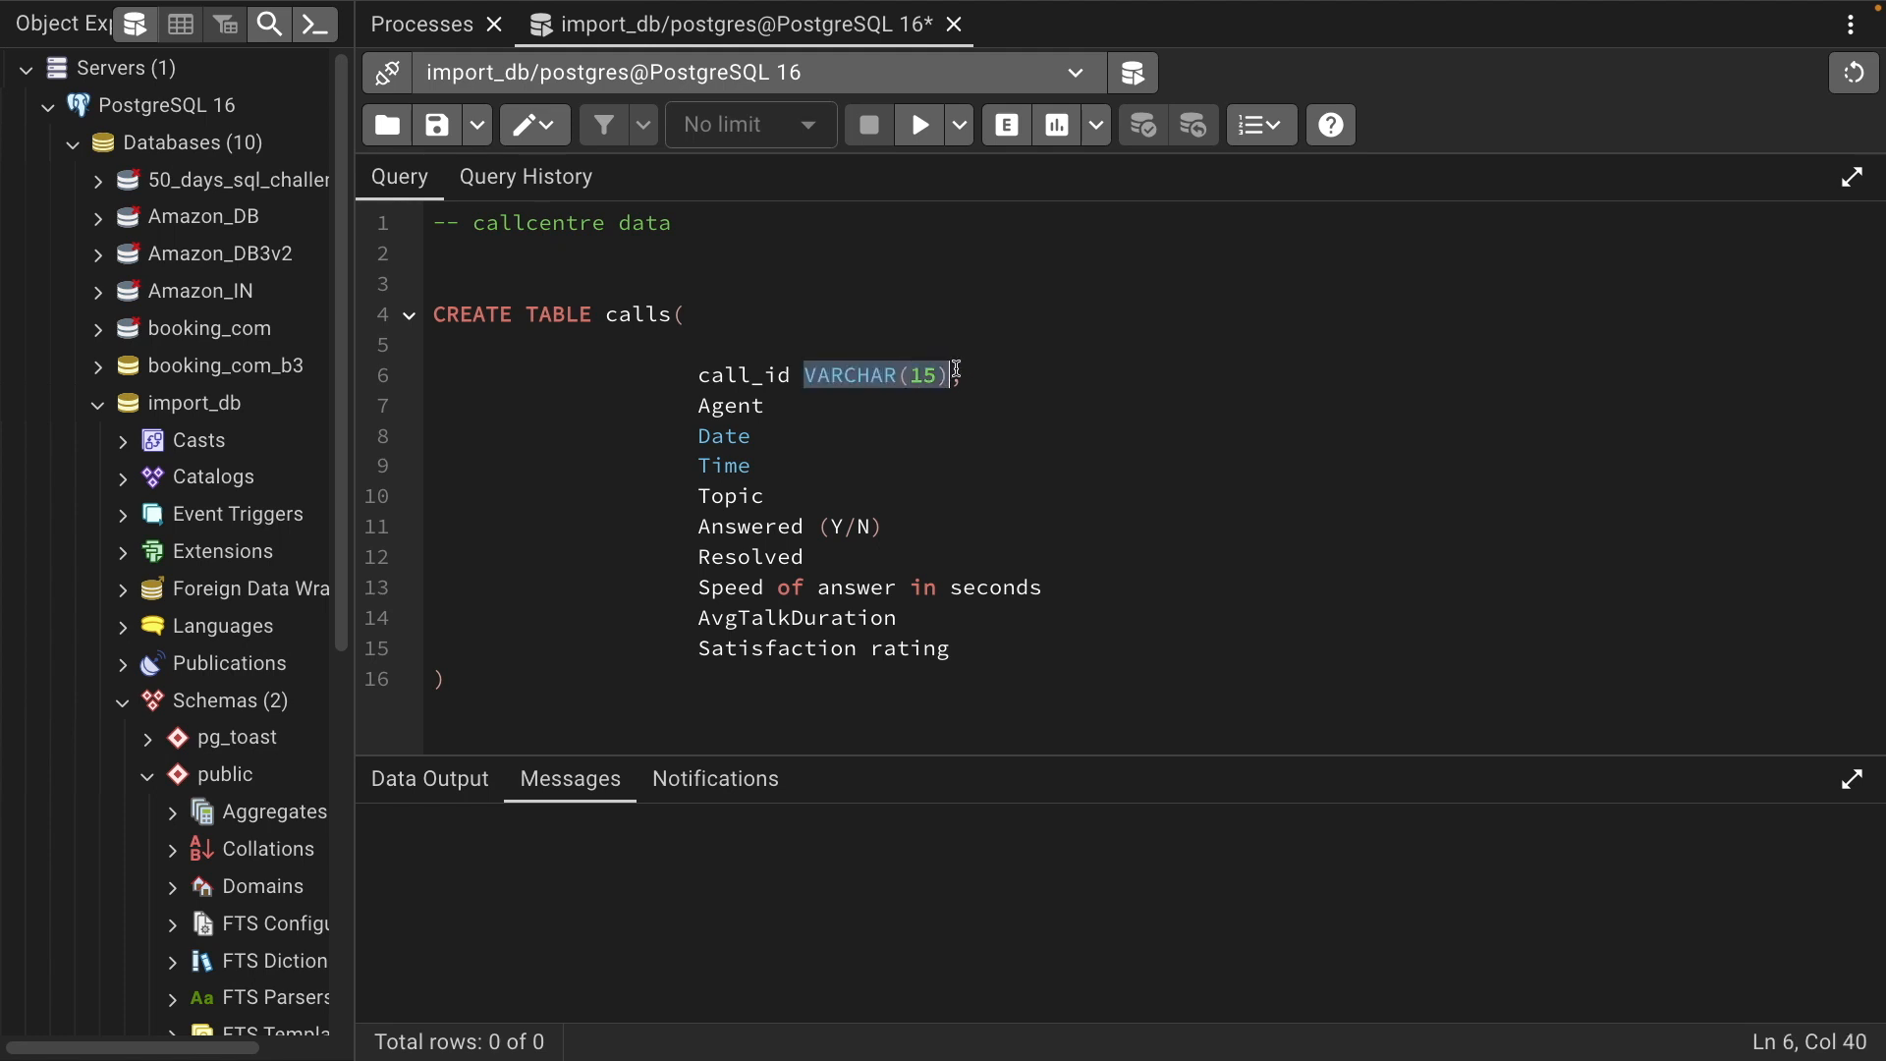
key("super+c")
left_click(887, 405)
key("super+v")
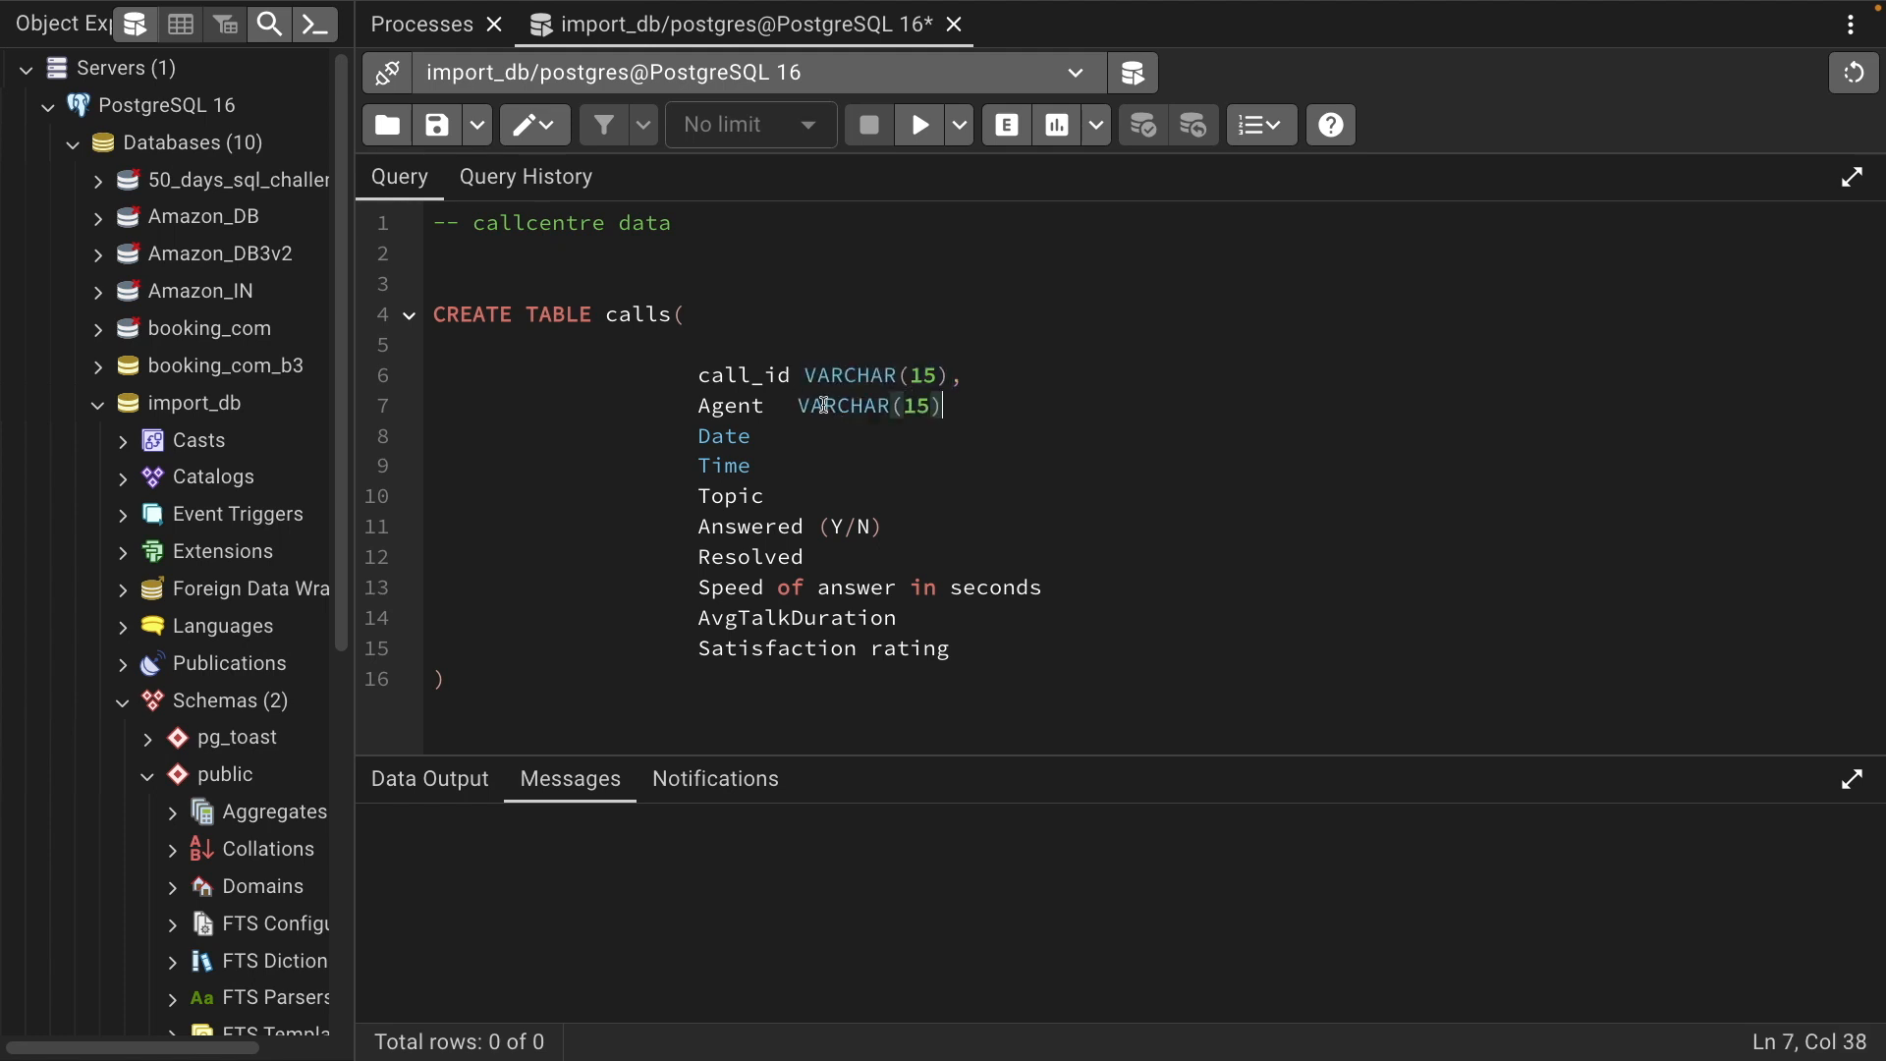
type(",")
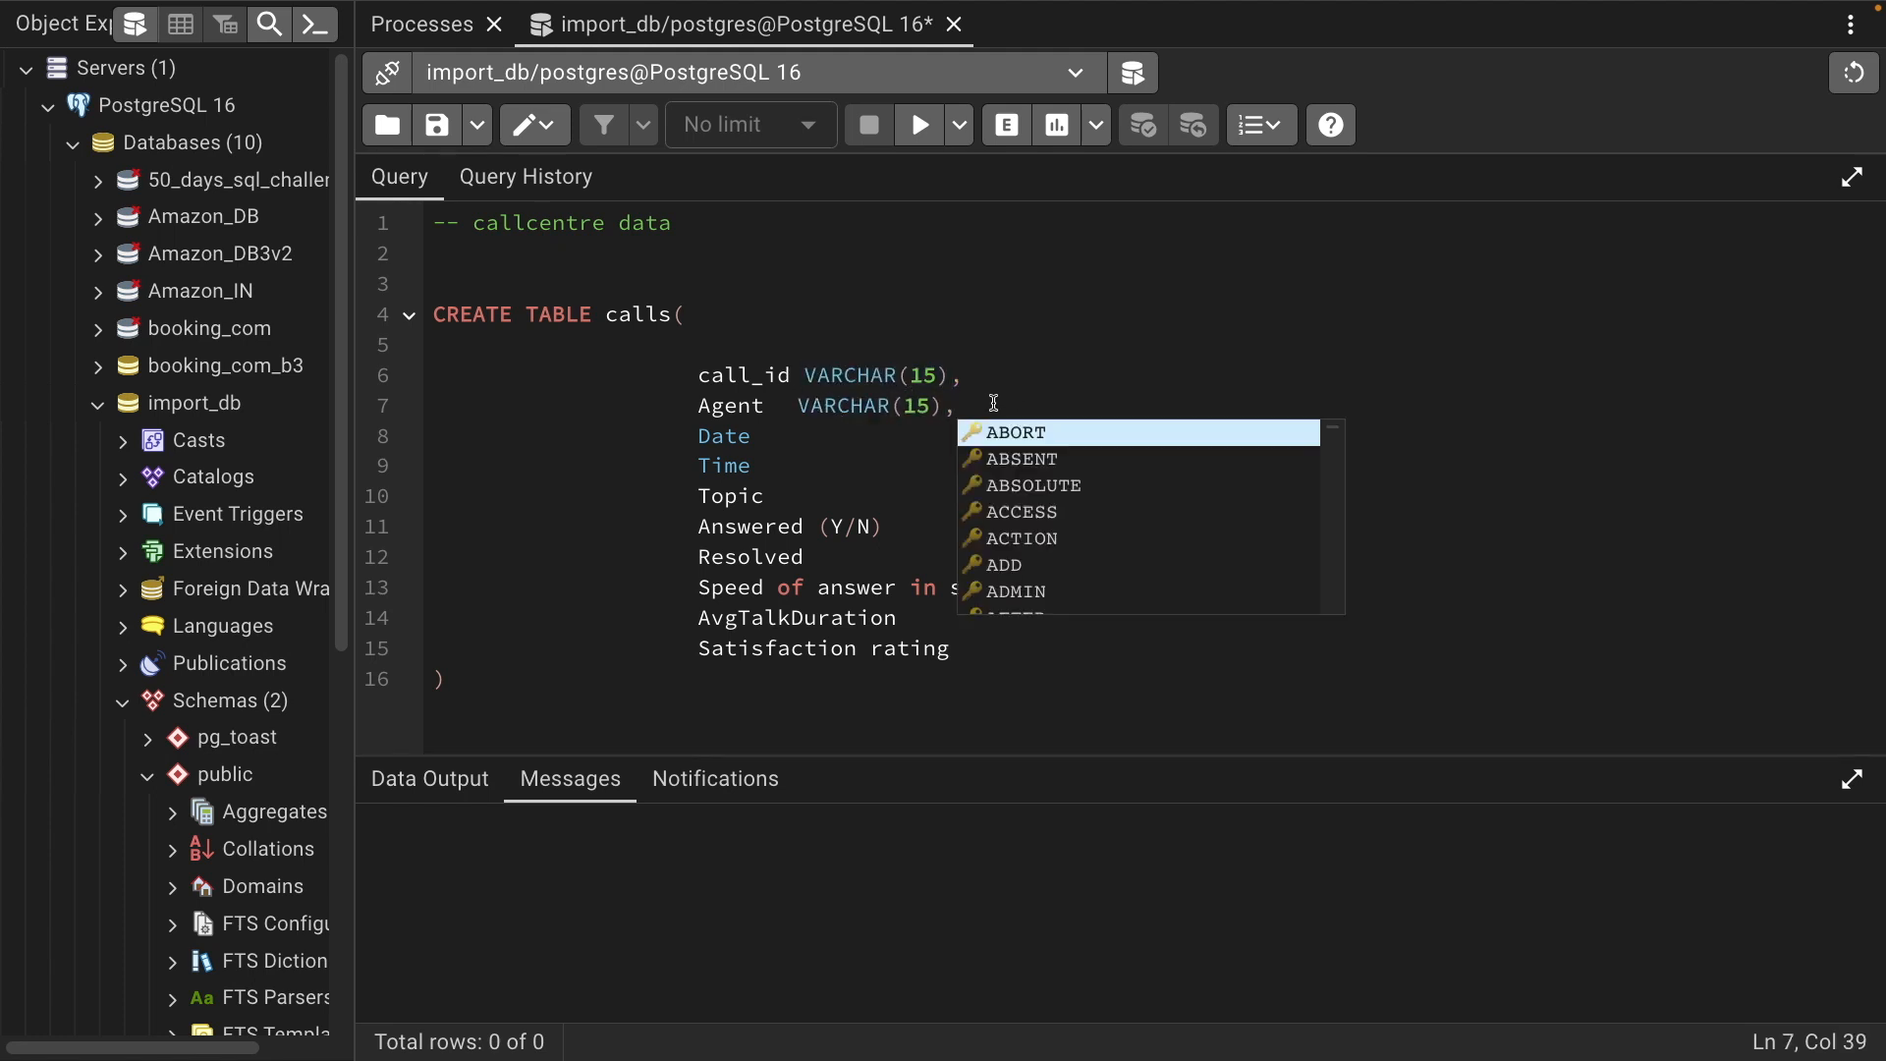
Set the Agent column's VARCHAR length to 25
key("Left")
key("Left")
key("Left")
key("BackSpace")
type("2")
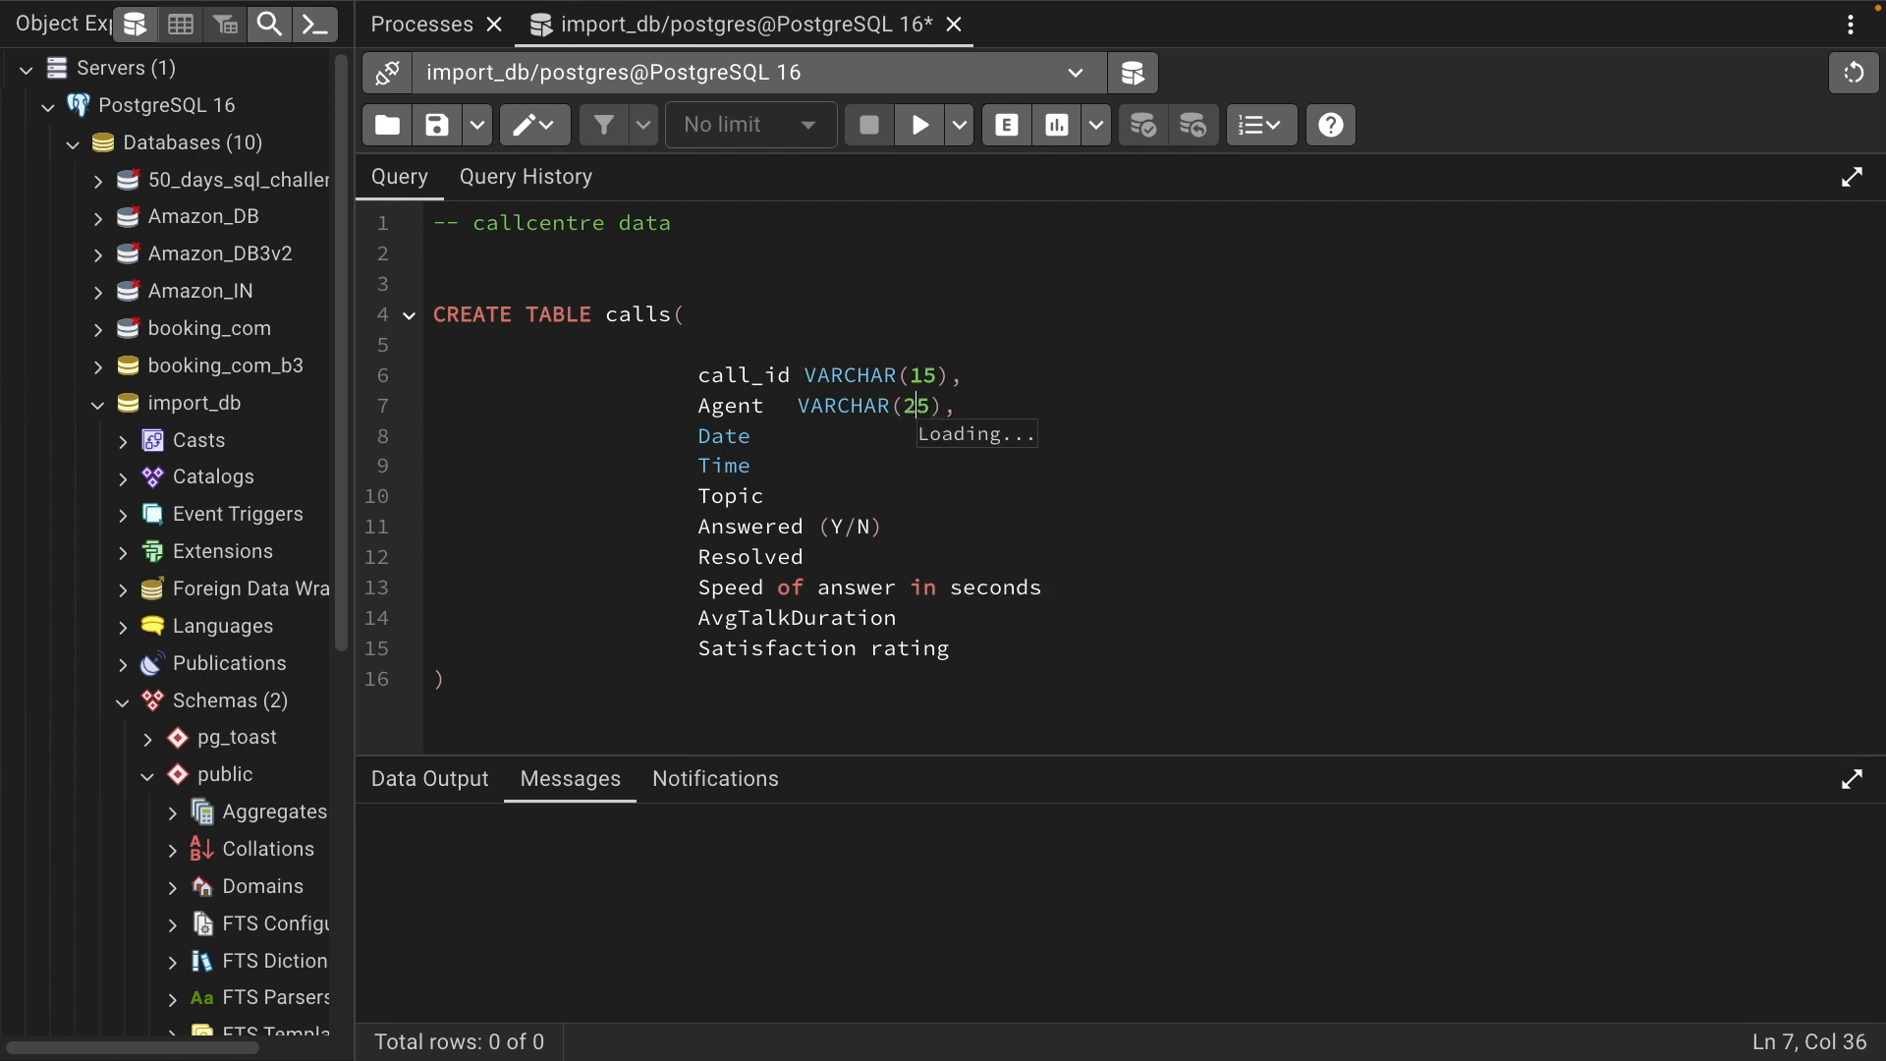
left_click(1081, 315)
Ready the Date line for its data type, and switch to the Excel dataset to check the first Date value's format
left_click(786, 433)
key("ctrl+Left")
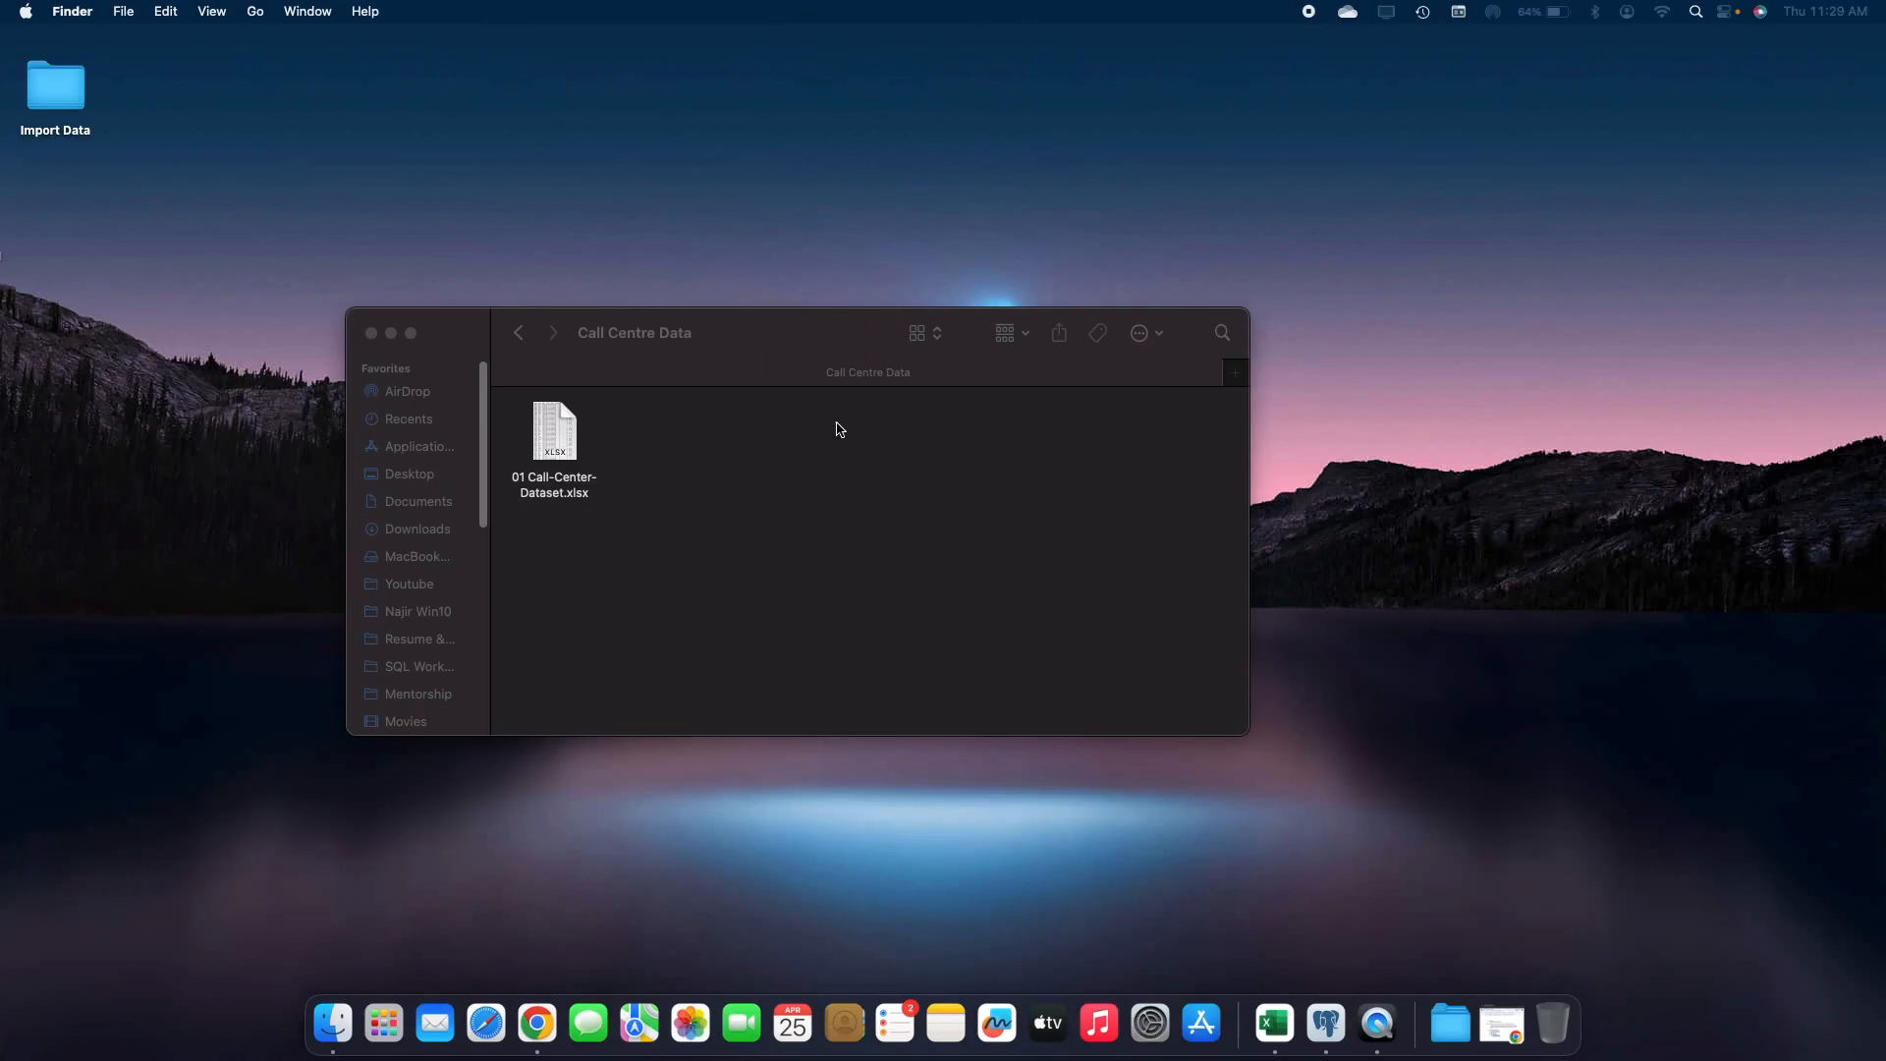
key("super+Tab")
key("super+Tab")
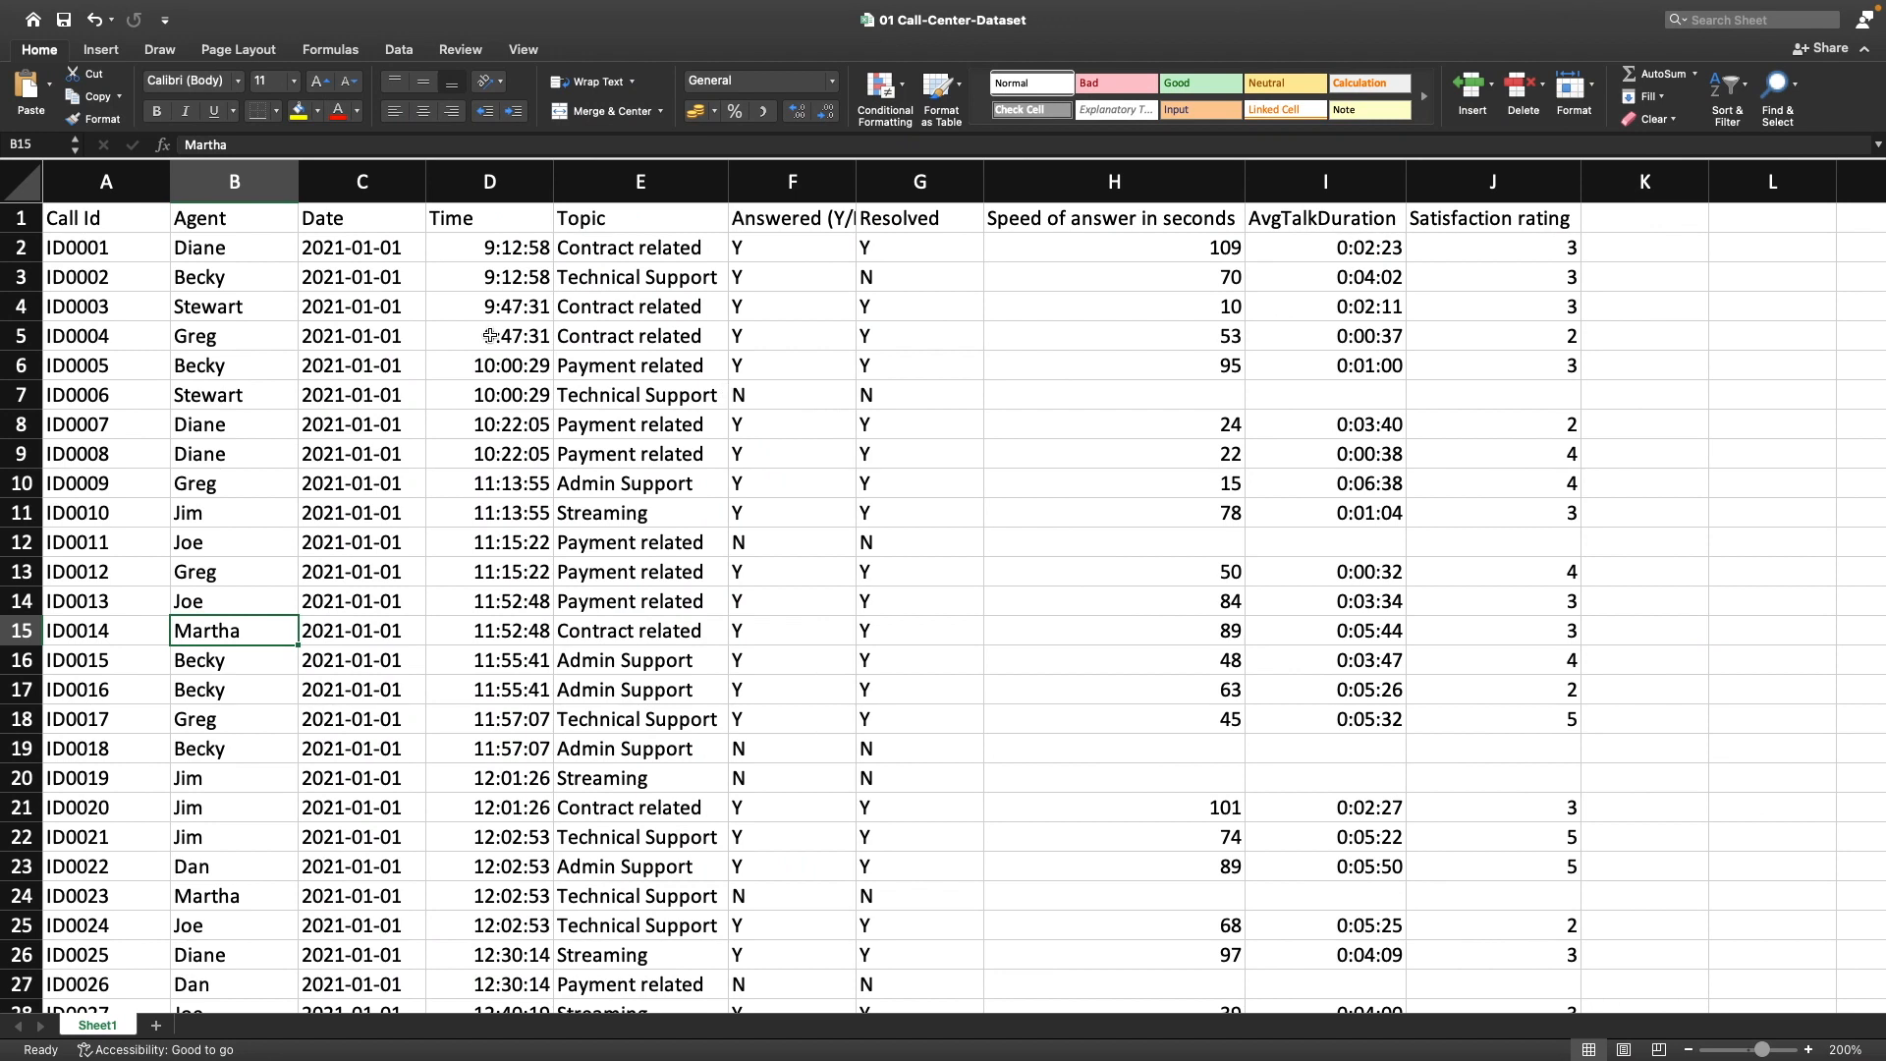
left_click(357, 252)
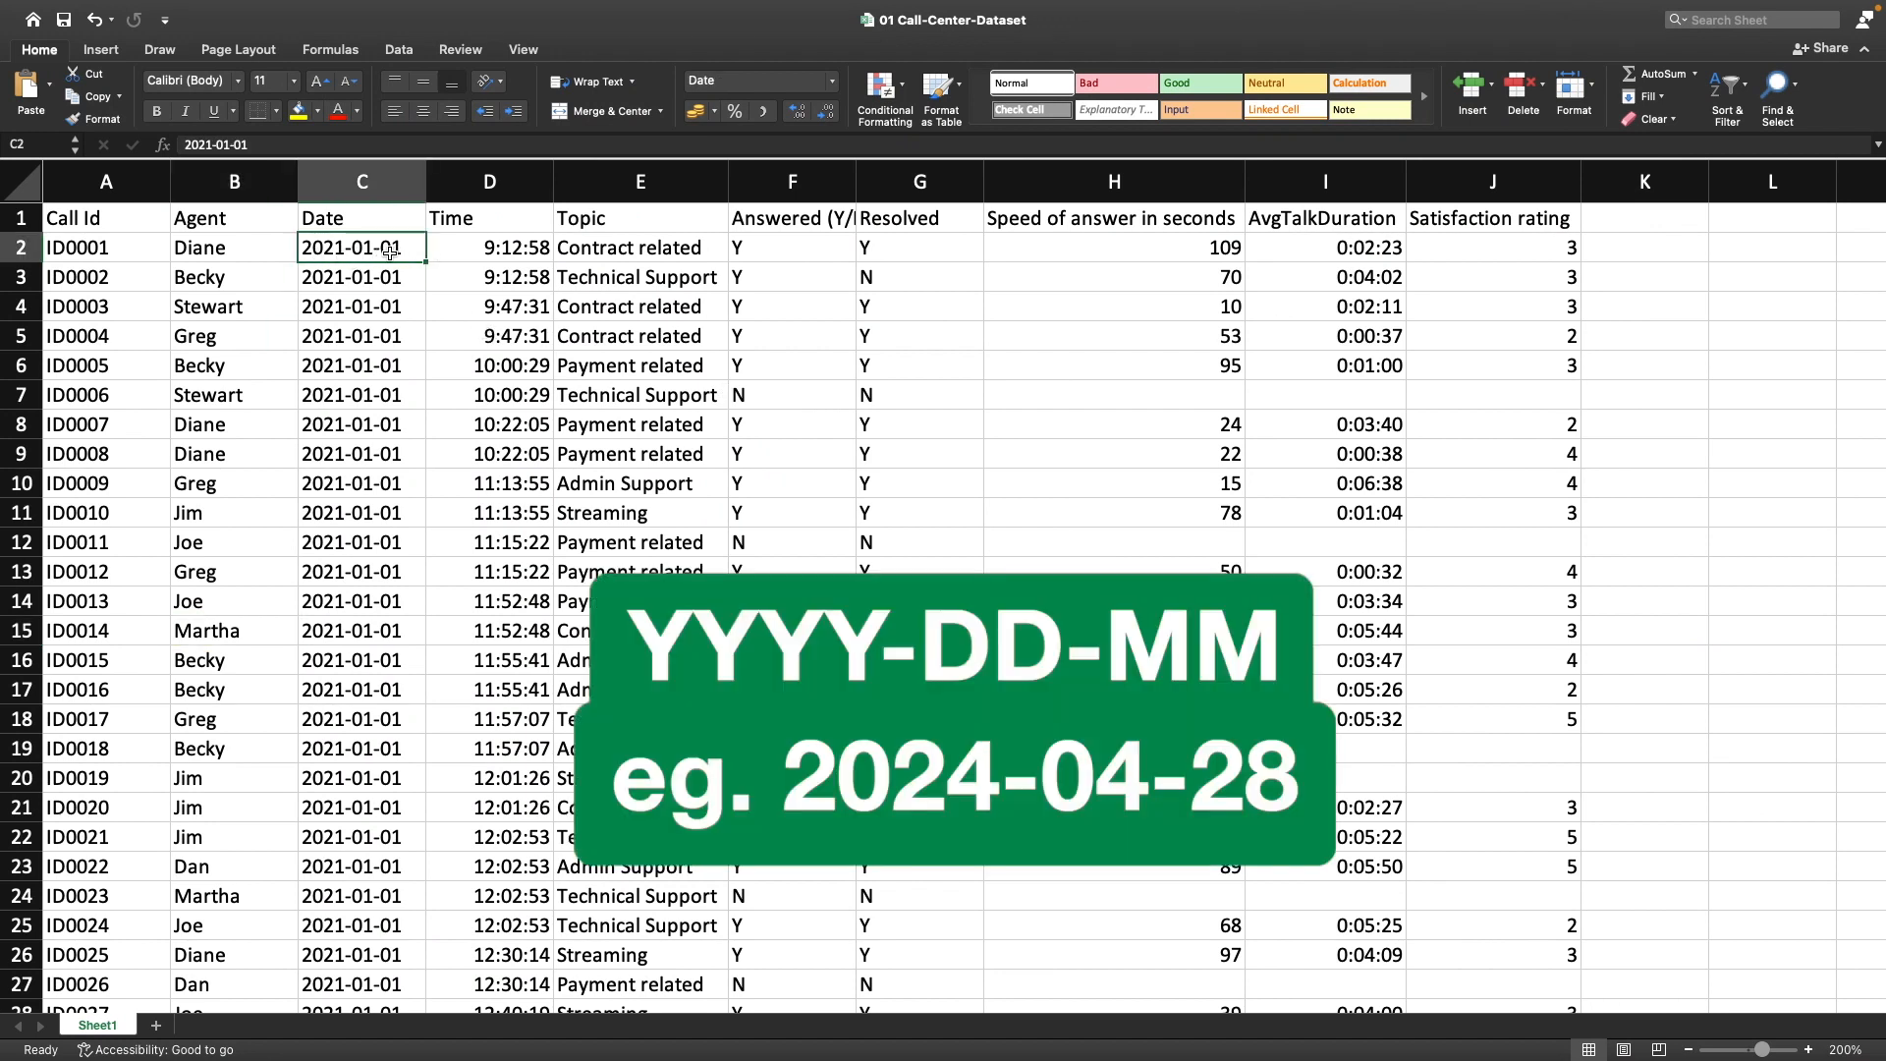
Switch back to pgAdmin and give the Date column the DATE data type
key("ctrl+Left")
key("super+Tab")
key("super+Tab")
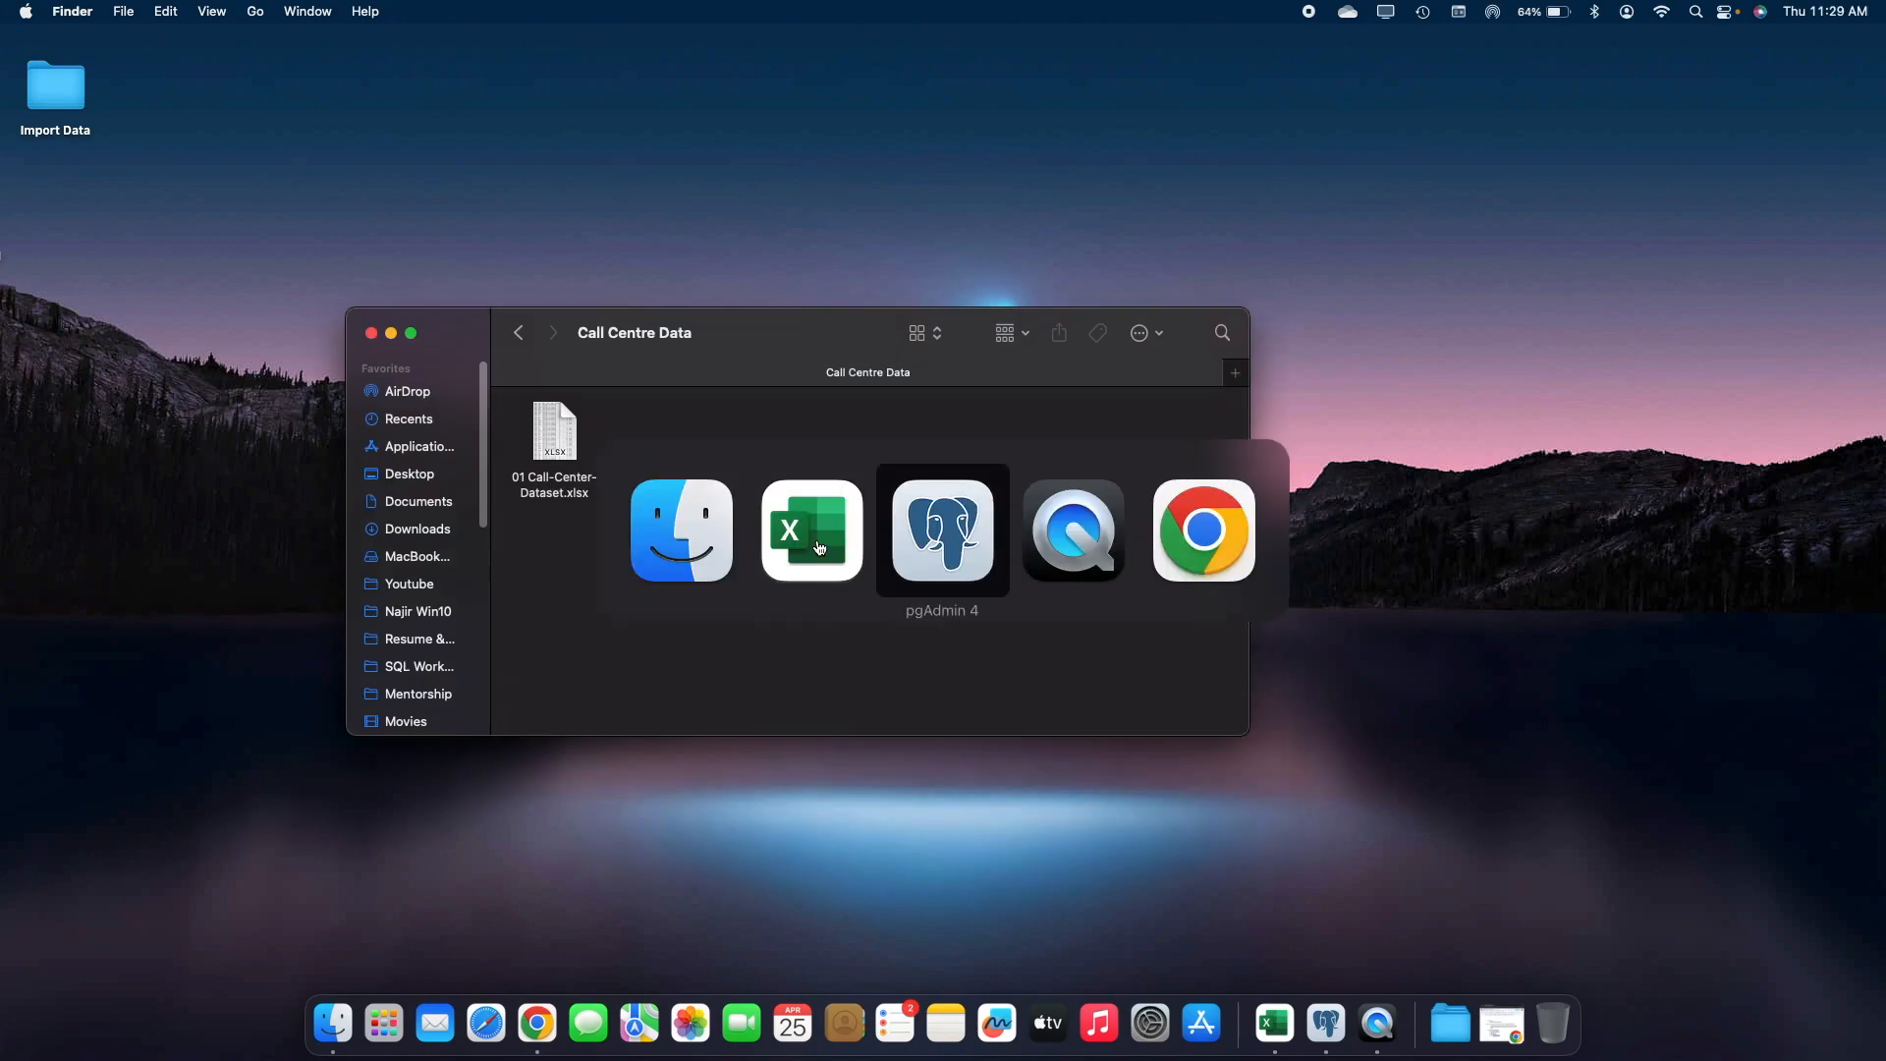
type("DATE")
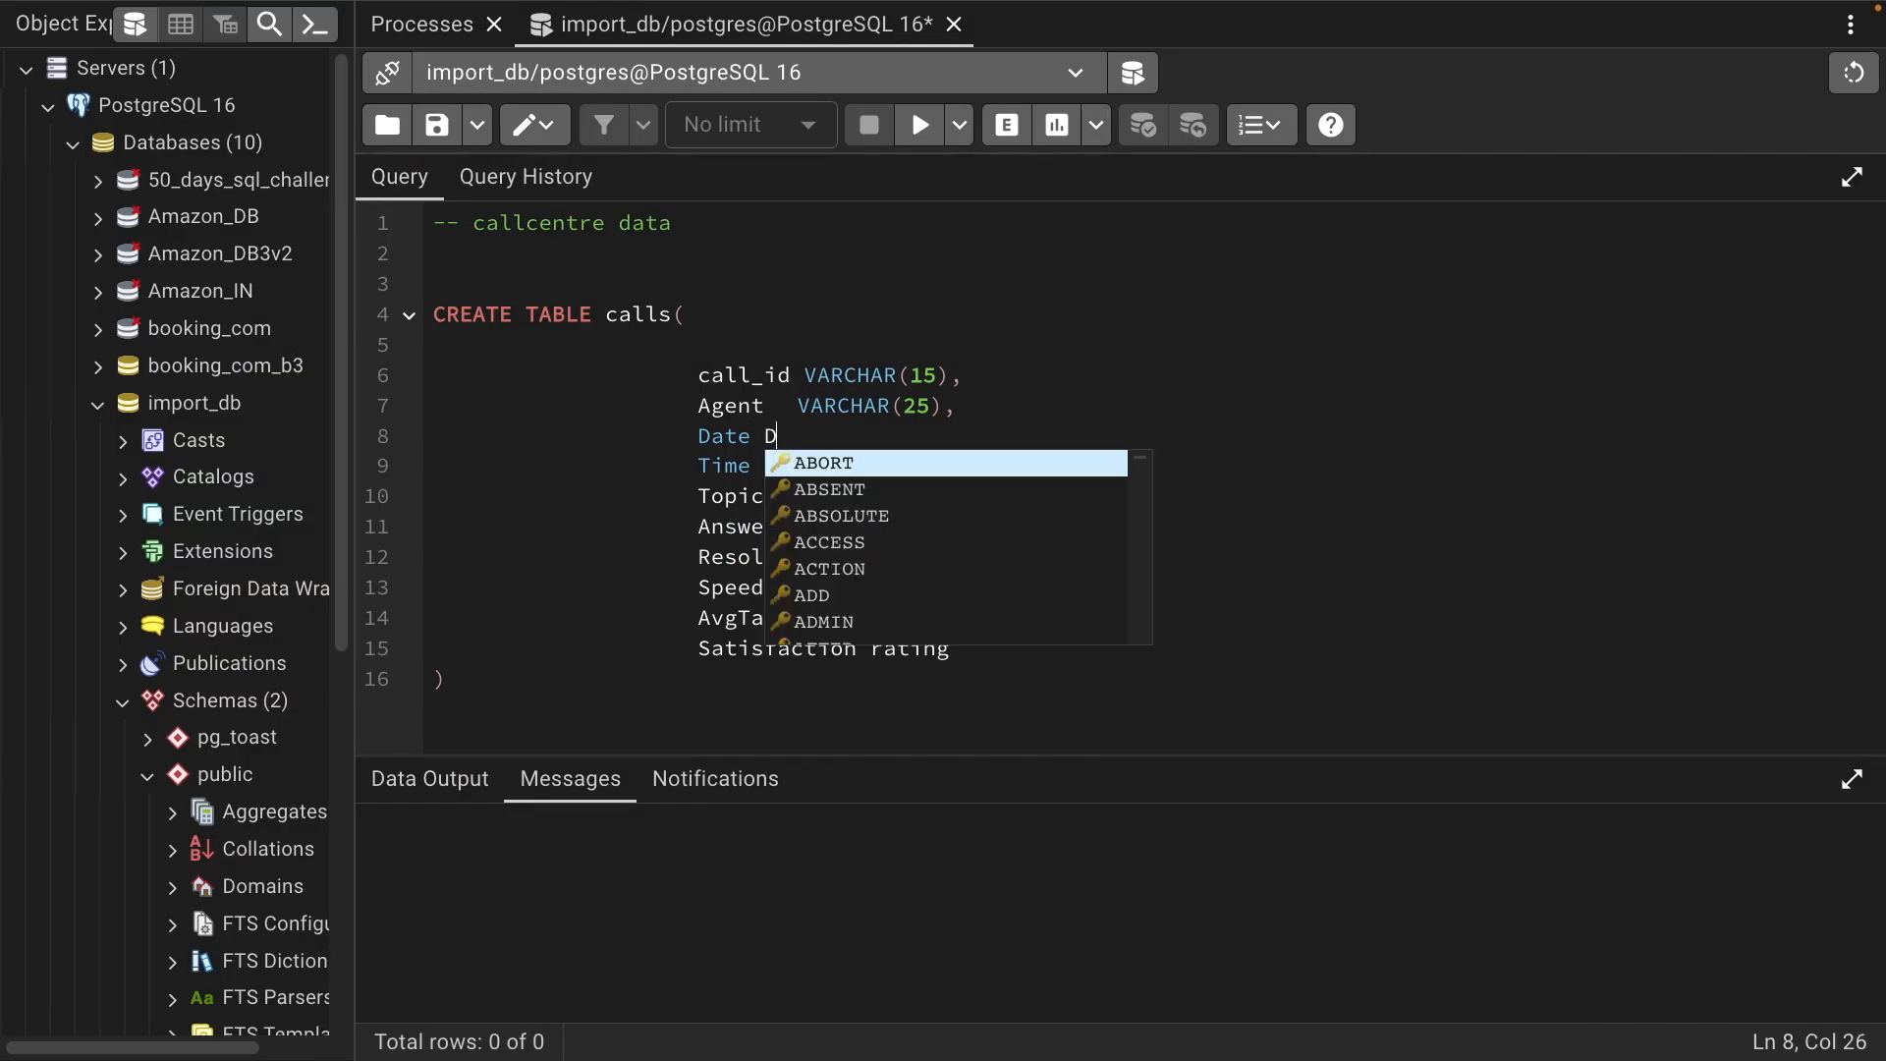
Change the Date and Agent column names to lowercase in the CREATE TABLE statement
left_click_drag(700, 435, 741, 433)
left_click(714, 433)
key("BackSpace")
type("d")
key("Up")
key("BackSpace")
type("a")
key("Down")
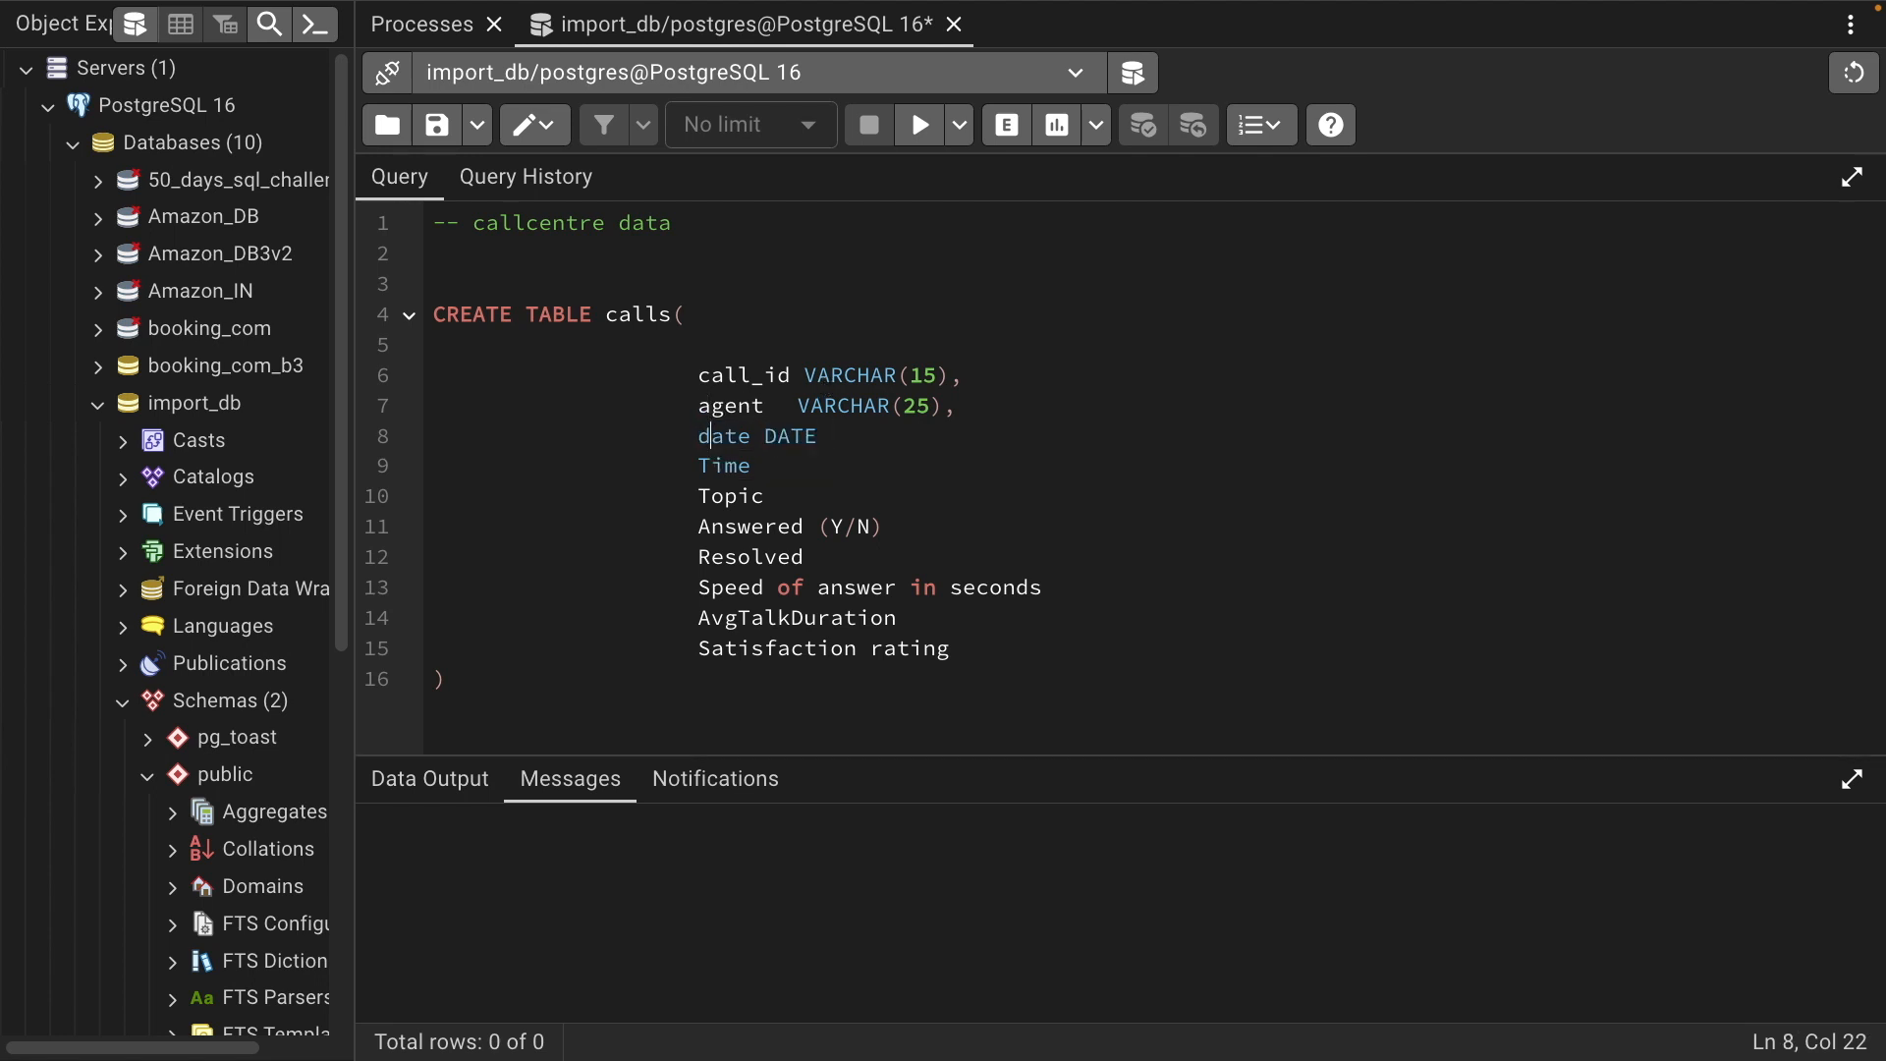
End the date column's line with a comma and change the Time column's name to lowercase
left_click(894, 425)
left_click(709, 464)
key("BackSpace")
type("t")
Switch to the Excel dataset and check the format of the first Time value
left_click(842, 453)
key("super+Tab")
key("super+Tab")
key("Tab")
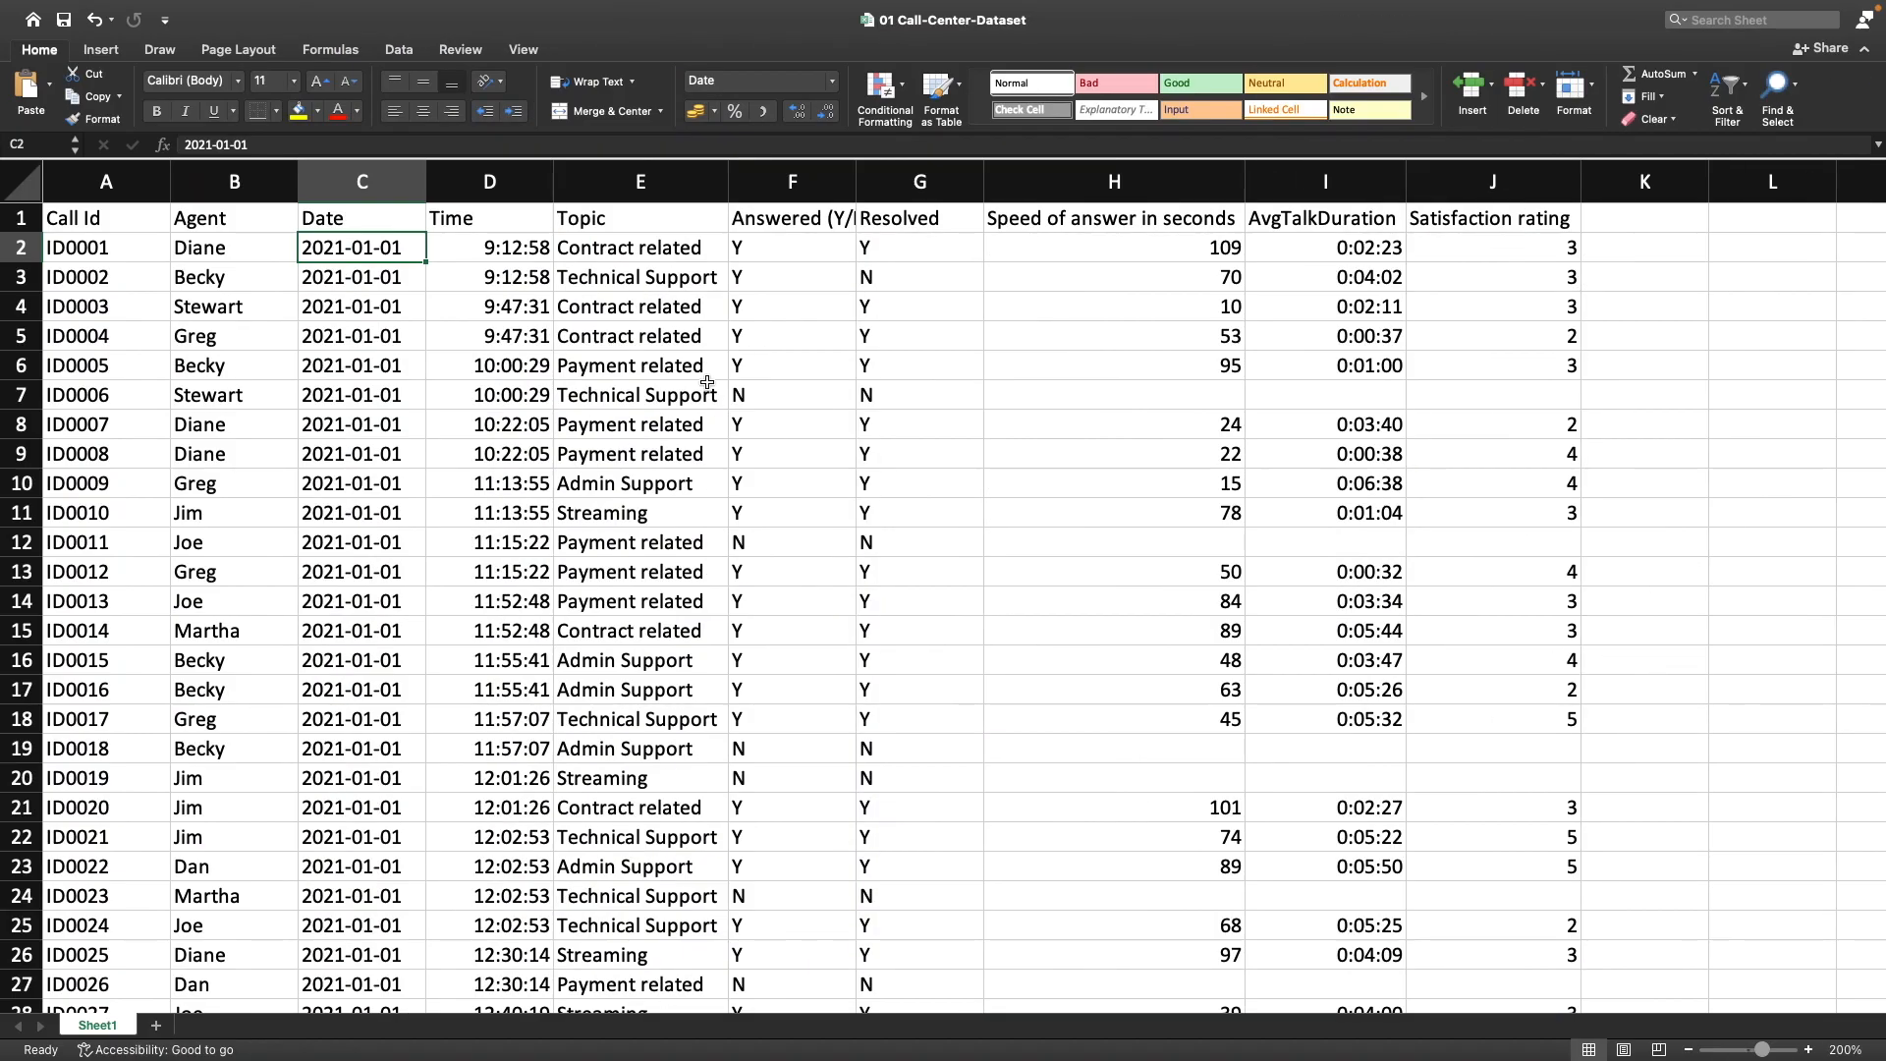
left_click(504, 253)
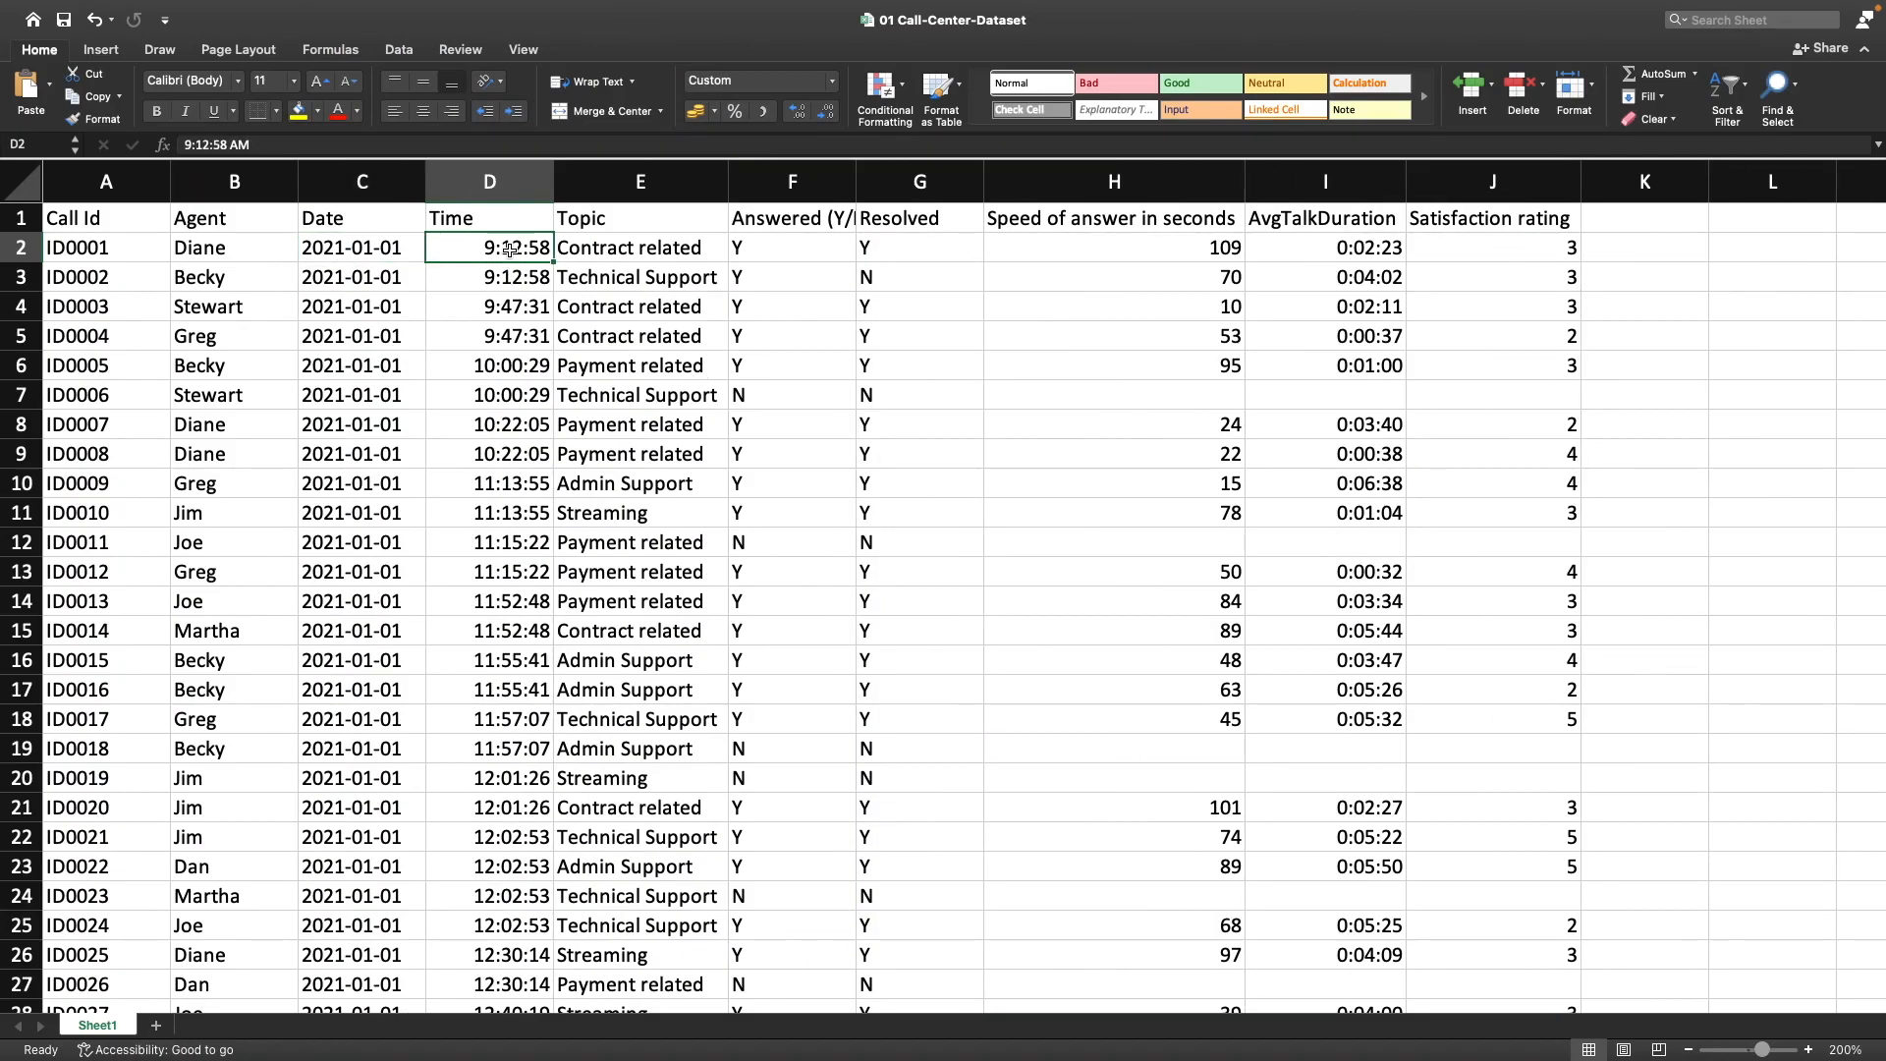
Return to pgAdmin and give the time column the TIME data type, ending the line with a comma
key("super+Tab")
key("Tab")
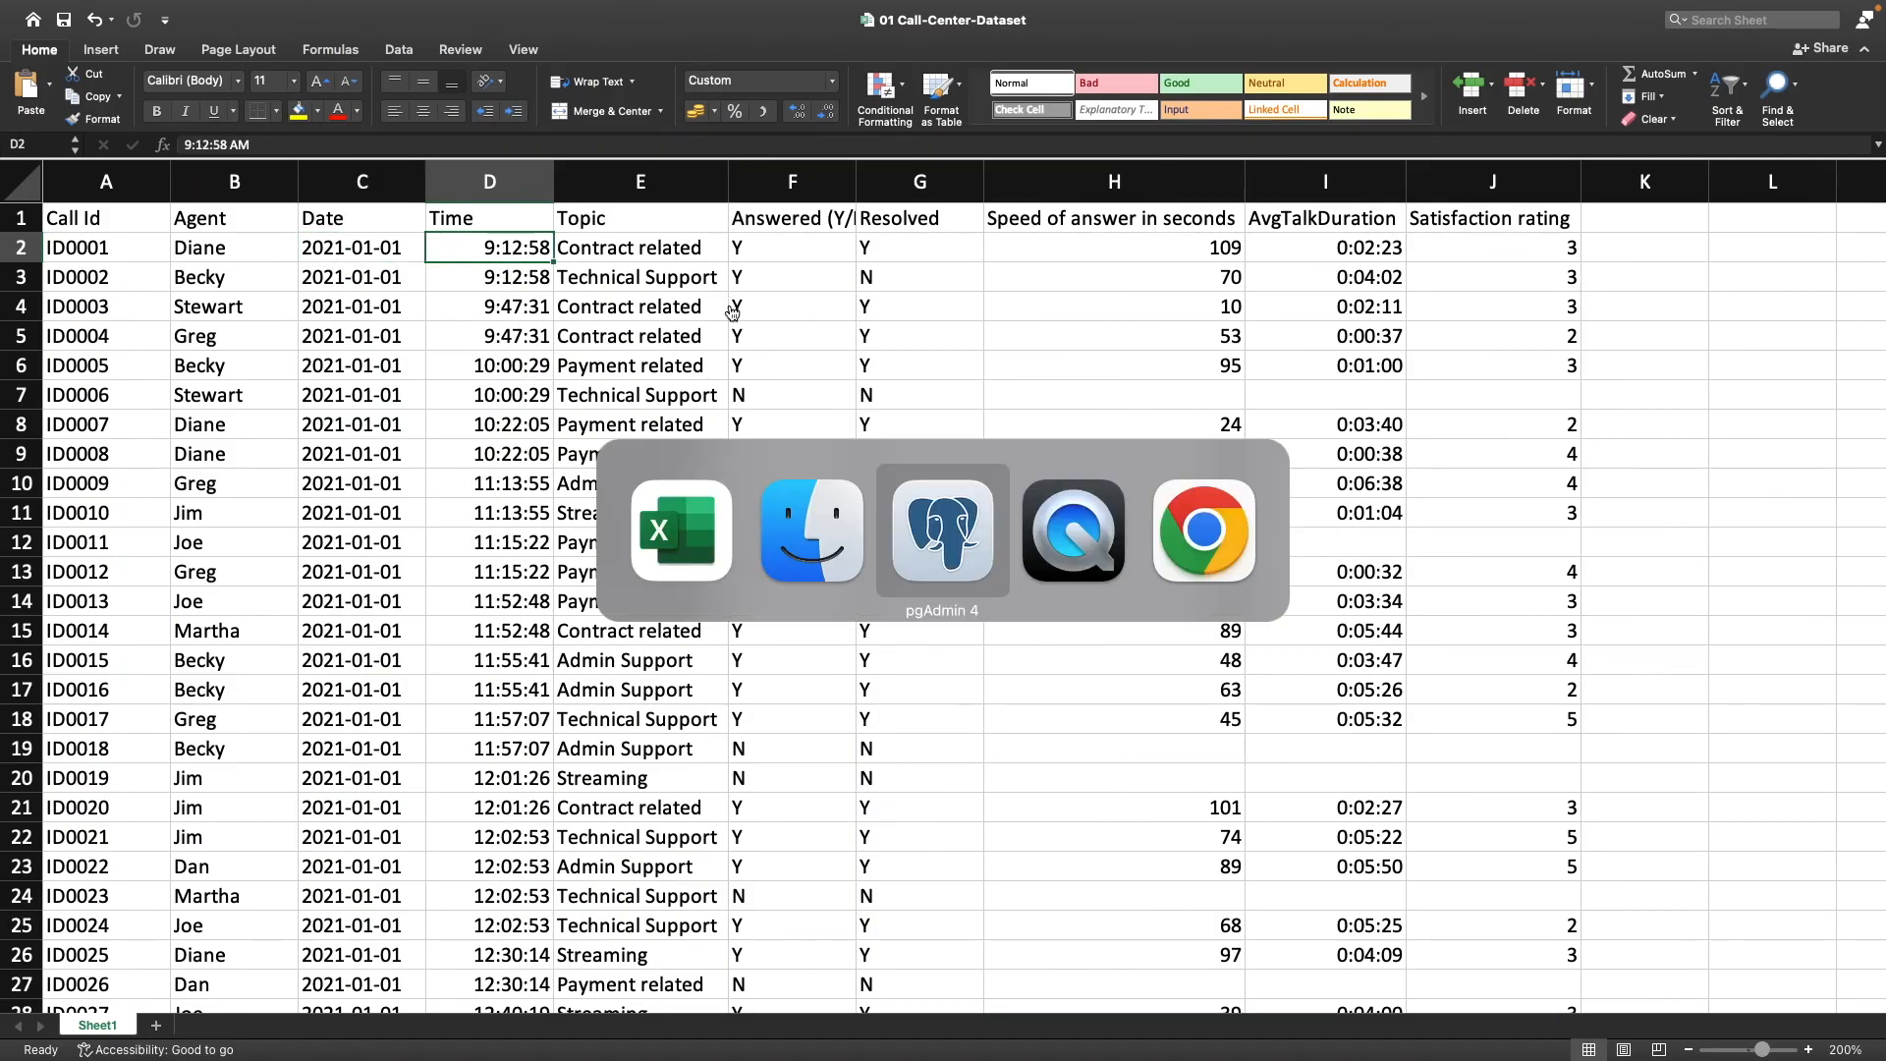
key("Tab")
type("TIME")
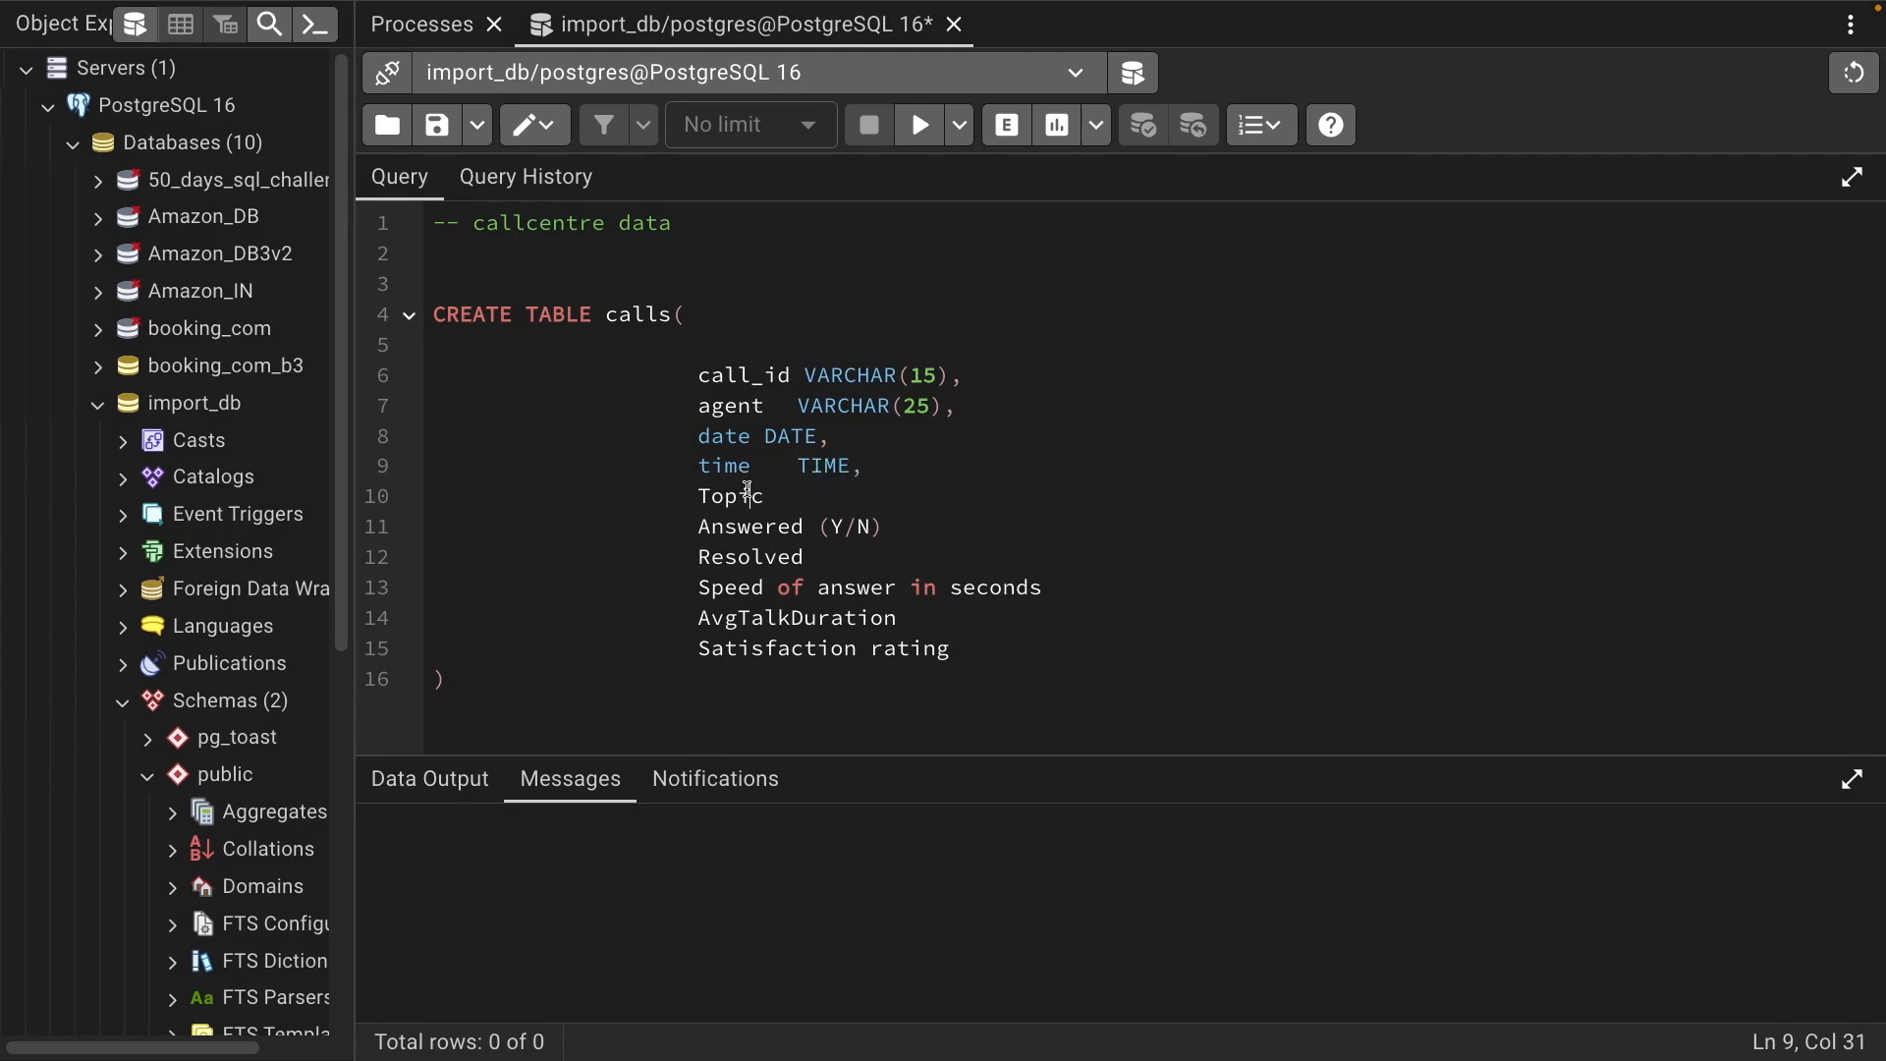
Switch to the Excel dataset and examine the text entries in the Topic column
left_click(871, 493)
key("ctrl+Left")
left_click(673, 277)
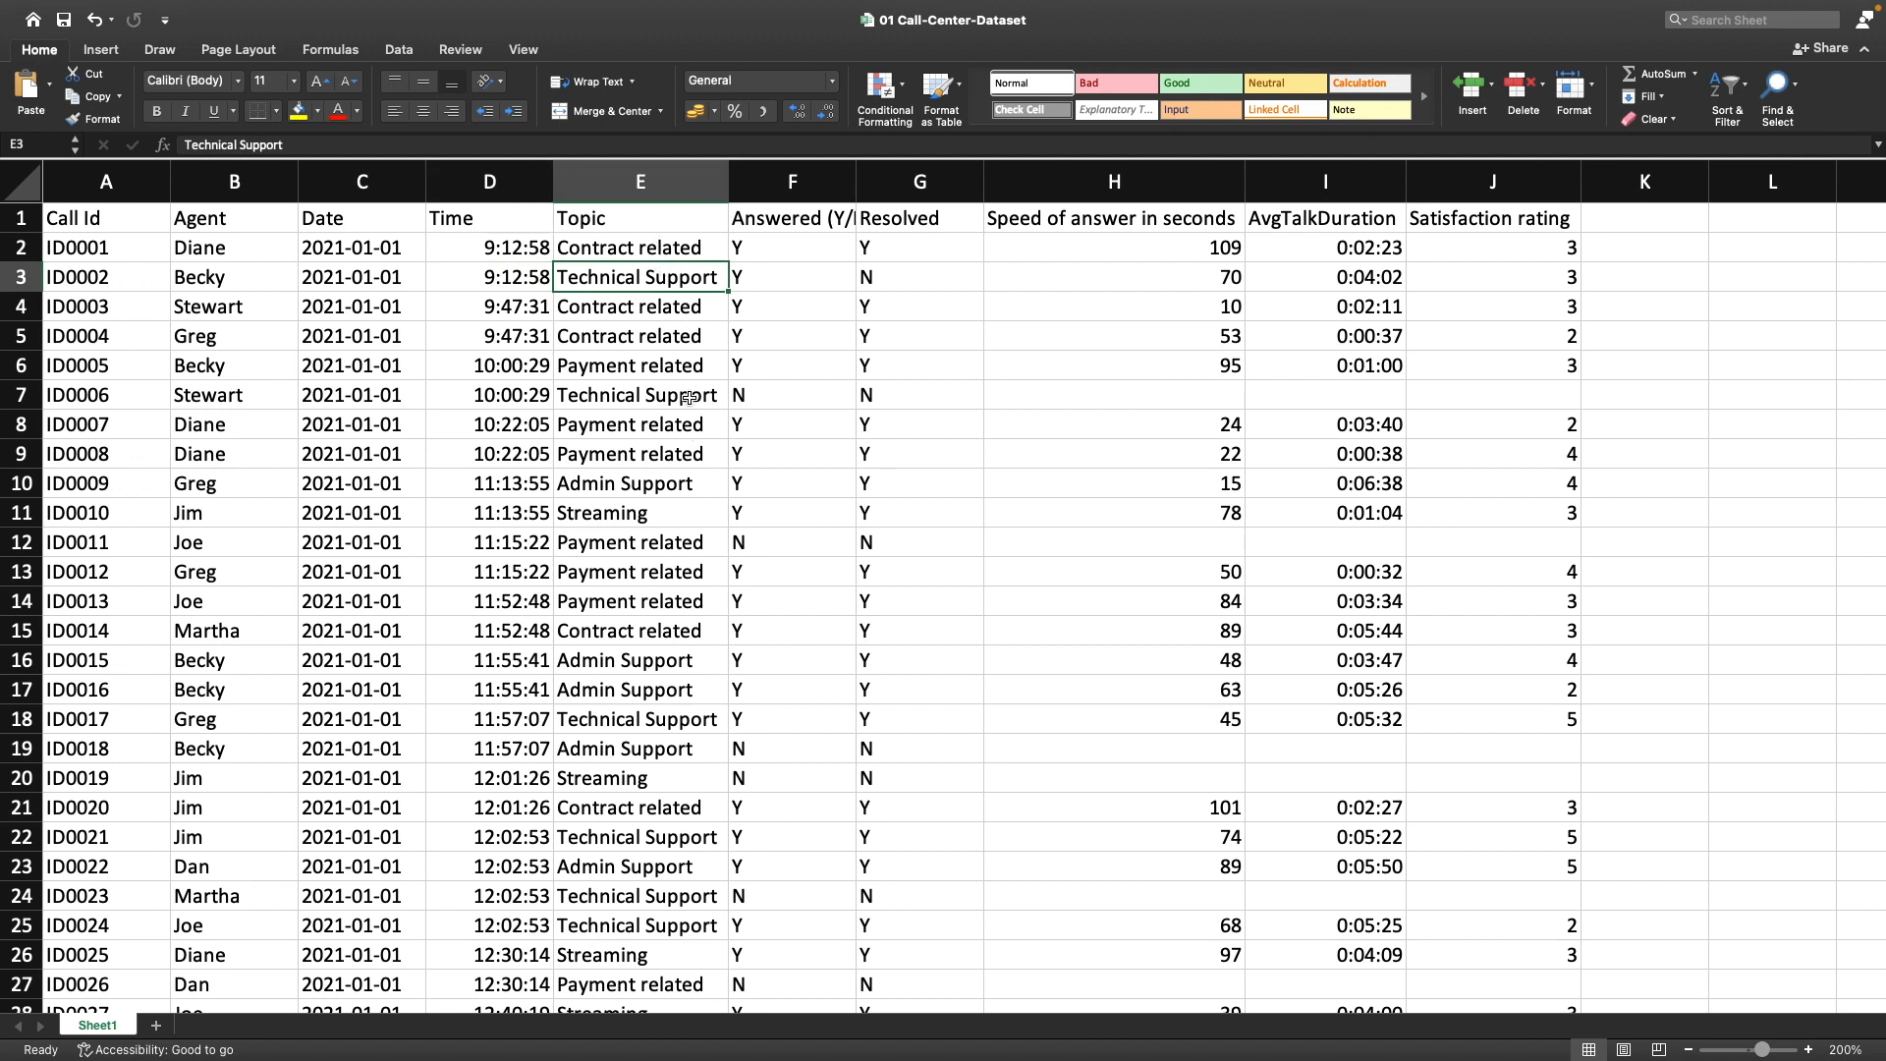
left_click(676, 244)
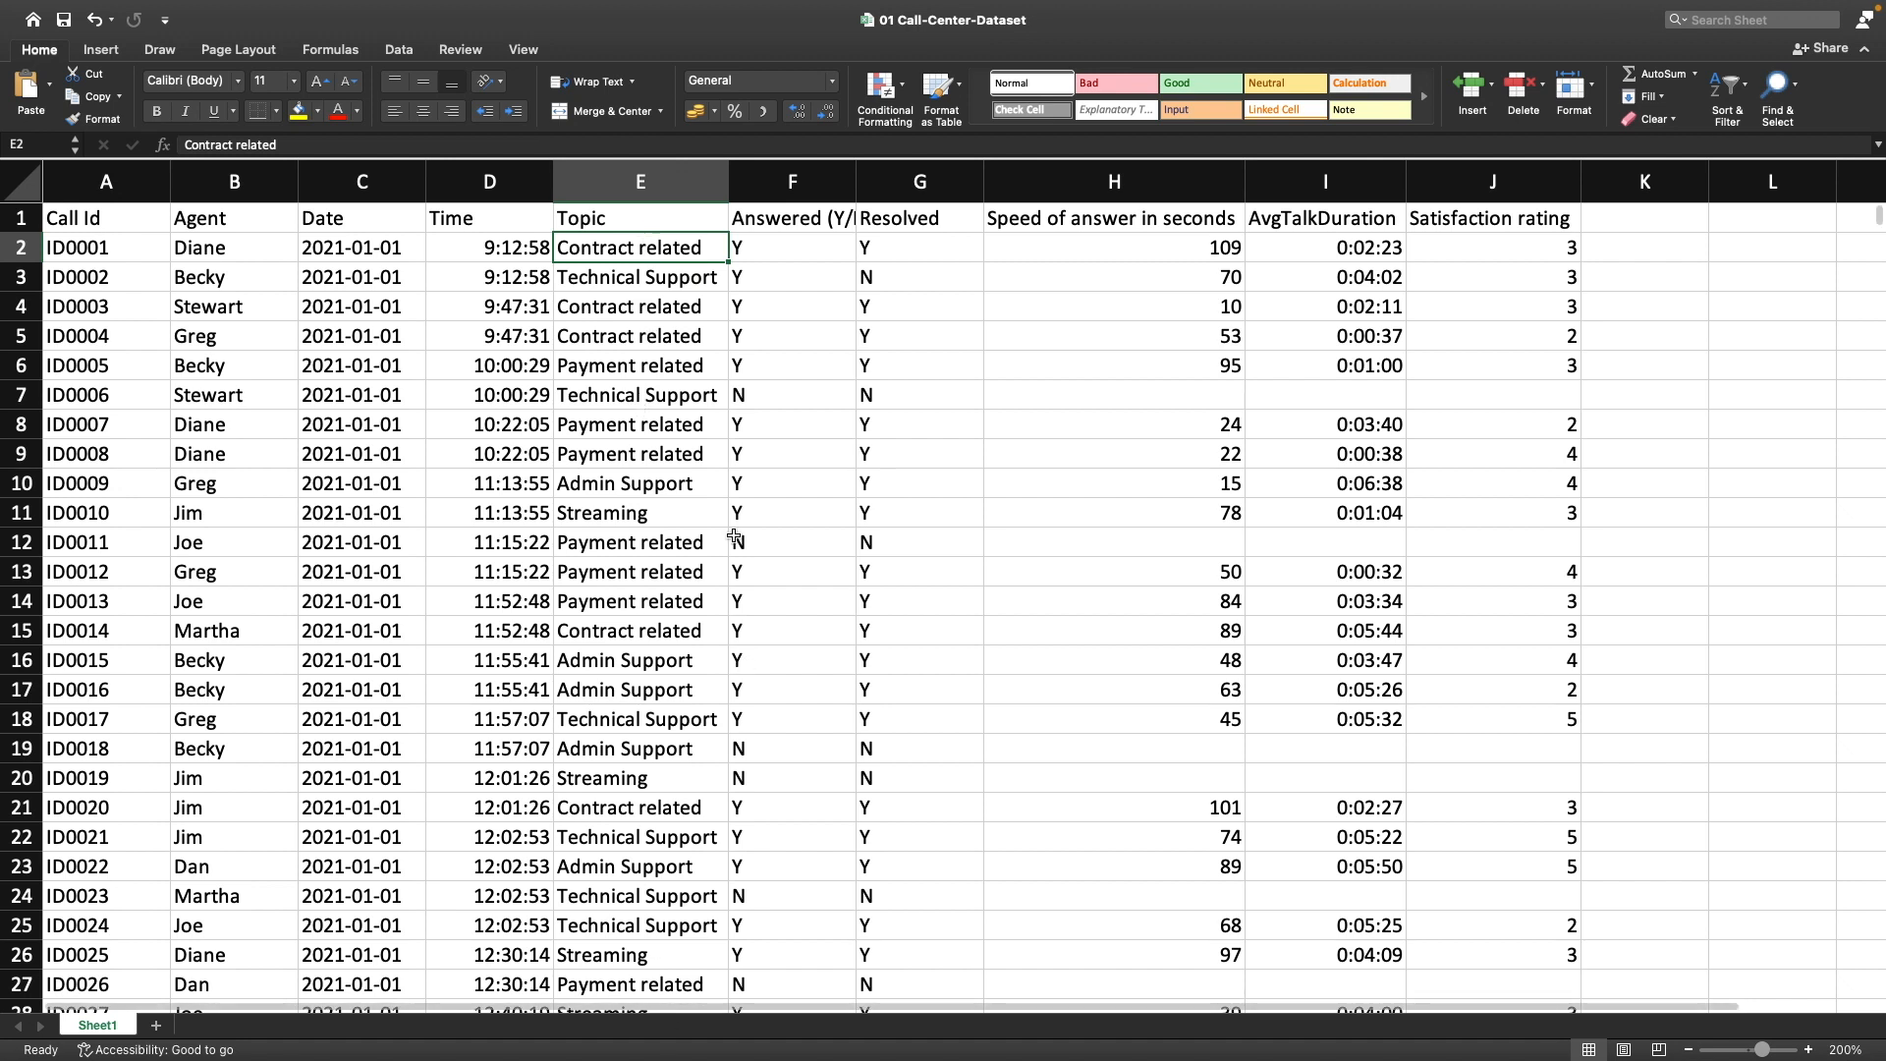
Calculate the longest Topic entry's length in cell K2 with the array formula =MAX(LEN(E2:E5001))
left_click(1650, 256)
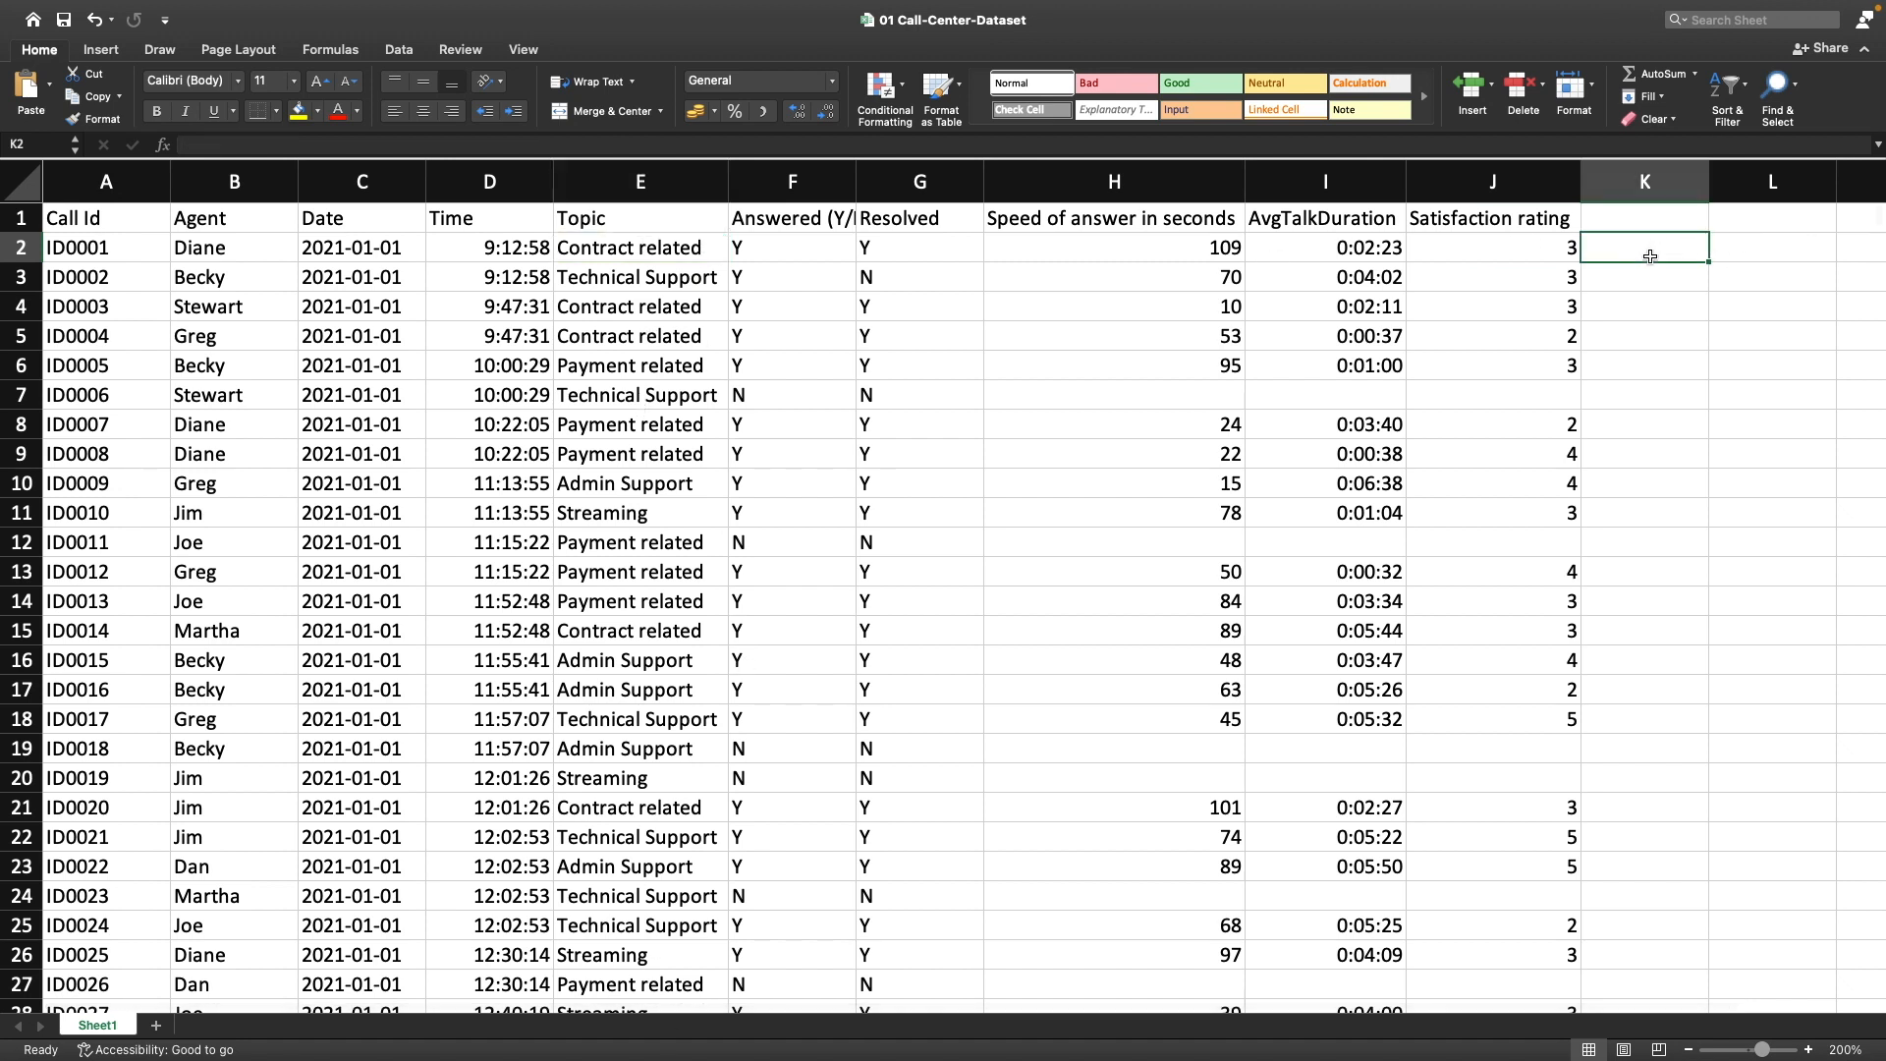
type("=MAX)")
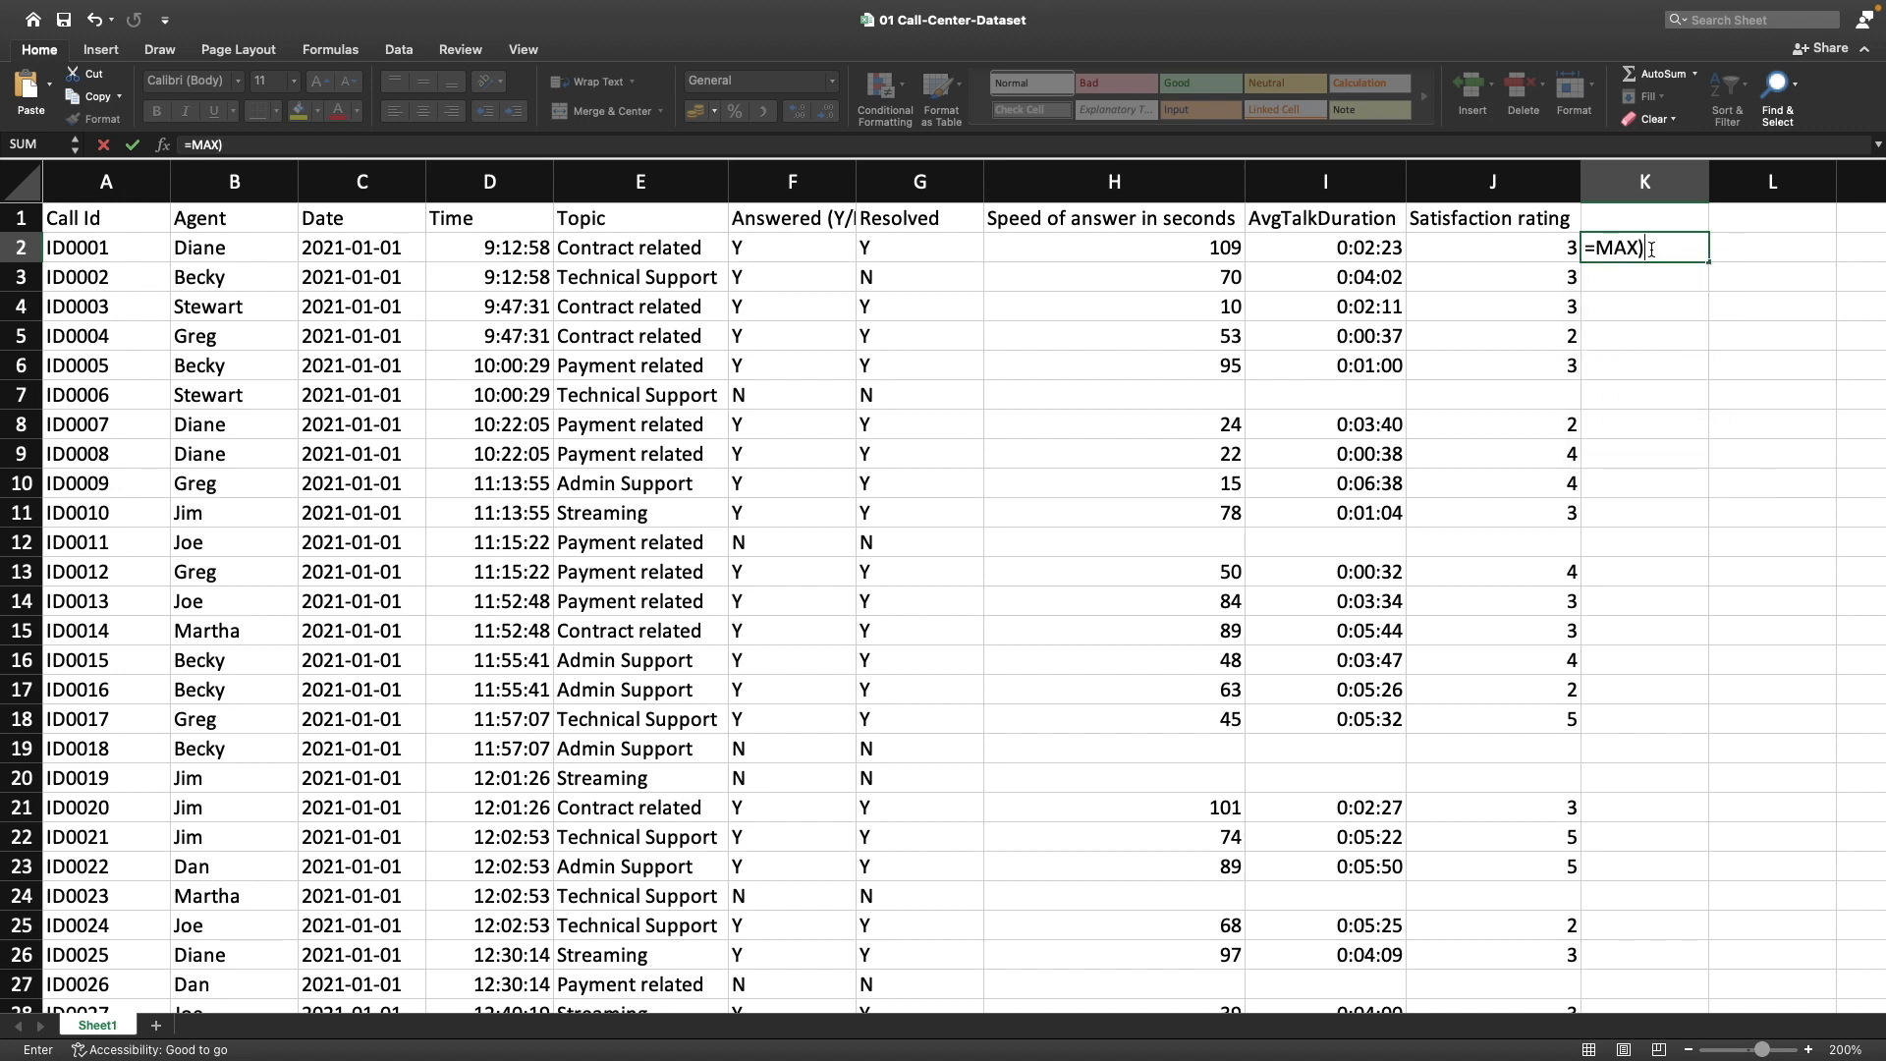
key("BackSpace")
type("(L:")
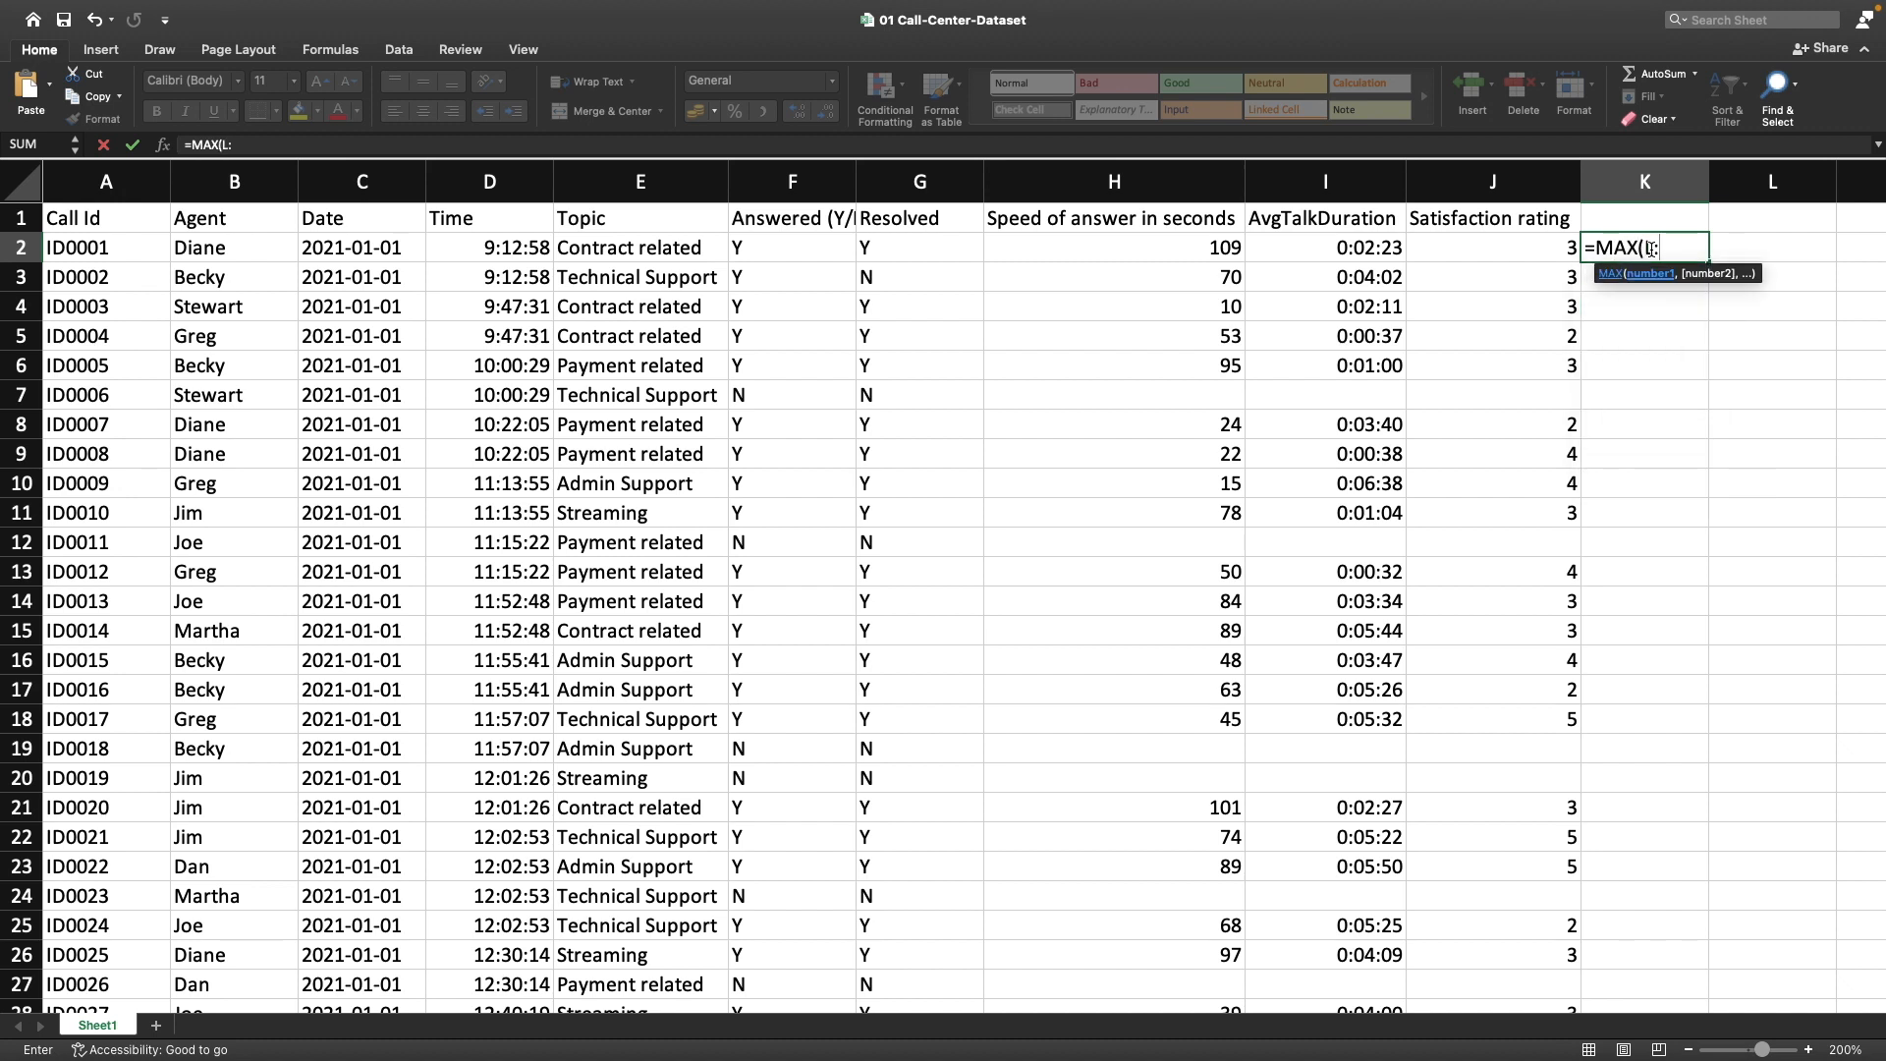
key("BackSpace")
type("EN(")
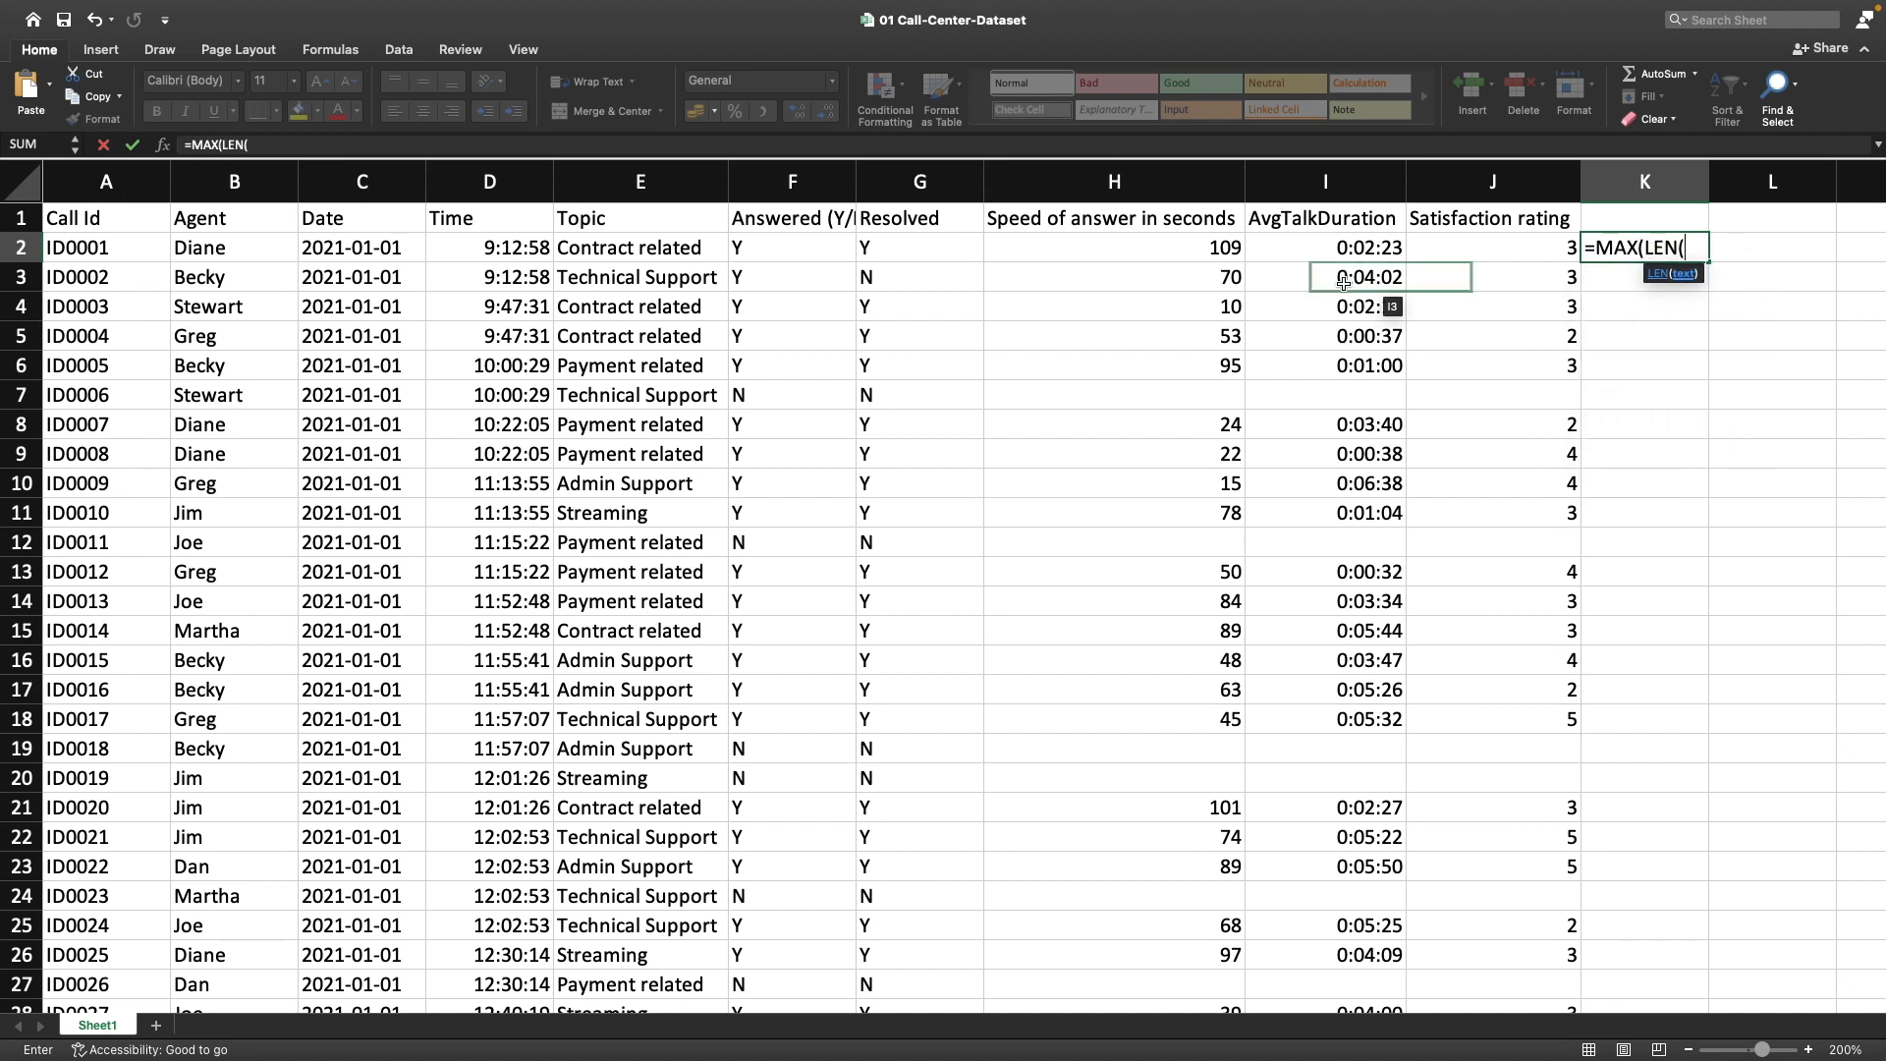
left_click(594, 246)
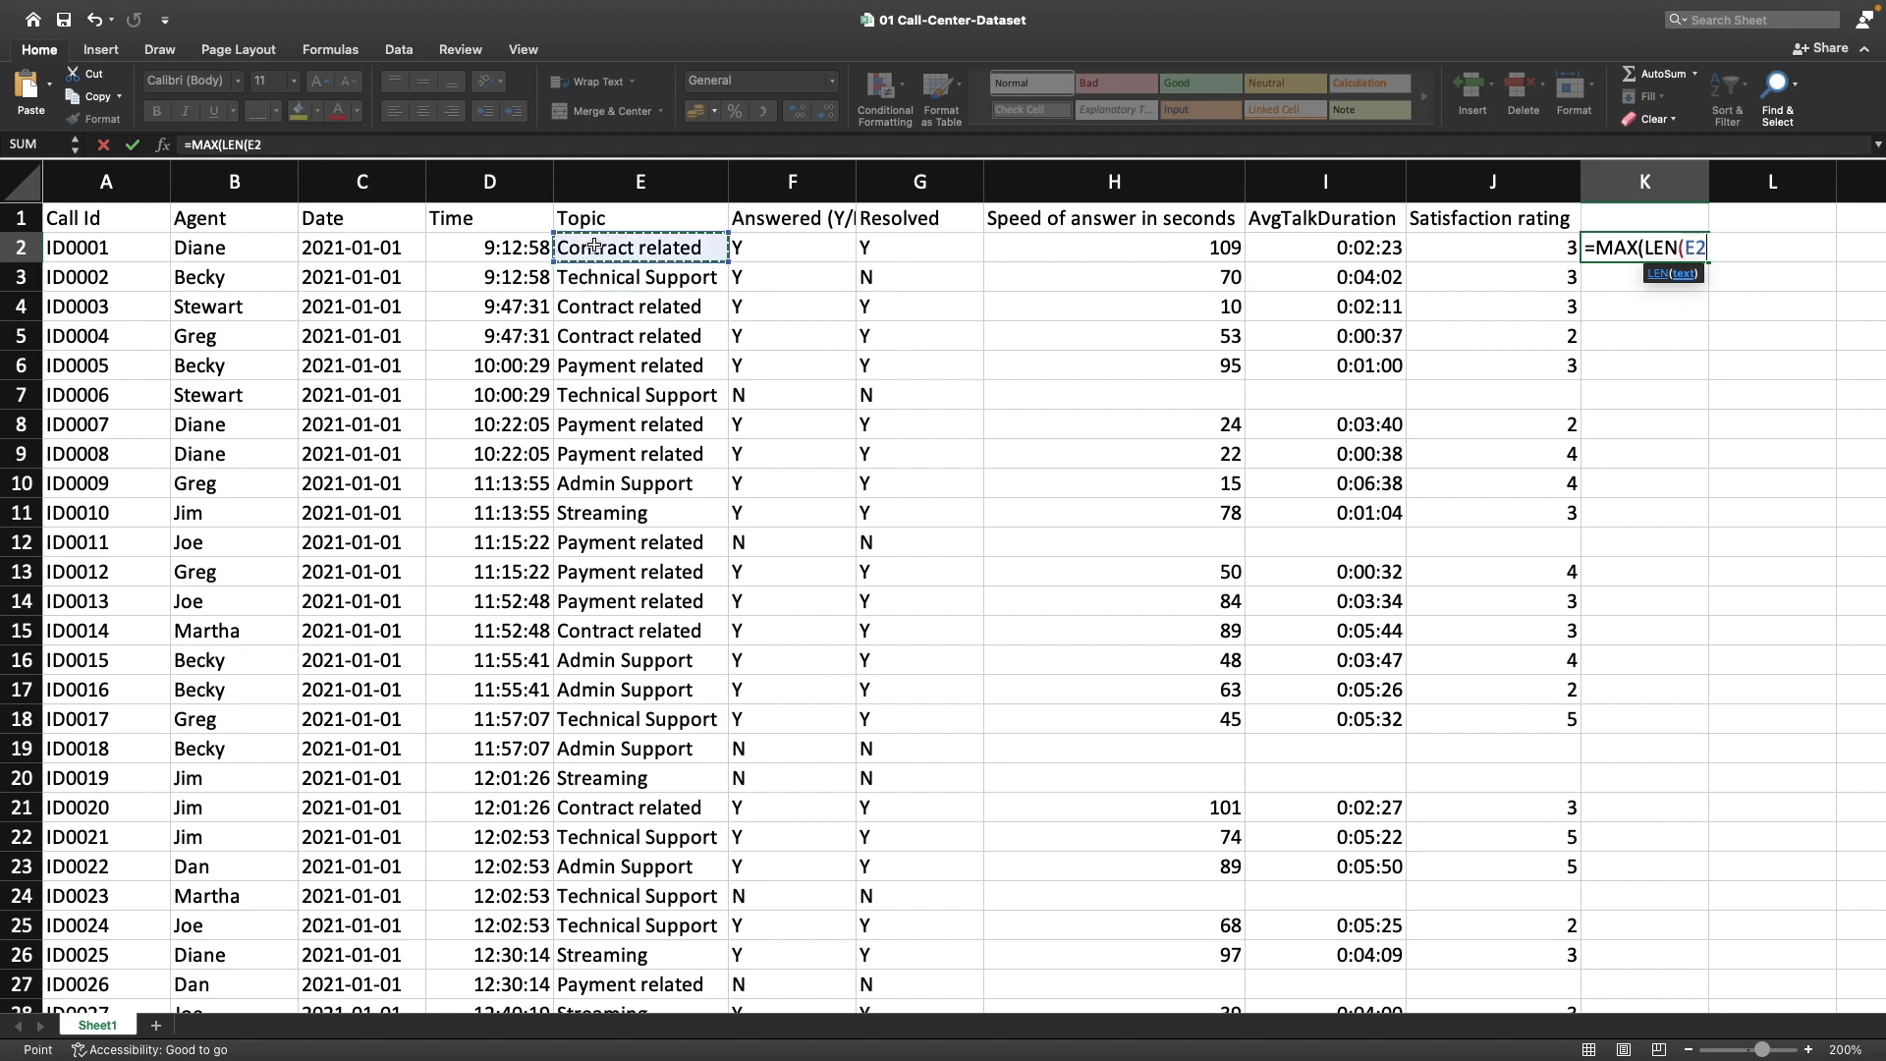
key("ctrl+shift+Down")
type("))")
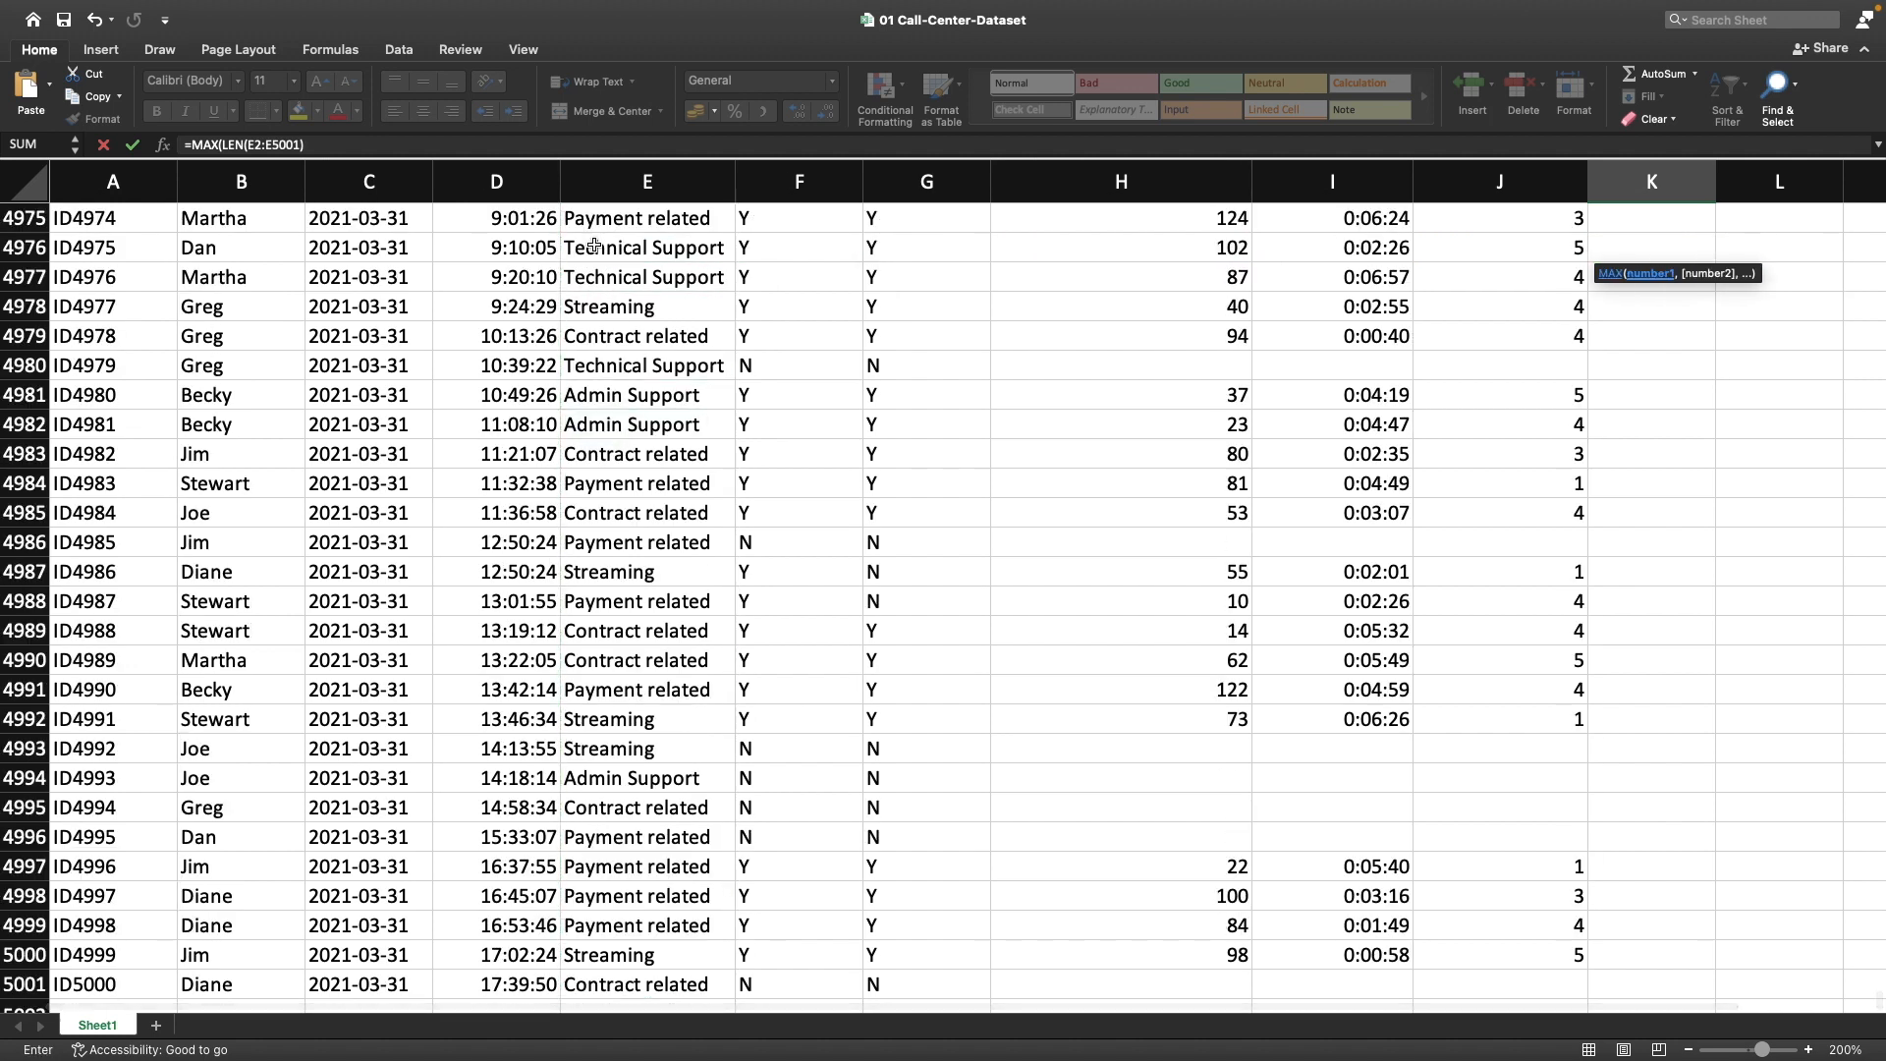
key("ctrl+shift+Return")
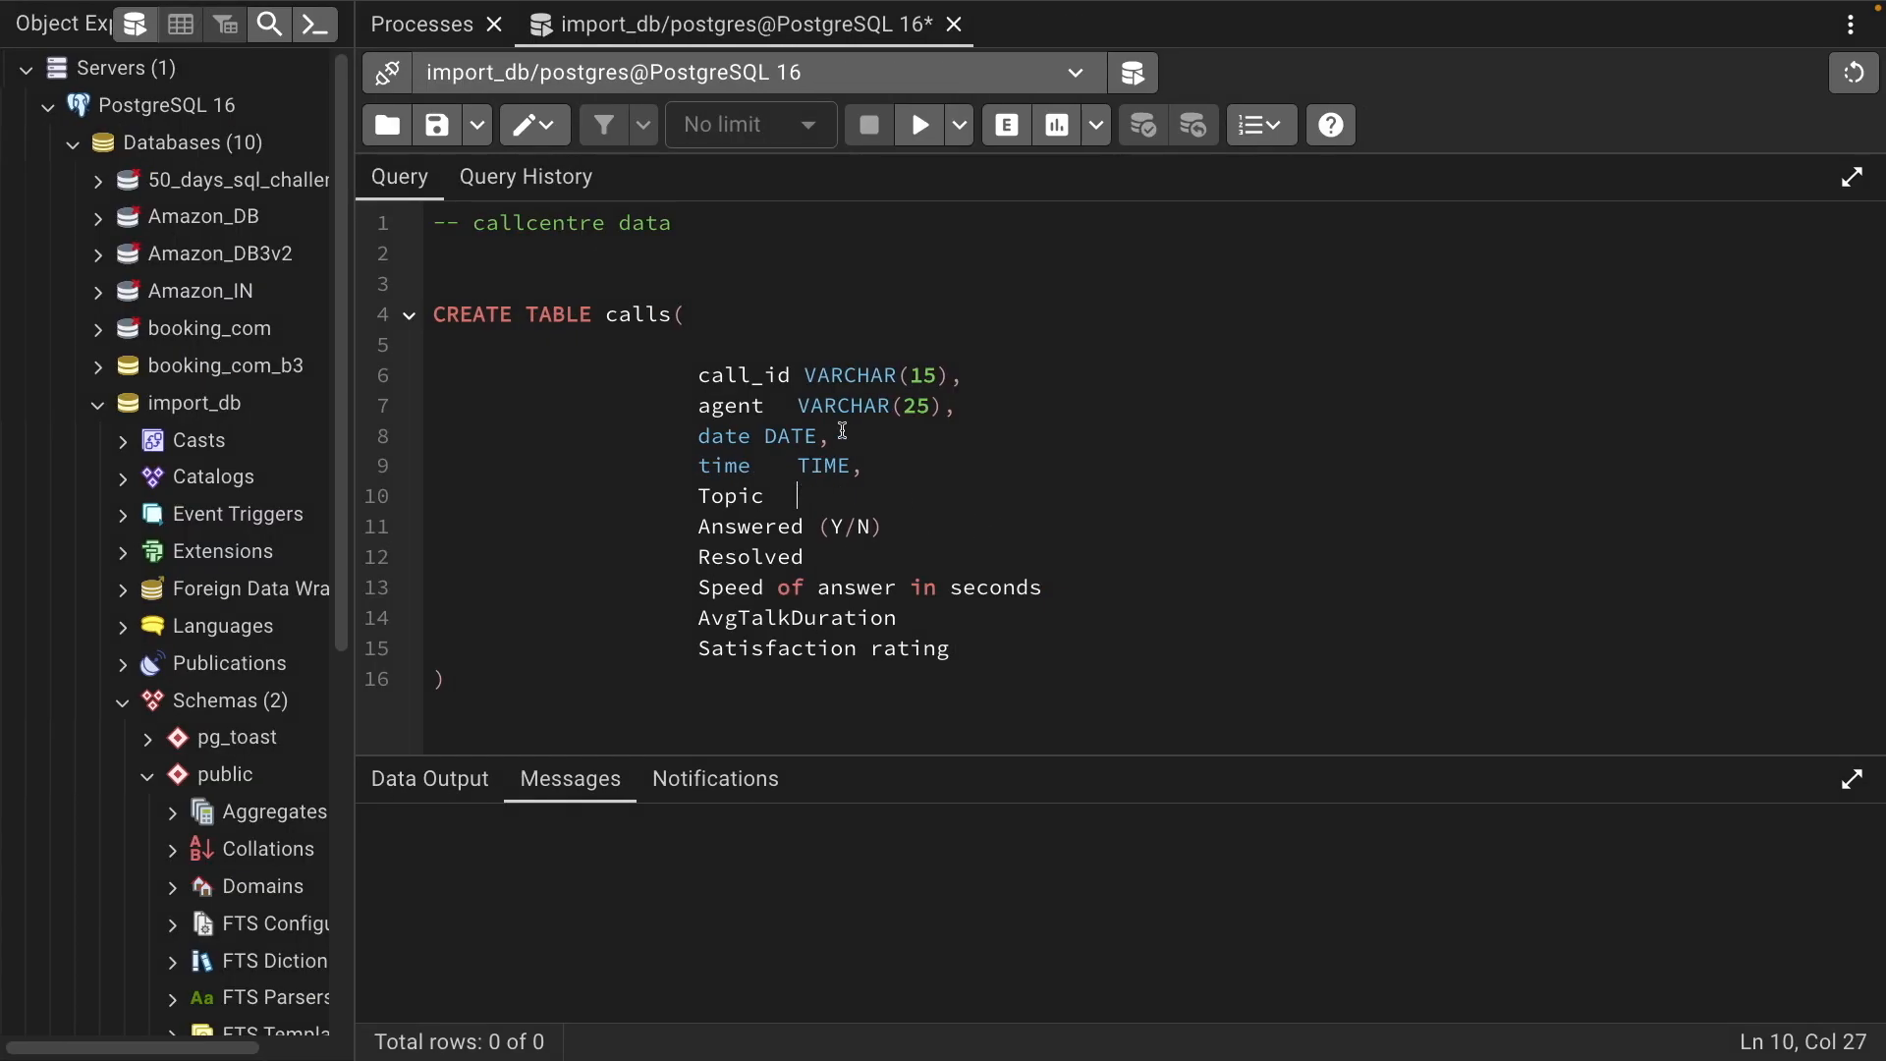
Declare the Topic column in pgAdmin as VARCHAR(15) with a trailing comma, and recheck the maximum Topic length in Excel
left_click_drag(806, 374, 961, 375)
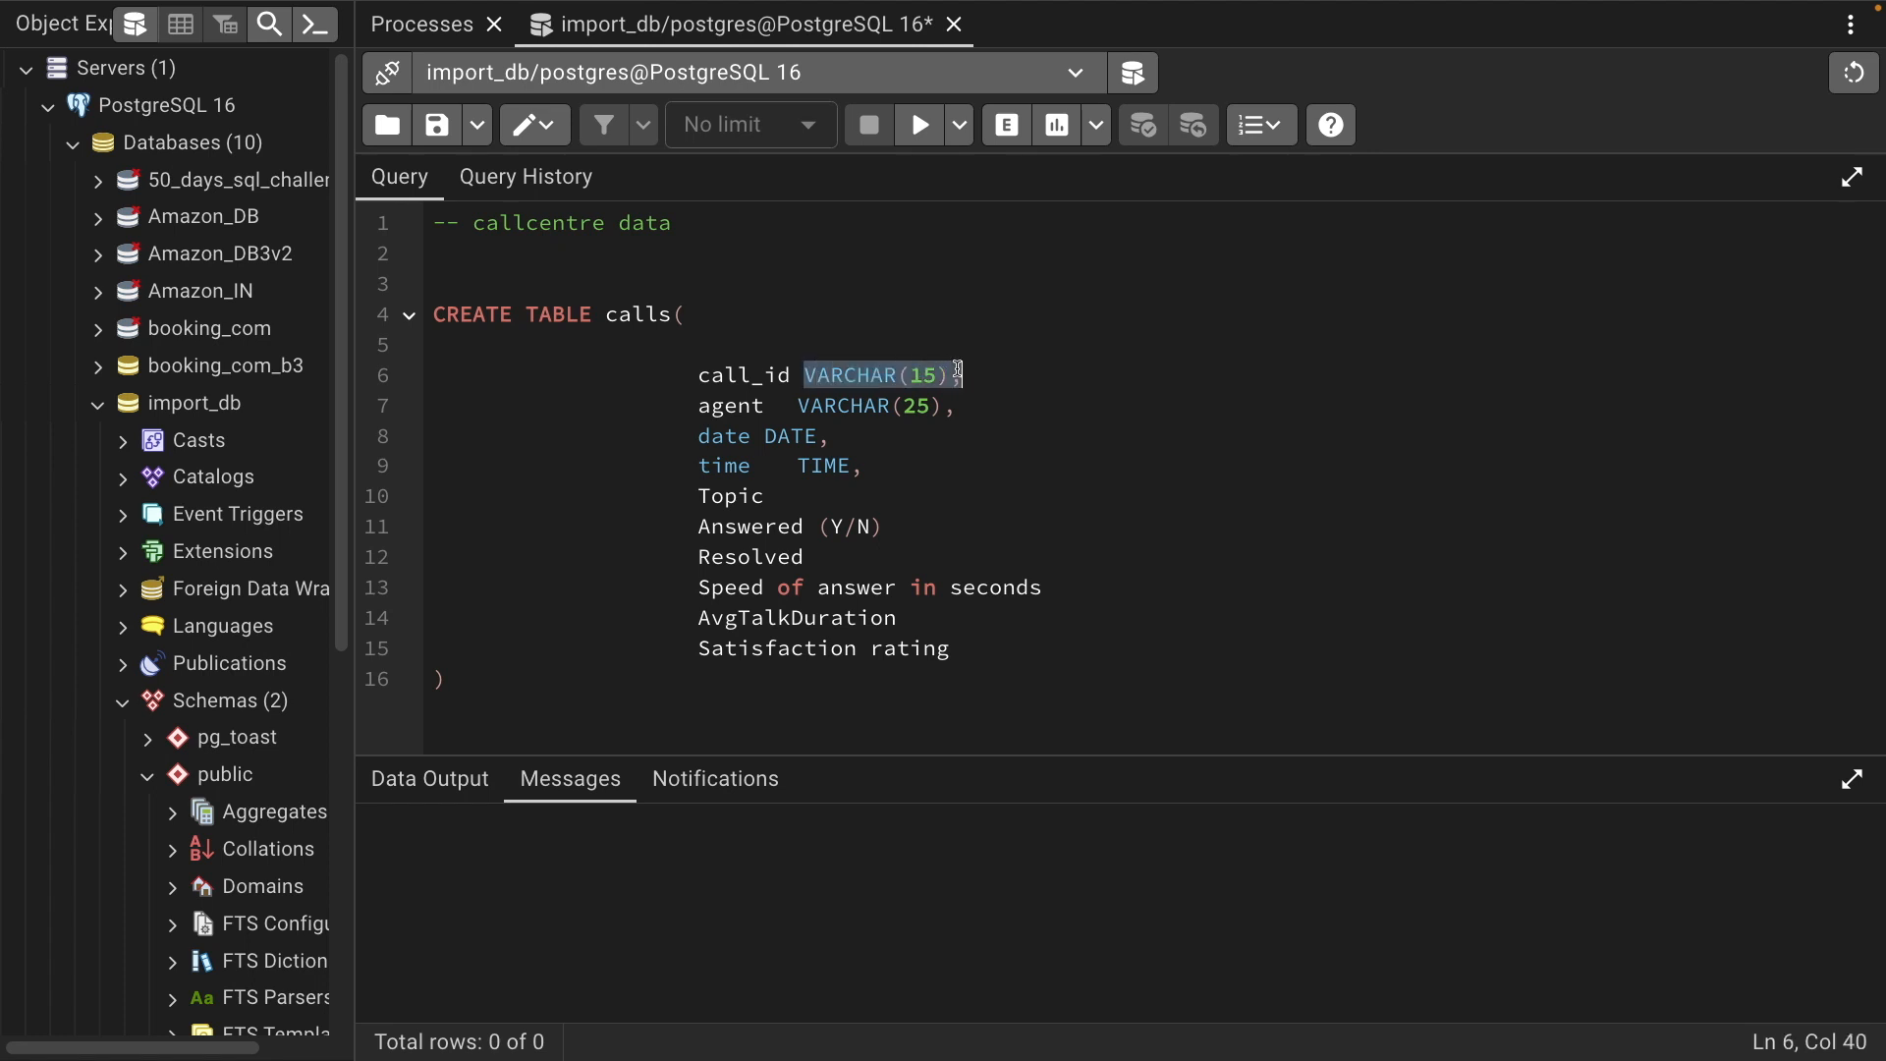
left_click(797, 496)
key("ctrl+v")
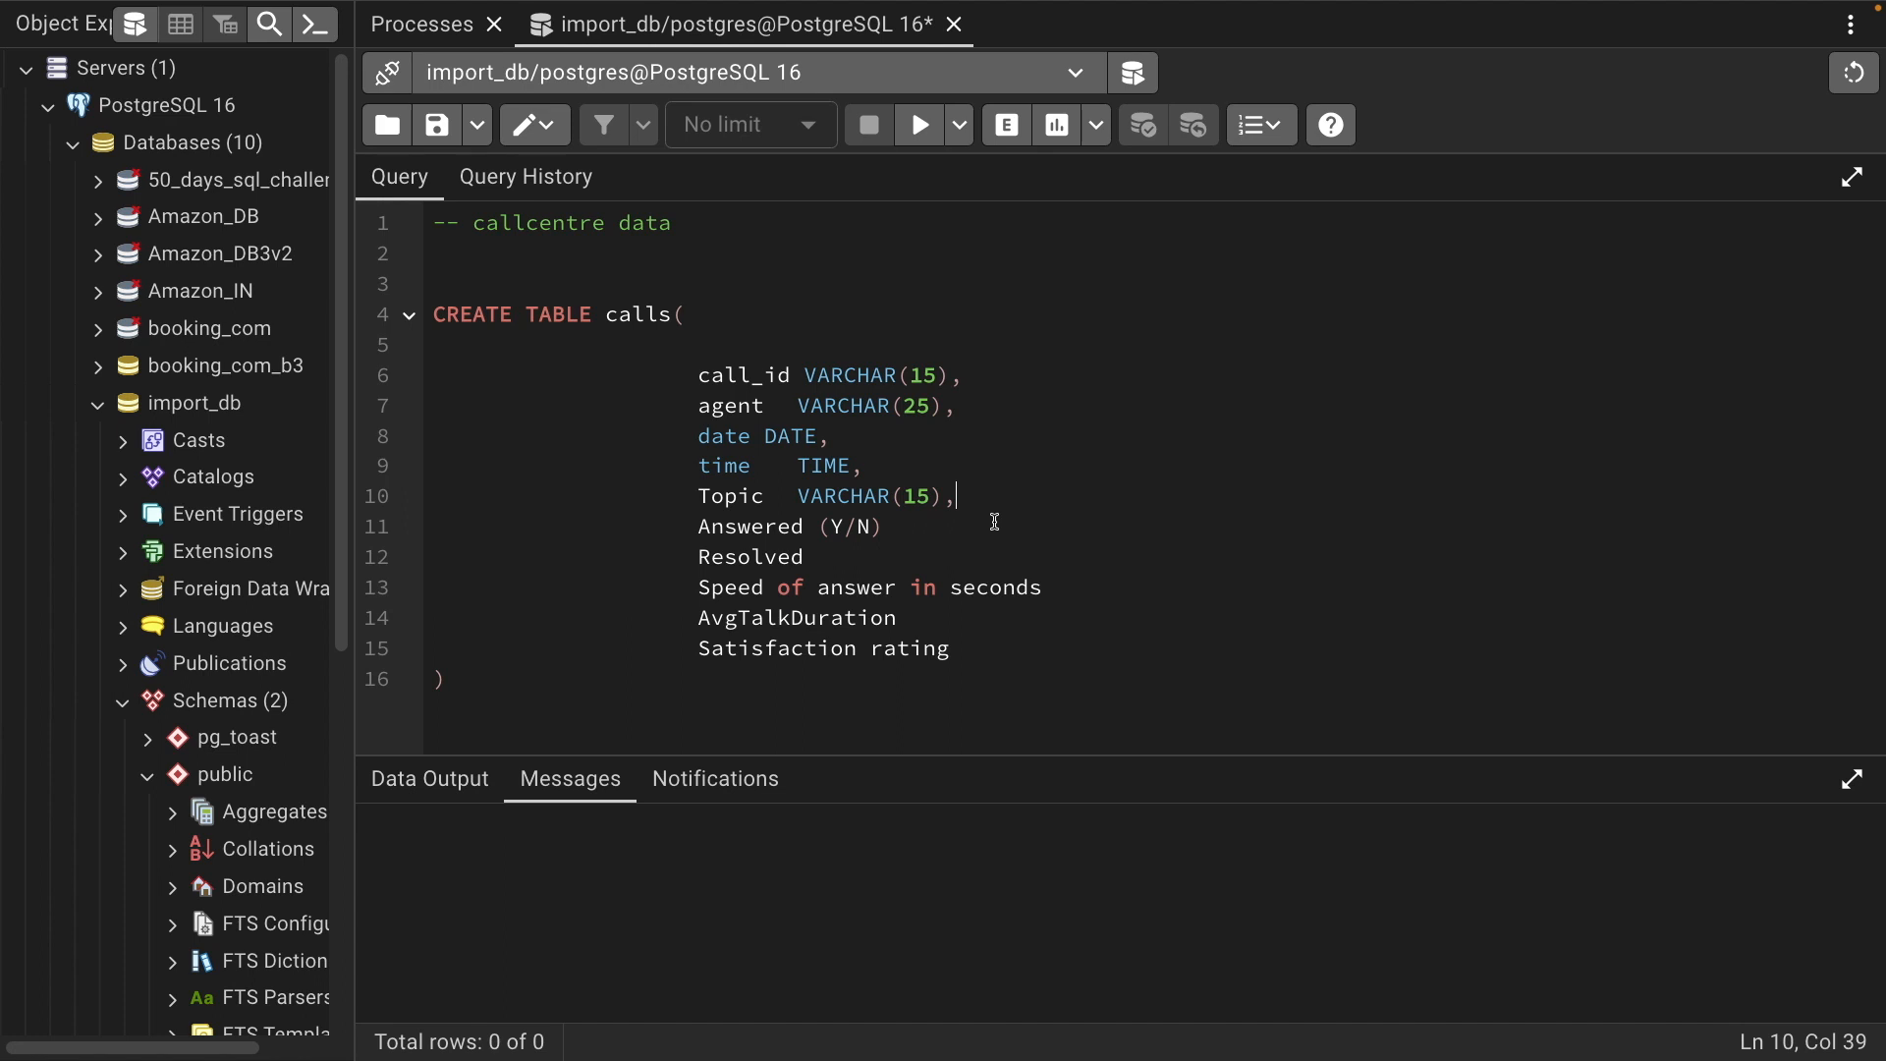
key("ctrl+Left")
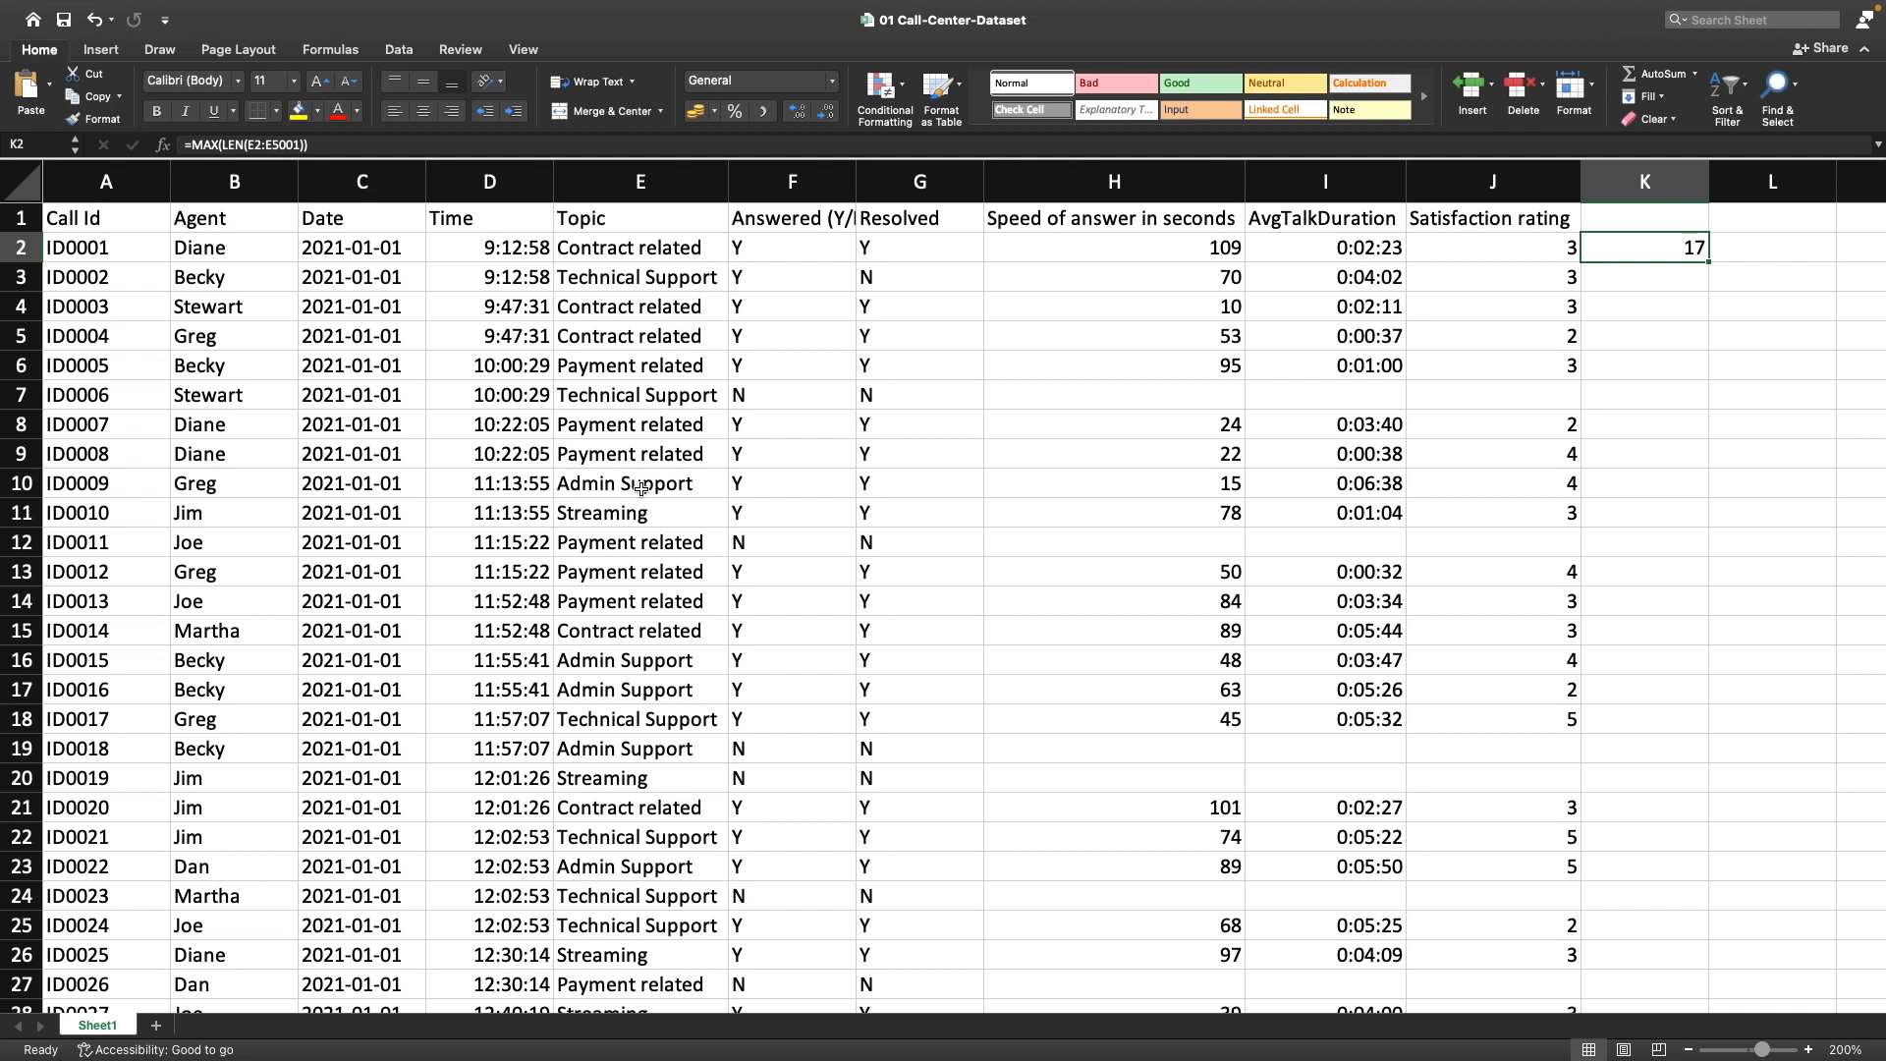
key("super+Tab")
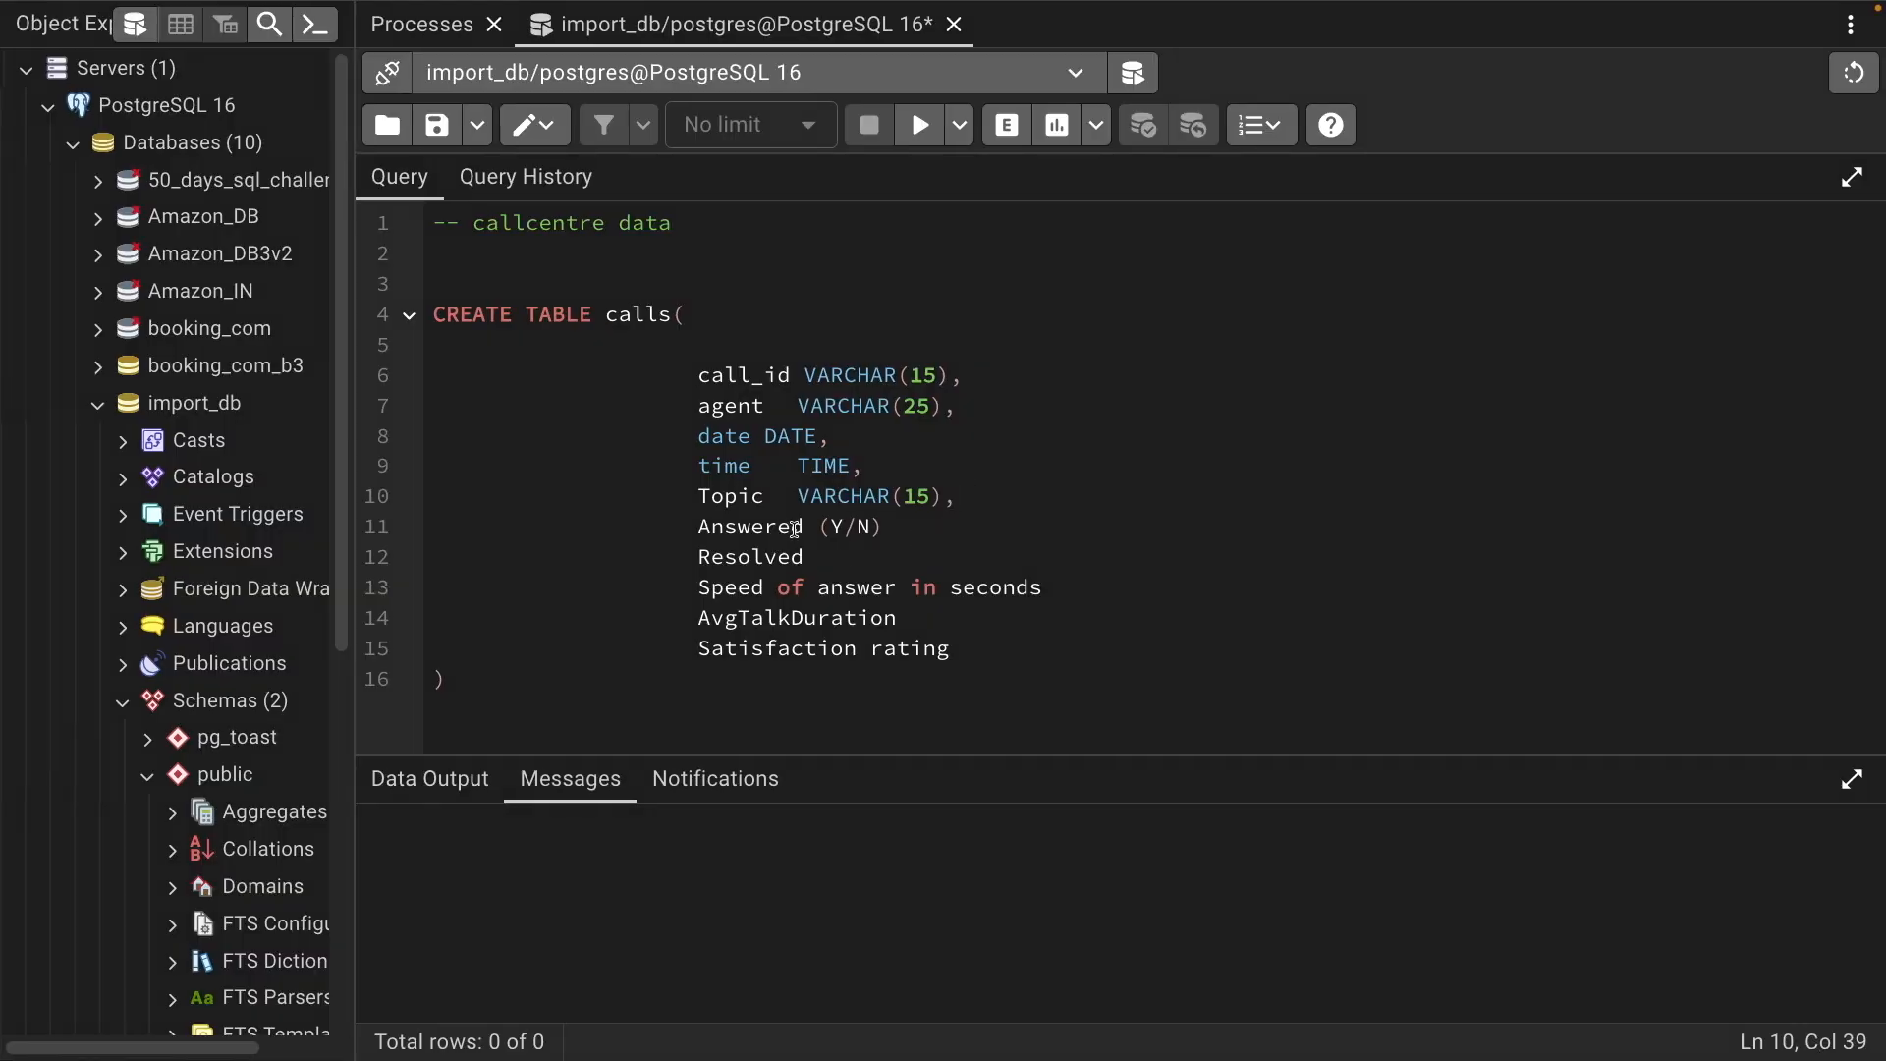
Change the Answered and Topic column names to start with lowercase letters in the CREATE TABLE statement
left_click(703, 527)
key("Delete")
type("a")
key("shift+Left")
type("t")
key("Down")
Replace the (Y/N) suffix of the answered column so its name reads answered_status
key("shift+Right")
key("shift+Right")
key("shift+Right")
key("shift+Right")
key("shift+Right")
key("shift+Right")
key("BackSpace")
type("_stat")
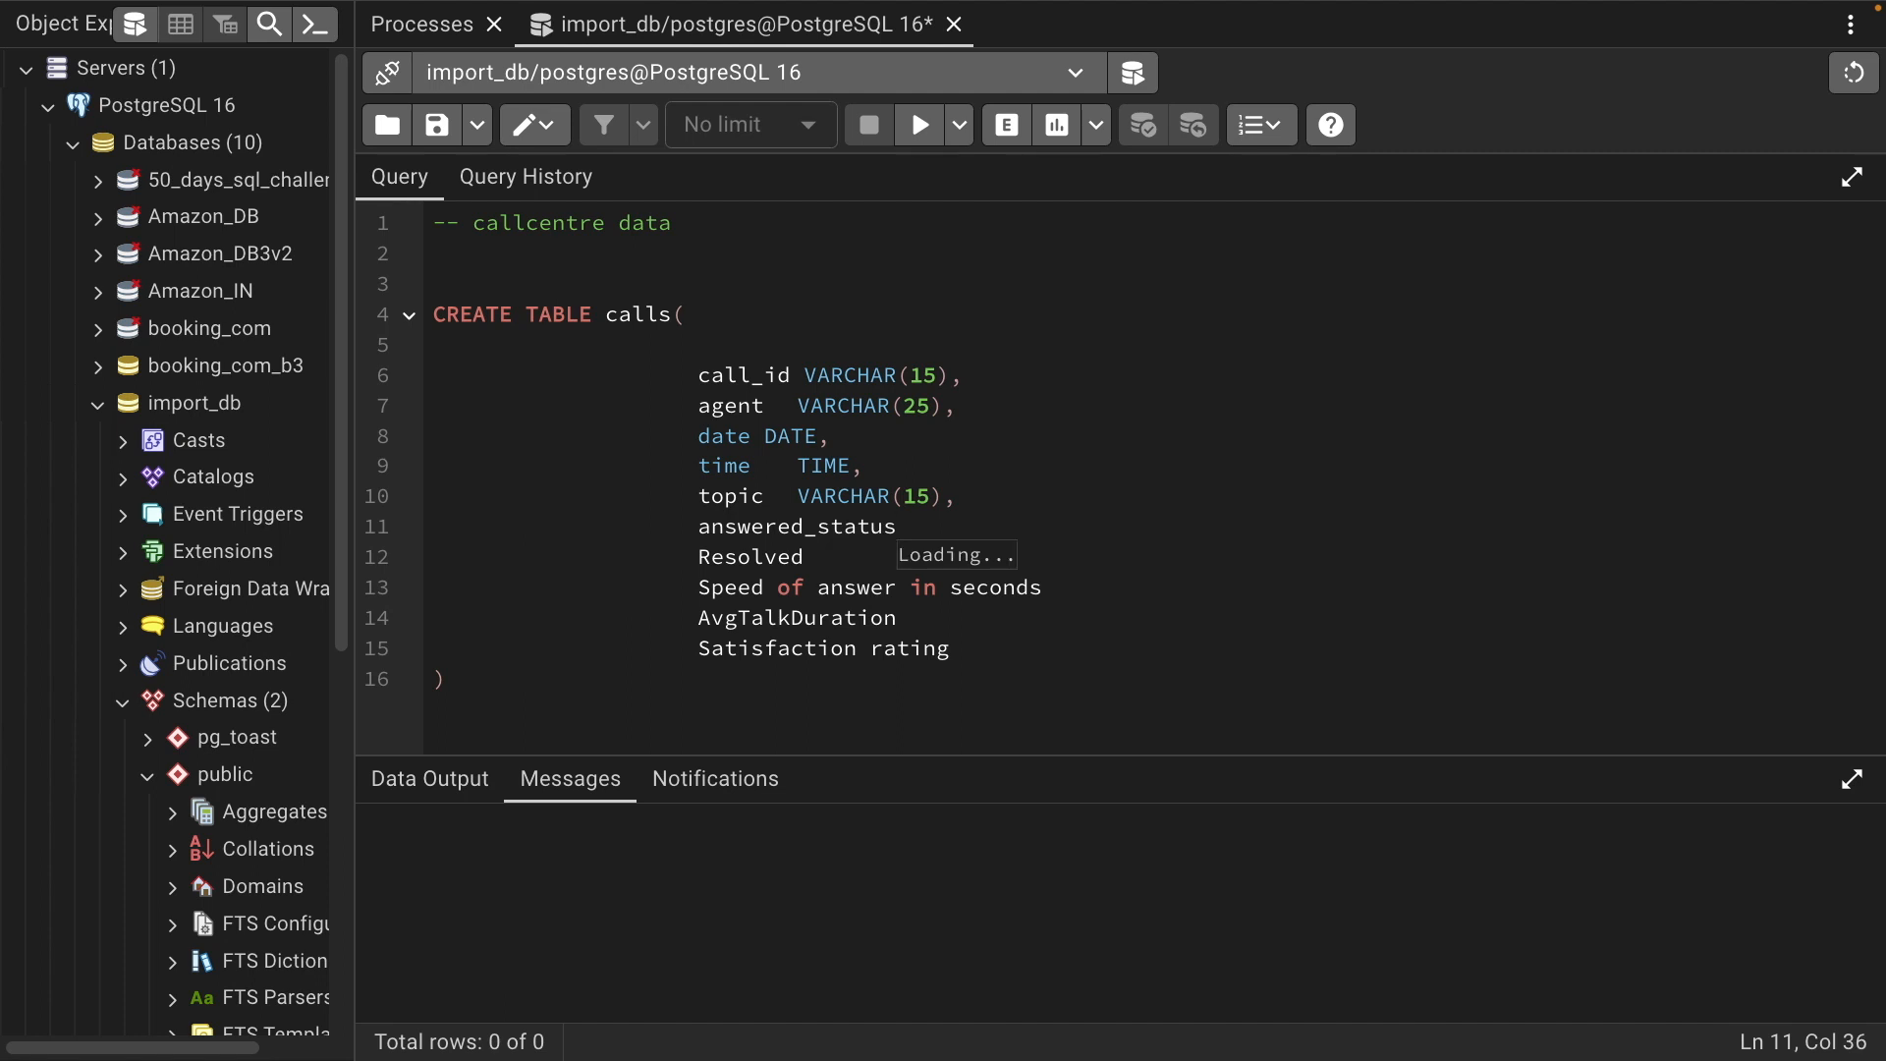
Check the Resolved column's entries in the Excel dataset, and declare answered_status as VARCHAR(5) in pgAdmin
key("ctrl+Left")
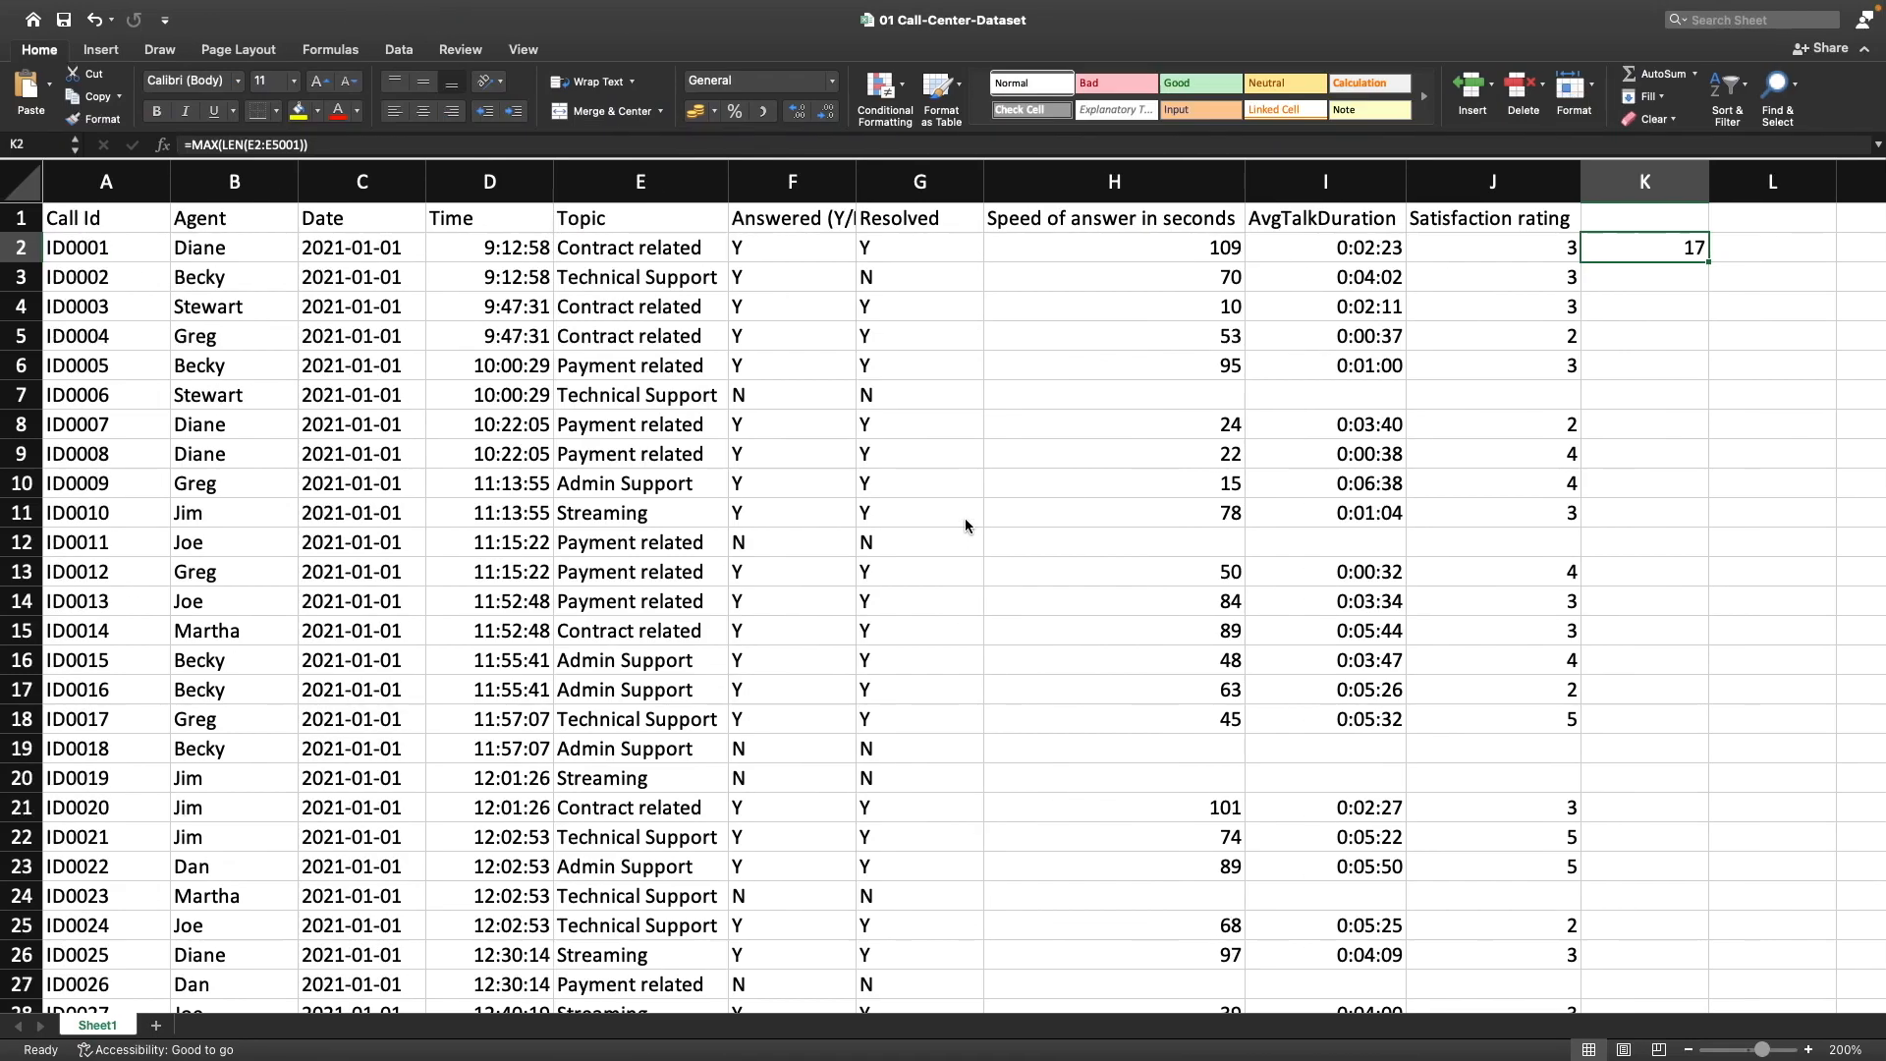
left_click(898, 250)
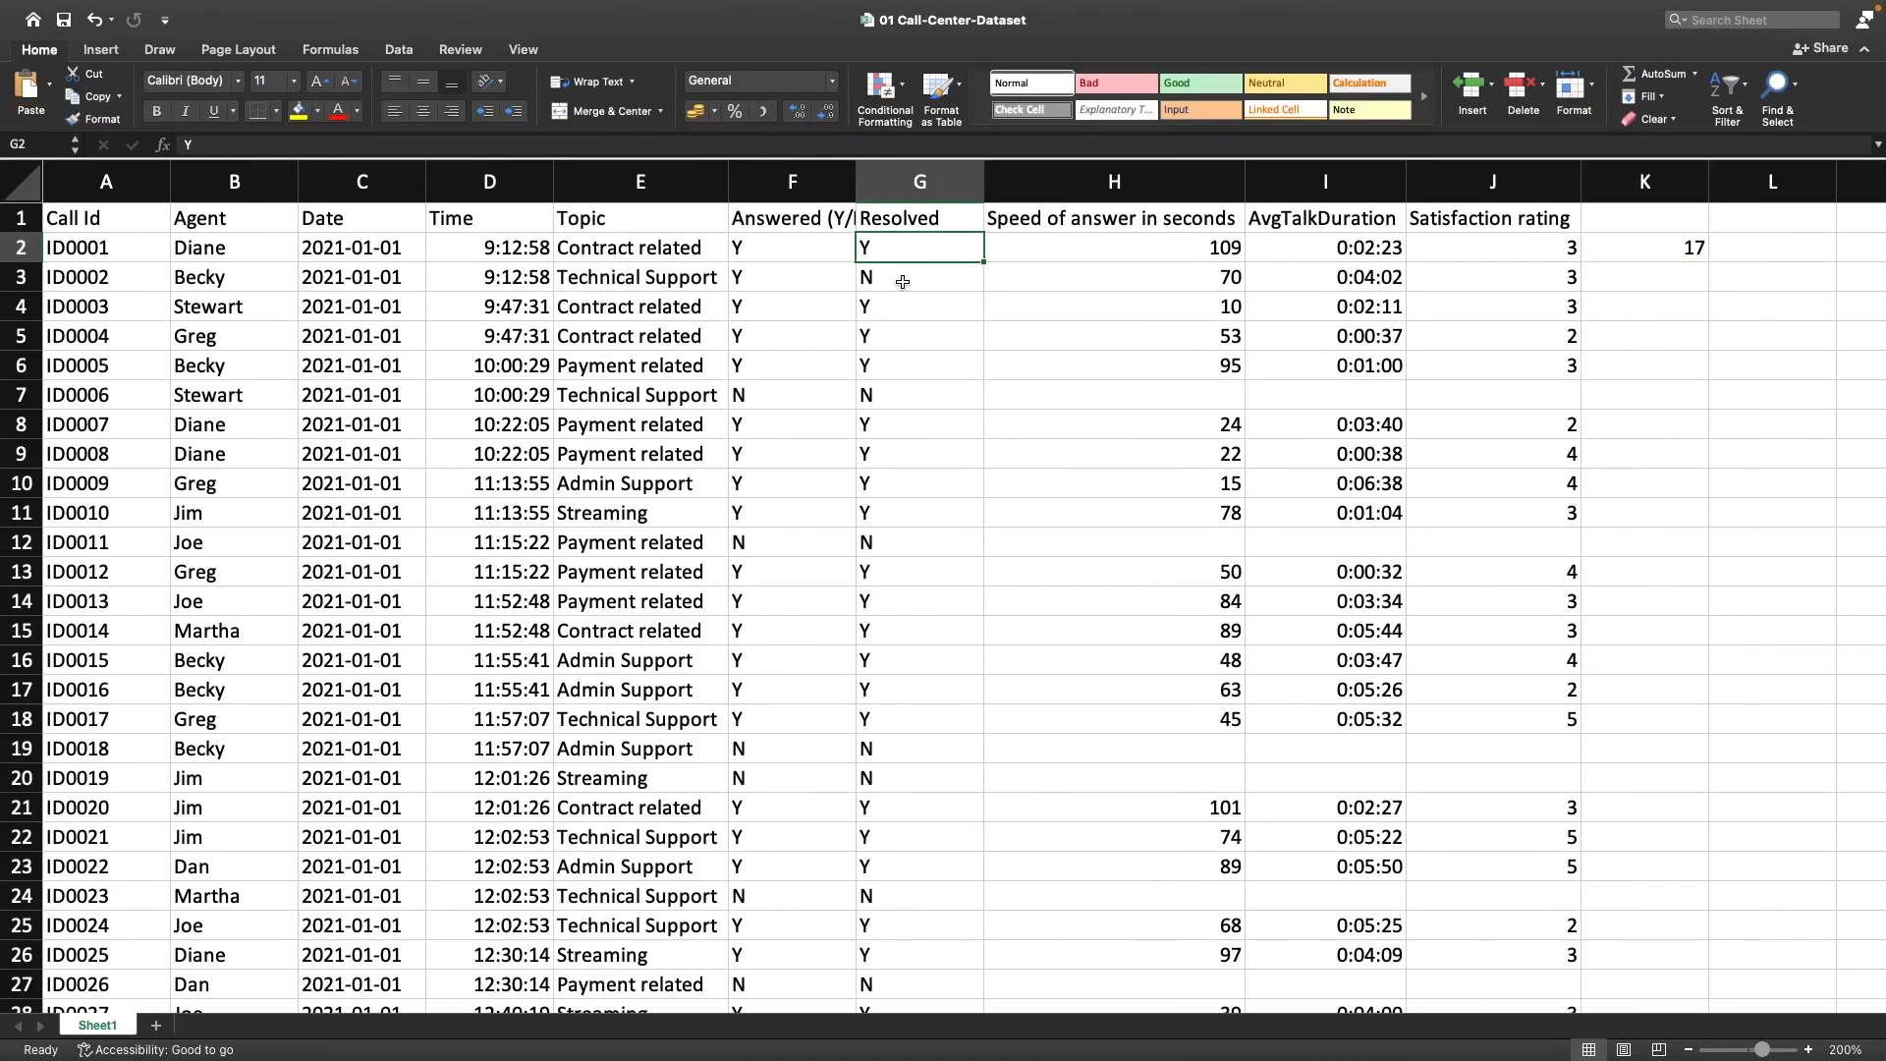
key("ctrl+Right")
type("VARCHAR*")
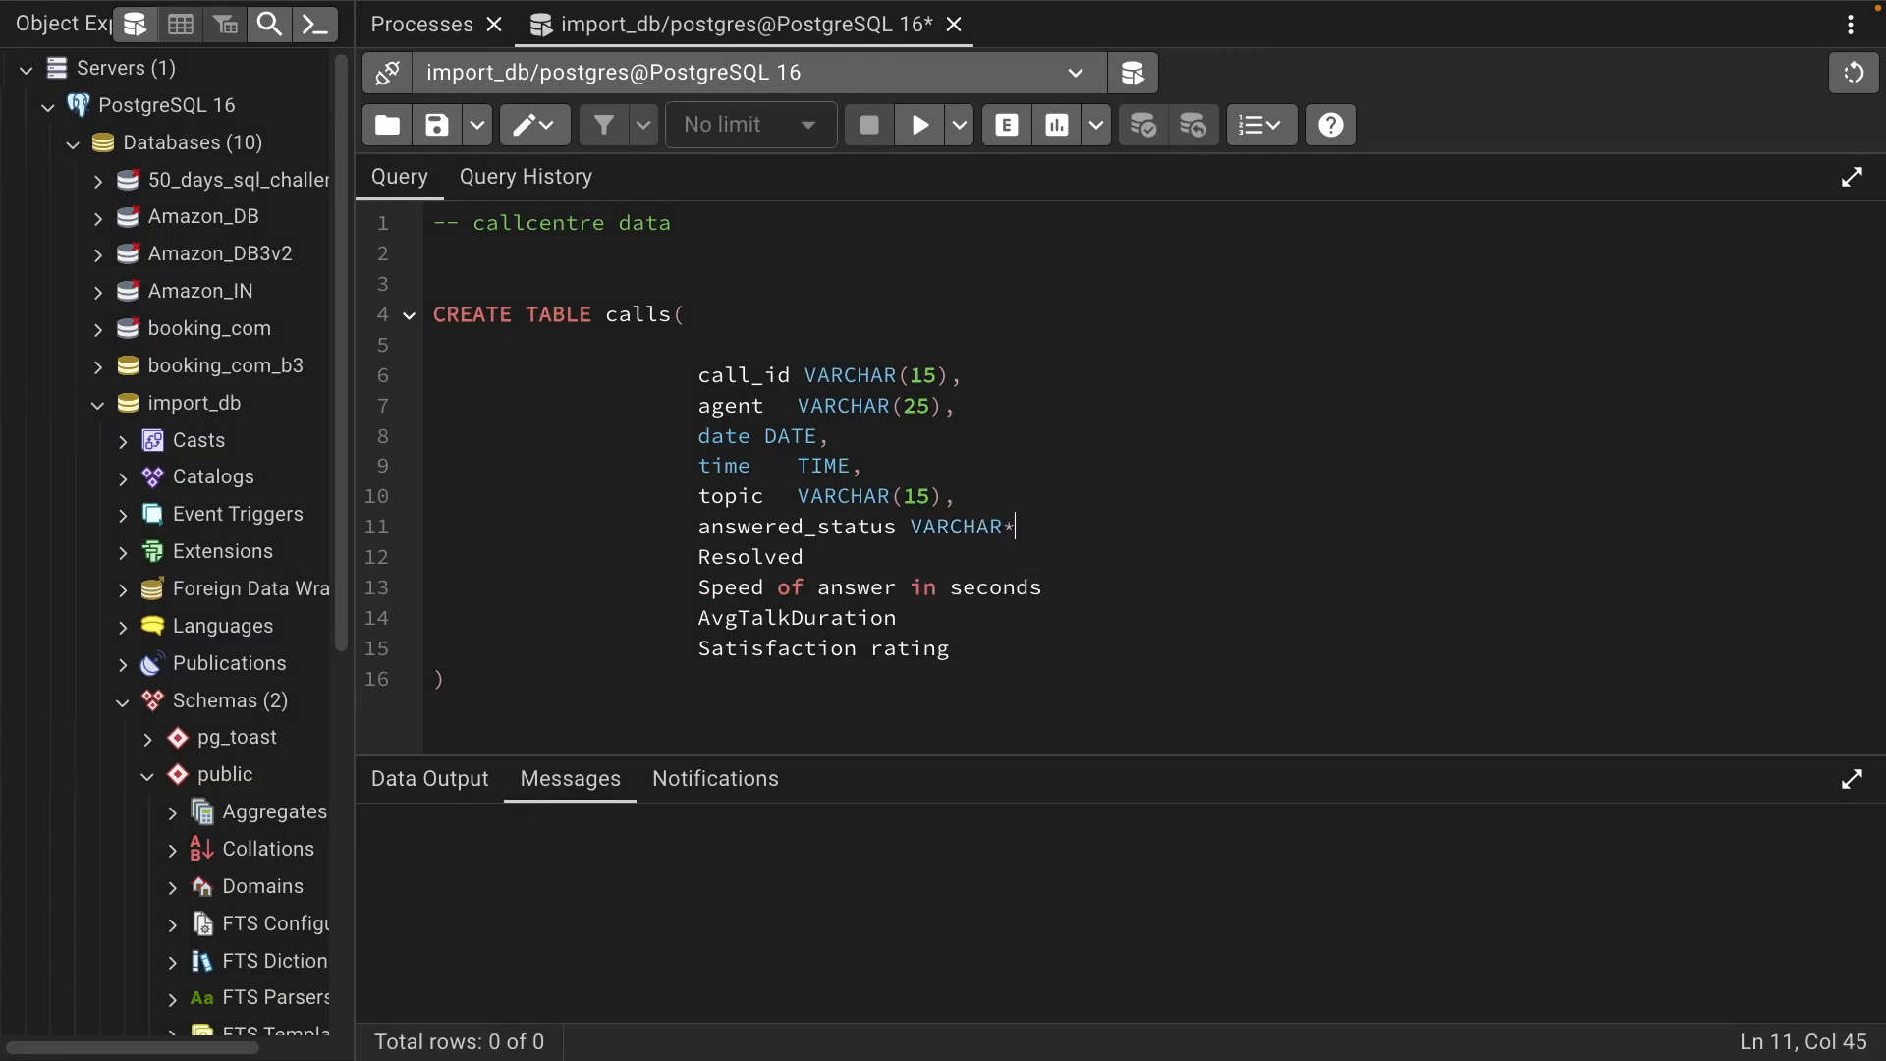
type("(1")
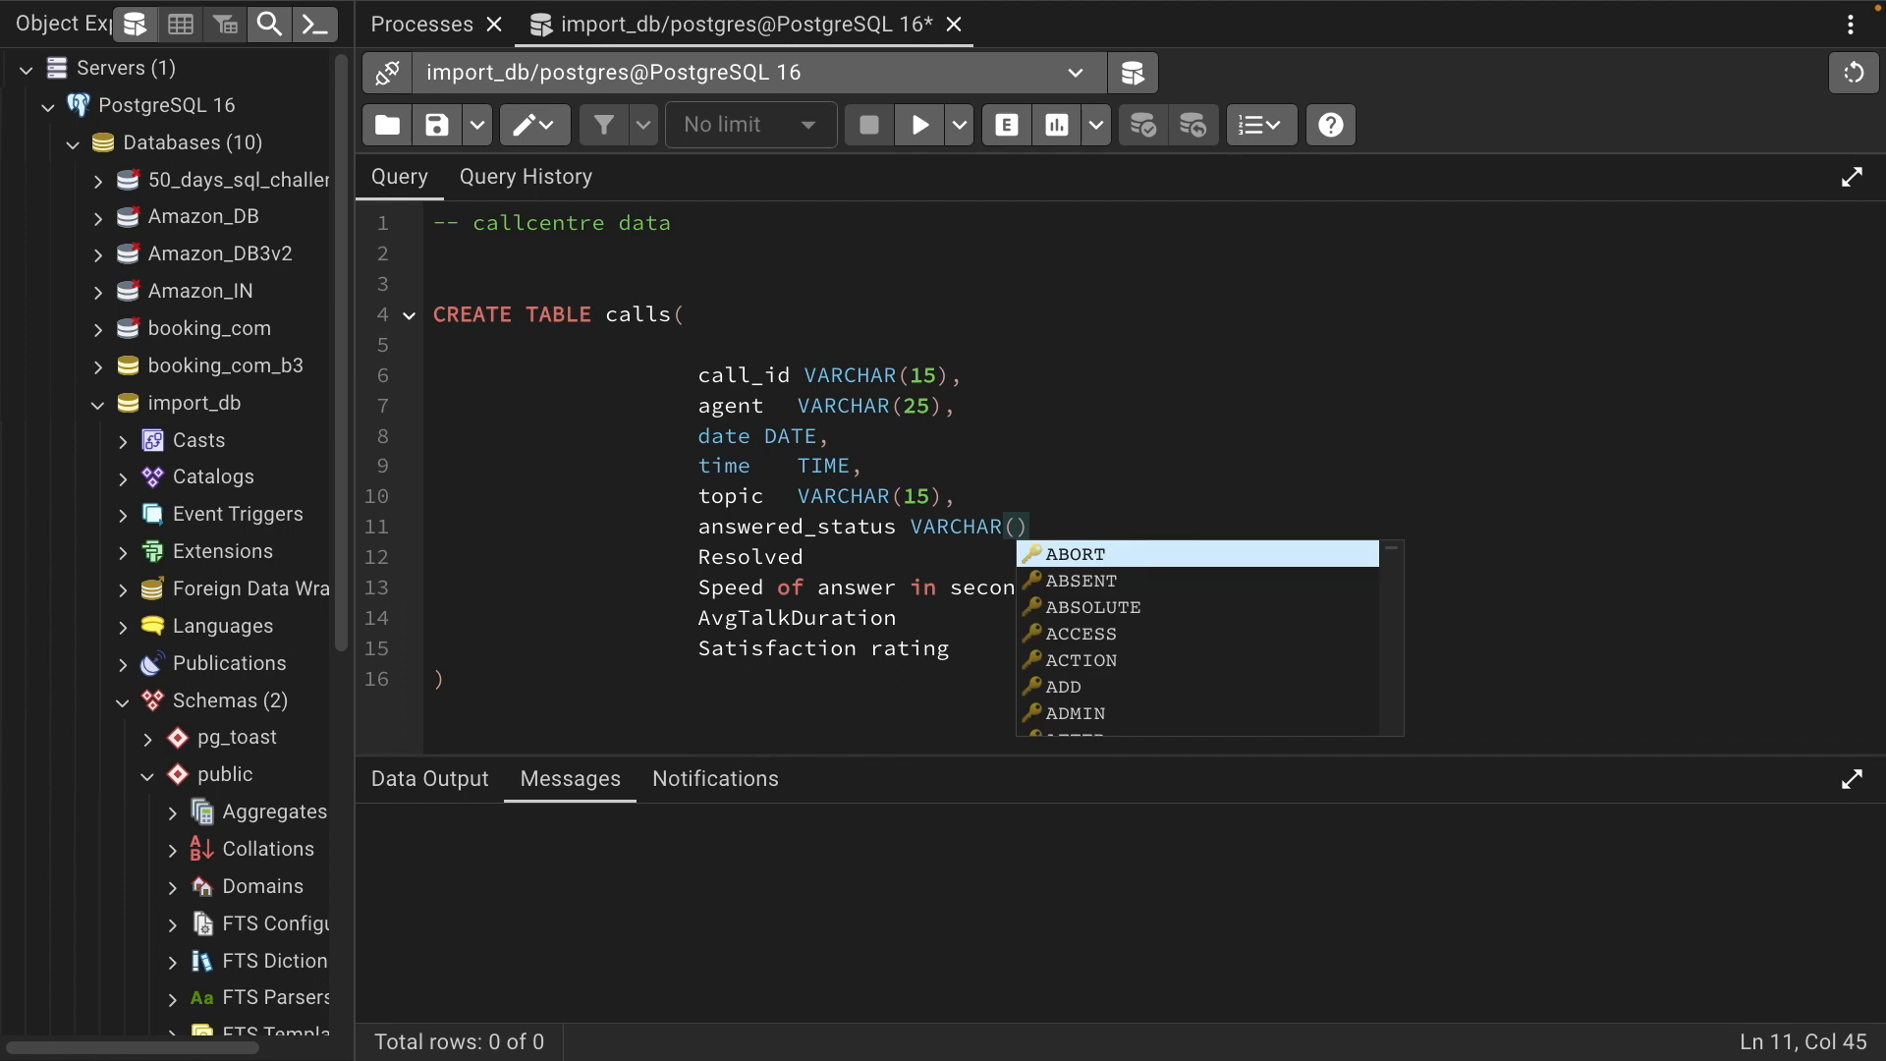
key("BackSpace")
type("5")
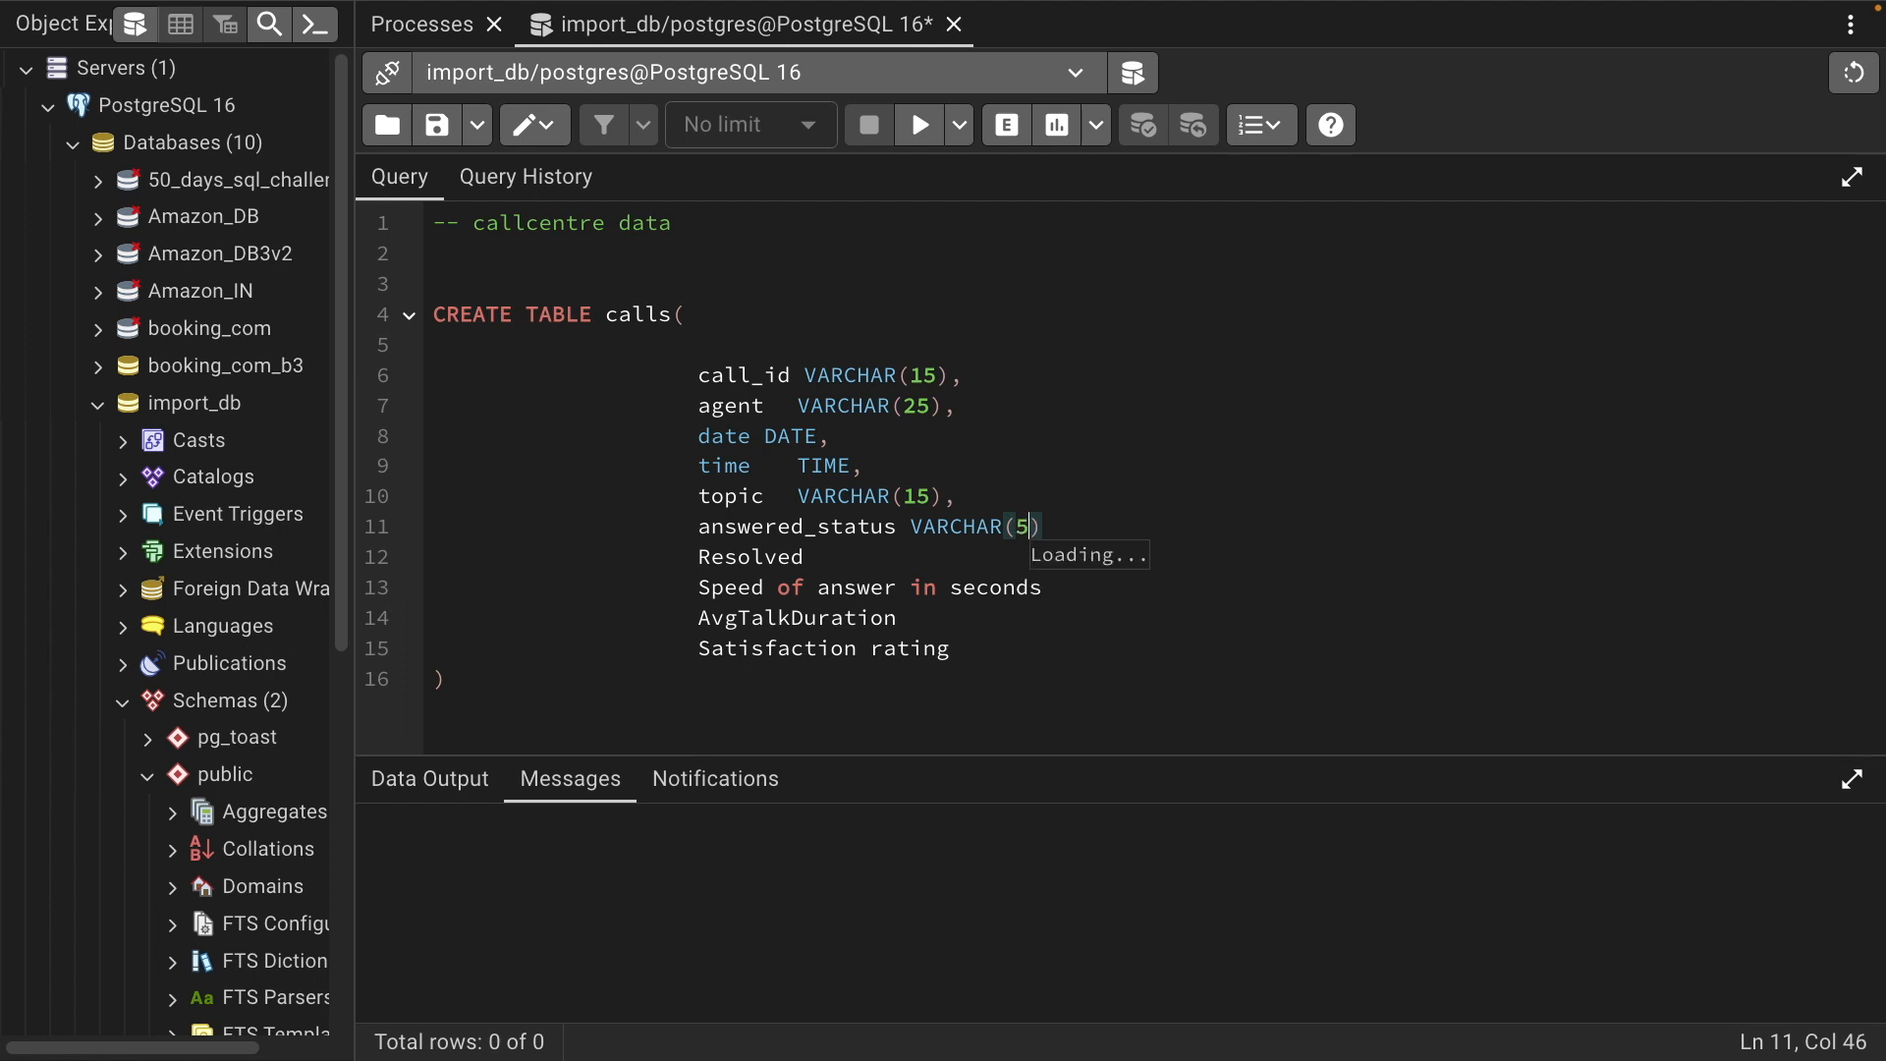
End the answered_status declaration with a comma, and change the Resolved column name to start with a lowercase letter
type(")")
key("BackSpace")
type(",")
left_click(711, 557)
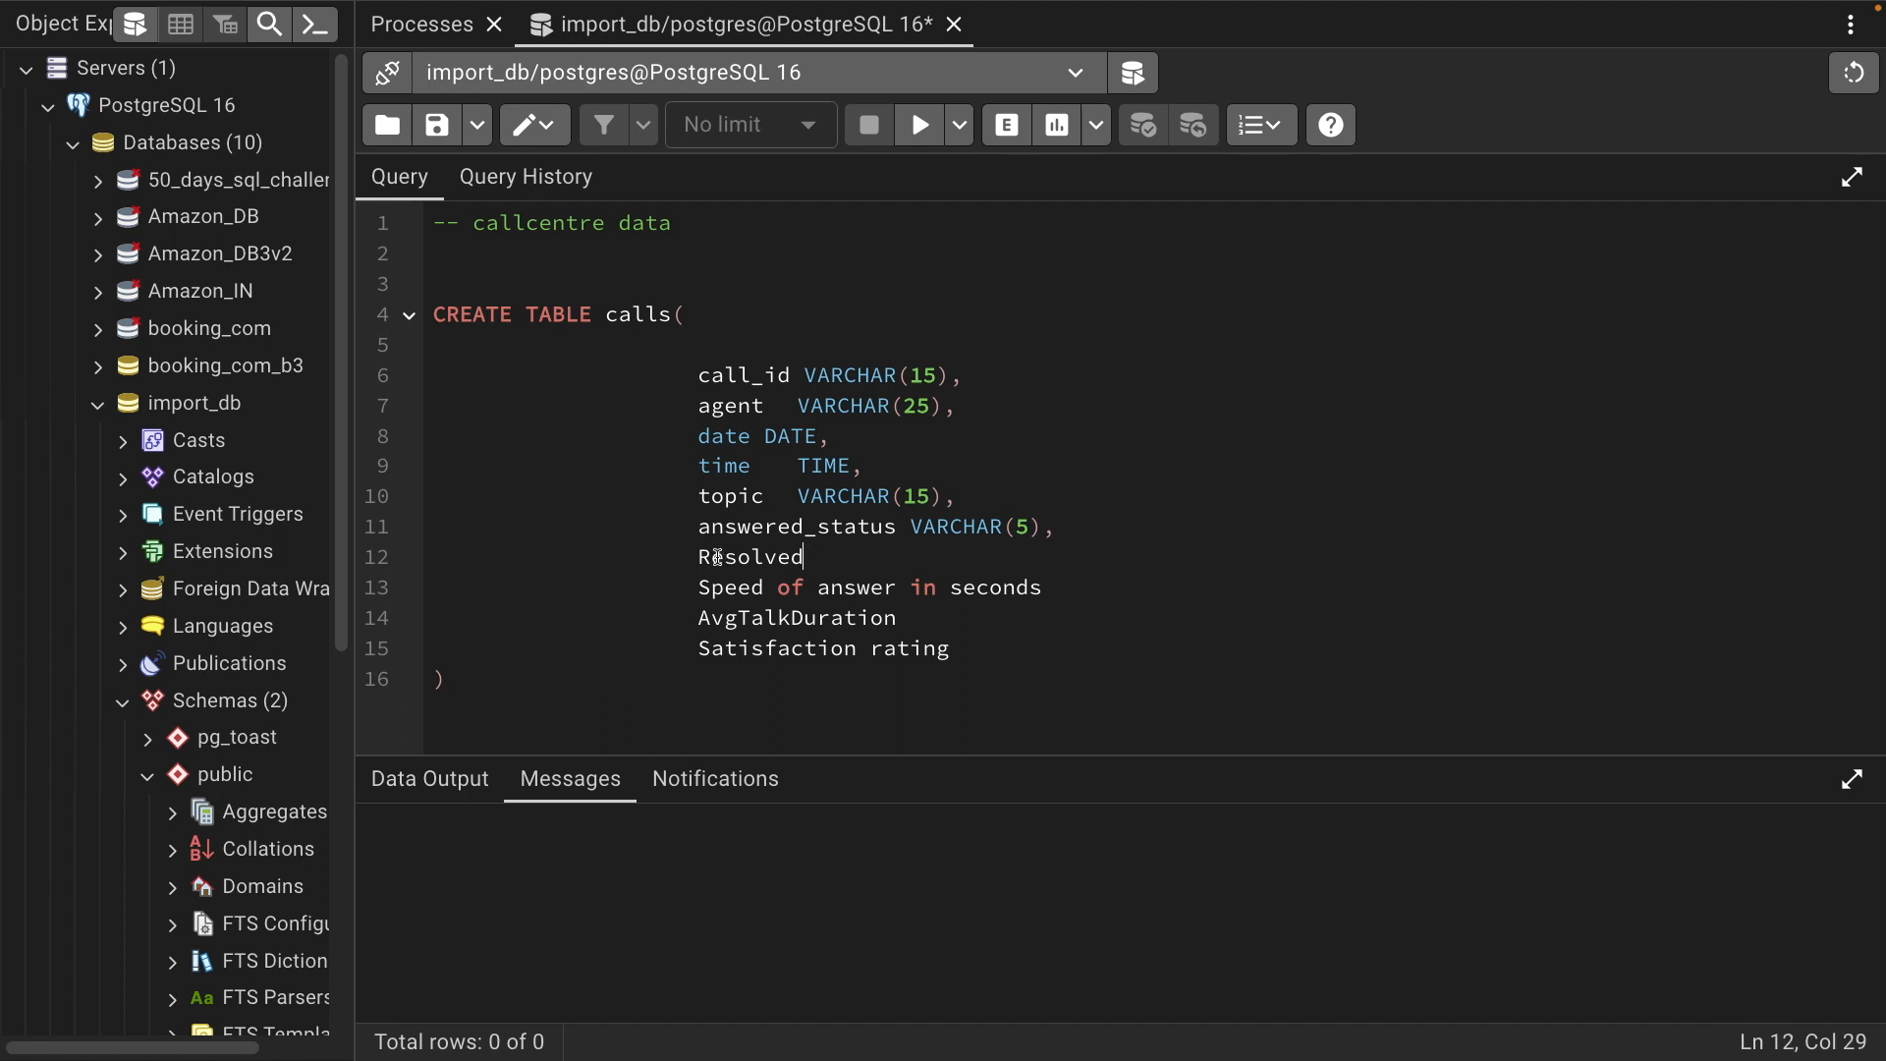
key("BackSpace")
type("r")
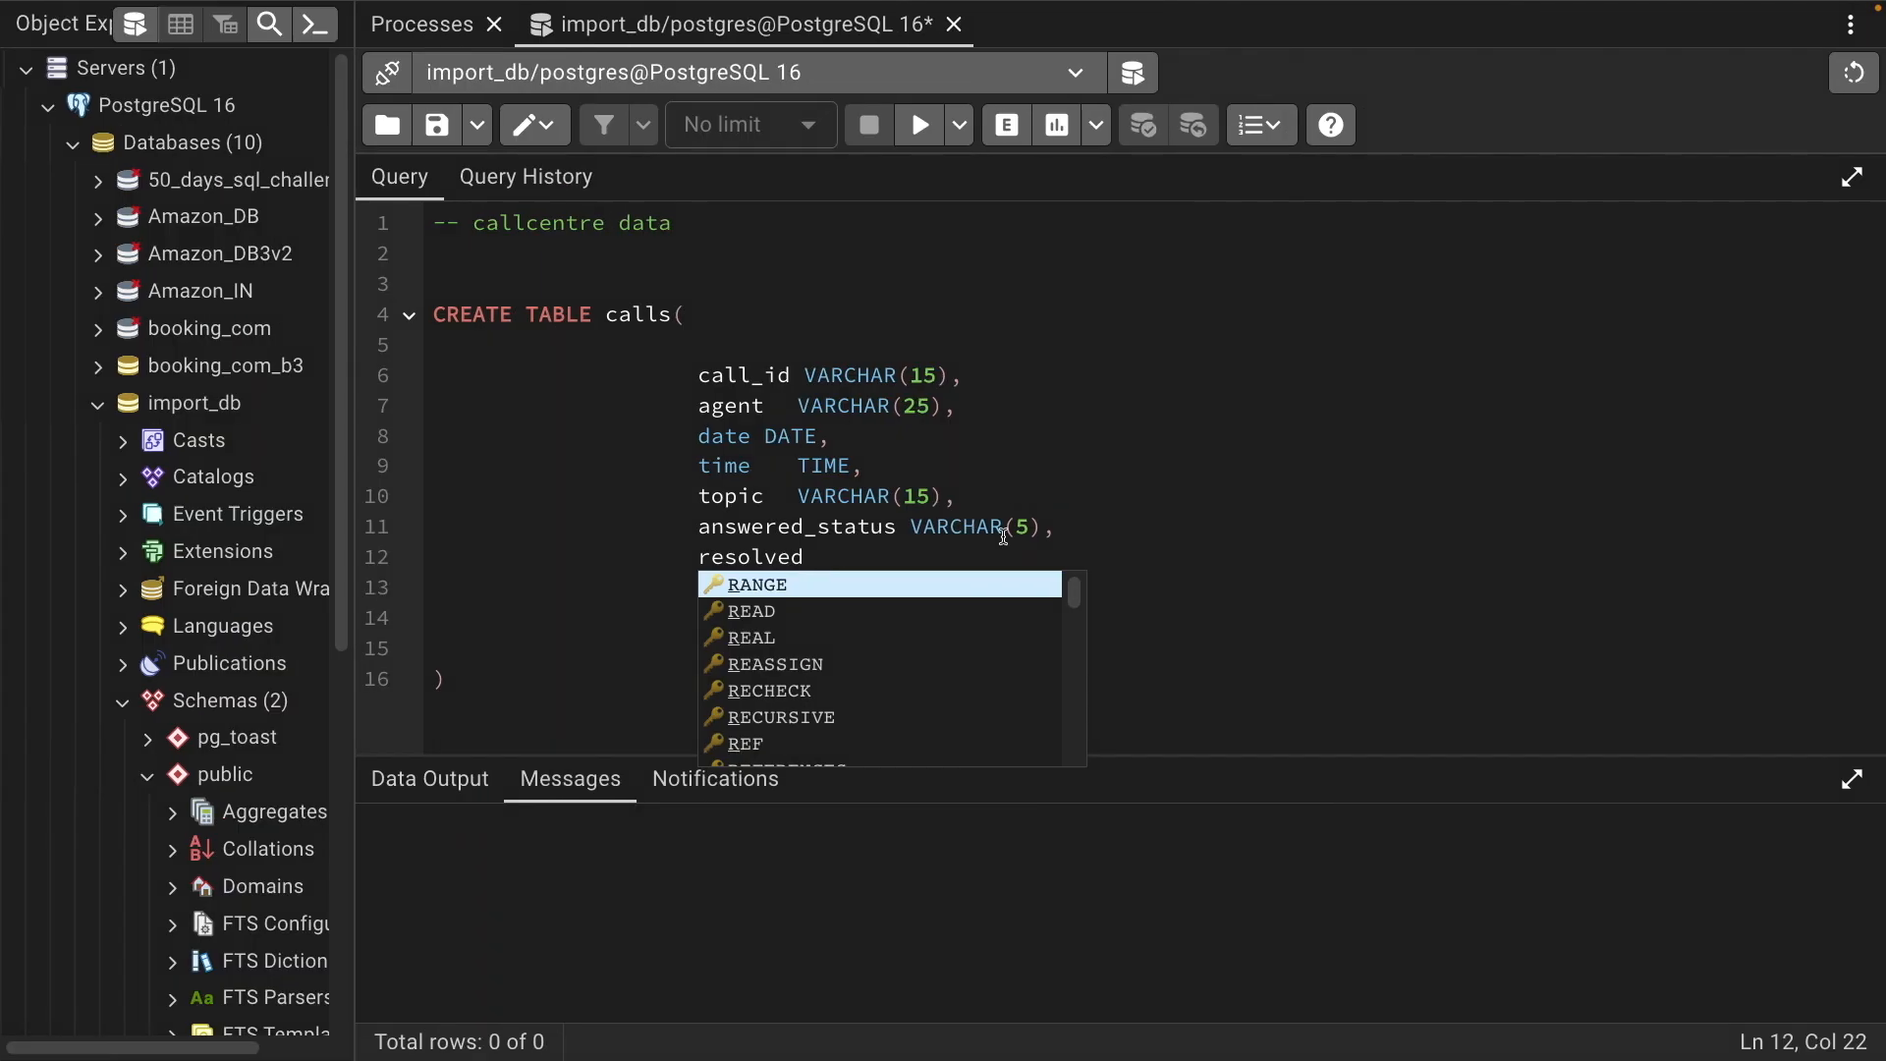
Copy the VARCHAR(5) type with its trailing comma from answered_status to the resolved column
left_click(931, 527)
key("shift+Right")
key("shift+Right")
key("shift+Right")
key("shift+Right")
key("shift+Right")
key("shift+Right")
key("shift+Right")
key("shift+Right")
key("shift+Right")
key("shift+Right")
key("shift+Right")
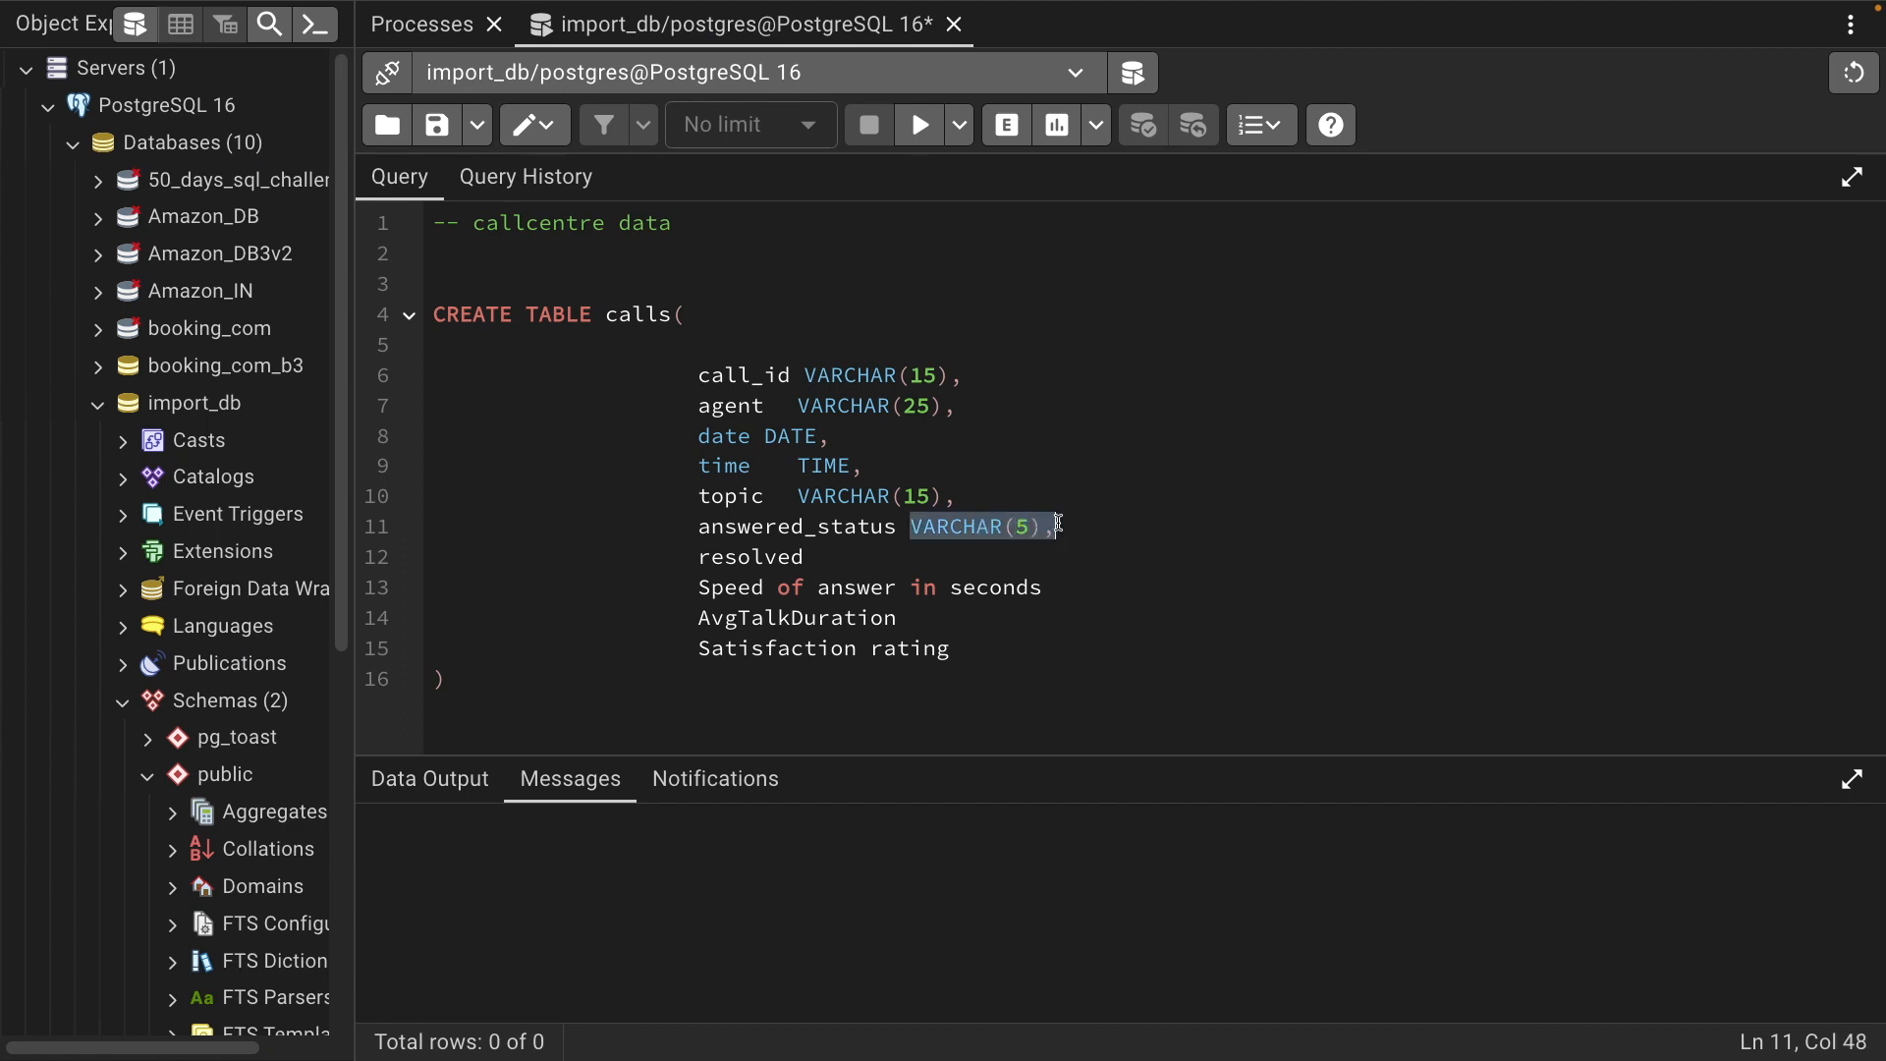
key("ctrl+c")
left_click(865, 556)
key("Tab")
key("ctrl+v")
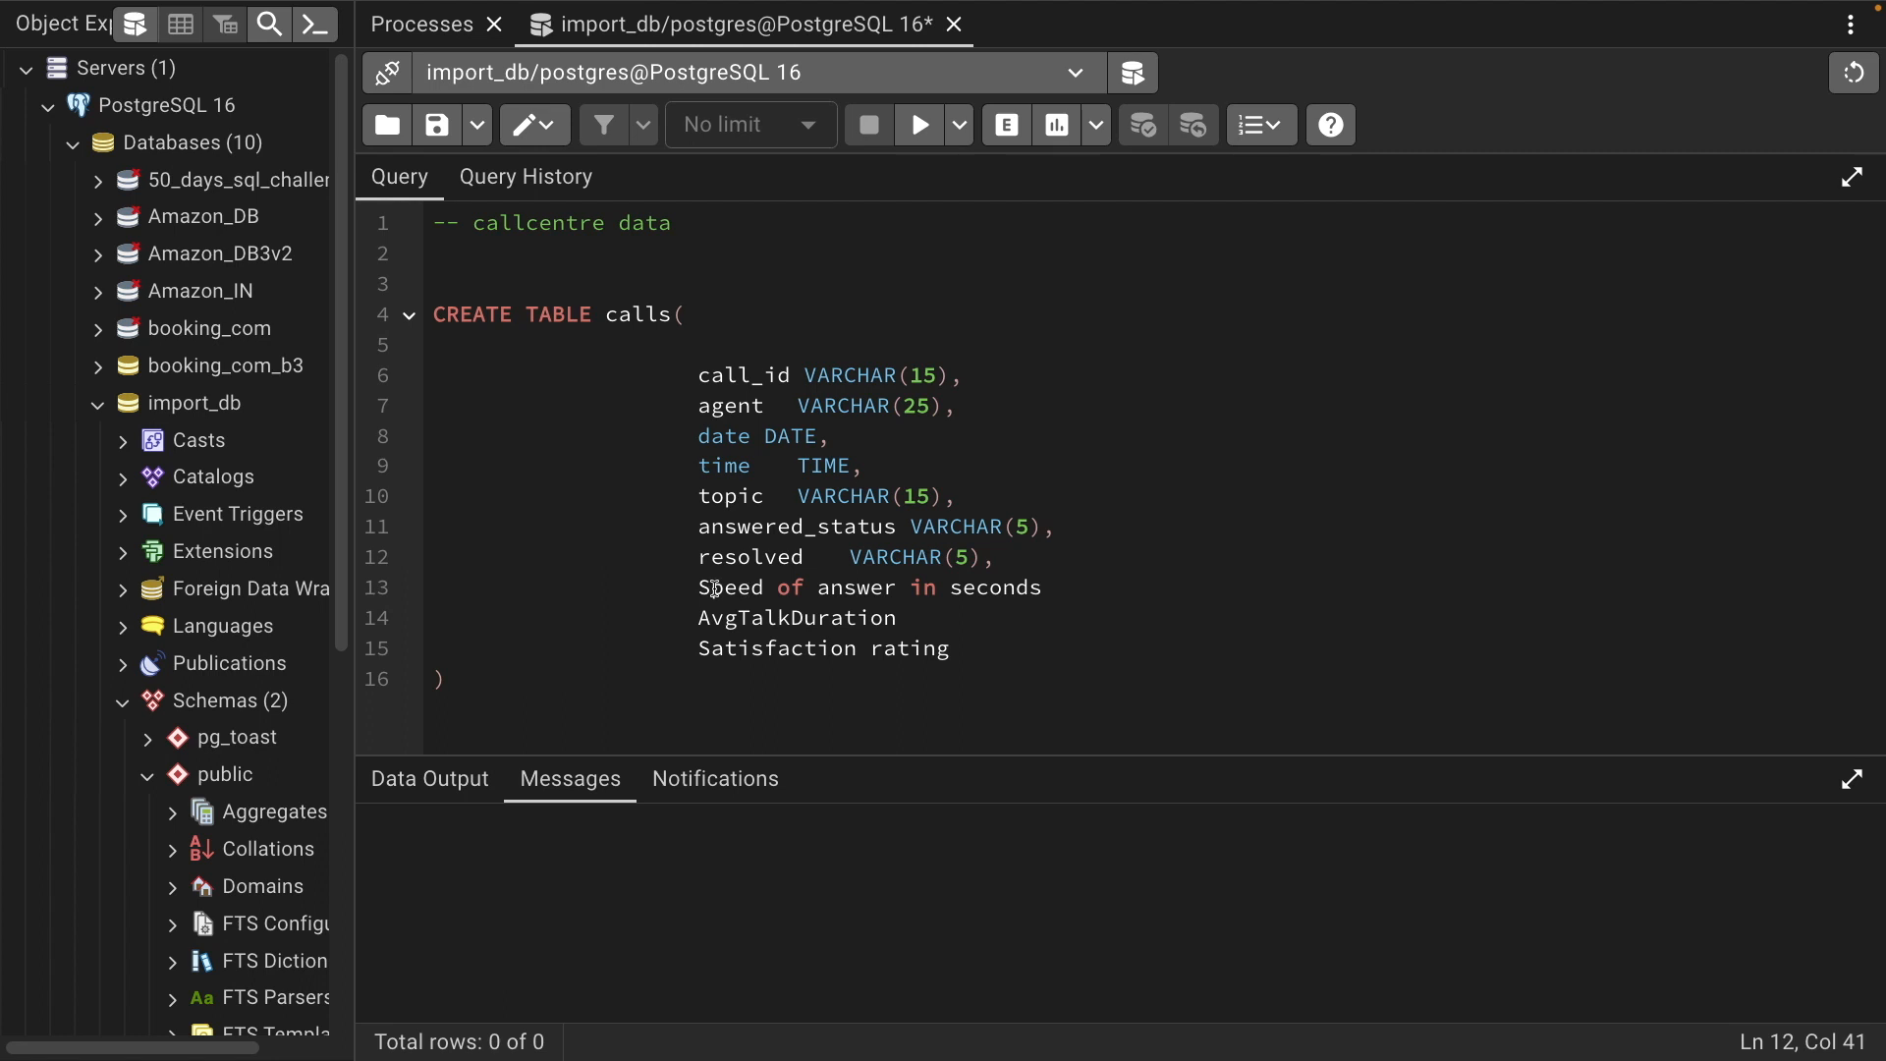
Lowercase the first letter of Speed of answer in seconds and join its first three words with underscores as speed_of_answer
left_click(714, 587)
key("BackSpace")
type("s")
key("Right")
key("Right")
key("Right")
key("shift+Right")
key("shift+Right")
key("shift+Right")
key("shift+Right")
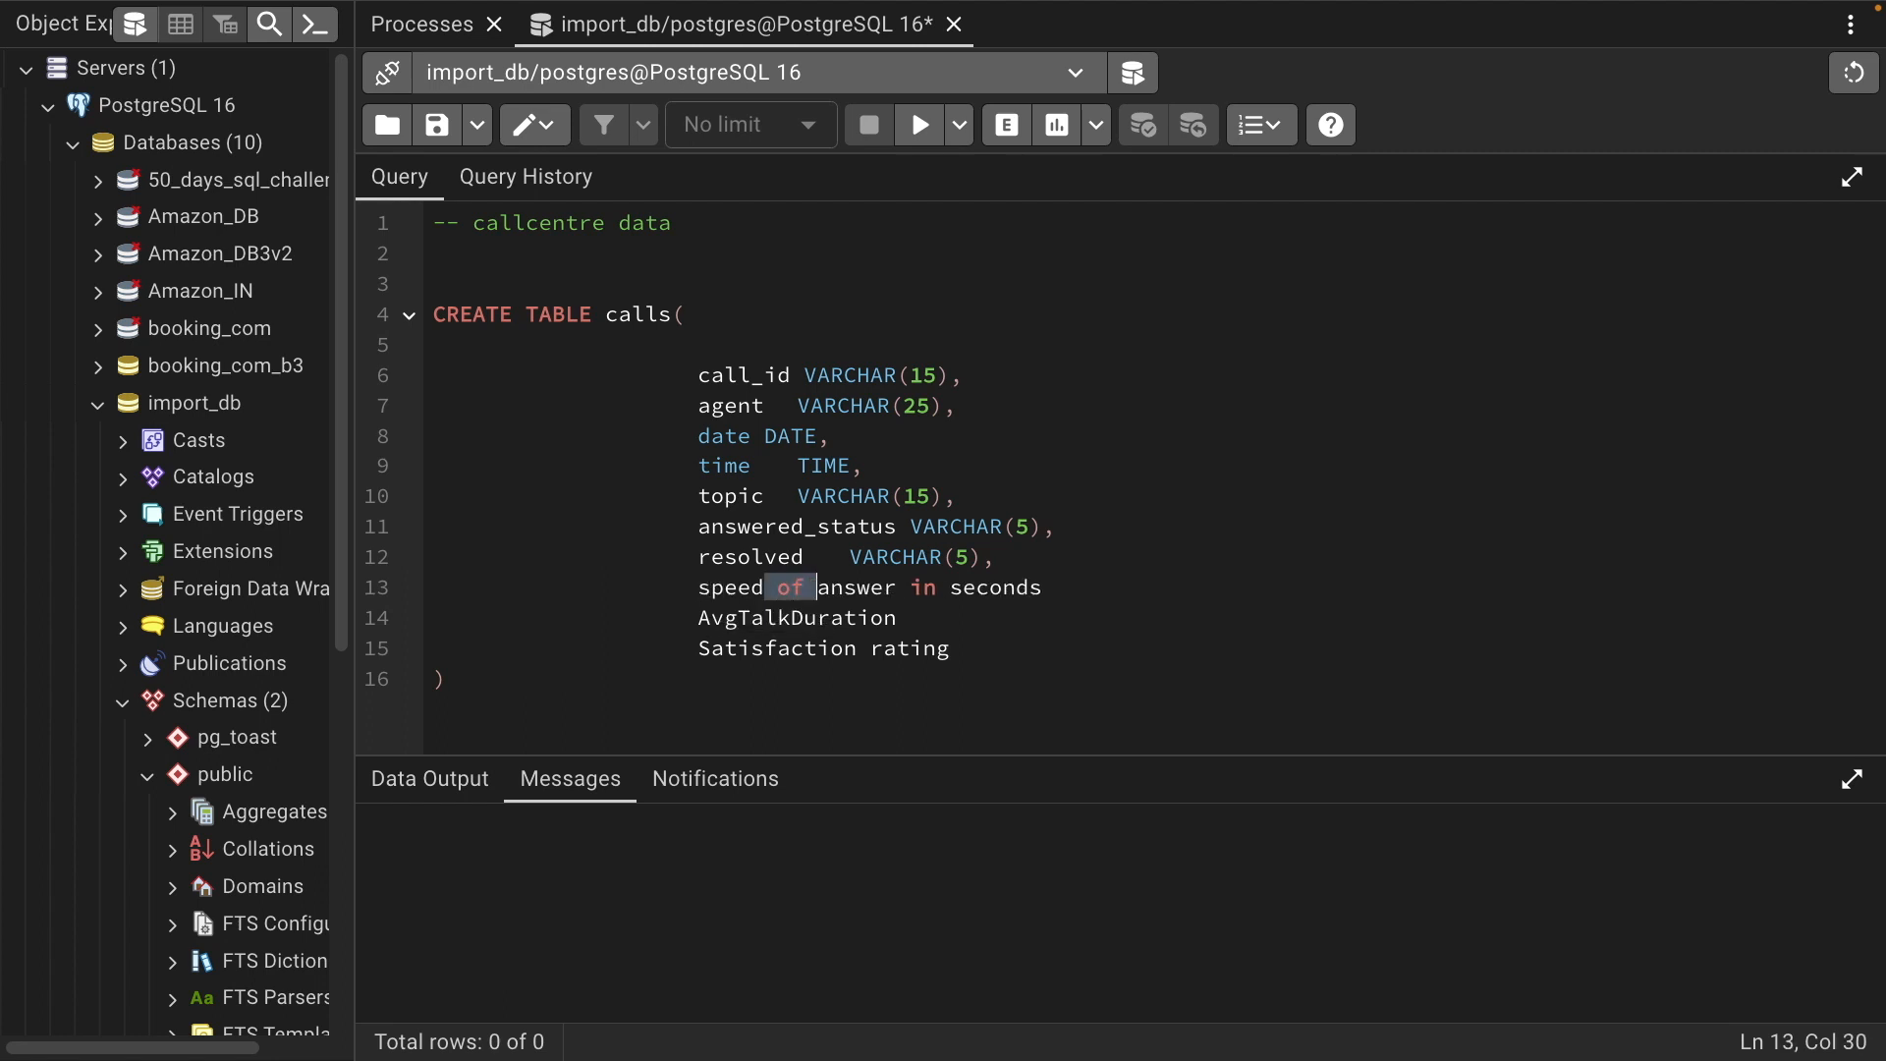
key("Left")
key("shift+Right")
type("-")
key("BackSpace")
type("-")
key("Right")
key("BackSpace")
type("_")
key("Right")
key("Delete")
type("_")
Replace the word "in" and its surrounding spaces with an underscore so the column name reads speed_of_answer_seconds
key("Right")
key("Right")
key("Right")
key("shift+Right")
key("shift+Right")
key("shift+Right")
key("shift+Right")
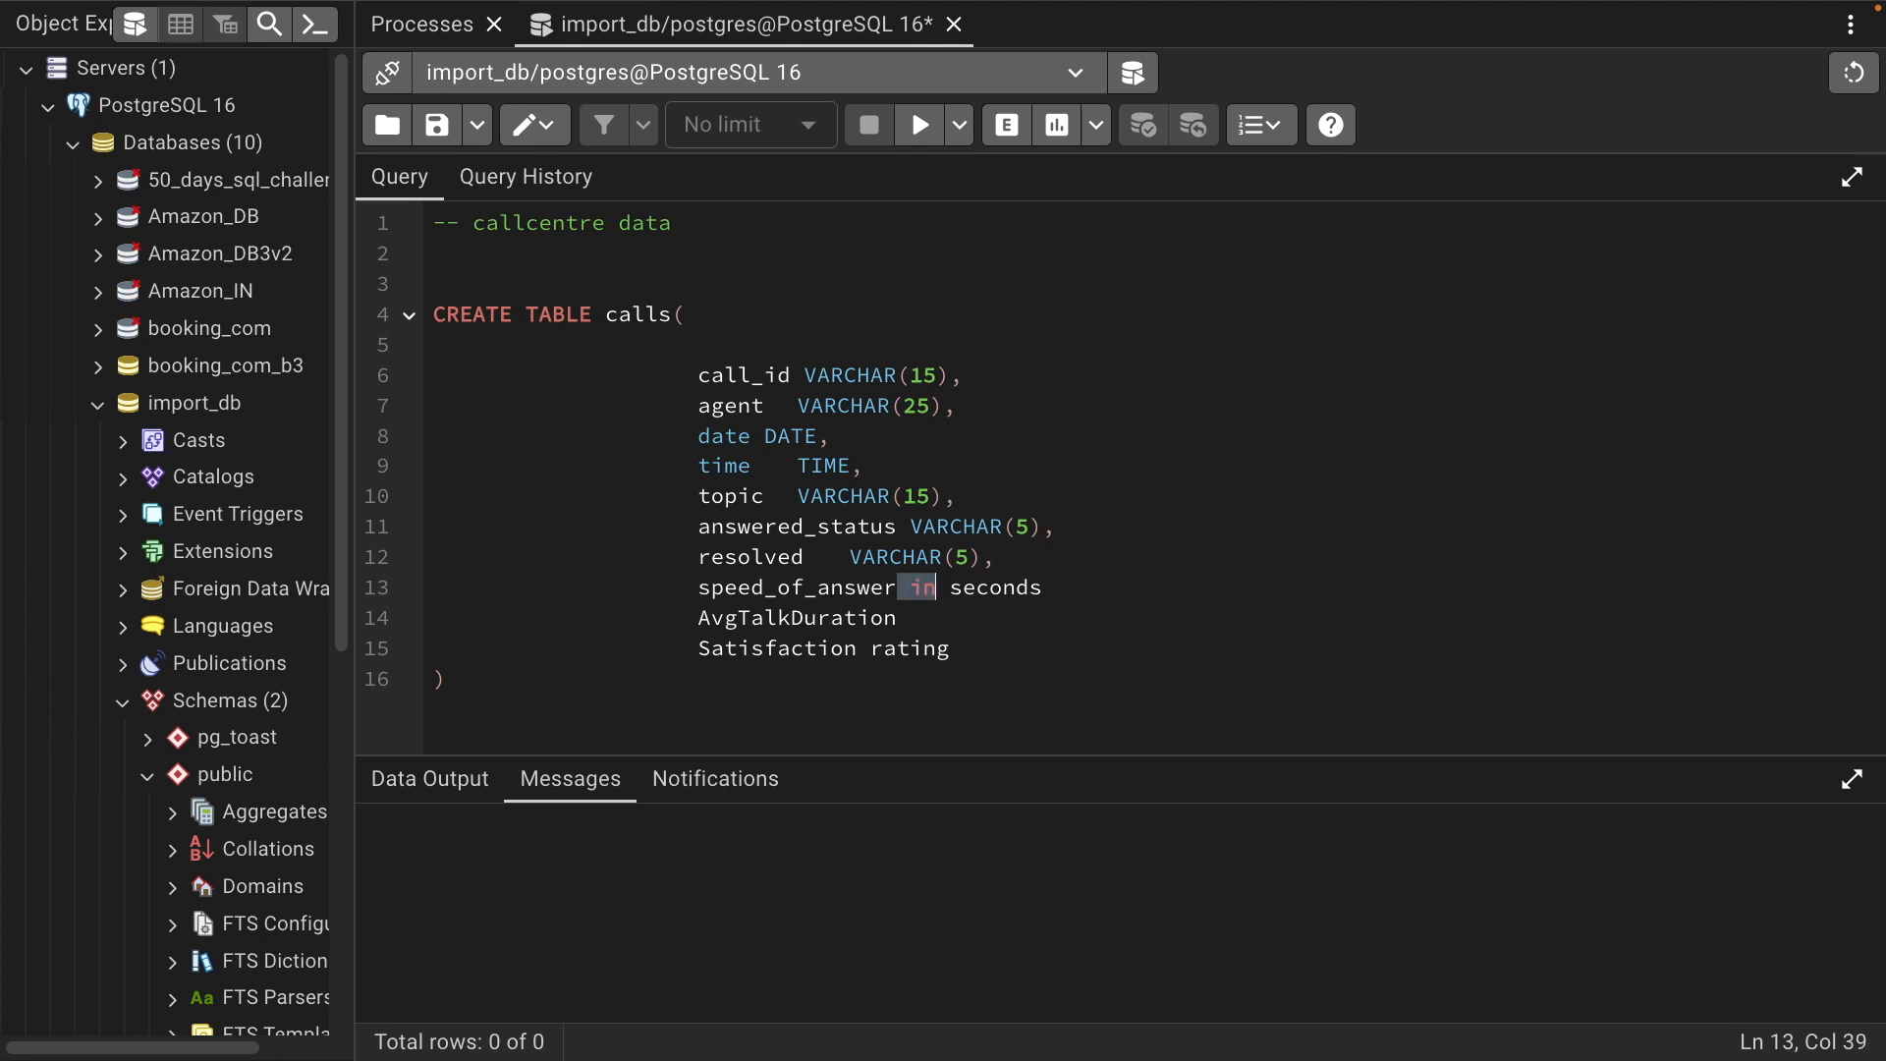
key("Delete")
type("_")
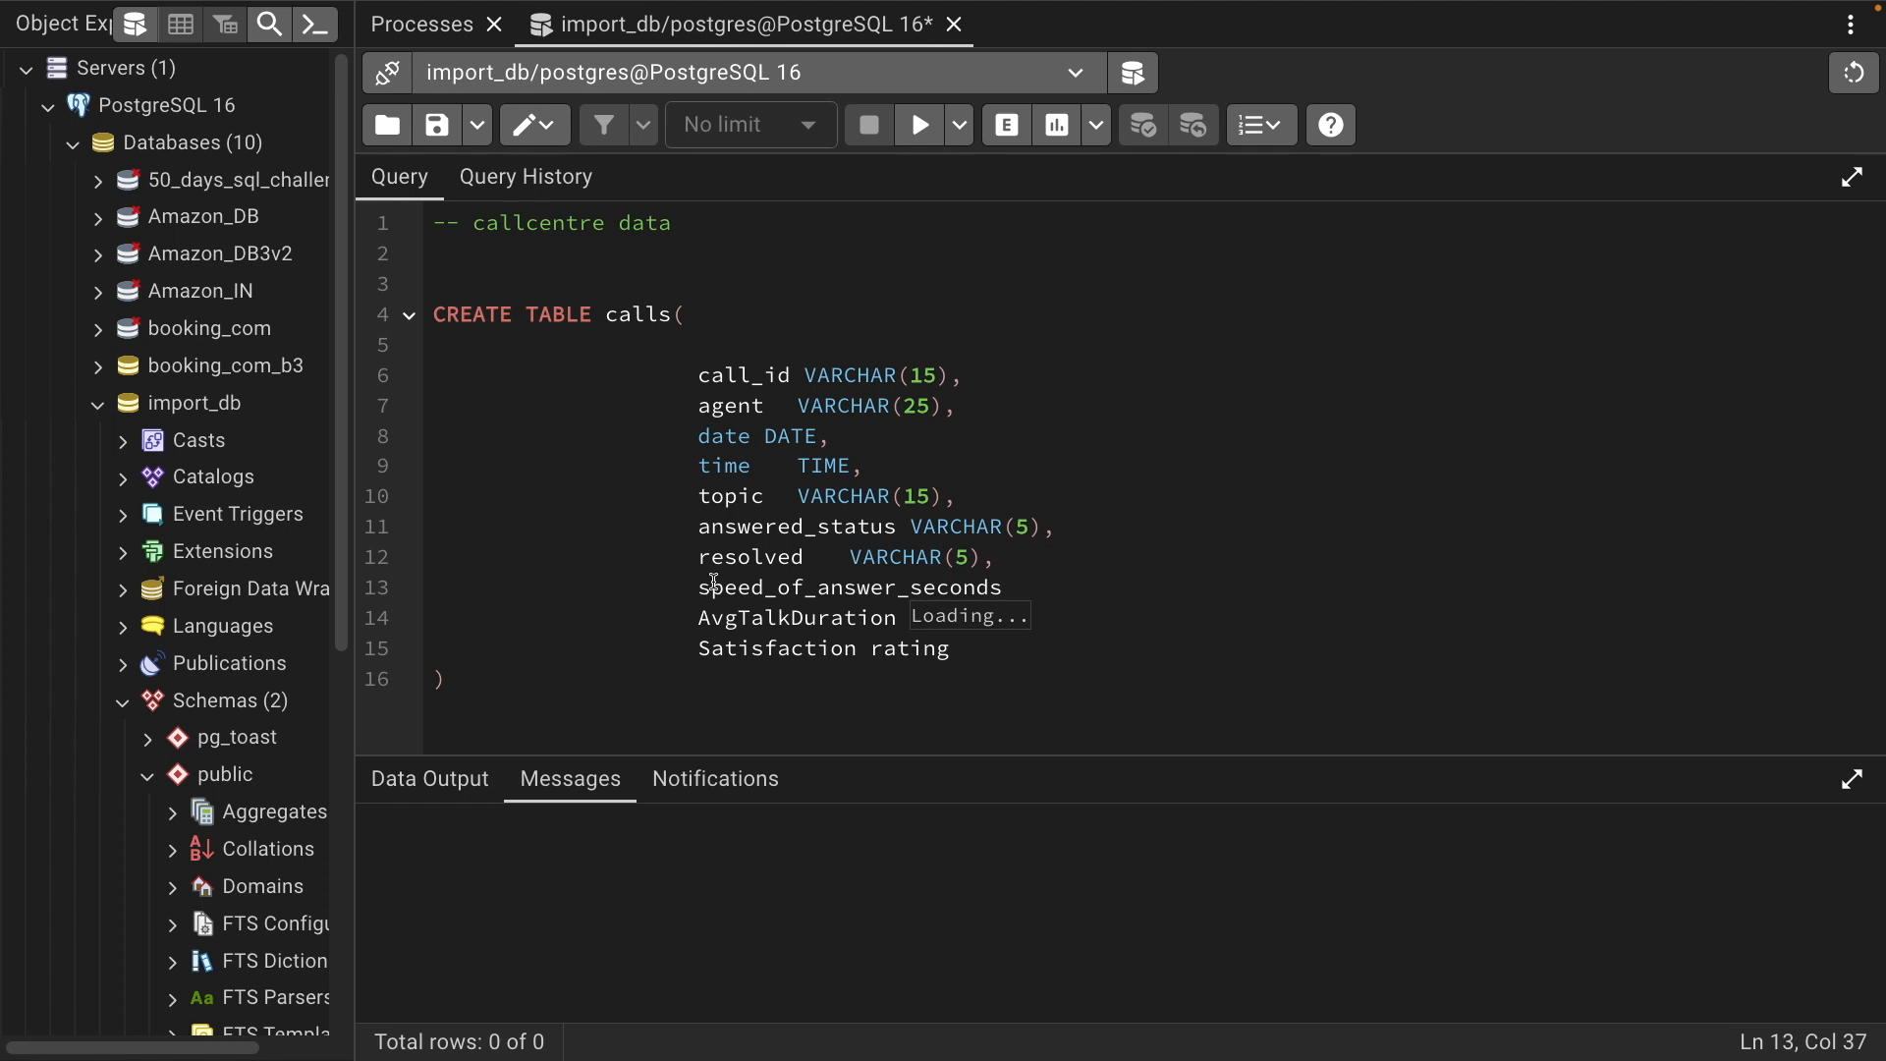
Check the Speed of answer in seconds values in Excel, and declare speed_of_answer_seconds as INT with a trailing comma in pgAdmin
left_click(1039, 583)
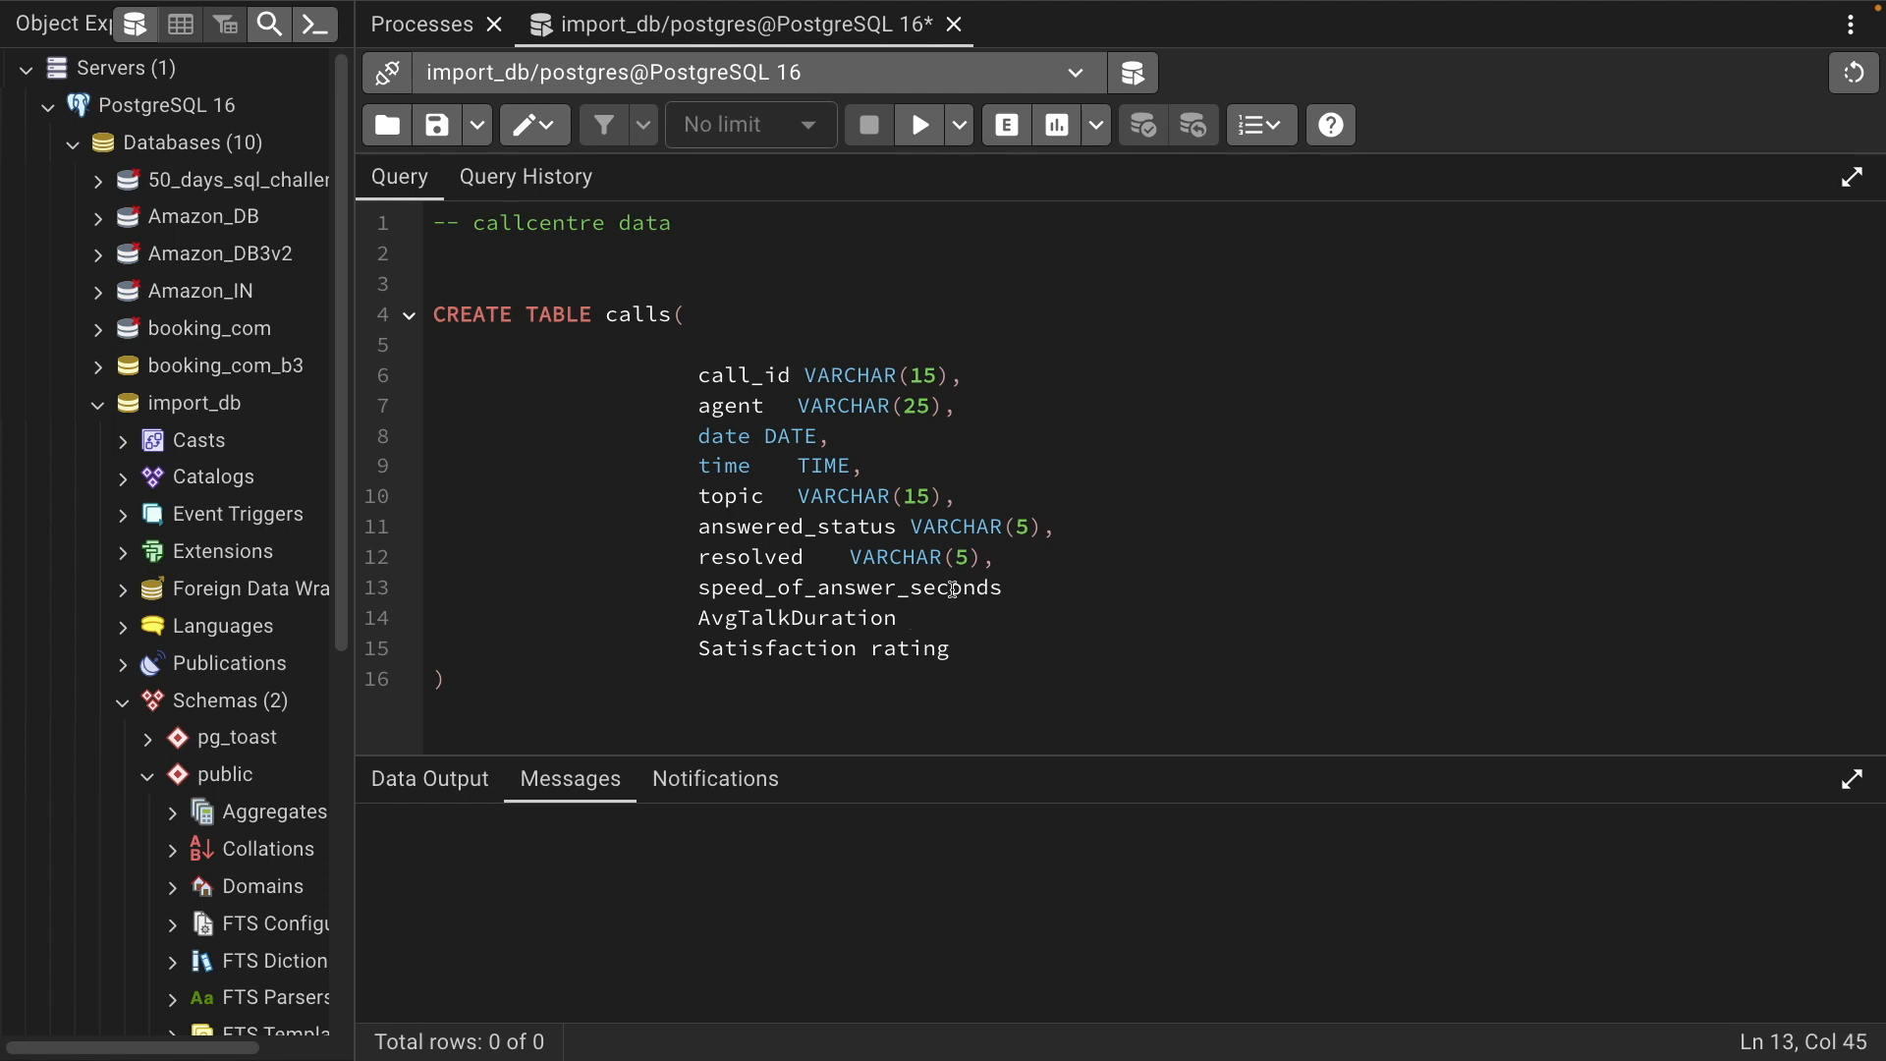
key("BackSpace")
key("ctrl+Left")
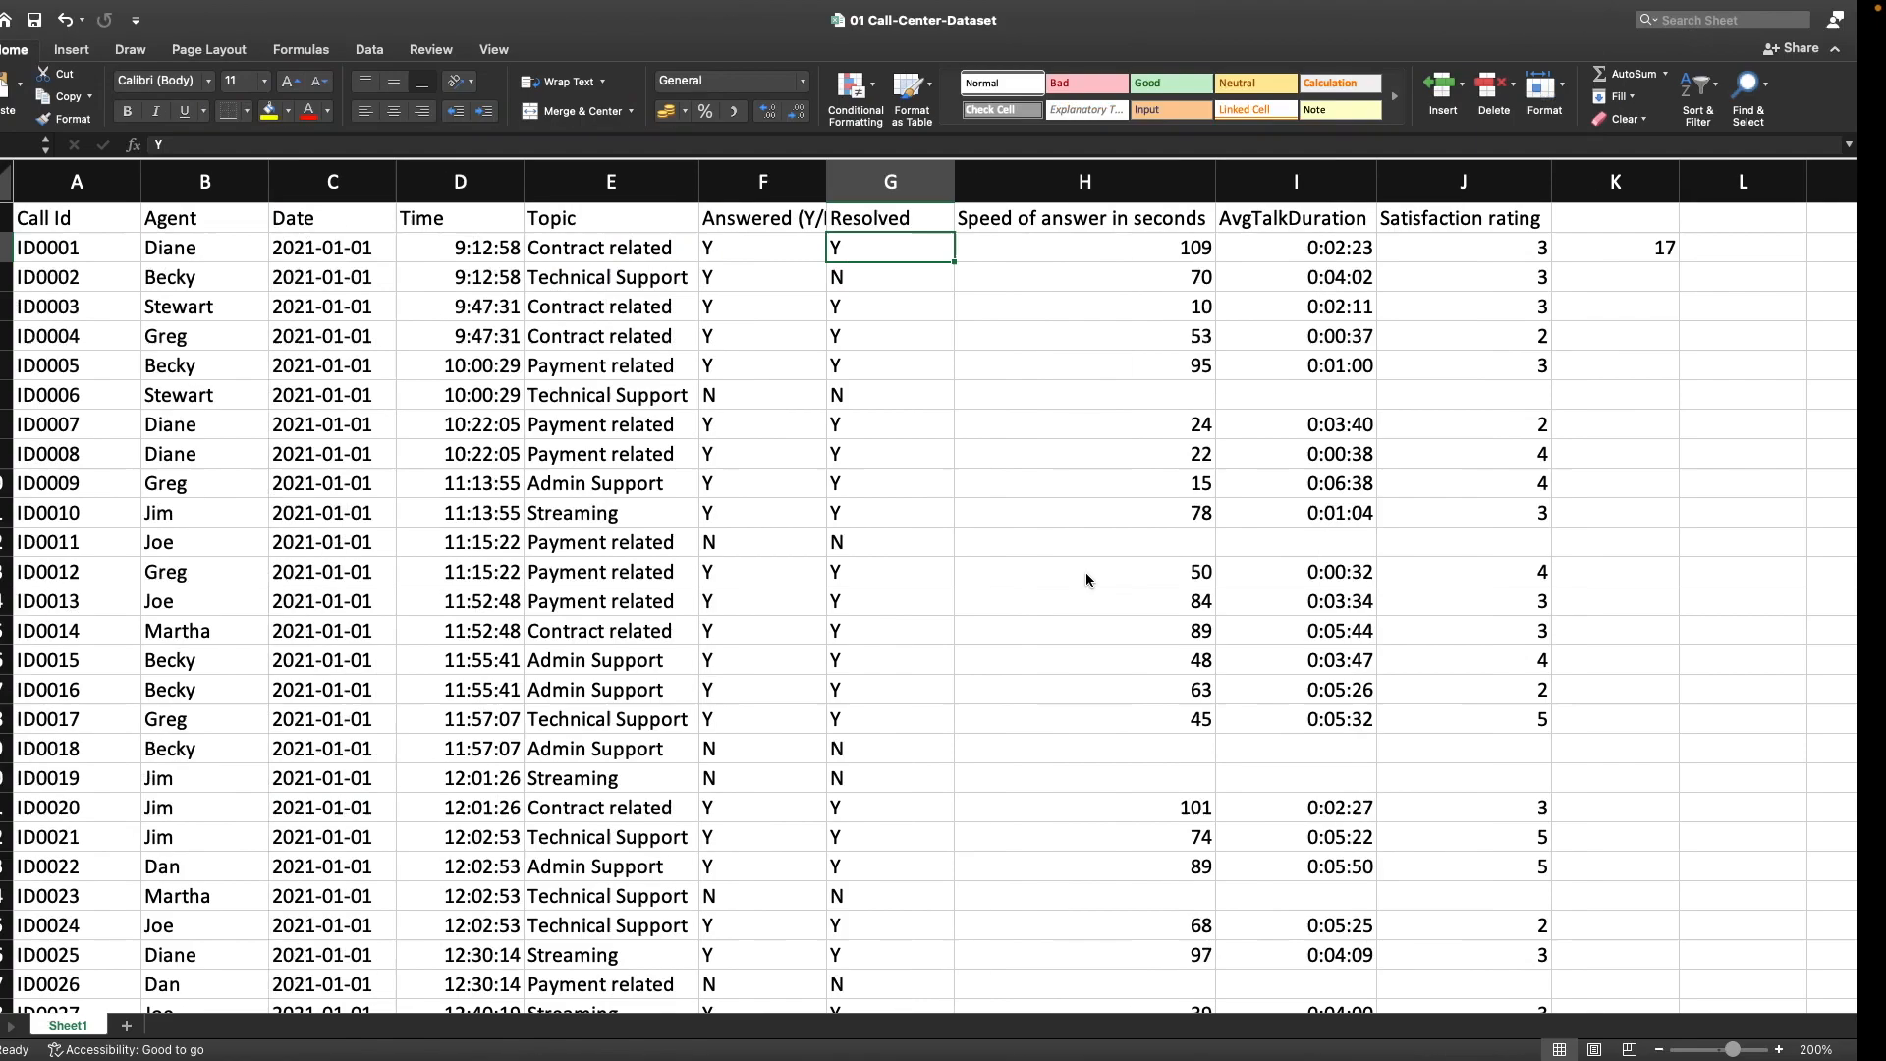
left_click(1081, 257)
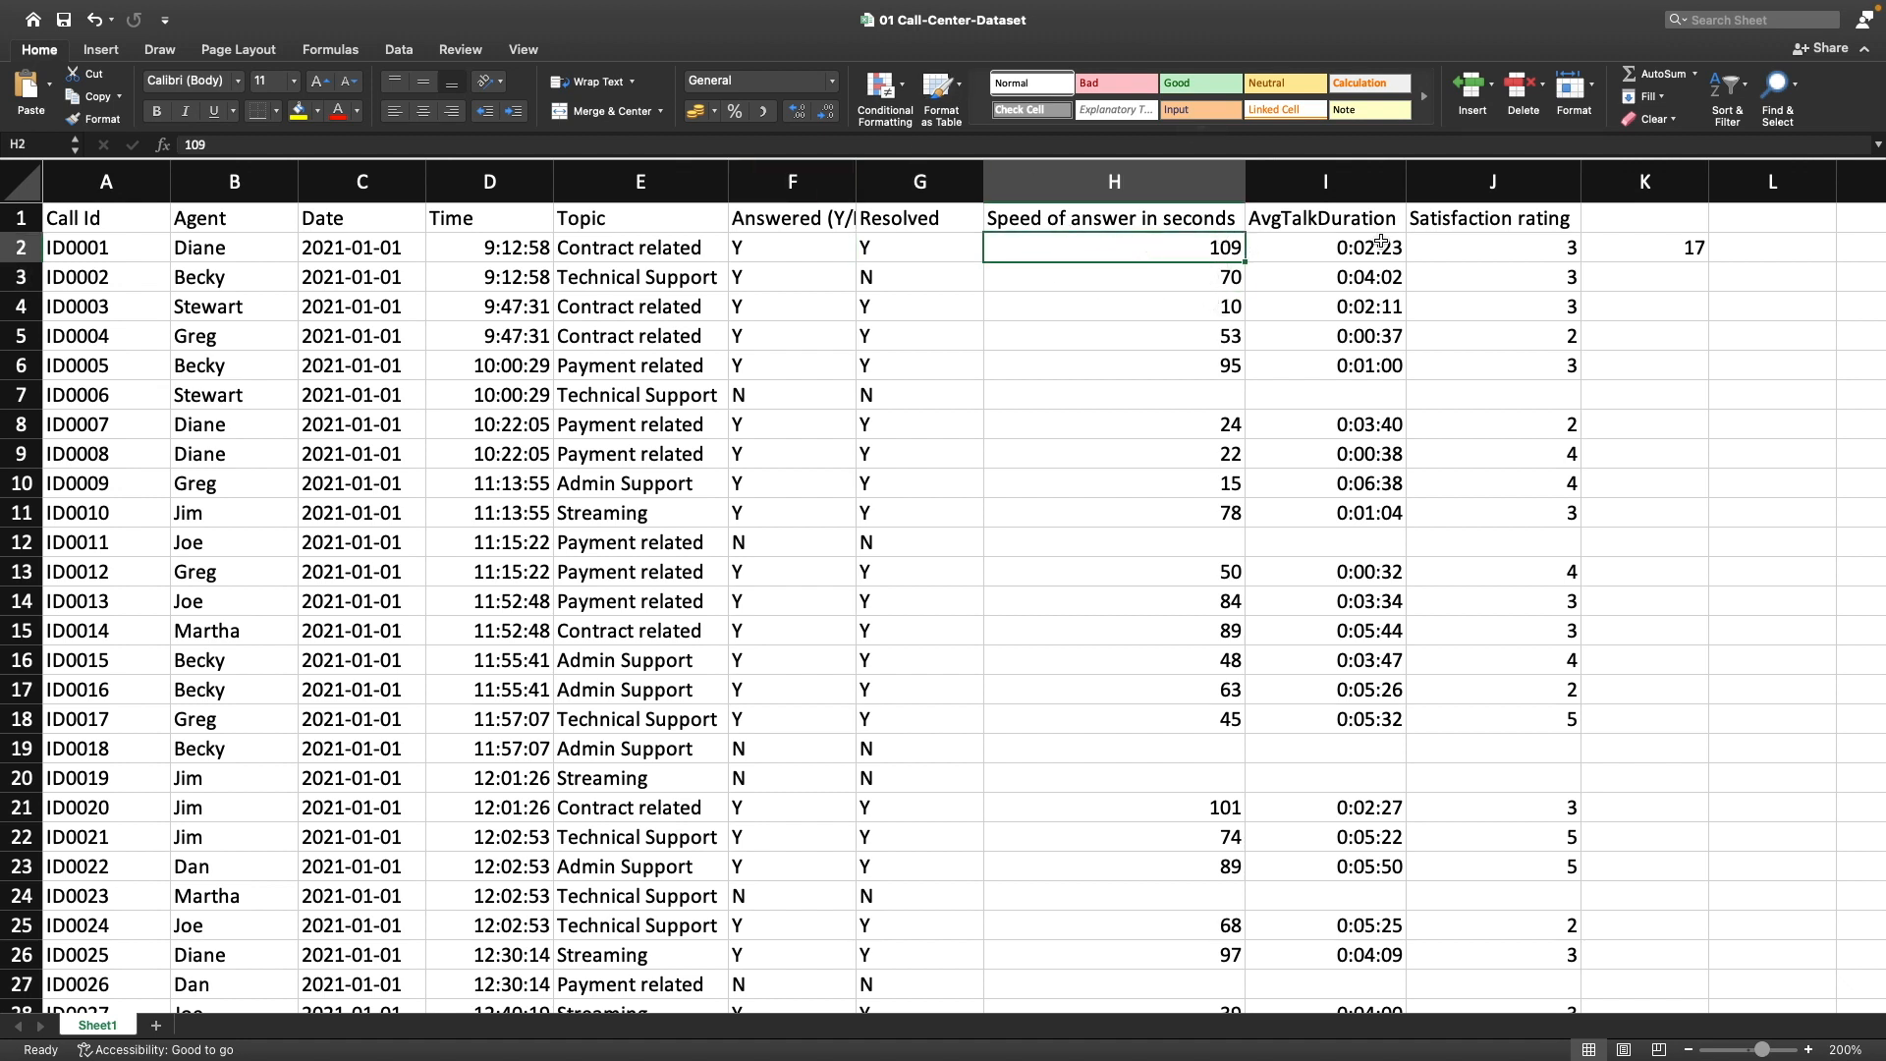
key("Down")
key("Down")
key("Down")
key("Down")
key("Down")
key("Down")
key("Up")
key("Up")
key("ctrl+Right")
type("INT")
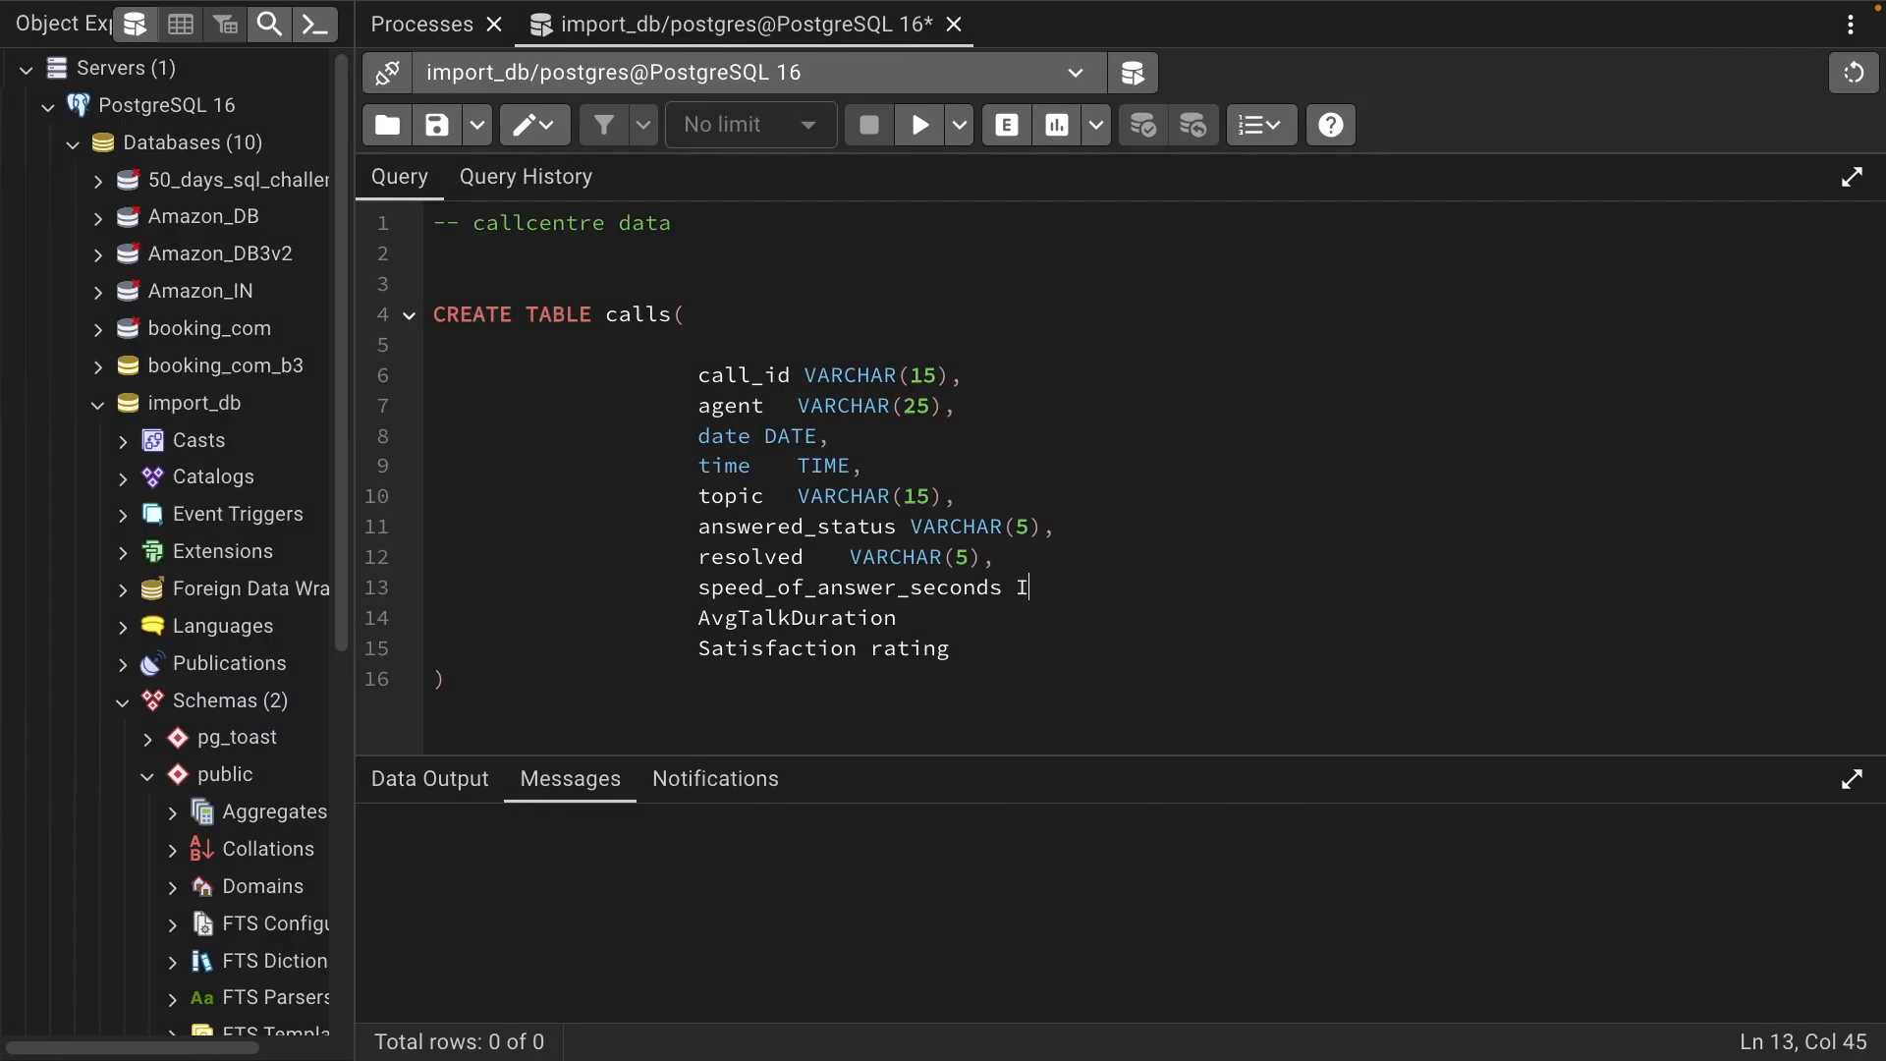
type(",")
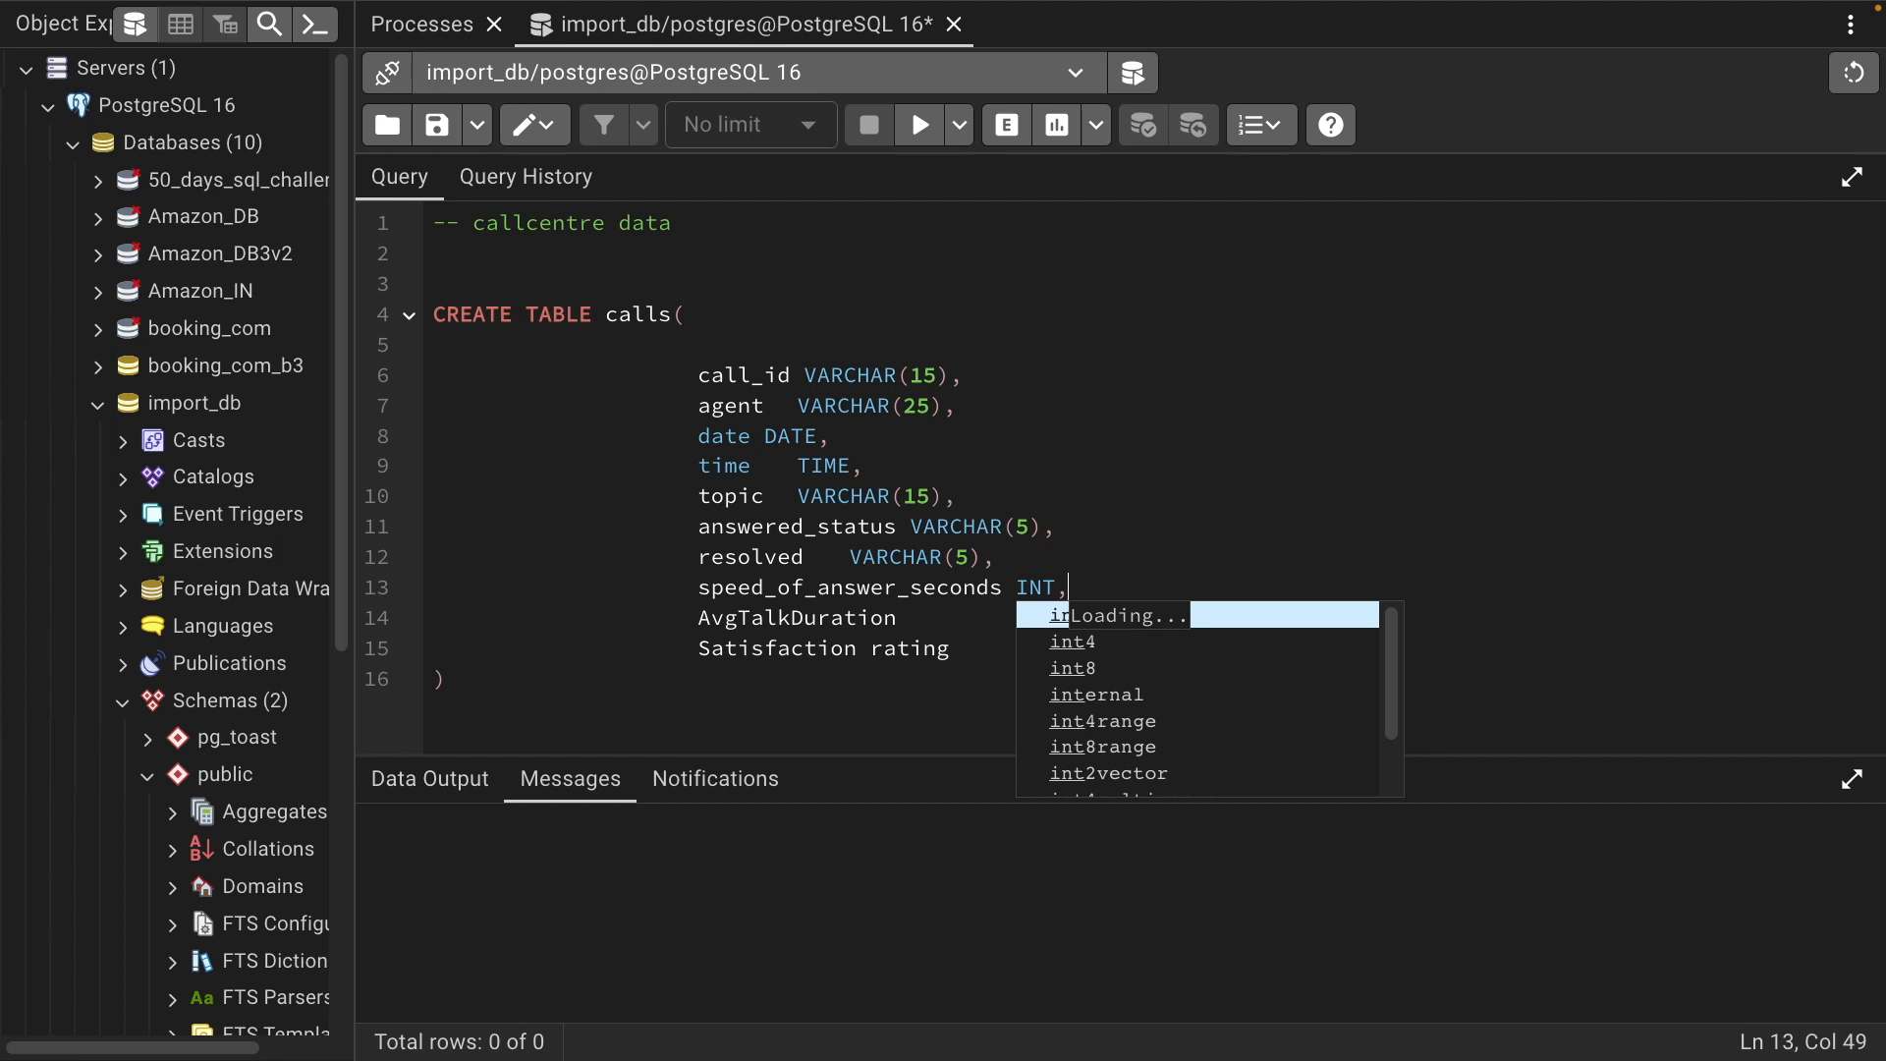
left_click(989, 579)
Rename the AvgTalkDuration column as avg_talk_duration in the CREATE TABLE statement
left_click(716, 619)
key("BackSpace")
type("a")
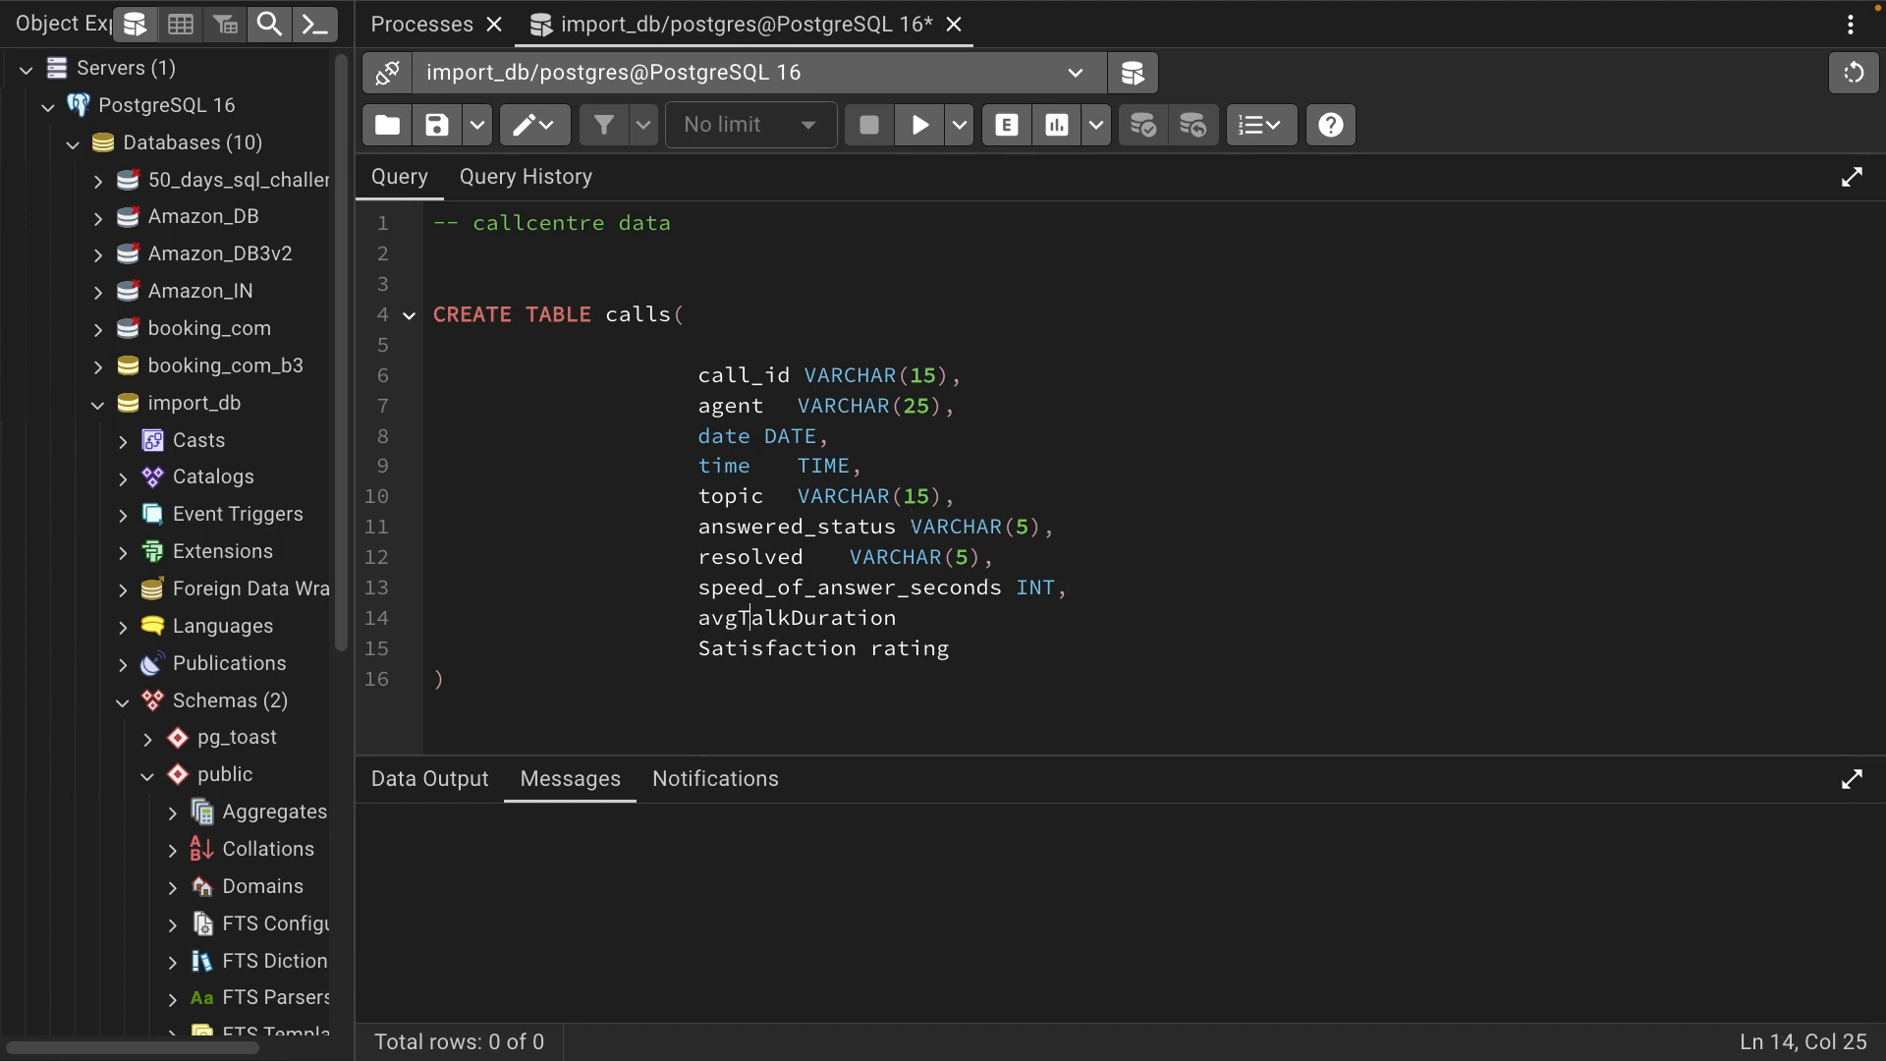
key("shift+Right")
type("d")
type("_")
key("Right")
type("_")
key("Right")
key("Right")
key("Right")
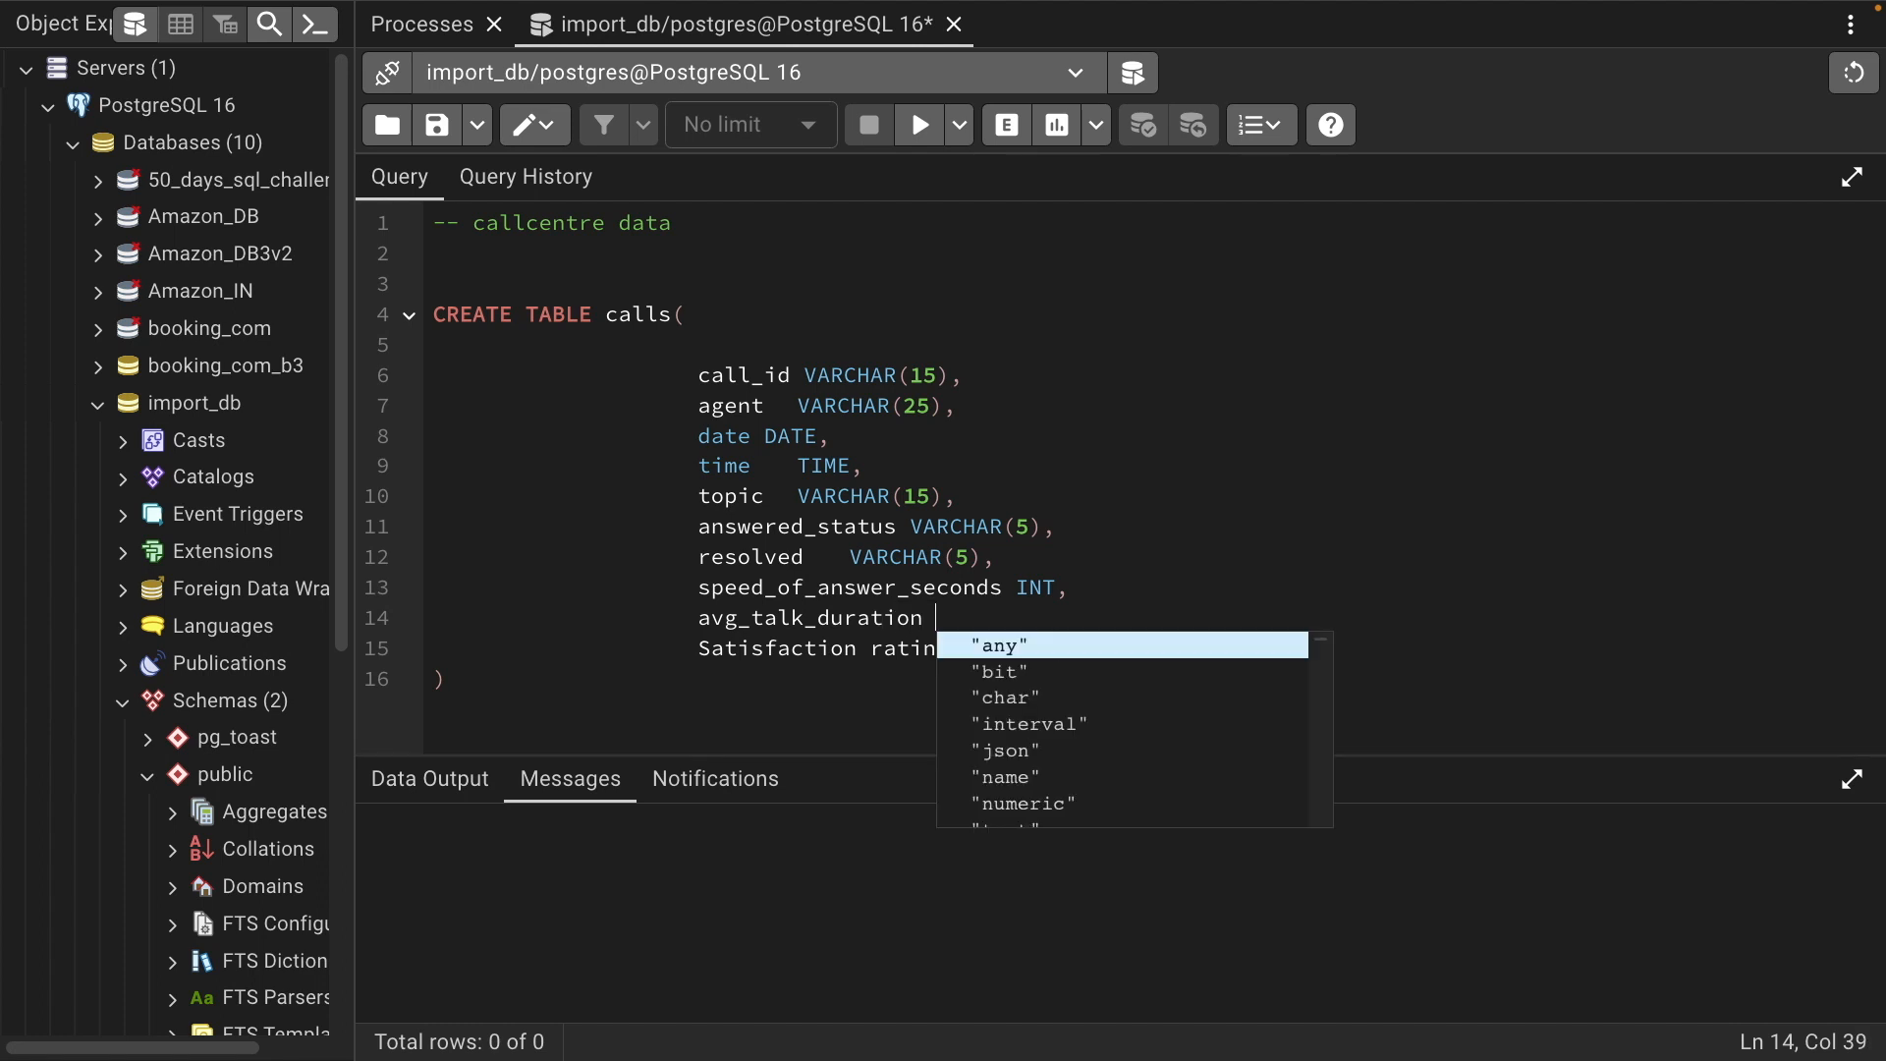
Check how the AvgTalkDuration values are stored in Excel, and declare avg_talk_duration as TIME in pgAdmin
key("ctrl+Left")
left_click(1309, 308)
left_click(1313, 273)
left_click(1316, 249)
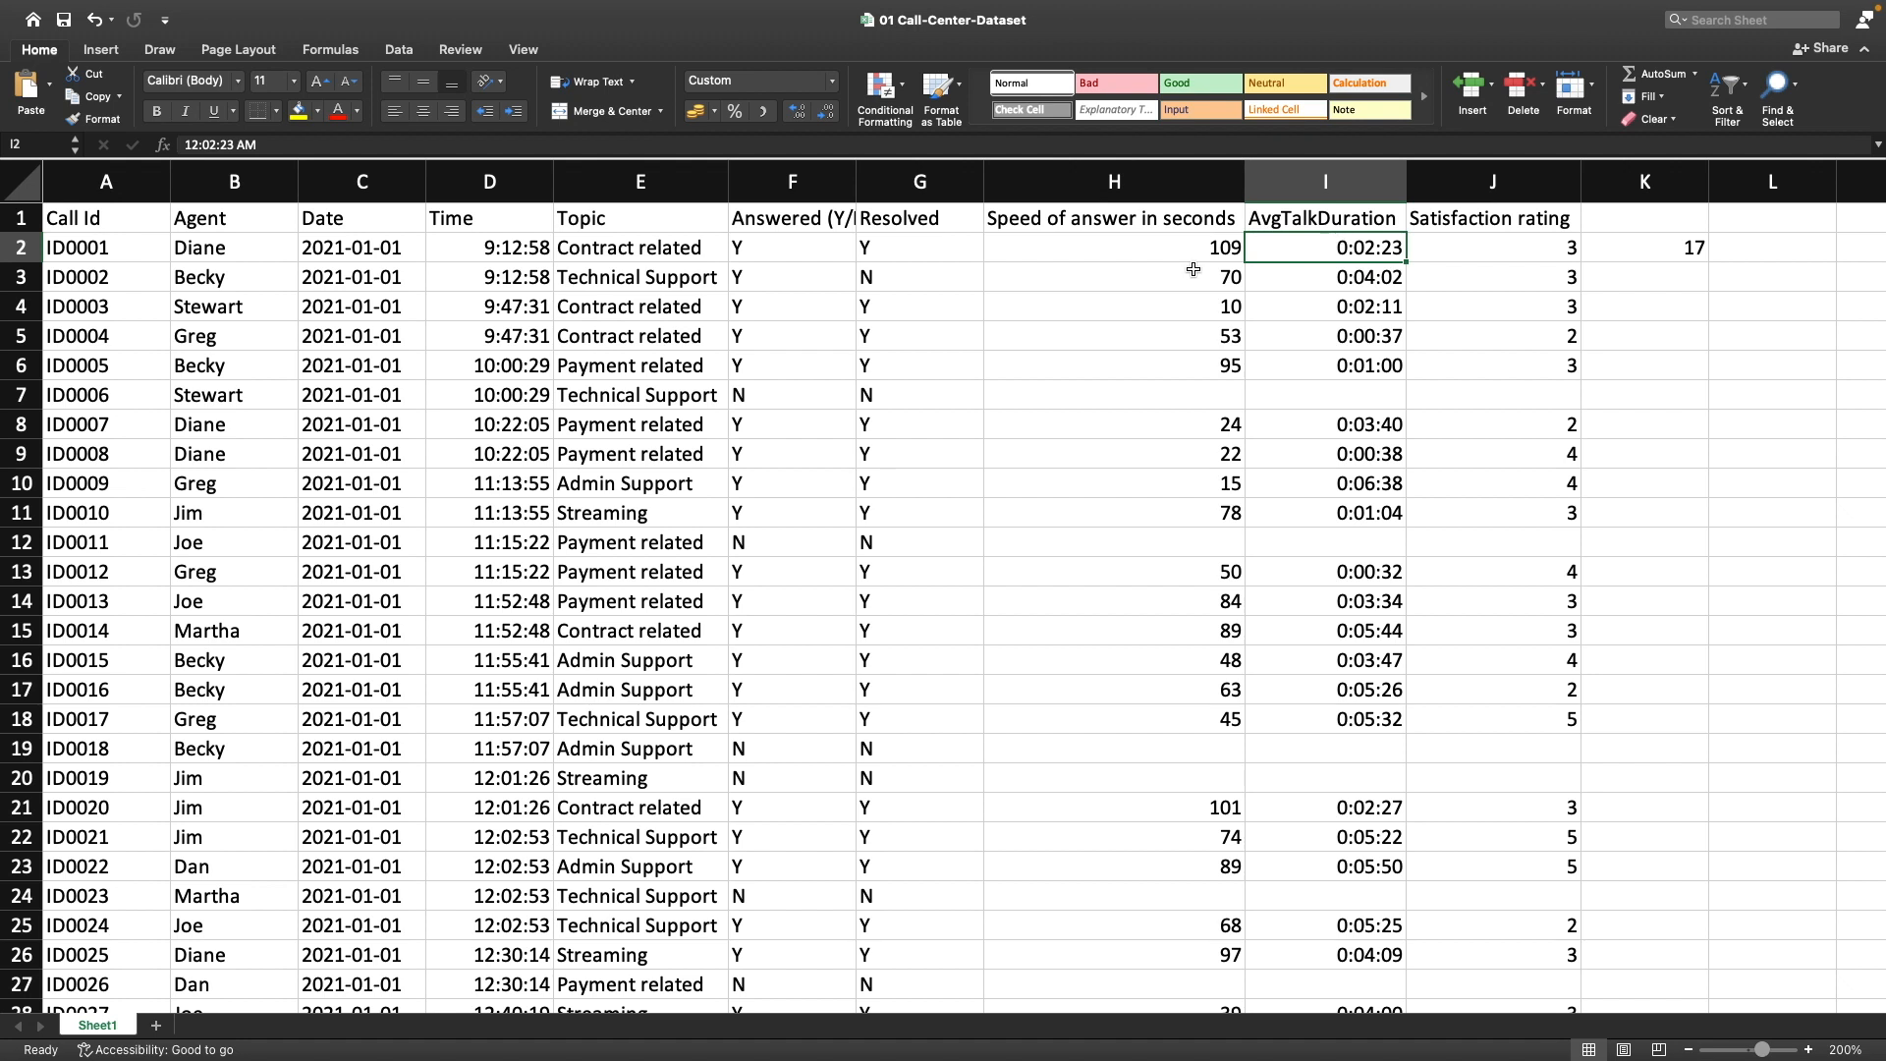
left_click(185, 145)
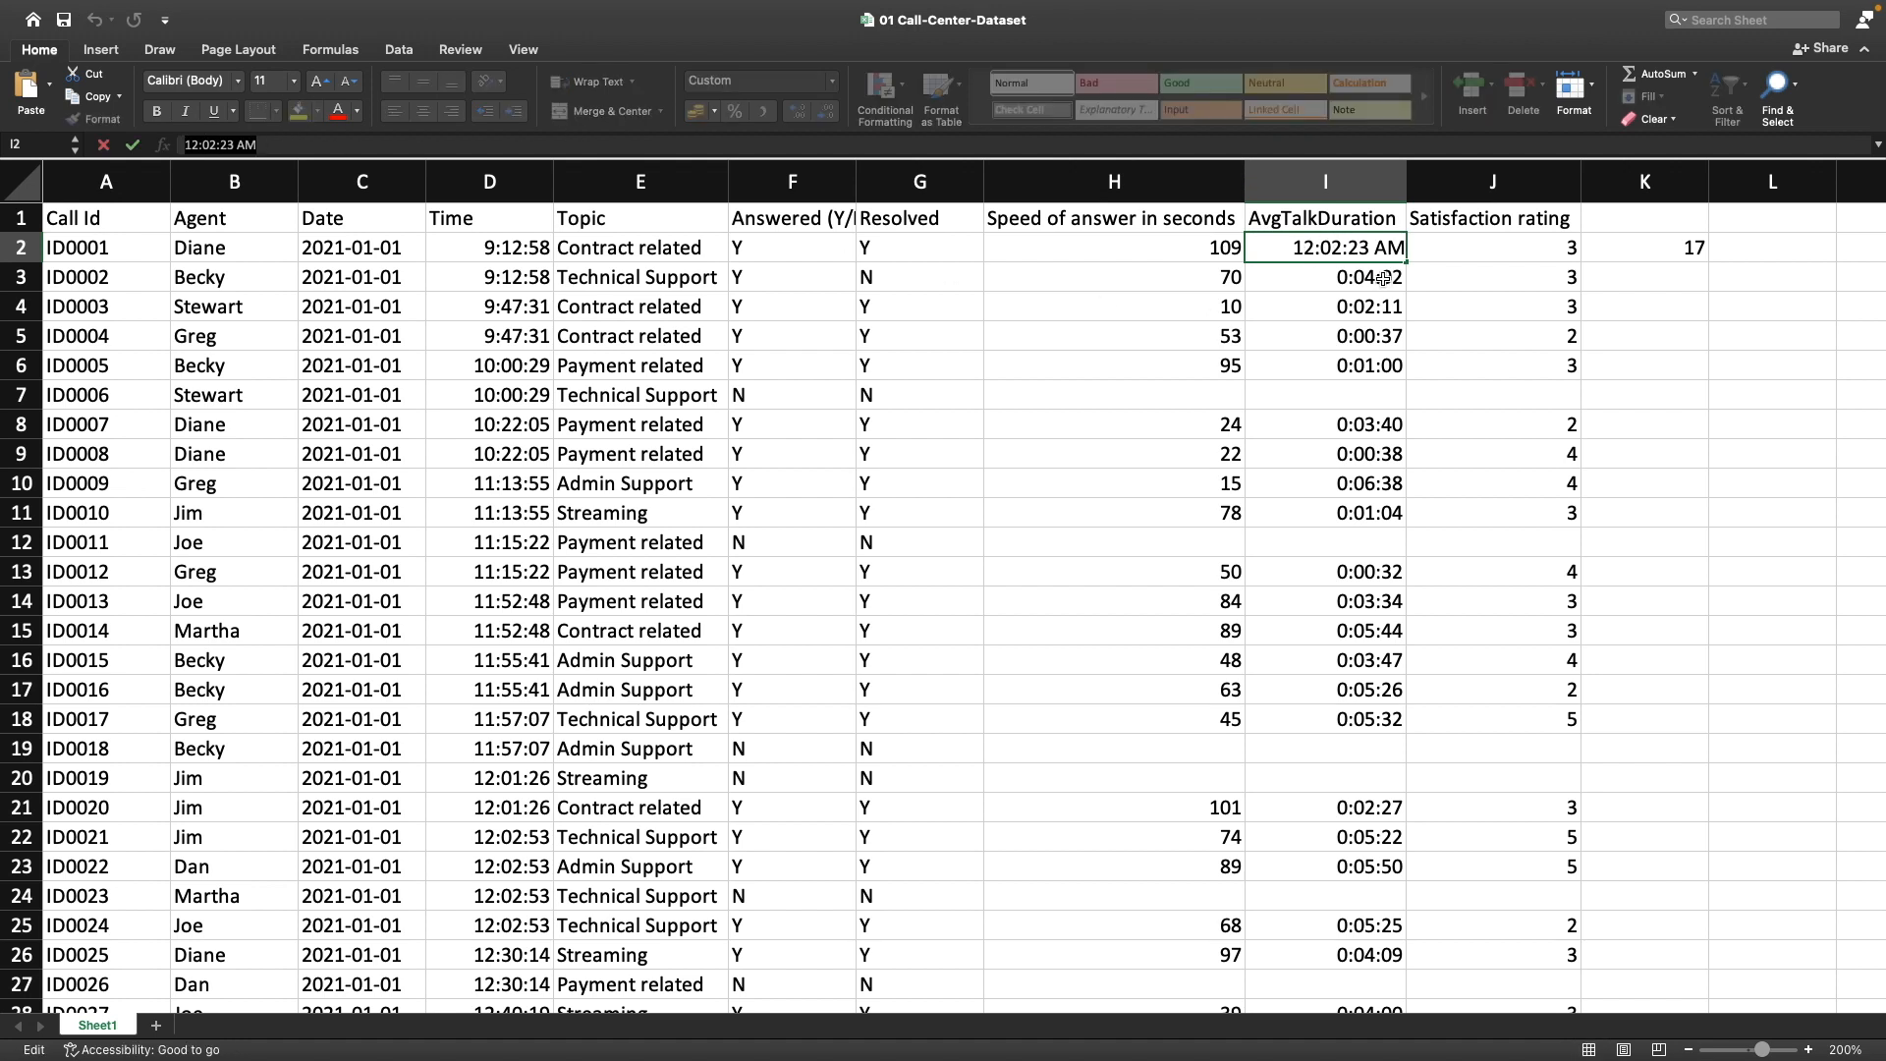
left_click(1396, 416)
key("ctrl+Right")
type("TIME")
left_click(1077, 570)
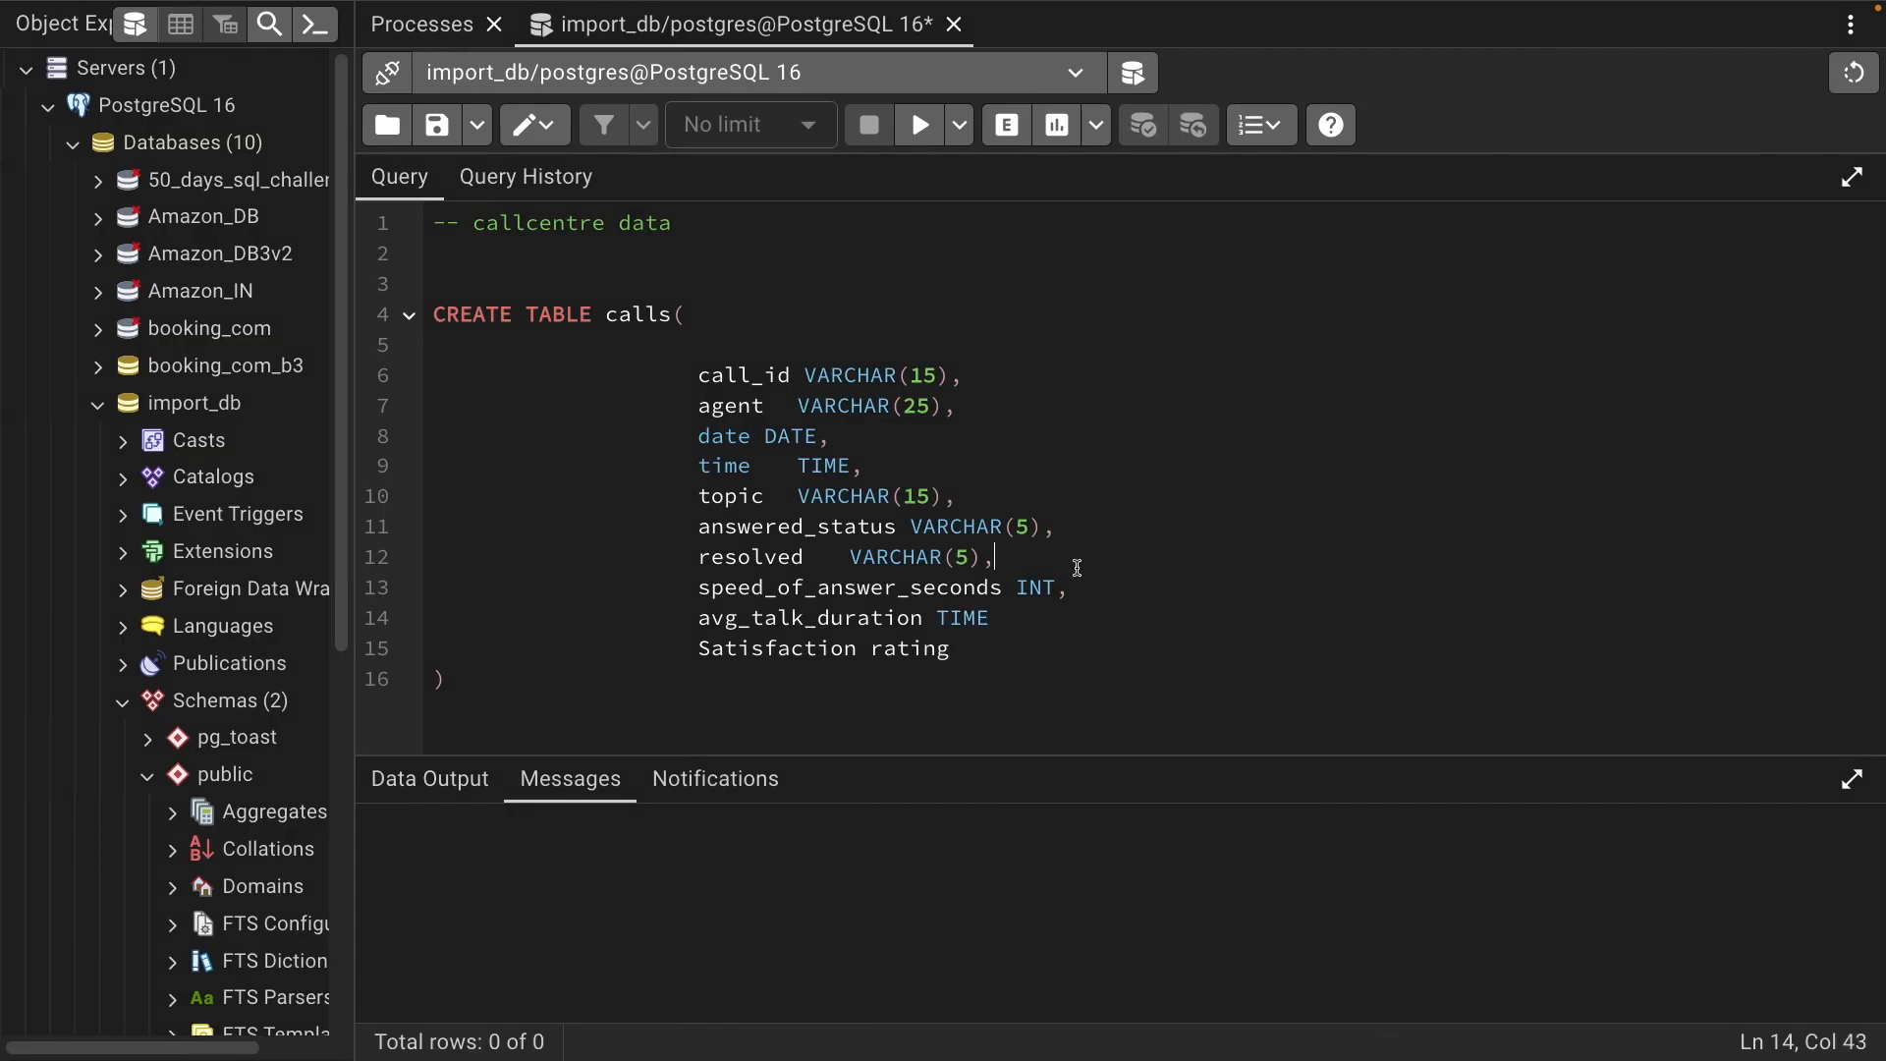
Check the Satisfaction rating values in Excel, then rename that column satisfaction_rating and declare it as INT in pgAdmin
left_click(967, 645)
key("ctrl+Left")
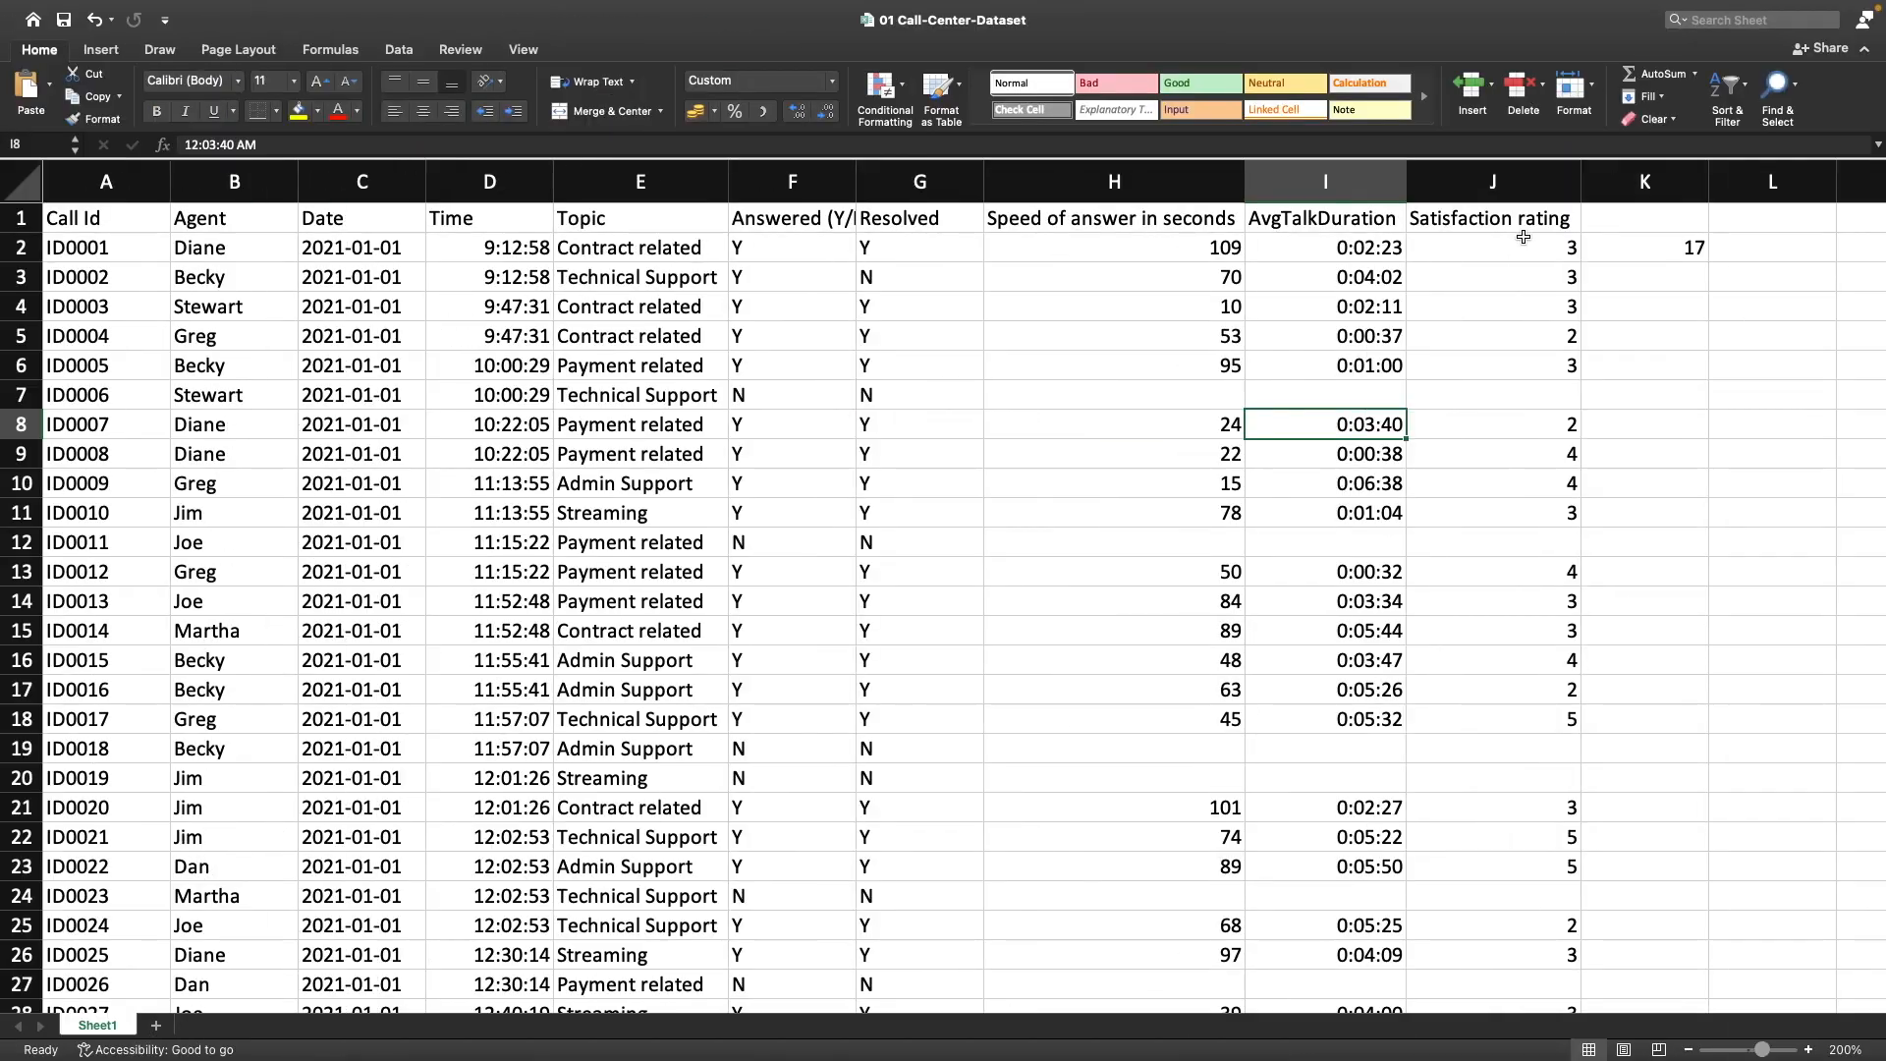
key("ctrl+Right")
left_click(711, 648)
key("BackSpace")
type("s")
left_click(972, 646)
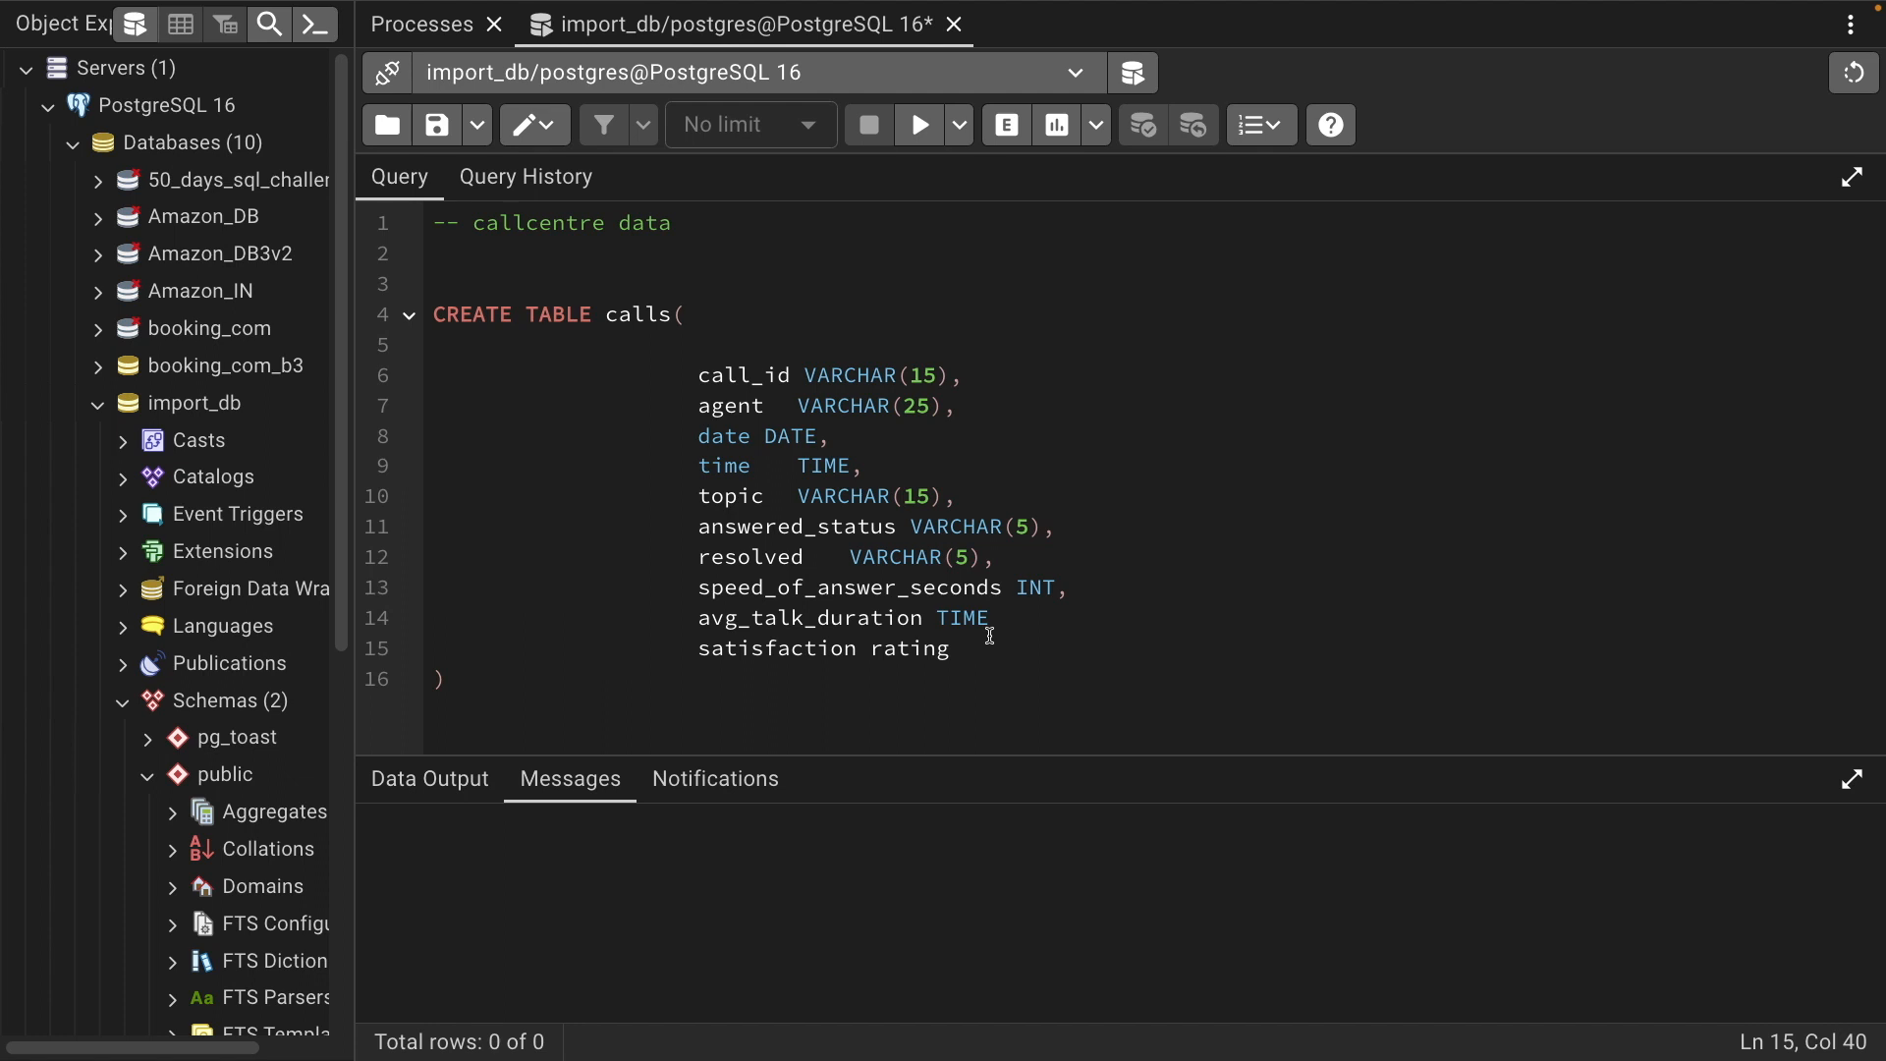
type("INT")
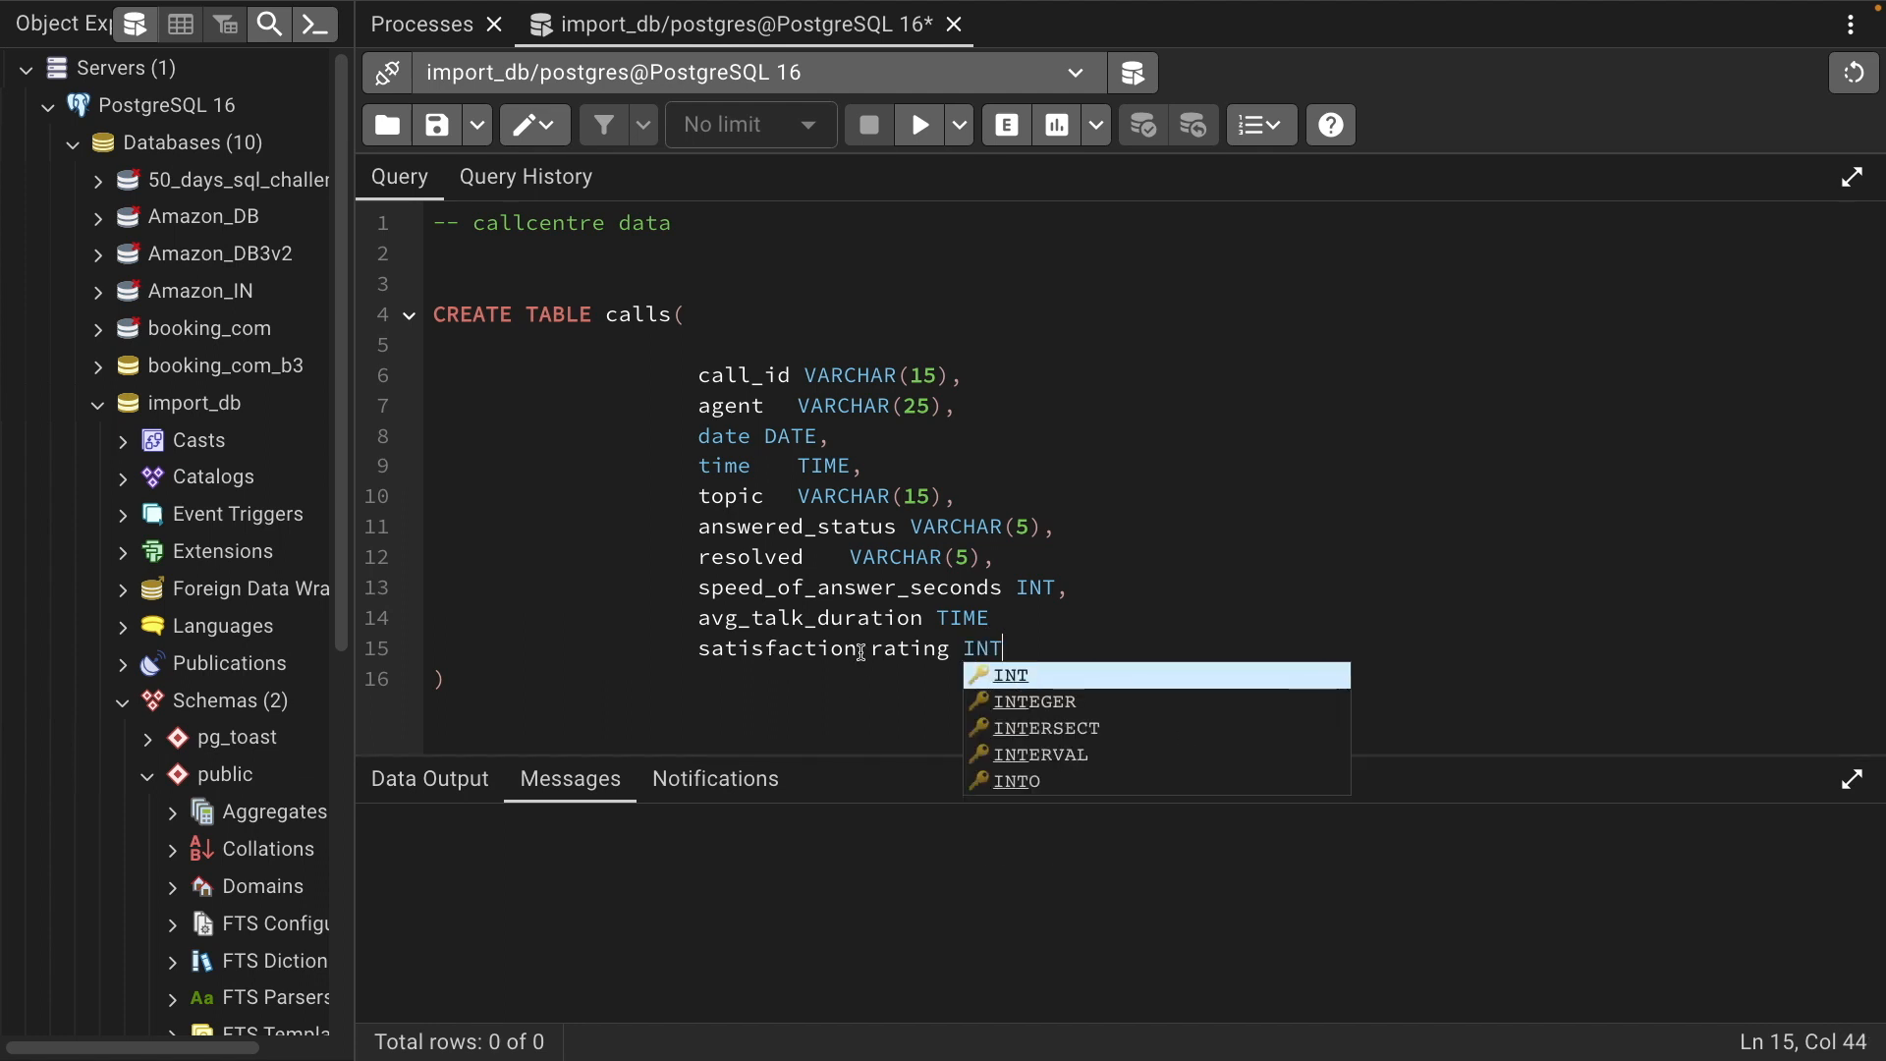
left_click(864, 648)
key("BackSpace")
type("_")
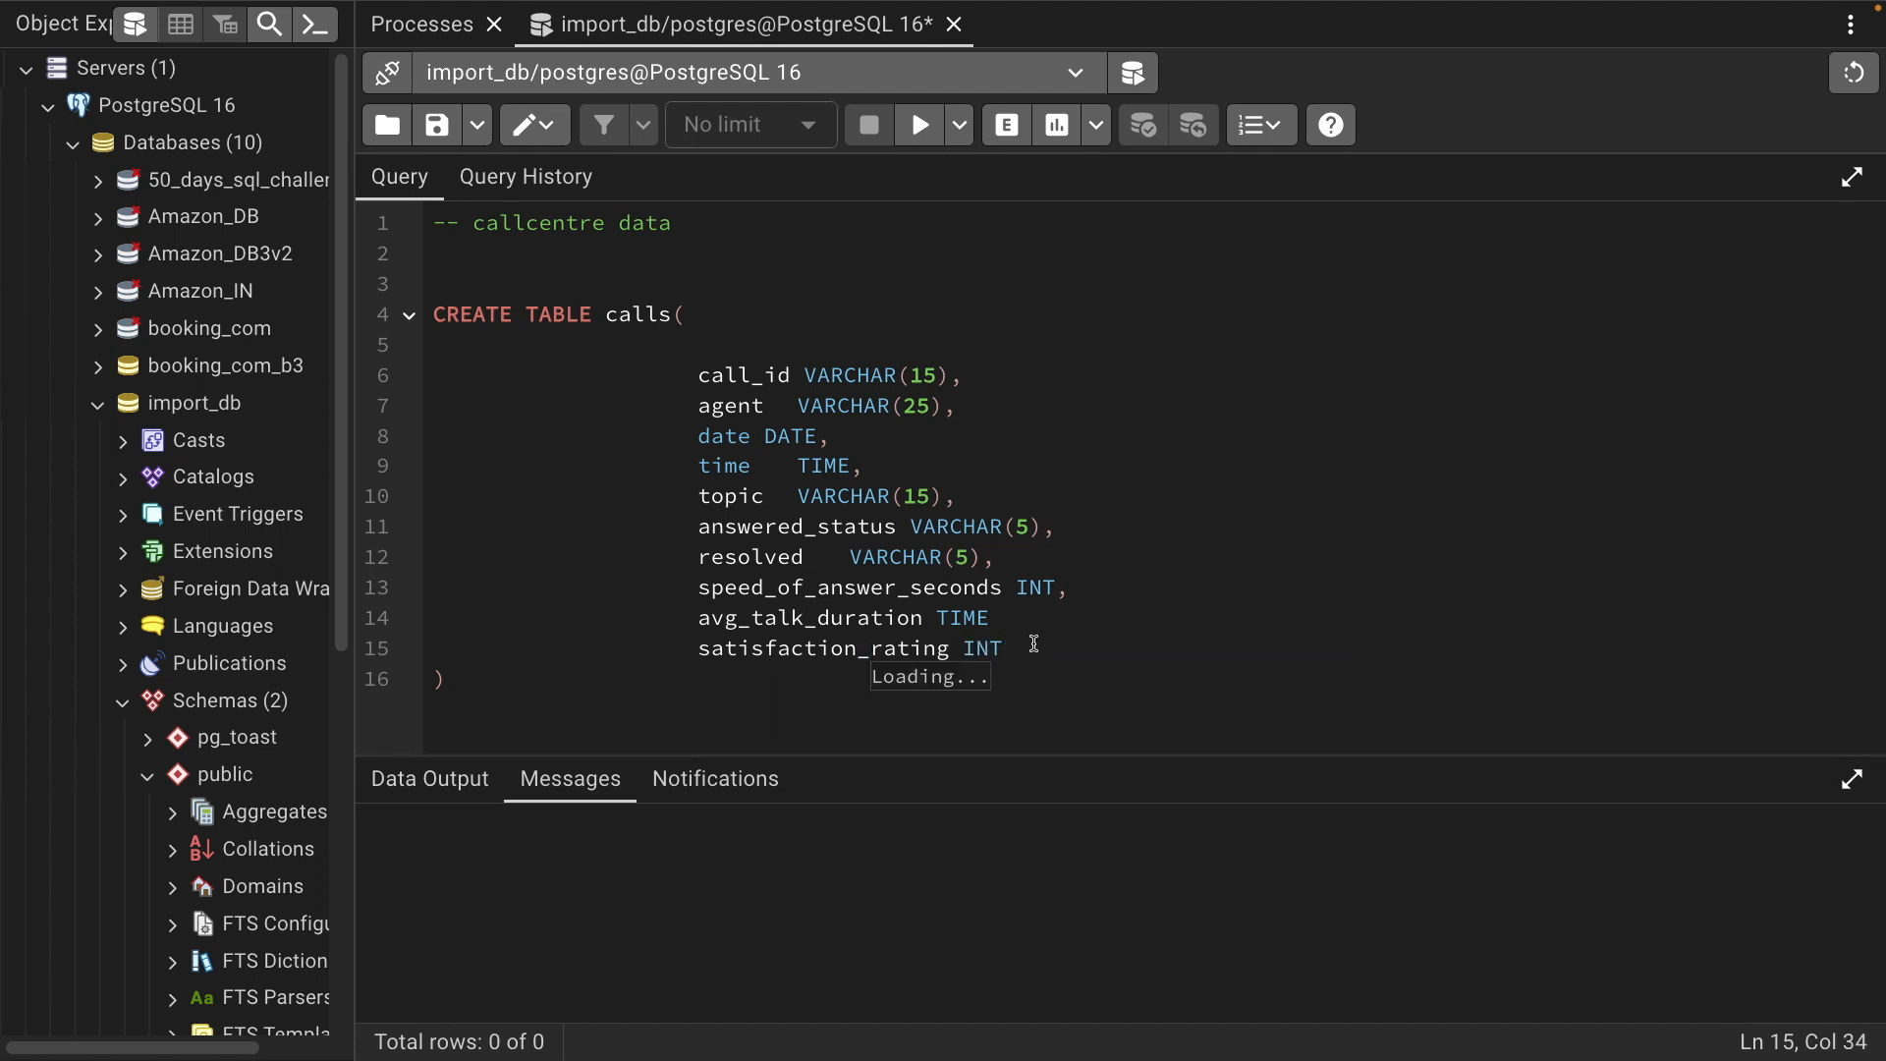
Add the comma after avg_talk_duration TIME and the closing semicolon, and execute the whole CREATE TABLE calls statement
left_click(1048, 621)
type(",")
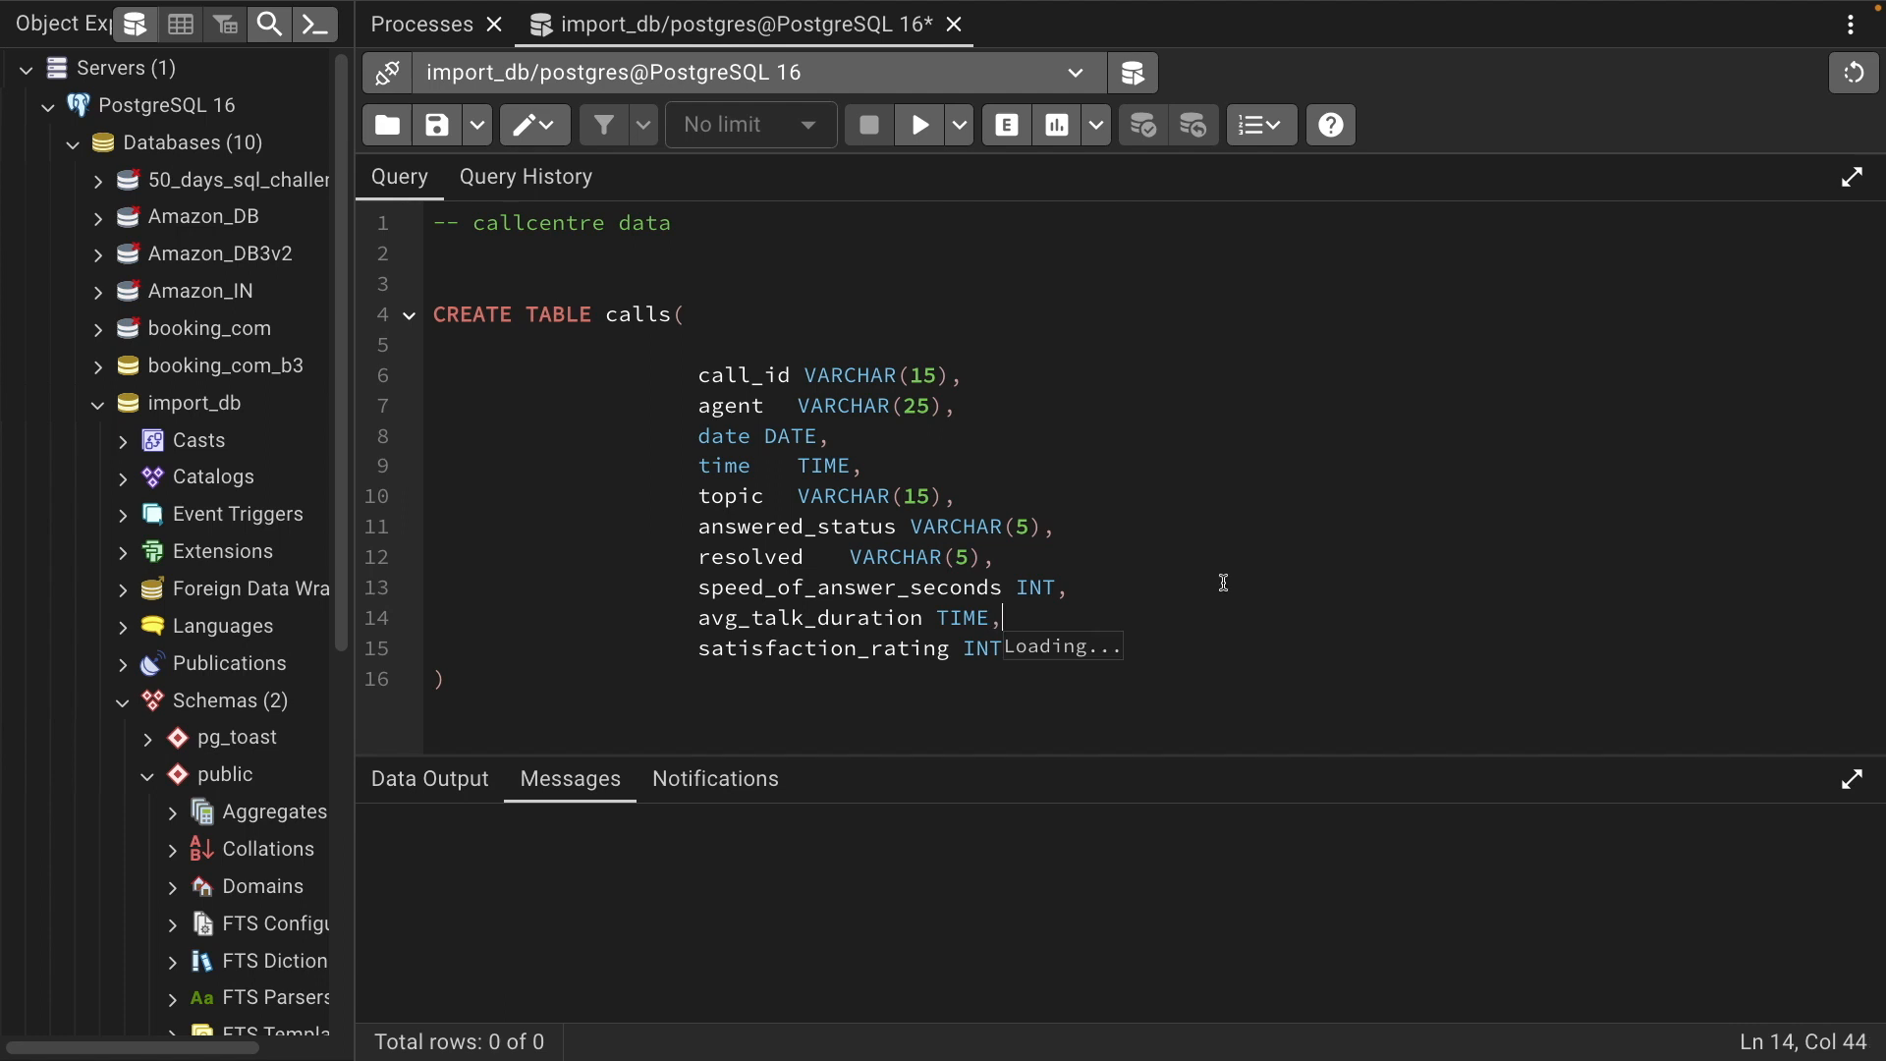
left_click(797, 682)
type(";")
left_click_drag(461, 286, 593, 701)
left_click(921, 125)
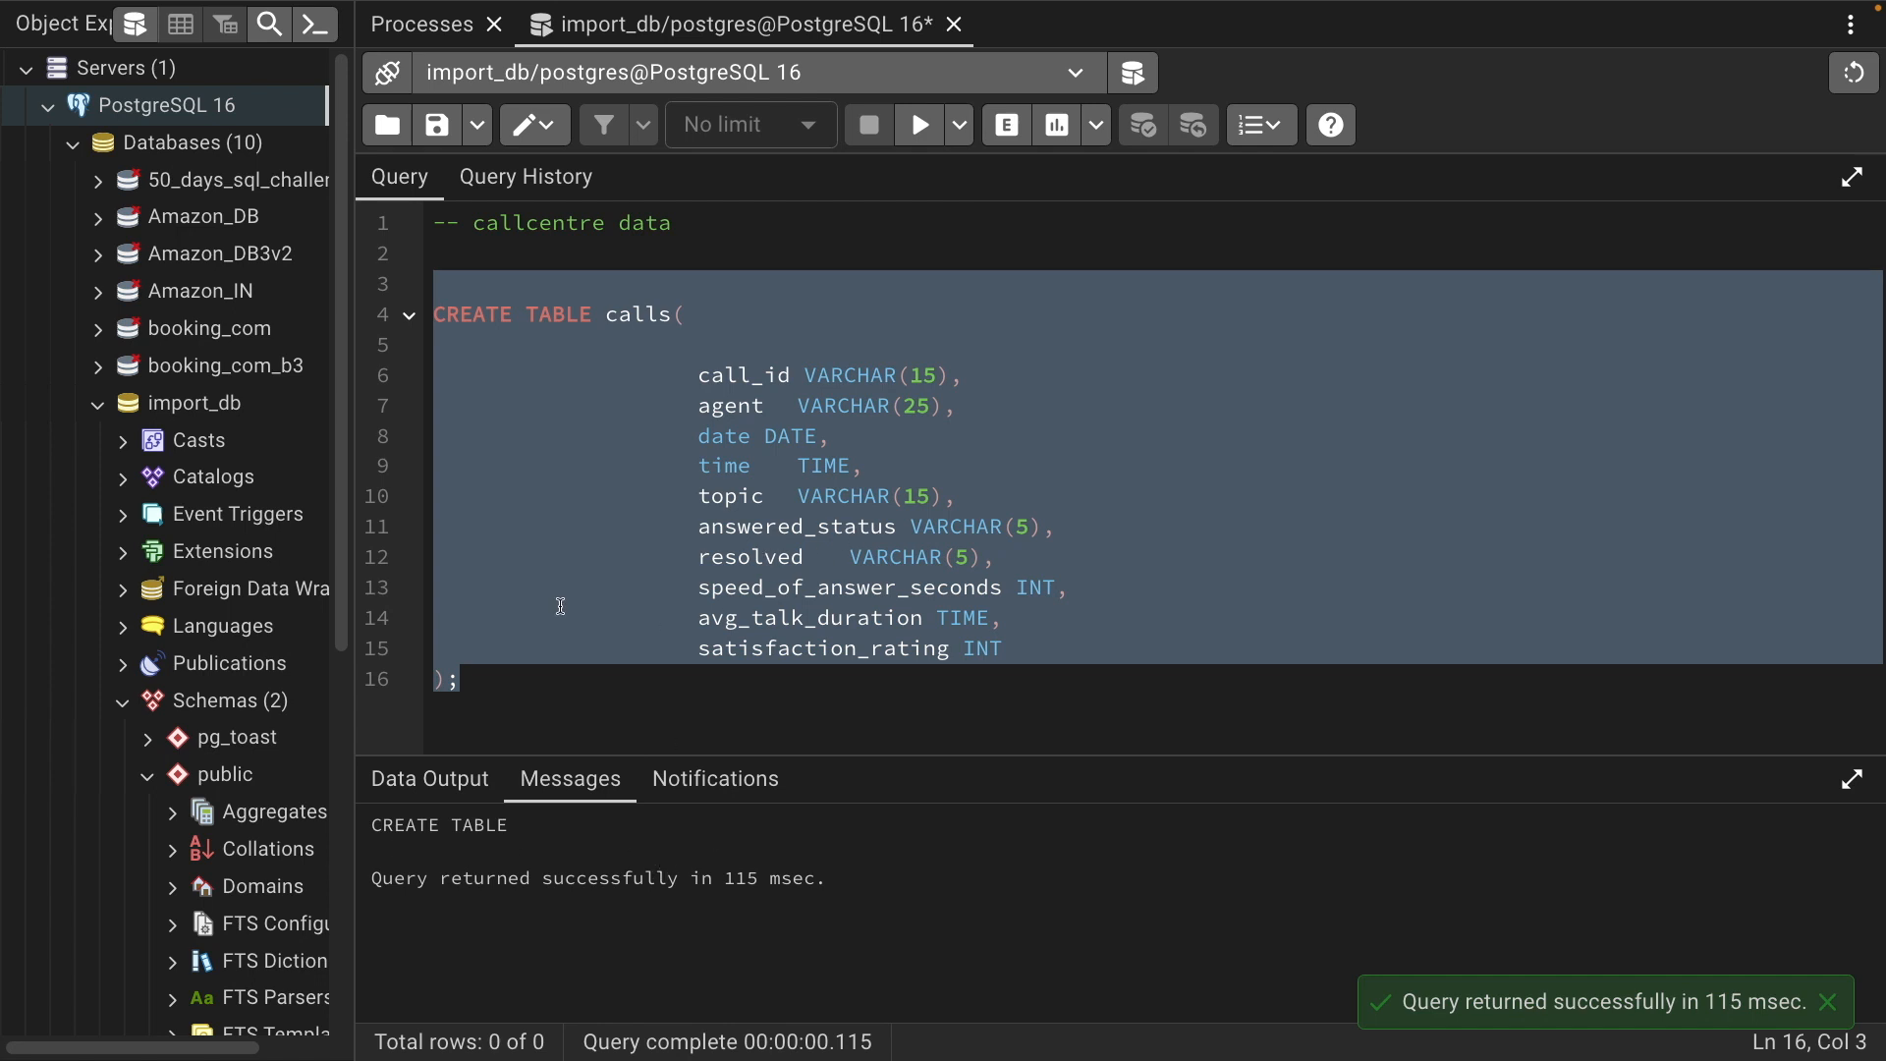
Refresh the Tables node of import_db's public schema and widen the object tree so its names are readable
scroll(190, 669, "down", 8)
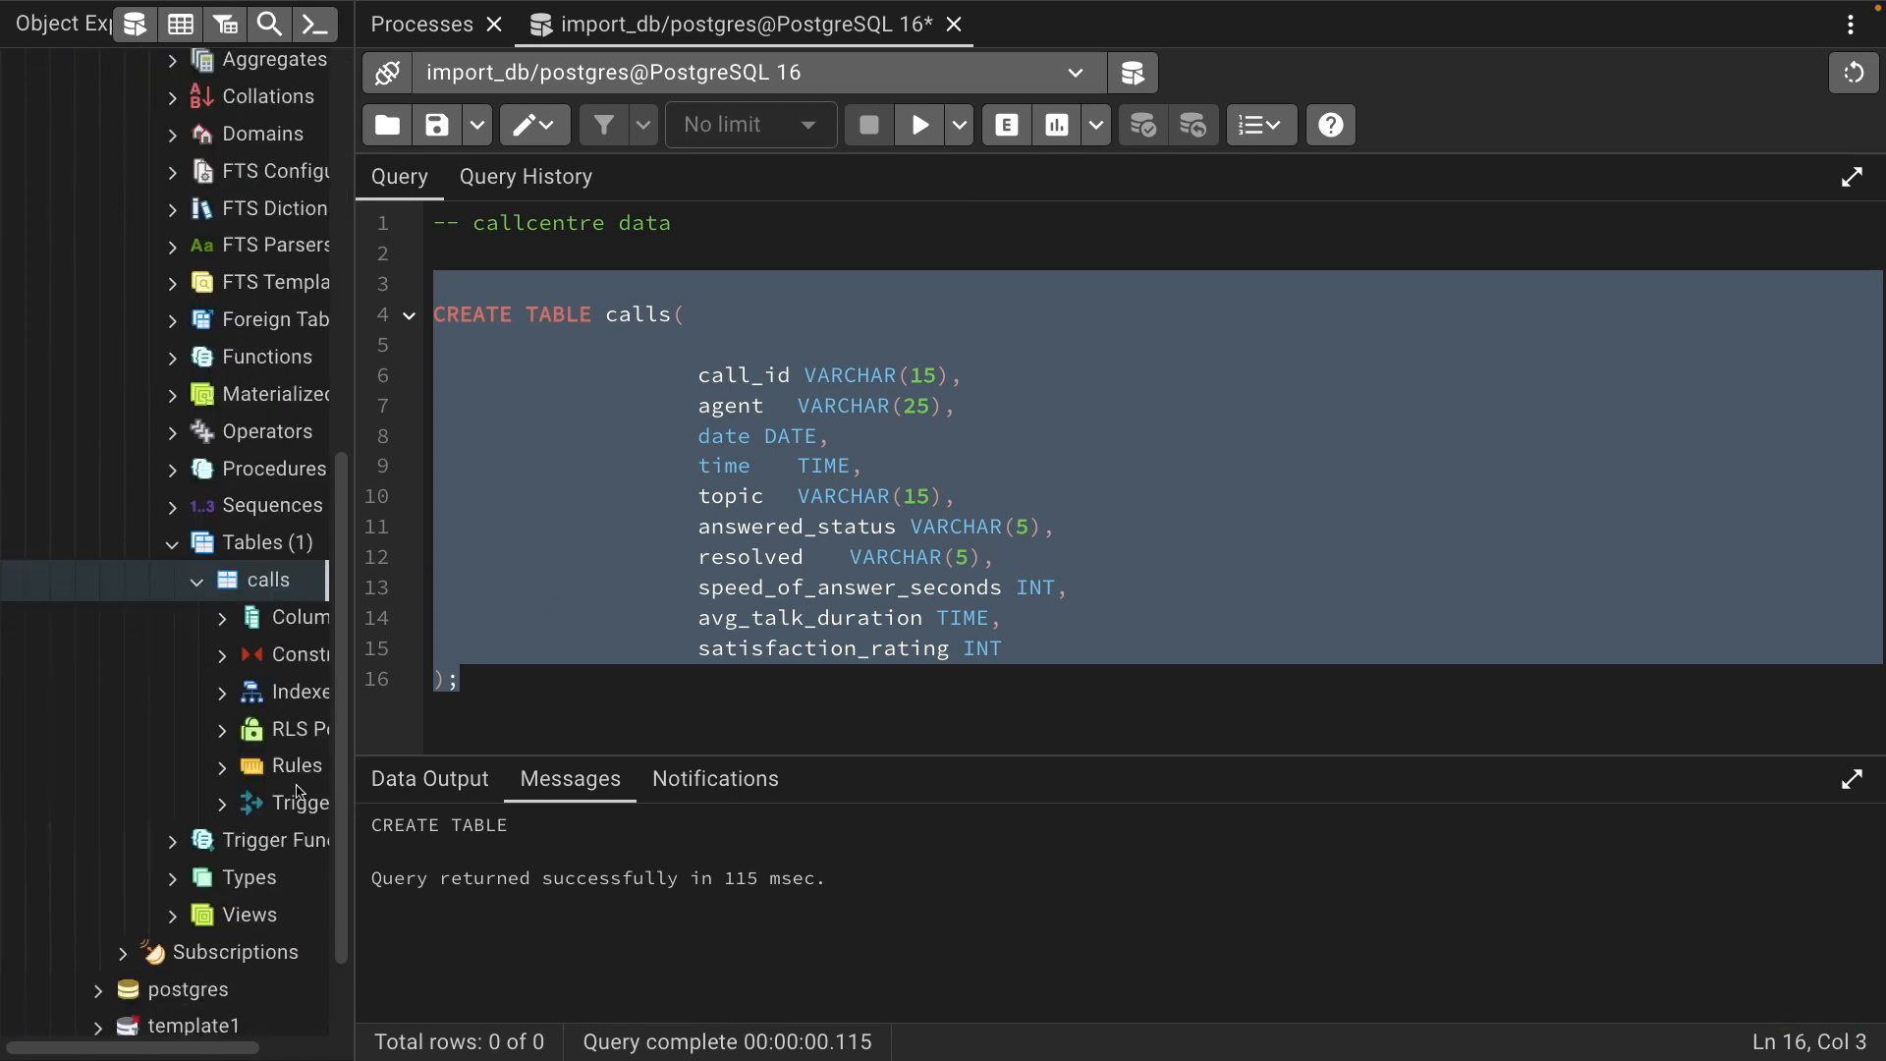
right_click(217, 546)
left_click(324, 616)
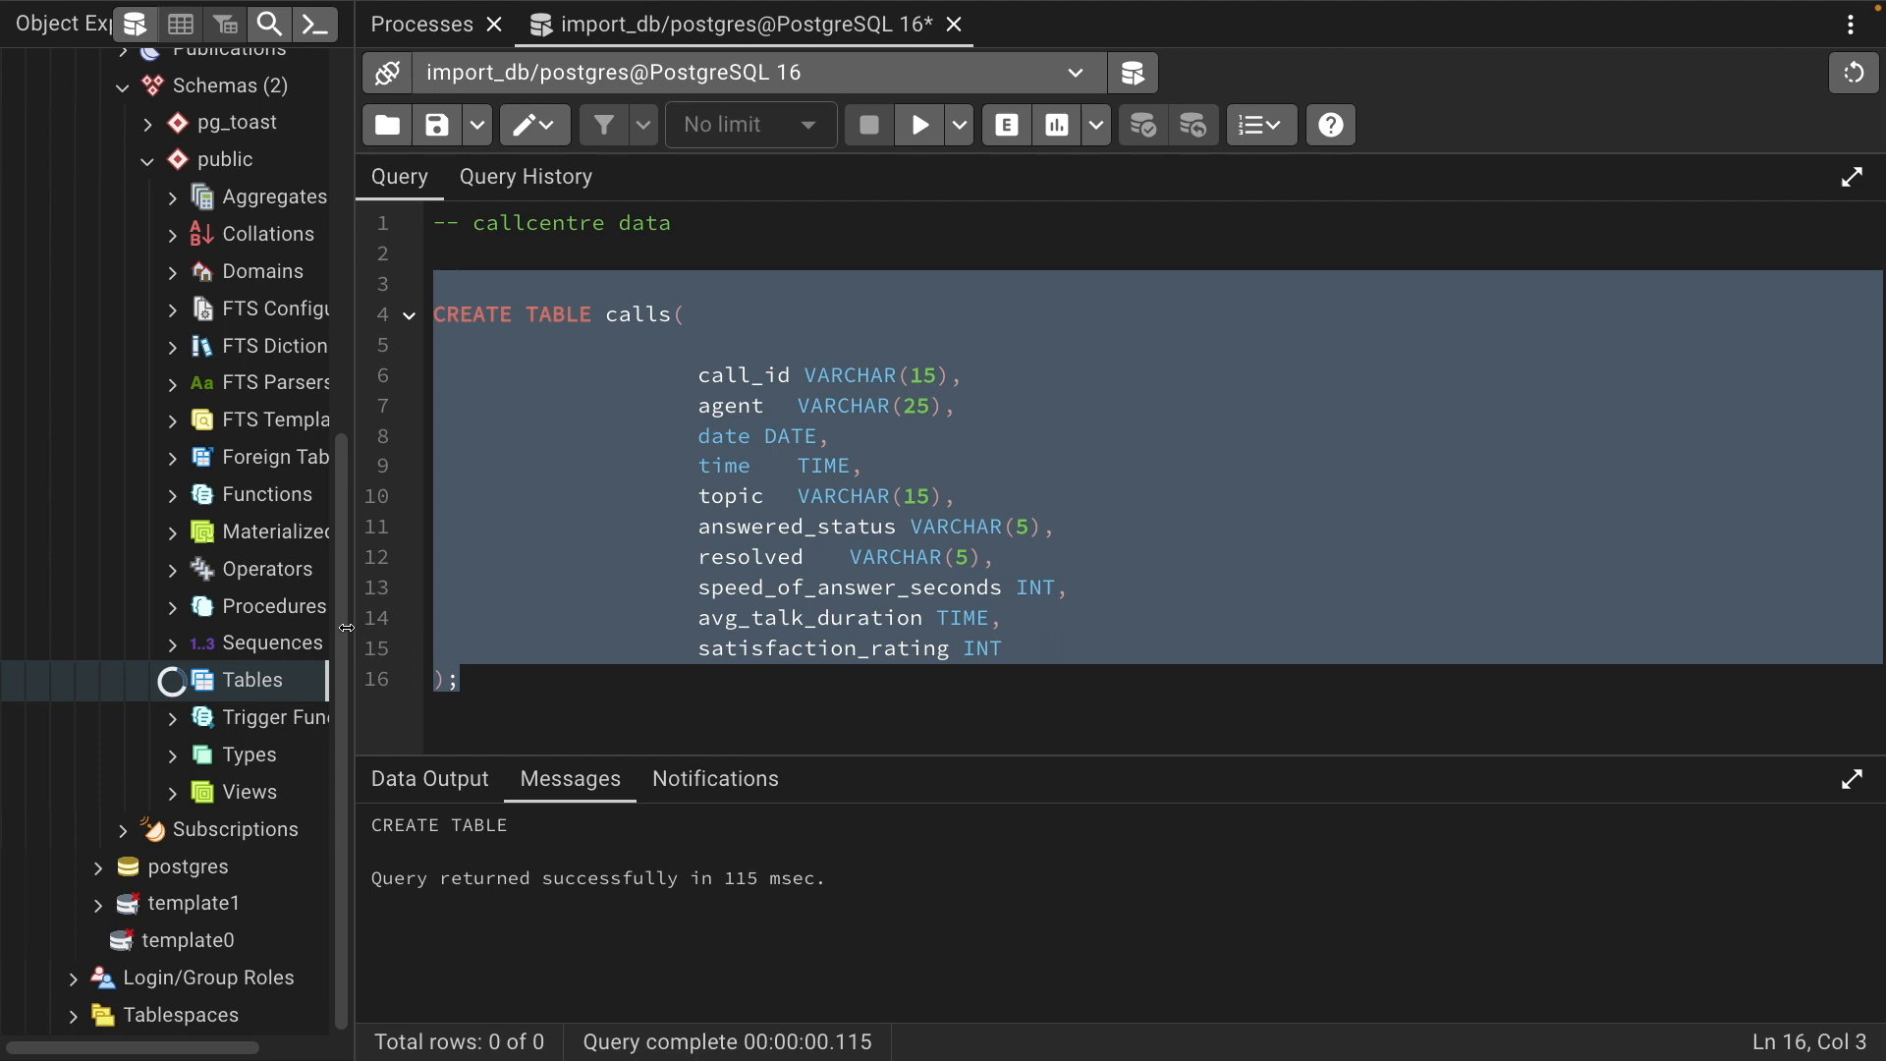
scroll(278, 637, "down", 2)
left_click_drag(355, 517, 509, 520)
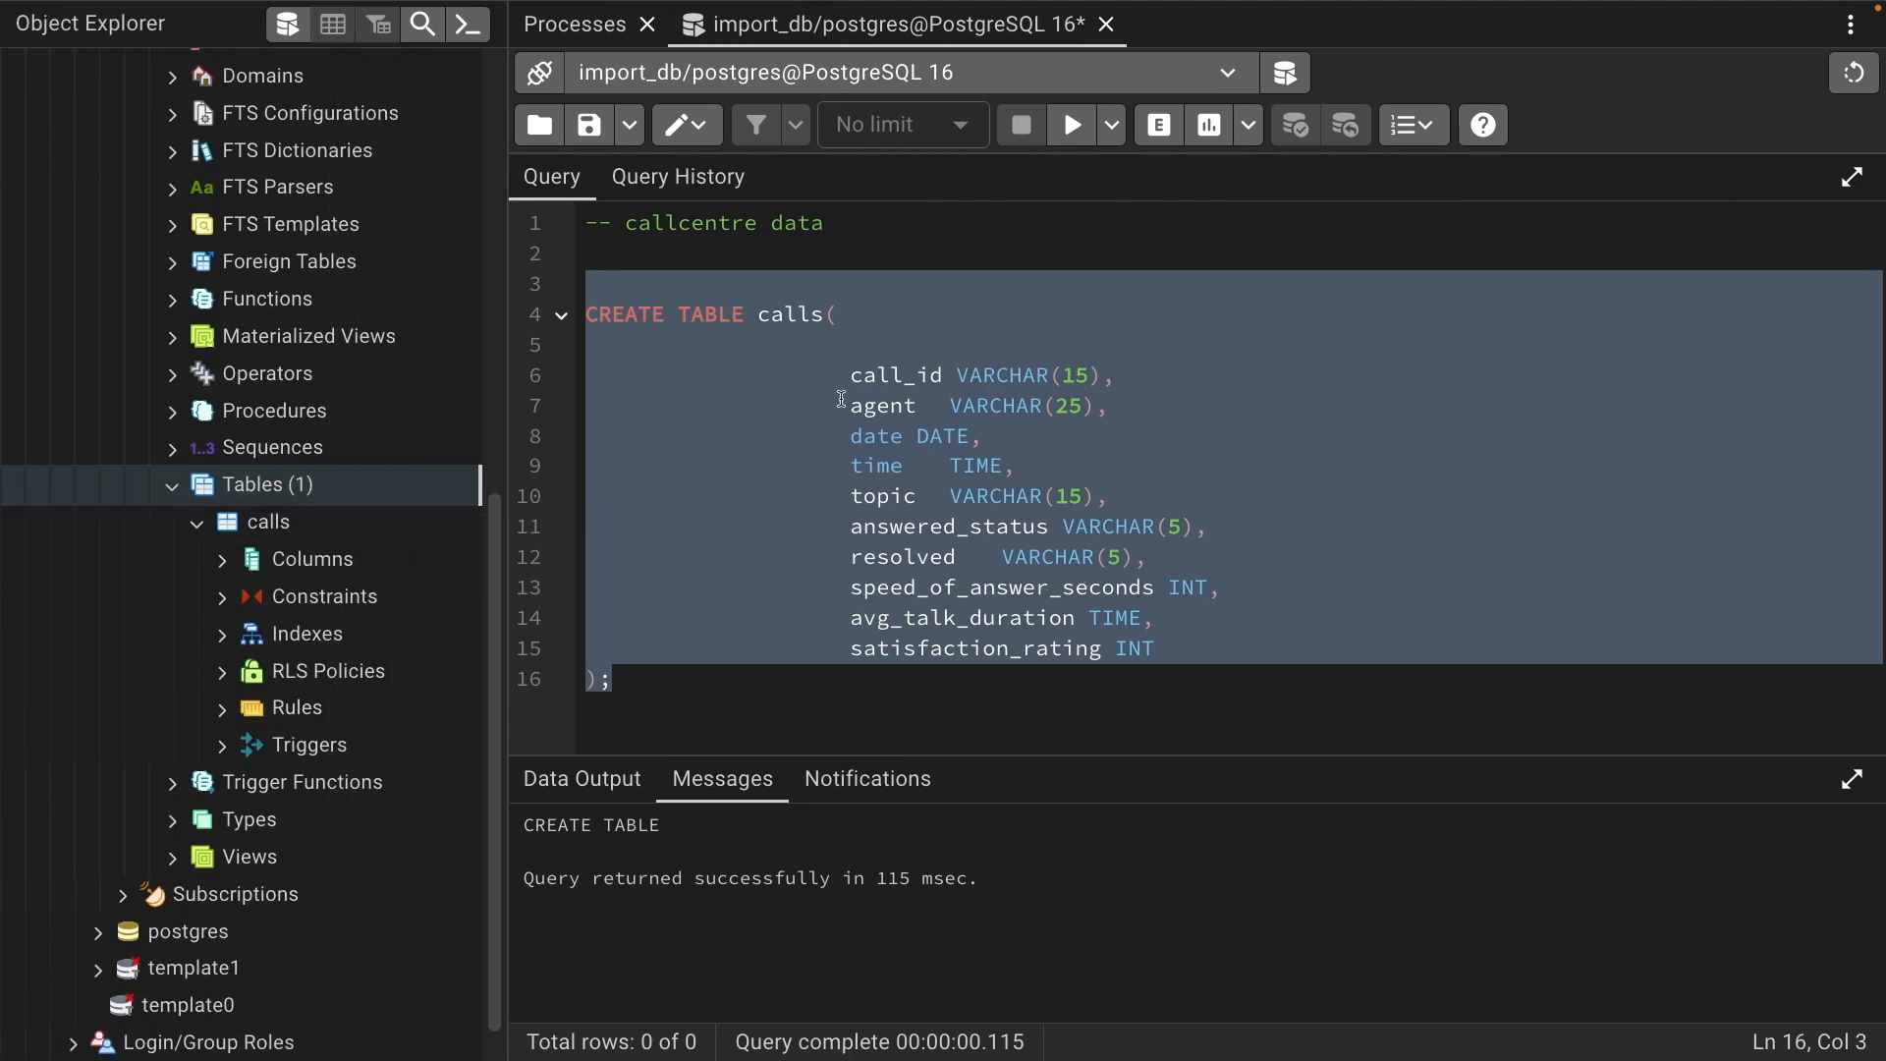
Compare the column order in the CREATE TABLE statement with the Excel header row from Call Id through Satisfaction rating
left_click(842, 400)
left_click_drag(841, 375, 1103, 374)
left_click(827, 376)
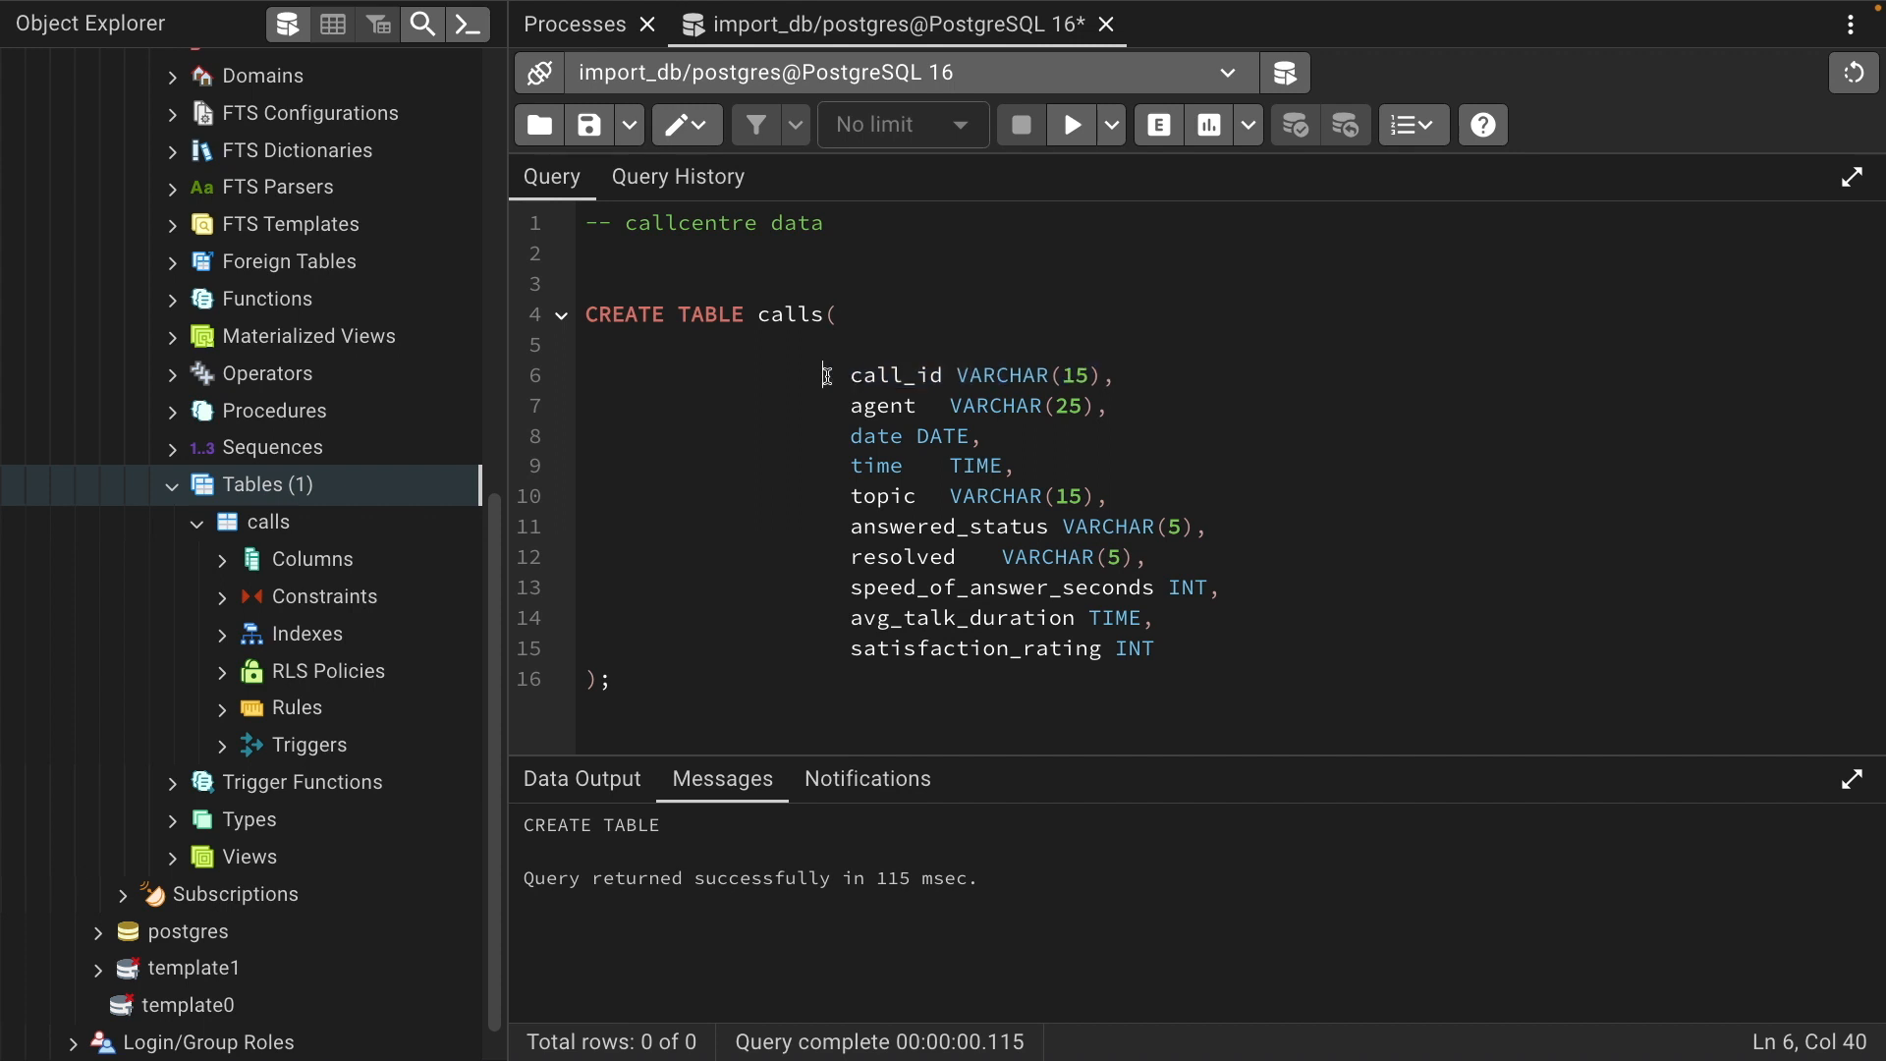
left_click_drag(827, 376, 983, 405)
left_click_drag(847, 436, 1012, 468)
left_click_drag(824, 496, 1061, 528)
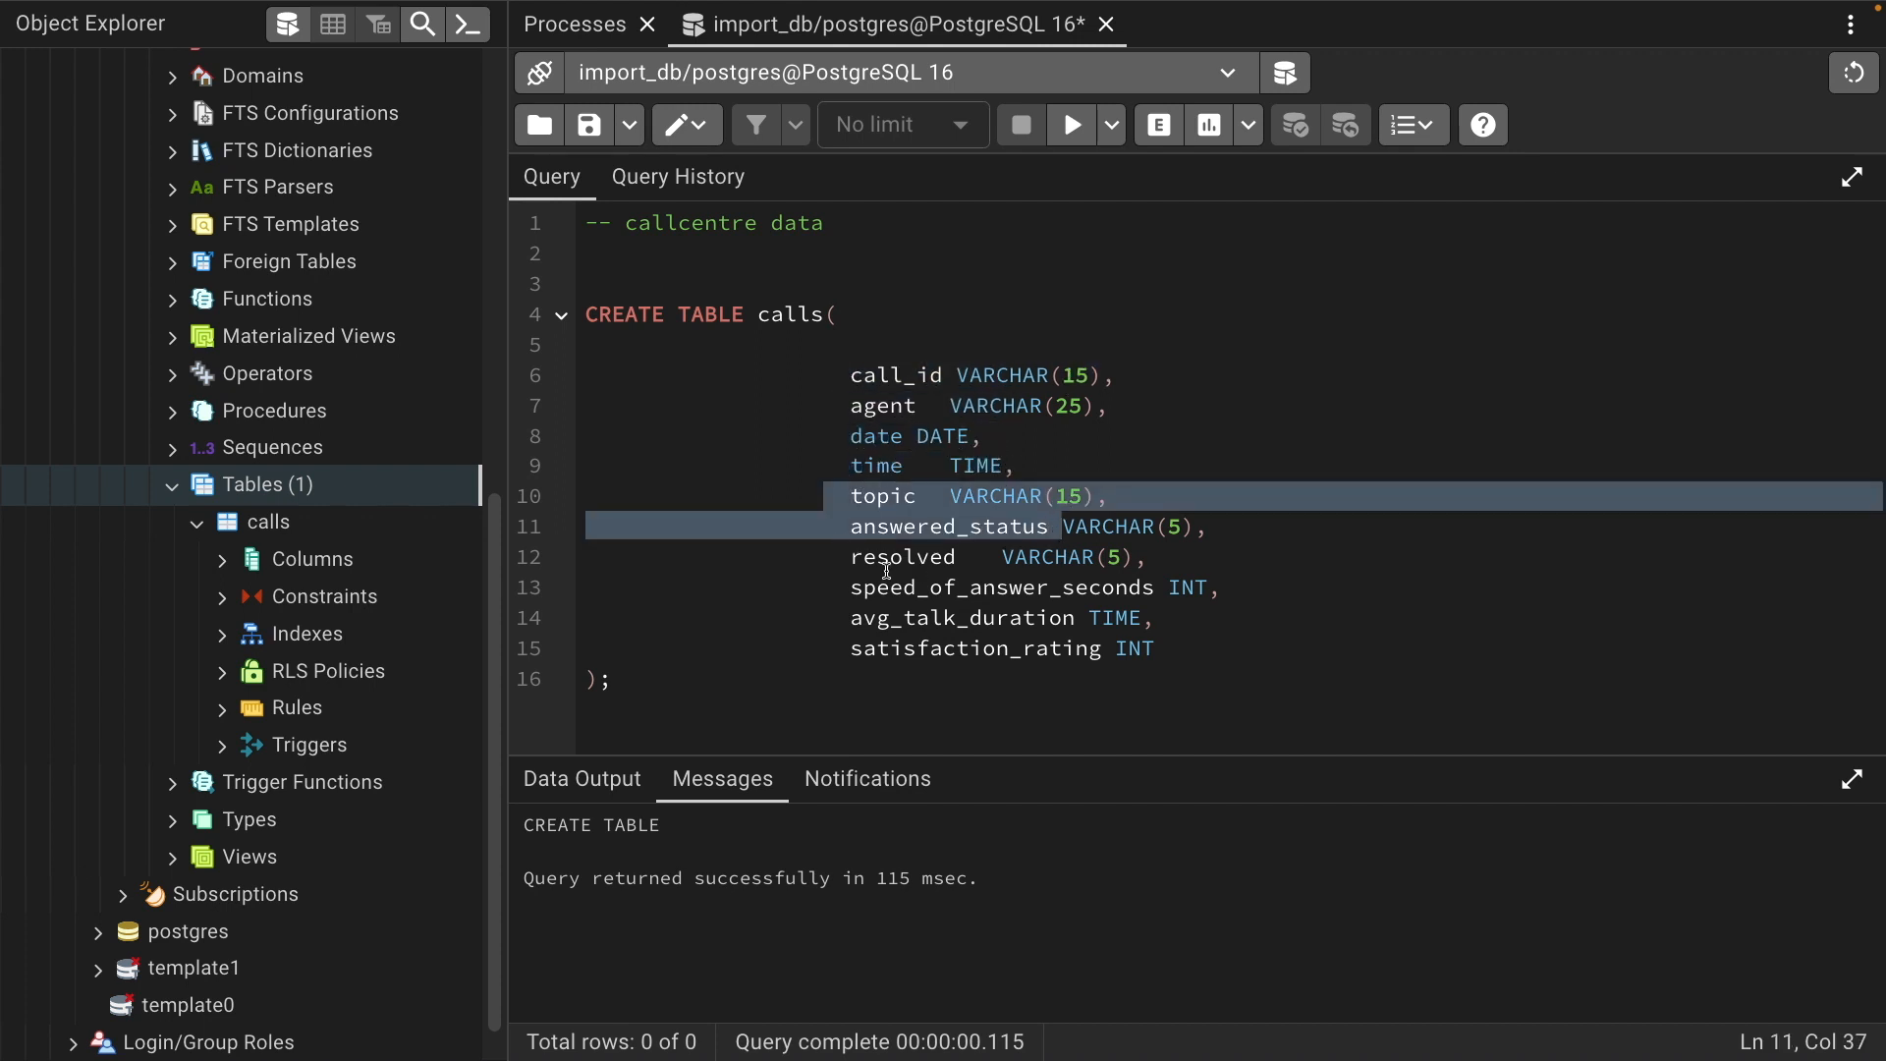
key("ctrl+Left")
key("super+Tab")
key("super+Tab")
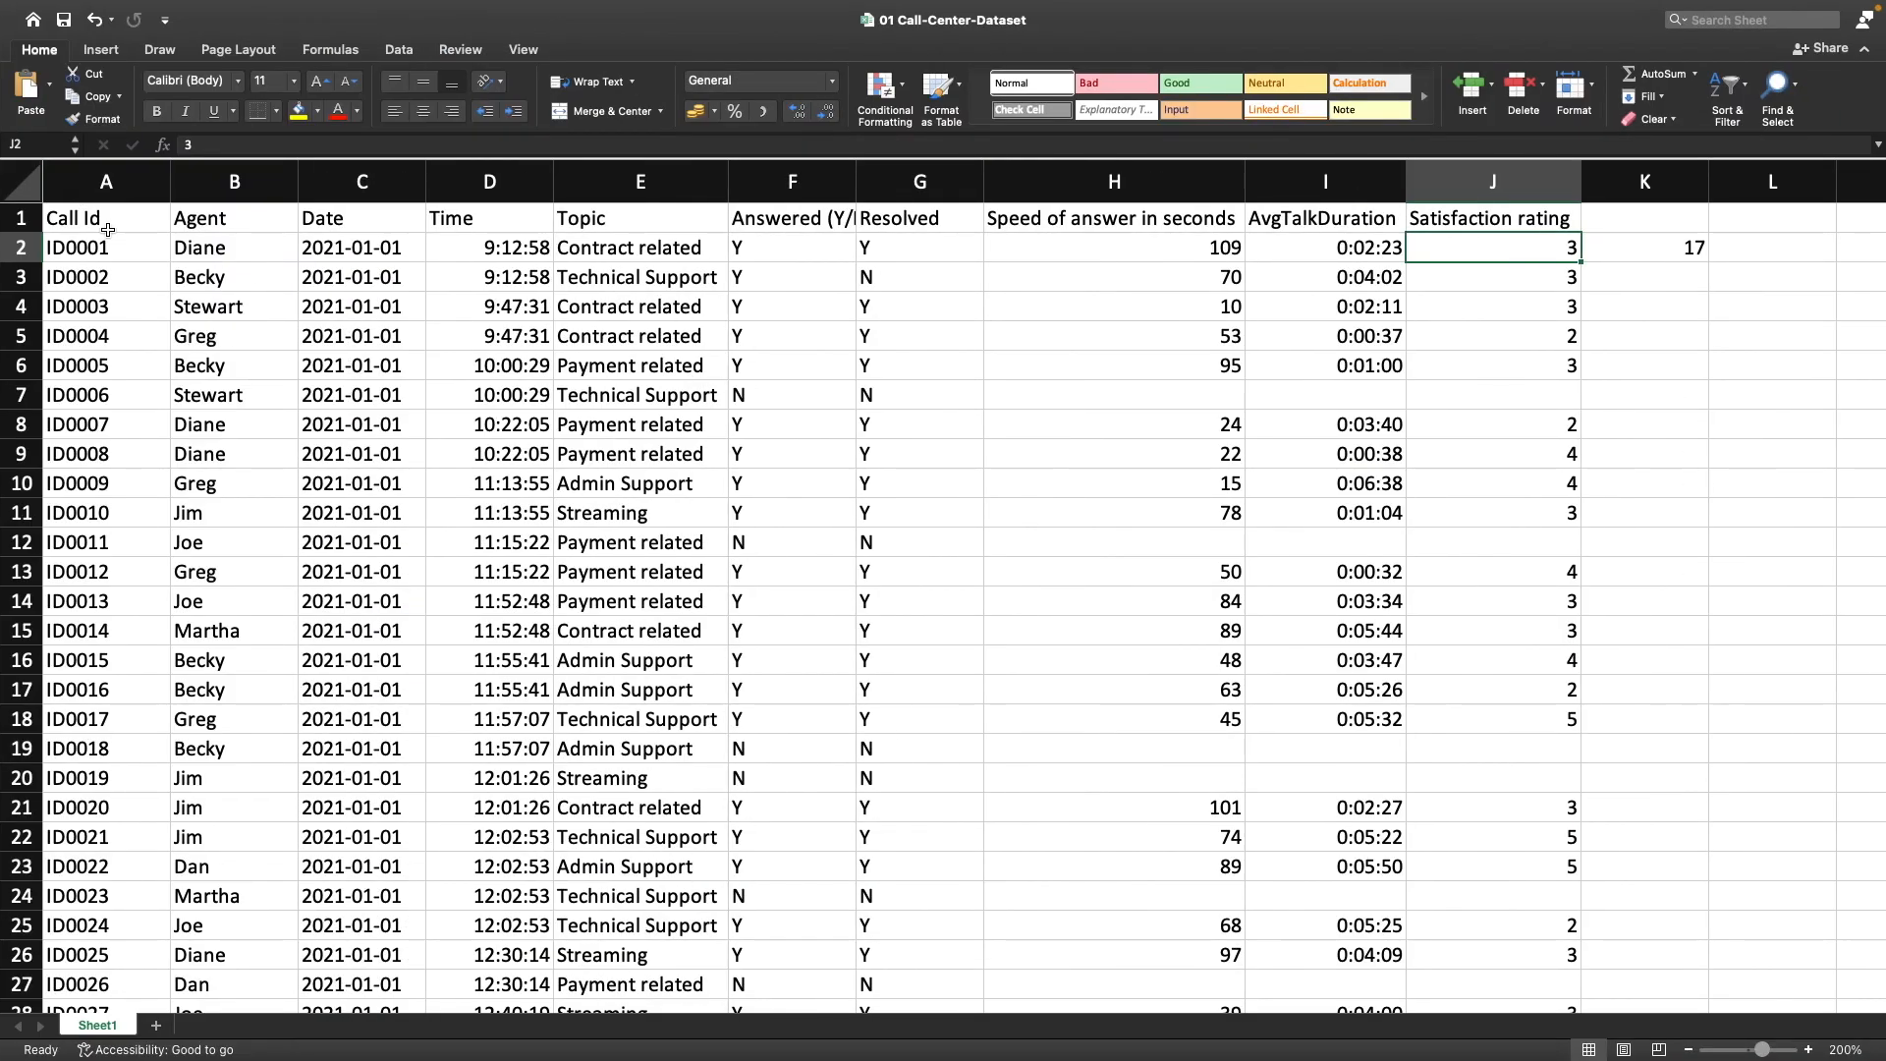
left_click(108, 228)
key("Right")
key("Right")
key("Right")
key("Right")
key("Right")
key("Right")
key("Right")
key("Right")
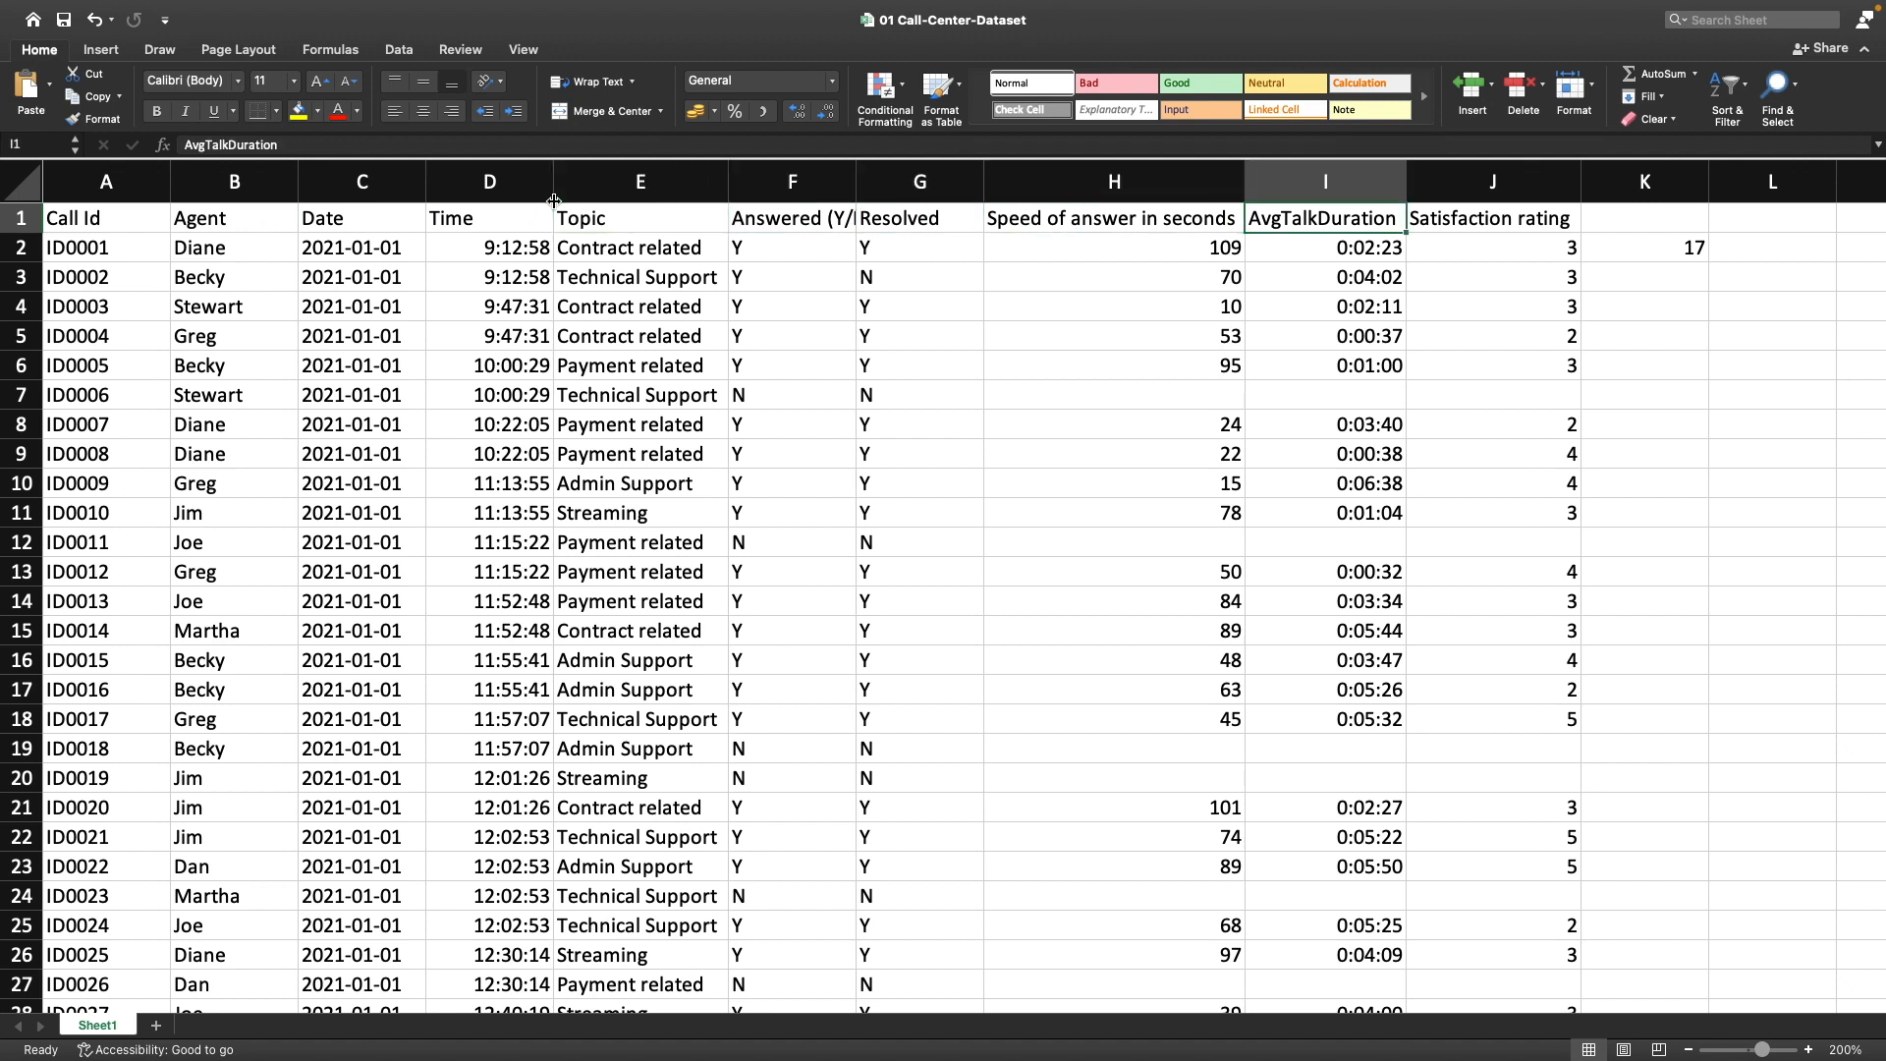
key("Right")
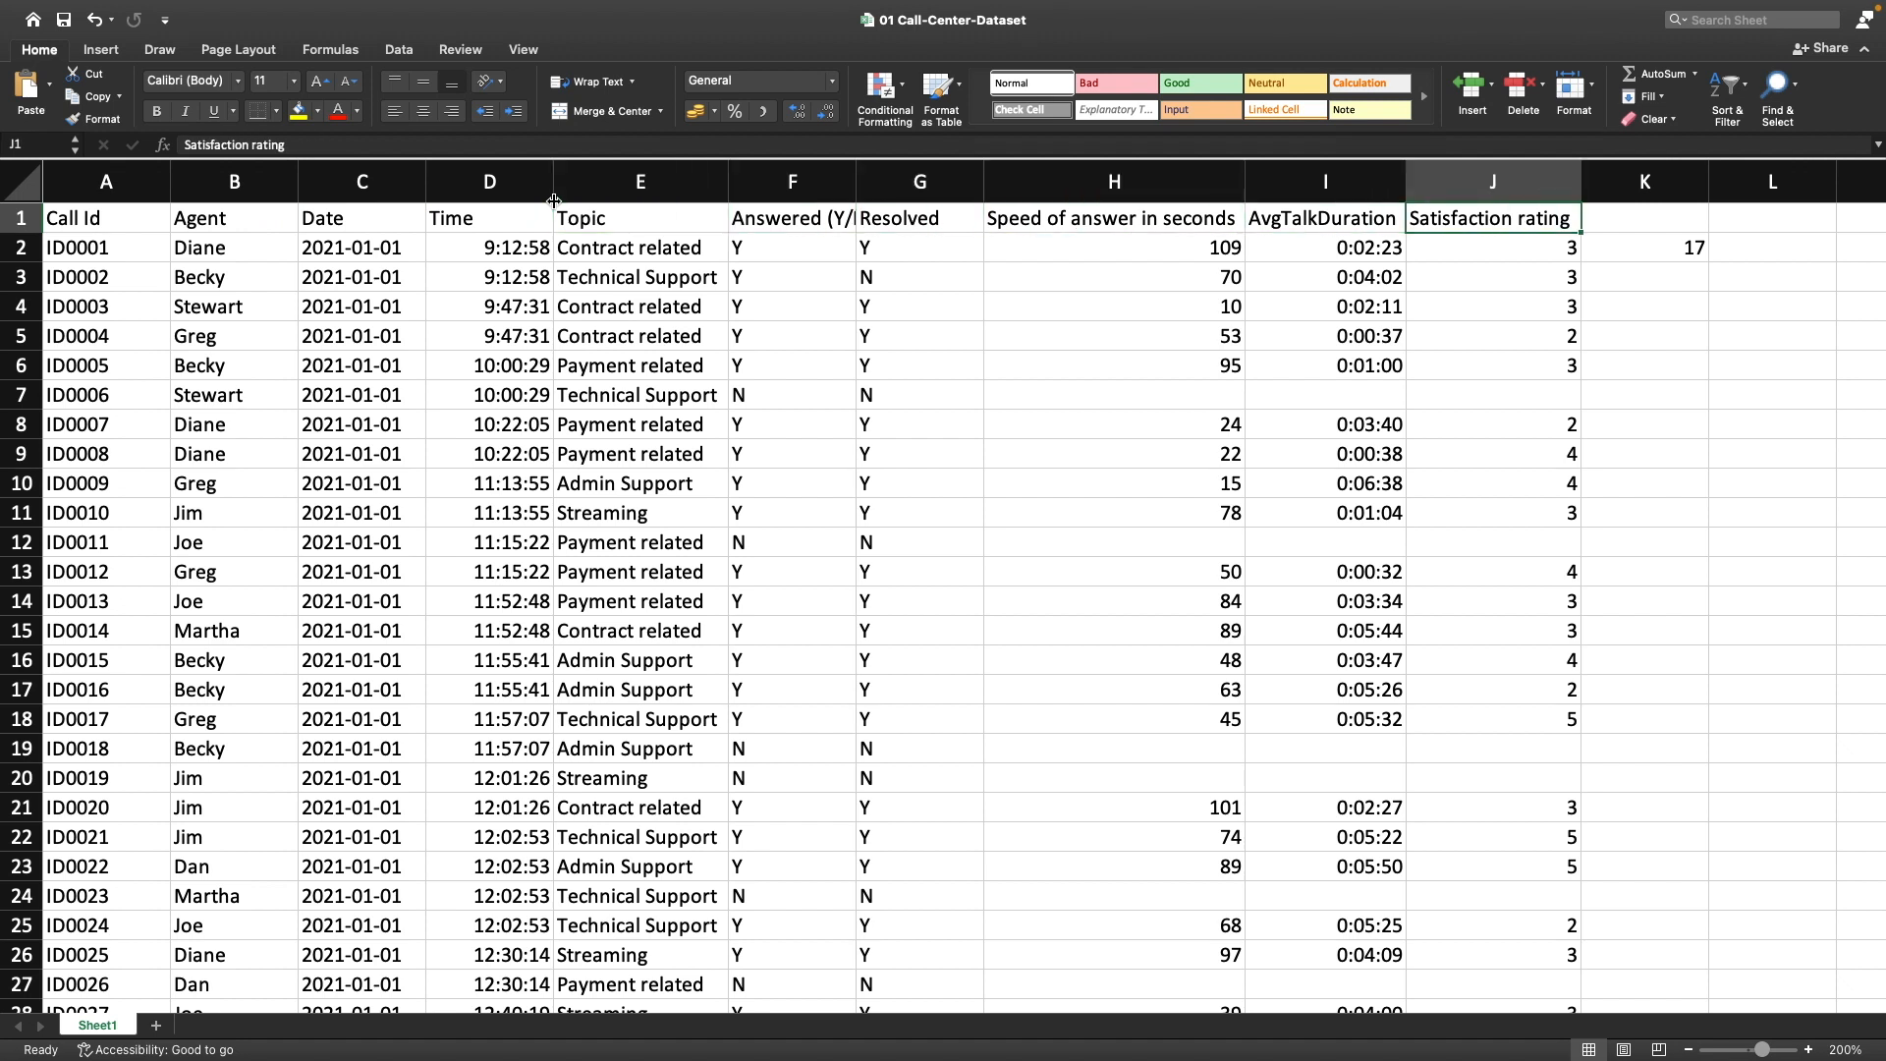
Delete the leftover length calculation in cell K2 of the Excel dataset
left_click(1665, 250)
key("Delete")
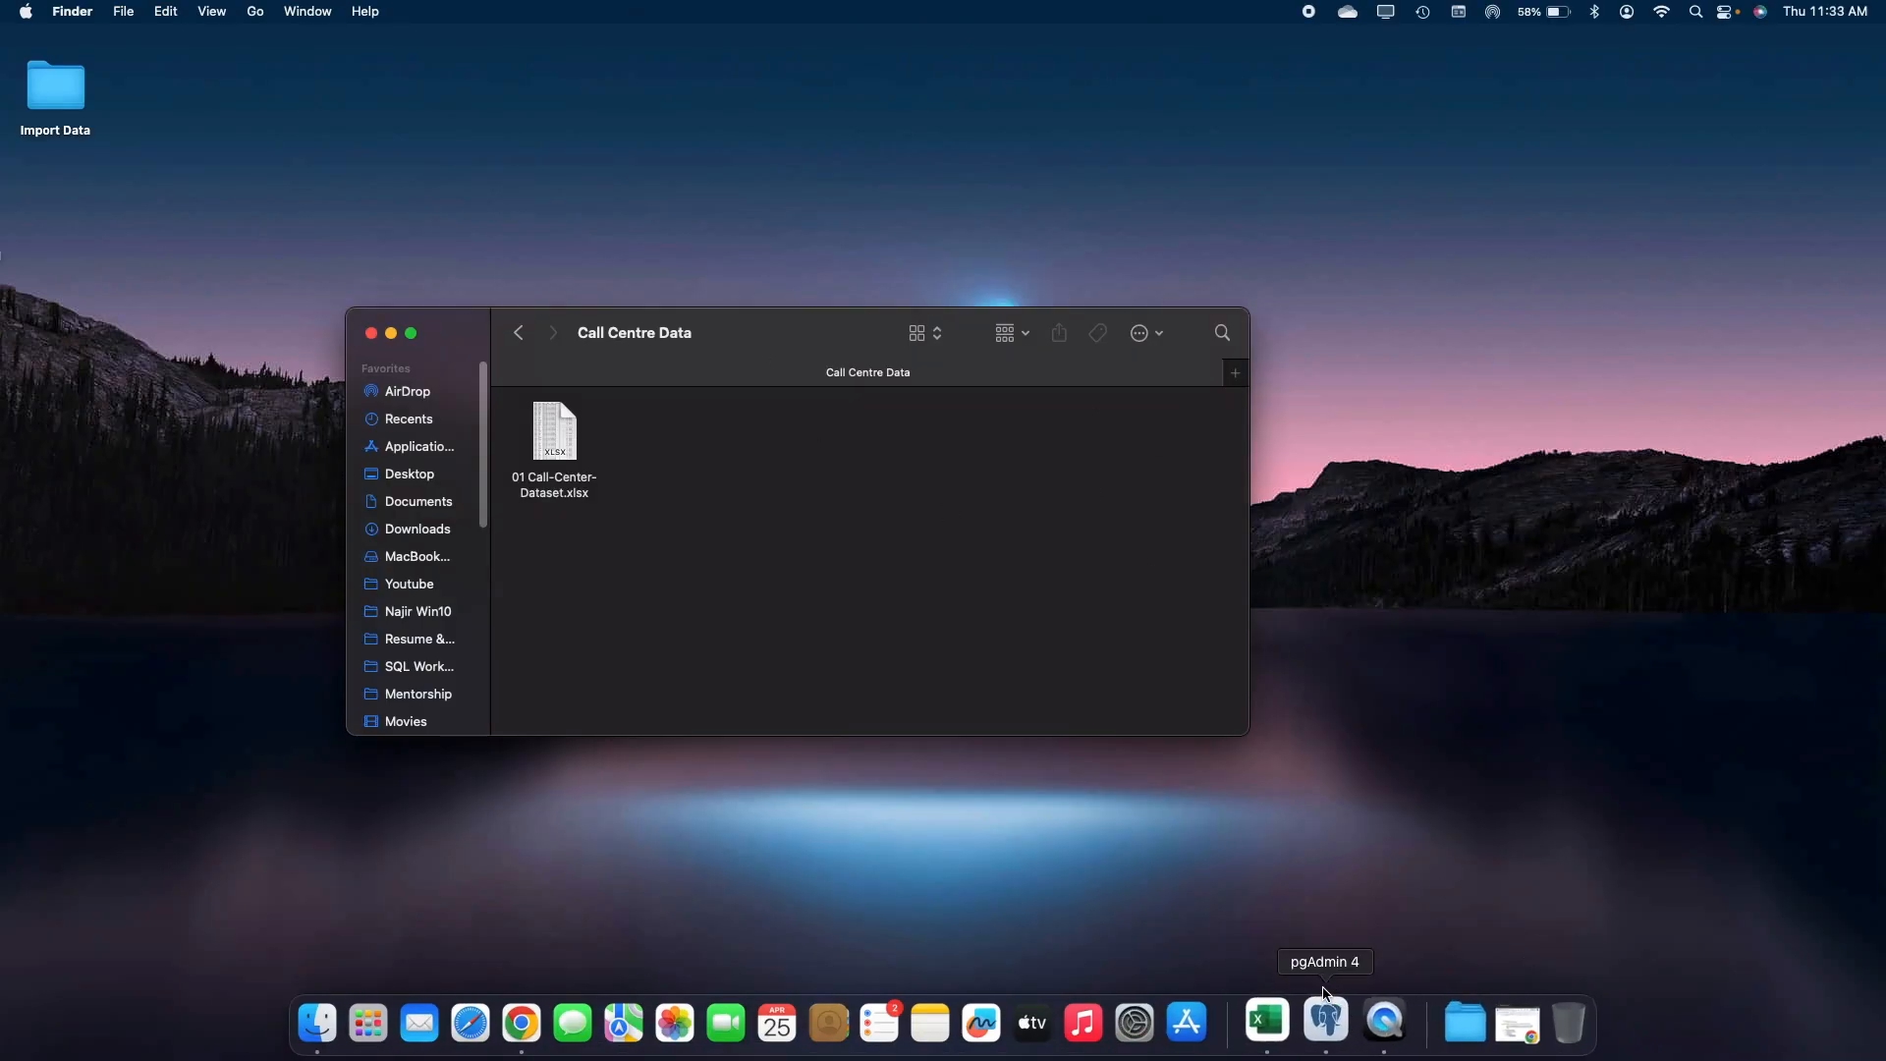
left_click(1274, 1039)
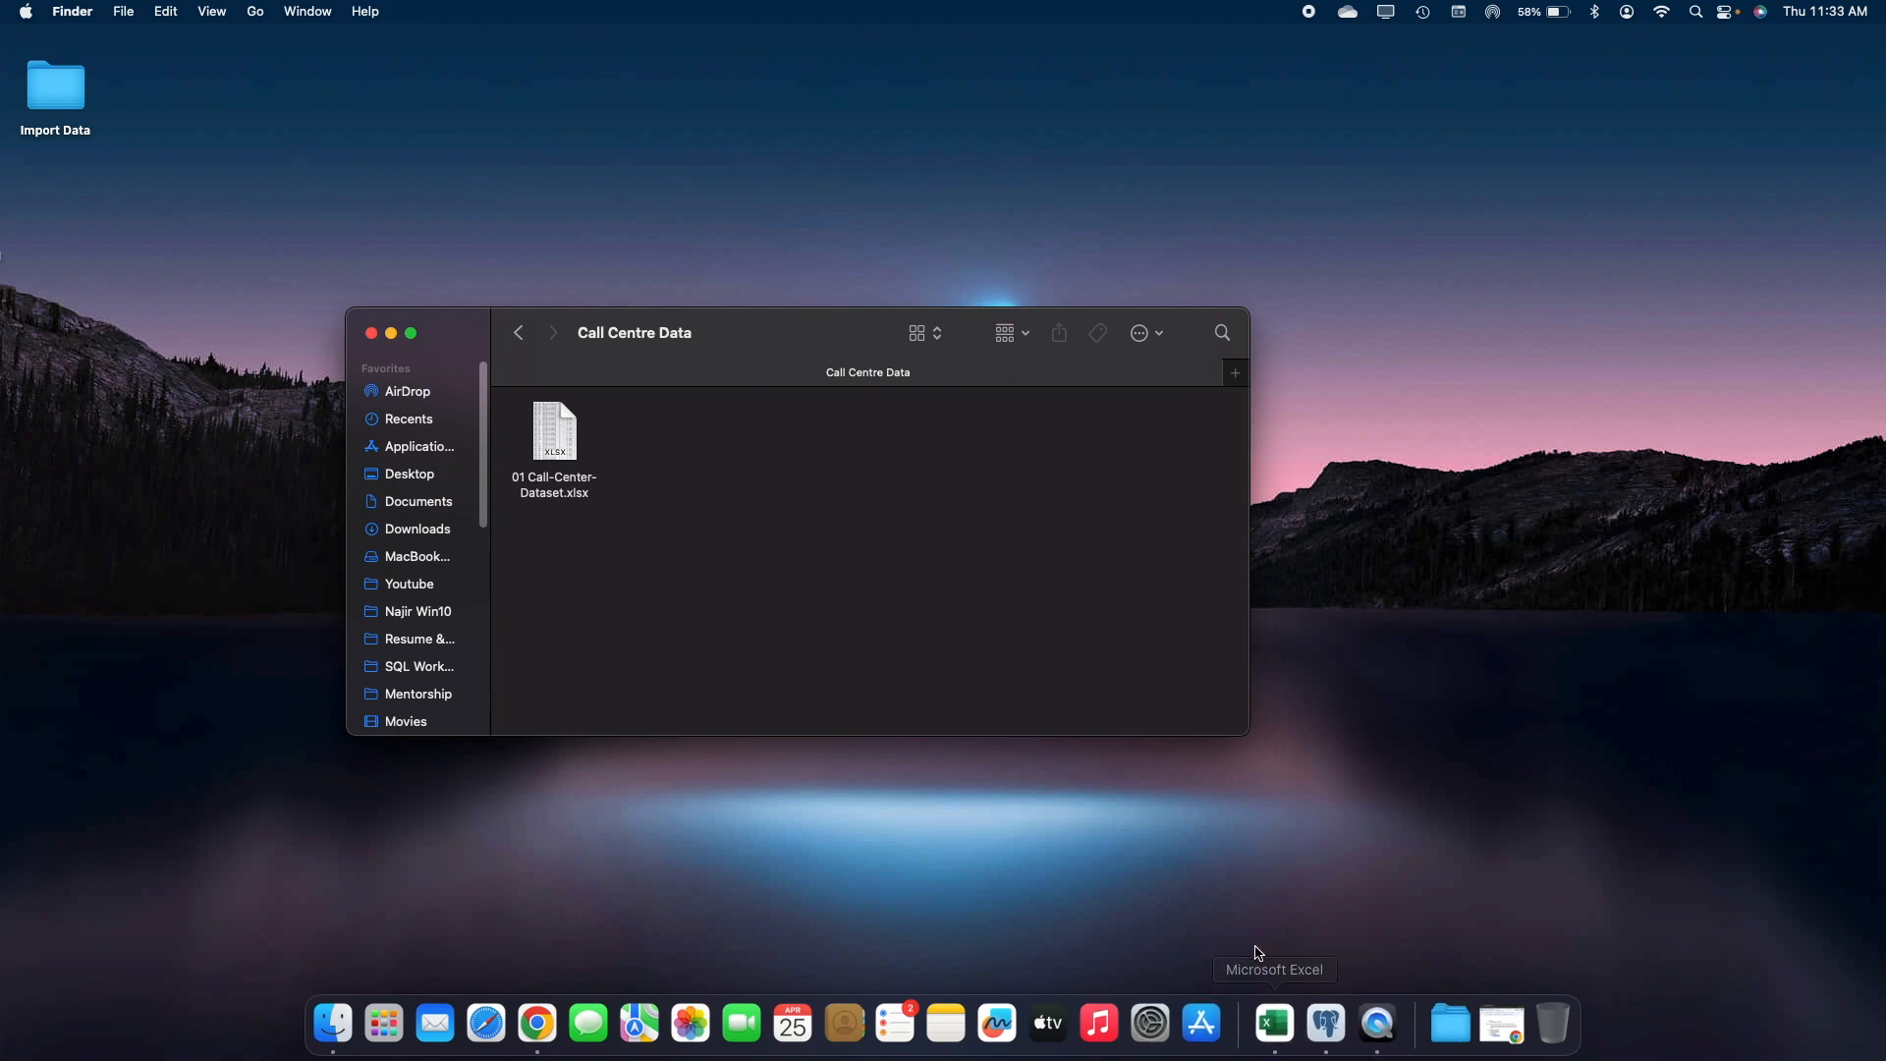
Switch to pgAdmin, open the Import/Export Data dialog for the calls table and reposition it
key("super+Tab")
key("super+Tab")
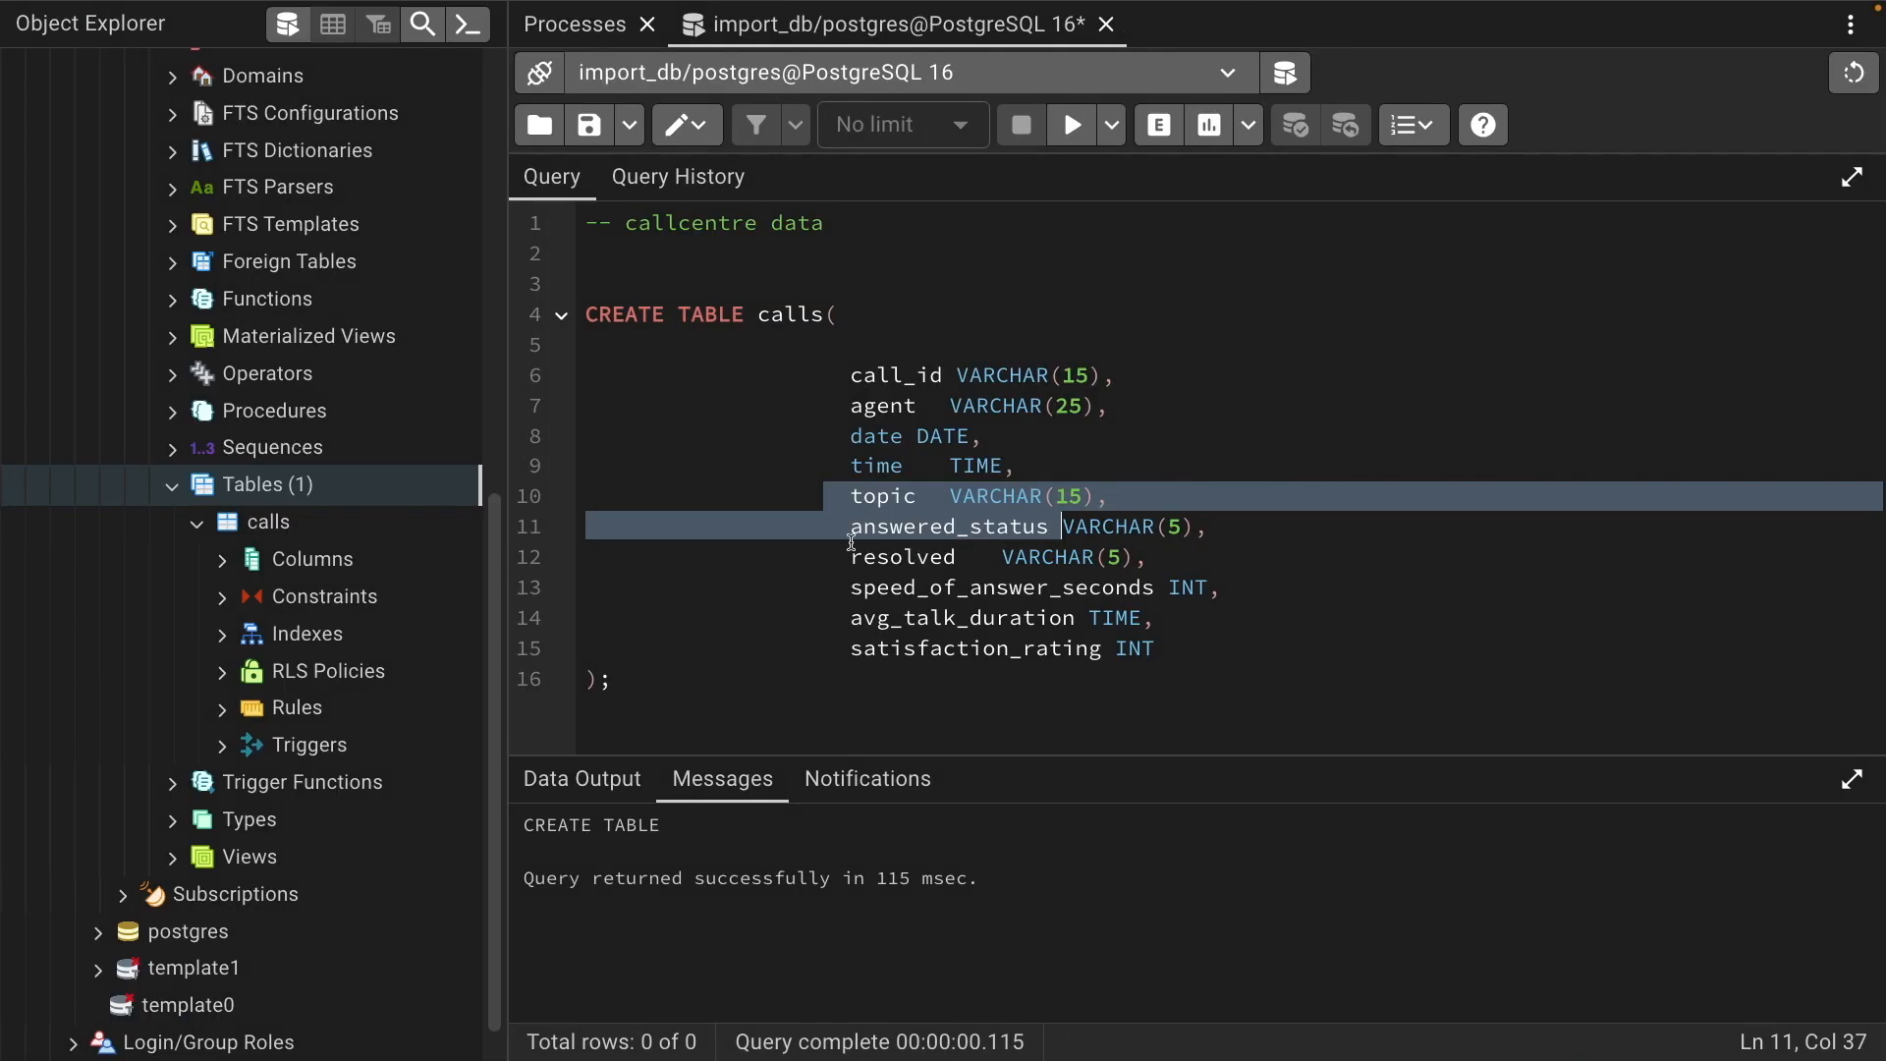
right_click(267, 523)
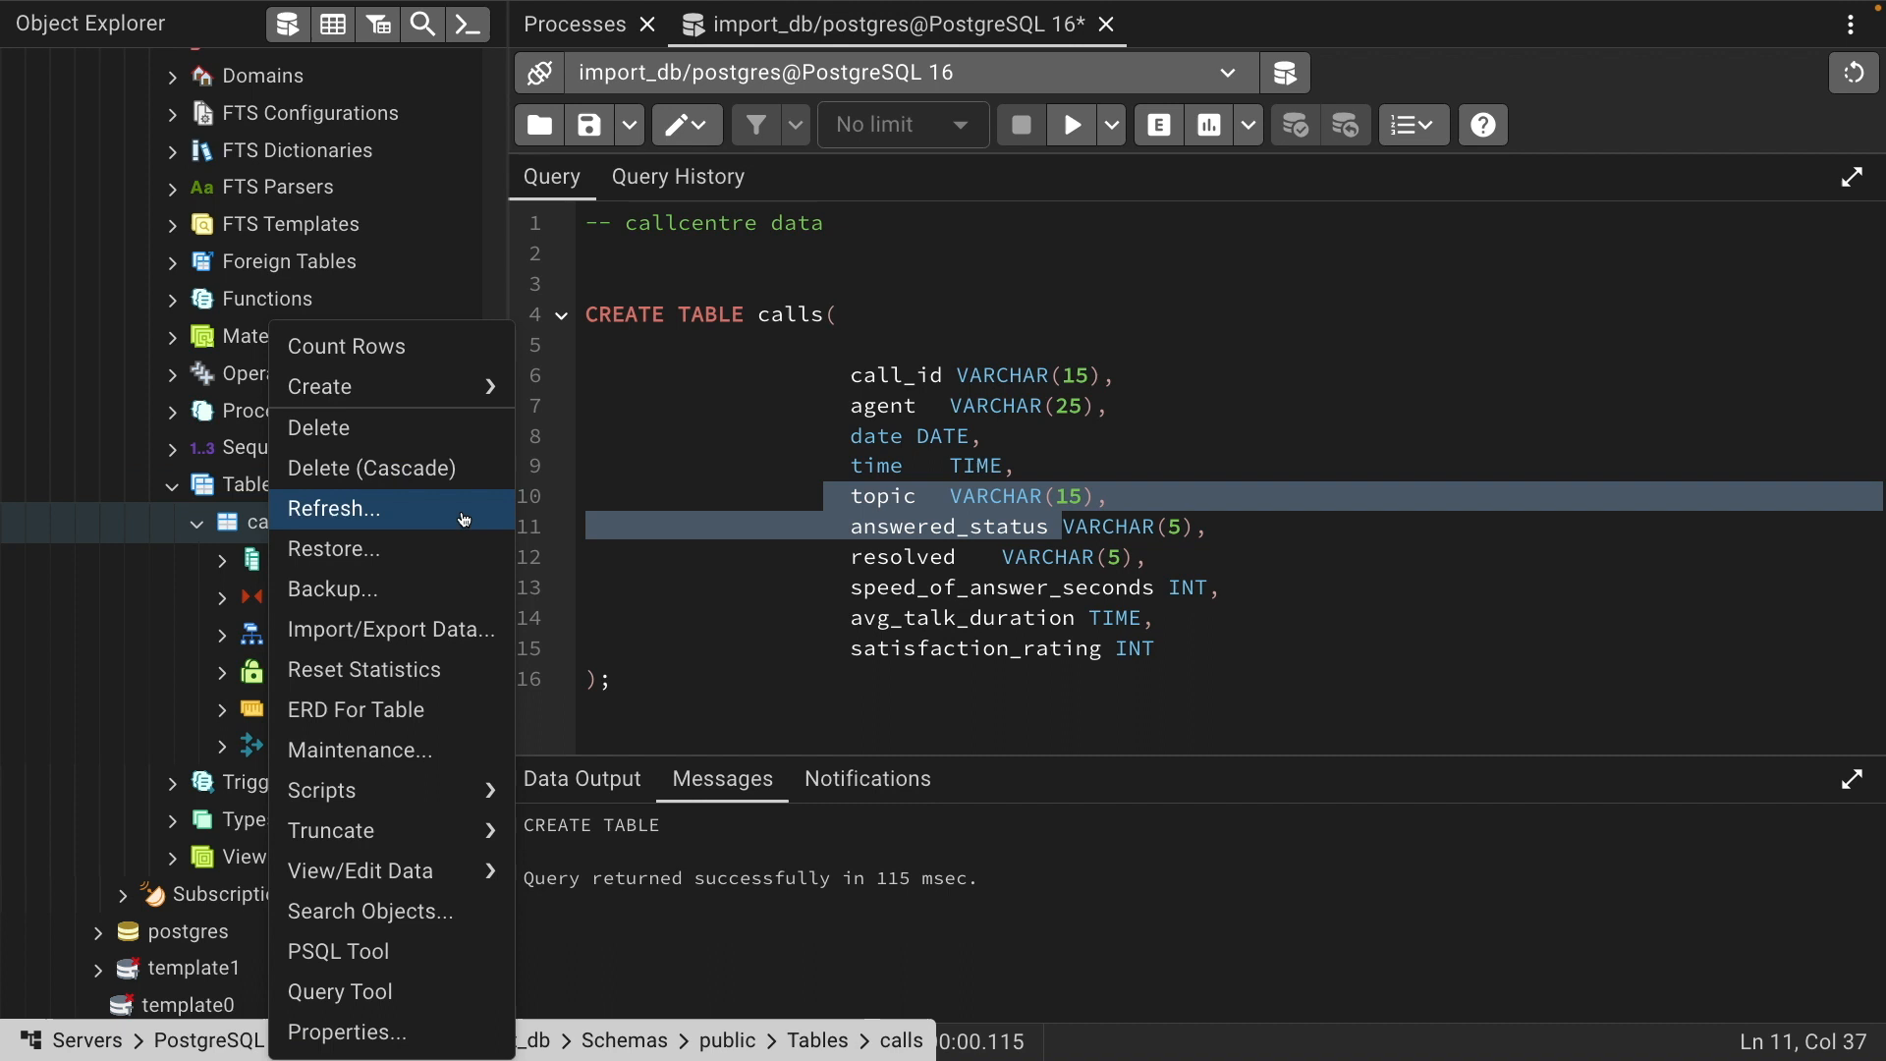
left_click(468, 644)
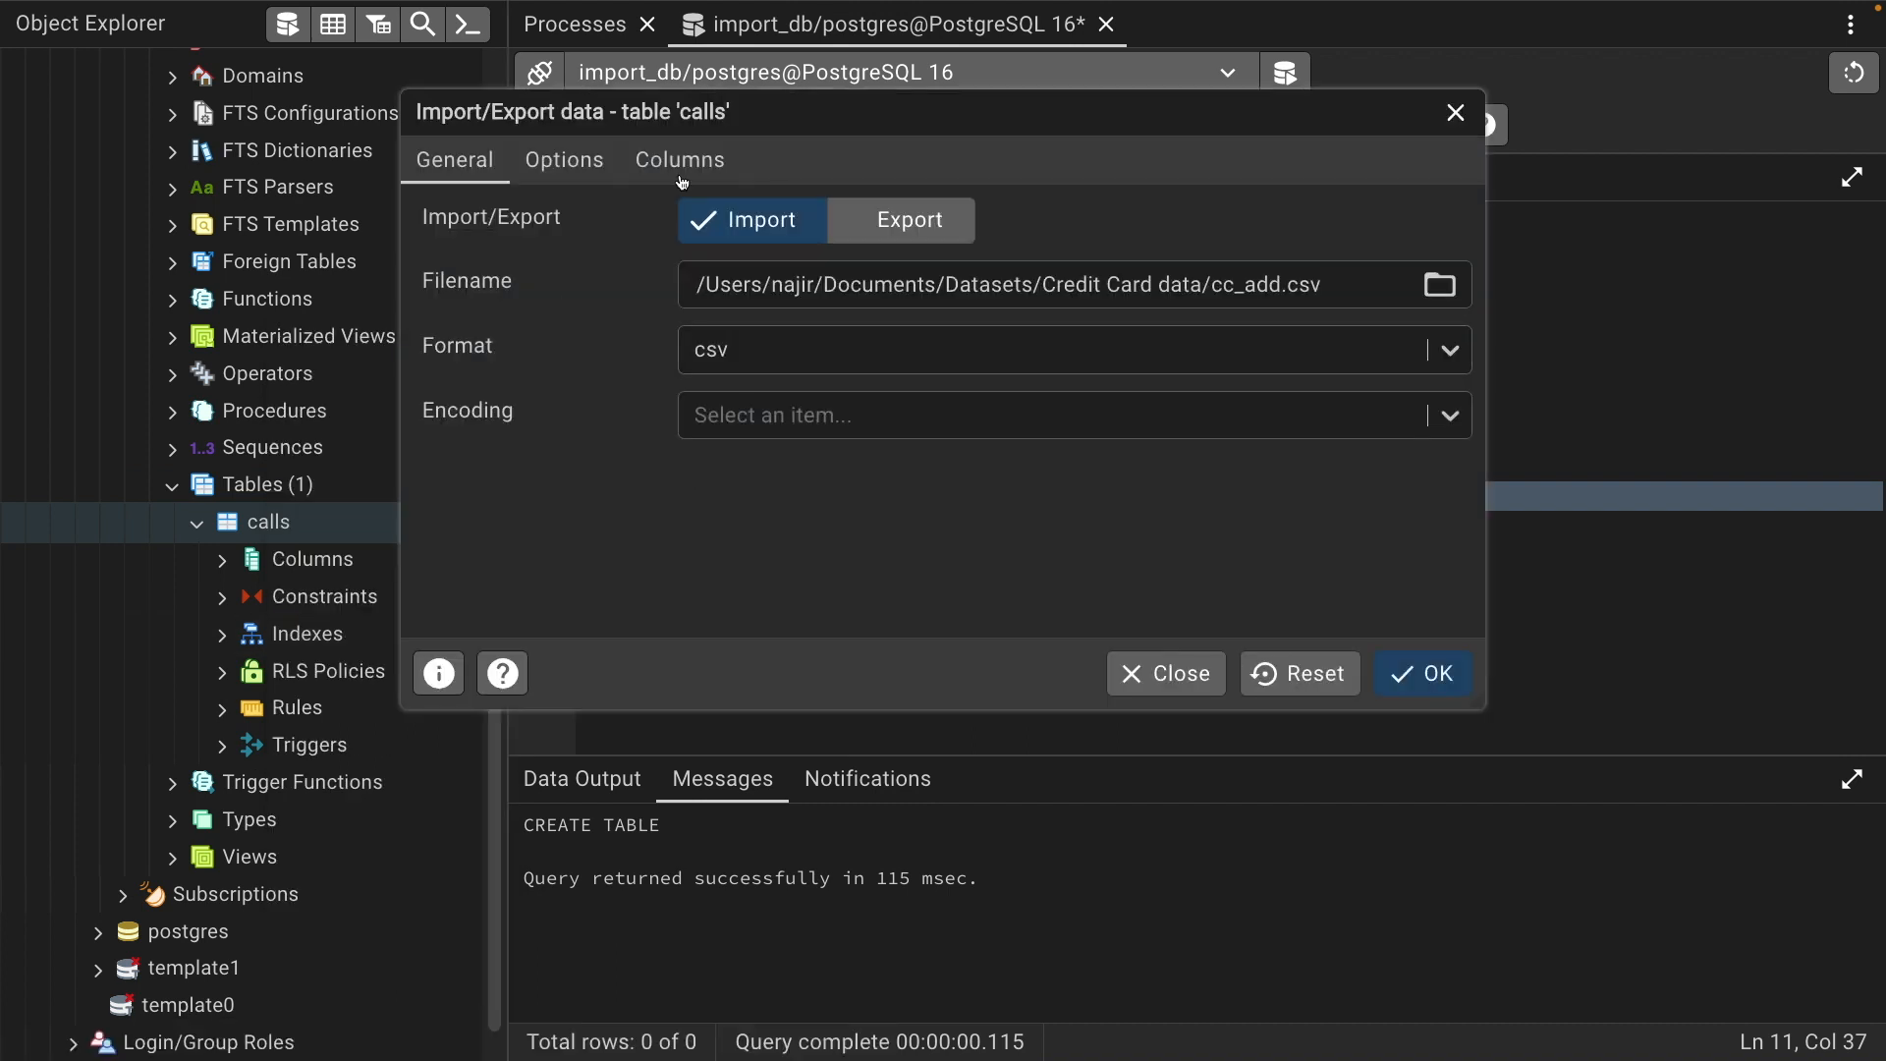
left_click_drag(1046, 111, 1070, 204)
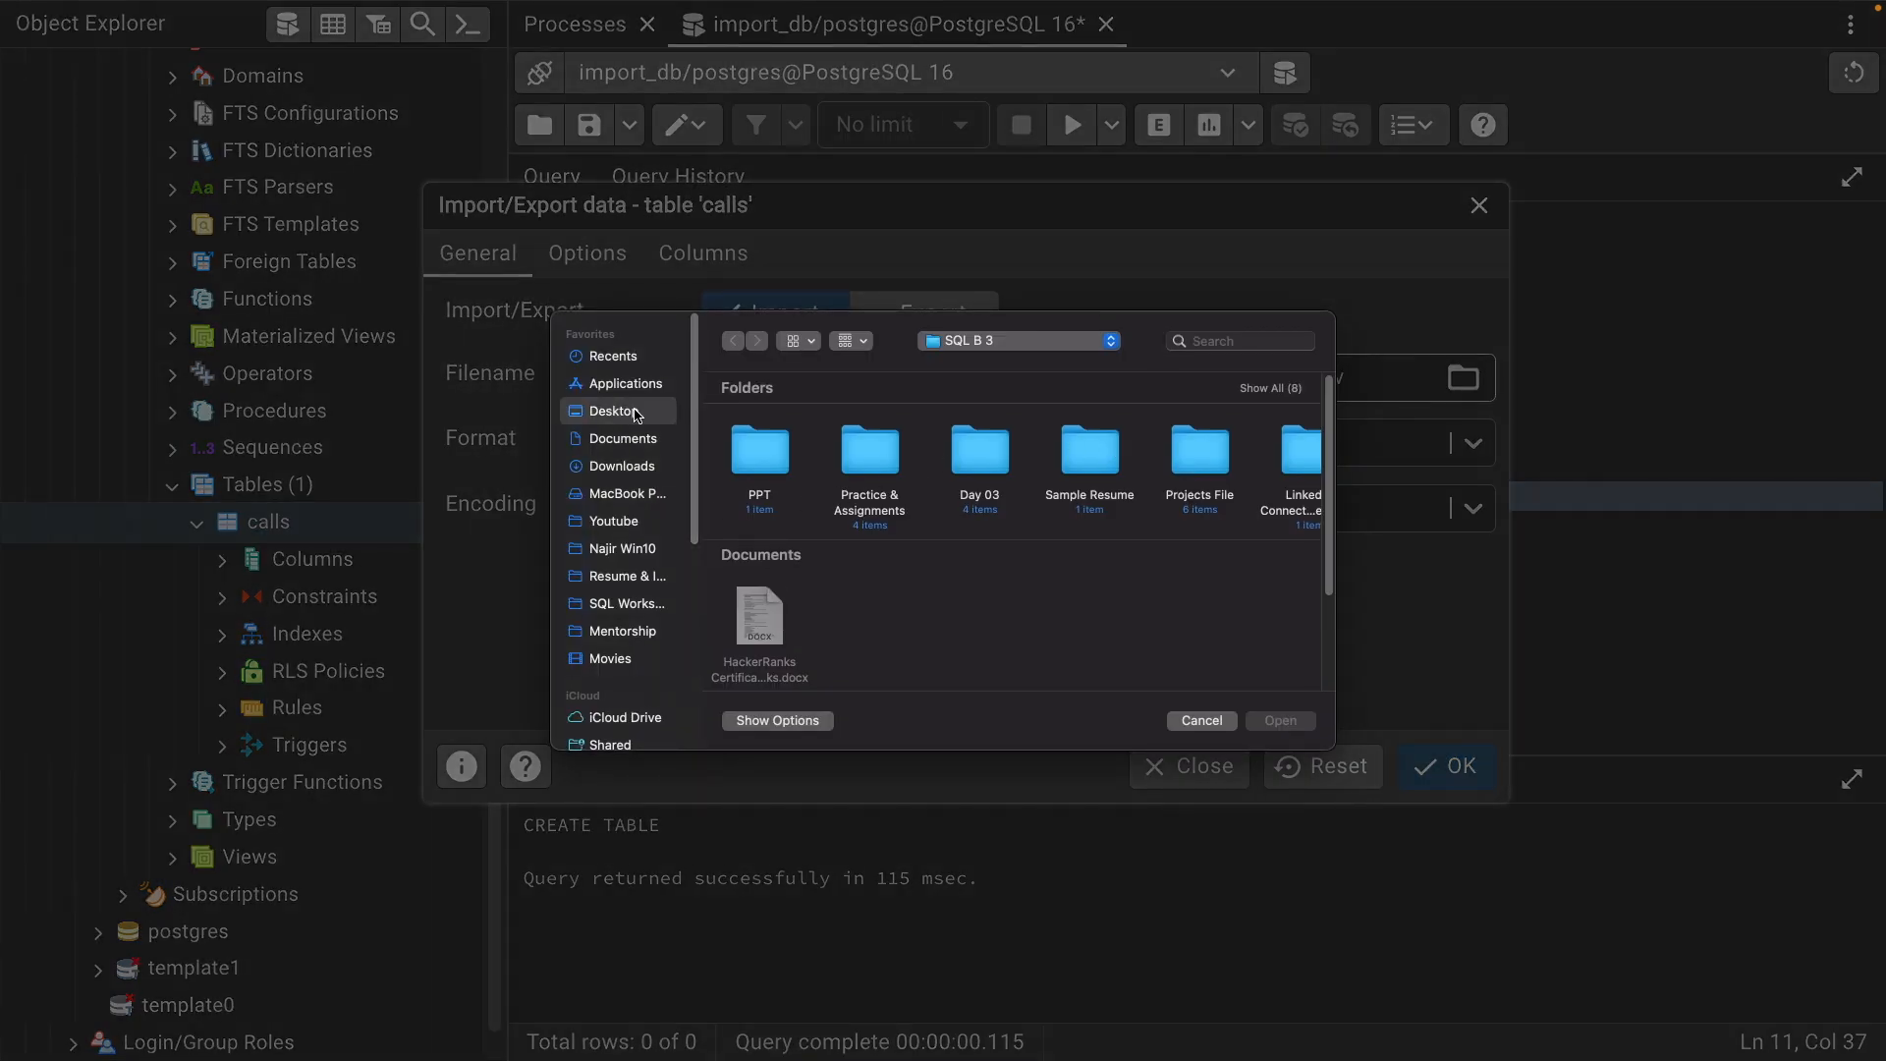
left_click(619, 409)
double_click(849, 467)
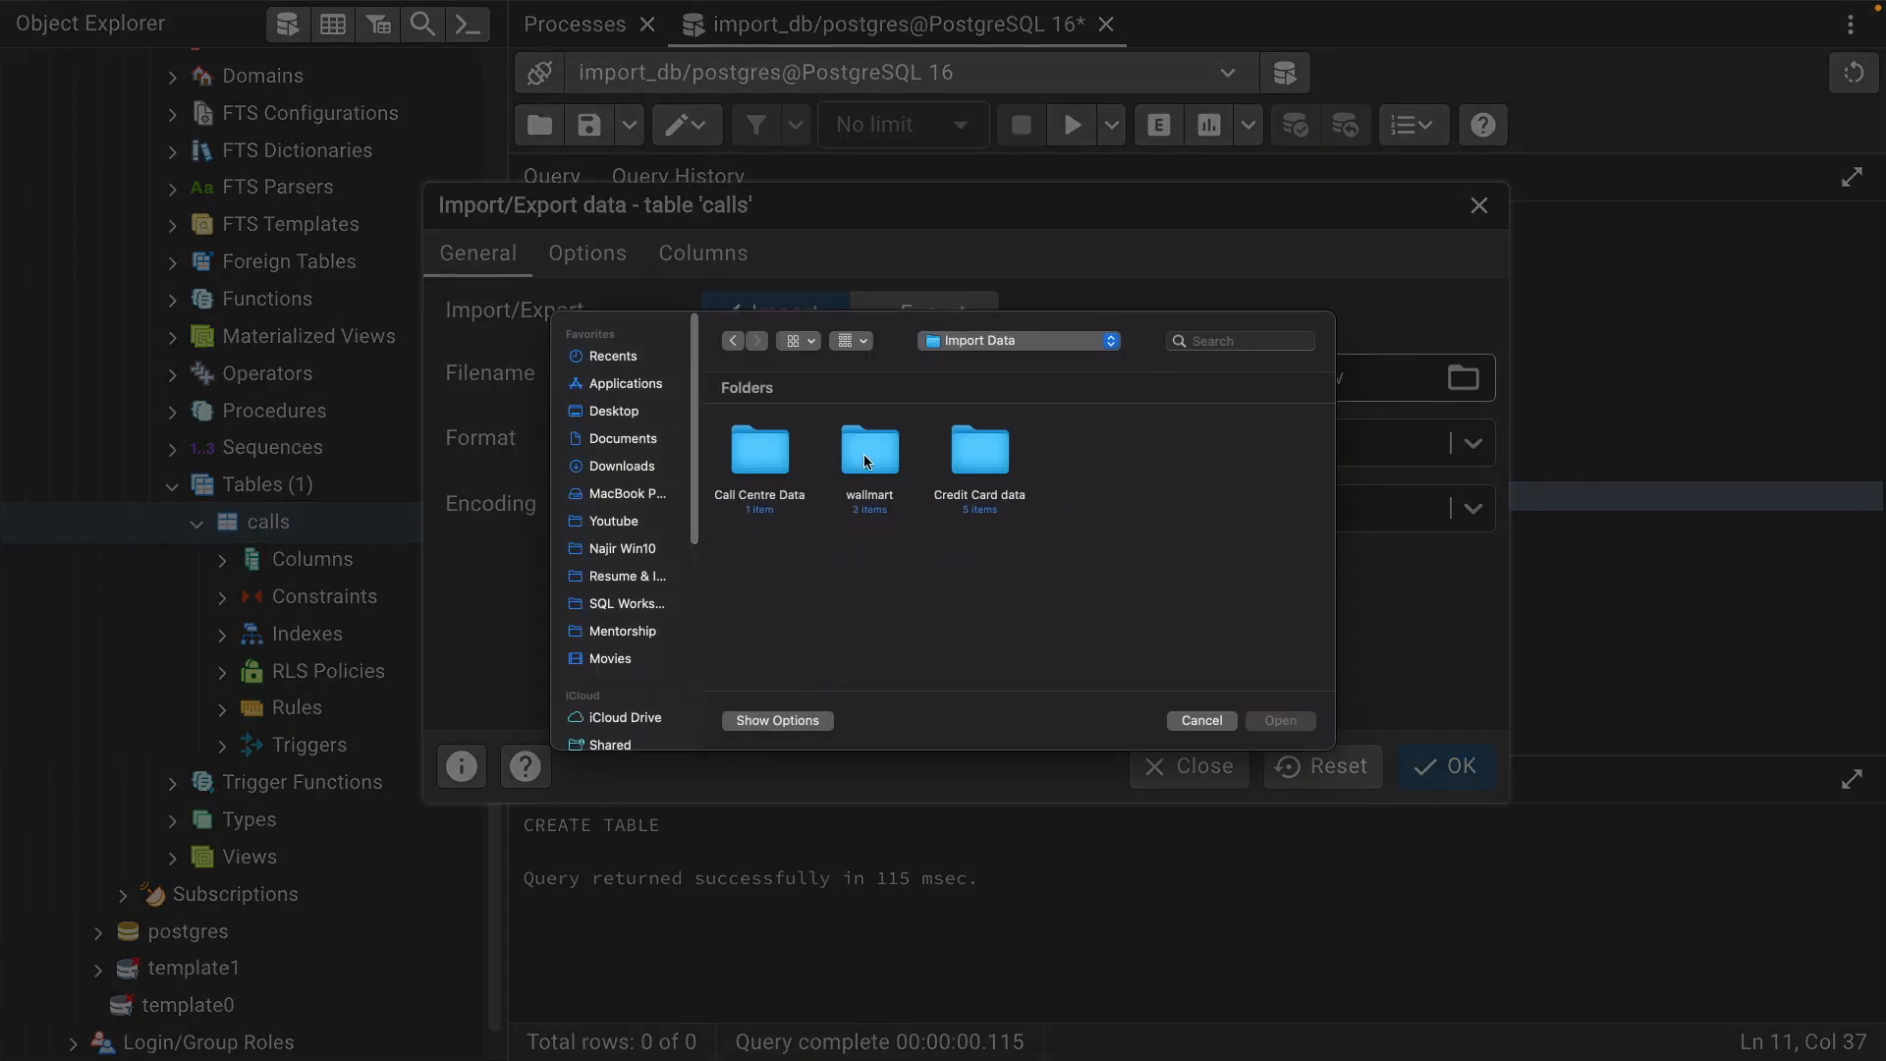
double_click(762, 452)
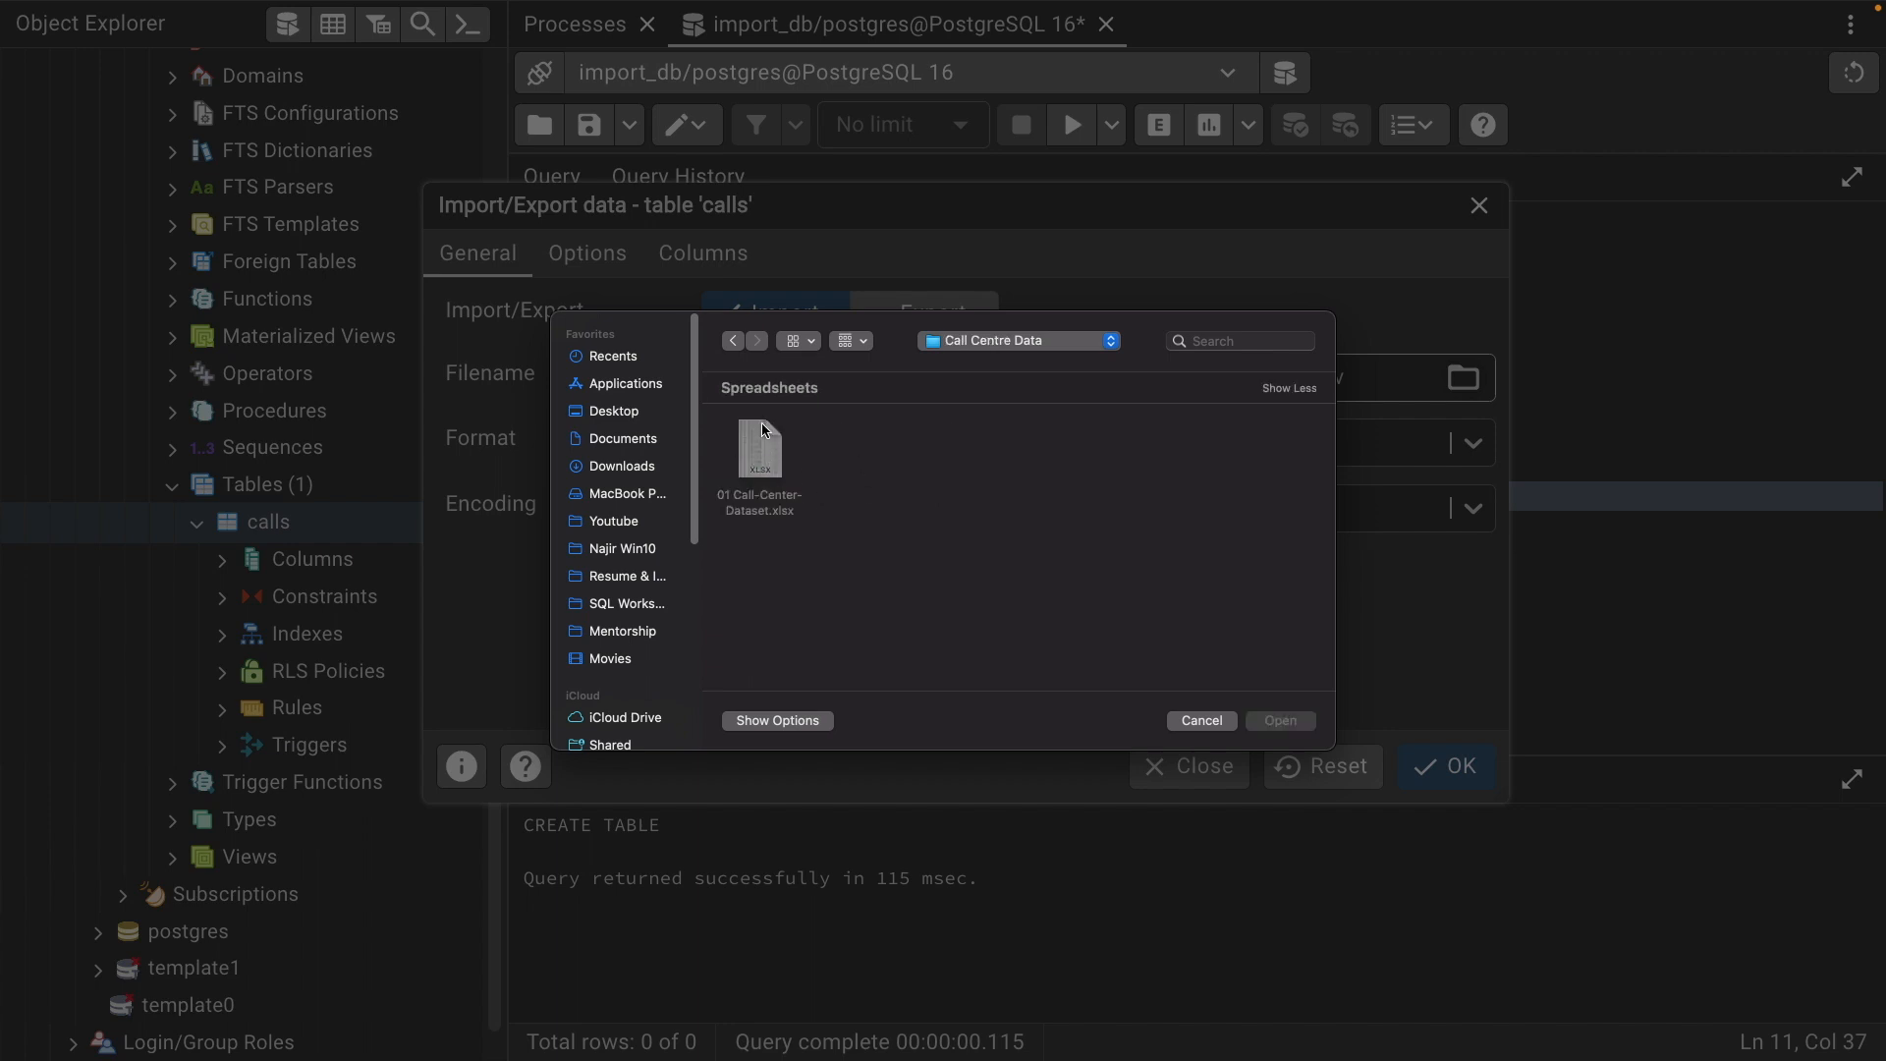
left_click(1201, 721)
Switch to the Excel dataset and start saving a copy with the file format CSV UTF-8 (Comma delimited) (.csv)
key("super+Tab")
key("super+Tab")
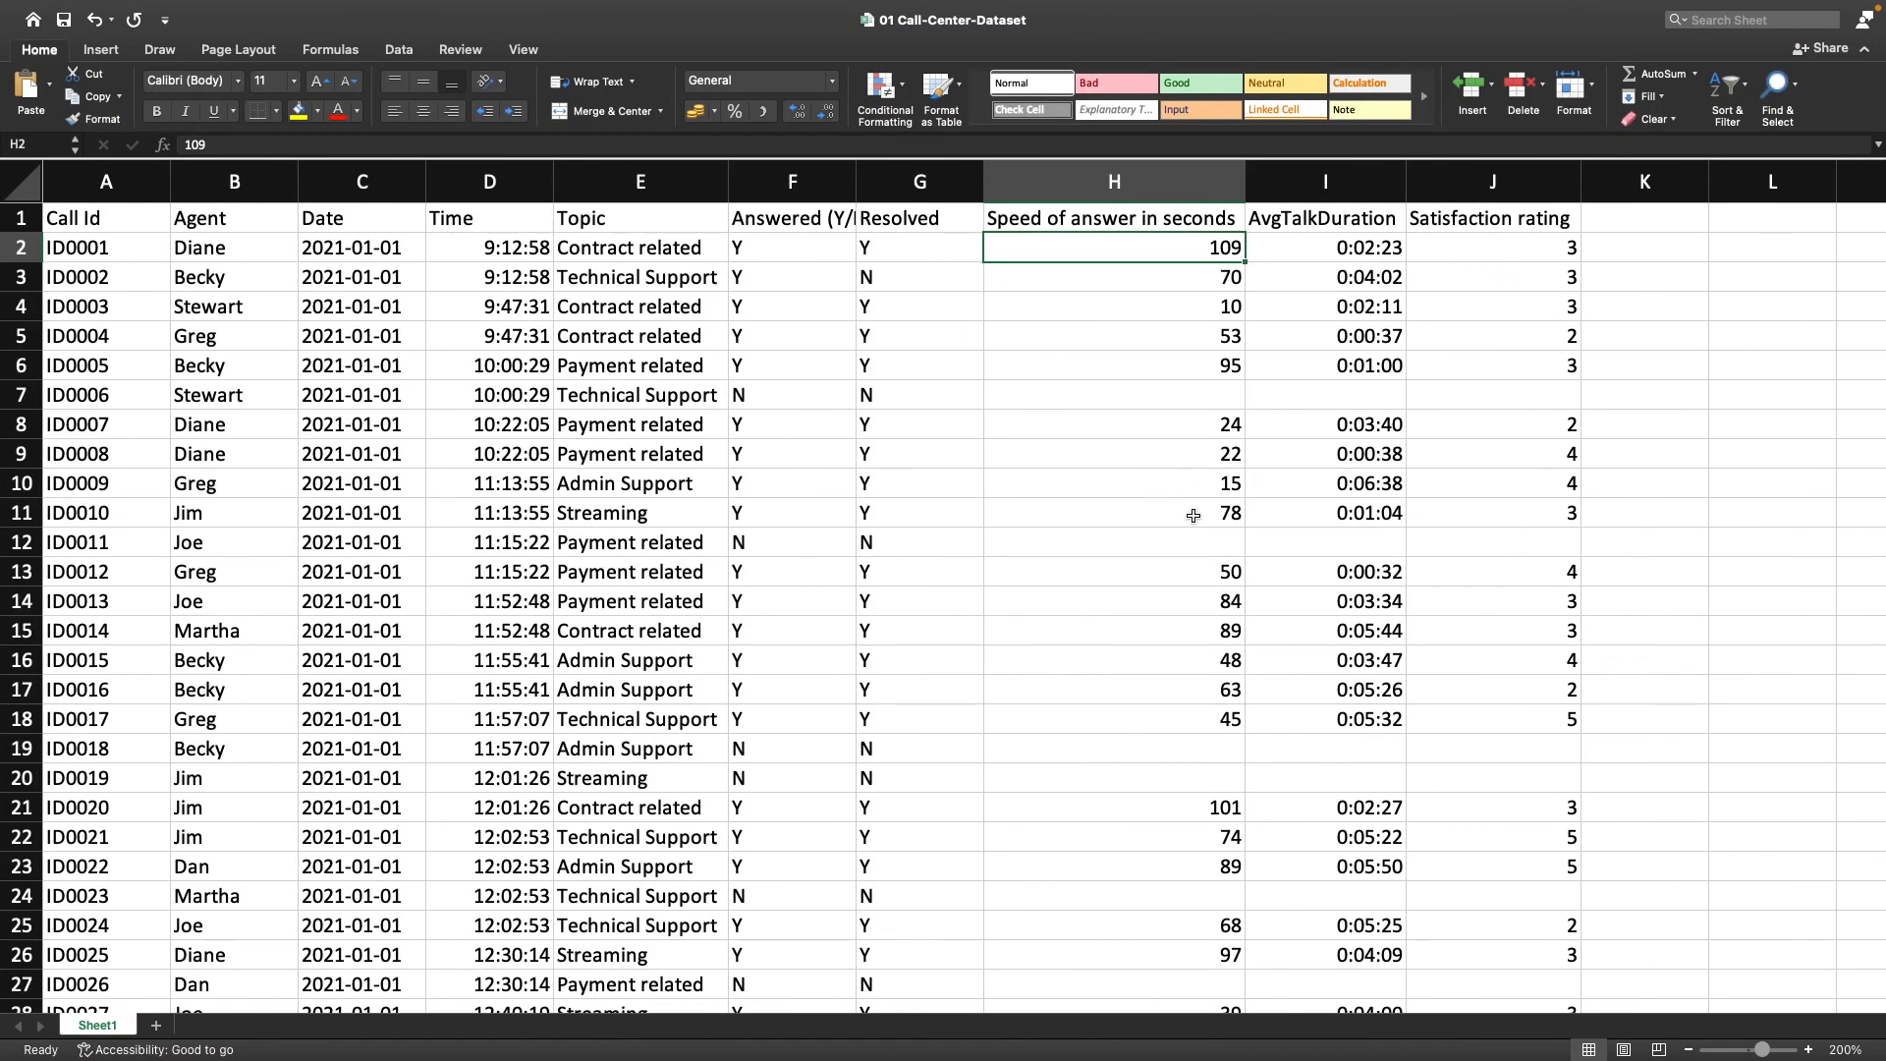
mouse_move(550, 10)
left_click(89, 6)
mouse_move(115, 9)
left_click(152, 182)
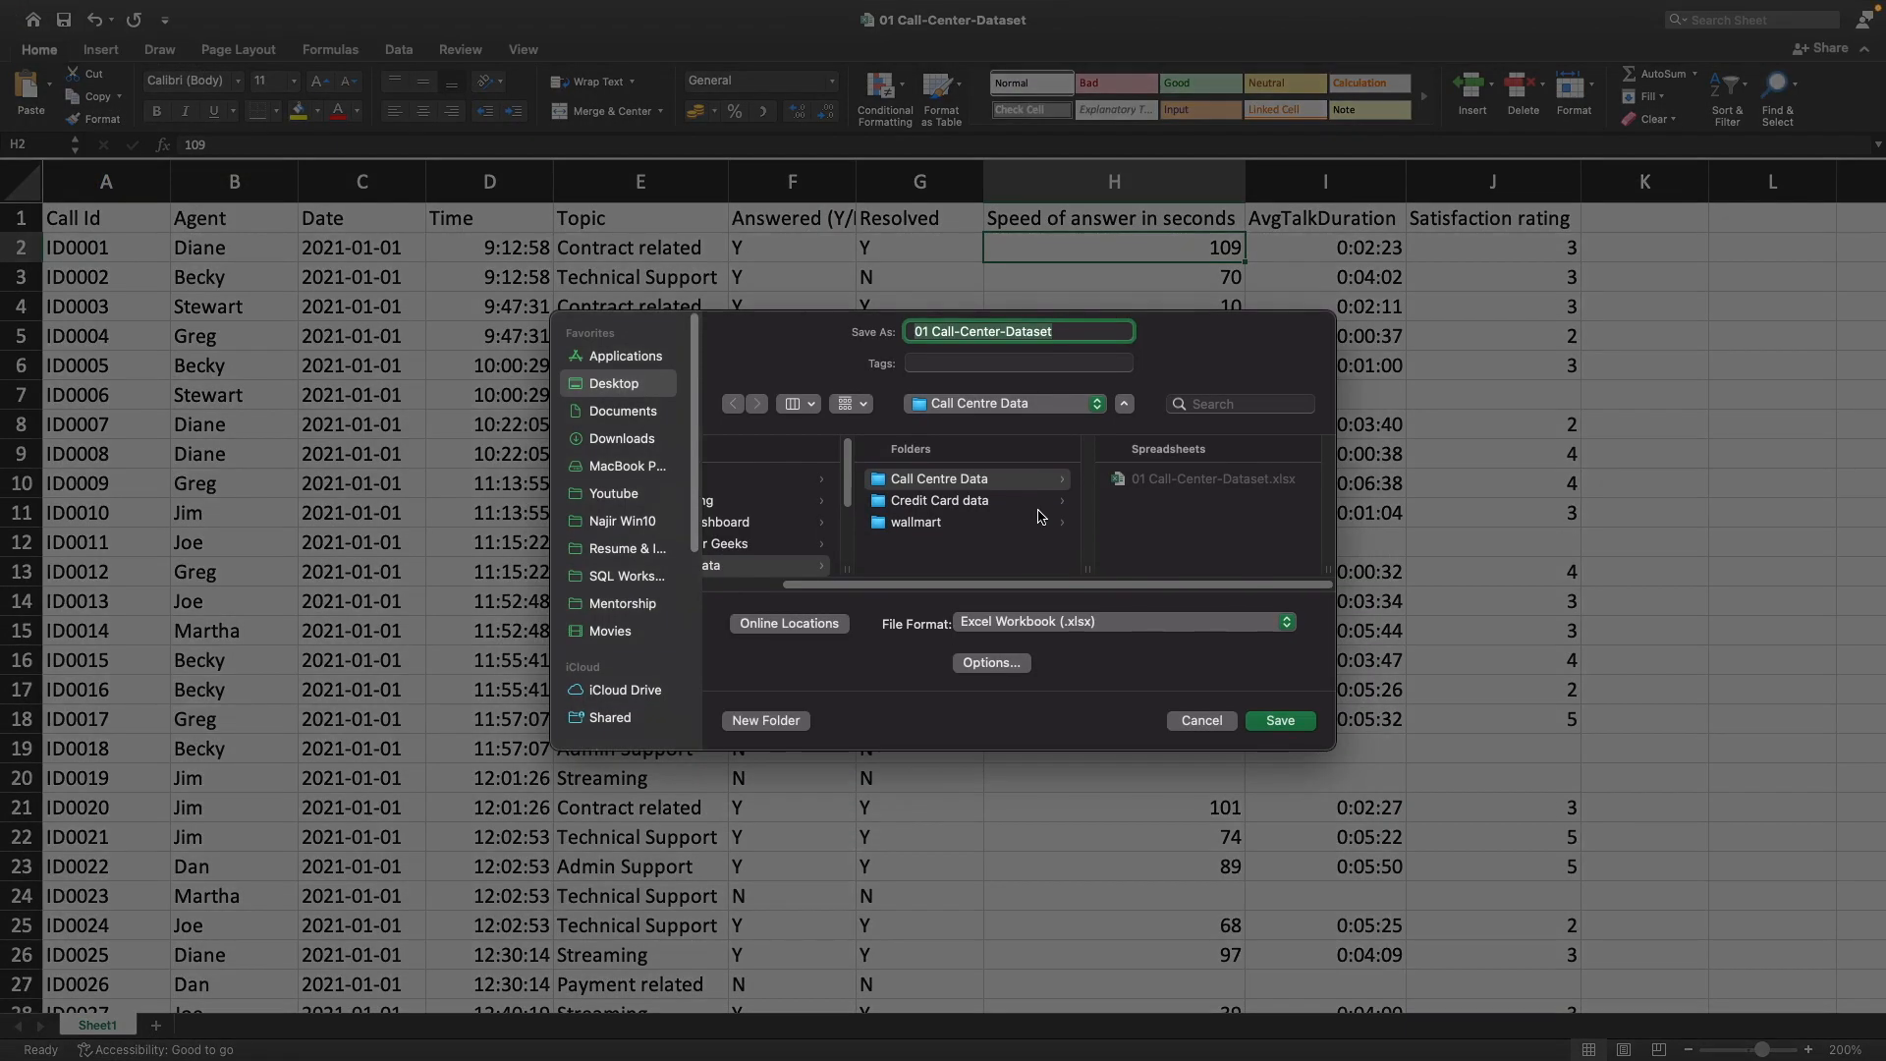
left_click(1097, 629)
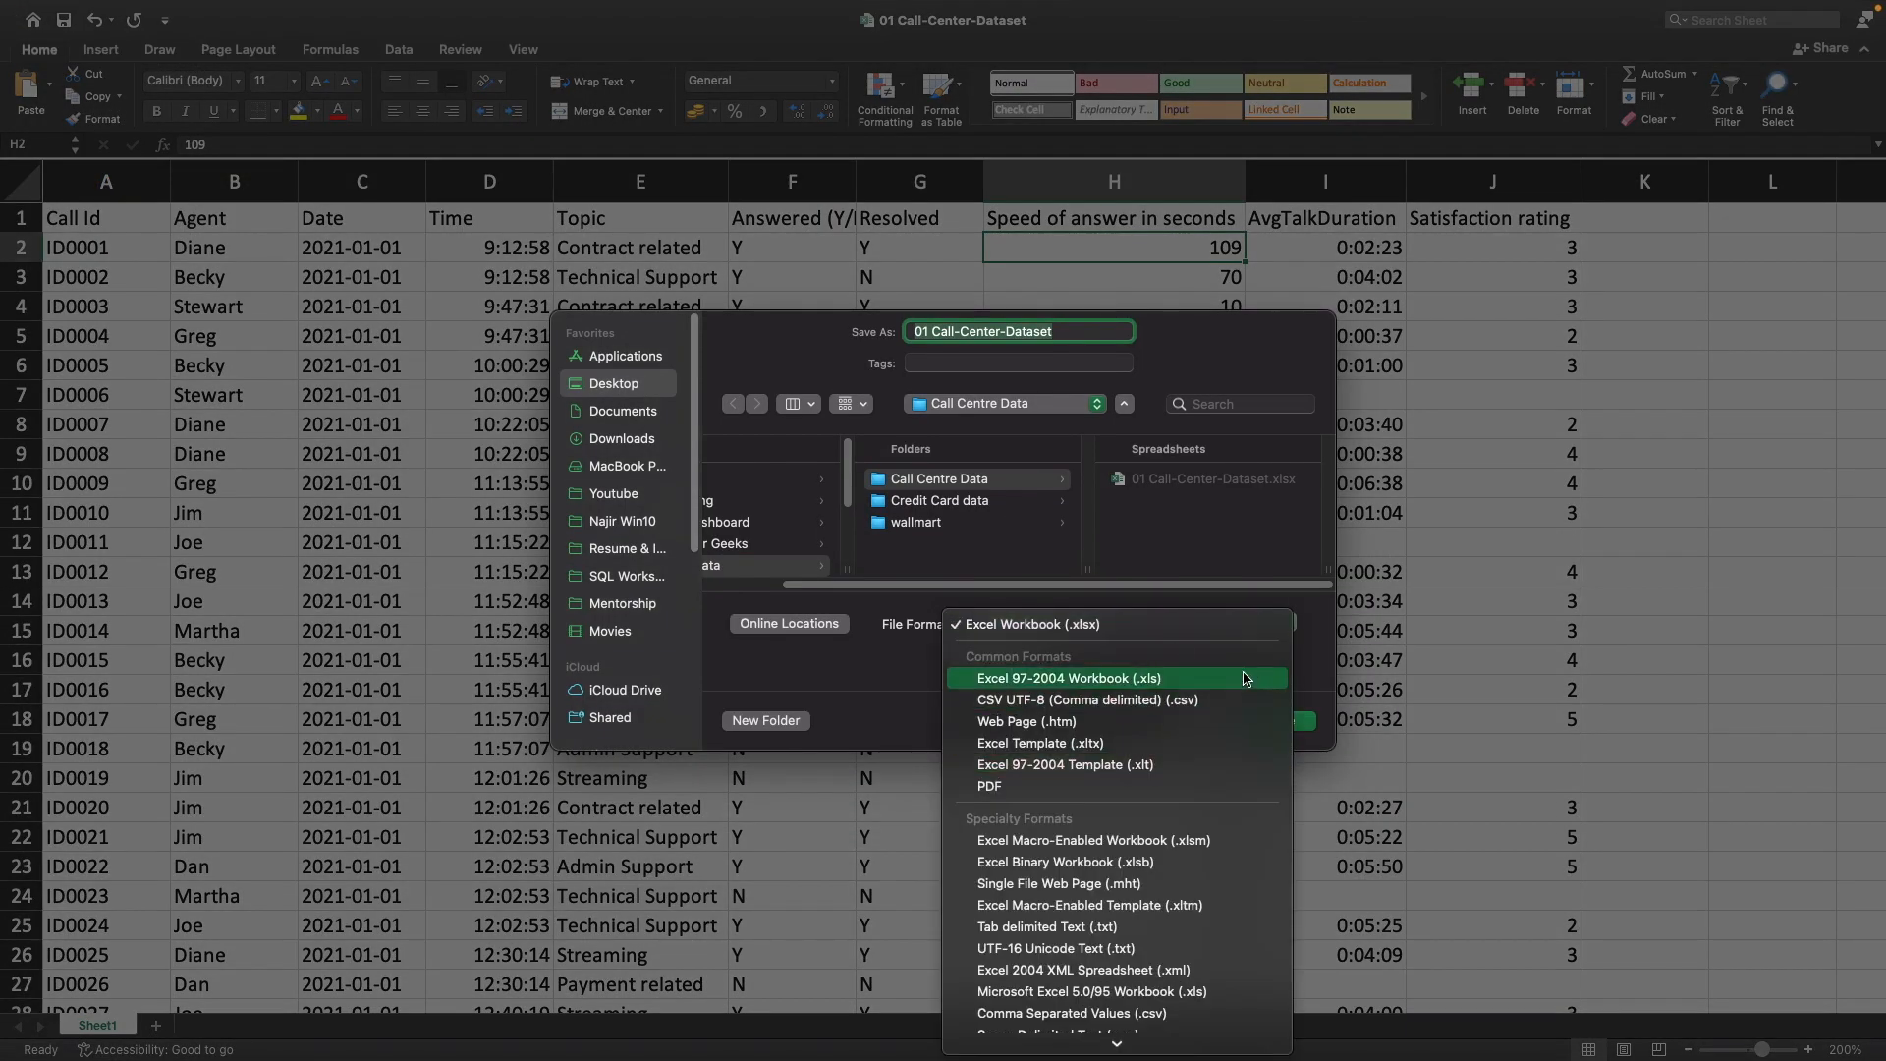
left_click(1243, 701)
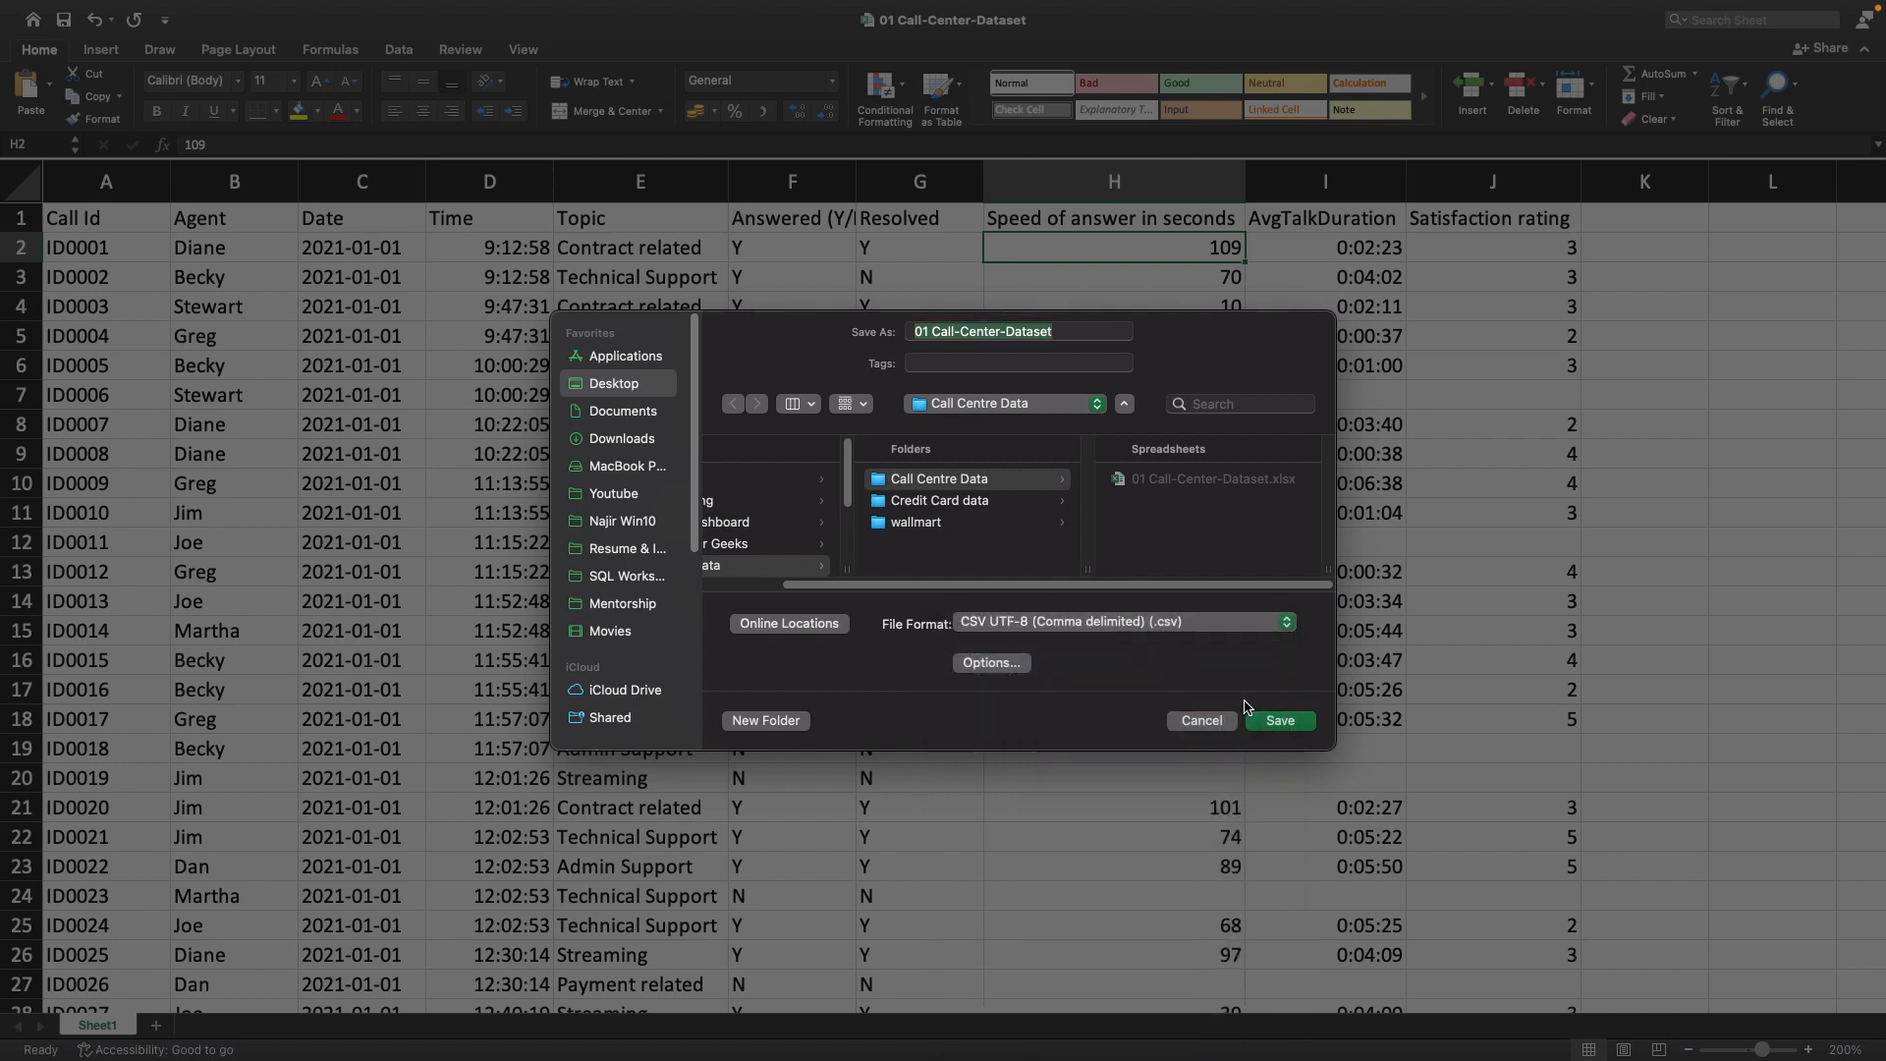
left_click(1058, 626)
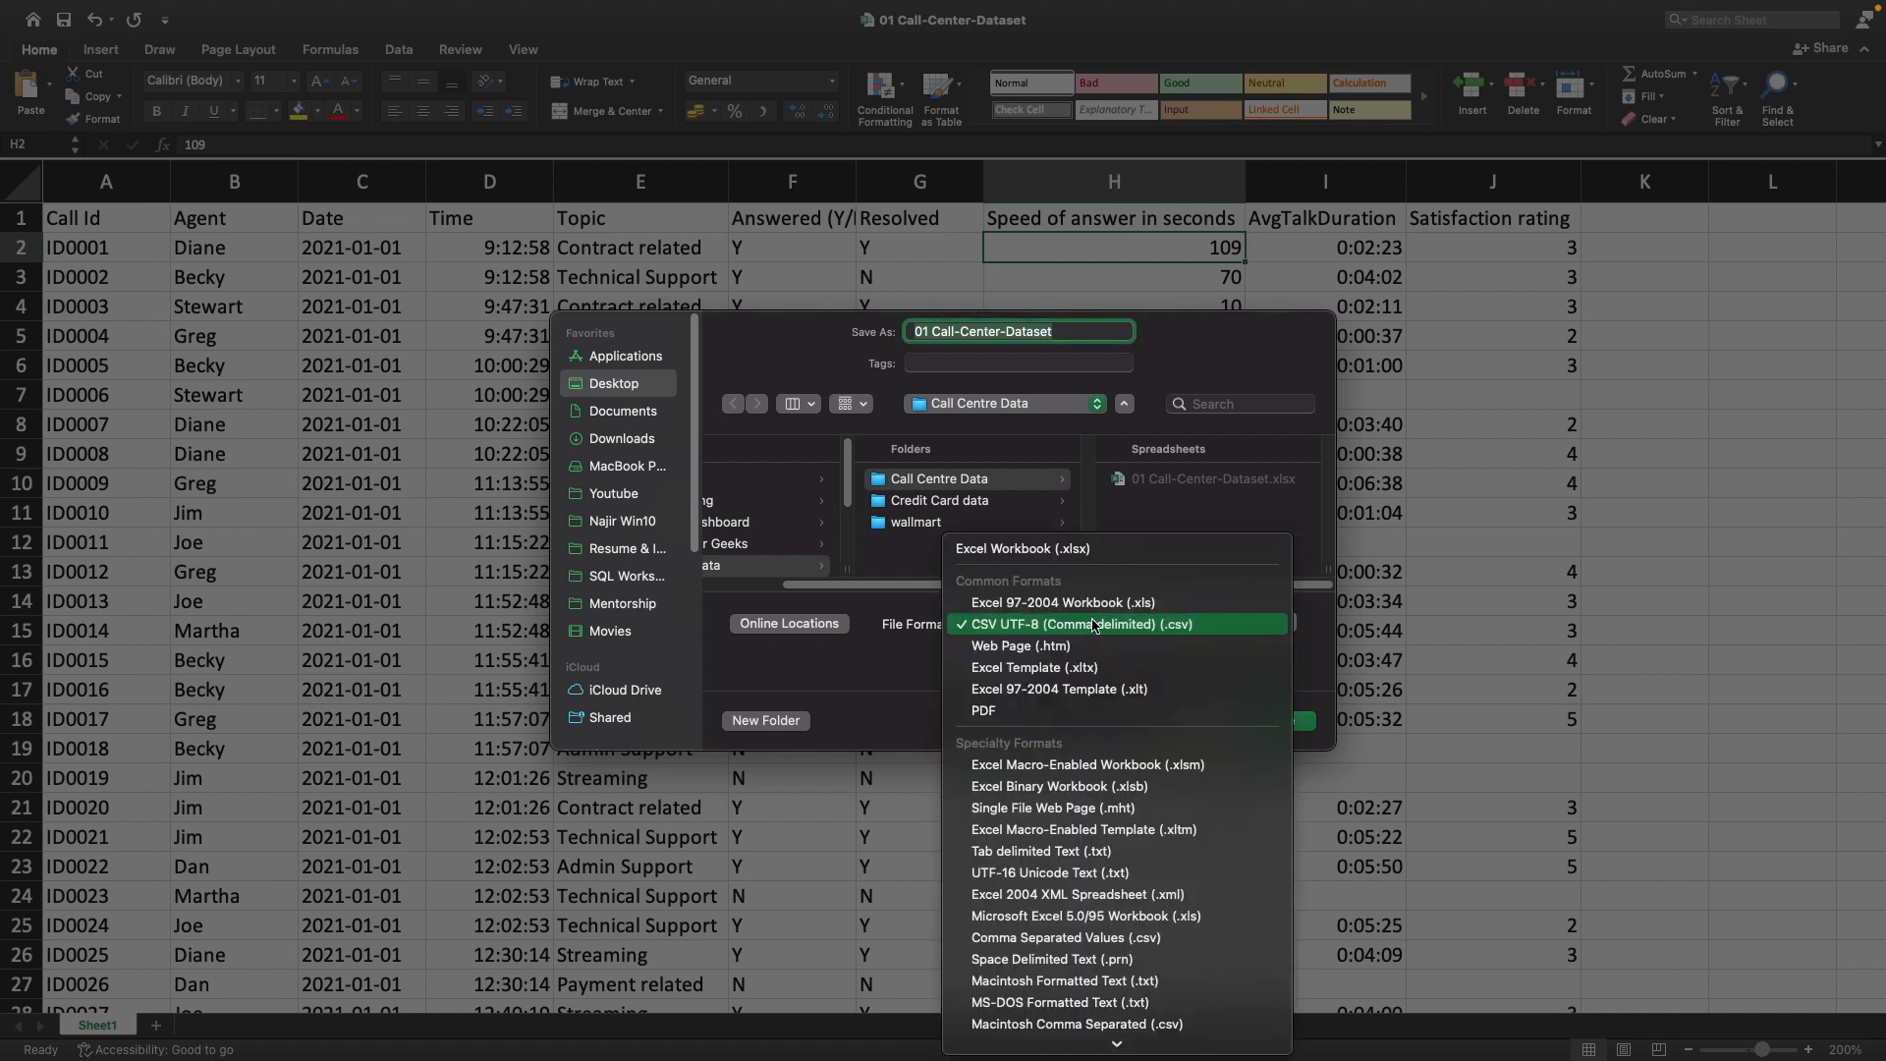
left_click(1163, 626)
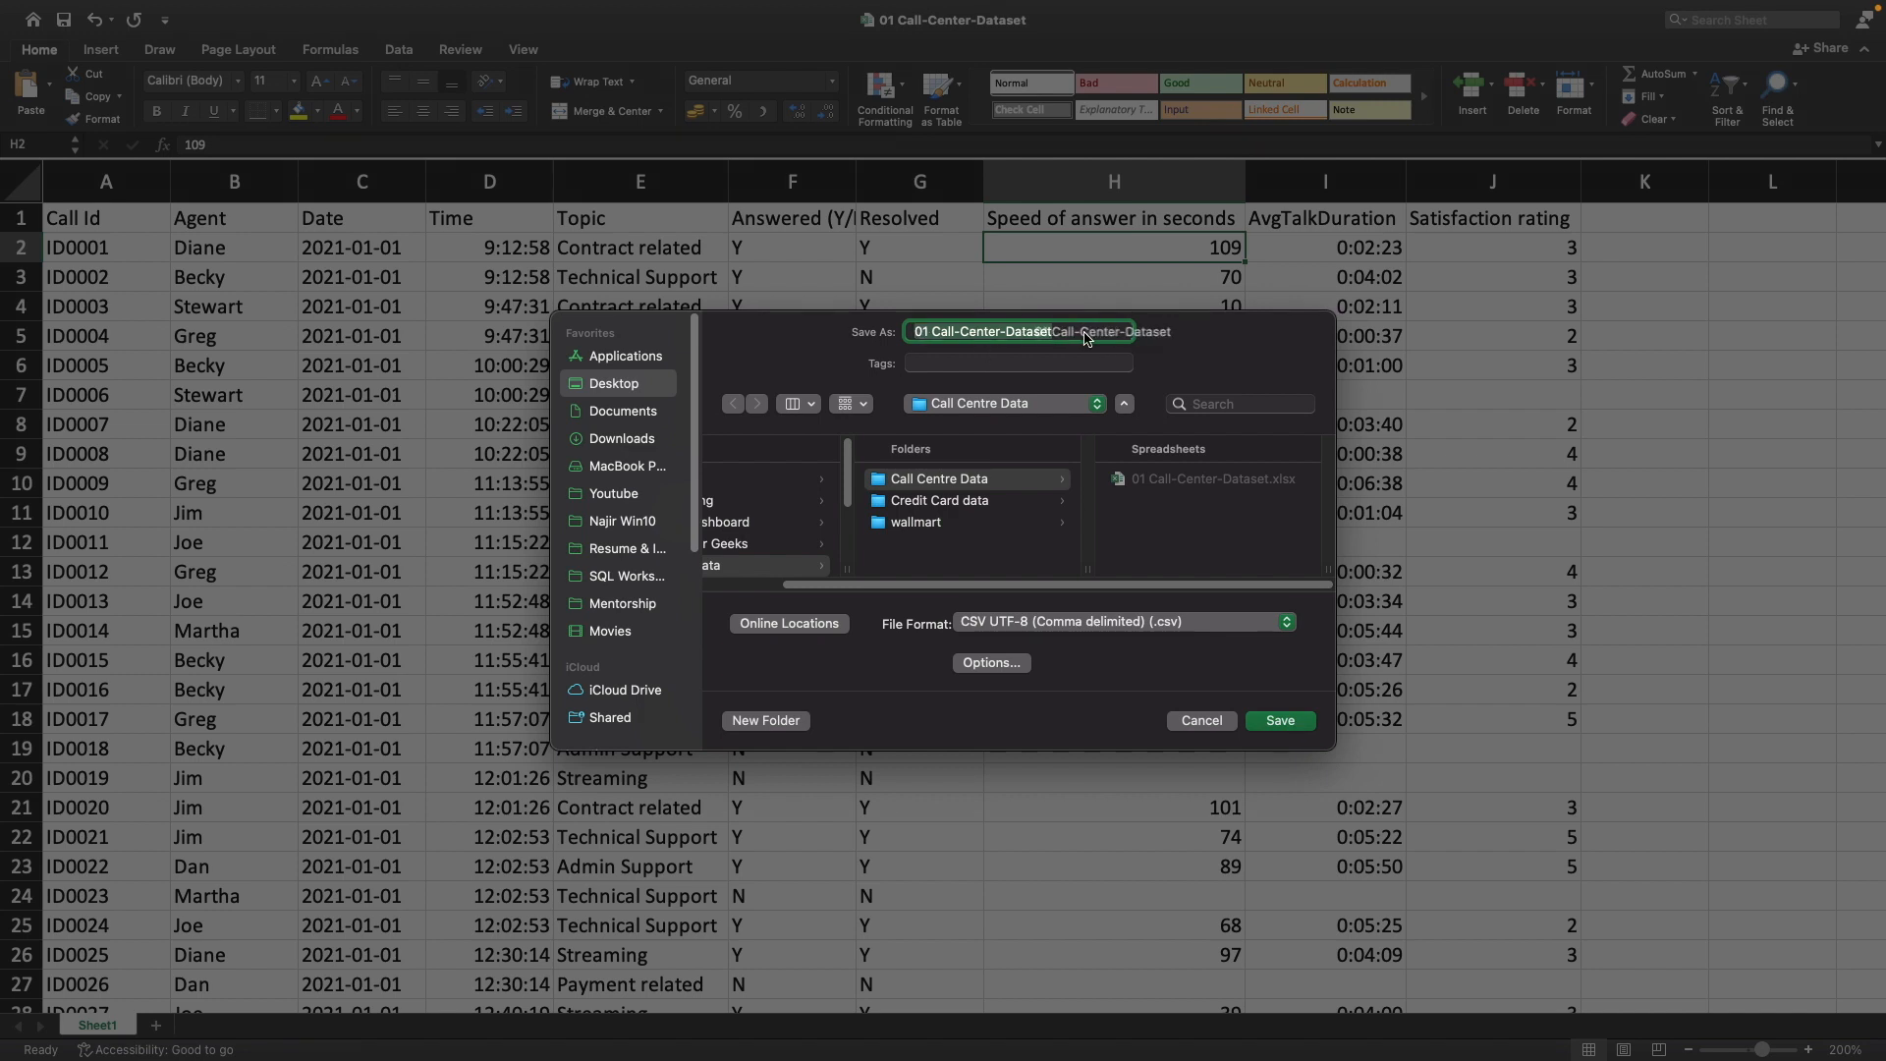
Name the CSV copy call_centre_dataset and save it in the Call Centre Data folder
left_click(1012, 330)
left_click_drag(1009, 330, 910, 330)
key("BackSpace")
type("ca")
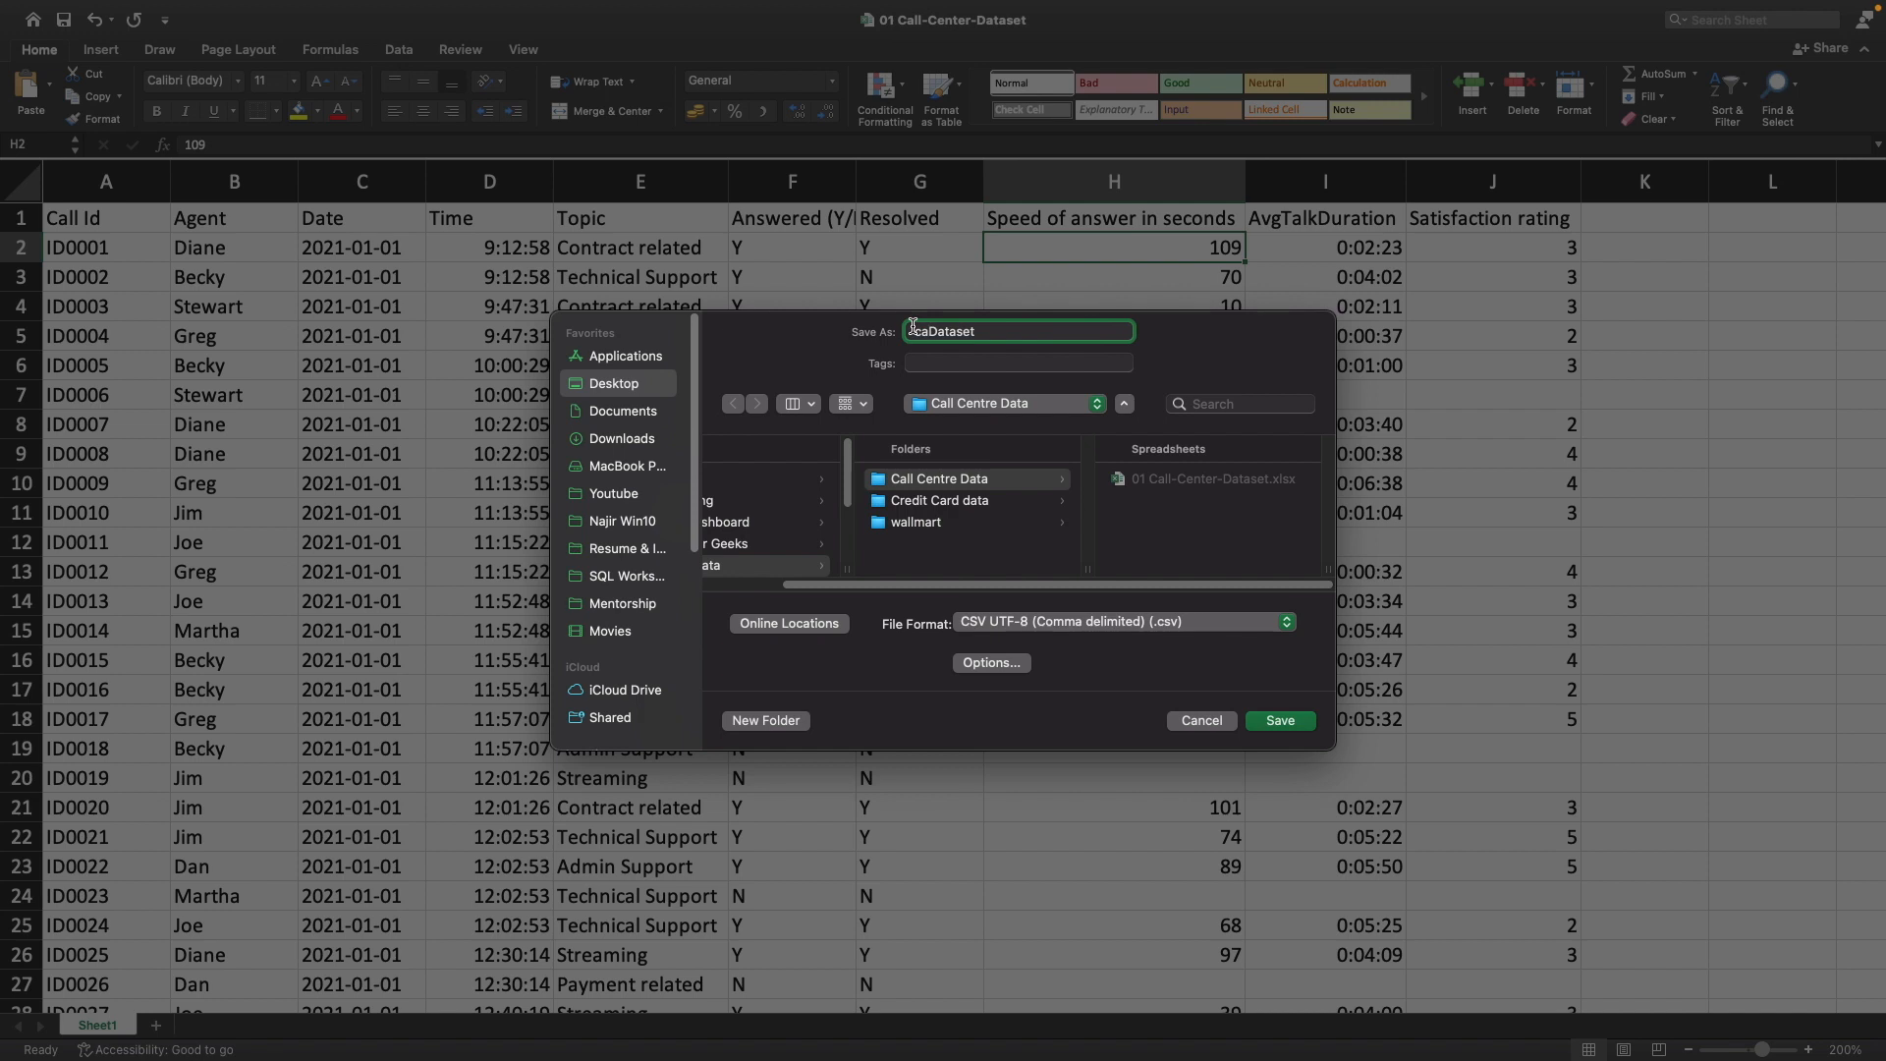
type("ll_centre_")
key("Delete")
type("d")
left_click(1280, 722)
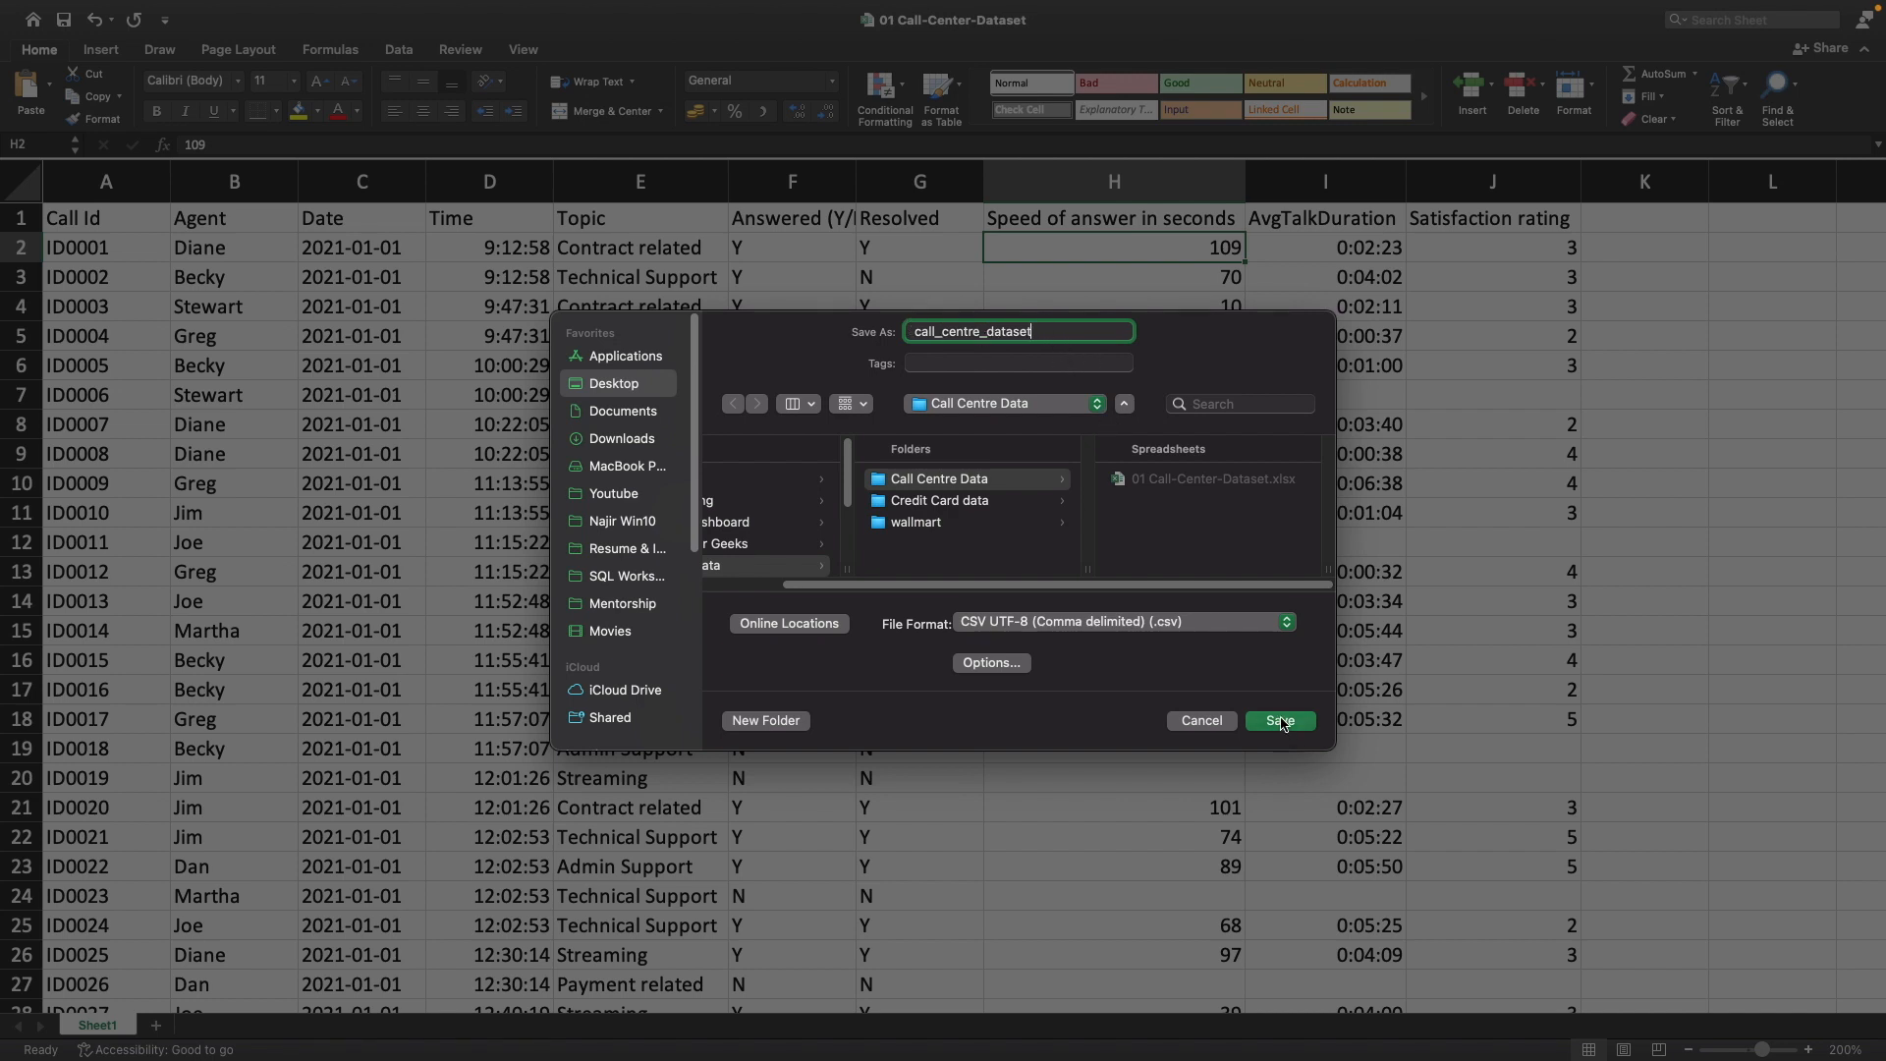
Back in pgAdmin, choose call_centre_dataset.csv from Desktop > Import Data > Call Centre Data as the file to import
key("super+Tab")
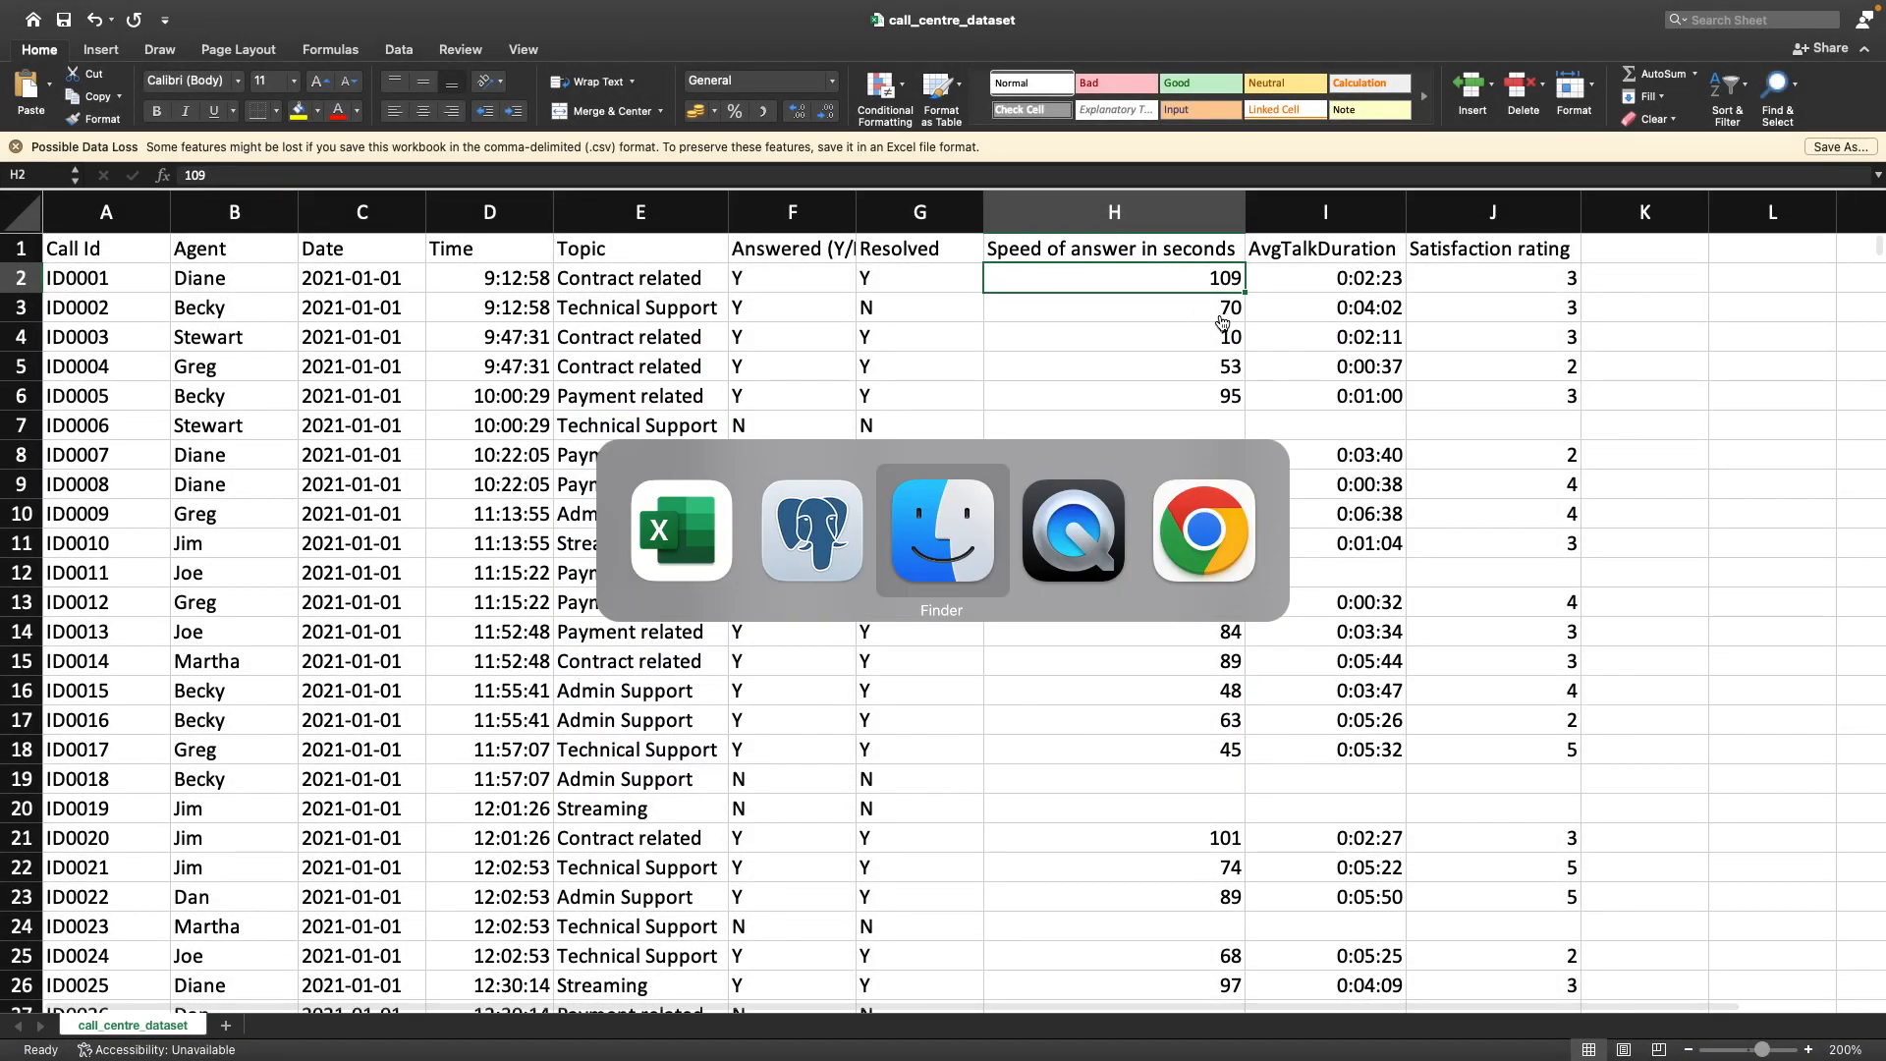
key("super+shift+Tab")
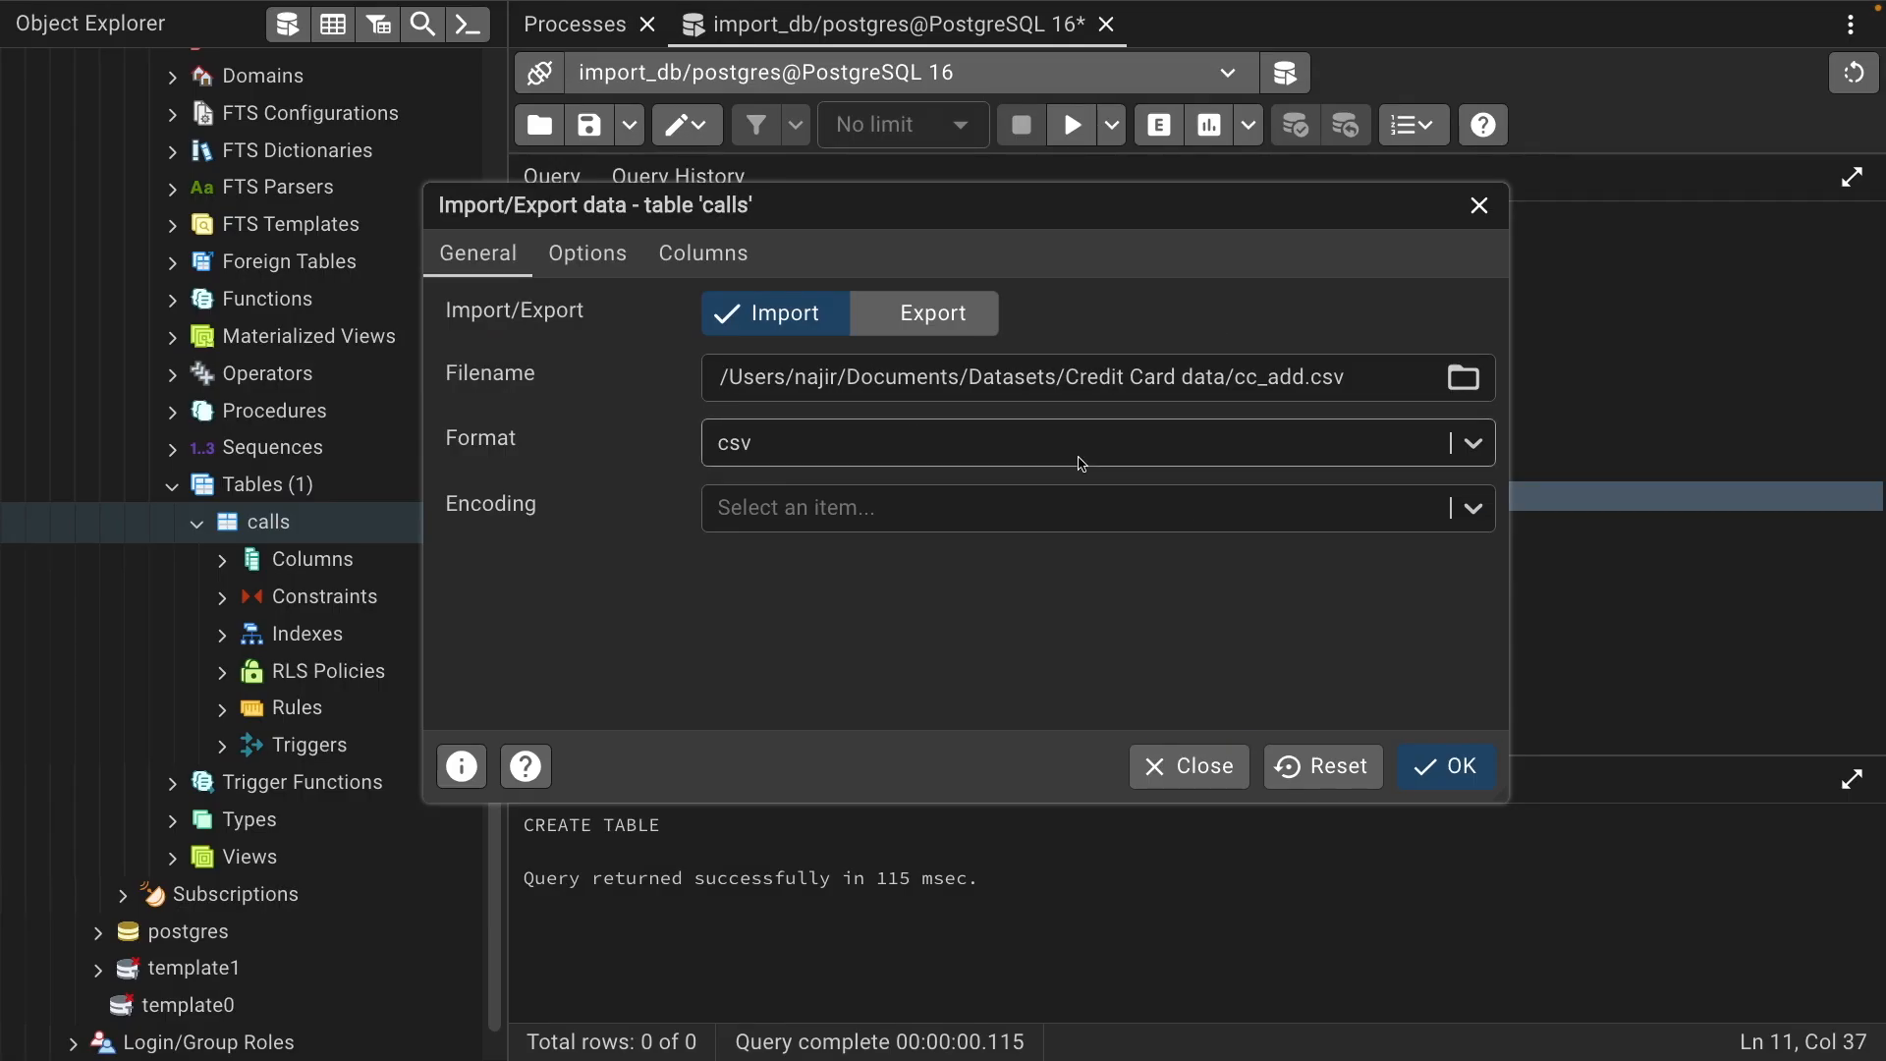
left_click(1463, 380)
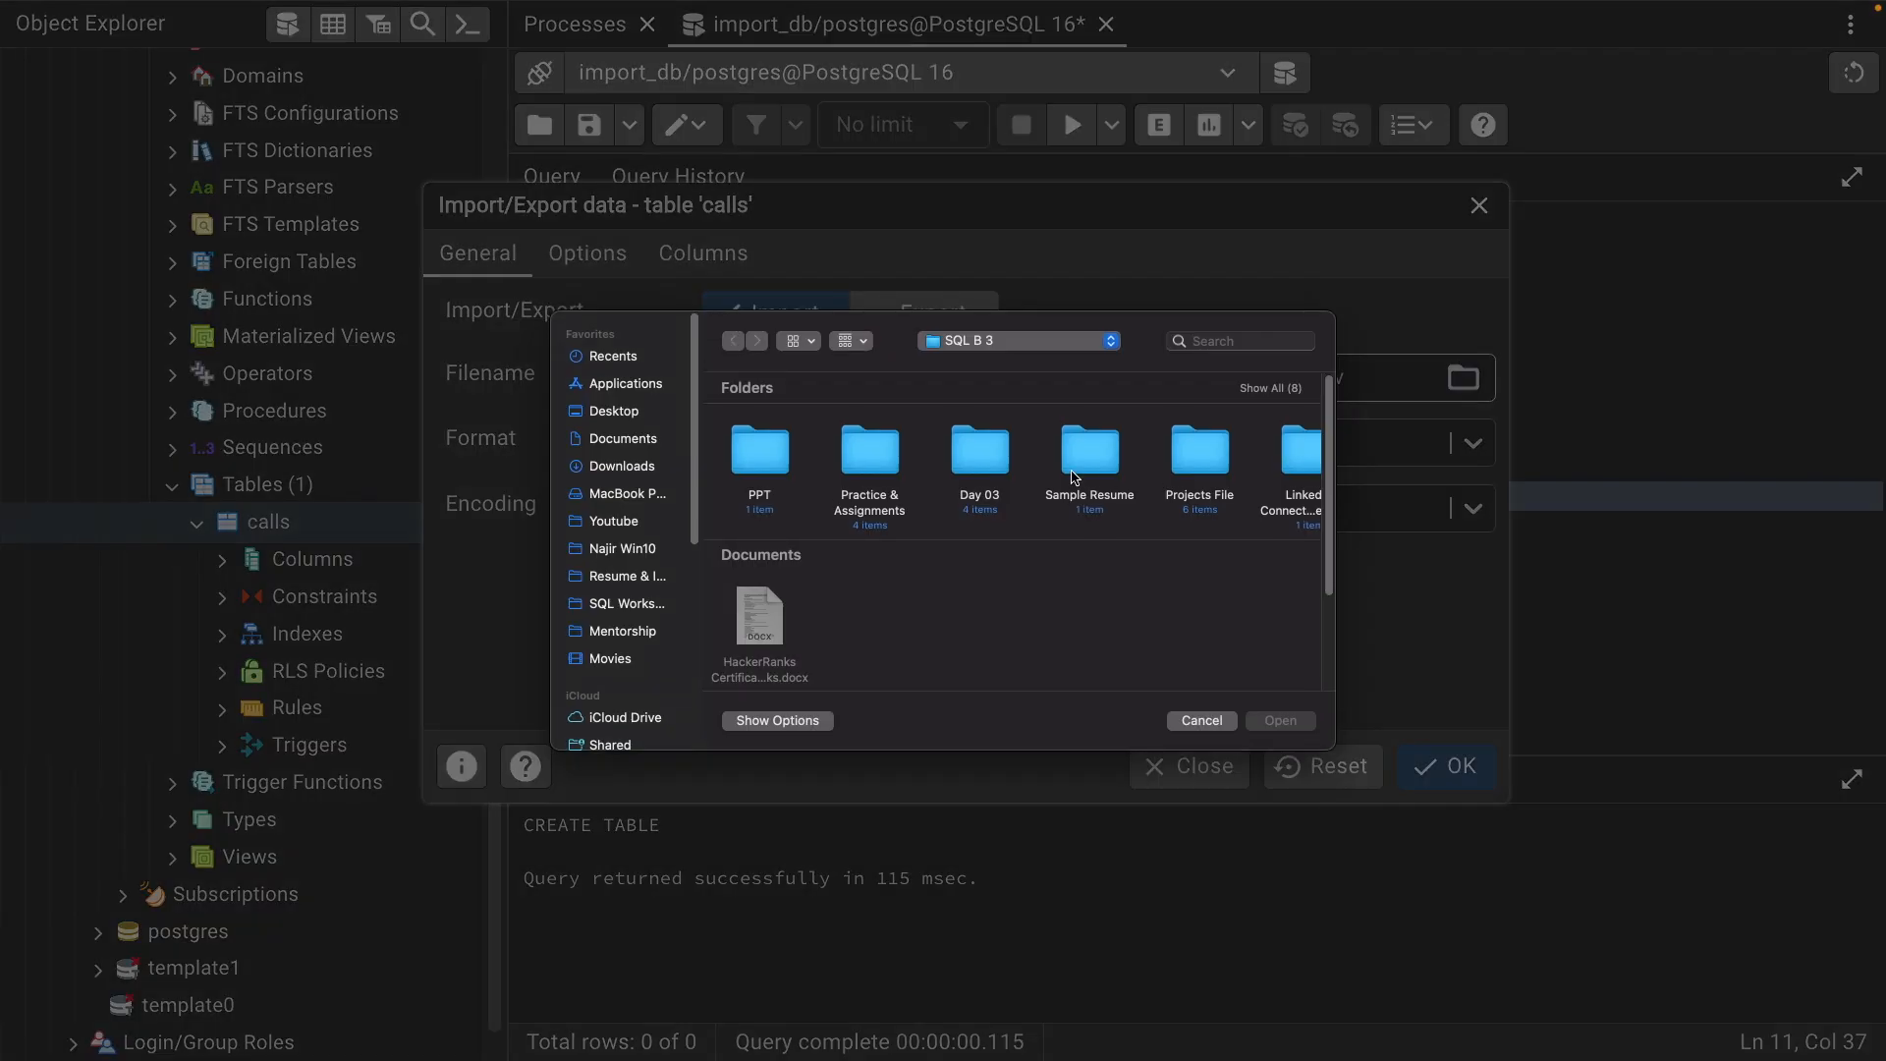
left_click(615, 413)
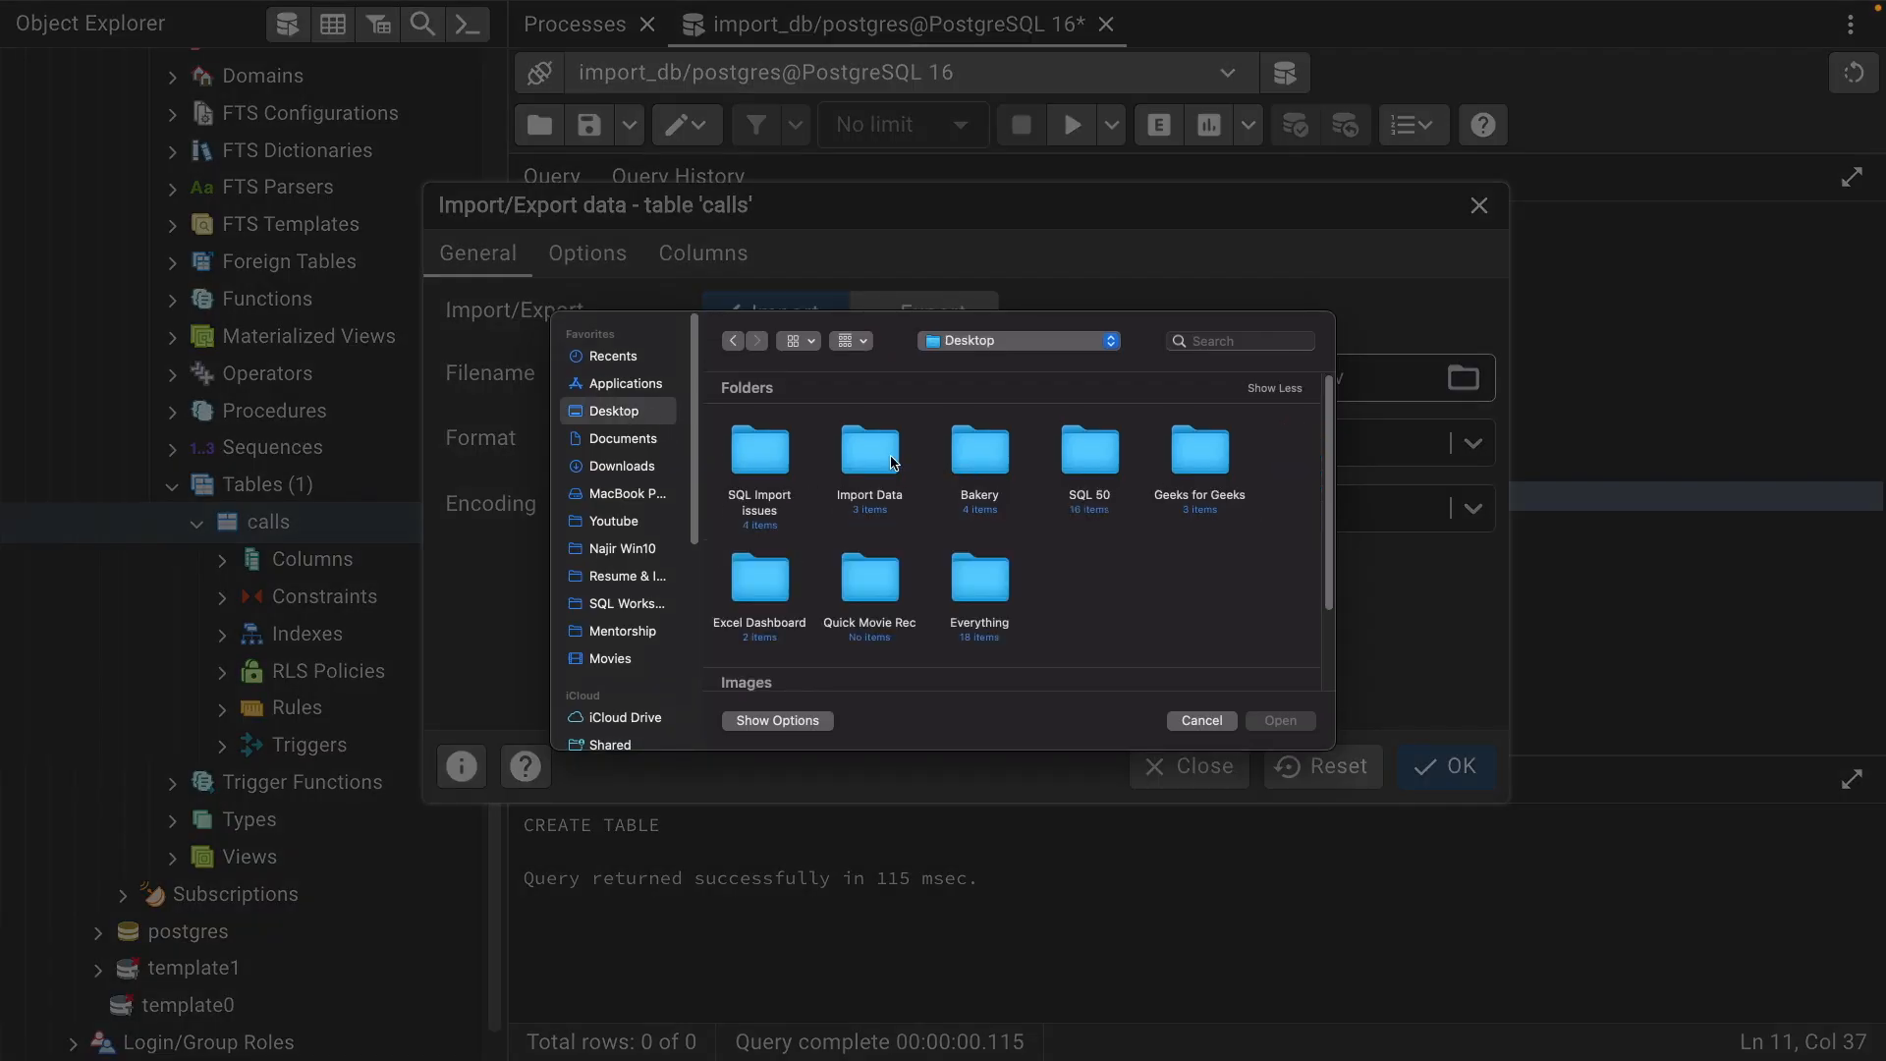
double_click(892, 462)
double_click(766, 444)
left_click(743, 455)
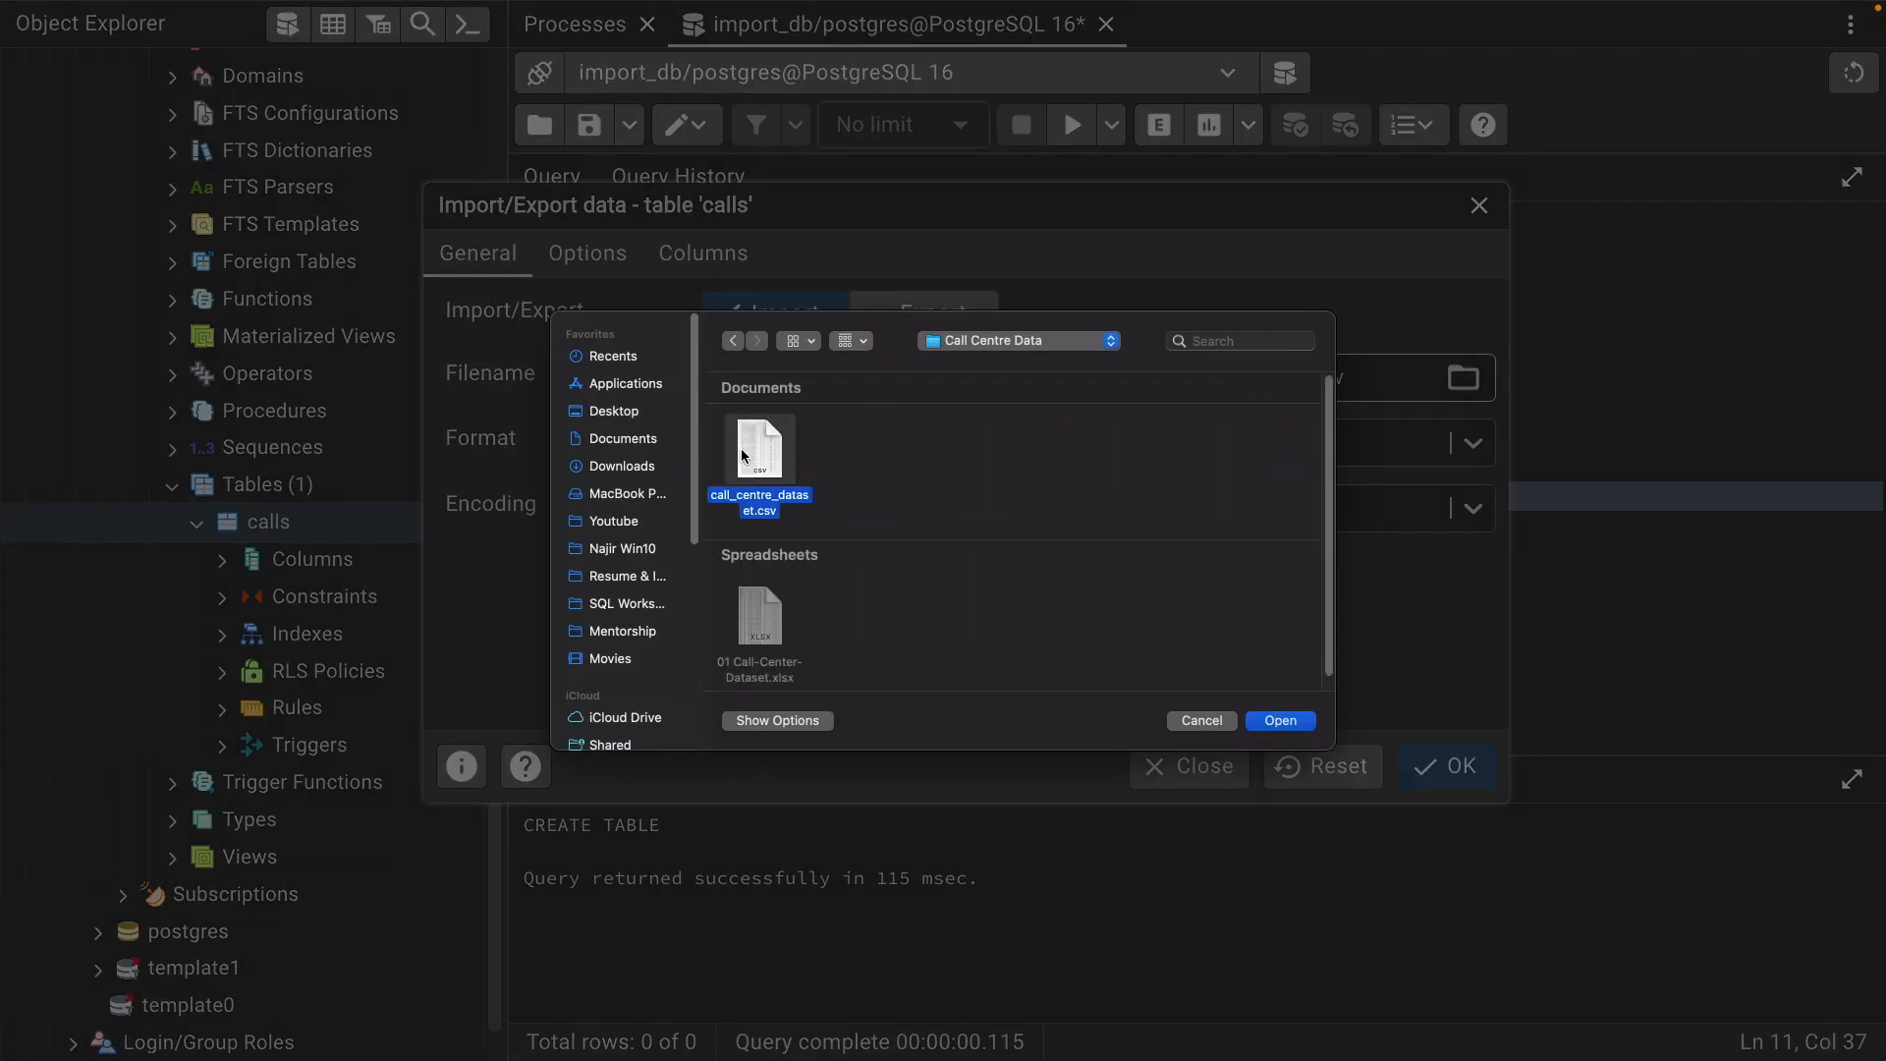
left_click(1281, 720)
Check the Header and Delimiter settings in the import options for the calls table
left_click(594, 258)
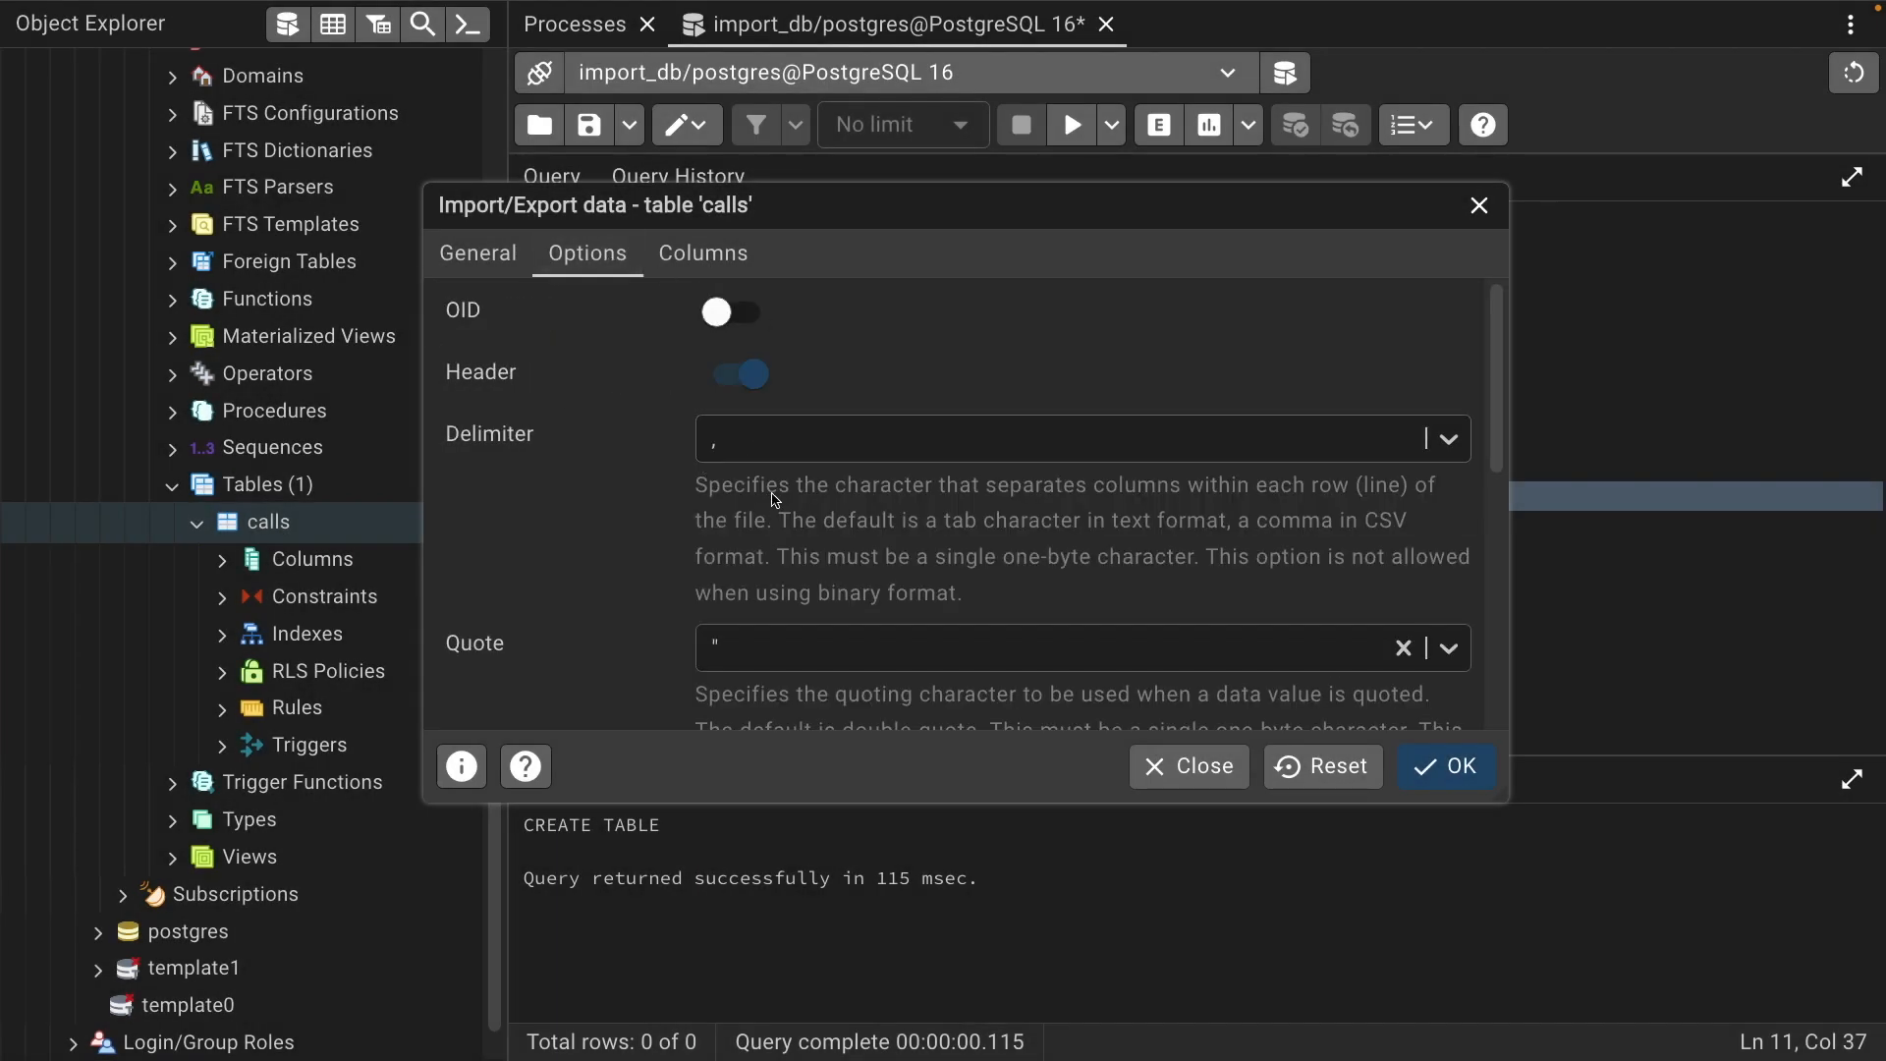
left_click(558, 436)
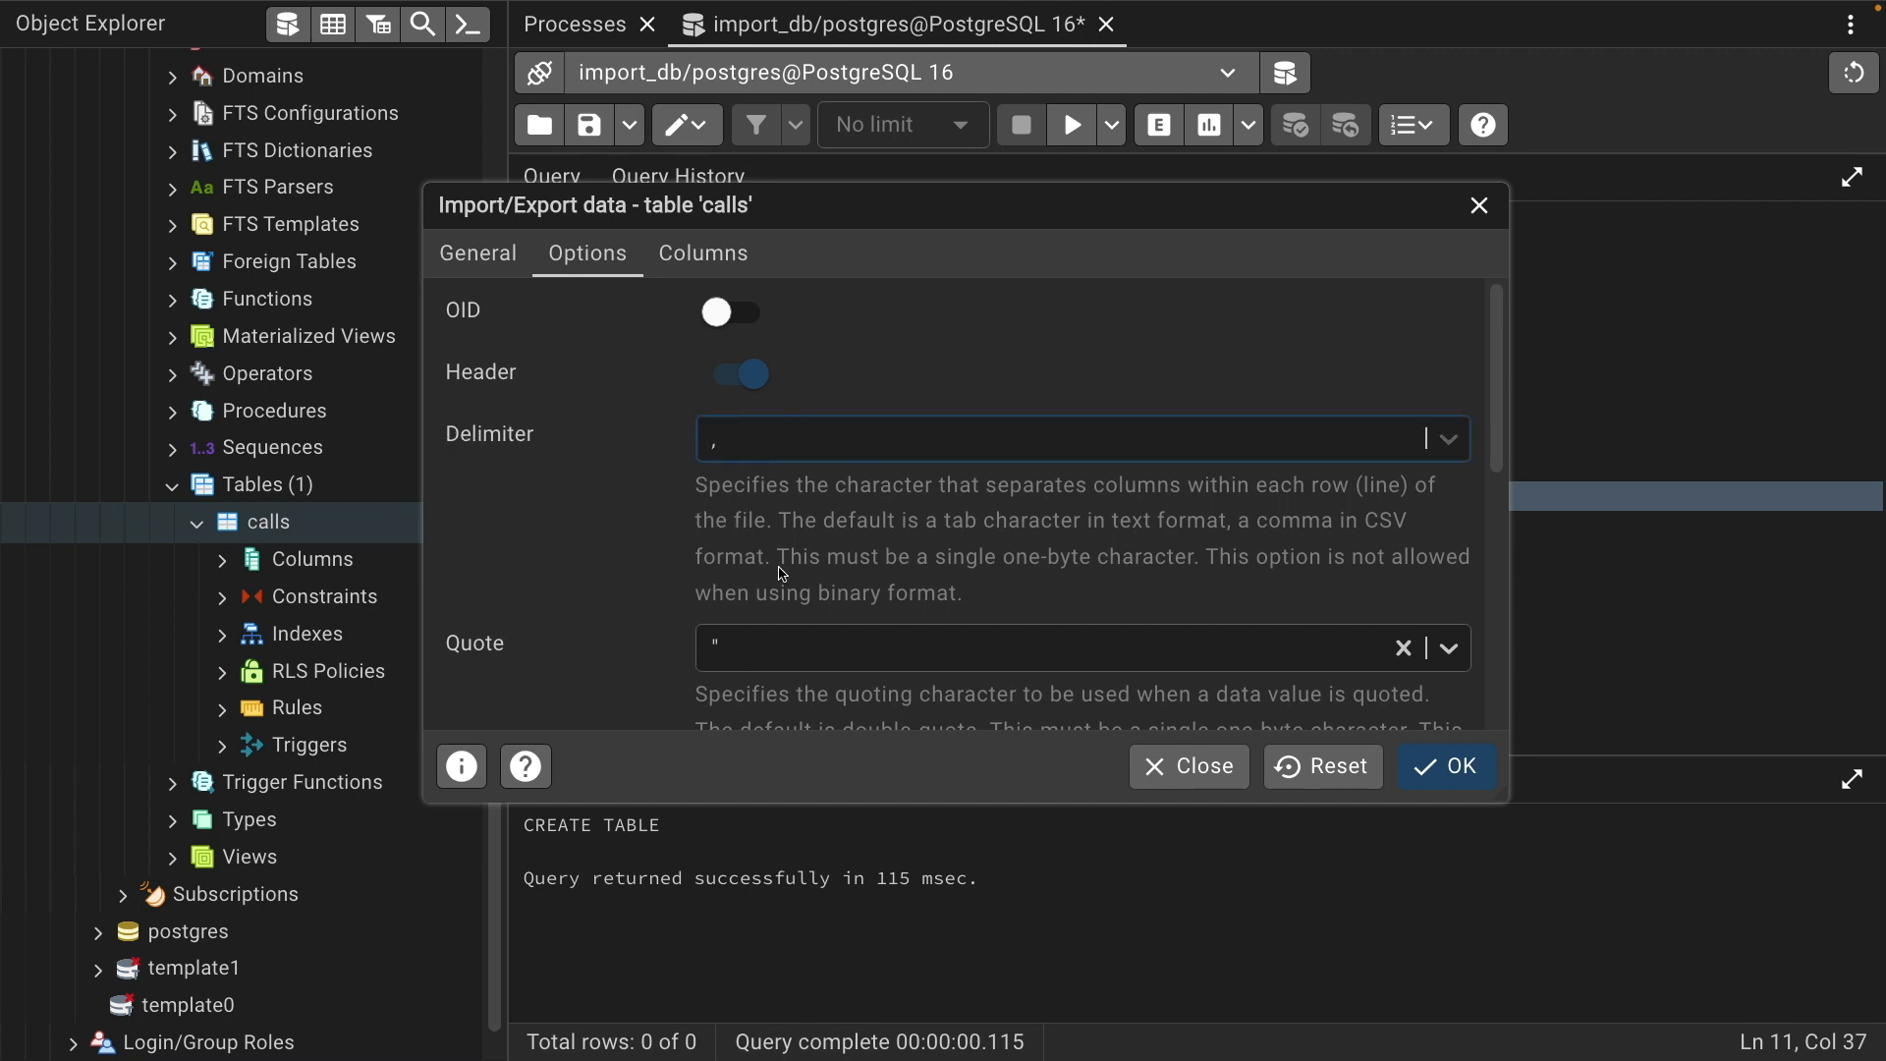
key("BackSpace")
Switch to Finder and open call_centre_dataset.csv from the Call Centre Data folder with TextEdit
key("super+Tab")
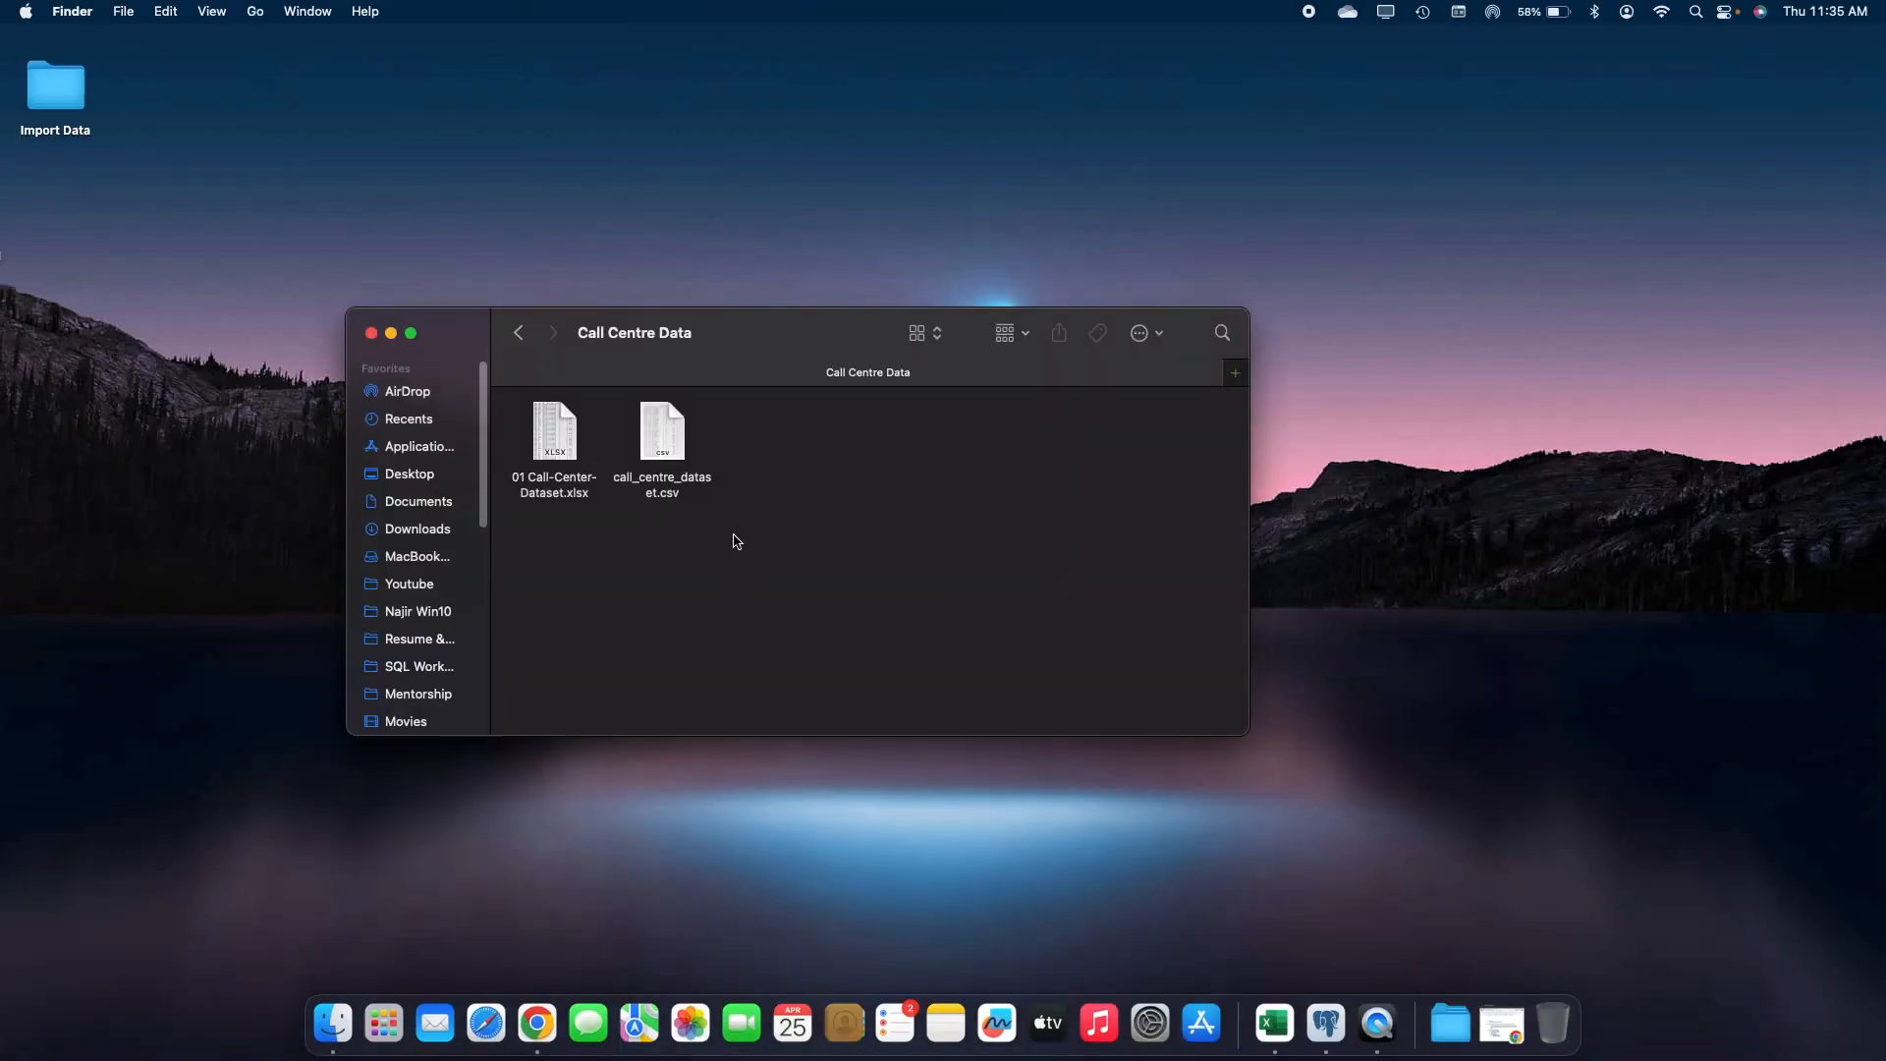
left_click(640, 468)
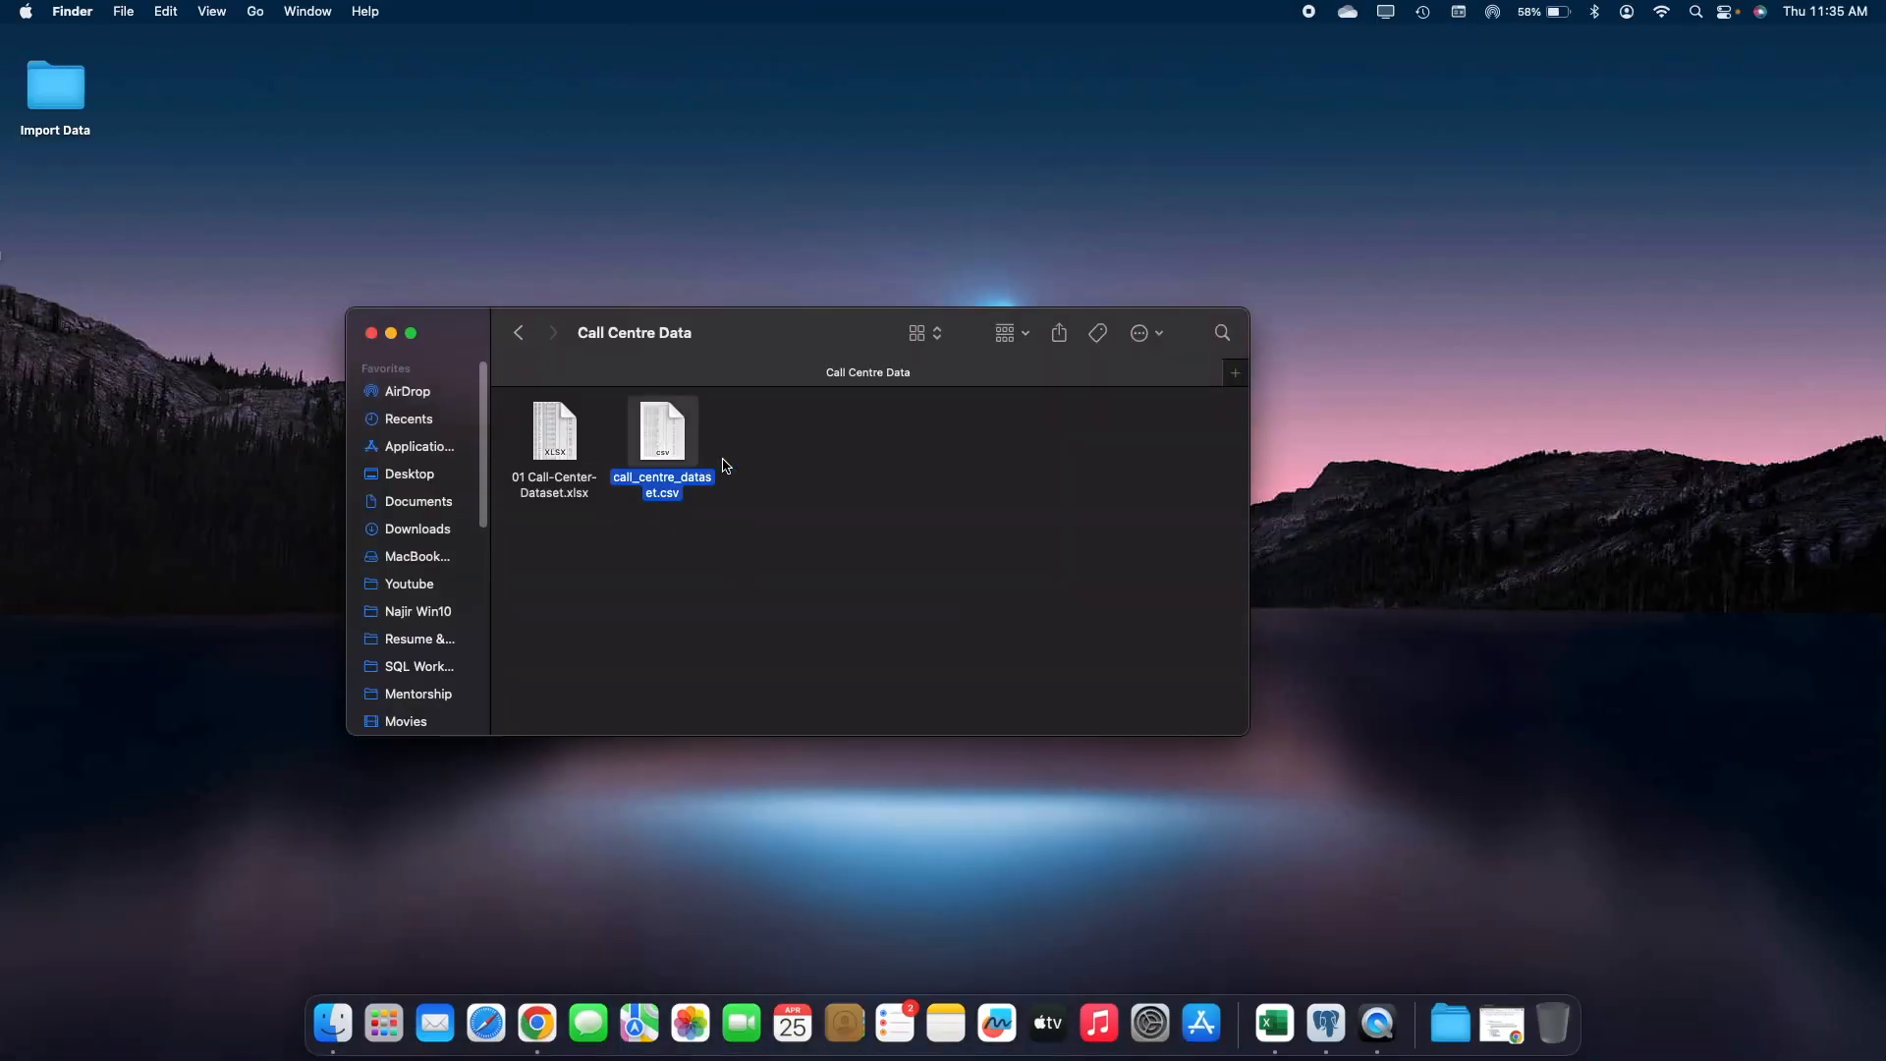
right_click(648, 428)
mouse_move(747, 458)
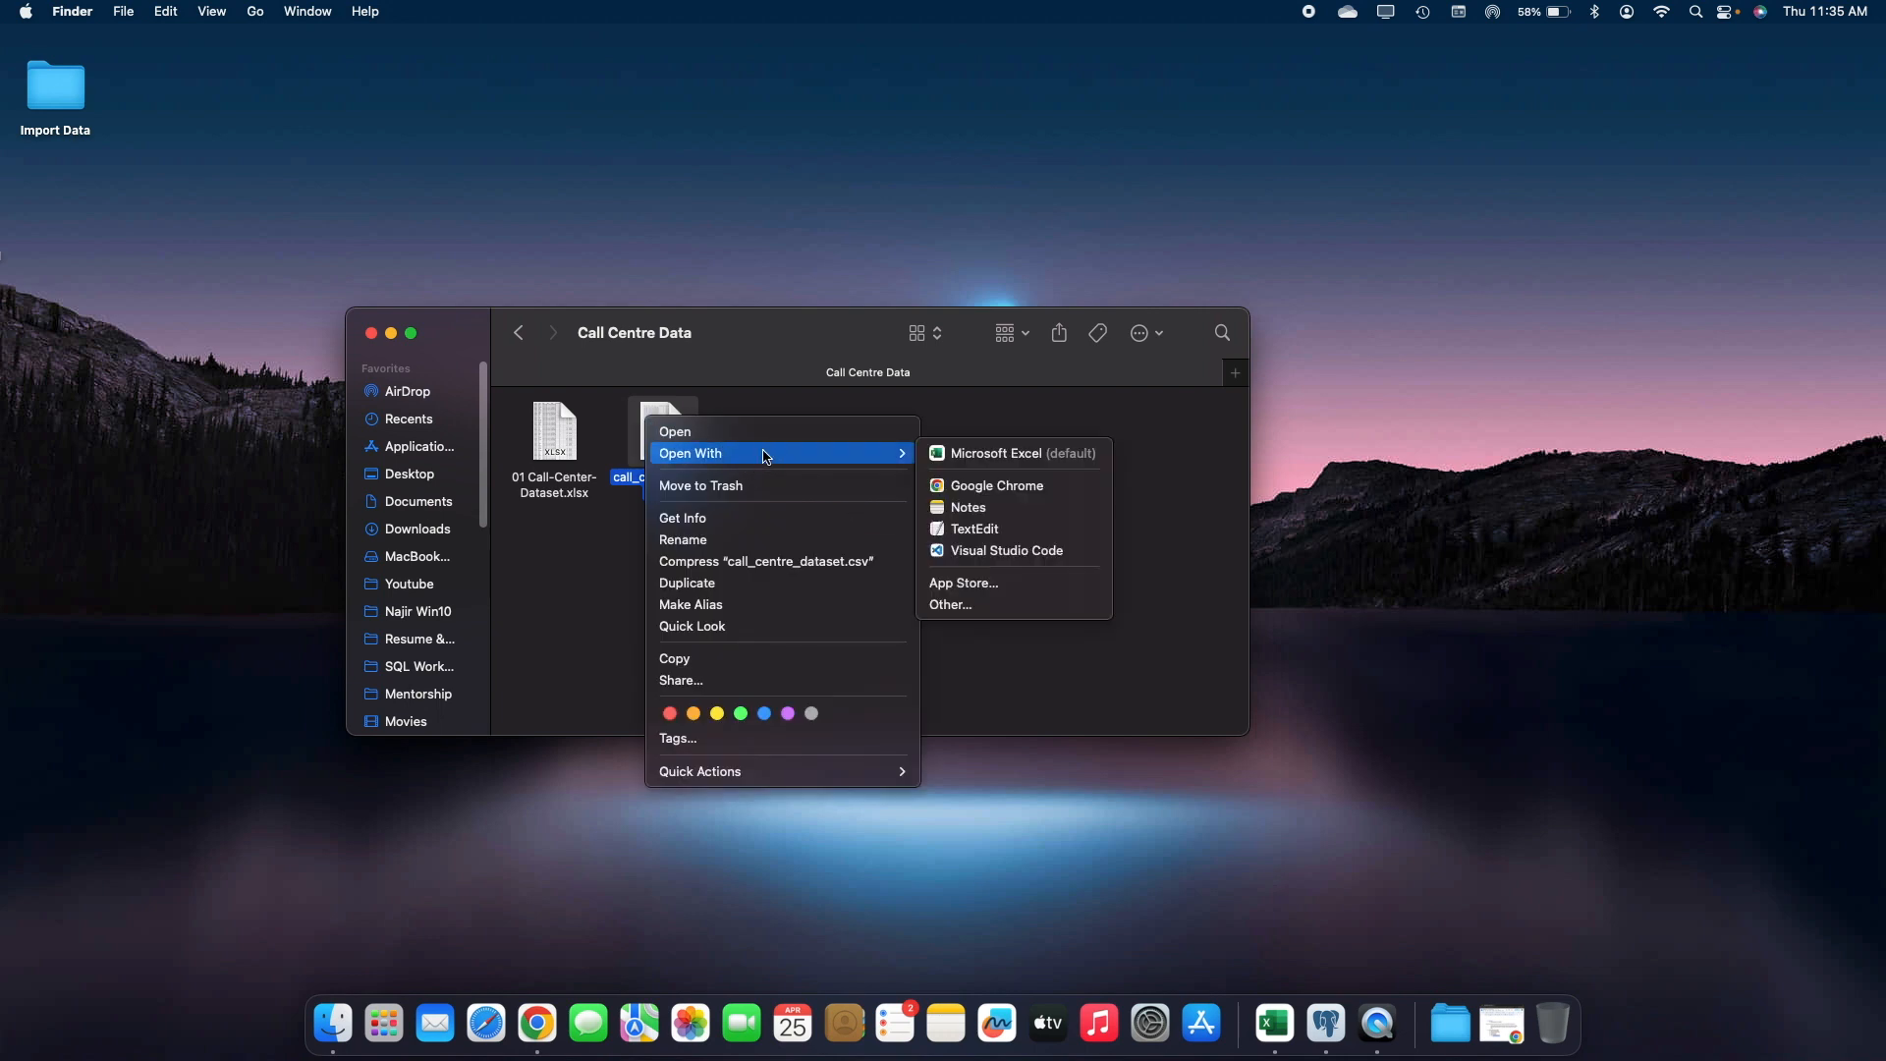
mouse_move(882, 455)
left_click(1061, 531)
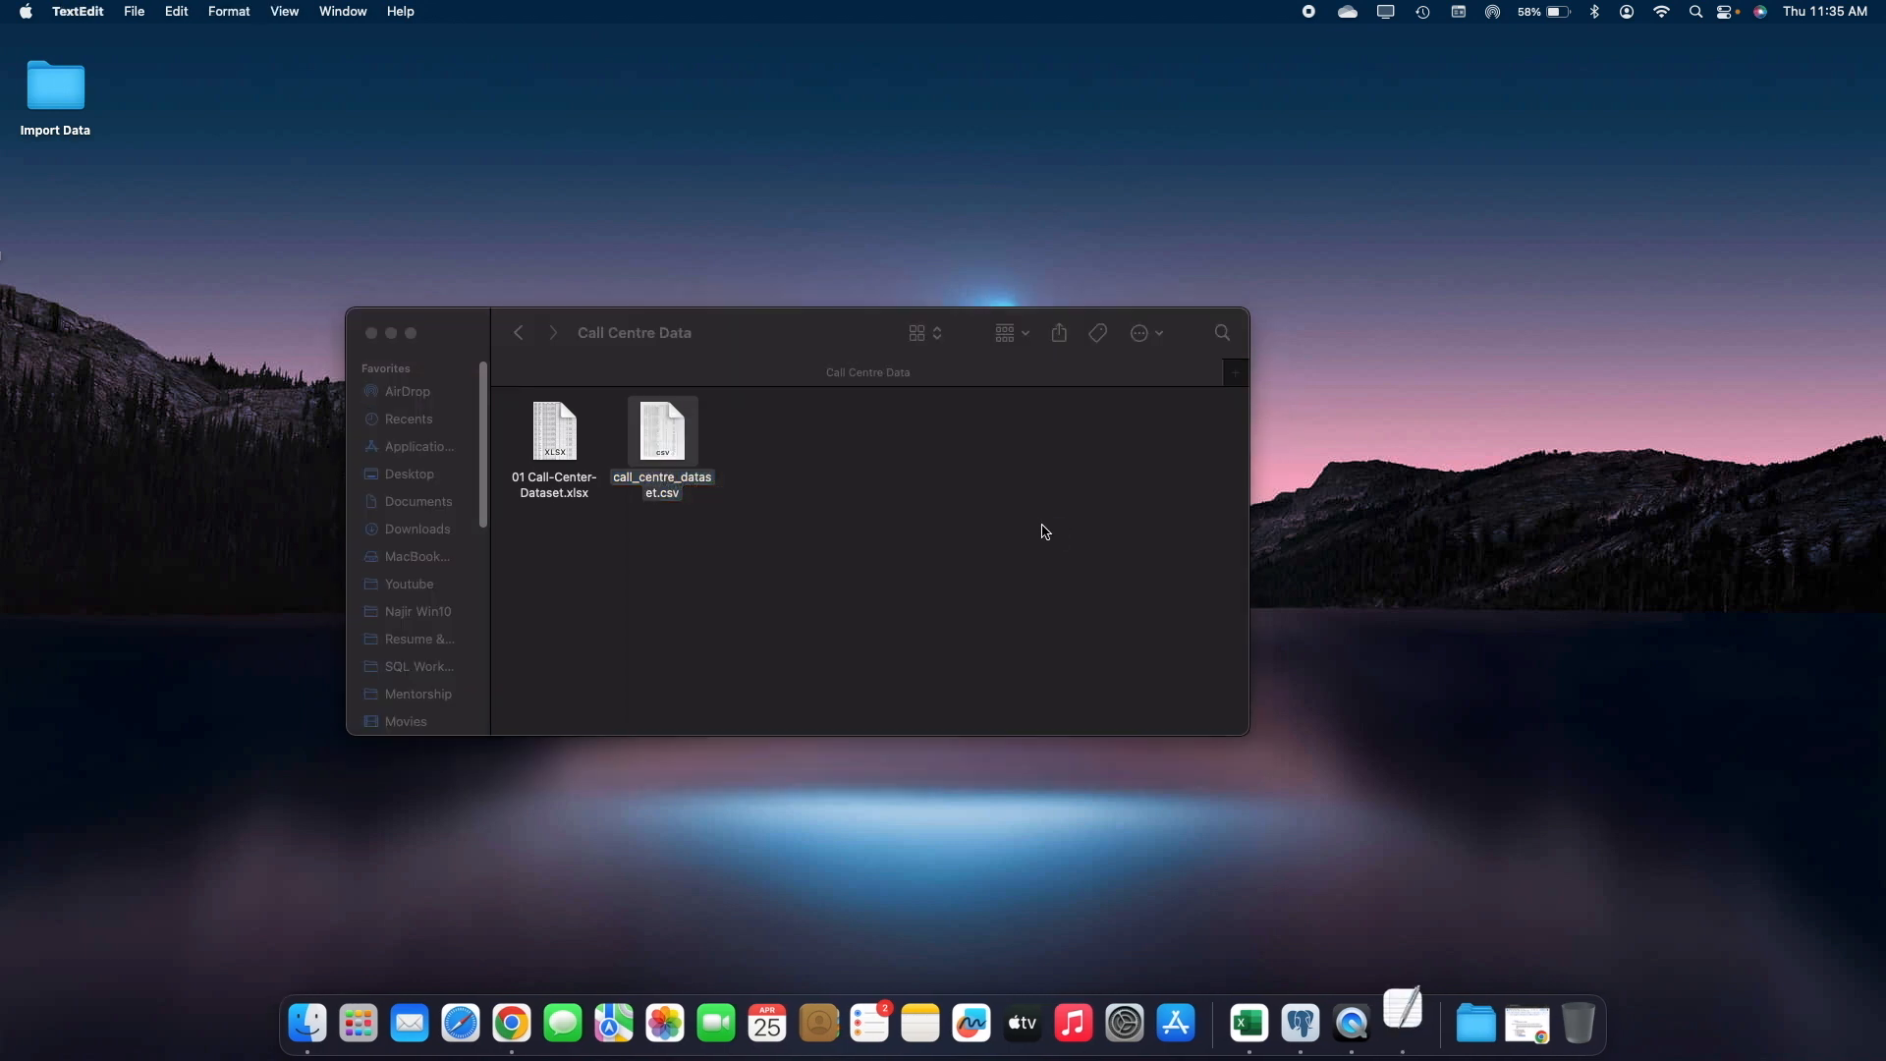
Enlarge the TextEdit window and its text so the CSV rows are readable
left_click_drag(894, 488, 1248, 757)
key("super+plus")
key("super+plus")
key("super+plus")
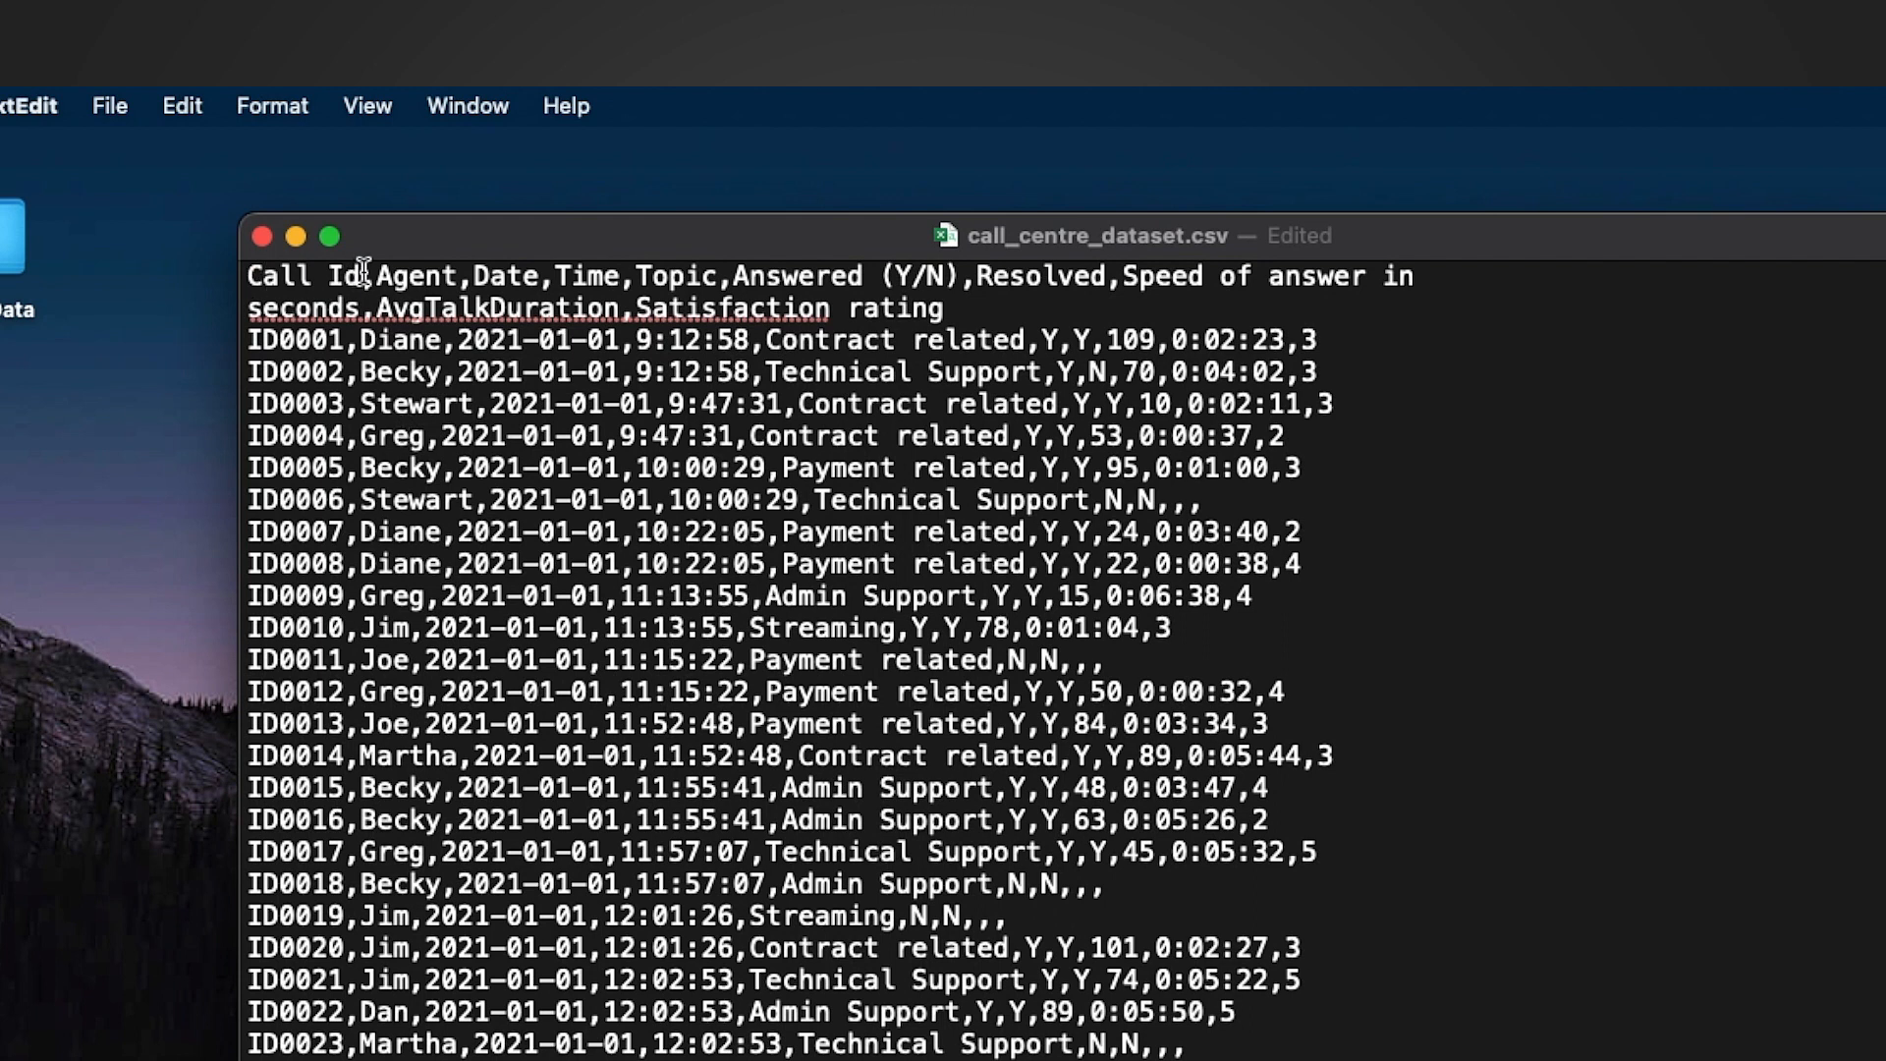
Examine how commas separate the column names in the CSV header line, from Call Id through Satisfaction rating
left_click(366, 279)
left_click(476, 280)
left_click_drag(524, 280, 1184, 283)
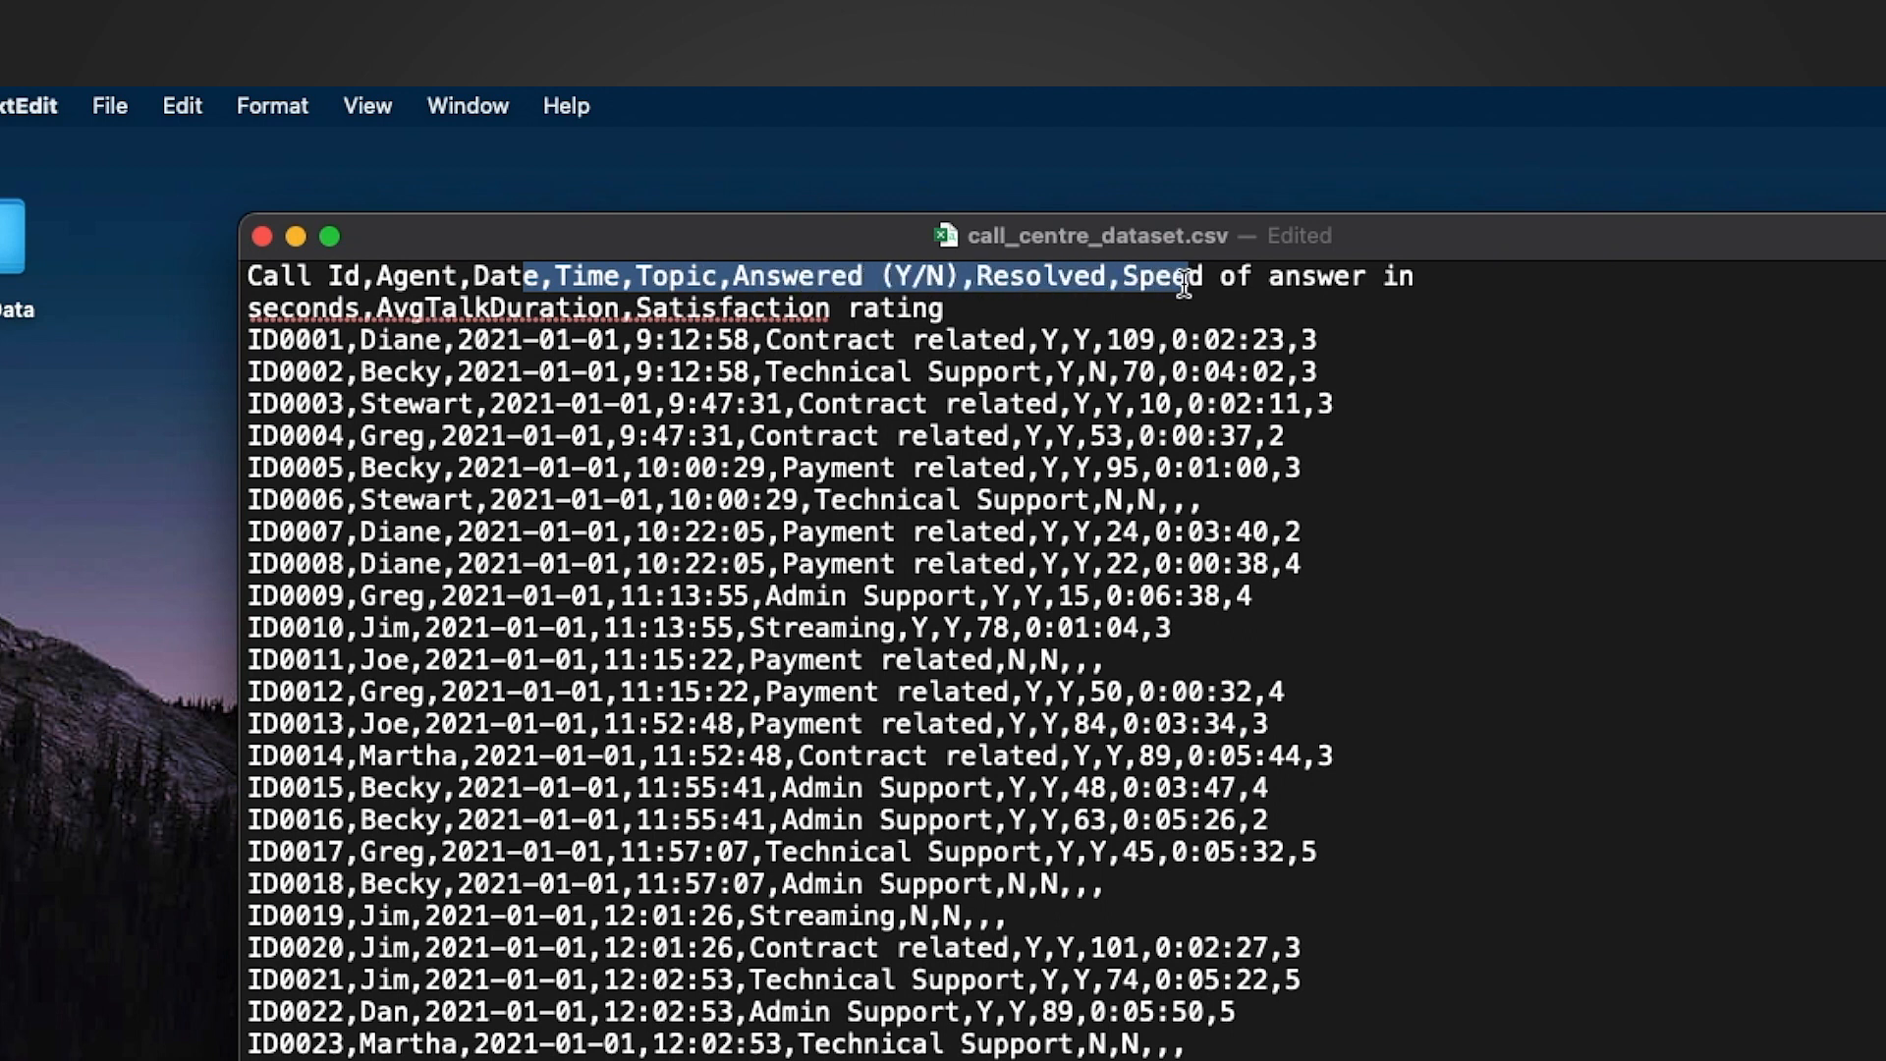
left_click(982, 283)
left_click_drag(1450, 282, 1080, 285)
left_click(1041, 299)
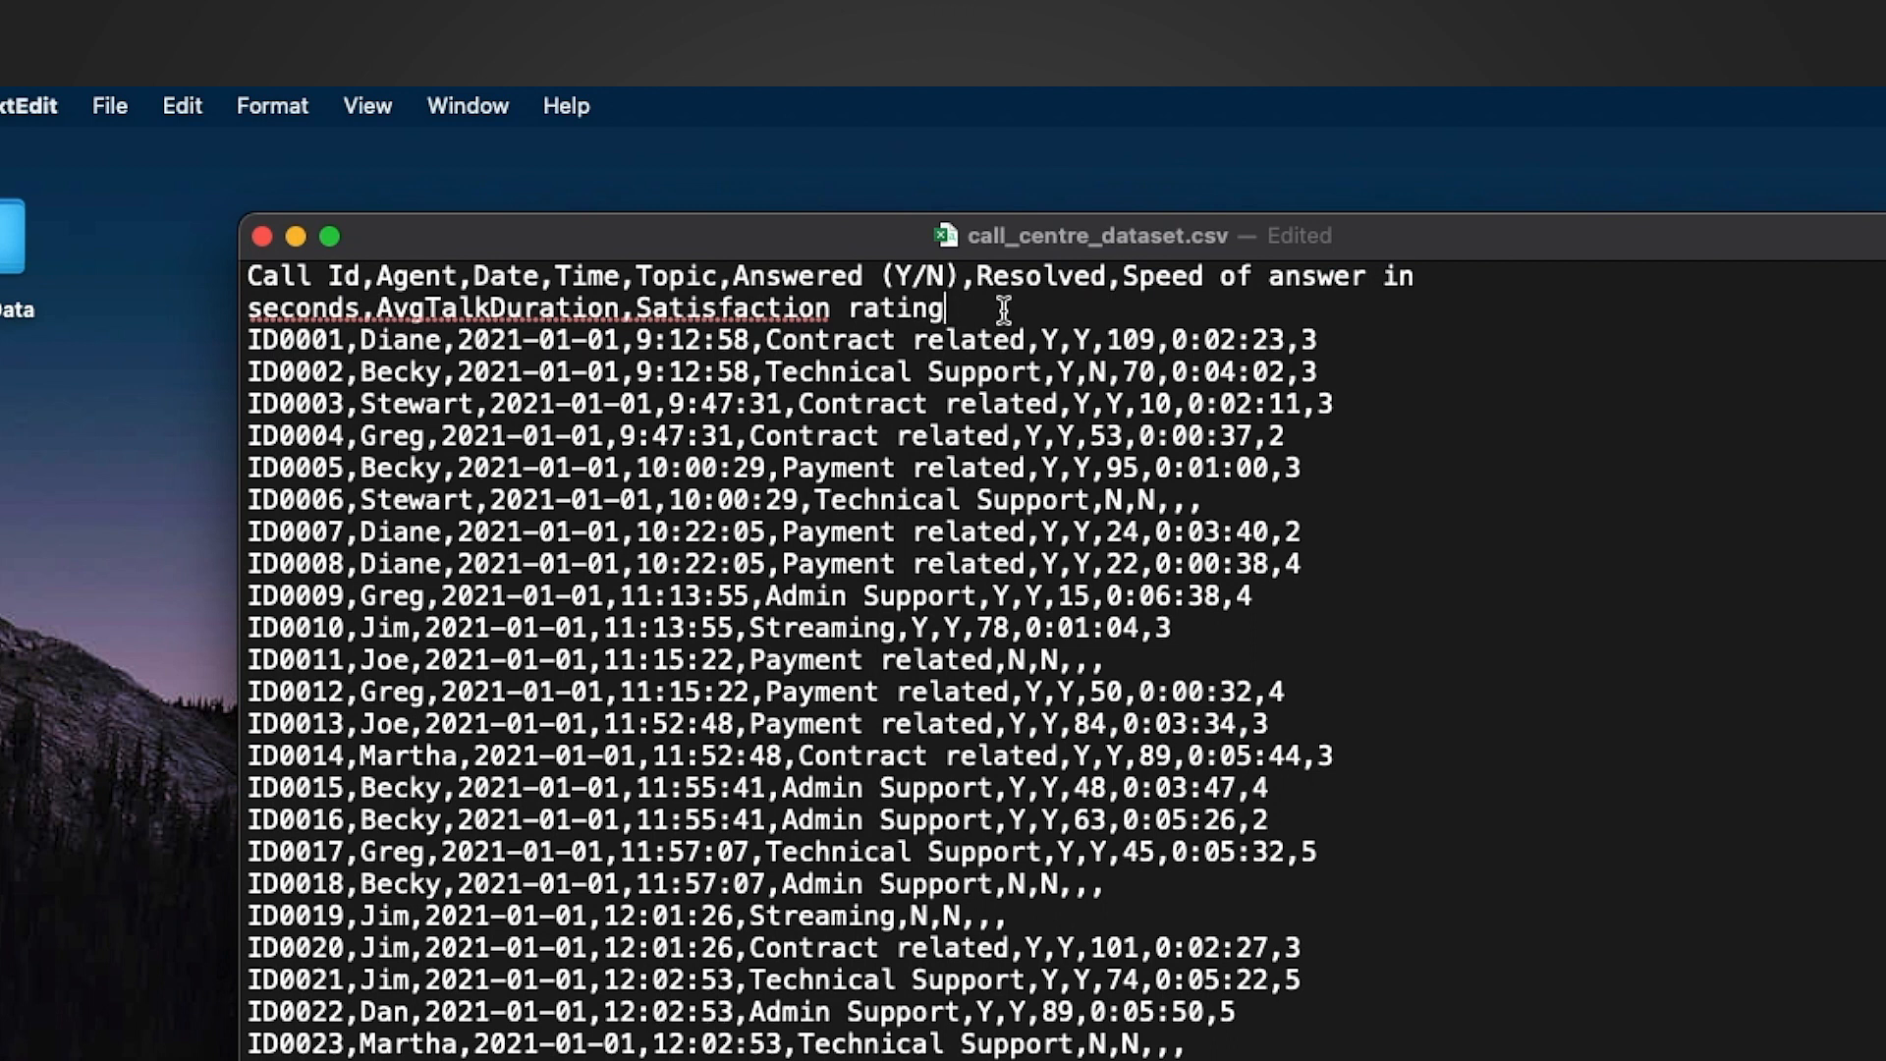
left_click_drag(946, 308, 443, 340)
left_click_drag(945, 308, 248, 260)
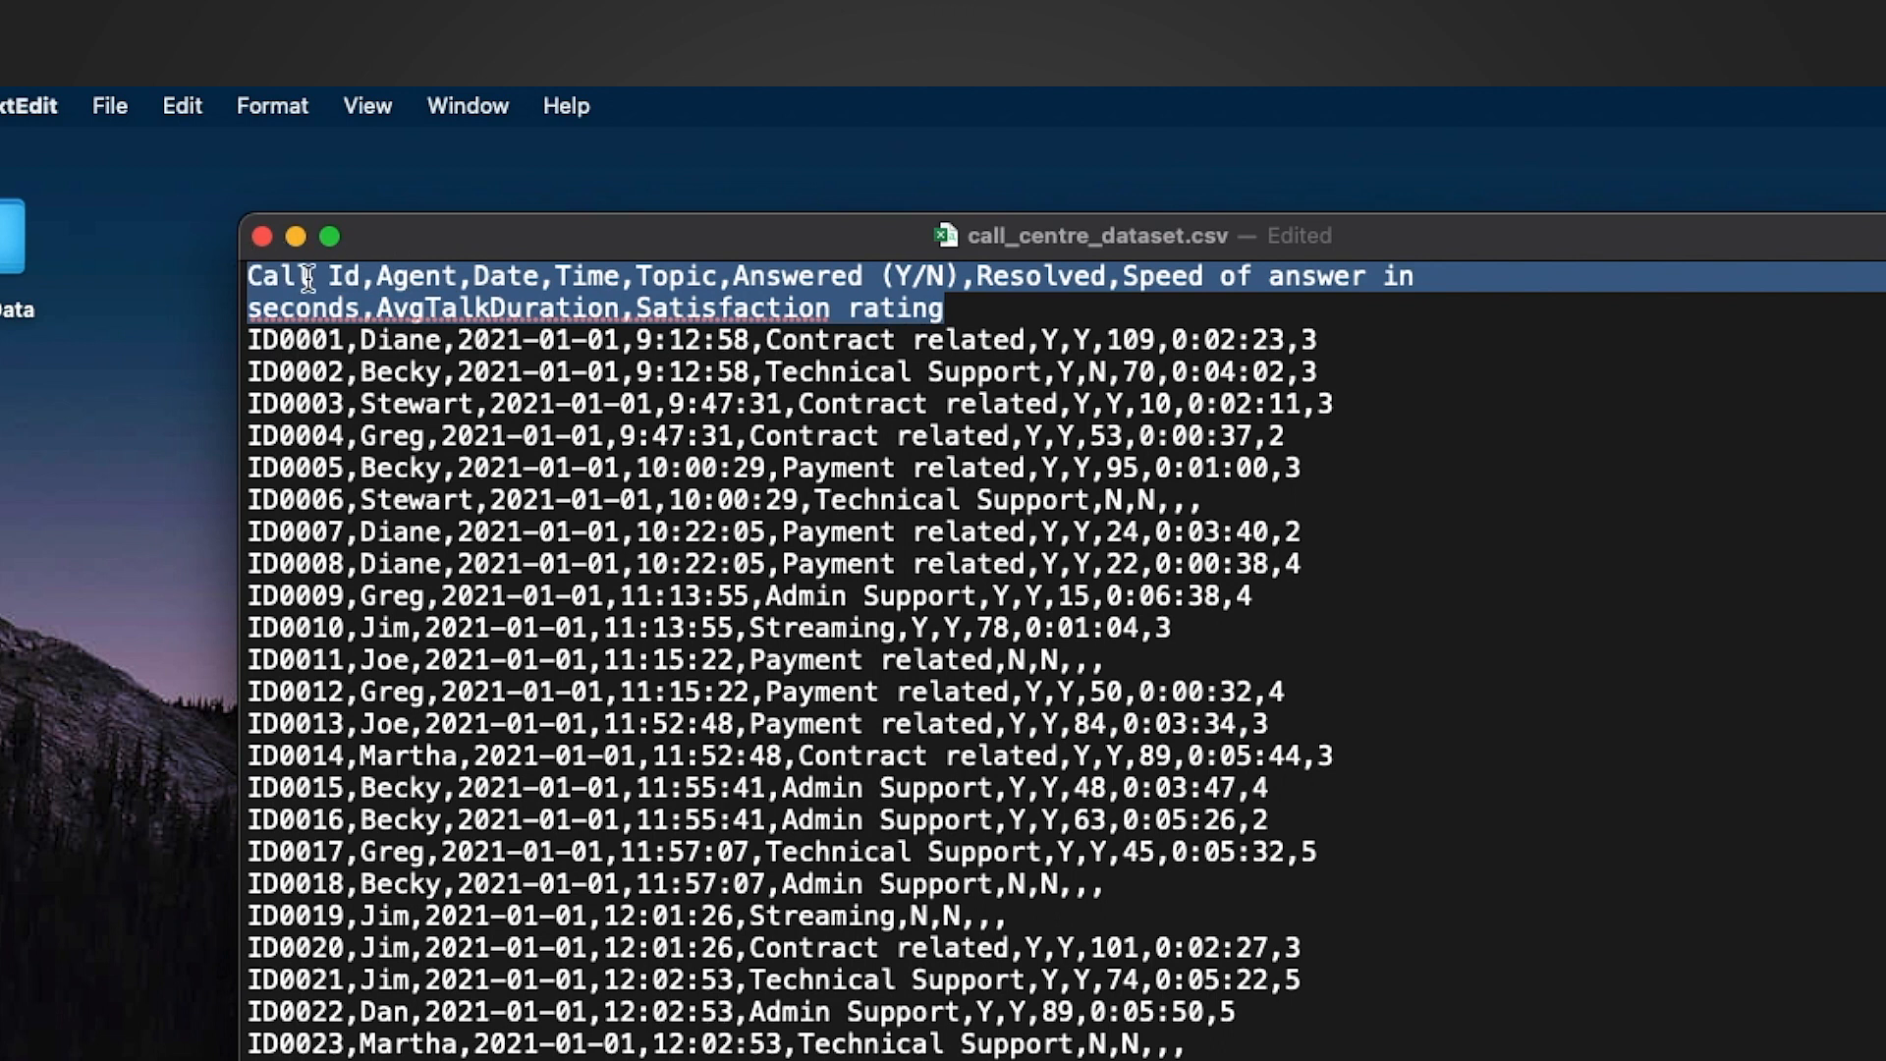
left_click_drag(945, 308, 251, 263)
left_click_drag(248, 340, 329, 279)
left_click(852, 303)
left_click_drag(949, 309, 263, 263)
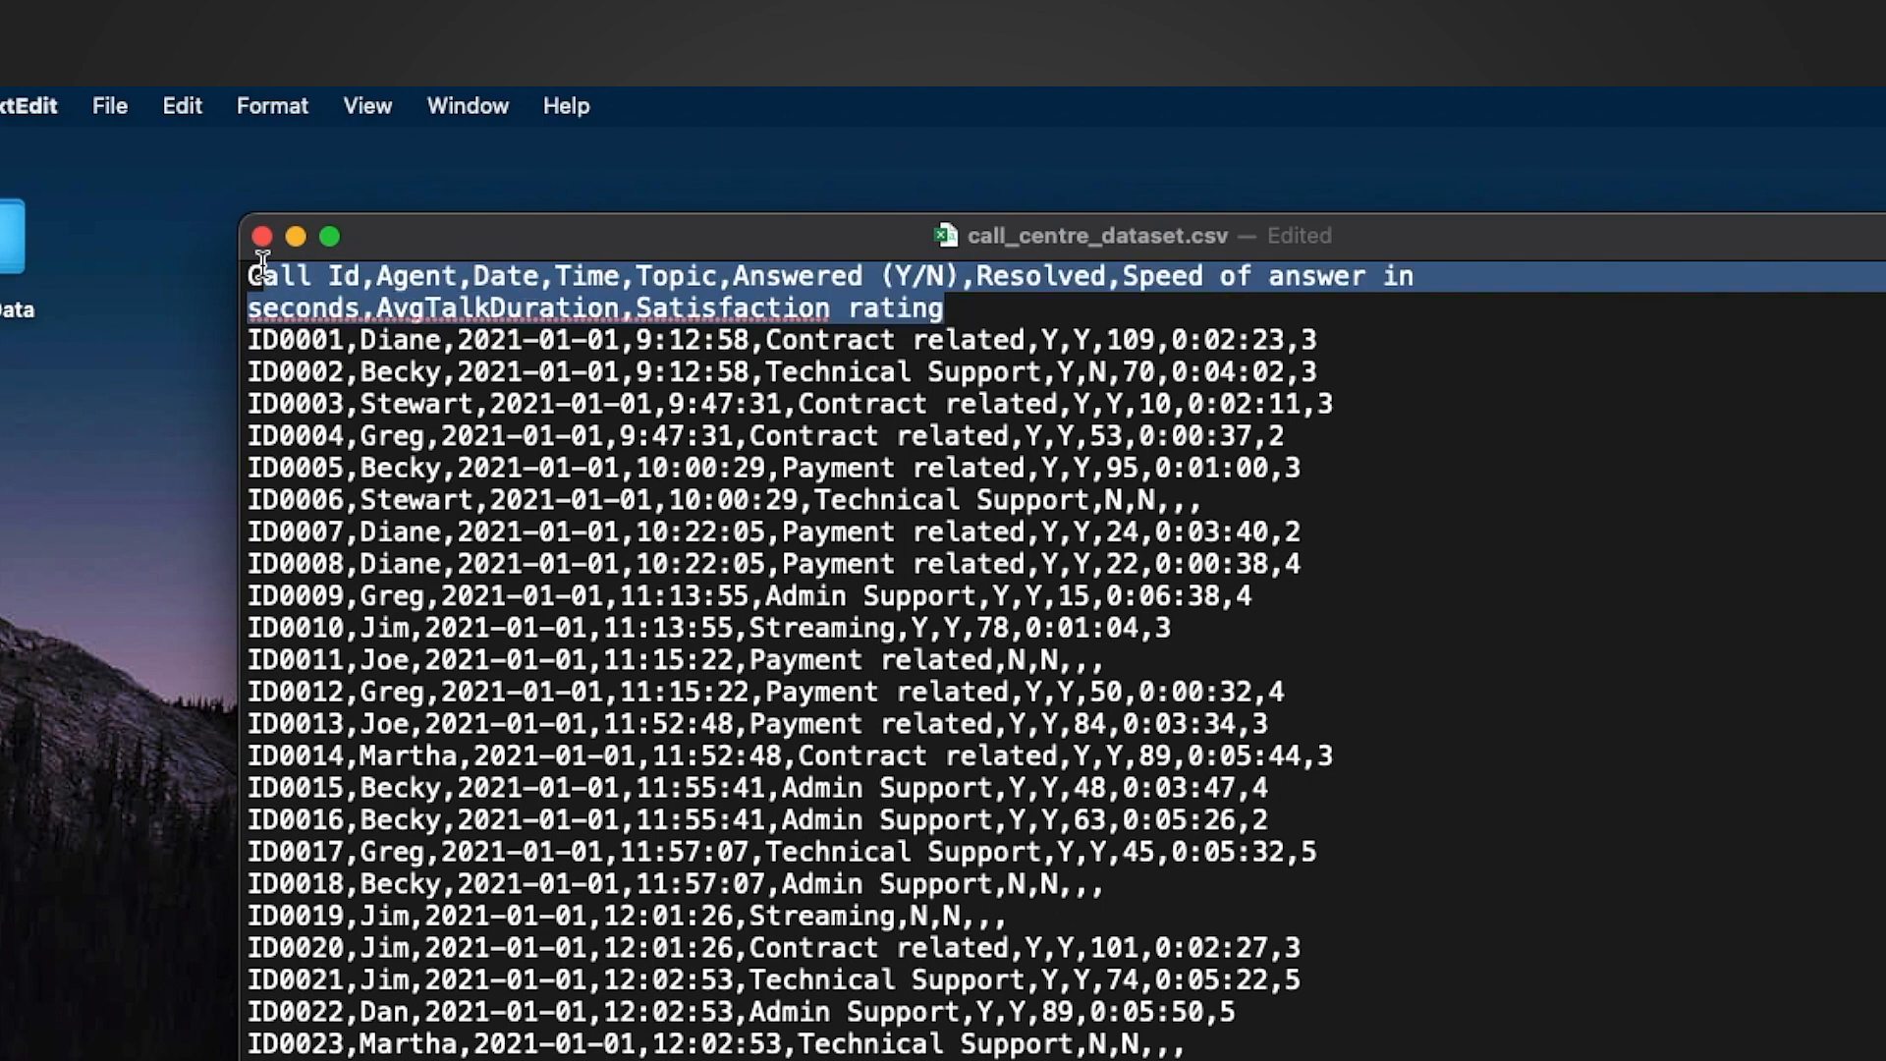
left_click(952, 314)
left_click_drag(977, 311, 251, 276)
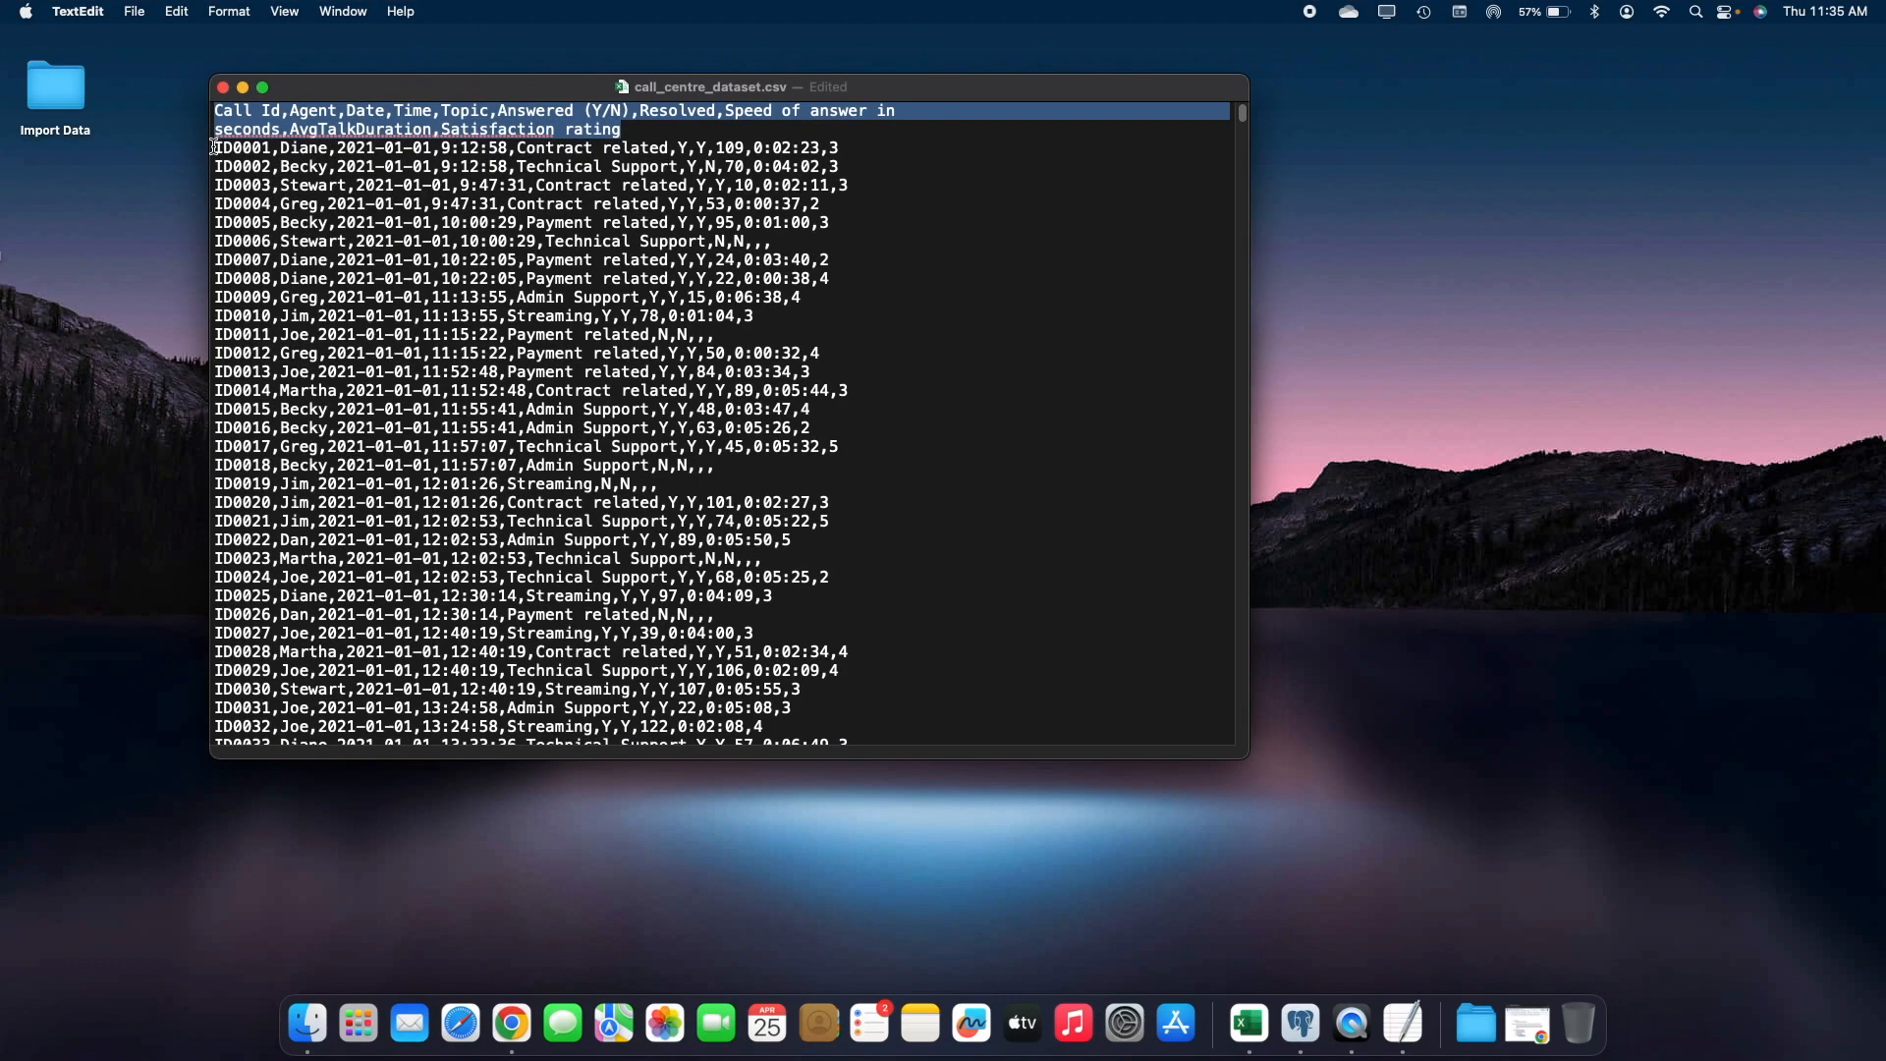
Compare the first data record with the header line, look through the following CSV records, and return to Finder
left_click_drag(249, 339, 812, 343)
left_click_drag(543, 150, 960, 150)
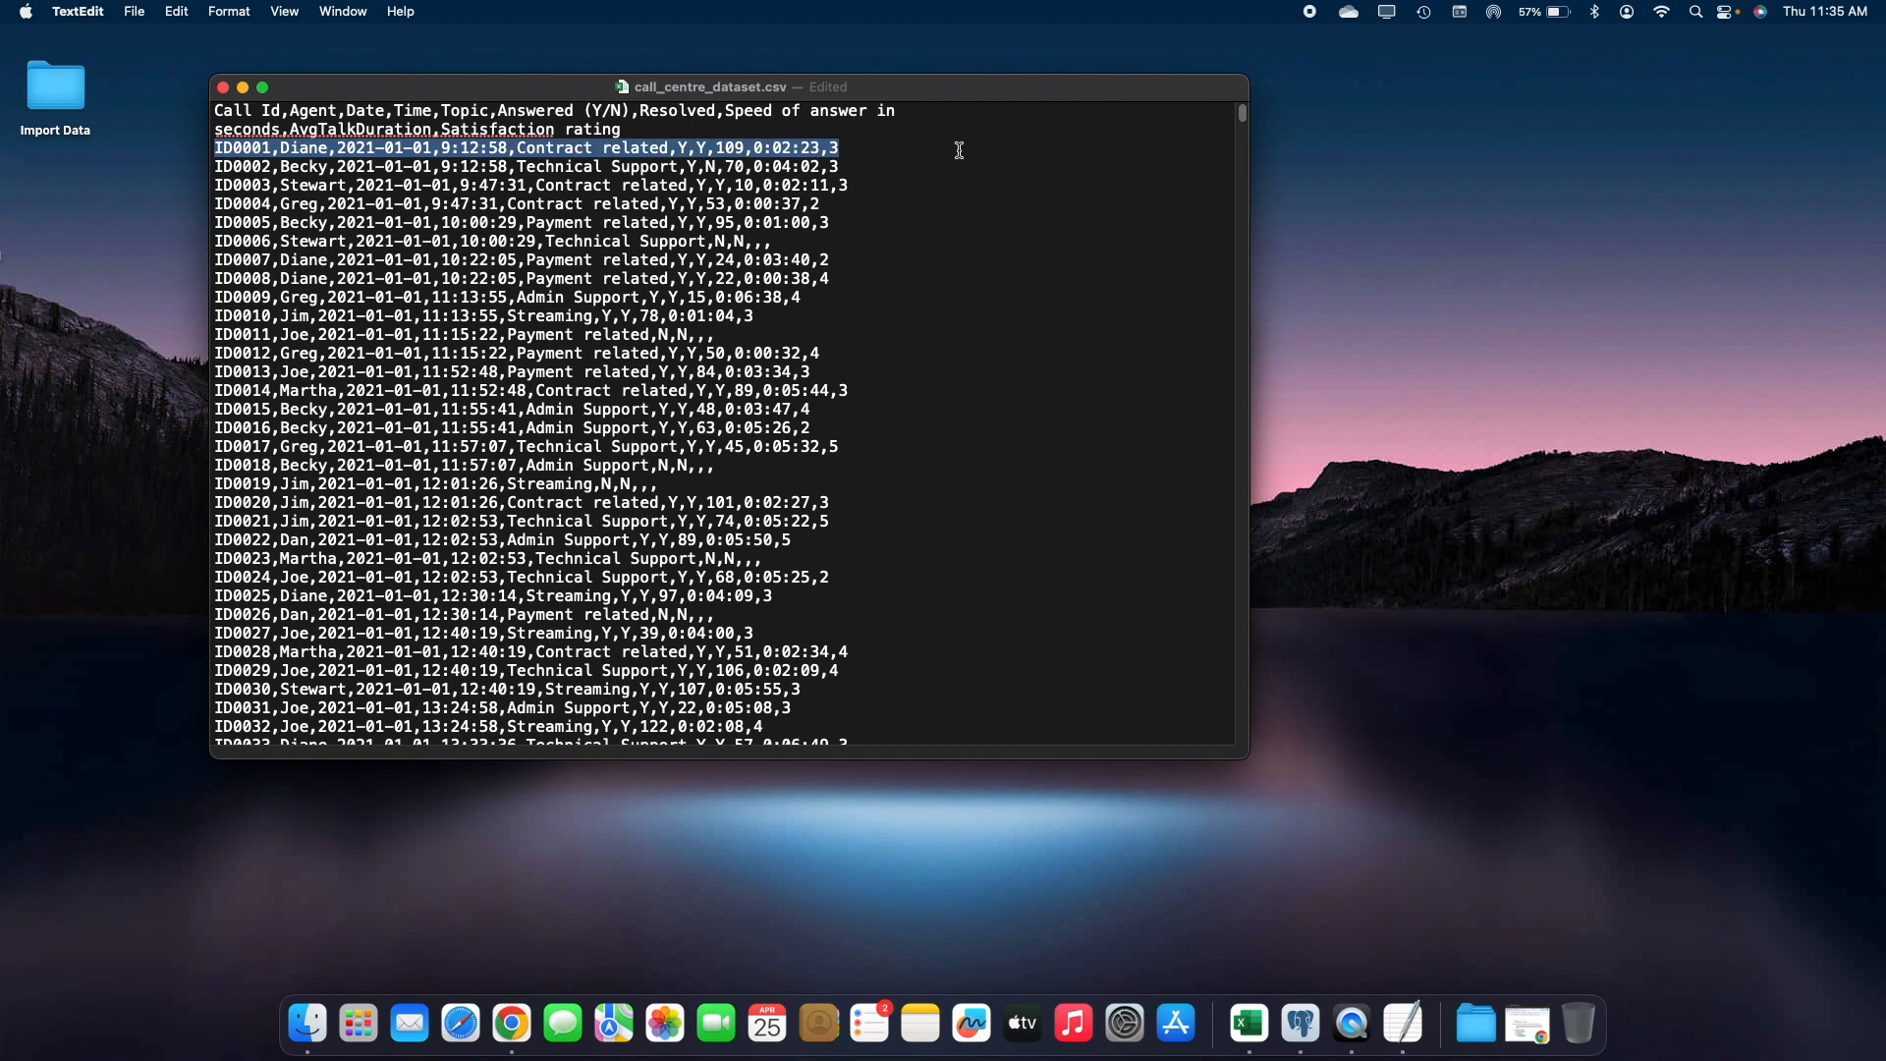
left_click_drag(629, 138, 224, 103)
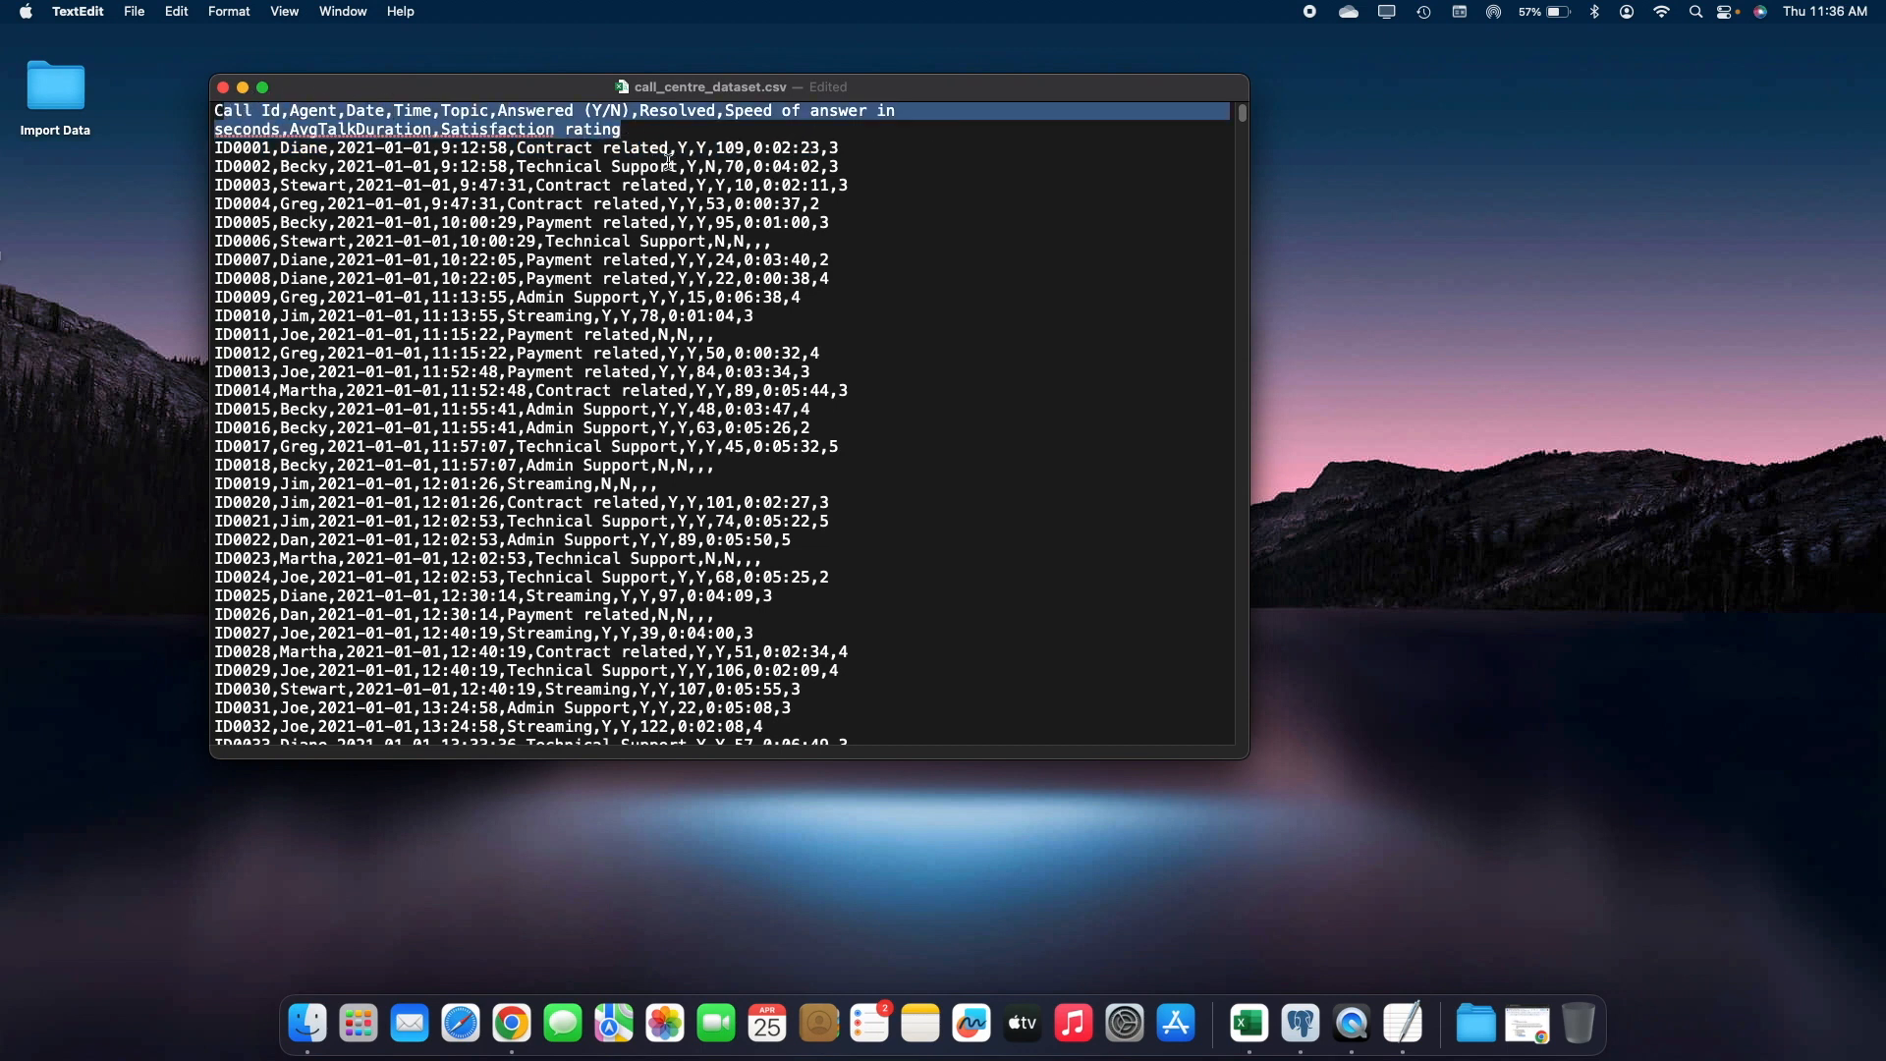
left_click_drag(296, 196, 577, 611)
left_click(601, 584)
scroll(605, 586, "down", 3)
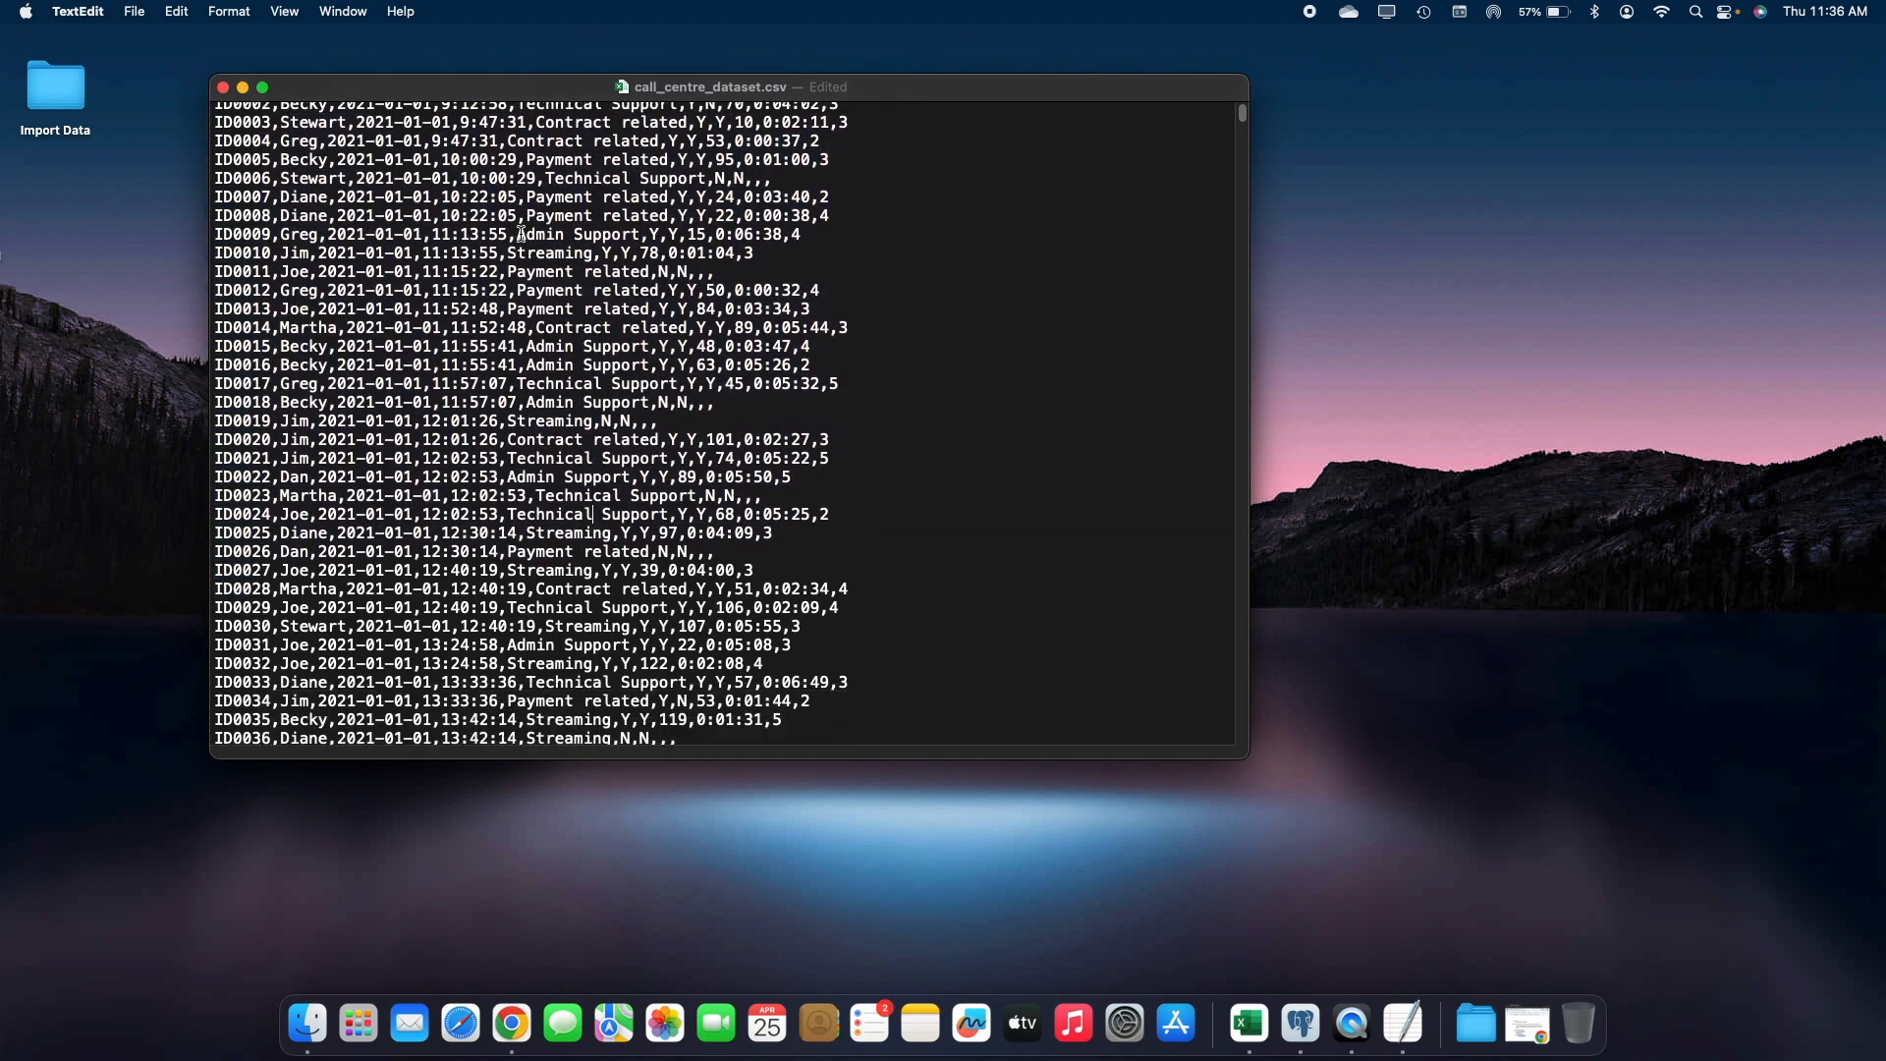
key("super+Tab")
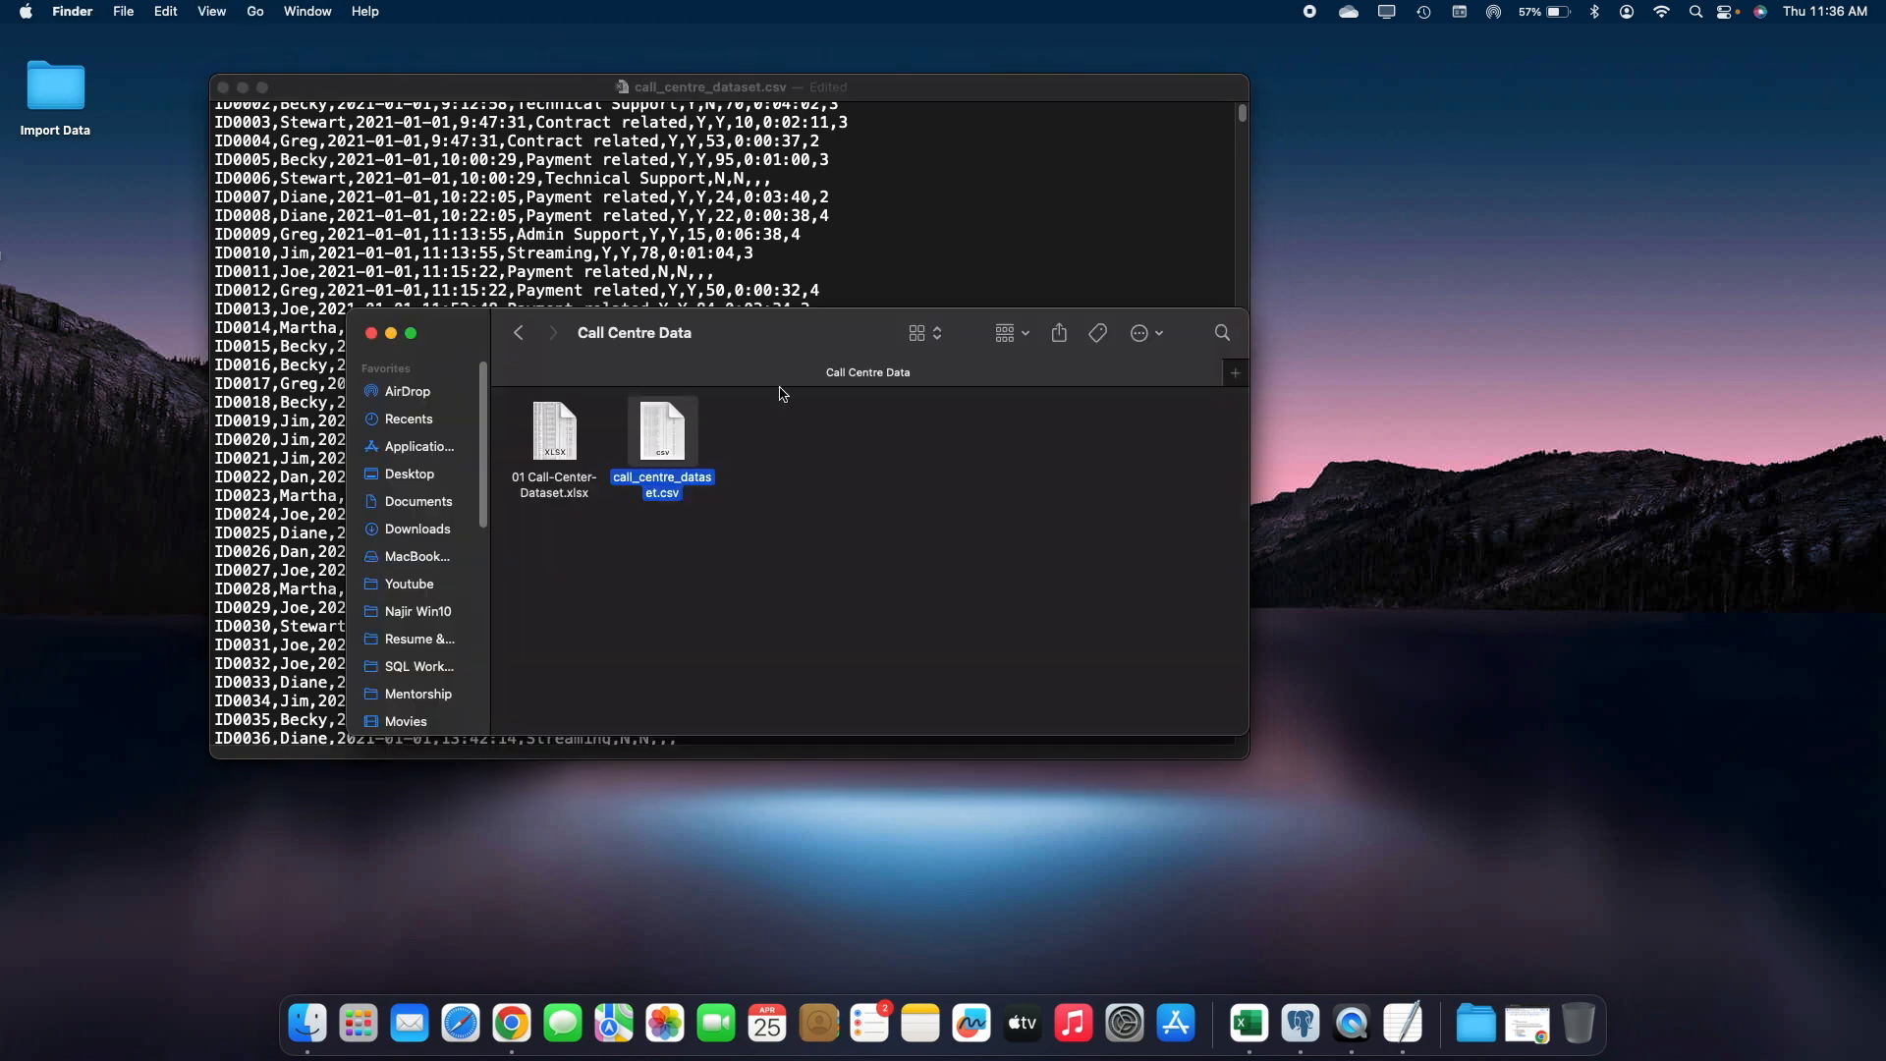
Switch to pgAdmin and review the Delimiter choices in the calls import options, keeping the comma
key("super+Tab")
key("super+Tab")
key("super+Tab")
key("super+shift+Tab")
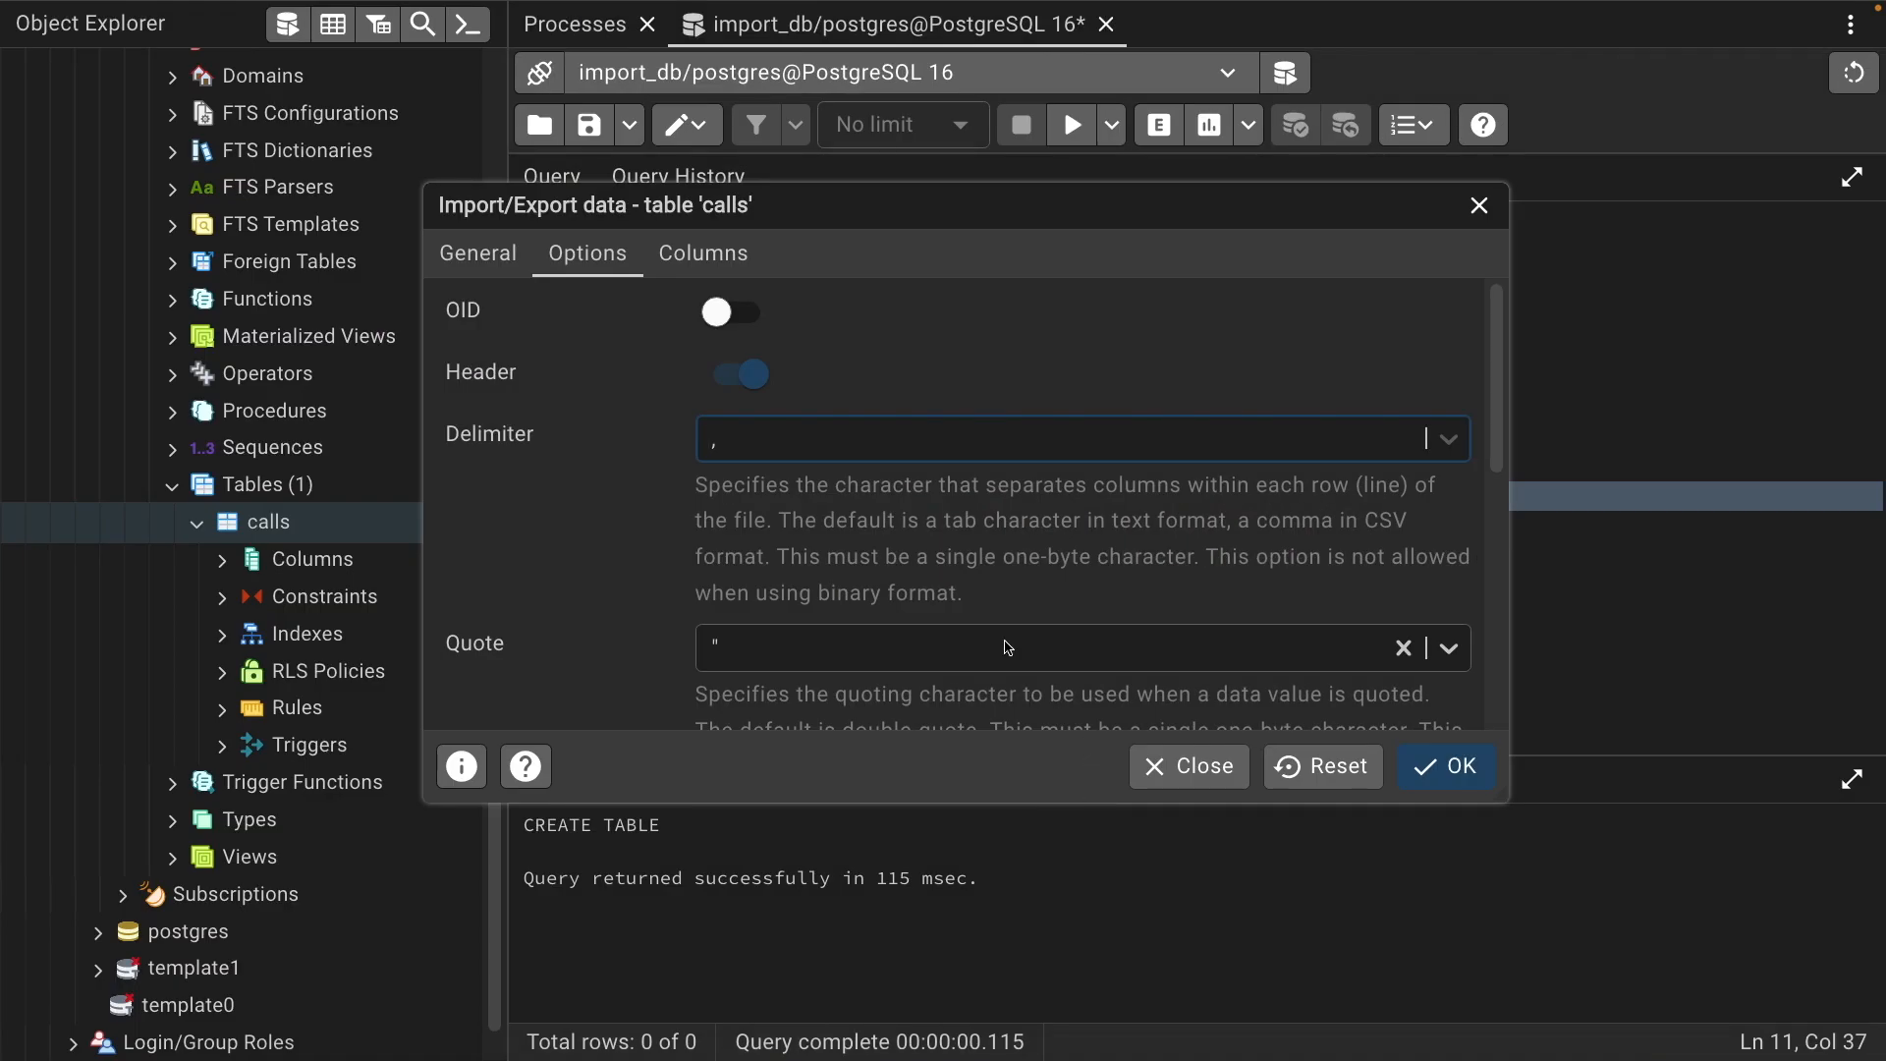
left_click(806, 455)
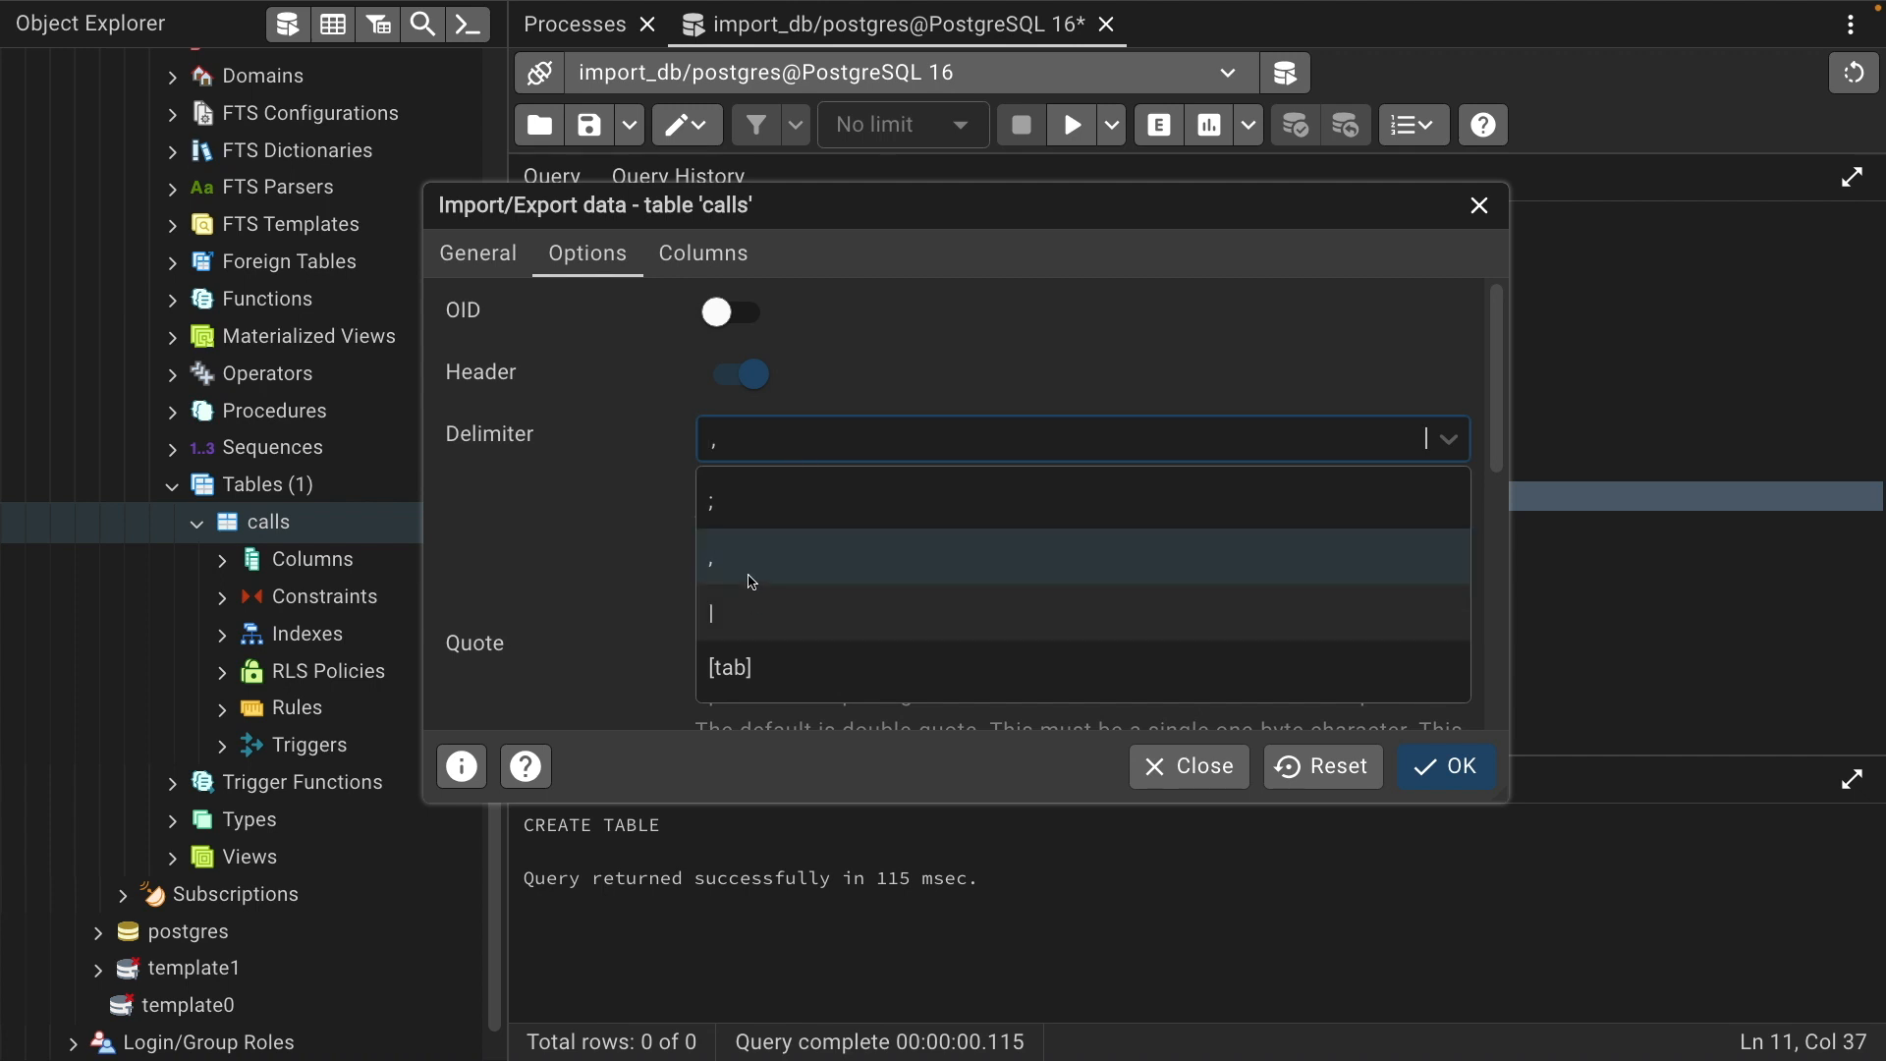
left_click(641, 518)
scroll(910, 543, "down", 1)
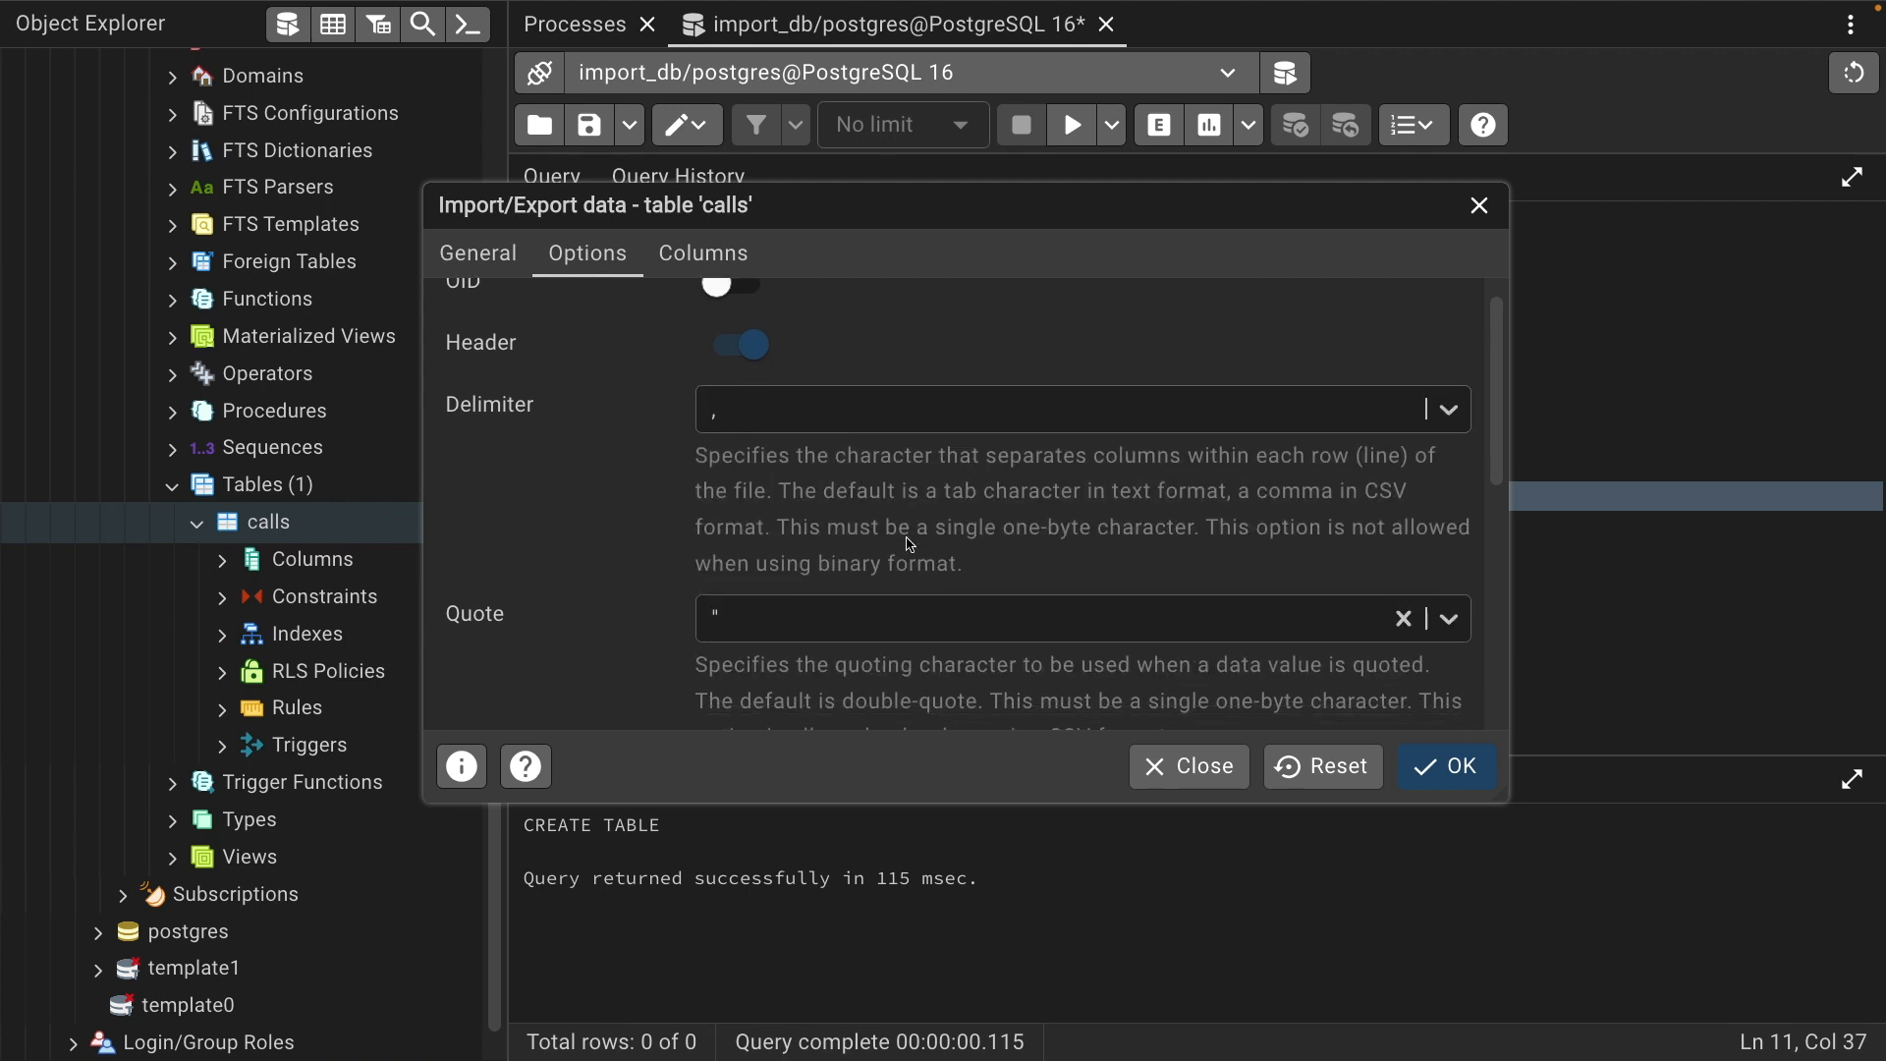
Review the Quote character choices for the import and keep the double quote selected
left_click(767, 629)
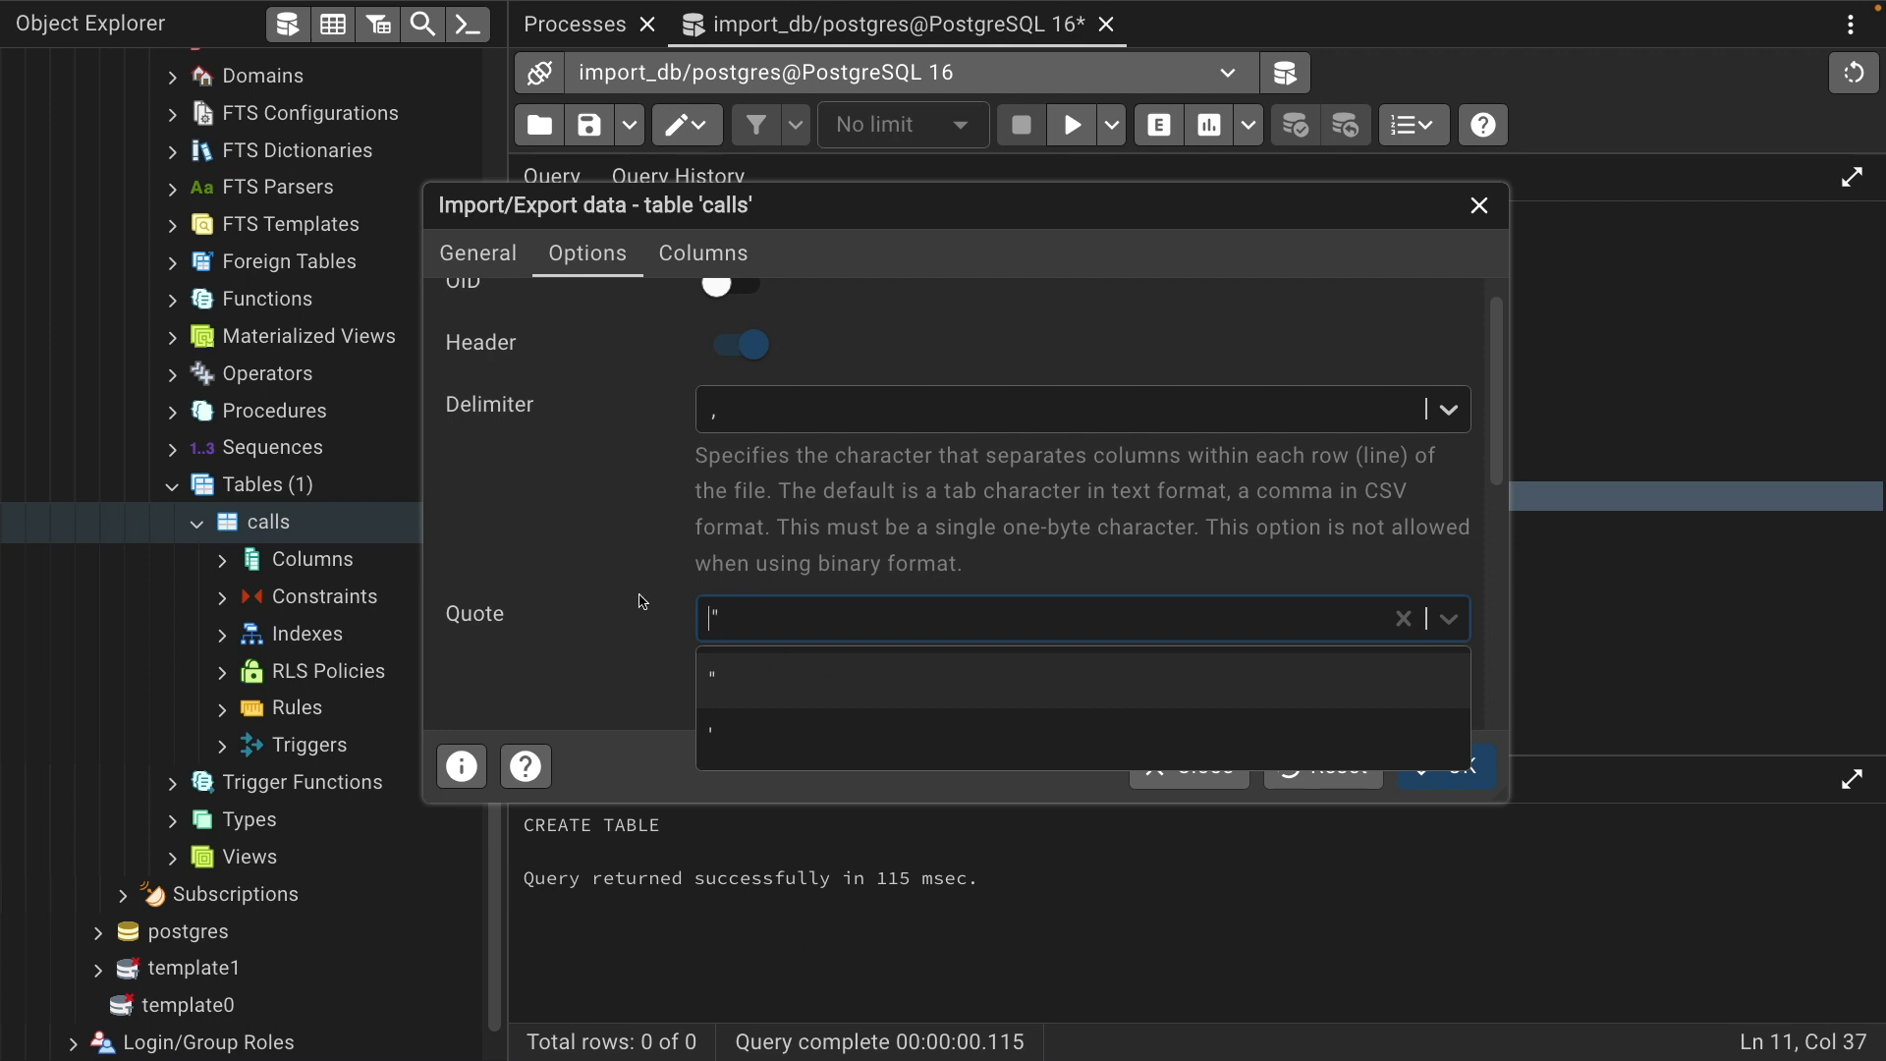
left_click(643, 603)
scroll(879, 545, "down", 3)
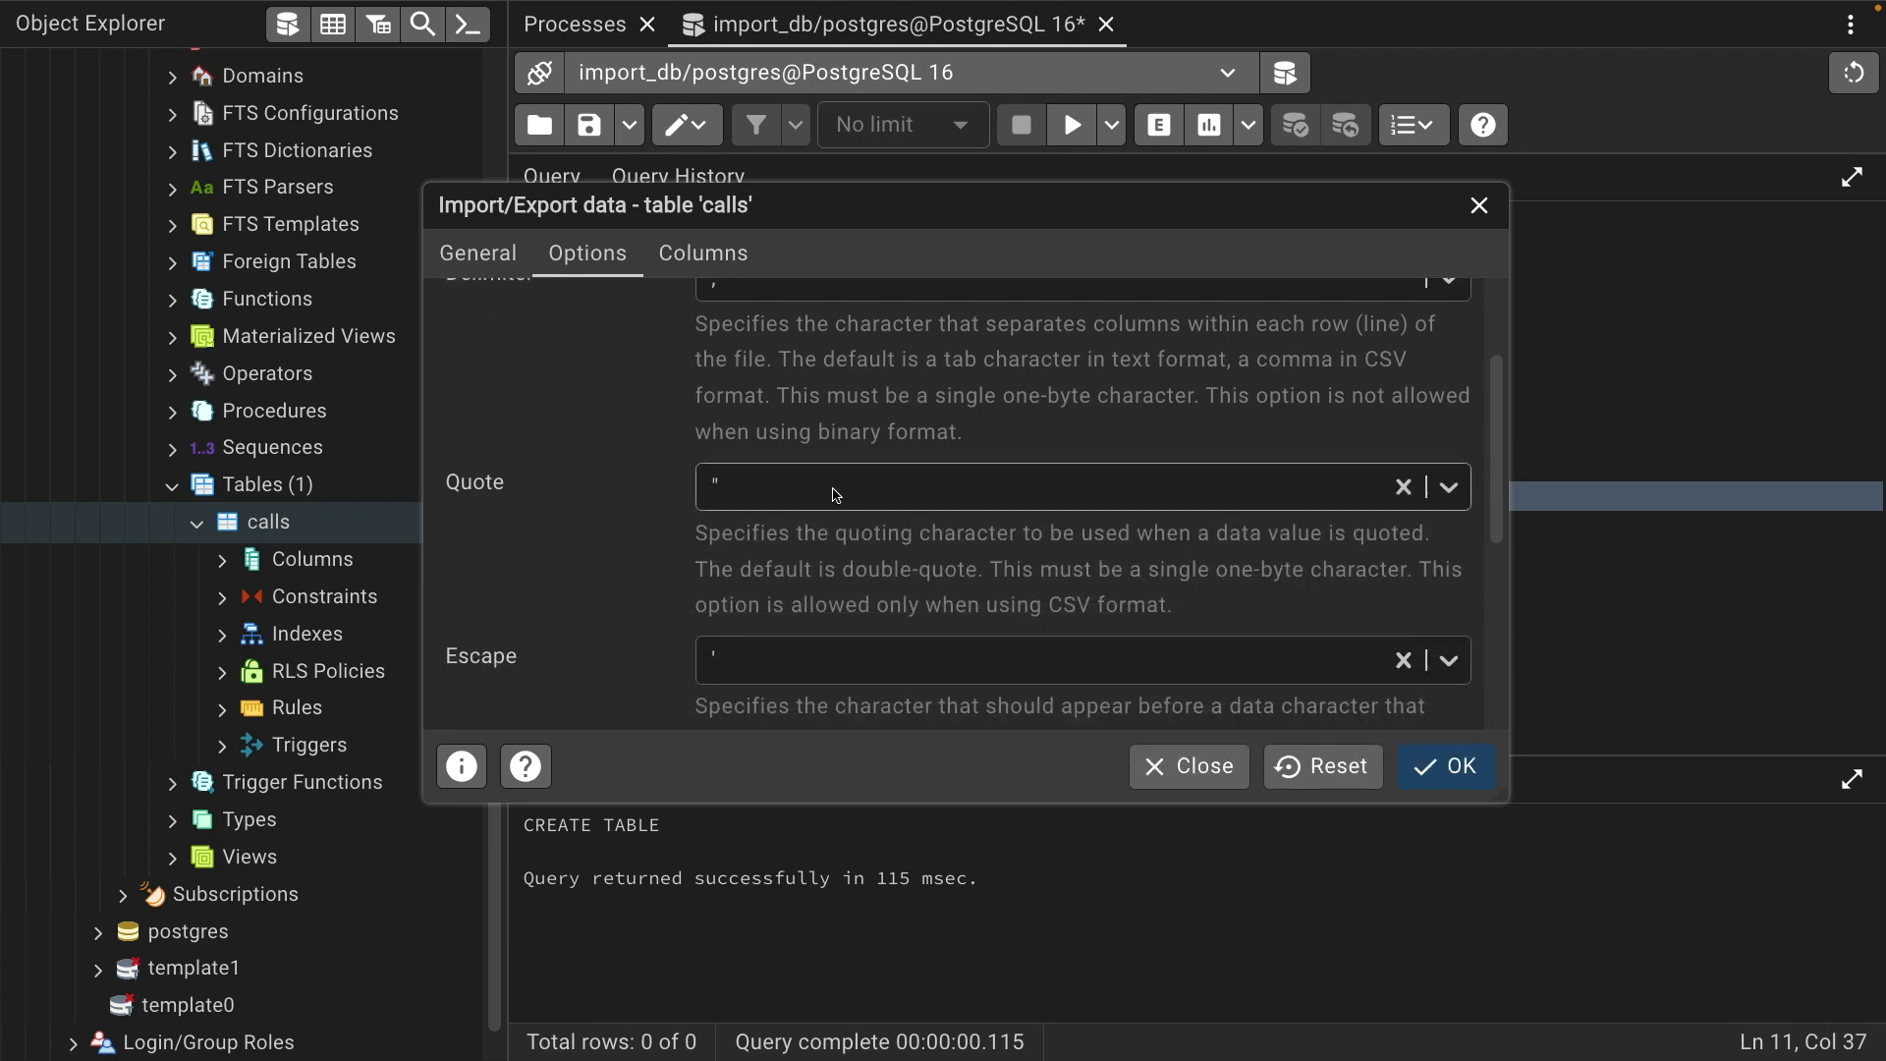
left_click(772, 490)
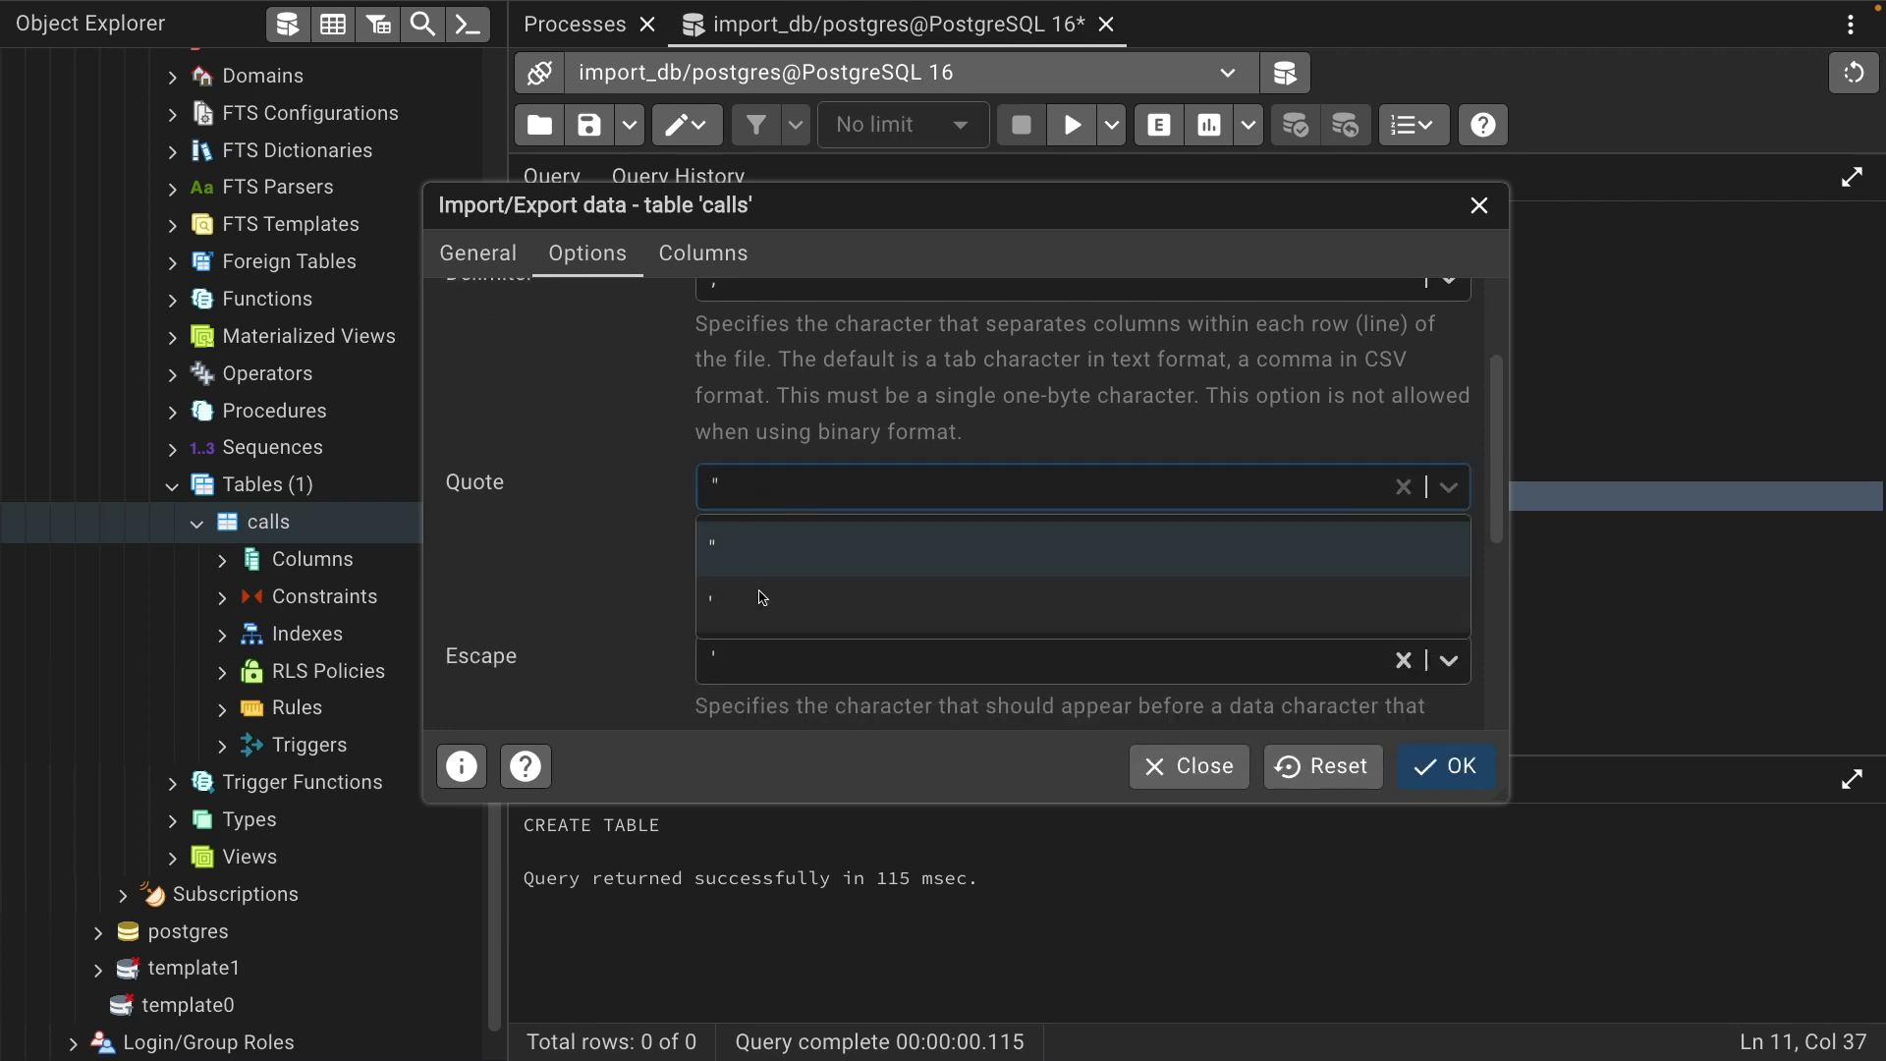
left_click(764, 610)
left_click(783, 505)
left_click(776, 547)
scroll(816, 496, "down", 5)
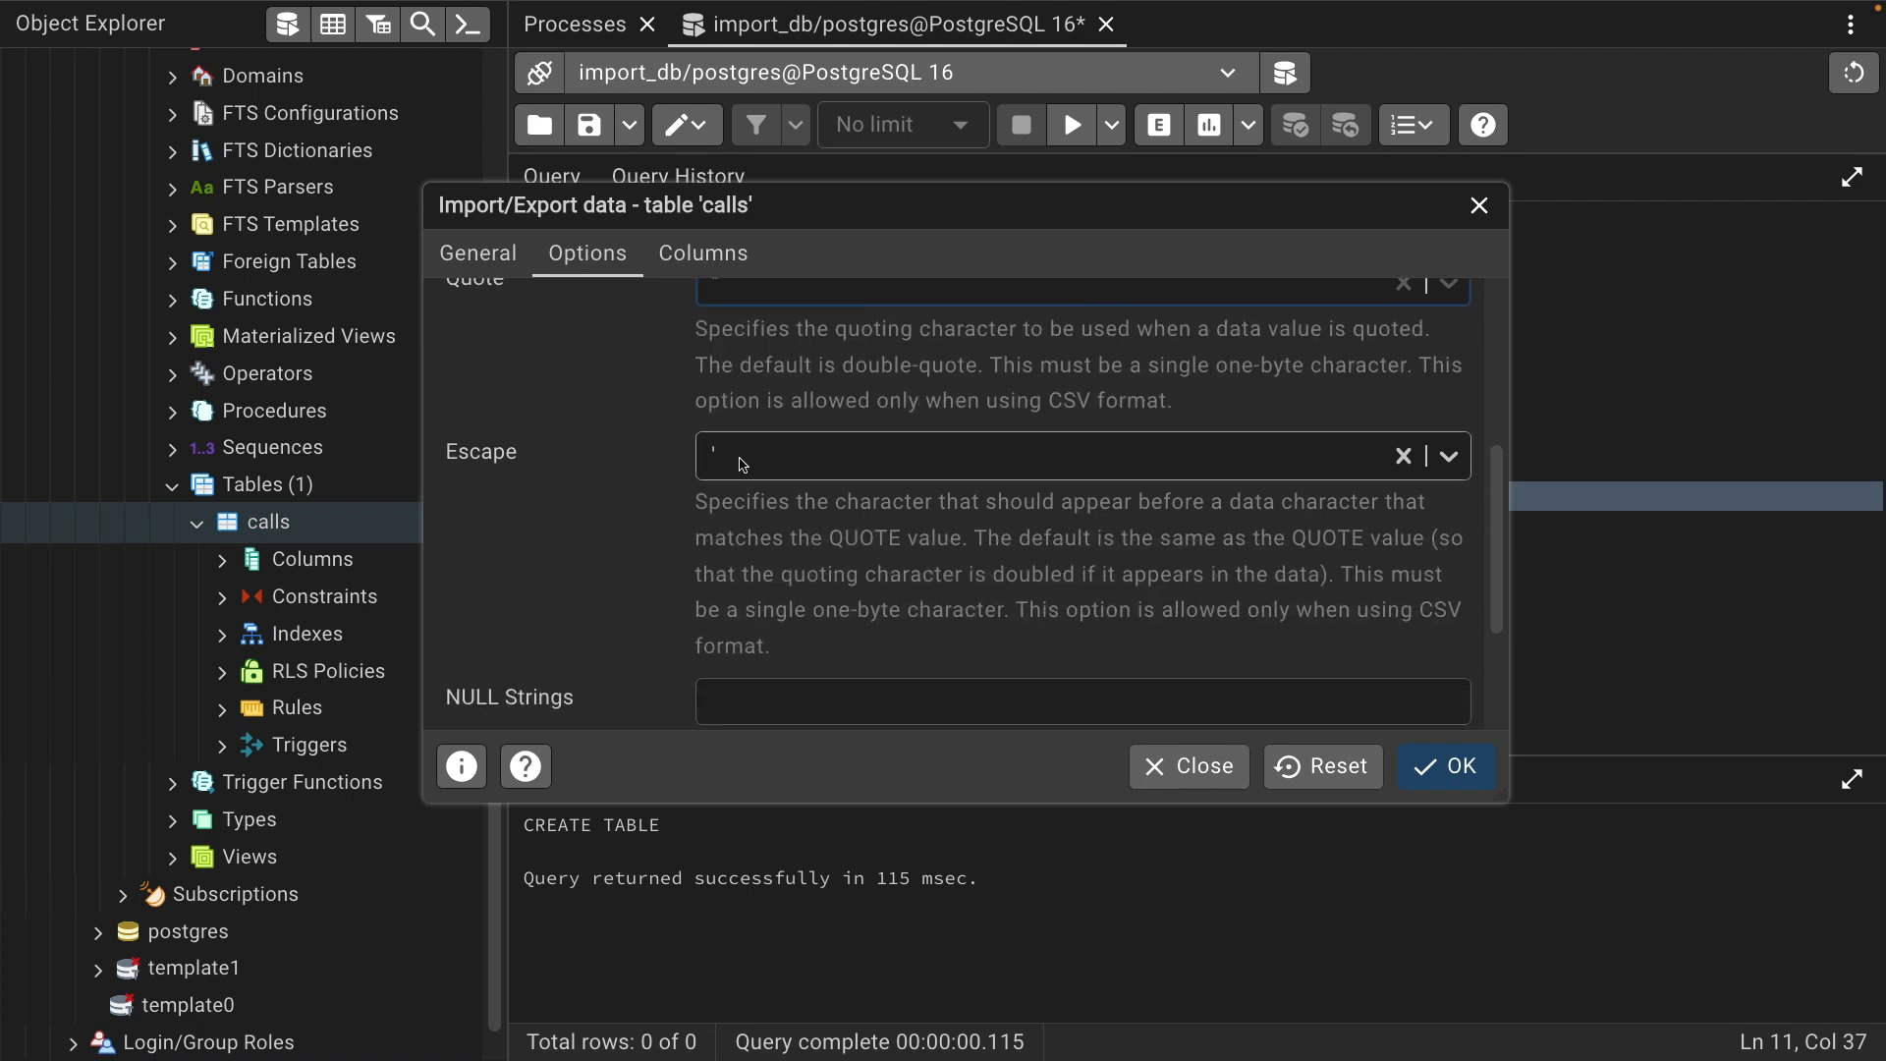
Check the Escape character choices, leave NULL Strings empty, and start importing the CSV into the calls table
left_click(745, 460)
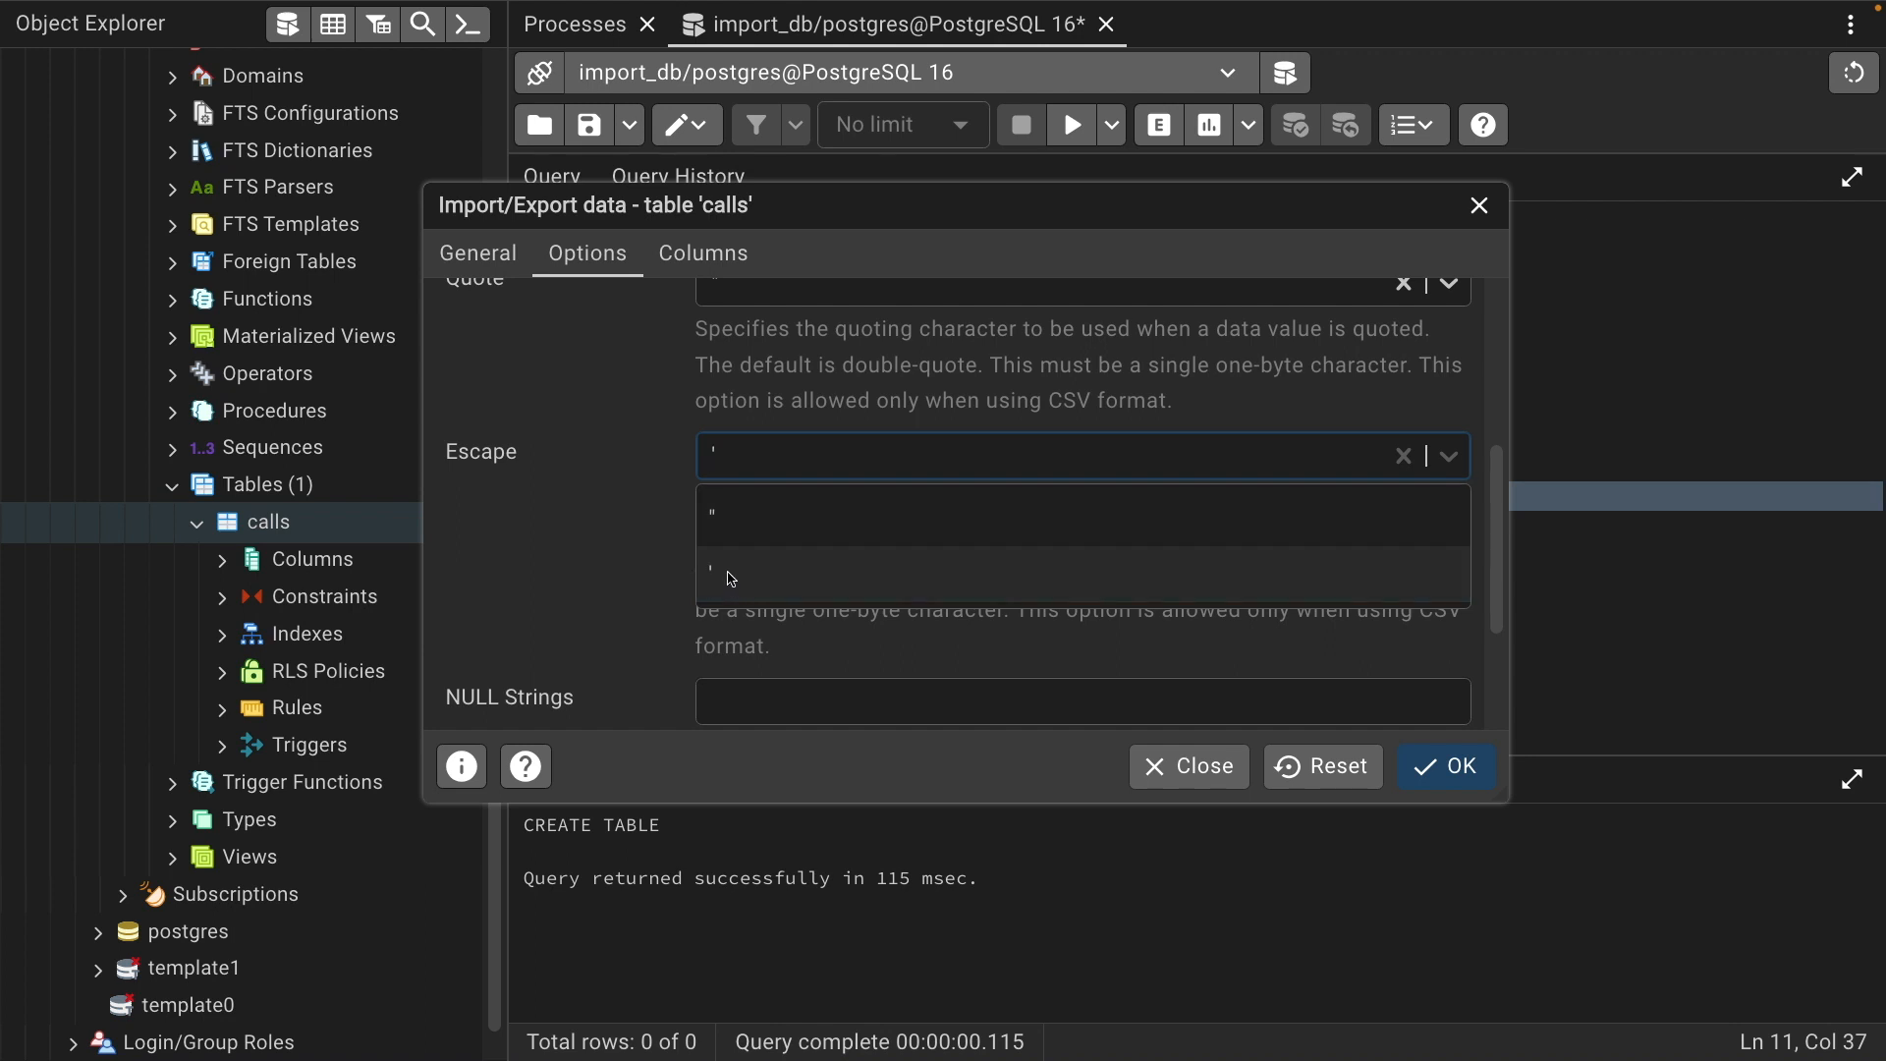
left_click(705, 531)
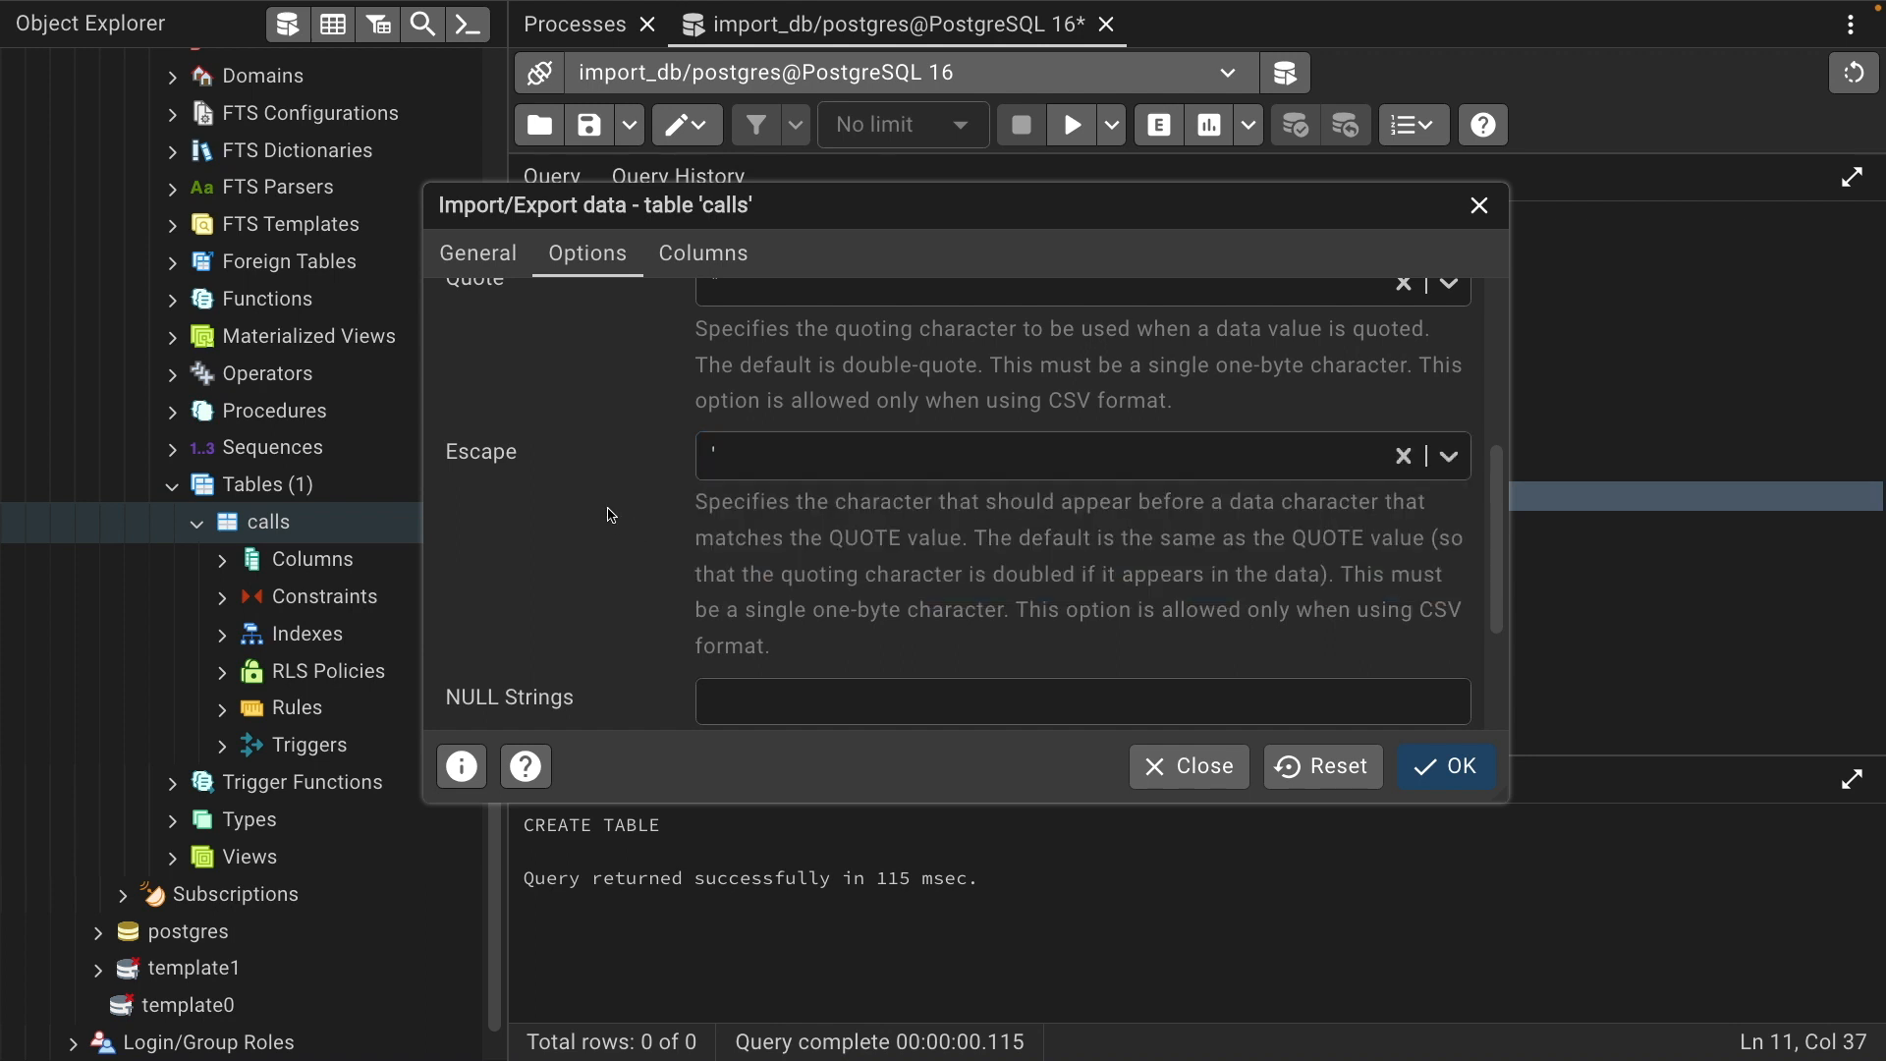
scroll(589, 589, "down", 2)
left_click(863, 602)
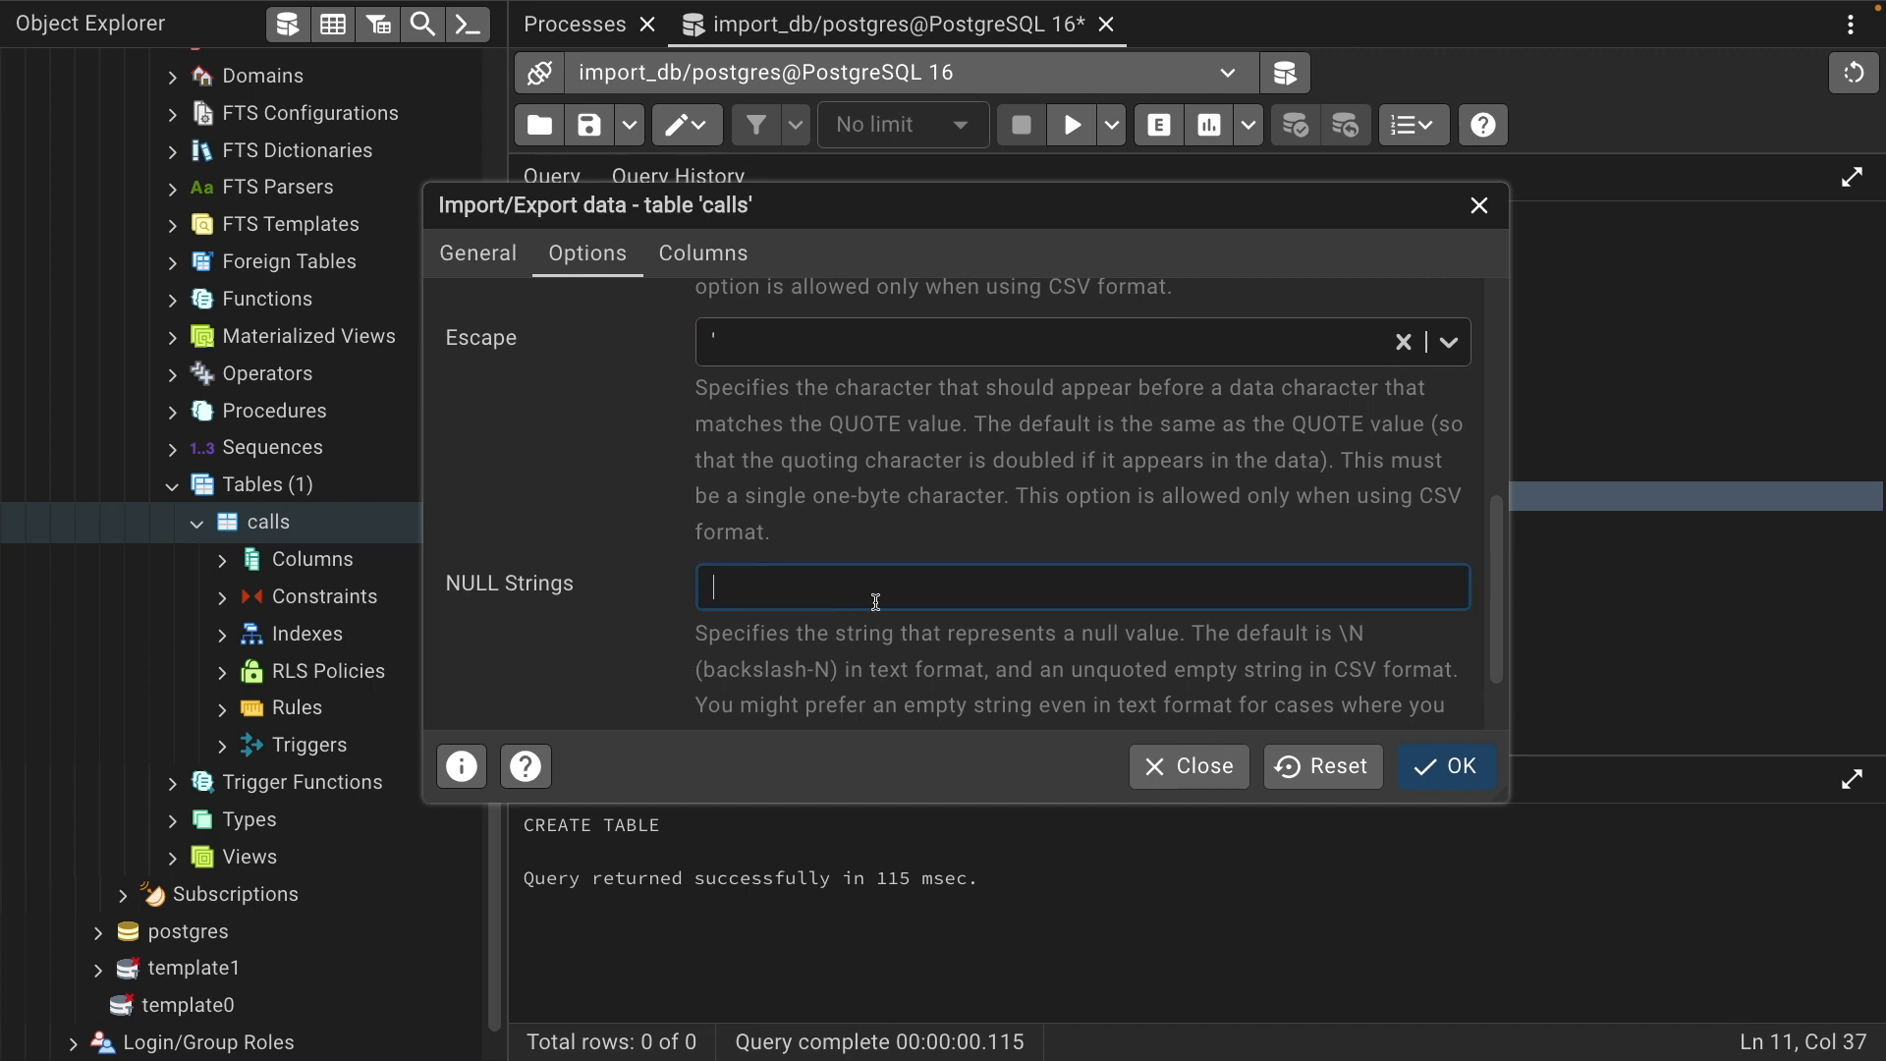
scroll(502, 556, "down", 1)
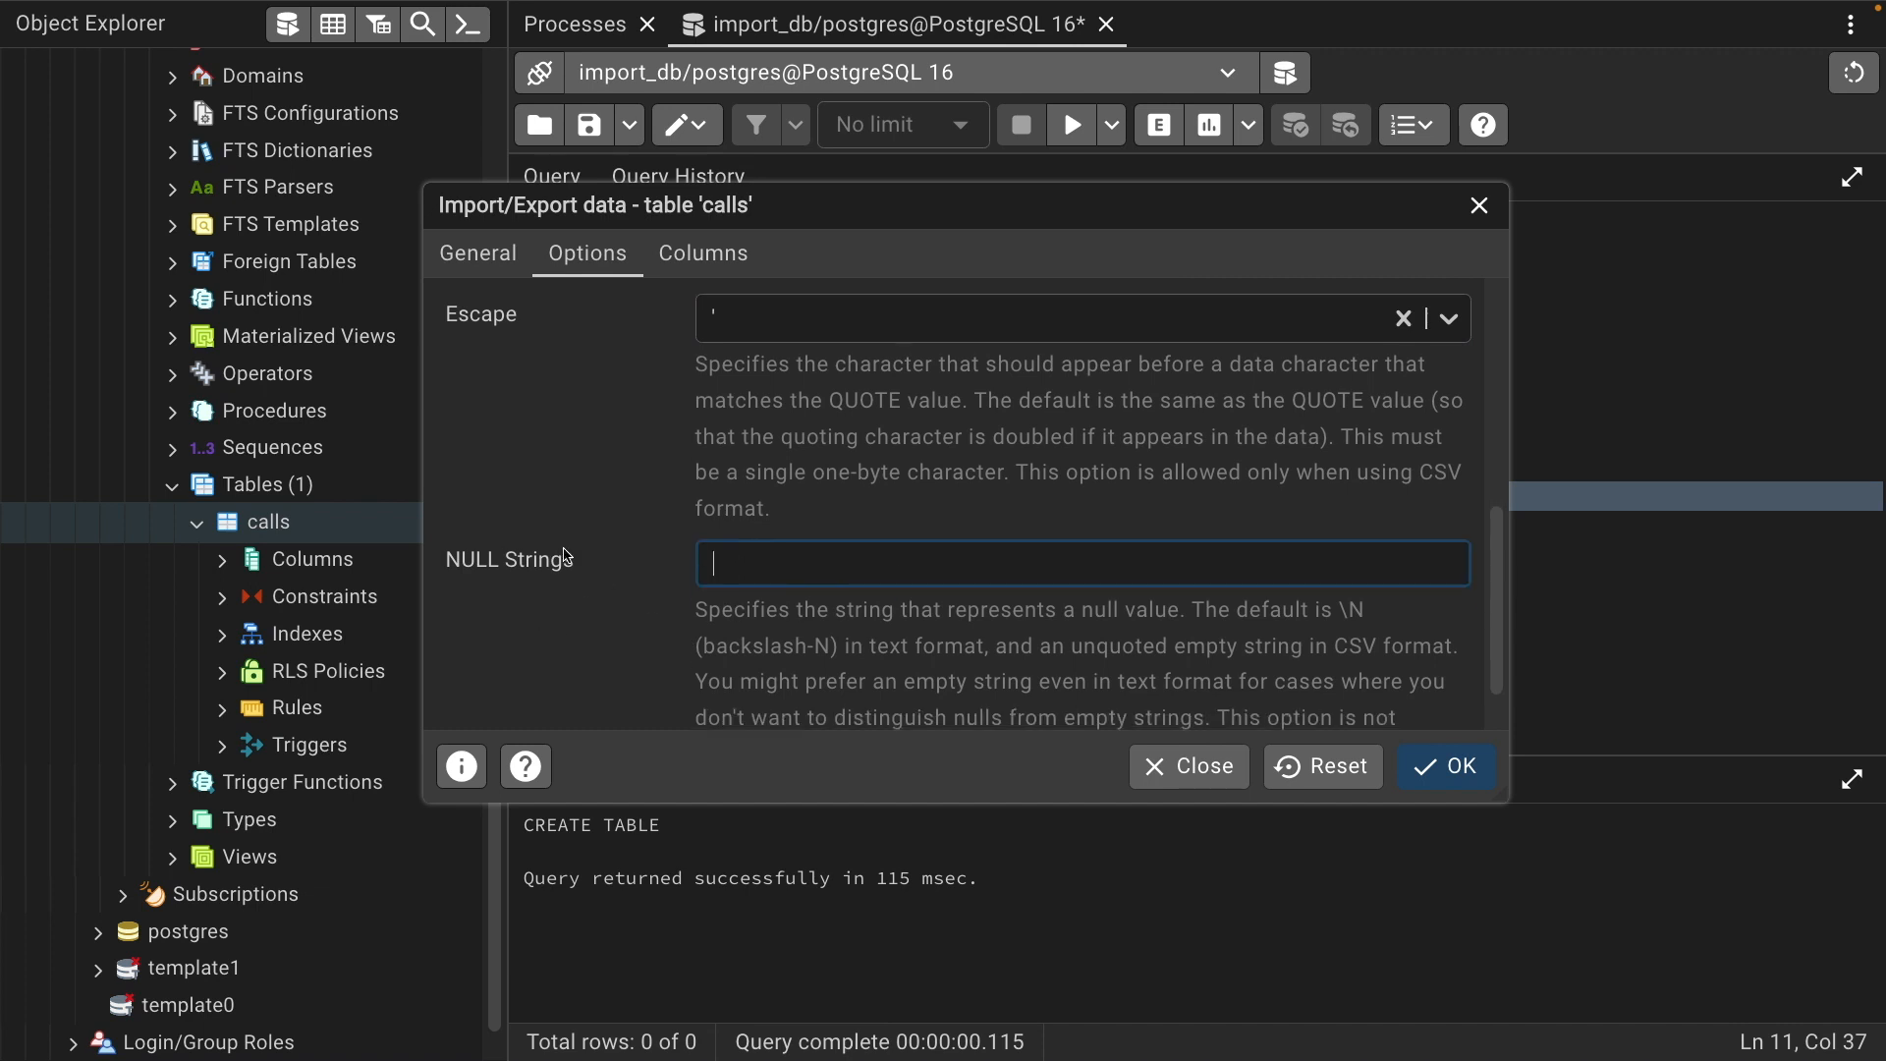
left_click(1450, 749)
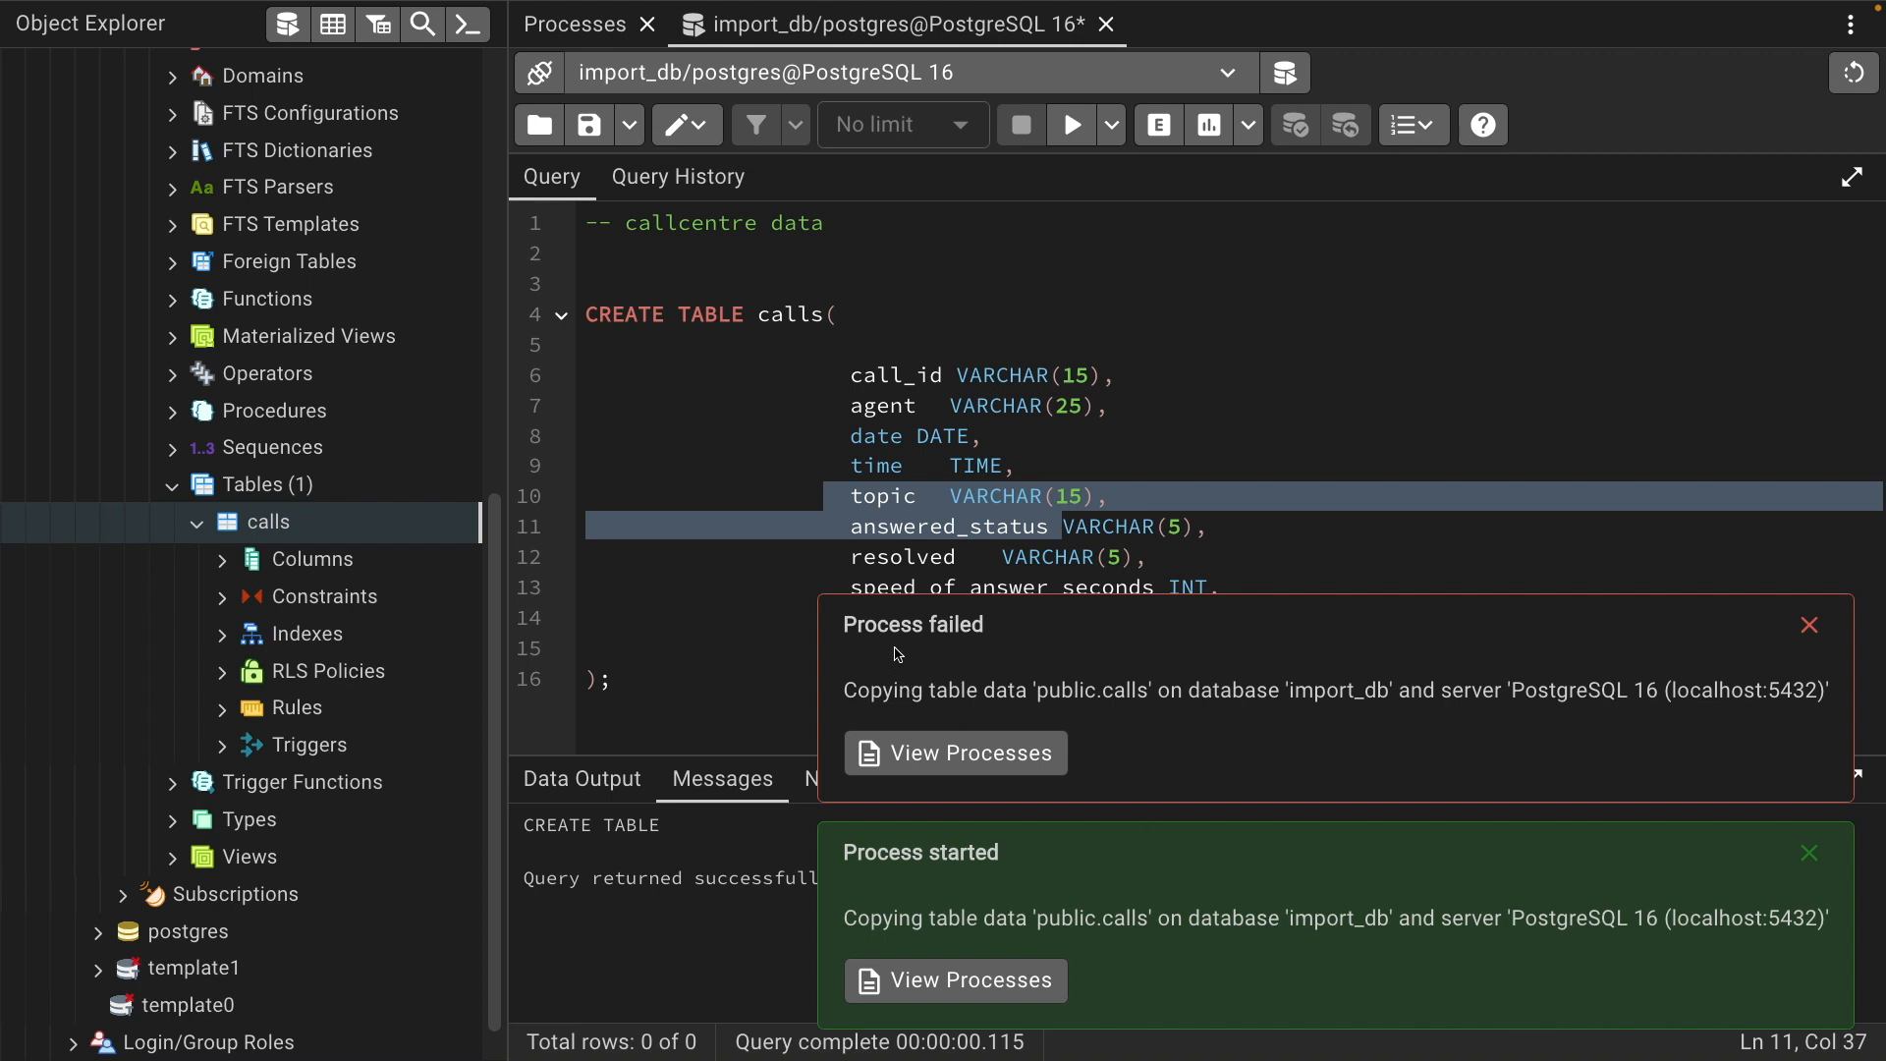
Open the process details of the latest calls import and examine the copy command it ran
left_click(874, 761)
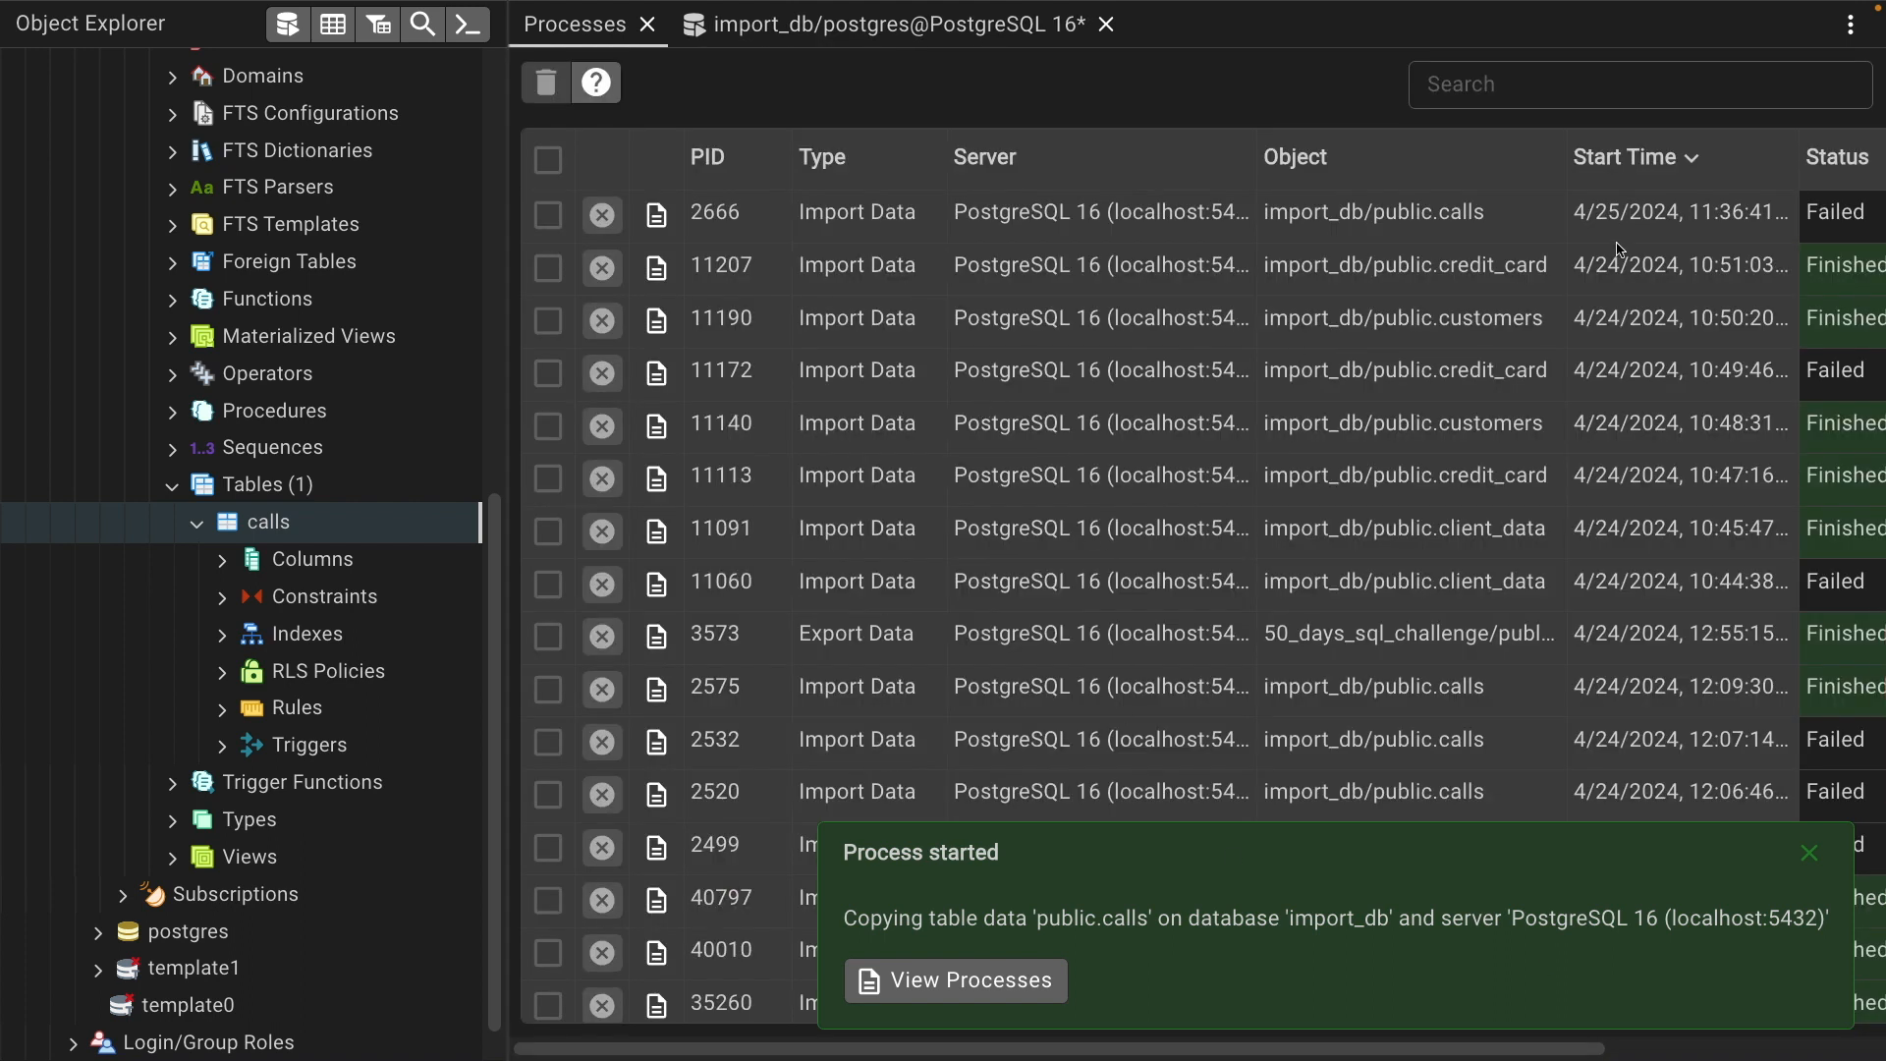
left_click(658, 215)
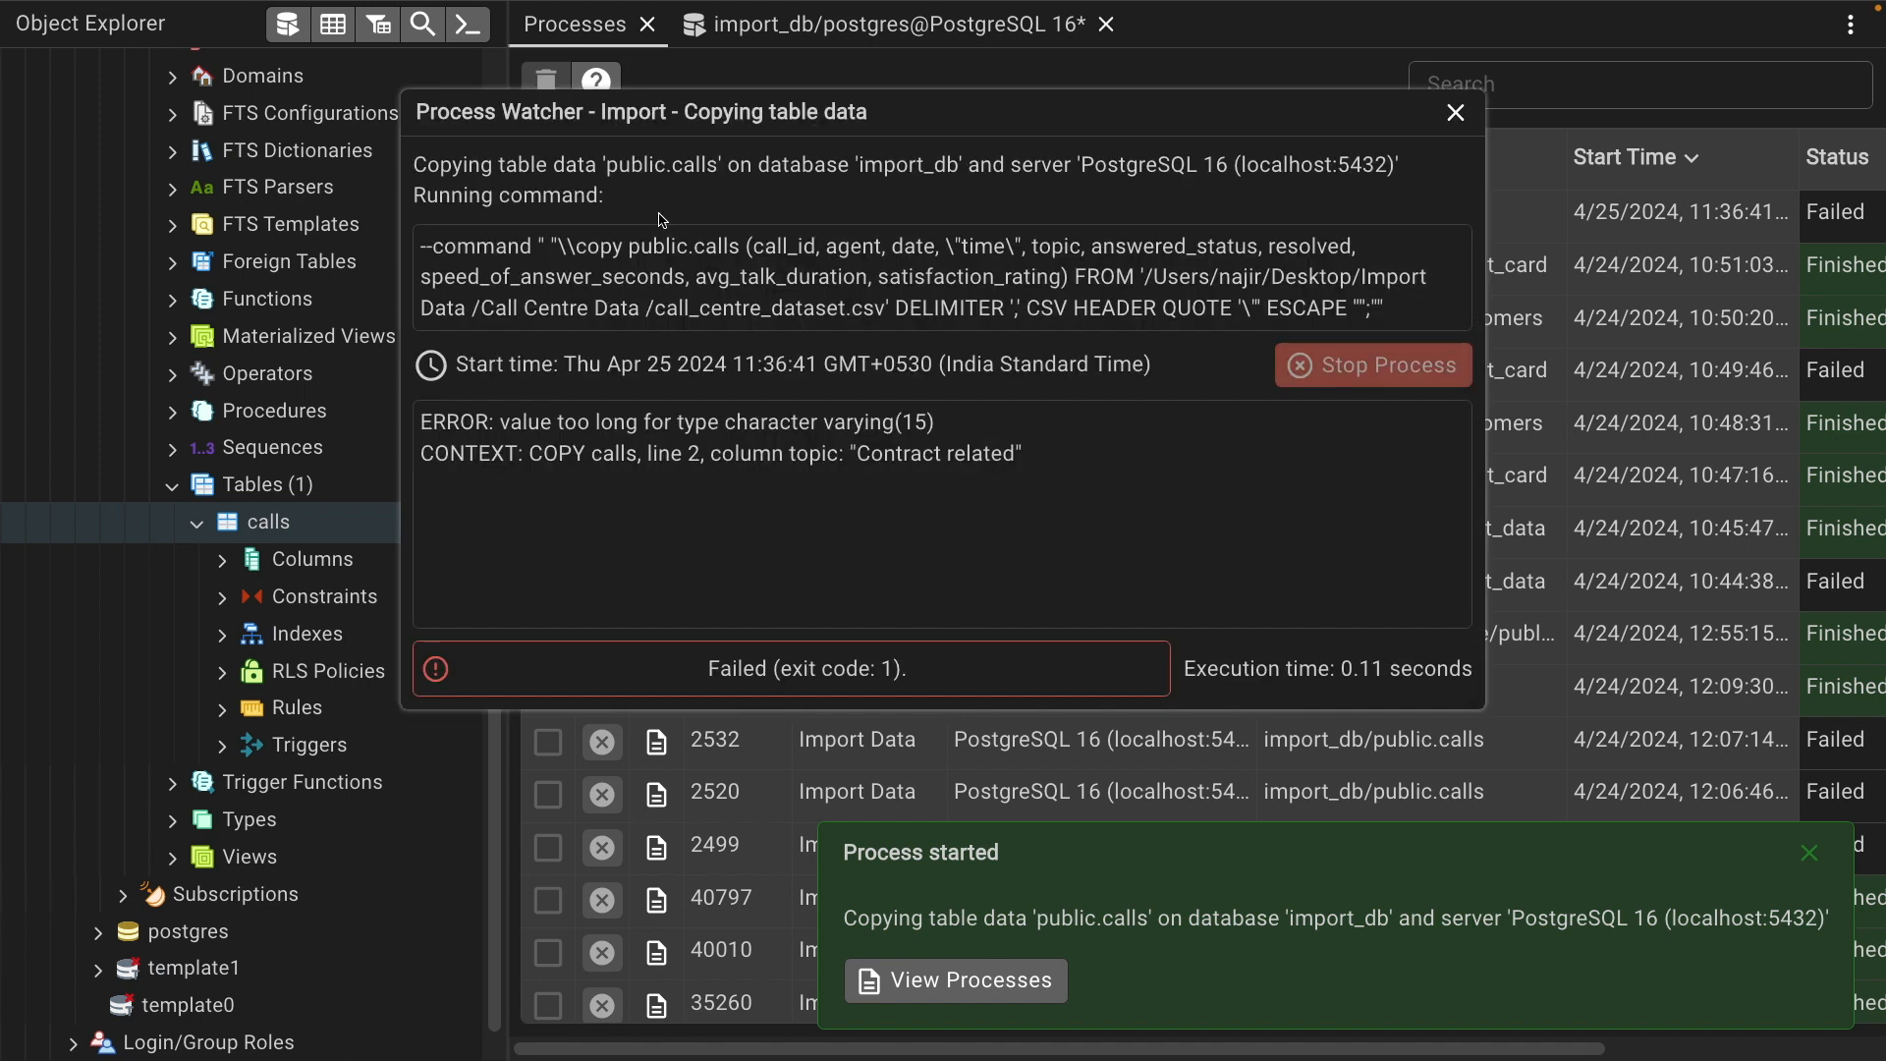
left_click_drag(1059, 121, 1093, 217)
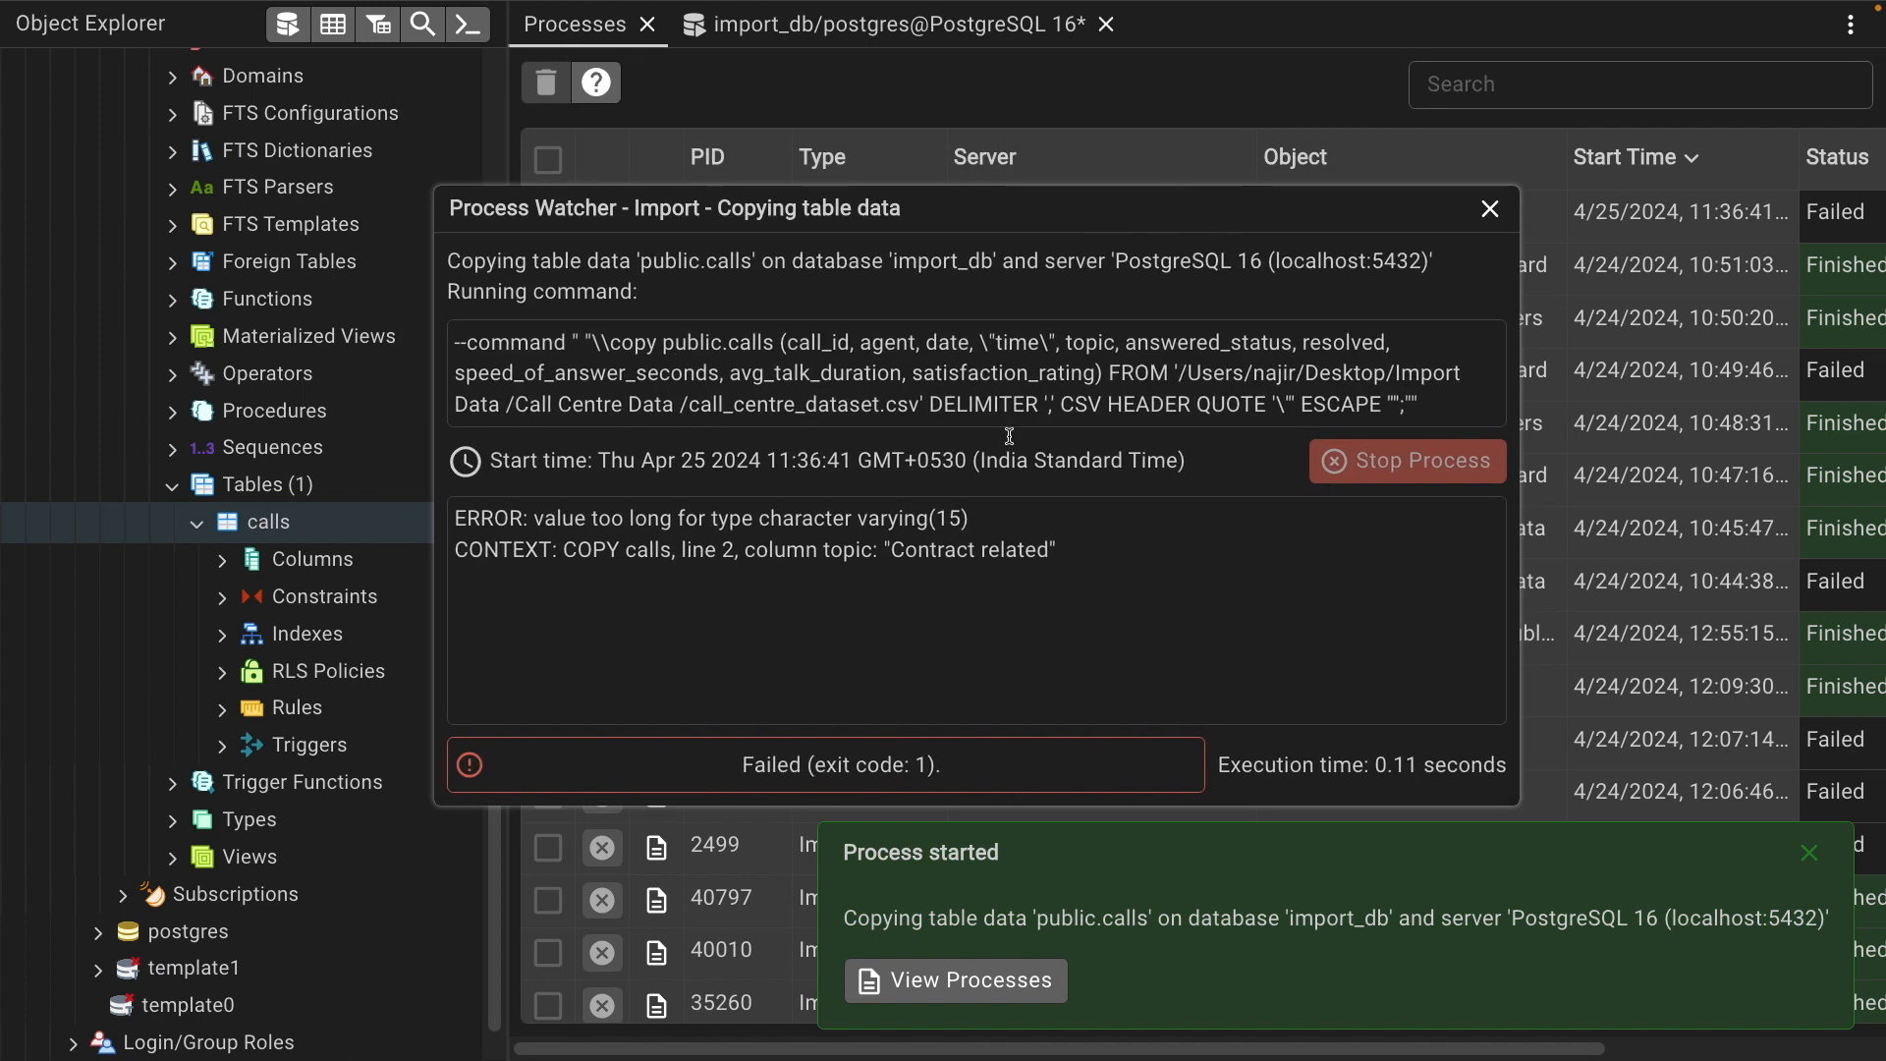
left_click_drag(472, 340, 1439, 412)
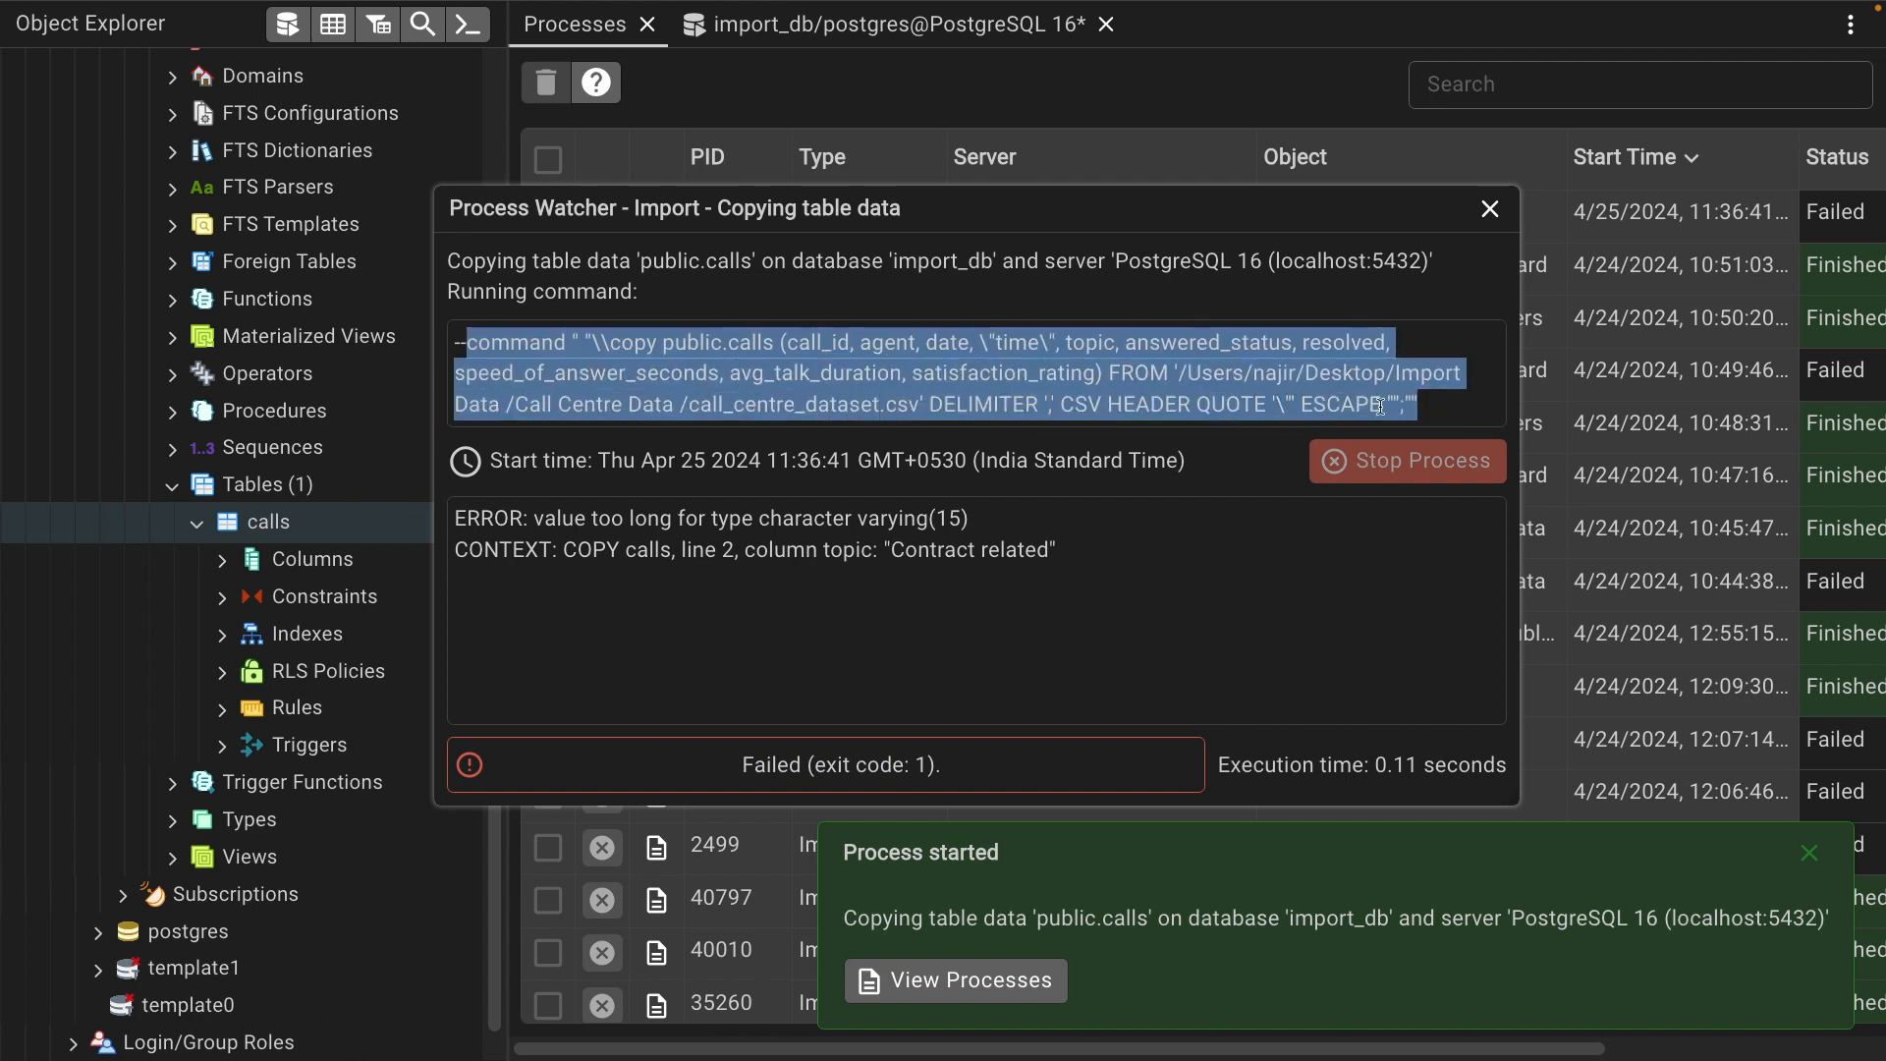
left_click(1380, 405)
Examine the ERROR line in the import process output to find why the copy stopped
left_click_drag(510, 520, 744, 521)
left_click(470, 536)
left_click_drag(470, 537, 1038, 539)
left_click_drag(505, 339, 934, 376)
left_click(471, 521)
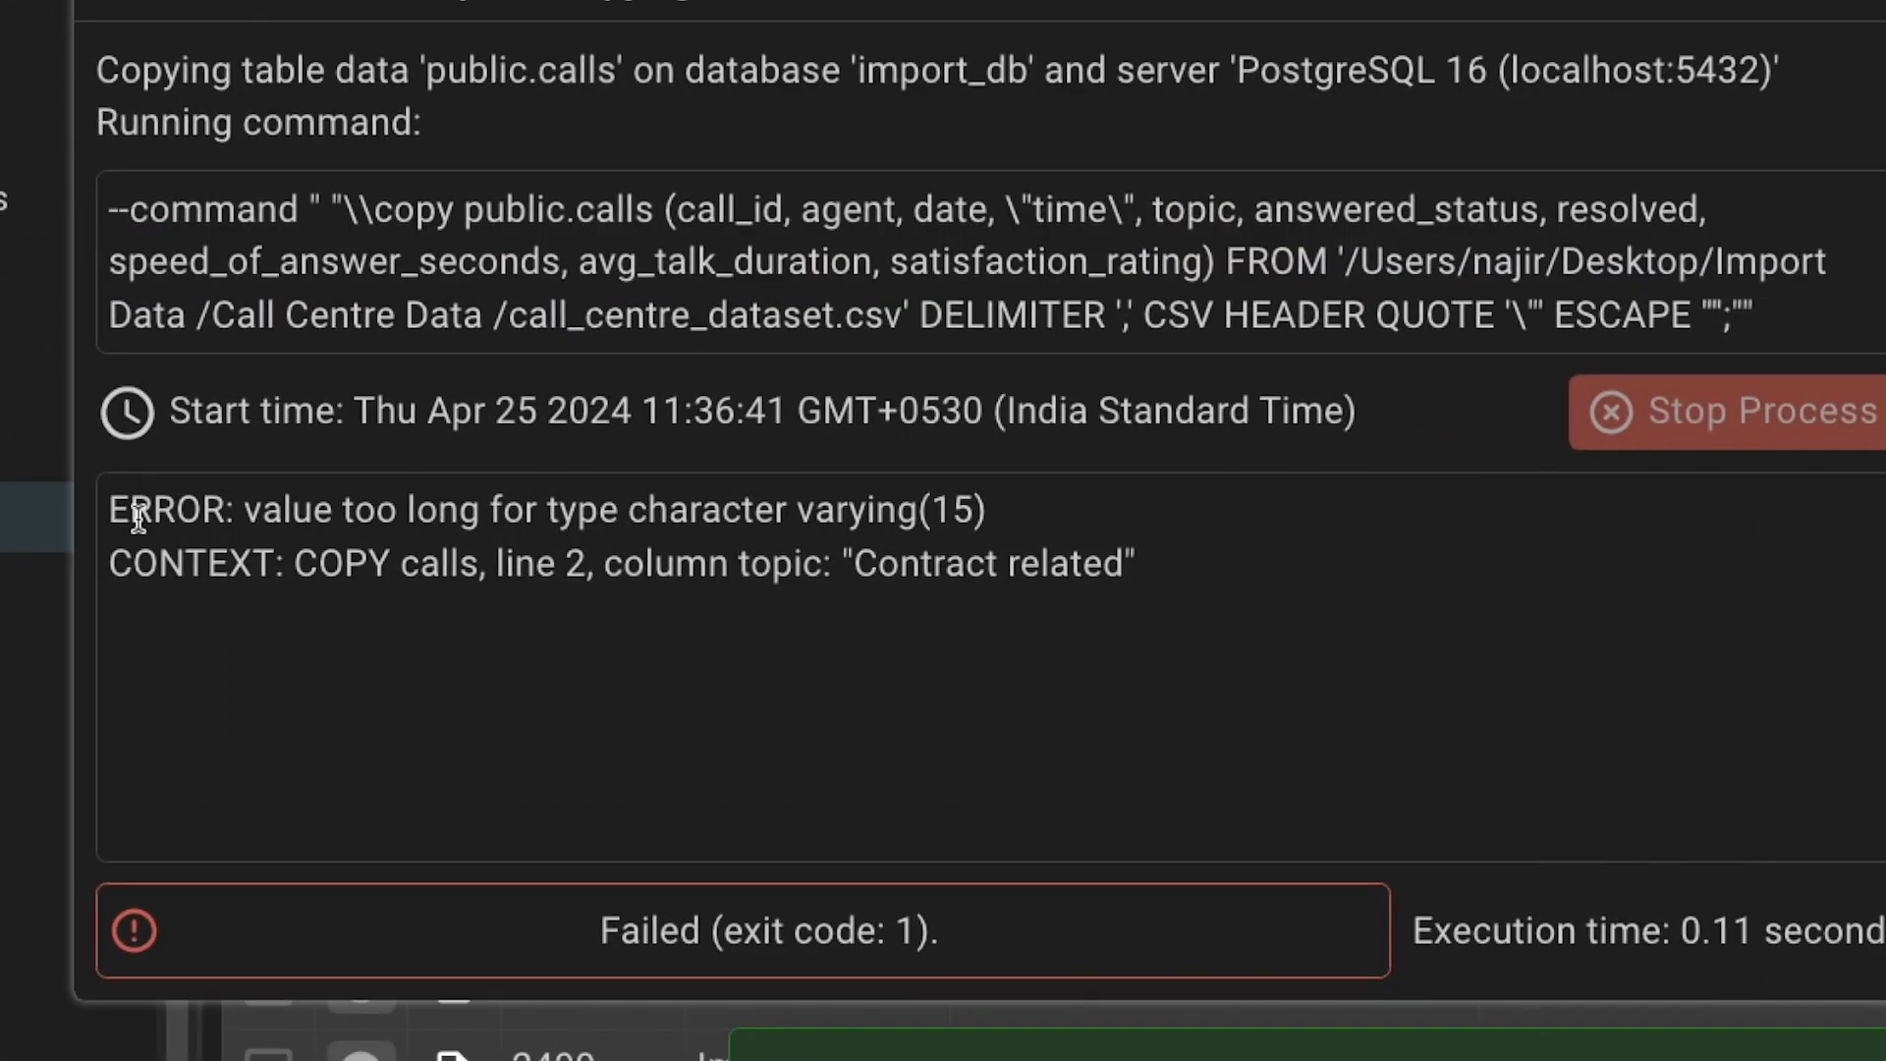
left_click_drag(110, 517, 503, 542)
left_click(205, 548)
left_click_drag(227, 518, 815, 509)
left_click(1024, 515)
left_click(815, 511)
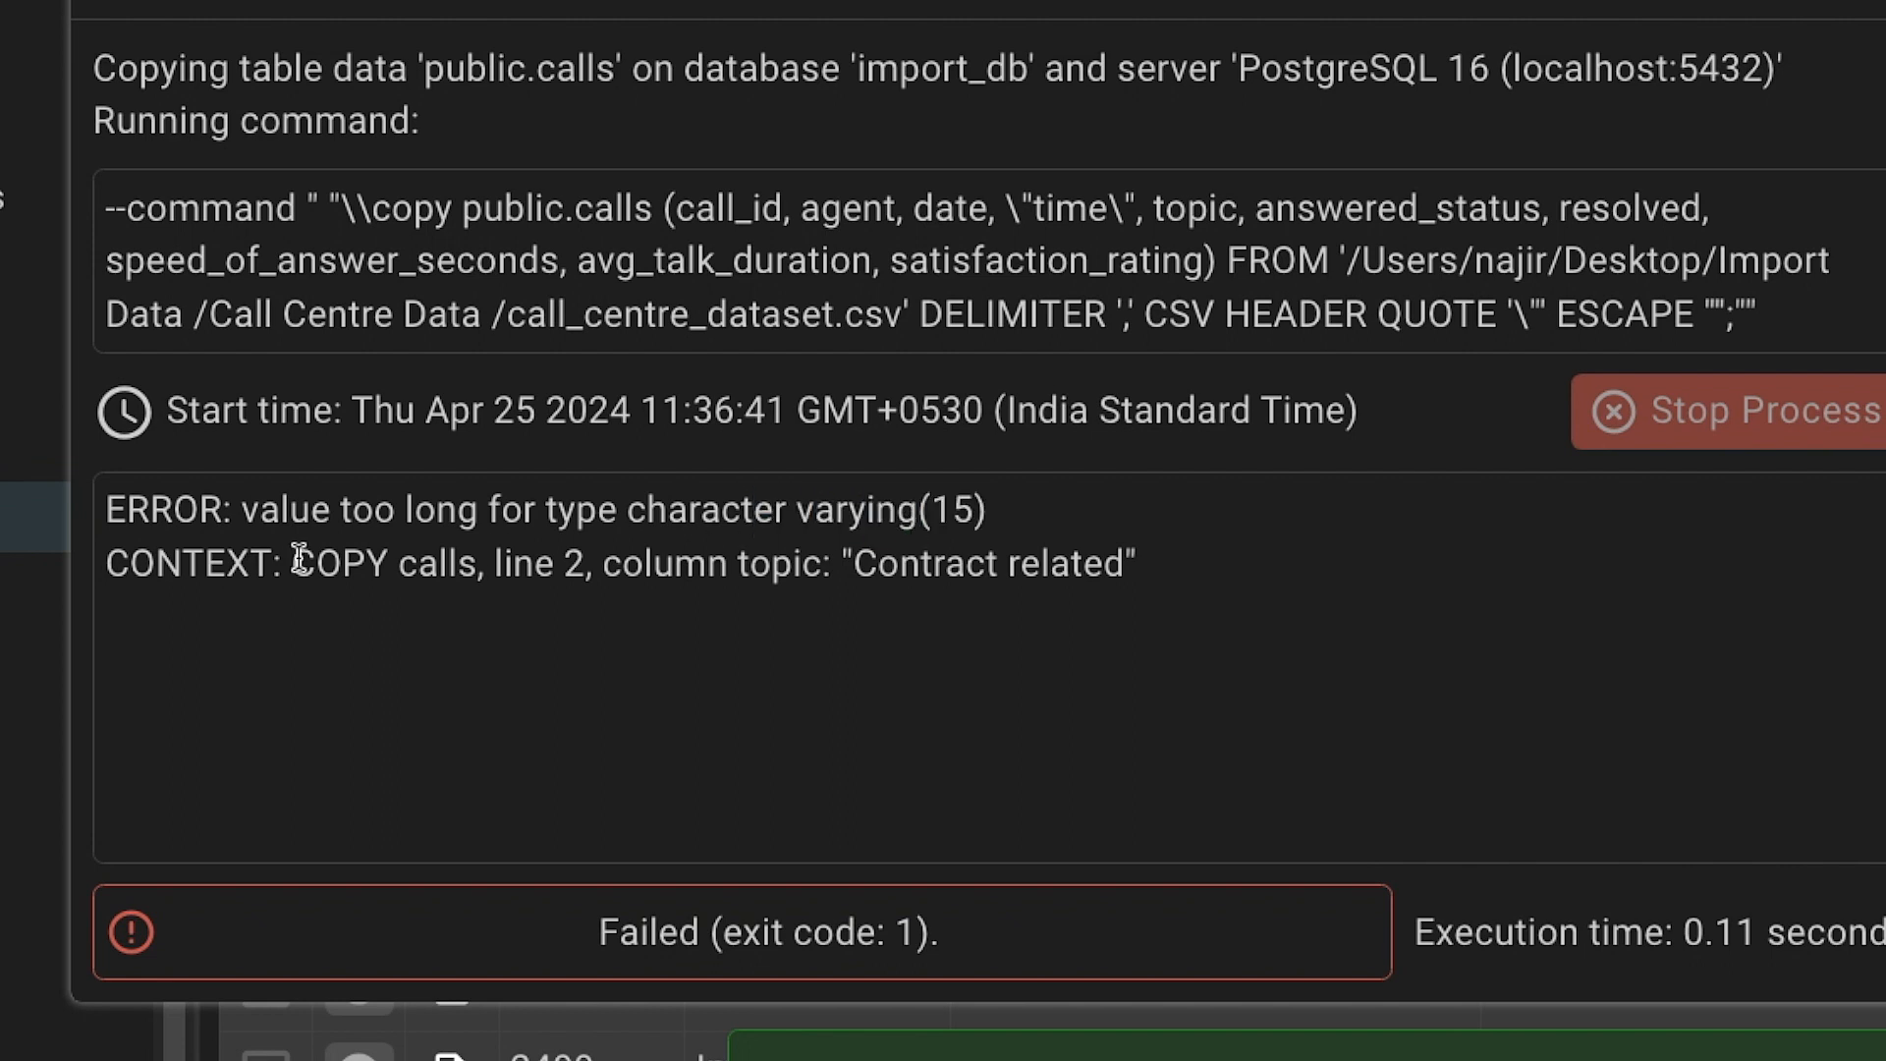
Compare the topic value "Contract related" in the CONTEXT line with the varying(15) limit in the error
left_click_drag(854, 564, 1141, 564)
left_click(1130, 564)
left_click_drag(854, 564, 787, 494)
left_click(990, 564)
left_click(794, 493)
left_click_drag(796, 505, 1039, 511)
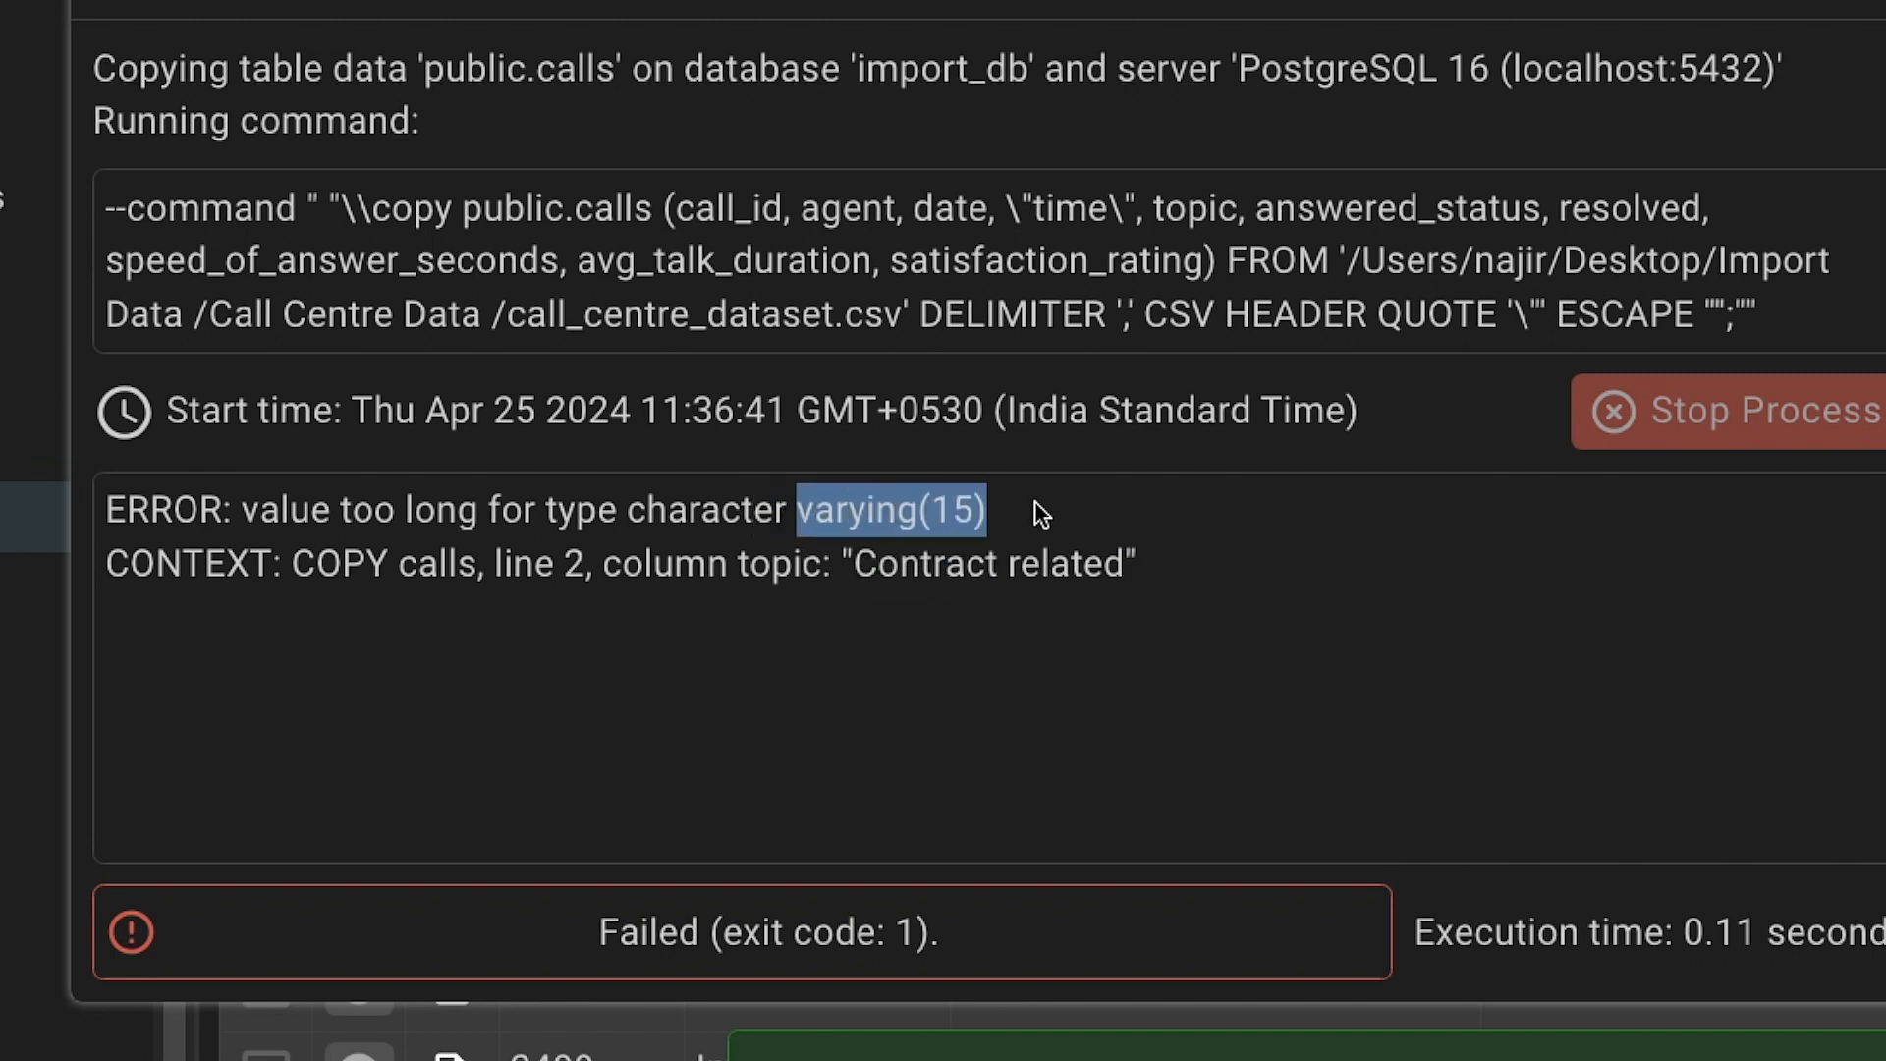
left_click_drag(854, 564, 1132, 568)
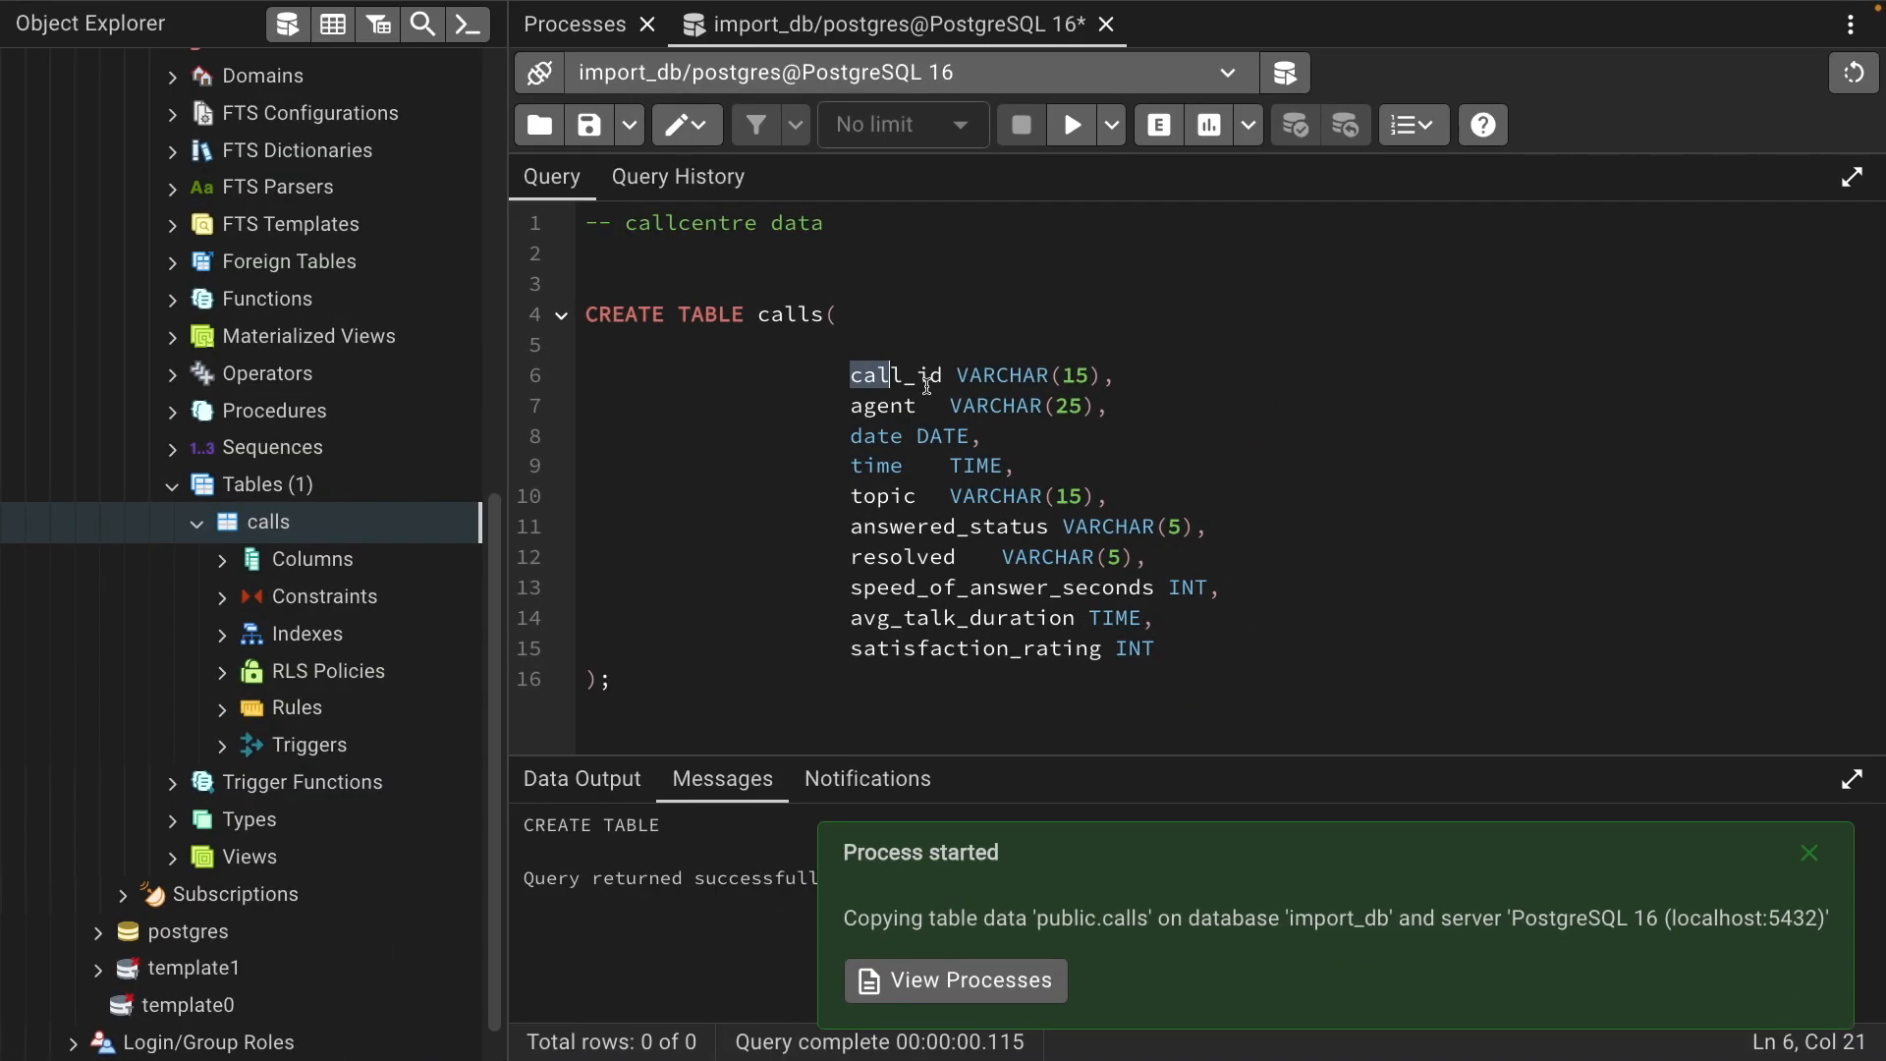
Return to the calls query and examine the column definitions and data types in the CREATE TABLE statement
left_click_drag(823, 329, 1143, 487)
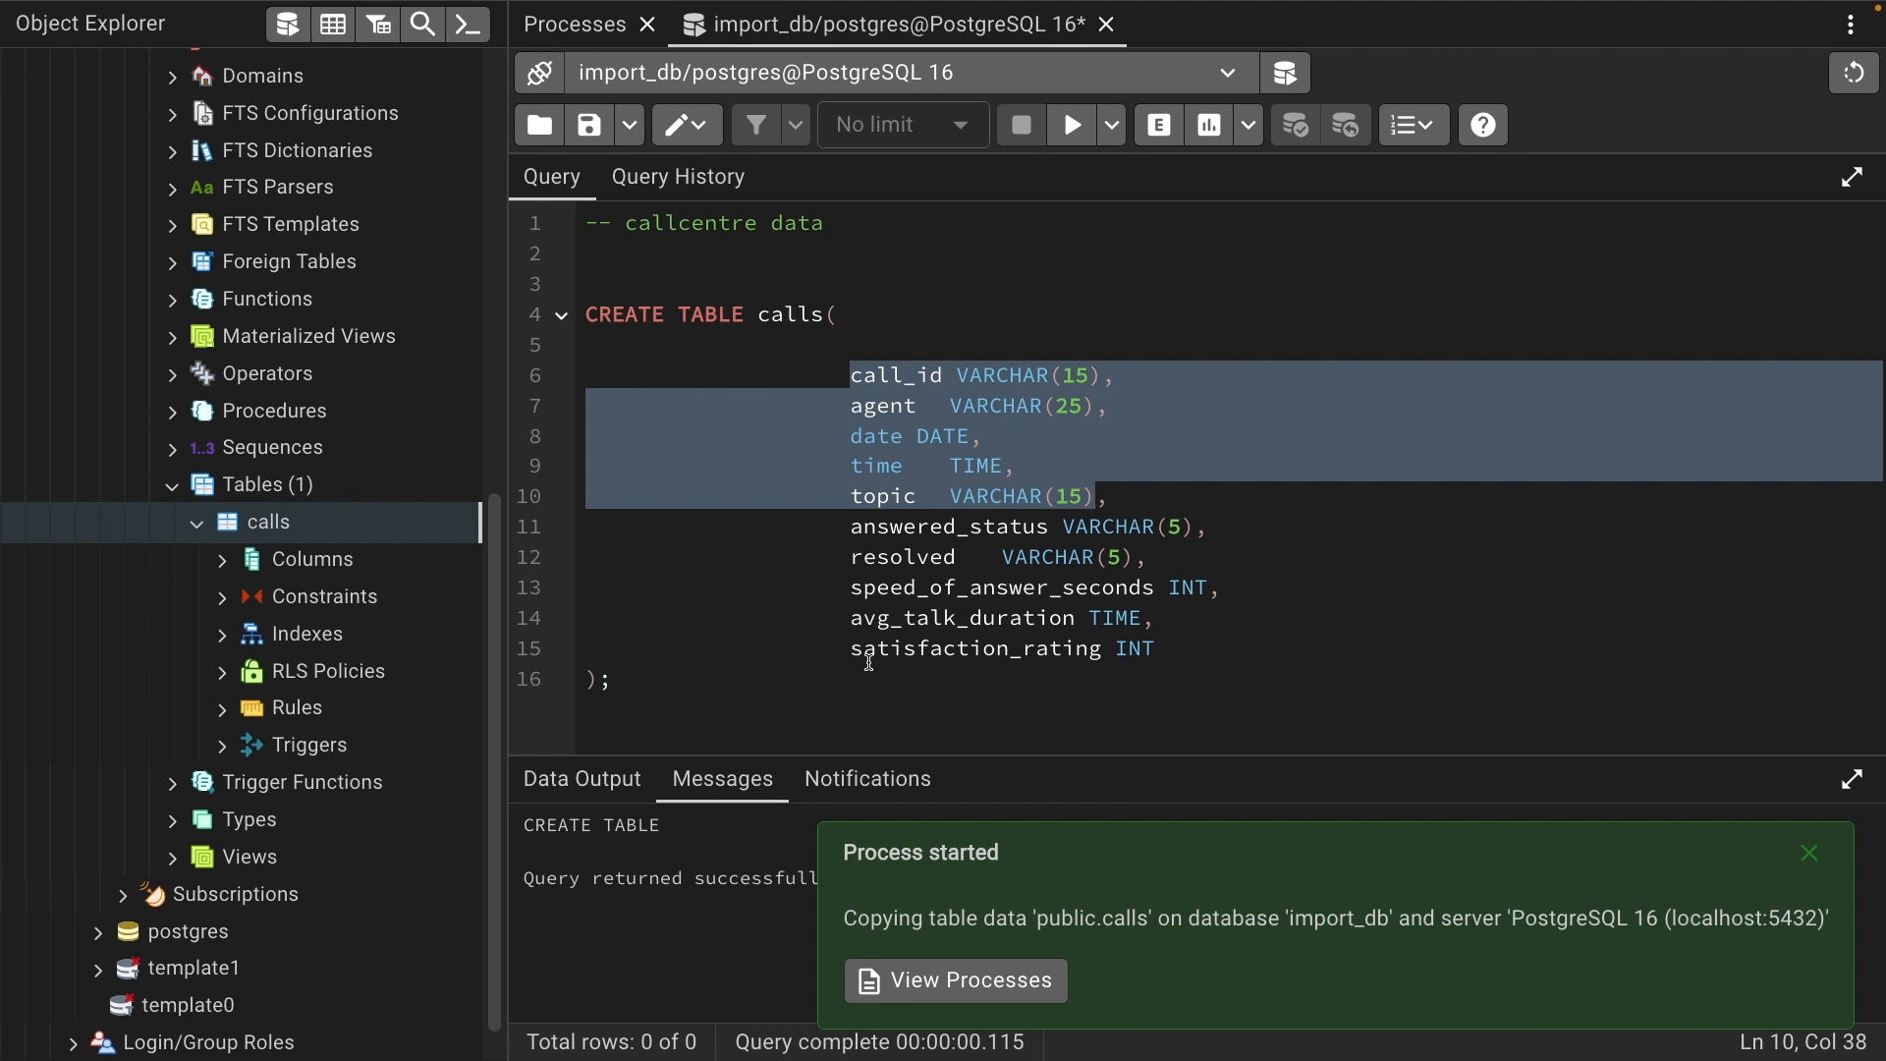
left_click(876, 530)
left_click_drag(843, 383, 1105, 383)
left_click_drag(820, 413, 961, 442)
left_click_drag(814, 470, 1055, 479)
left_click_drag(814, 524, 1038, 522)
left_click(840, 524)
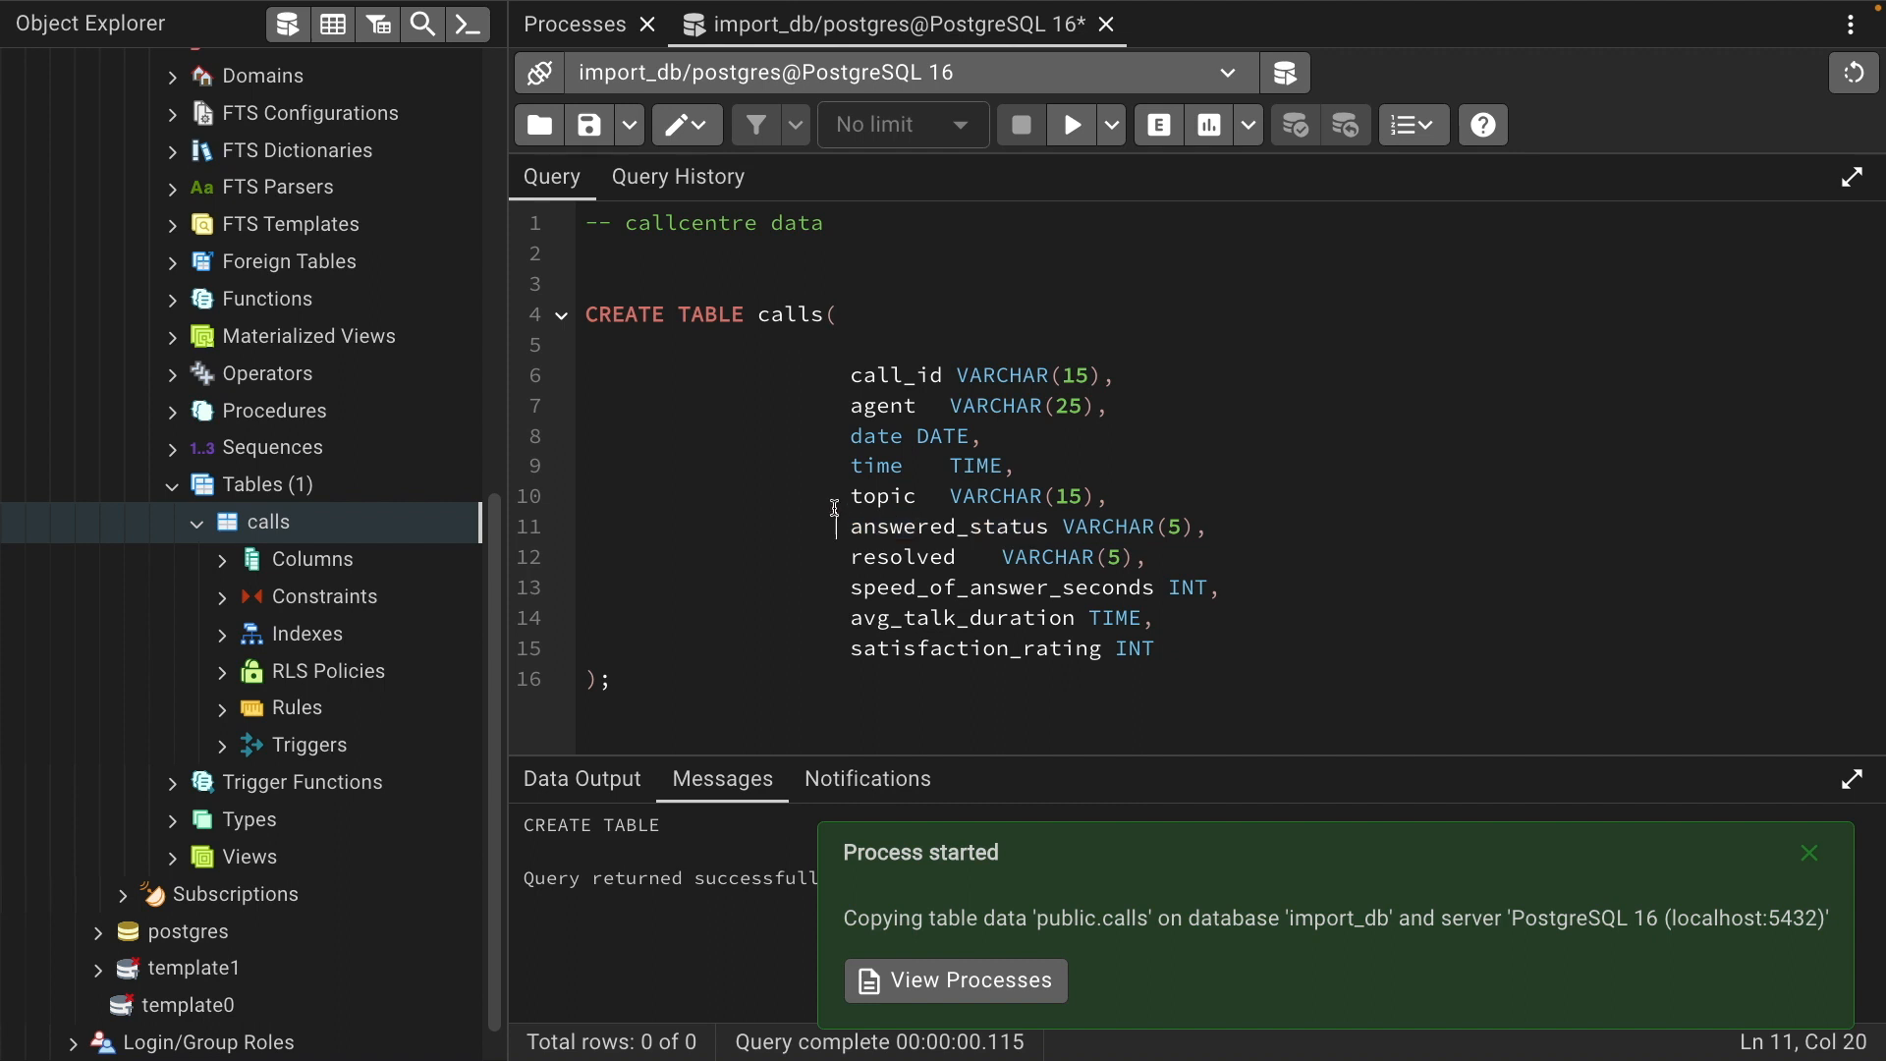
left_click_drag(837, 497, 1175, 499)
left_click_drag(841, 557, 958, 588)
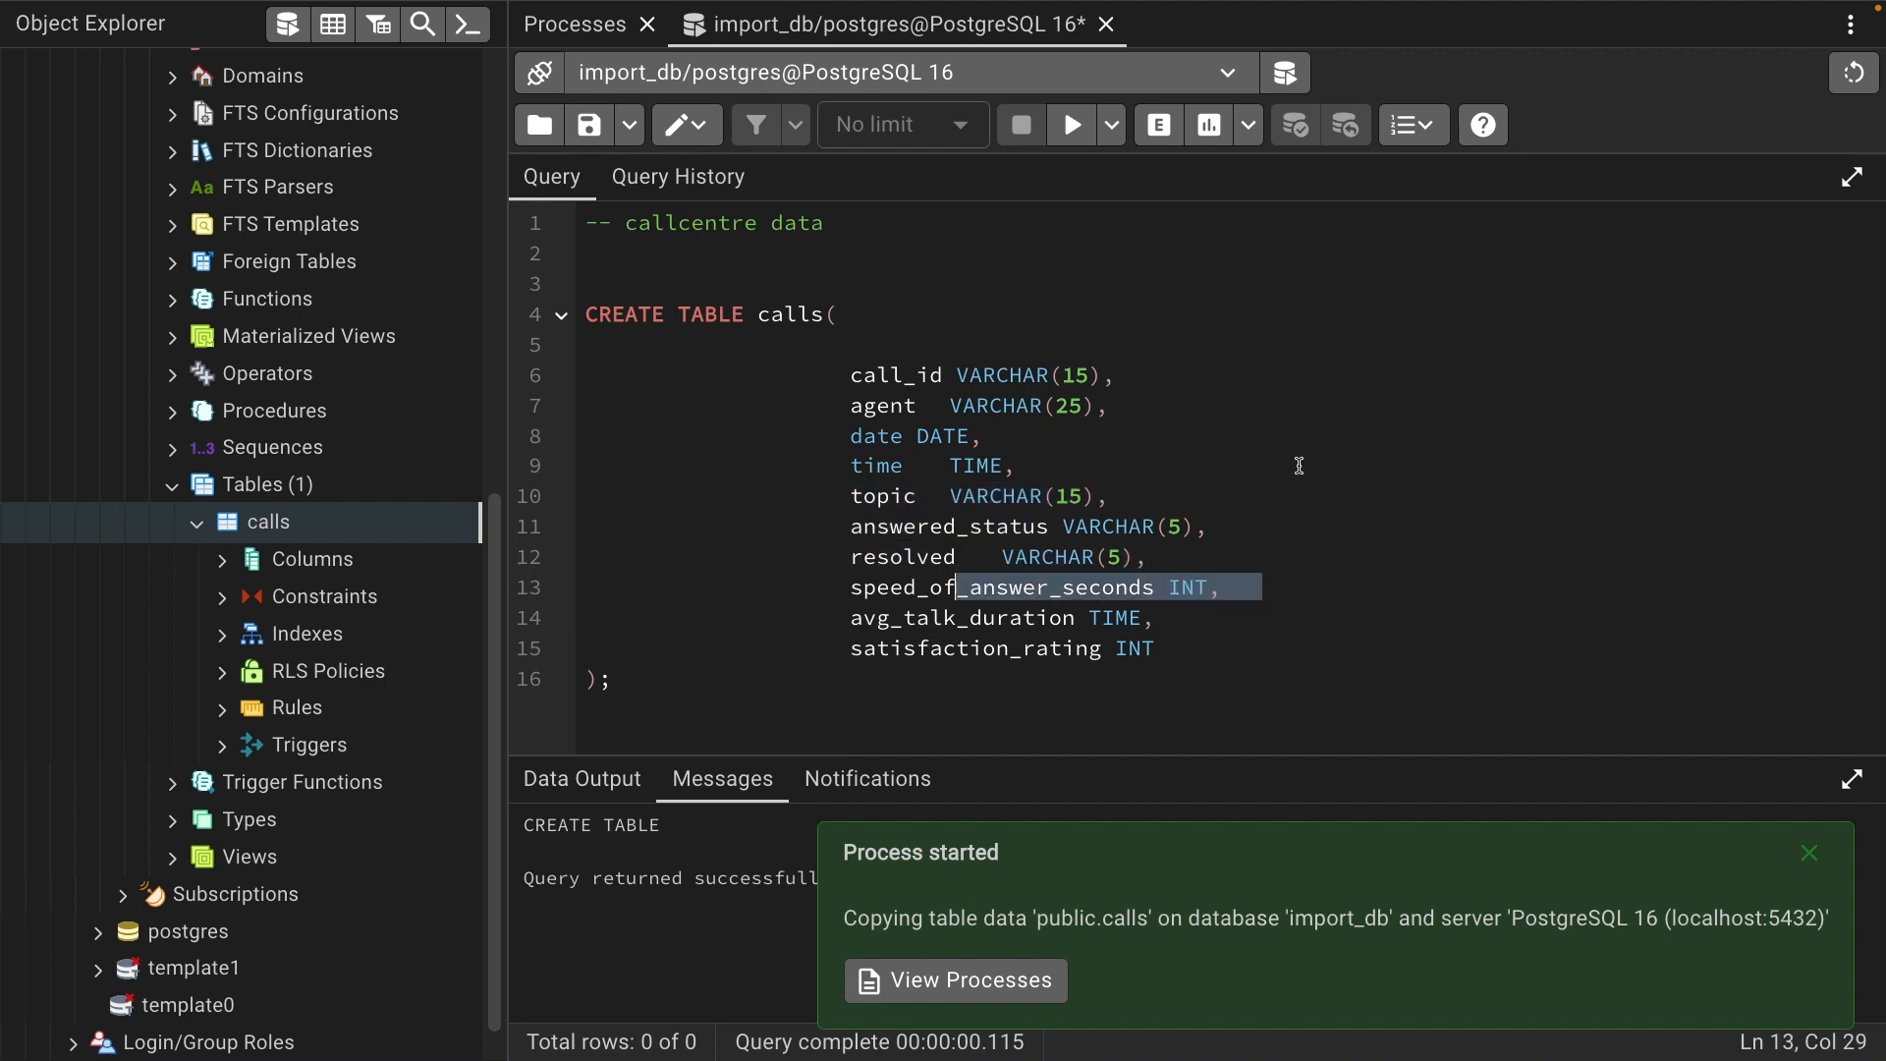
Switch to the call_centre_dataset sheet in Excel, inspect the first Topic value in E2, and return to pgAdmin
key("super+Tab")
key("super+Tab")
key("super+Tab")
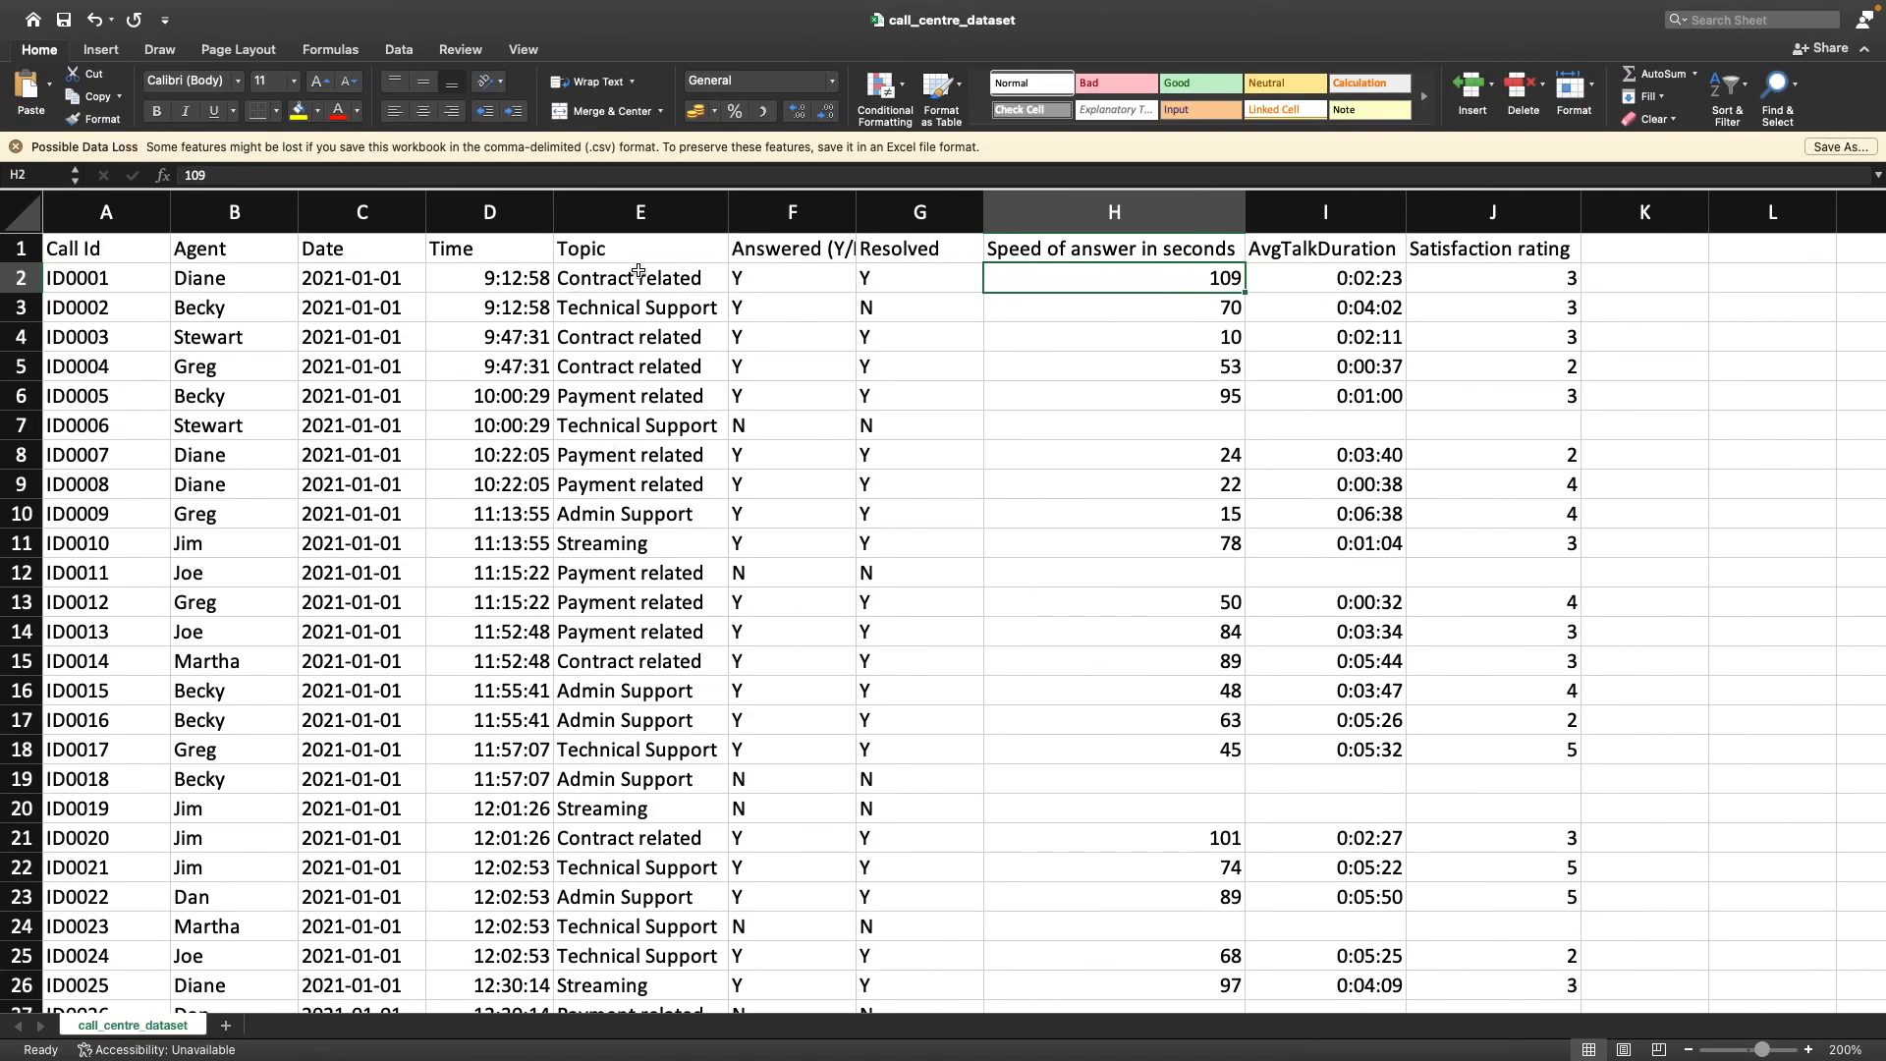
left_click(639, 274)
key("super+Tab")
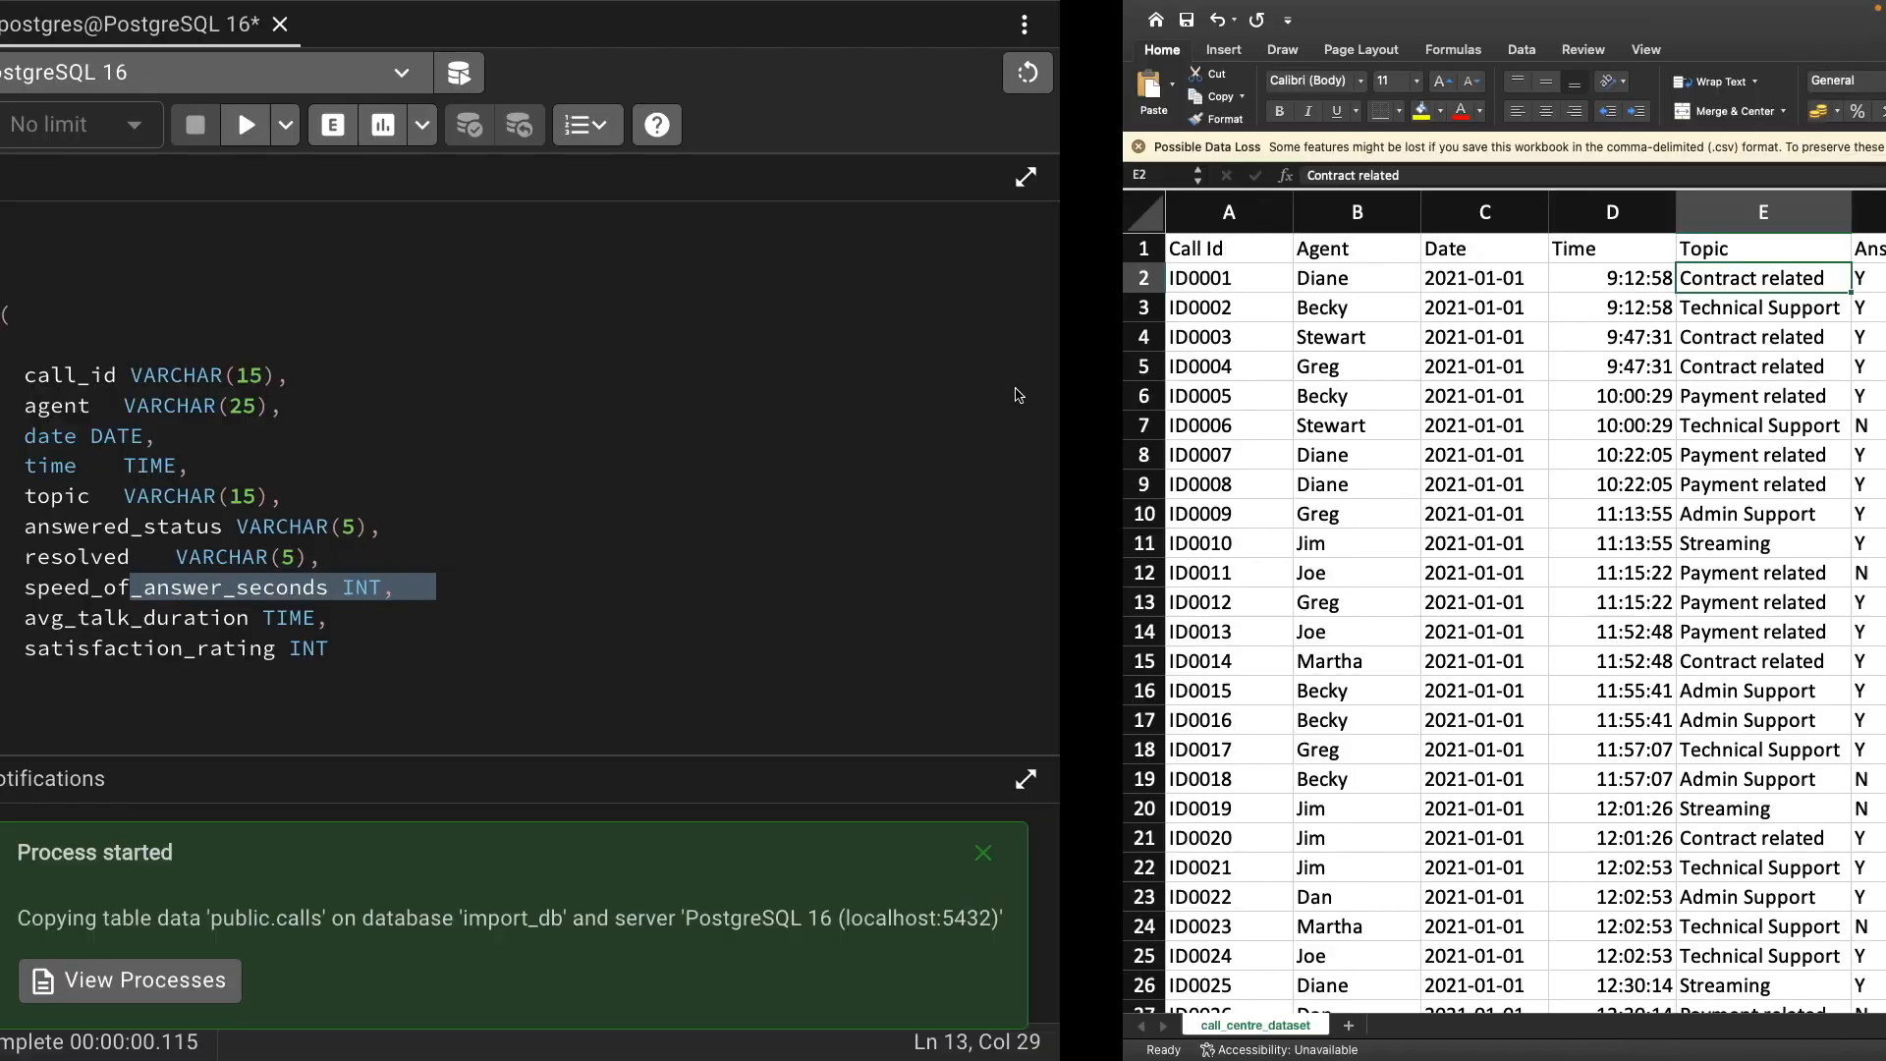
Change the topic column's data type to VARCHAR(25) in the CREATE TABLE statement
left_click(886, 506)
left_click(1069, 496)
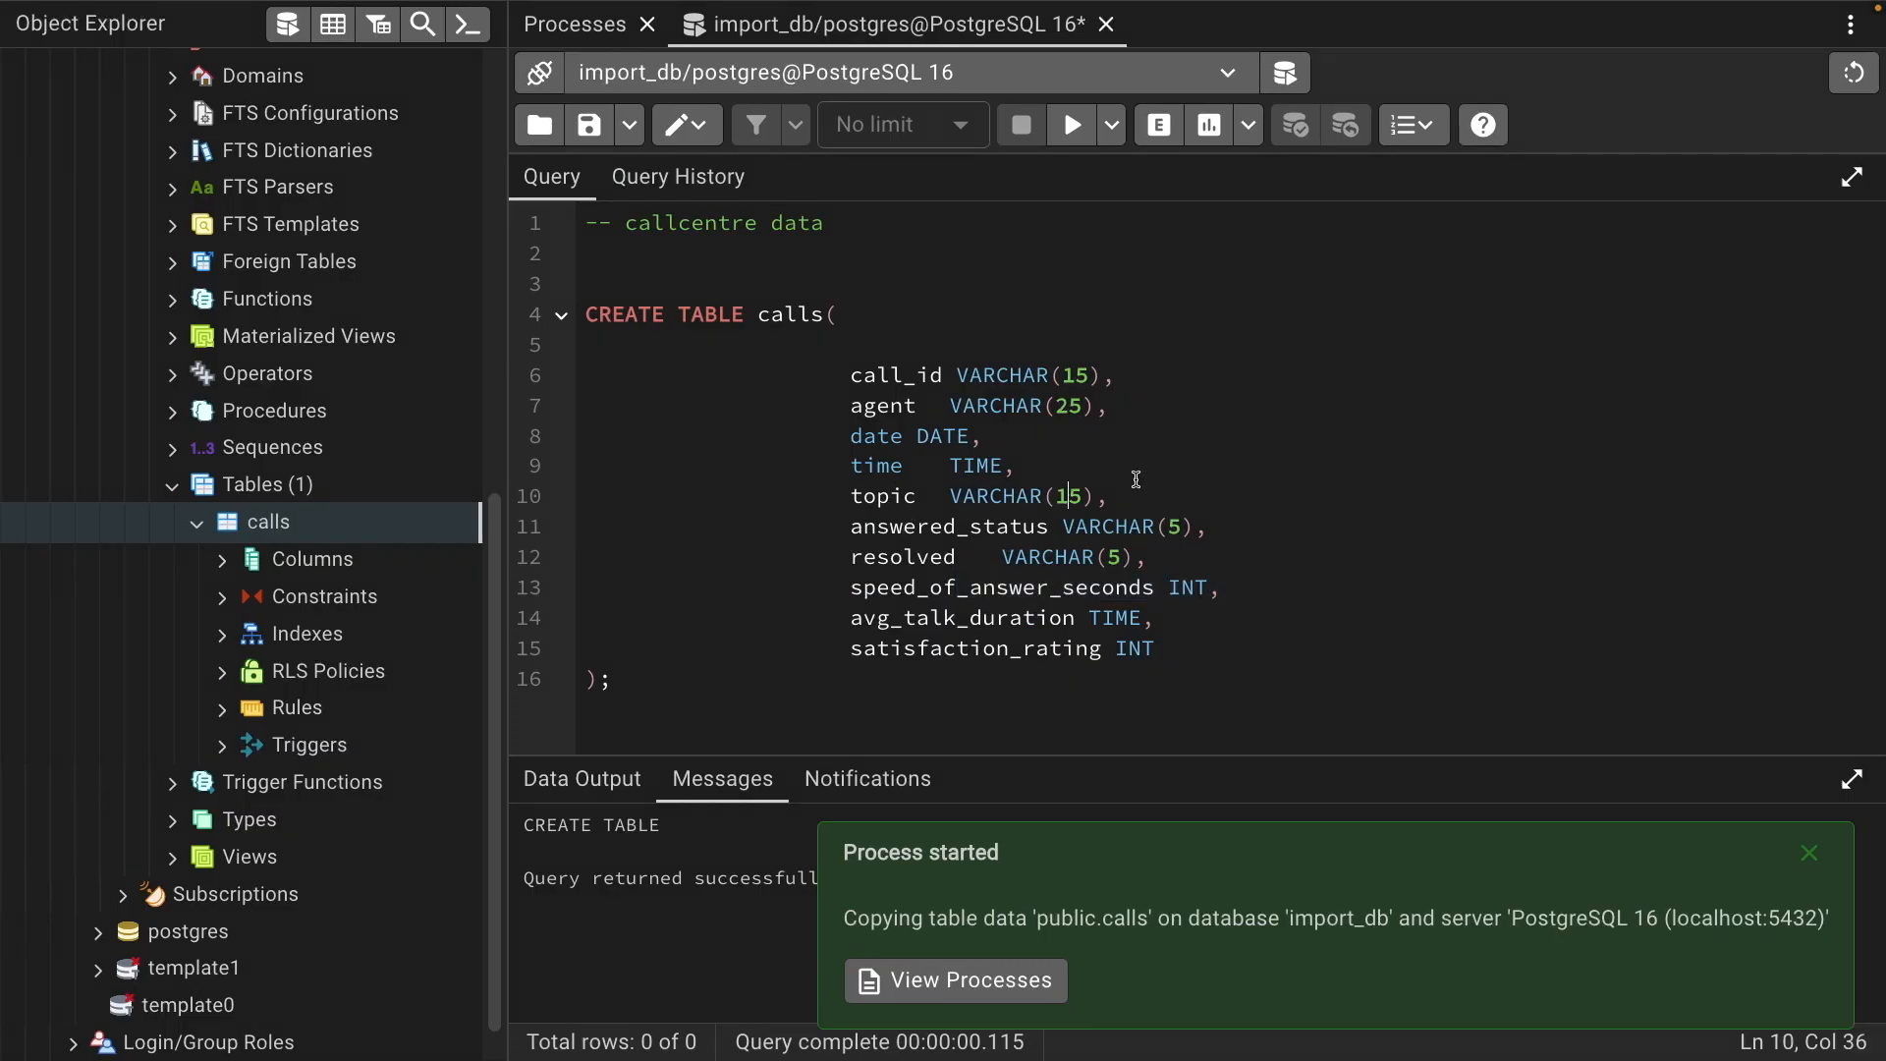
key("shift+Left")
Add "DROP TABLE IF EXISTS calls;" above the CREATE TABLE statement, run the script, and dismiss the notifications
left_click(678, 279)
type("DROP T")
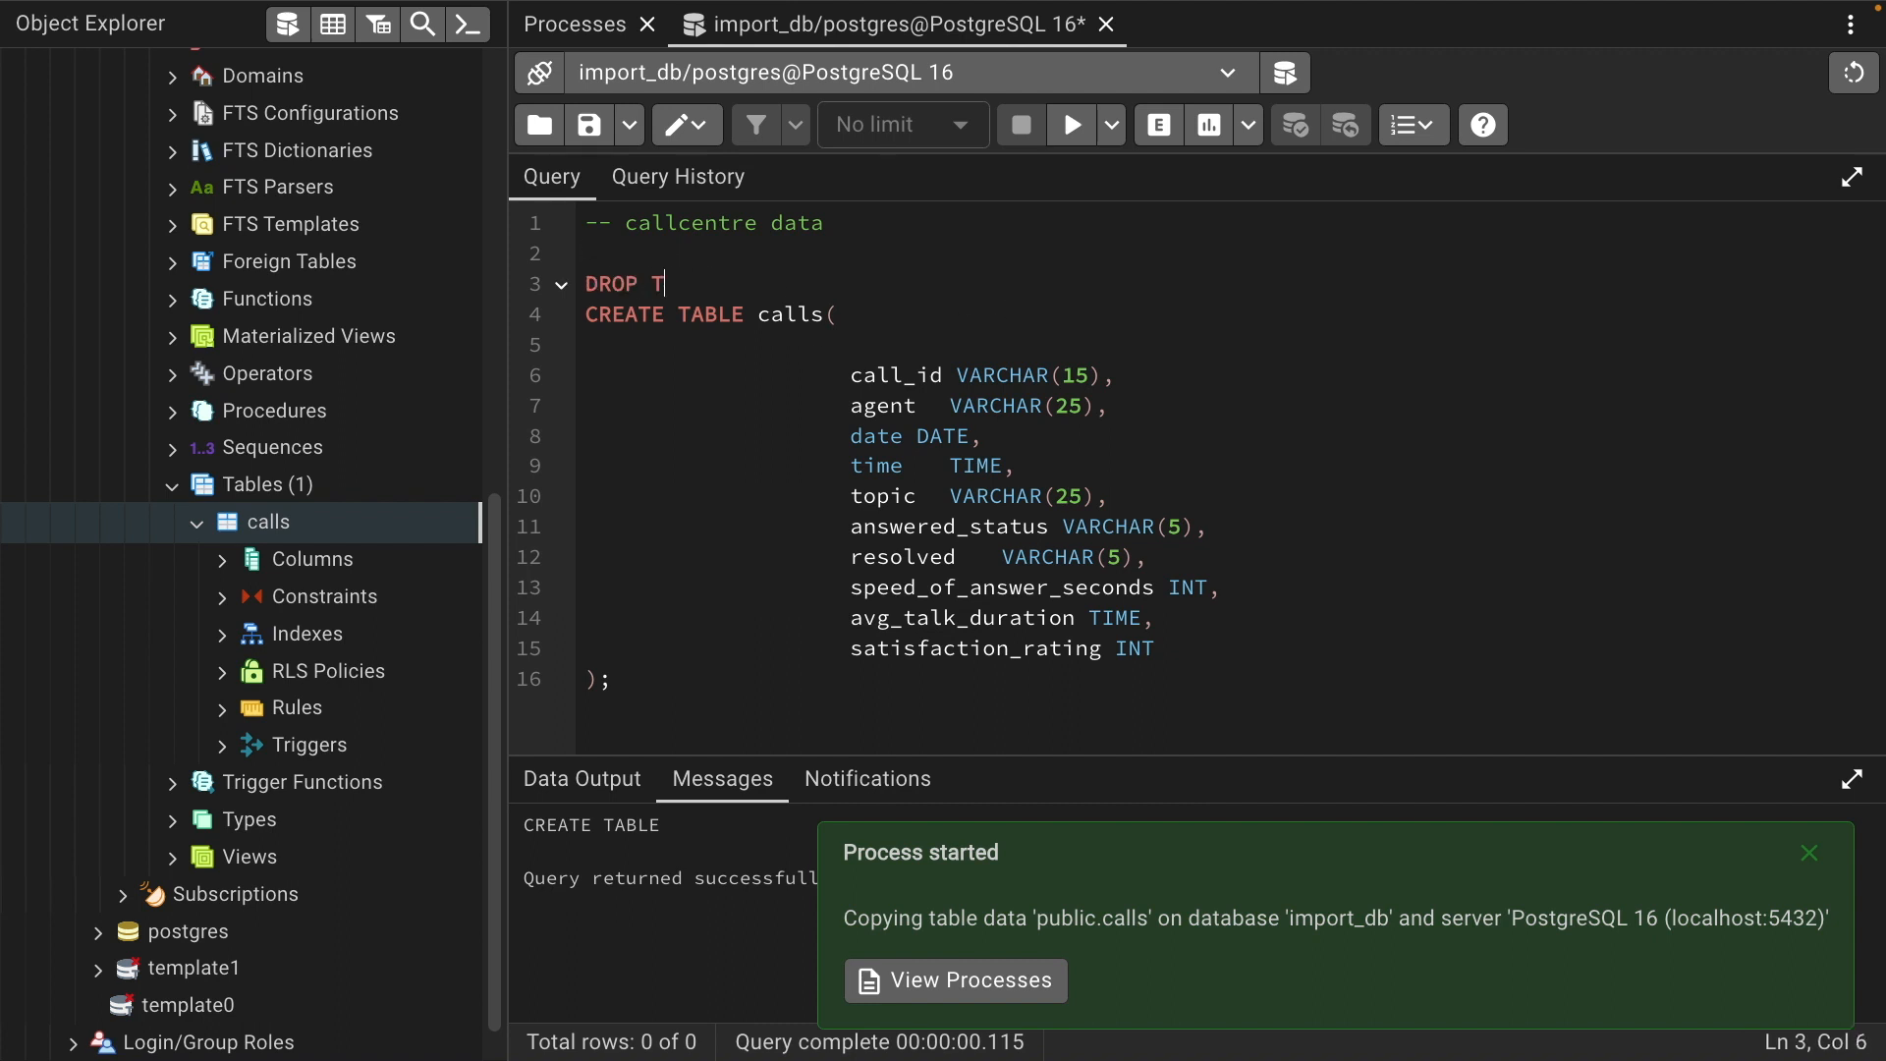
type("ABLE IF EXI")
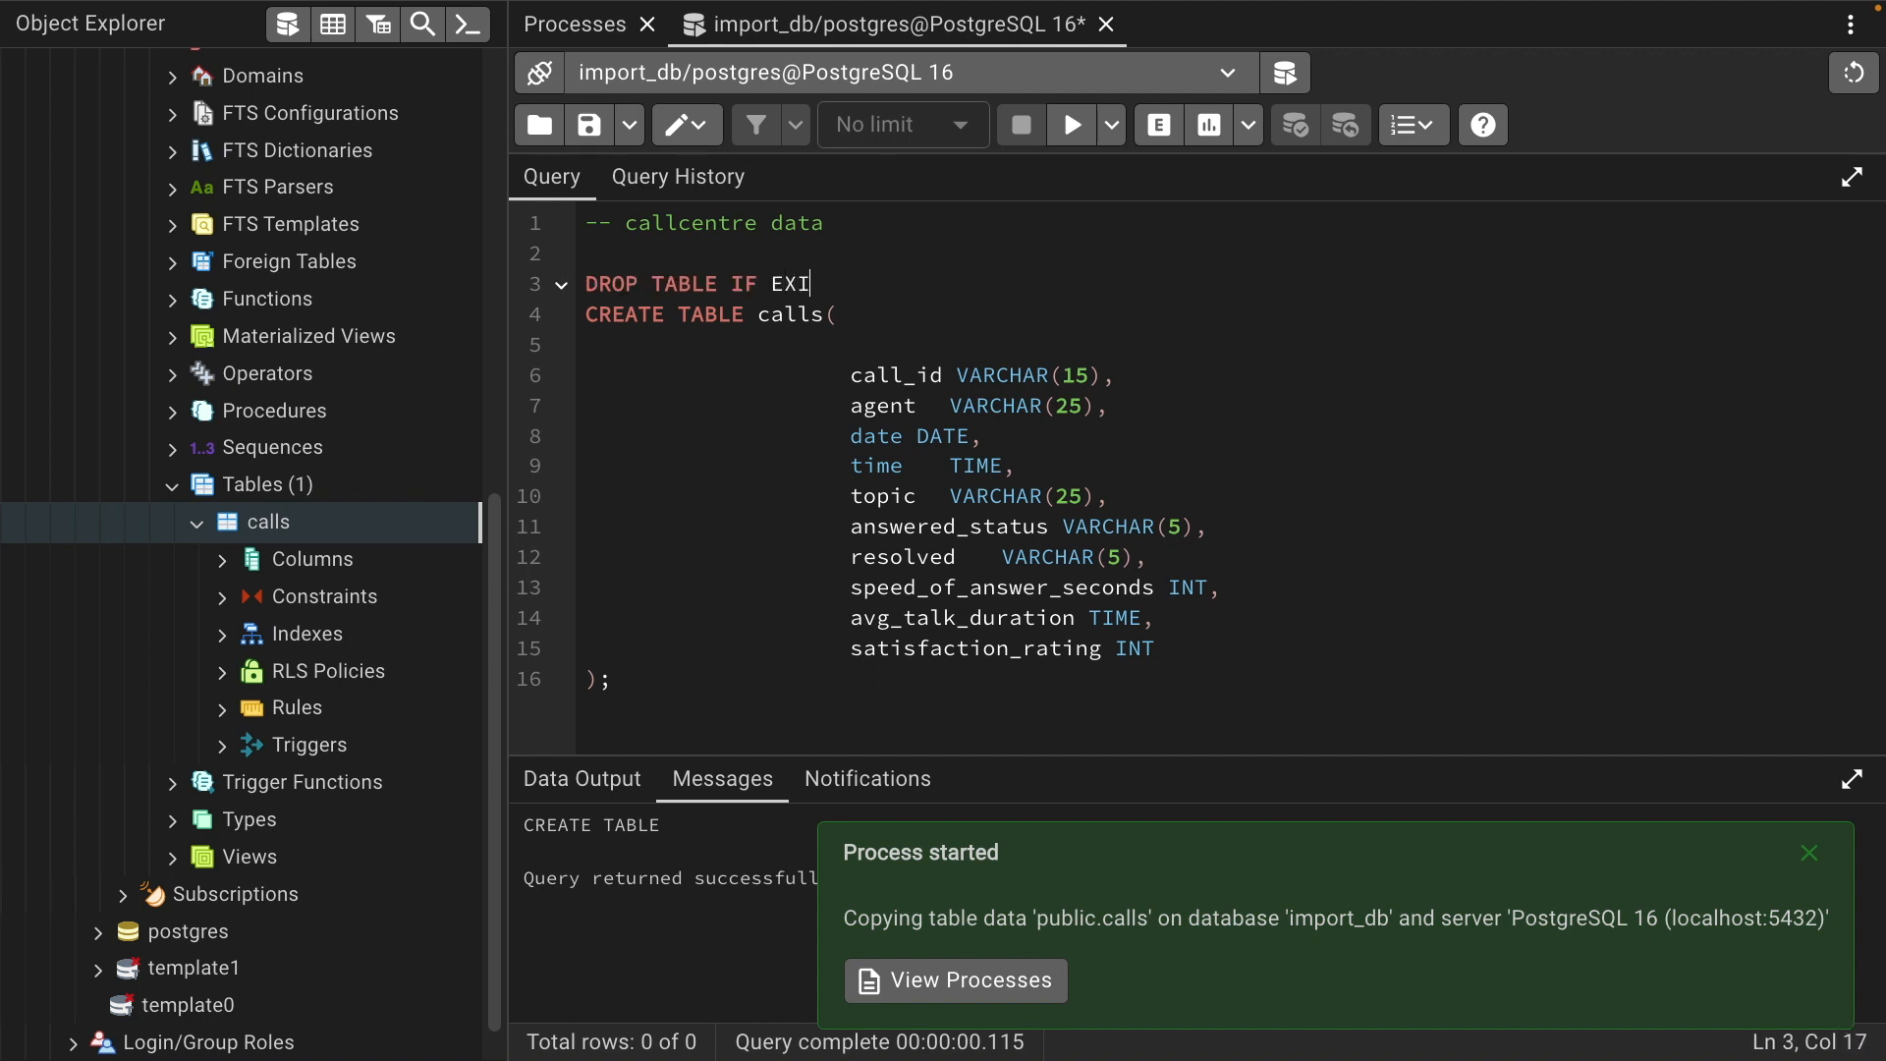
type("STS calls;")
key("F5")
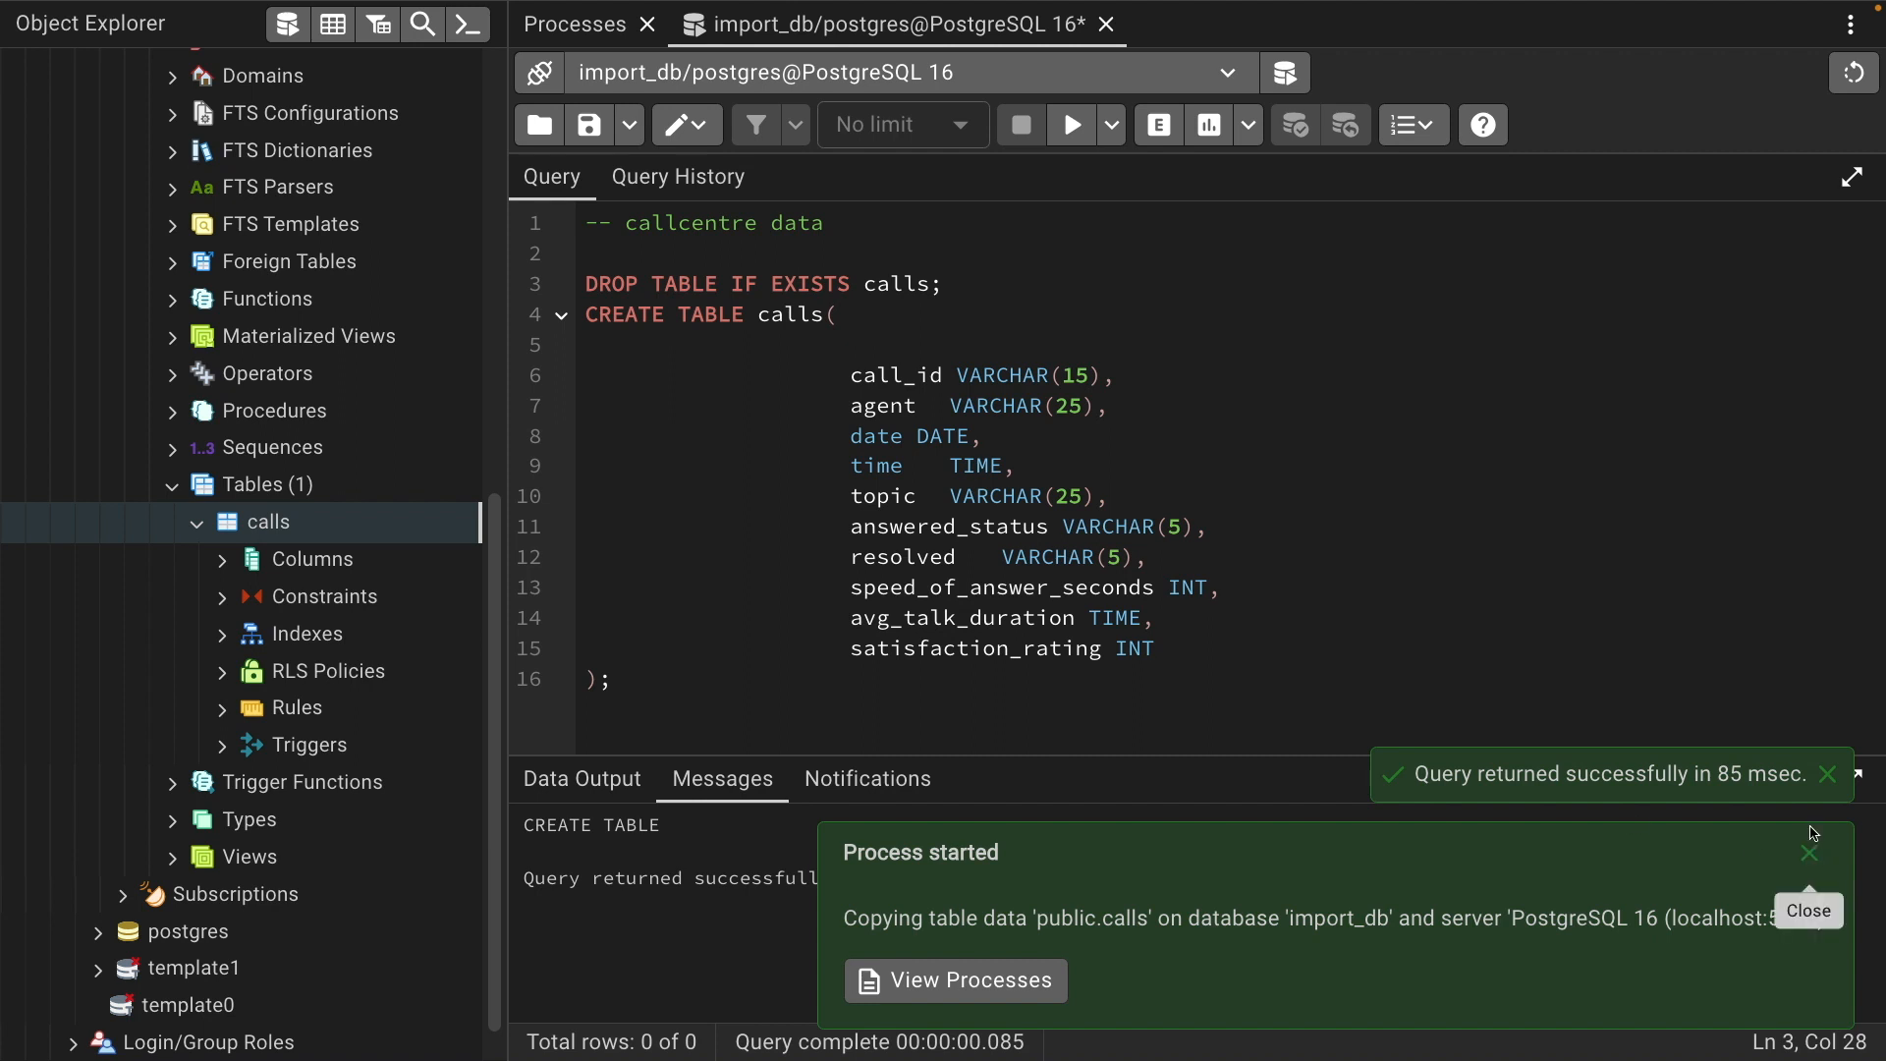
left_click(1811, 852)
left_click(1830, 1008)
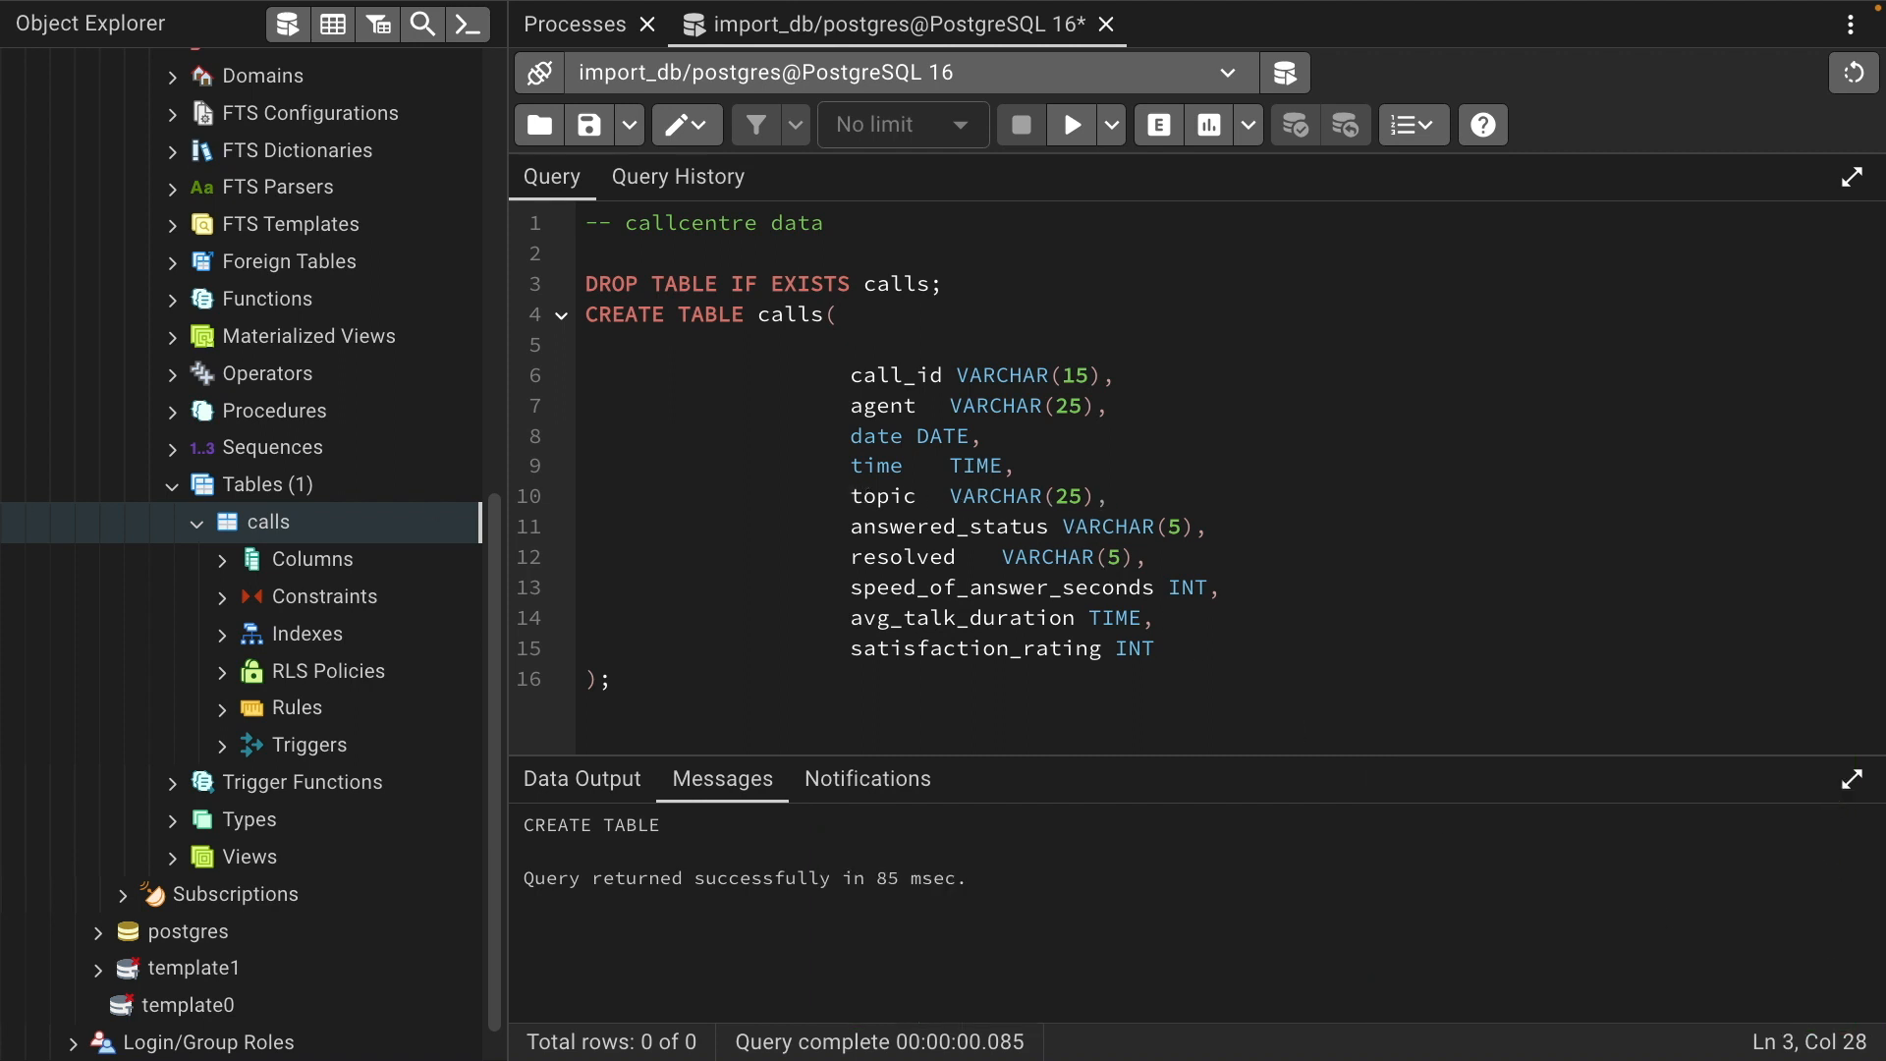
Refresh the Tables list of the public schema and open Import/Export Data for the calls table
right_click(299, 487)
left_click(303, 543)
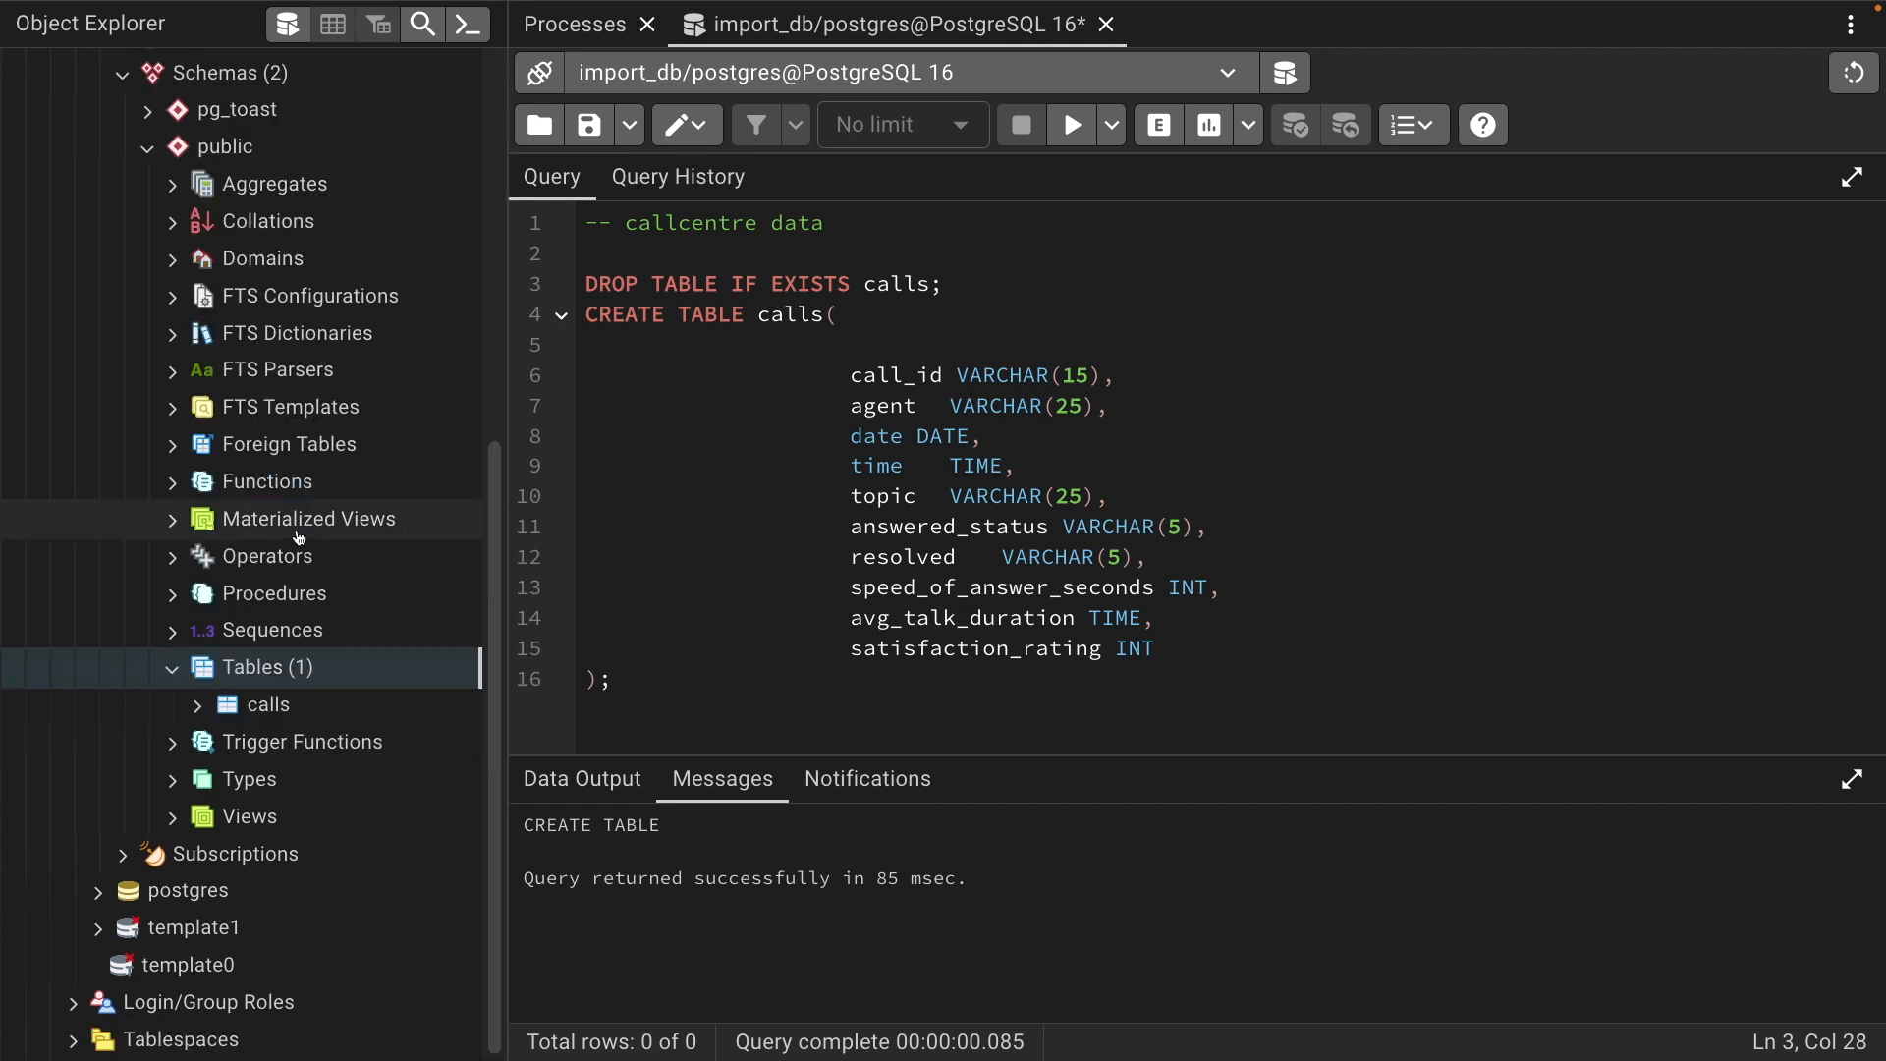
left_click(267, 704)
right_click(269, 704)
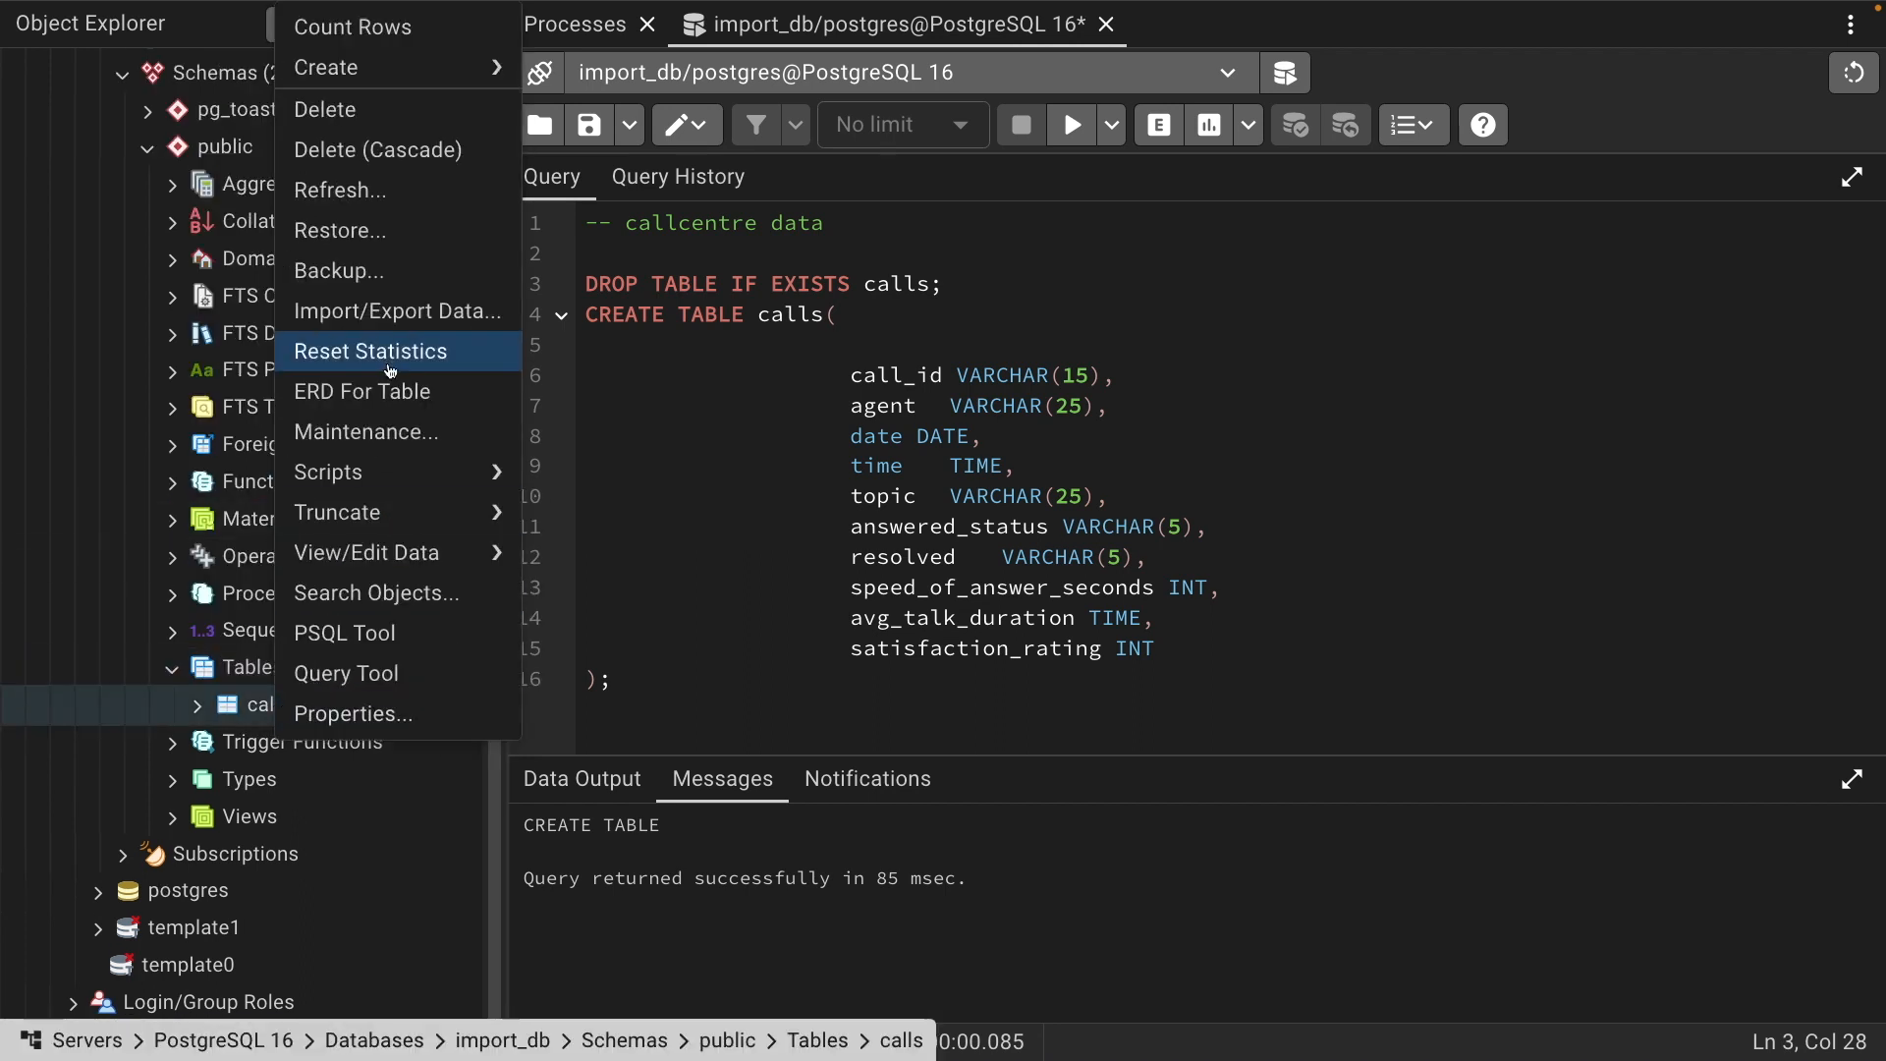
left_click(381, 312)
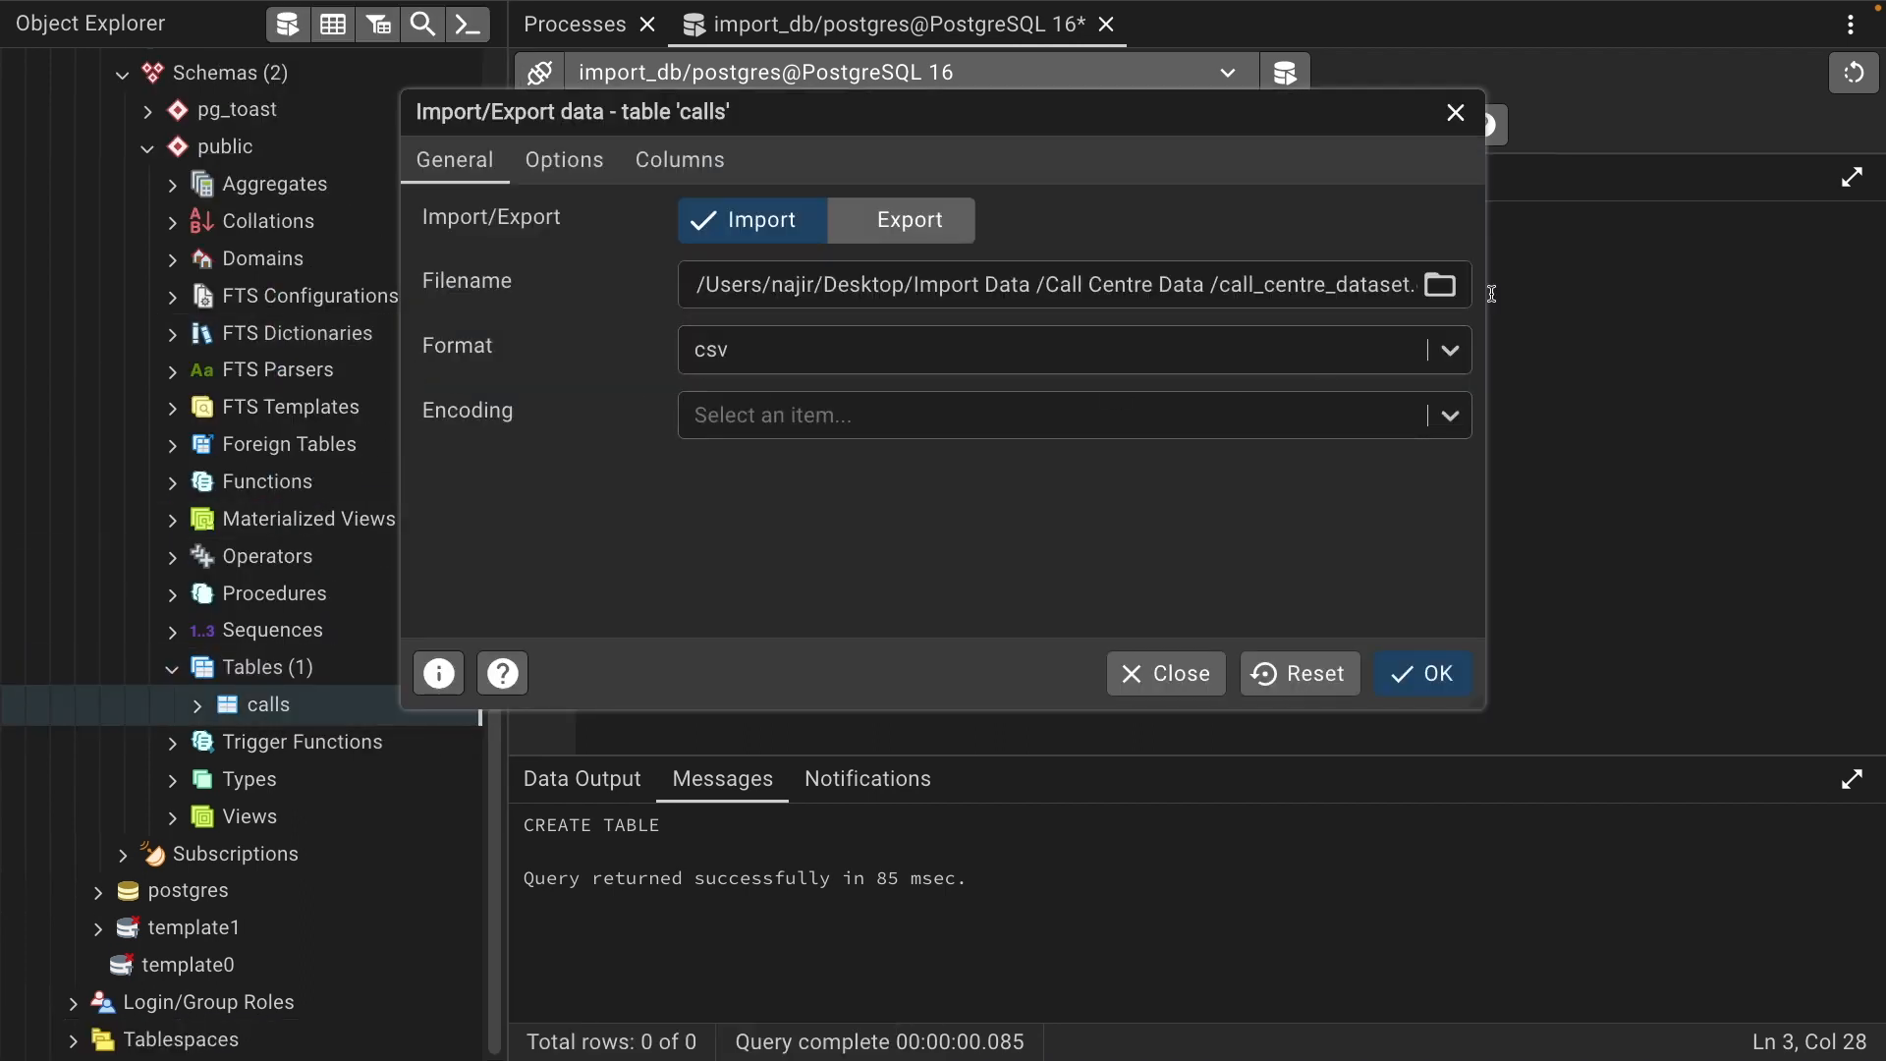
Choose call_centre_dataset.csv from the Call Centre Data folder as the import file and show the import options
left_click(1441, 286)
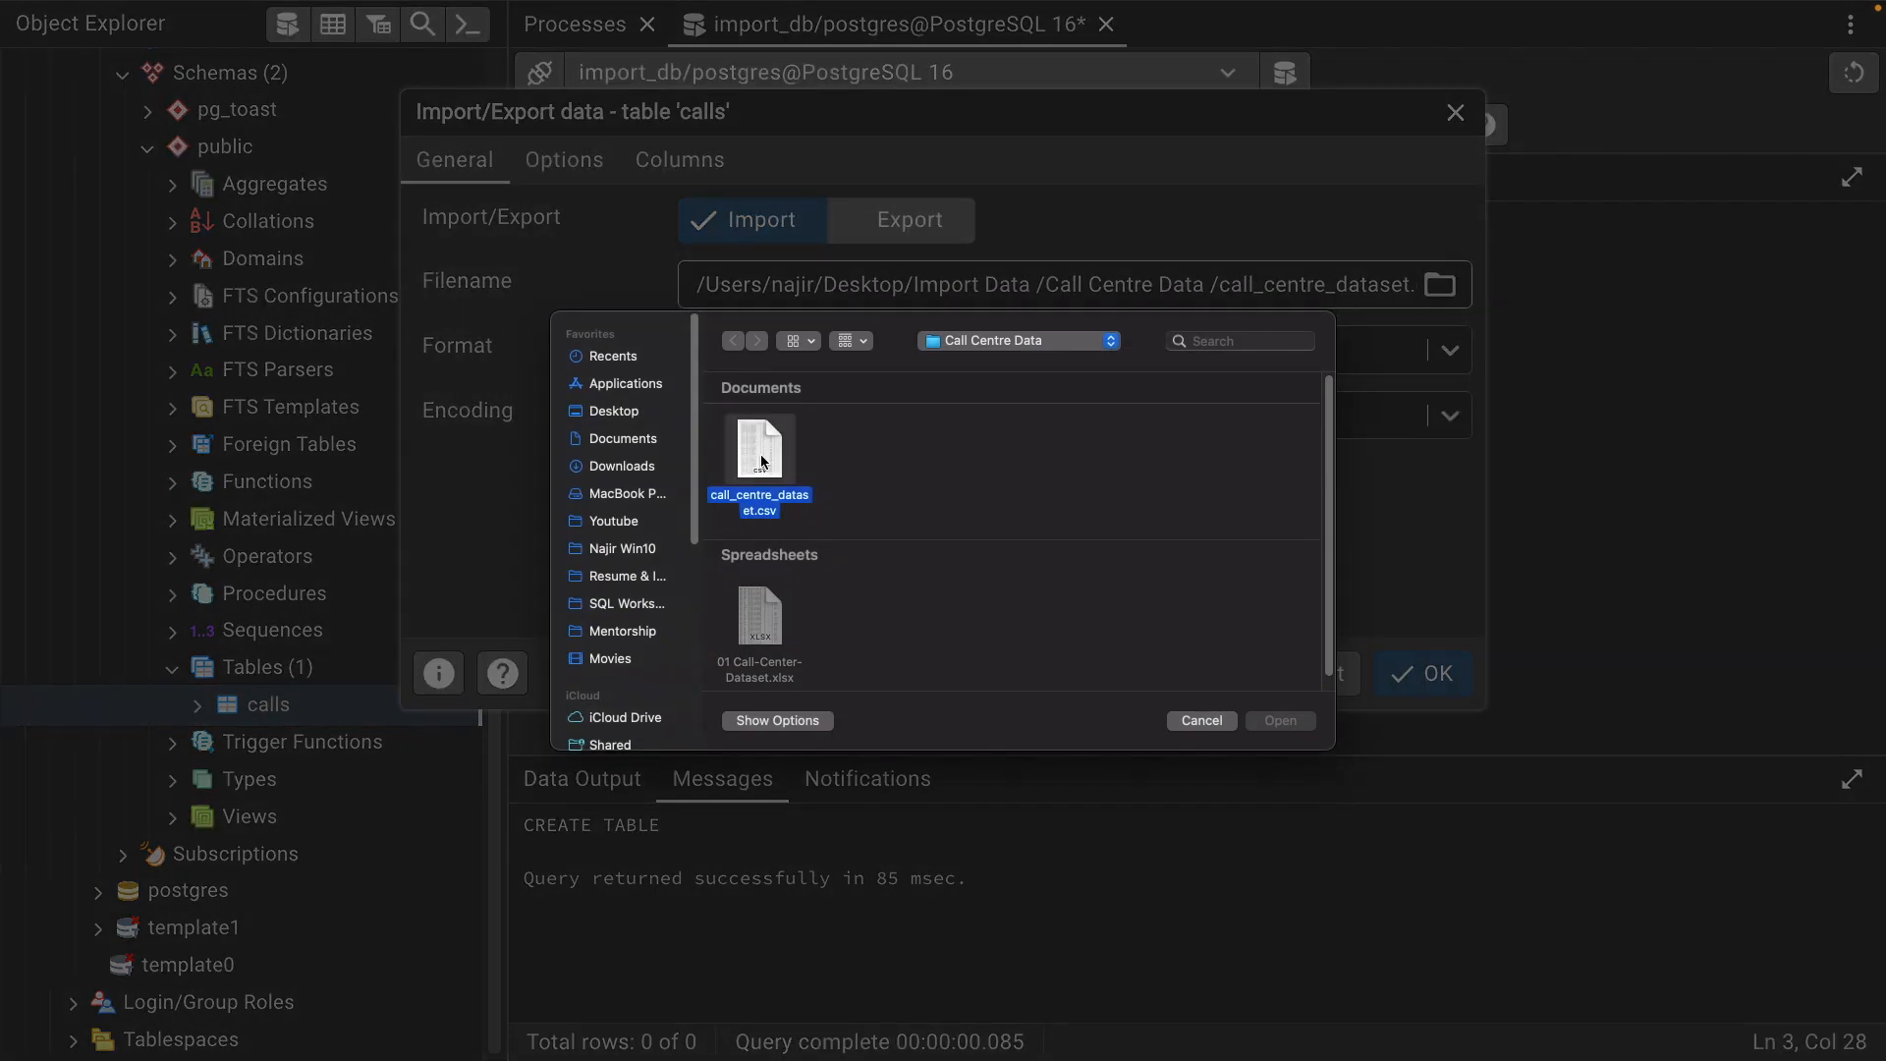
double_click(762, 462)
left_click(572, 163)
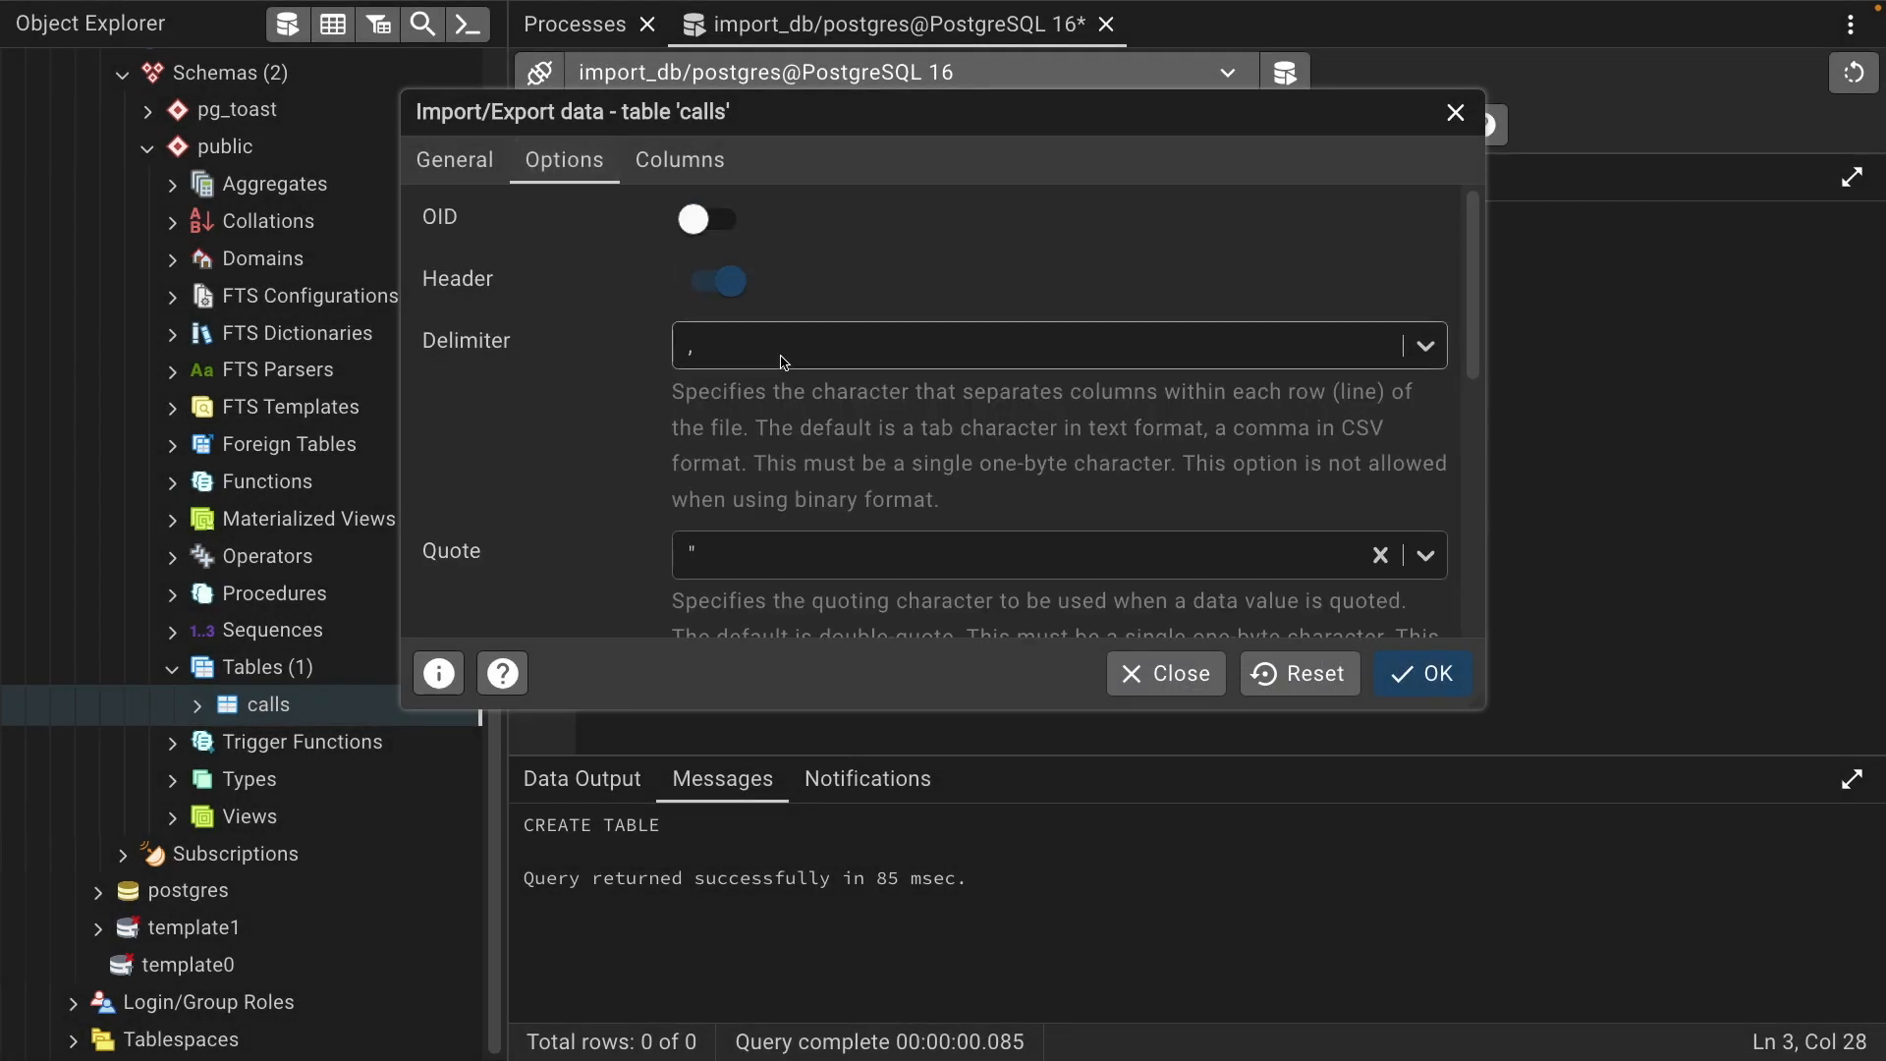
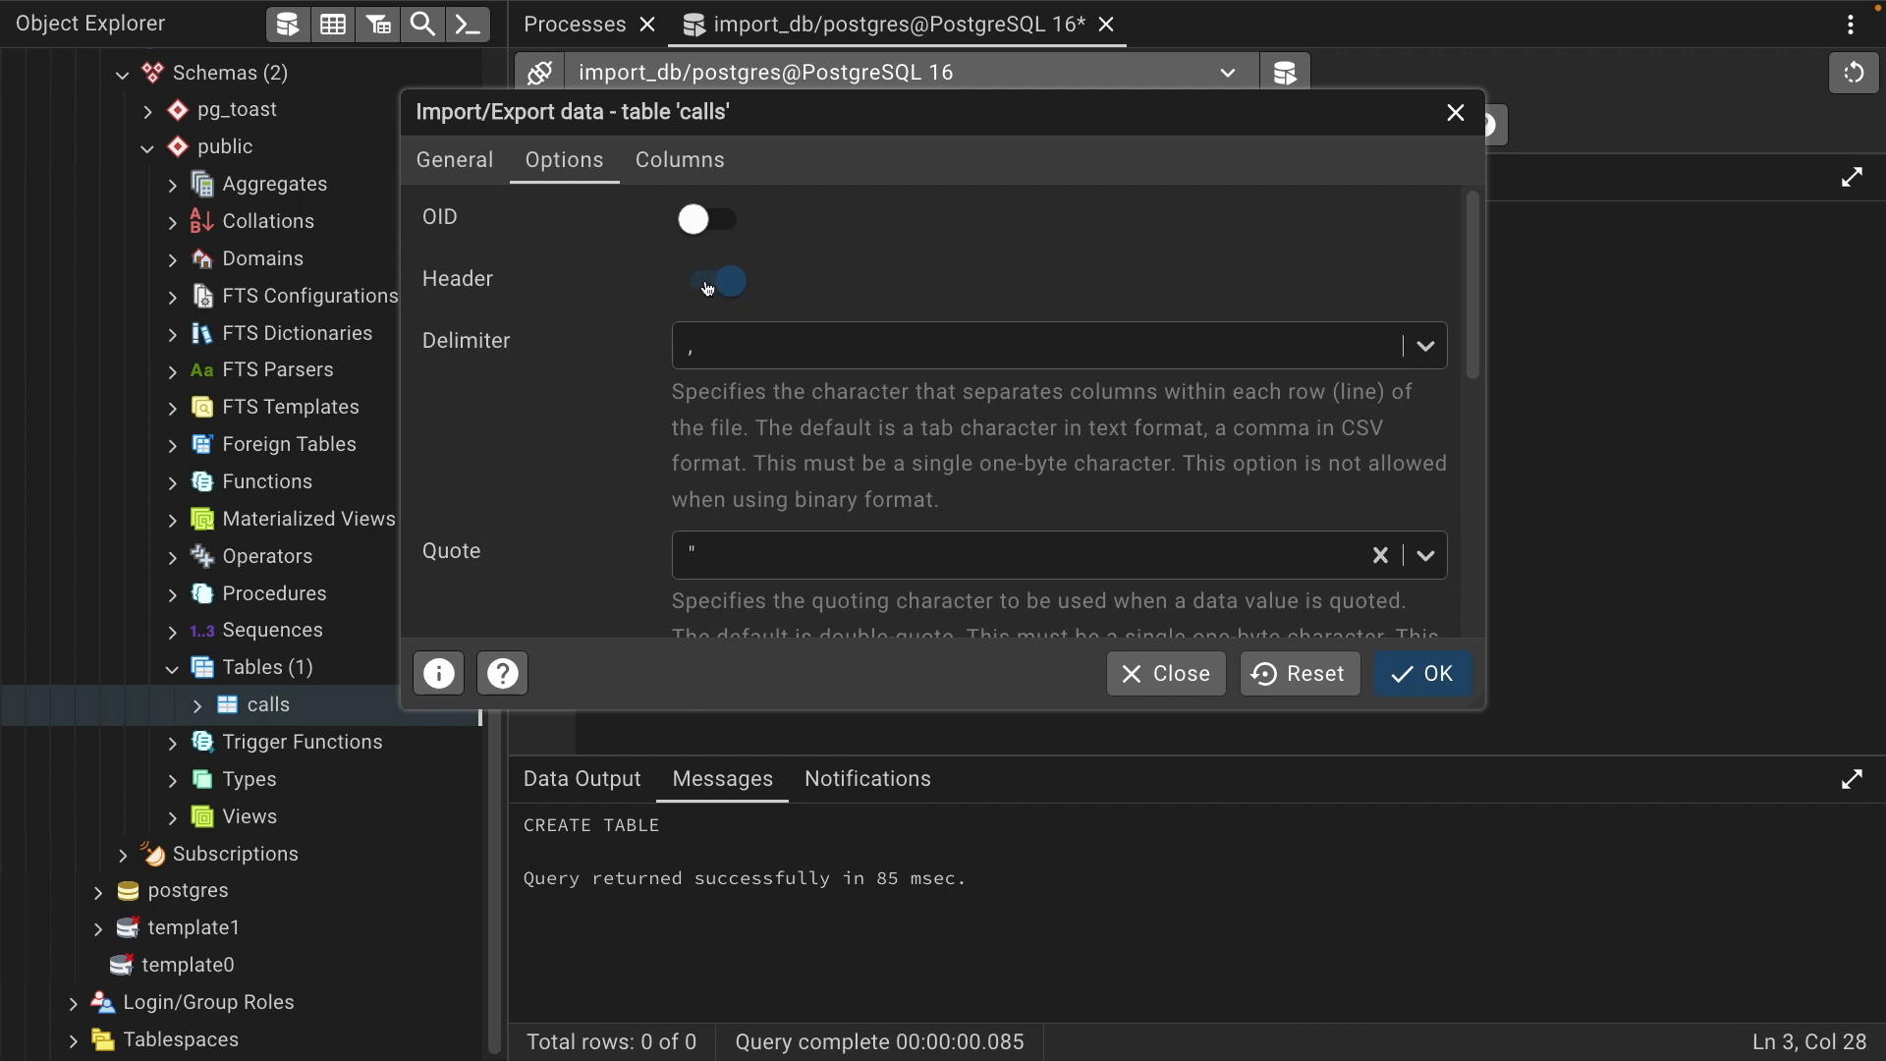
Import the file into the calls table, check the job in the process list and return to the import_db query
left_click(1423, 673)
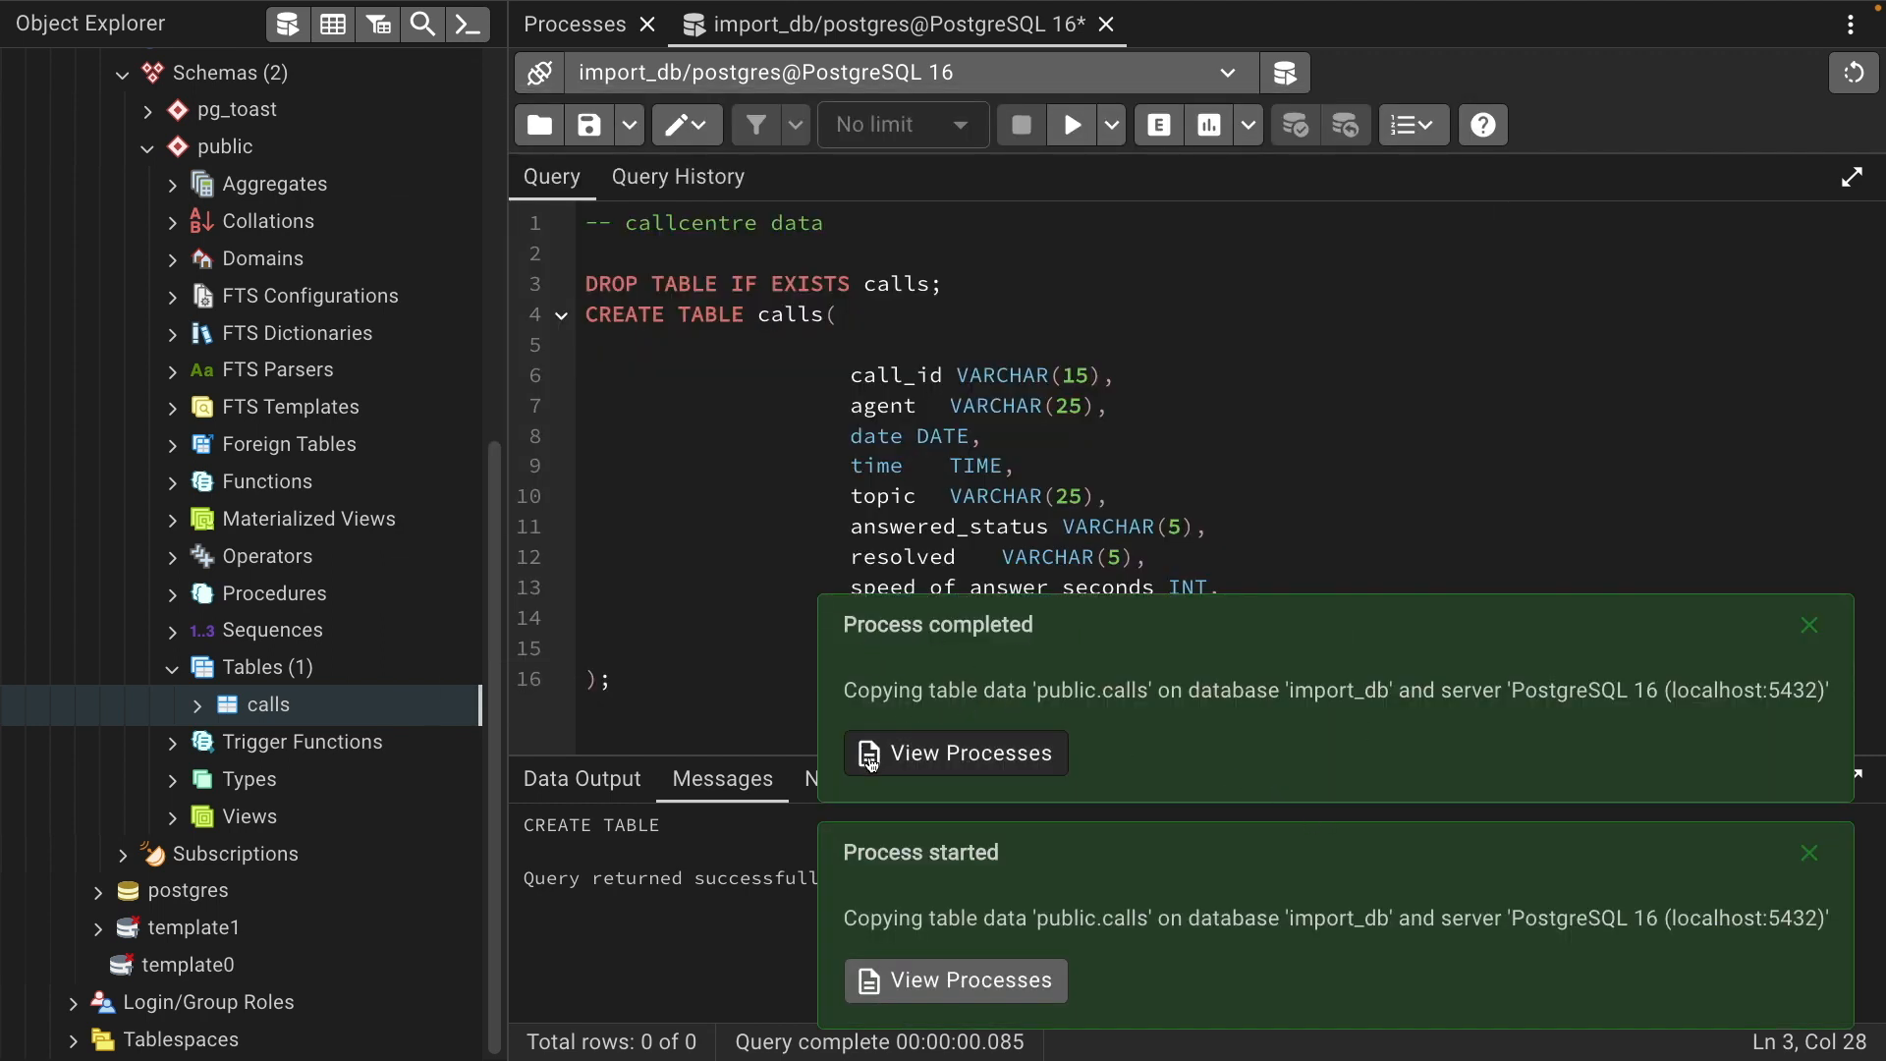
left_click(872, 763)
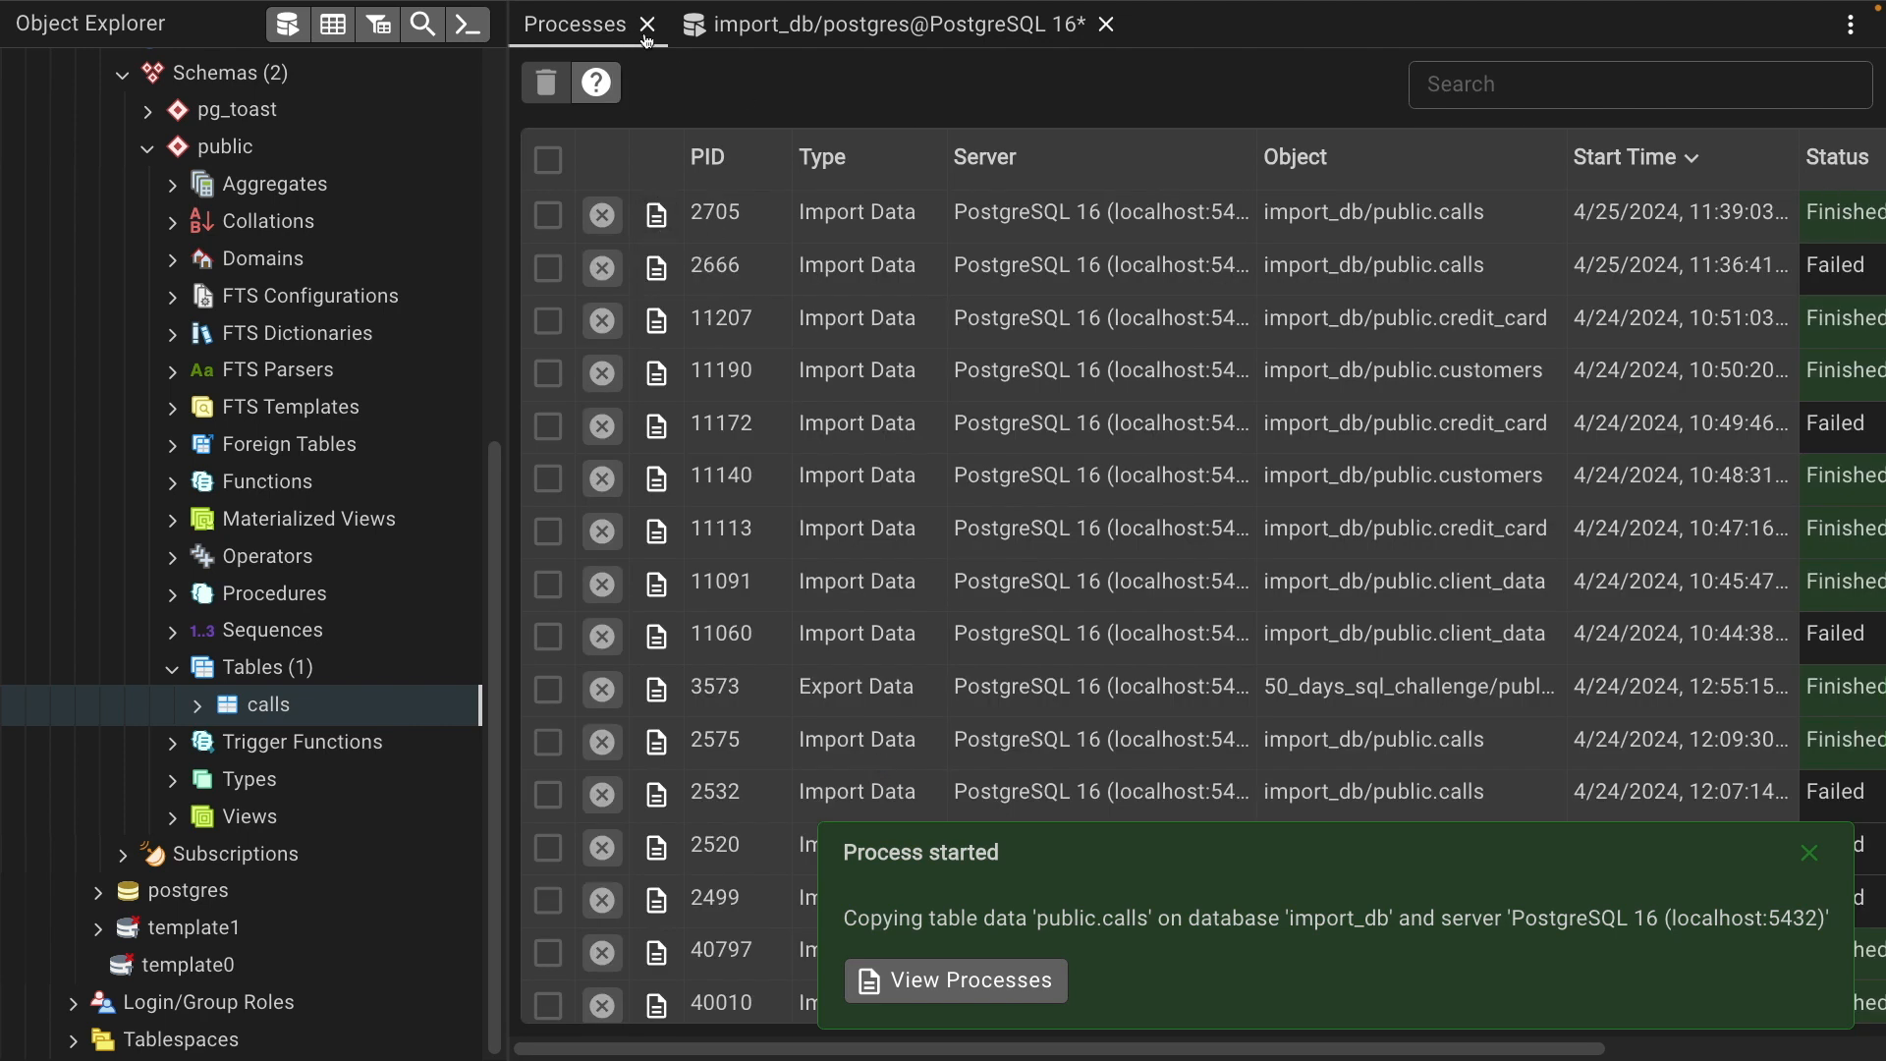
left_click(817, 37)
Add blank lines below the CREATE TABLE statement, count the calls table's rows, and dismiss the notifications
left_click(694, 707)
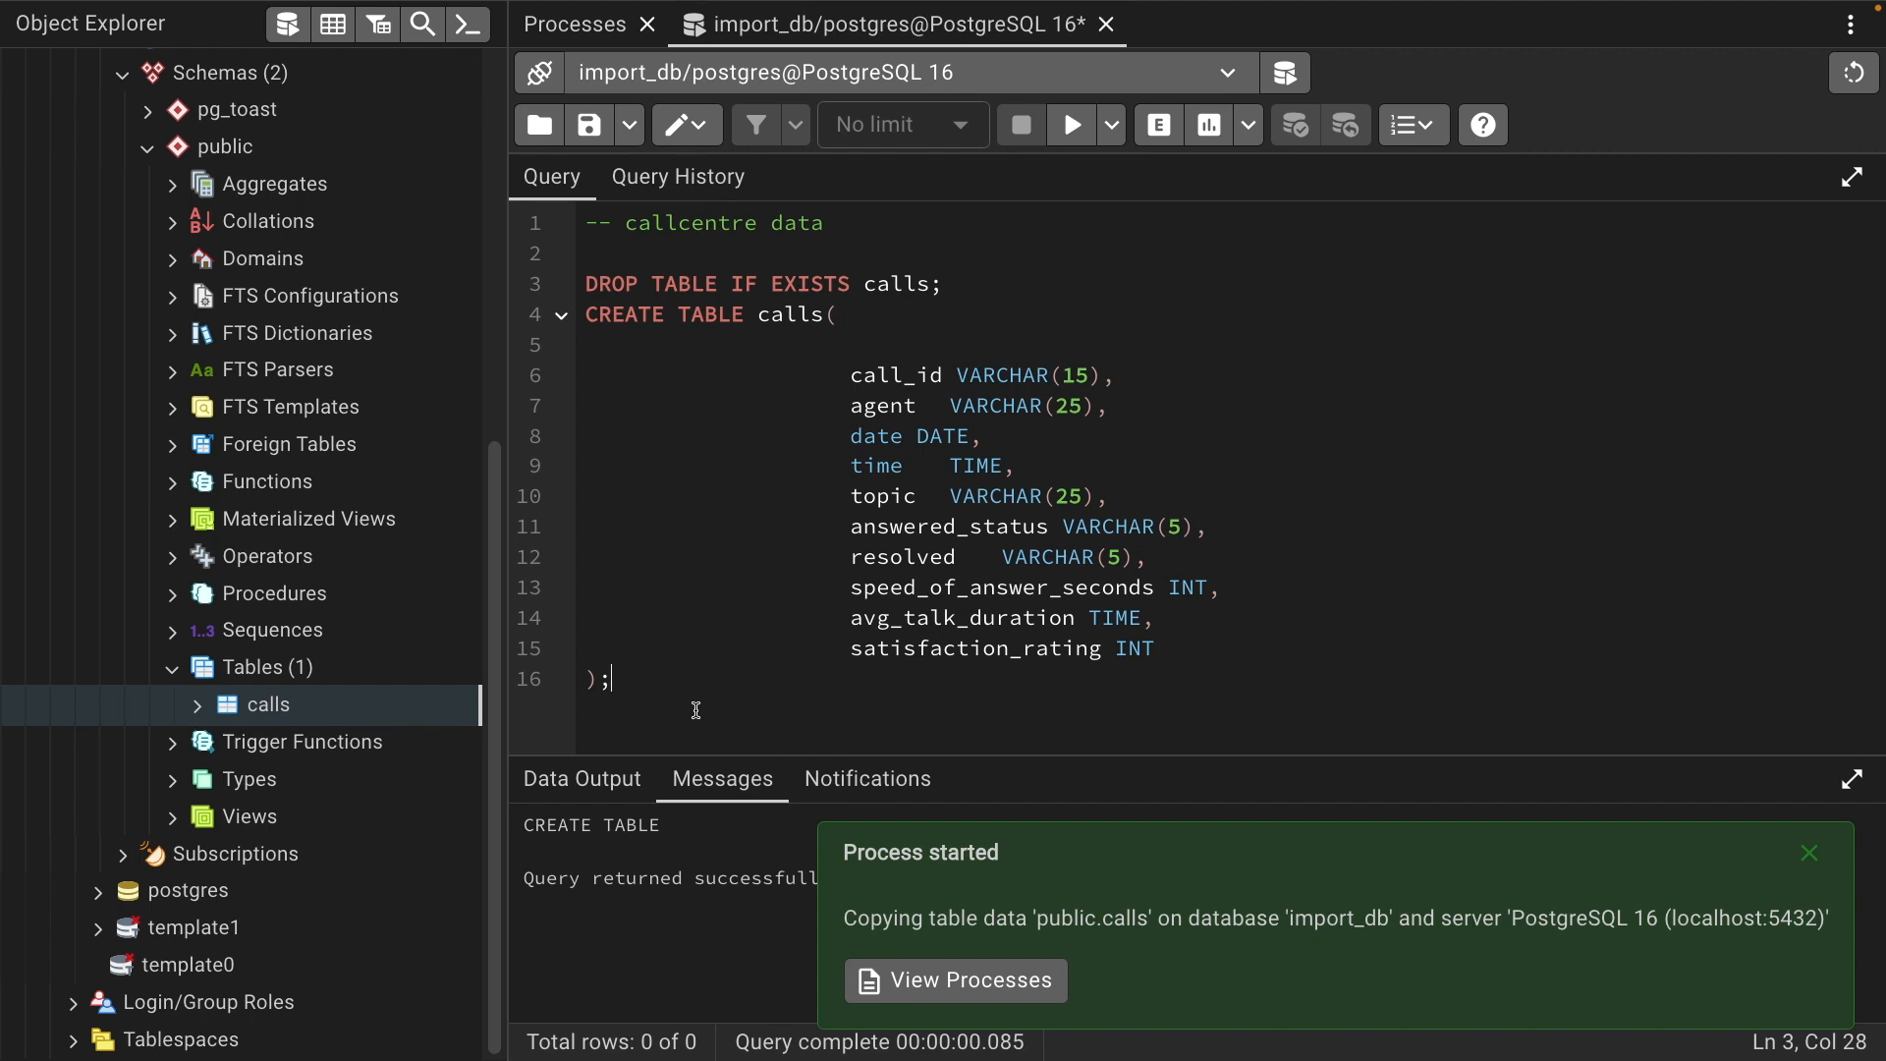
key("Return")
key("Return")
key("Return")
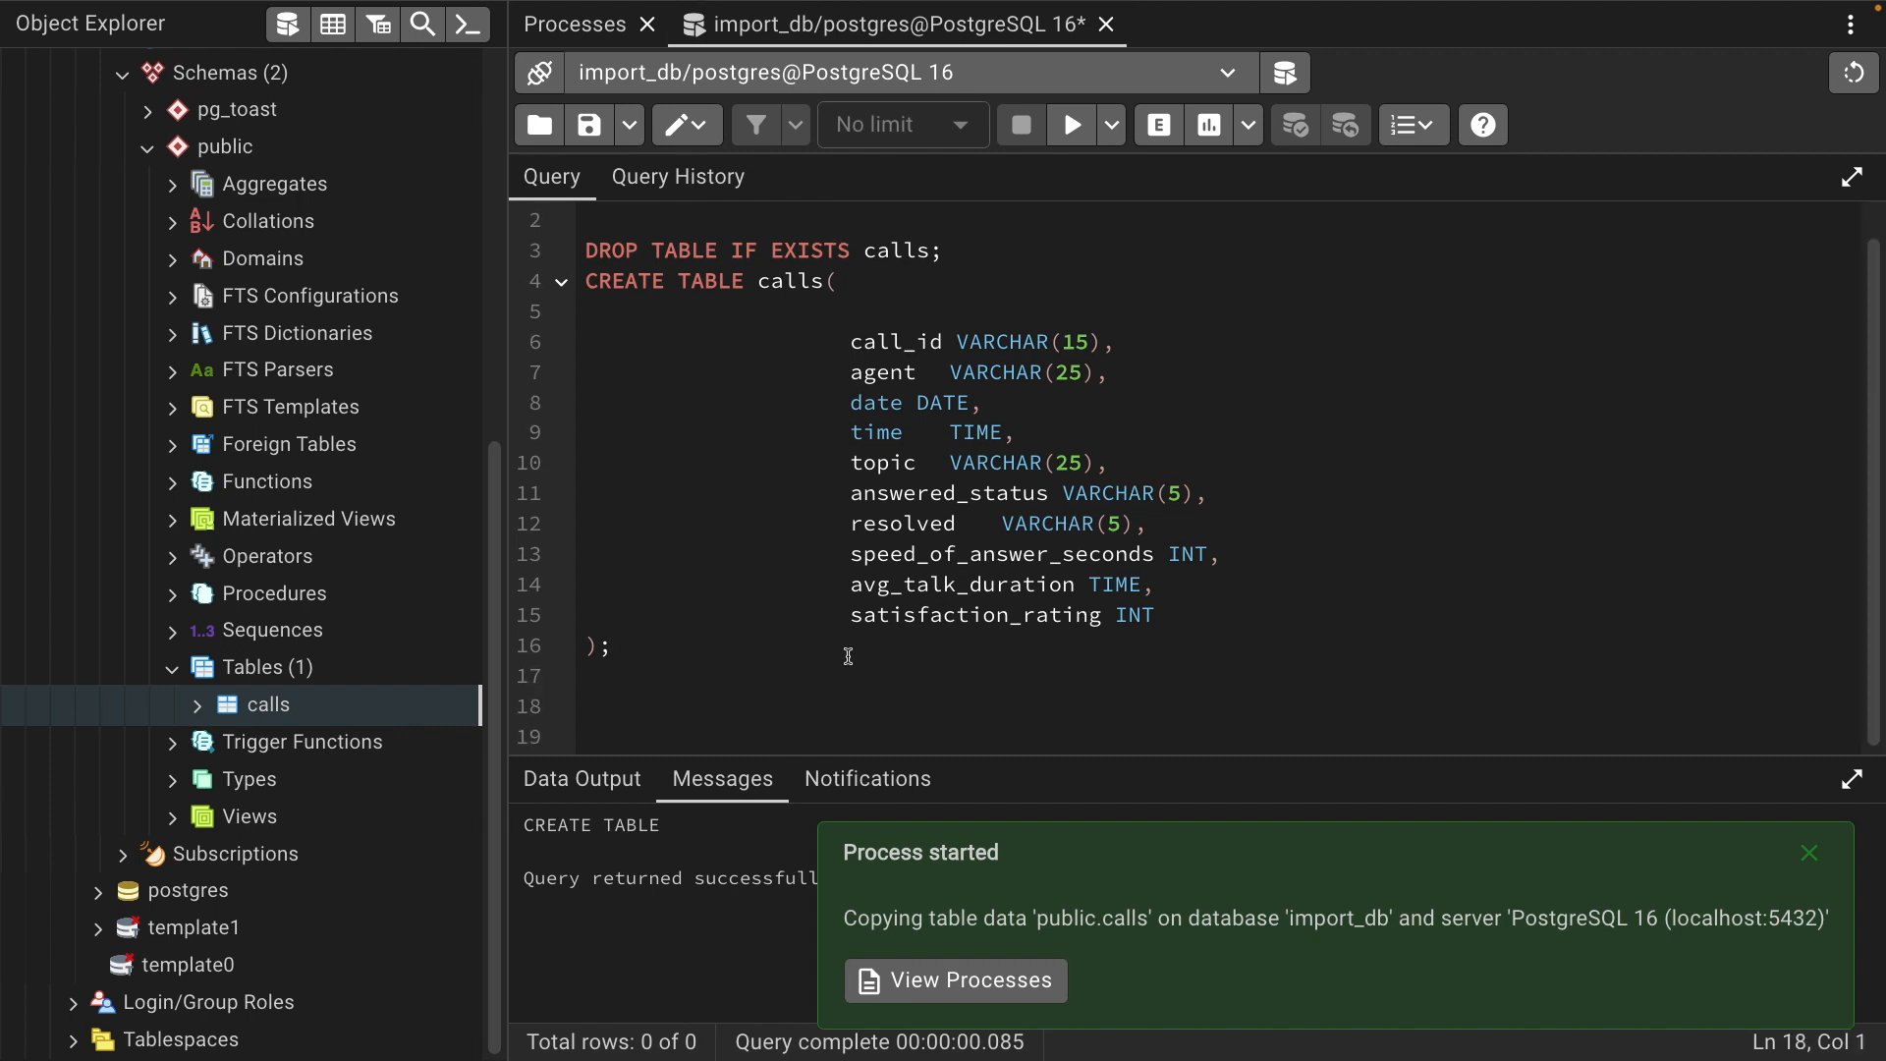
scroll(1104, 602, "down", 1)
right_click(346, 709)
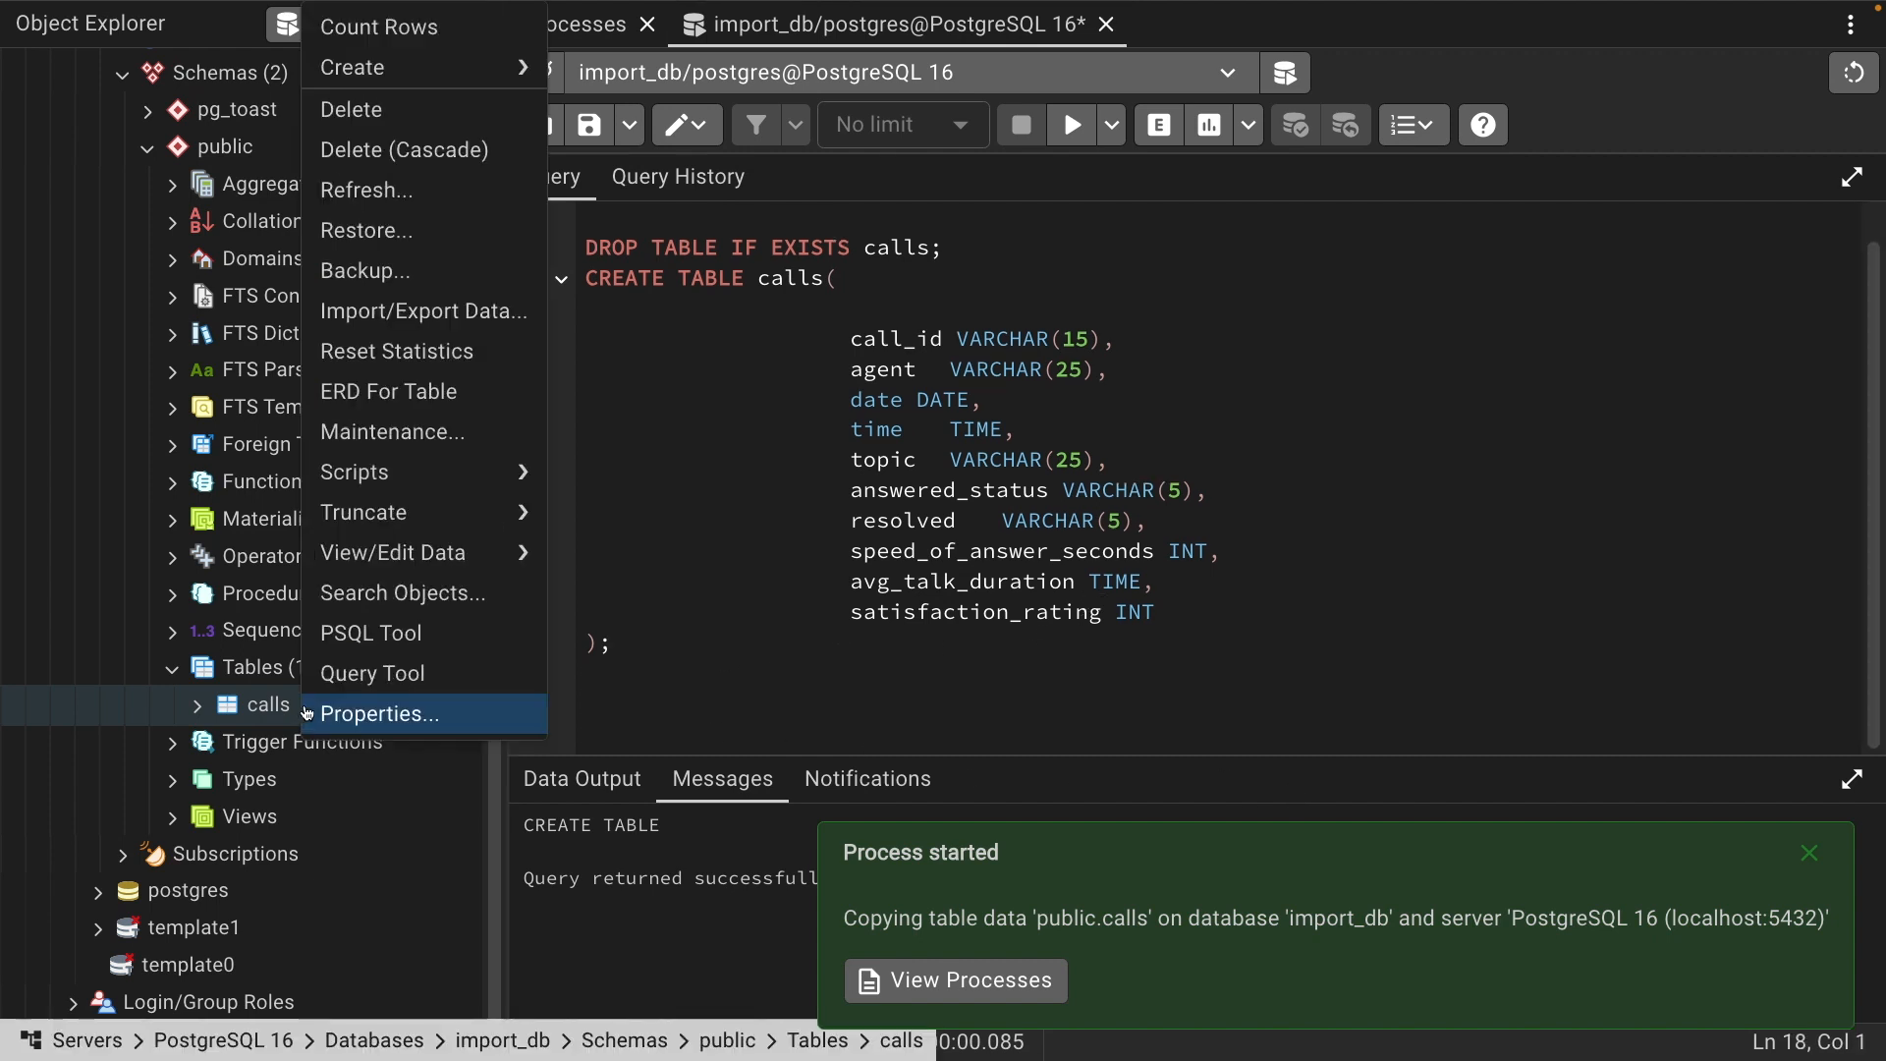
left_click(371, 25)
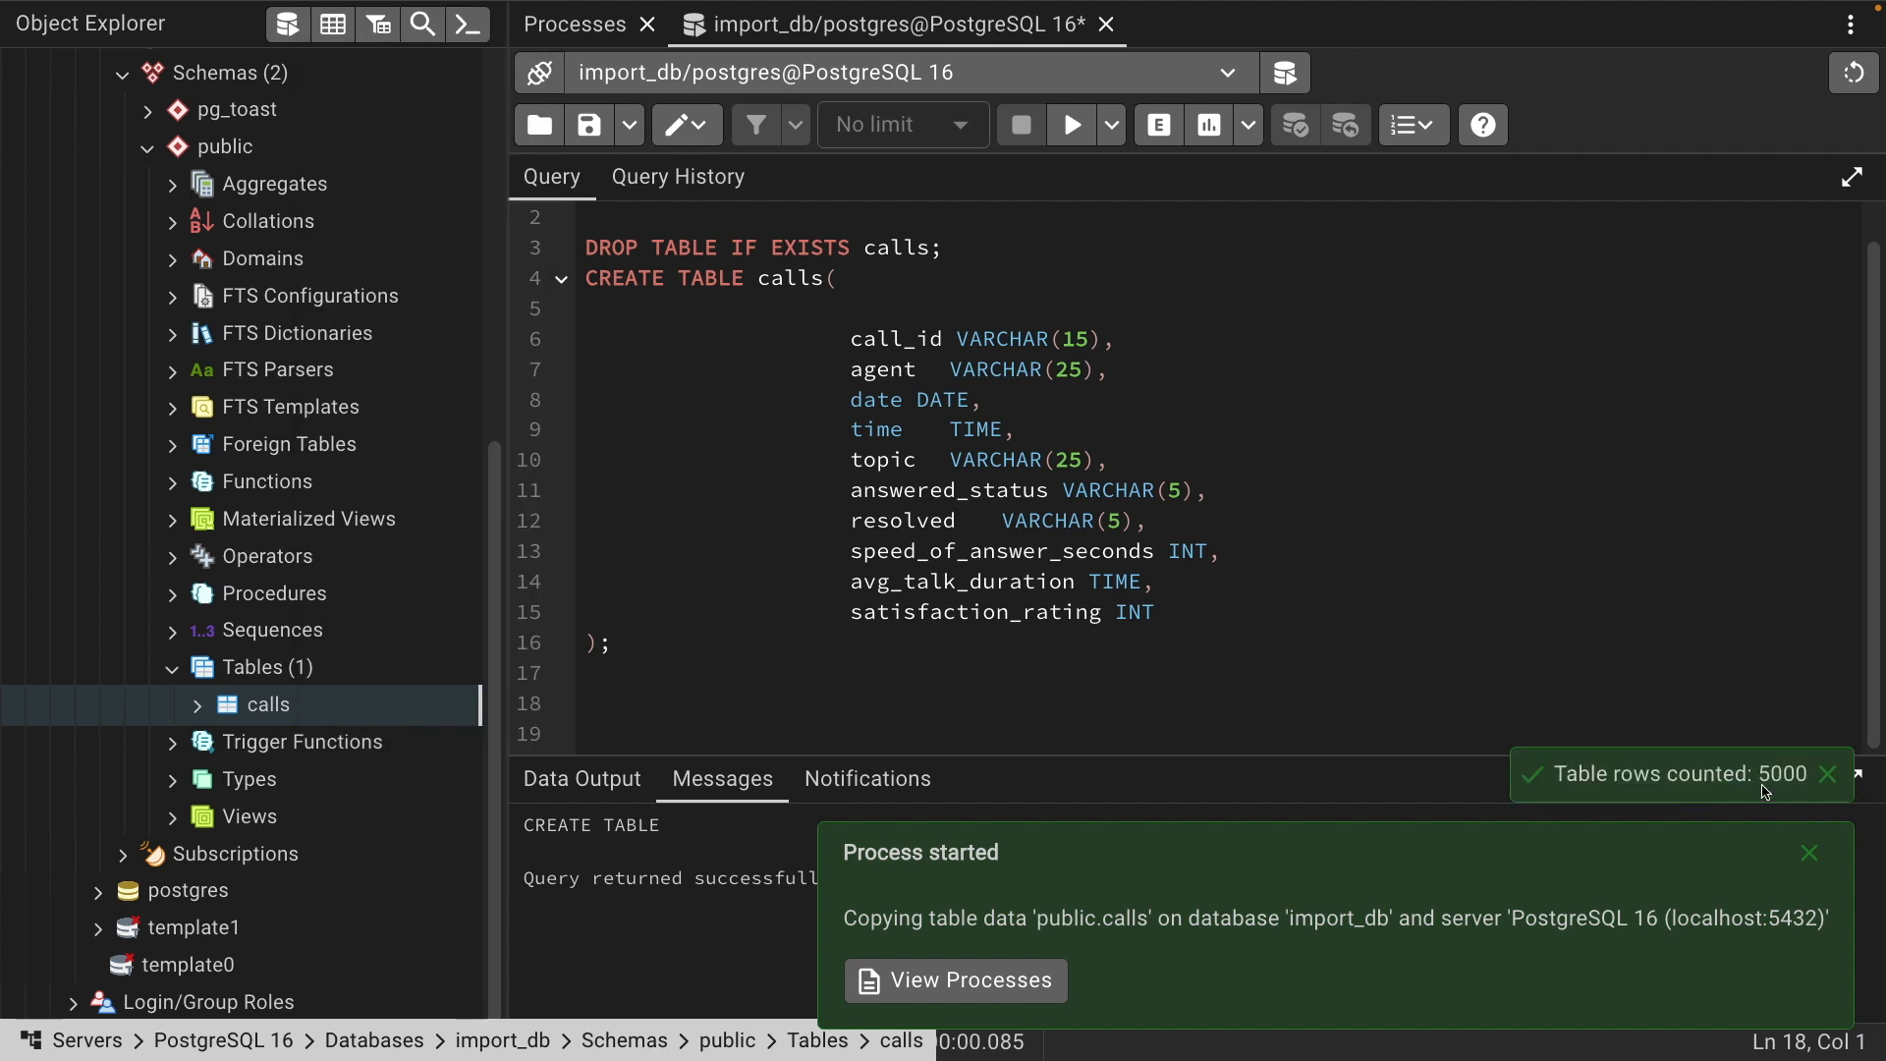
left_click(1830, 776)
left_click(1810, 853)
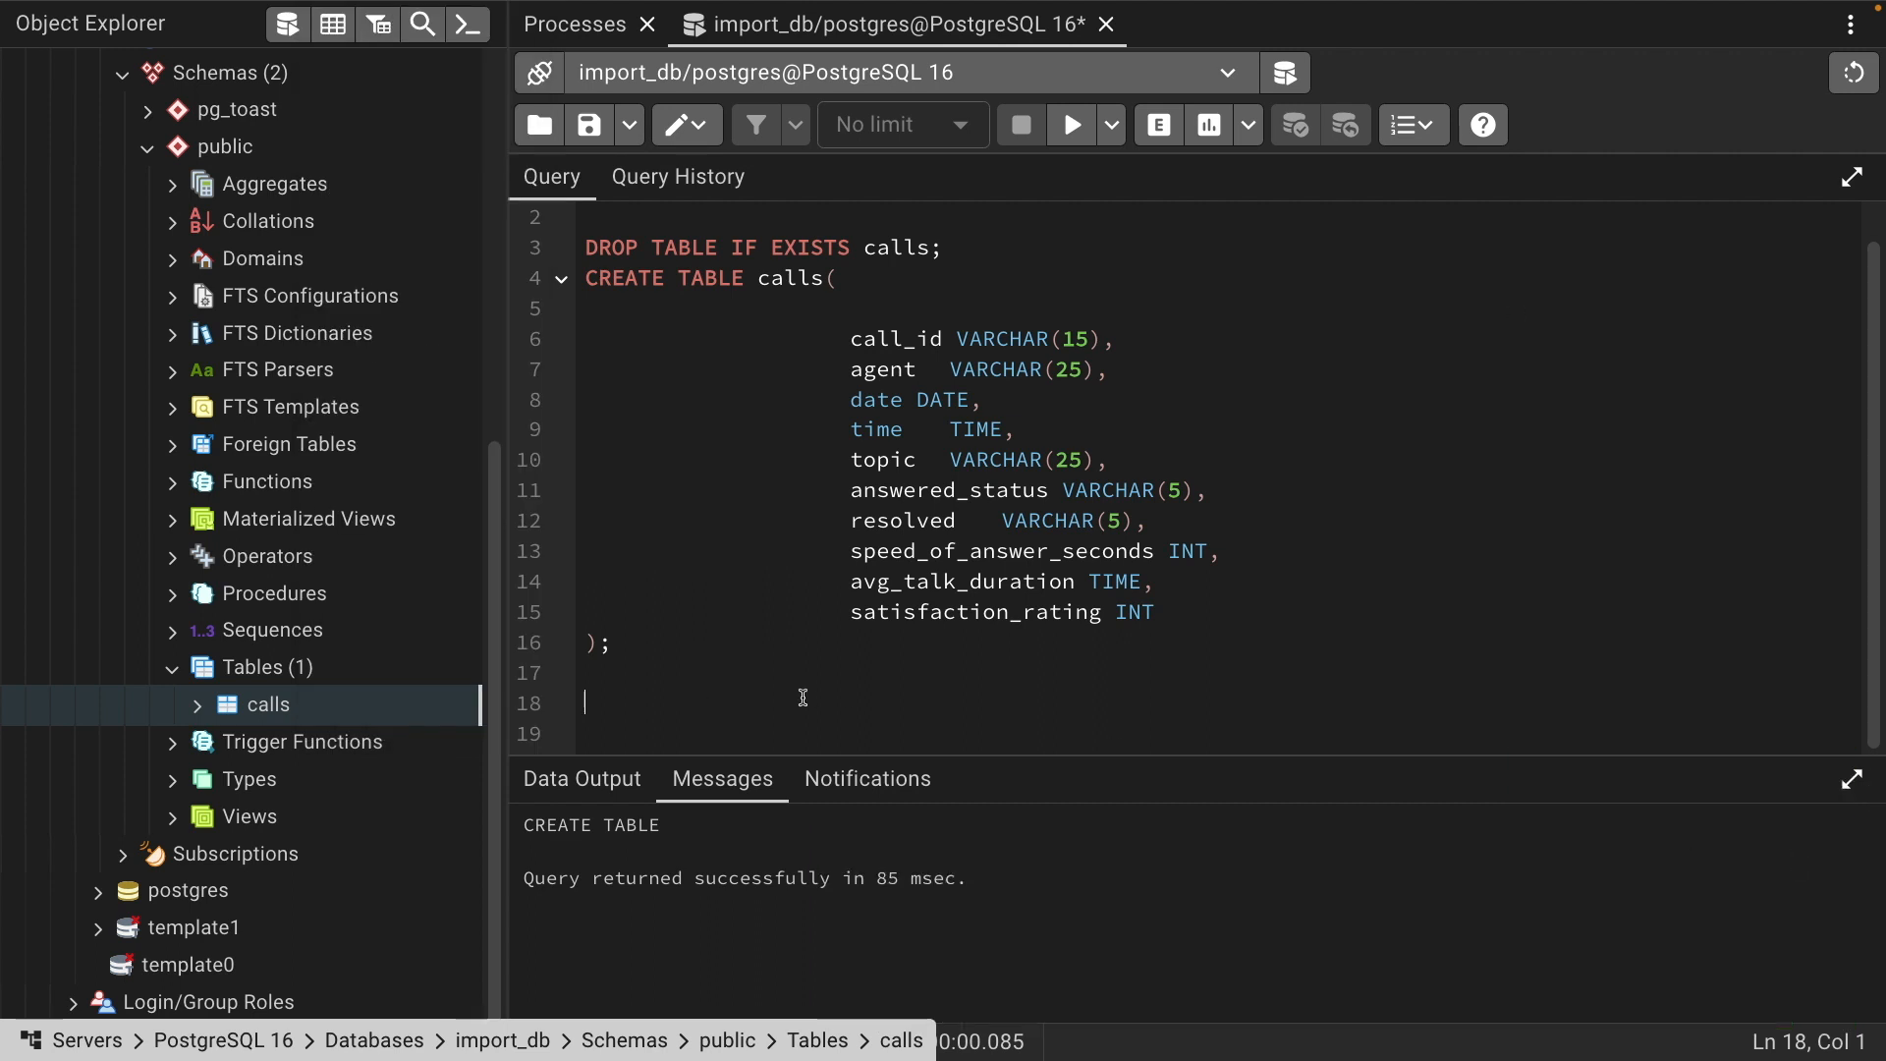
Write and run "SELECT * FROM calls;" below the CREATE TABLE statement, and look through the returned columns and rows
type("SELECT")
type("* FROM ca;;s")
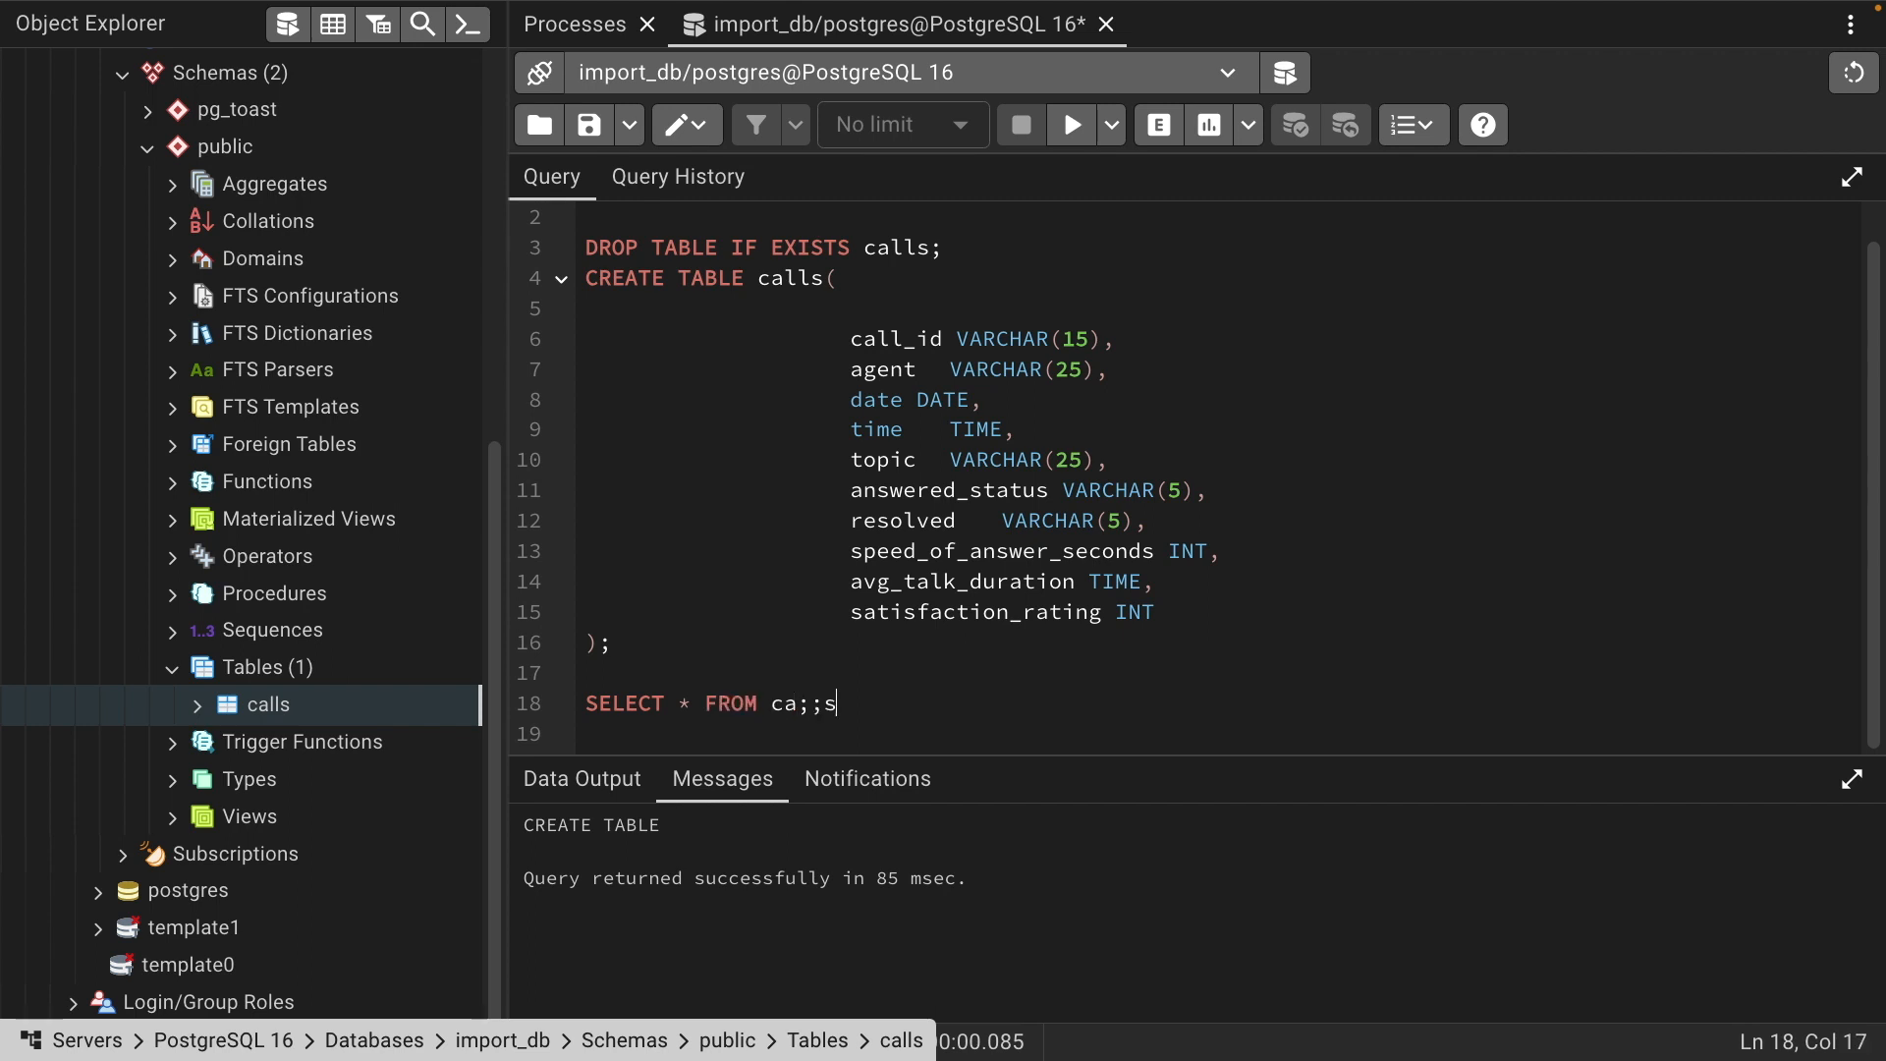
type("lls")
key("shift+Up")
key("F5")
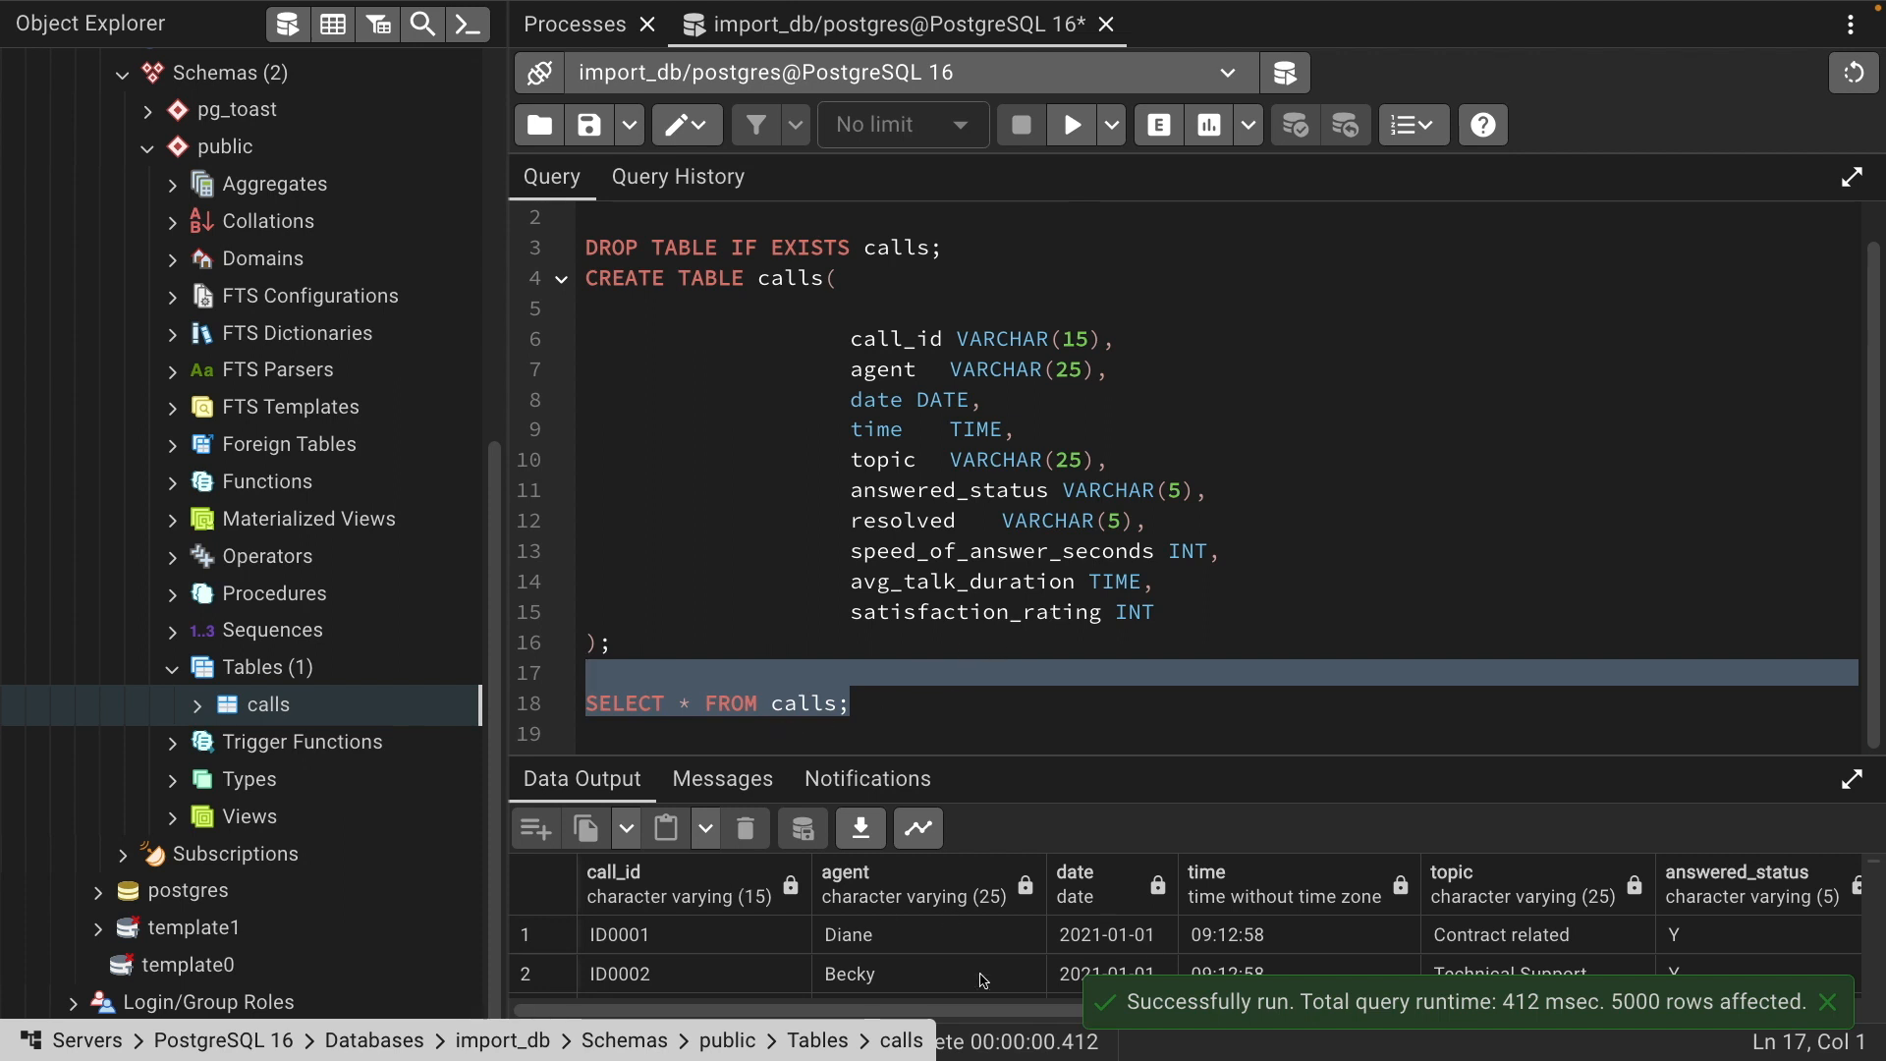
left_click_drag(886, 1013, 1726, 1013)
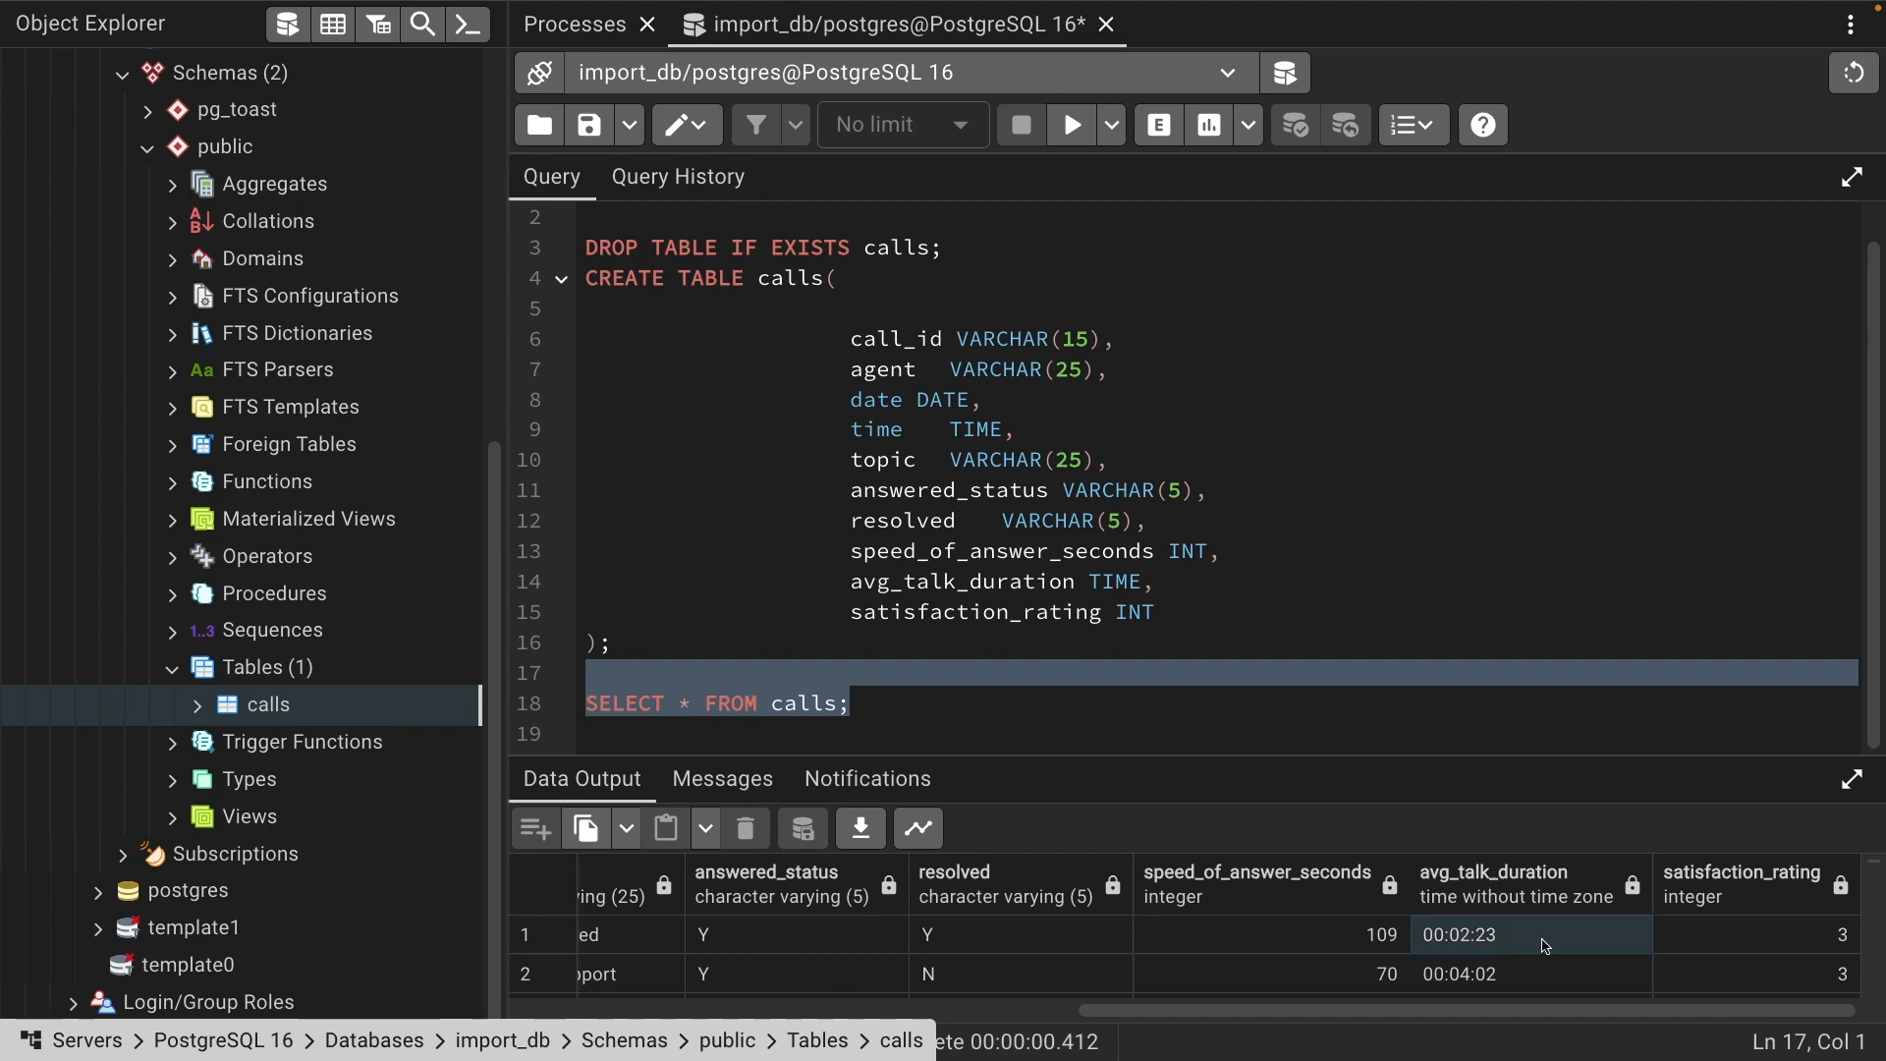
scroll(1560, 974, "down", 3)
scroll(1560, 973, "down", 3)
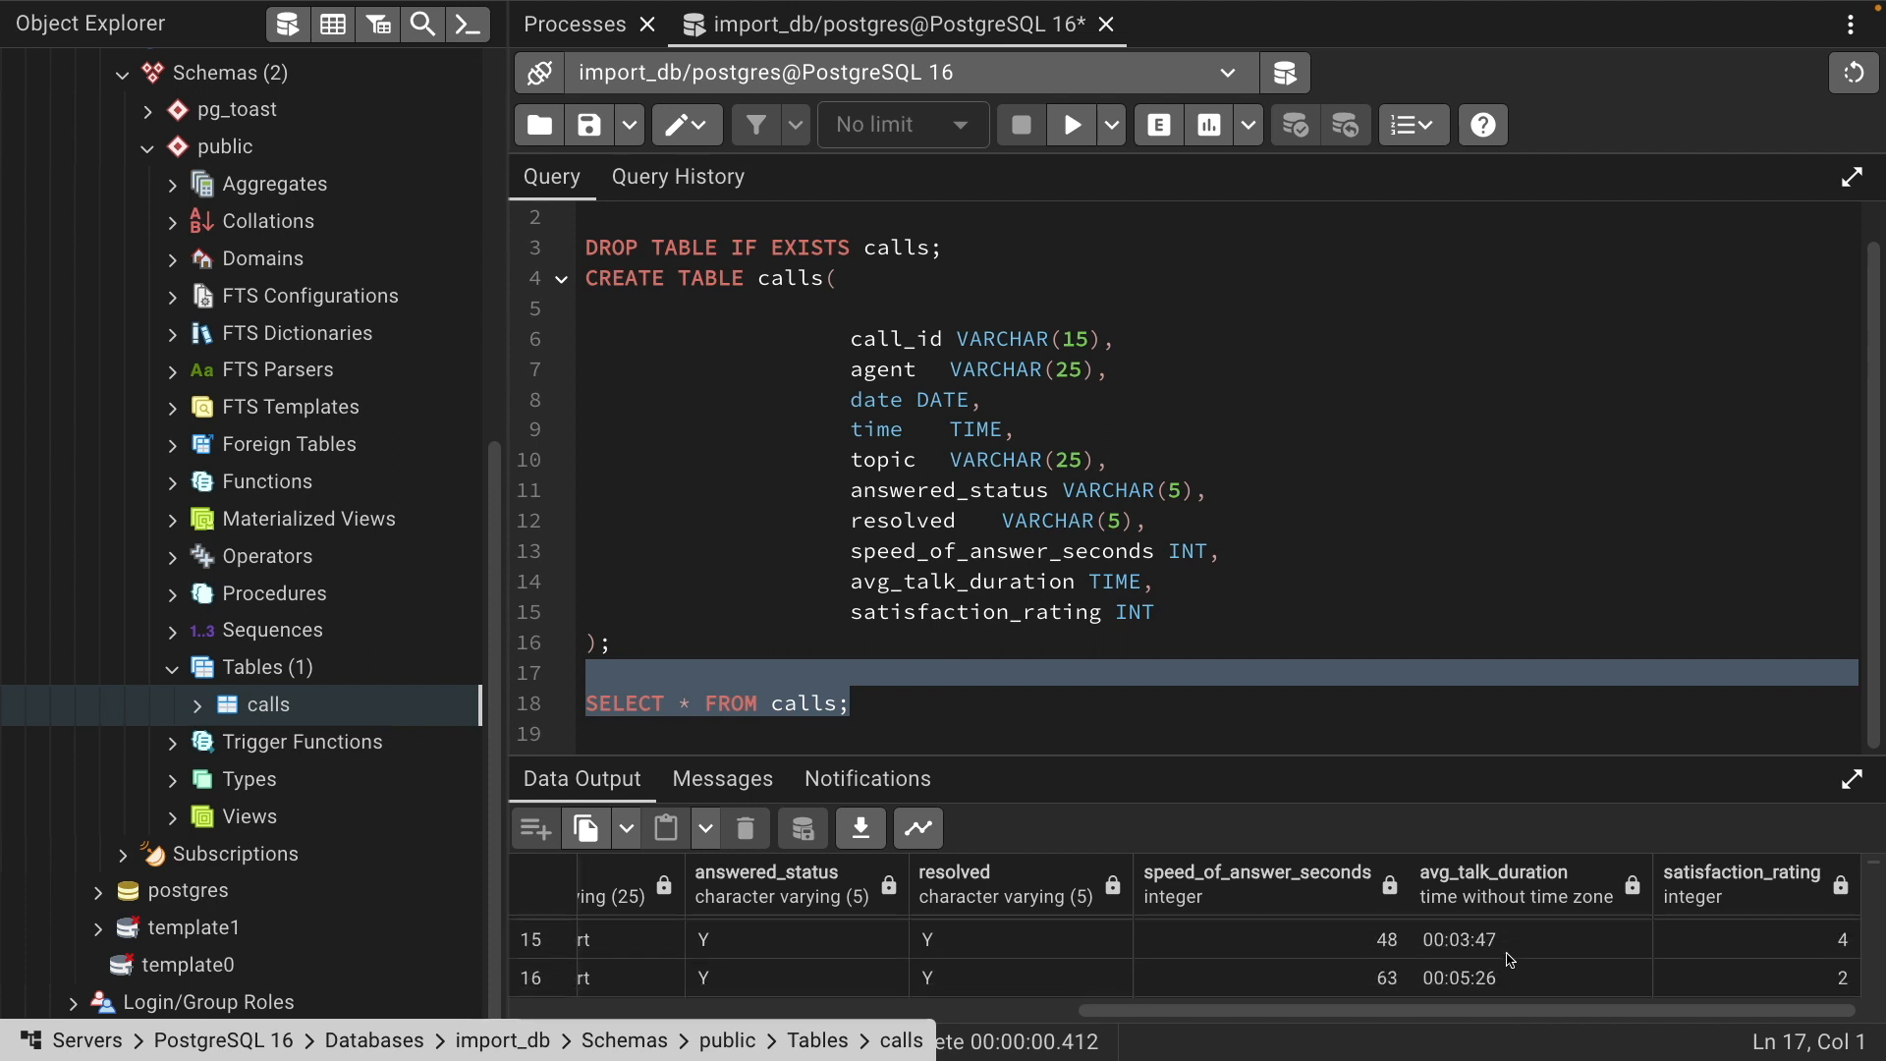
Start a "--" comment line below the SELECT query and review the column definitions of the calls table
left_click(973, 741)
key("Return")
key("Return")
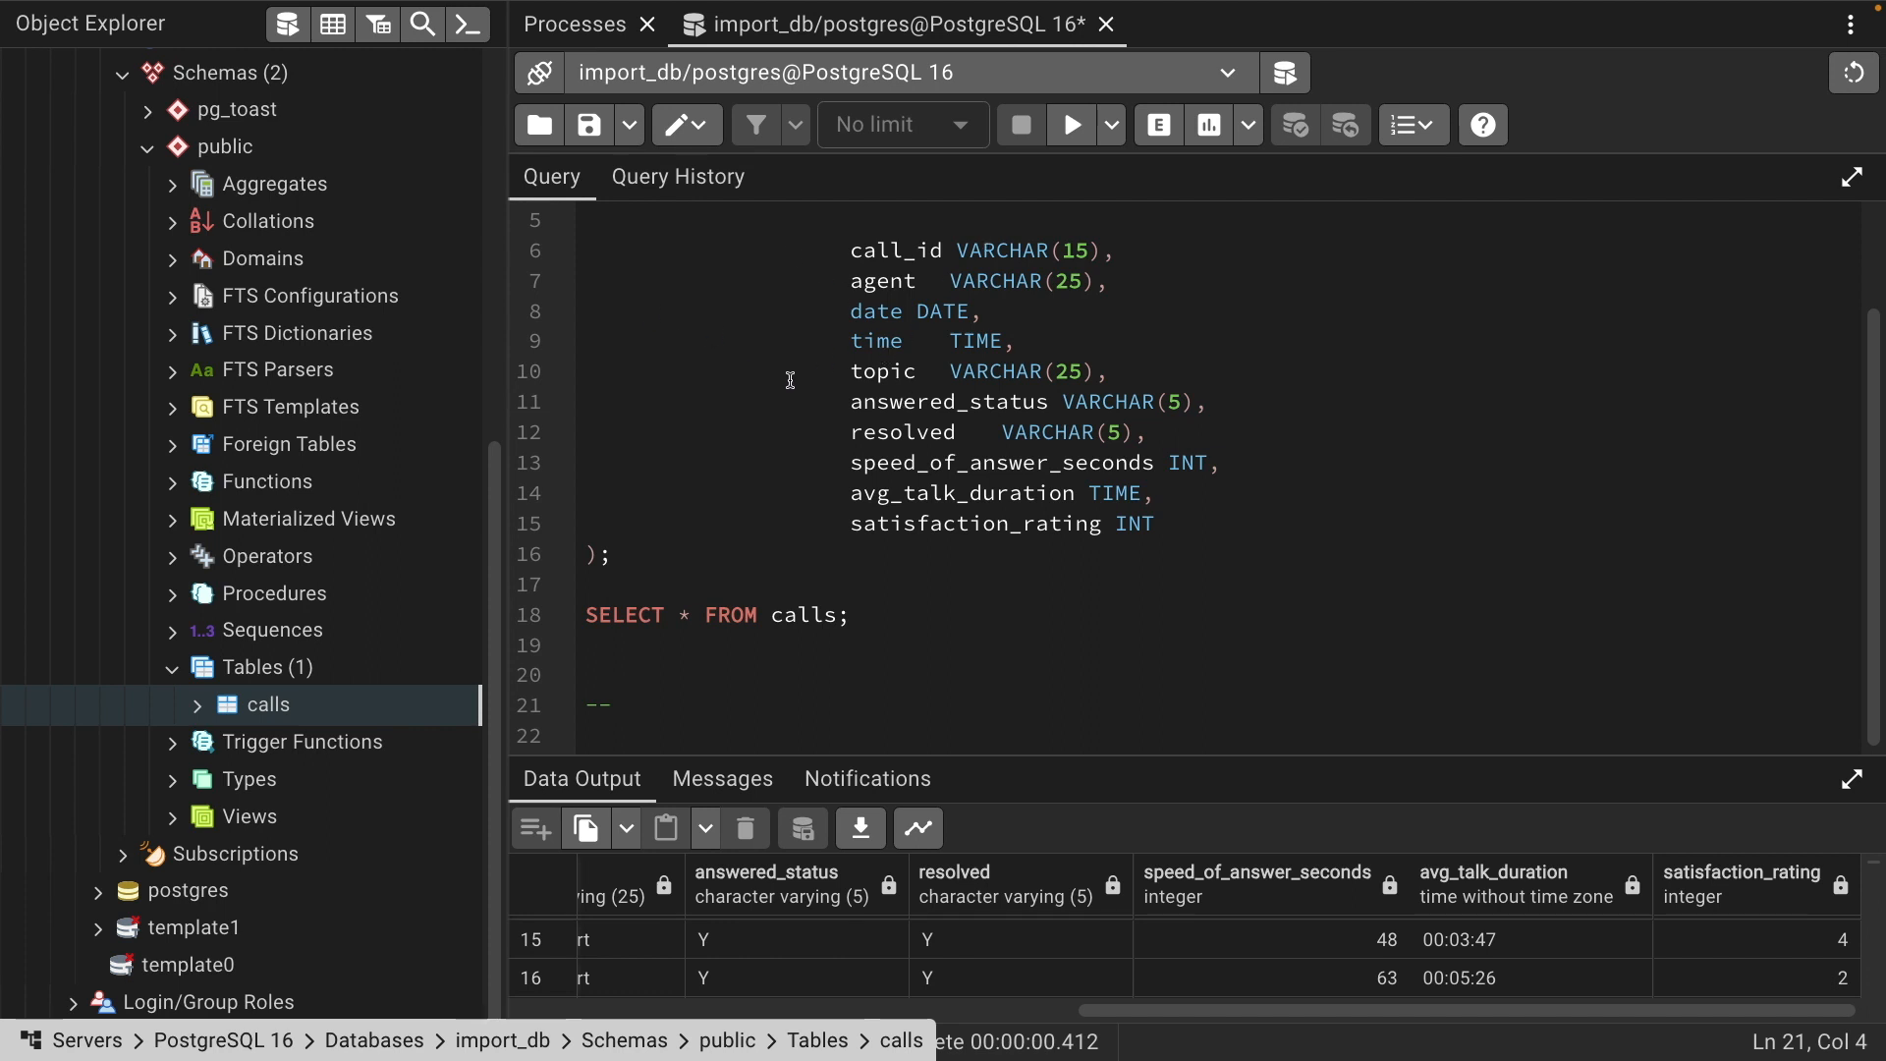
left_click_drag(812, 246, 1263, 526)
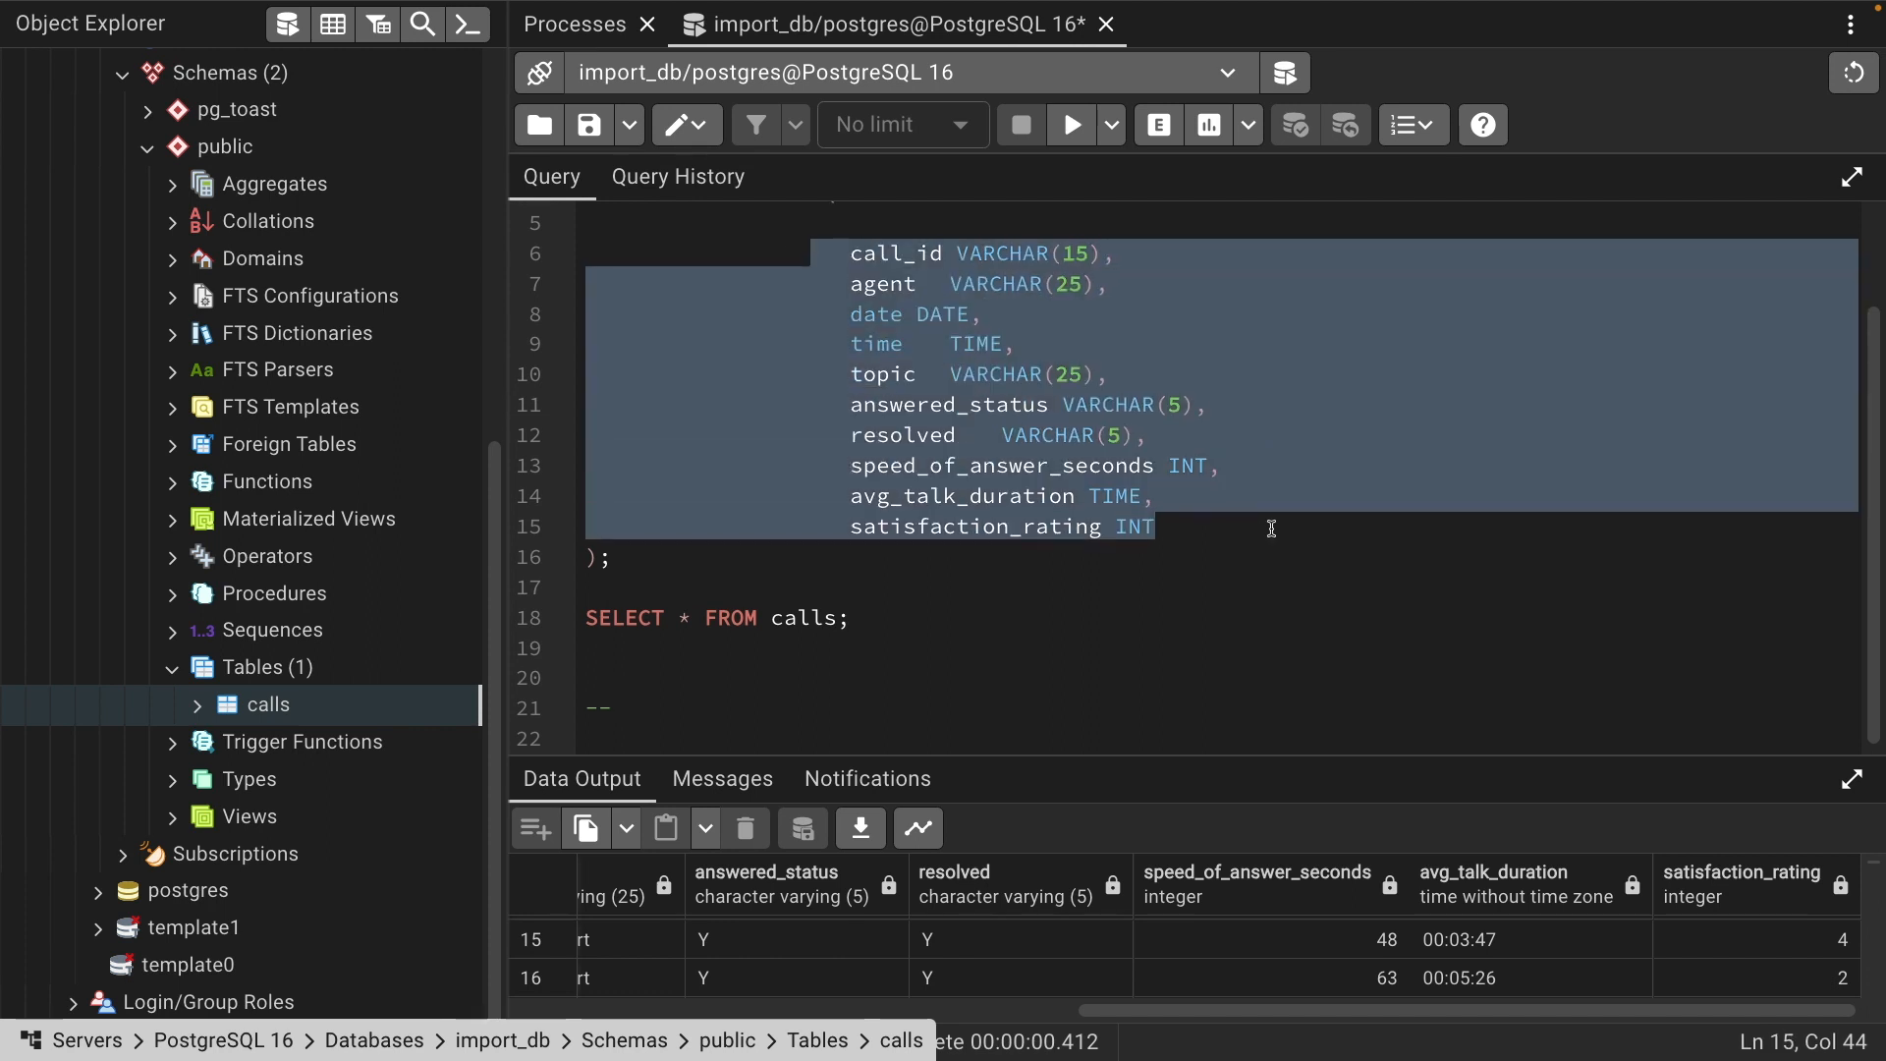
left_click(849, 255)
scroll(849, 254, "up", 2)
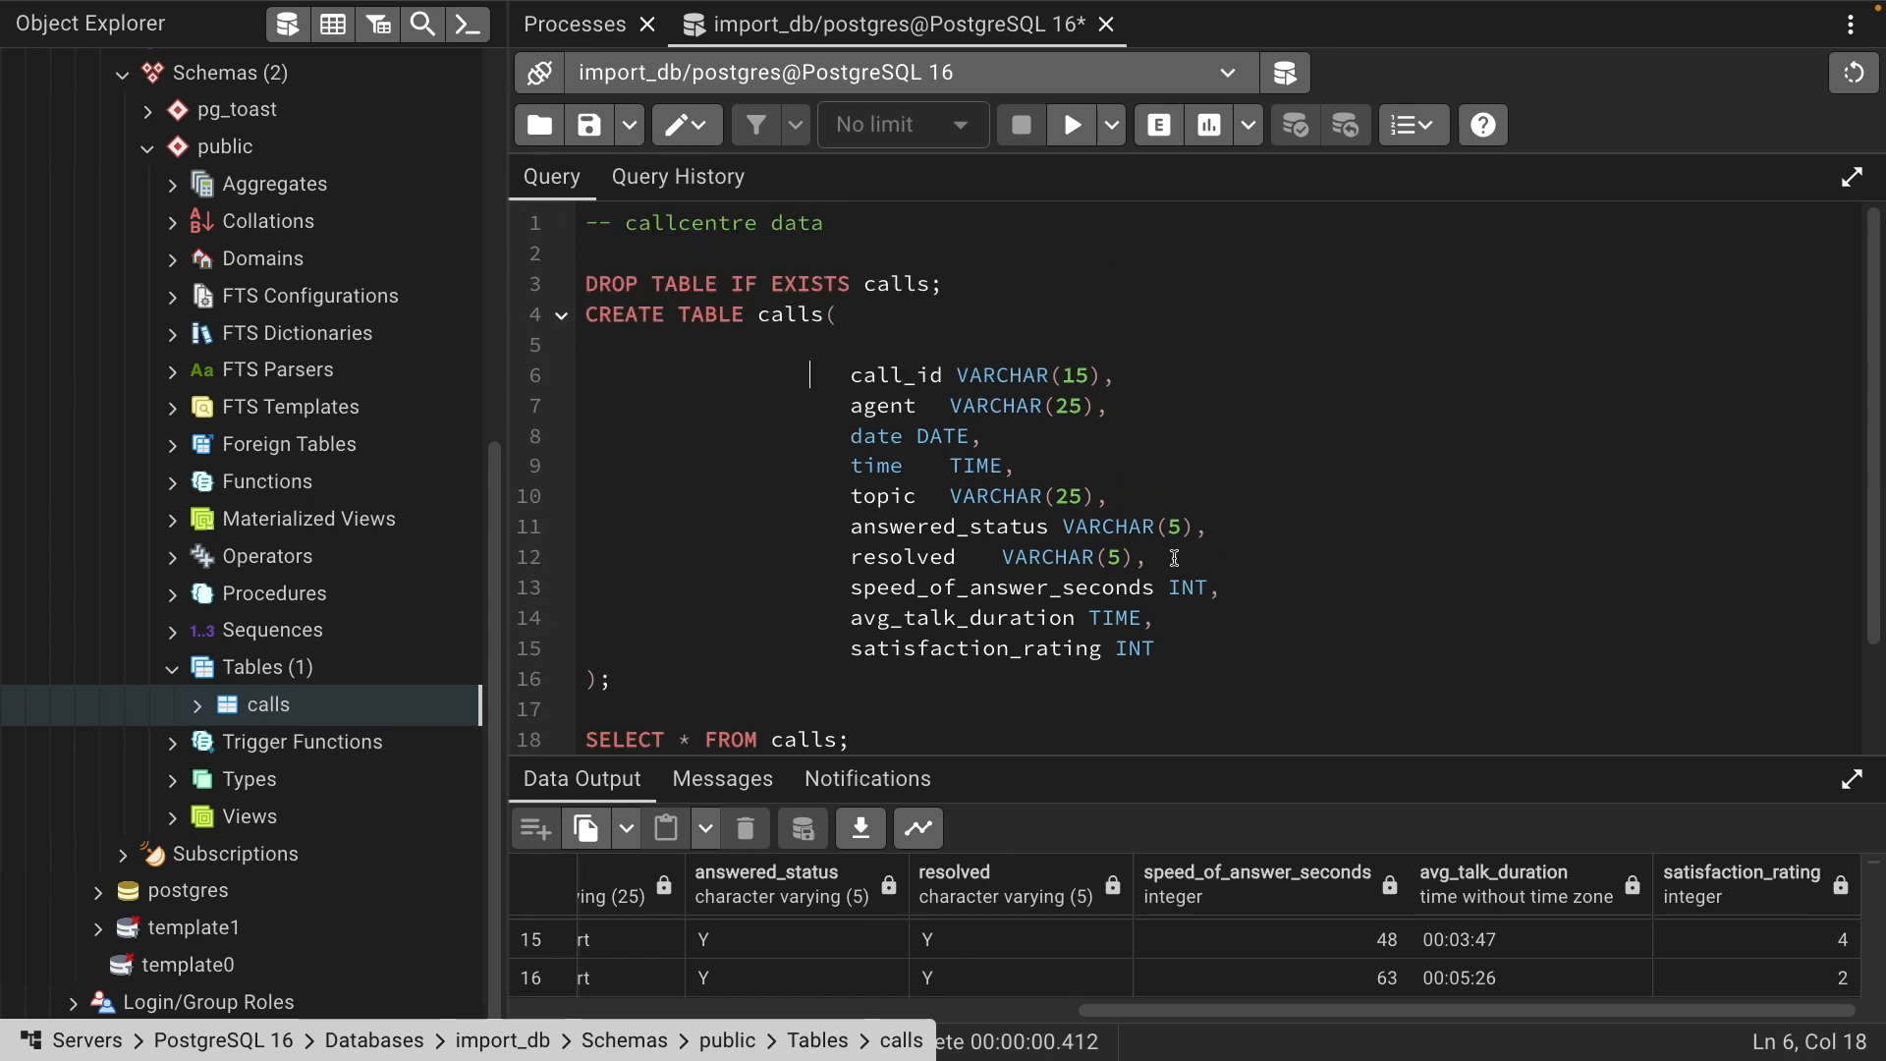
scroll(1175, 558, "down", 2)
left_click(649, 689)
type("Om")
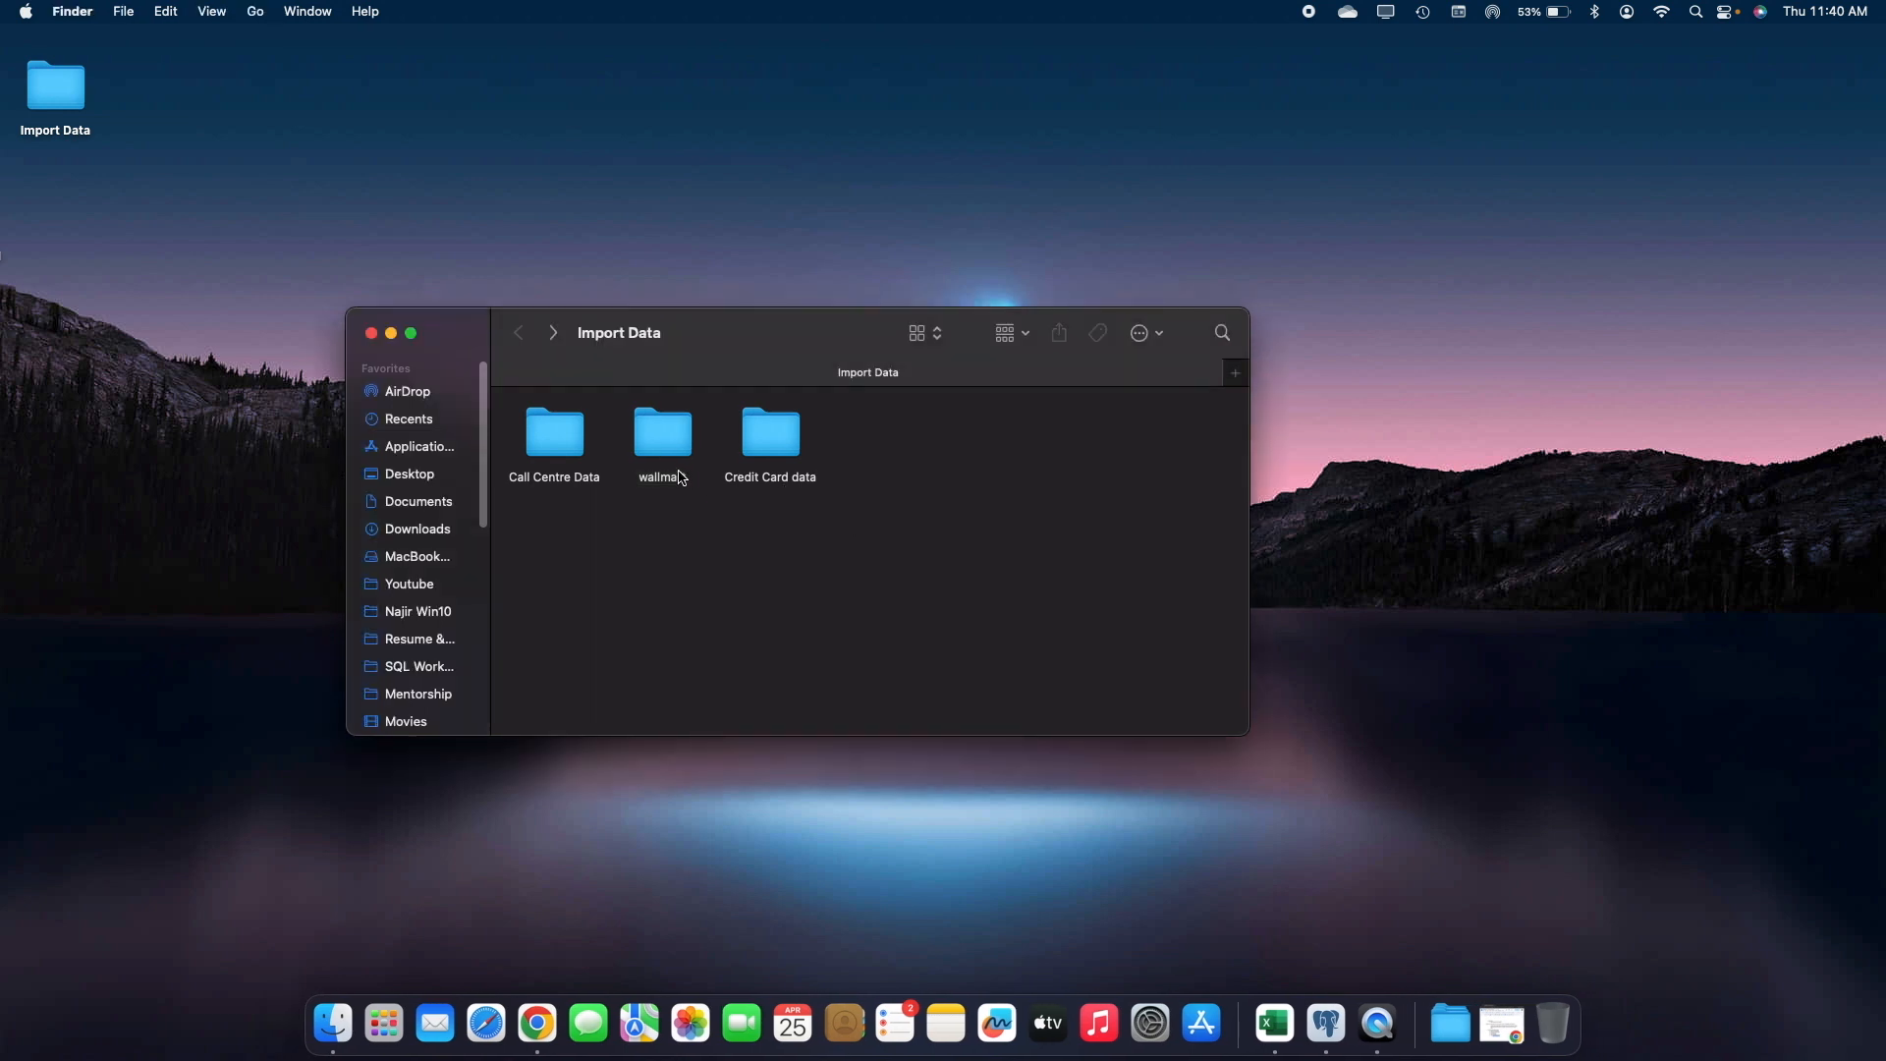
Open wallmart.csv from the wallmart folder in Excel
double_click(661, 435)
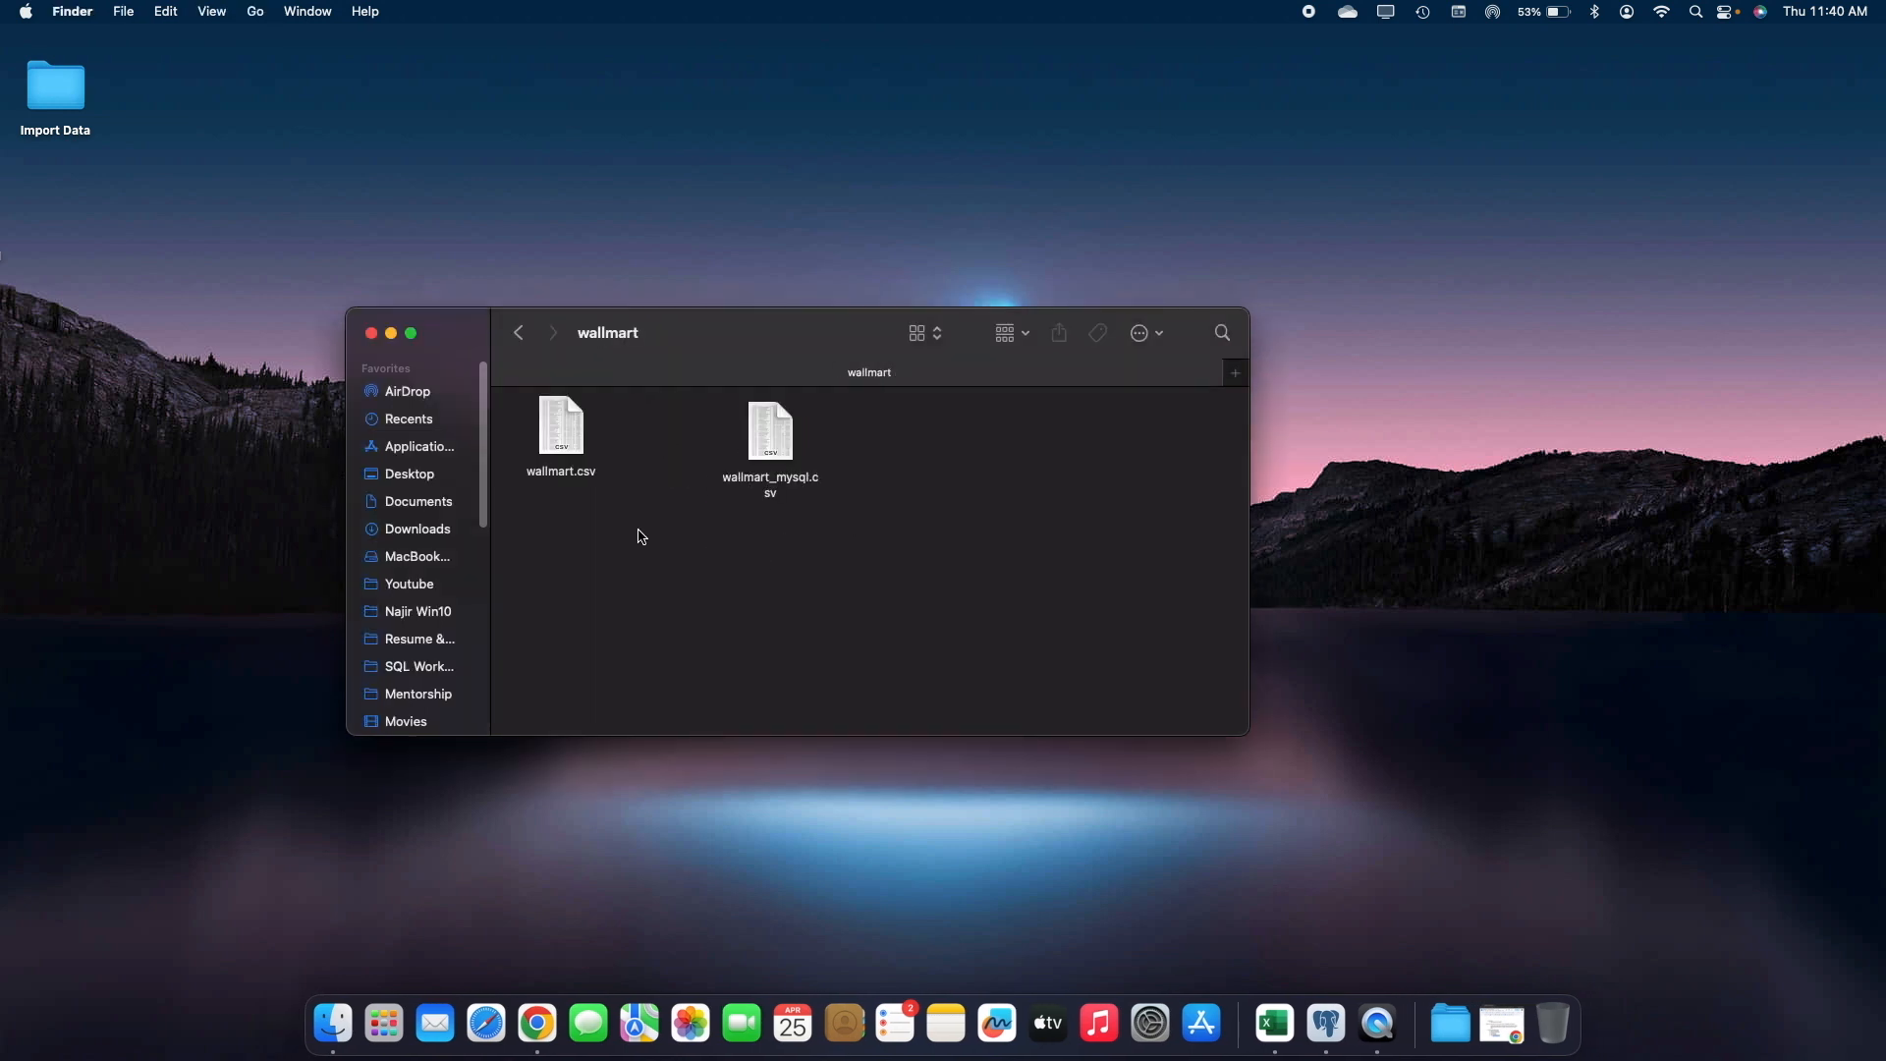
left_click(567, 436)
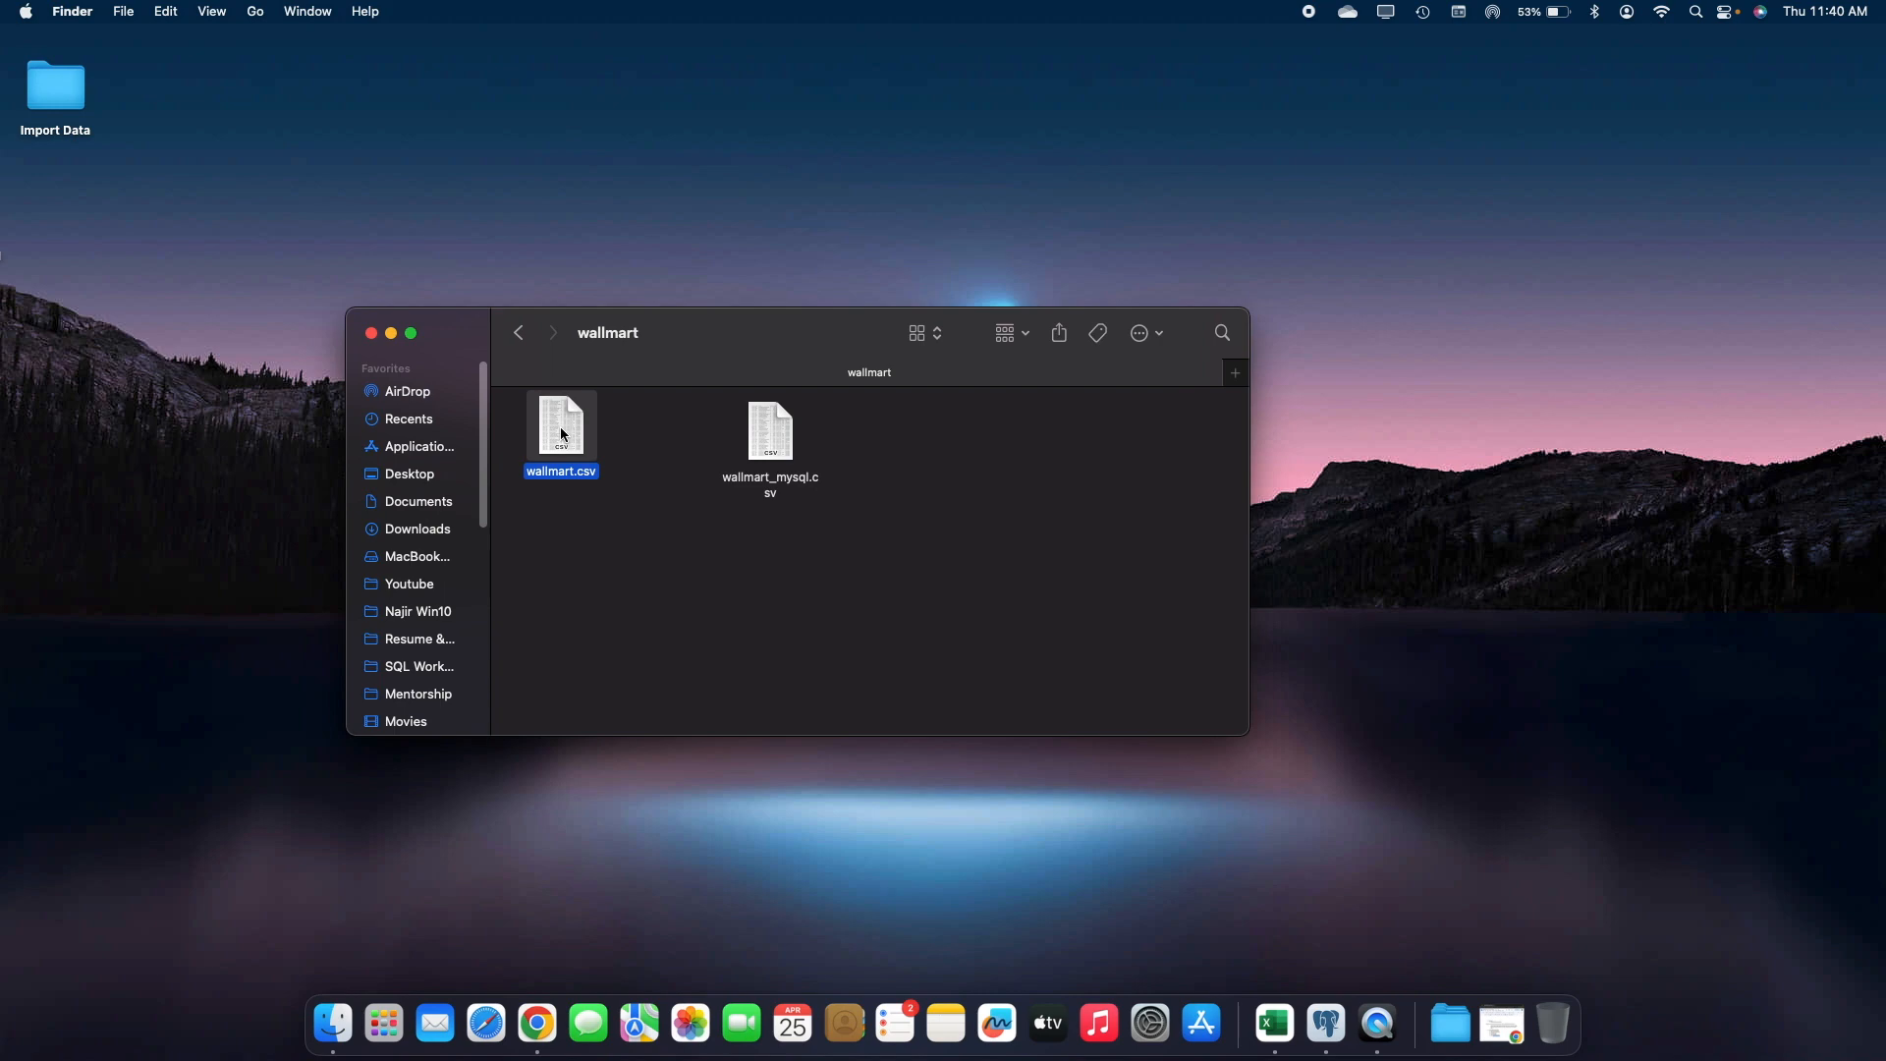
double_click(567, 425)
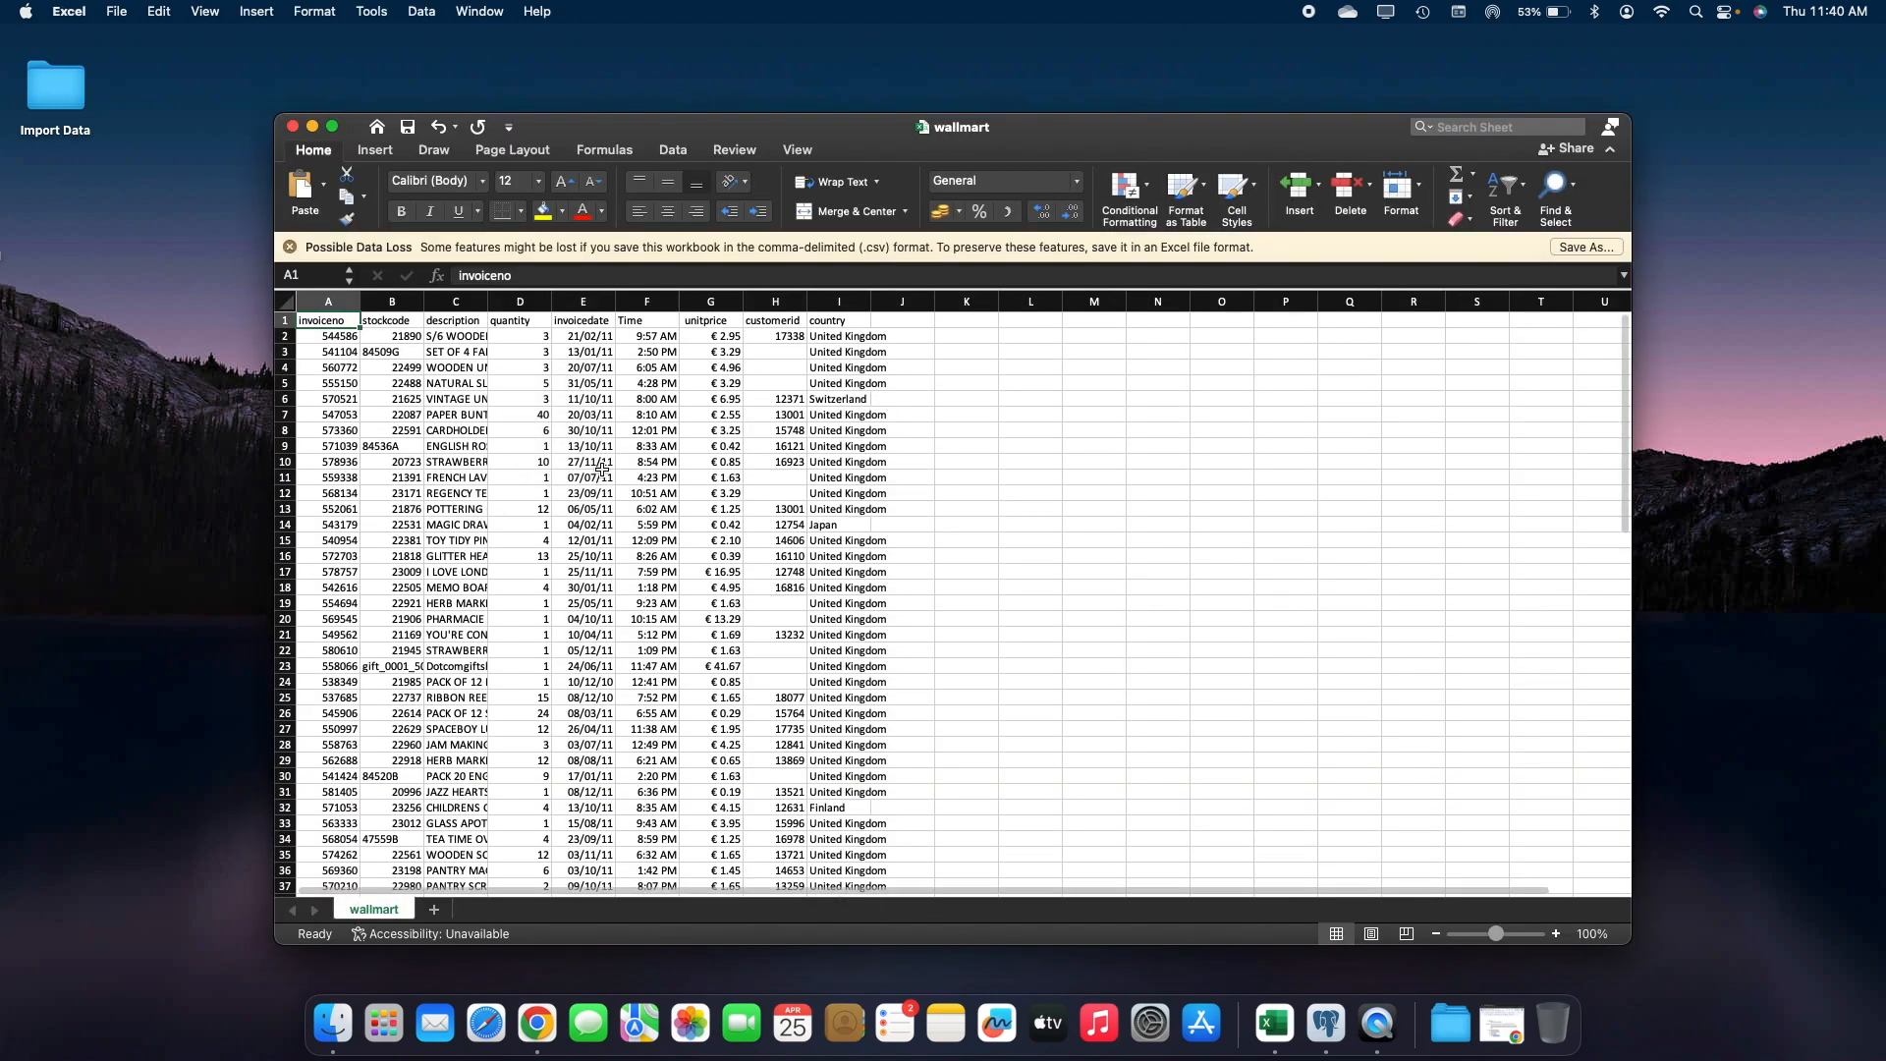
Examine the invoicedate, Time, unitprice and country data, enlarge the sheet to 200%, and go through the column headers
left_click(580, 376)
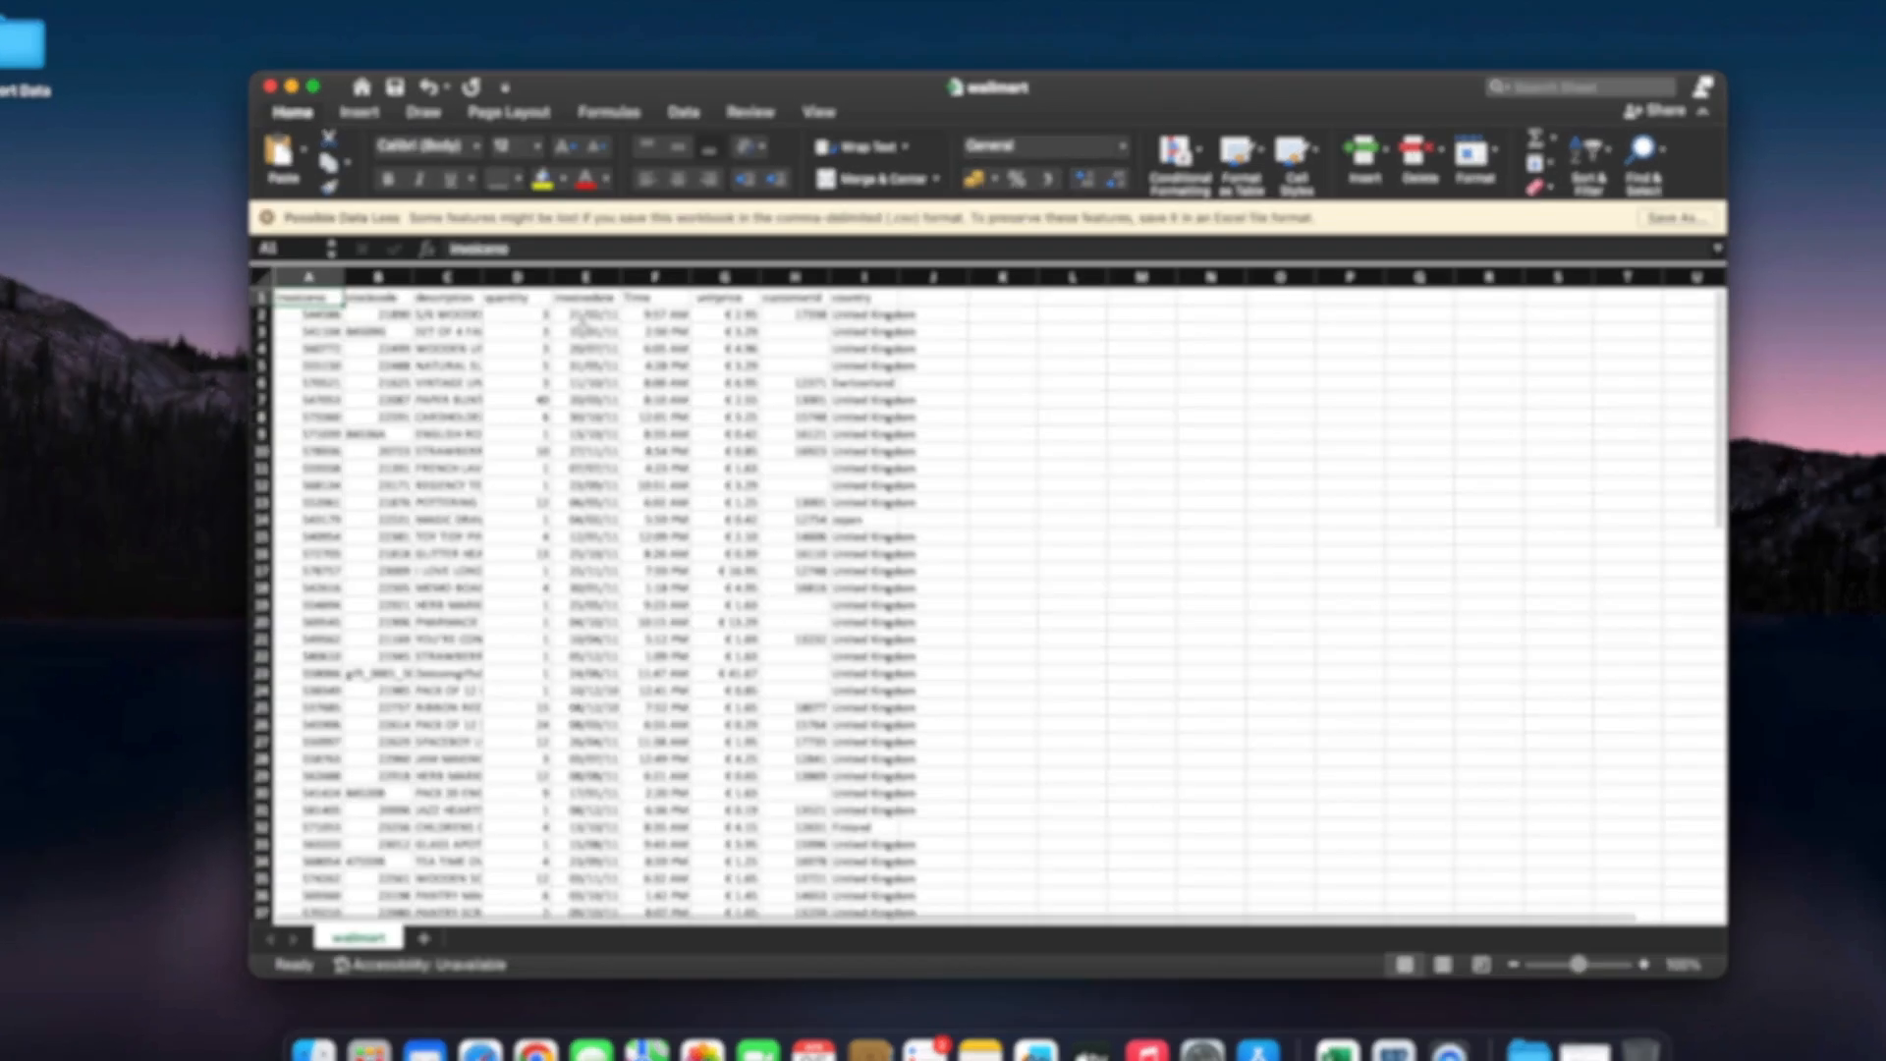
left_click_drag(602, 195, 601, 689)
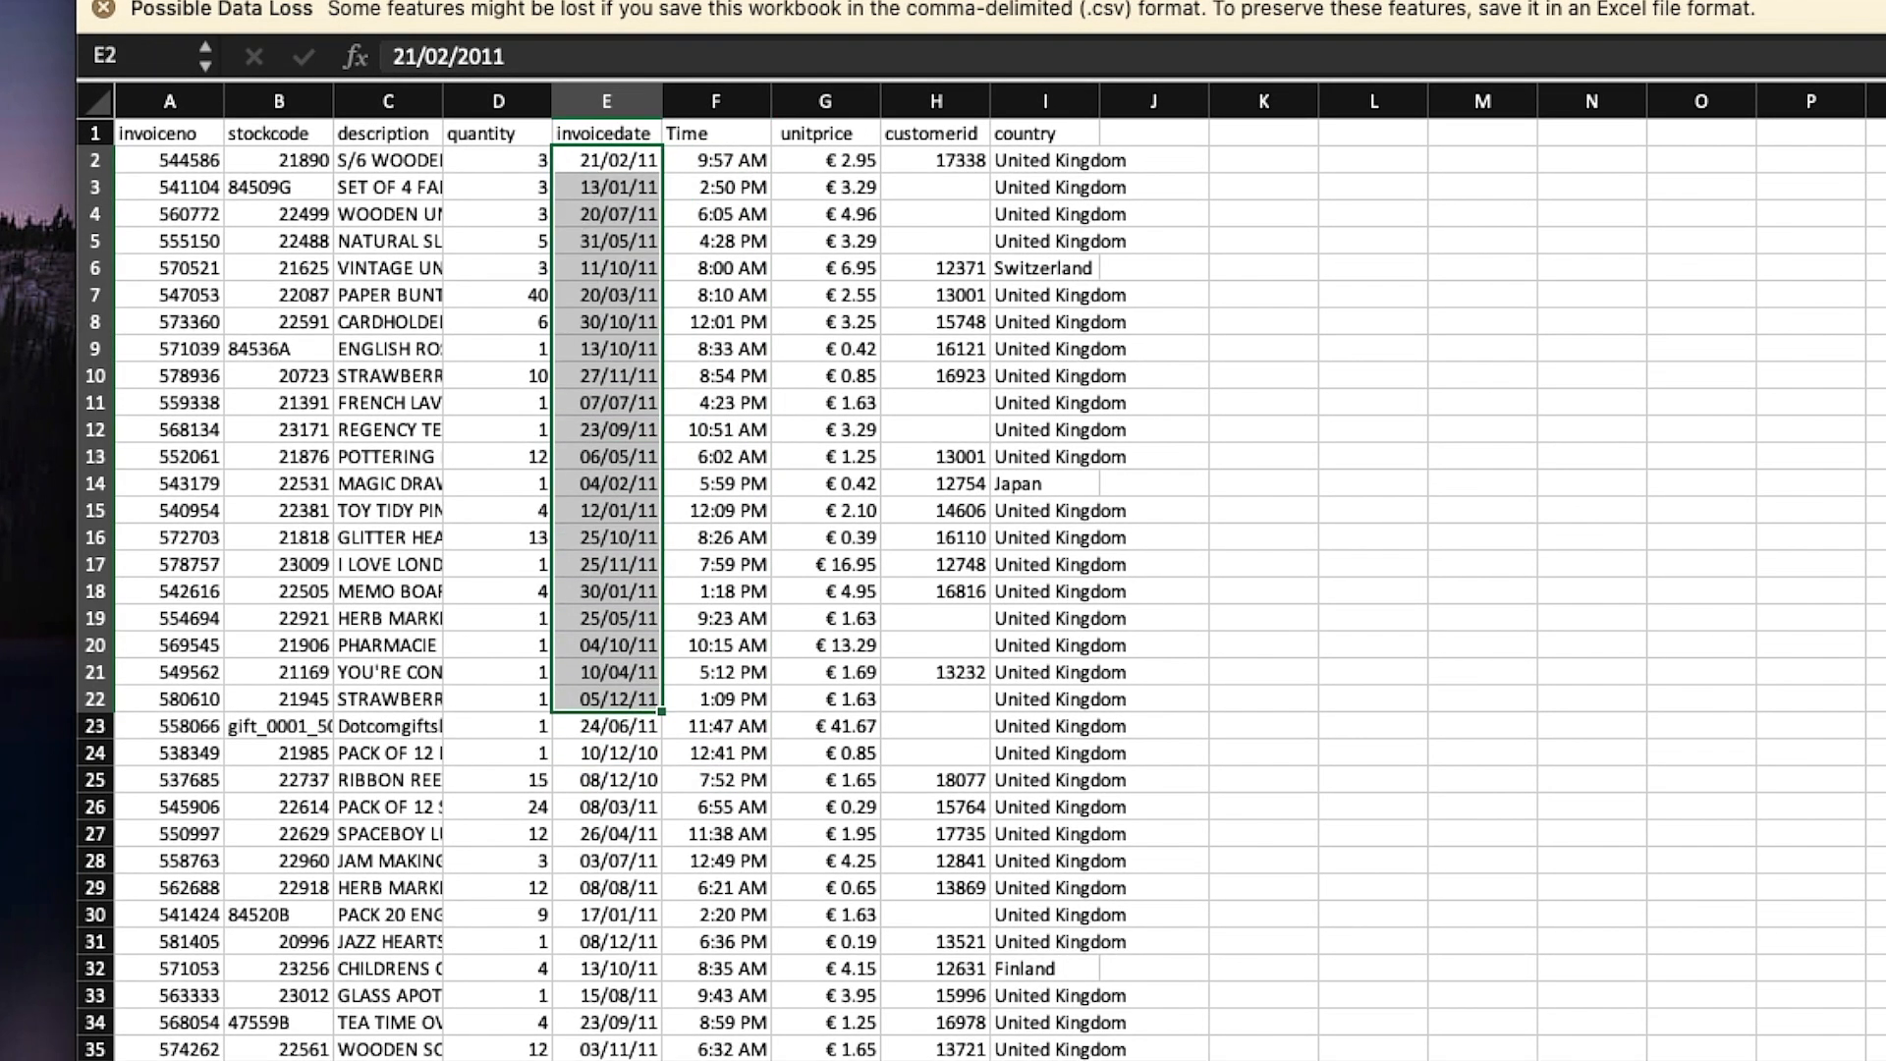
left_click_drag(737, 162, 756, 344)
left_click_drag(830, 216, 831, 421)
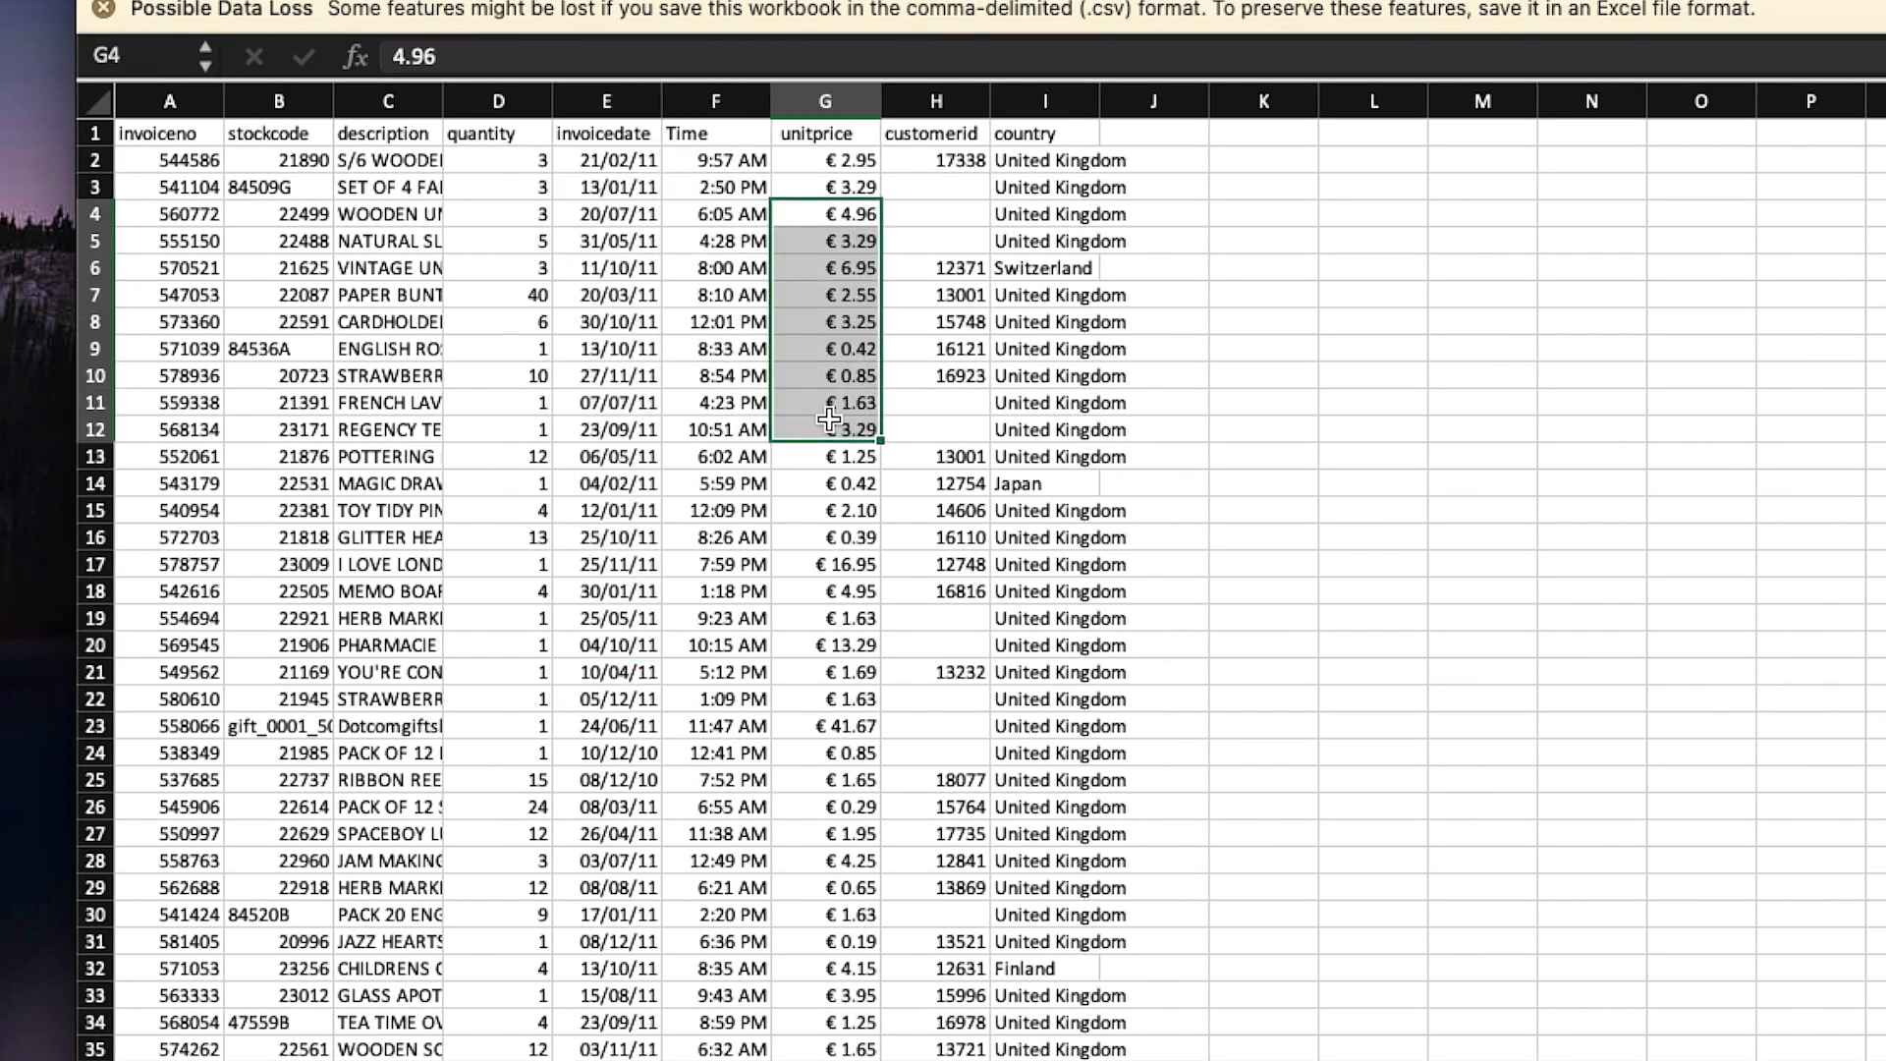
left_click_drag(934, 241, 1032, 460)
left_click(1032, 214)
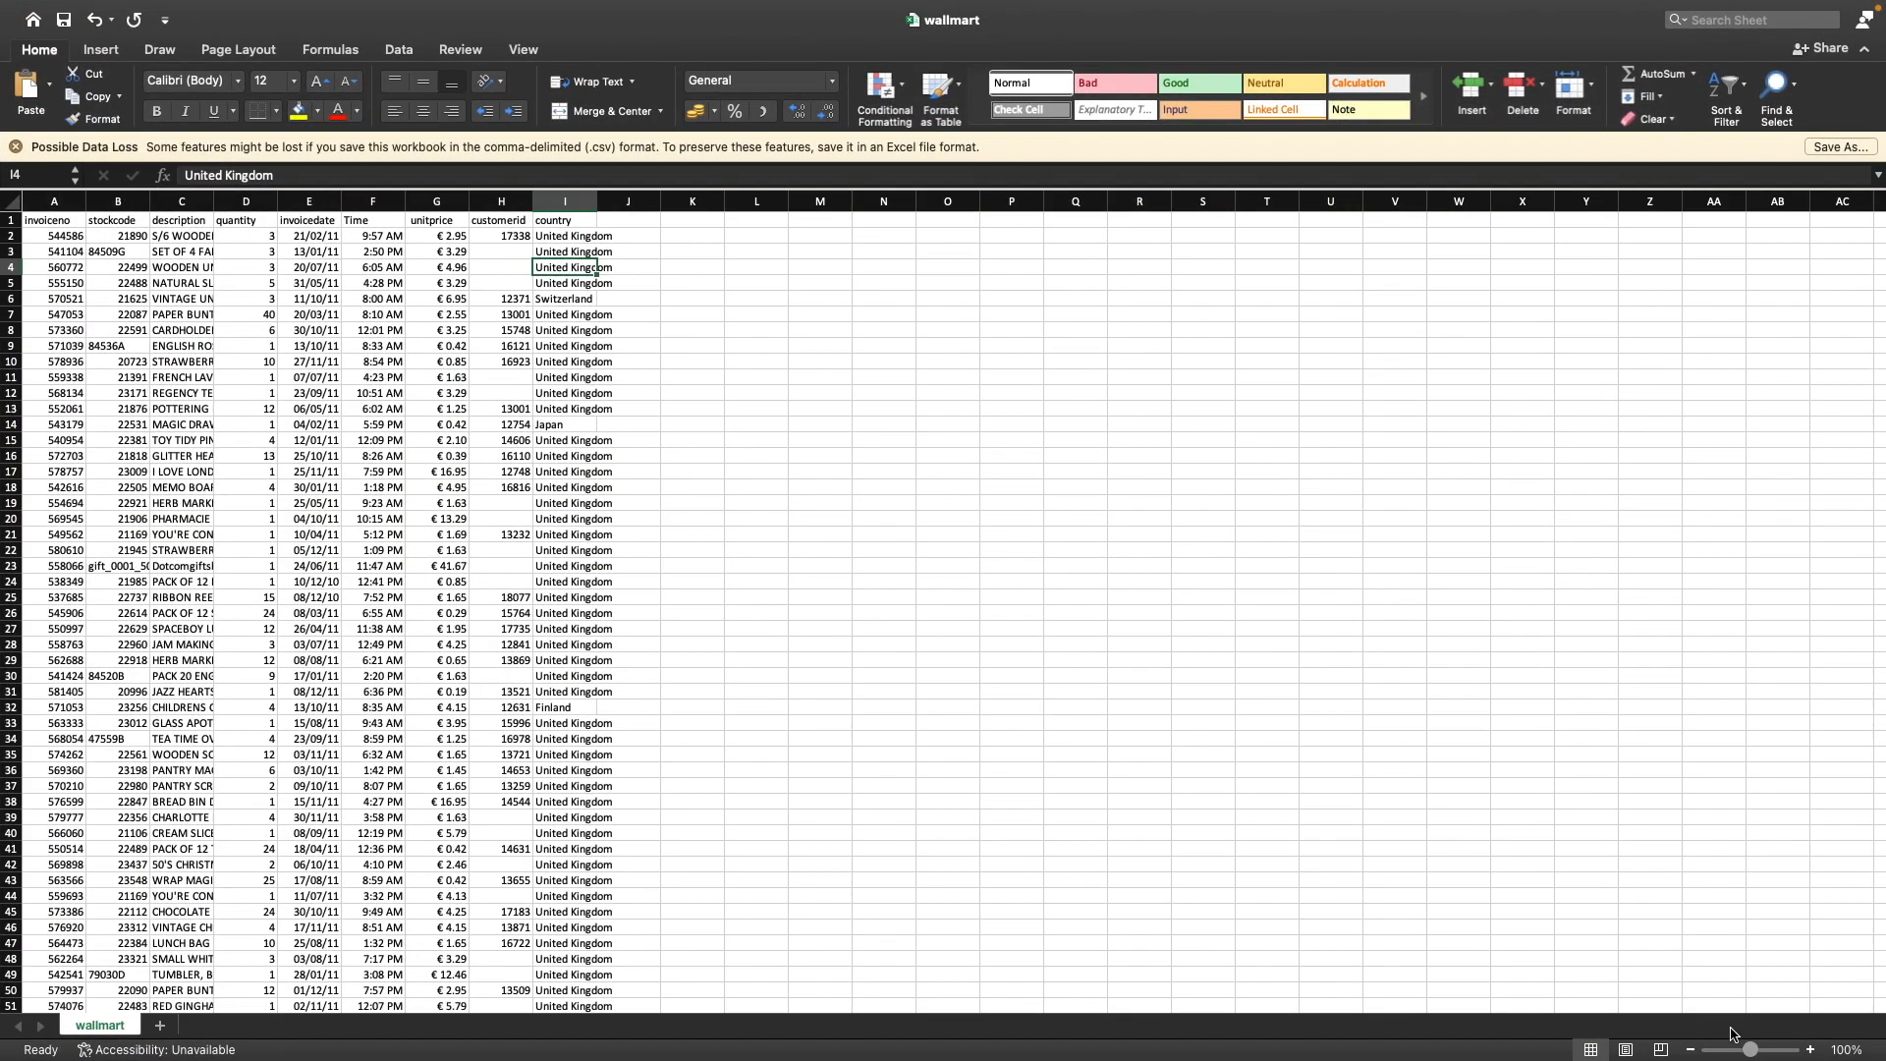
left_click(1847, 1049)
left_click(902, 265)
left_click(986, 479)
key("ctrl+Home")
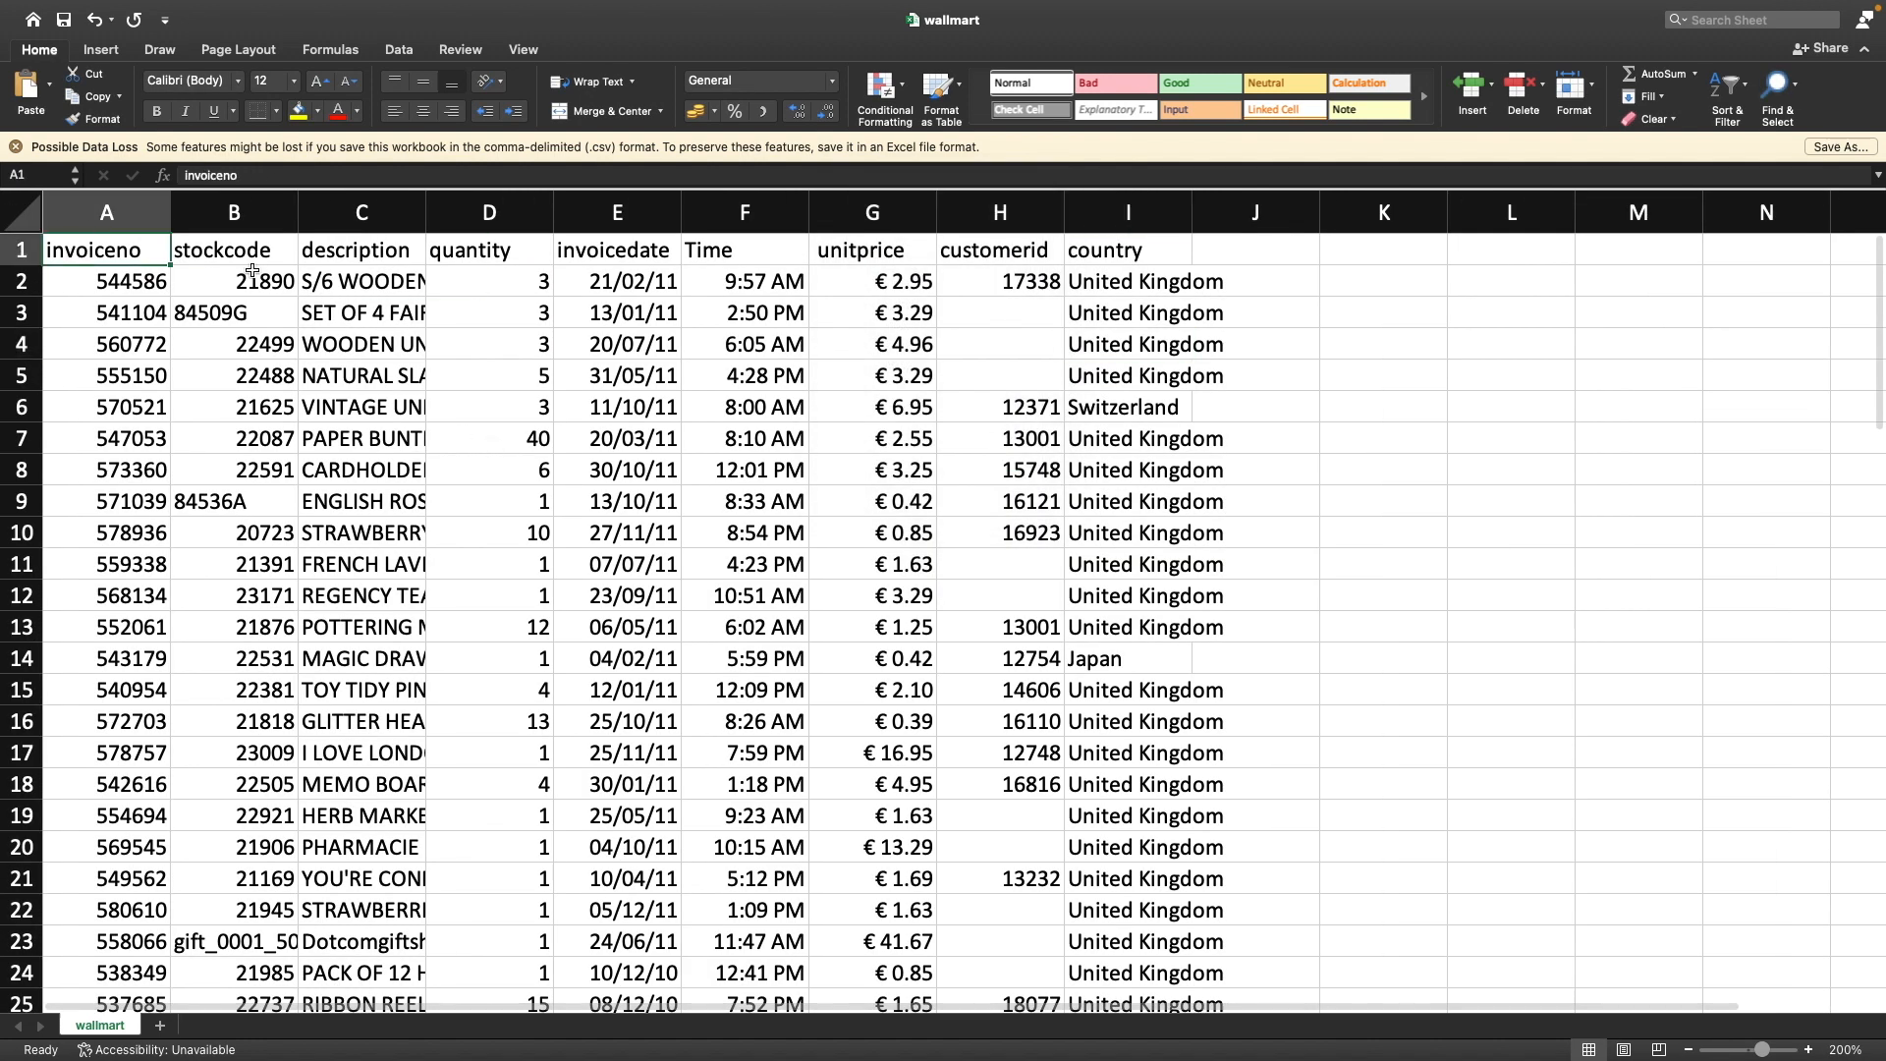
key("Right")
key("Right")
key("Right")
key("Right")
key("Right")
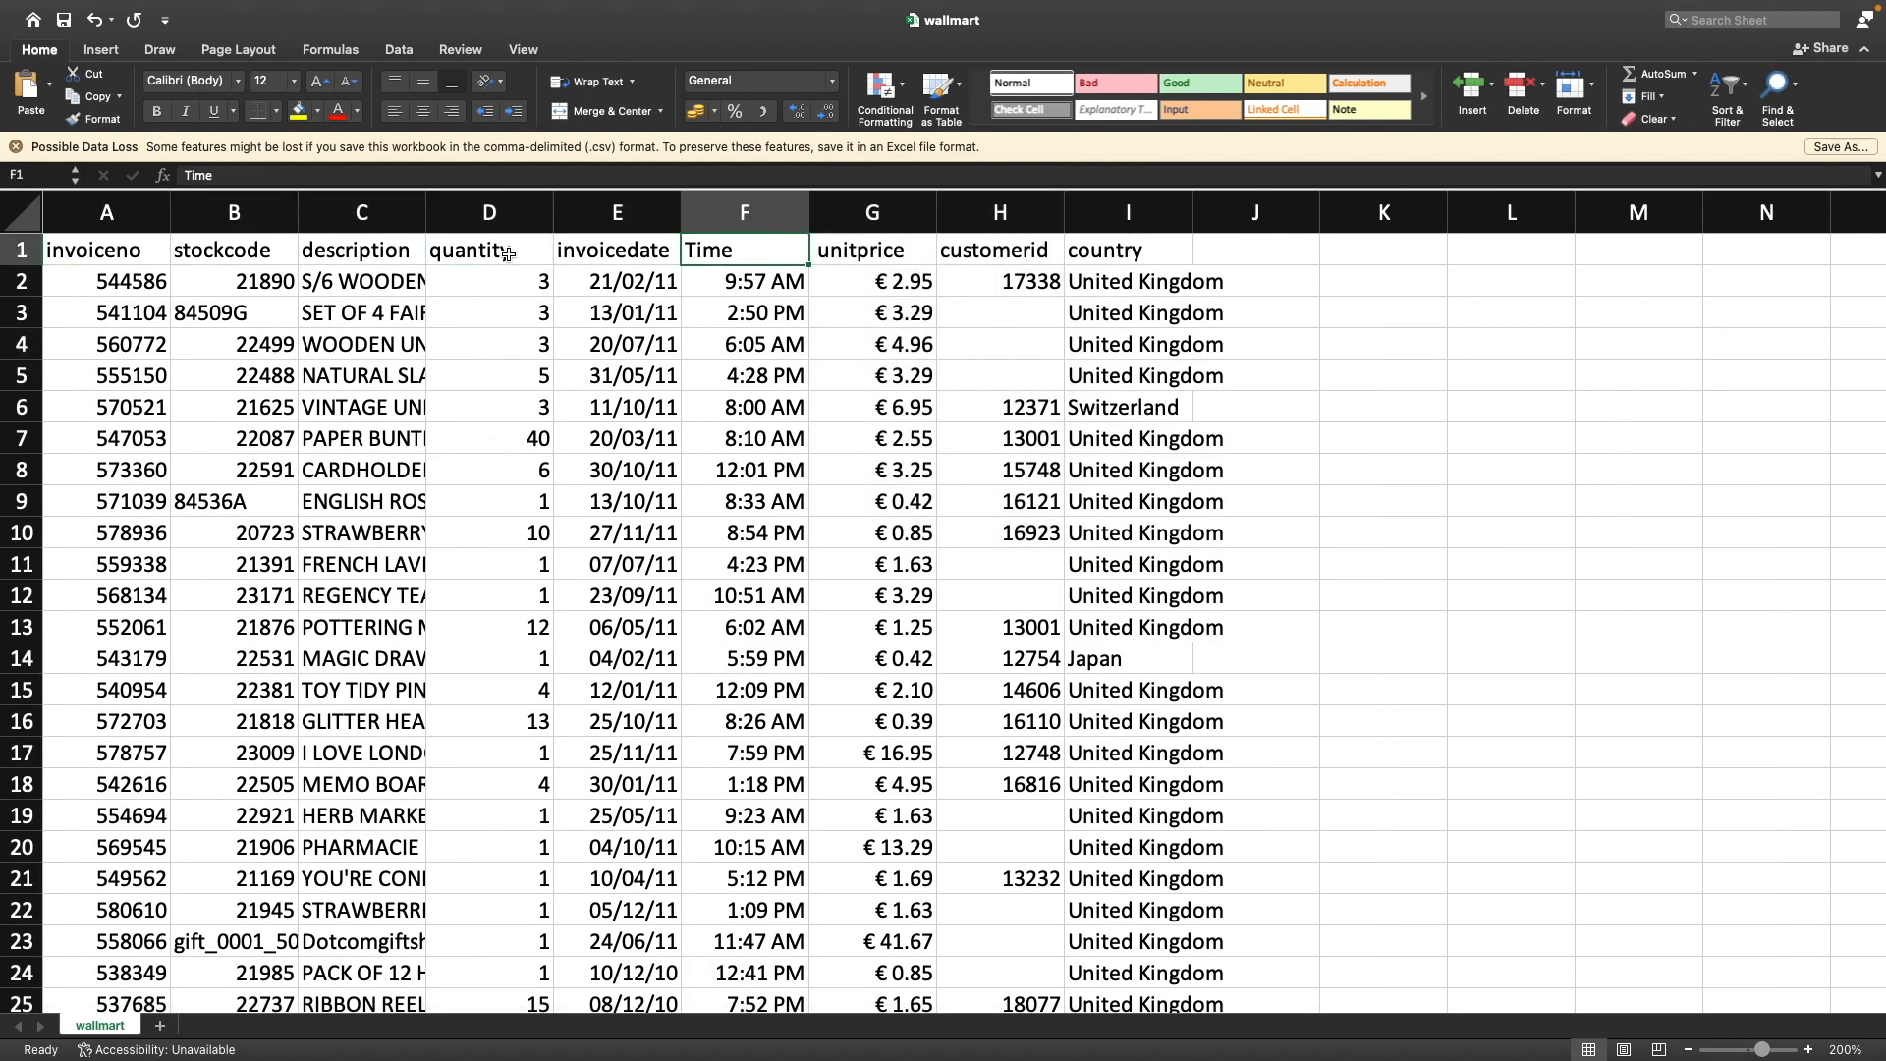
key("Right")
key("Right")
key("Right")
Format the stockcode column as Text and fit the description column's width to its contents
left_click(272, 207)
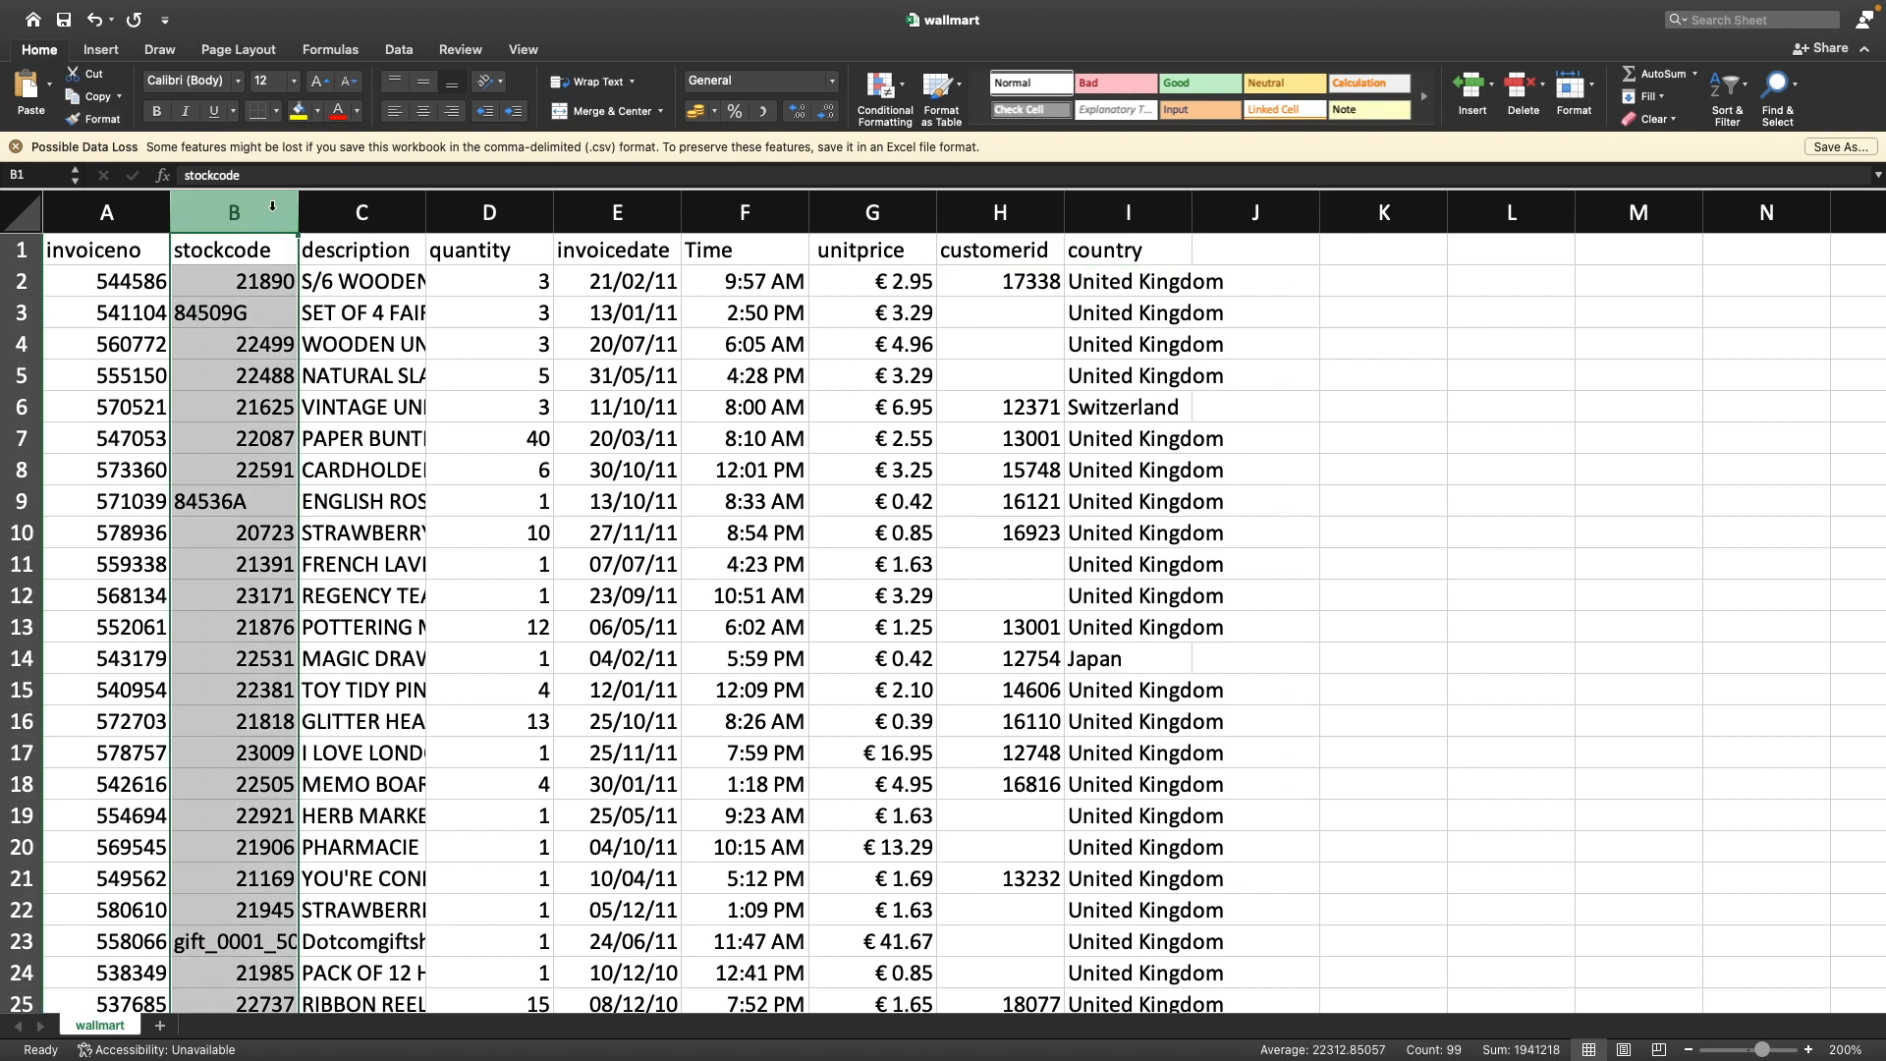
left_click(832, 82)
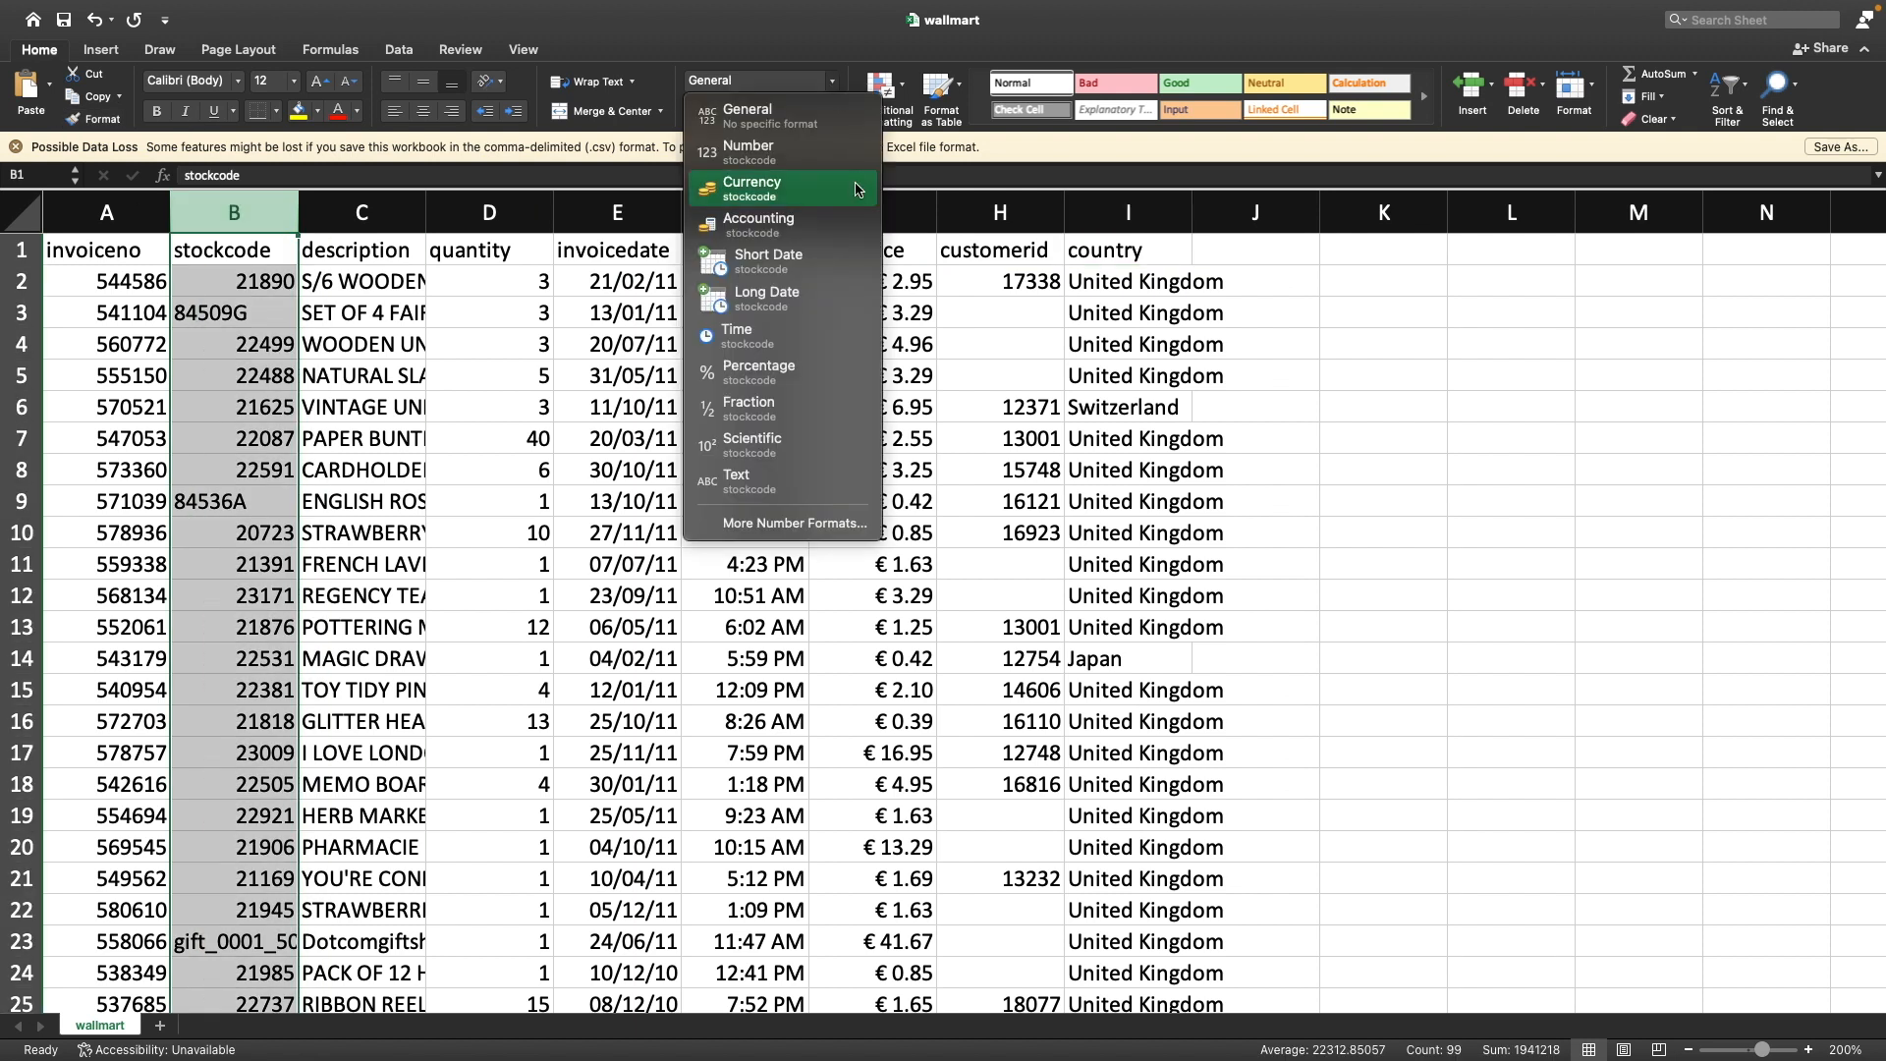
left_click(792, 484)
left_click(283, 369)
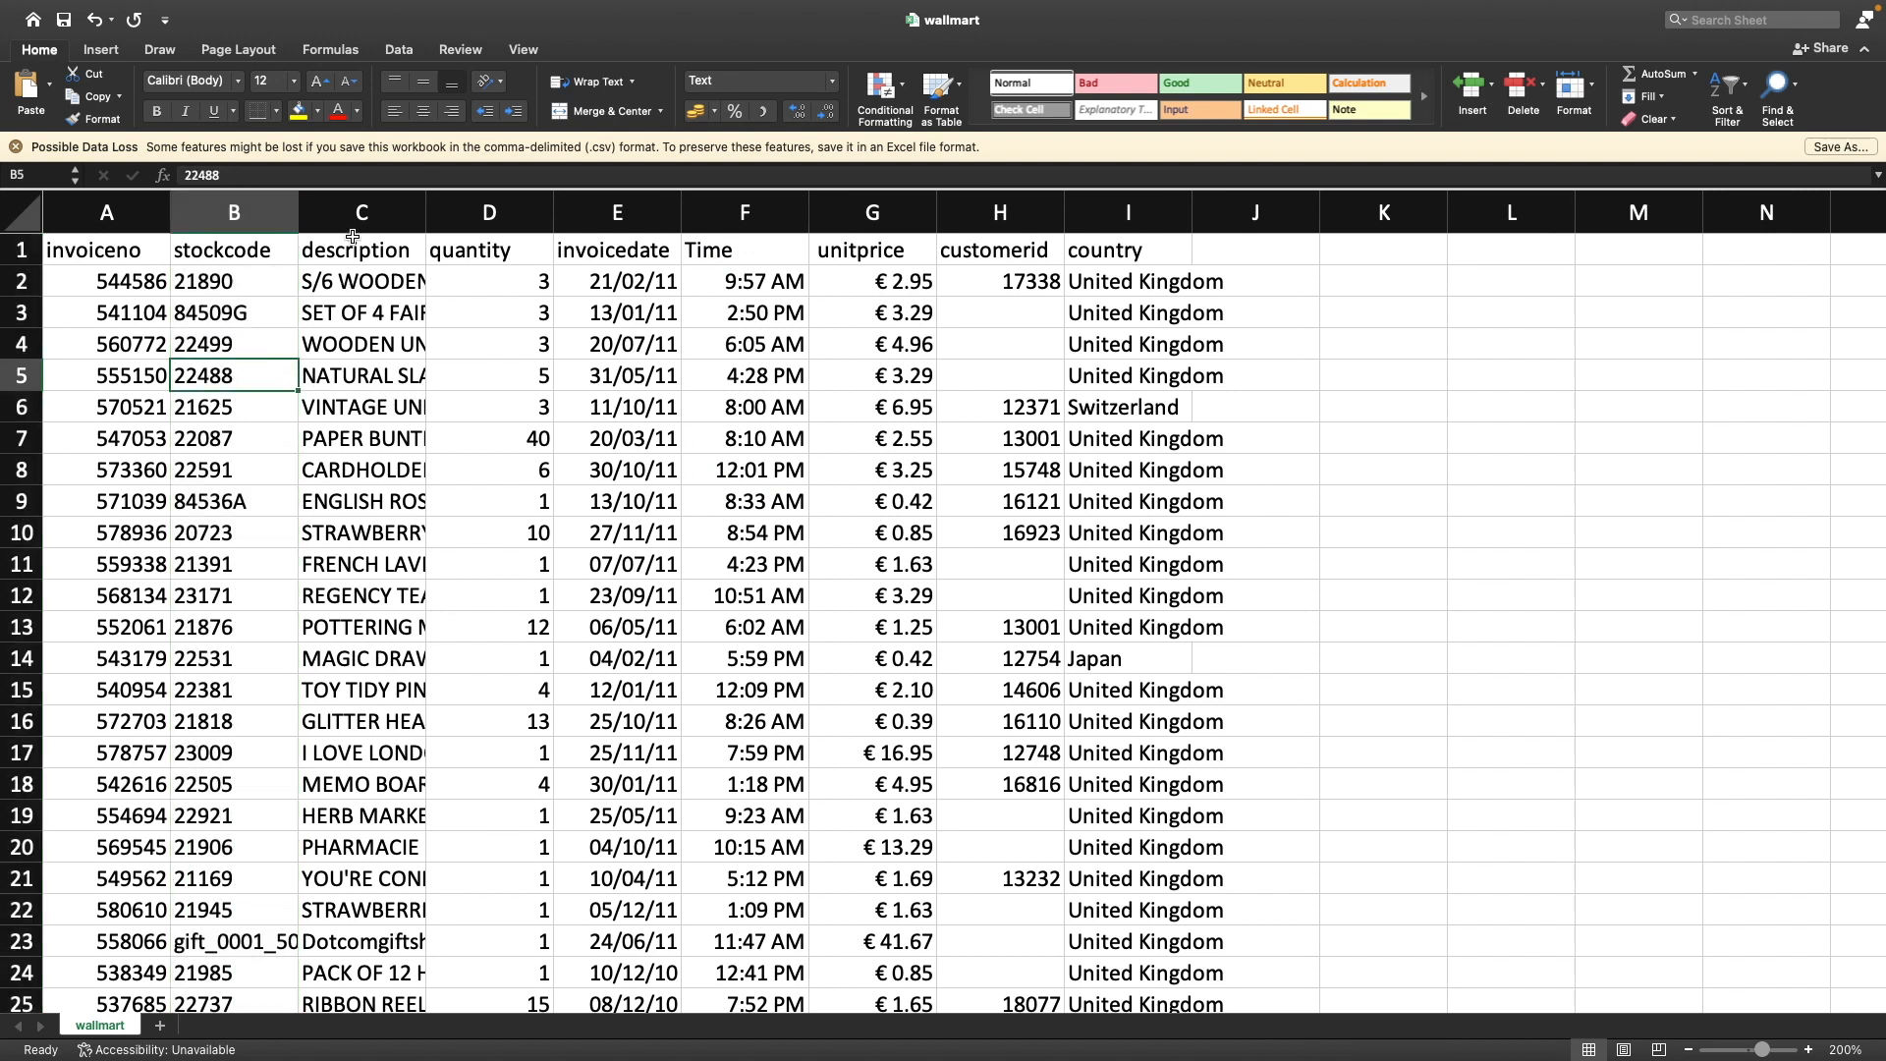
double_click(426, 213)
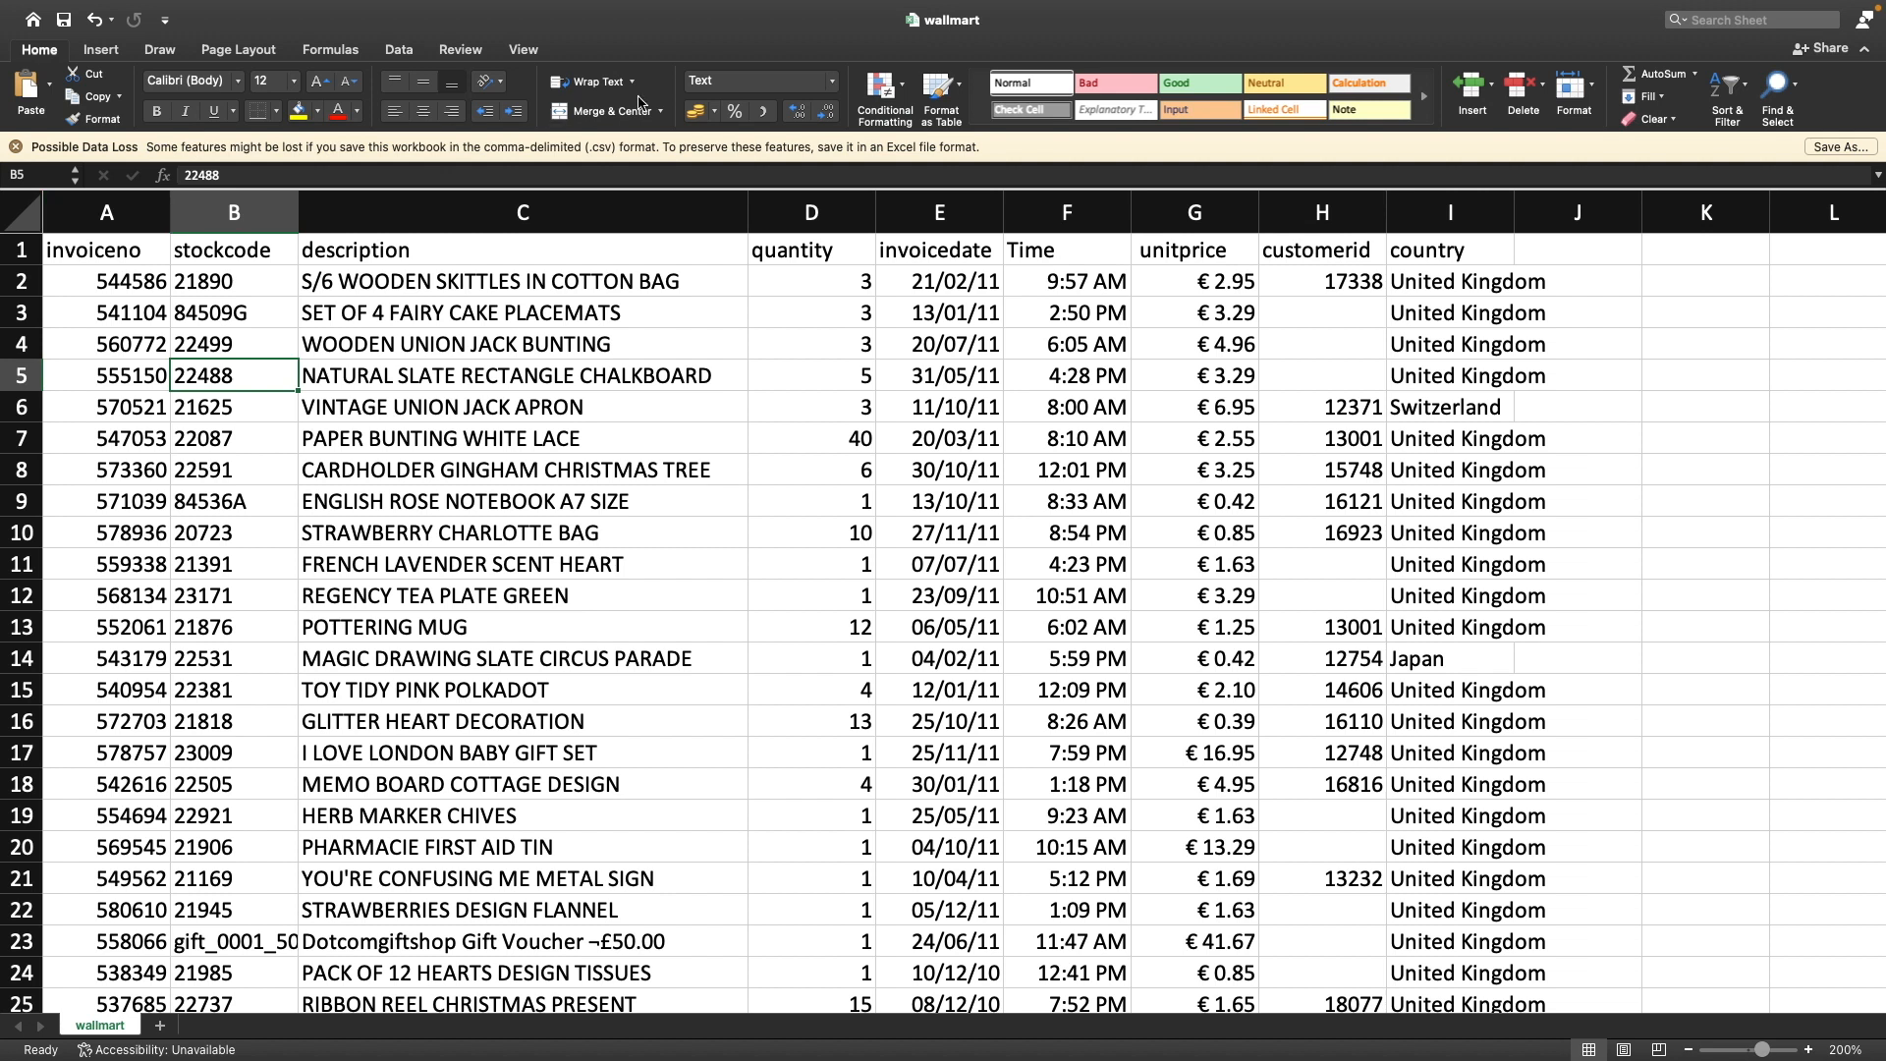
Copy the column headers in row 1, starting from invoiceno
left_click(123, 257)
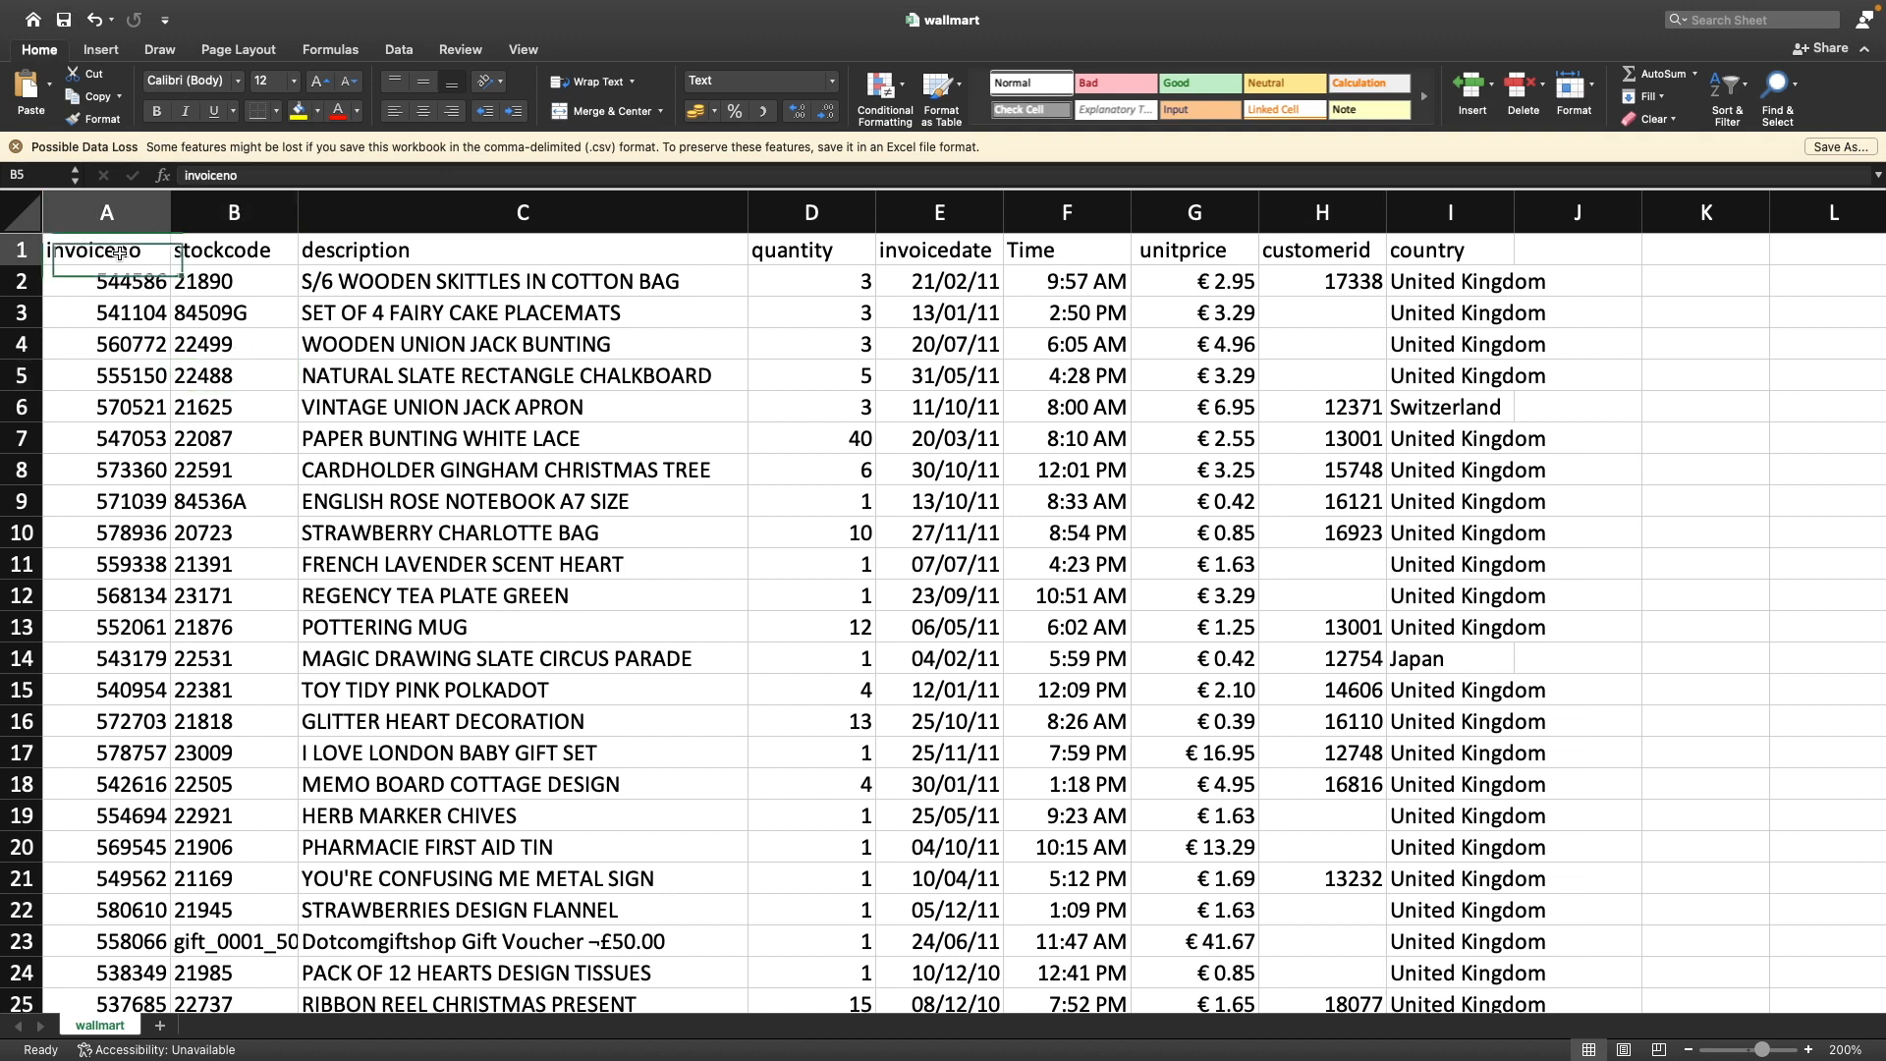
key("shift+Right")
key("shift+Right")
key("shift+Right")
key("shift+Right")
key("shift+Right")
key("shift+Right")
key("shift+Right")
key("shift+Right")
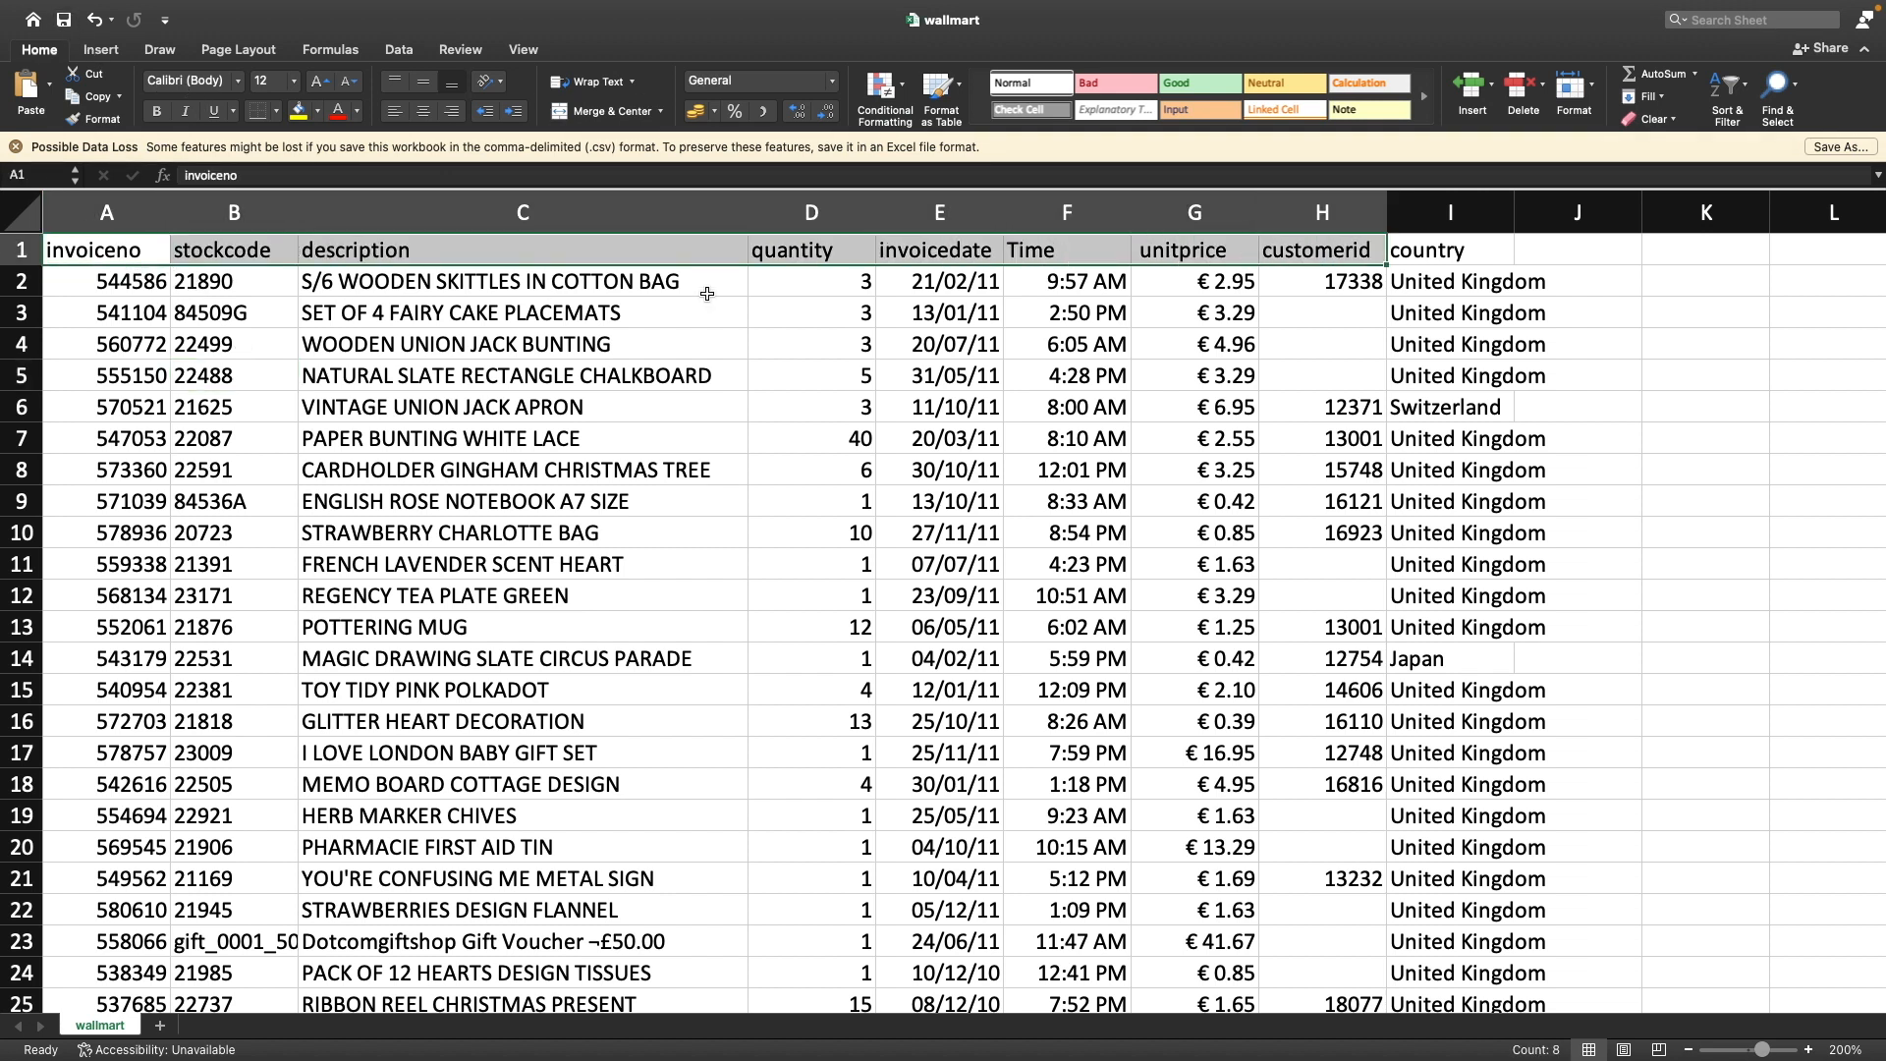
key("super+c")
Switch to pgAdmin 4, start a CREATE TABLE statement below the comment line, and complete the comment as "walmart data import"
key("ctrl+Left")
key("super+Tab")
key("super+Tab")
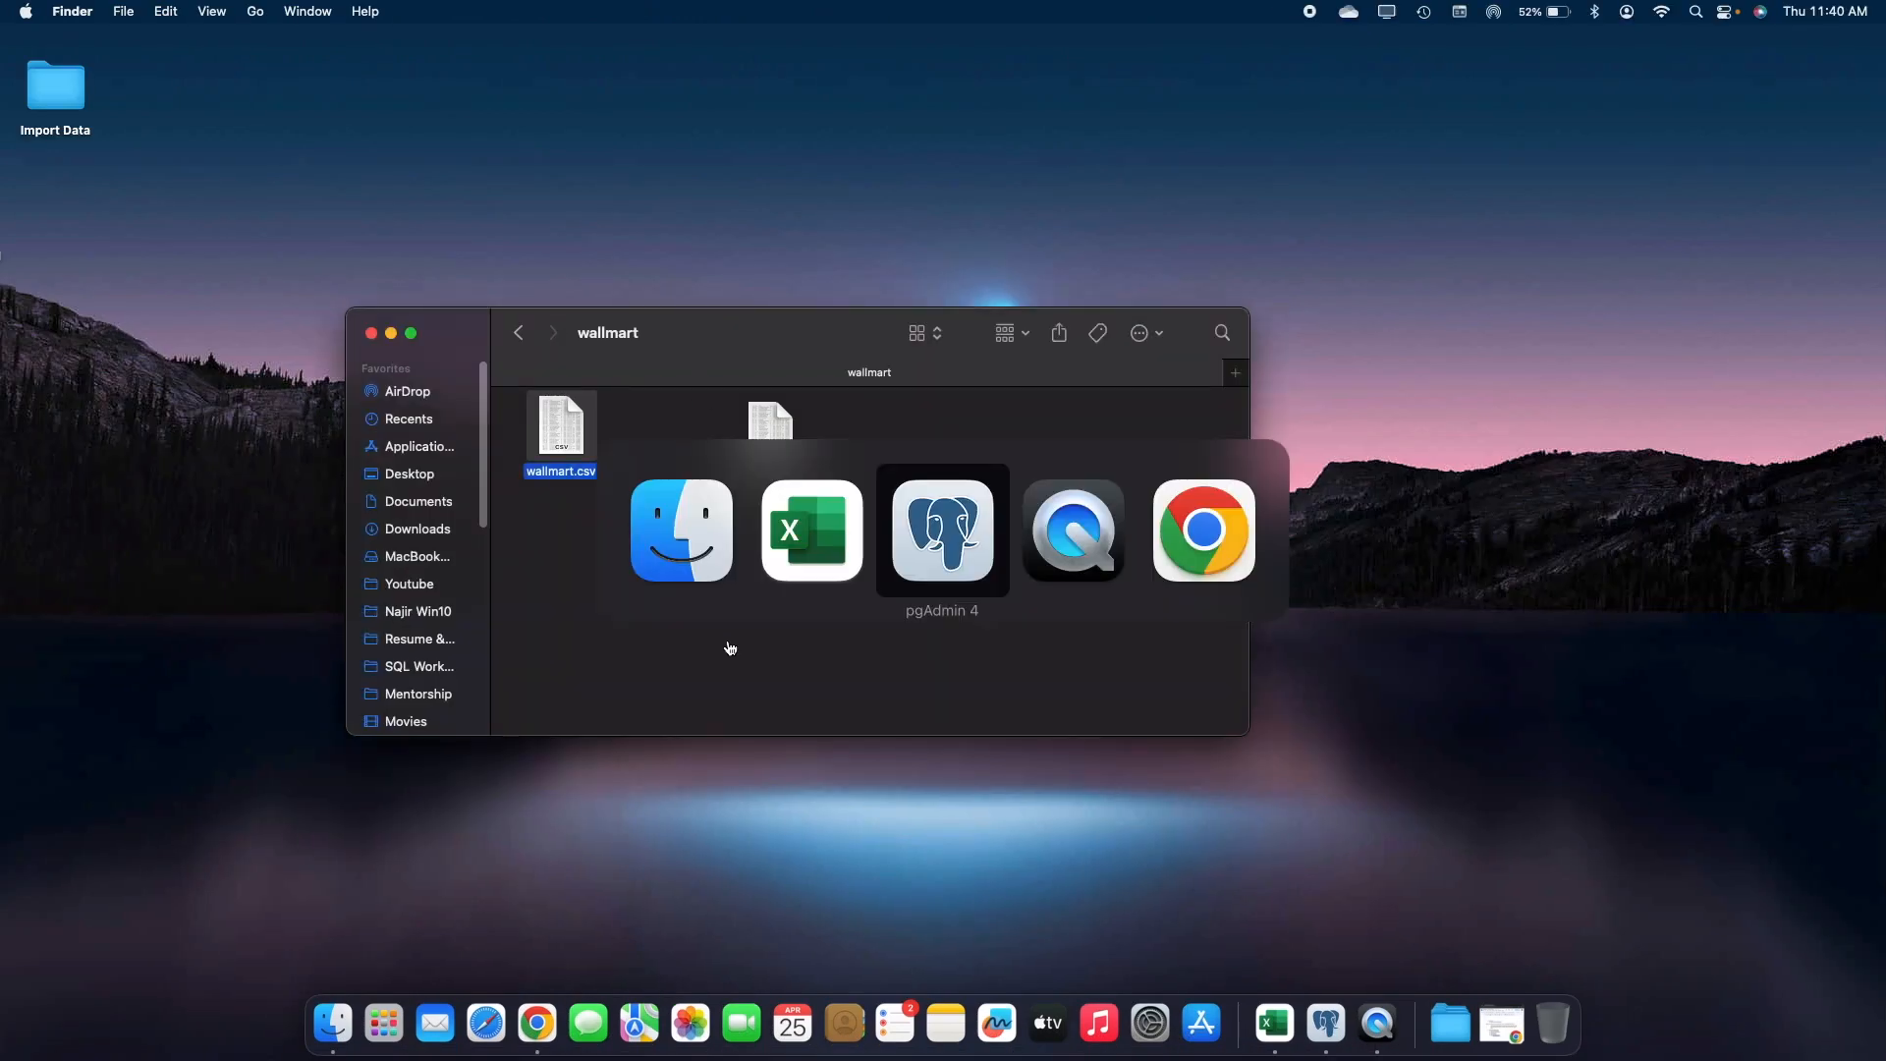
key("Down")
key("Down")
key("Down")
type("CREATE TABLE")
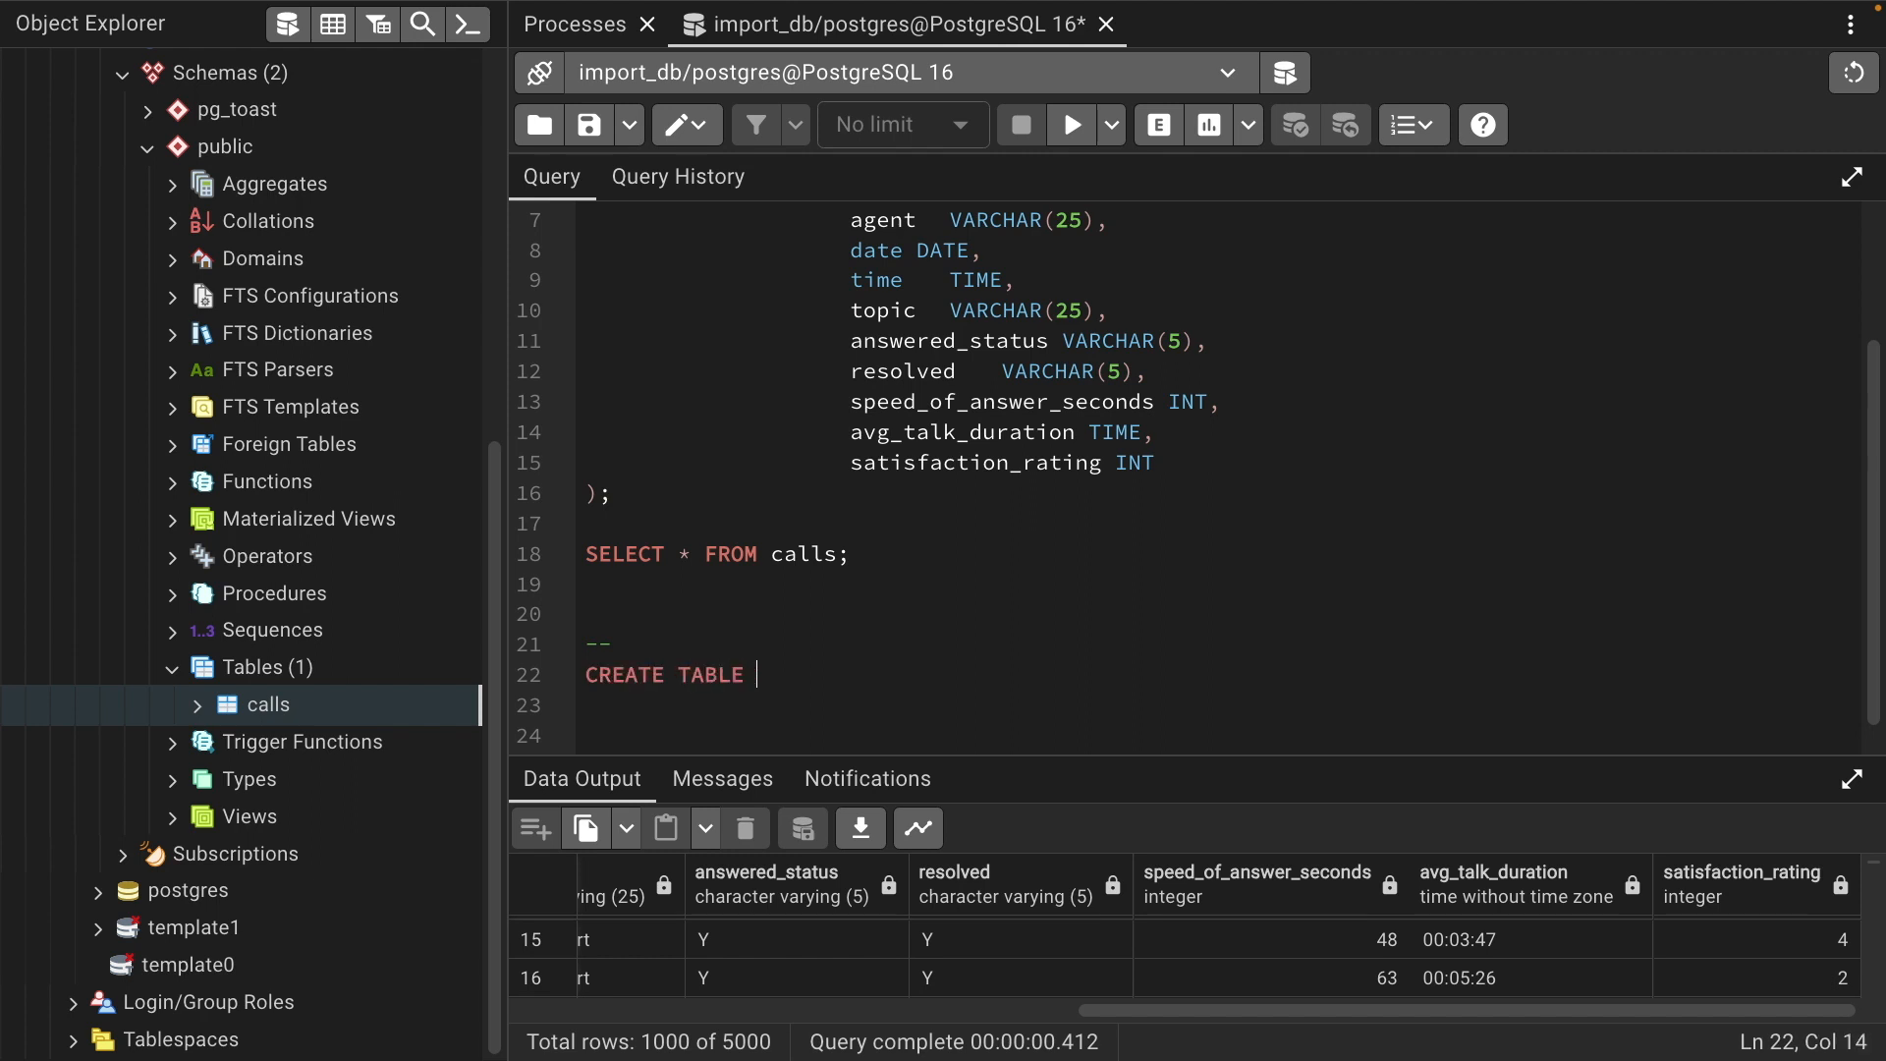
key("Up")
type("walmart data import")
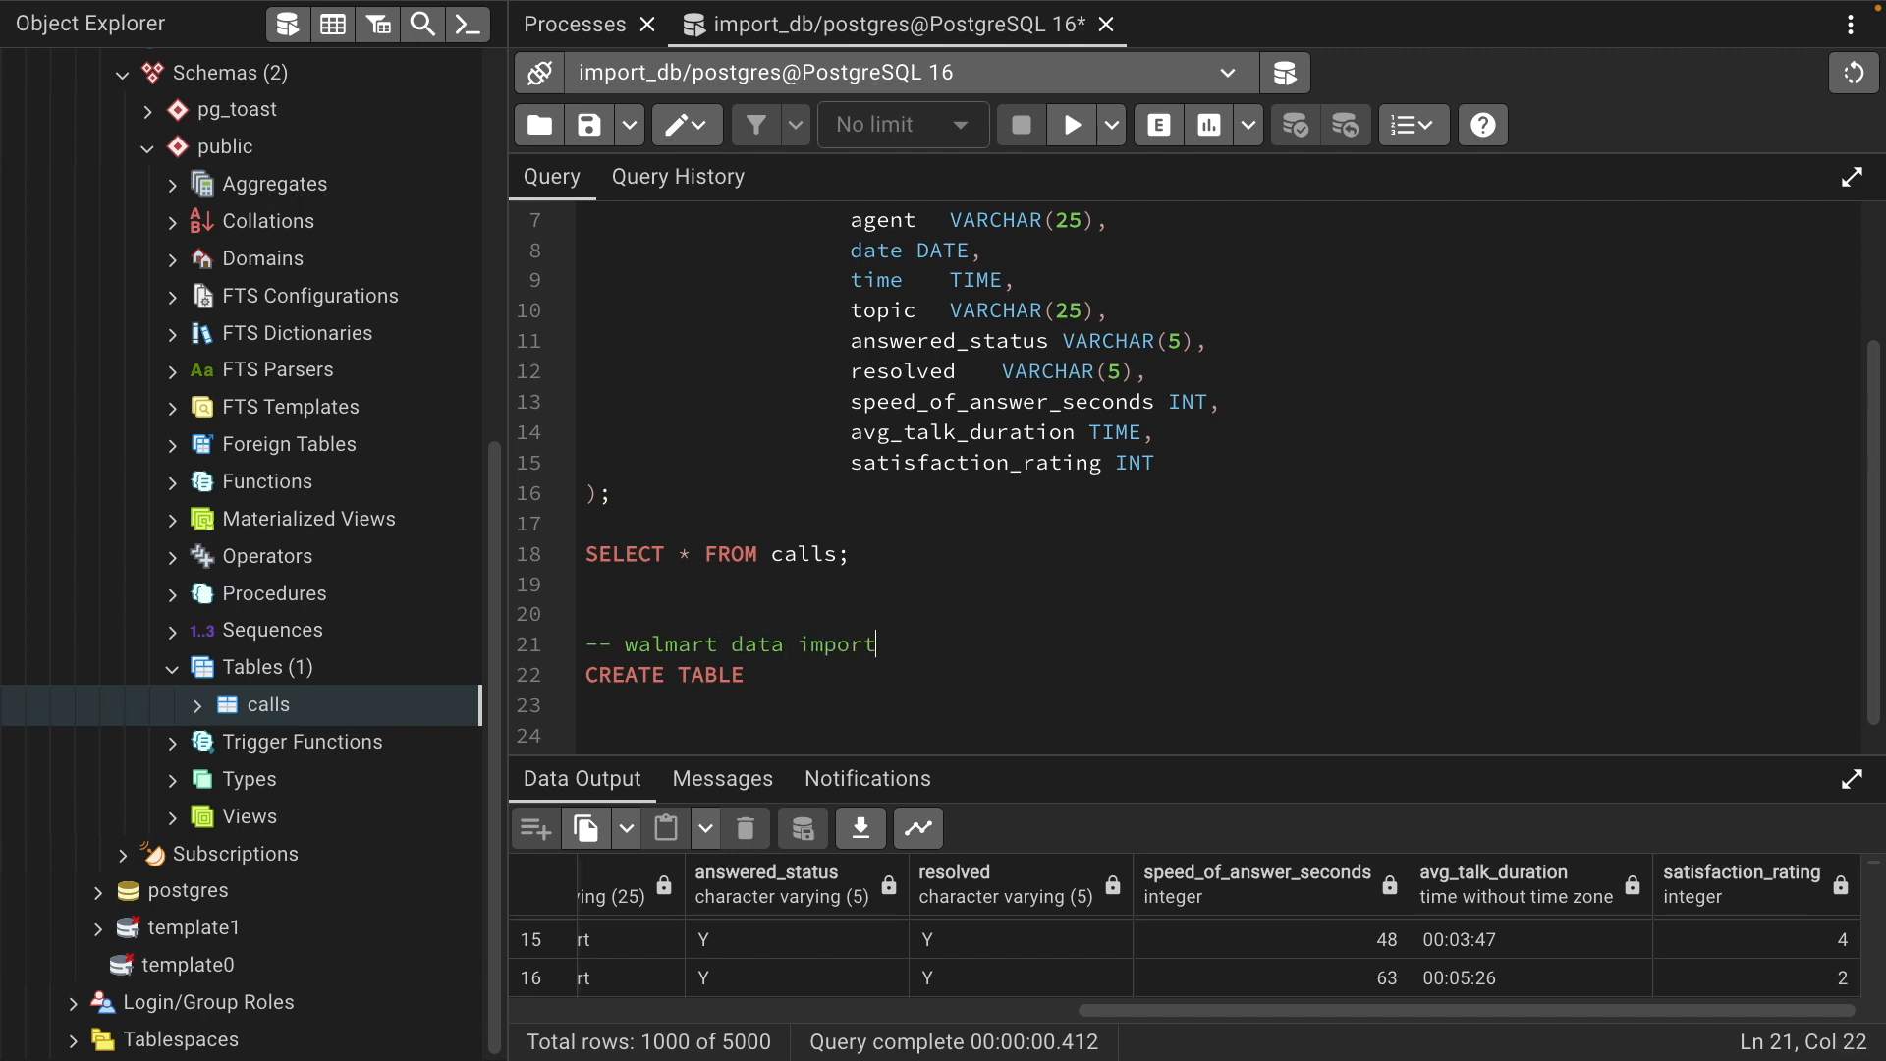
Name the new table walmart_retail in the CREATE TABLE statement and add the parentheses for its column list
type("walmart")
key("BackSpace")
key("BackSpace")
type("_retail(")
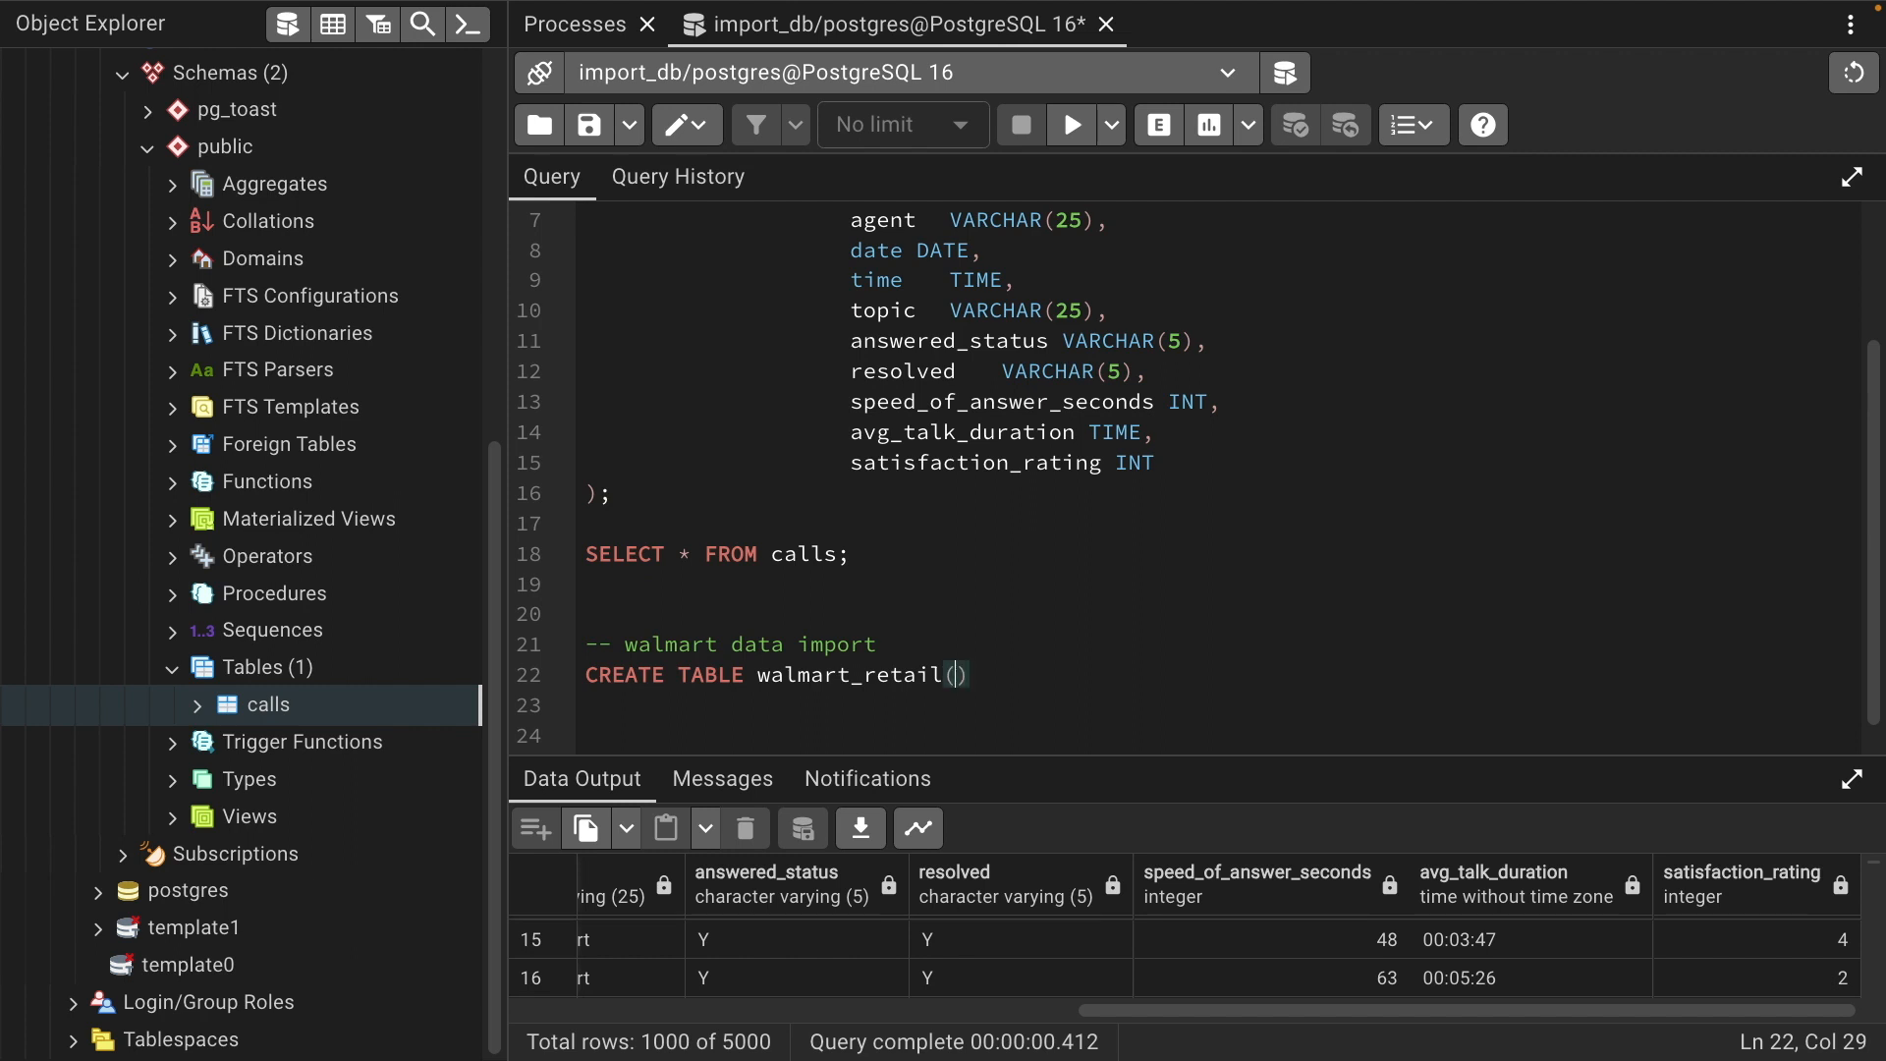
Paste the copied column headers inside the parentheses of the walmart_retail CREATE TABLE statement
scroll(1063, 506, "down", 1)
key("ctrl+v")
scroll(1218, 473, "down", 1)
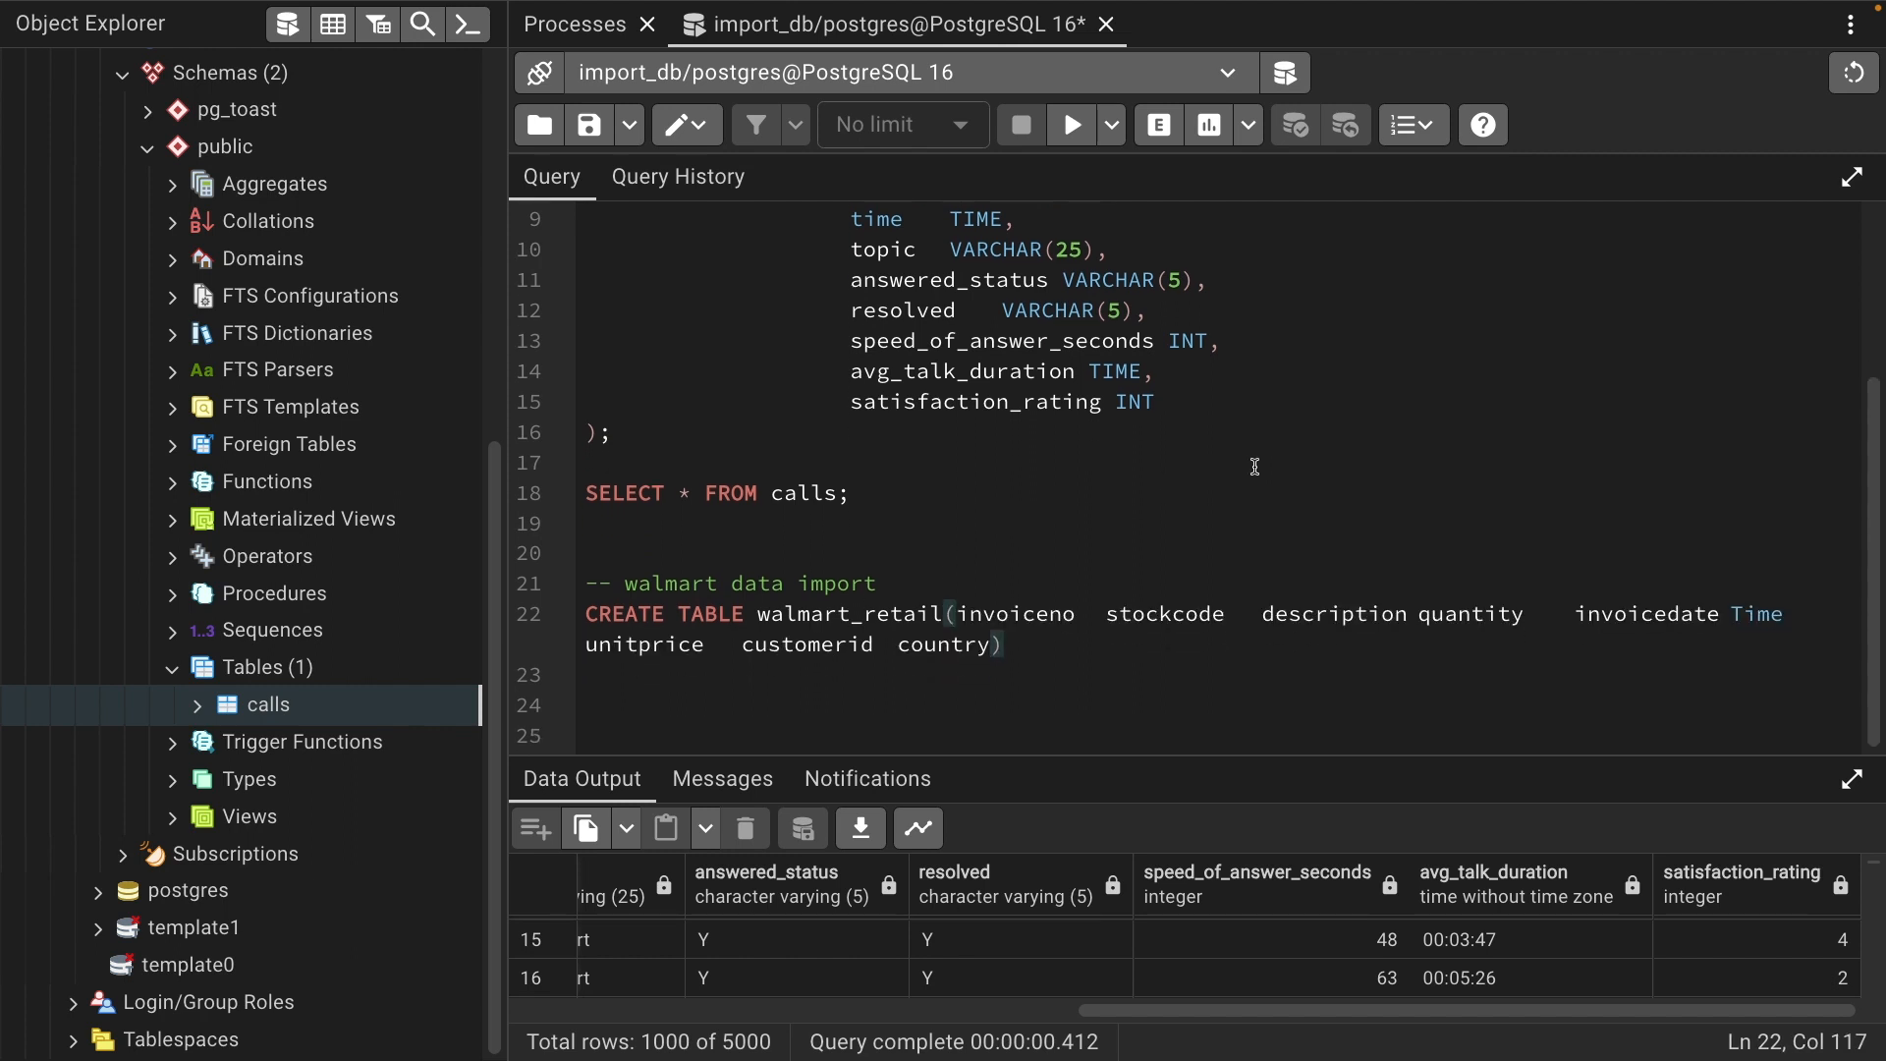
Break the pasted column list so that invoiceno and stockcode each start on their own indented line
left_click(1076, 611)
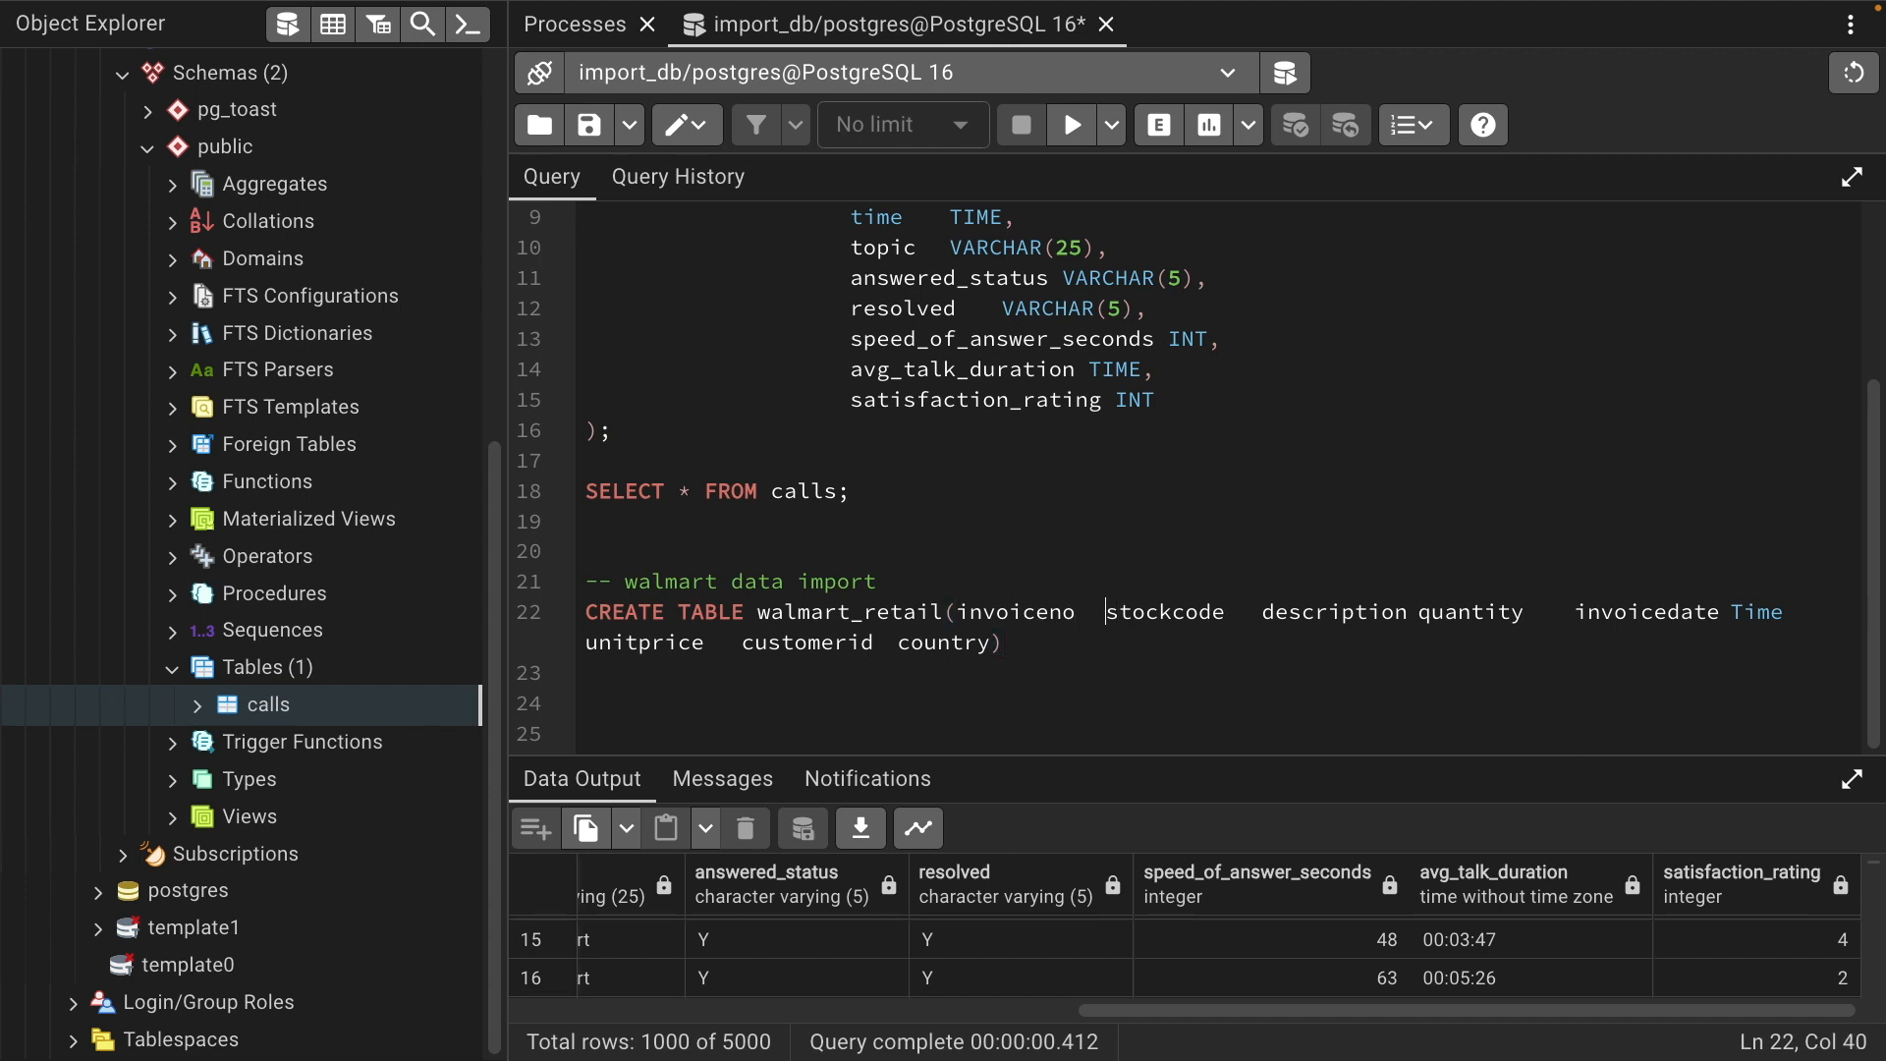
key("Return")
left_click(965, 610)
key("Left")
key("Return")
key("Tab")
key("Tab")
key("Tab")
key("Tab")
key("Tab")
left_click(638, 673)
key("Tab")
key("Tab")
key("Tab")
key("Tab")
key("Tab")
Place description, quantity and invoicedate each on their own indented line of the column list
left_click(1061, 673)
key("Return")
key("Tab")
key("Tab")
key("Tab")
key("Tab")
key("Tab")
left_click(1083, 703)
key("Return")
key("Tab")
key("Tab")
key("Tab")
key("Tab")
key("Tab")
left_click(1058, 733)
key("Return")
key("Tab")
key("Tab")
key("Tab")
key("Tab")
key("Tab")
Place Time, unitprice, customerid and country each on their own indented line of the column list
left_click(1105, 731)
key("Return")
key("Tab")
key("Tab")
key("Tab")
key("Tab")
key("Tab")
left_click(1024, 733)
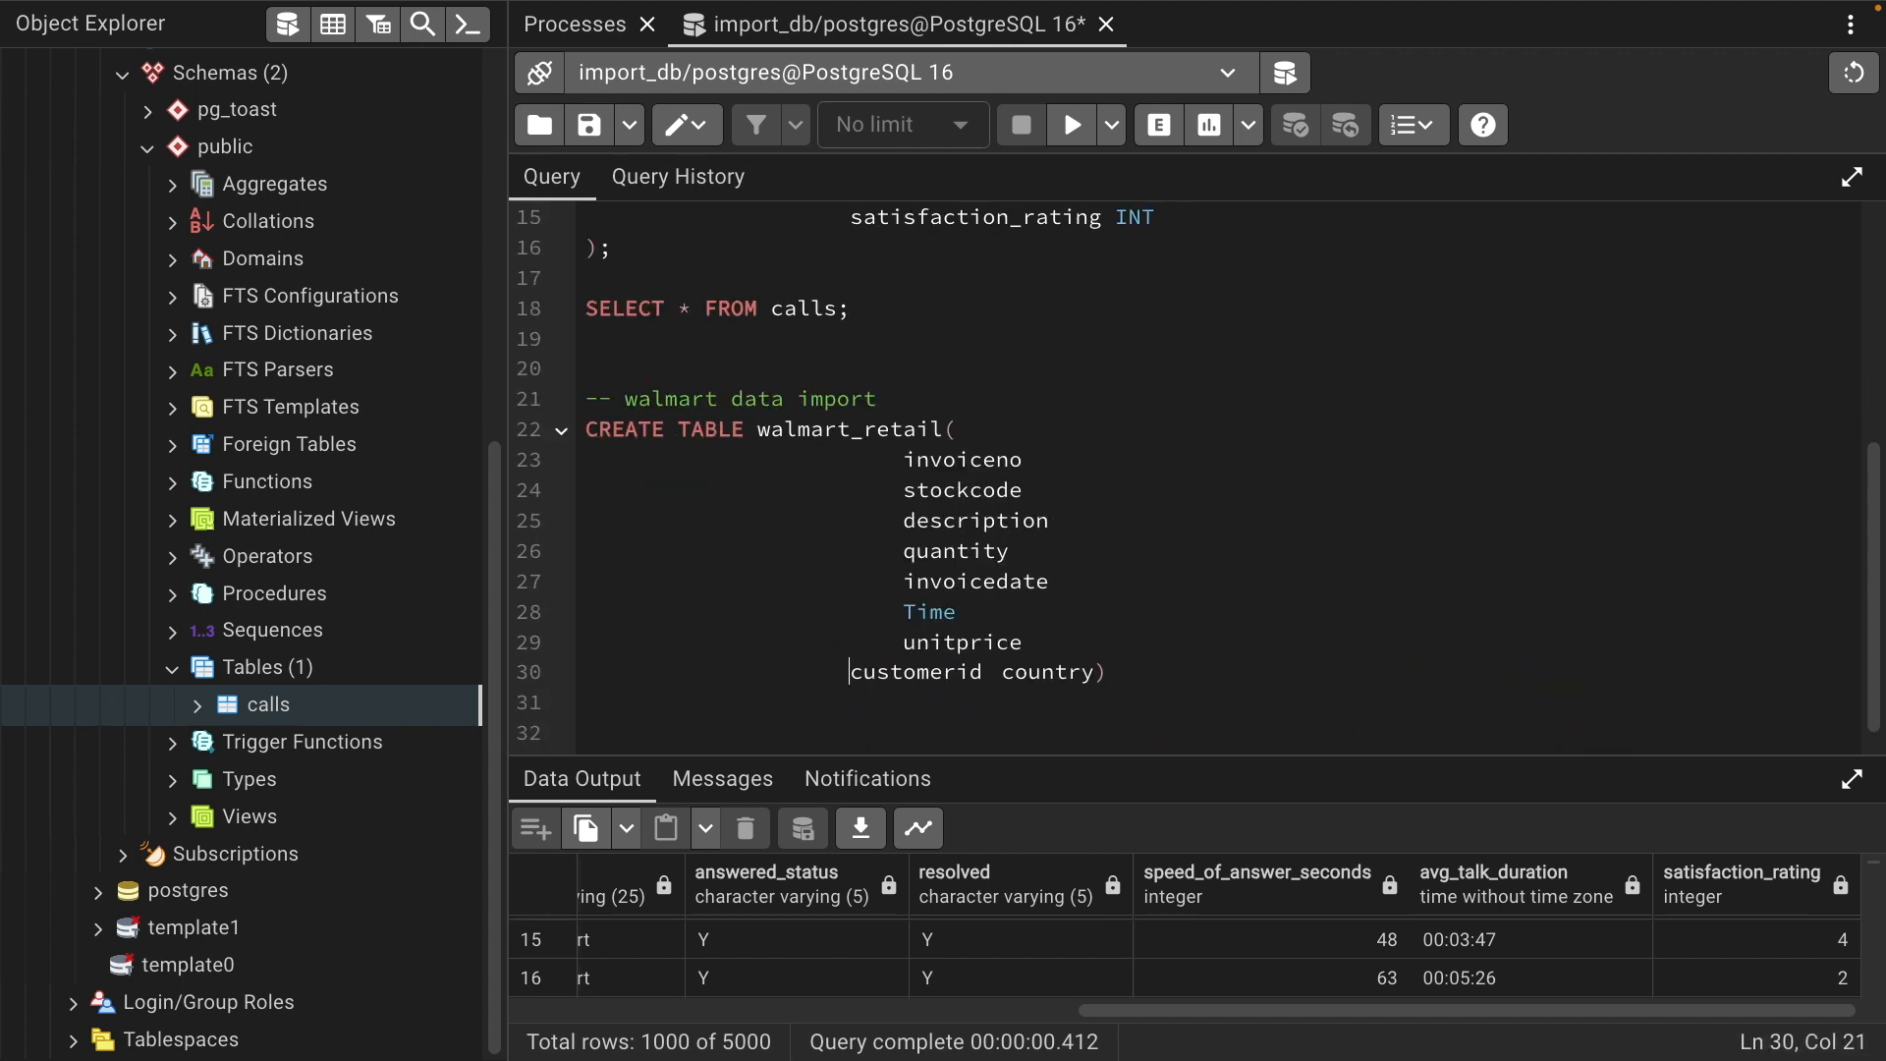
key("Tab")
left_click(1054, 673)
key("Return")
key("Tab")
key("Tab")
key("Tab")
key("Tab")
key("Tab")
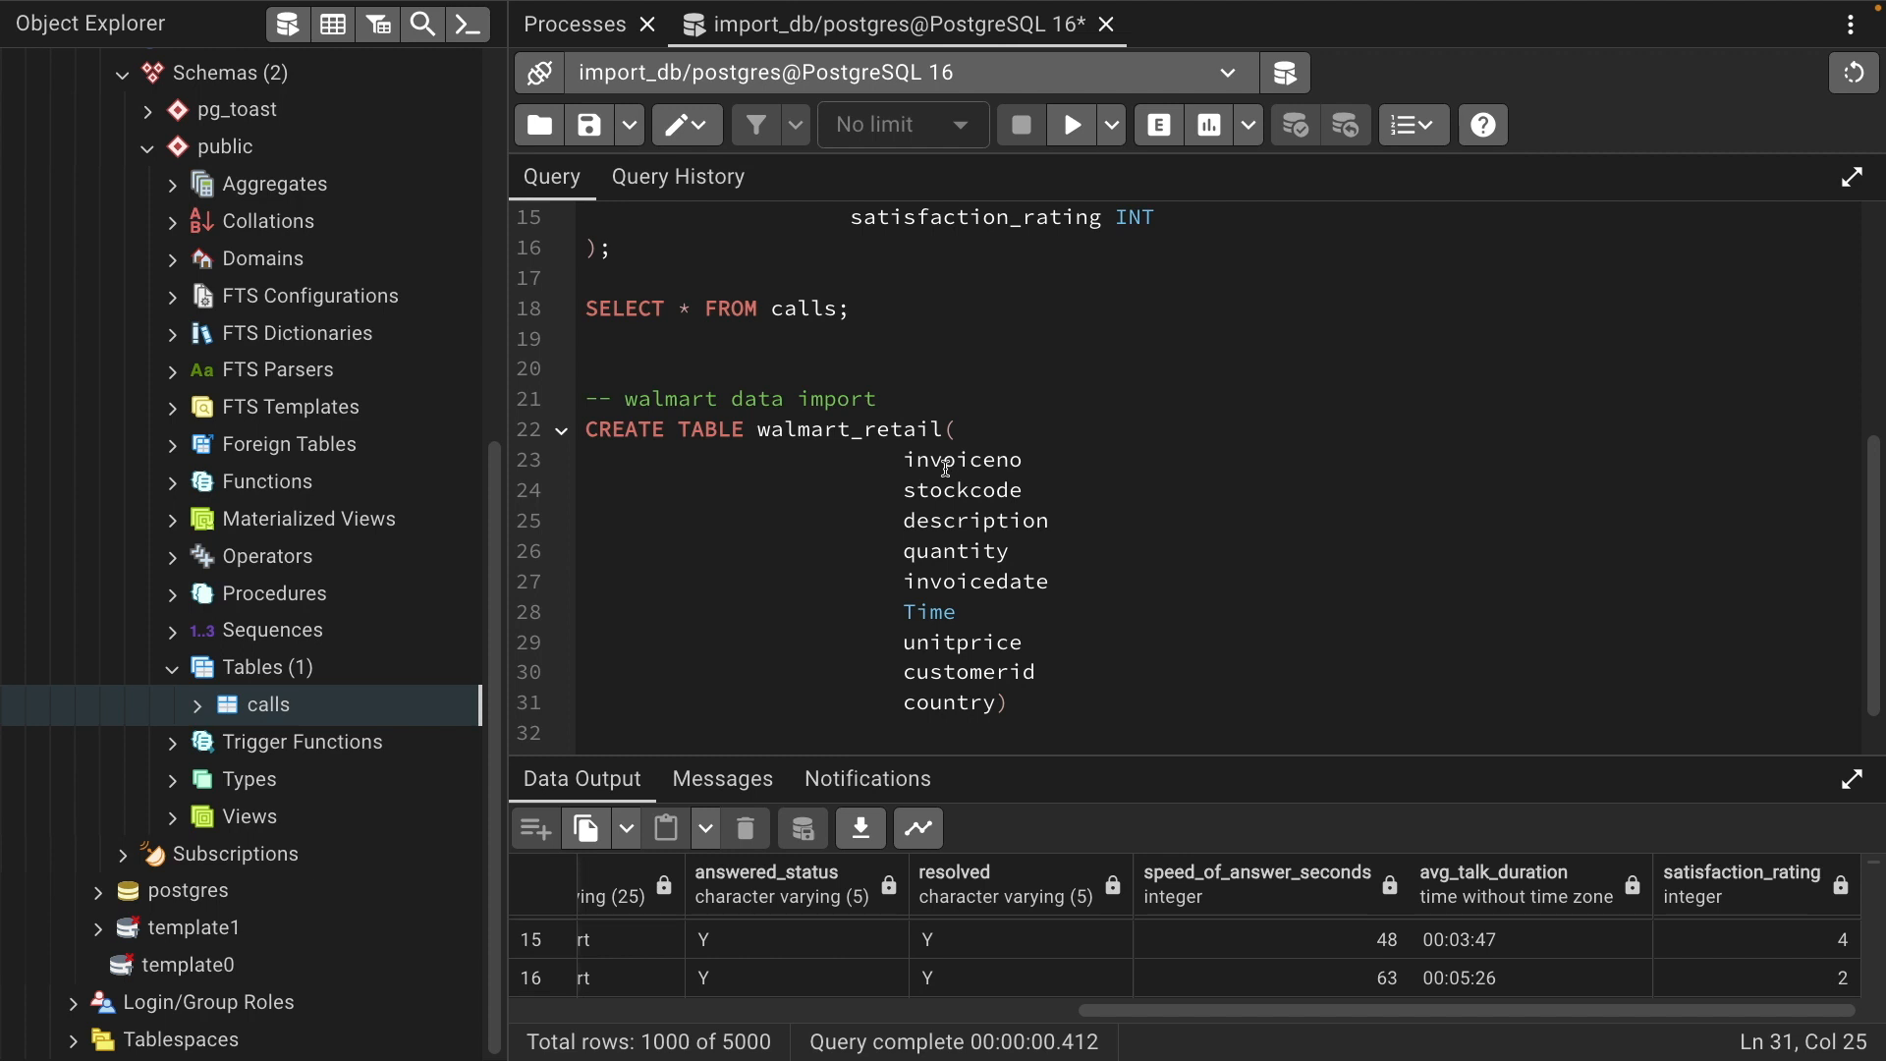
Switch to the wallmart workbook in Excel and check the invoiceno values down to the end of the column
key("ctrl+Left")
key("super+Tab")
key("super+Tab")
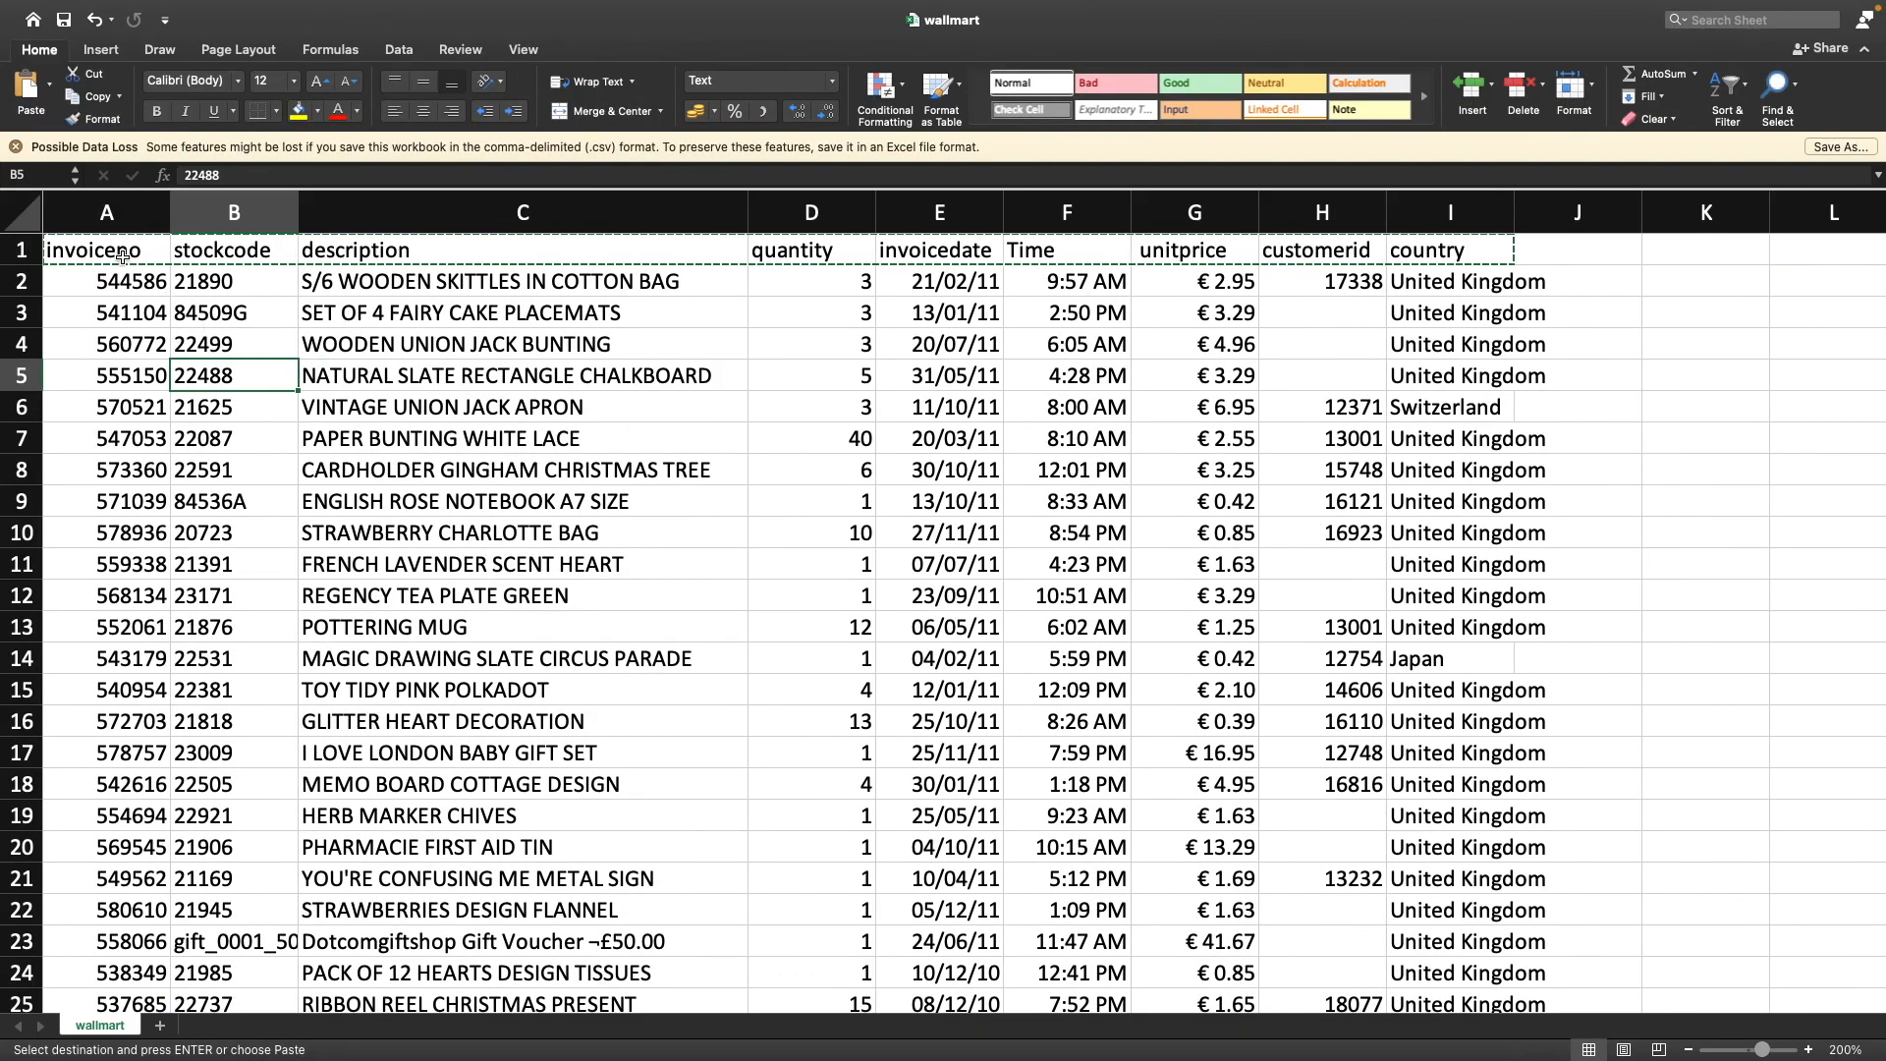
left_click(132, 310)
left_click(132, 281)
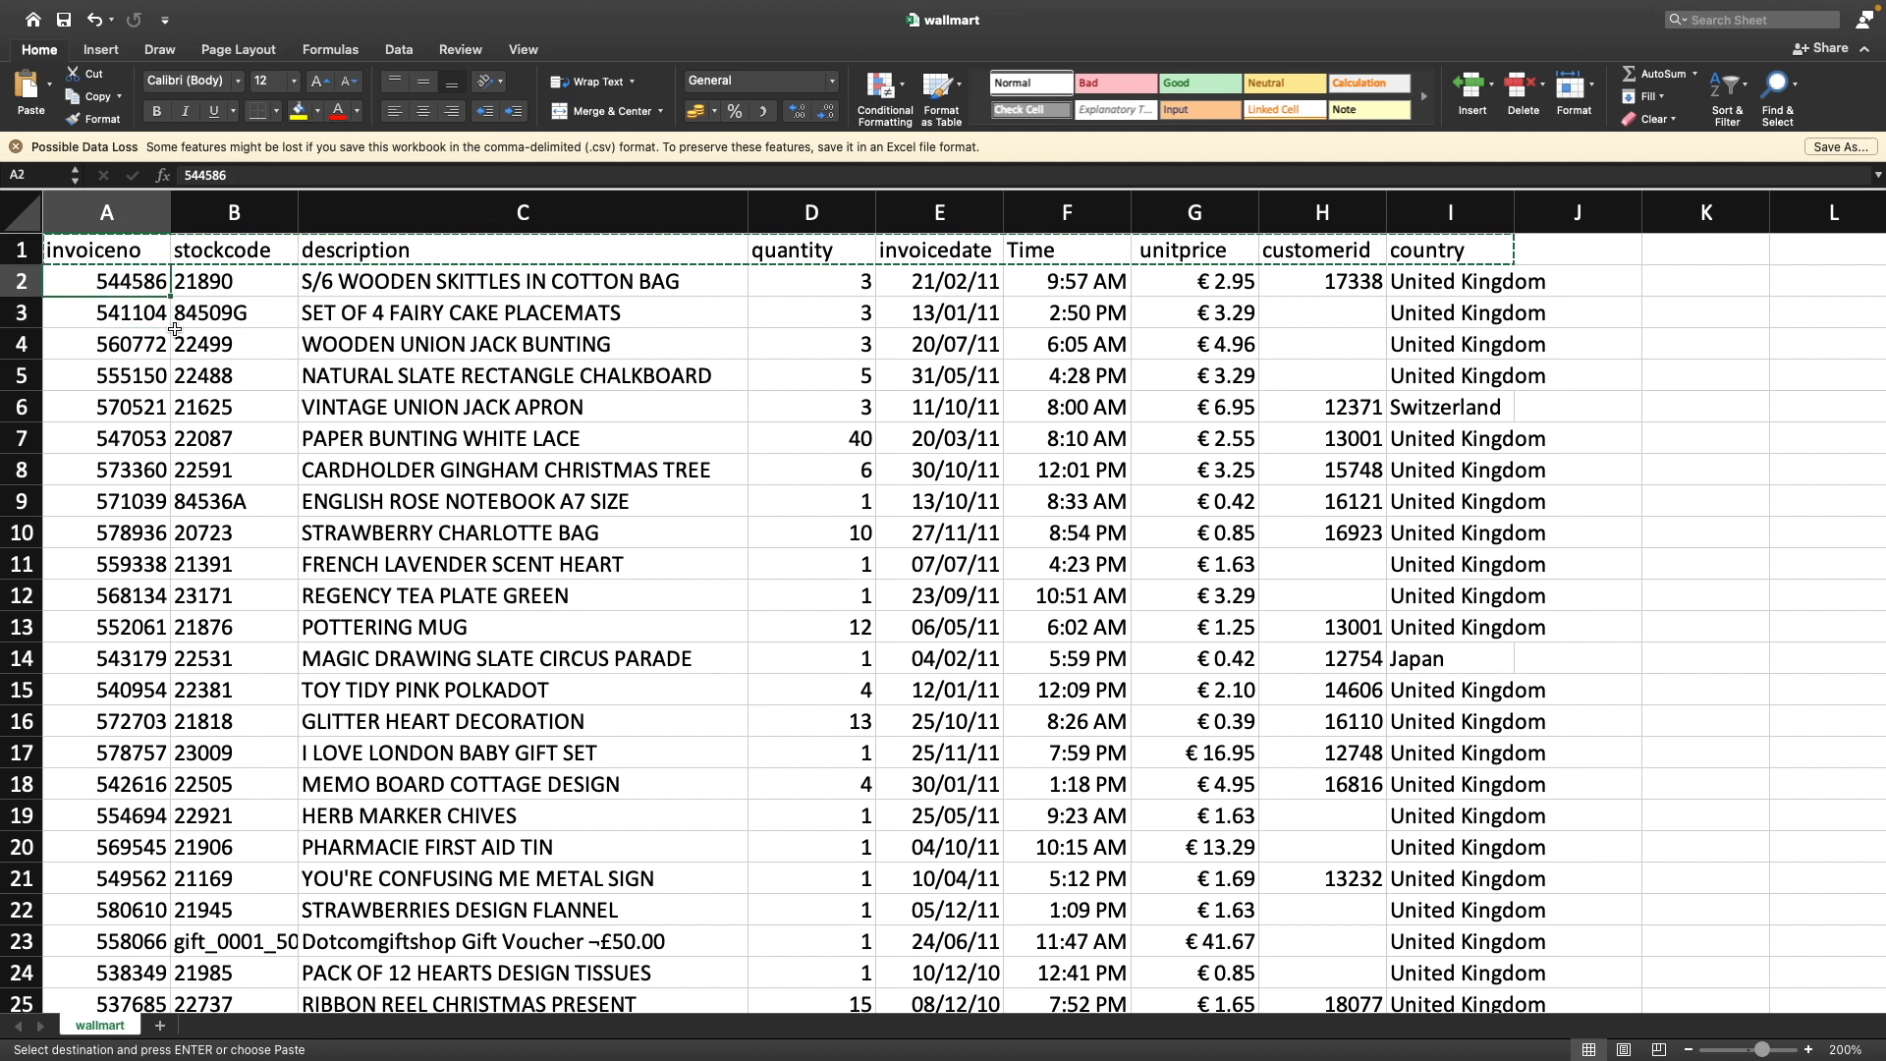
key("super+Down")
key("super+Up")
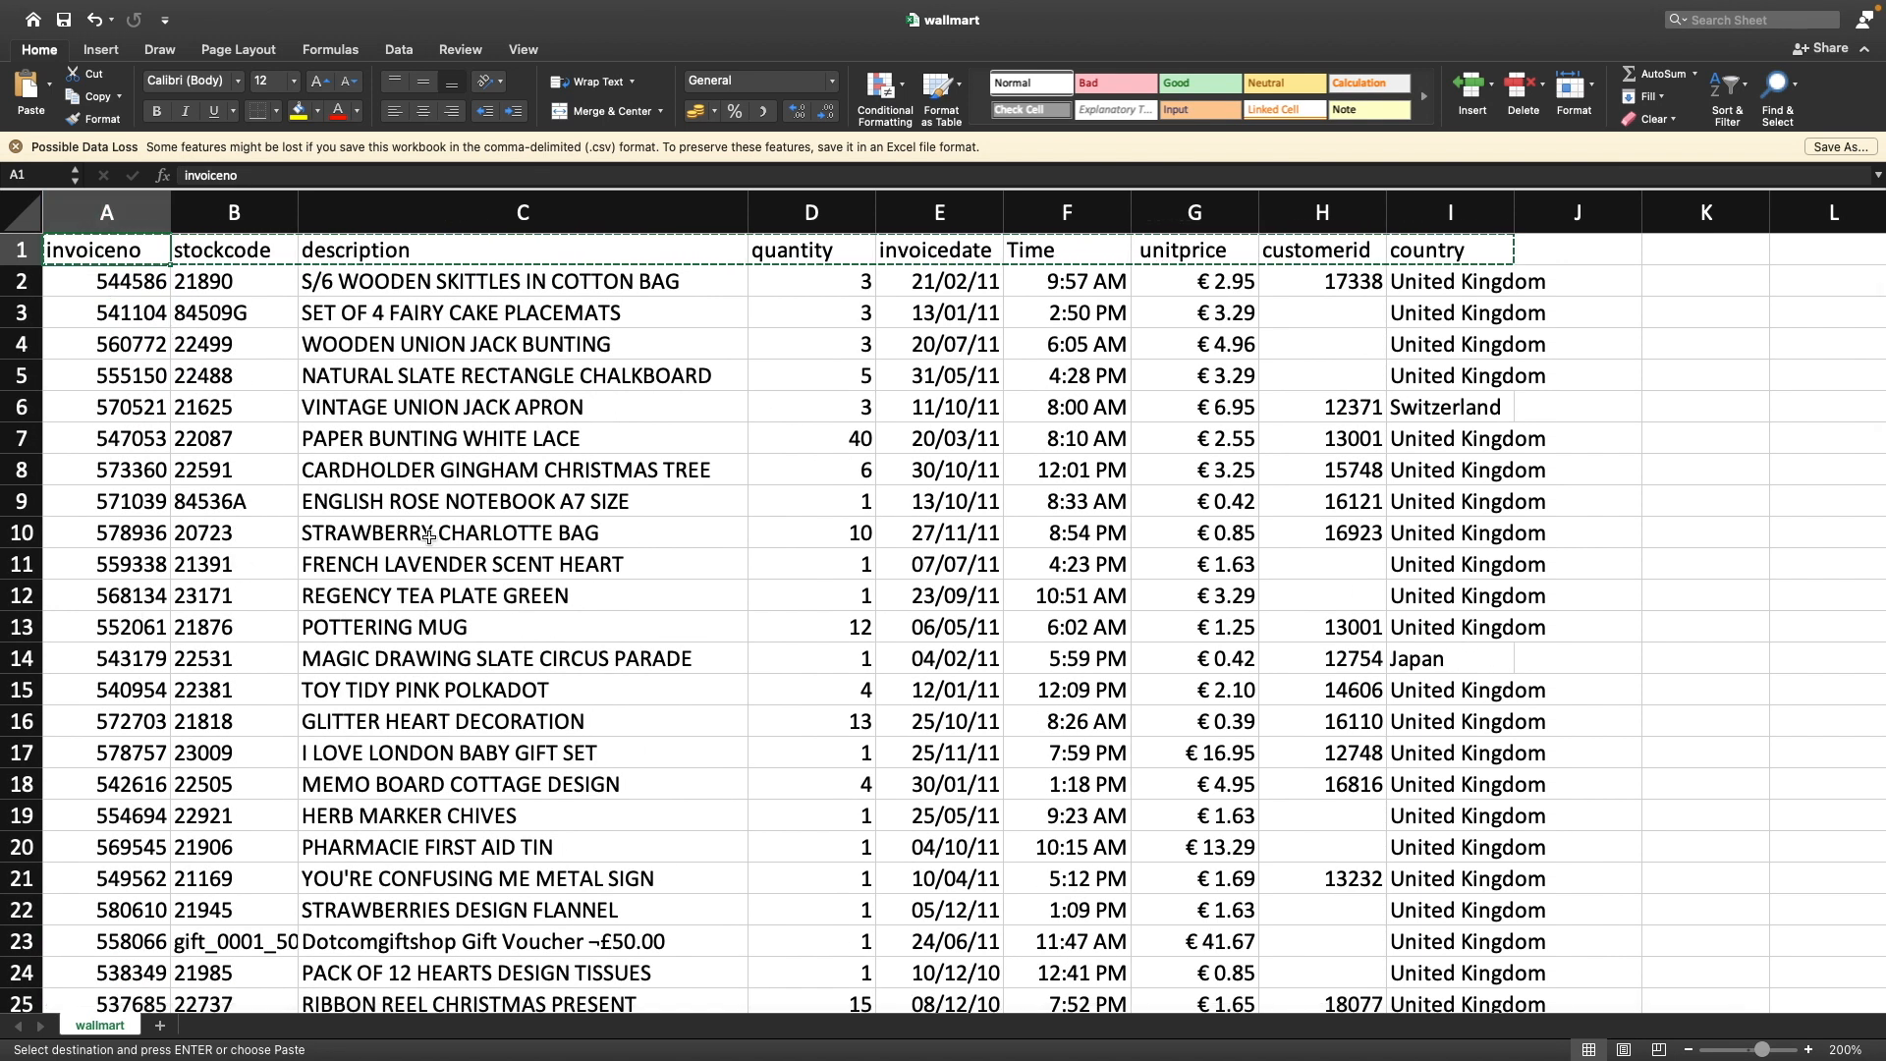
Switch to pgAdmin 4 and give the invoiceno column the BIGINT data type, followed by a comma
key("ctrl+Left")
key("super+Tab")
key("super+Tab")
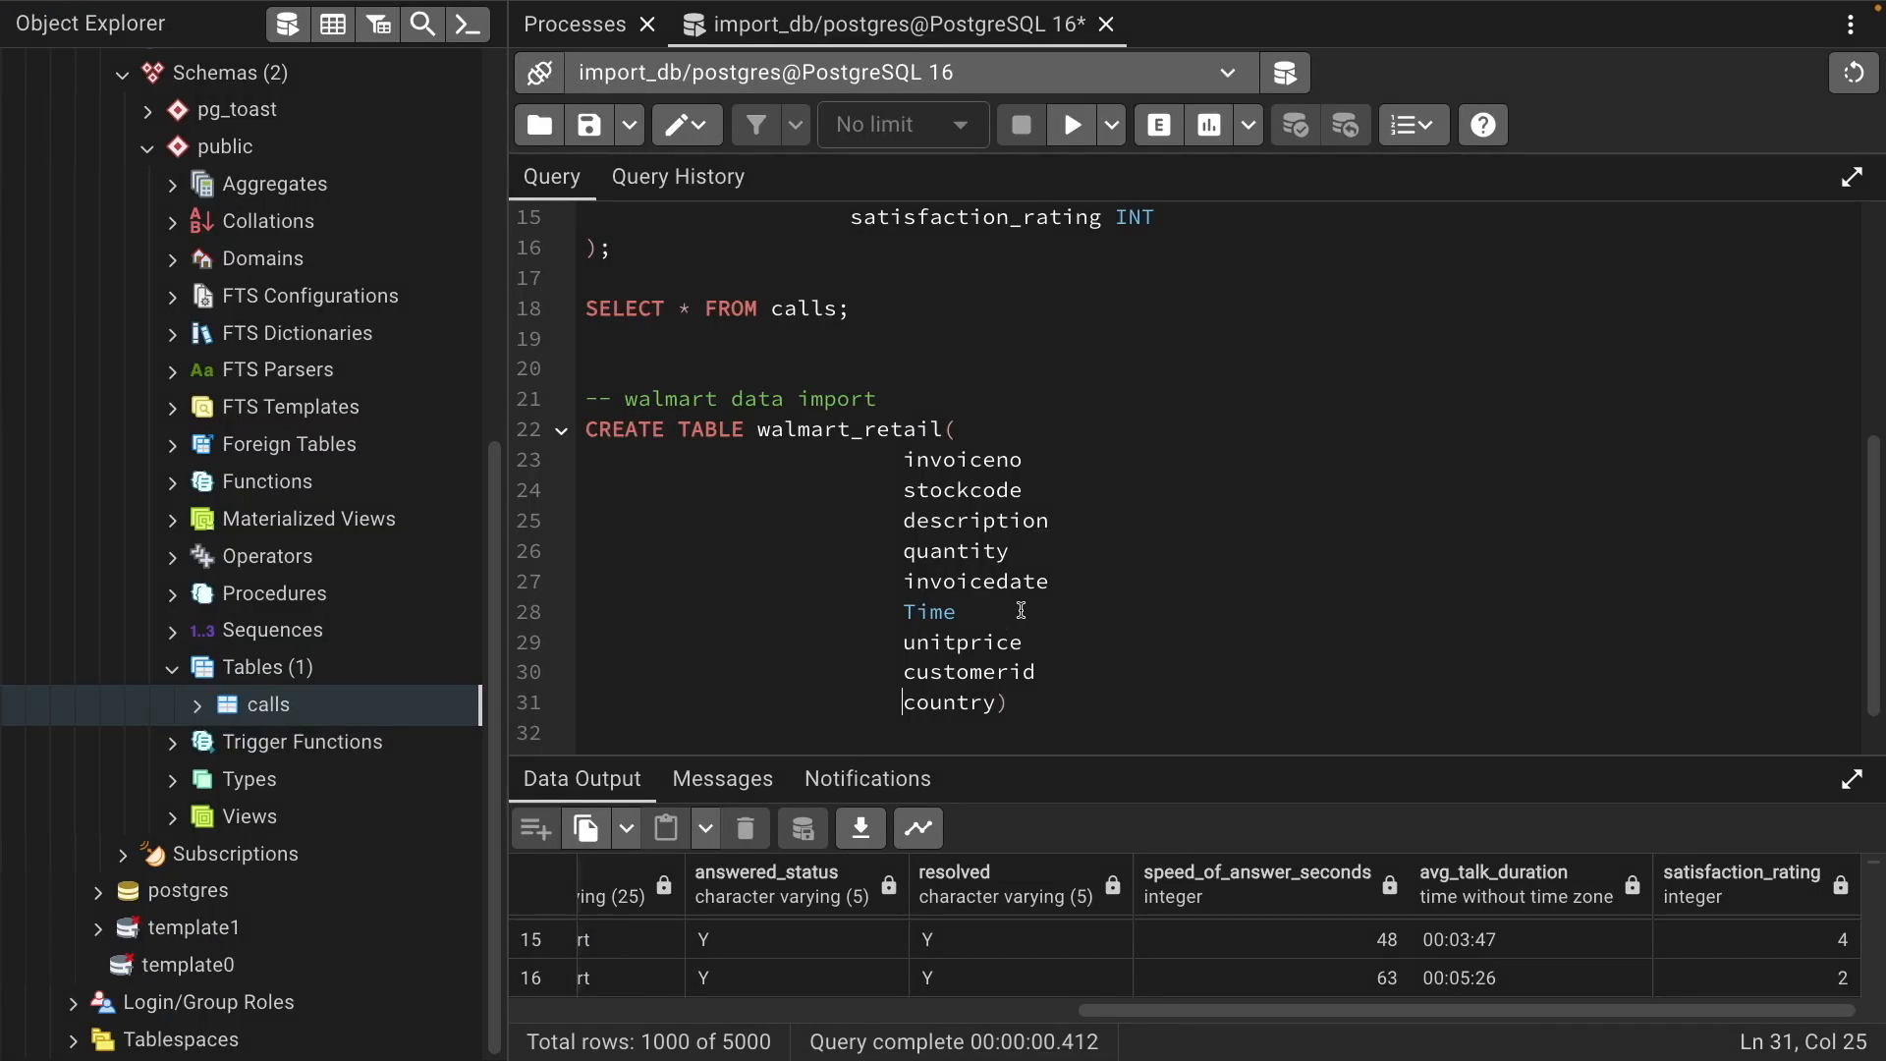
left_click(1058, 462)
type("BIGINT")
left_click(1033, 490)
Switch to the wallmart workbook in Excel and examine the first stockcode values
key("super+Tab")
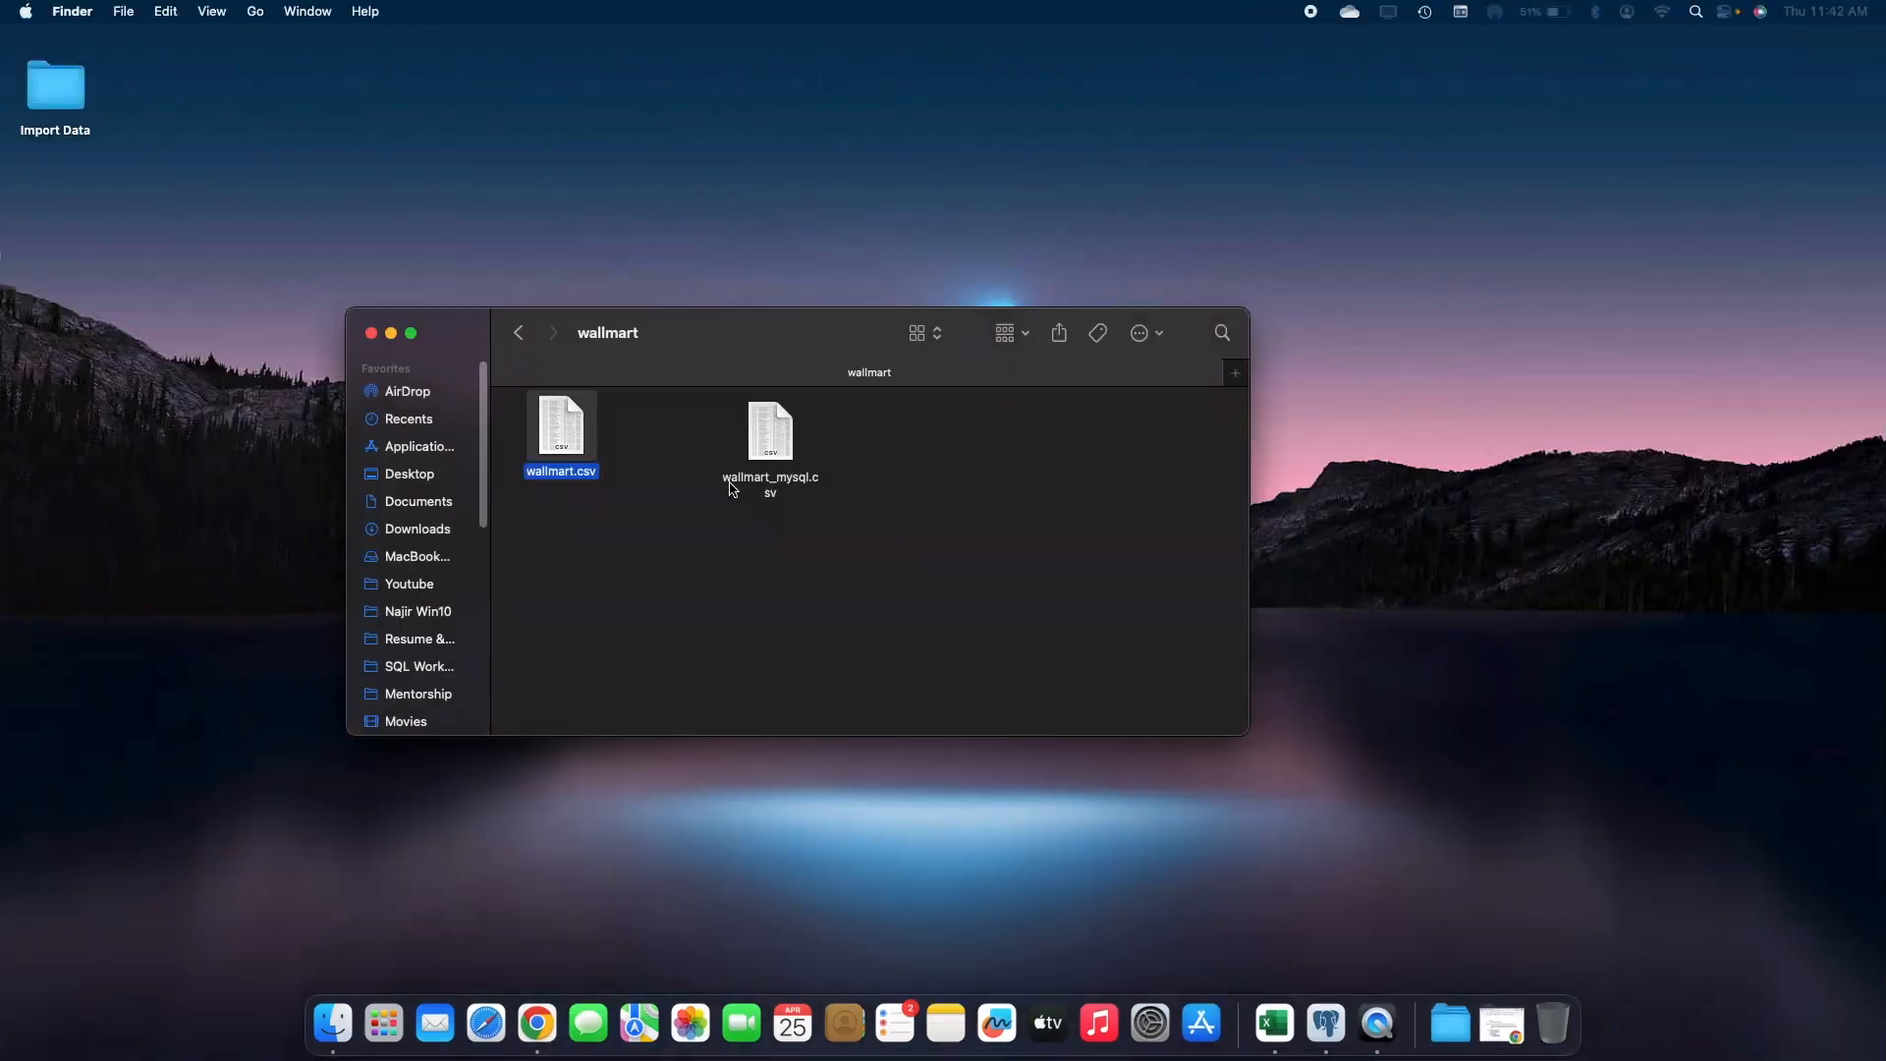
key("super+Tab")
key("super+Tab")
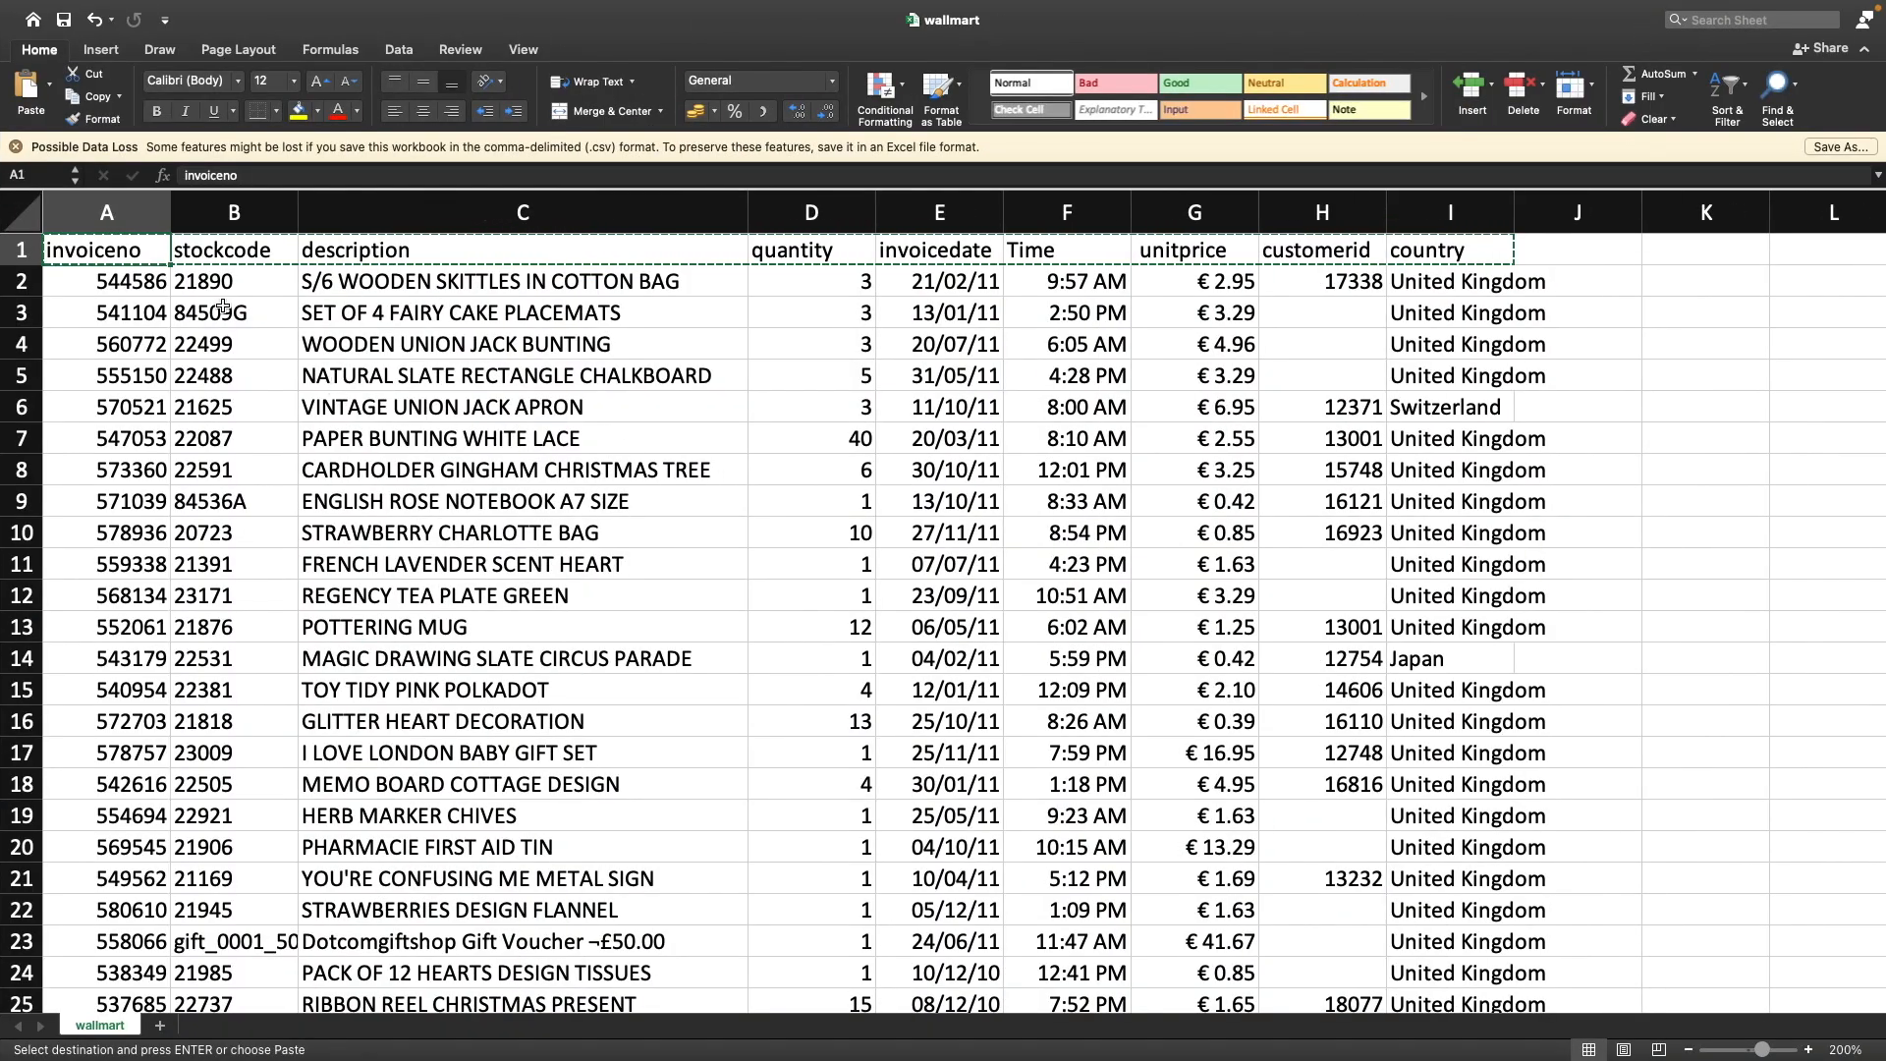
key("Down")
key("Right")
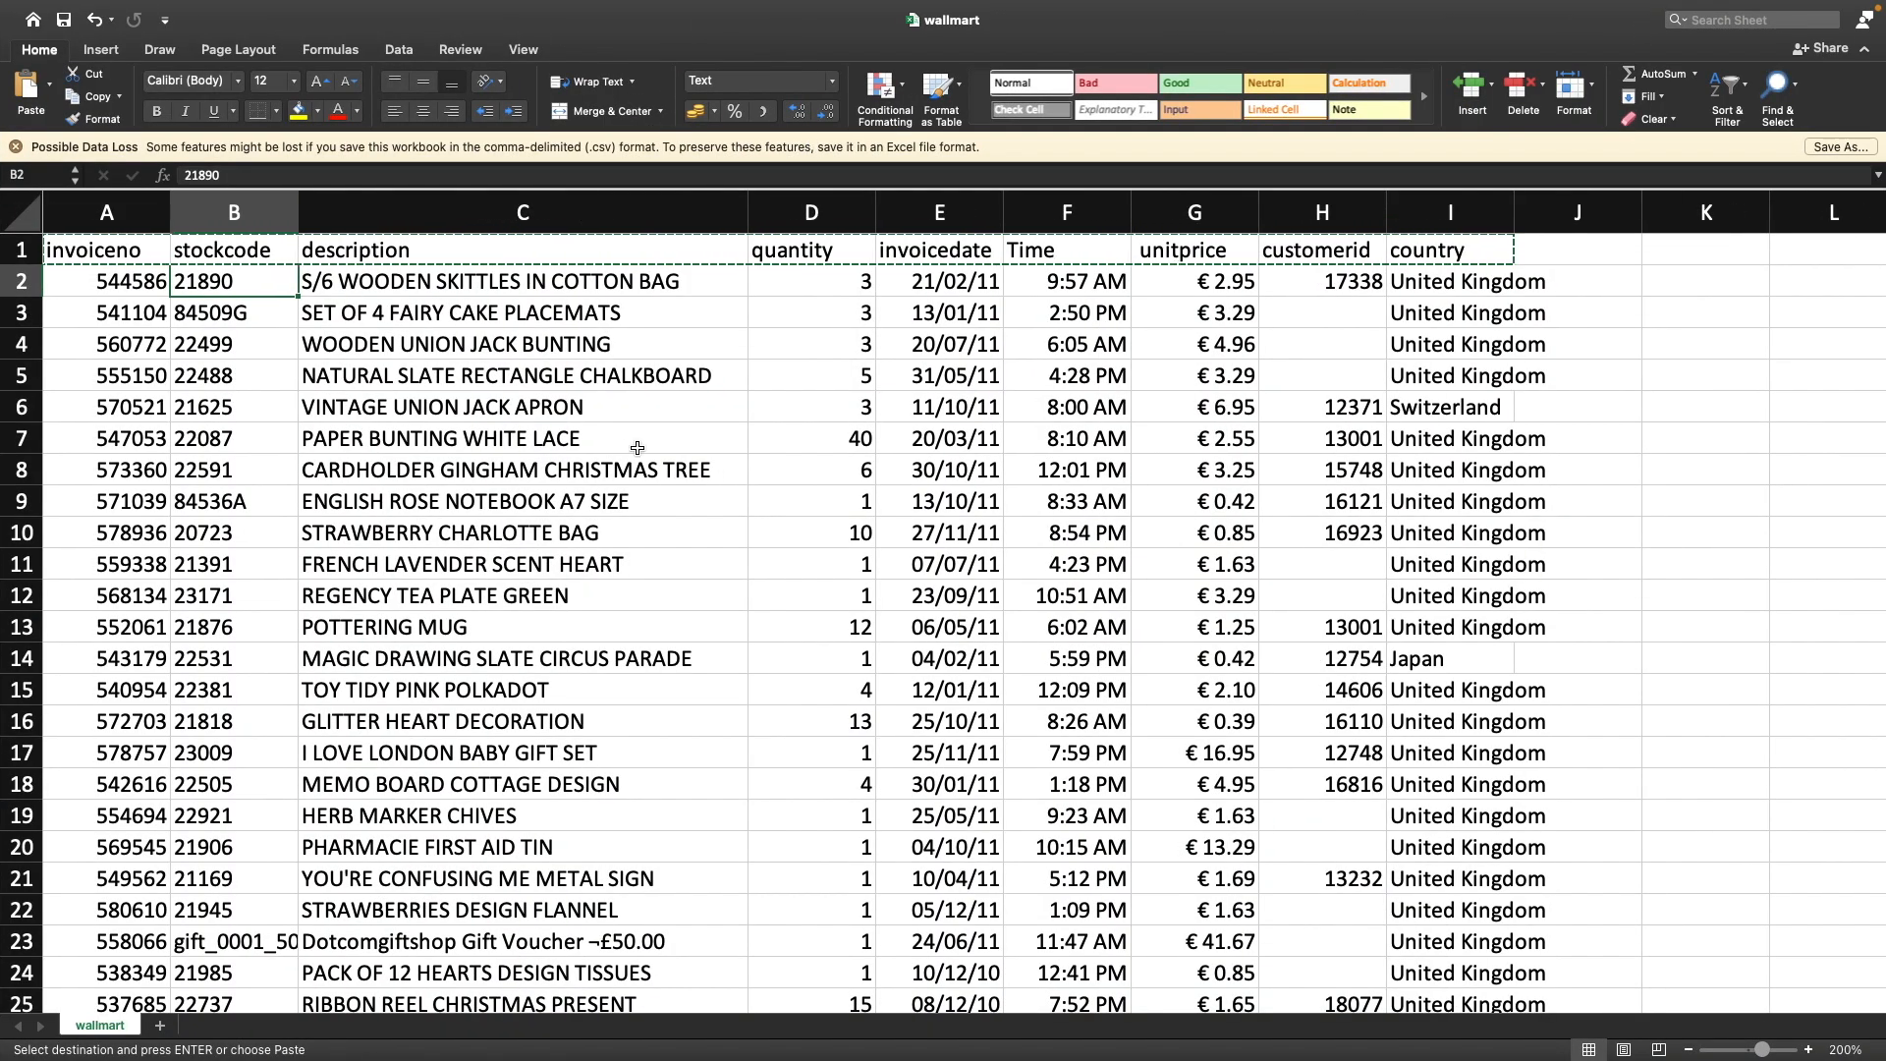
key("super+Tab")
key("super+Tab")
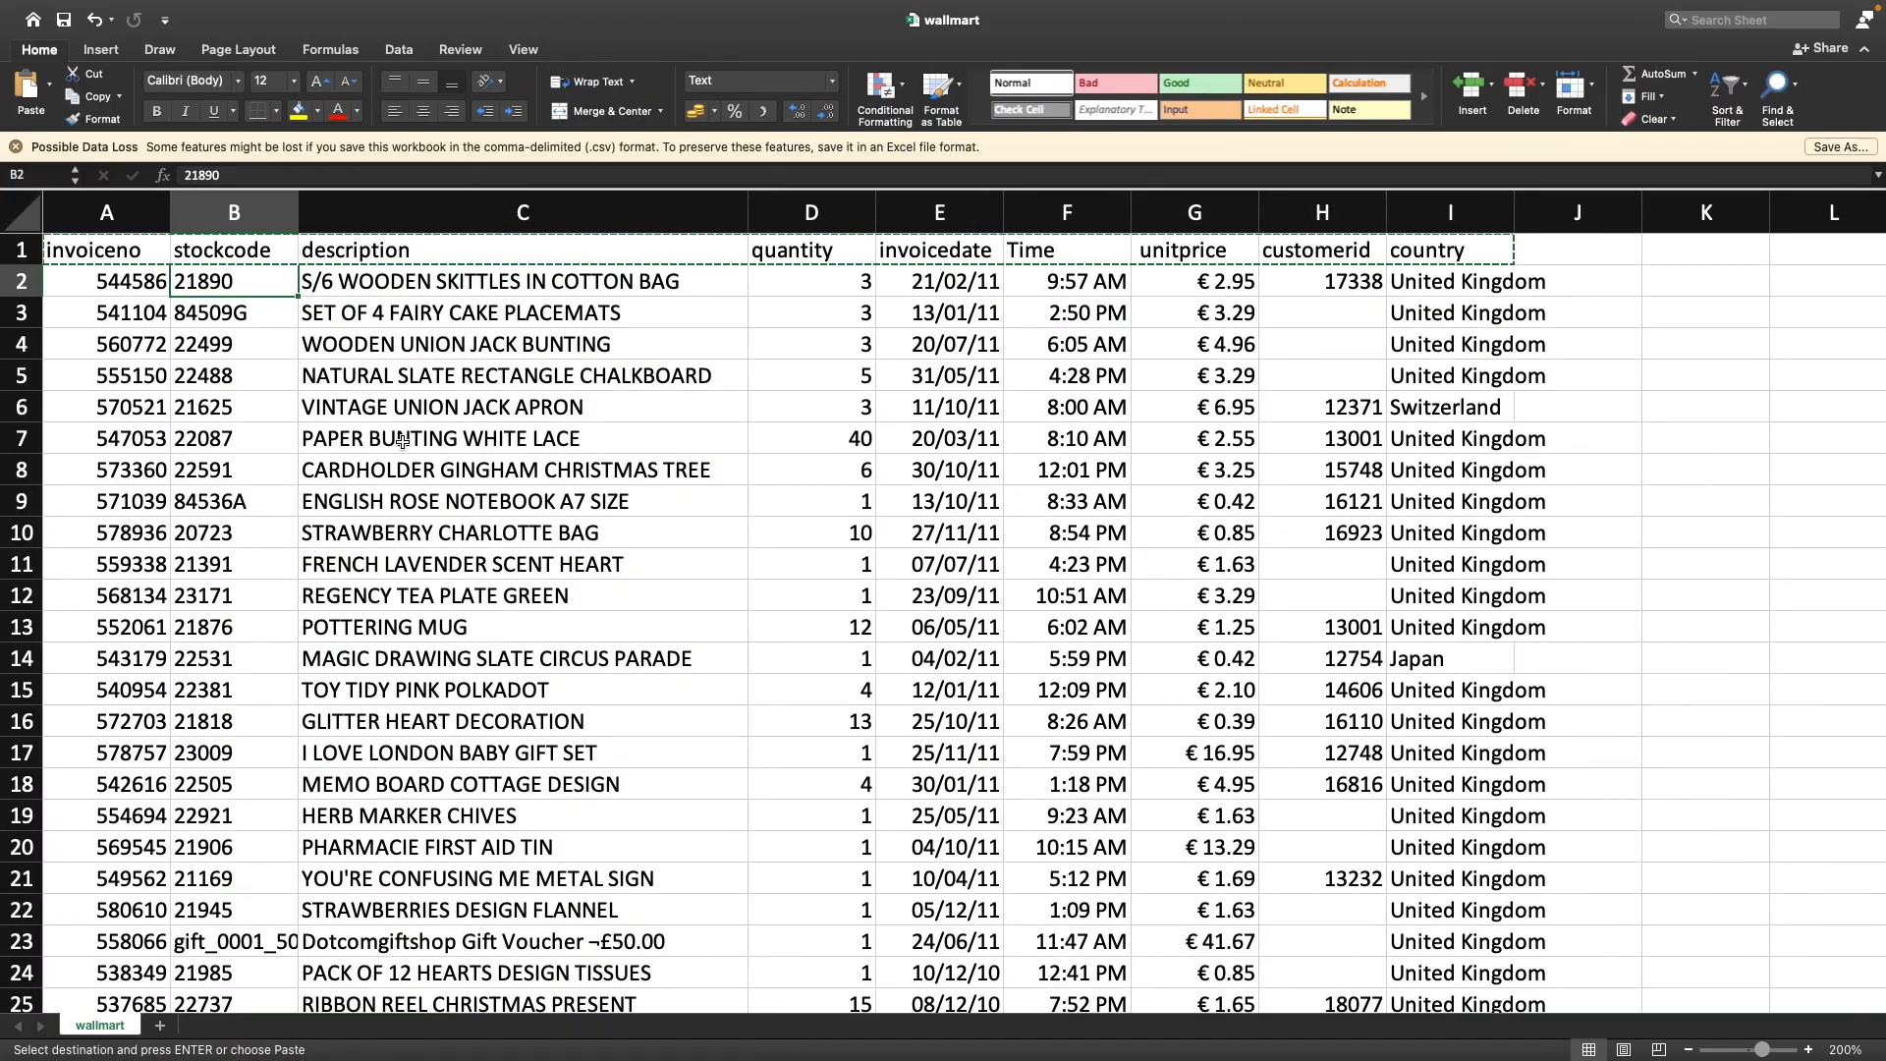
Check the stockcode entry in row 23 and fit the stockcode column's width to its contents
scroll(403, 441, "down", 20)
key("Up")
left_click(269, 951)
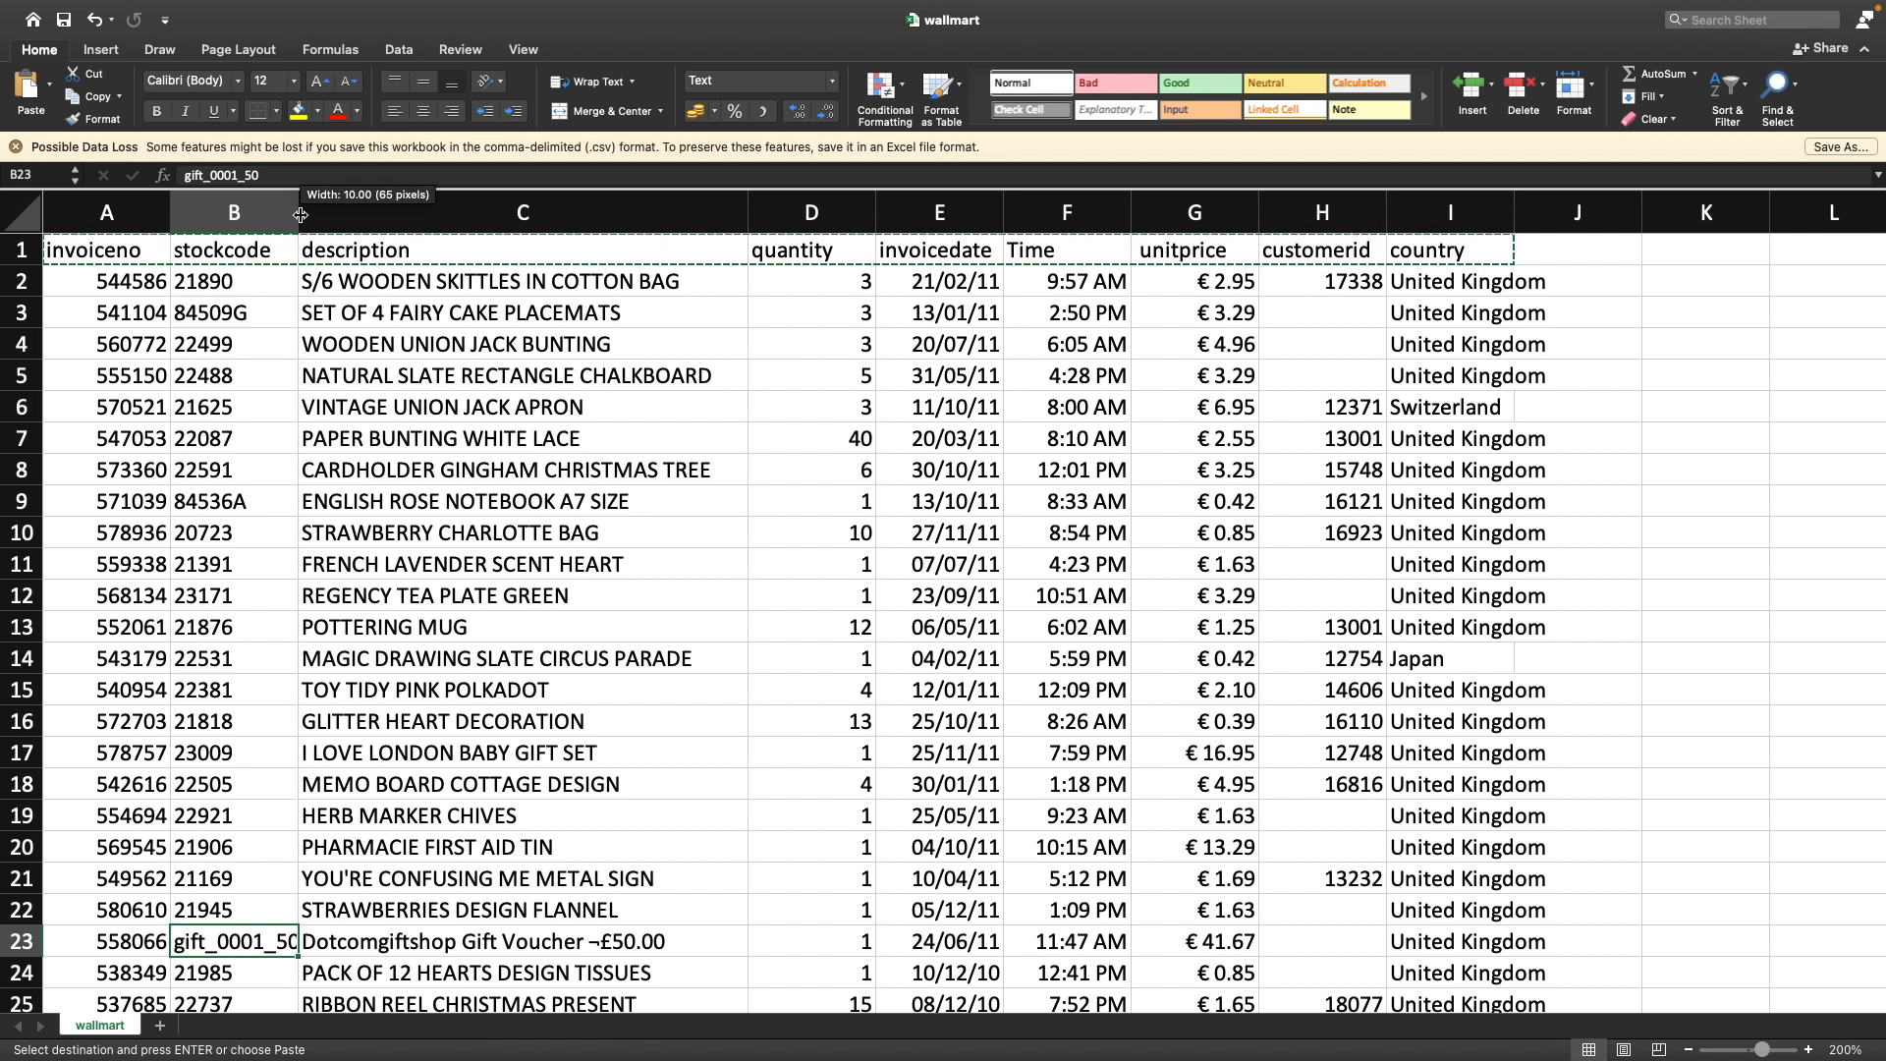
double_click(299, 213)
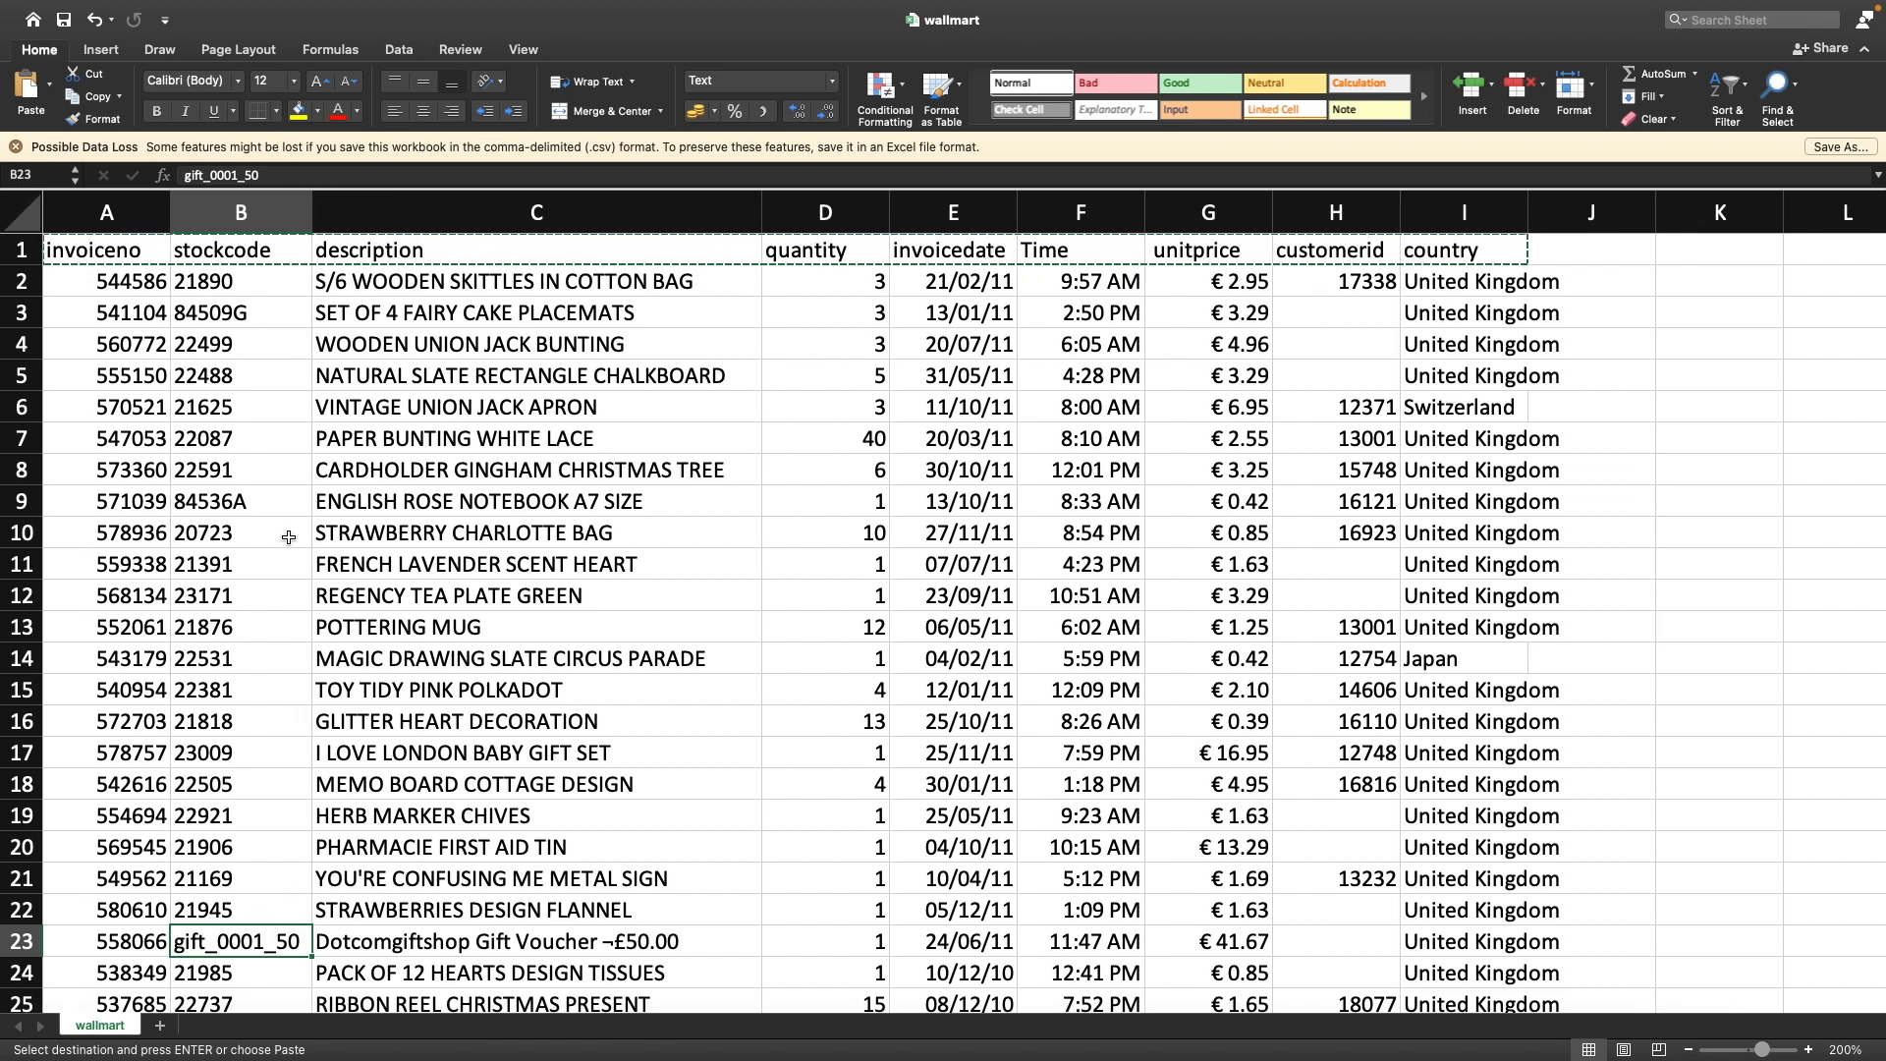
key("ctrl+Up")
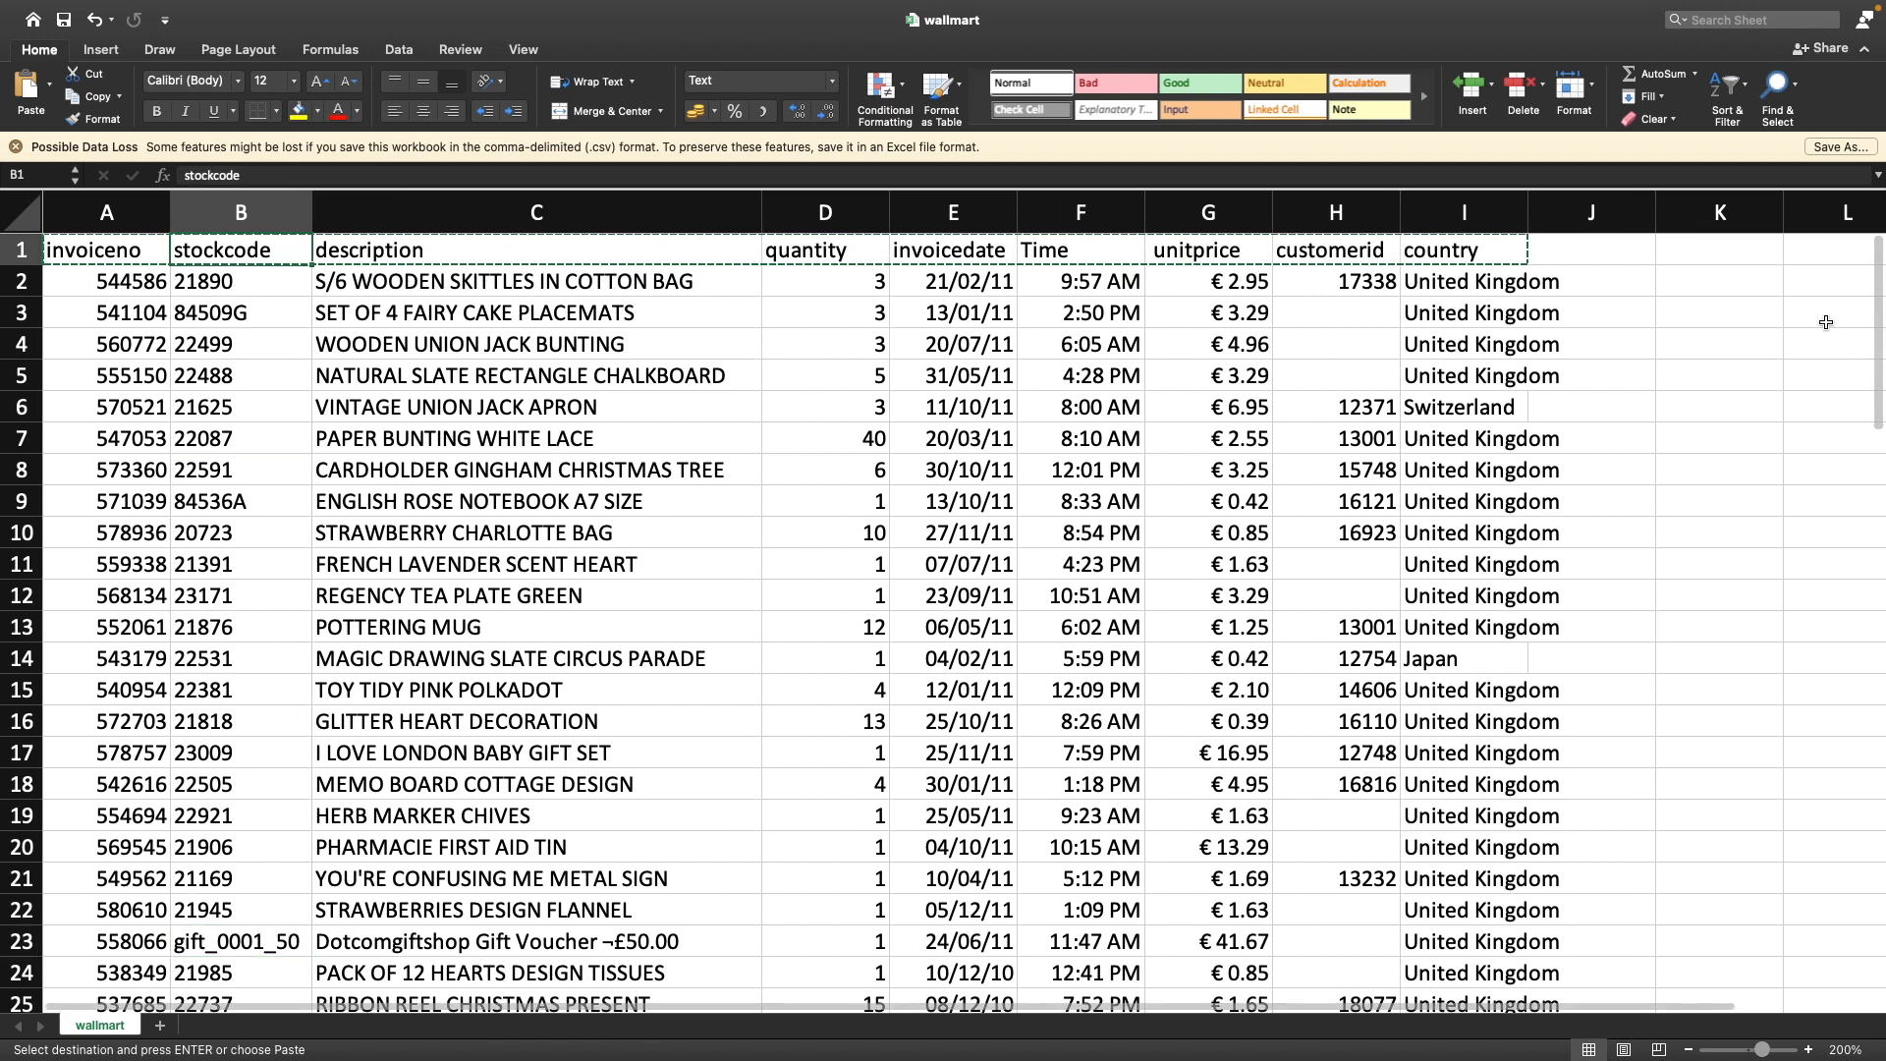
Calculate the longest stockcode length in cell K2 with the formula =MAX(LEN(B2:B99))
left_click(1705, 283)
type("MAX")
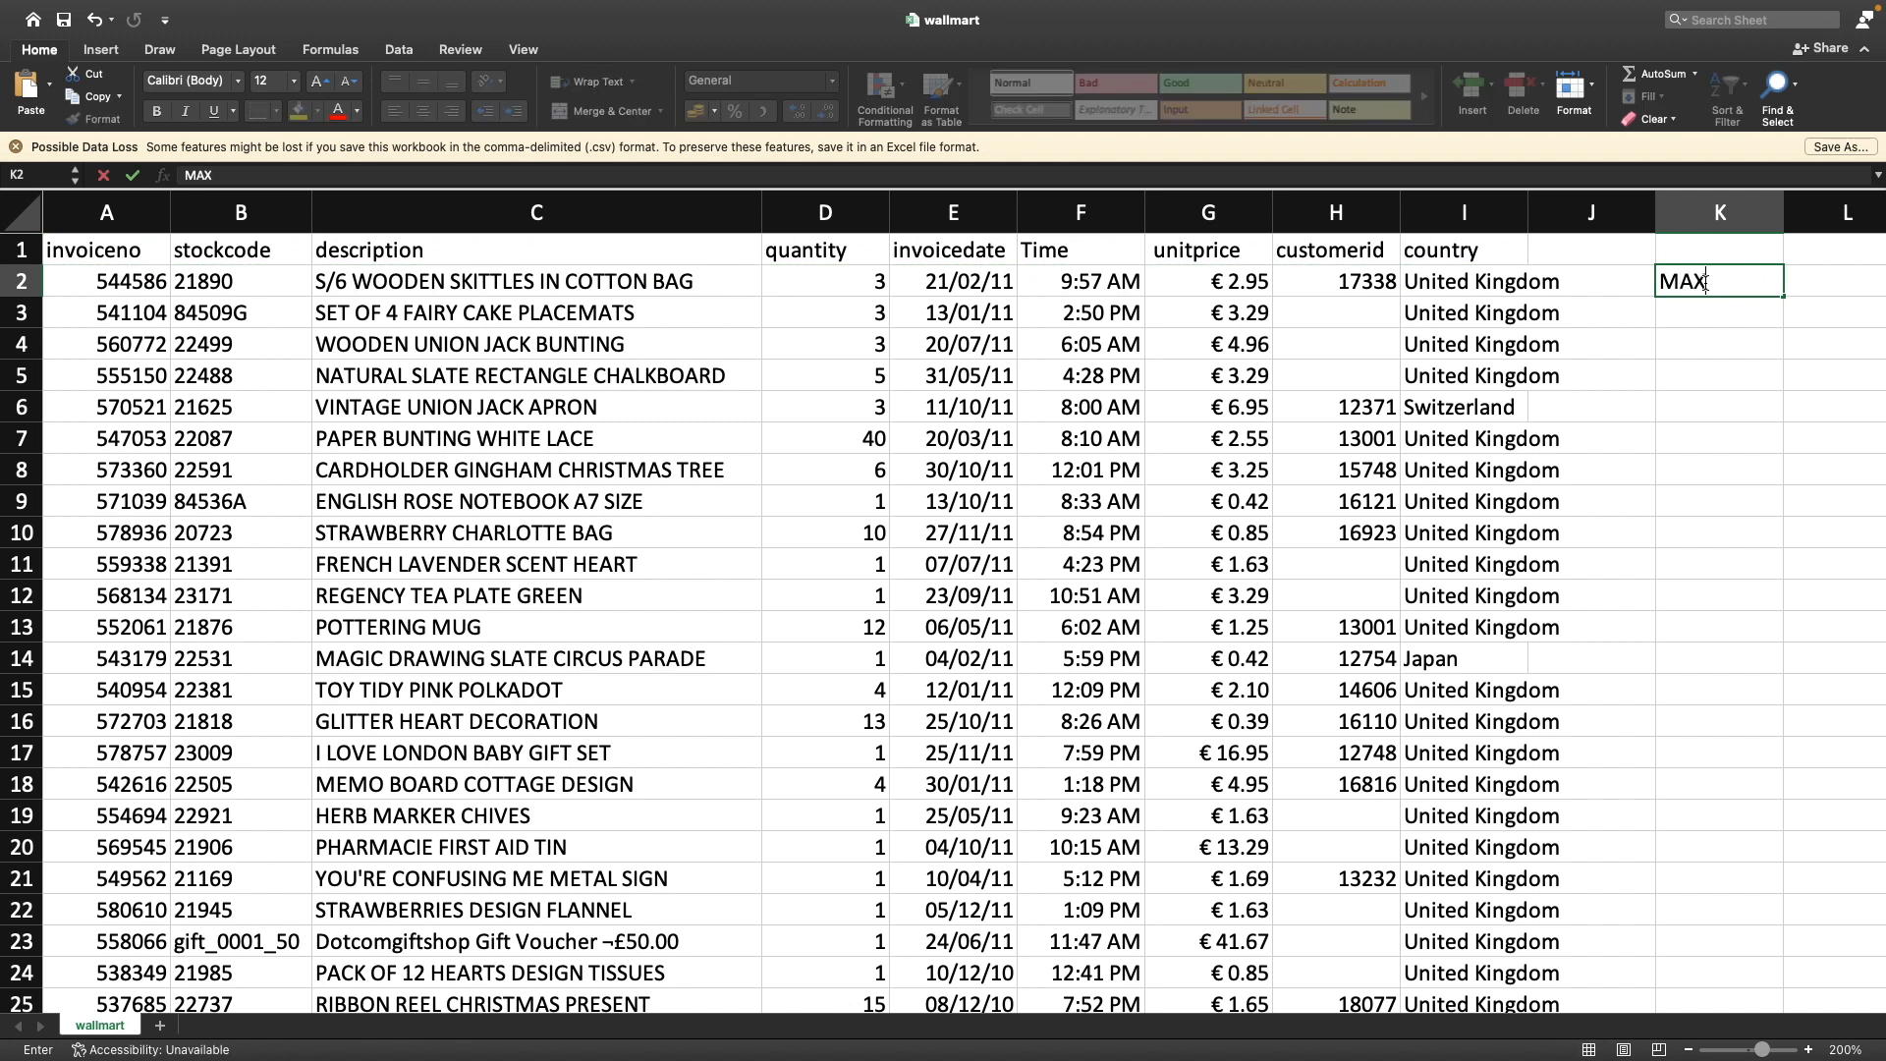
key("BackSpace")
key("BackSpace")
key("BackSpace")
type("=LEX")
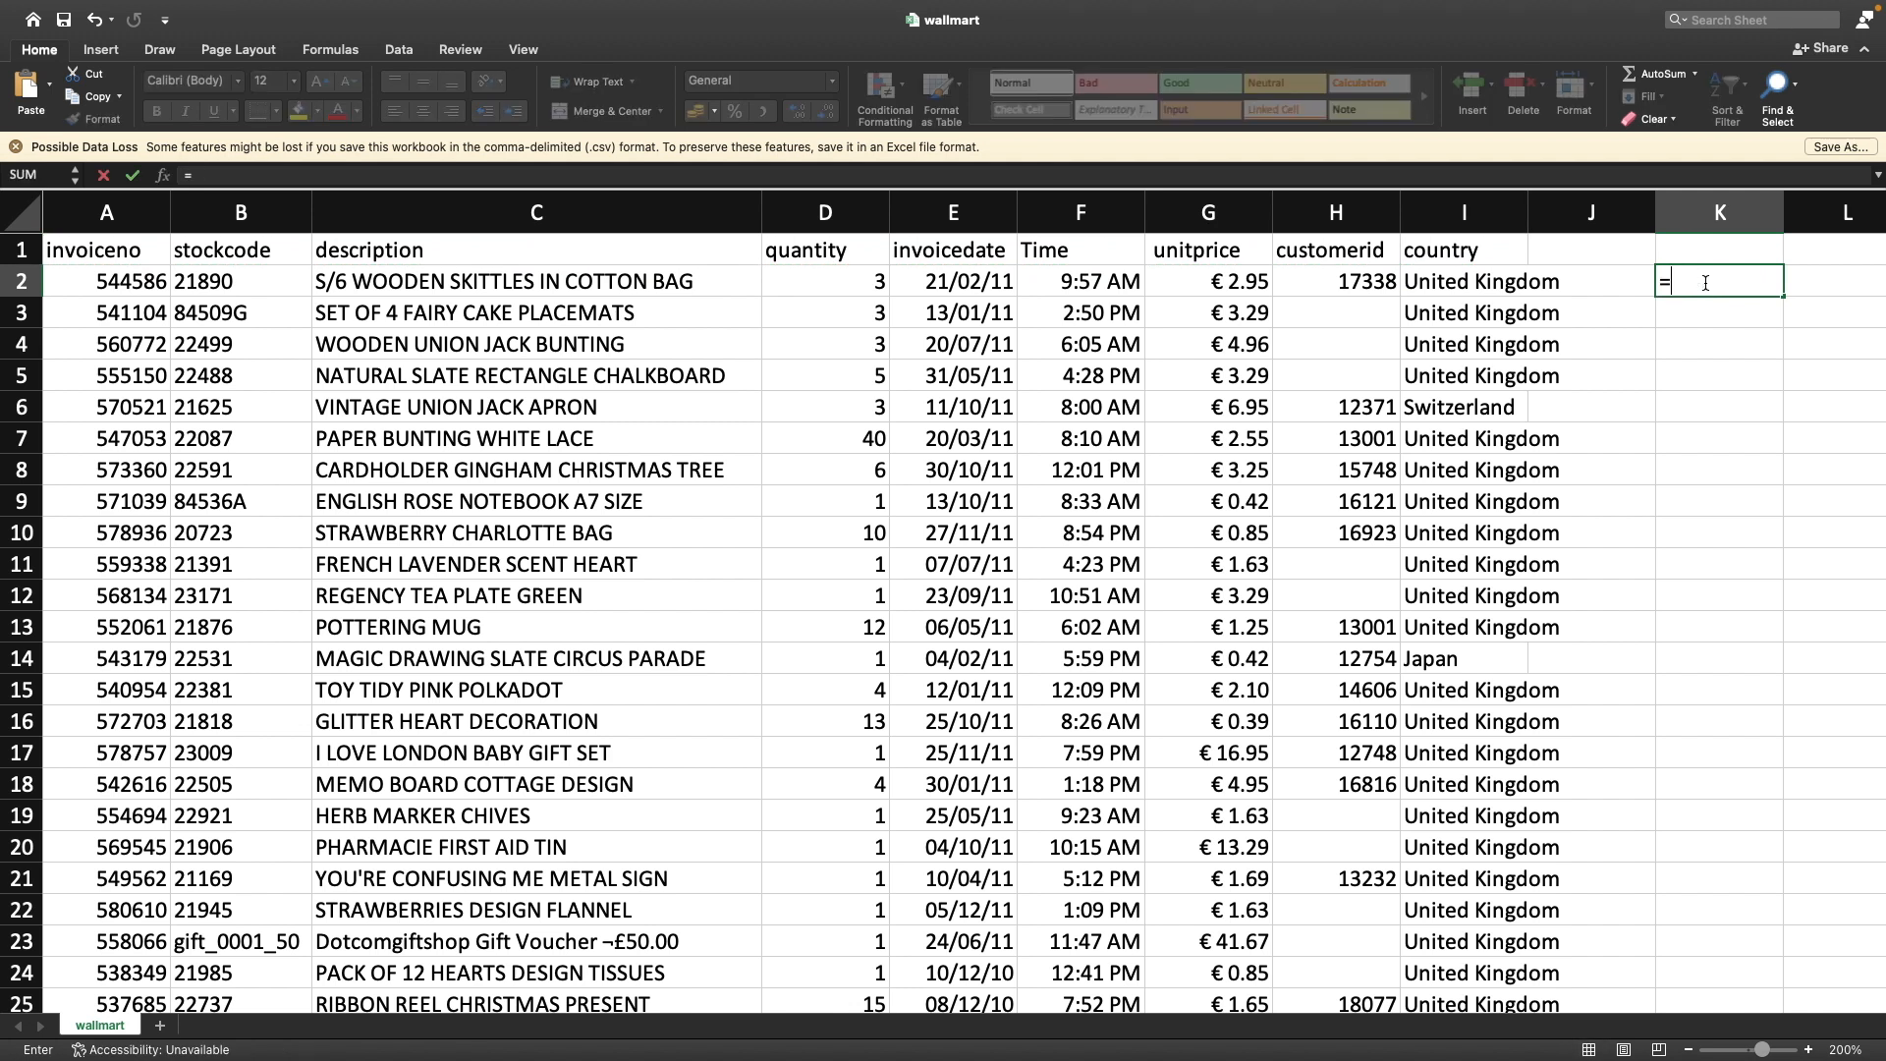
key("BackSpace")
key("BackSpace")
key("BackSpace")
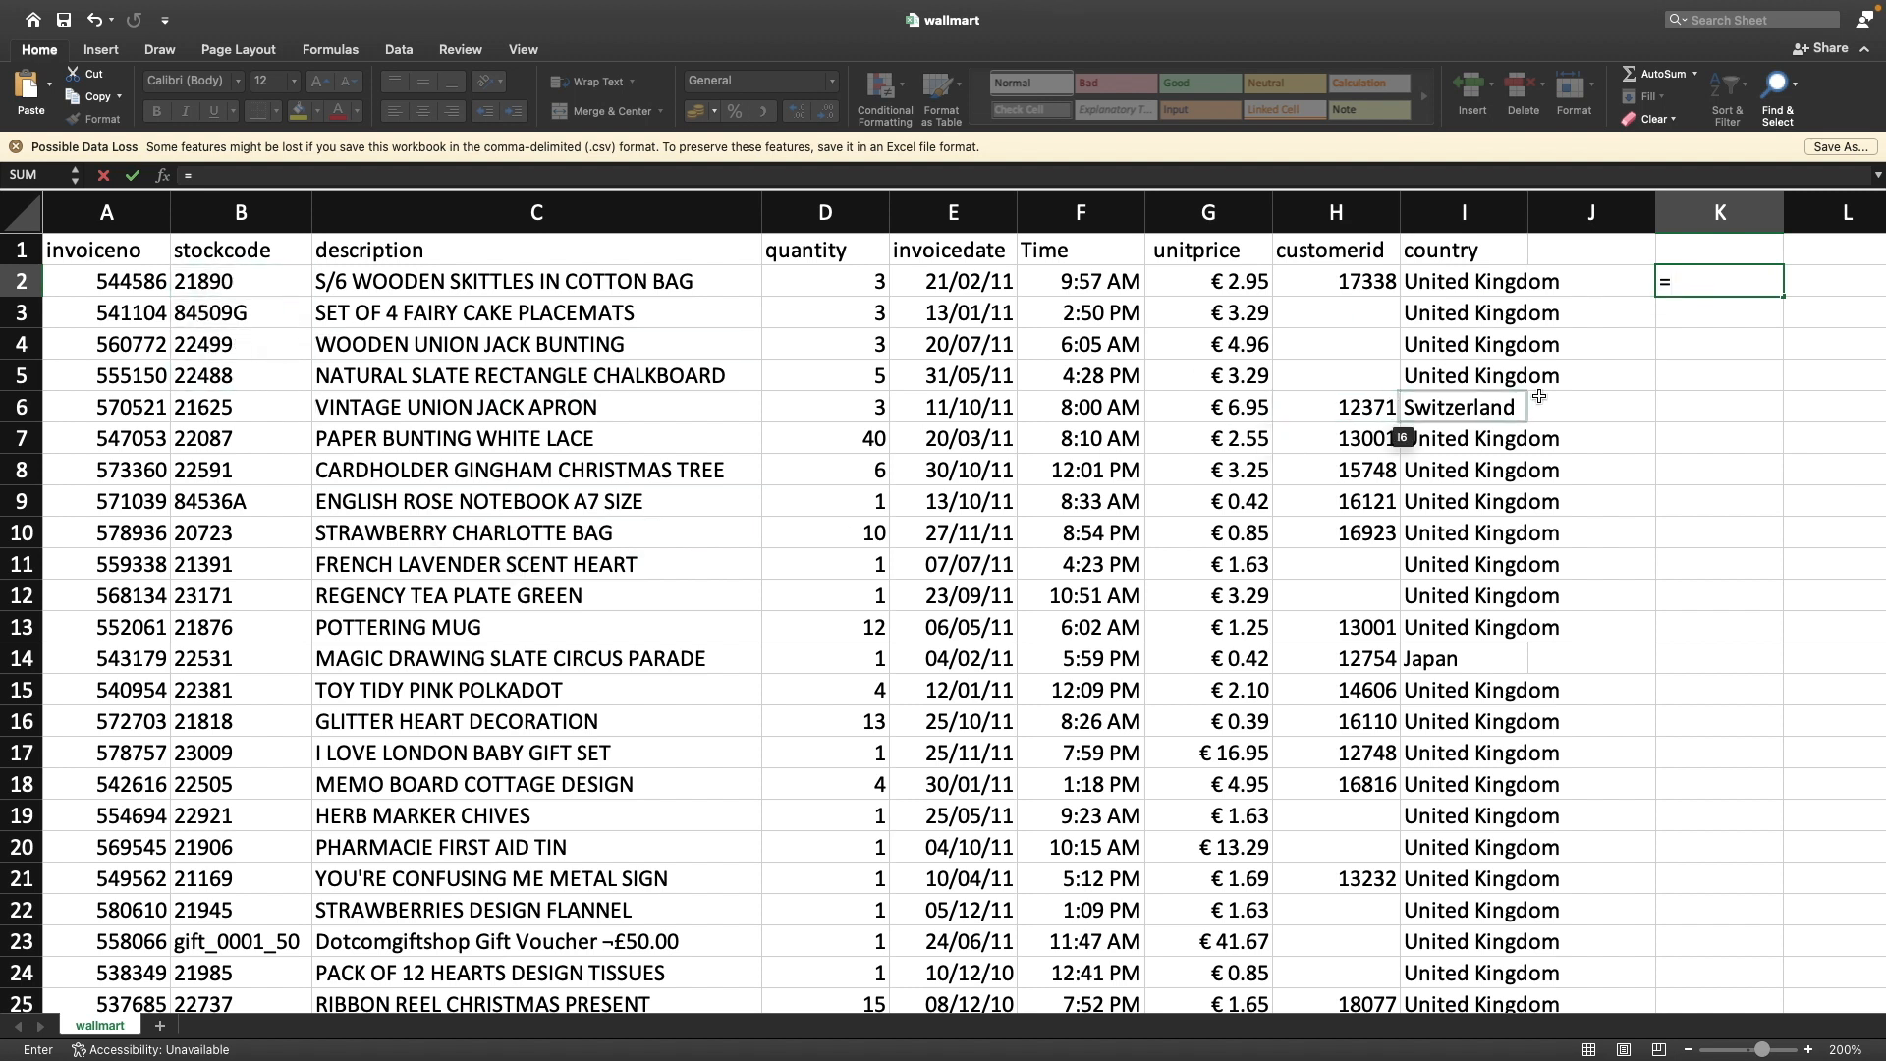
type("MA")
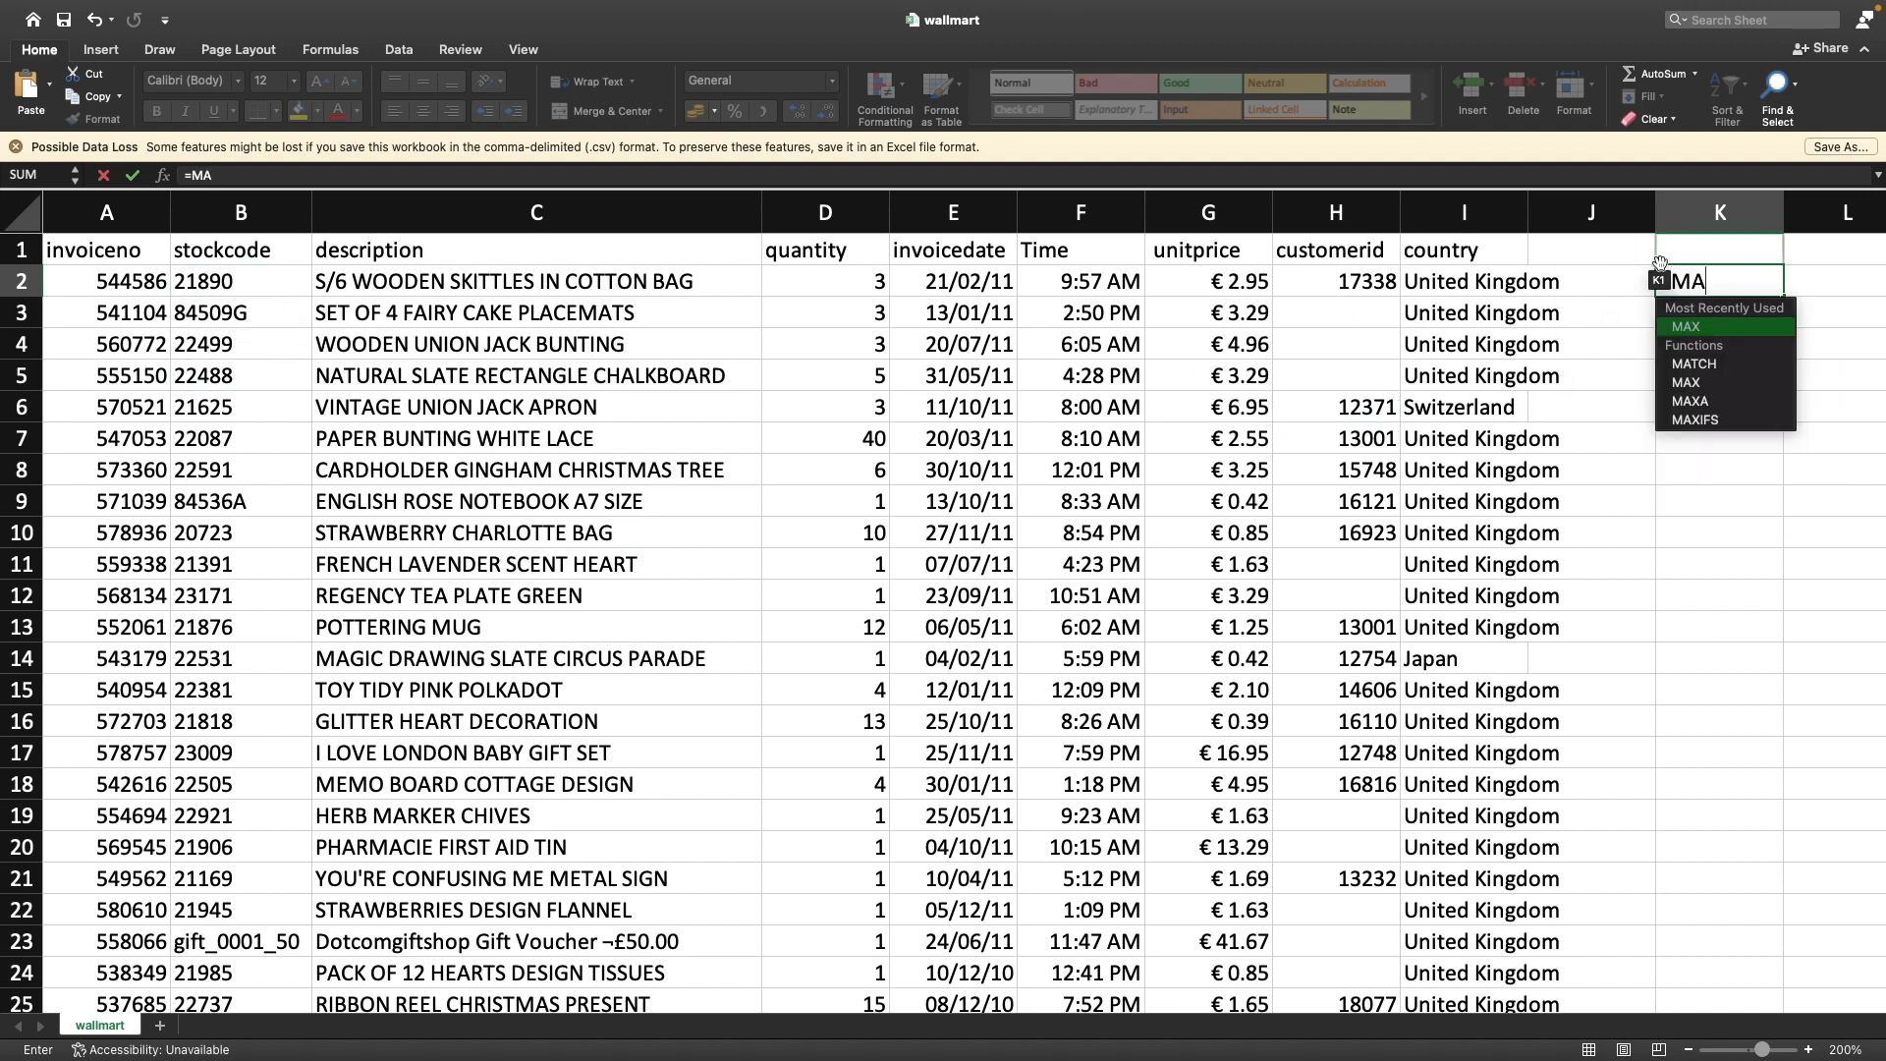
type("X(LEN(")
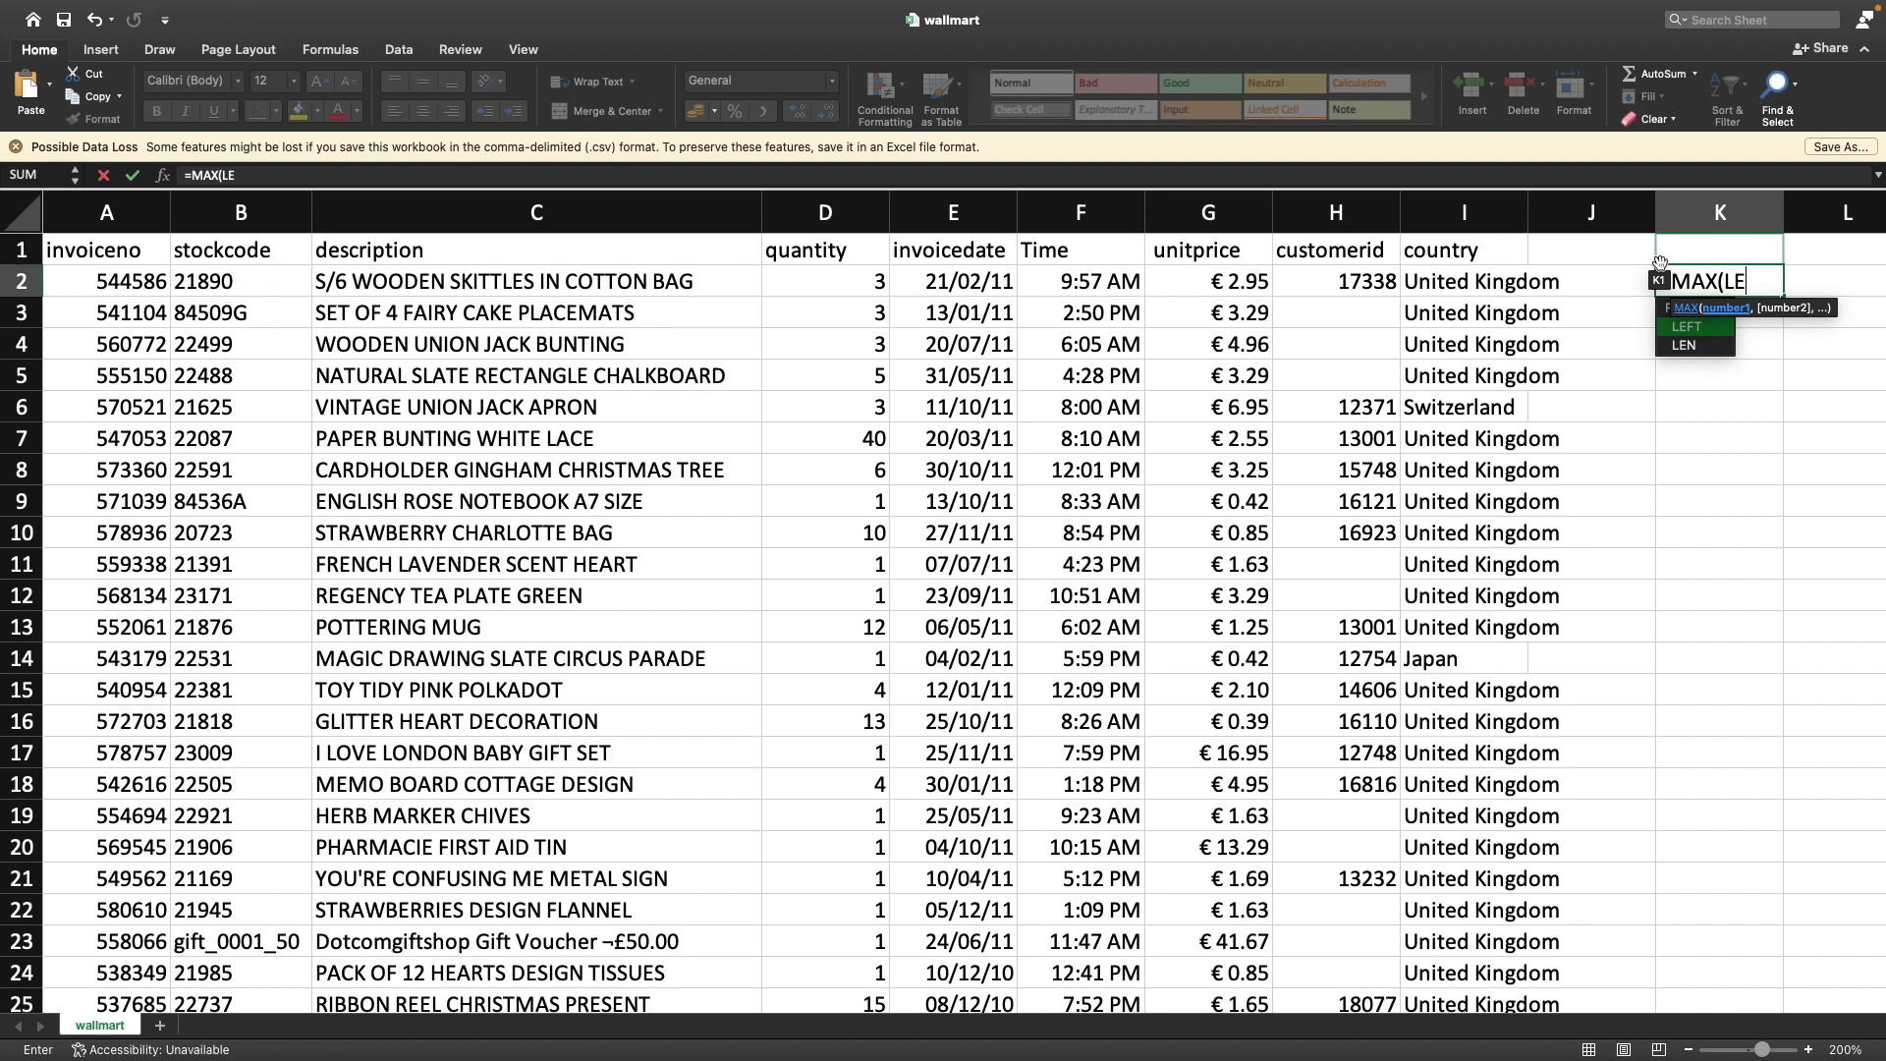
left_click(239, 280)
key("ctrl+shift+Down")
type("))")
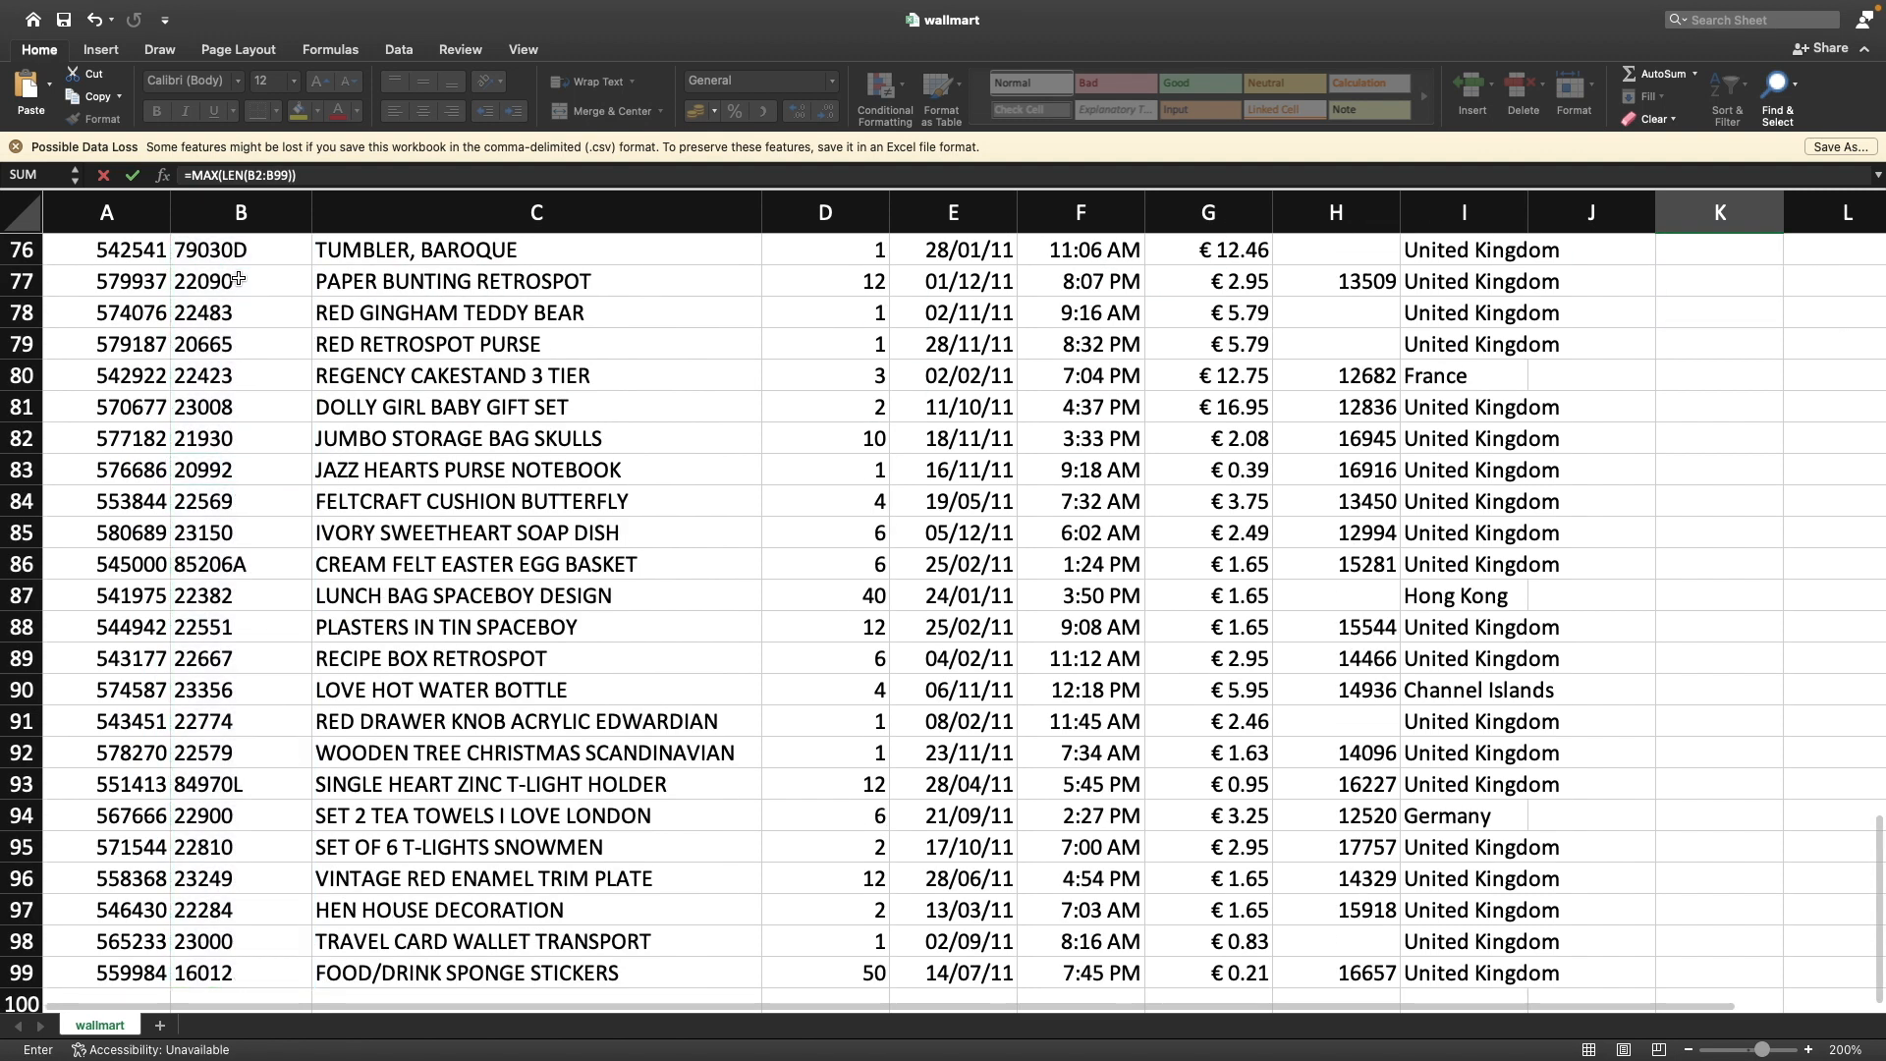
key("shift+Return")
key("Down")
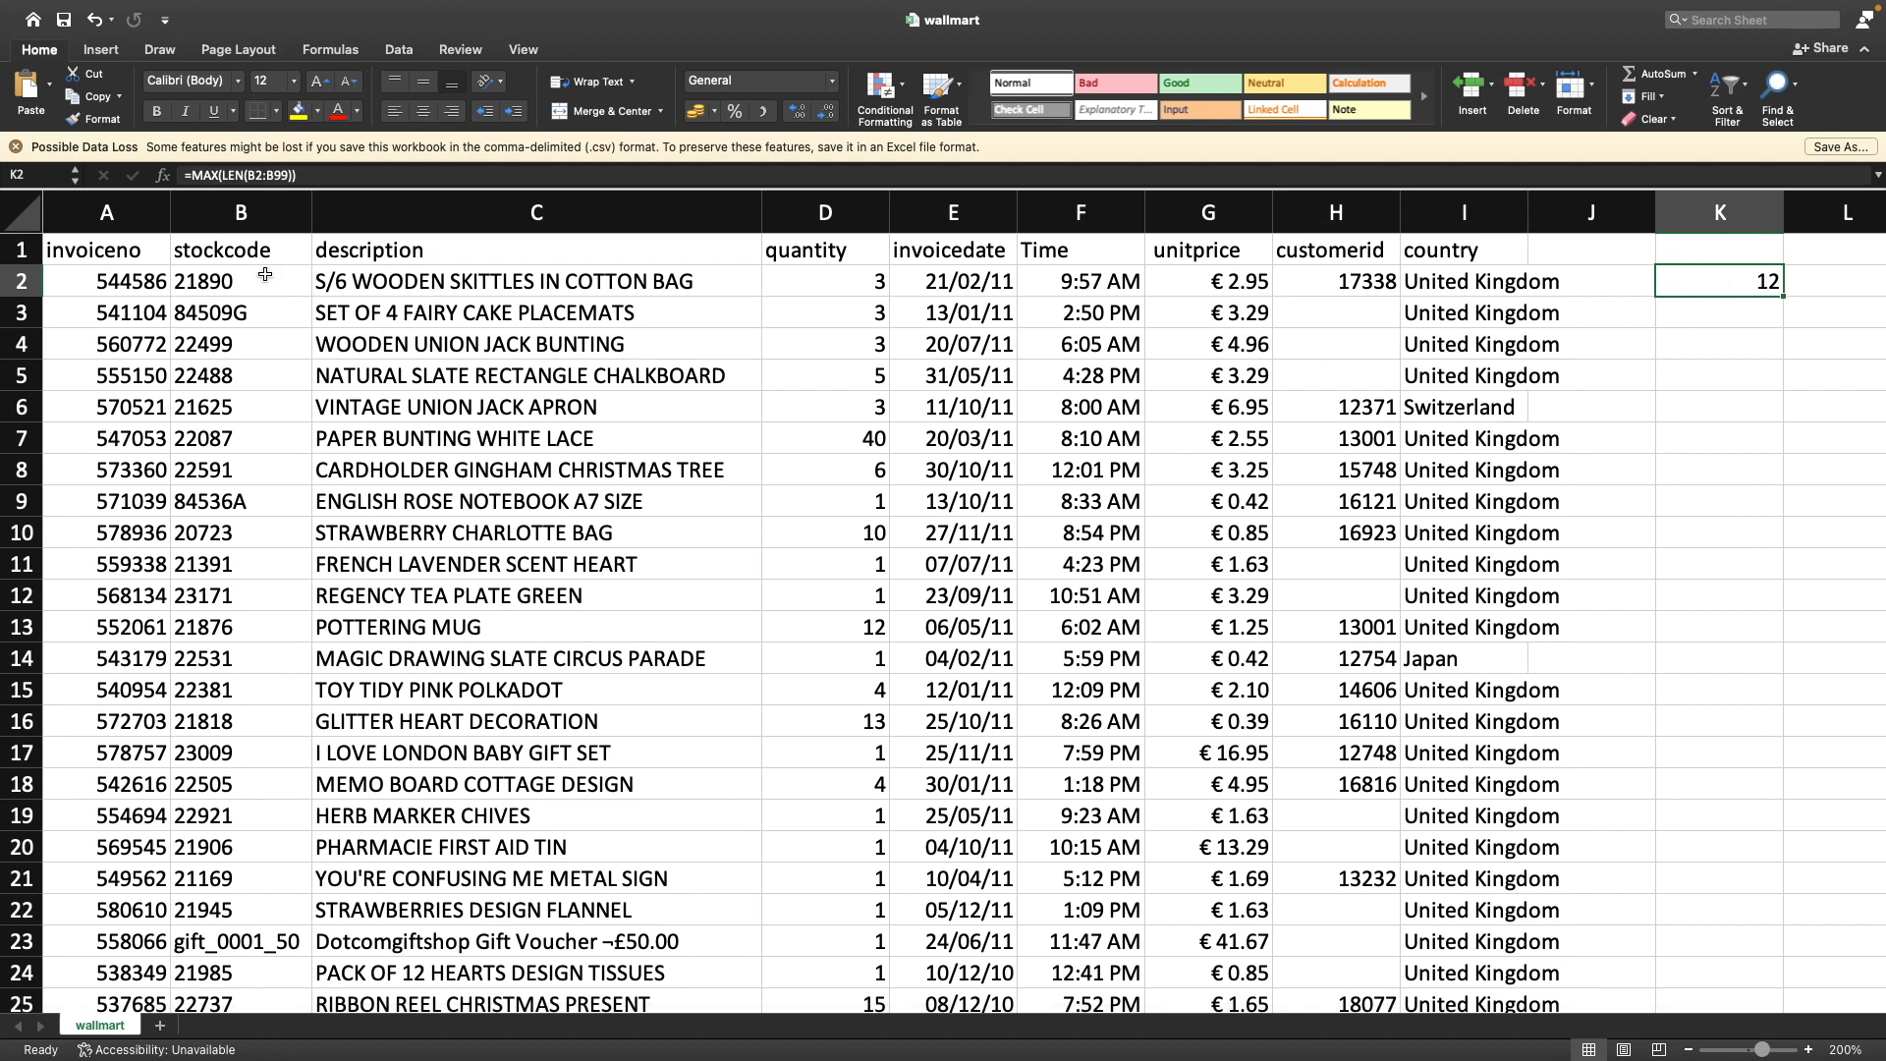
Switch to pgAdmin 4 and give the stockcode column the VARCHAR(15) data type, followed by a comma
key("ctrl+Left")
key("super+Tab")
key("super+Tab")
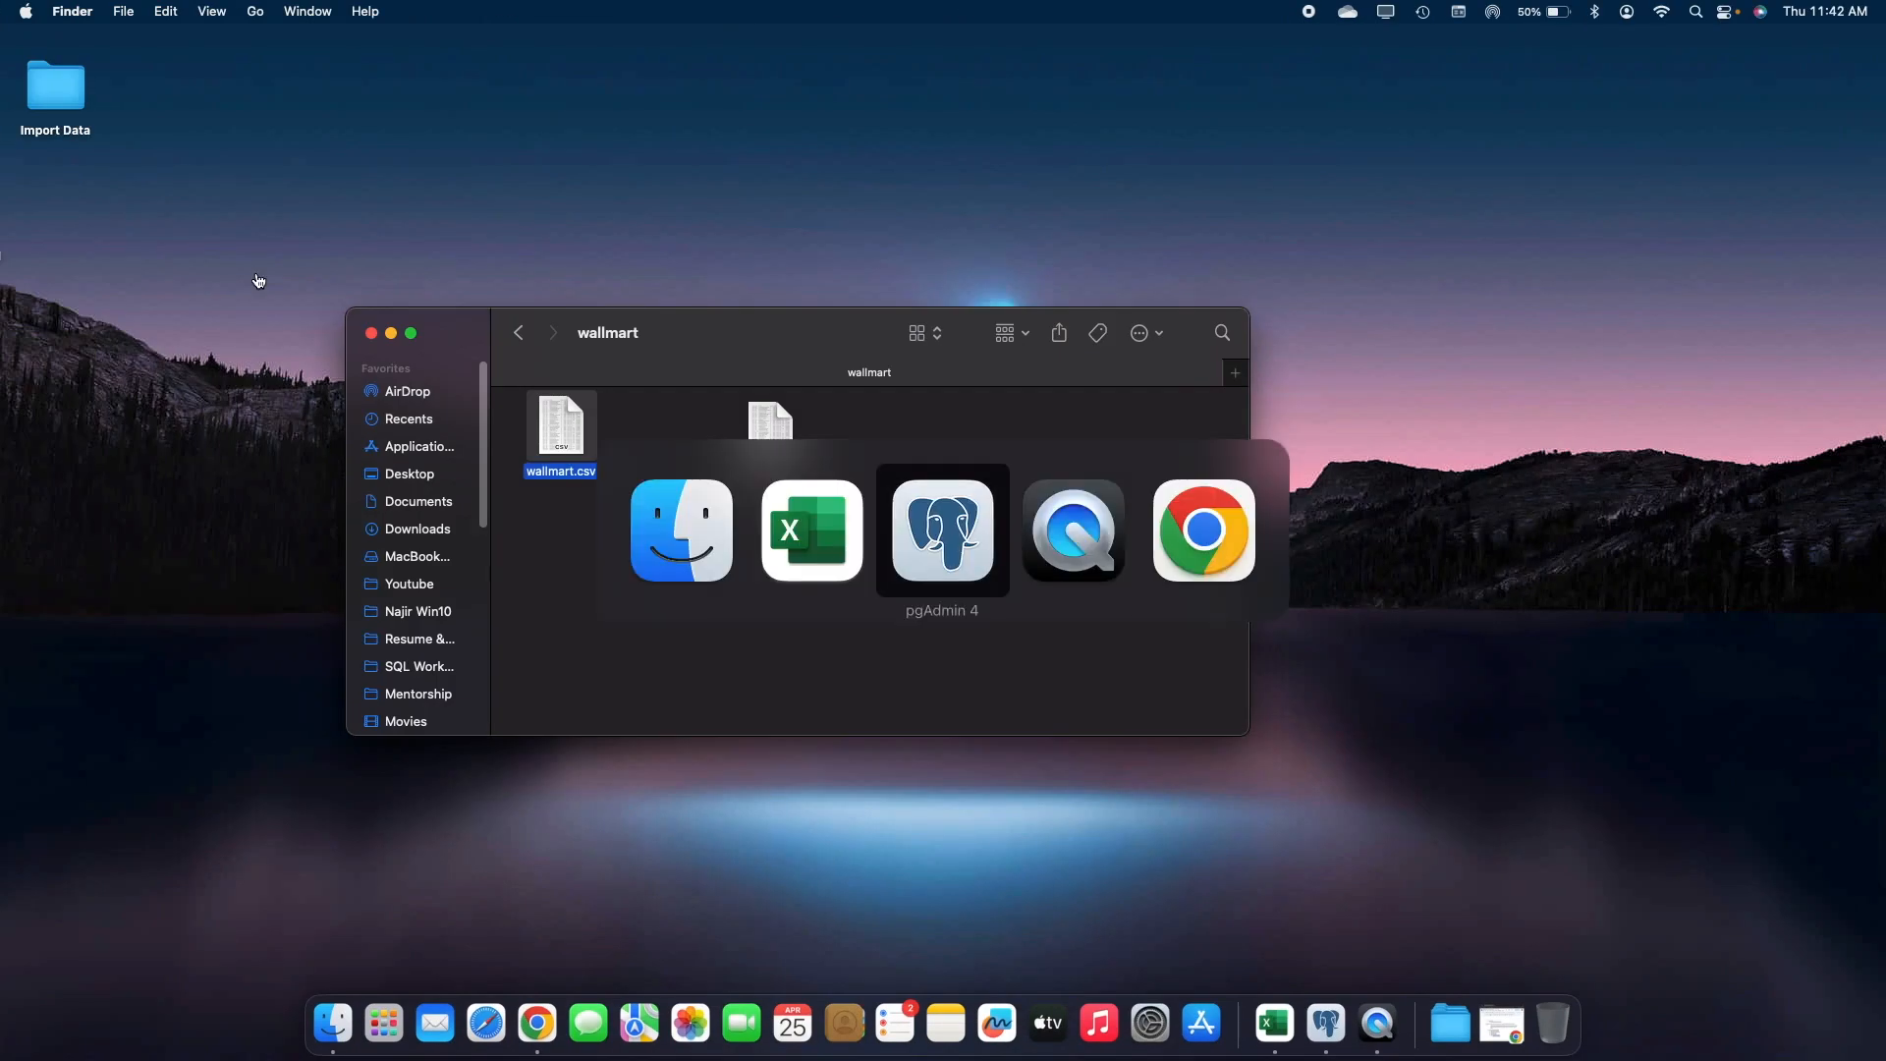
type("VARCHAR(15),")
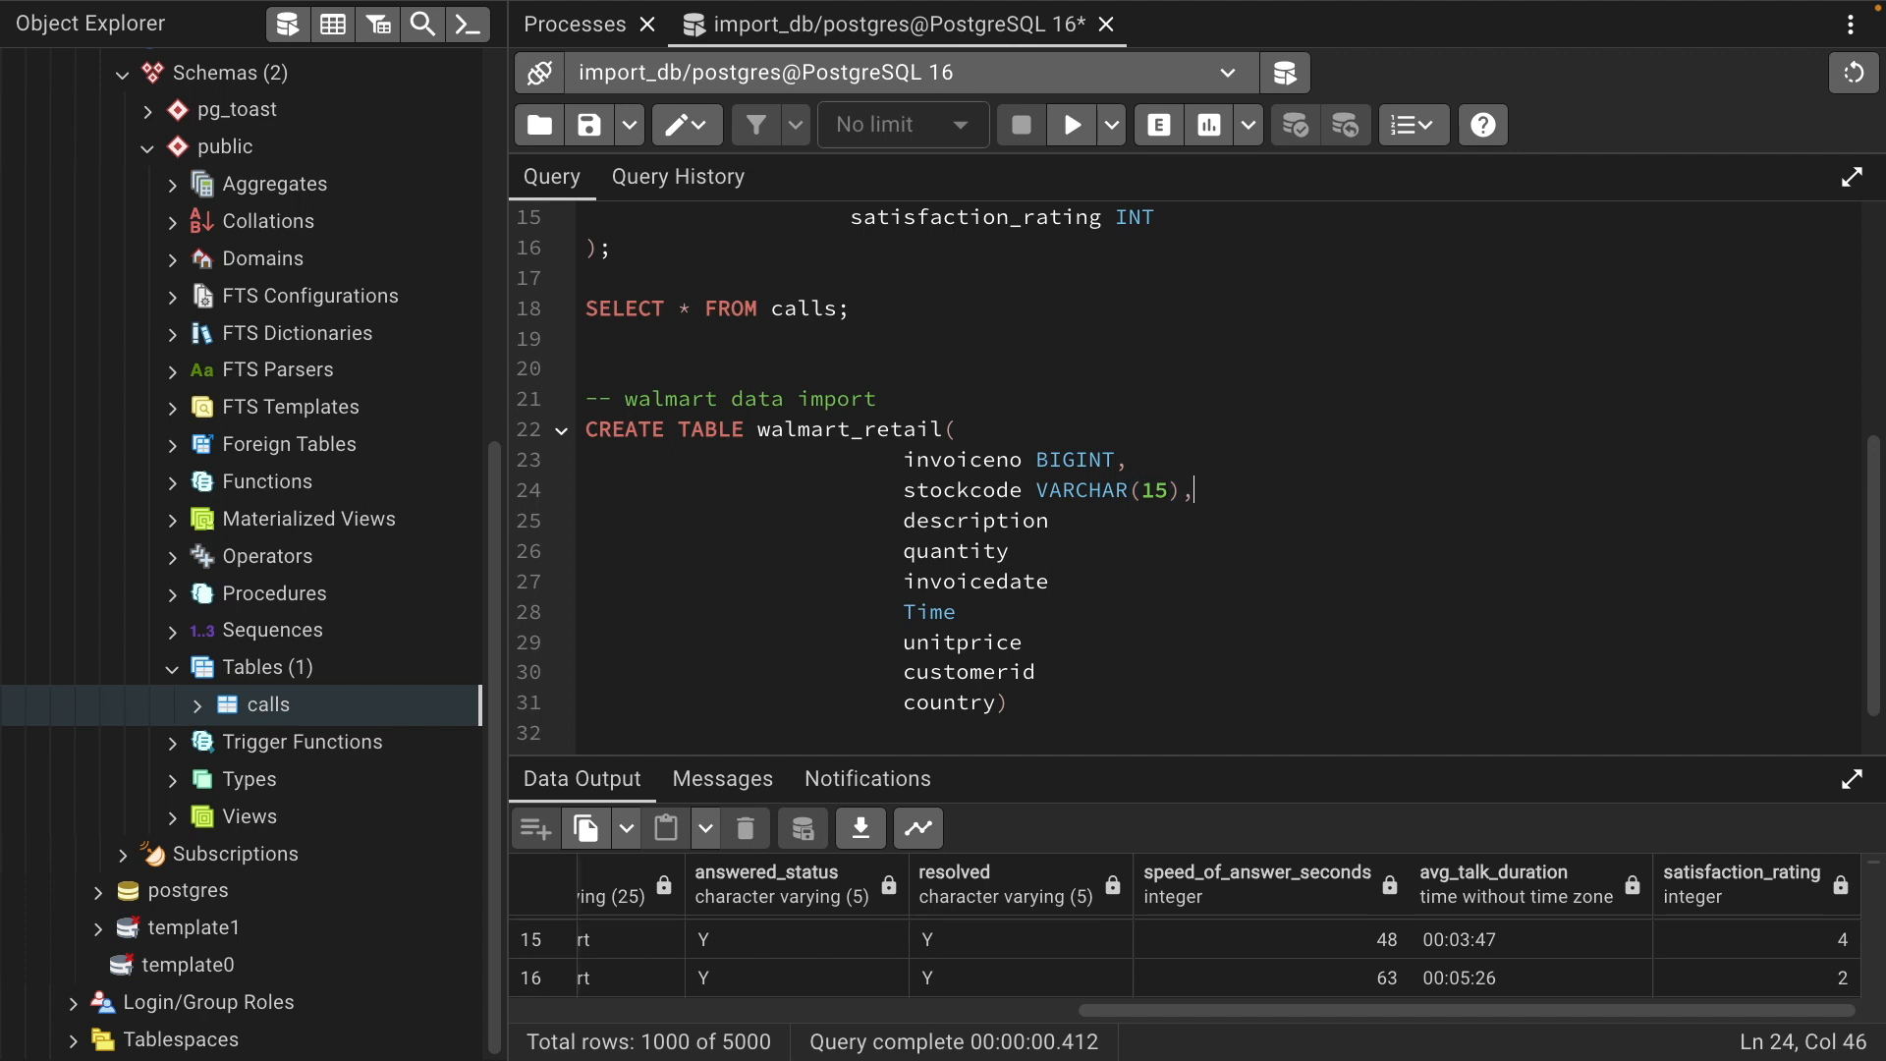
left_click_drag(1034, 491, 1187, 485)
left_click(1207, 489)
Switch to the wallmart workbook in Excel and change K2's formula to =MAX(LEN(C2:C99)) to measure the longest description
left_click(1085, 526)
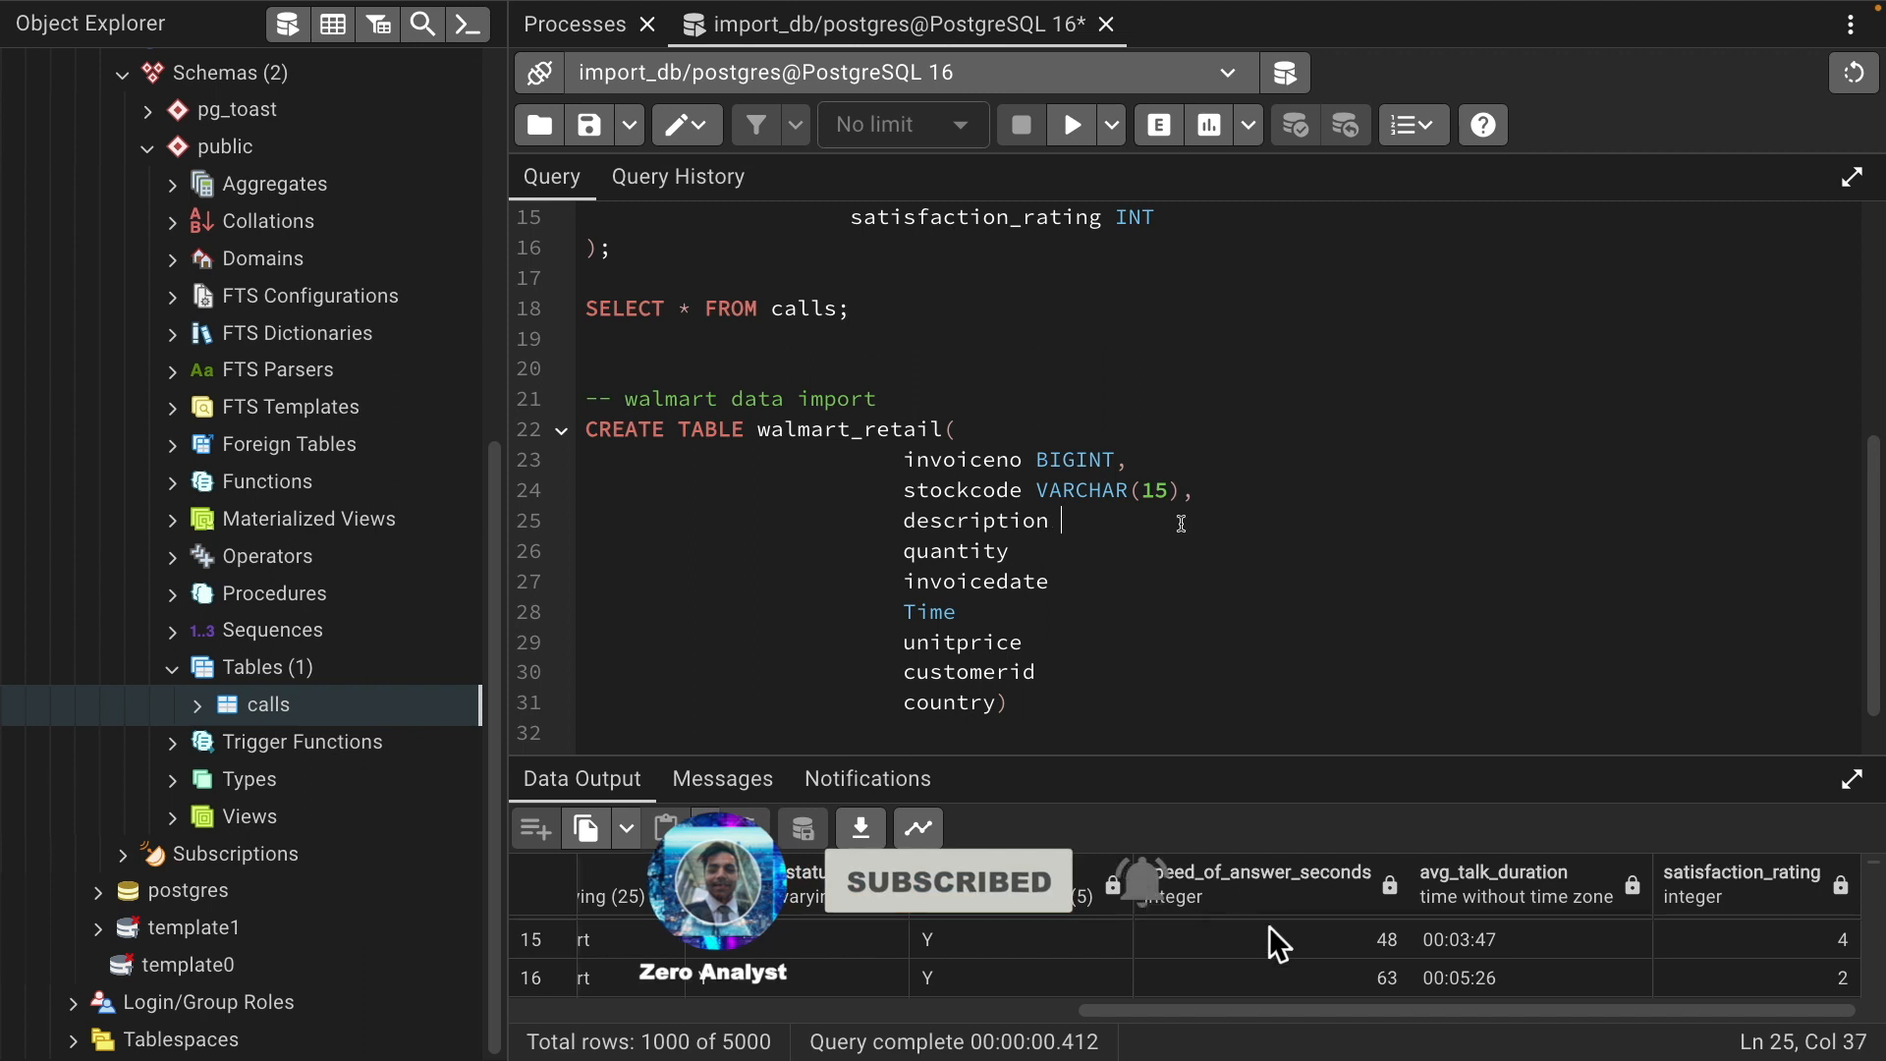
key("ctrl+Left")
key("super+Tab")
key("super+Tab")
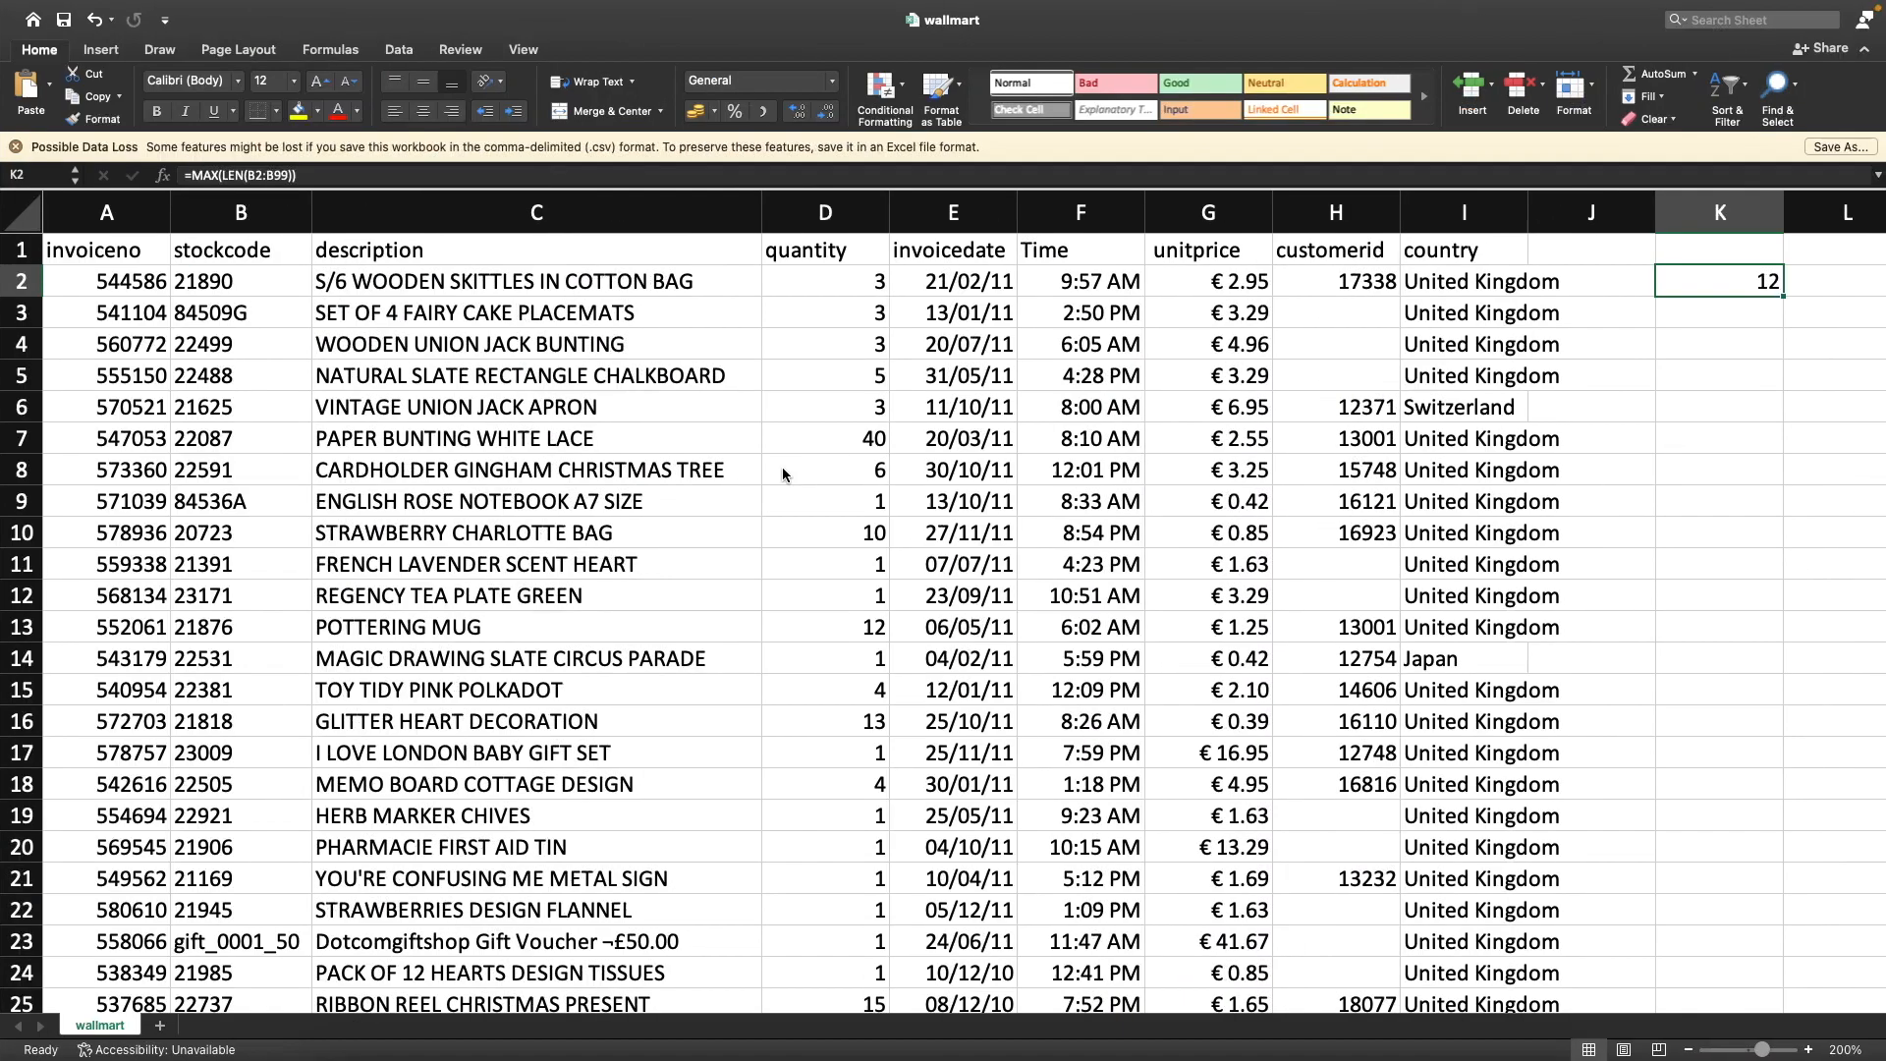
left_click(462, 284)
key("Right")
key("super+Right")
key("super+Right")
left_click(257, 177)
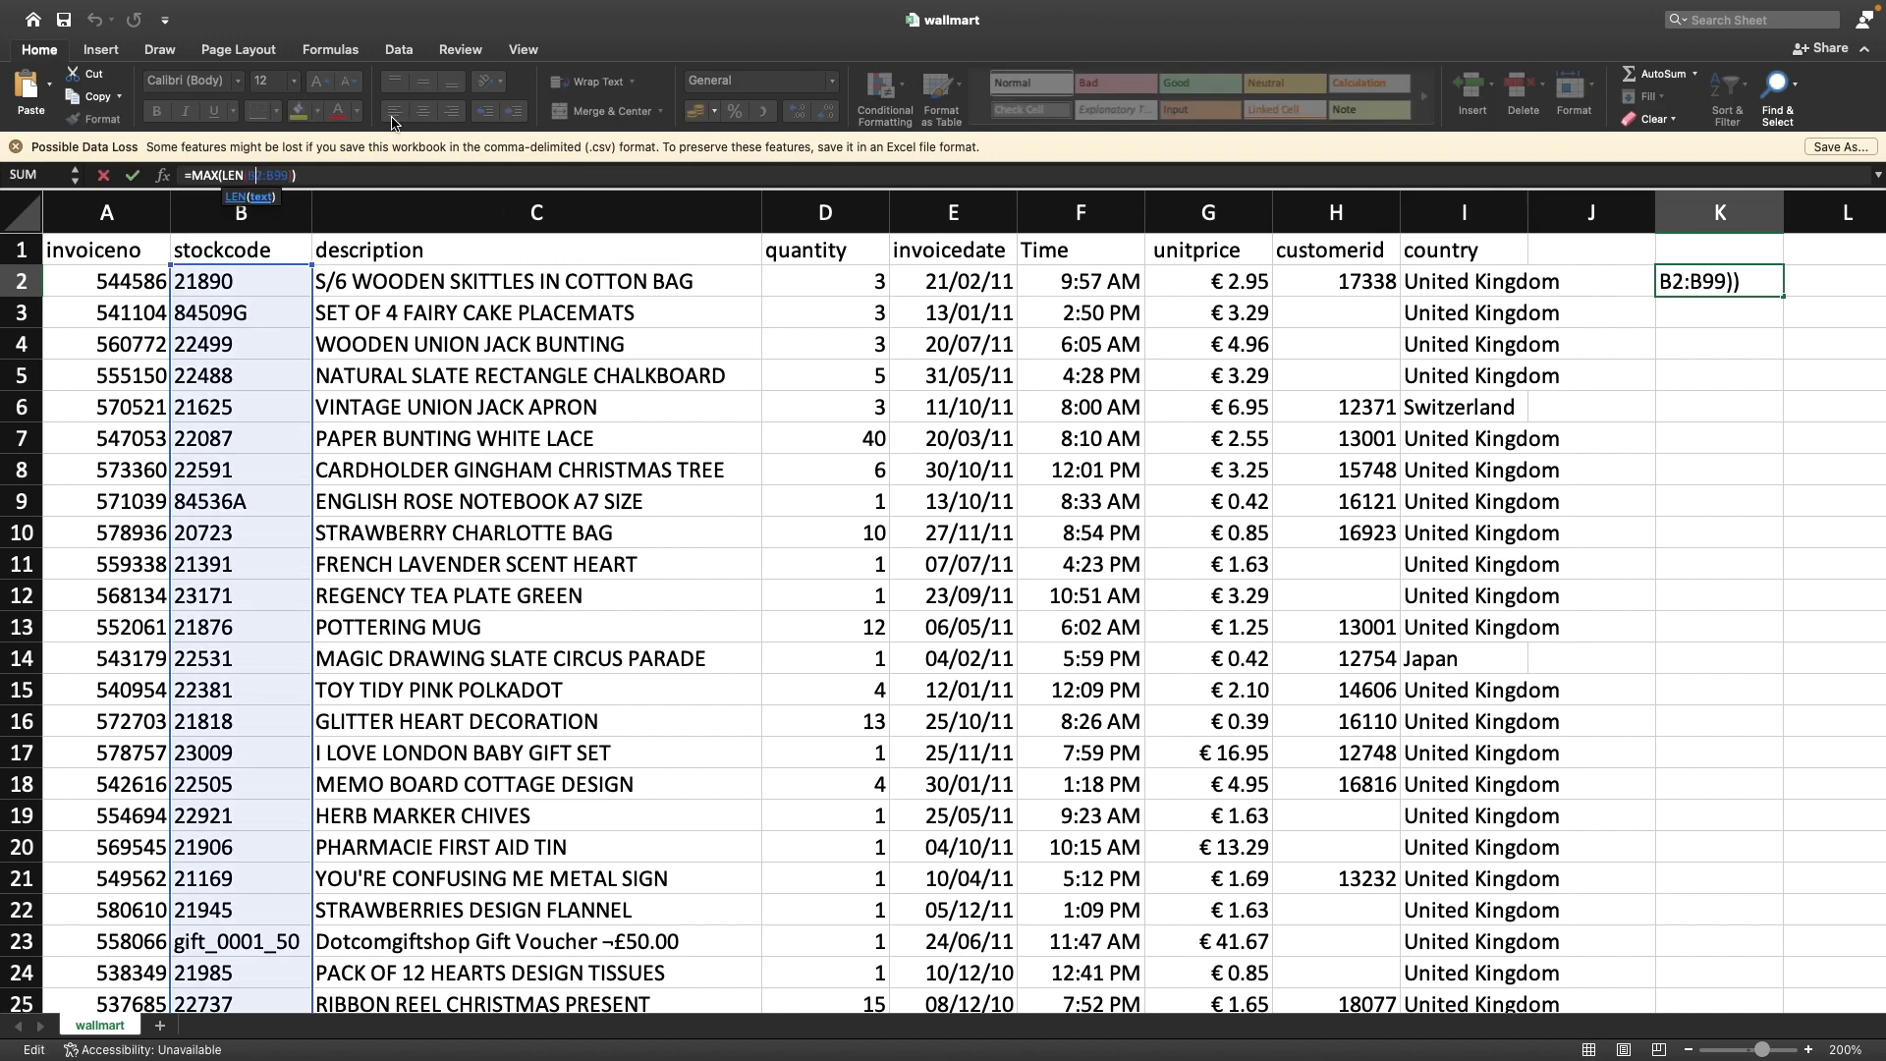
key("BackSpace")
type("CV")
key("BackSpace")
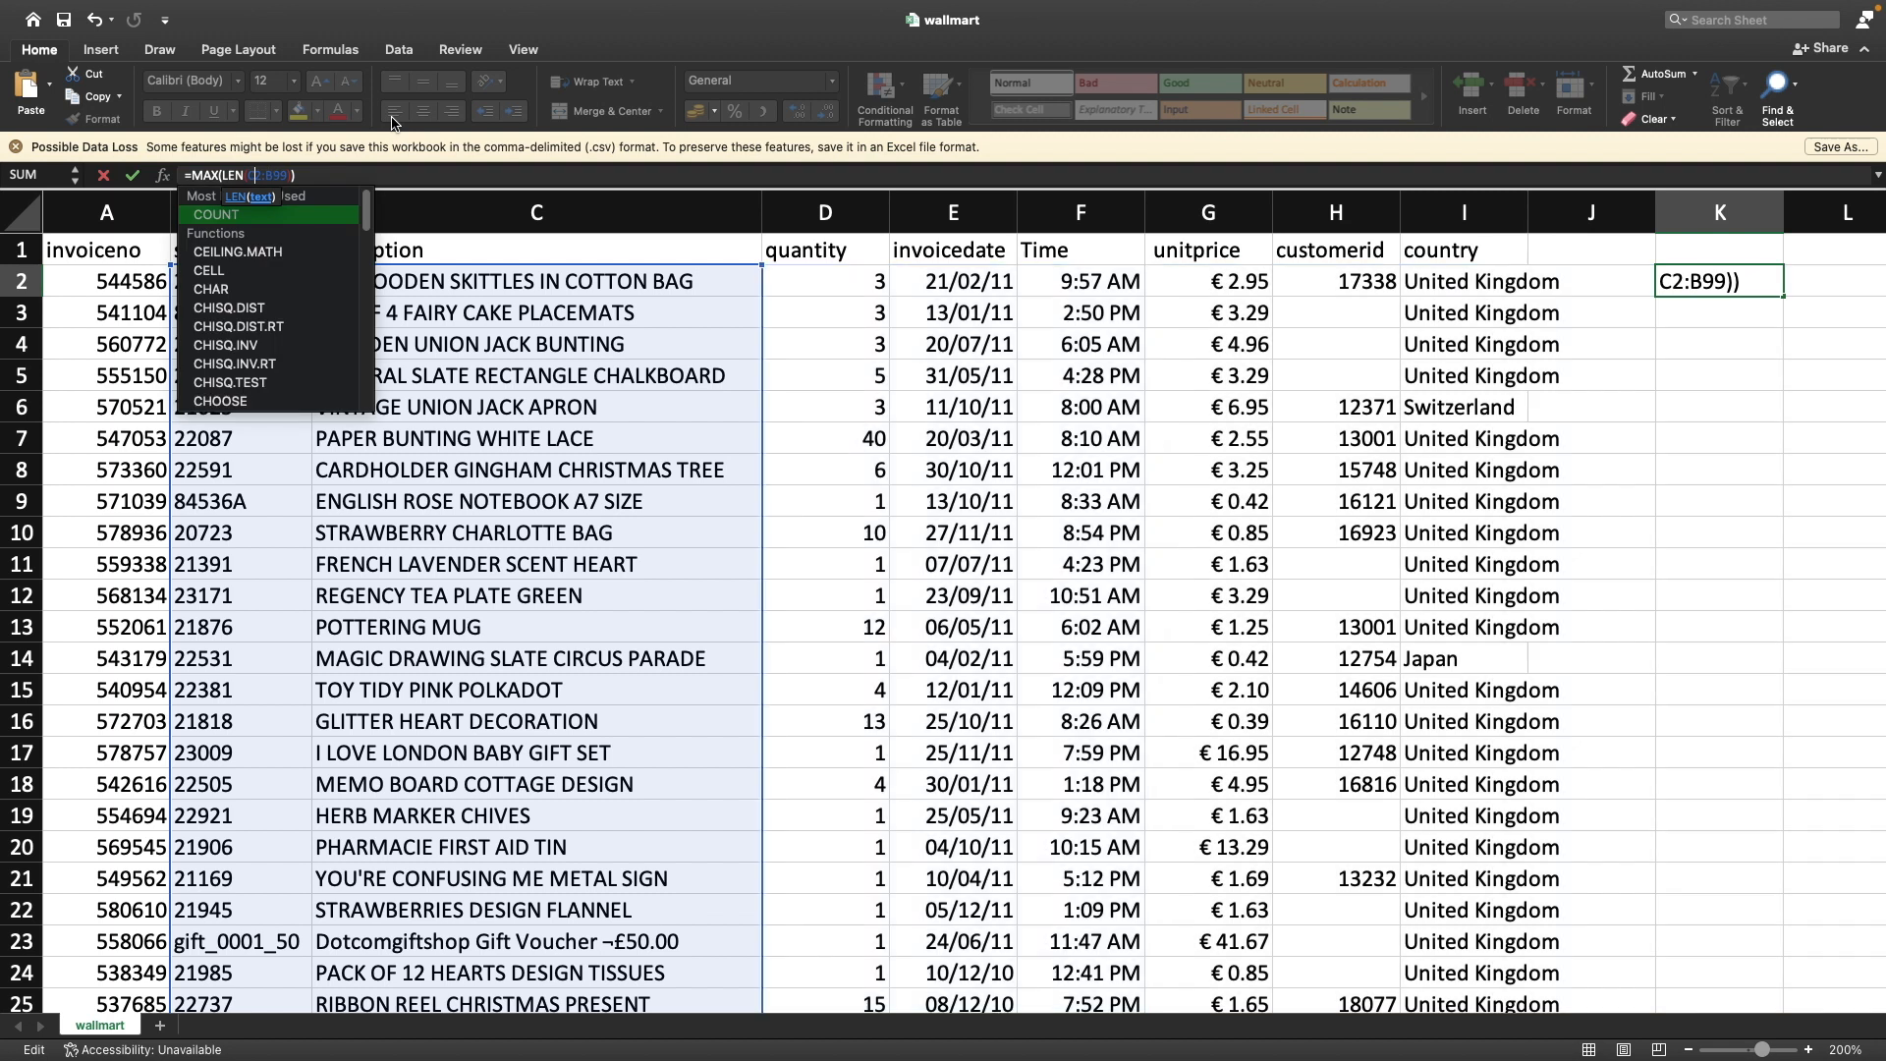
type("C")
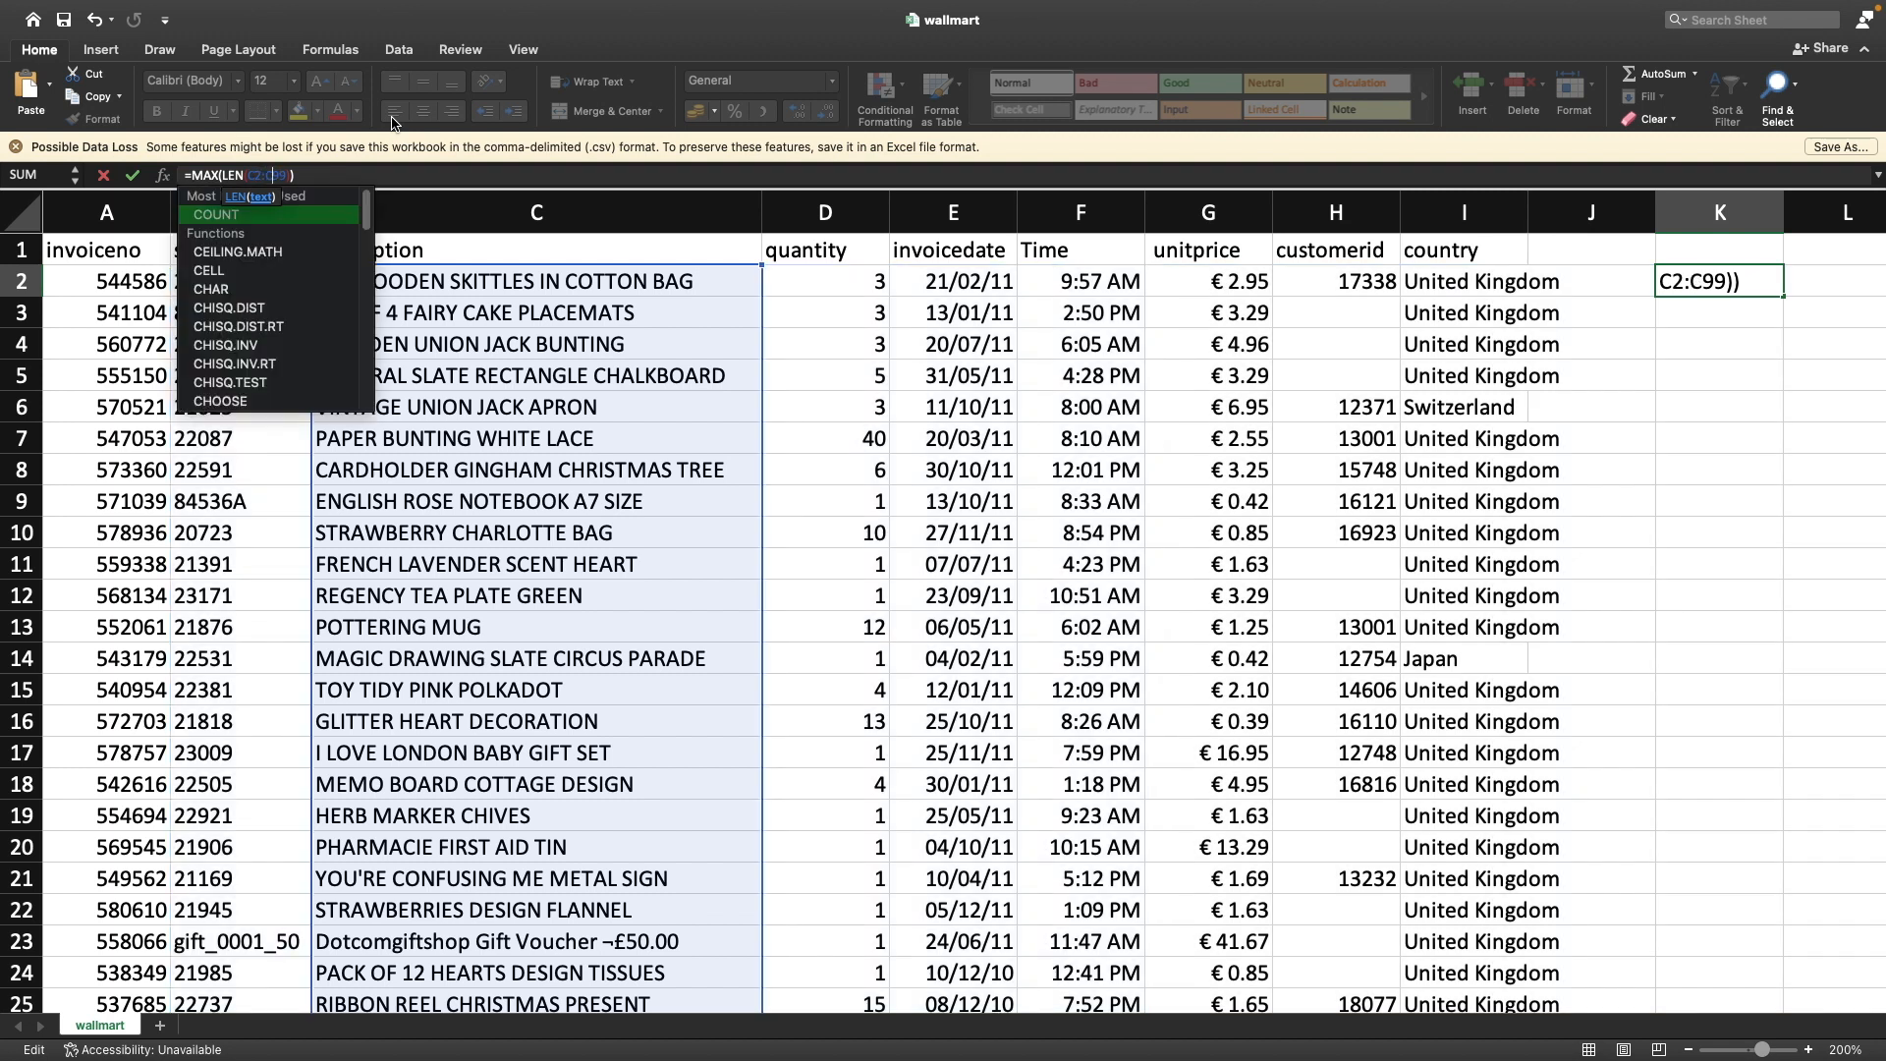
key("Return")
key("Up")
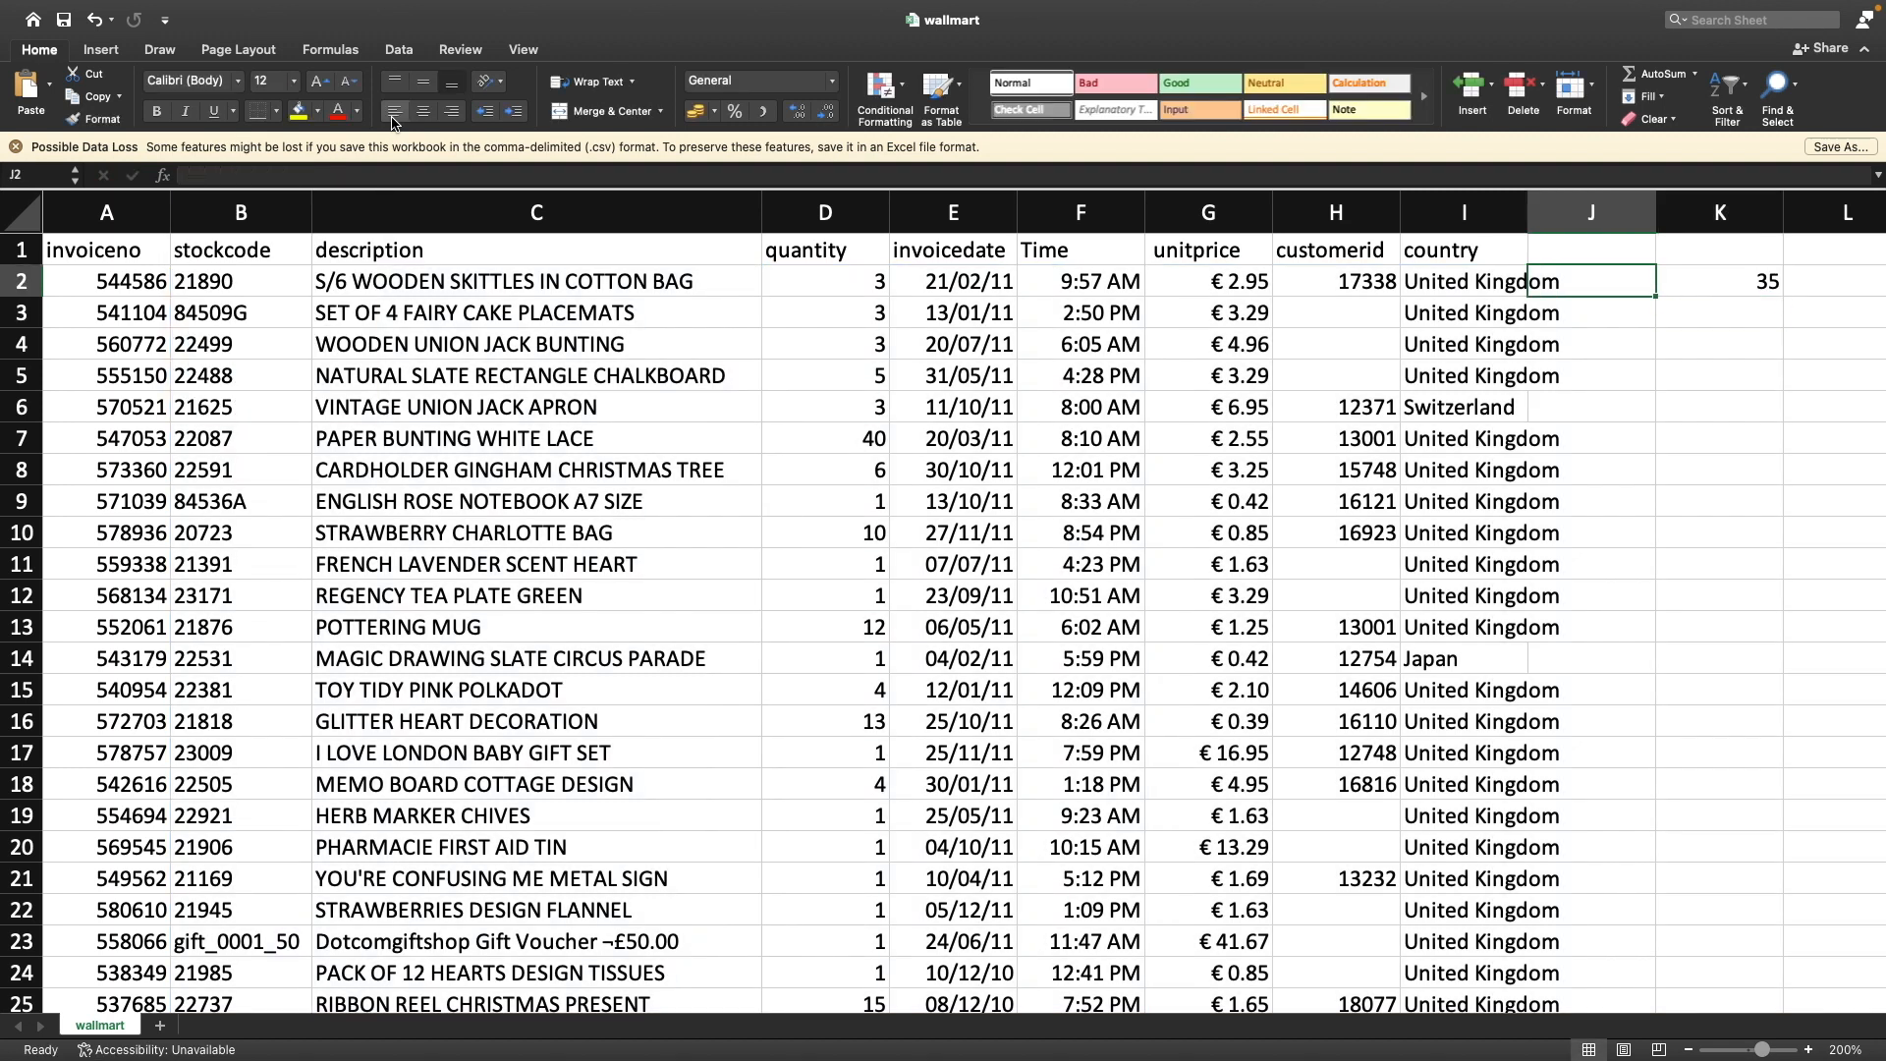
key("ctrl+Left")
key("ctrl+Right")
left_click(599, 279)
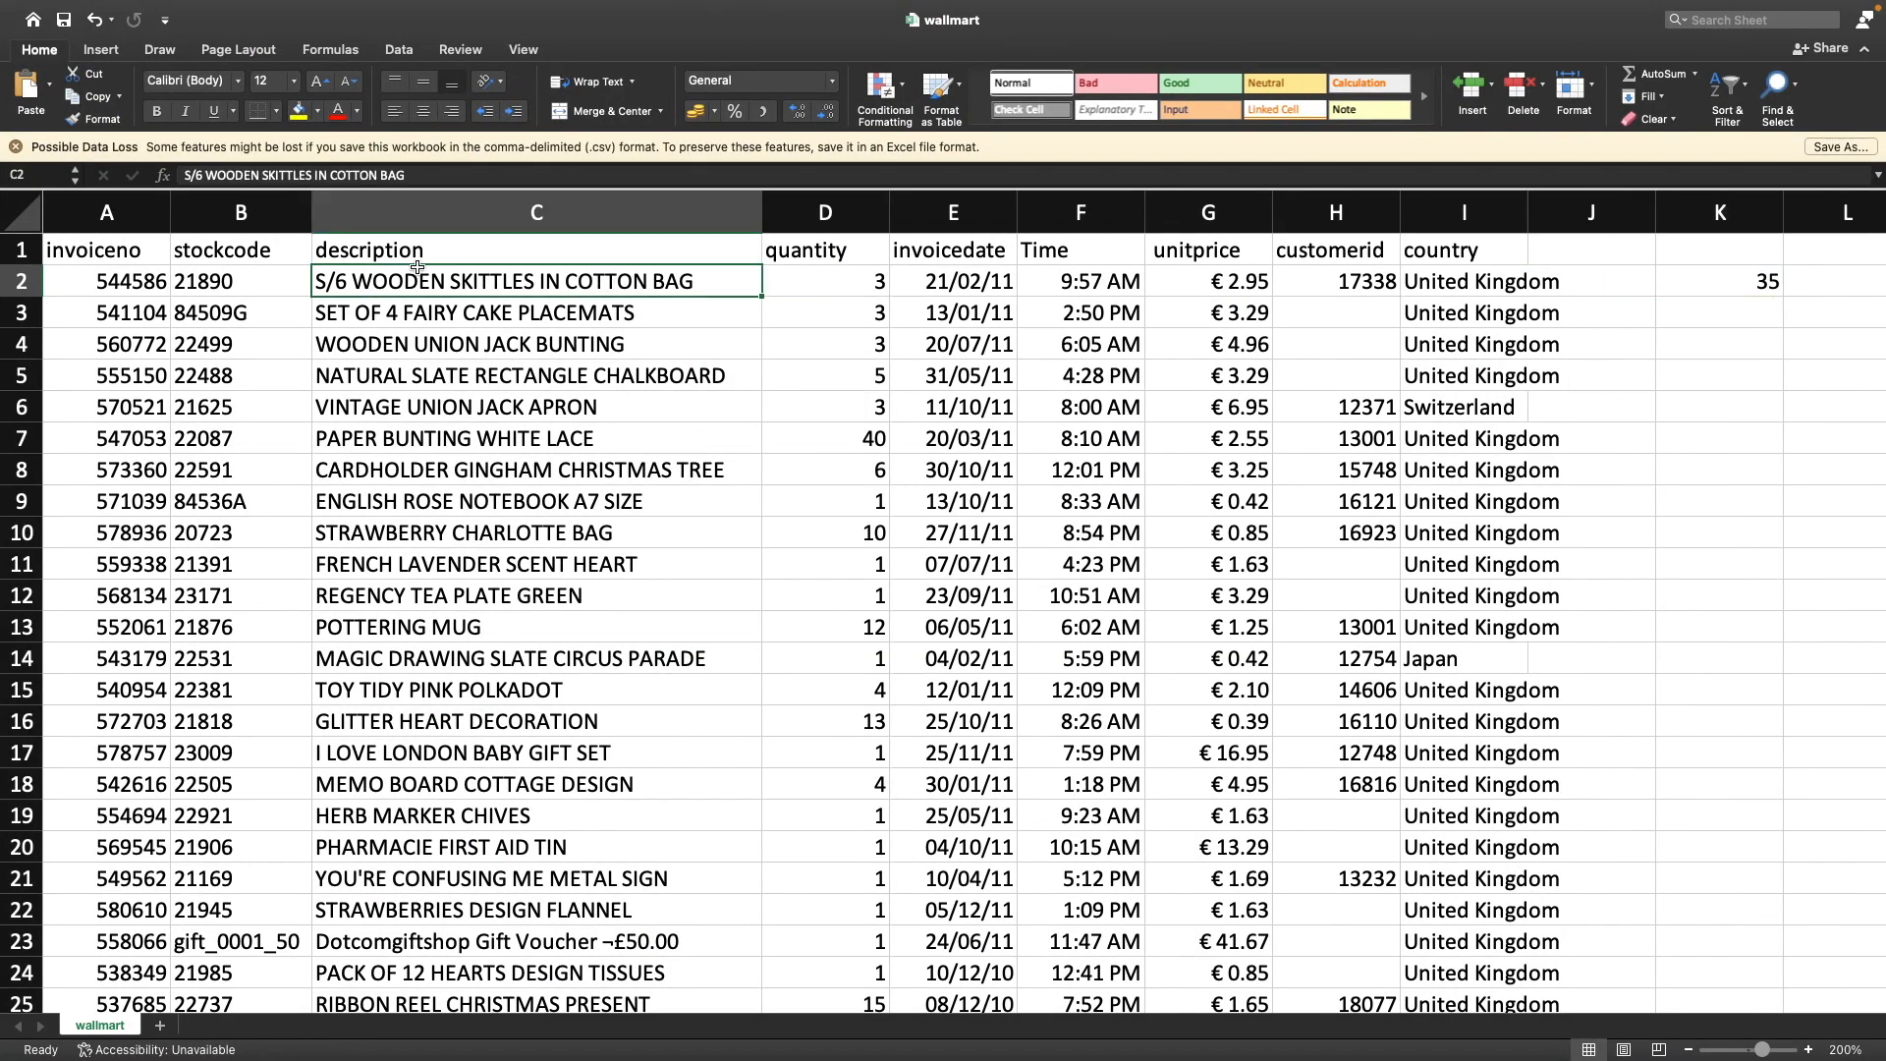
Switch to pgAdmin 4 and define description as VARCHAR(55) by reusing the stockcode column's type, followed by a comma
key("ctrl+Left")
key("super+Tab")
key("super+Tab")
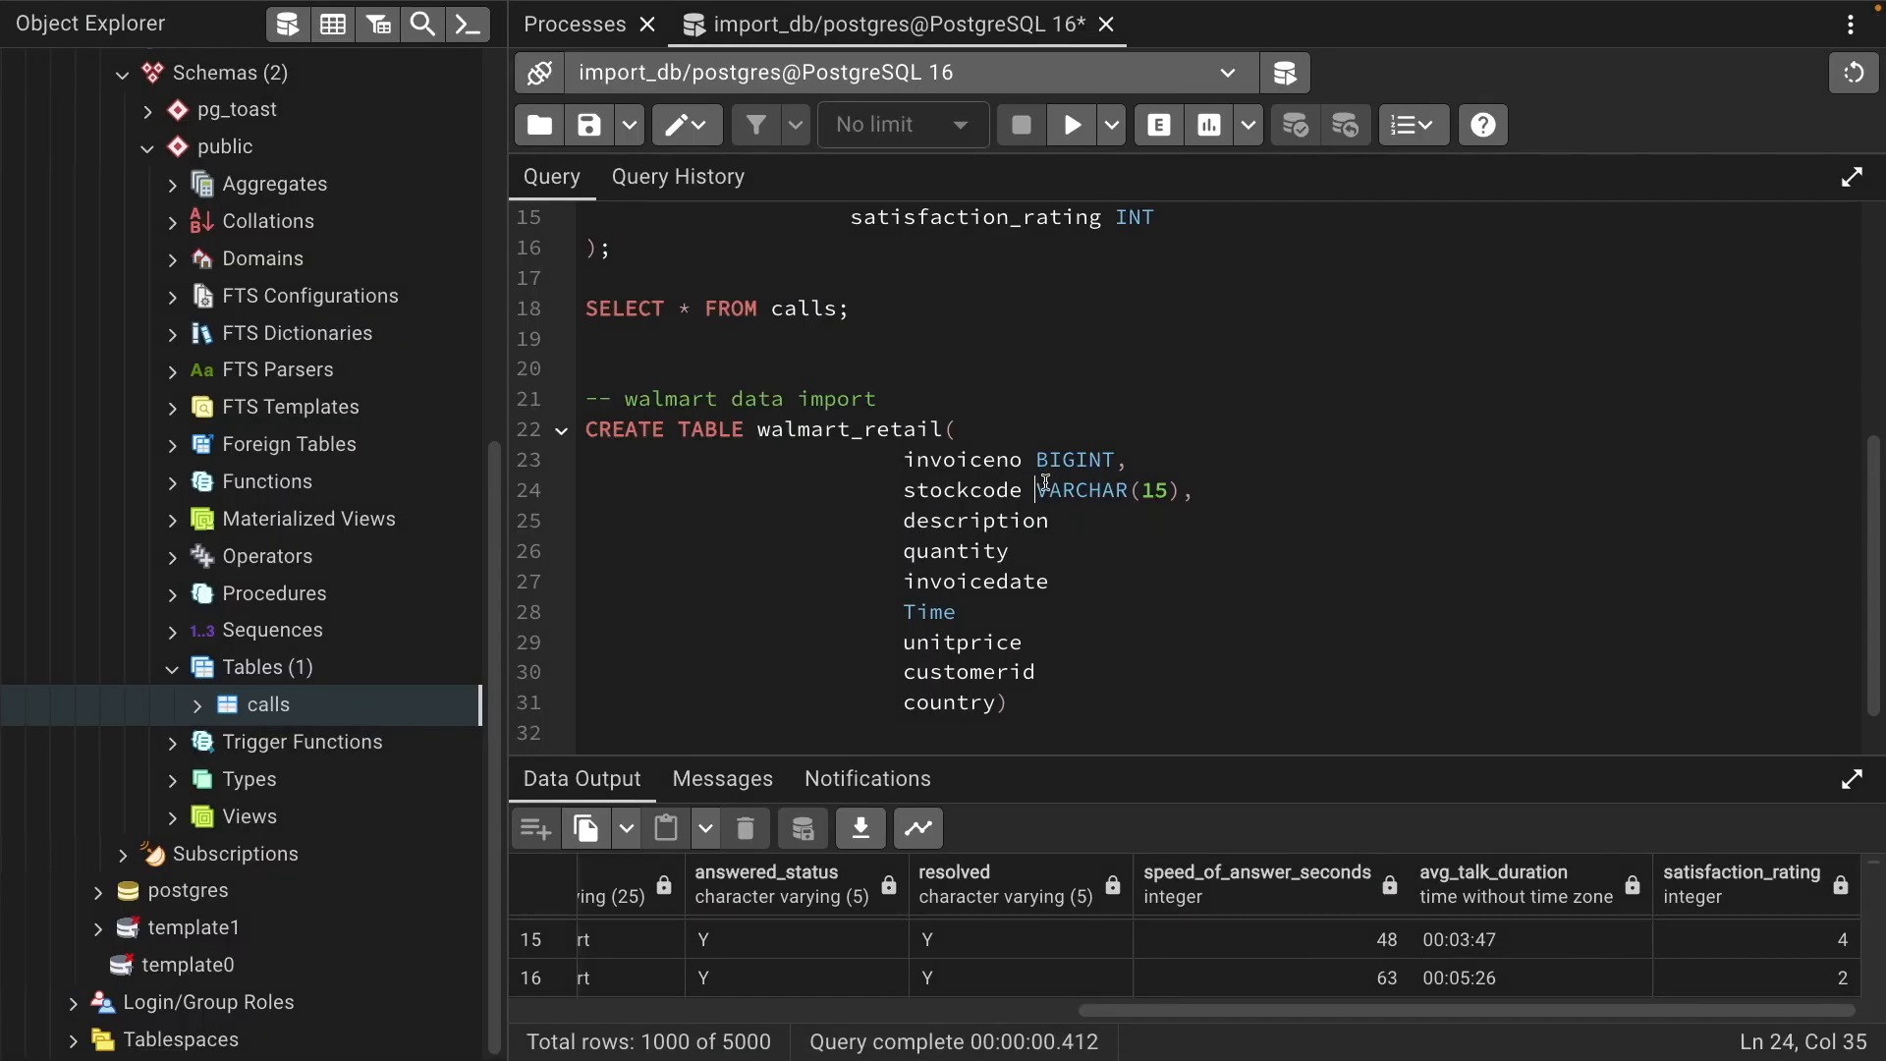
left_click_drag(1038, 488, 1182, 486)
key("super+c")
left_click(1073, 534)
key("super+v")
key("Right")
key("Right")
type(",")
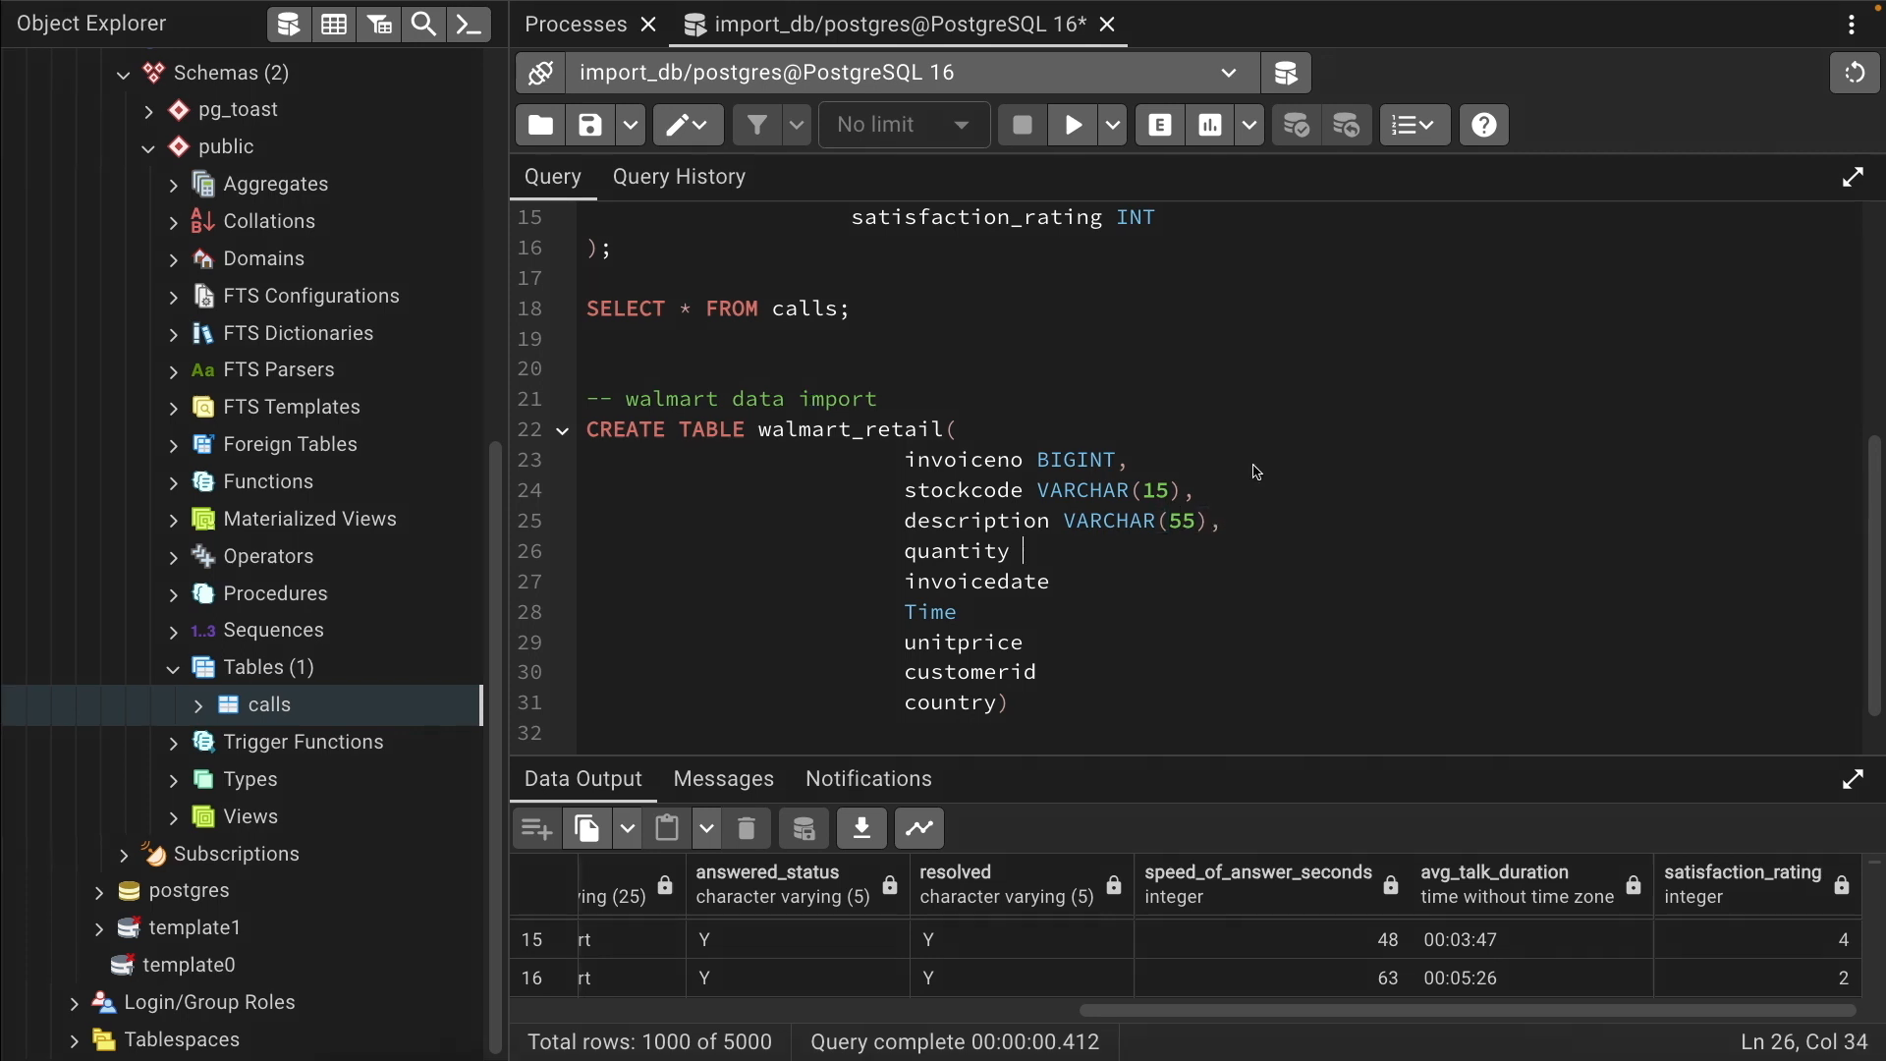
Switch to the wallmart workbook in Excel, check the quantity values down to the column's end, and return to pgAdmin 4
key("super+Tab")
key("super+Tab")
key("super+Tab")
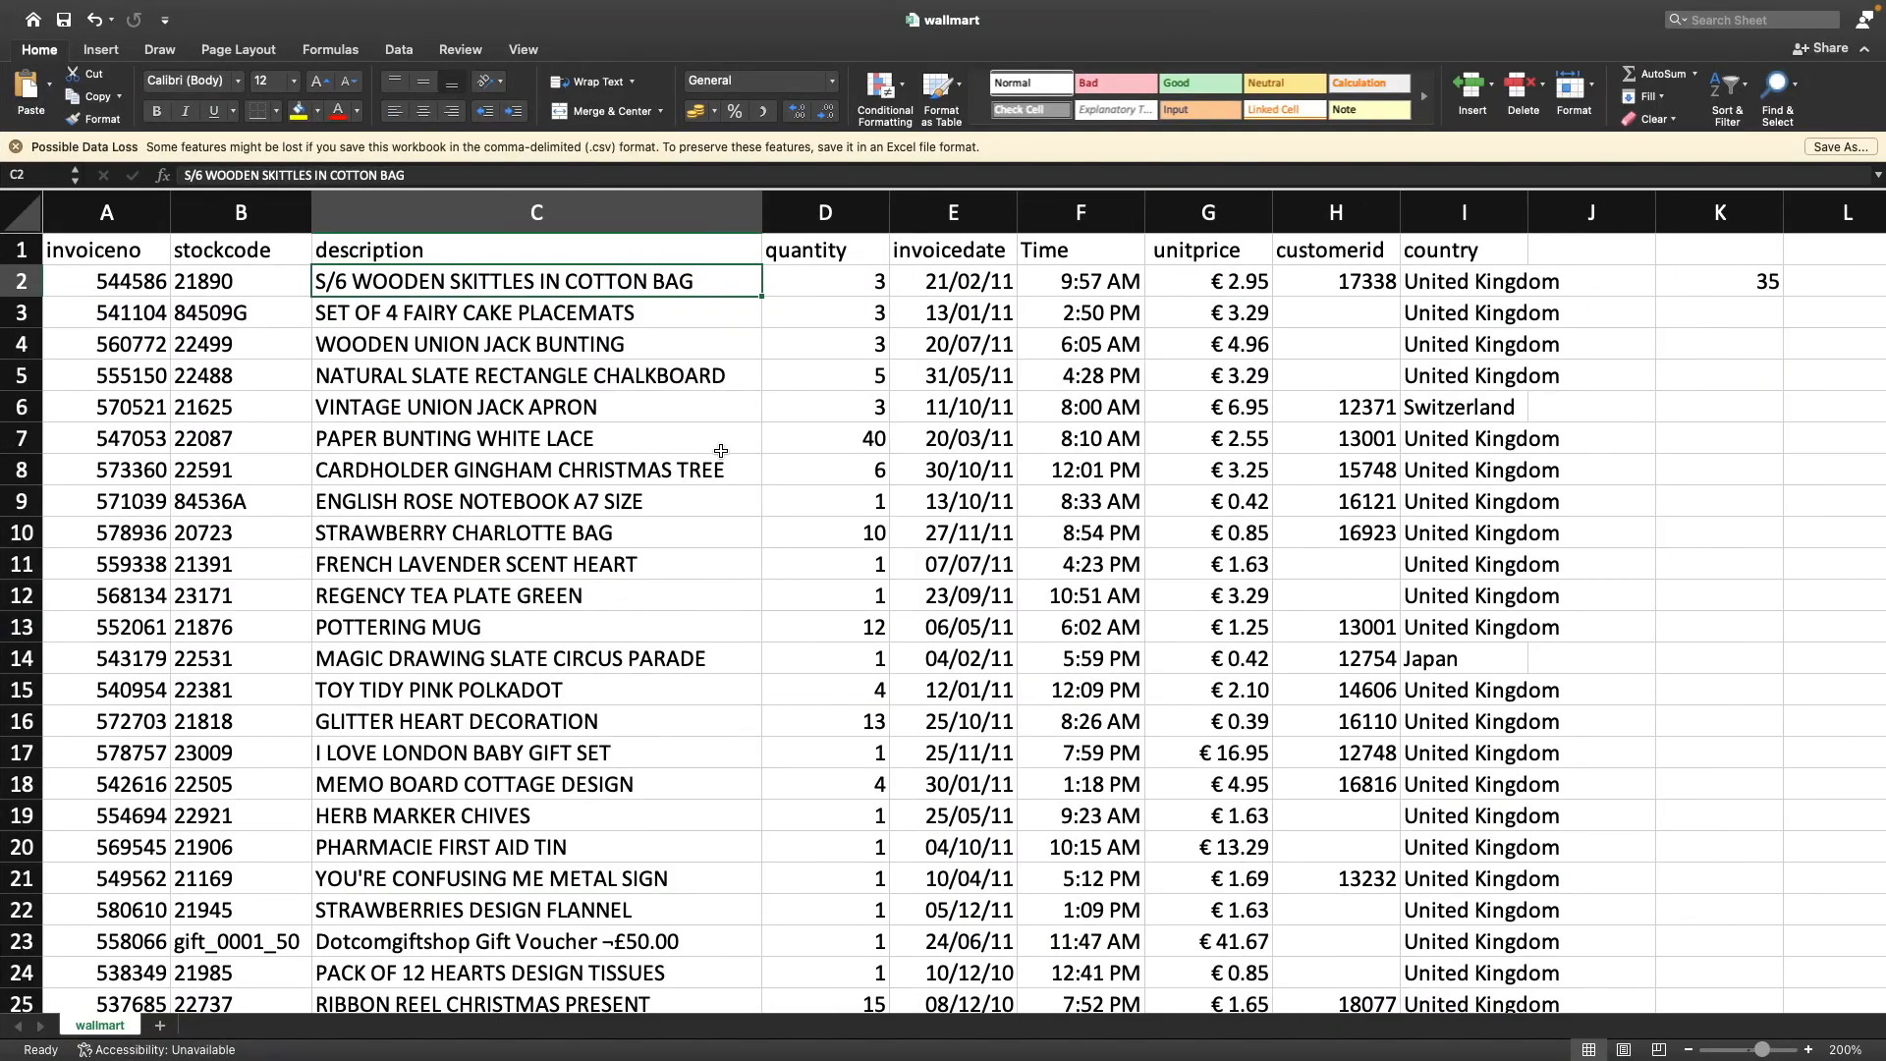
left_click(809, 283)
key("super+Down")
key("super+Up")
key("super+Tab")
key("super+Tab")
key("super+Tab")
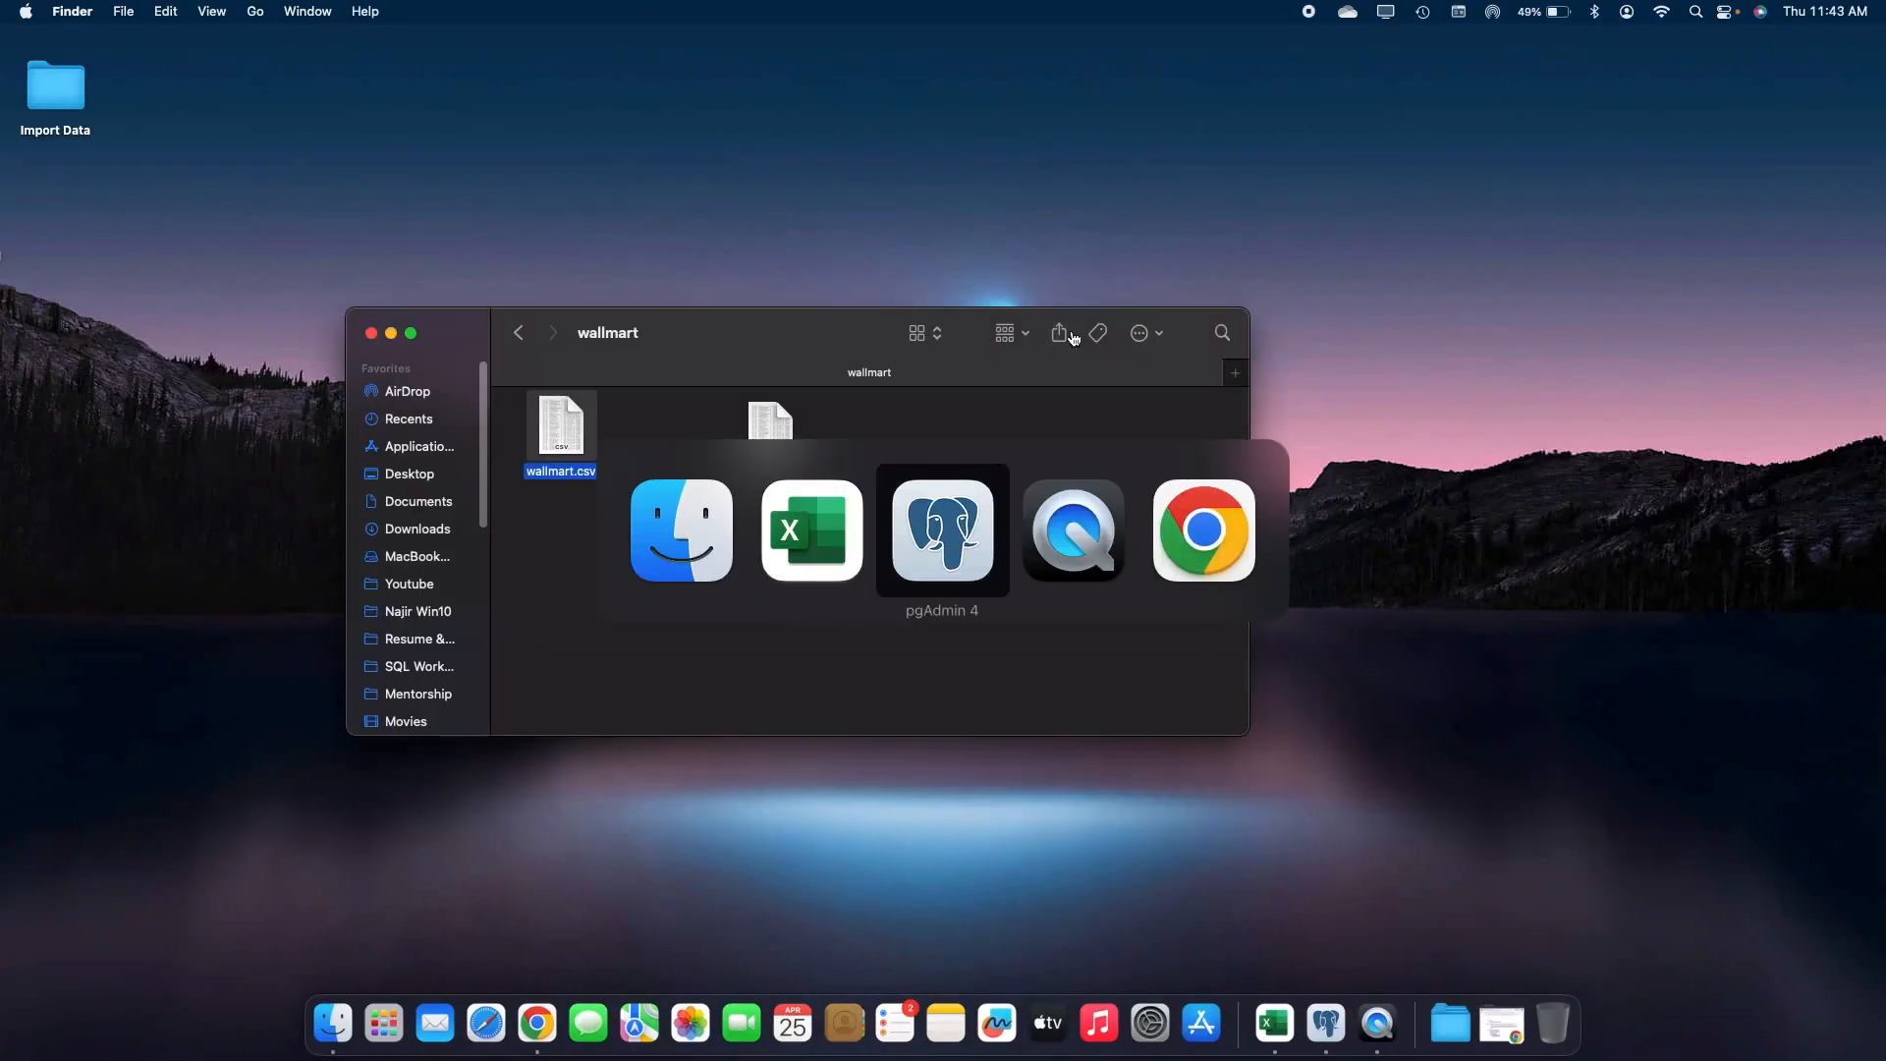
Give the quantity column the INT data type, followed by a comma, and switch to the wallmart workbook in Excel to view the invoicedate values
type("INT,")
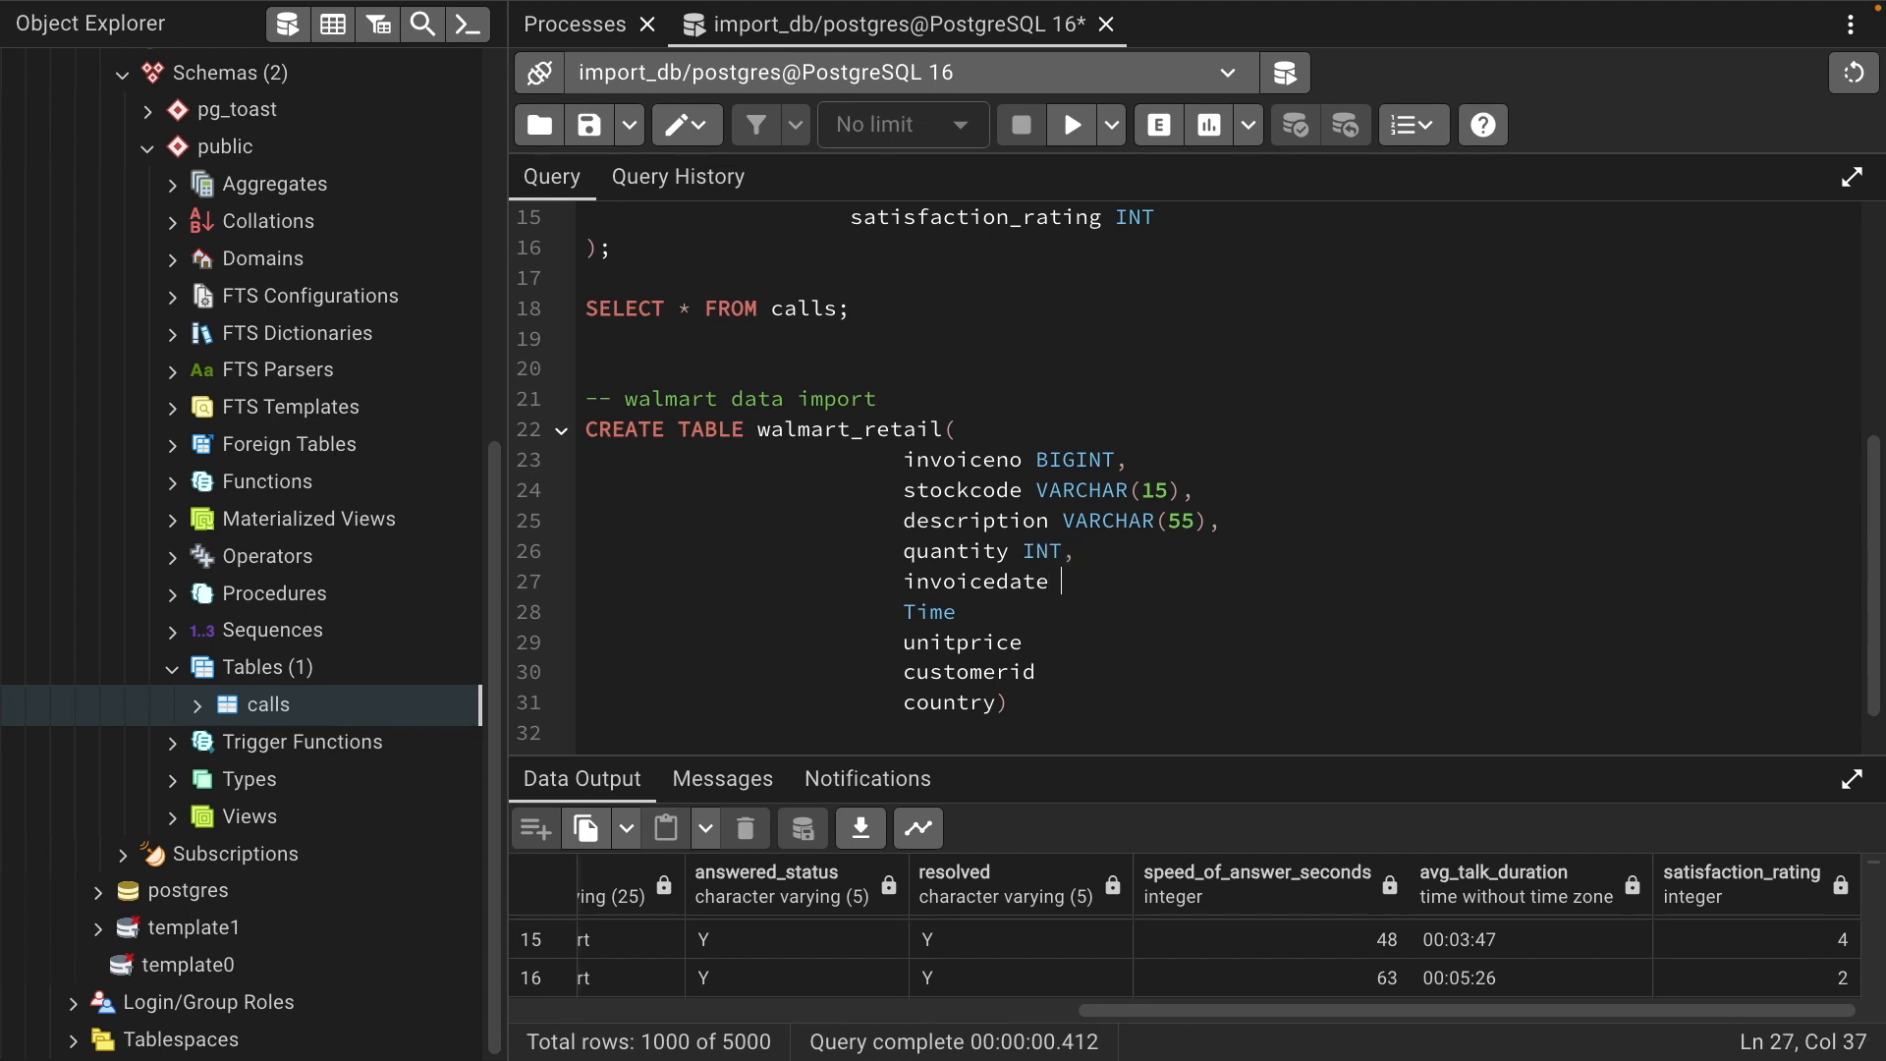
key("super+Tab")
key("super+Tab")
key("super+Tab")
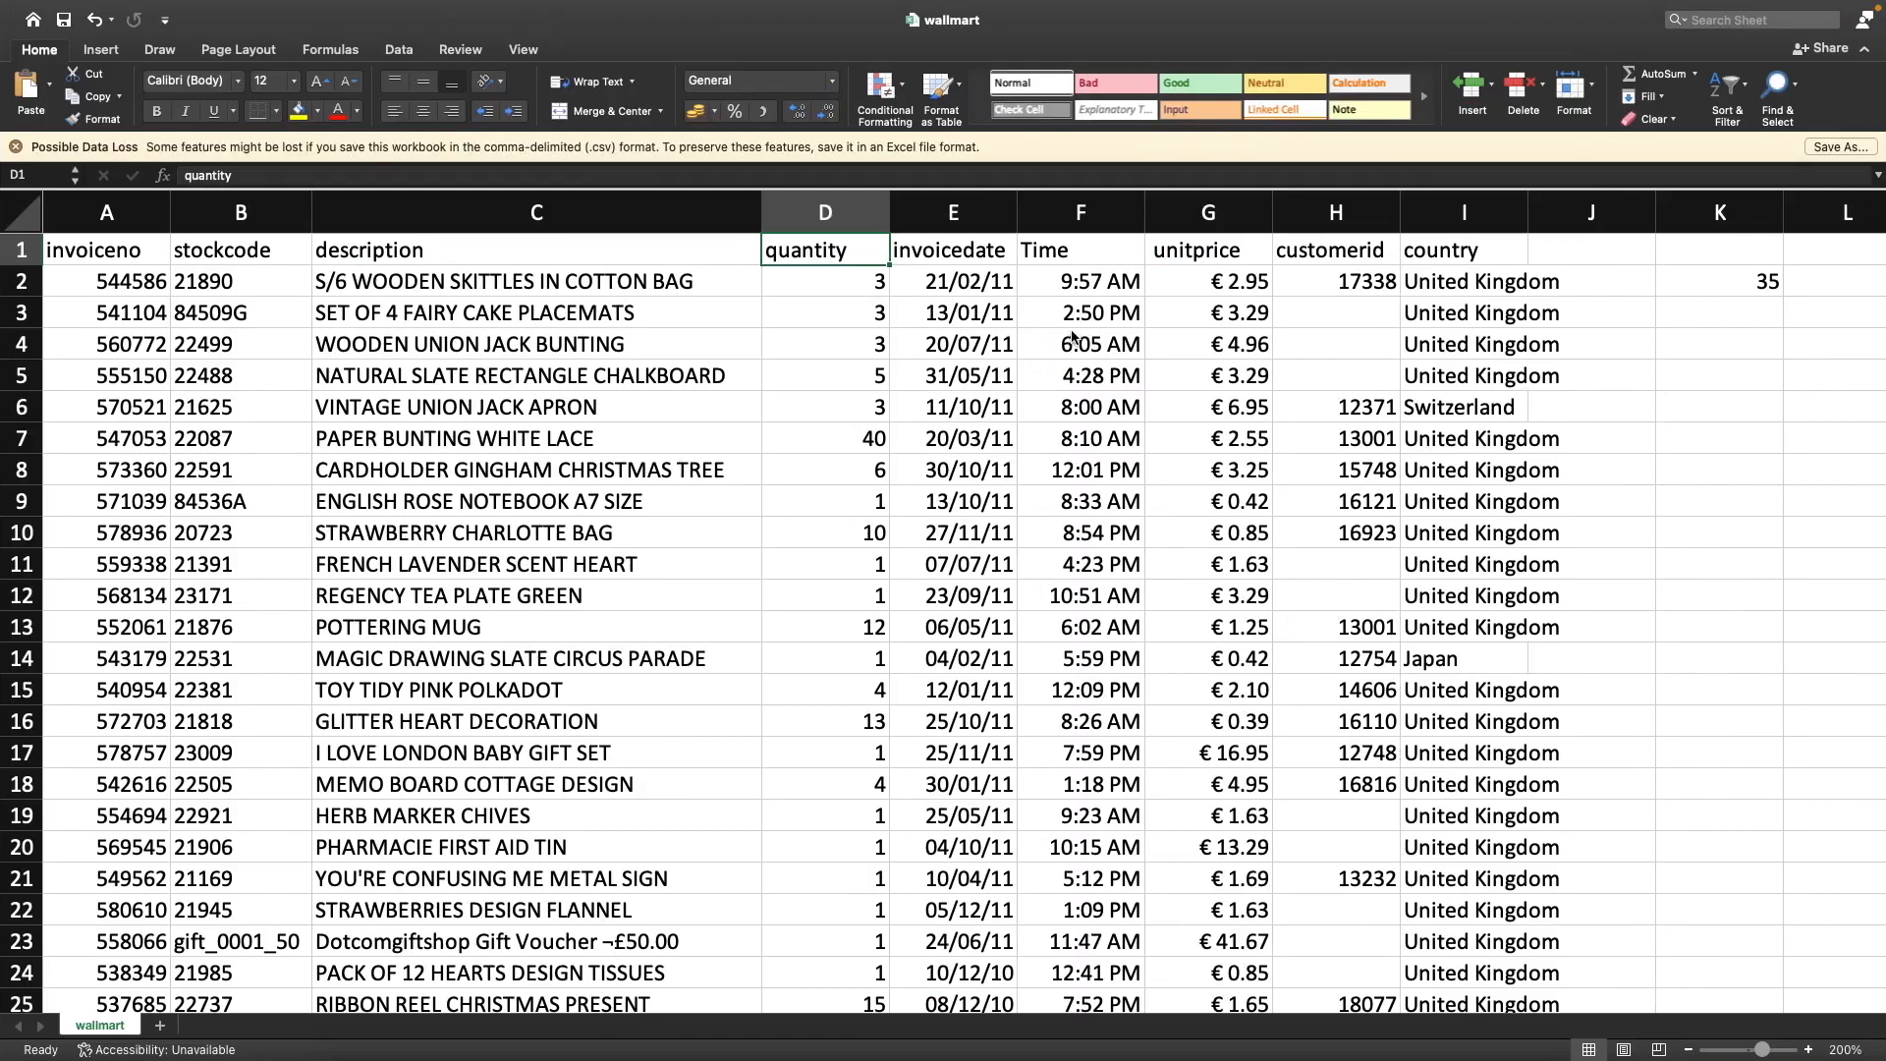
Switch to pgAdmin 4 and give the invoicedate column the DATE data type, followed by a comma
key("super+Tab")
key("super+Tab")
key("super+Tab")
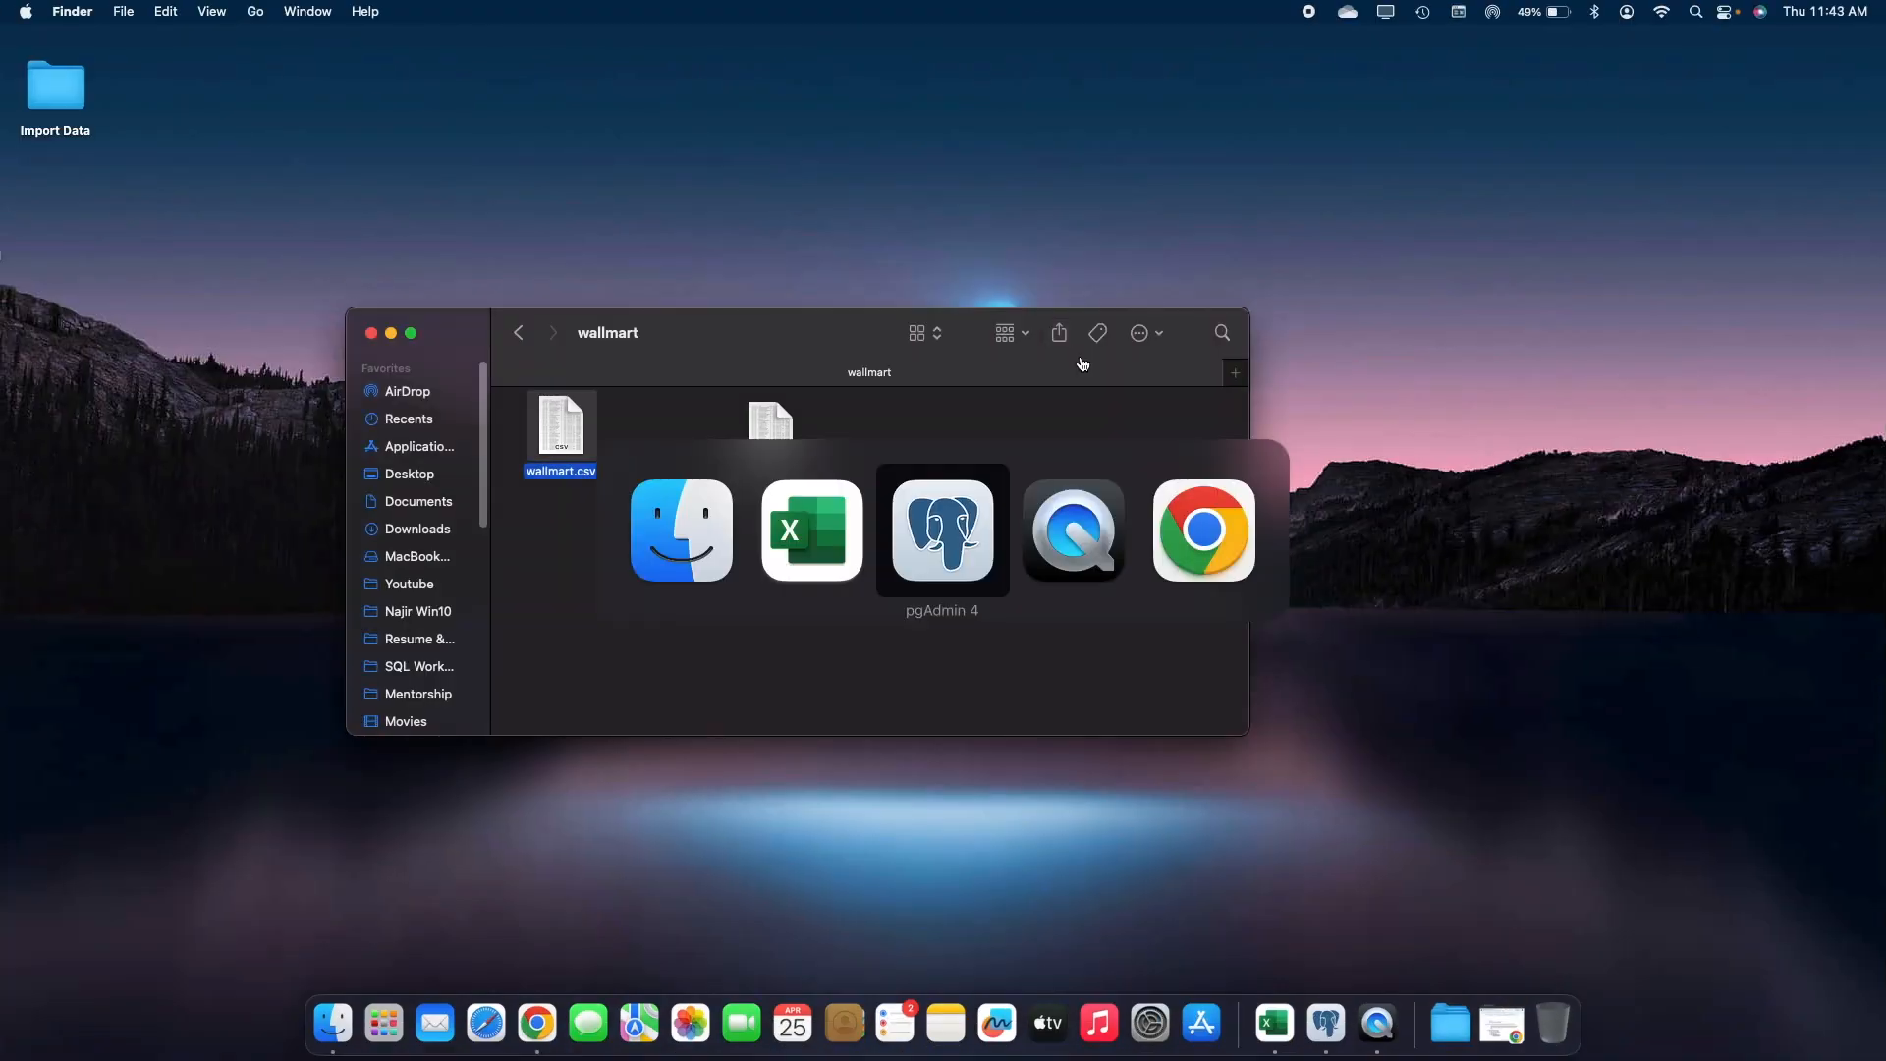
type("DATE")
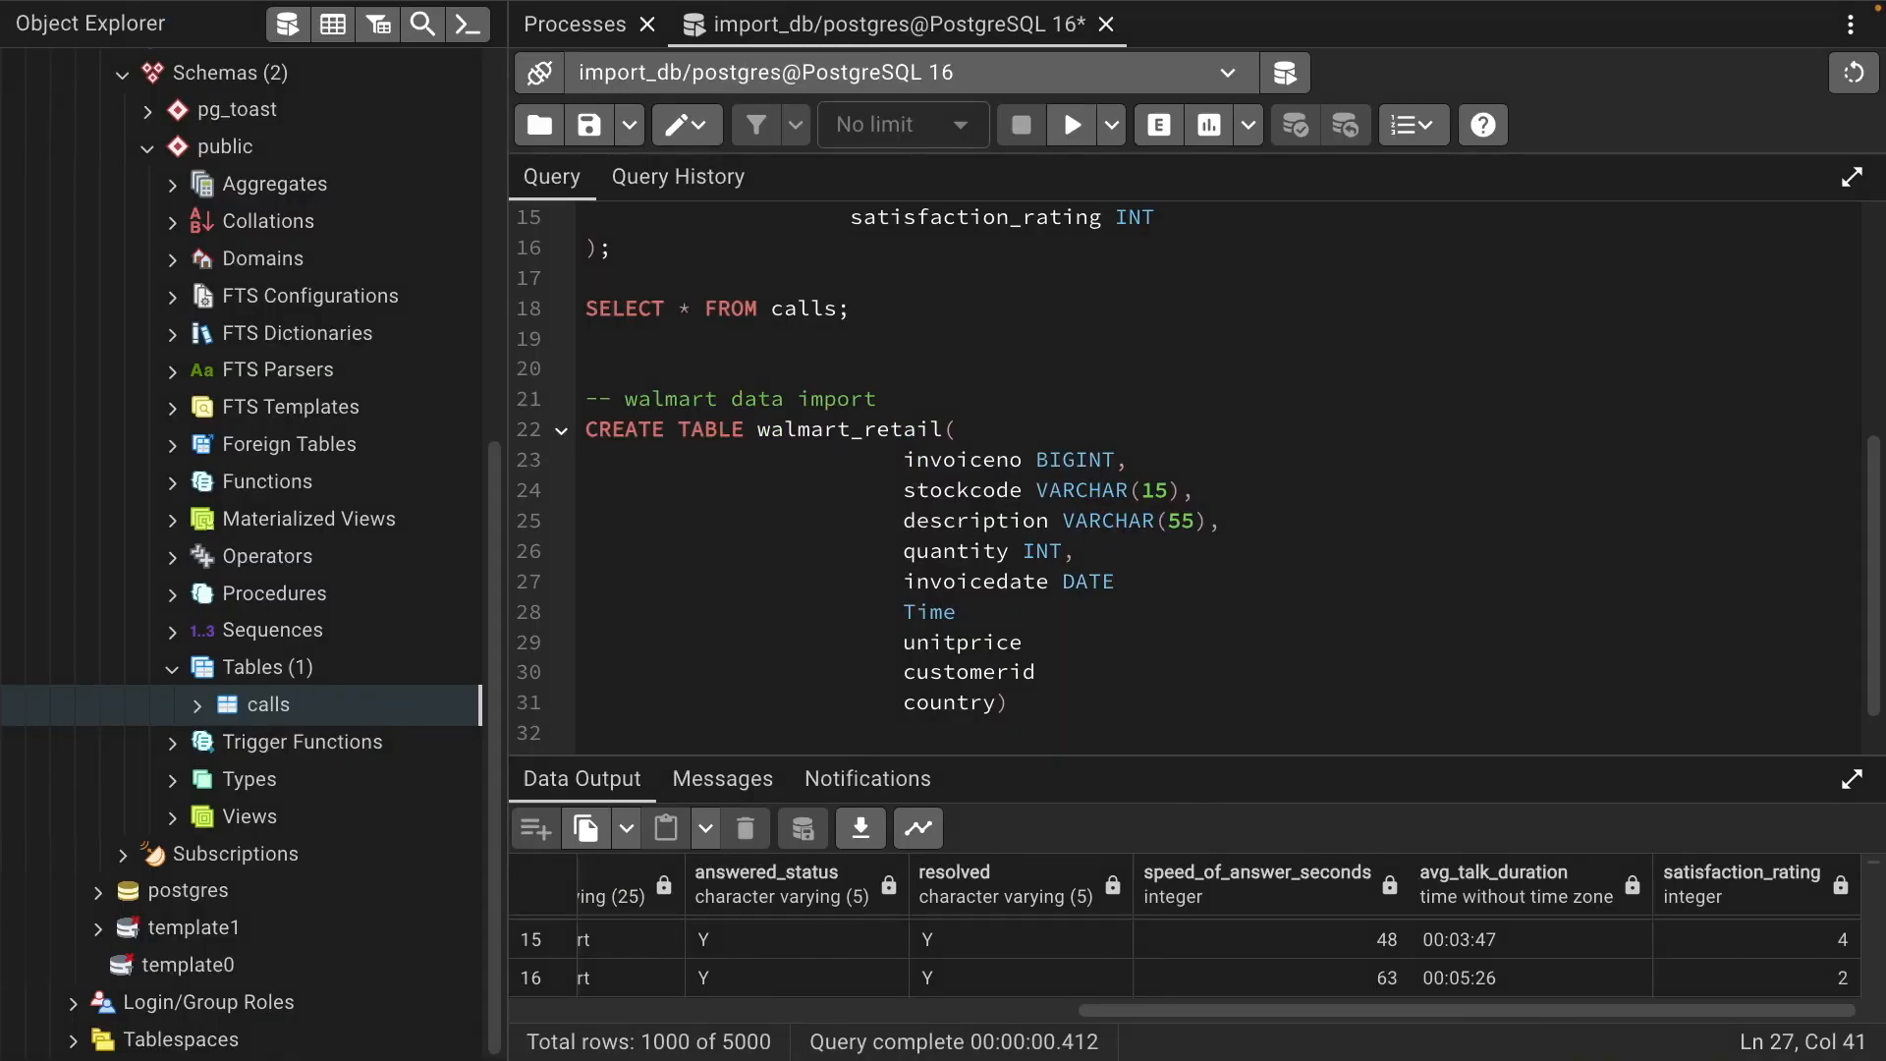
key("Down")
Switch to the wallmart workbook in Excel and check the invoicedate value and its format in E2
key("super+Tab")
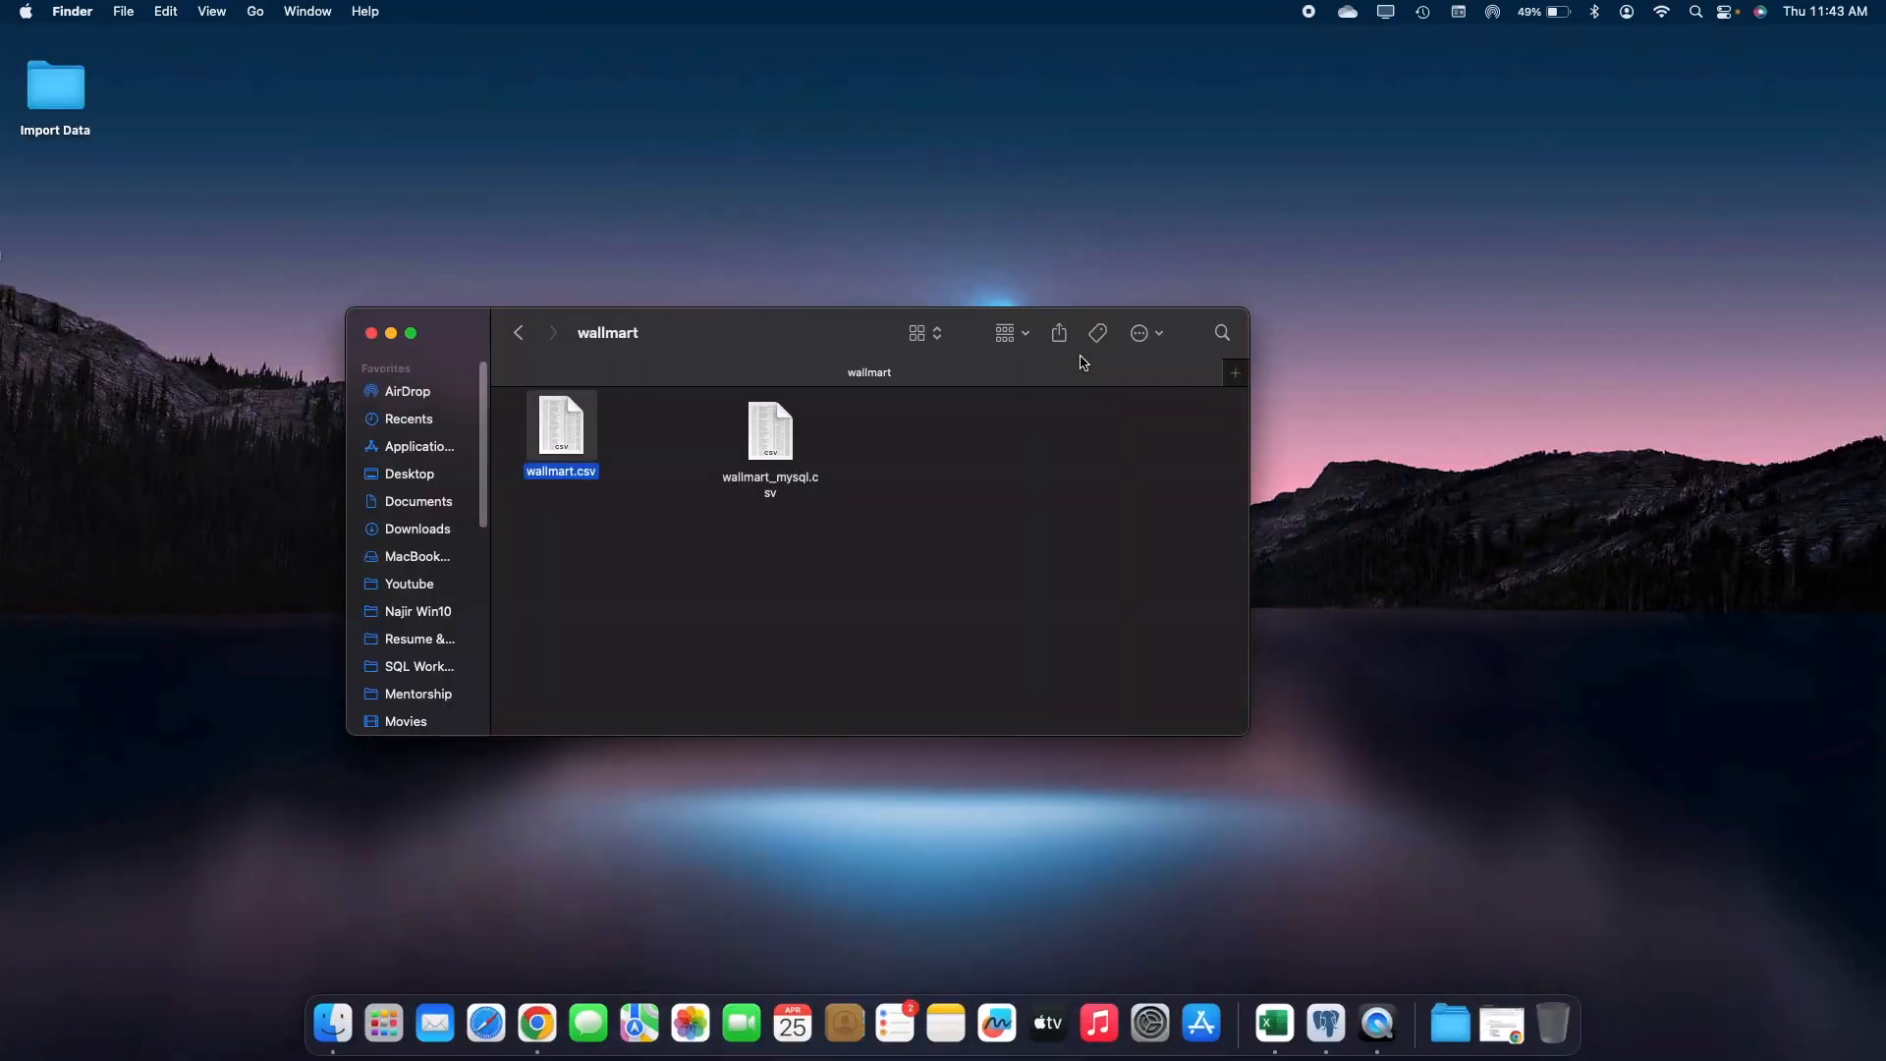
key("super+Tab")
key("super+Tab")
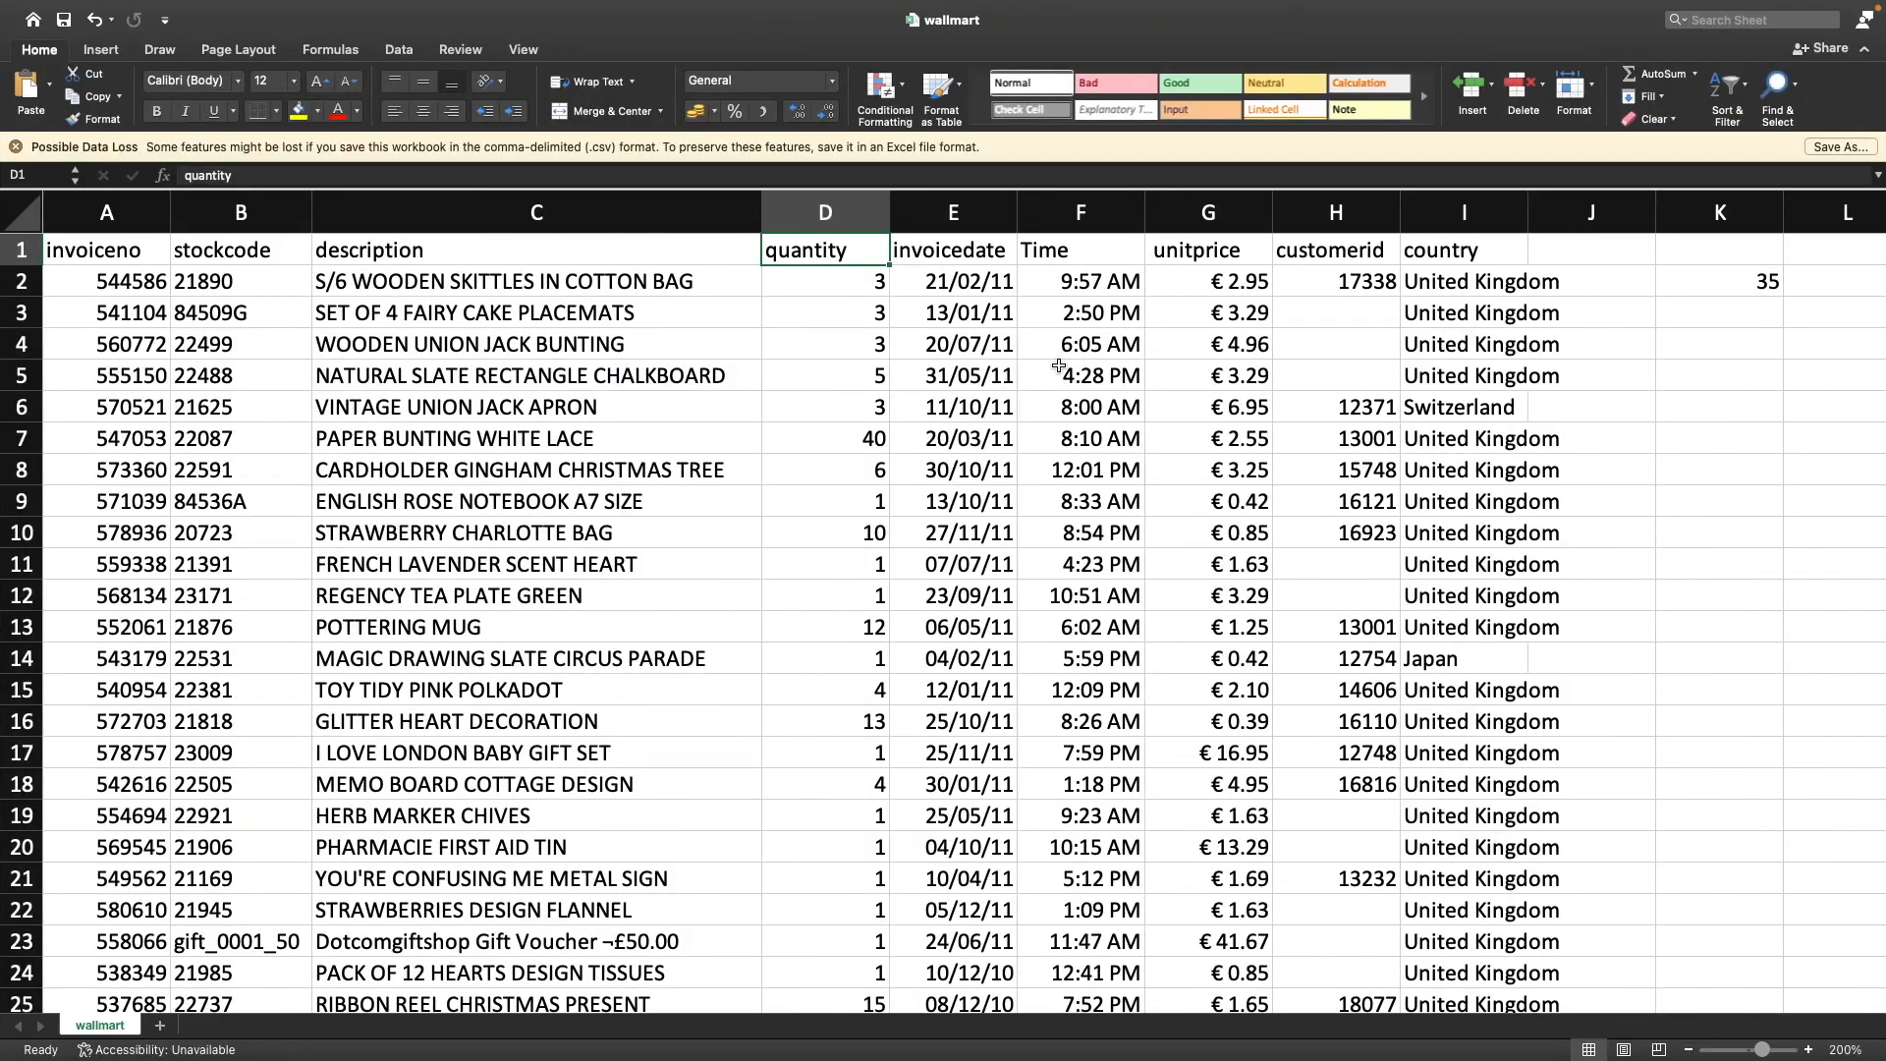
left_click(968, 312)
left_click(951, 284)
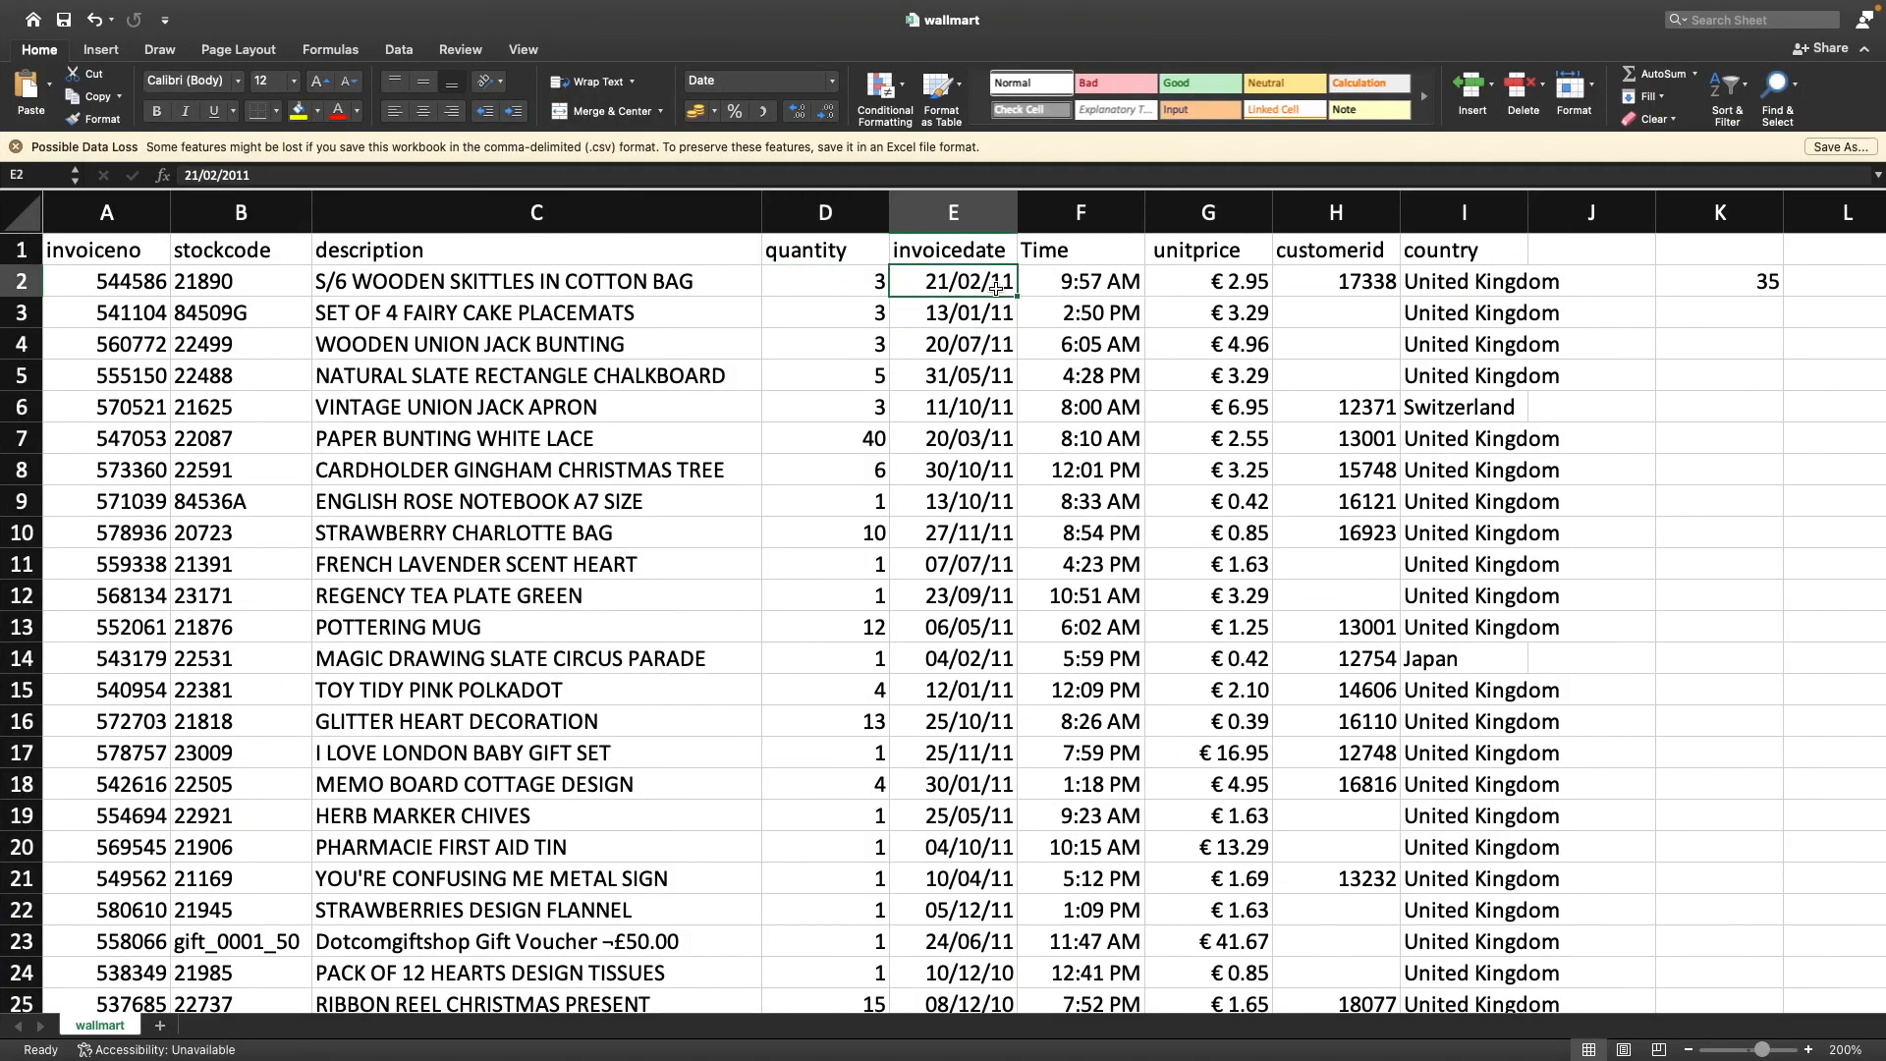
Switch to pgAdmin 4 and change the Time column name to lowercase time in the walmart_retail definition
key("super+Tab")
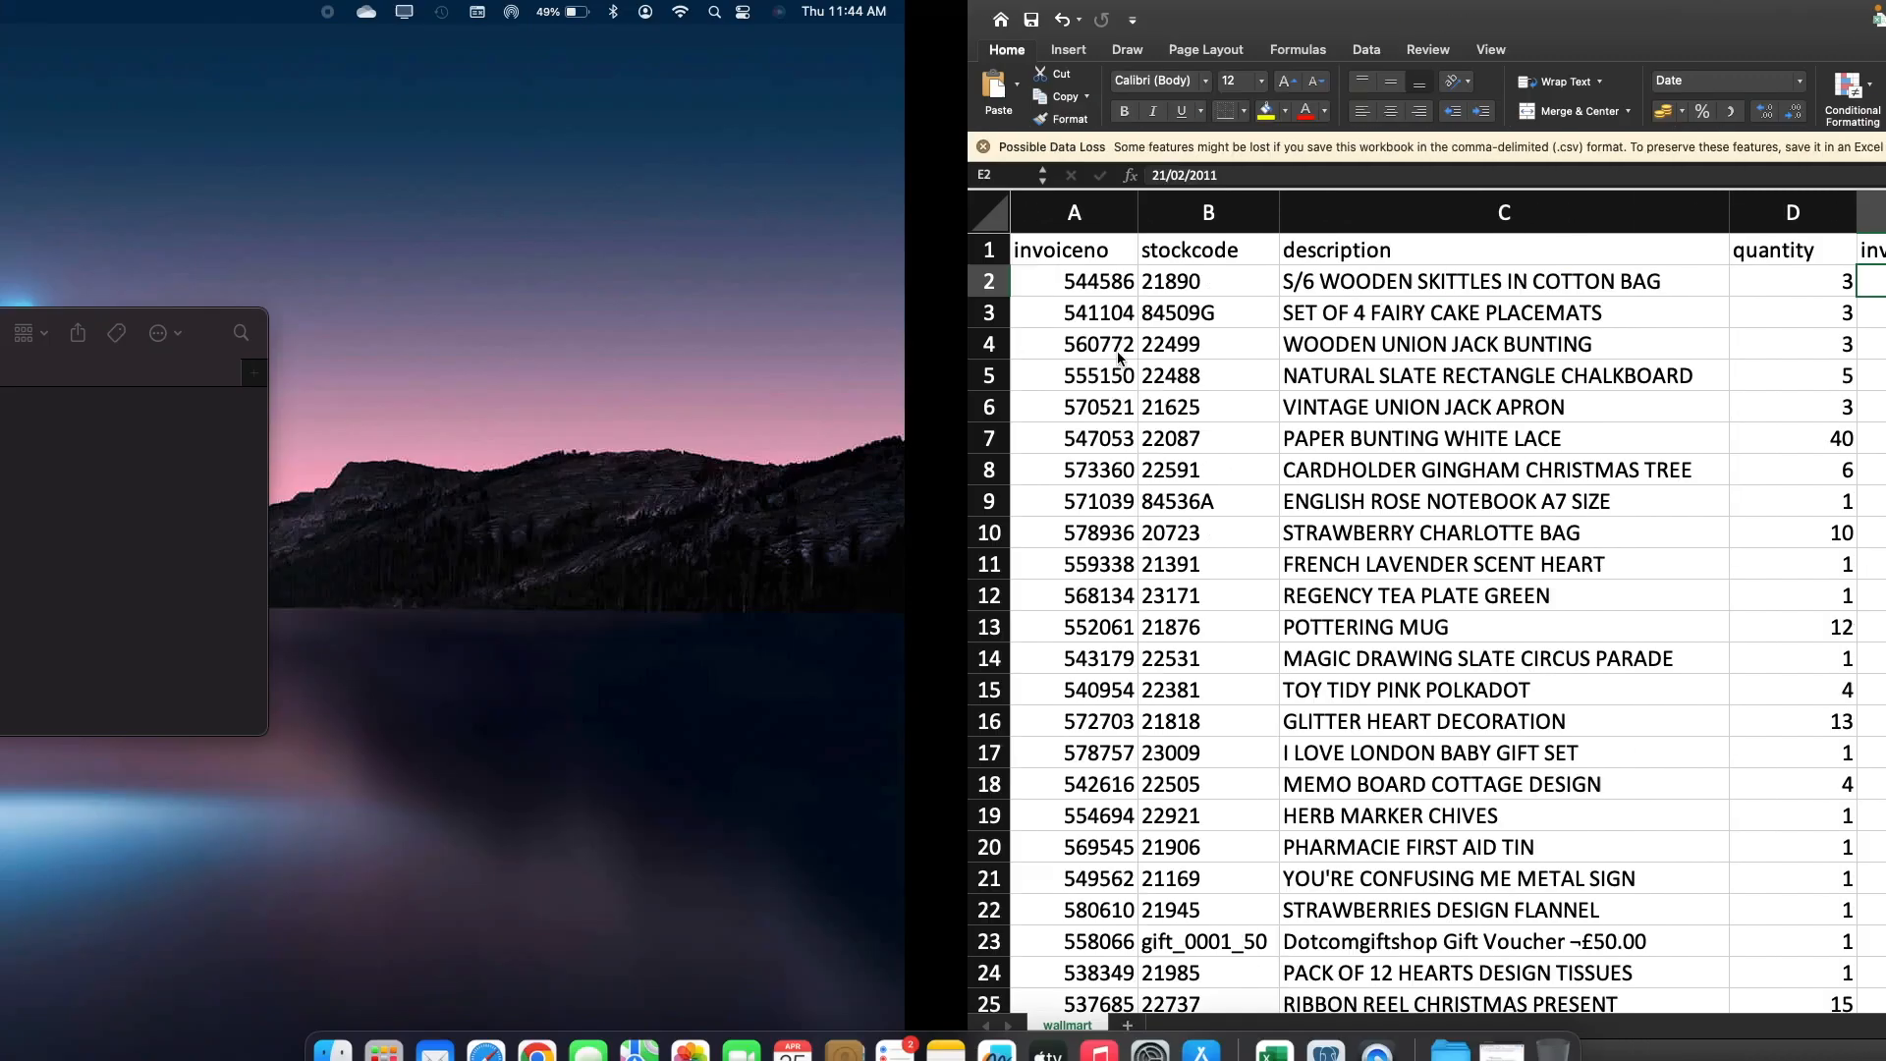
key("super+Tab")
key("super+Tab")
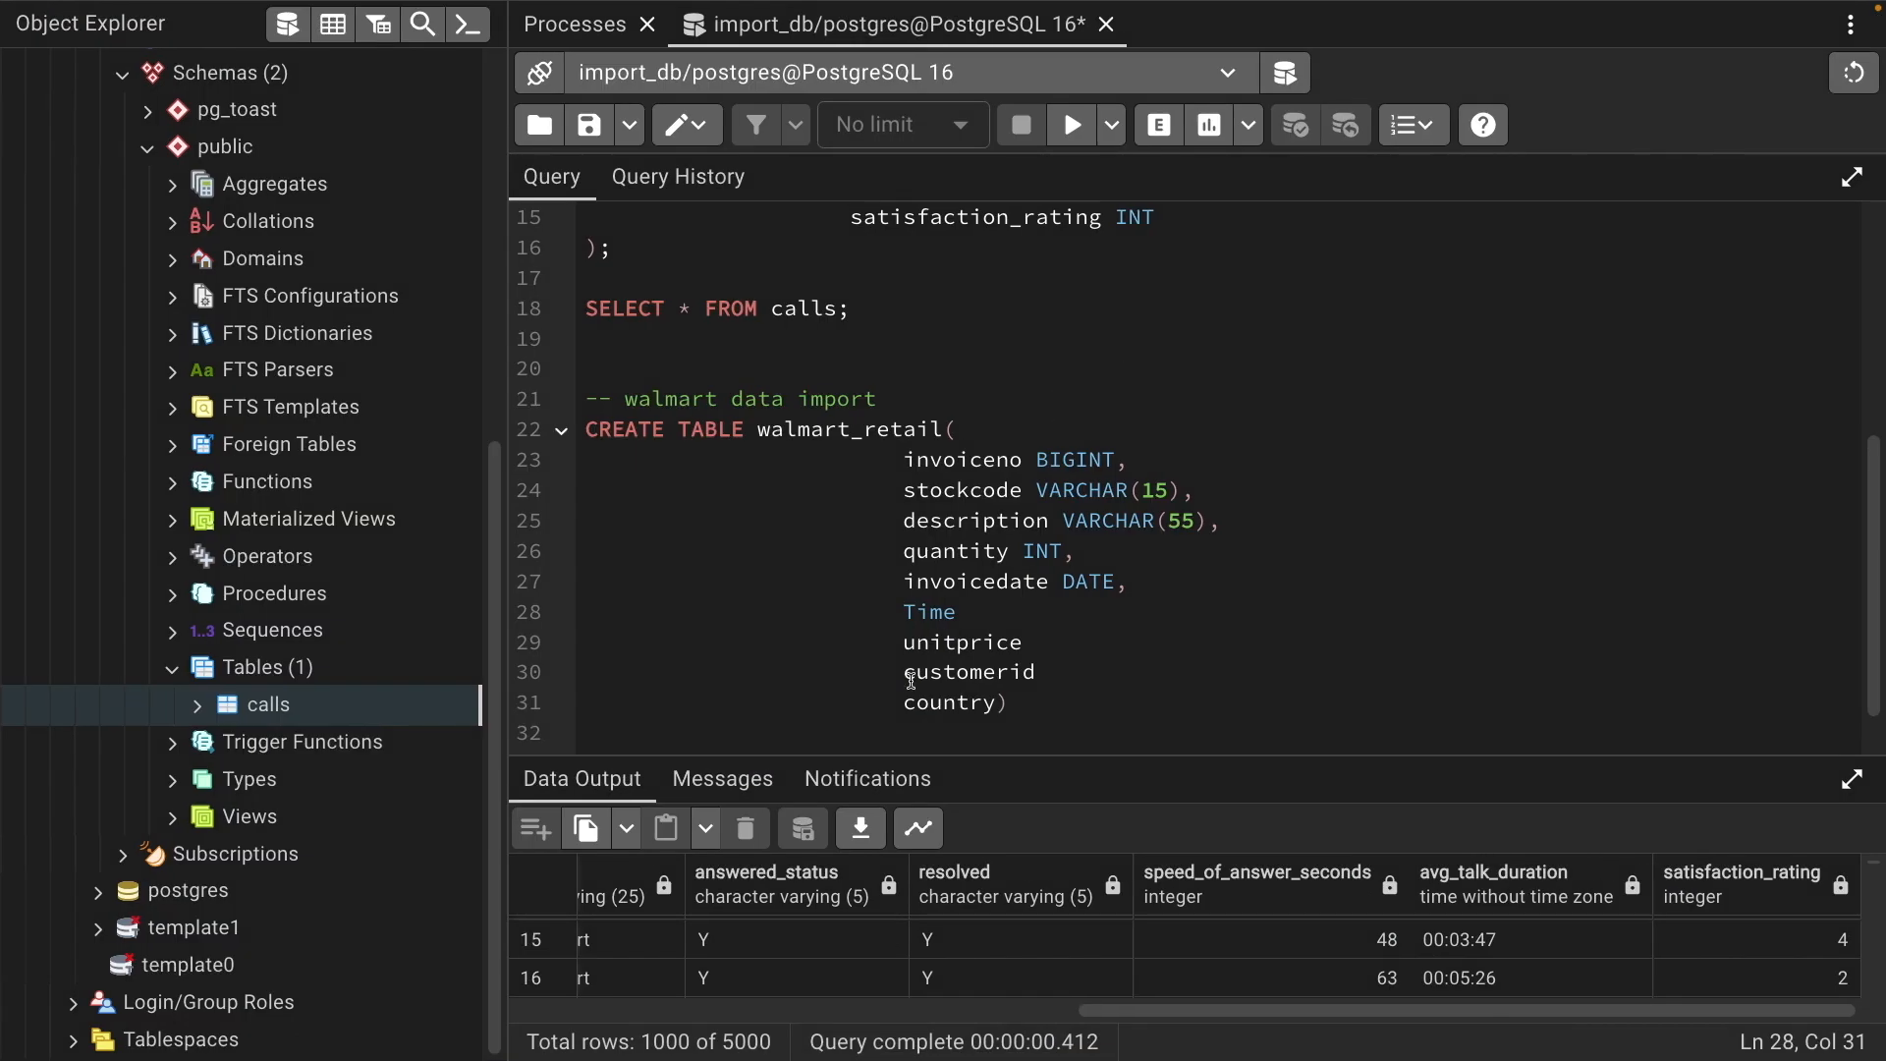
left_click(919, 613)
key("BackSpace")
type("t")
key("Right")
key("Right")
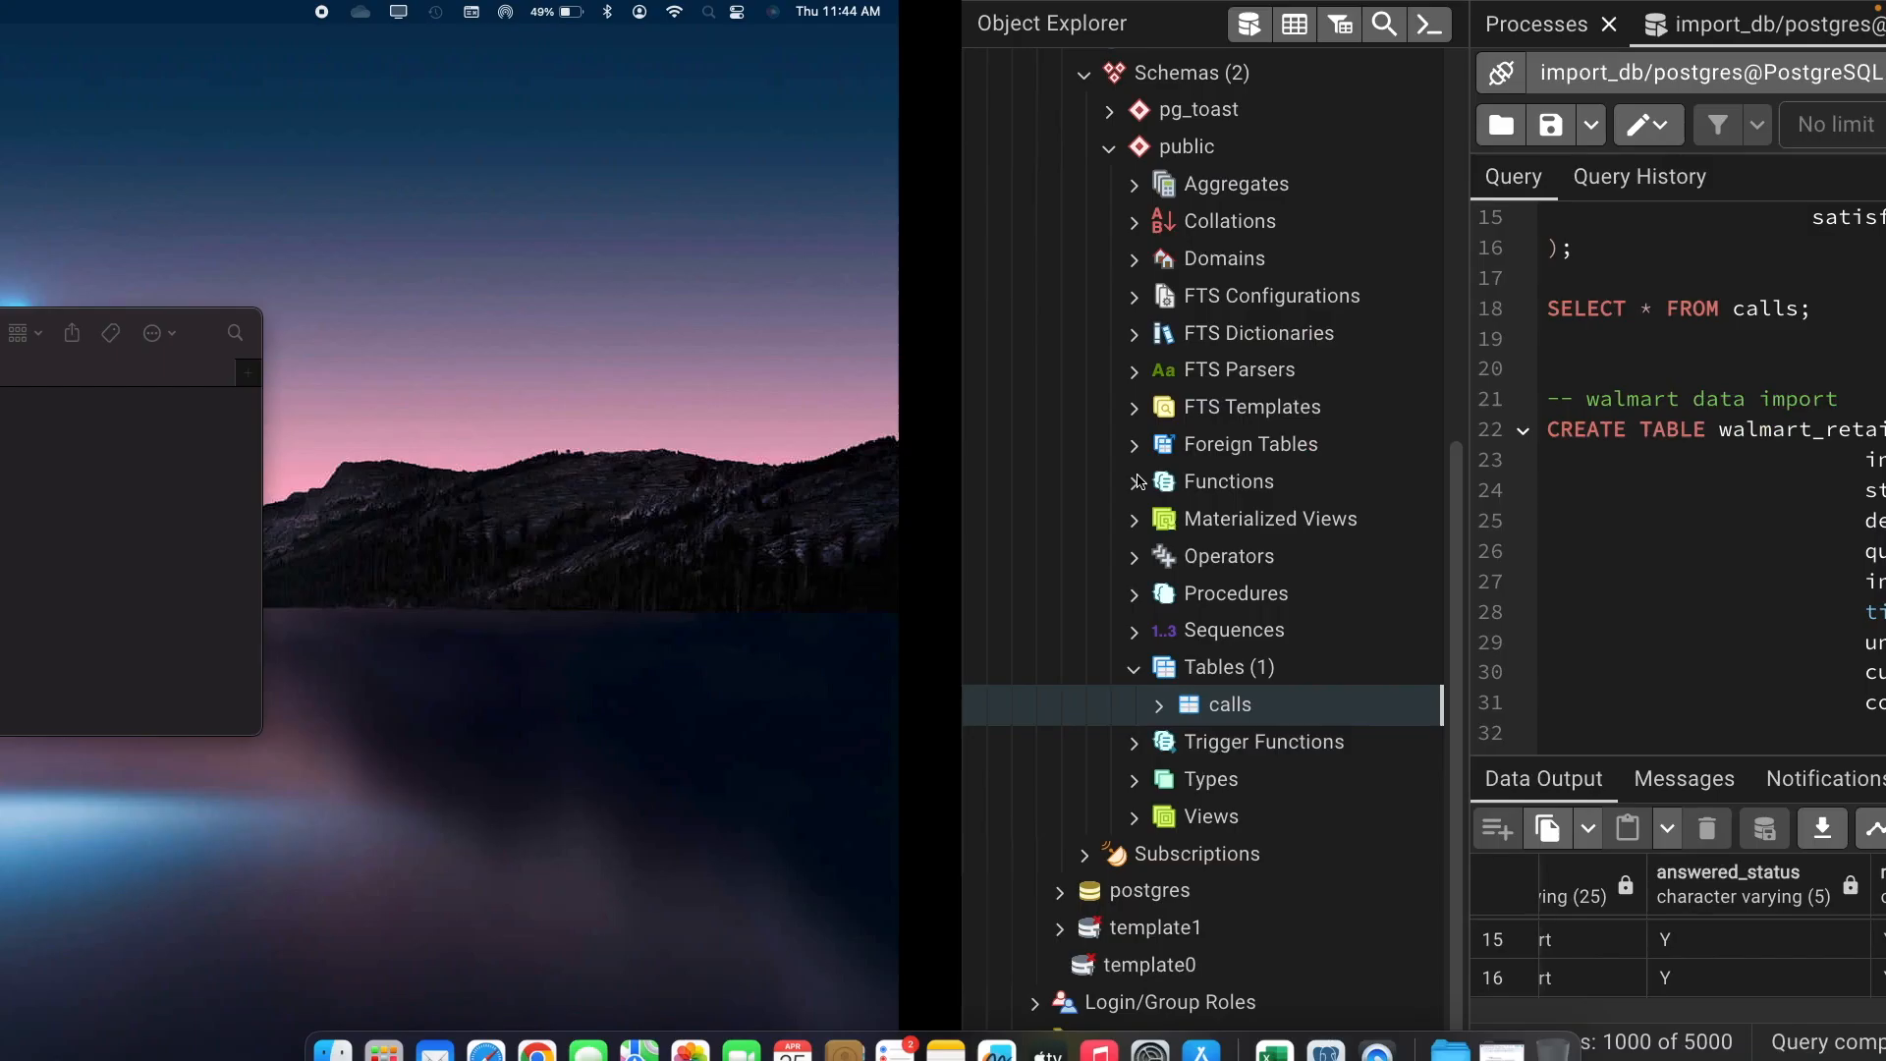
Switch to the wallmart workbook in Excel and check the Time value and its format in F2
key("super+Tab")
key("super+Tab")
left_click(1073, 285)
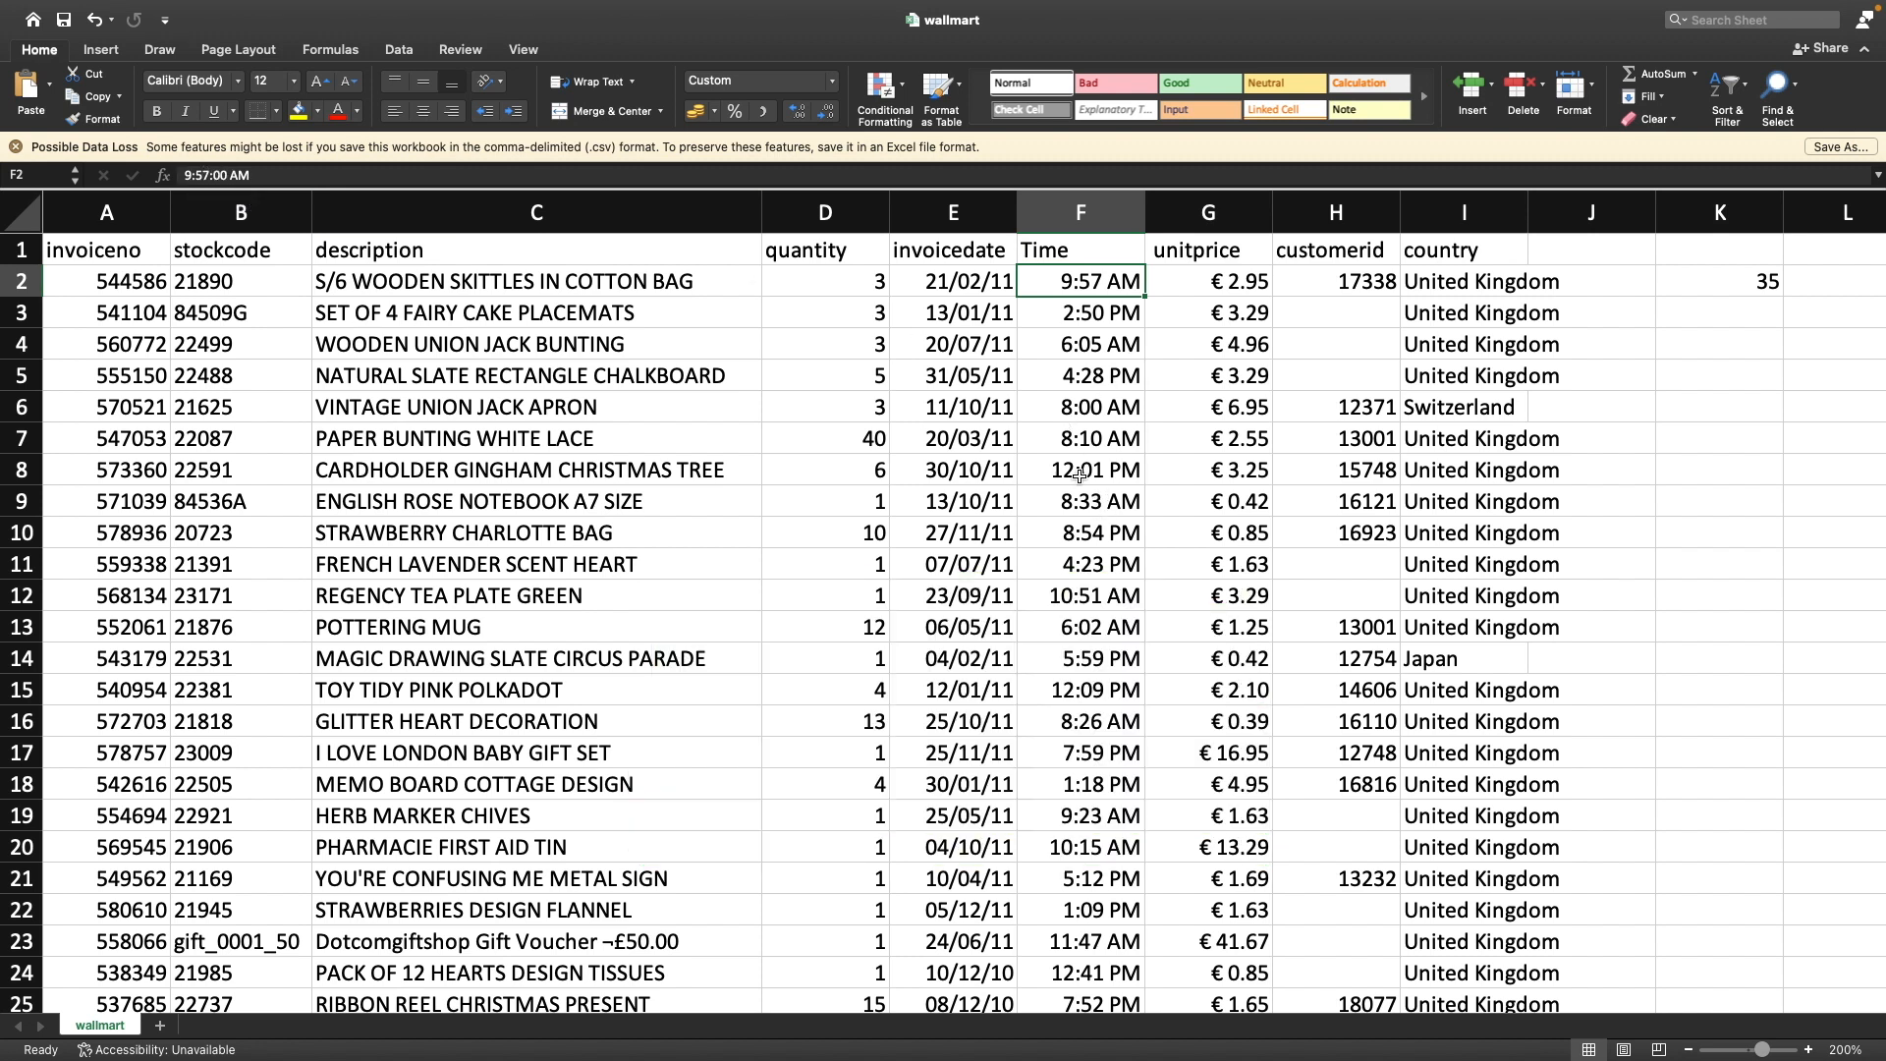
Switch to pgAdmin 4 and give the time column the TIME data type, followed by a comma
key("ctrl+Left")
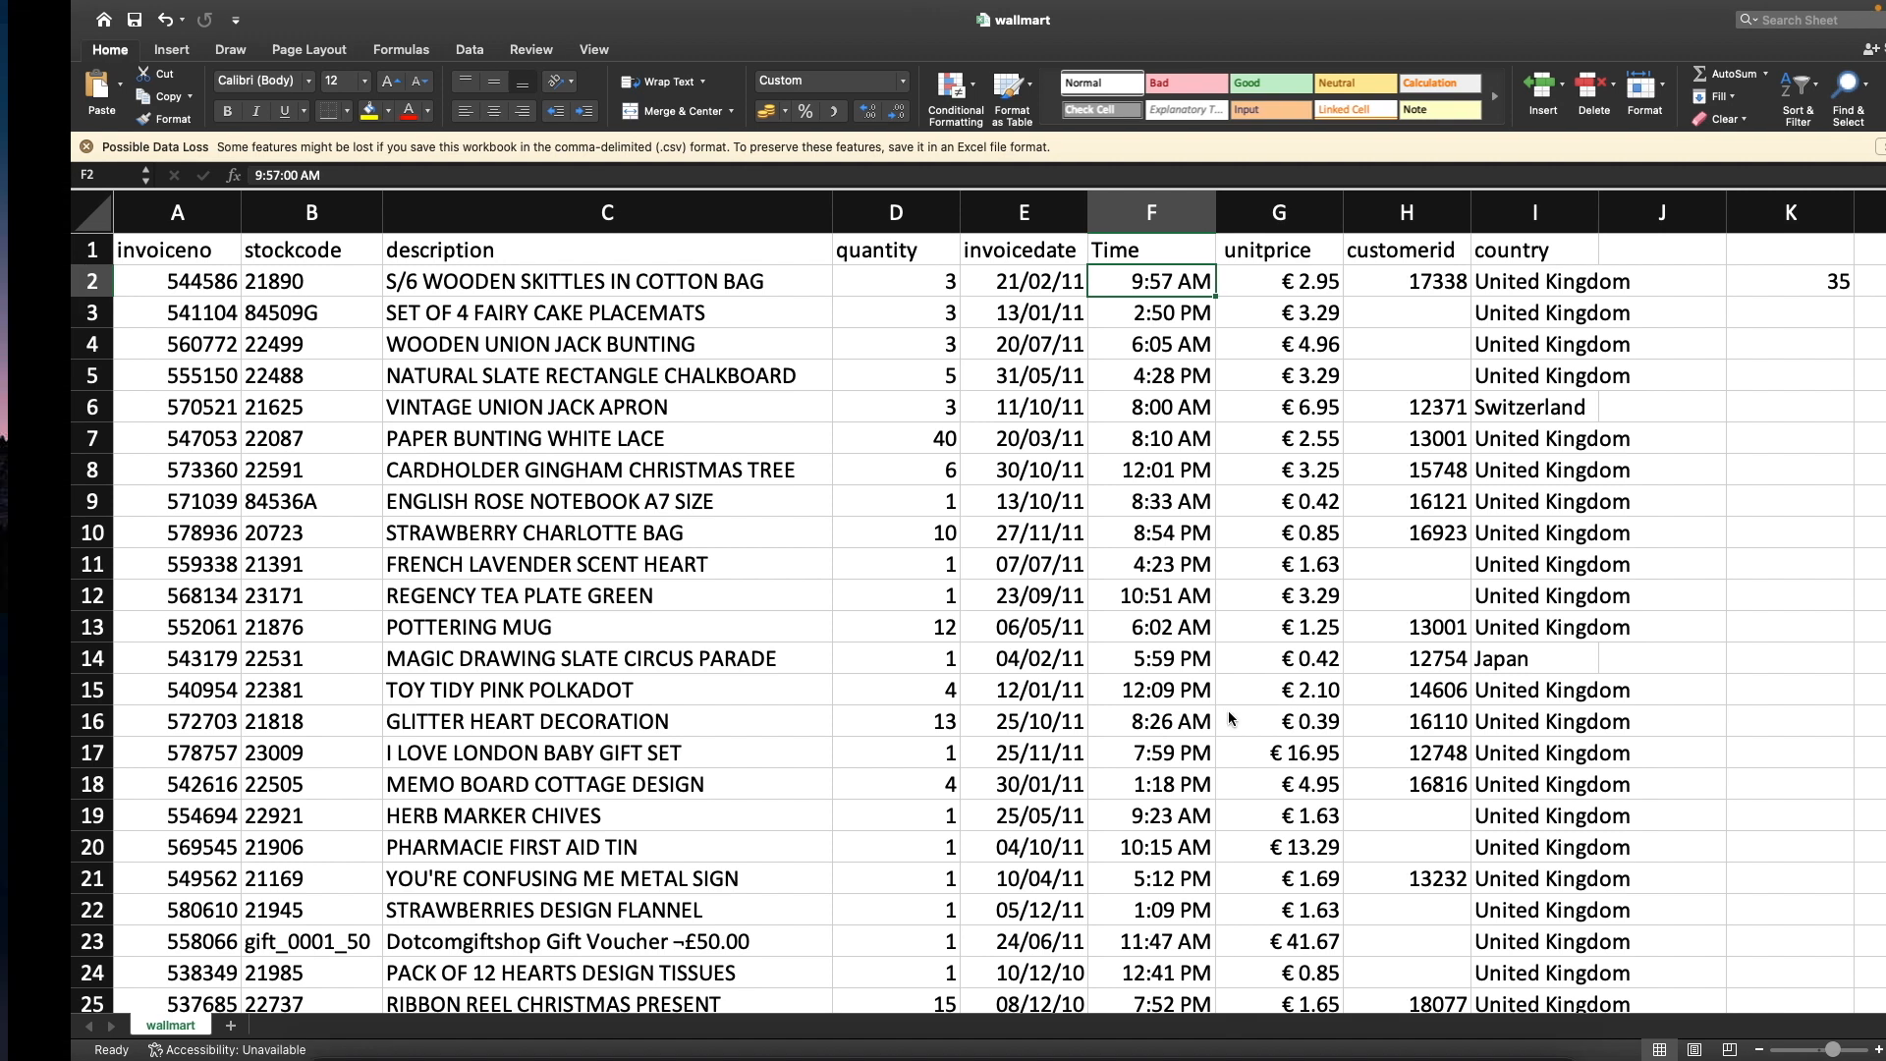
key("super+Tab")
key("super+Tab")
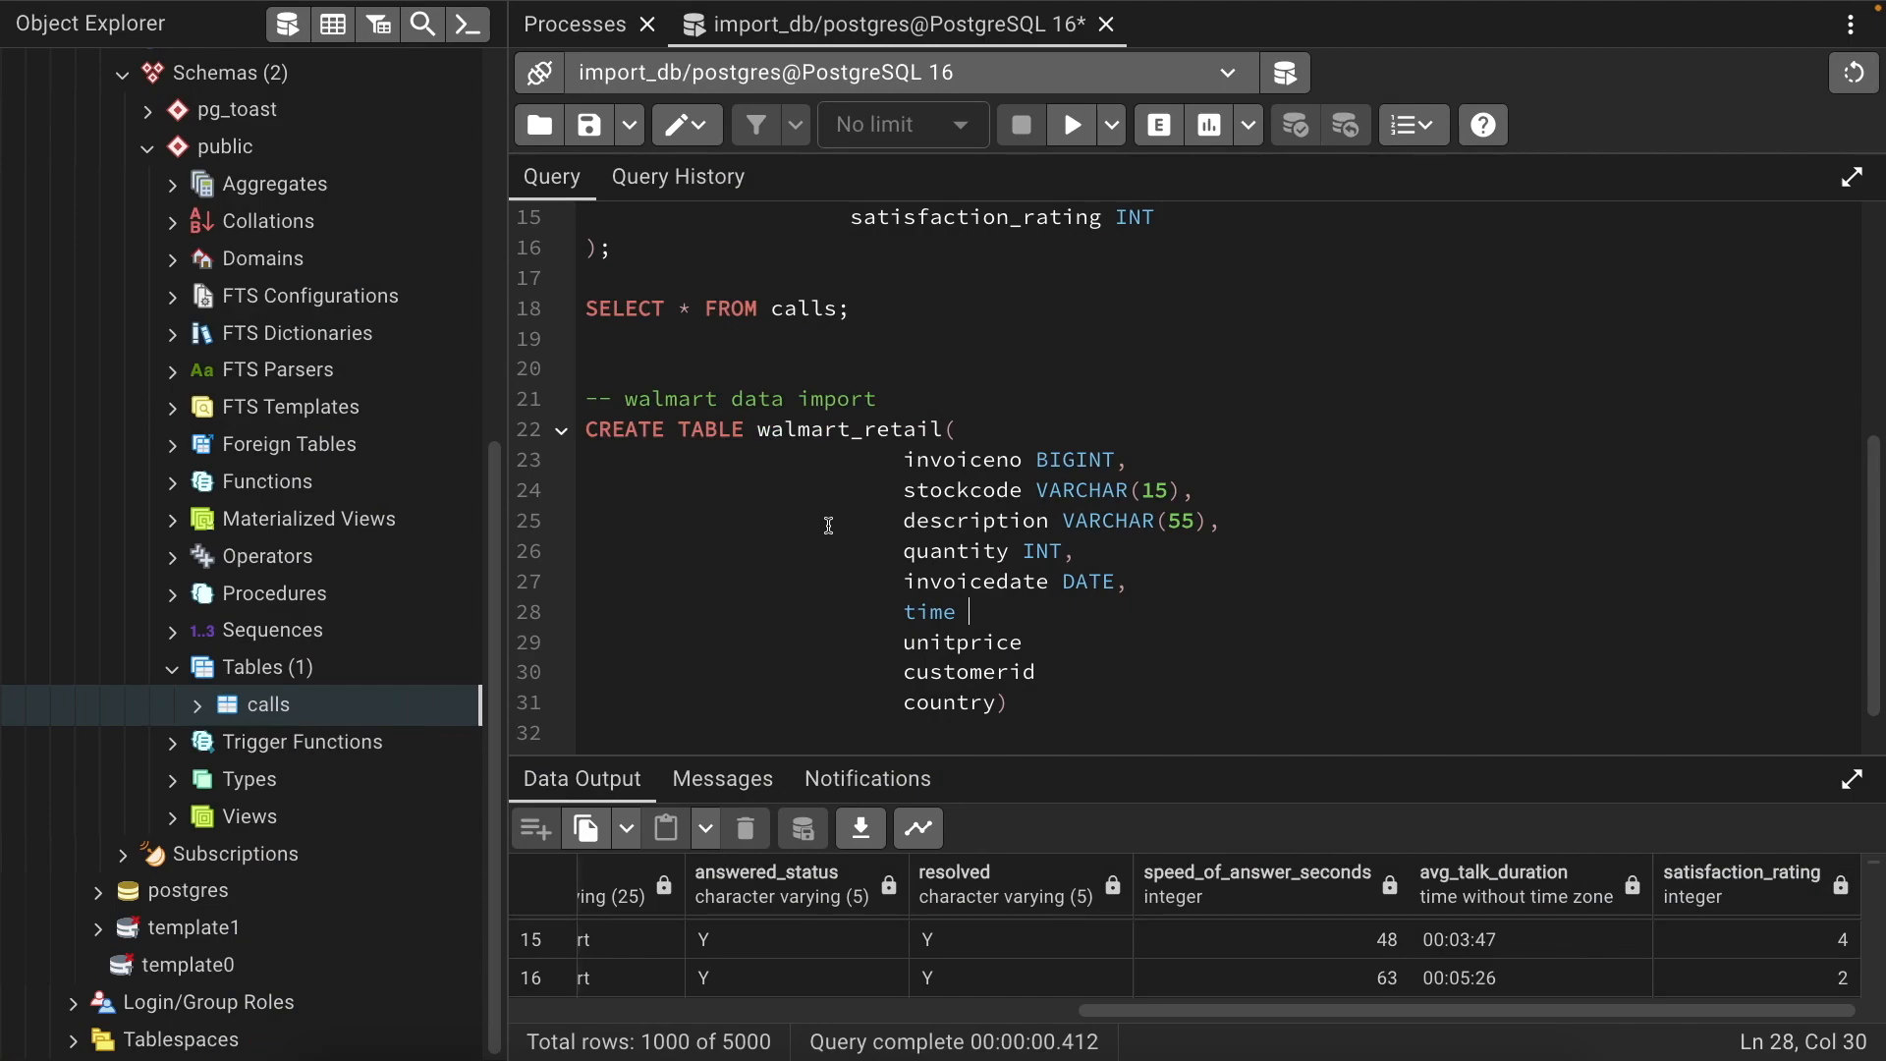
type("TIME,")
left_click_drag(909, 644, 1031, 644)
left_click(1124, 645)
Switch to the wallmart workbook in Excel and check the unitprice value and its format in G2
key("super+Tab")
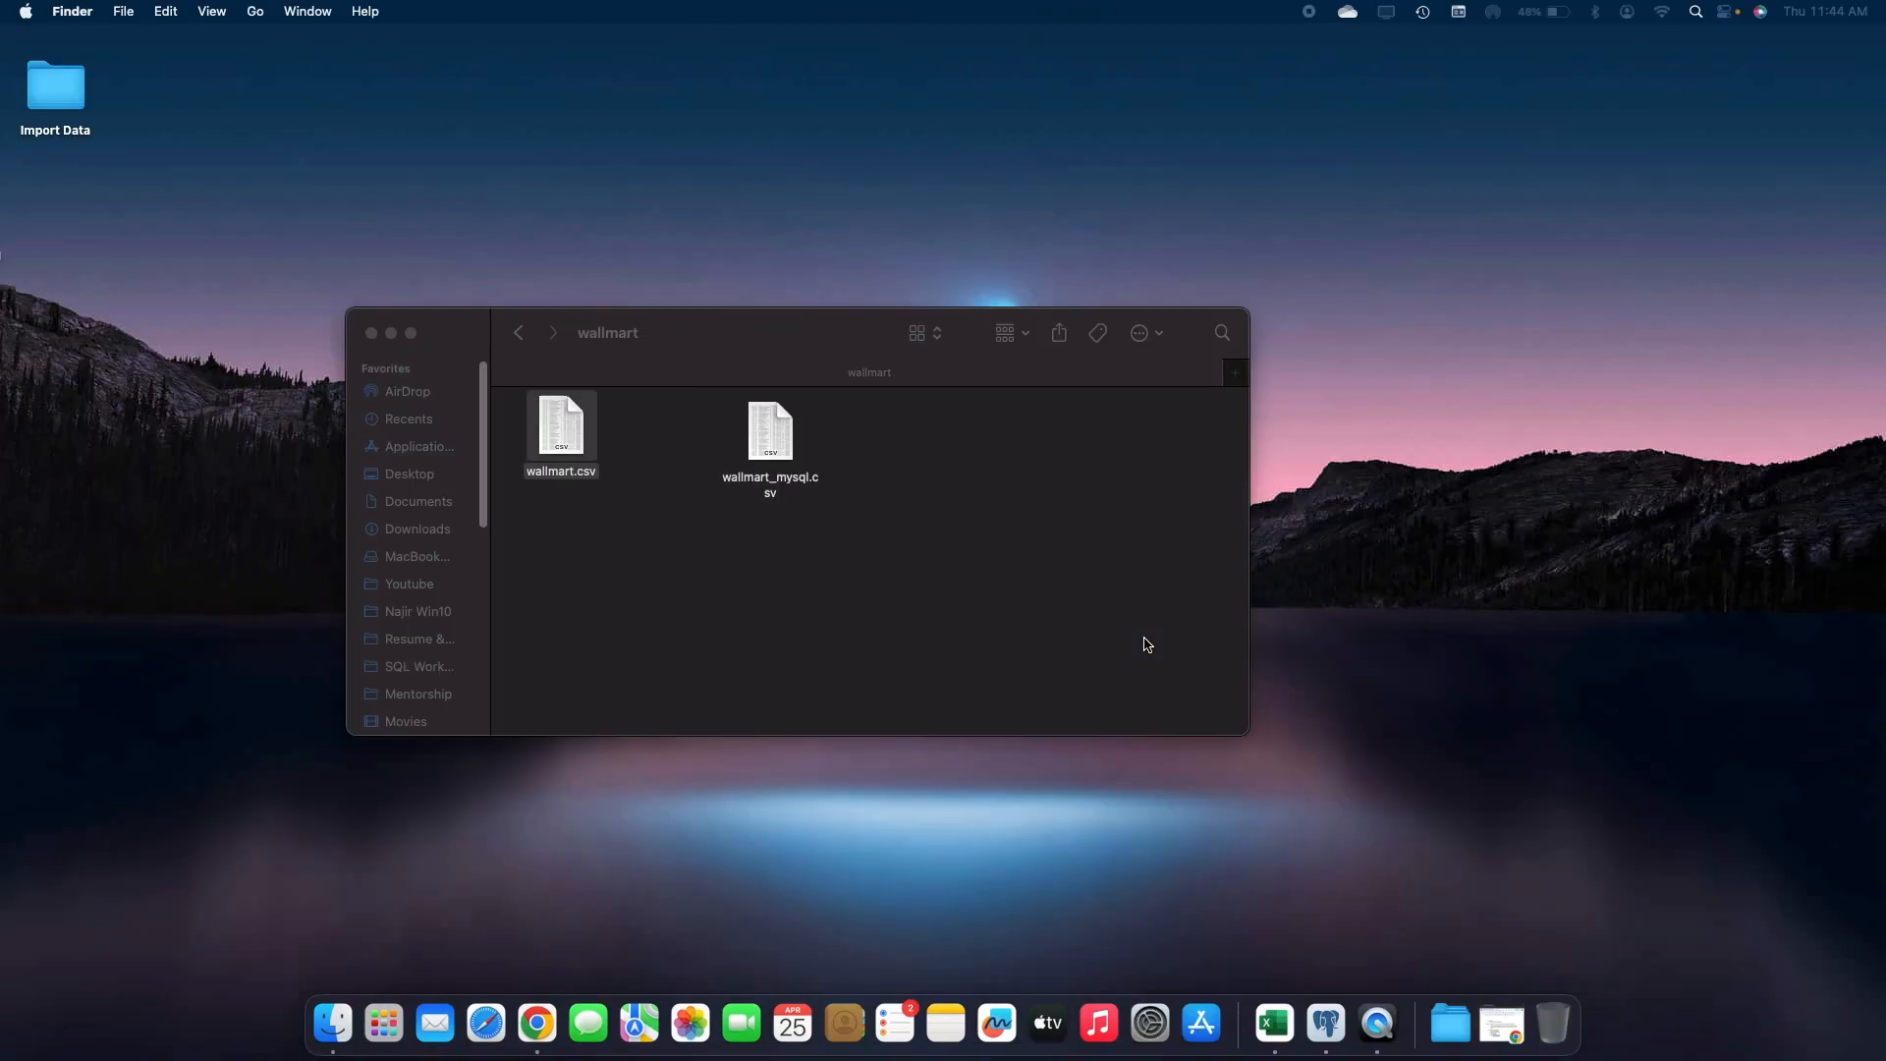
key("super+Tab")
key("super+Tab")
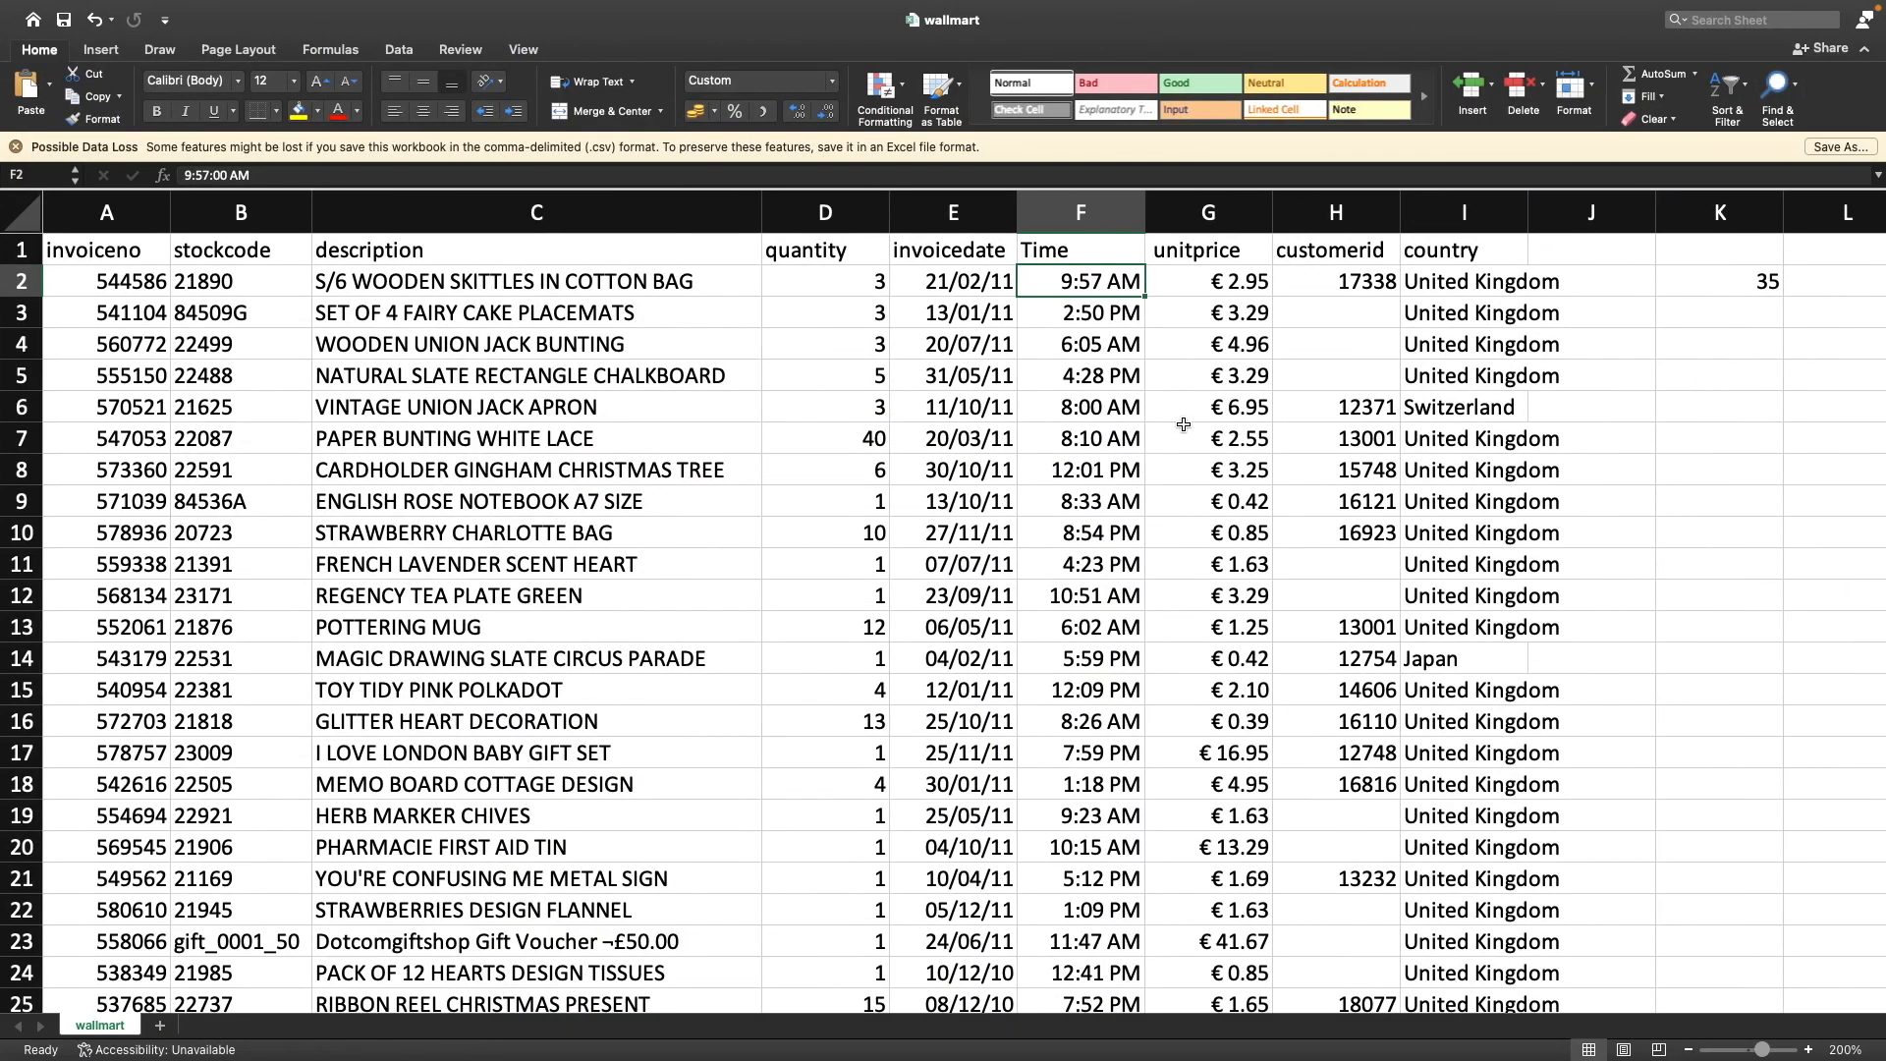
left_click(1224, 282)
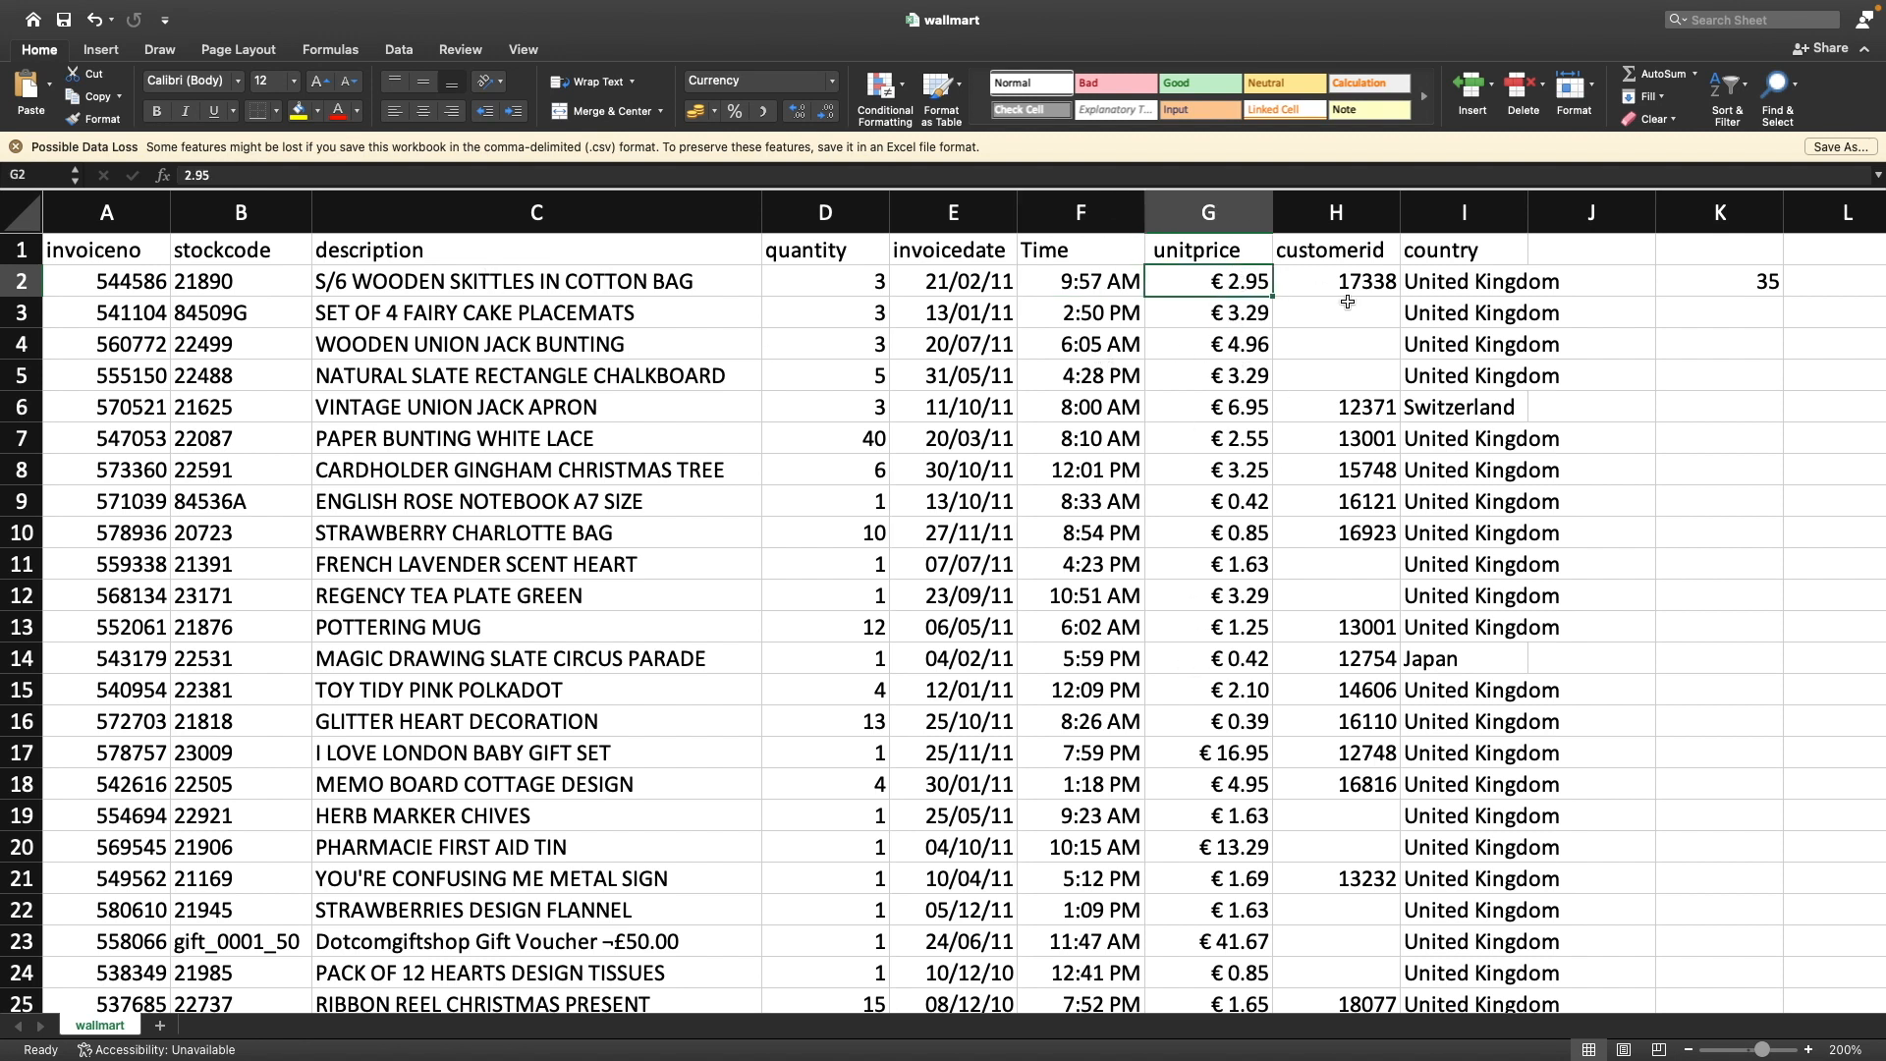
Switch to pgAdmin 4 and give the unitprice column the FLOAT data type, followed by a comma
key("super+Tab")
key("super+Tab")
type("FLOAT,")
key("Down")
Switch to the wallmart workbook in Excel, format the customerid column as Text, and save the file
key("super+Tab")
key("super+Tab")
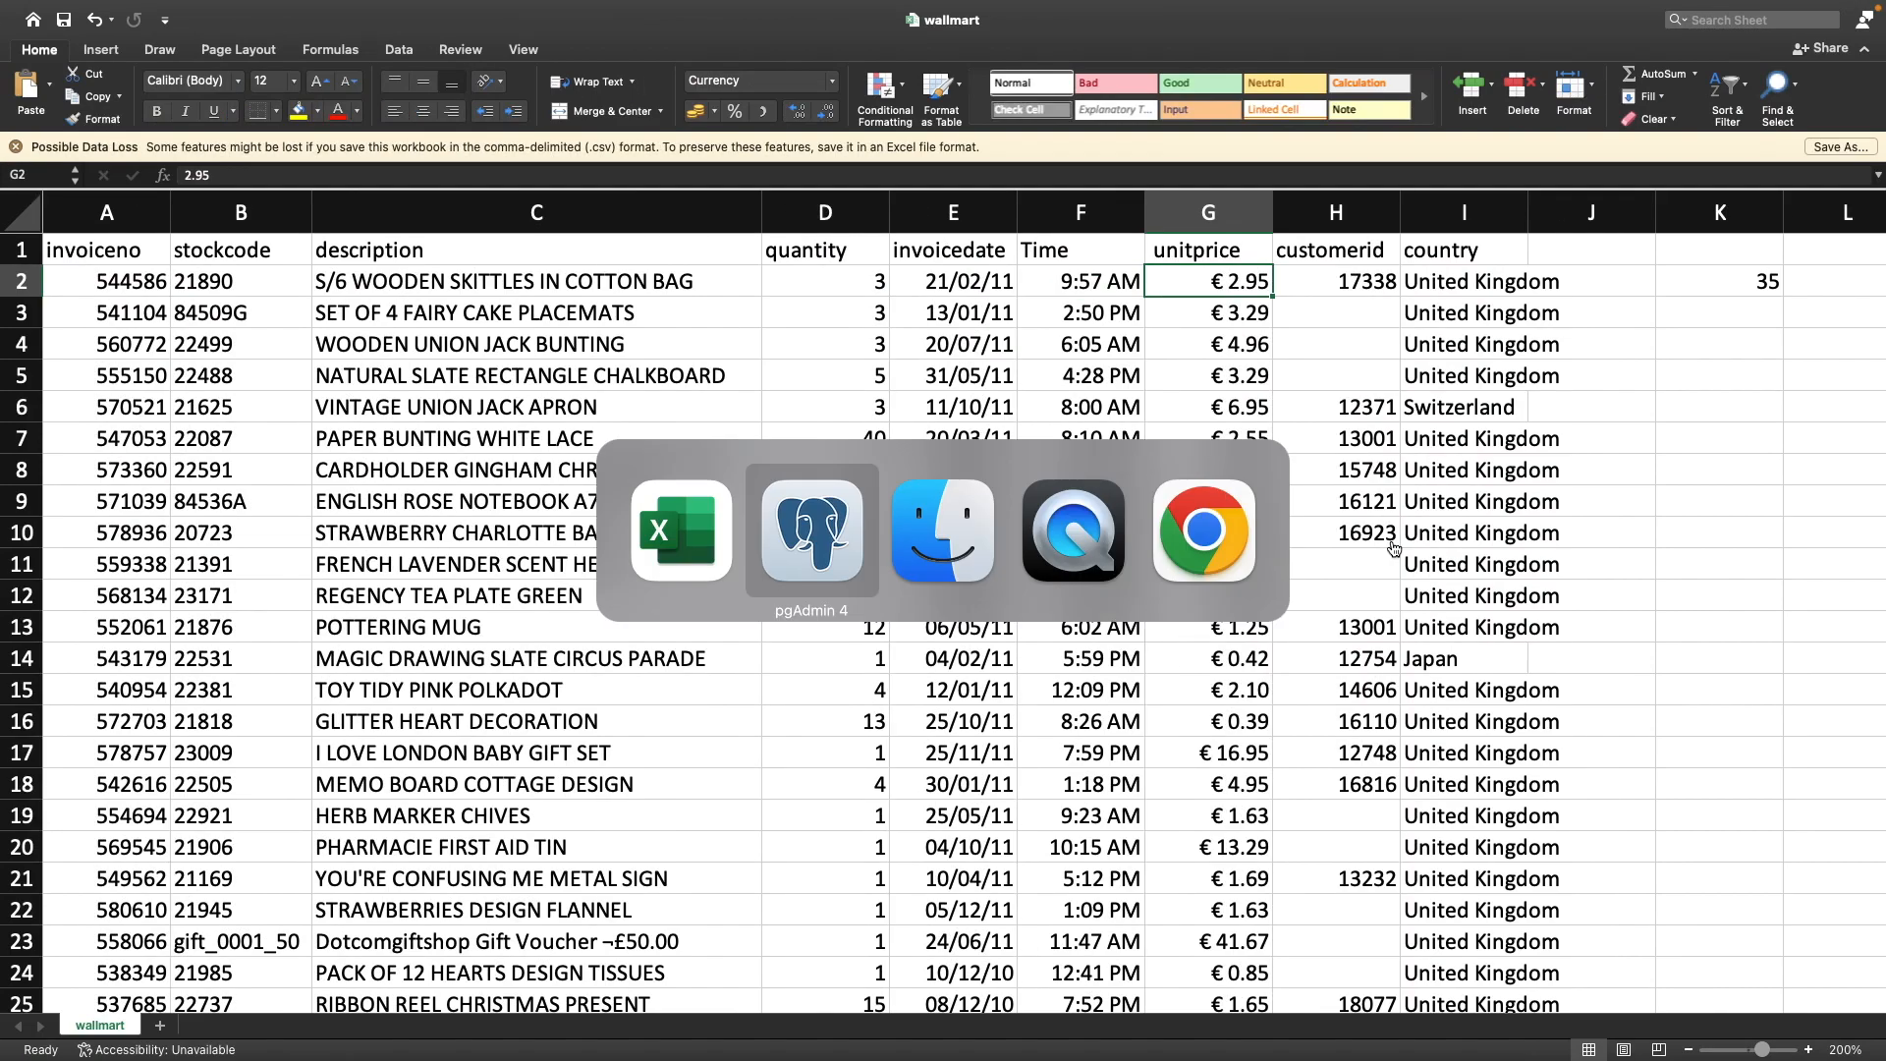
key("super+Tab")
key("Right")
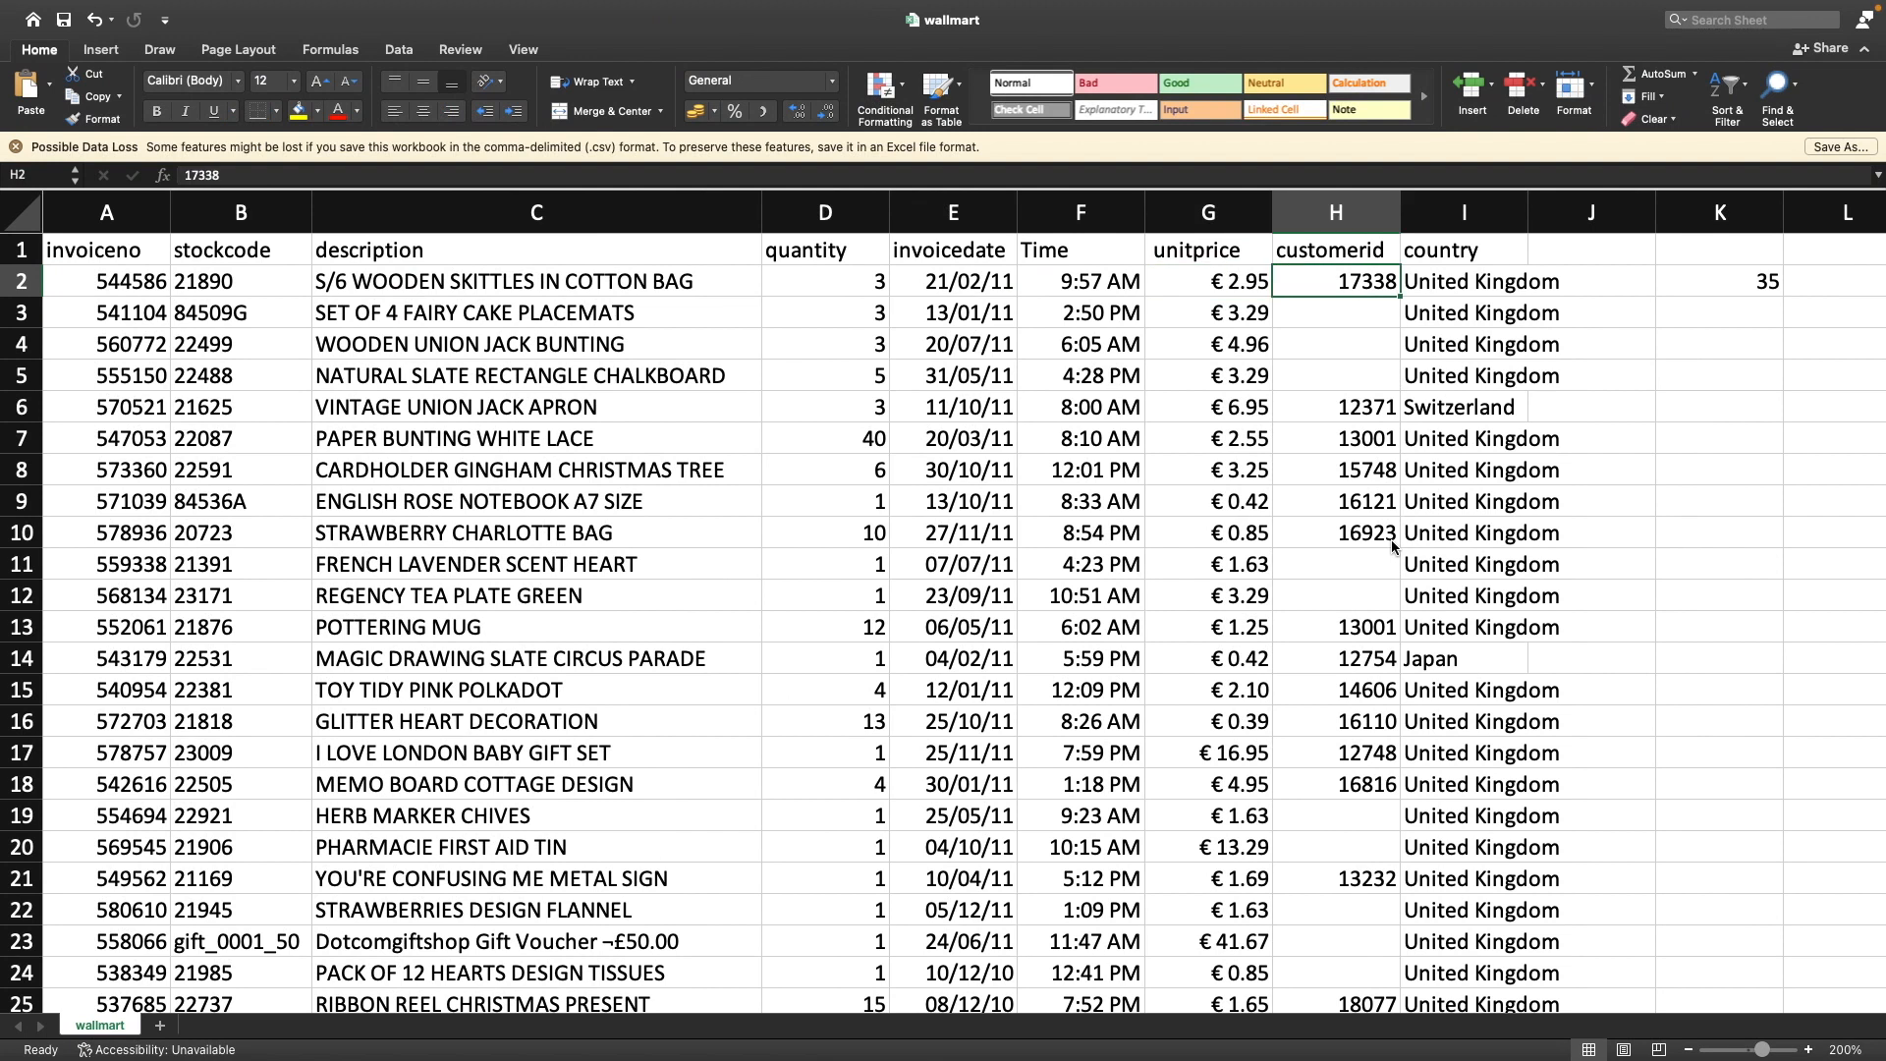
left_click(1360, 226)
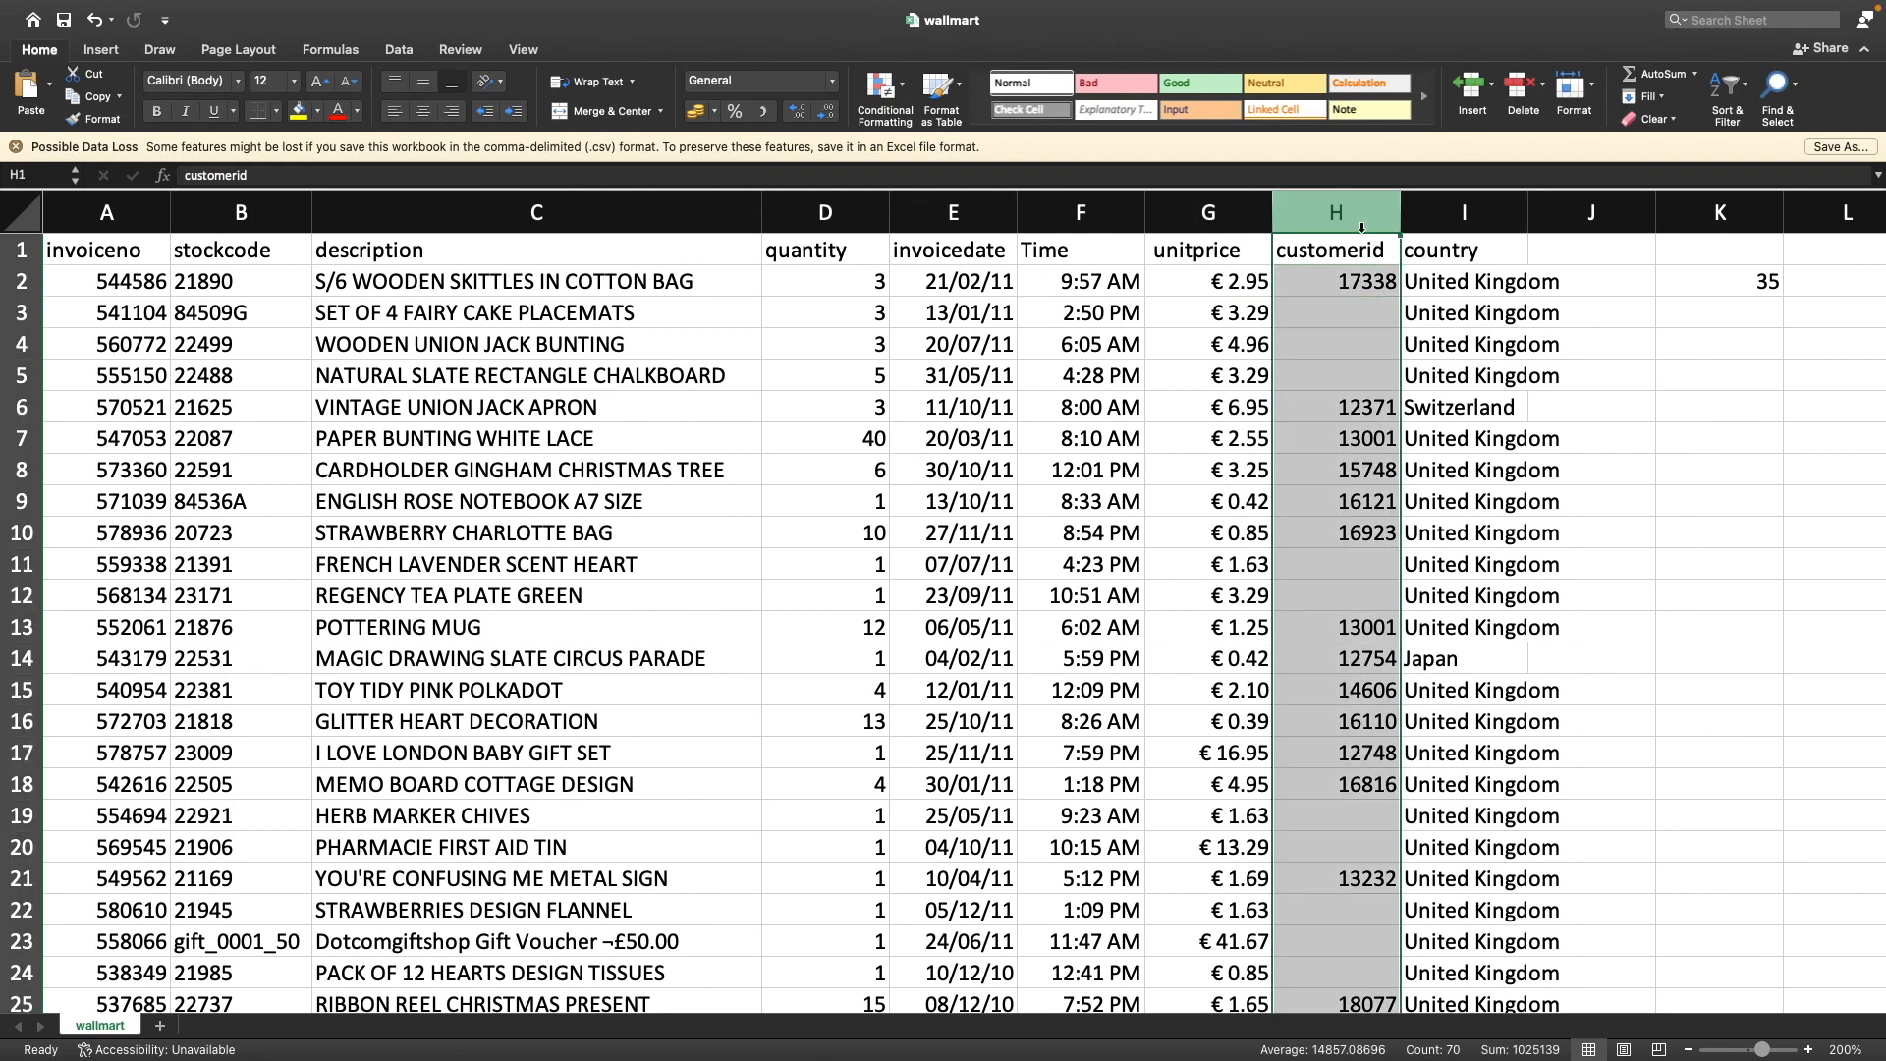
left_click(831, 80)
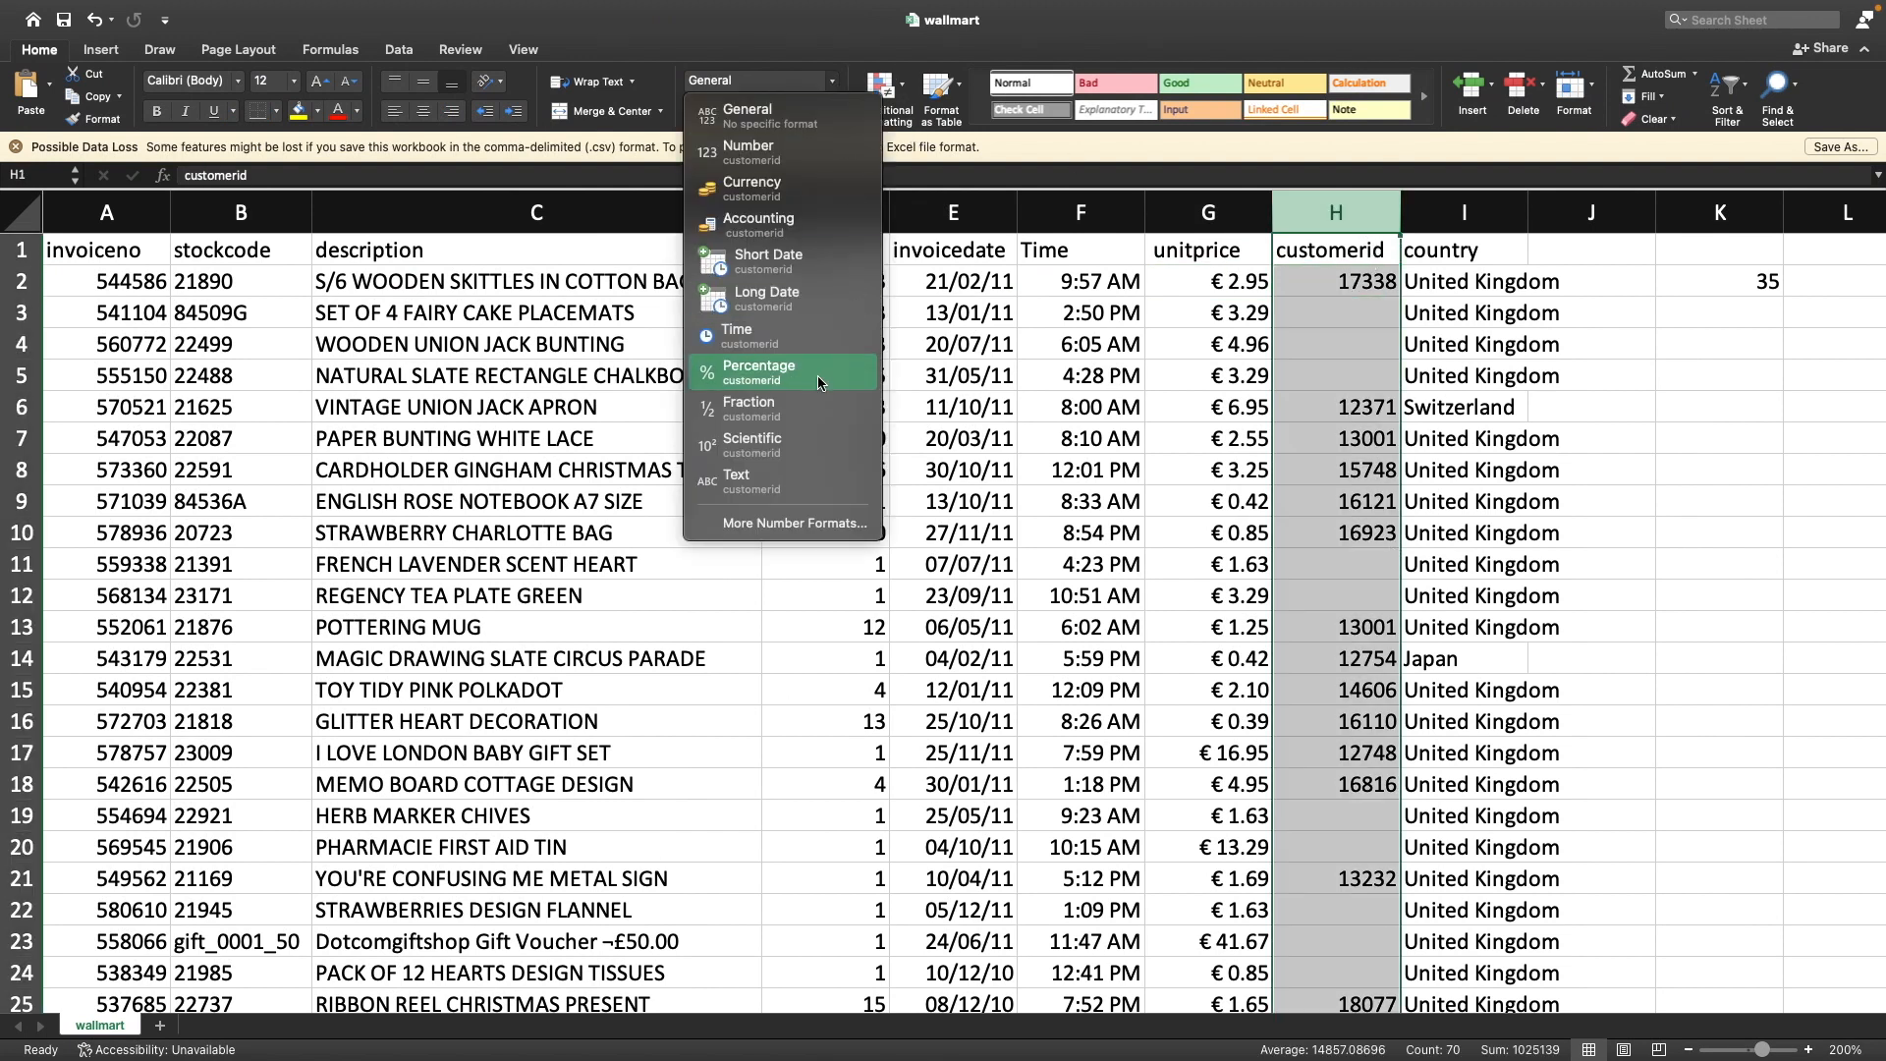
left_click(776, 481)
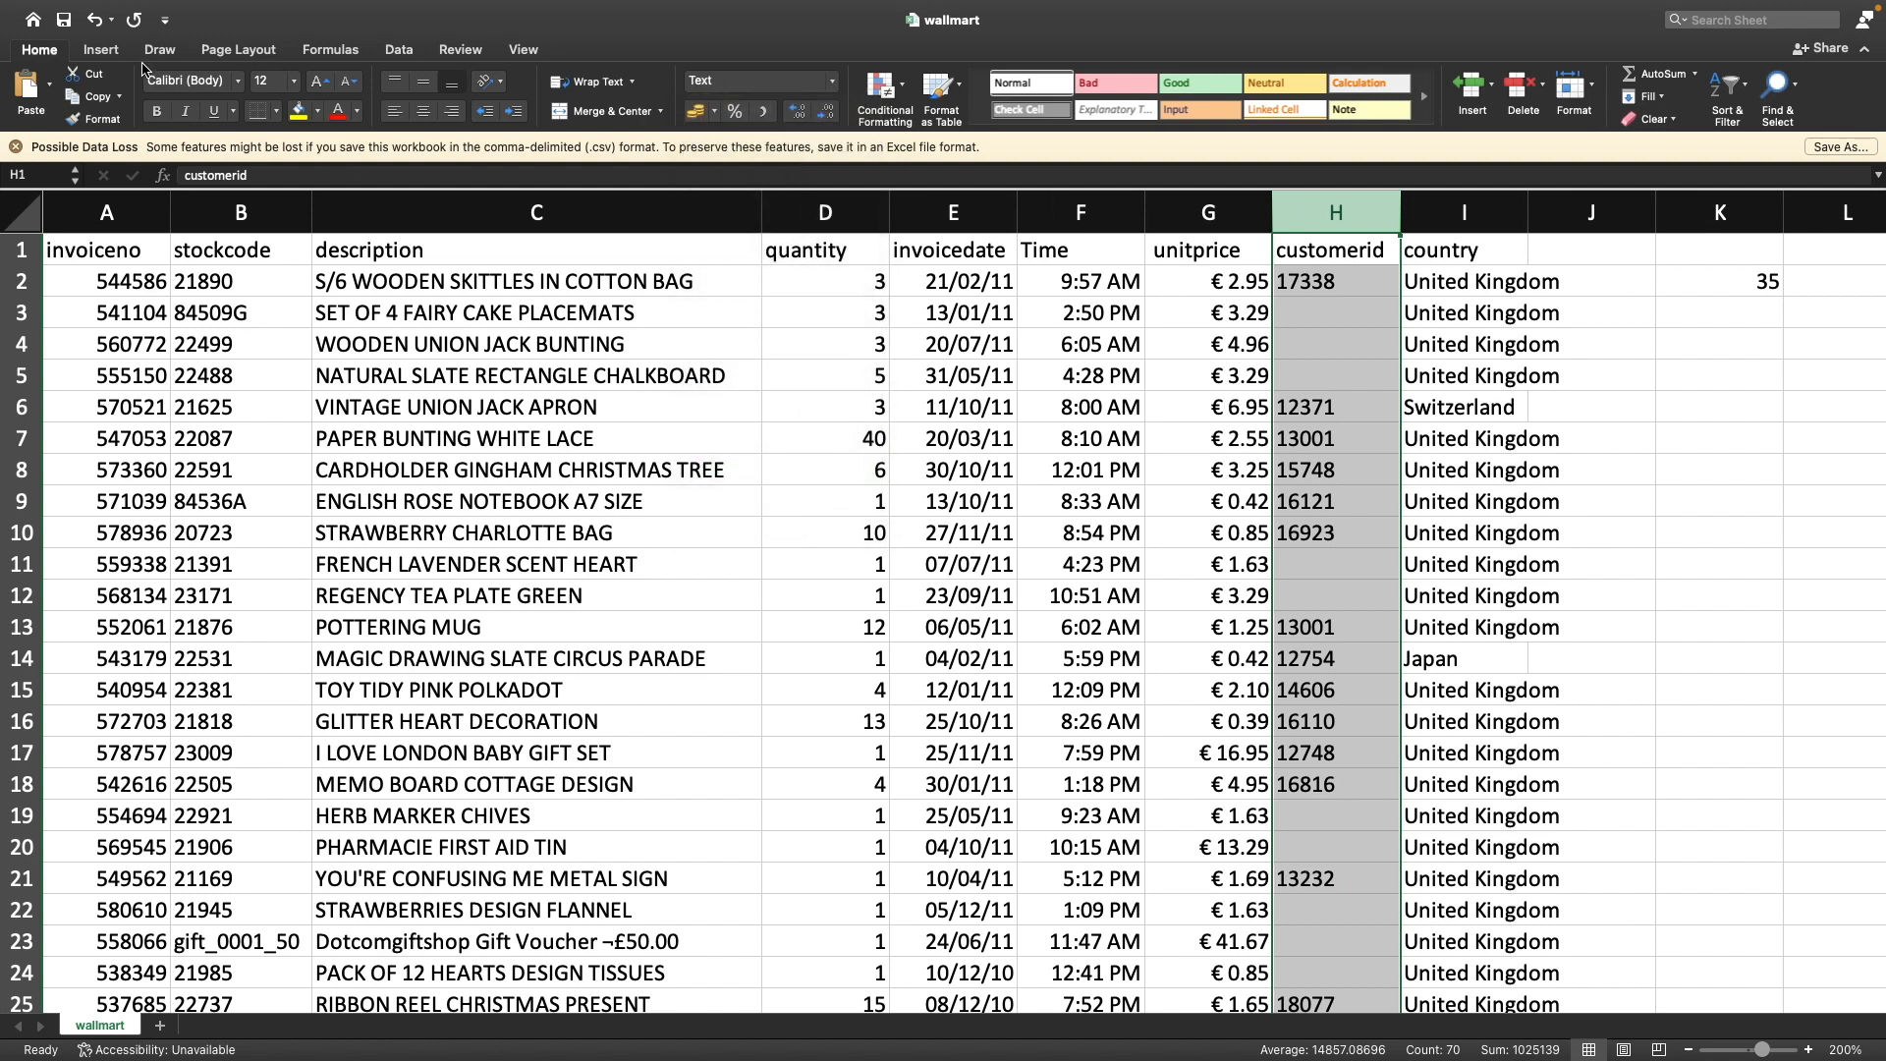
left_click(63, 20)
Check the customerid values down to the end of column H and return to the first one in H2
left_click(1344, 555)
key("Down")
key("Down")
key("ctrl+Down")
key("ctrl+Down")
key("ctrl+Down")
key("ctrl+Up")
key("ctrl+Up")
key("ctrl+Up")
key("ctrl+Up")
key("ctrl+Up")
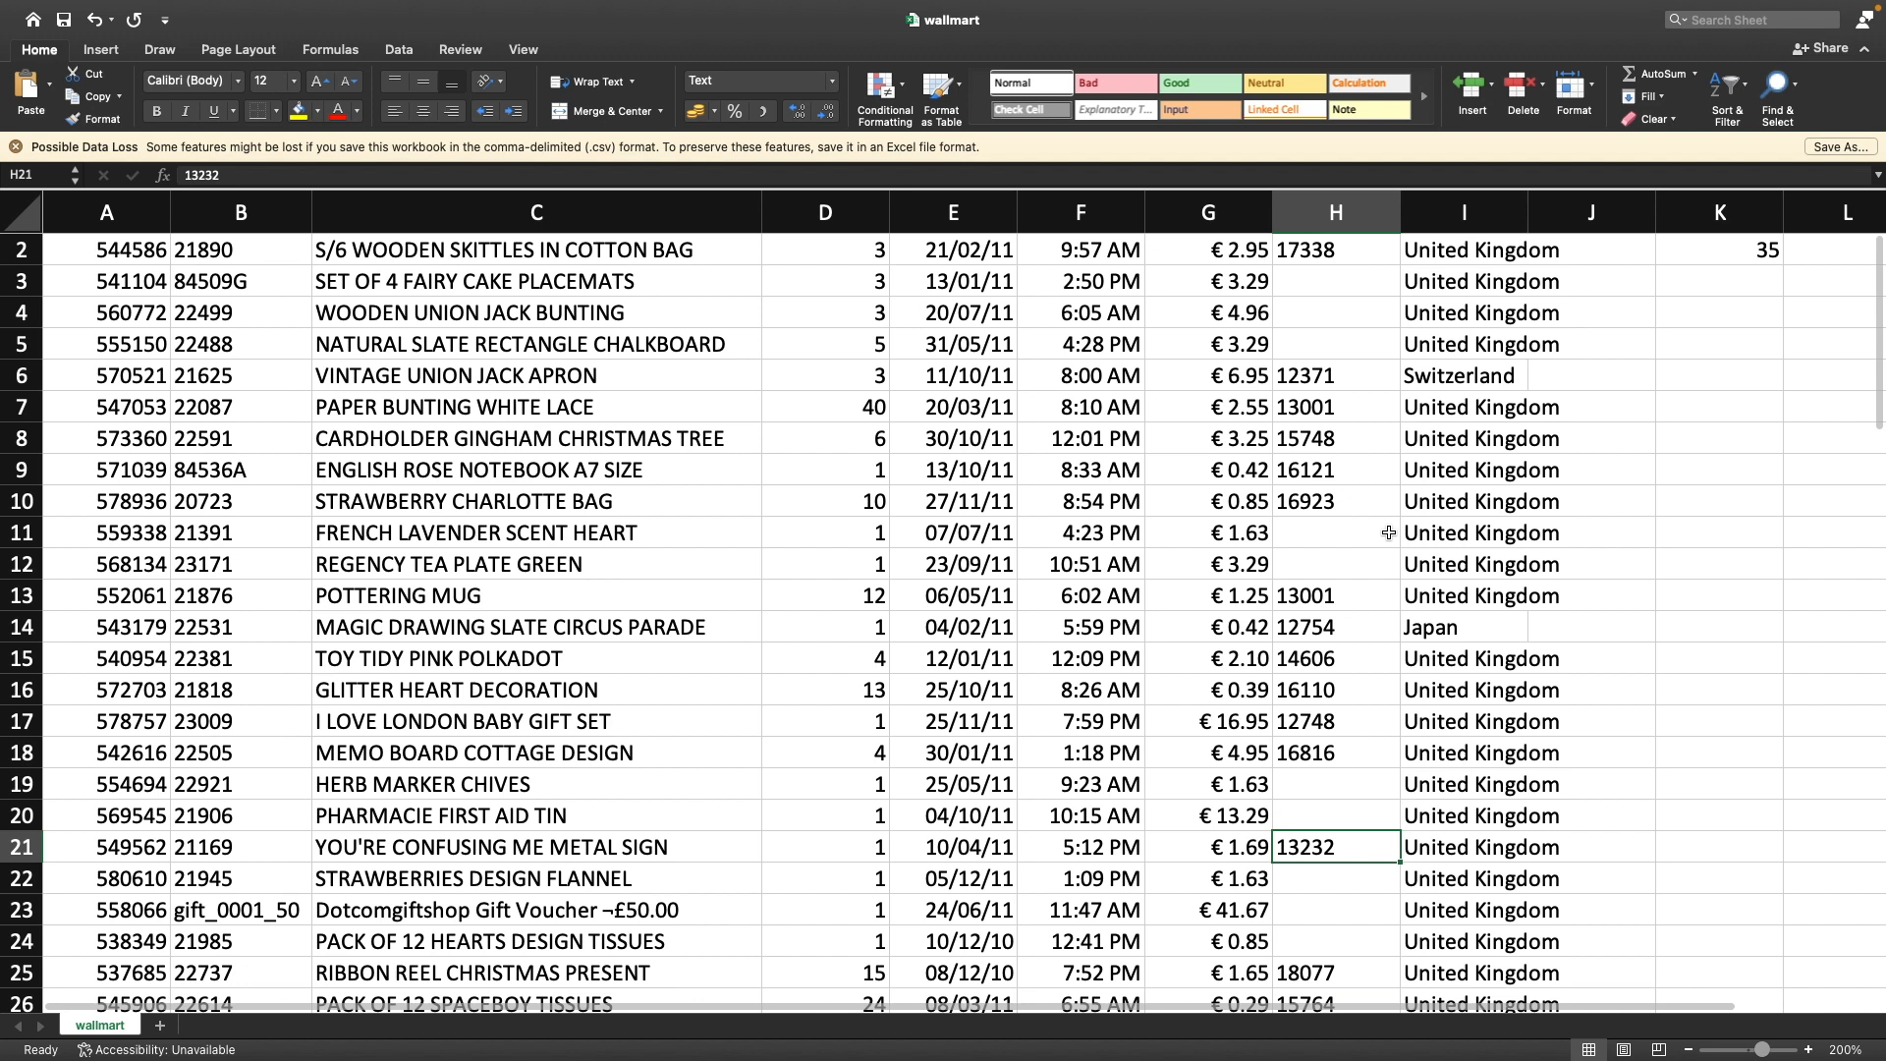
scroll(1388, 533, "up", 1)
key("ctrl+Up")
Switch to pgAdmin 4 and define customerid as VARCHAR(10) by reusing the stockcode column's type
key("super+Tab")
key("super+Tab")
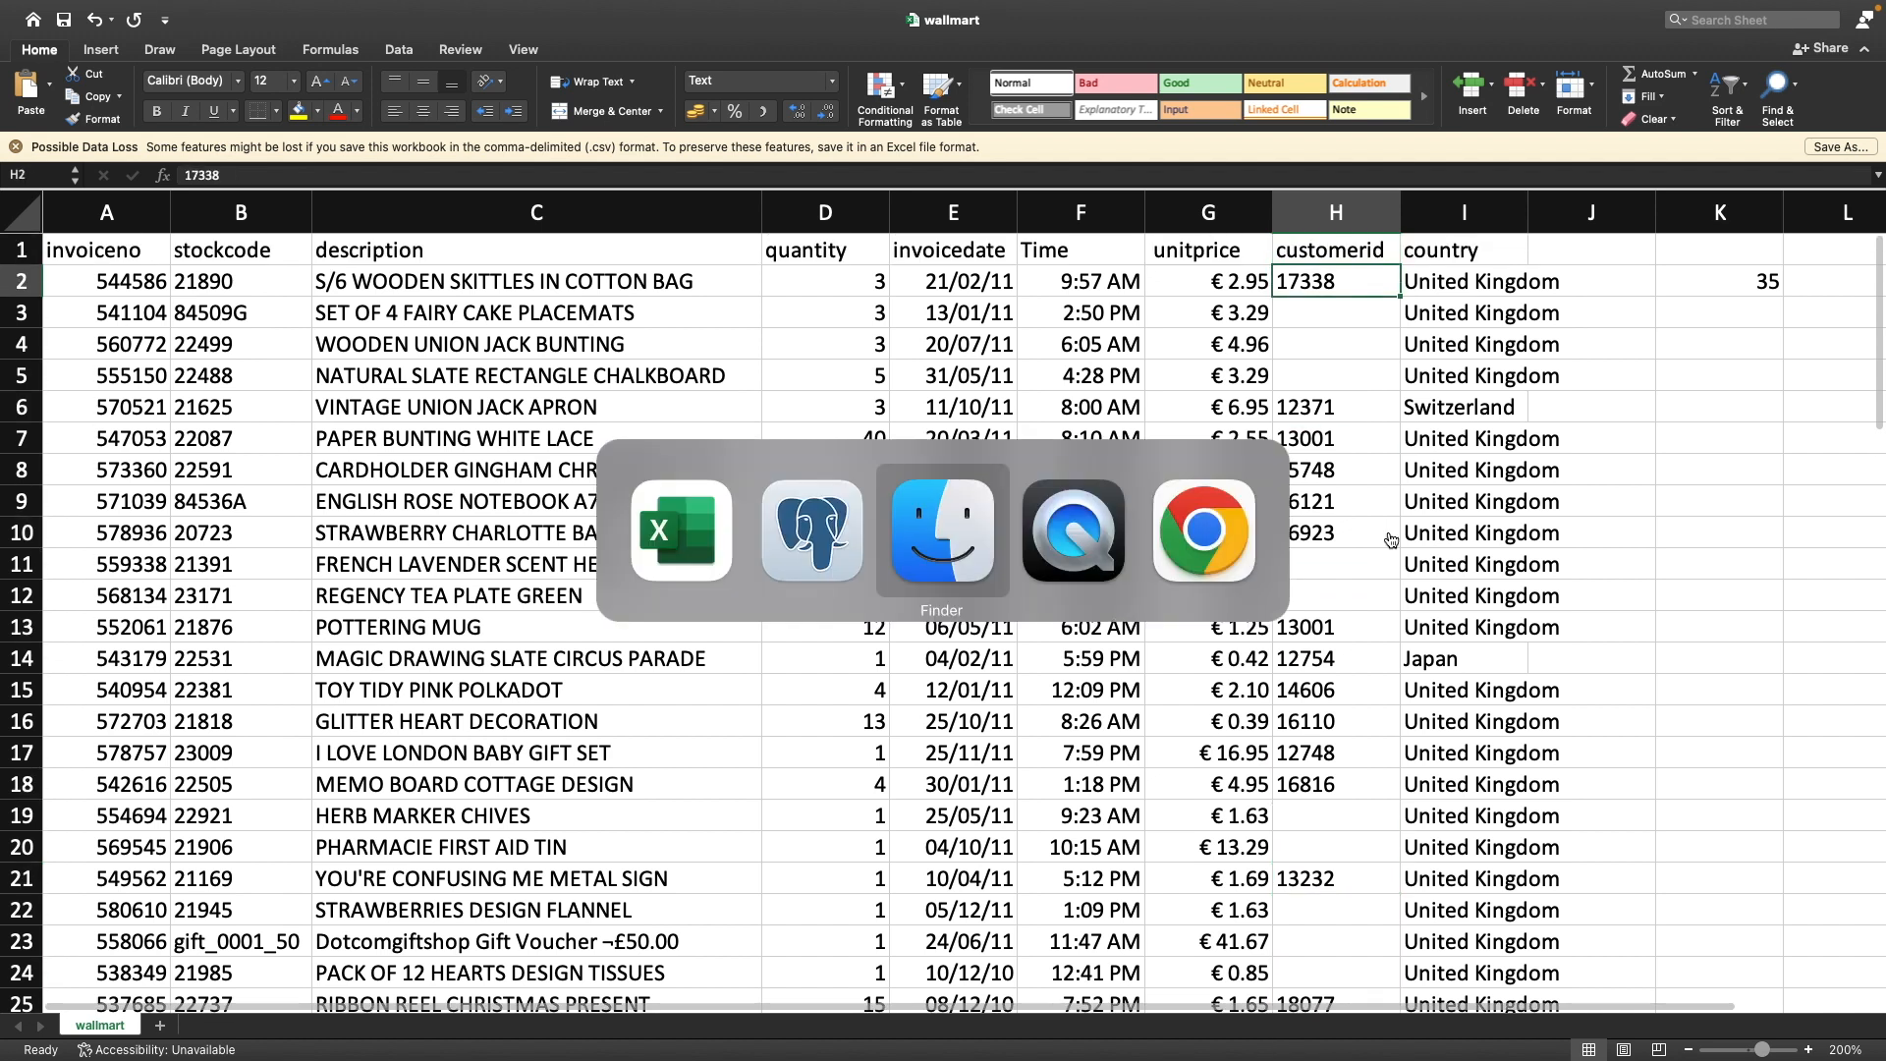
key("super+shift+Tab")
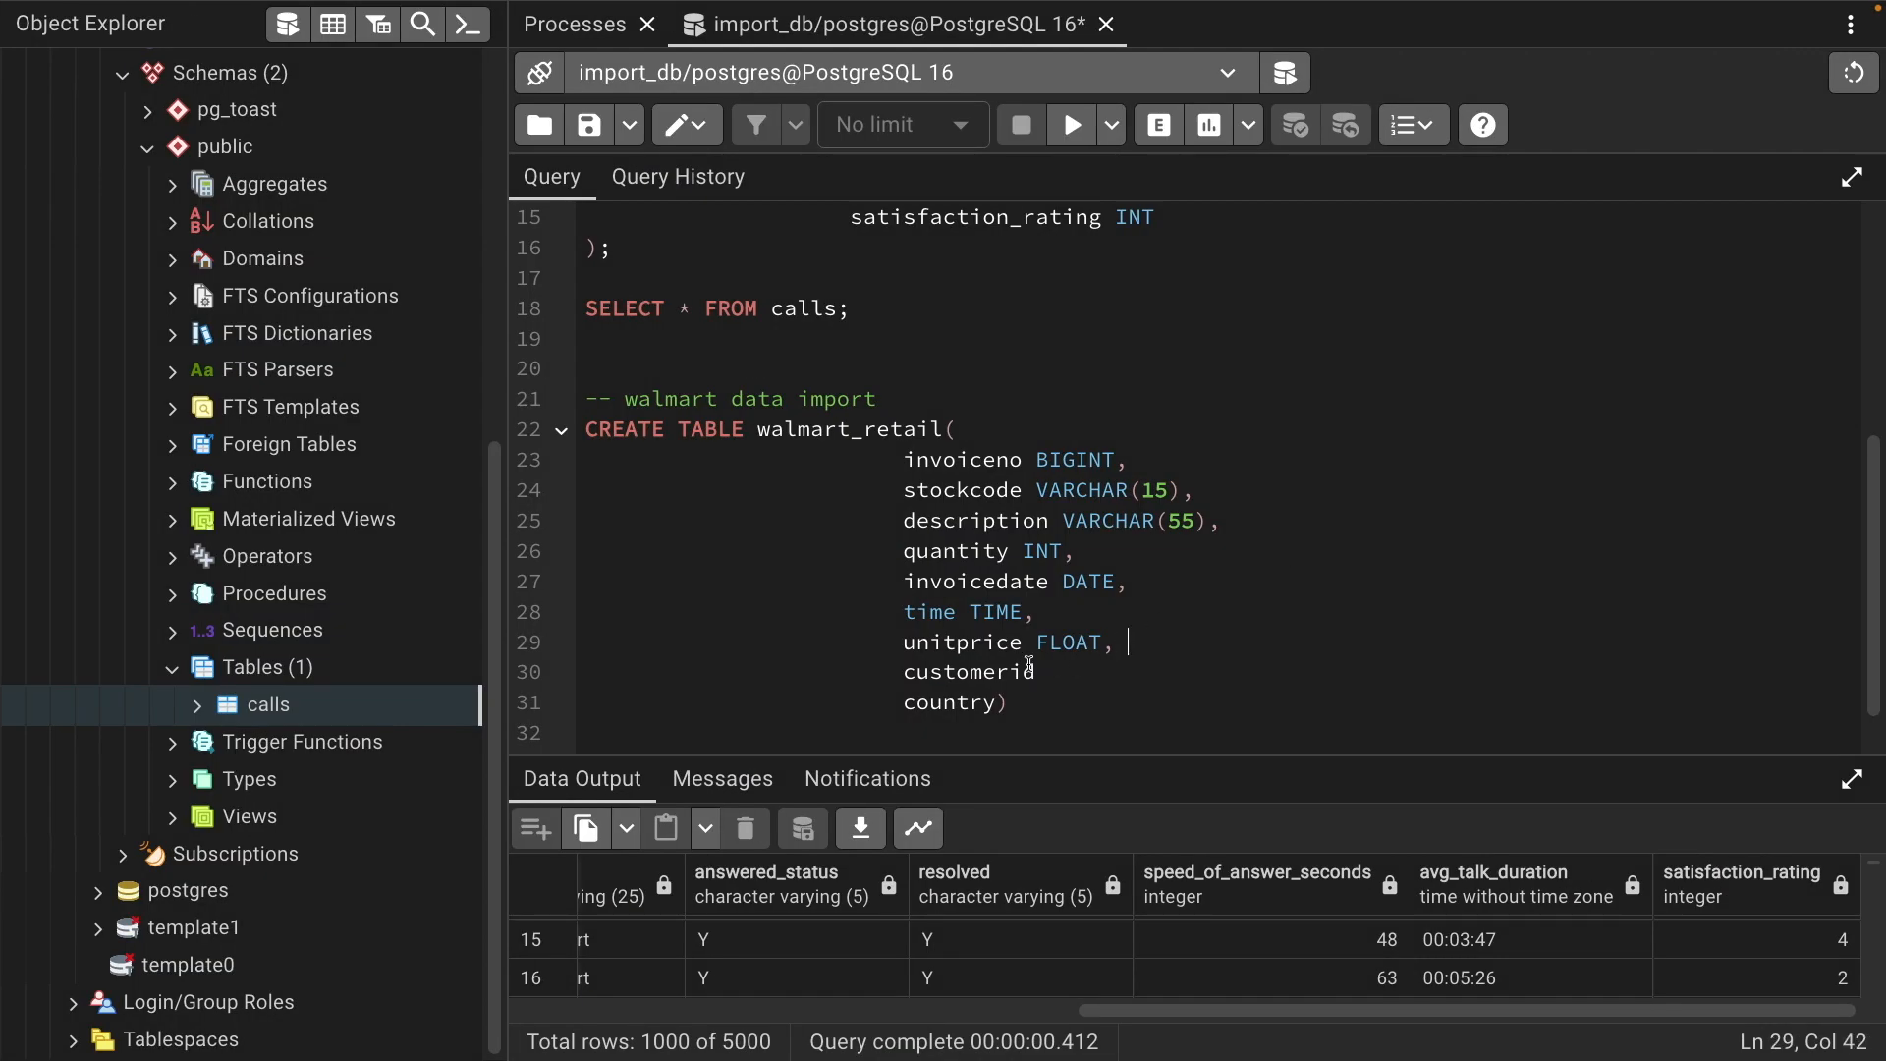
left_click_drag(1036, 491, 1181, 488)
left_click(1059, 672)
type("VARCHAR(15)")
left_click(1170, 671)
key("shift+Right")
type("0")
scroll(1203, 633, "down", 1)
left_click(1002, 644)
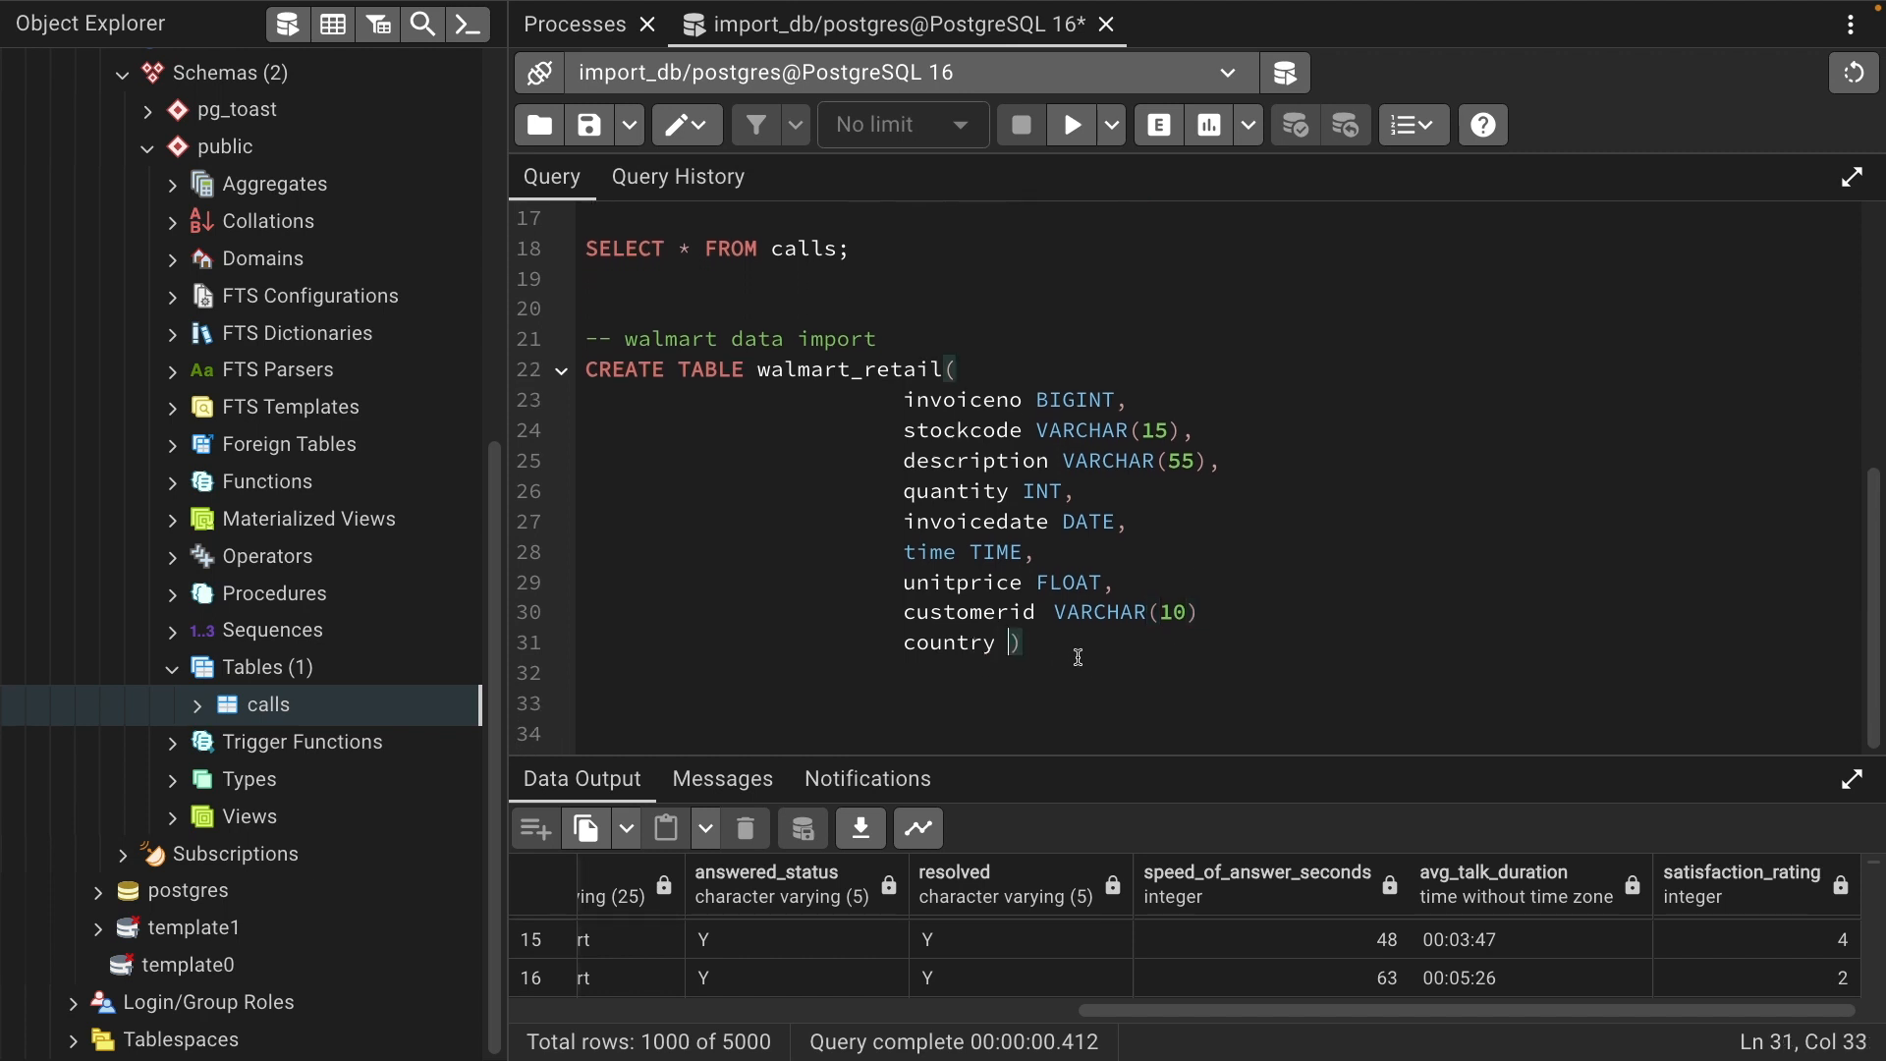
Switch to the wallmart workbook in Excel and change K2's MAX(LEN()) formula to measure the longest country name
key("ctrl+Left")
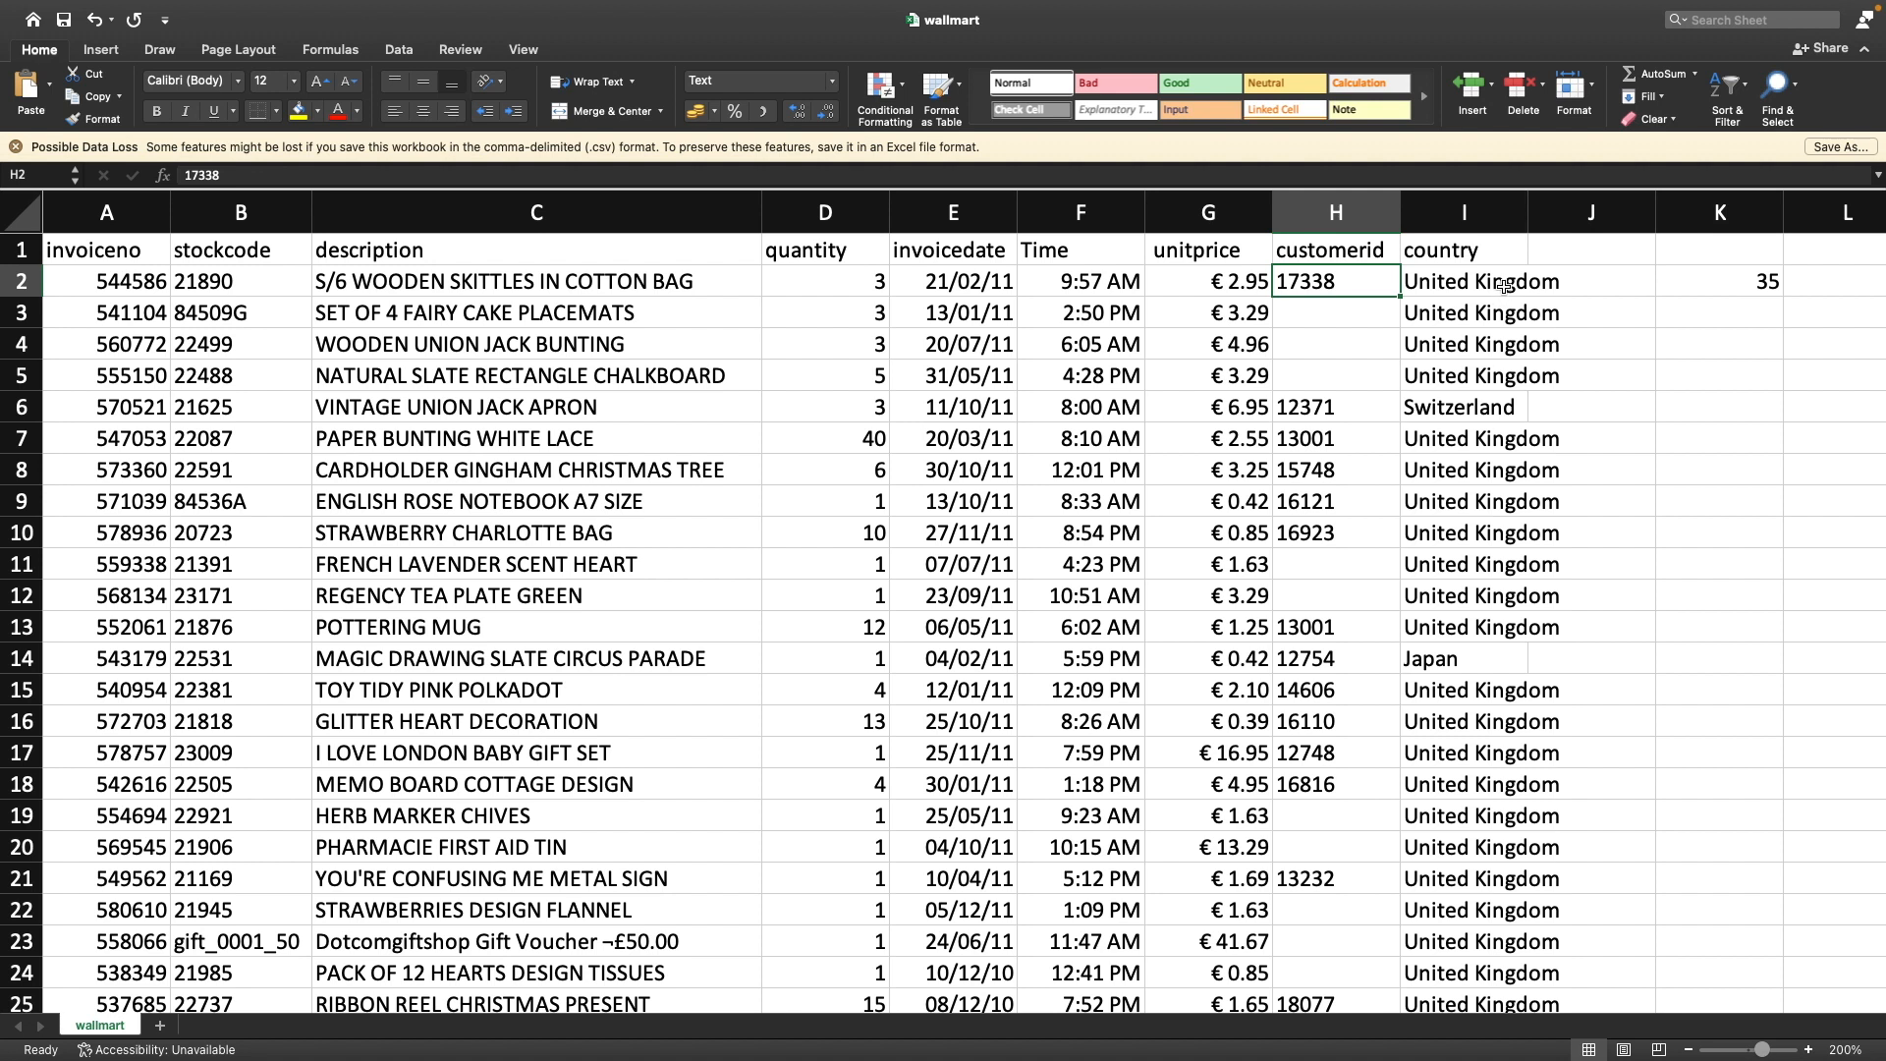
left_click(1505, 285)
left_click(1763, 293)
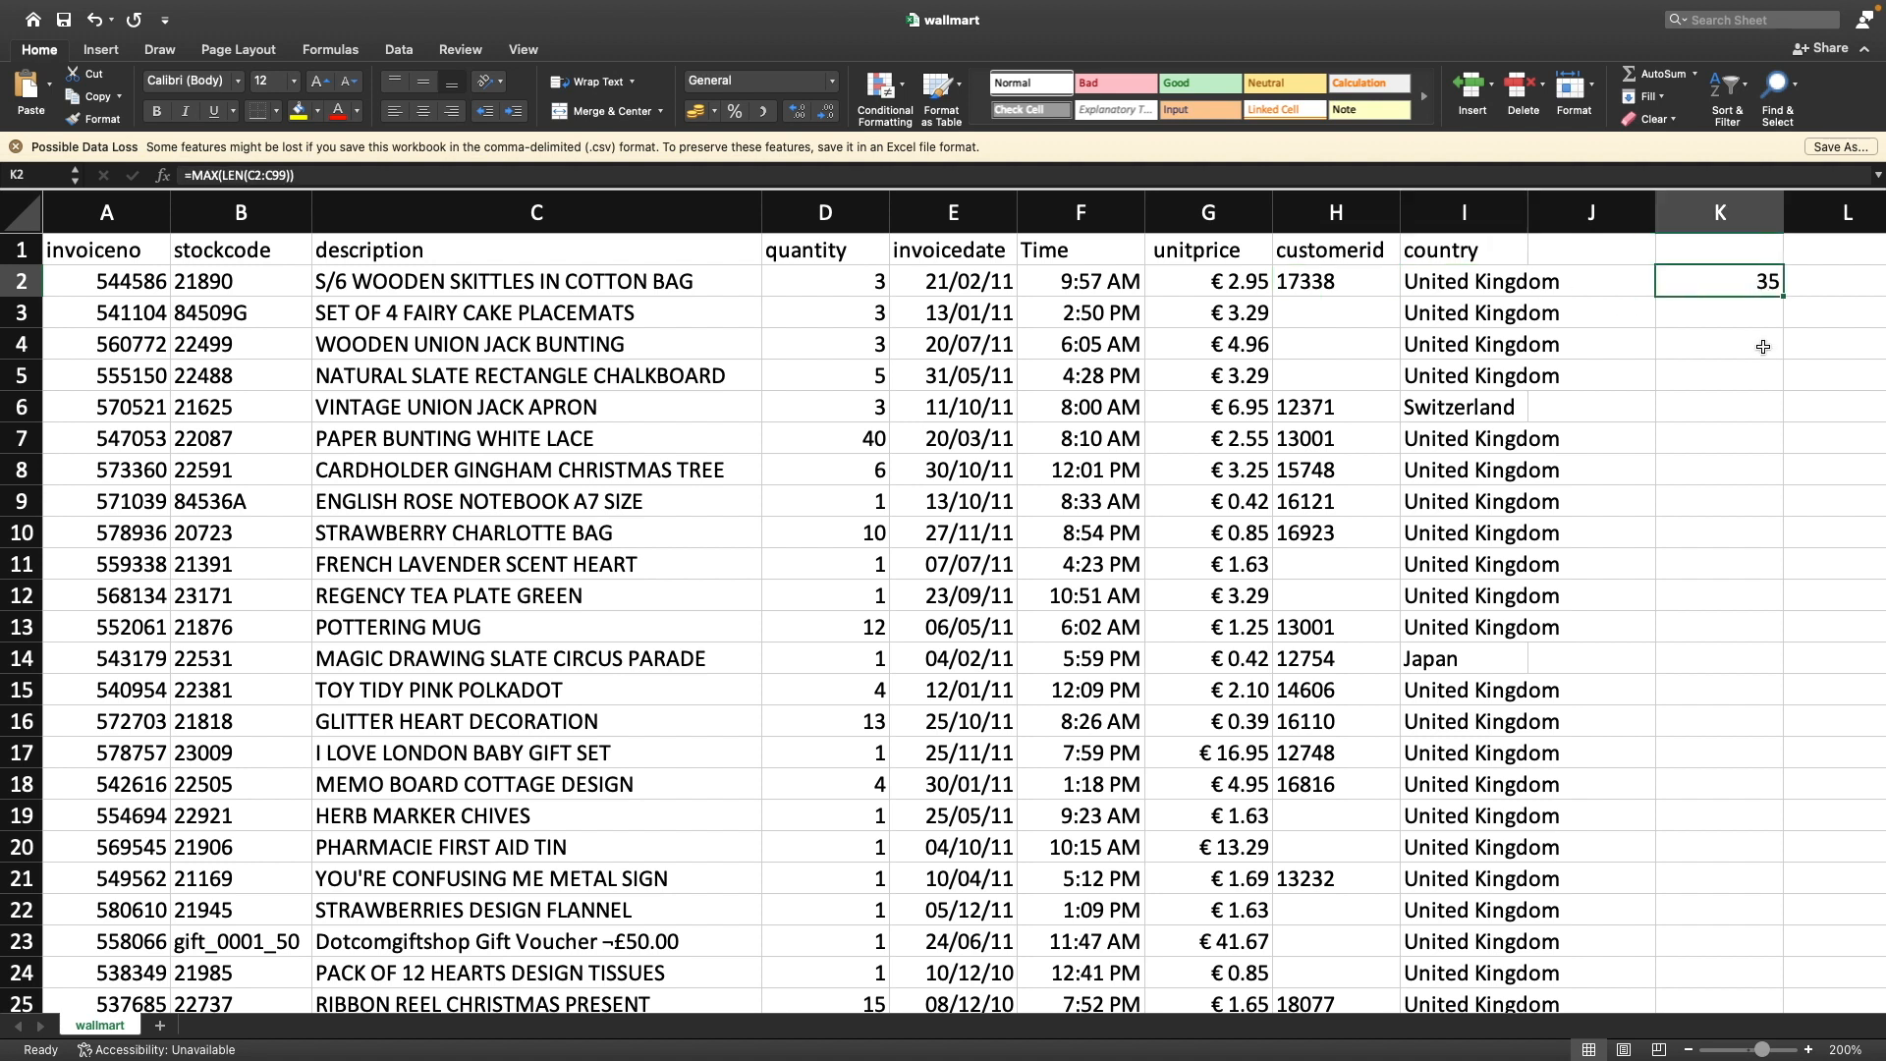
left_click(1473, 285)
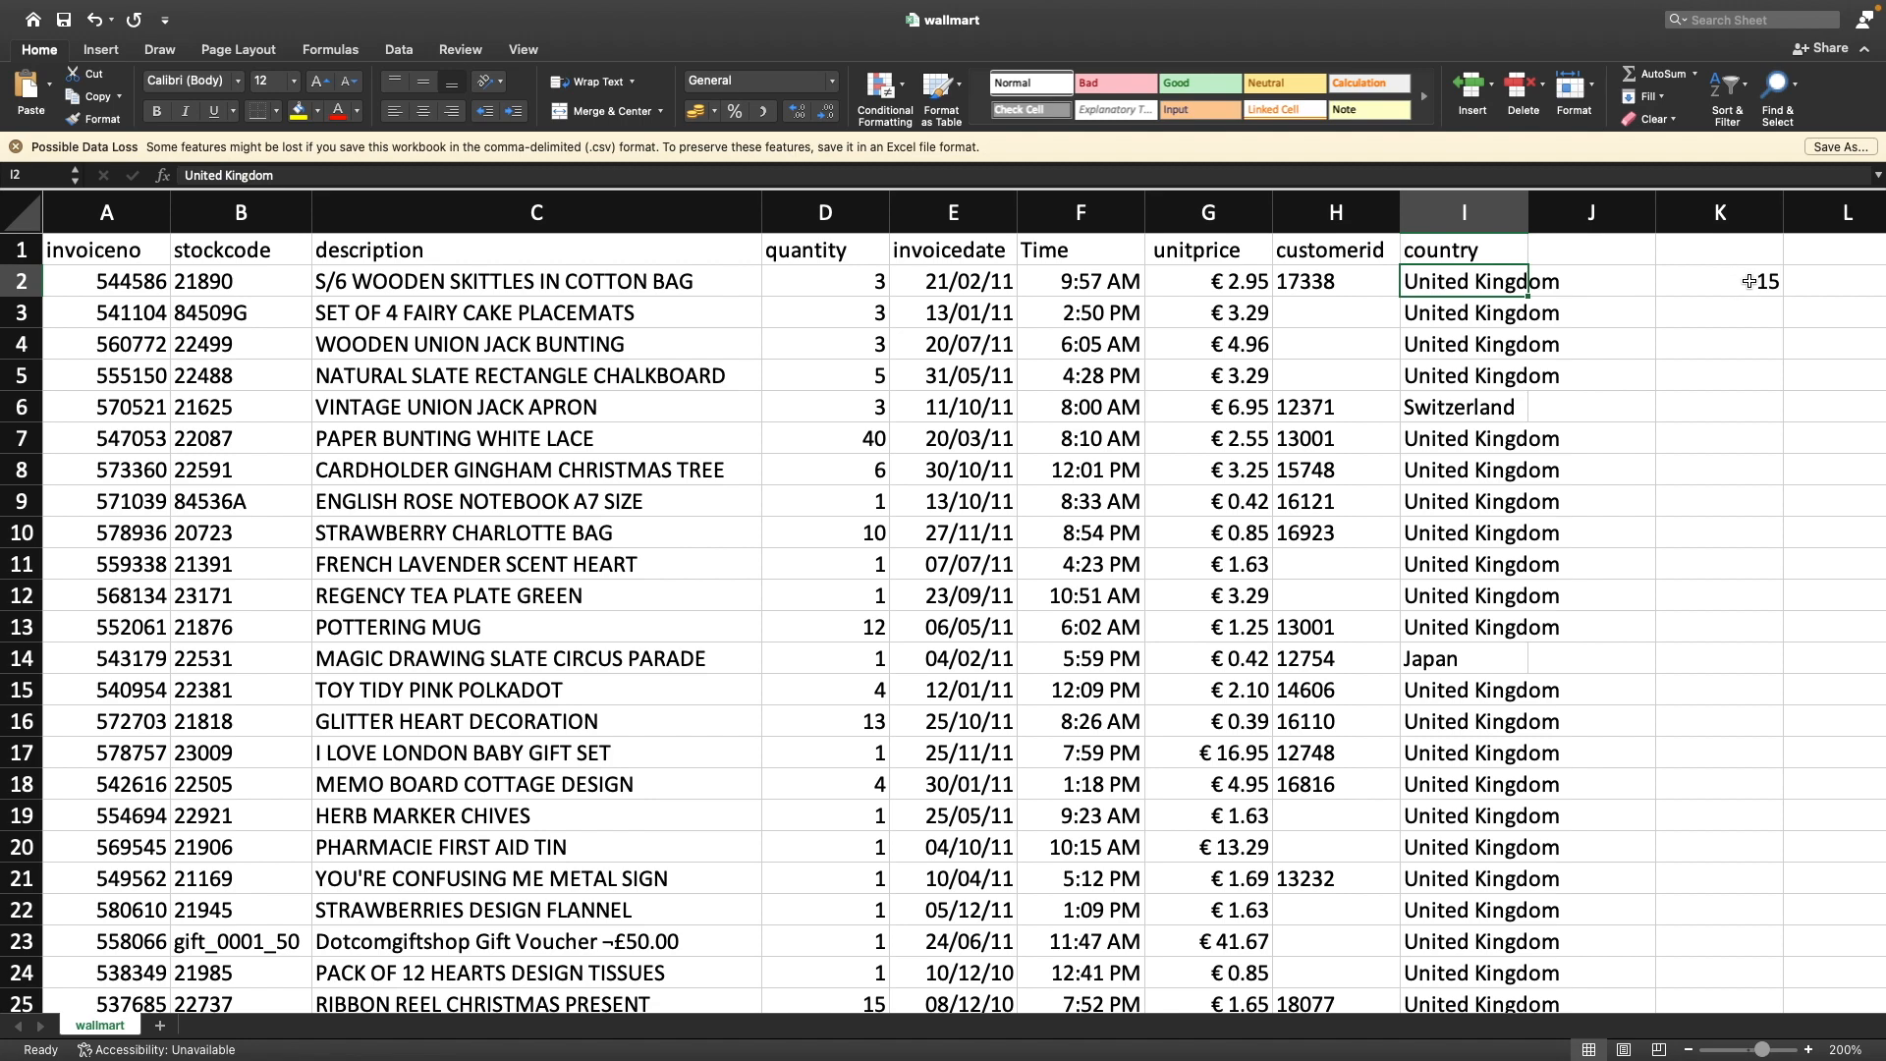
Switch to pgAdmin 4 and define country as VARCHAR(15) by copying the customerid column's type
key("super+Tab")
key("super+Tab")
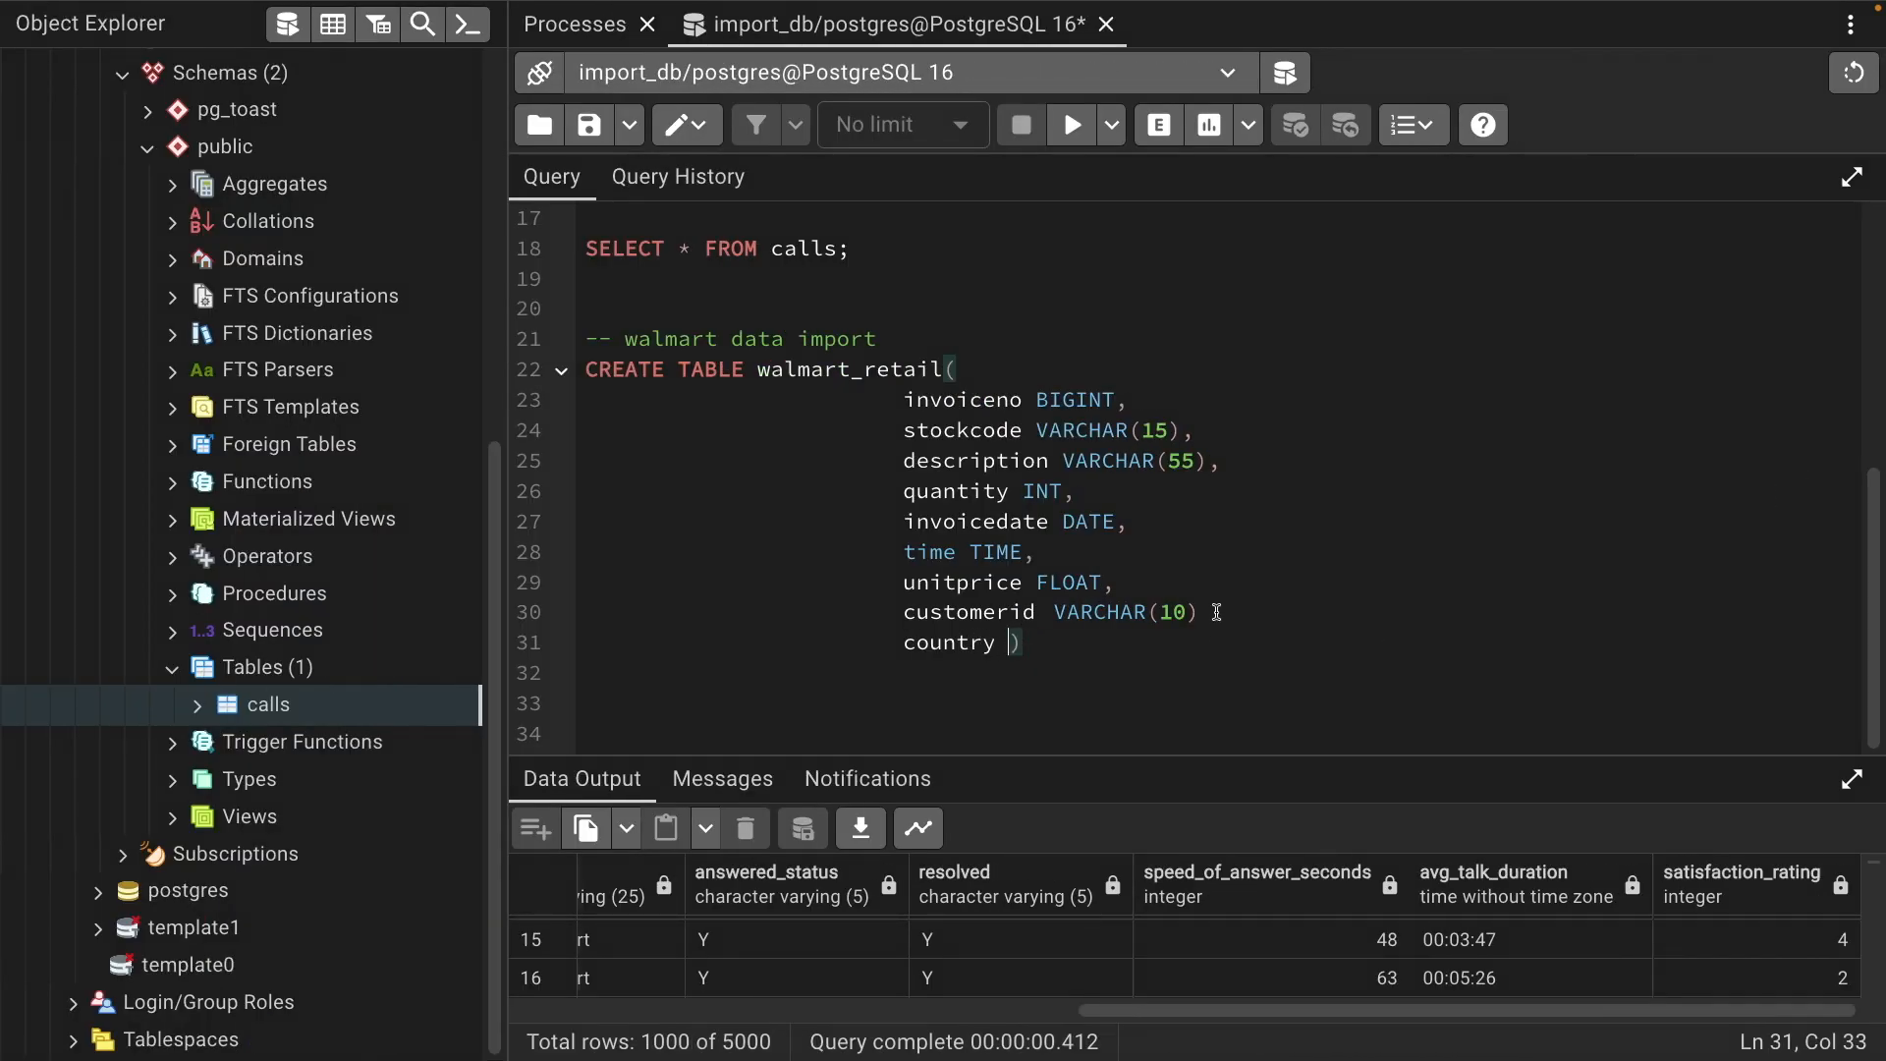
left_click_drag(1046, 612, 1198, 612)
key("super+c")
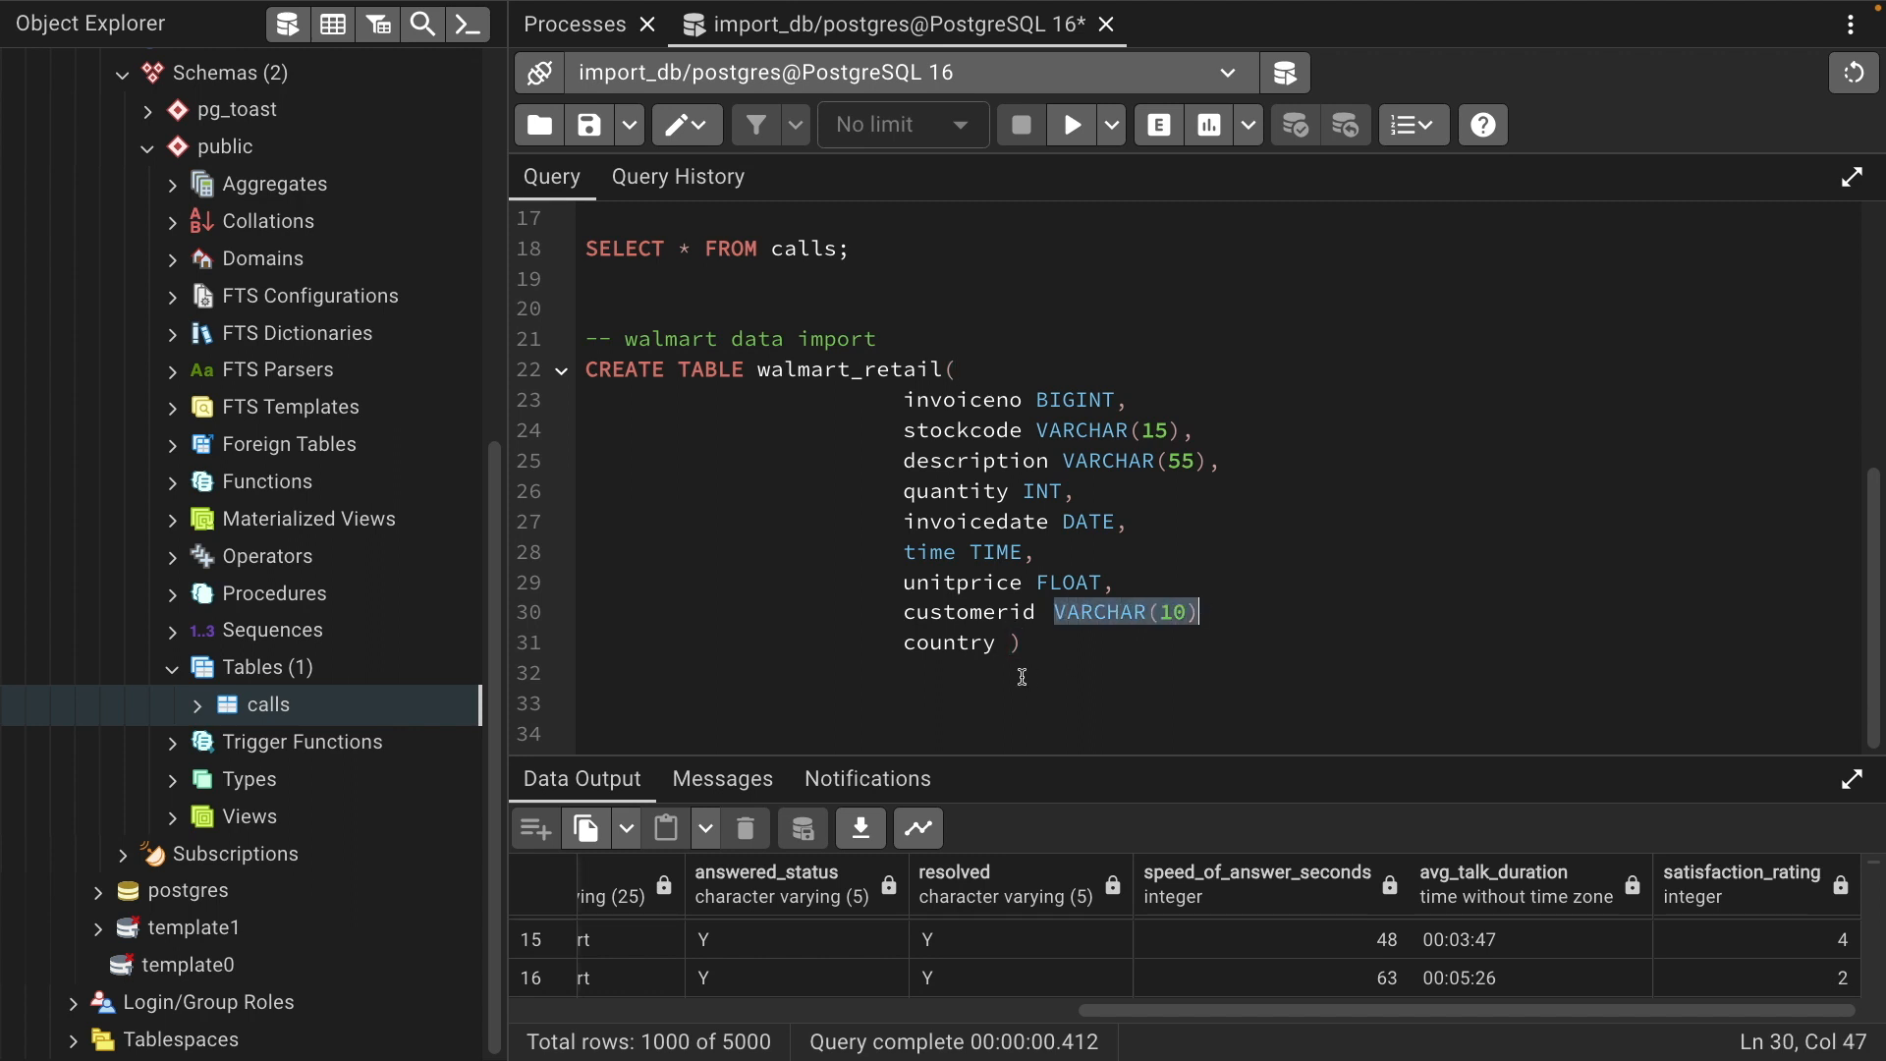
left_click(1009, 643)
key("super+v")
key("Left")
key("BackSpace")
type("5")
Move the closing parenthesis to its own line, indent it under the column names, and end the statement with a semicolon
key("Return")
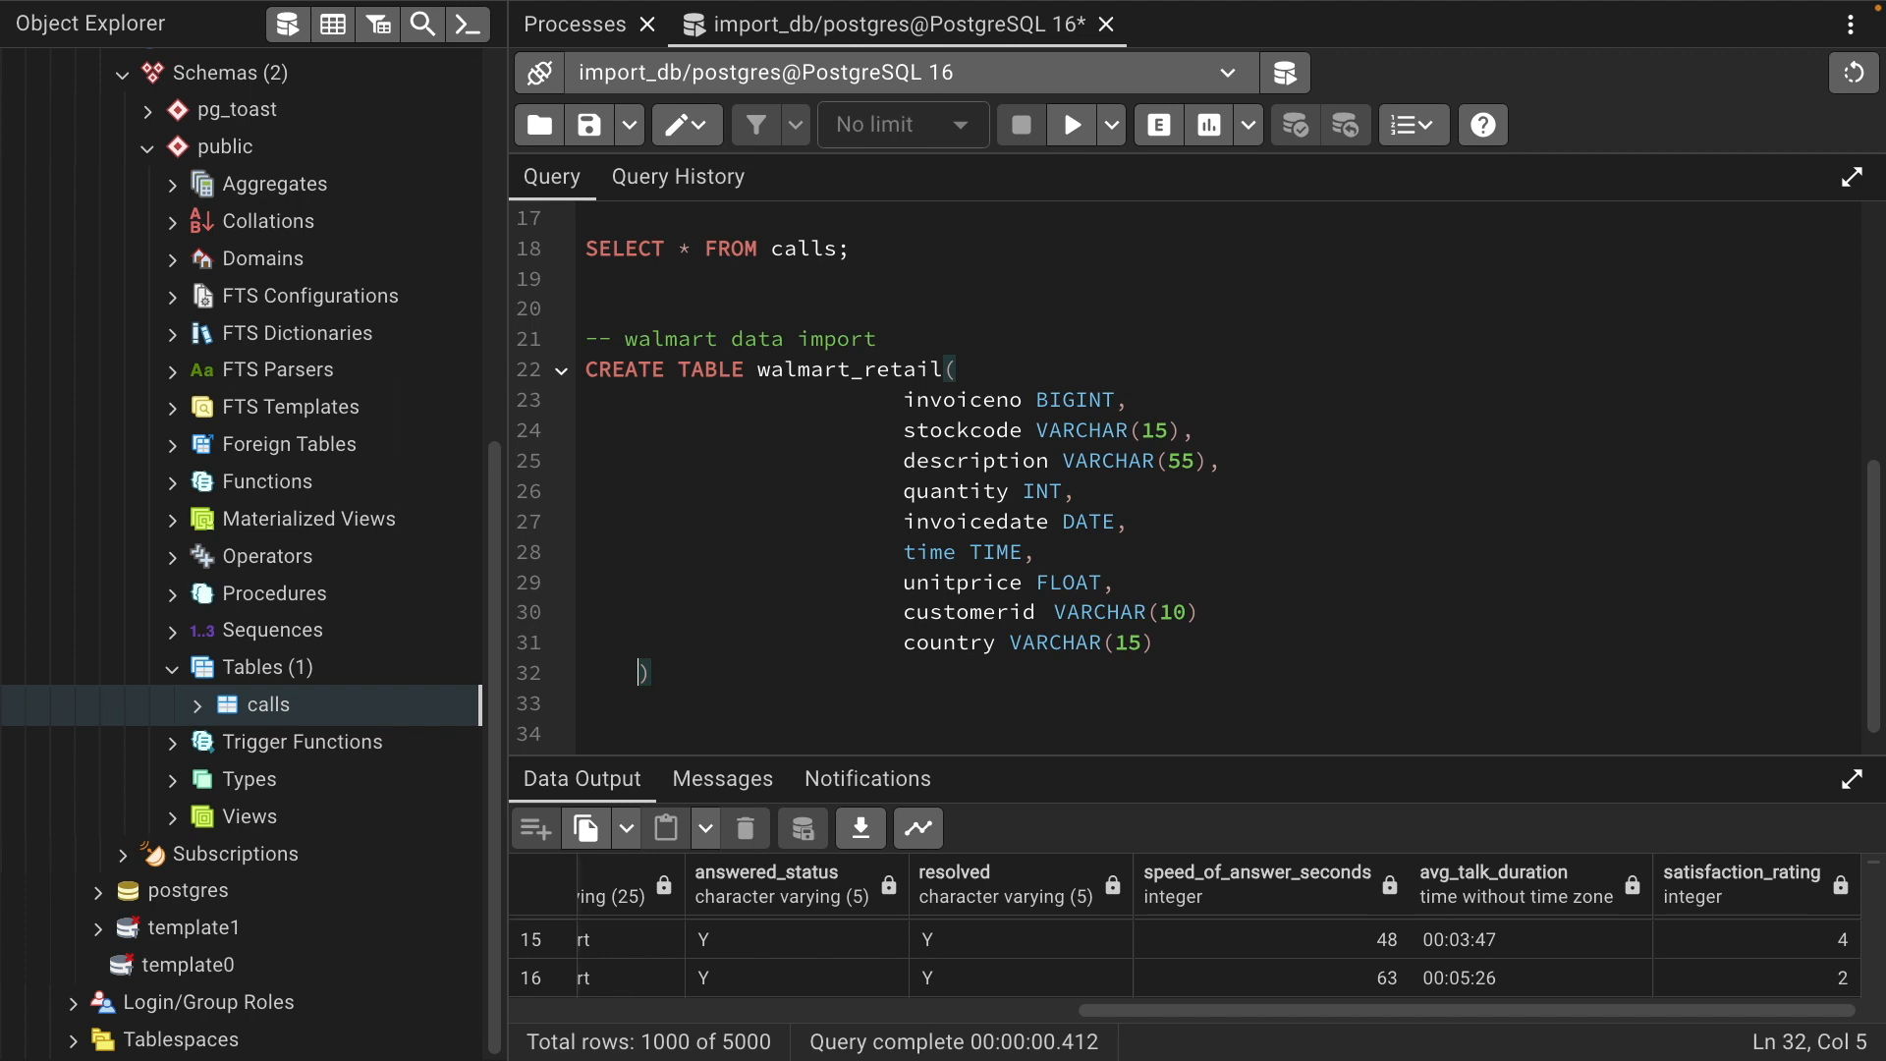
scroll(1211, 635, "down", 1)
key("Tab")
key("Tab")
key("Tab")
key("Tab")
key("Tab")
type(";")
Try to run only the CREATE TABLE walmart_retail statement
left_click_drag(890, 369, 1228, 645)
left_click(1104, 698)
left_click_drag(1006, 669, 578, 337)
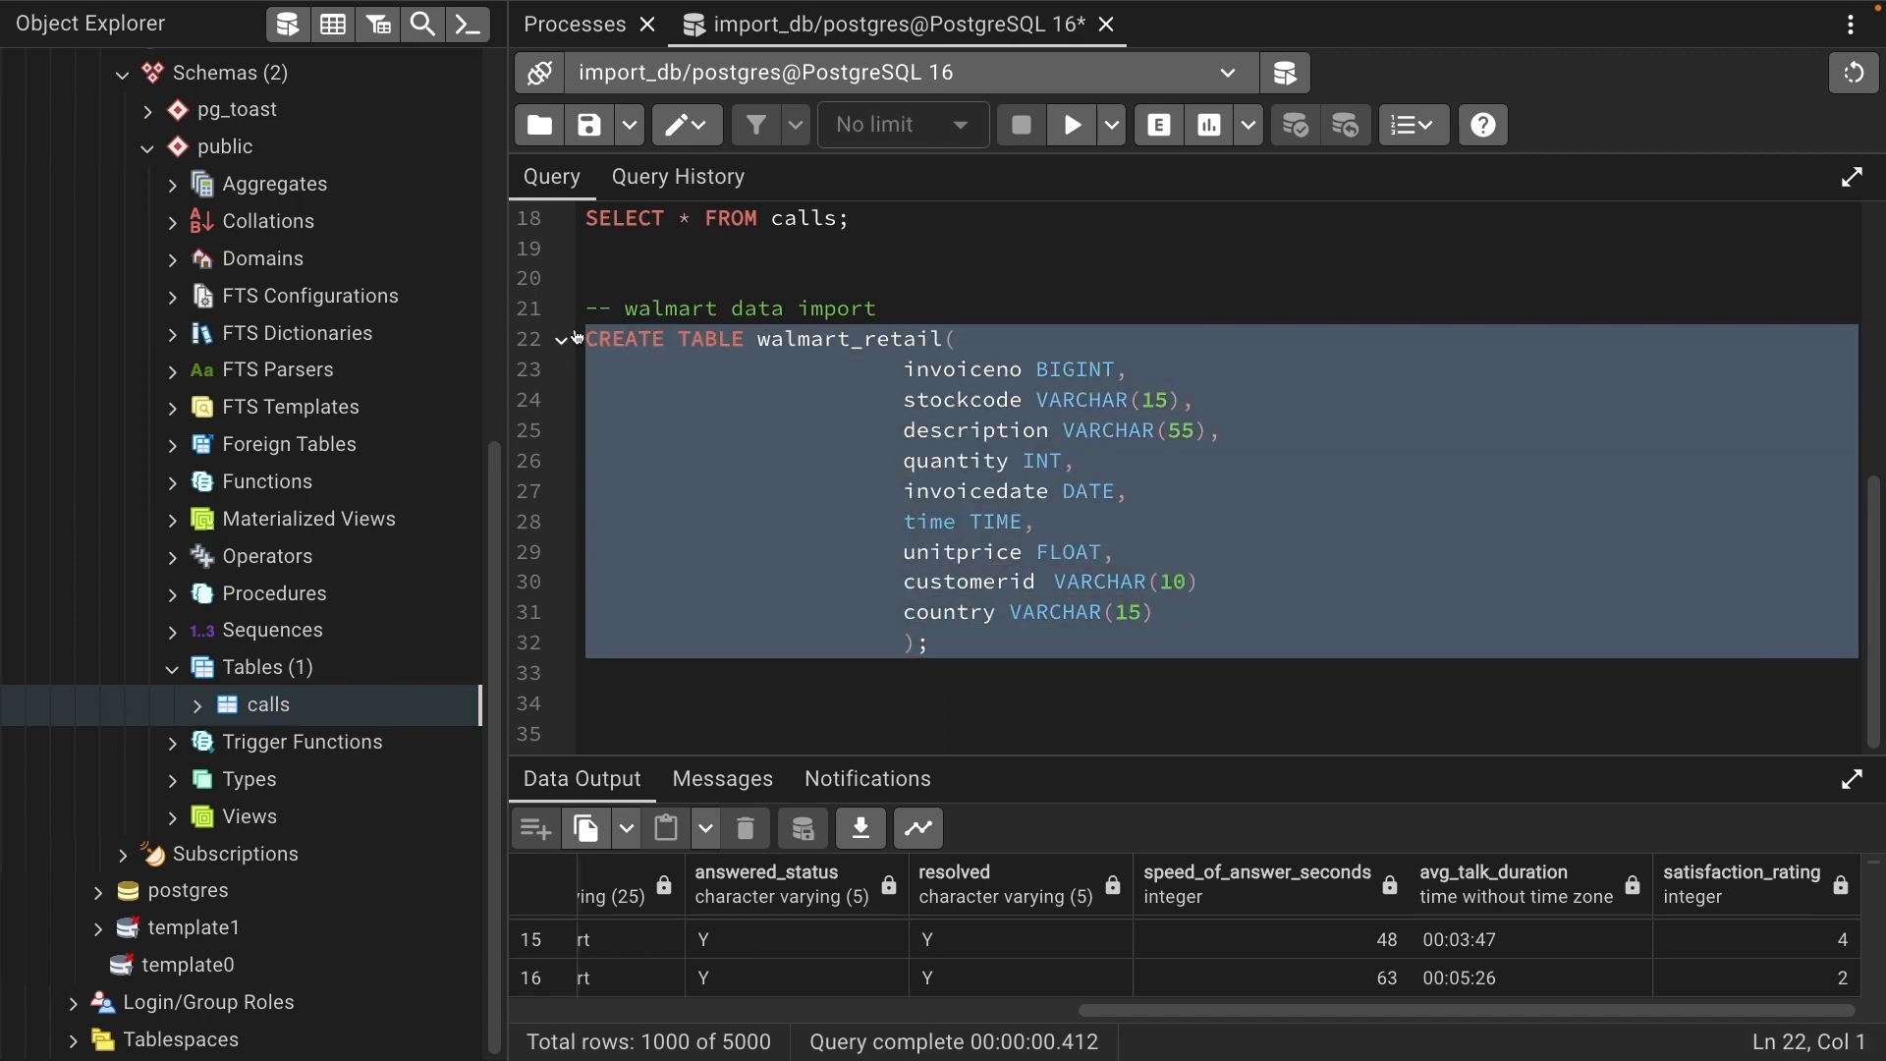
key("F5")
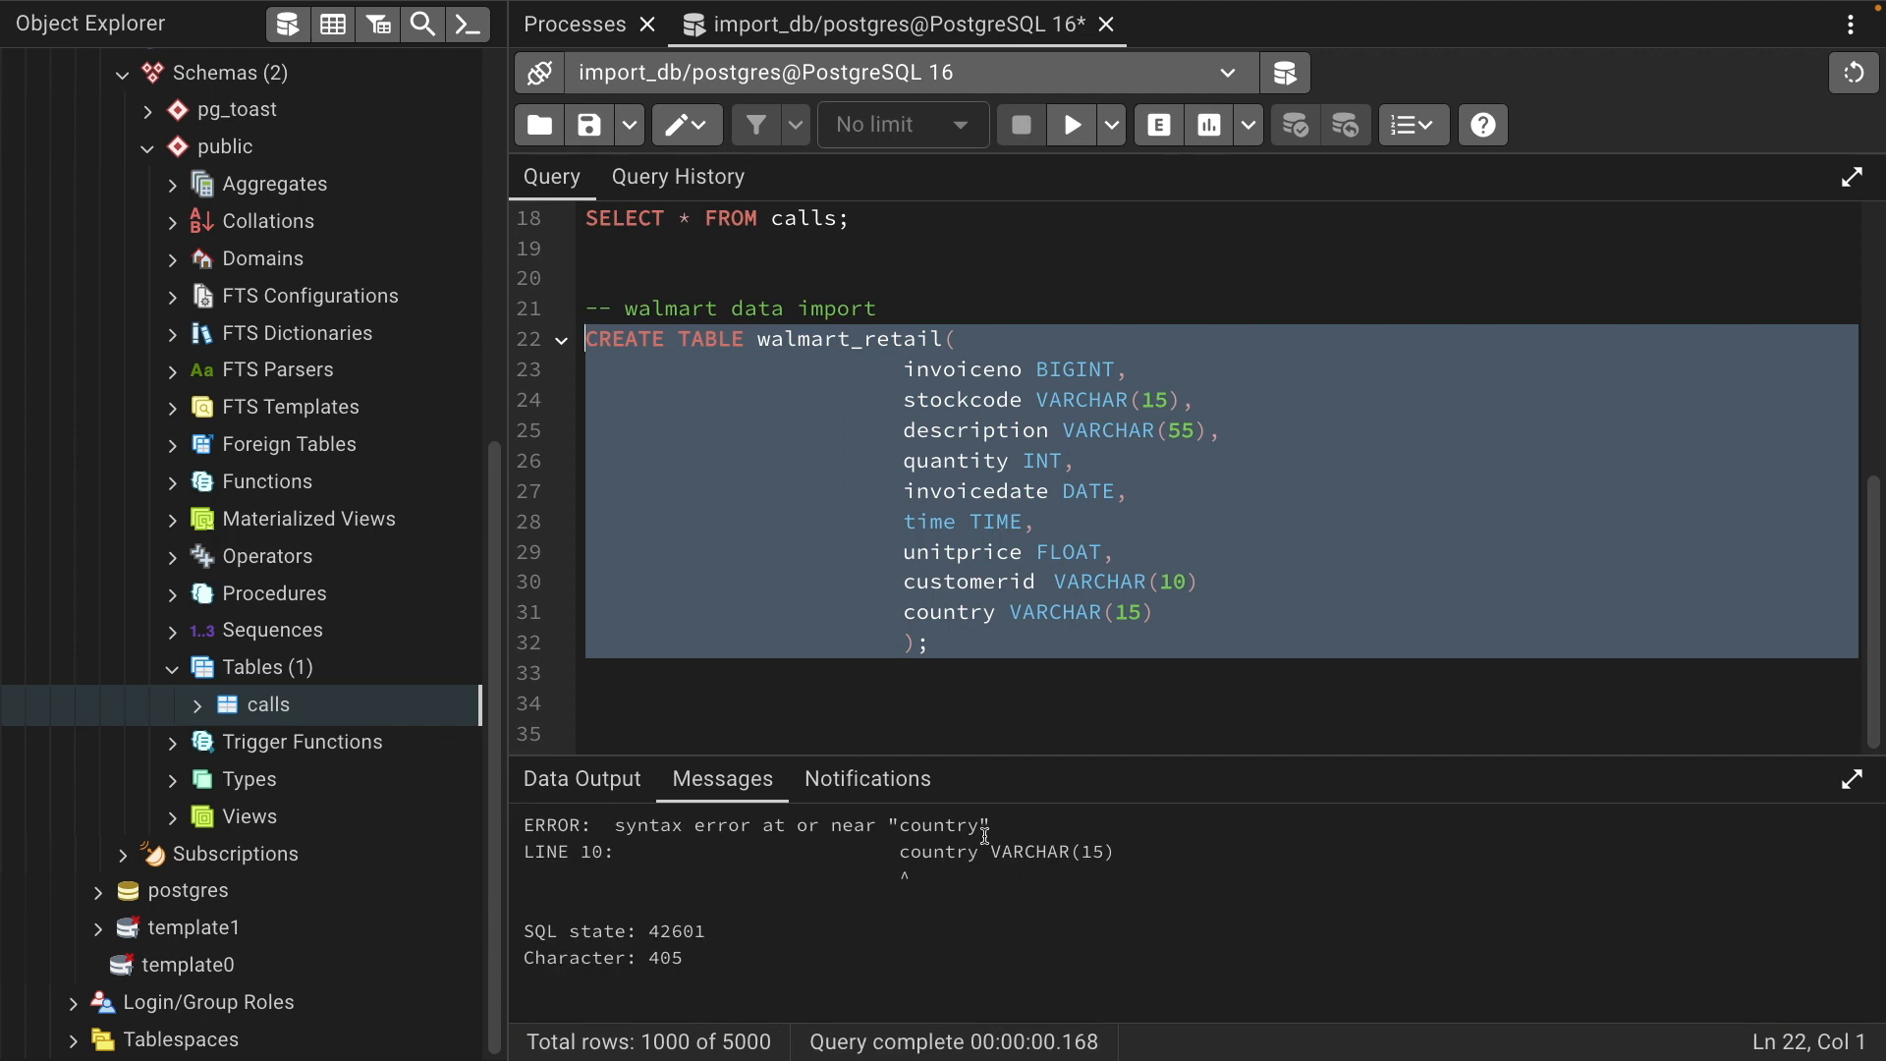
Add the missing comma after customerid VARCHAR(10) and run the CREATE TABLE walmart_retail statement again
left_click(1179, 614)
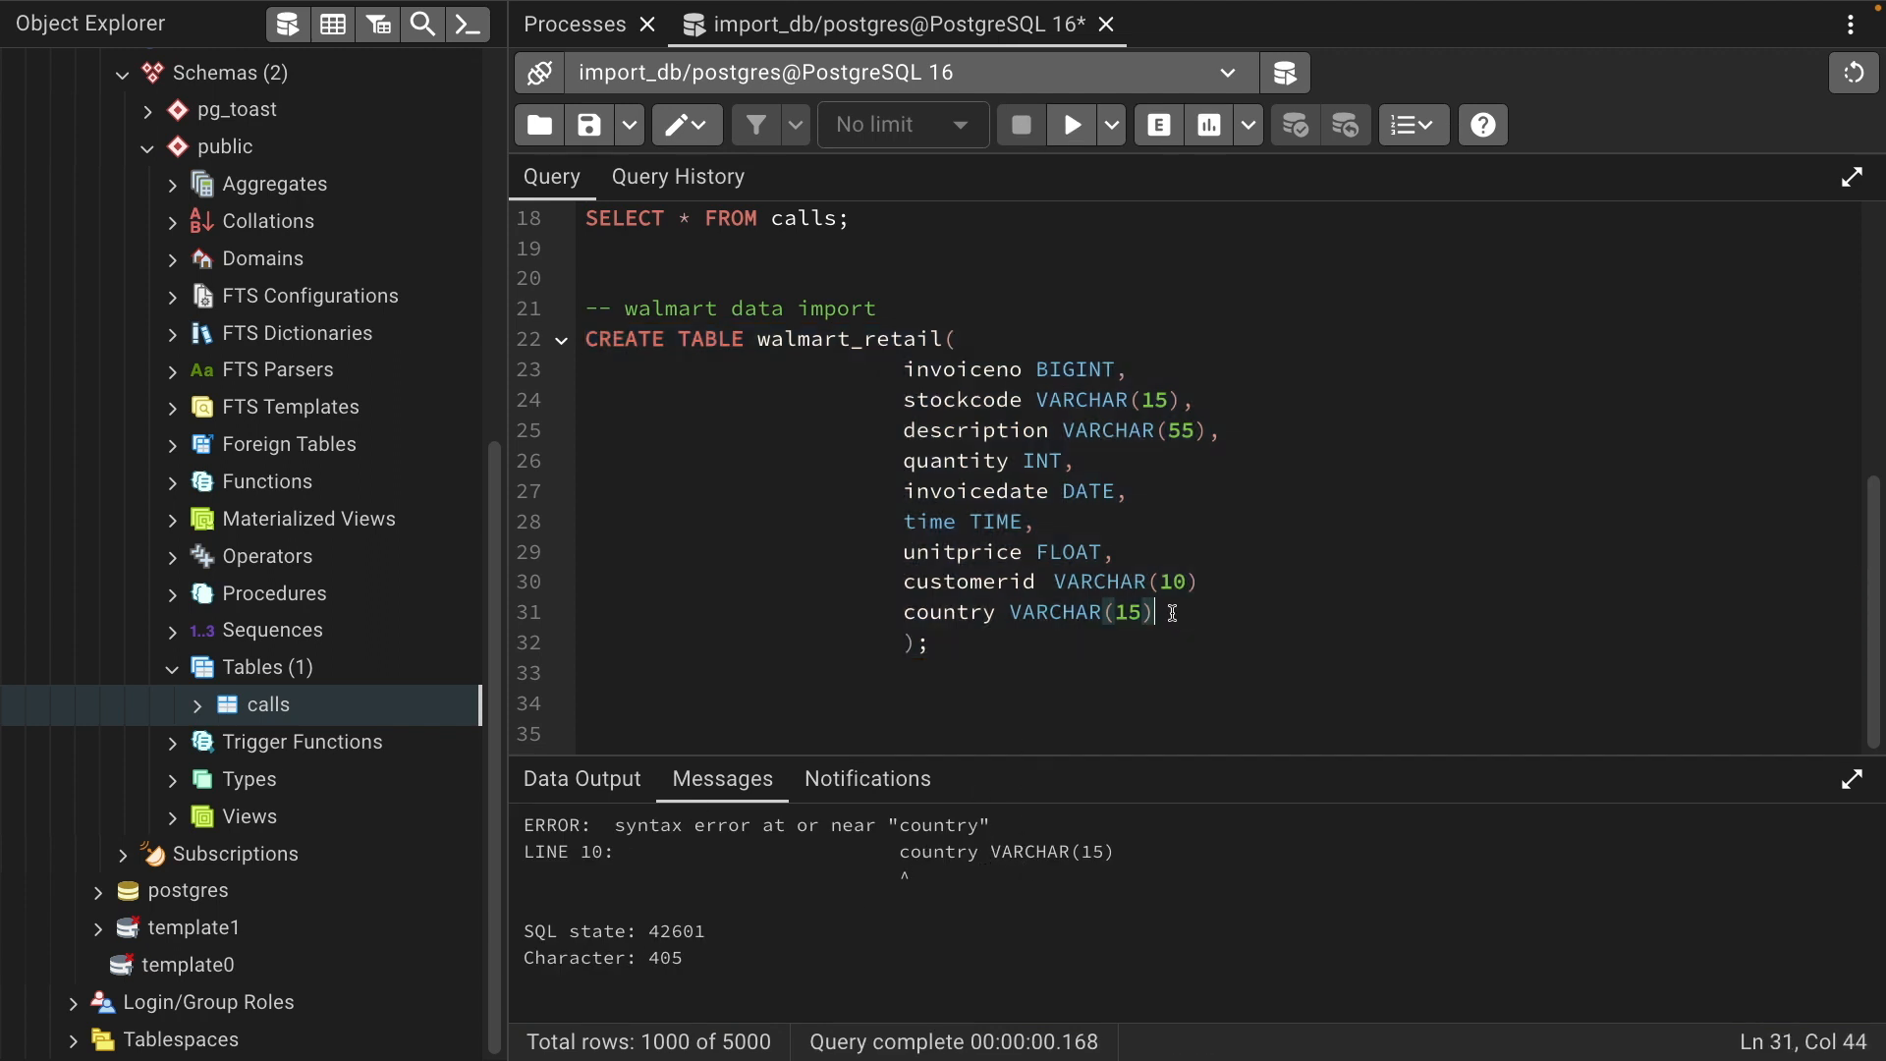
left_click(1117, 556)
left_click_drag(877, 581, 1218, 582)
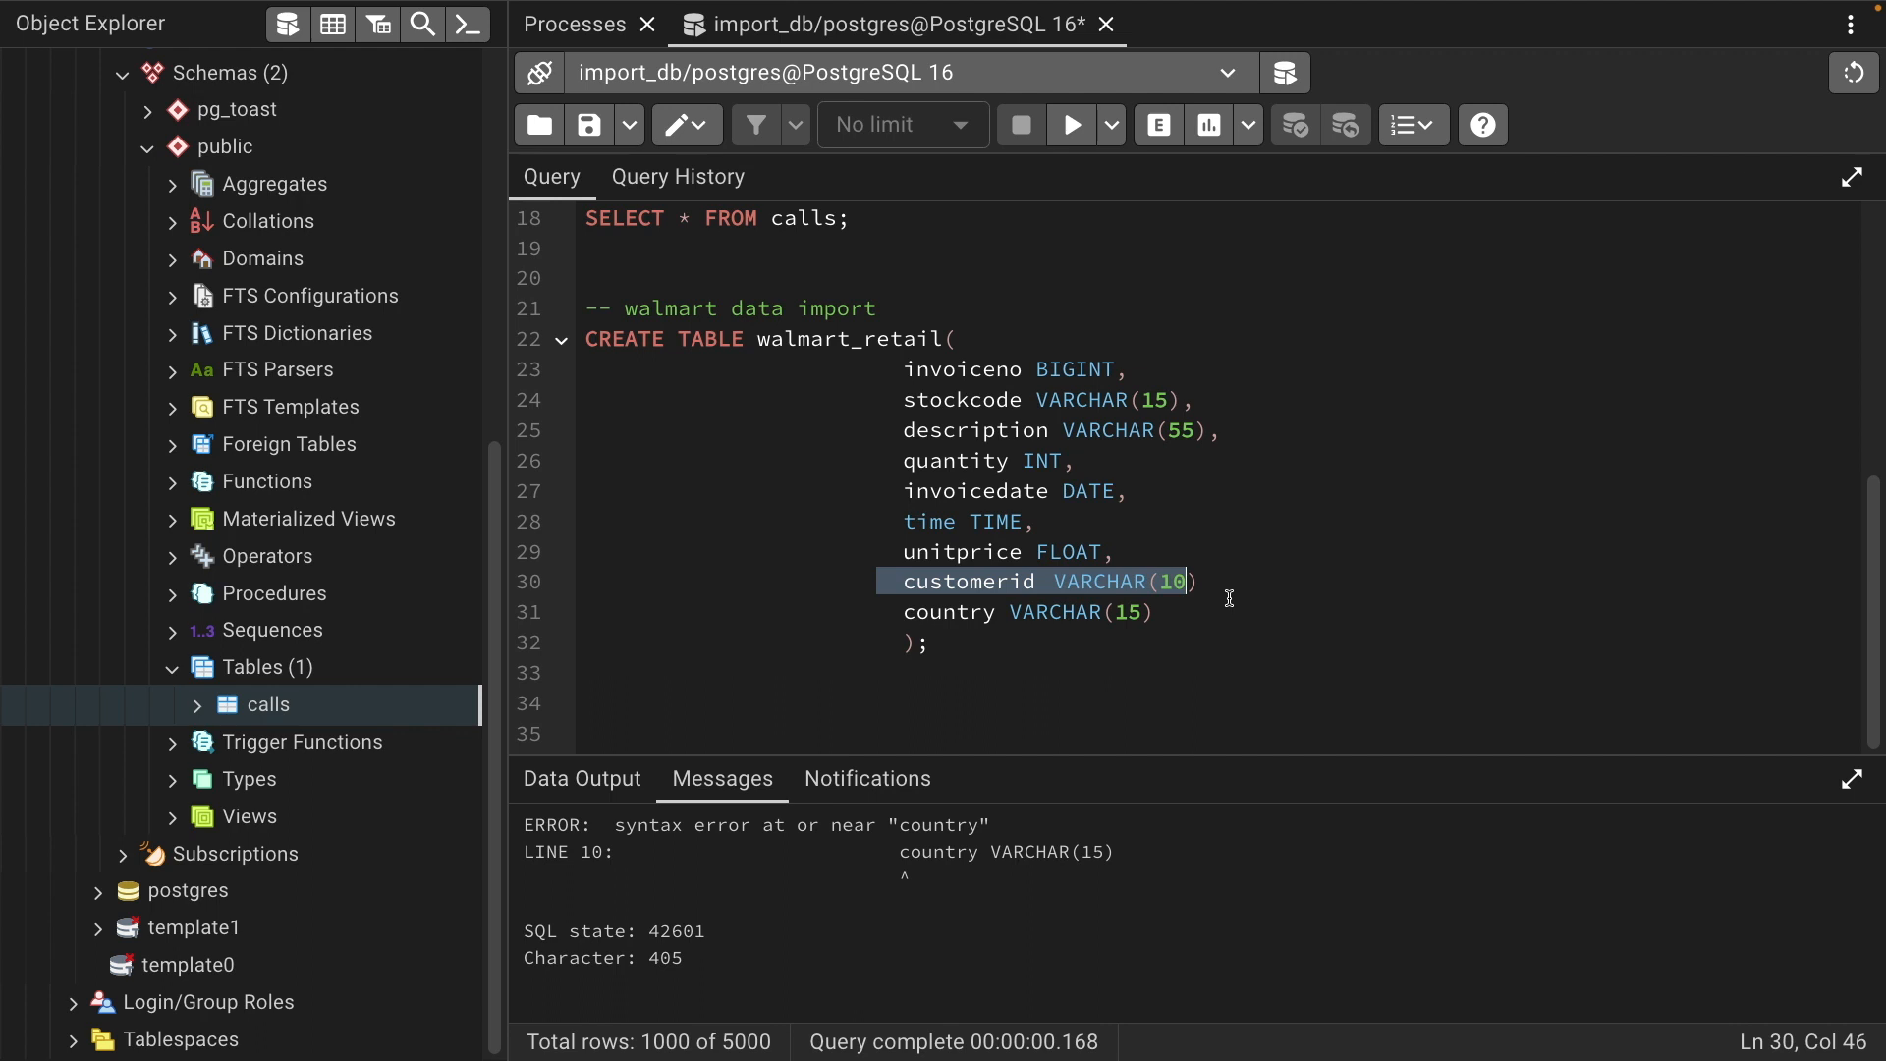
left_click(1218, 582)
type(",")
left_click_drag(955, 660, 586, 278)
key("F5")
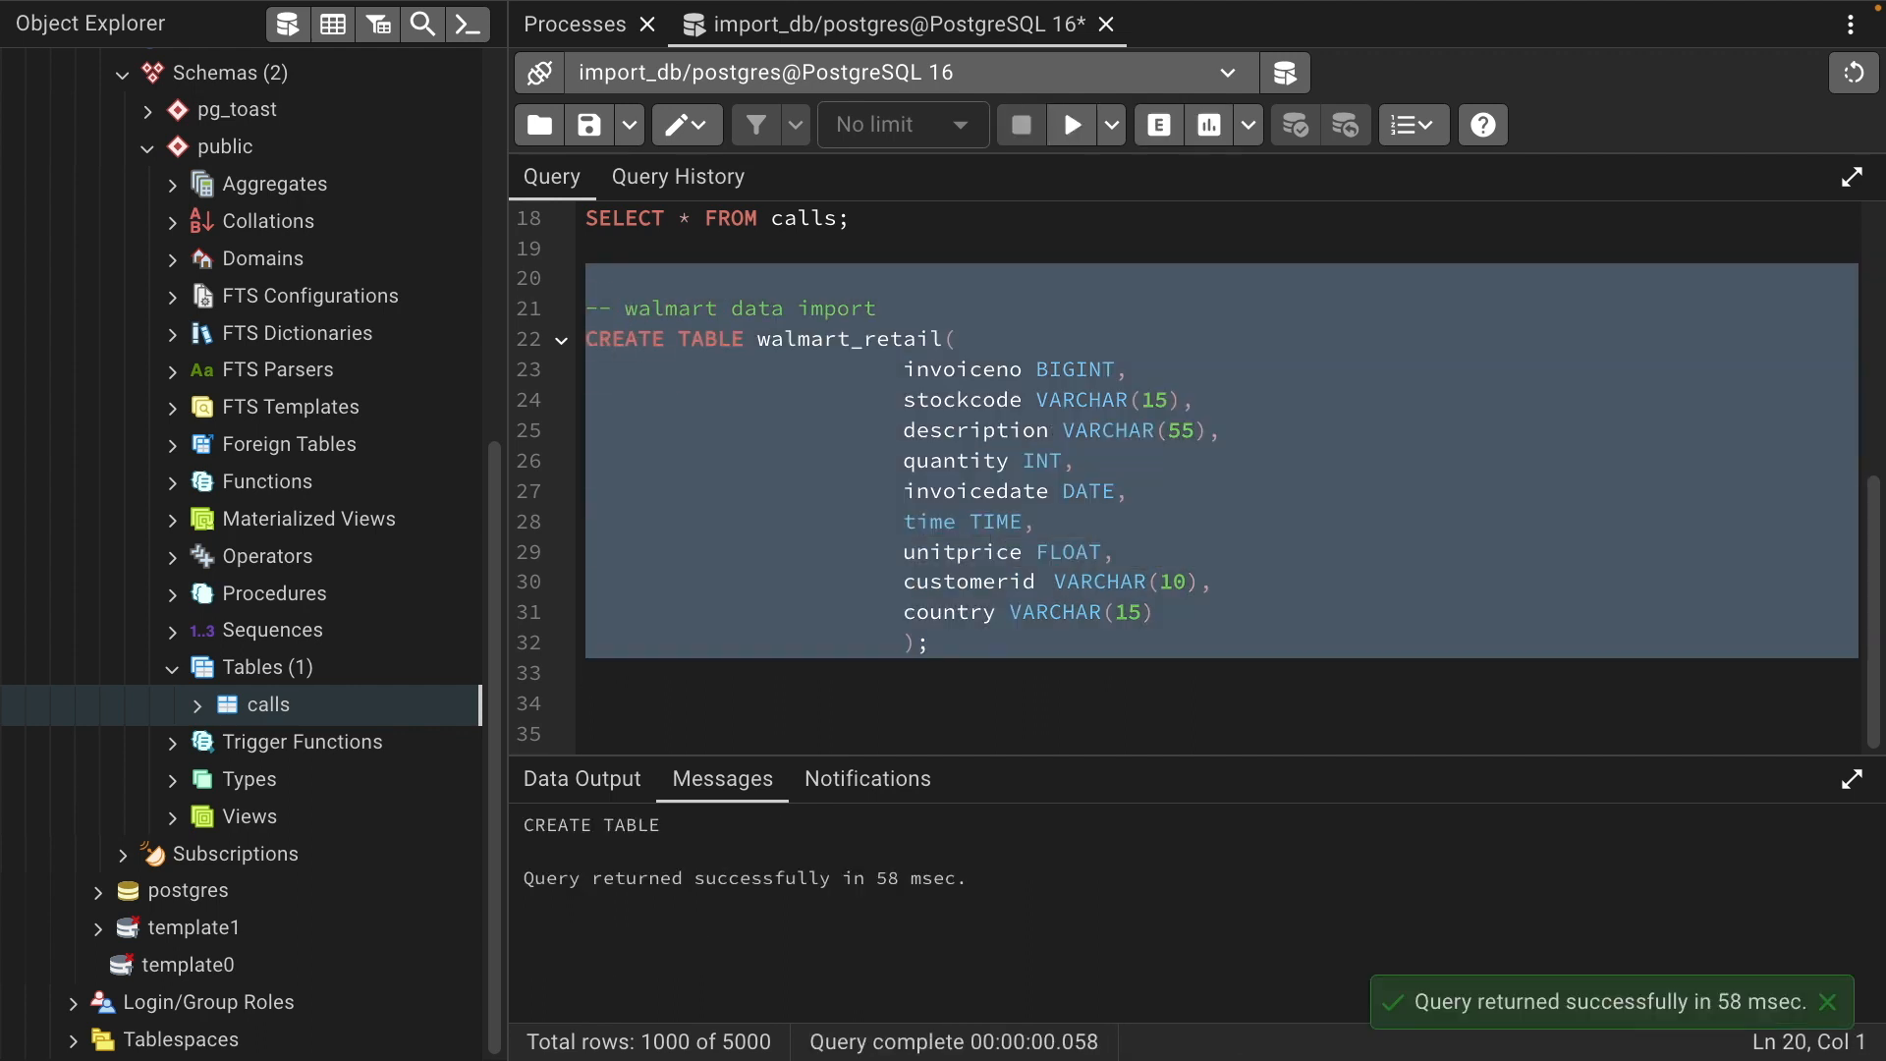
Refresh the list of tables in the public schema
right_click(263, 675)
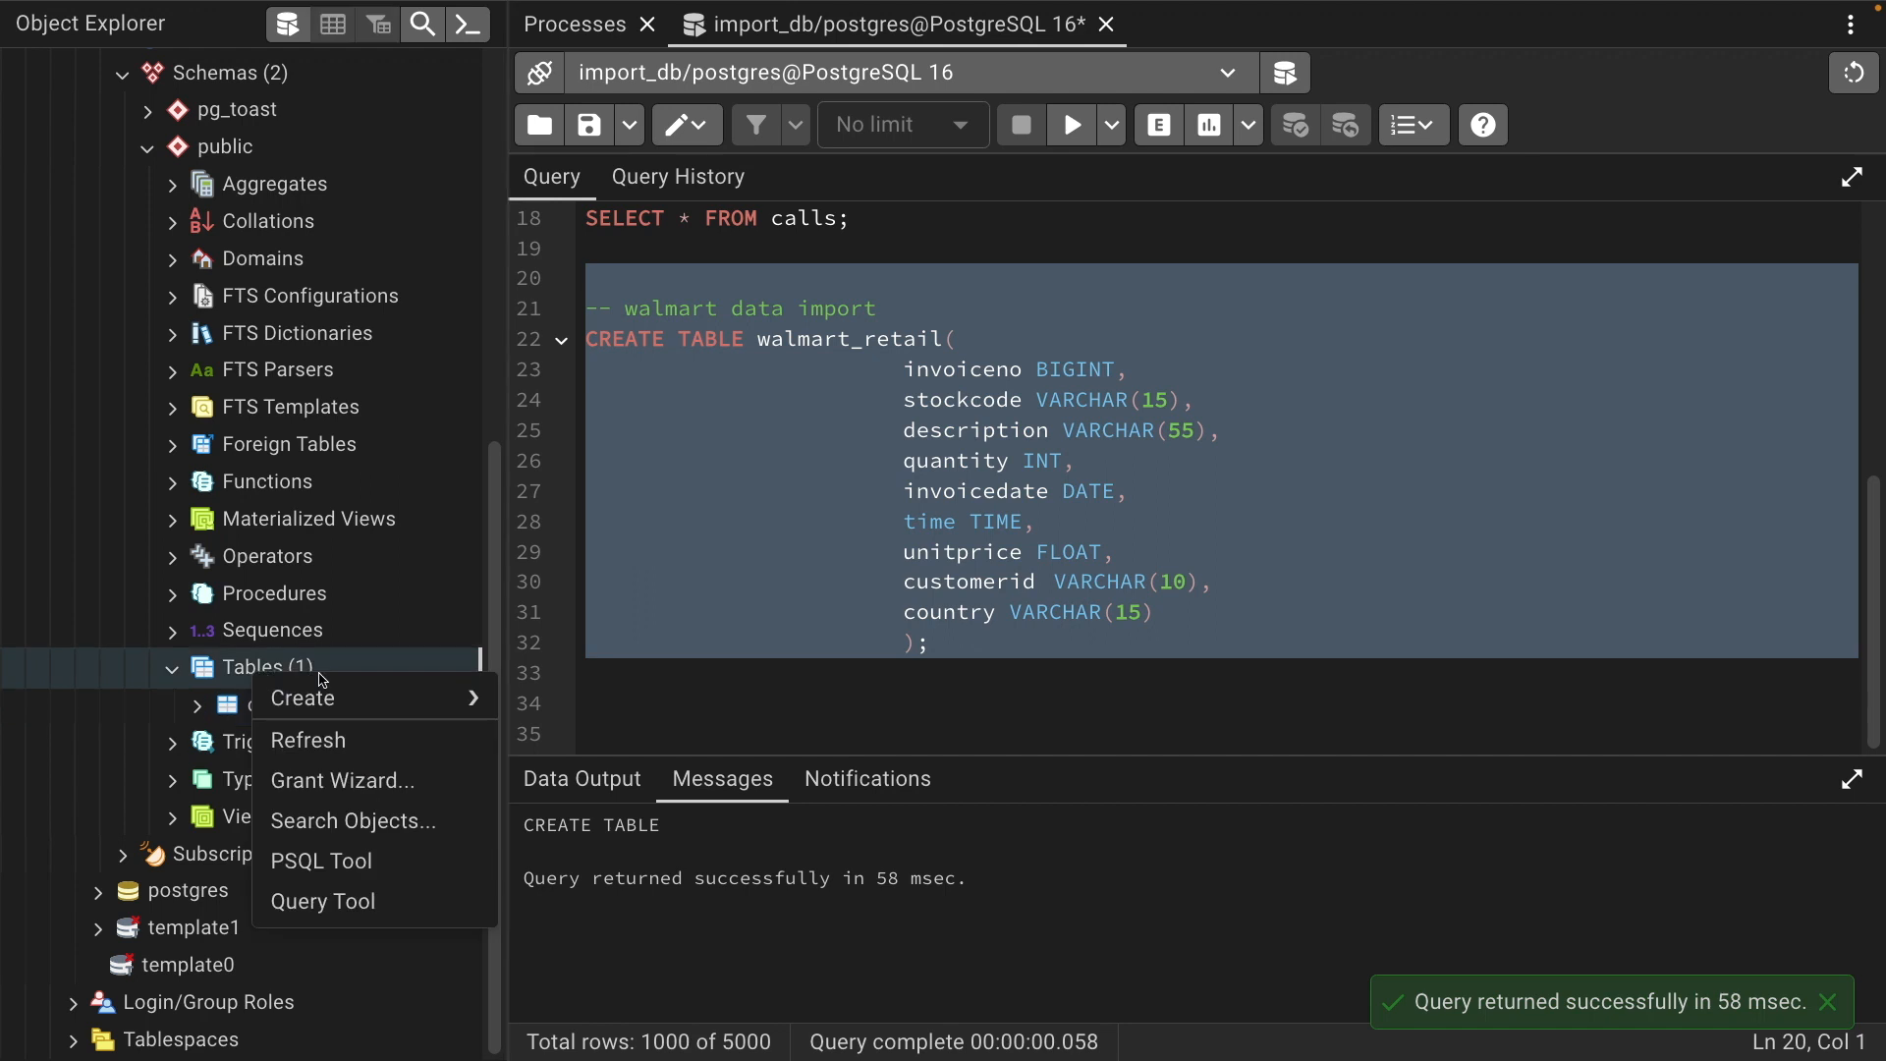
left_click(329, 747)
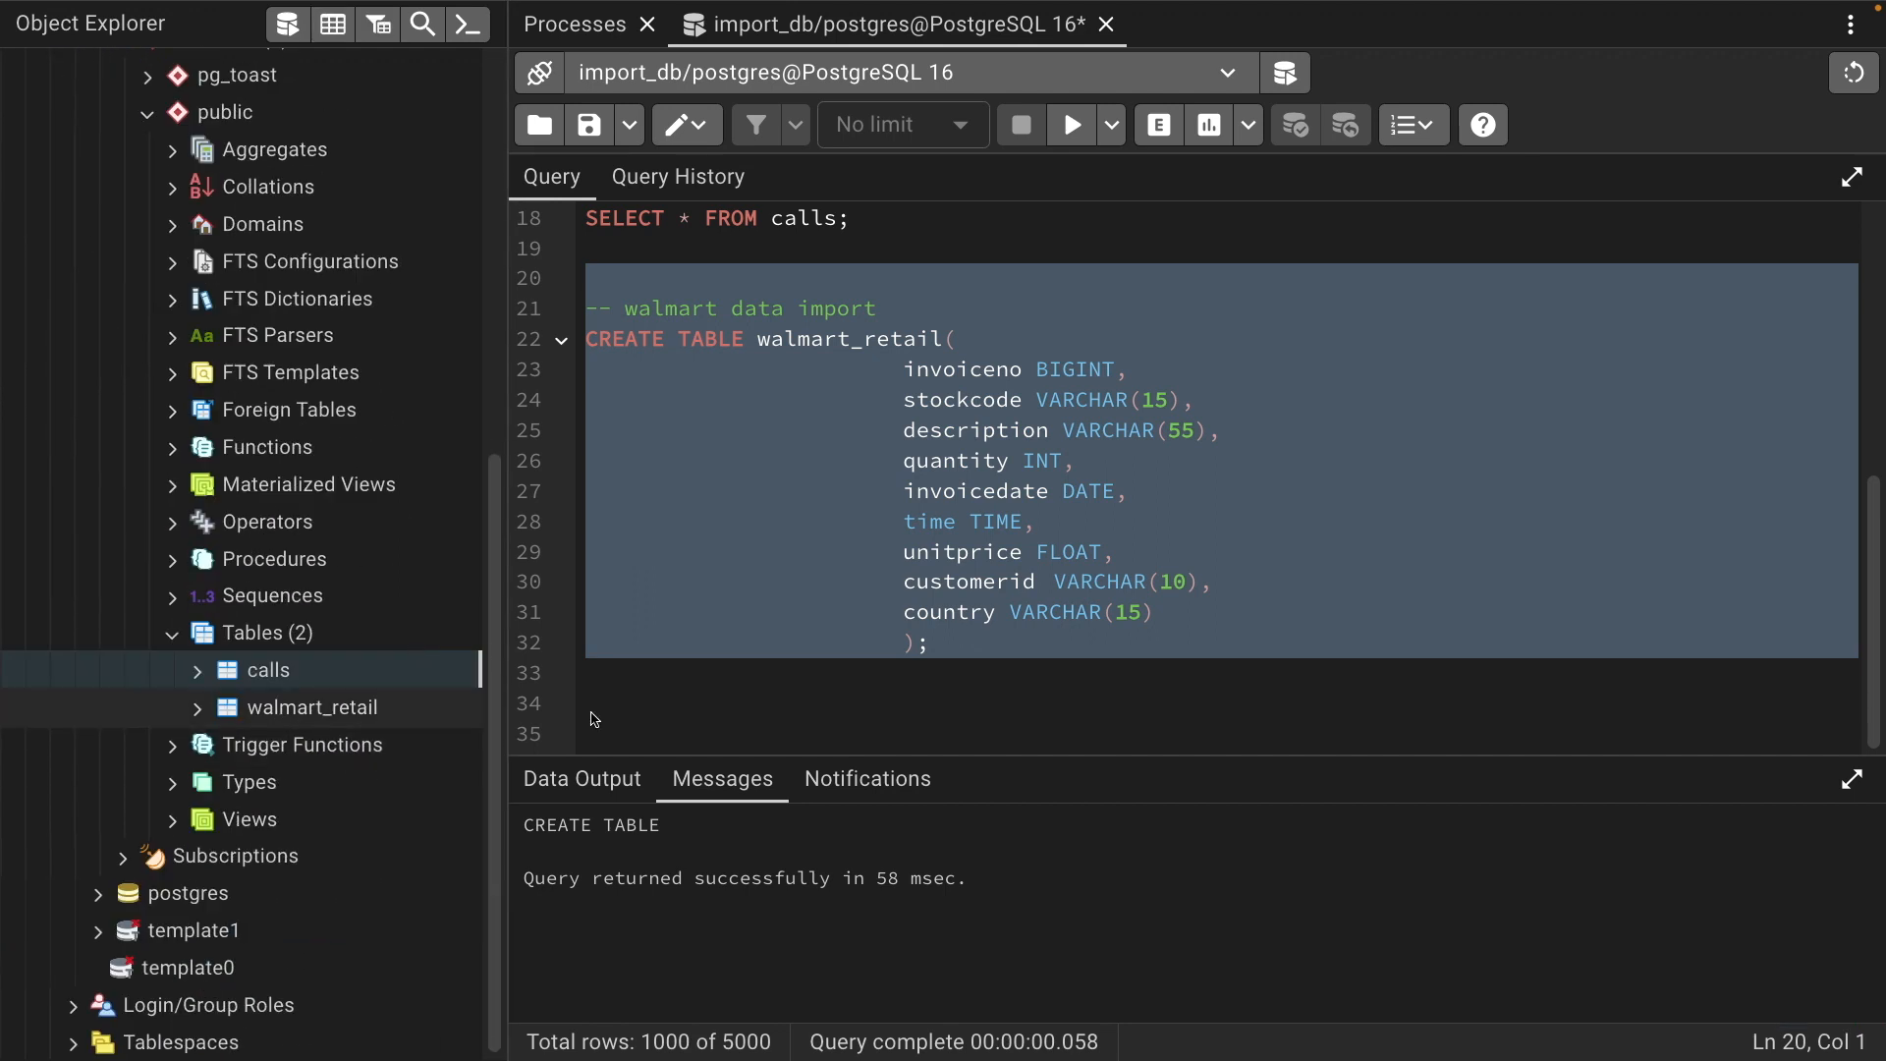
Switch to the wallmart workbook in Excel and clear the contents of the selected cell
key("super+Tab")
key("super+Tab")
key("super+shift+Tab")
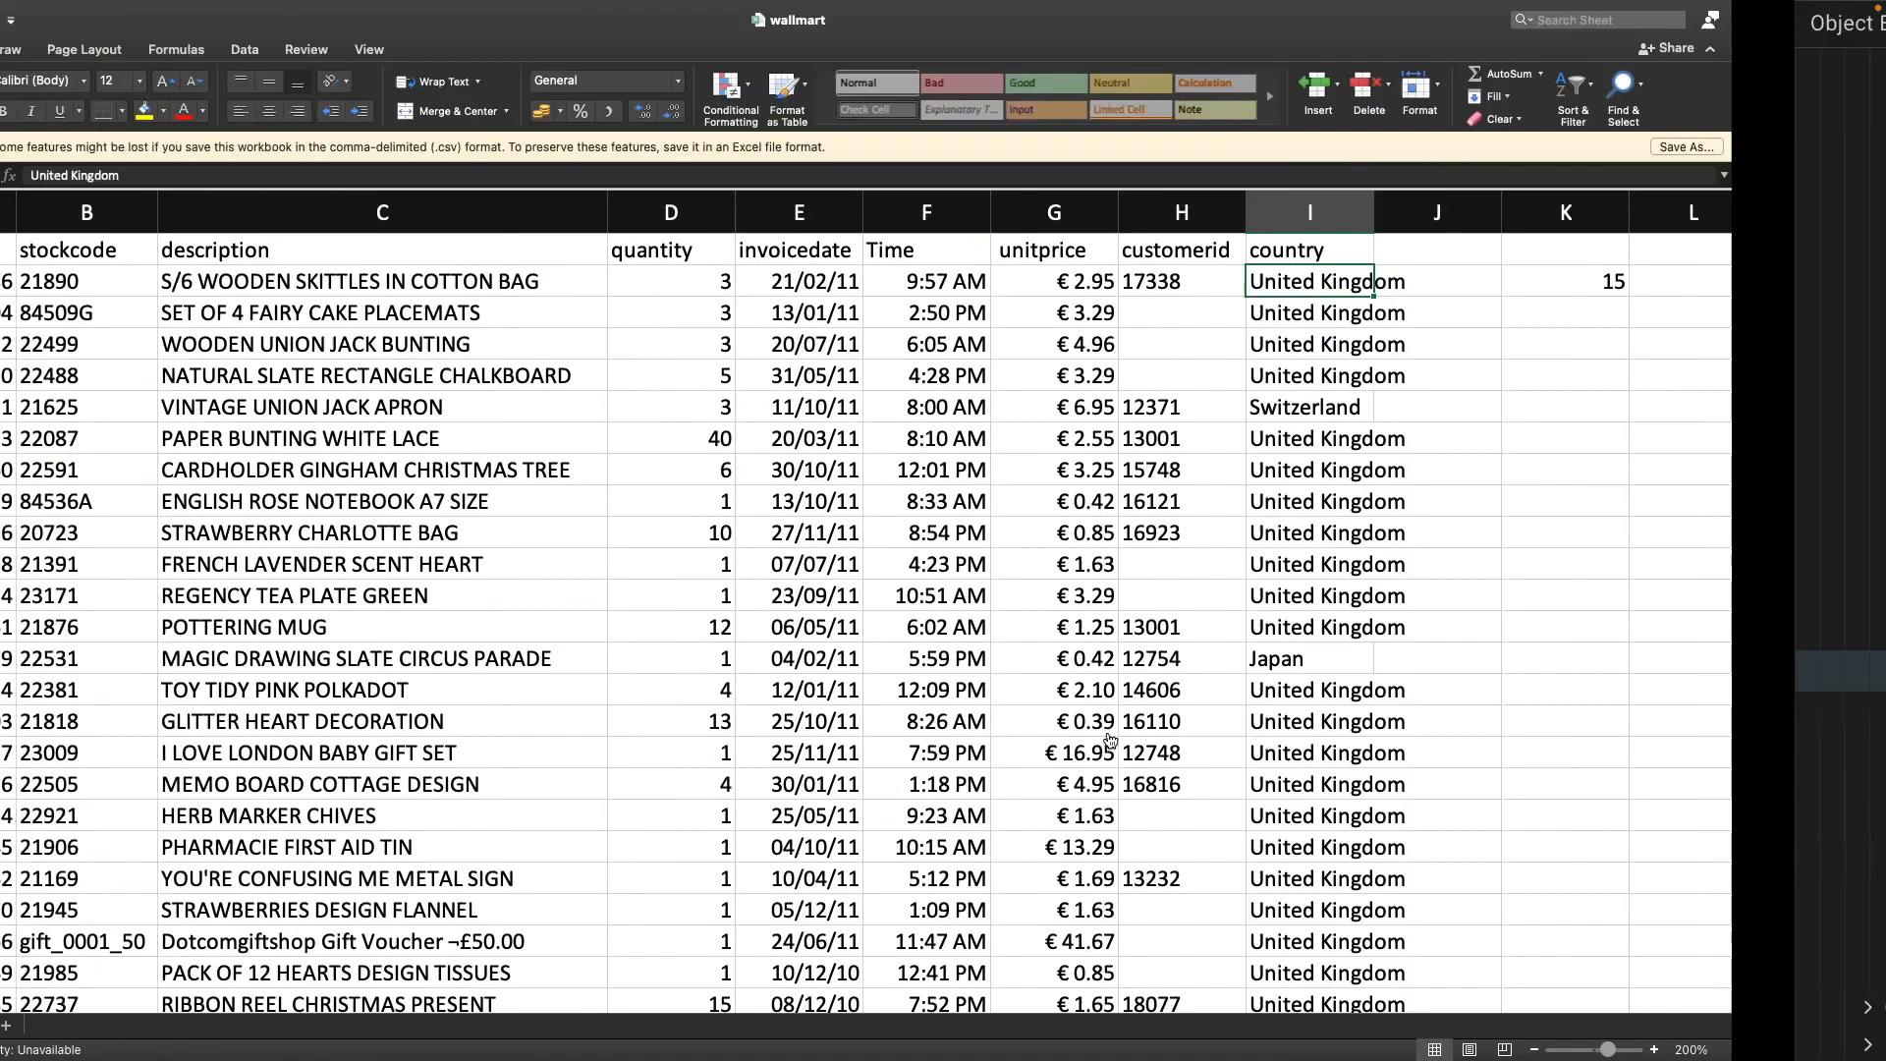
key("Delete")
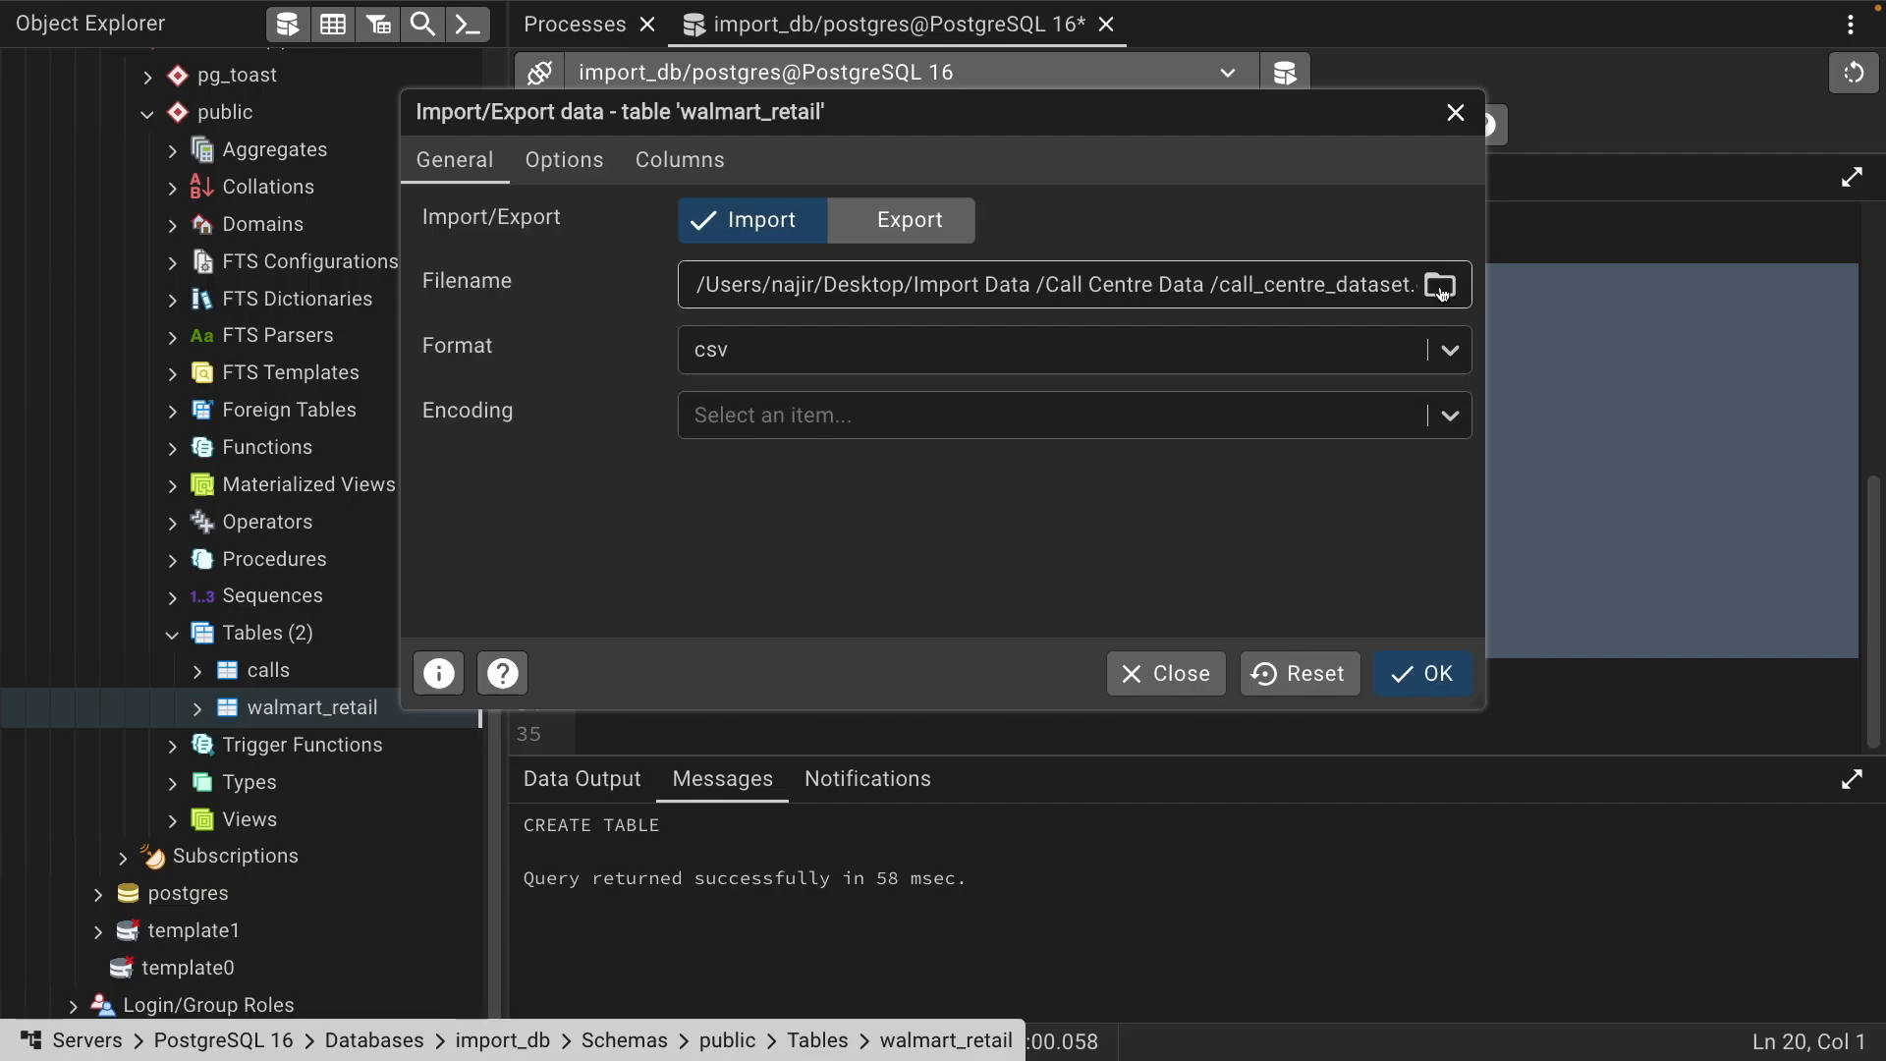
Choose wallmart.csv from the wallmart folder as the import file for walmart_retail and show the import options
left_click(1441, 287)
left_click(759, 454)
left_click(998, 341)
left_click(983, 372)
double_click(862, 454)
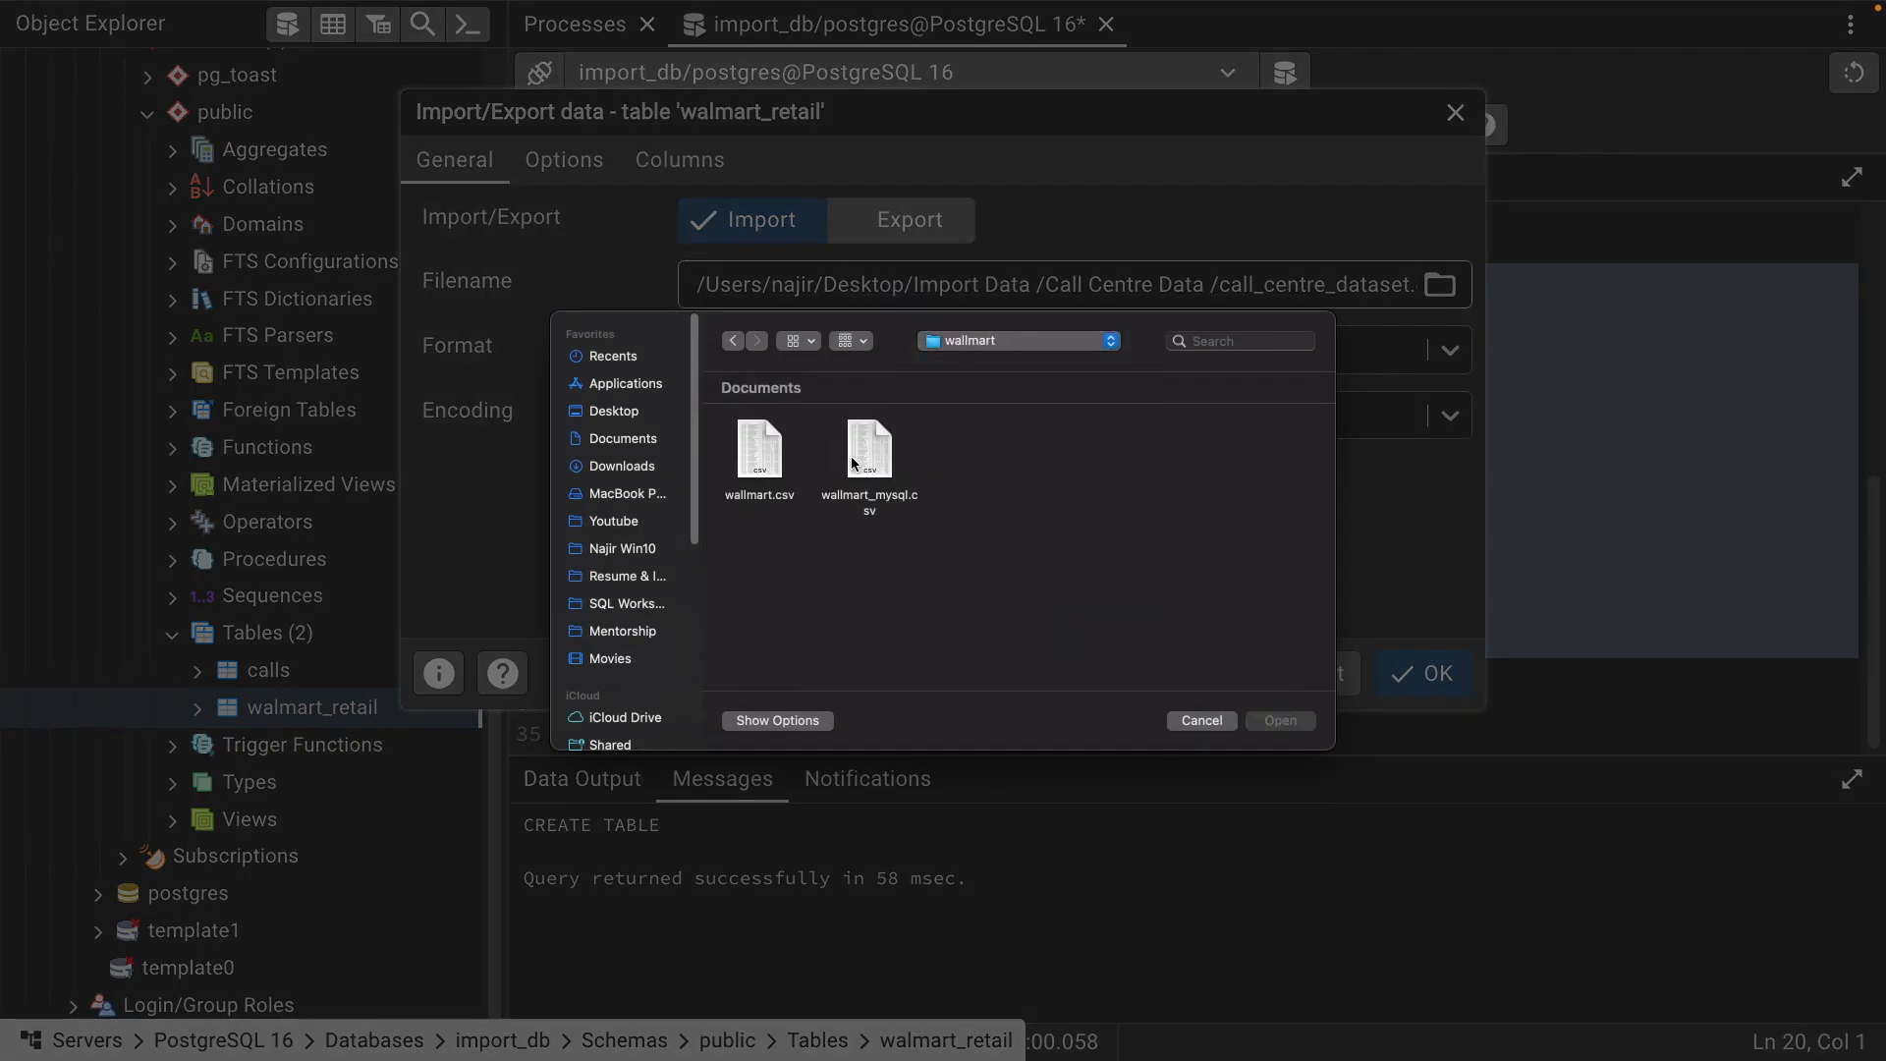
double_click(761, 450)
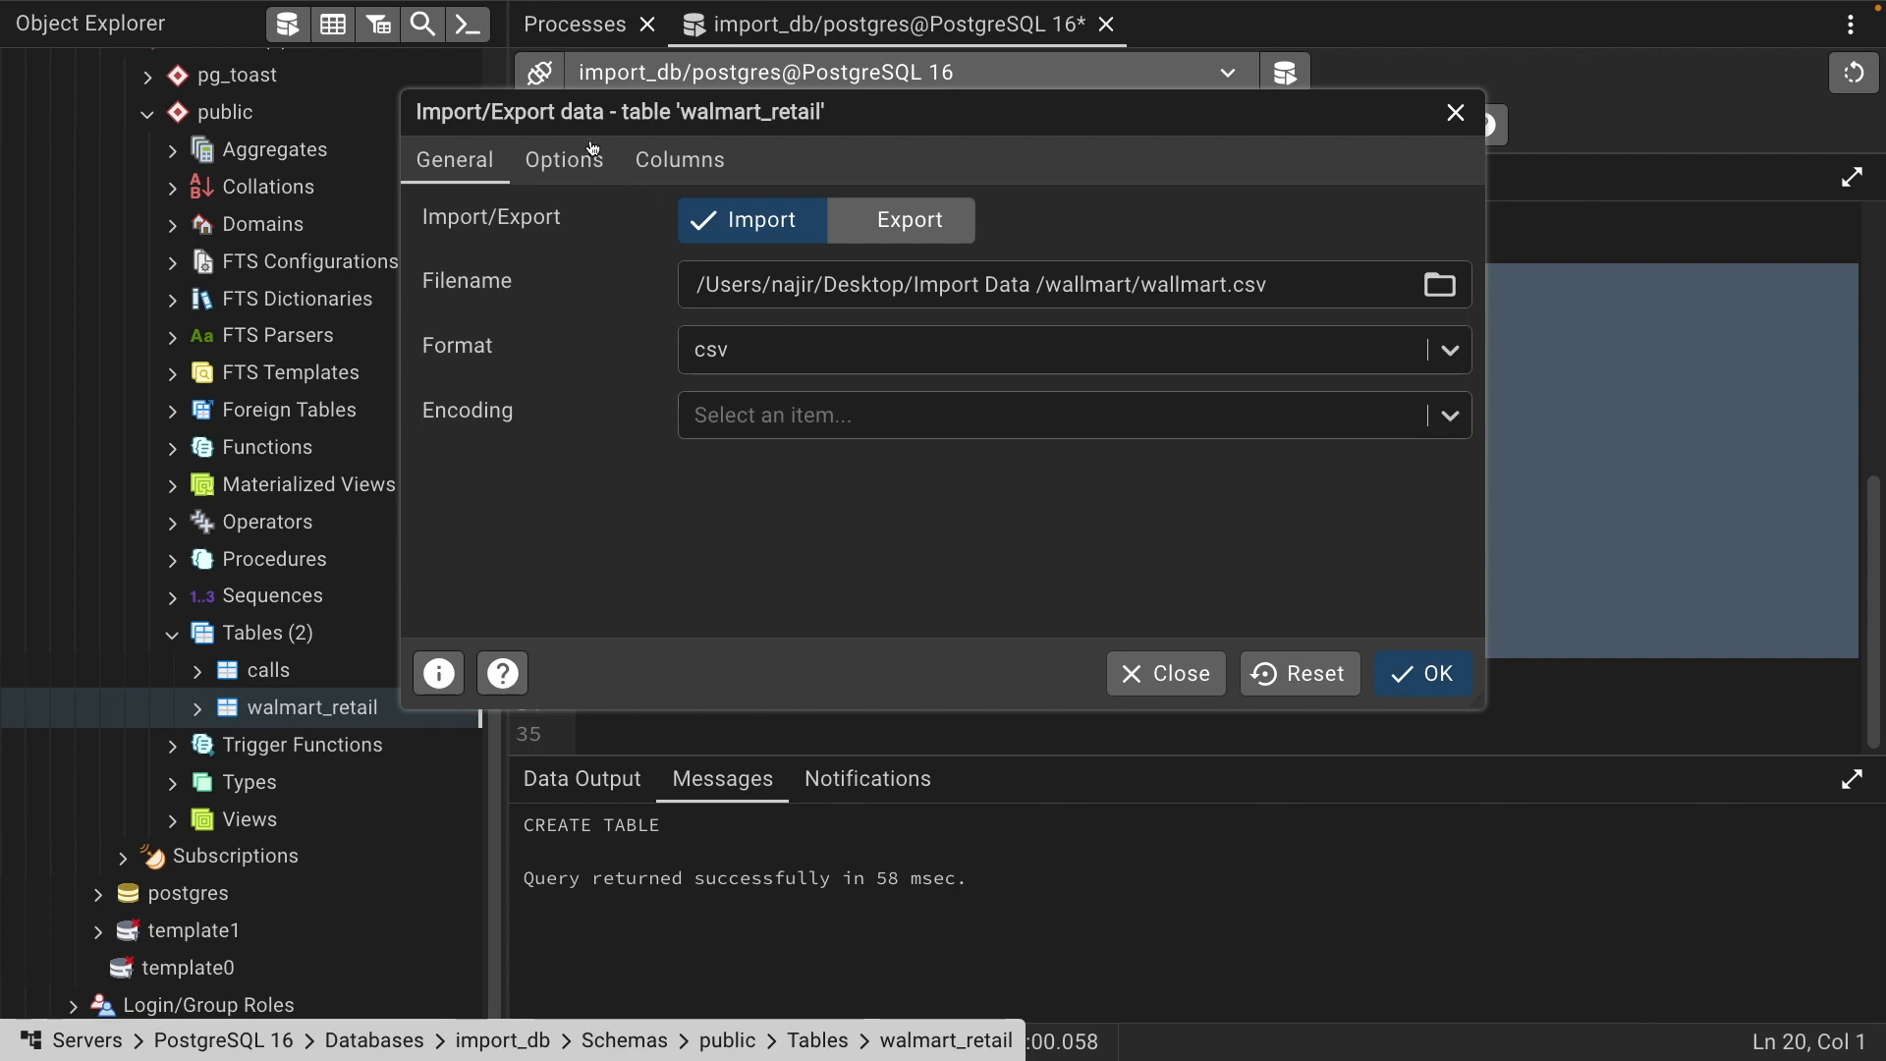
left_click(579, 157)
Switch to the wallmart folder in Finder and open wallmart.csv in TextEdit
key("super+Tab")
key("super+Tab")
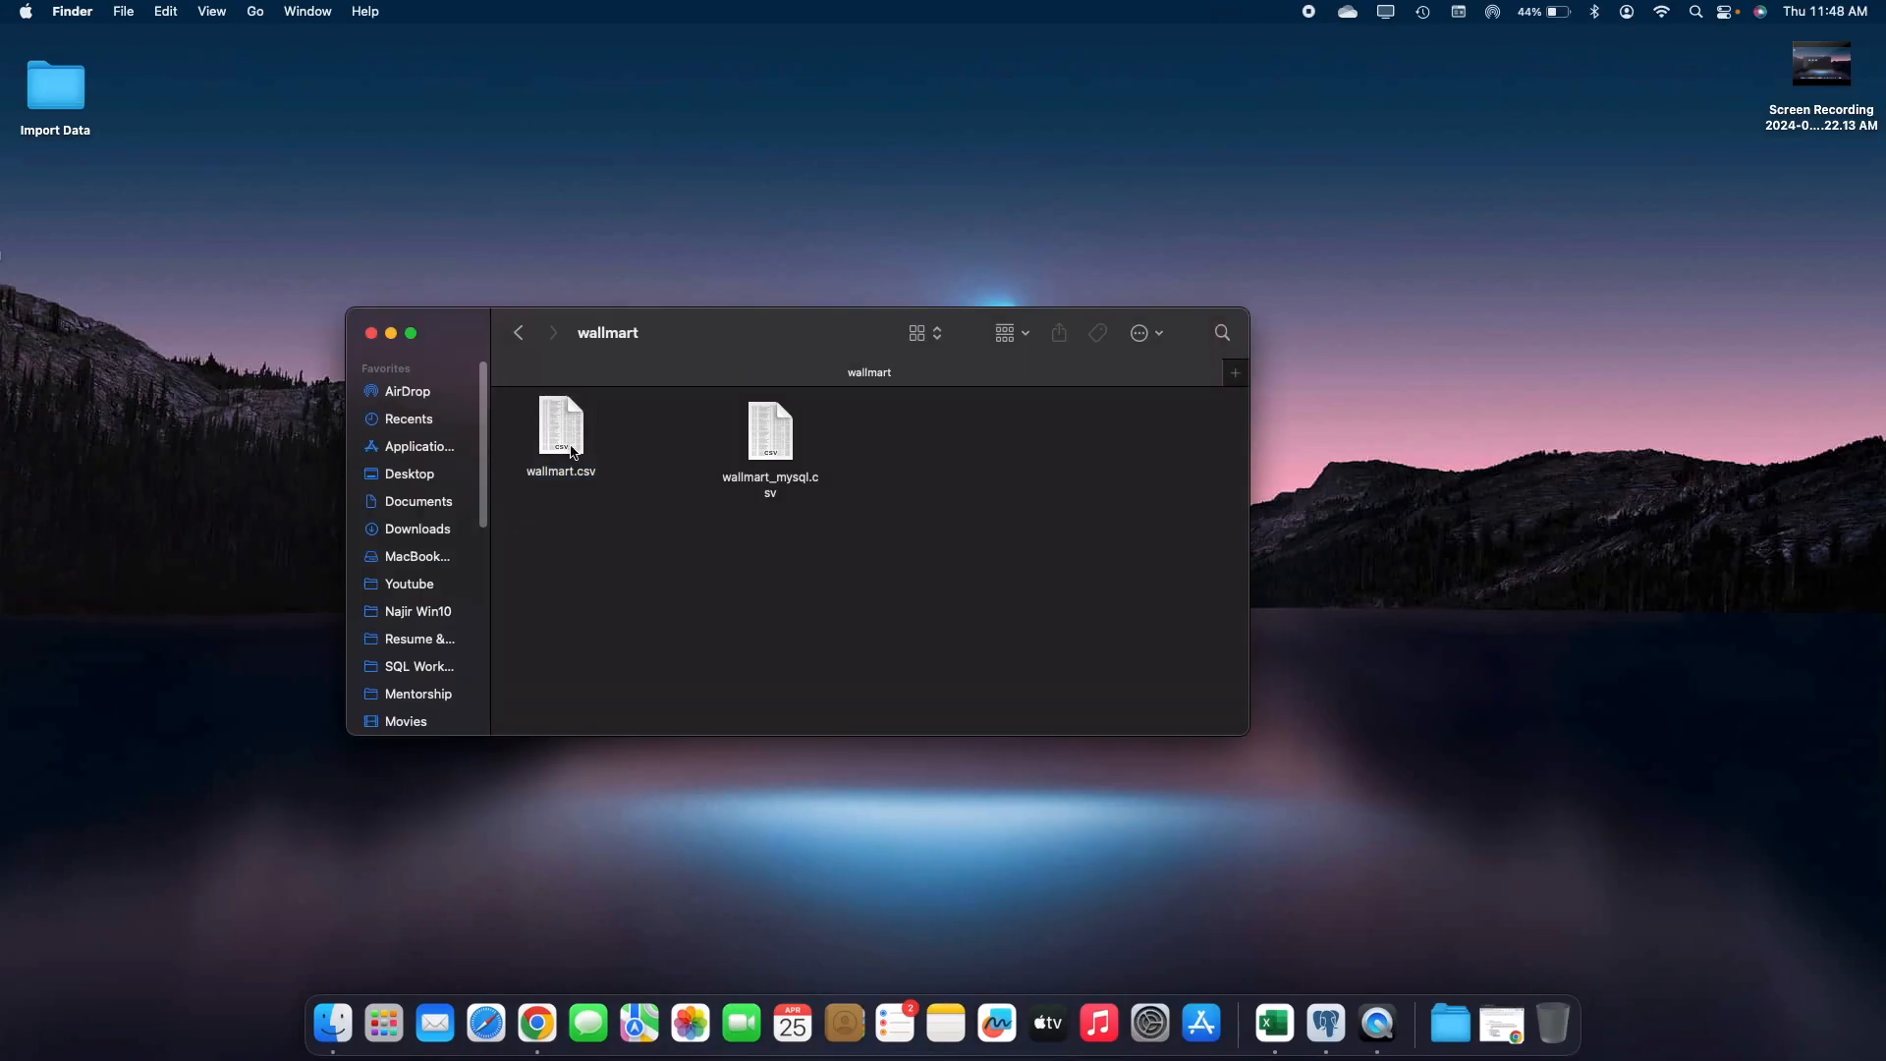
right_click(571, 451)
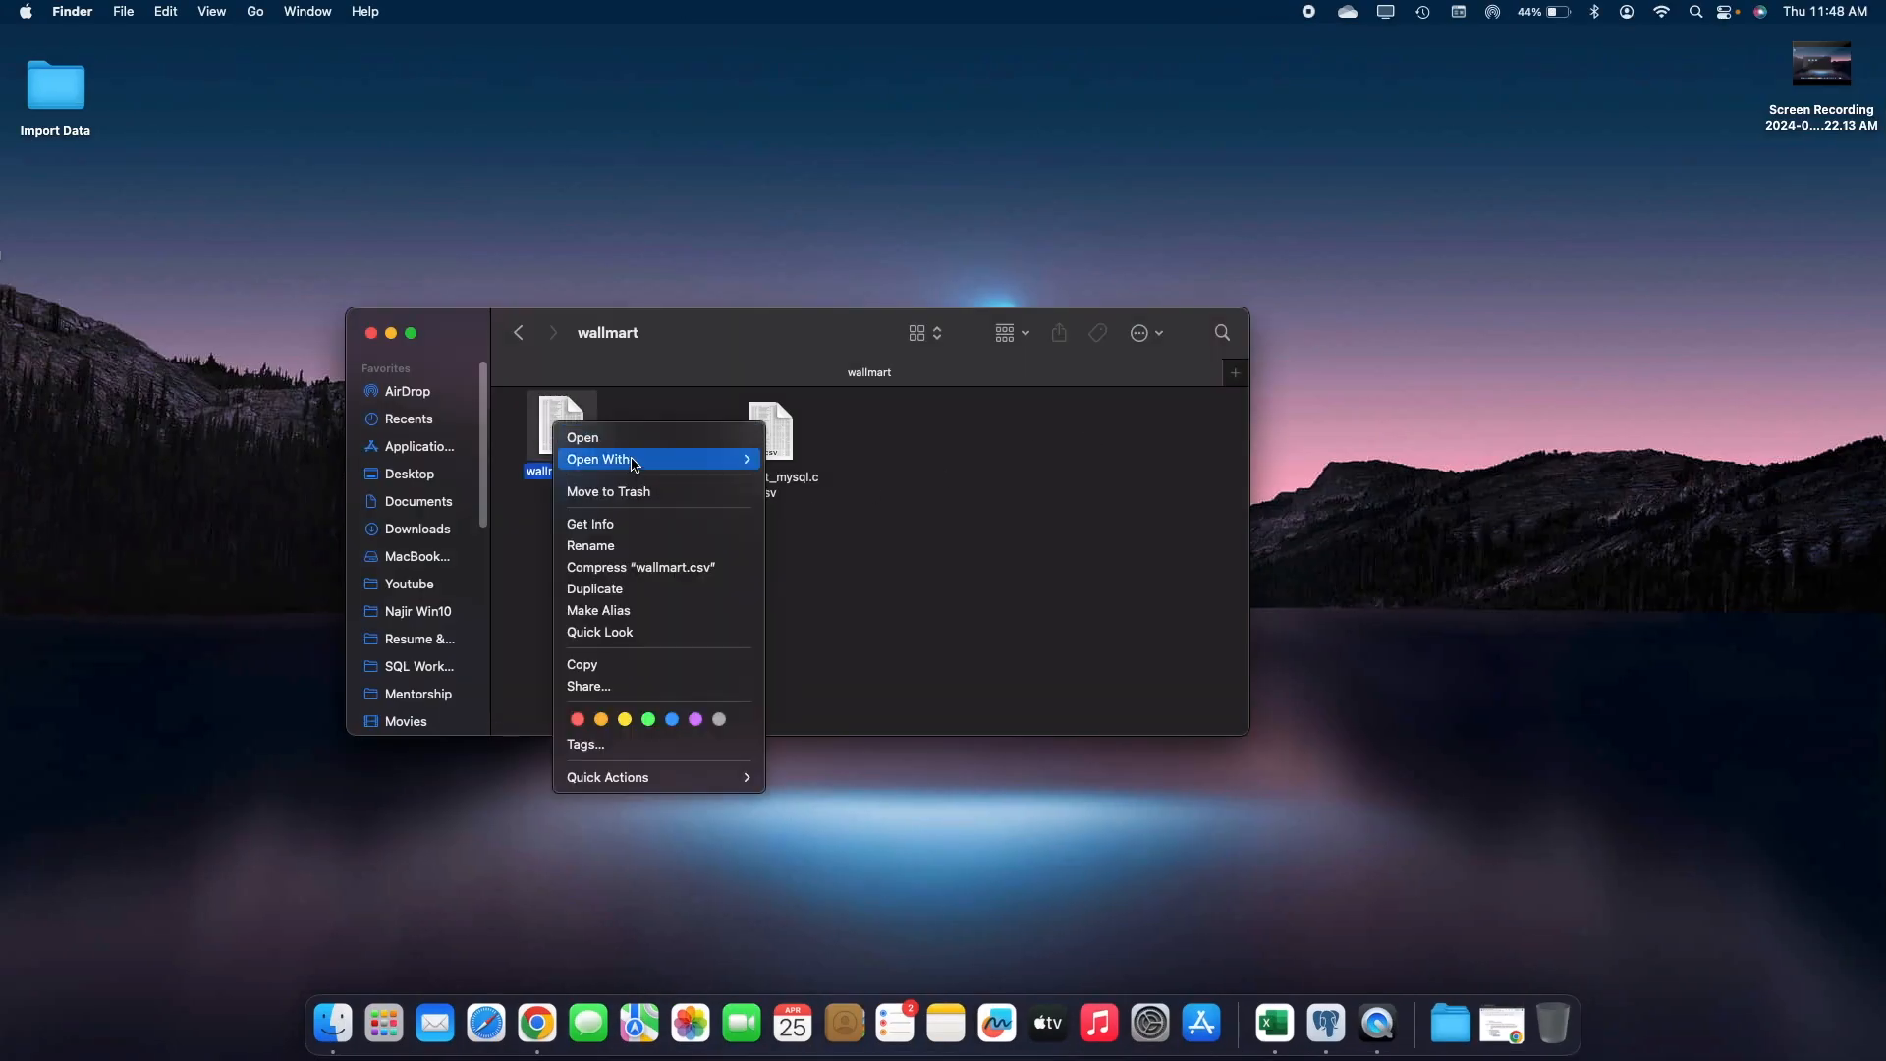
mouse_move(687, 460)
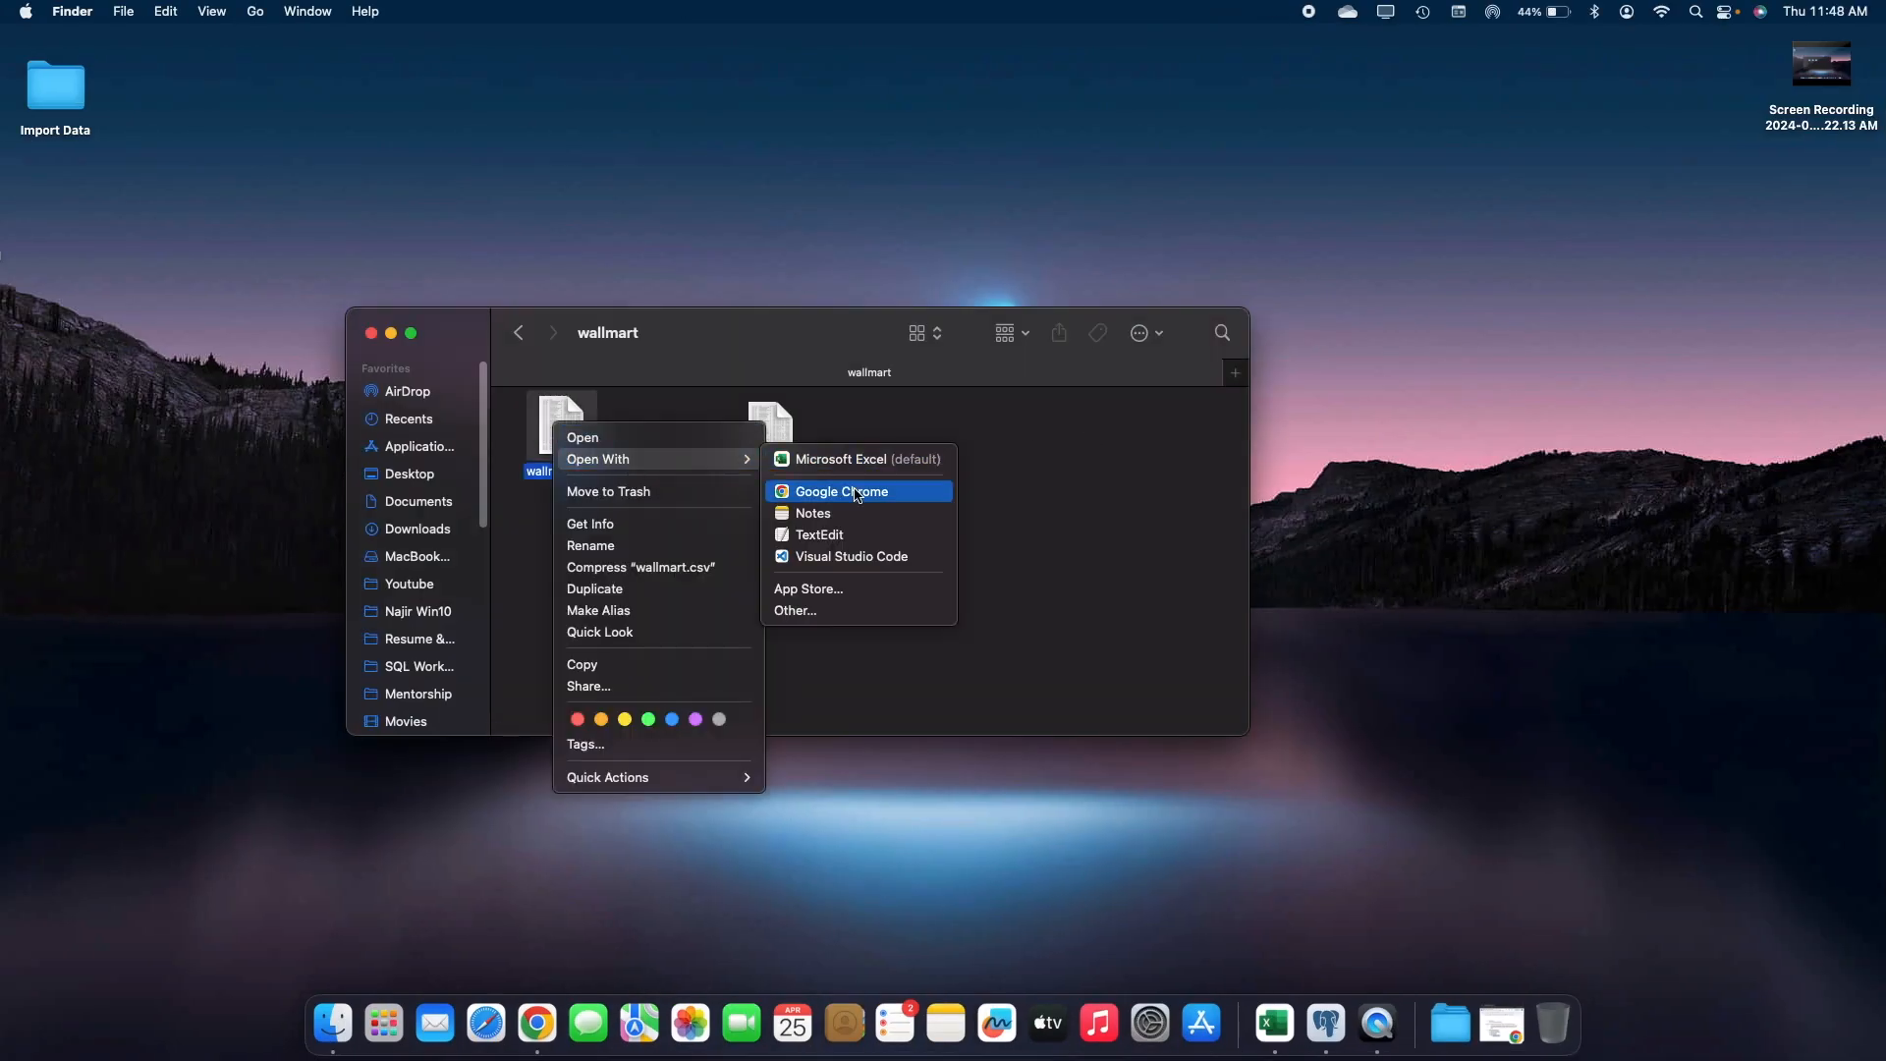
left_click(856, 537)
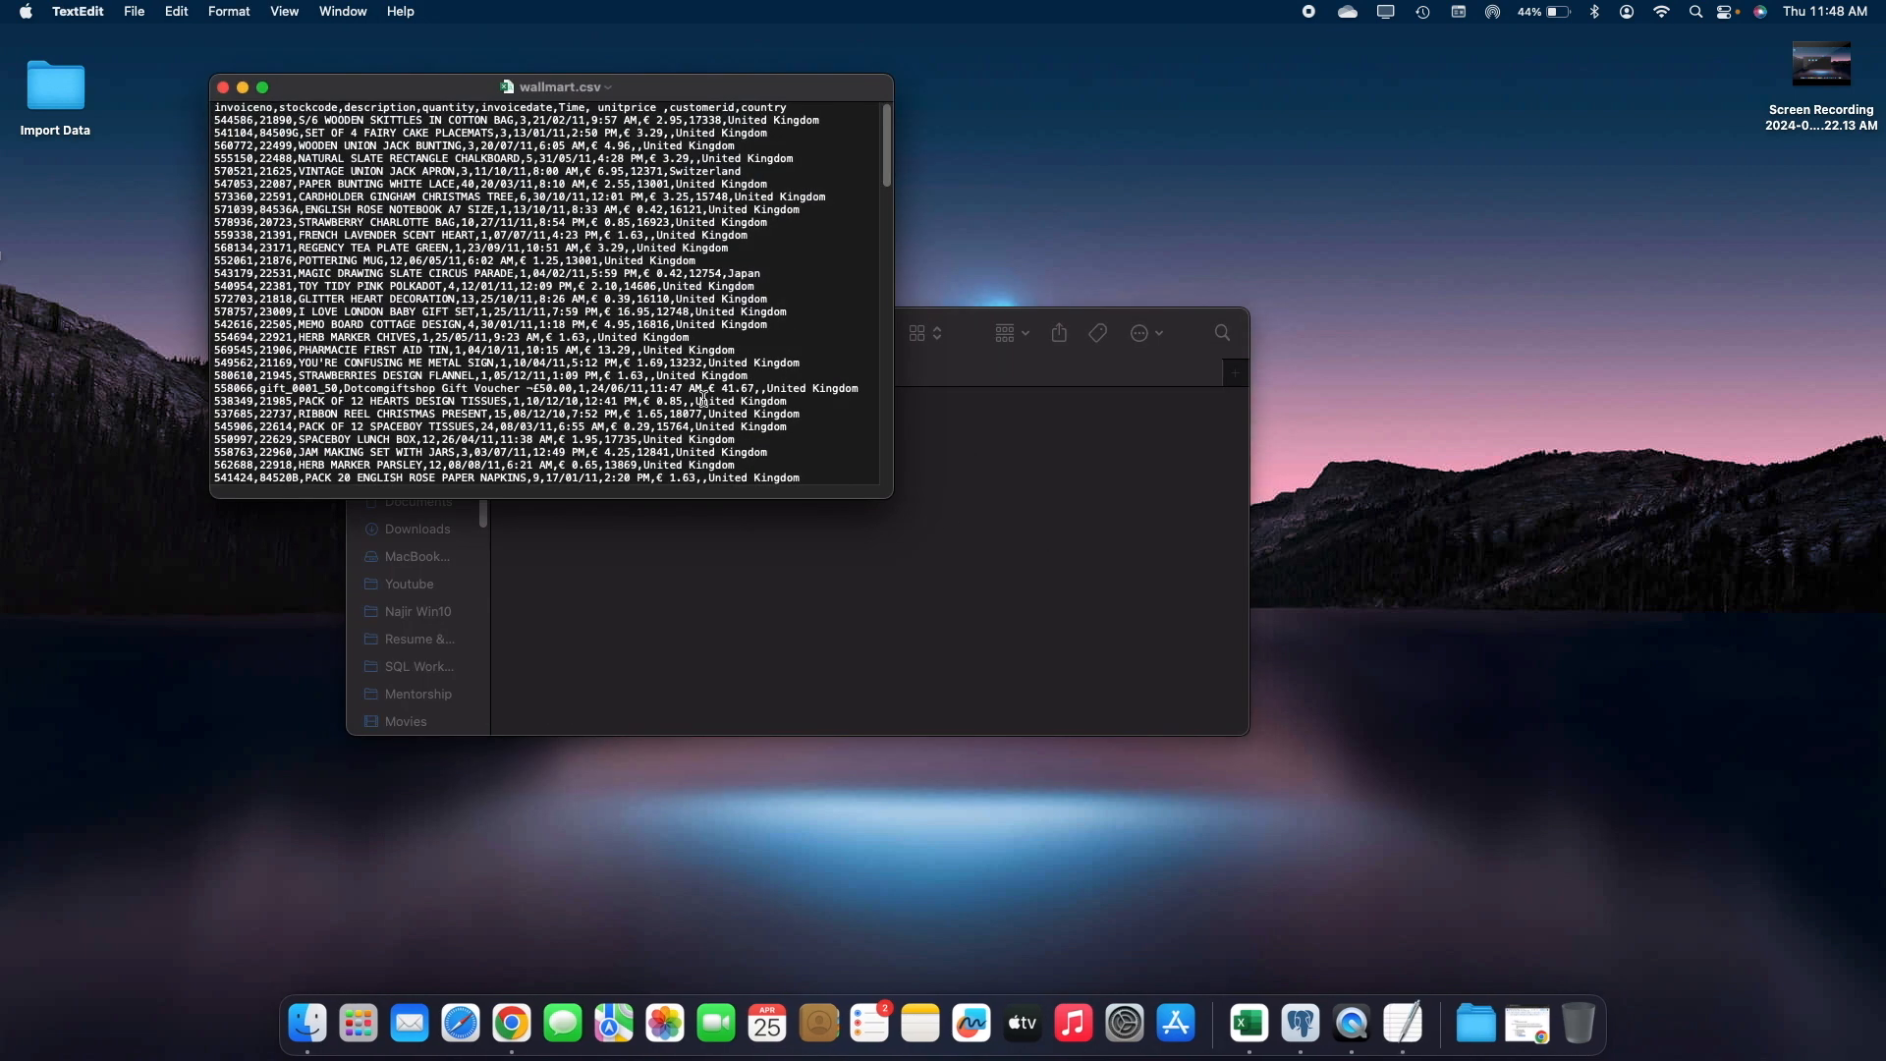
Enlarge the wallmart.csv text to full screen and examine its header row and how the values are separated
left_click_drag(889, 497, 1151, 722)
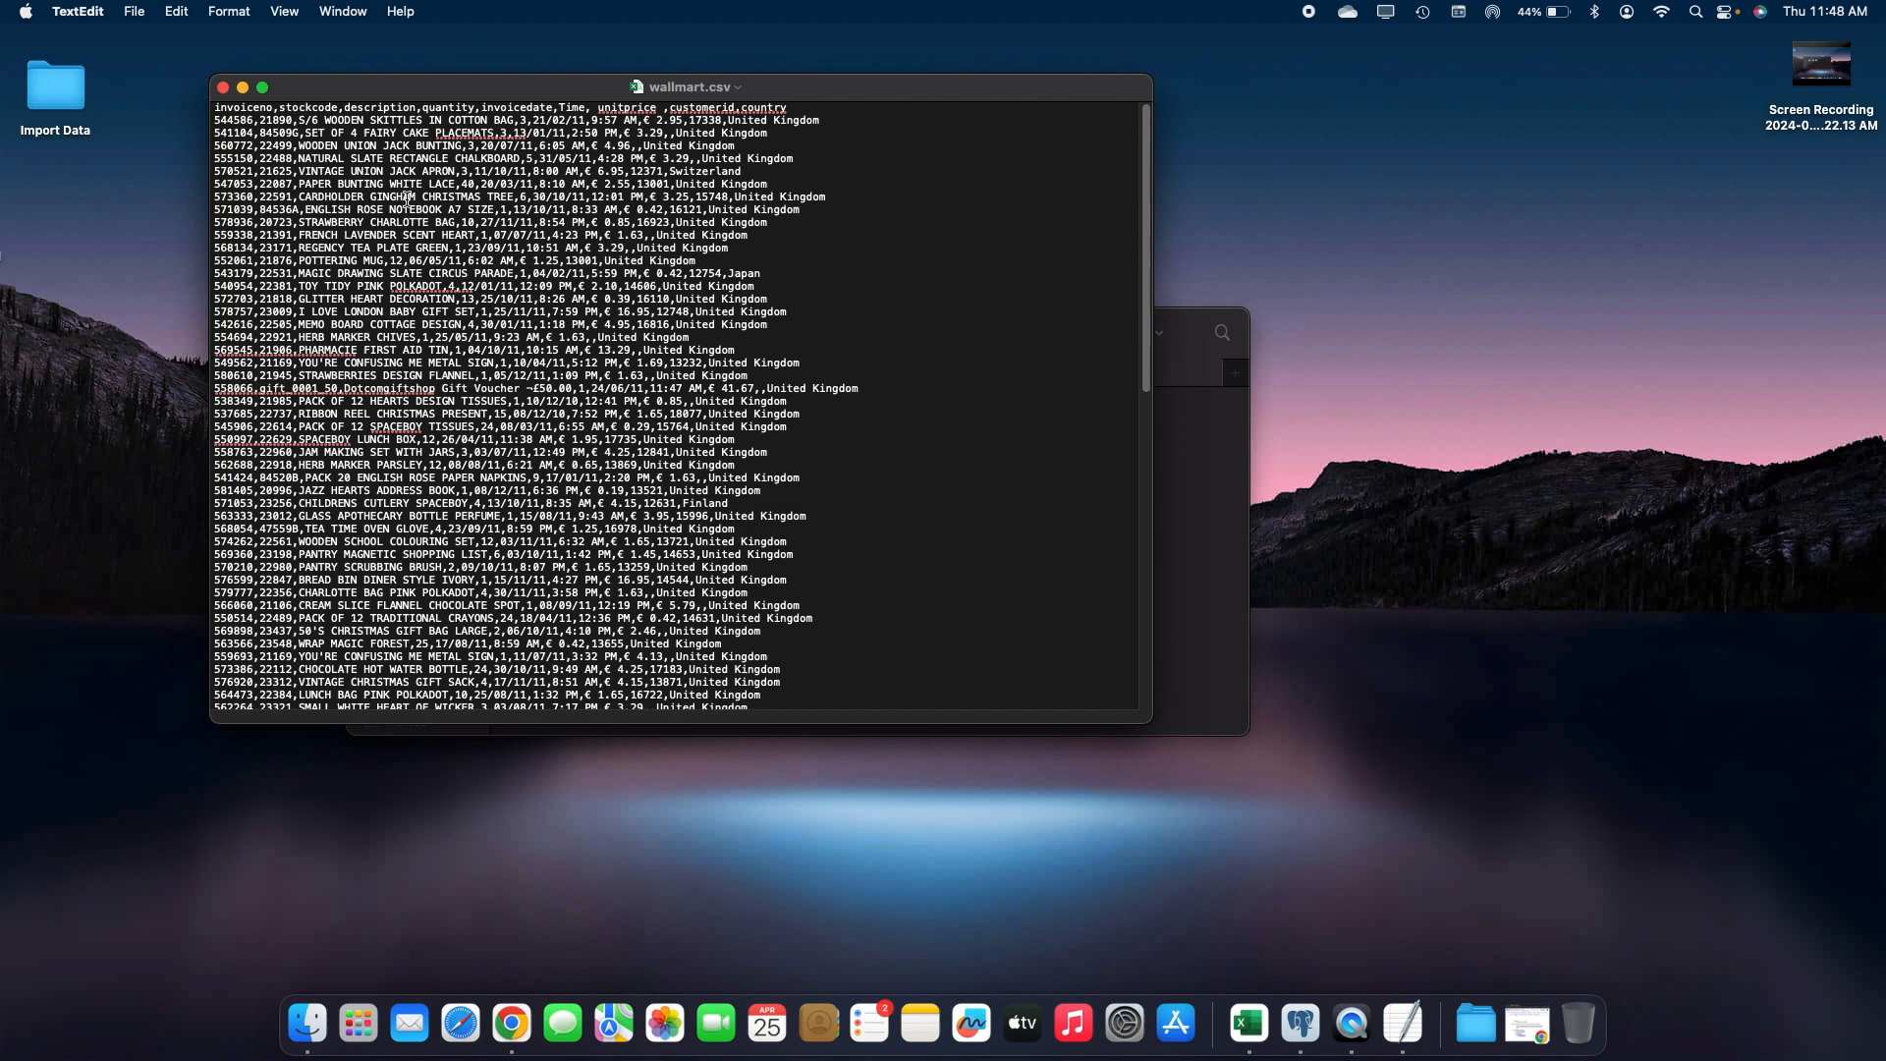
key("super+plus")
key("super+plus")
key("super+plus")
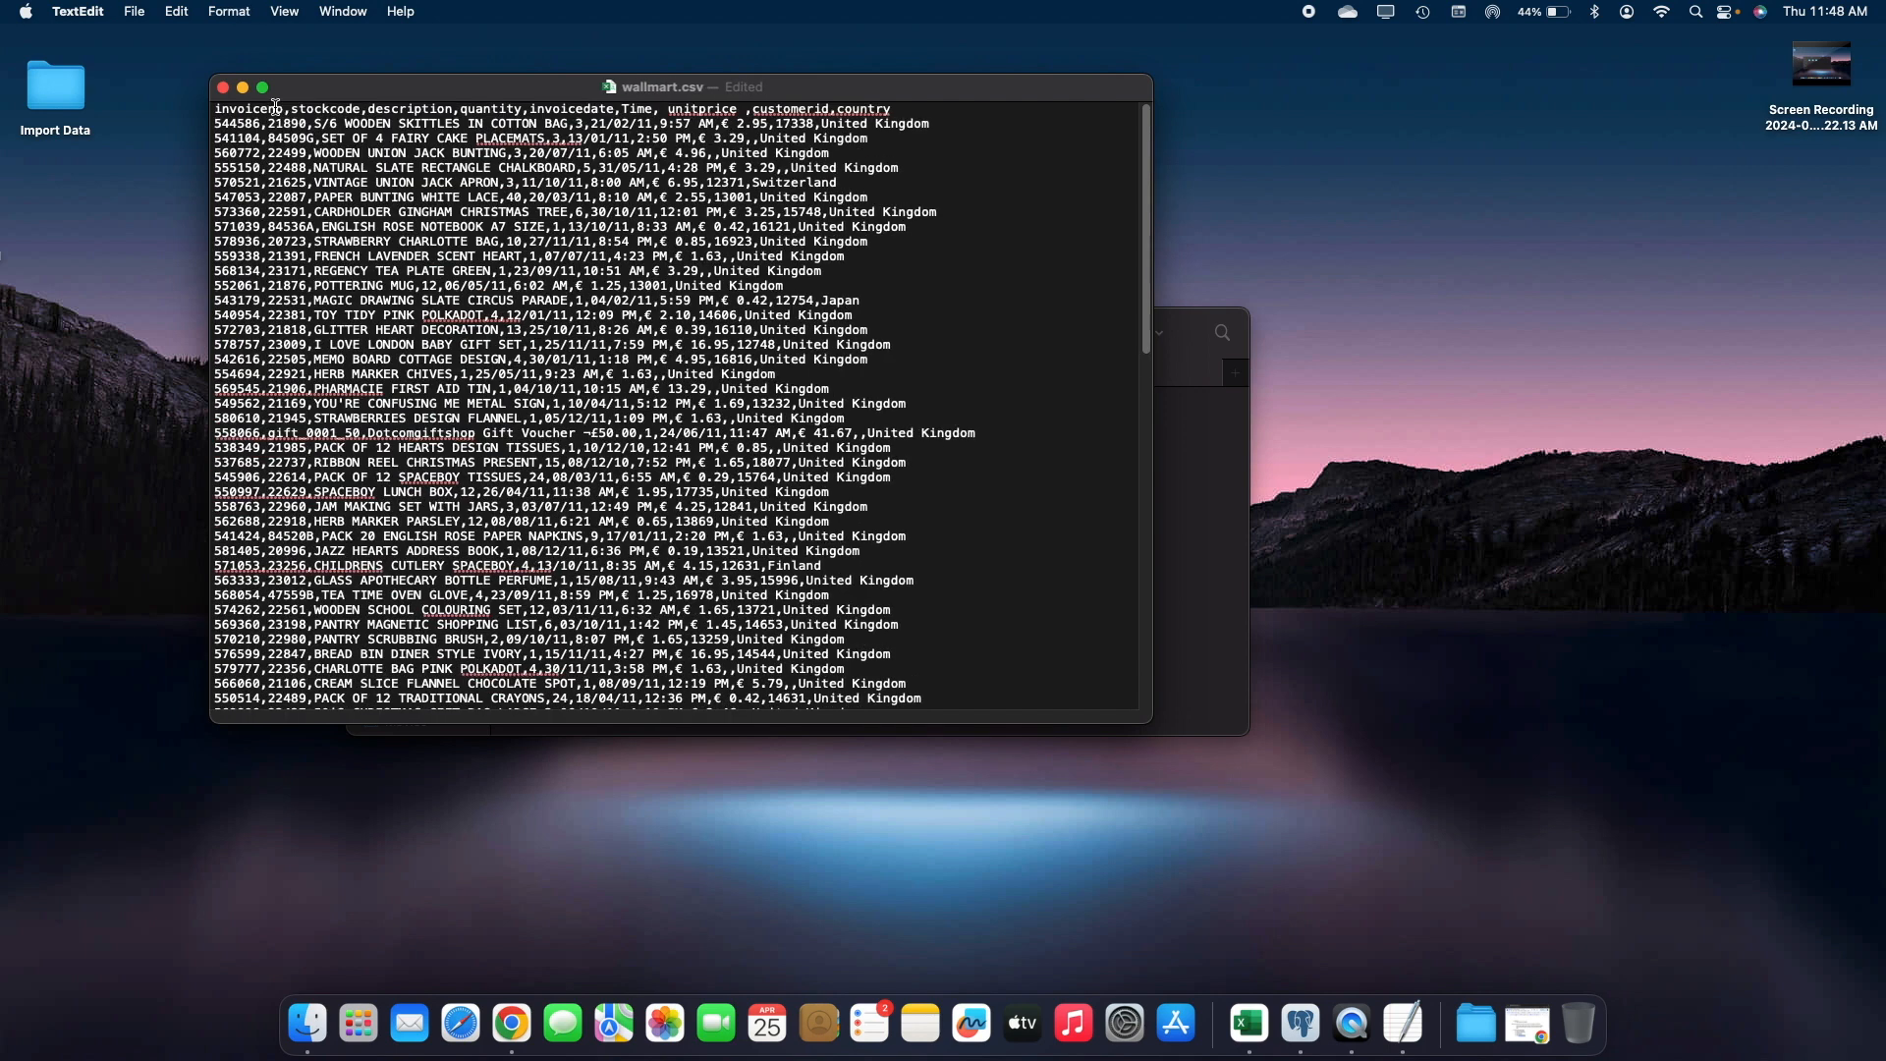
key("super+plus")
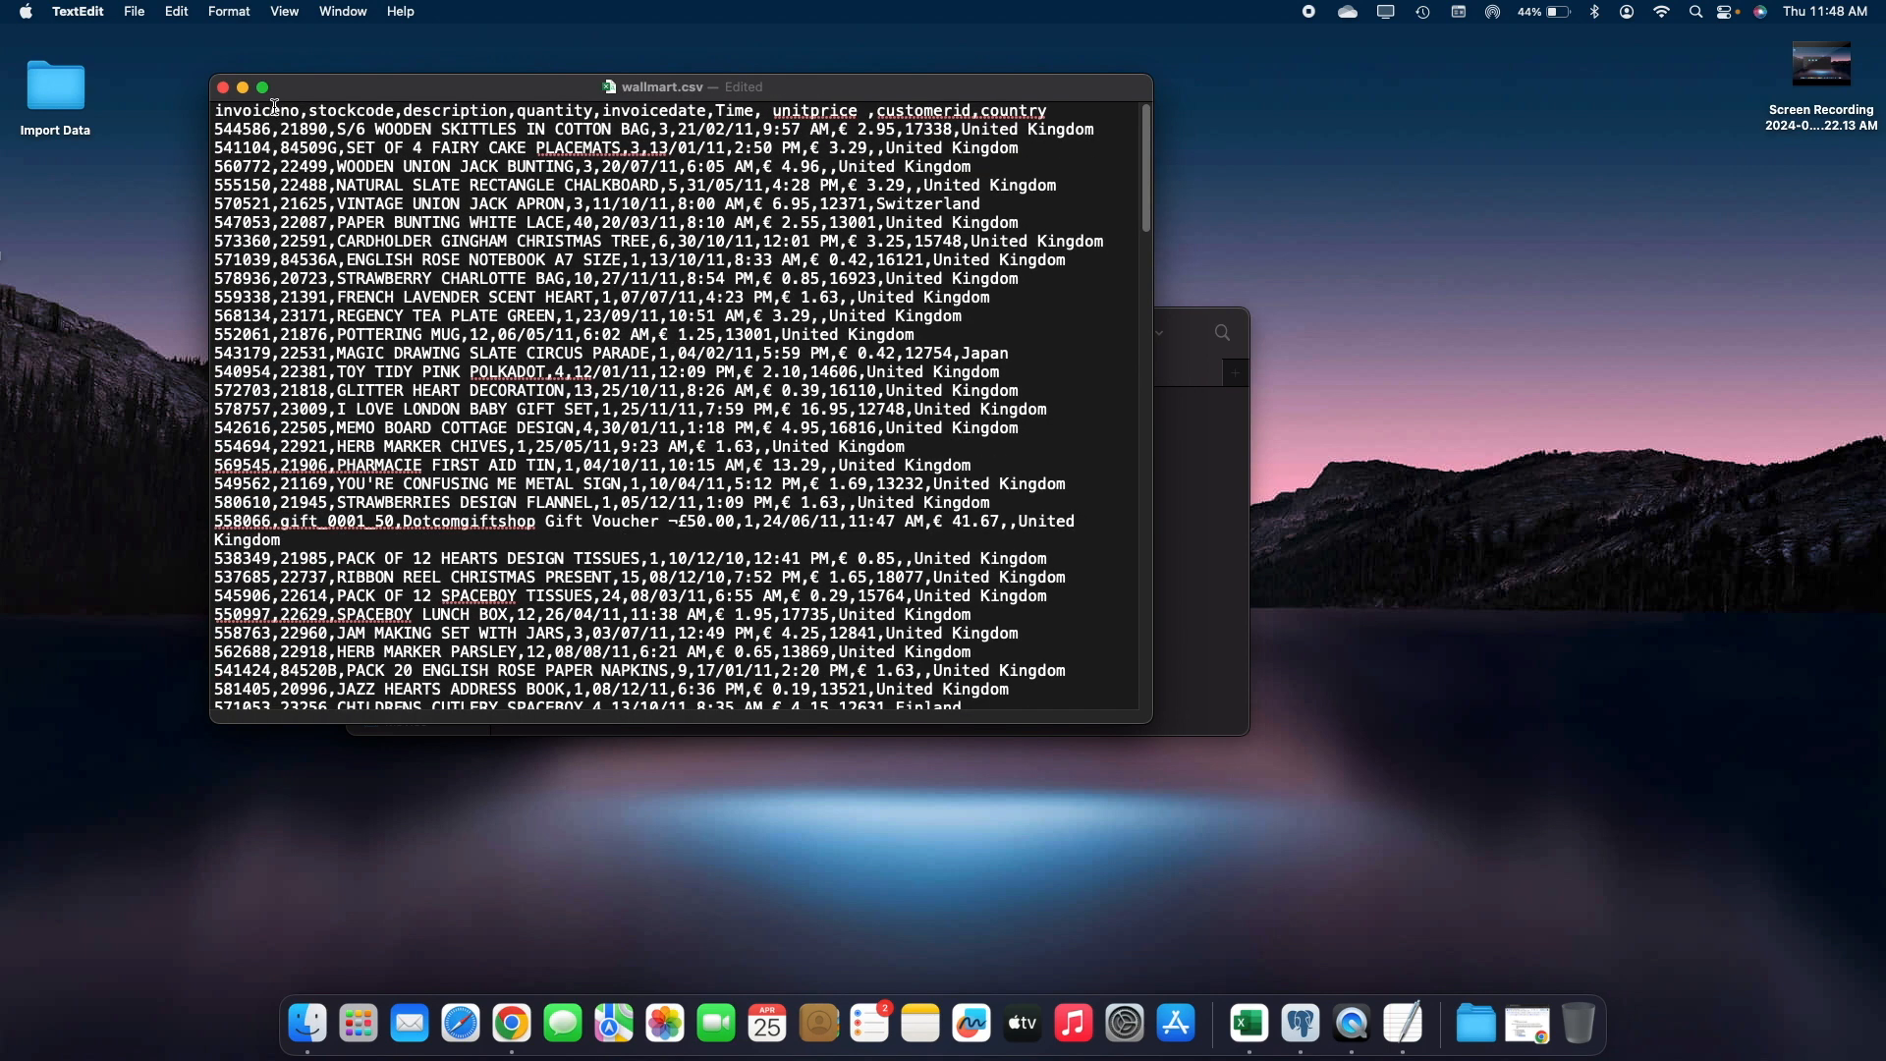
left_click(263, 88)
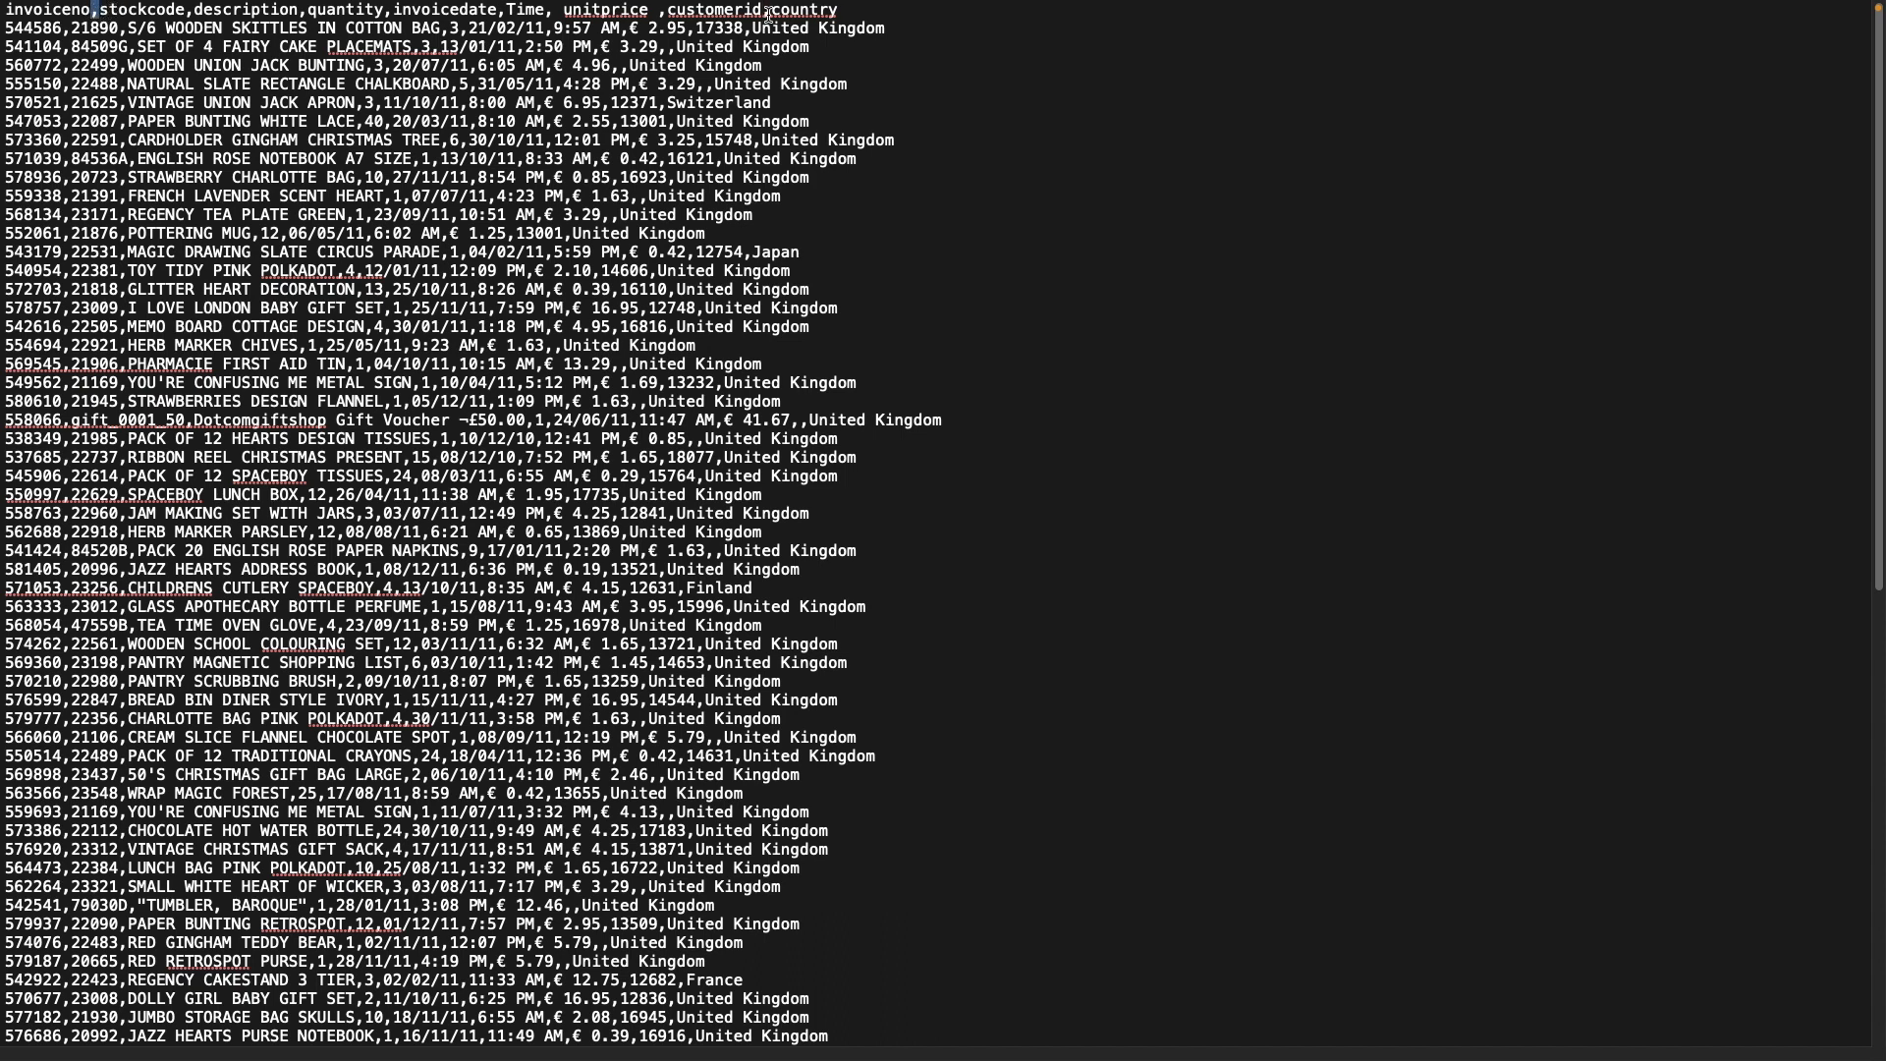
left_click_drag(867, 10, 2, 10)
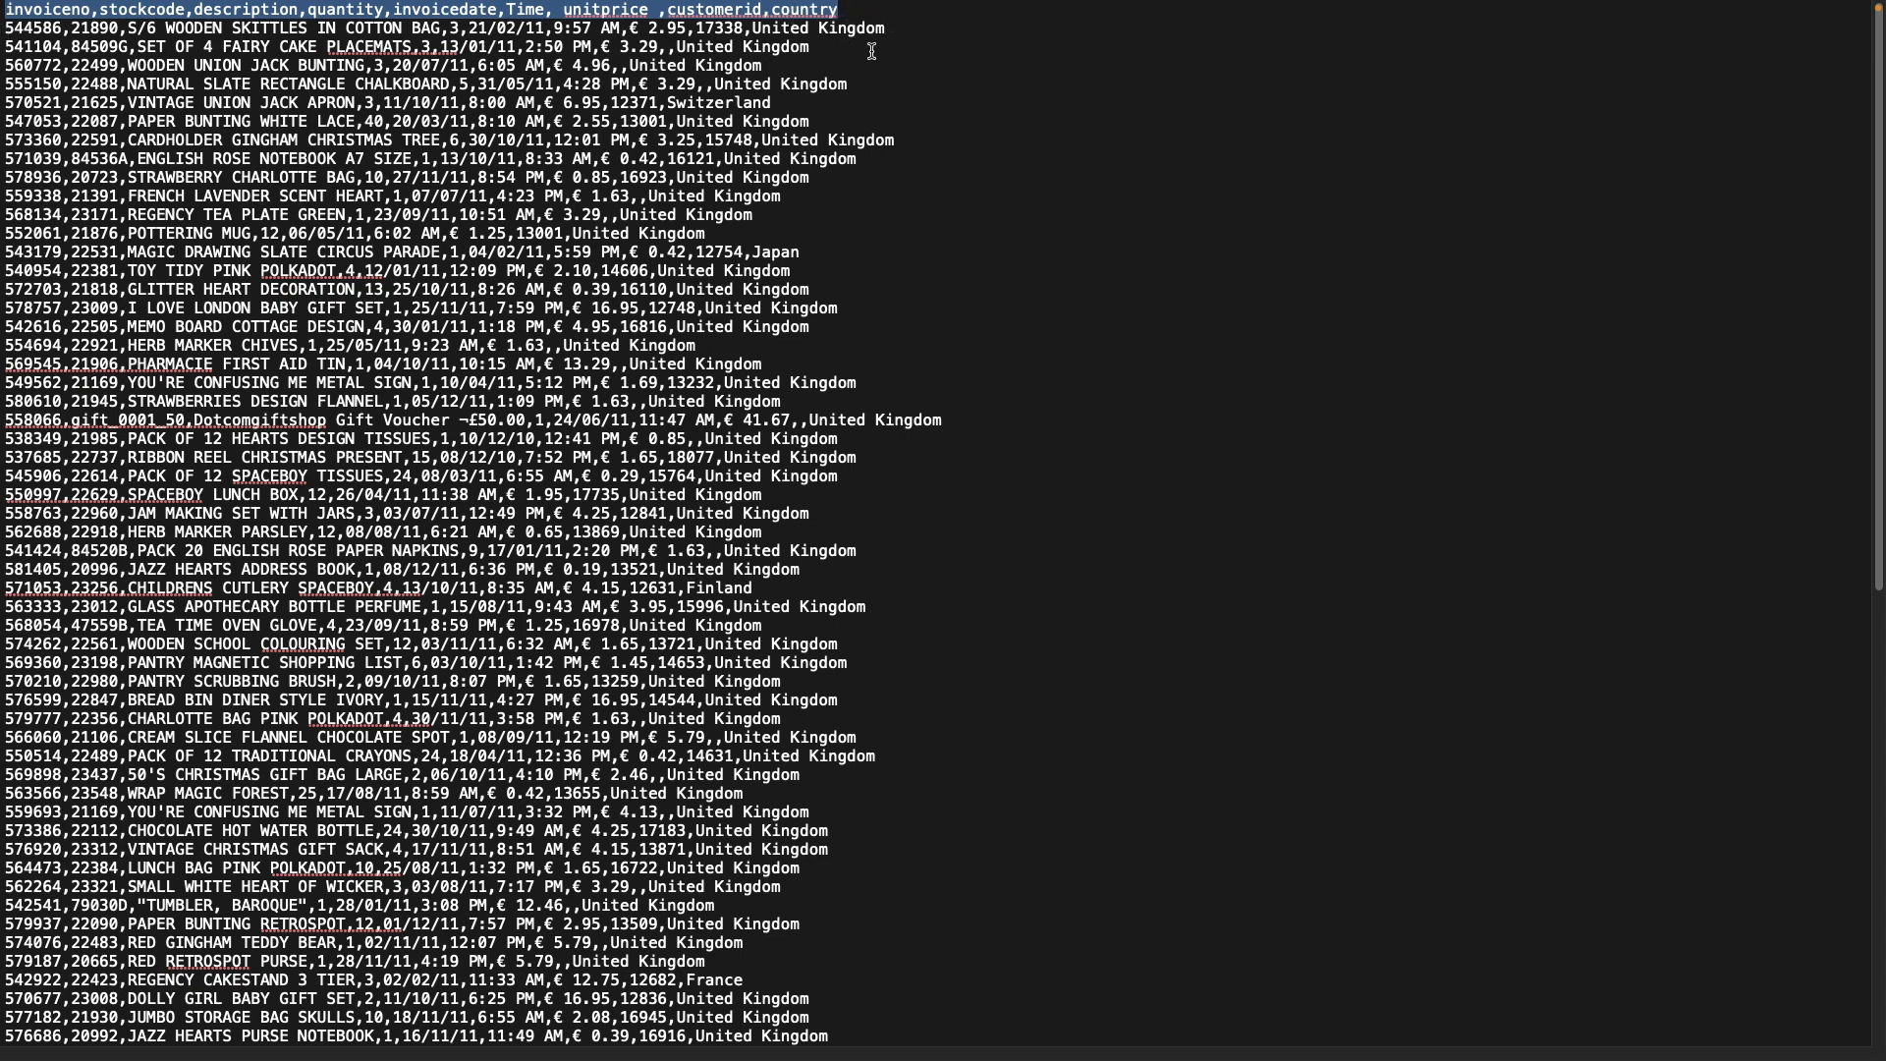
scroll(374, 588, "down", 5)
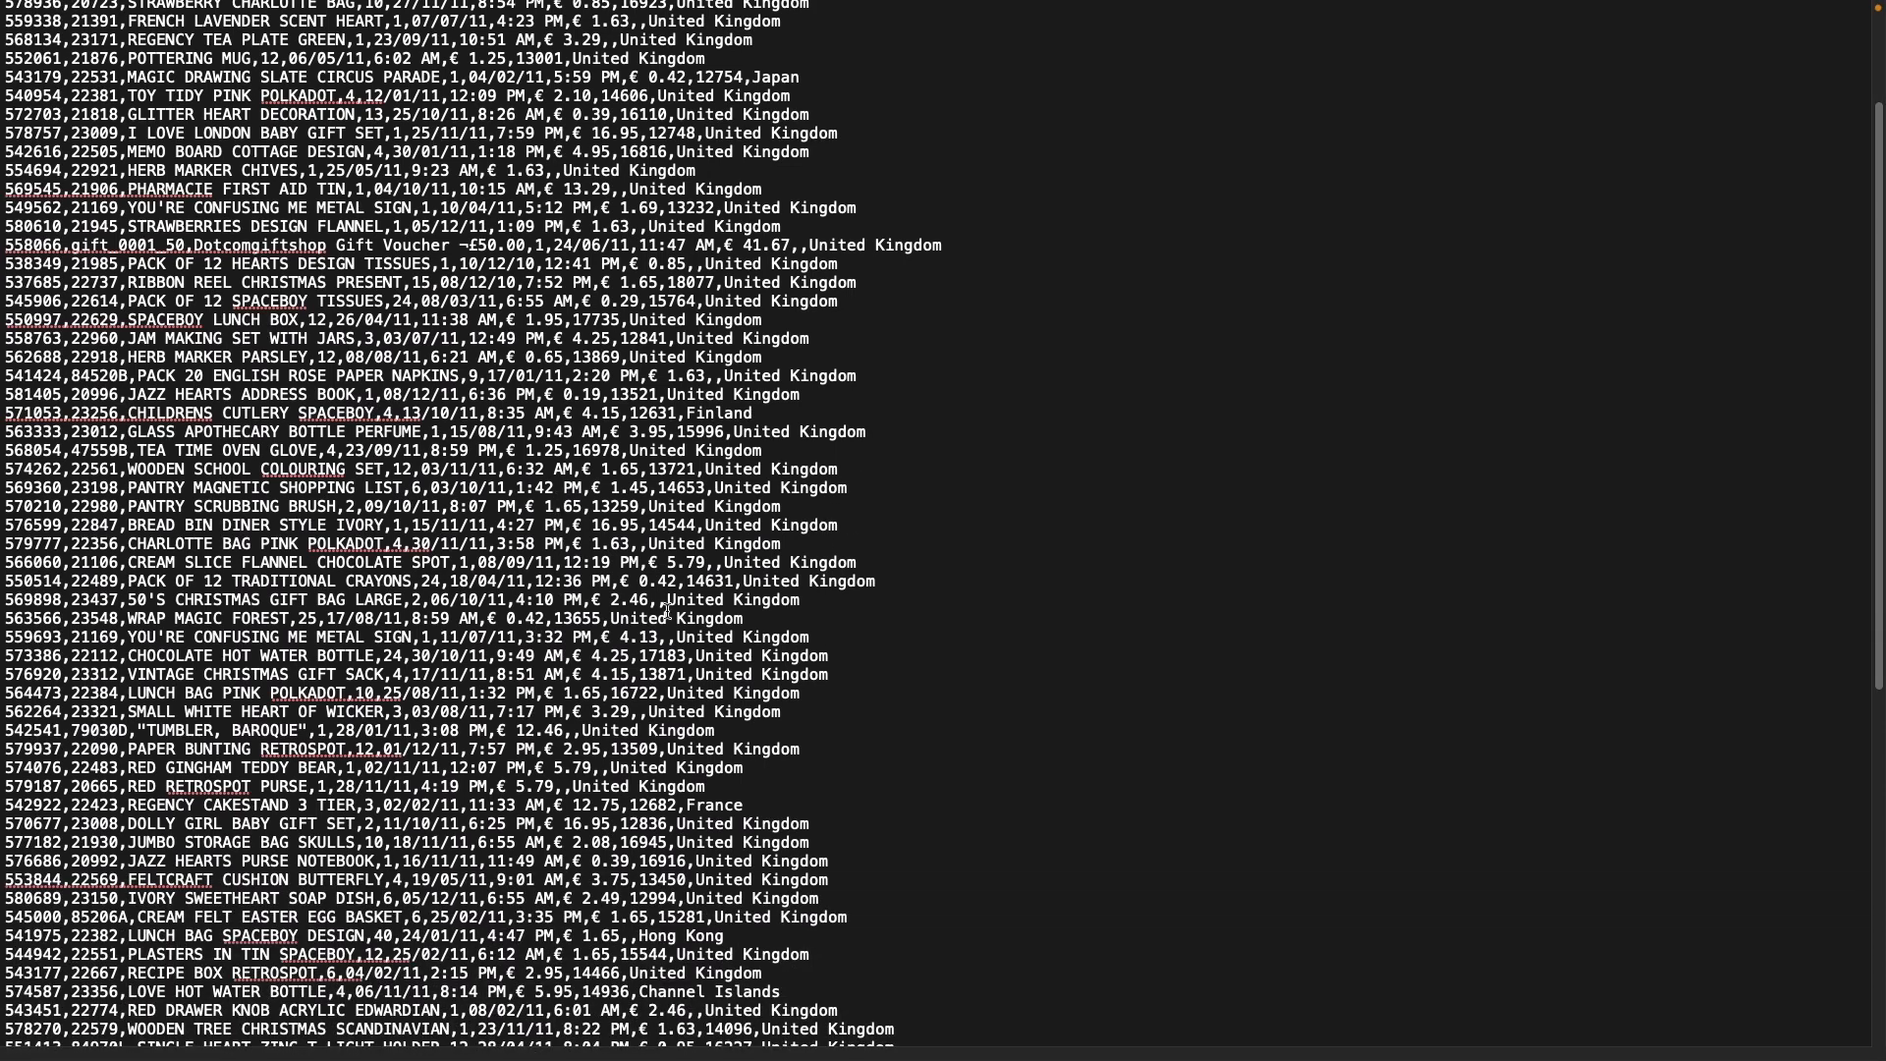
Compare the Header and Delimiter import options in pgAdmin 4 with the wallmart.csv text in TextEdit
key("super+Tab")
key("super+Tab")
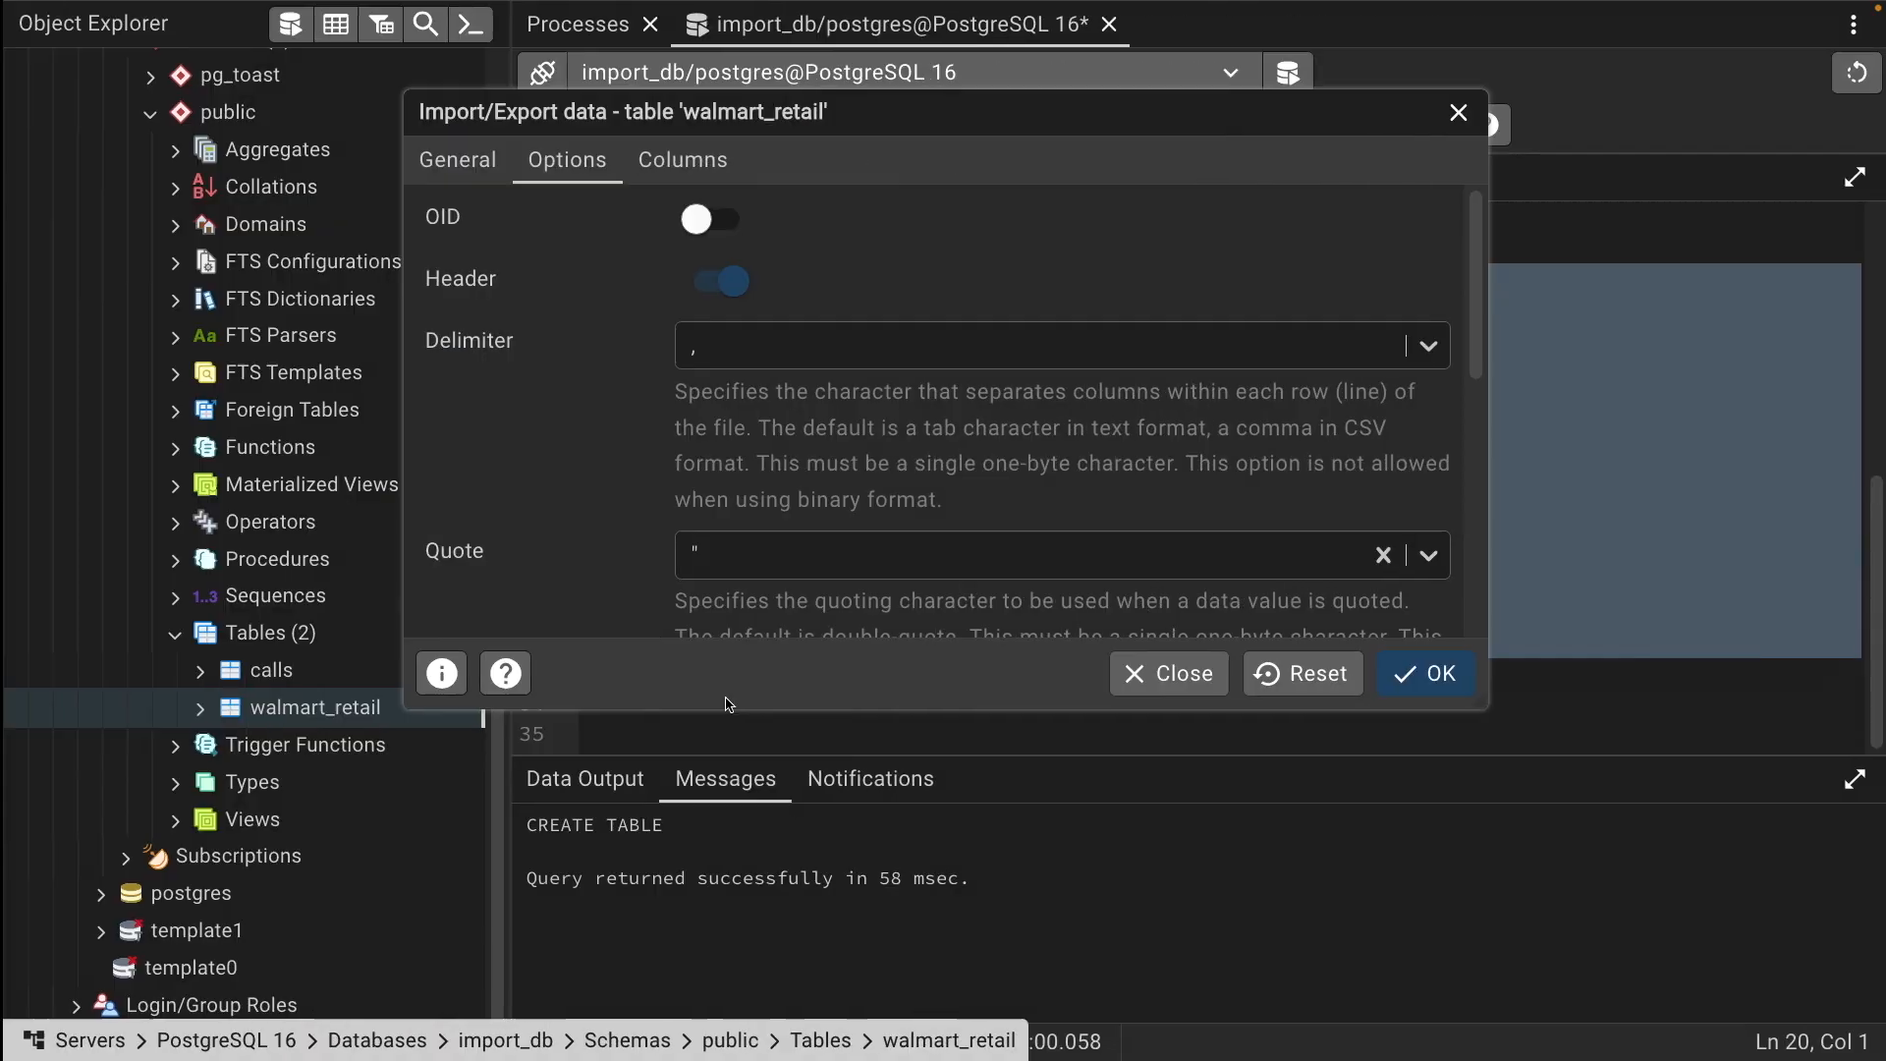
key("super+Tab")
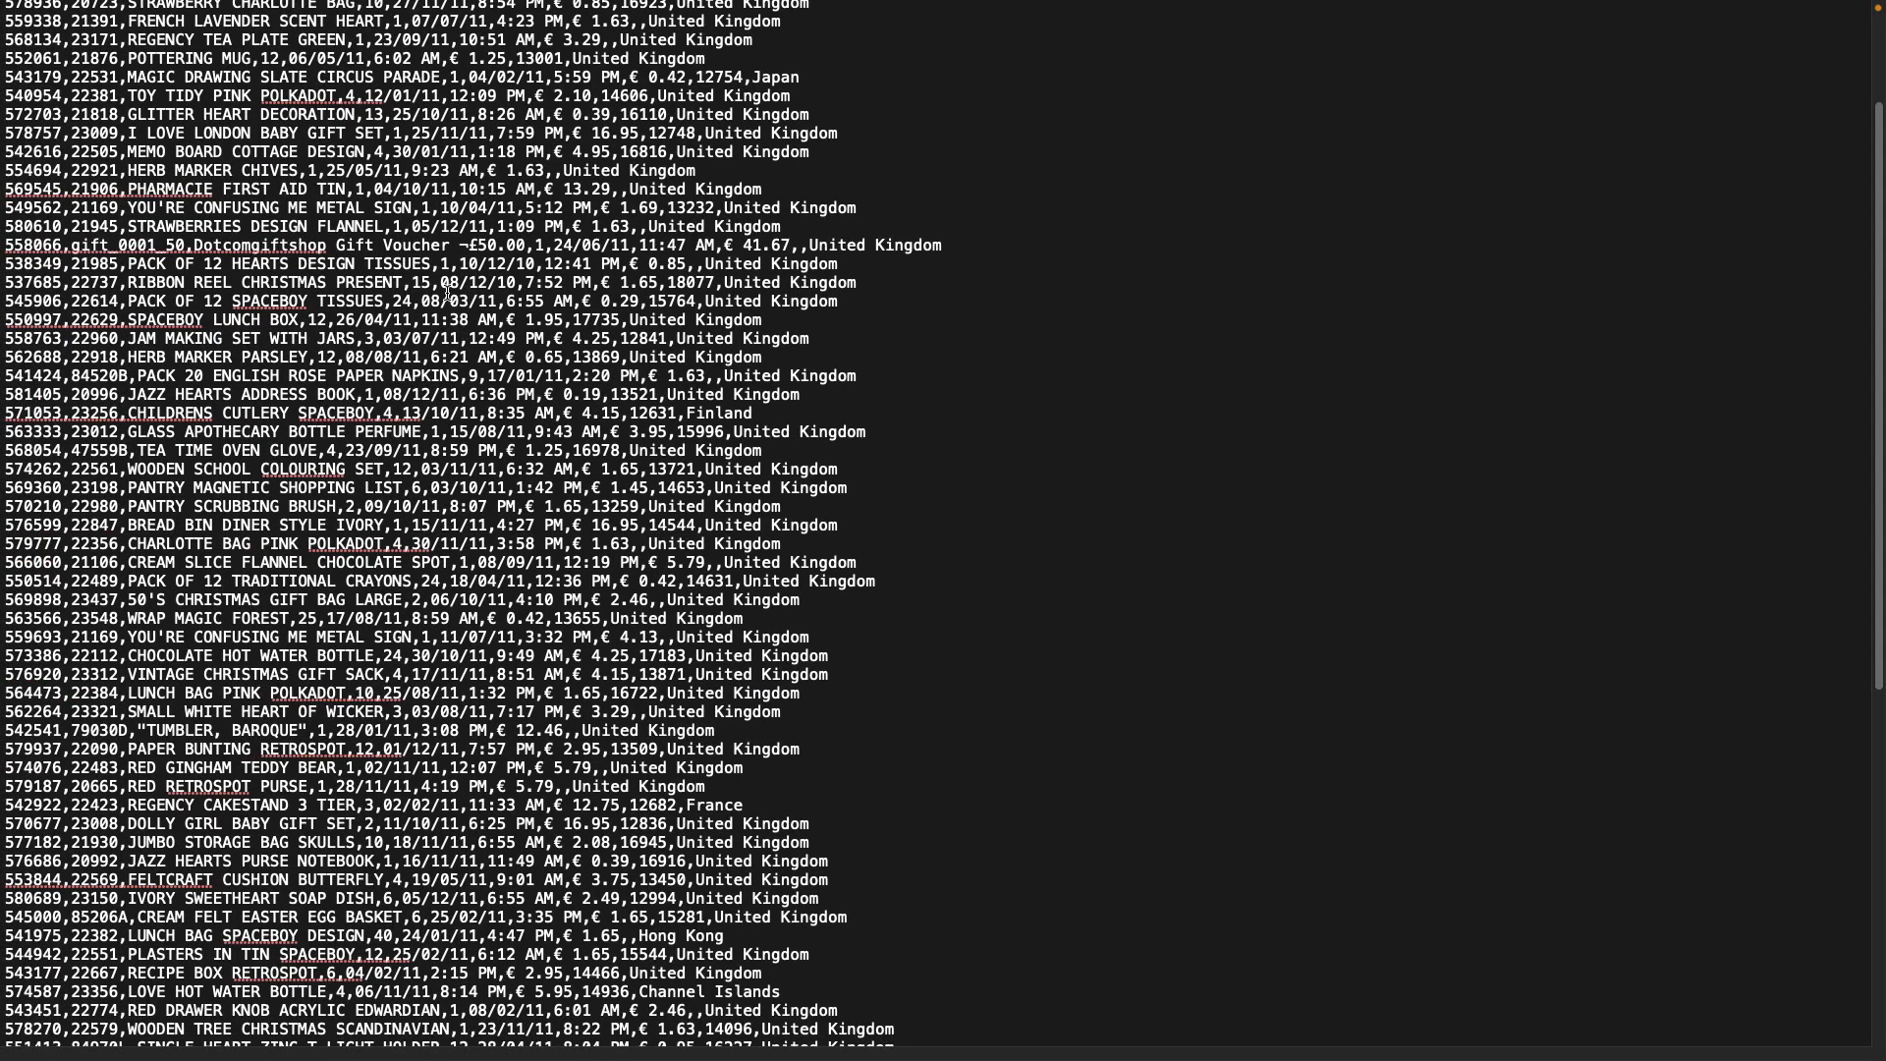
key("super+Tab")
key("super+Tab")
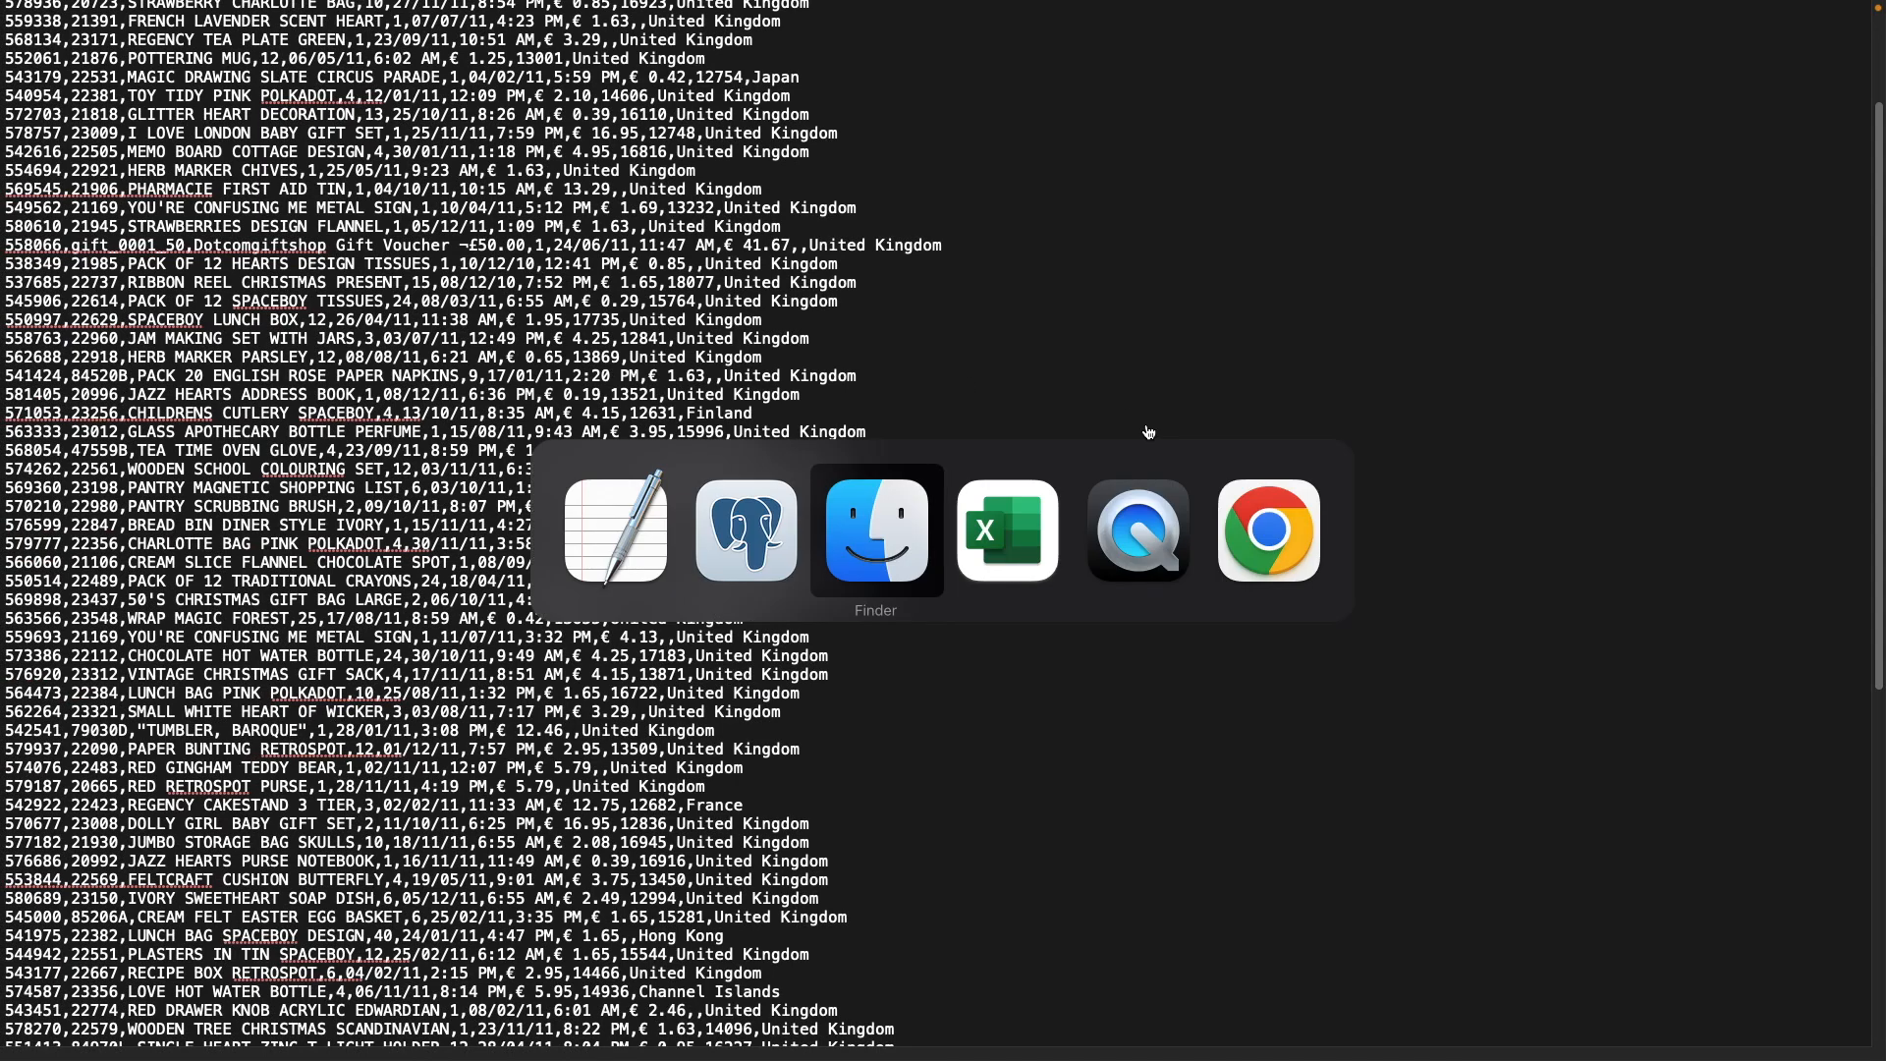
key("super+Tab")
key("super+shift+Tab")
key("super+shift+Tab")
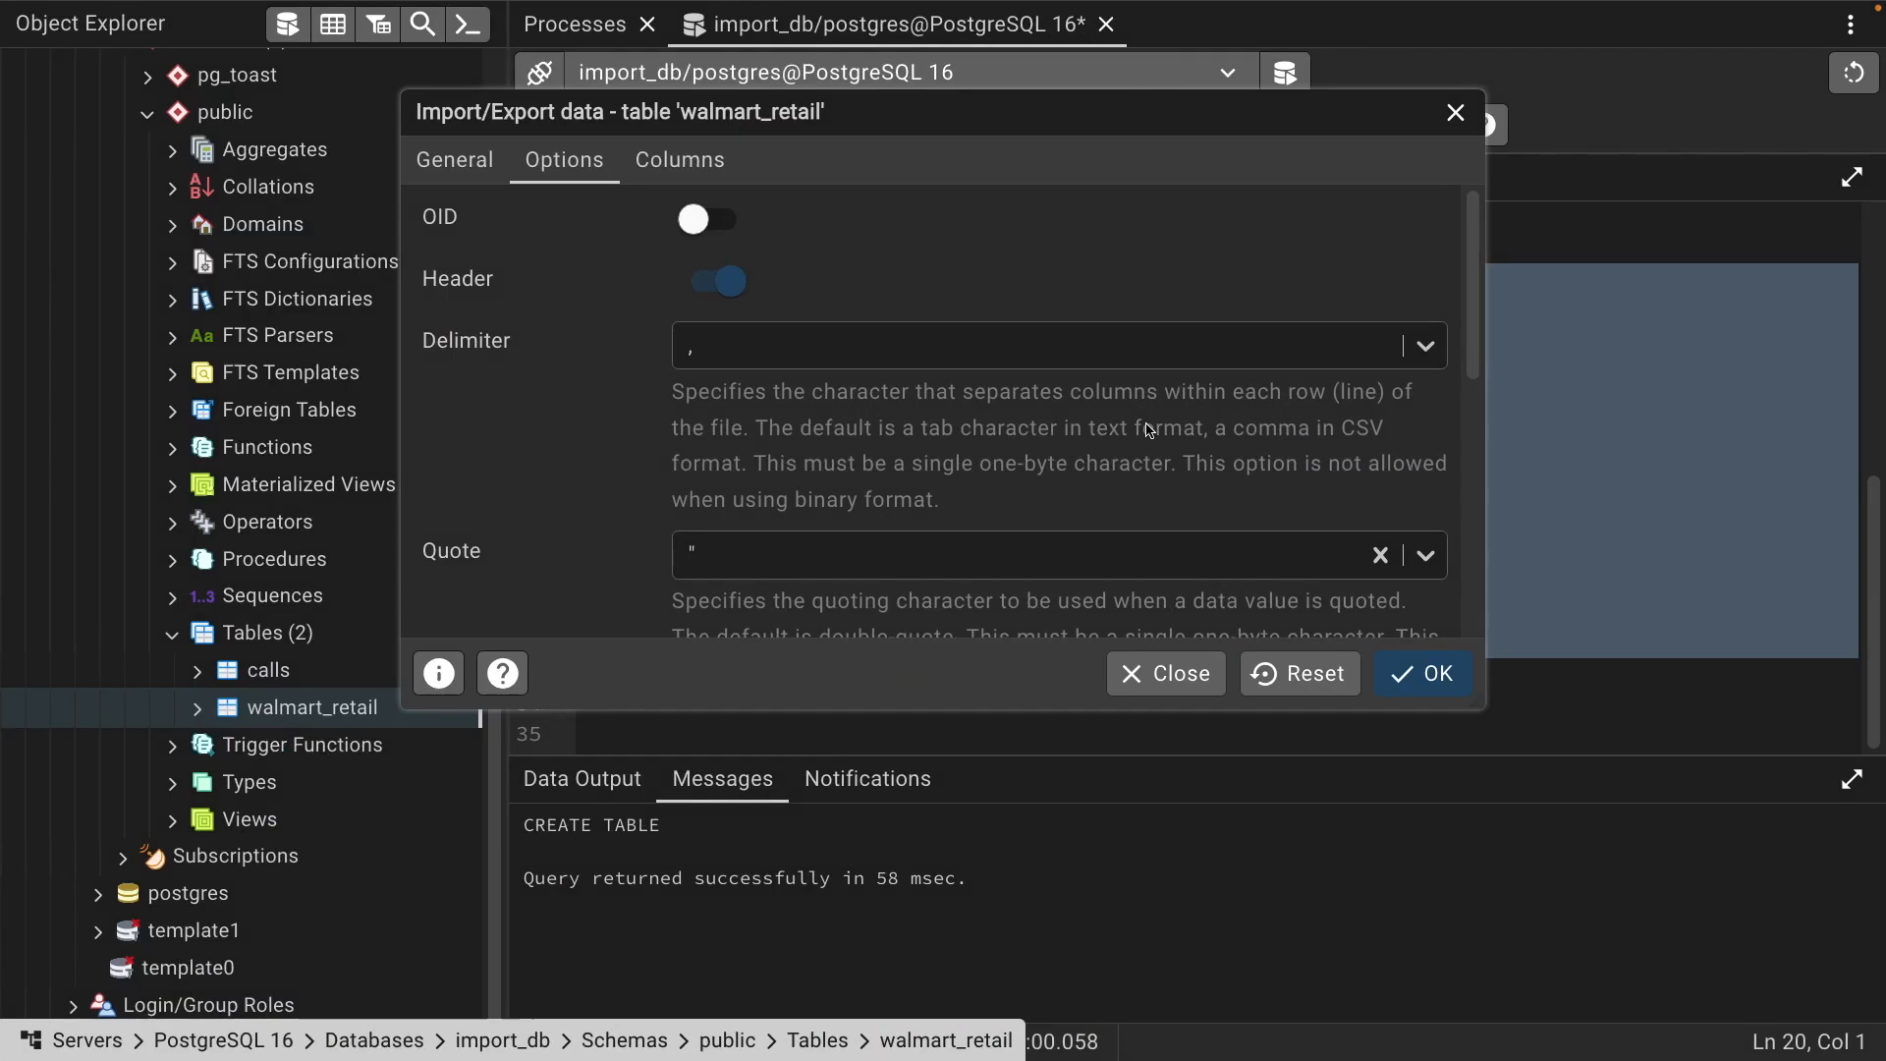
Try to import wallmart.csv in csv format into walmart_retail and open the details of that import process
left_click(483, 176)
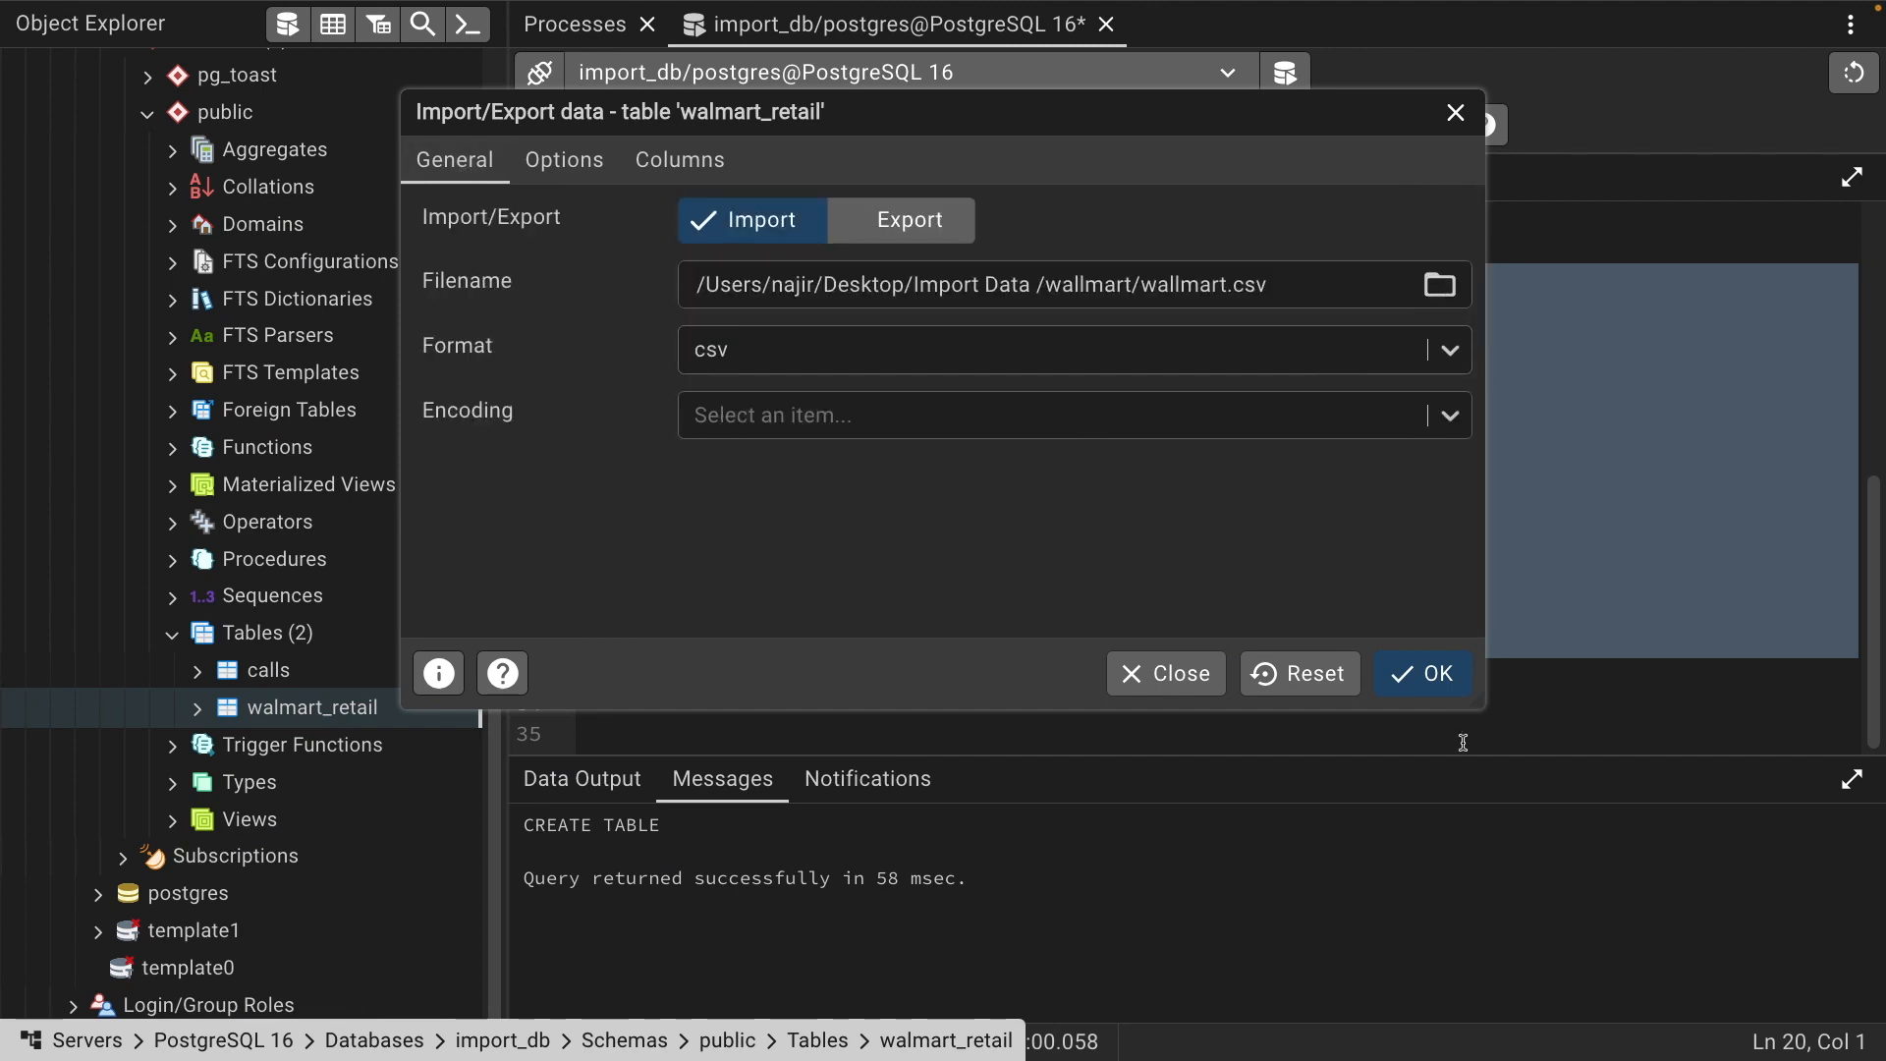
left_click(1434, 676)
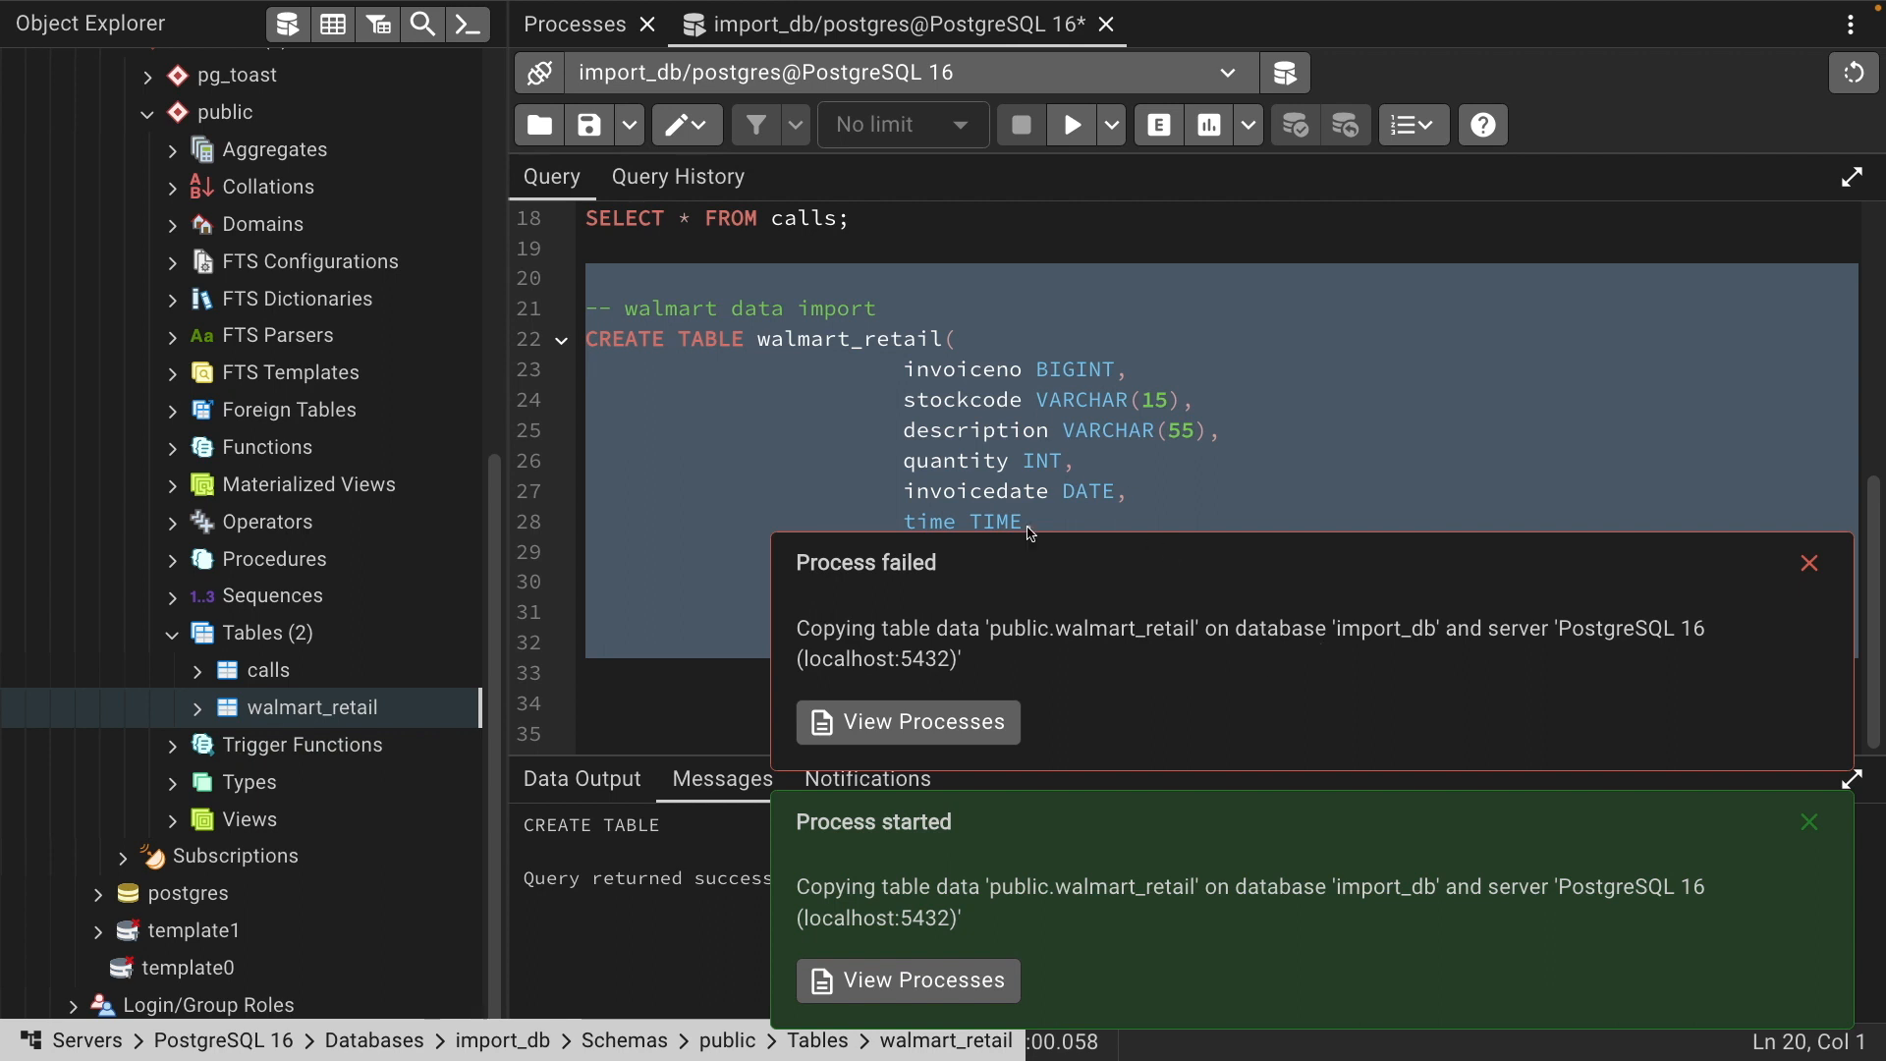
left_click(831, 725)
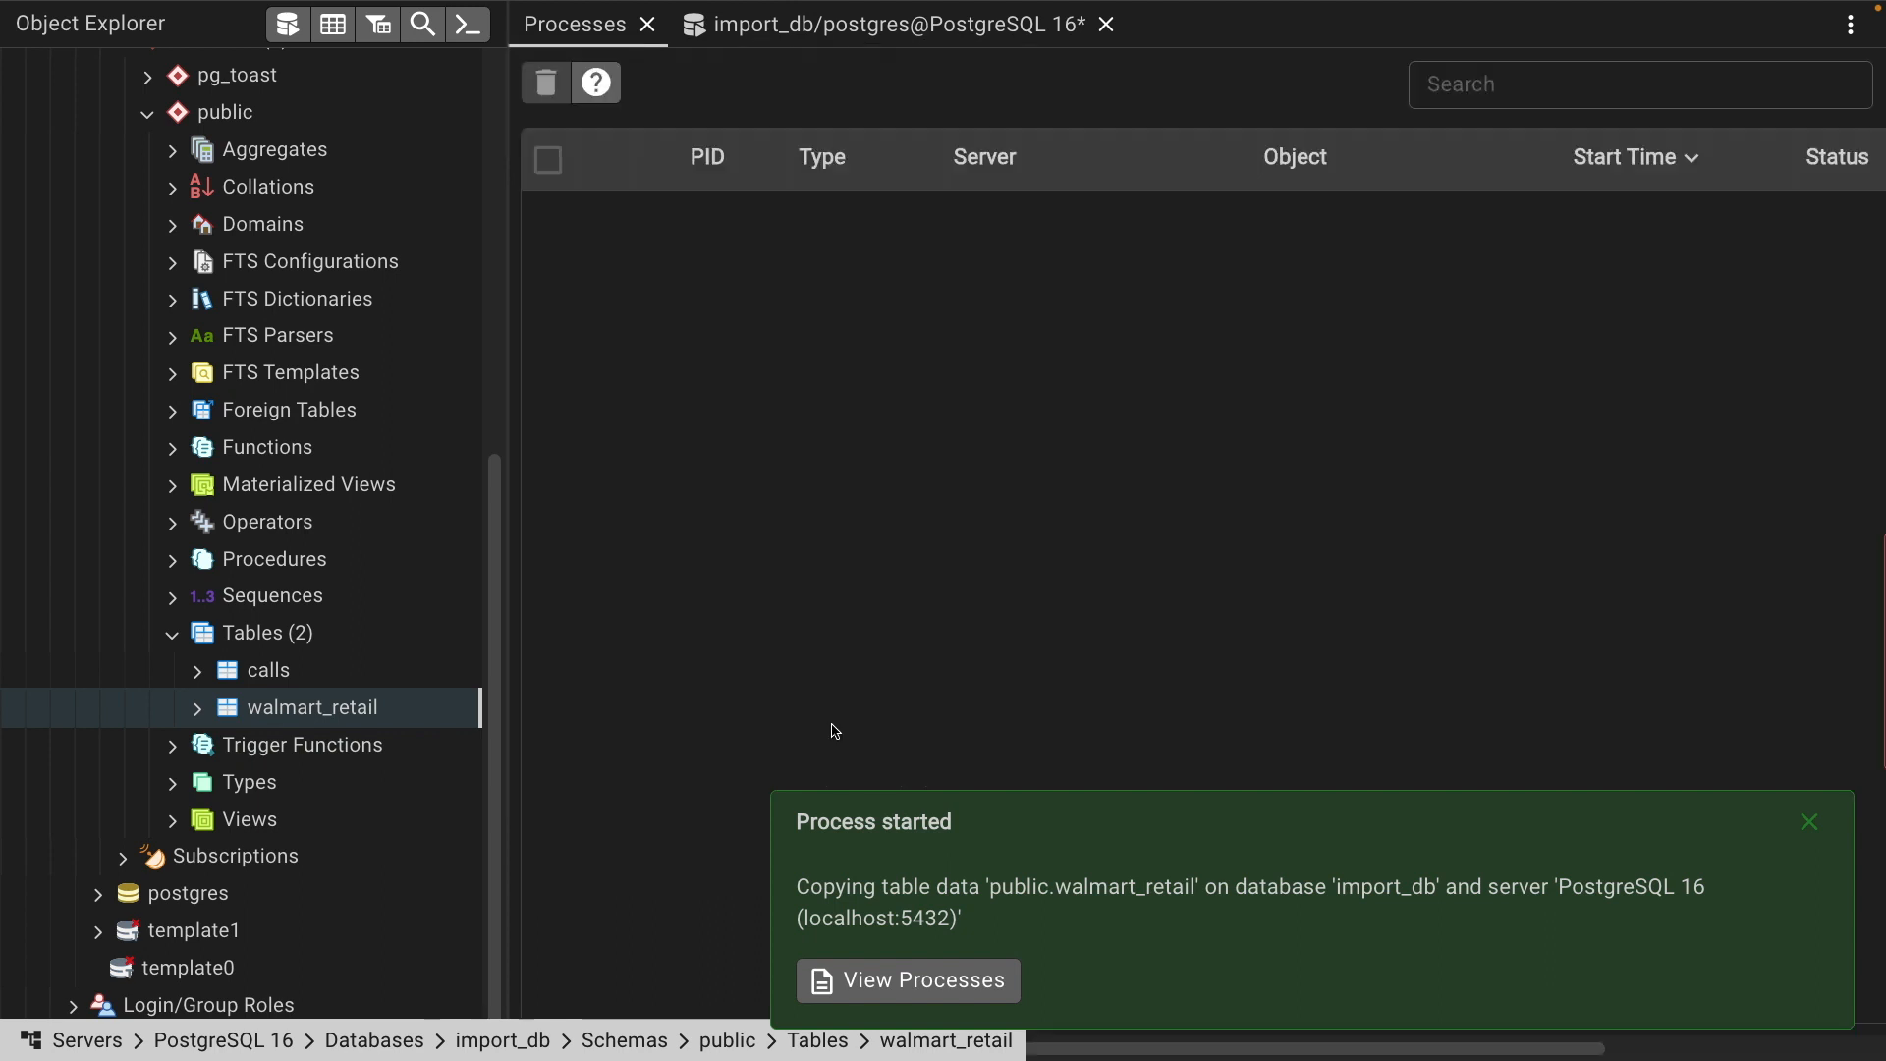
left_click(658, 211)
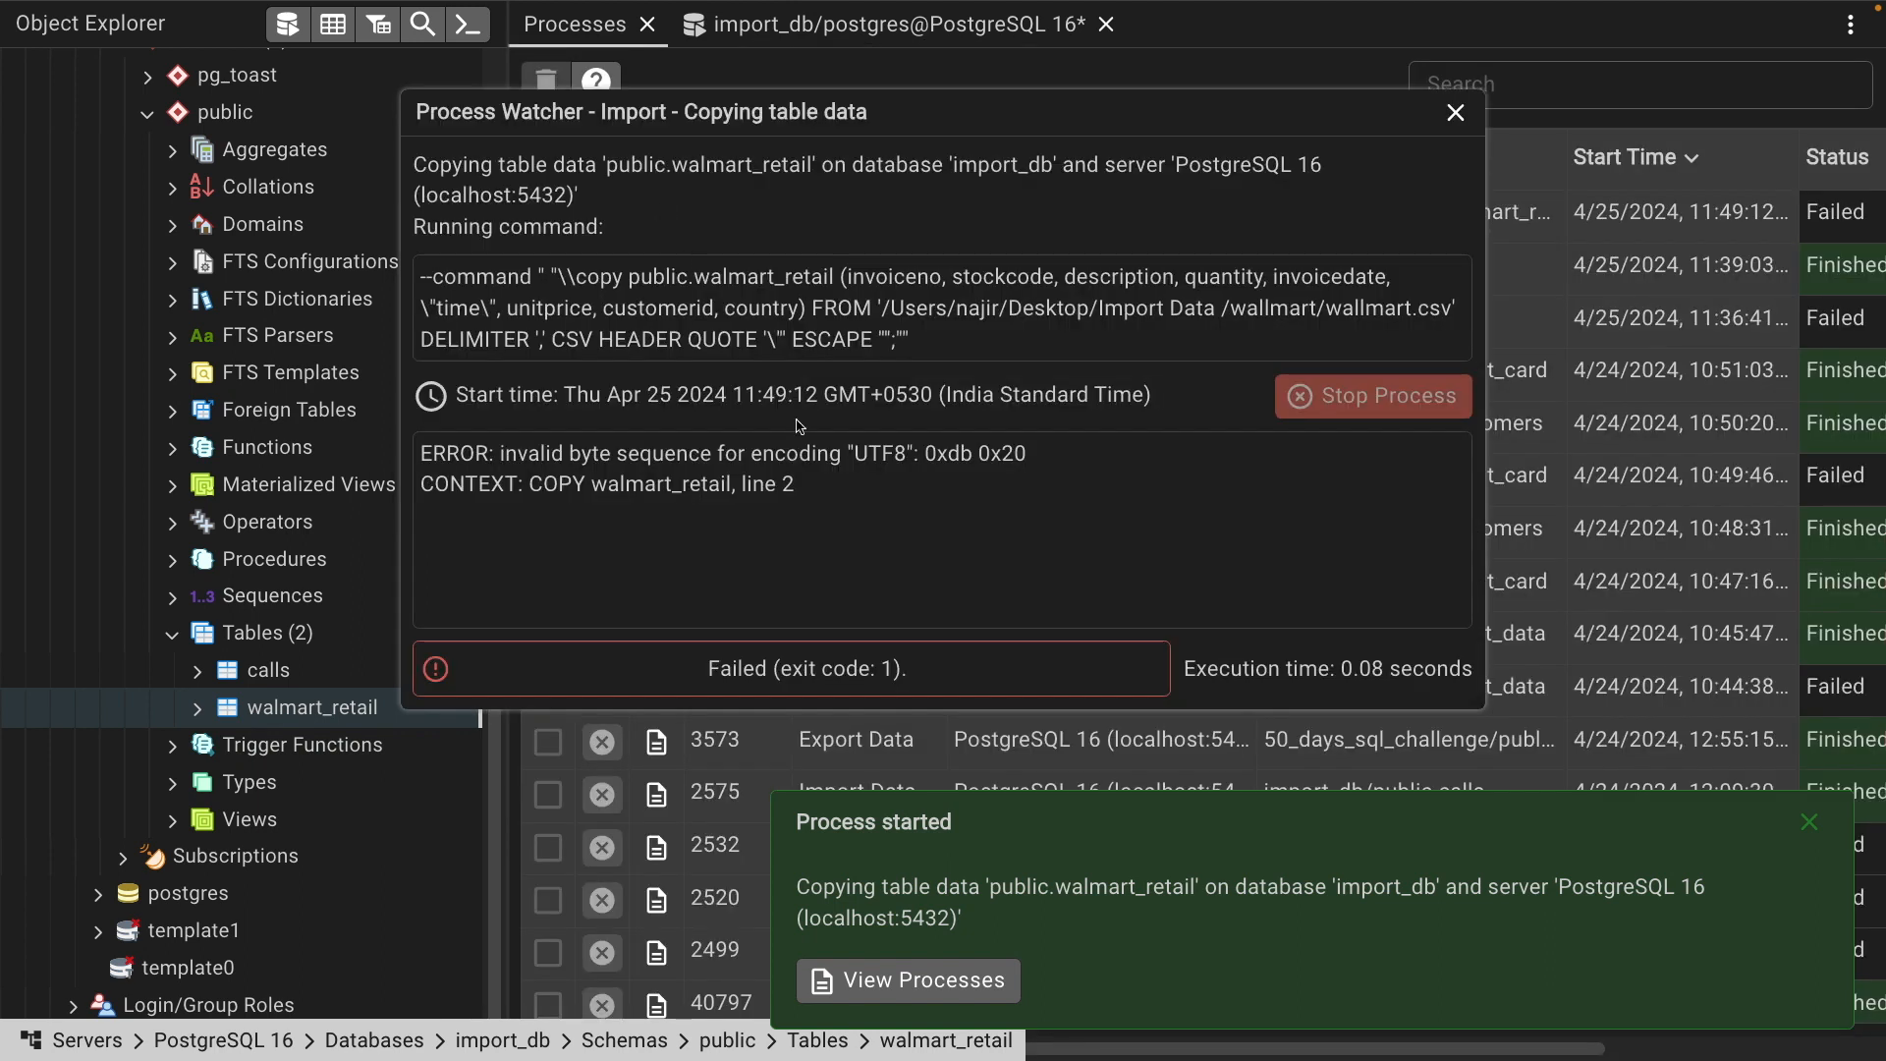
Examine the encoding error and context line in the failed walmart_retail import's process log
left_click_drag(502, 457, 1027, 458)
left_click(811, 487)
left_click_drag(804, 491, 449, 485)
left_click_drag(603, 487, 867, 494)
left_click(742, 484)
left_click(870, 495)
left_click_drag(431, 453, 792, 487)
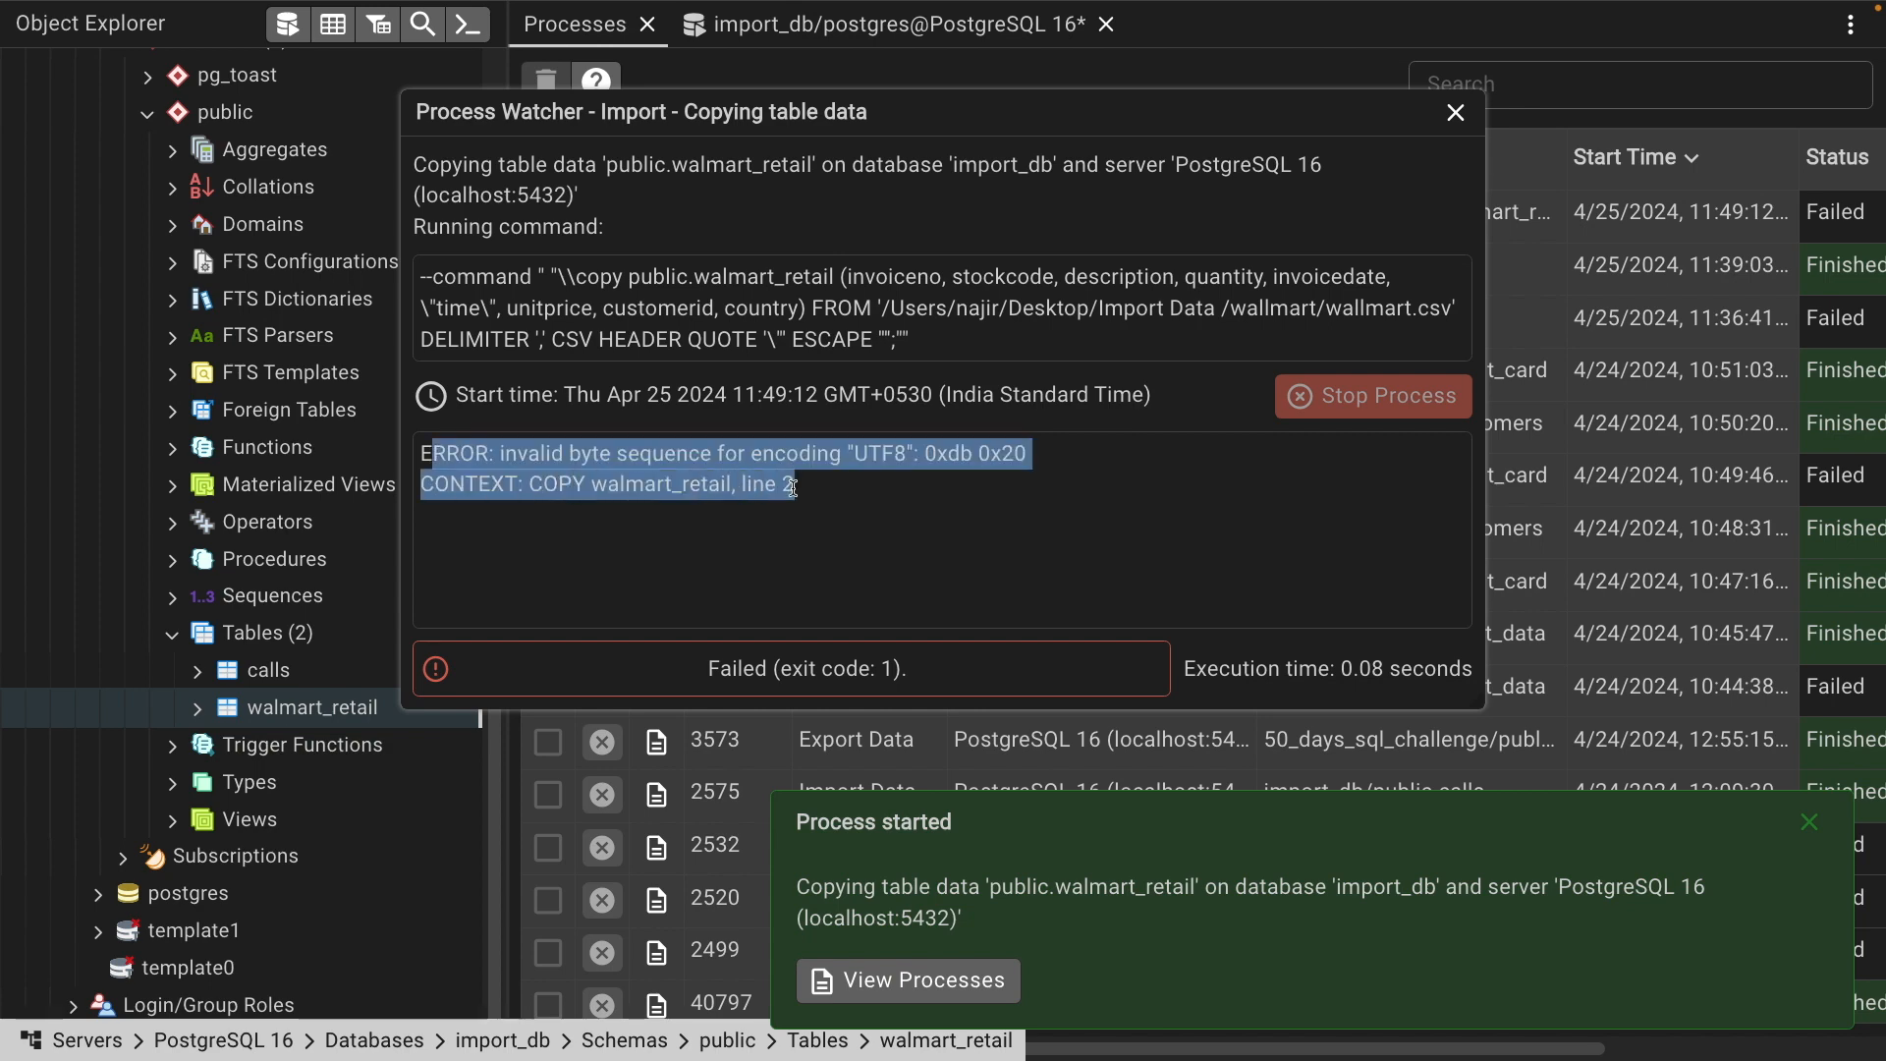
Switch to Finder and open wallmart.csv from the wallmart folder in Microsoft Excel
key("super+Tab")
key("super+Tab")
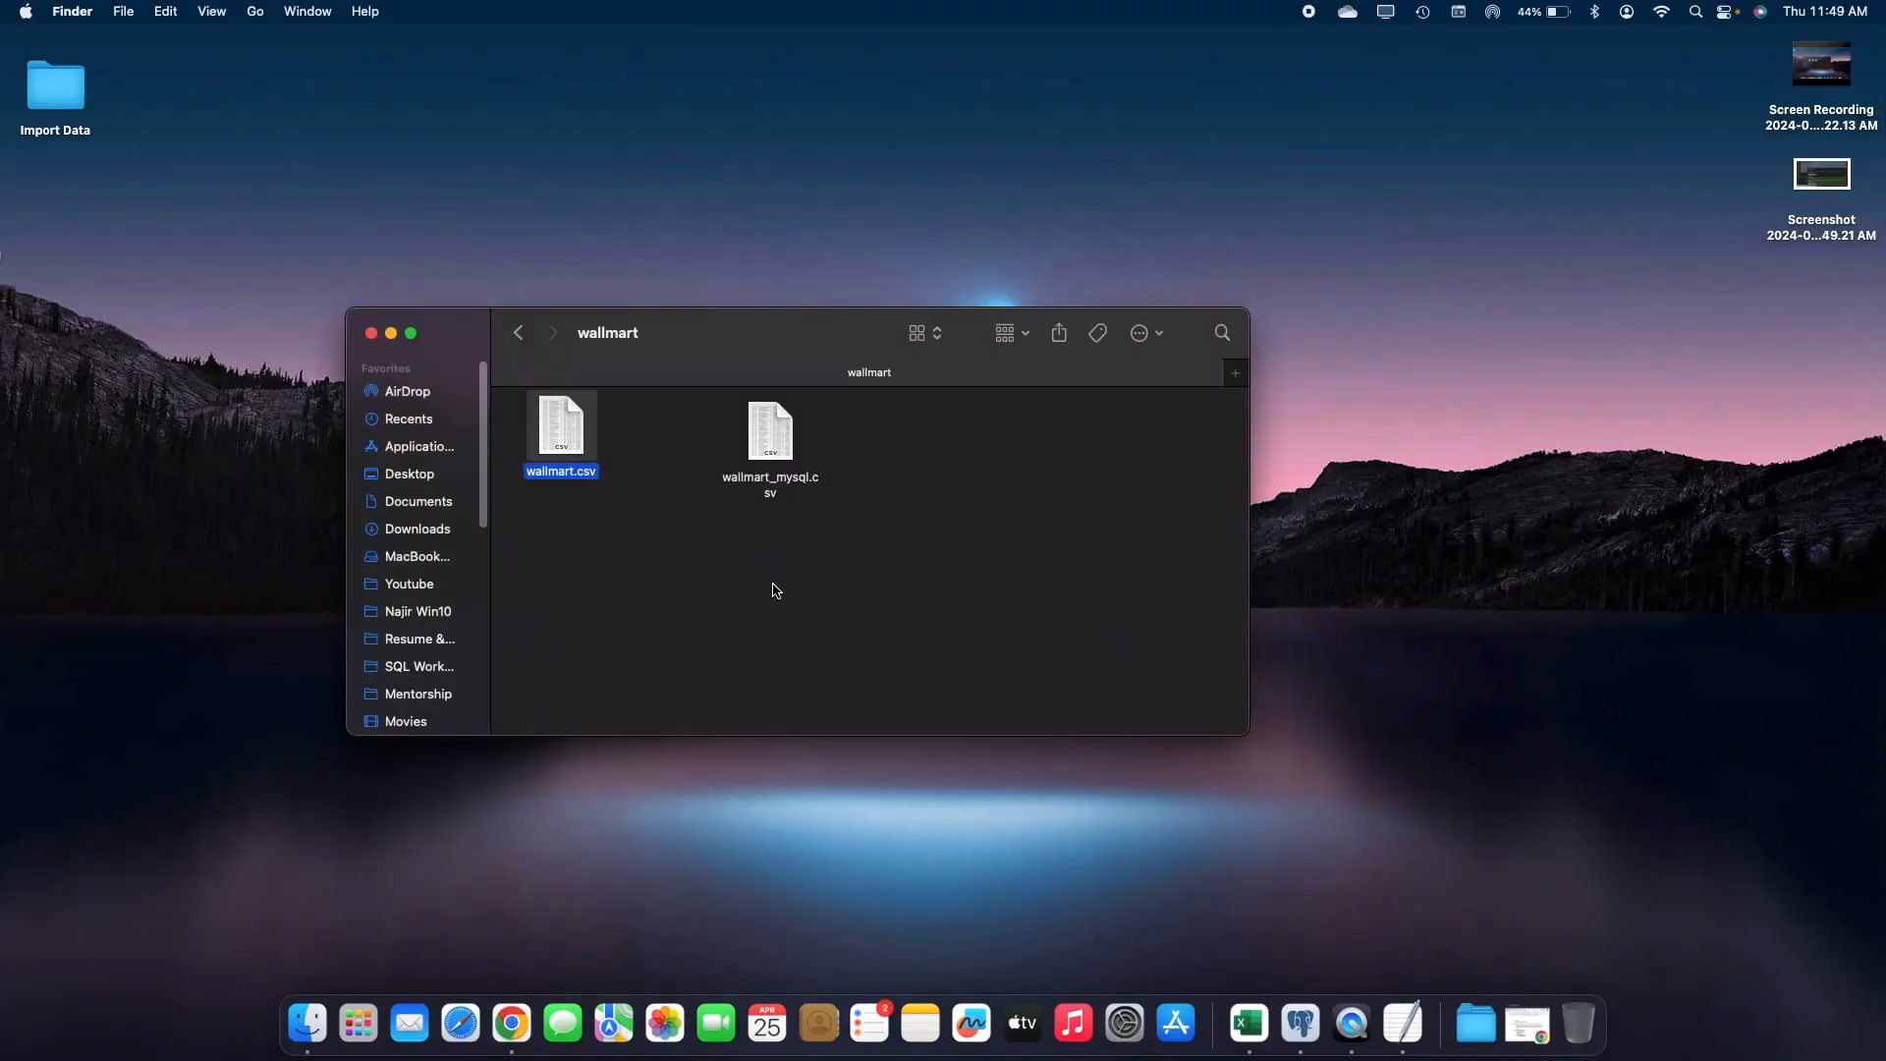
left_click(771, 481)
left_click(555, 433)
right_click(566, 432)
mouse_move(623, 461)
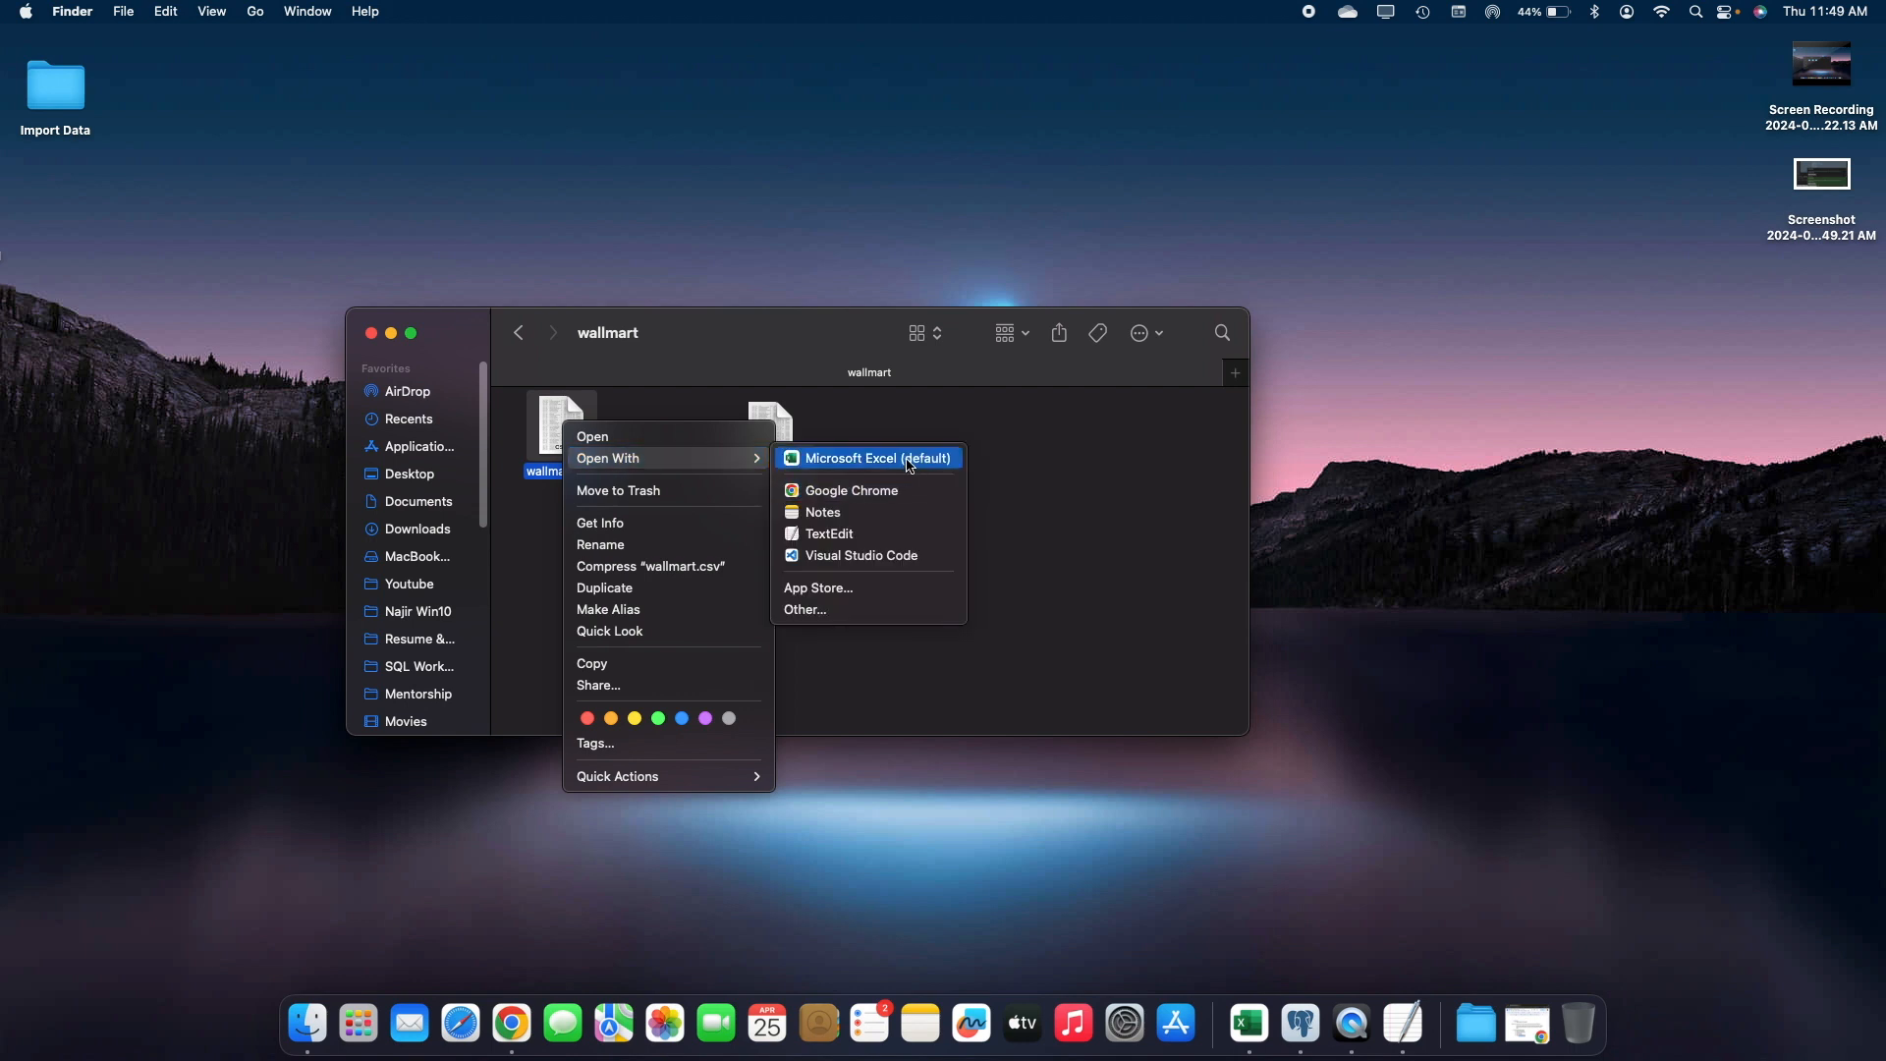
left_click(910, 462)
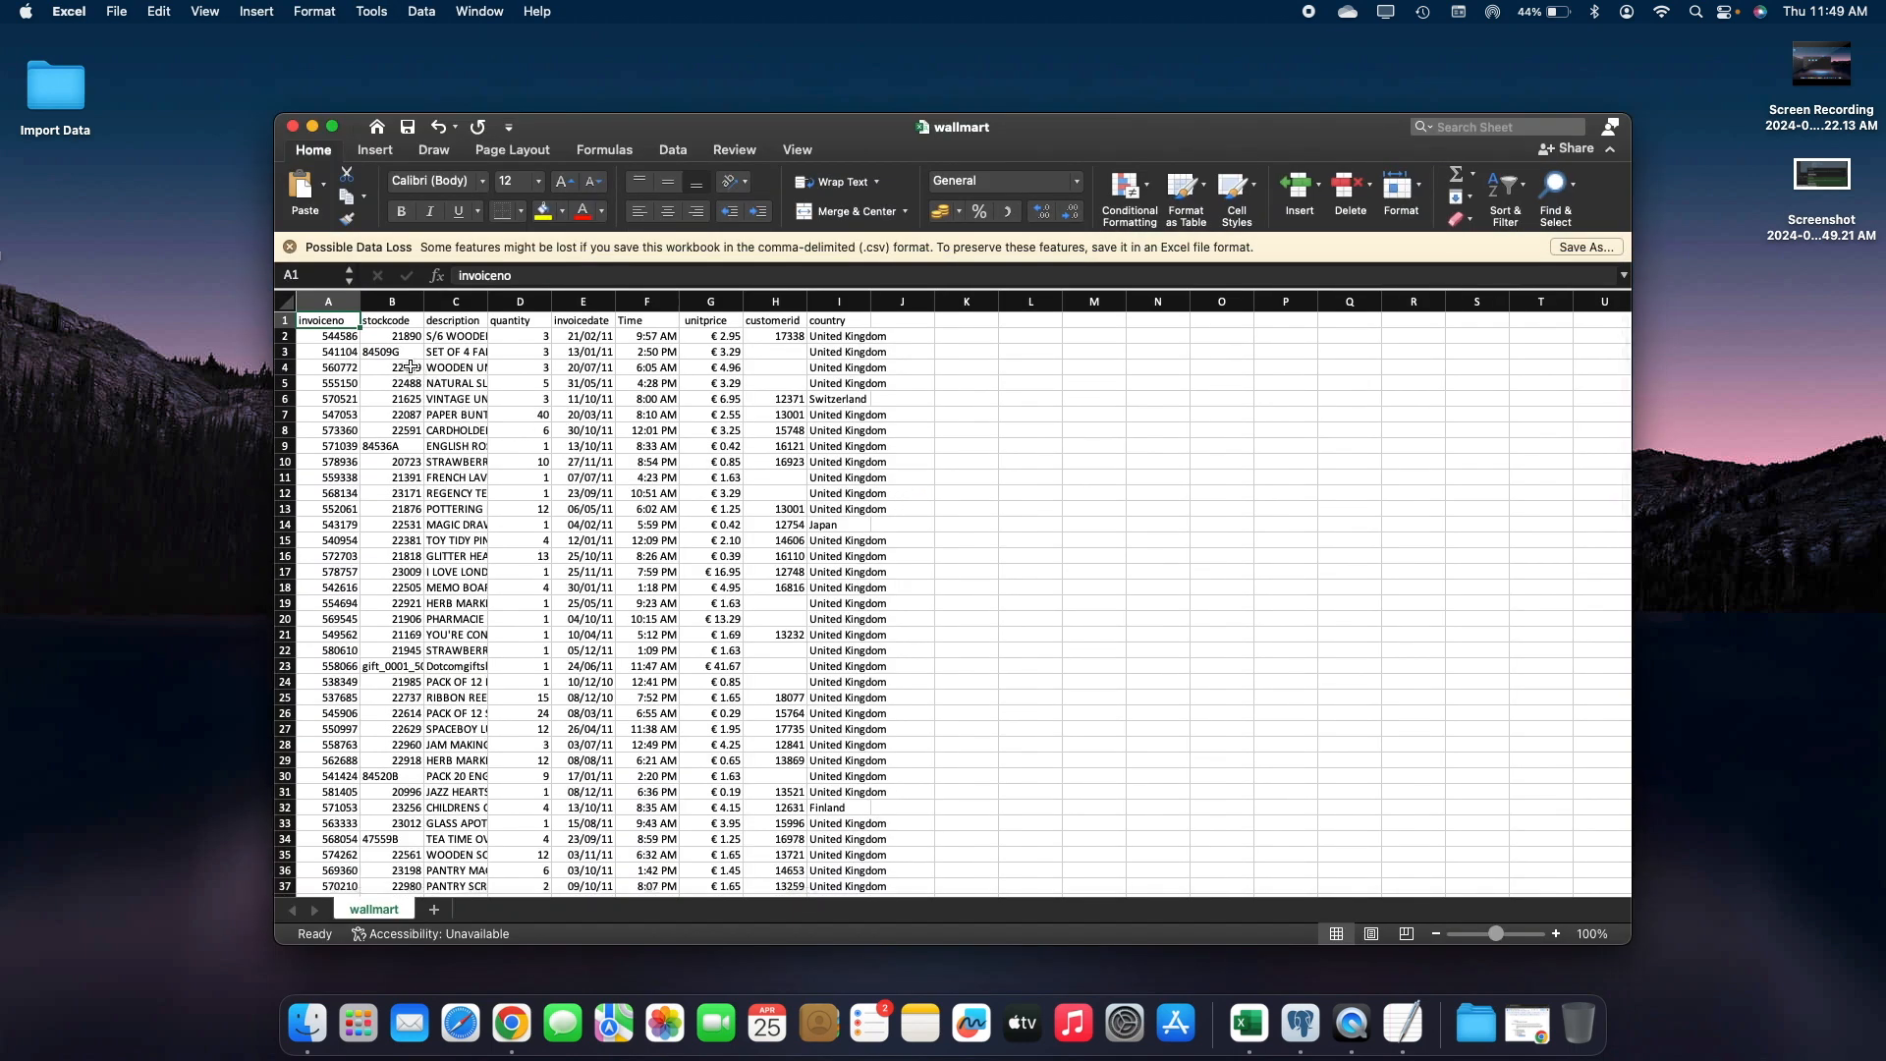
Expand the wallmart spreadsheet window to full screen and set the sheet zoom to 200%
left_click(319, 351)
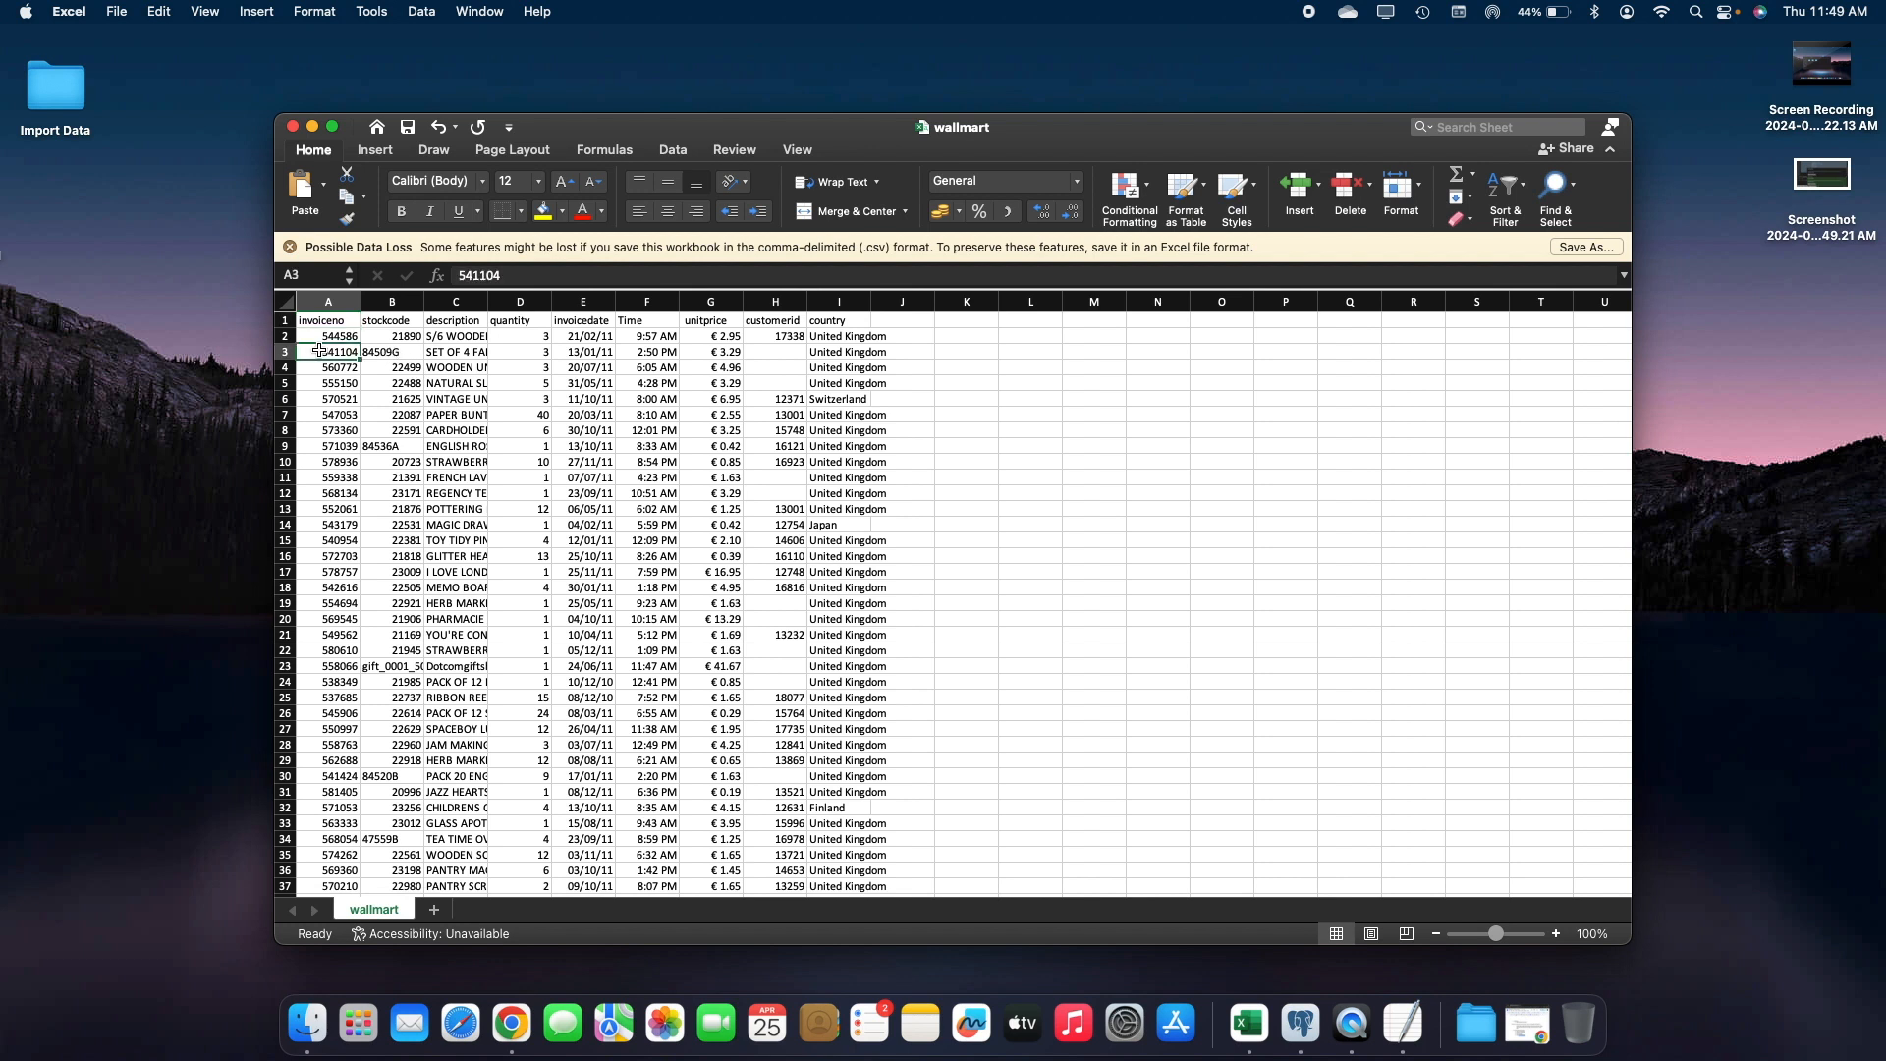
left_click(332, 127)
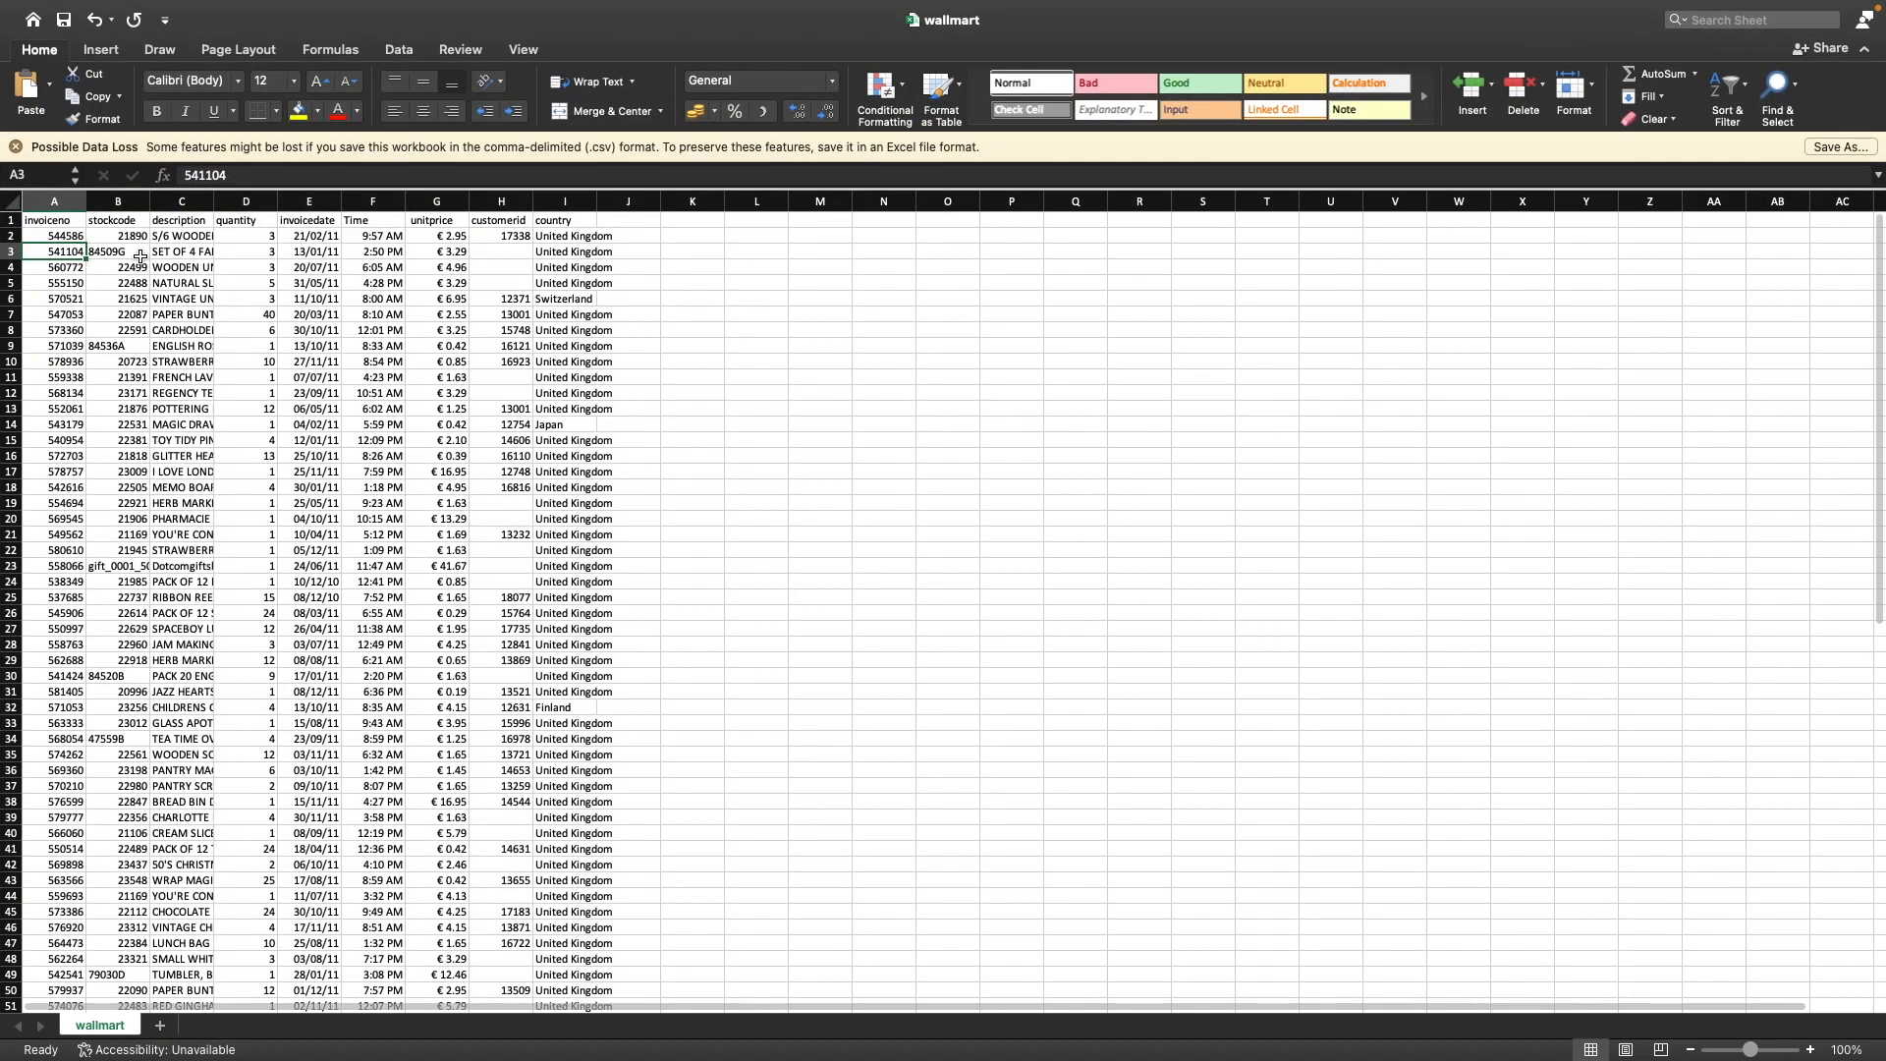
left_click(140, 256)
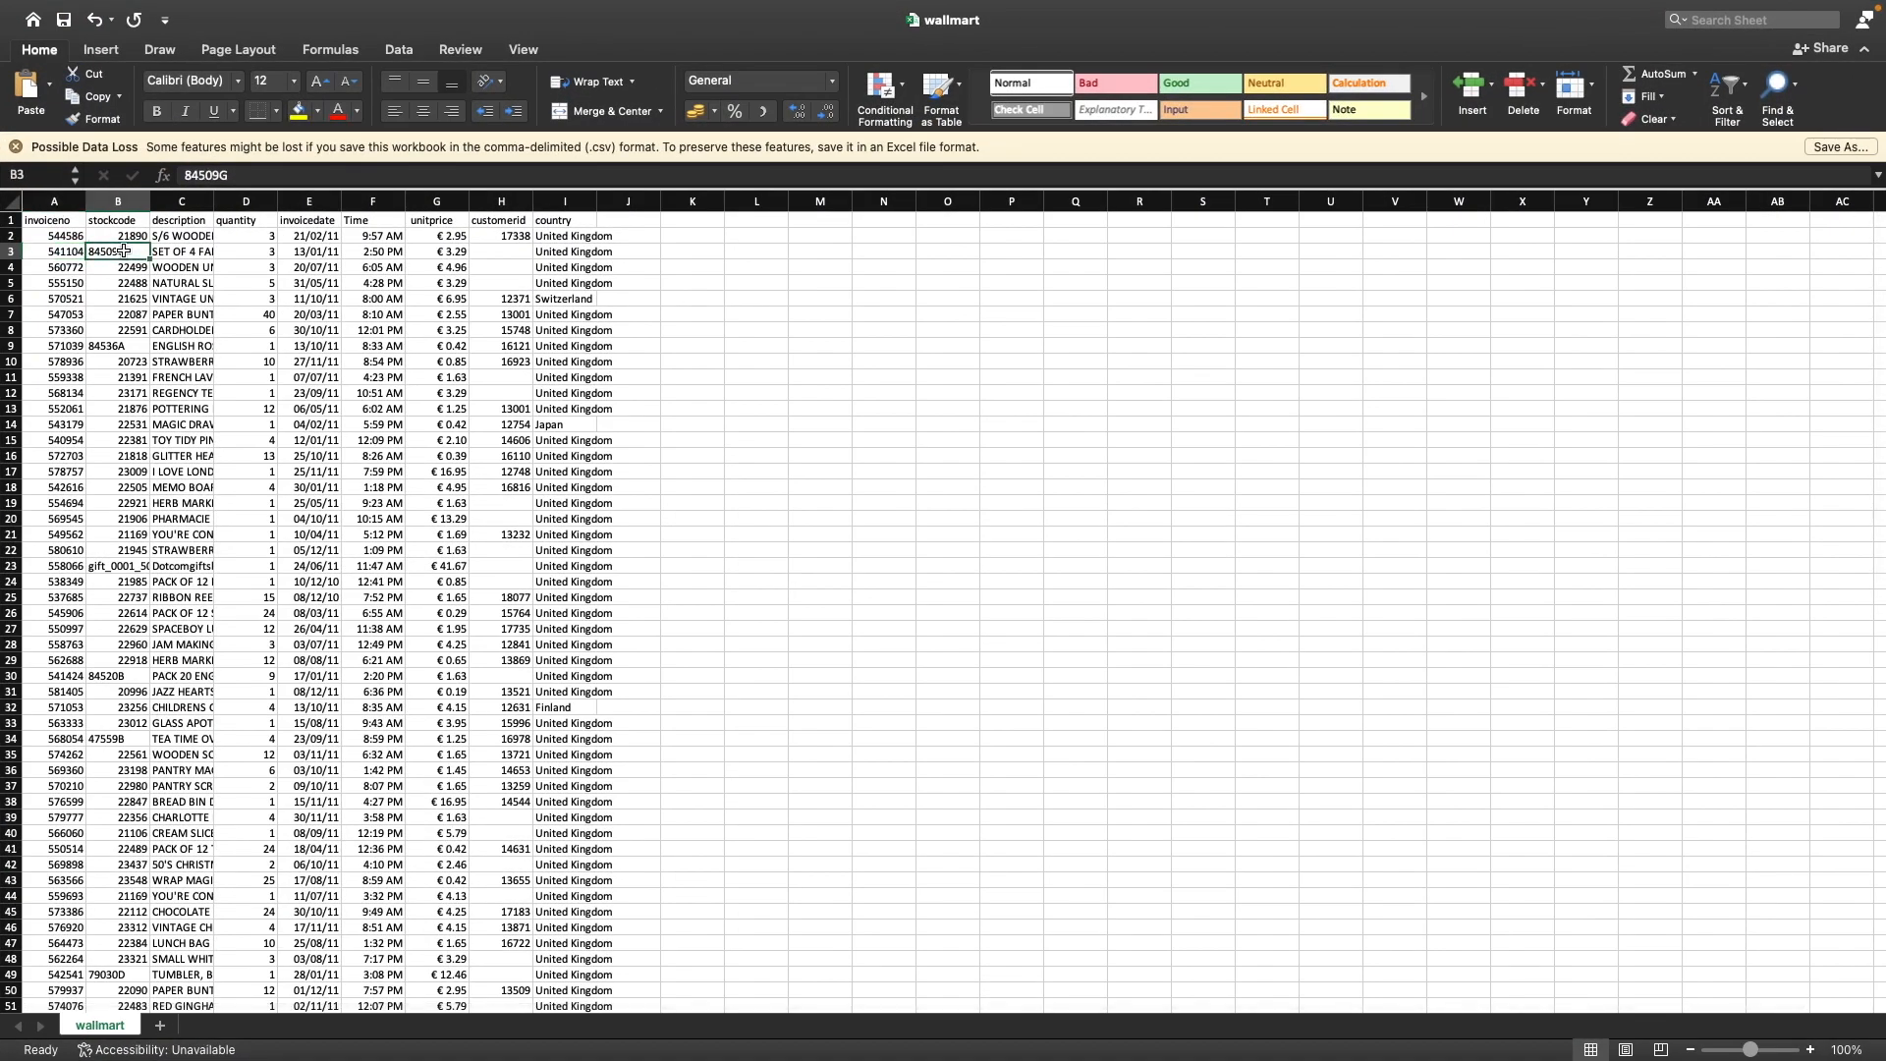
left_click(1845, 1049)
left_click(901, 266)
left_click(985, 479)
Left-align the entire stockcode column and set its number format to Text
left_click(214, 214)
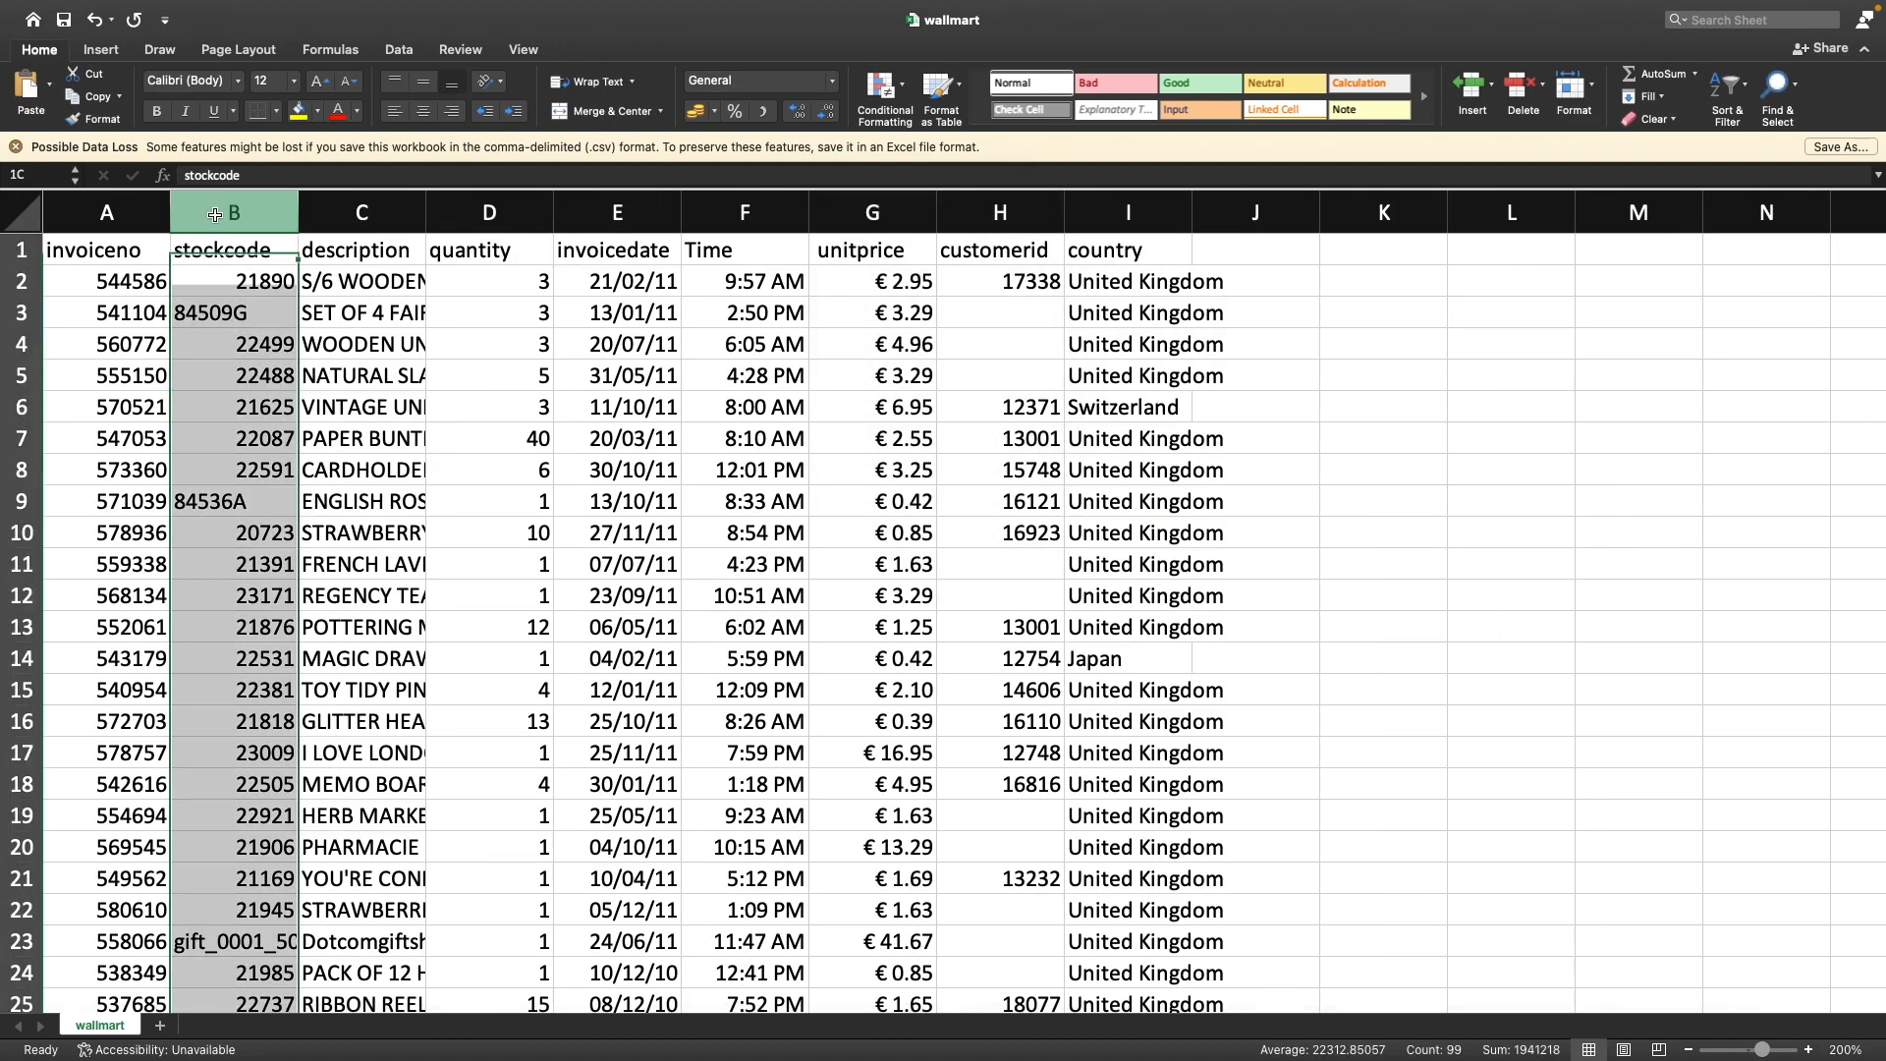
left_click(632, 81)
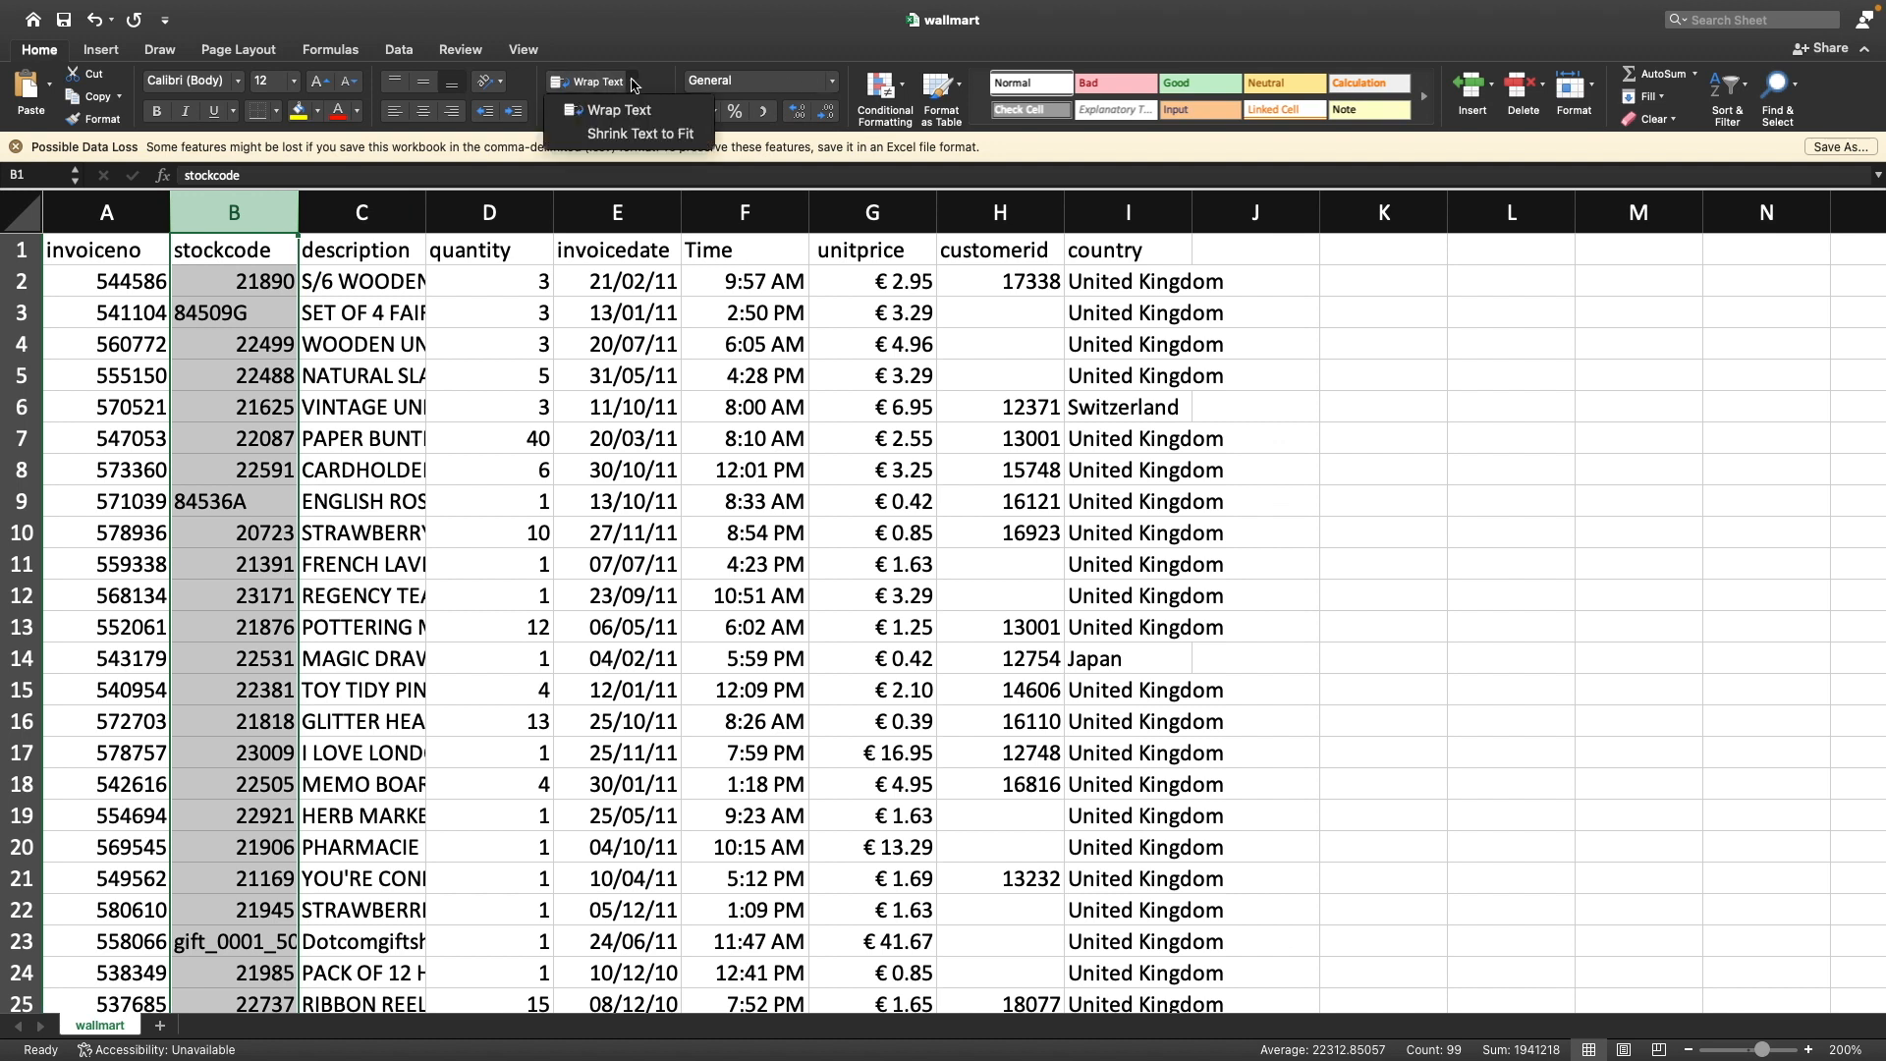
left_click(351, 390)
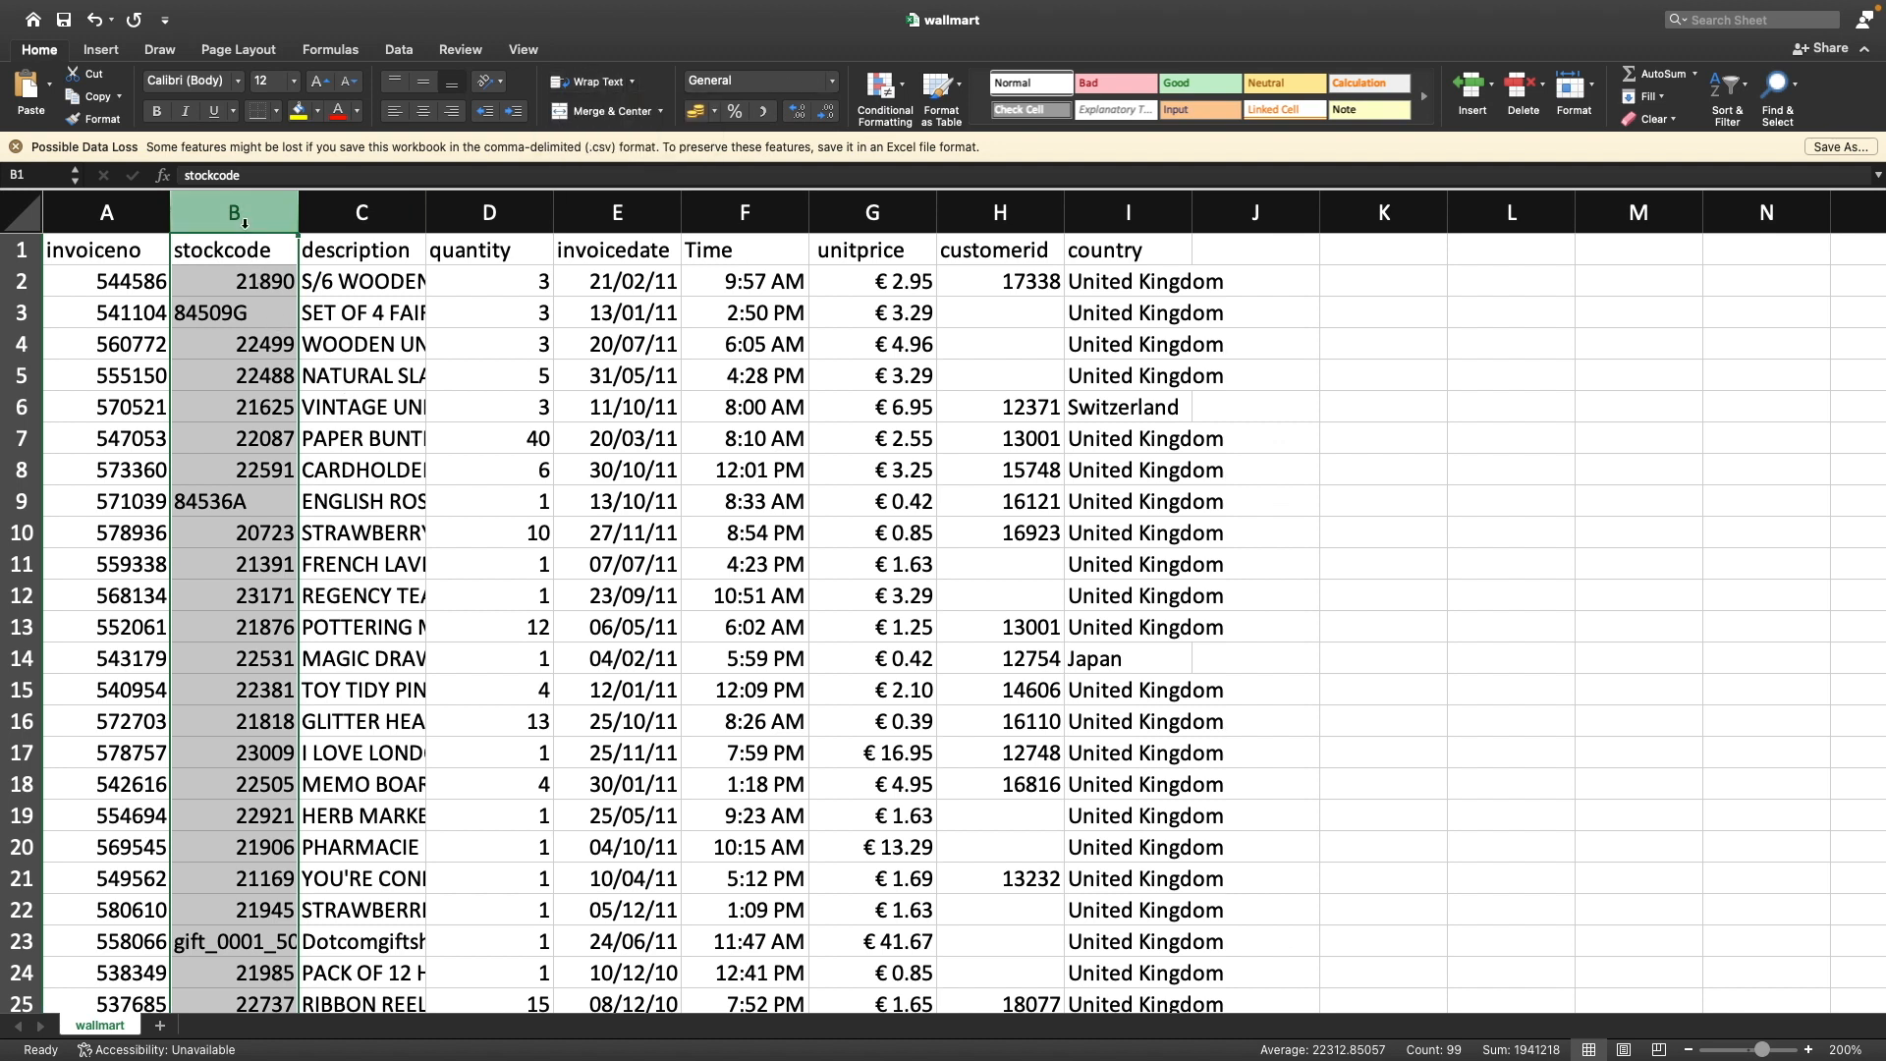
left_click(396, 112)
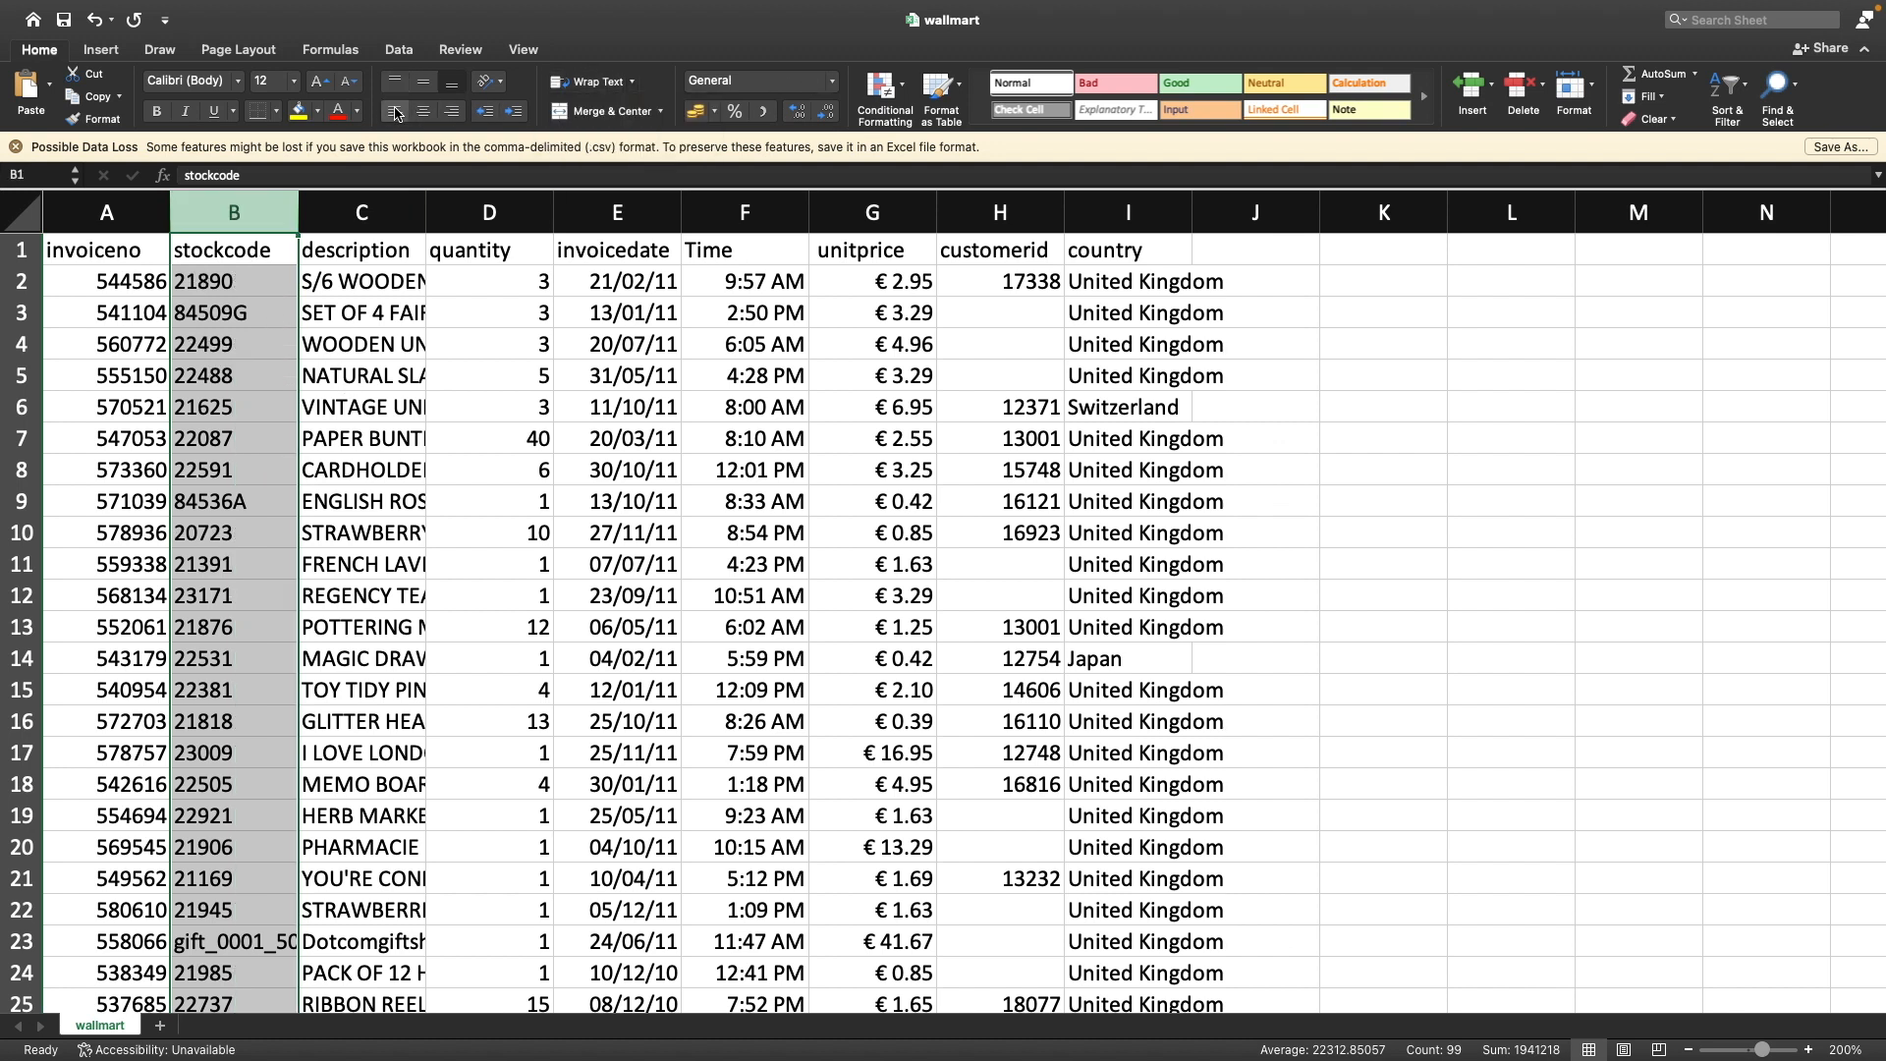
left_click(832, 81)
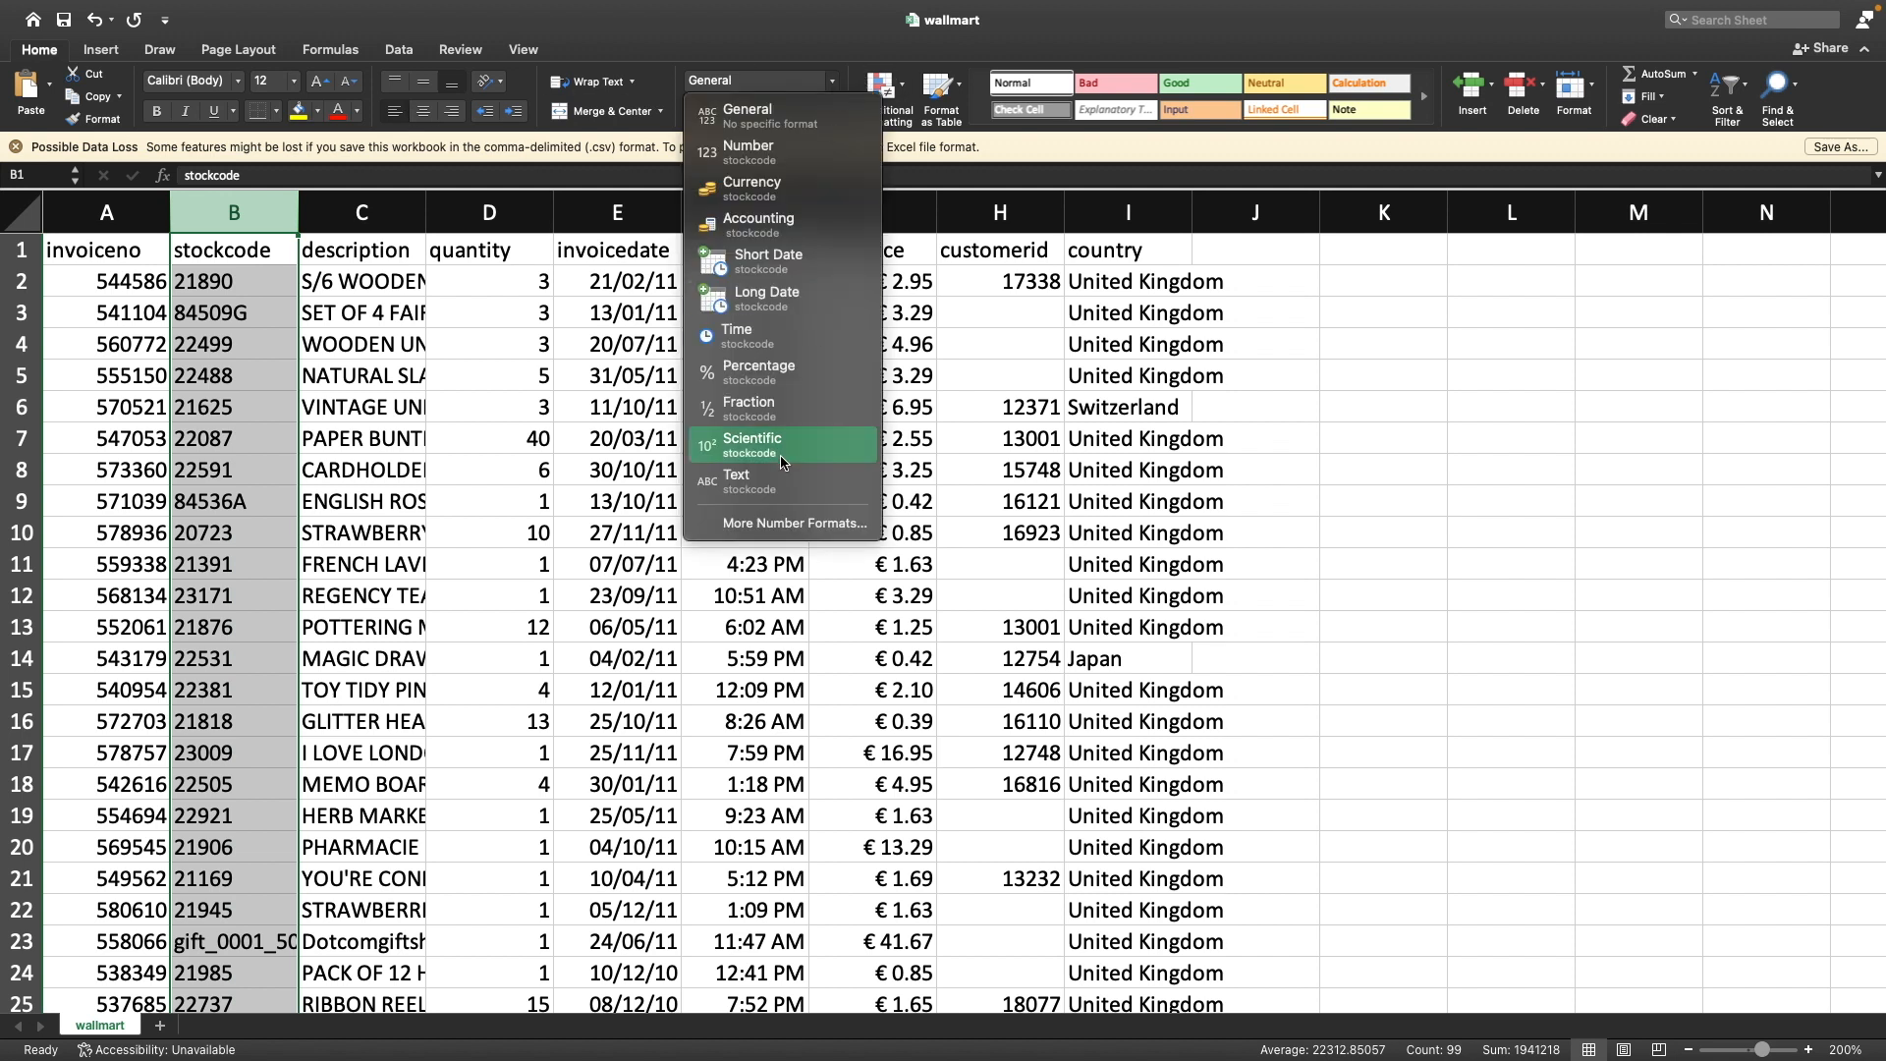
left_click(759, 481)
Widen the description column so that the full product descriptions fit
left_click(324, 433)
left_click(101, 249)
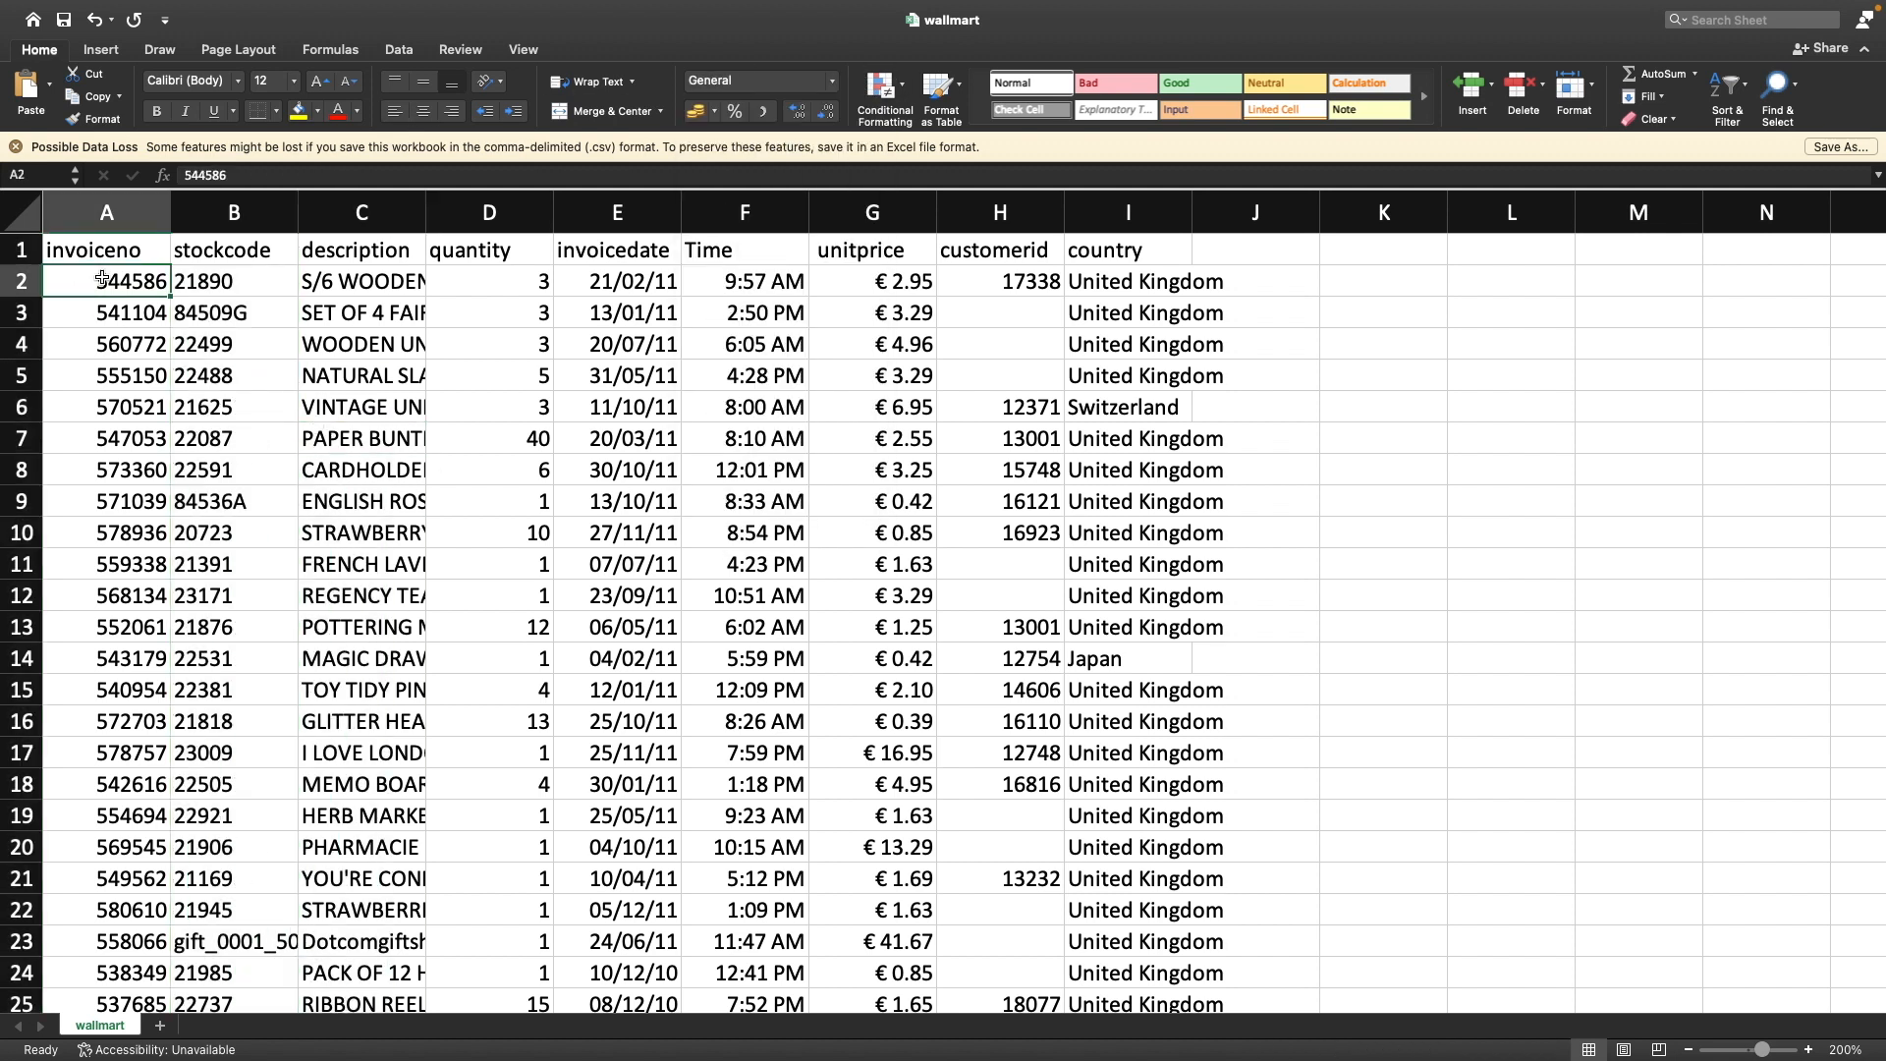
left_click_drag(425, 213, 749, 212)
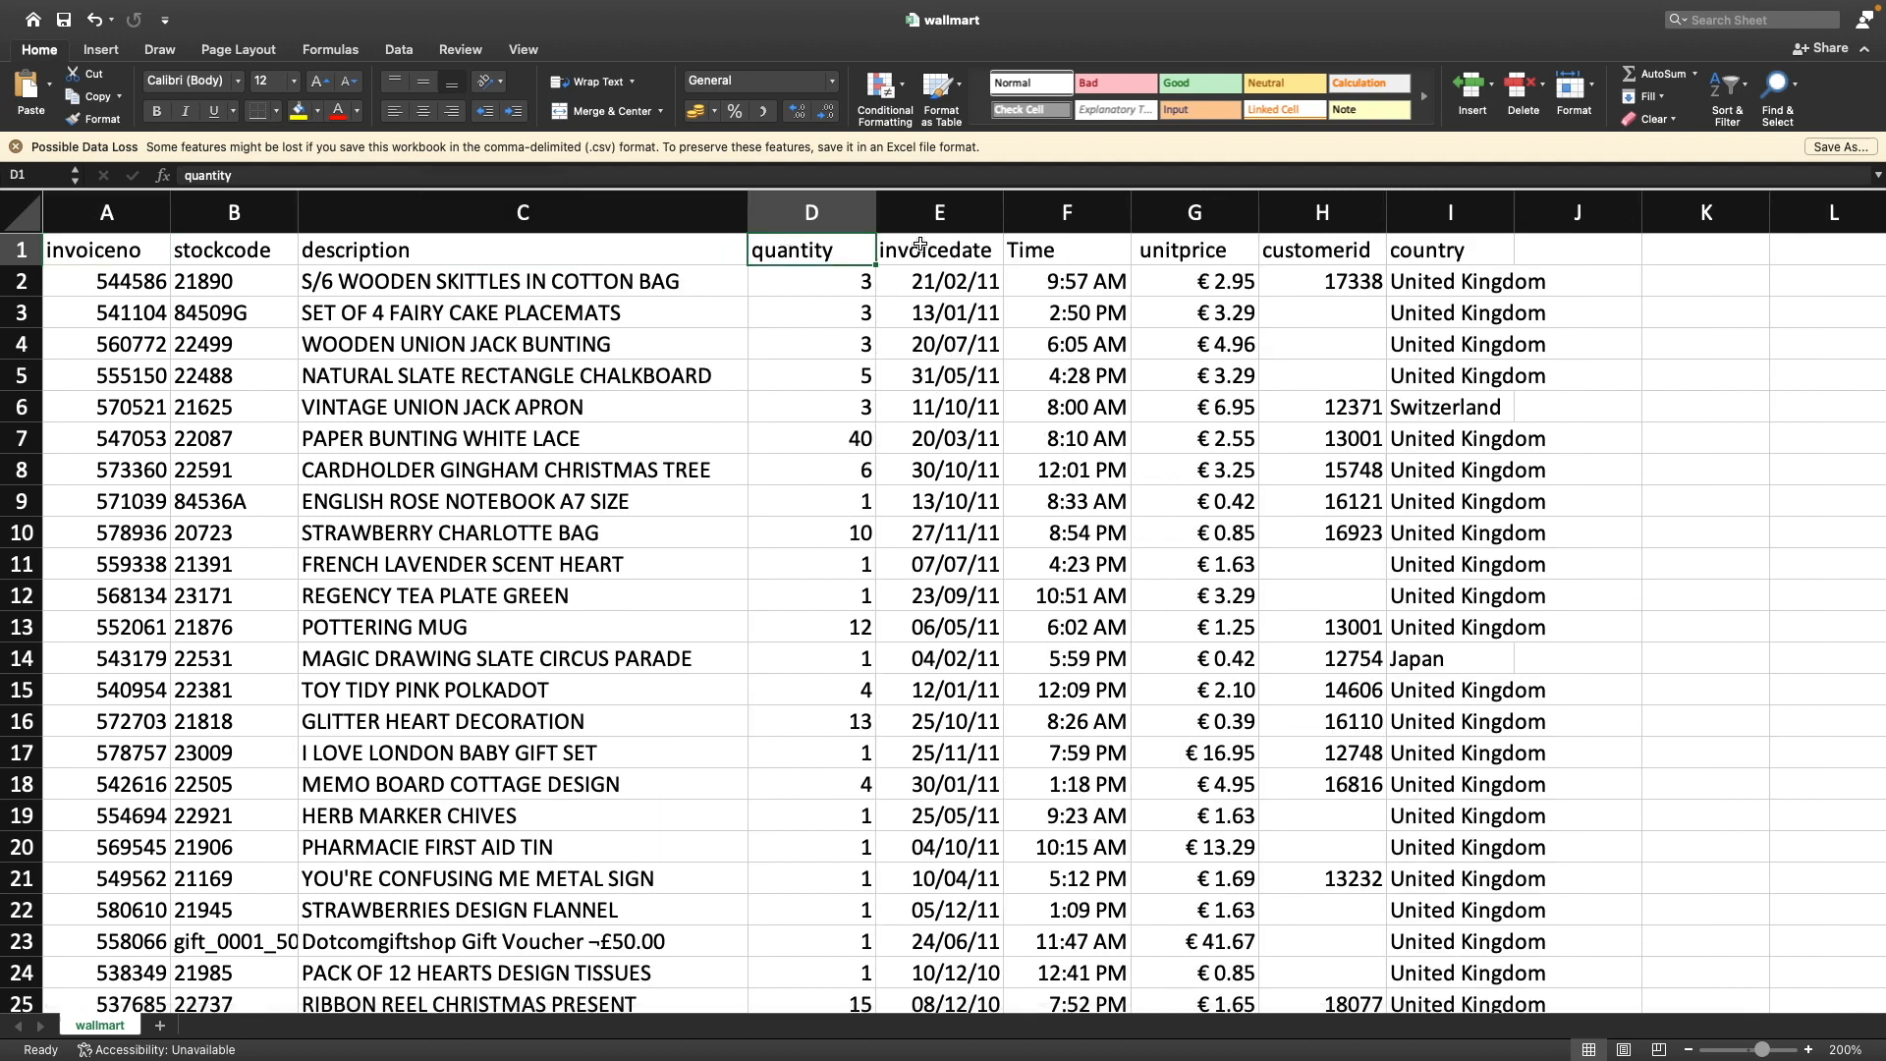
left_click(963, 247)
left_click(1376, 212)
left_click(1473, 222)
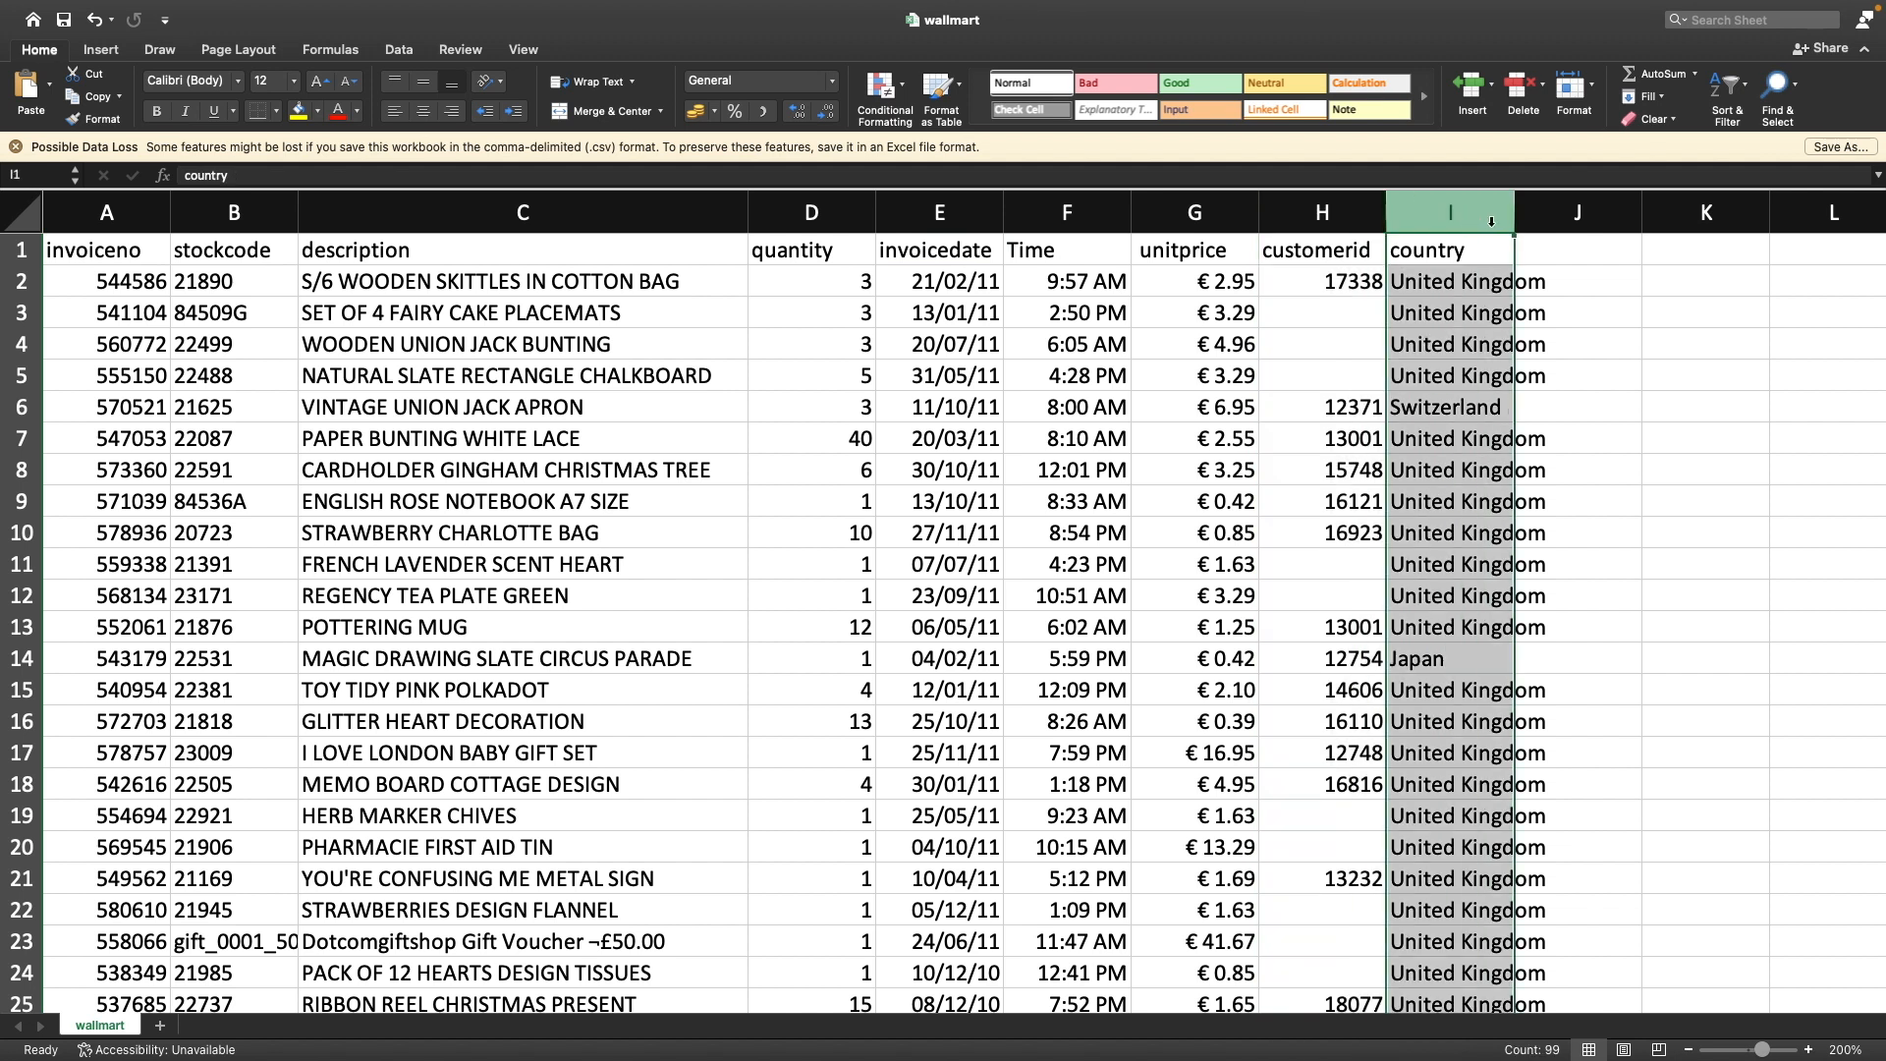
Save the wallmart file with the formatting changes
left_click(376, 367)
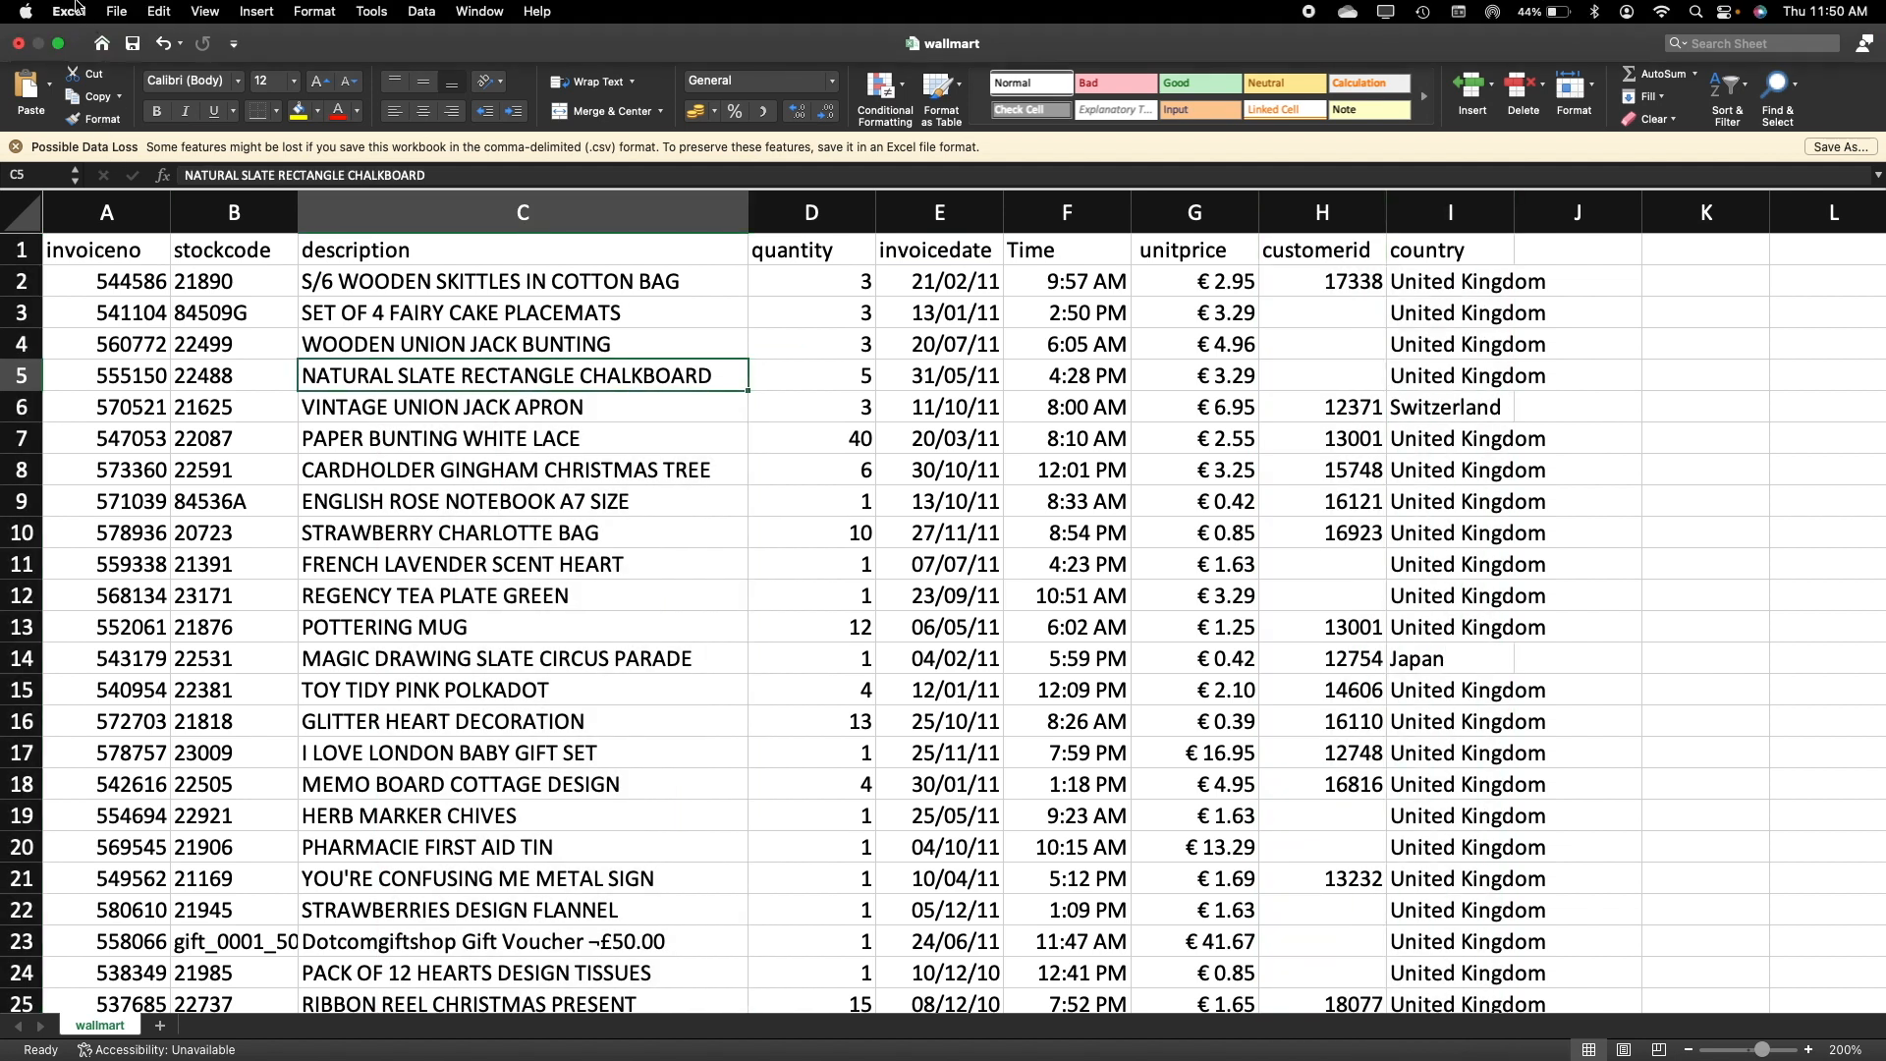
left_click(116, 11)
left_click(173, 160)
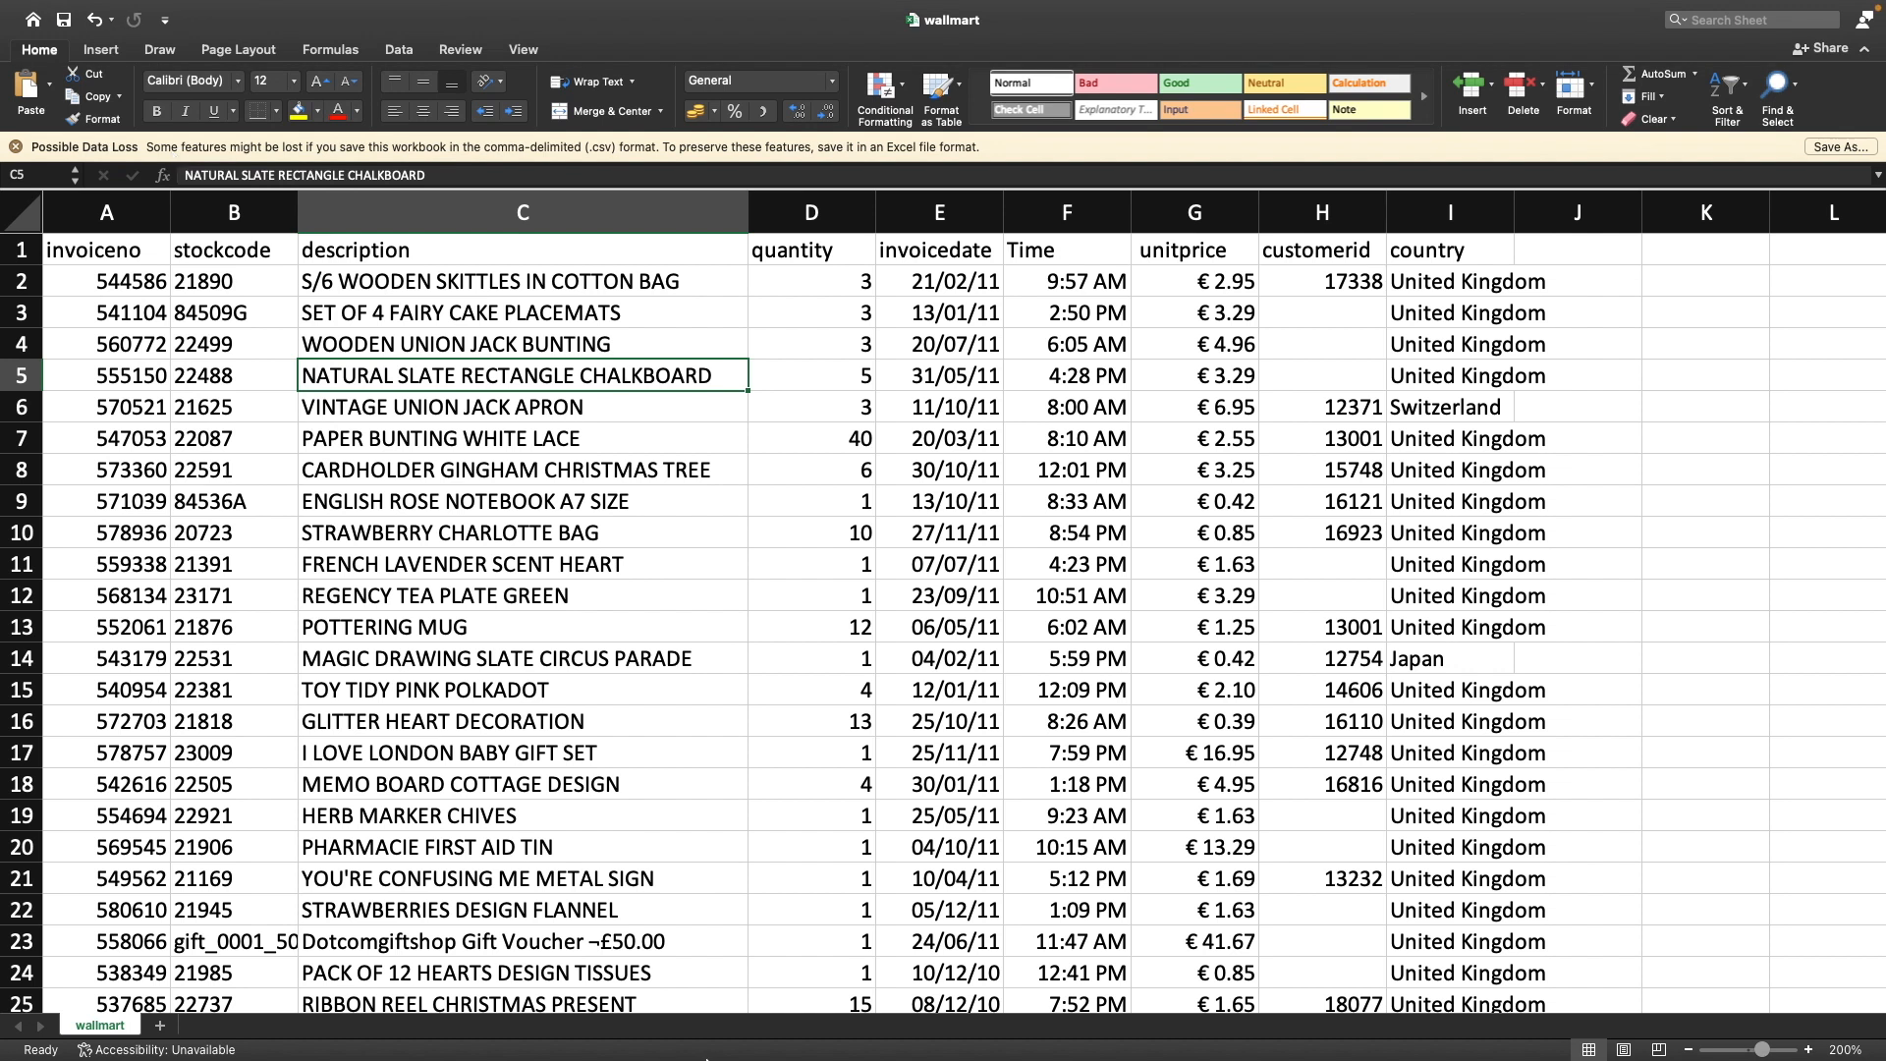
Switch to pgAdmin, close the process log, and try again to import wallmart.csv into the walmart_retail table
key("super+Tab")
key("super+Tab")
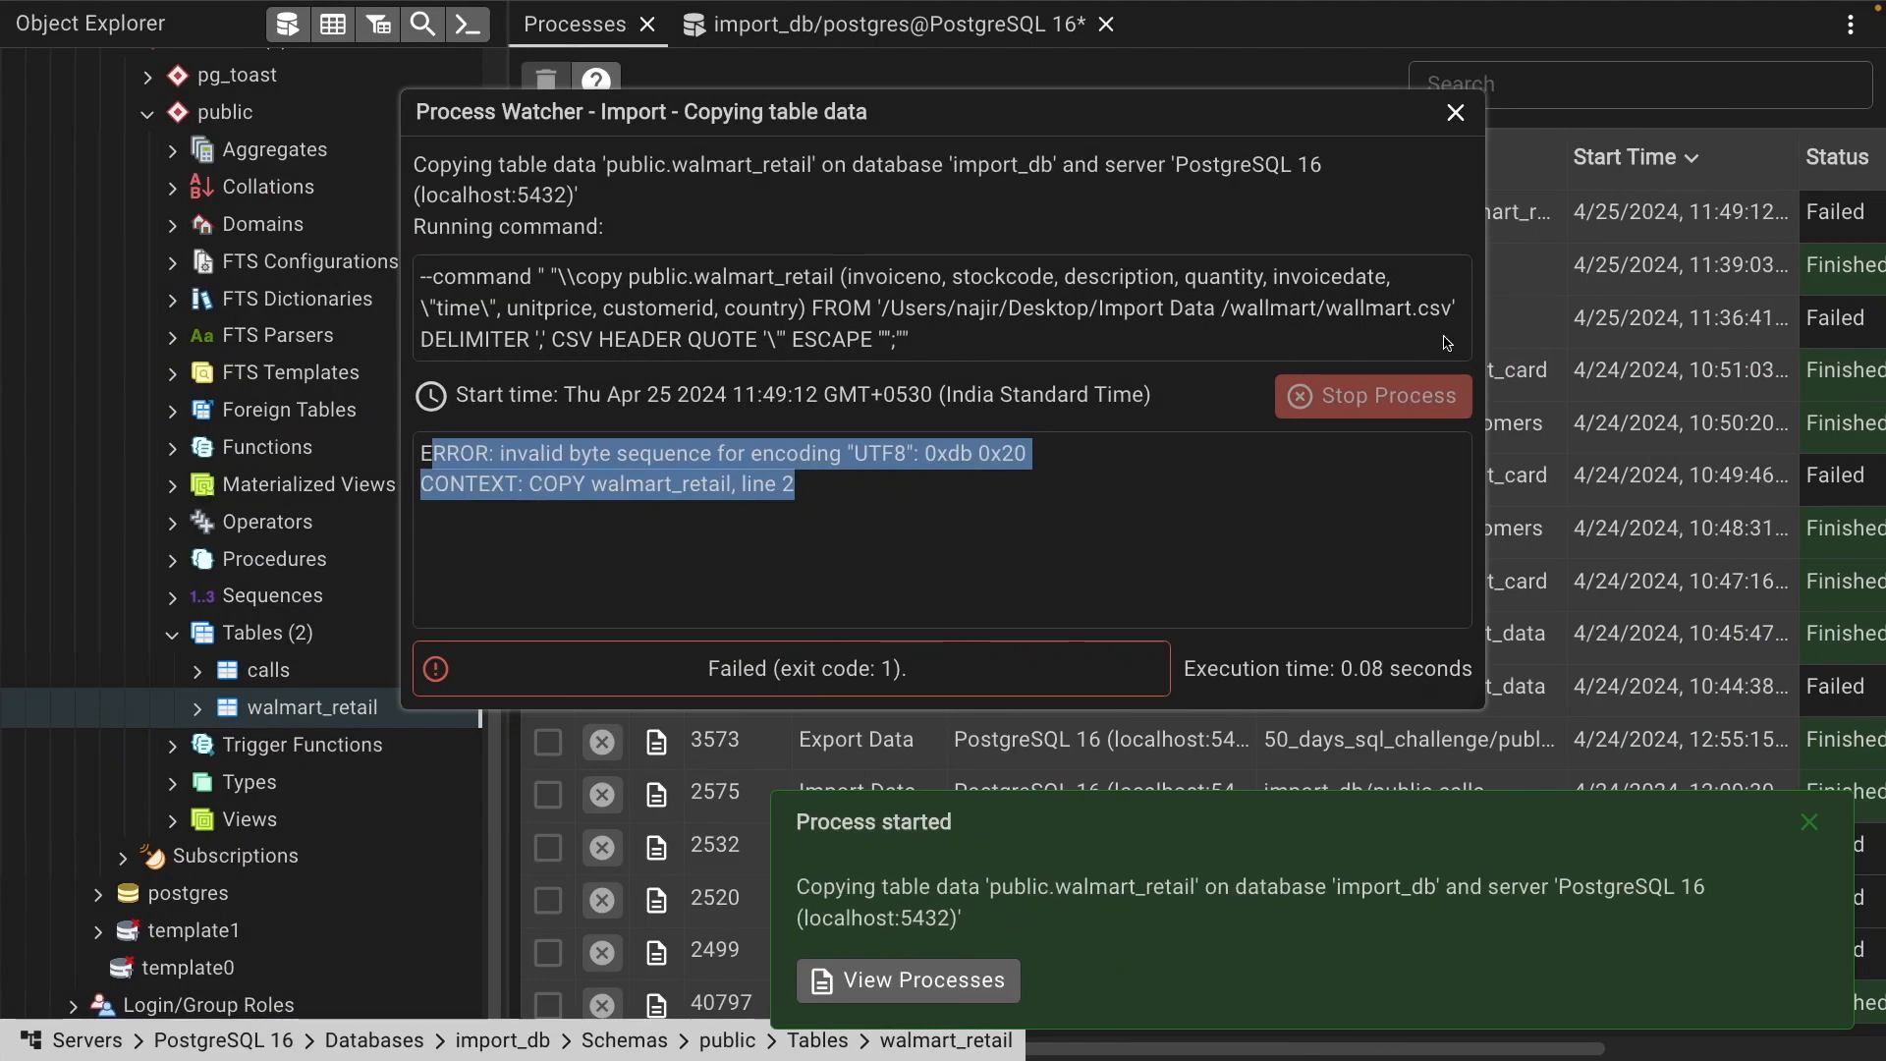
left_click(1460, 114)
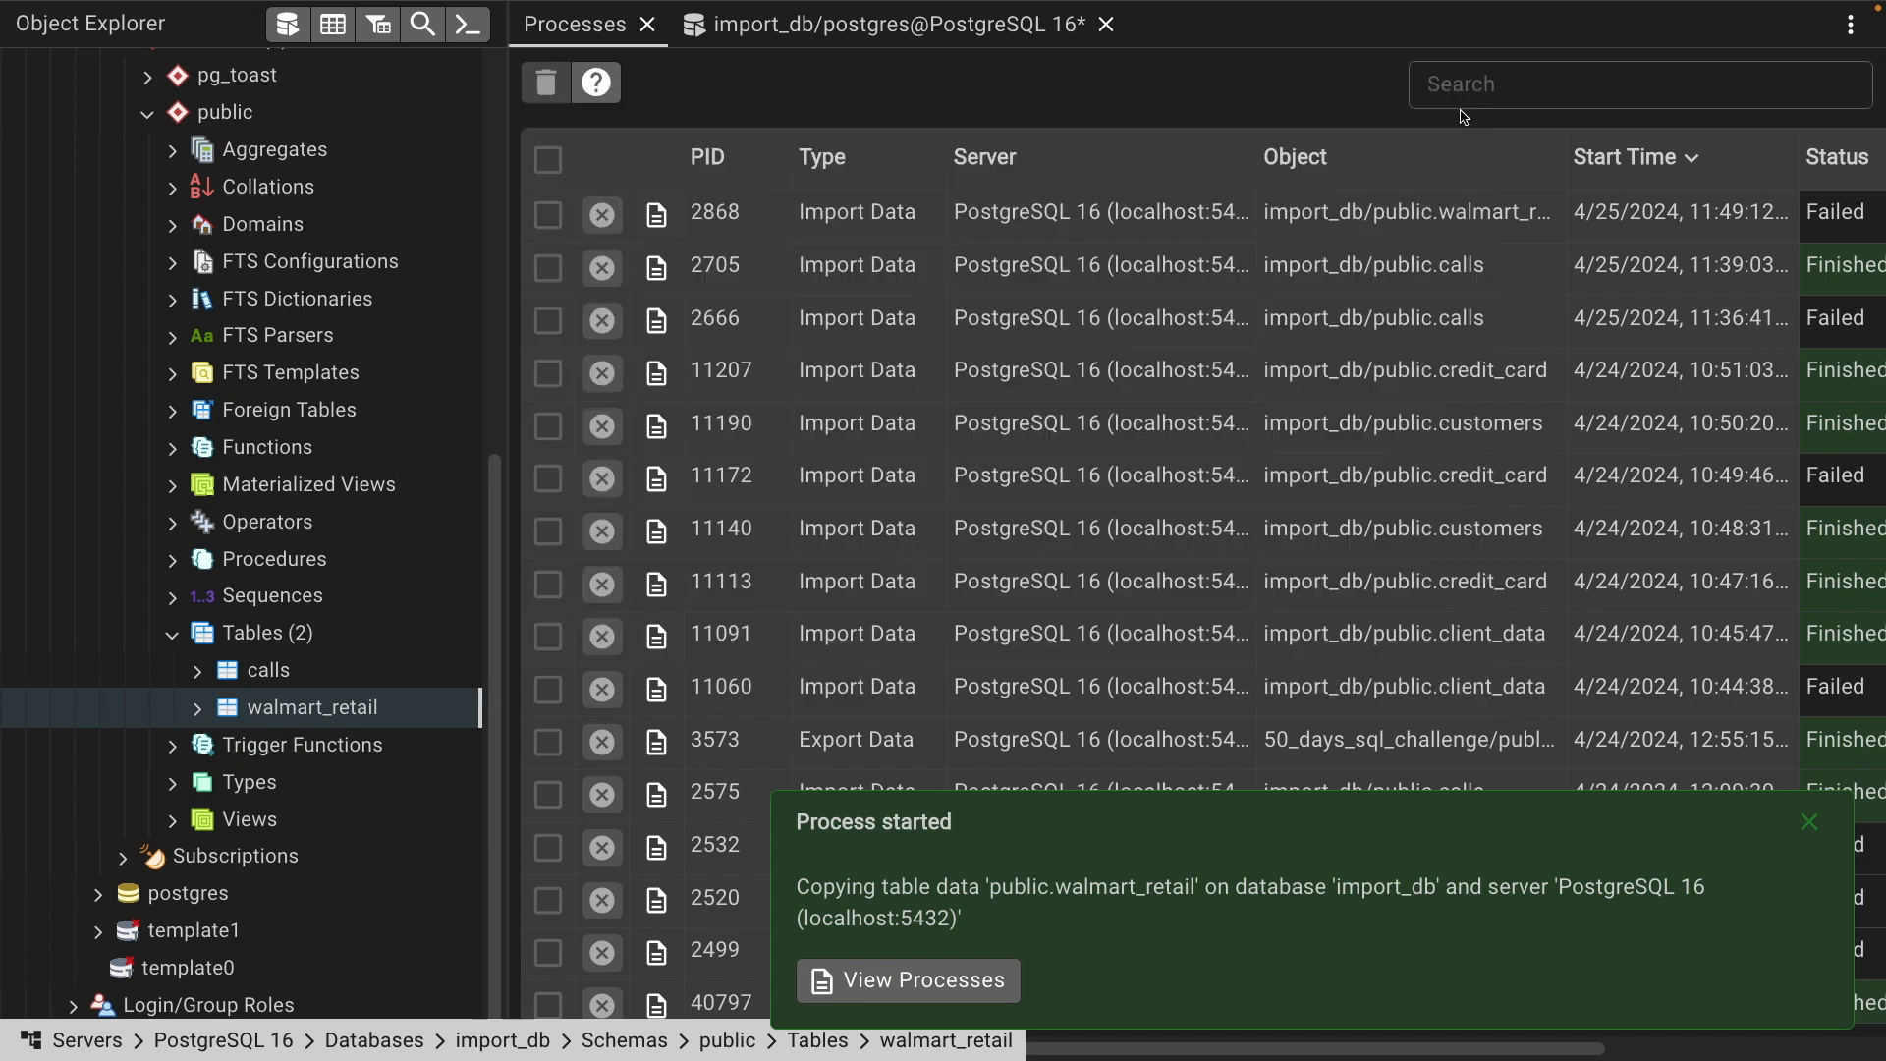
right_click(285, 708)
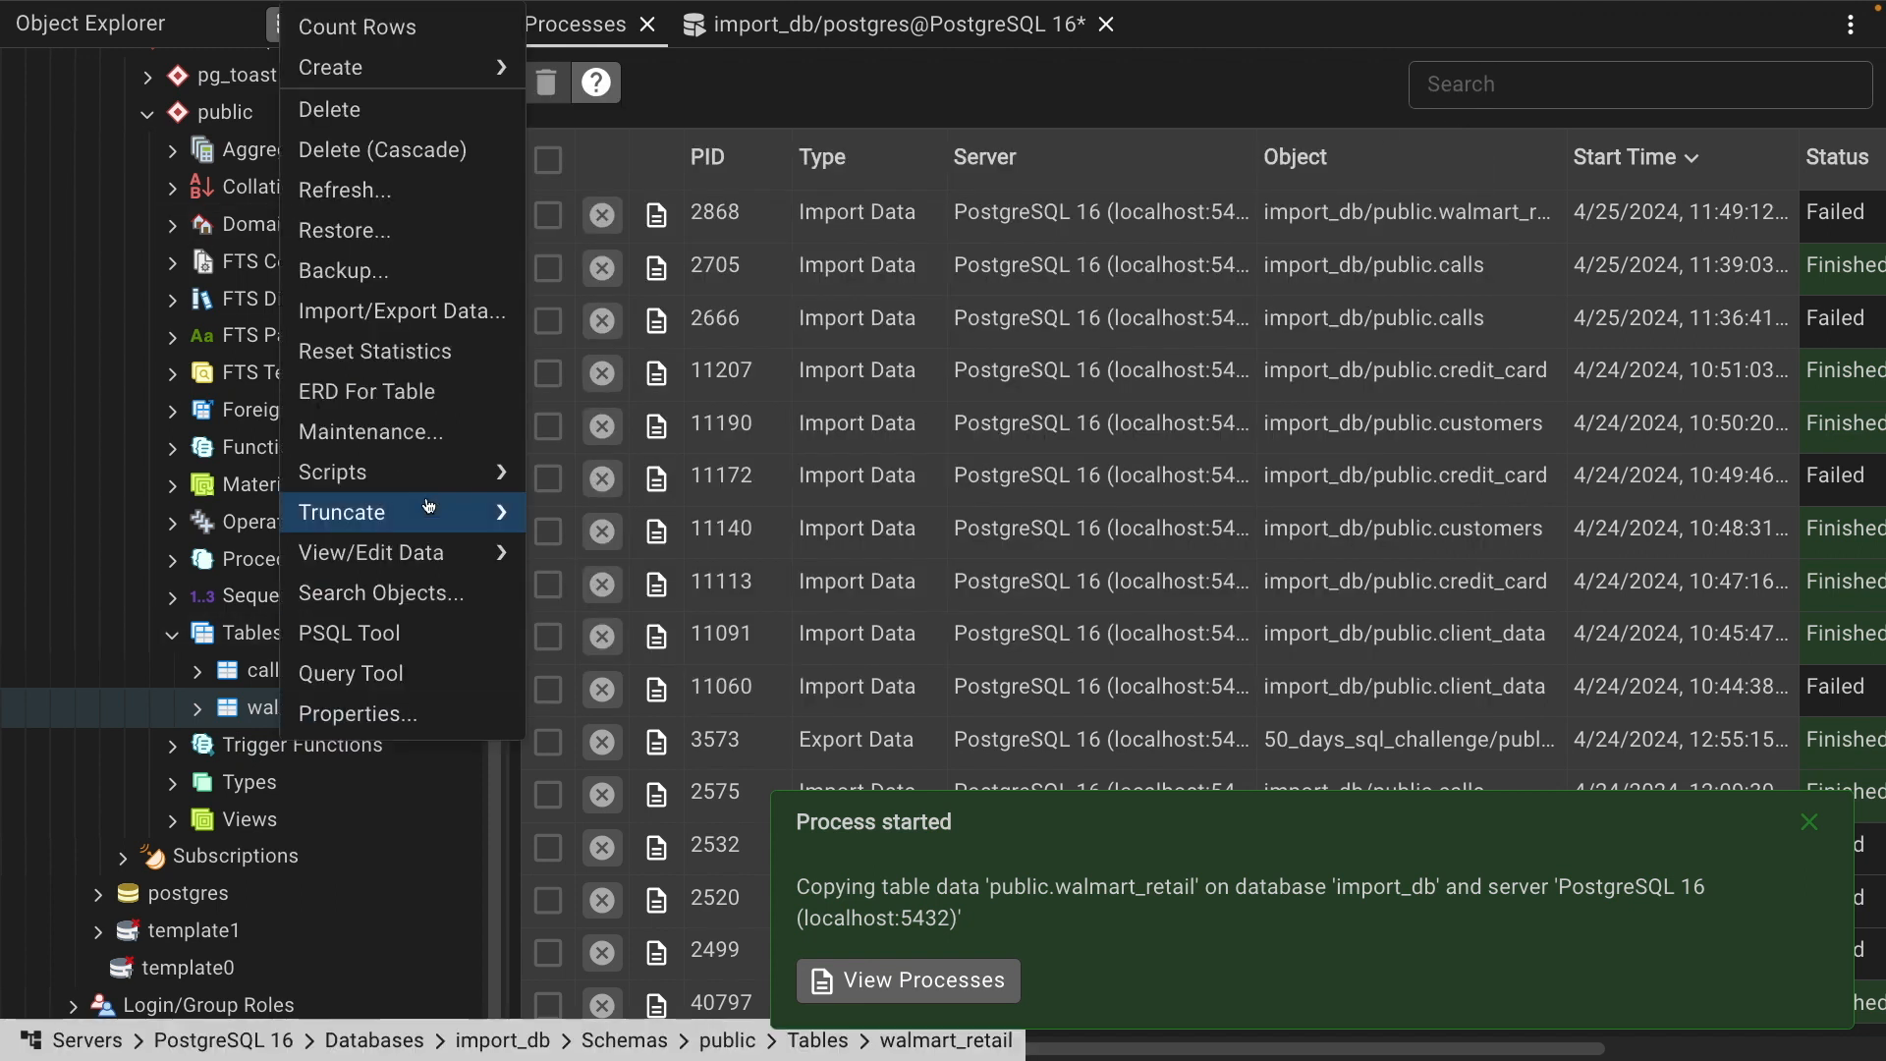
left_click(443, 317)
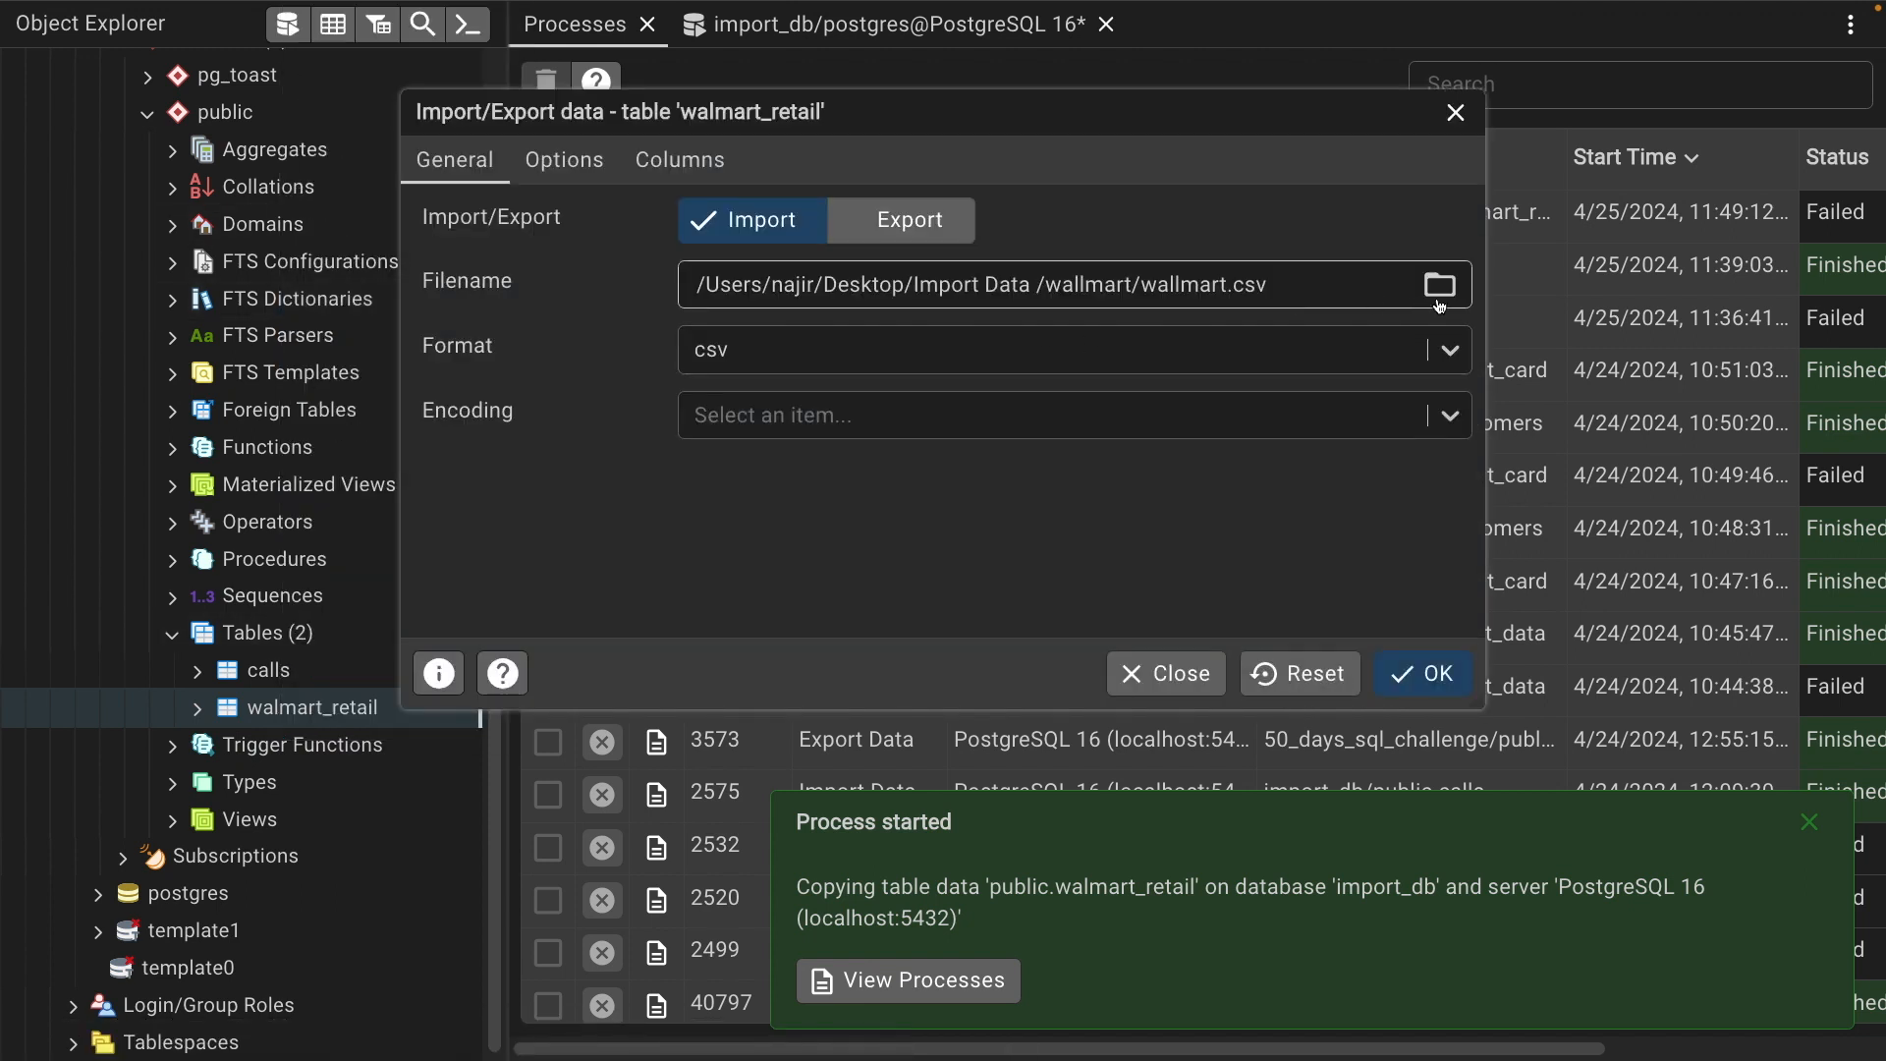
left_click(1427, 687)
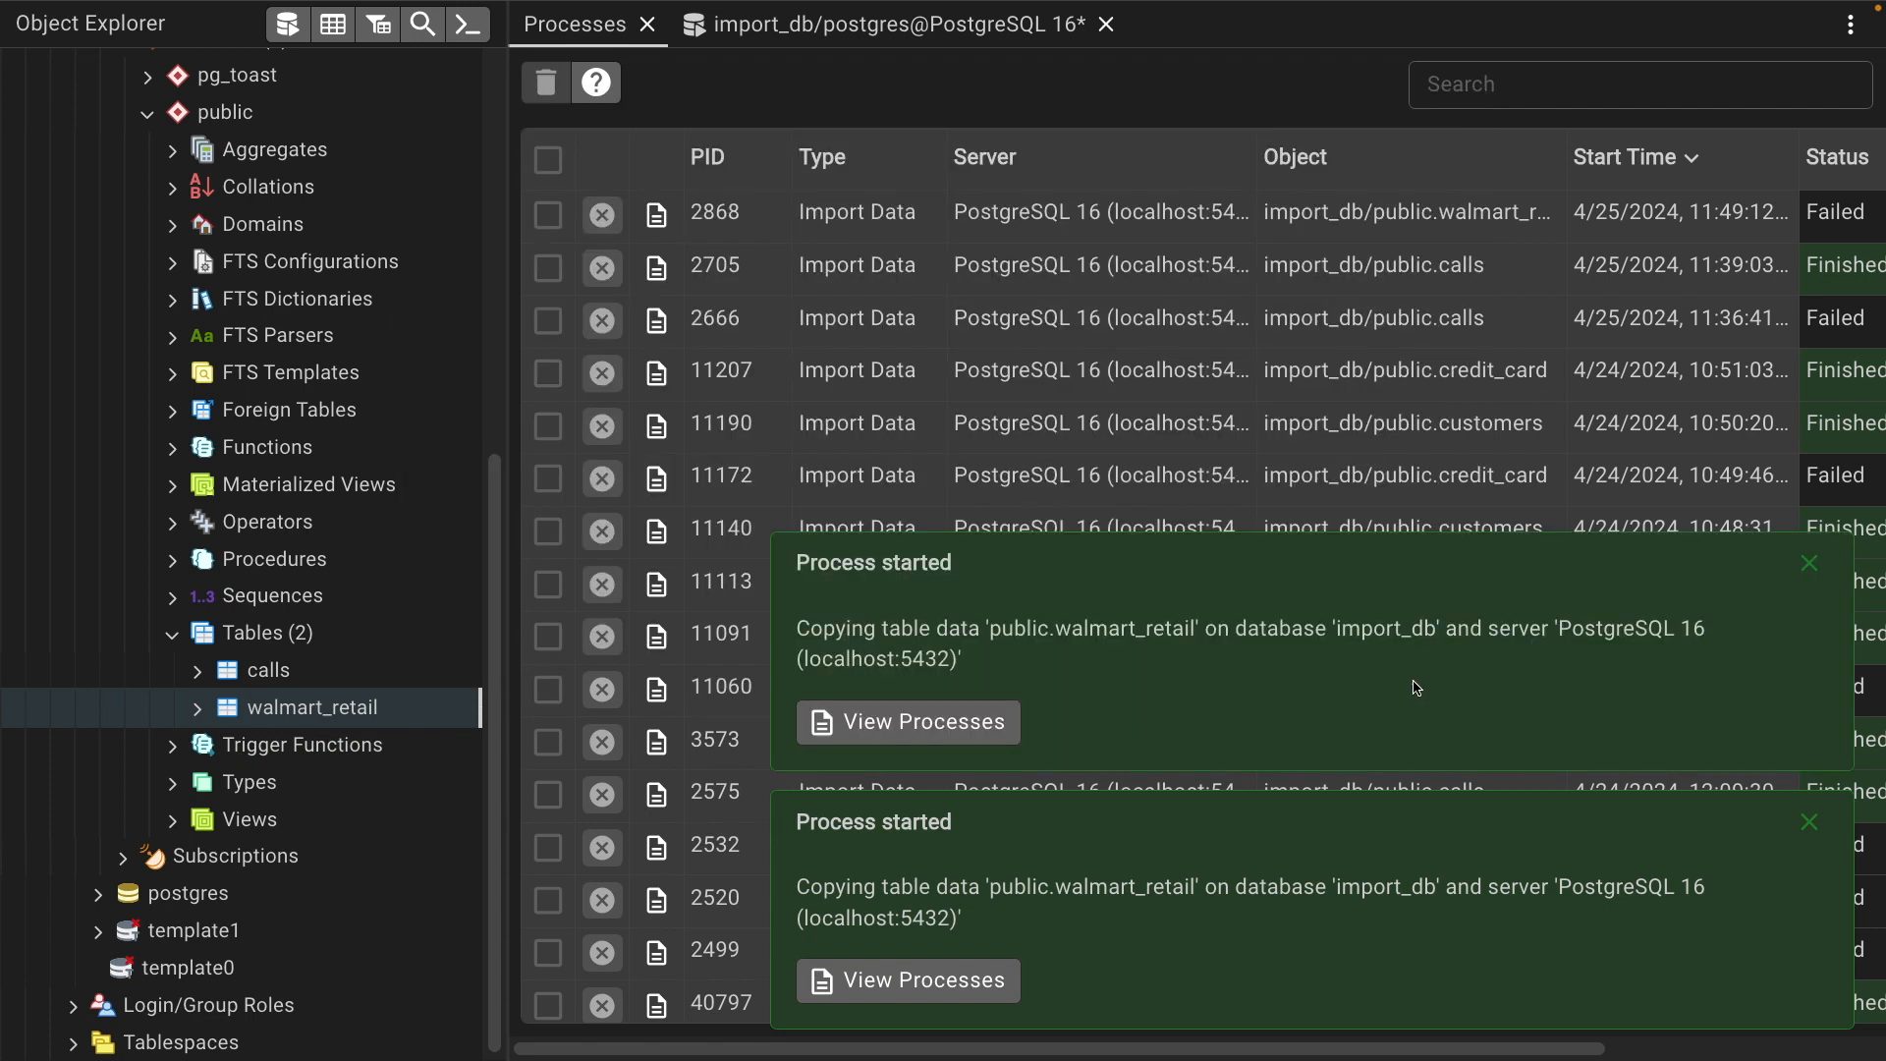
Open the log of the newest walmart_retail import process and examine which encoding the error names
left_click(848, 458)
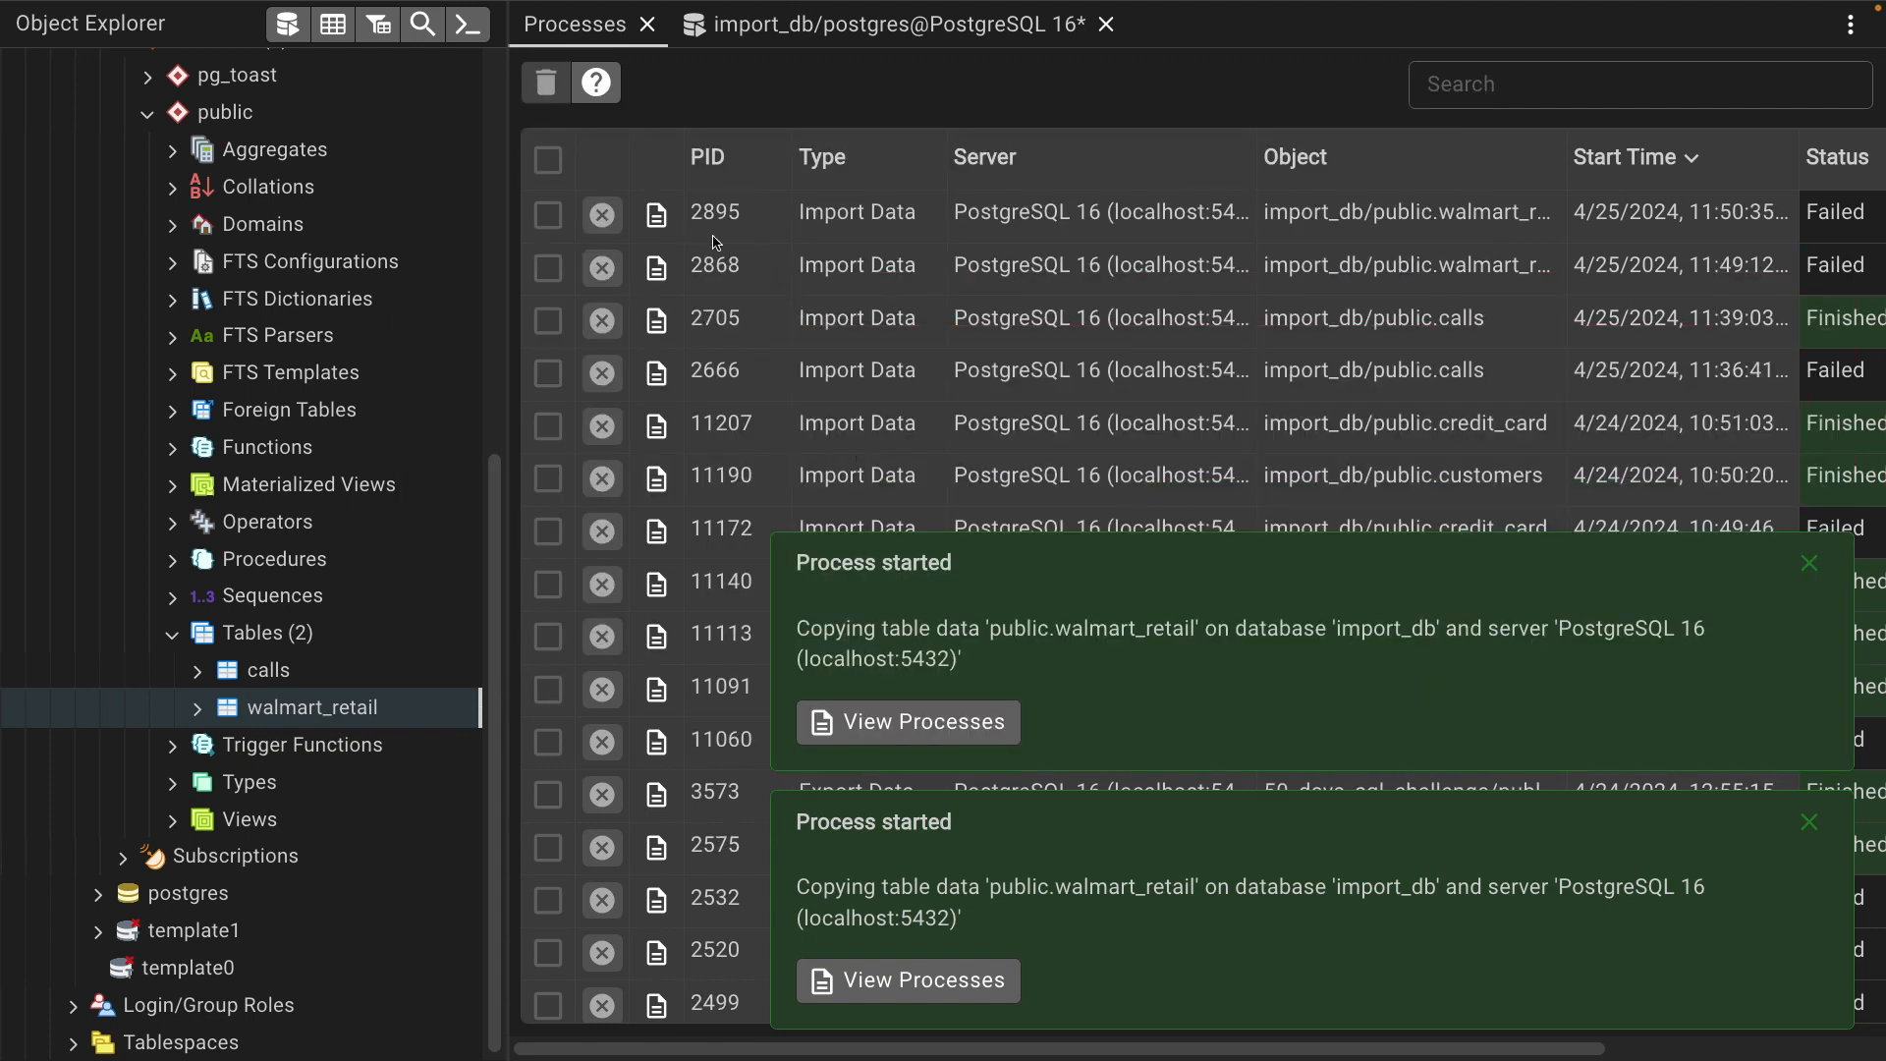
left_click(656, 214)
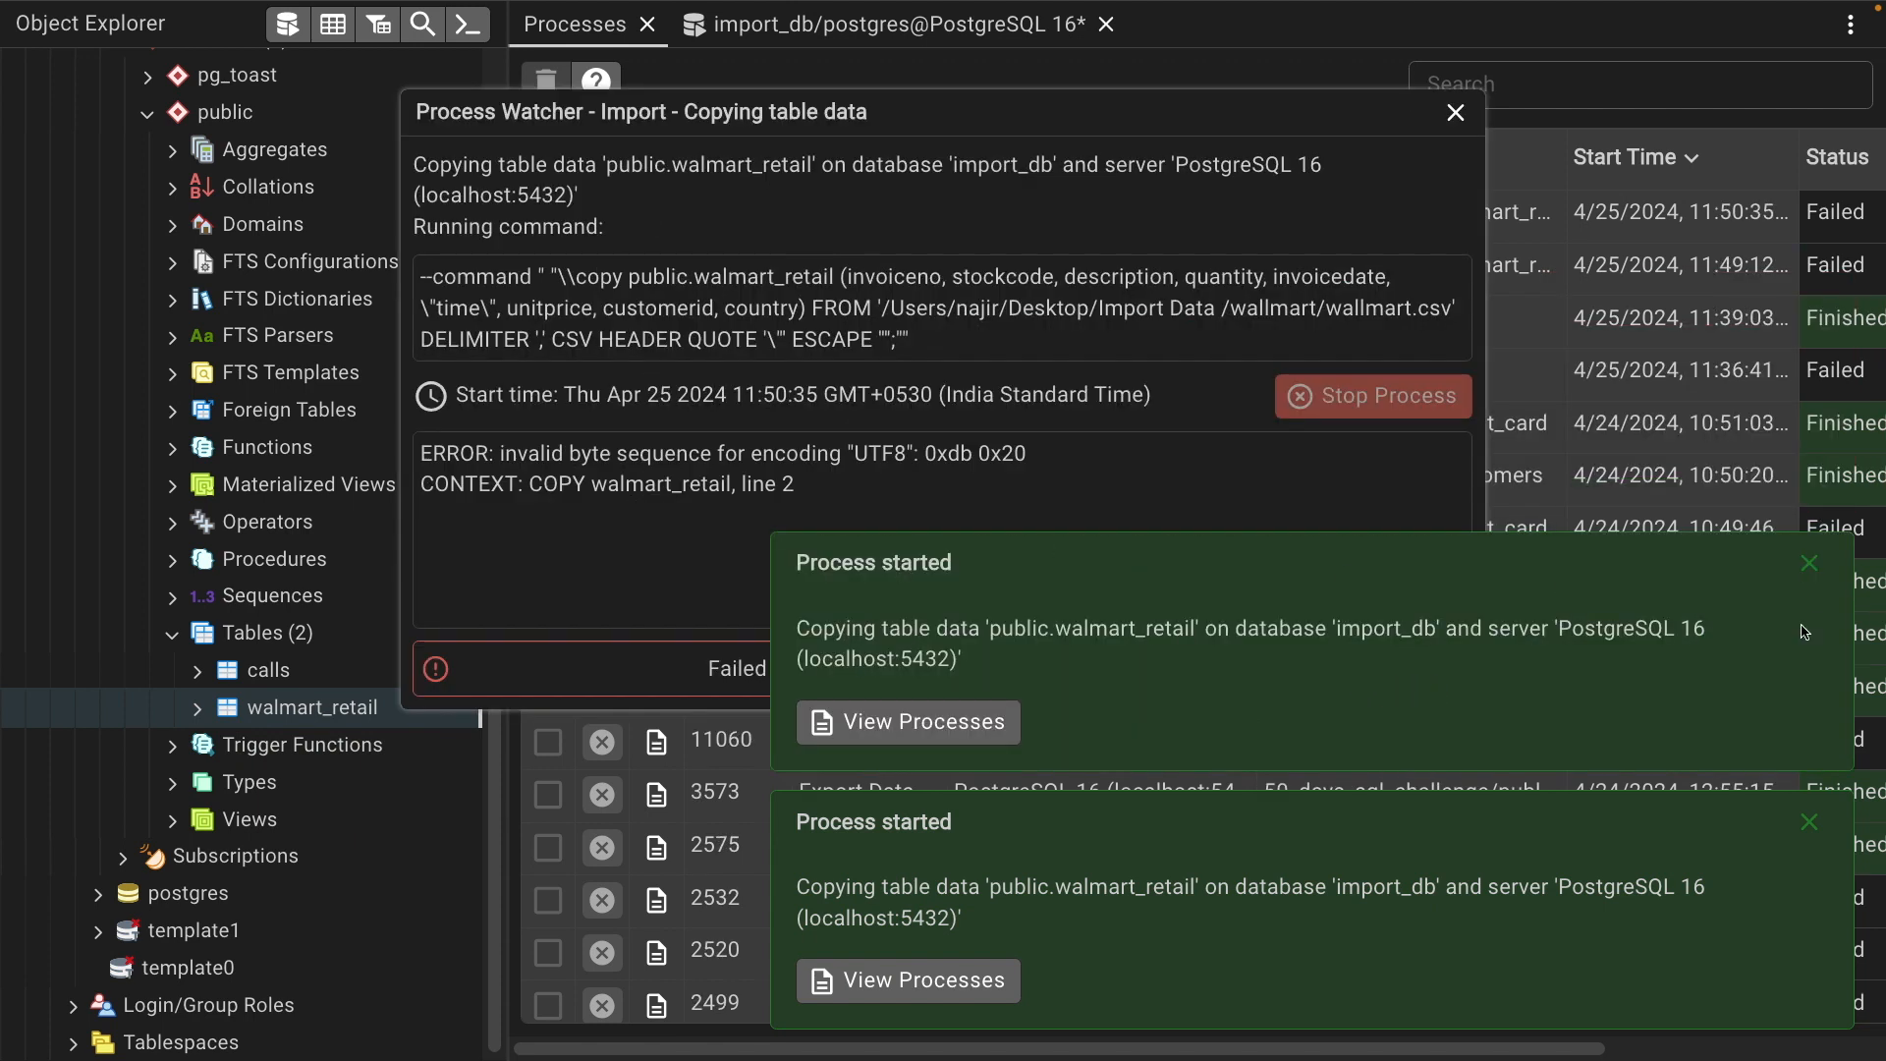
left_click(1809, 563)
left_click_drag(865, 454, 905, 454)
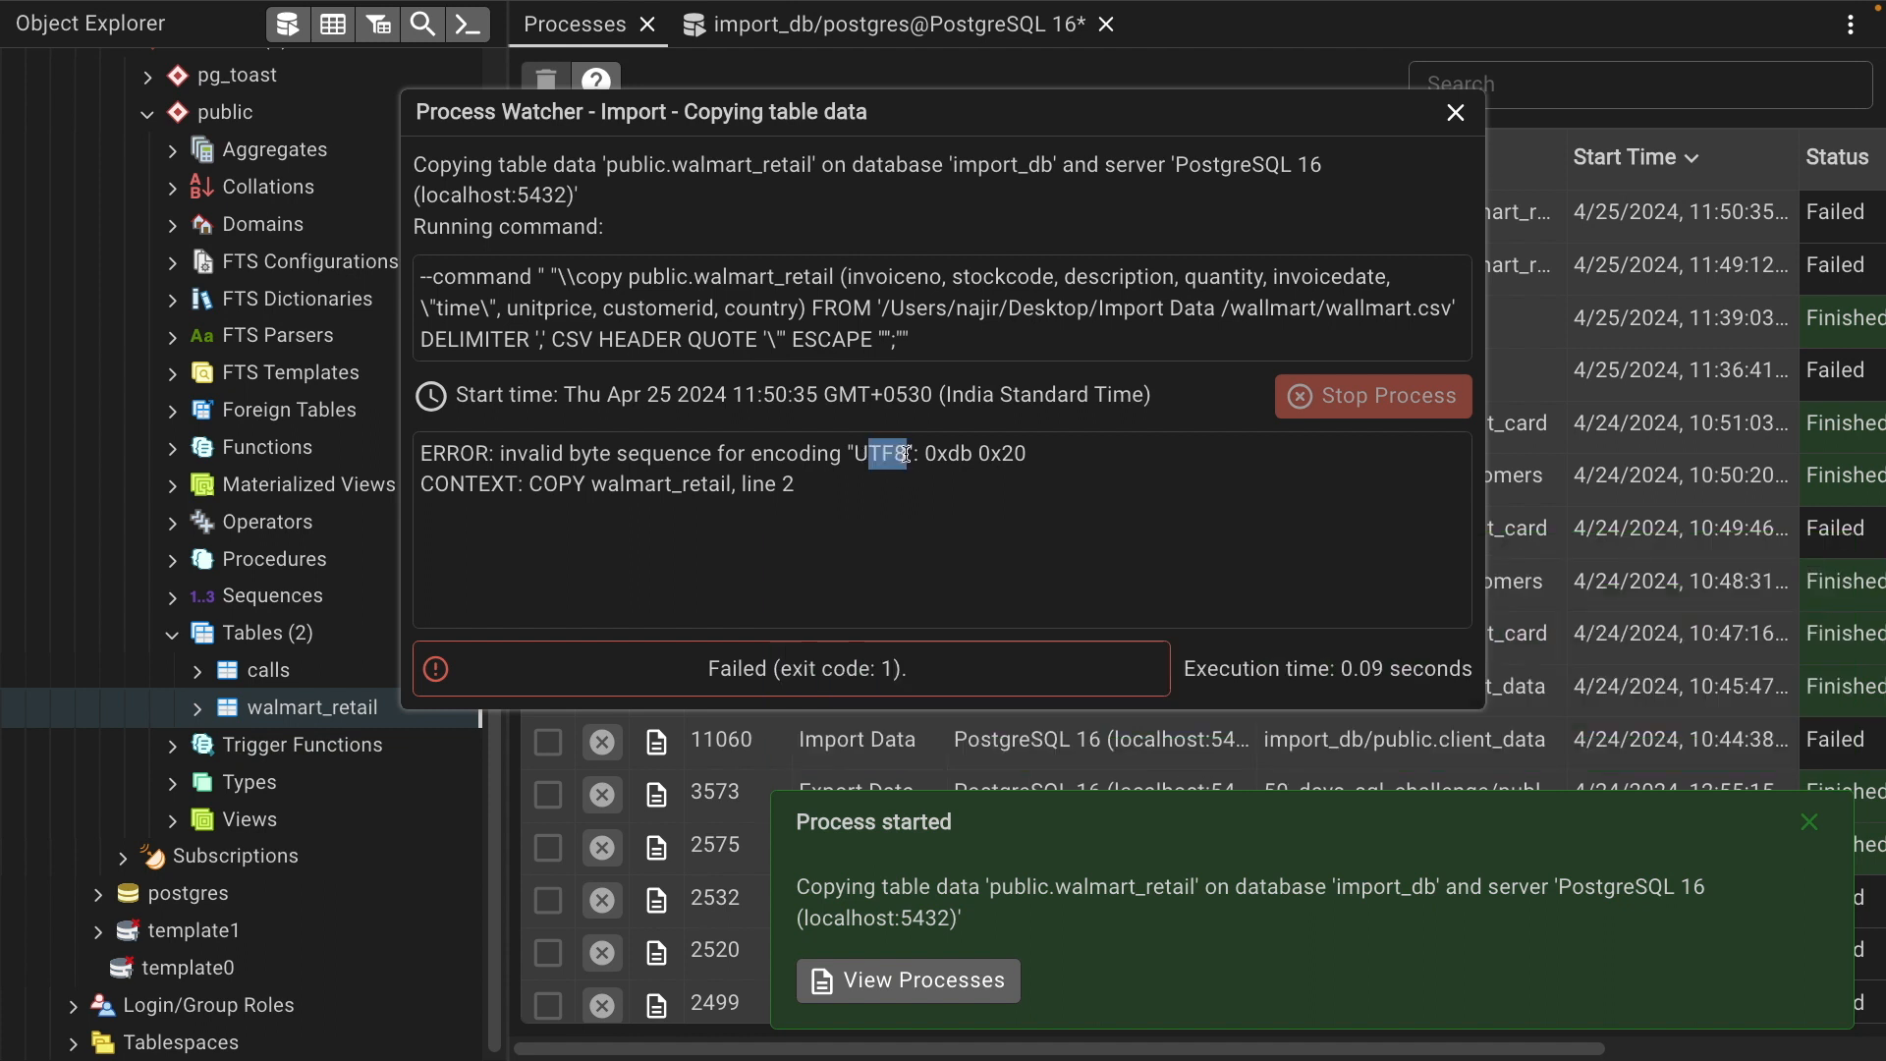
left_click(832, 460)
left_click_drag(862, 452, 900, 451)
Switch to Excel and start saving a copy of the wallmart sheet in the CSV UTF-8 (Comma delimited) (.csv) format
key("super+Tab")
key("super+Tab")
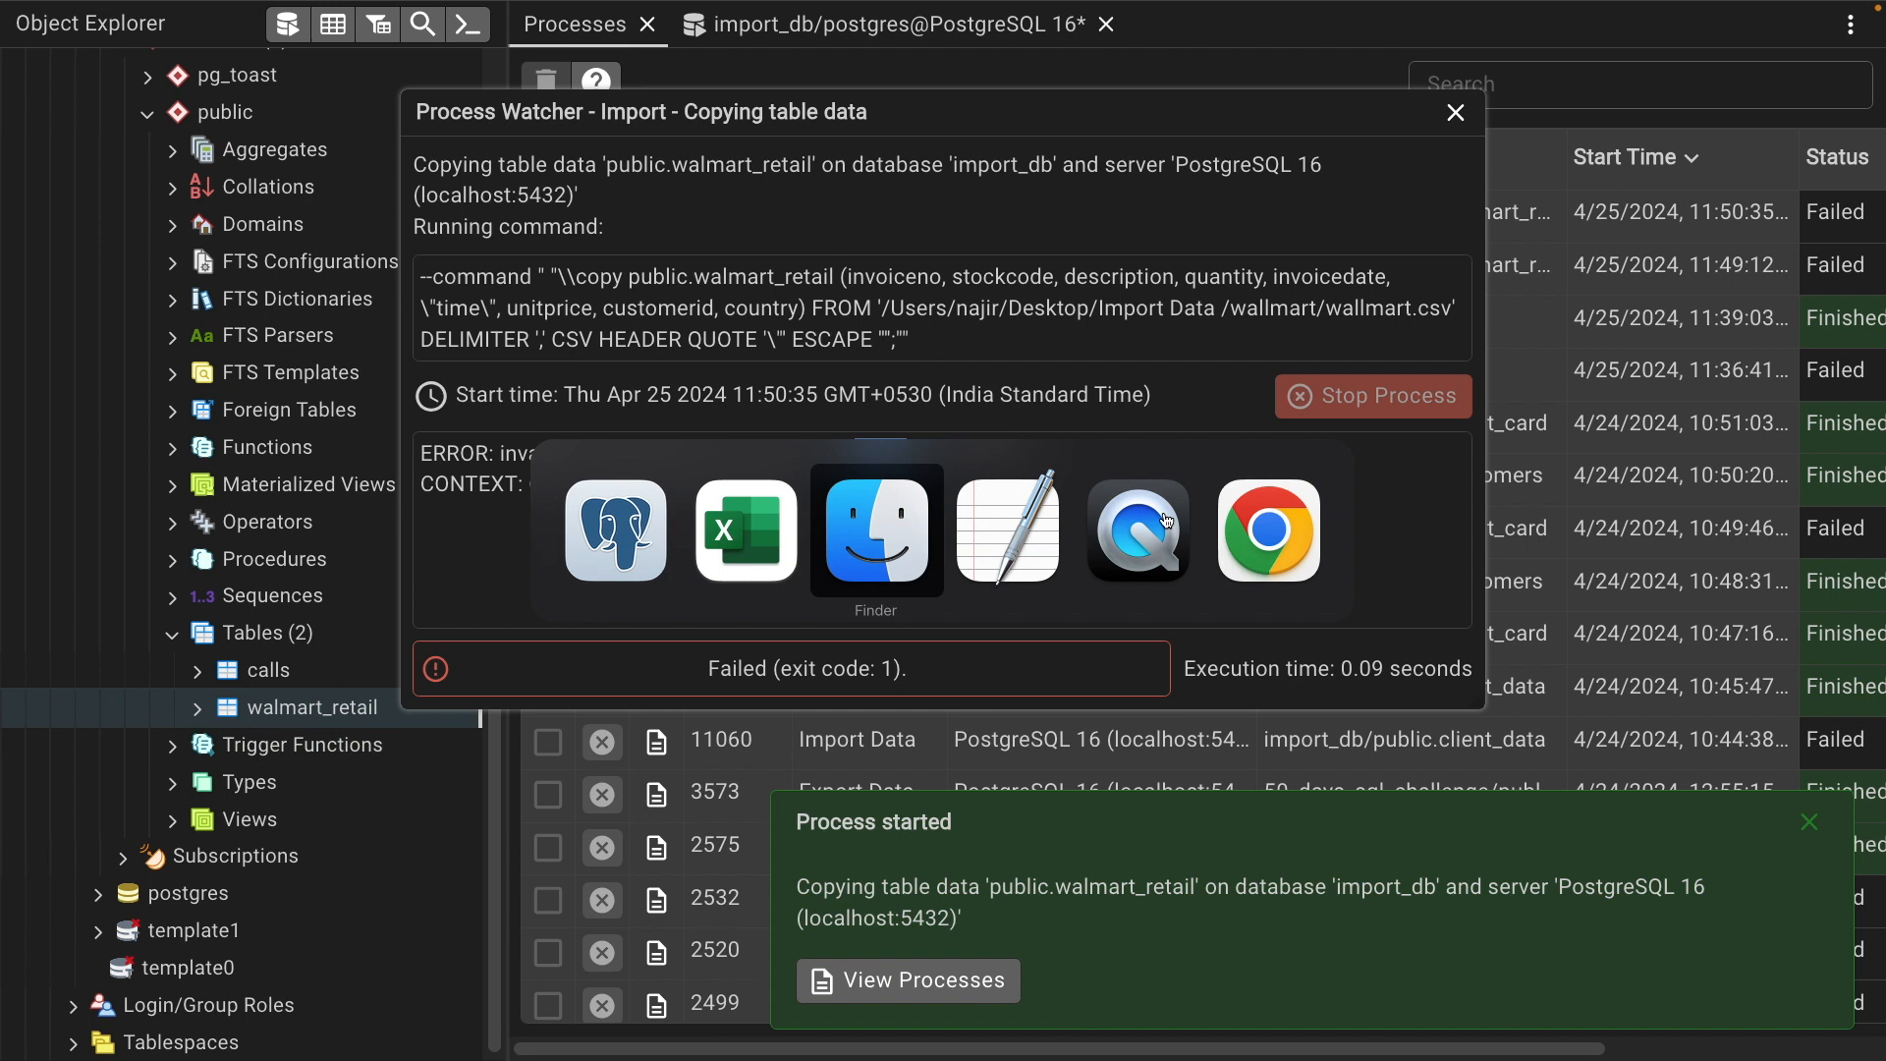
key("super+shift+Tab")
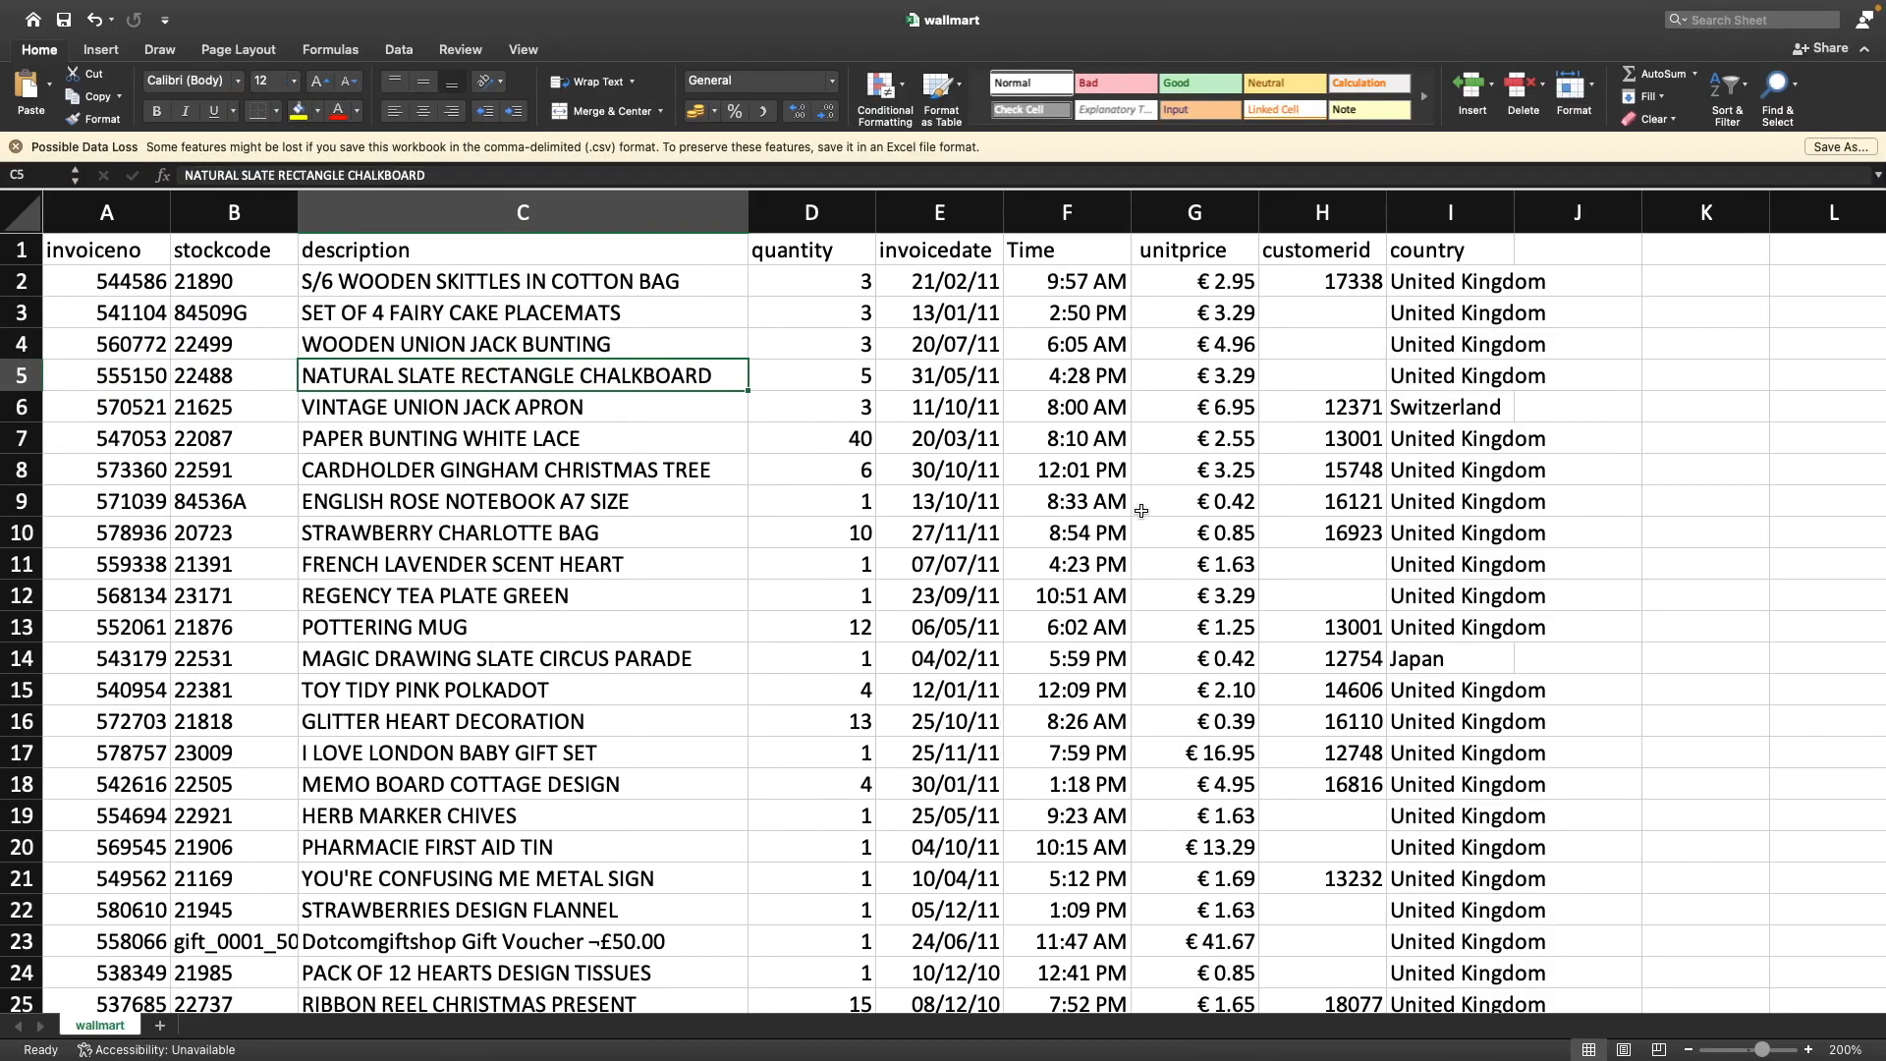
left_click(309, 347)
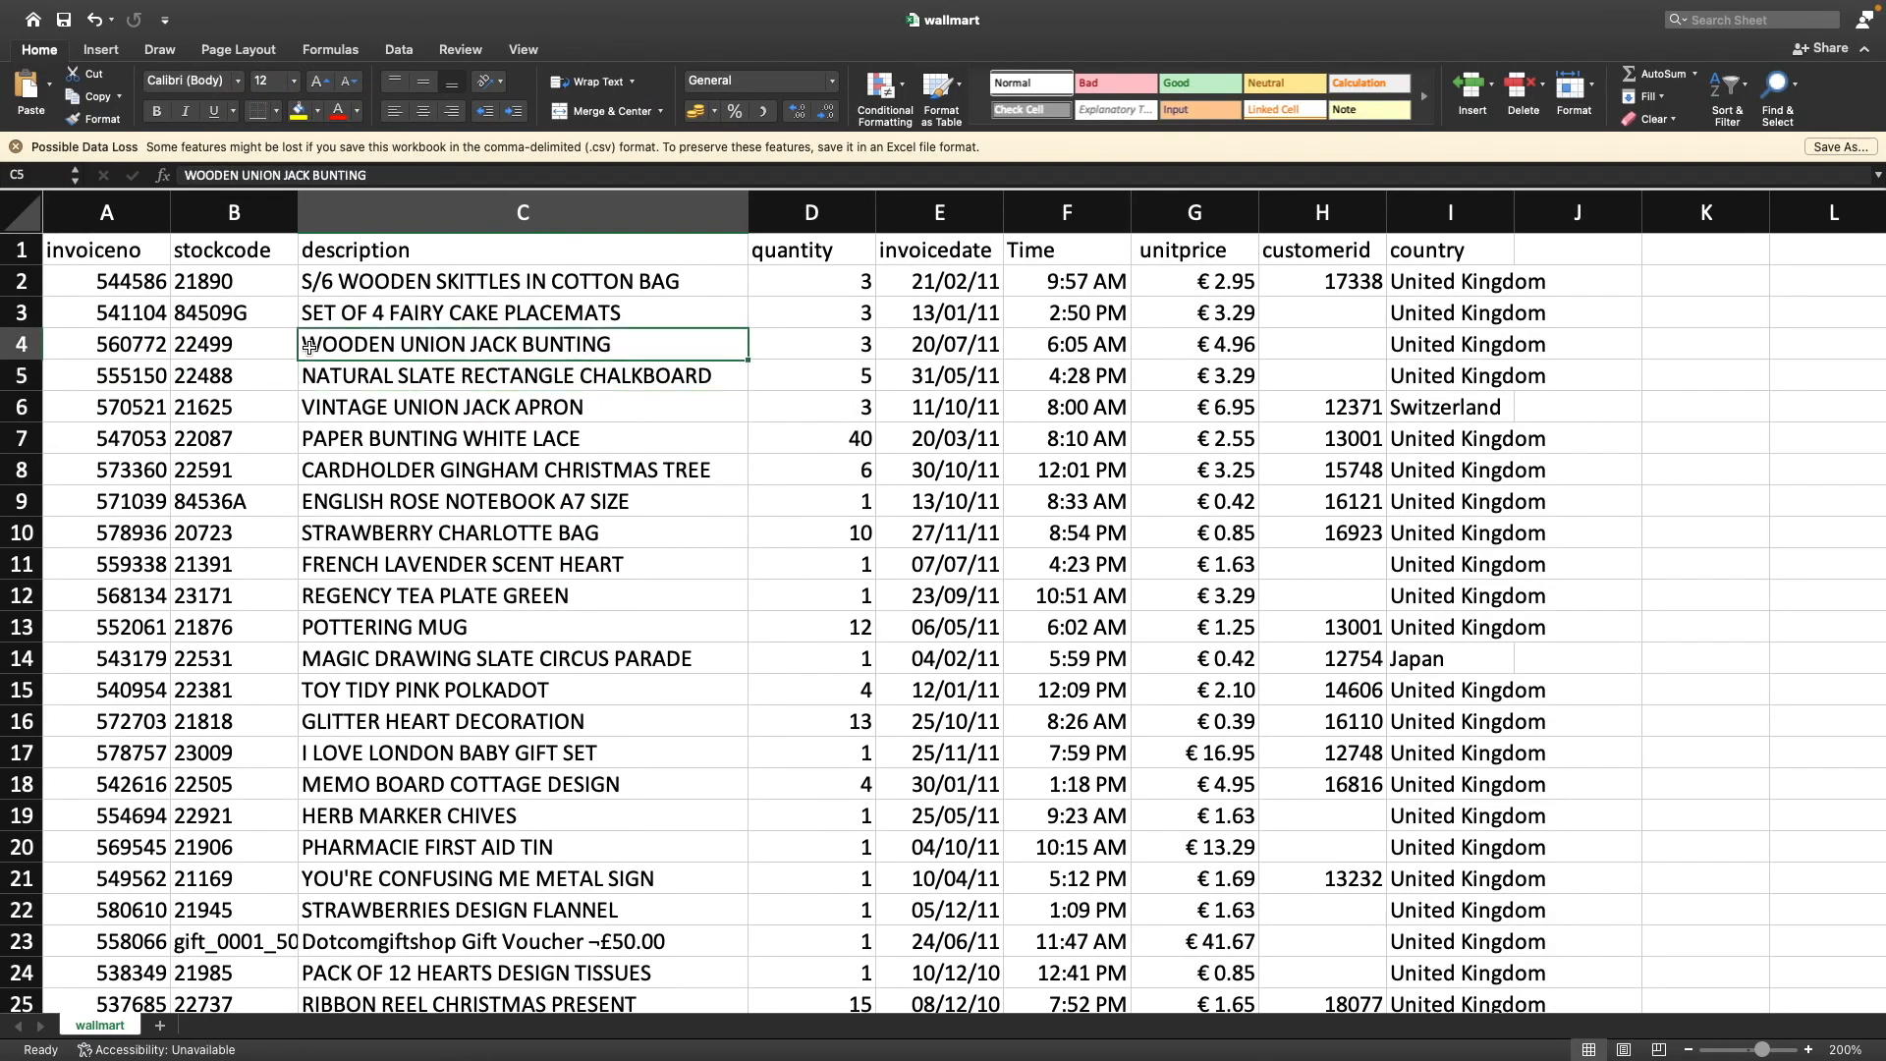
left_click(15, 149)
left_click(69, 11)
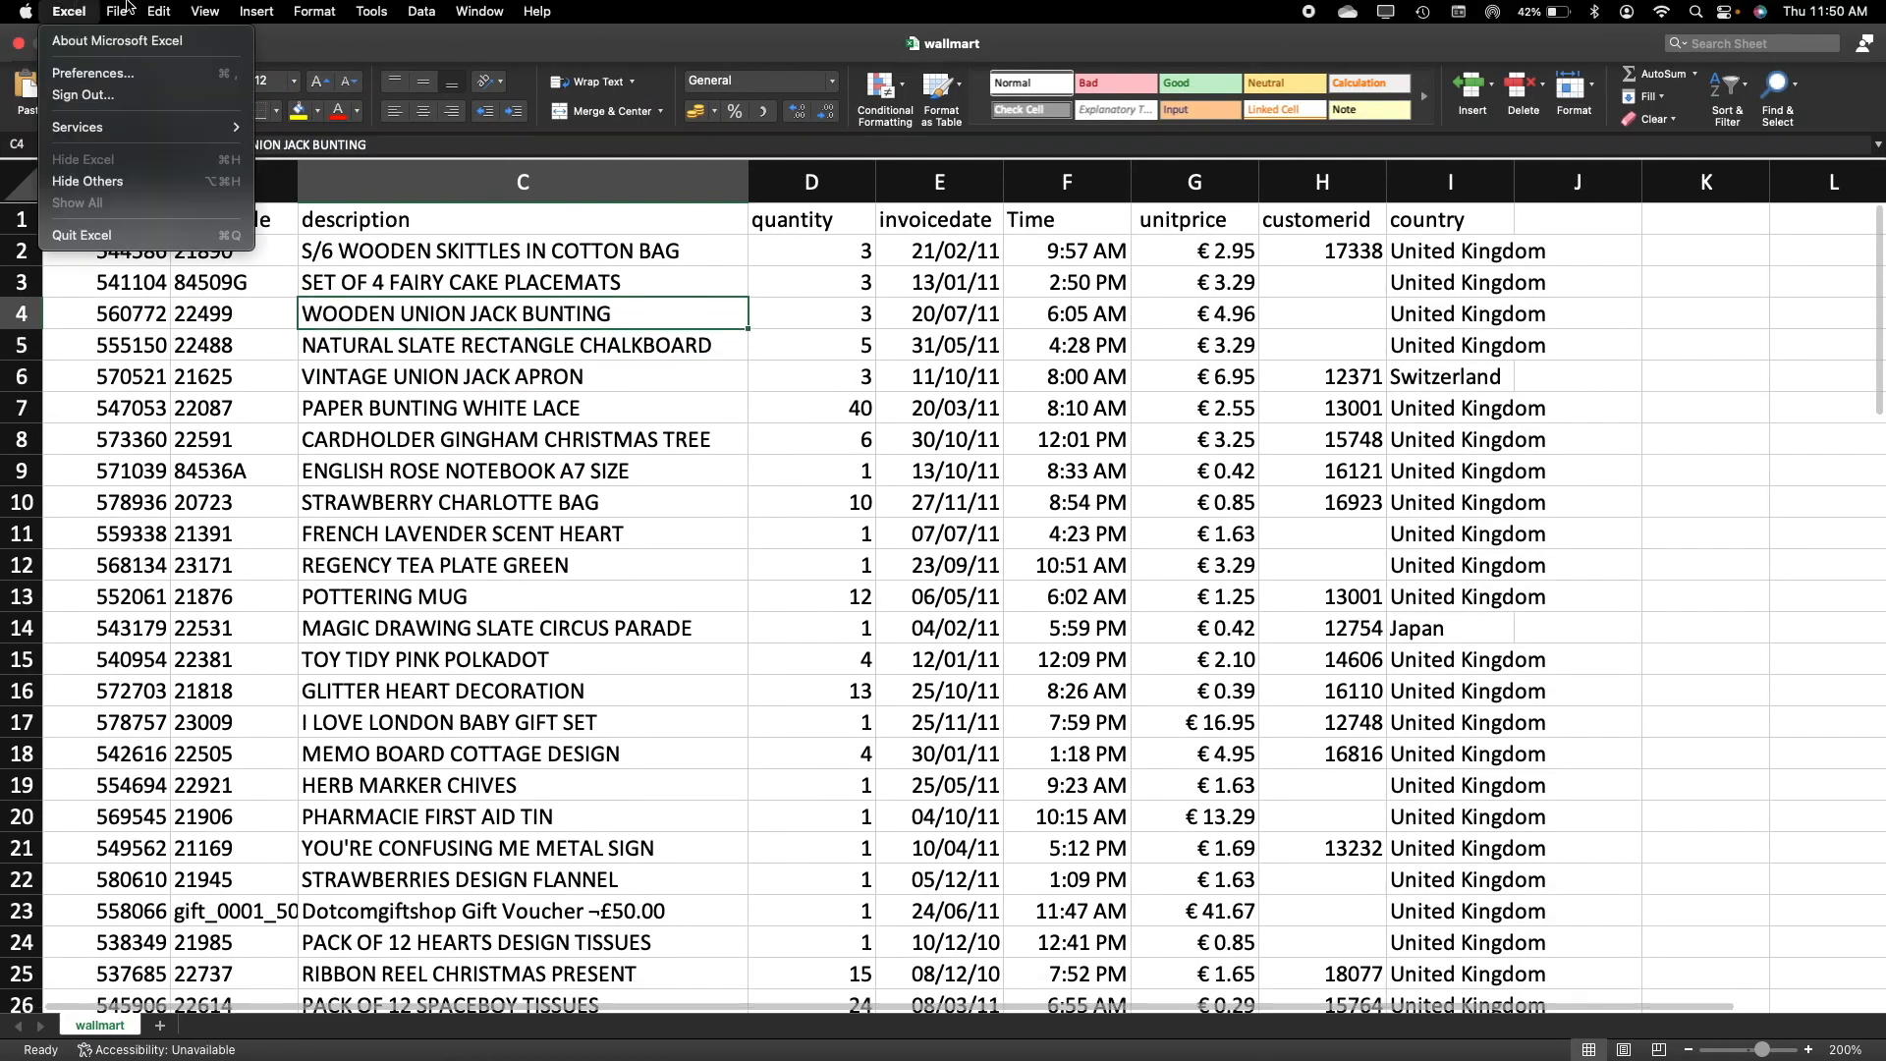
left_click(126, 16)
left_click(146, 189)
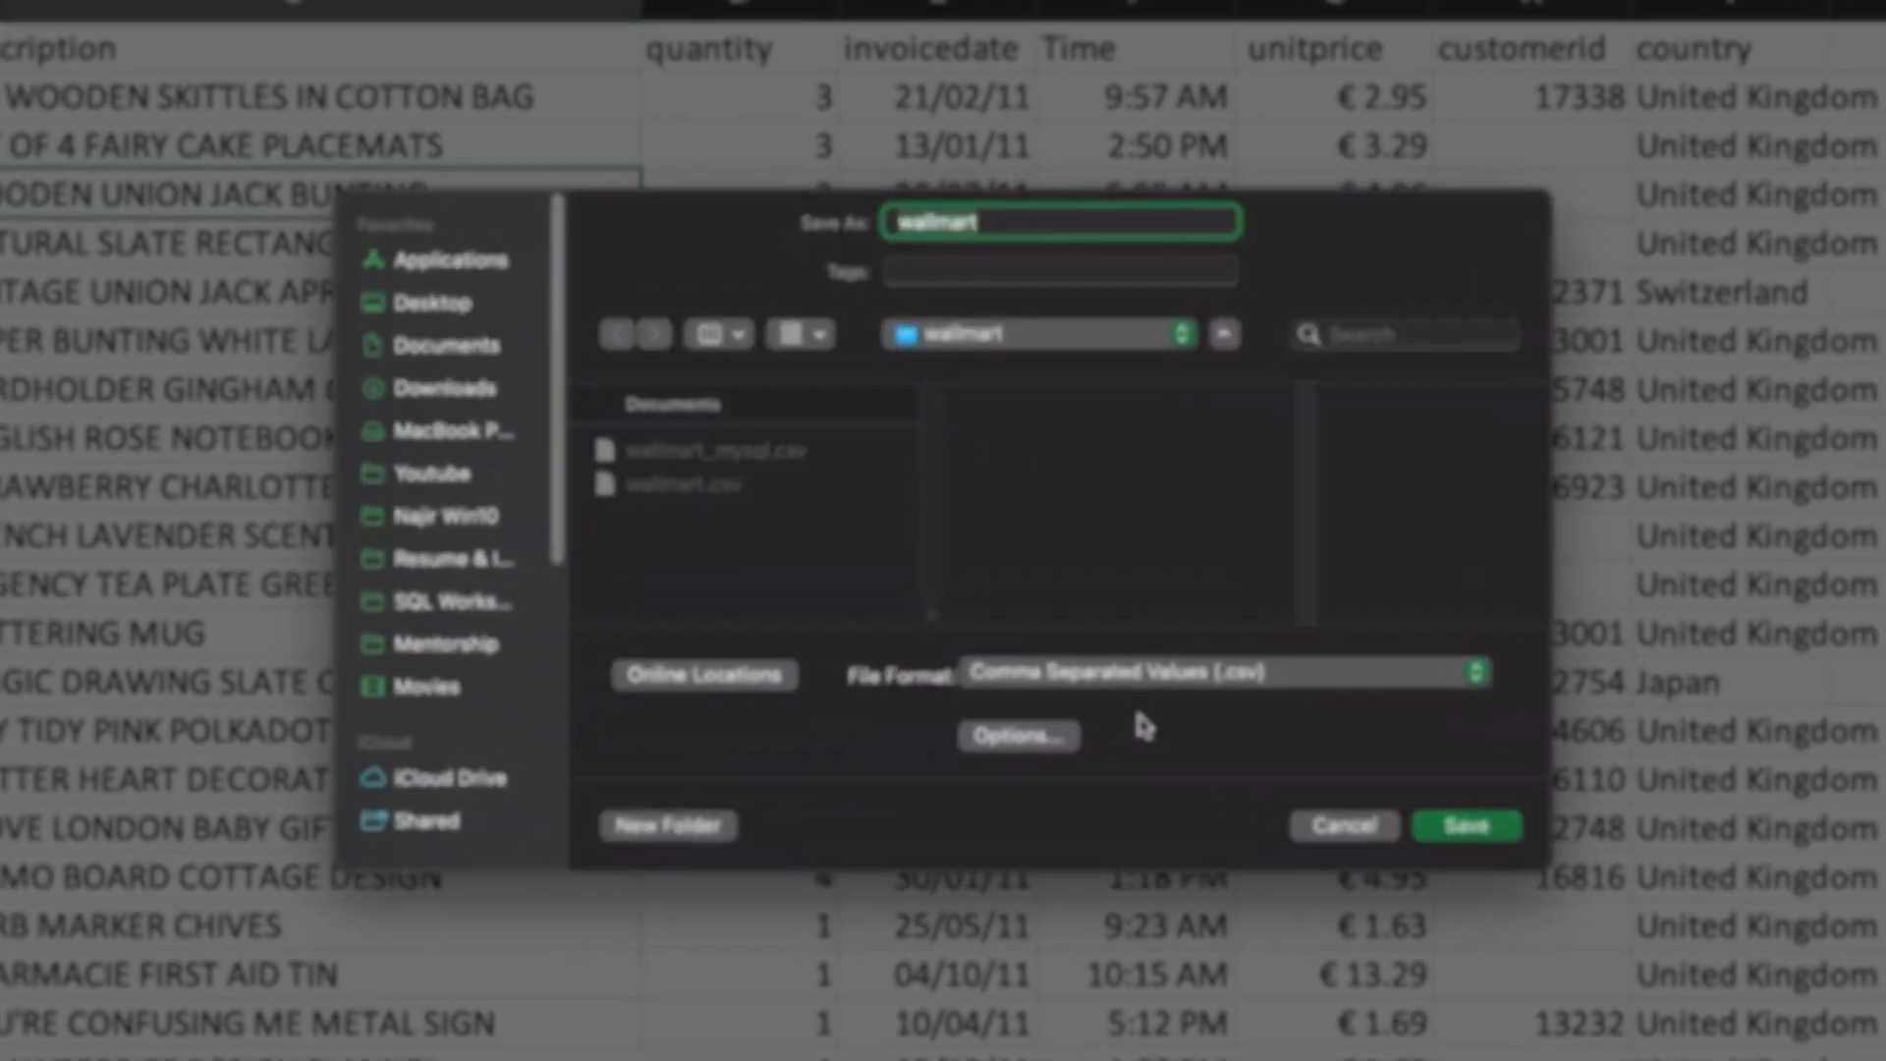
left_click(1144, 676)
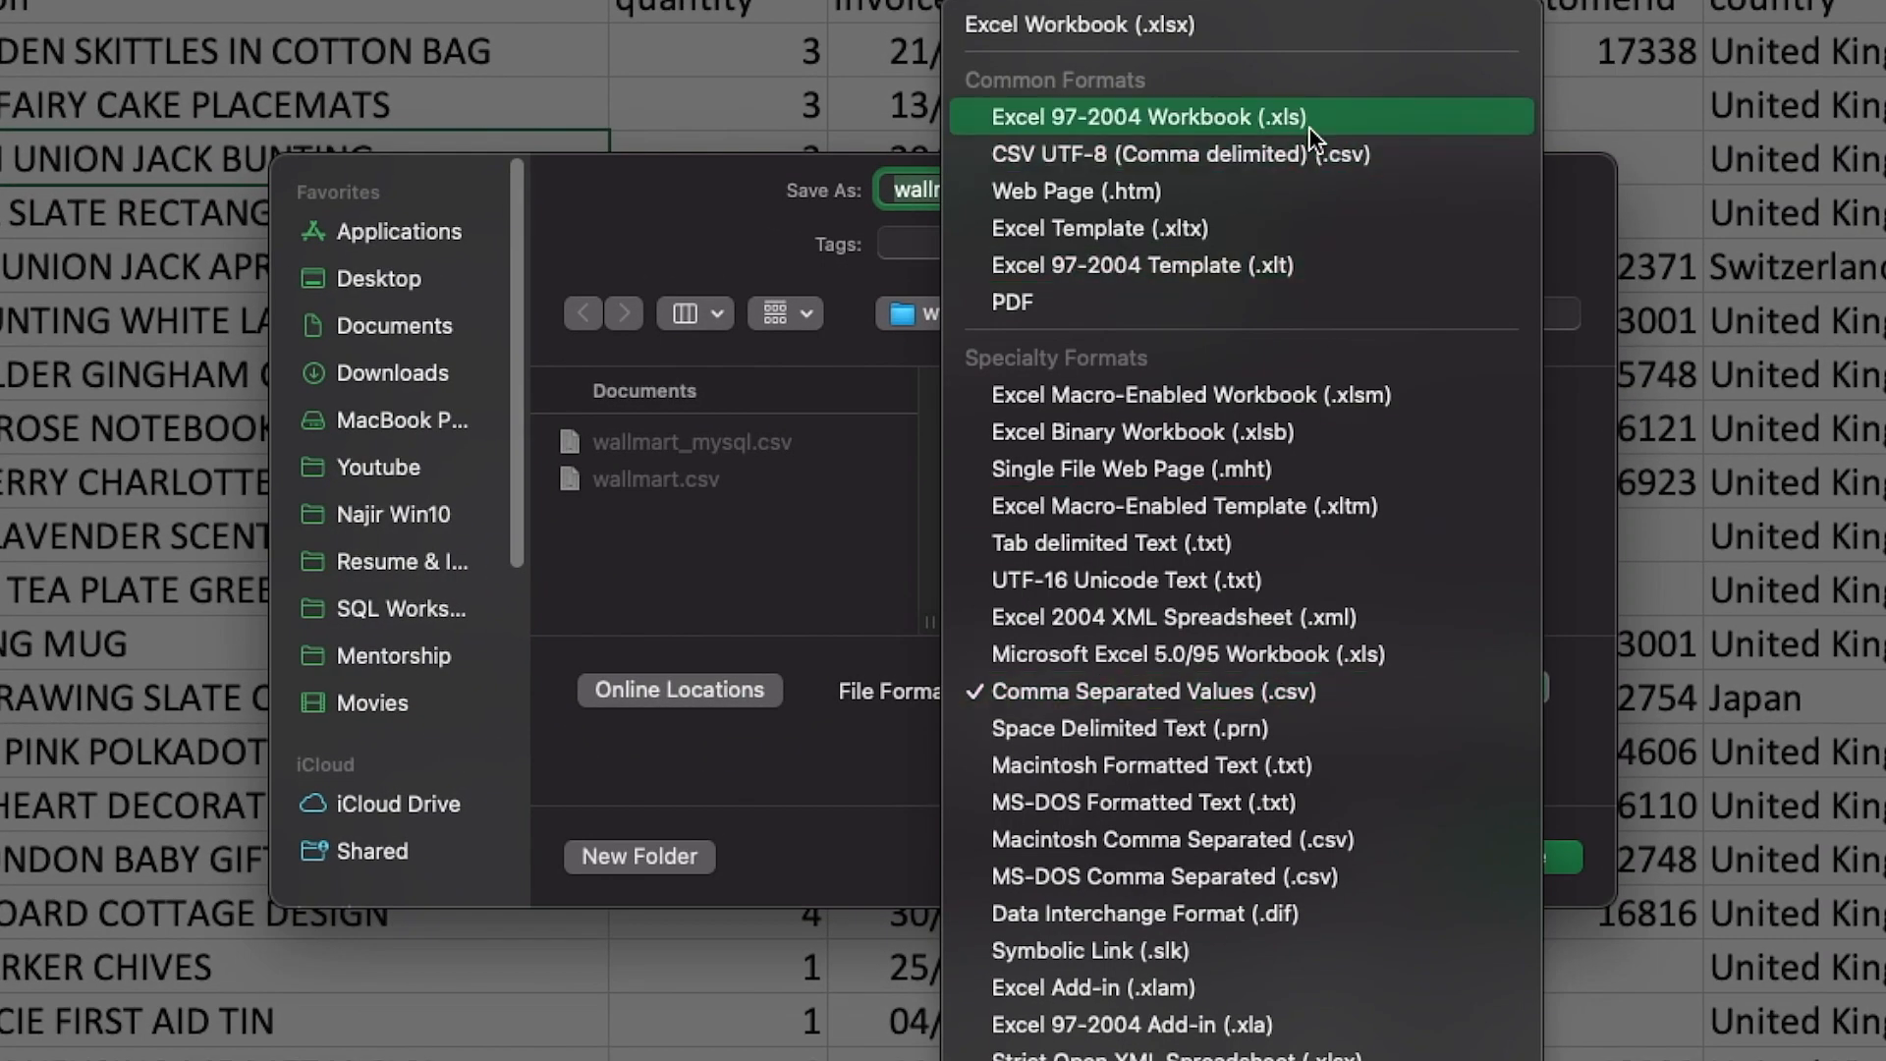
left_click(1167, 147)
Name the copy wallmart_utf8 and save it in the wallmart folder
left_click(1041, 189)
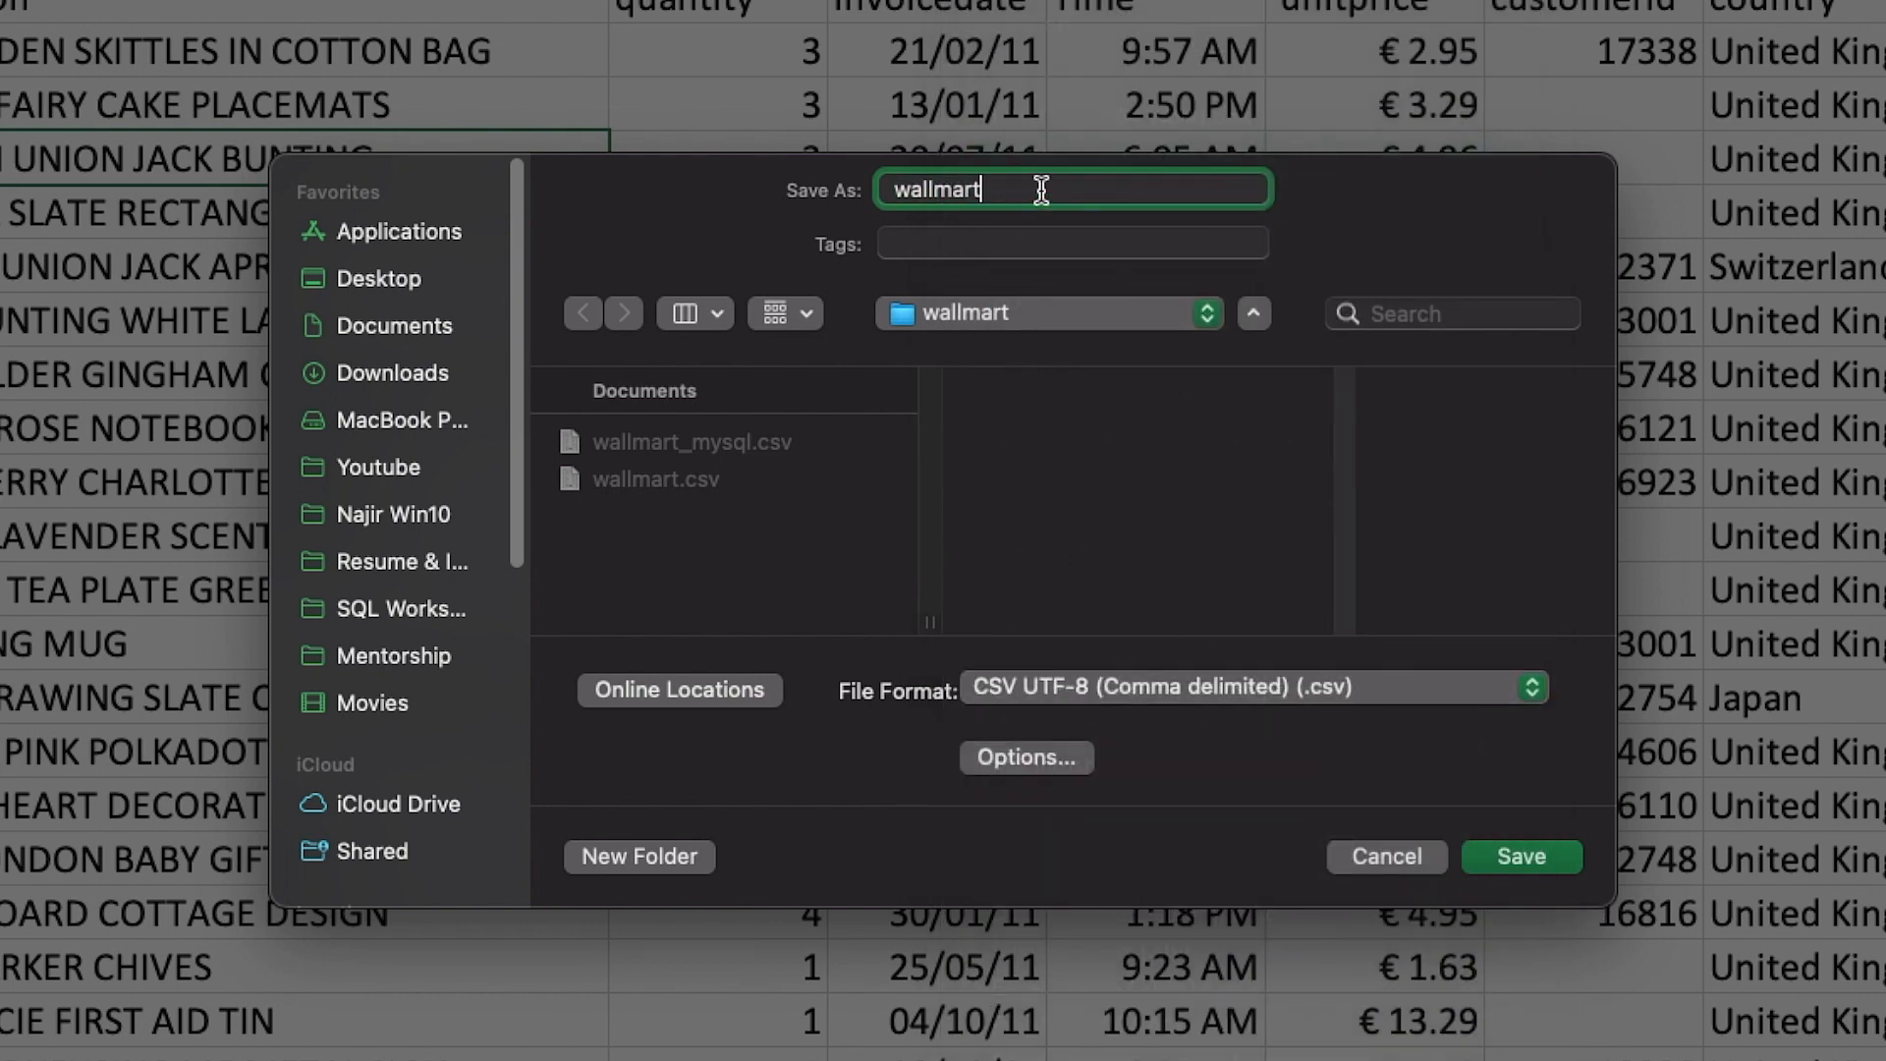
type("_utf8")
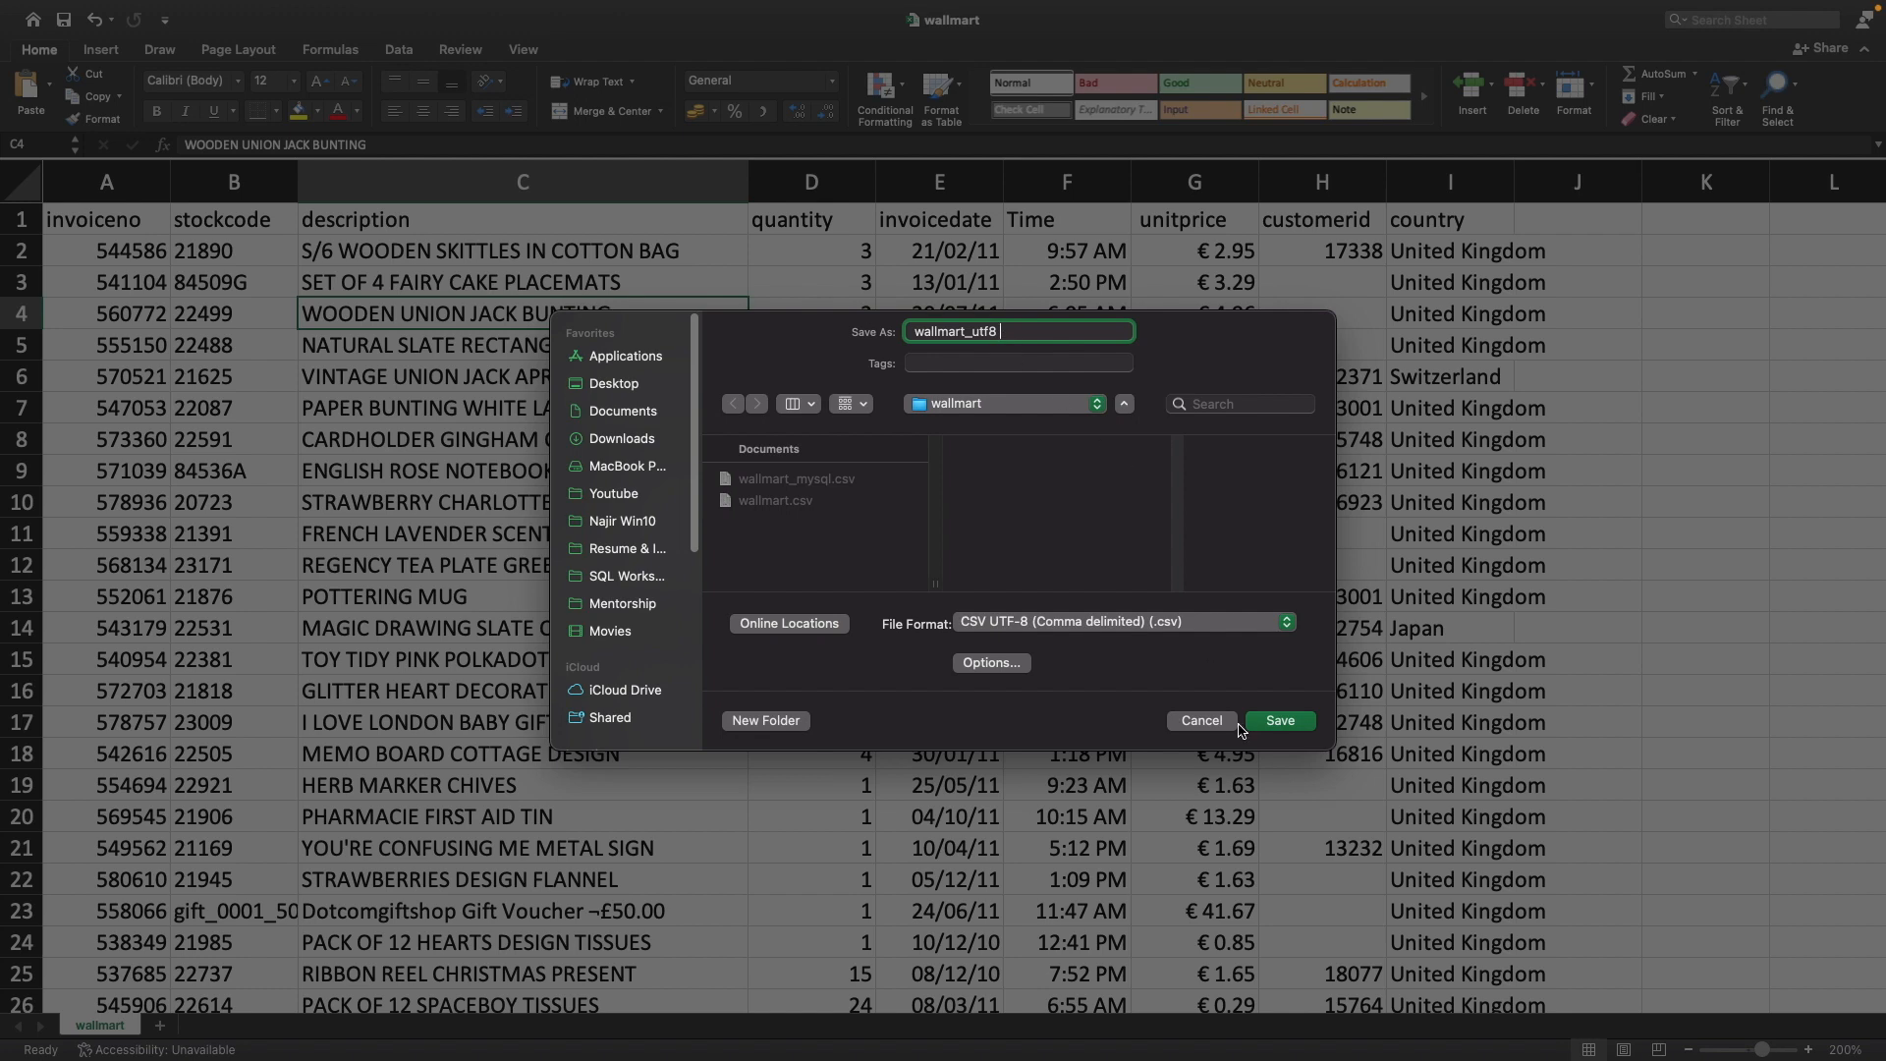
left_click(1277, 722)
key("super+Tab")
key("super+Tab")
key("super+shift+Tab")
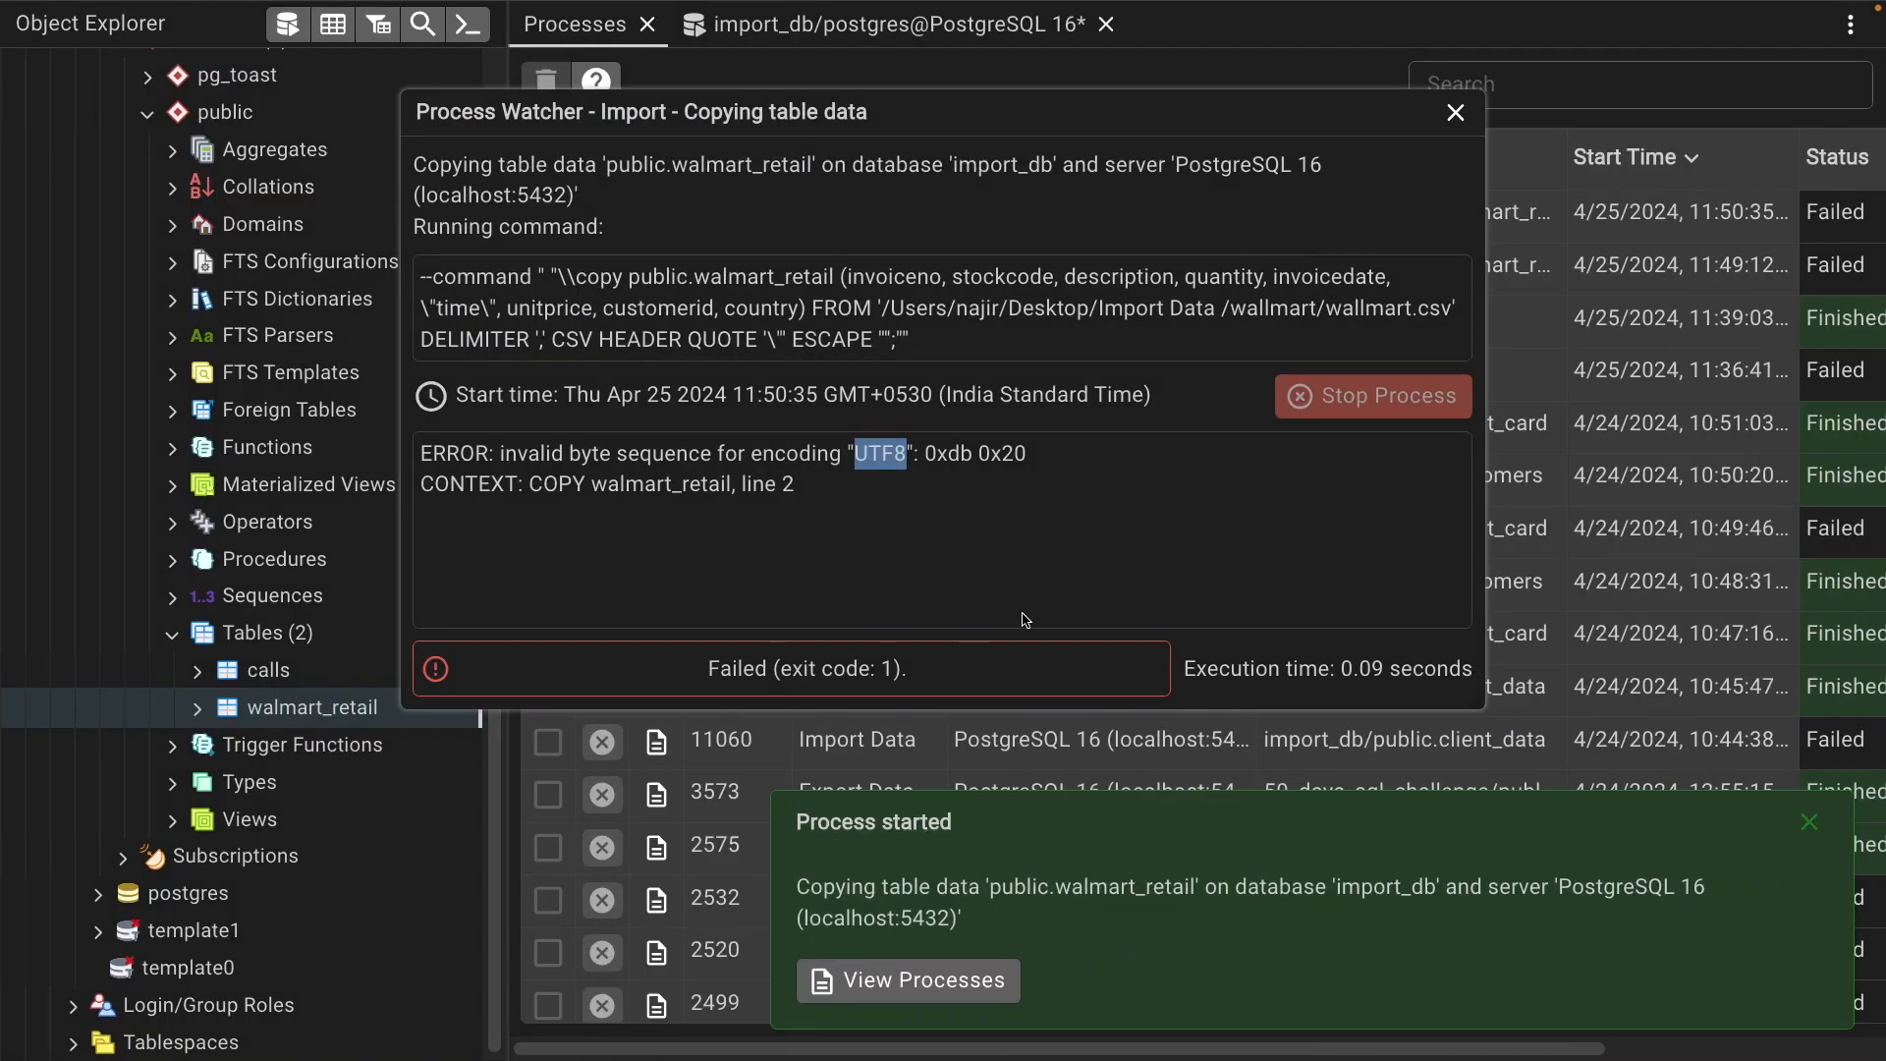
key("super+Tab")
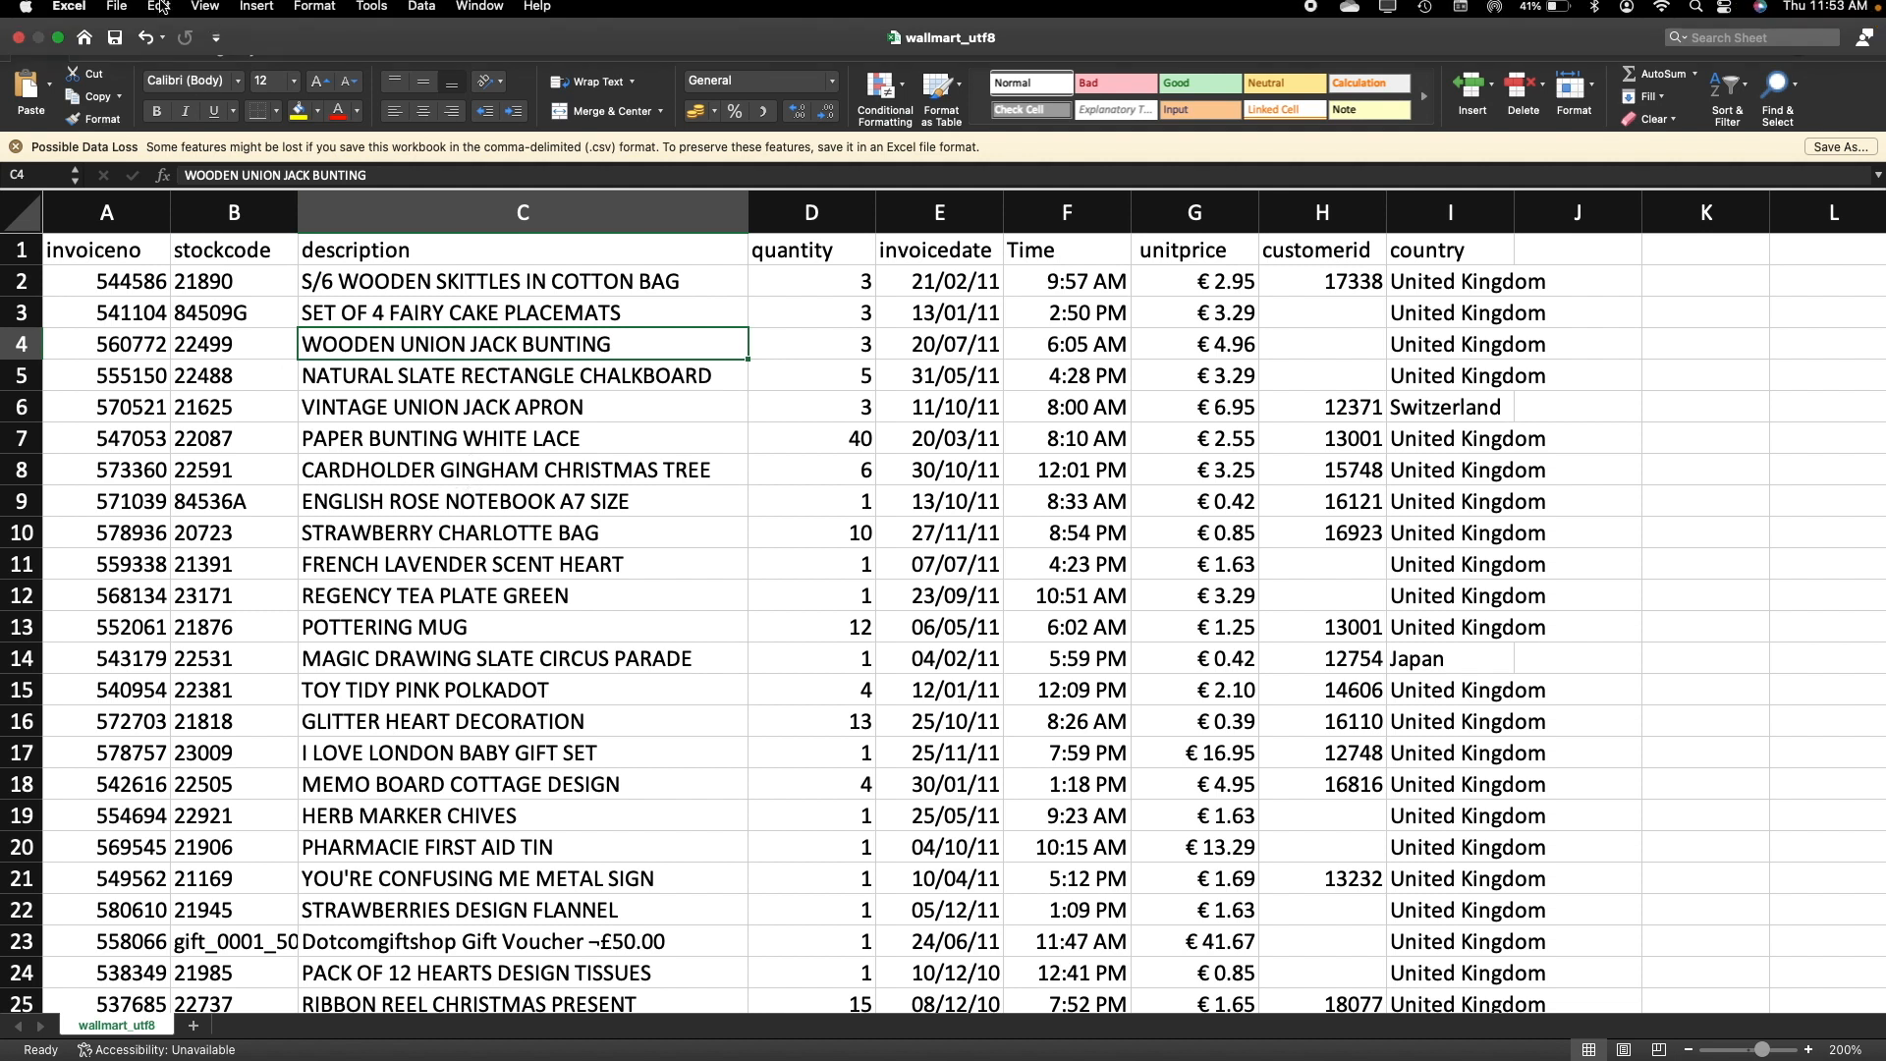
left_click(117, 10)
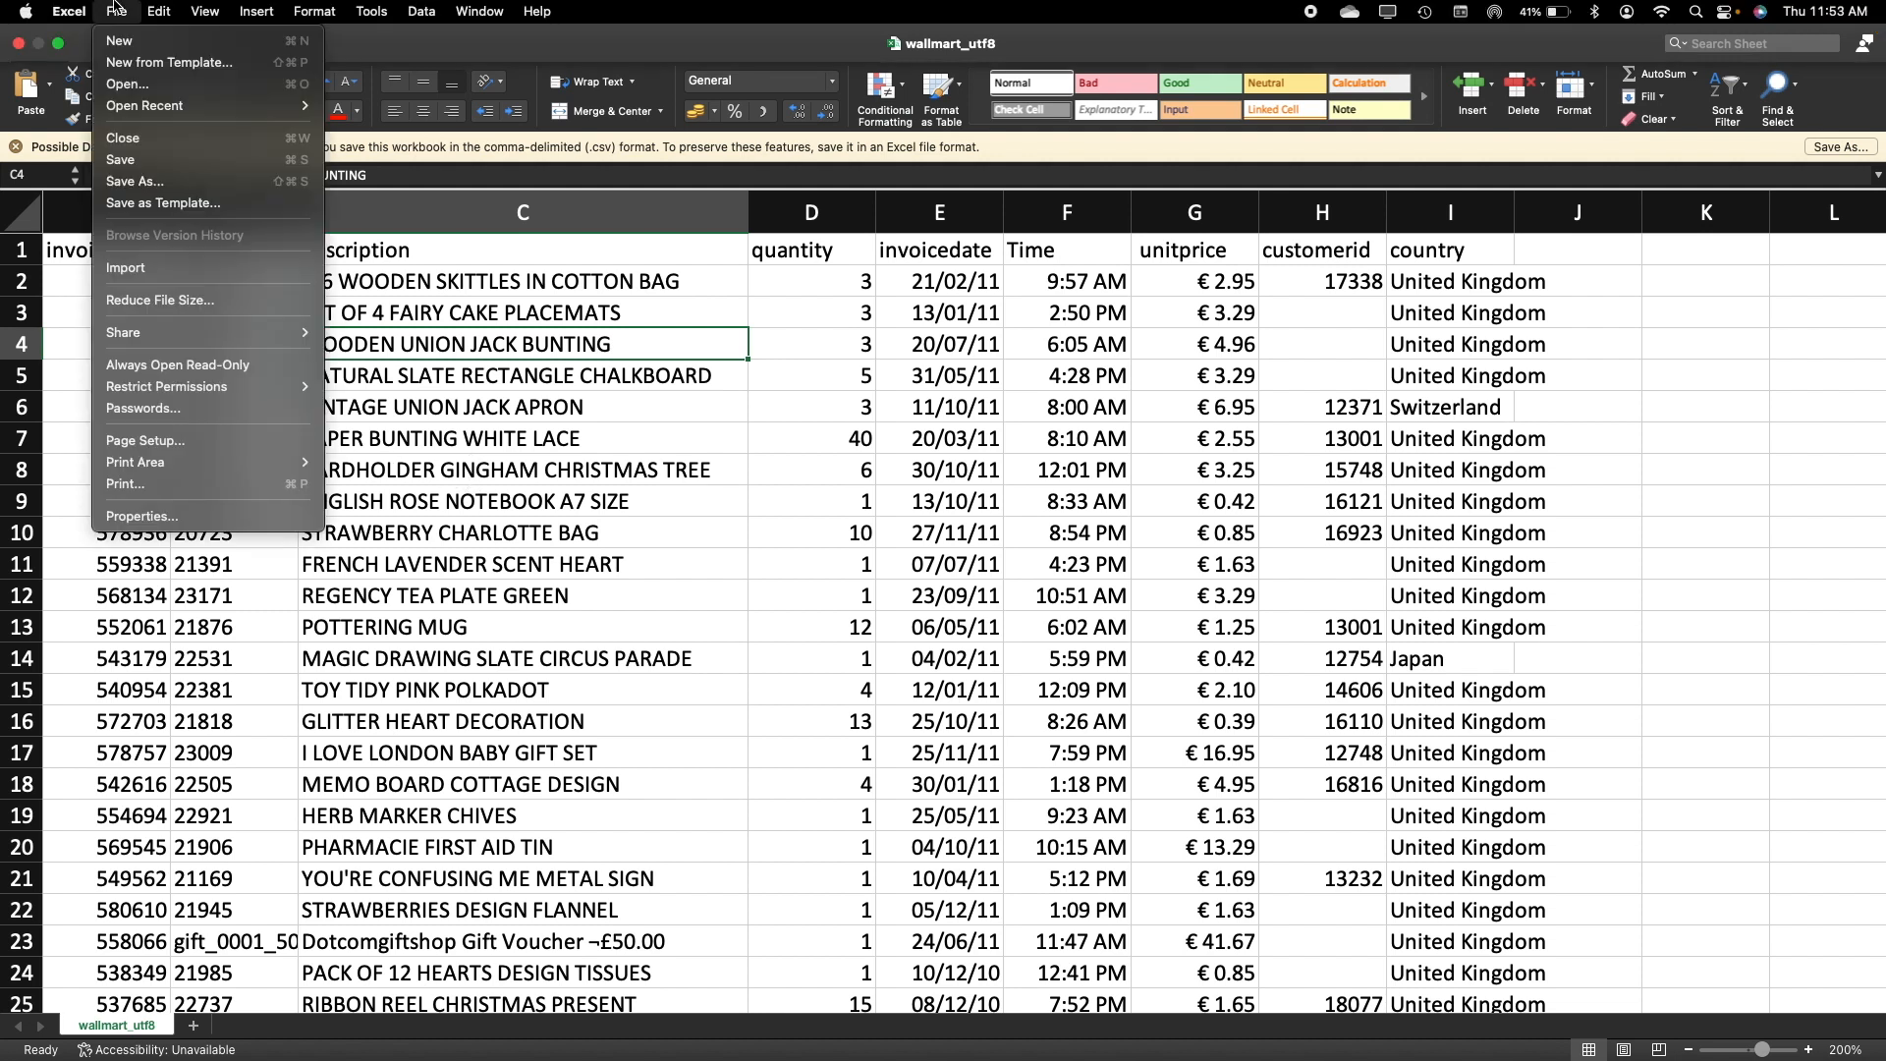
left_click(147, 183)
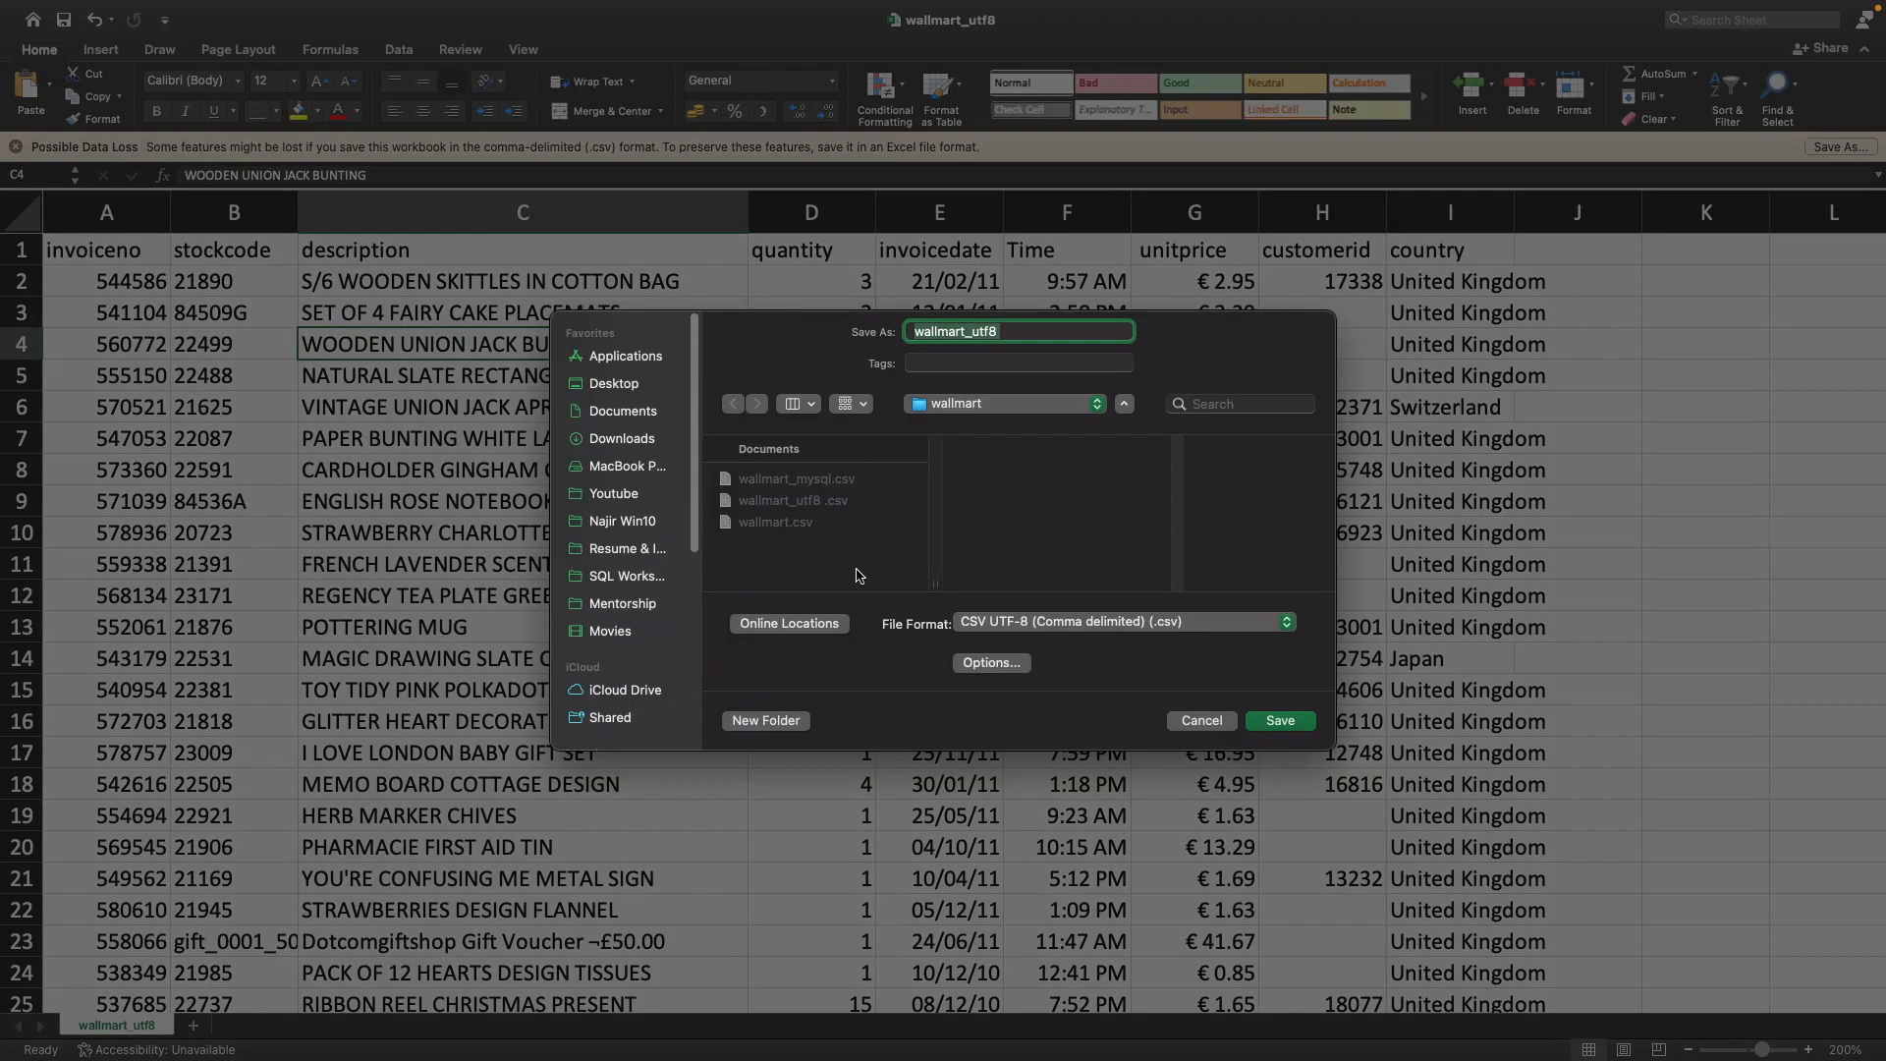
left_click(1202, 721)
Switch to pgAdmin and start an import of wallmart_utf8 .csv in csv format into the walmart_retail table
key("super+Tab")
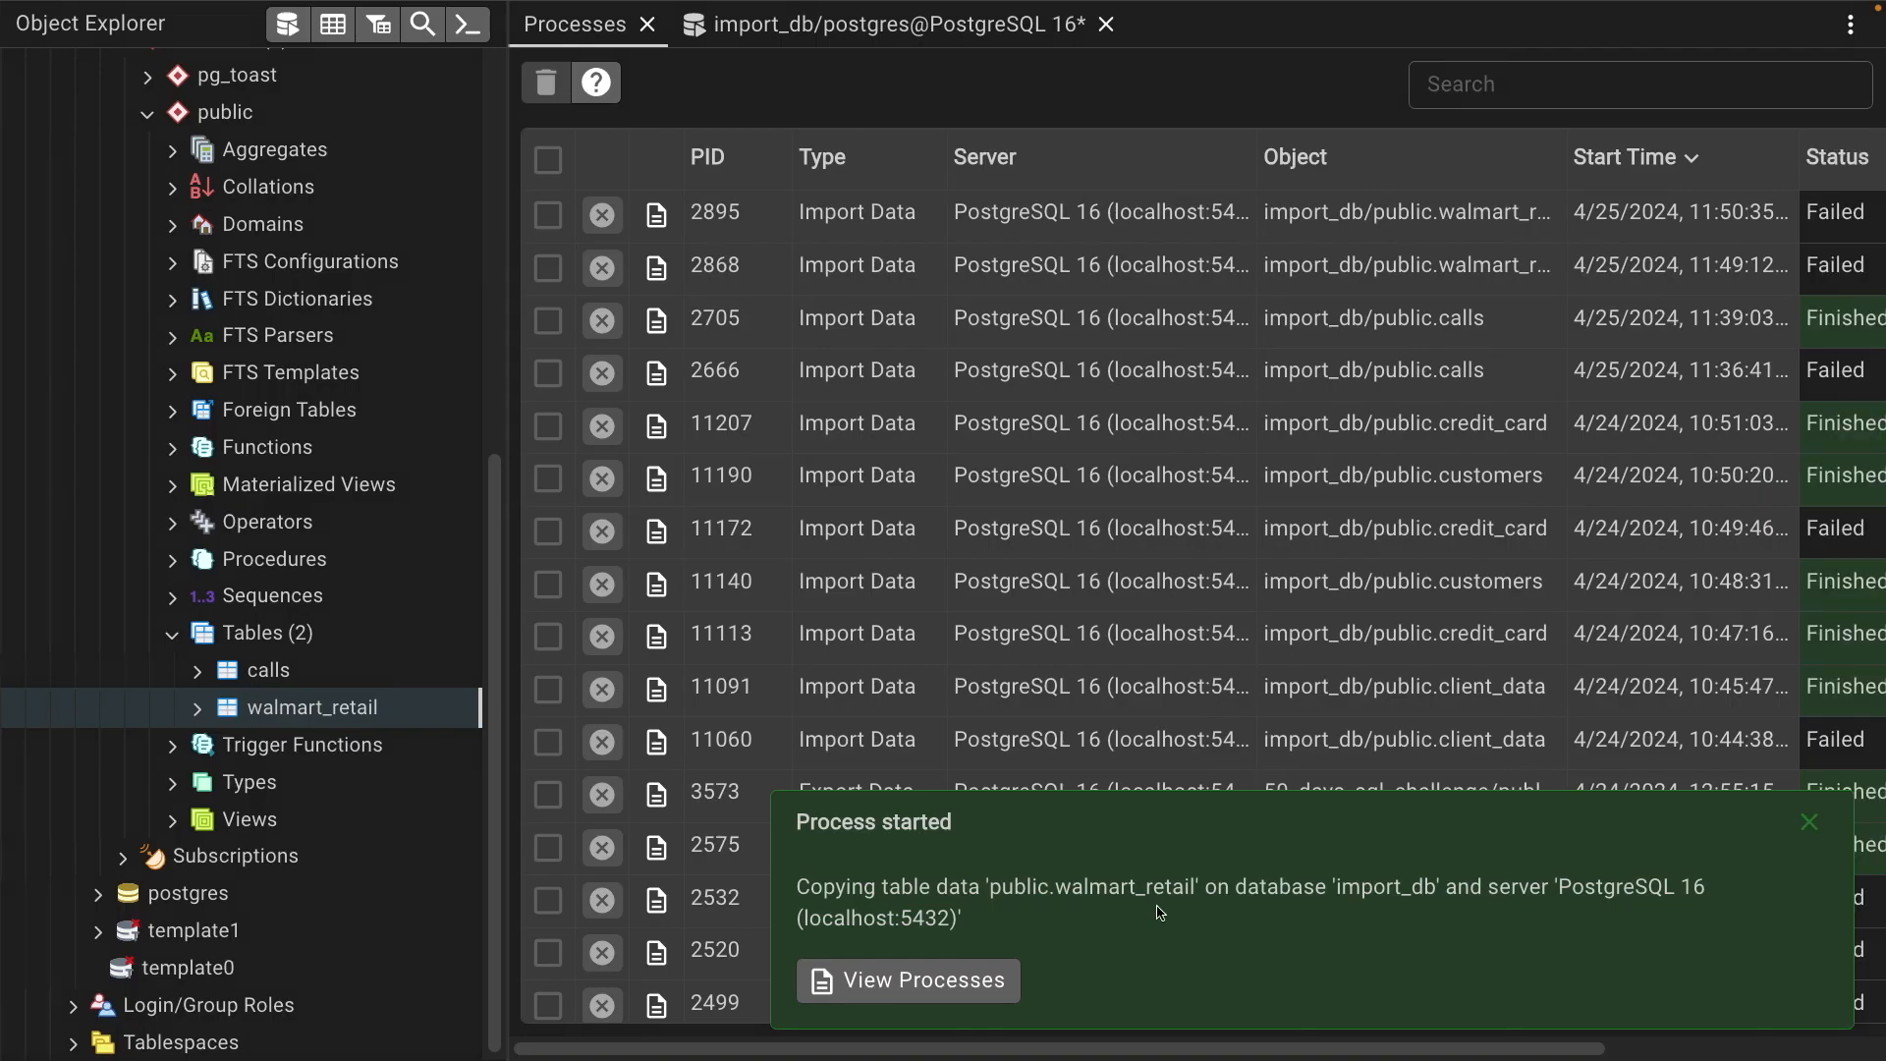
left_click(1810, 822)
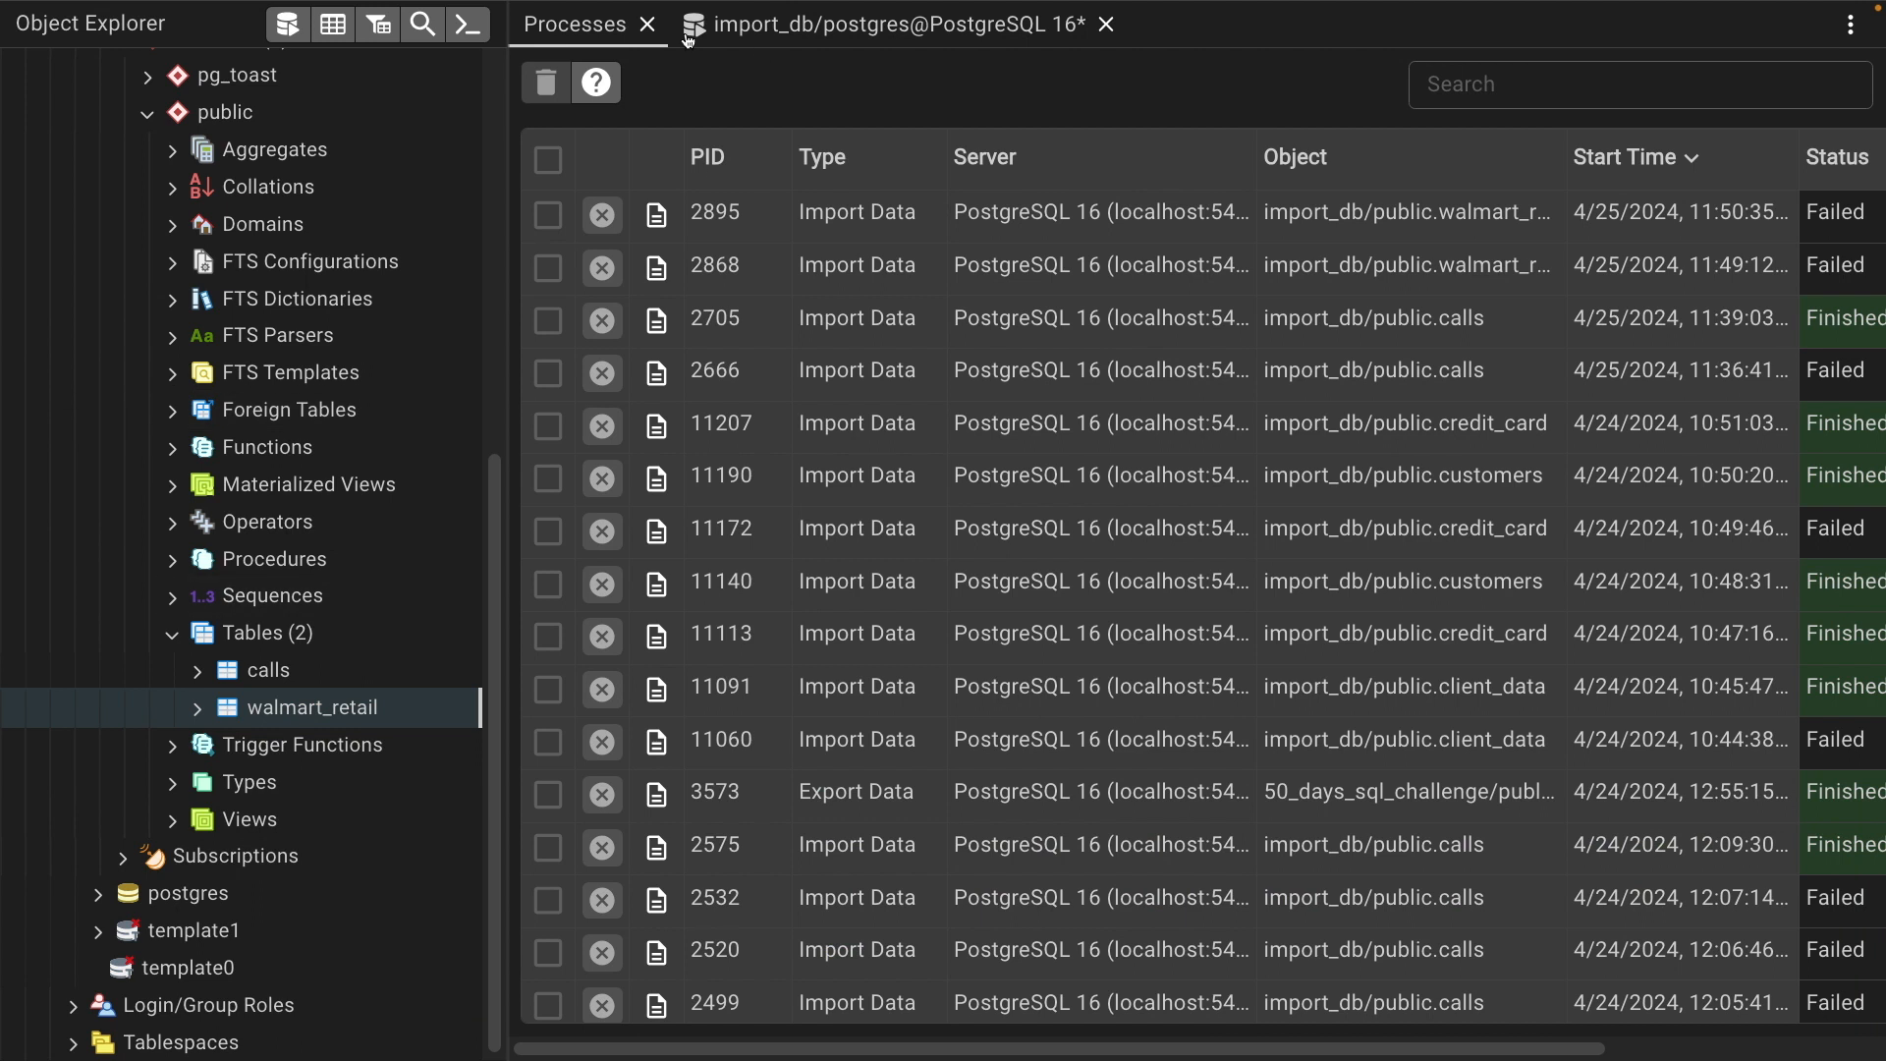
left_click(847, 37)
right_click(329, 707)
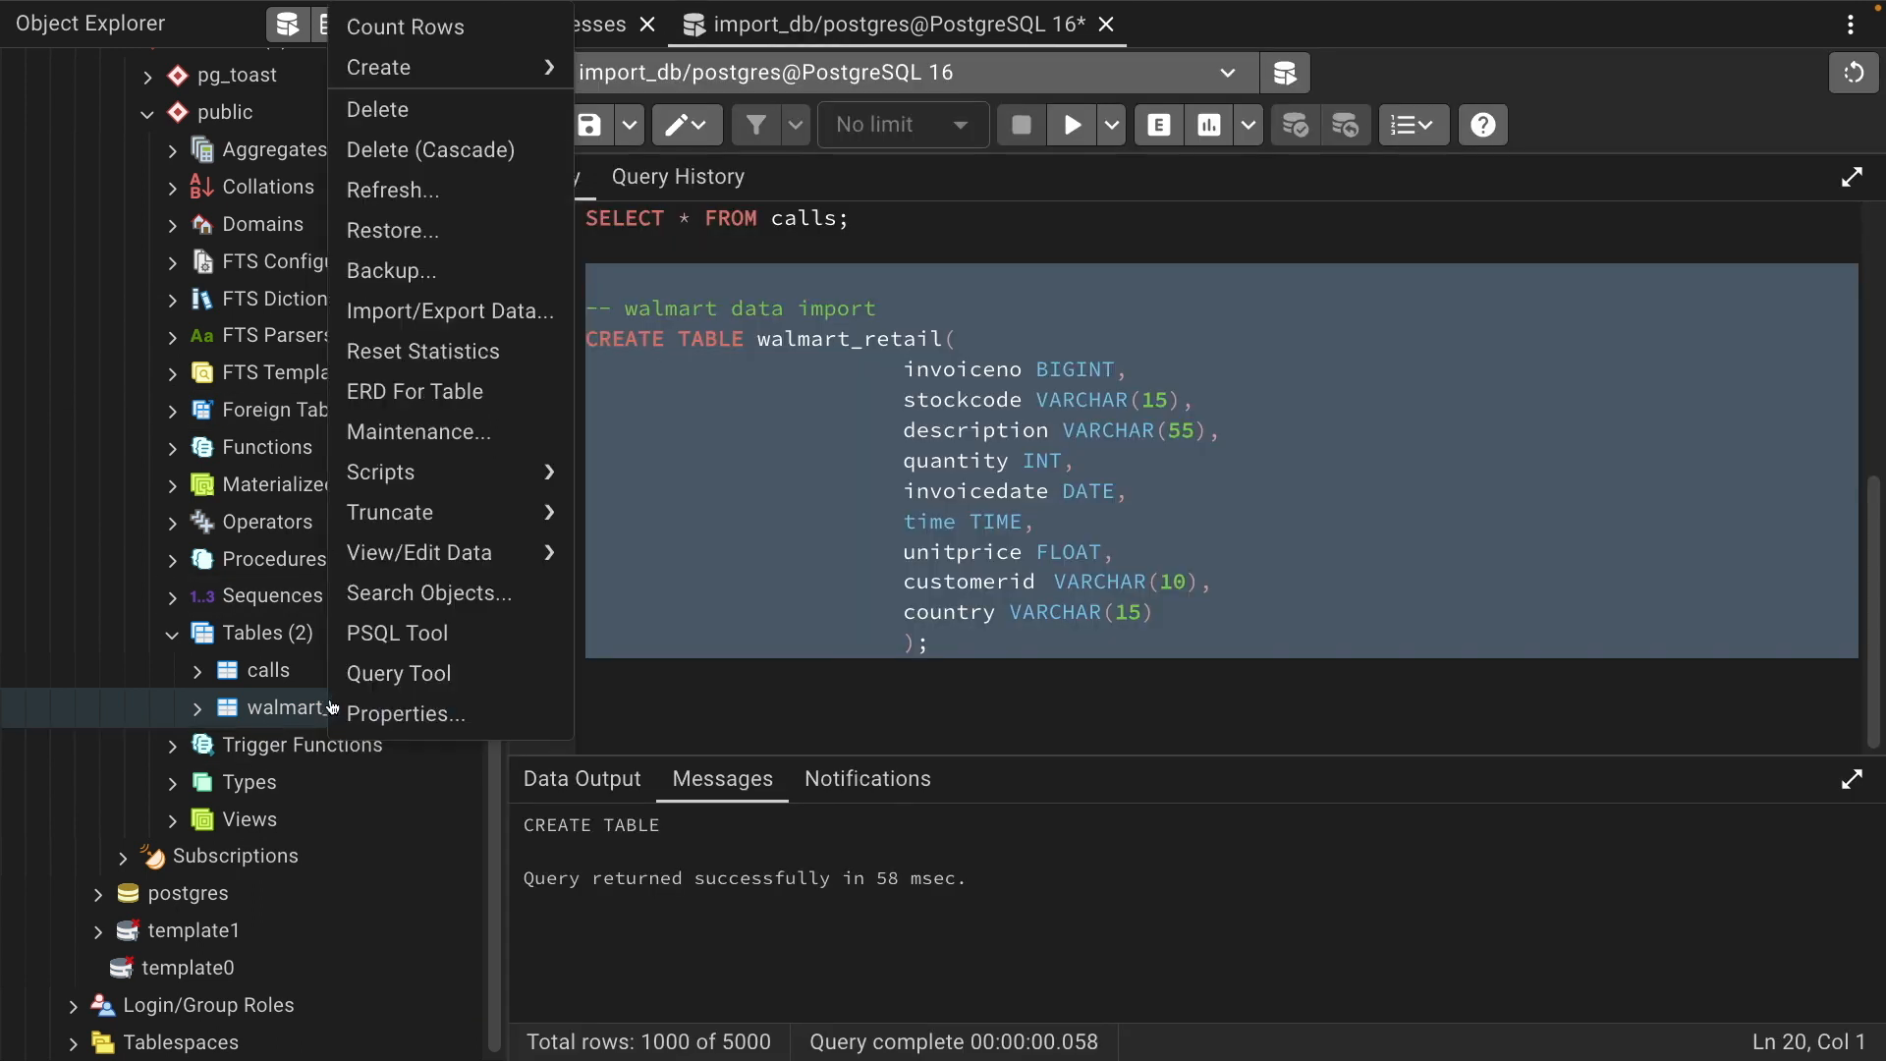
left_click(422, 311)
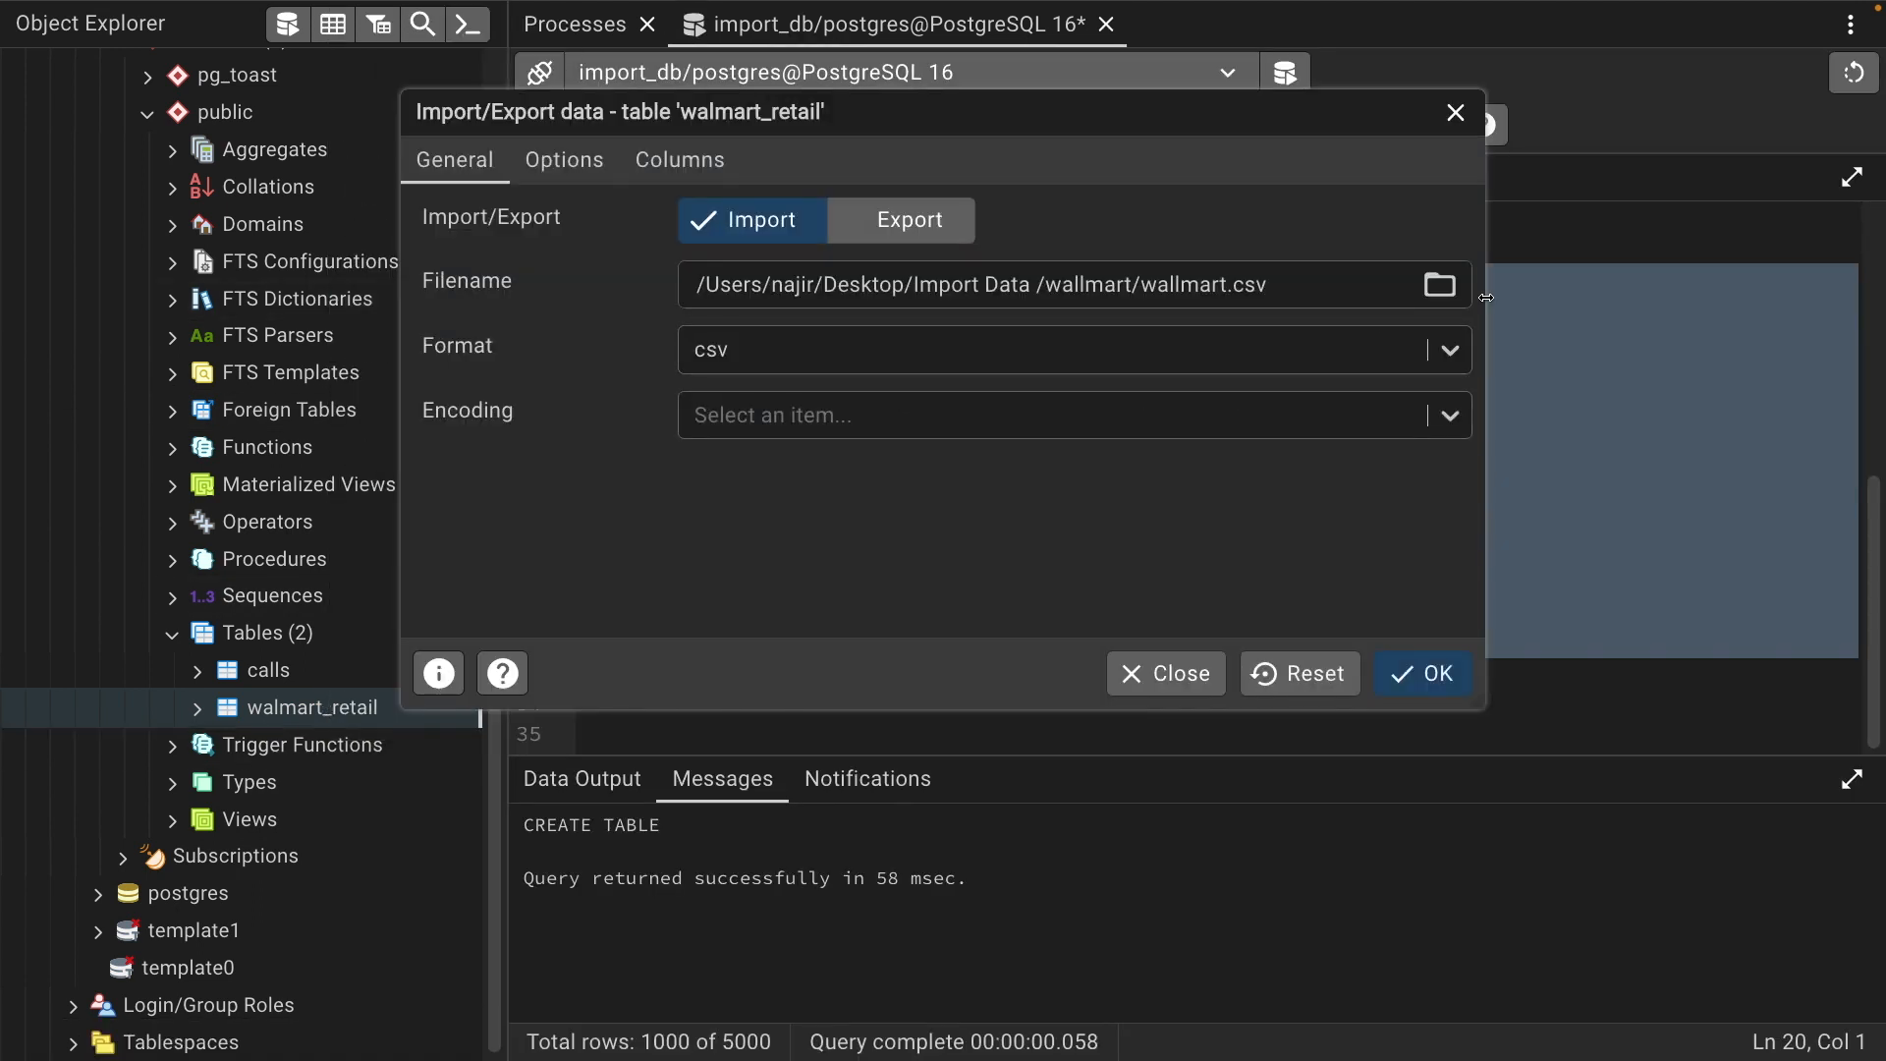
left_click(1440, 286)
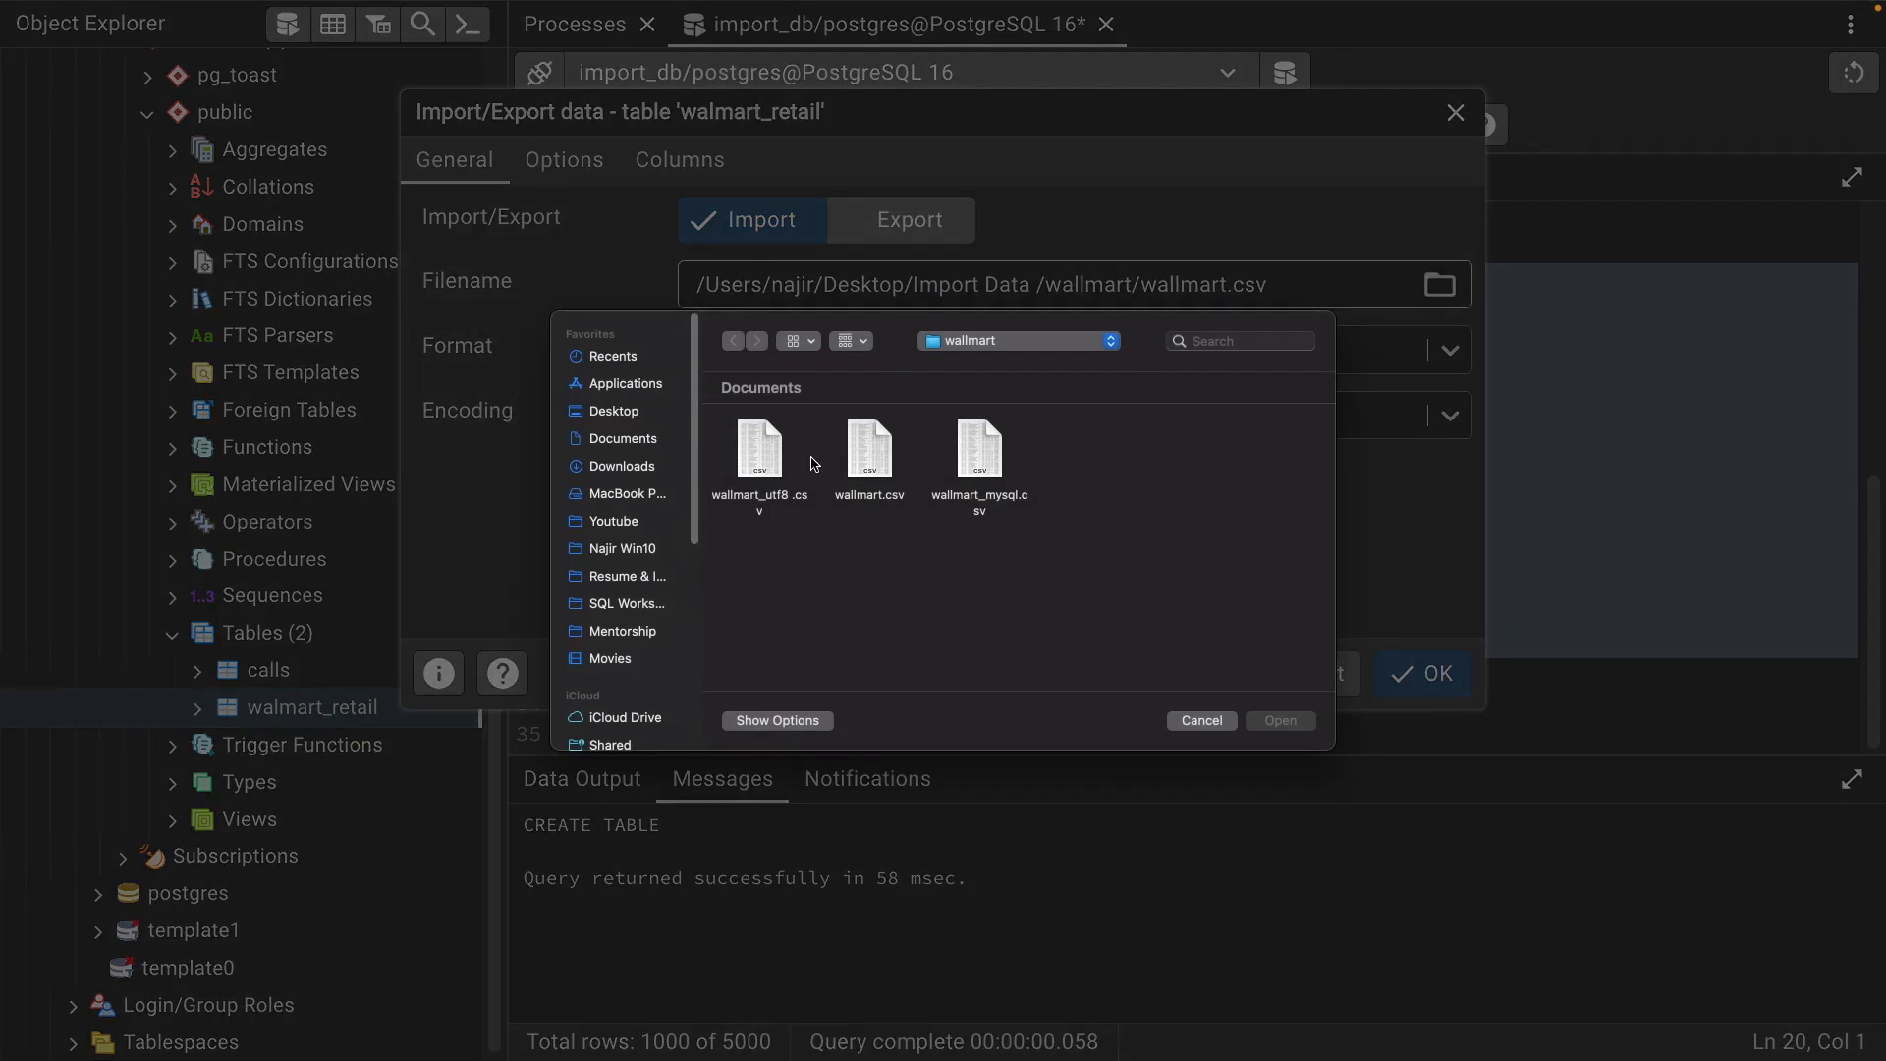
left_click(755, 457)
left_click(1280, 720)
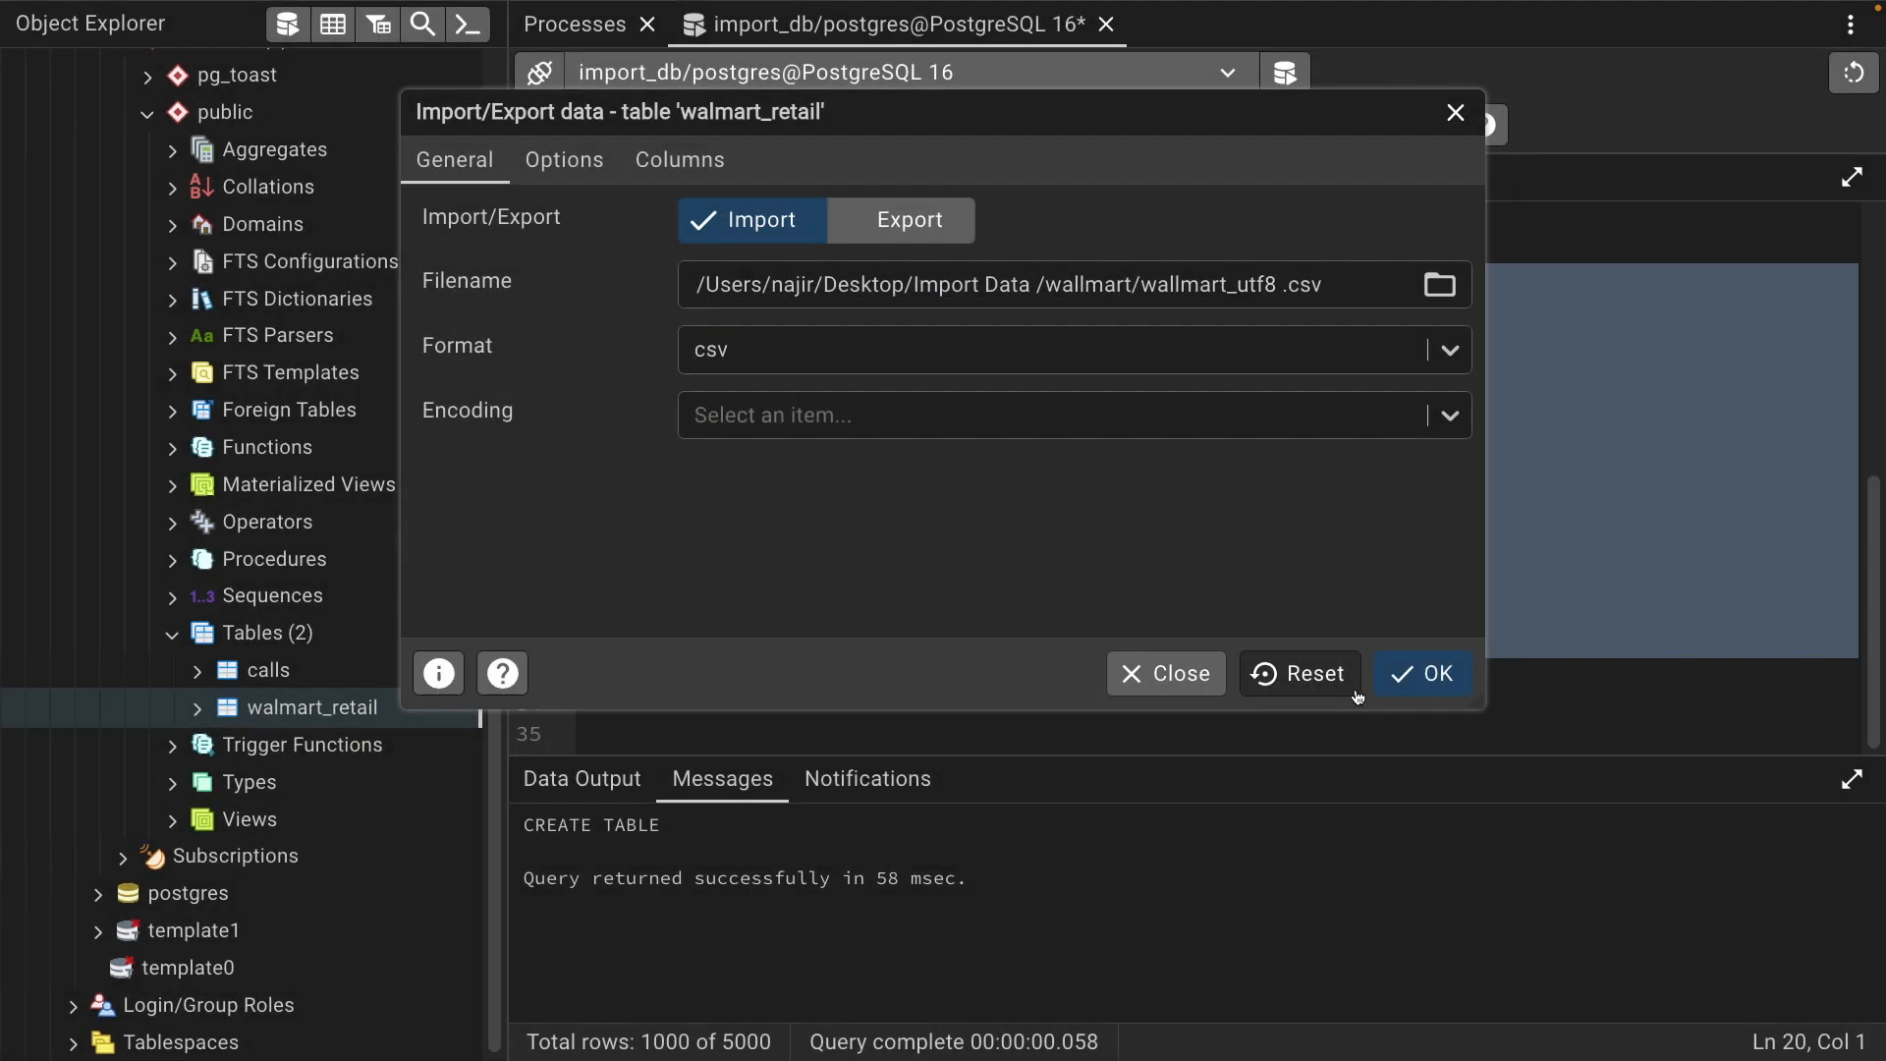
left_click(1423, 673)
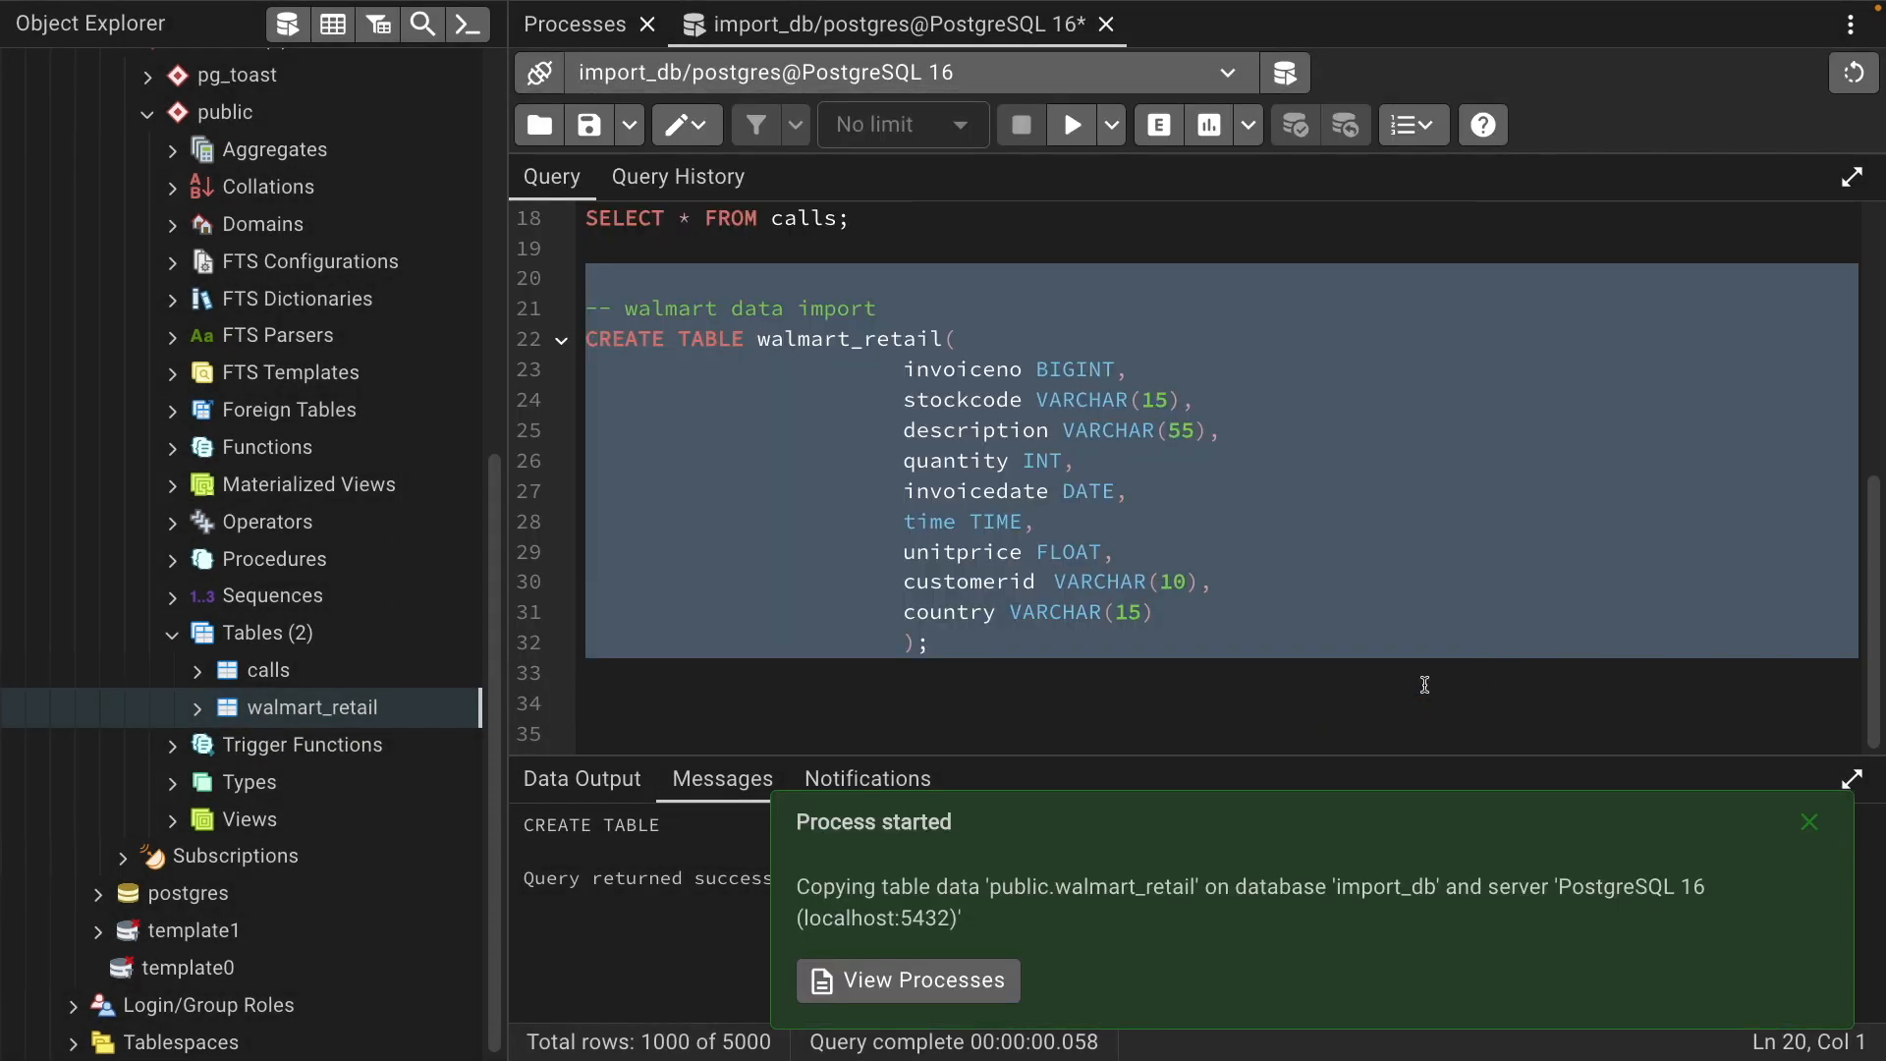
Open the log of the newest walmart_retail import process and examine which value the error message points to
left_click(845, 727)
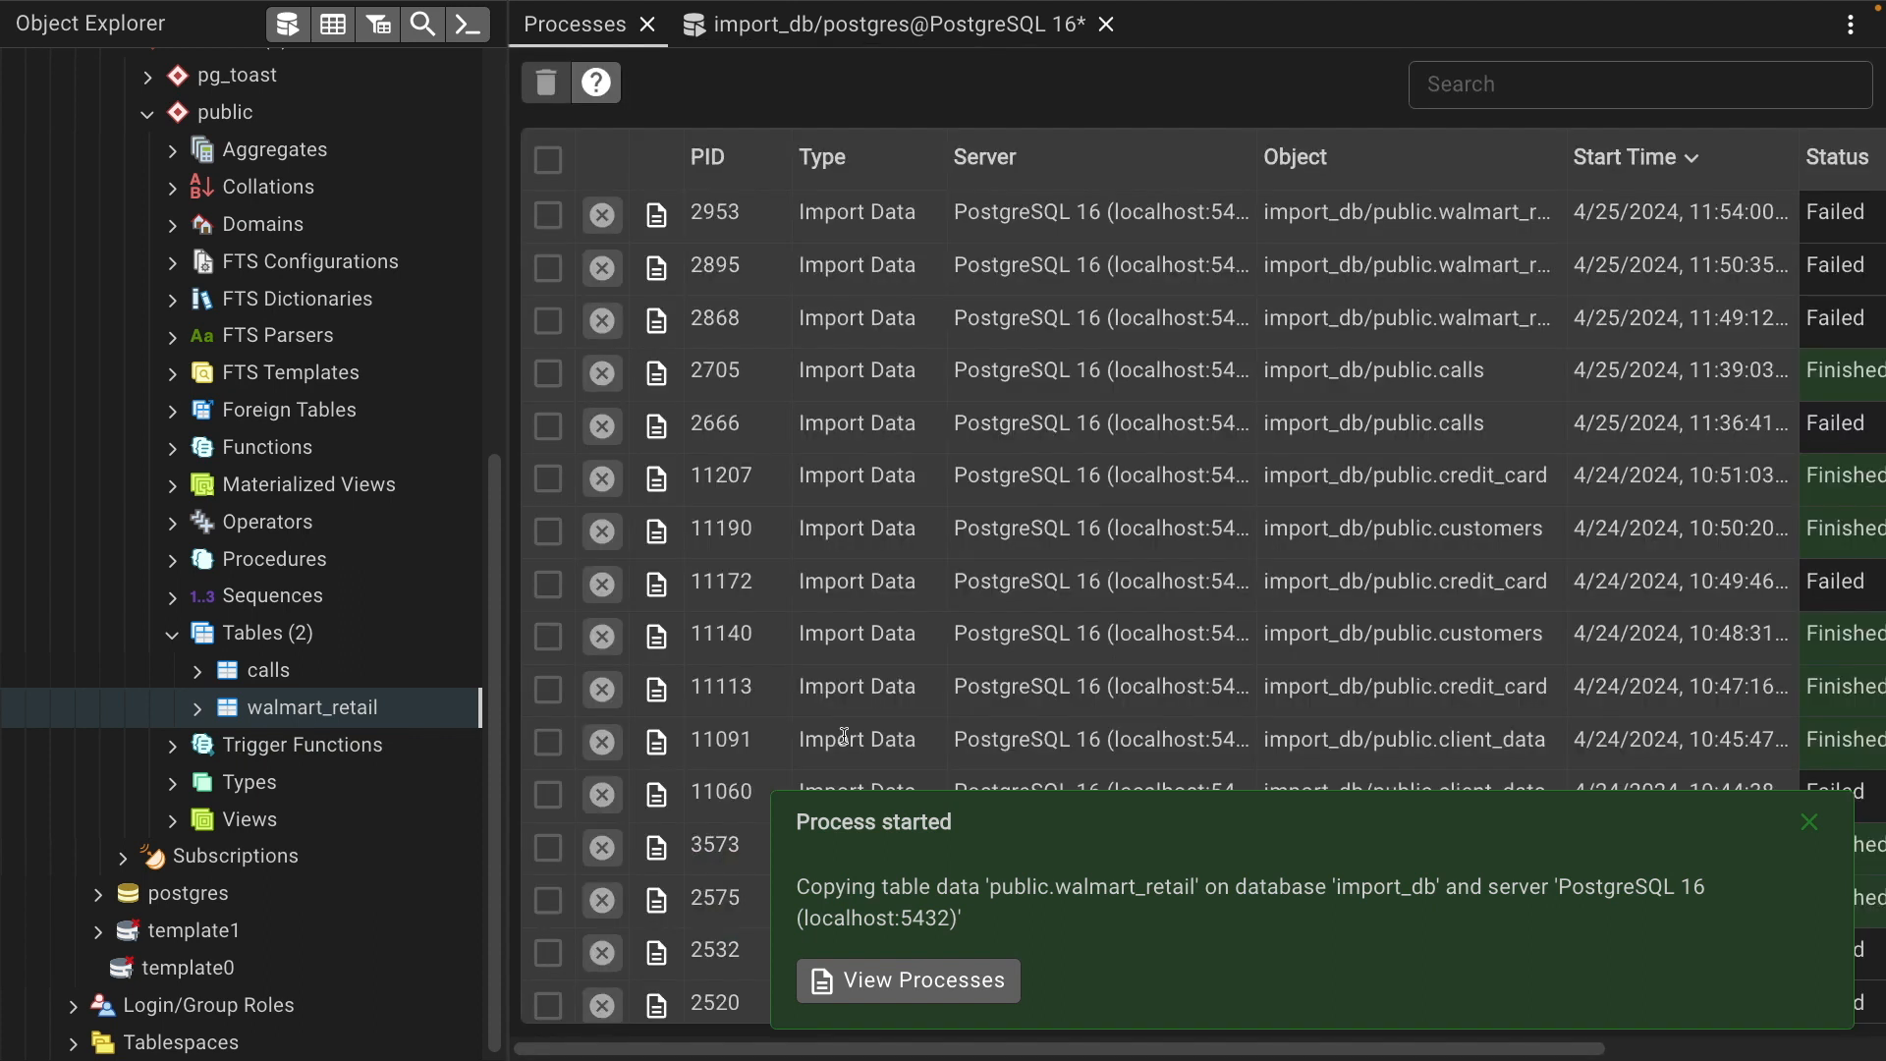
left_click(656, 214)
left_click_drag(847, 453, 932, 450)
left_click(880, 455)
double_click(864, 455)
left_click(885, 455)
mouse_move(909, 449)
left_mouse_down()
mouse_move(780, 455)
mouse_move(925, 453)
left_mouse_up()
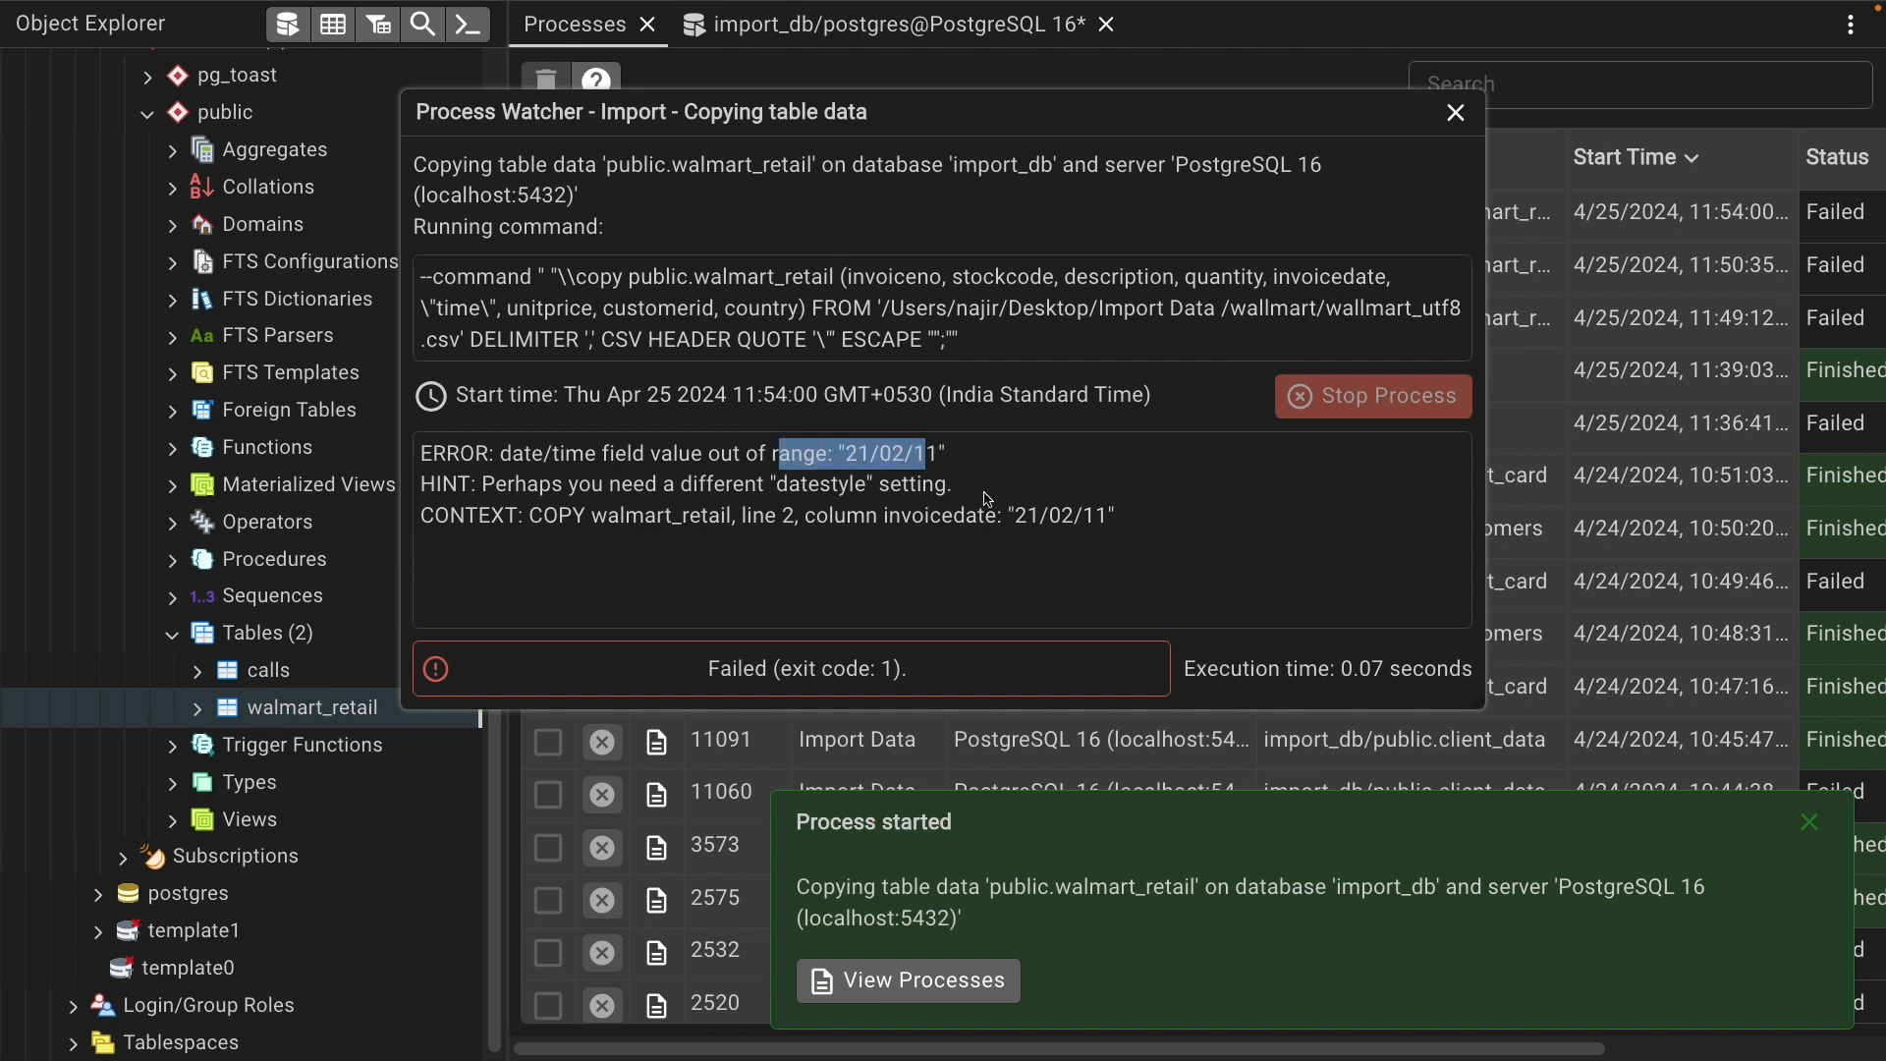
Switch to Excel and format the whole invoicedate column of wallmart_utf8 as a Date of type 2012-03-14
key("super+Tab")
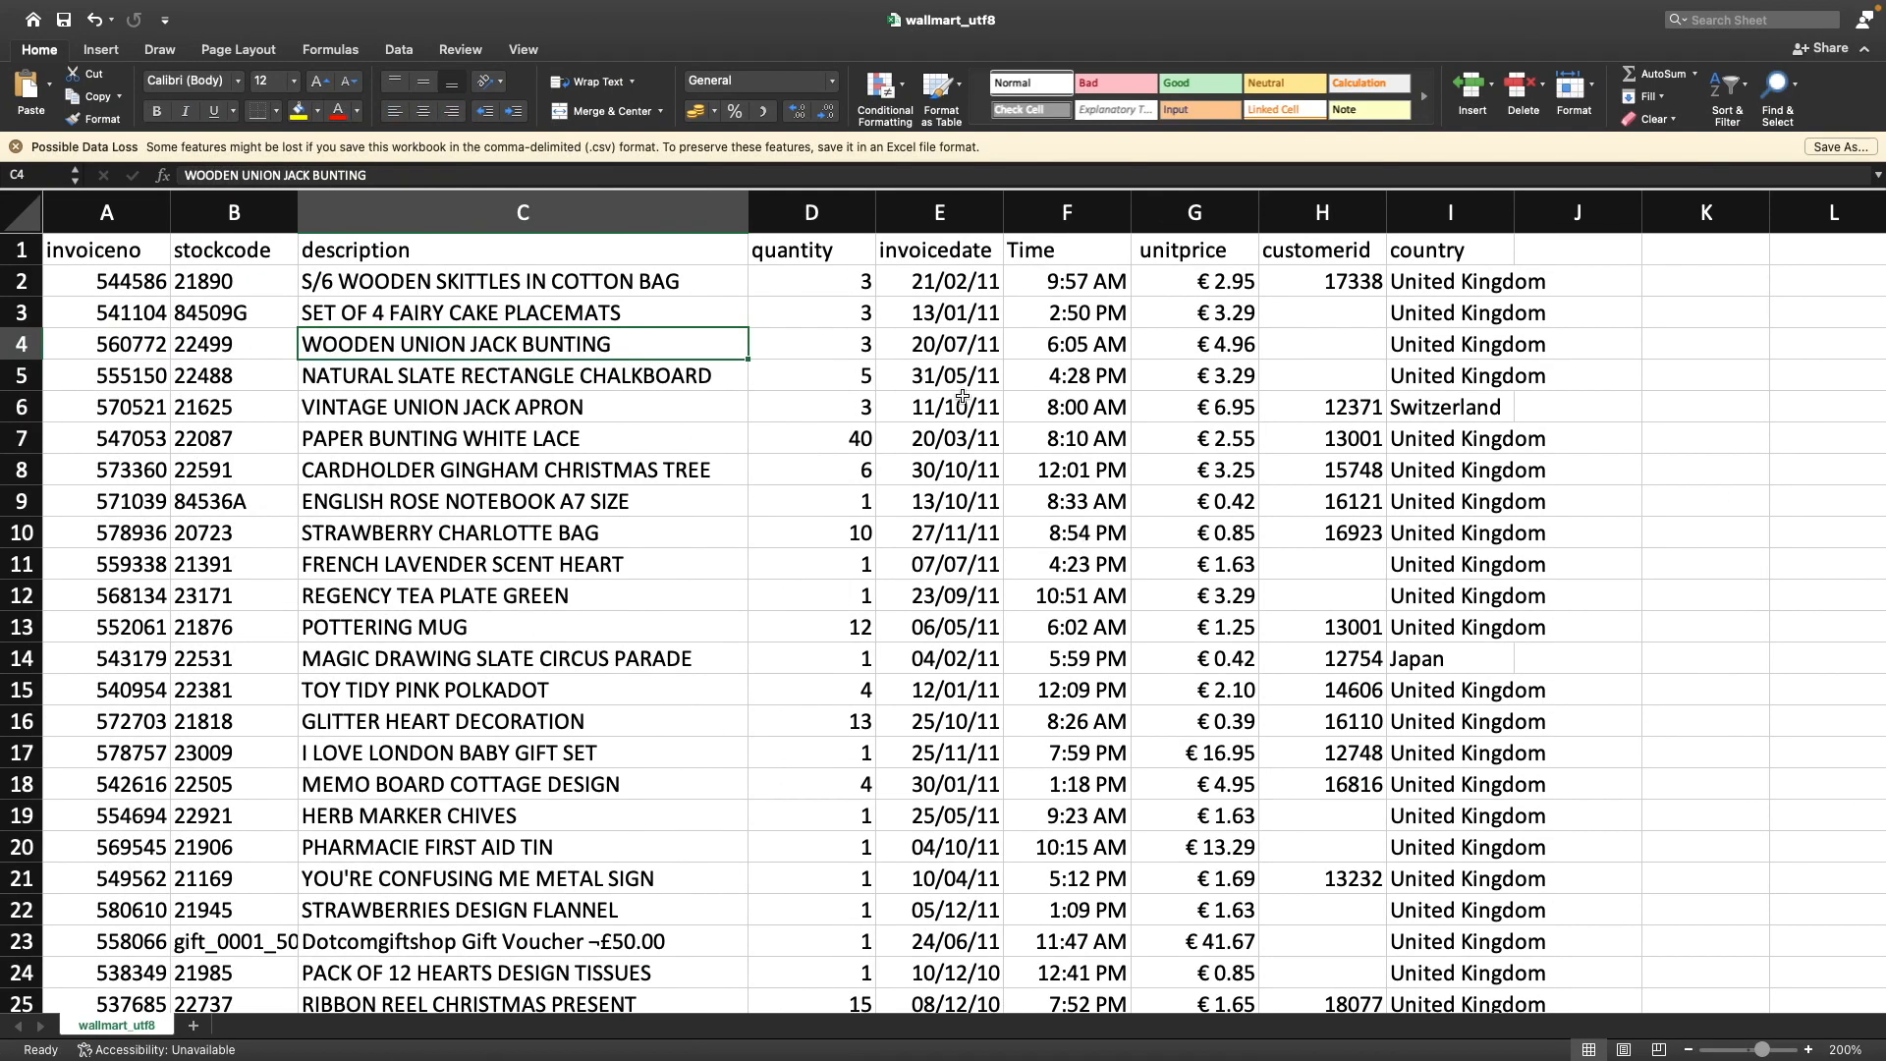
left_click(951, 256)
key("super+shift+Down")
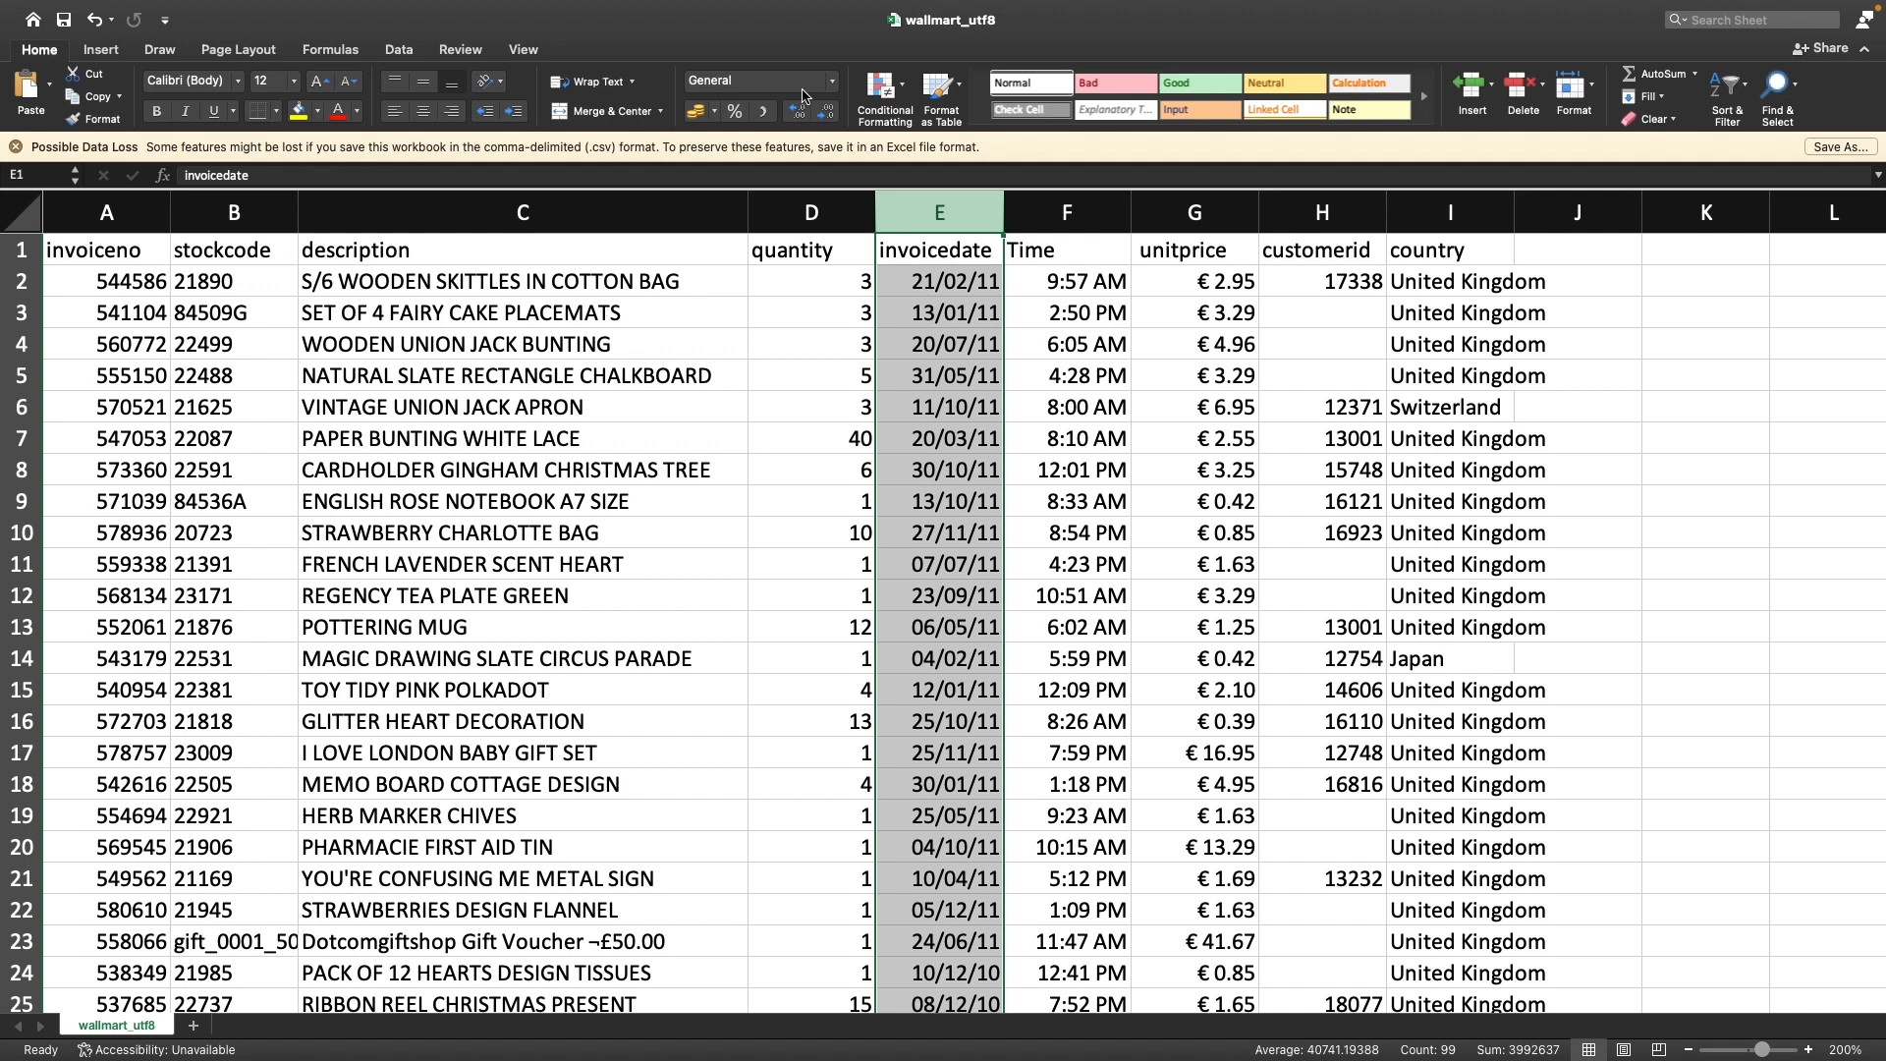
left_click(831, 81)
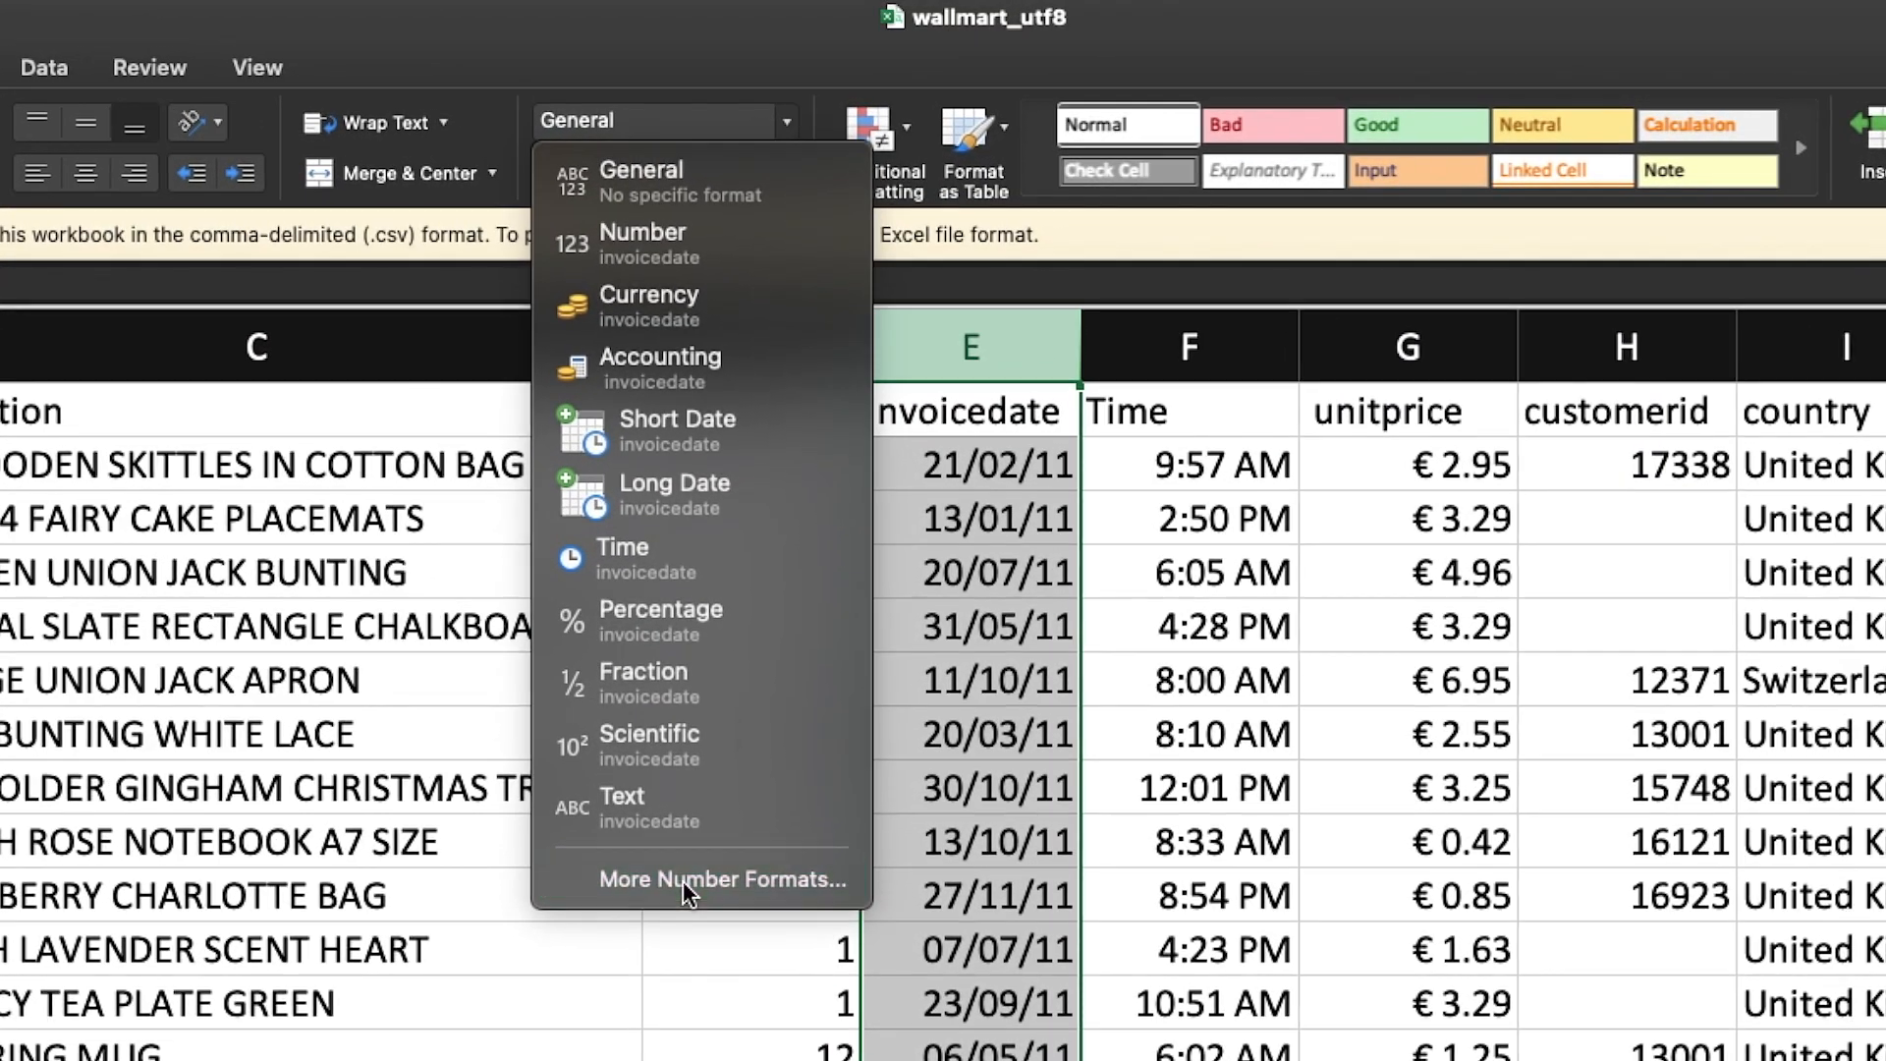
left_click(686, 881)
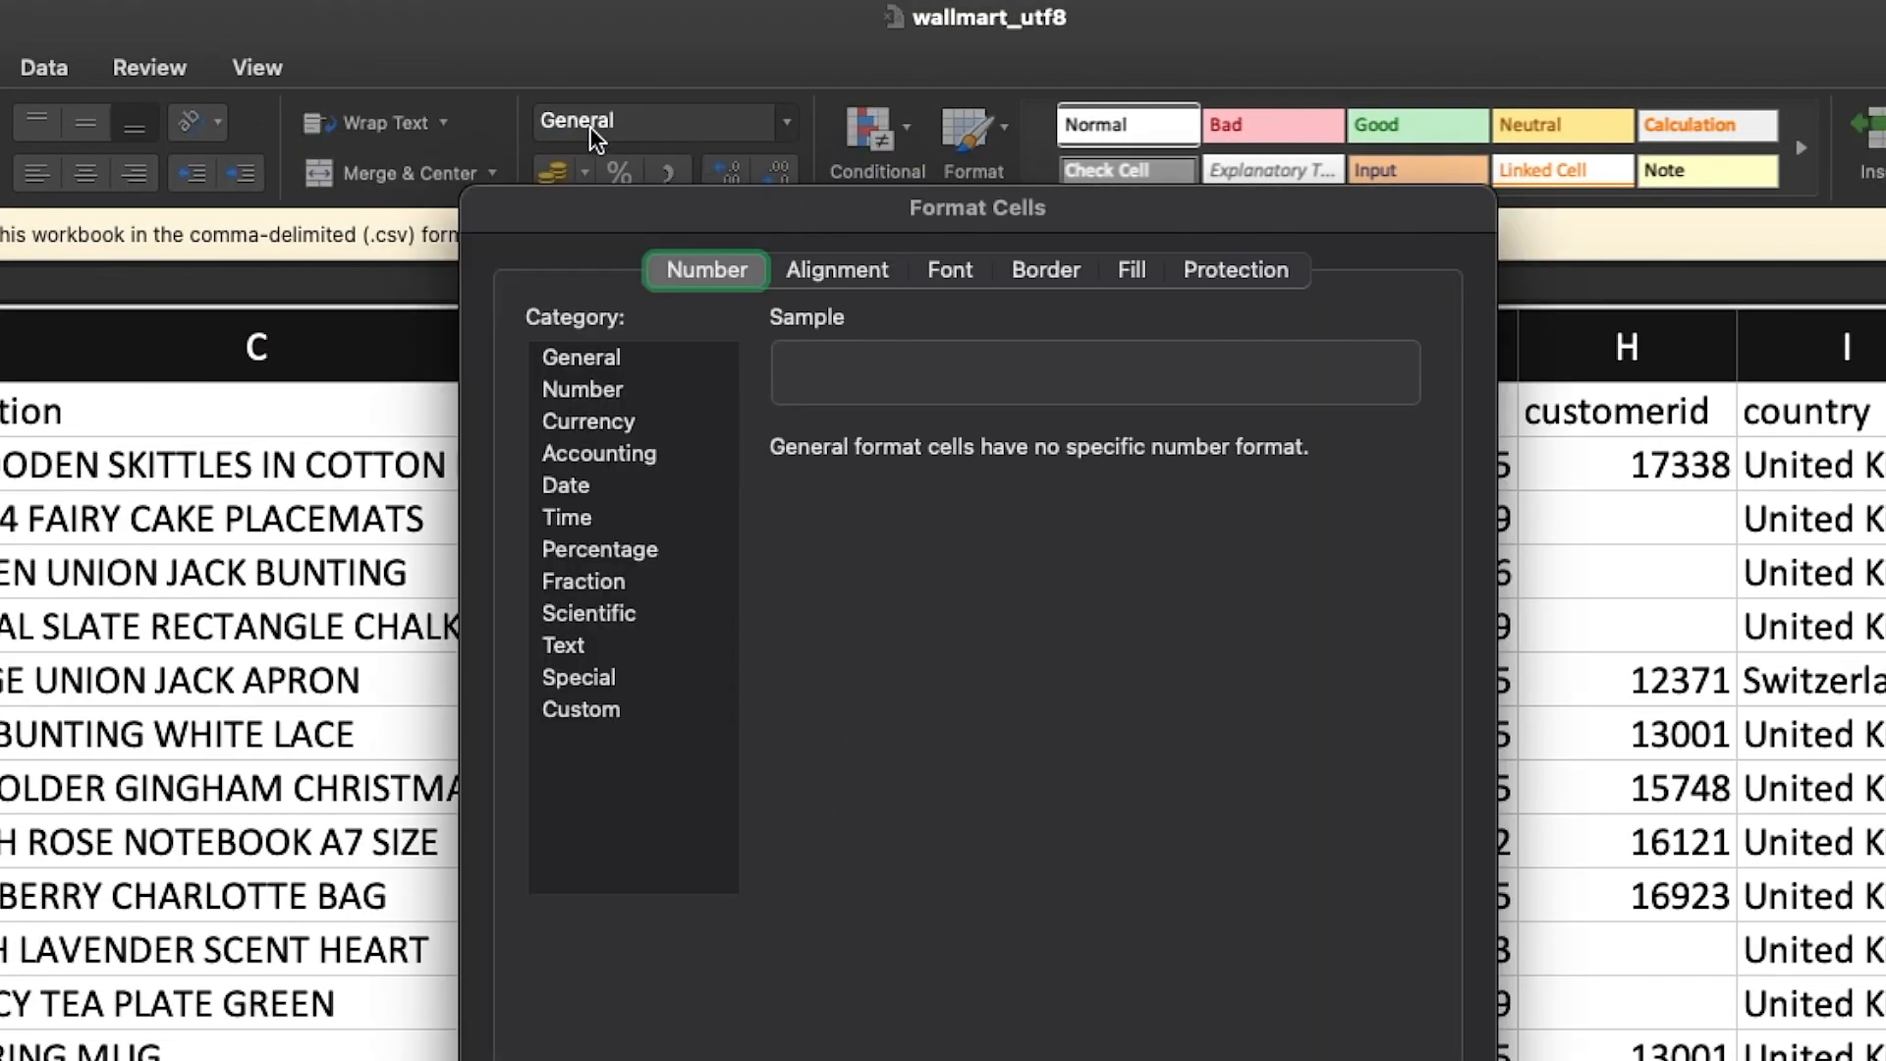
left_click(566, 486)
scroll(982, 648, "down", 1)
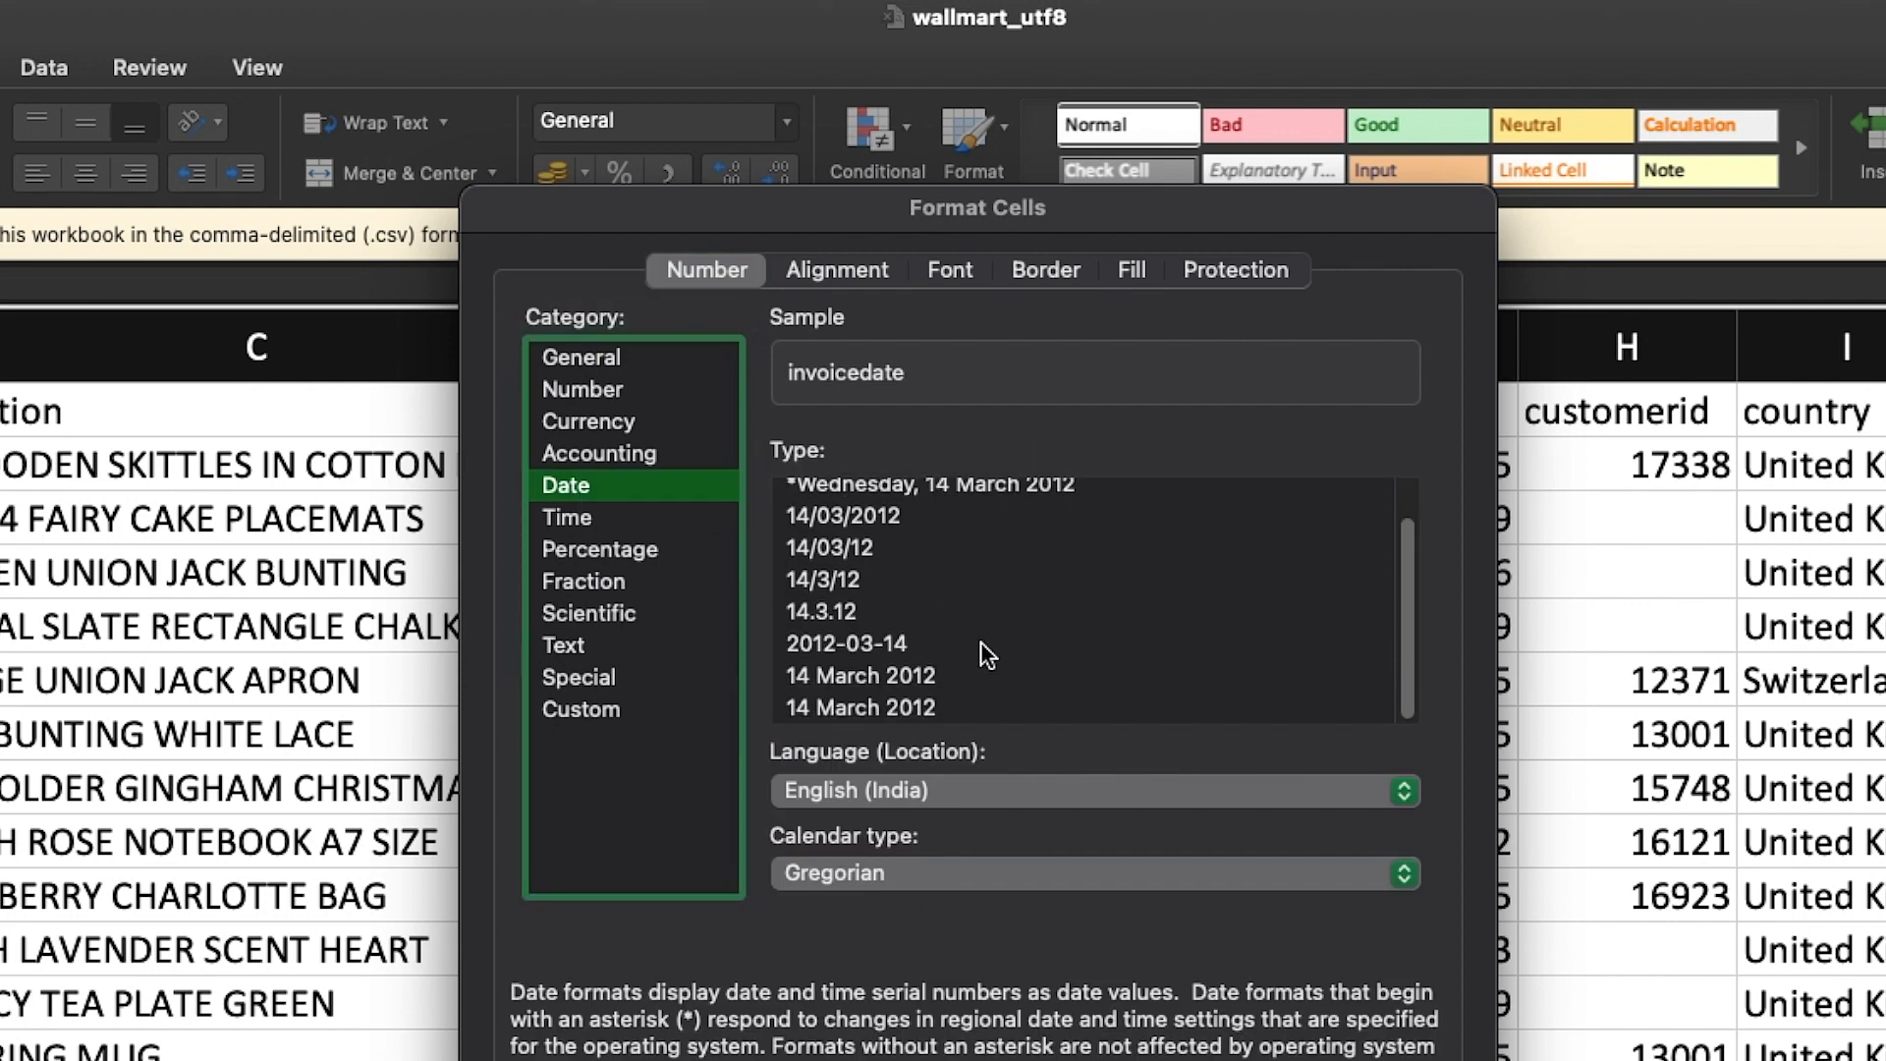
scroll(999, 654, "up", 1)
scroll(993, 653, "down", 1)
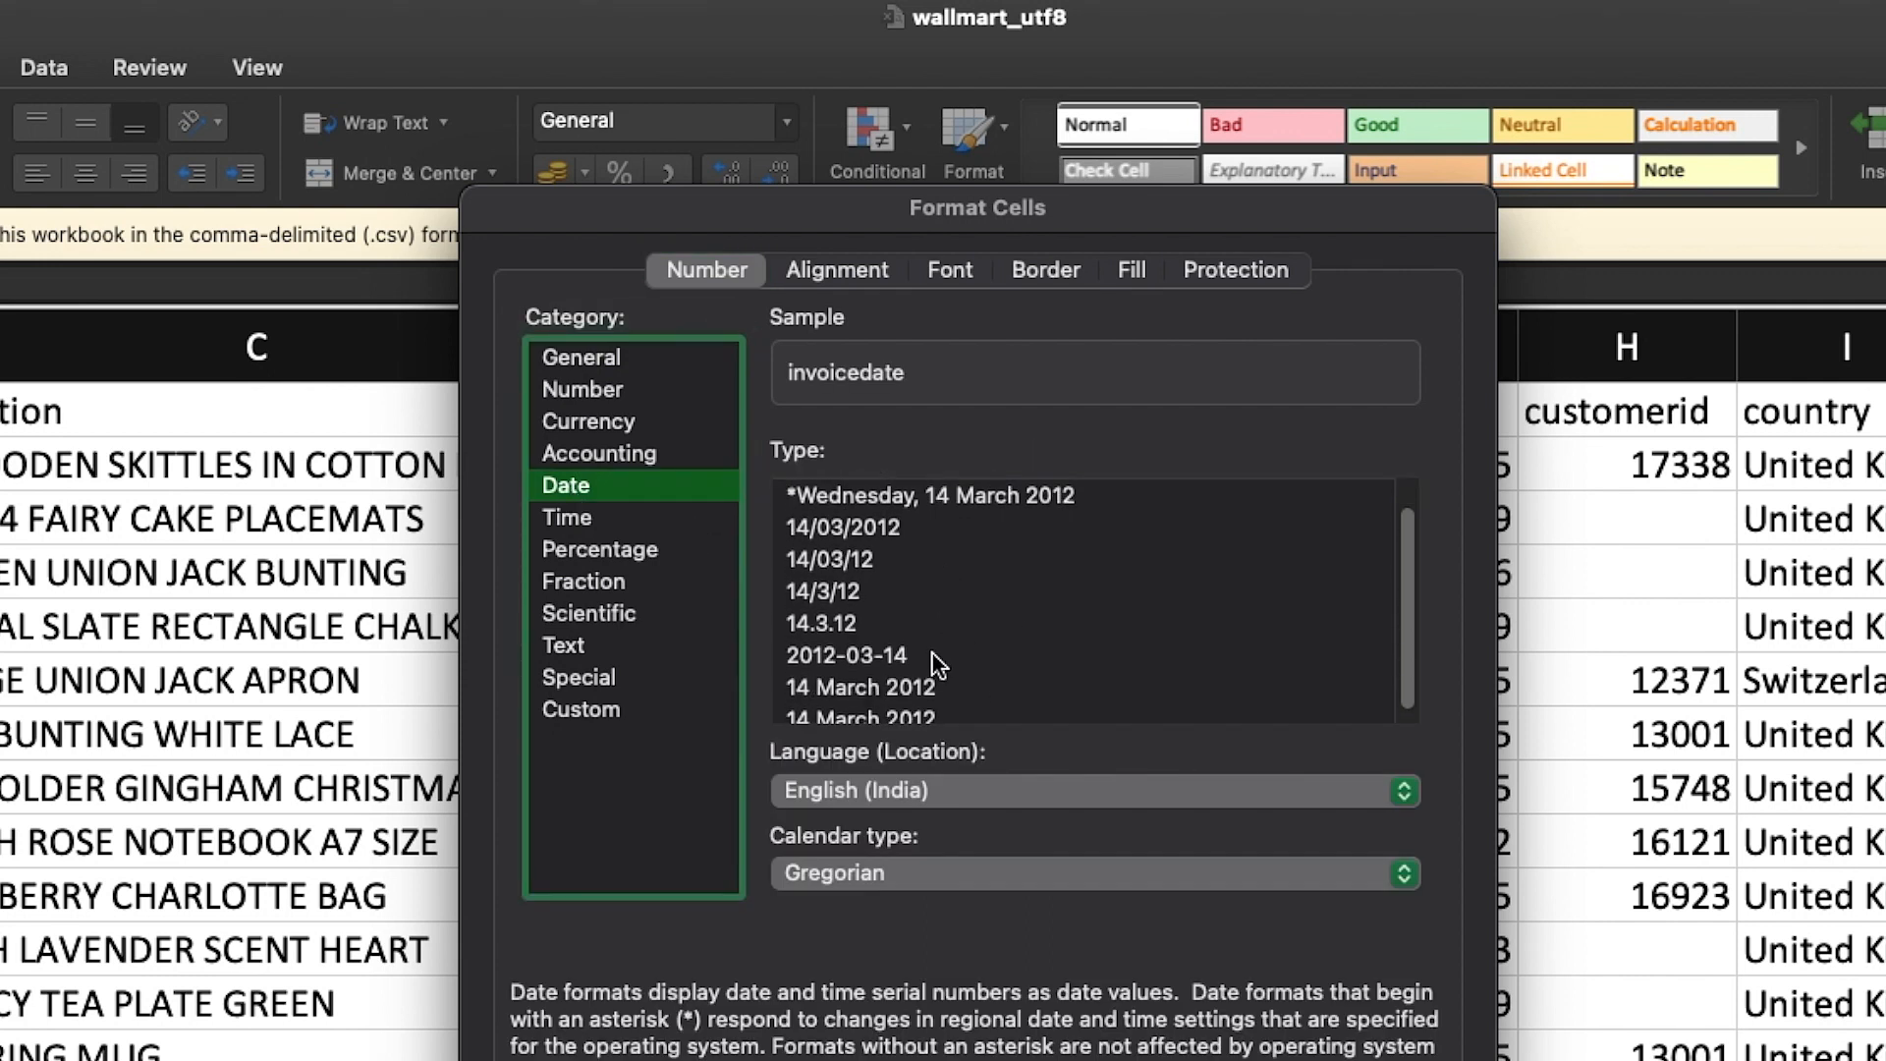
left_click(933, 658)
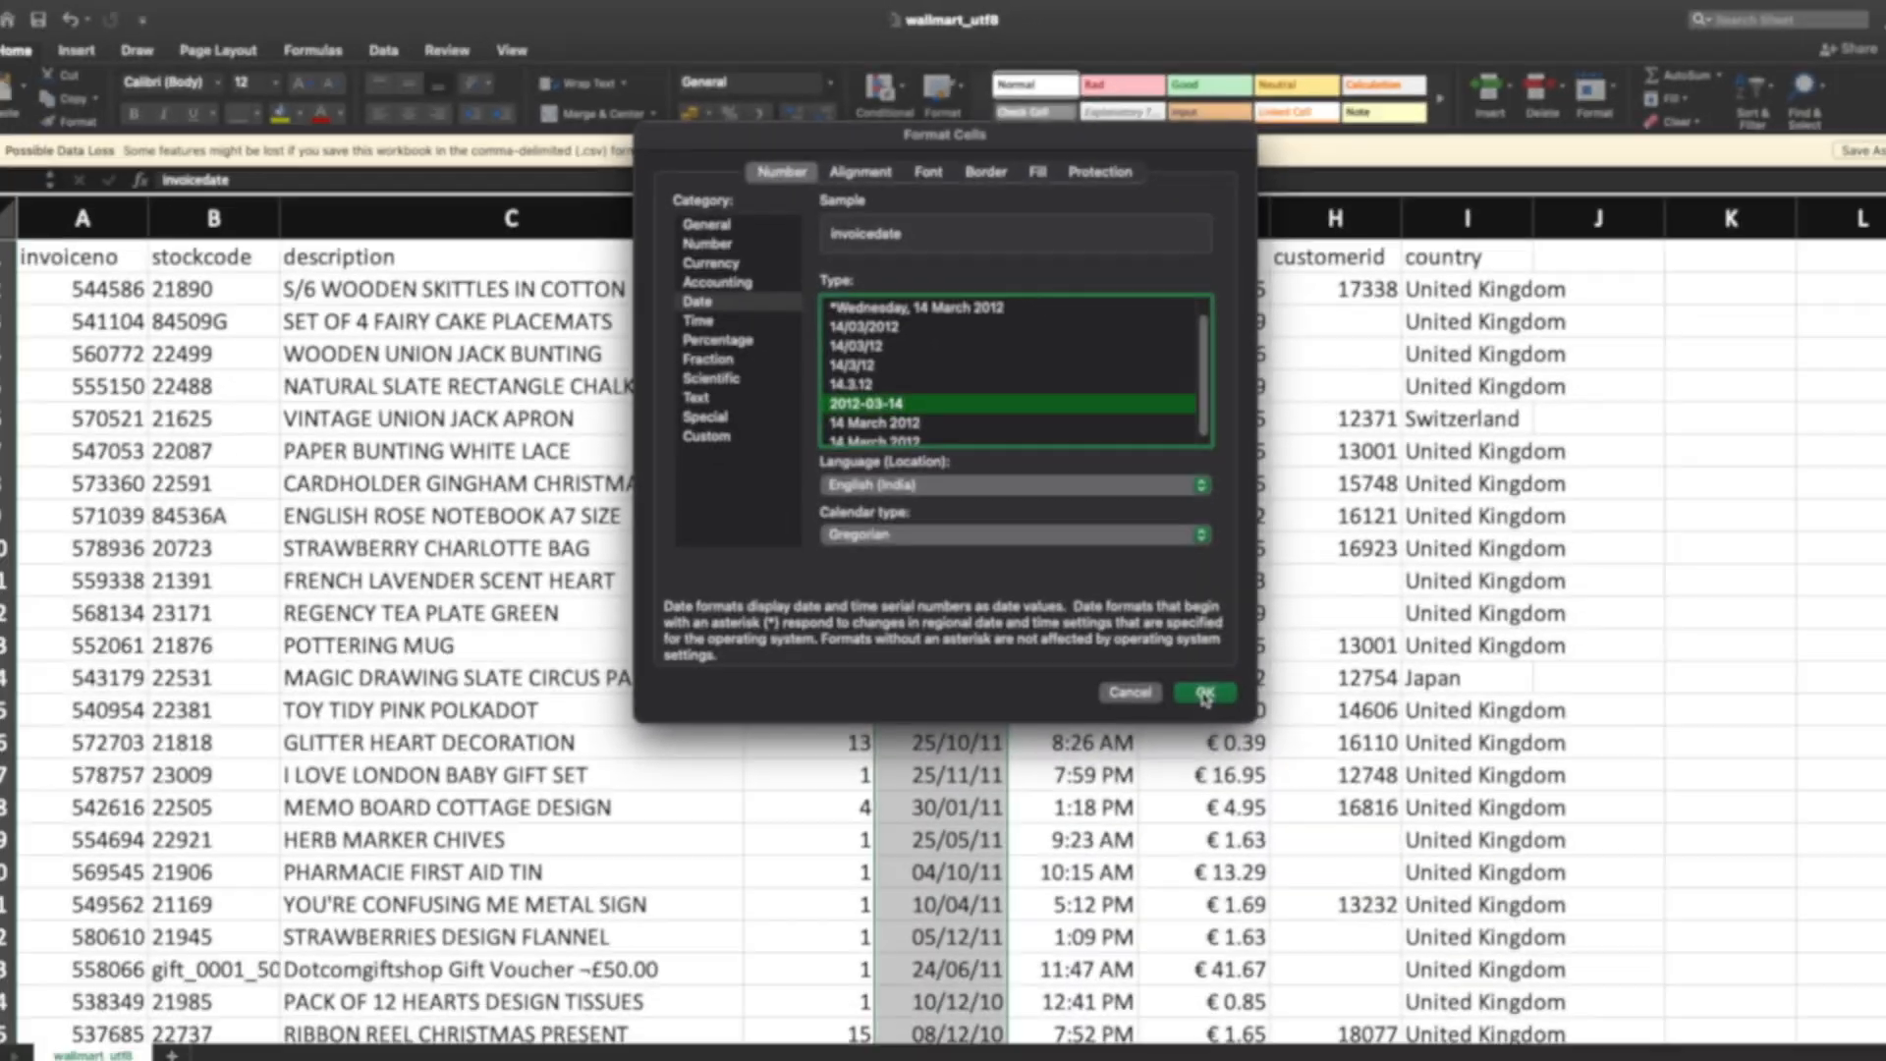
left_click(1203, 693)
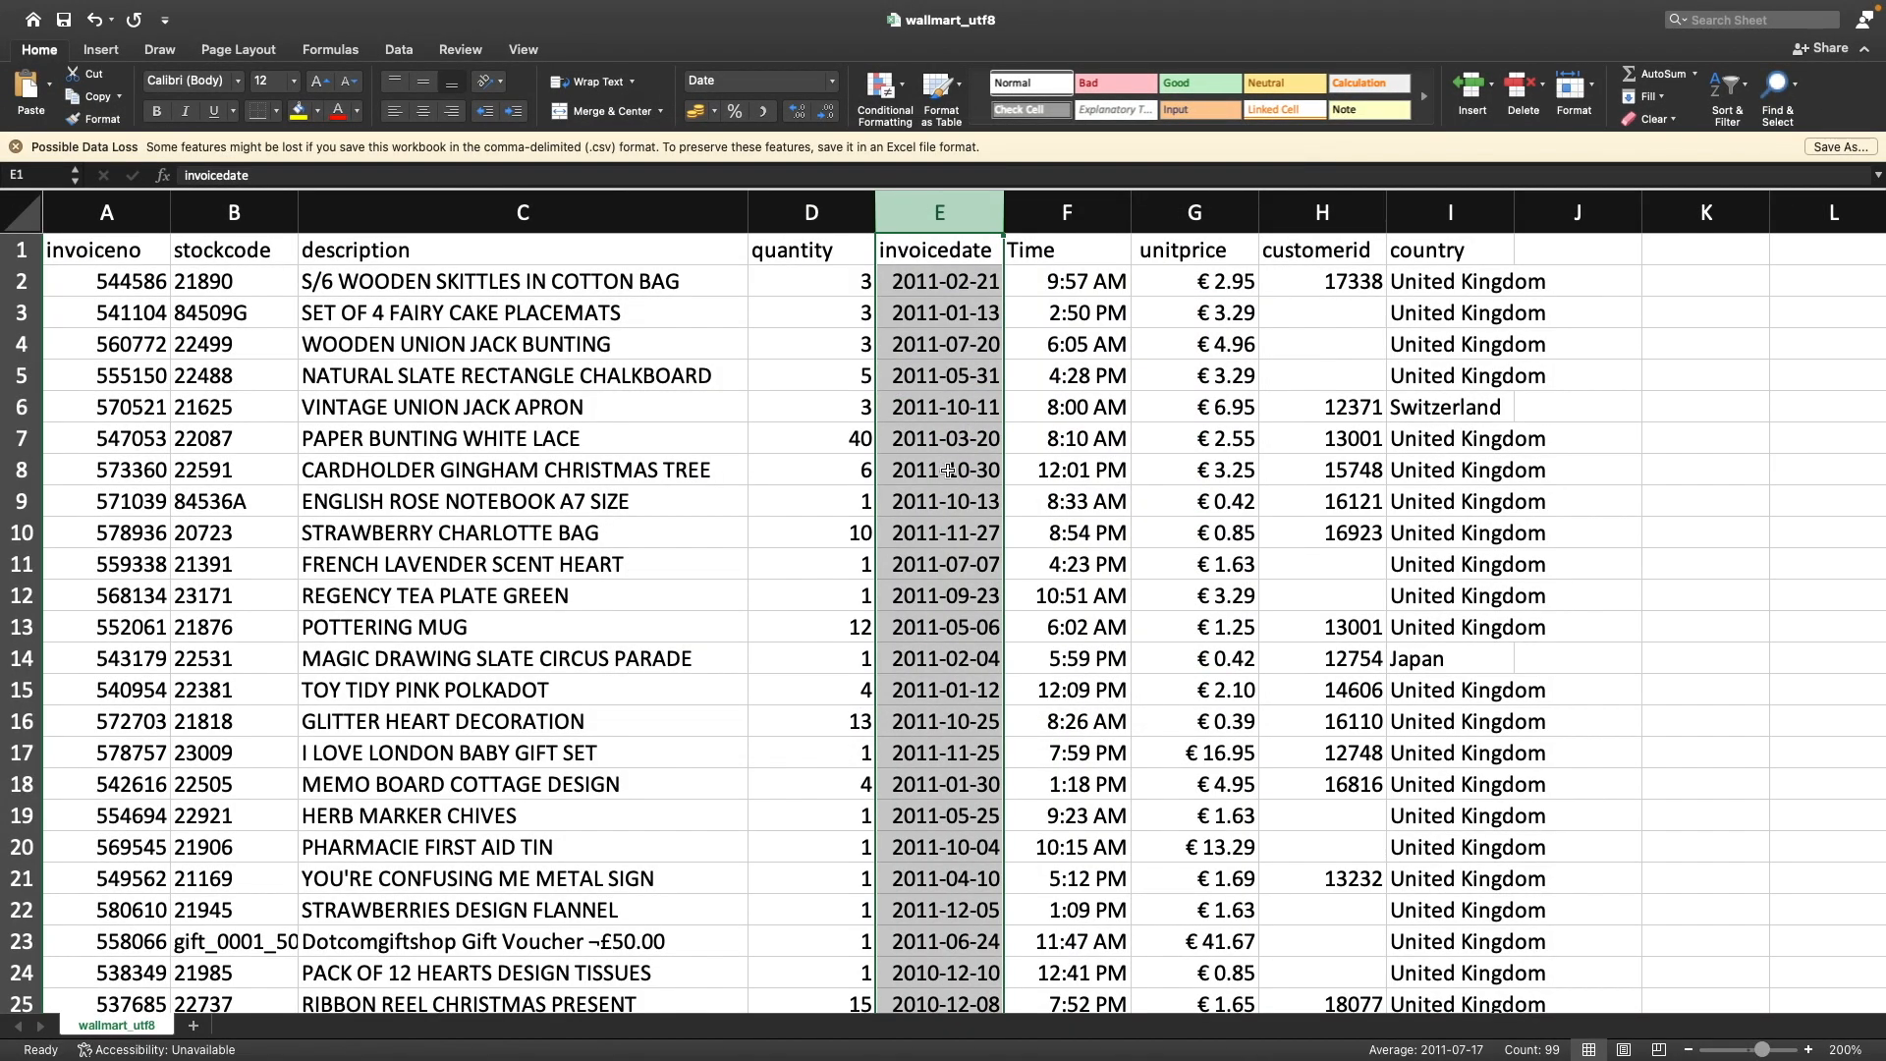
Save the wallmart_utf8 workbook and close its window
mouse_move(220, 6)
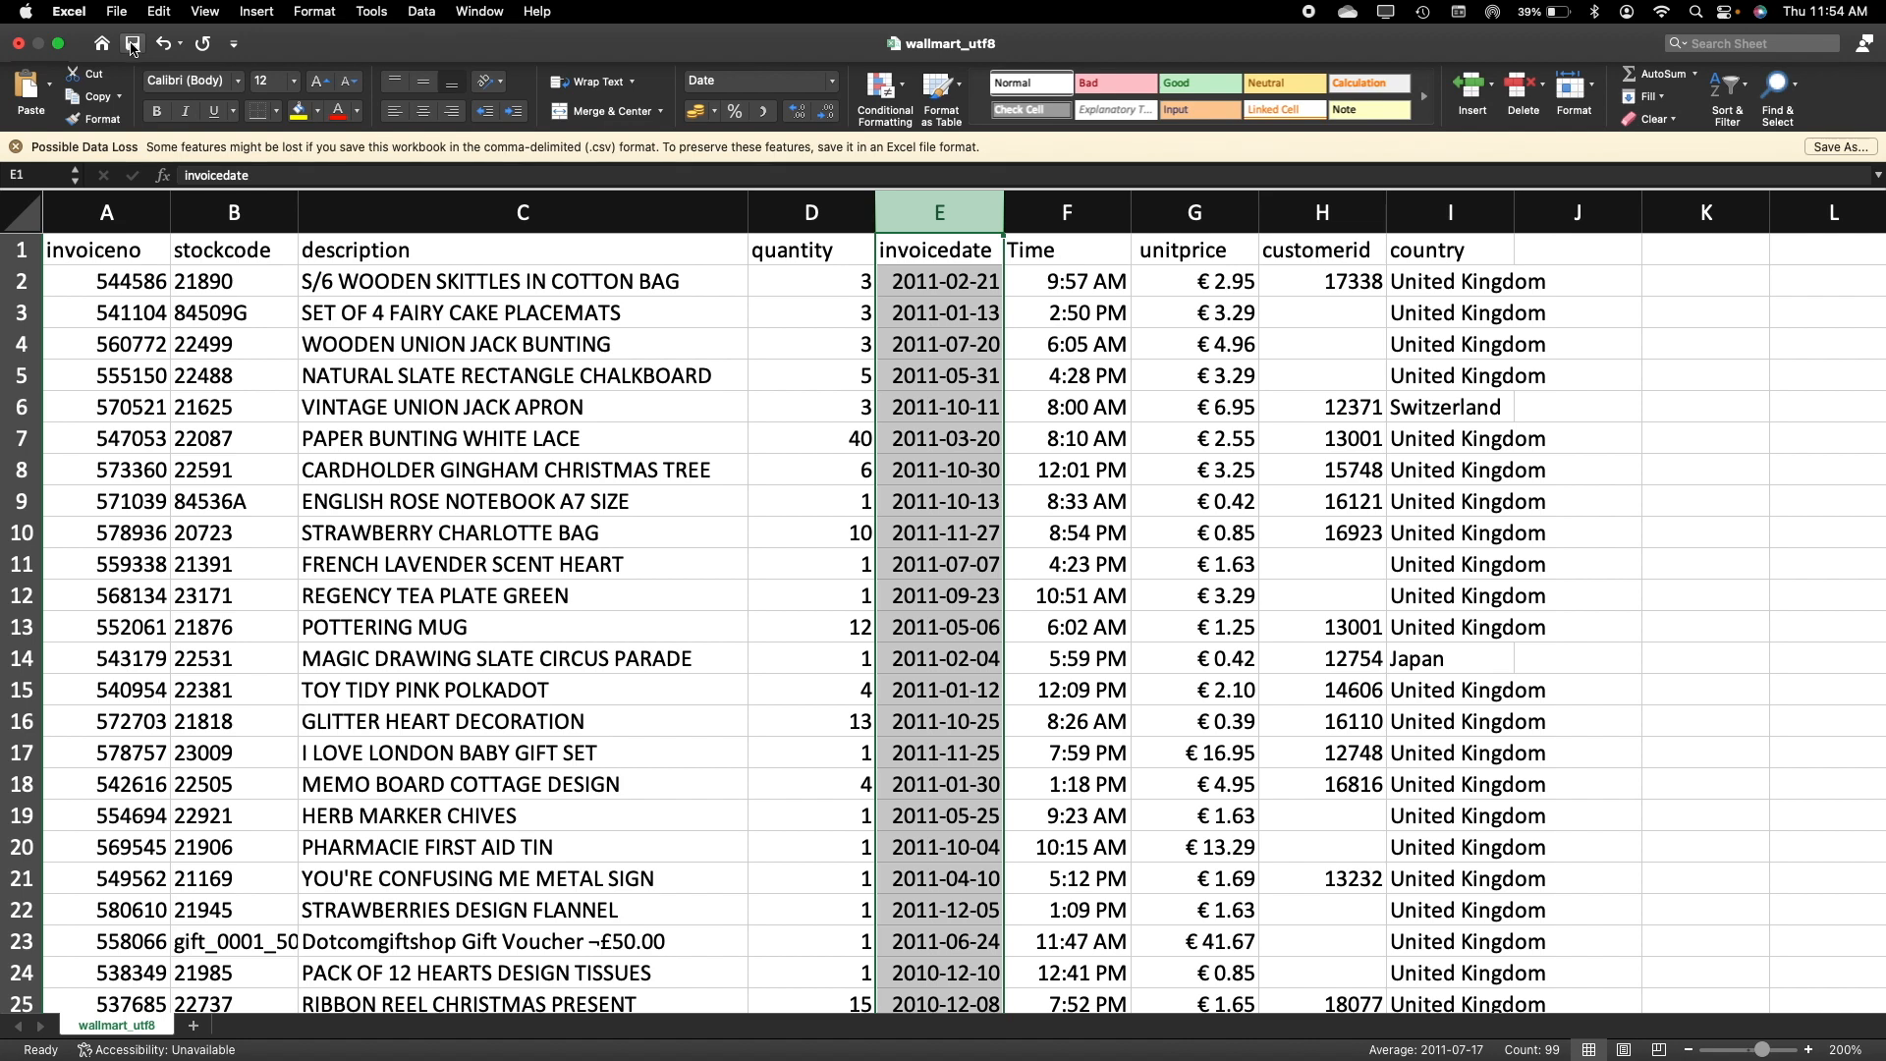
left_click(17, 45)
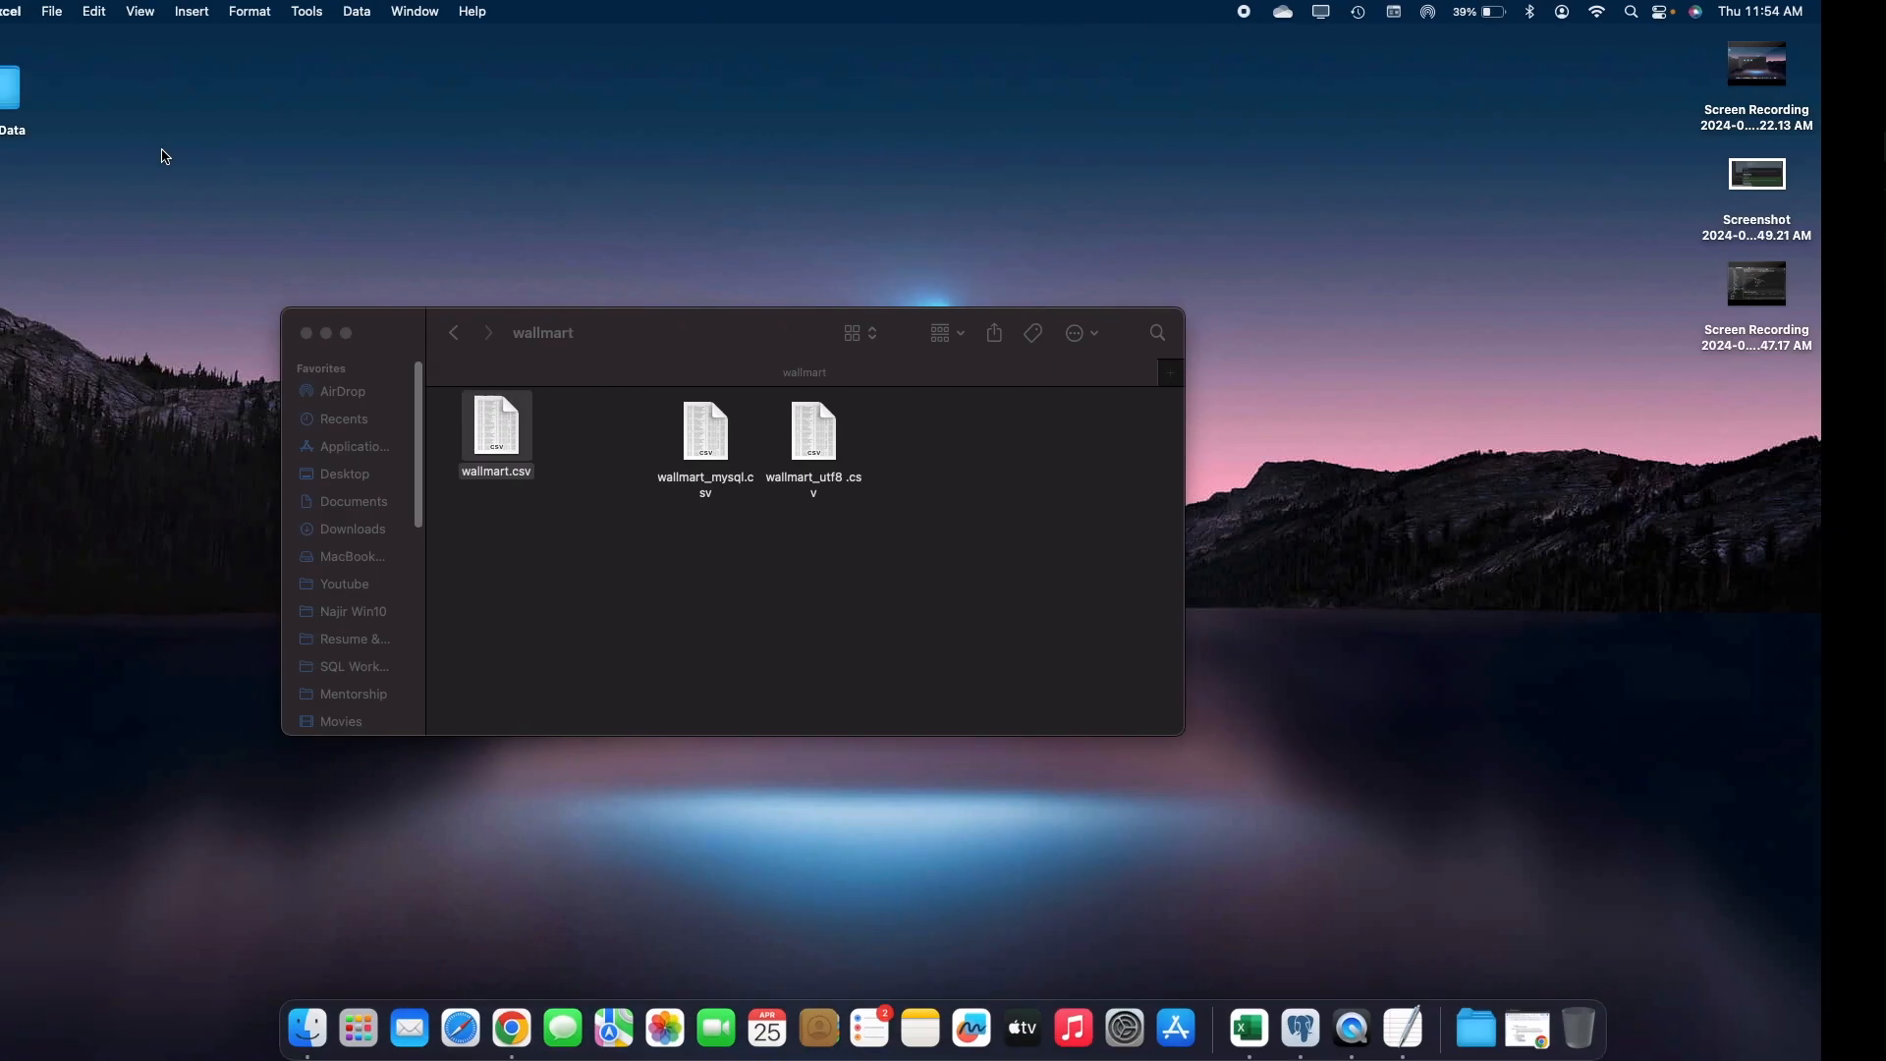
Open wallmart_utf8 .csv from the wallmart folder in TextEdit to check how the invoice dates are stored, and close it
left_click(798, 454)
left_click(894, 442)
right_click(897, 443)
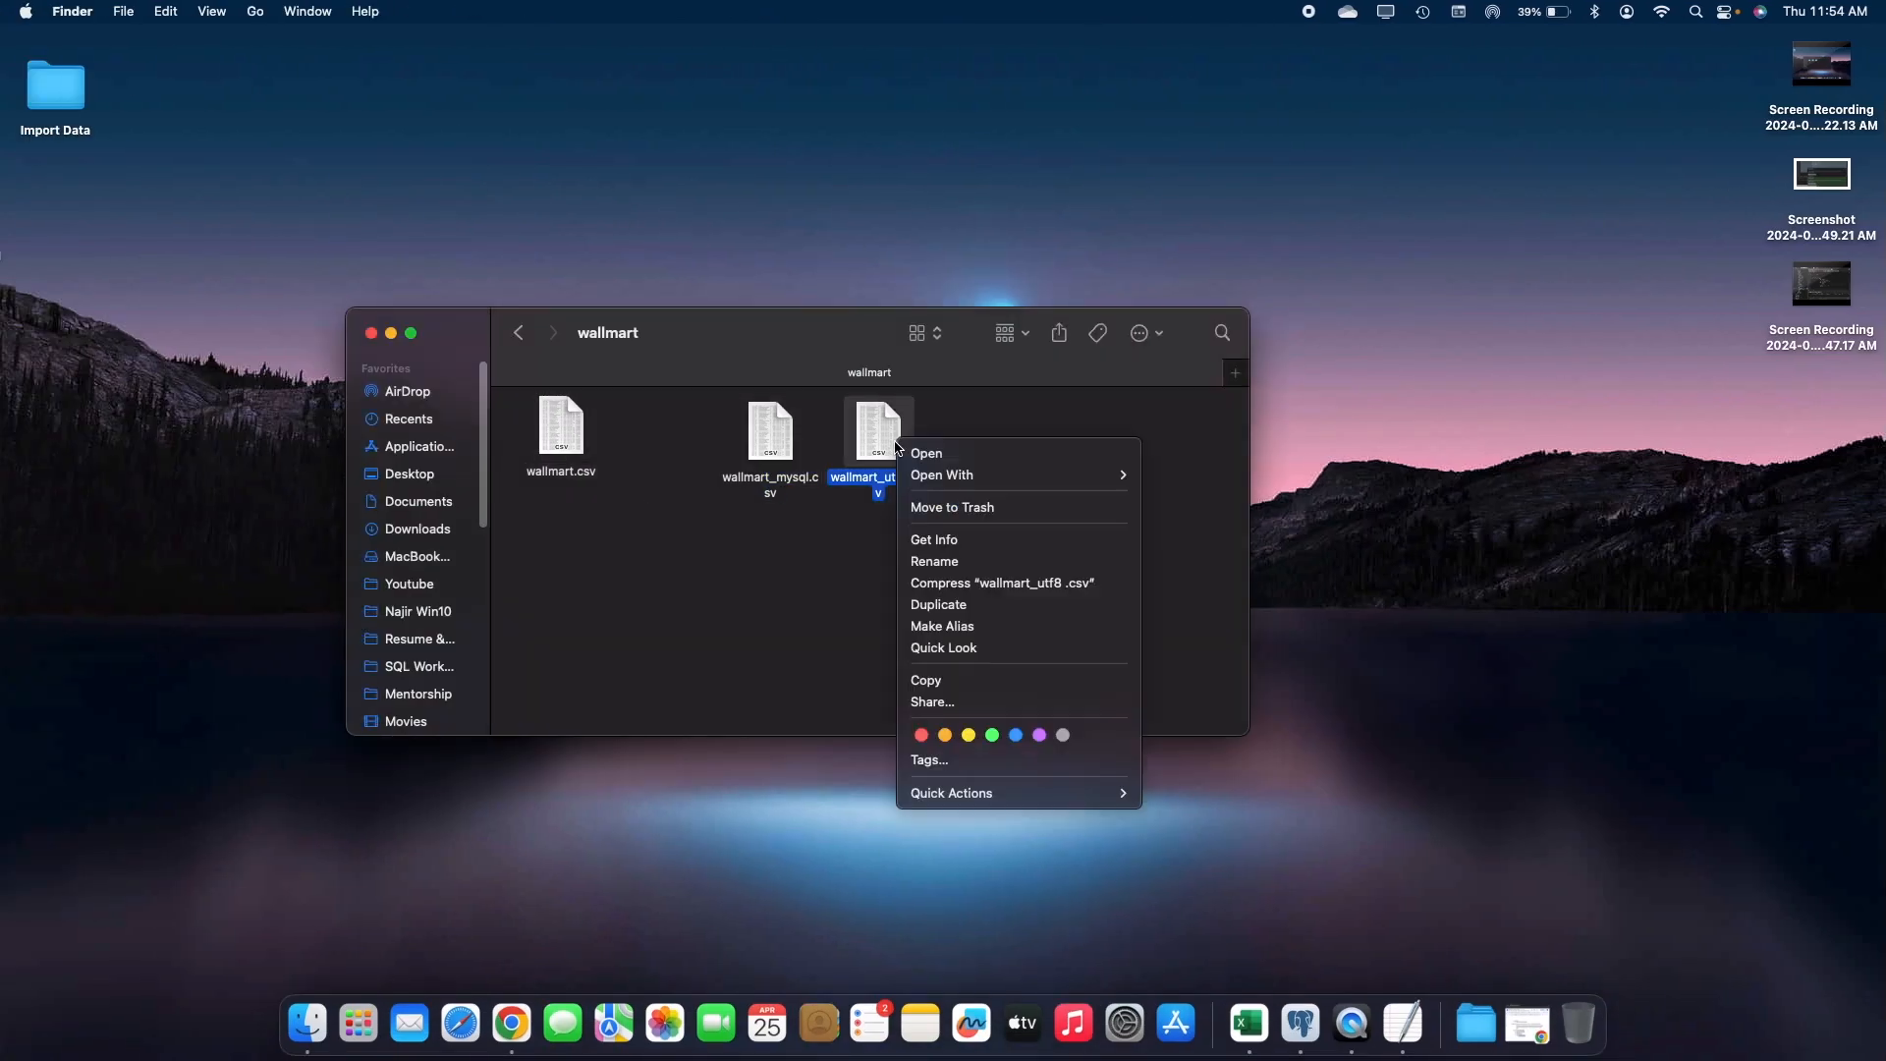
mouse_move(1071, 481)
left_click(1248, 551)
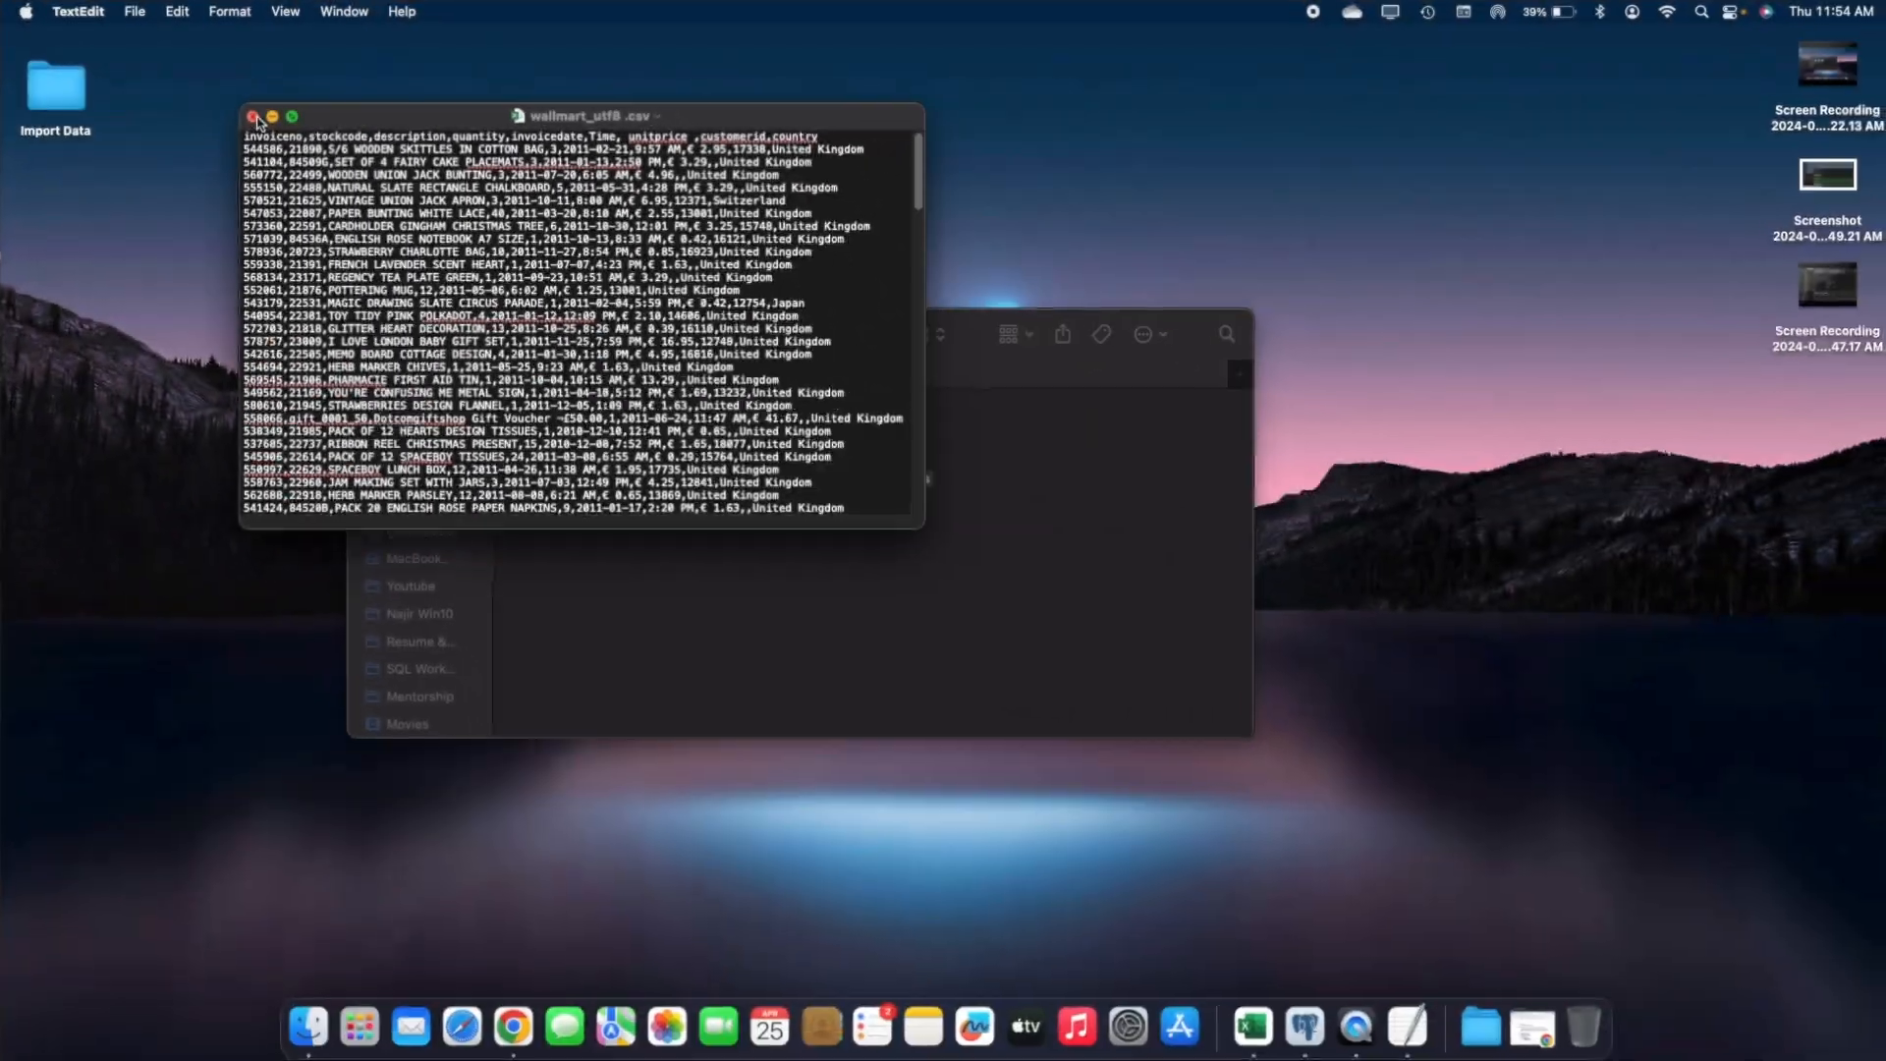
key("super+w")
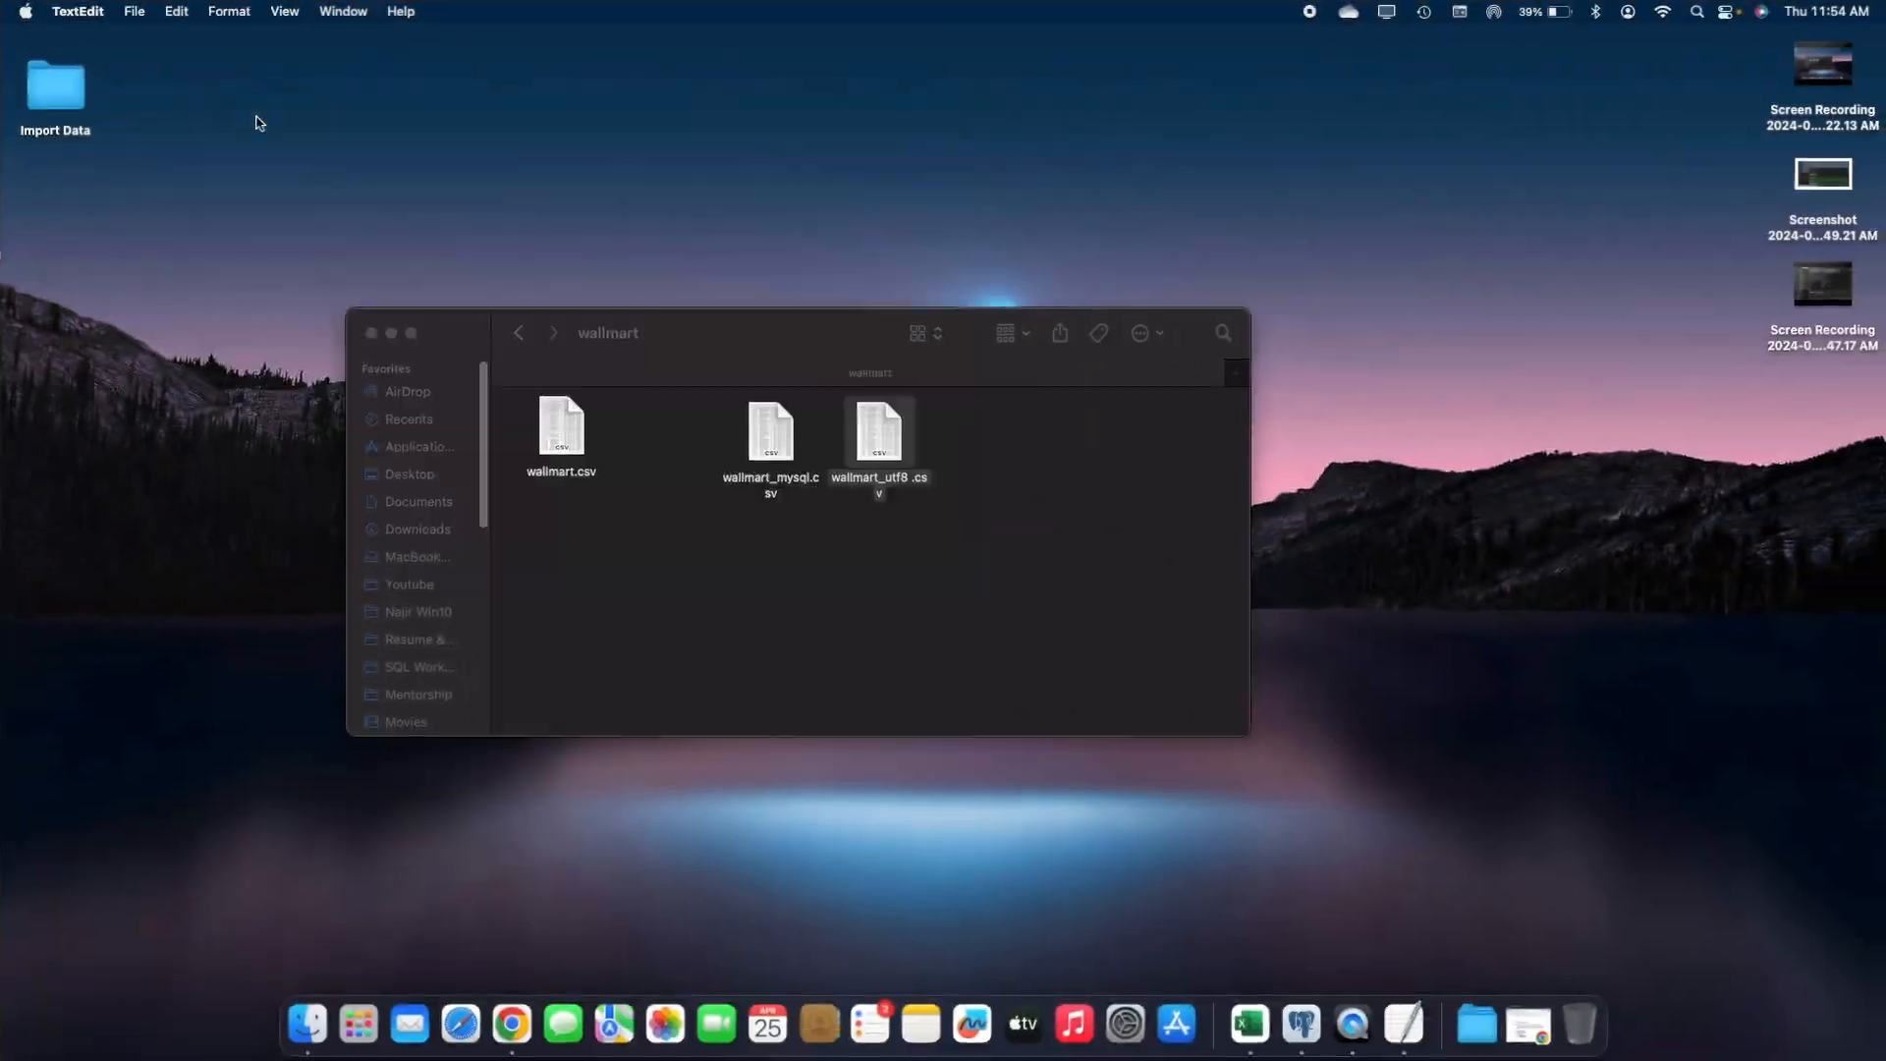
Return to pgAdmin, close the process log, and import wallmart_utf8 .csv into the walmart_retail table again
key("super+Tab")
key("super+Tab")
key("super+Tab")
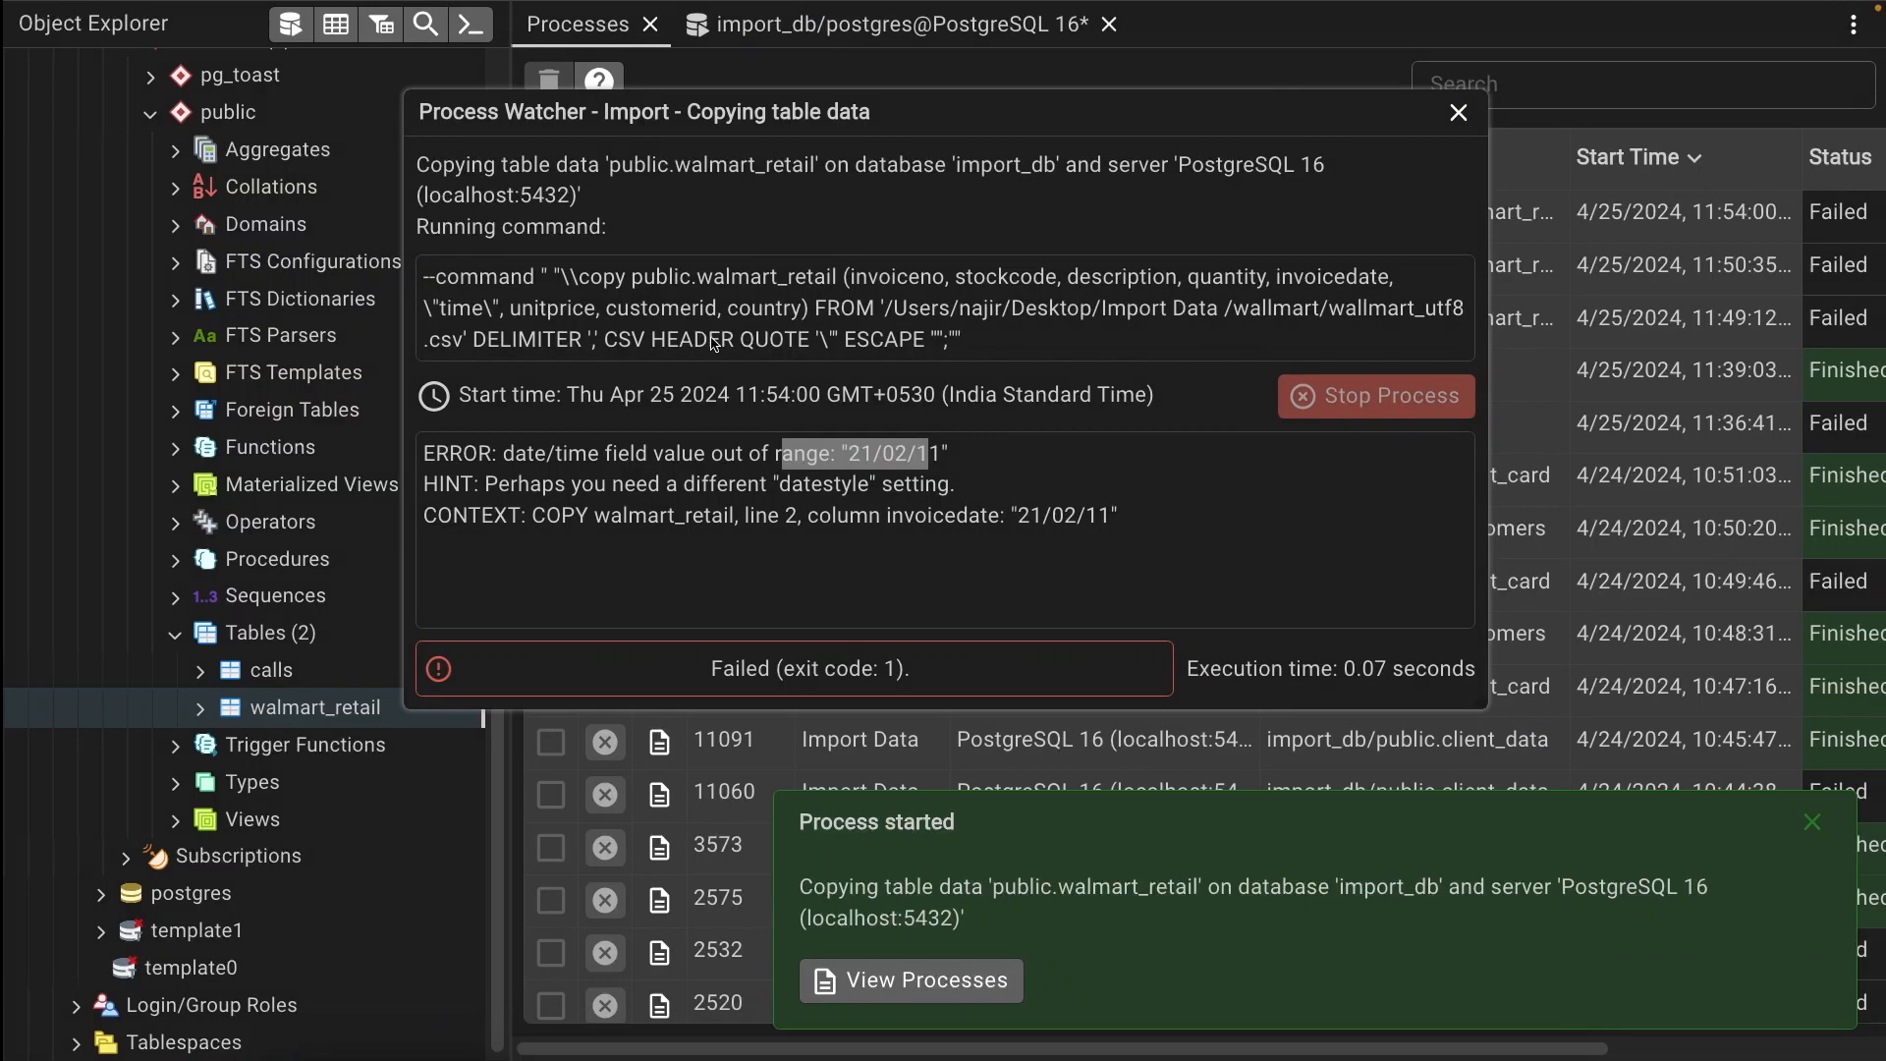
left_click(1456, 112)
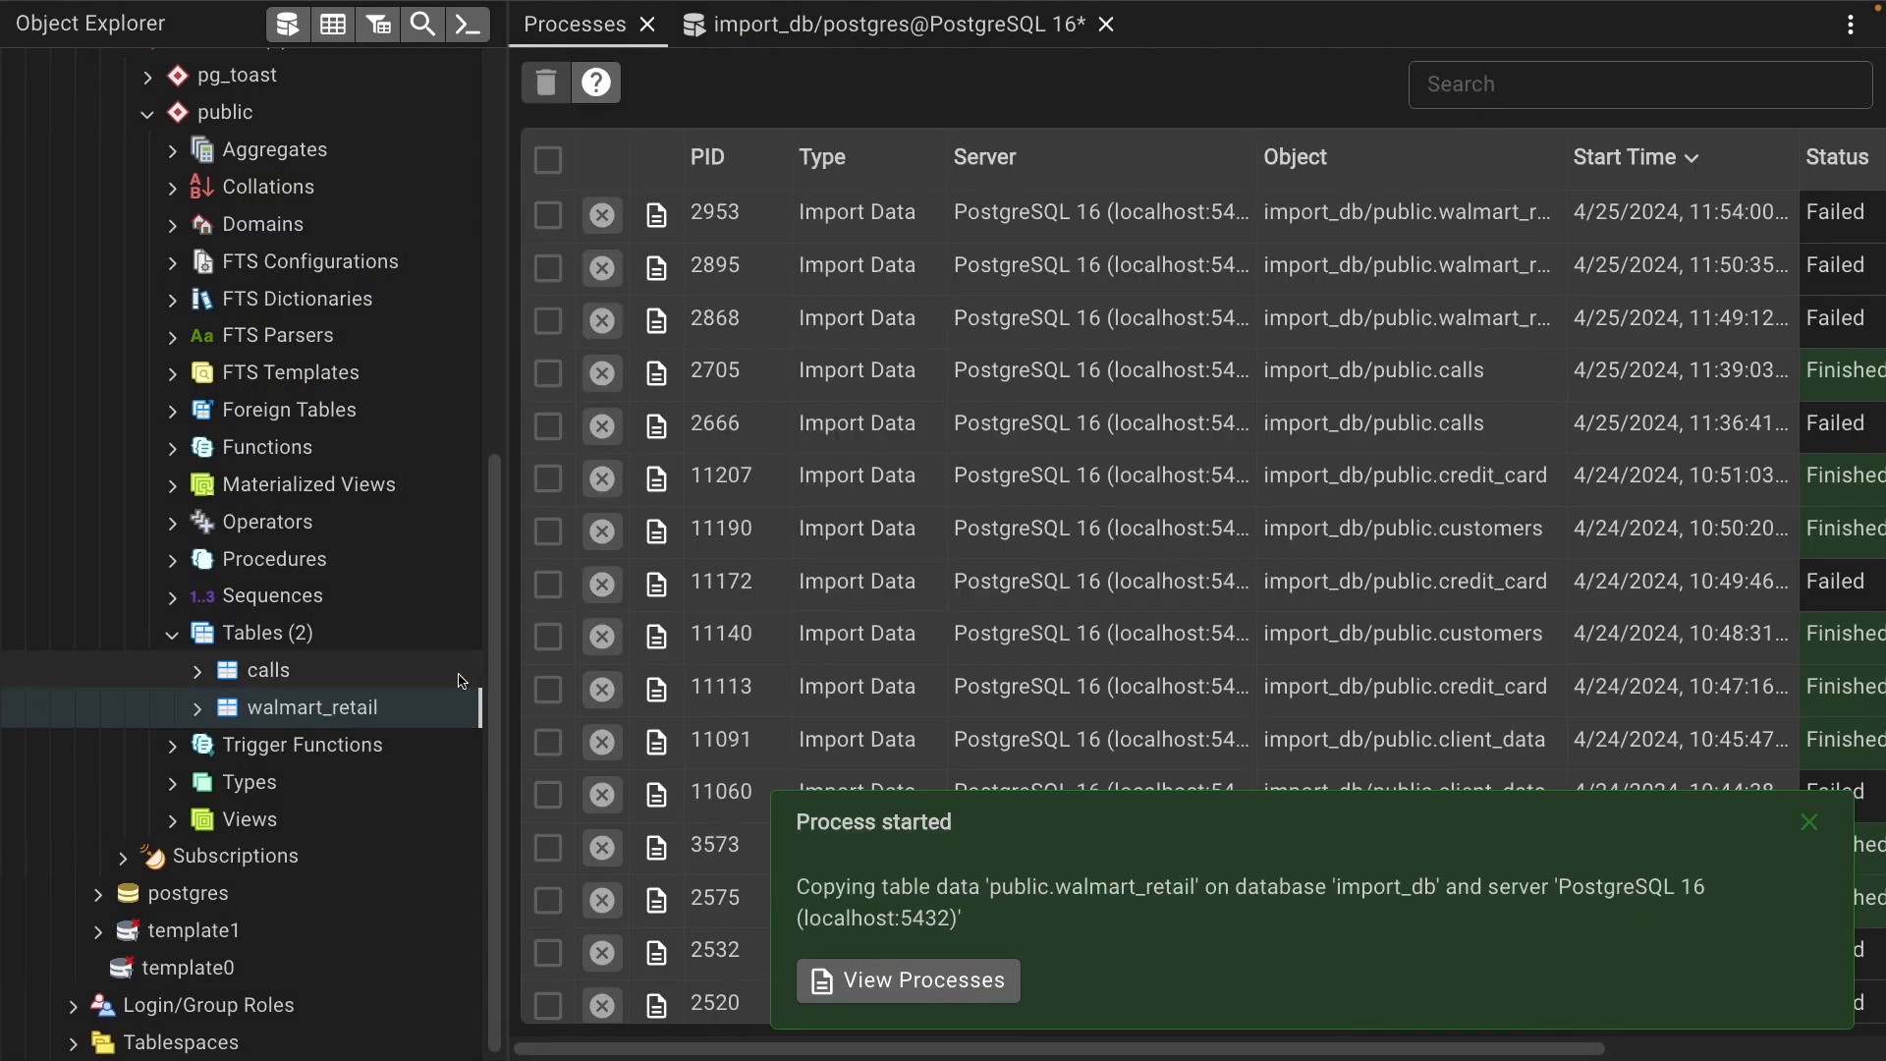
right_click(307, 710)
left_click(420, 311)
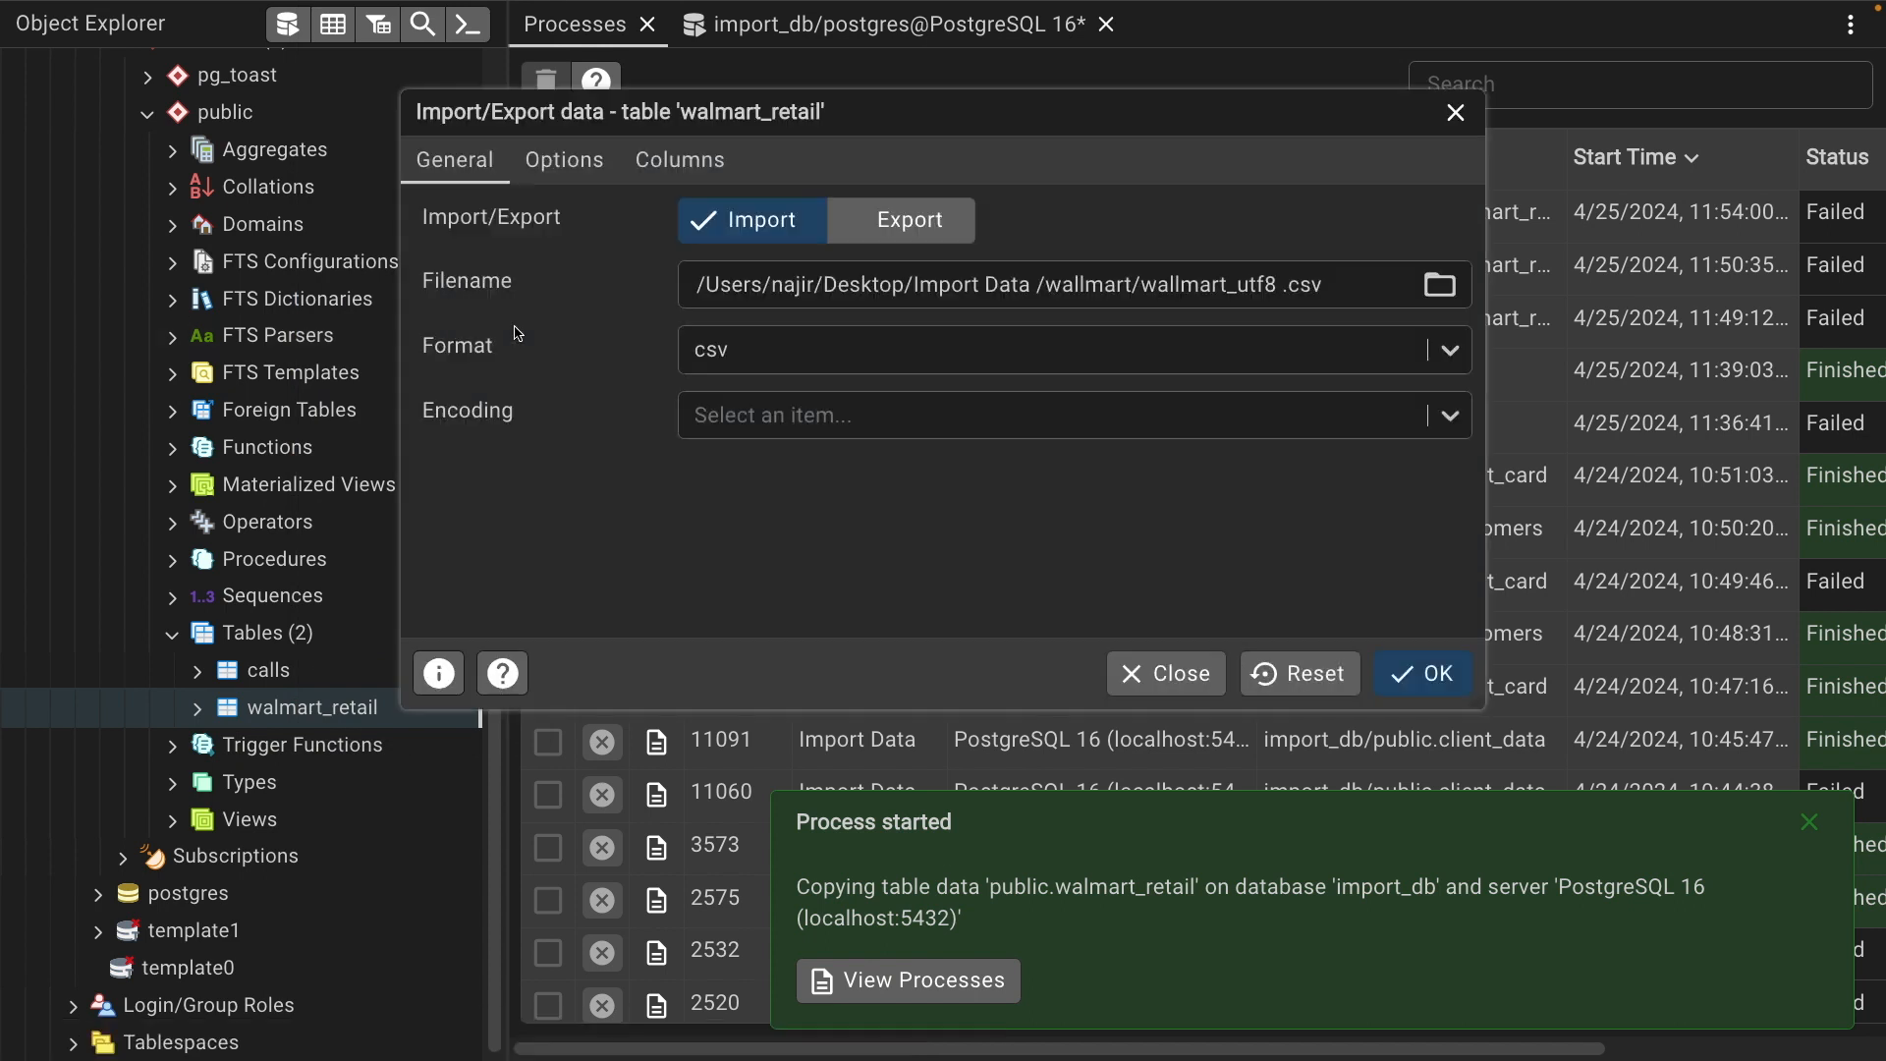
left_click(1440, 286)
left_click(1201, 720)
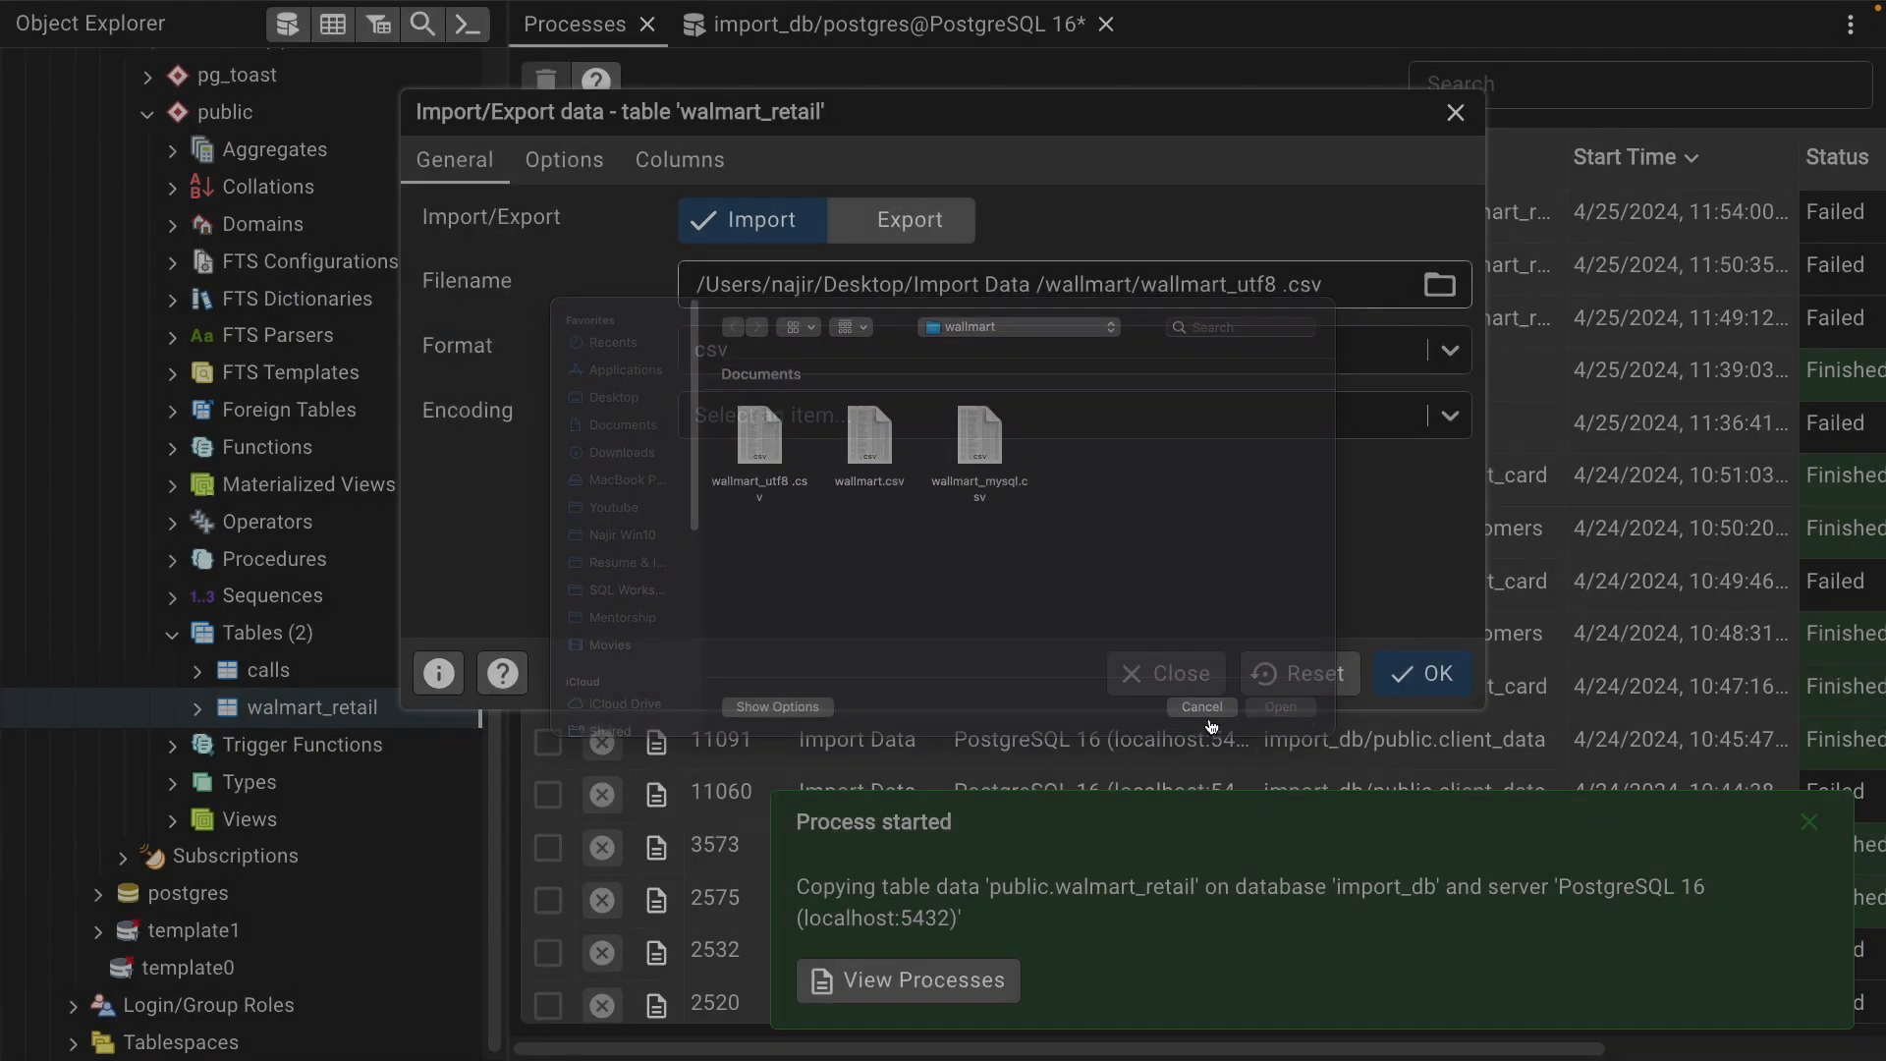
left_click(1422, 674)
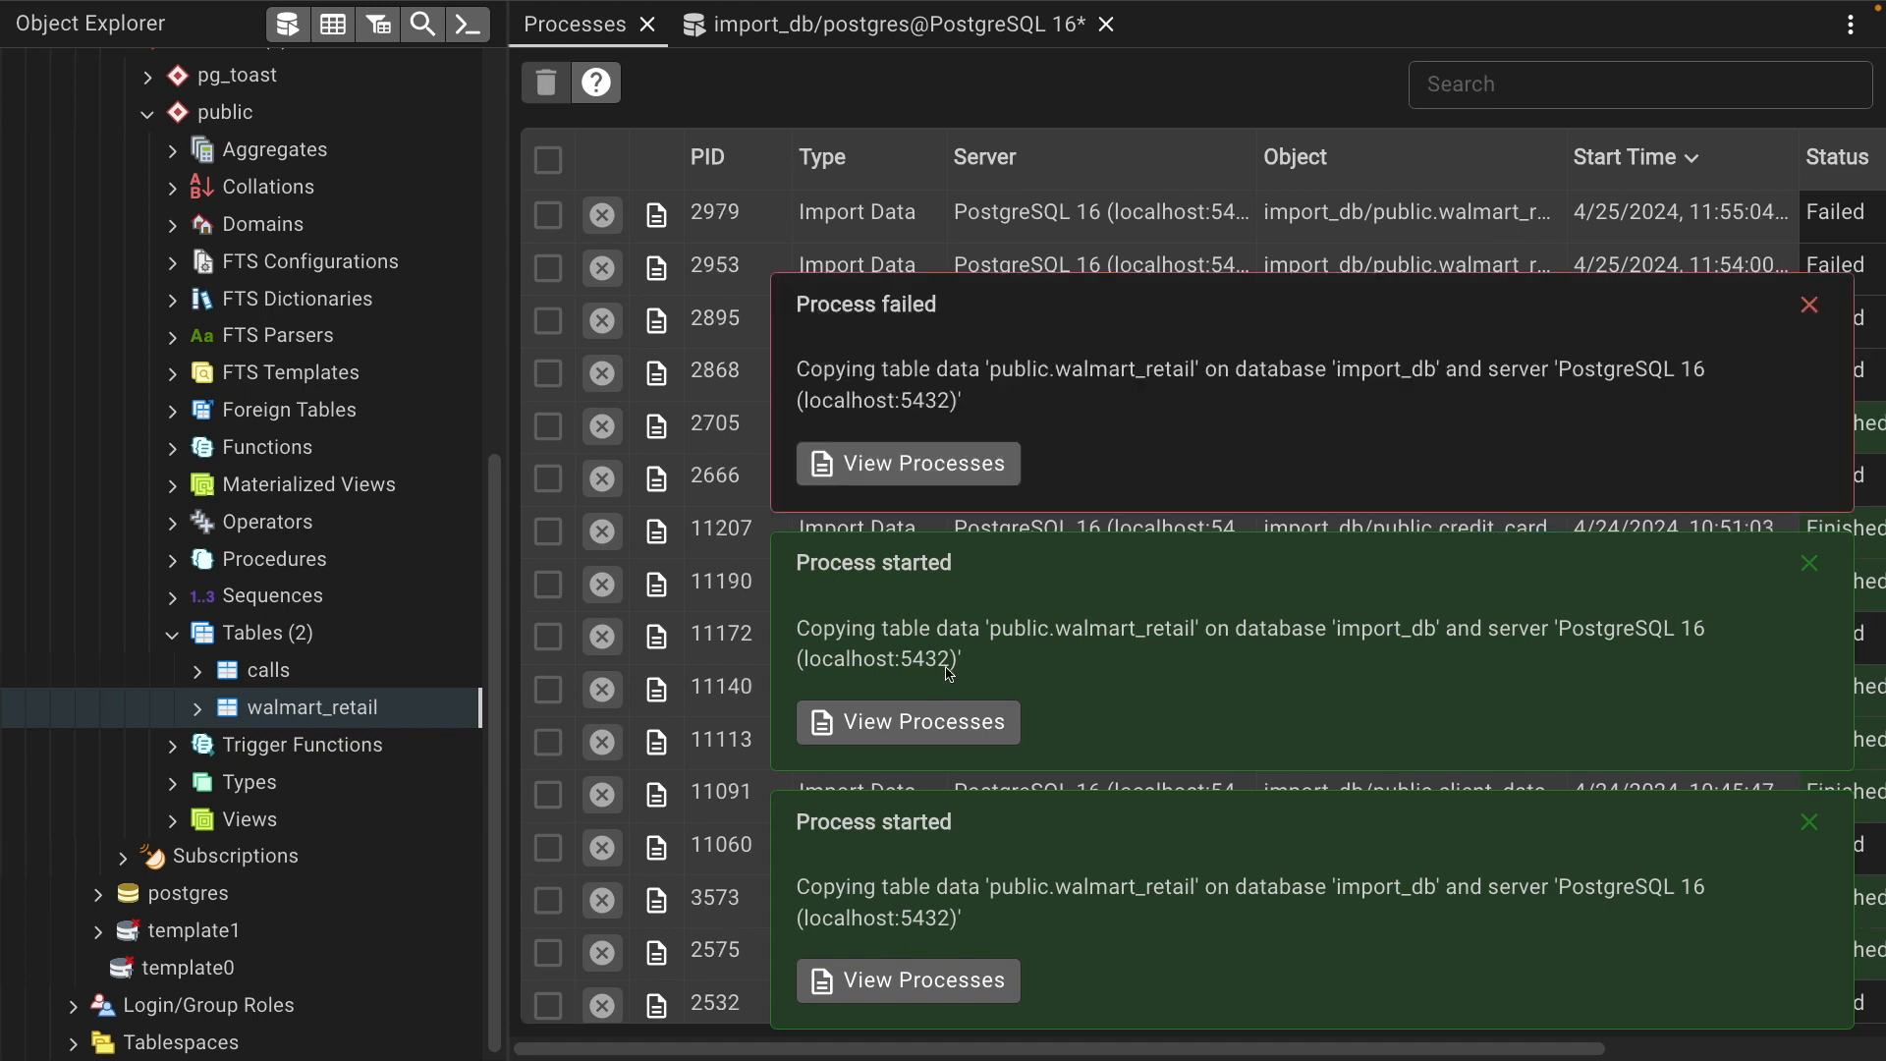
Open the log of the latest walmart_retail import and examine which column and value the new error names
left_click(838, 469)
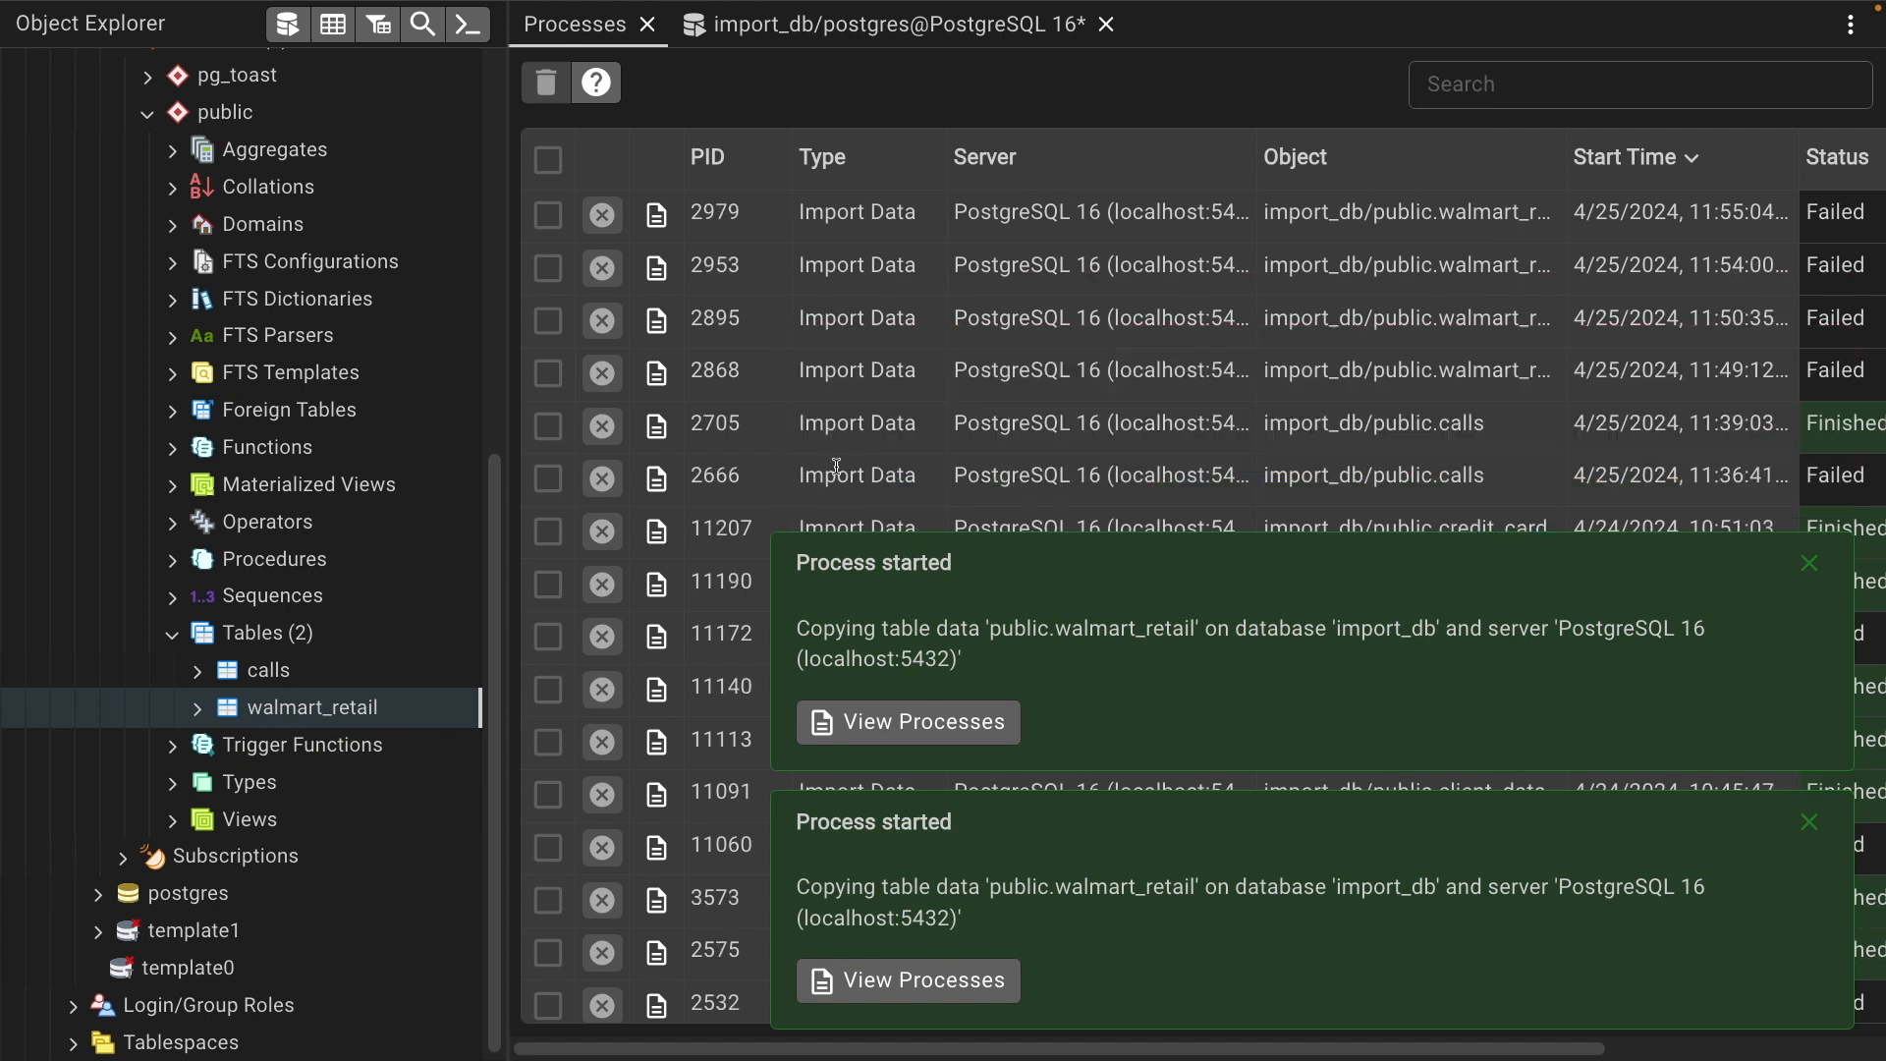
left_click(658, 216)
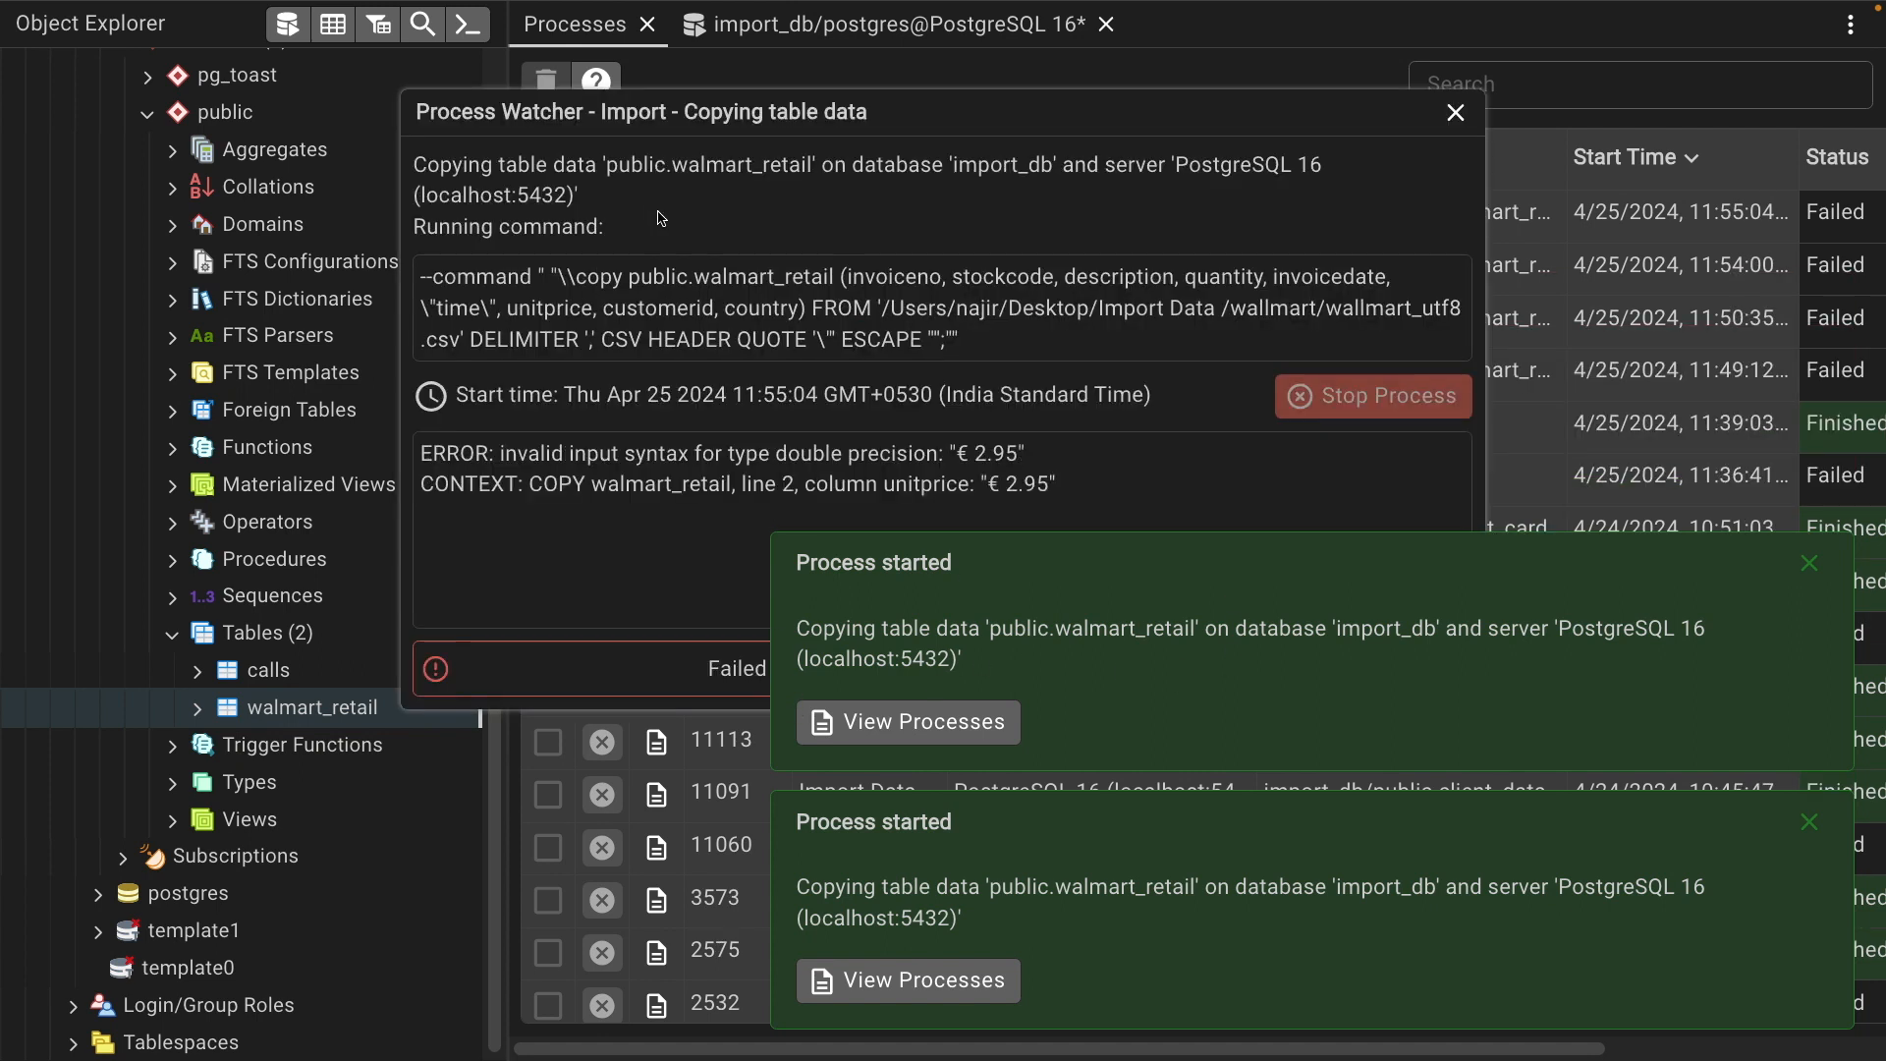
left_click(1811, 562)
left_click_drag(966, 454, 1017, 457)
left_click(965, 458)
left_click(969, 459)
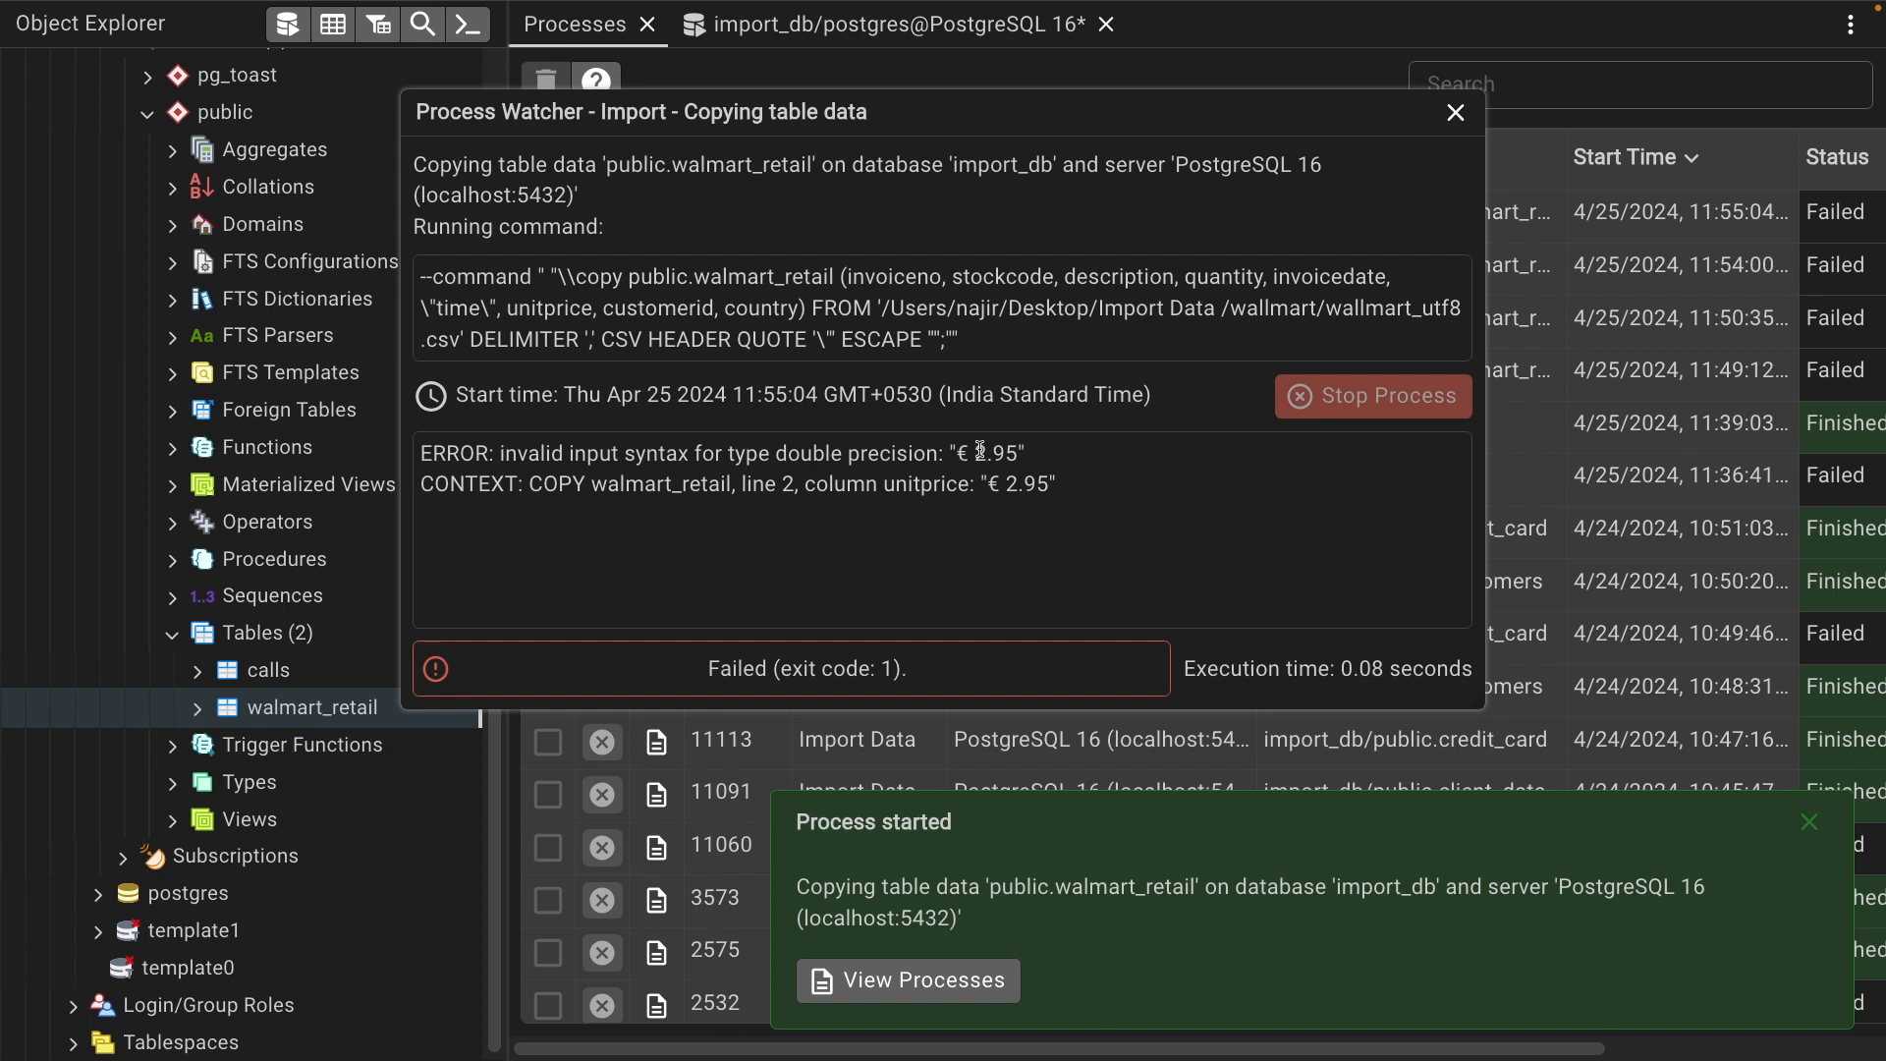
double_click(989, 452)
left_click(997, 455)
left_click_drag(996, 454, 958, 454)
left_click(1016, 454)
left_click(960, 455)
Switch to Excel and close the call_centre_dataset workbook
key("super+Tab")
key("super+Tab")
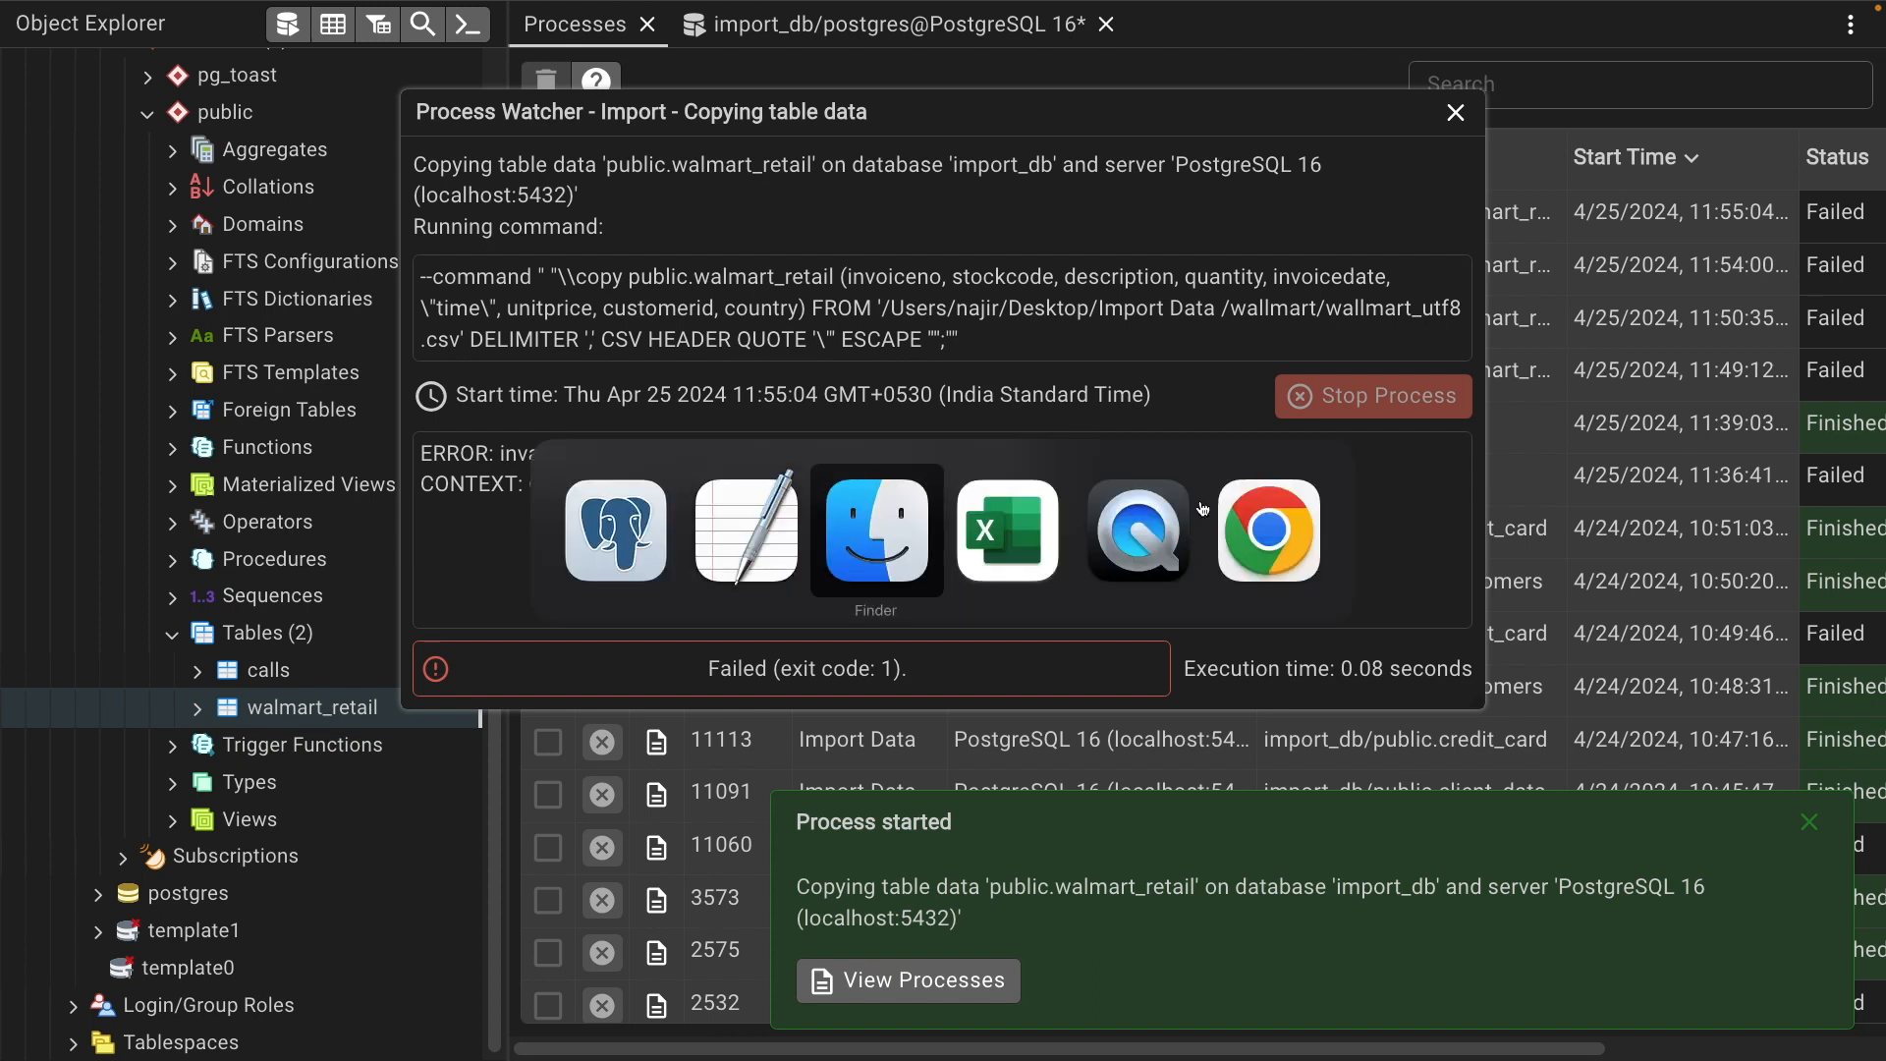
key("super+Tab")
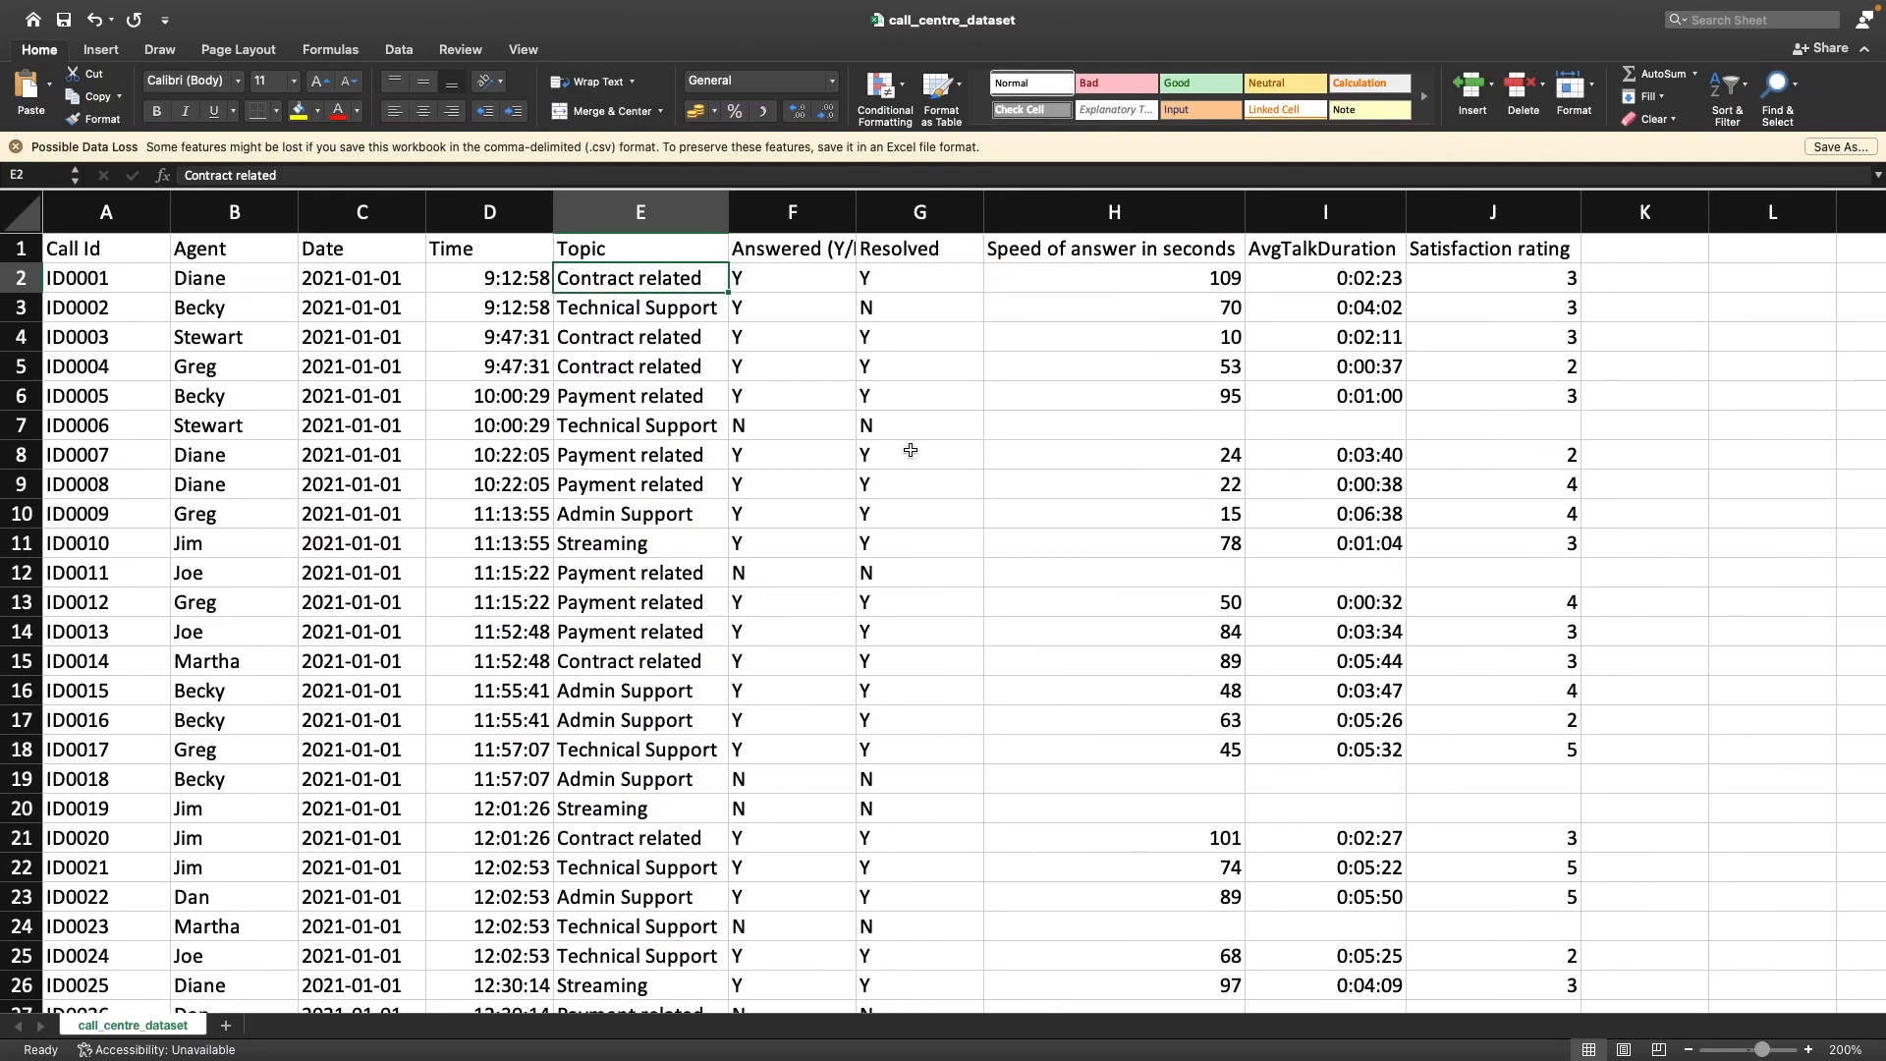
left_click(973, 454)
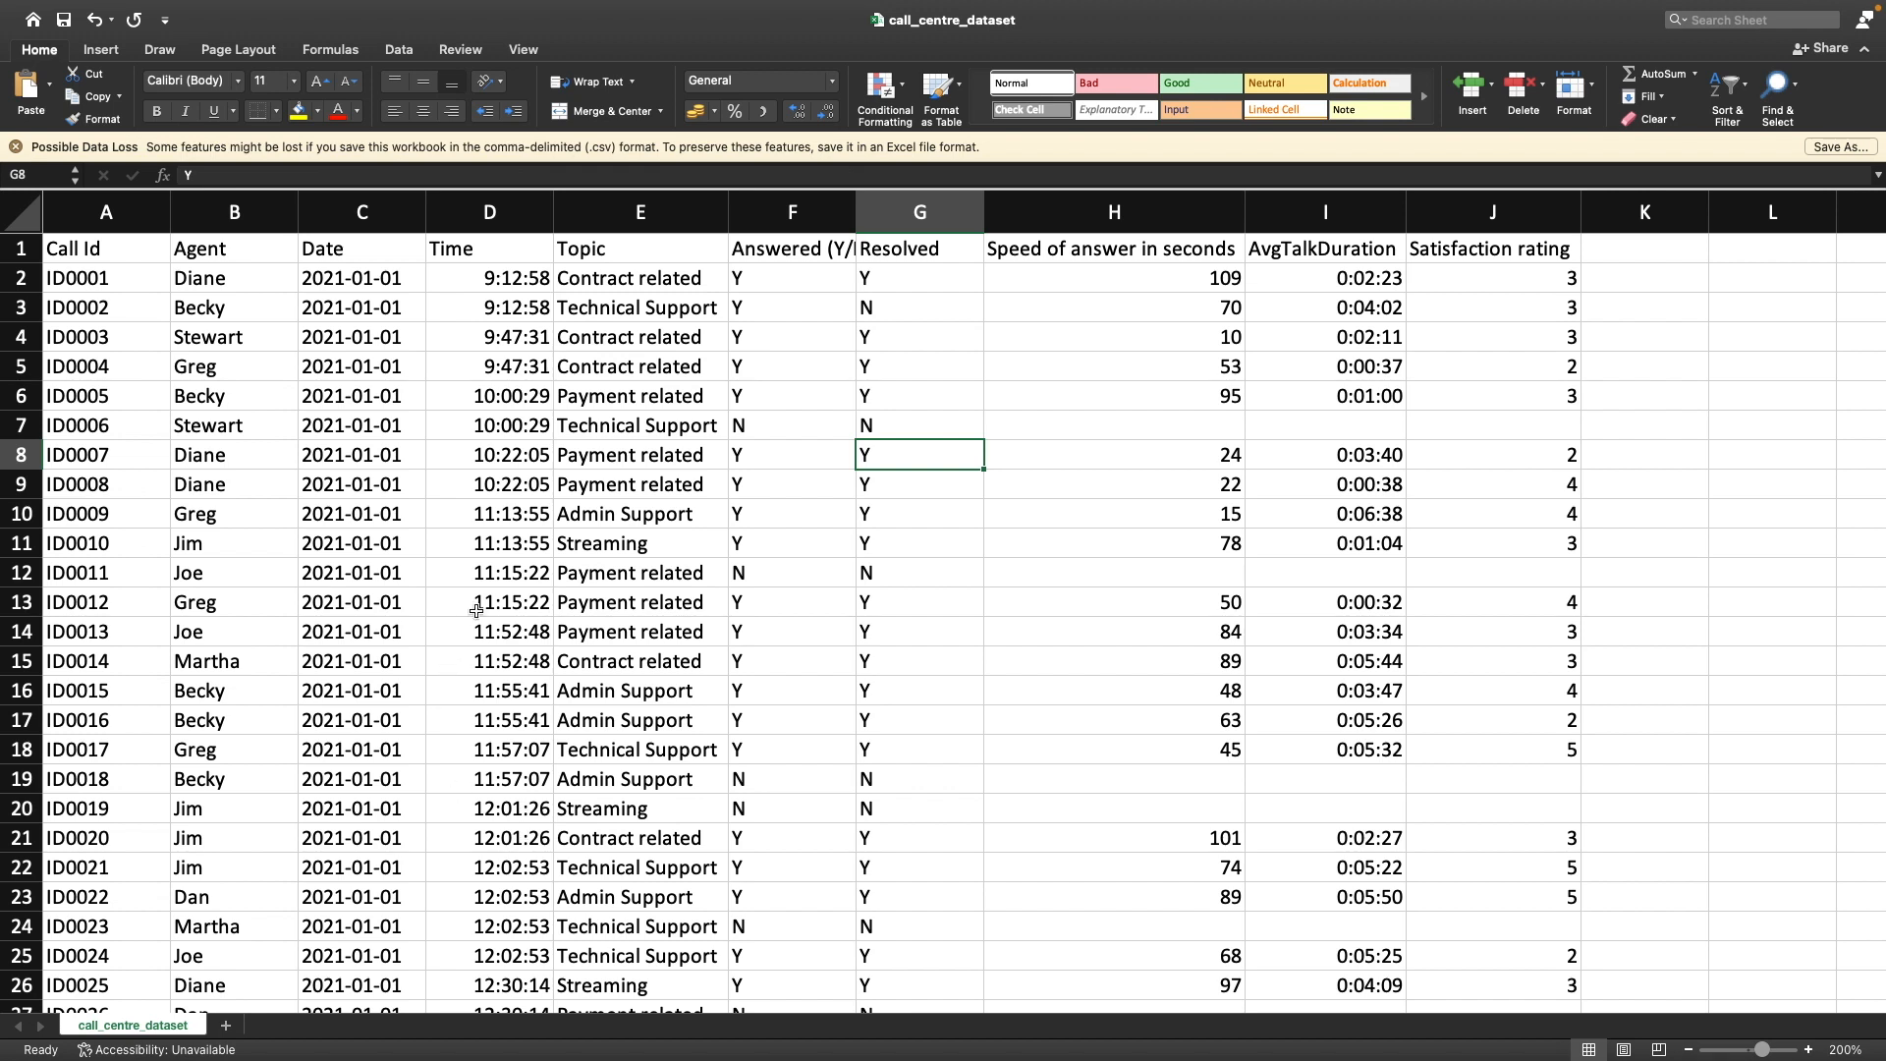
mouse_move(204, 12)
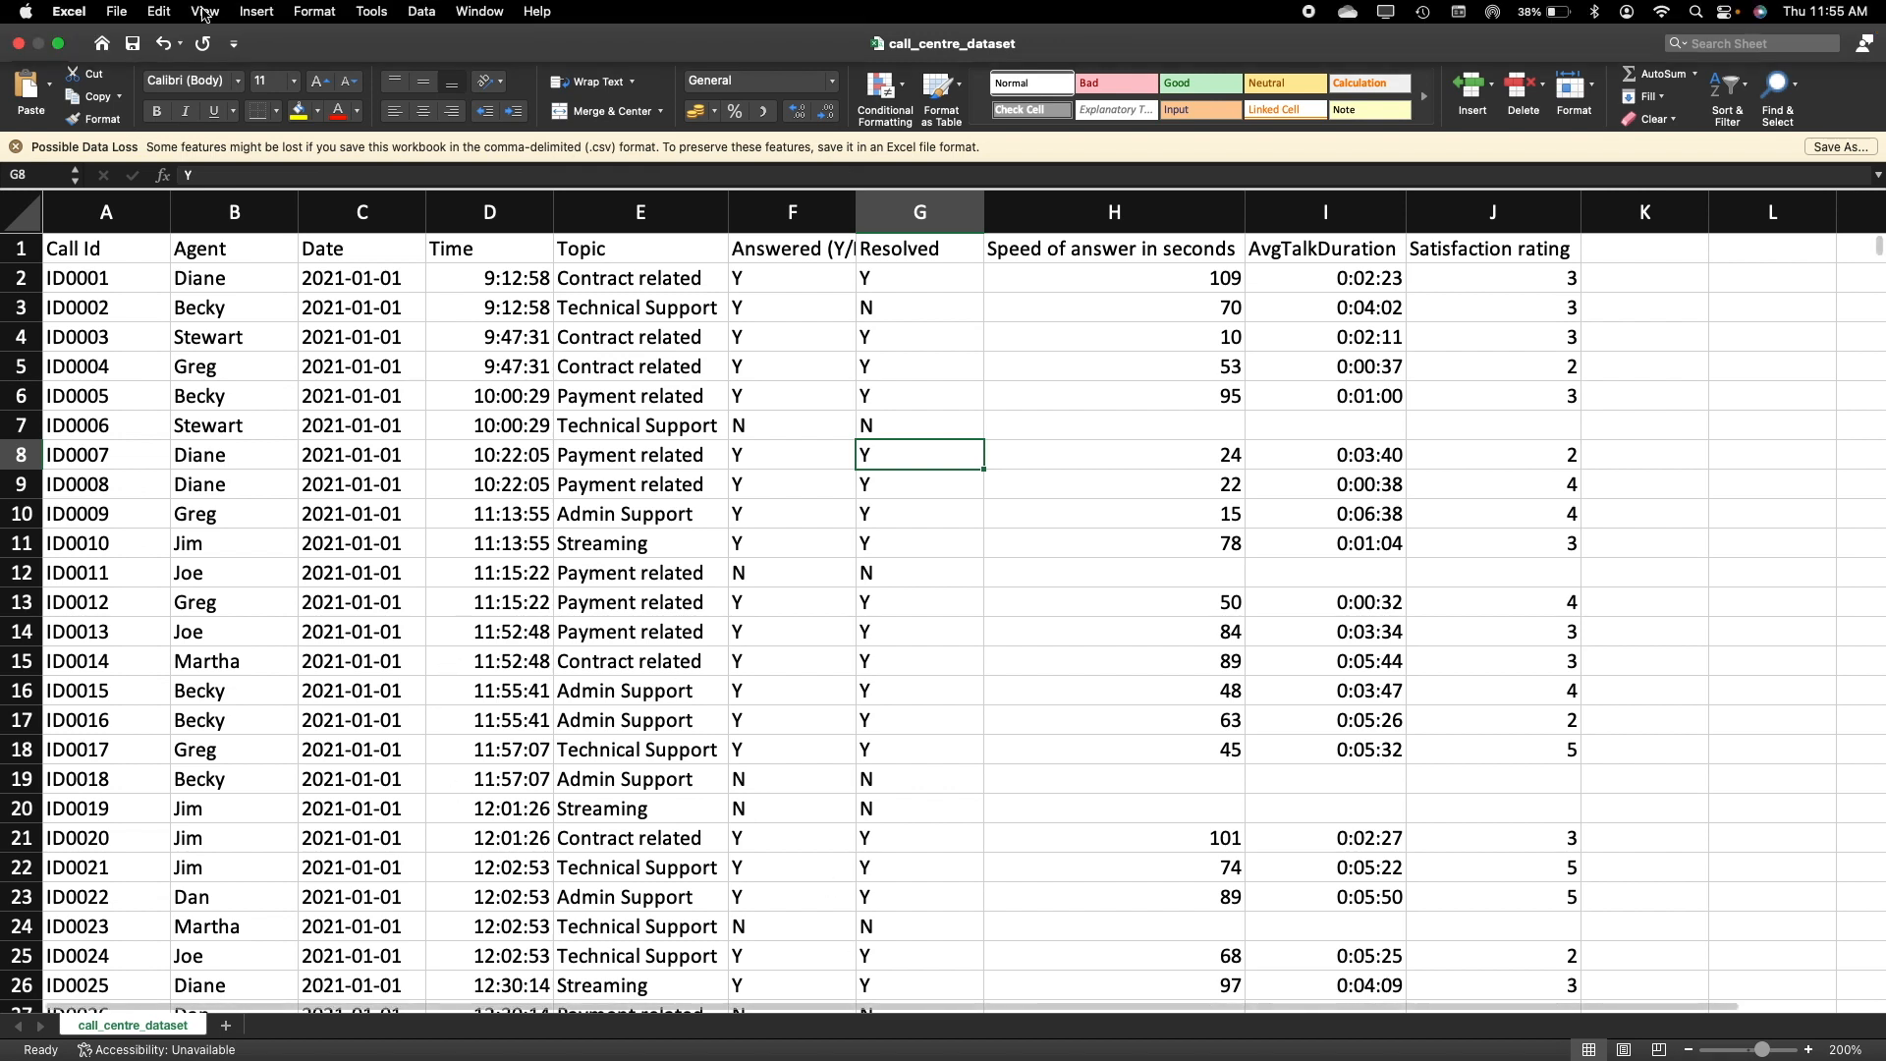
left_click(21, 45)
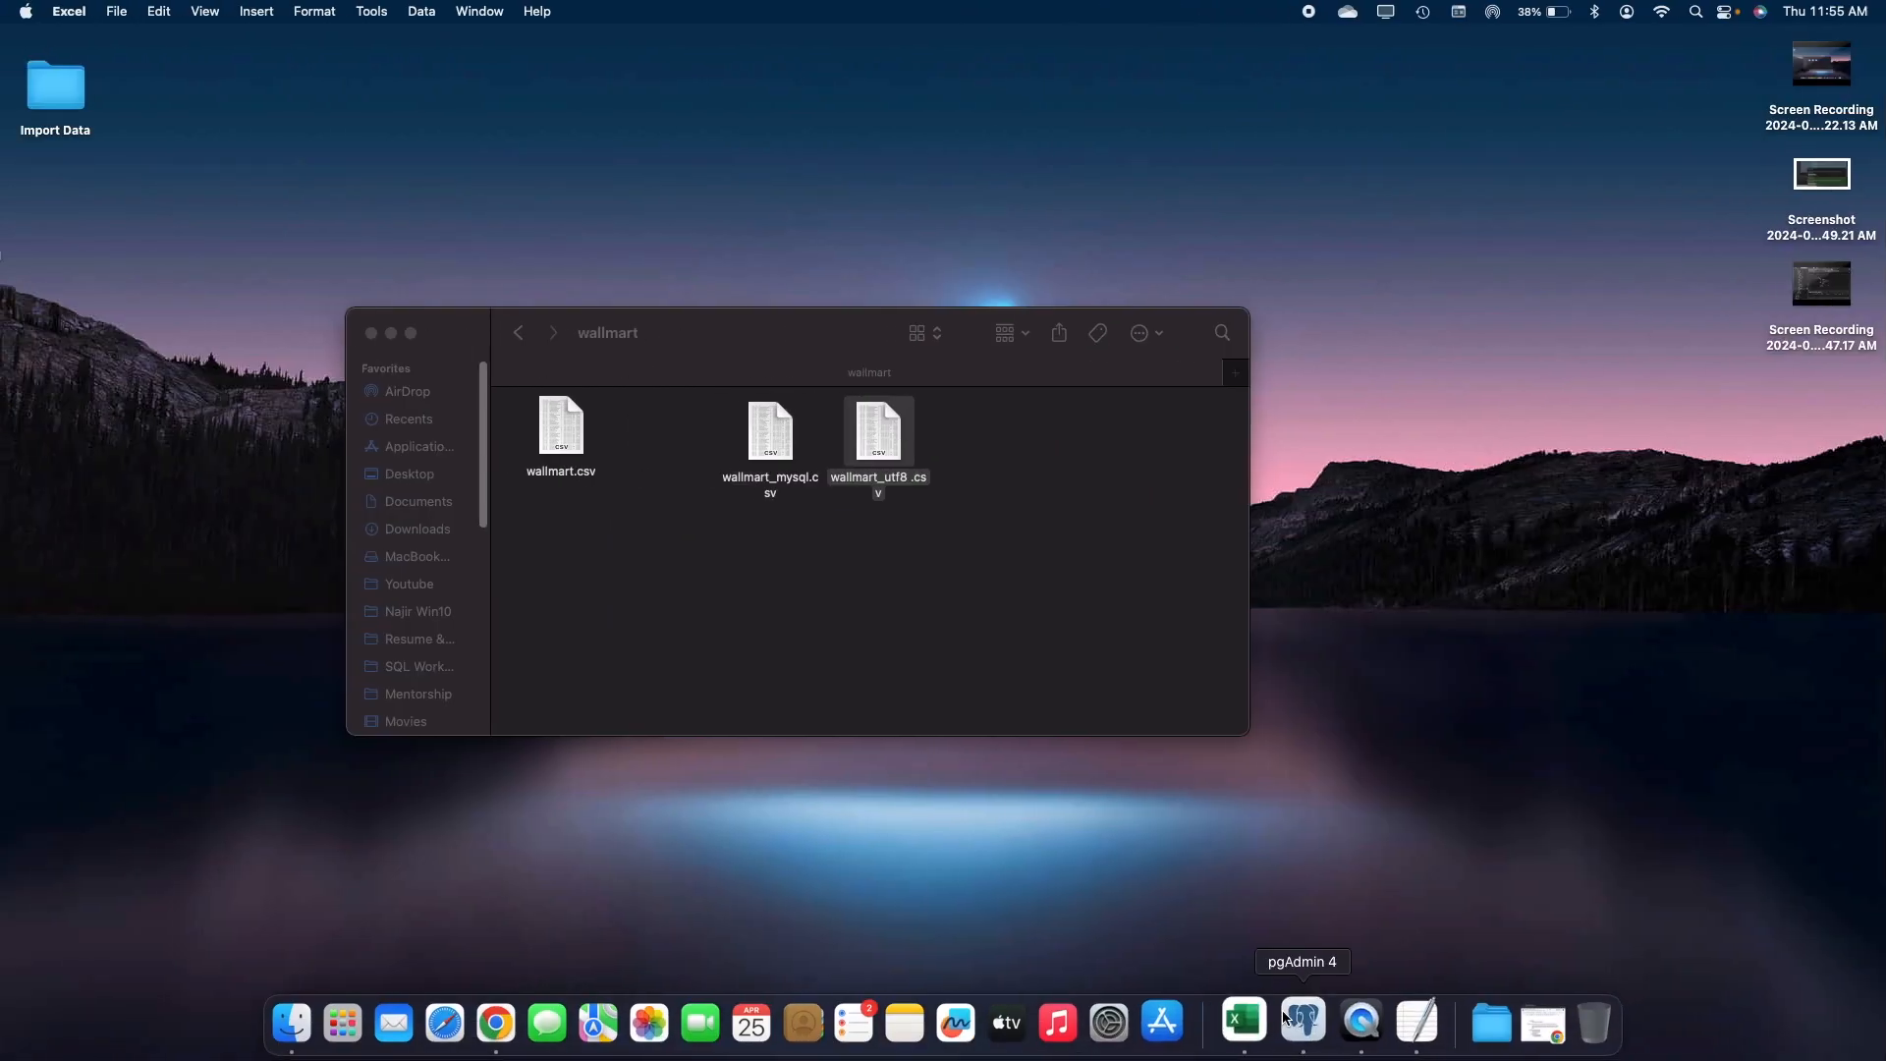
left_click(1256, 1027)
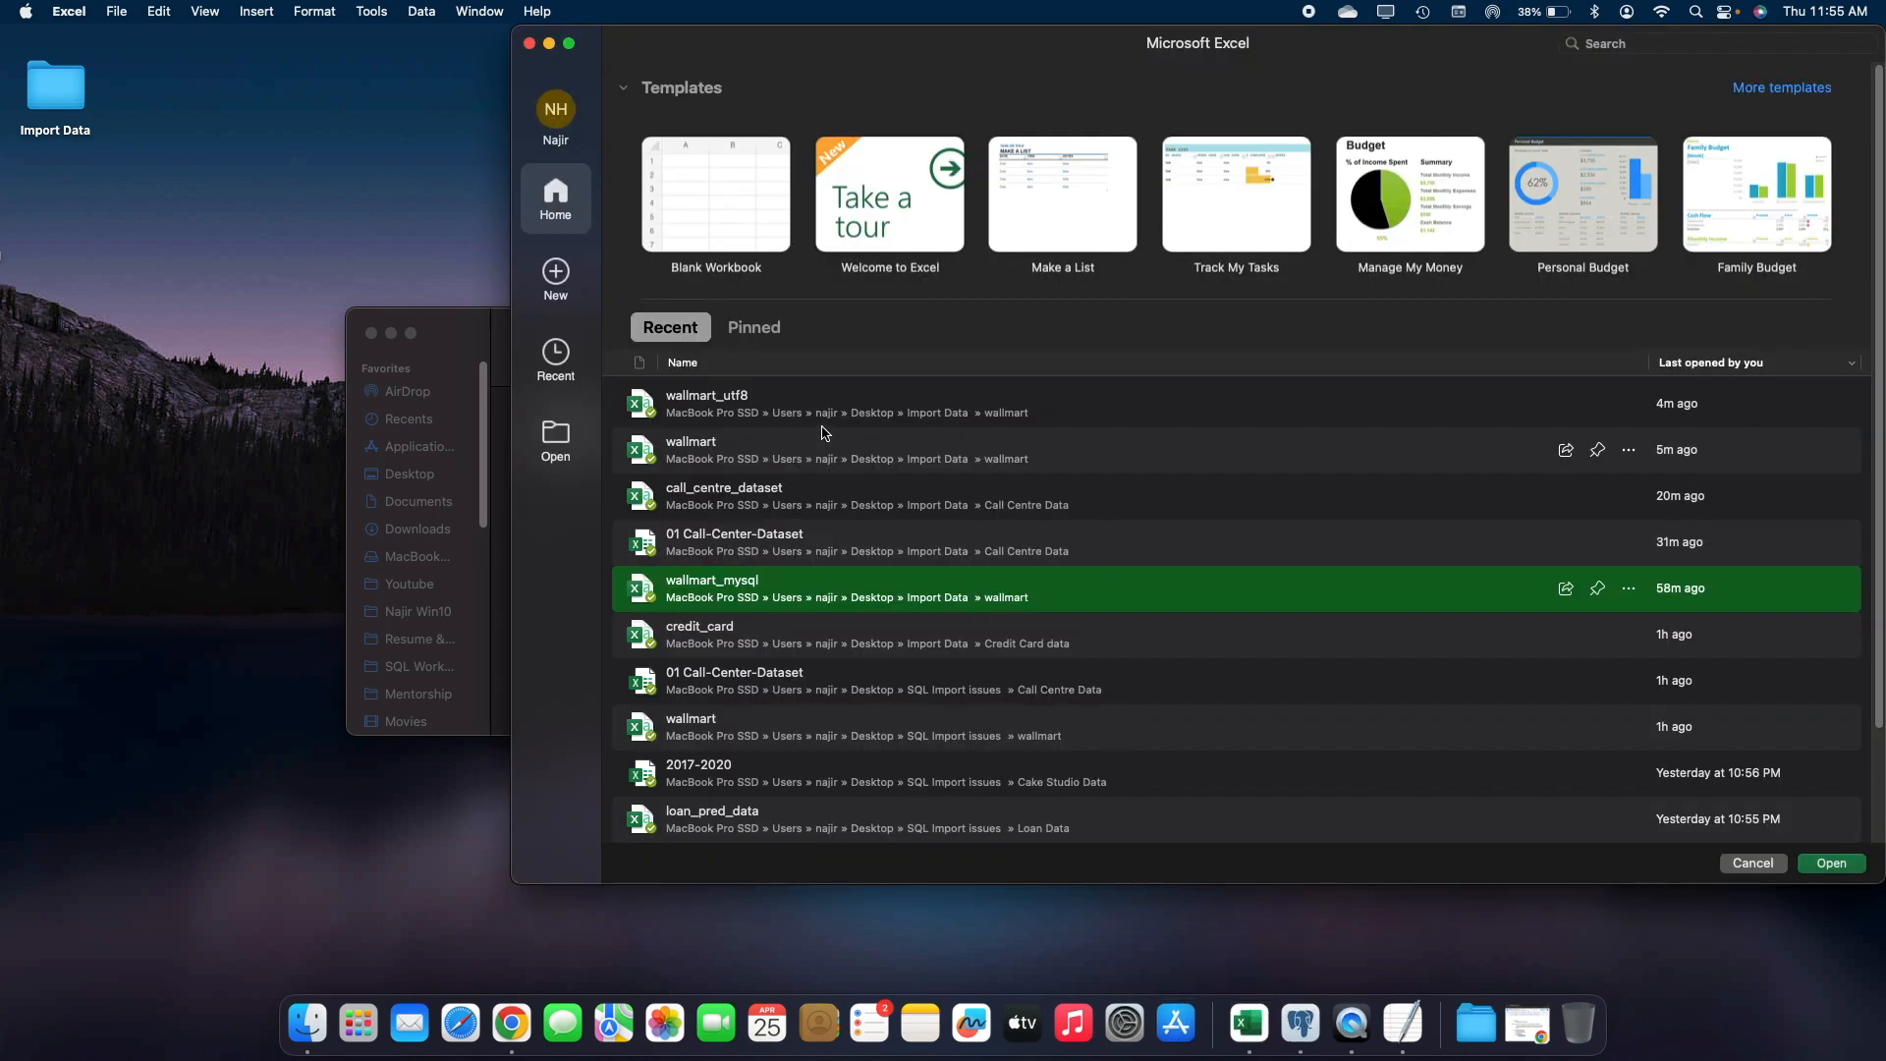
double_click(824, 402)
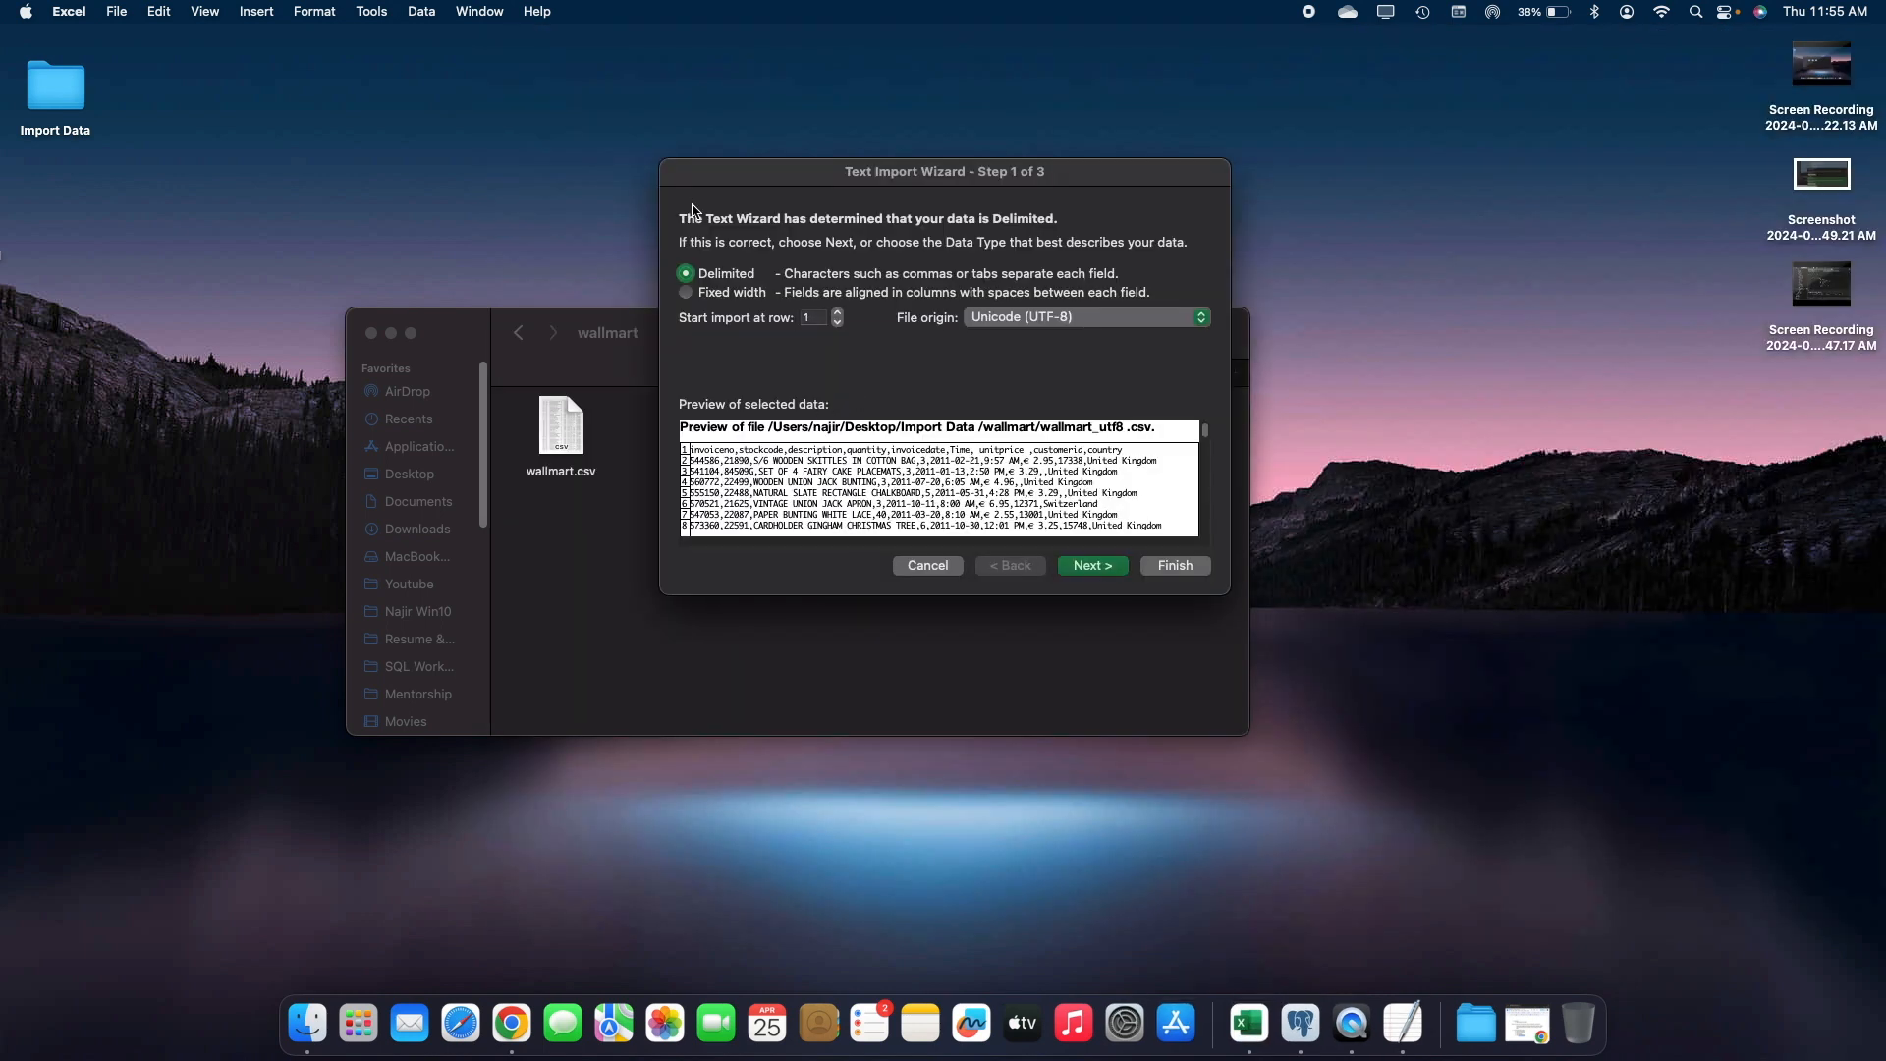
left_click(928, 566)
left_click(688, 511)
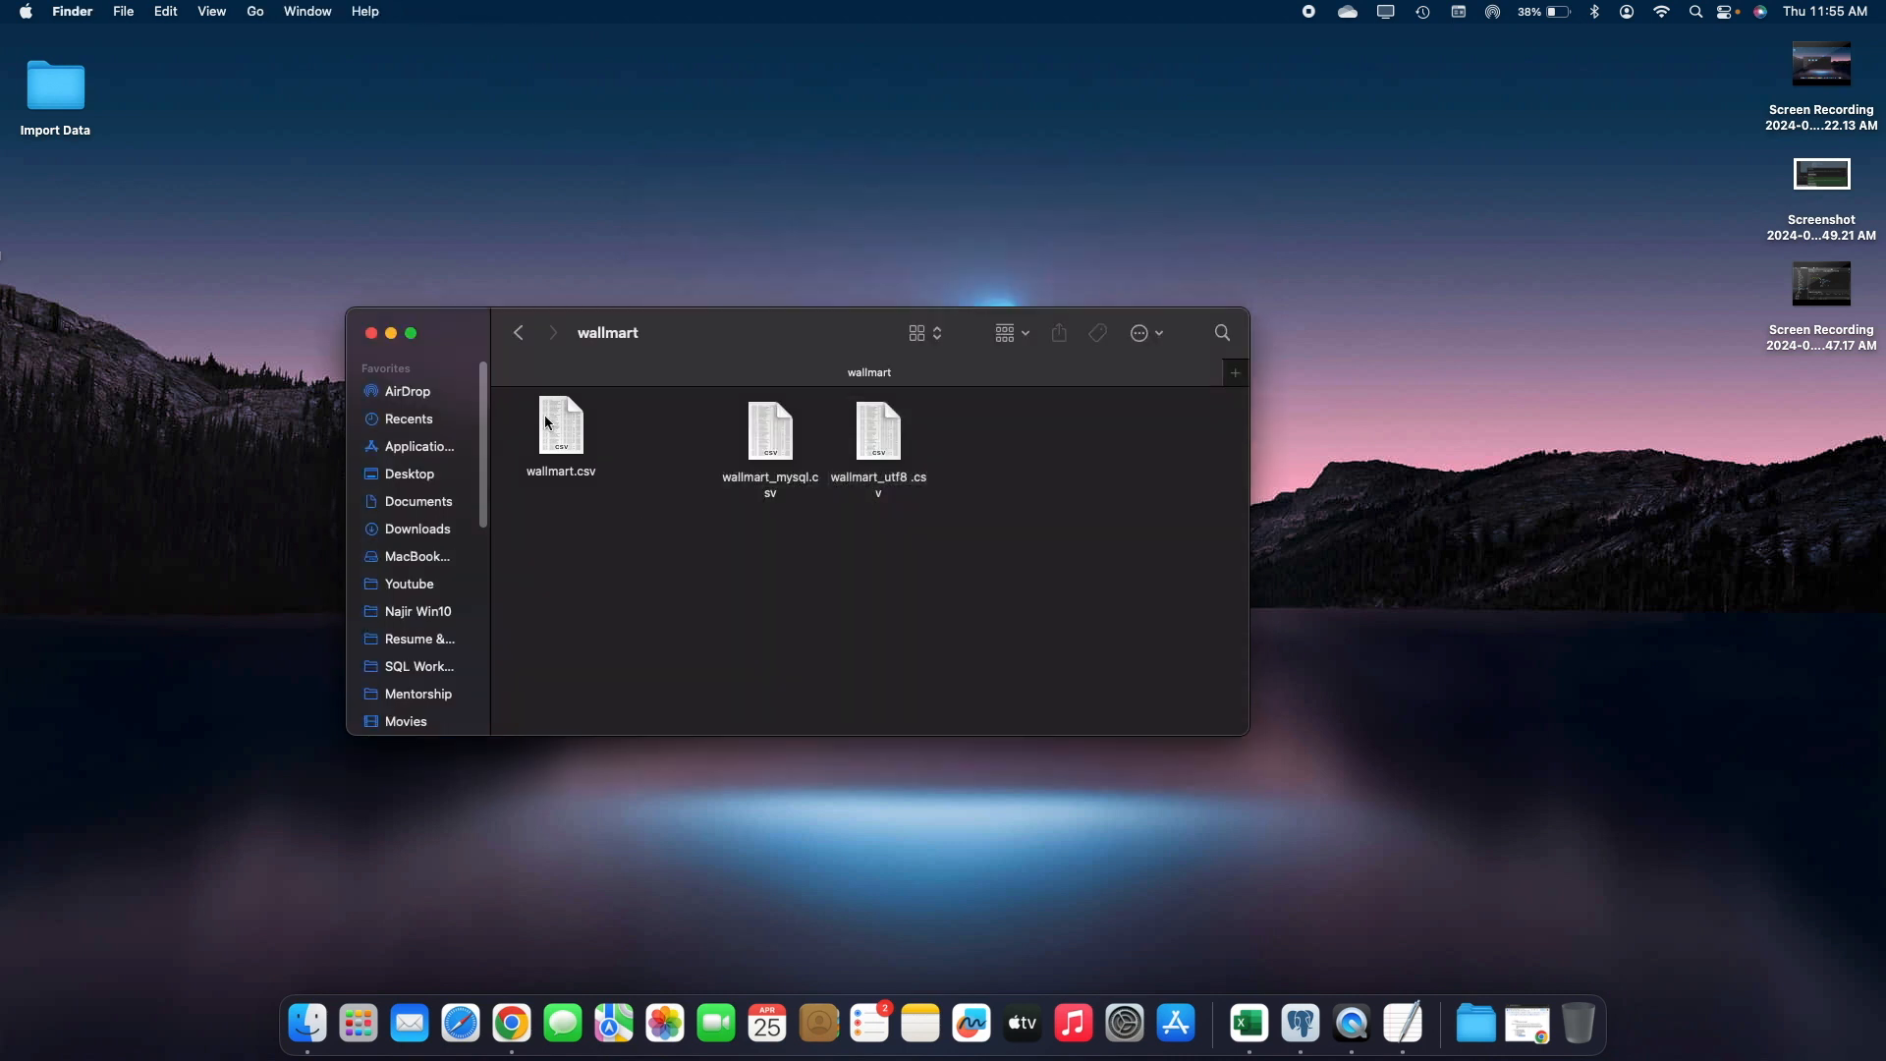
Open wallmart_utf8 .csv from the wallmart folder in Microsoft Excel and expand its window to full screen
left_click(893, 445)
right_click(891, 450)
left_click(771, 550)
right_click(862, 455)
mouse_move(921, 484)
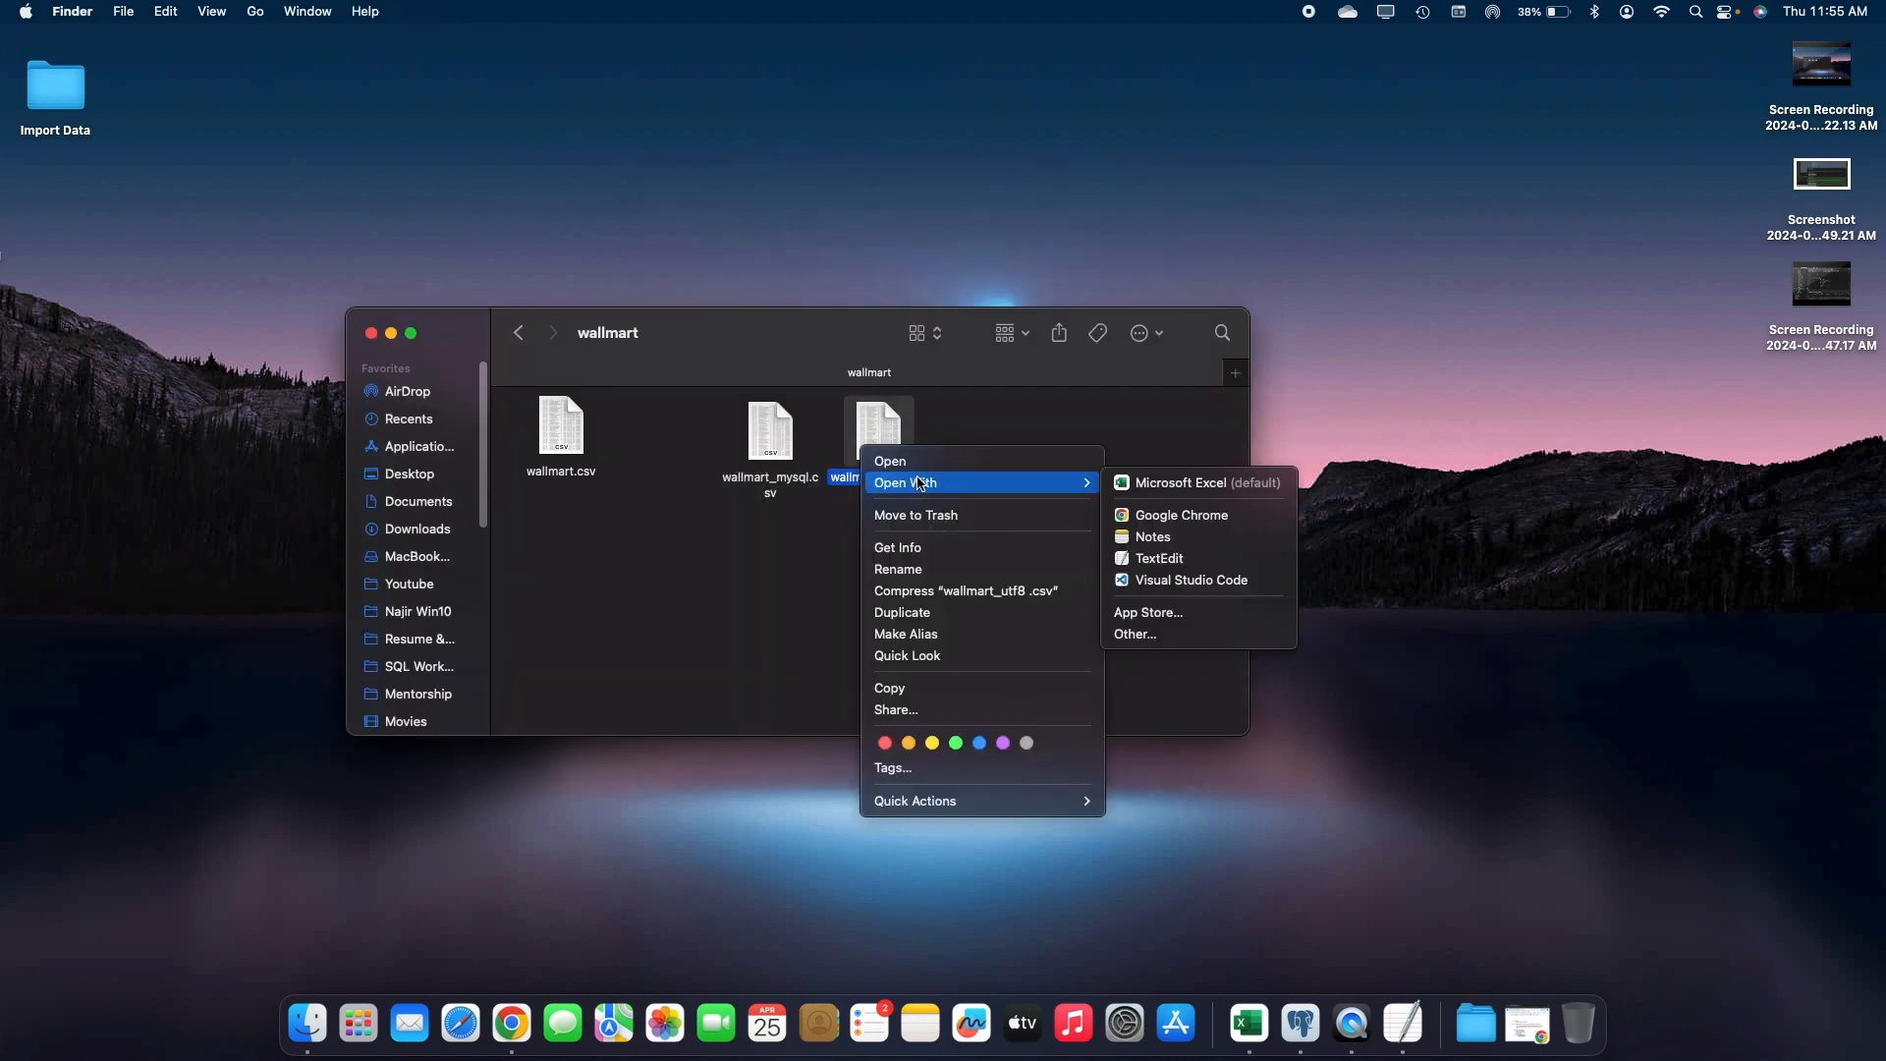
left_click(1234, 483)
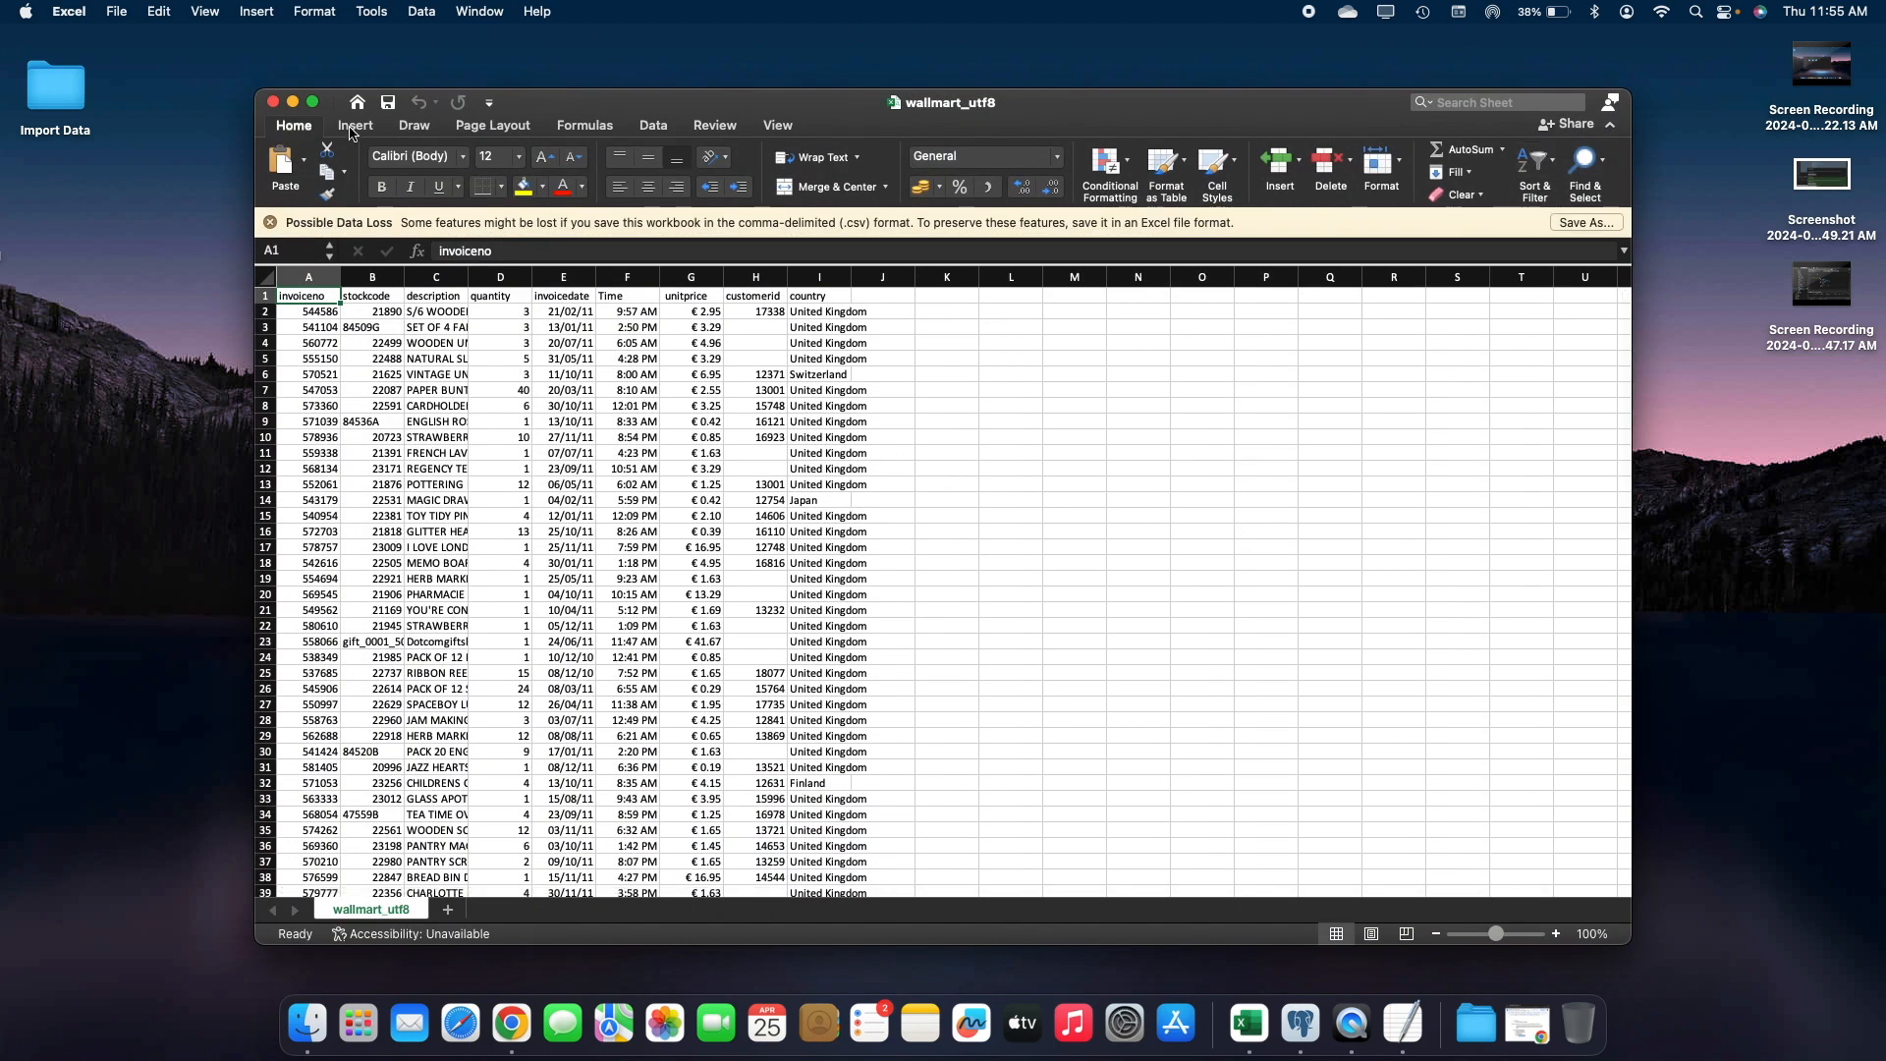
left_click(314, 102)
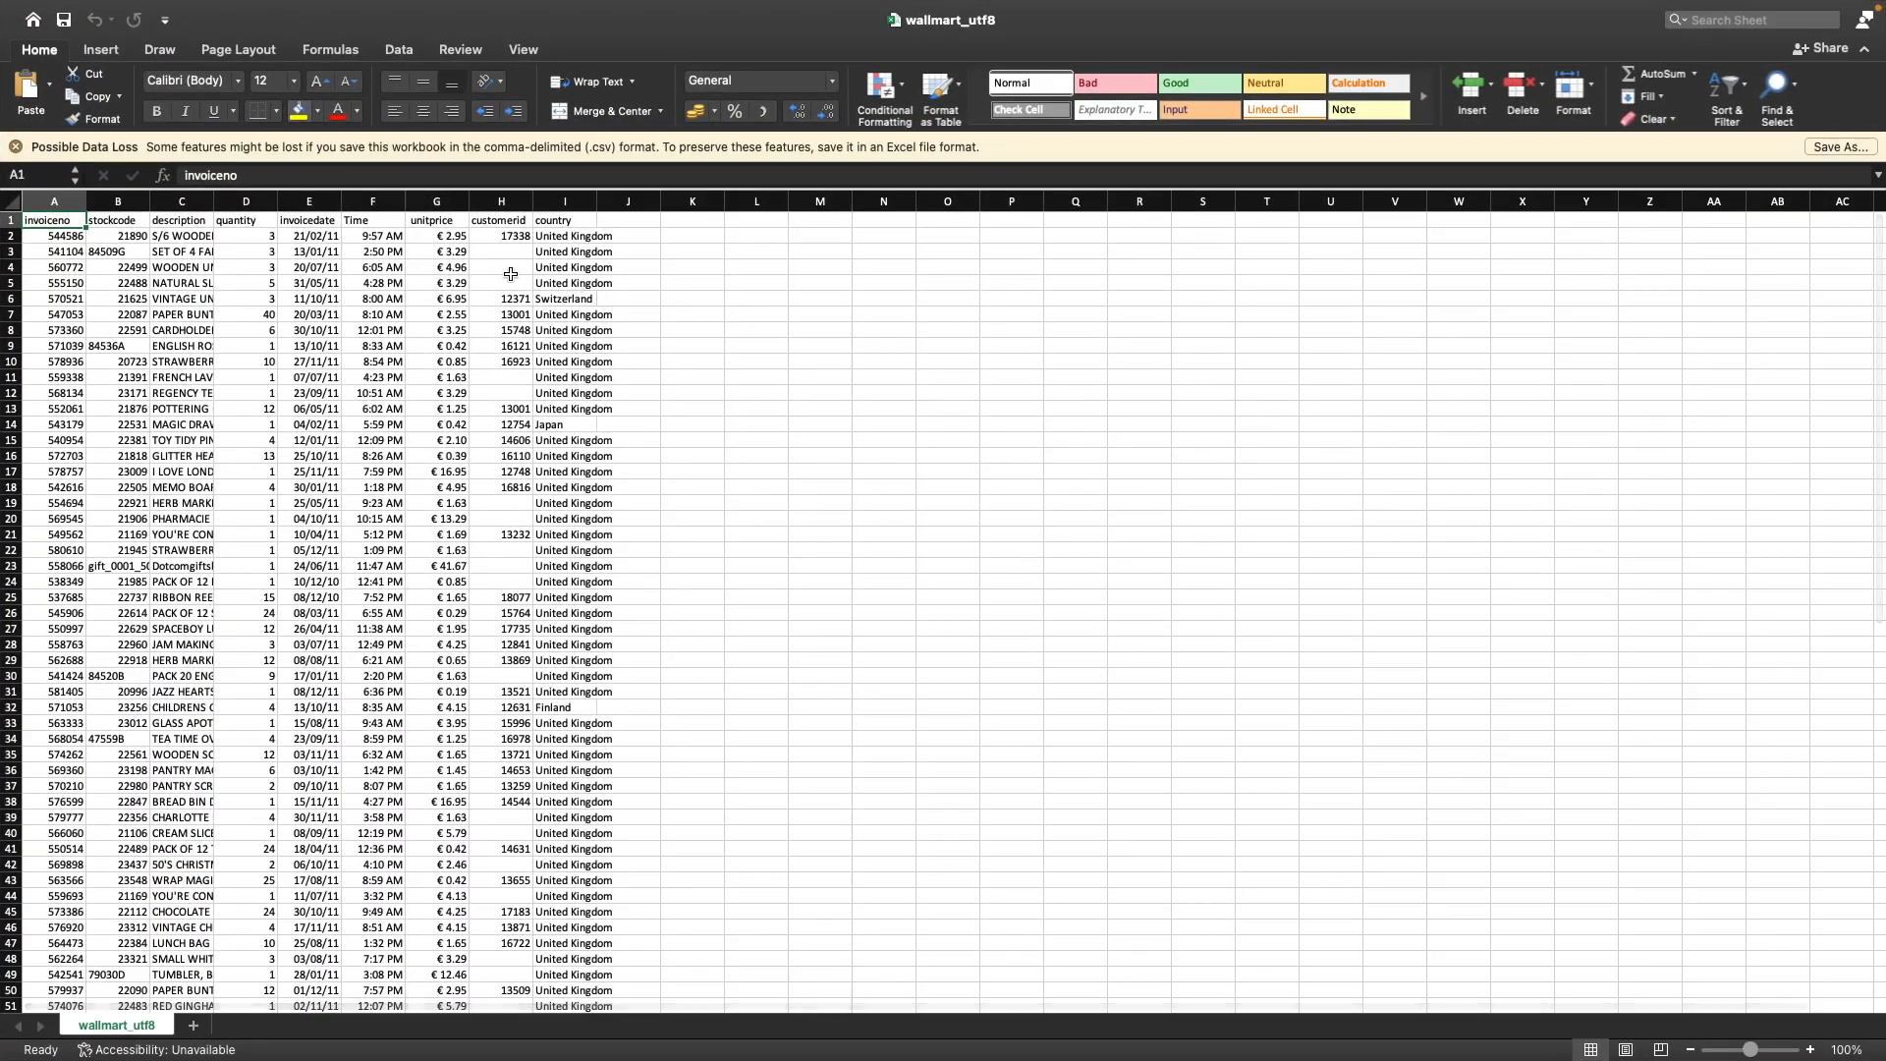
Fit the invoicedate column's width to its contents and zoom the worksheet to 200%
double_click(344, 202)
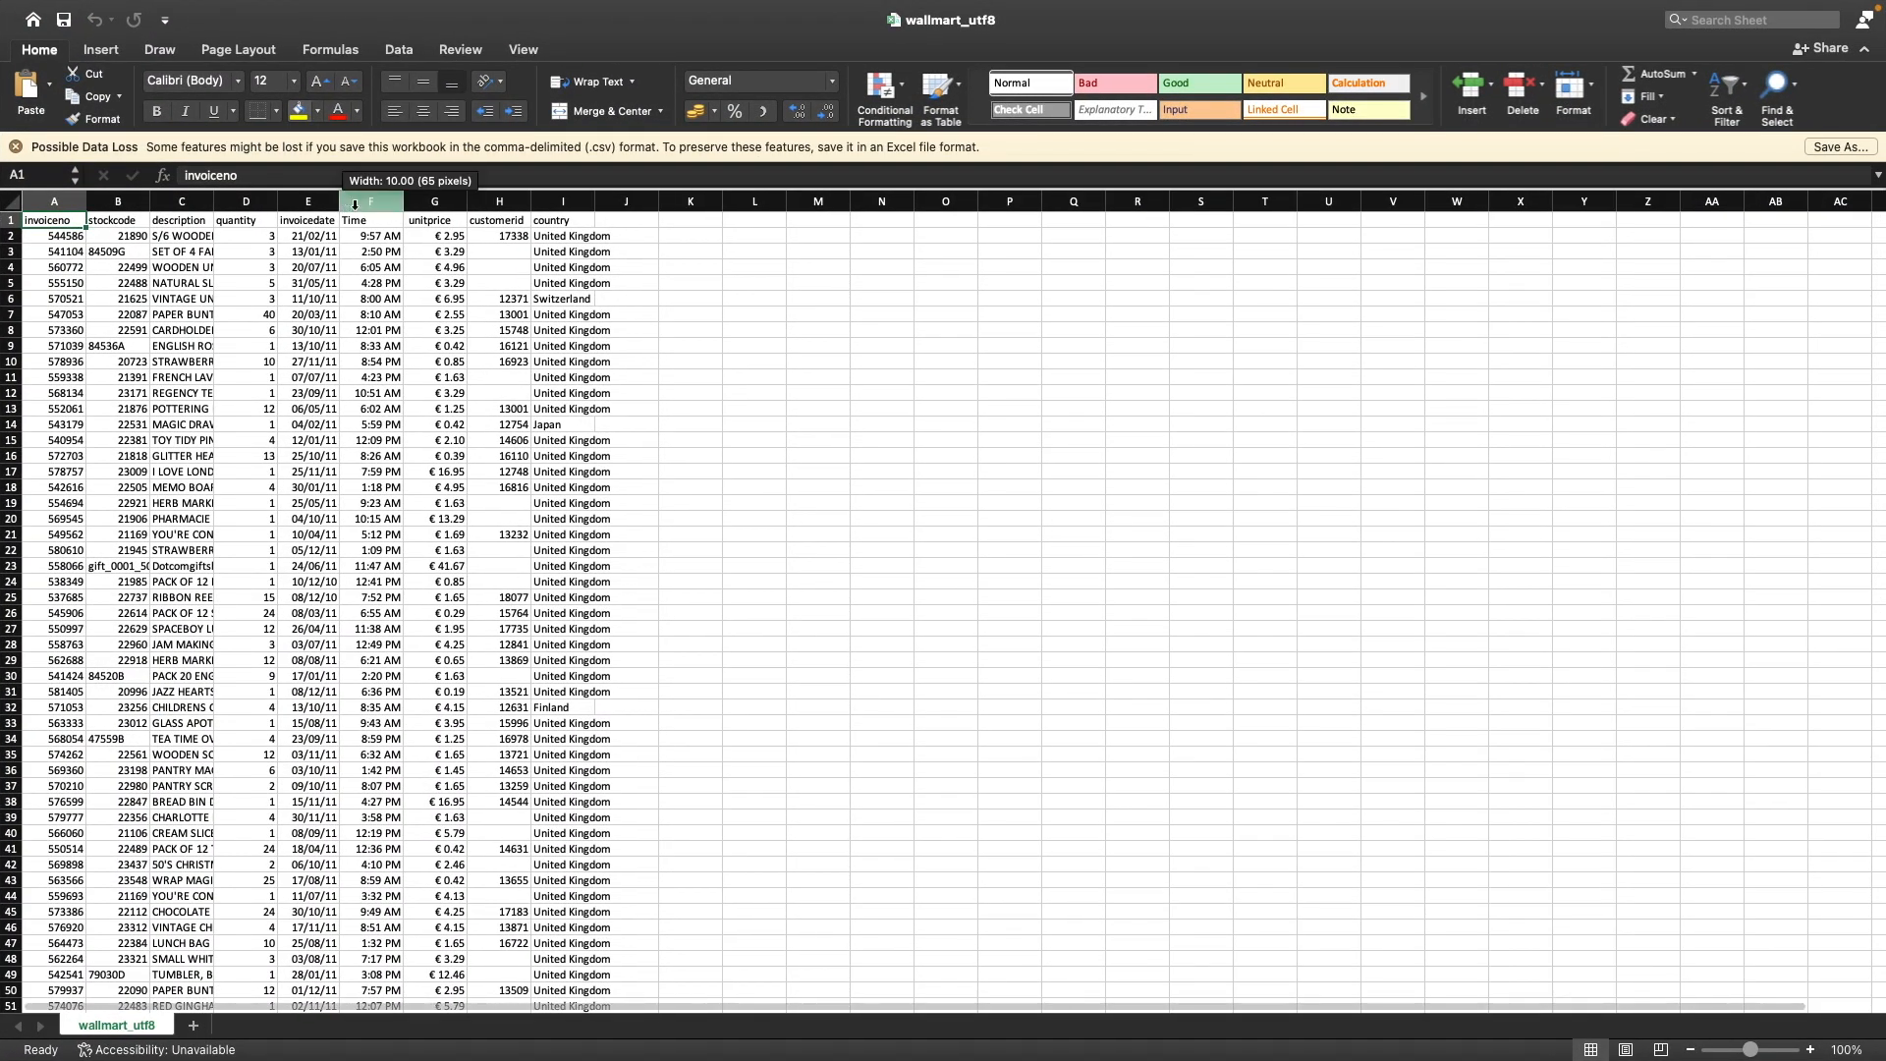
left_click(307, 202)
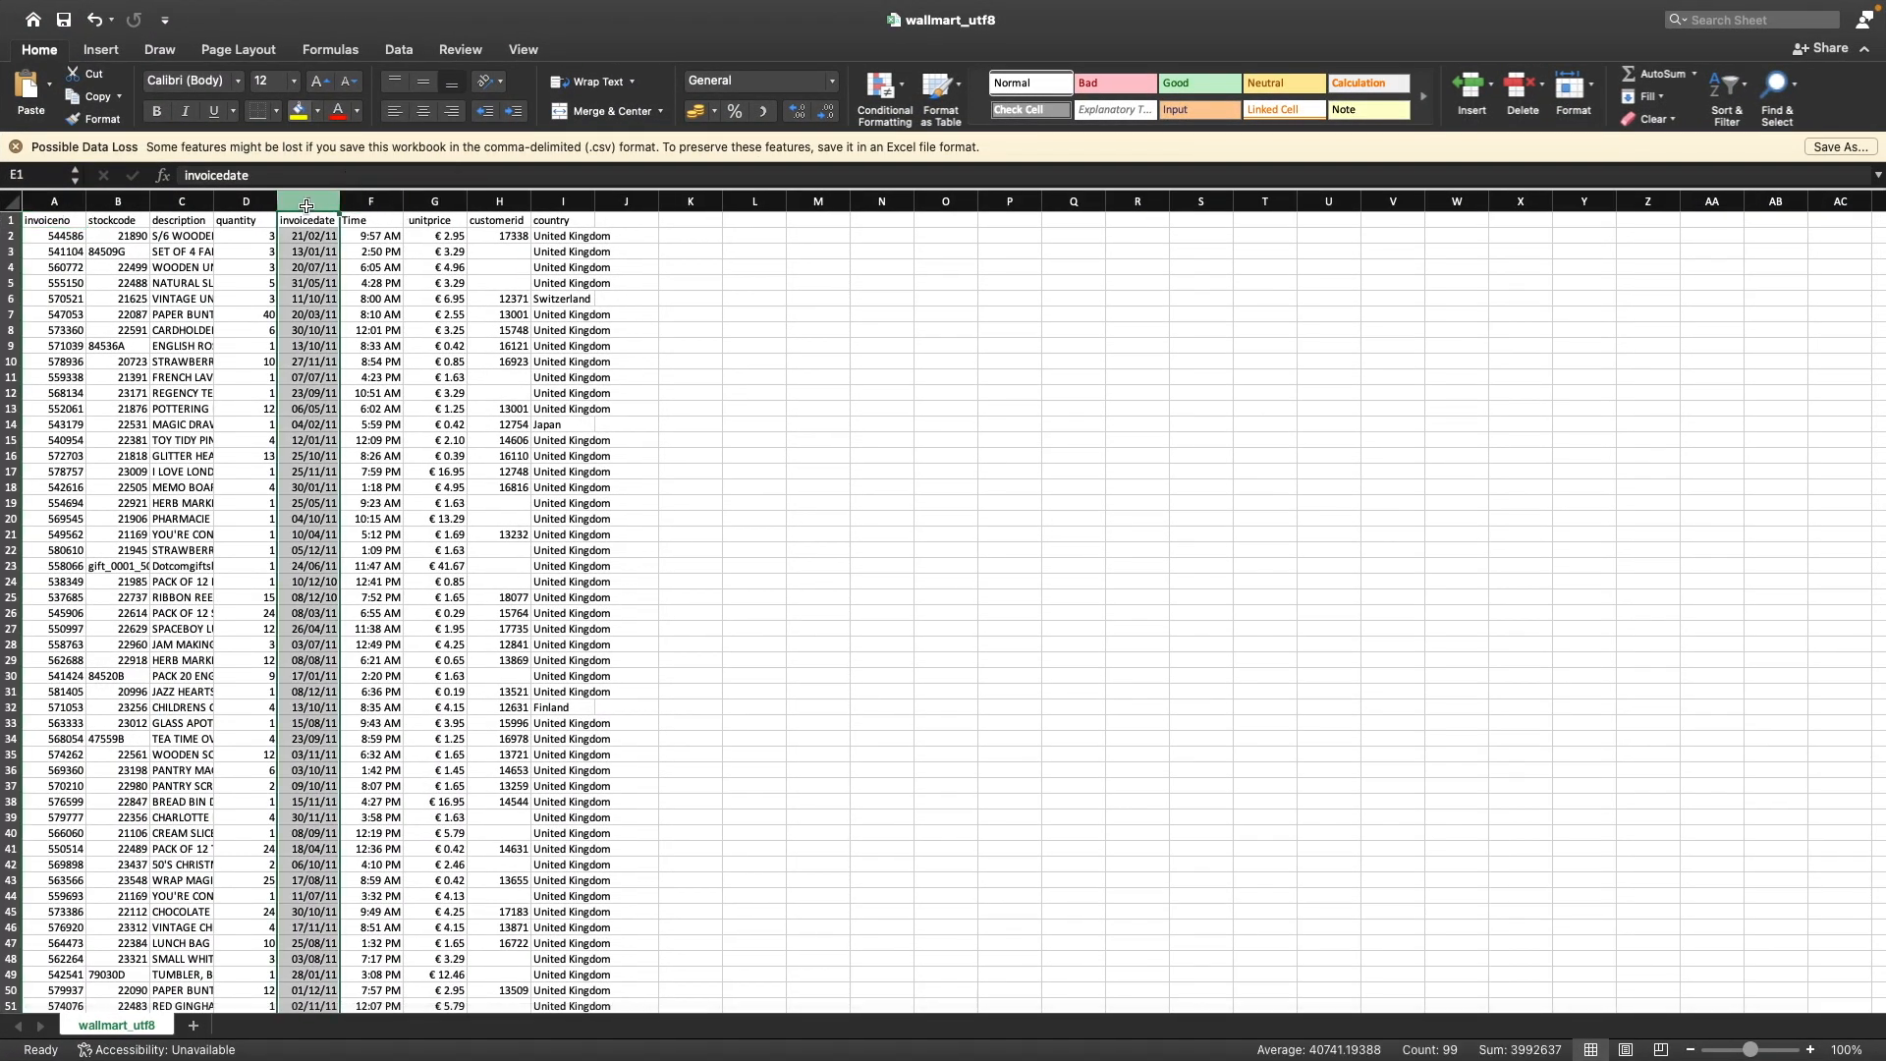
left_click(1847, 1049)
left_click(904, 265)
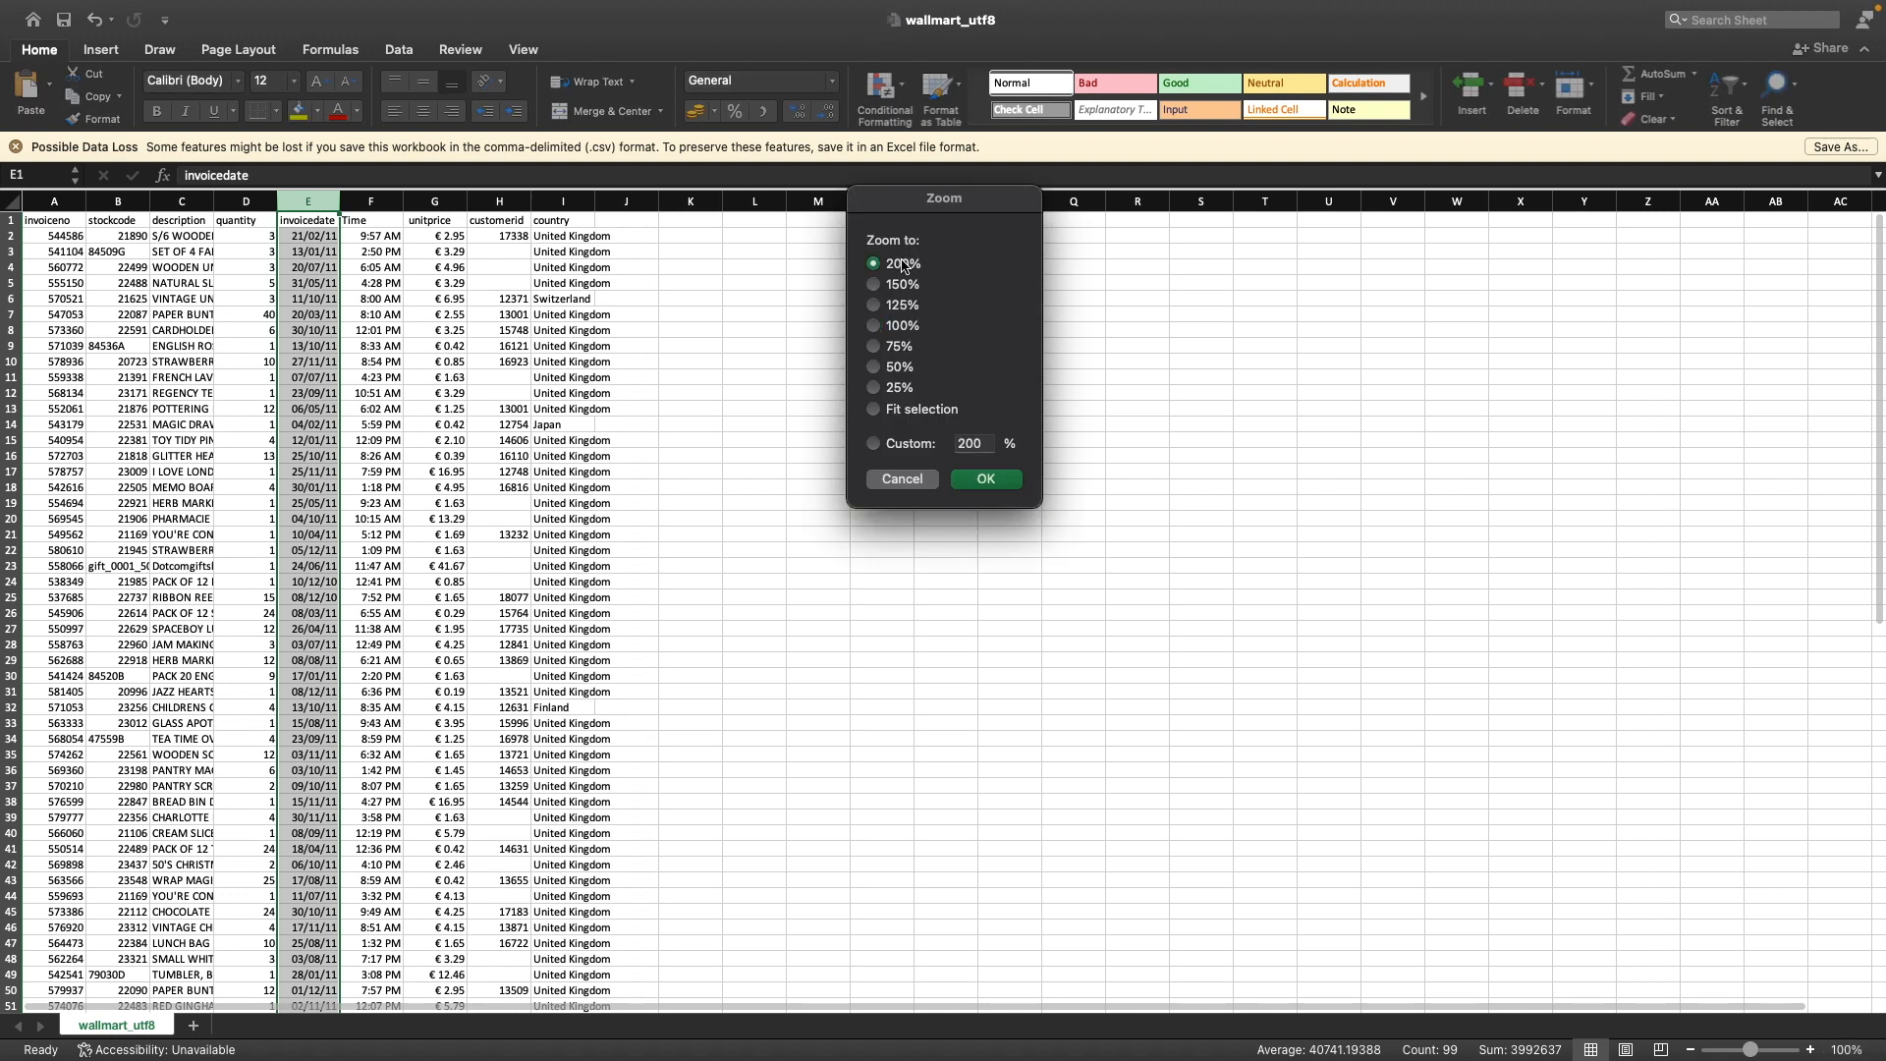
left_click(985, 479)
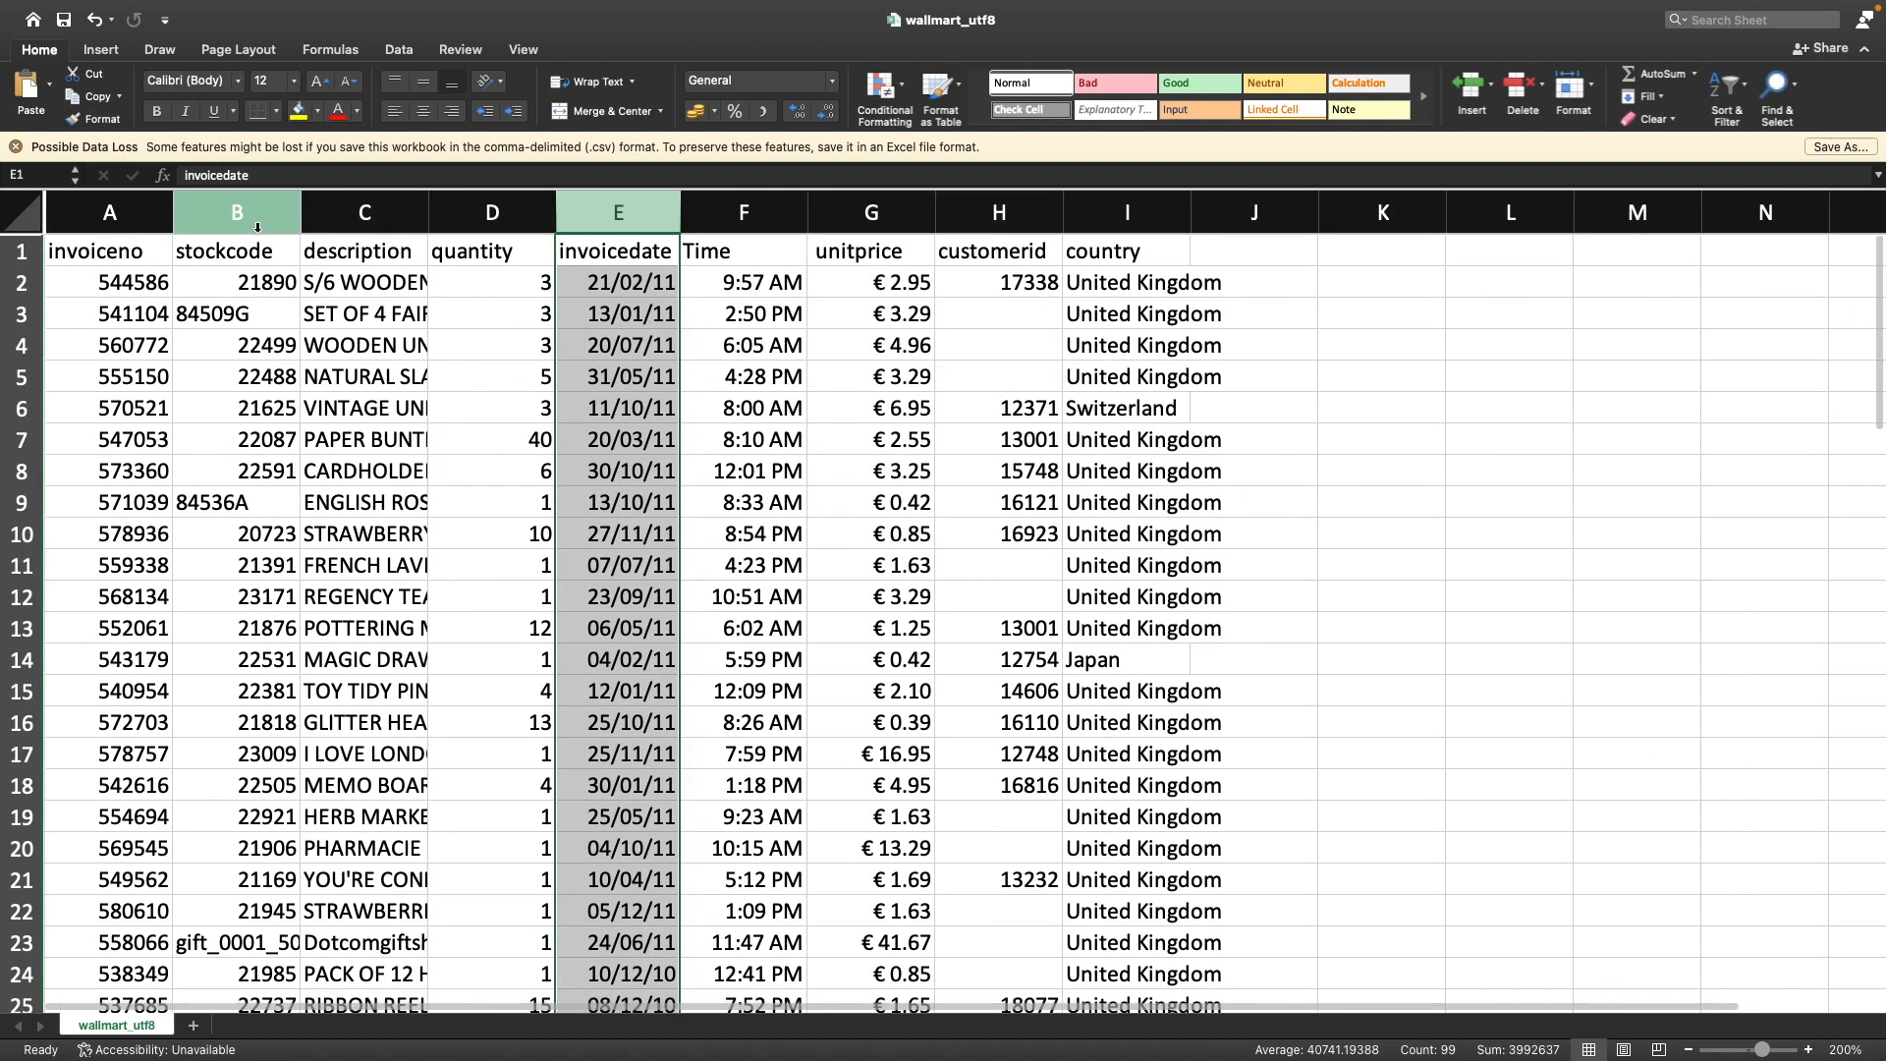
Format the whole stockcode column as Text
left_click(265, 213)
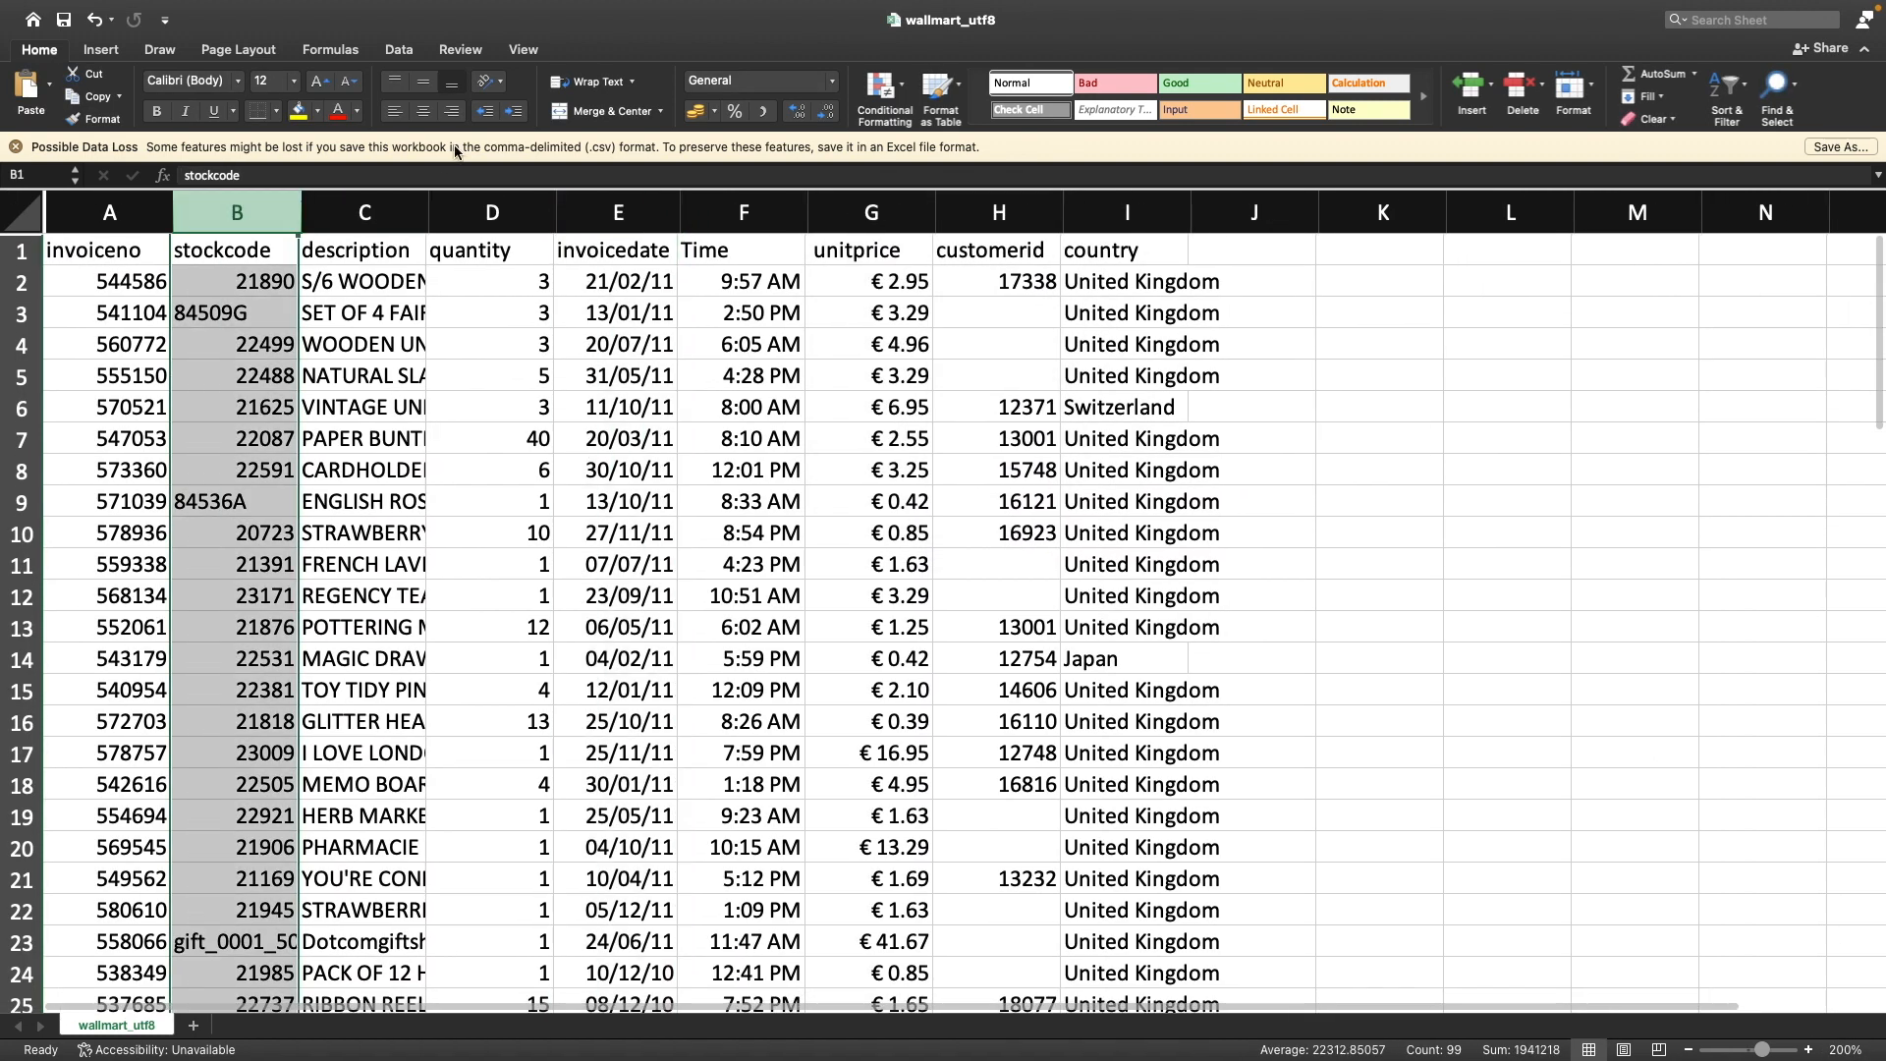
left_click(831, 80)
left_click(736, 477)
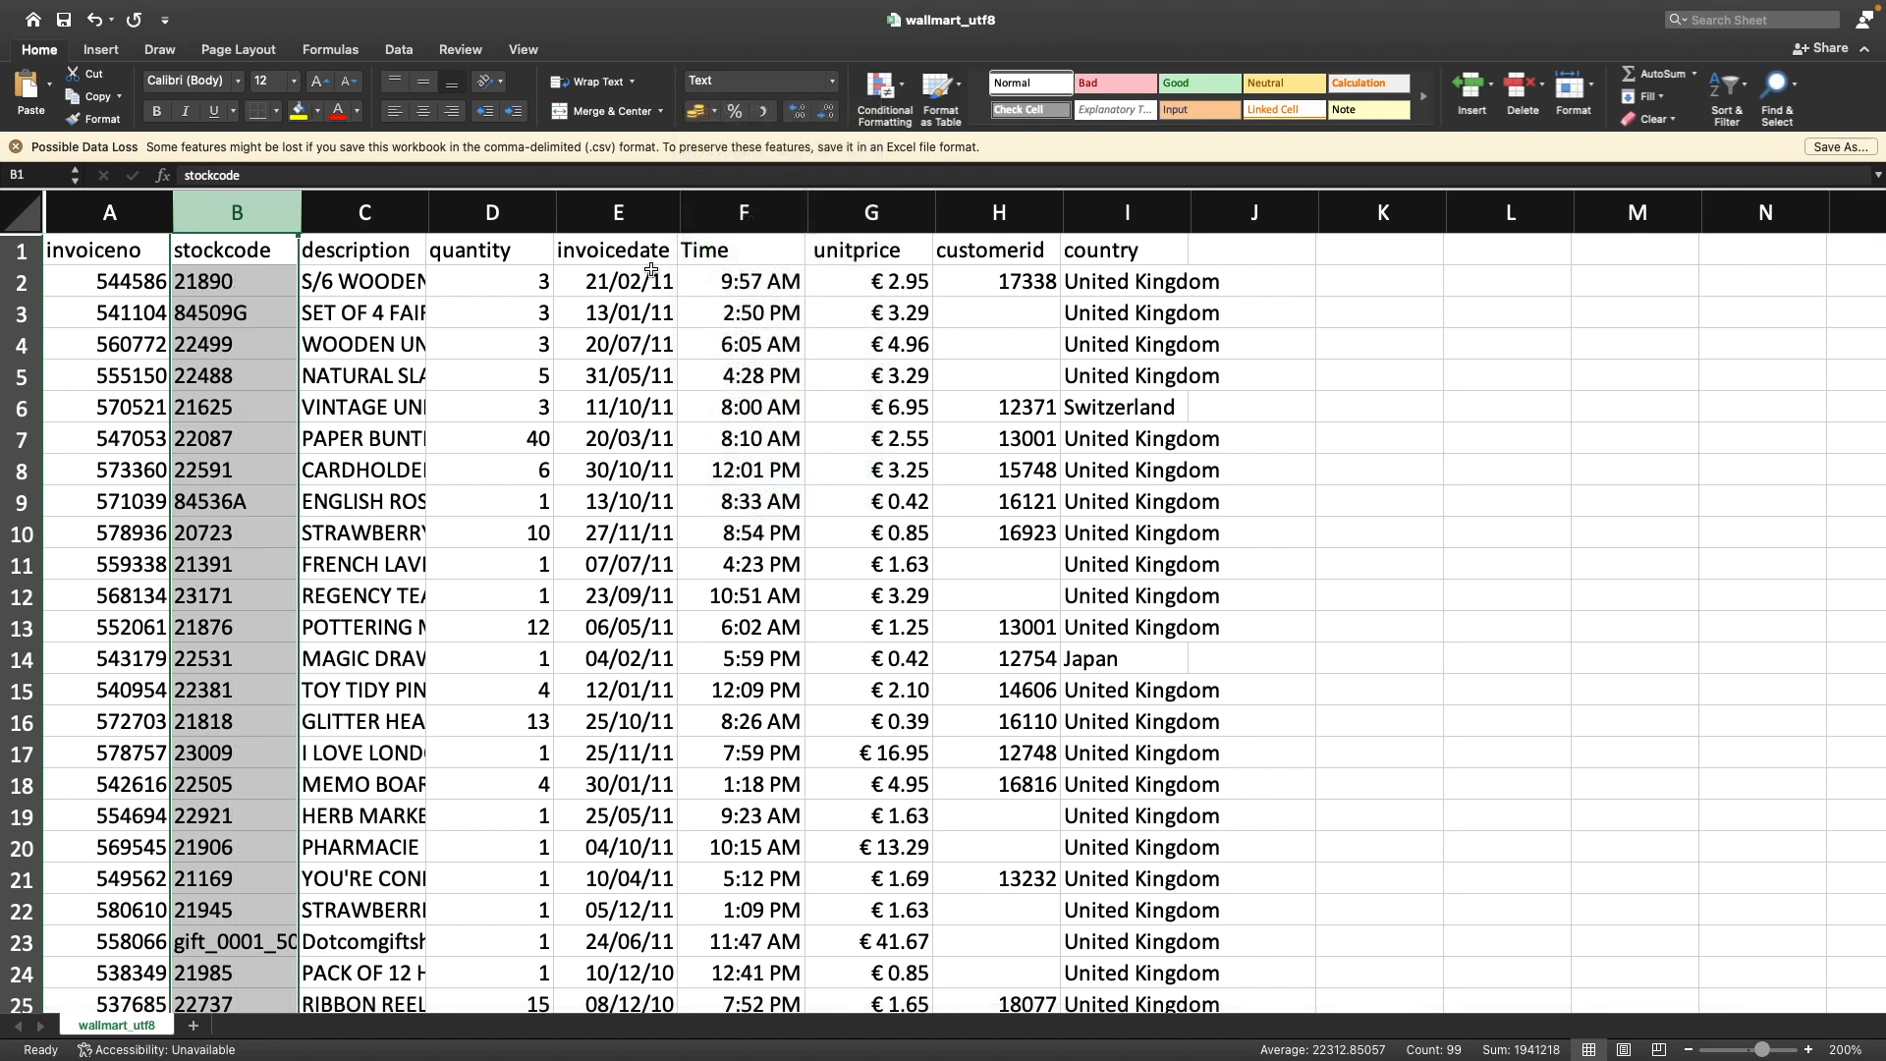
Format the whole invoicedate column as a Date of the type 2012-03-14
left_click(618, 212)
left_click(831, 81)
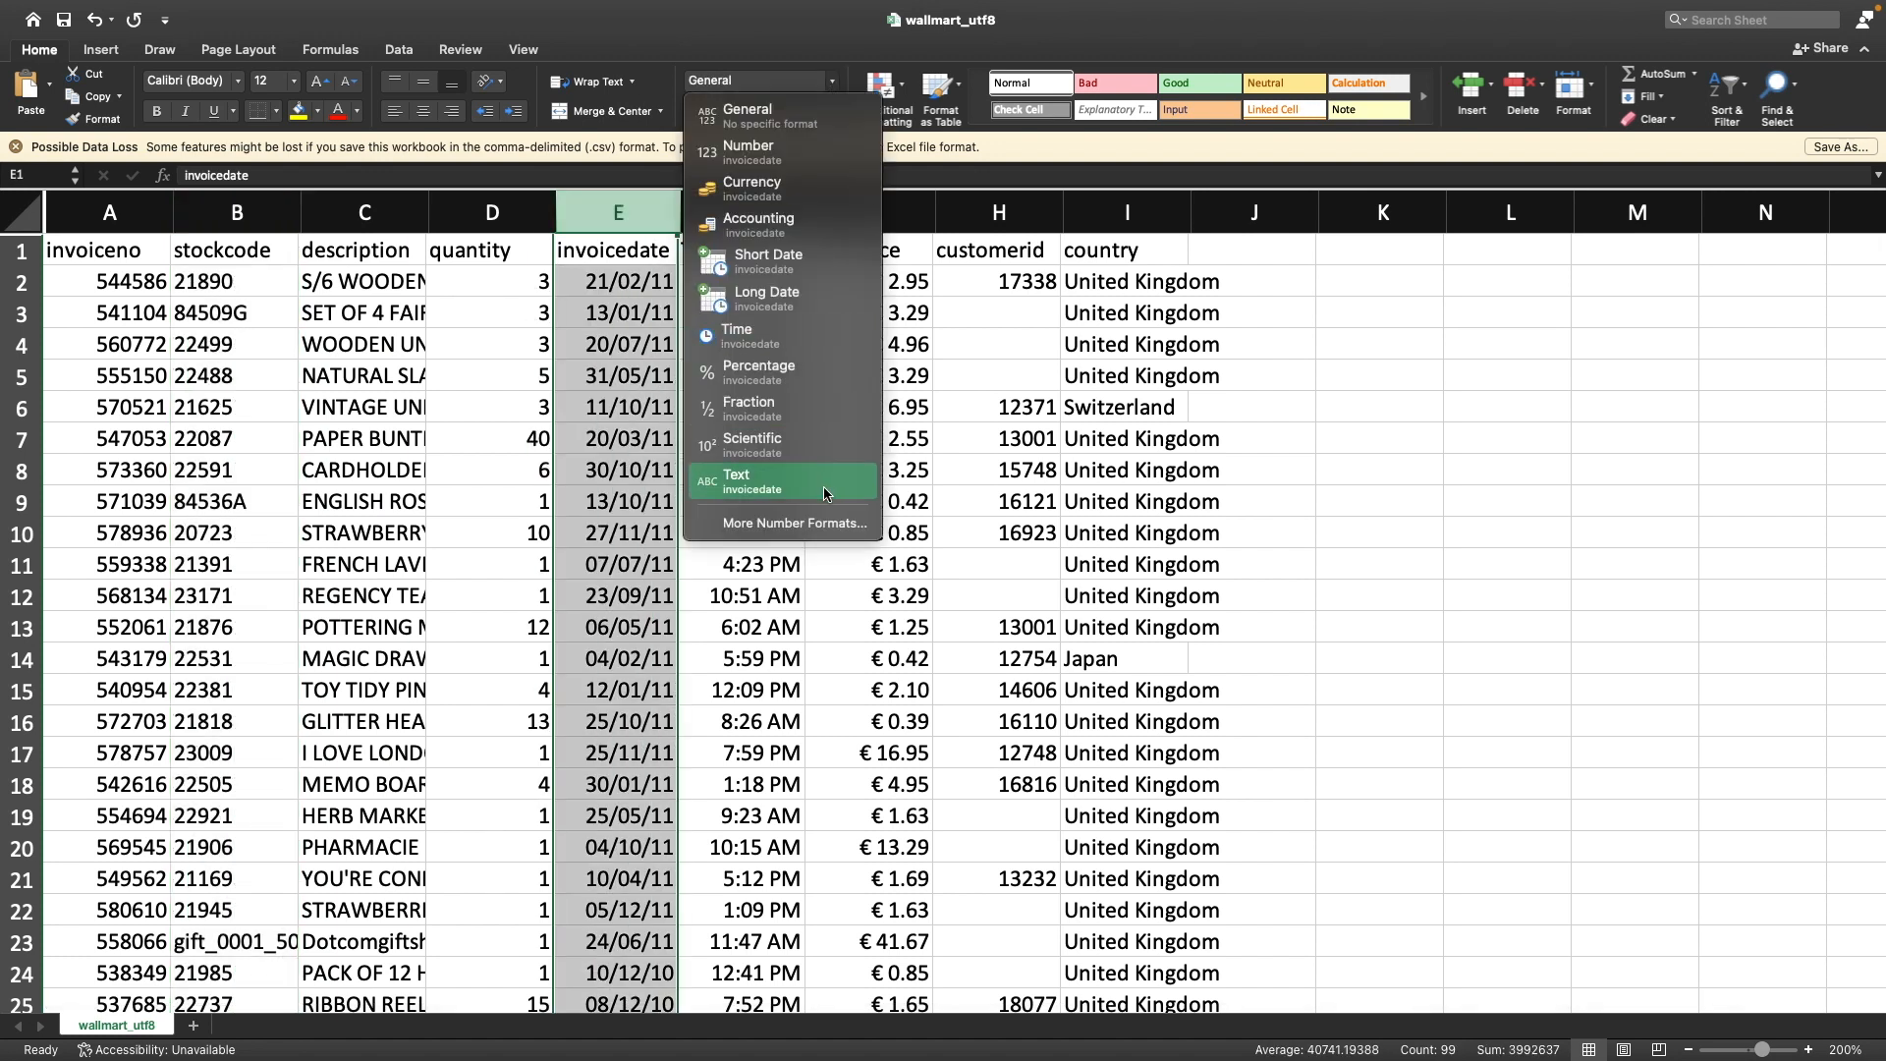
left_click(808, 523)
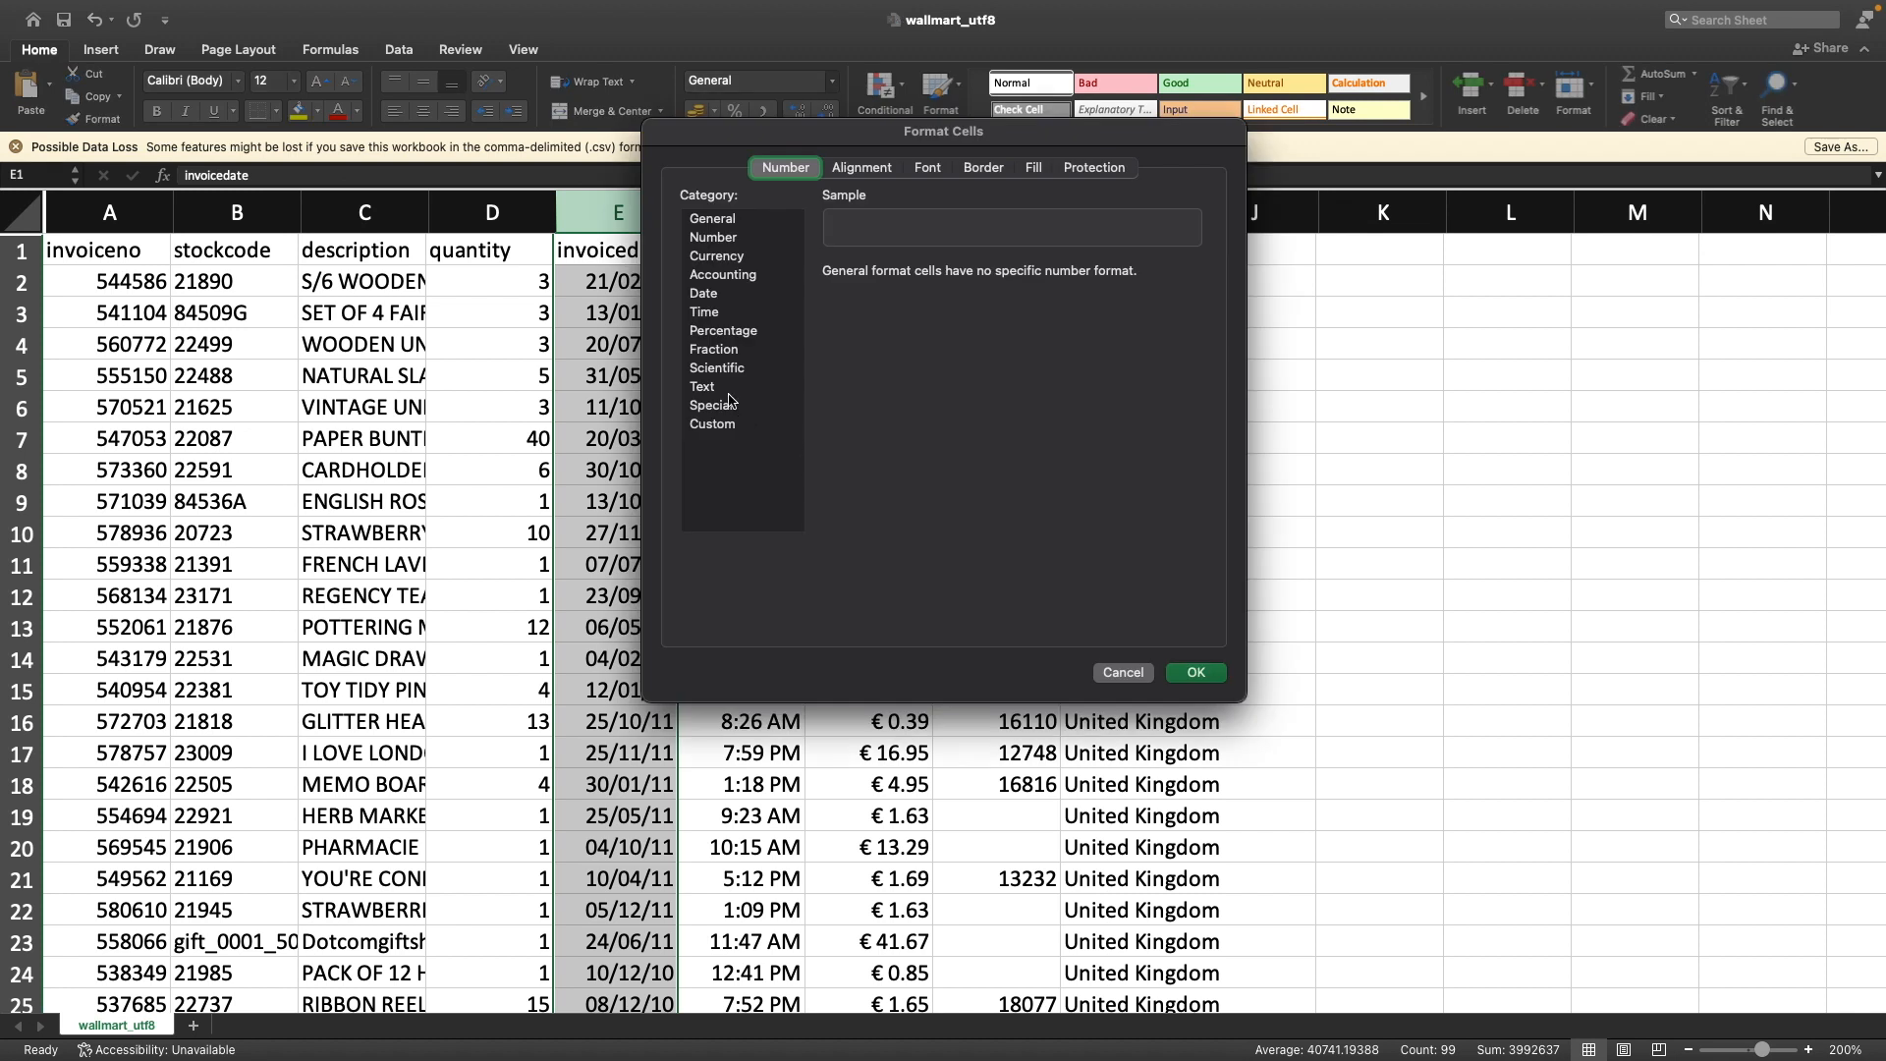
left_click(717, 293)
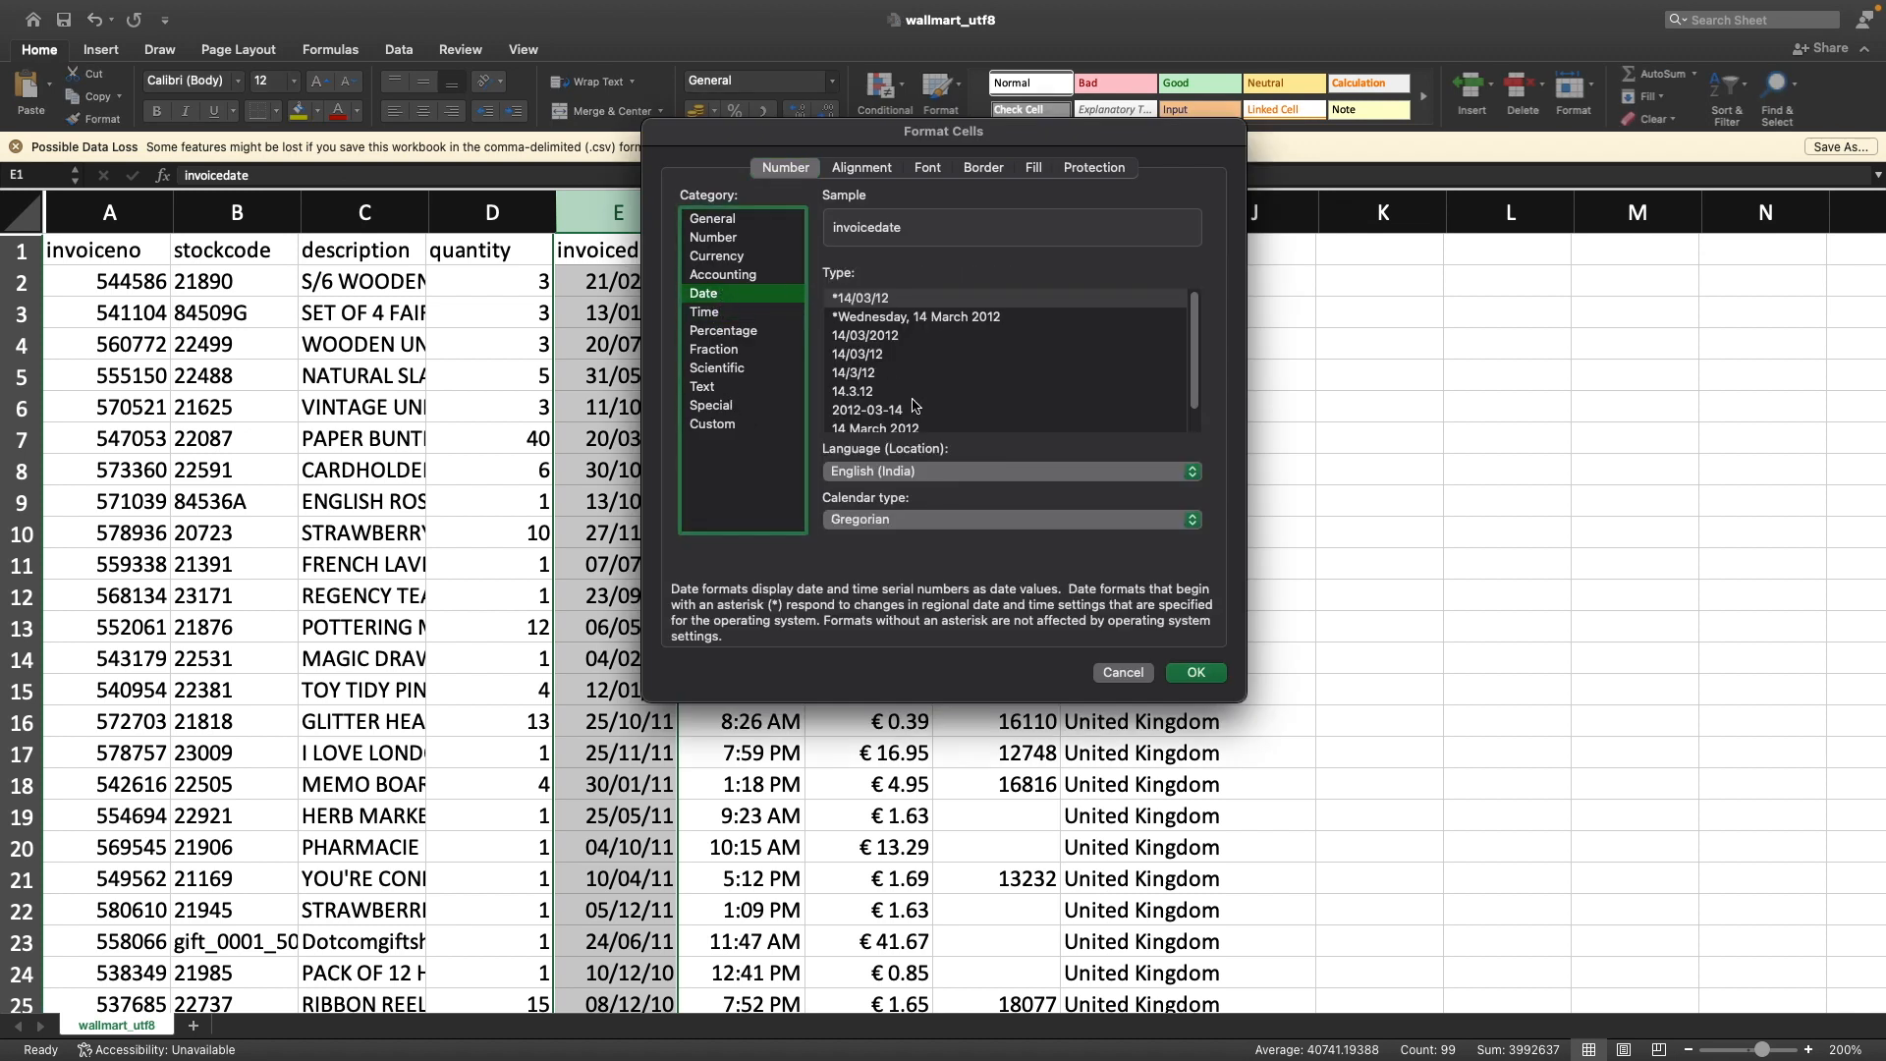
left_click(879, 411)
left_click(1196, 672)
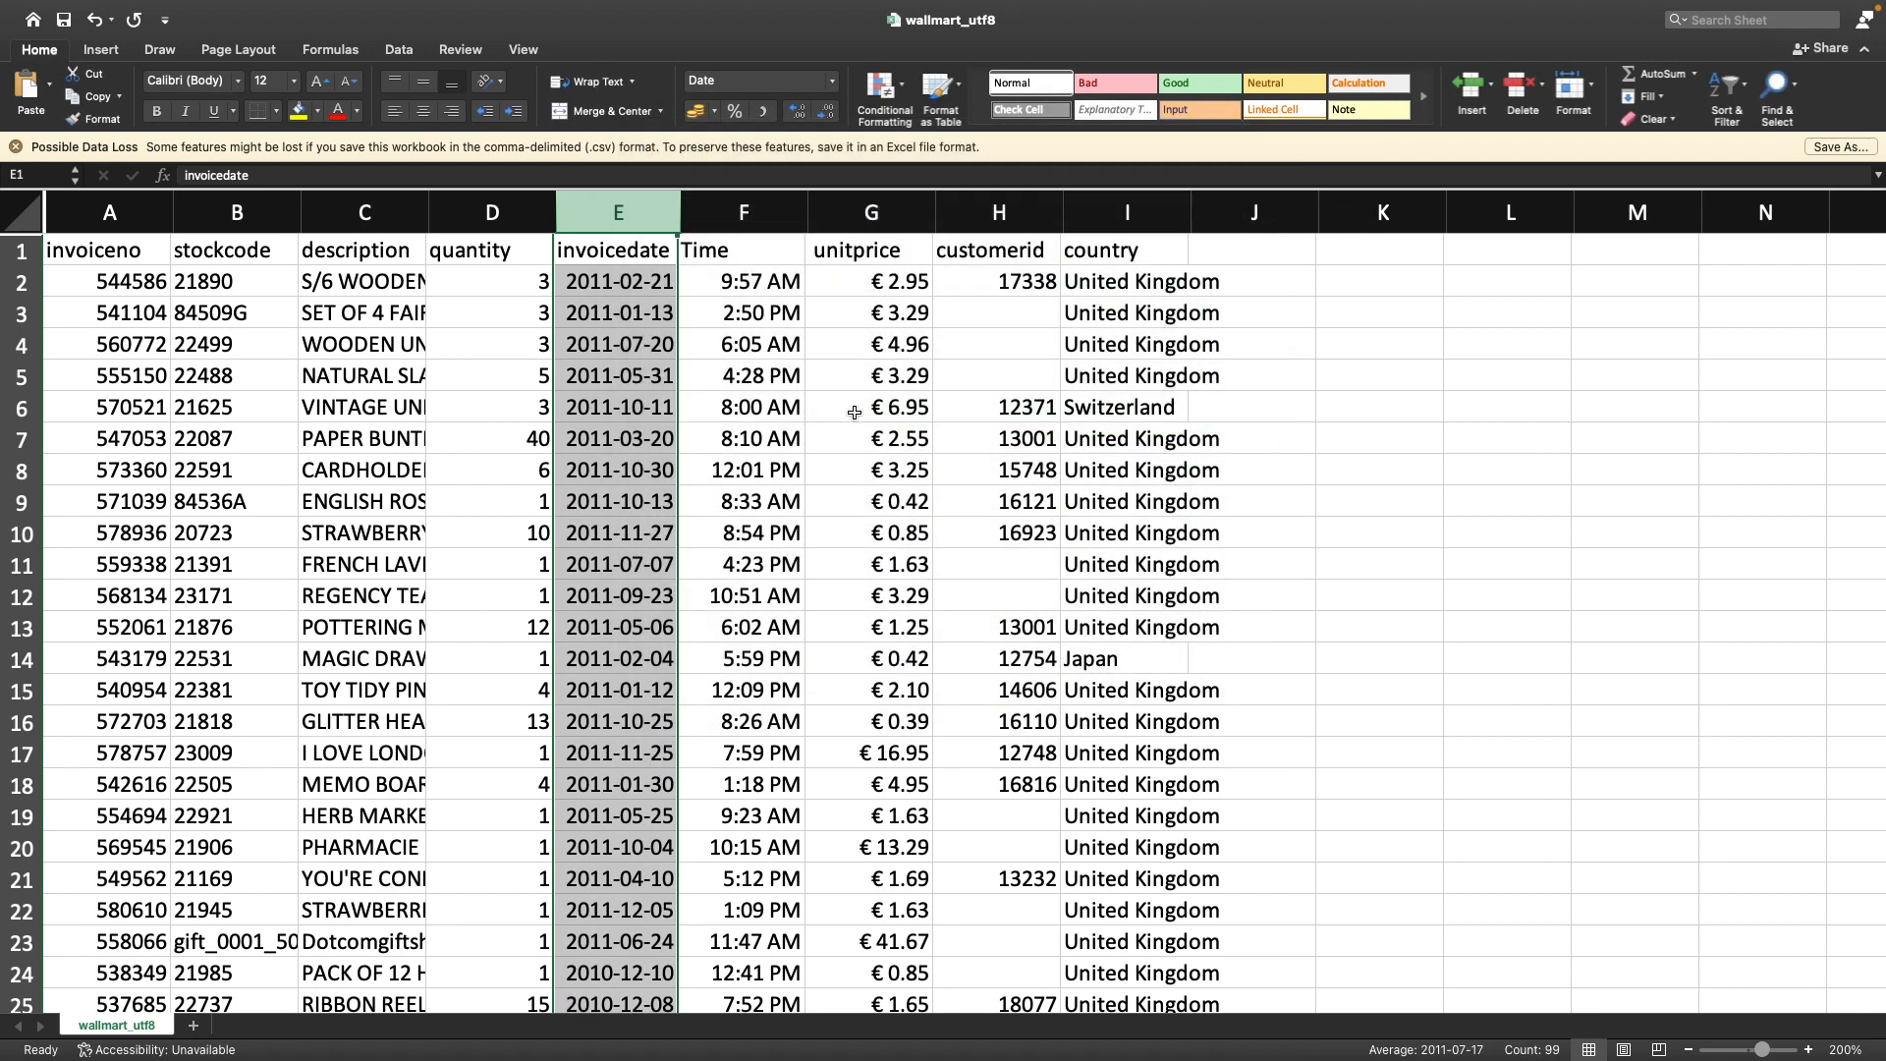
Format the whole unitprice column as Number so its values carry no euro sign
left_click(870, 212)
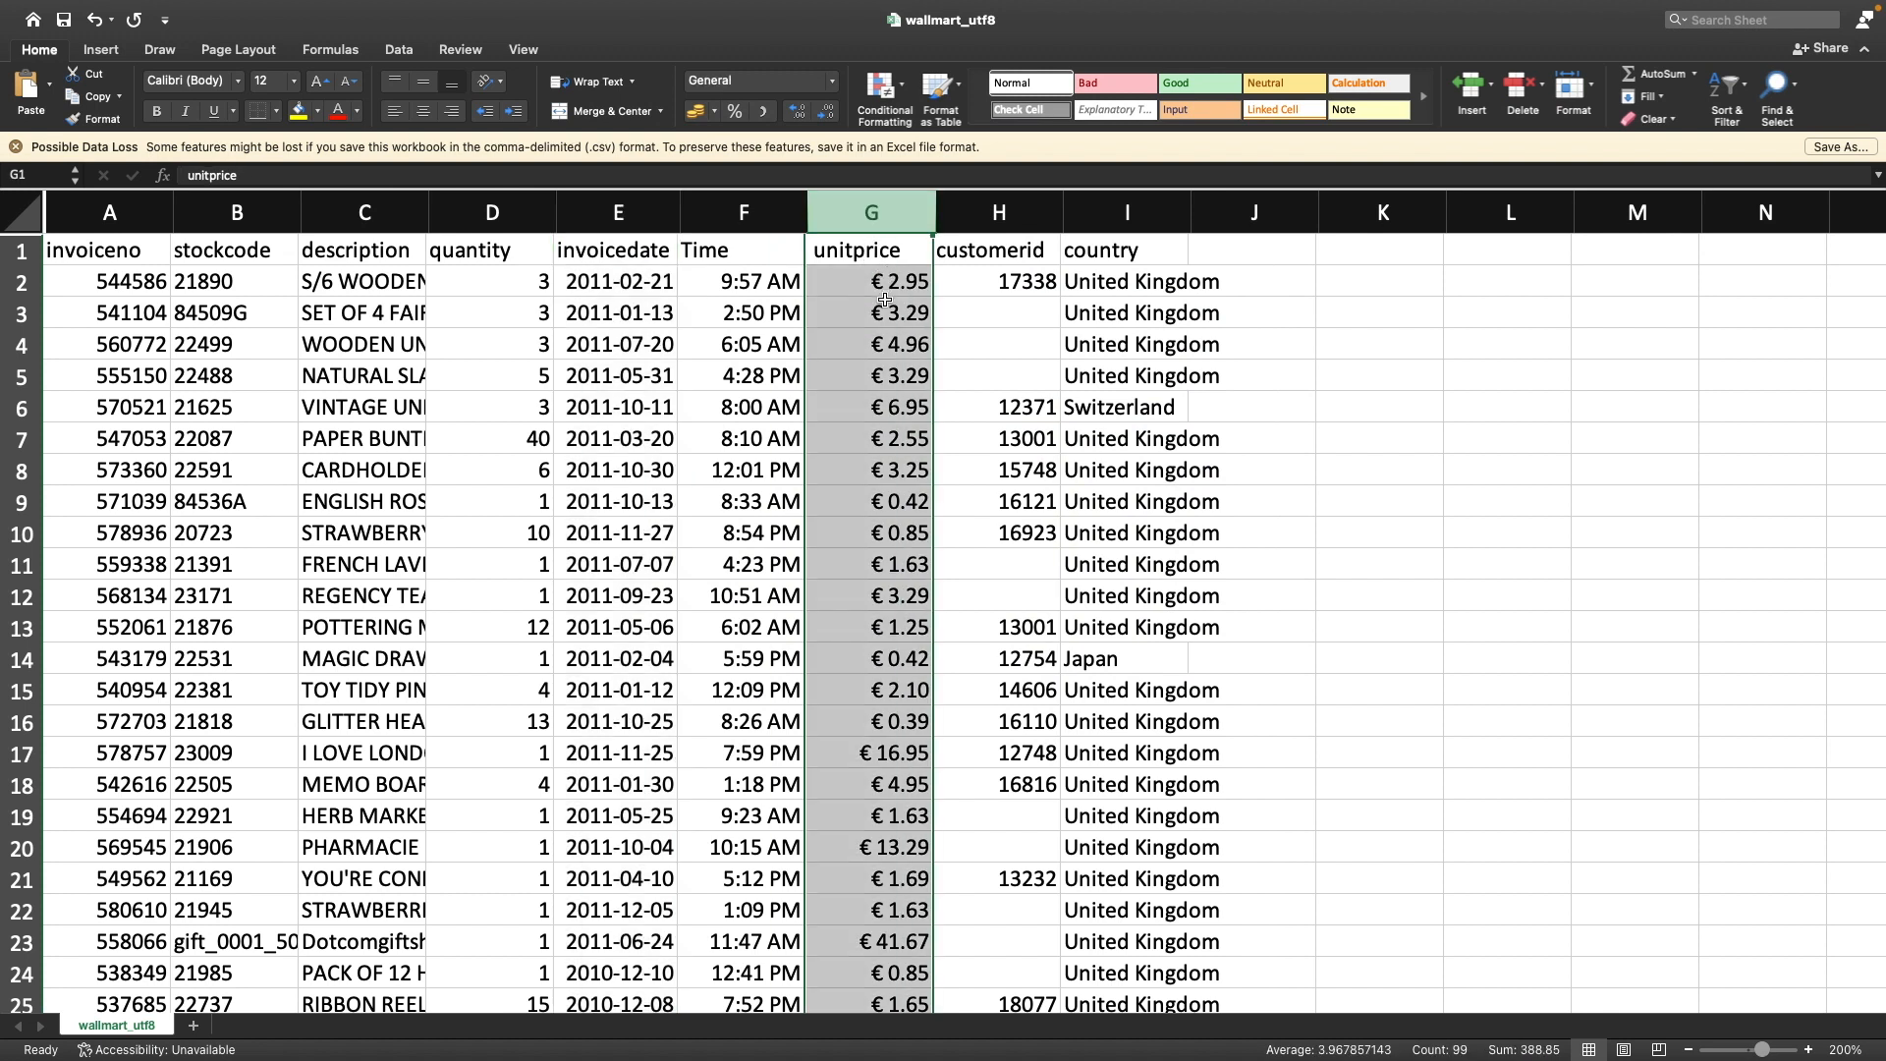
left_click(832, 81)
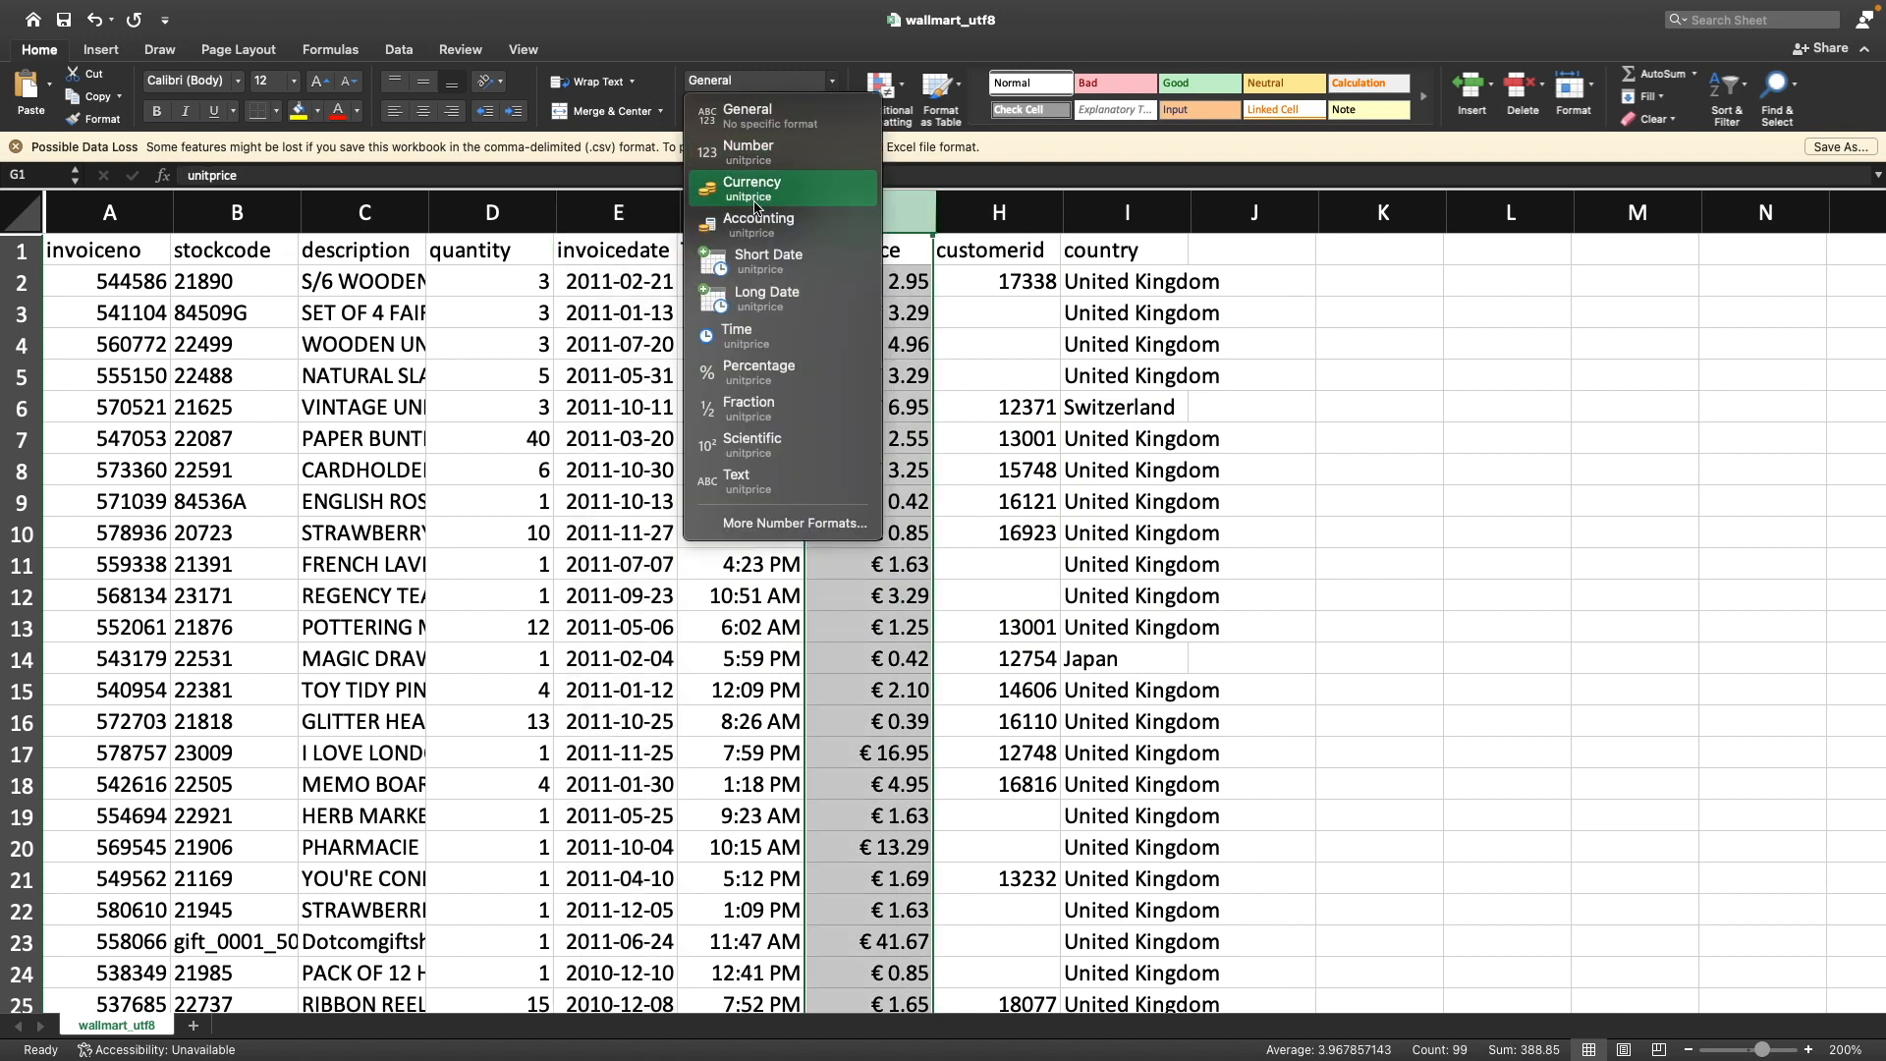
left_click(771, 157)
left_click(858, 339)
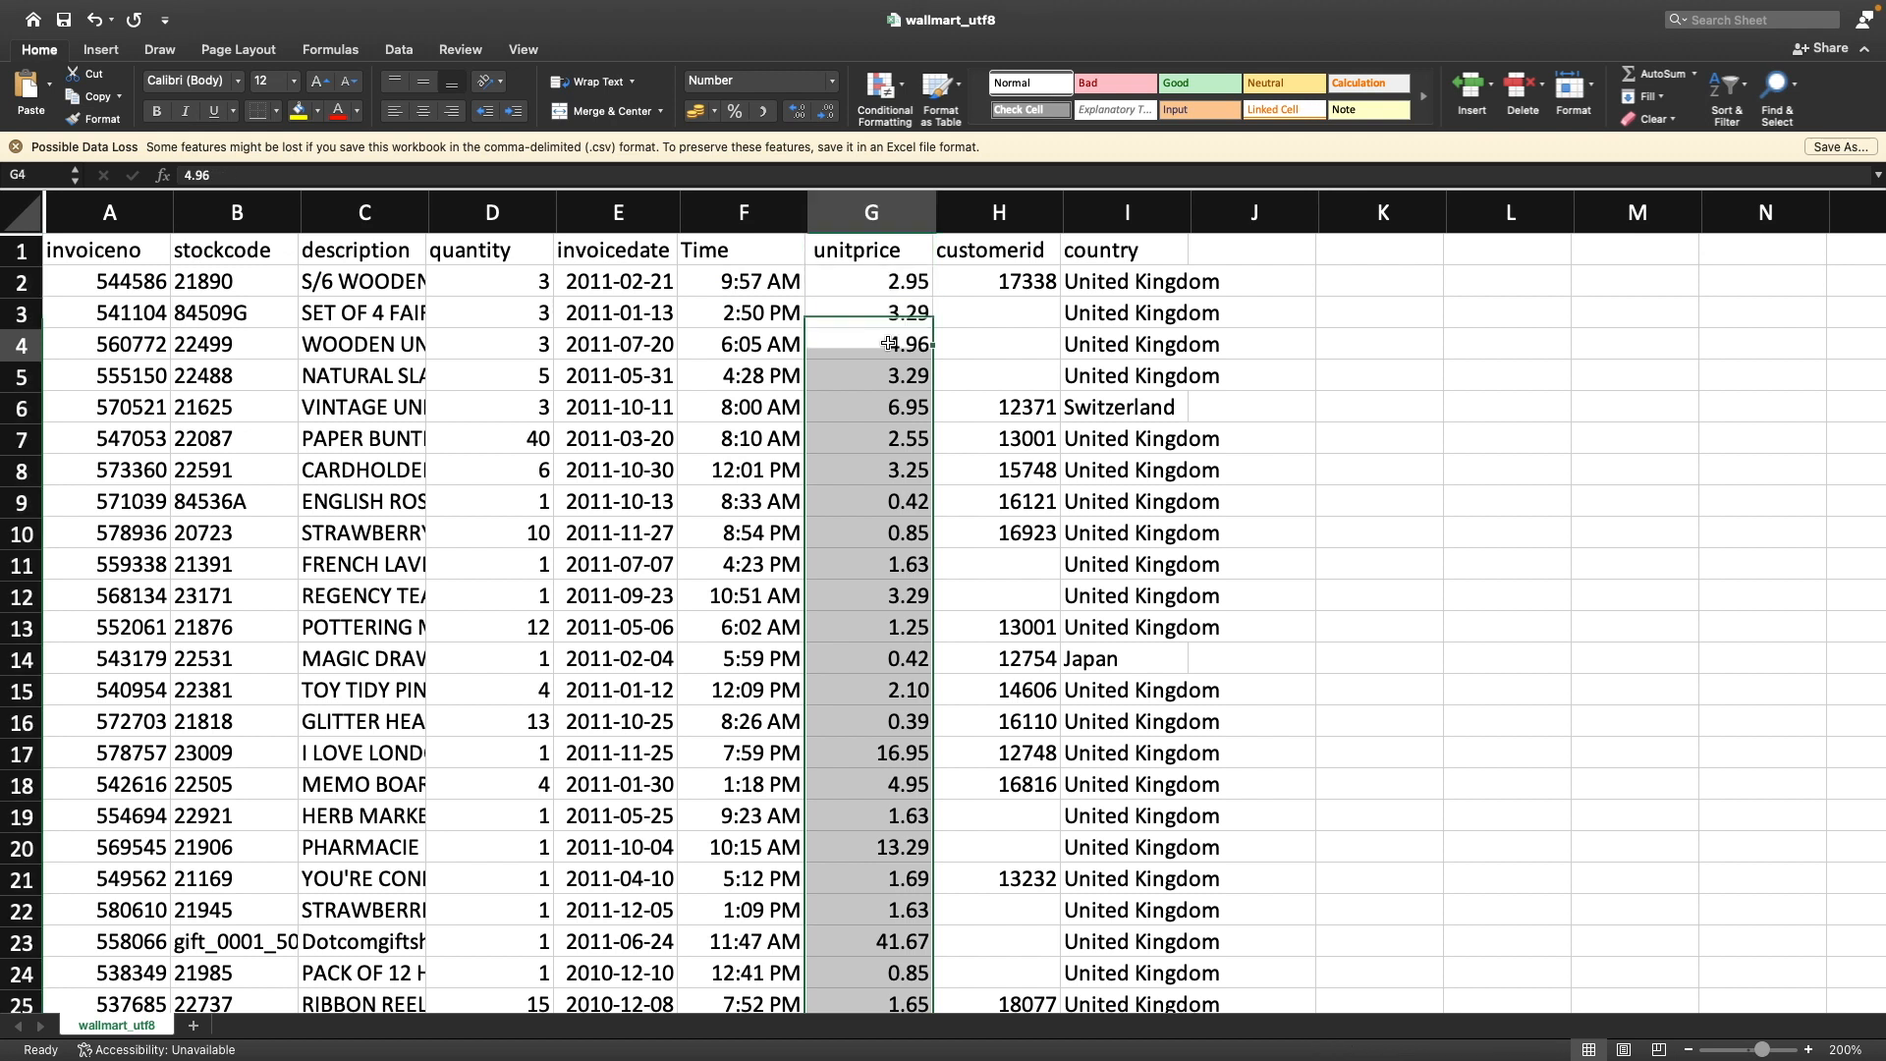
left_click(879, 287)
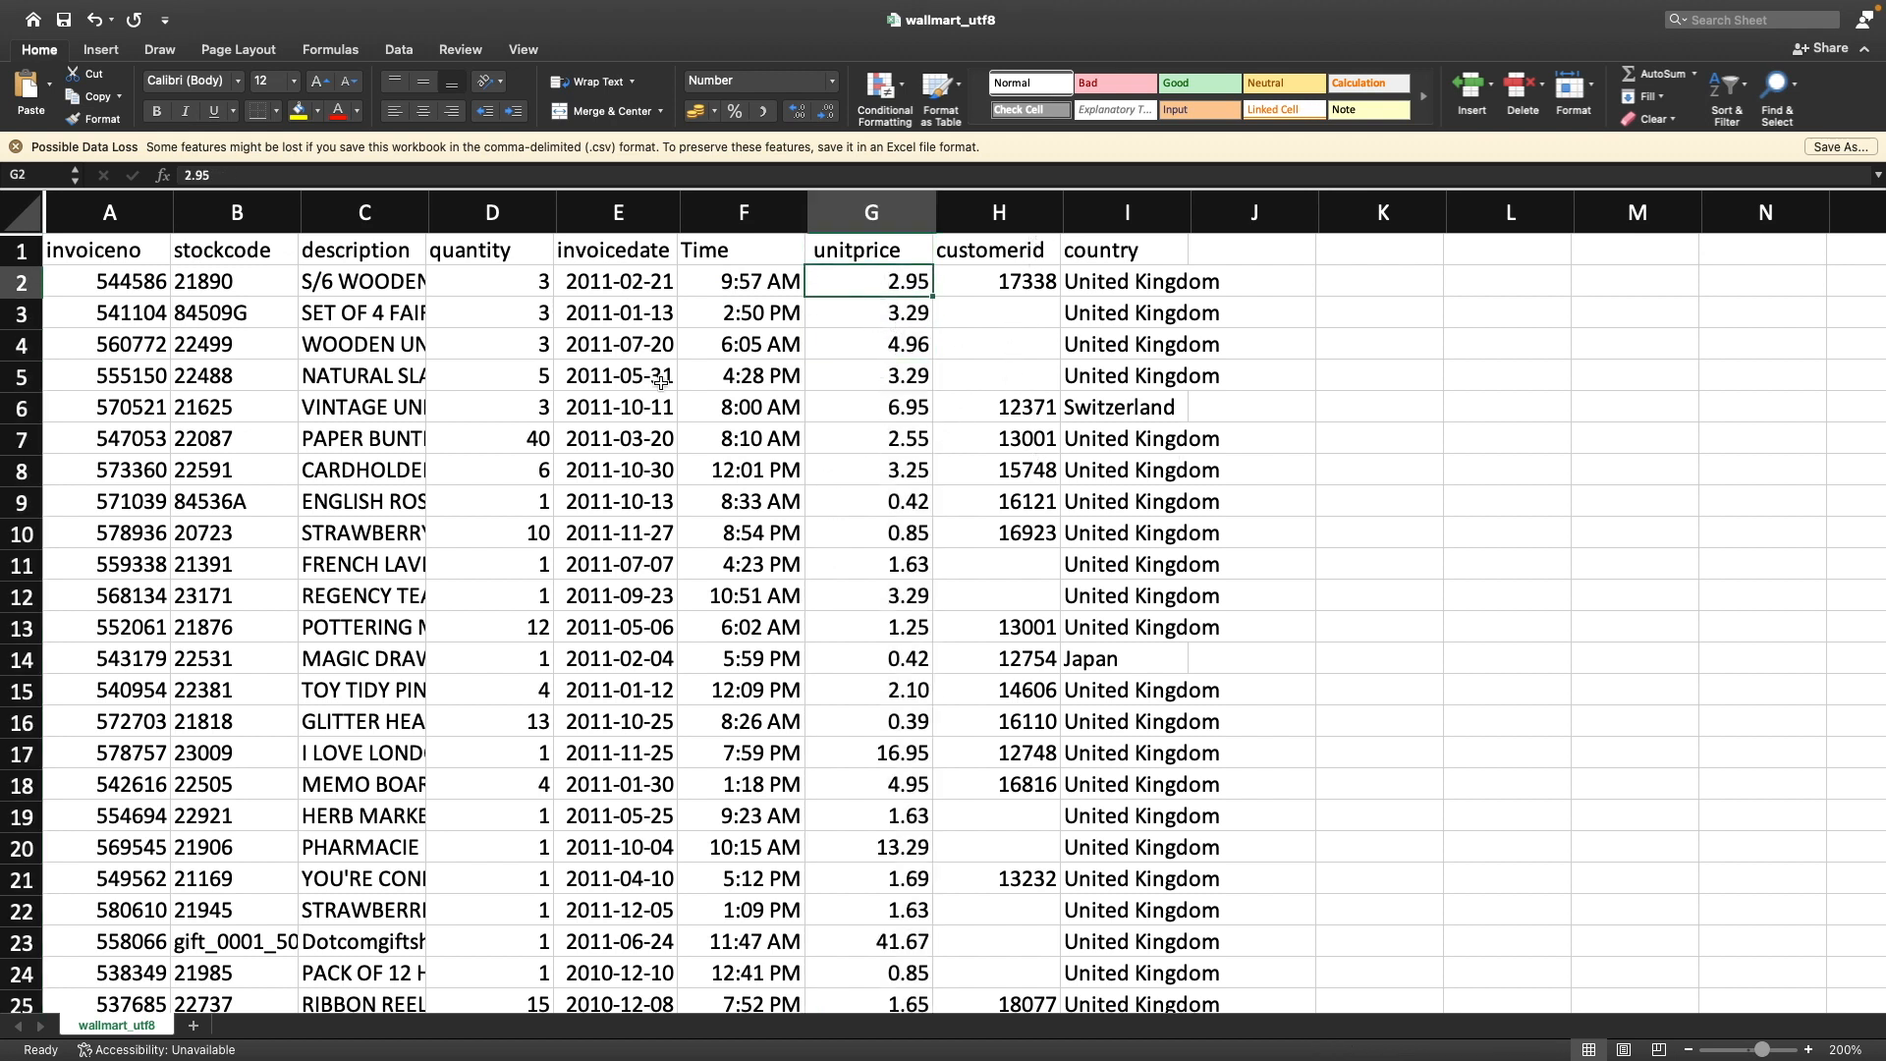
Save the workbook as a CSV UTF-8 file named wallmart_utf8_v1 in the wallmart folder
left_click(69, 10)
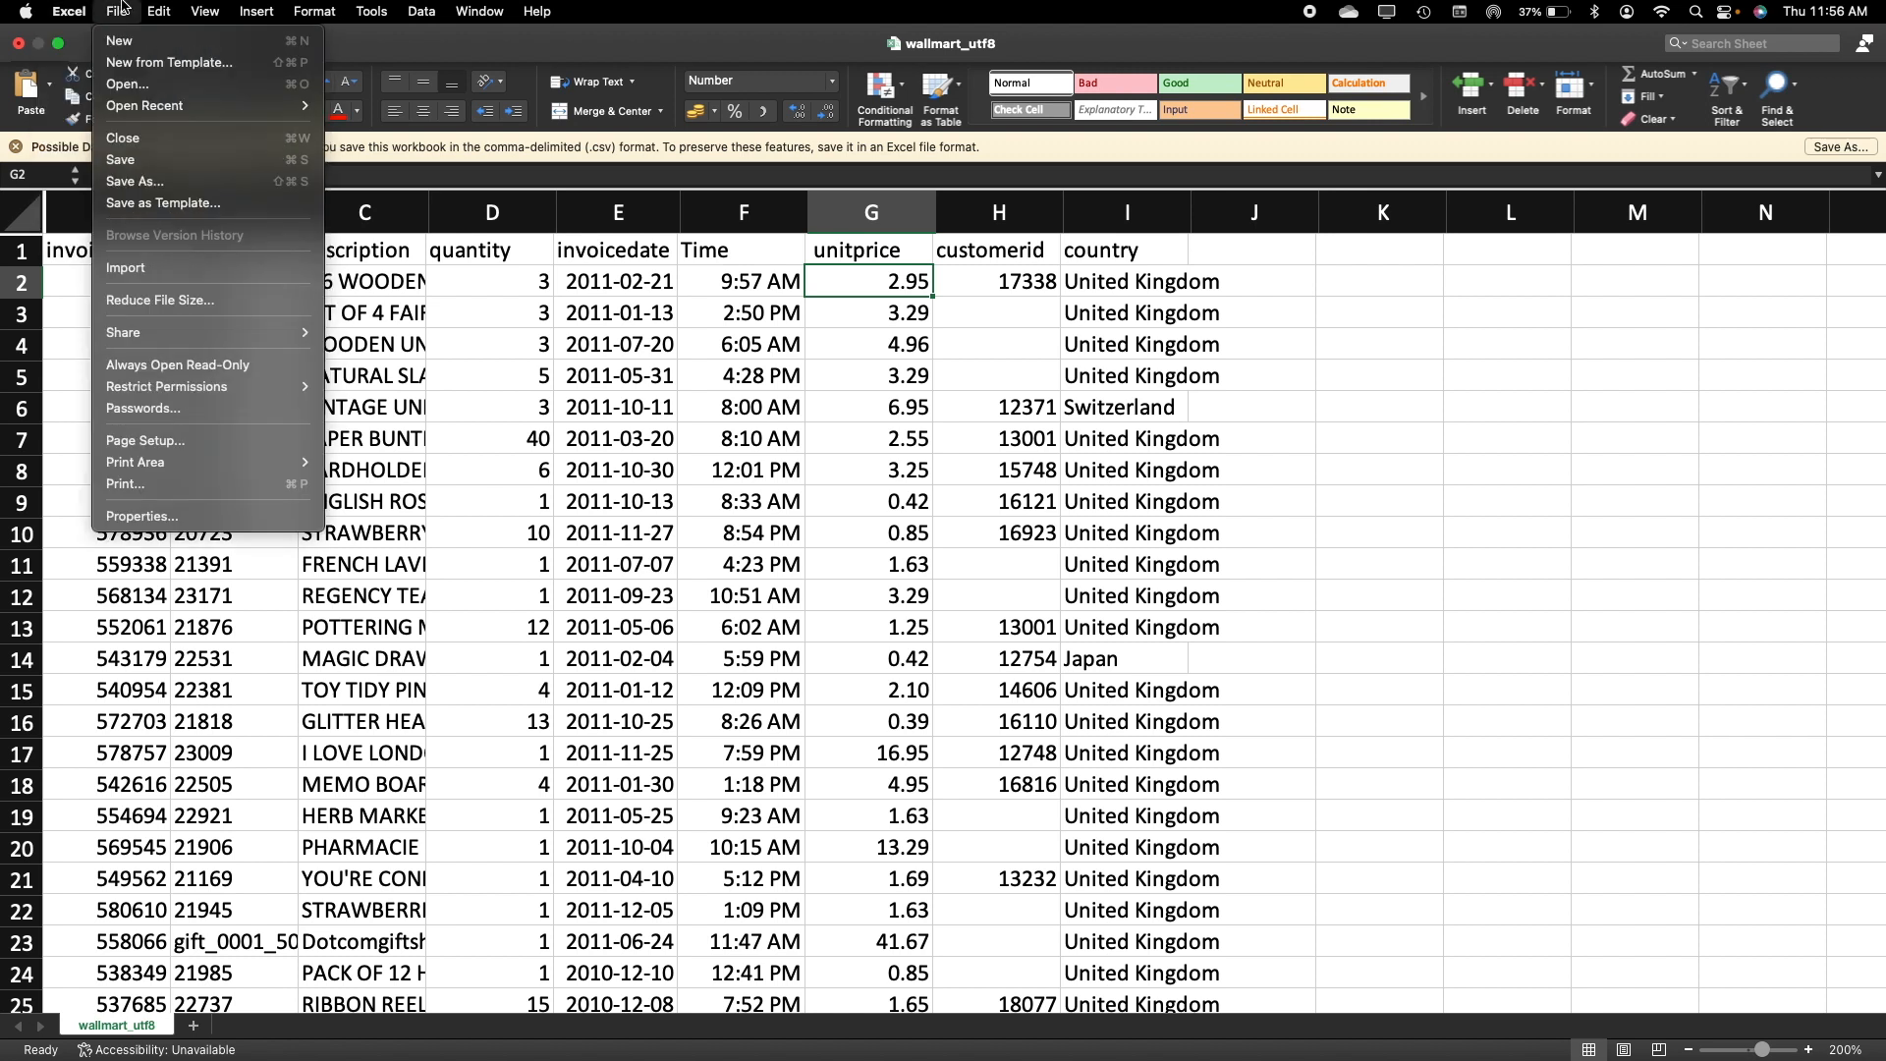
left_click(157, 181)
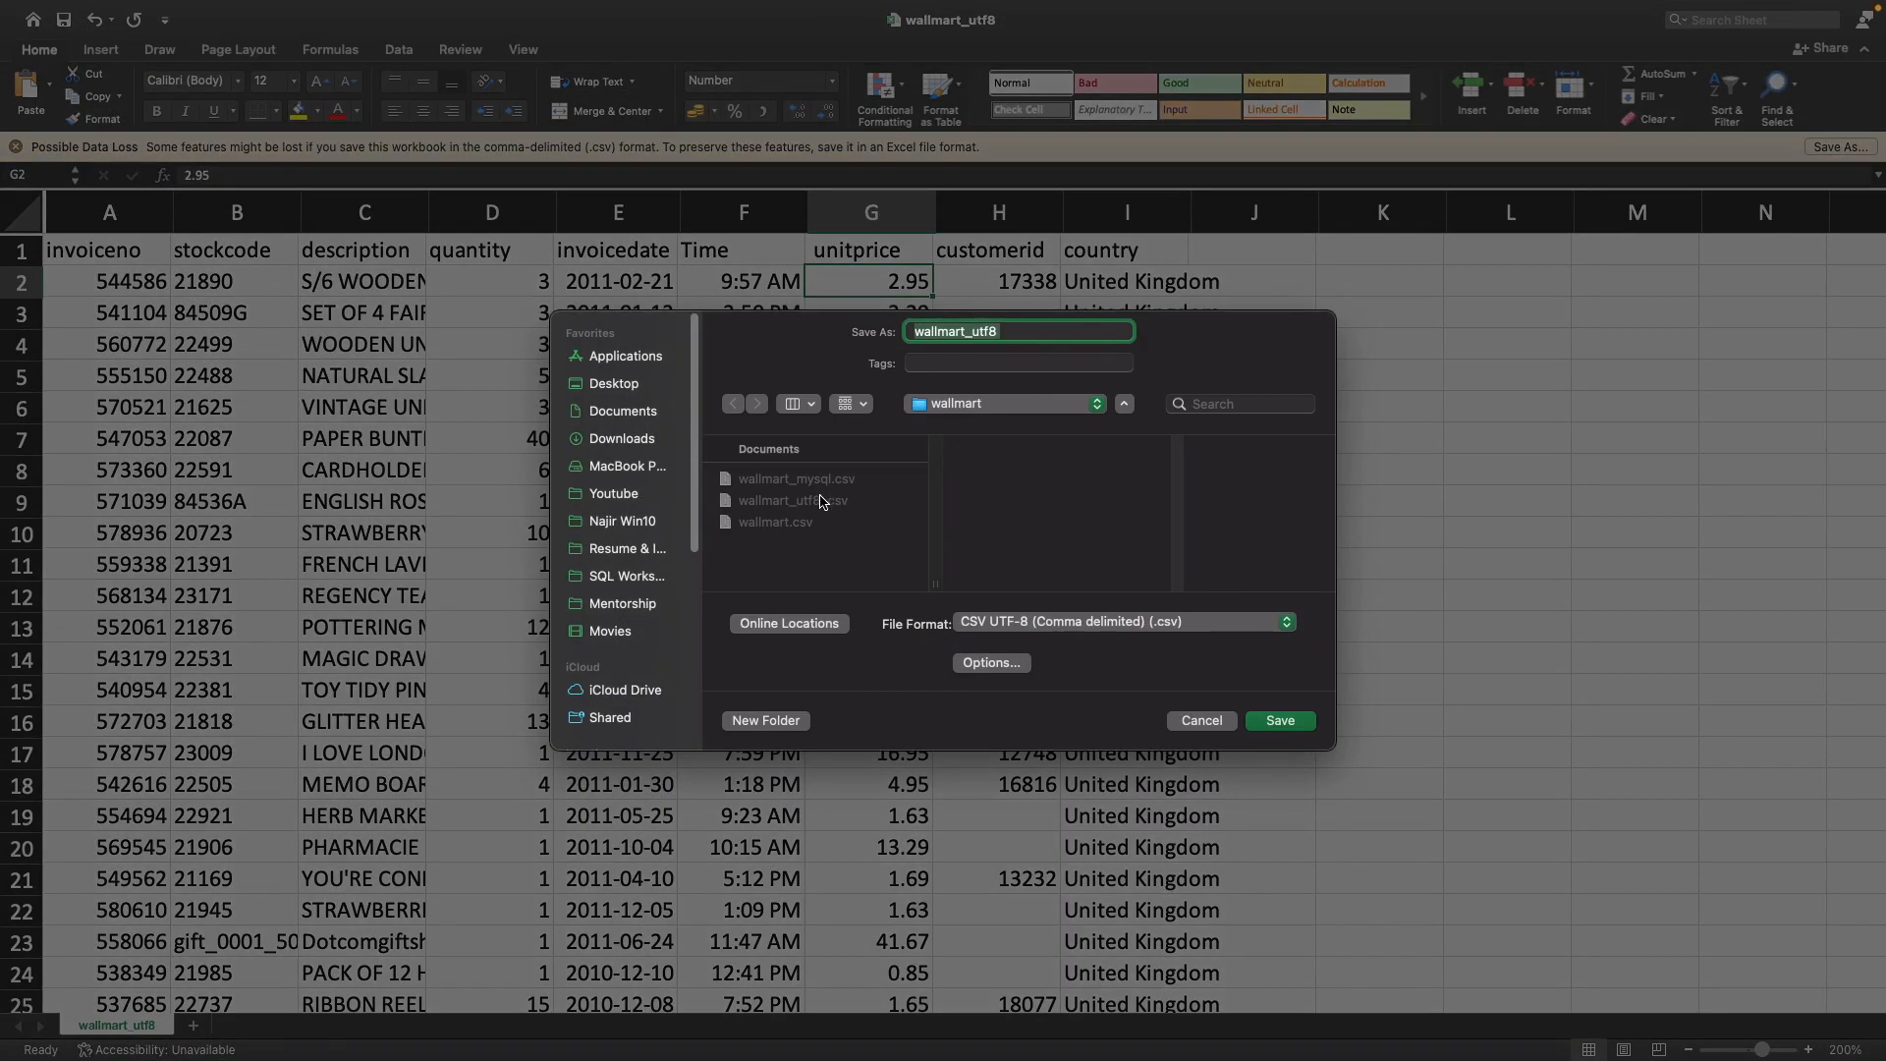
left_click(818, 501)
left_click(1026, 330)
left_click(1280, 720)
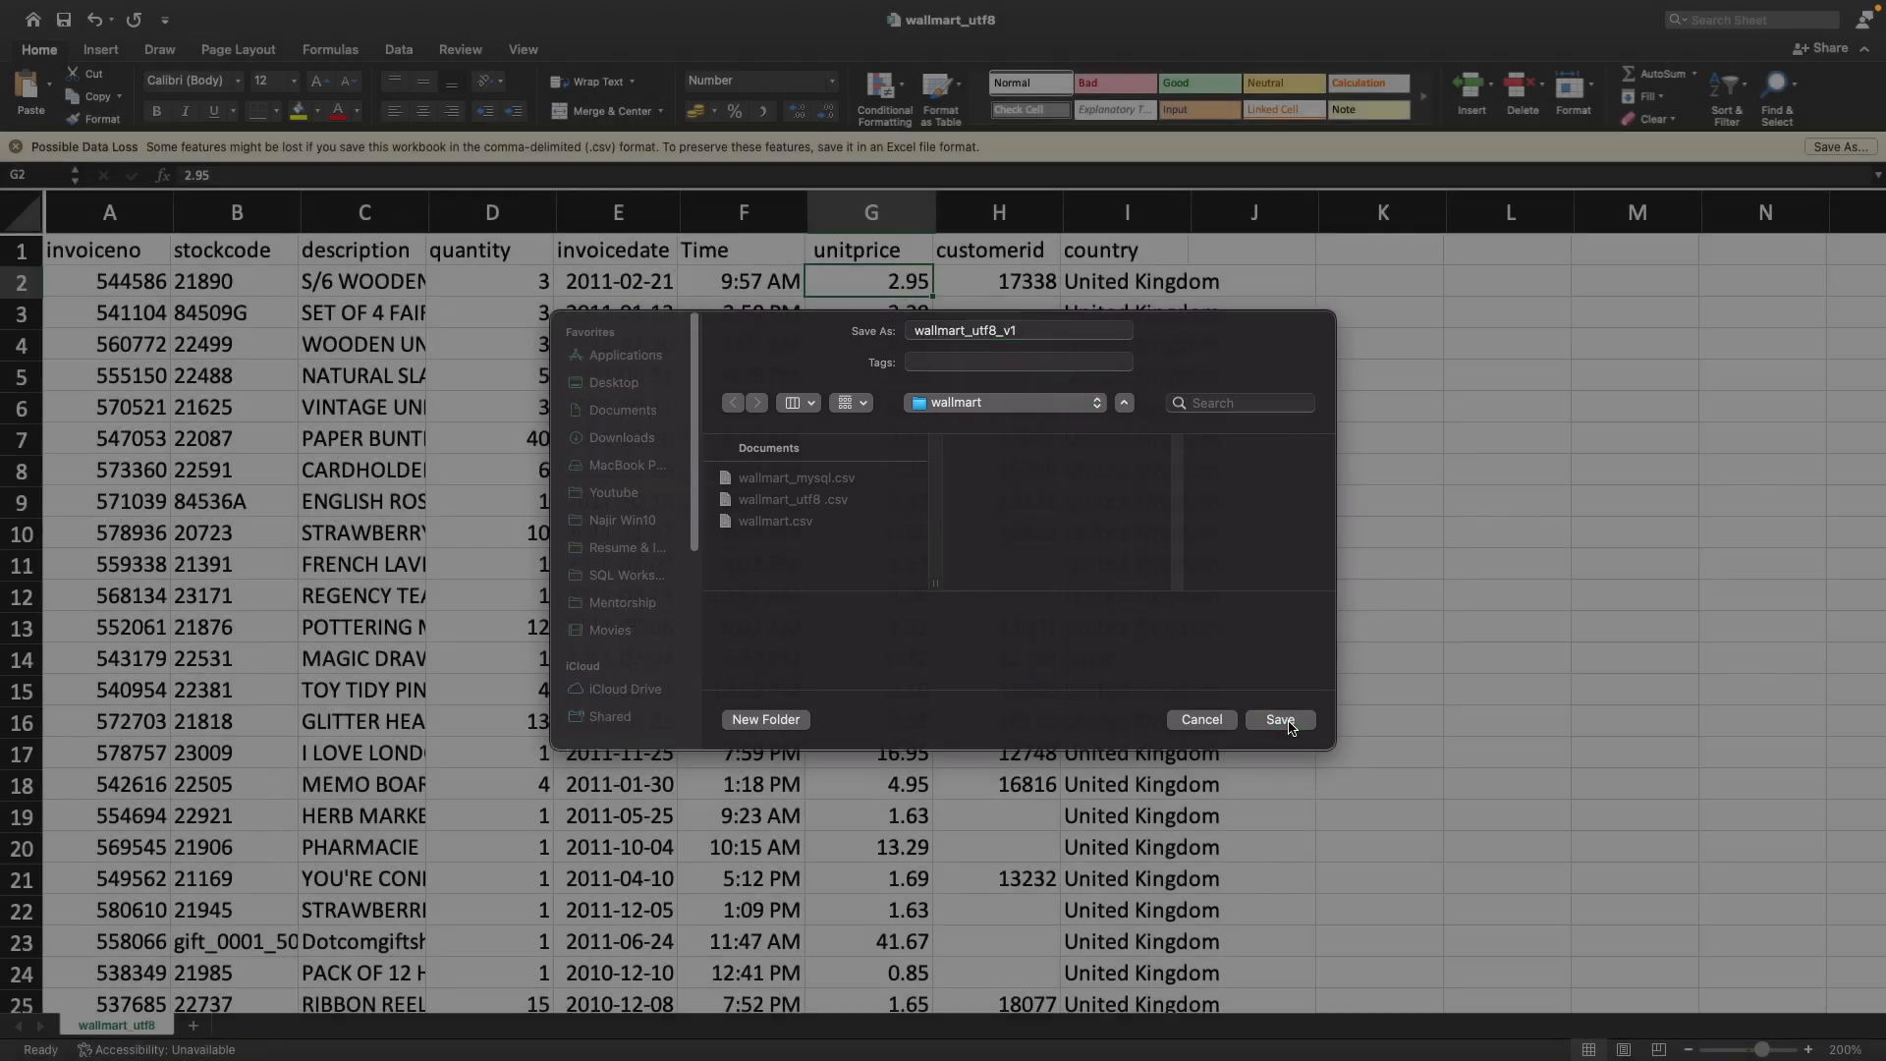
Switch to pgAdmin, close the process log, and import wallmart_utf8_v1.csv from the wallmart folder into the walmart_retail table
key("super+Tab")
key("super+Tab")
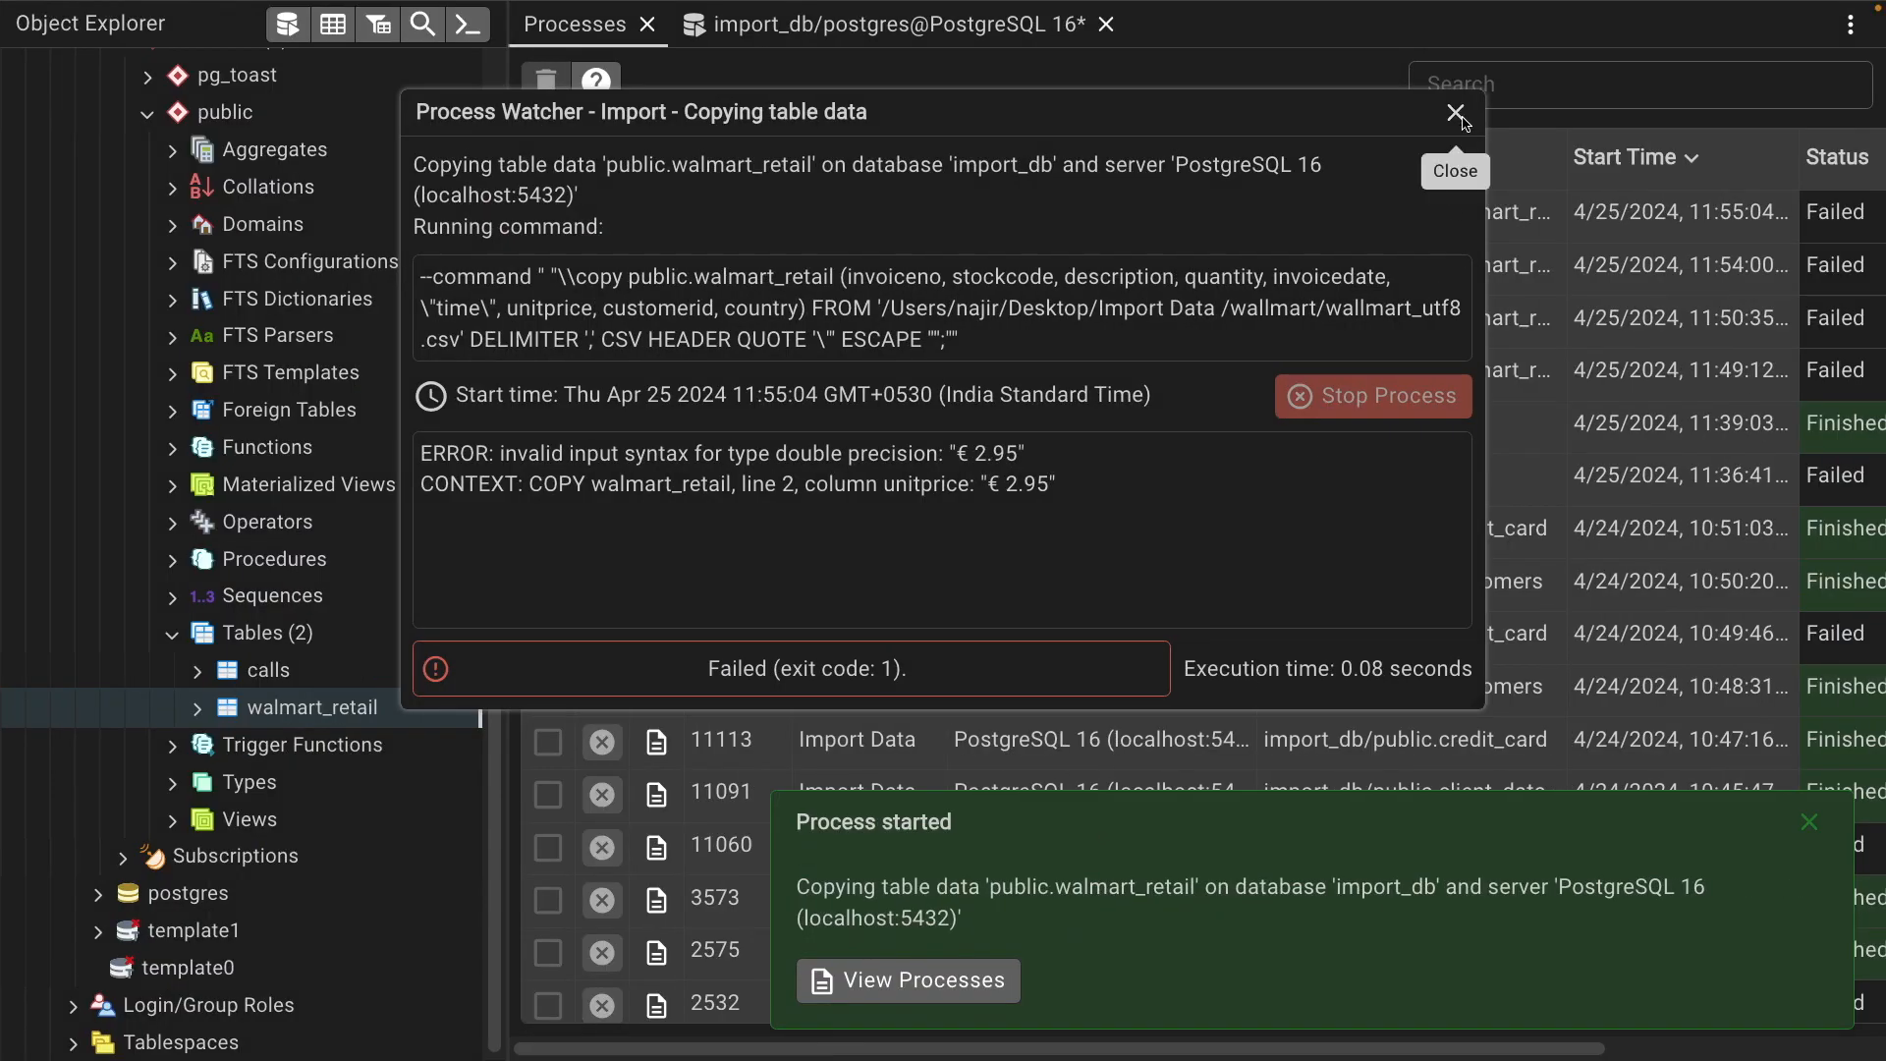
left_click(1456, 113)
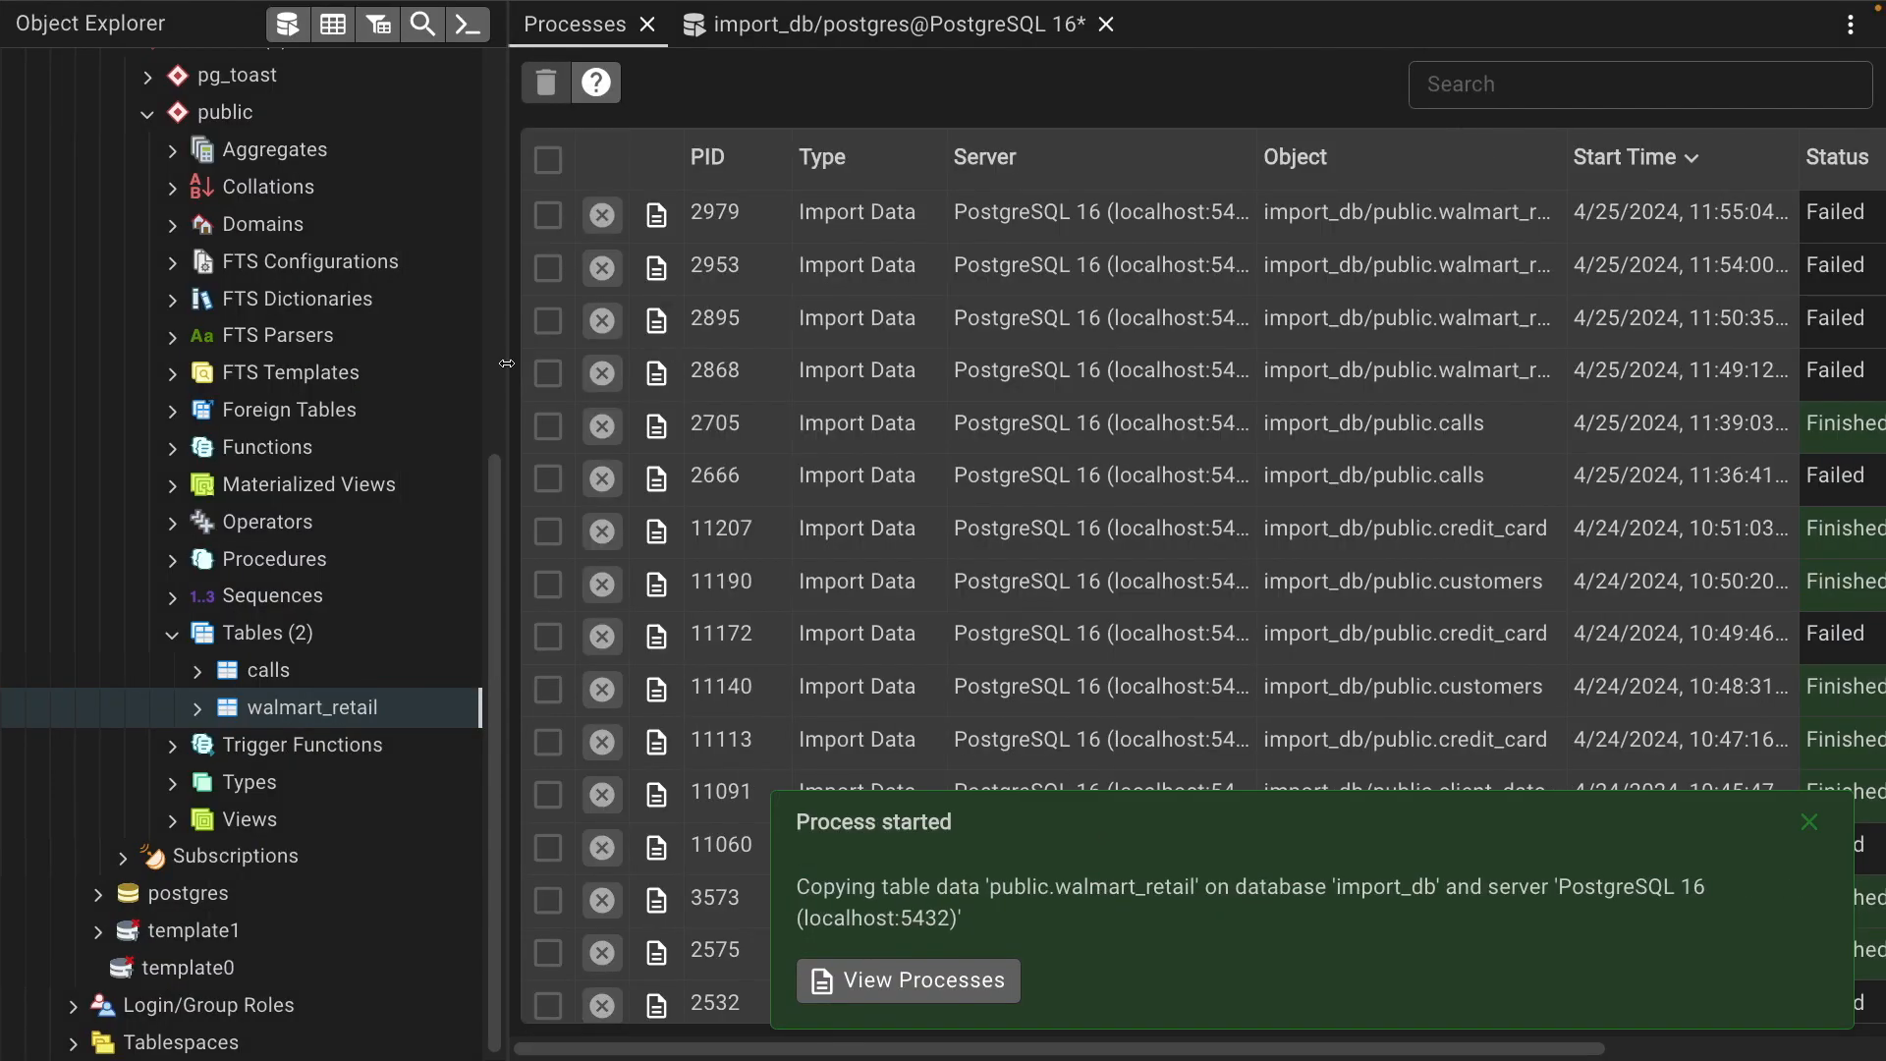
right_click(280, 707)
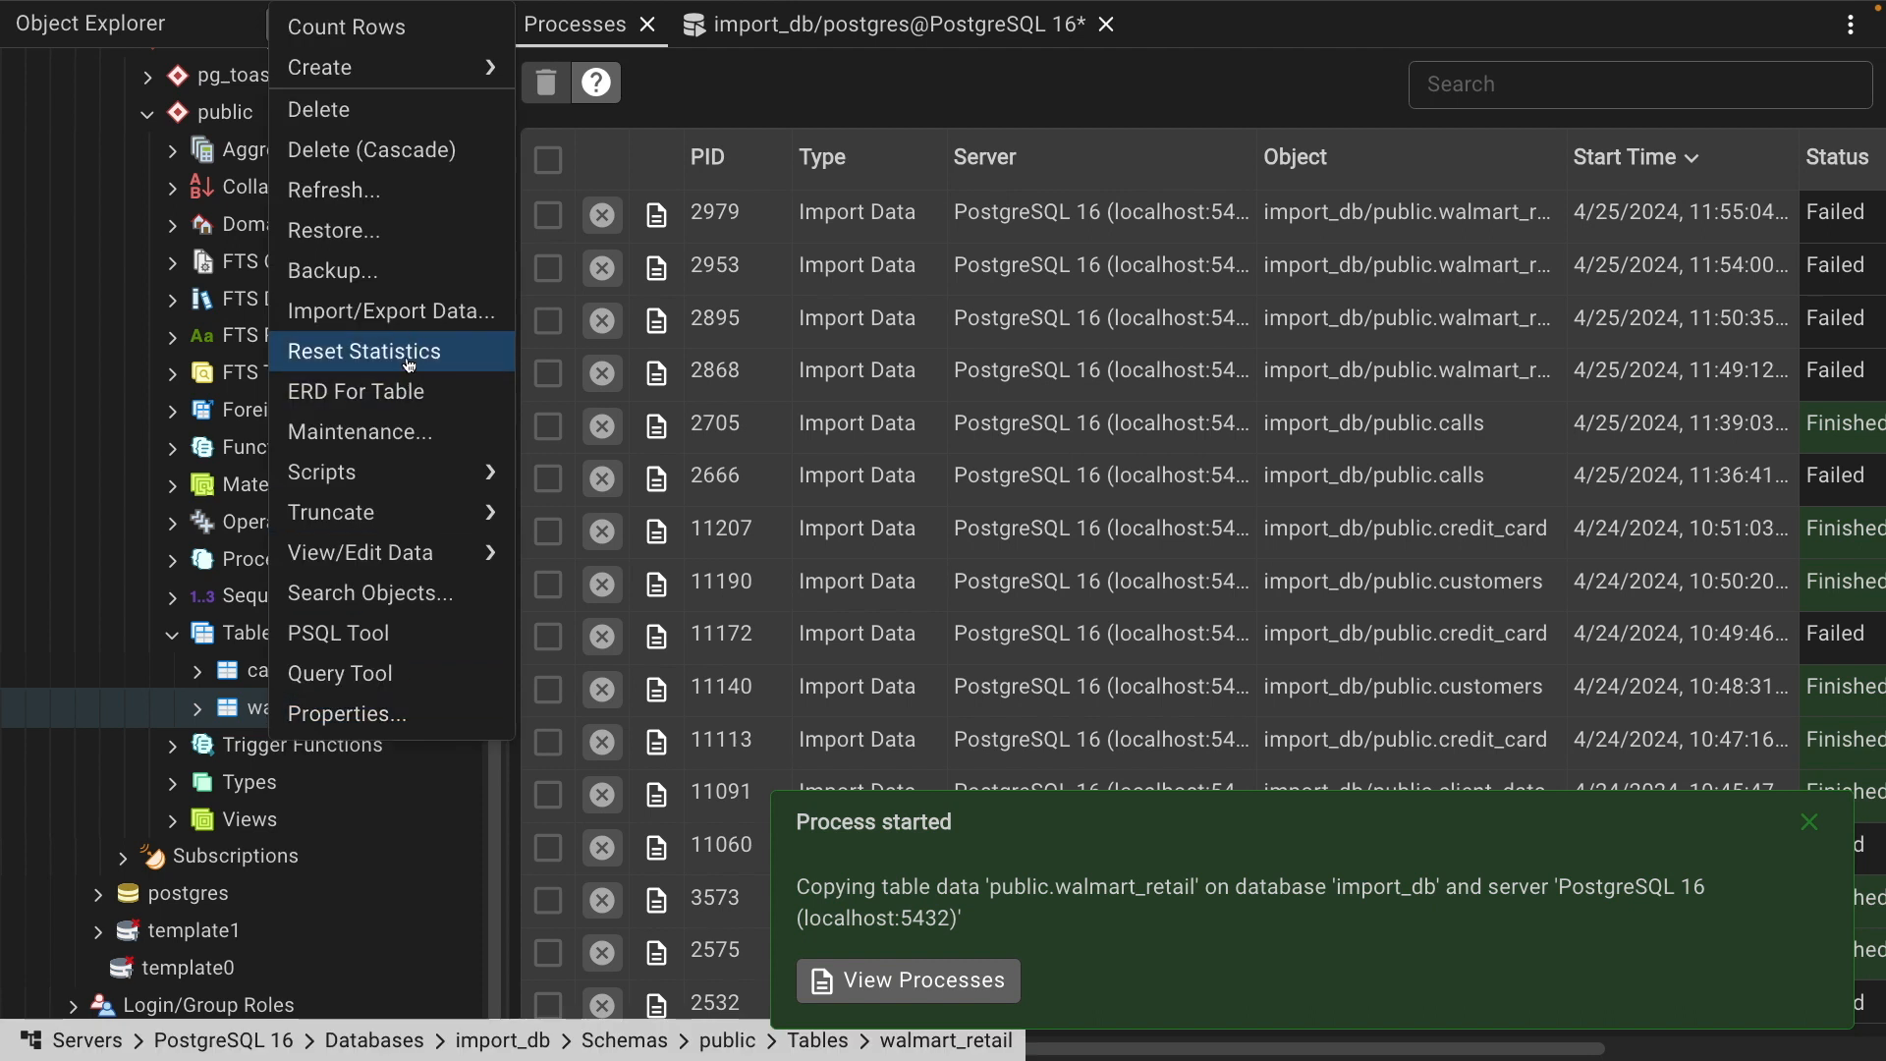
left_click(398, 311)
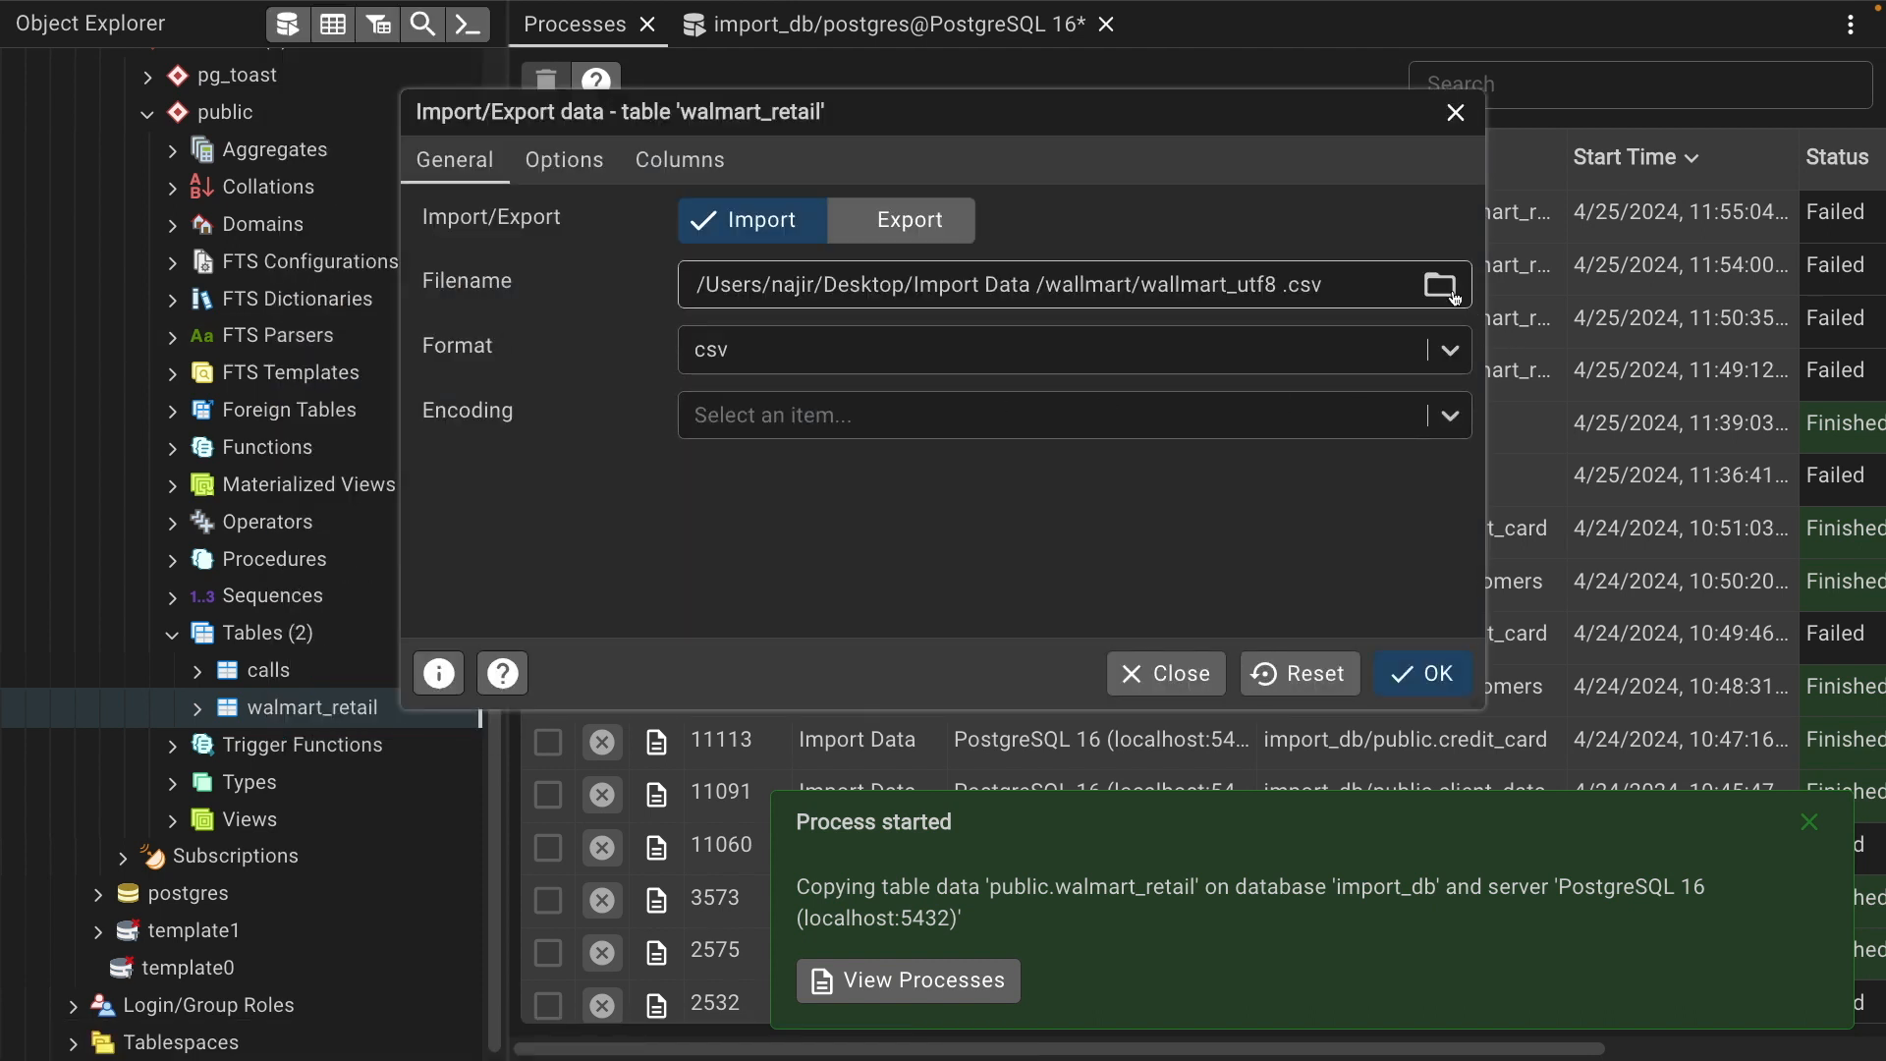
left_click(1440, 286)
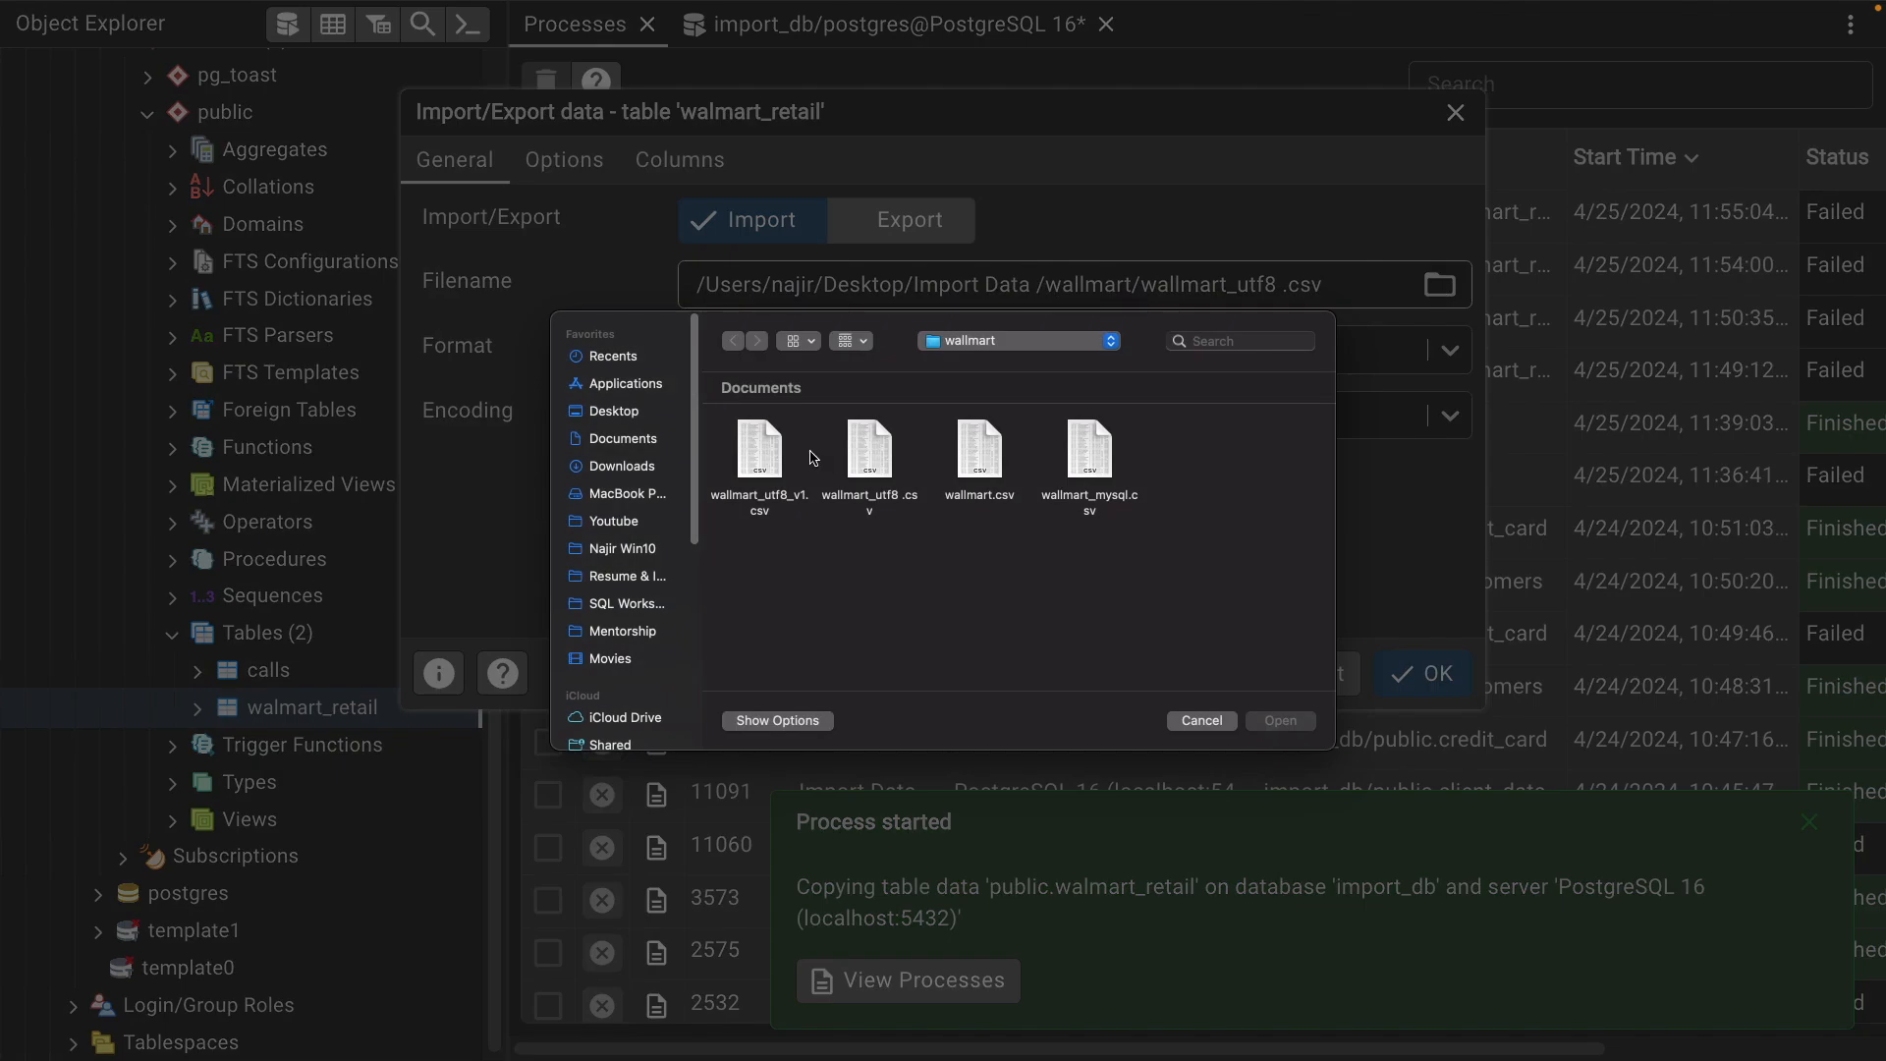
left_click(776, 452)
left_click(1280, 720)
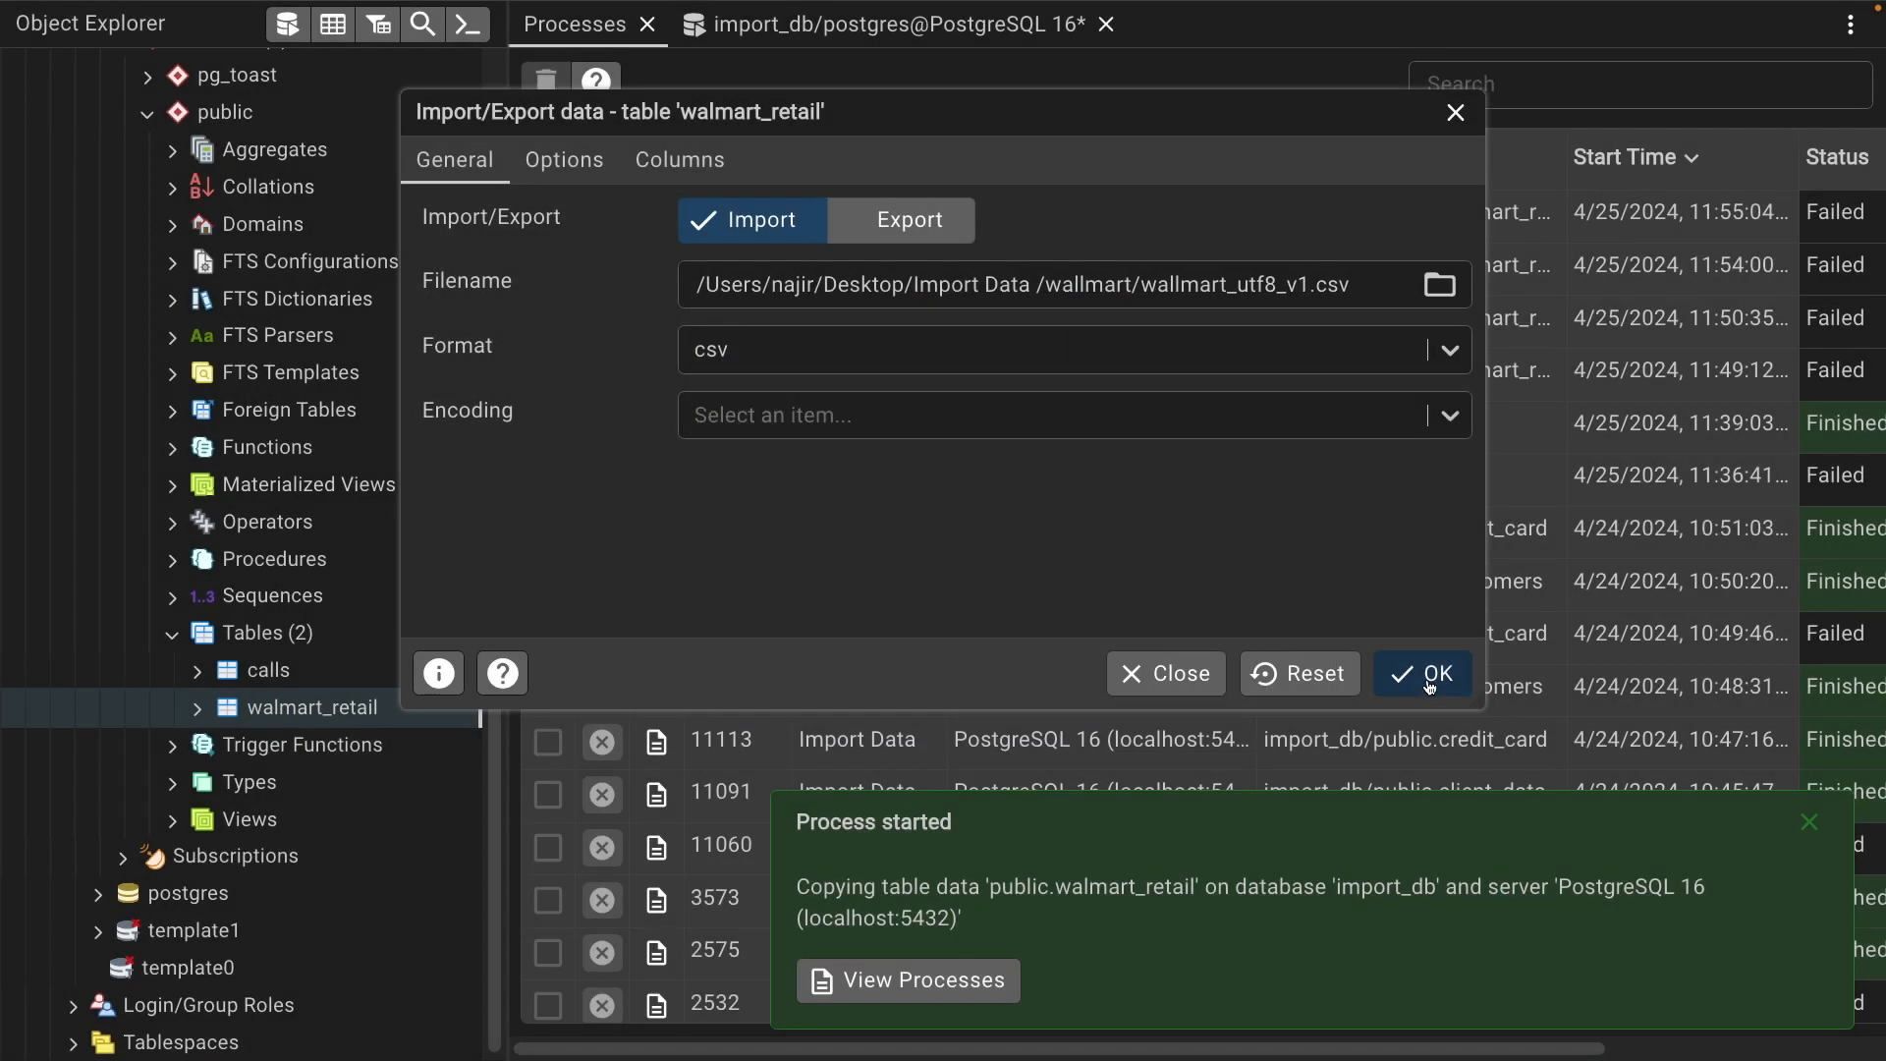
left_click(1429, 677)
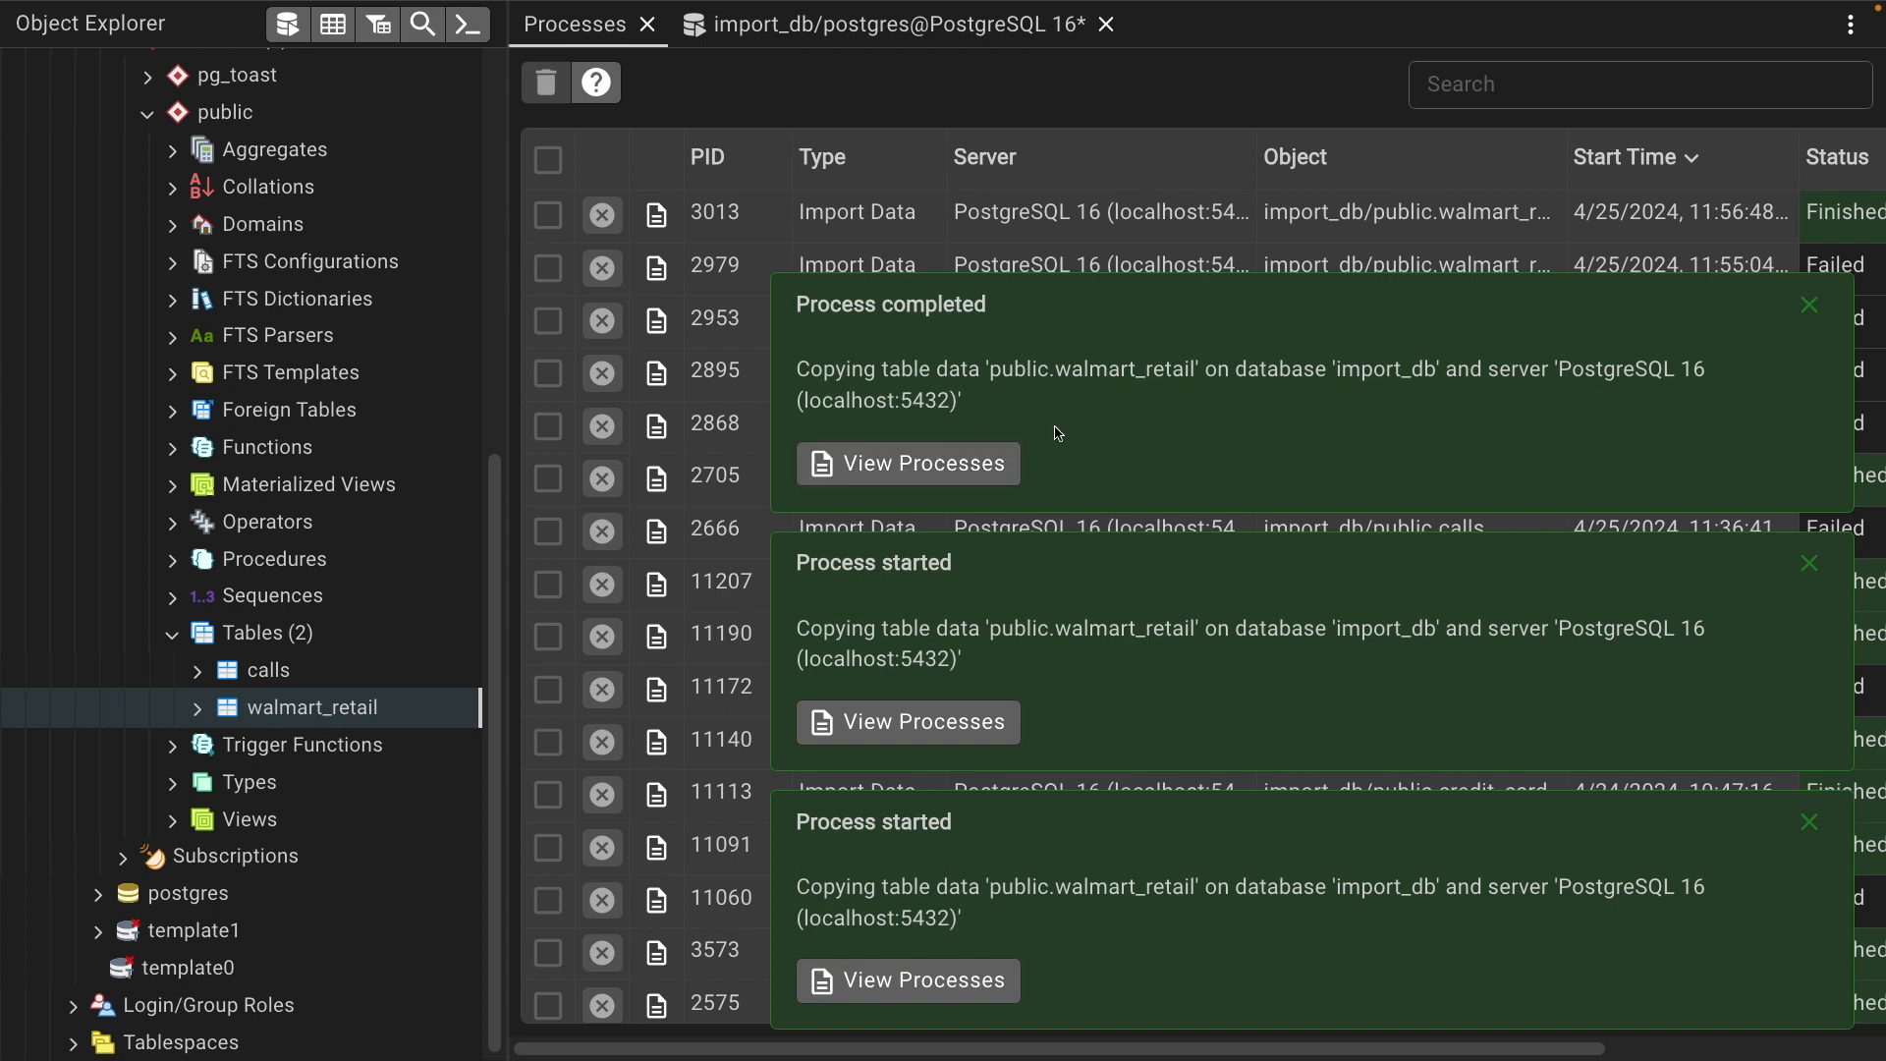
Dismiss the import process notifications and count the rows of the walmart_retail table
left_click(1811, 306)
left_click(1810, 564)
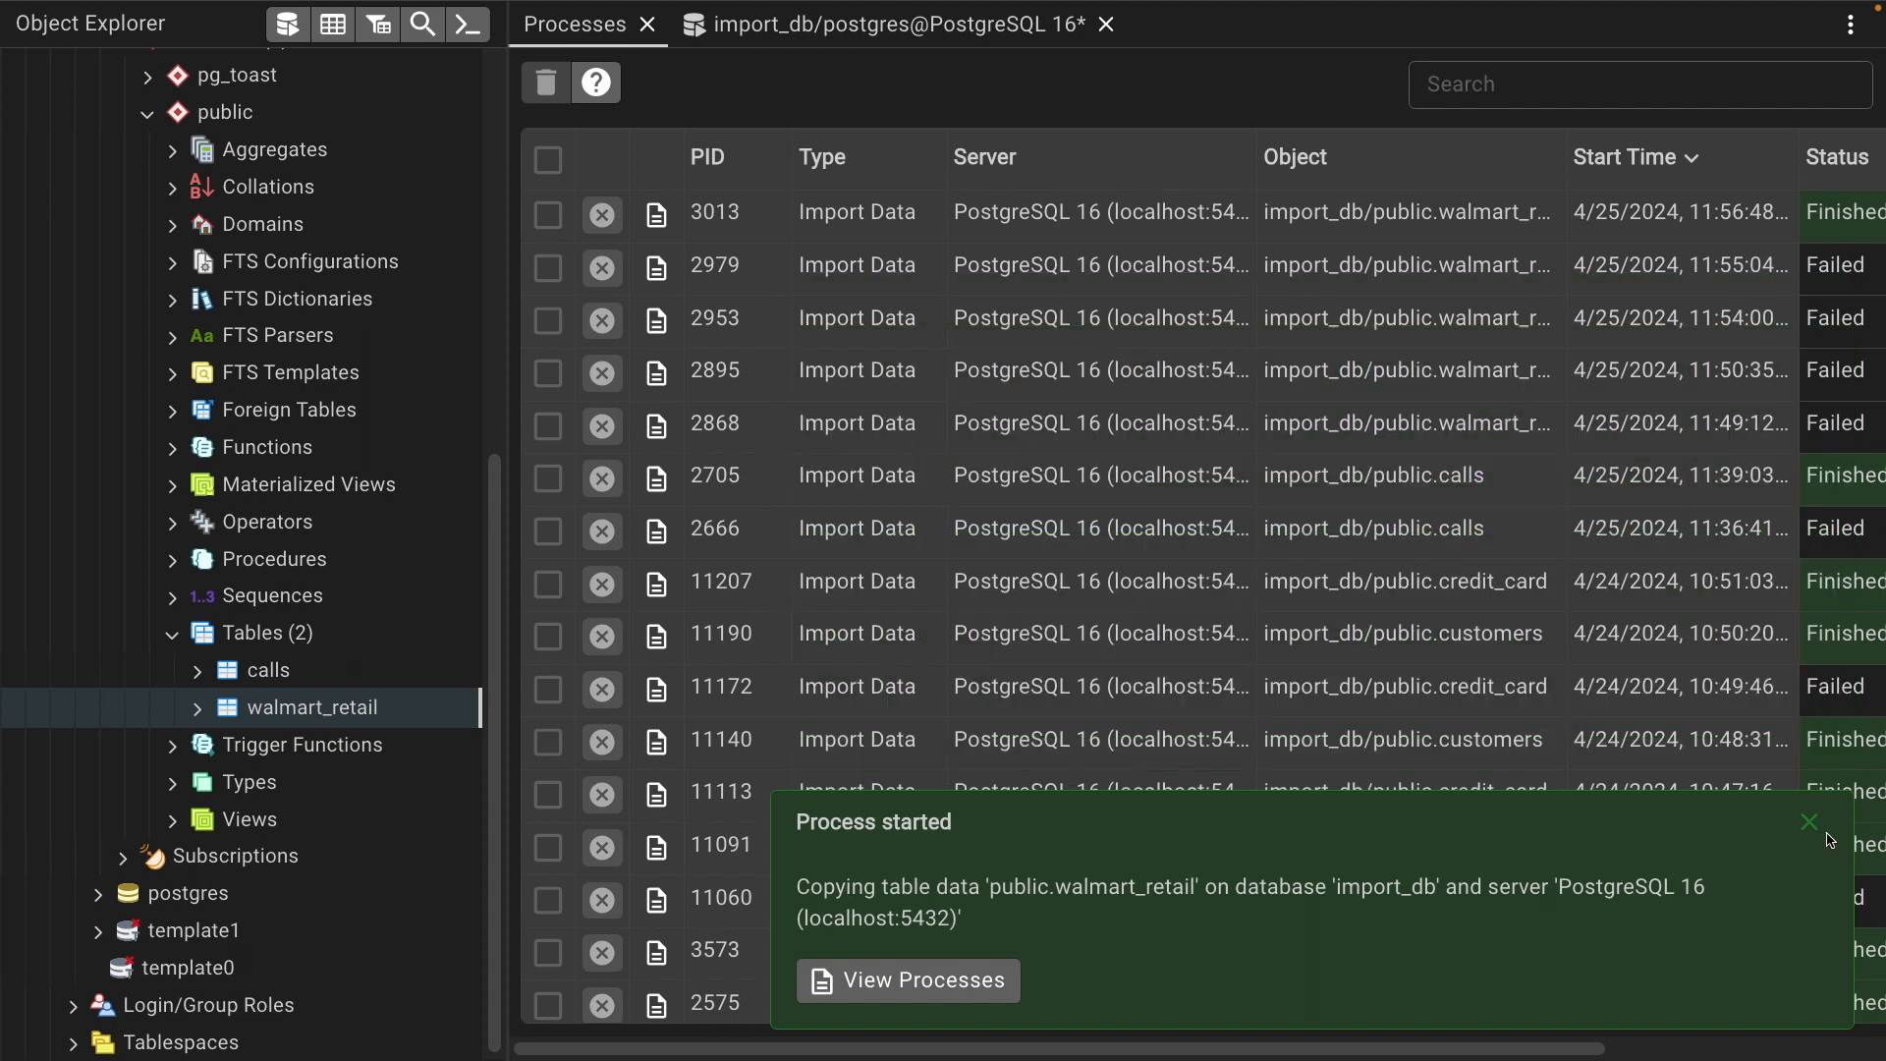
left_click(1811, 823)
right_click(336, 709)
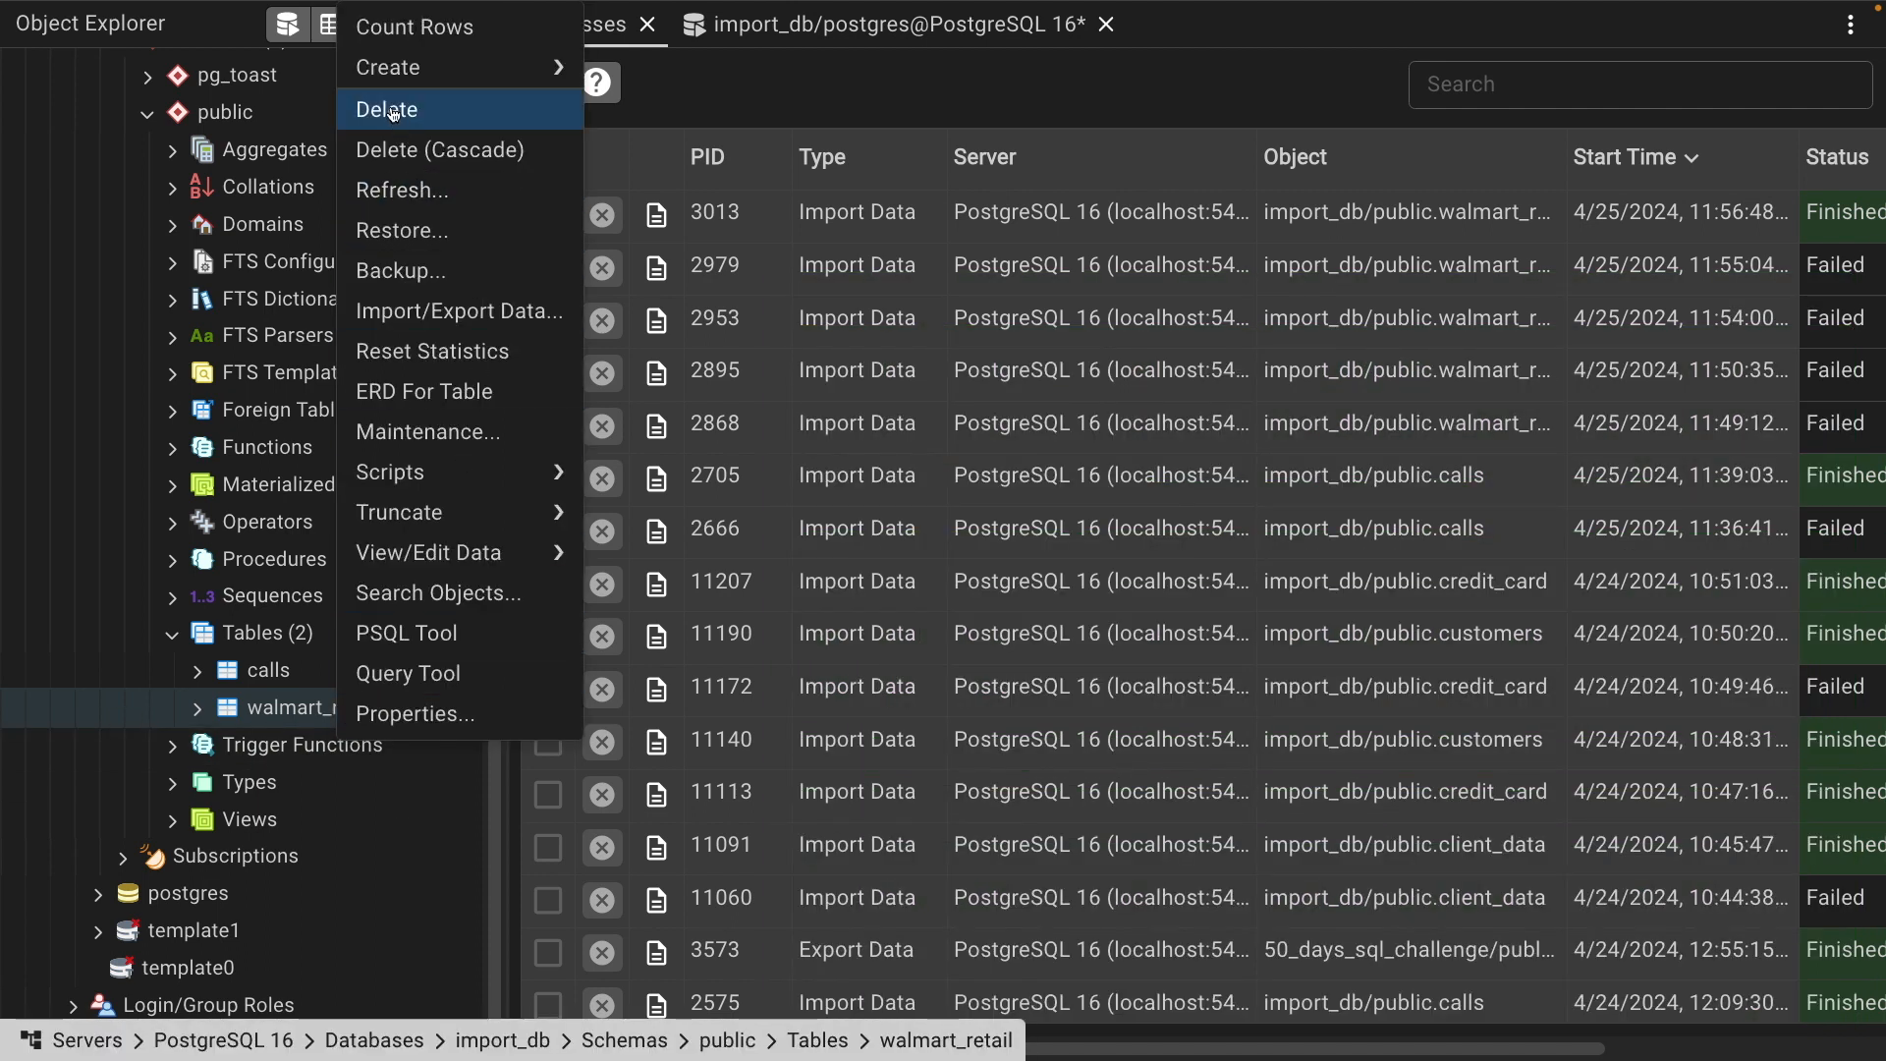
left_click(410, 24)
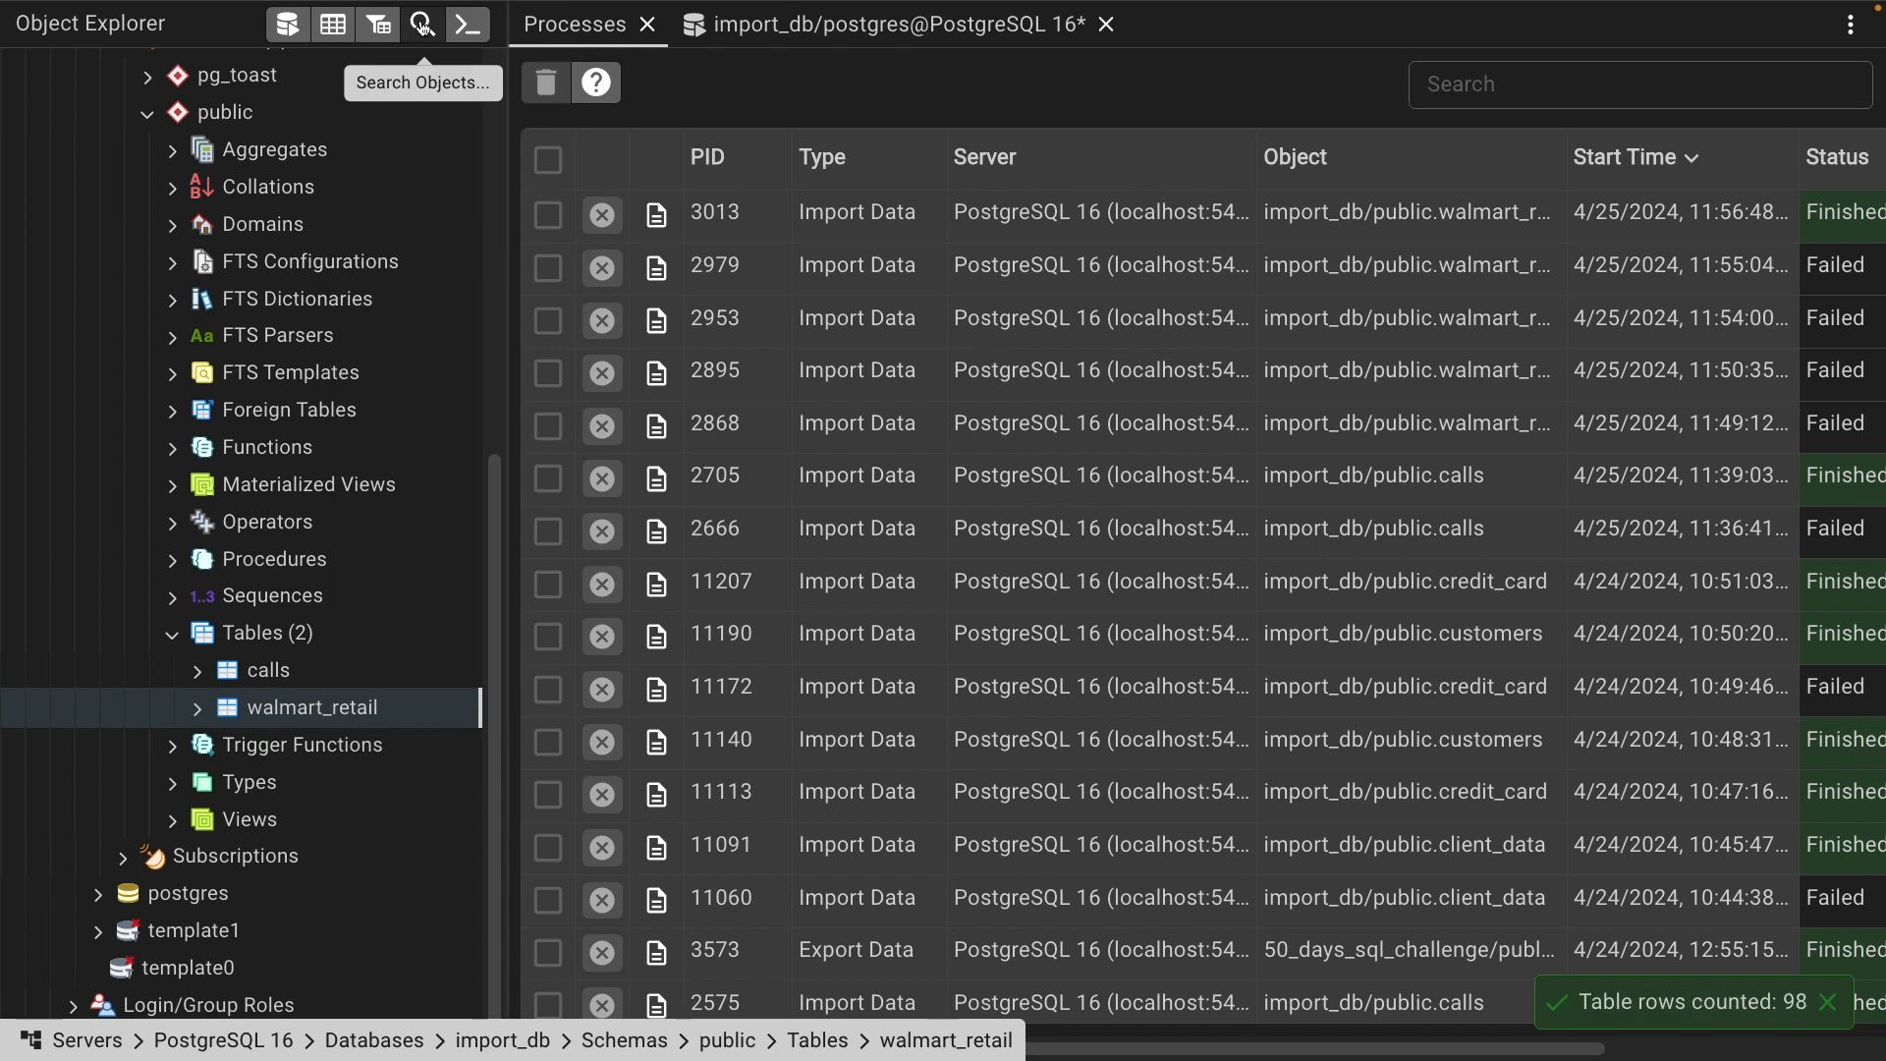
In the import_db query editor, add SELECT * FROM walmart_retail; below the table definition, run it and look through the returned rows
left_click(748, 30)
left_click(829, 581)
left_click(725, 743)
type("SELECT * FROM wal")
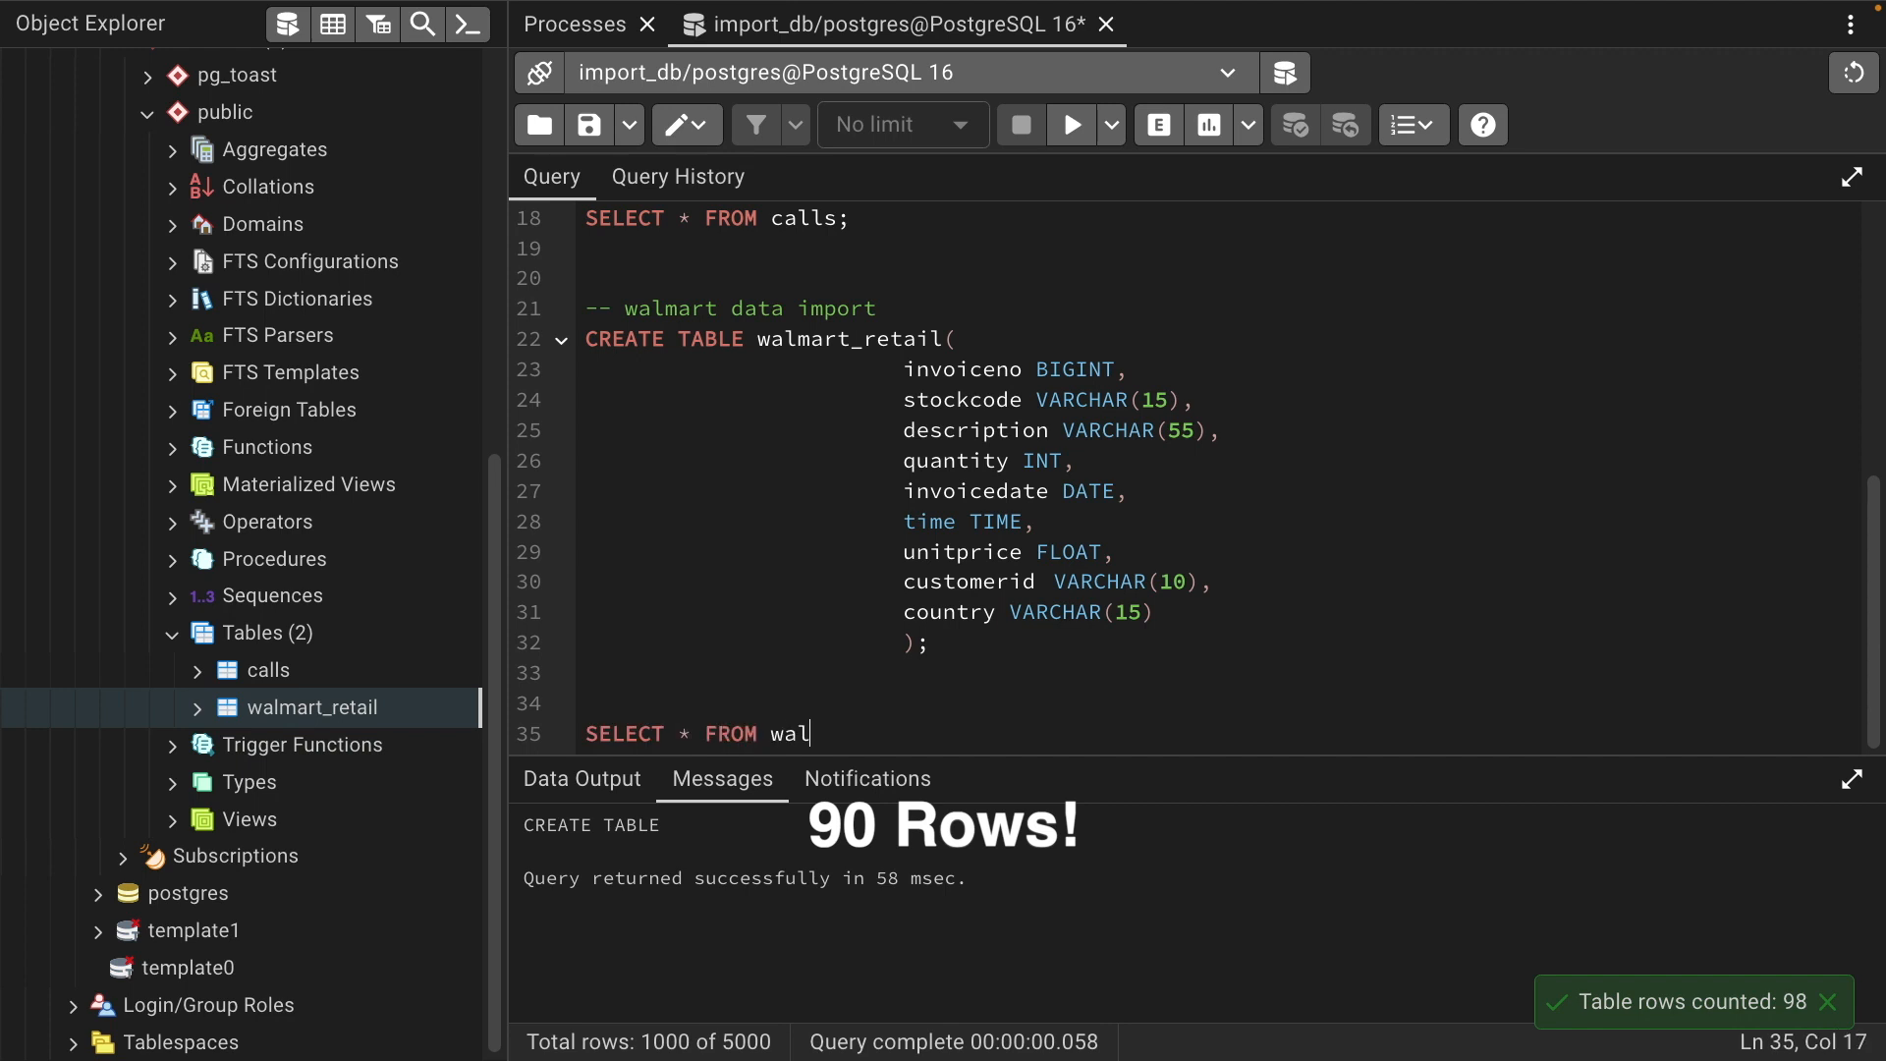
type("mart_retail;")
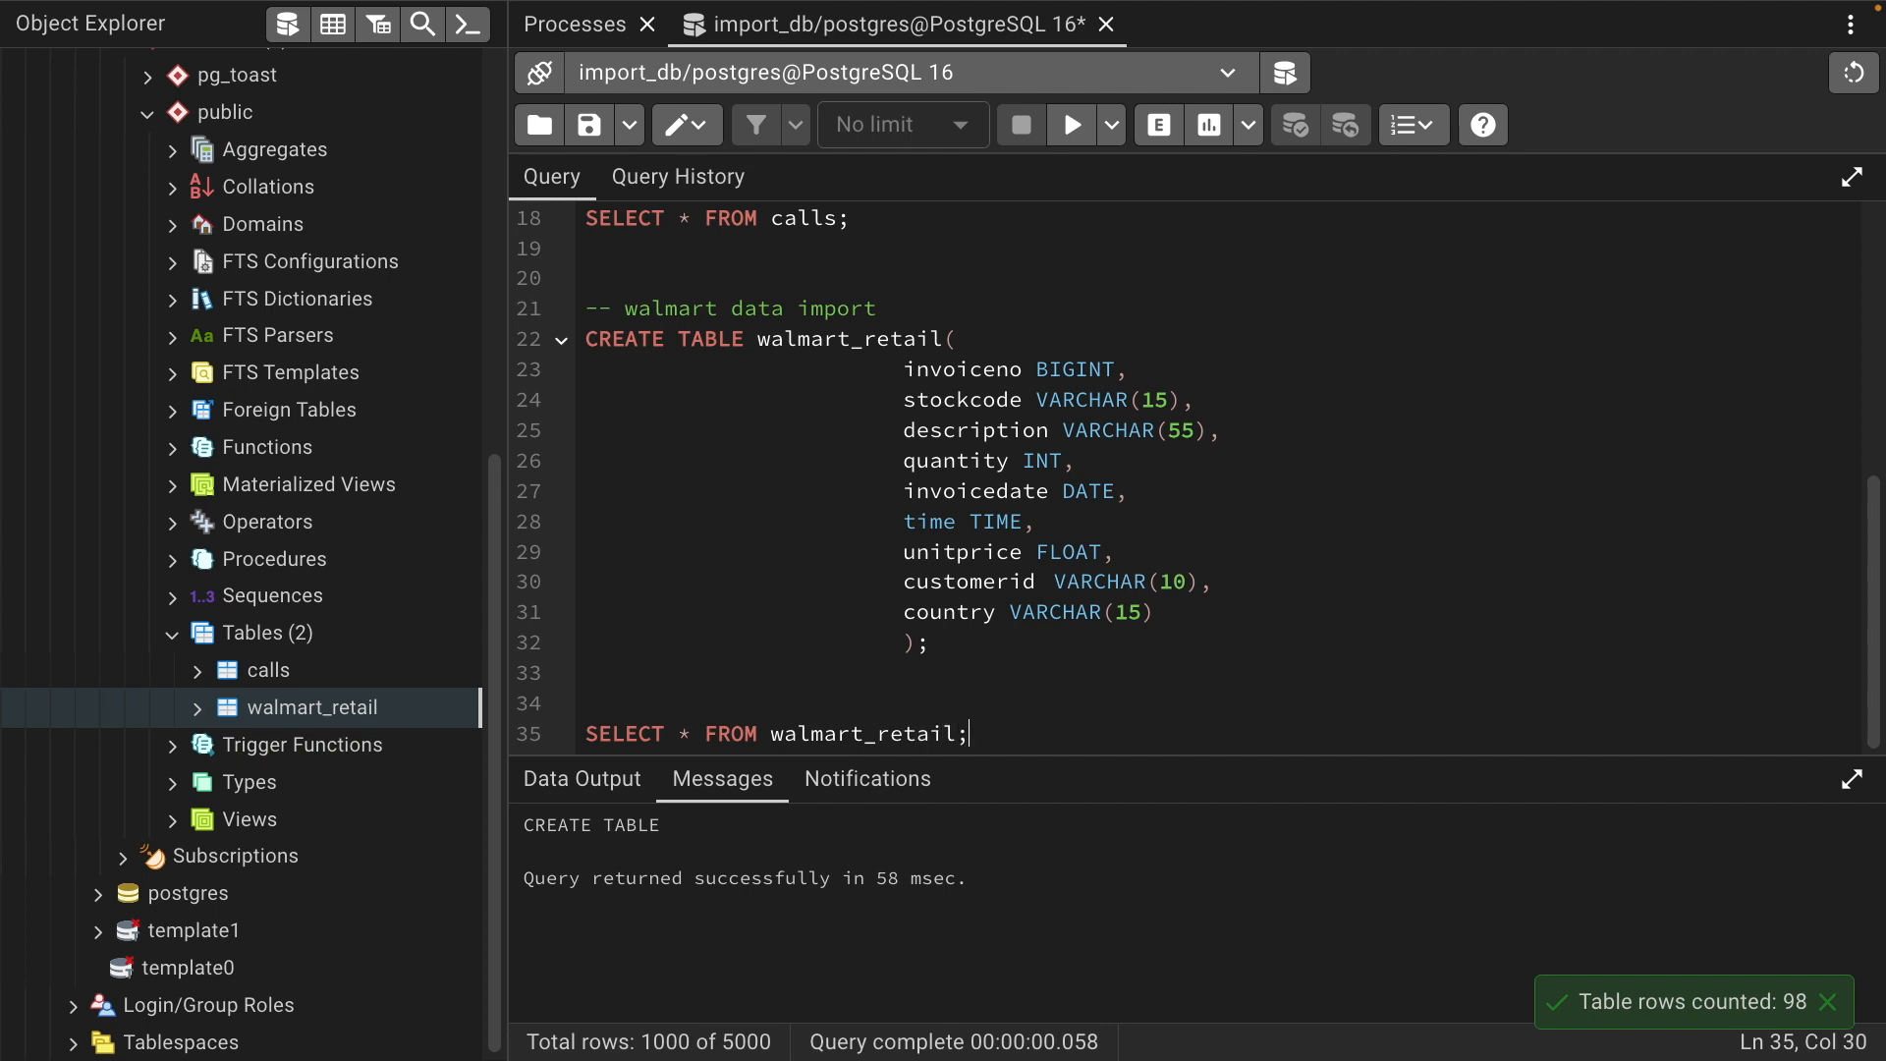
key("shift+Up")
key("F5")
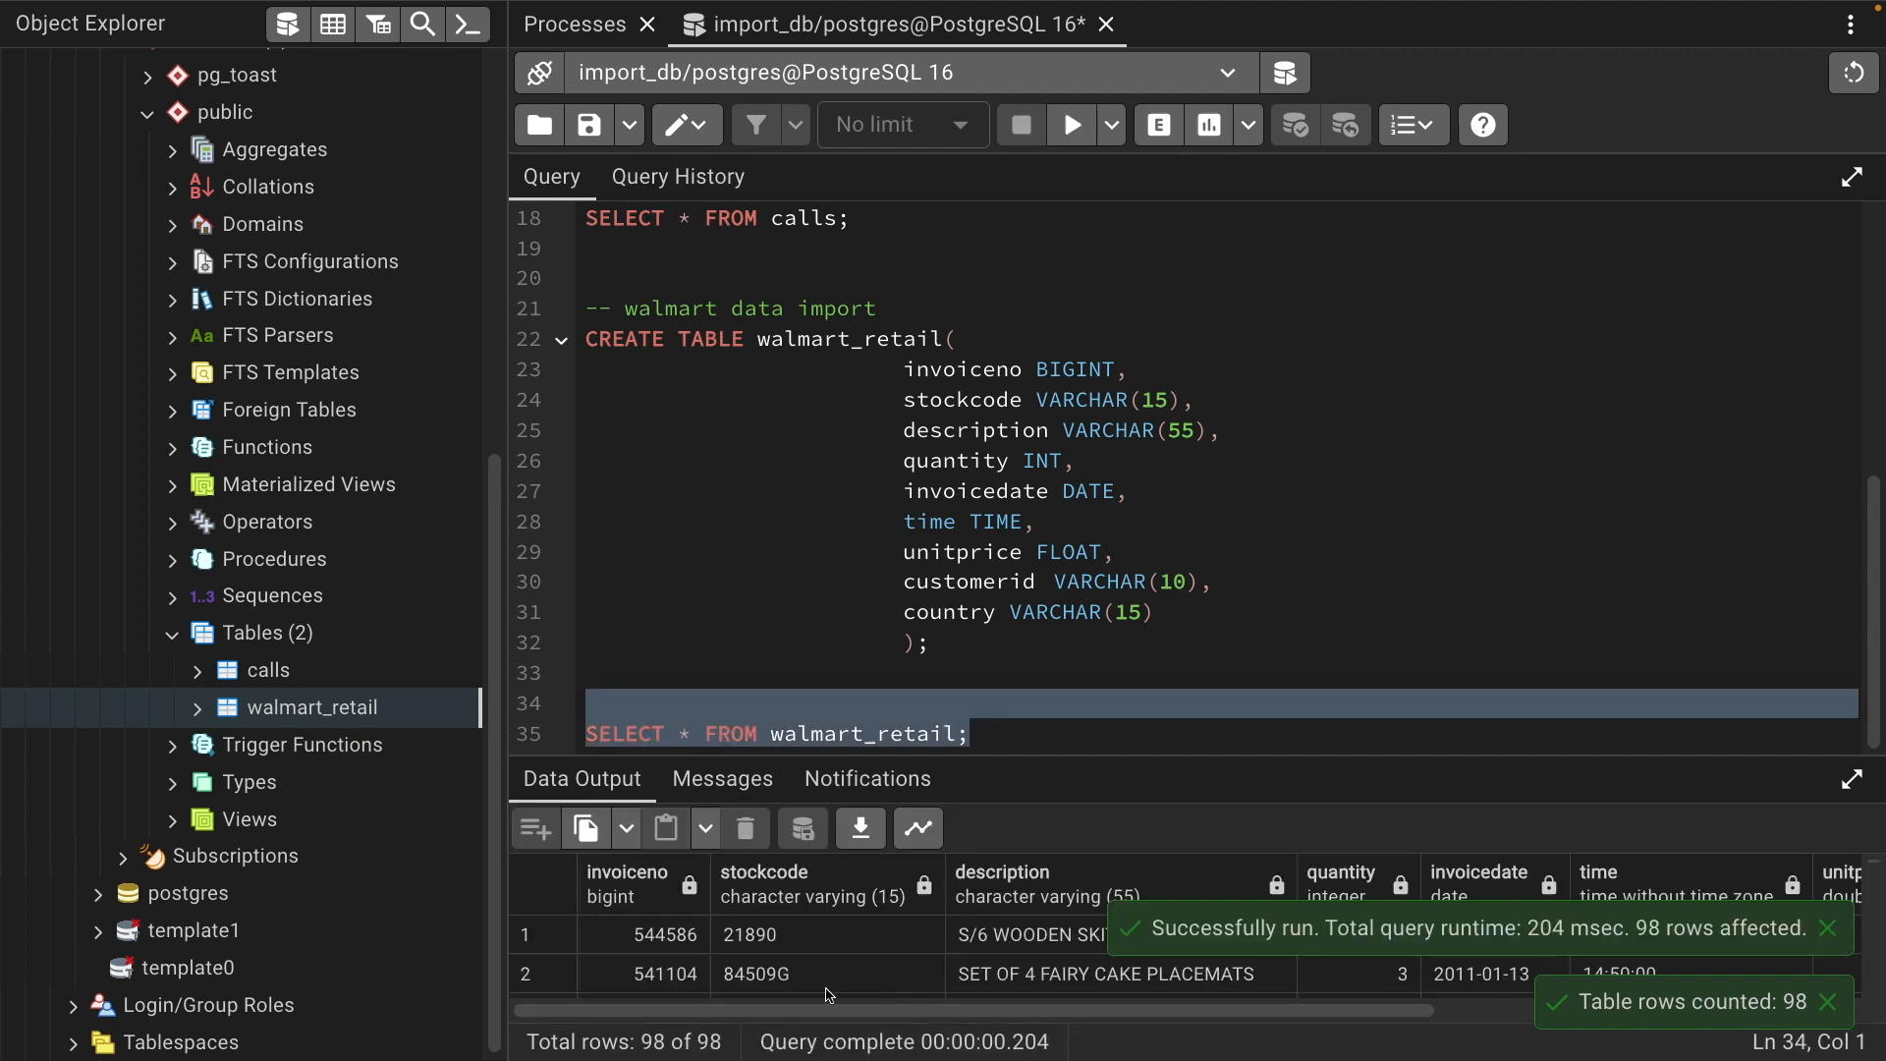
scroll(1856, 912, "down", 8)
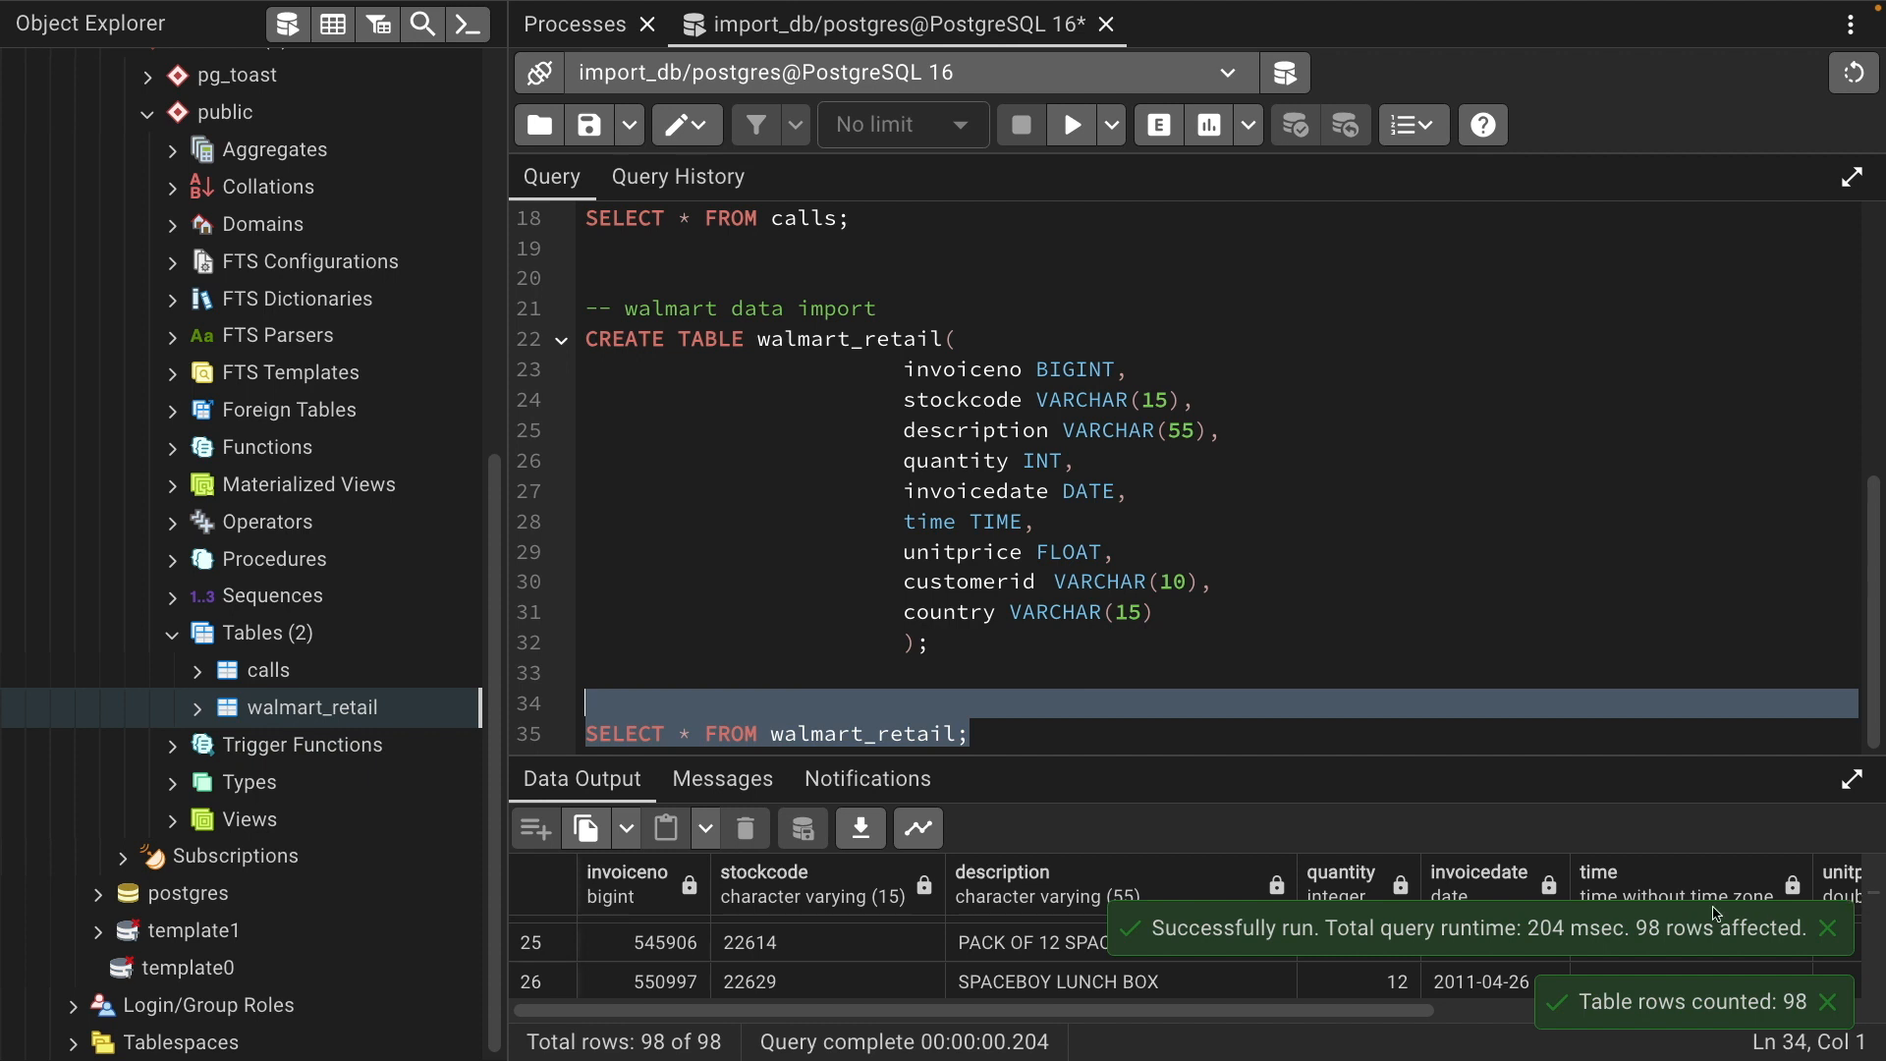
Add blank lines after the walmart_retail query and start a new -- comment line
left_click(1017, 735)
key("Return")
key("Return")
key("Return")
key("Return")
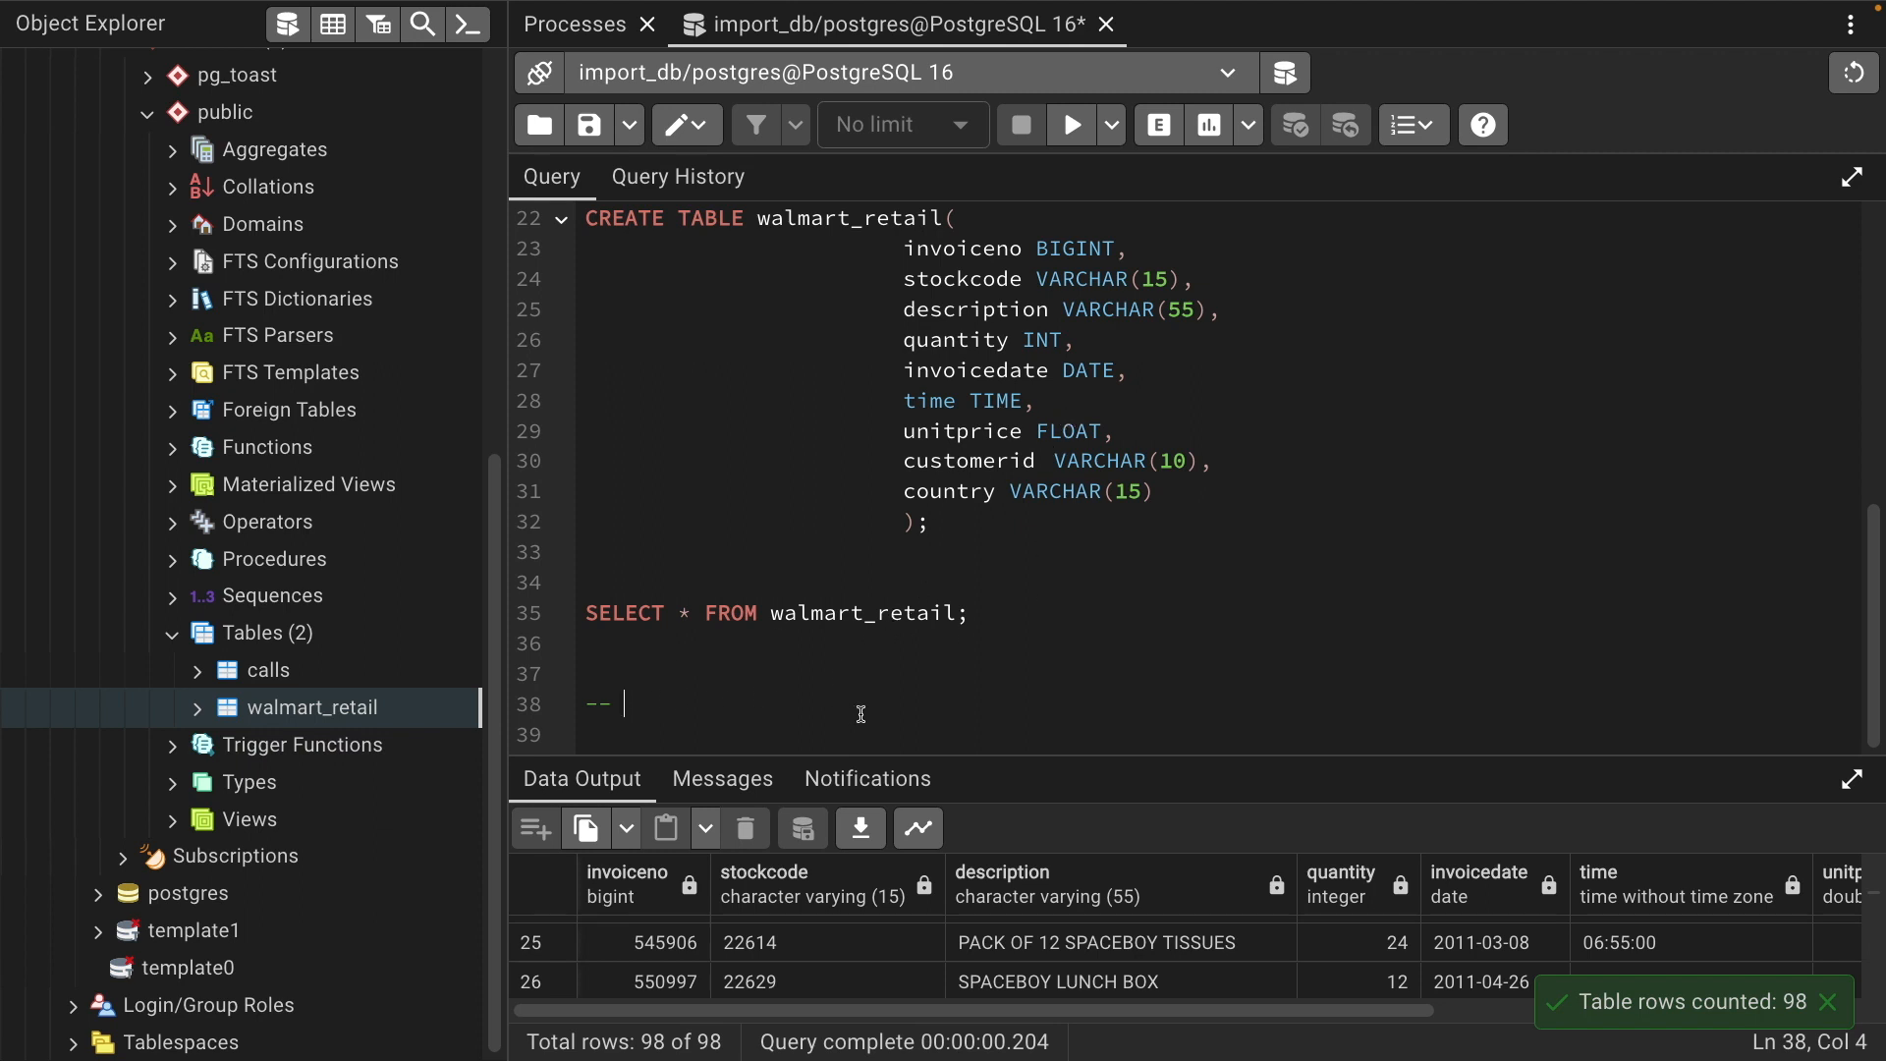
Switch to Finder, open the Credit Card data folder inside Import Data, and look over its CSV files
key("super+Tab")
key("super+Tab")
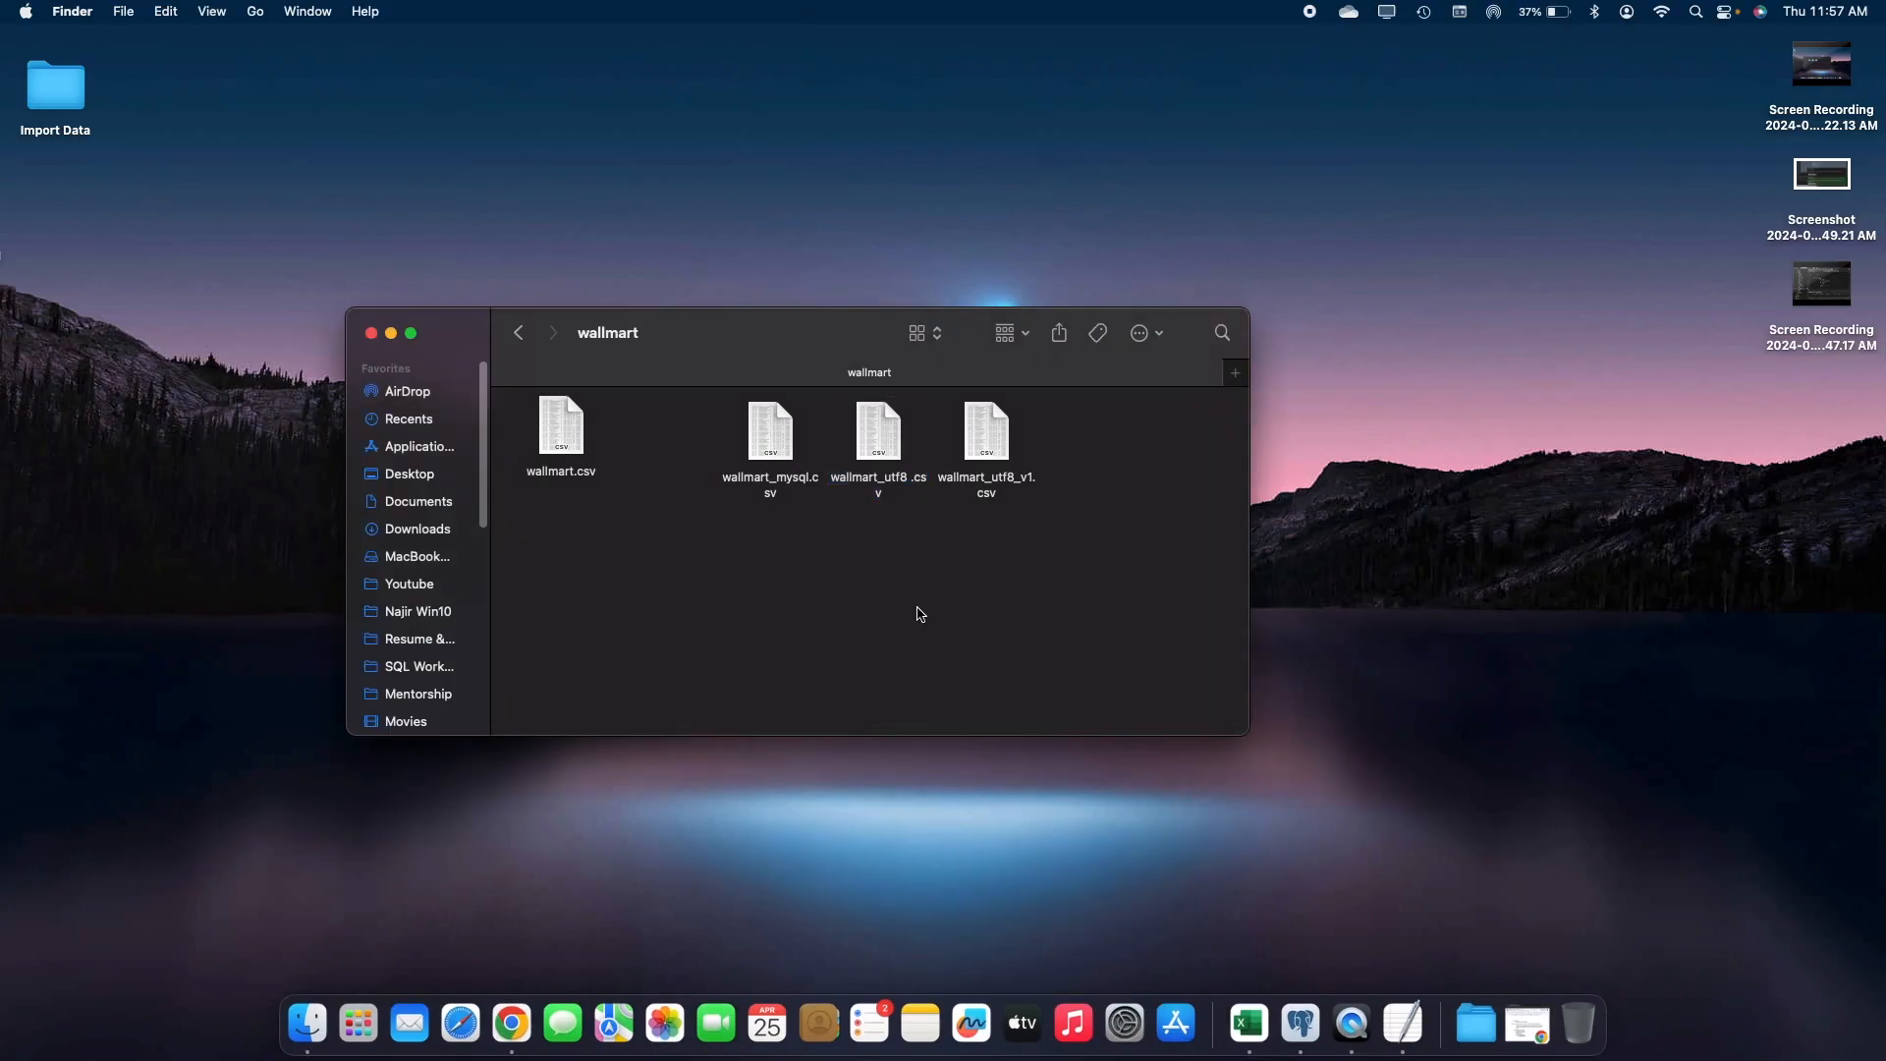
left_click(518, 333)
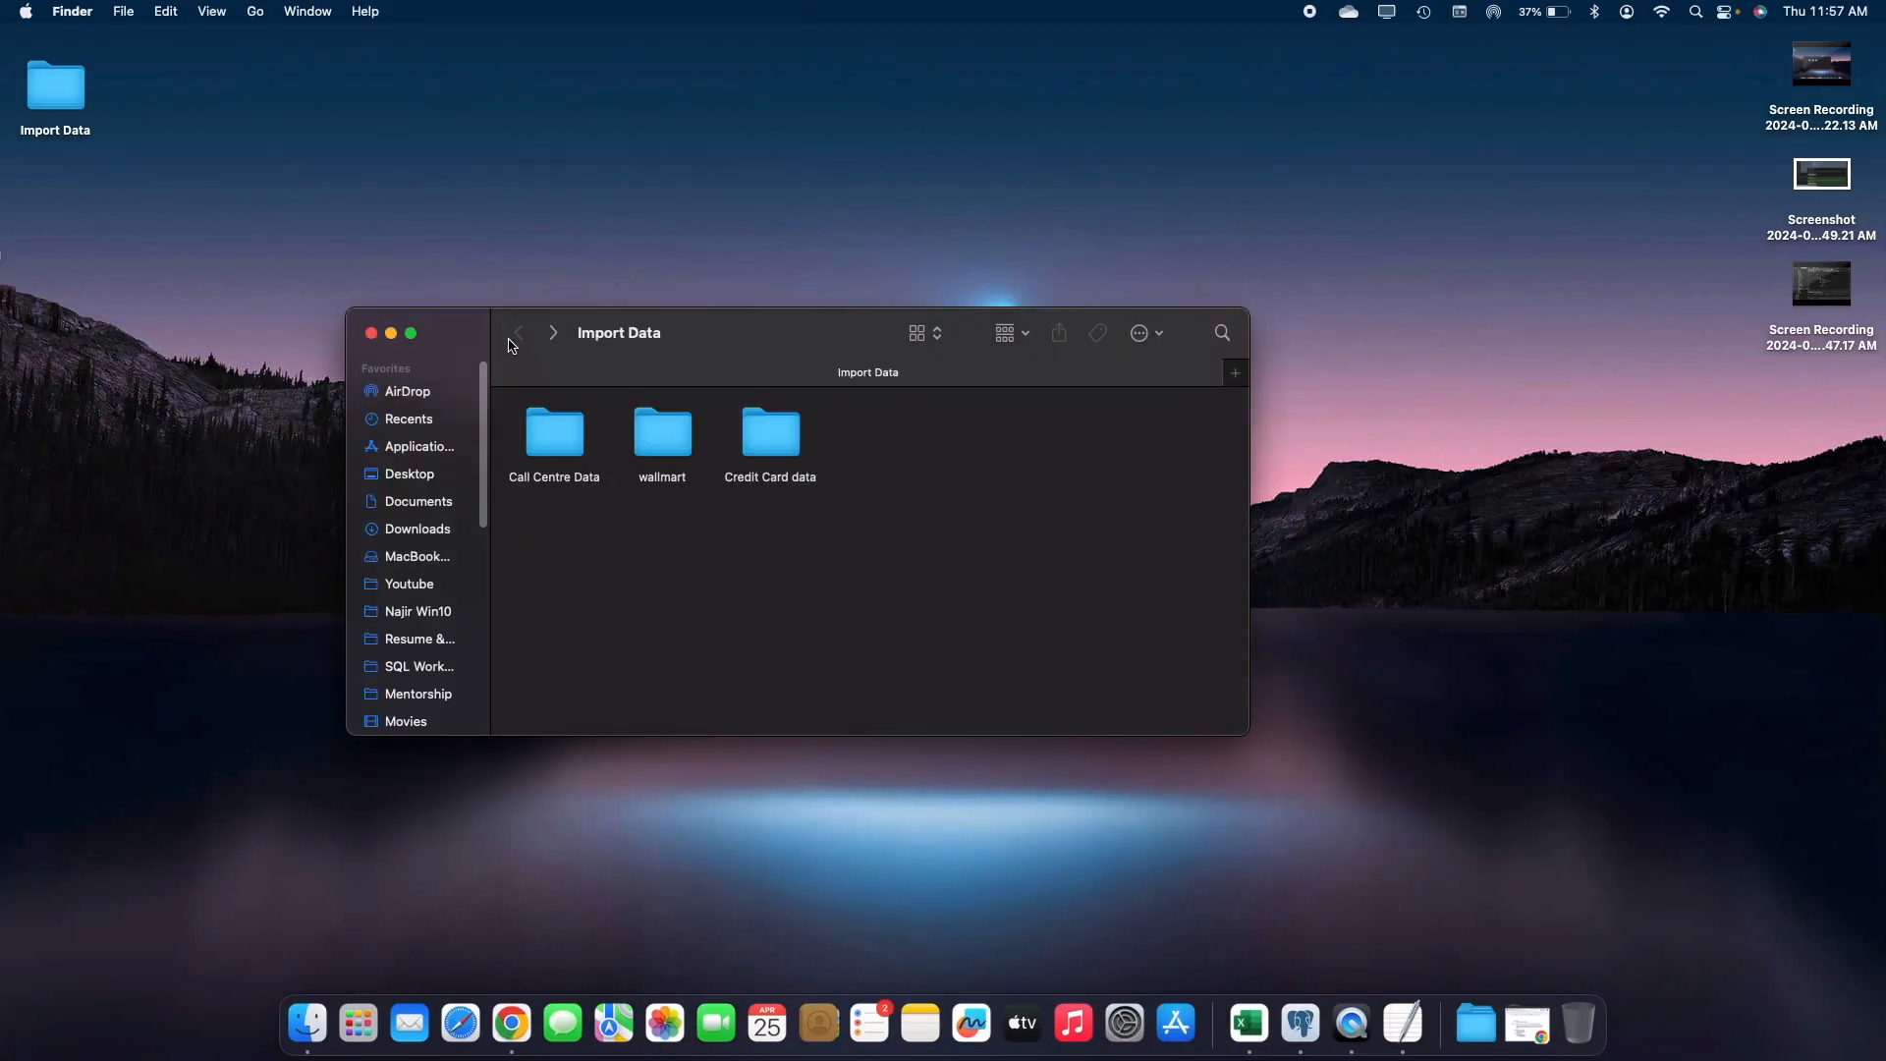
double_click(774, 437)
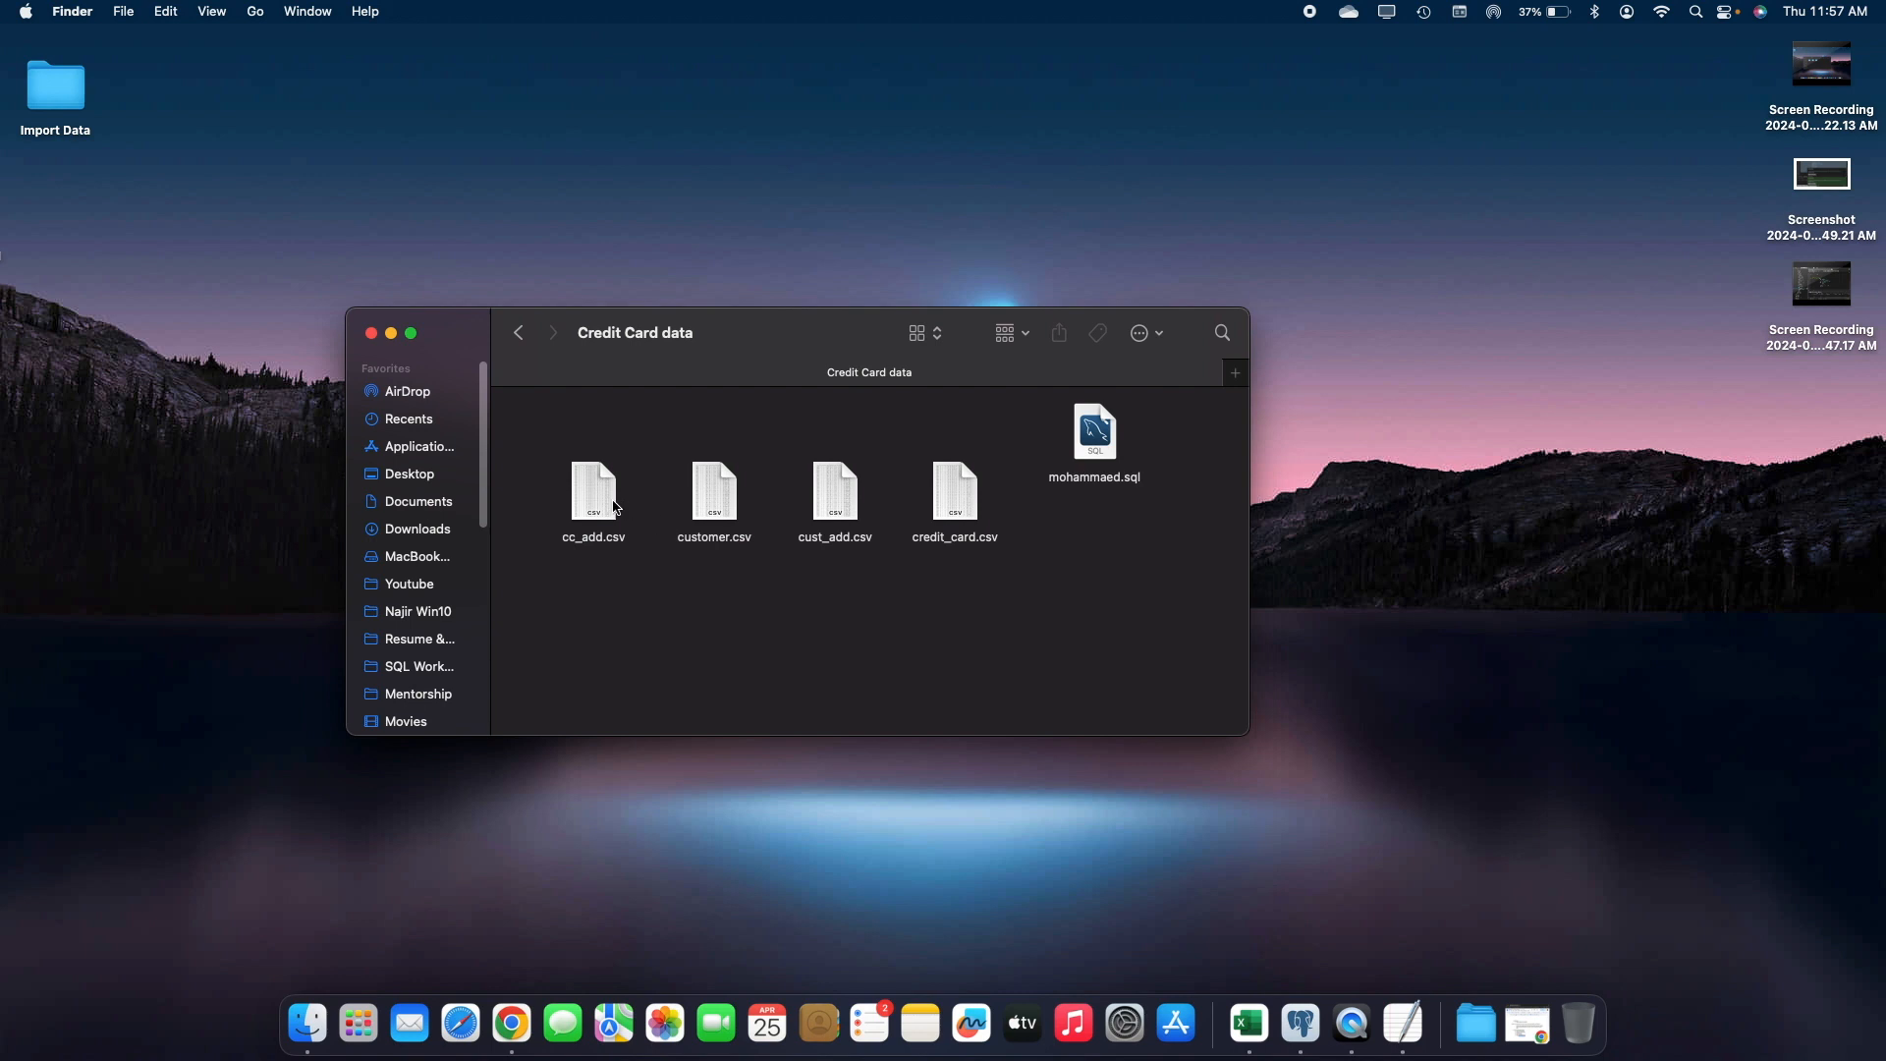
left_click(605, 519)
left_click(704, 512)
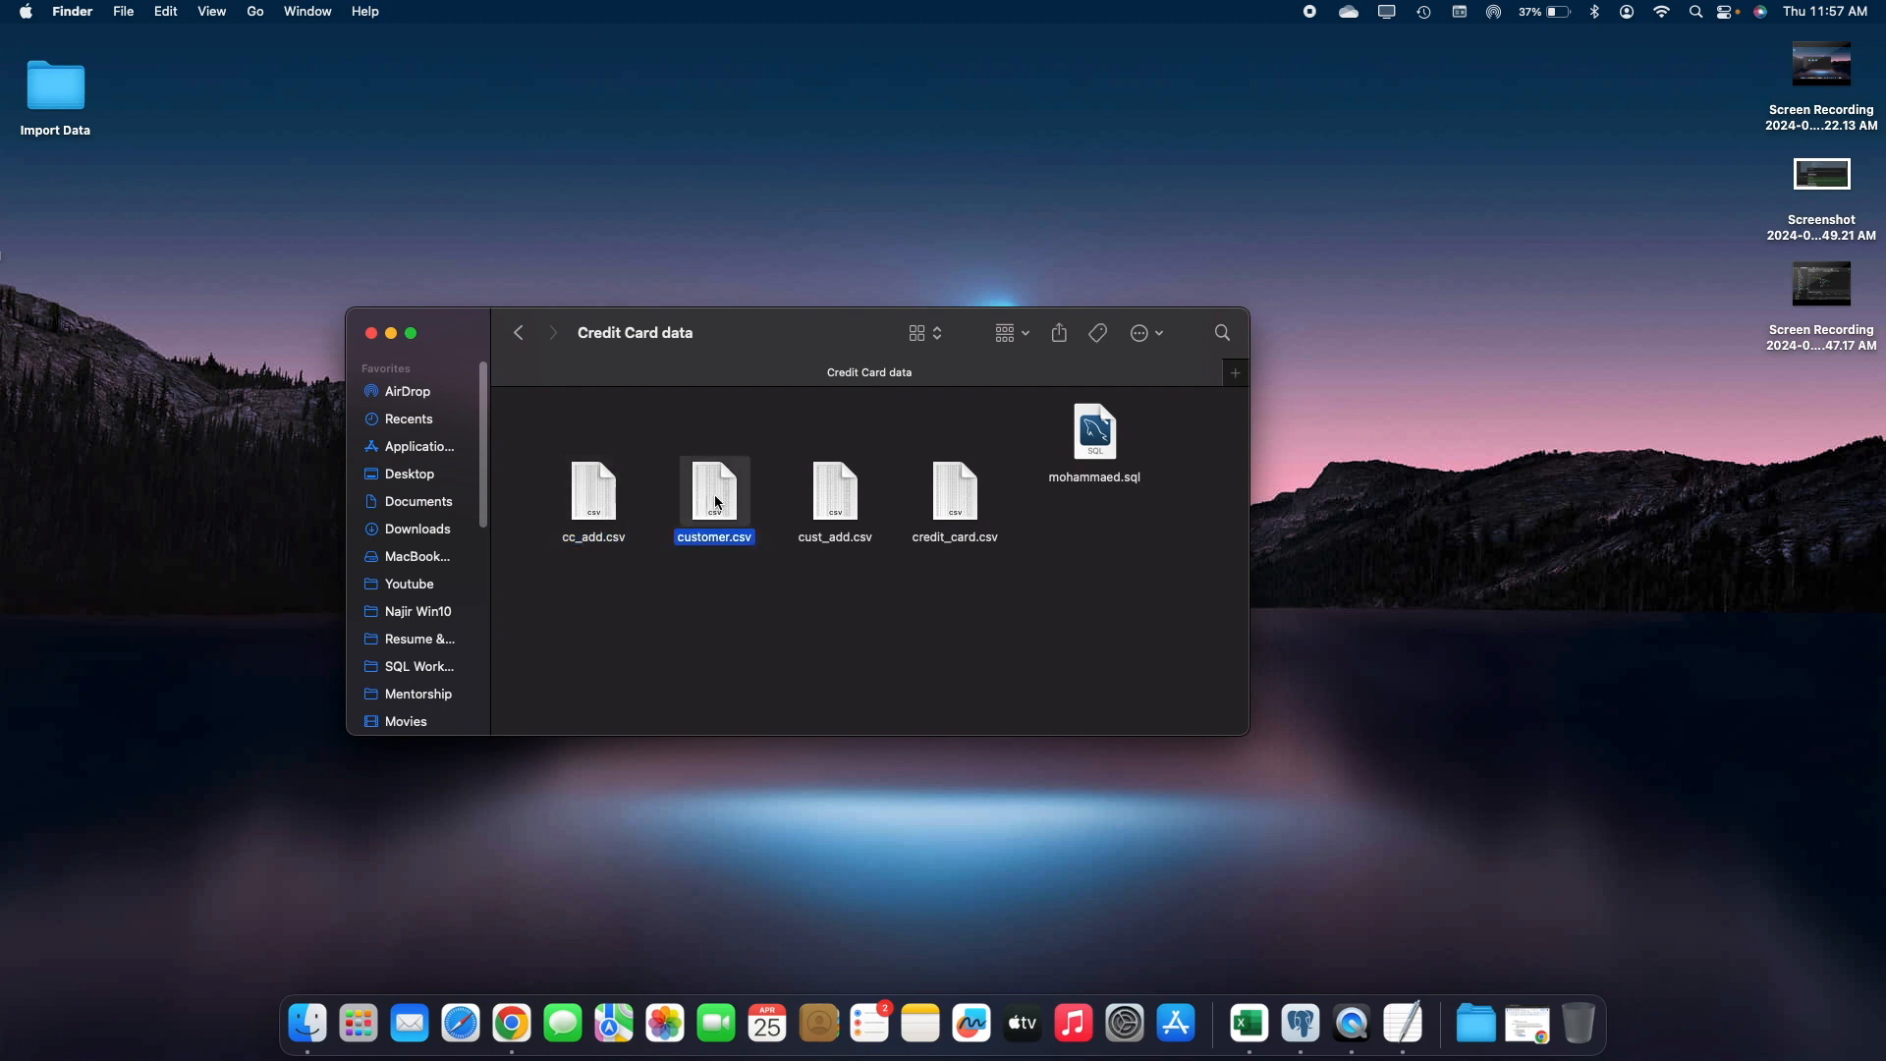
left_click(973, 500)
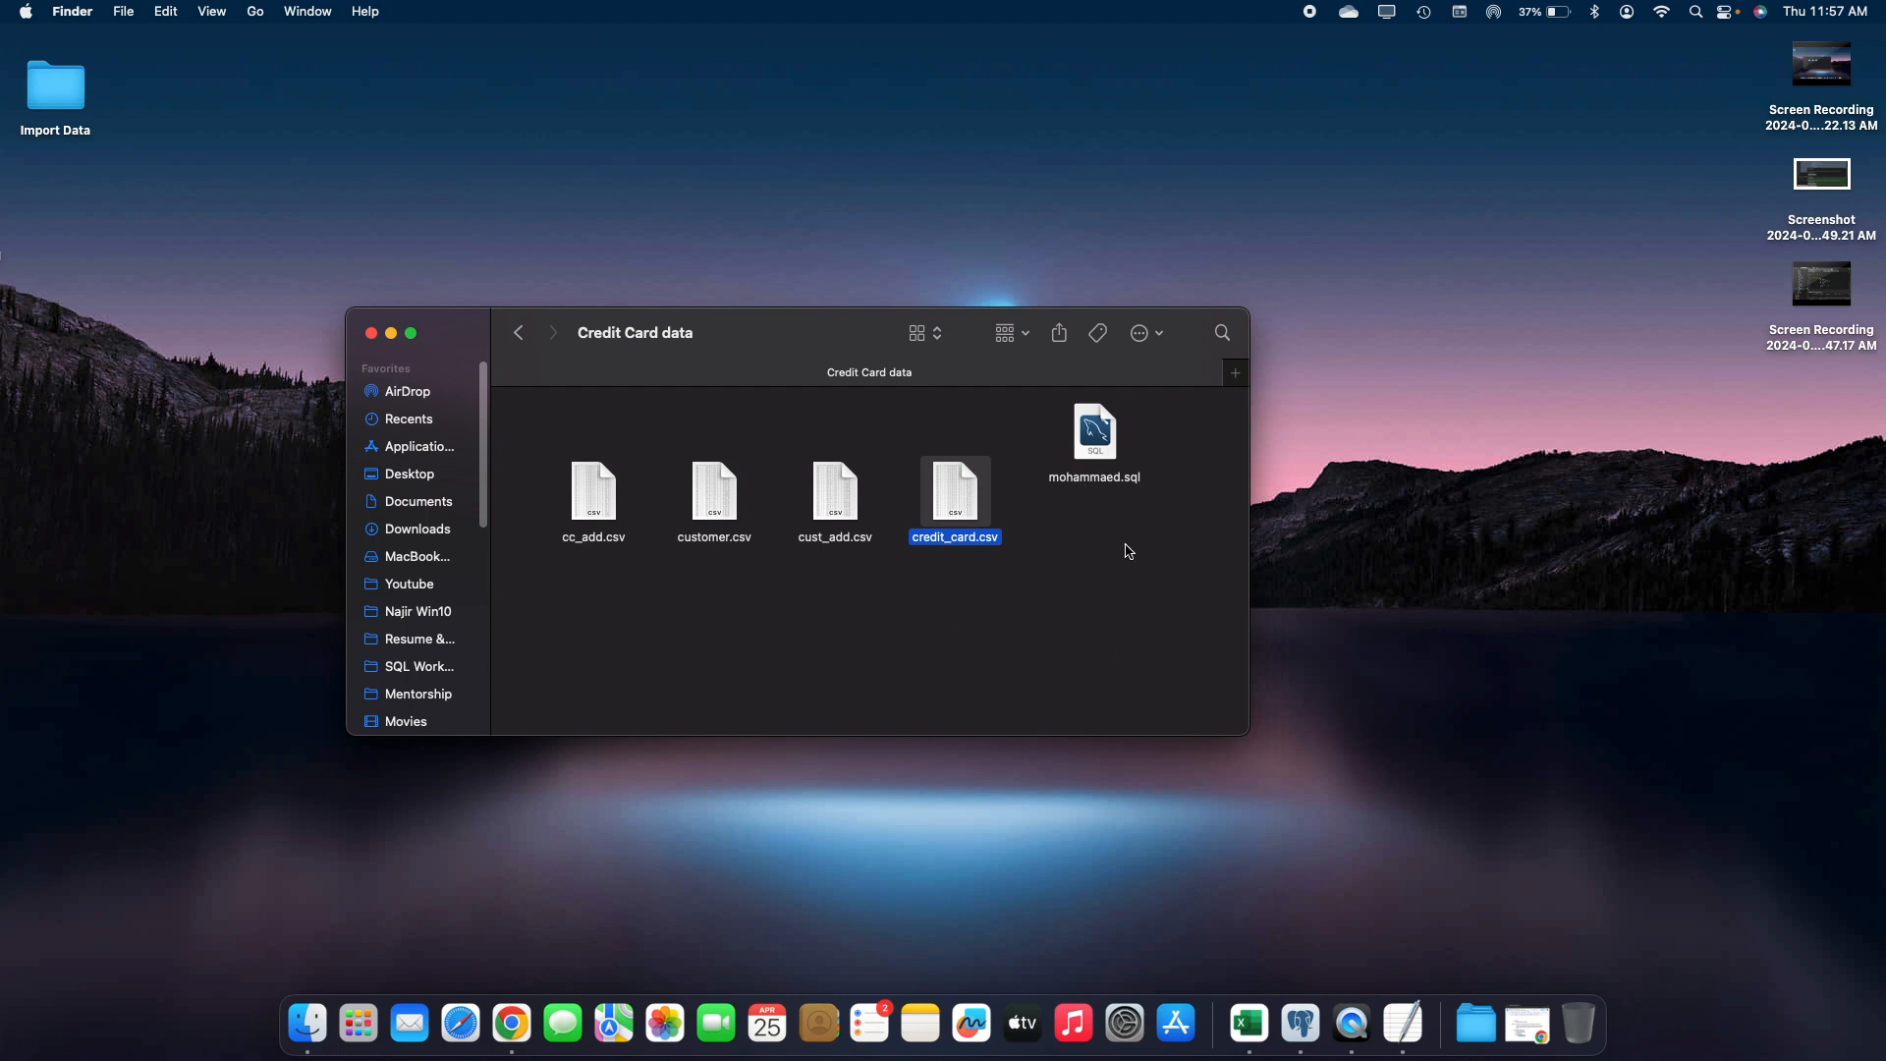
left_click(1086, 574)
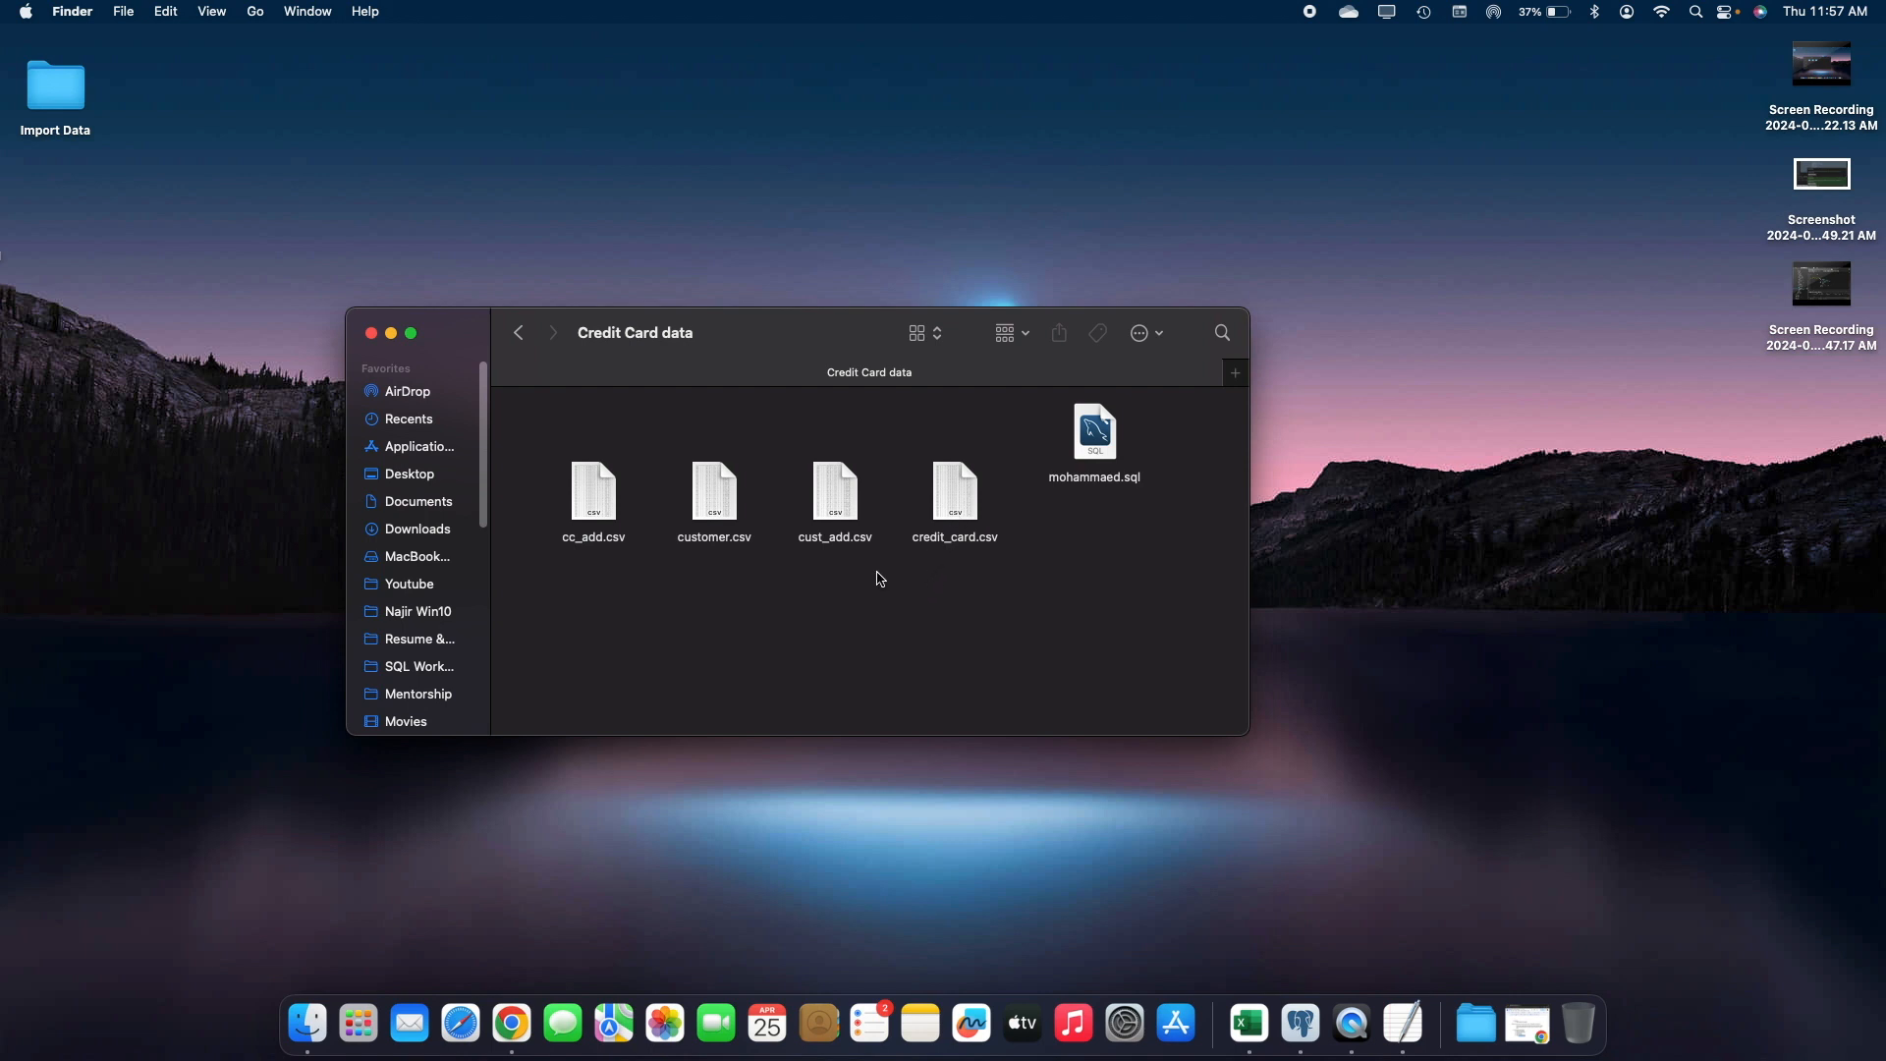
Open credit_card.csv in Excel and view it full screen at 200% zoom
left_click(956, 508)
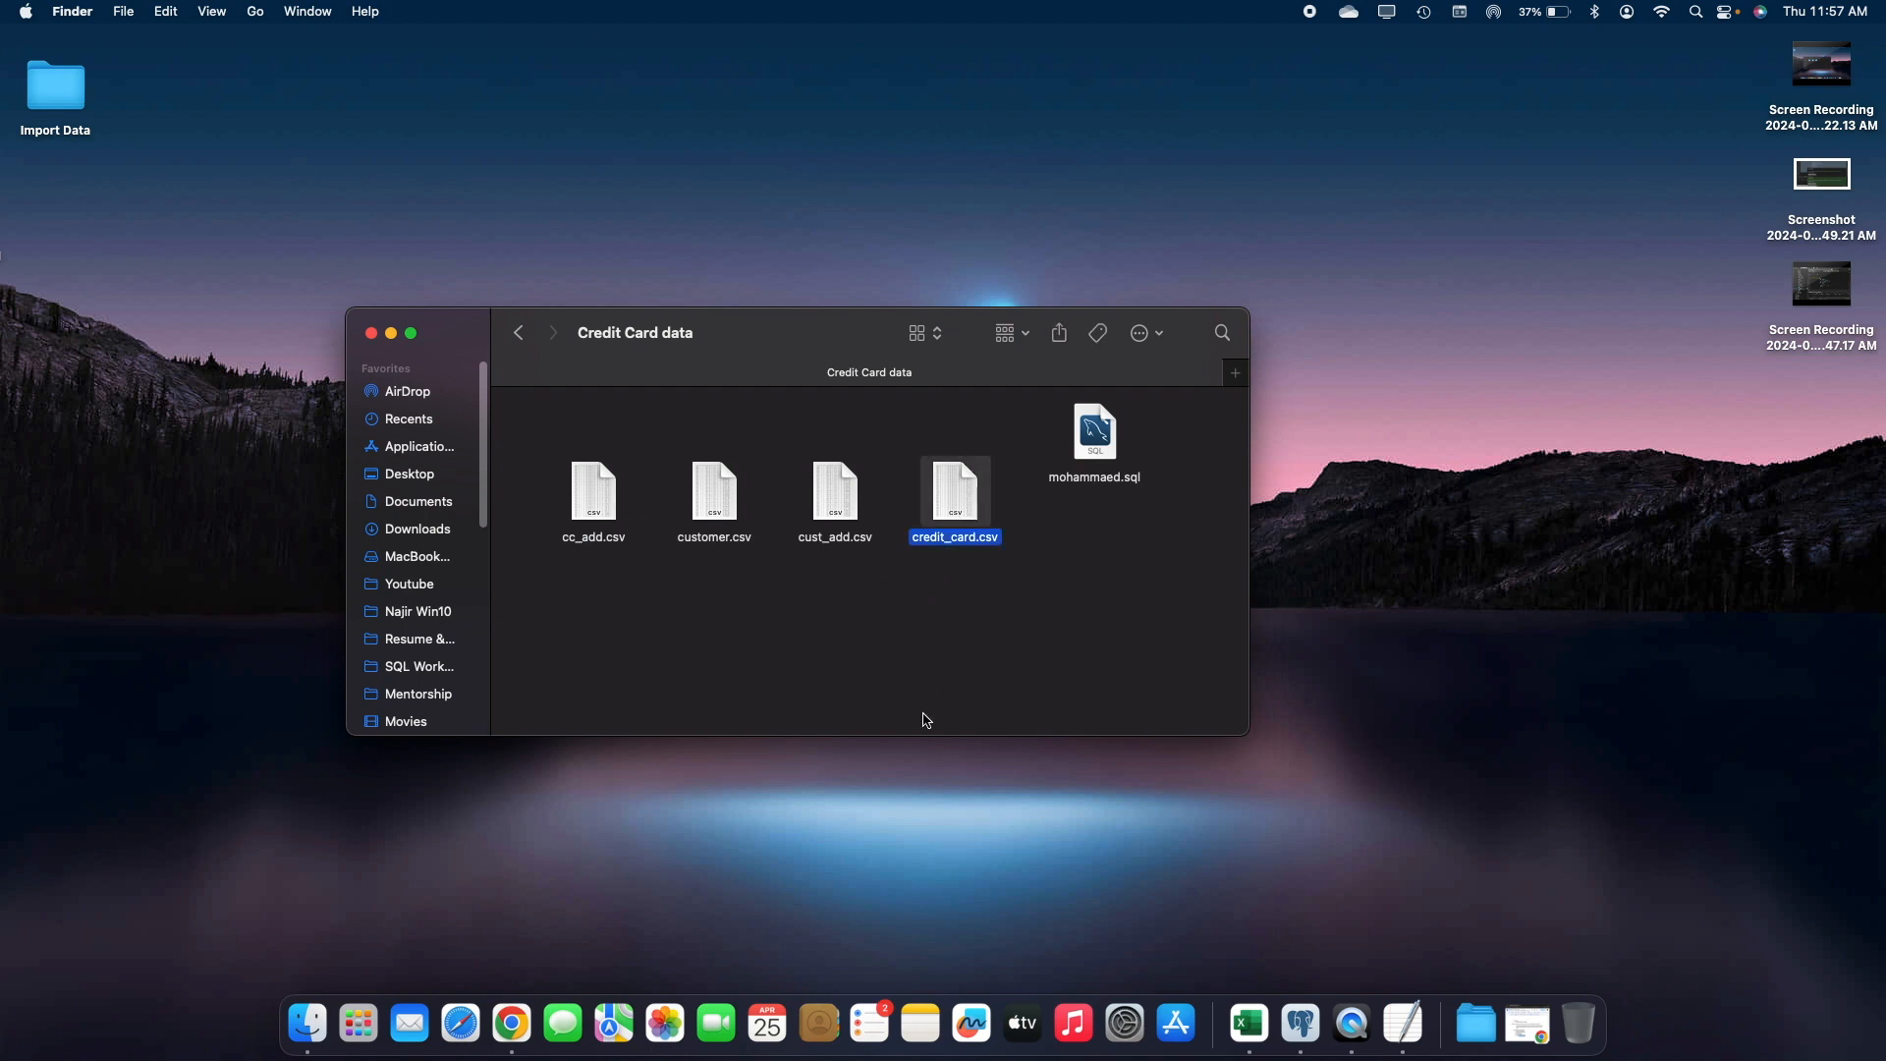
double_click(960, 503)
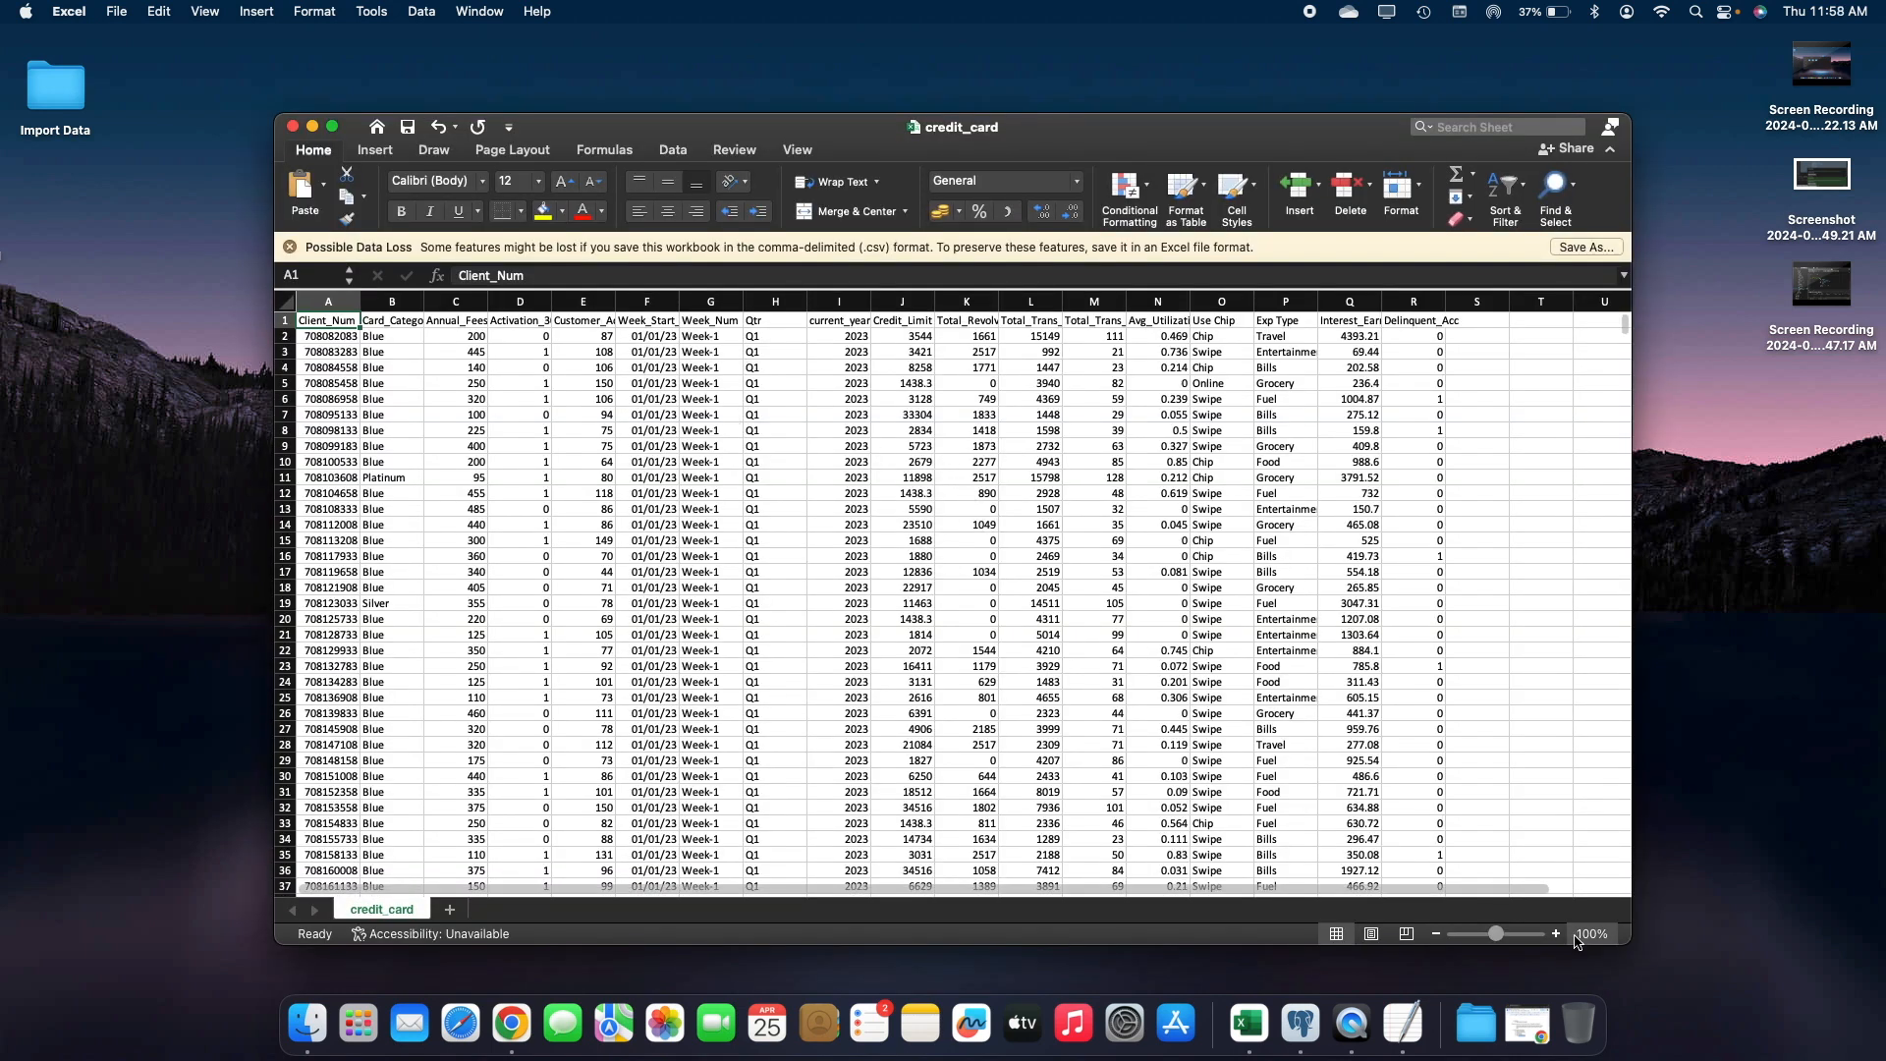
left_click(1591, 935)
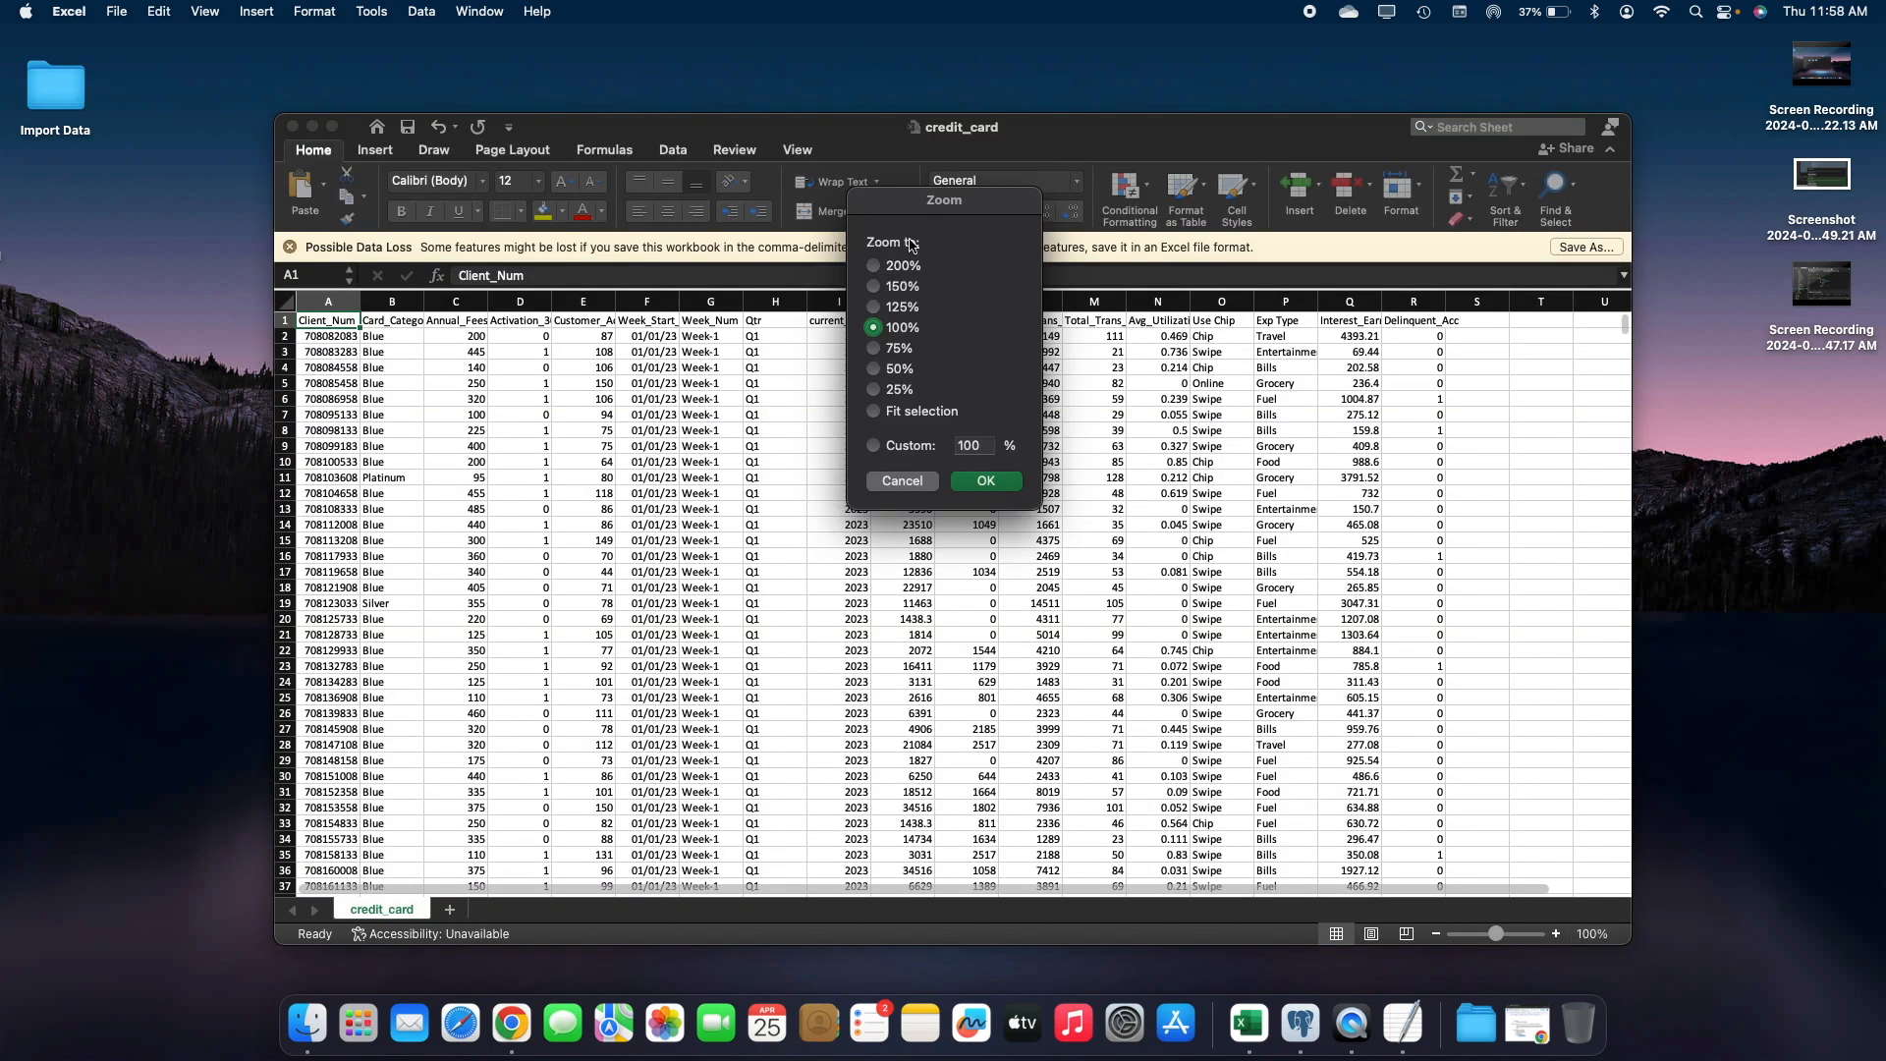
left_click(898, 268)
left_click(985, 480)
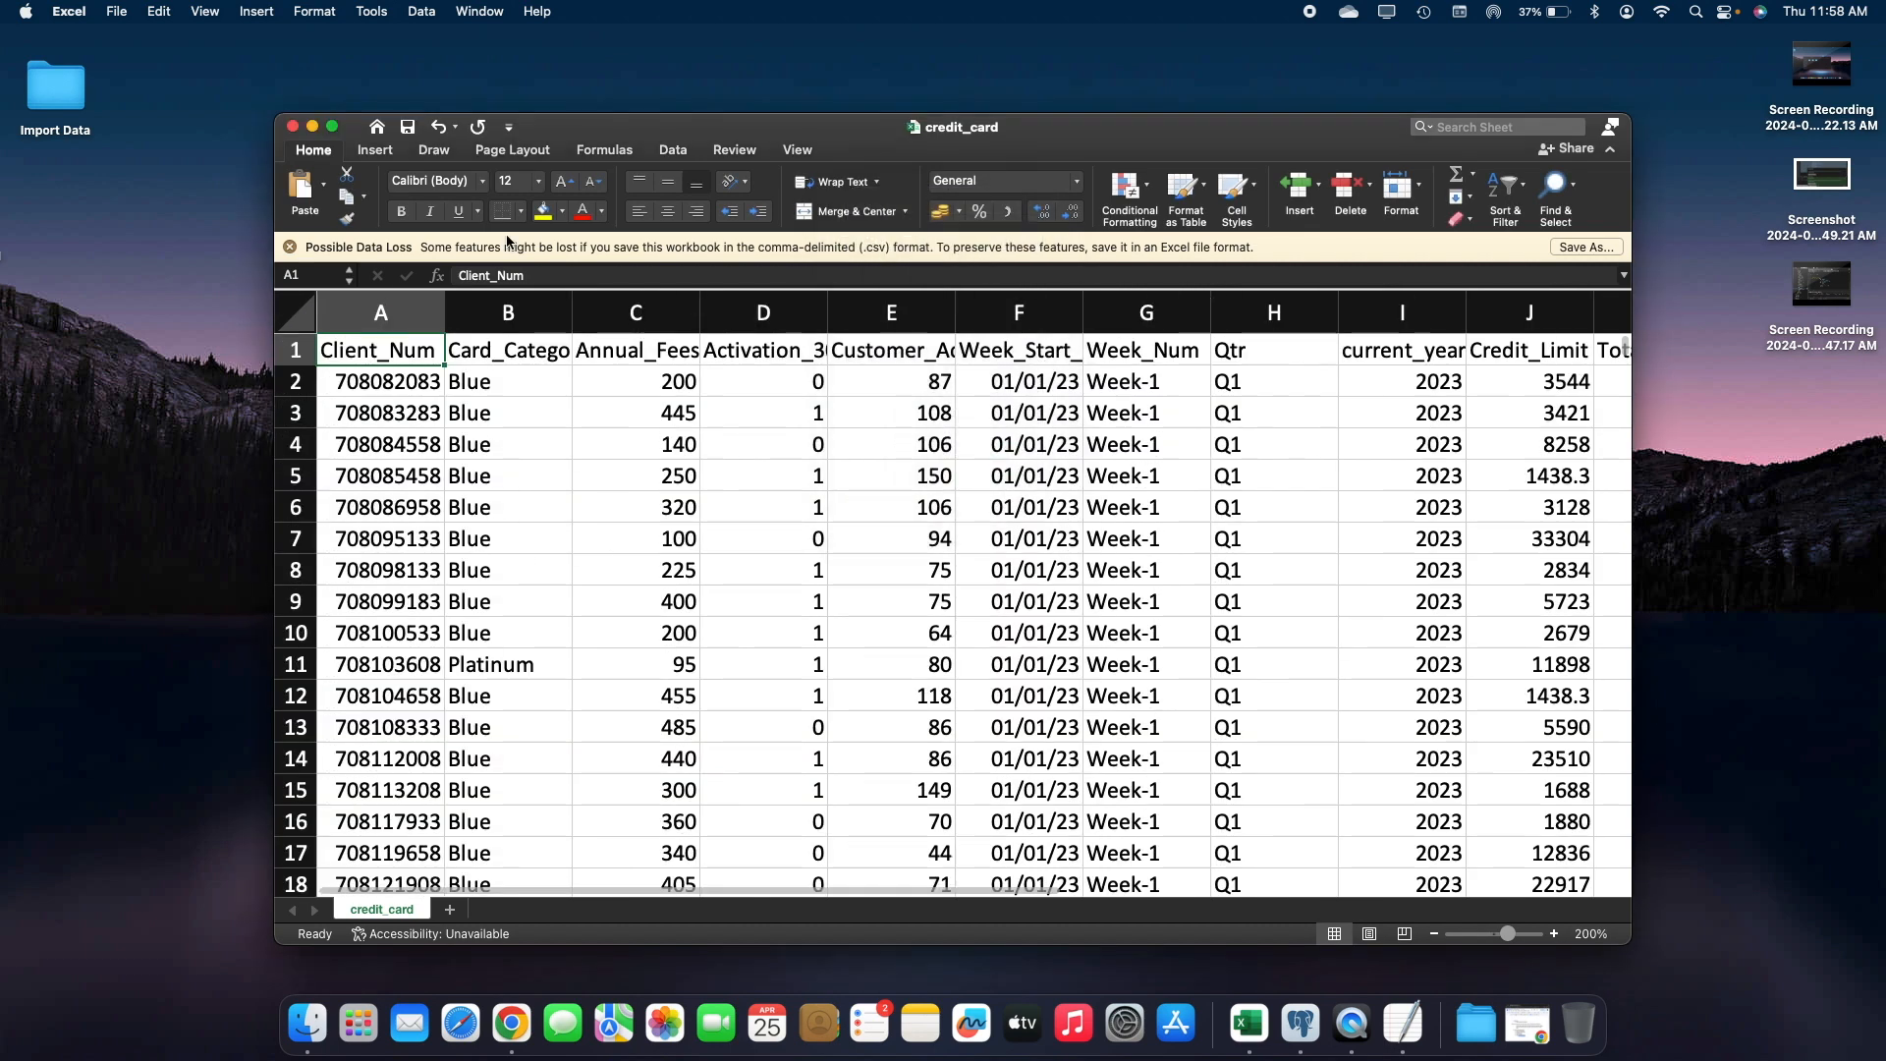
left_click(332, 127)
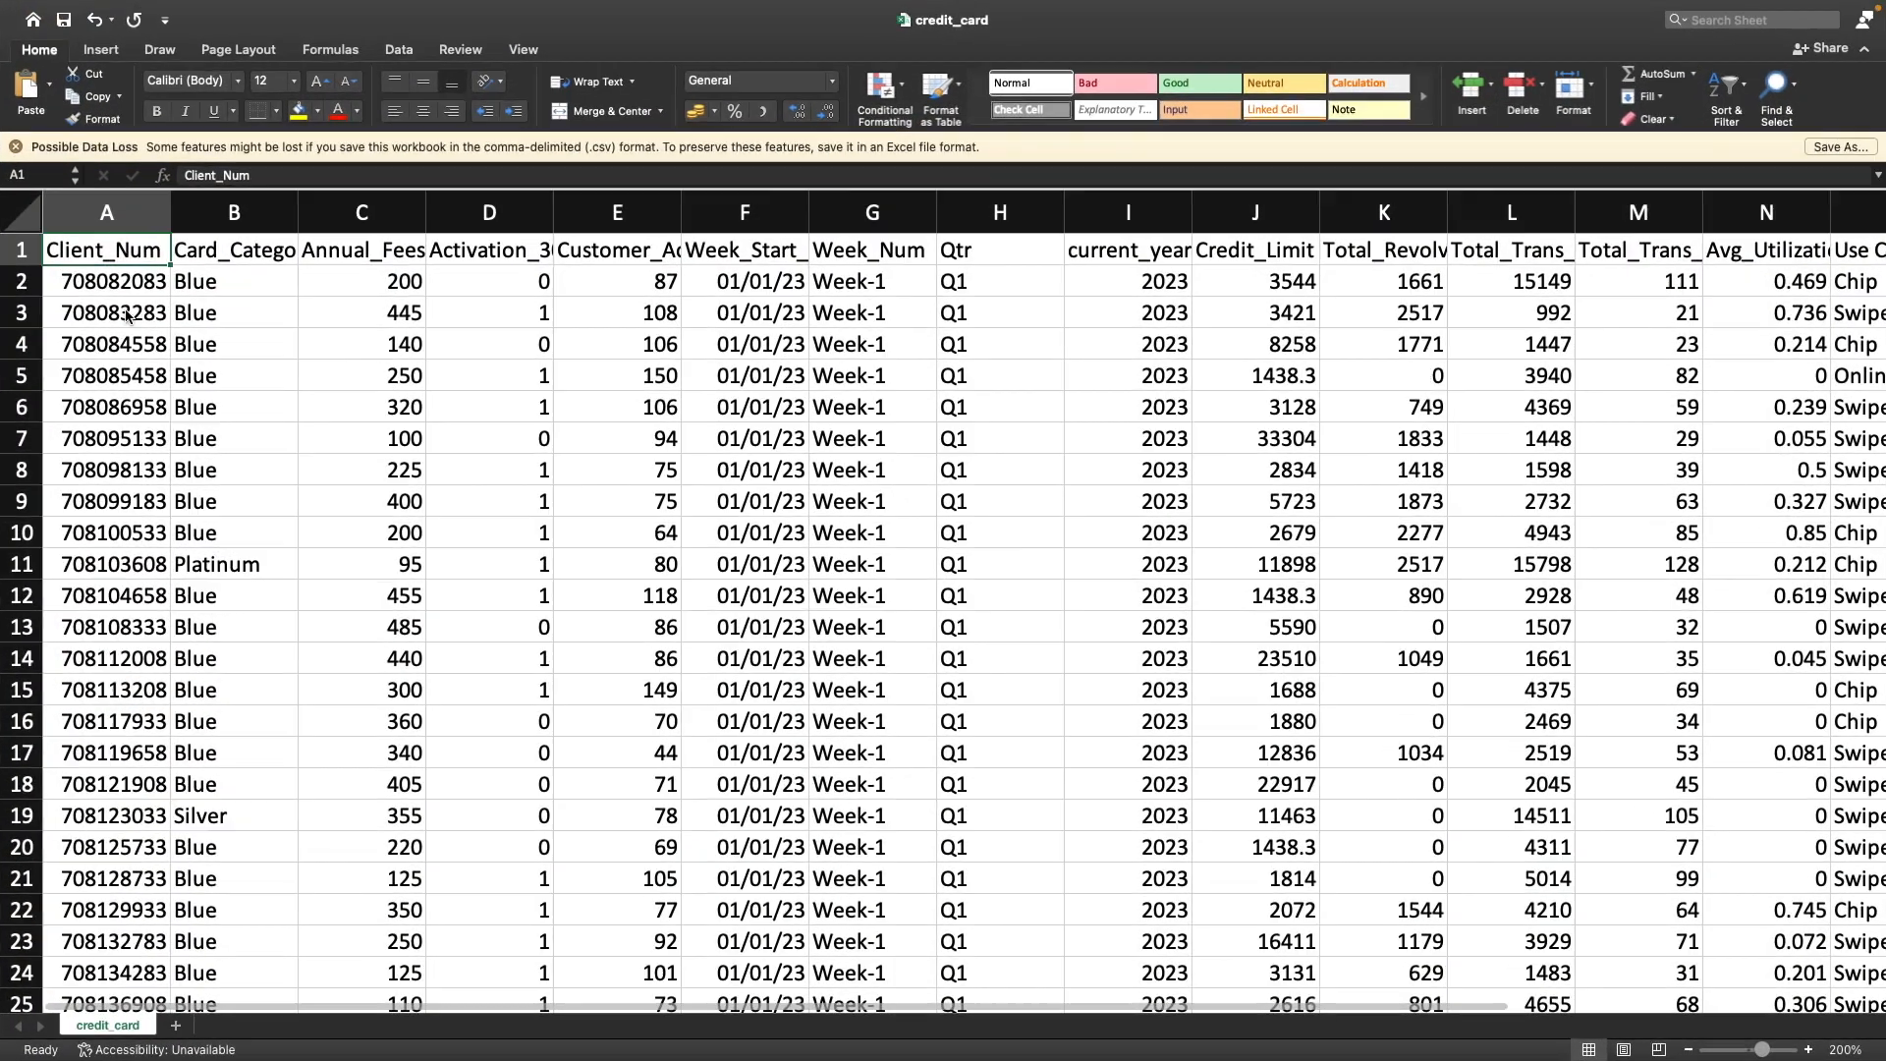
Examine the headers and first values from Client_Num through Week_Start_Date to judge their data types
key("Down")
key("Down")
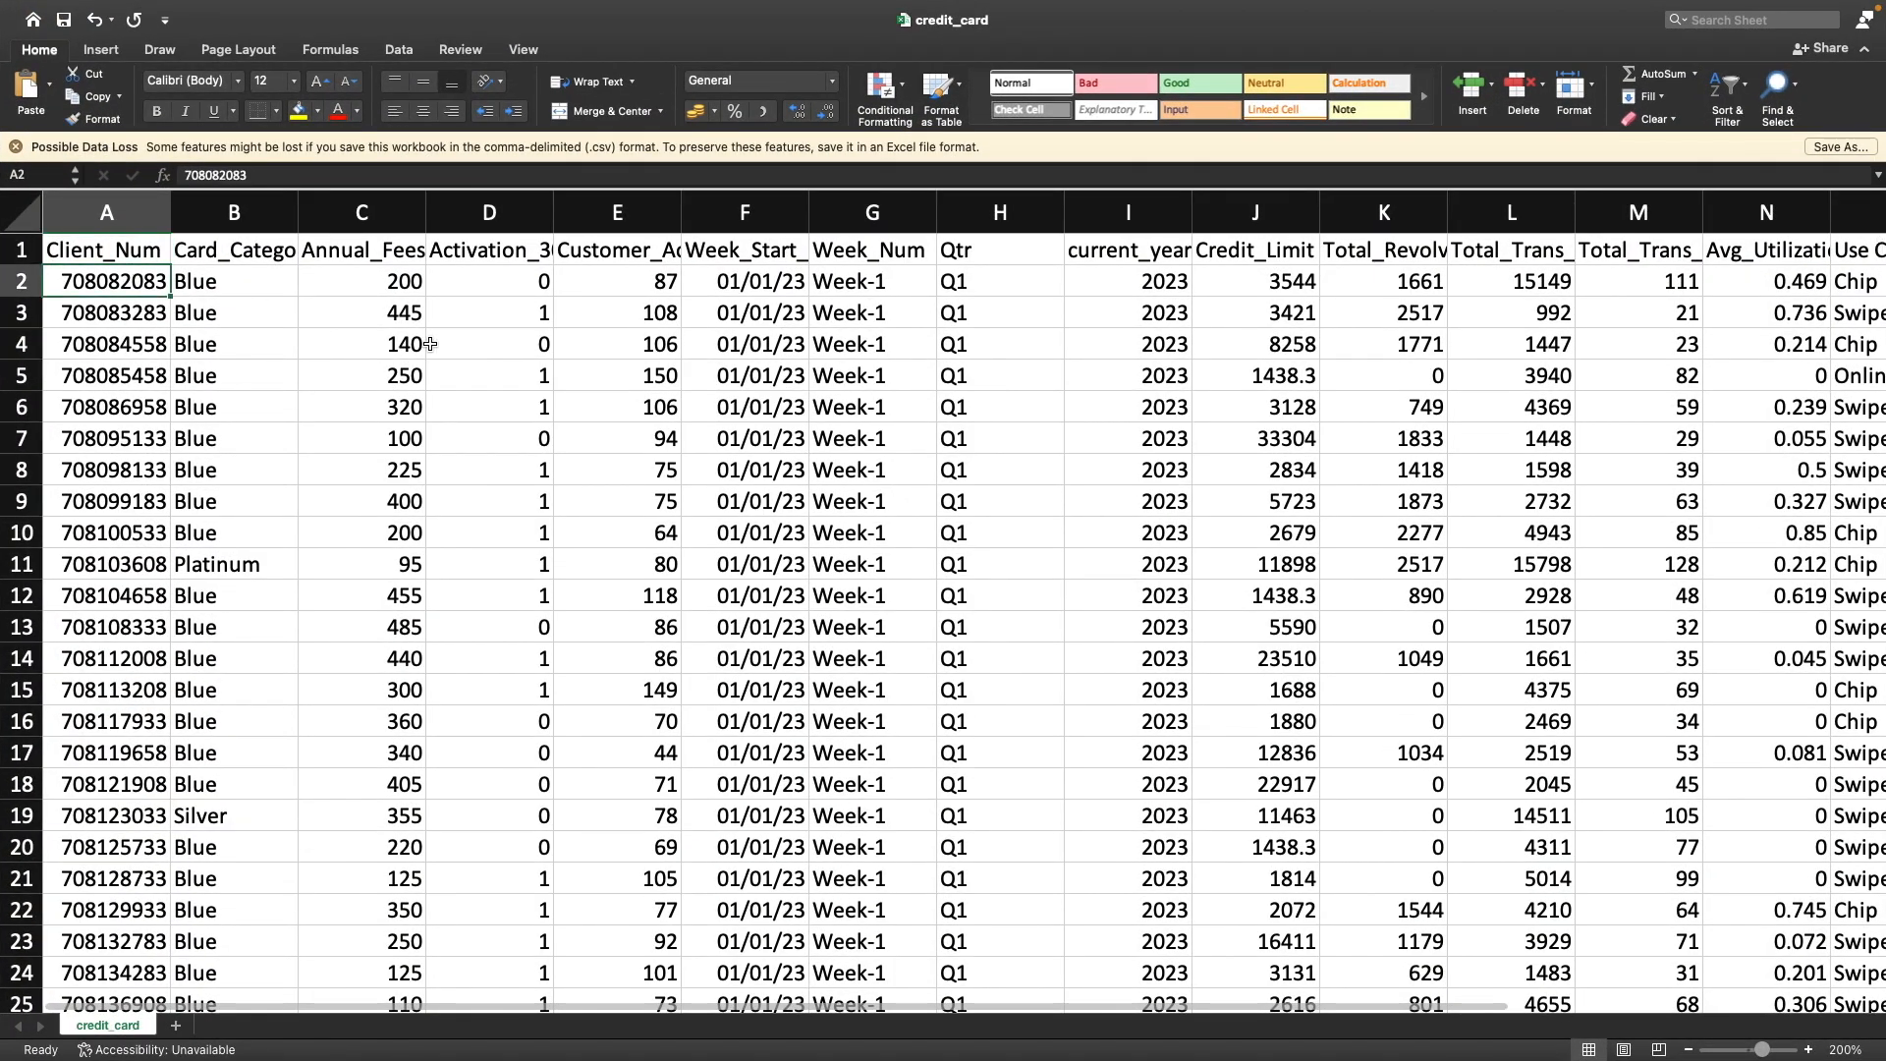
key("Up")
key("Up")
key("Right")
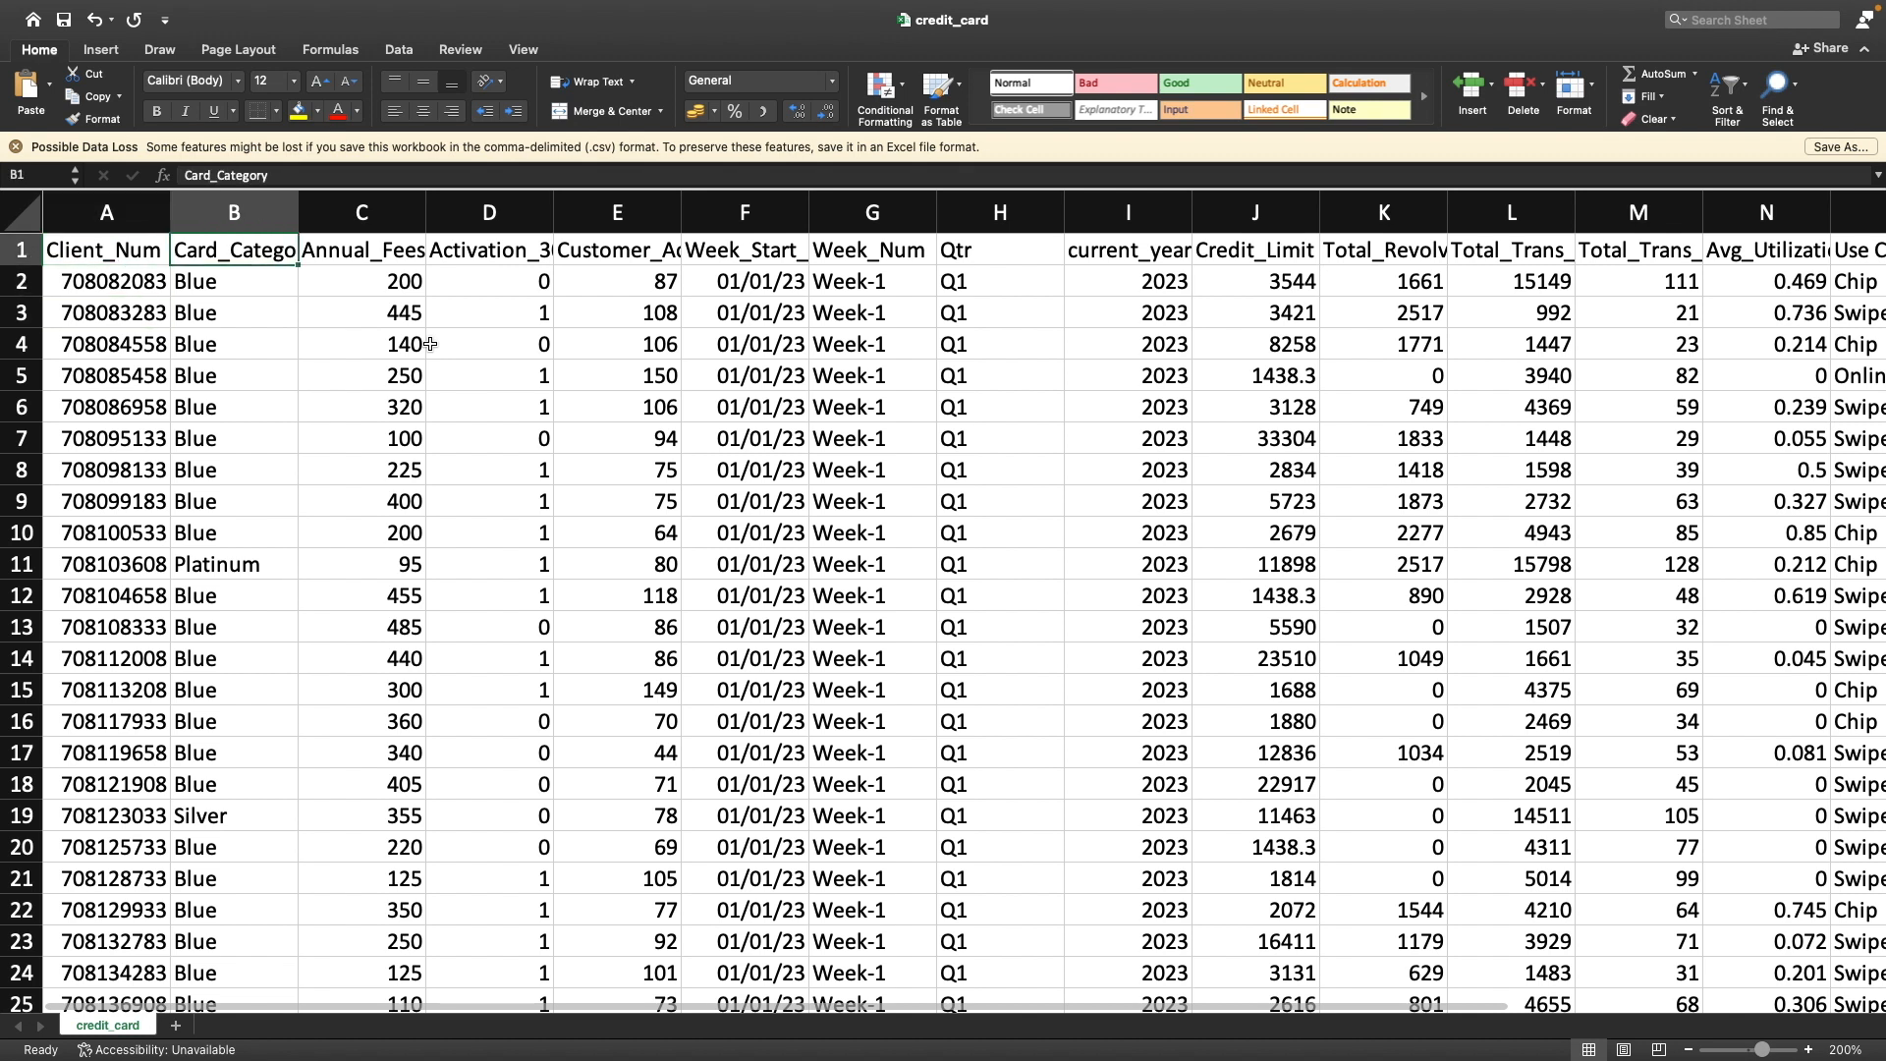
key("Right")
key("Down")
key("Up")
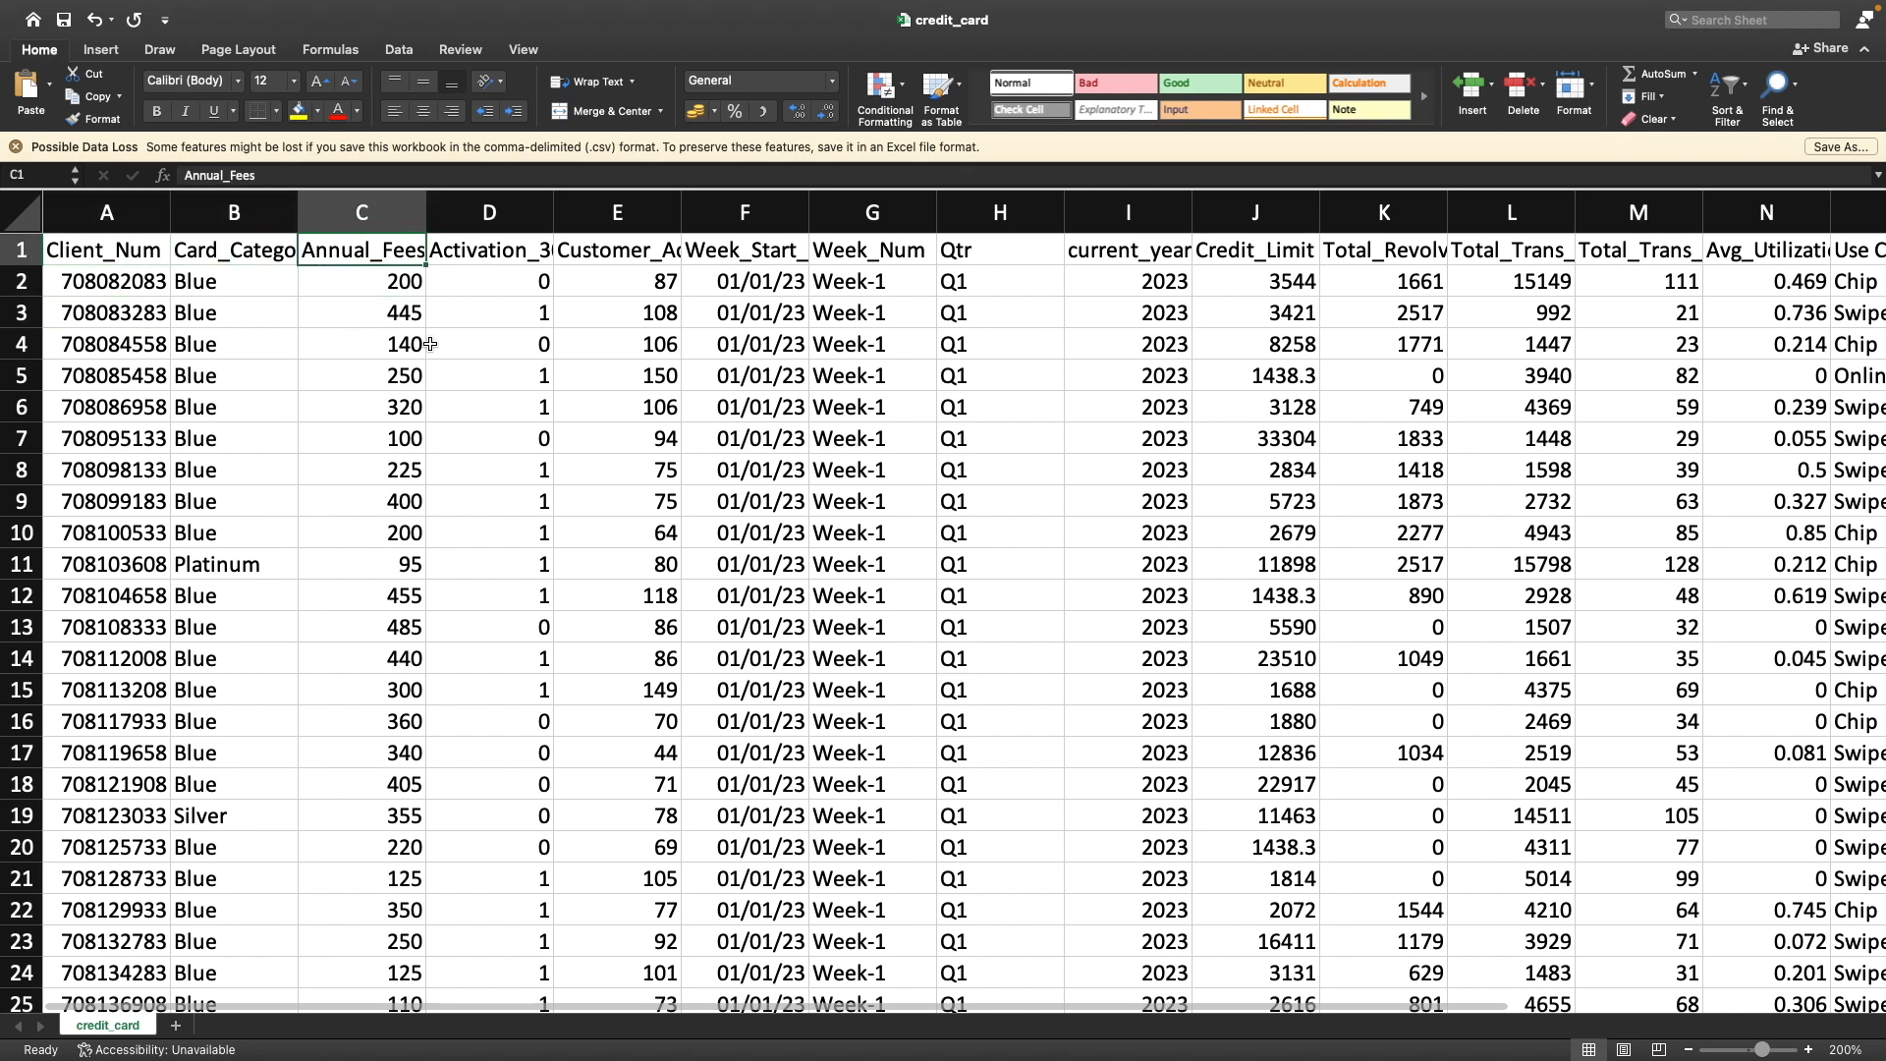
key("Right")
key("Right")
key("Right")
key("Right")
key("Right")
key("Left")
key("Down")
key("Left")
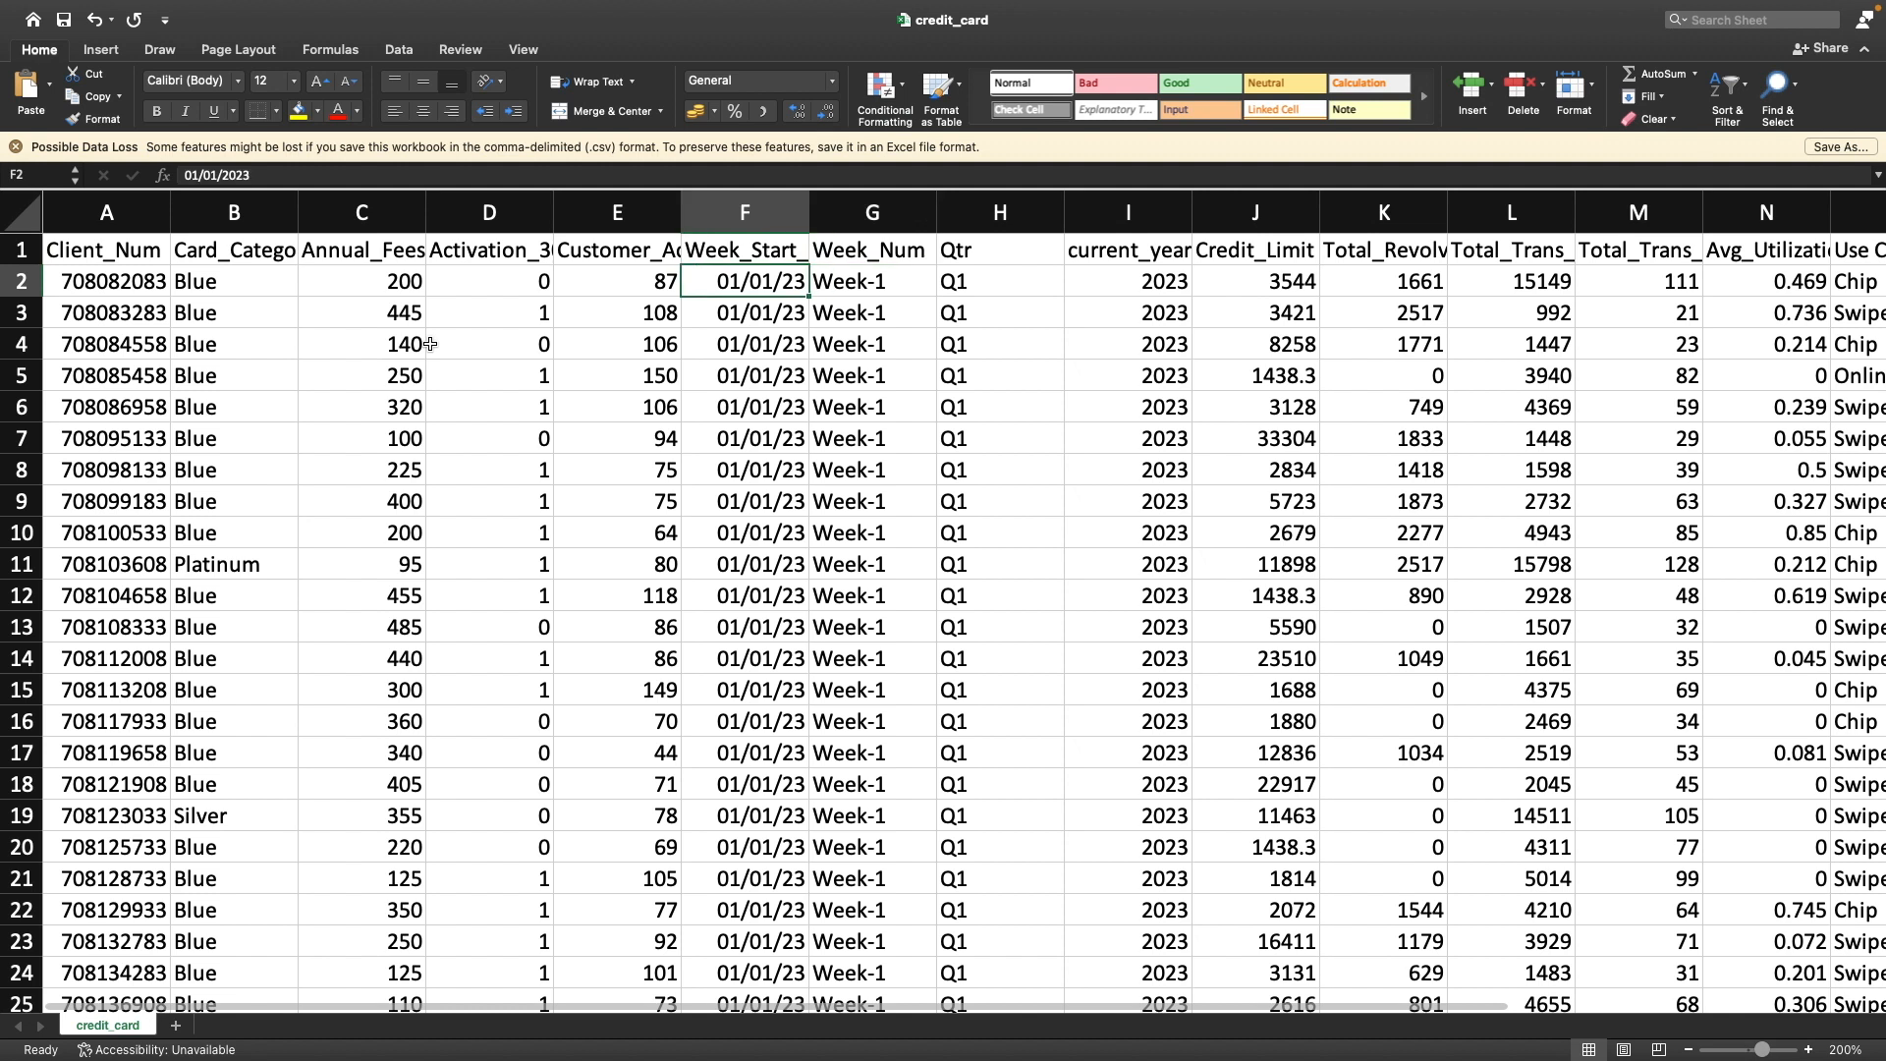
key("Up")
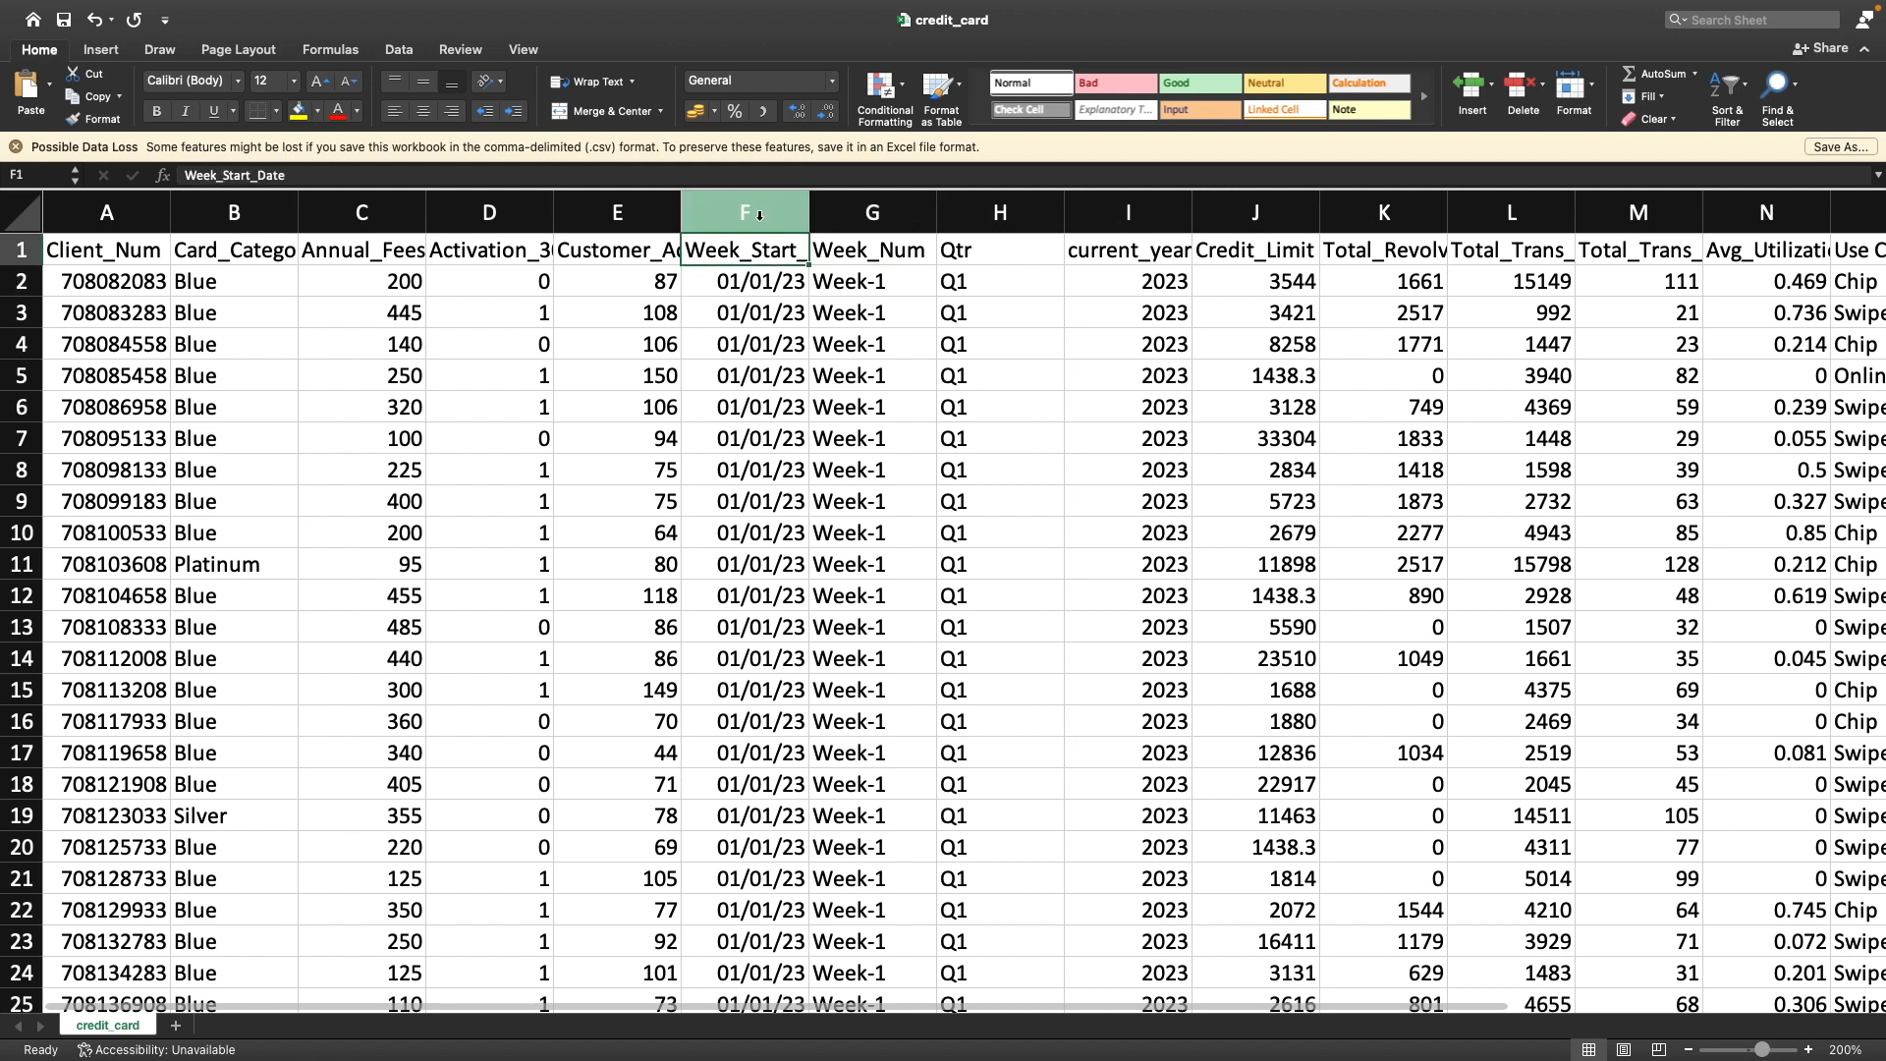
Format the whole Week_Start_Date column as a Date of the type 2012-03-14
left_click(759, 215)
left_click(832, 81)
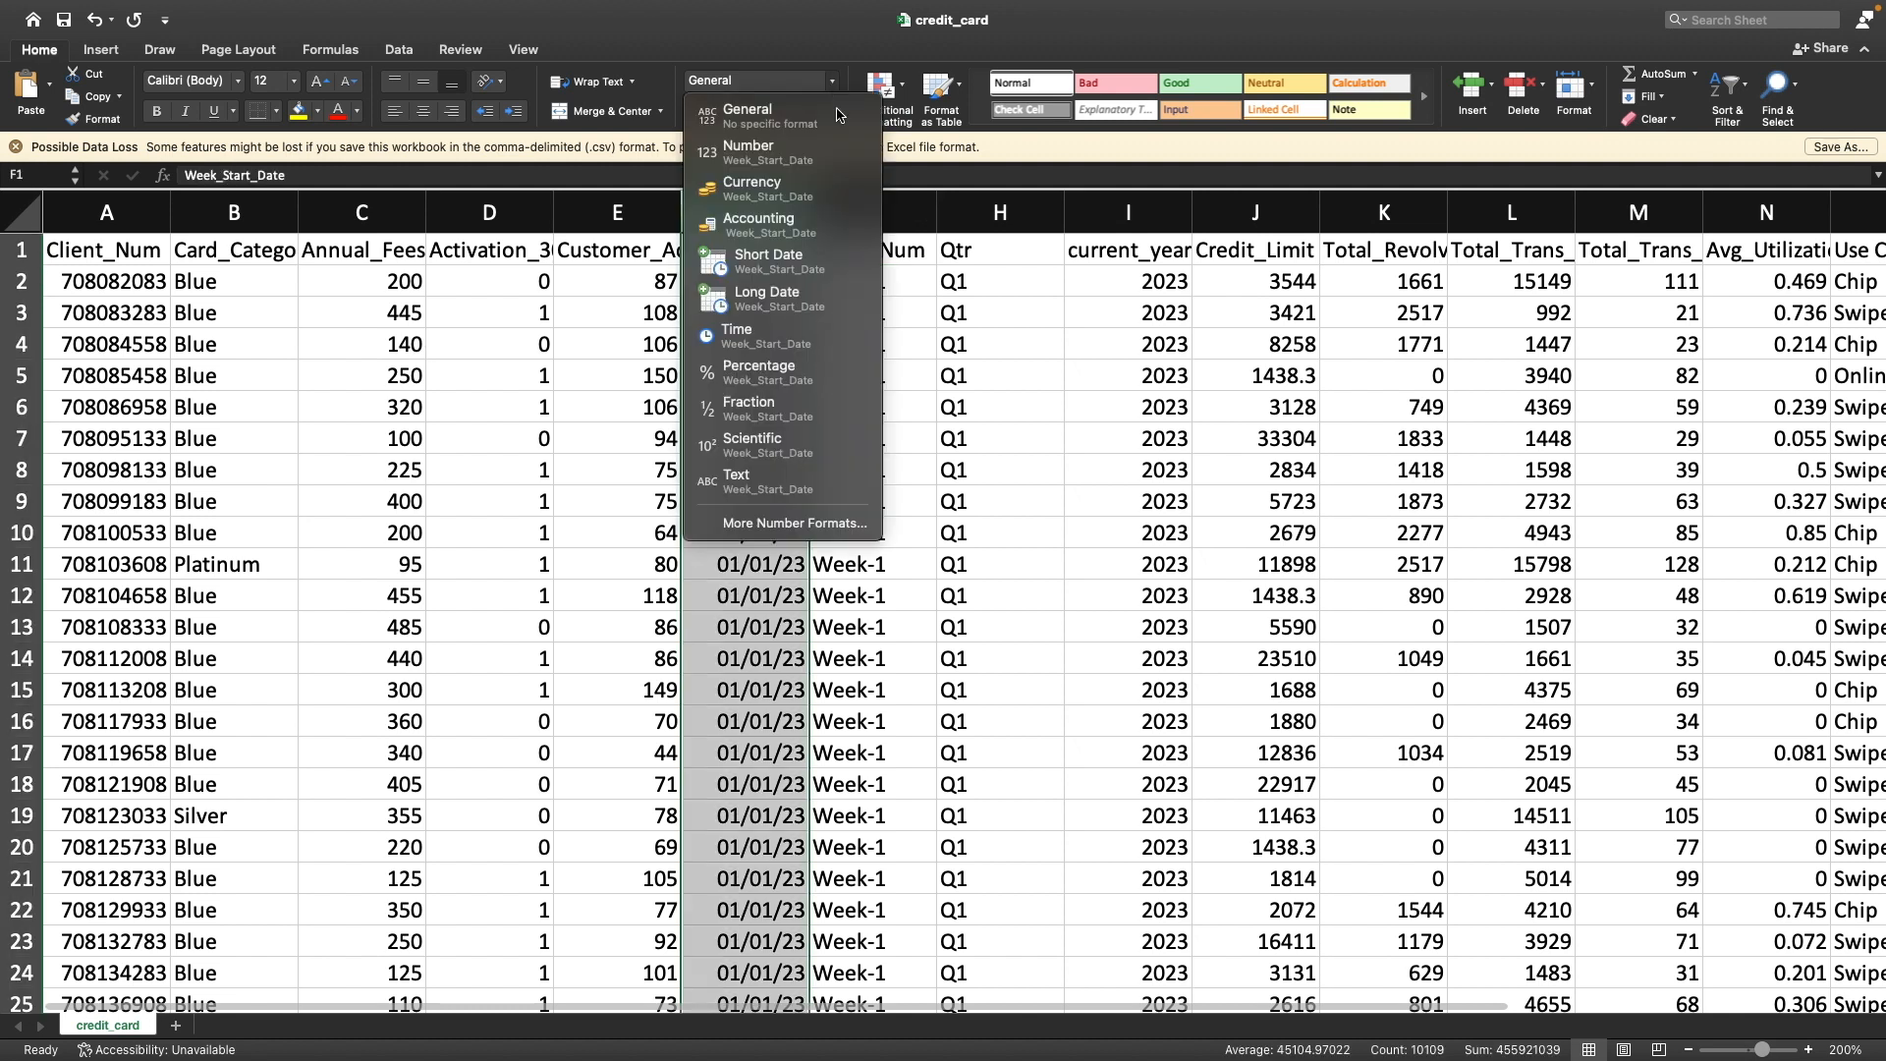
left_click(792, 524)
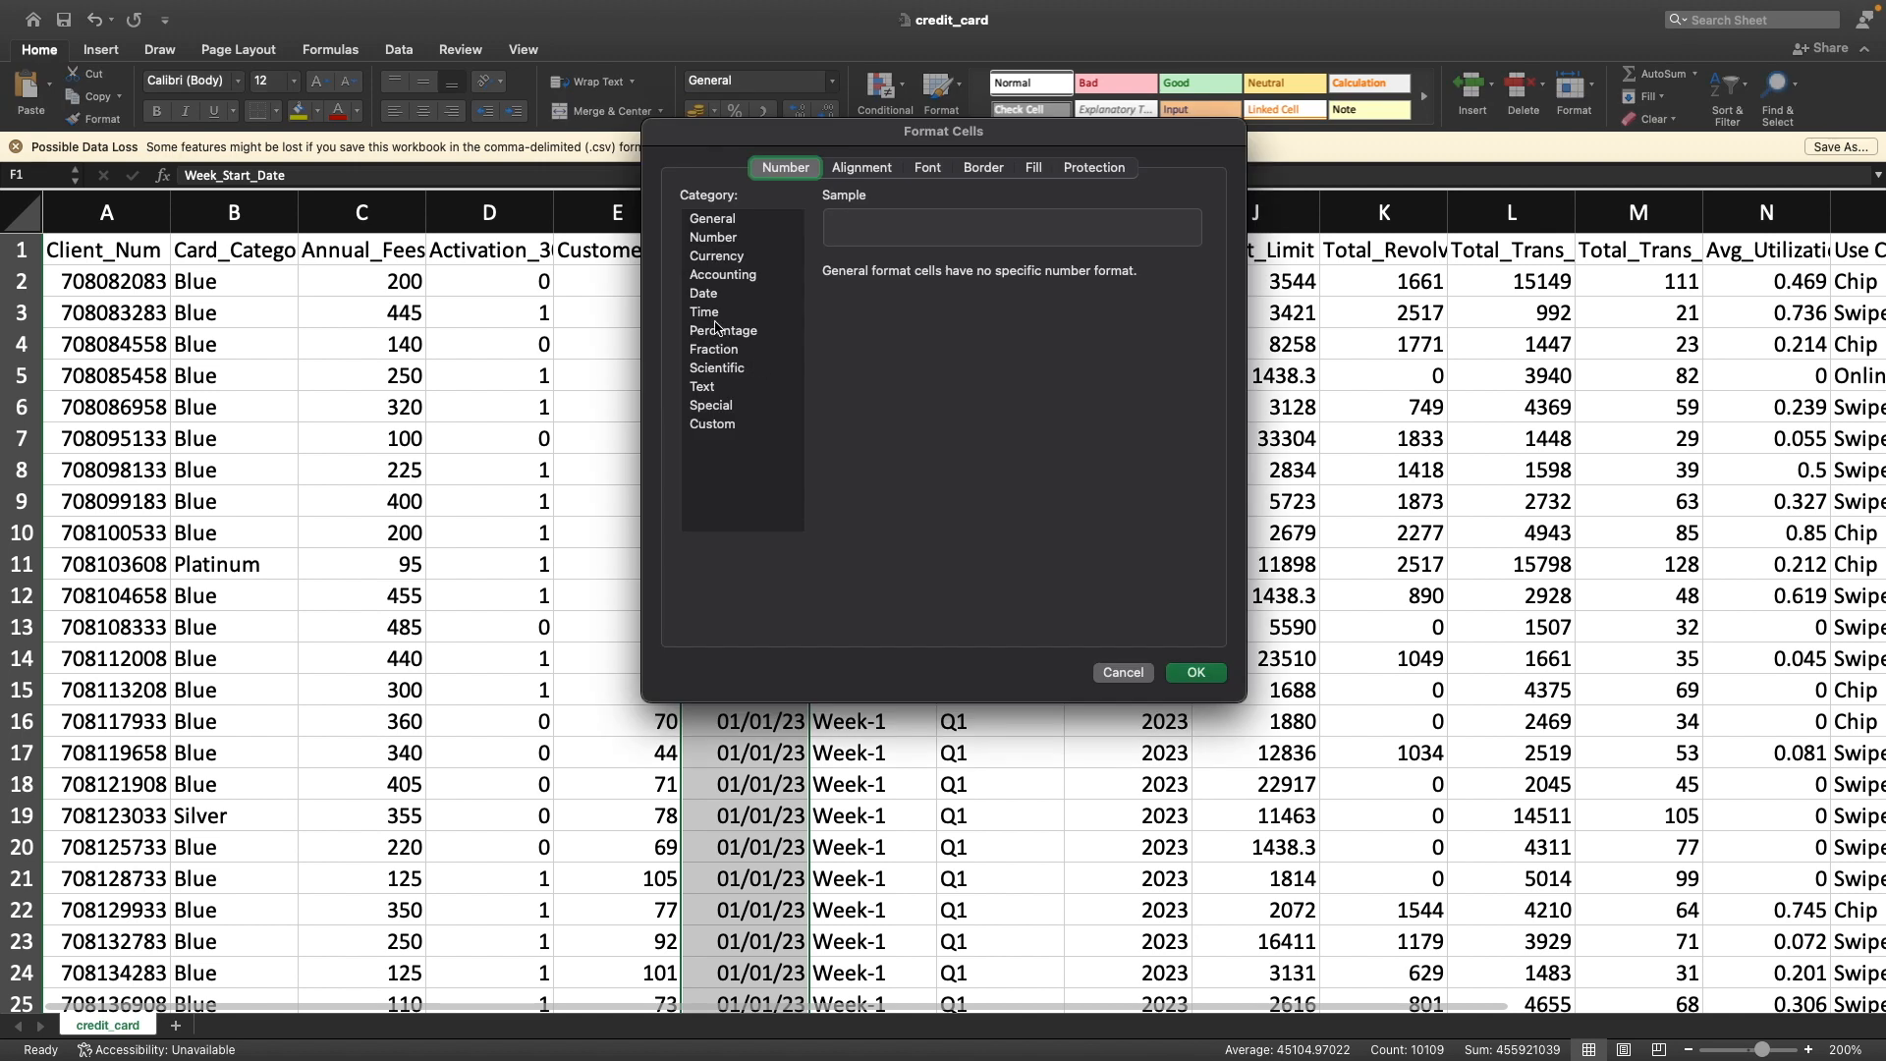
left_click(705, 294)
scroll(914, 388, "down", 2)
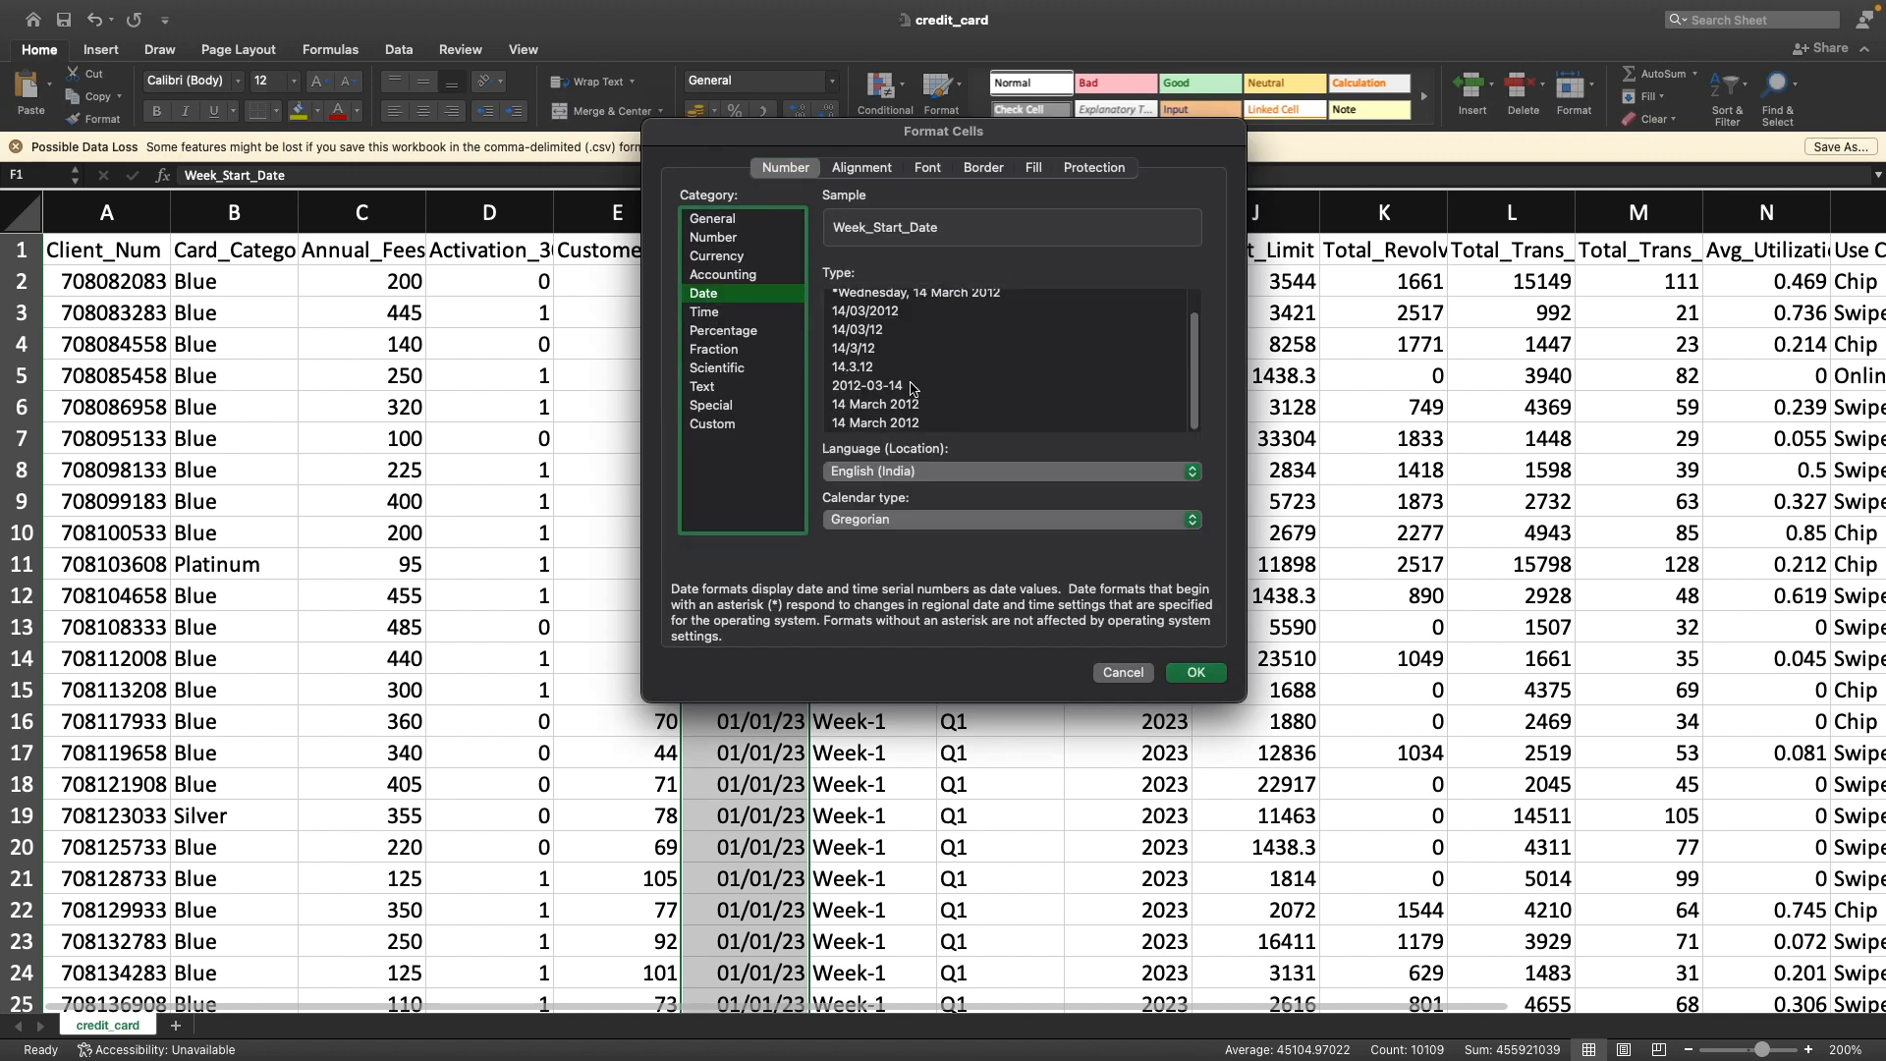
left_click(864, 386)
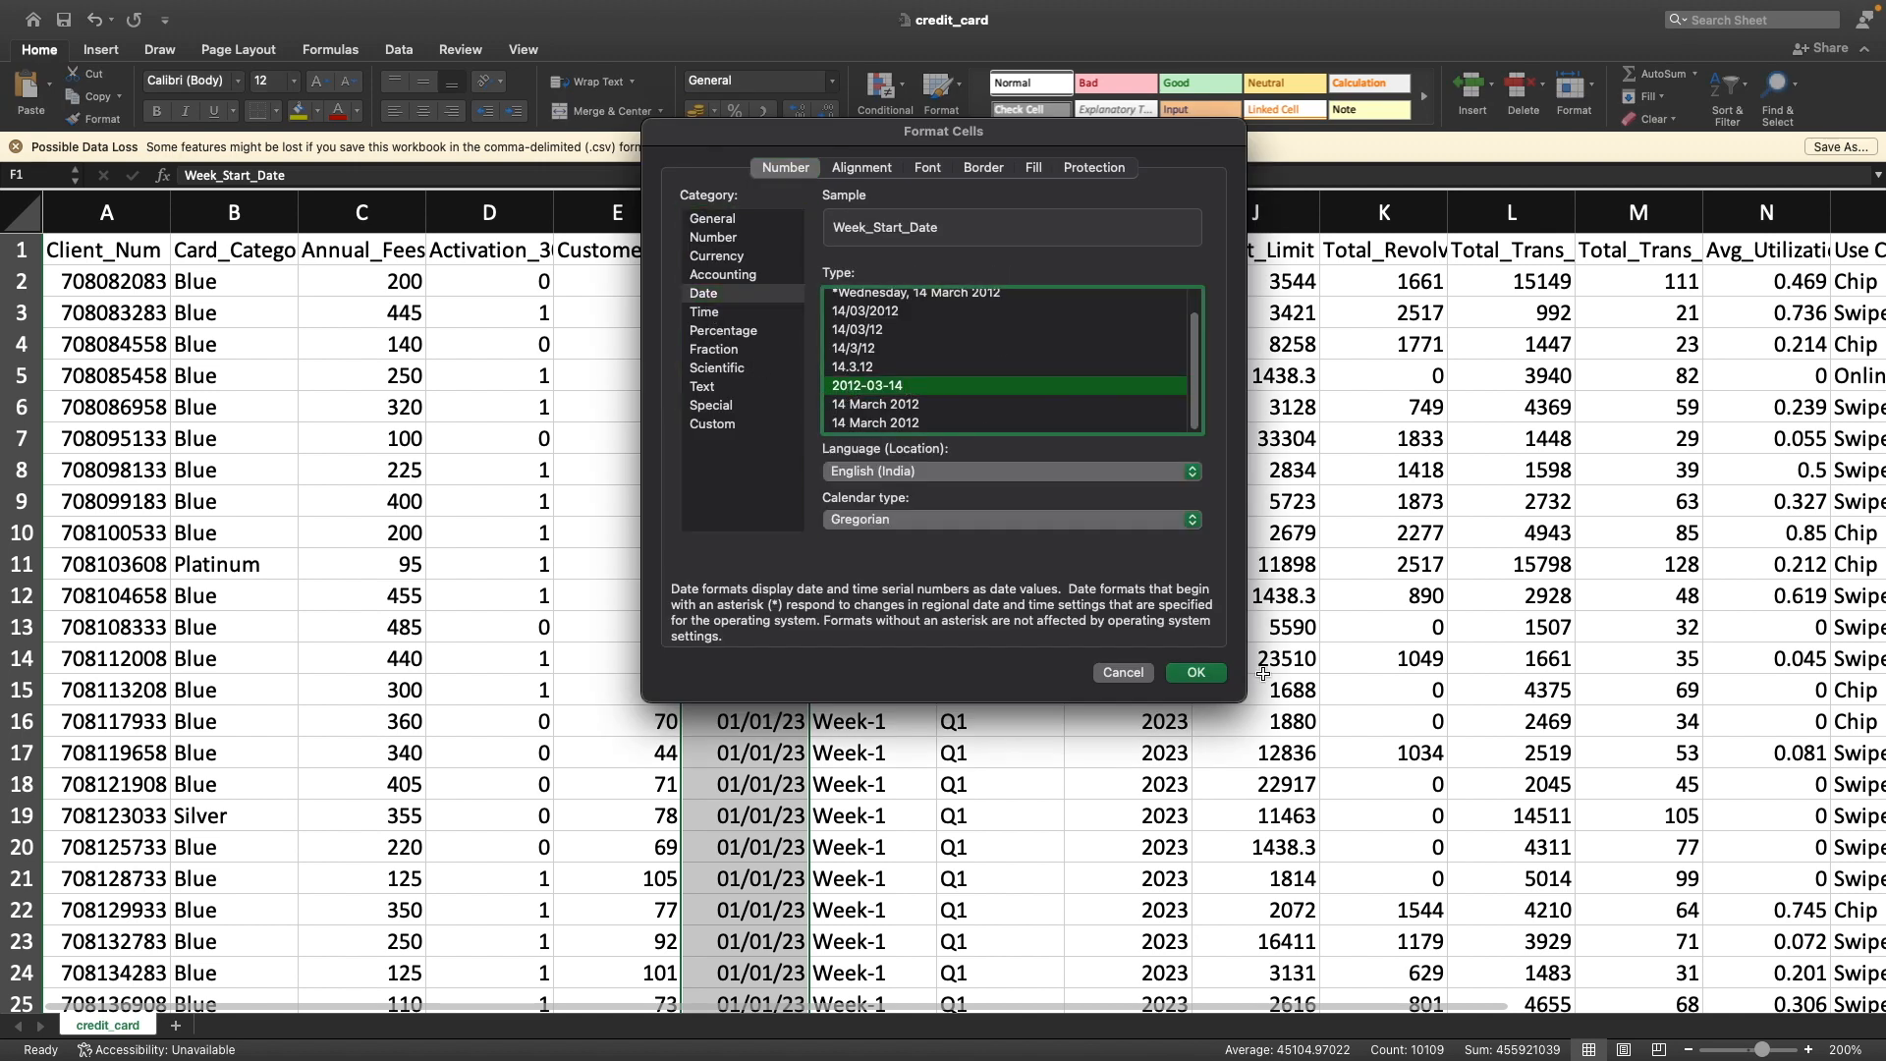
left_click(1195, 673)
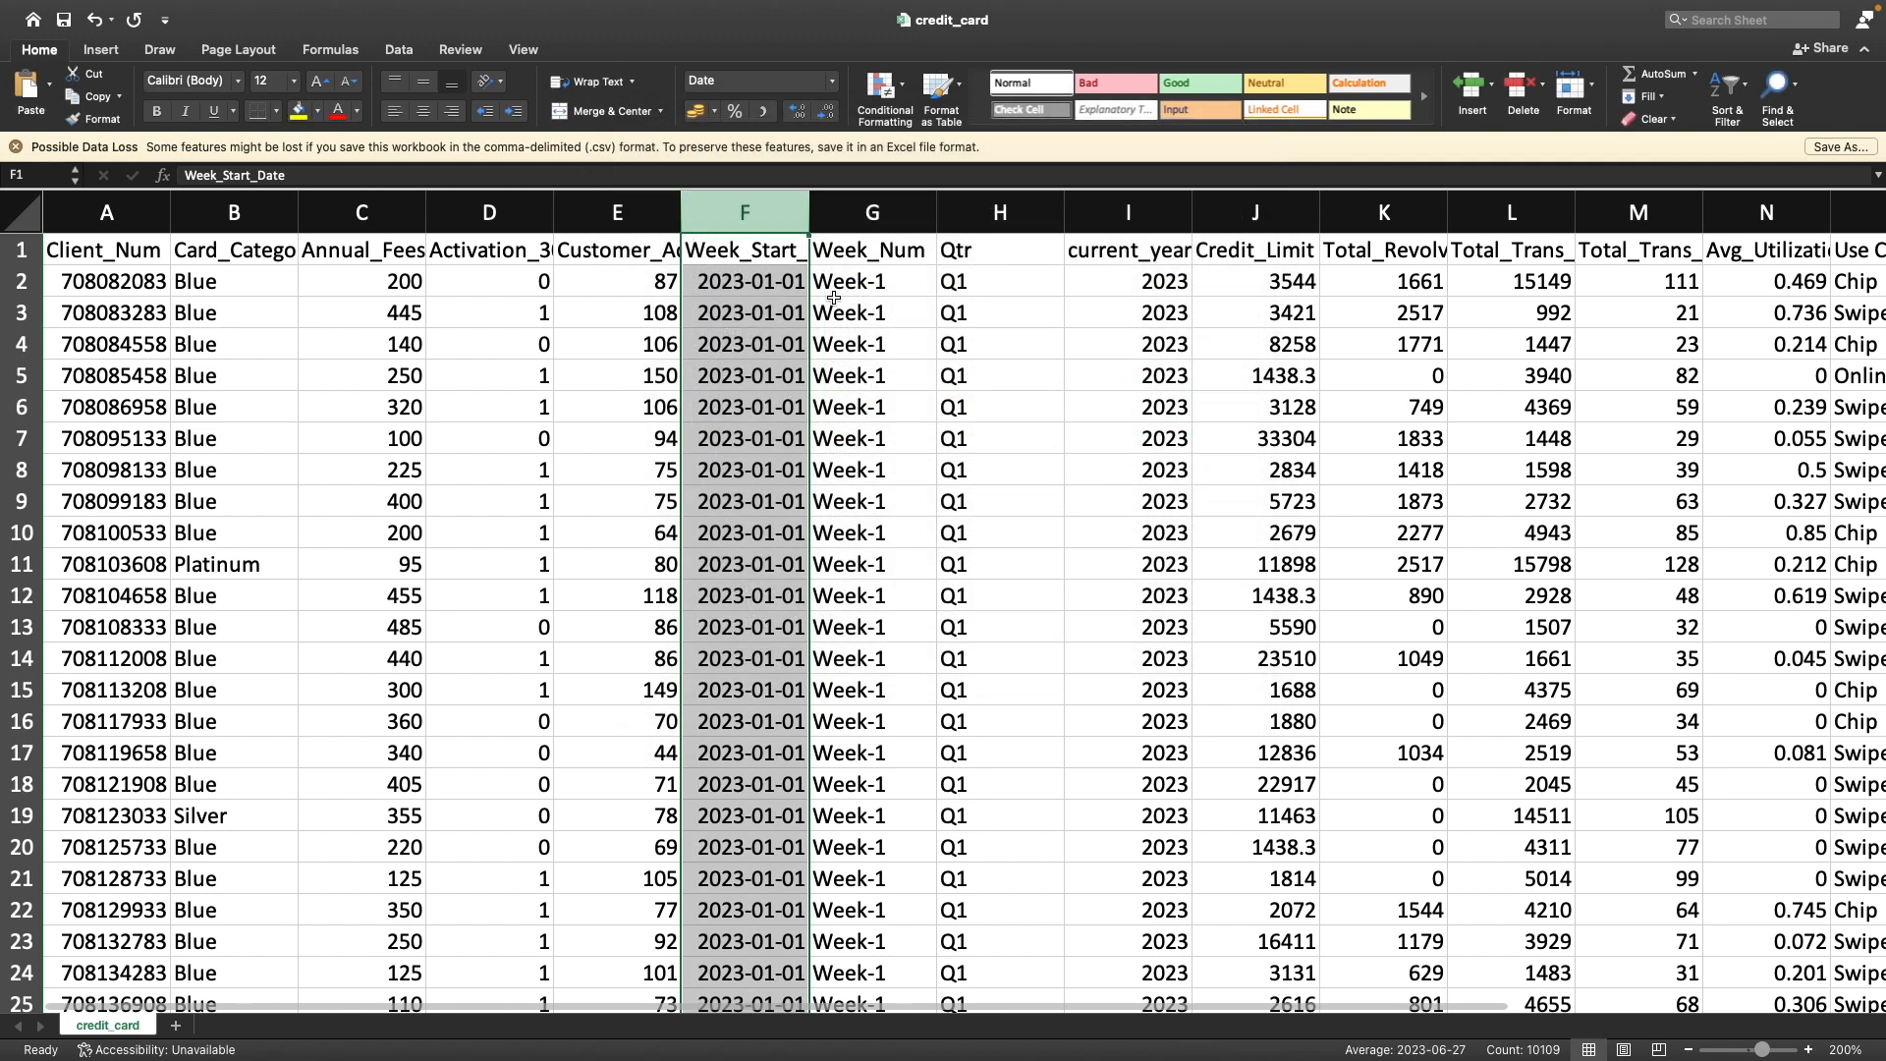
Review the remaining headers from Week_Num through Delinquent_Acc and return to the start of the header row
left_click(843, 285)
key("Up")
key("Right")
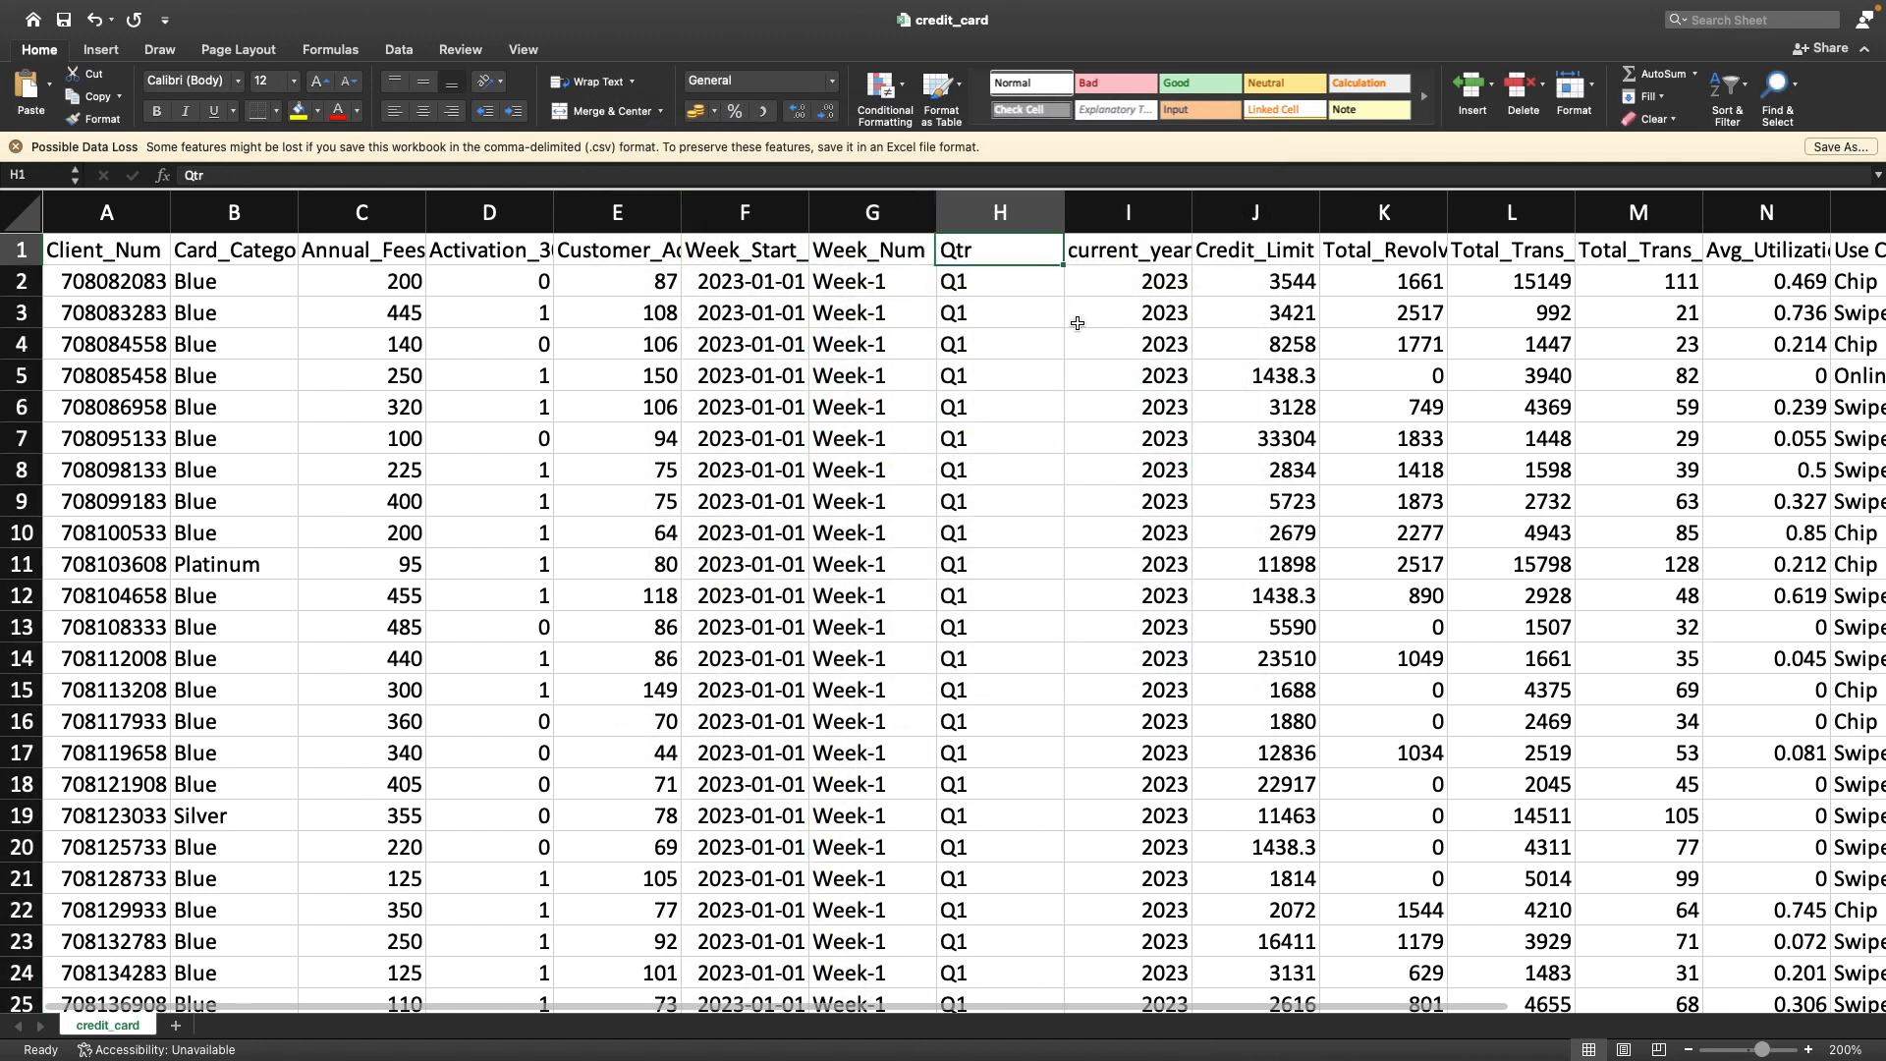
key("Right")
key("Left")
key("Right")
key("Right")
key("Right")
key("Left")
key("Right")
key("Right")
key("Right")
key("Right")
key("Right")
key("Right")
key("Right")
key("Right")
key("Right")
key("Right")
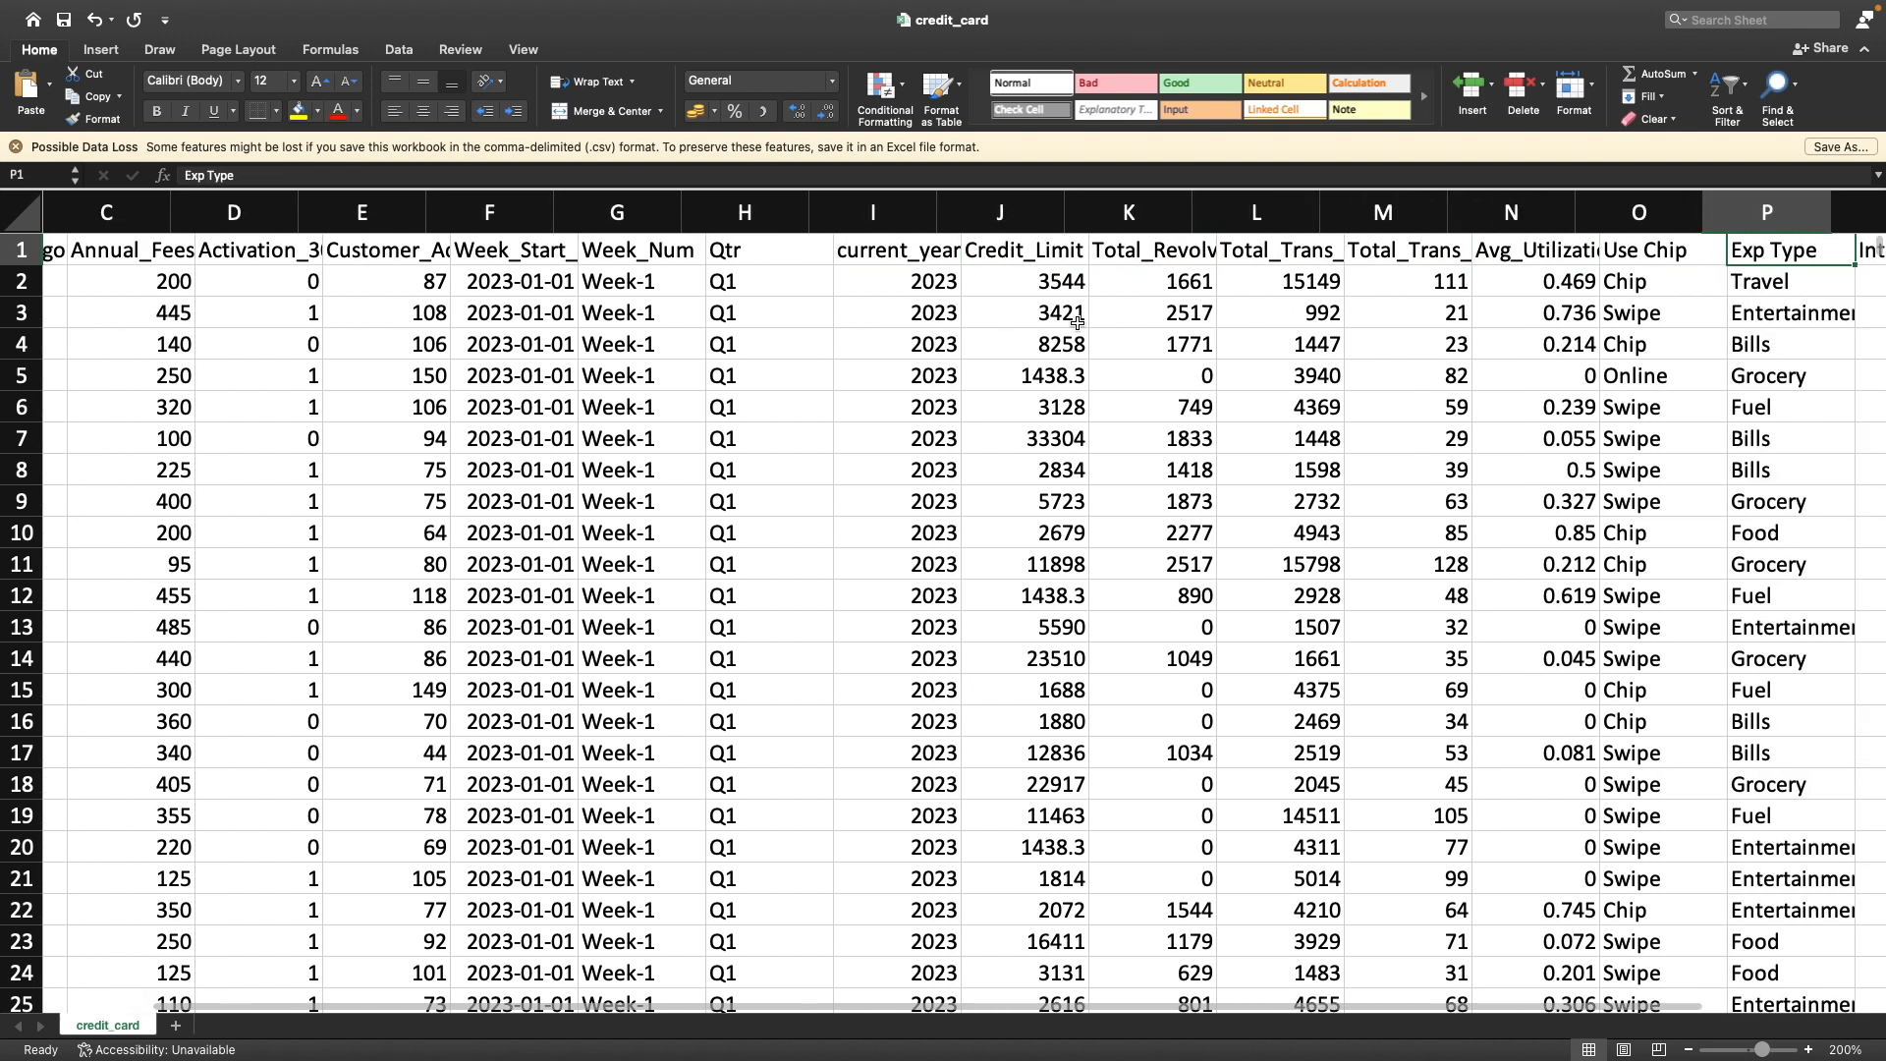
key("Left")
key("Right")
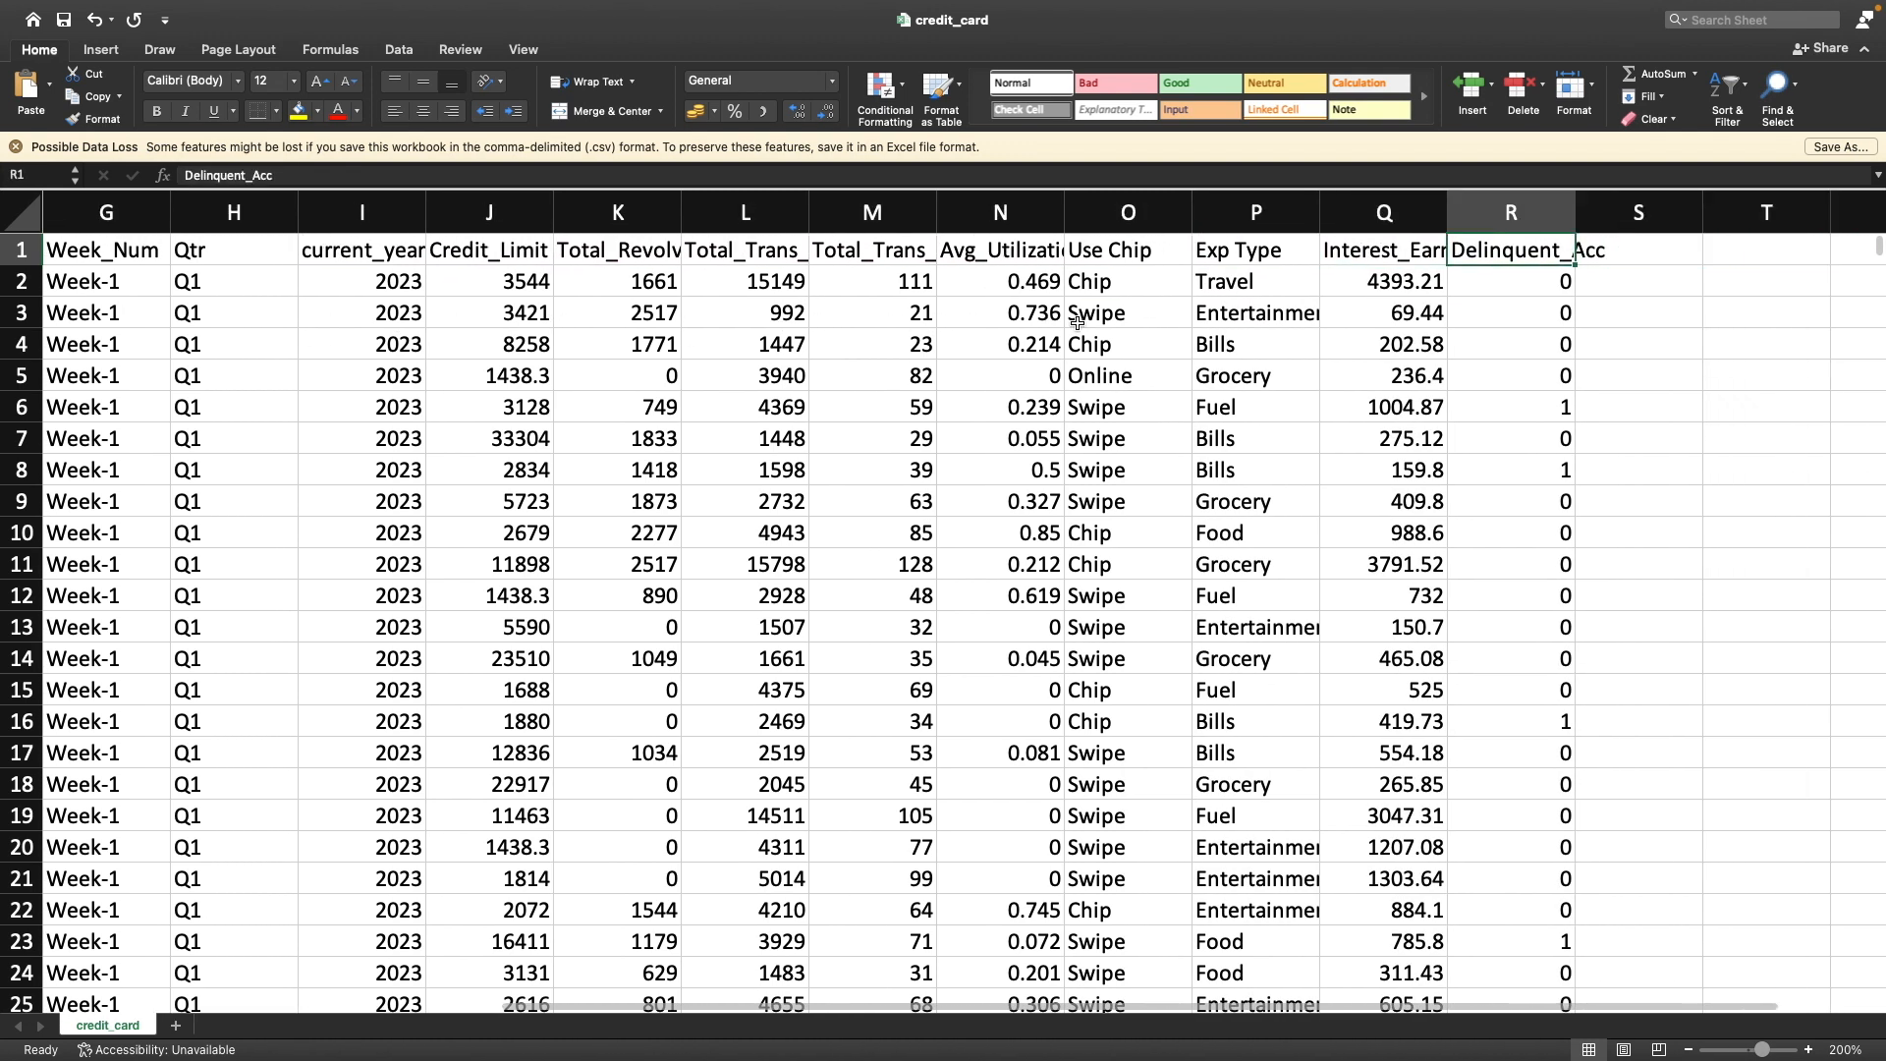
key("Left")
key("Left")
key("Left")
key("Left")
key("Left")
key("Left")
key("Left")
key("Left")
key("Left")
key("Left")
key("Left")
key("Left")
key("Left")
key("Left")
key("Left")
key("Left")
key("Left")
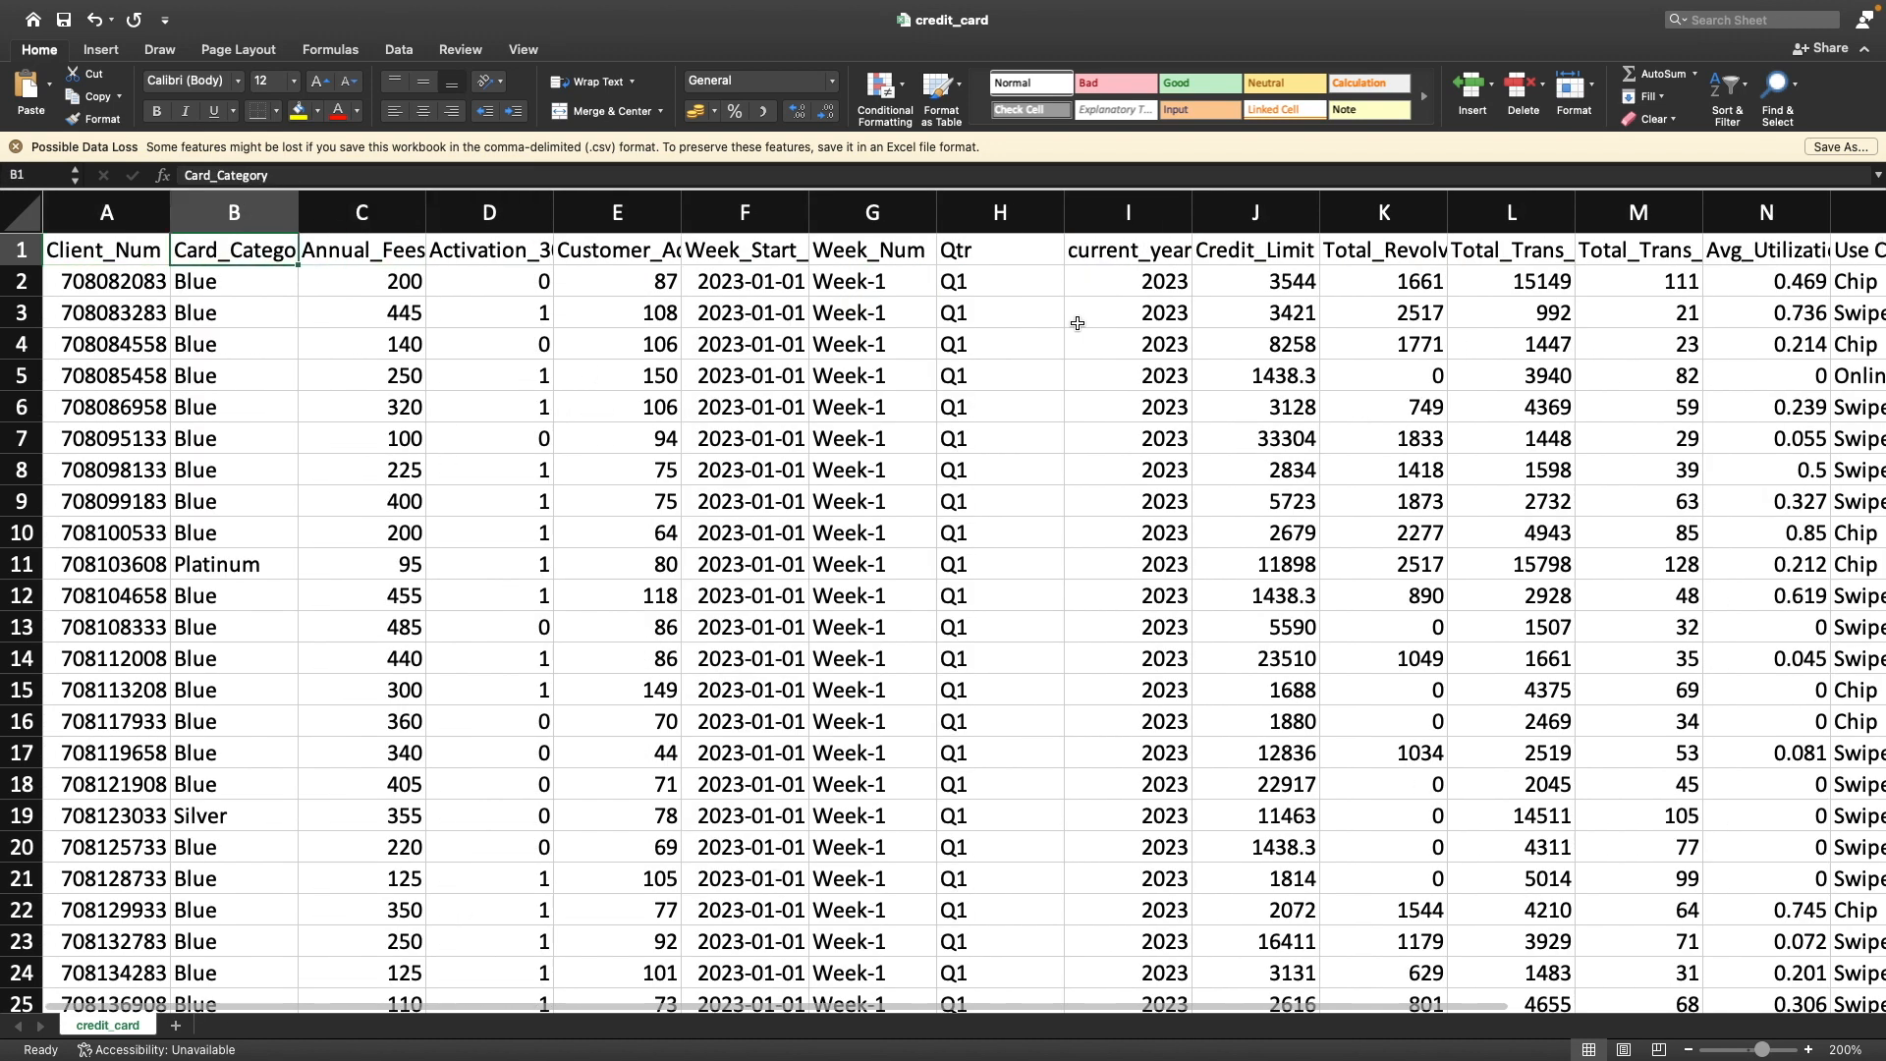
Switch to pgAdmin and open a new query editor for the import_db database
key("super+Tab")
key("Left")
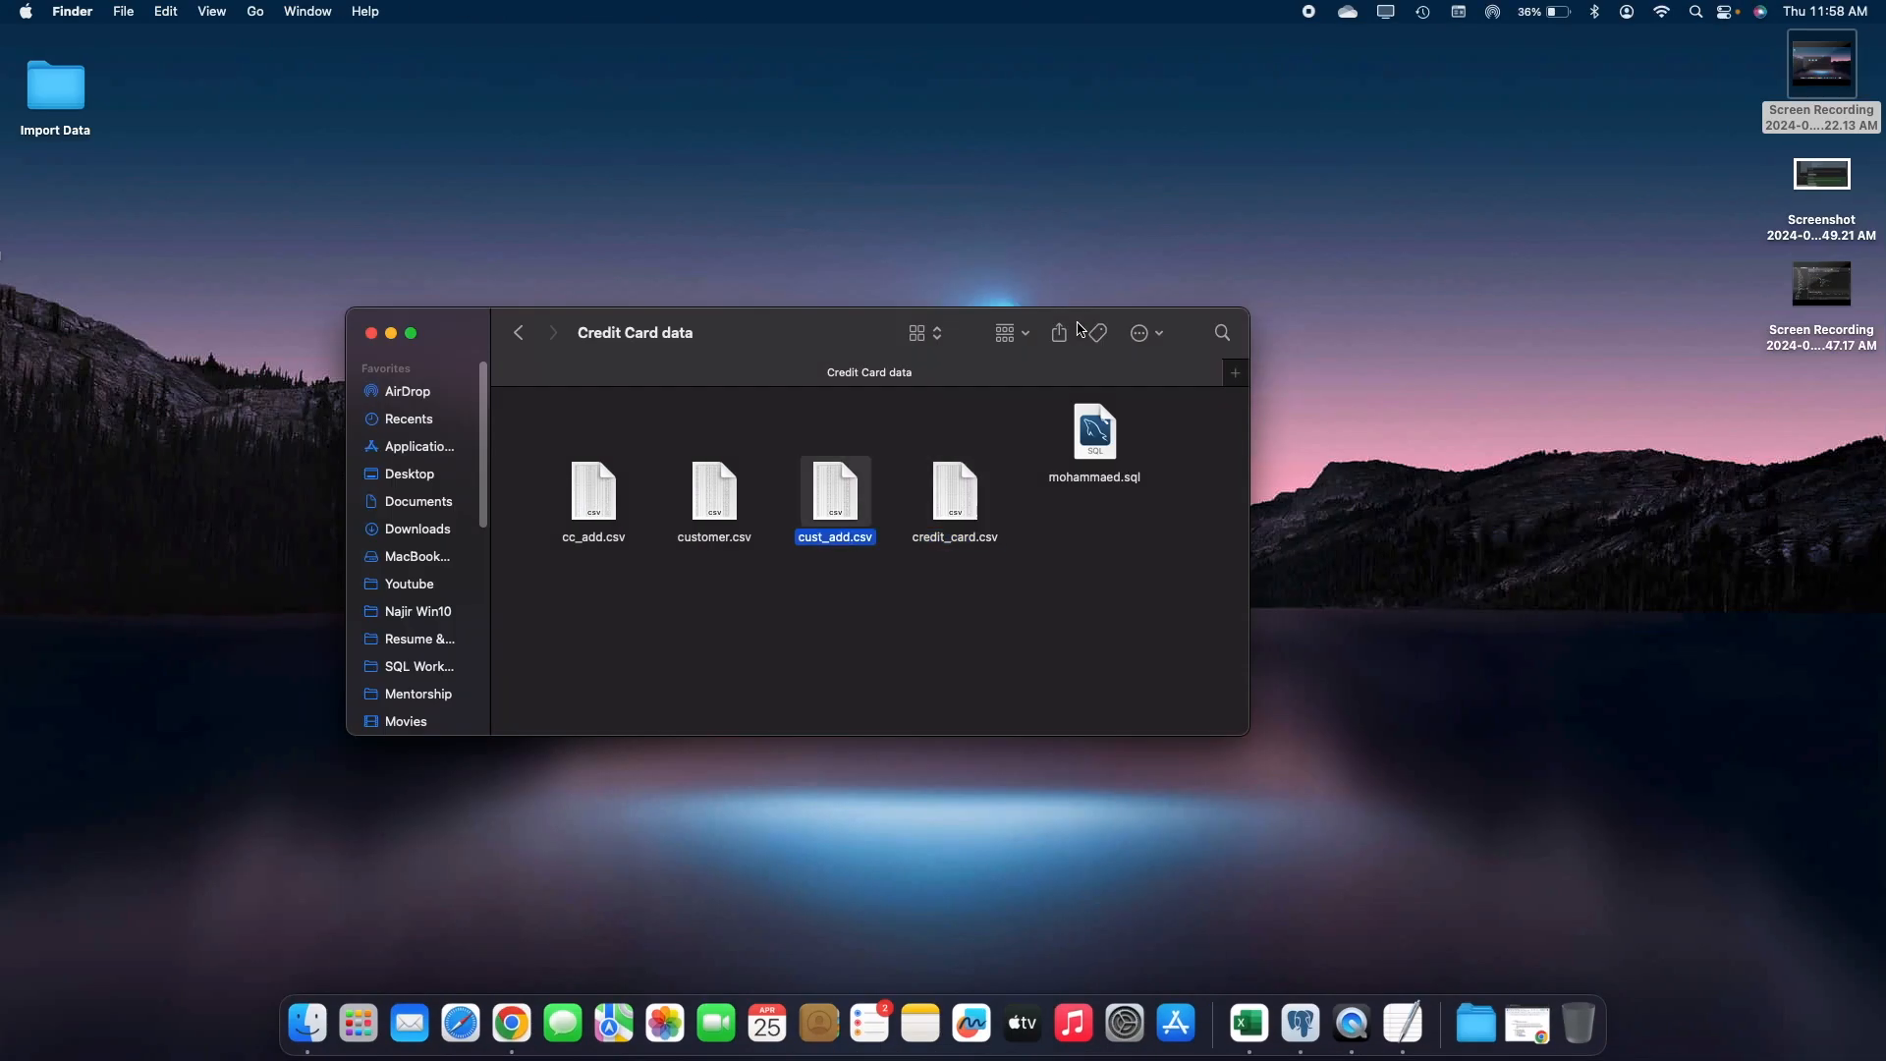
key("Left")
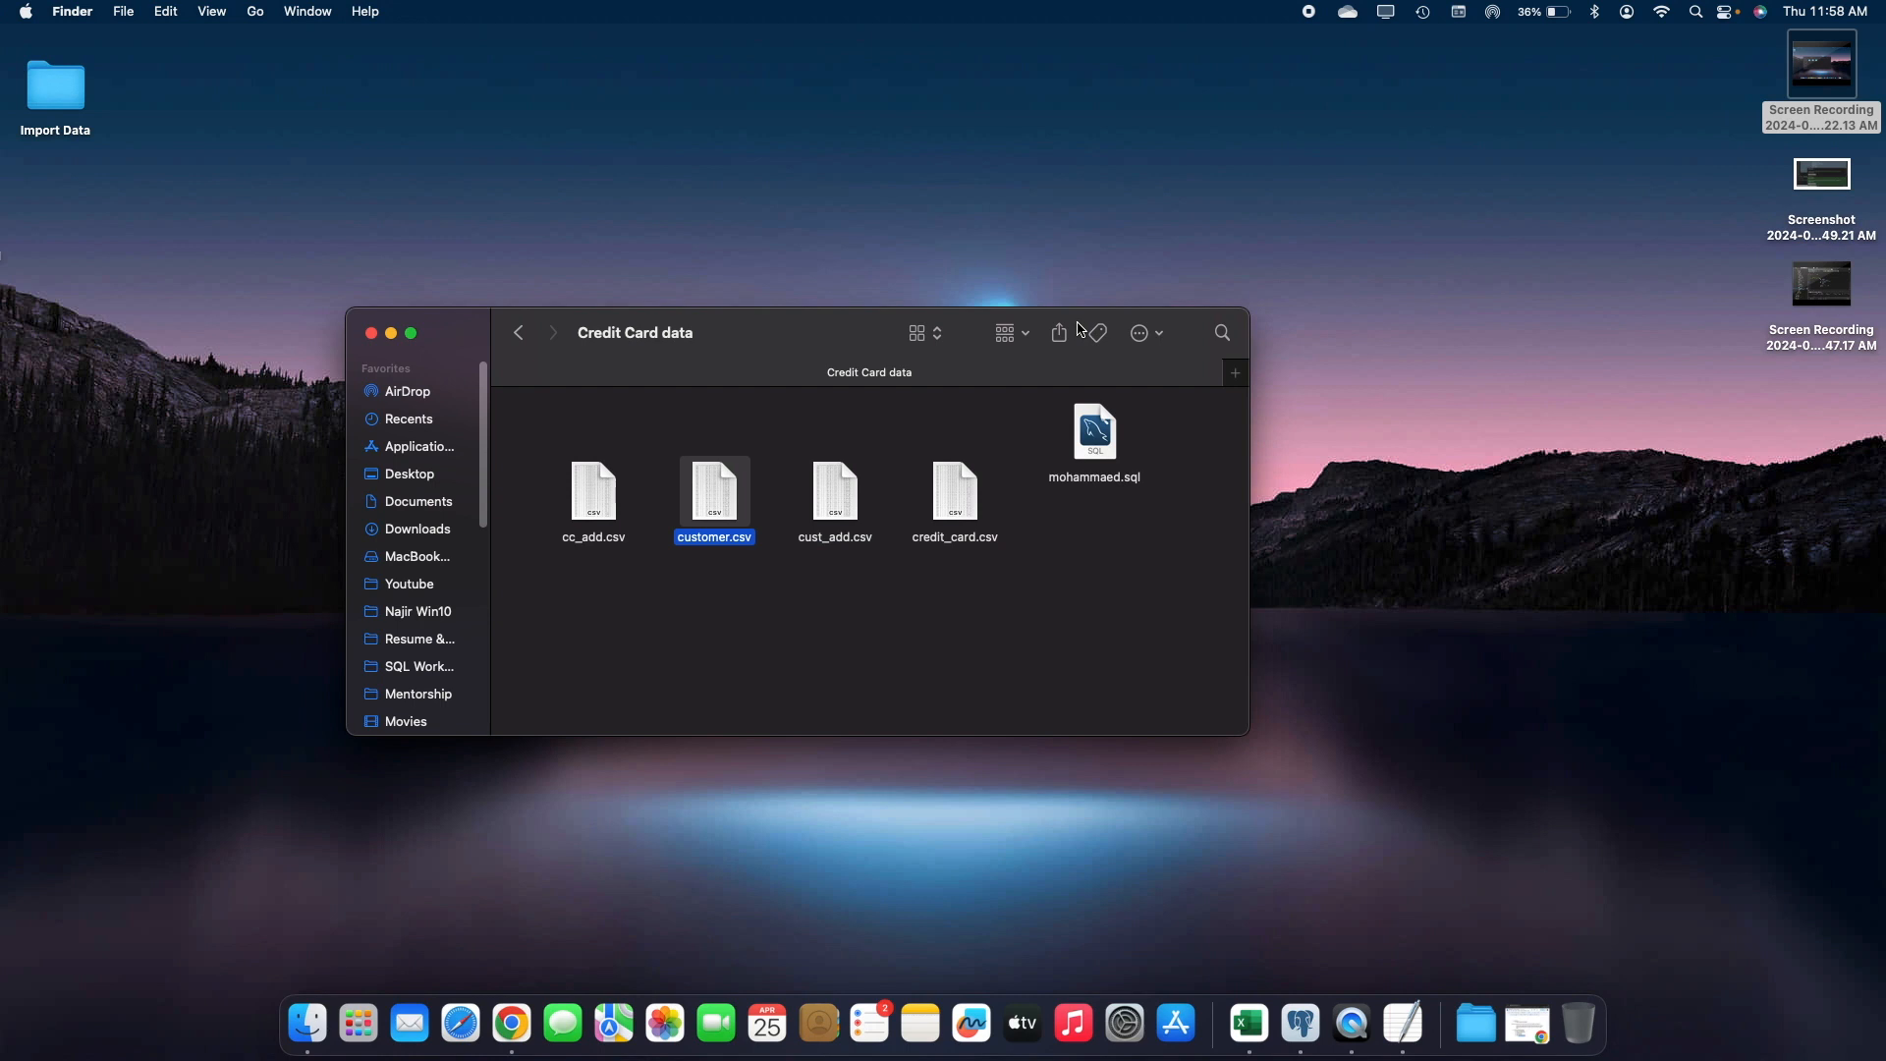
left_click(1303, 1024)
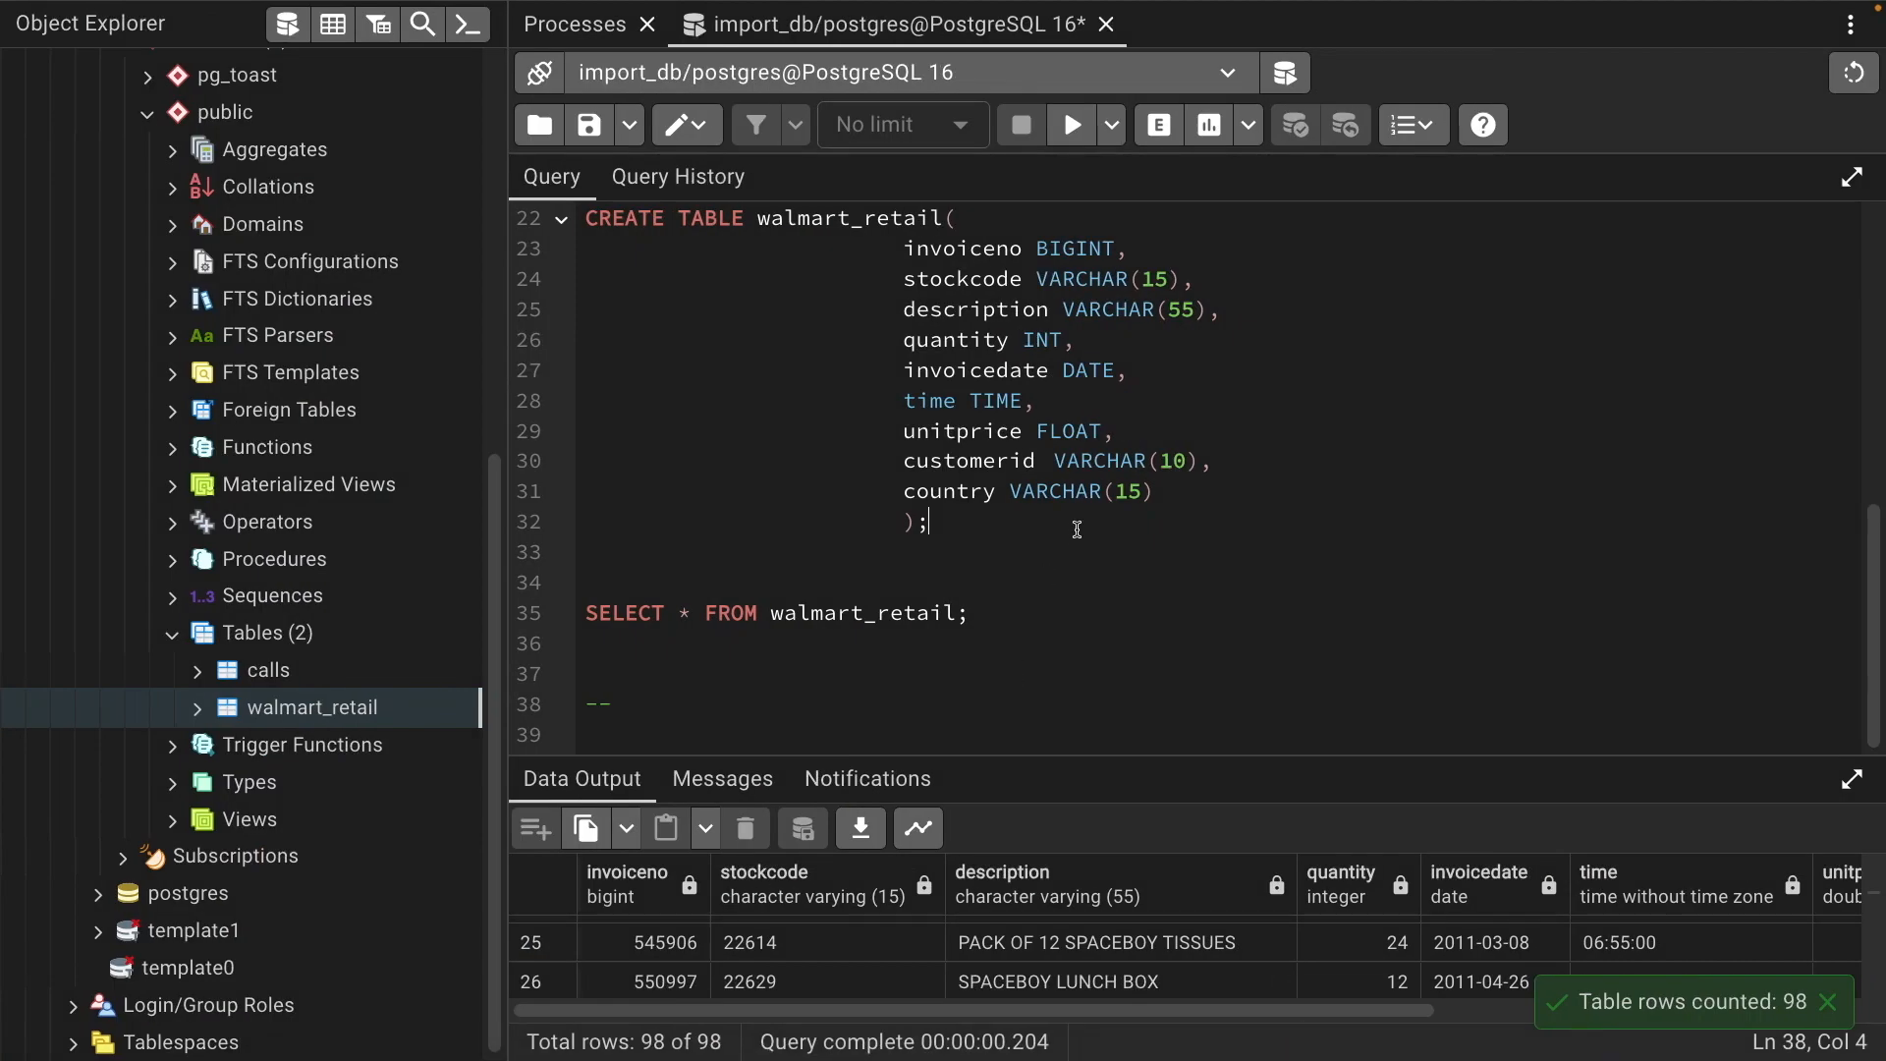
left_click(1076, 530)
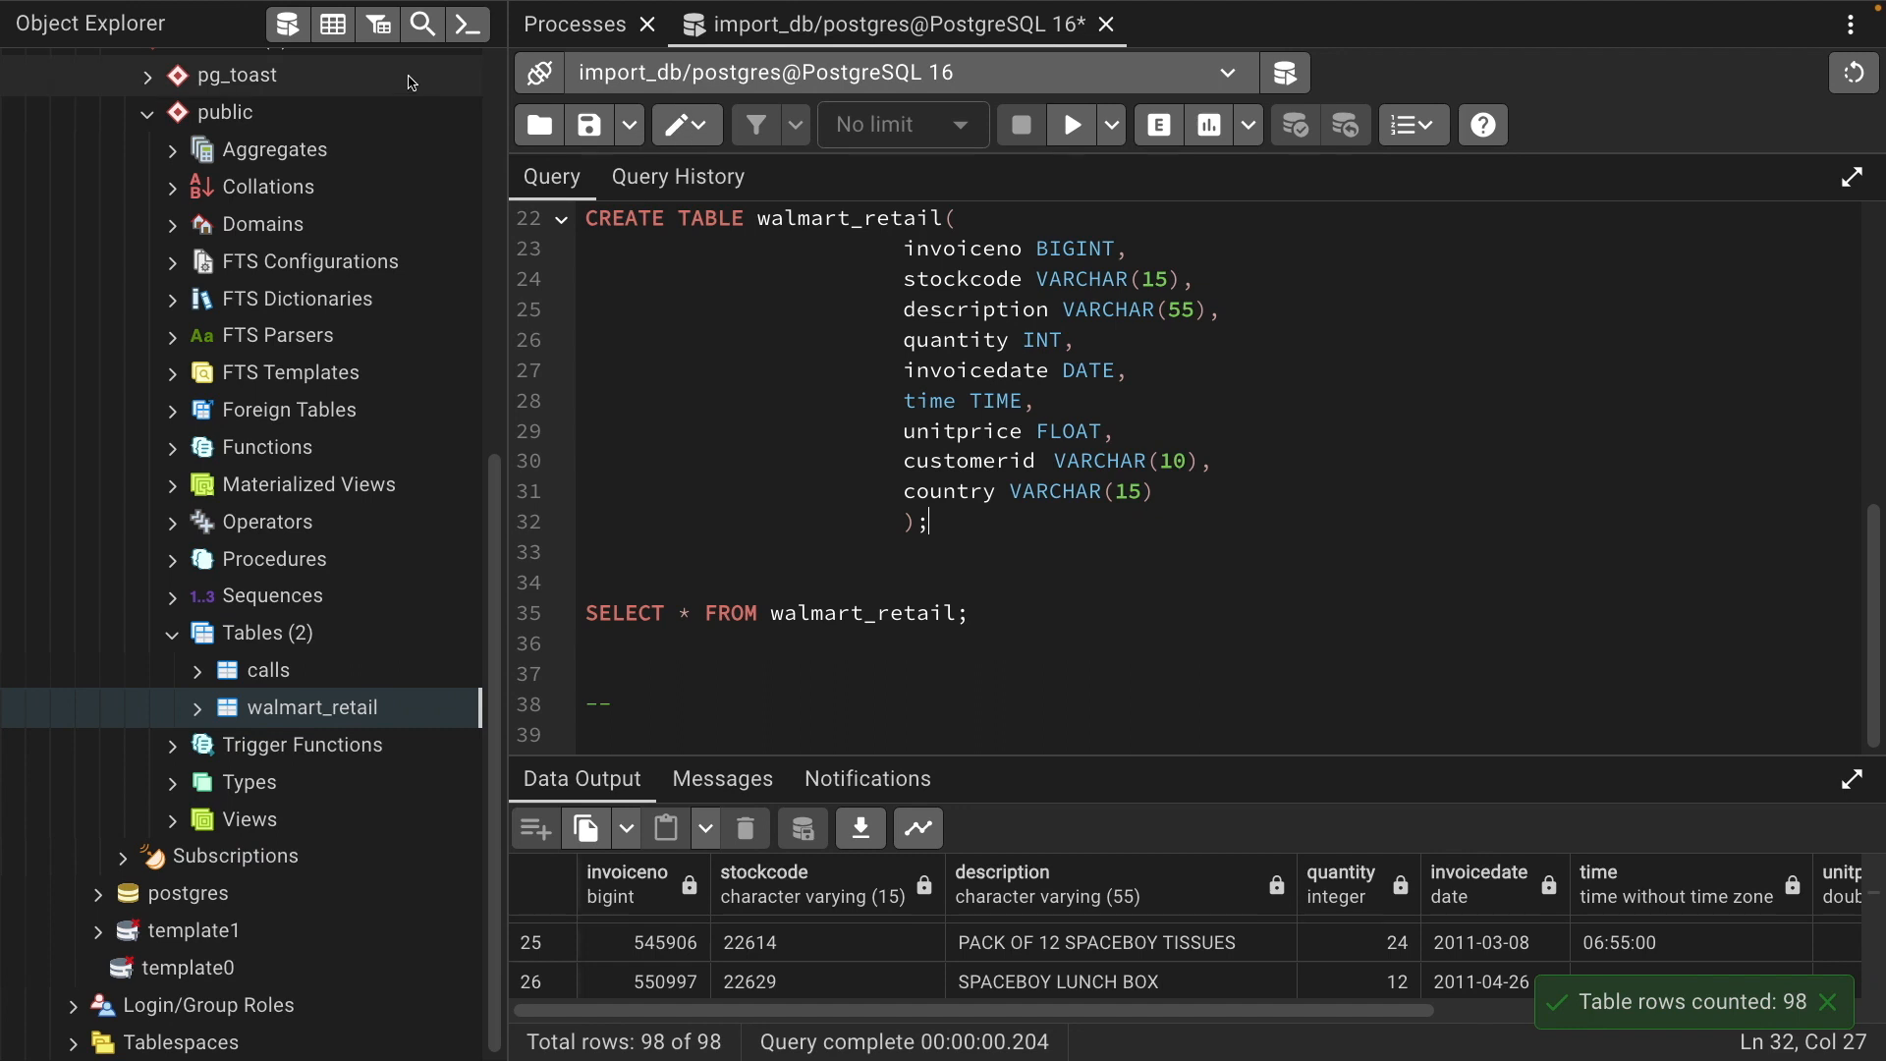
left_click(301, 25)
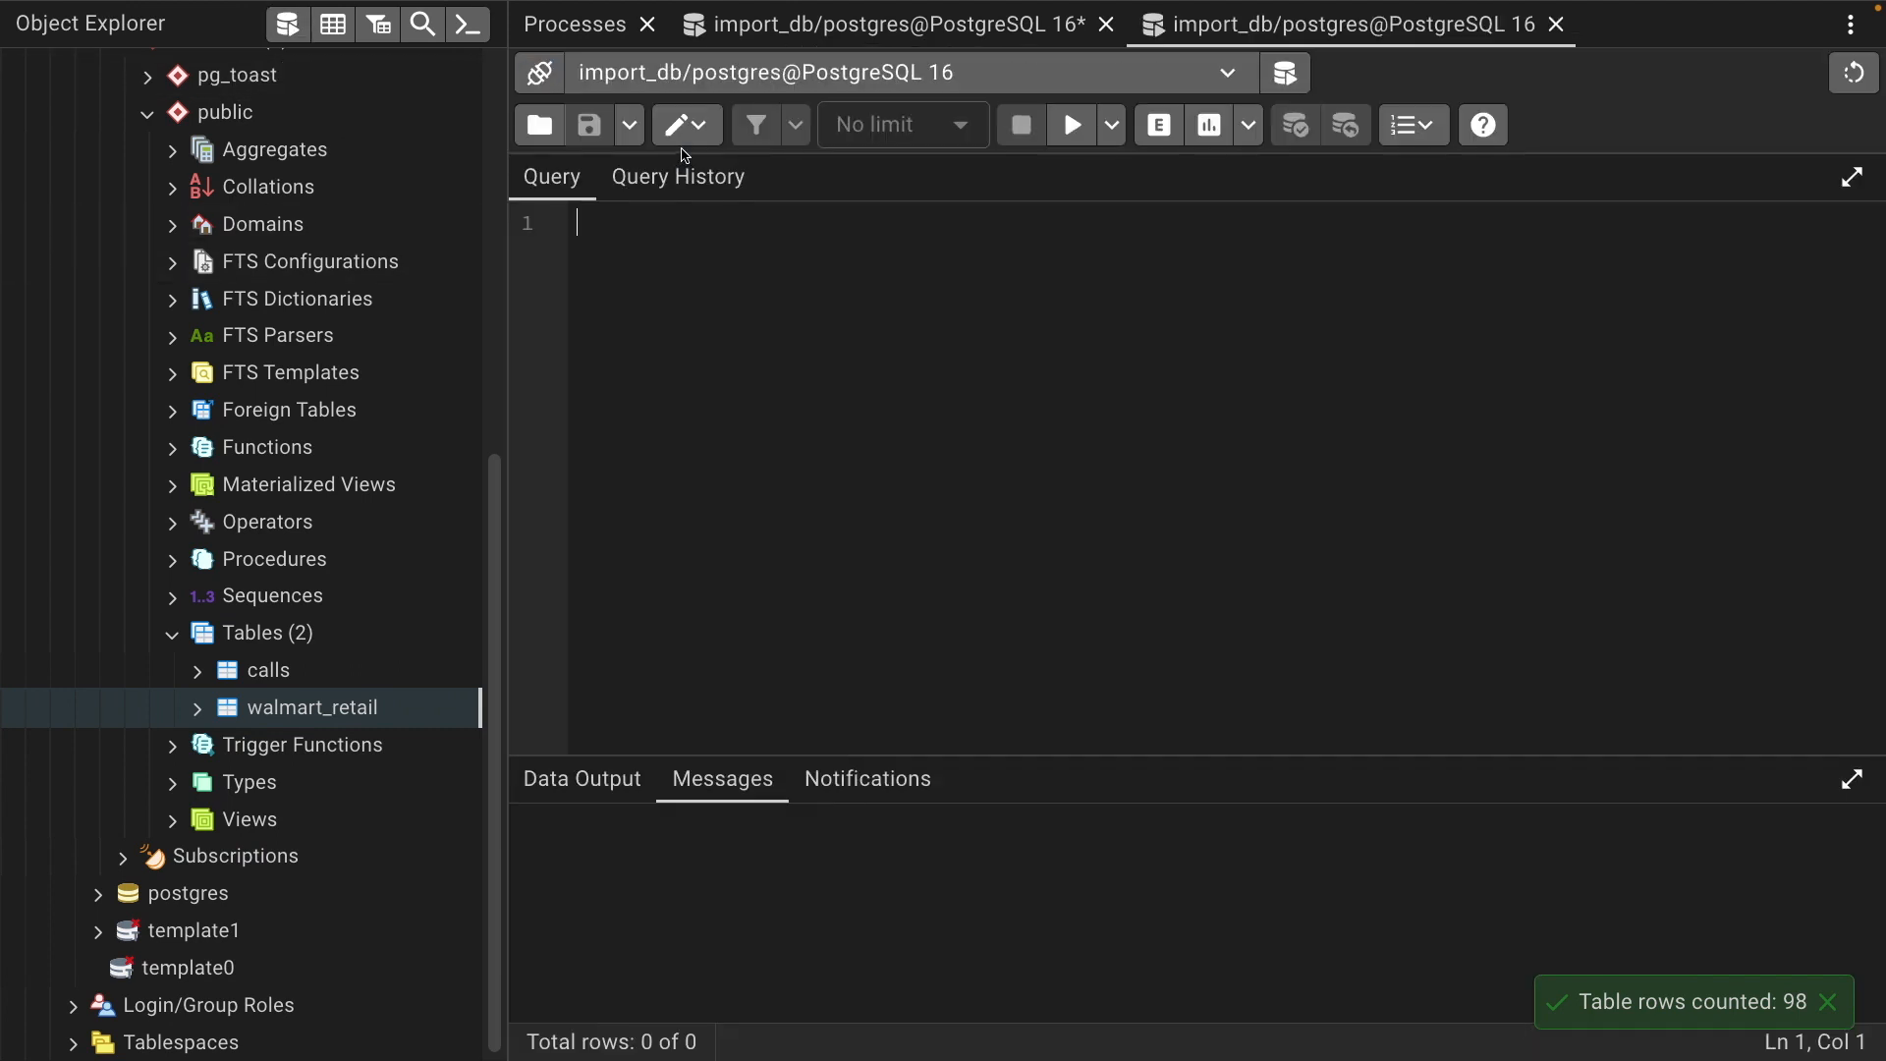
type("-- cr")
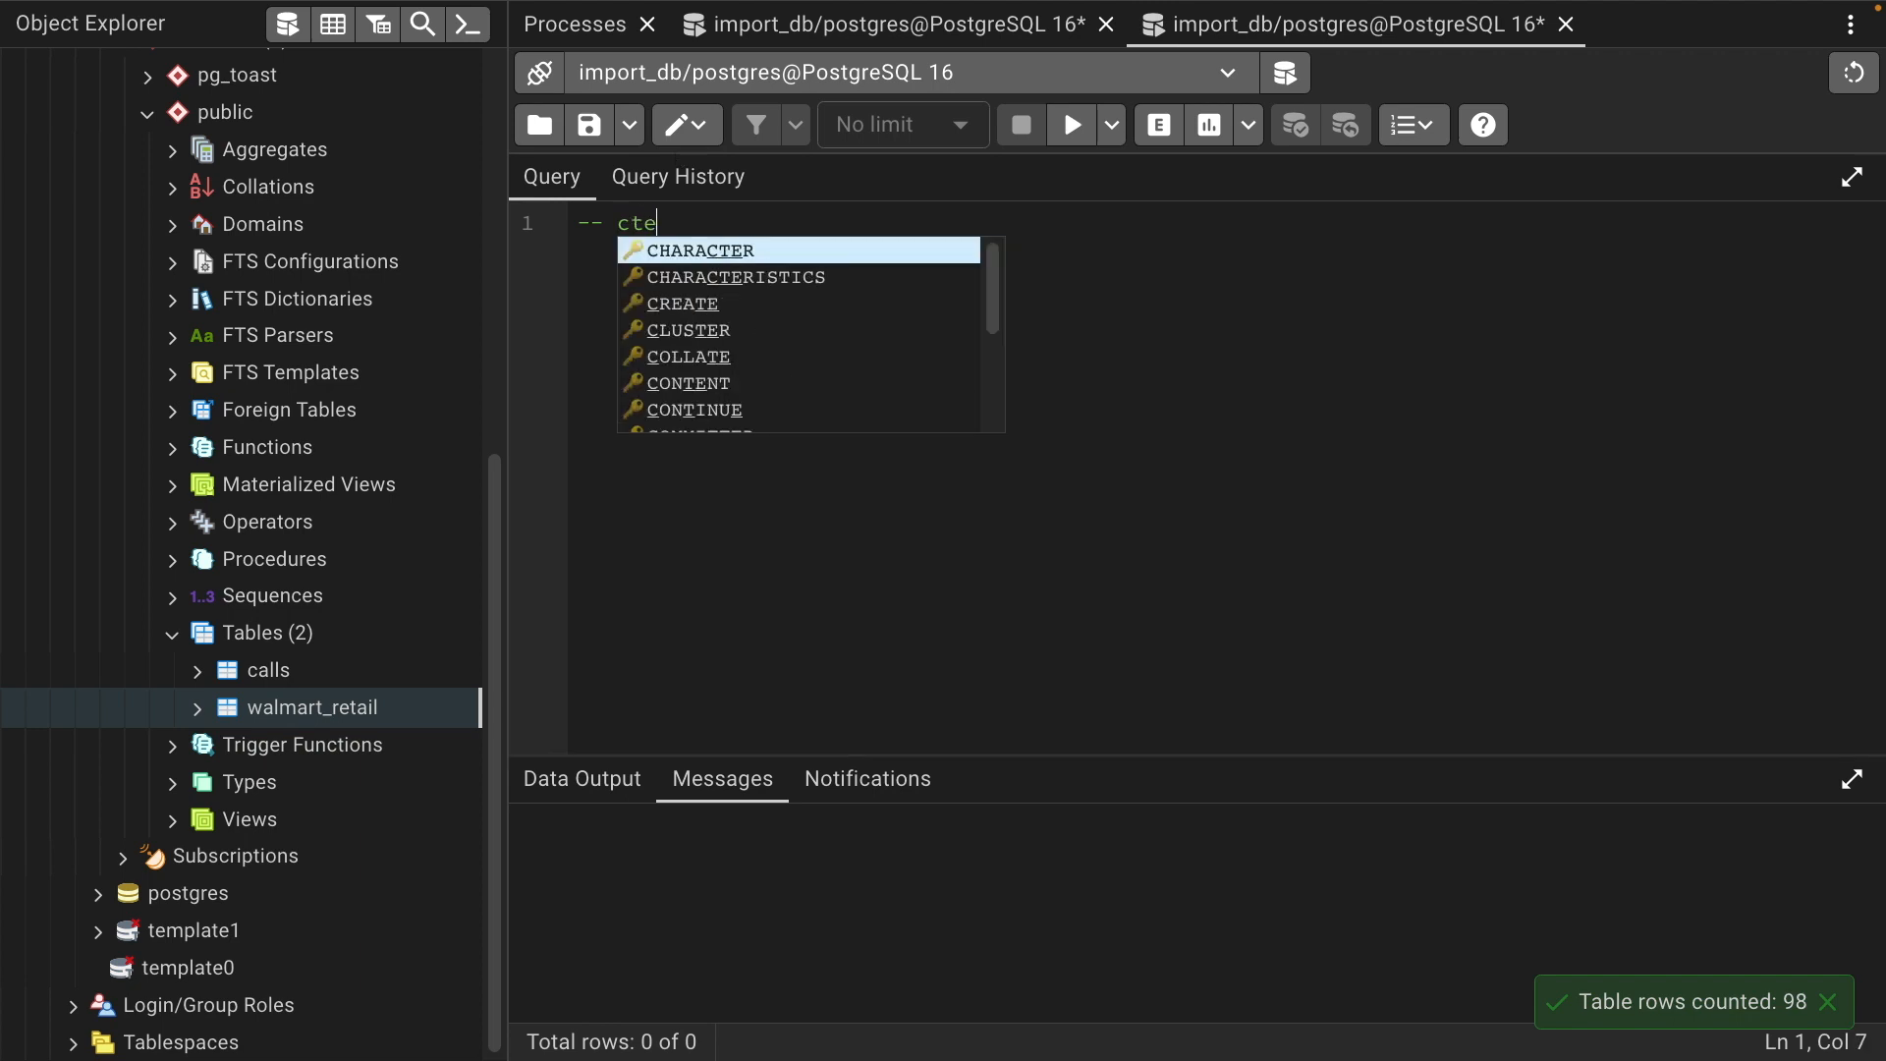
type("edit card ")
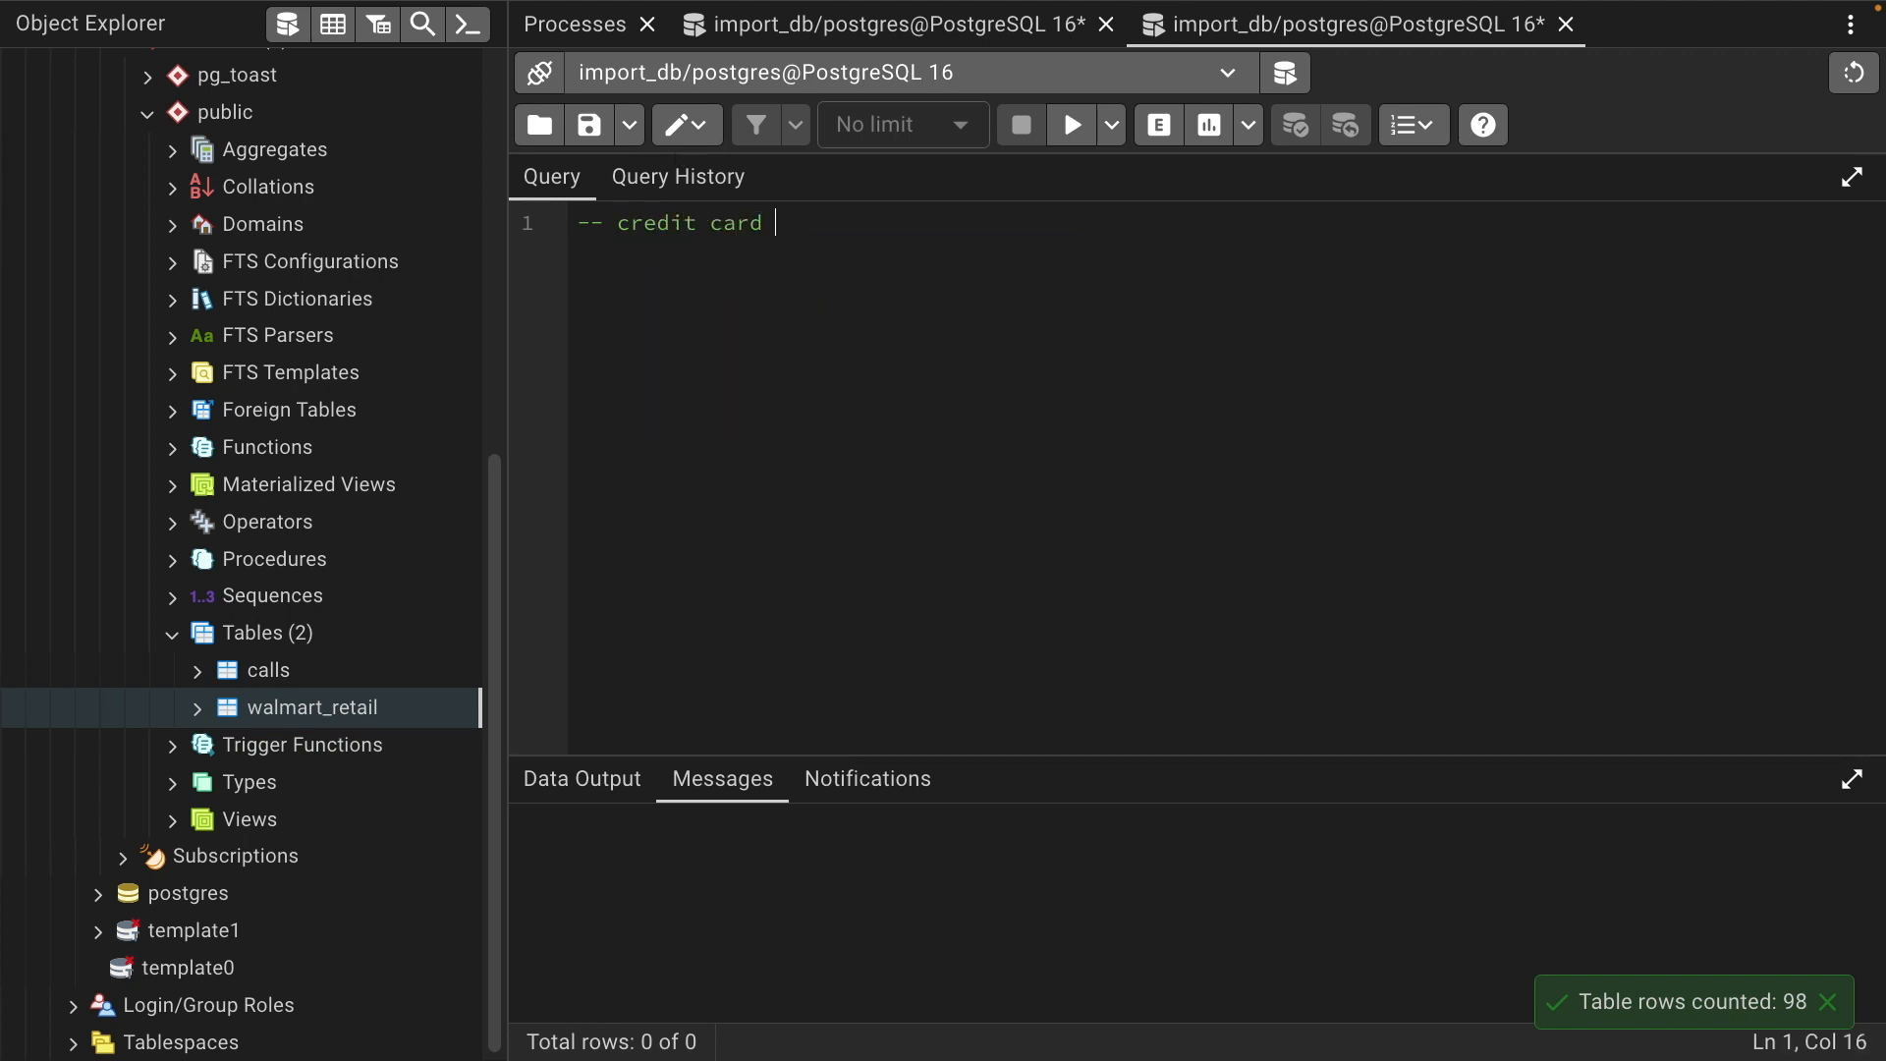
type("data IMPORT")
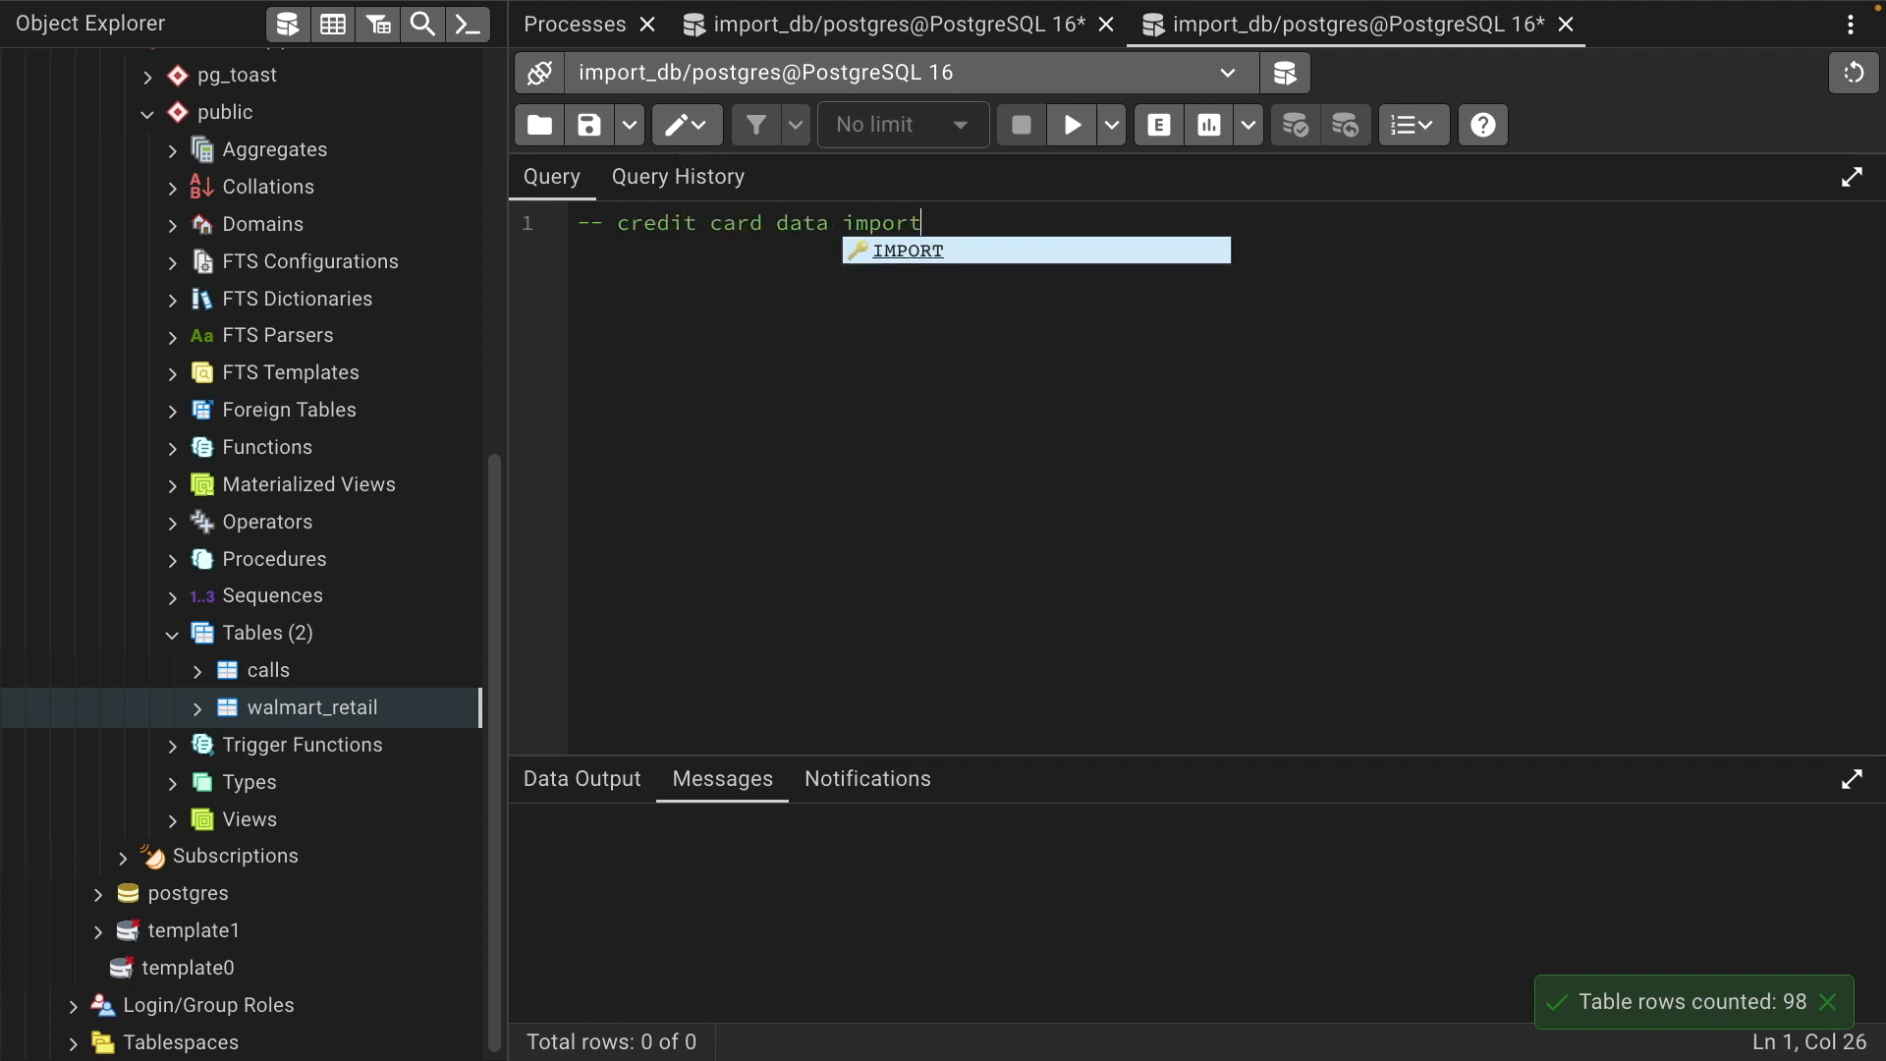
key("Return")
key("Return")
key("ctrl+a")
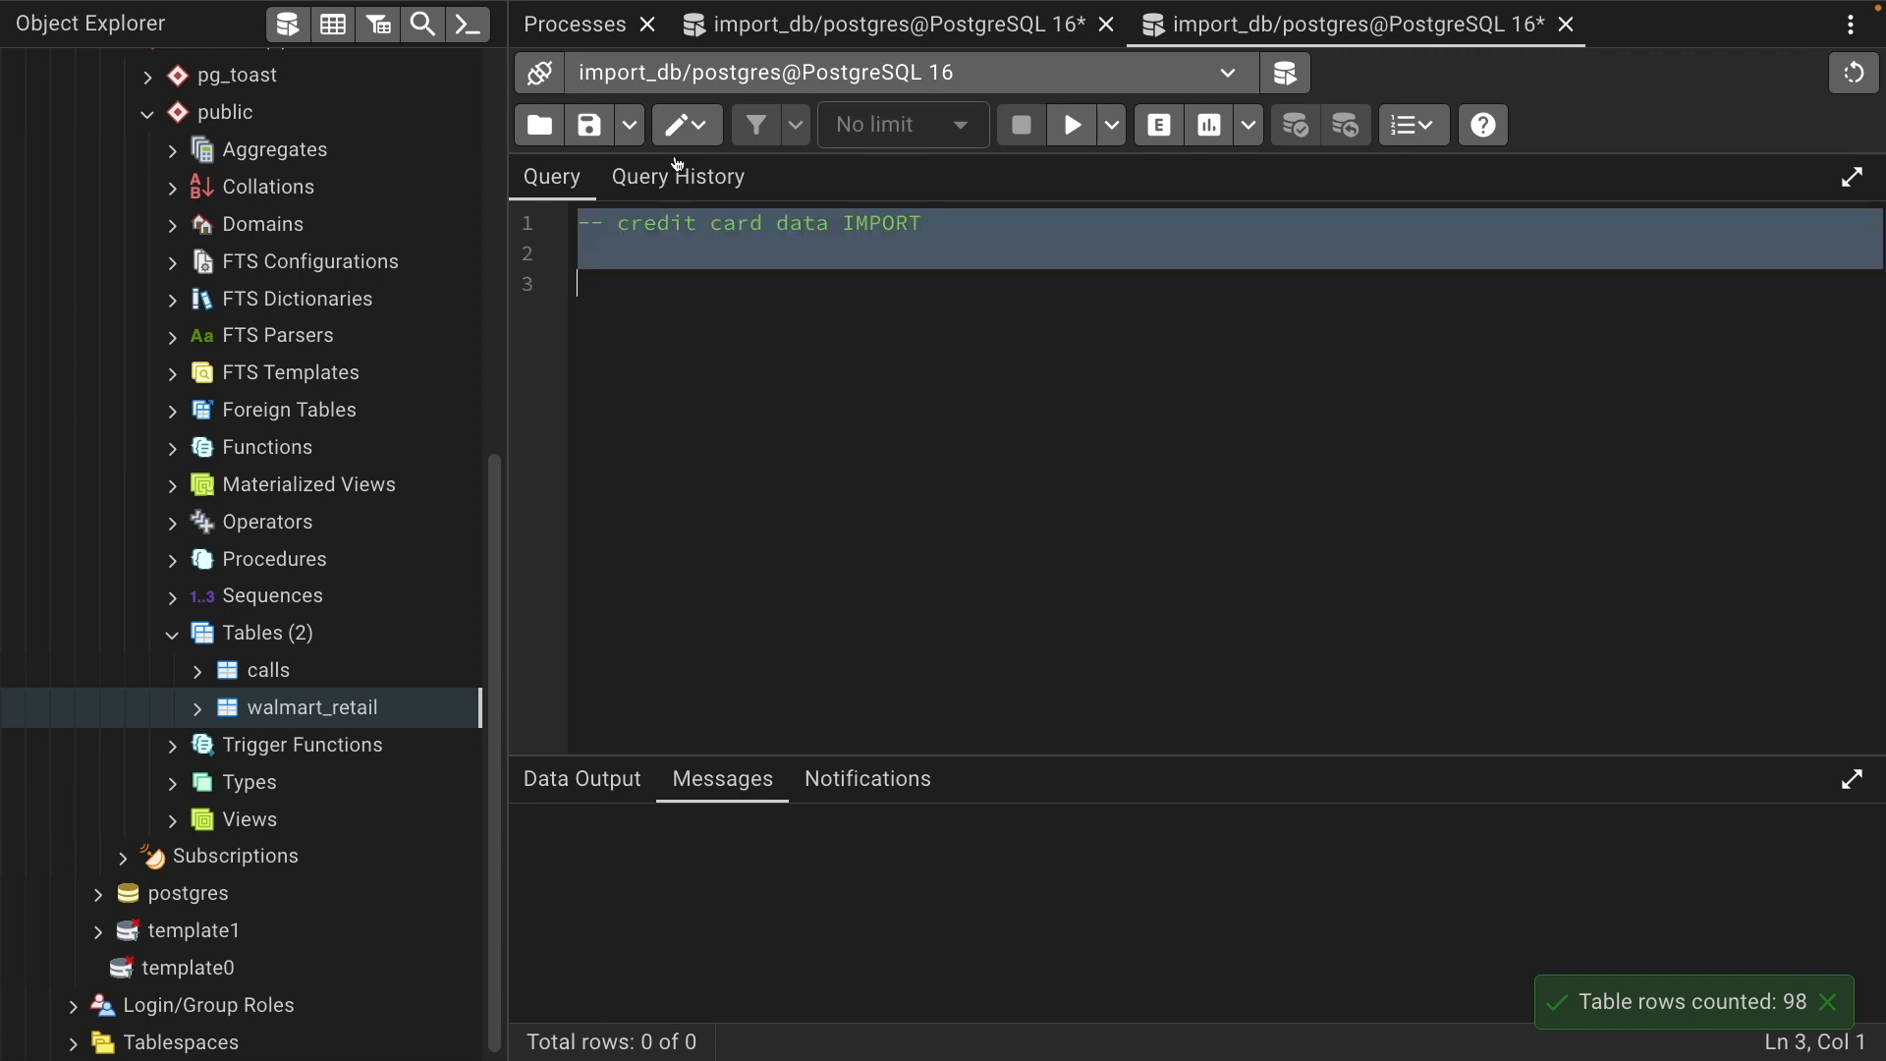
key("Delete")
Open the prepared SQL script from the Credit Card data folder in the query editor
left_click(541, 125)
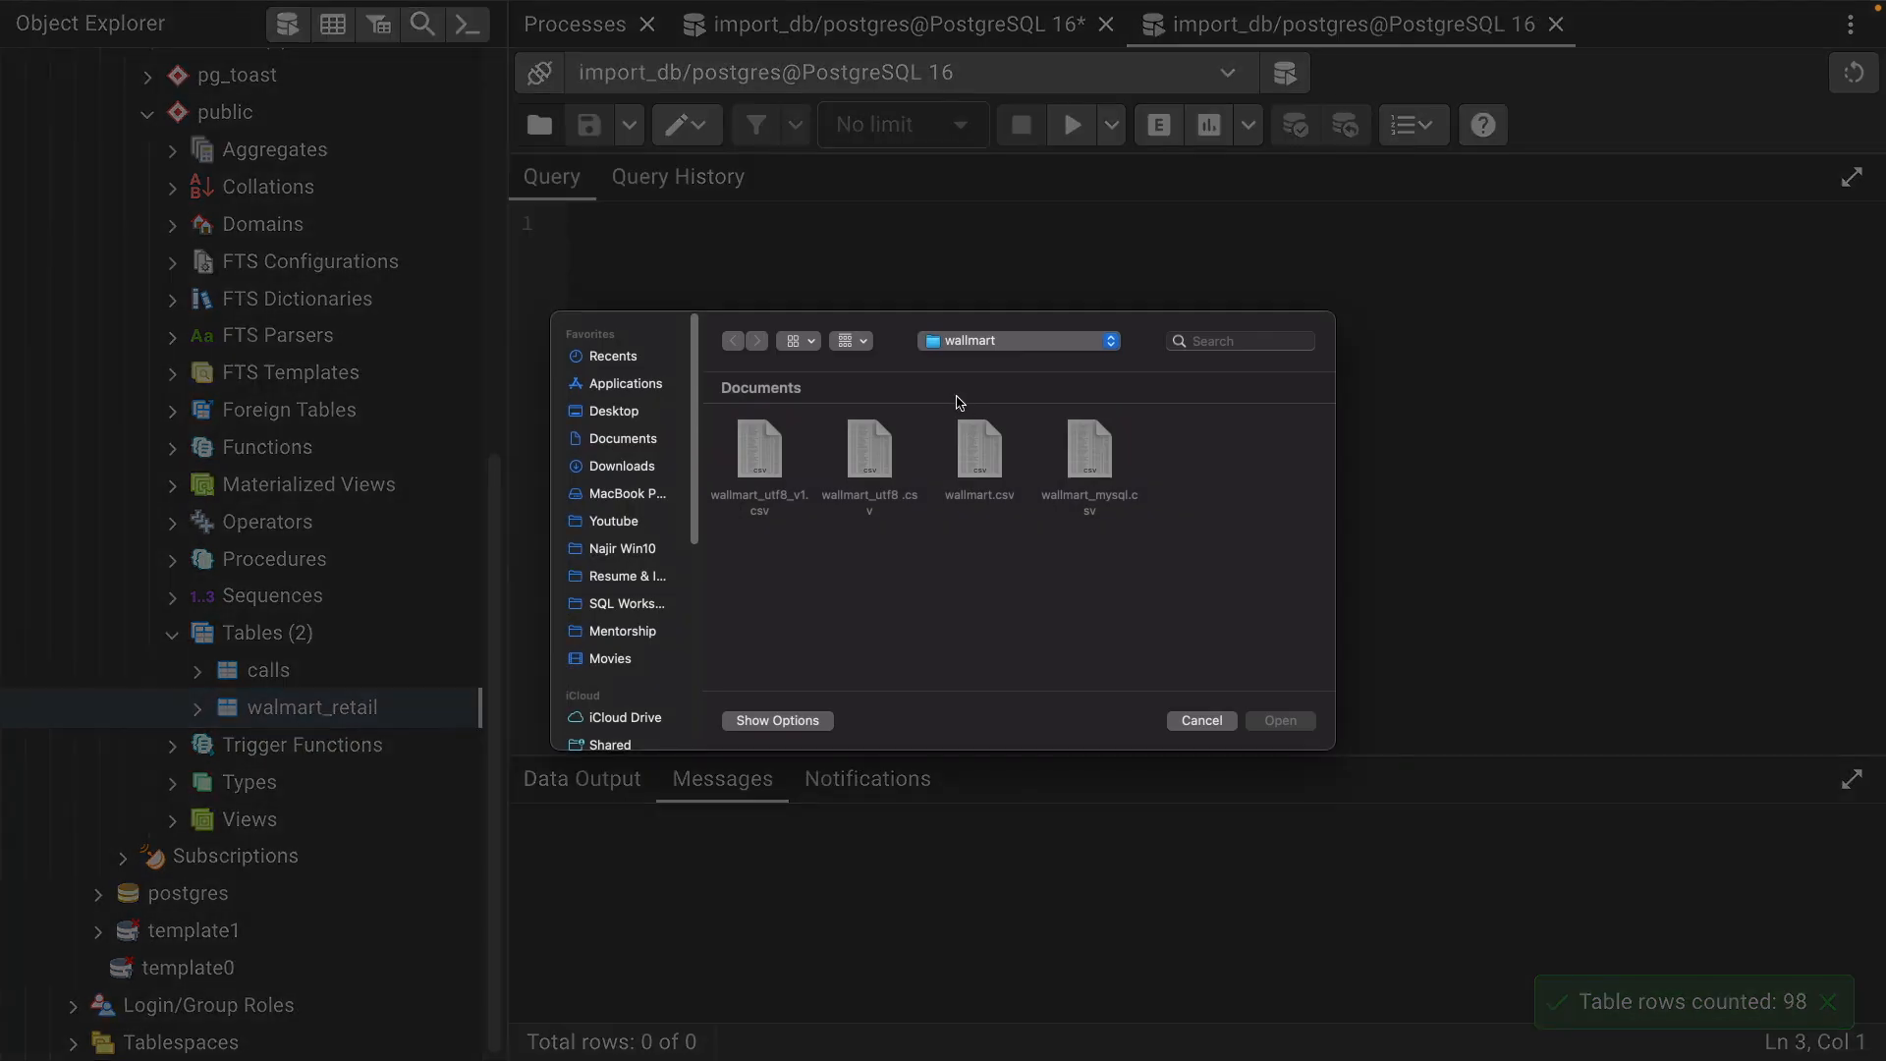
left_click(992, 339)
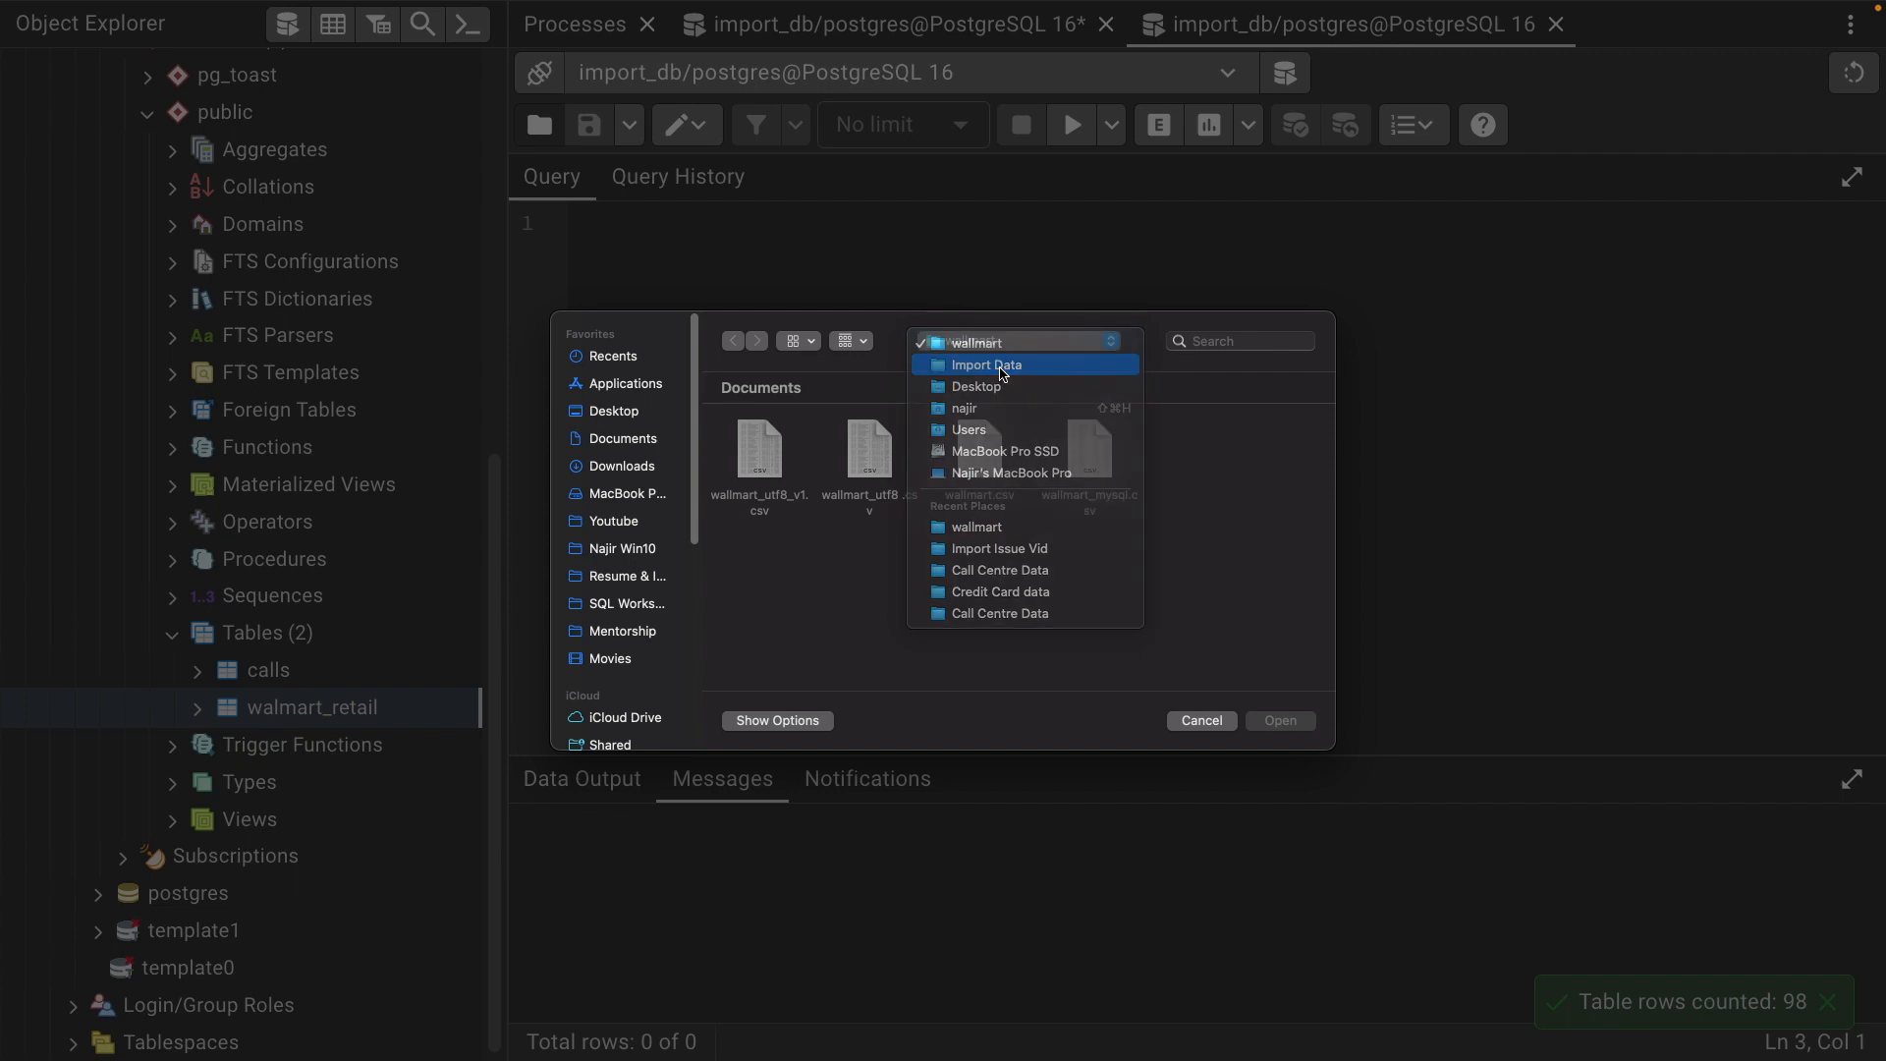
left_click(982, 362)
left_click(872, 459)
left_click(773, 458)
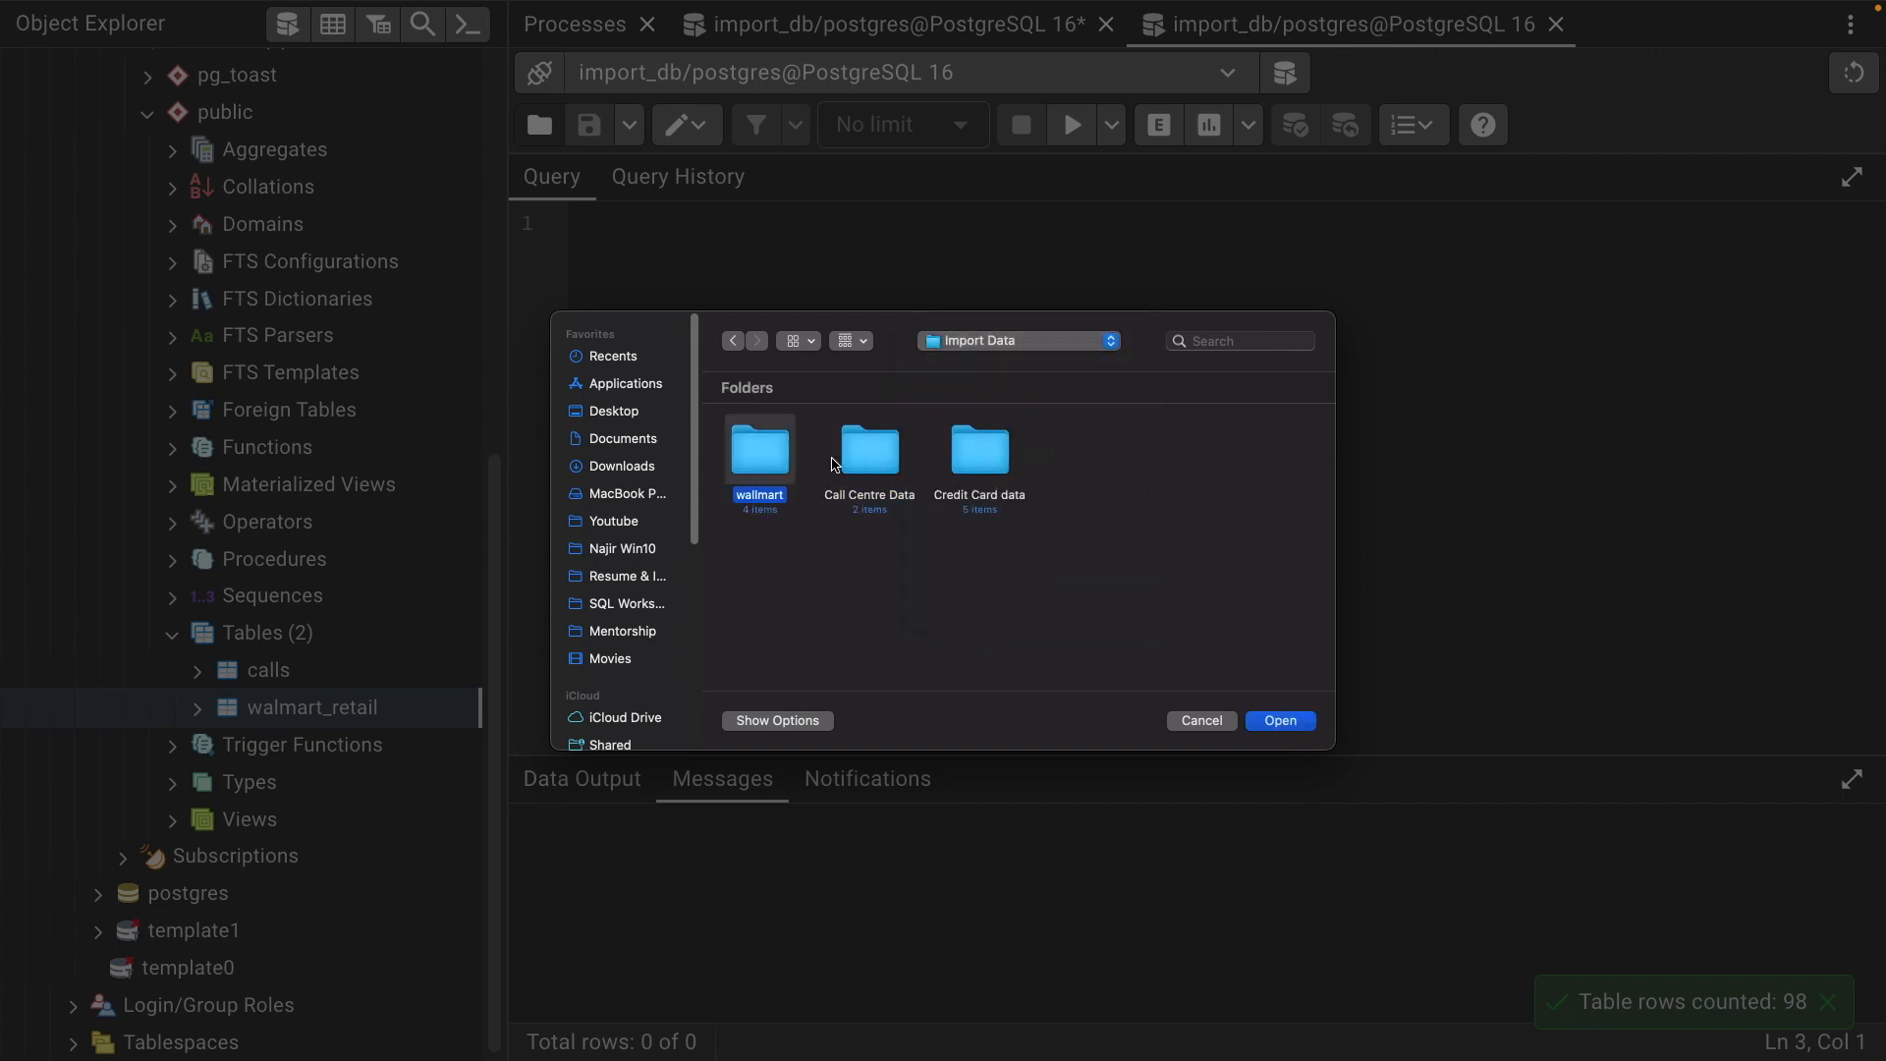
double_click(965, 465)
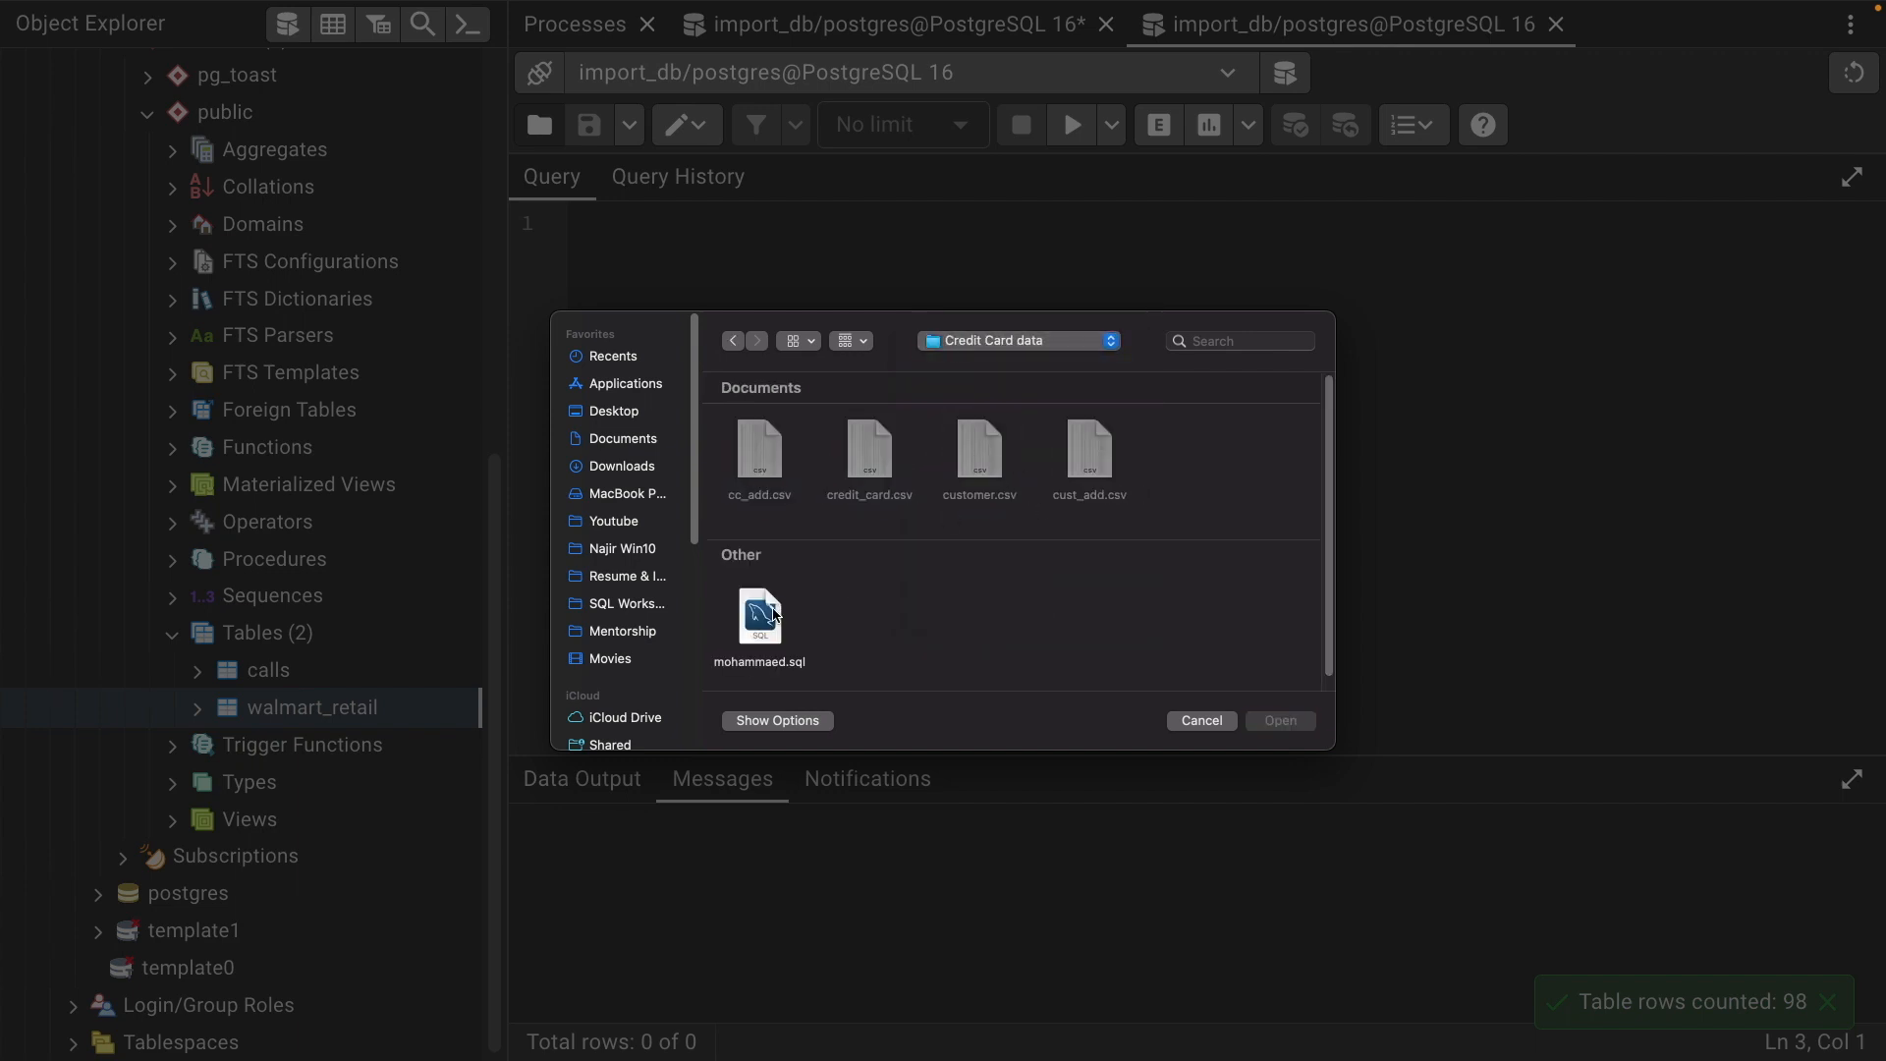
left_click(777, 614)
left_click(1280, 723)
scroll(1124, 581, "down", 8)
scroll(960, 438, "up", 2)
scroll(890, 383, "up", 6)
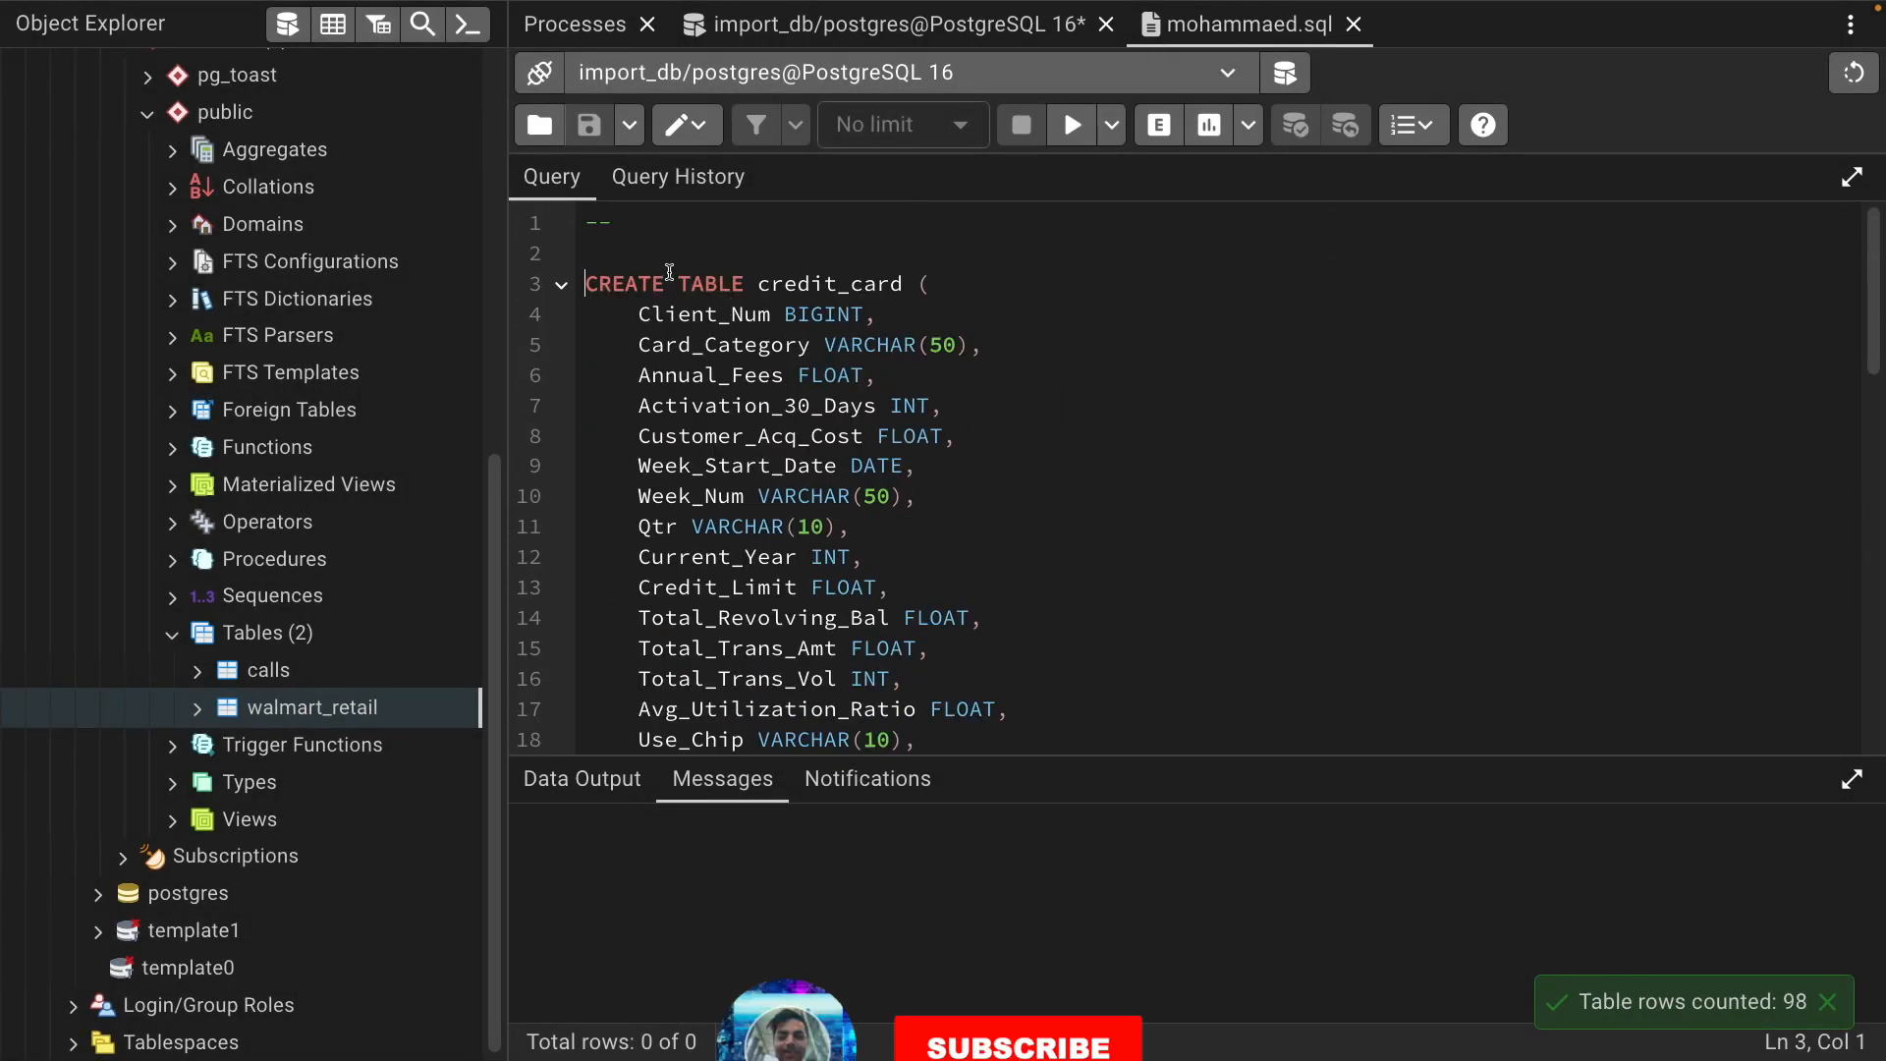
Insert three blank lines below the credit_card table definition
left_click_drag(586, 253, 1007, 709)
scroll(1103, 636, "down", 1)
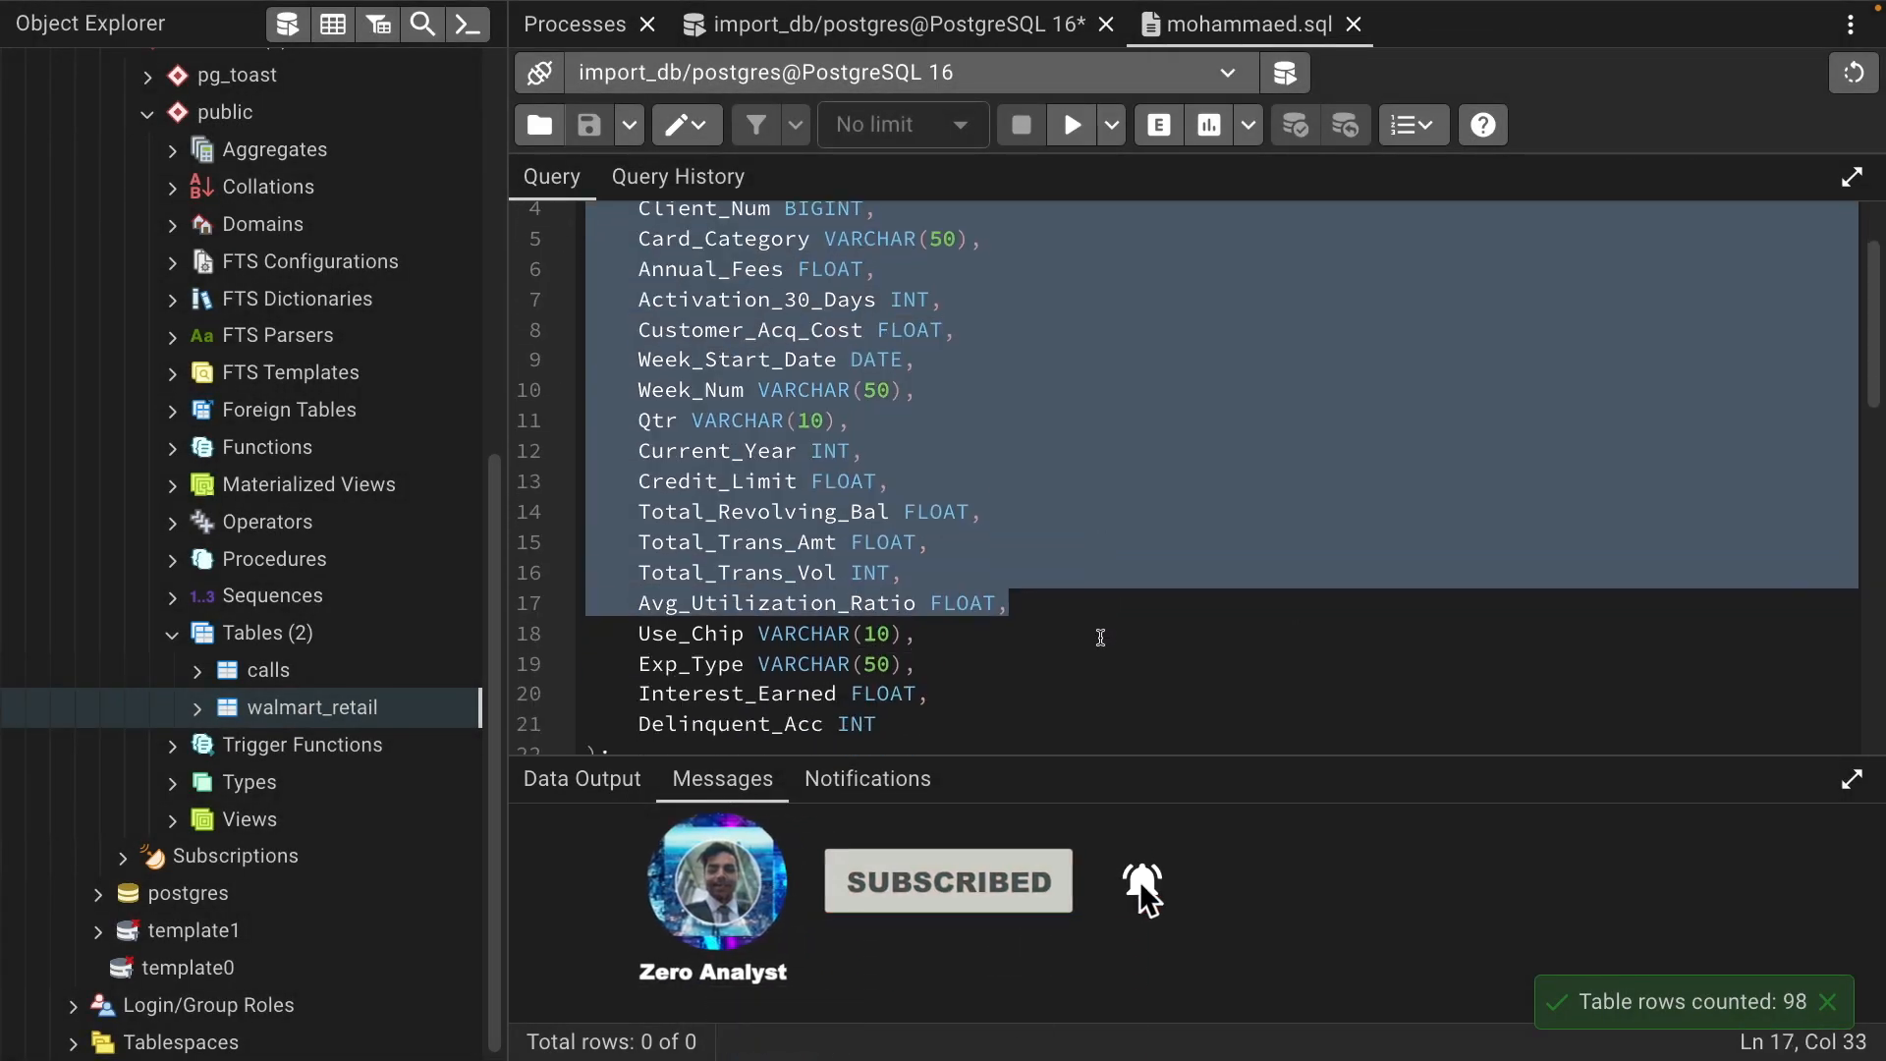
left_click(998, 695)
scroll(923, 720, "down", 2)
left_click(693, 647)
key("Return")
key("Return")
key("Return")
Indent all column definitions of the credit_card table, Client_Num through Delinquent_Acc, by six more tab stops
scroll(761, 329, "up", 3)
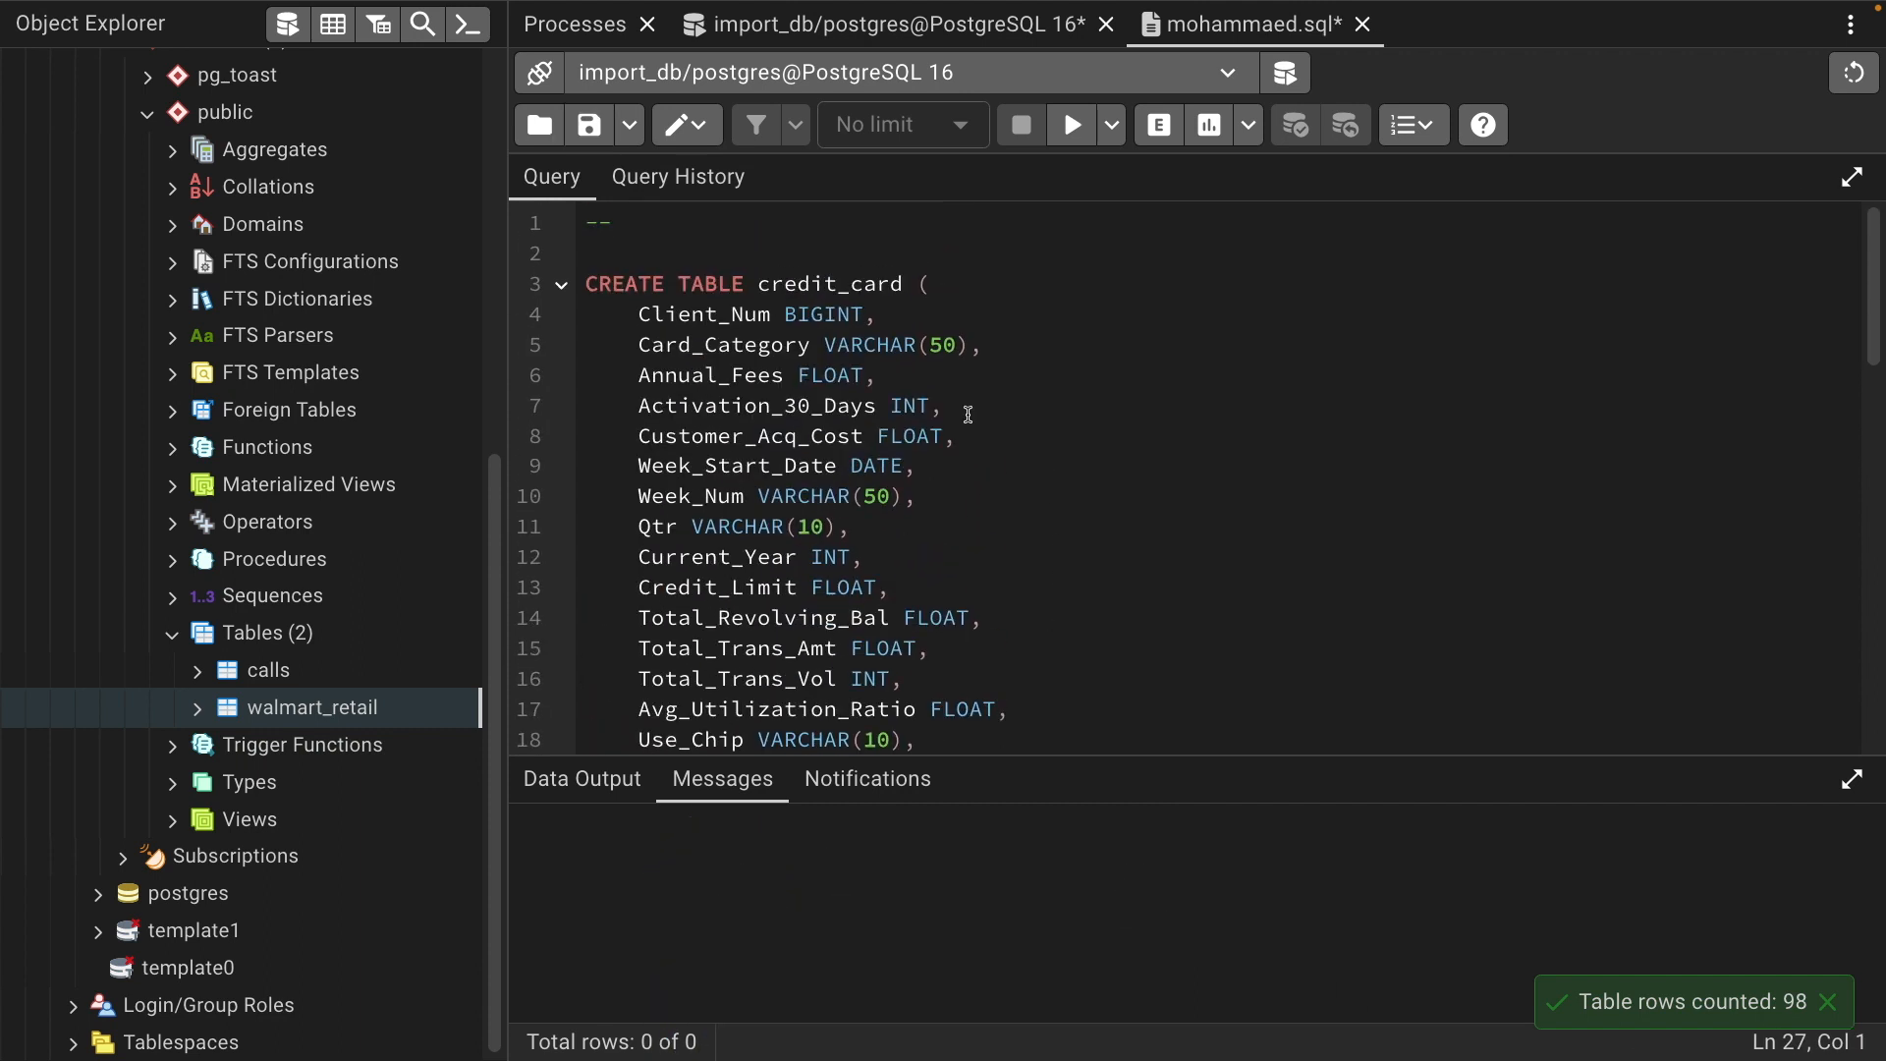
left_click(717, 257)
left_click(905, 285)
double_click(837, 287)
scroll(840, 293, "down", 1)
left_click(628, 287)
scroll(830, 432, "down", 3)
left_click(625, 481, "shift")
key("Tab")
key("Tab")
key("Tab")
key("Tab")
key("Tab")
scroll(1134, 511, "up", 4)
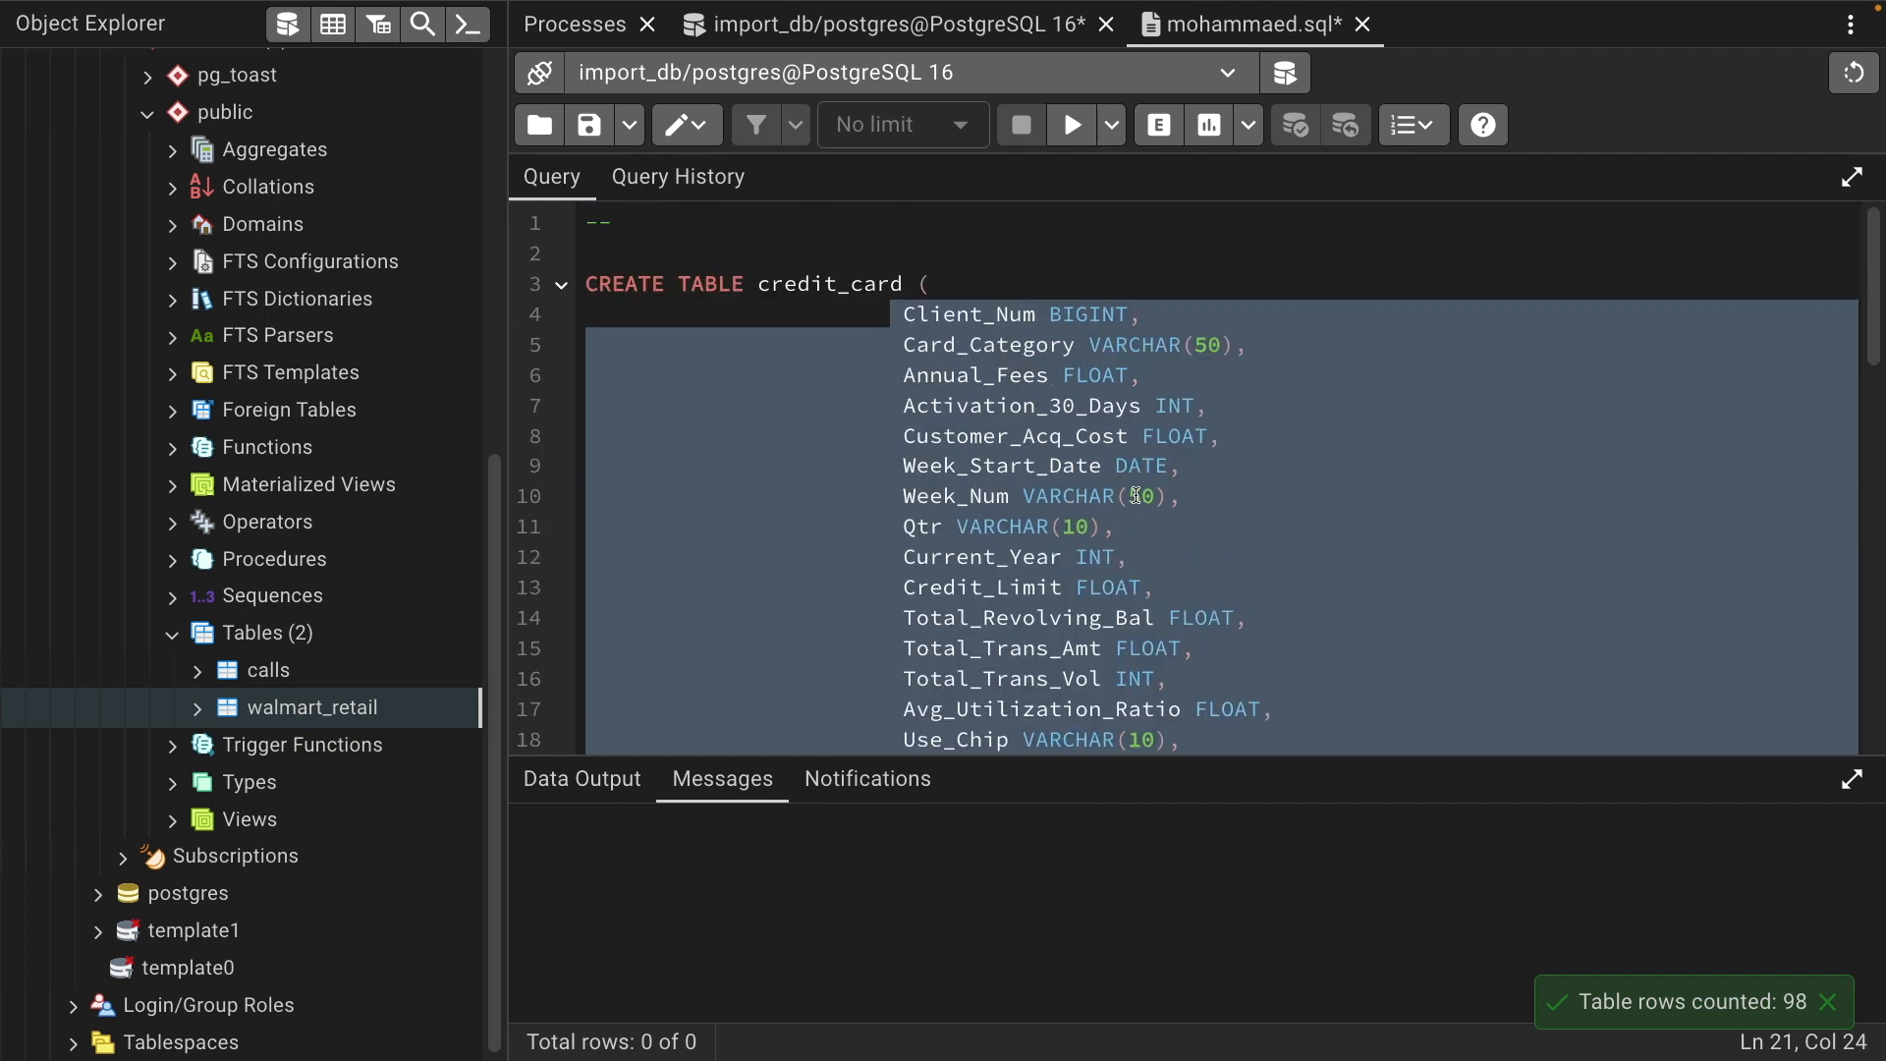
key("Tab")
Compare the Client_Num and Card_Category data types in the table definition with their values in the credit_card sheet in Excel
left_click_drag(957, 310, 1099, 310)
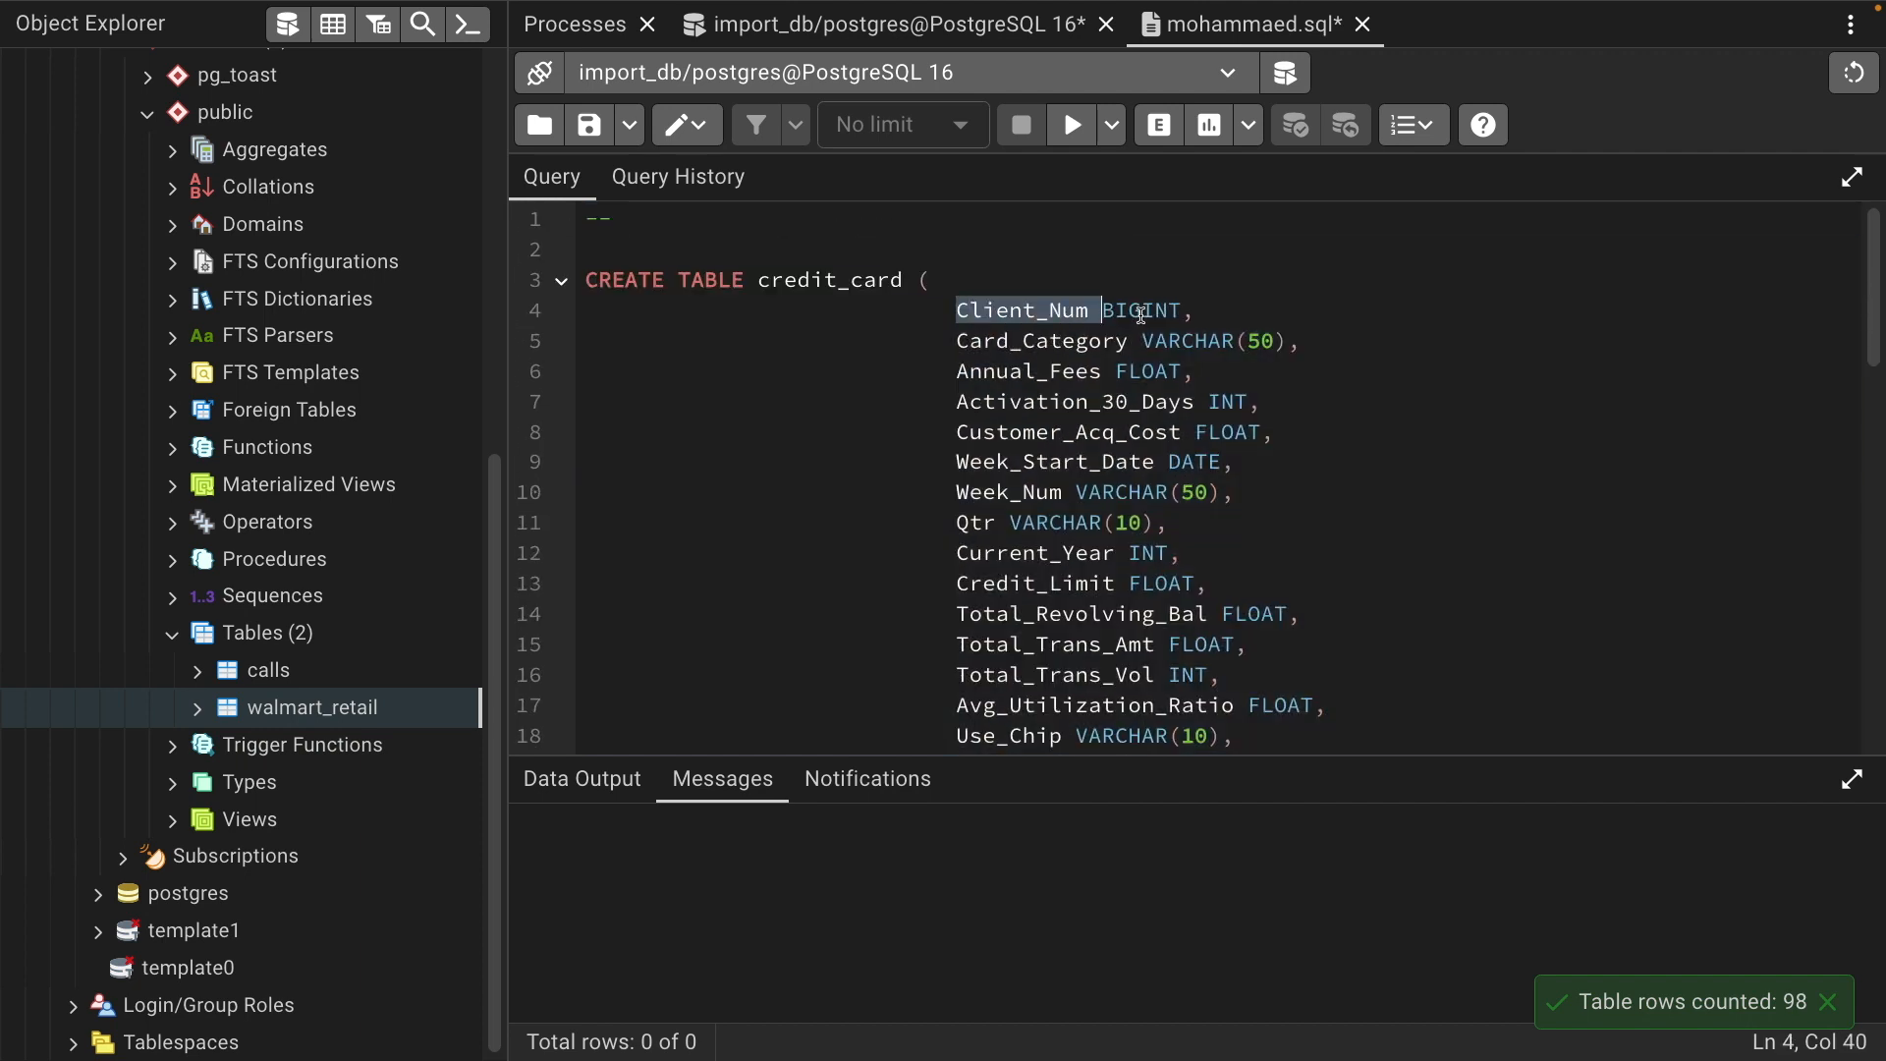
key("super+Tab")
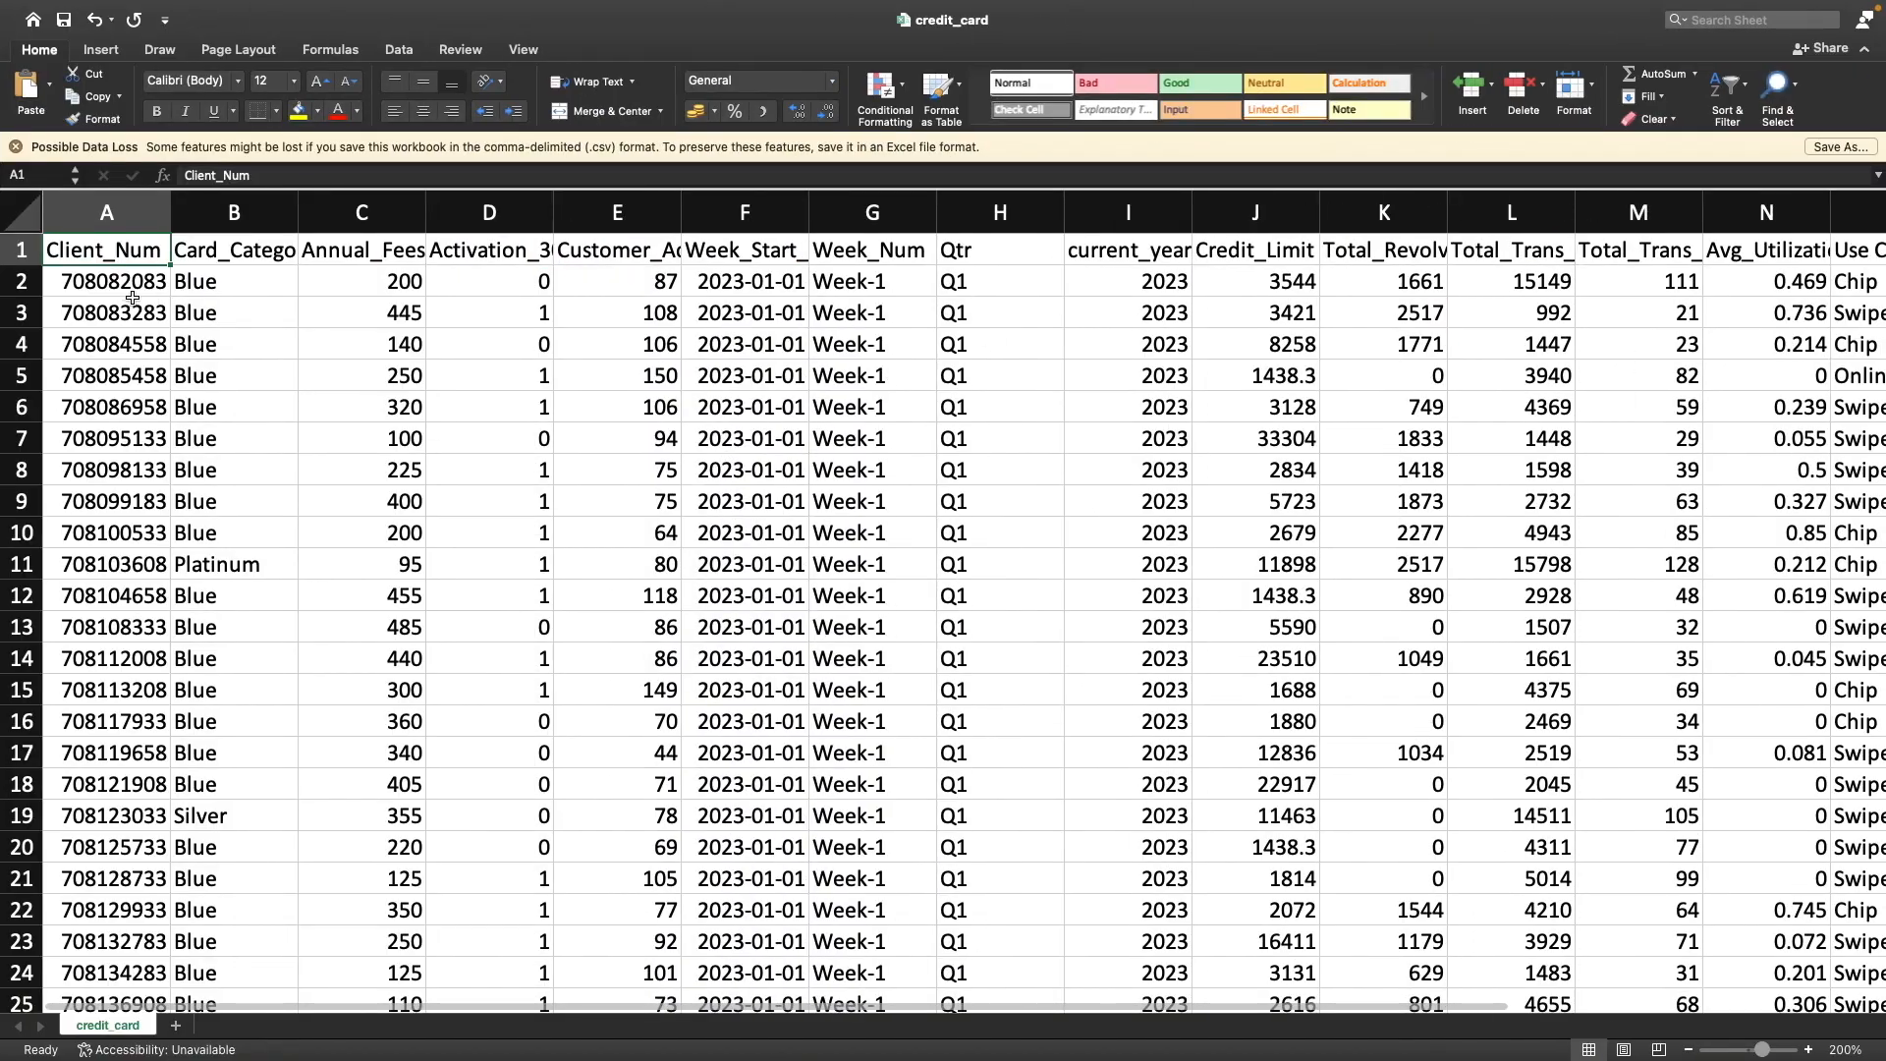
key("Down")
key("super+Down")
key("super+Up")
key("Right")
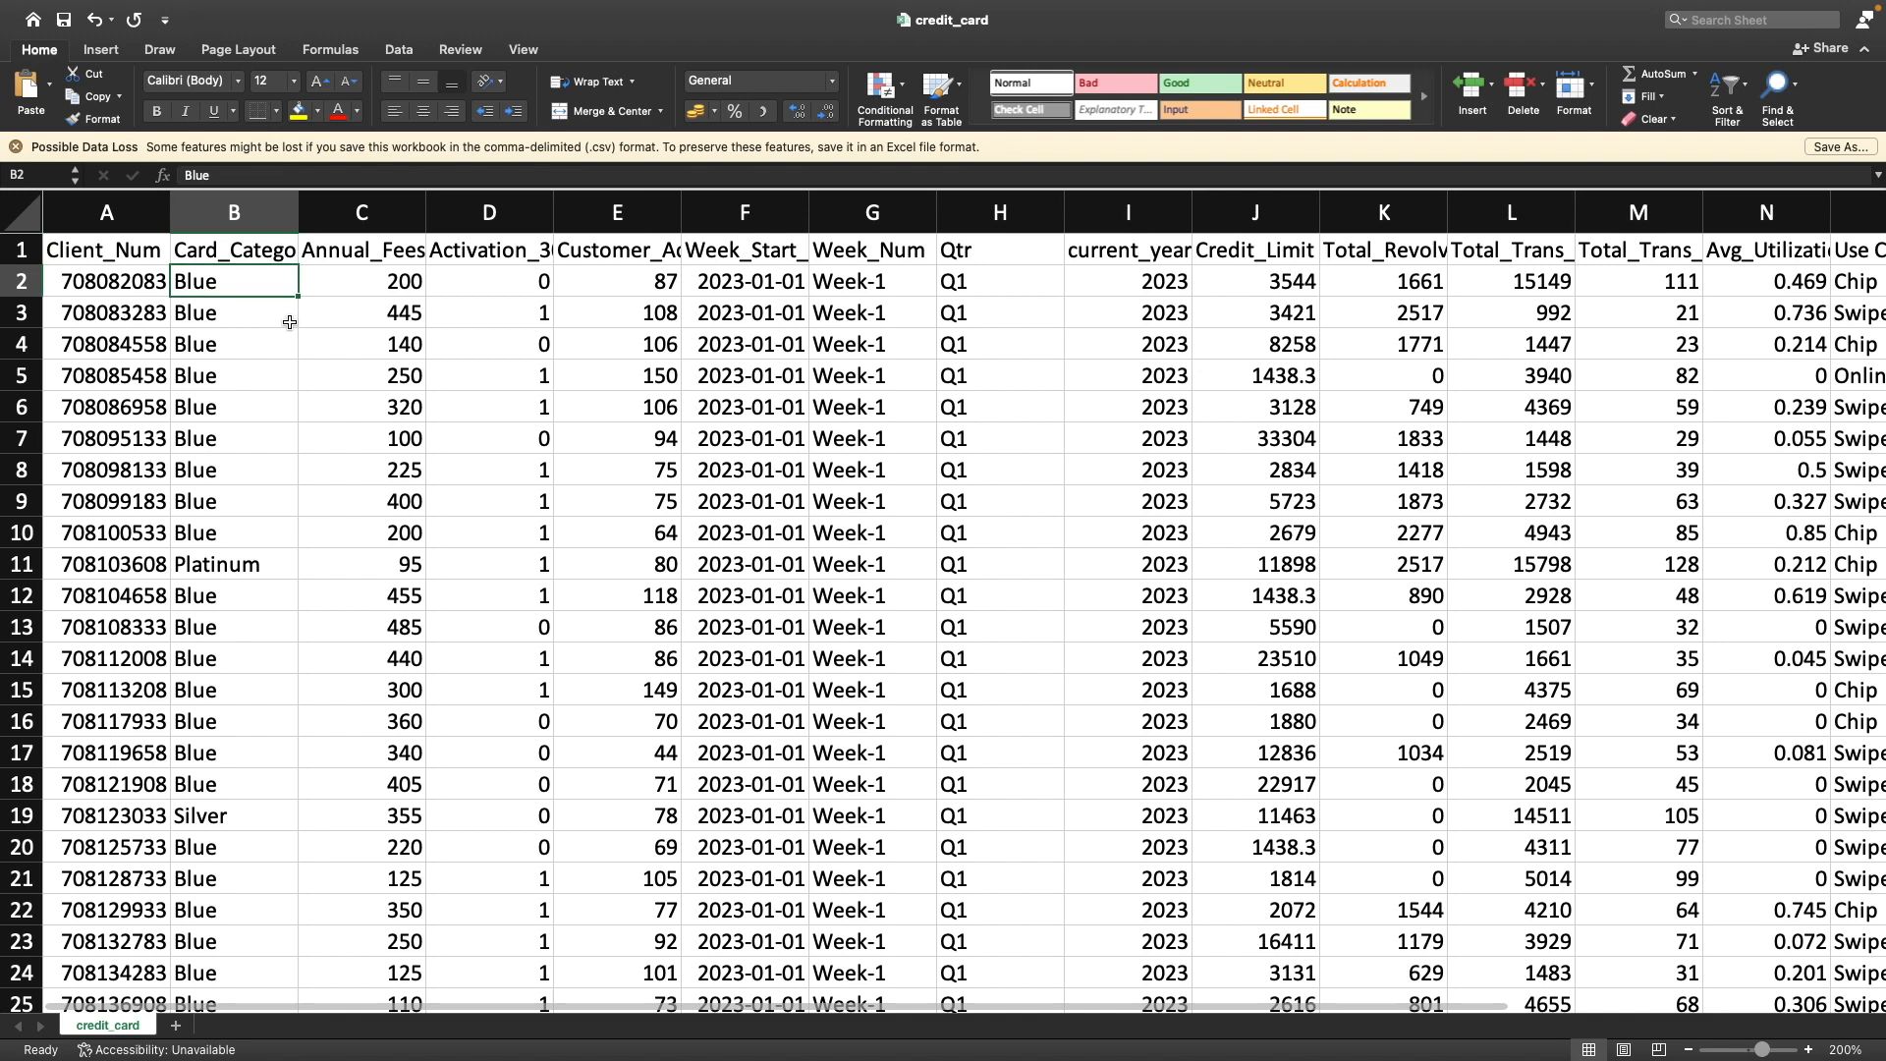
key("super+Tab")
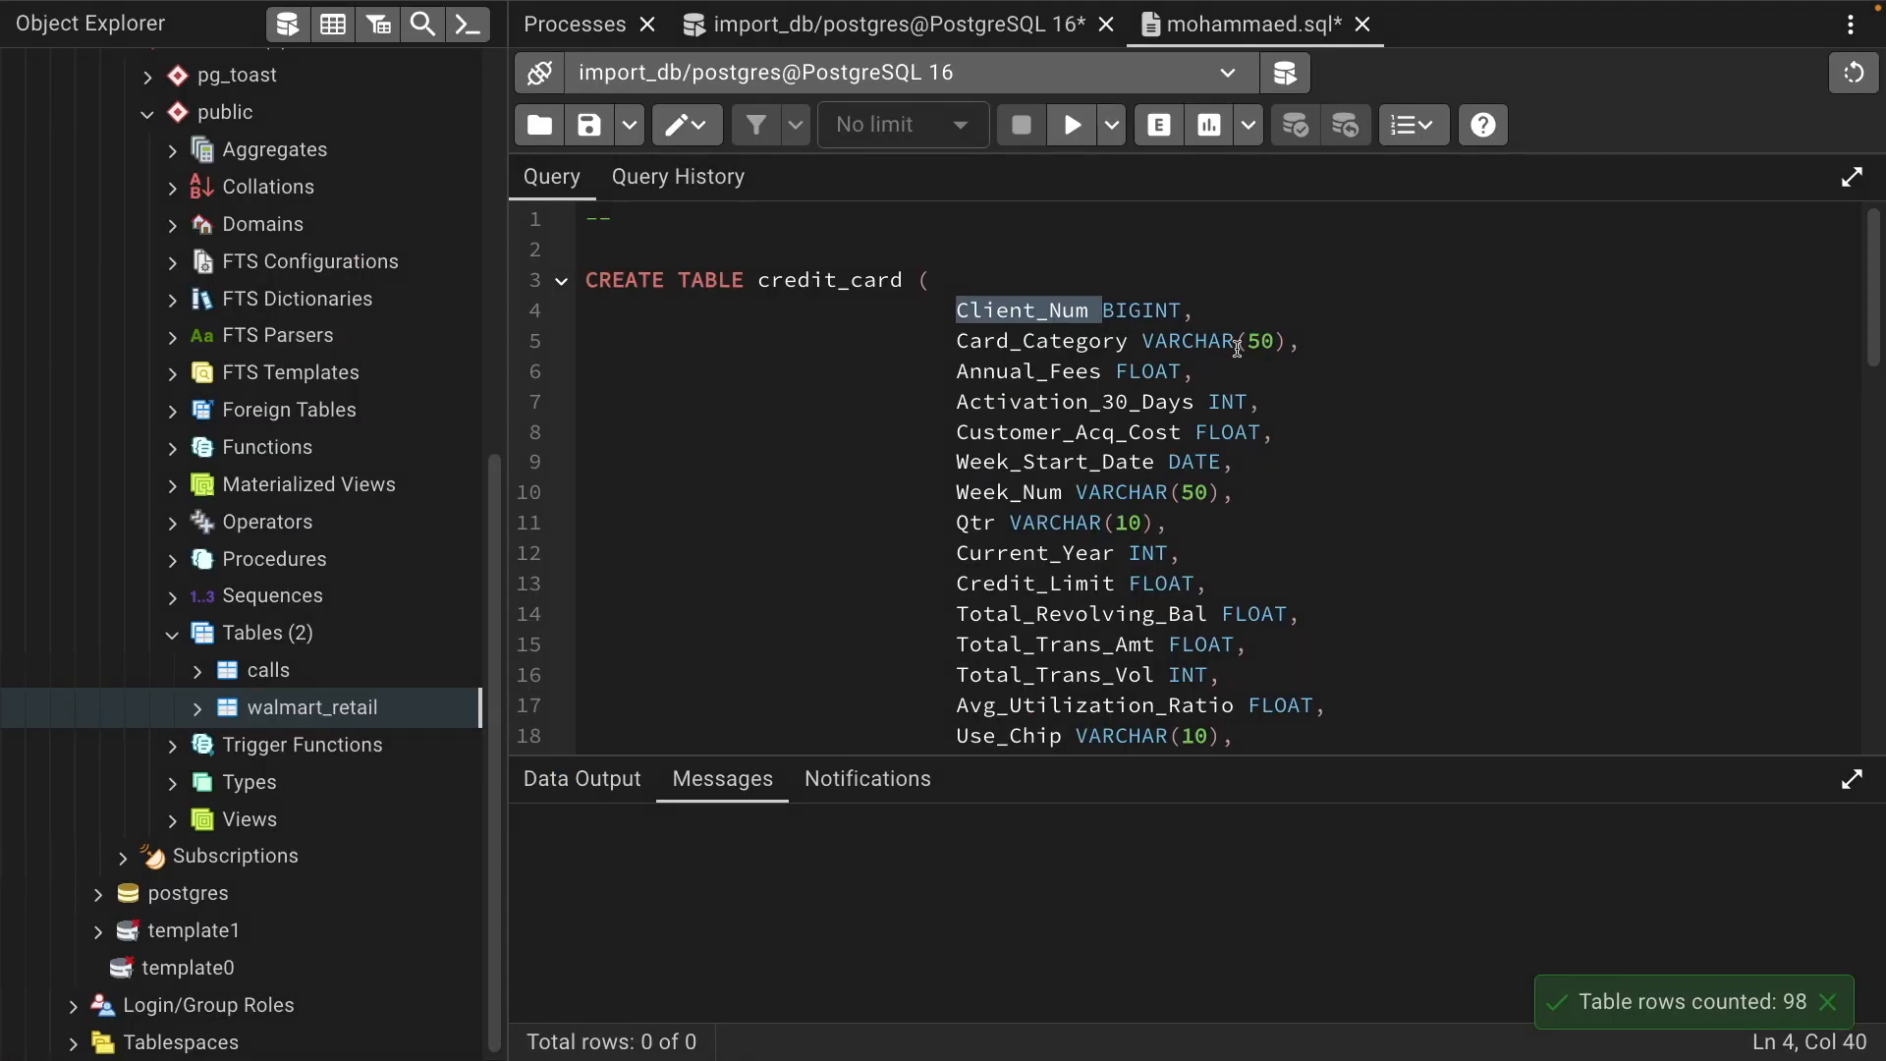
Check the Annual_Fees and Activation_30_Days values in Excel against their data types in the credit_card table definition
key("super+Tab")
key("Right")
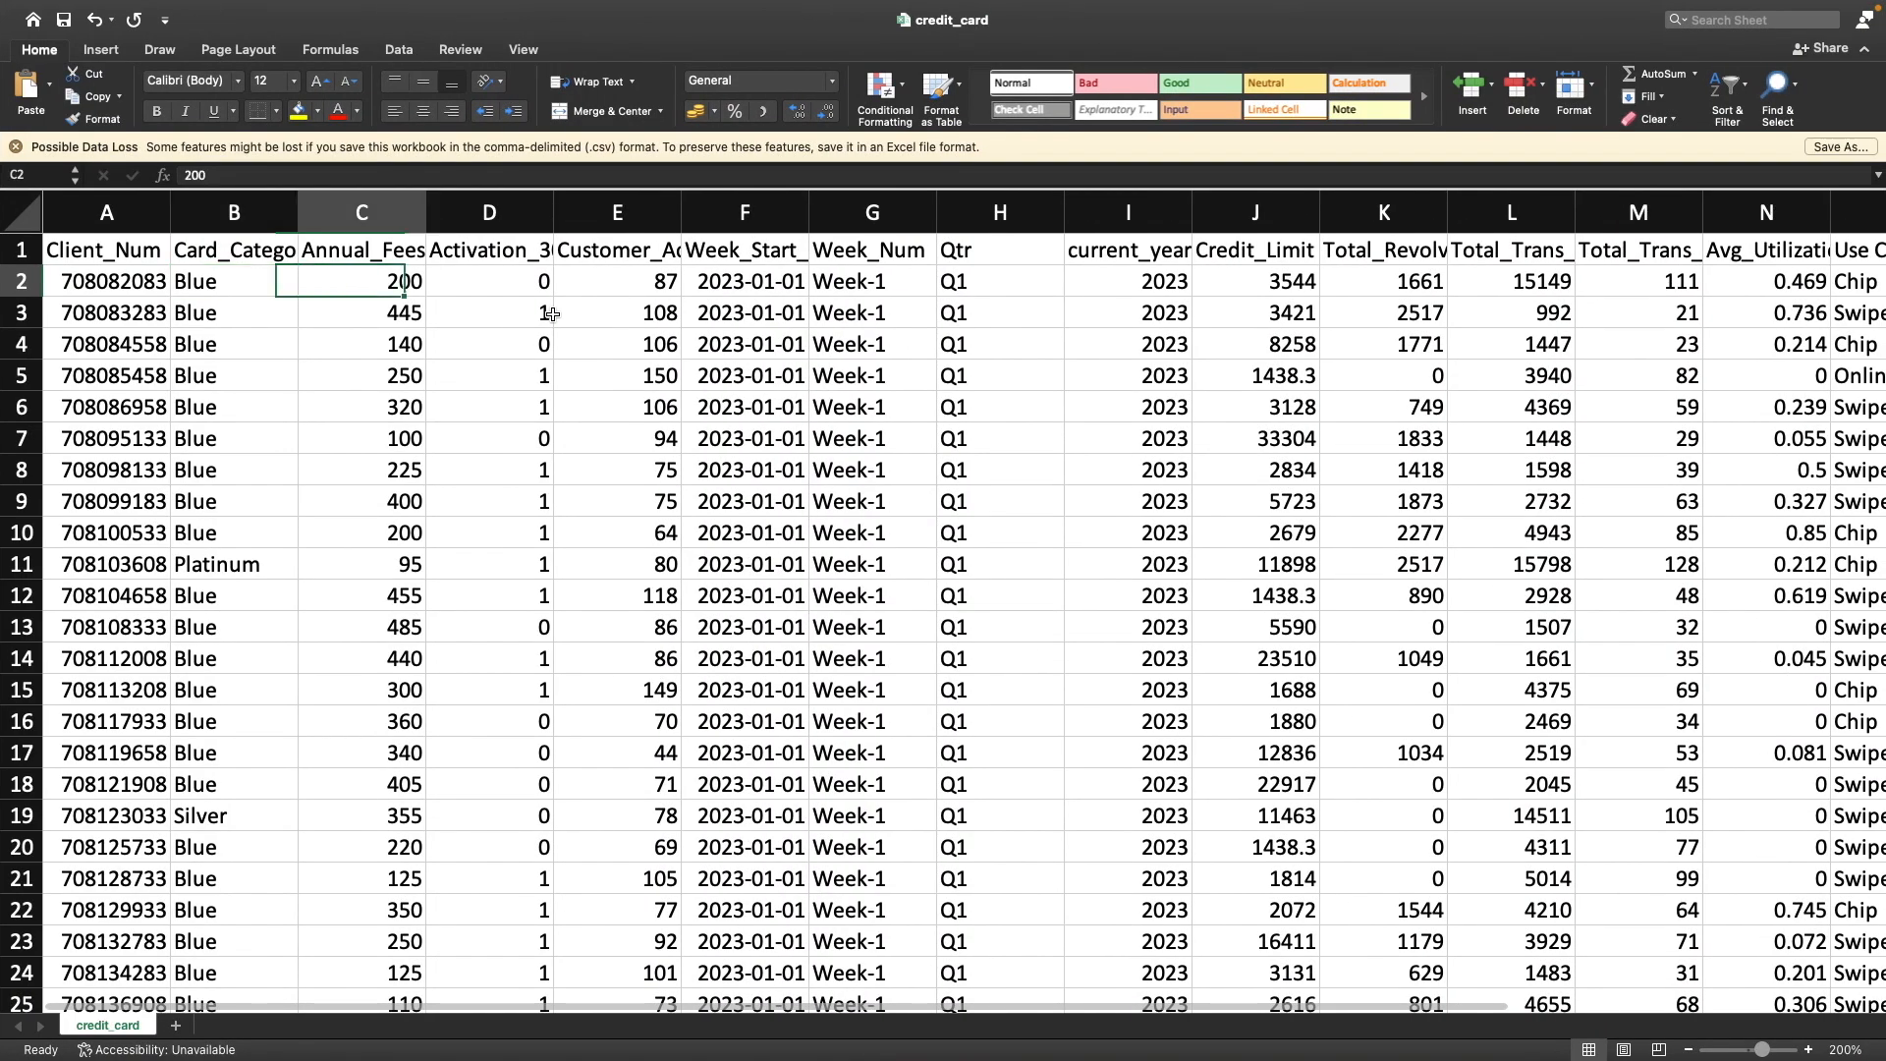
key("super+Tab")
key("Down")
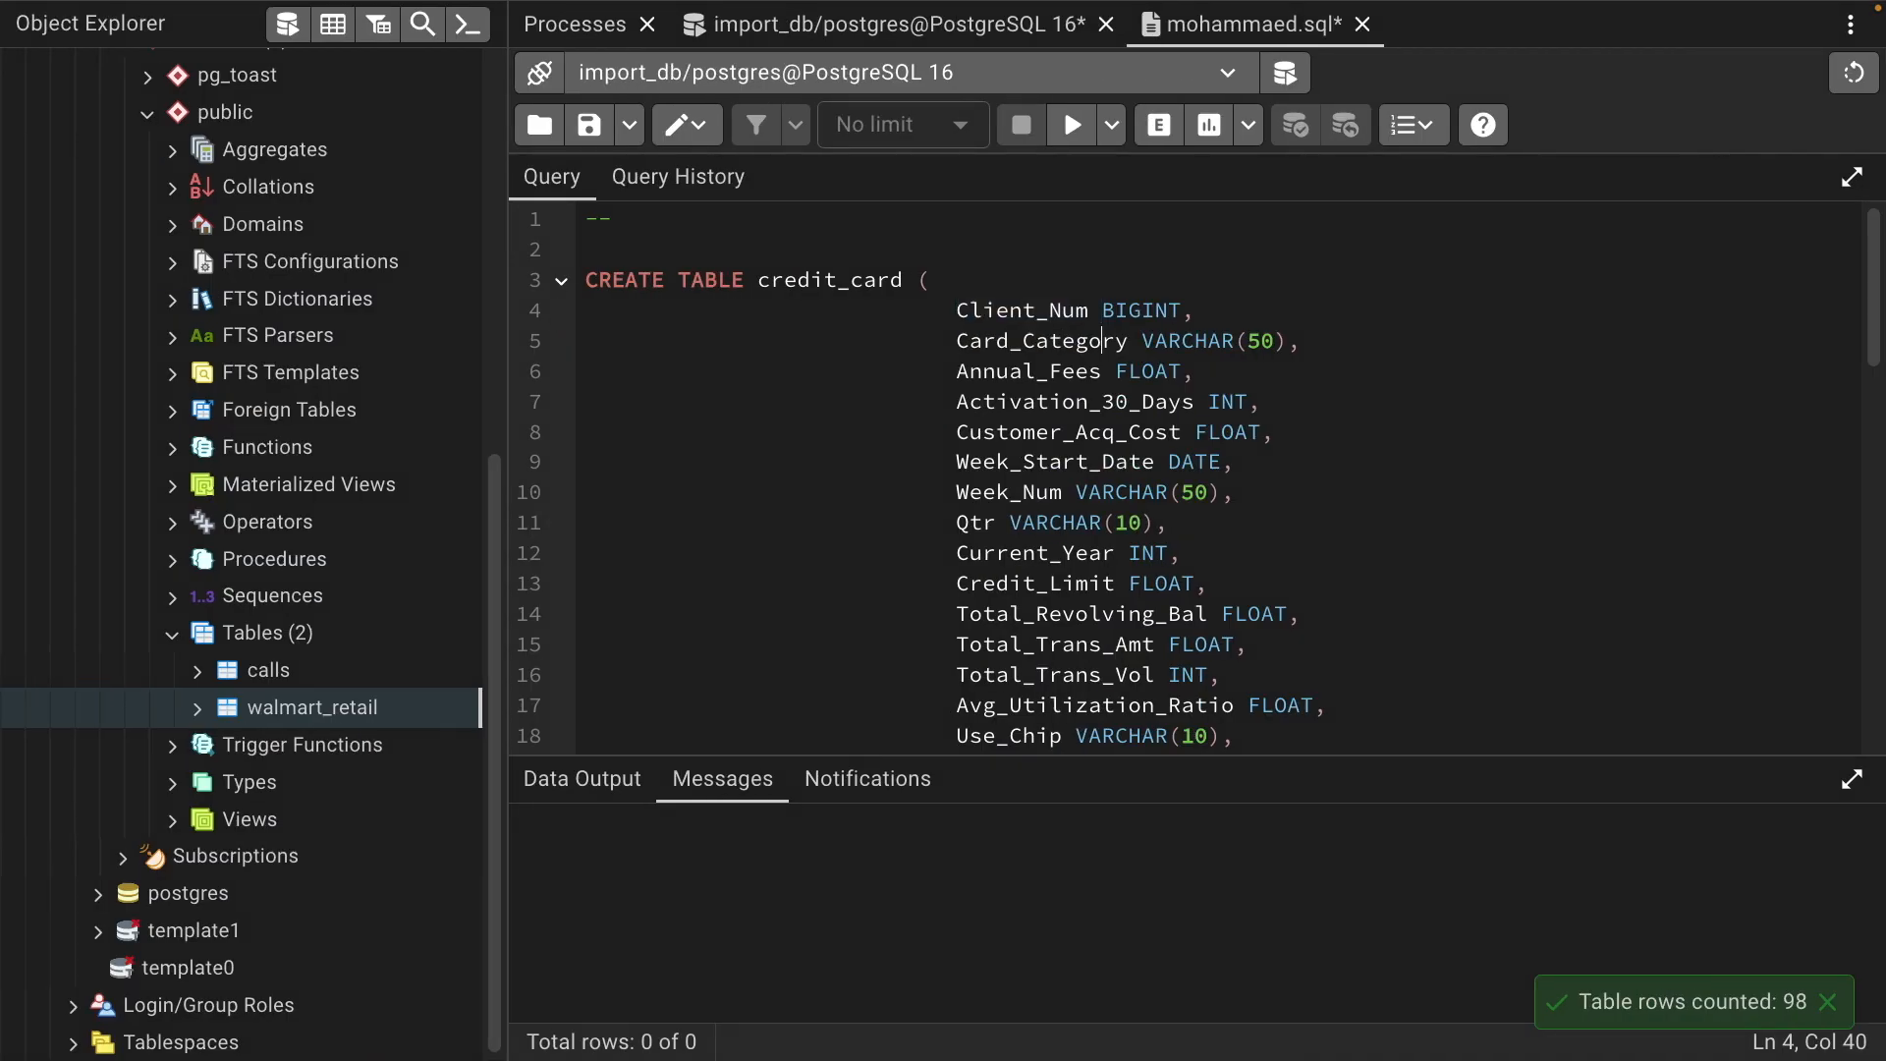
key("super+Tab")
key("Up")
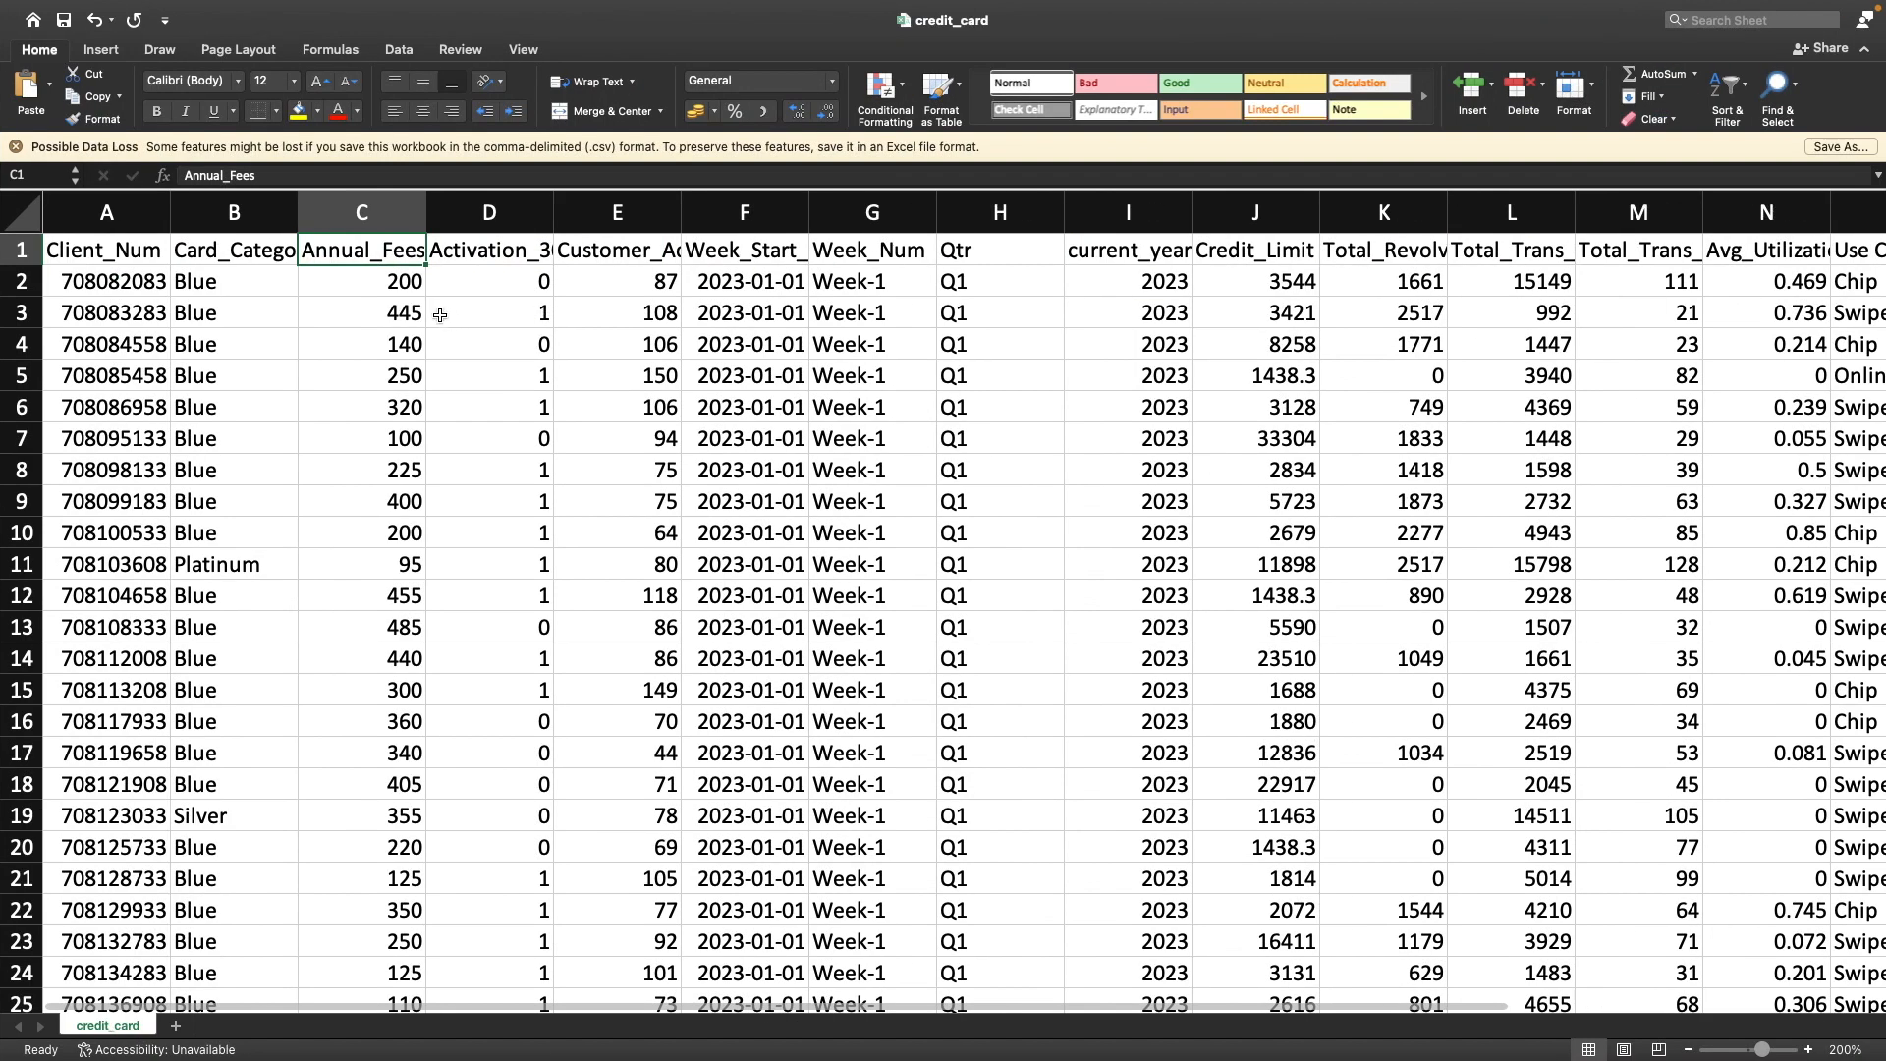
left_click(382, 290)
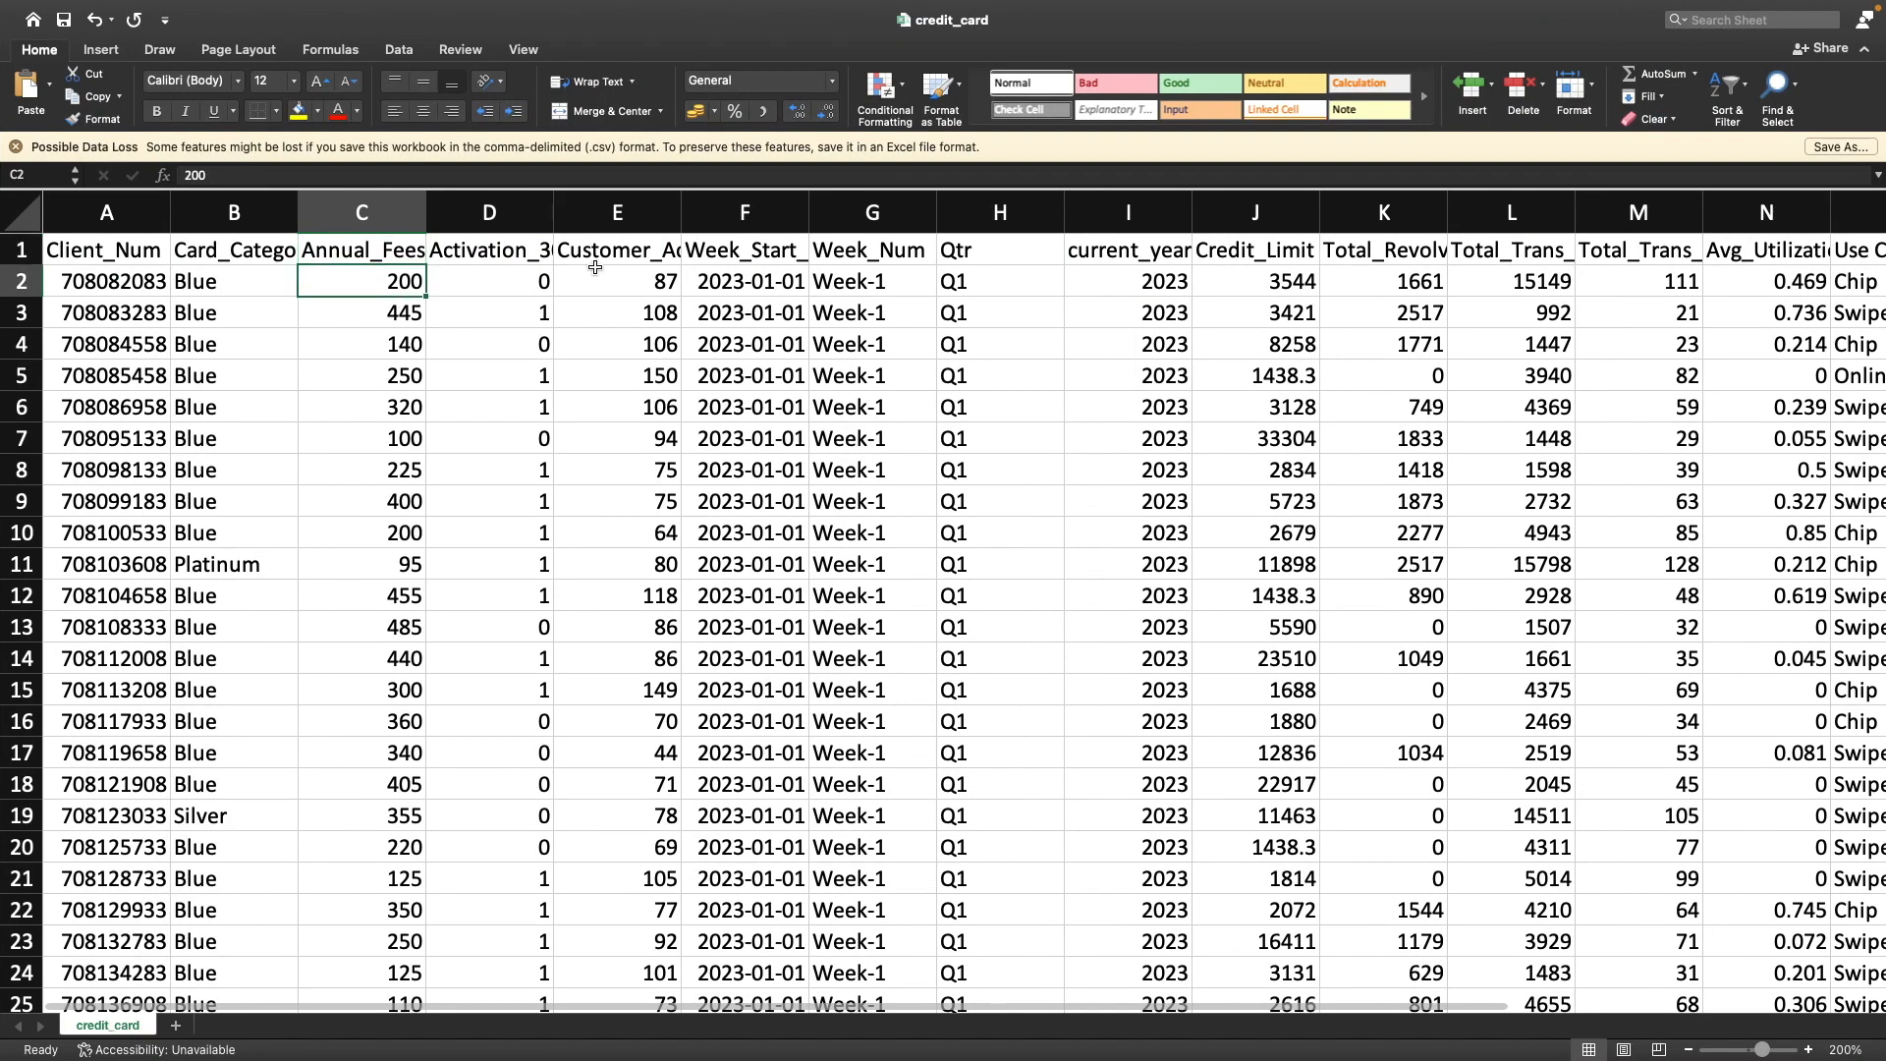
key("Up")
key("Right")
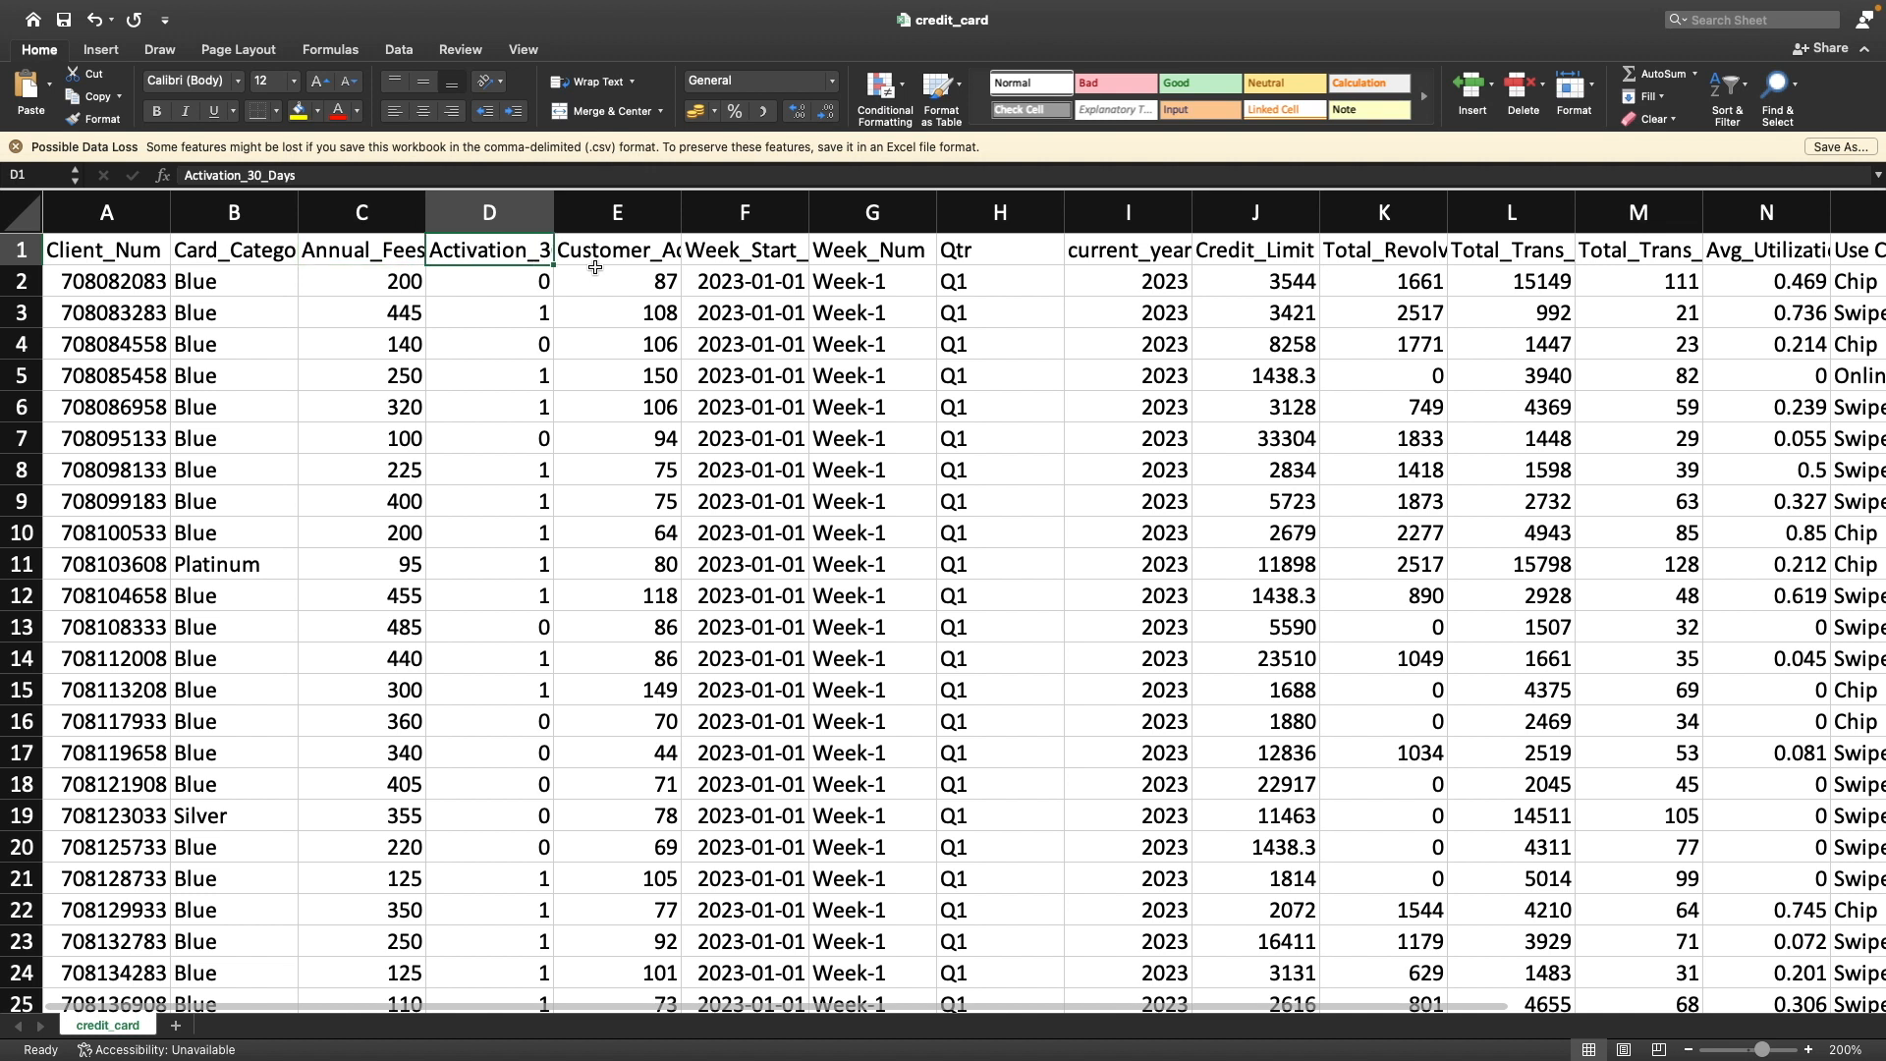
key("super+Tab")
key("Down")
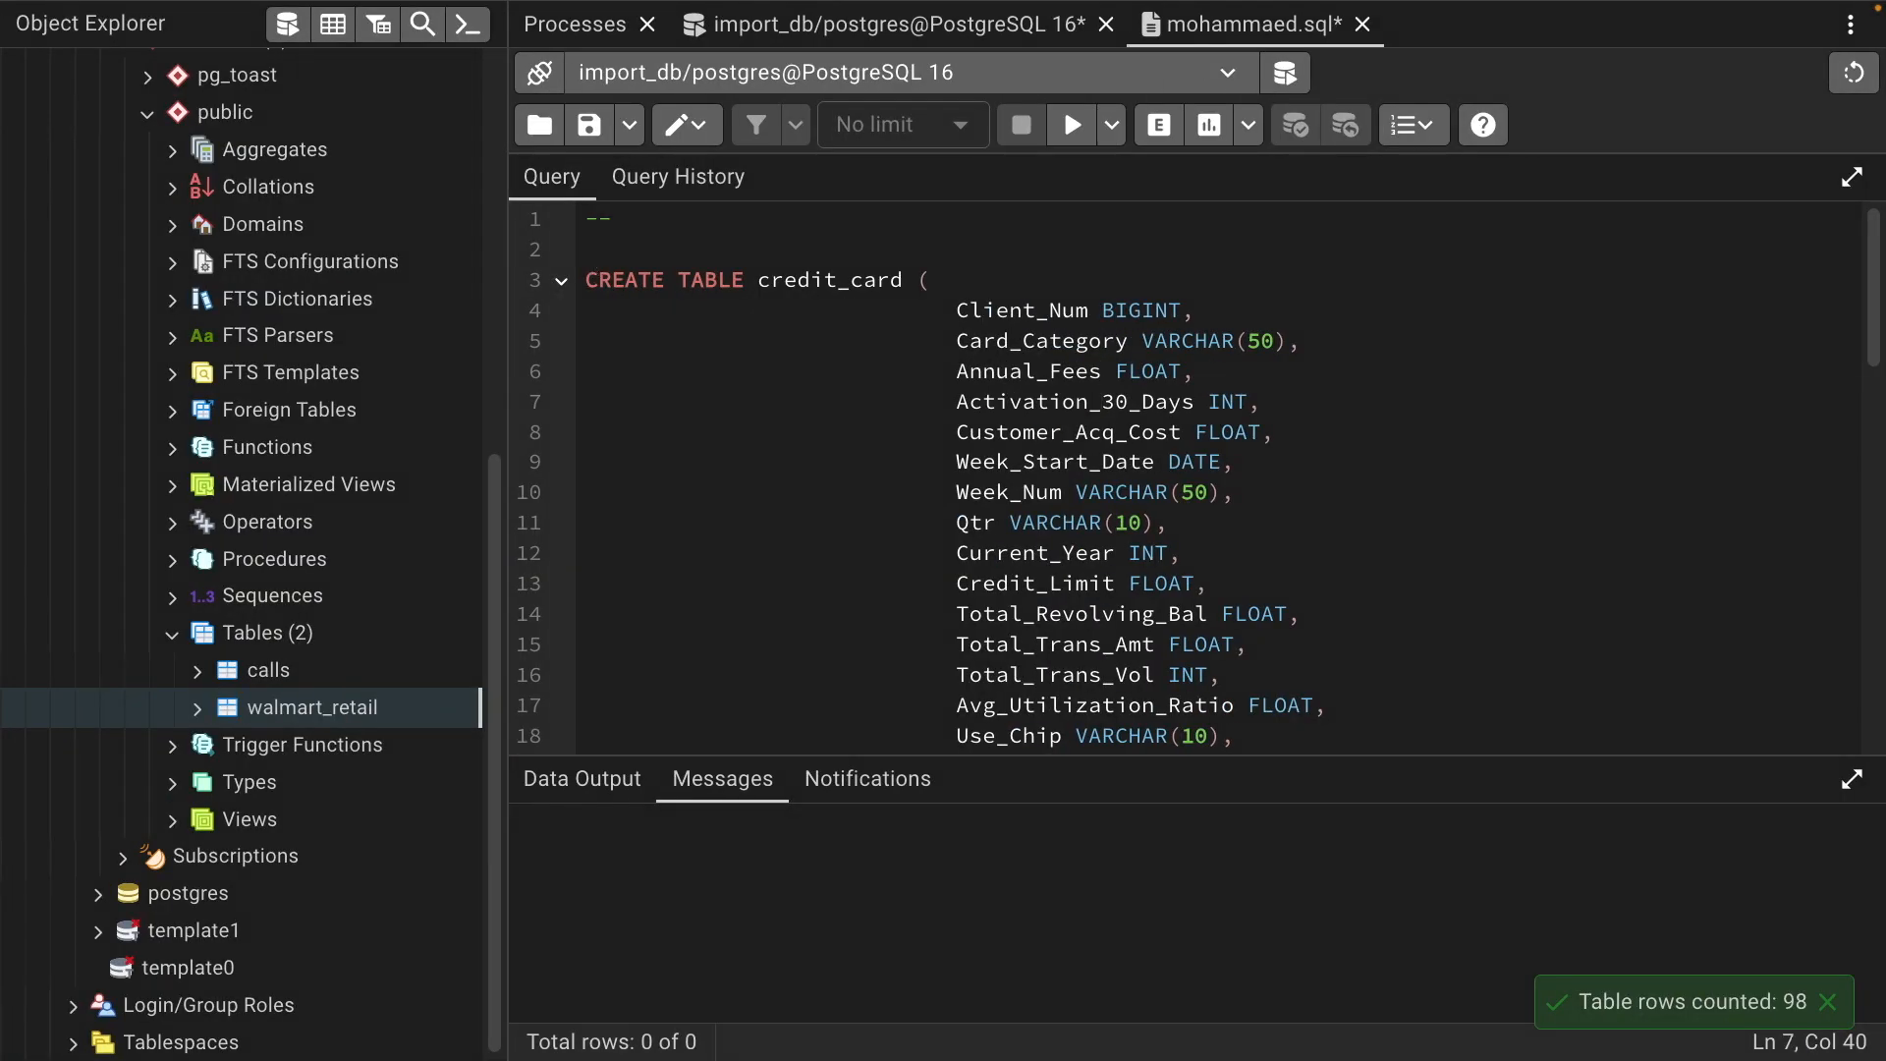
Compare the columns from Customer_Acq_Cost through Current_Year in the Excel sheet with their data types in the table definition
key("super+Tab")
key("Right")
key("Down")
key("Down")
key("Down")
key("Up")
key("Down")
key("Left")
key("Left")
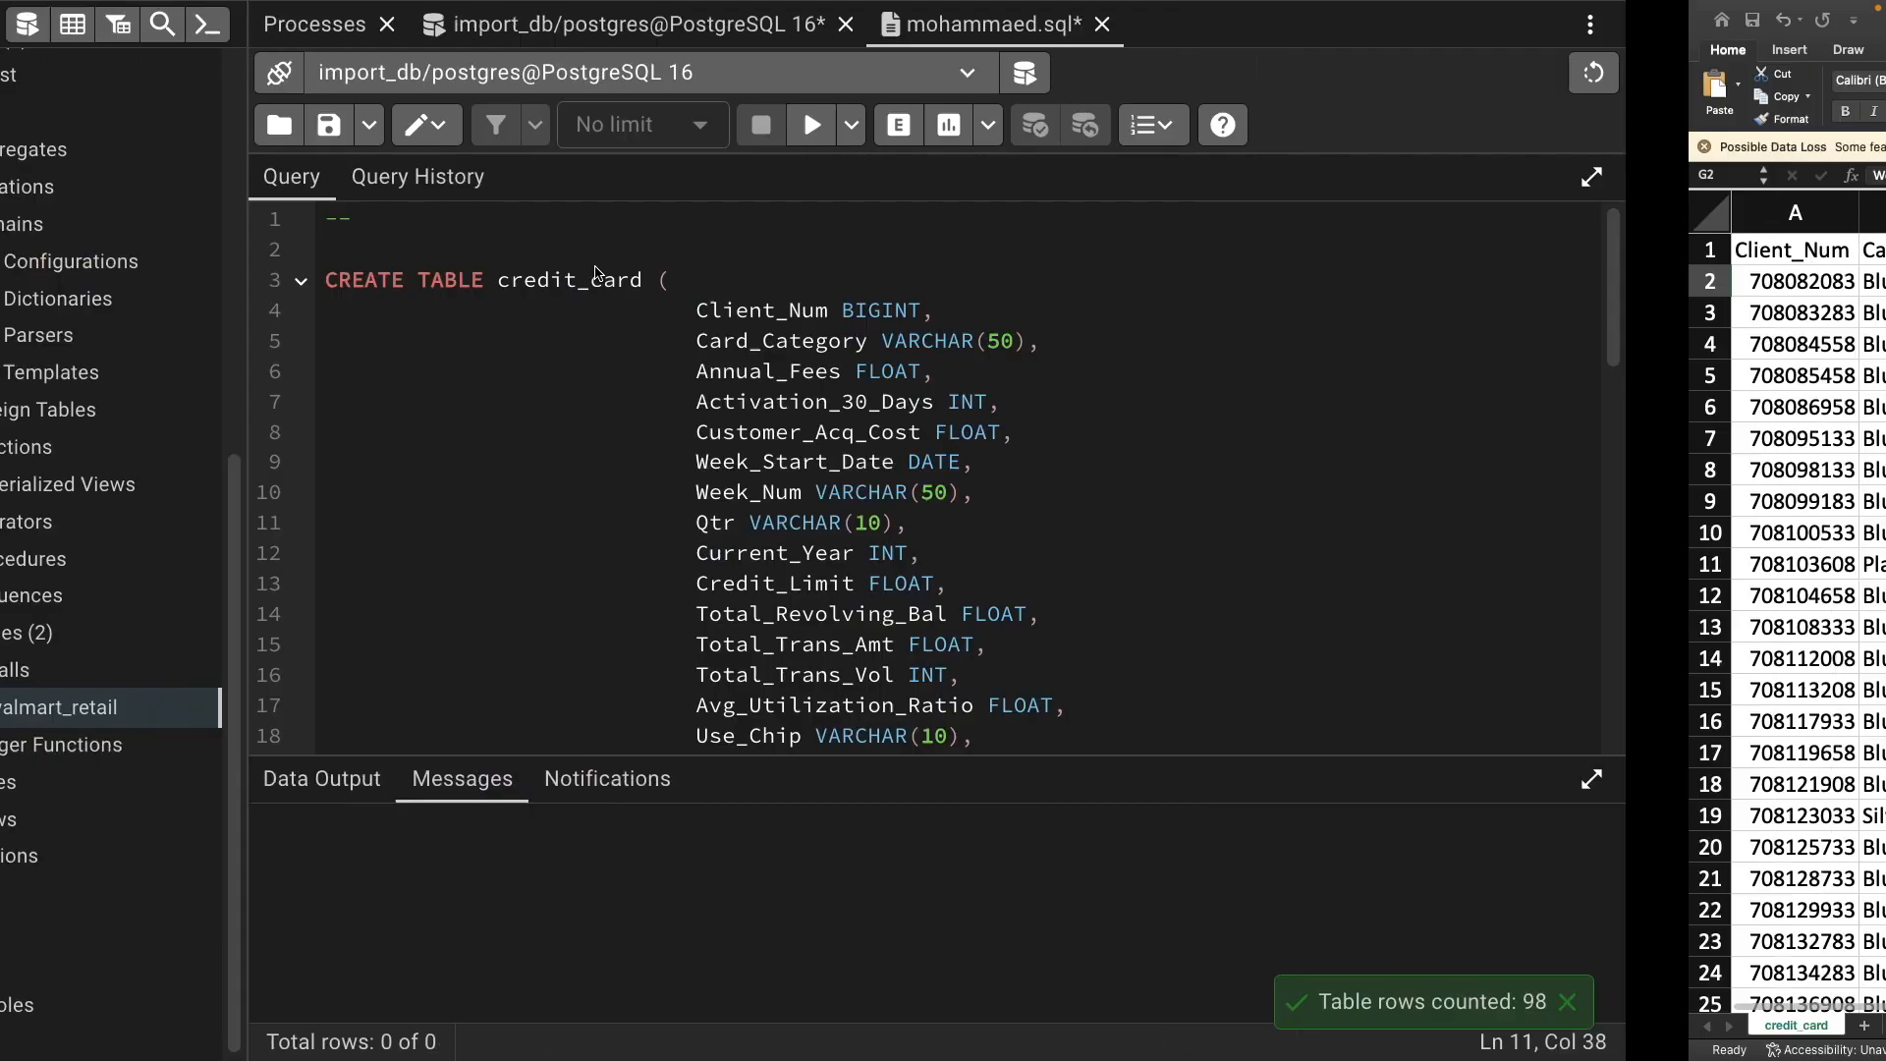
key("Down")
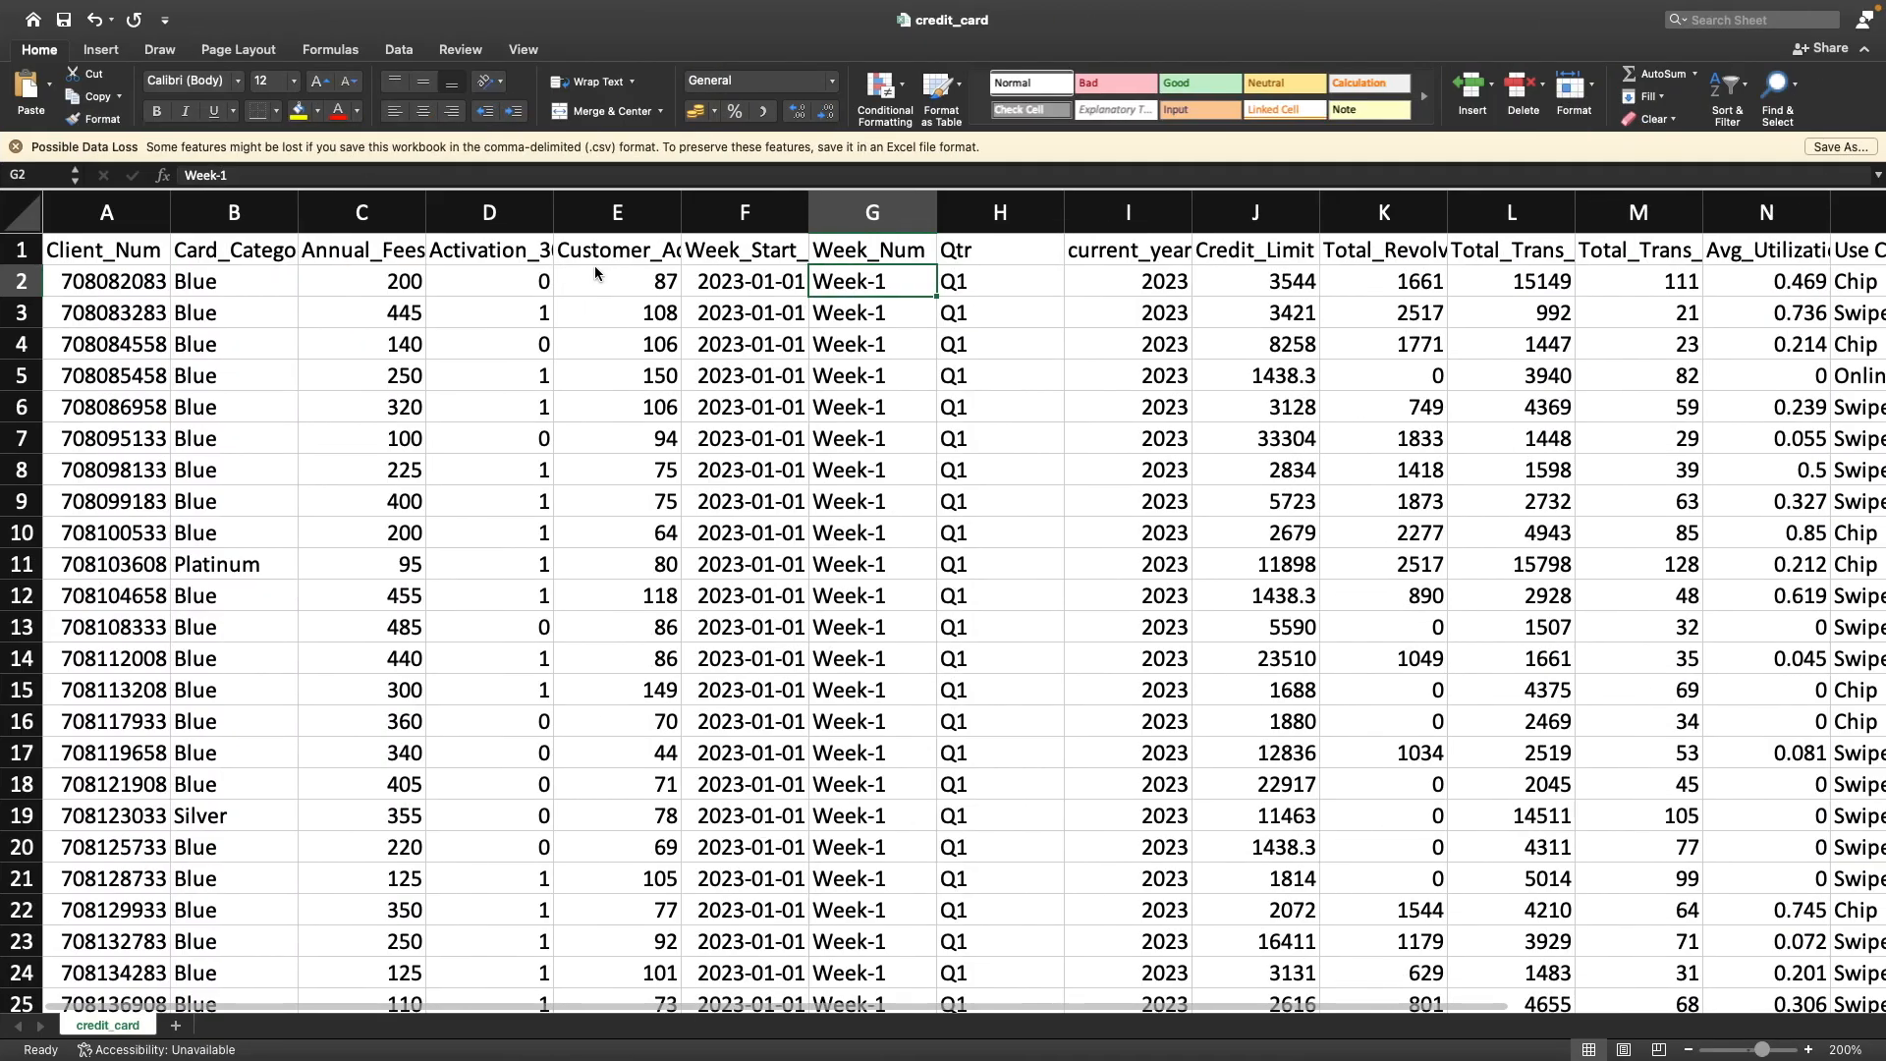
key("Right")
key("Right")
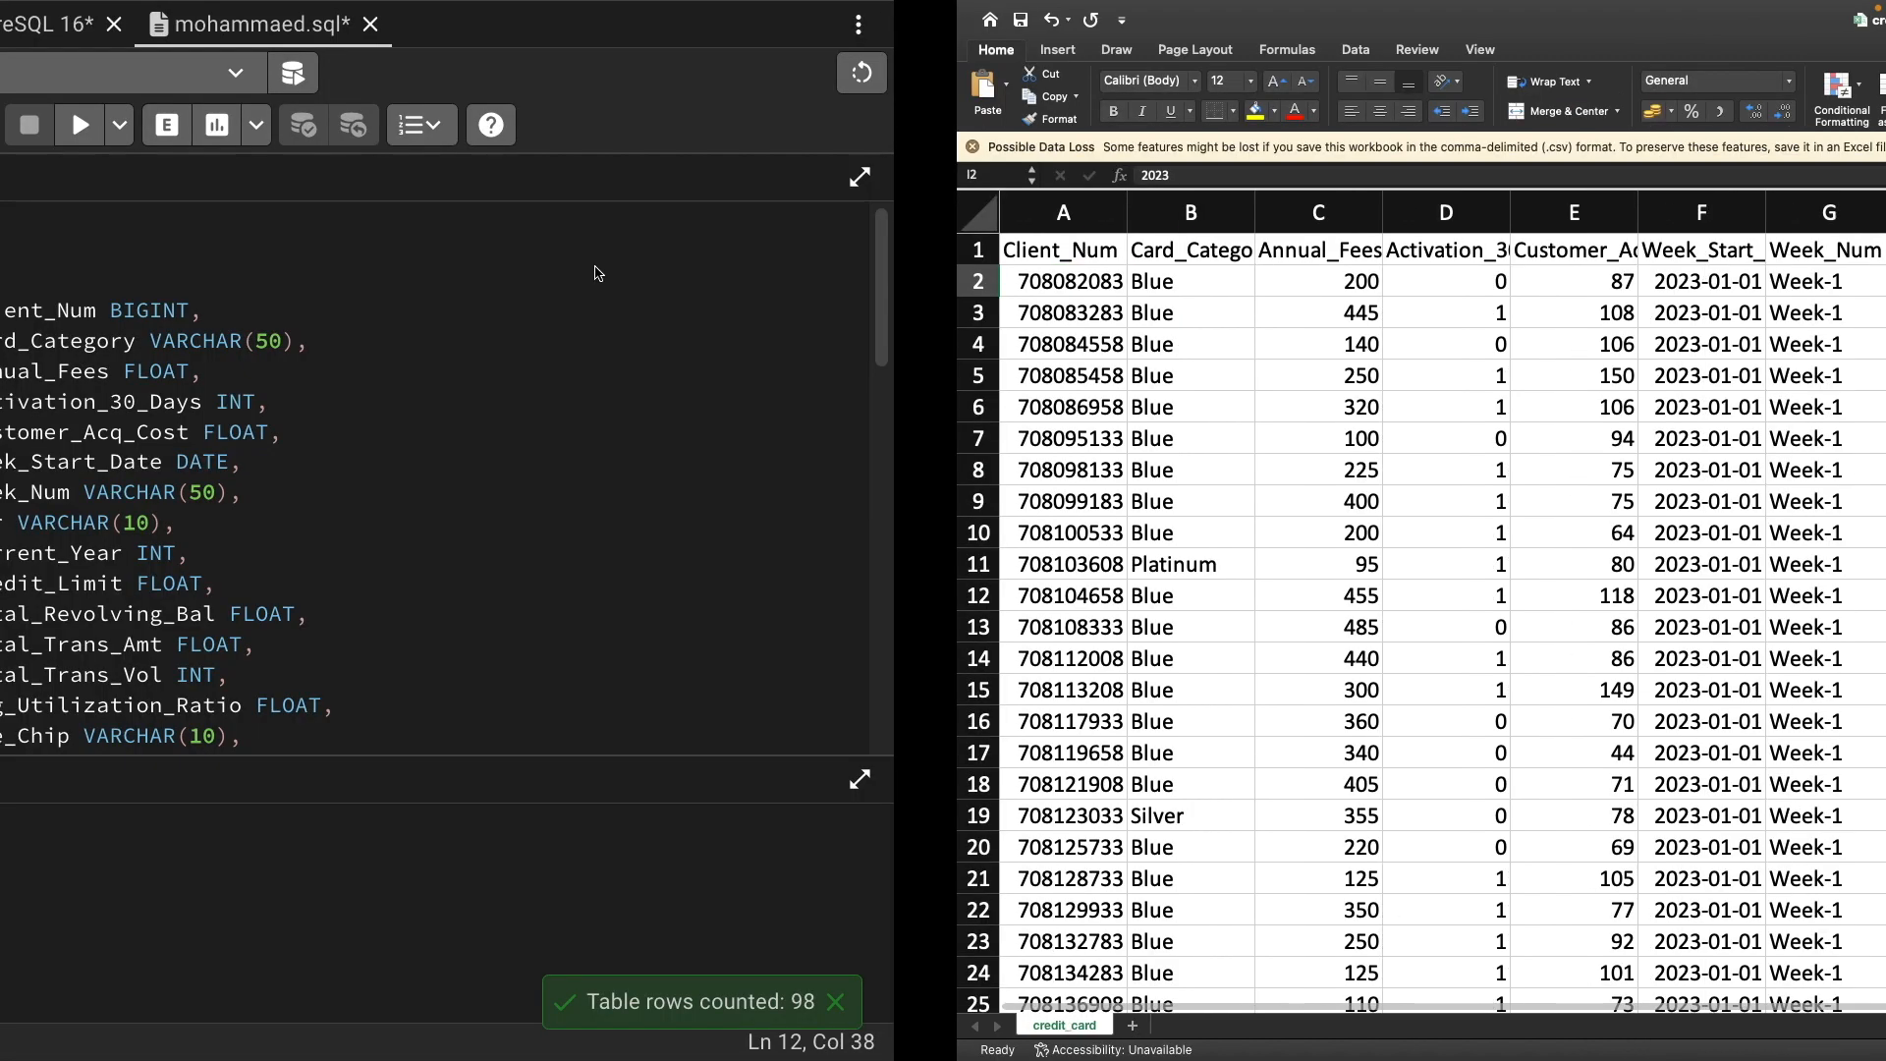
key("Down")
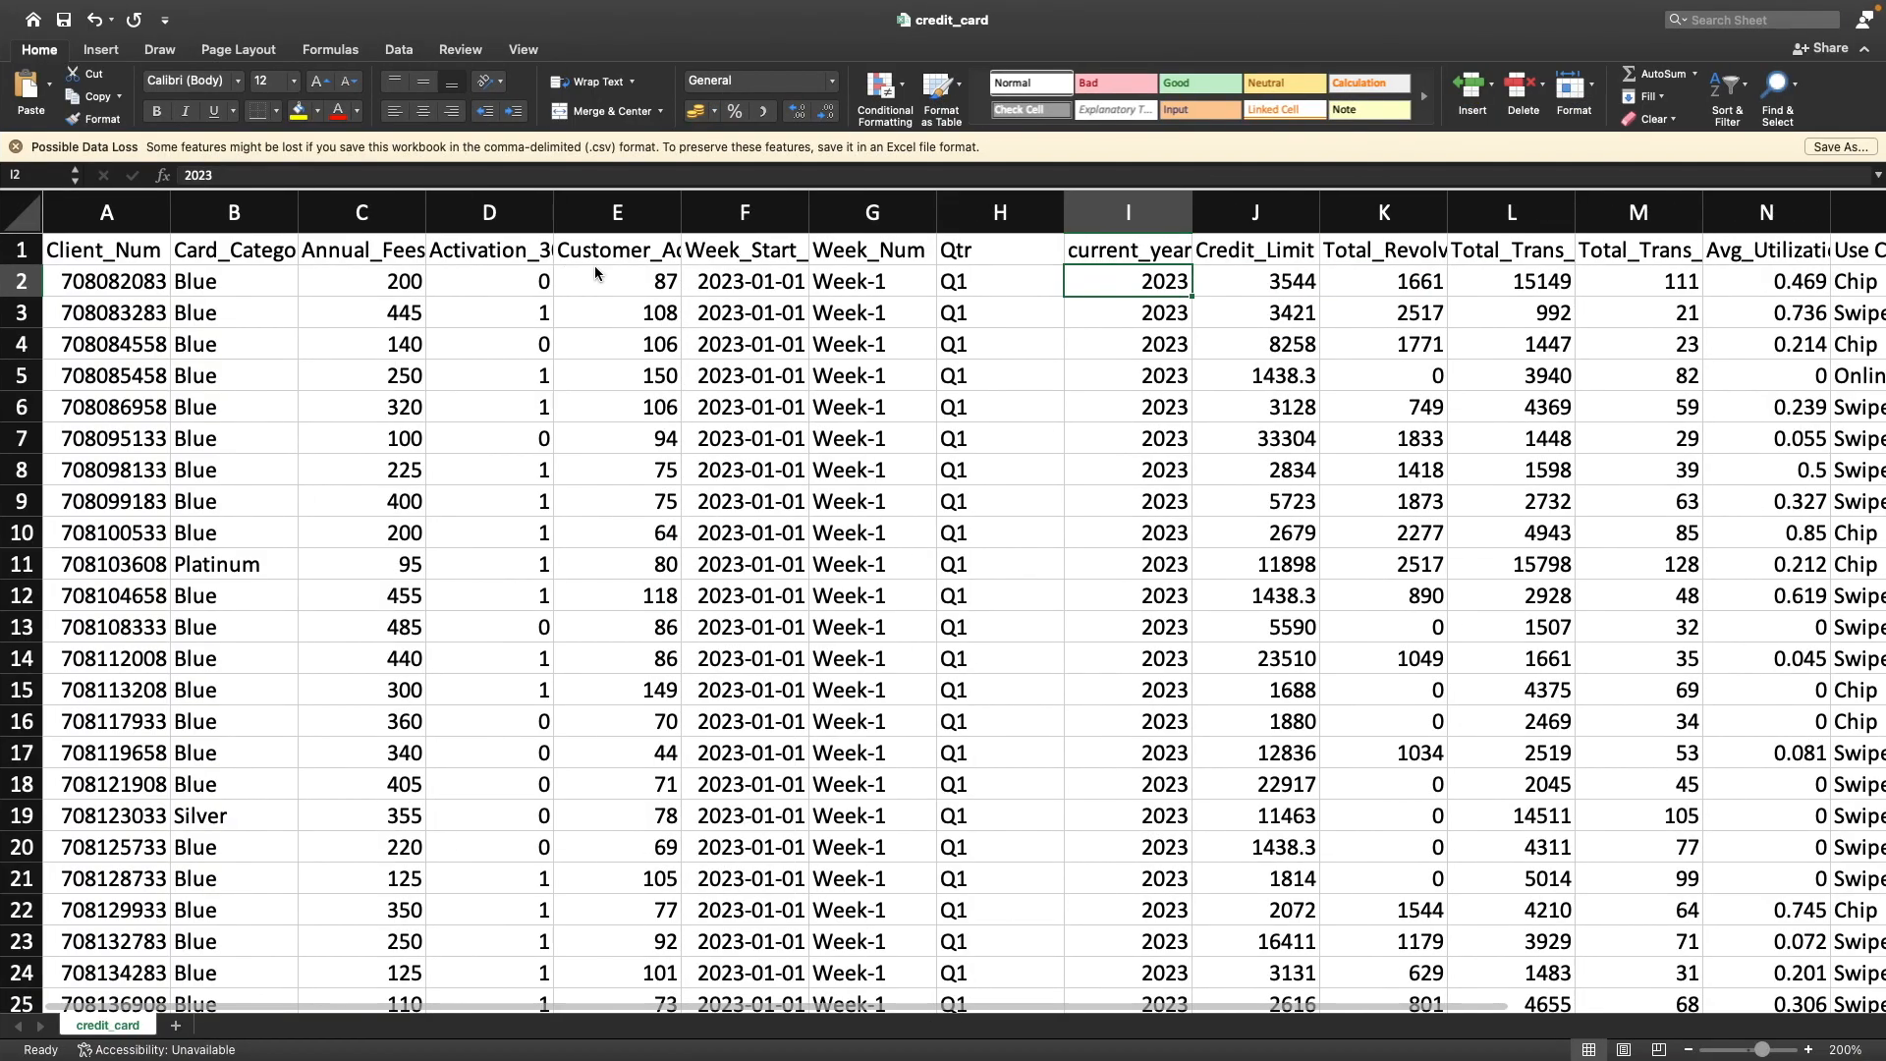
Examine the Credit_Limit values in Excel and check them against that column's data type in the script
key("Right")
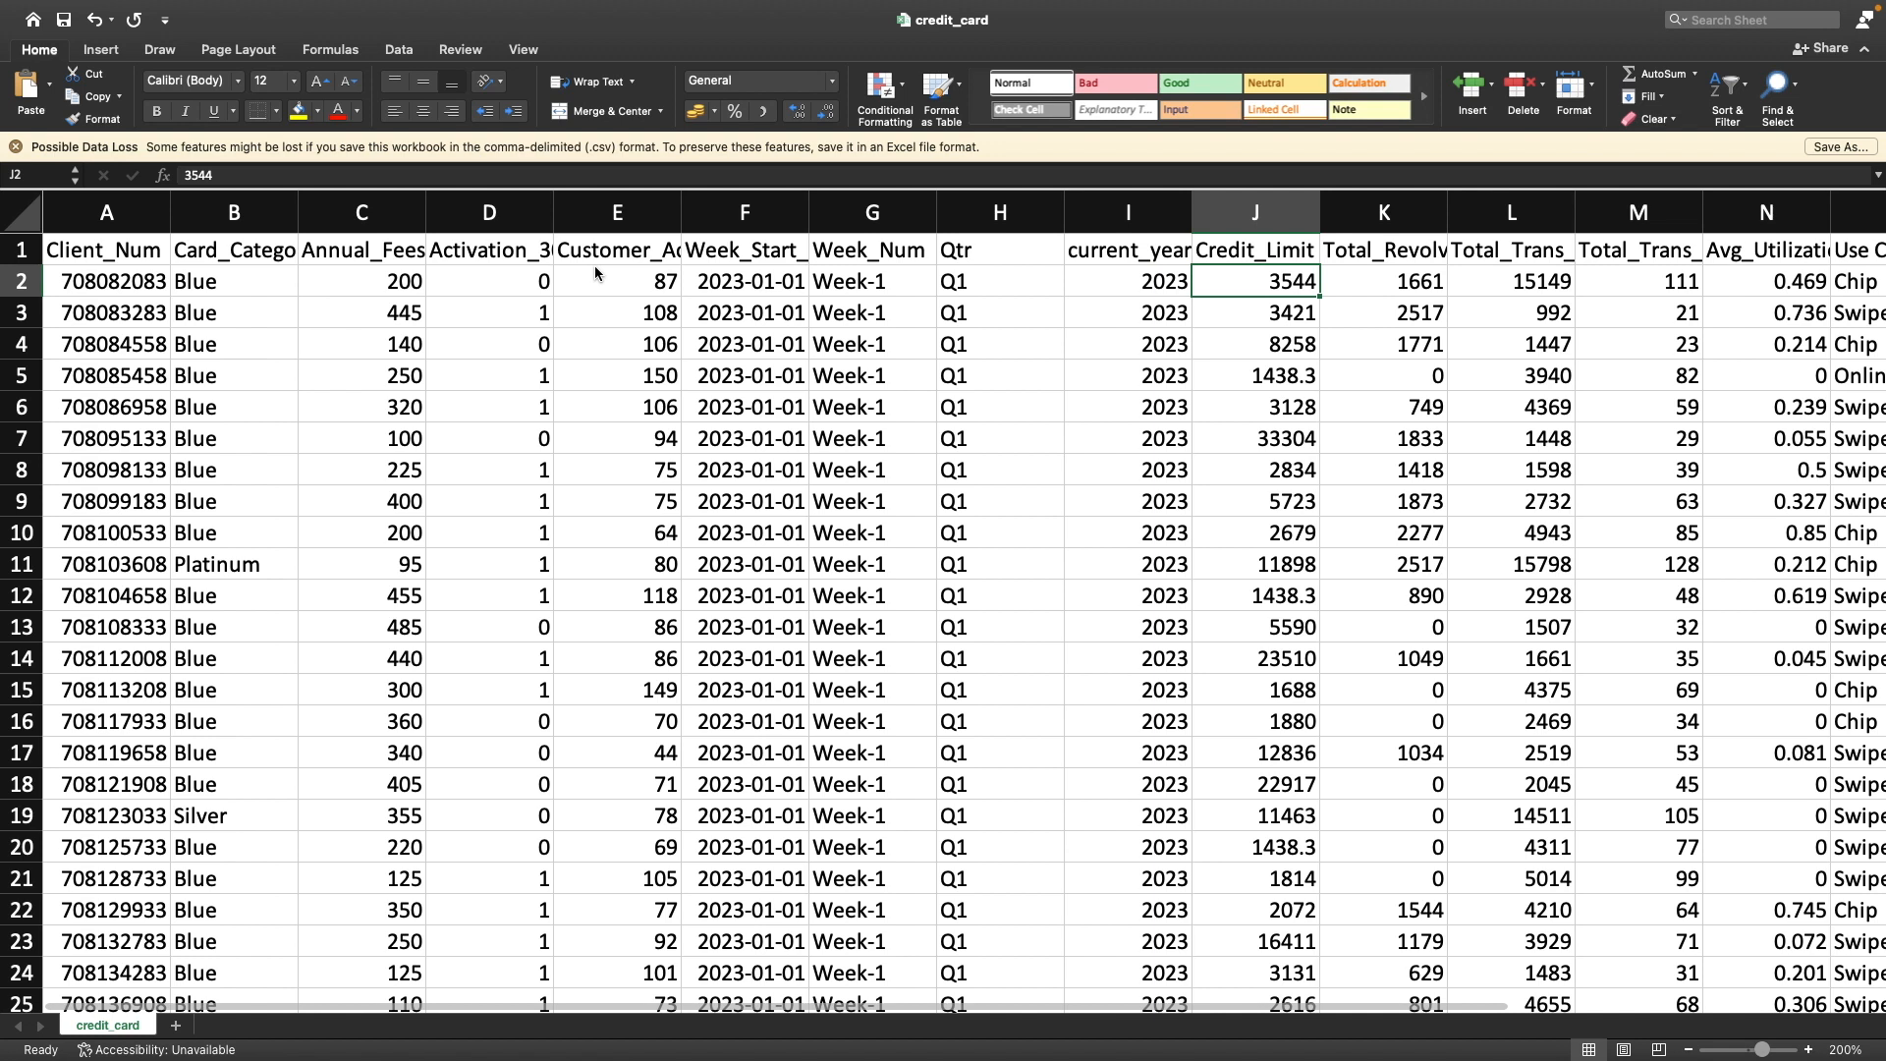
key("Down")
key("Down")
key("Down")
key("Up")
key("Up")
key("Up")
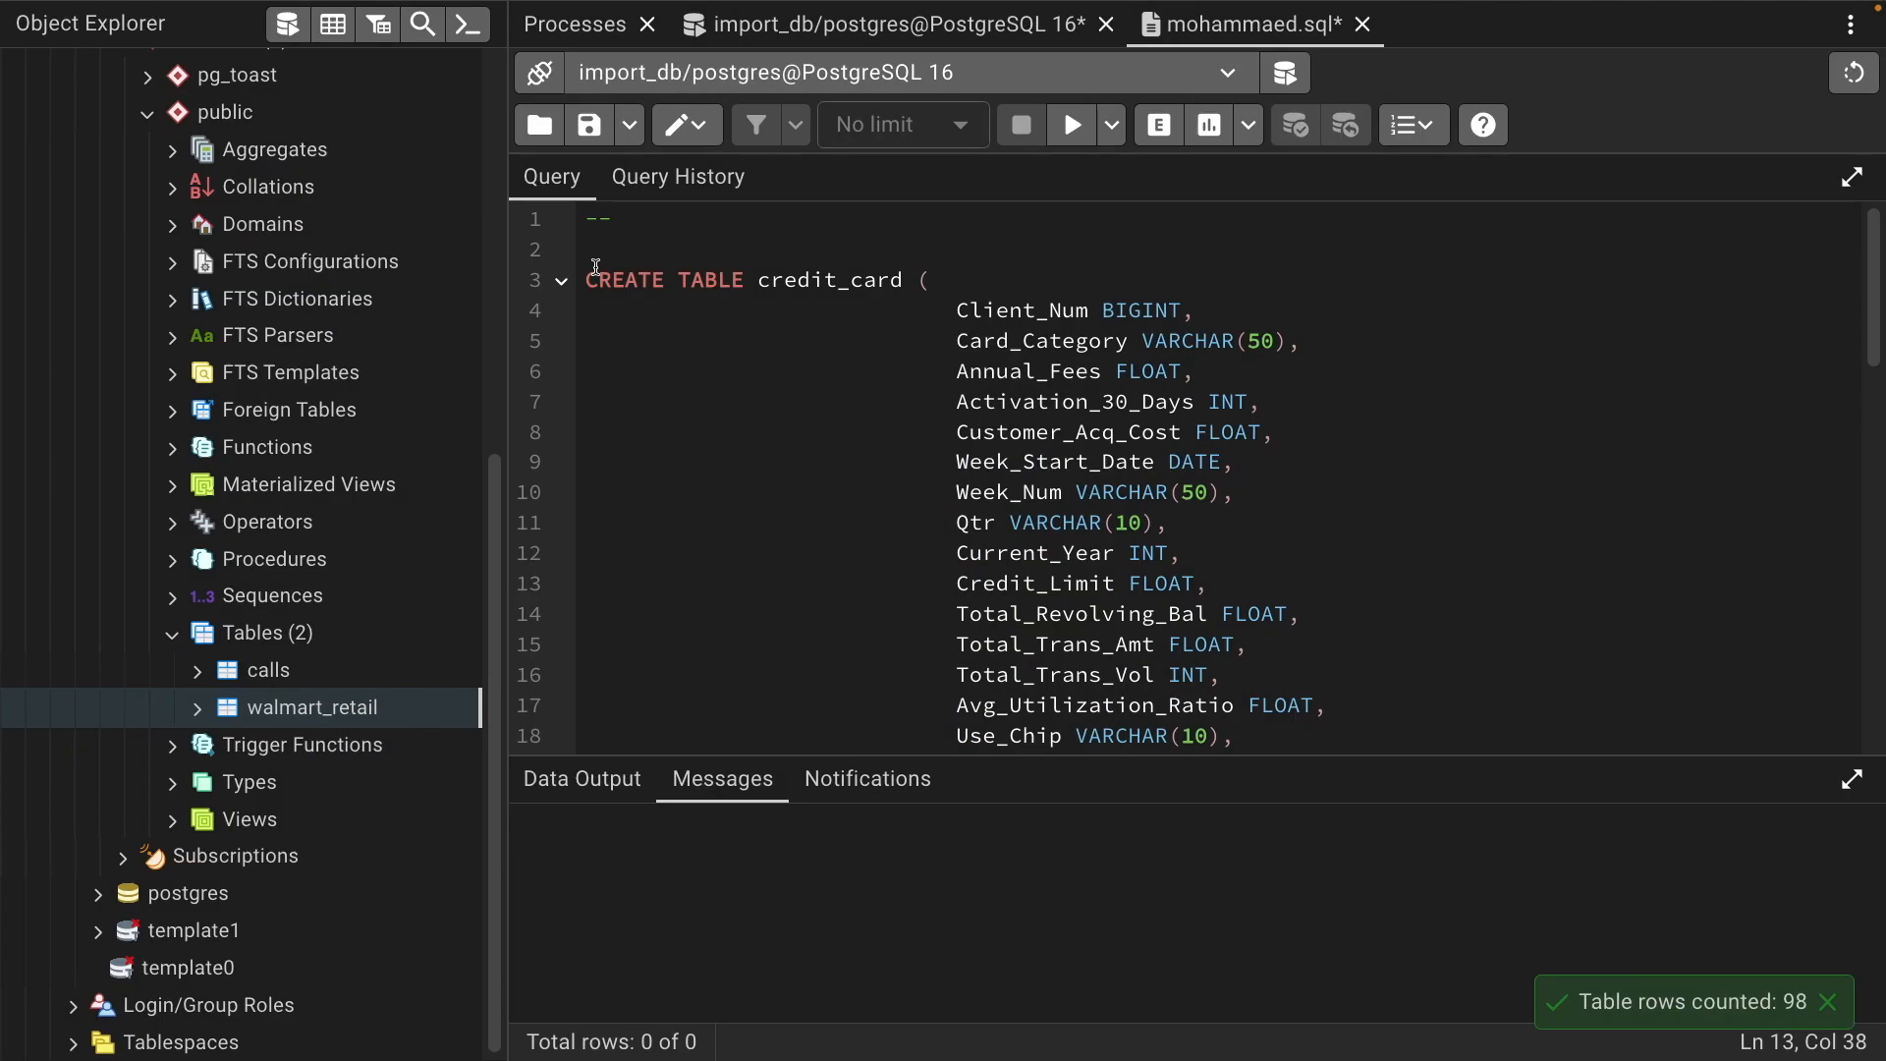
Review the data types of Total_Trans_Amt, Total_Trans_Vol and Avg_Utilization_Ratio in the credit_card table definition
key("Down")
key("Down")
key("Down")
key("Down")
key("Down")
key("Down")
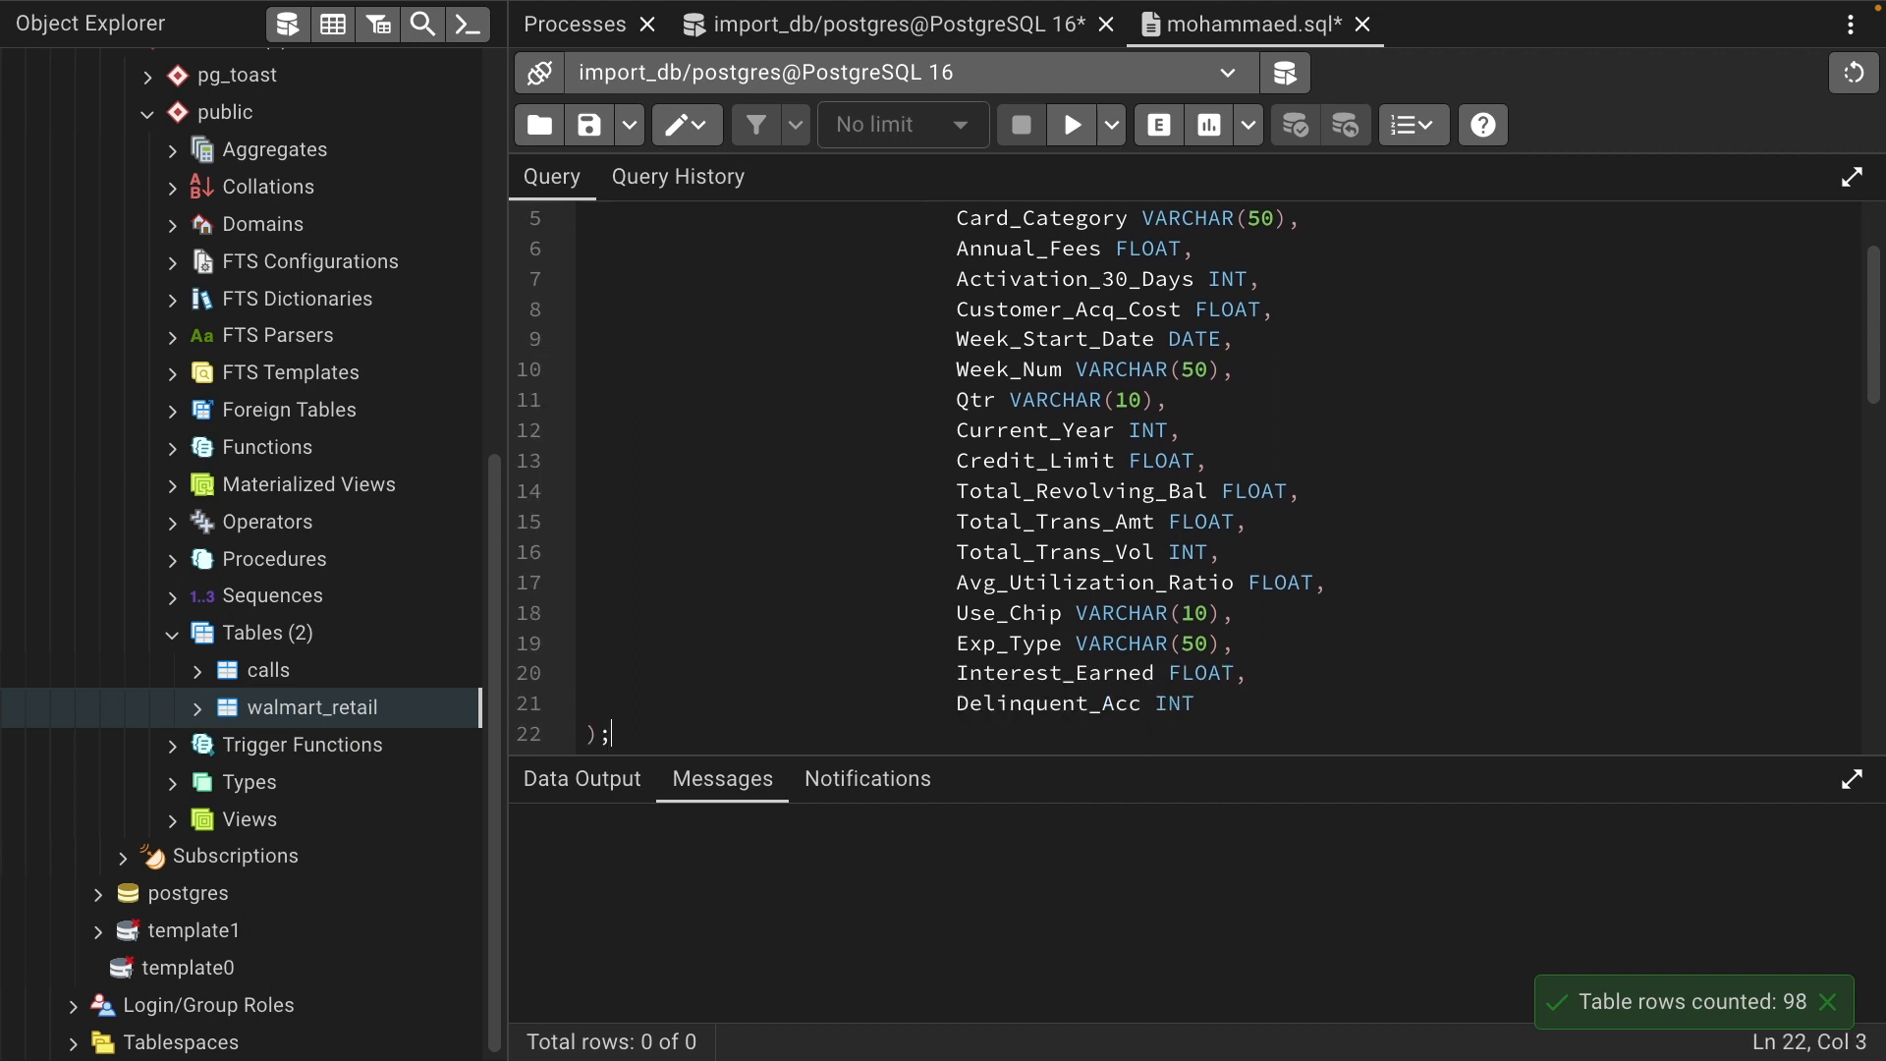
key("Up")
key("Up")
key("Up")
left_click_drag(946, 521, 1189, 558)
left_click_drag(955, 522, 1238, 525)
left_click_drag(970, 552, 1194, 556)
left_click_drag(963, 579, 1075, 585)
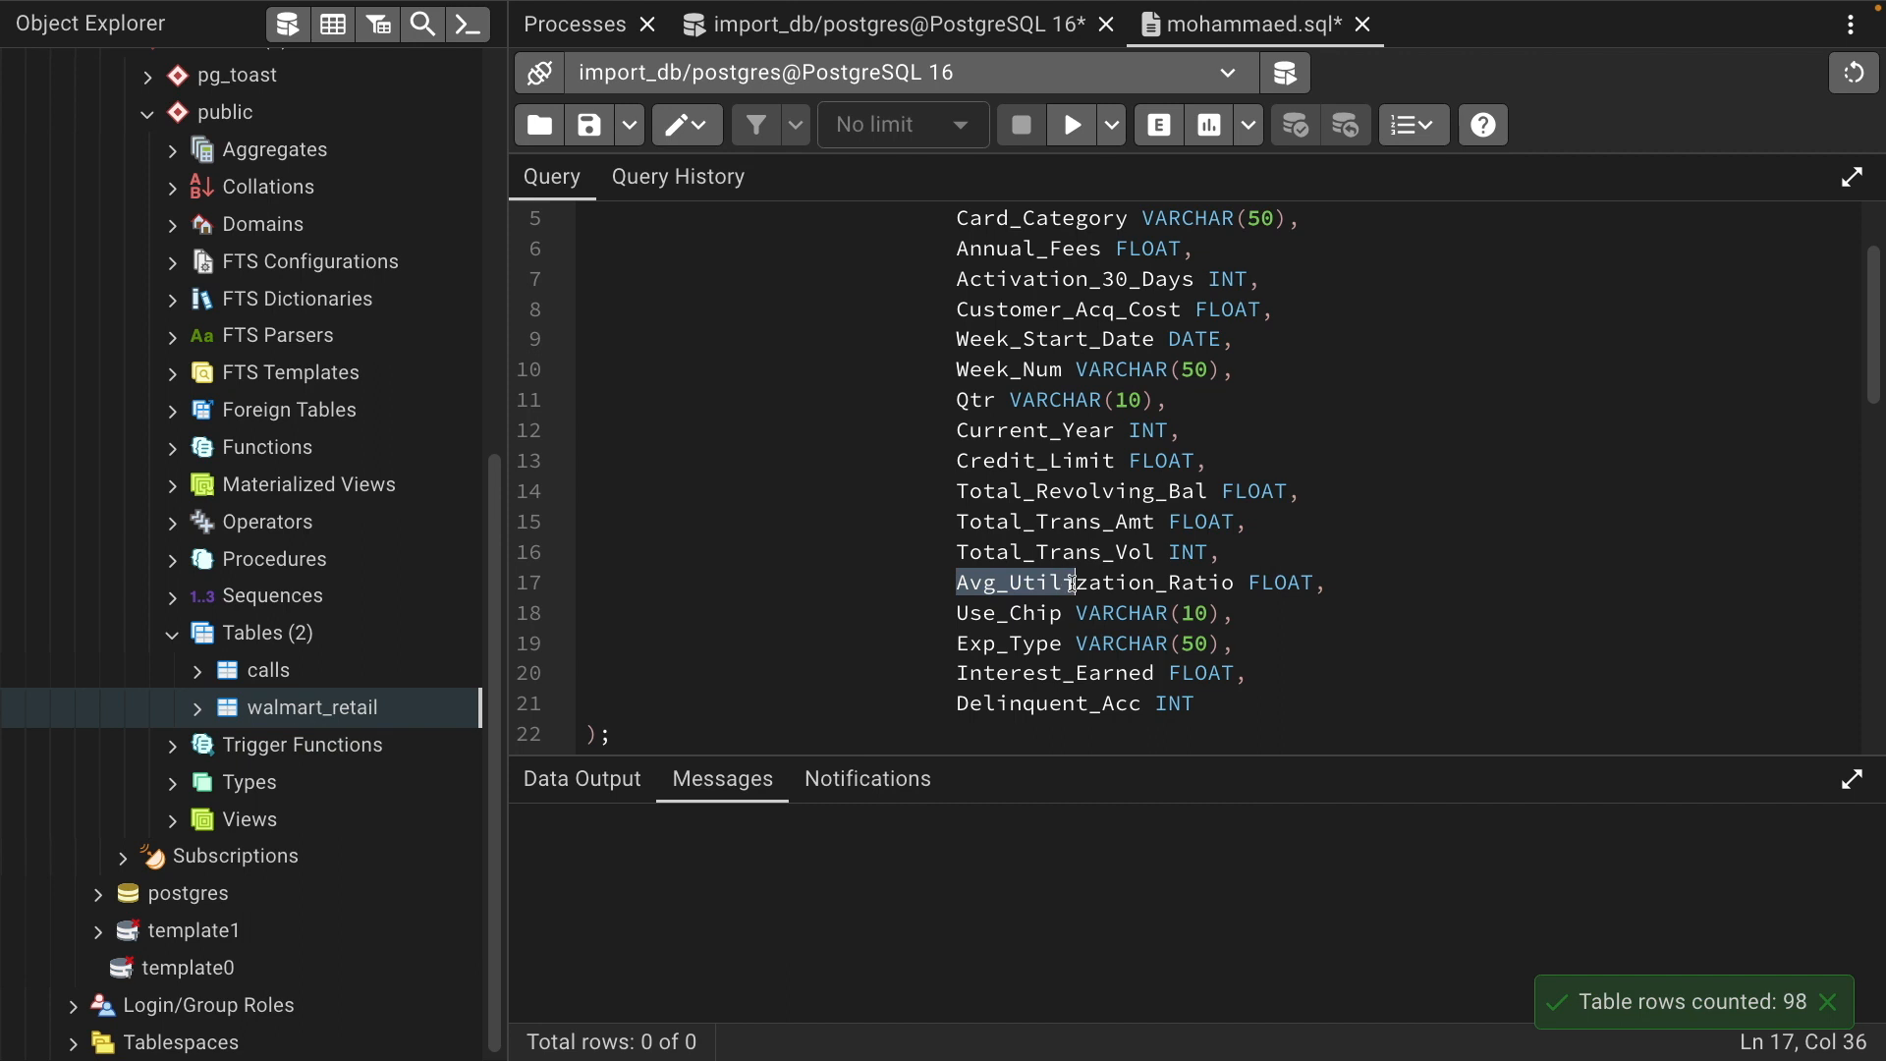
Check the Total_Trans_Vol, Avg_Utilization_Ratio and Use Chip columns in the Excel sheet against their data types in the script
key("ctrl+Right")
key("Right")
key("Right")
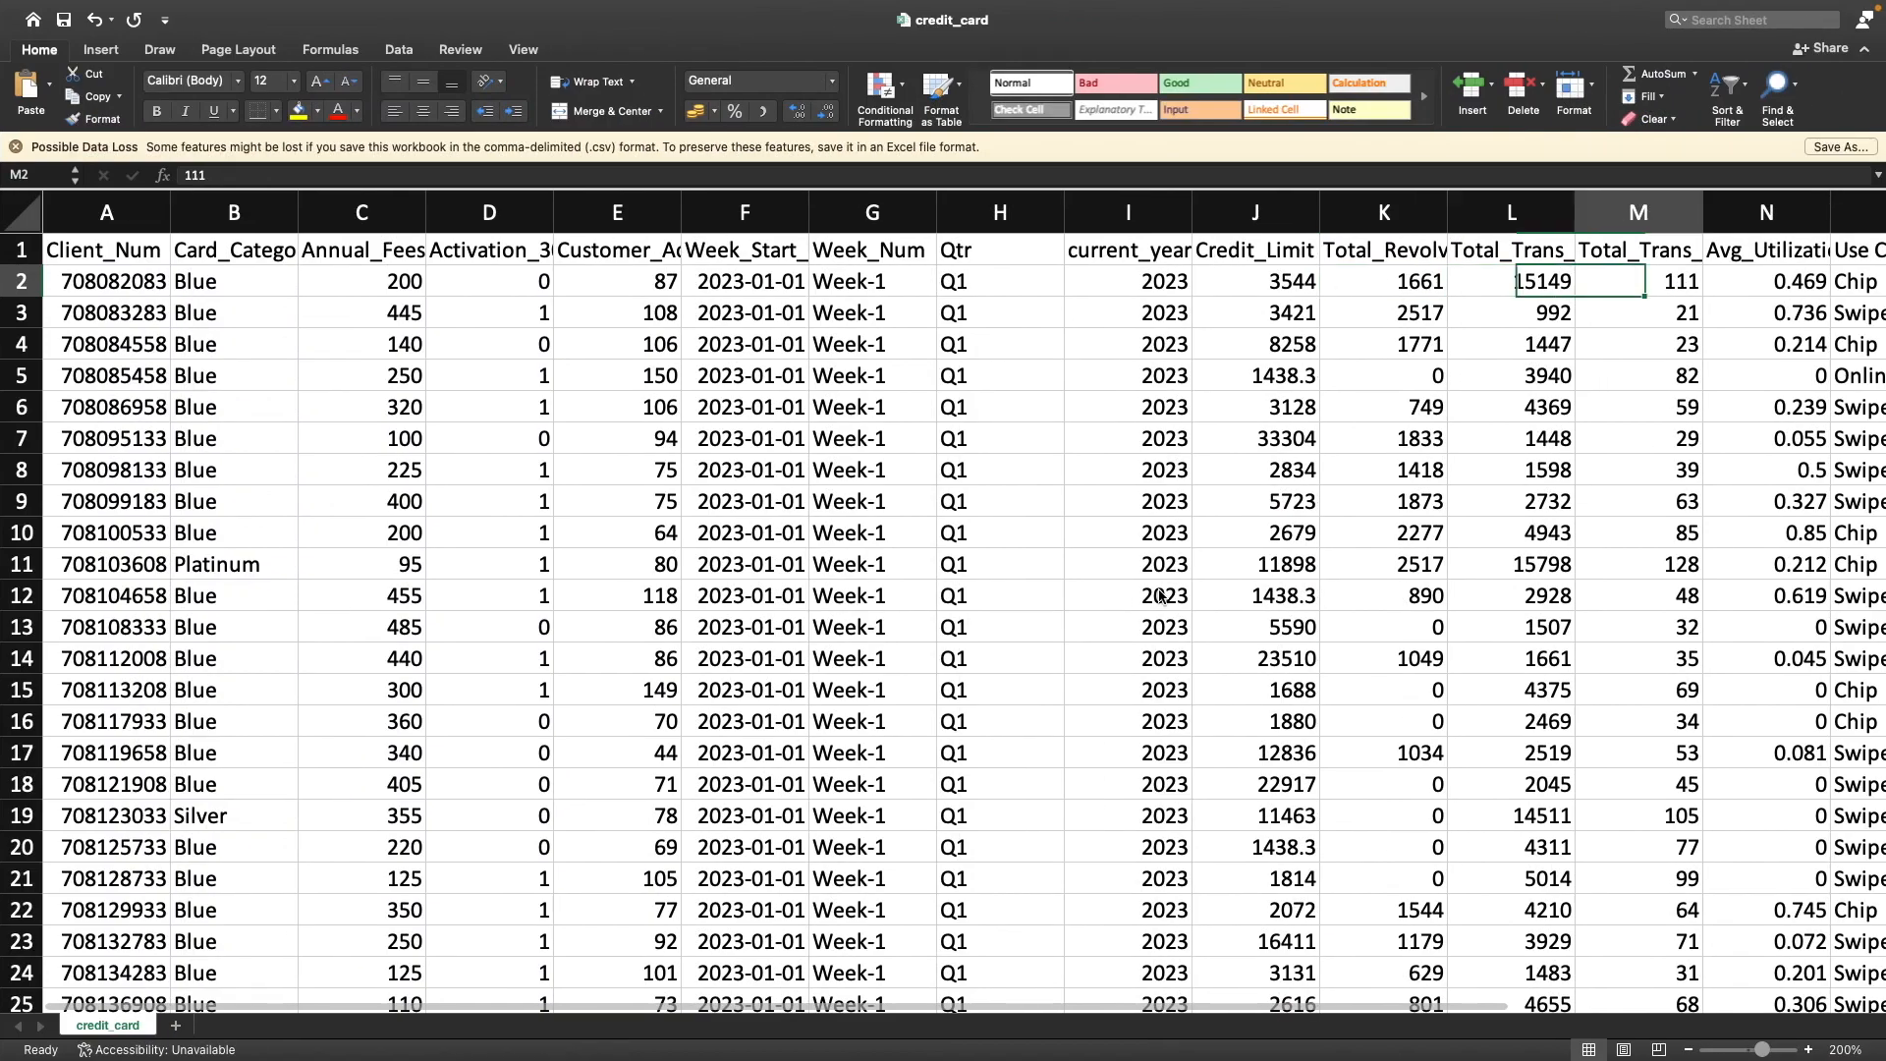
key("Up")
key("Right")
key("Right")
key("Right")
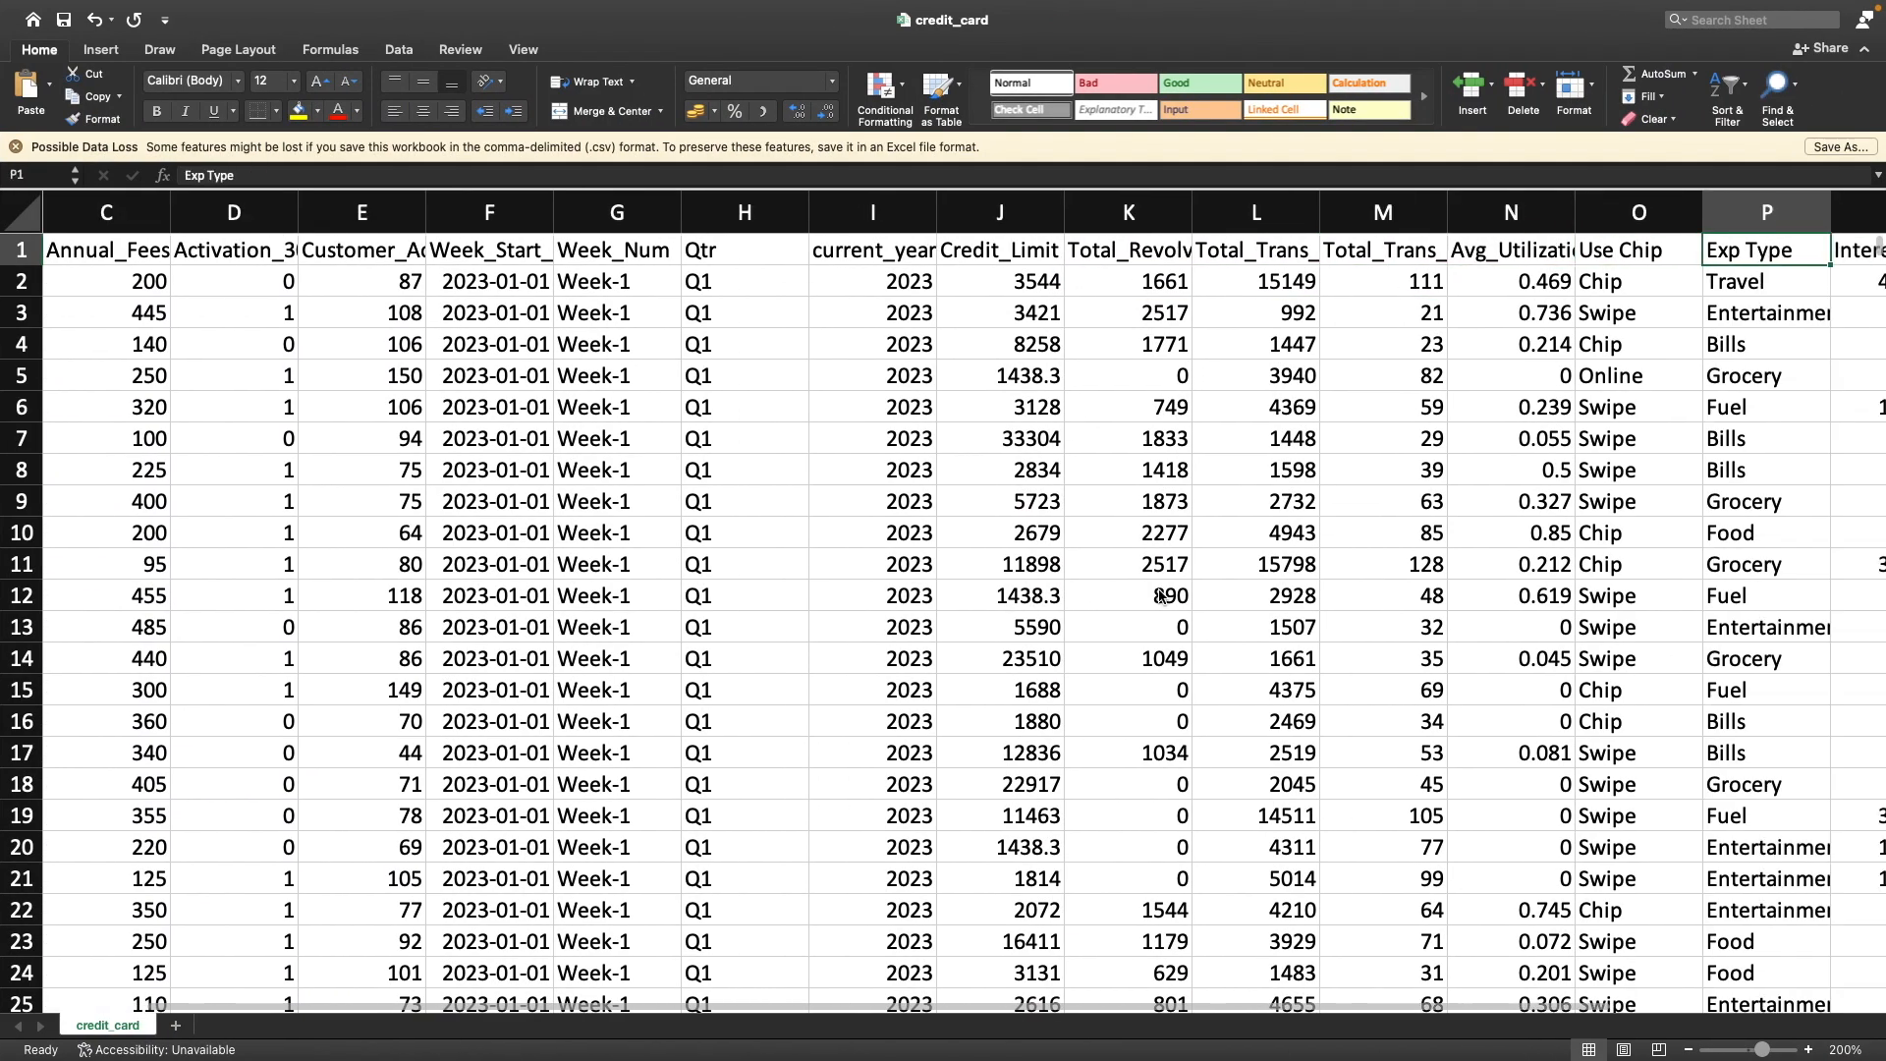
key("Left")
key("ctrl+Left")
key("Right")
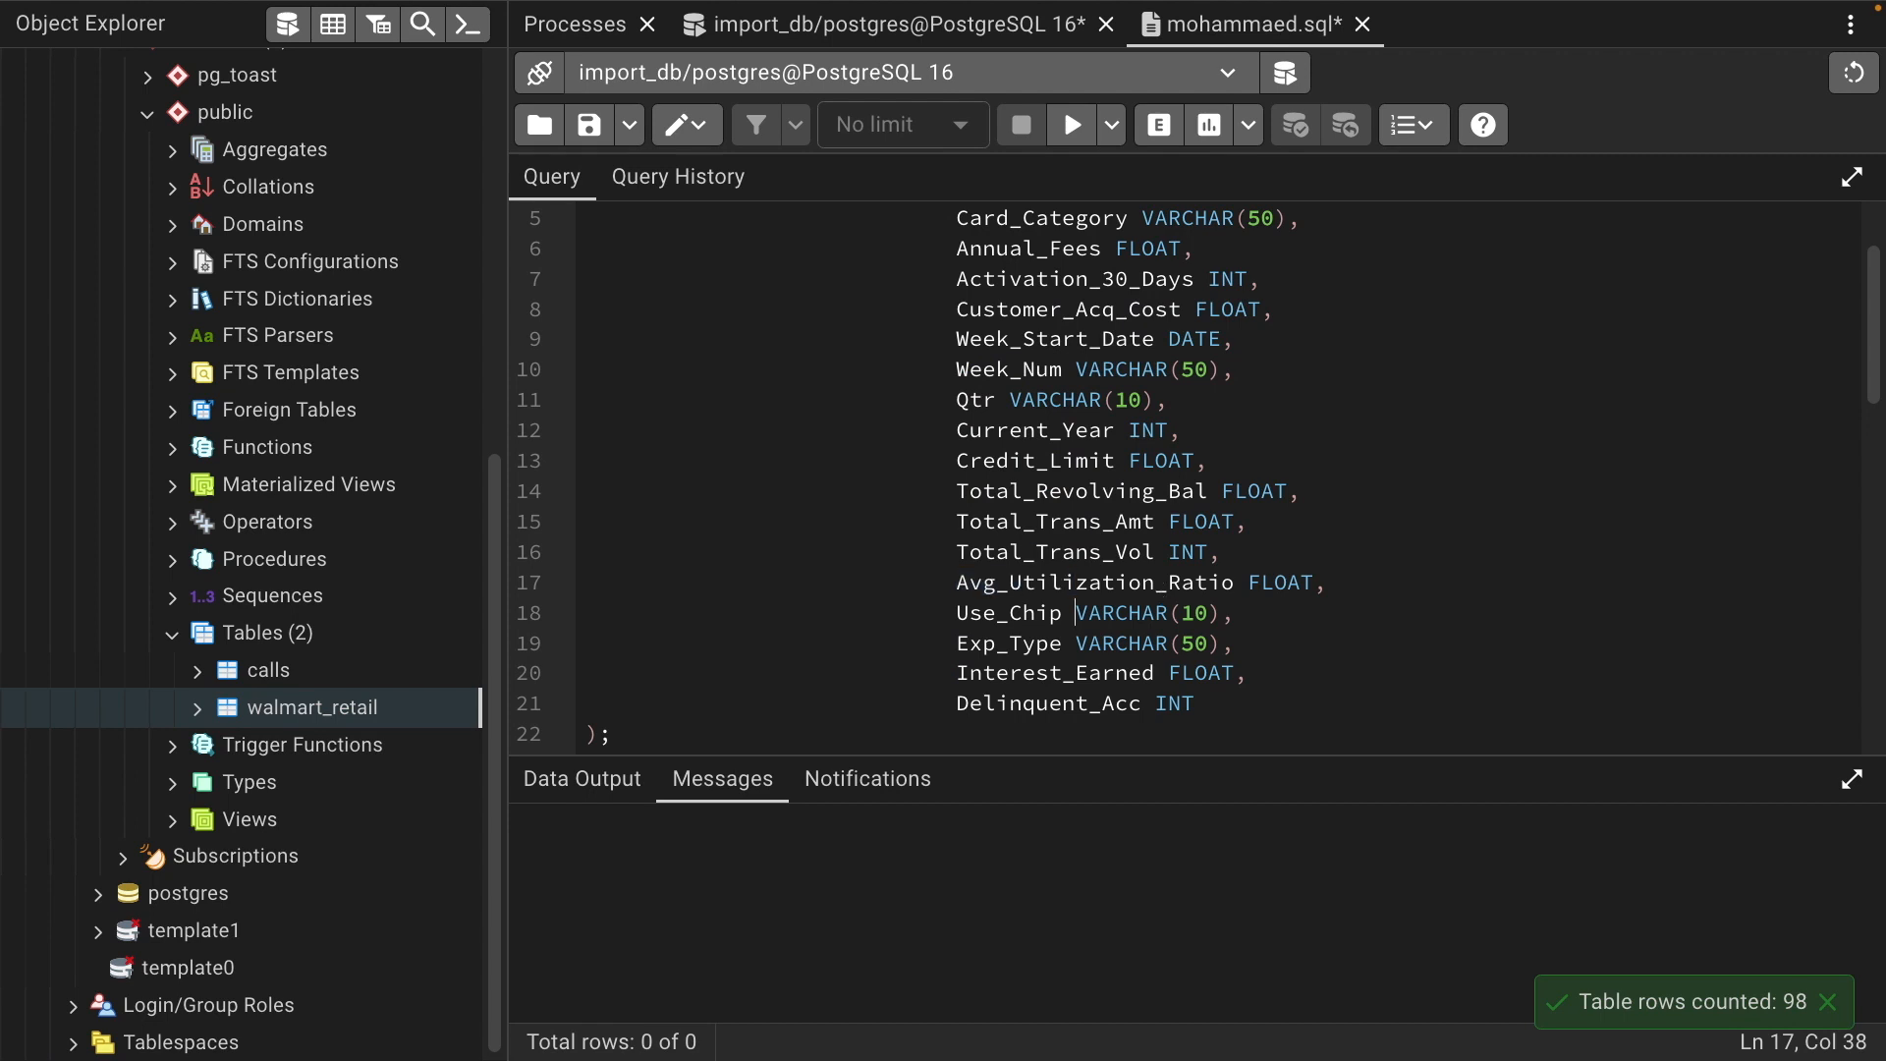
Compare the Exp Type, Interest_Earned and Delinquent_Acc columns in Excel with their data types in the table definition
key("ctrl+Right")
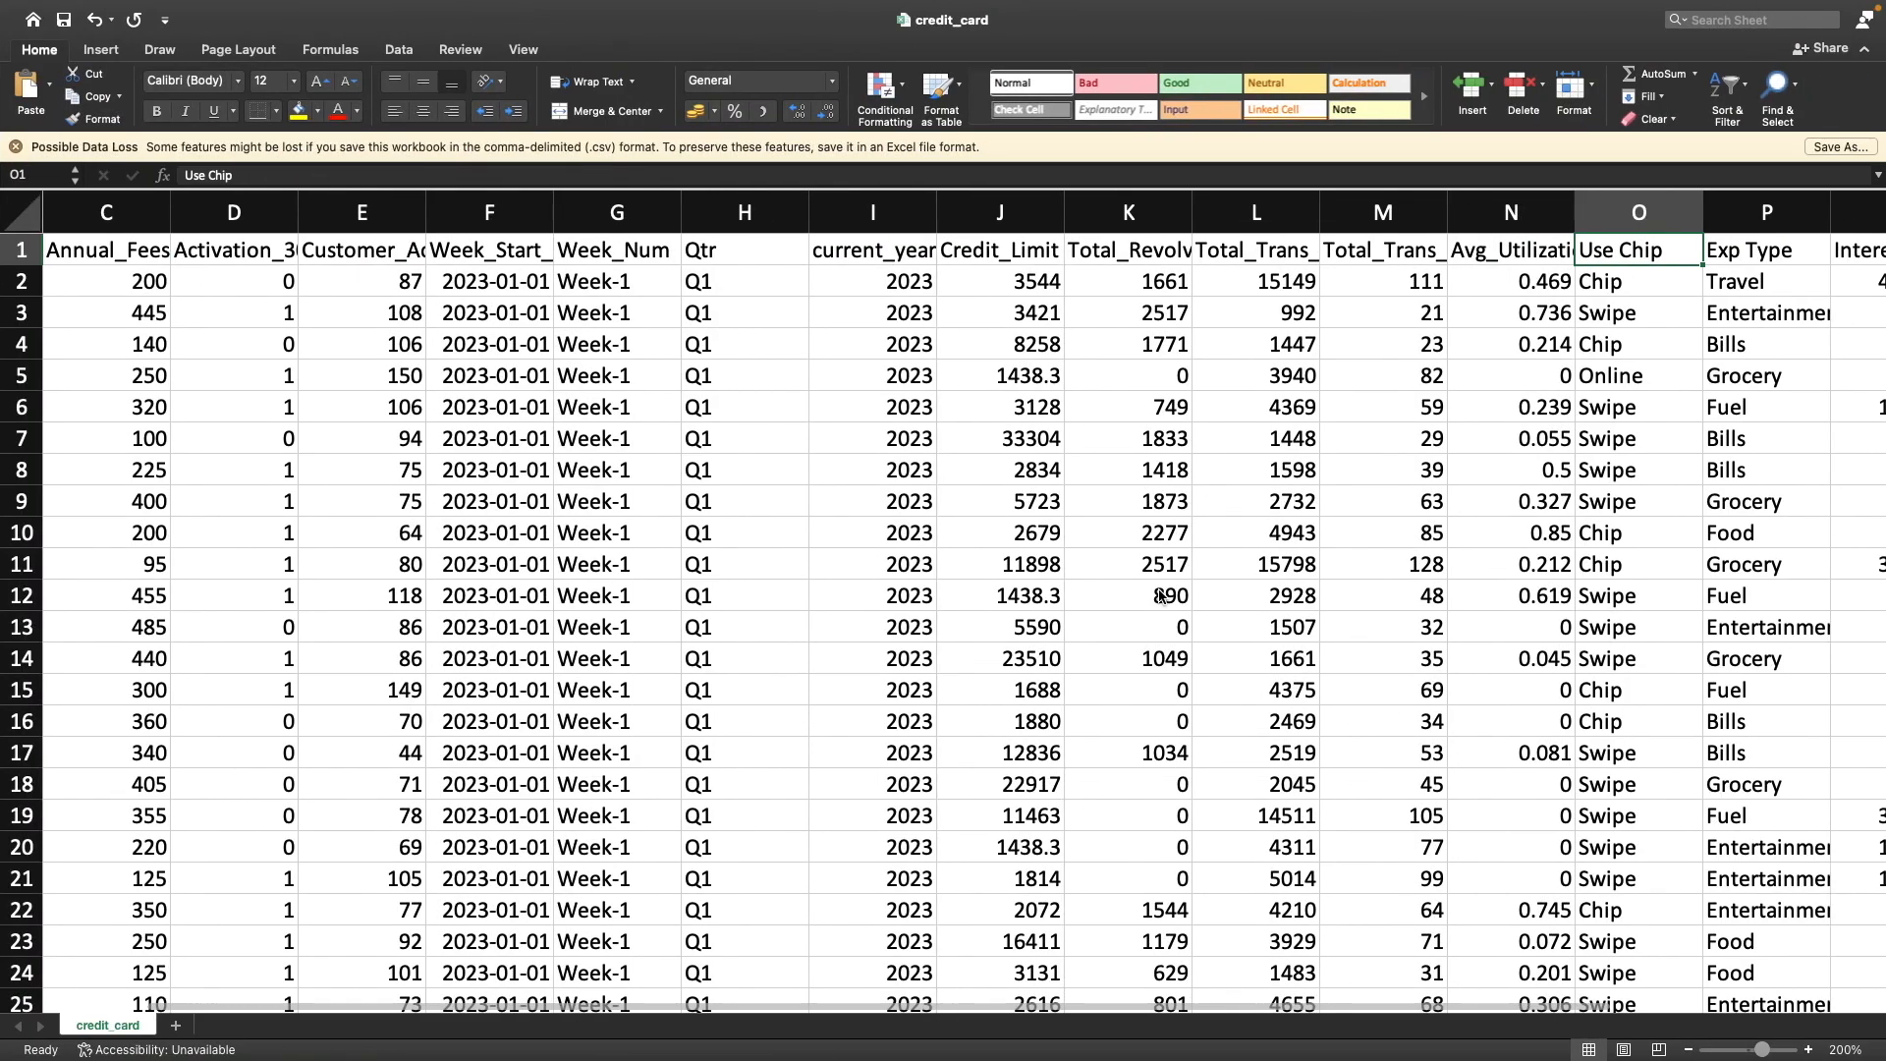
key("Right")
key("Right")
key("Left")
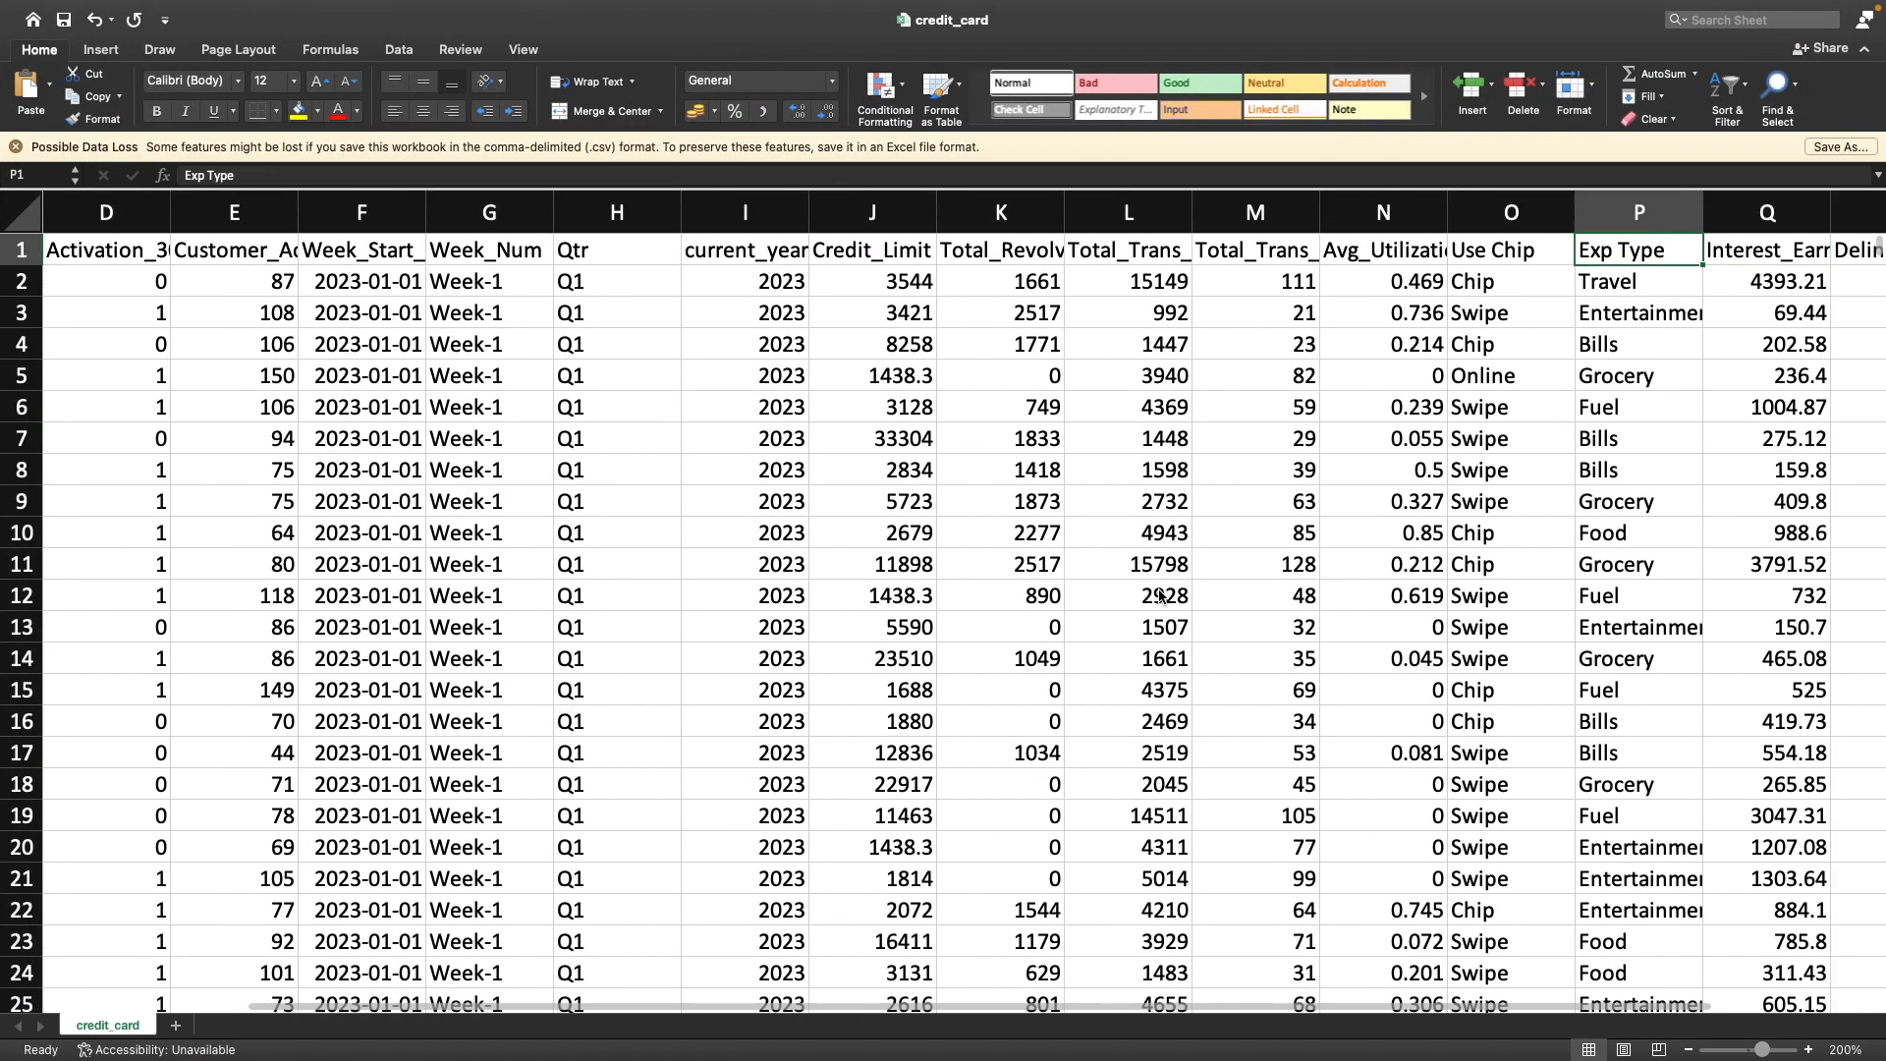
key("ctrl+Left")
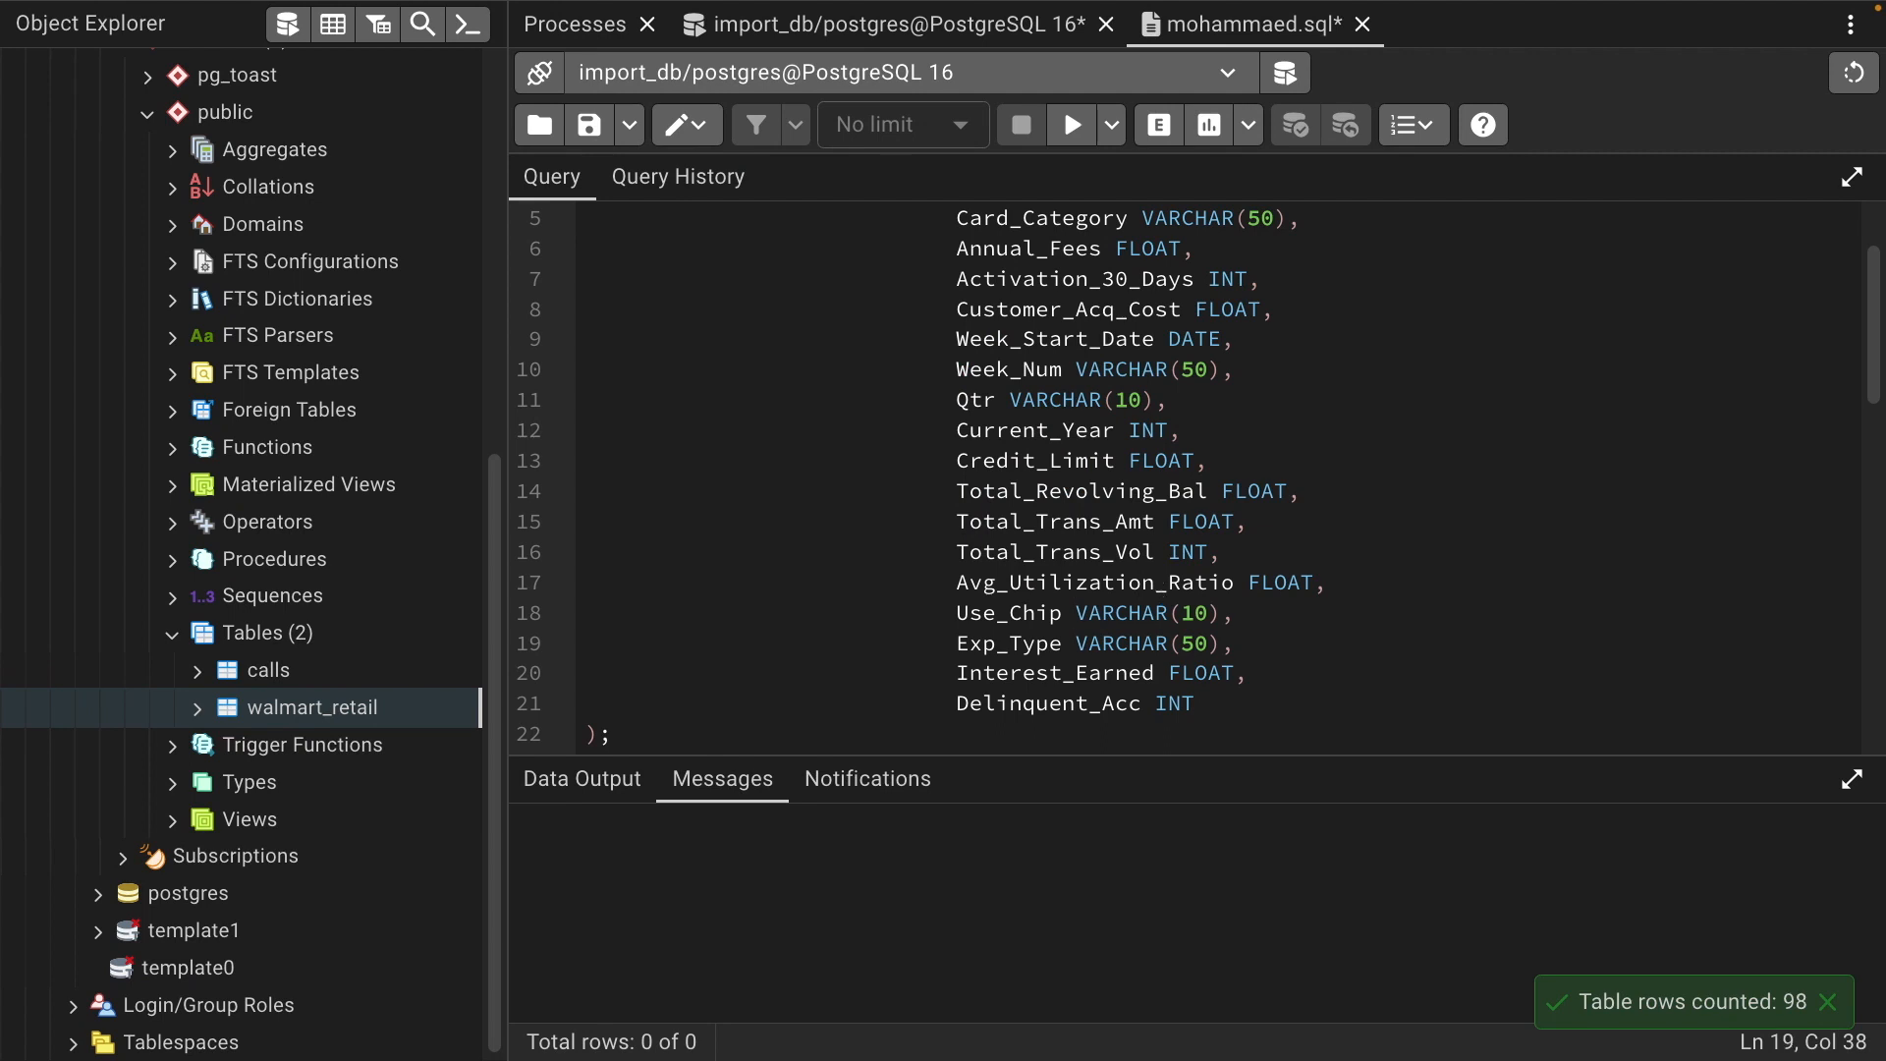
key("ctrl+Right")
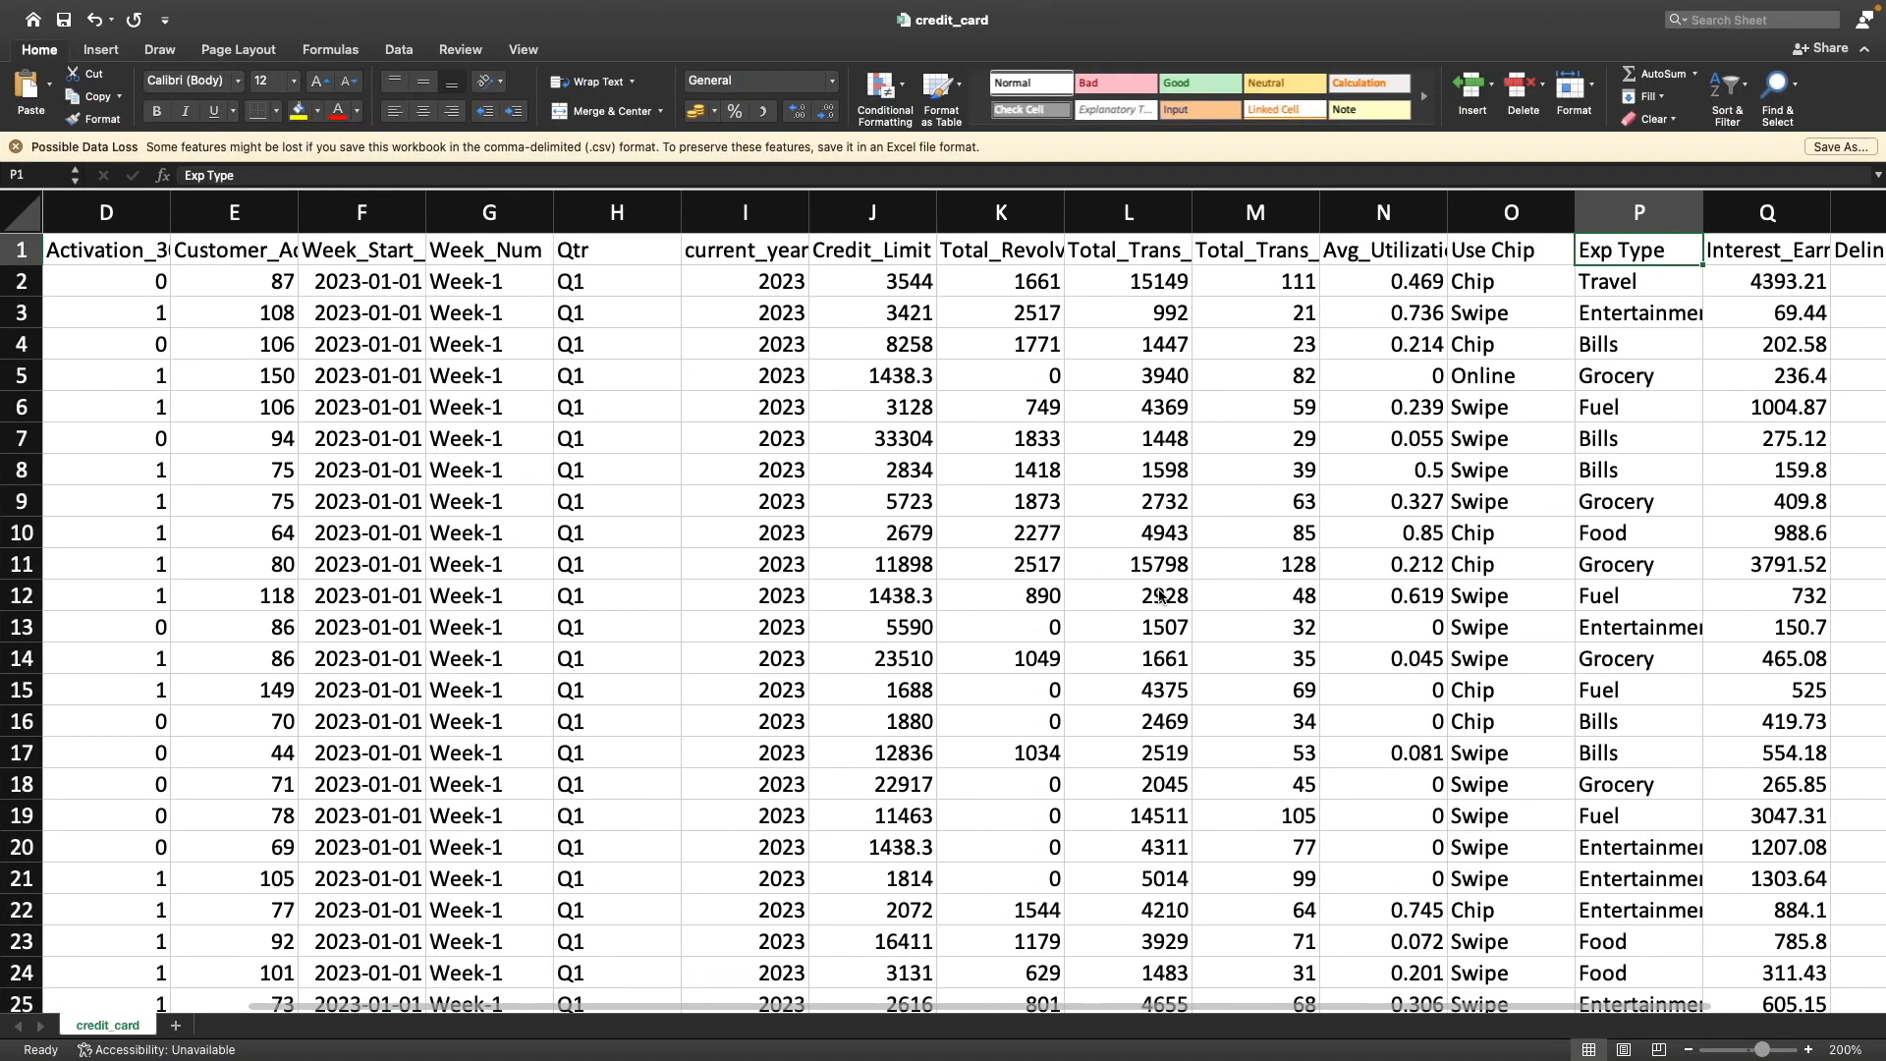
key("Right")
key("Right")
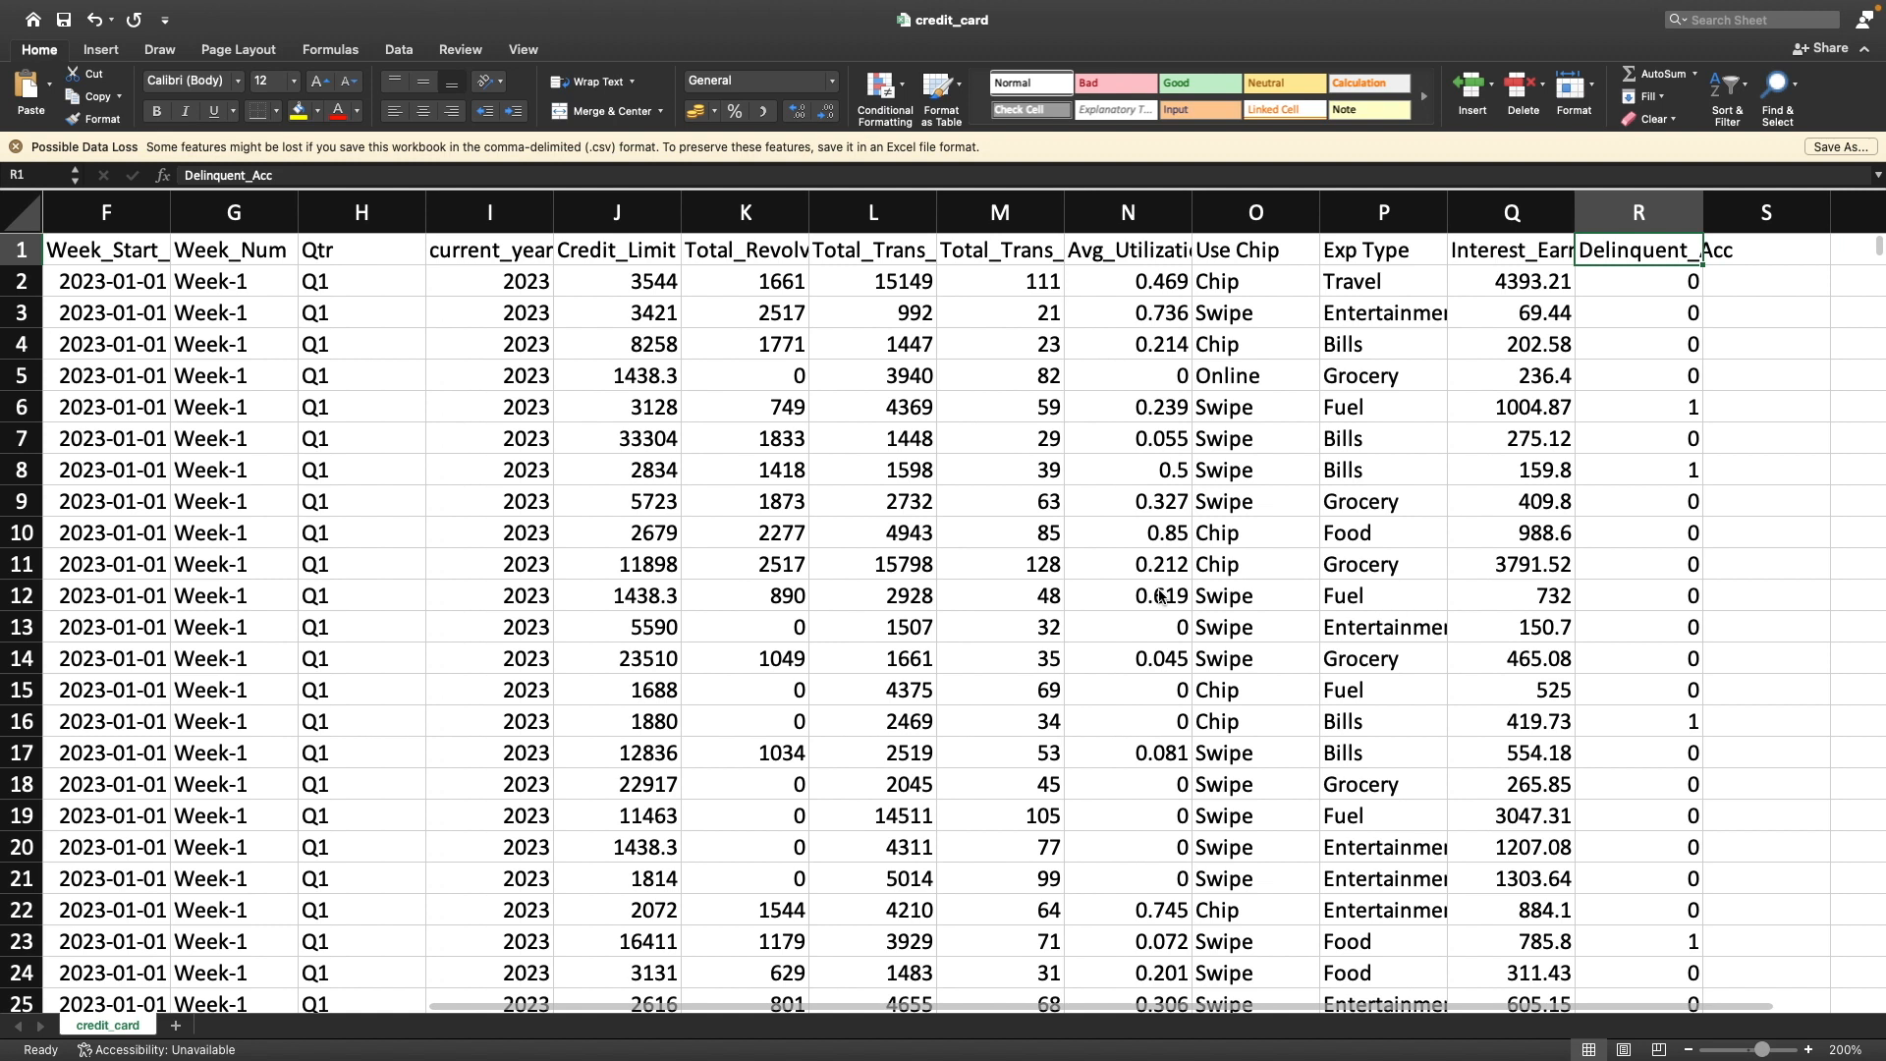
key("ctrl+Left")
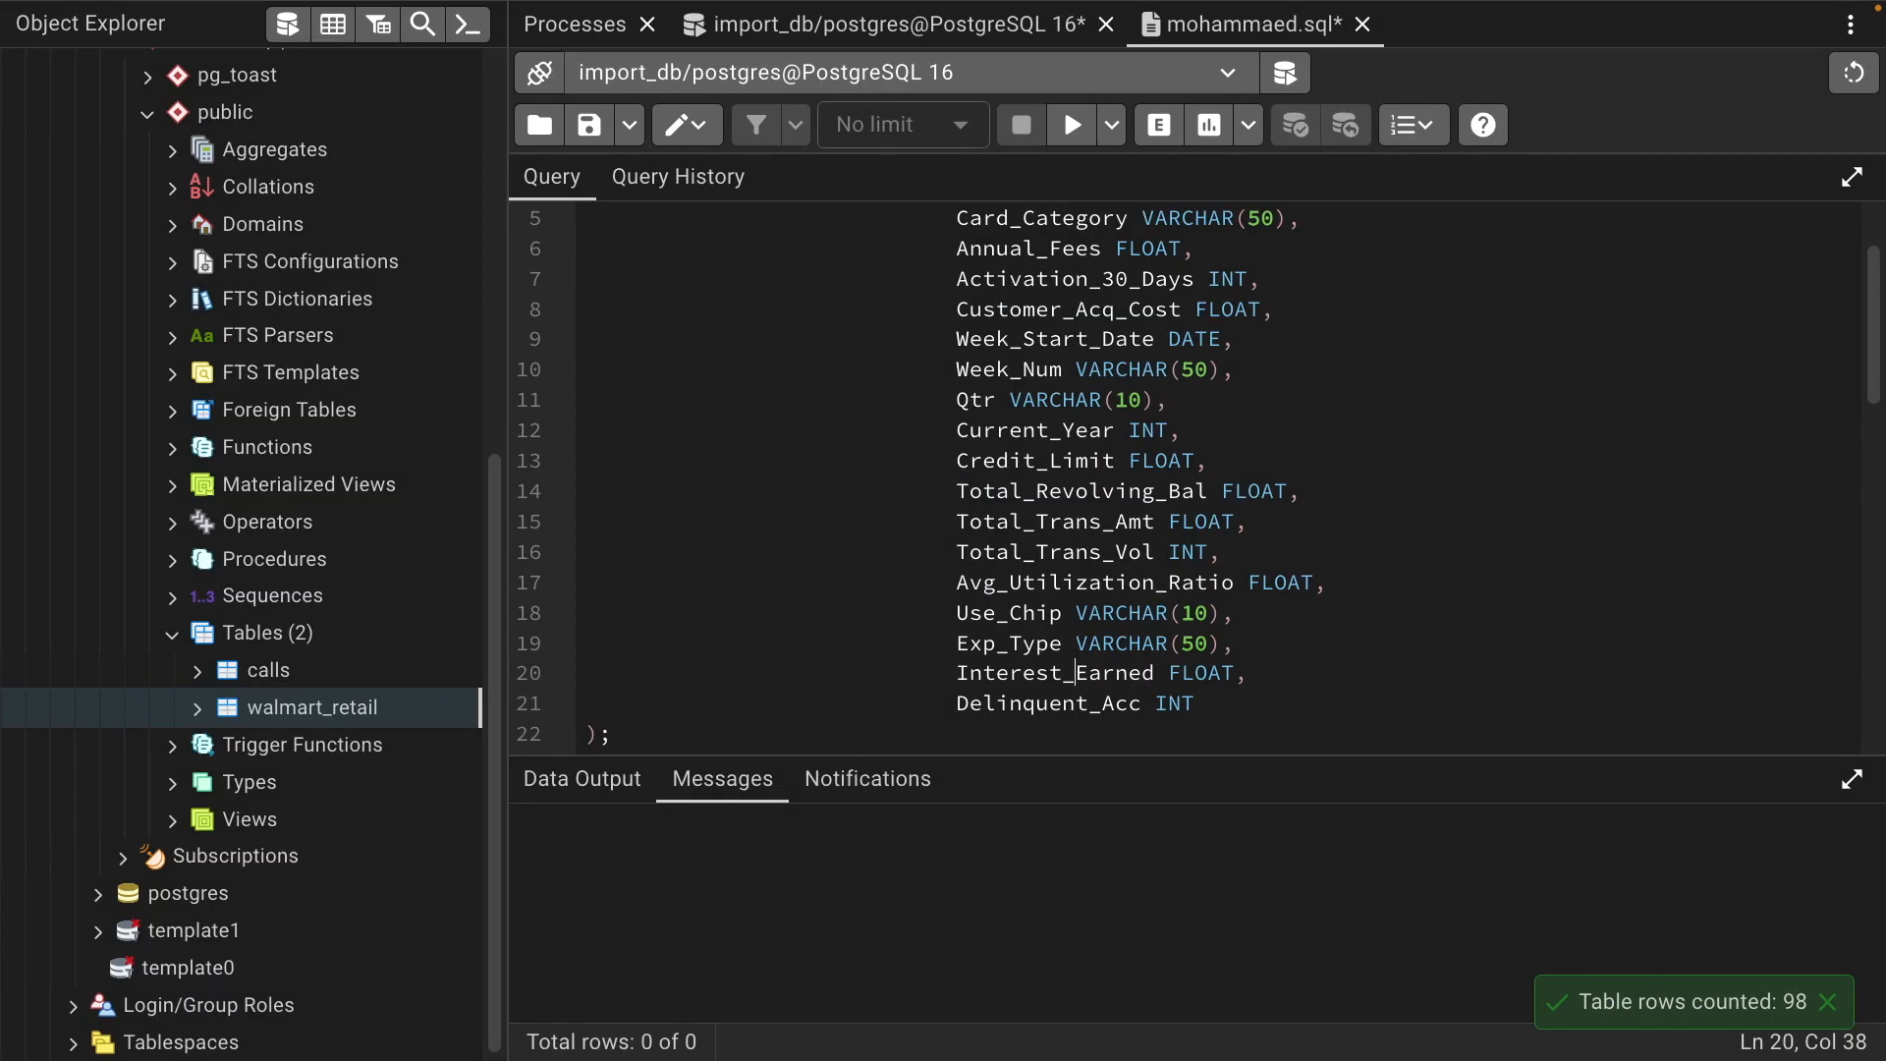
Add blank lines below the credit_card table definition and execute only its CREATE TABLE statement
key("ctrl+End")
key("Return")
key("Return")
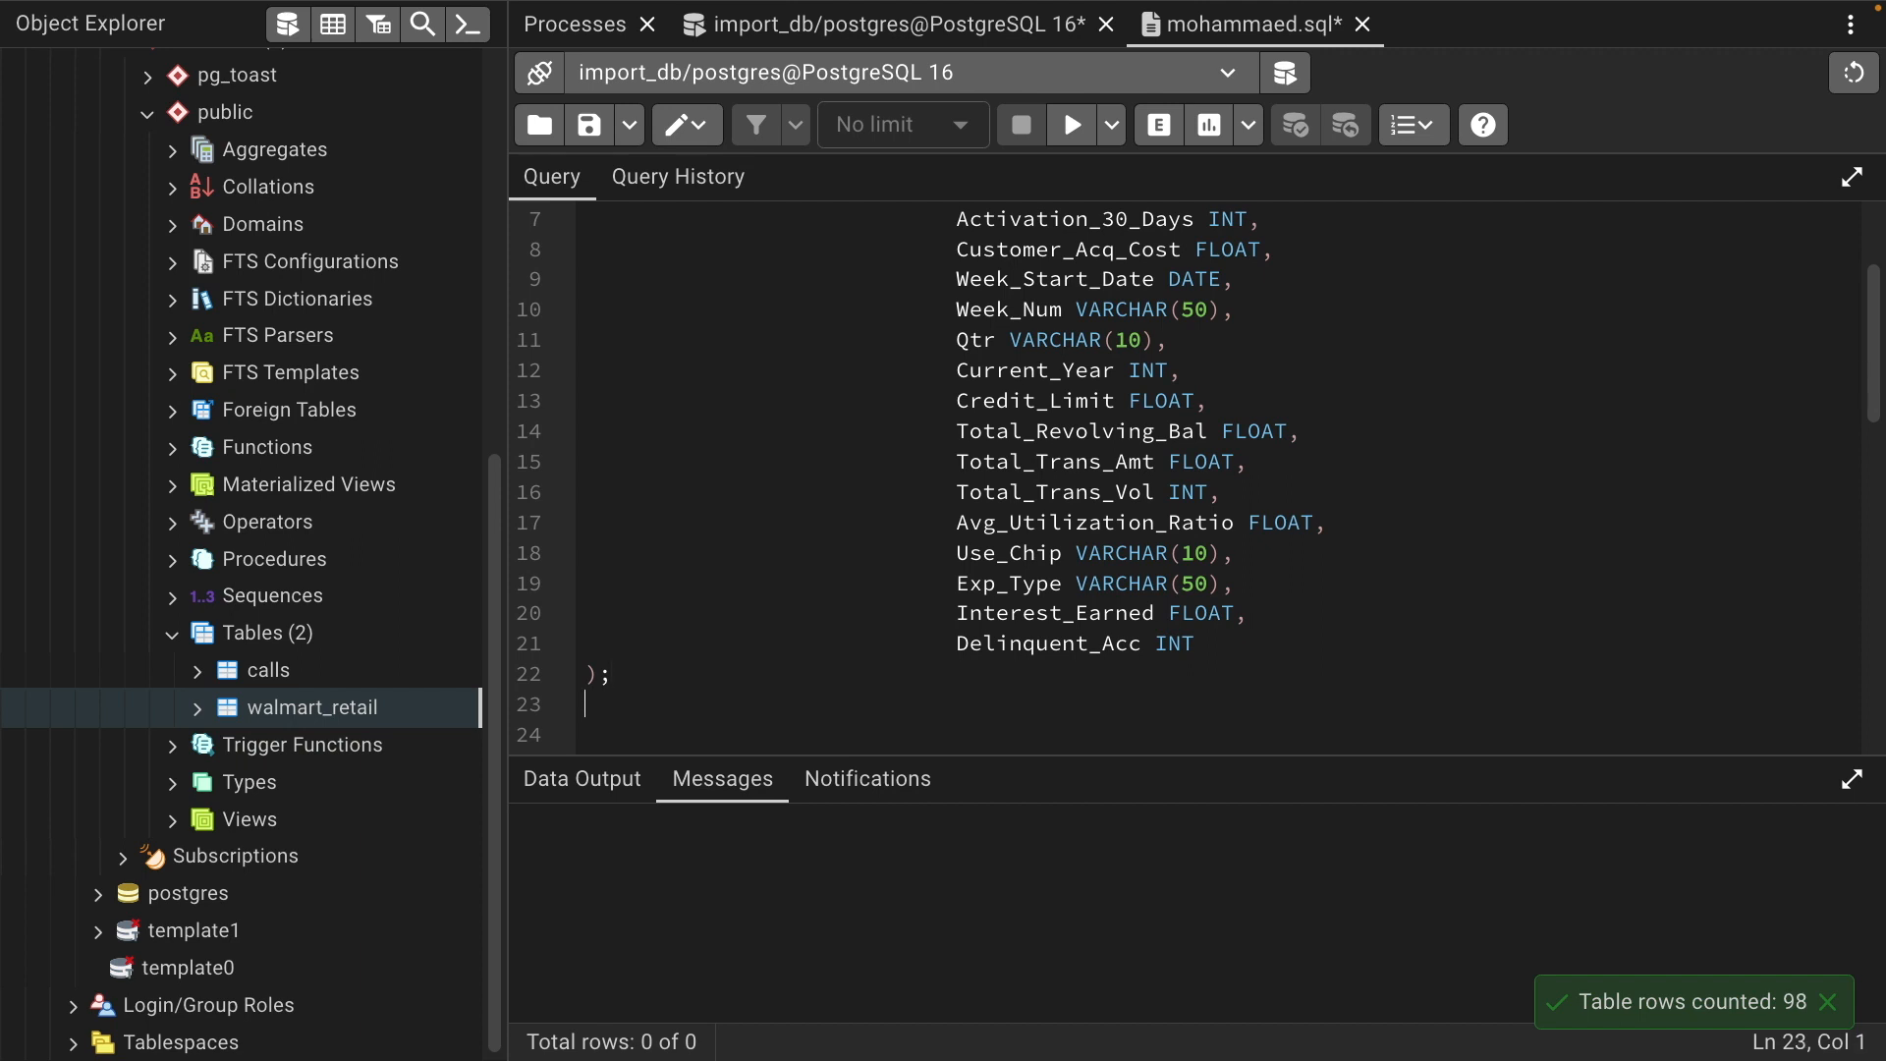
left_click_drag(686, 674, 648, 307)
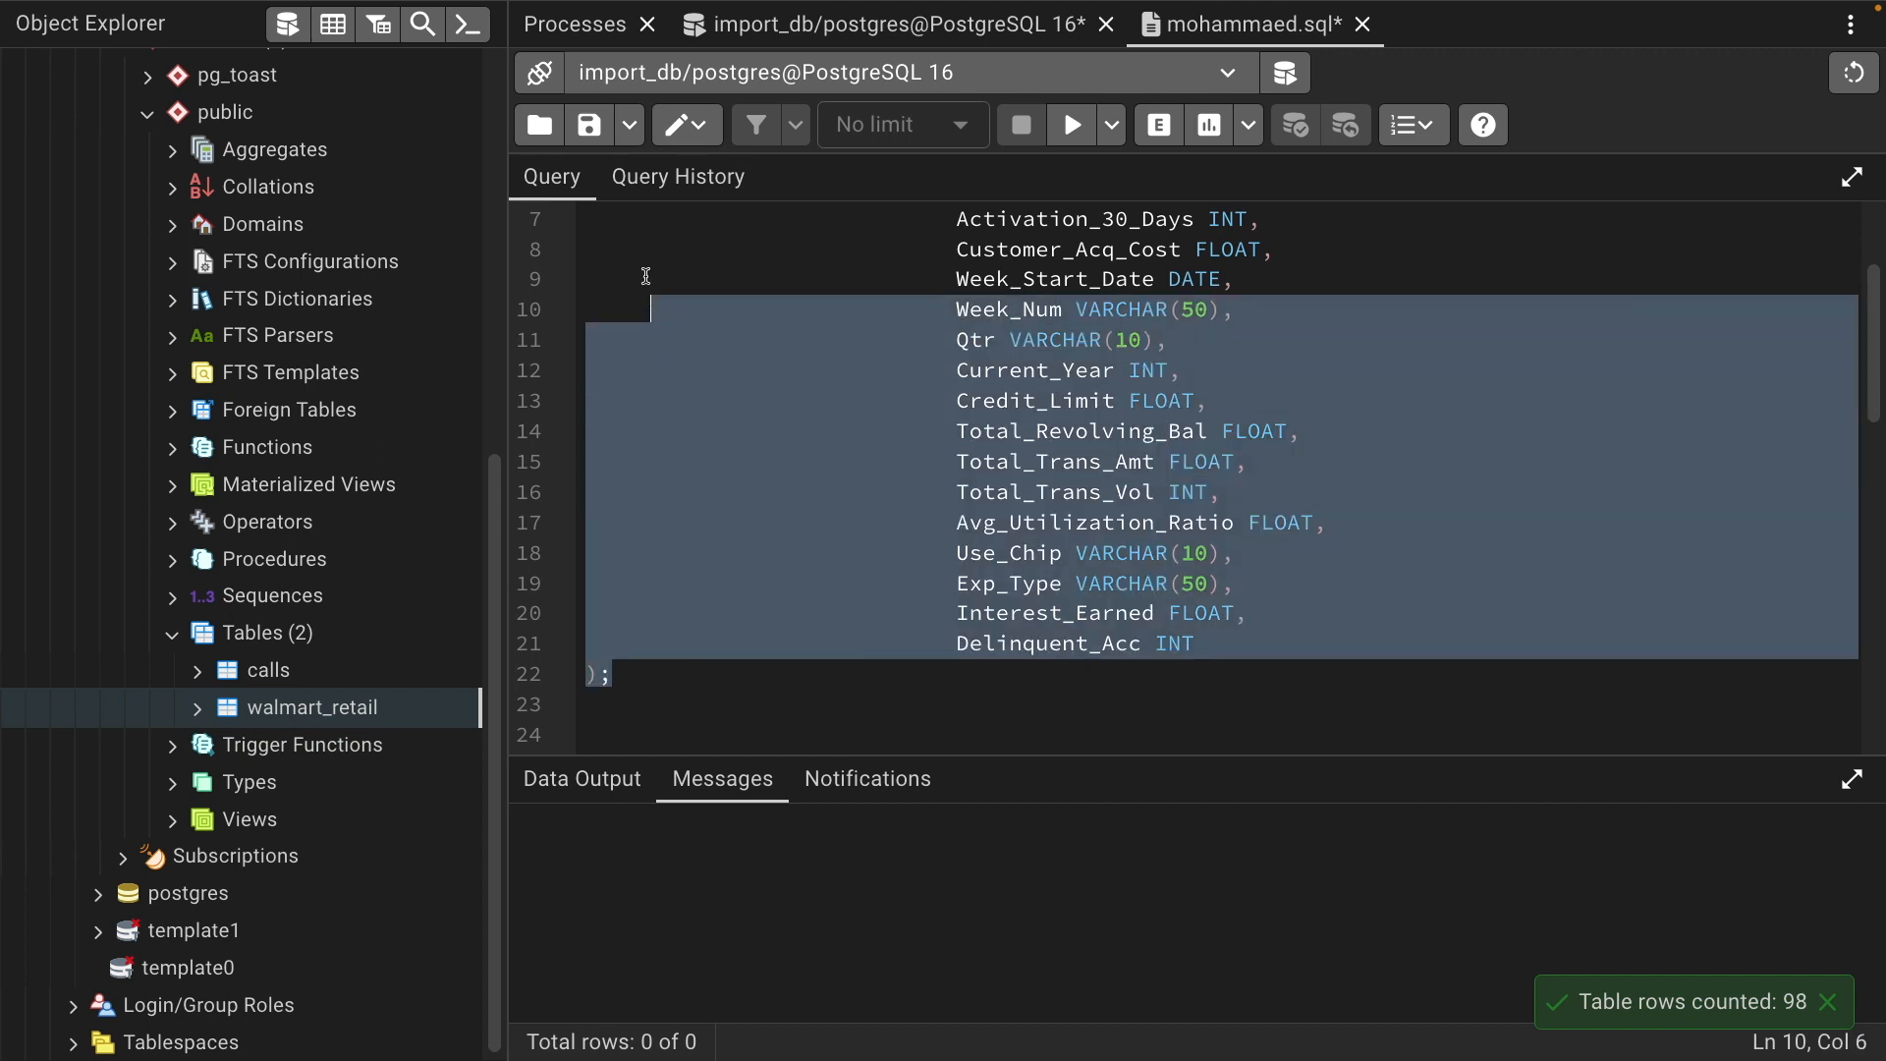
scroll(658, 275, "up", 2)
left_click(736, 254, "shift")
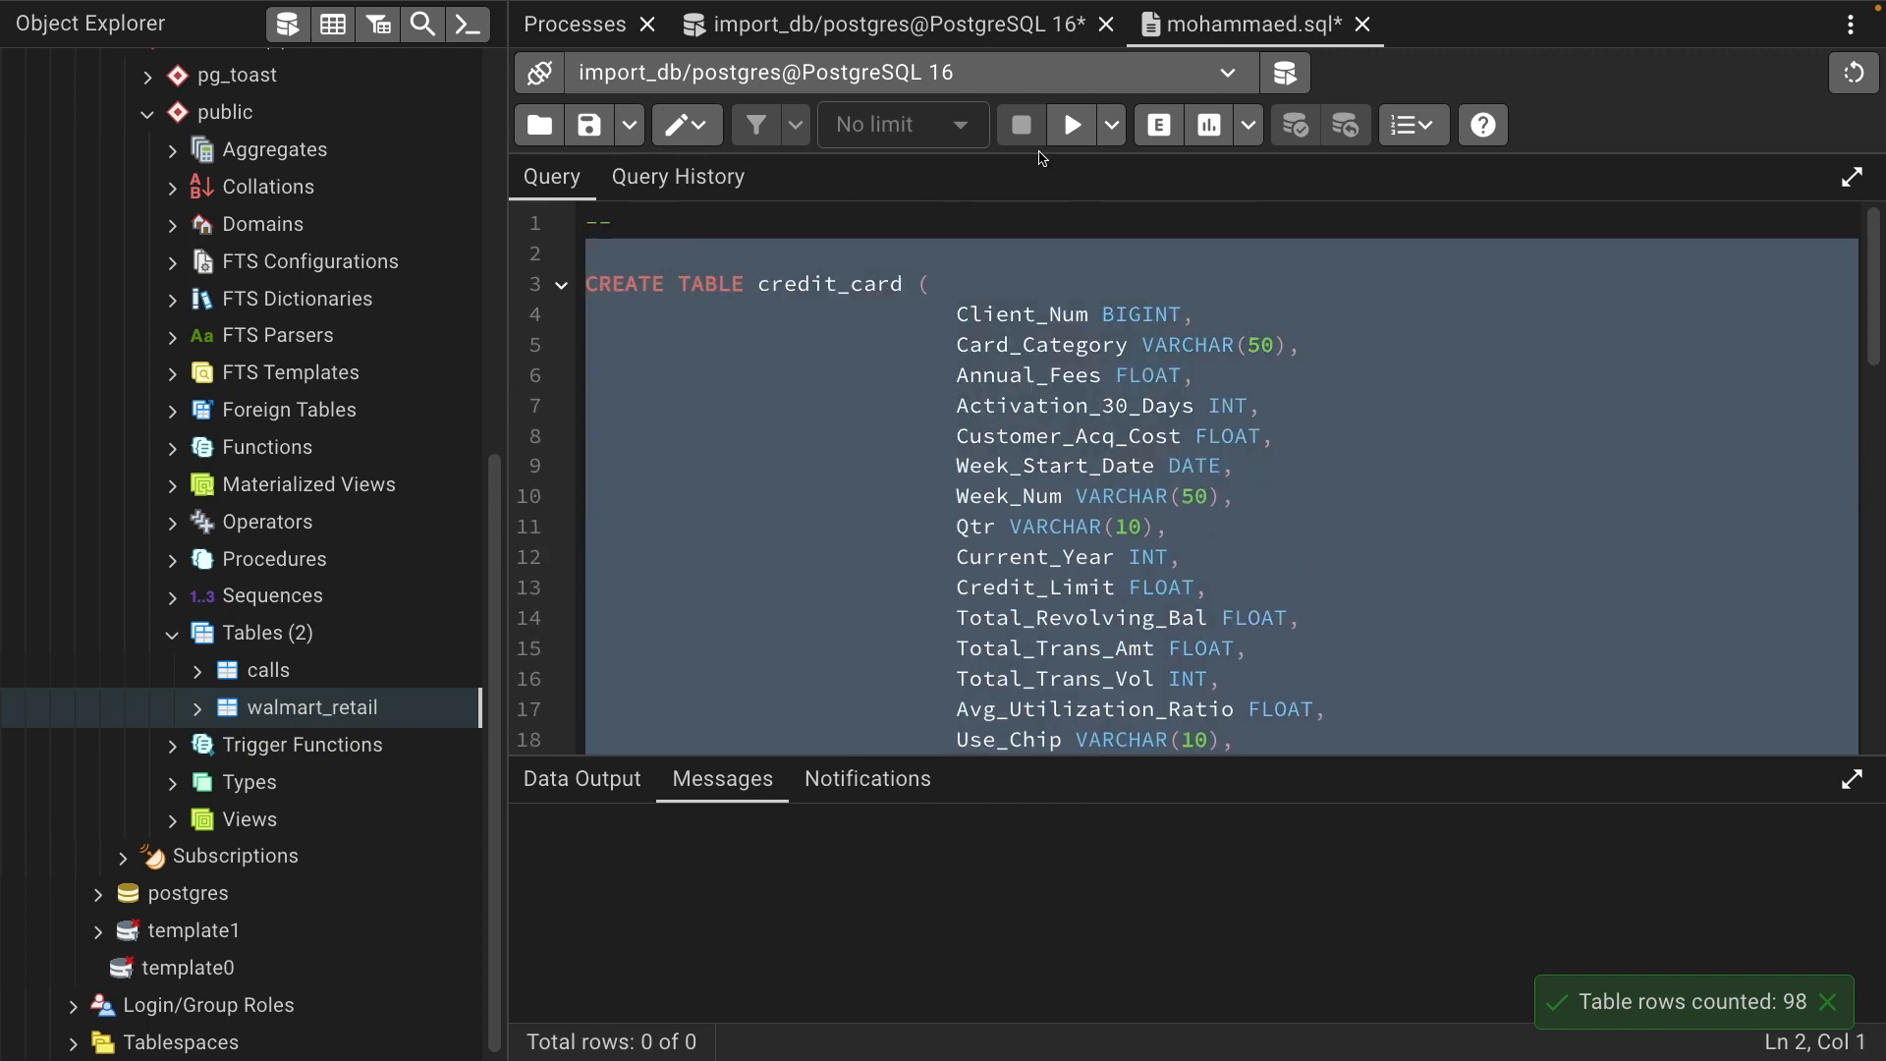
left_click(1073, 125)
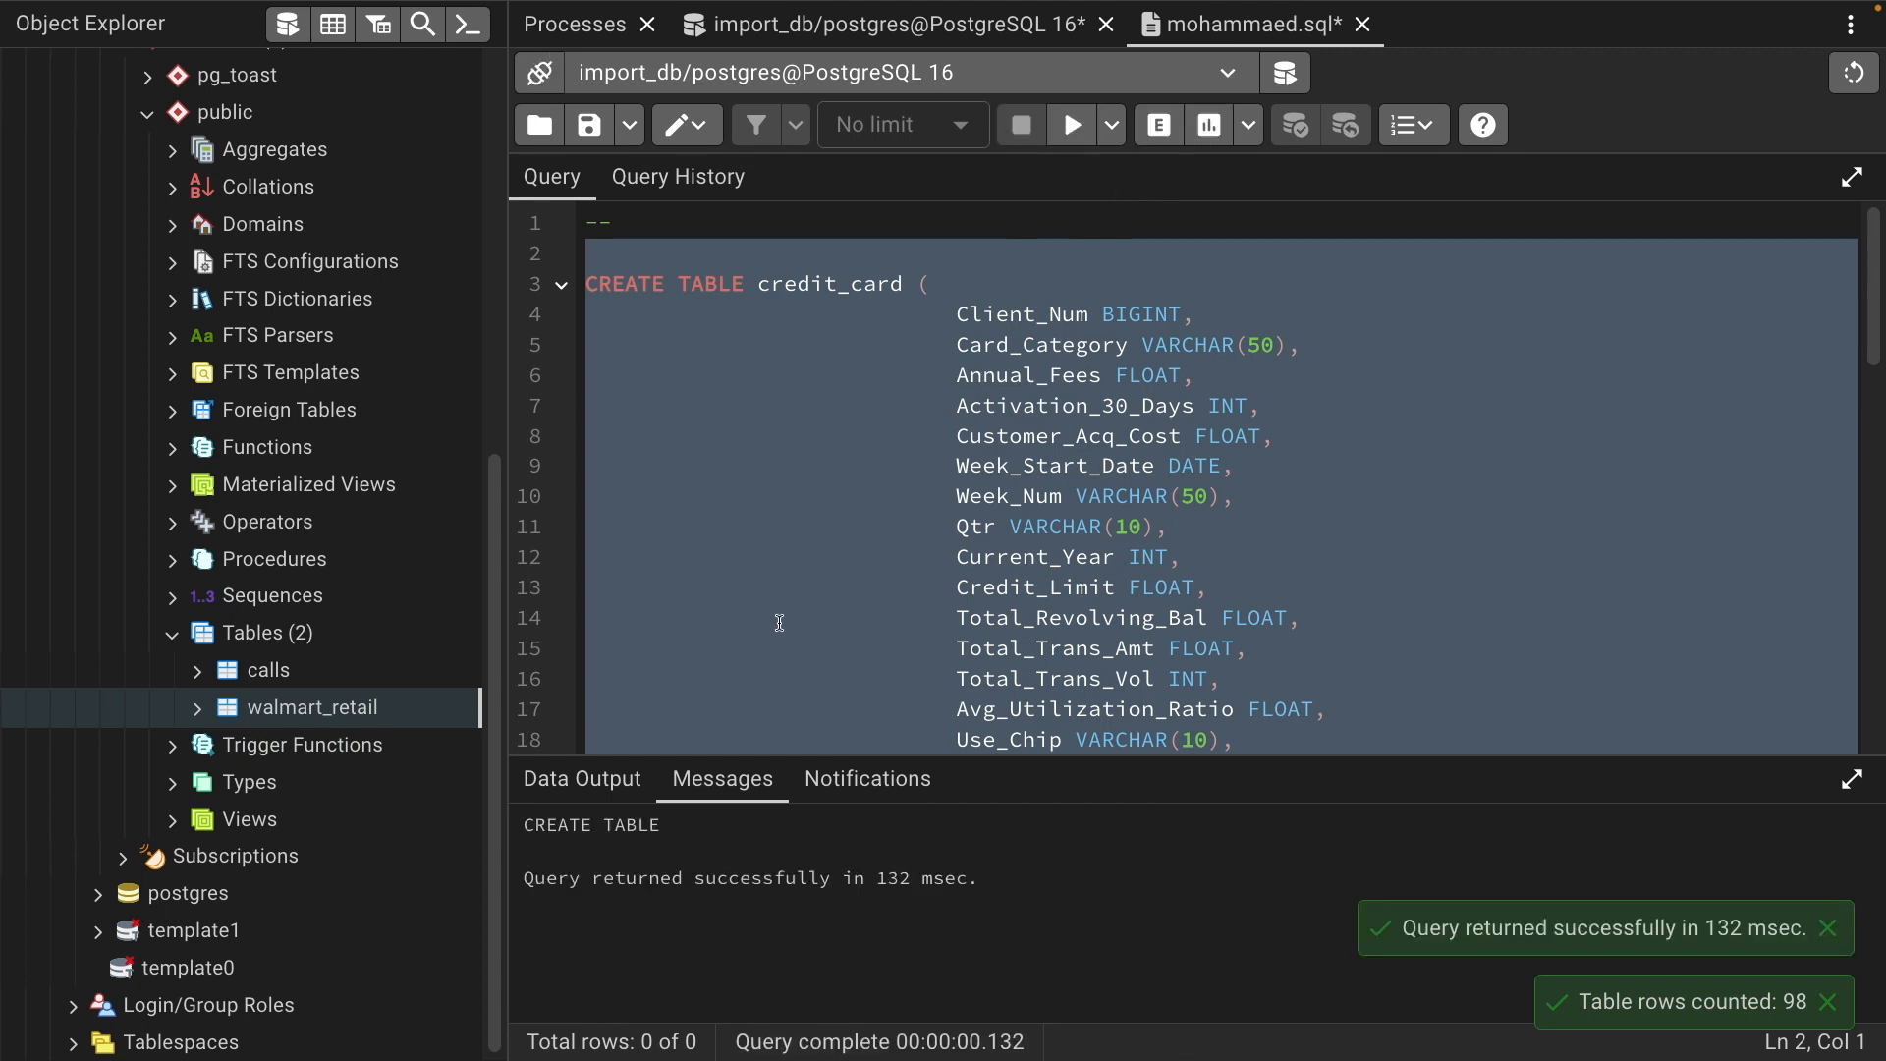
Refresh the list of tables in the public schema and open the data import settings for credit_card
scroll(784, 661, "down", 1)
right_click(289, 638)
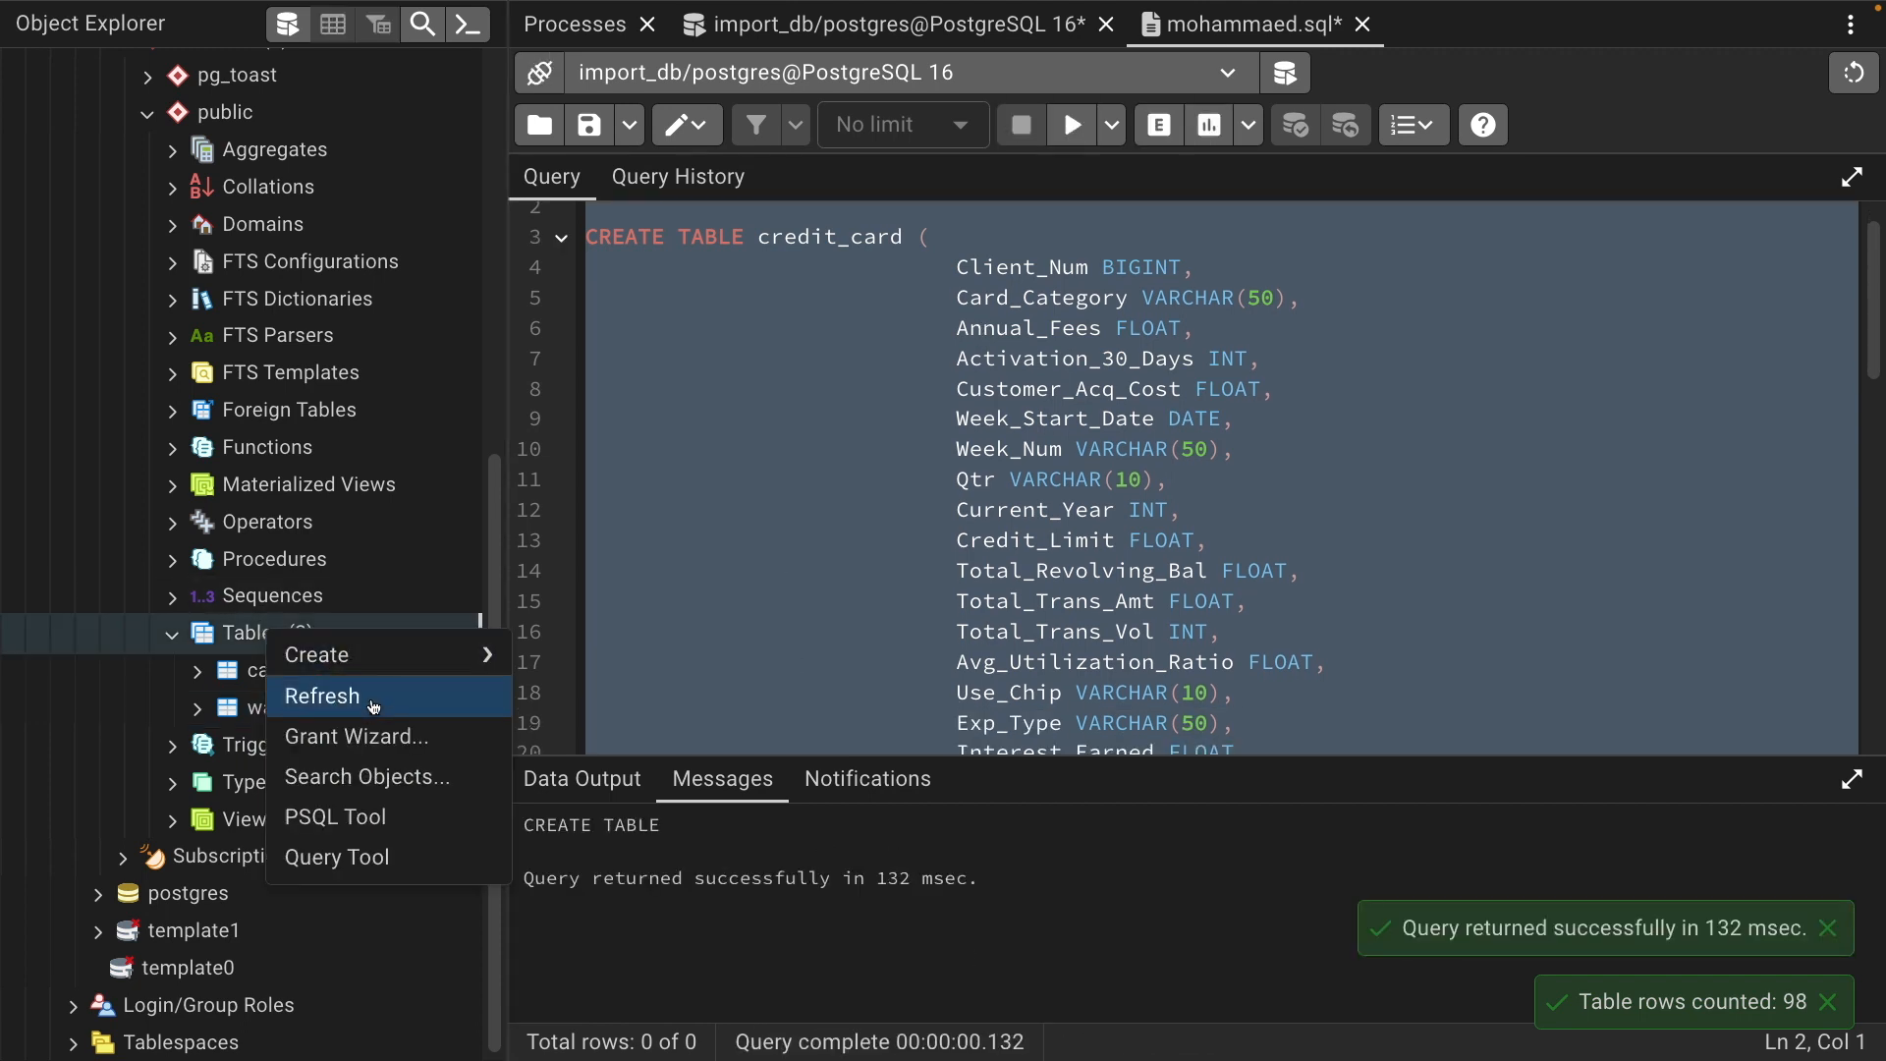
left_click(305, 696)
scroll(314, 723, "down", 2)
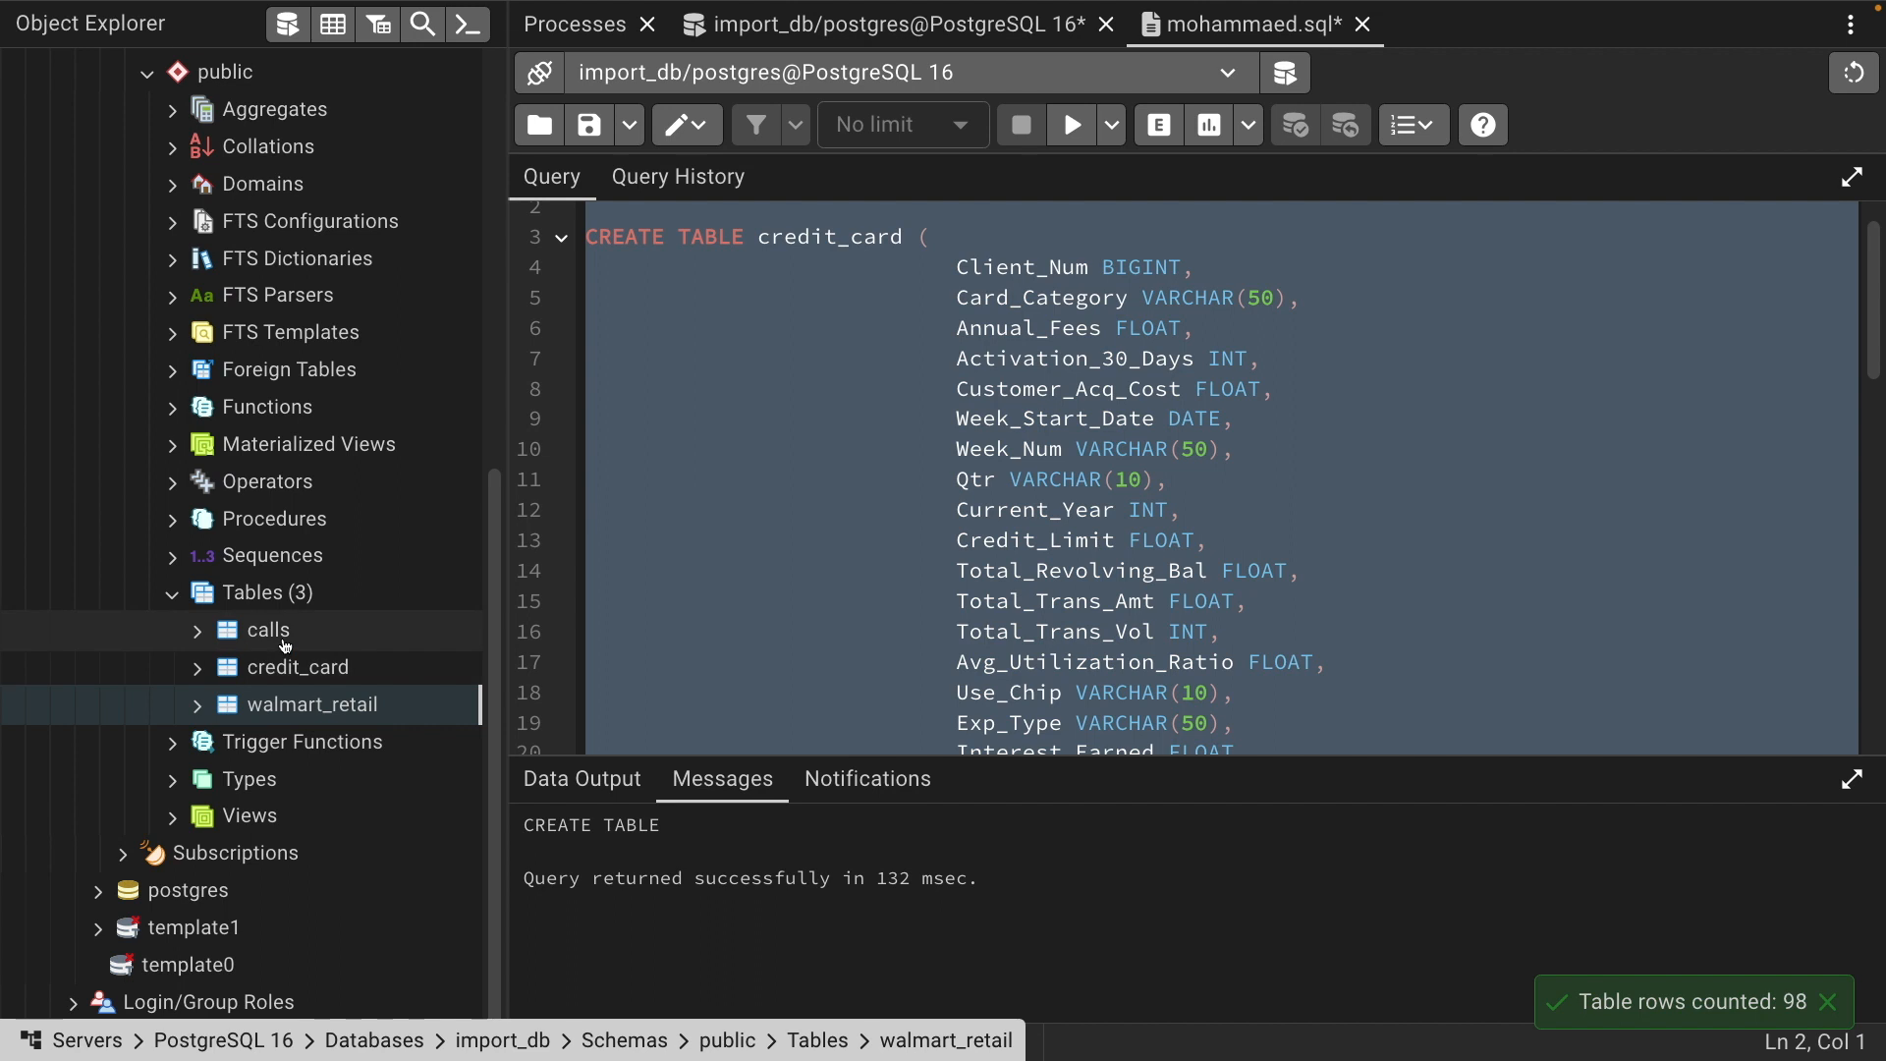
right_click(302, 668)
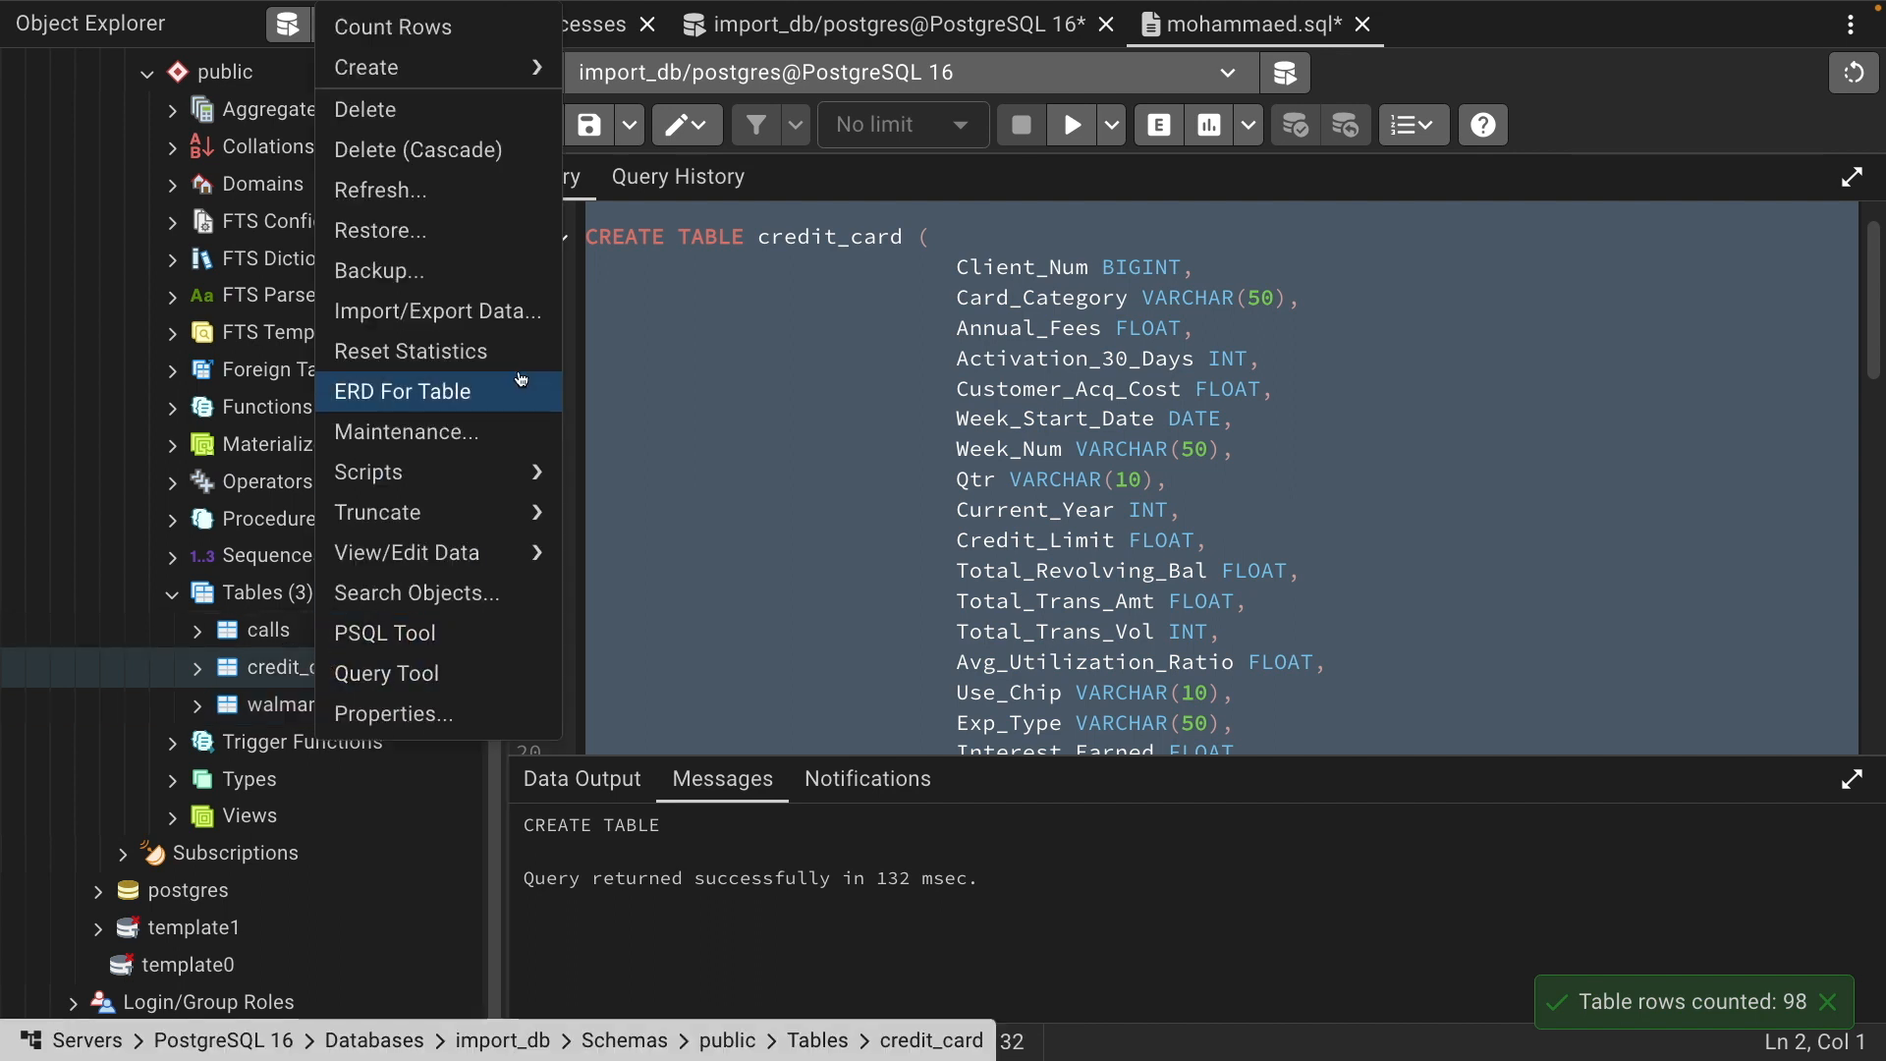
left_click(487, 310)
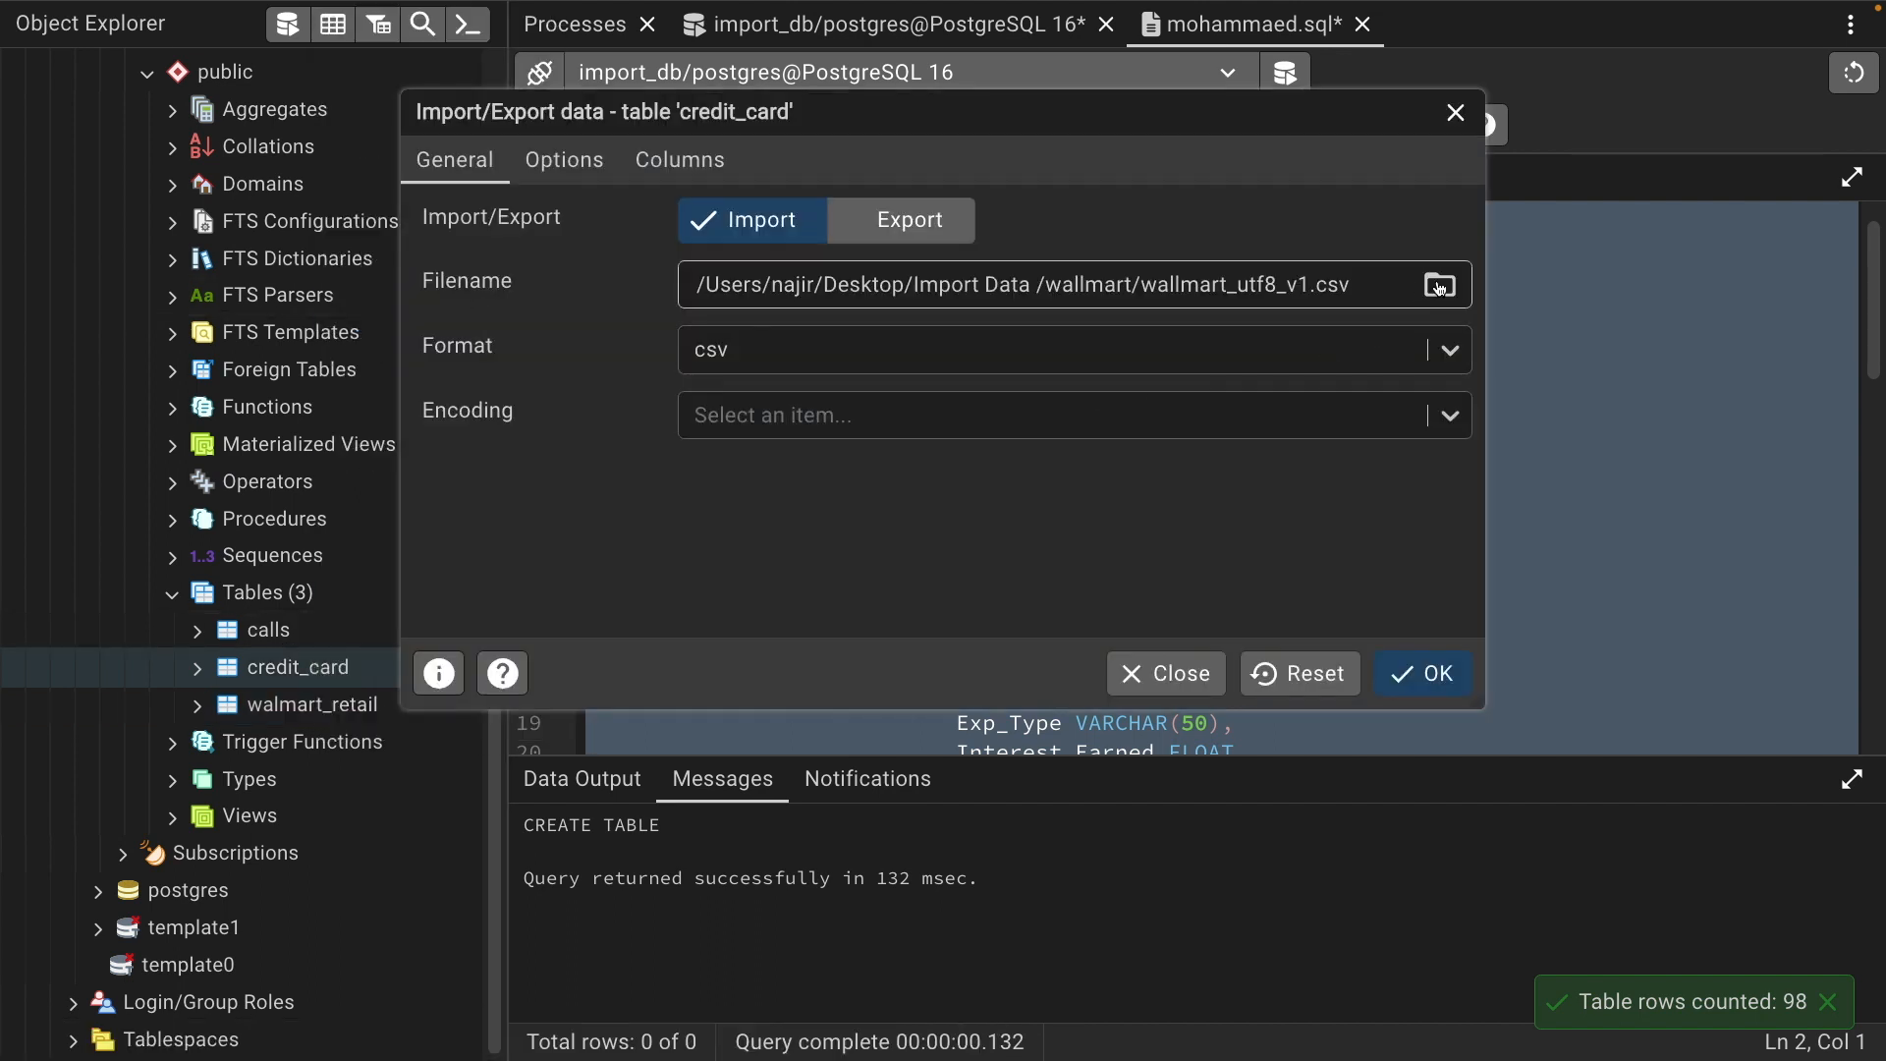
left_click(1439, 285)
left_click(980, 343)
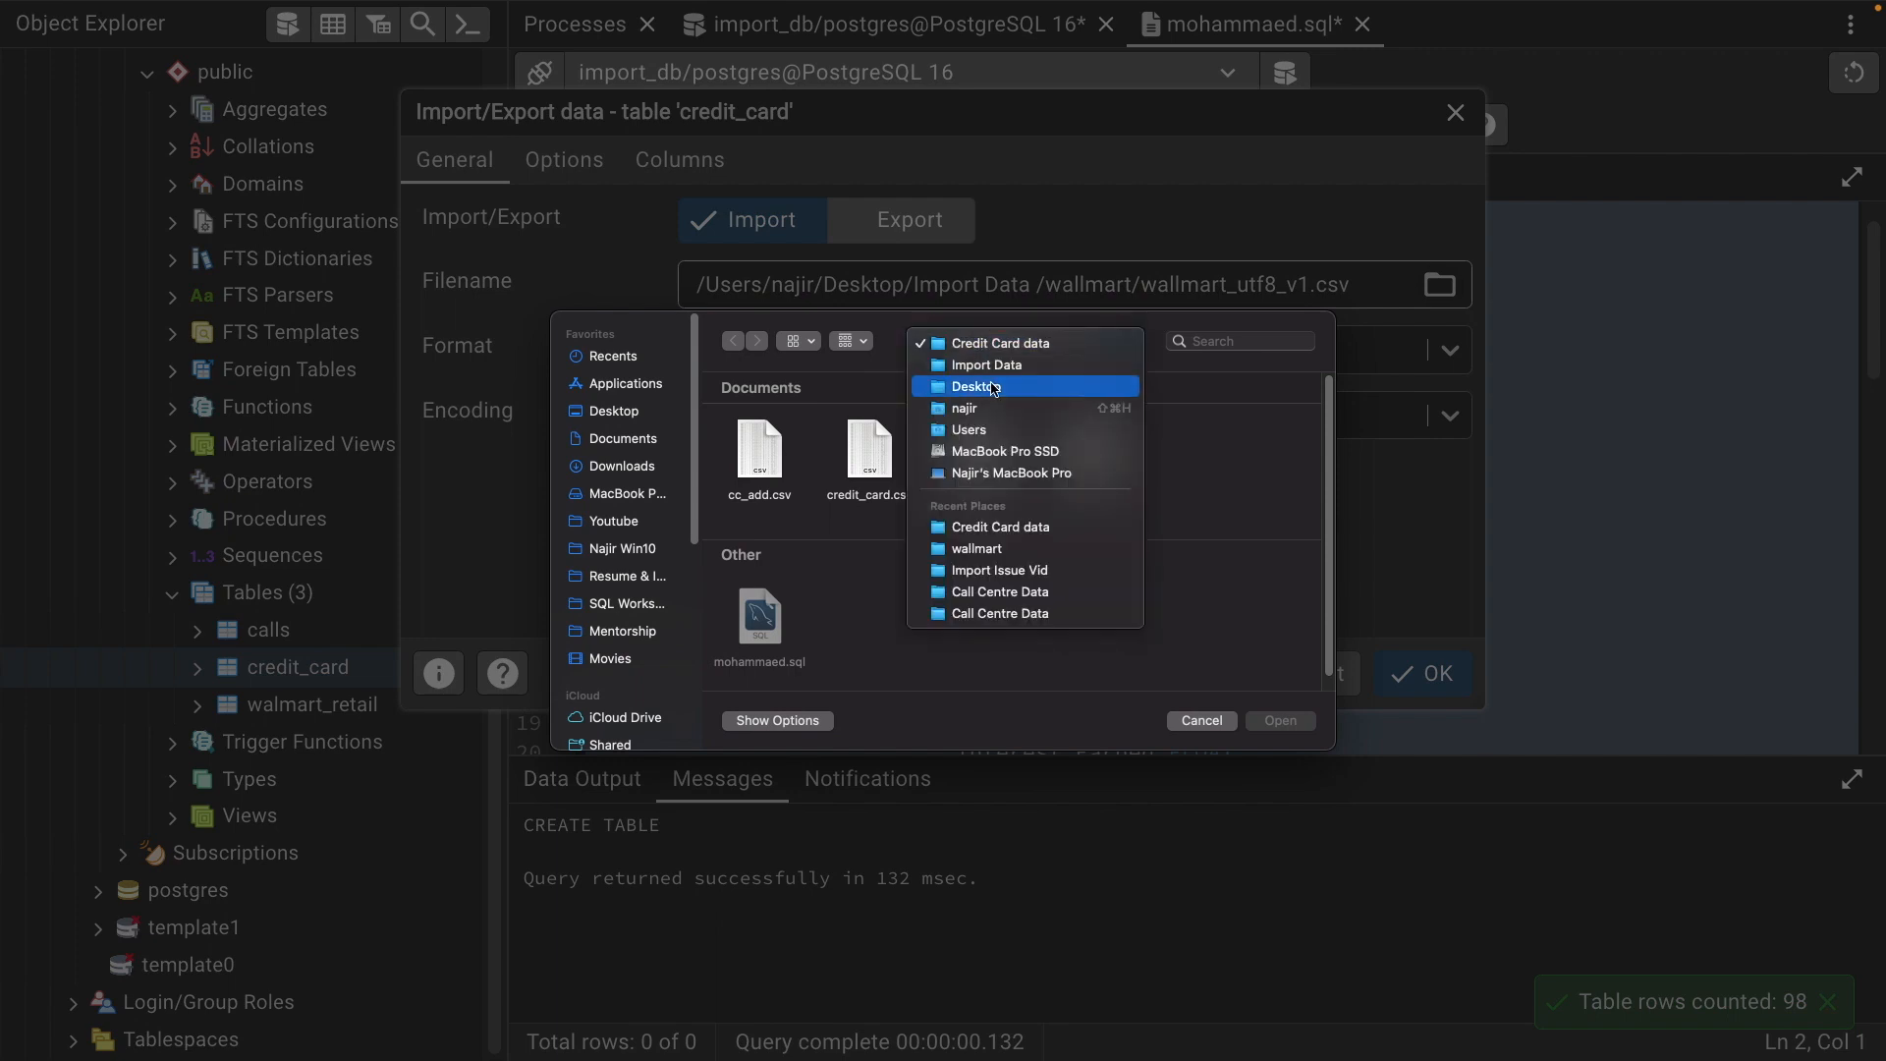
left_click(990, 368)
left_click(993, 342)
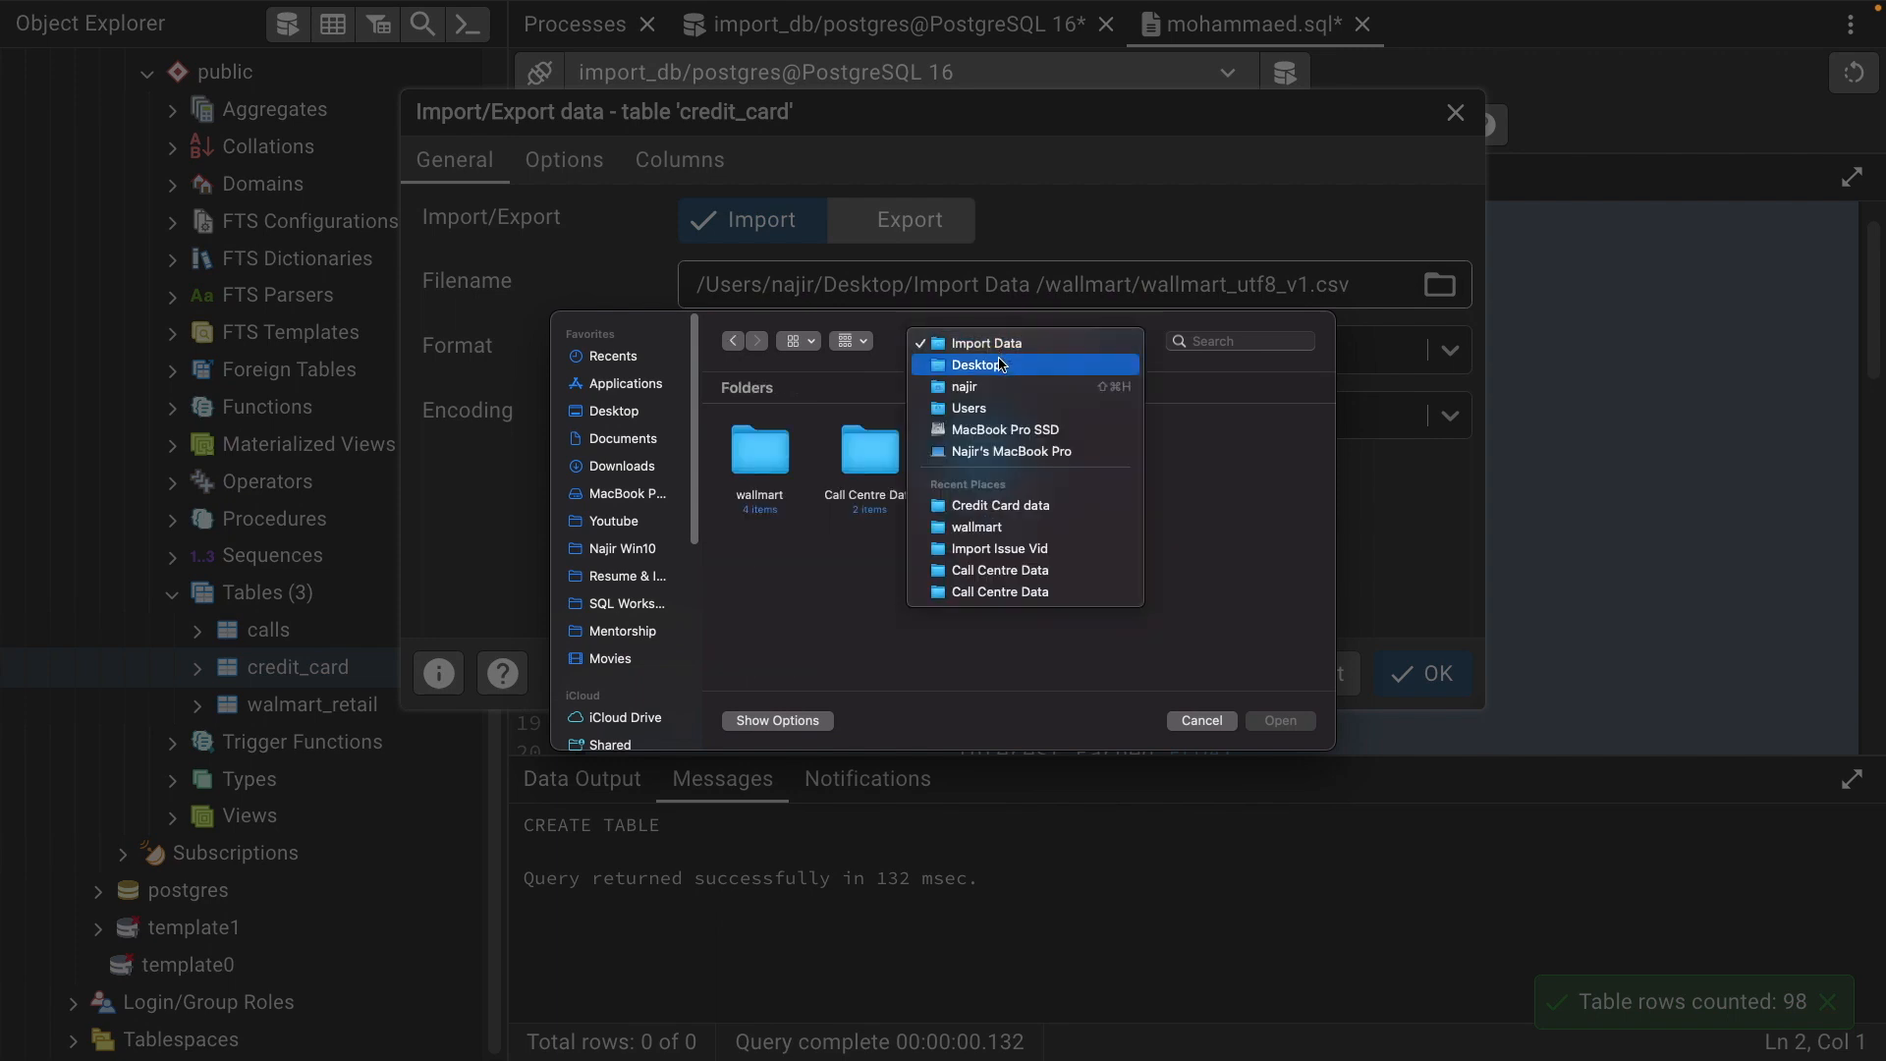
left_click(1240, 445)
double_click(997, 458)
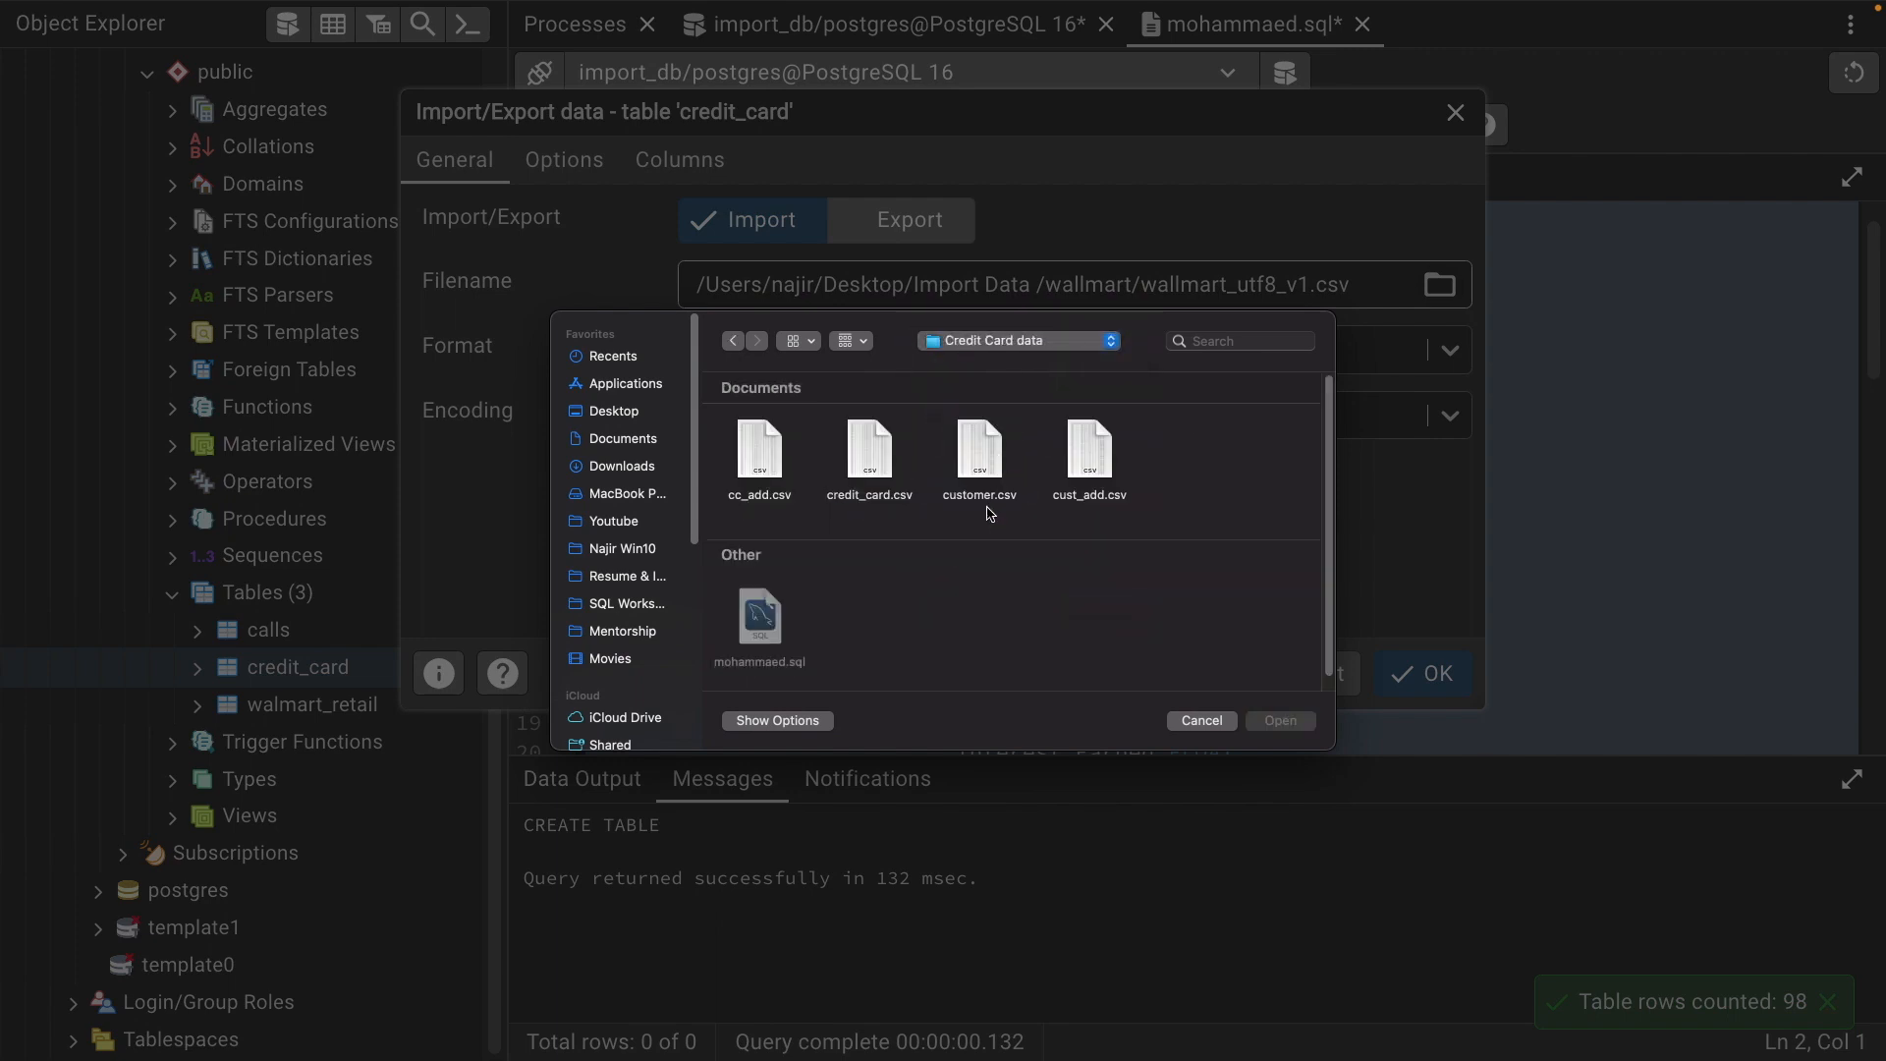
left_click(868, 462)
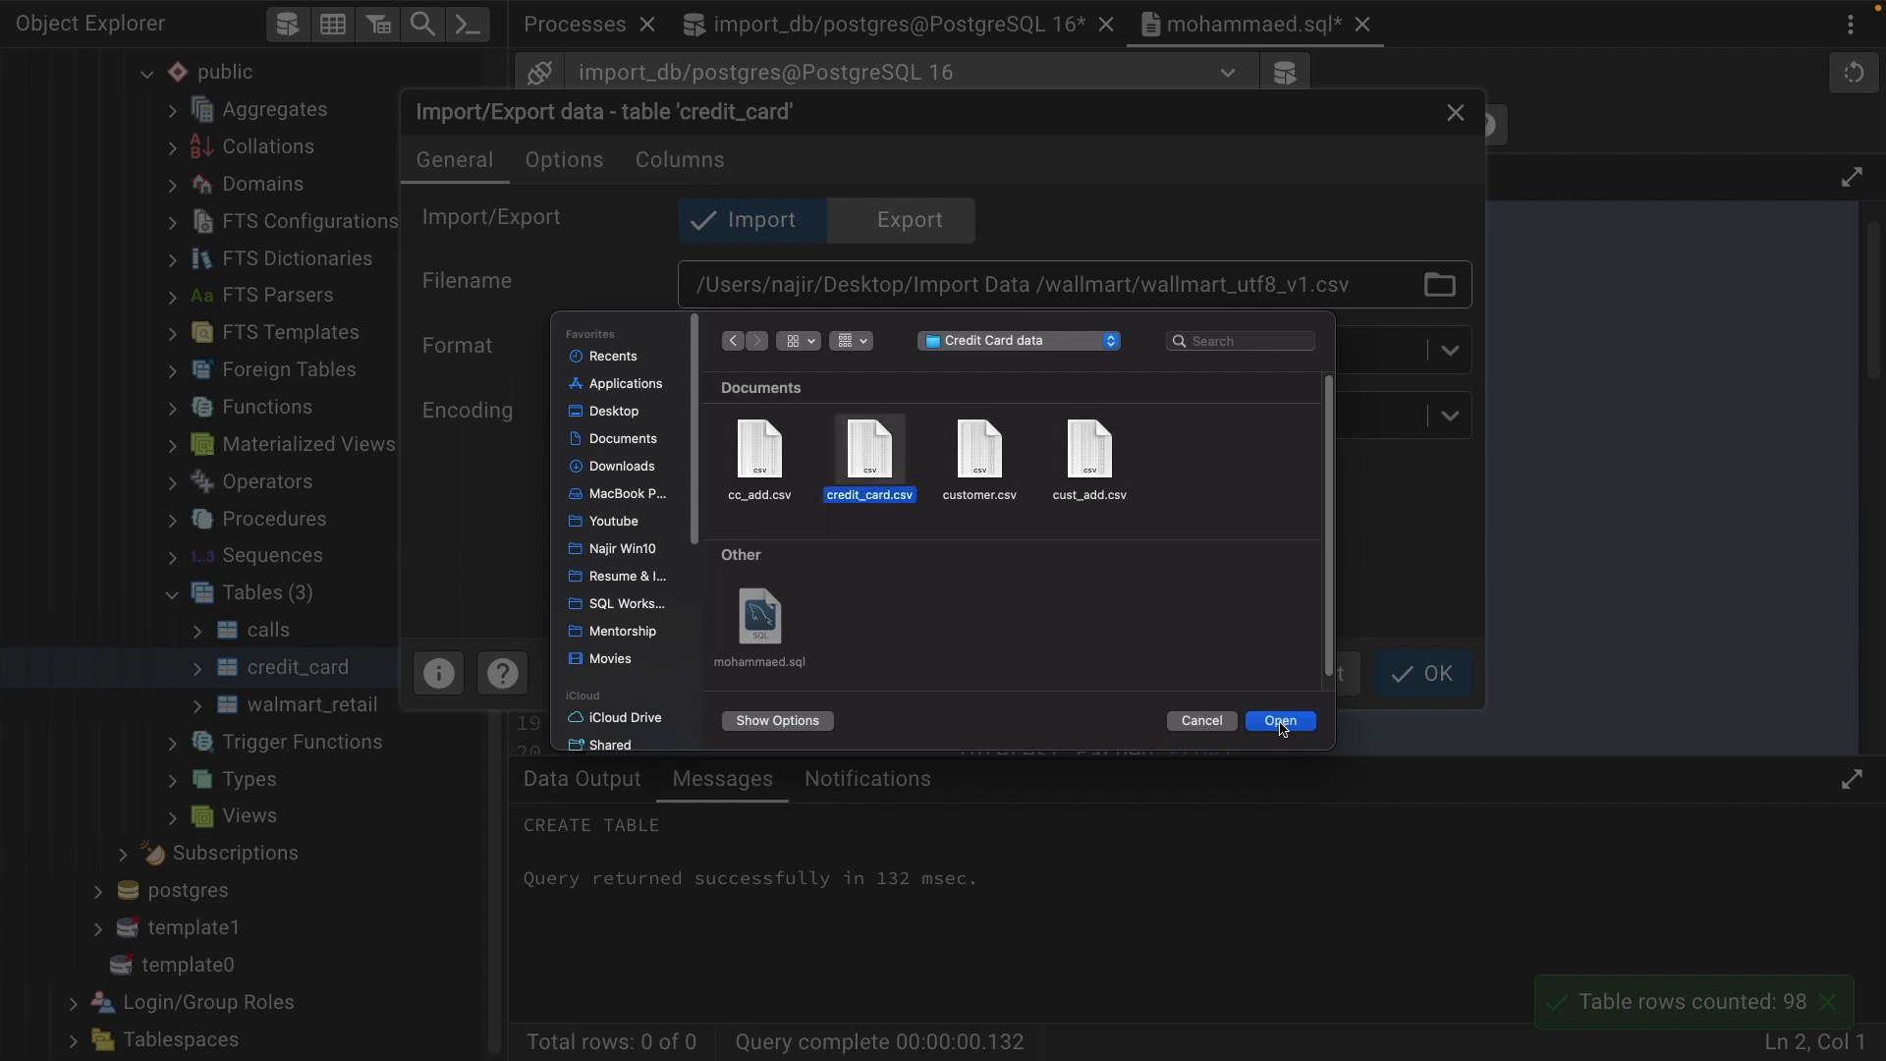
left_click(1200, 723)
key("super+Tab")
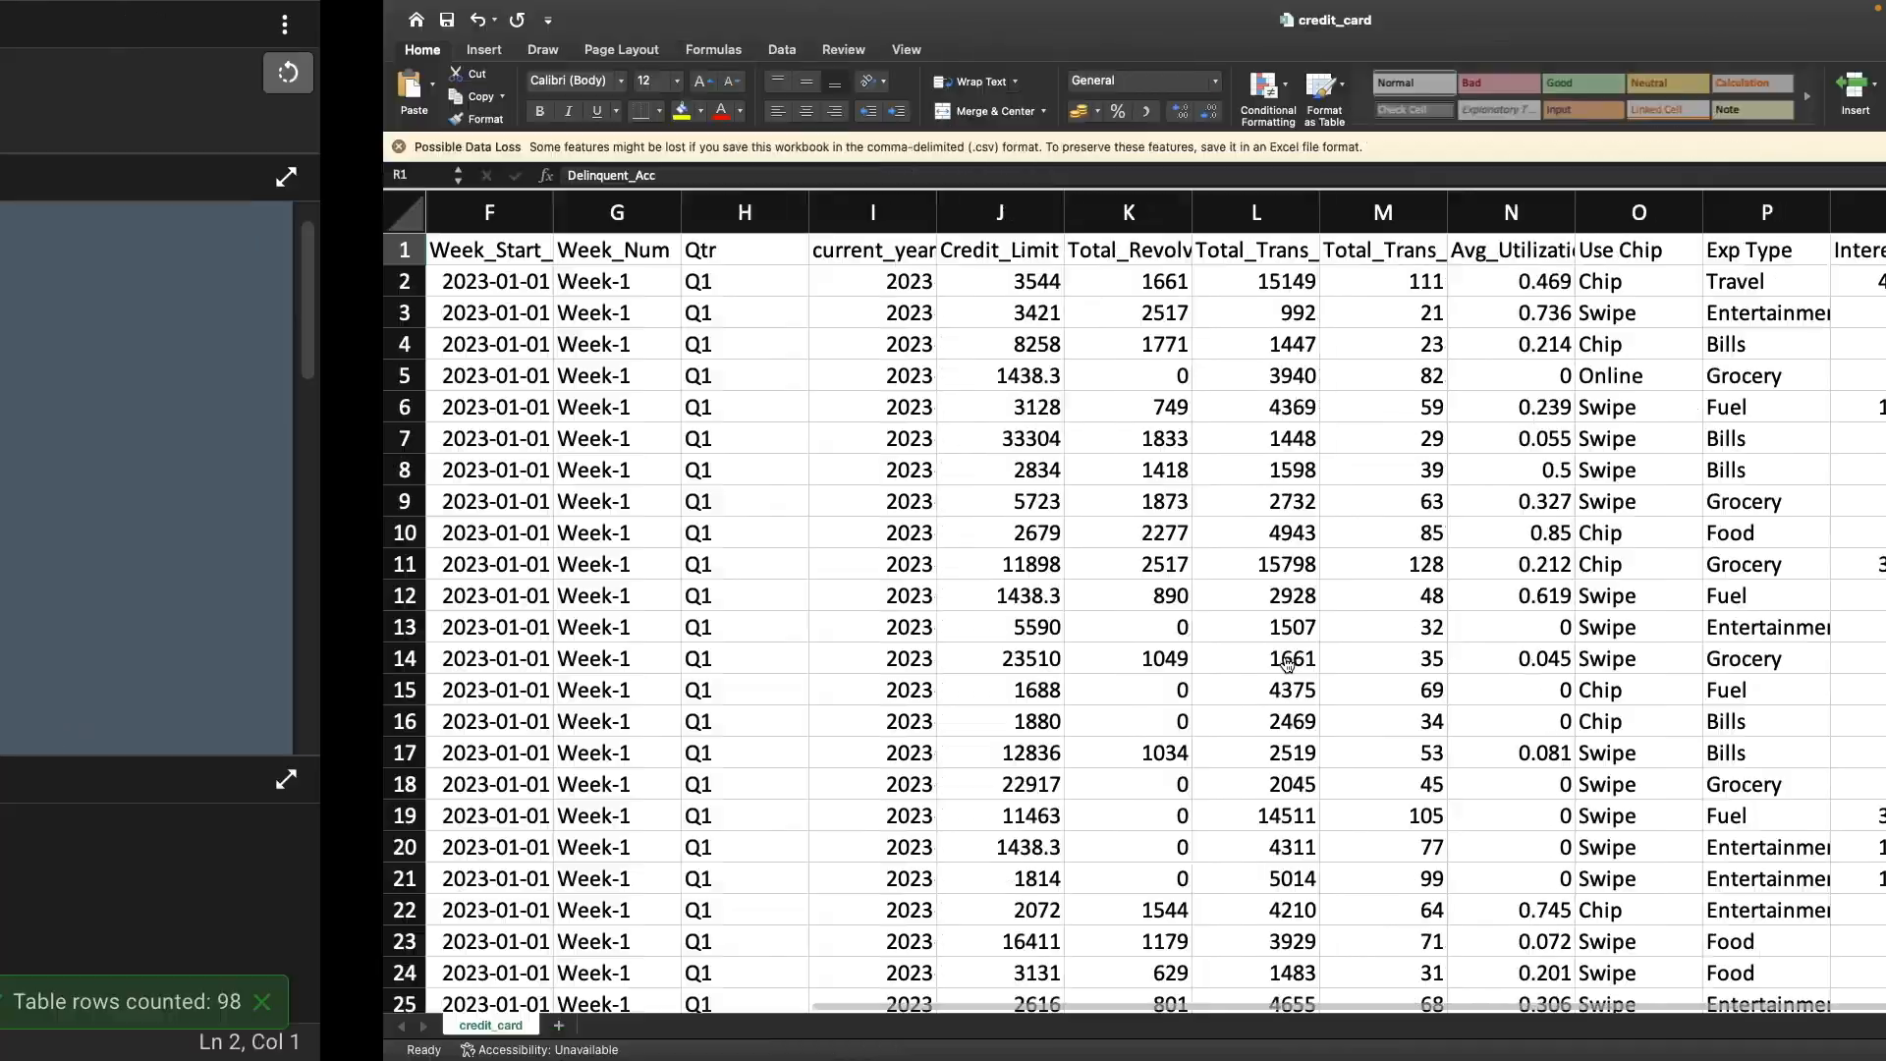
key("super+Tab")
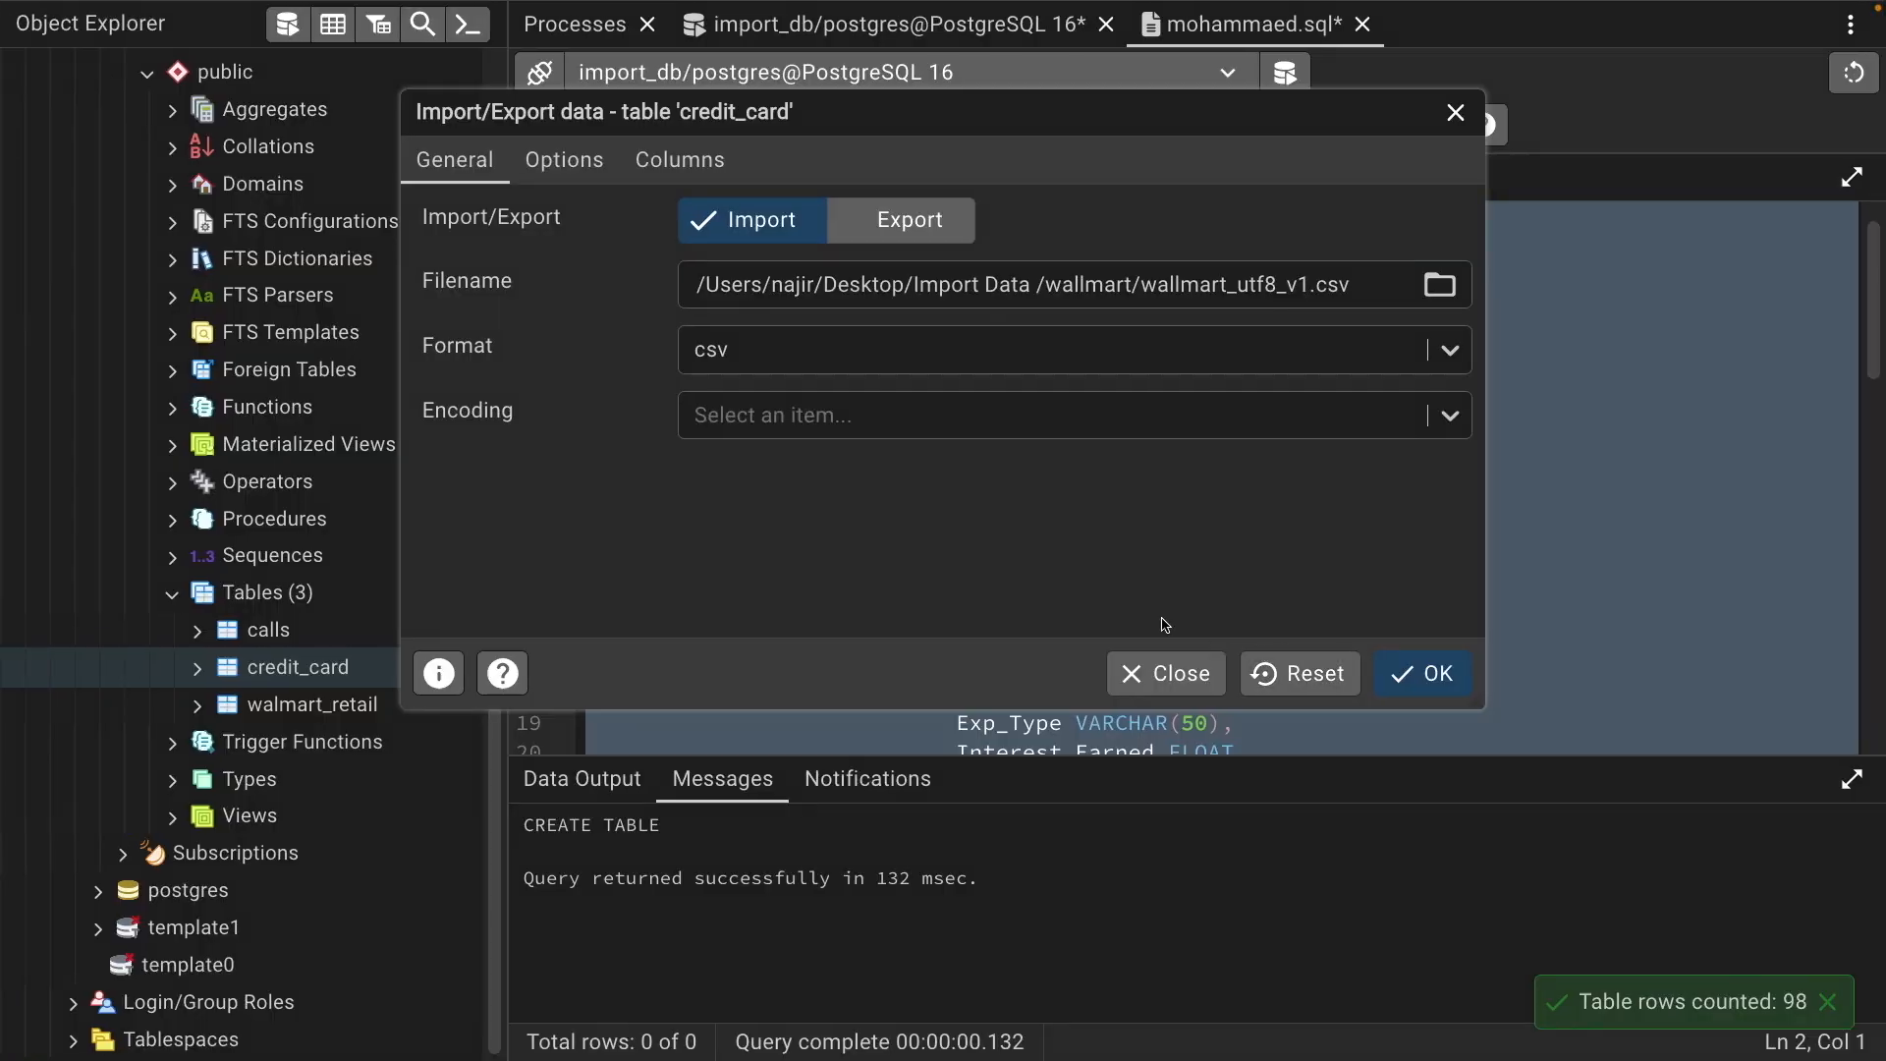
Try to import wallmart_utf8_v1.csv into the credit_card table and open the details of that import process
left_click(1450, 692)
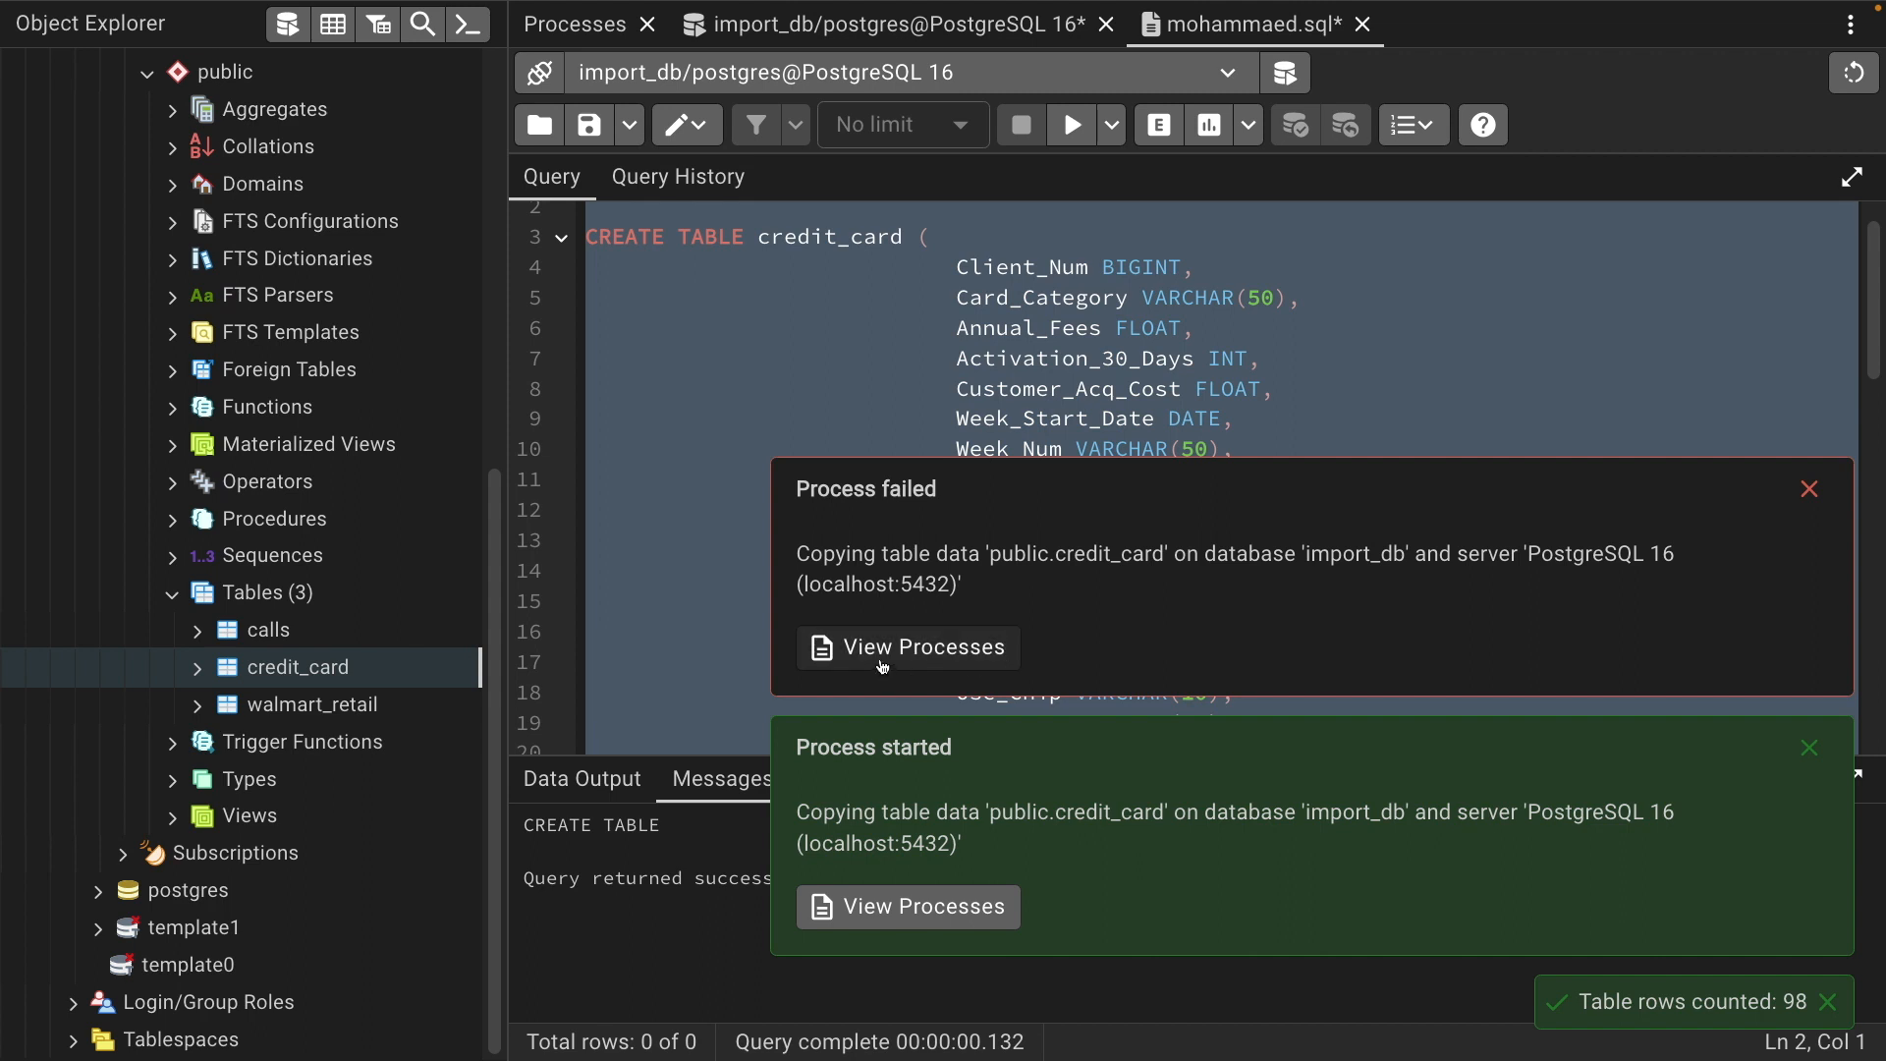
left_click(882, 667)
left_click(656, 215)
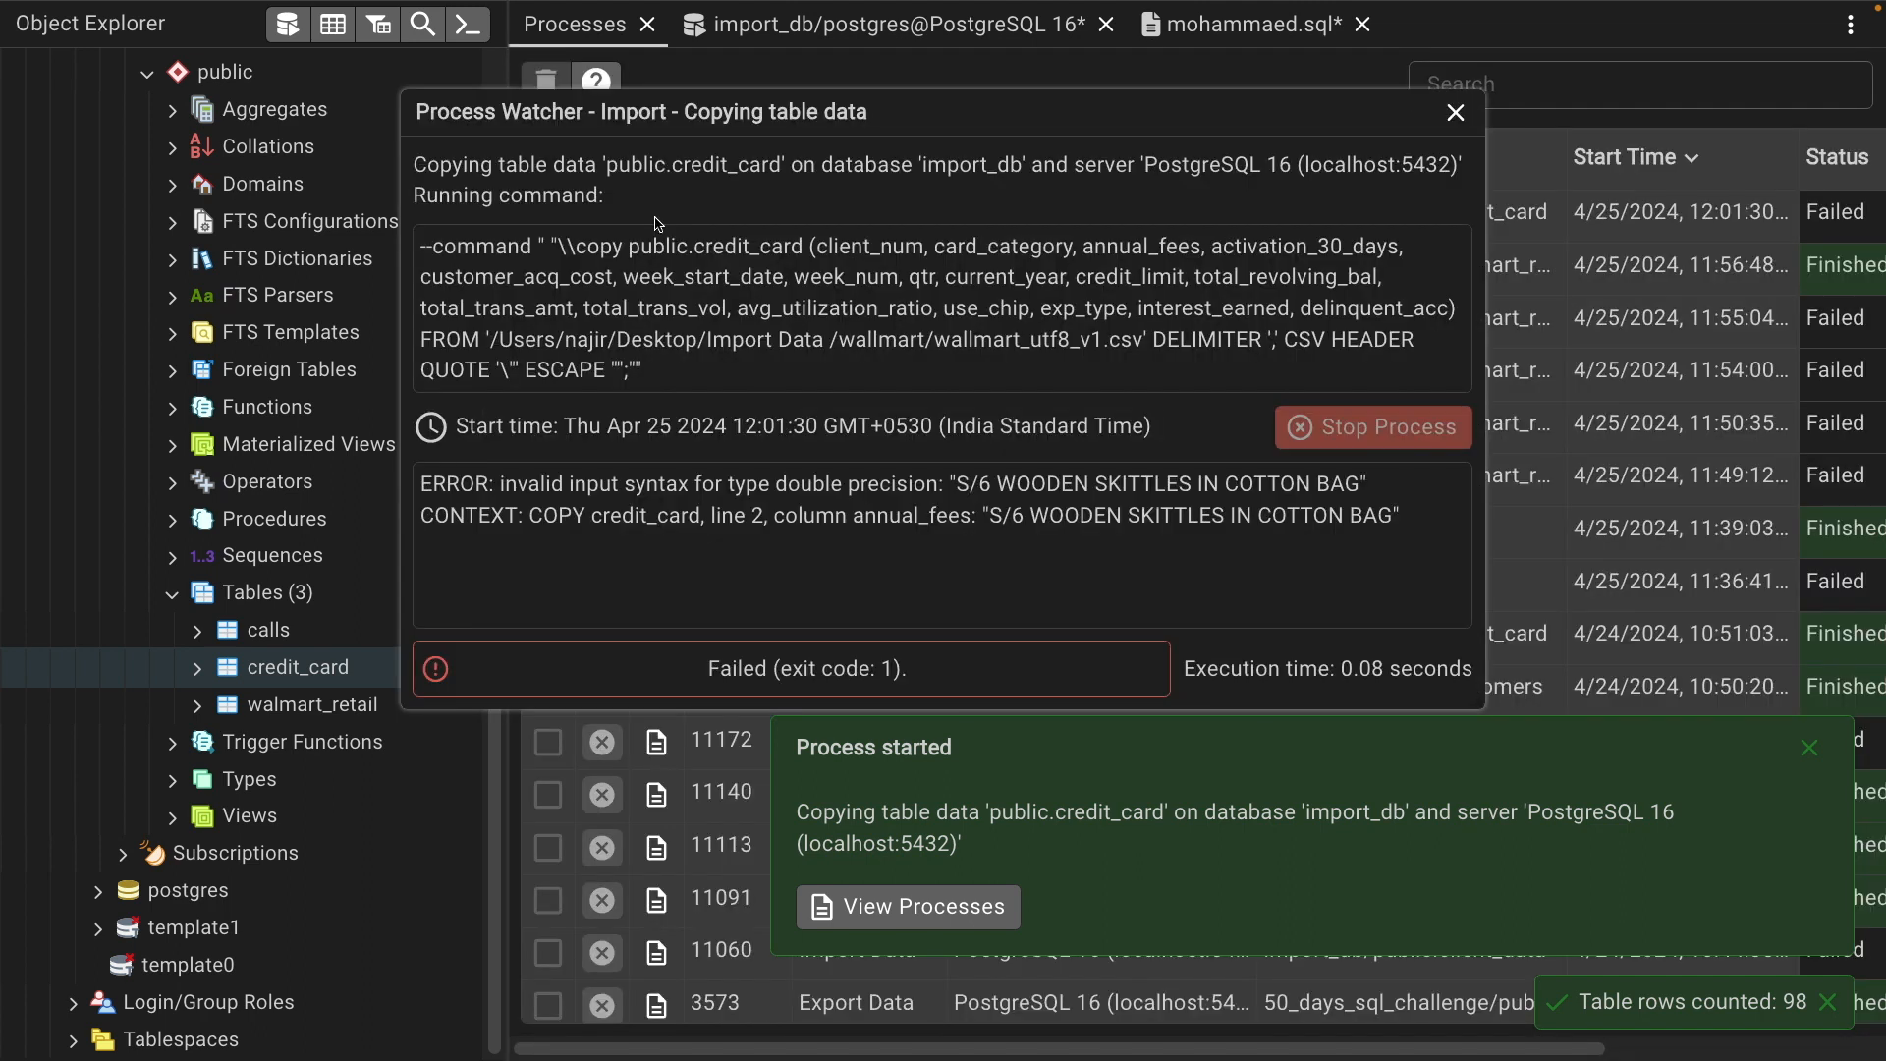
Examine the import error message, including the reported line, column and offending value, and copy that value's text
left_click_drag(508, 490, 1370, 486)
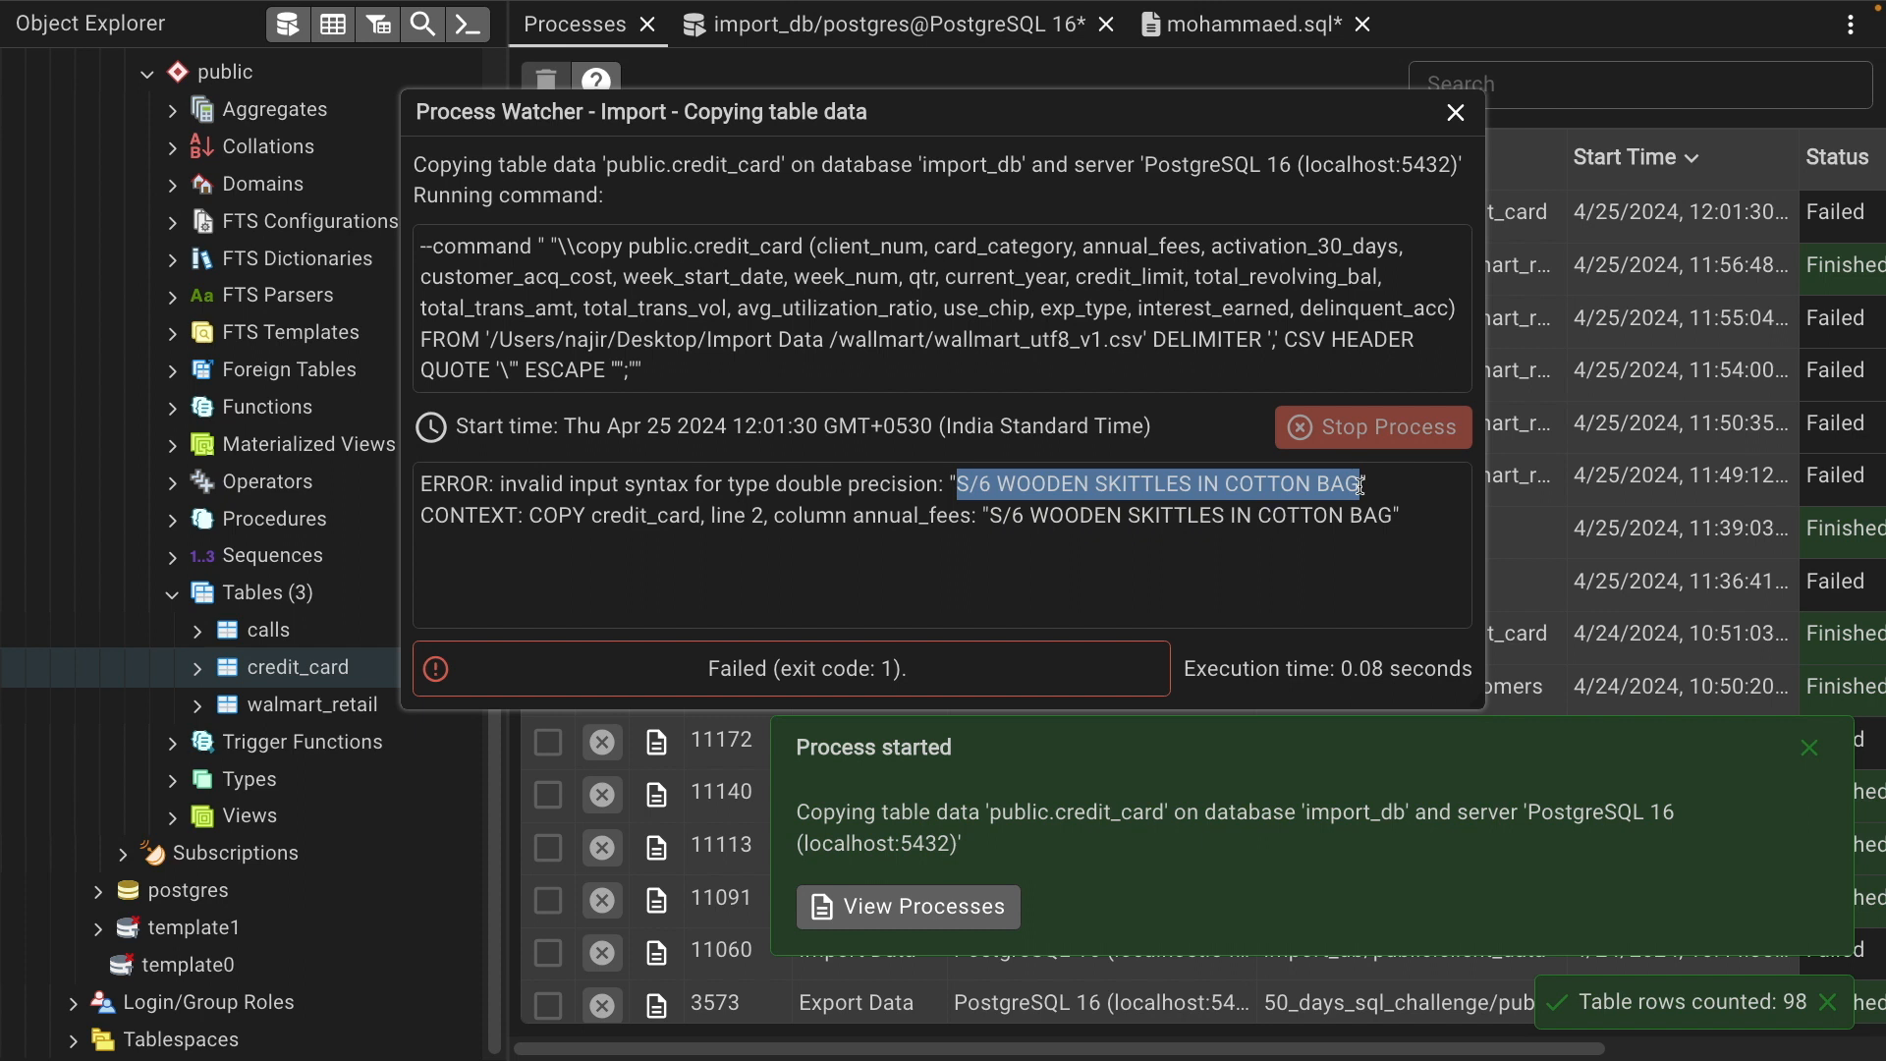
left_click(1125, 482)
left_click_drag(676, 484, 902, 486)
left_click_drag(939, 486, 1272, 519)
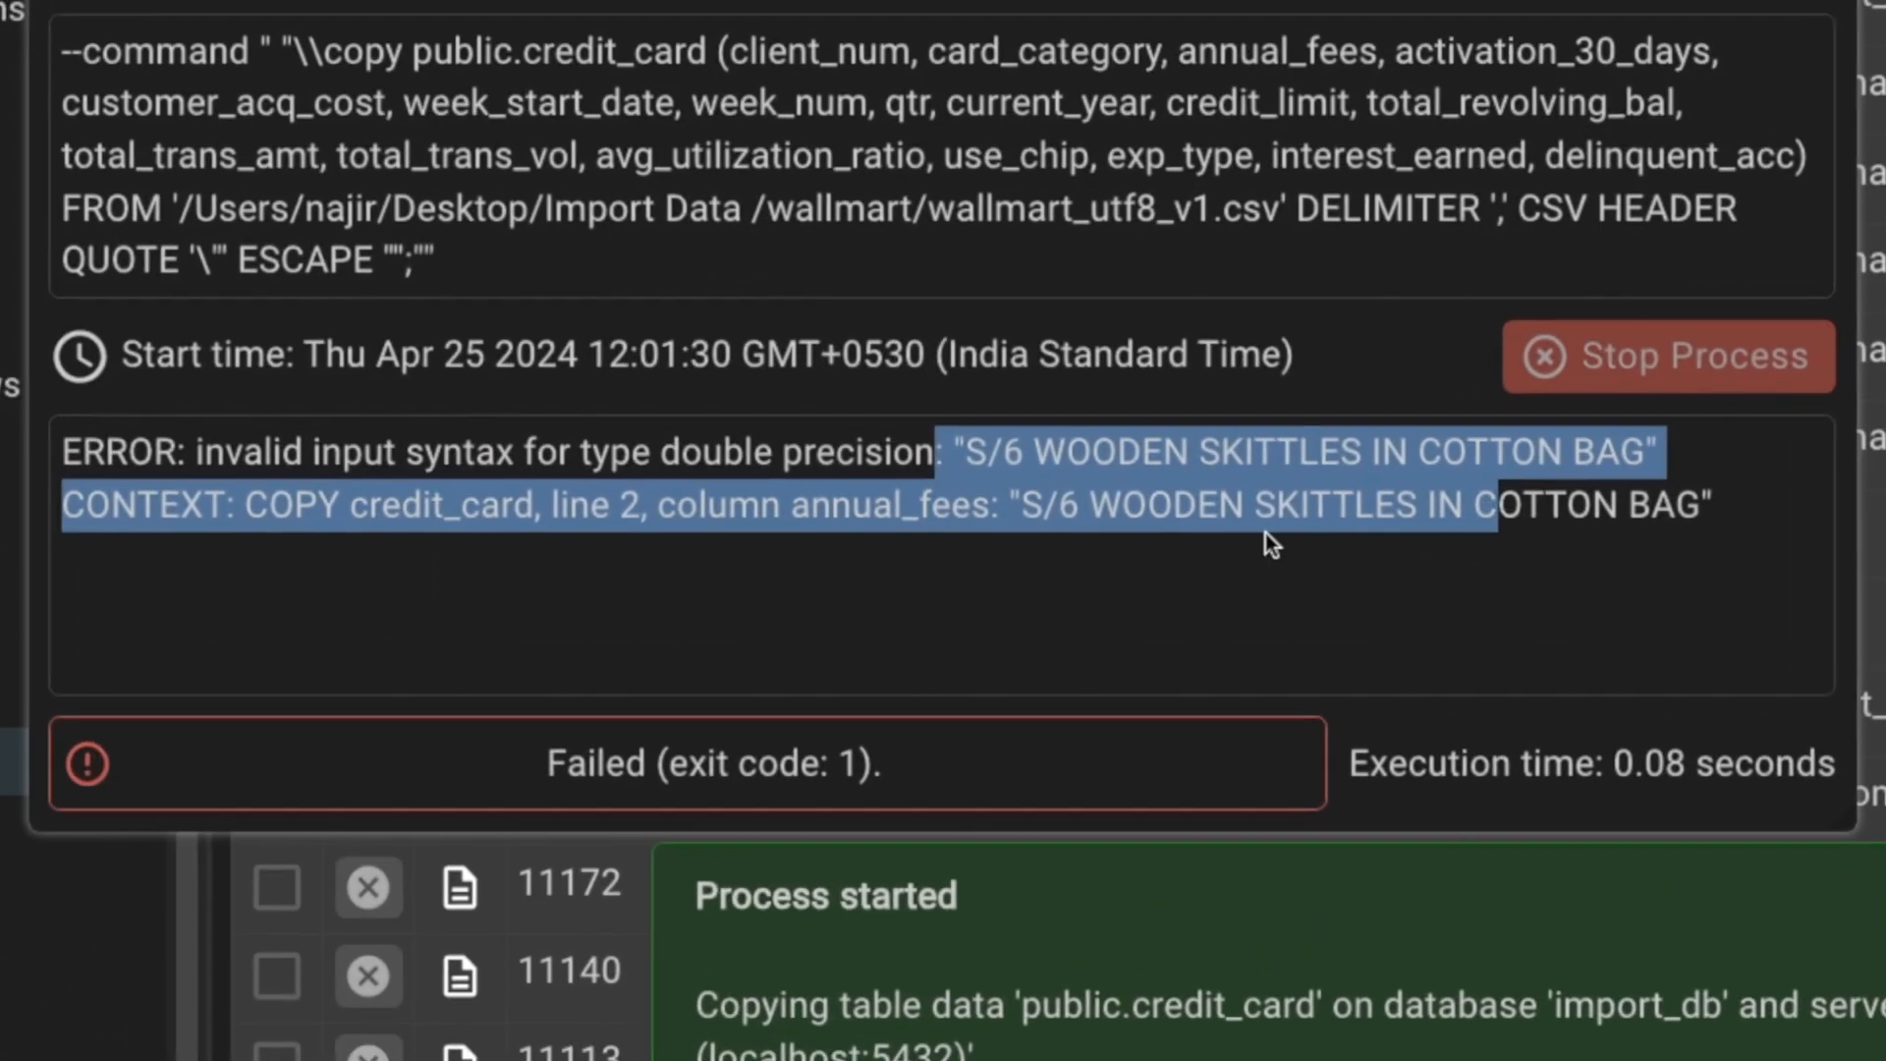
left_click(1266, 533)
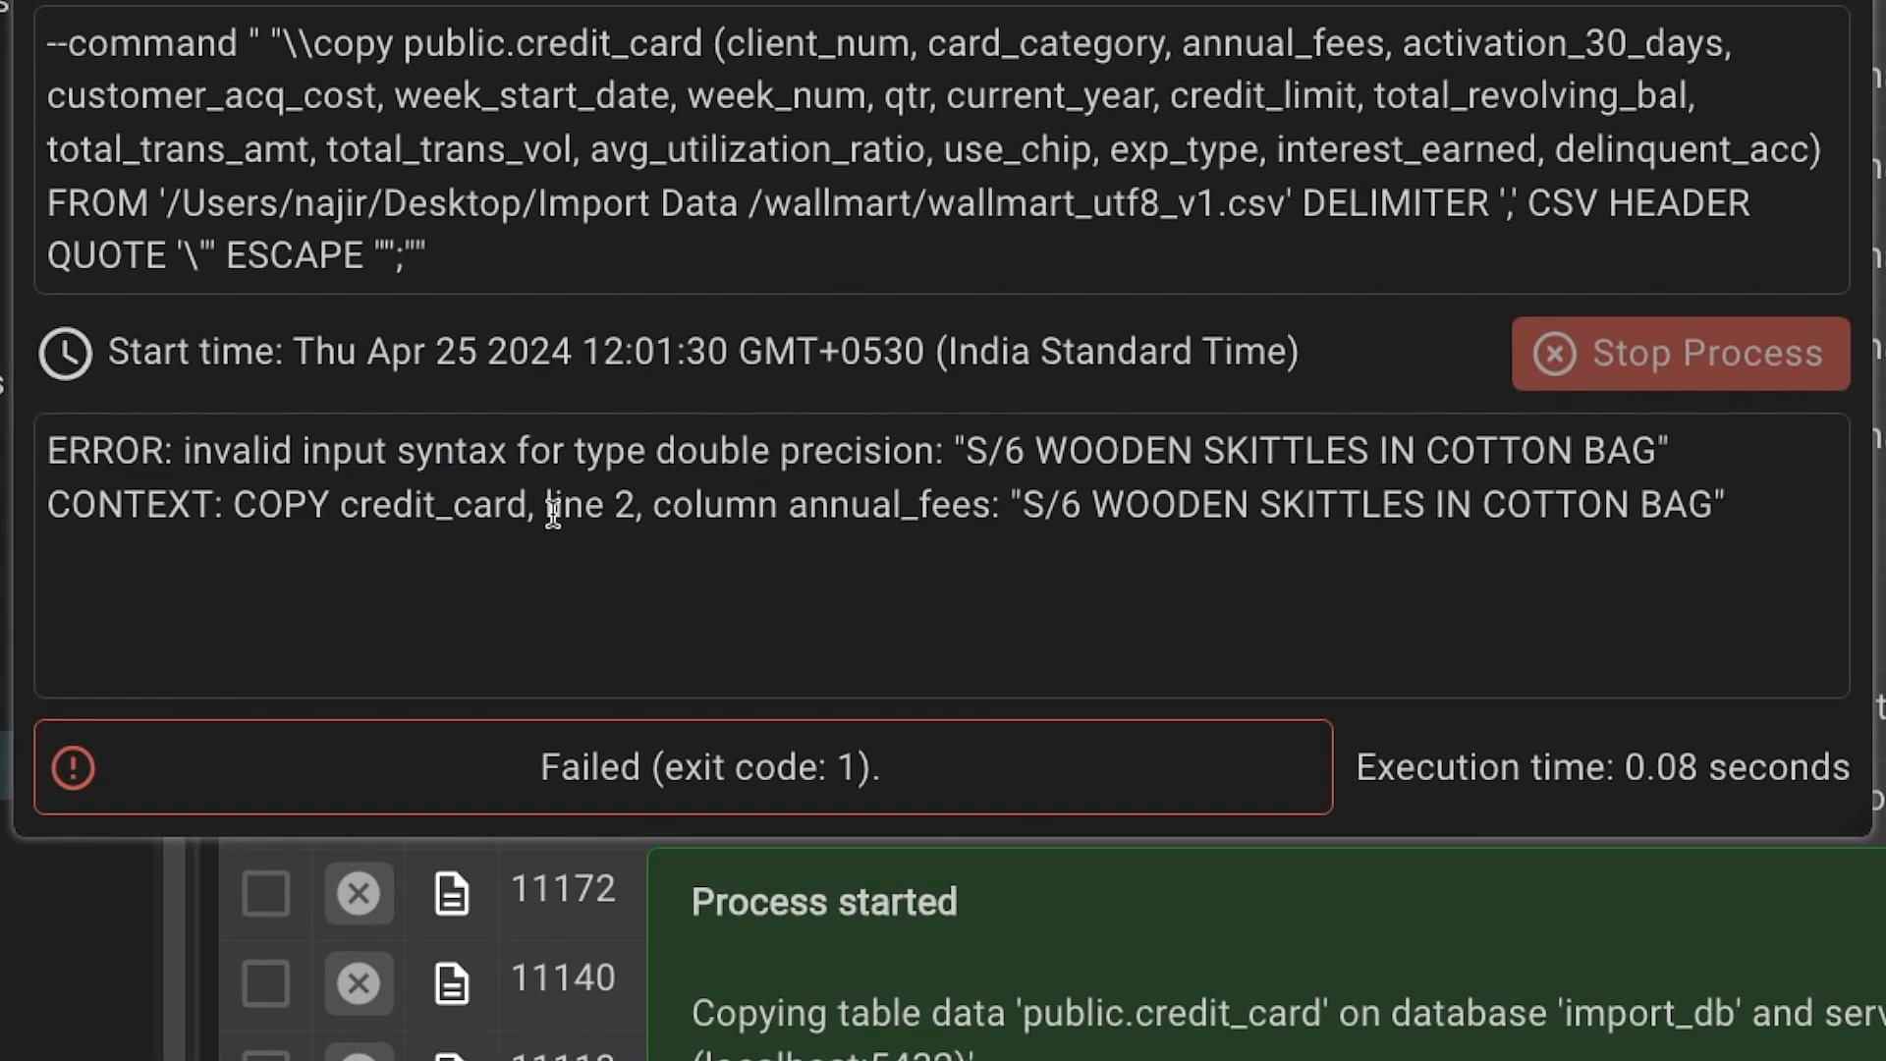
left_click_drag(380, 505, 1646, 509)
left_click(1572, 512)
left_click_drag(967, 451, 982, 447)
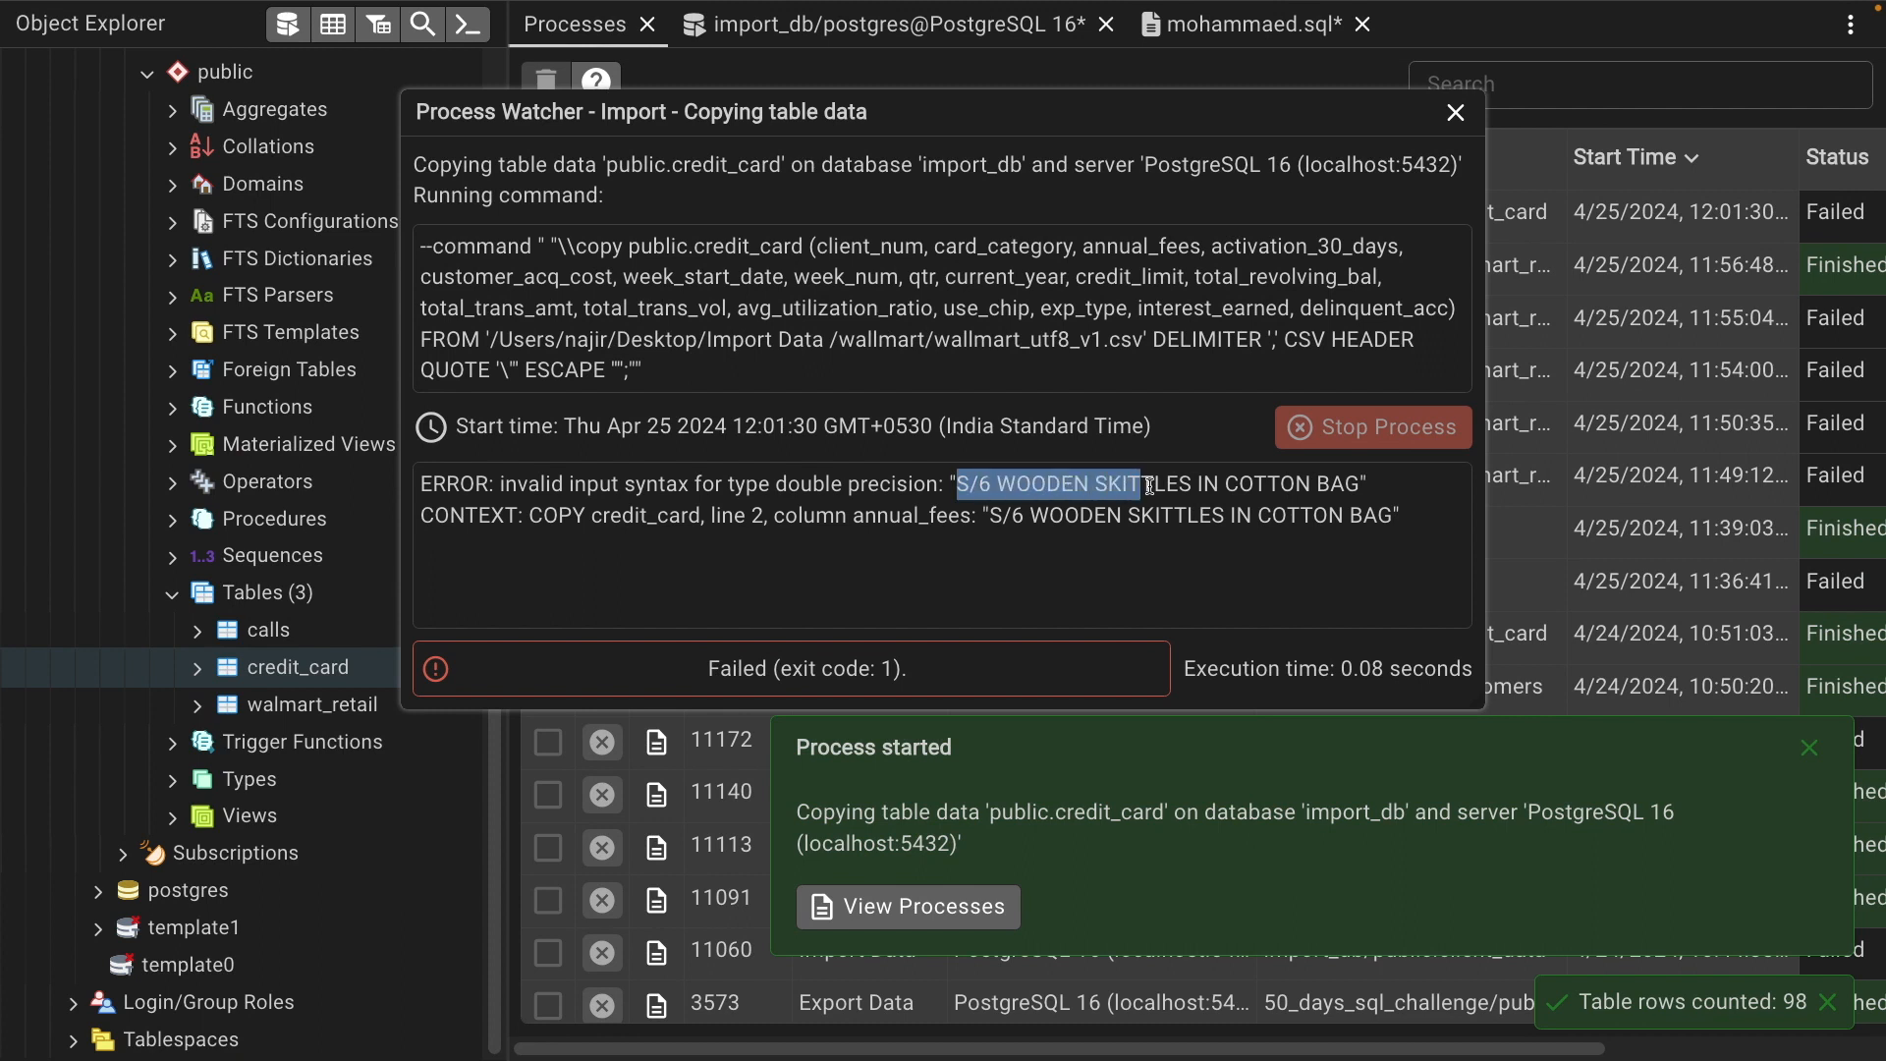
left_click_drag(1149, 486, 1365, 489)
key("super+c")
left_click(1333, 490)
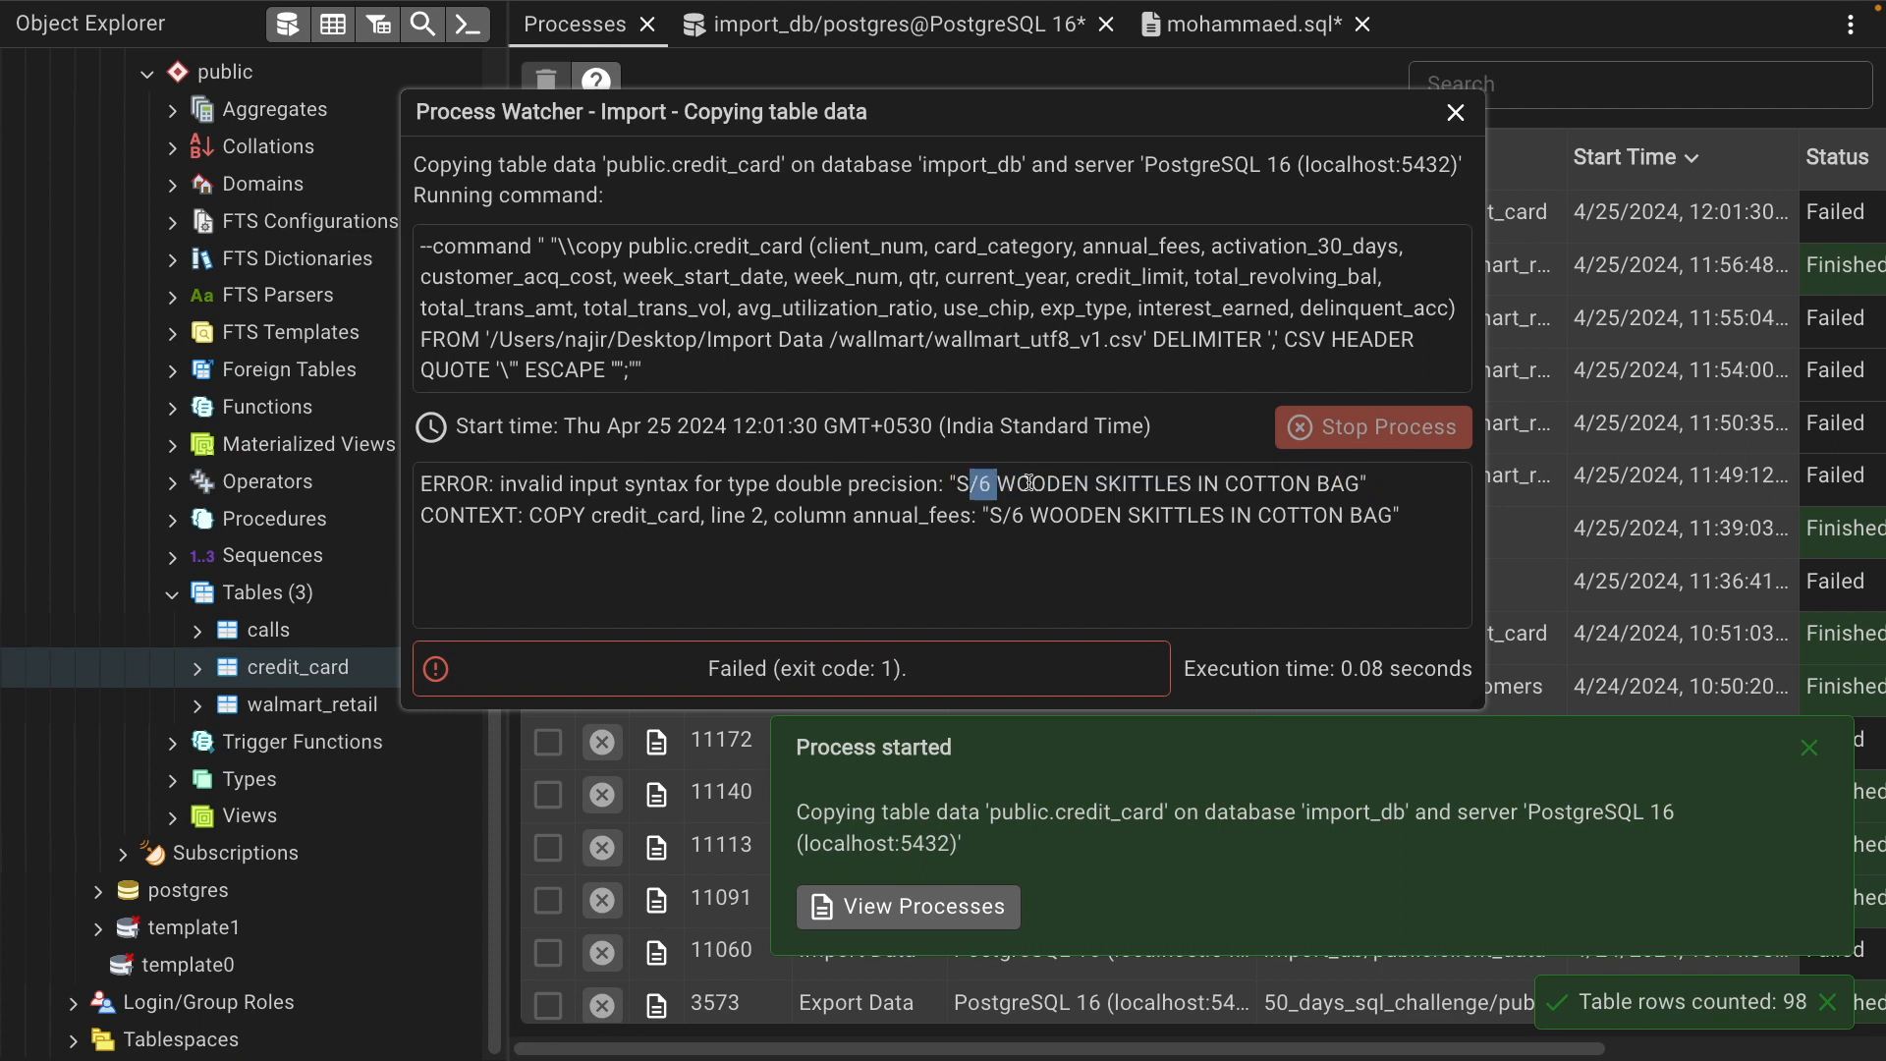
left_click_drag(972, 484, 1342, 484)
left_click(1194, 481)
left_click_drag(972, 481, 1353, 492)
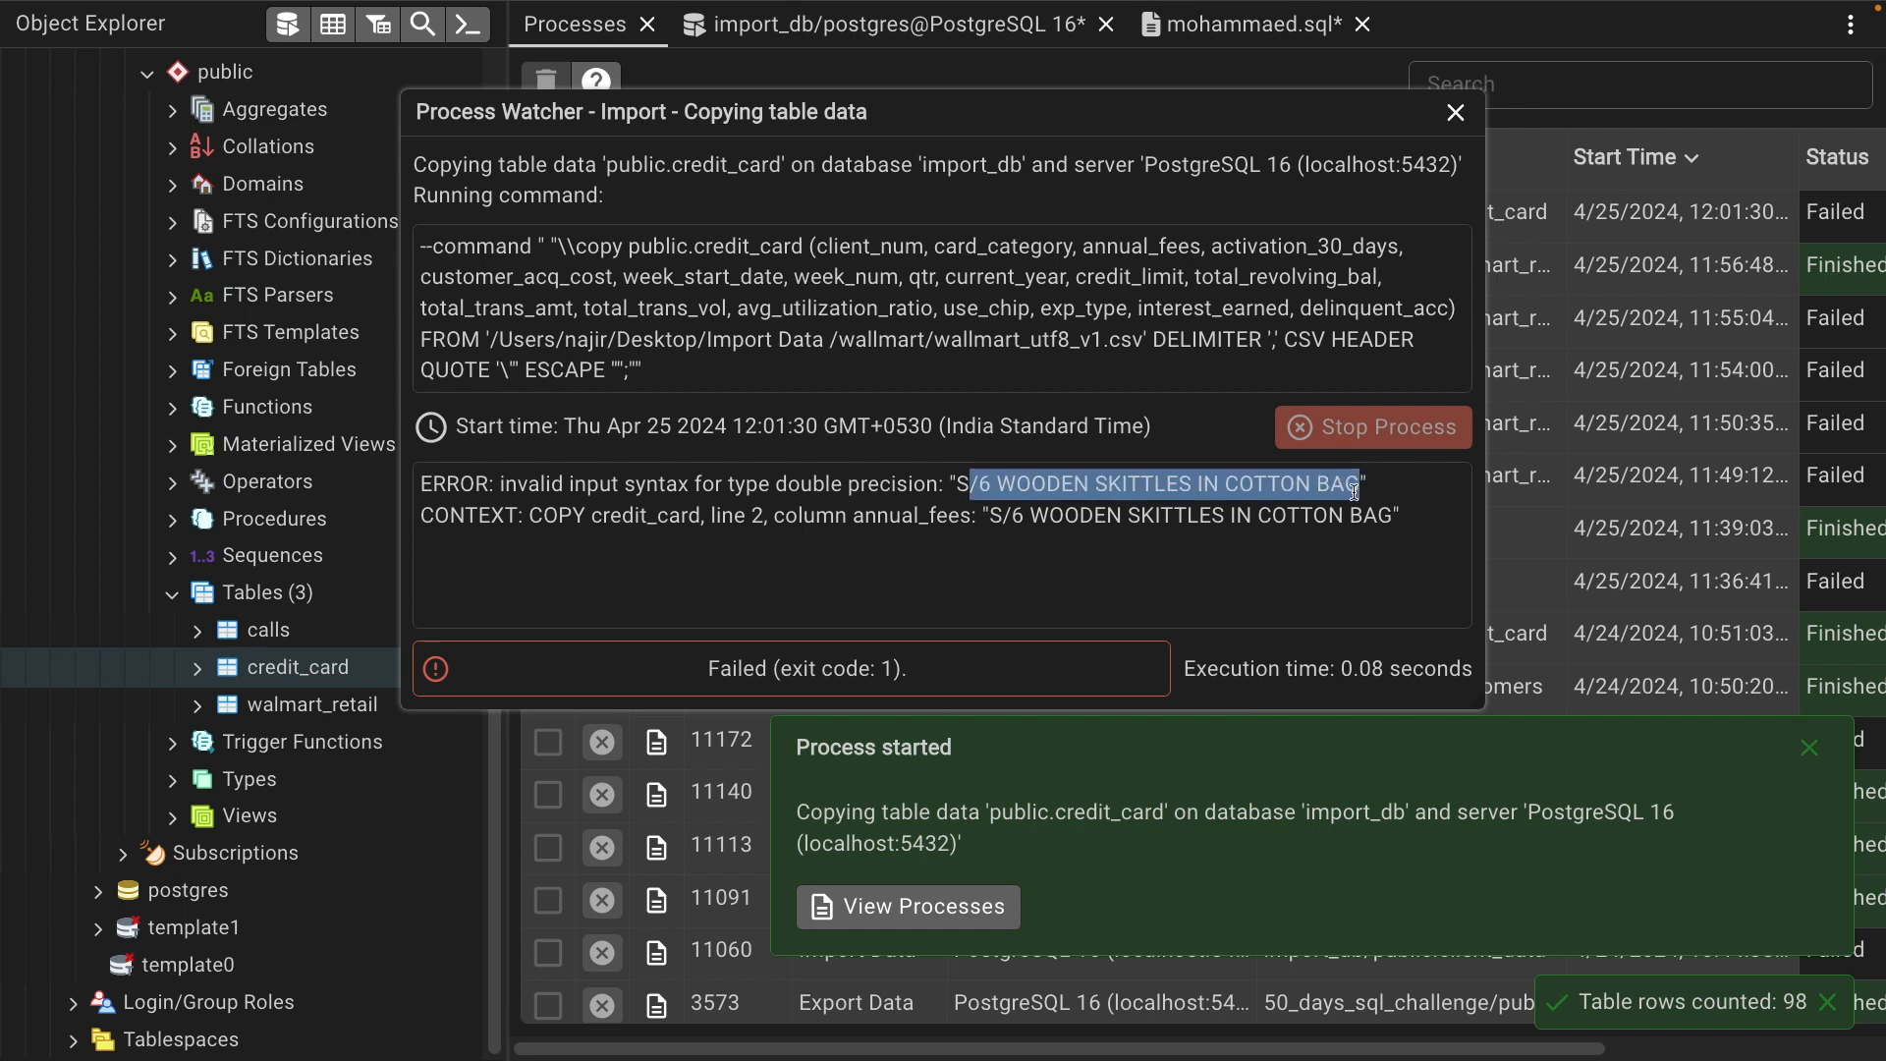
Switch to Excel and search the credit_card sheet for "/6 WOODEN SKITTLES IN COTTON BAG", checking its first columns for the offending value
key("super+Tab")
key("super+Tab")
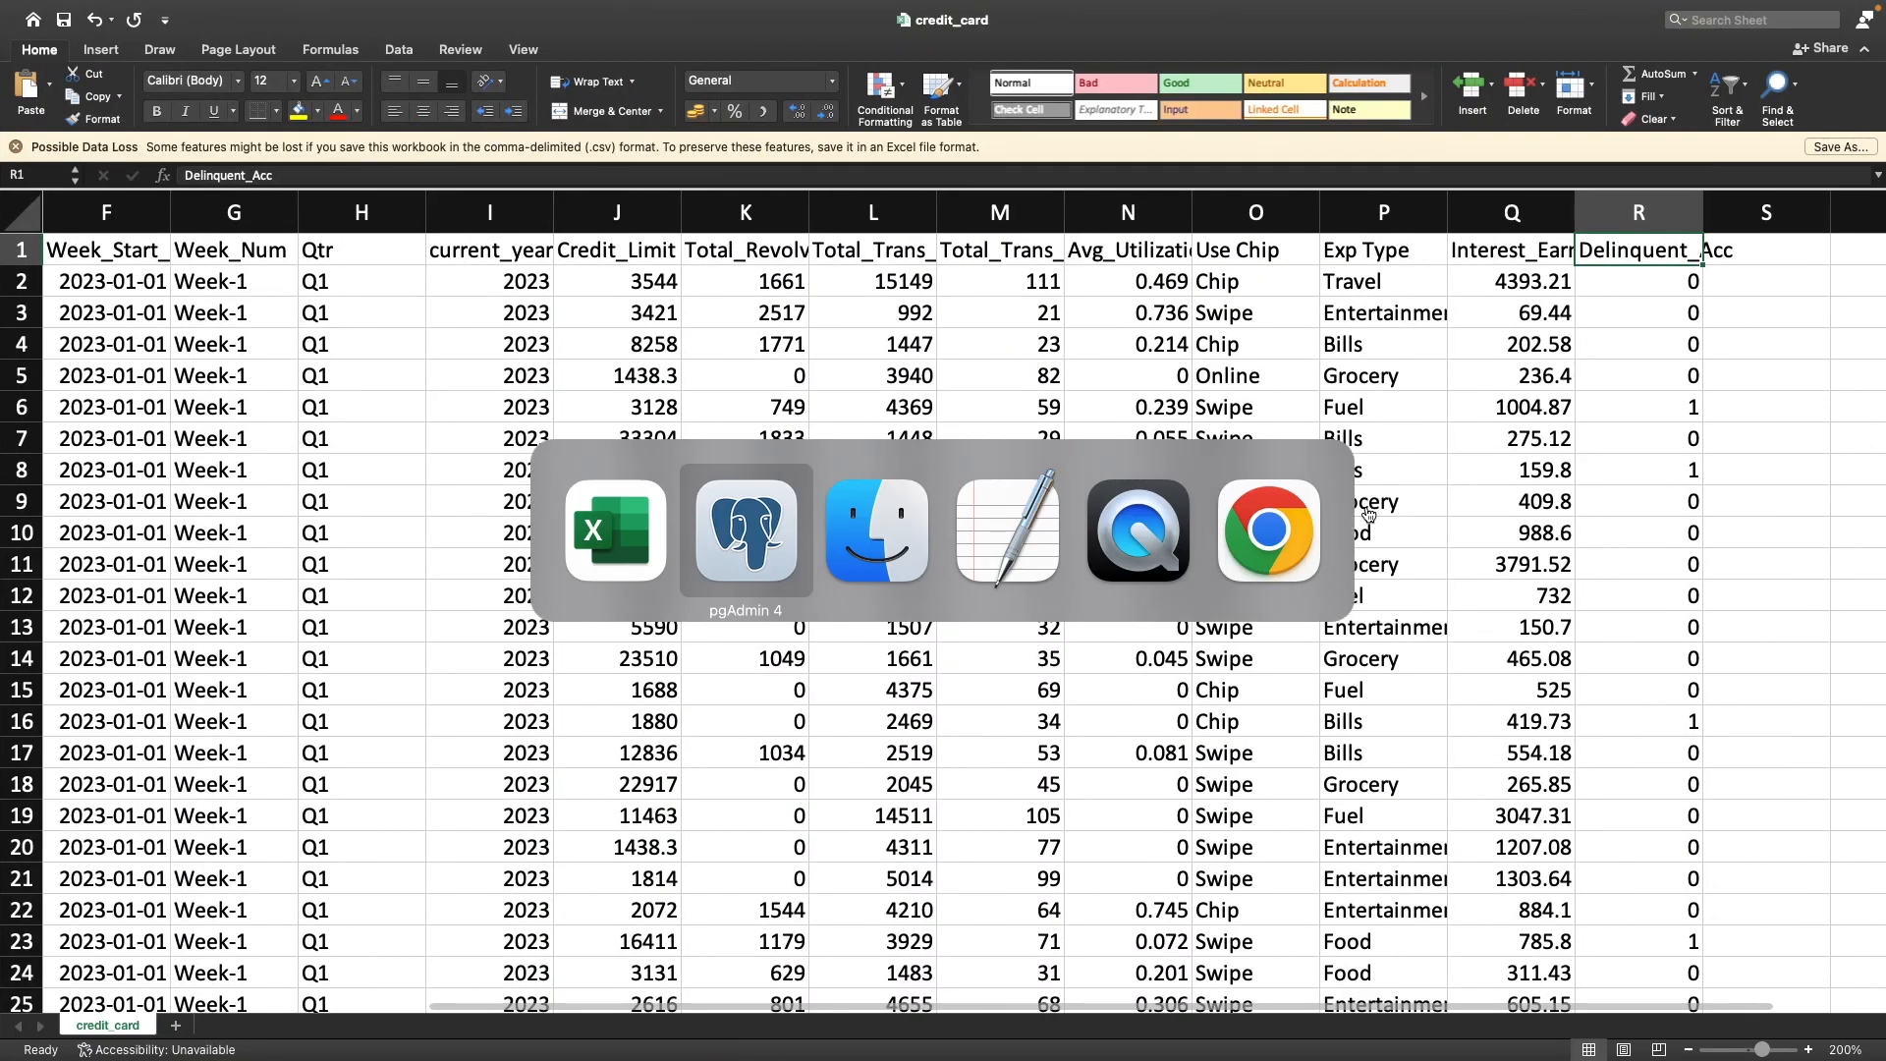
key("super+Tab")
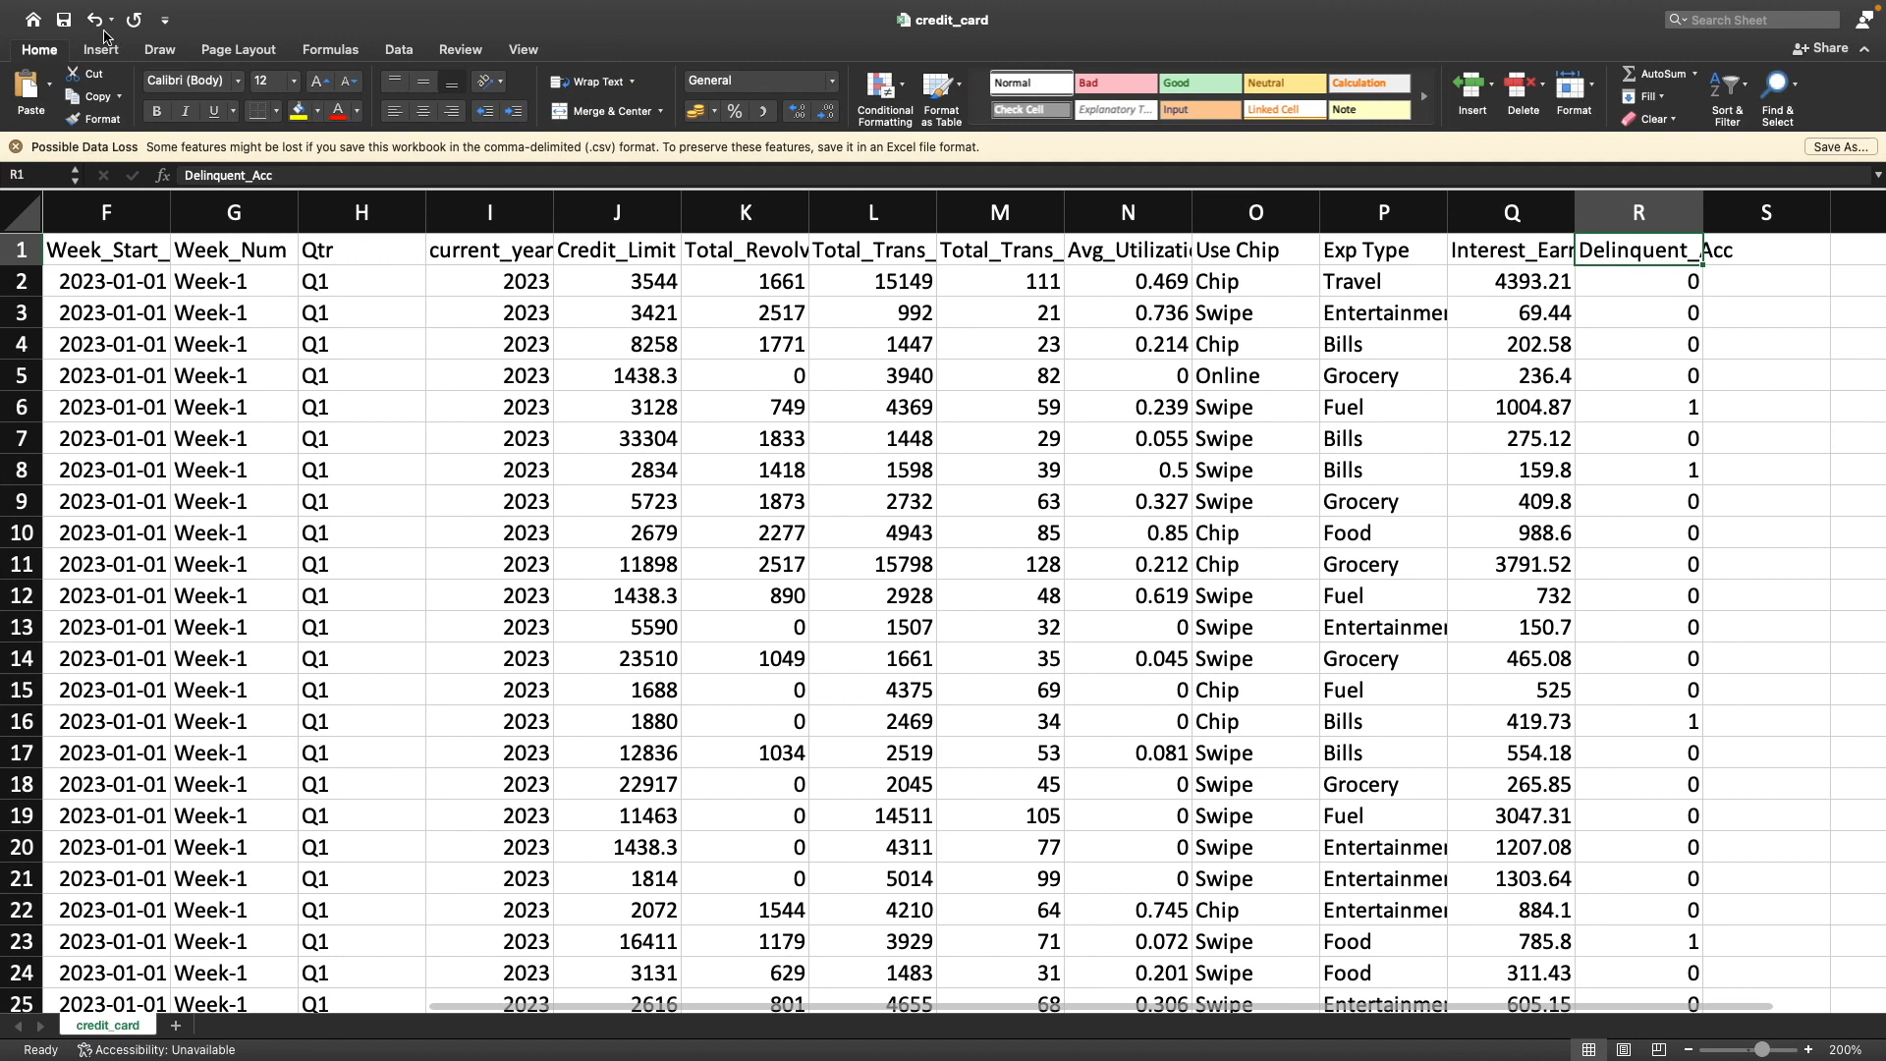
left_click(259, 438)
key("super+f")
key("super+v")
key("Return")
key("Return")
type("S/6 WOODEN SKITTLES IN COTTON BAG")
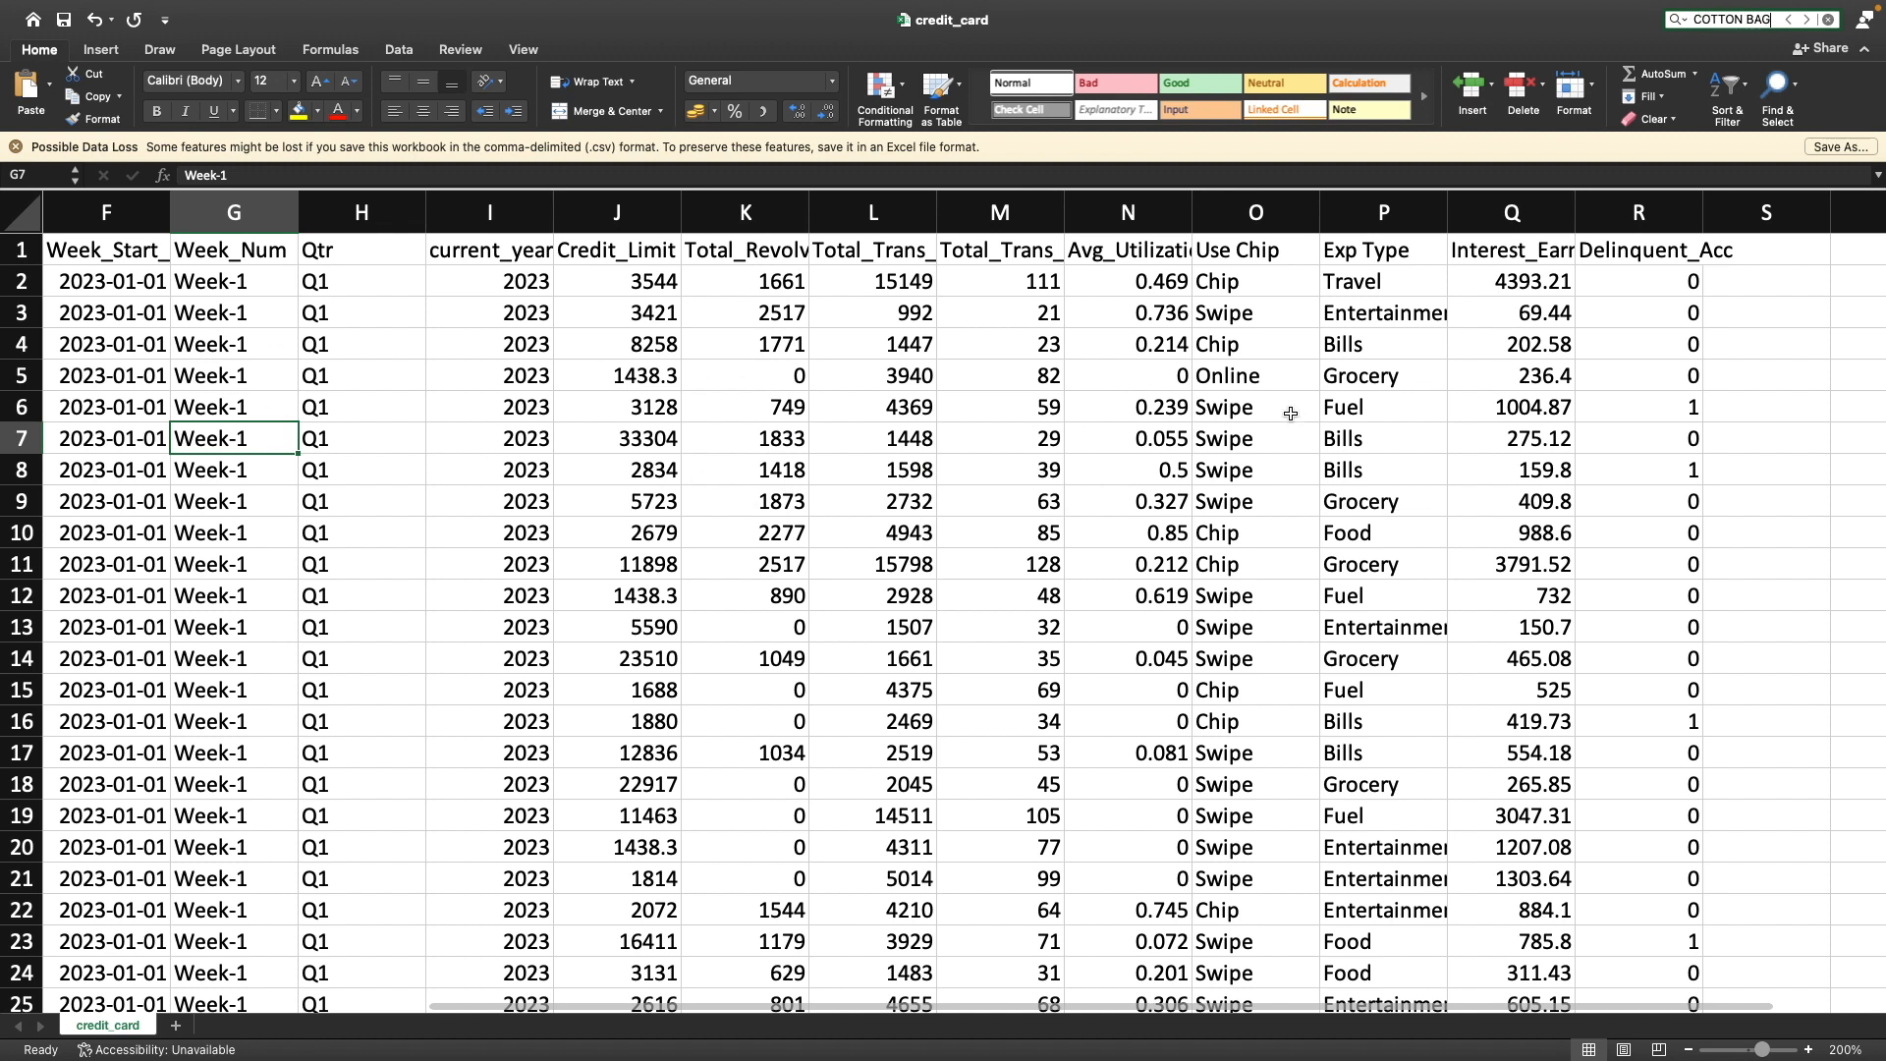
scroll(1422, 347, "left", 5)
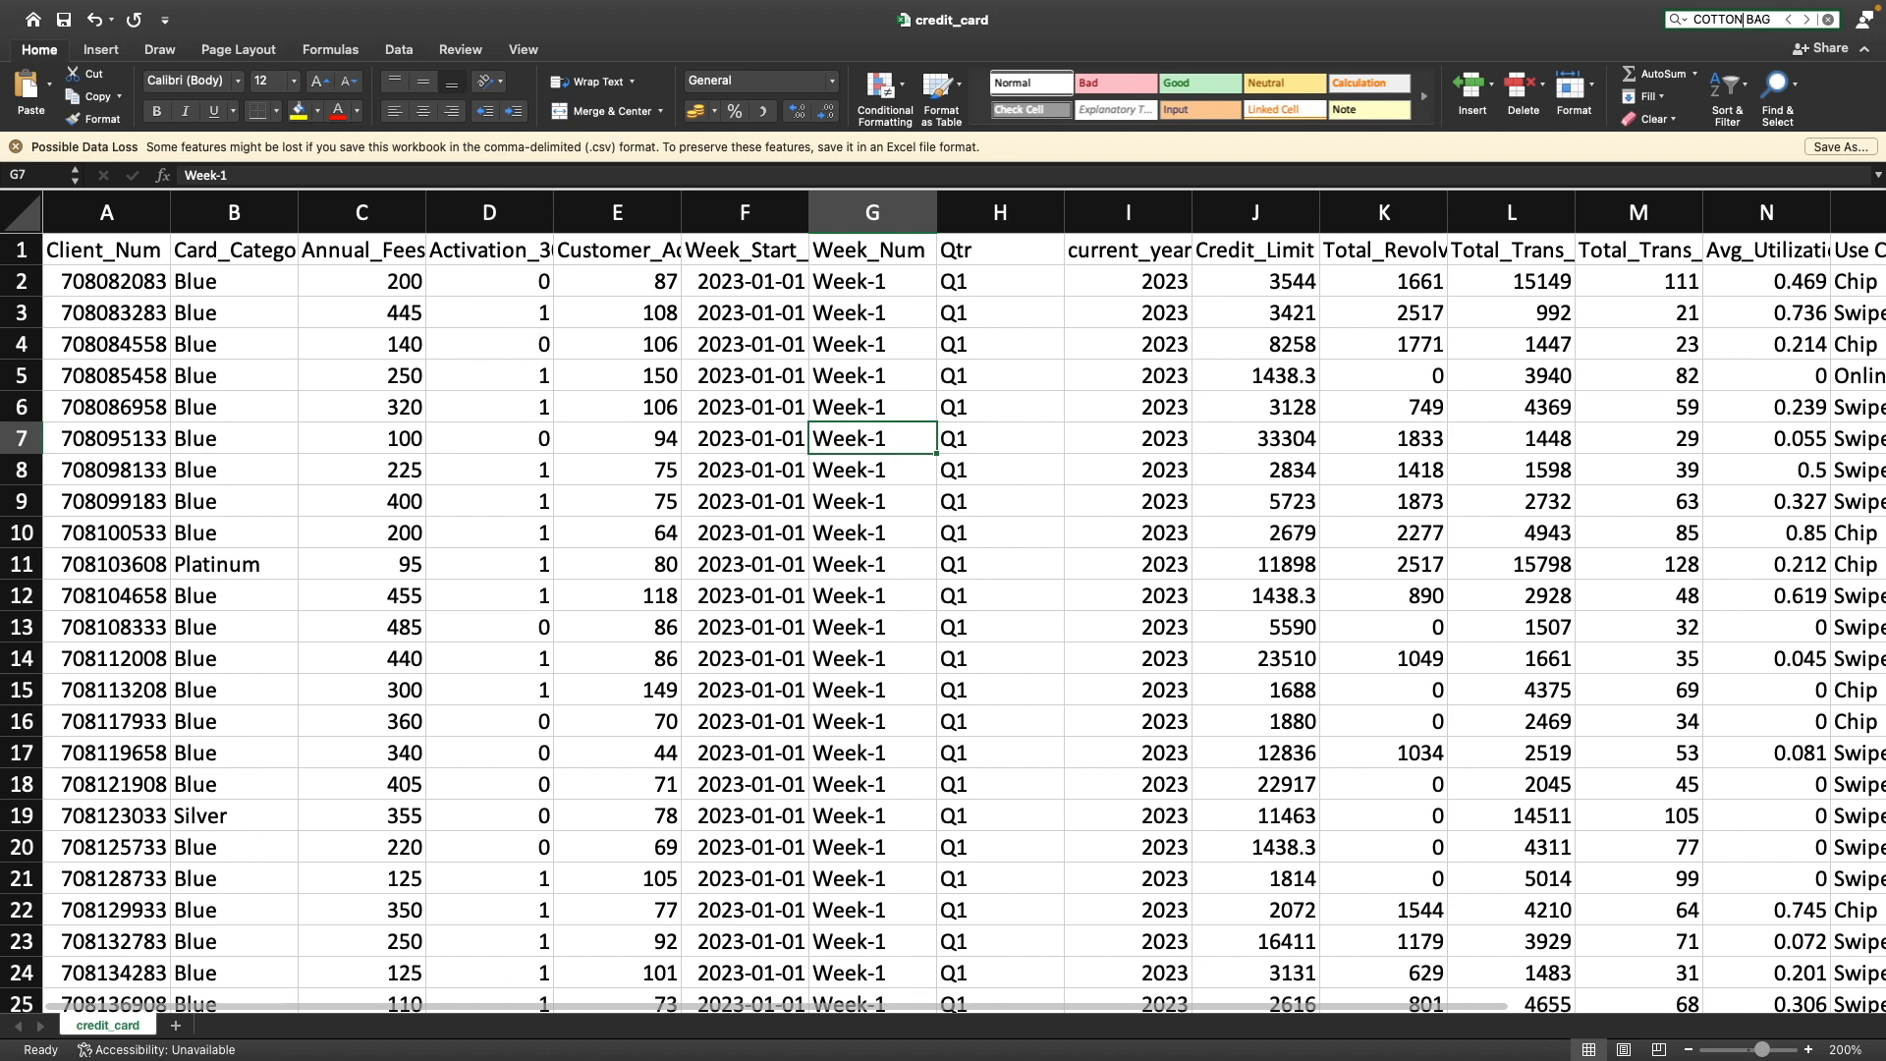
scroll(717, 588, "down", 4)
scroll(534, 640, "up", 4)
scroll(640, 623, "down", 1)
scroll(1591, 351, "up", 1)
Switch to pgAdmin, close the failed import's details and import credit_card.csv from the Credit Card data folder into the credit_card table
key("super+Tab")
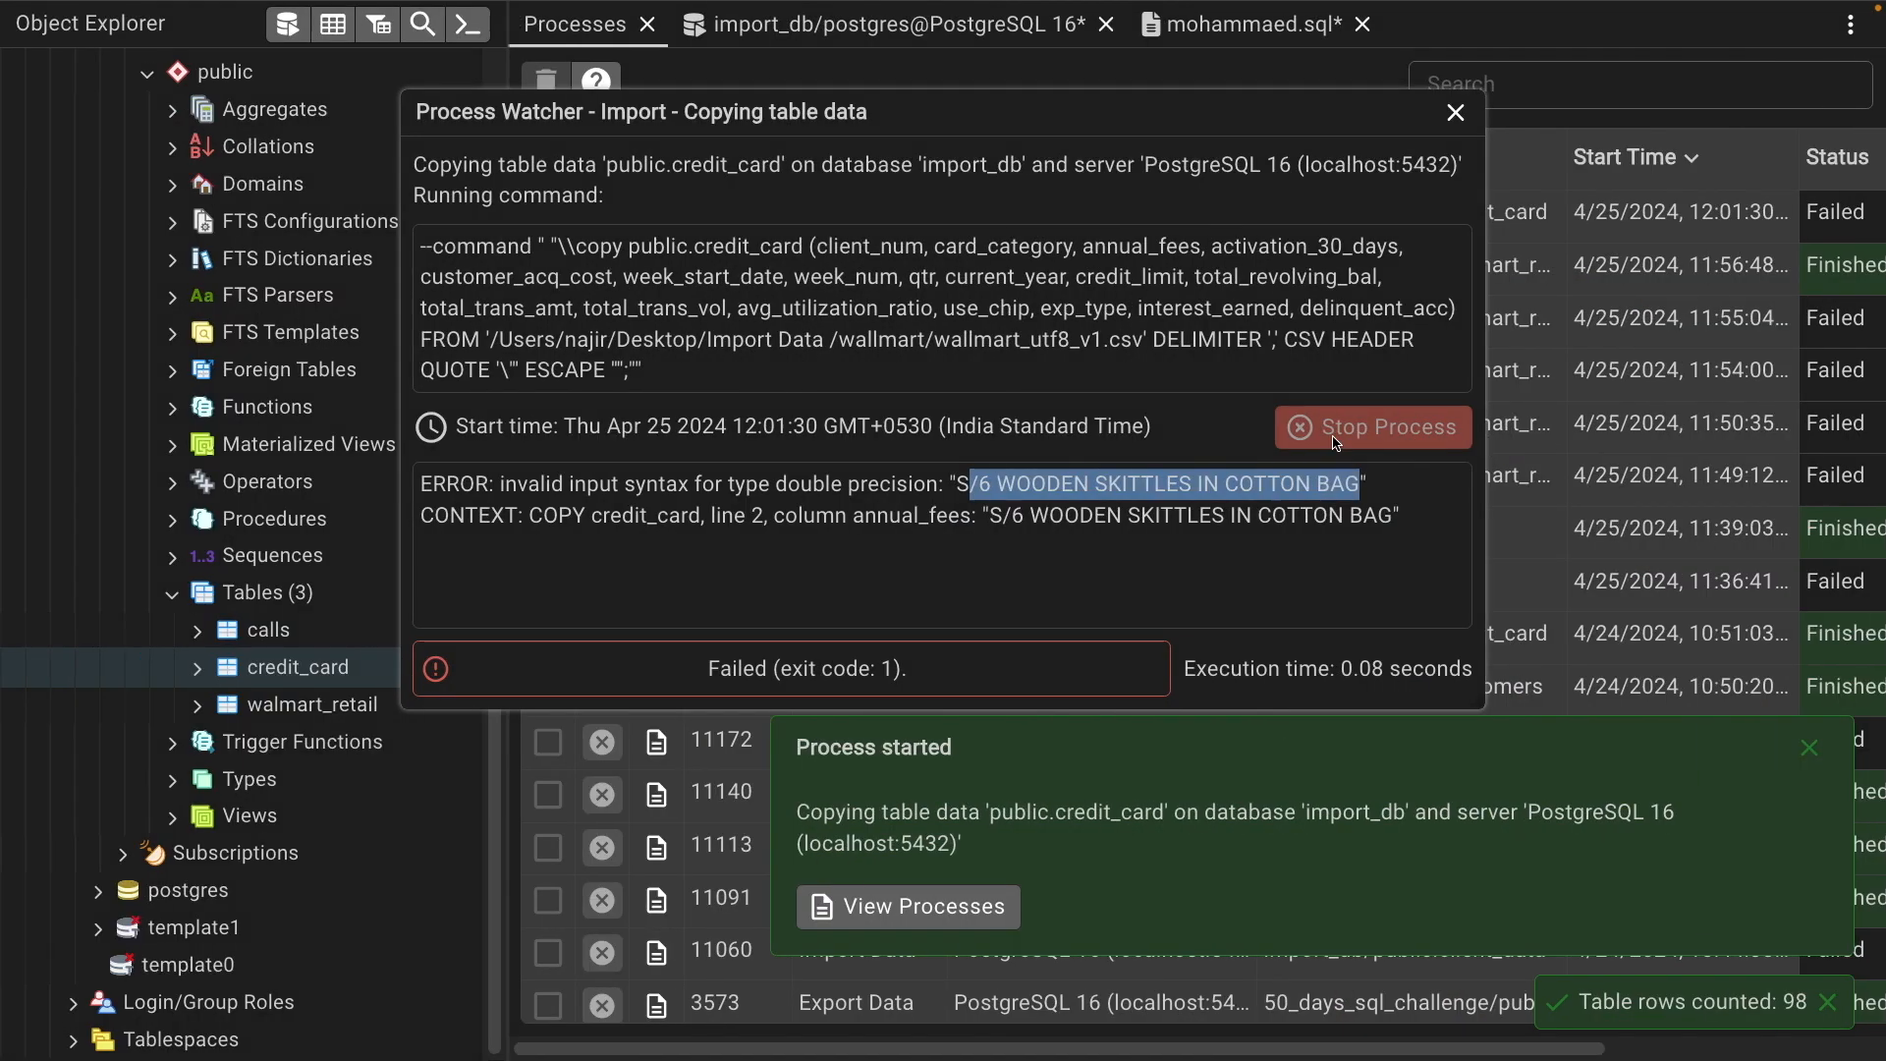
left_click(1456, 112)
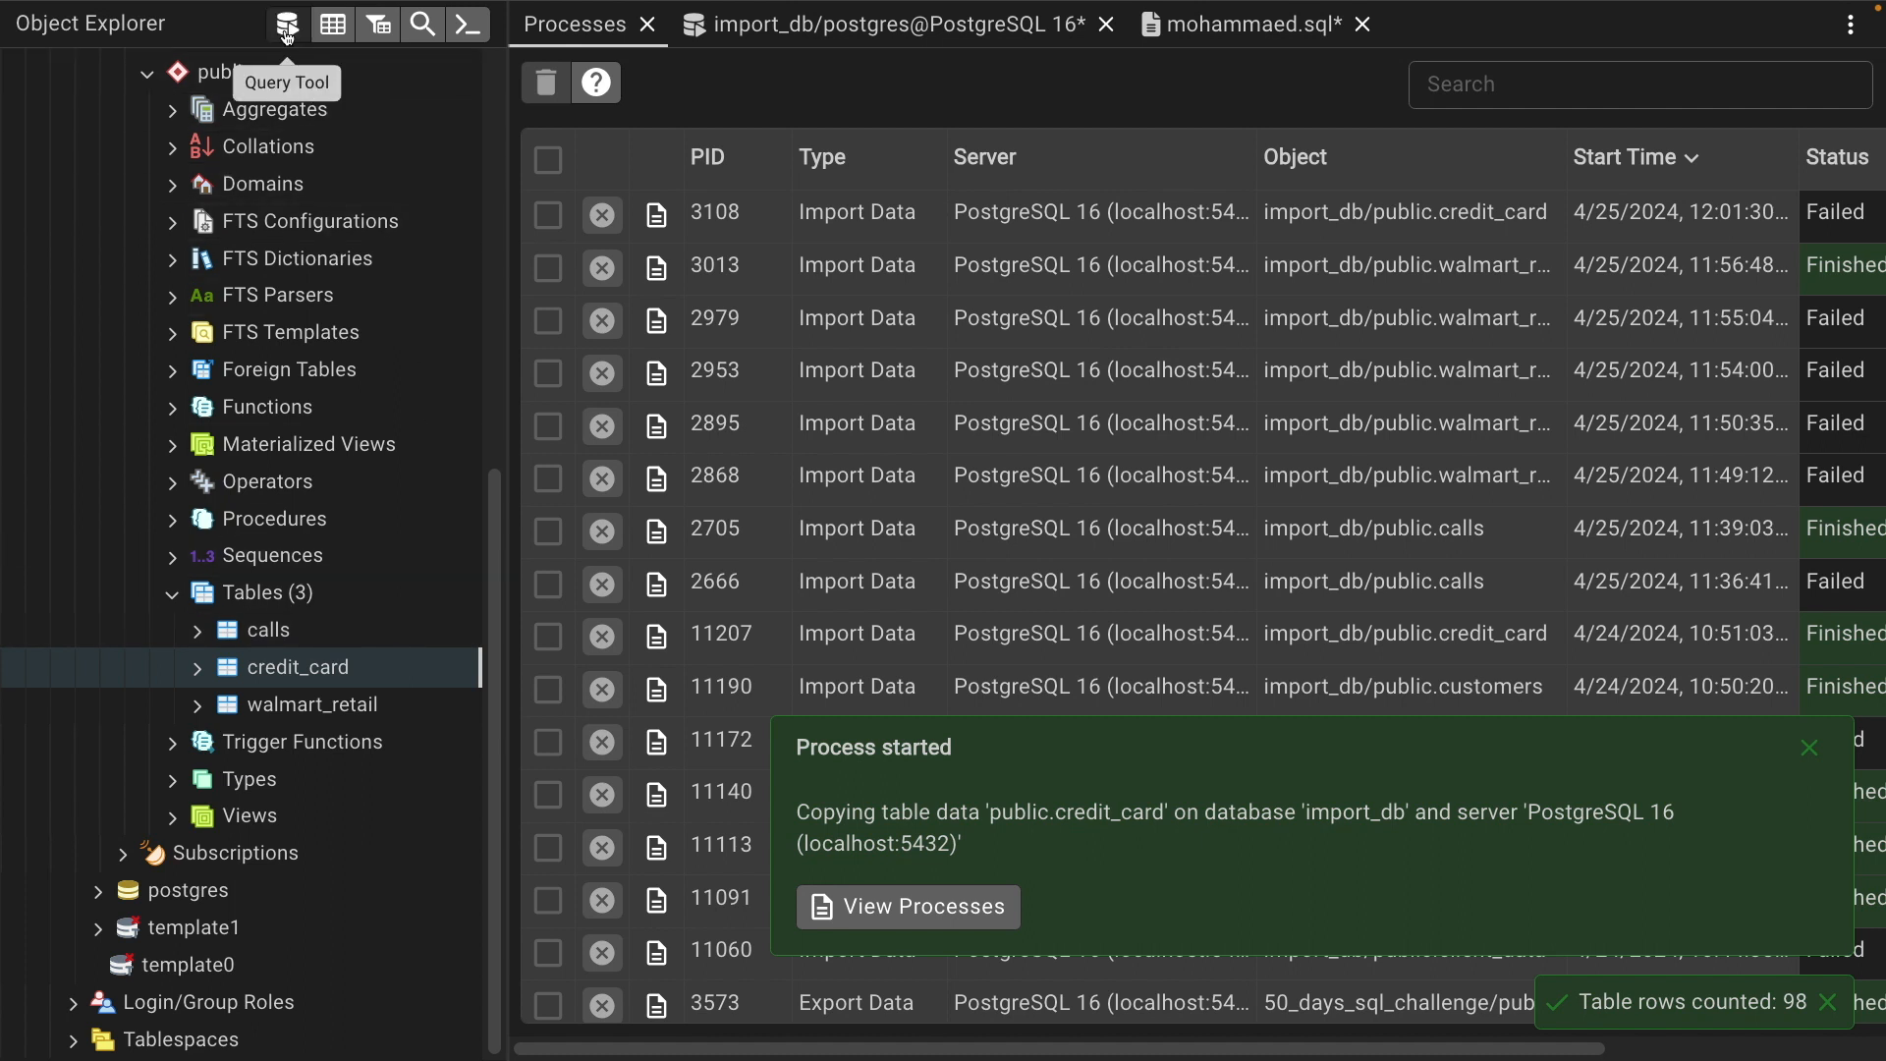
right_click(258, 650)
left_click(452, 309)
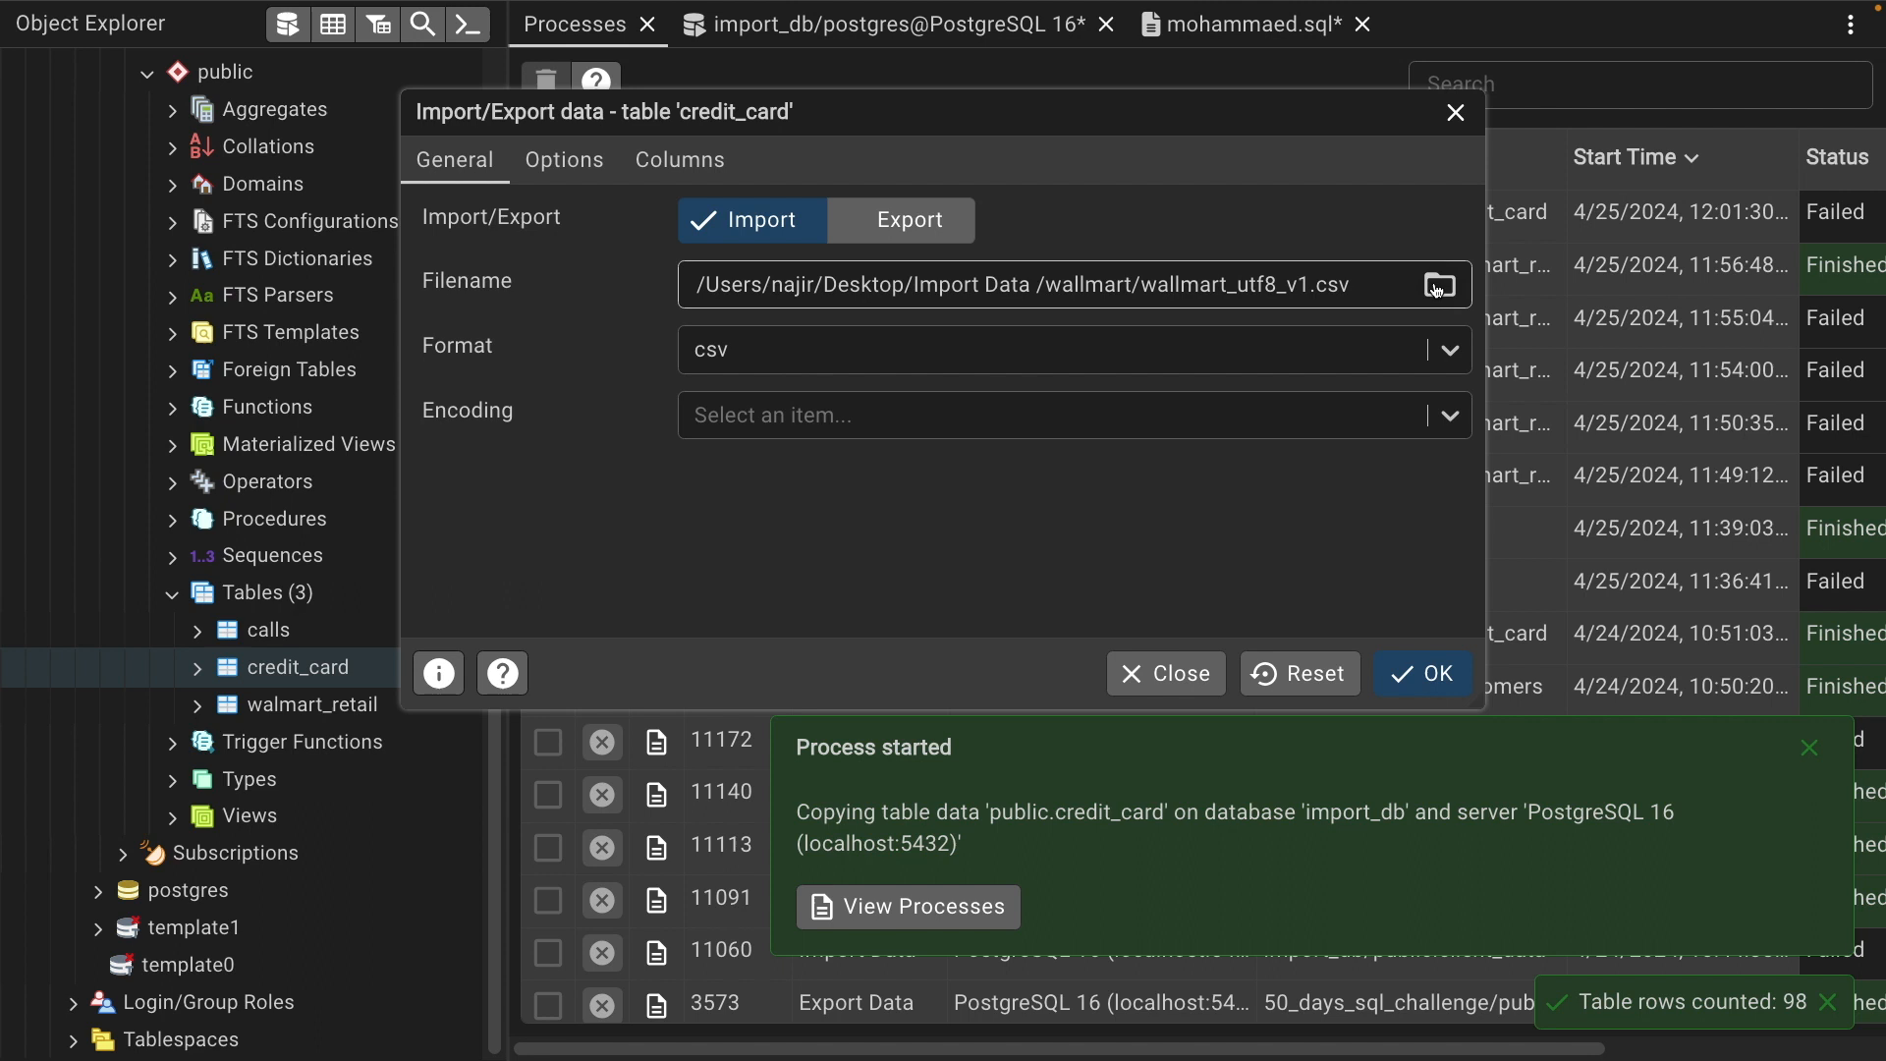
left_click(1438, 287)
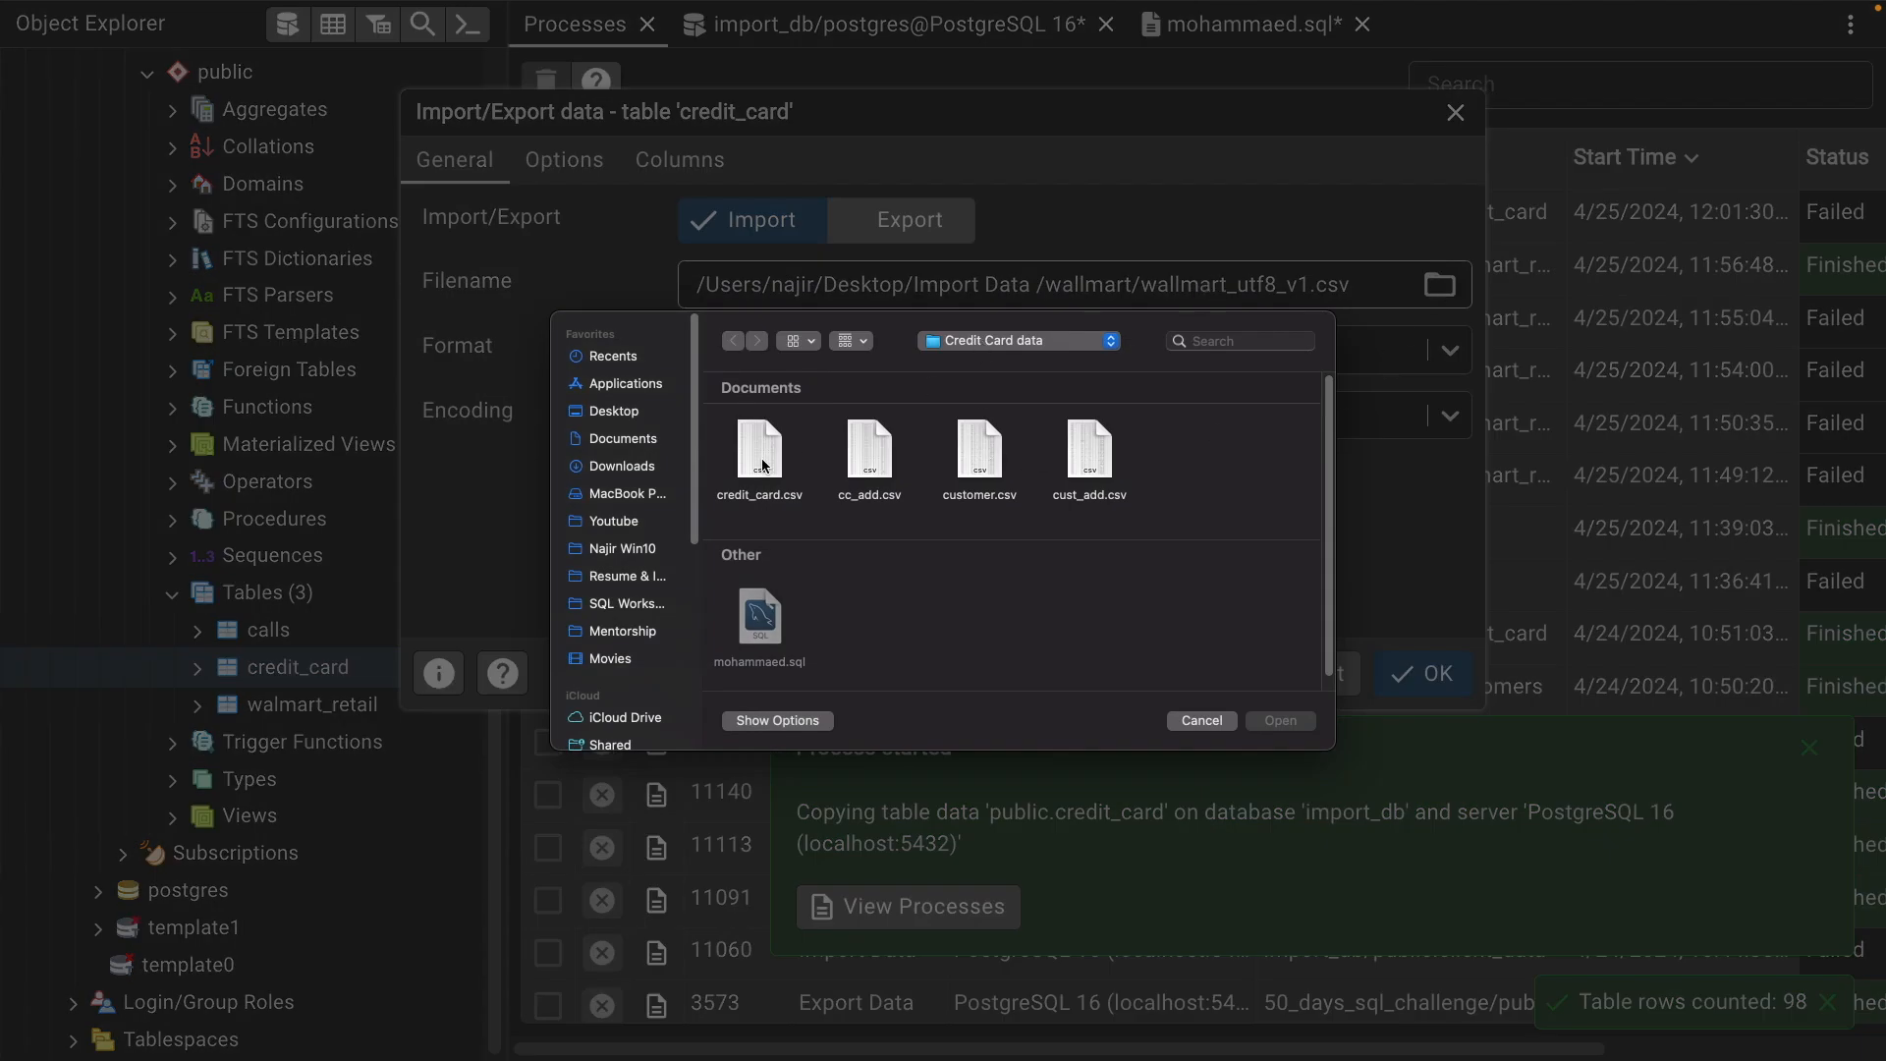
left_click(755, 459)
double_click(755, 456)
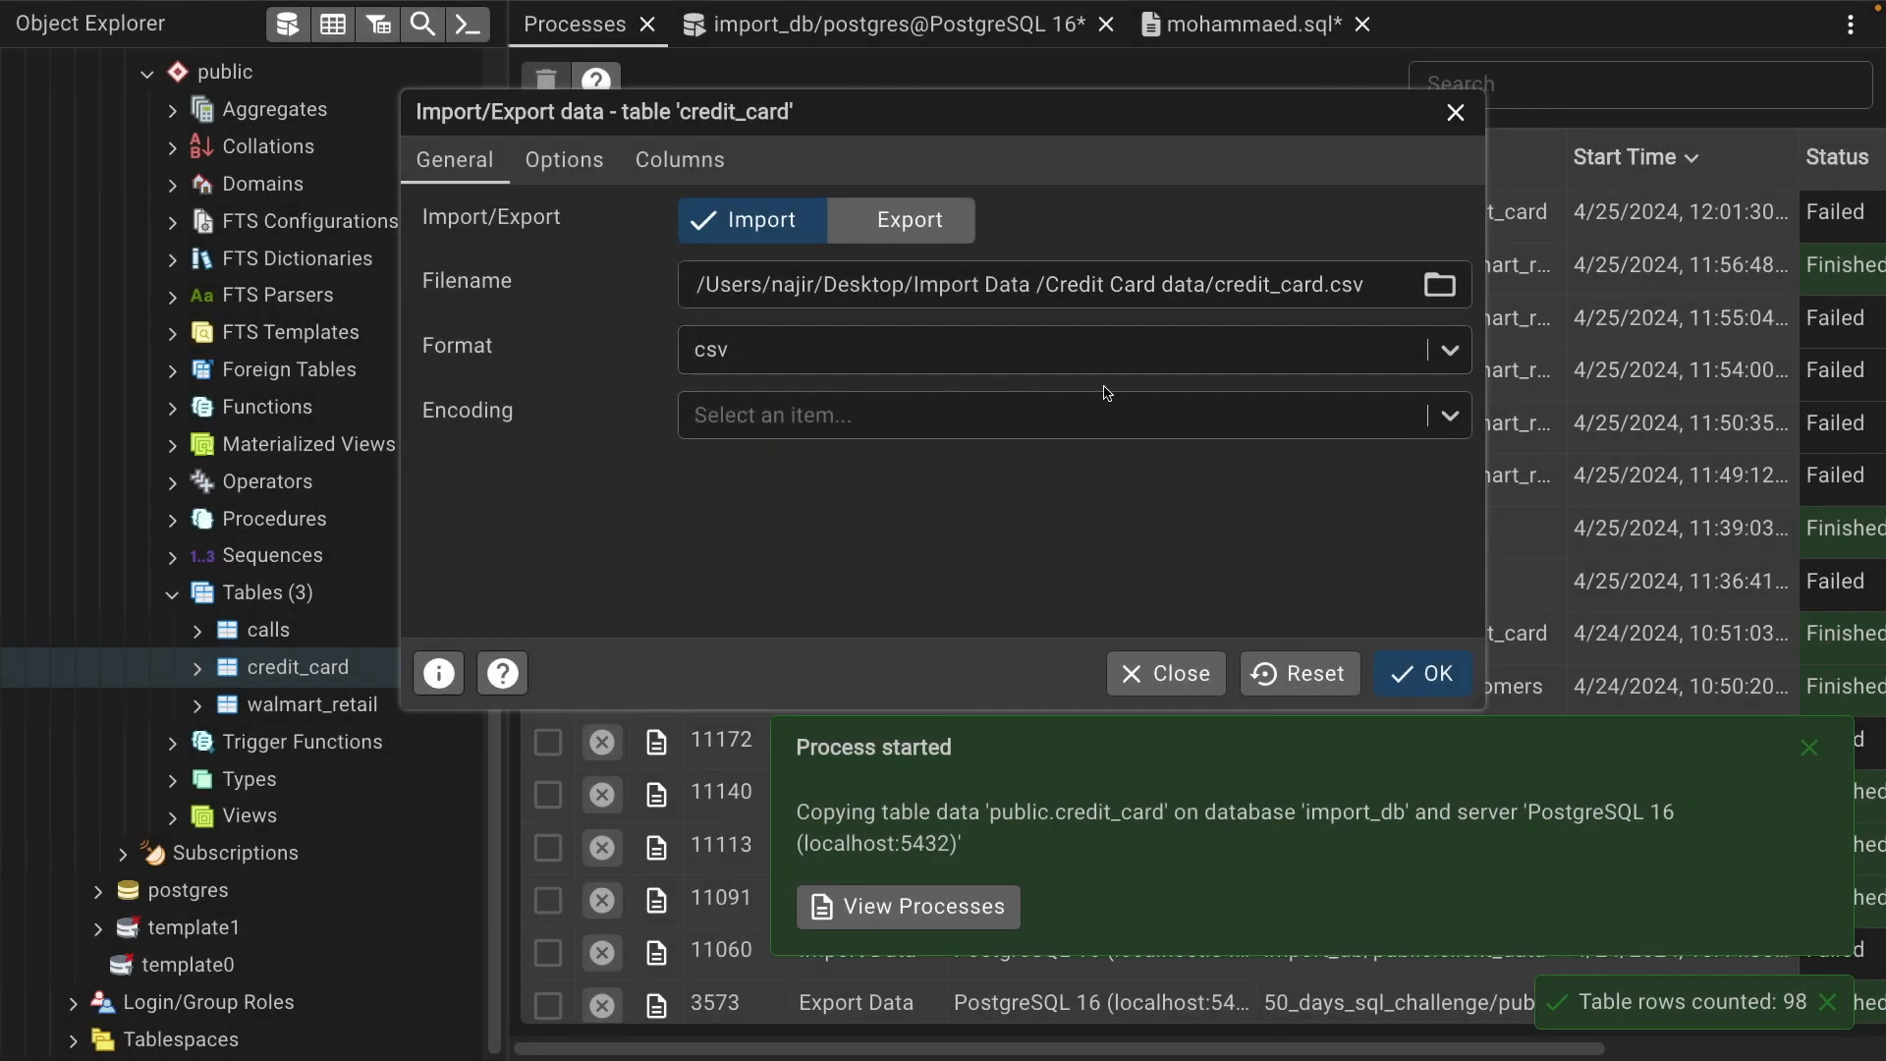
left_click(1415, 675)
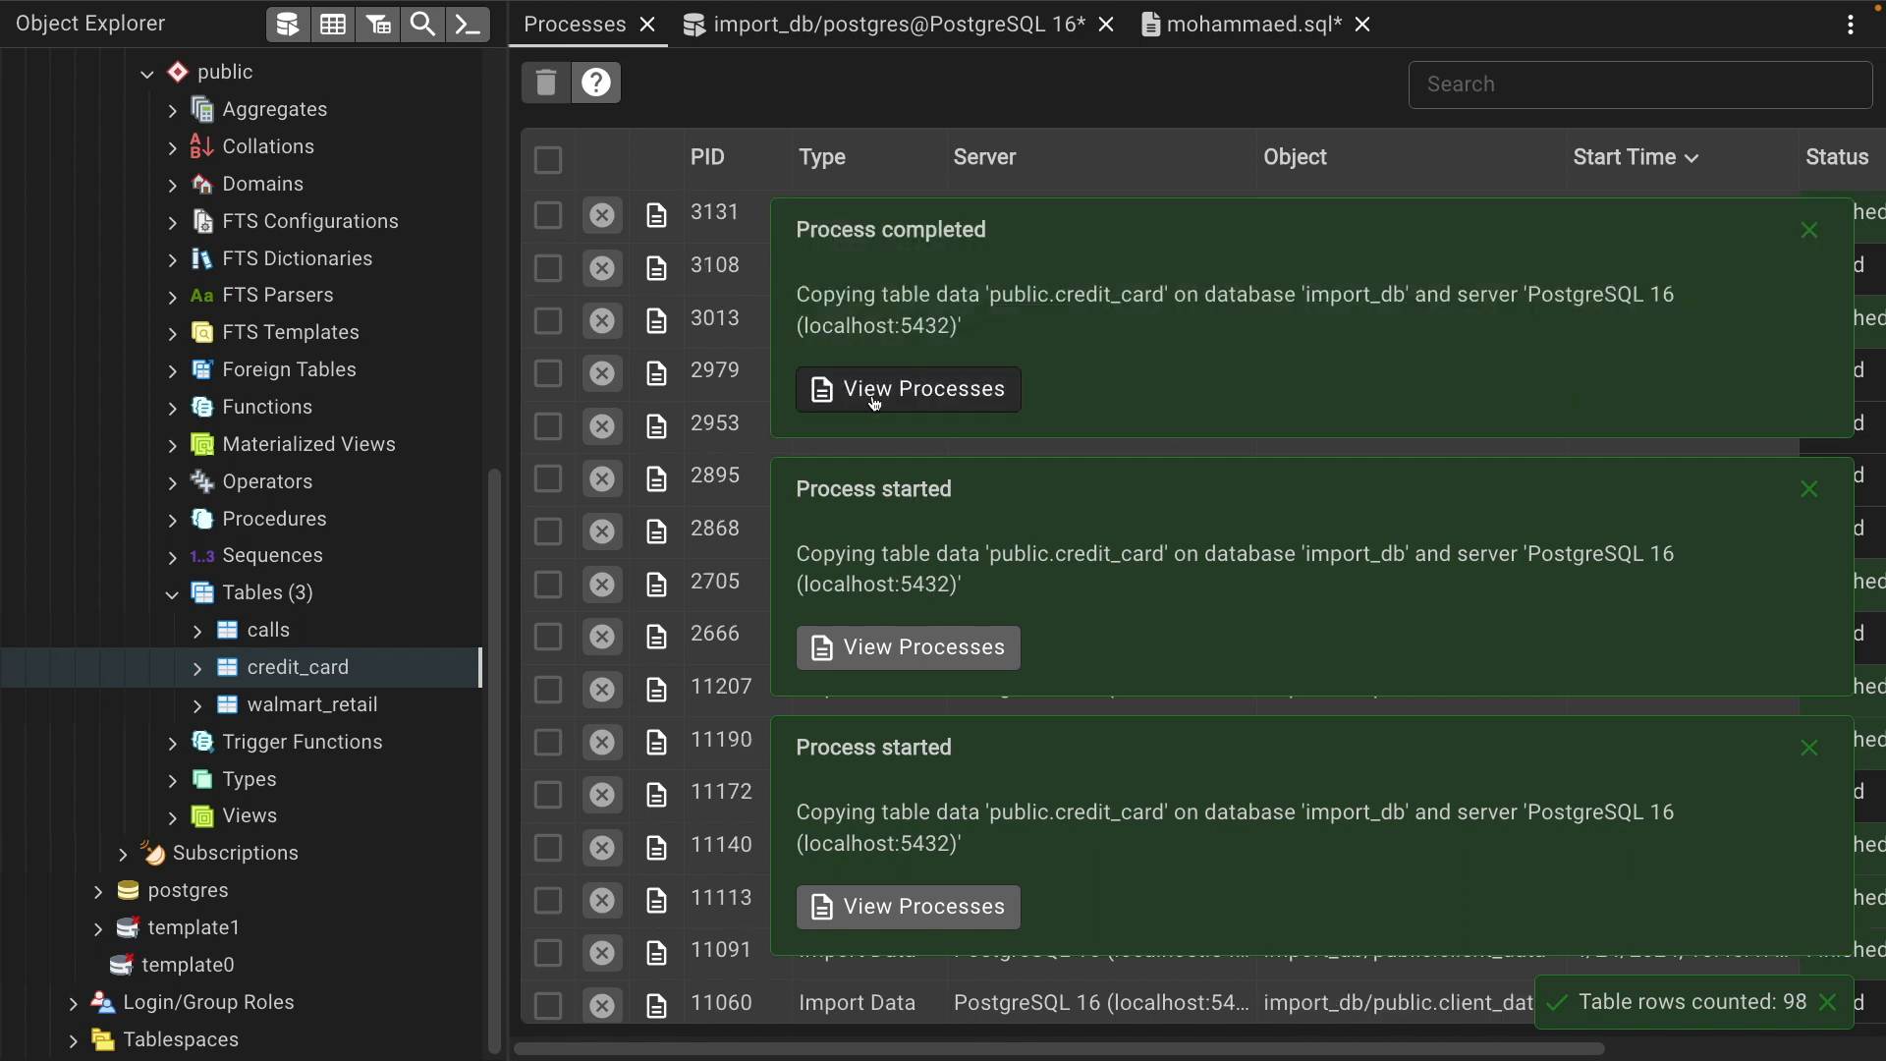
Dismiss the import notifications, count the rows of the credit_card table and clear the row count messages
left_click(1813, 234)
left_click(1814, 494)
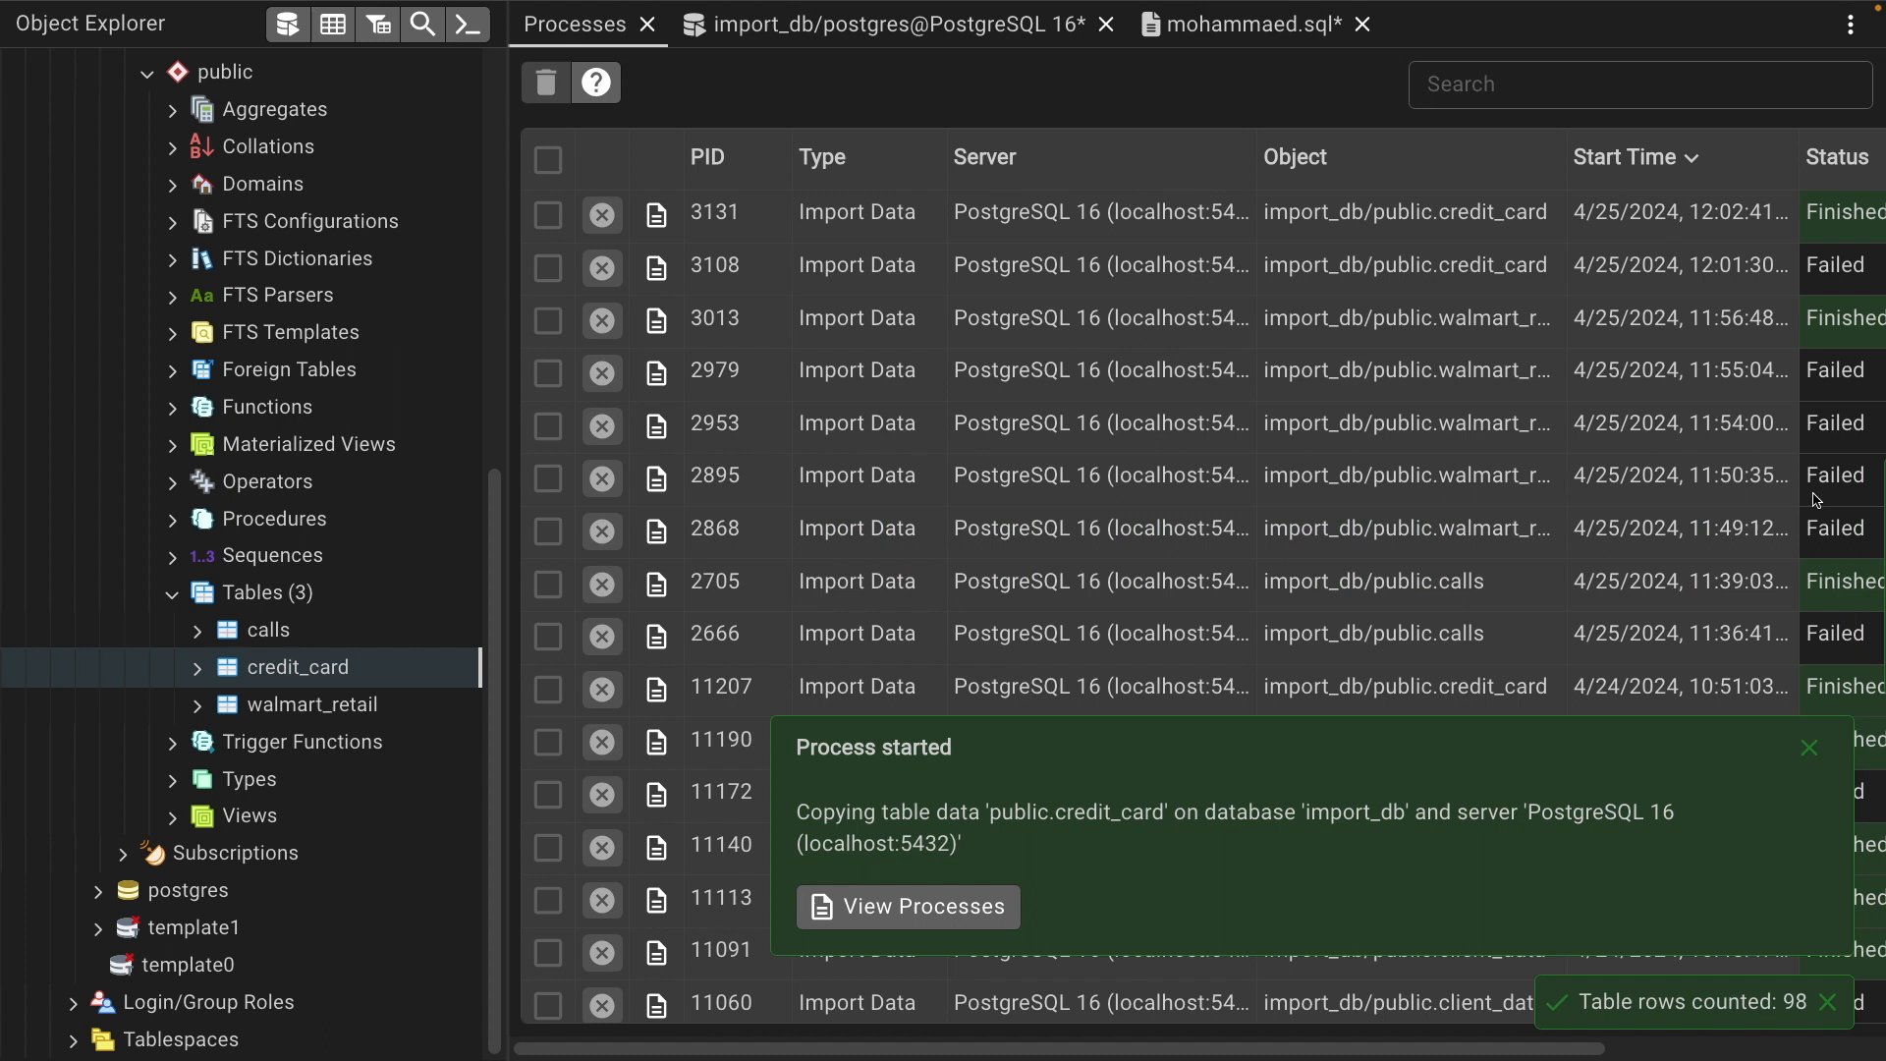
left_click(1810, 749)
right_click(263, 677)
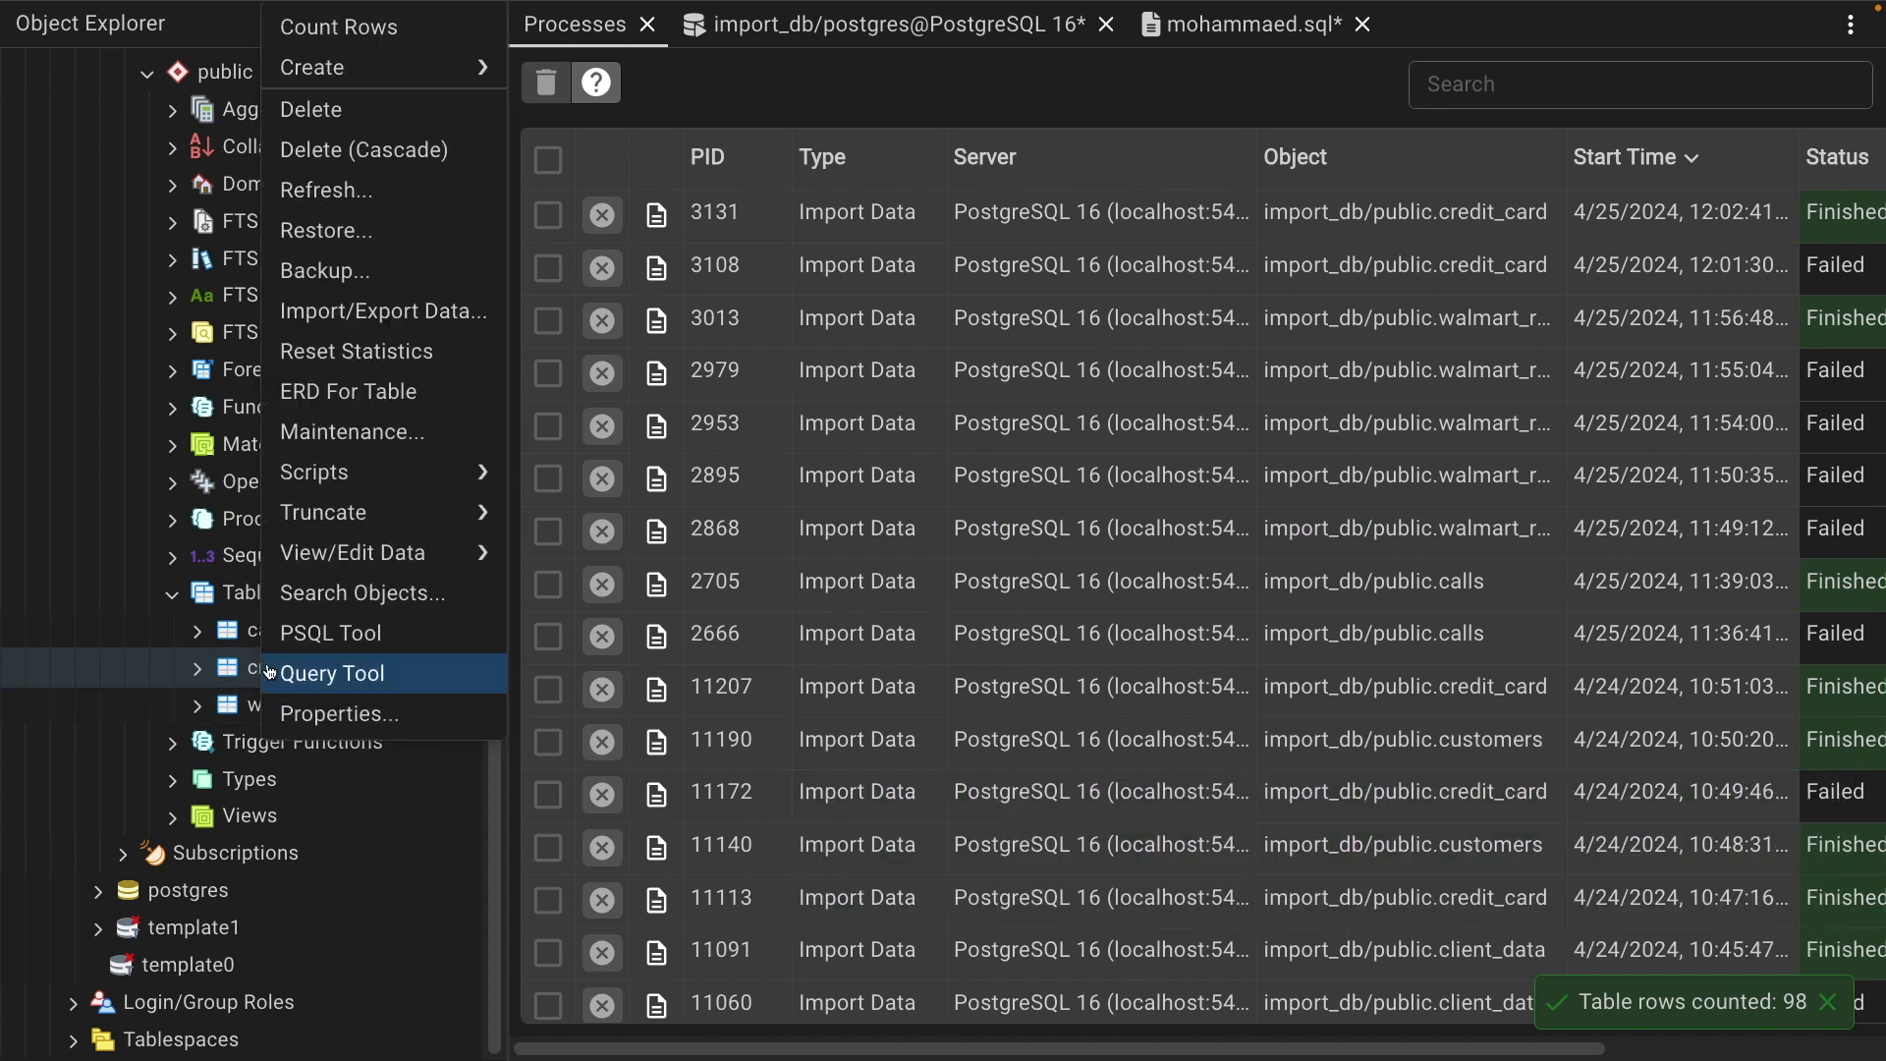
mouse_move(371, 67)
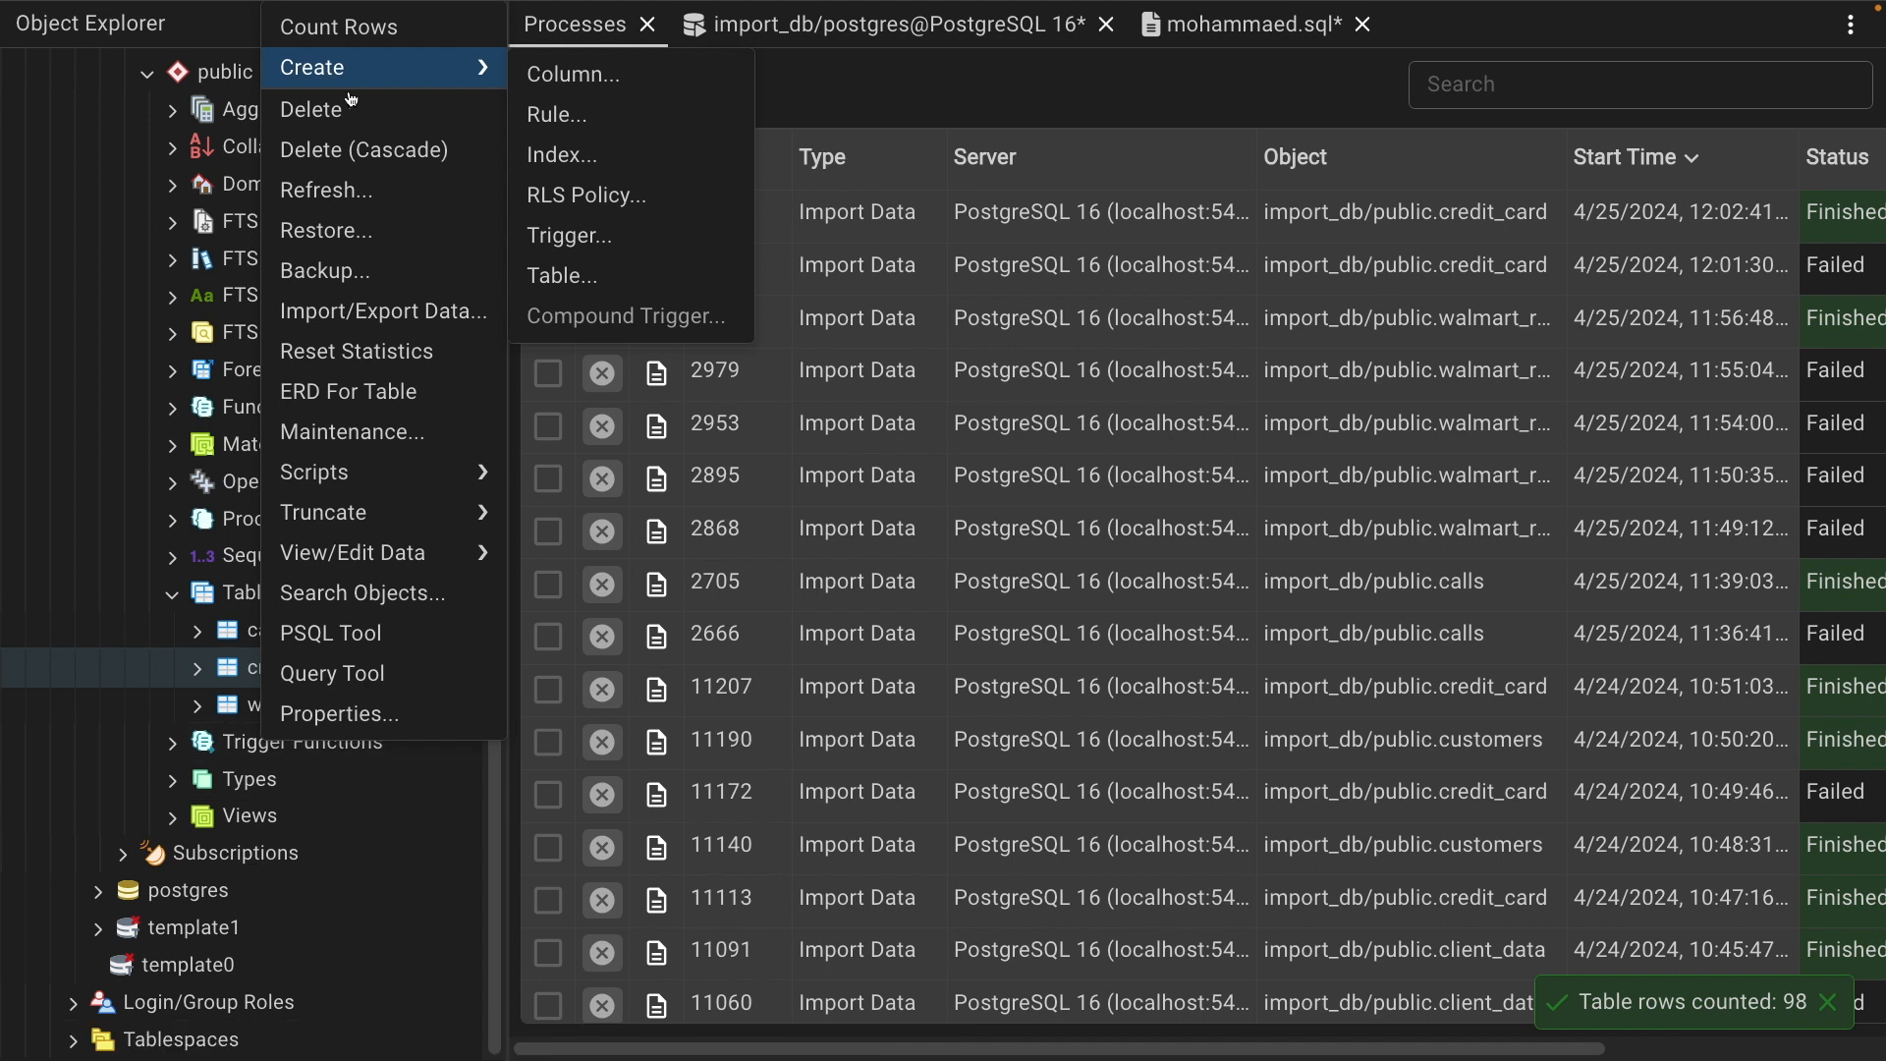
left_click(427, 25)
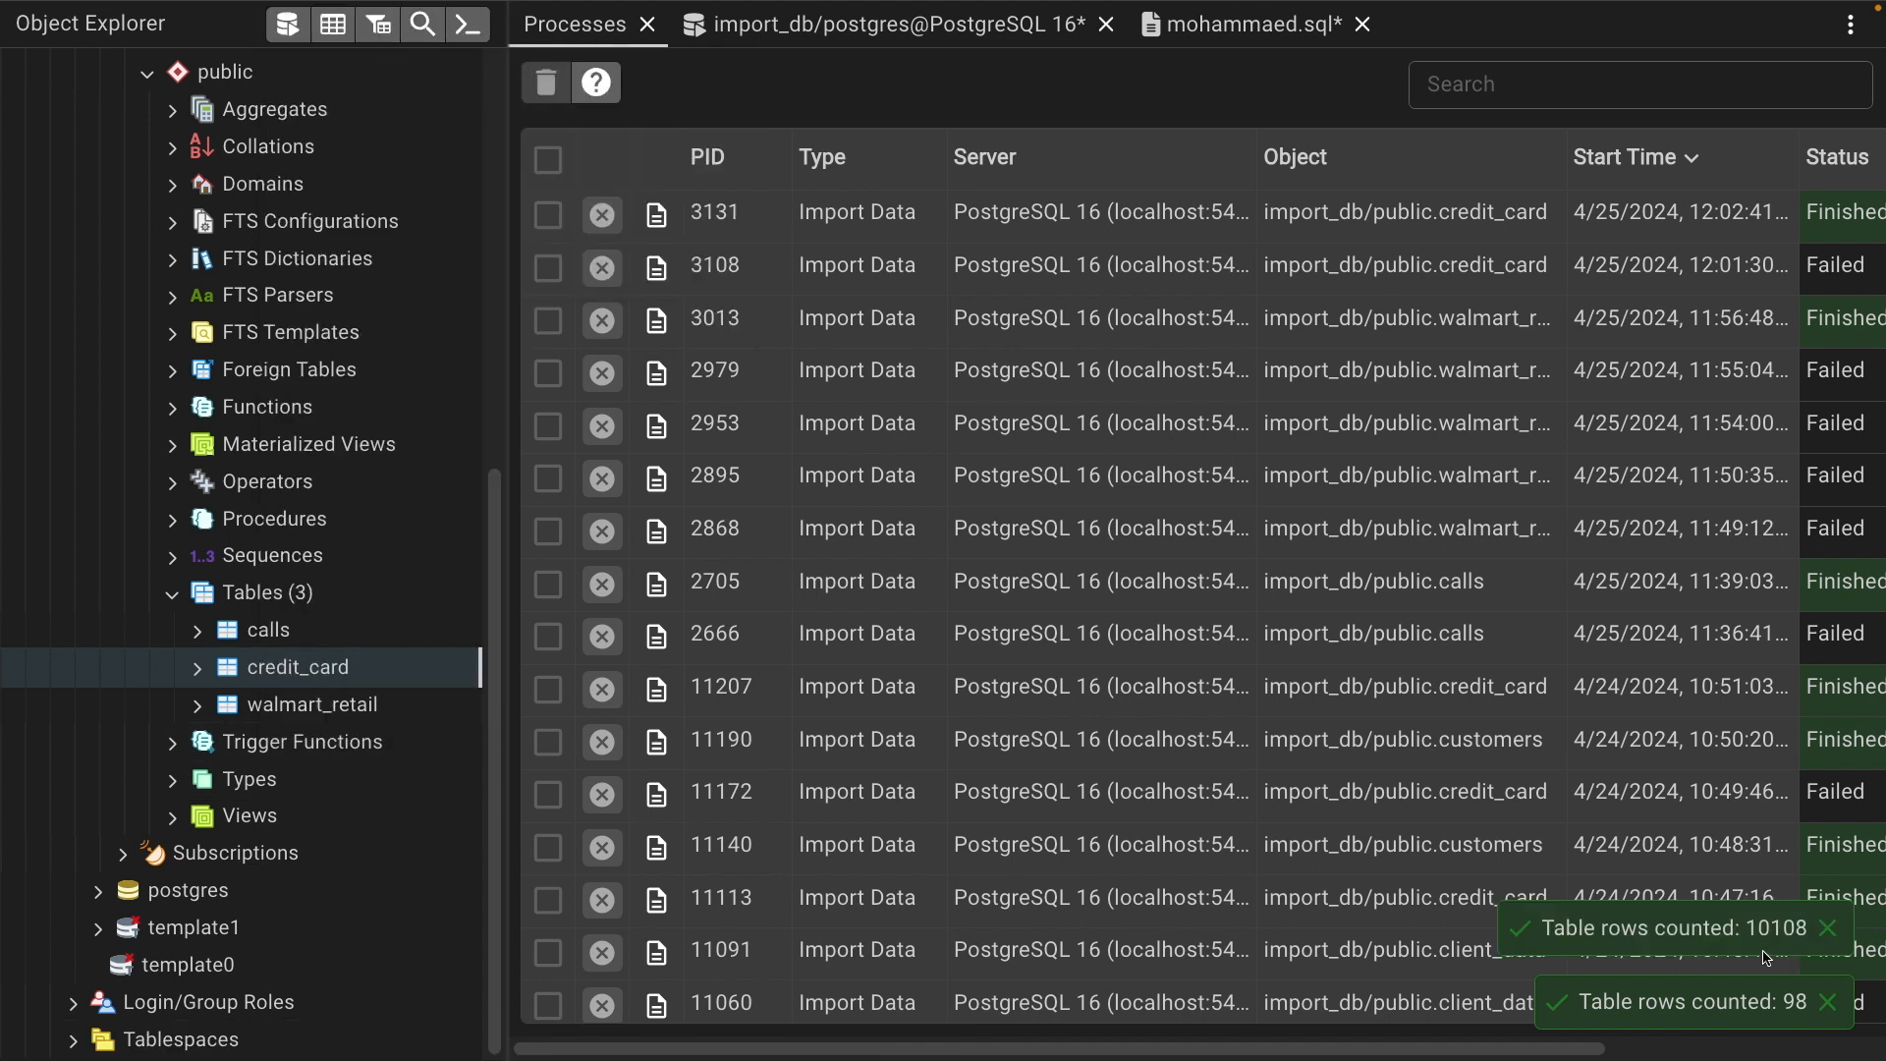
left_click(1829, 1003)
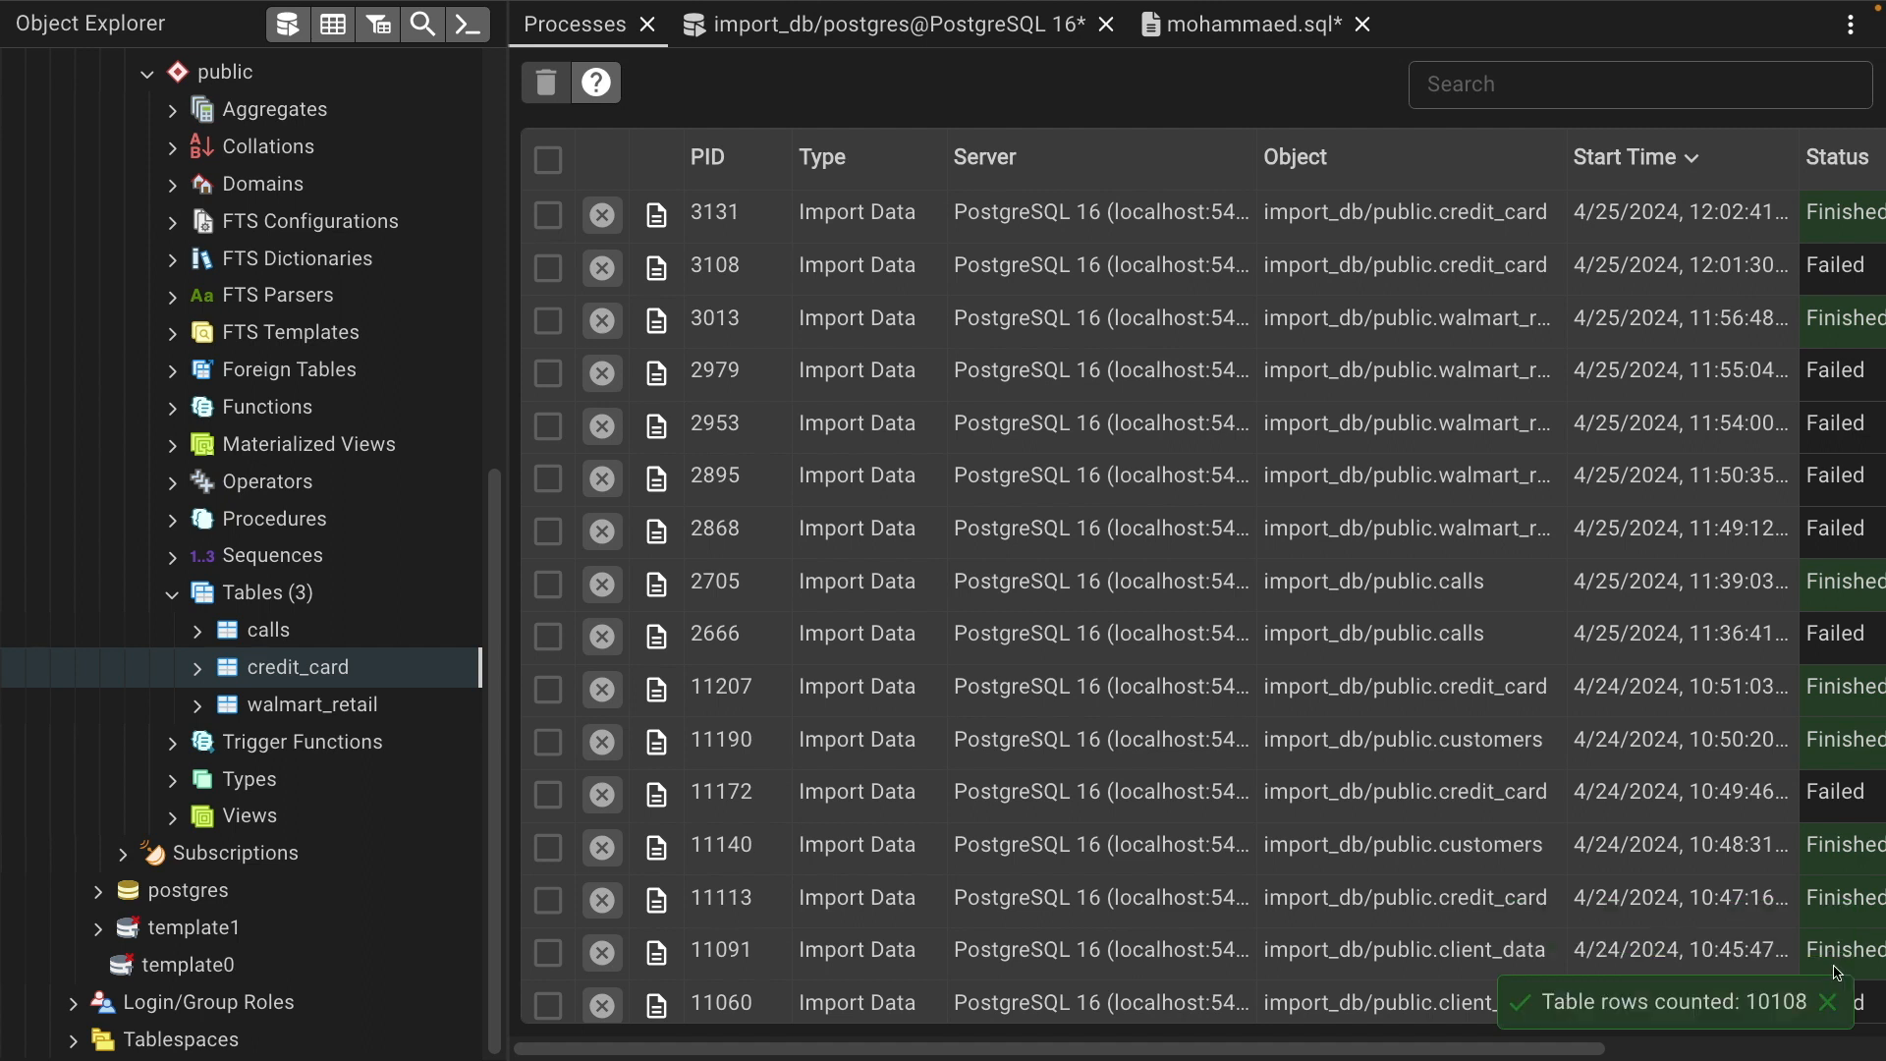
left_click(1833, 1003)
Switch to the credit_card sheet in Excel and go to the last filled row of the Client_Num column to compare row counts
key("super+Tab")
key("super+Tab")
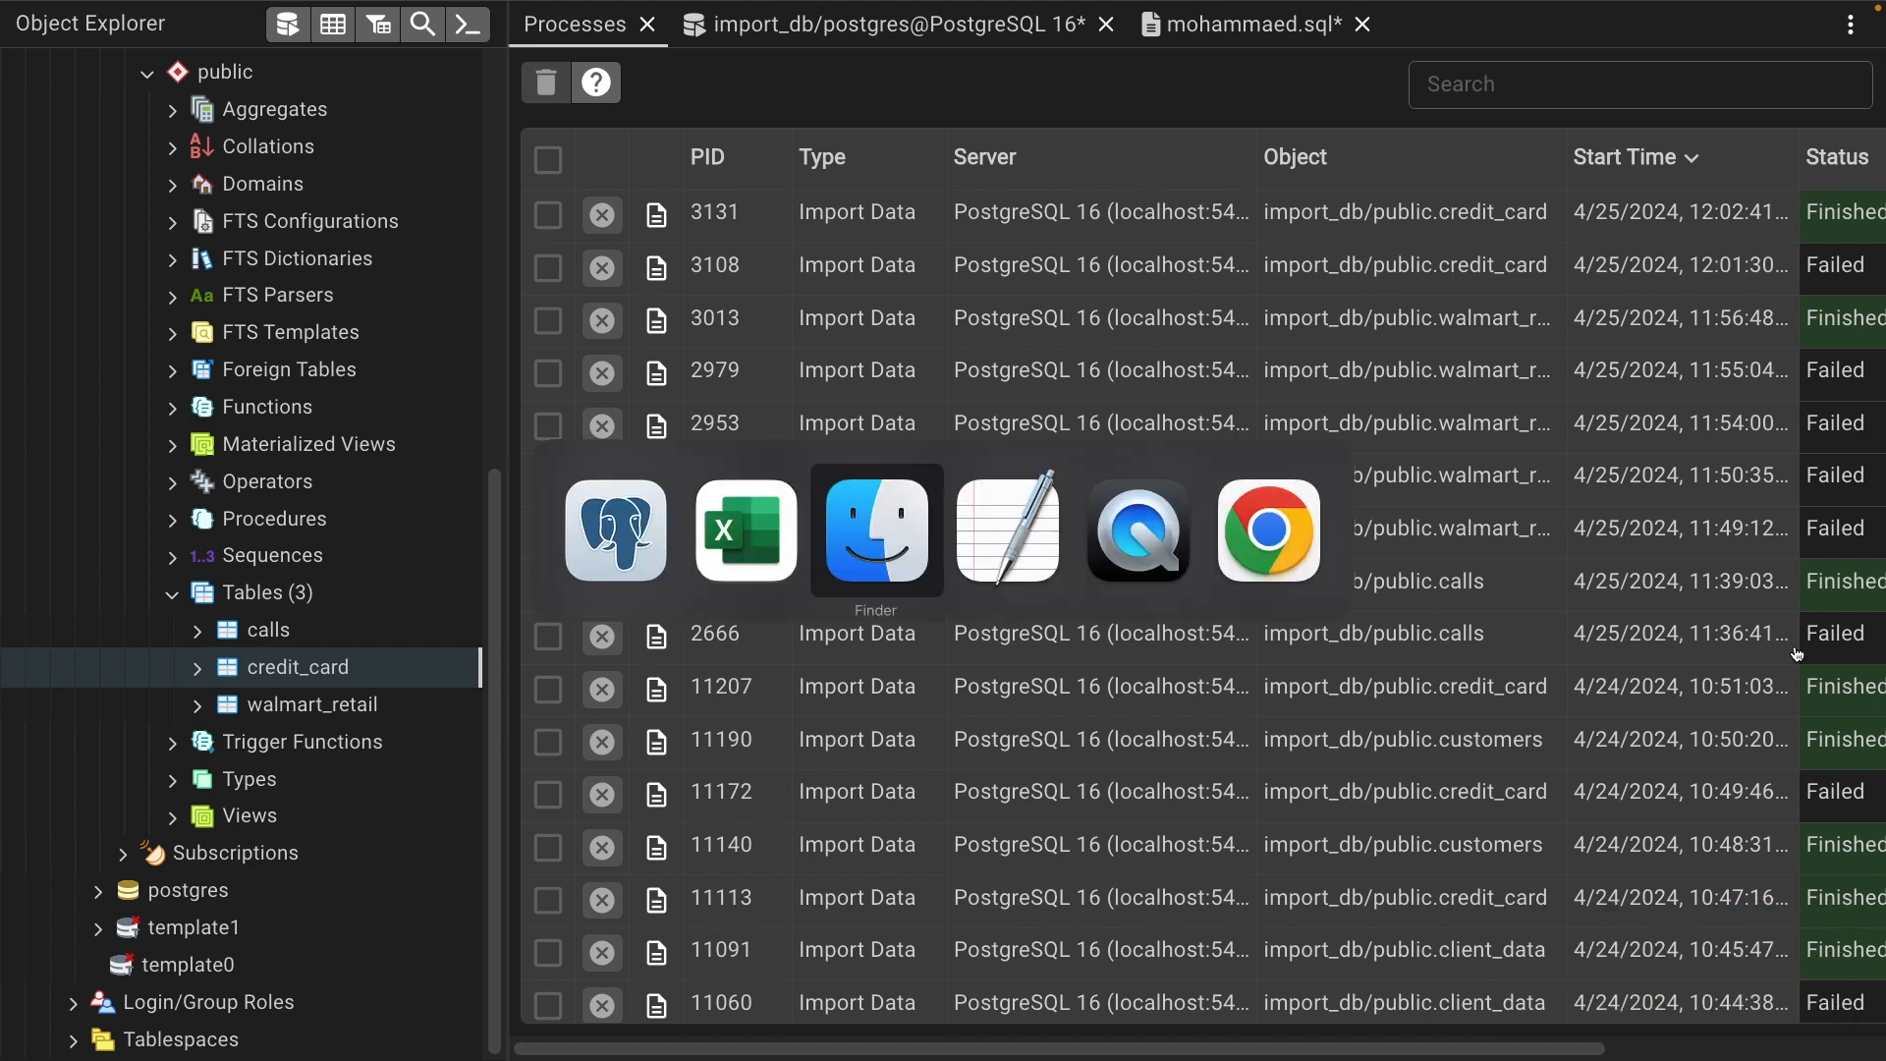
key("super+Tab")
key("super+Tab")
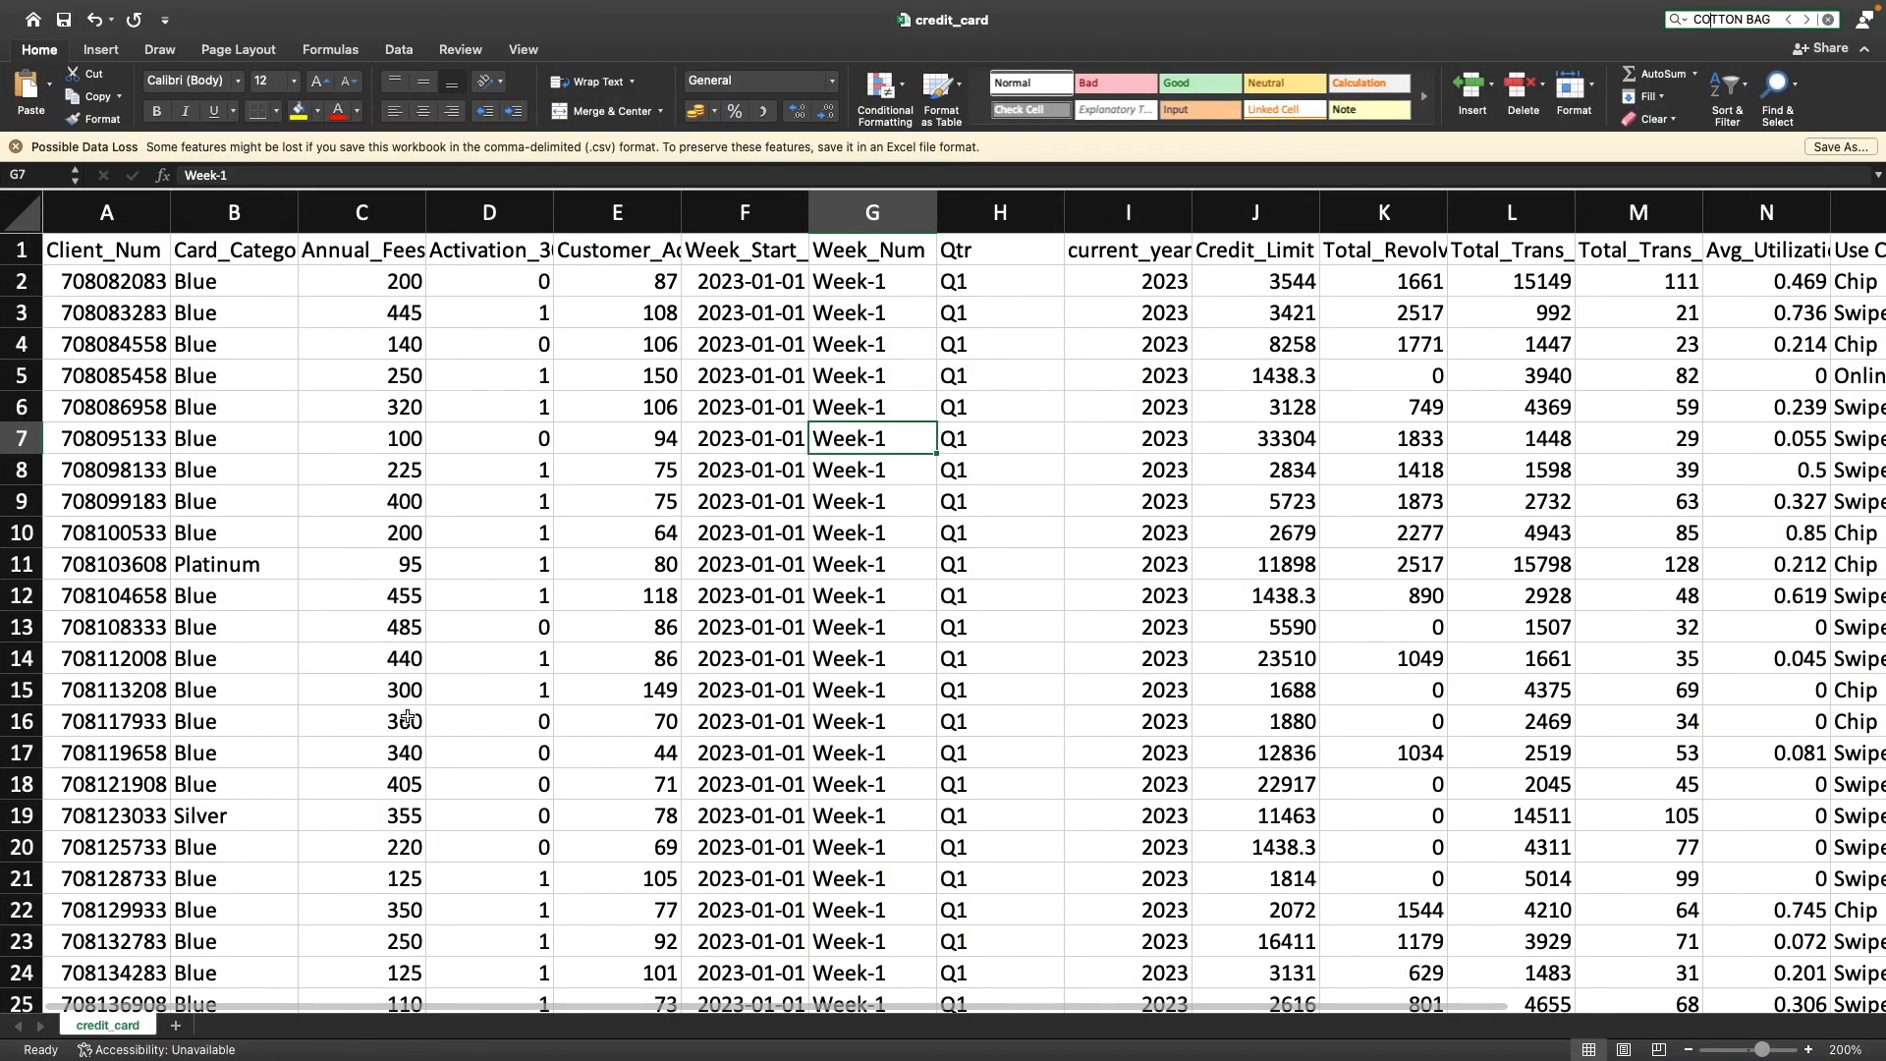
left_click(111, 685)
key("super+Down")
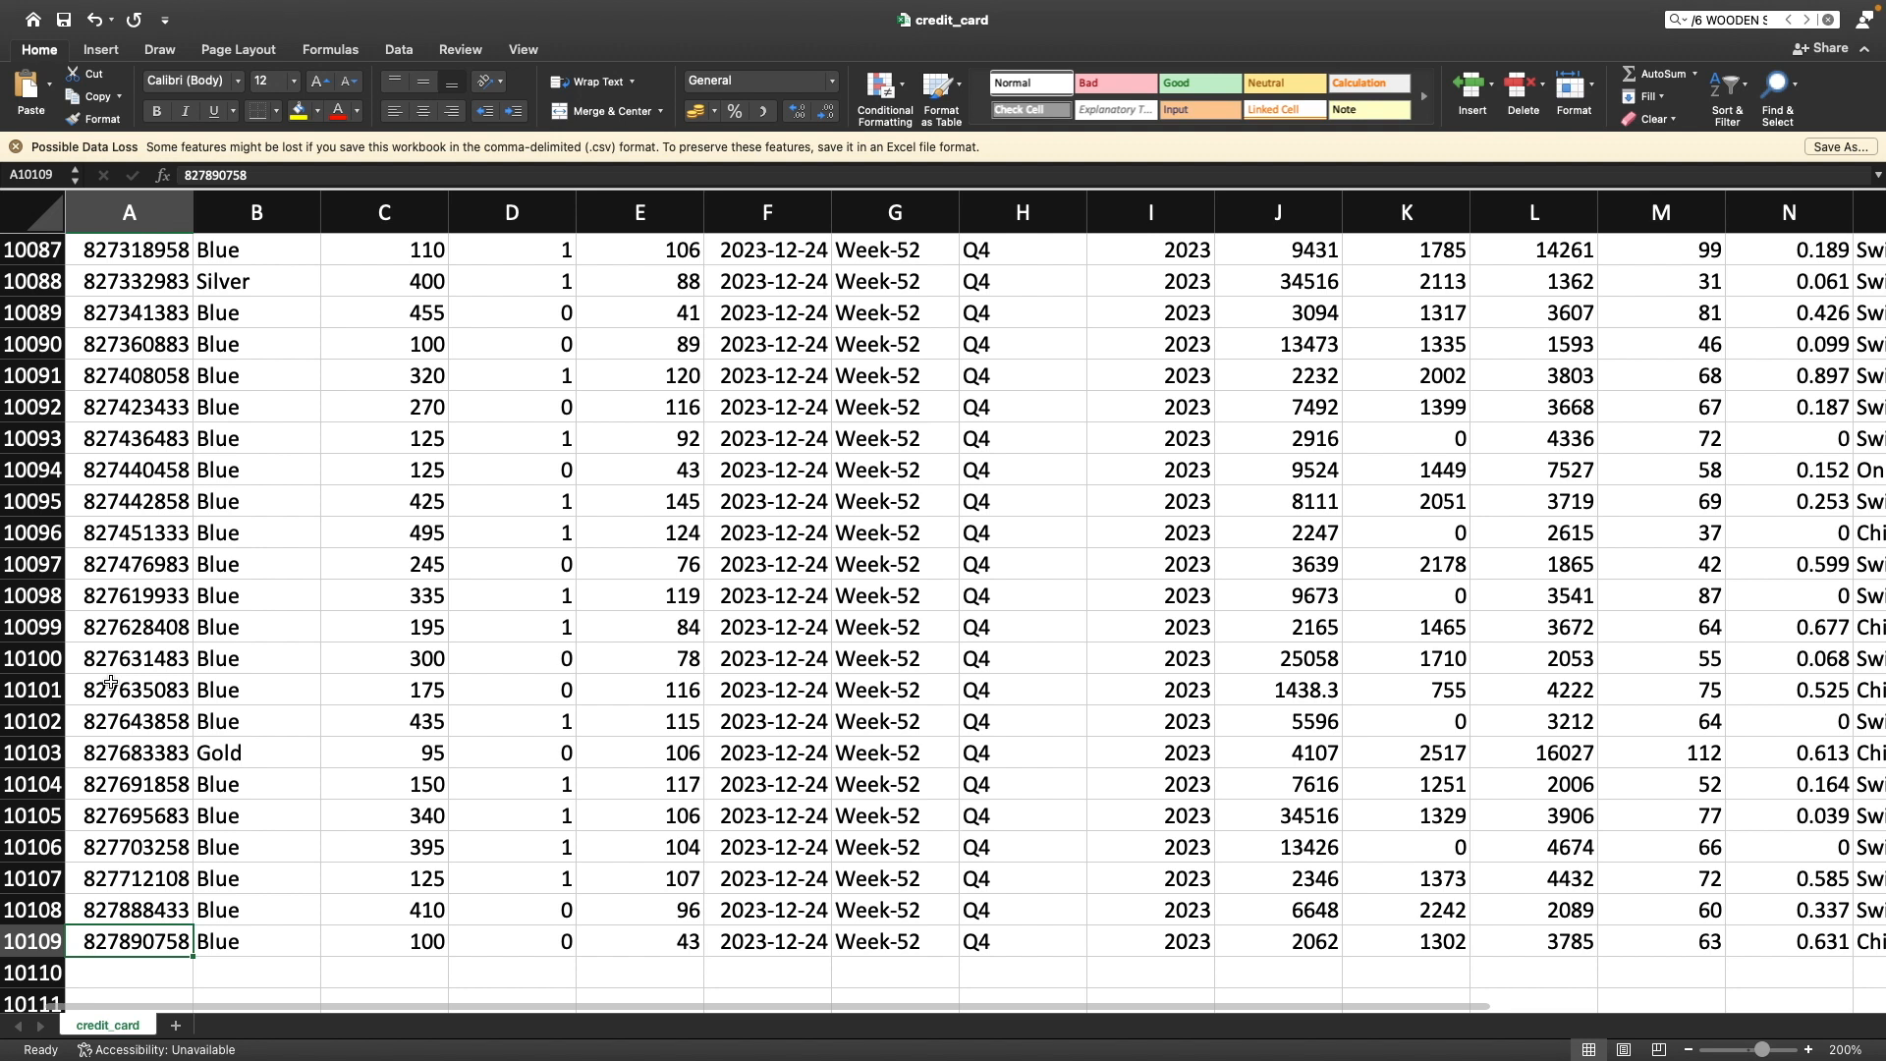
Return to the header row of the credit_card sheet and inspect the first date in the week start column
key("super+Up")
key("Right")
key("Right")
key("Right")
key("Right")
key("Right")
key("Right")
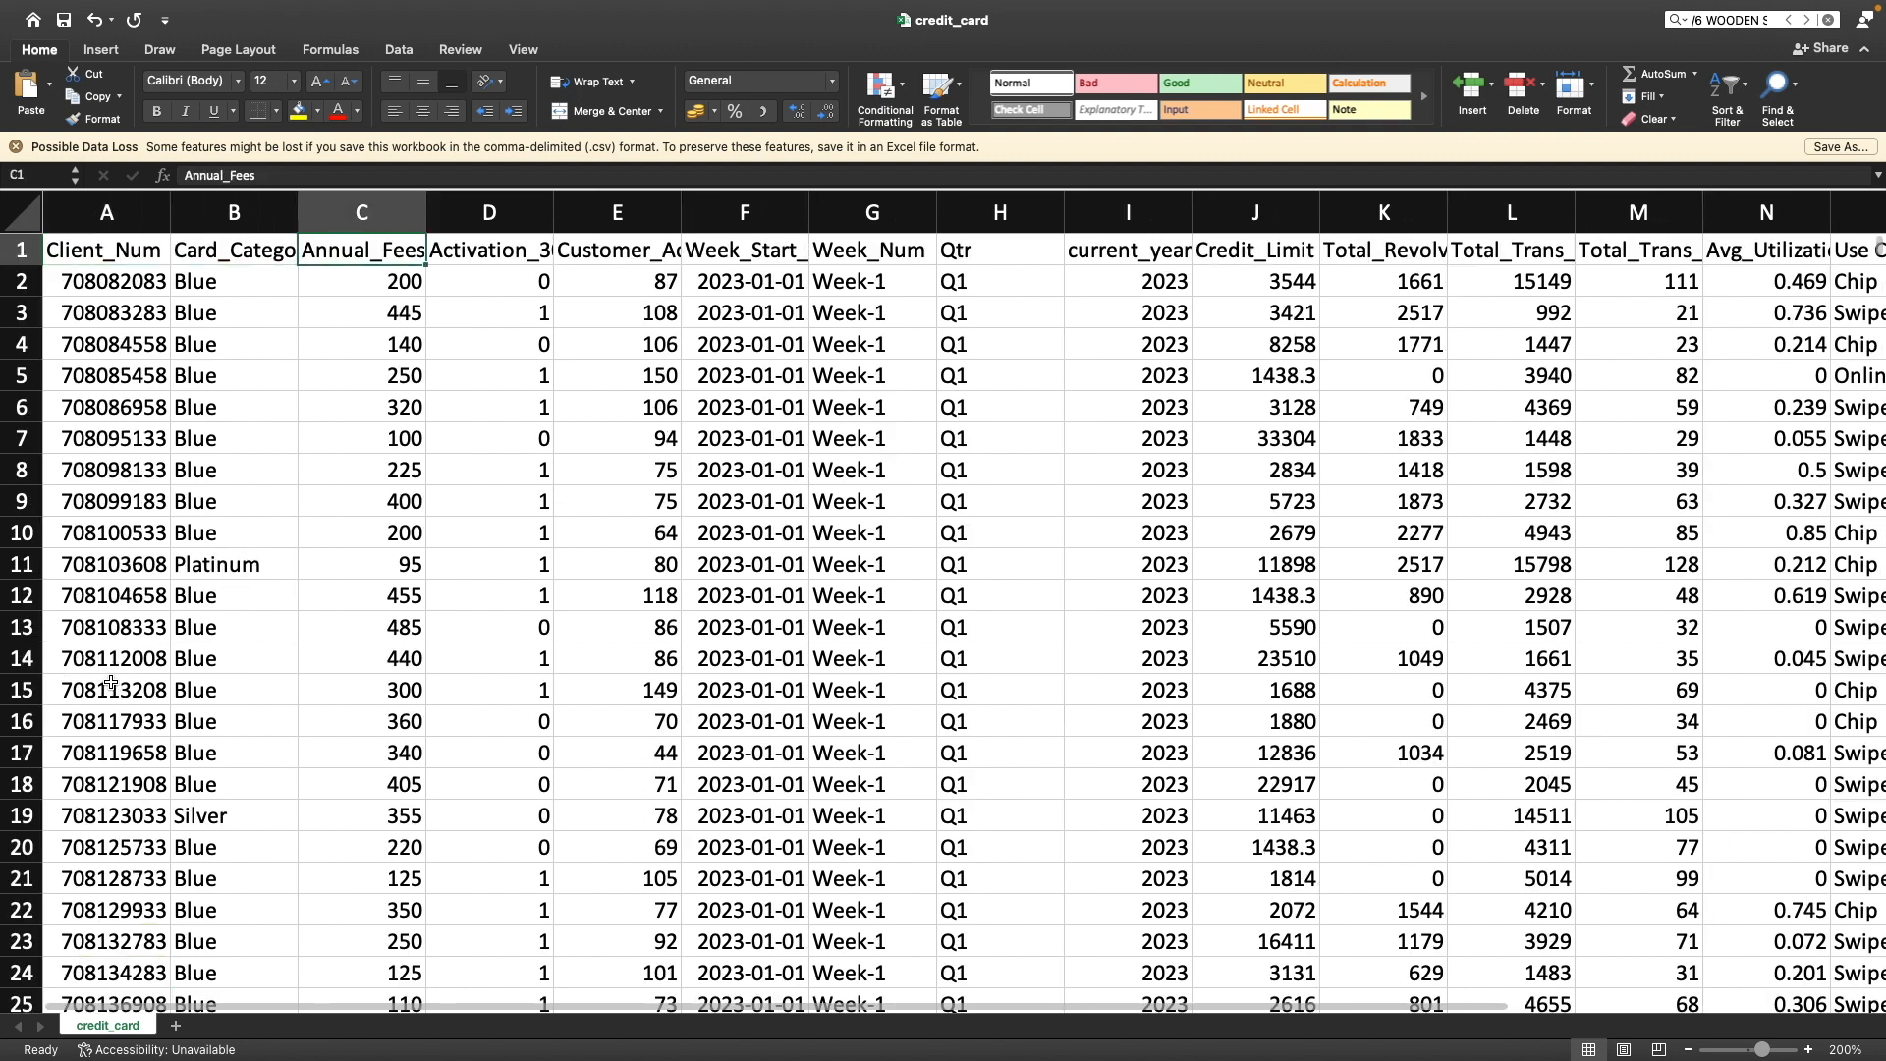
key("Left")
key("Down")
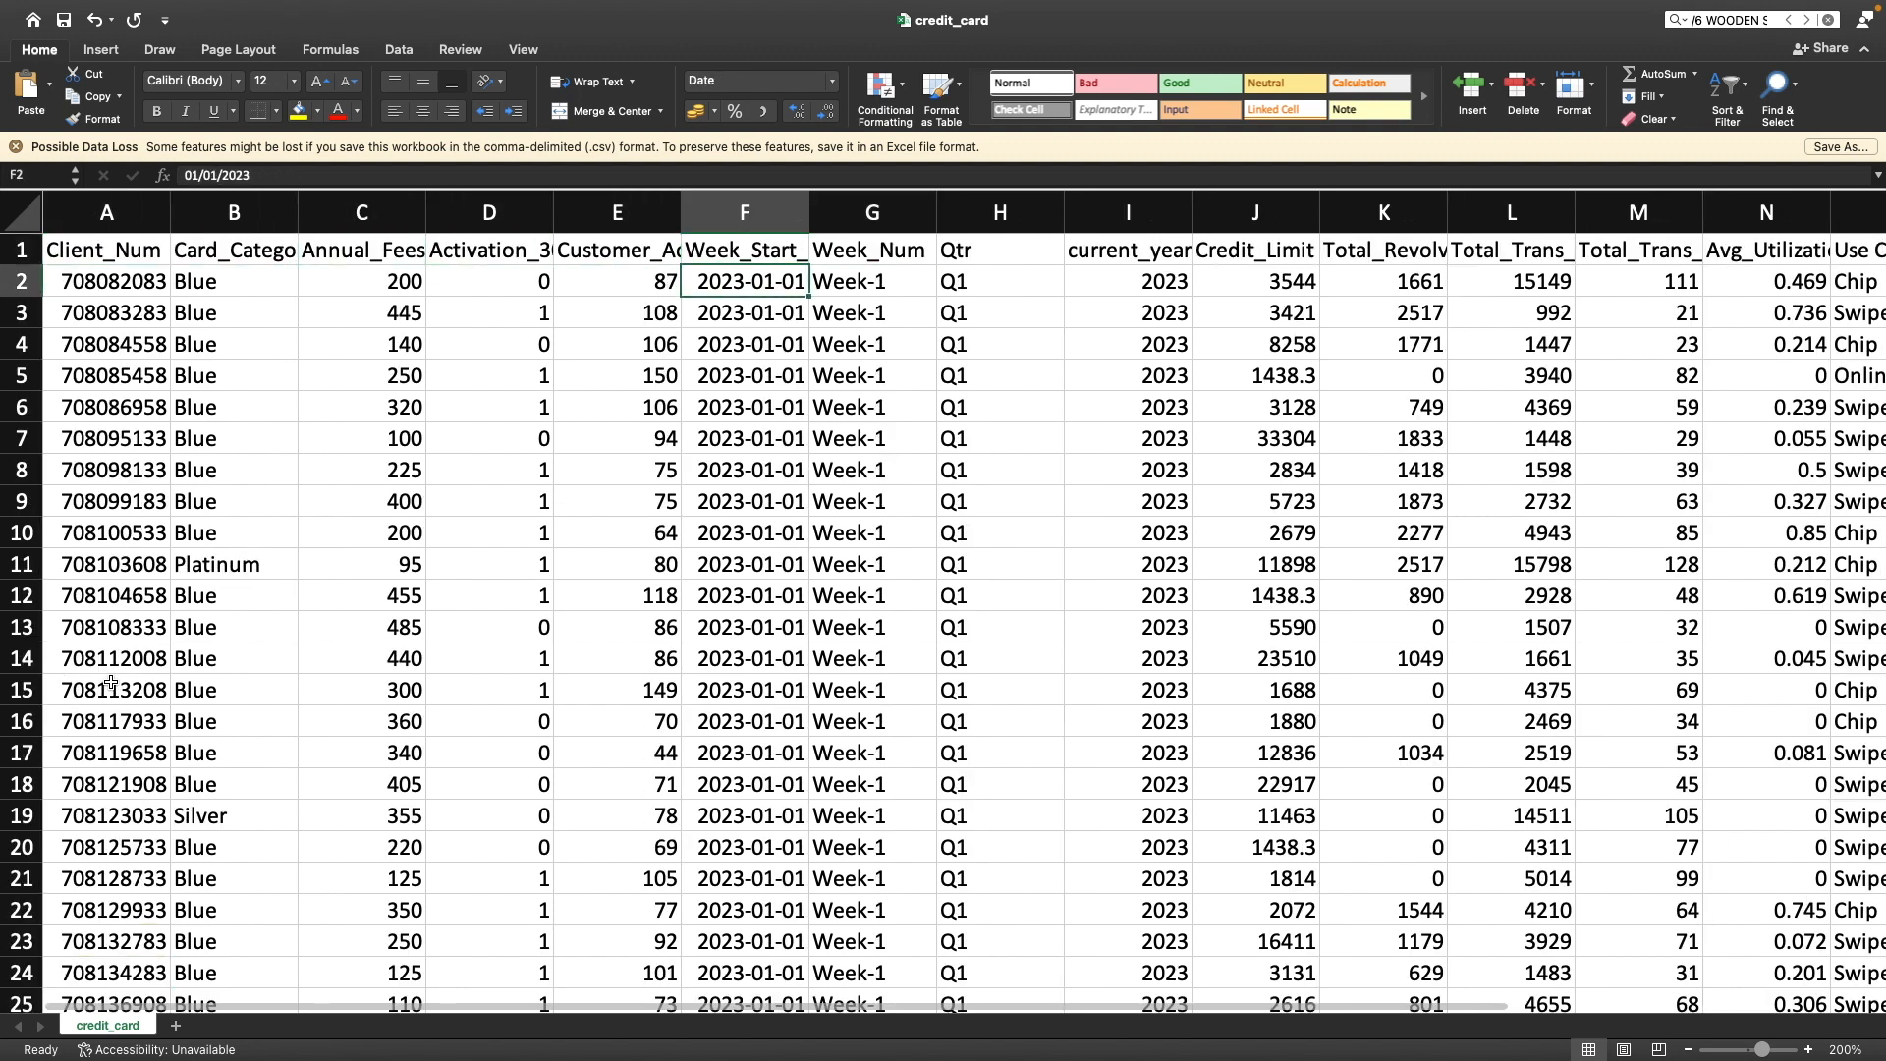
Switch to the Credit Card data folder in Finder and open cc_add.csv in Excel
key("ctrl+Left")
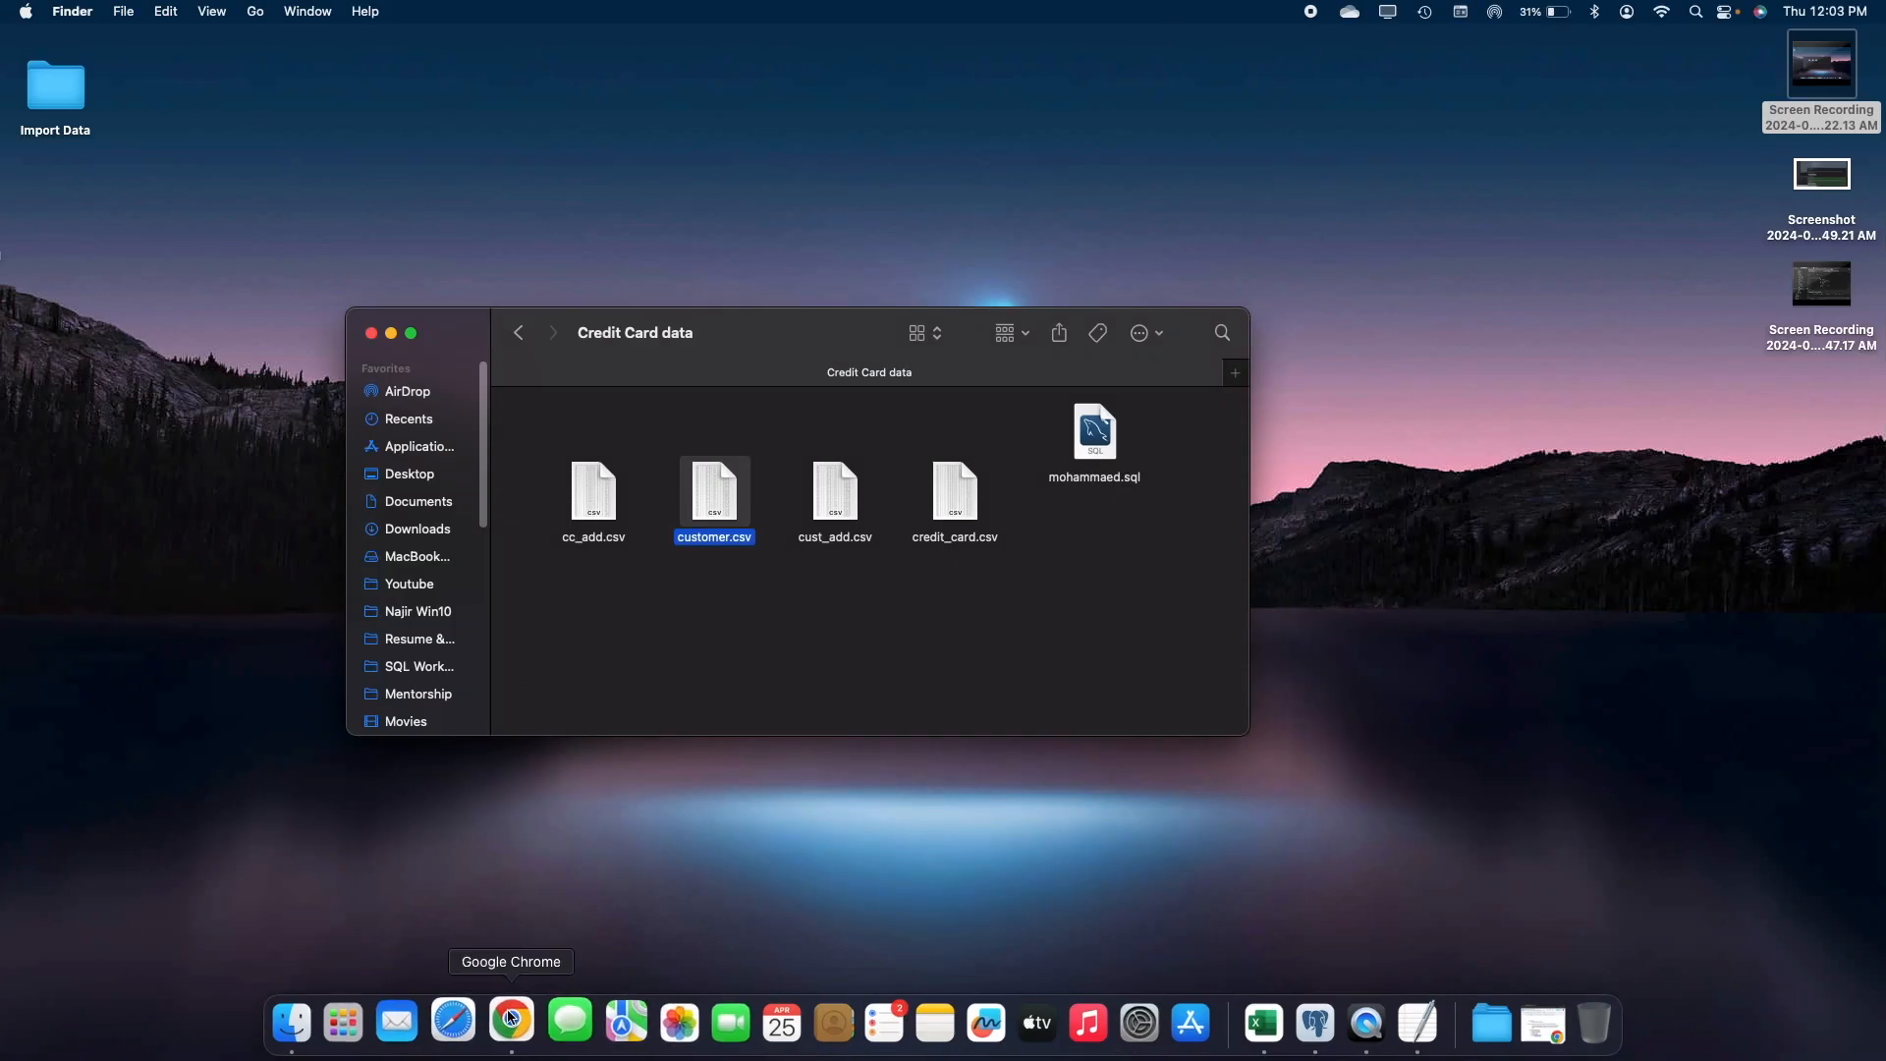
left_click(735, 613)
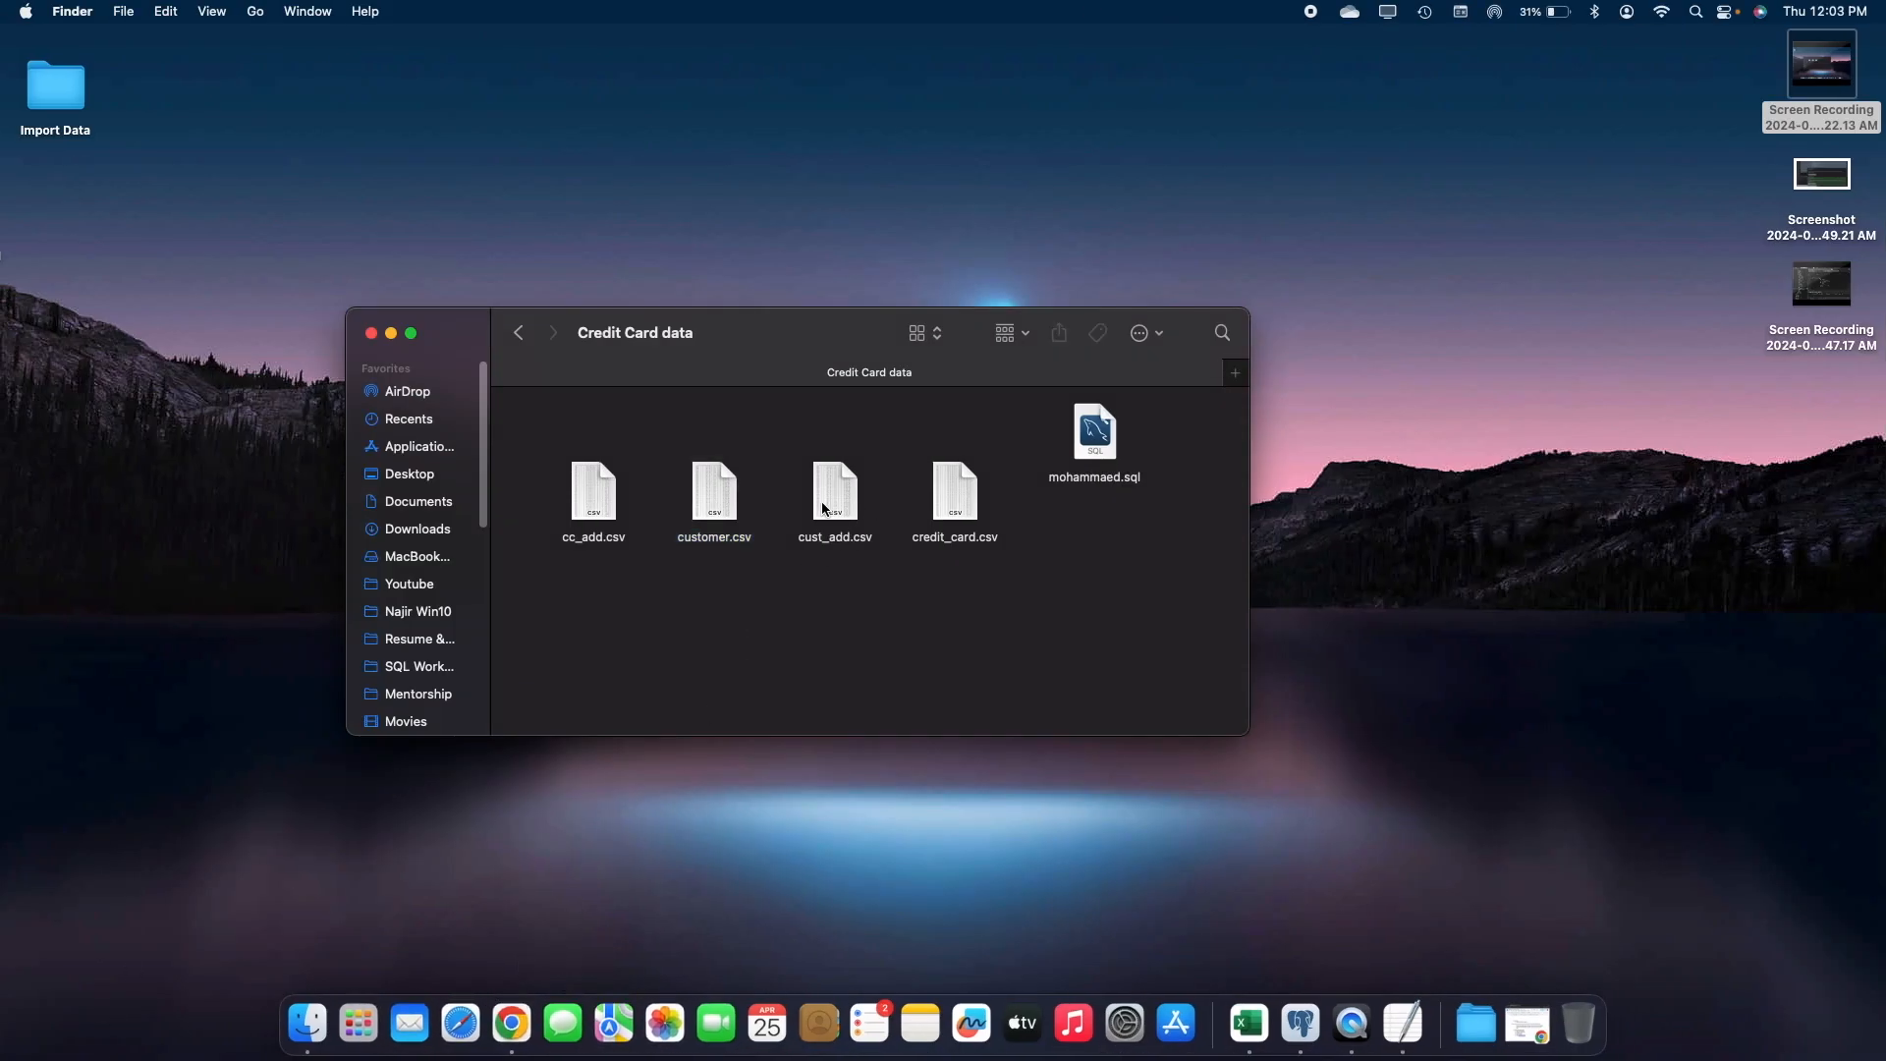
left_click(821, 517)
left_click(713, 502)
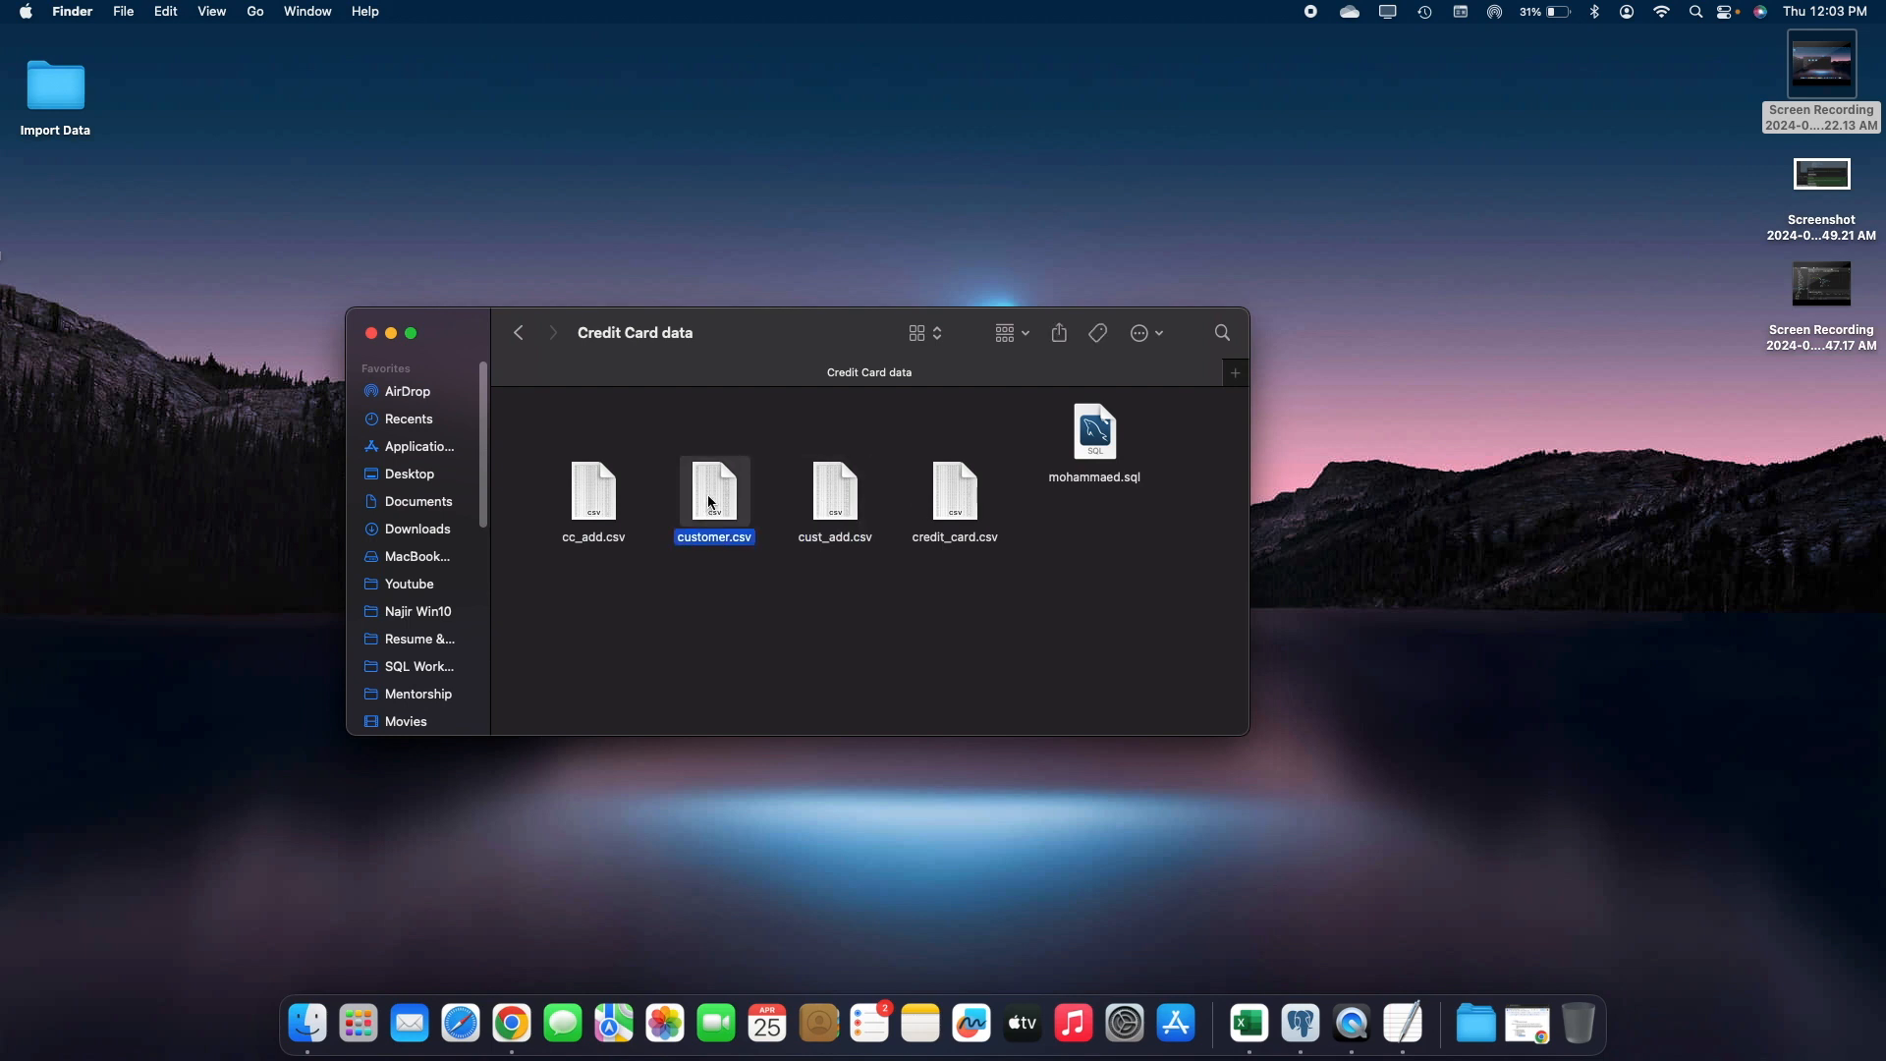
left_click(581, 509)
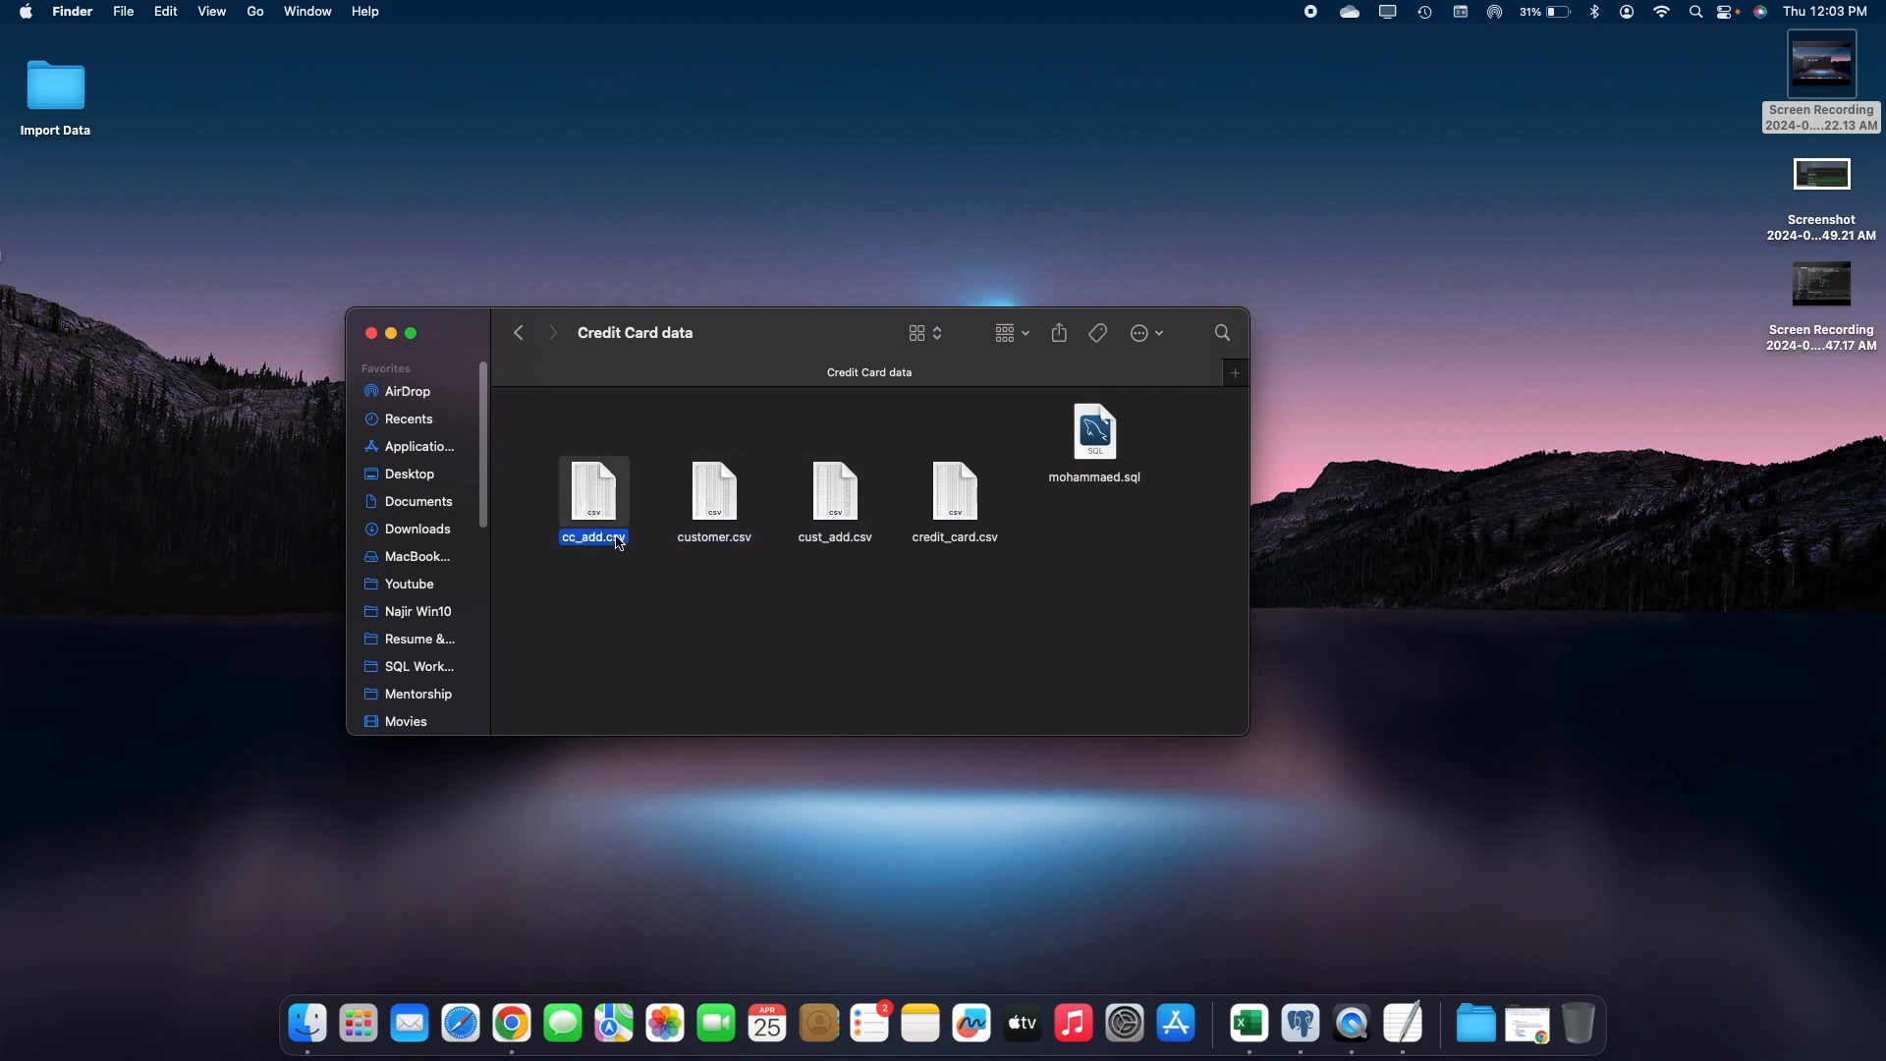
double_click(596, 491)
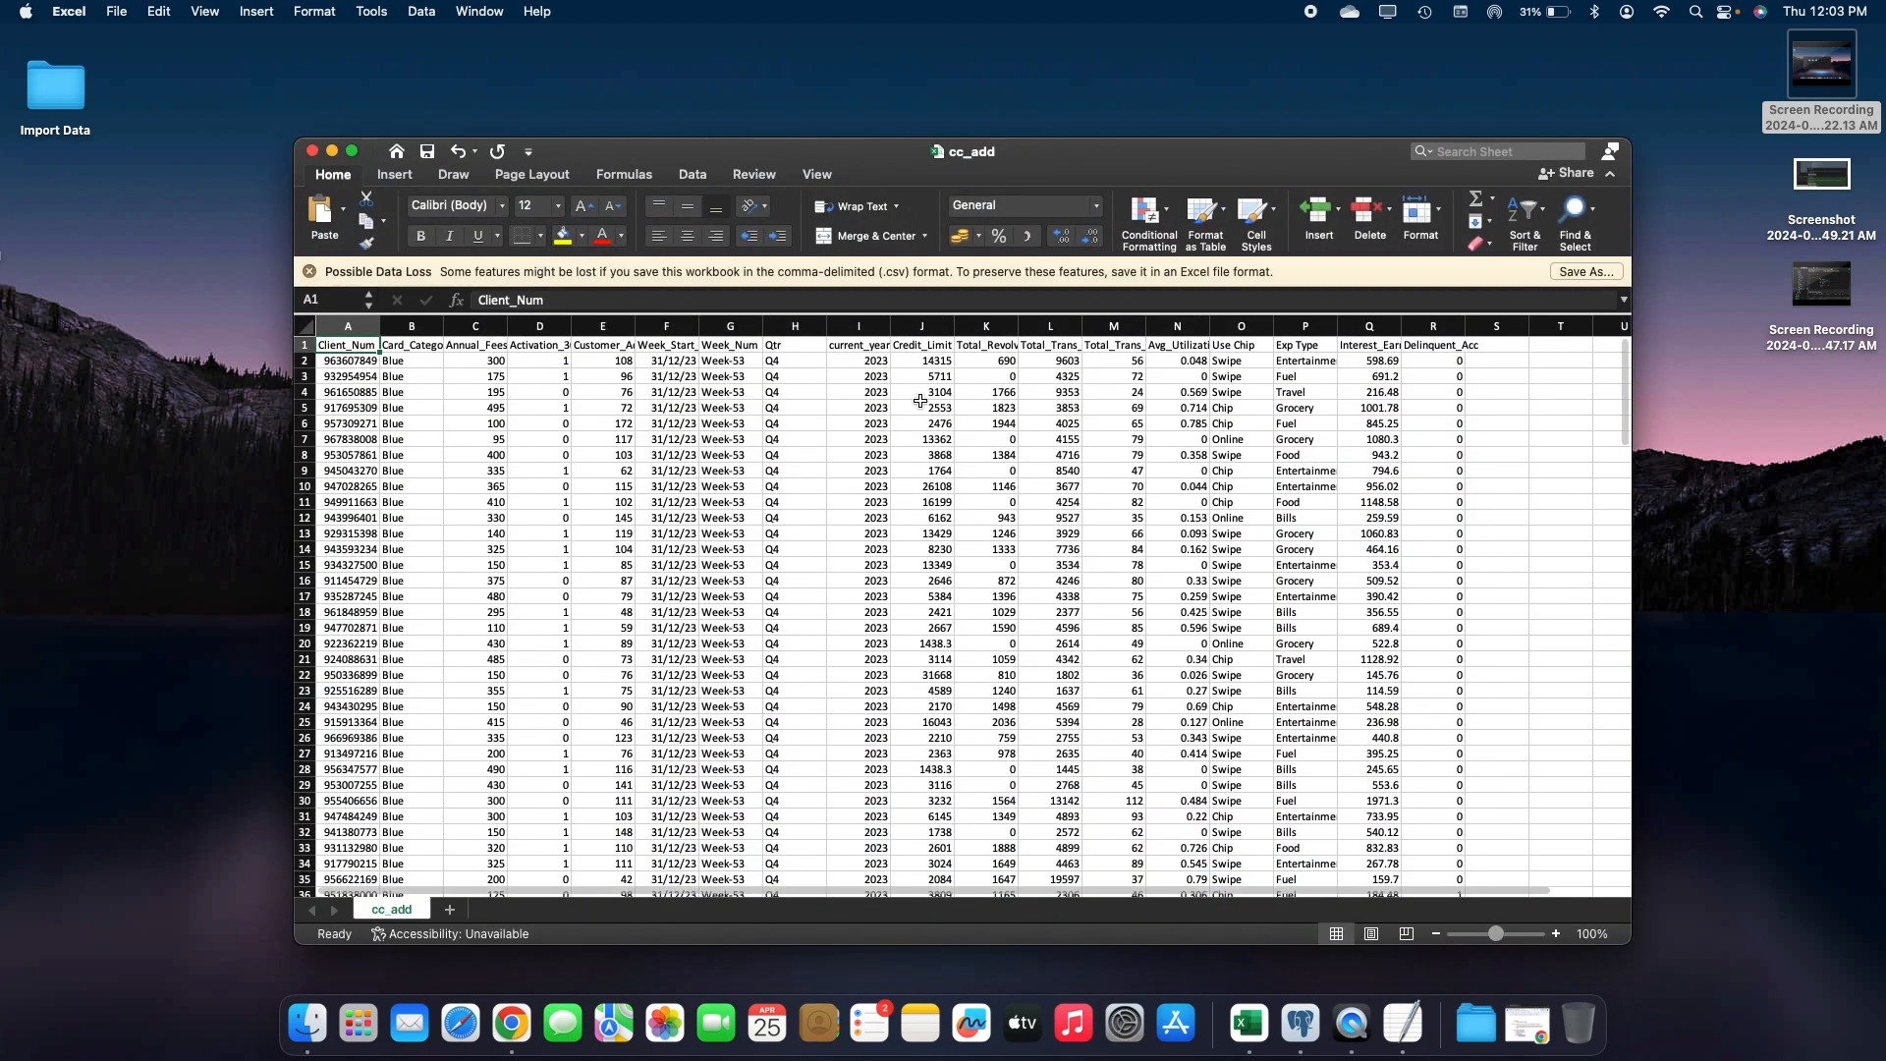
Set the cc_add sheet's zoom to 200% and show the workbook in full screen
left_click(1590, 934)
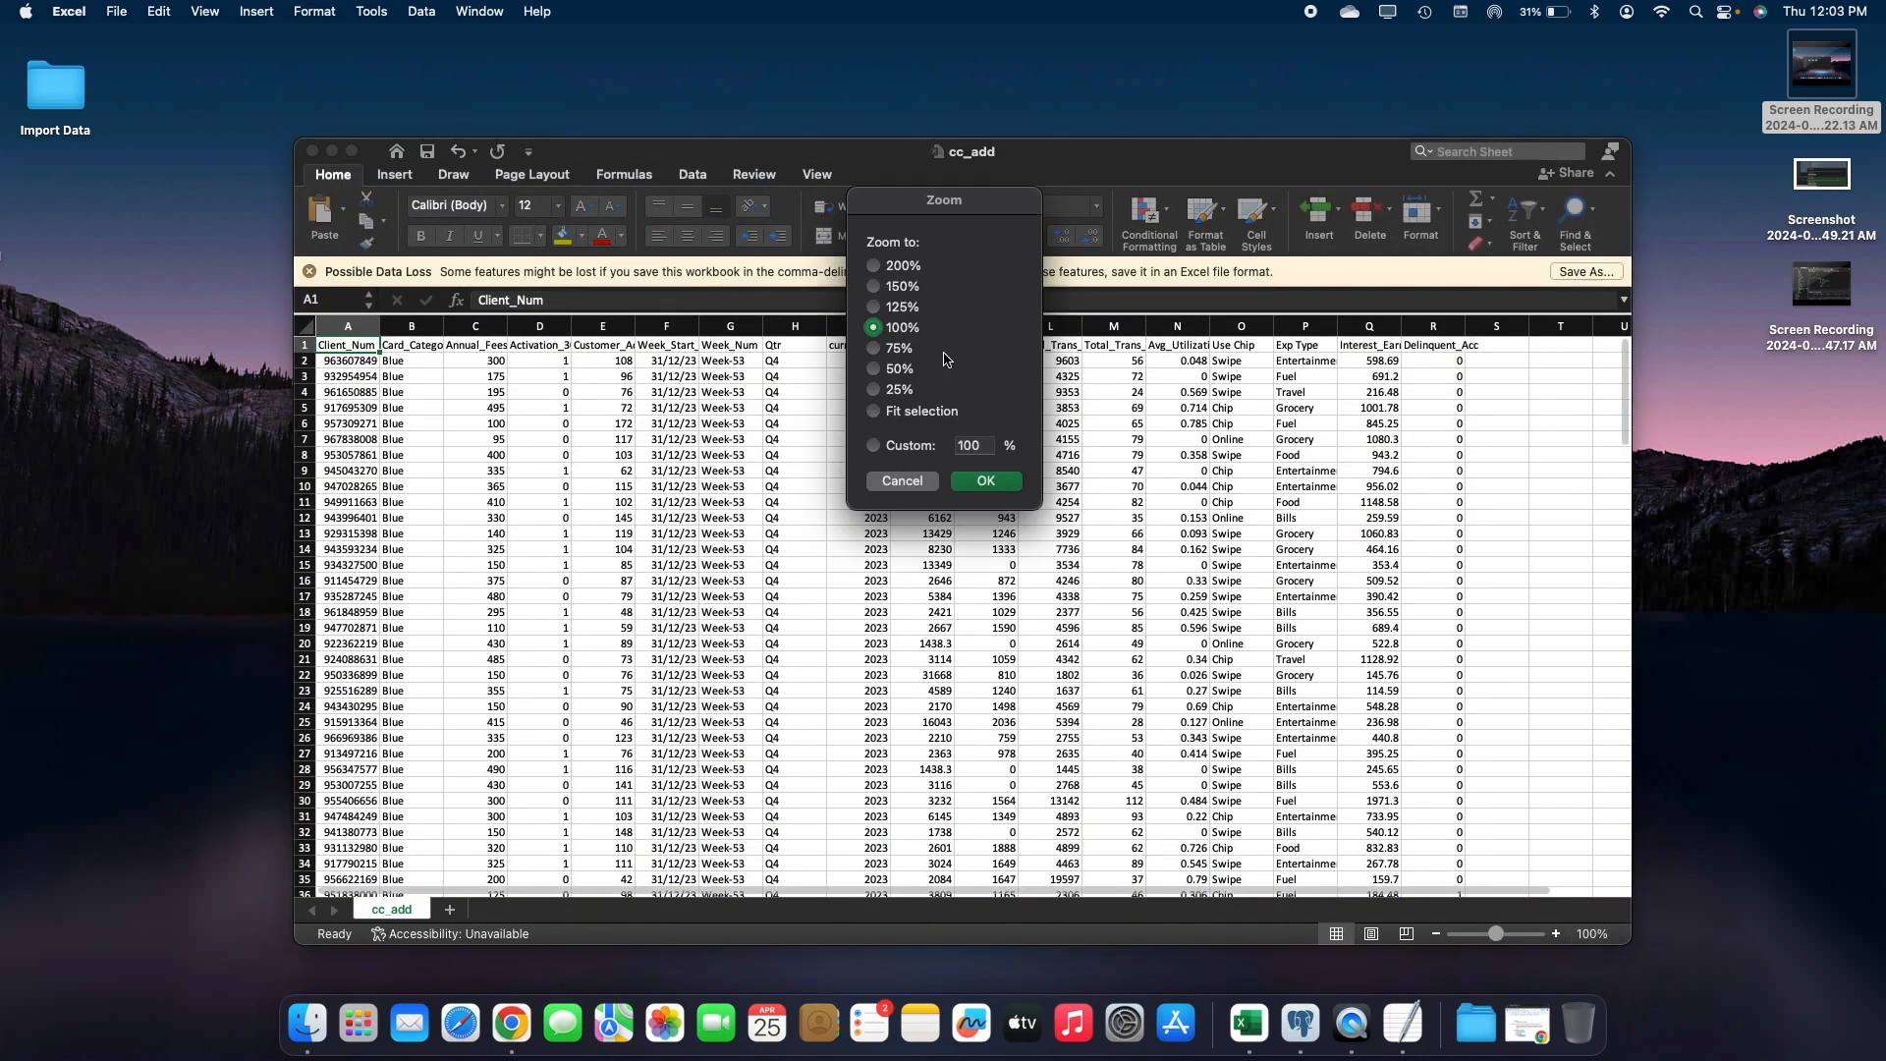
left_click(873, 265)
left_click(986, 480)
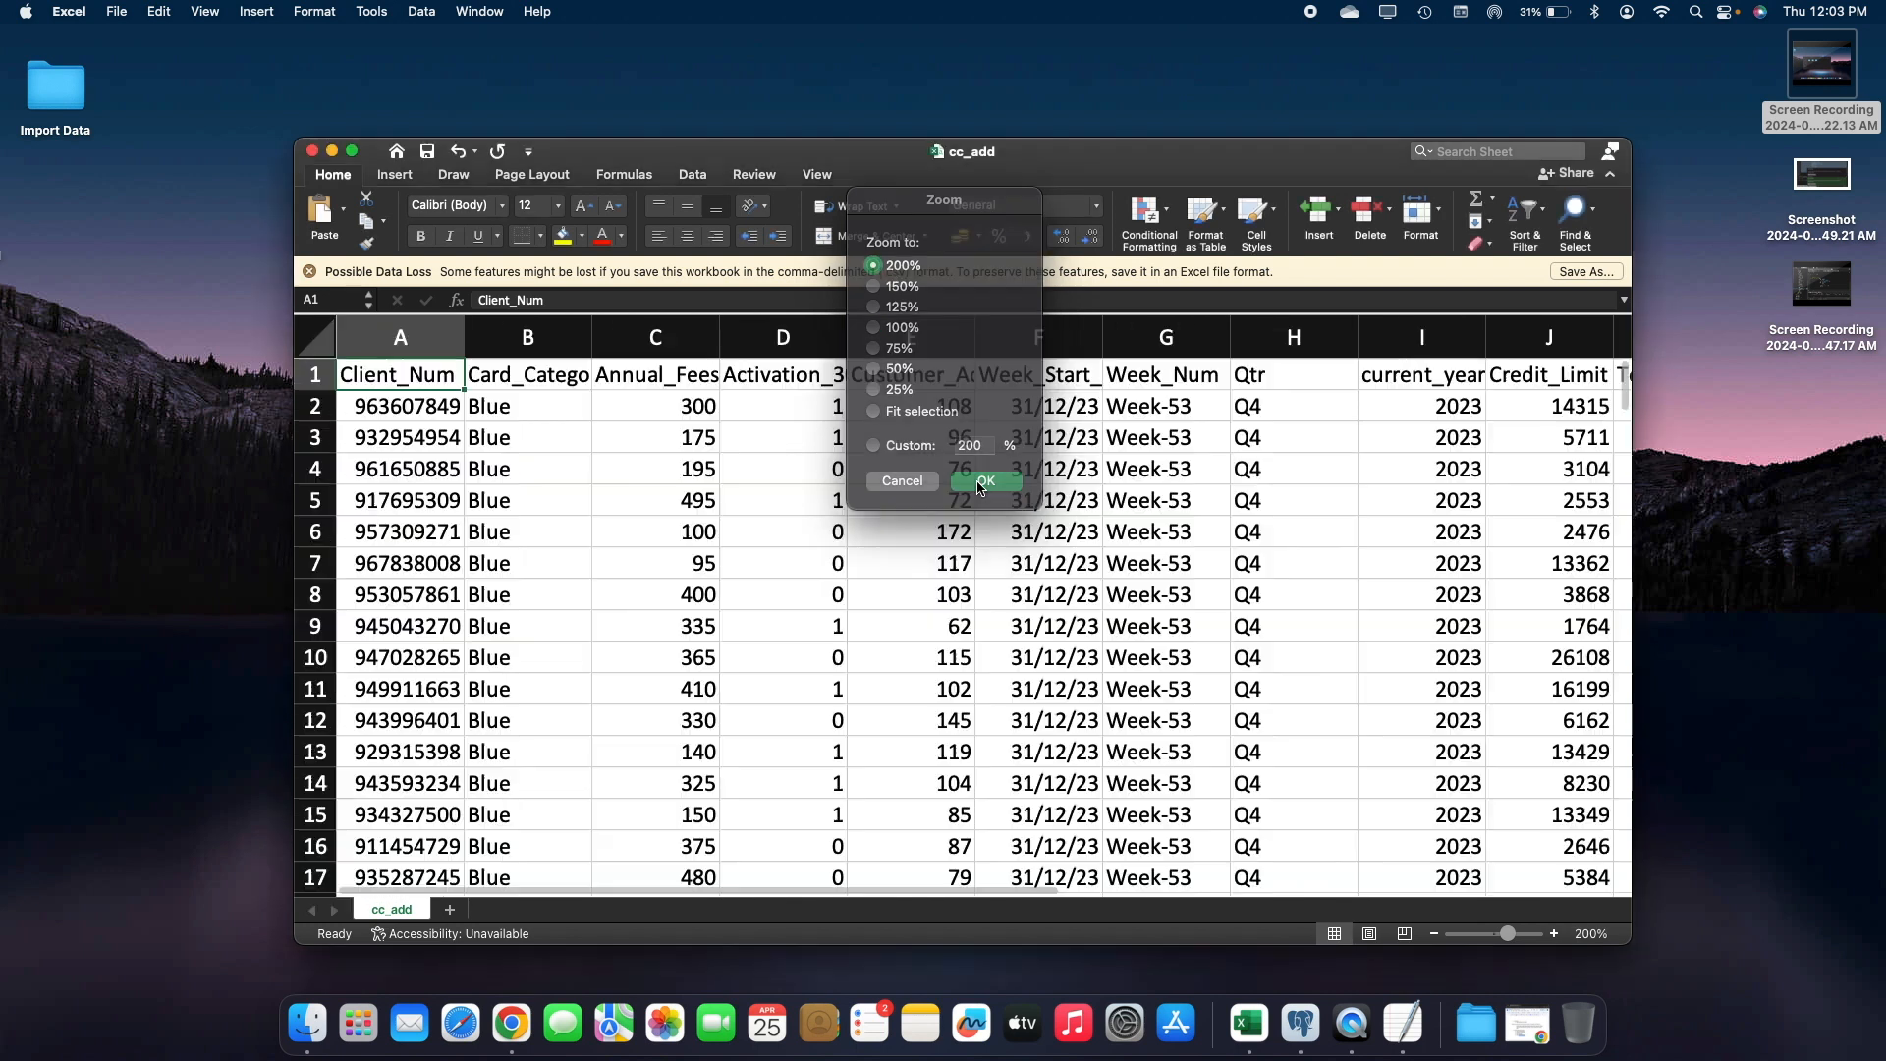
left_click(352, 150)
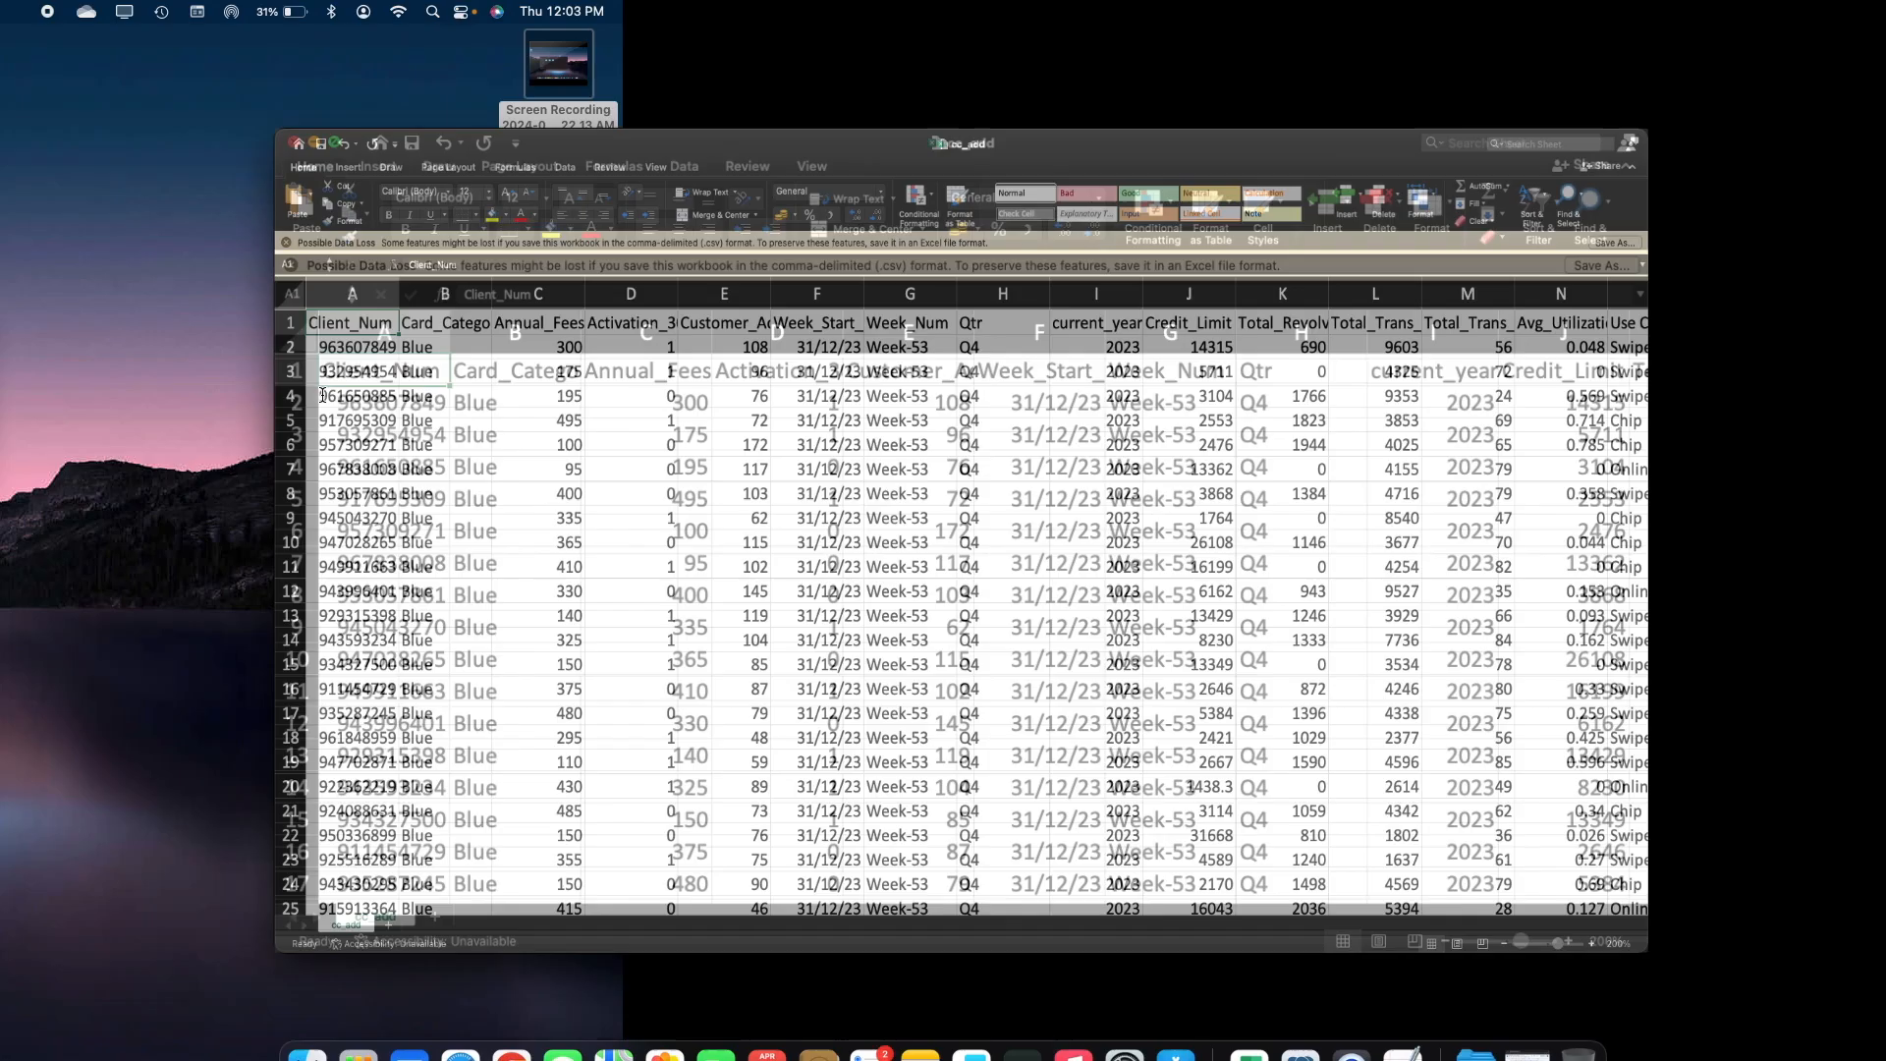
Examine the cc_add column headers from Client_Num through Delinquent_Acc, including the format of the week start dates
key("Right")
key("Right")
key("Right")
key("Right")
key("Right")
key("Right")
key("Right")
key("Right")
key("Right")
key("Right")
key("Right")
key("Right")
key("Right")
key("Right")
key("Right")
key("Right")
key("Right")
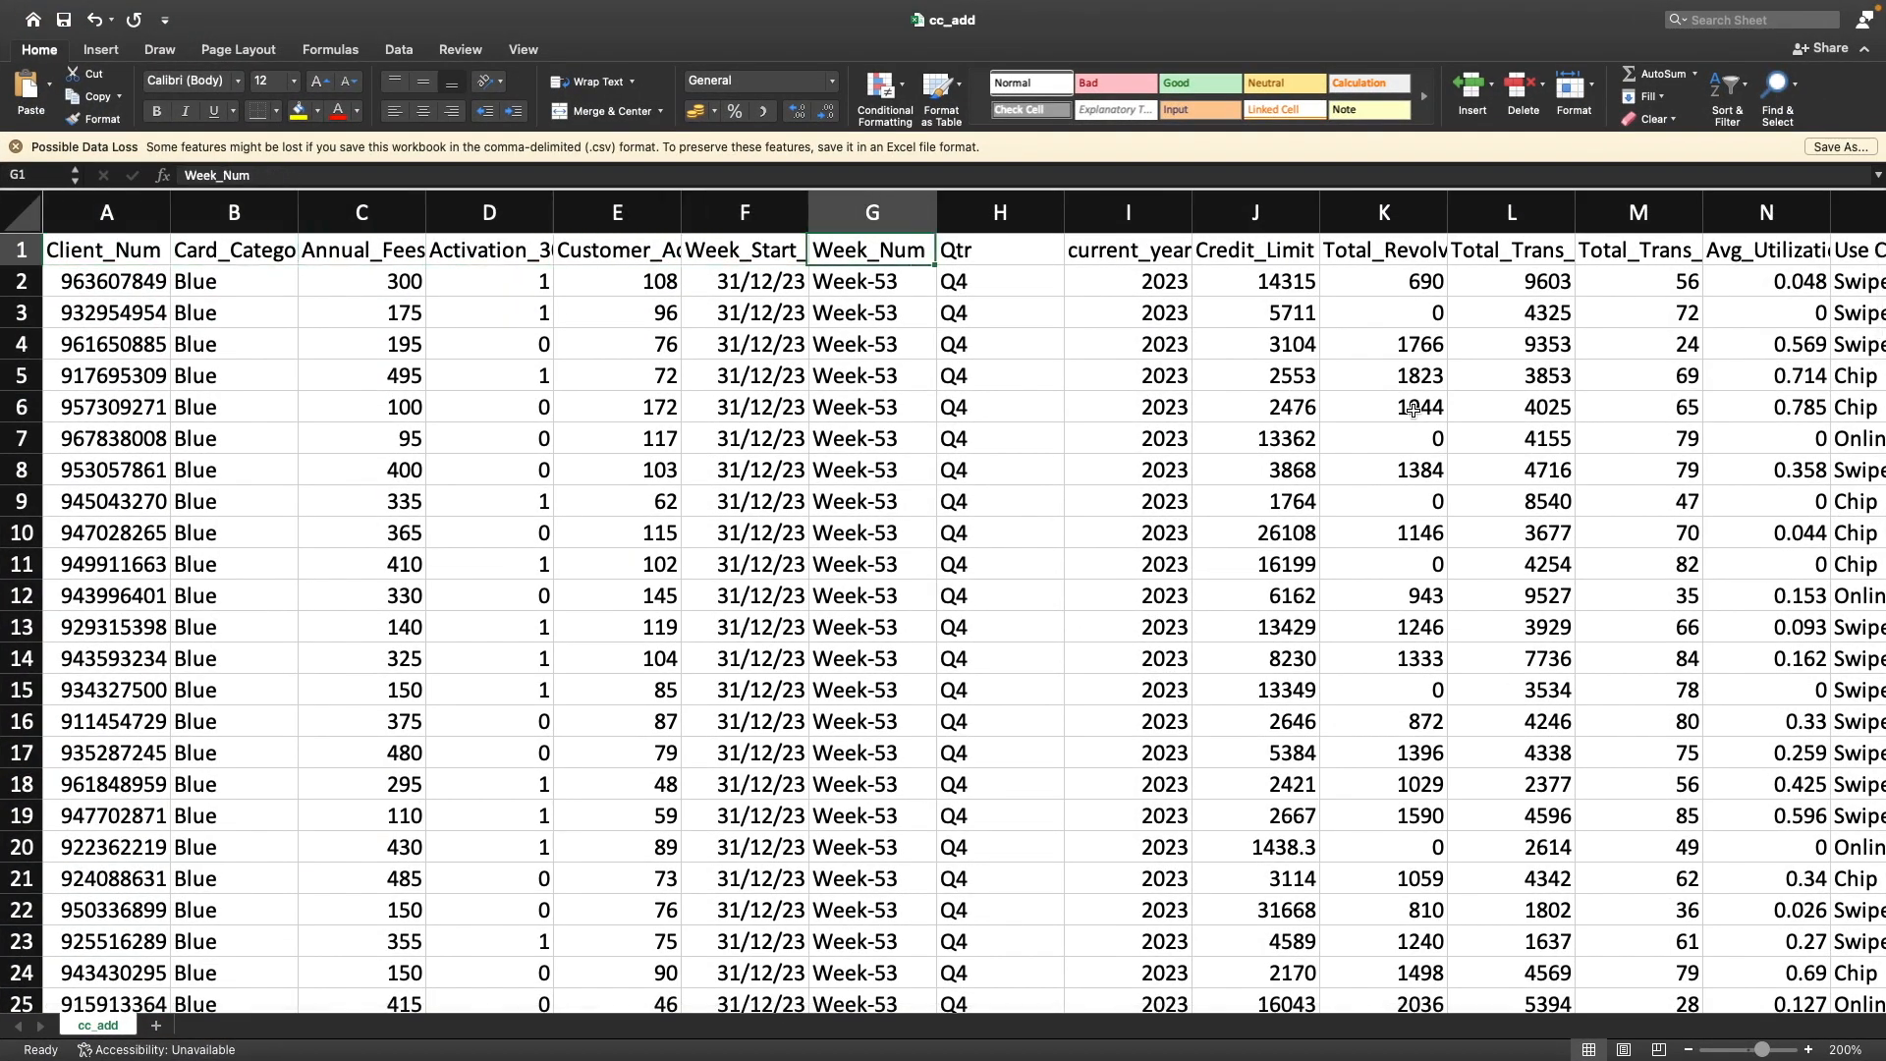
key("Right")
key("Right")
key("Right")
key("Left")
key("Left")
key("Left")
key("Left")
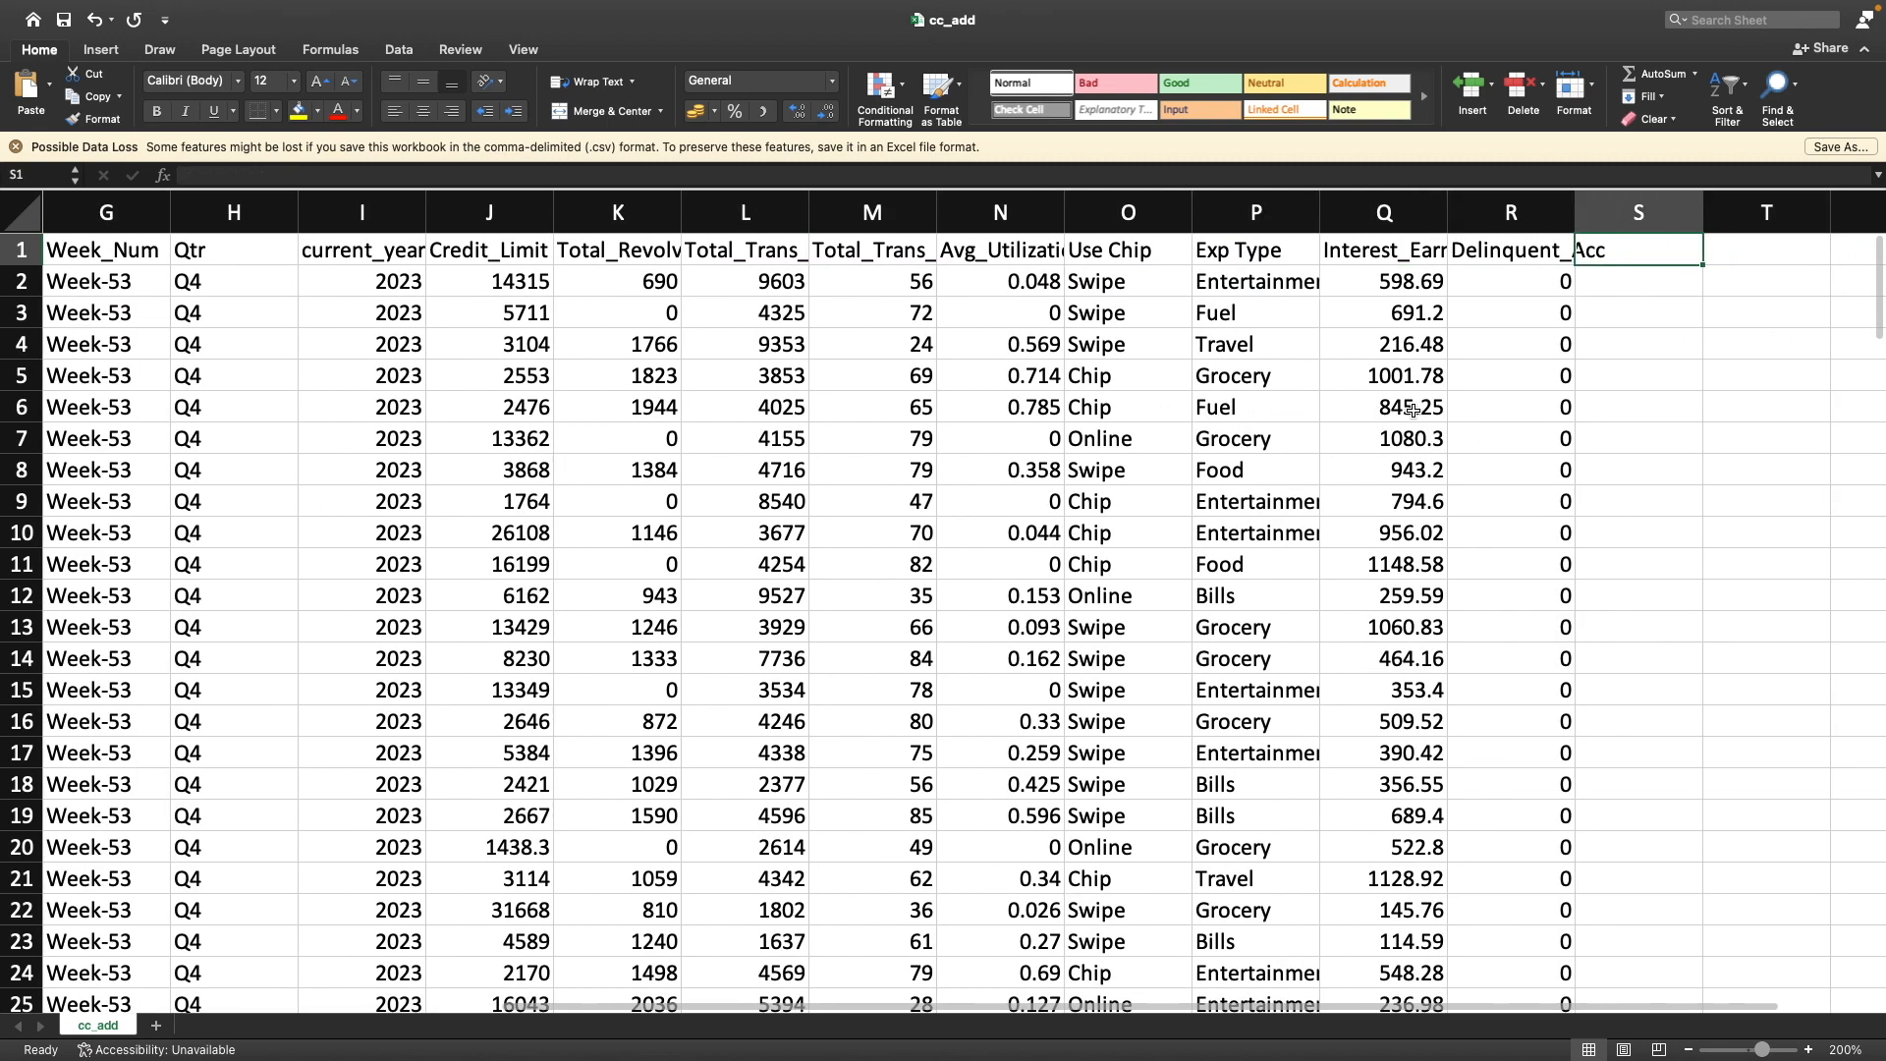
Switch to pgAdmin and import cc_add.csv from the Credit Card data folder into the credit_card table
key("ctrl+Left")
key("super+Tab")
key("super+Tab")
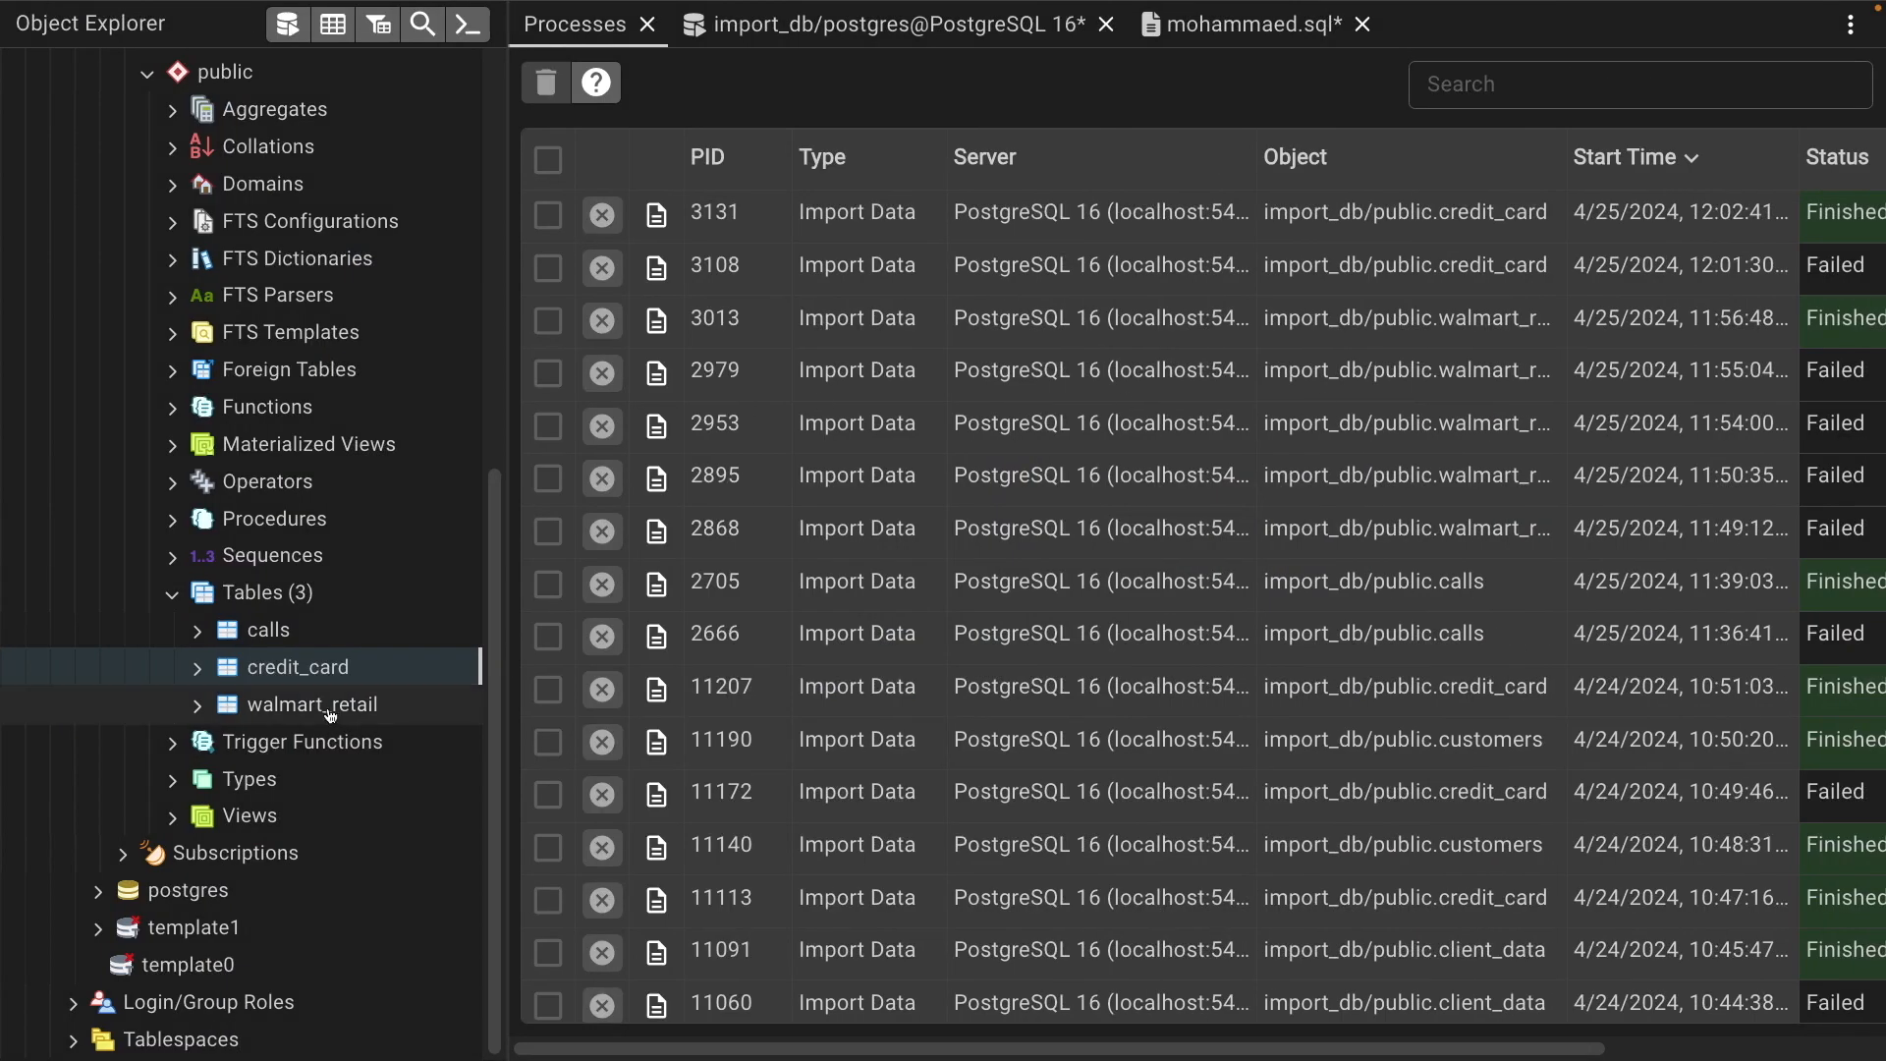
right_click(298, 676)
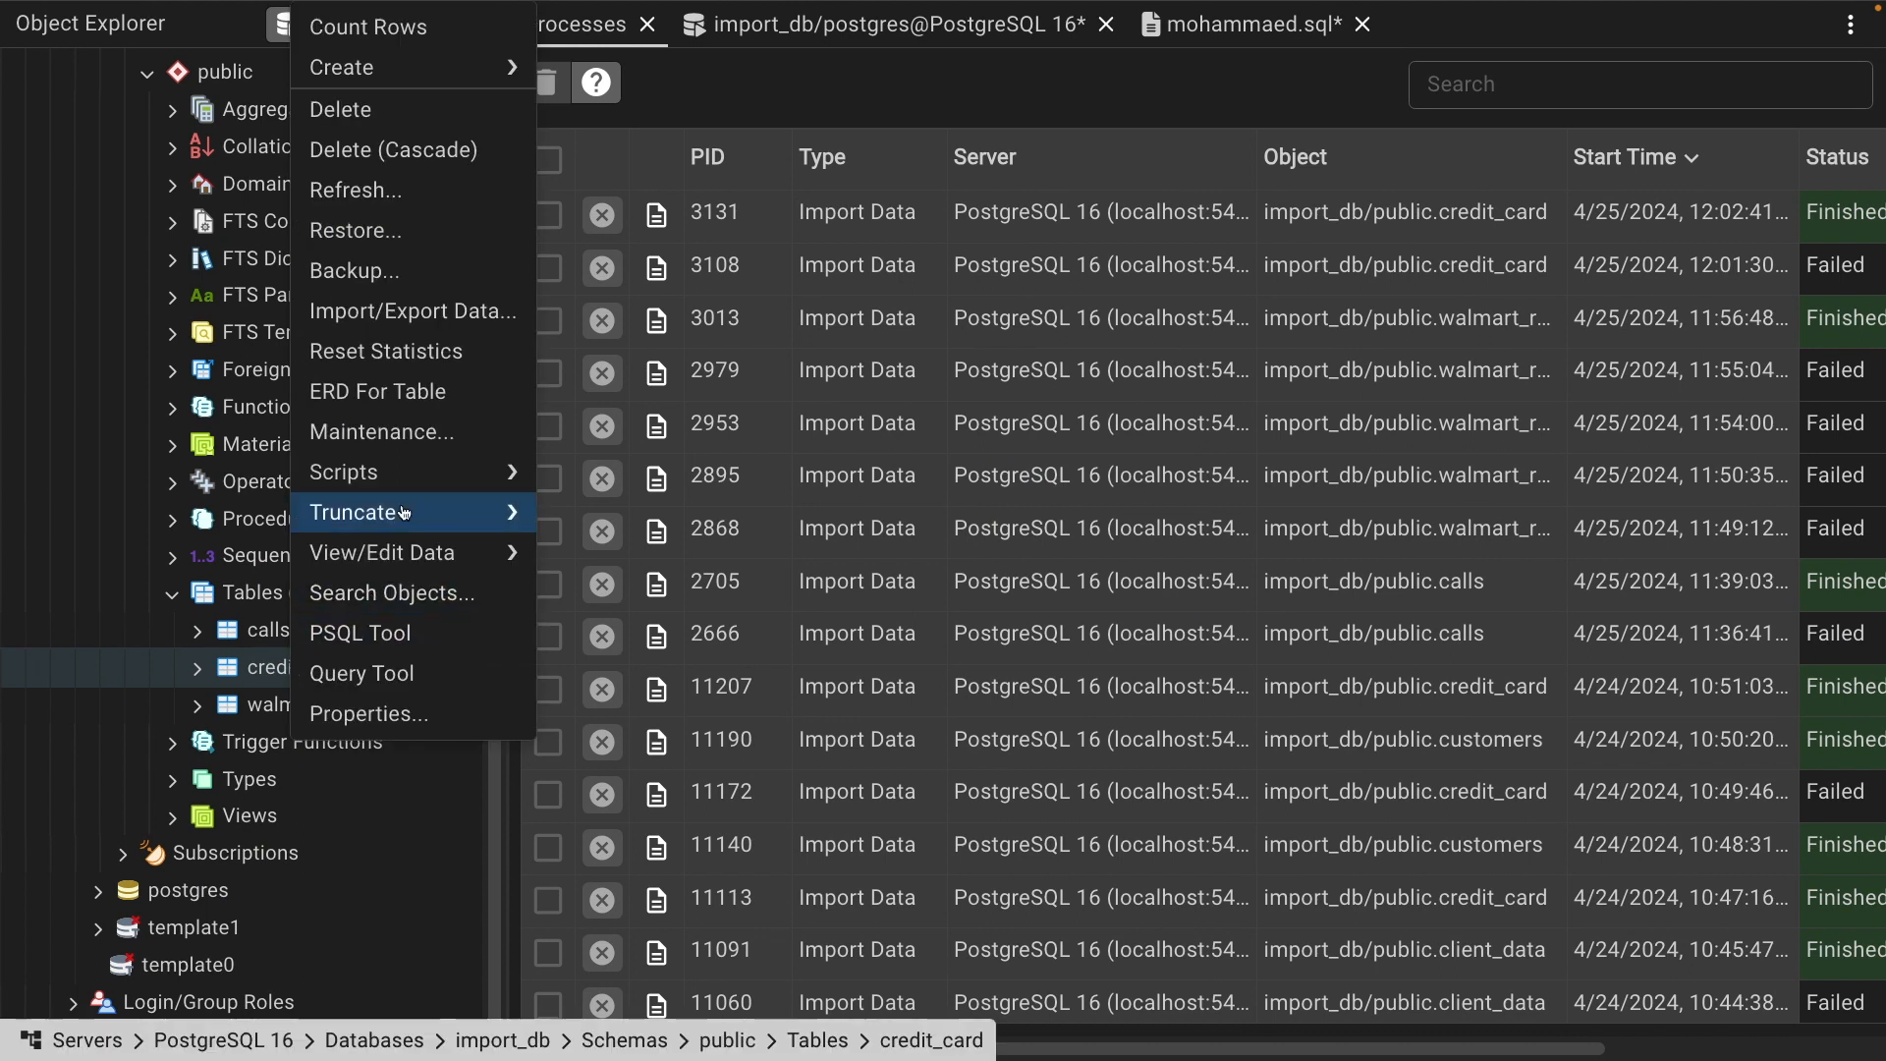
left_click(416, 317)
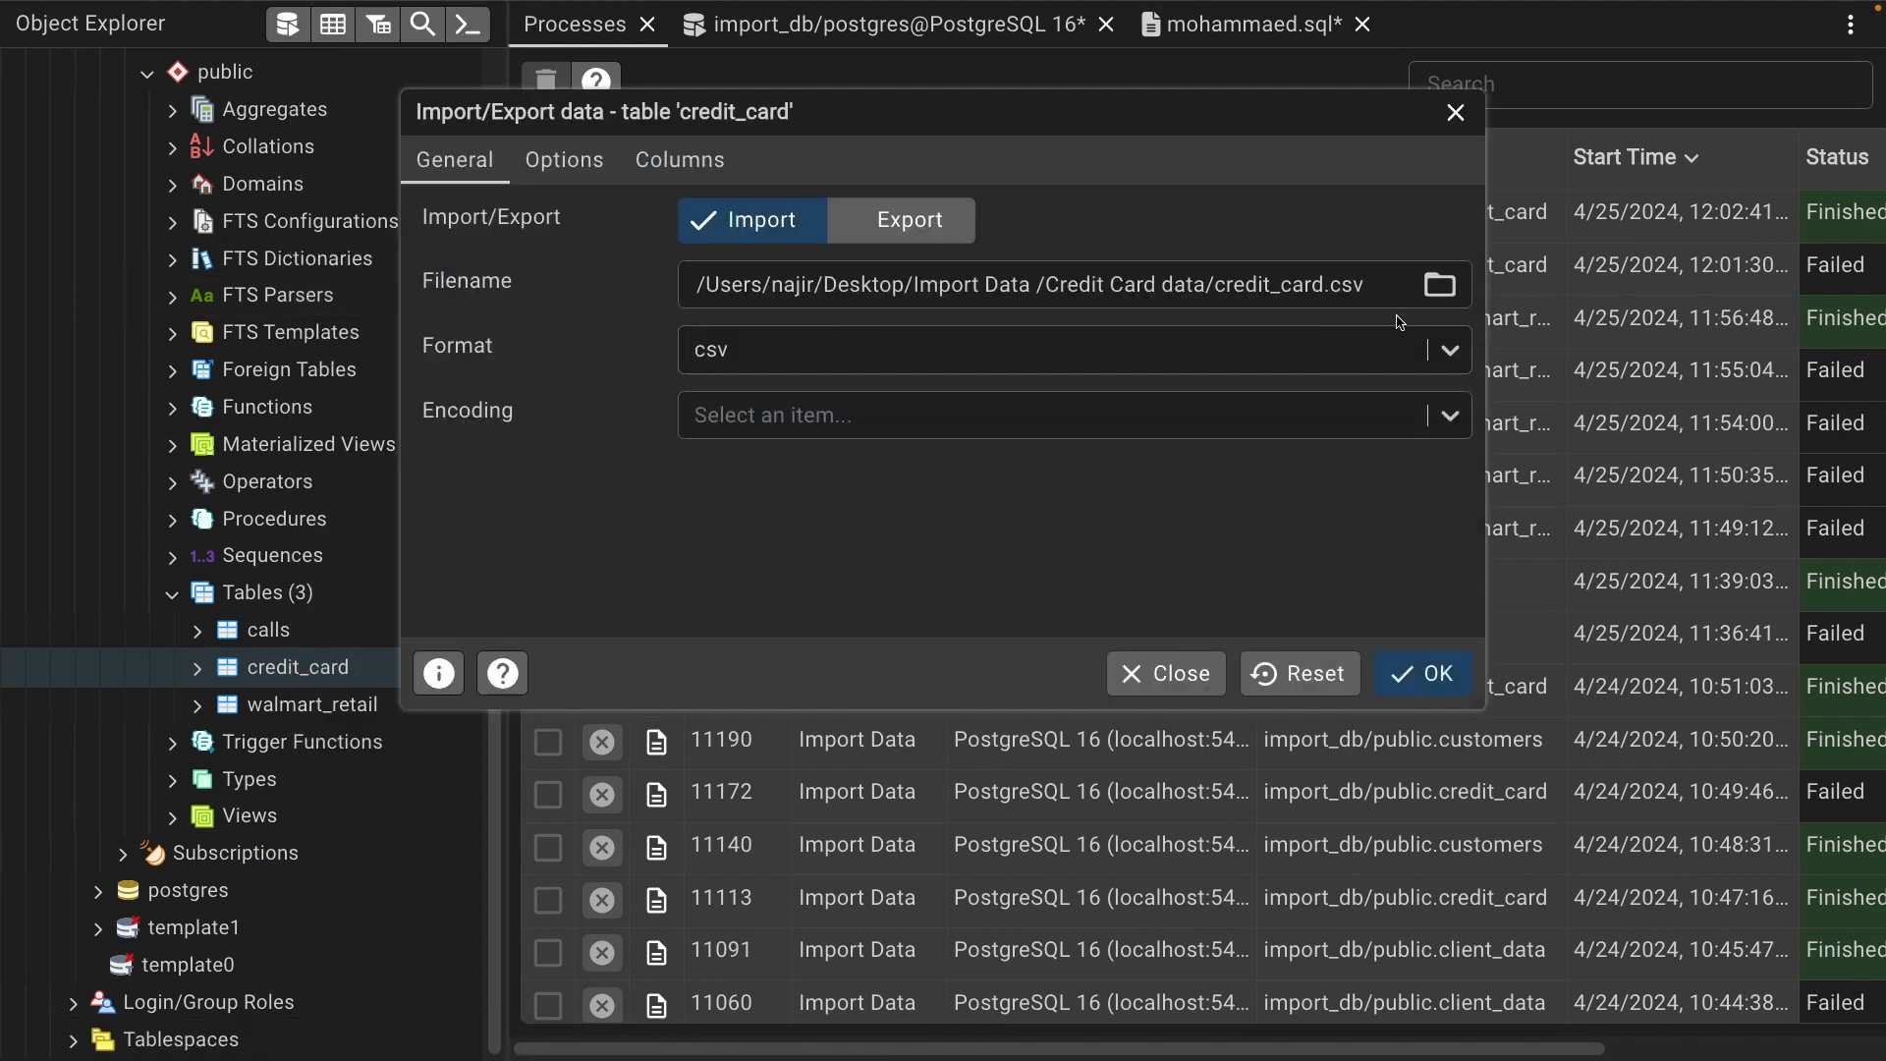
left_click(1438, 297)
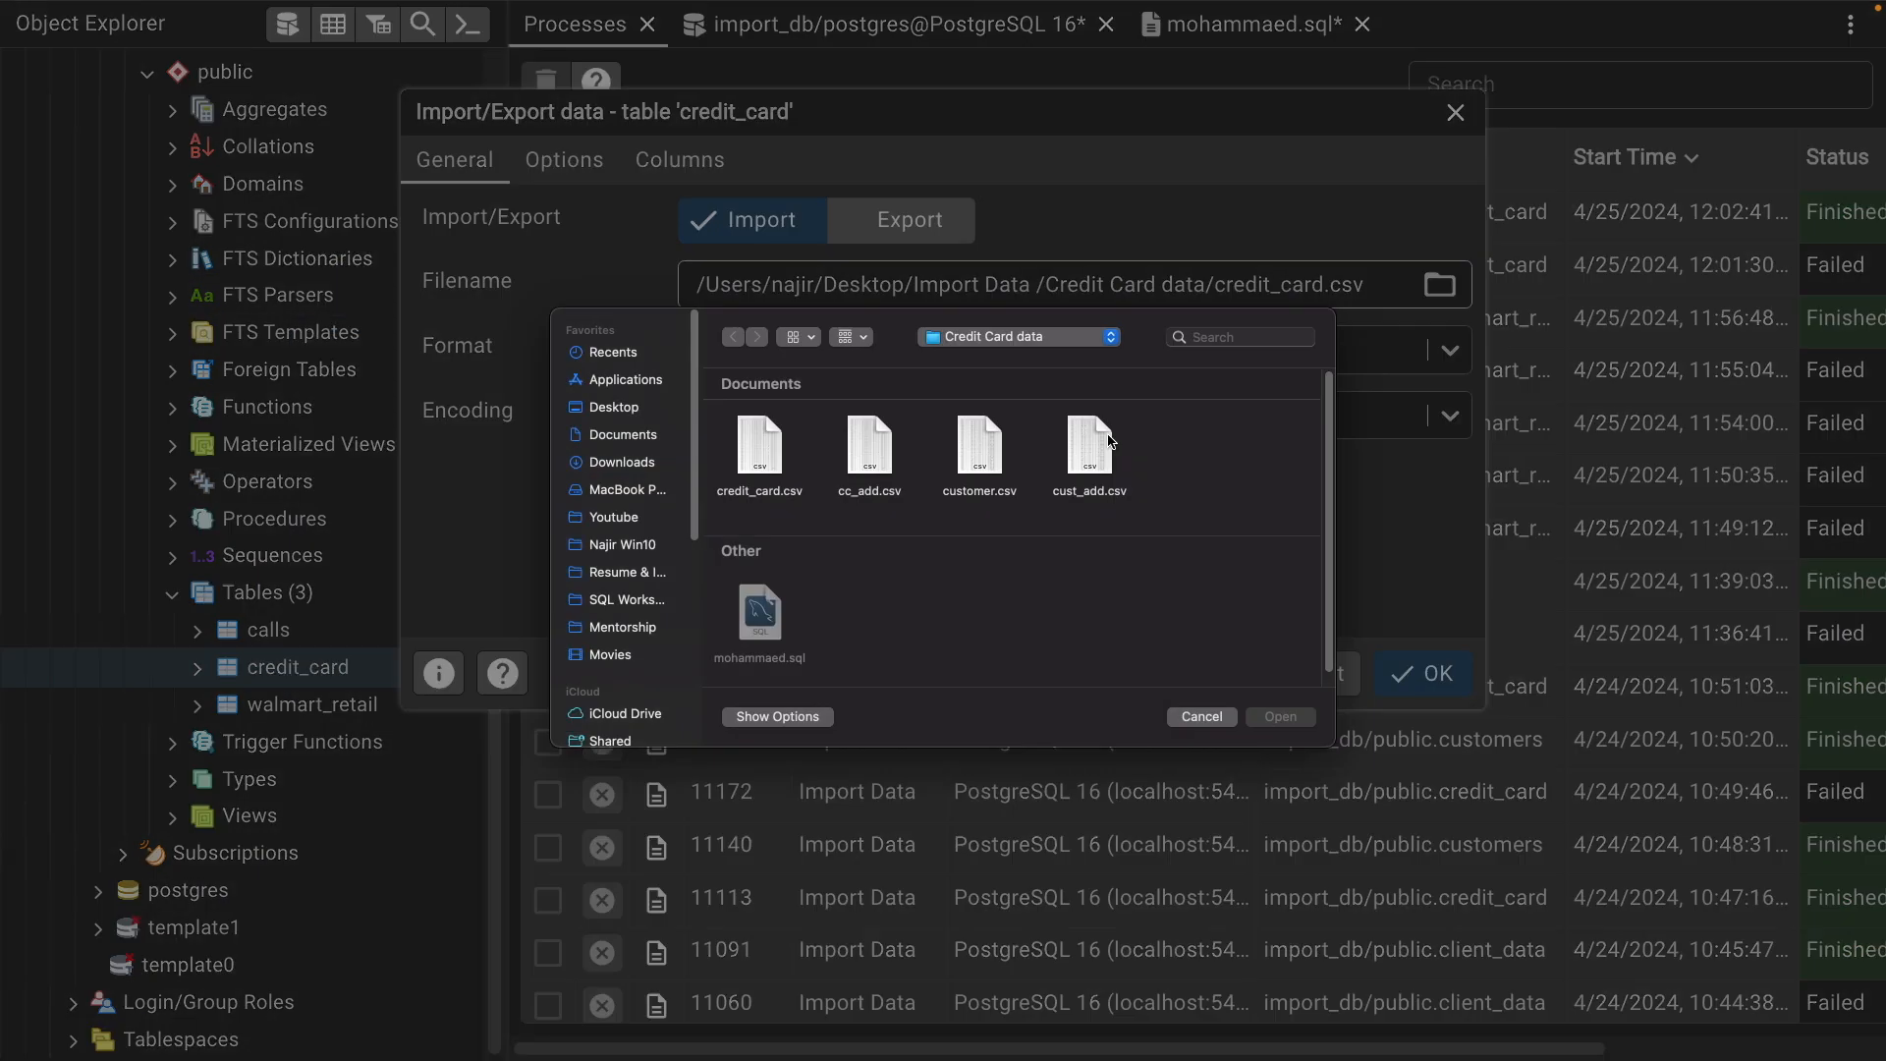
left_click(762, 454)
left_click(863, 455)
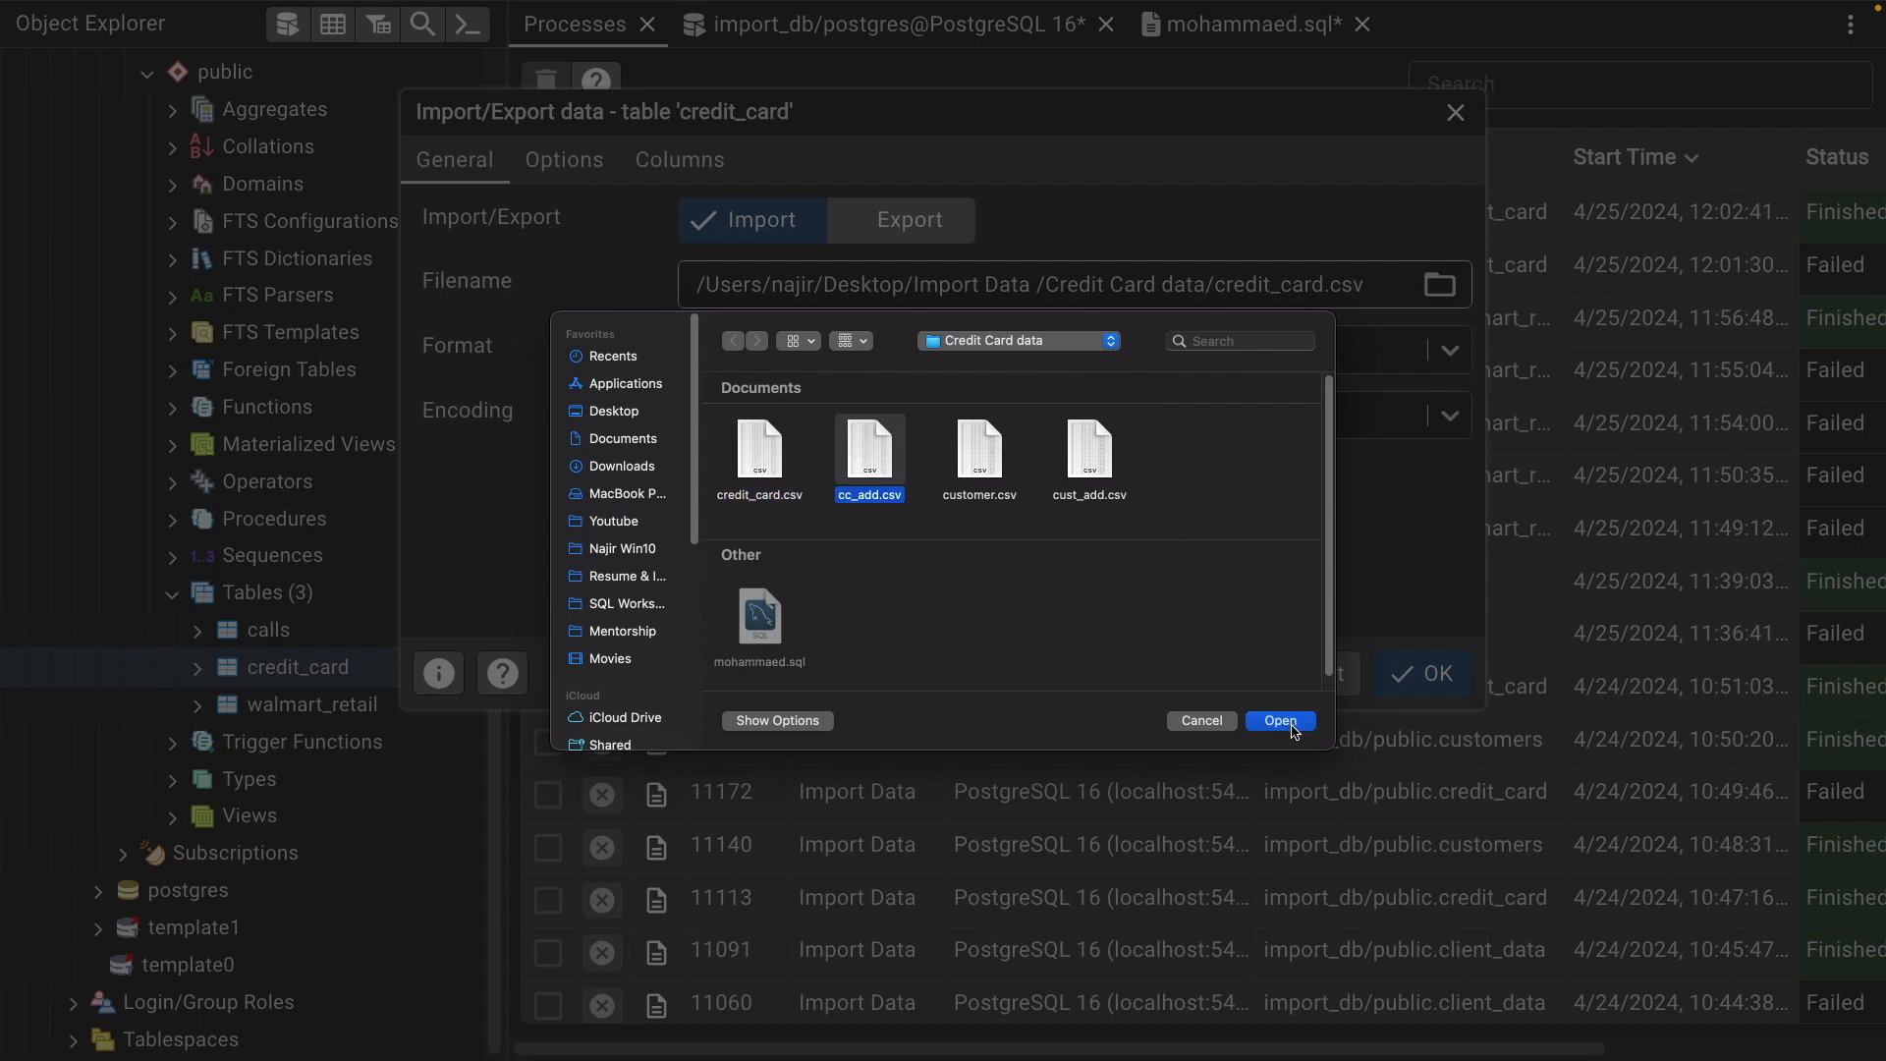
left_click(1280, 722)
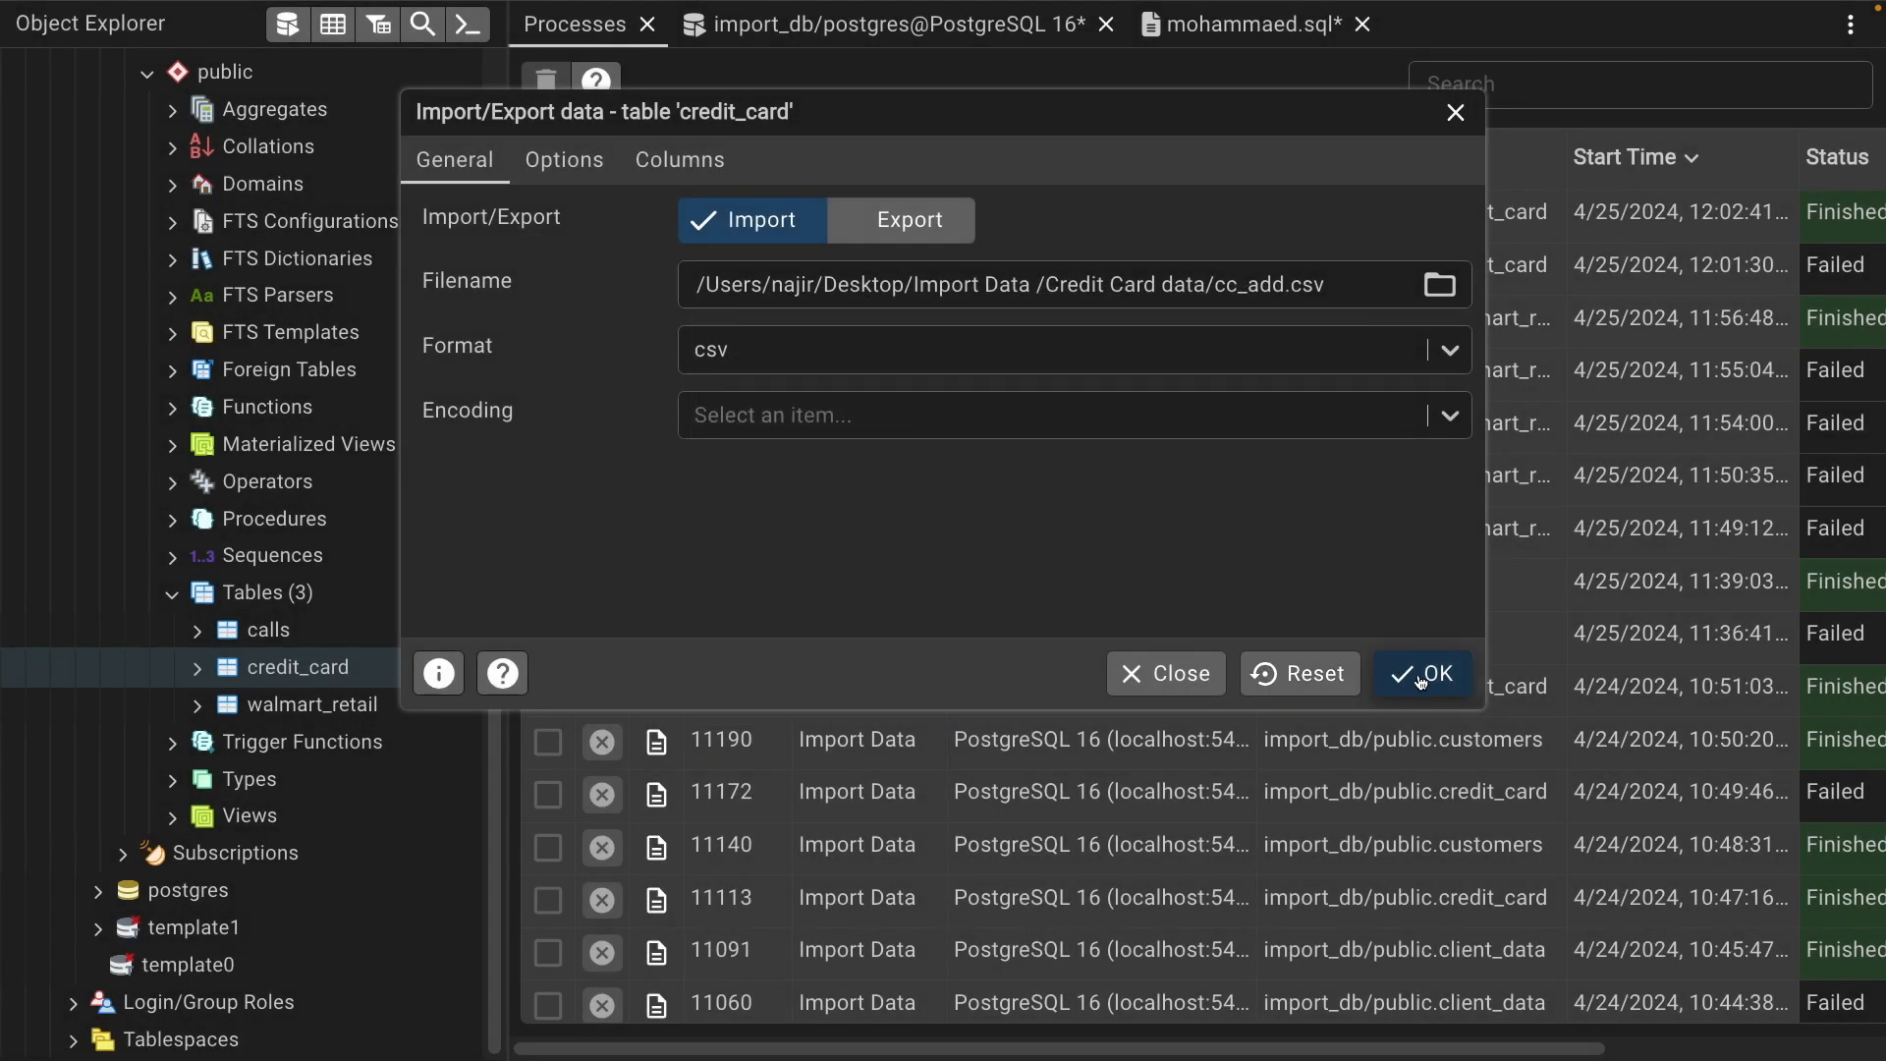
left_click(1415, 671)
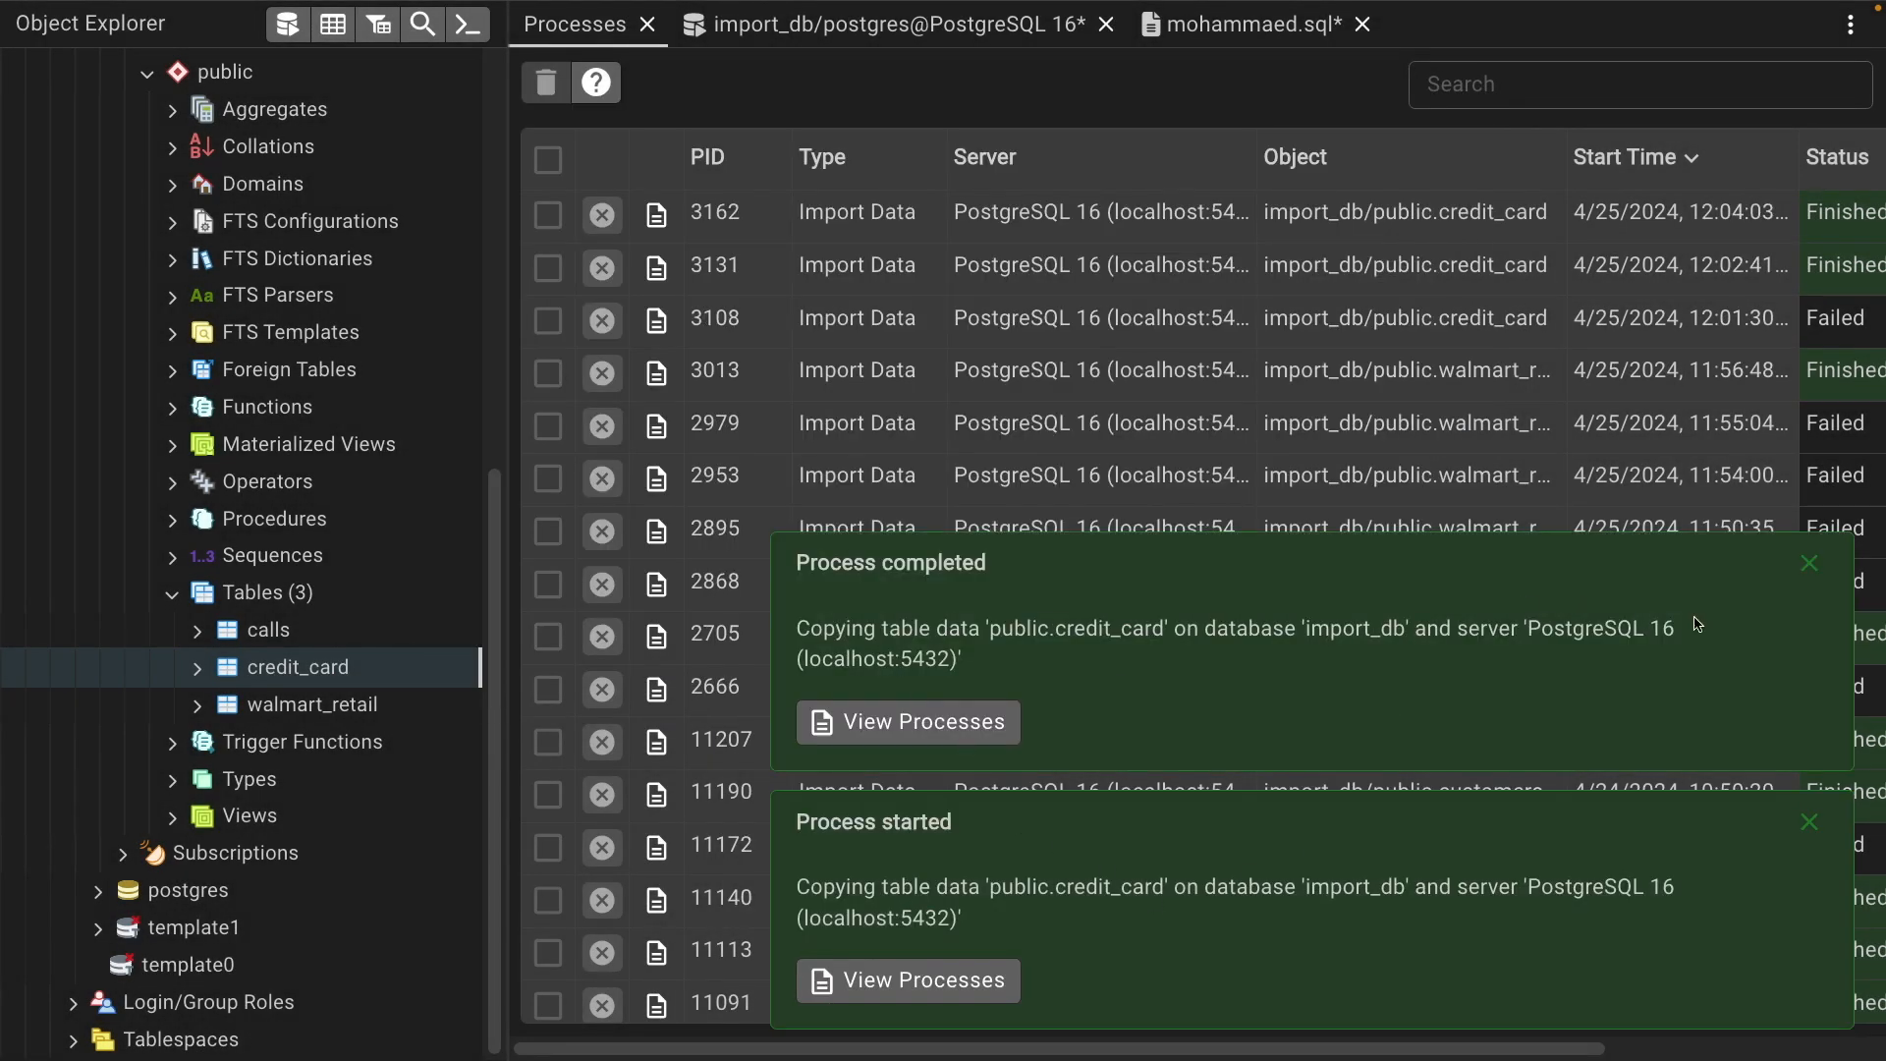
left_click(1811, 563)
left_click(1811, 822)
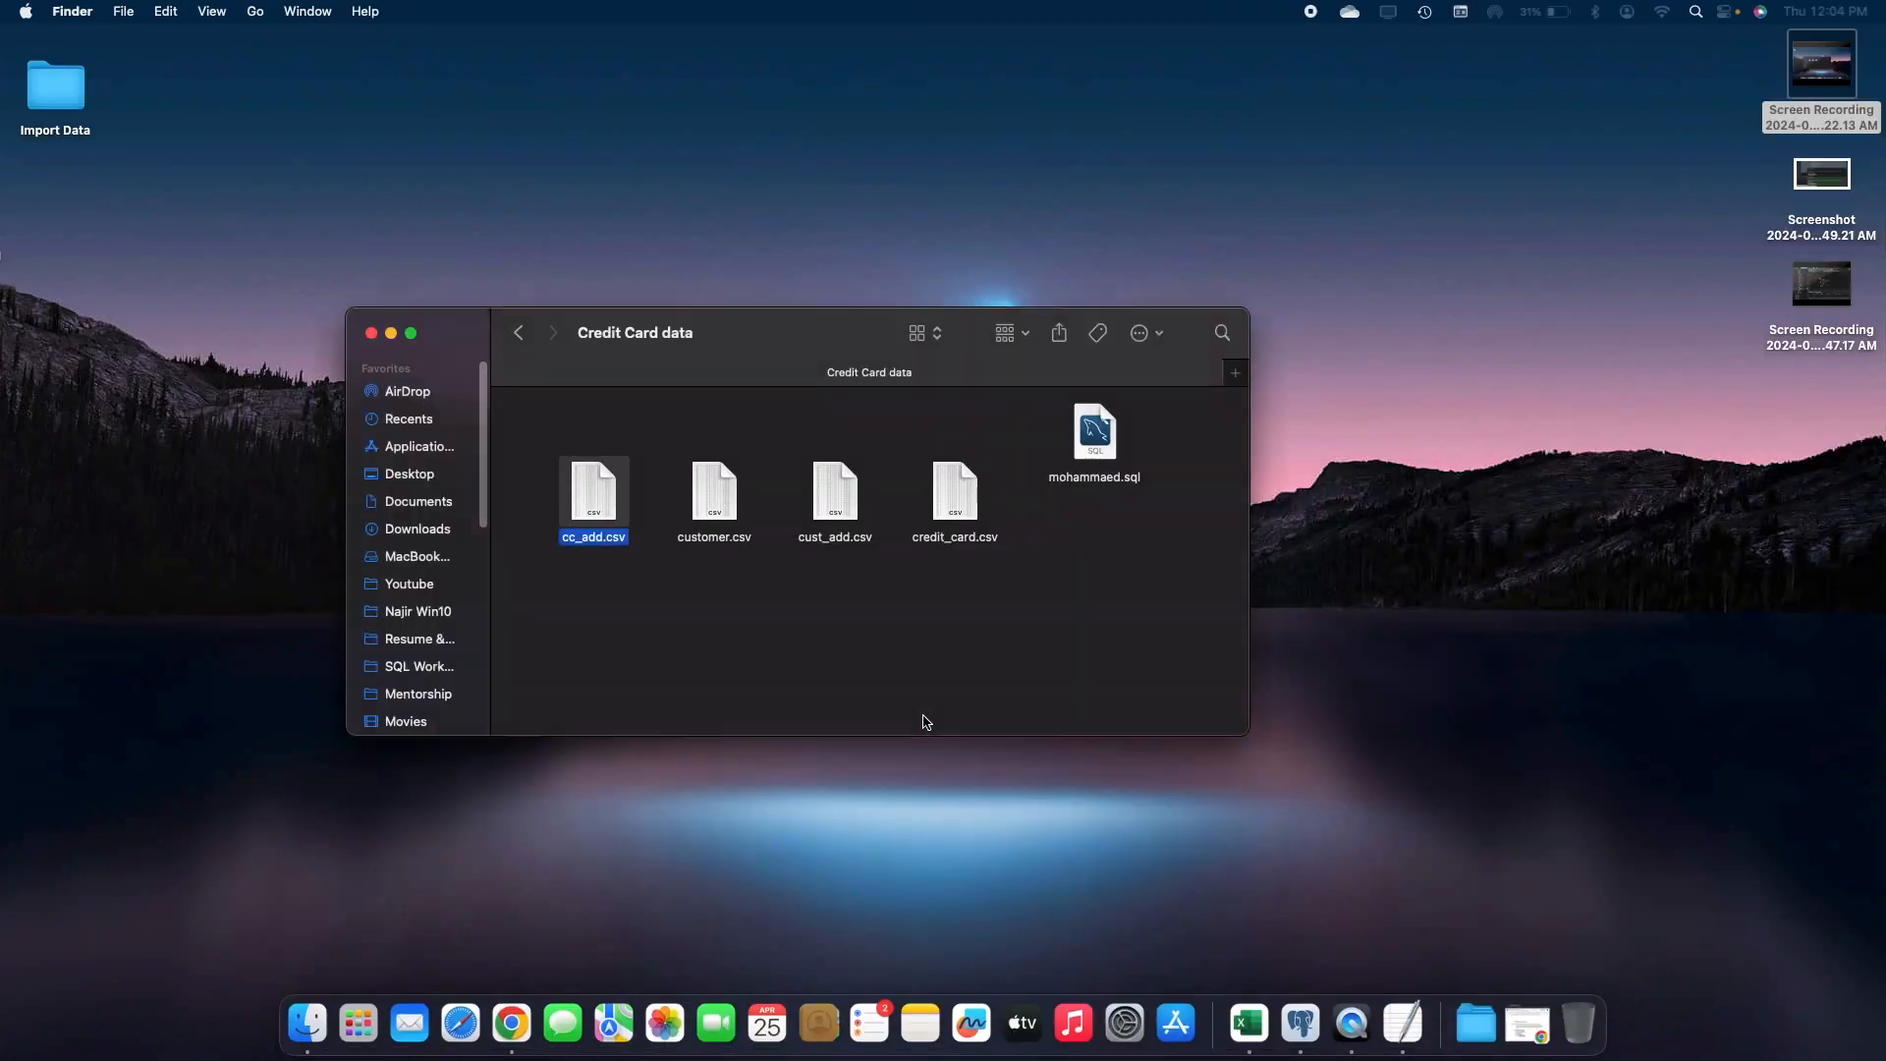
Open customer.csv from the Credit Card data folder in Excel
left_click(830, 532)
left_click(714, 522)
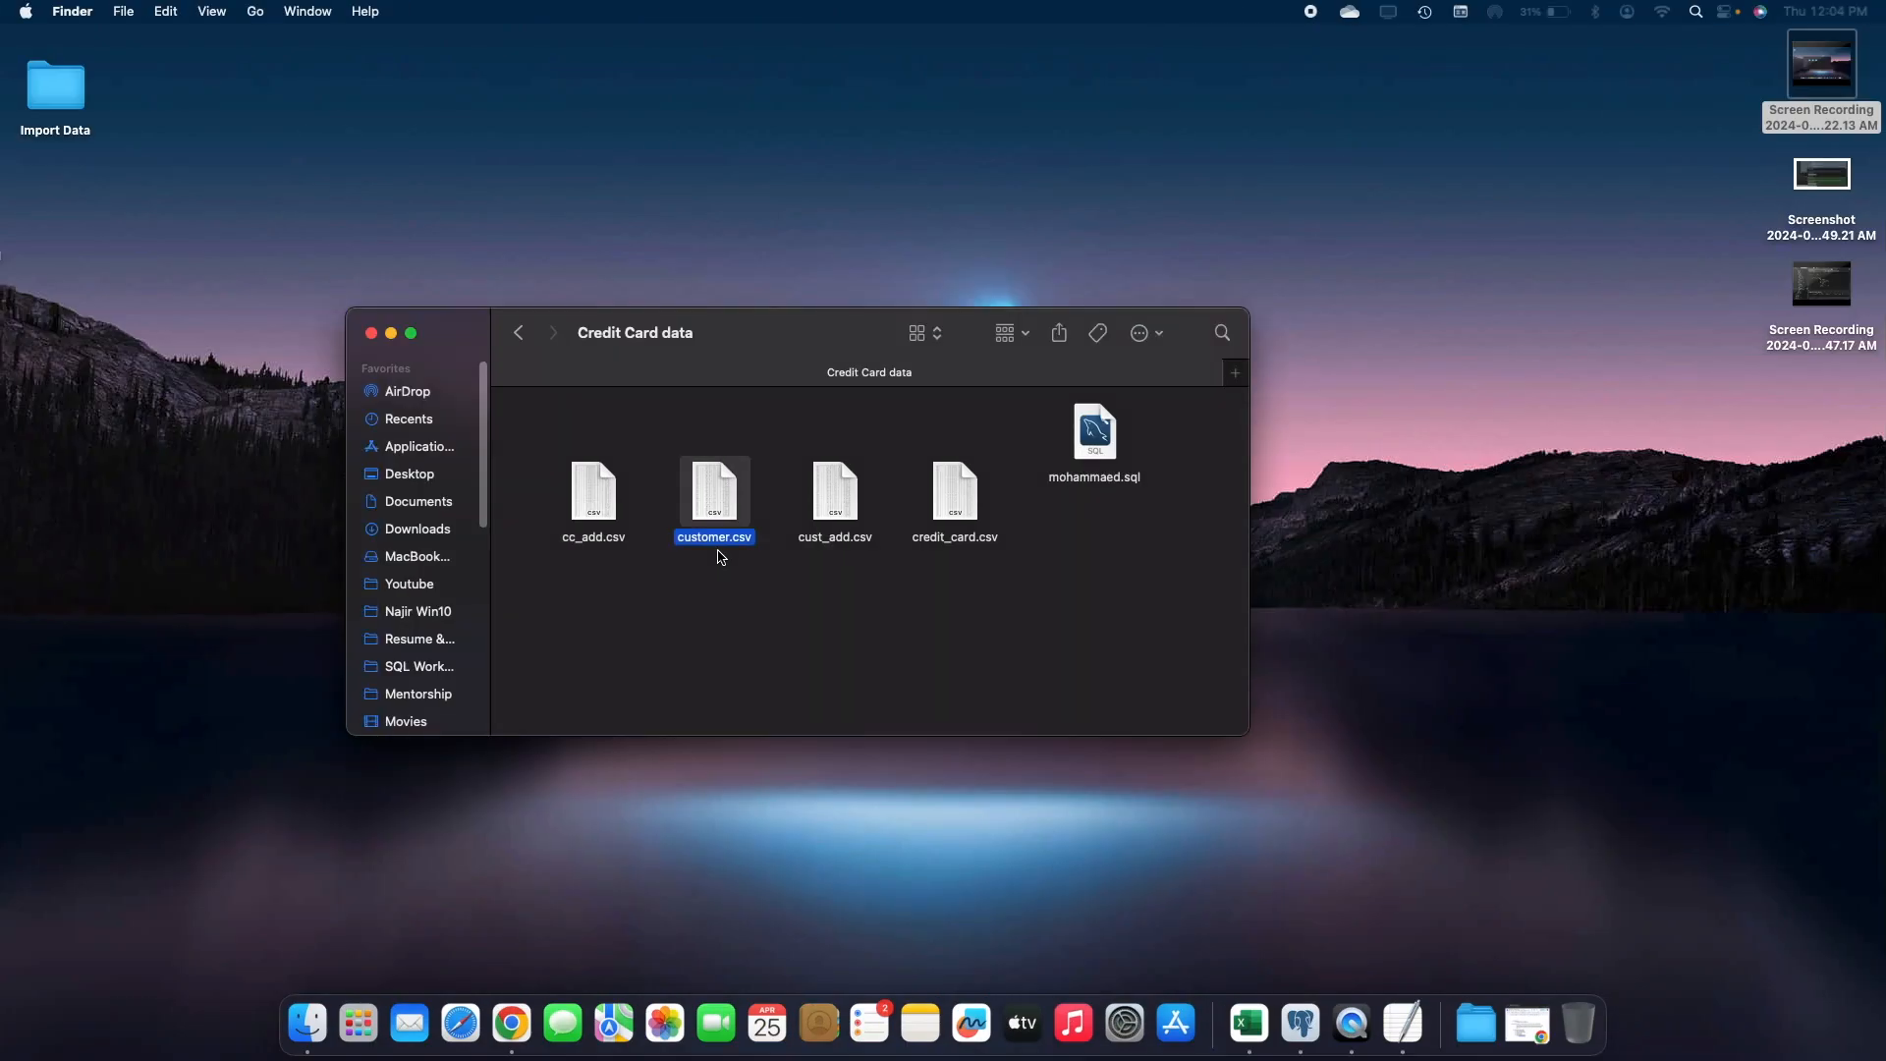
right_click(720, 499)
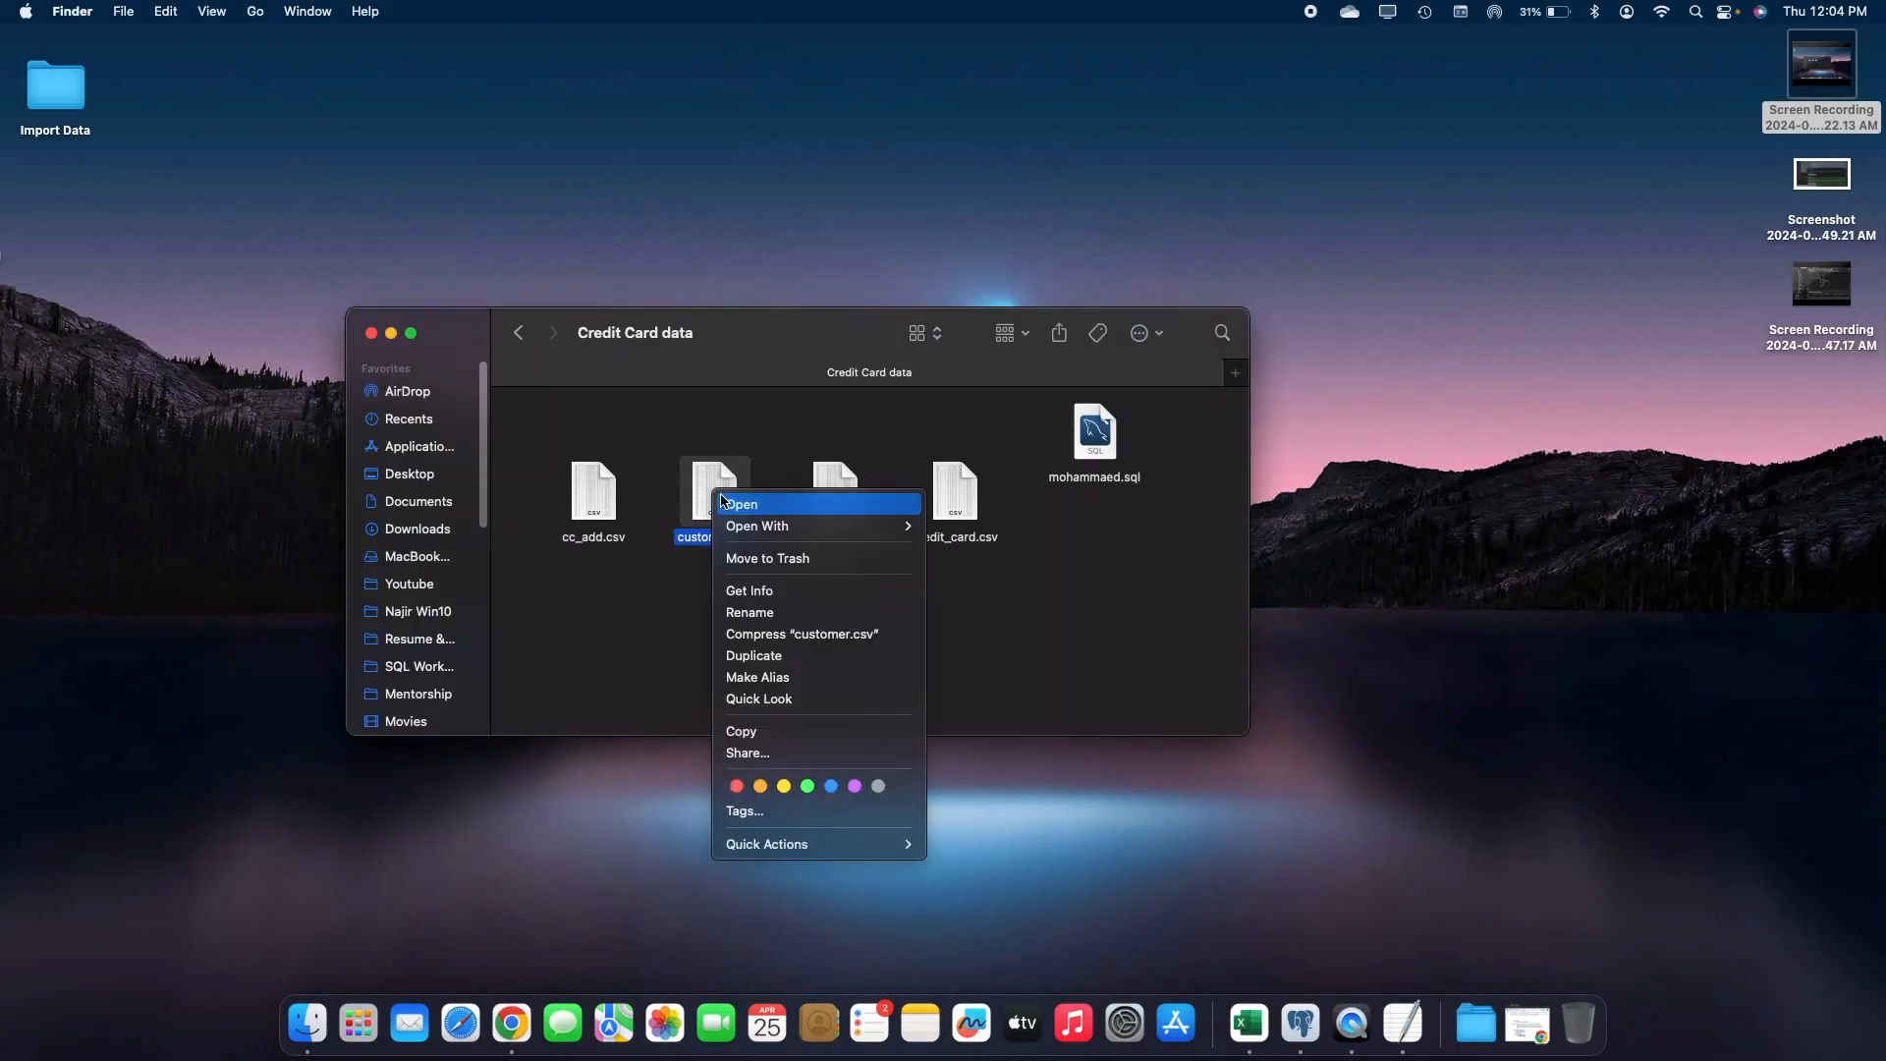
left_click(742, 505)
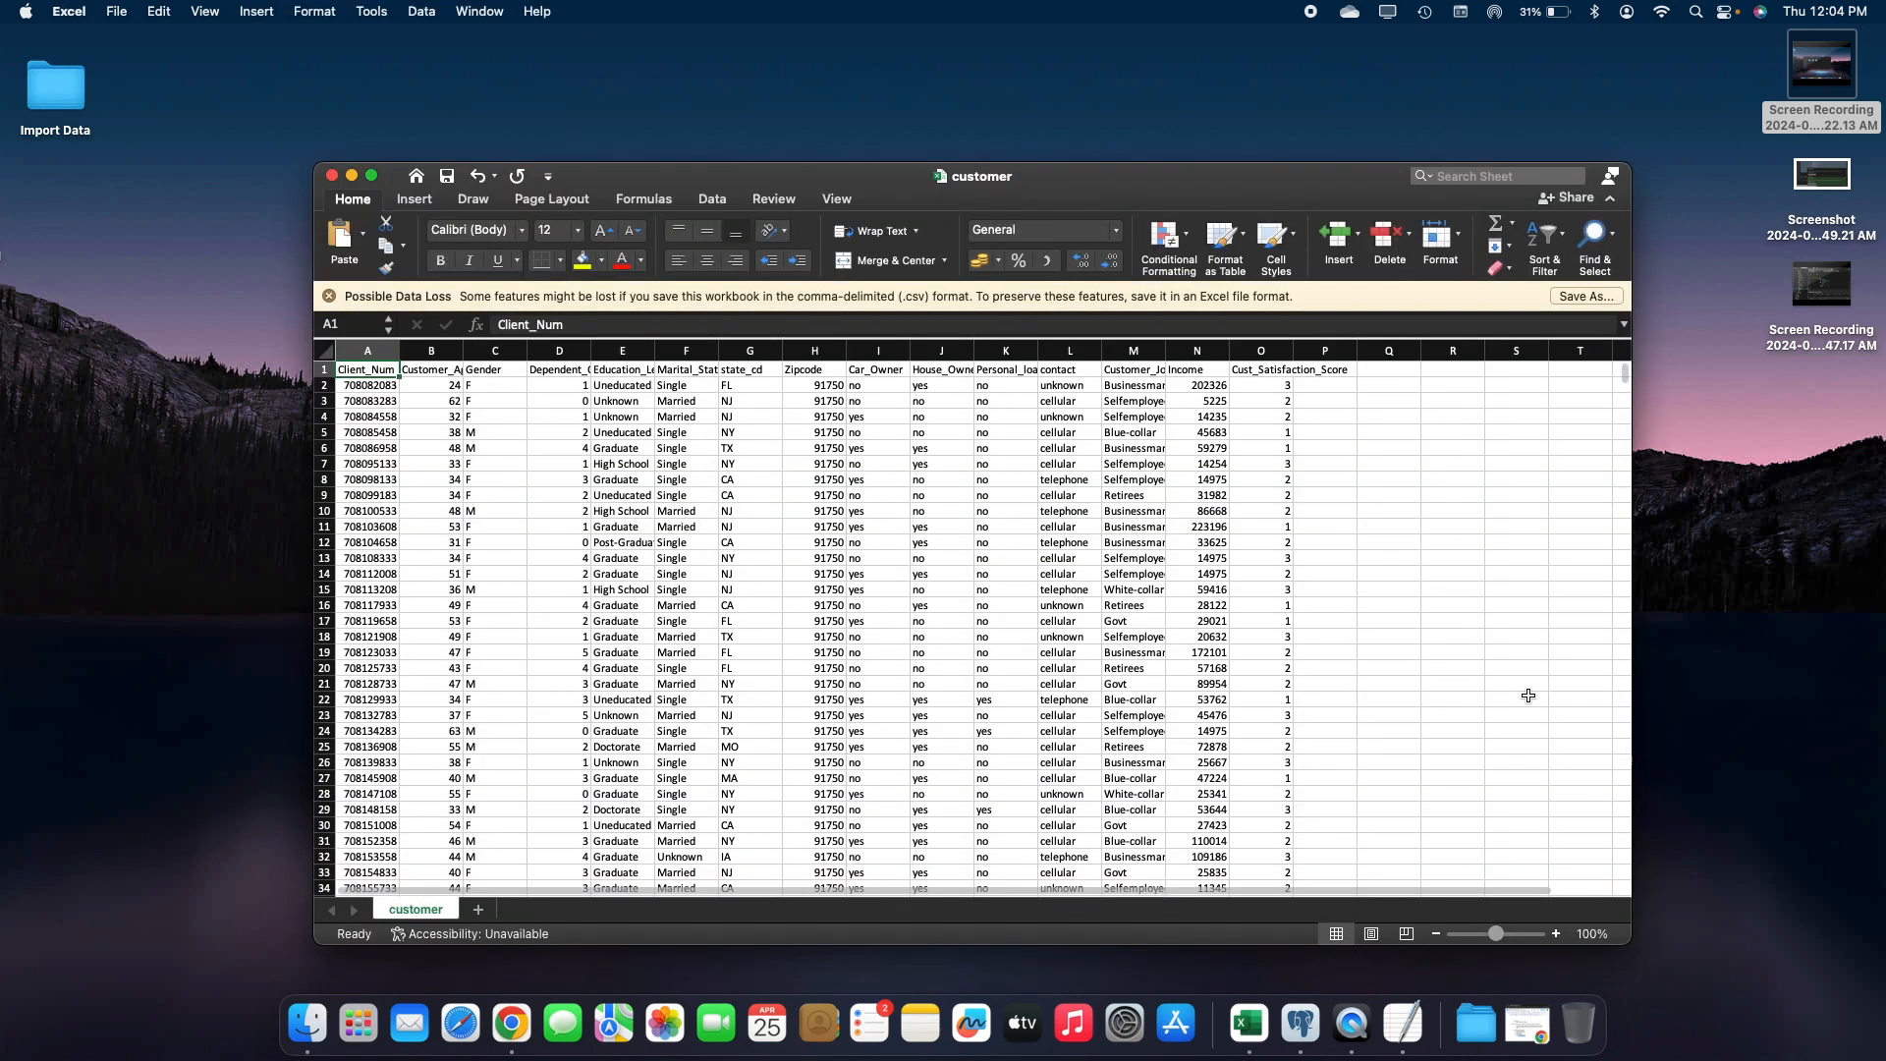
Set the customer sheet's zoom to 200% and show the workbook in full screen
left_click(1592, 933)
left_click(889, 267)
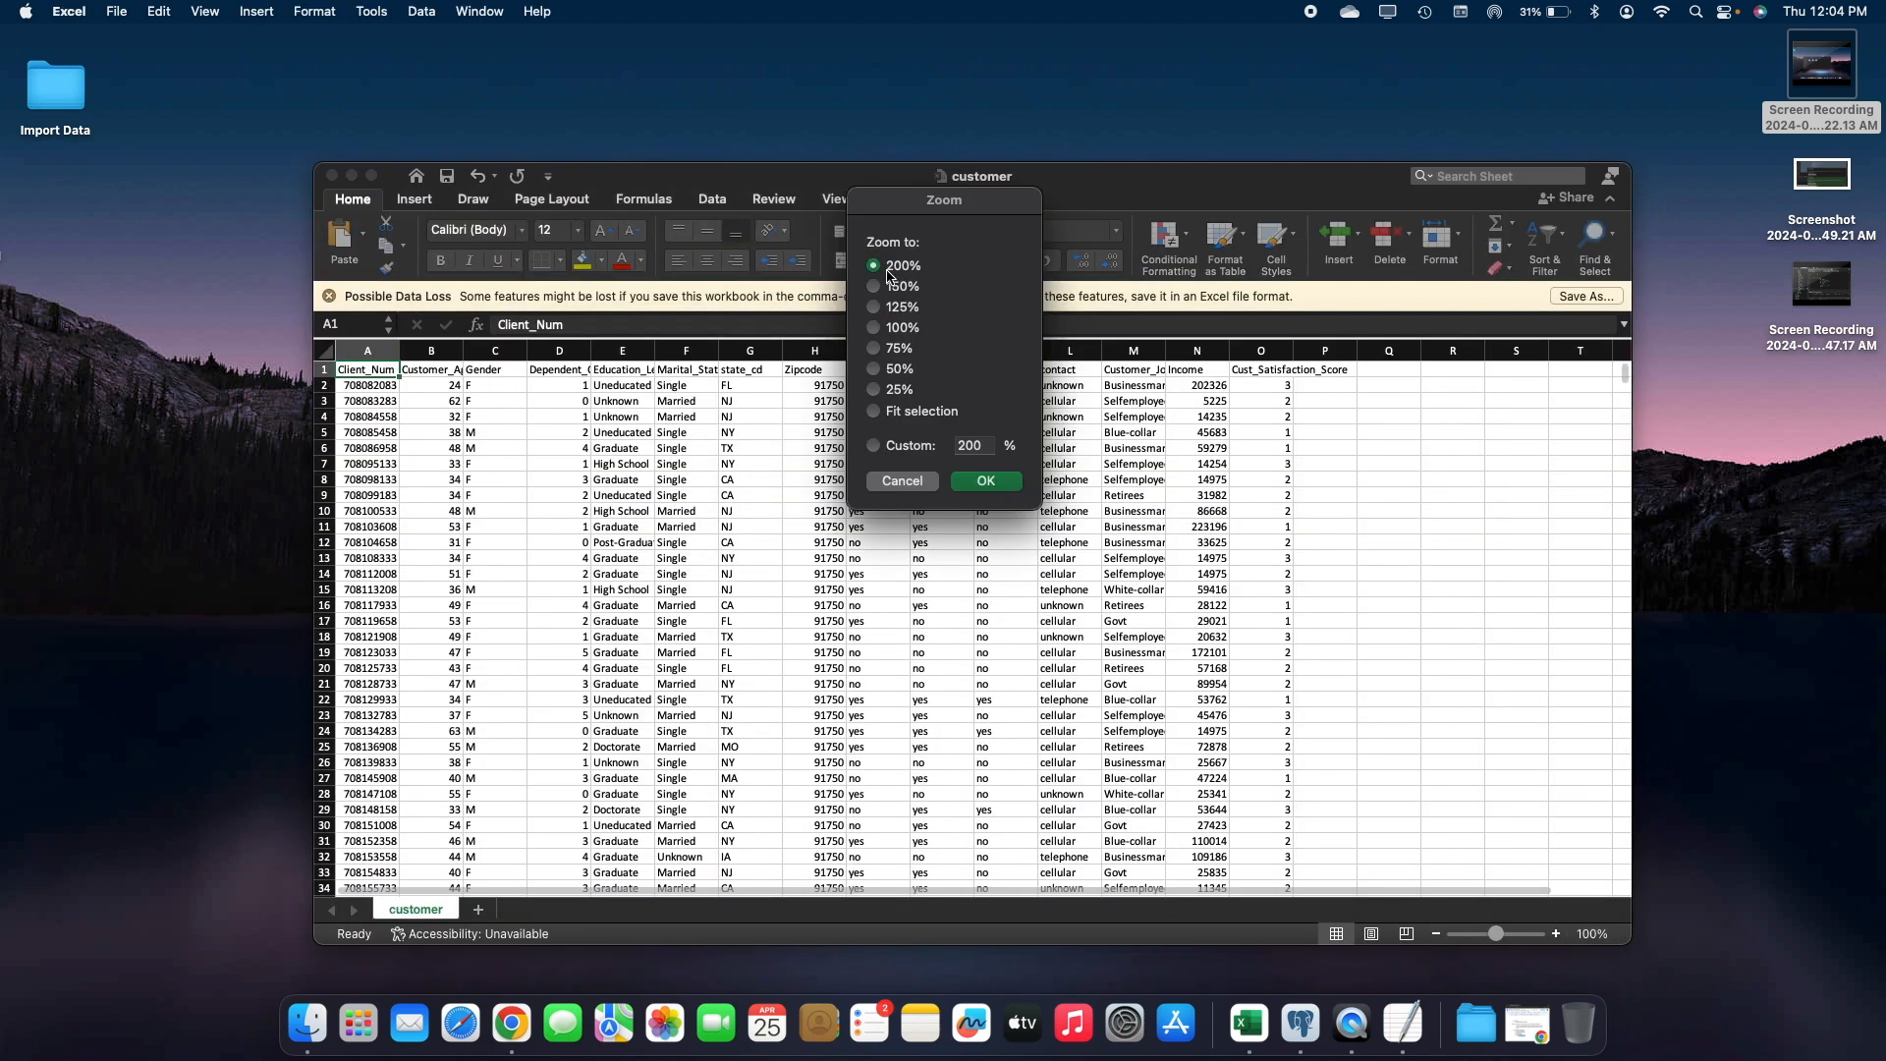
left_click(986, 480)
left_click(371, 175)
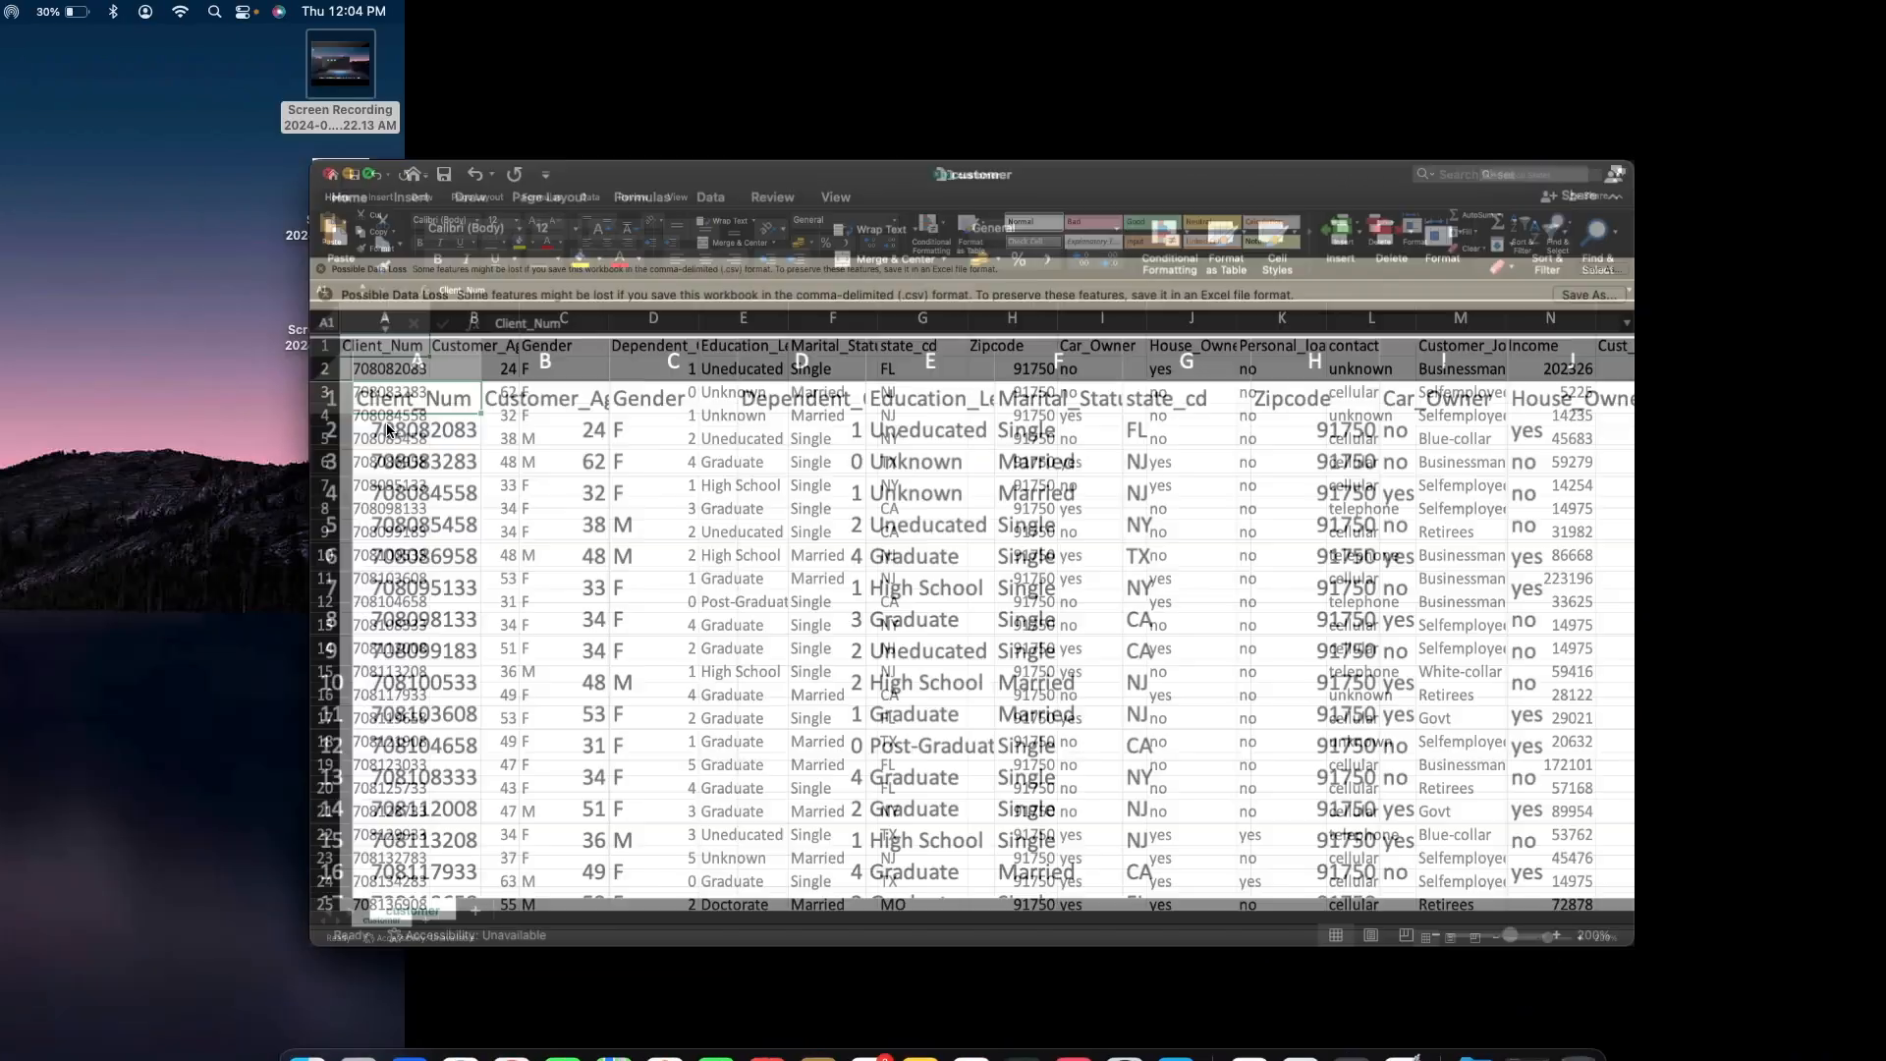
Examine the customer column headers from Client_Num through Cust_Satisfaction_Score
key("Right")
key("Right")
key("Right")
key("Right")
key("Right")
key("Right")
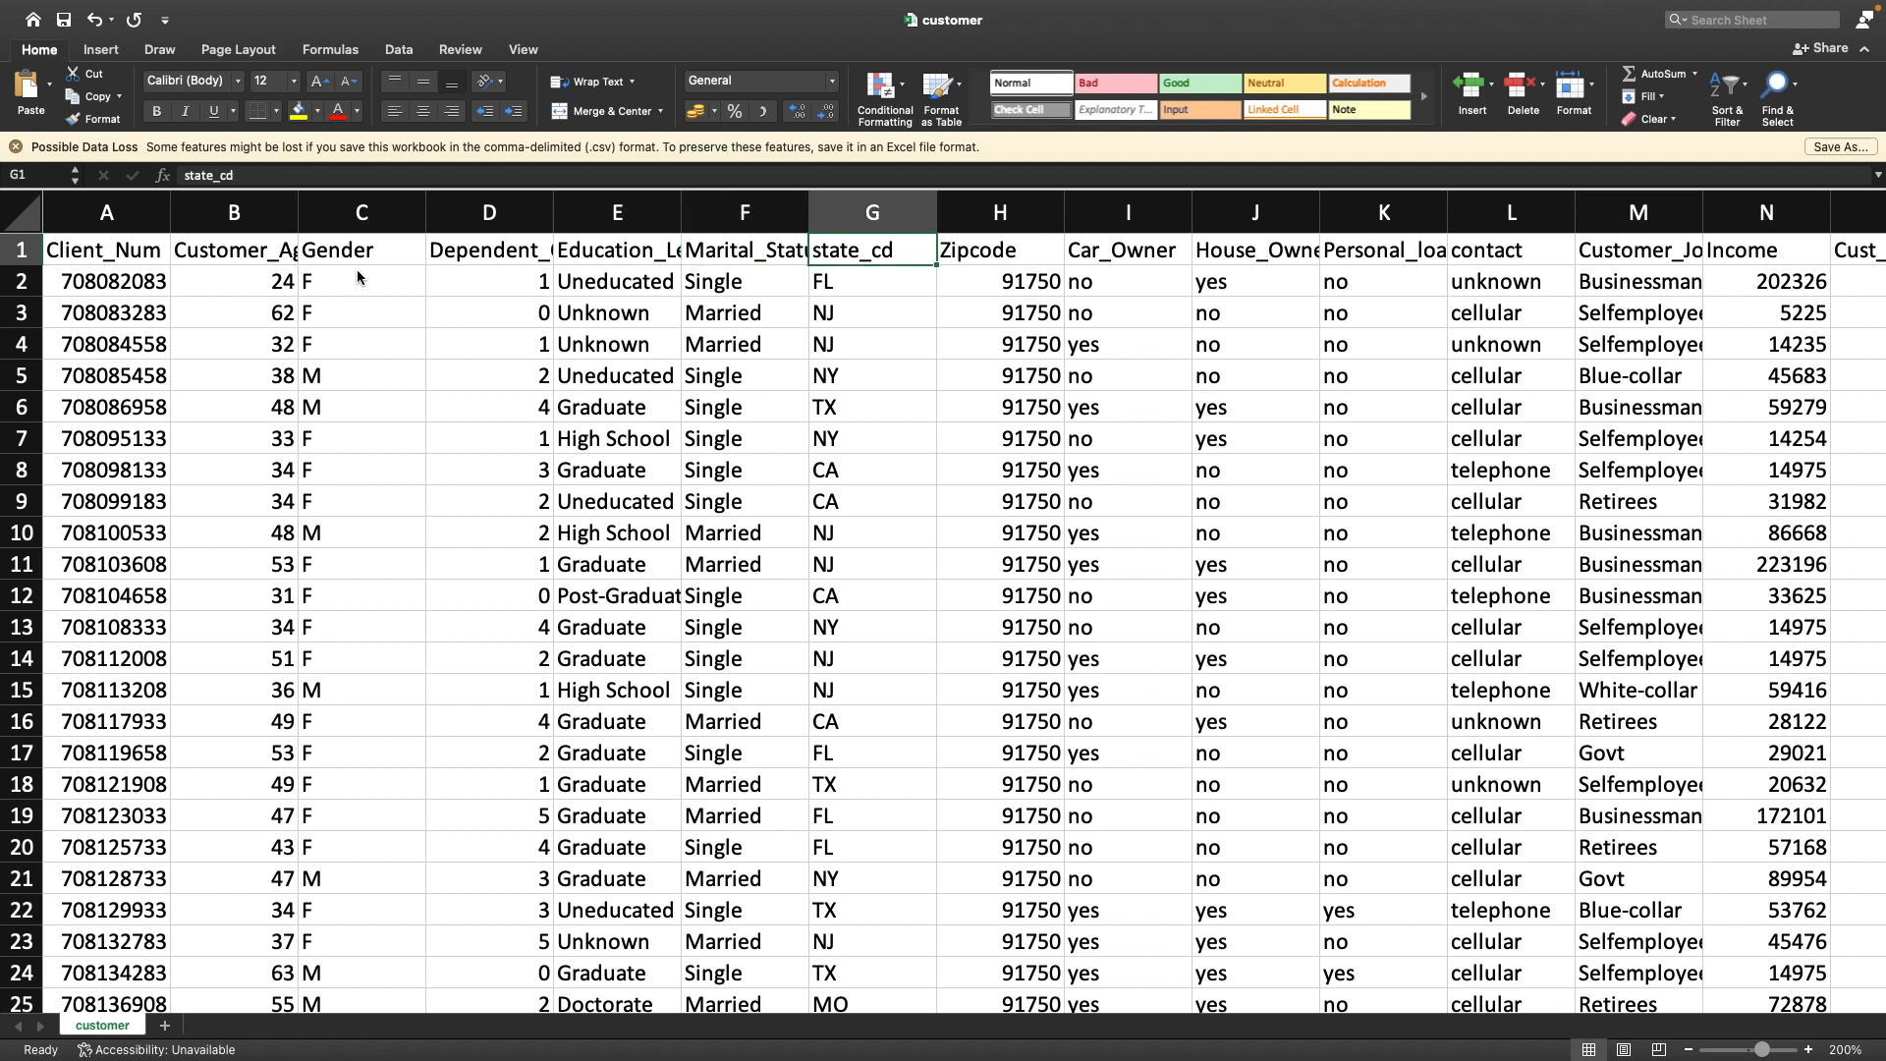
key("Right")
key("Right")
key("Right")
key("Right")
key("Right")
key("Right")
key("Right")
key("Right")
key("Right")
key("Right")
key("Right")
key("Left")
key("Left")
key("Left")
key("Left")
key("Left")
key("Left")
key("Left")
key("Right")
key("Right")
key("Right")
key("Right")
Switch to pgAdmin and bring up the CREATE TABLE customers statement in the open SQL script file
key("super+Tab")
key("super+Tab")
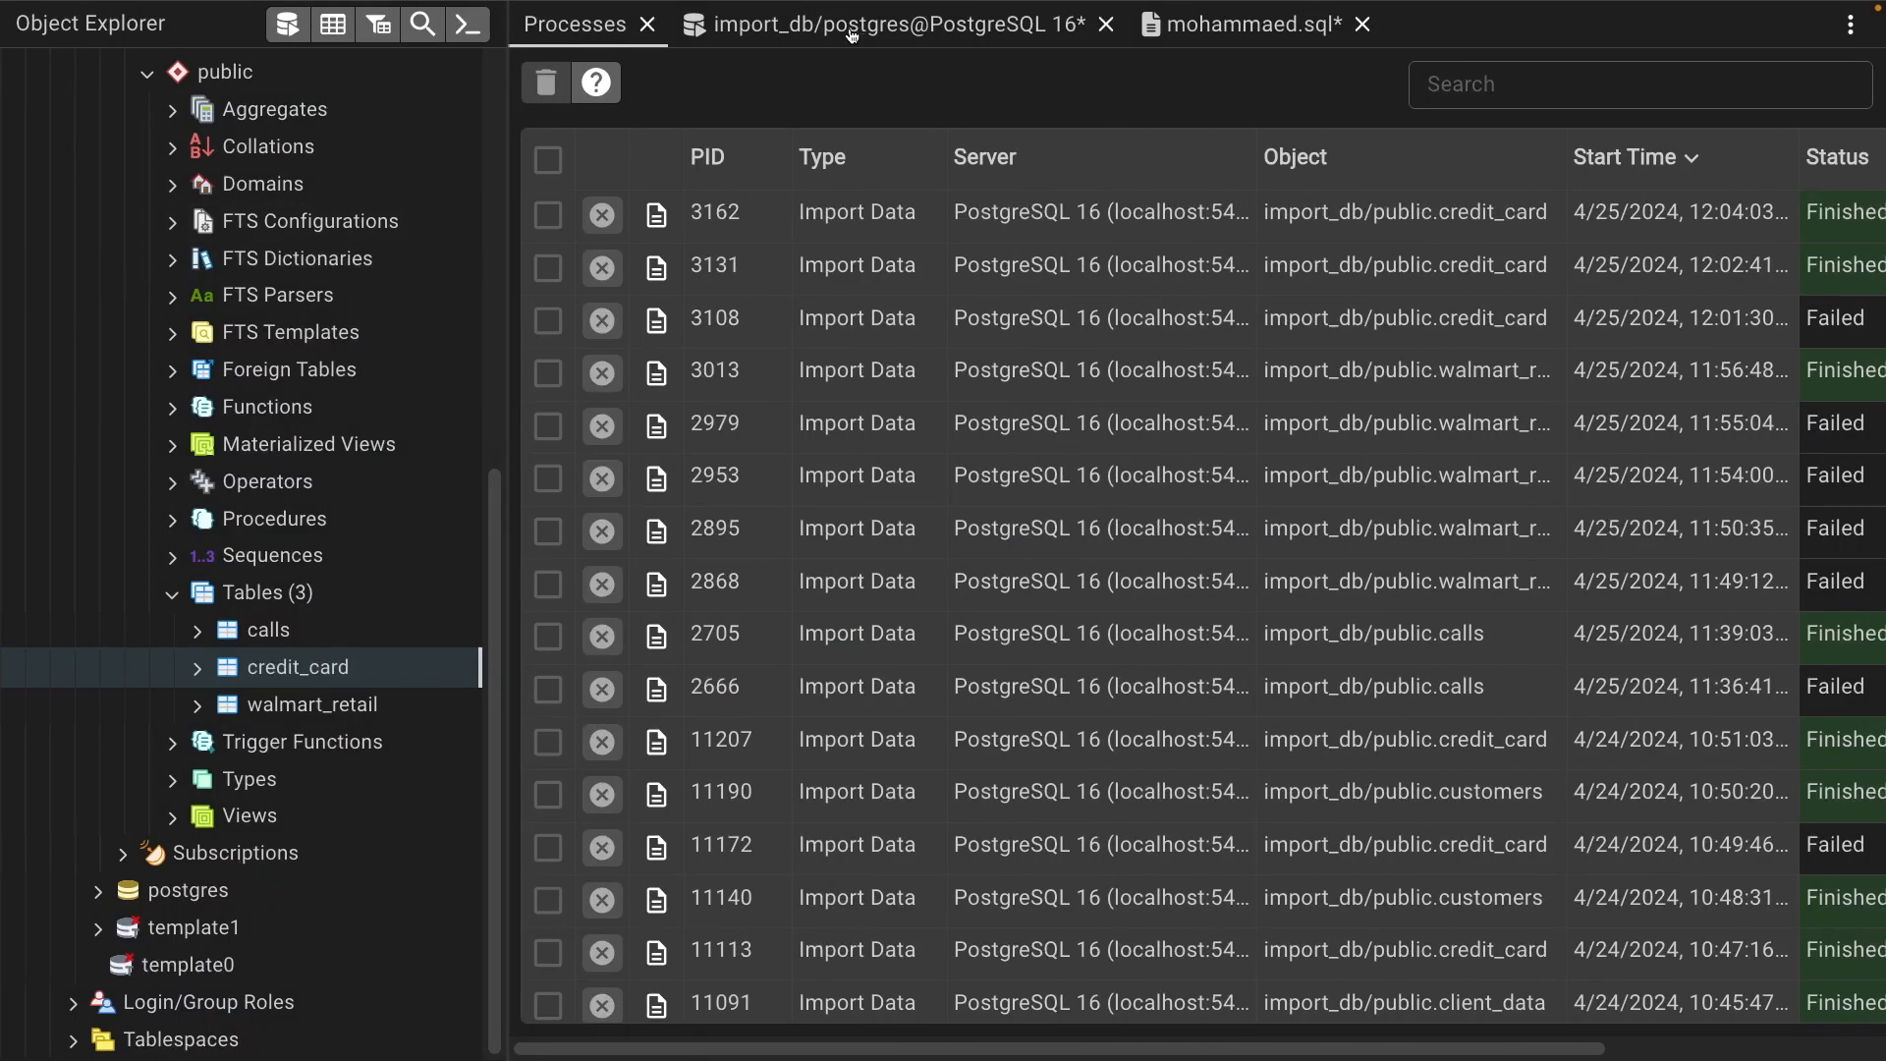
left_click(851, 29)
scroll(927, 512, "up", 5)
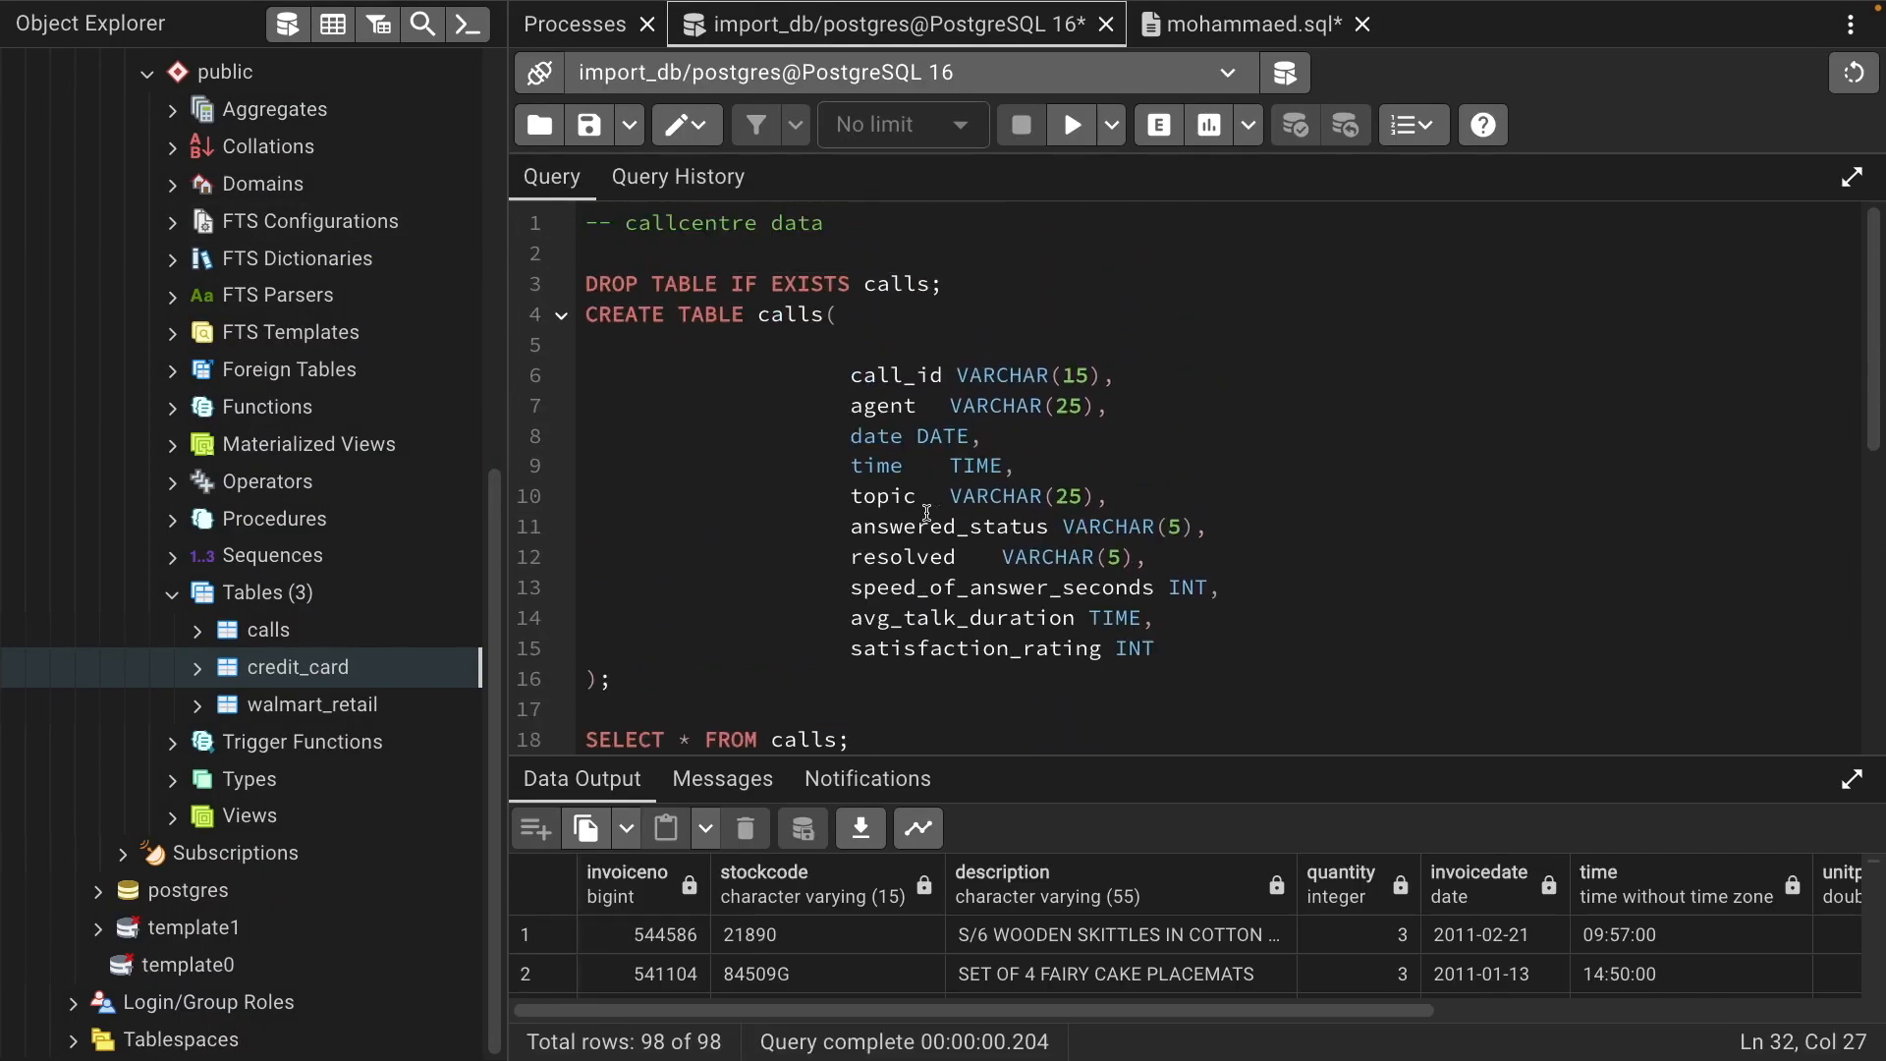
left_click(1247, 24)
scroll(1057, 404, "down", 9)
scroll(1003, 478, "down", 2)
scroll(1003, 478, "up", 1)
Indent all column definitions of the CREATE TABLE customers statement, from Client_Num through Cust_Satisfaction_Score, further under the table name
left_click_drag(588, 237, 756, 369)
left_click(756, 368)
left_click_drag(638, 299, 1032, 718)
scroll(1037, 687, "down", 1)
key("Tab")
key("Tab")
key("Tab")
key("Tab")
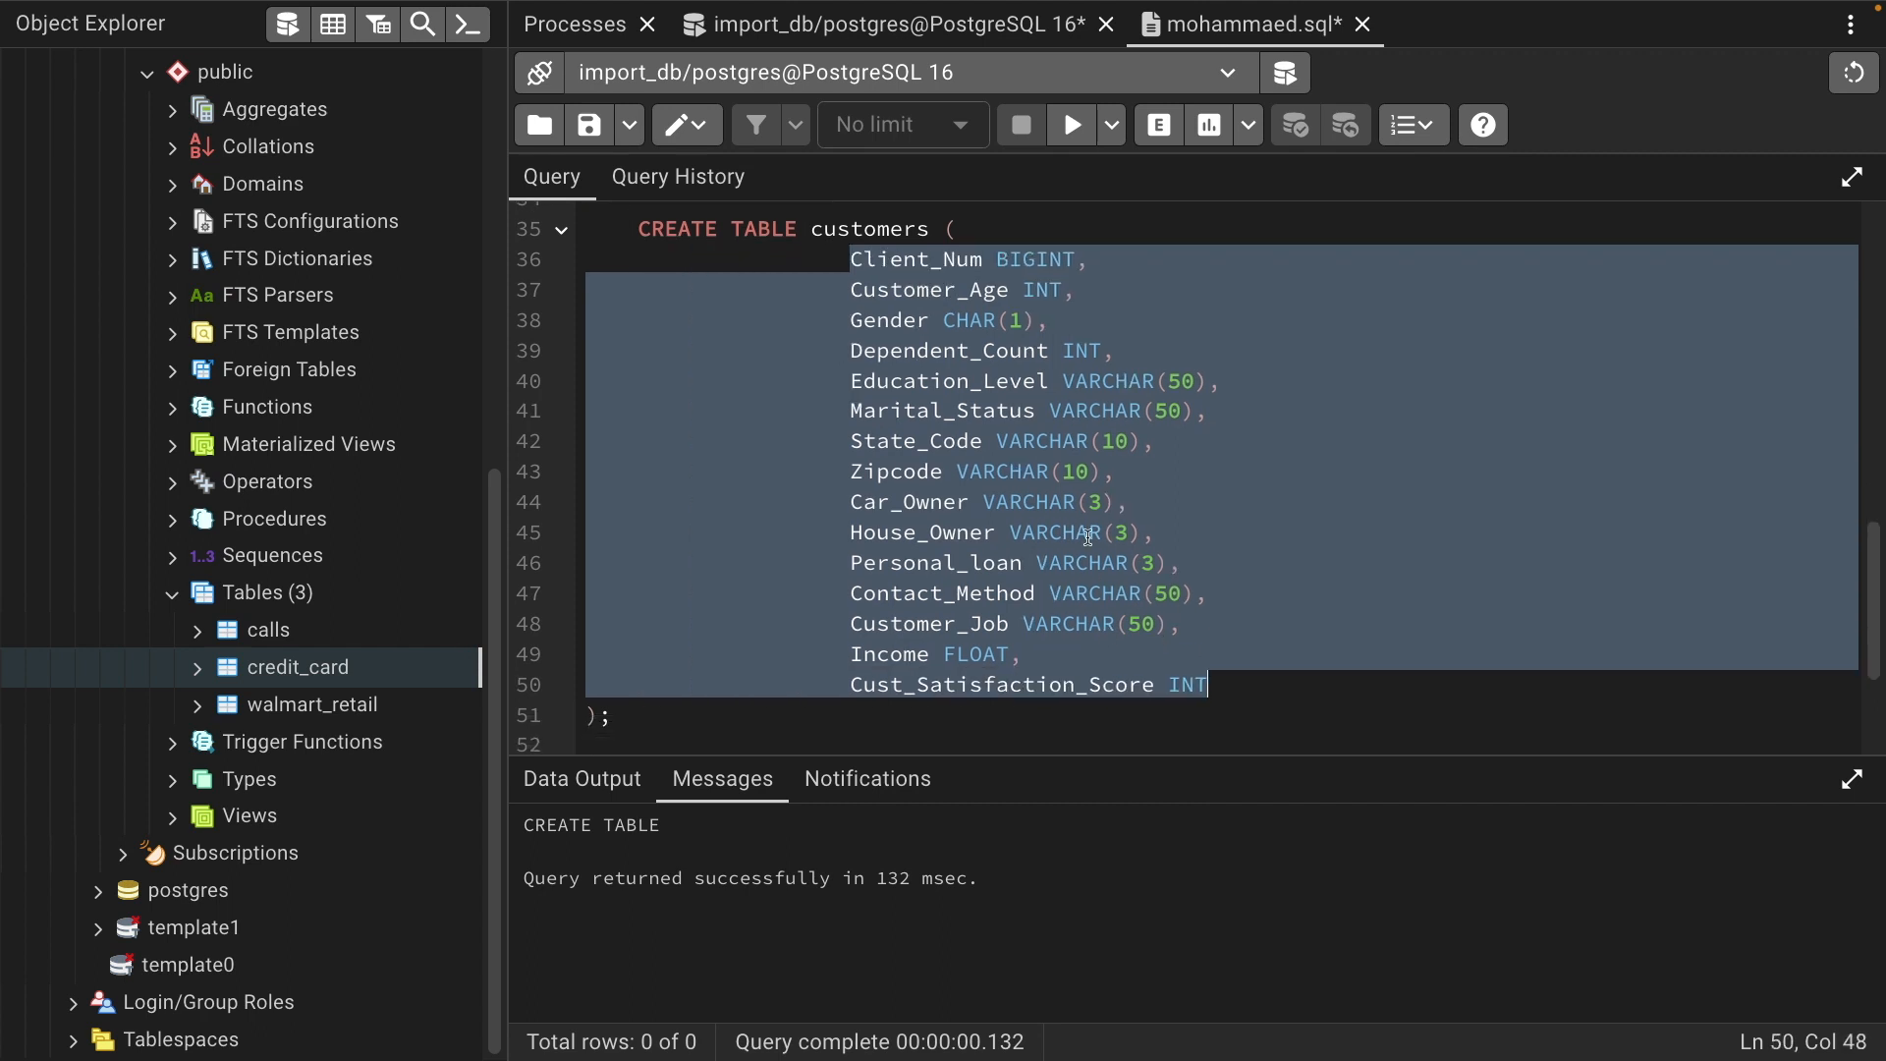
key("Tab")
key("Tab")
scroll(863, 324, "up", 2)
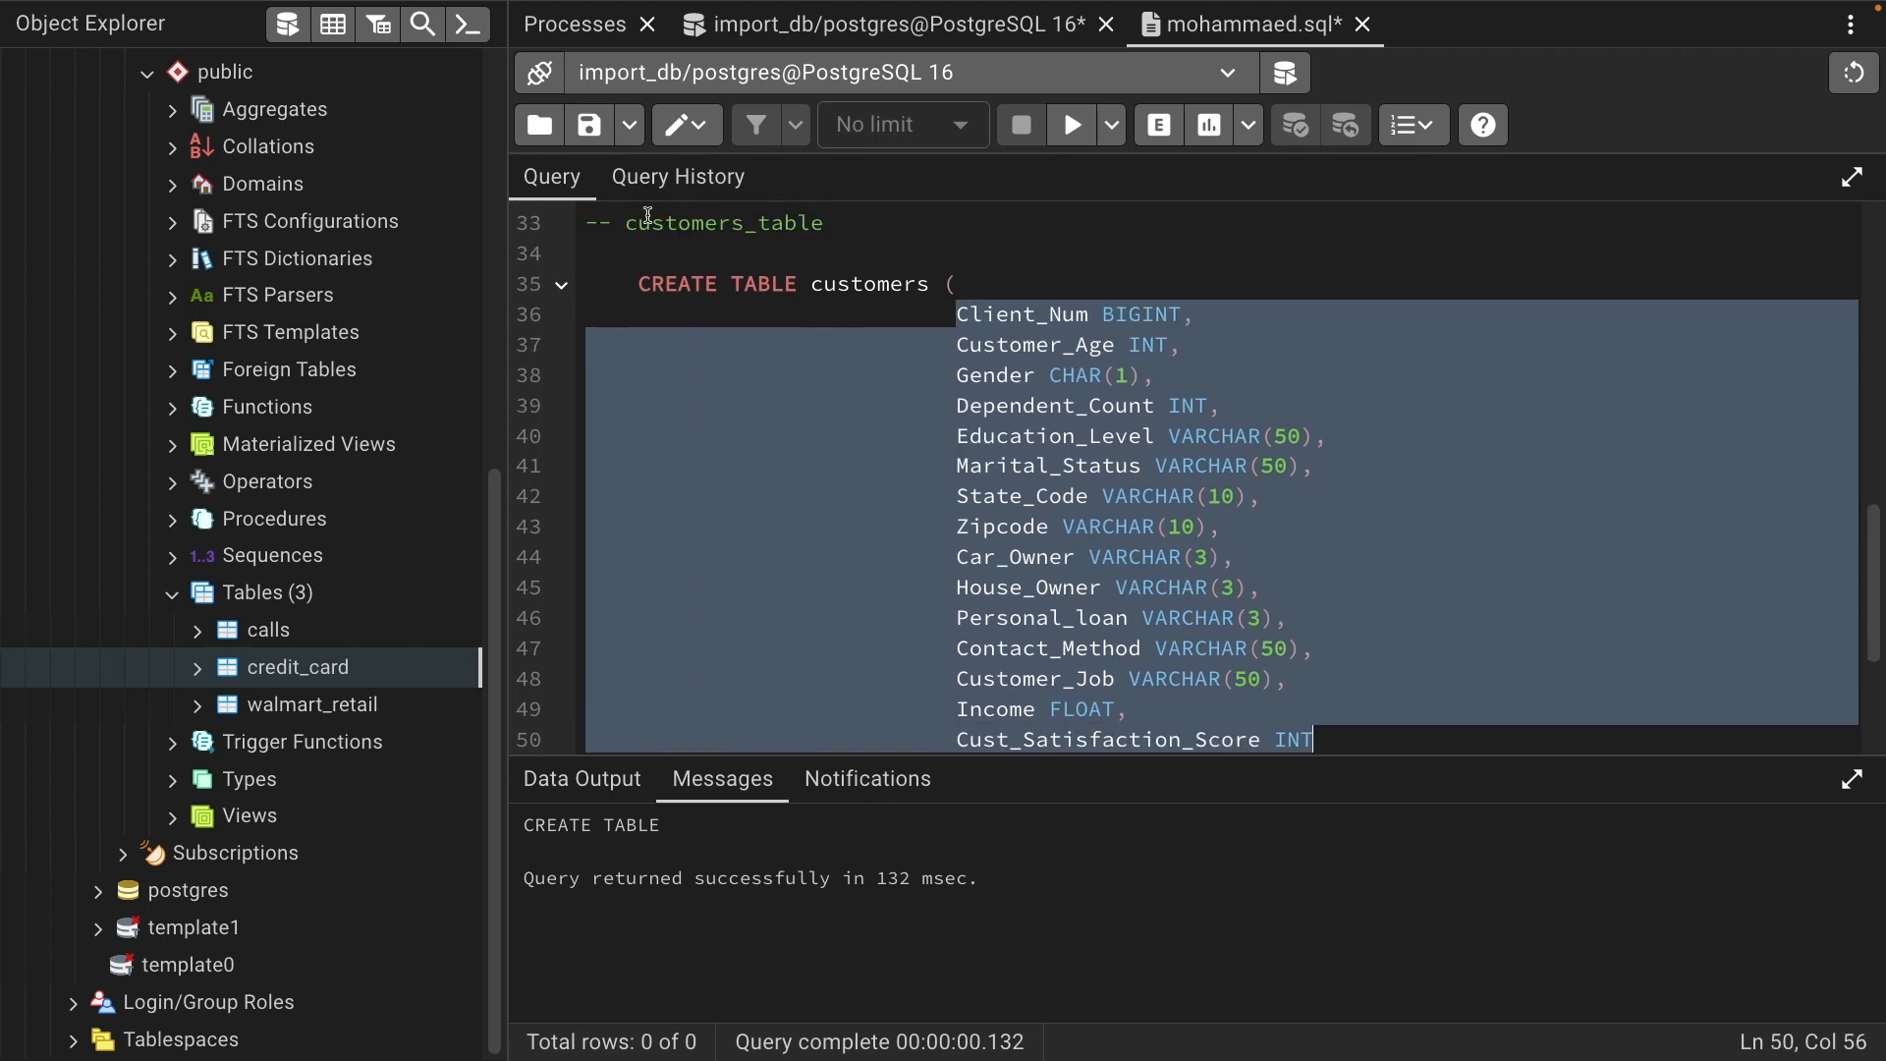
Run the CREATE TABLE customers statement, and count the new table's rows with the SELECT COUNT(*) FROM customers query
left_click(651, 255)
scroll(835, 452, "down", 3)
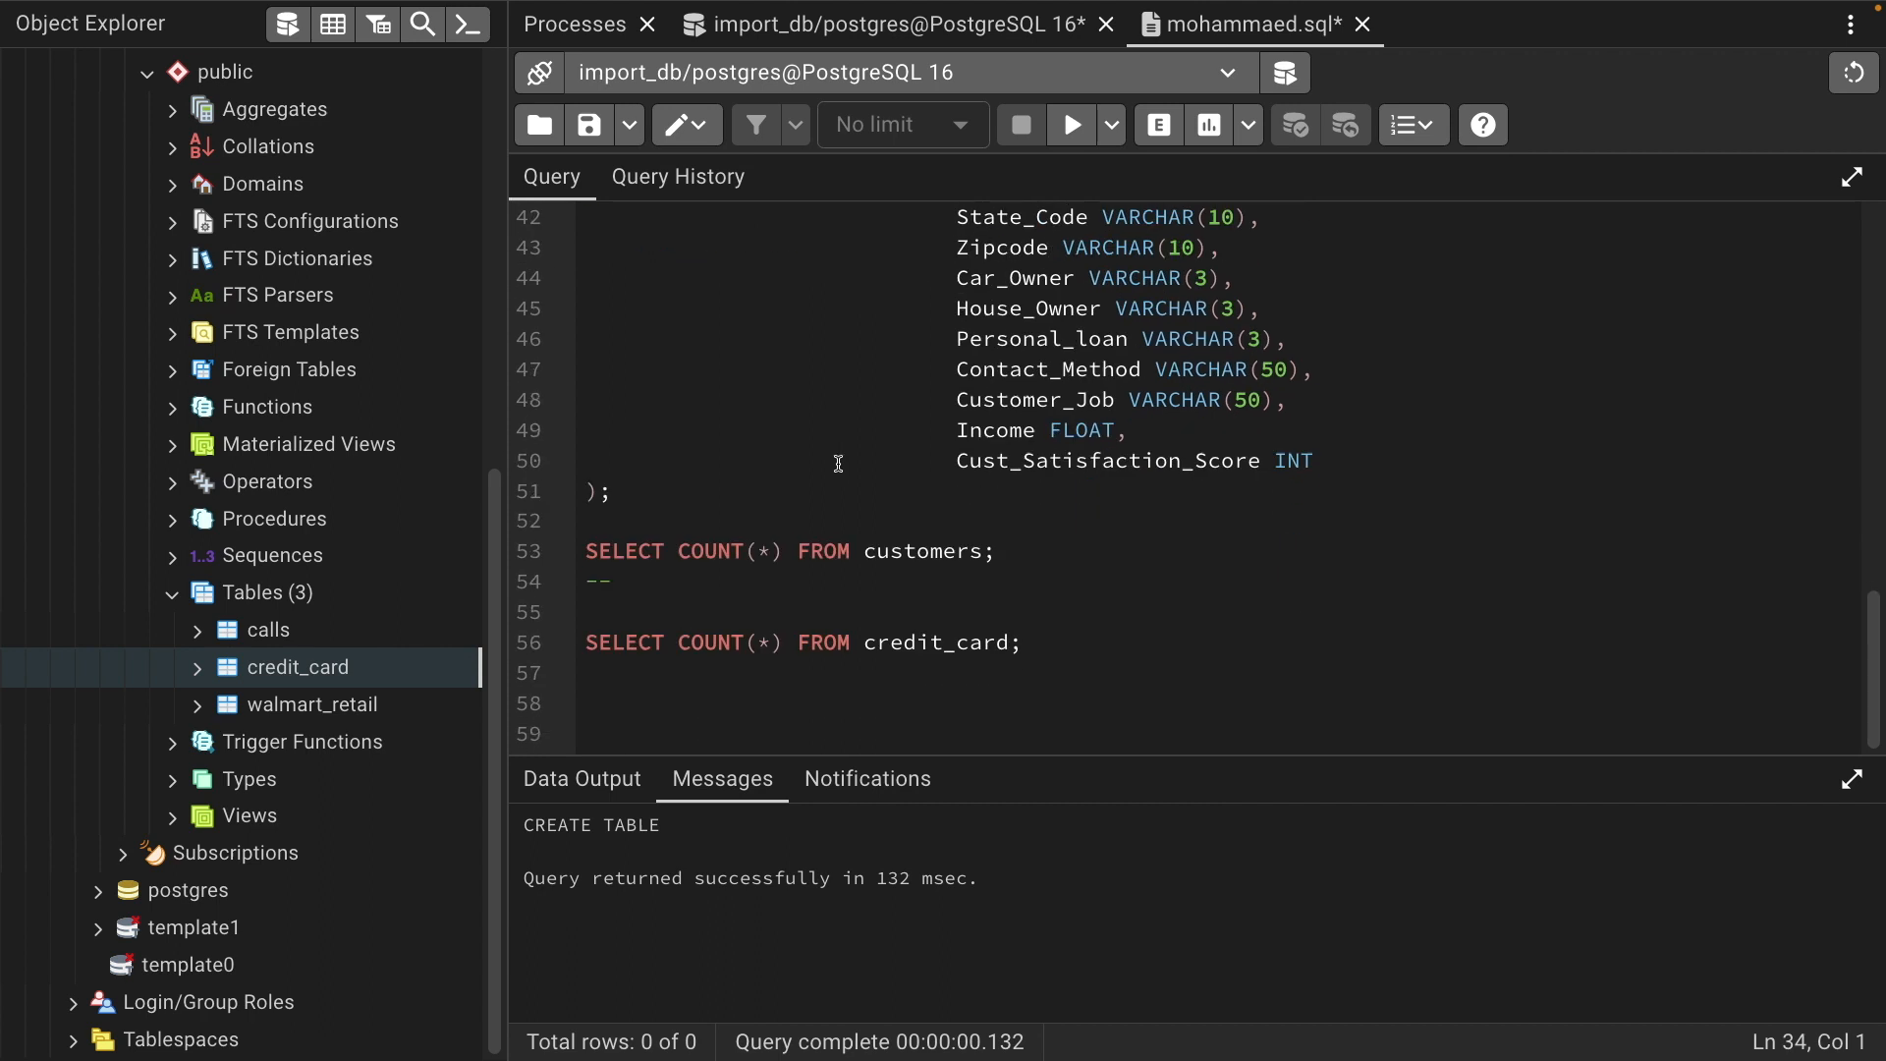
left_click(751, 508, "shift")
key("F5")
left_click_drag(744, 525, 1104, 559)
key("F5")
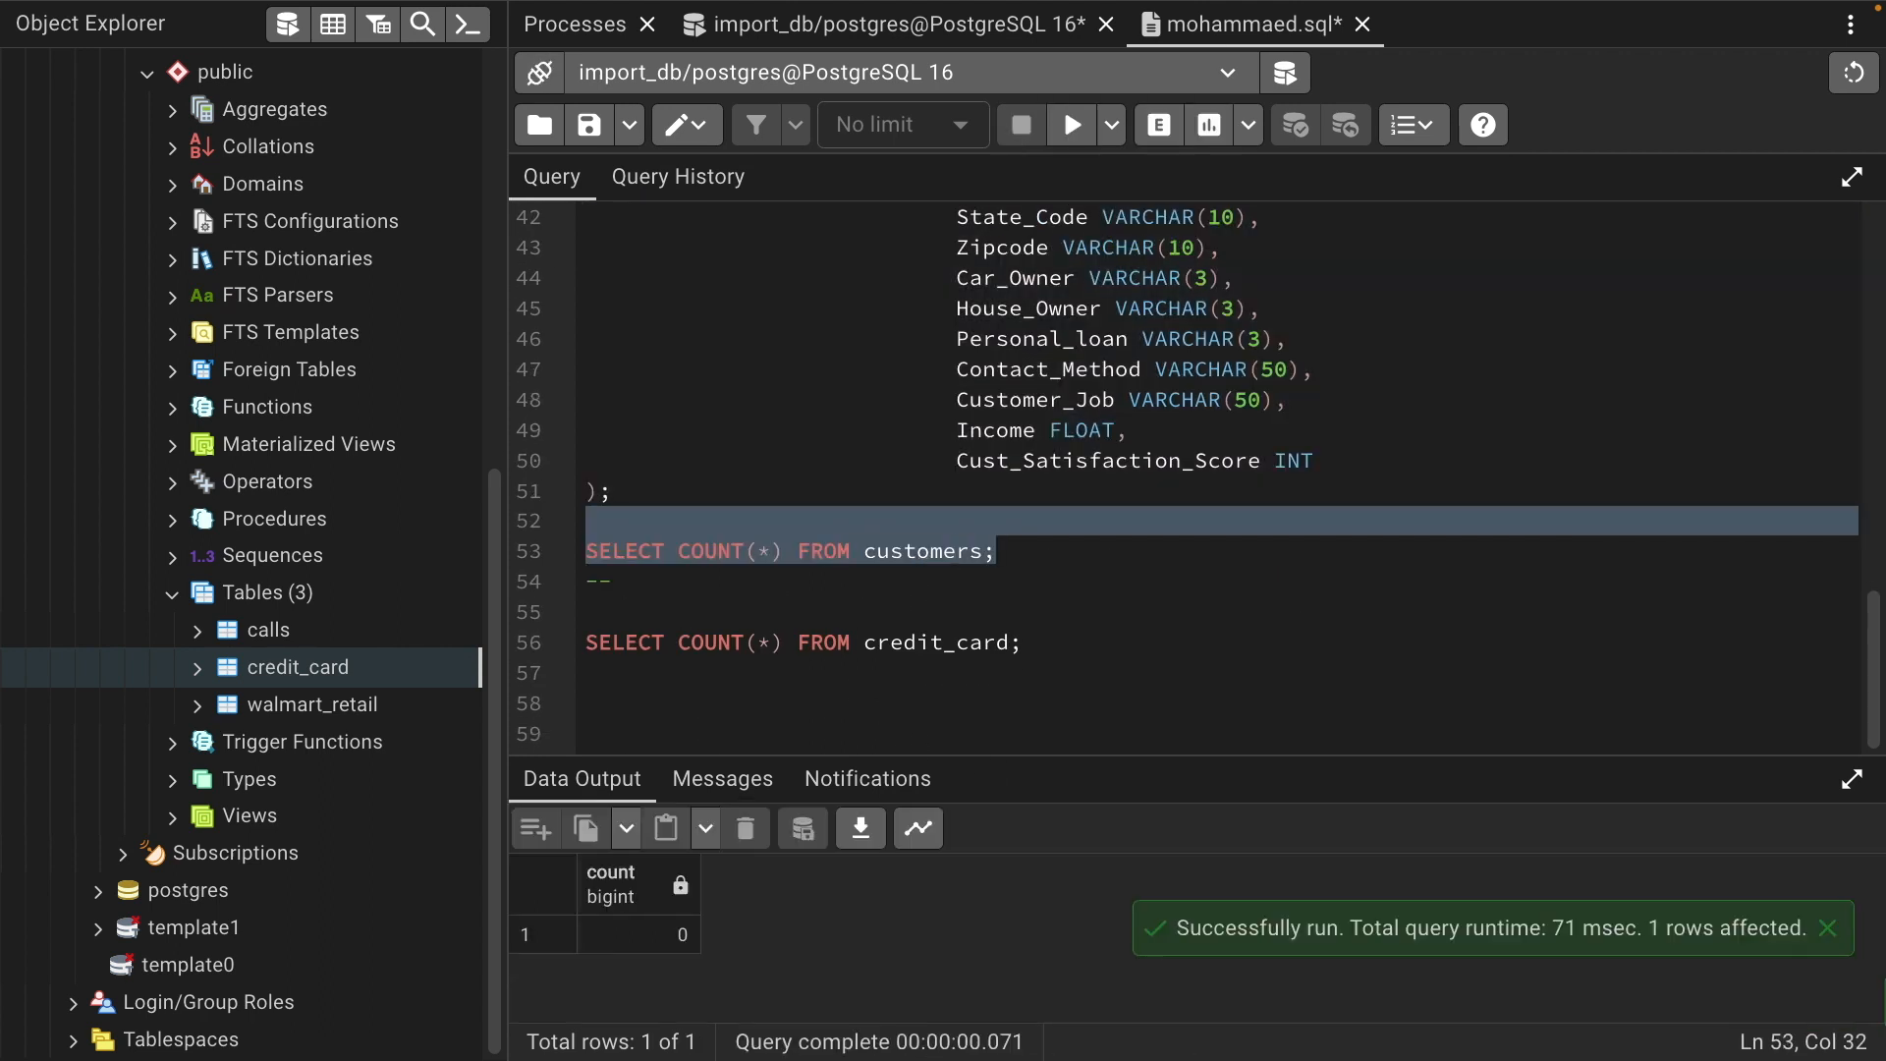
Refresh the public schema's table list in the object tree to include the customers table
right_click(264, 595)
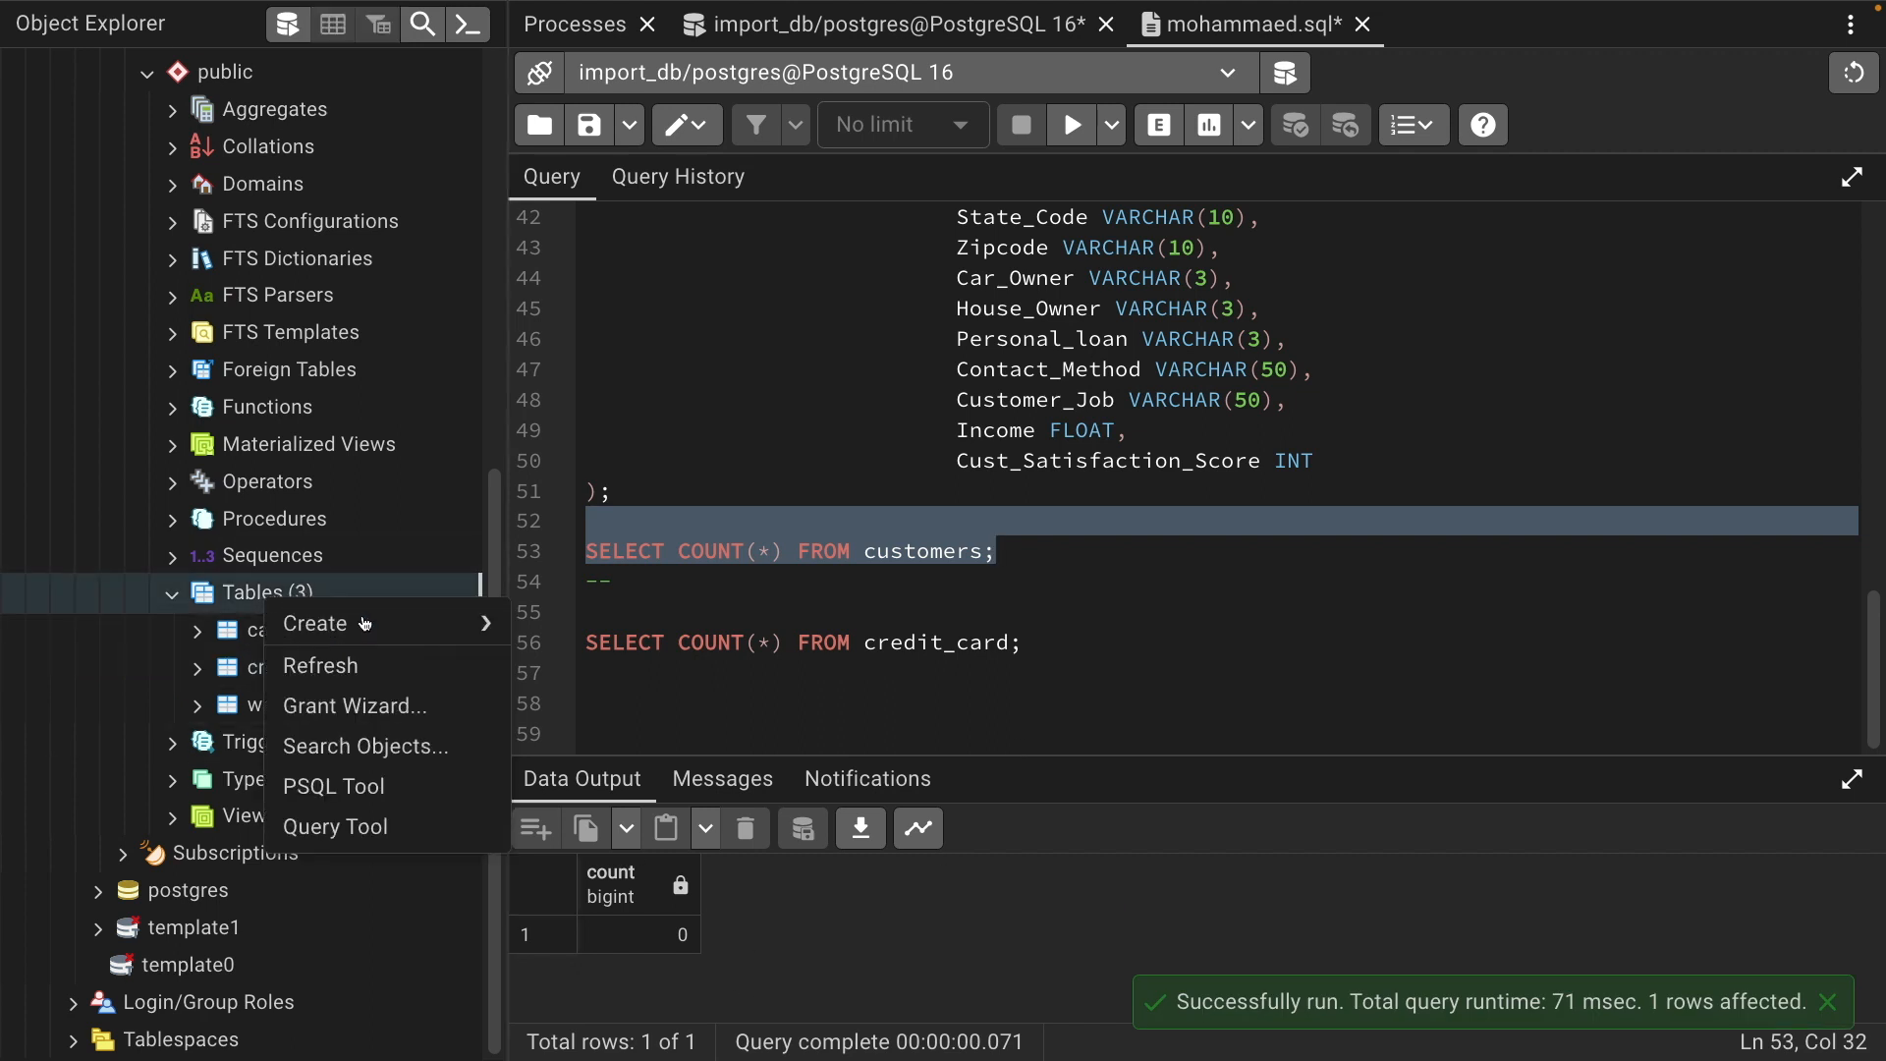
left_click(365, 667)
scroll(370, 630, "down", 3)
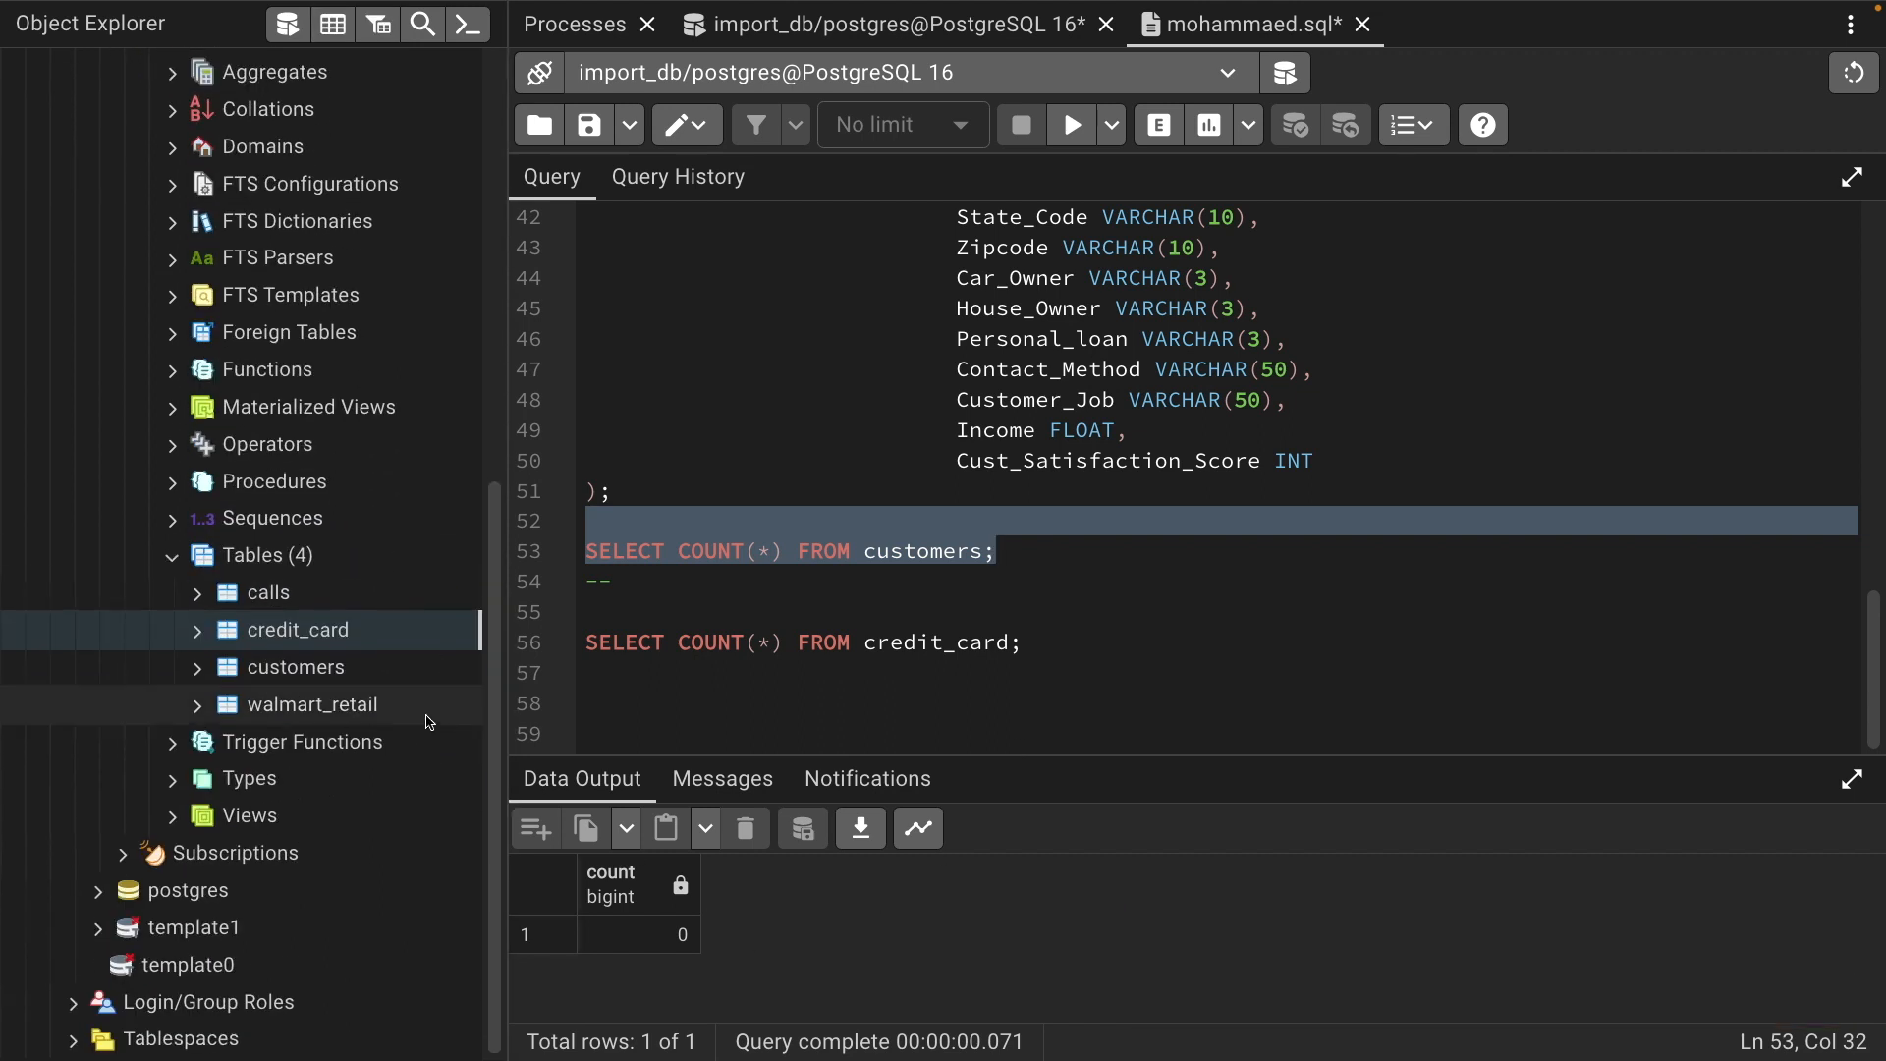
Import customer.csv from the Credit Card data folder into the customers table and dismiss the process notifications
right_click(327, 667)
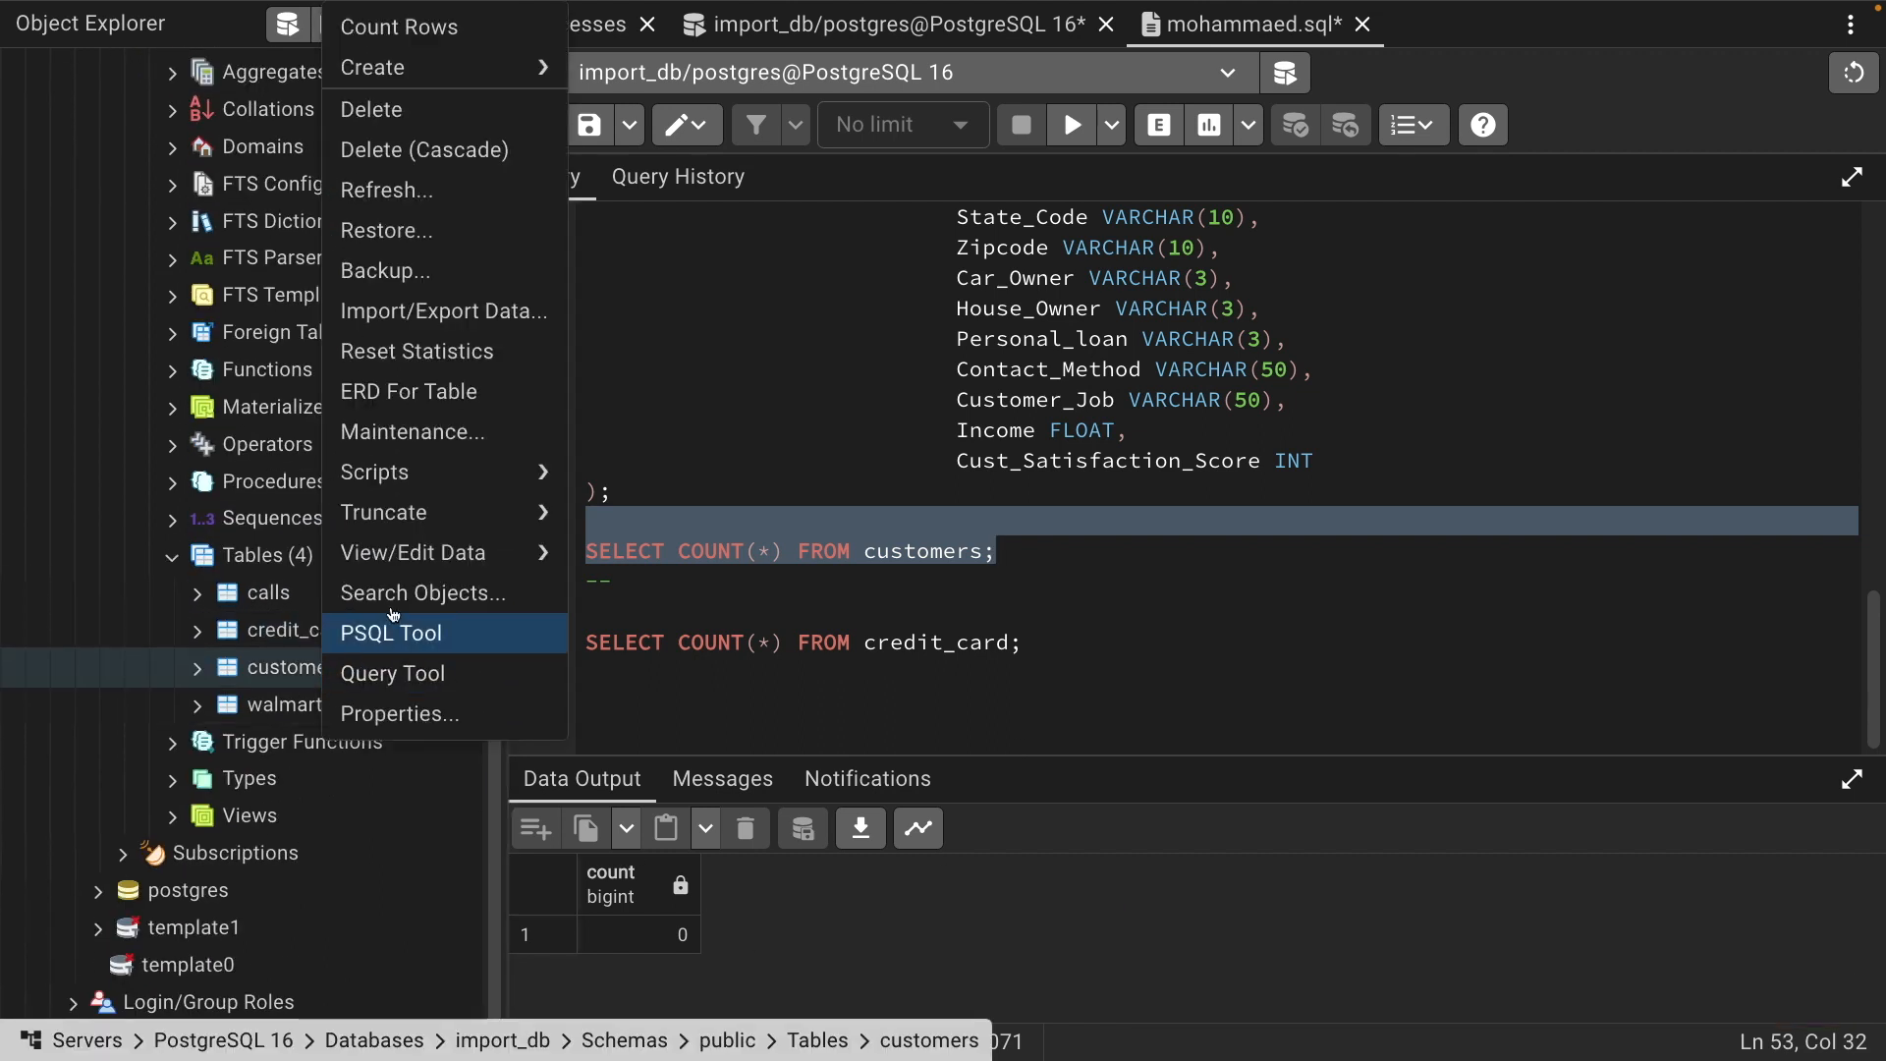
left_click(447, 310)
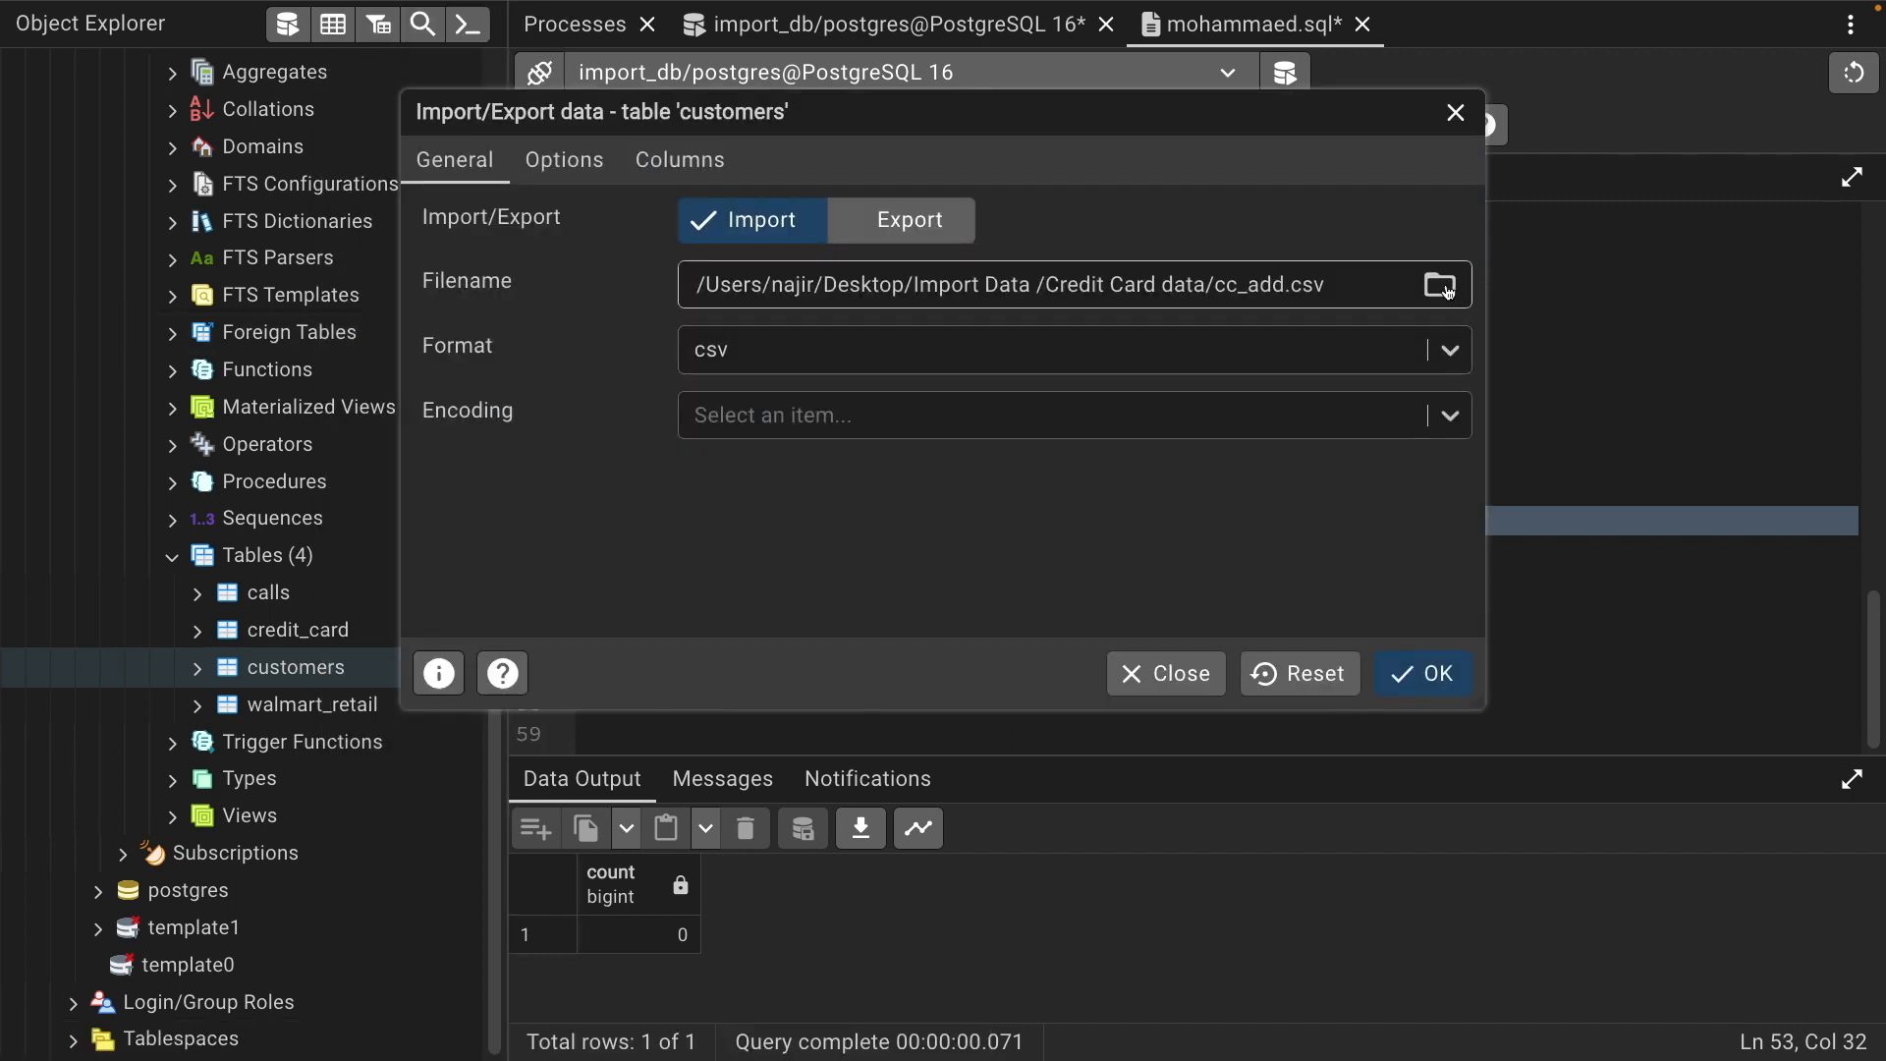
left_click(1440, 286)
left_click(977, 462)
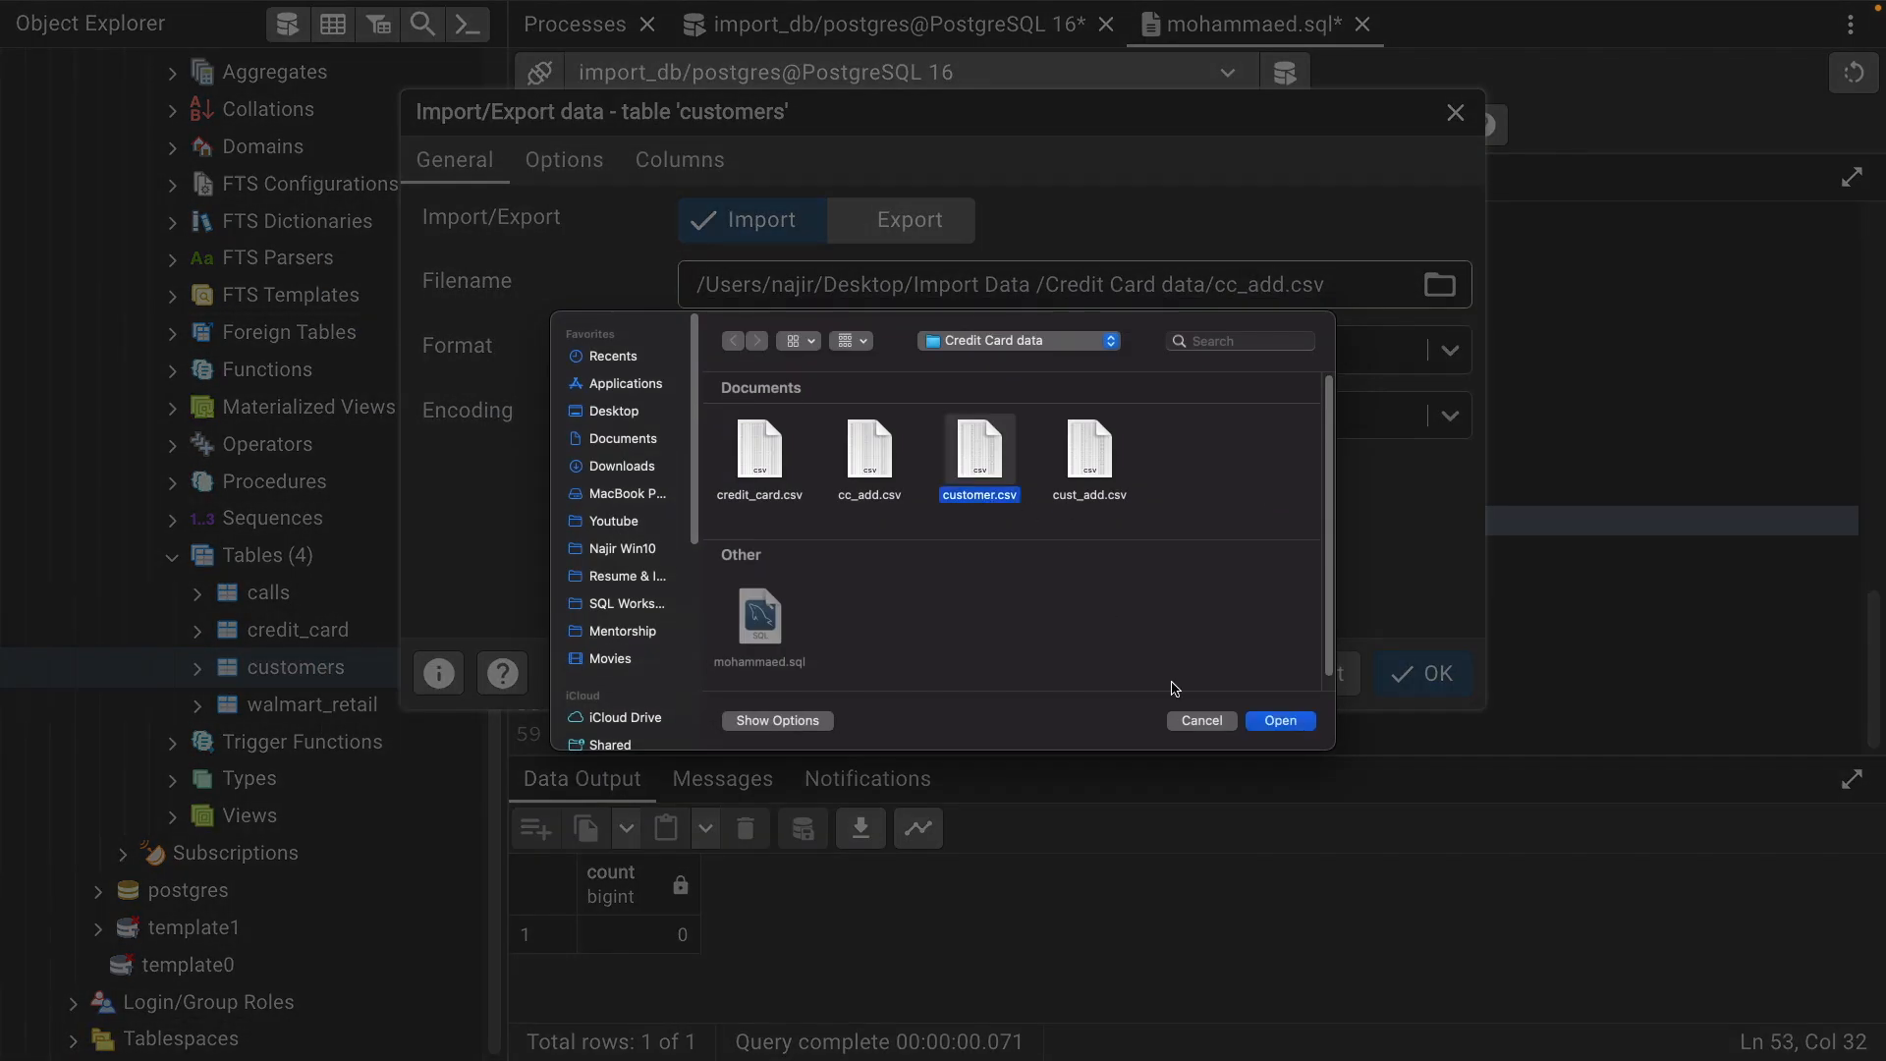
left_click(1283, 724)
left_click(1420, 676)
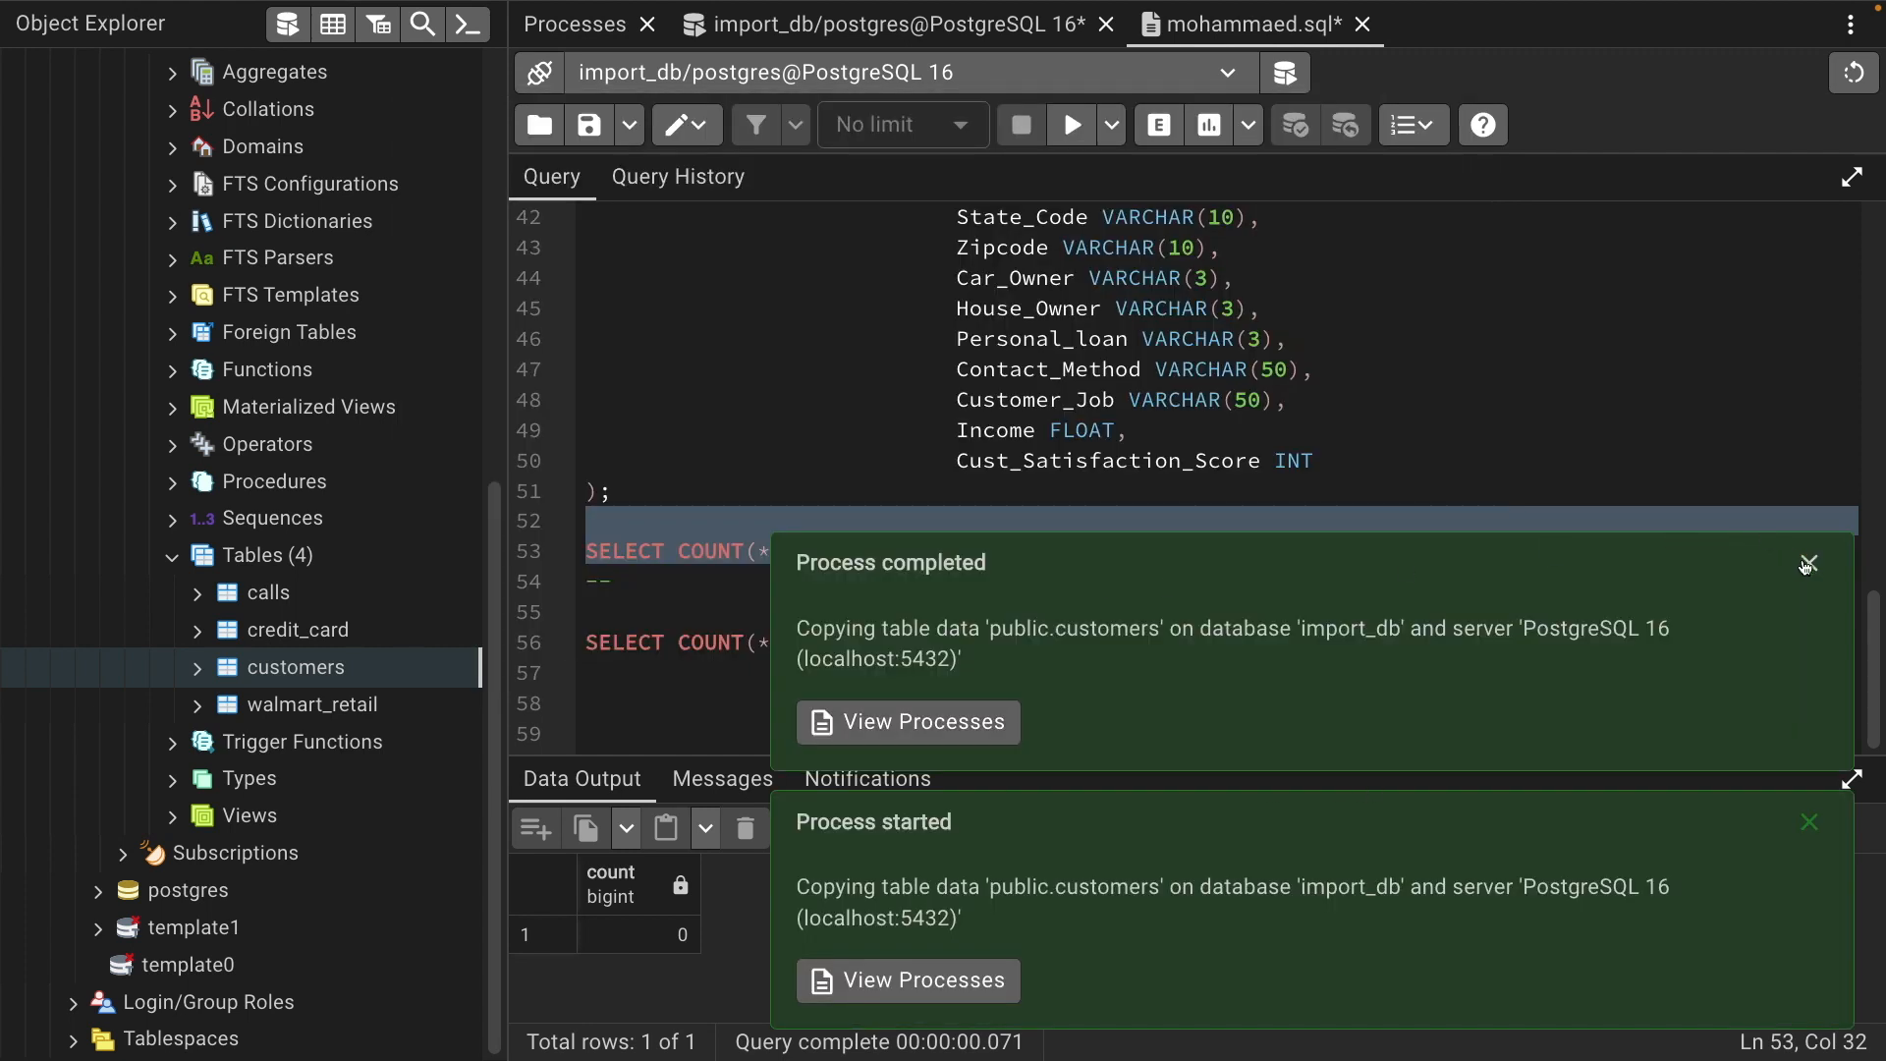
left_click(1808, 563)
left_click(1810, 822)
Review the column definitions in the CREATE TABLE customers statement
scroll(1054, 358, "up", 5)
left_click_drag(877, 217, 1278, 704)
scroll(1081, 589, "down", 3)
left_click(825, 531)
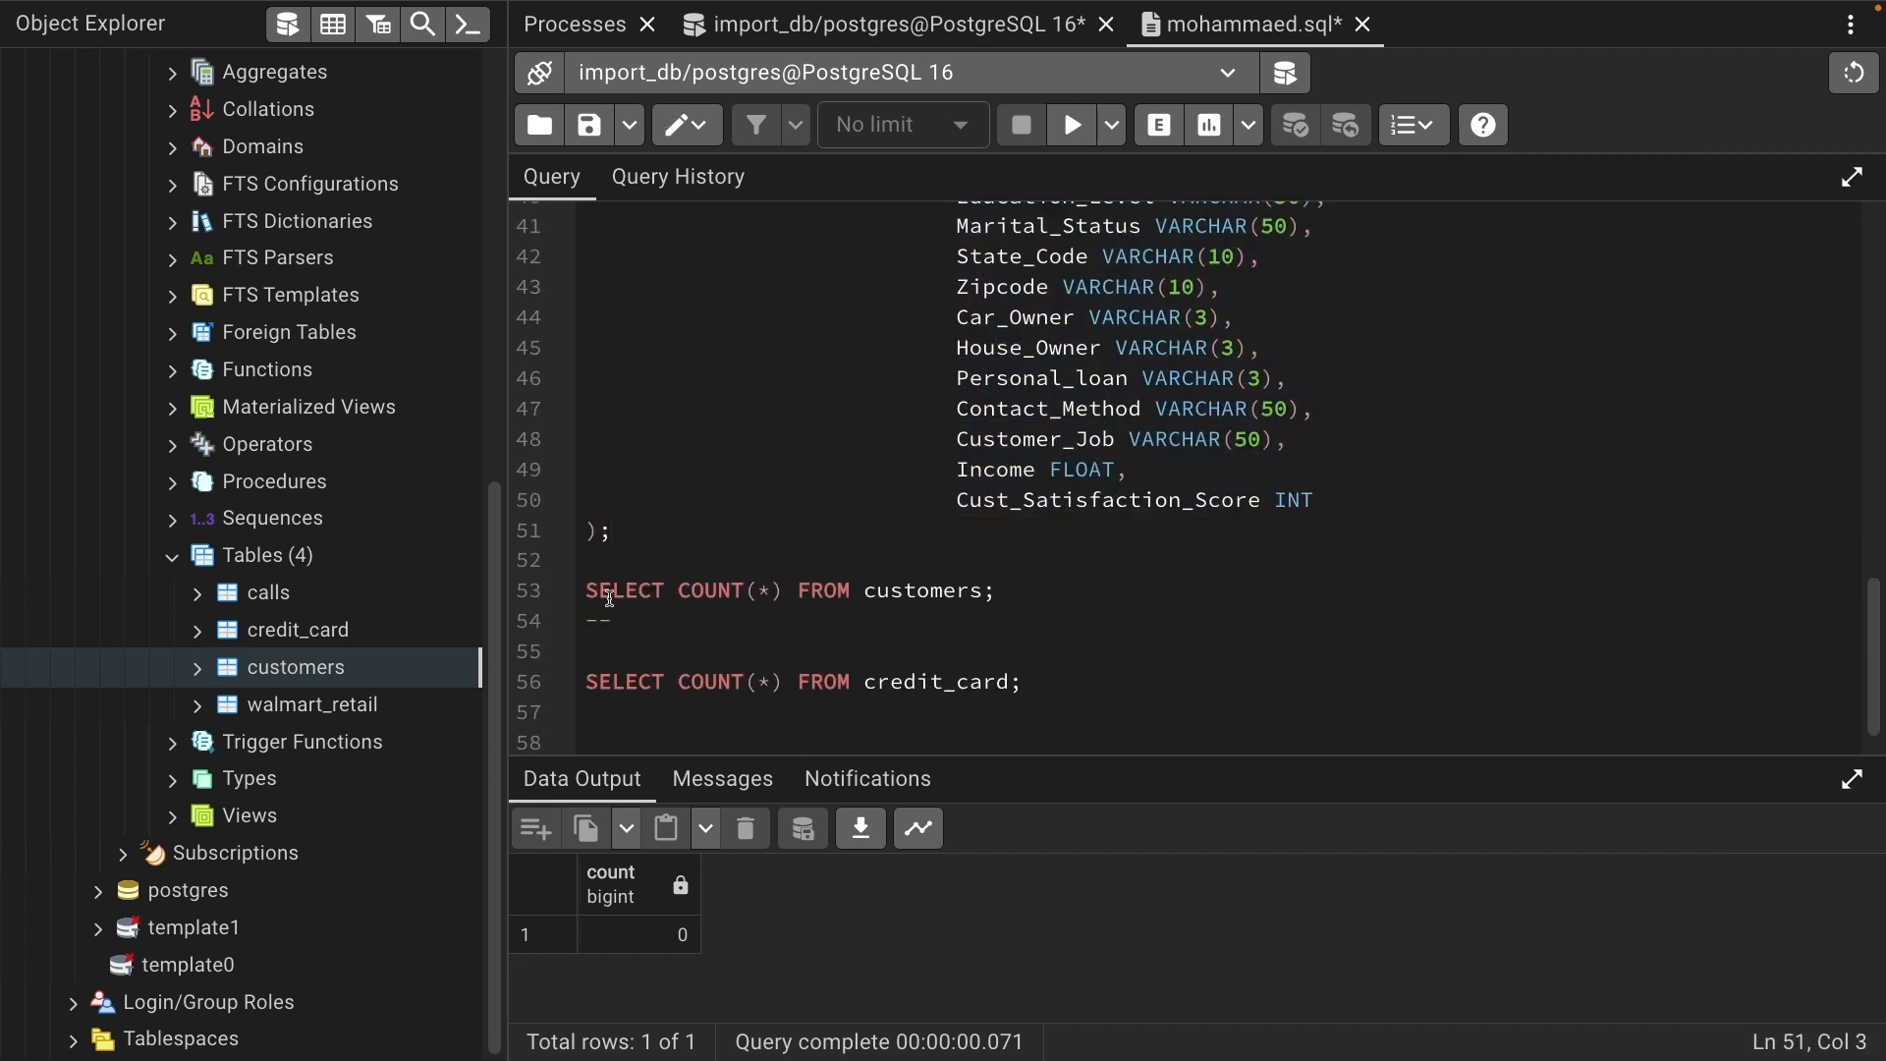
Switch to the Credit Card data folder in Finder and open cust_add.csv in Excel
key("ctrl+Left")
key("super+Tab")
key("super+Tab")
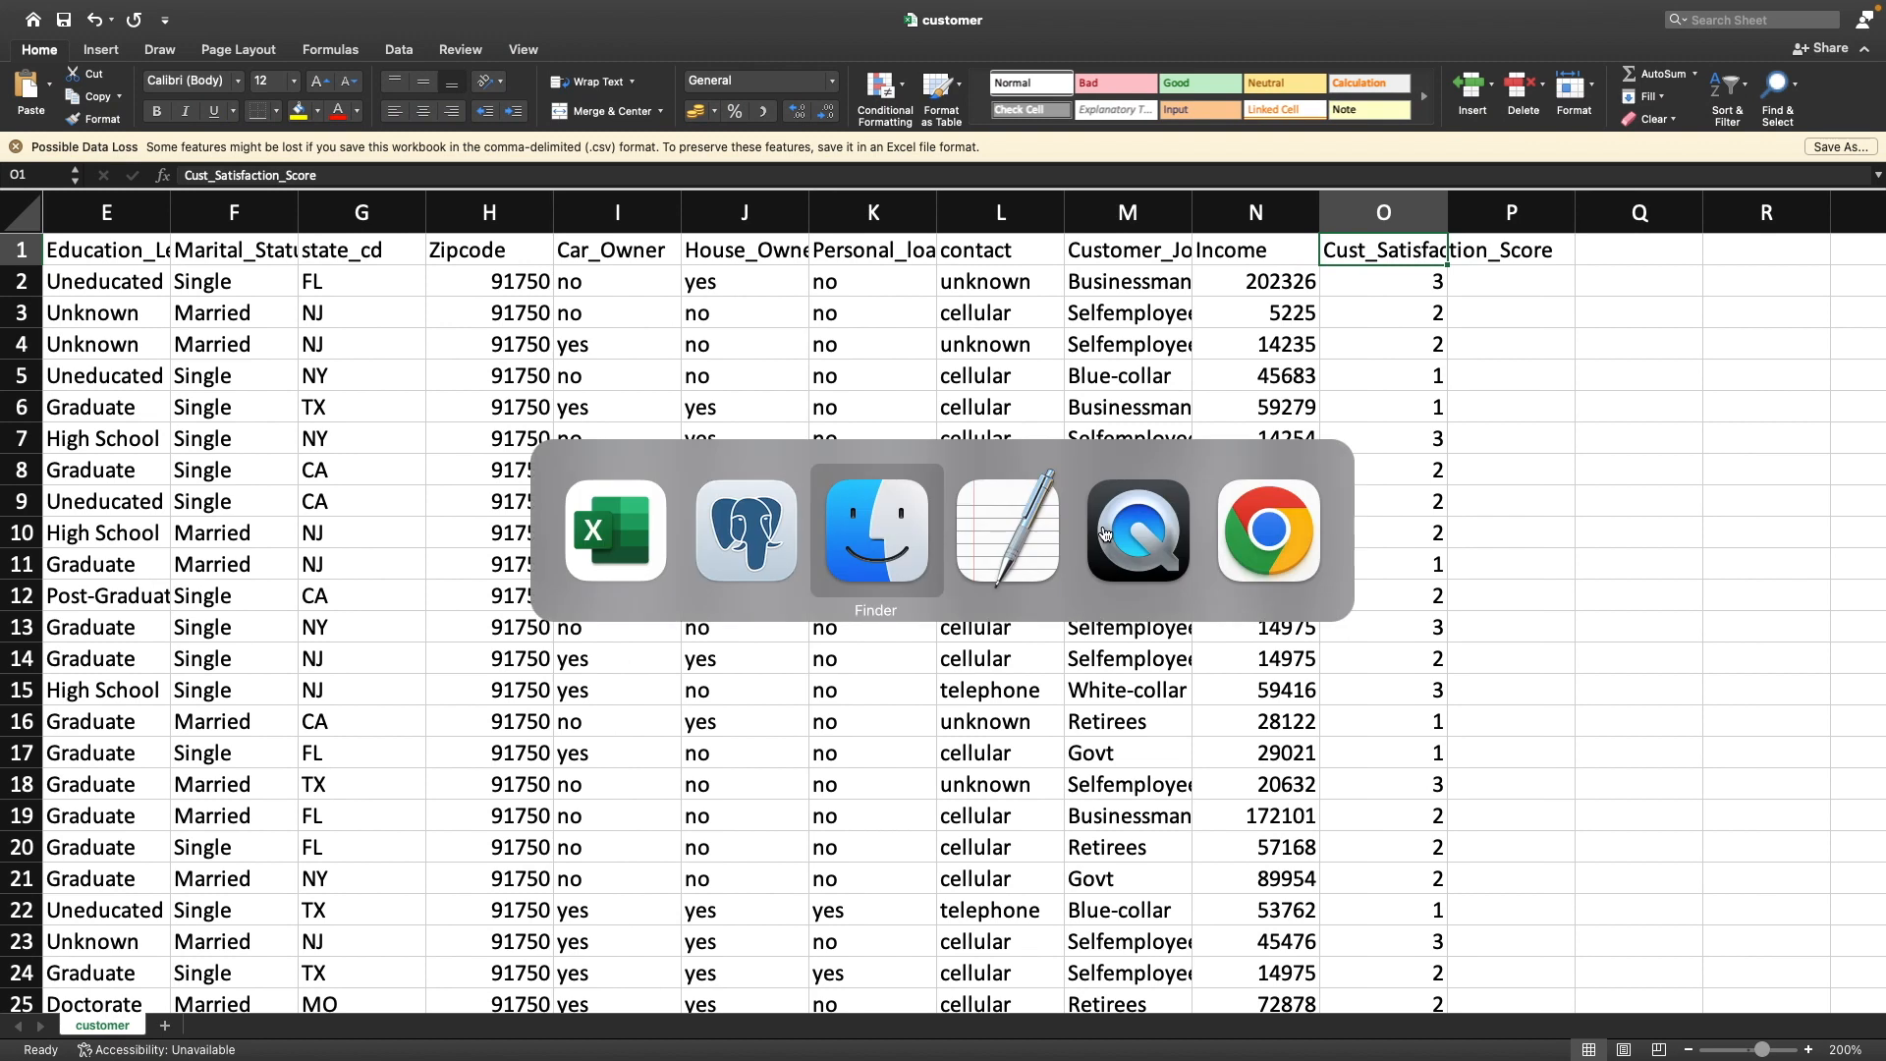
key("Right")
key("Right")
left_click(841, 491)
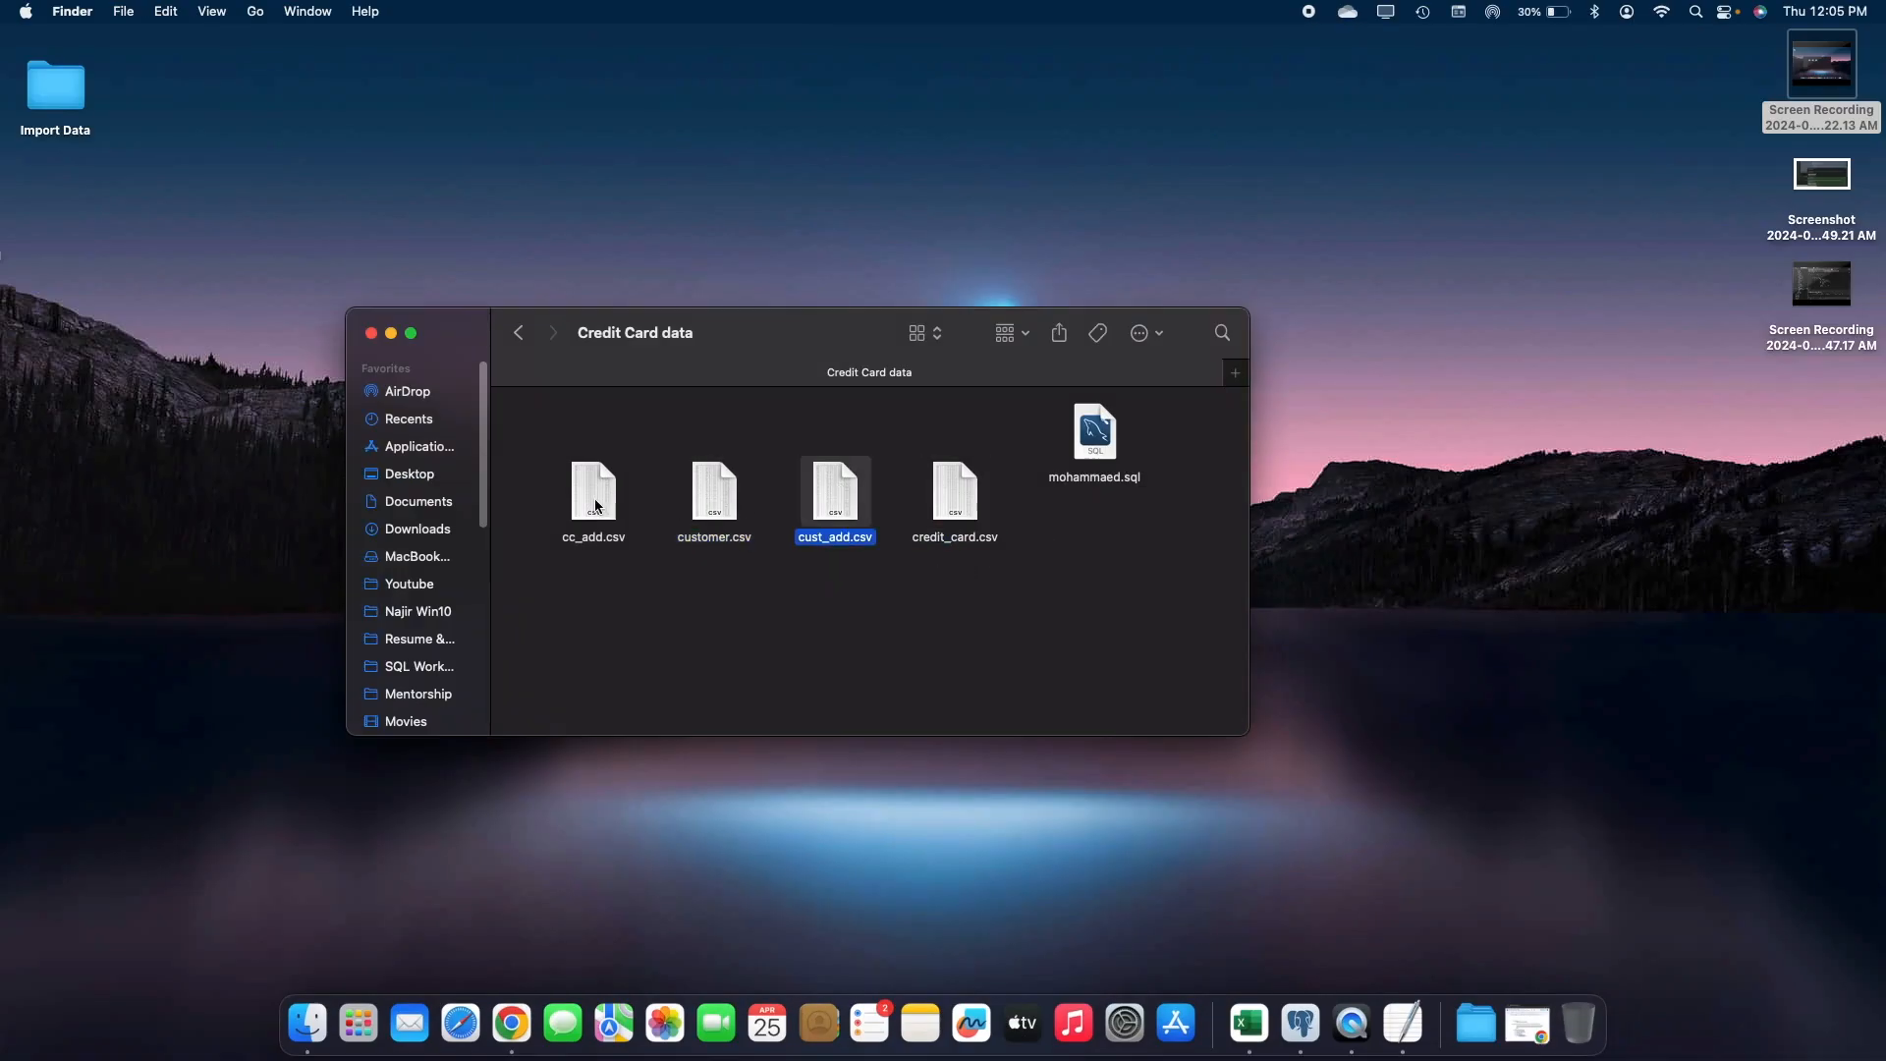
left_click(591, 503)
double_click(834, 491)
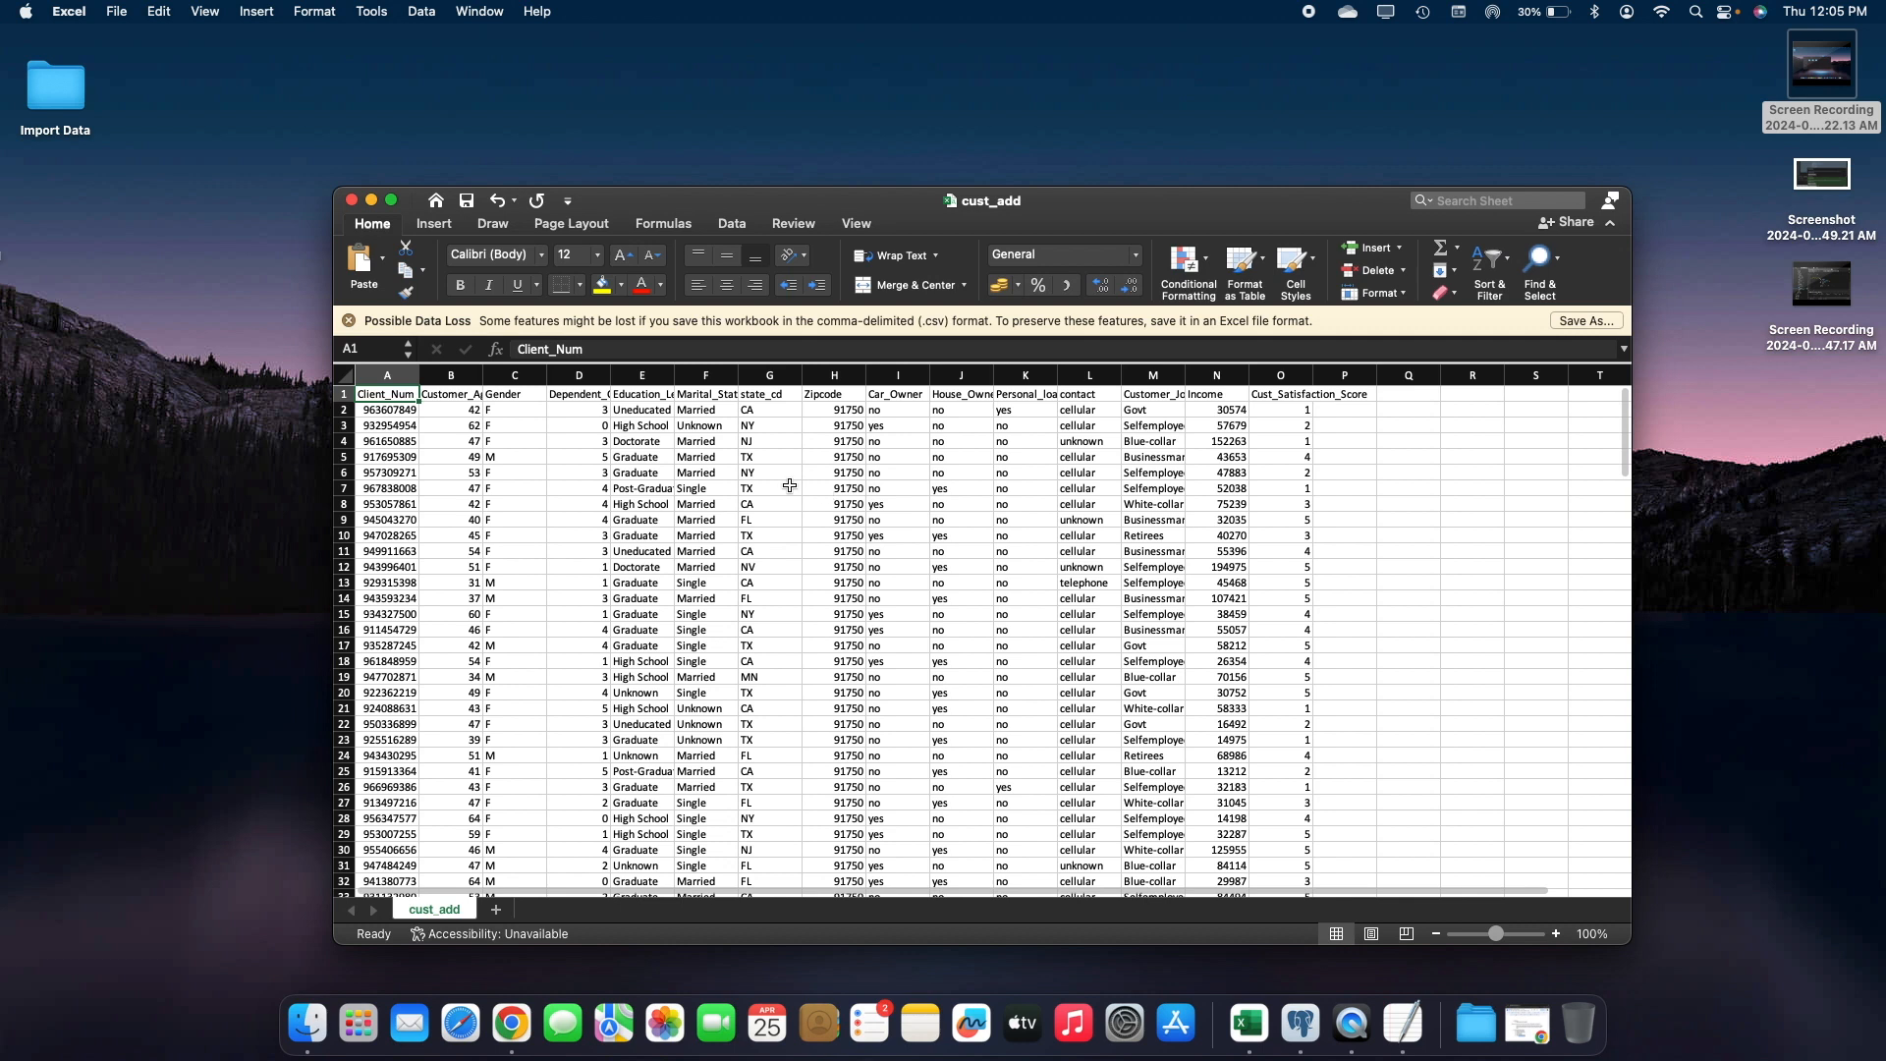
Examine the first data rows of the cust_add sheet and check how far down its Client_Num column extends
left_click(398, 409)
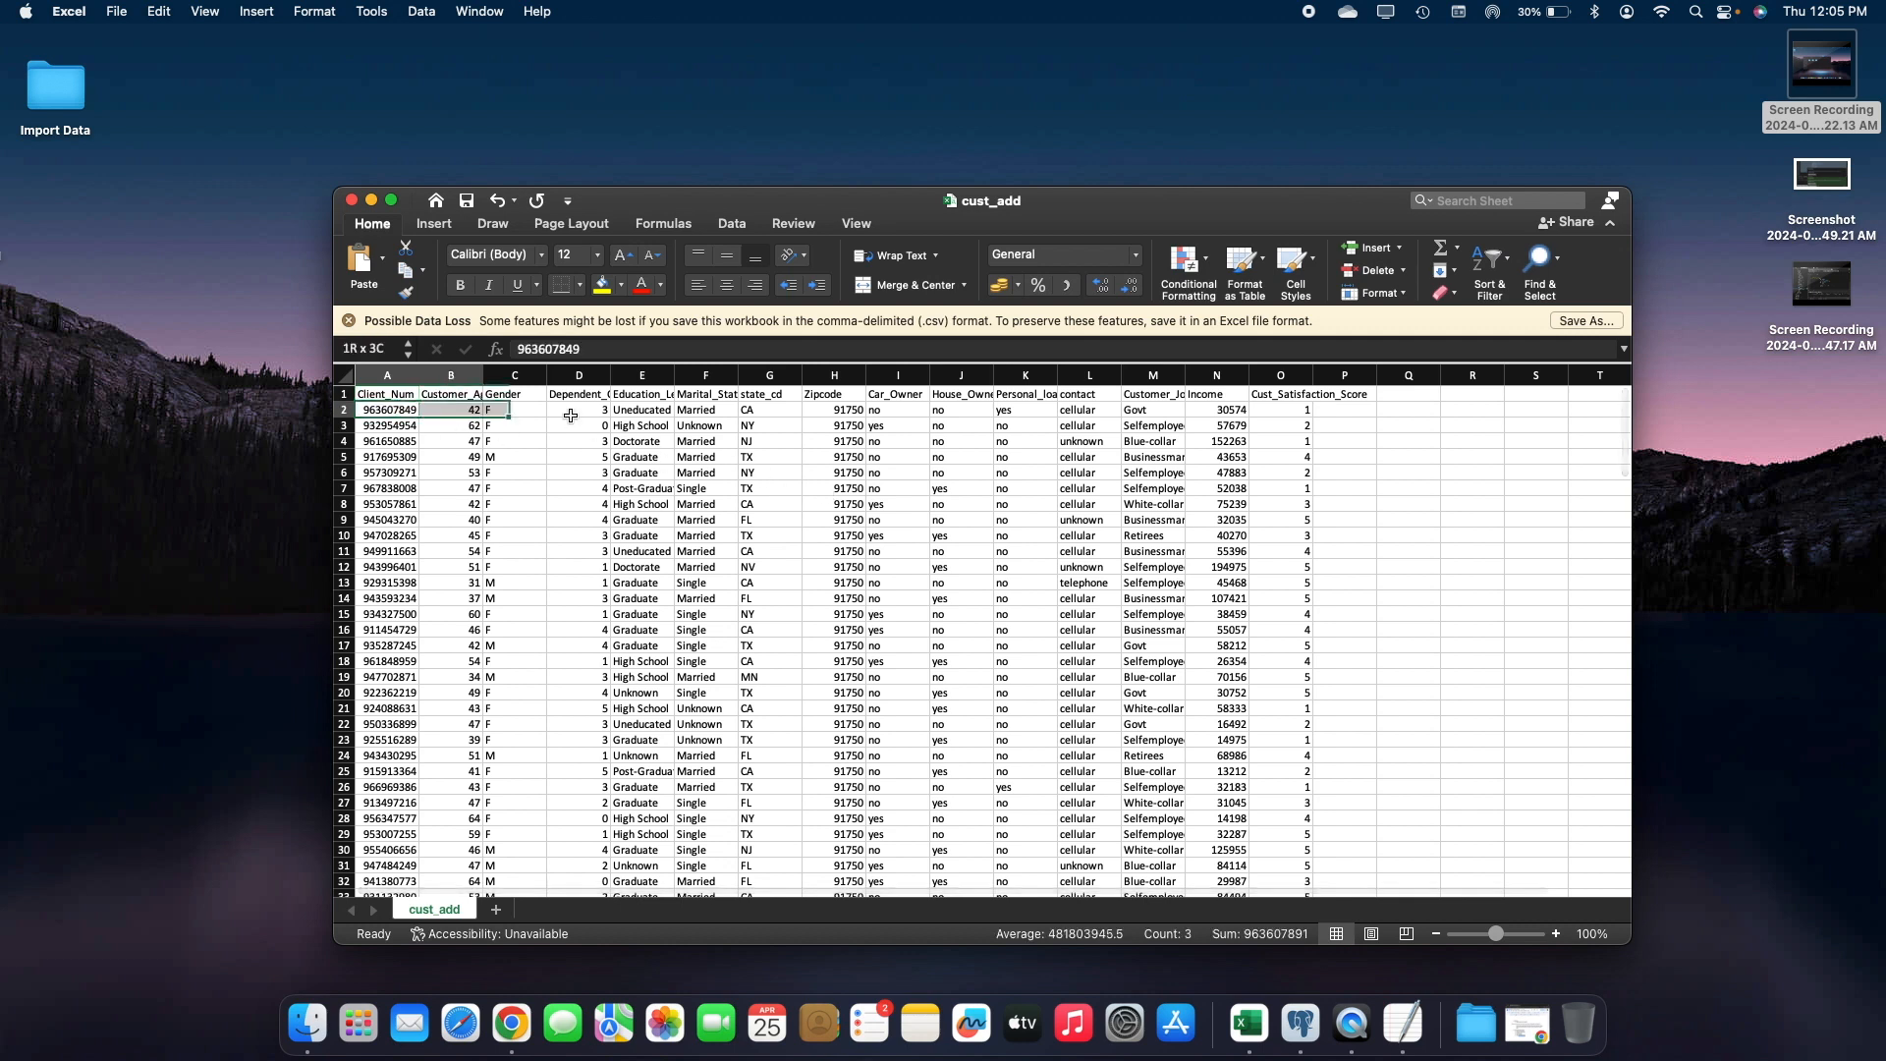
key("super+shift+Right")
left_click(385, 459)
key("super+Down")
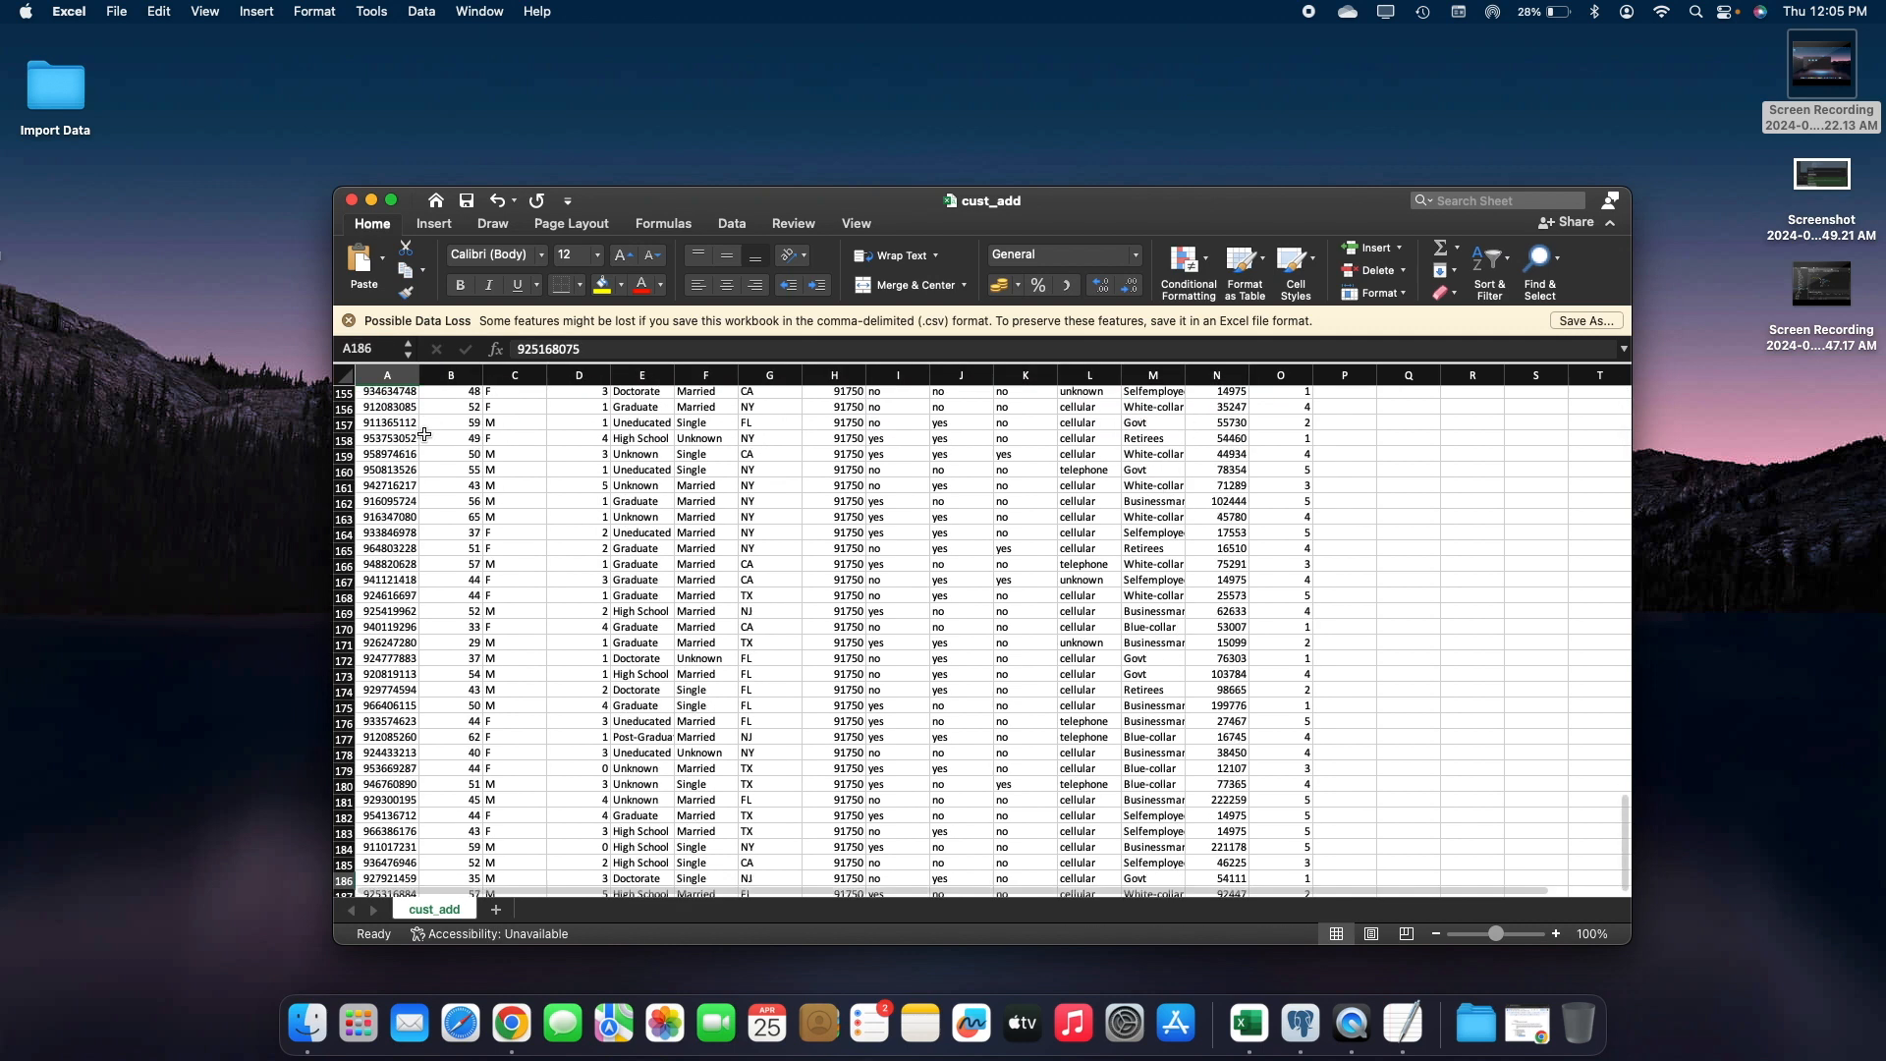
Switch to pgAdmin and try to import cc_add.csv from the Credit Card data folder into the customers table with the header option on
key("super+Tab")
key("super+Tab")
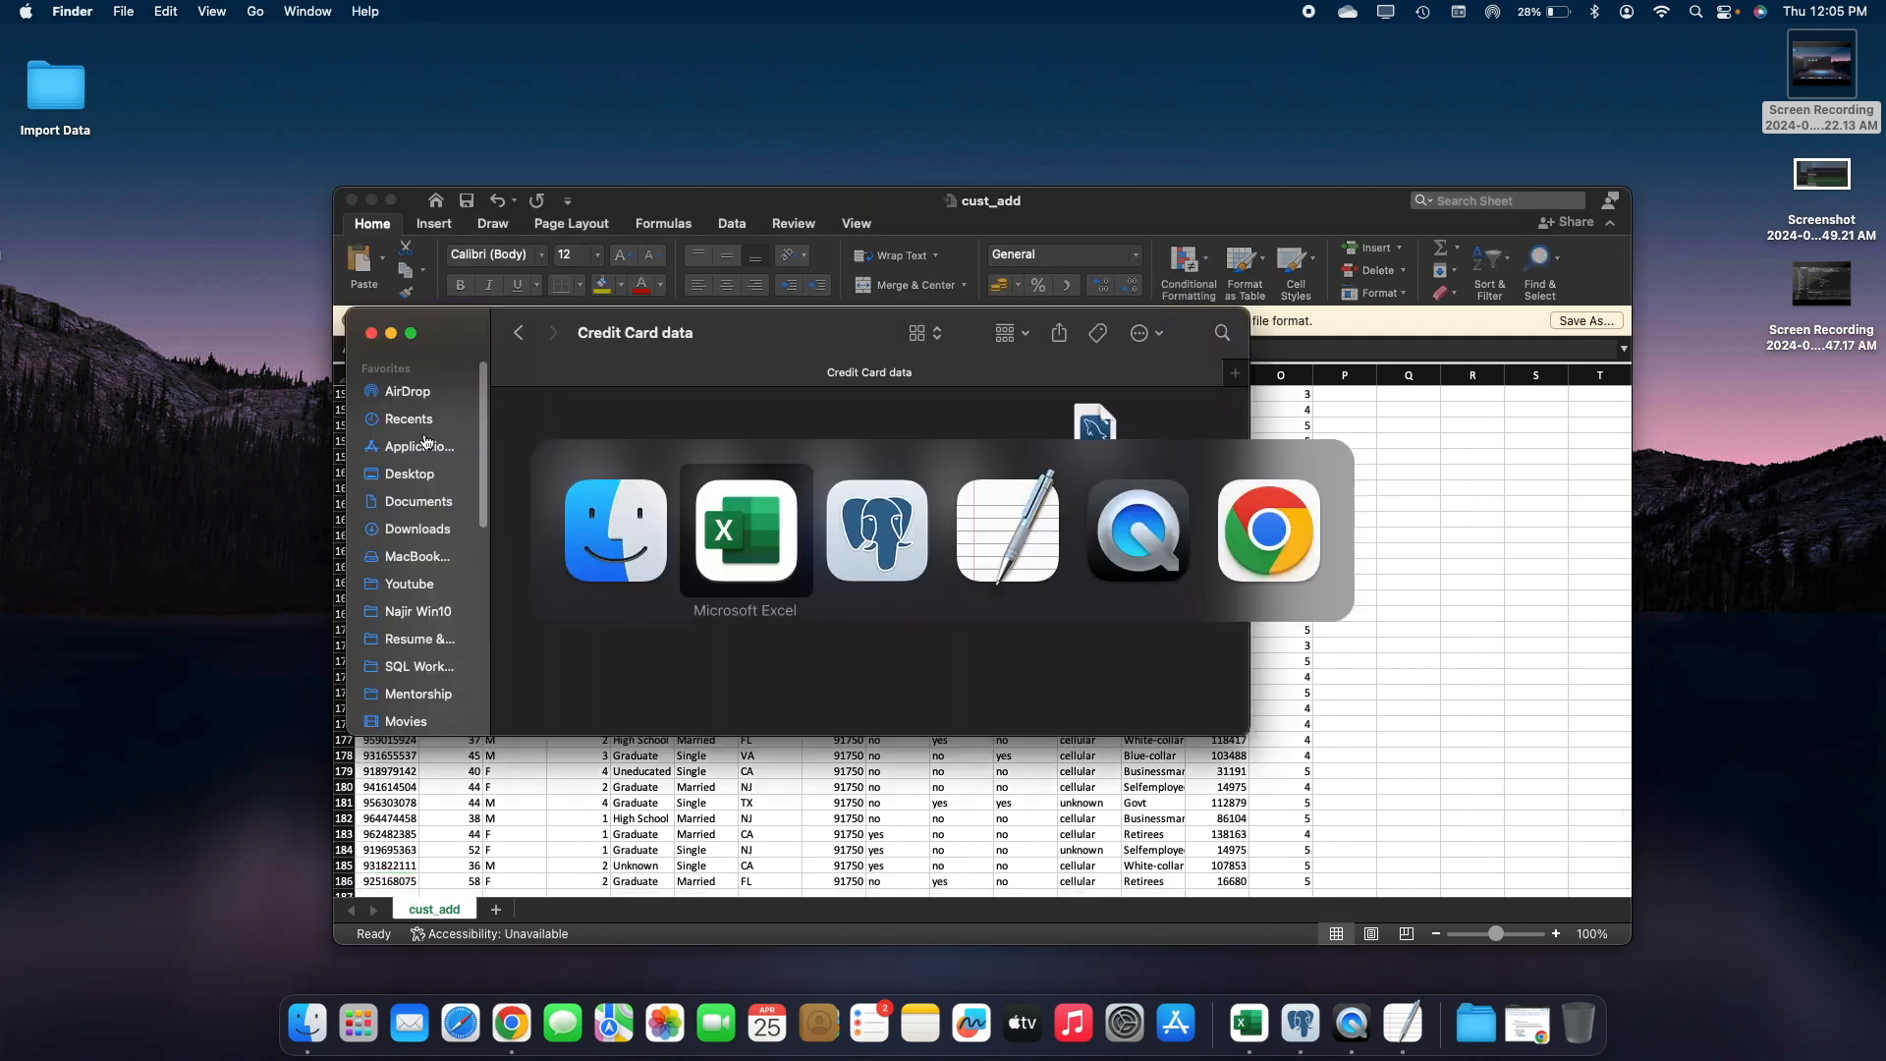
key("super+Tab")
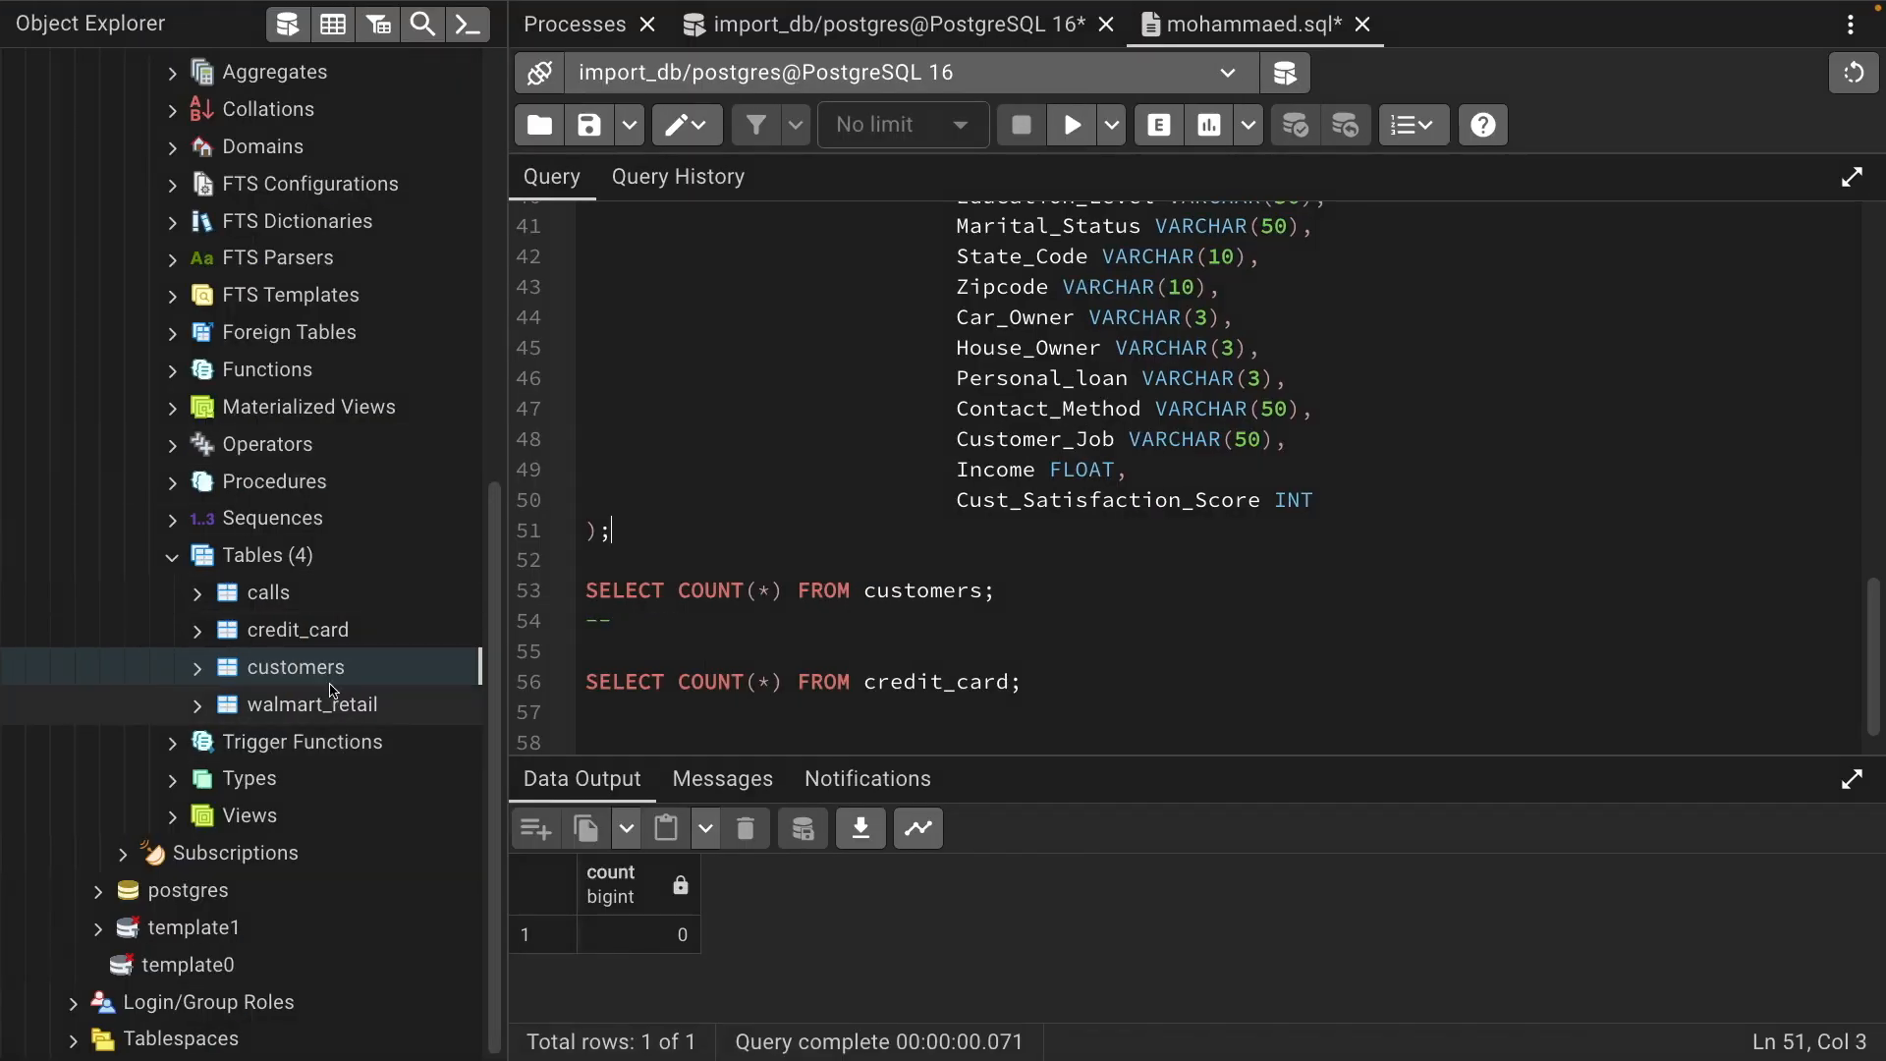
right_click(316, 668)
left_click(478, 312)
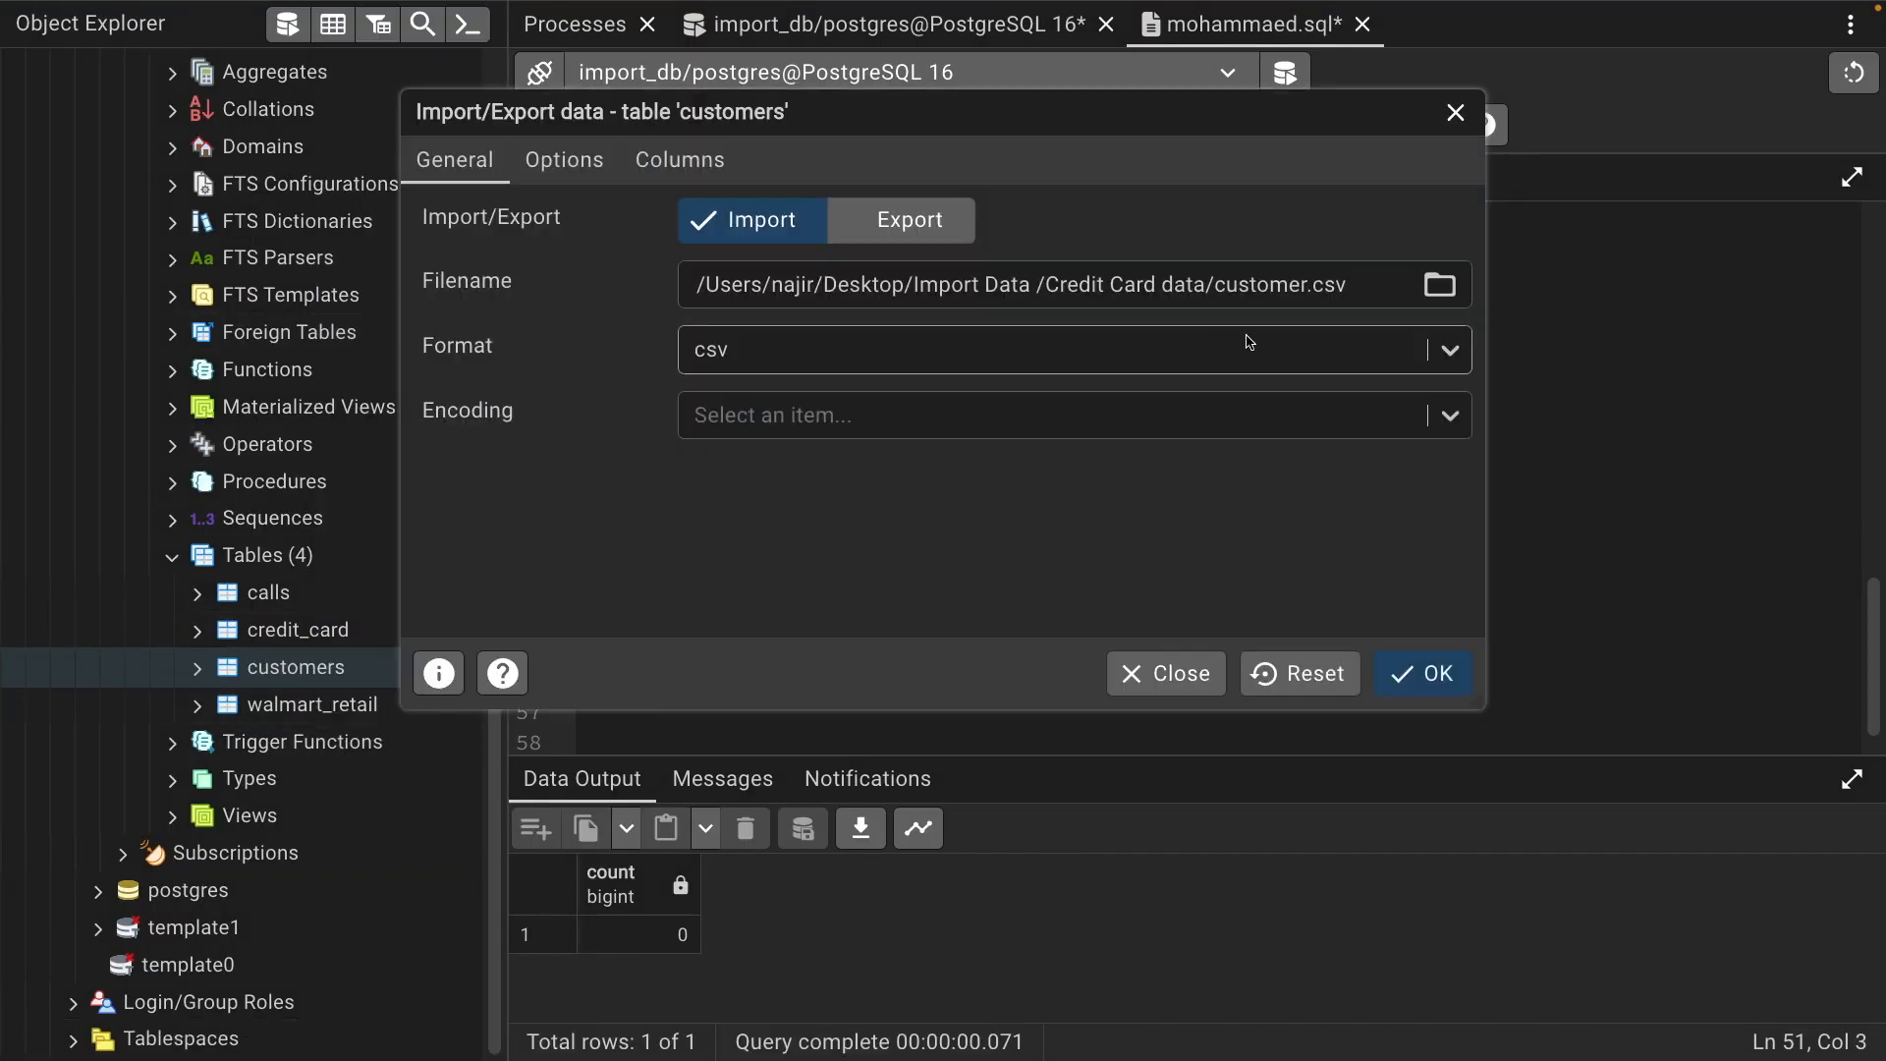
left_click(1439, 284)
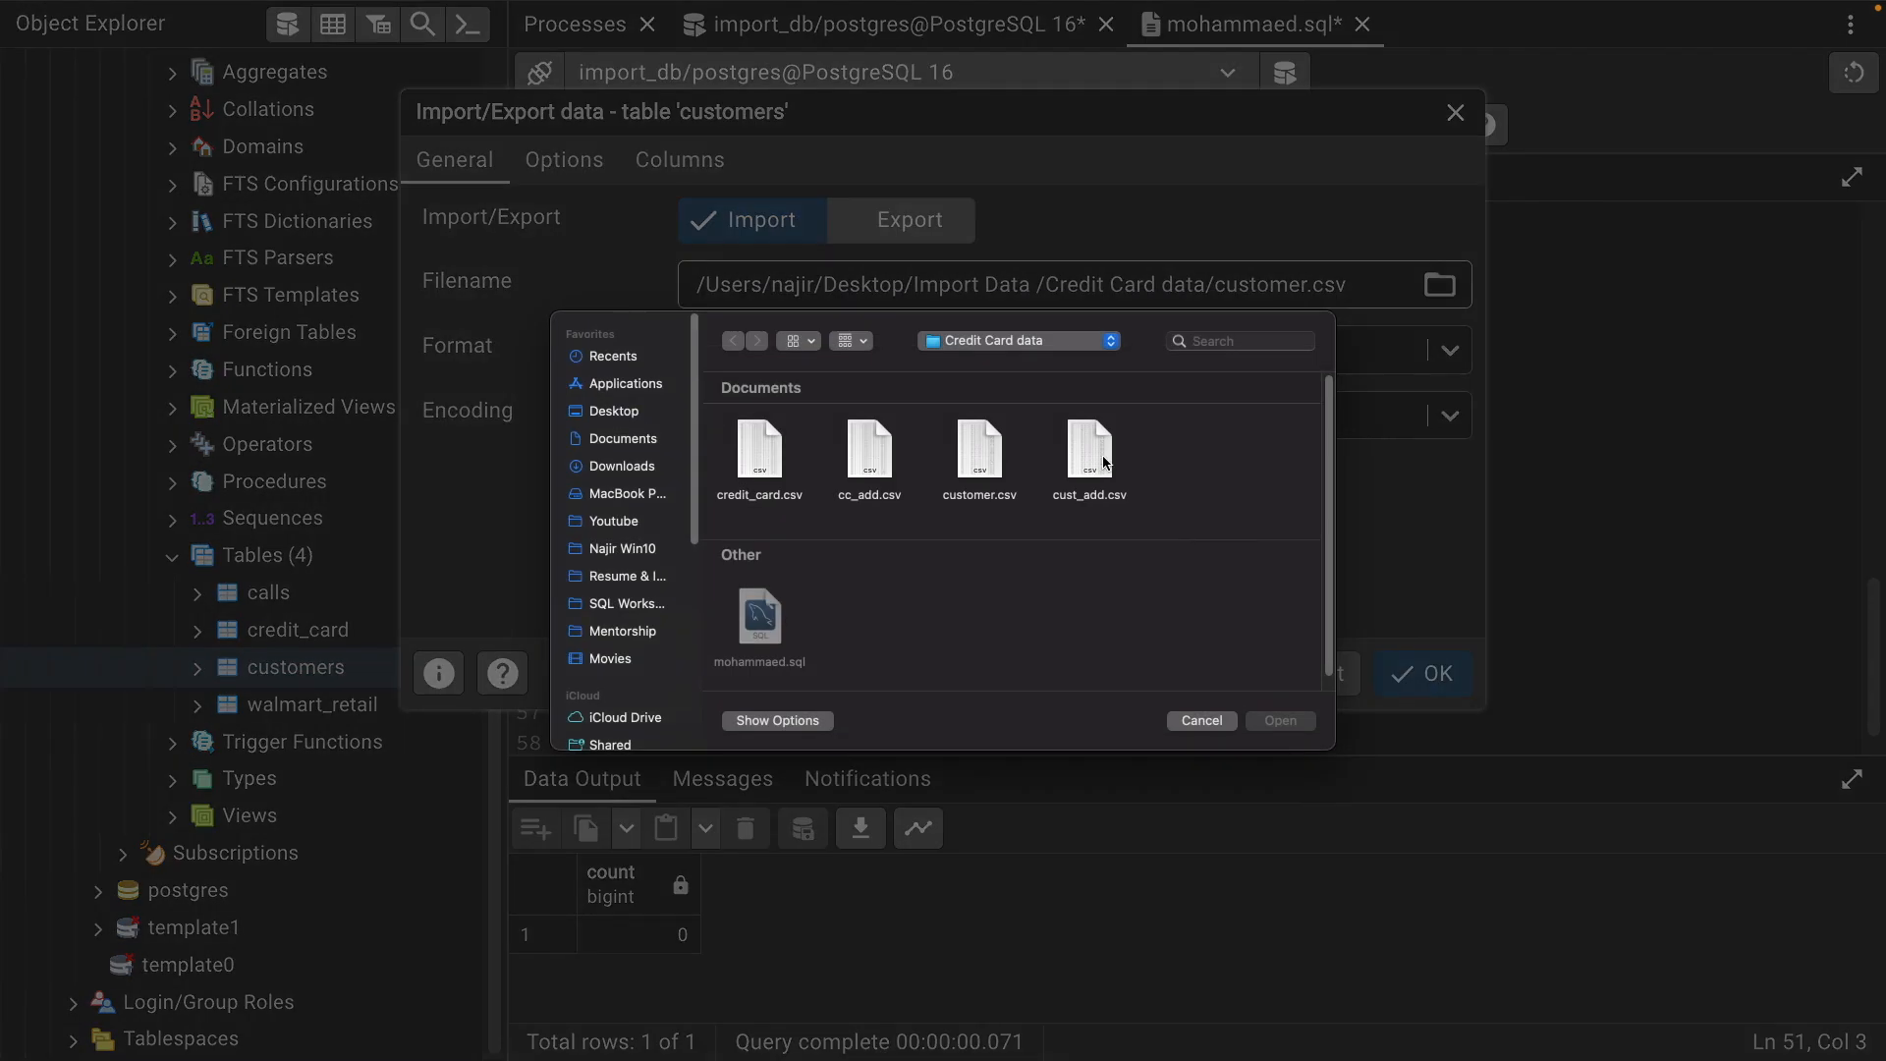
left_click(852, 449)
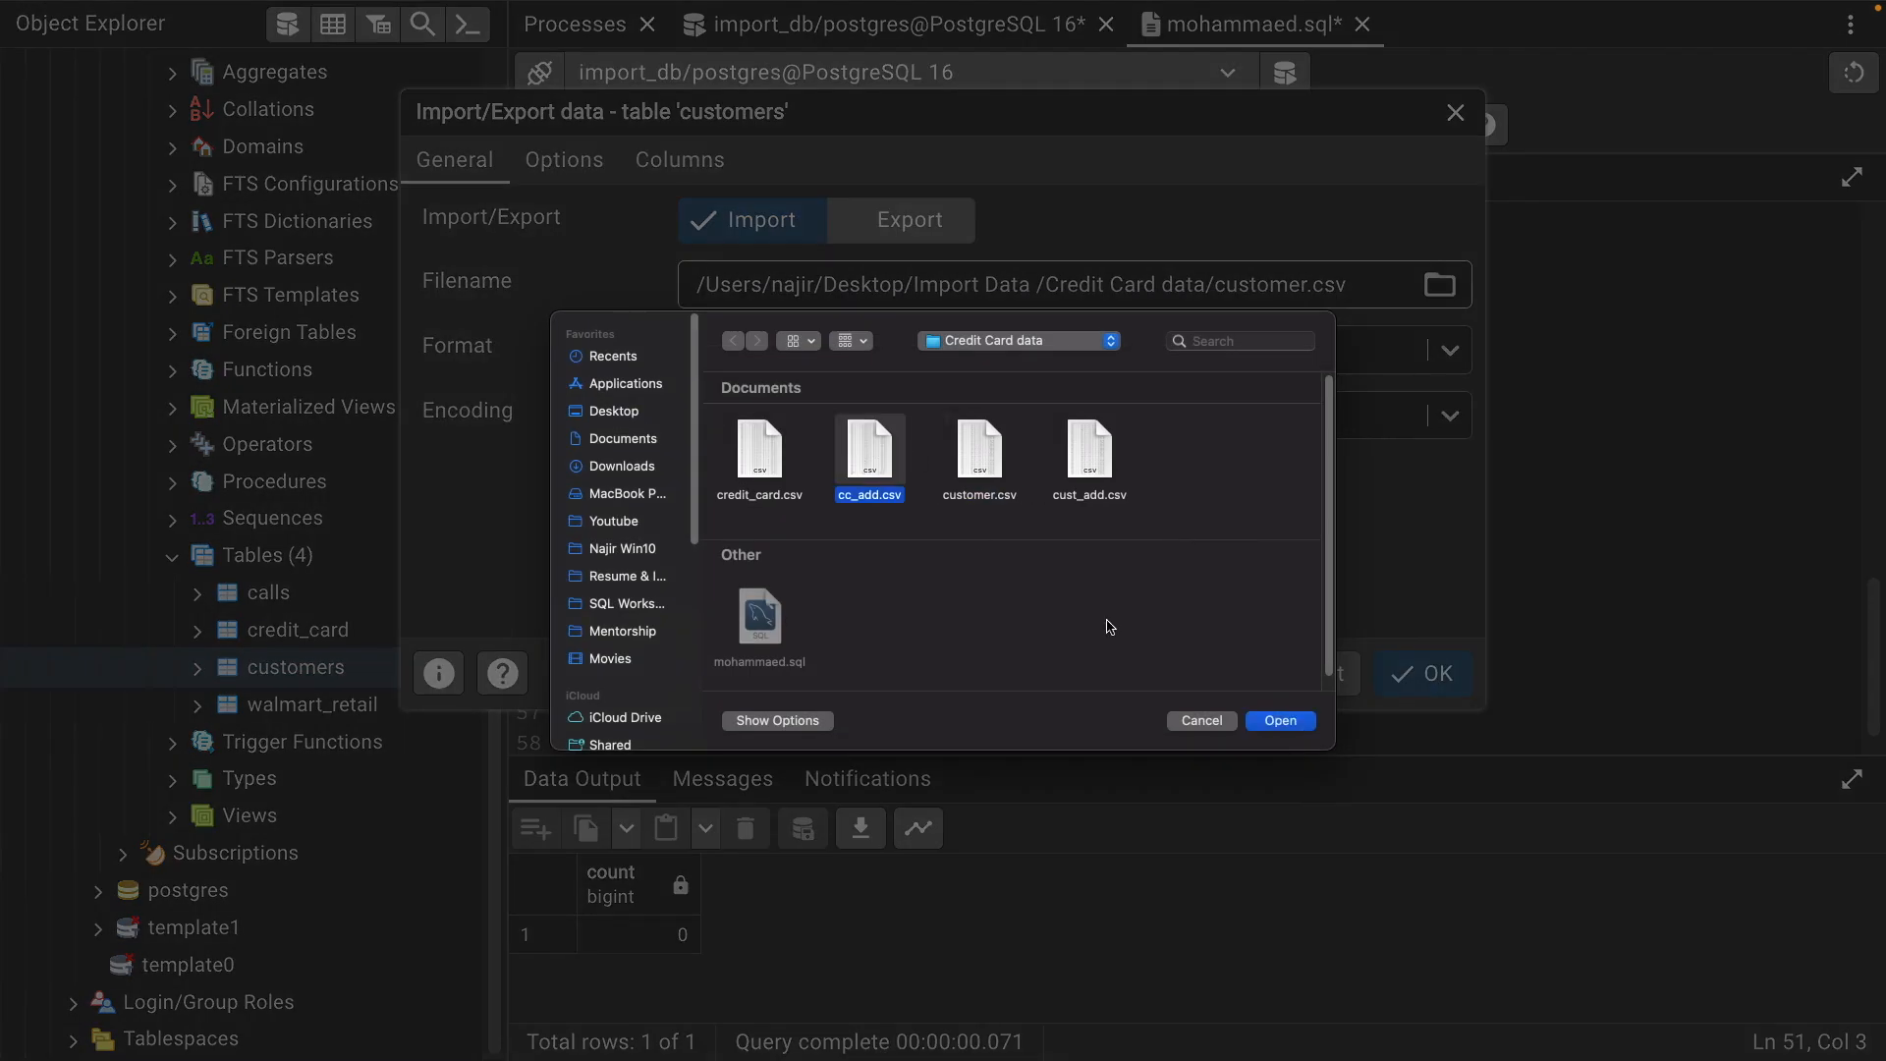
left_click(1281, 721)
left_click(565, 160)
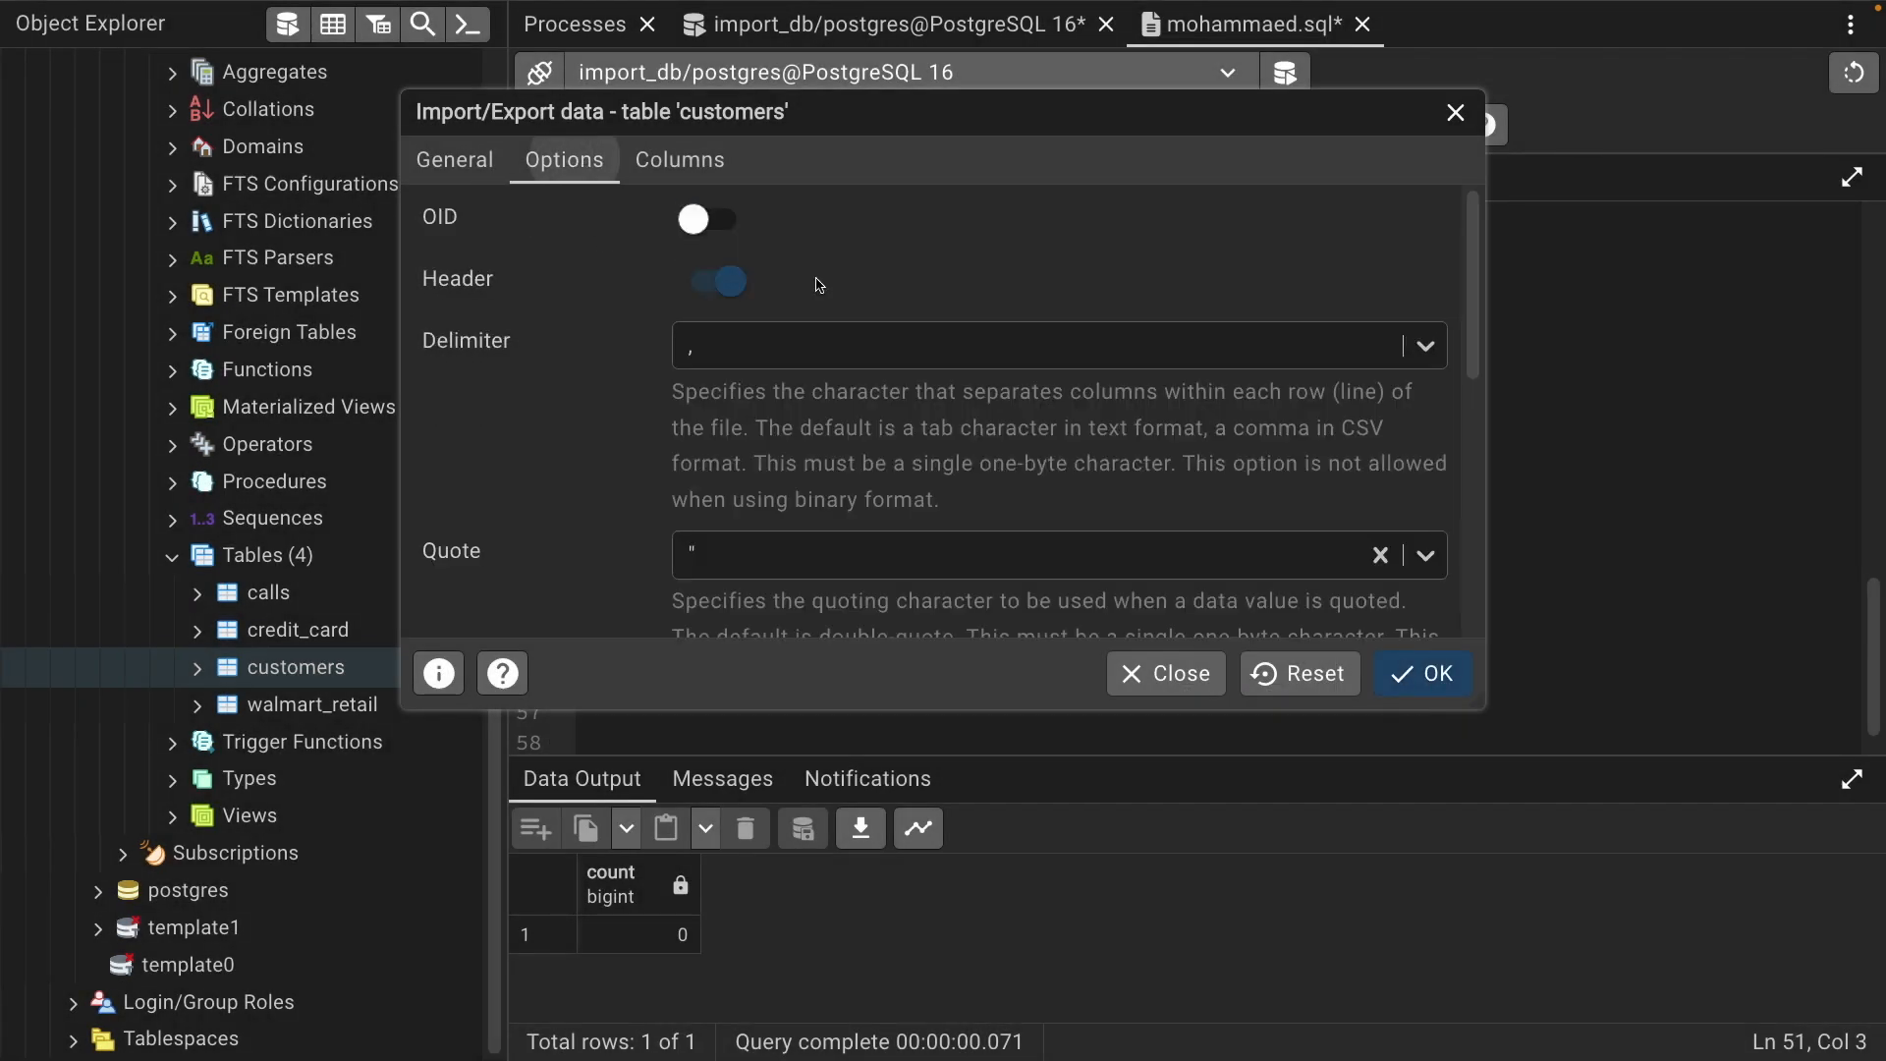
left_click(1423, 673)
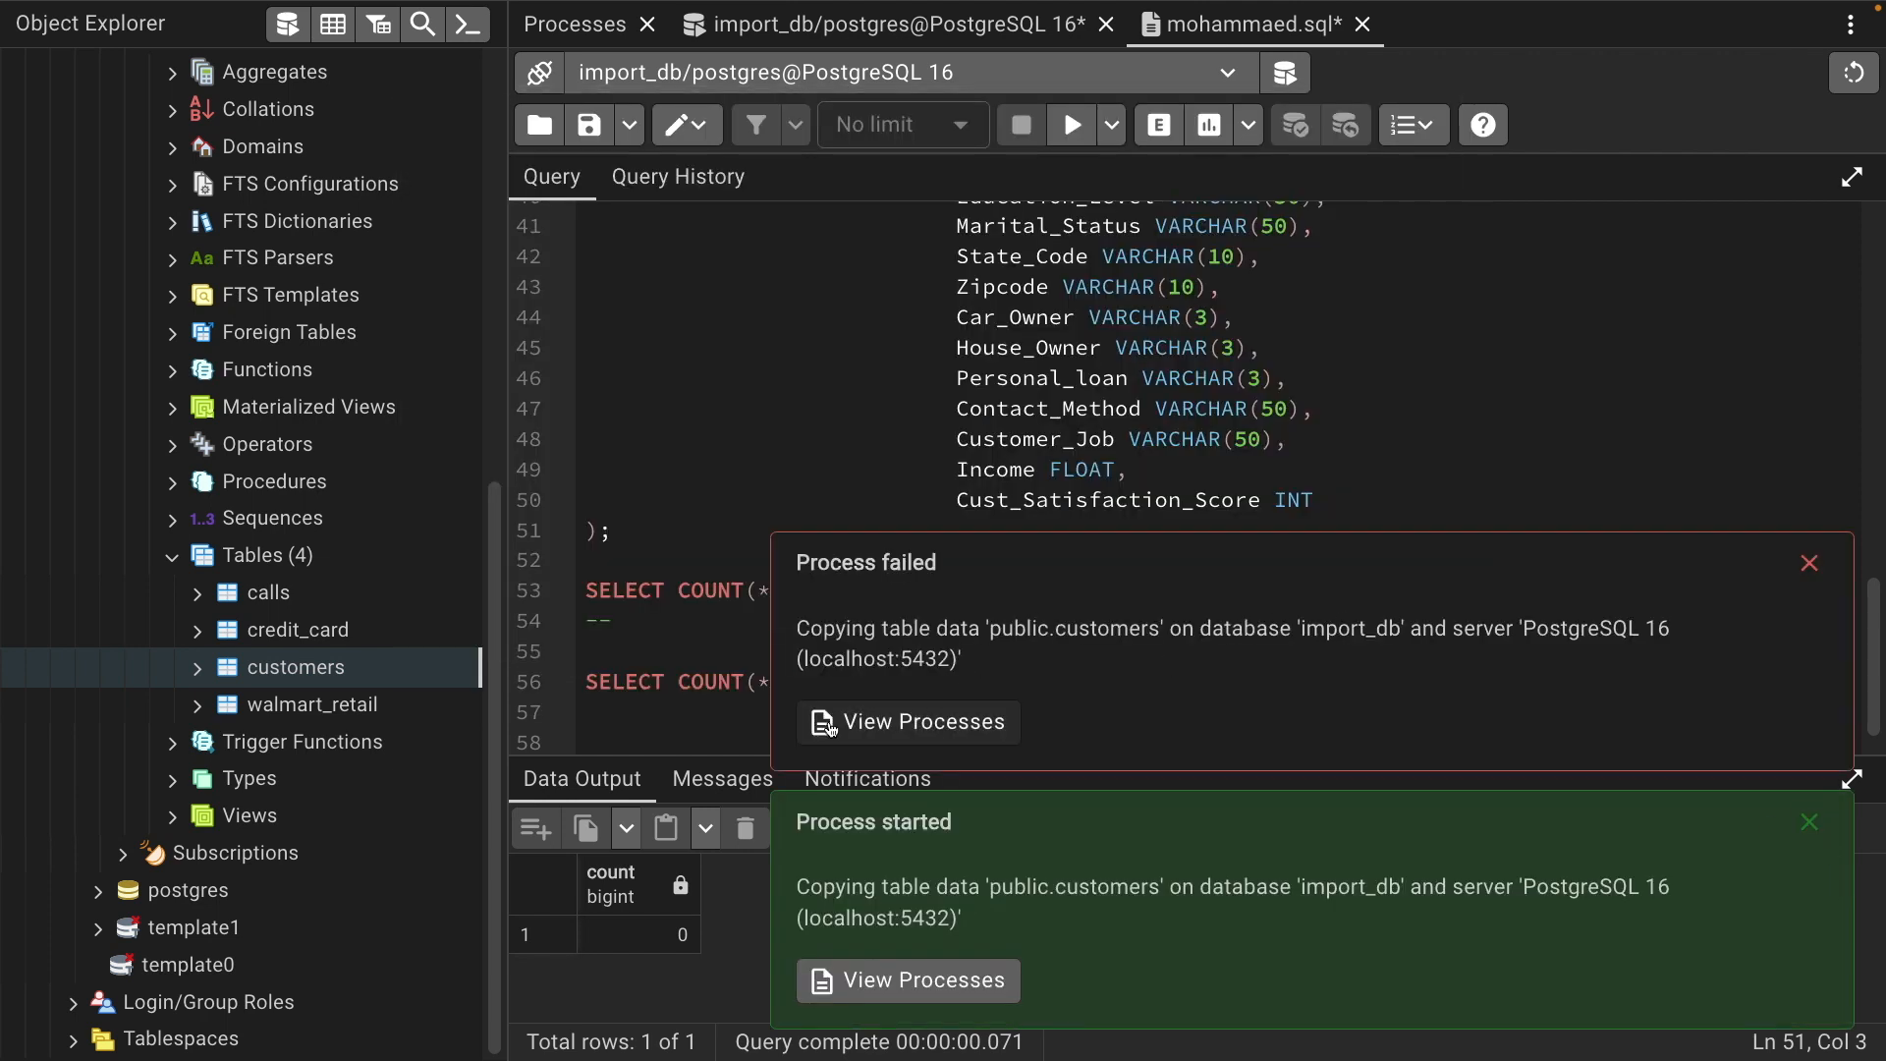
Open the details of the latest customers import process and examine its error text and the quoted line 2
left_click(824, 725)
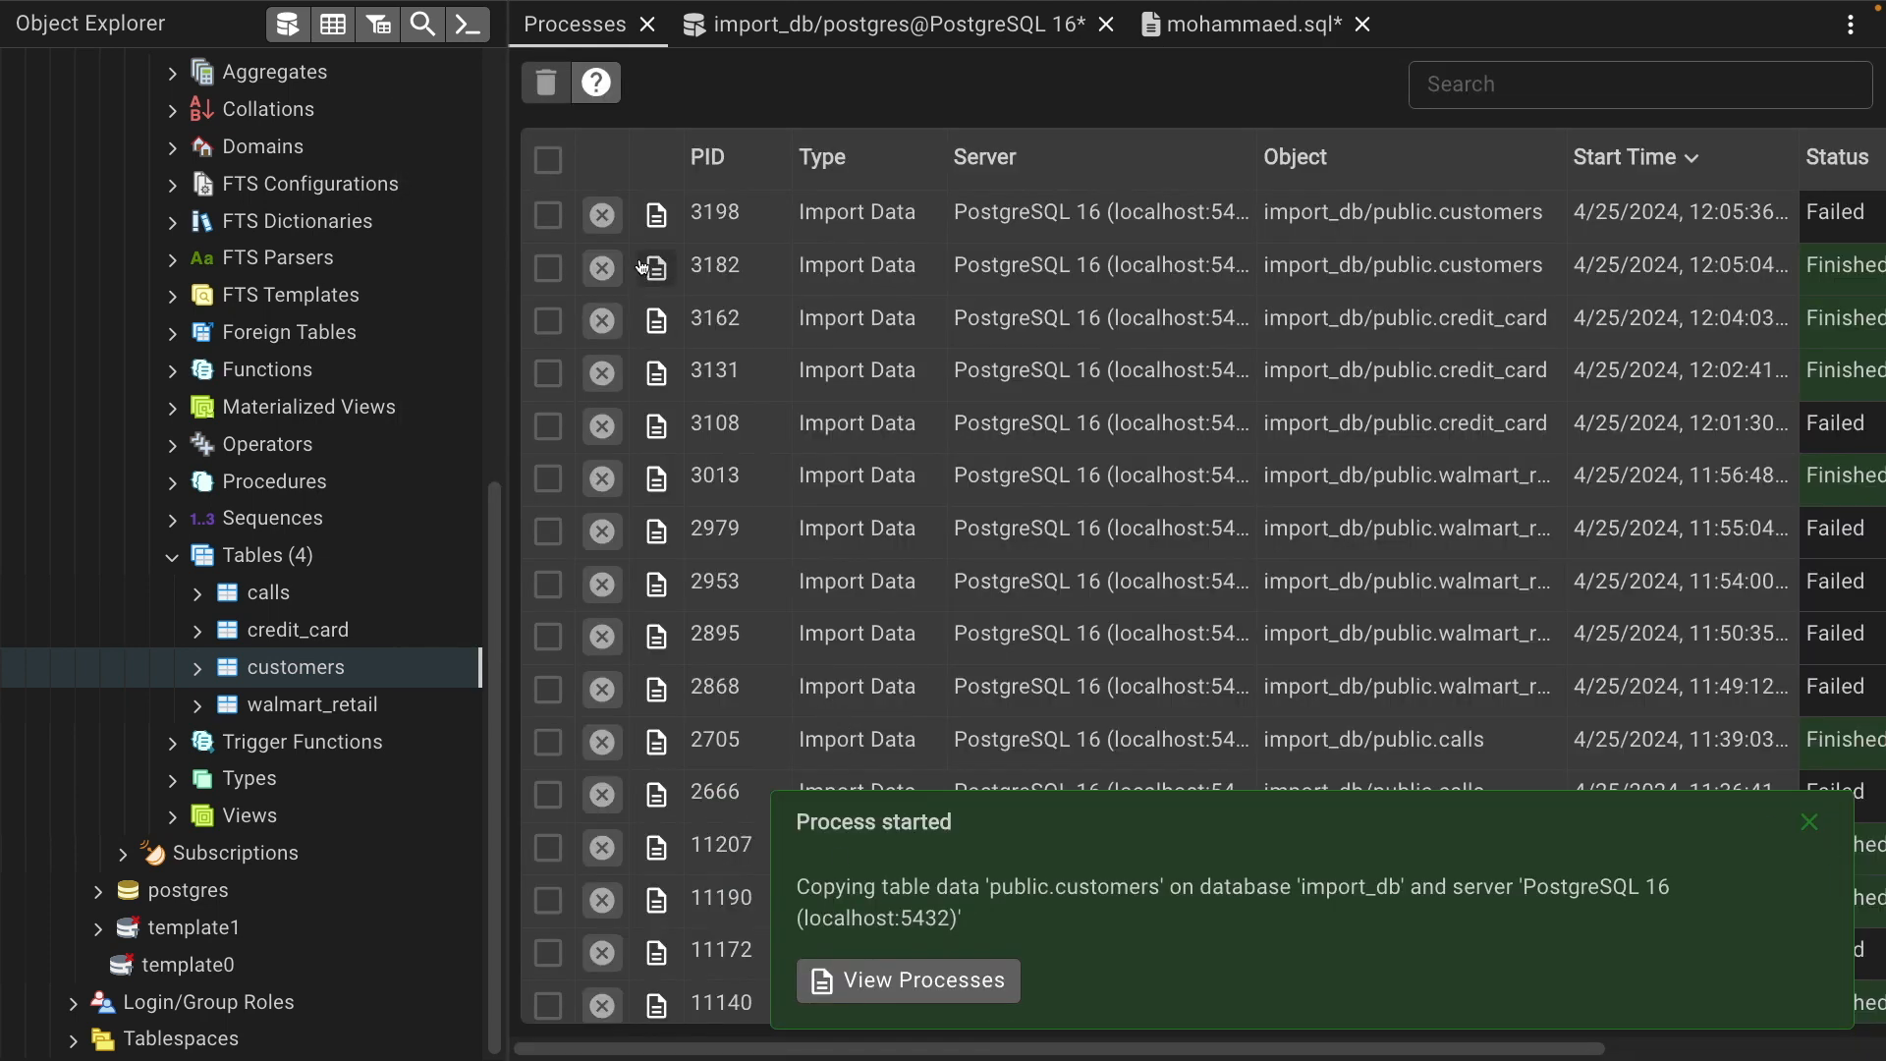
left_click(657, 215)
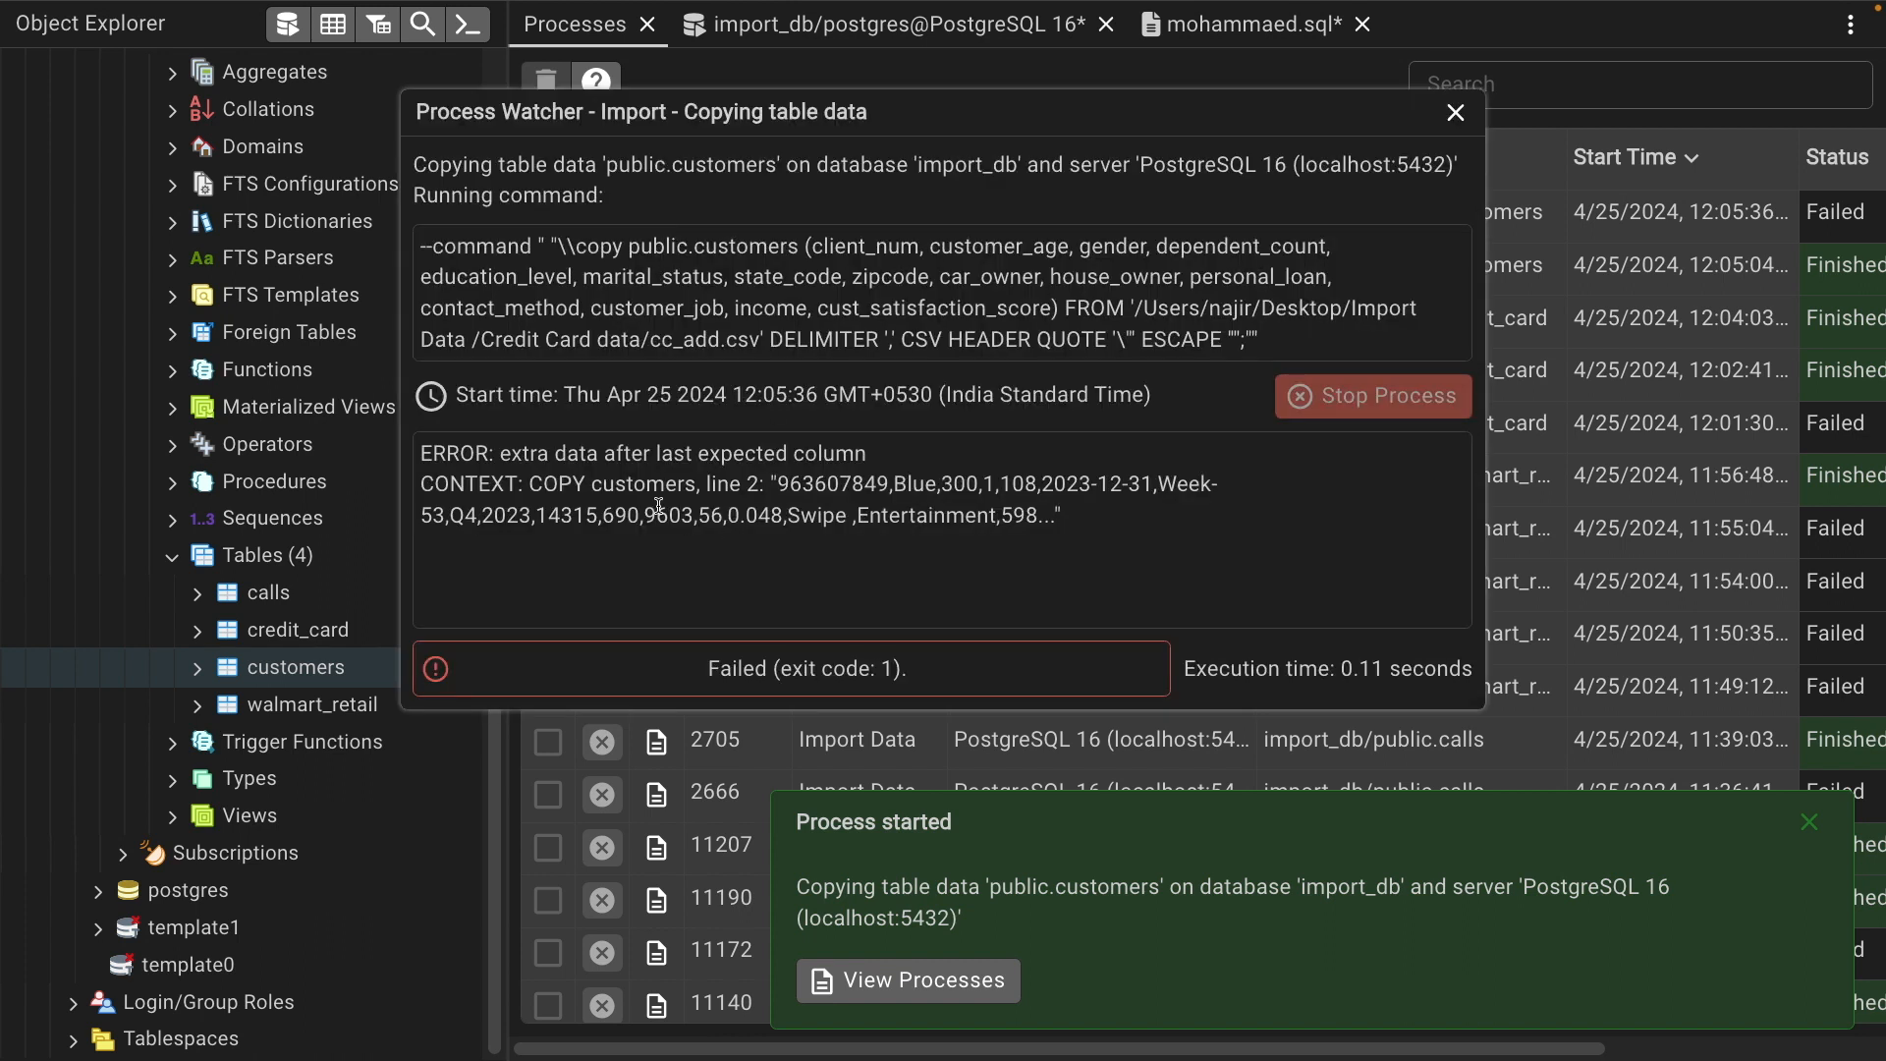
left_click_drag(528, 459, 864, 457)
left_click(864, 457)
left_click_drag(1248, 484, 765, 471)
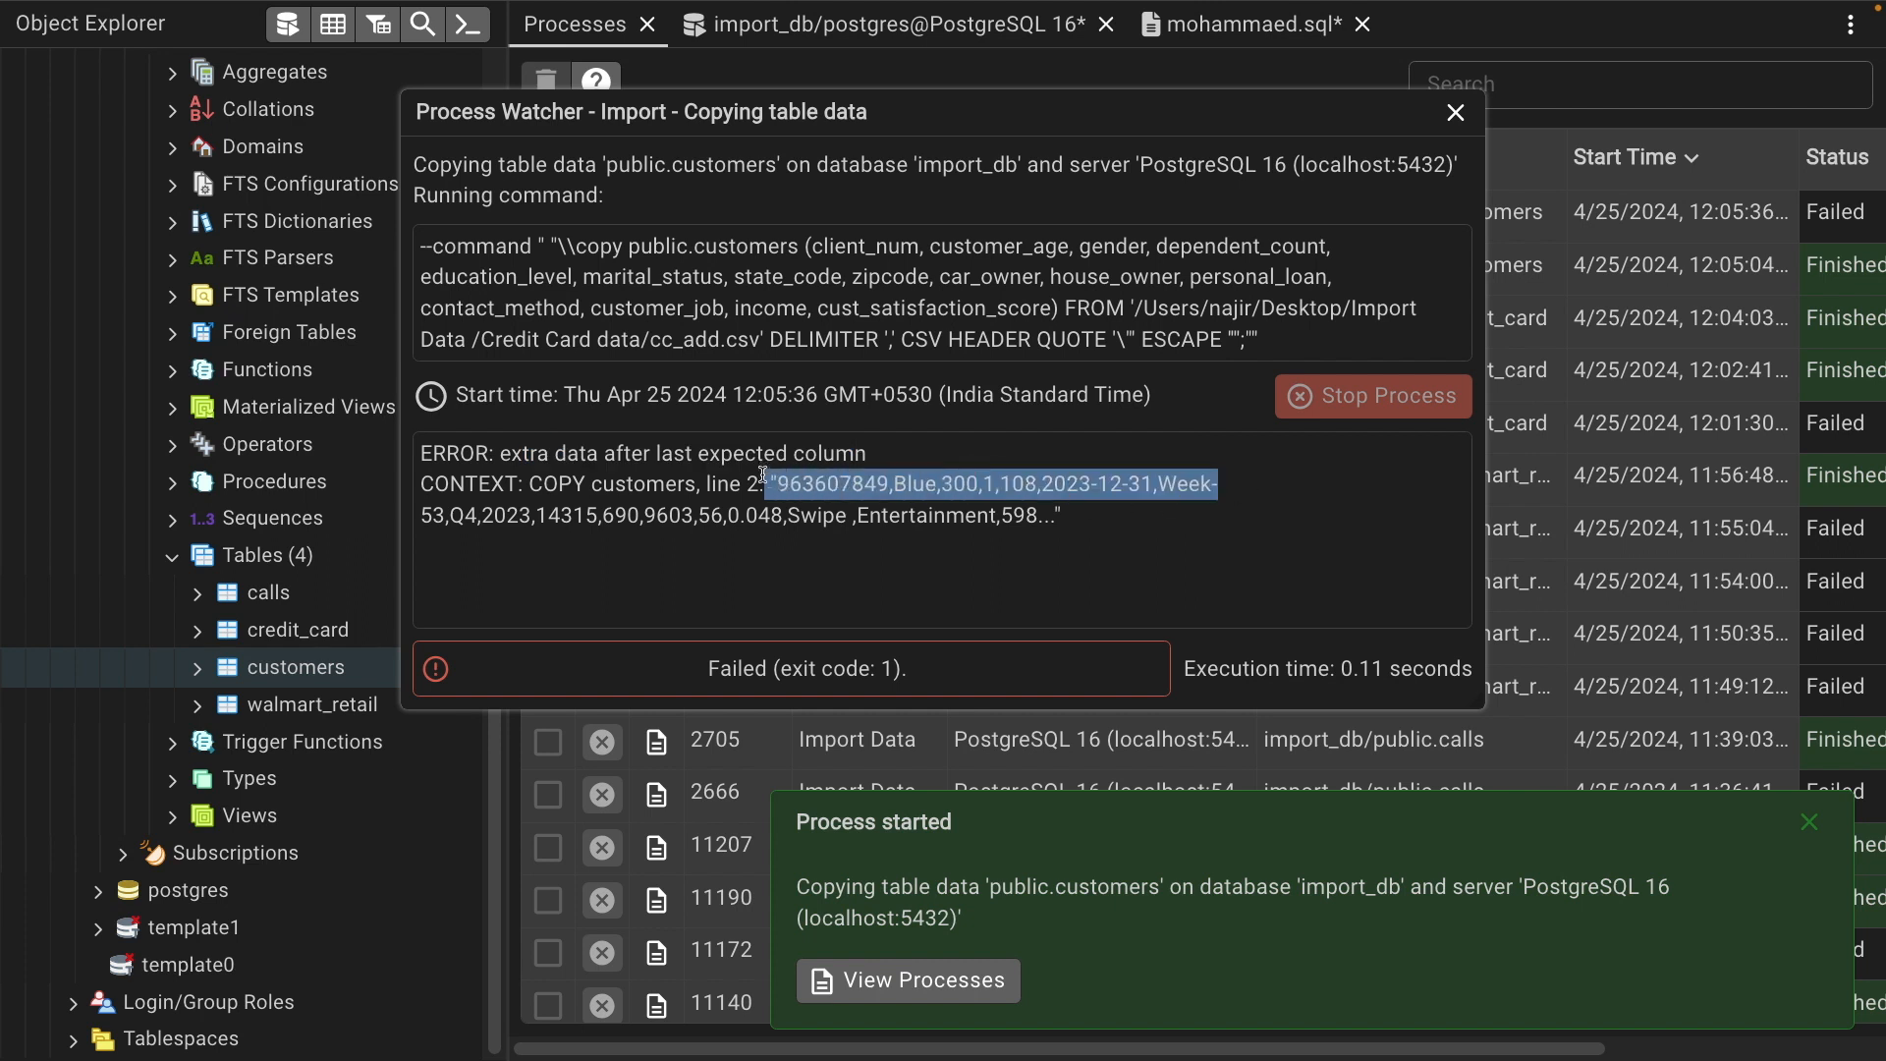
left_click(764, 471)
left_click_drag(533, 486, 1181, 536)
left_click_drag(1049, 546, 515, 453)
left_click(1034, 486)
Switch to the cust_add sheet in Excel and fit the Cust_Satisfaction_Score column width to its header
key("super+Tab")
key("super+Tab")
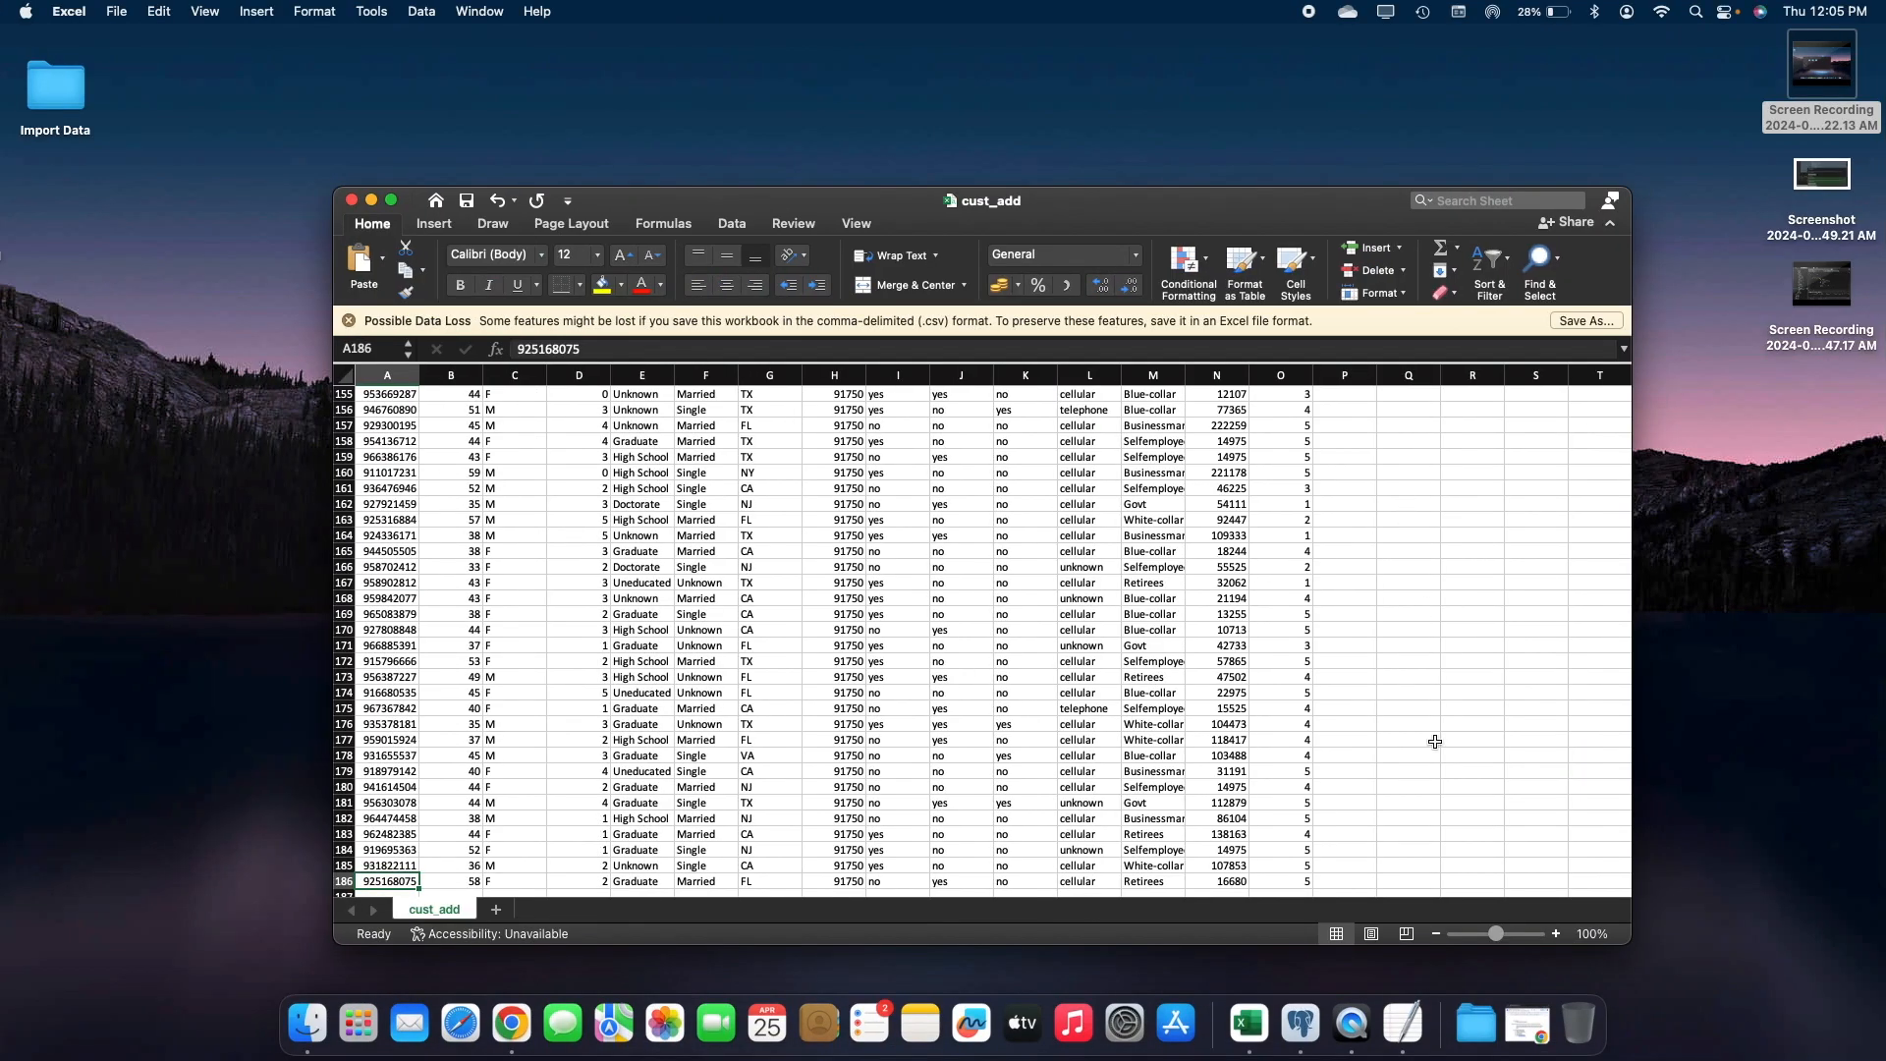
scroll(1435, 741, "up", 5)
left_click_drag(1285, 528, 1303, 769)
left_click(1300, 528)
key("super+Up")
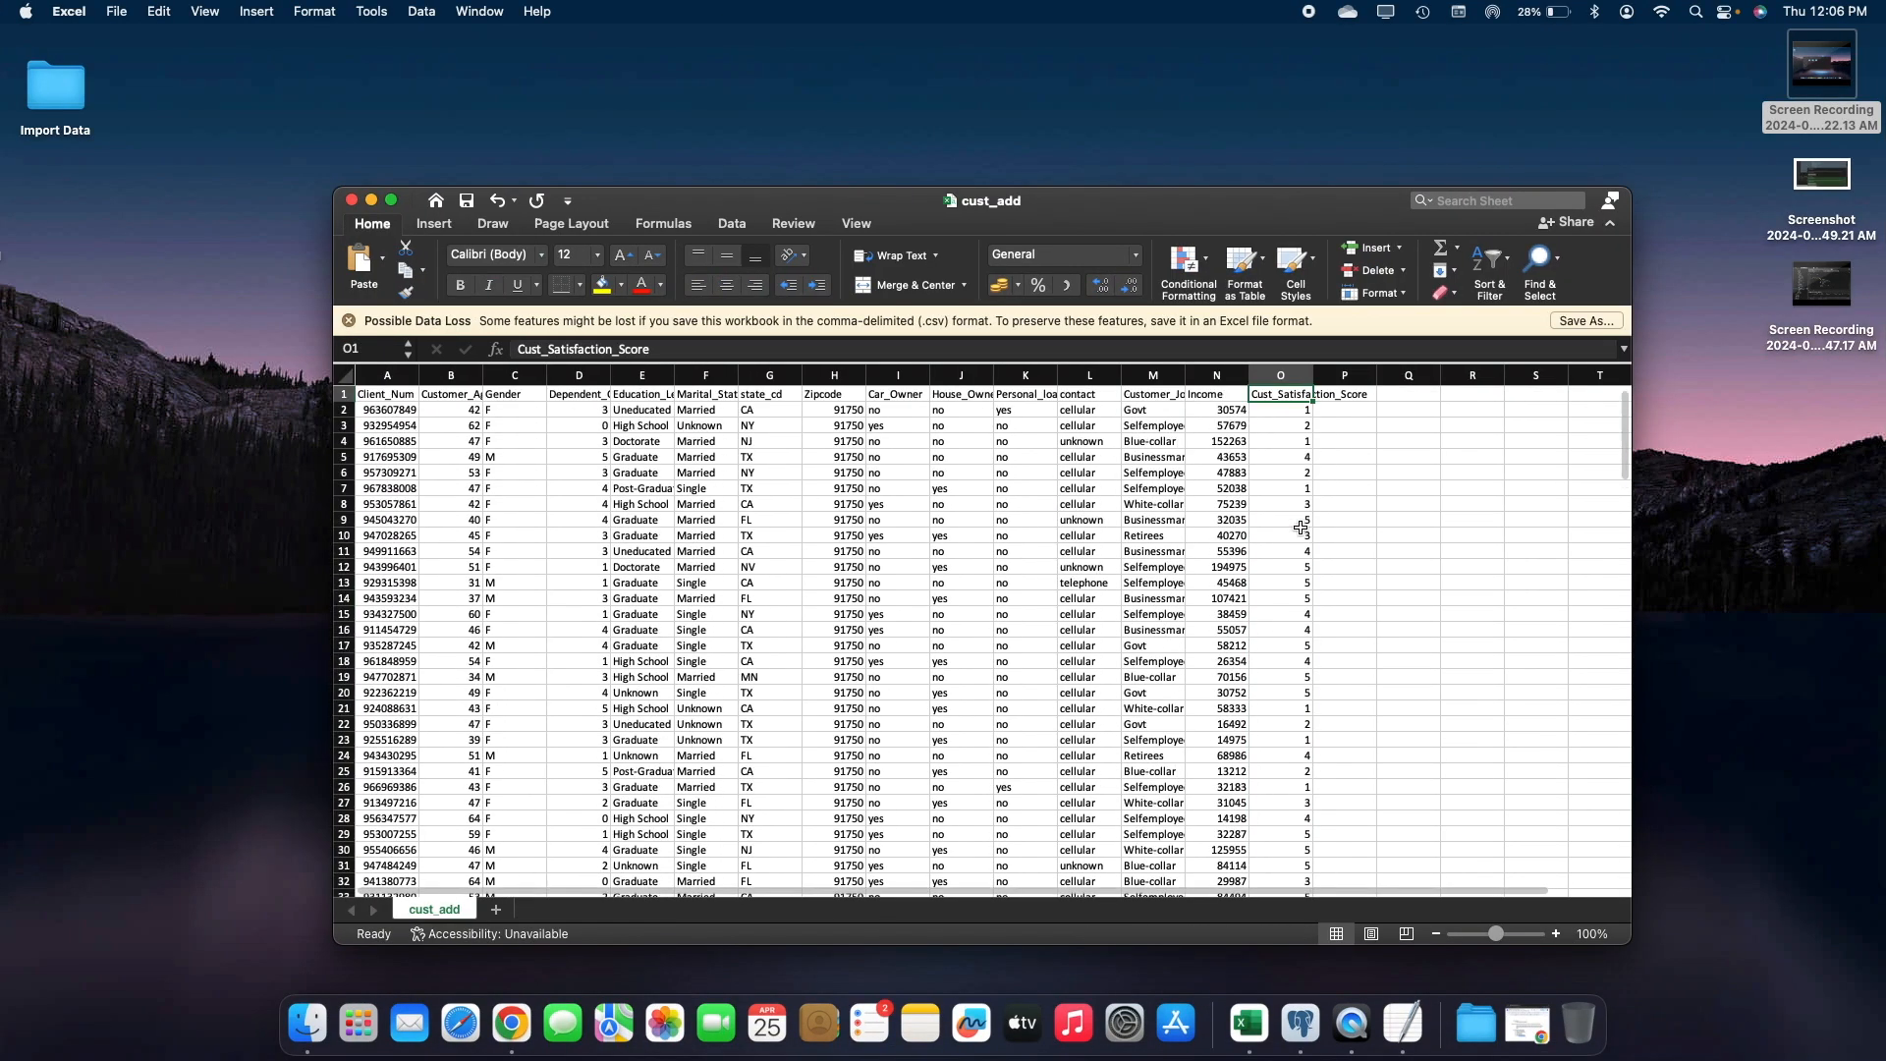
double_click(1313, 375)
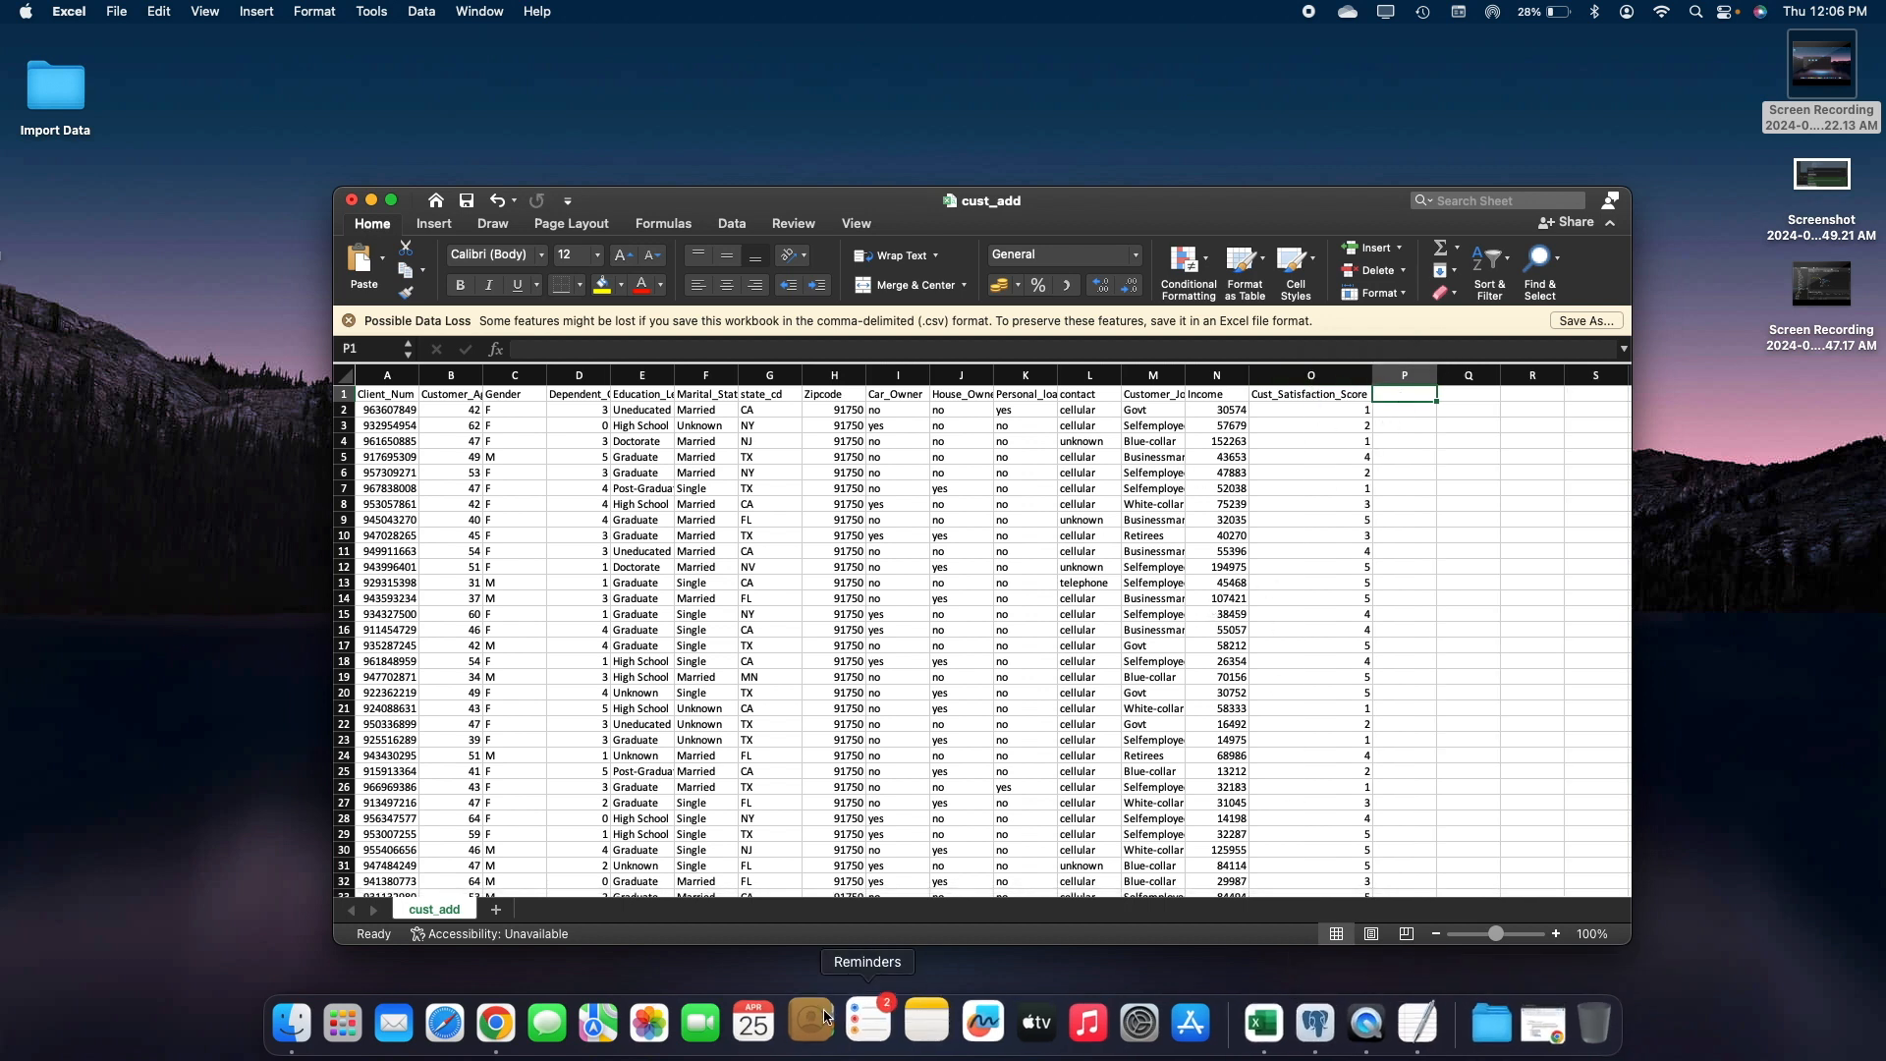
Open customer.csv from the Credit Card data folder in Excel and fit its Cust_Satisfaction_Score column width to the header
left_click(314, 1022)
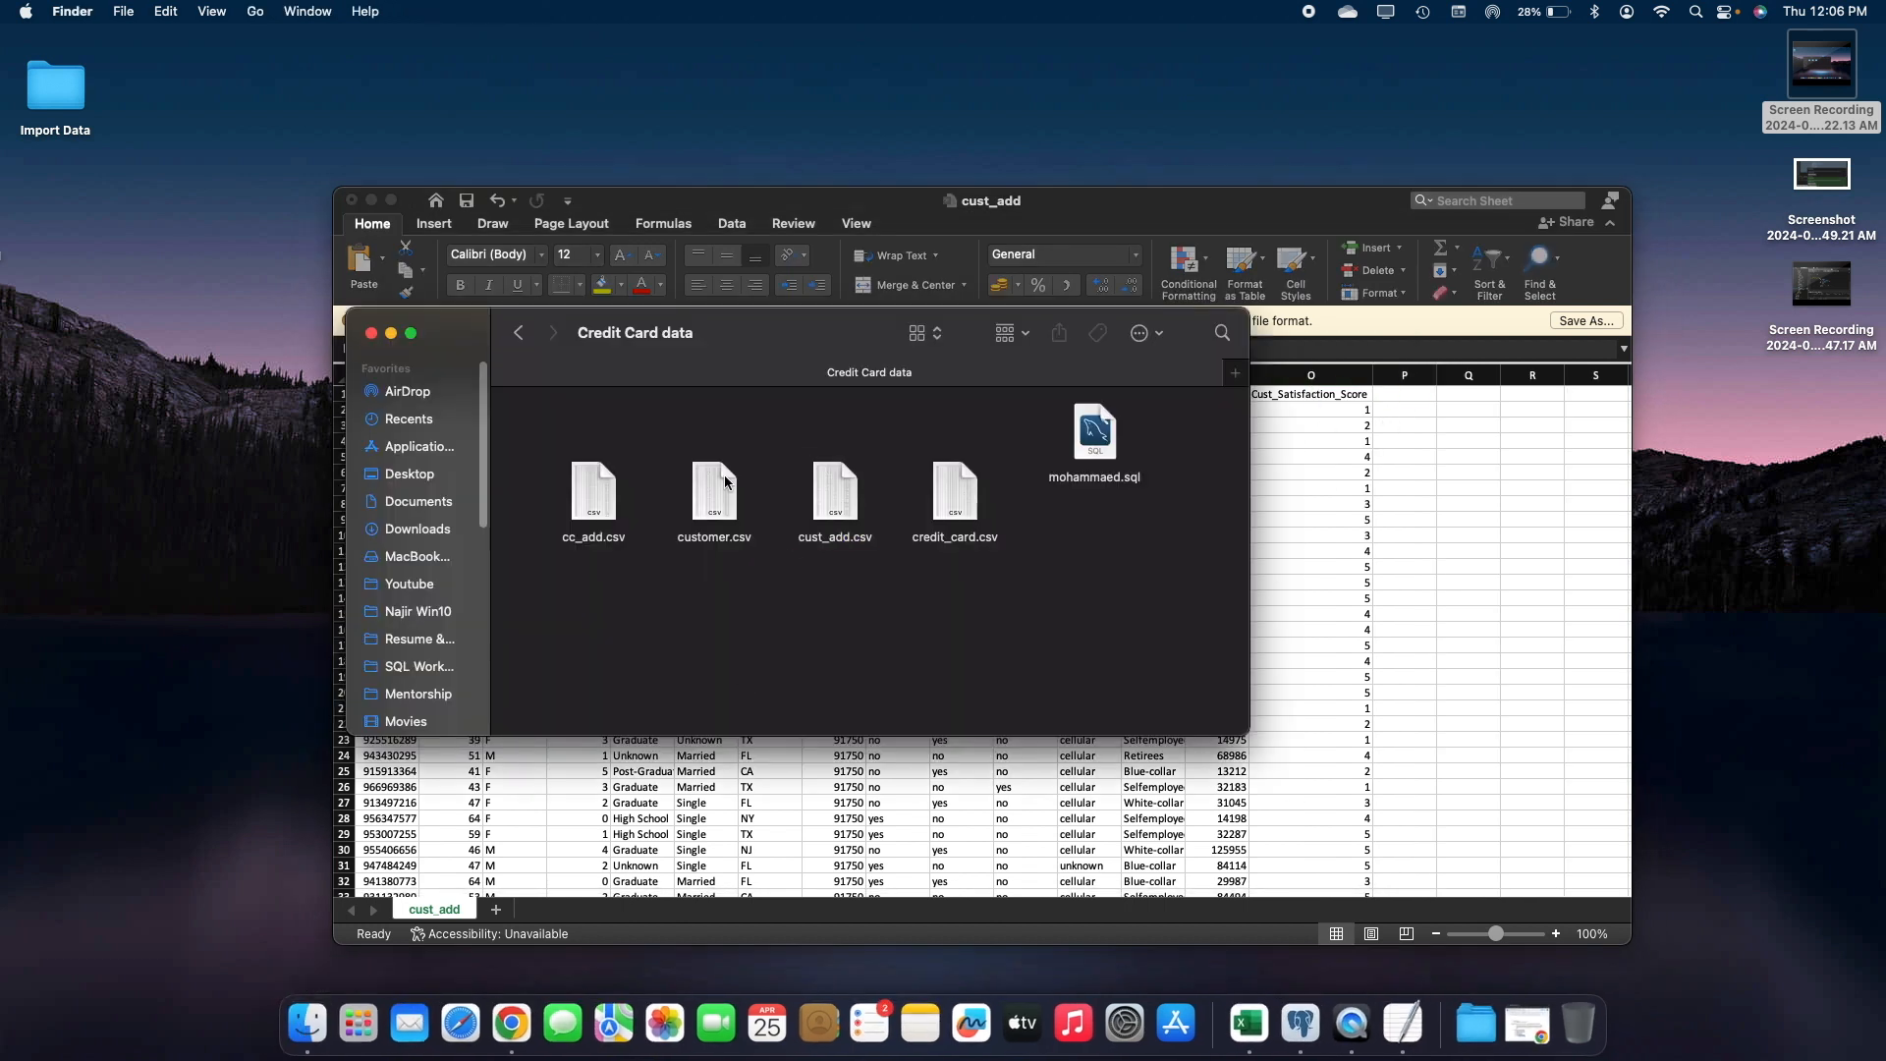
double_click(715, 491)
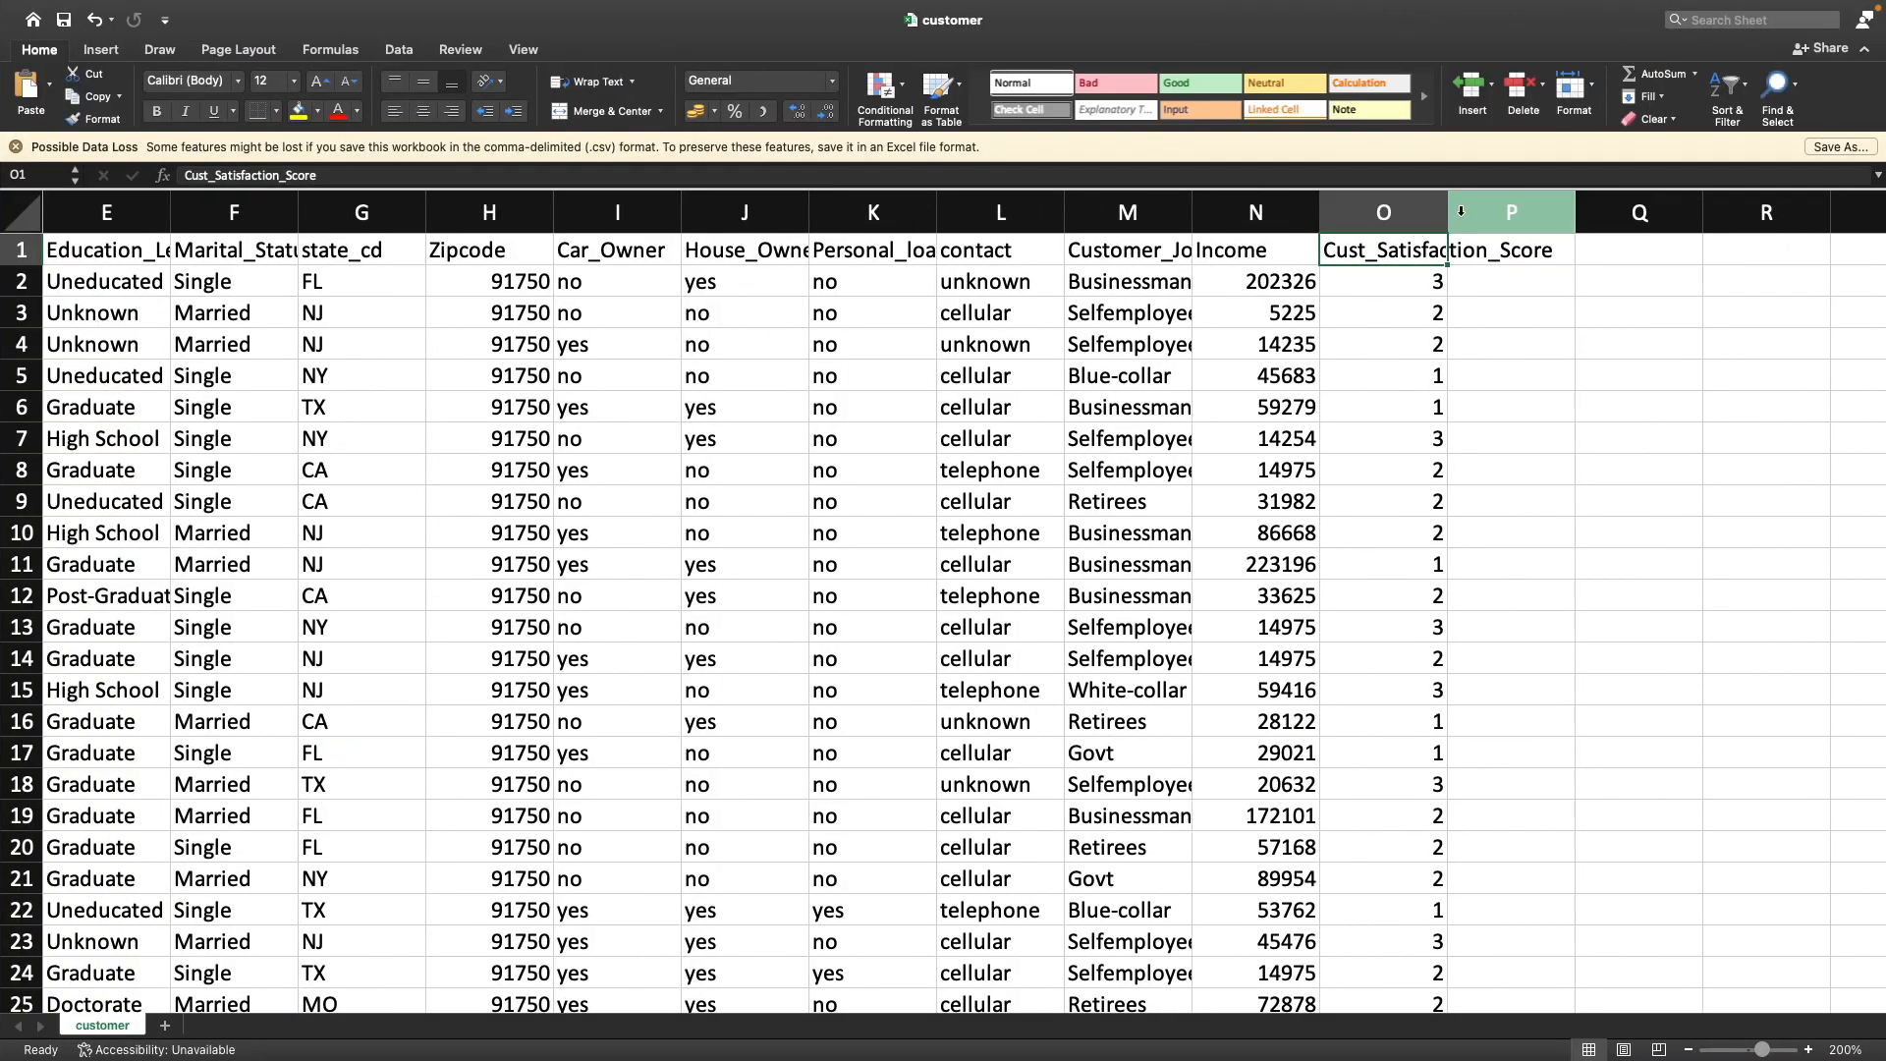
double_click(1449, 212)
left_click(1356, 312)
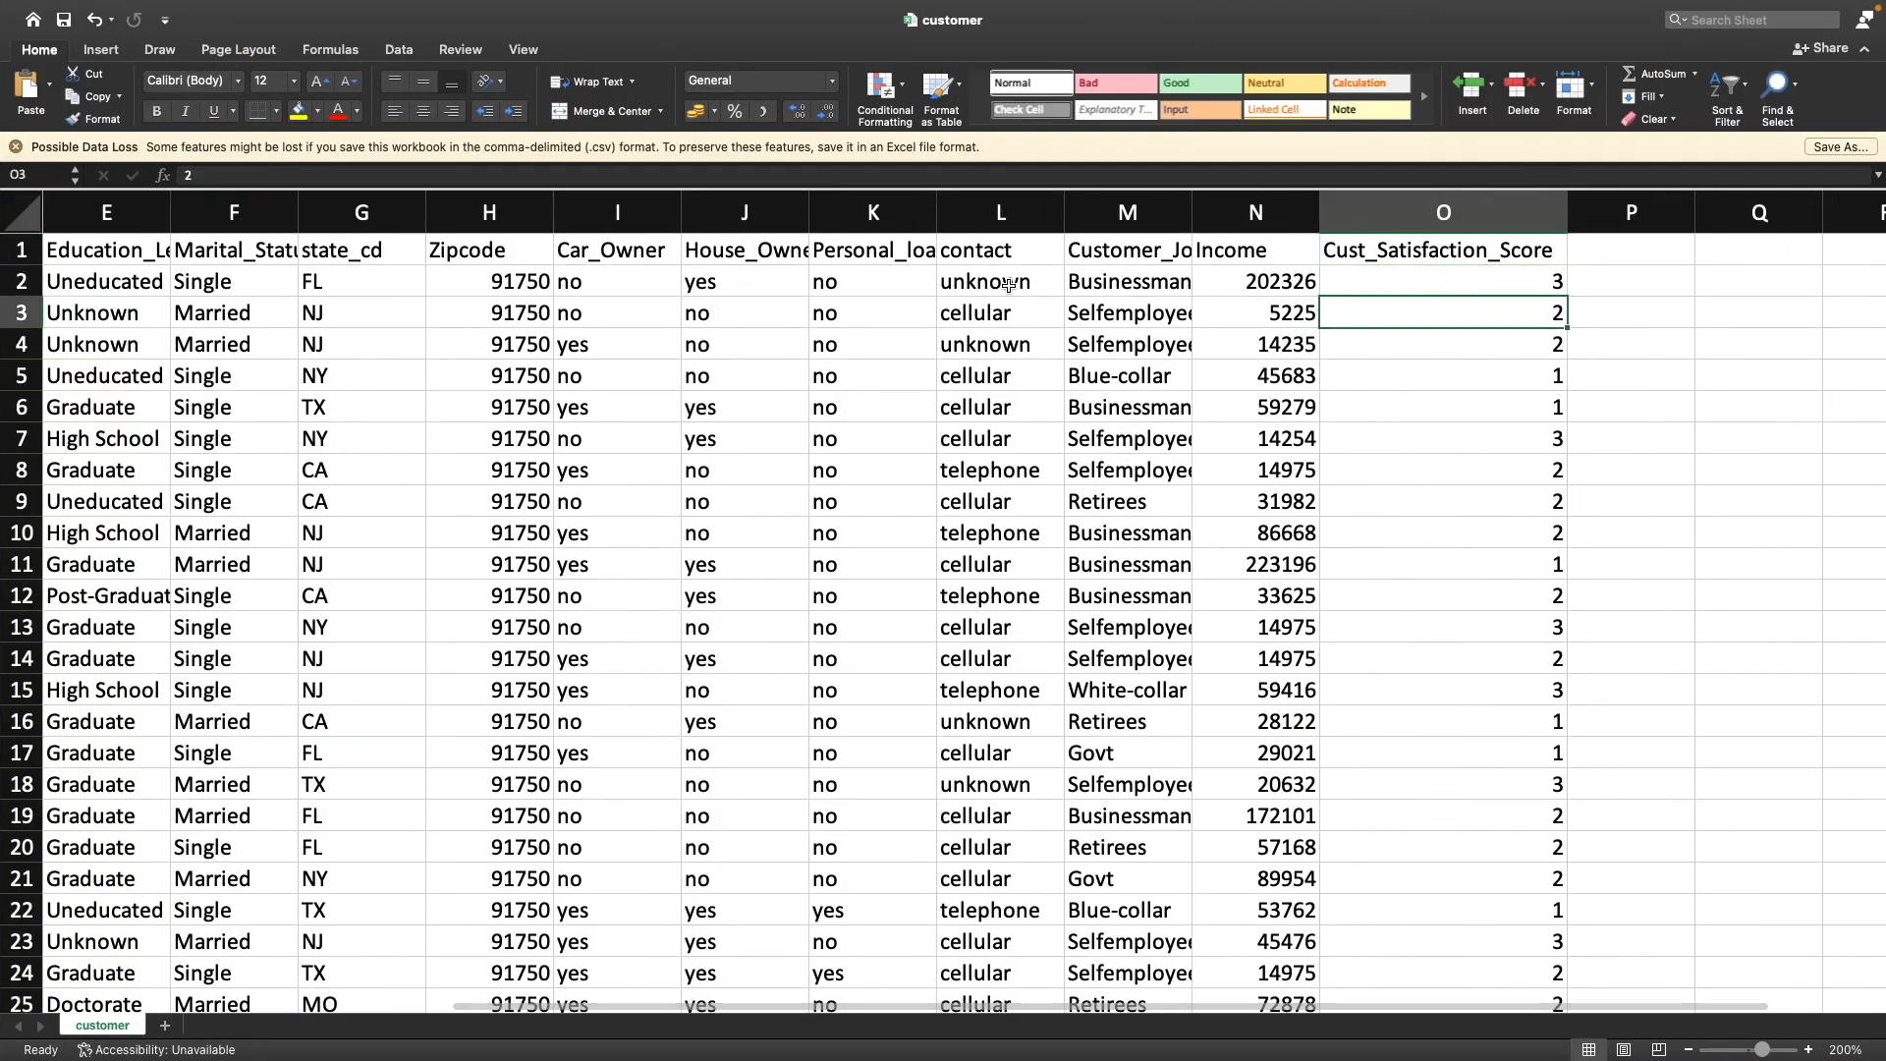
Review the column headers in row 1 of the customer sheet from Client_Num through Education_Level
key("Up")
key("Up")
key("ctrl+Left")
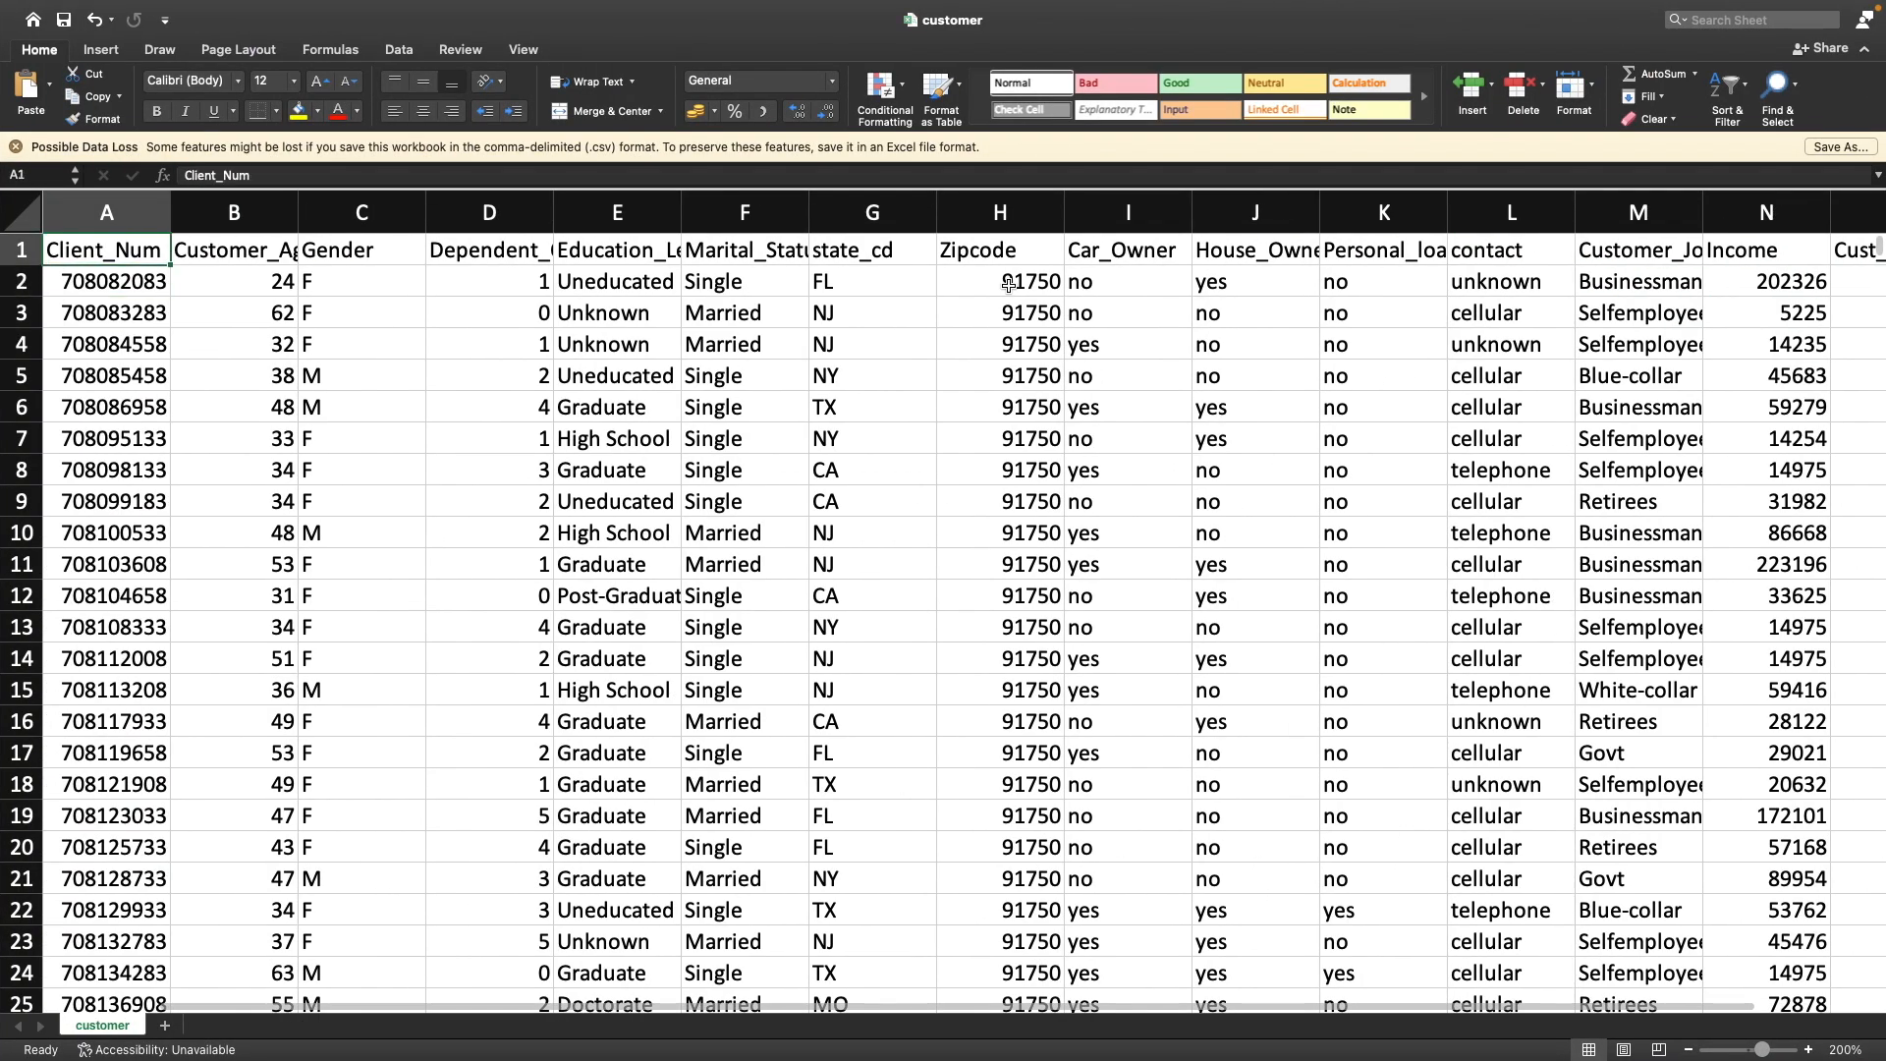
key("Right")
key("Right")
key("Right")
key("Right")
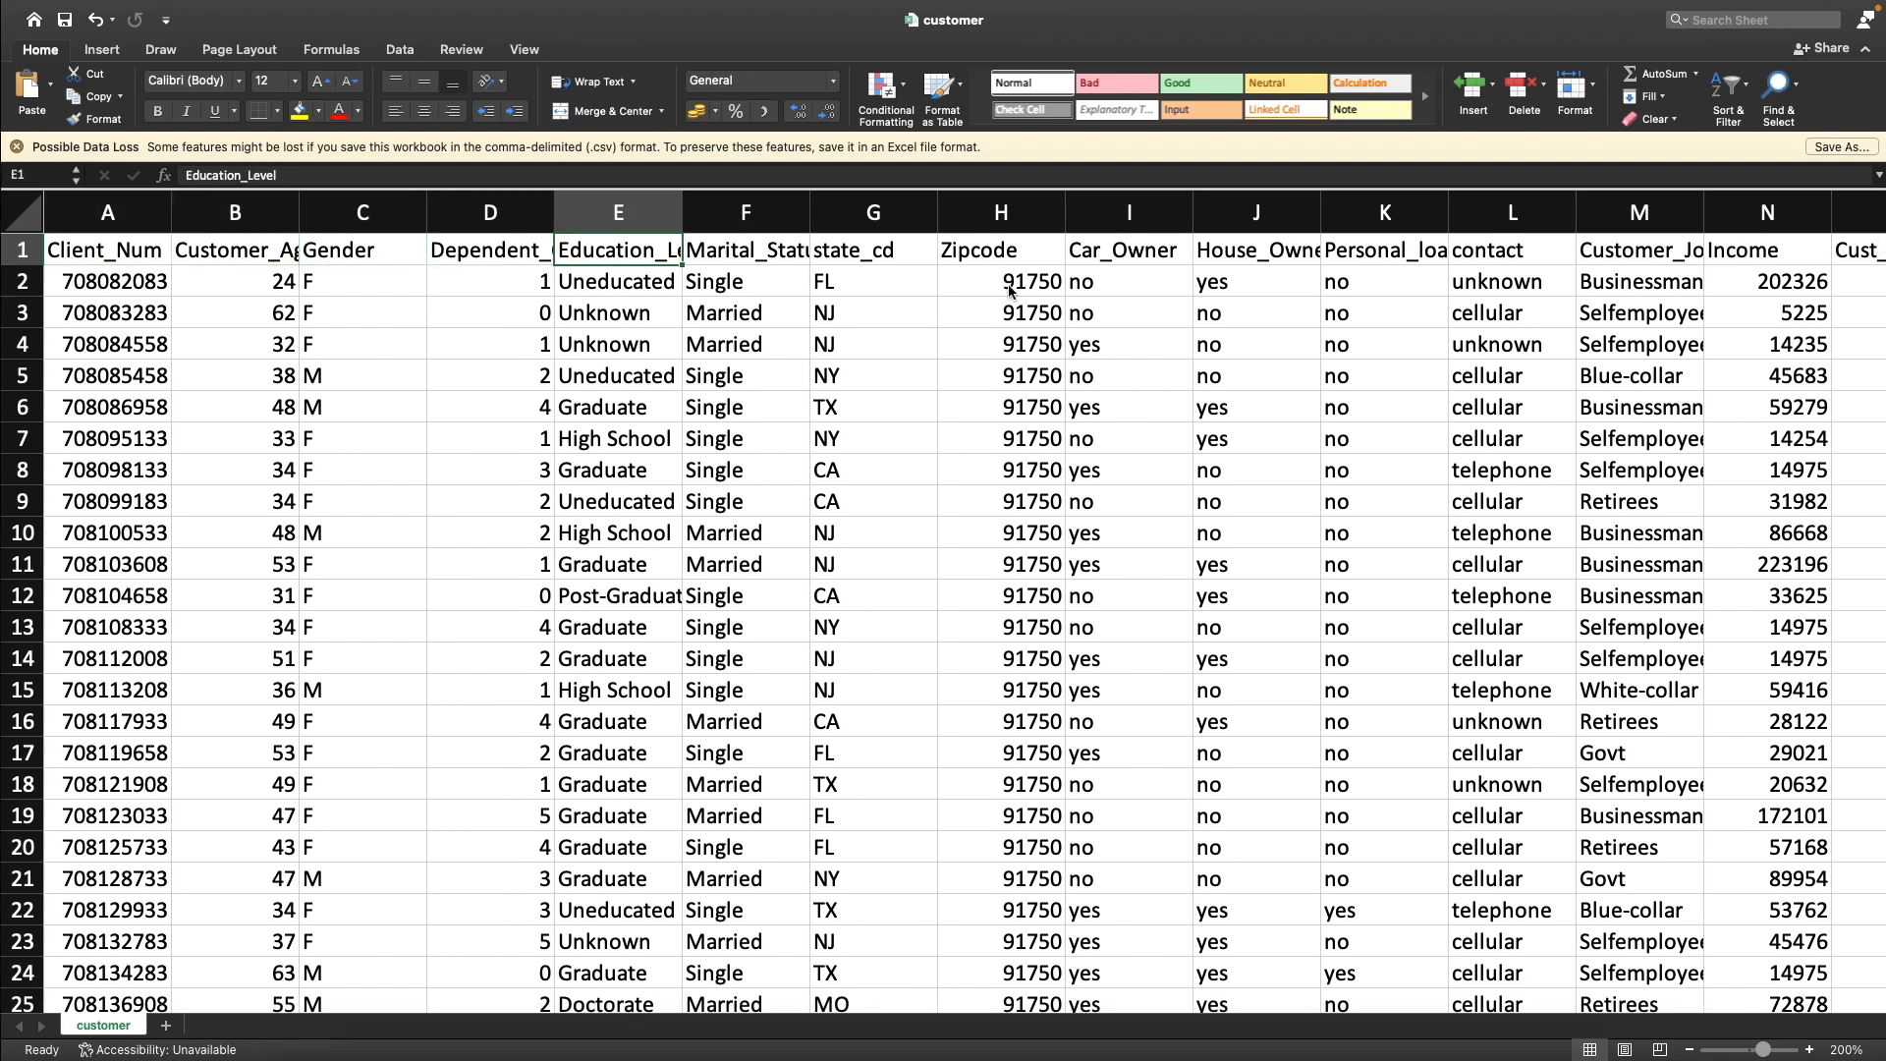
key("ctrl+Left")
Switch to the cust_add sheet, set its zoom to 200%, make its window full screen and go to cell A1
key("super+Tab")
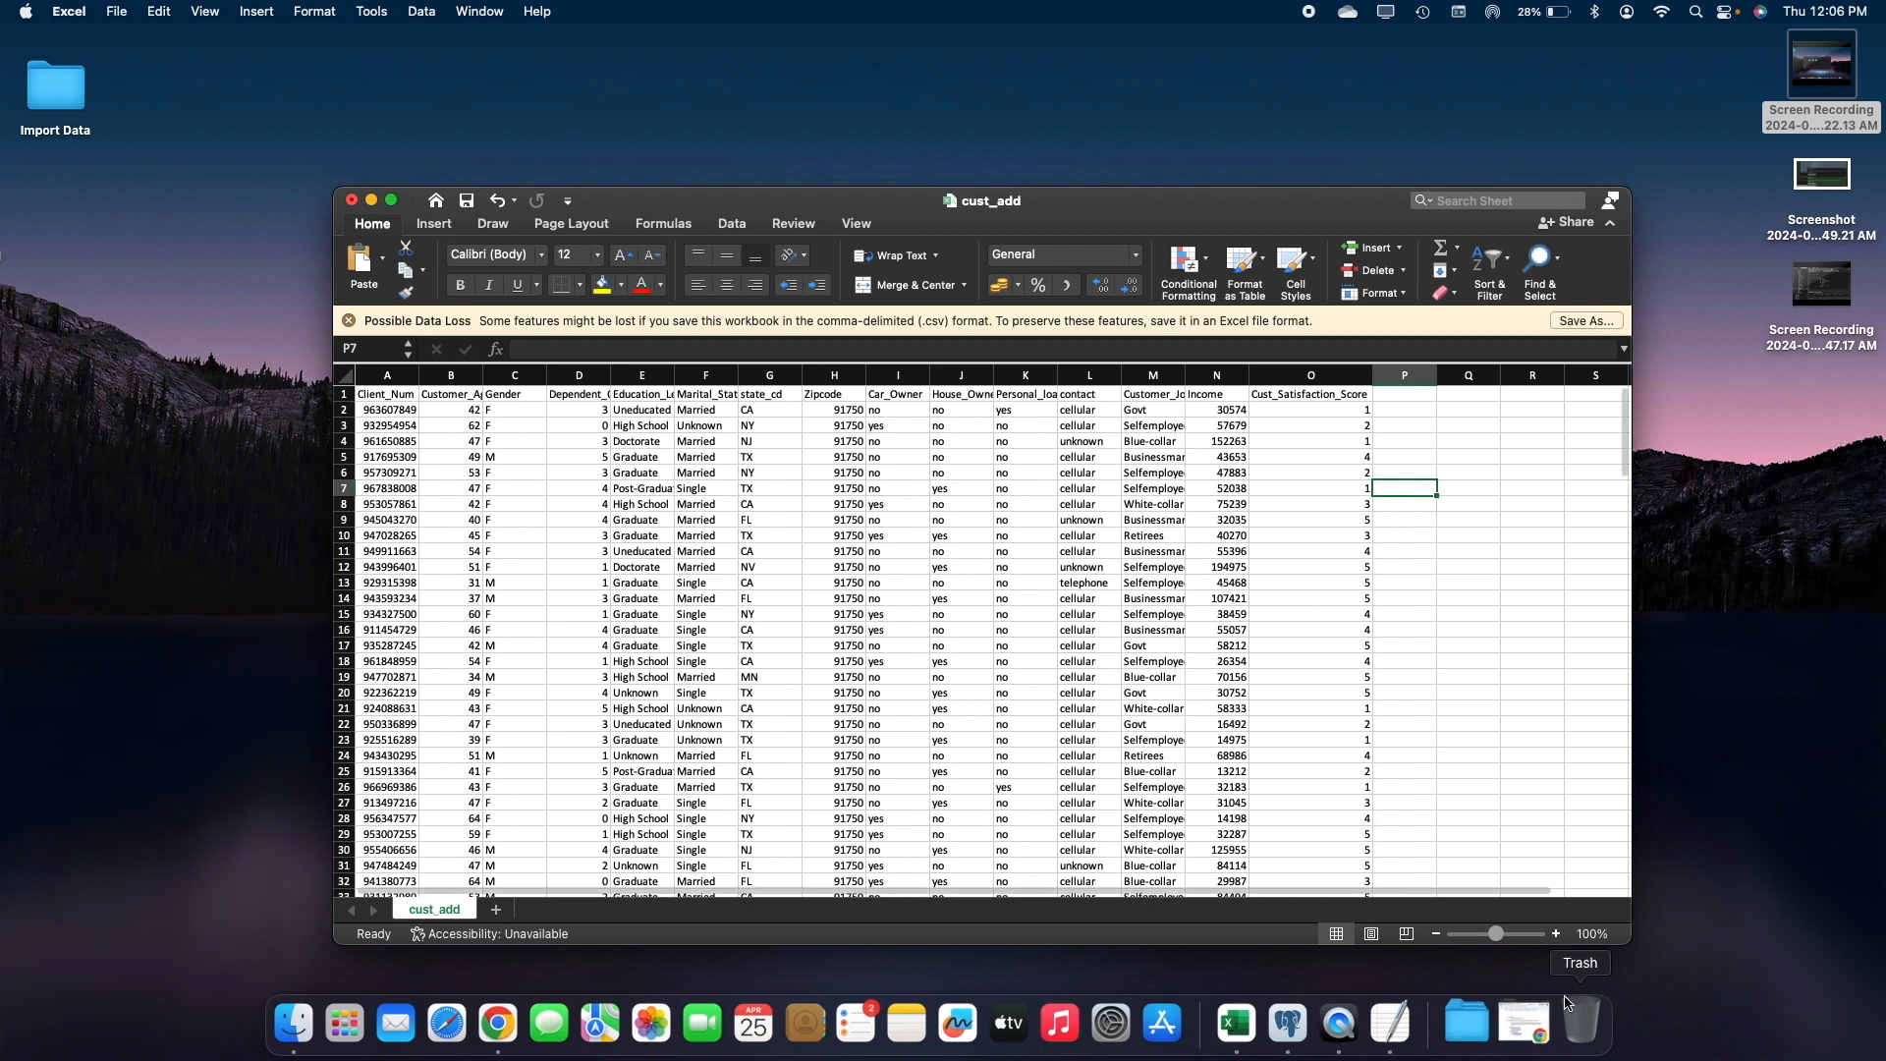
left_click(1591, 933)
left_click(893, 270)
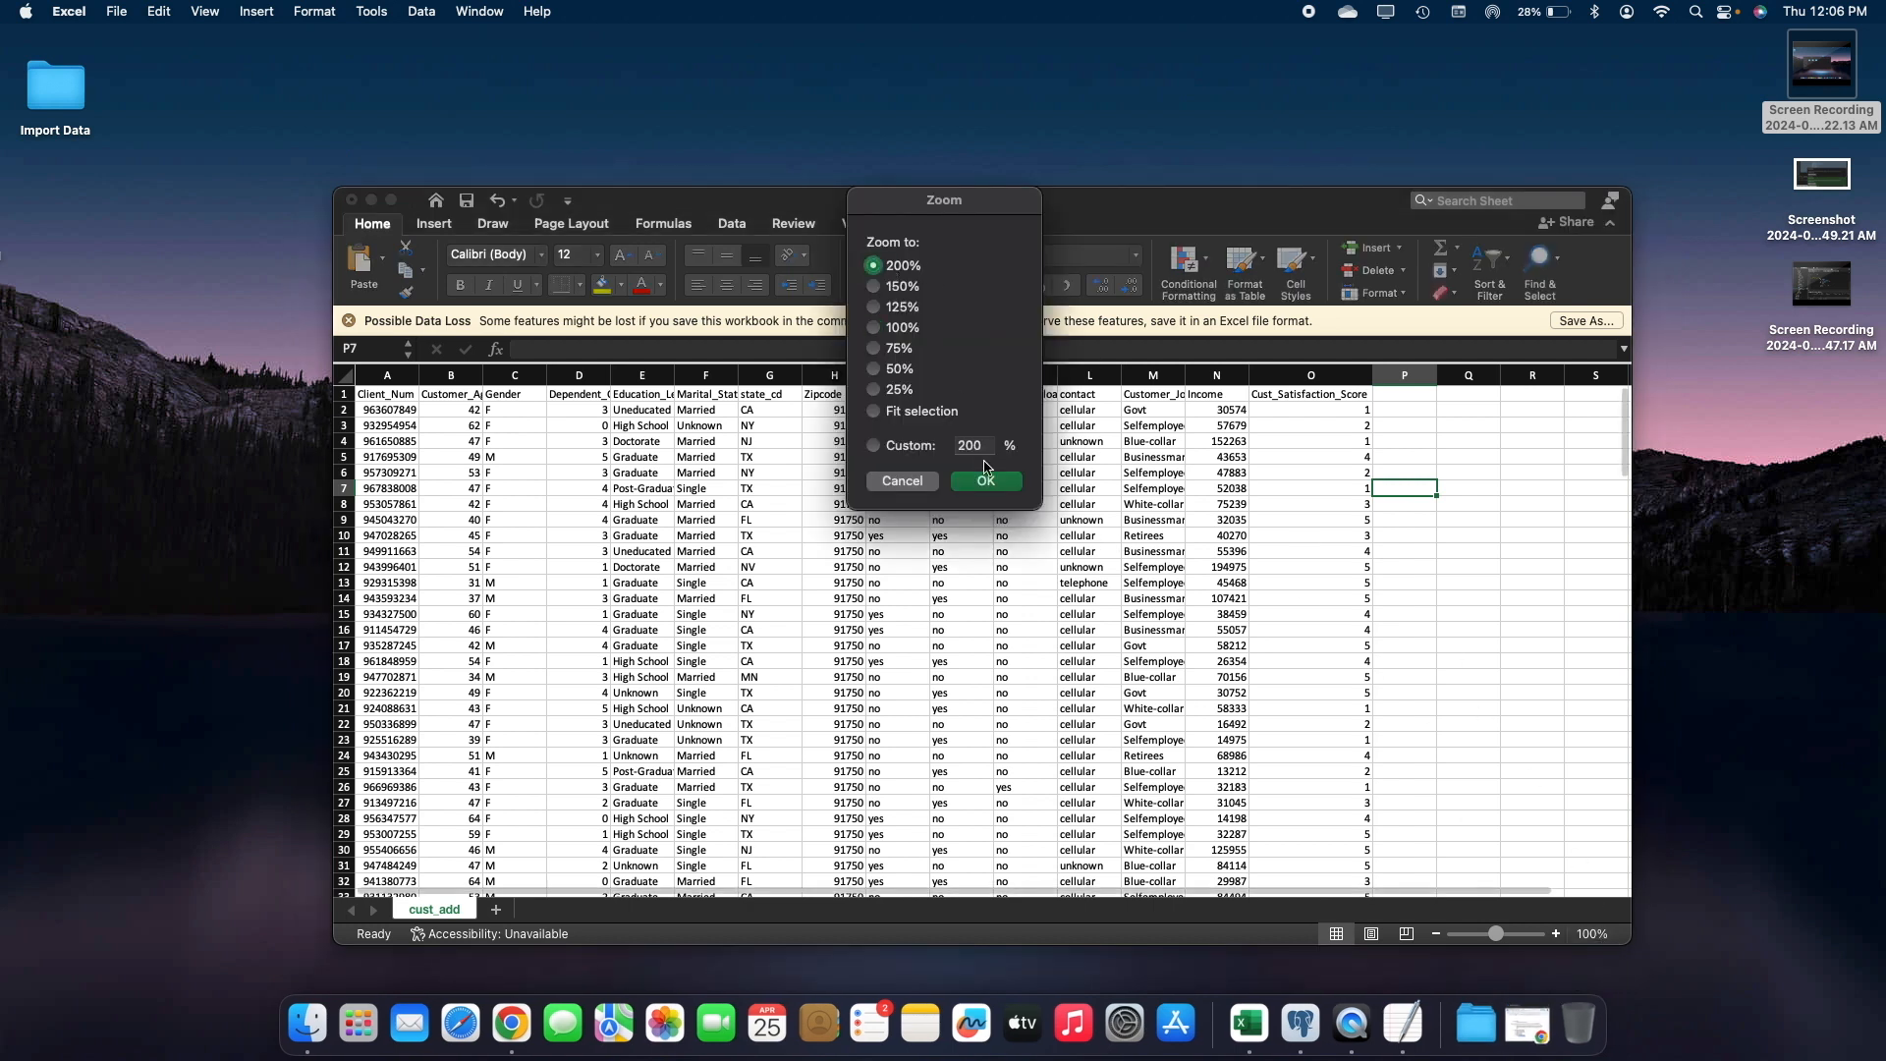
left_click(986, 482)
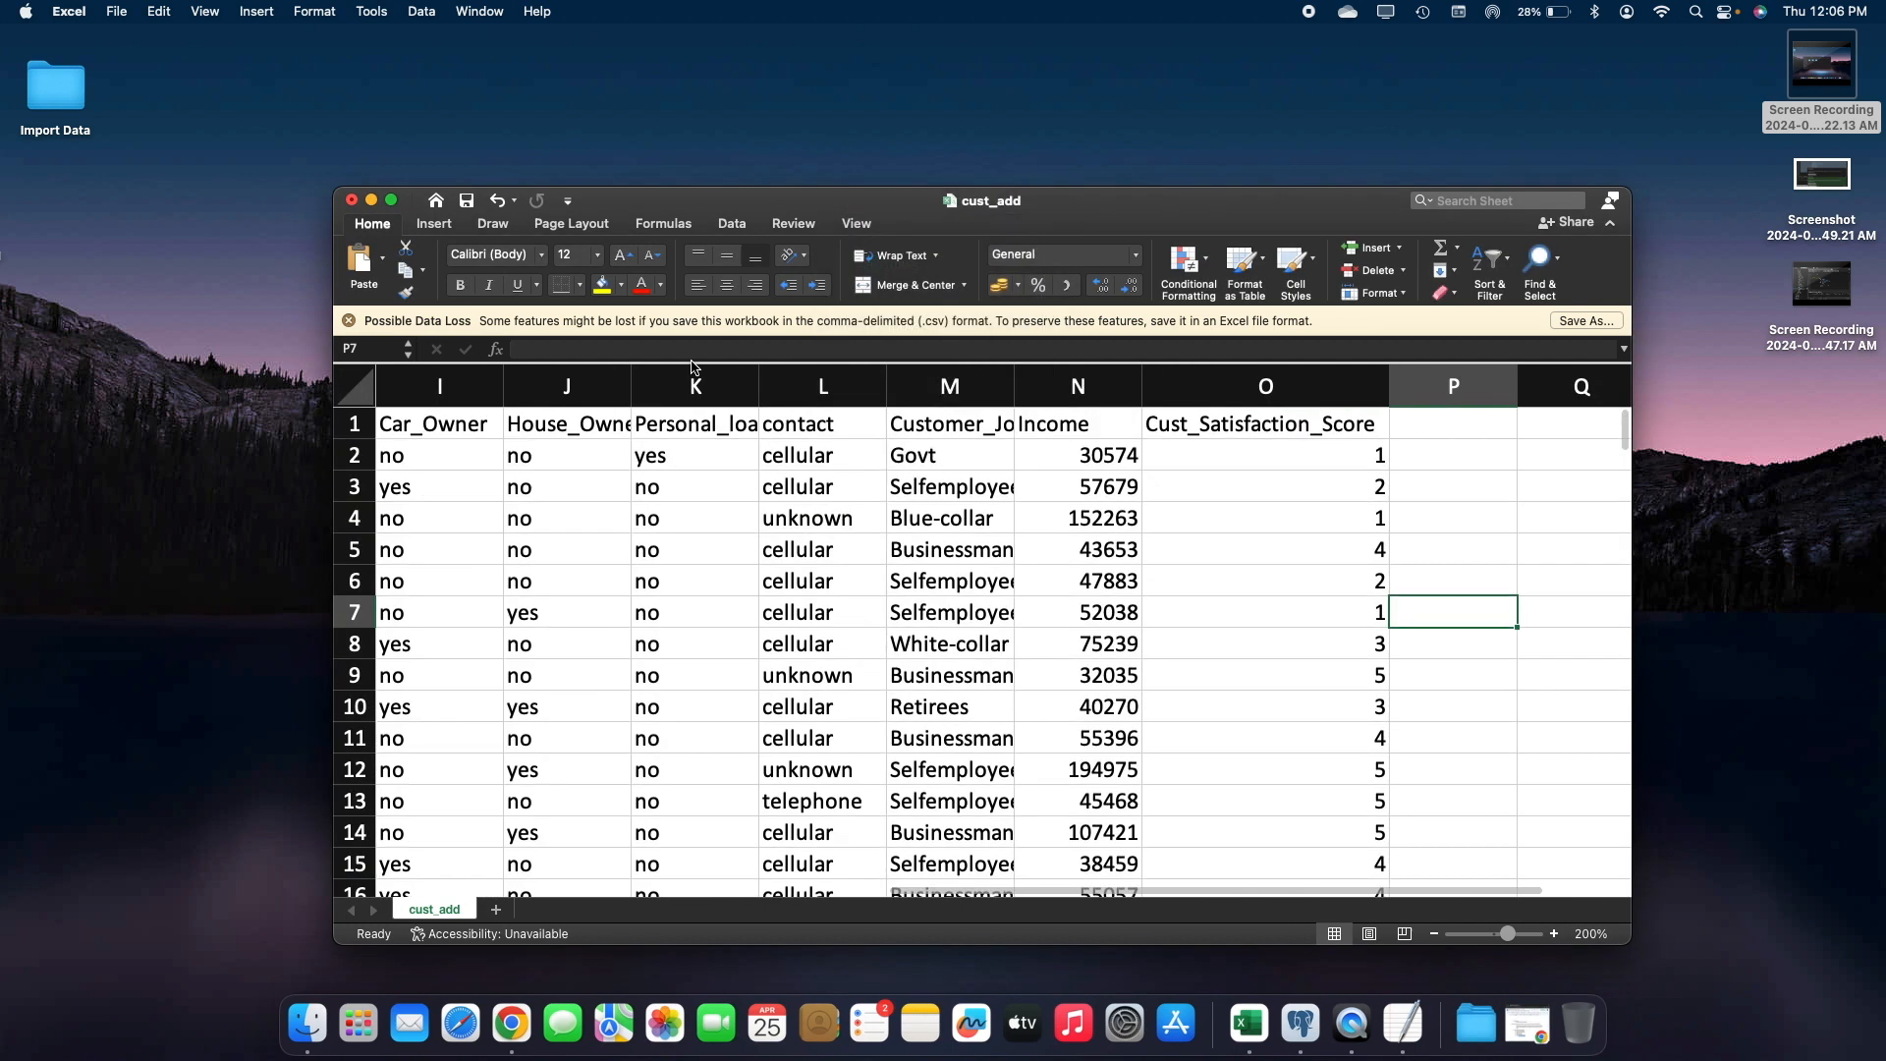
left_click(391, 201)
key("ctrl+Home")
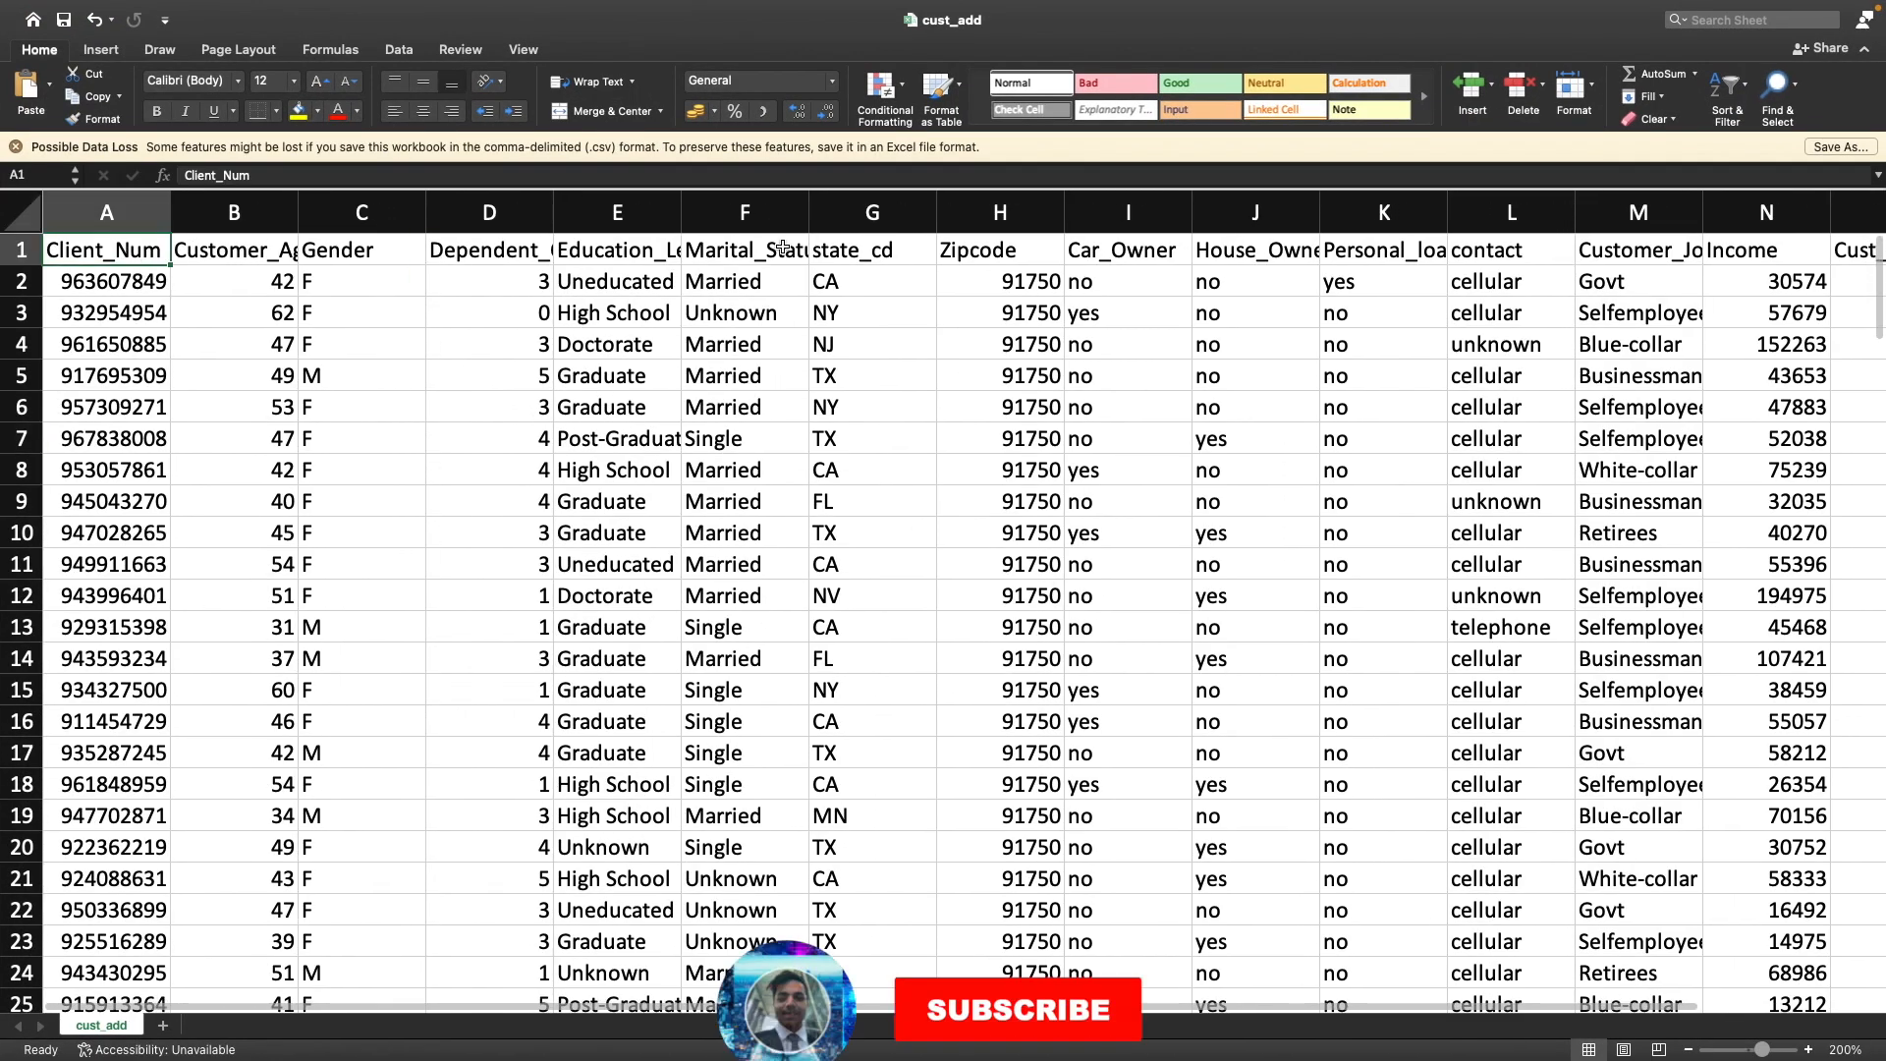
Examine the cust_add headers from Client_Num to state_cd and check how far down the Client_Num column extends
key("Right")
key("Right")
key("Right")
key("Right")
key("Right")
key("Right")
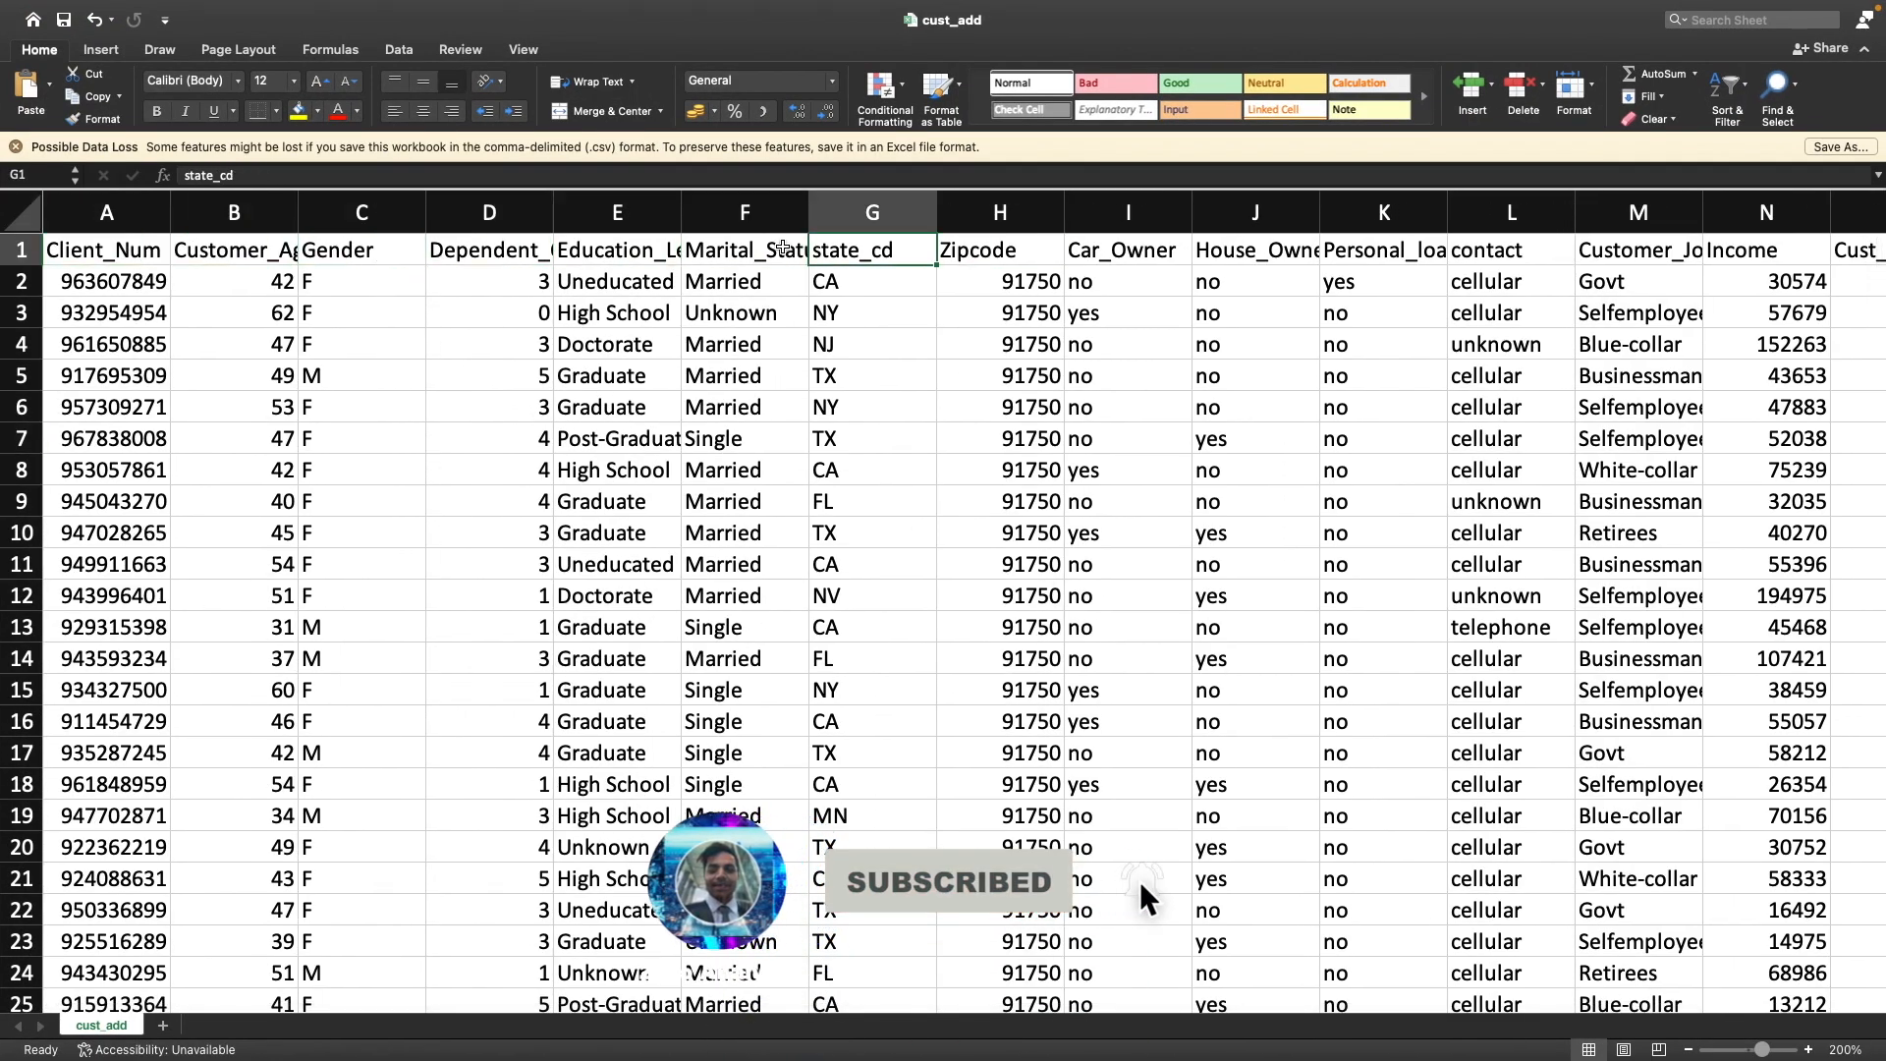
key("Left")
key("Left")
key("Left")
key("Left")
key("Left")
key("Left")
key("ctrl+Down")
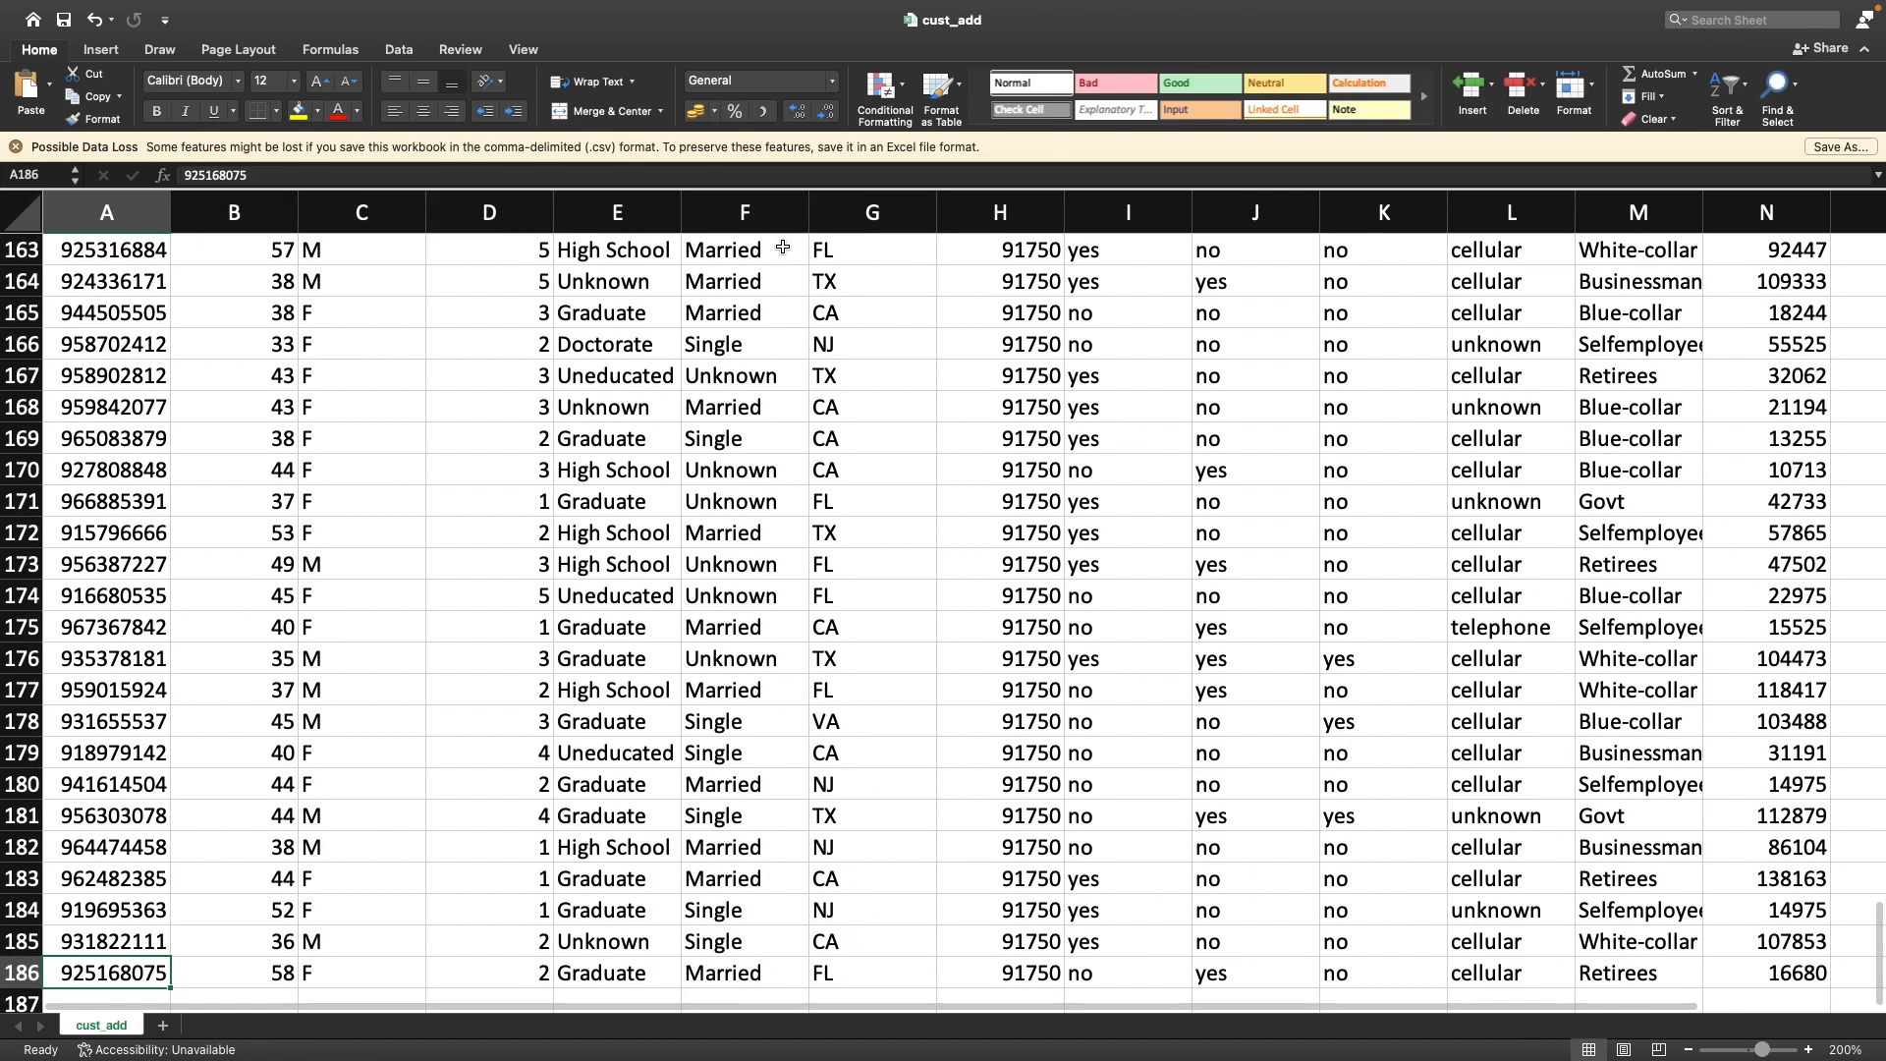
key("ctrl+Up")
key("Down")
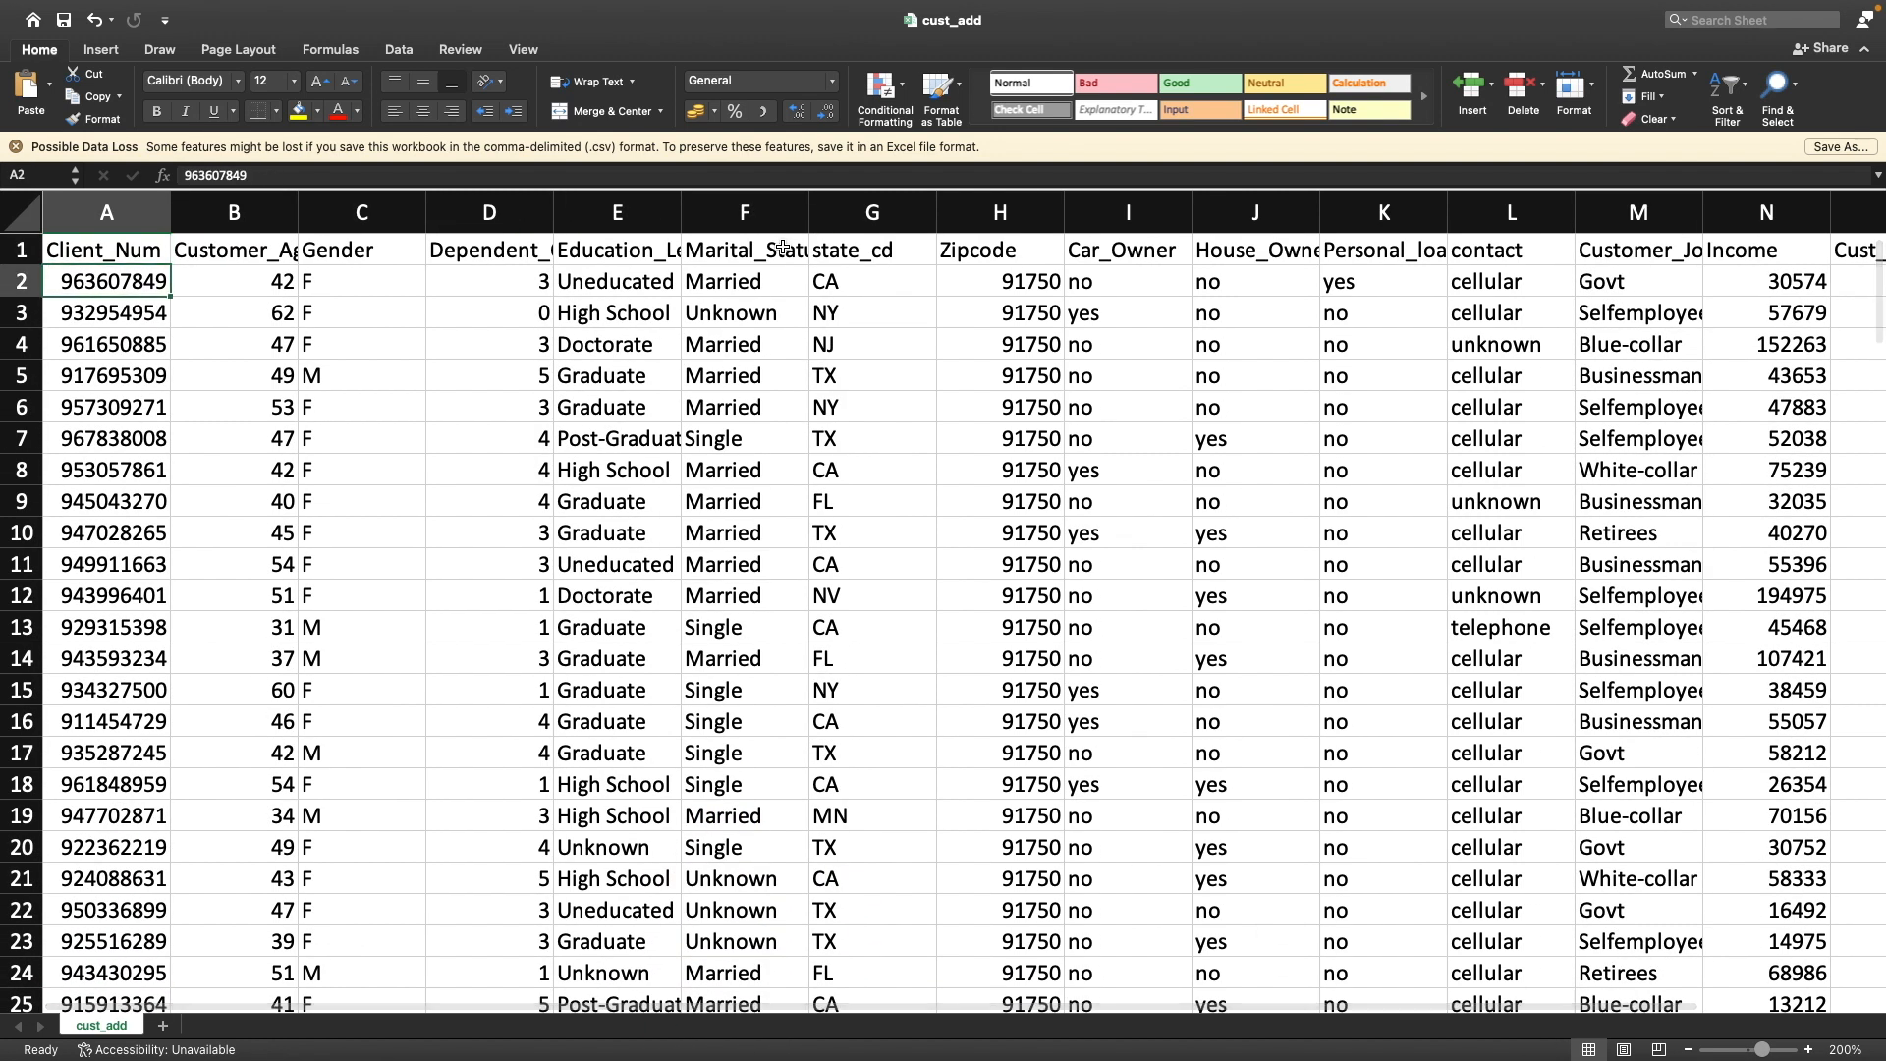
Check the values across row 2 of cust_add up to the Cust_Satisfaction_Score column
key("Right")
key("Right")
key("Right")
key("Right")
key("Right")
key("Right")
key("Right")
key("Right")
key("Right")
key("Right")
key("Right")
key("Right")
key("Right")
key("Right")
key("Right")
key("Right")
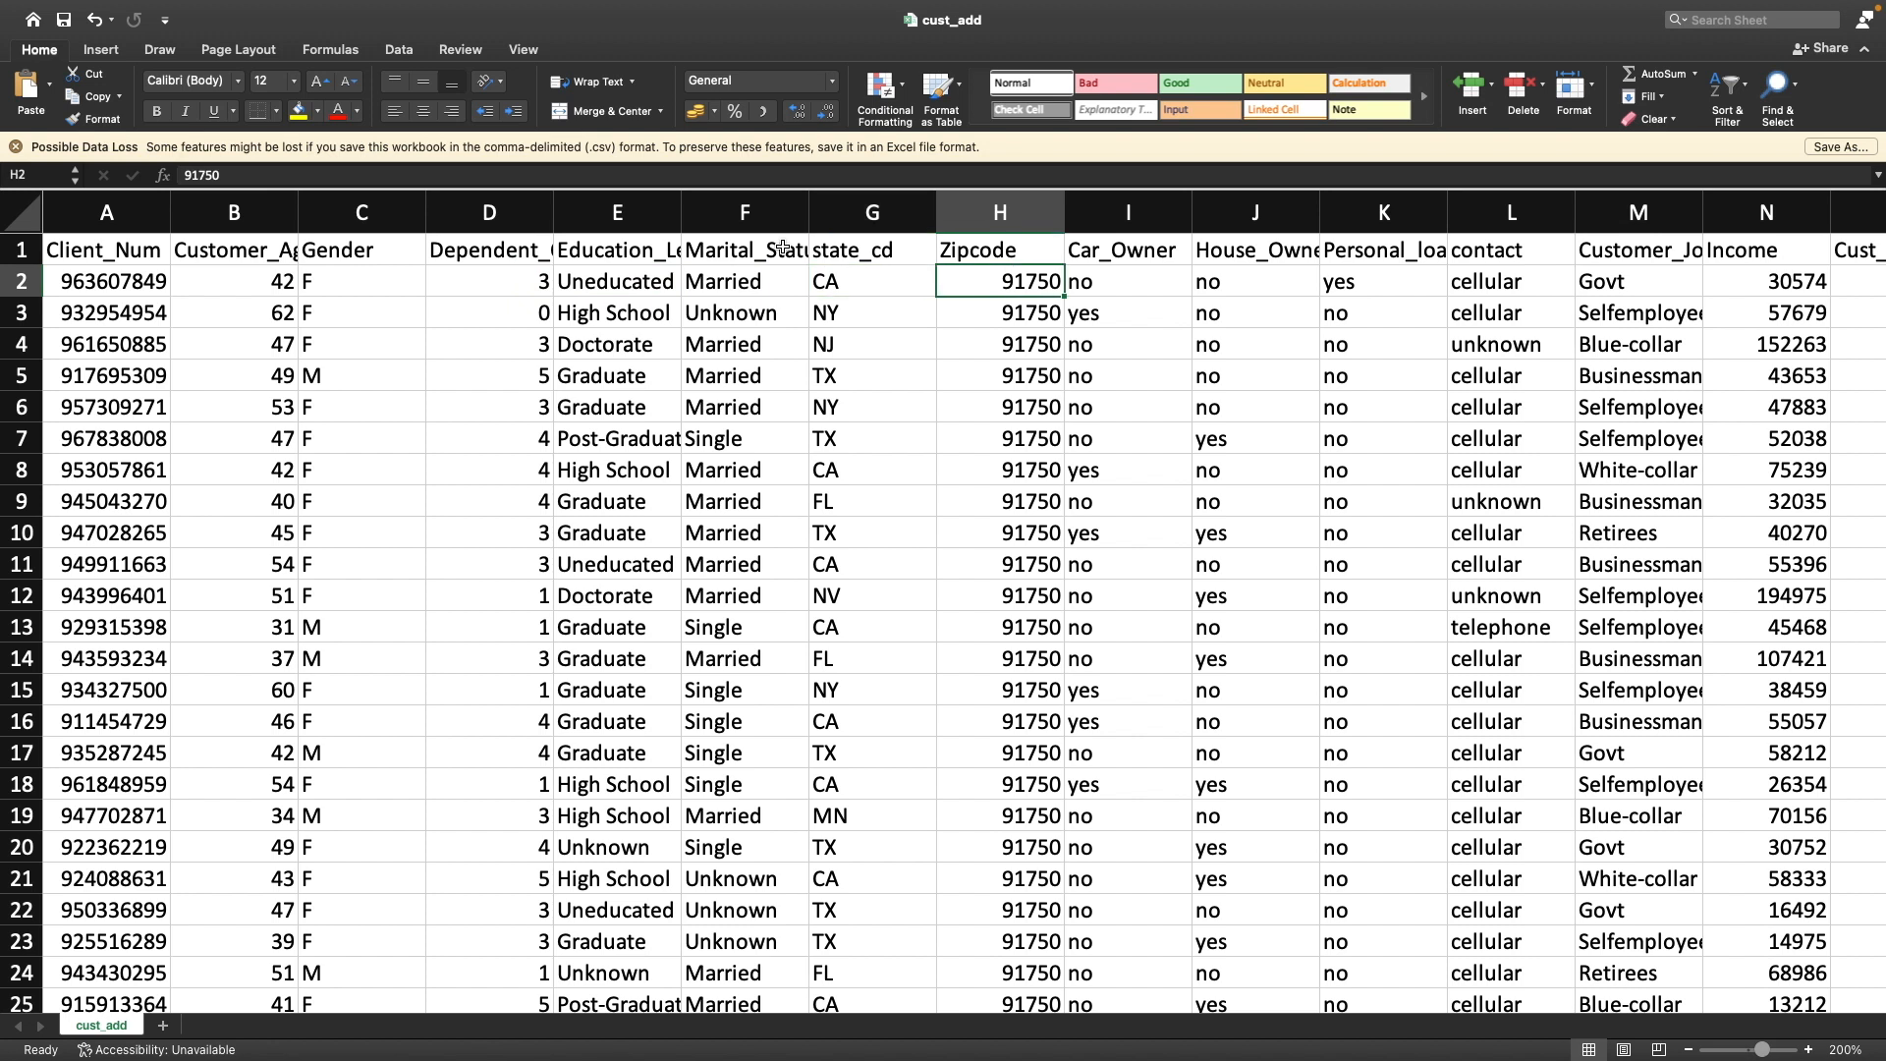
key("ctrl+Left")
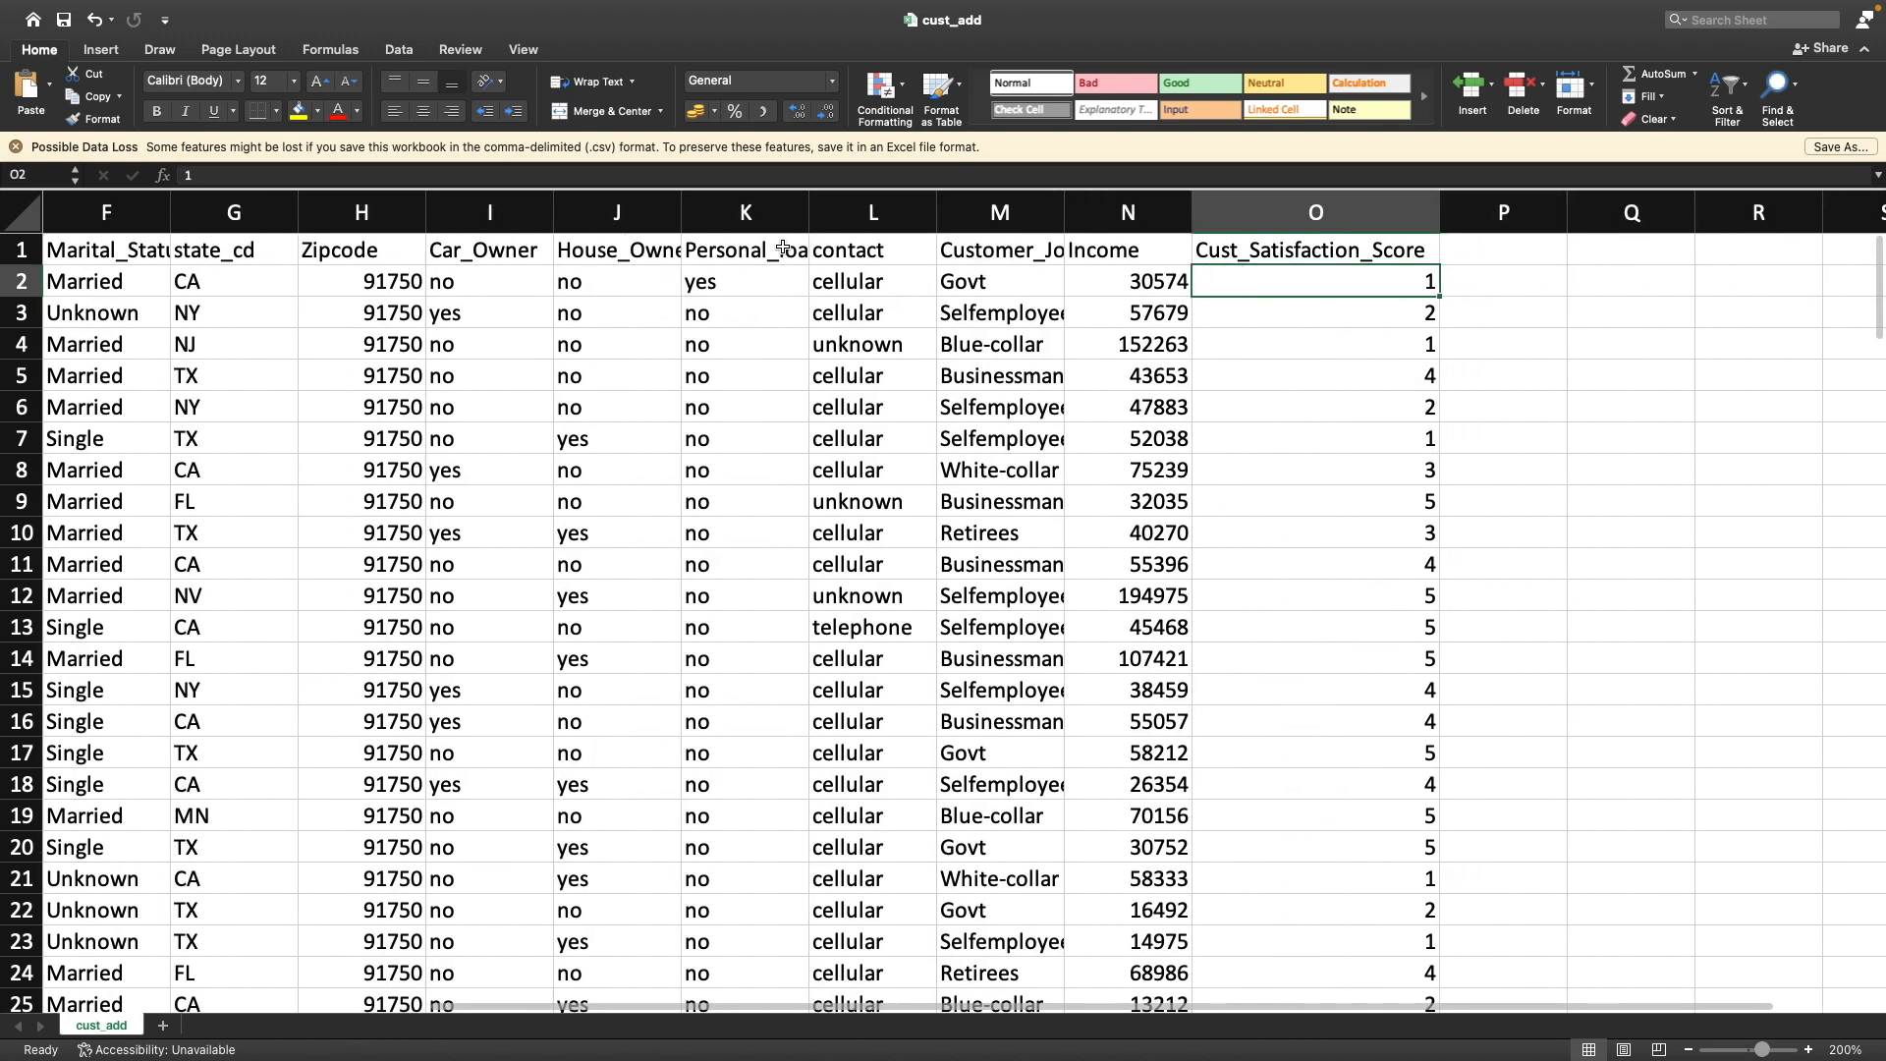
Select the whole cust_add data block from the Client_Num header through Cust_Satisfaction_Score down to its last row and copy it
key("Up")
key("ctrl+Left")
key("ctrl+shift+Right")
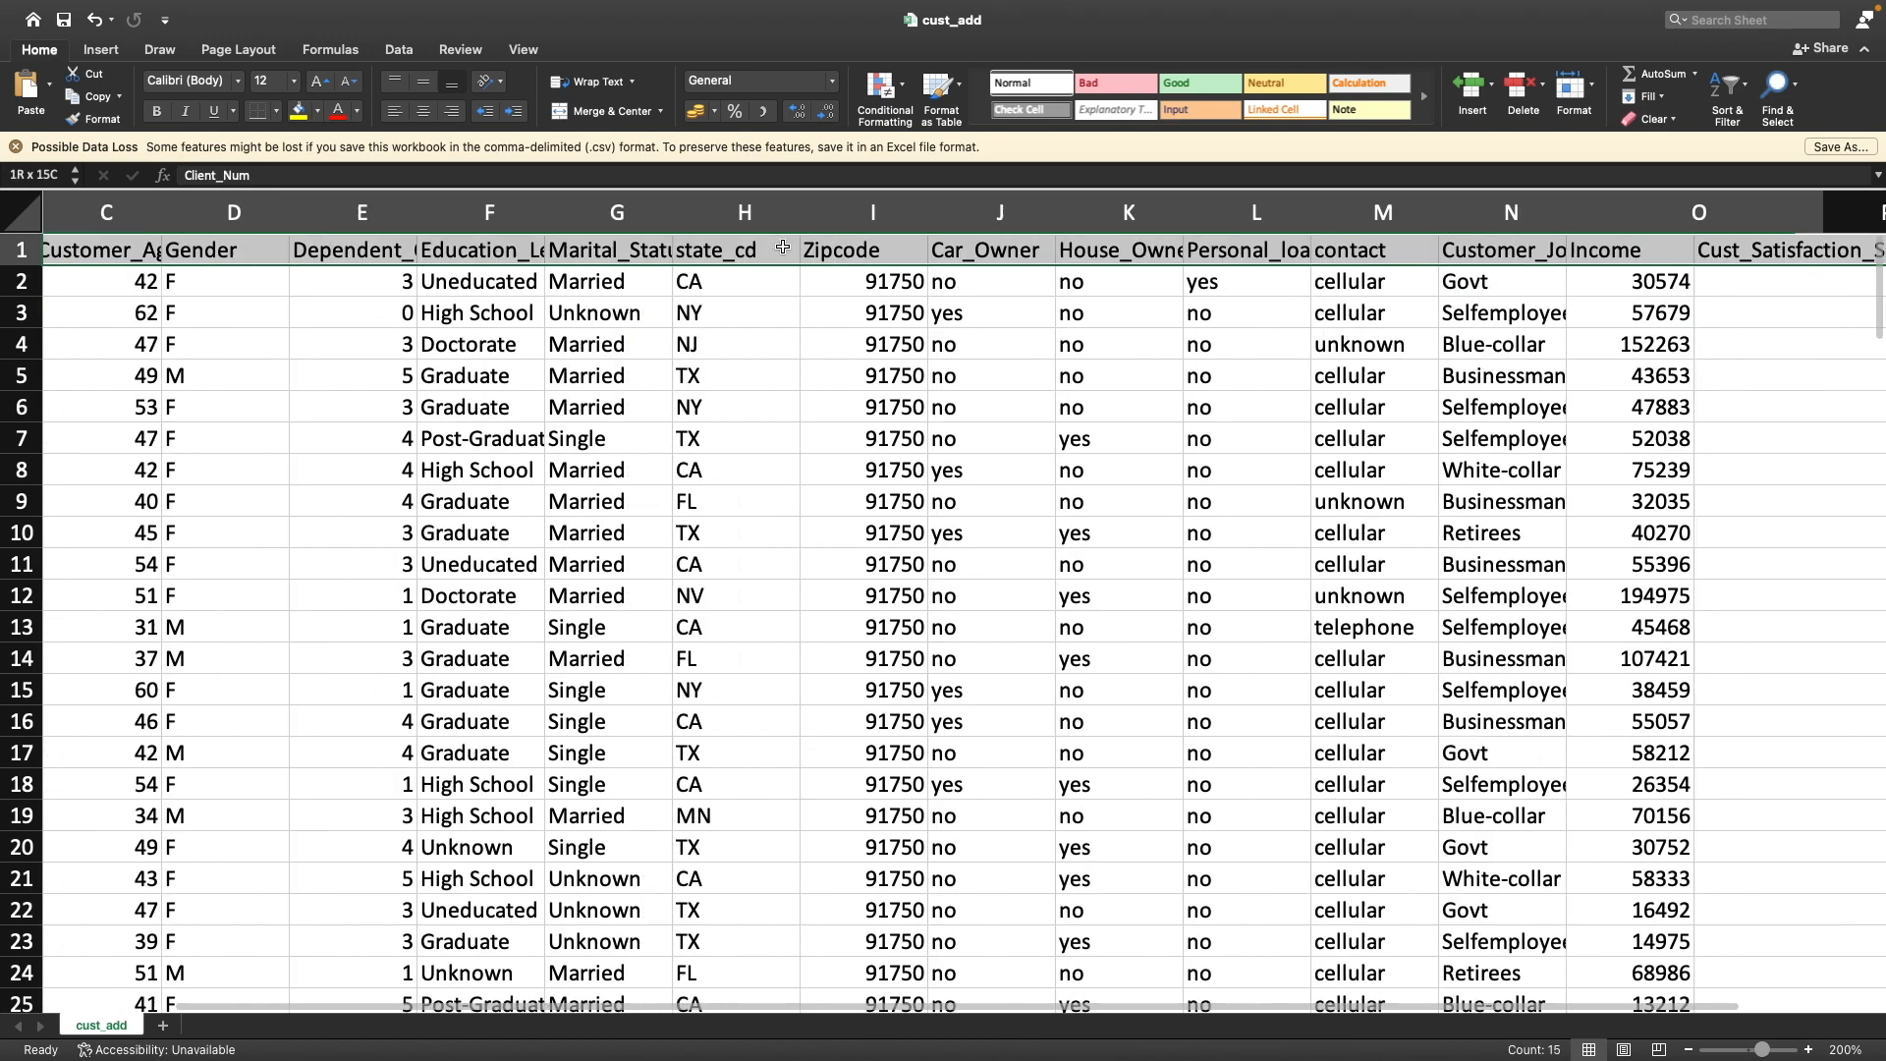
key("ctrl+shift+Down")
key("ctrl+c")
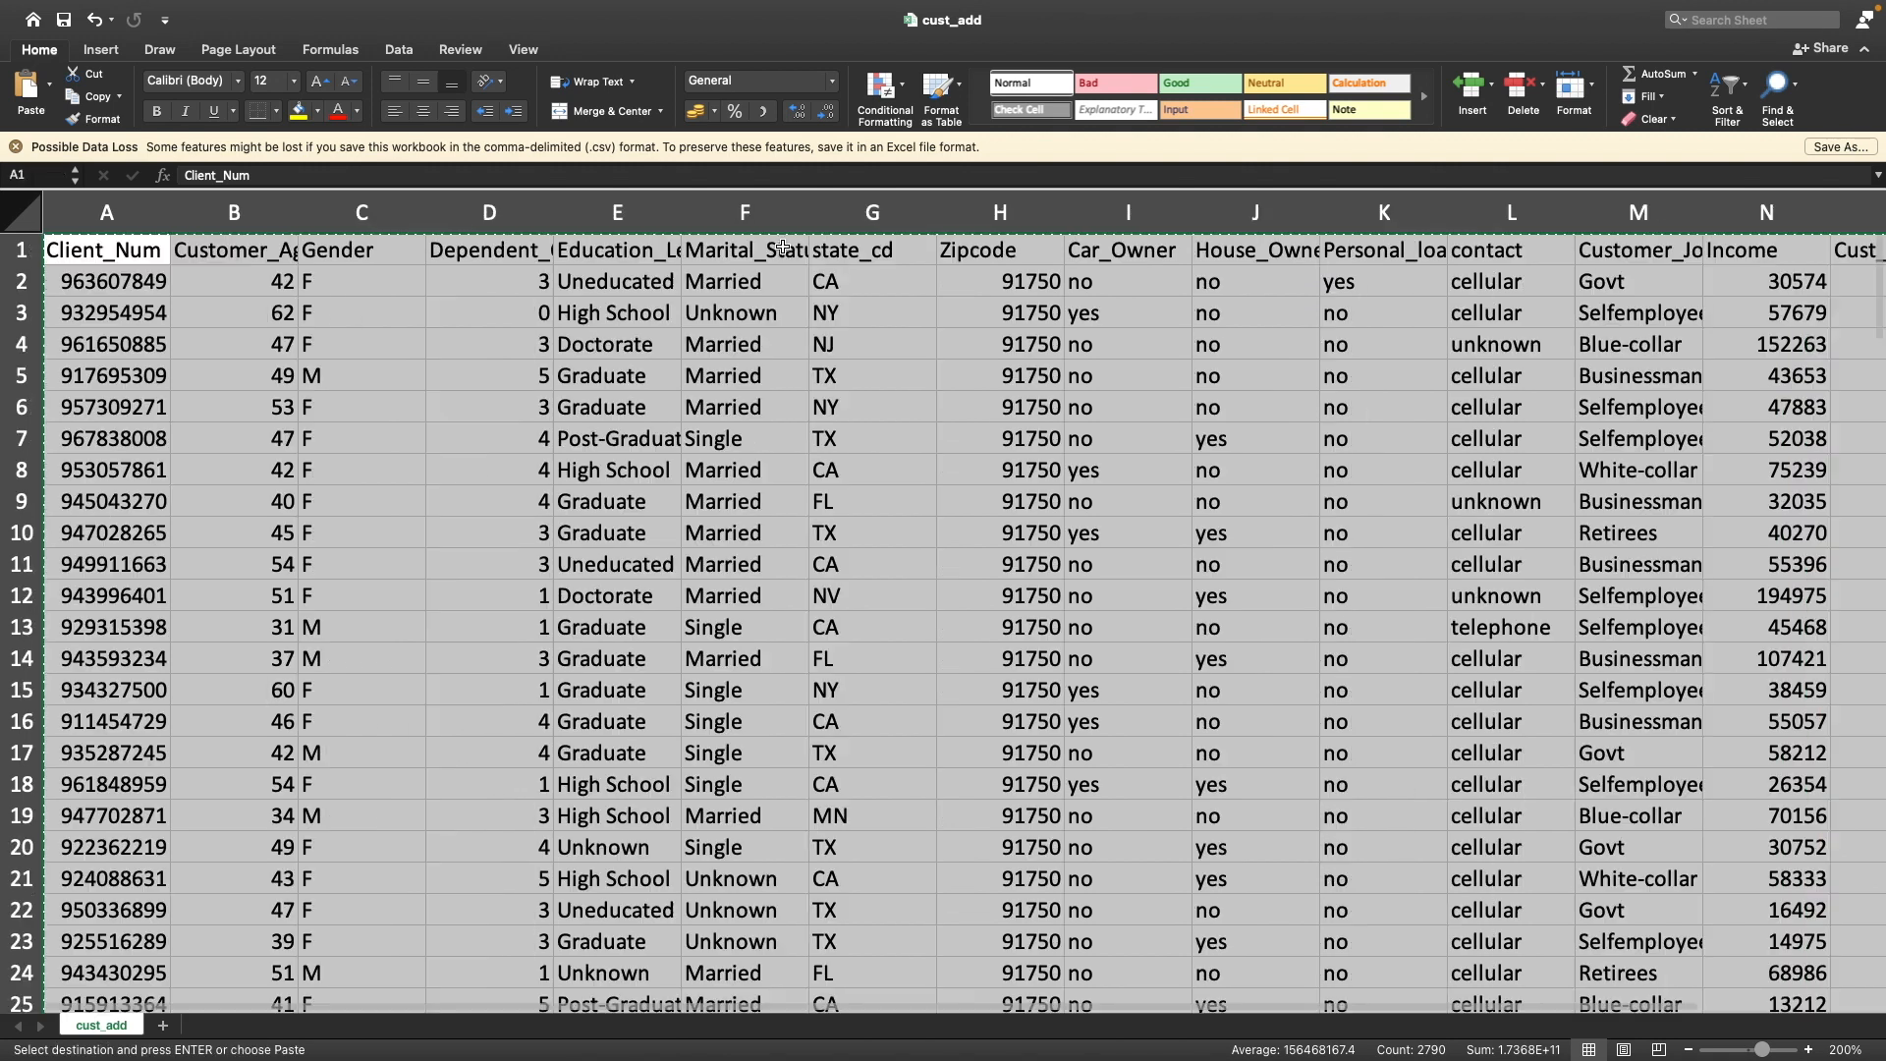
scroll(751, 284, "down", 5)
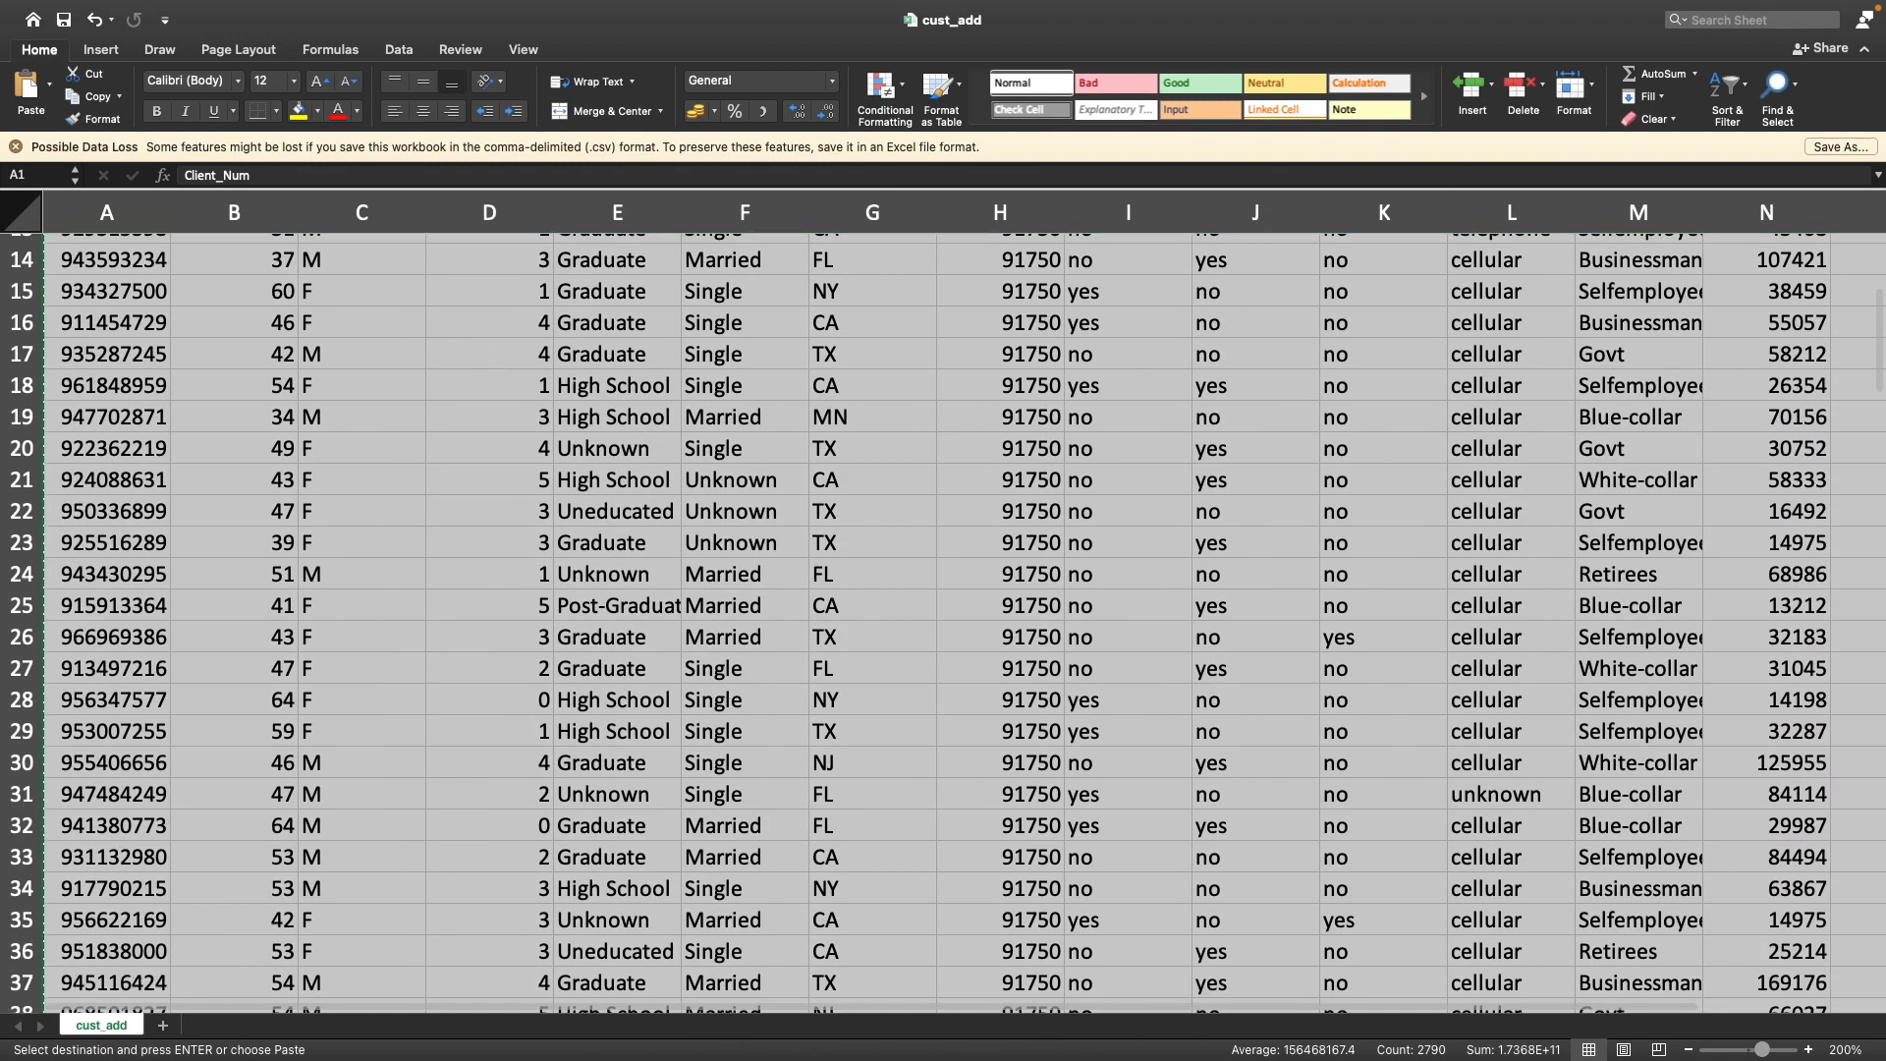
Close the cust_add workbook without saving its changes
mouse_move(87, 14)
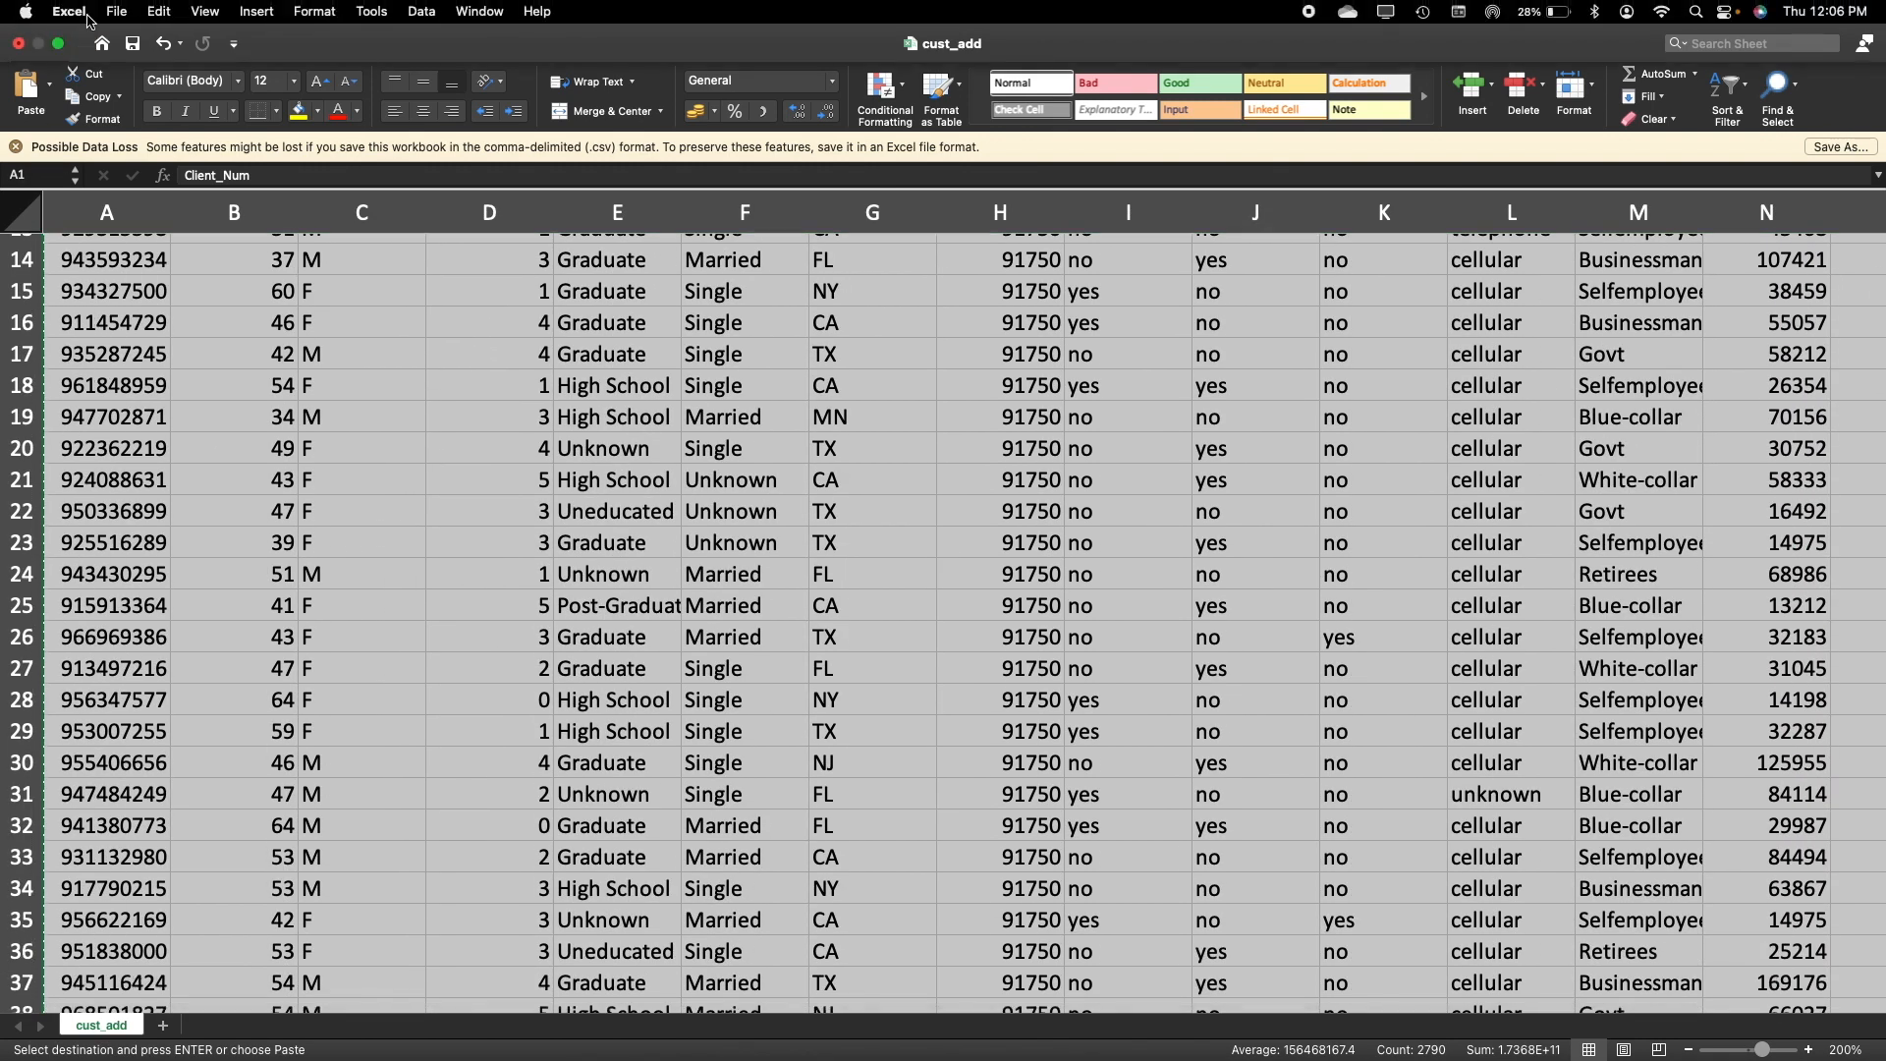
left_click(18, 46)
left_click(943, 610)
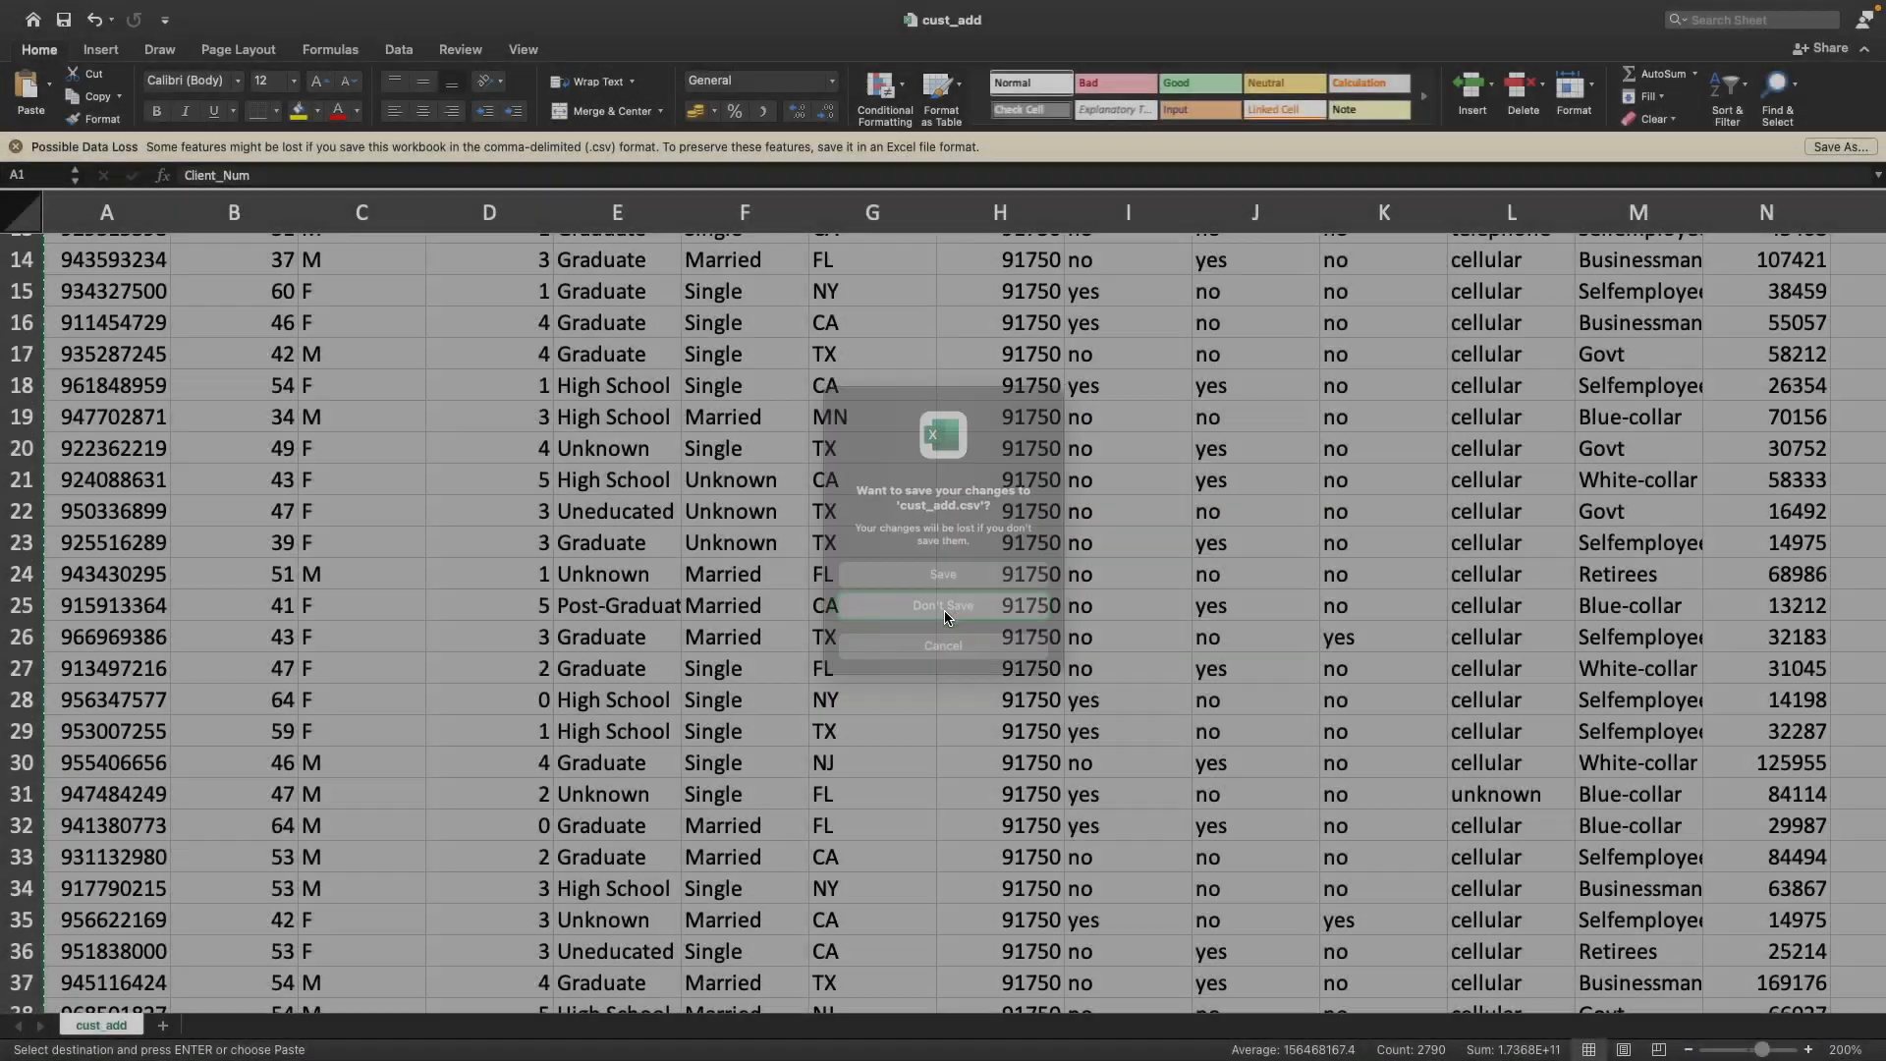
left_click(941, 498)
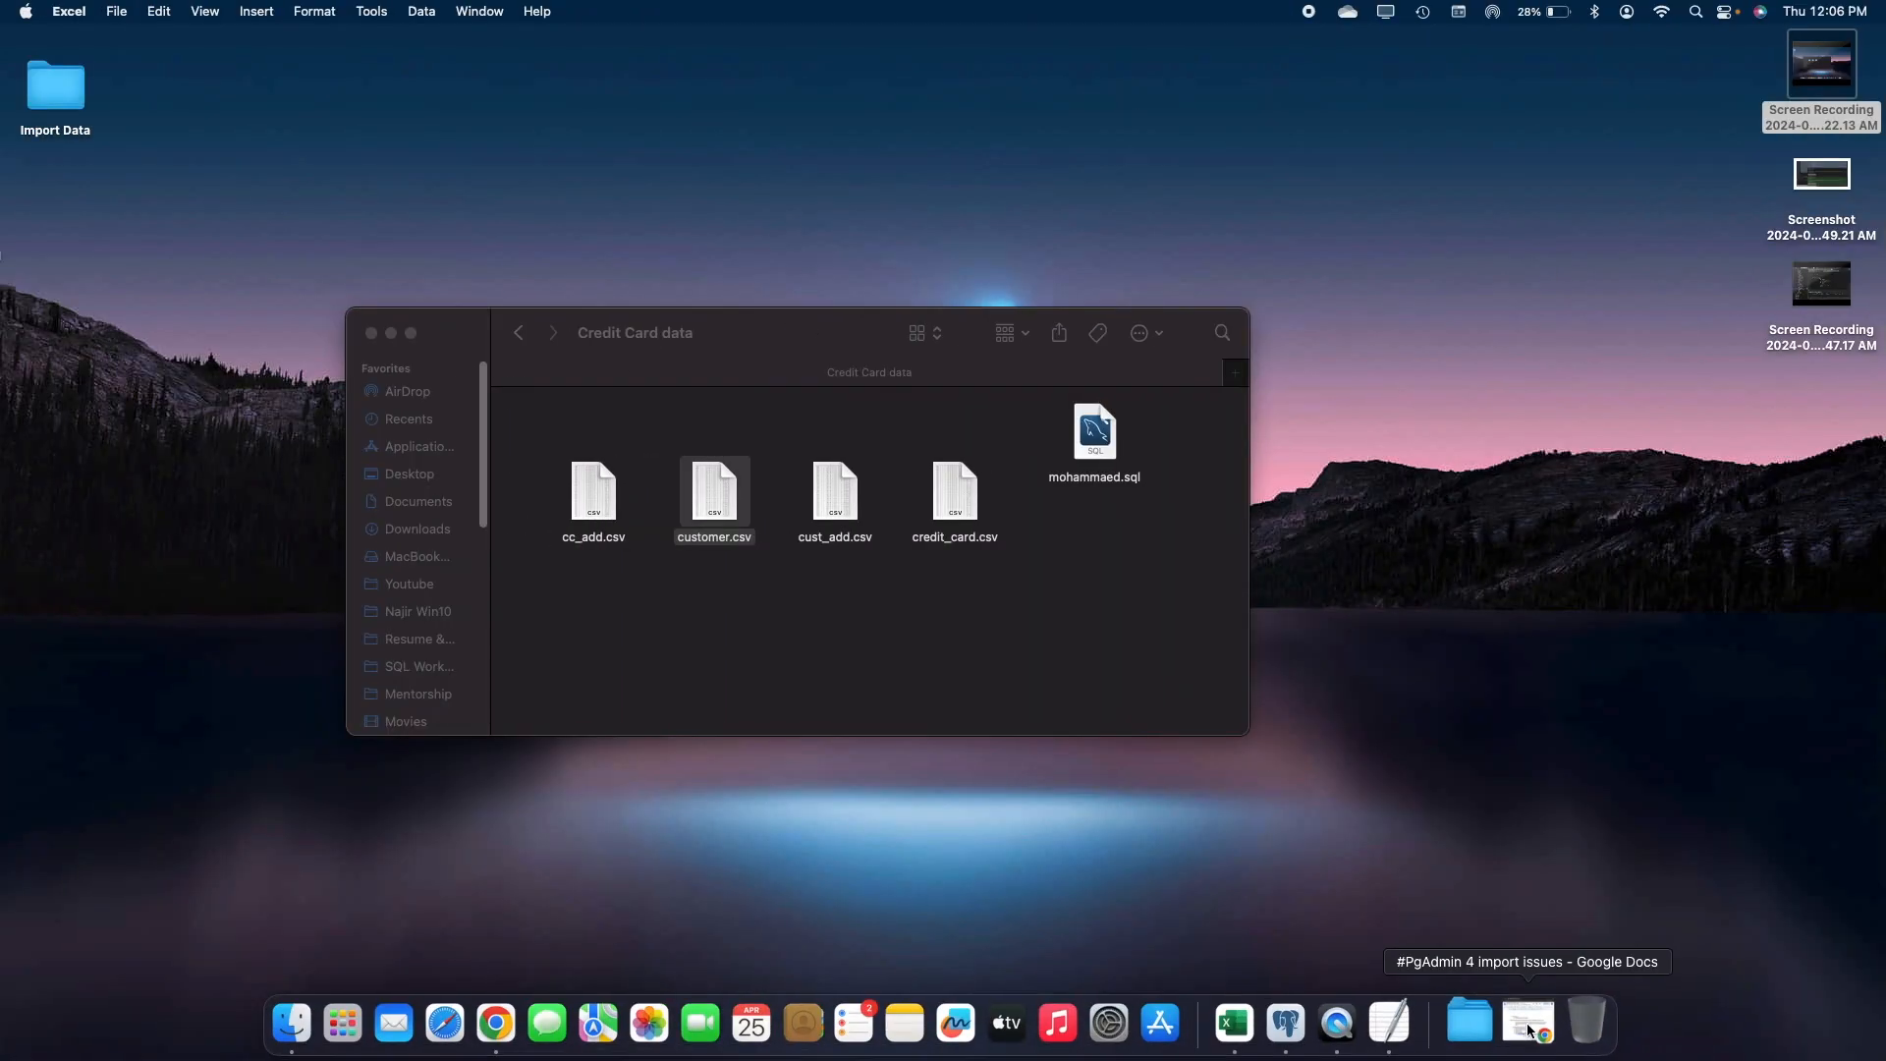
Switch to the customer workbook in Excel and select the first empty Client_Num cell below the data, A10110
left_click(1235, 1023)
left_click(150, 307)
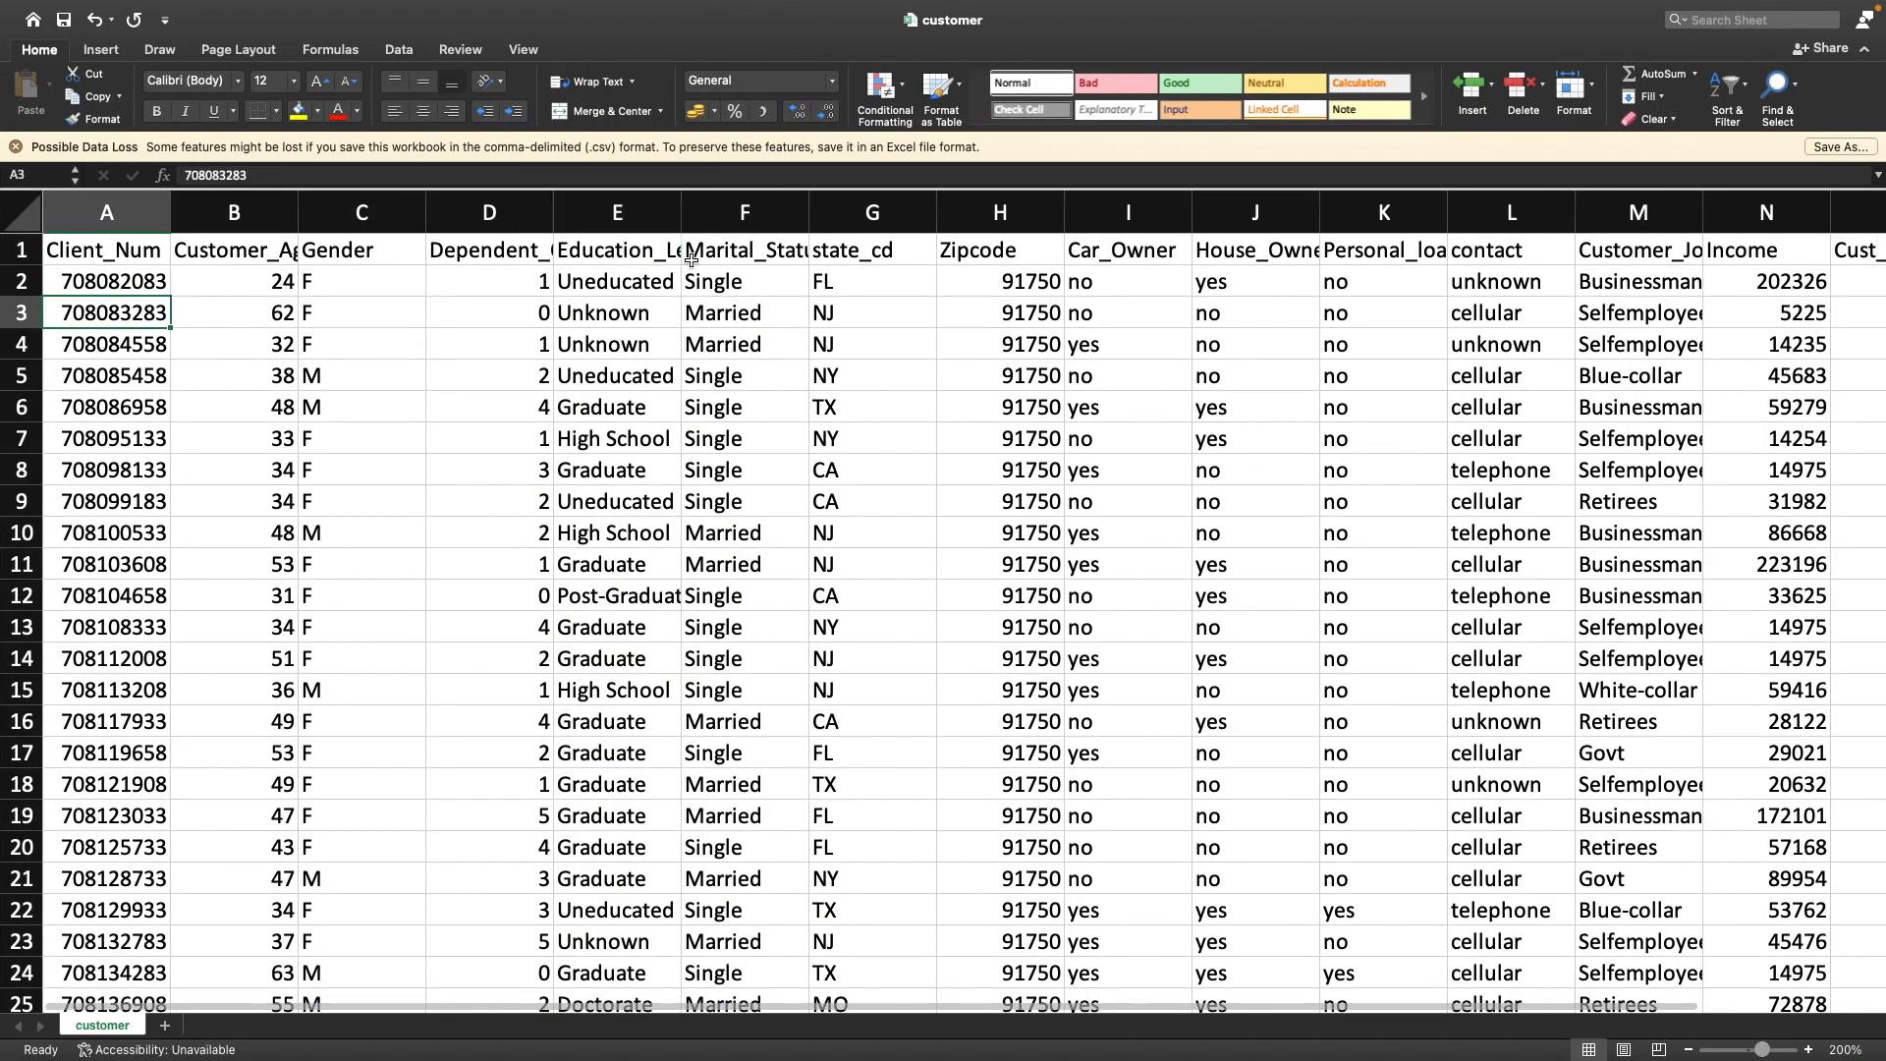
key("super+Down")
key("Down")
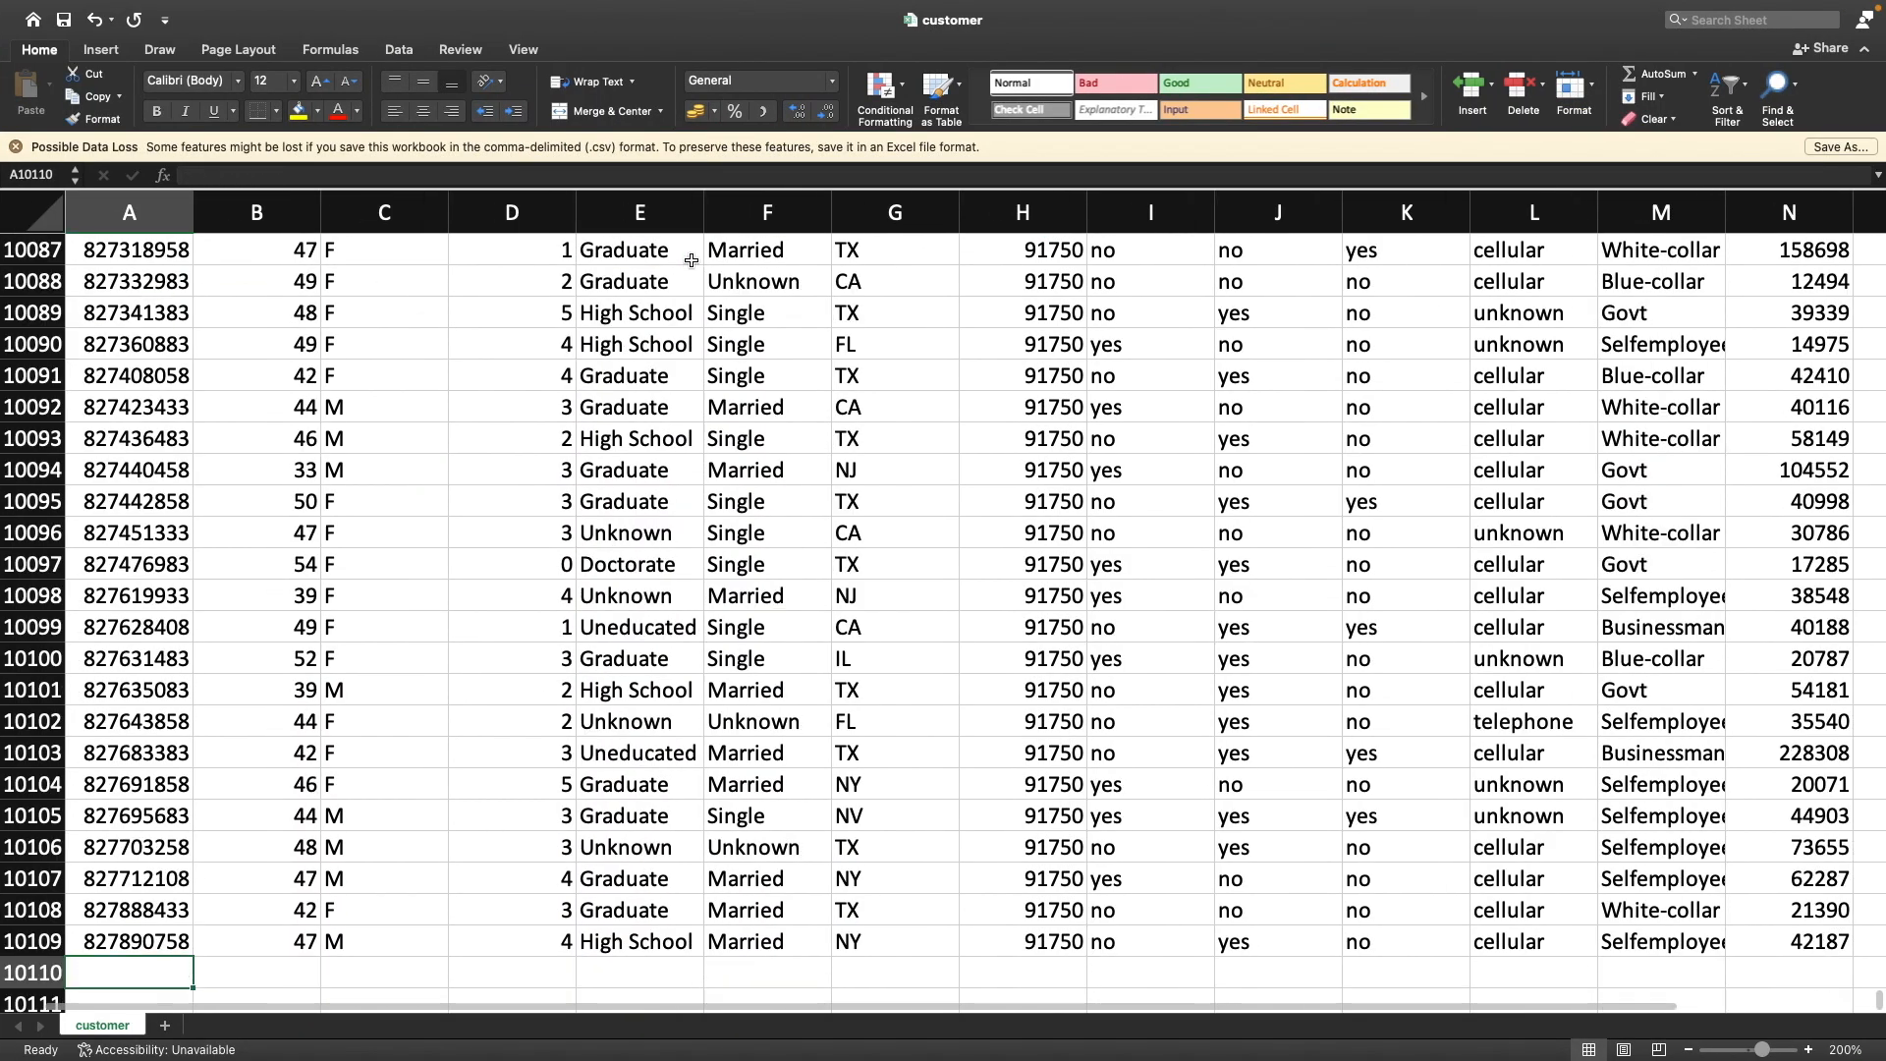
scroll(692, 260, "down", 1)
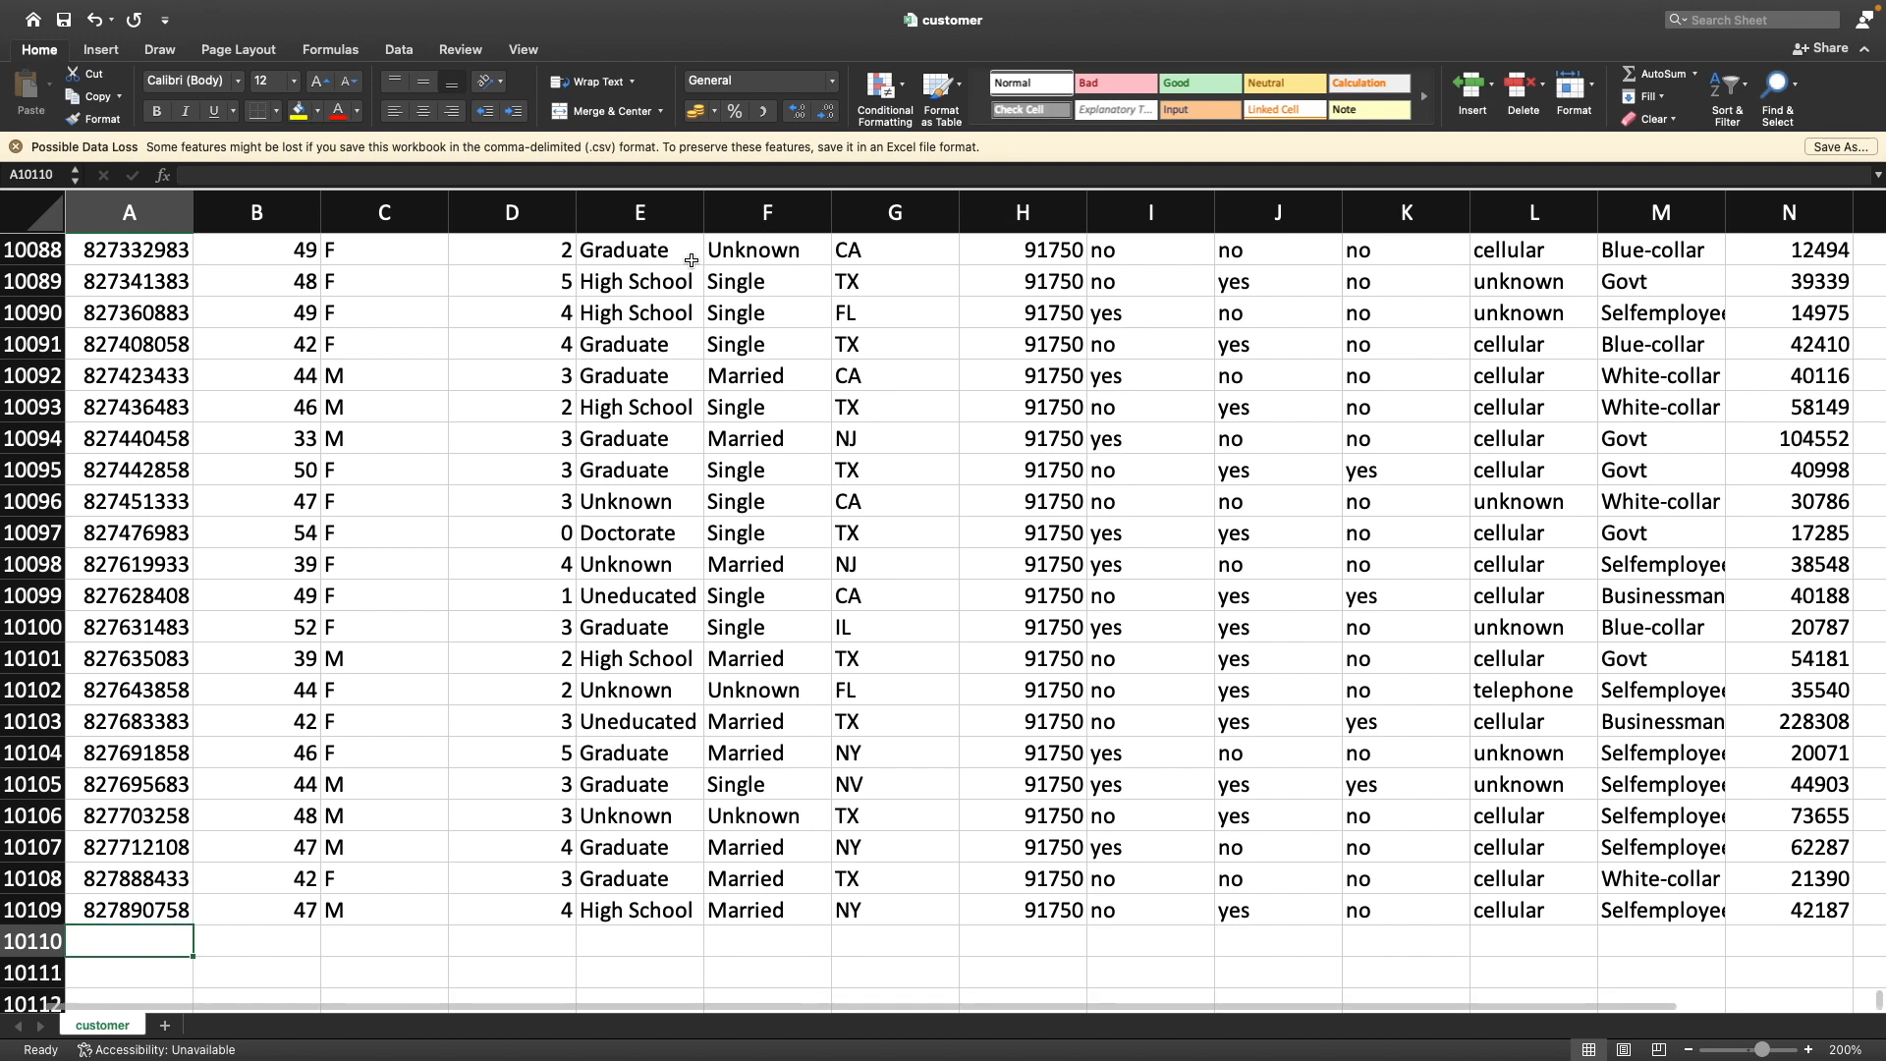
Reopen cust_add.csv from the Credit Card data folder and copy its entire data block including the headers
key("super+Tab")
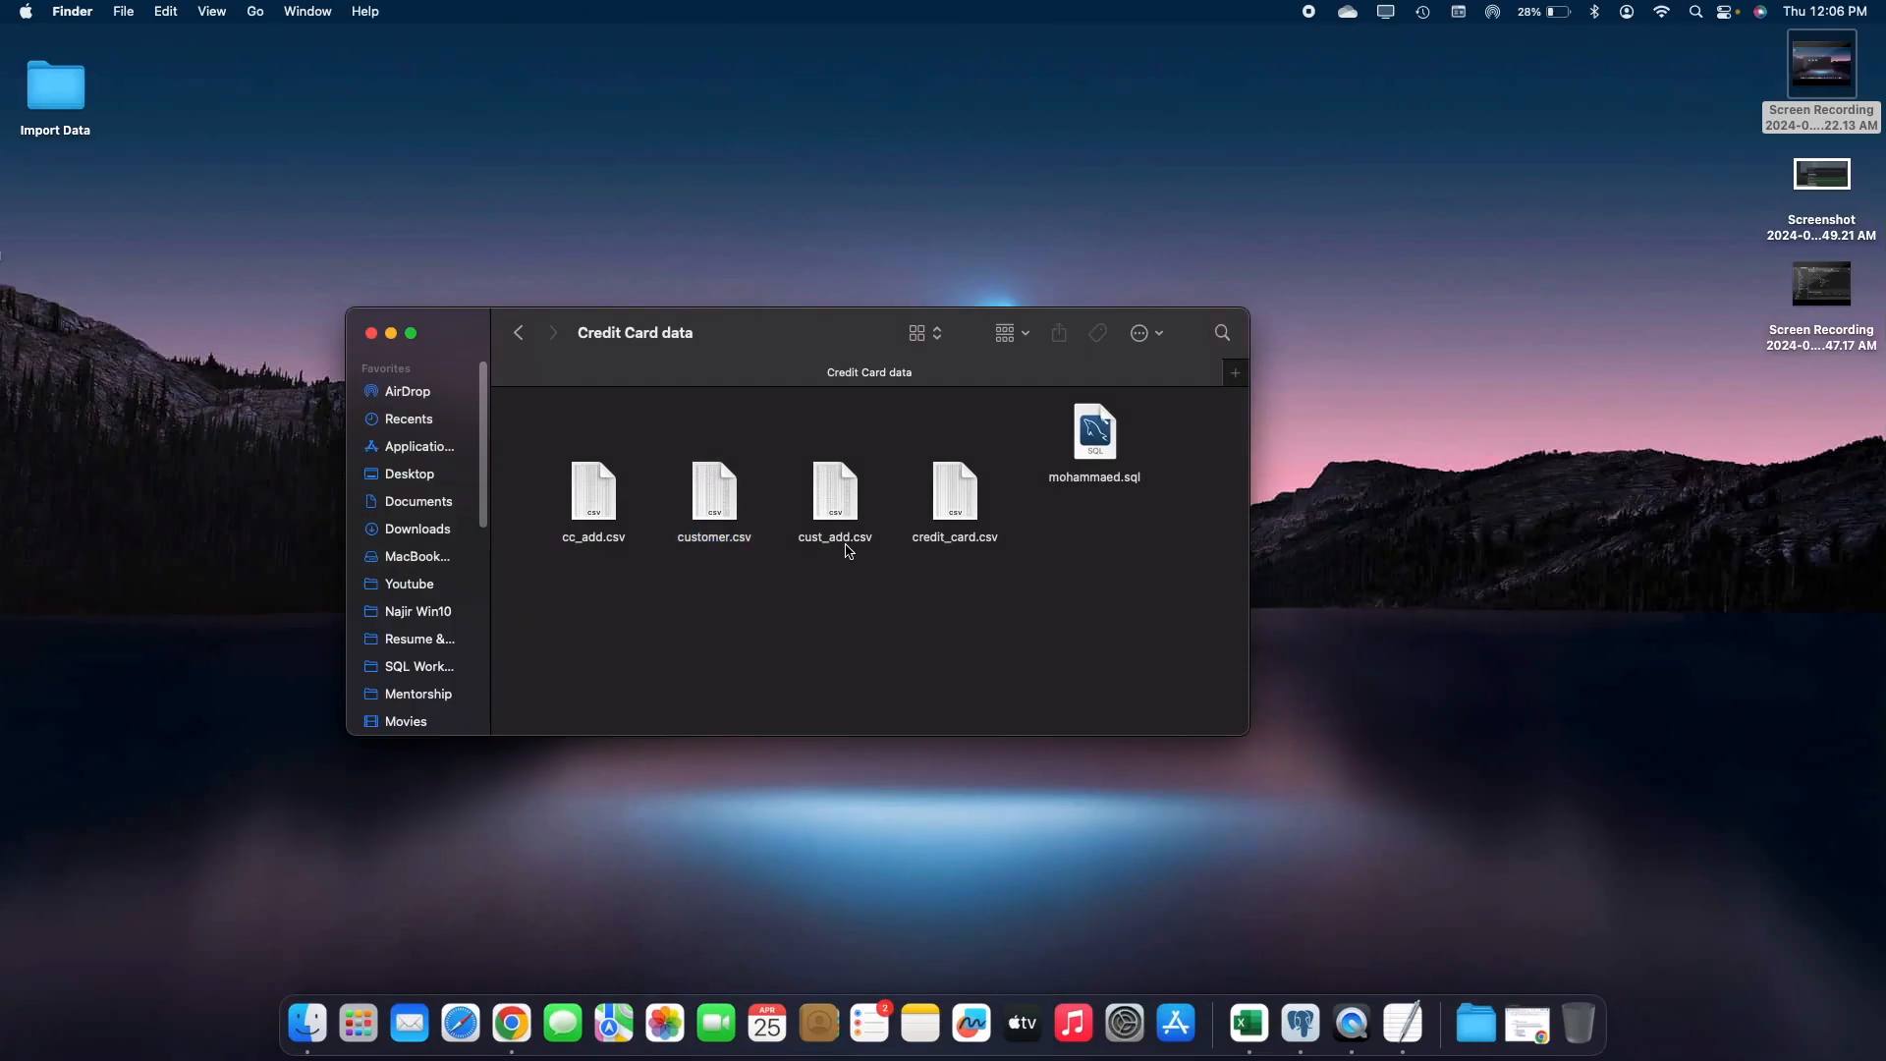
left_click(821, 516)
double_click(846, 496)
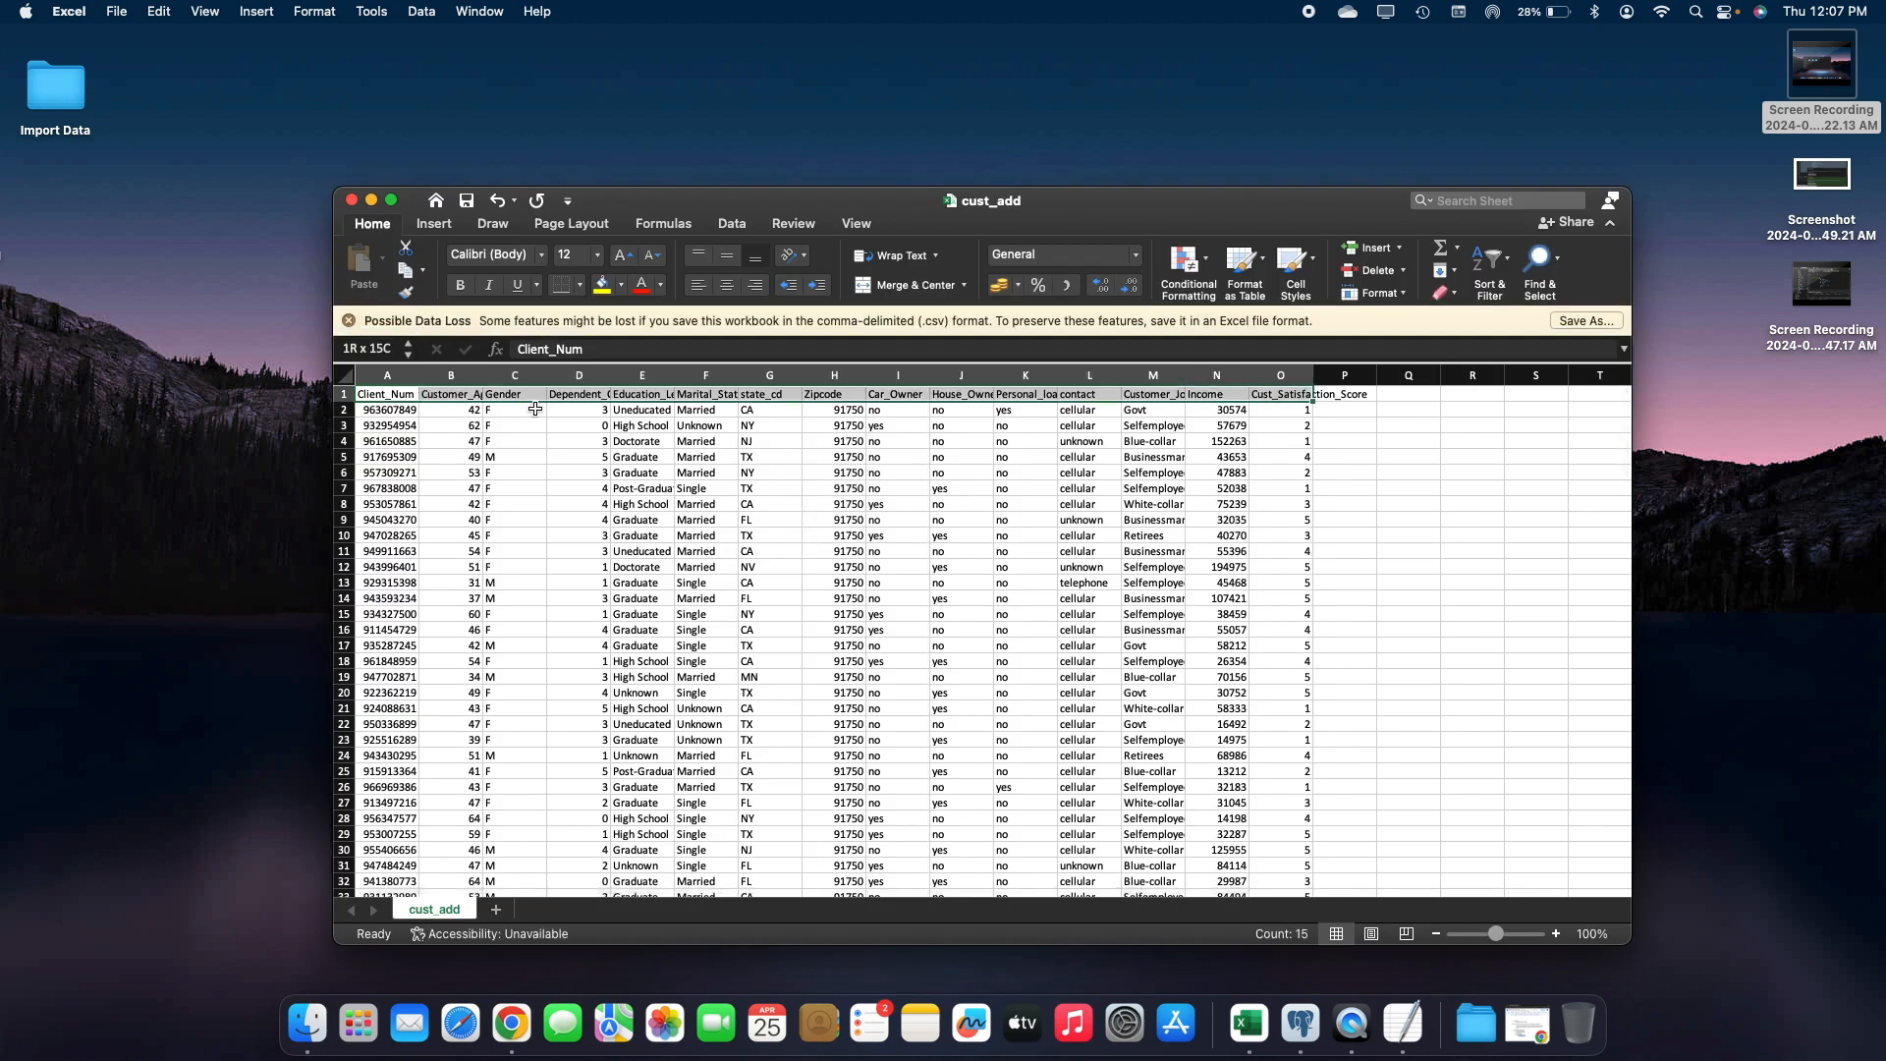
key("super+a")
key("super+c")
Paste the copied cust_add data into the customer workbook at A10110 and delete the duplicated header row
key("super+Tab")
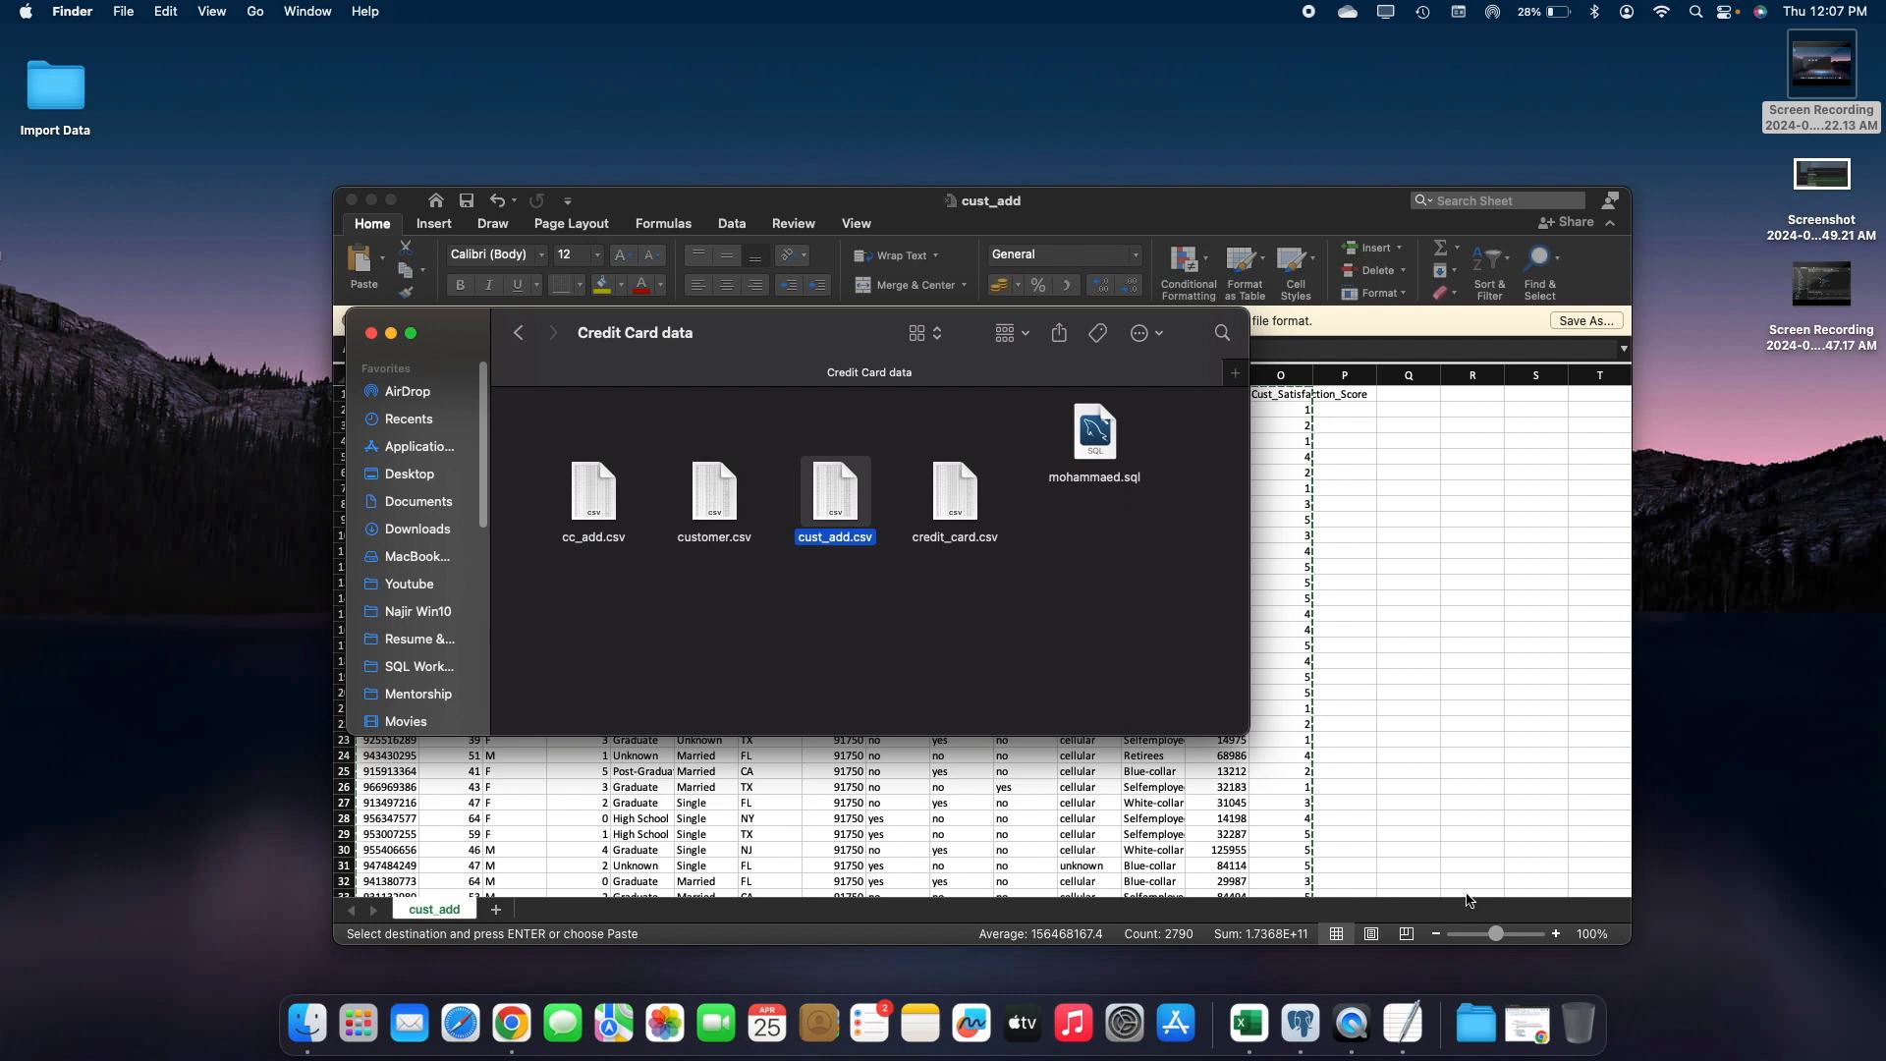
right_click(1249, 1022)
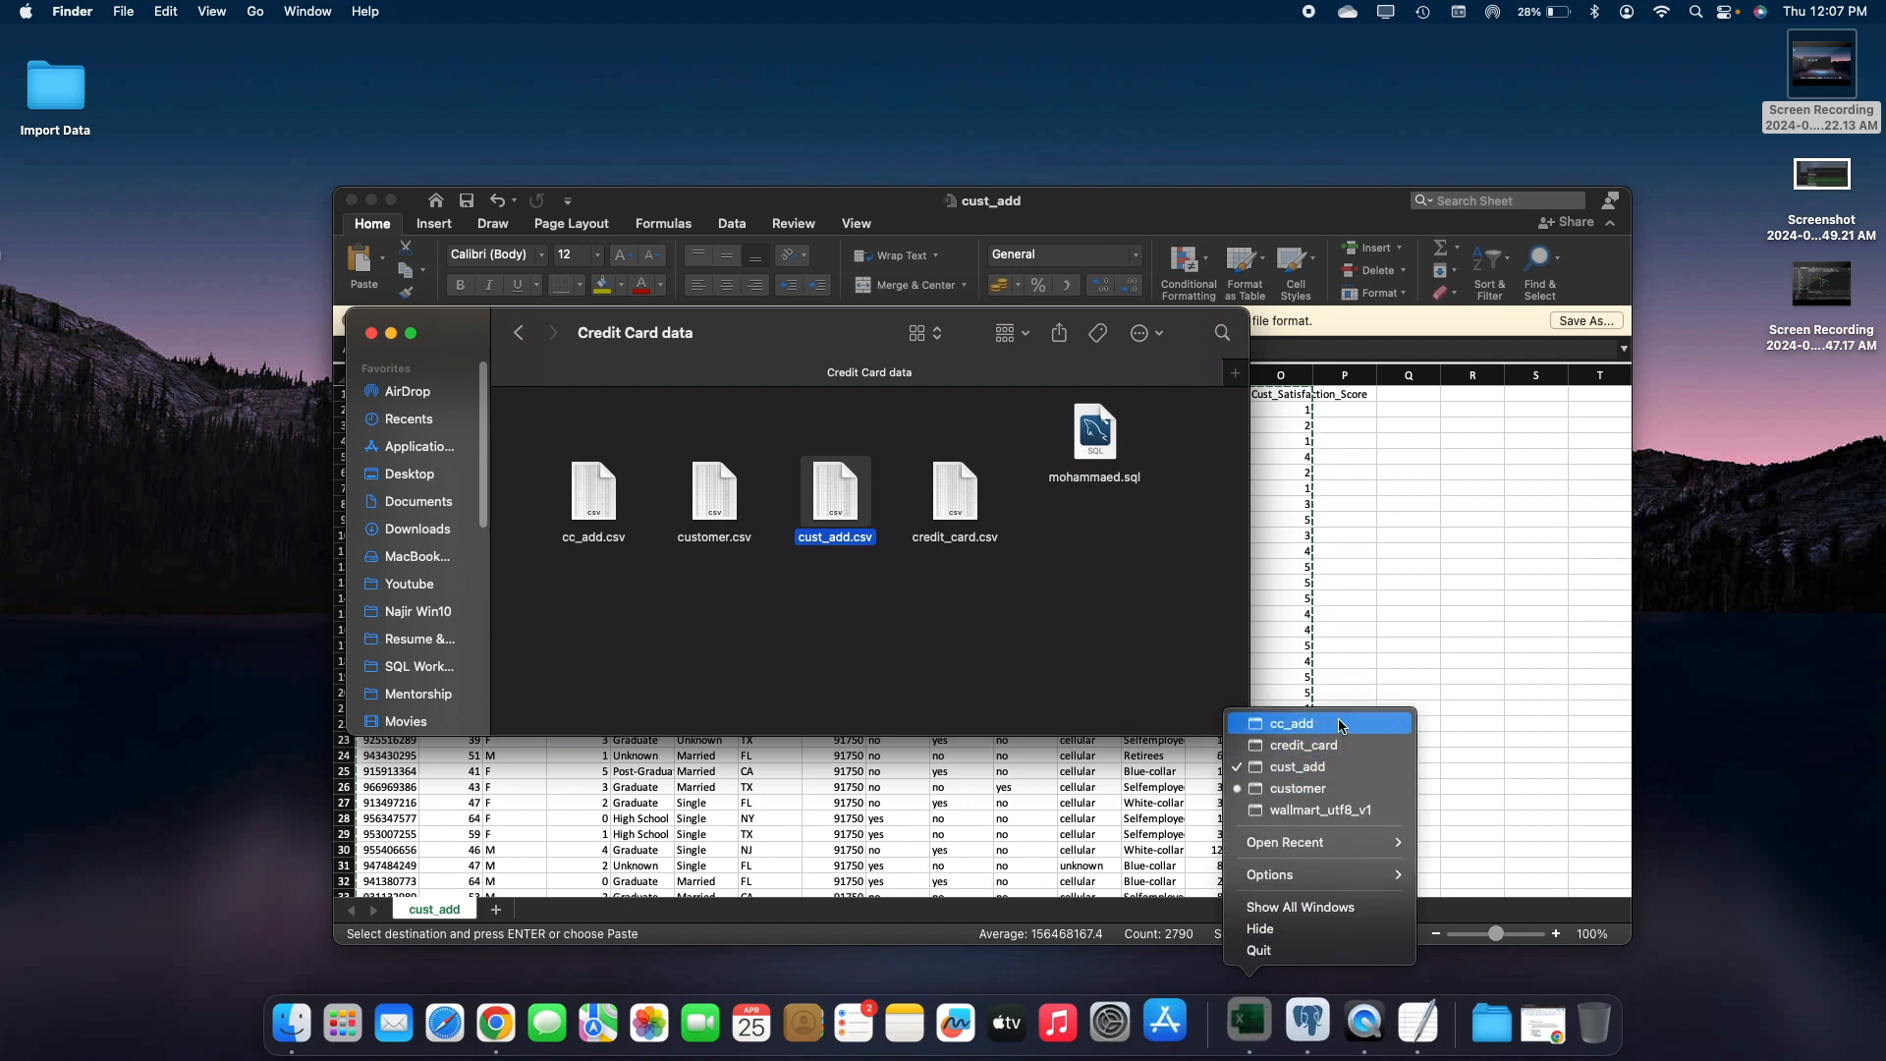
left_click(1331, 789)
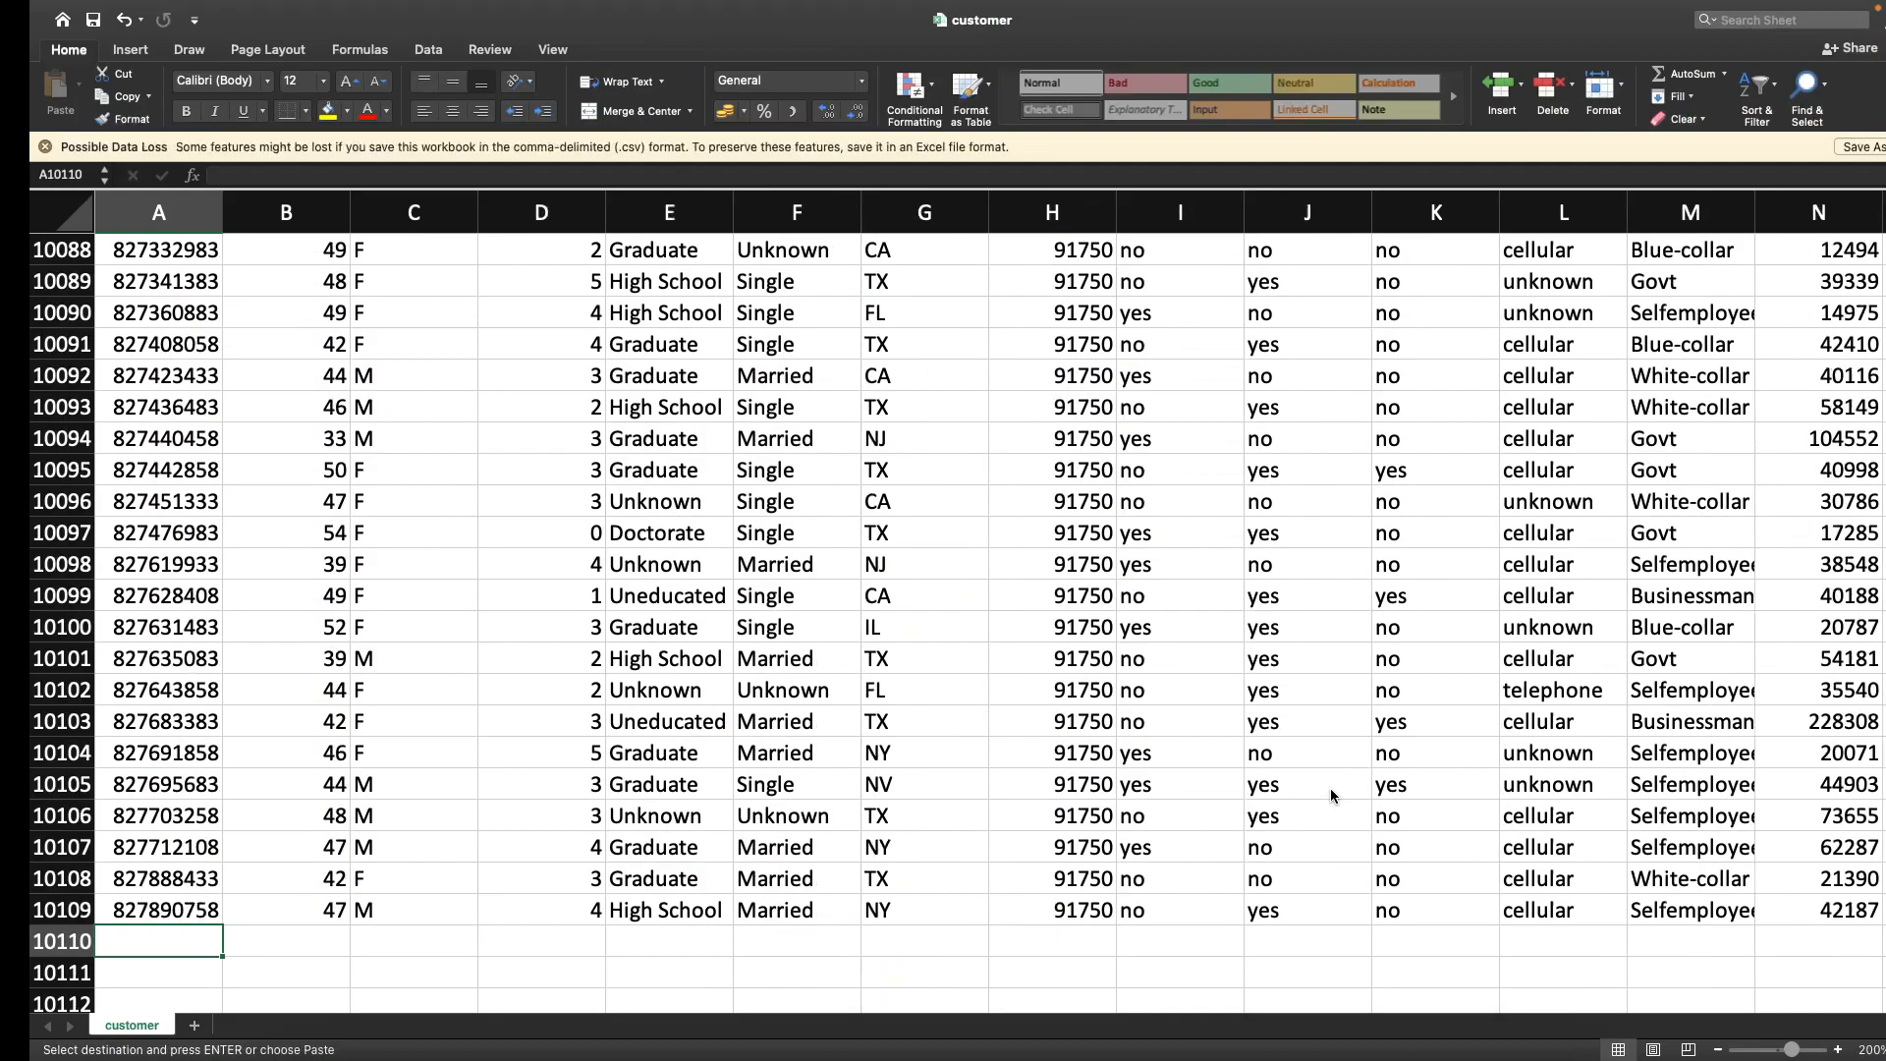
key("super+v")
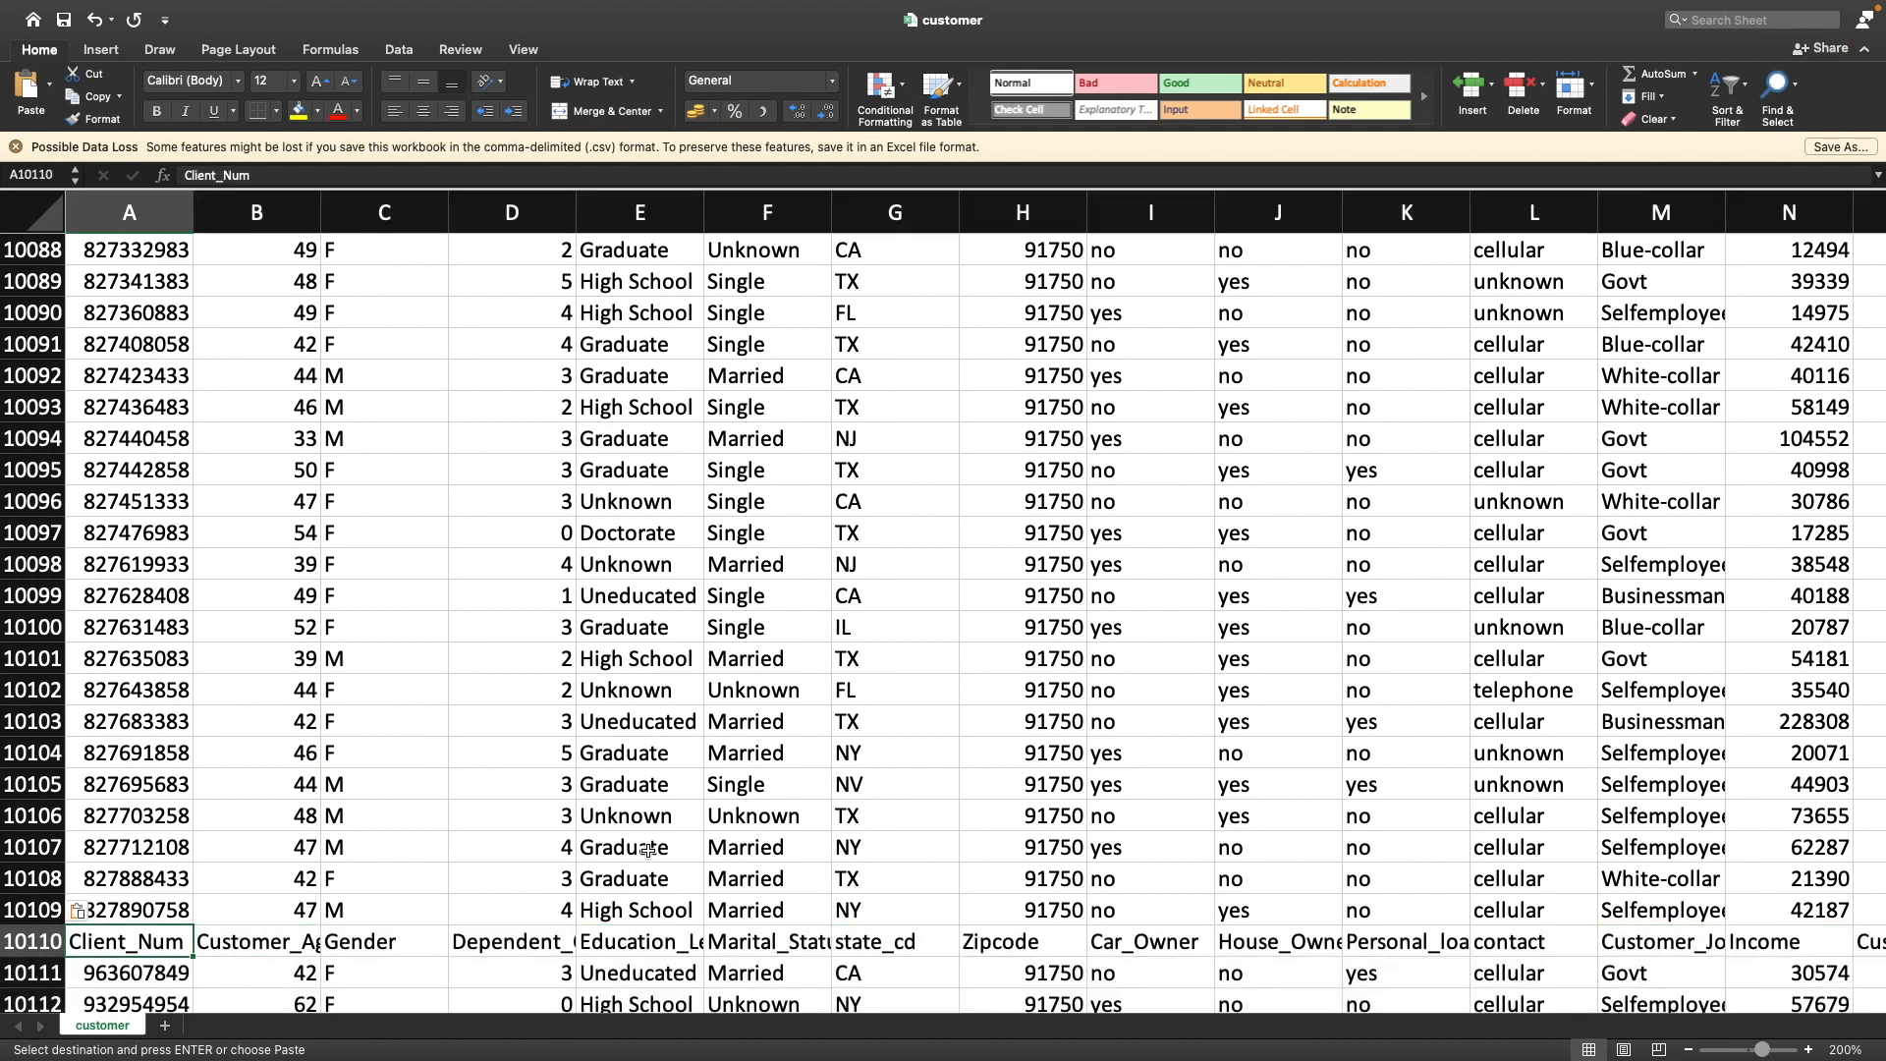
left_click(32, 941)
key("super+minus")
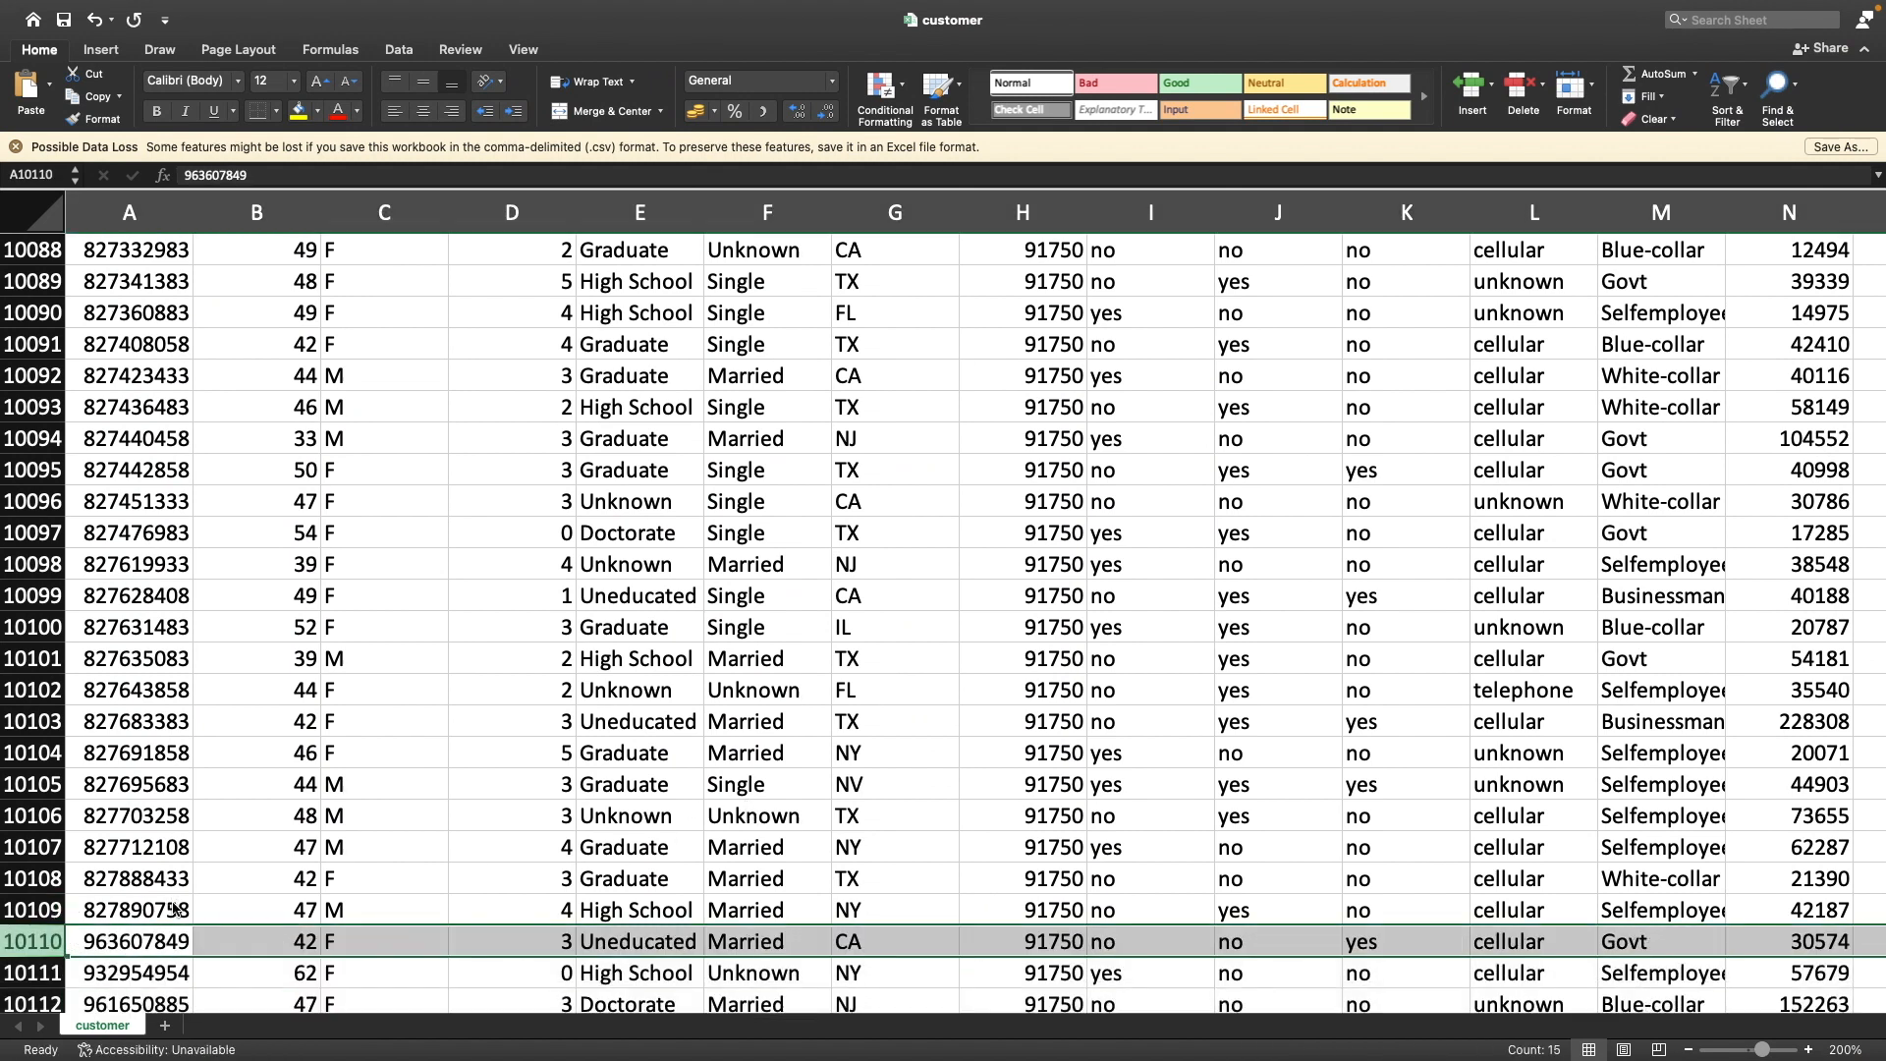
Check the last column and last row of the combined customer data, then return to cell A1
key("super+Right")
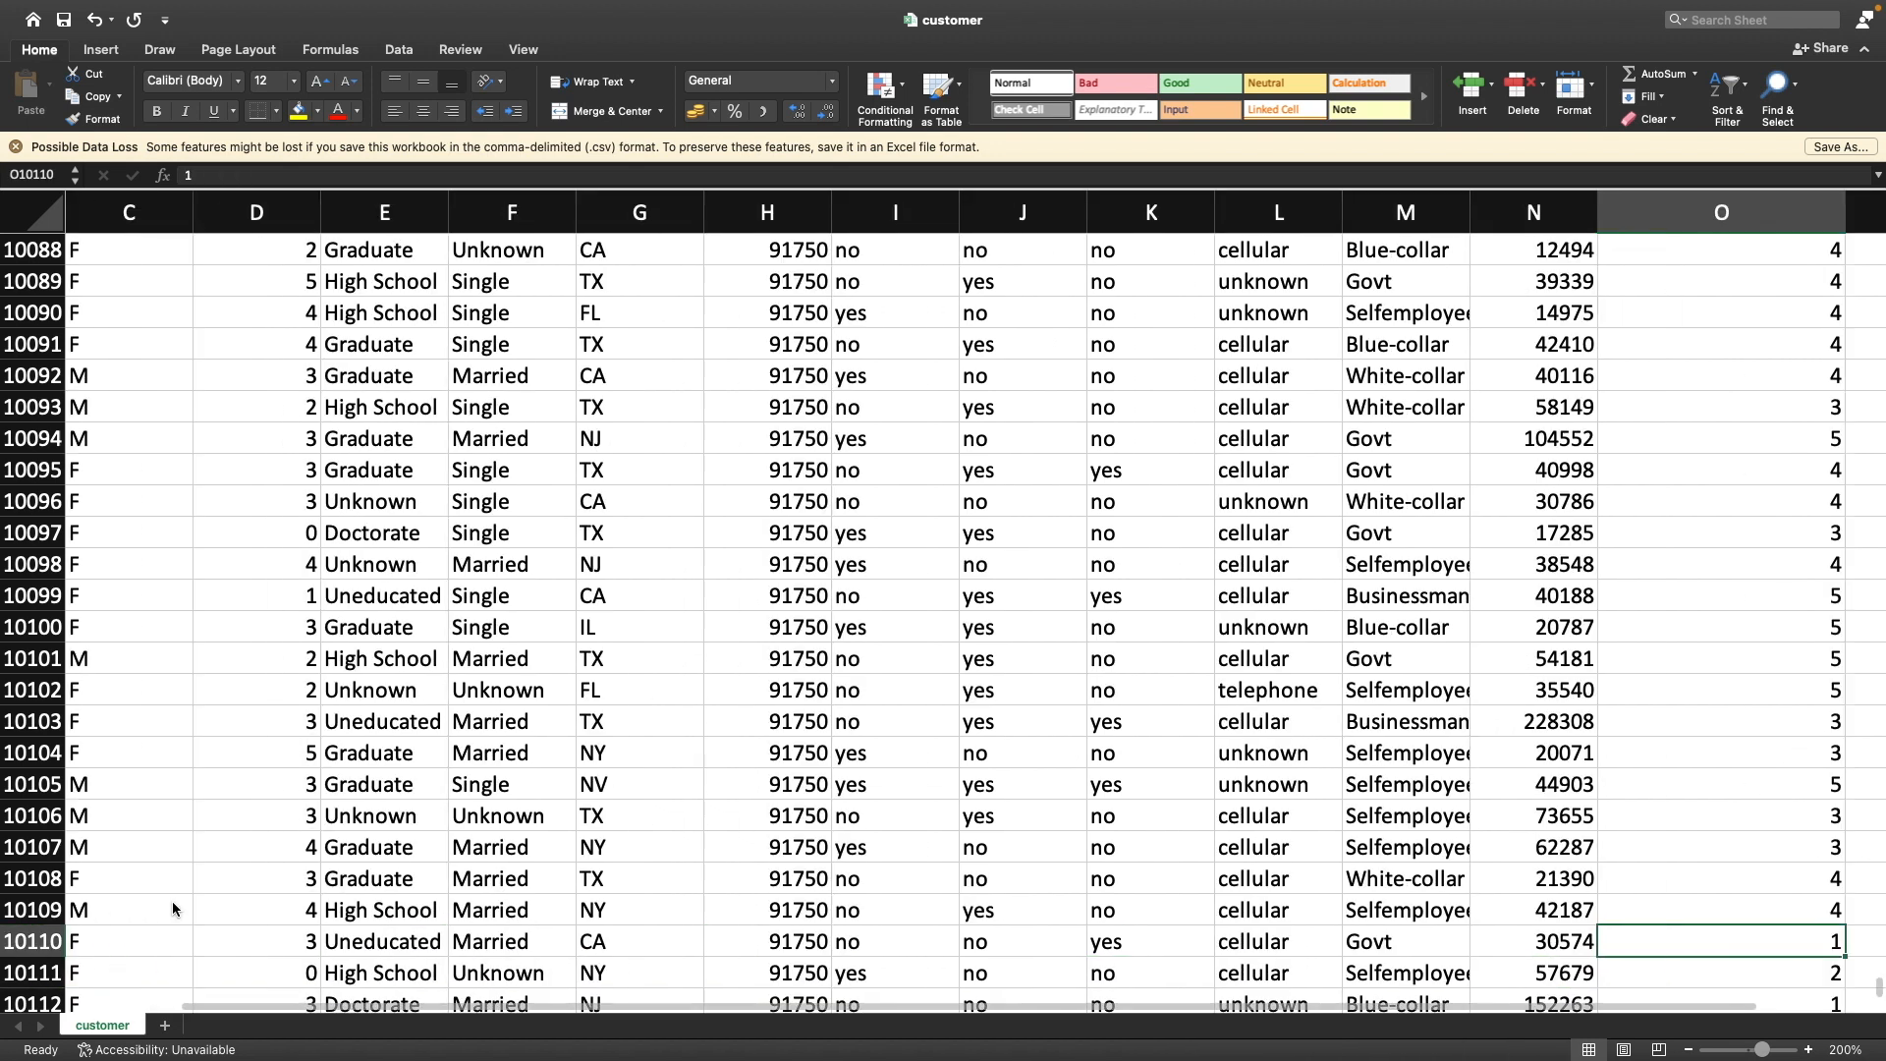
key("super+Down")
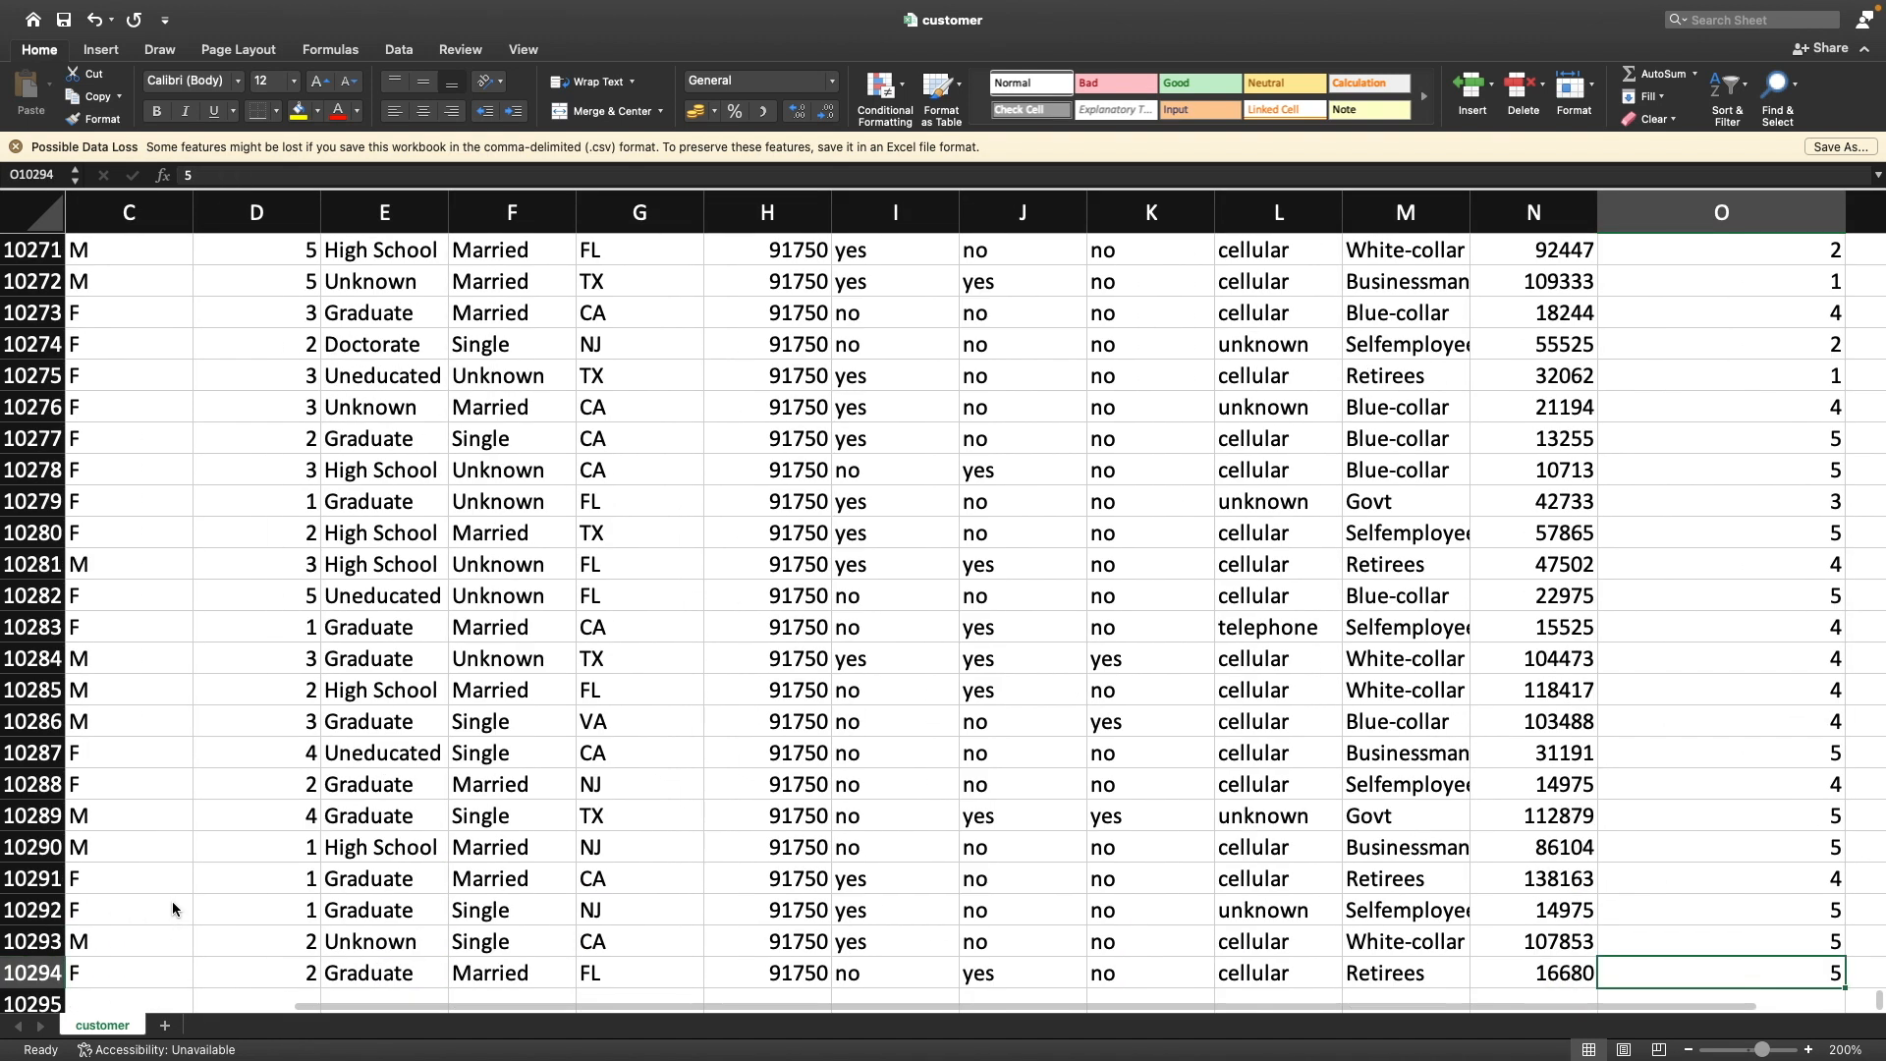
key("super+Left")
key("super+Up")
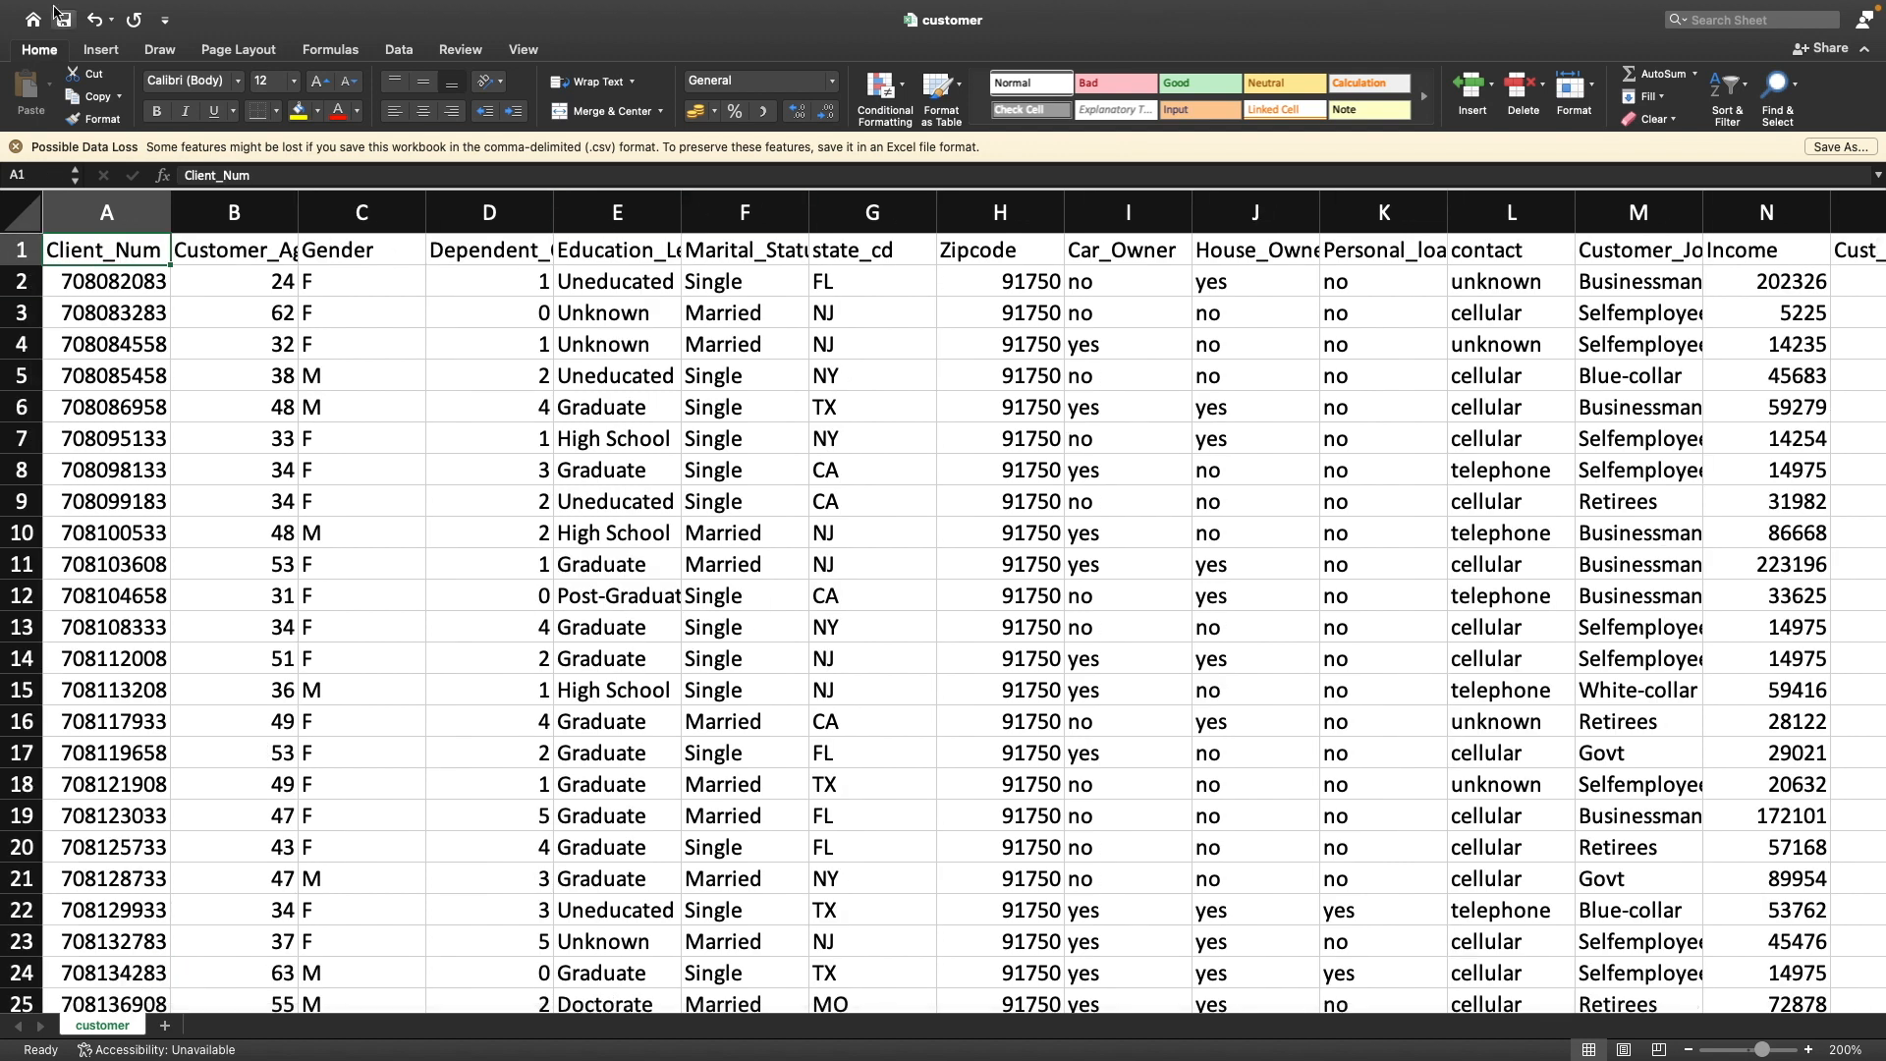
Switch to pgAdmin, close the failed import's process watcher, and bring up the SQL script containing the customers table definition
key("ctrl+Left")
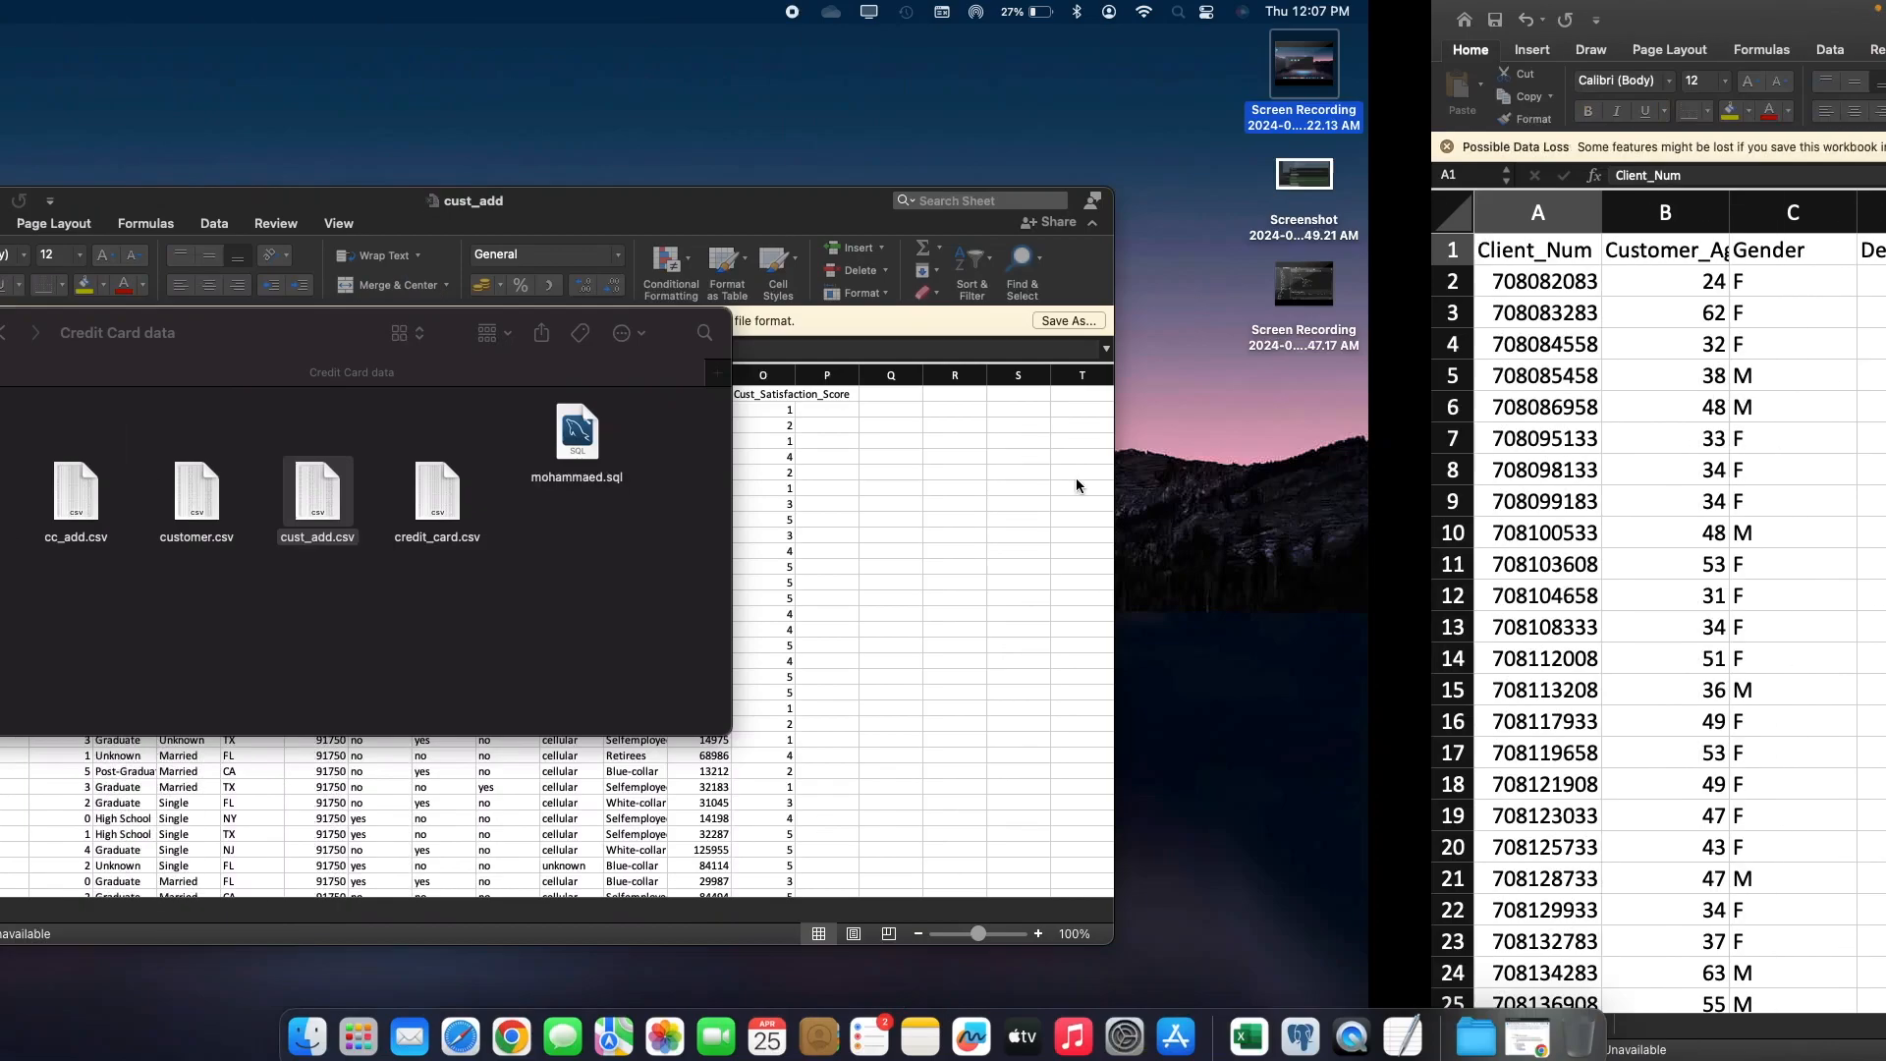
key("super+Tab")
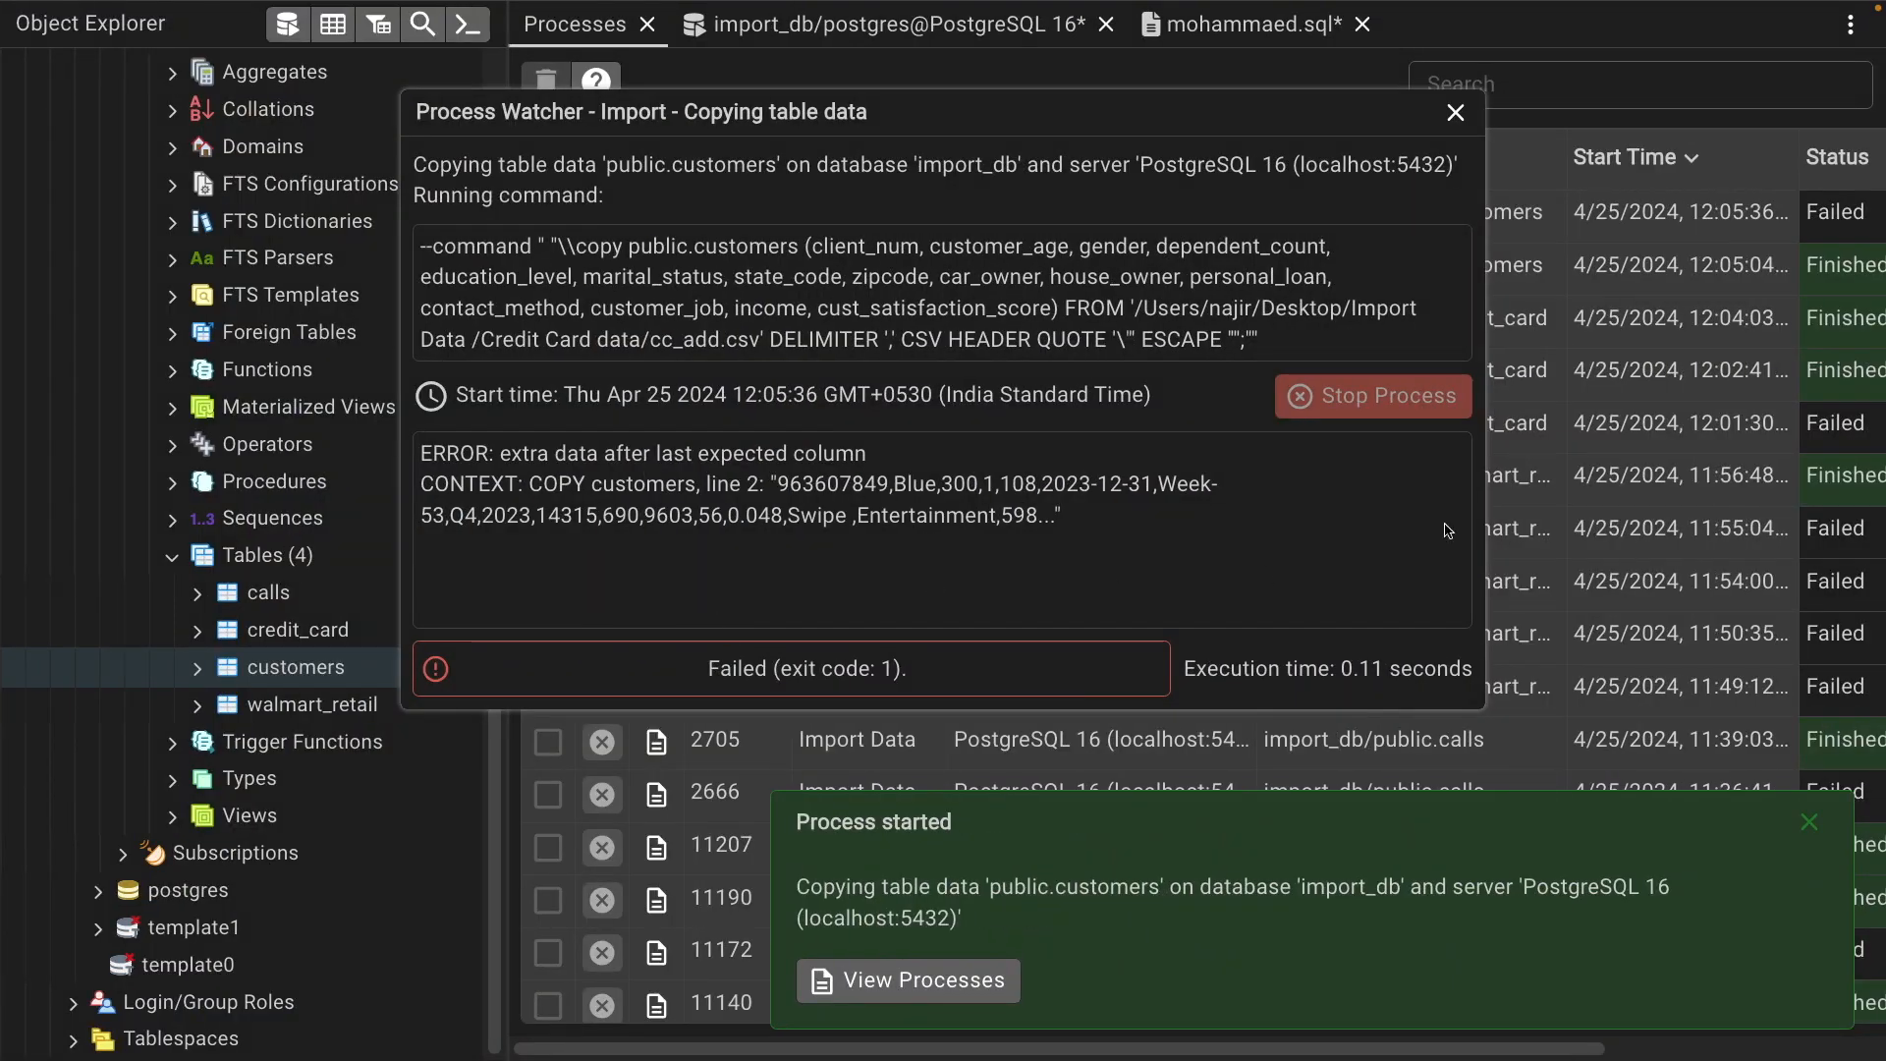
left_click(1455, 113)
left_click(800, 29)
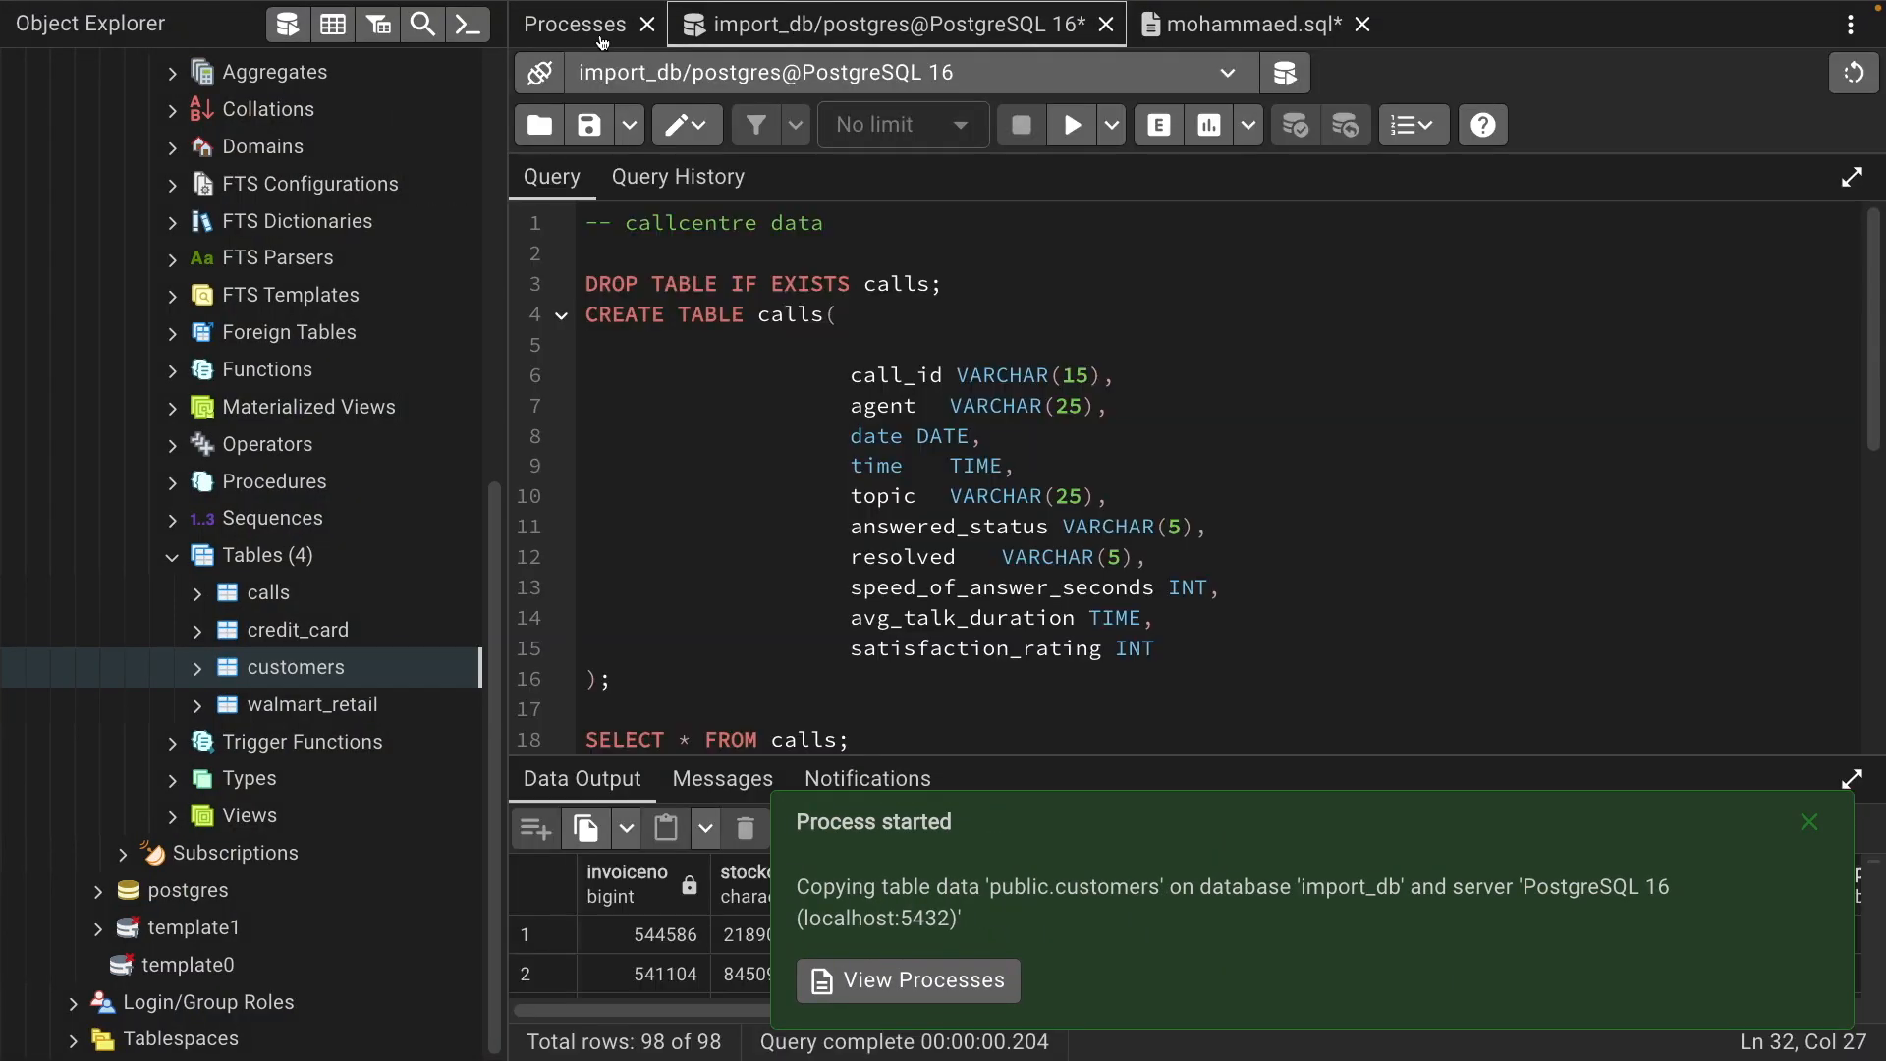
scroll(892, 666, "down", 7)
left_click(695, 574)
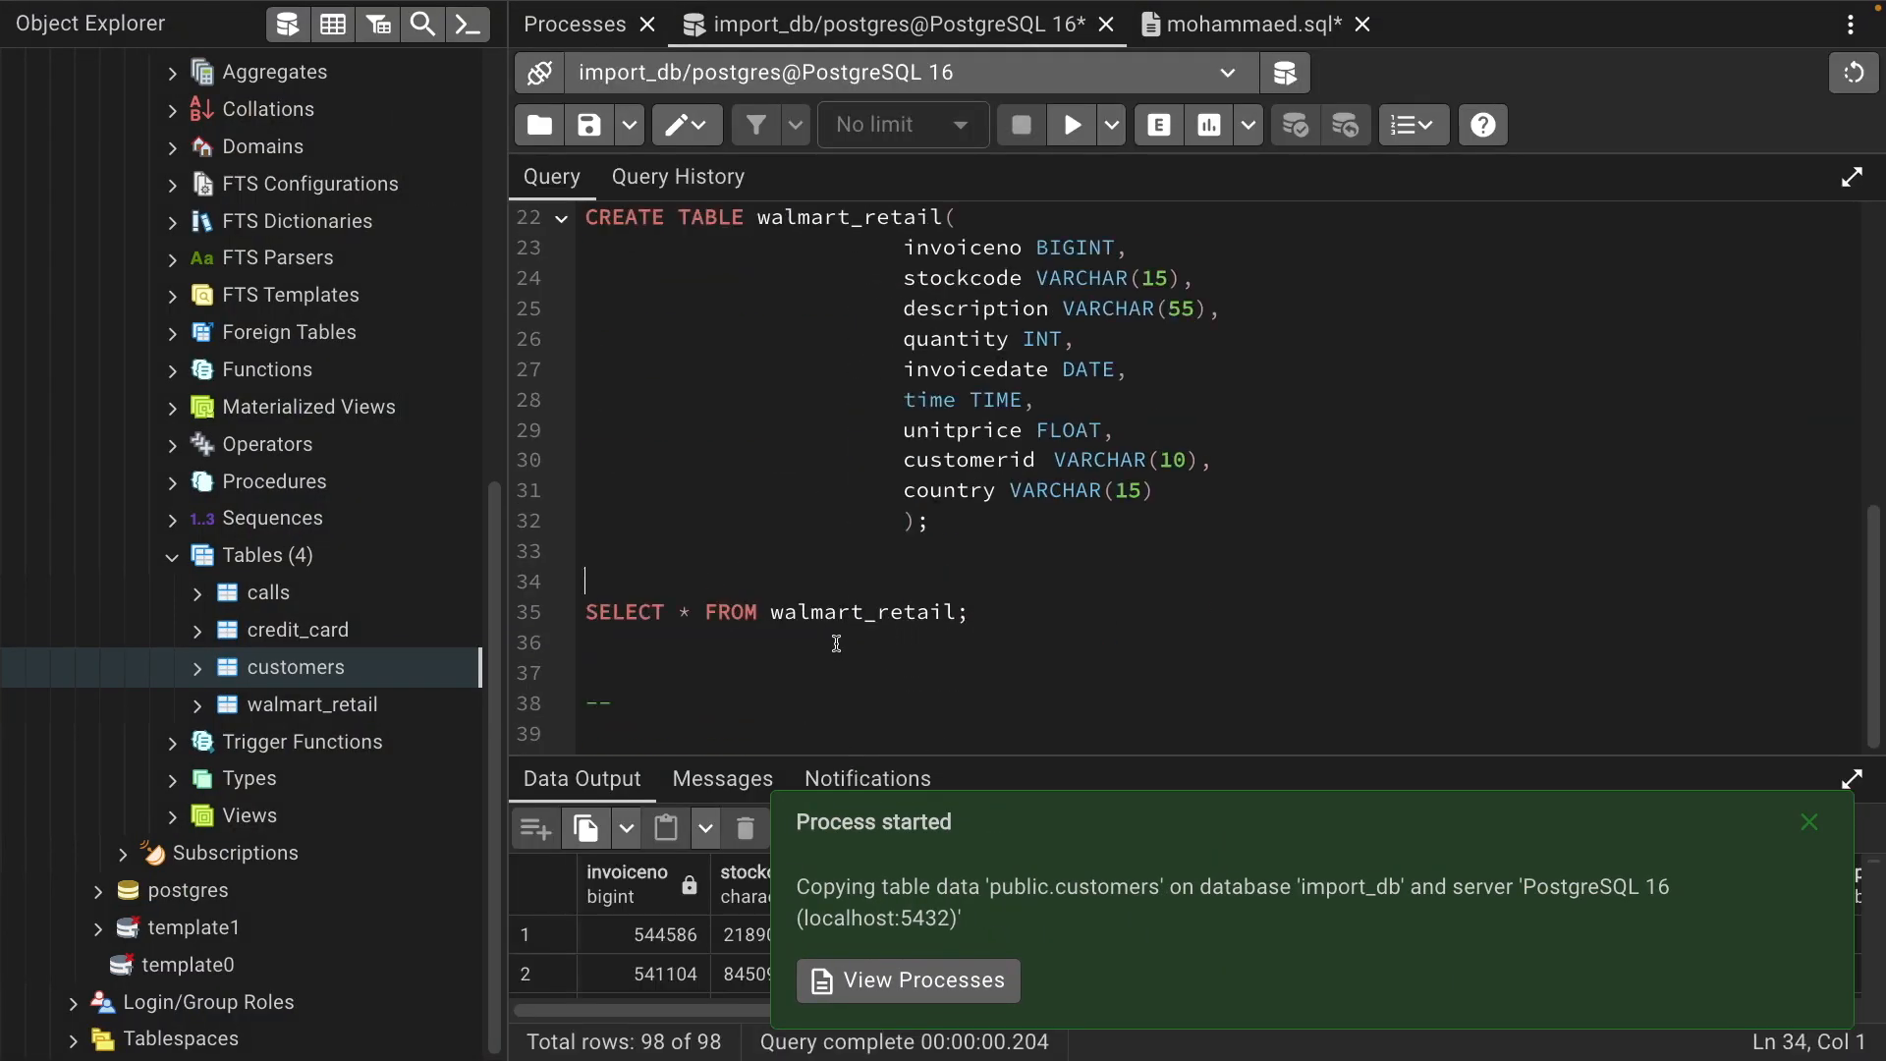
left_click(1212, 33)
scroll(892, 590, "down", 1)
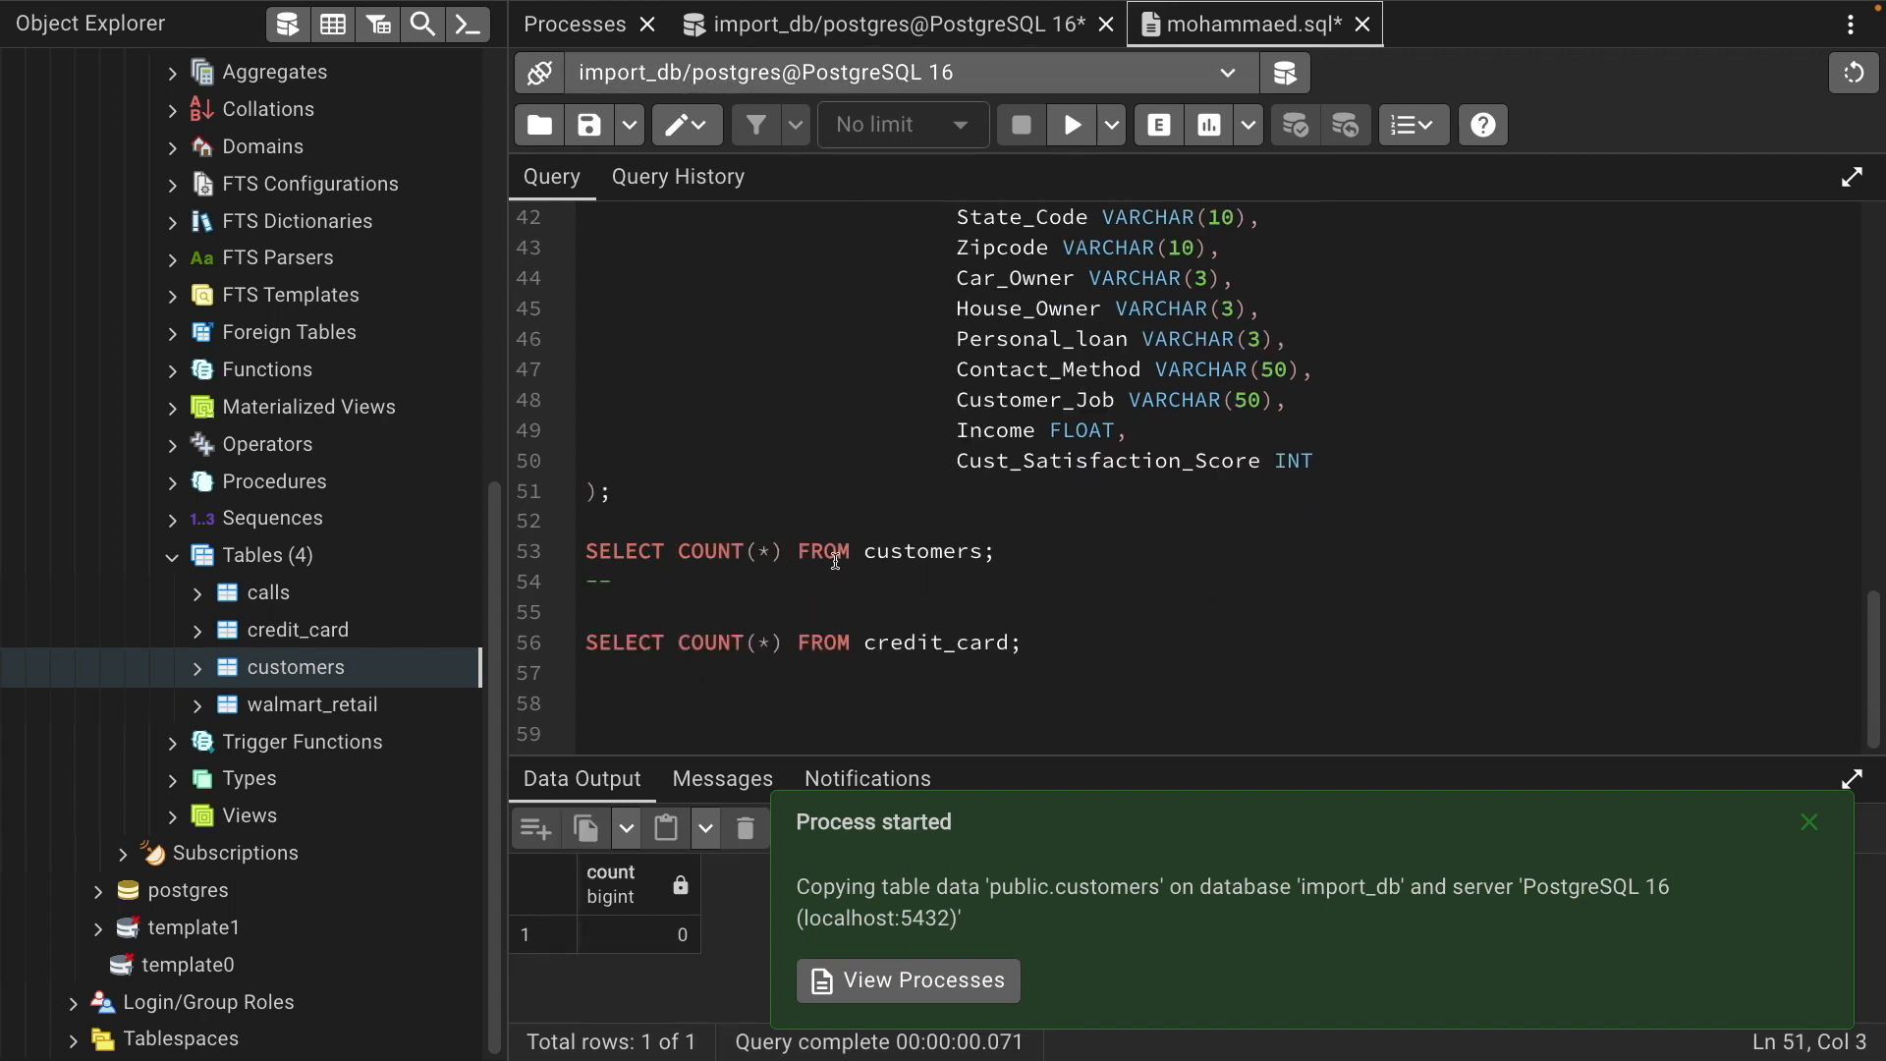
Add DROP TABLE IF EXISTS customers; above the CREATE TABLE customers statement and run it
double_click(914, 550)
scroll(770, 363, "up", 3)
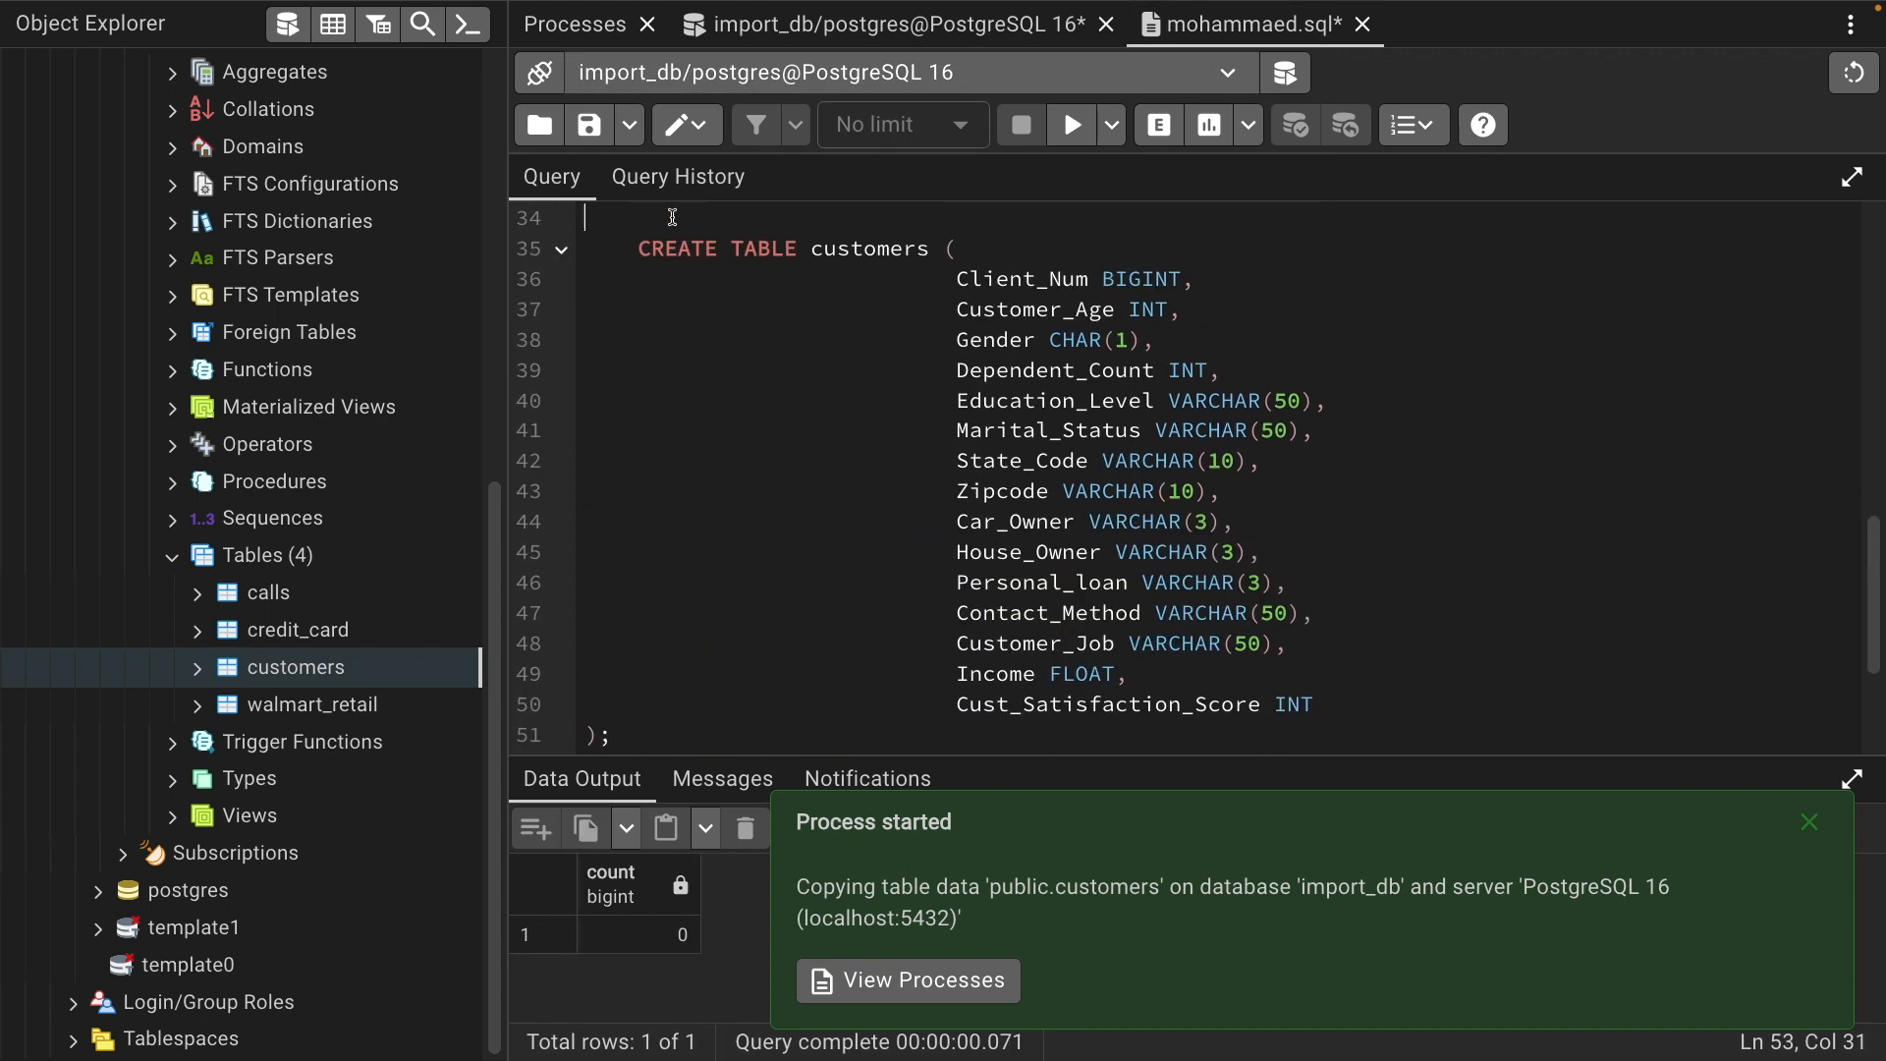
type("DROP TABLE IF ")
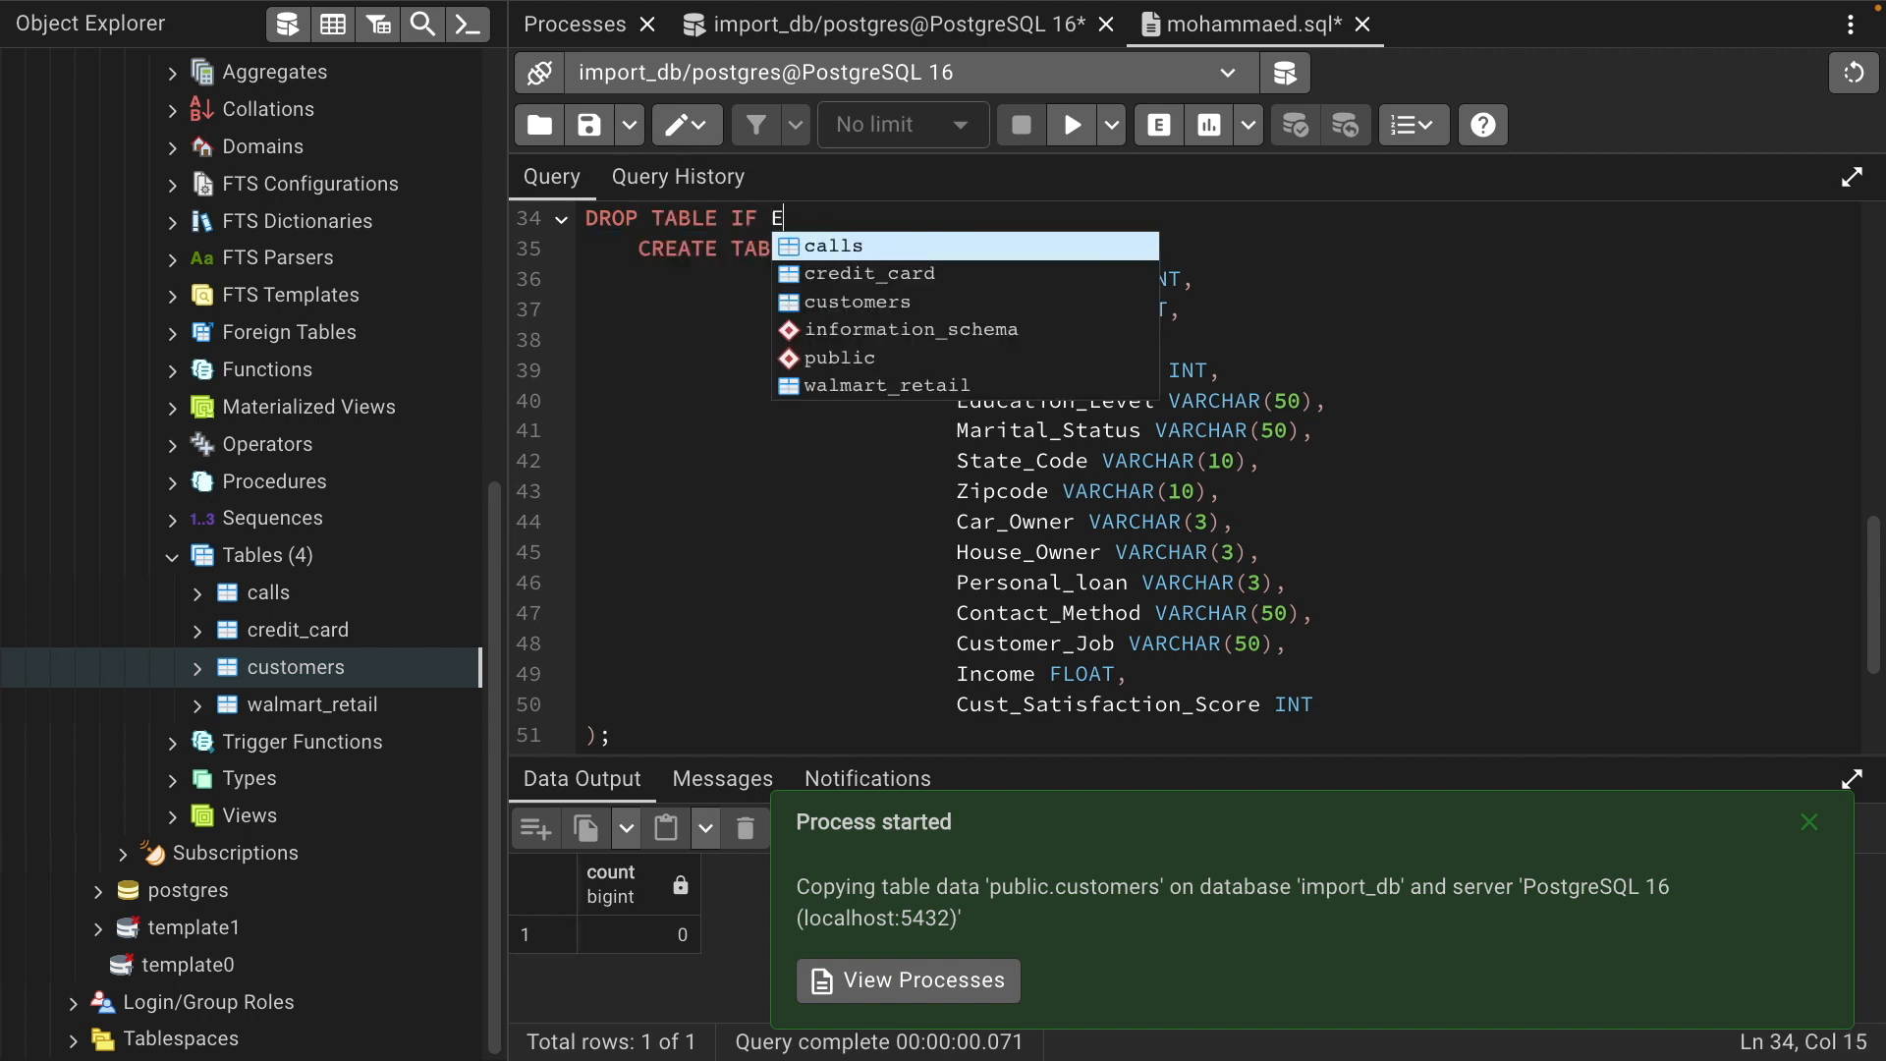
type("EXISTS customers;")
key("shift+Up")
key("F5")
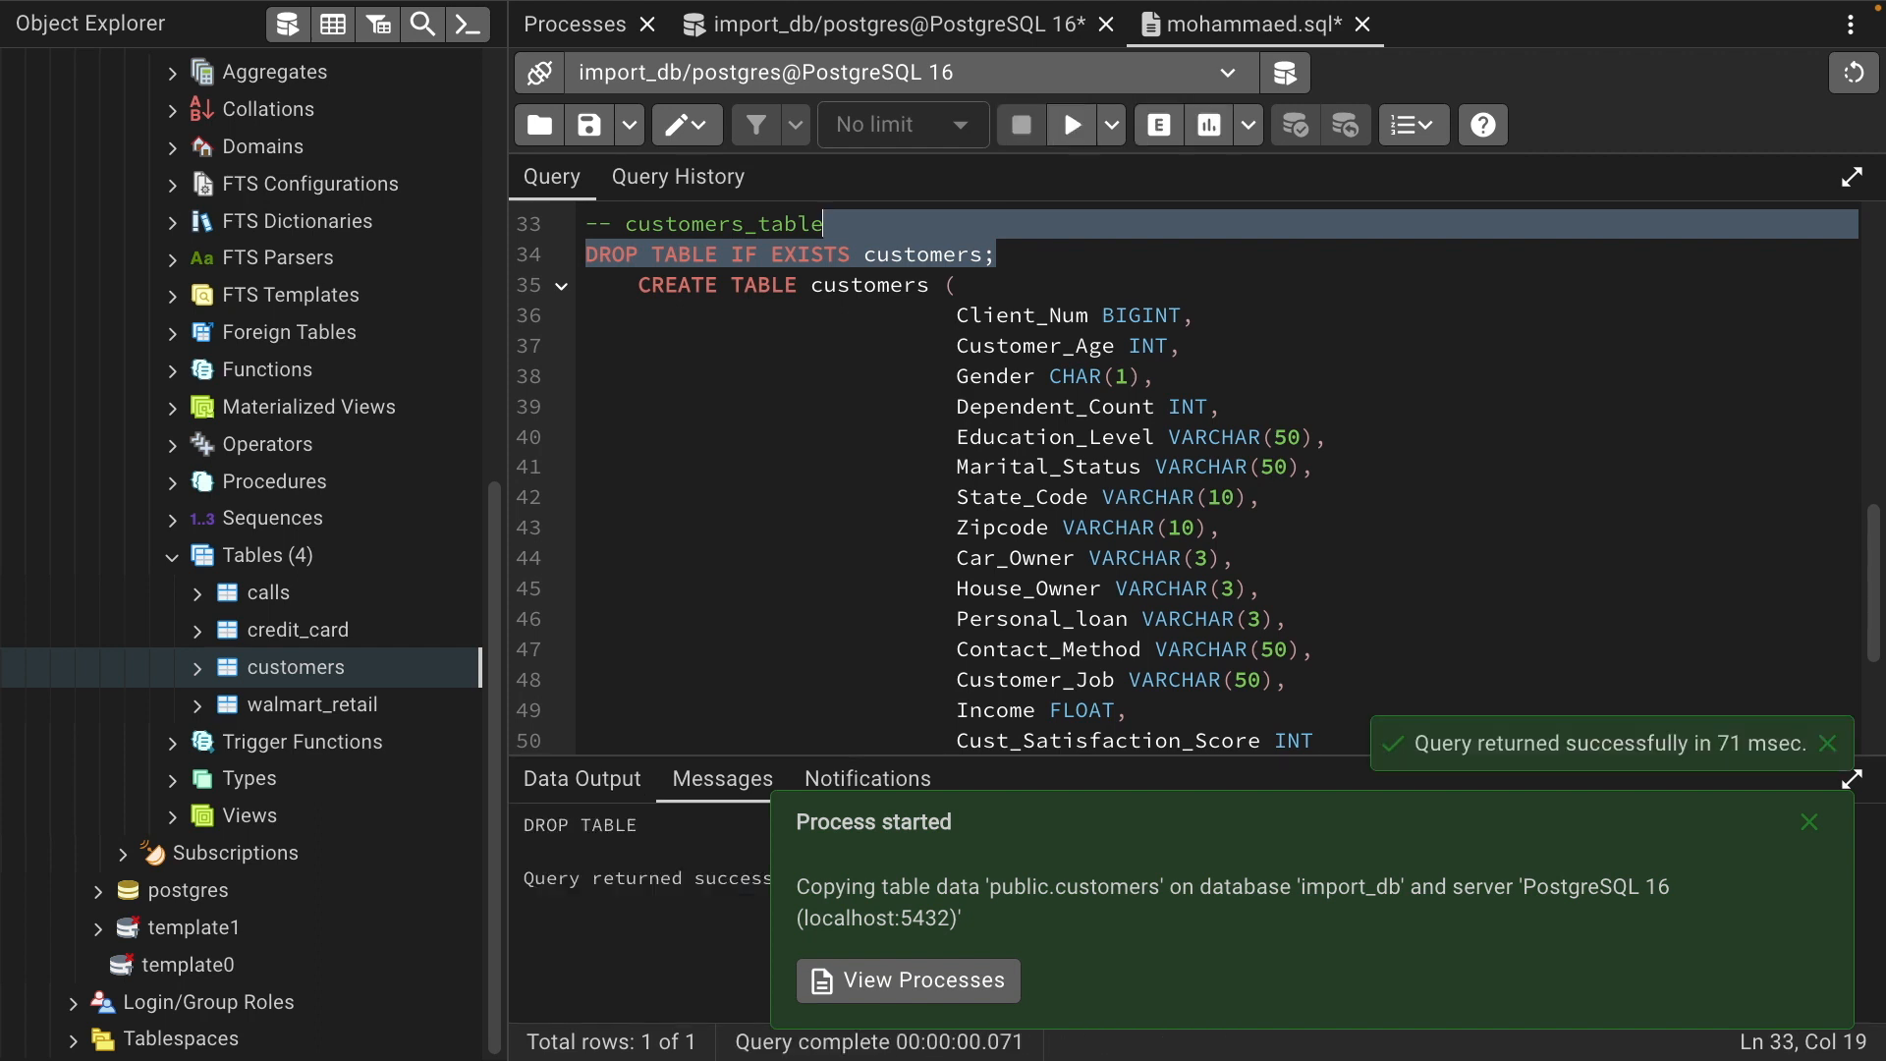
Run the CREATE TABLE customers statement together with its row count query and refresh the Tables list
left_click(597, 287)
scroll(877, 372, "down", 1)
scroll(877, 371, "down", 2)
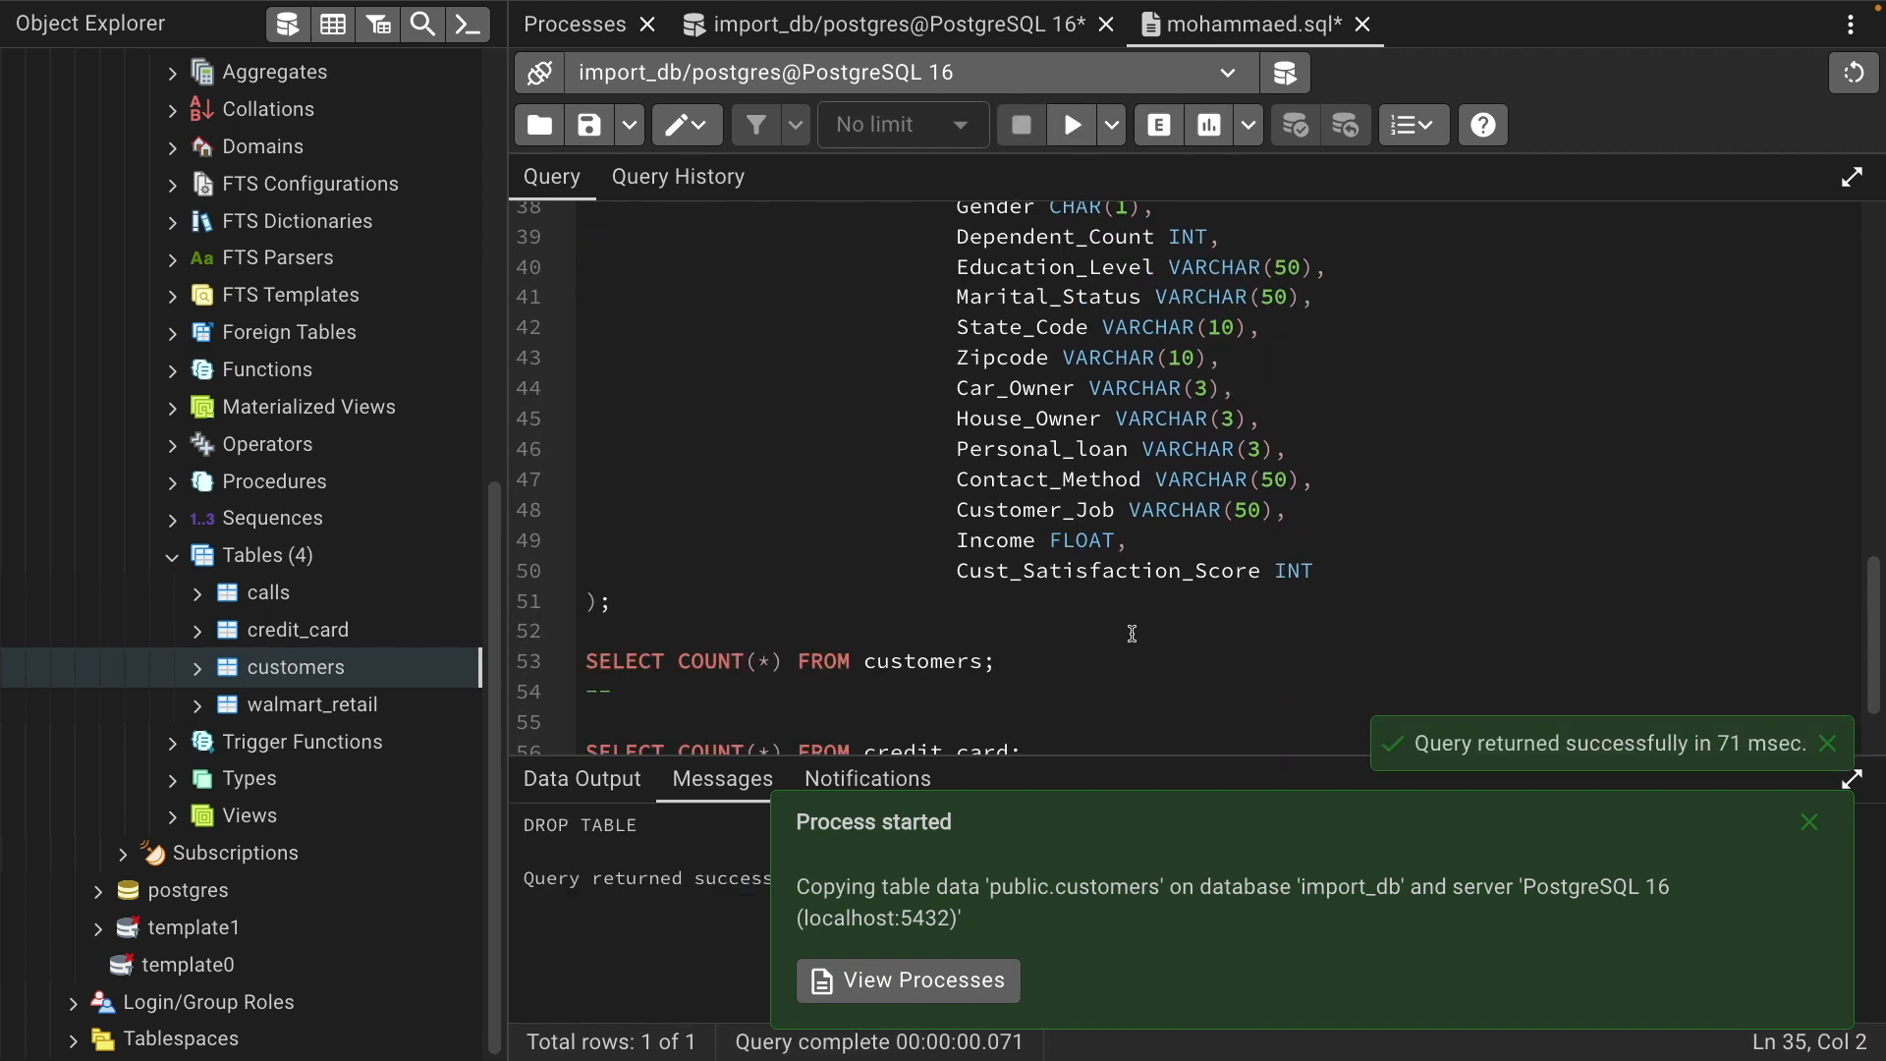
left_click(1221, 626, "shift")
key("shift+Down")
key("F5")
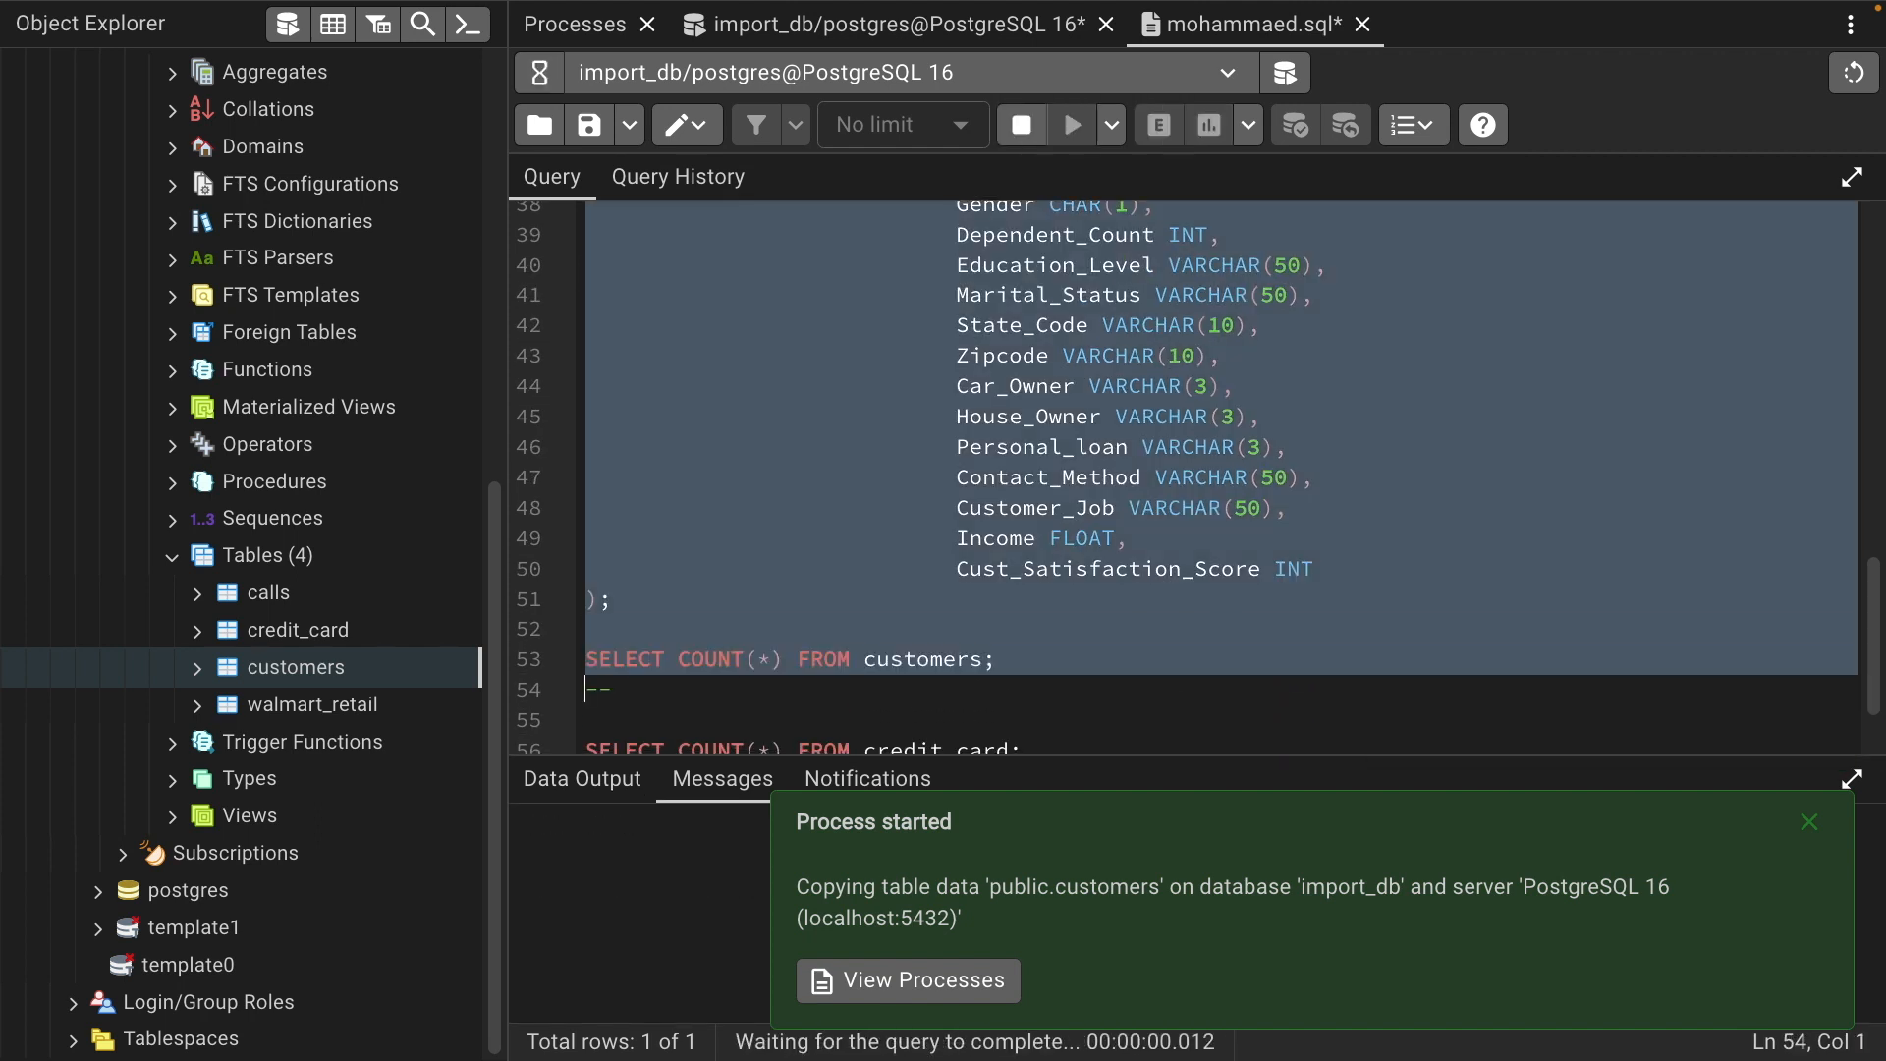
left_click(1809, 823)
right_click(292, 556)
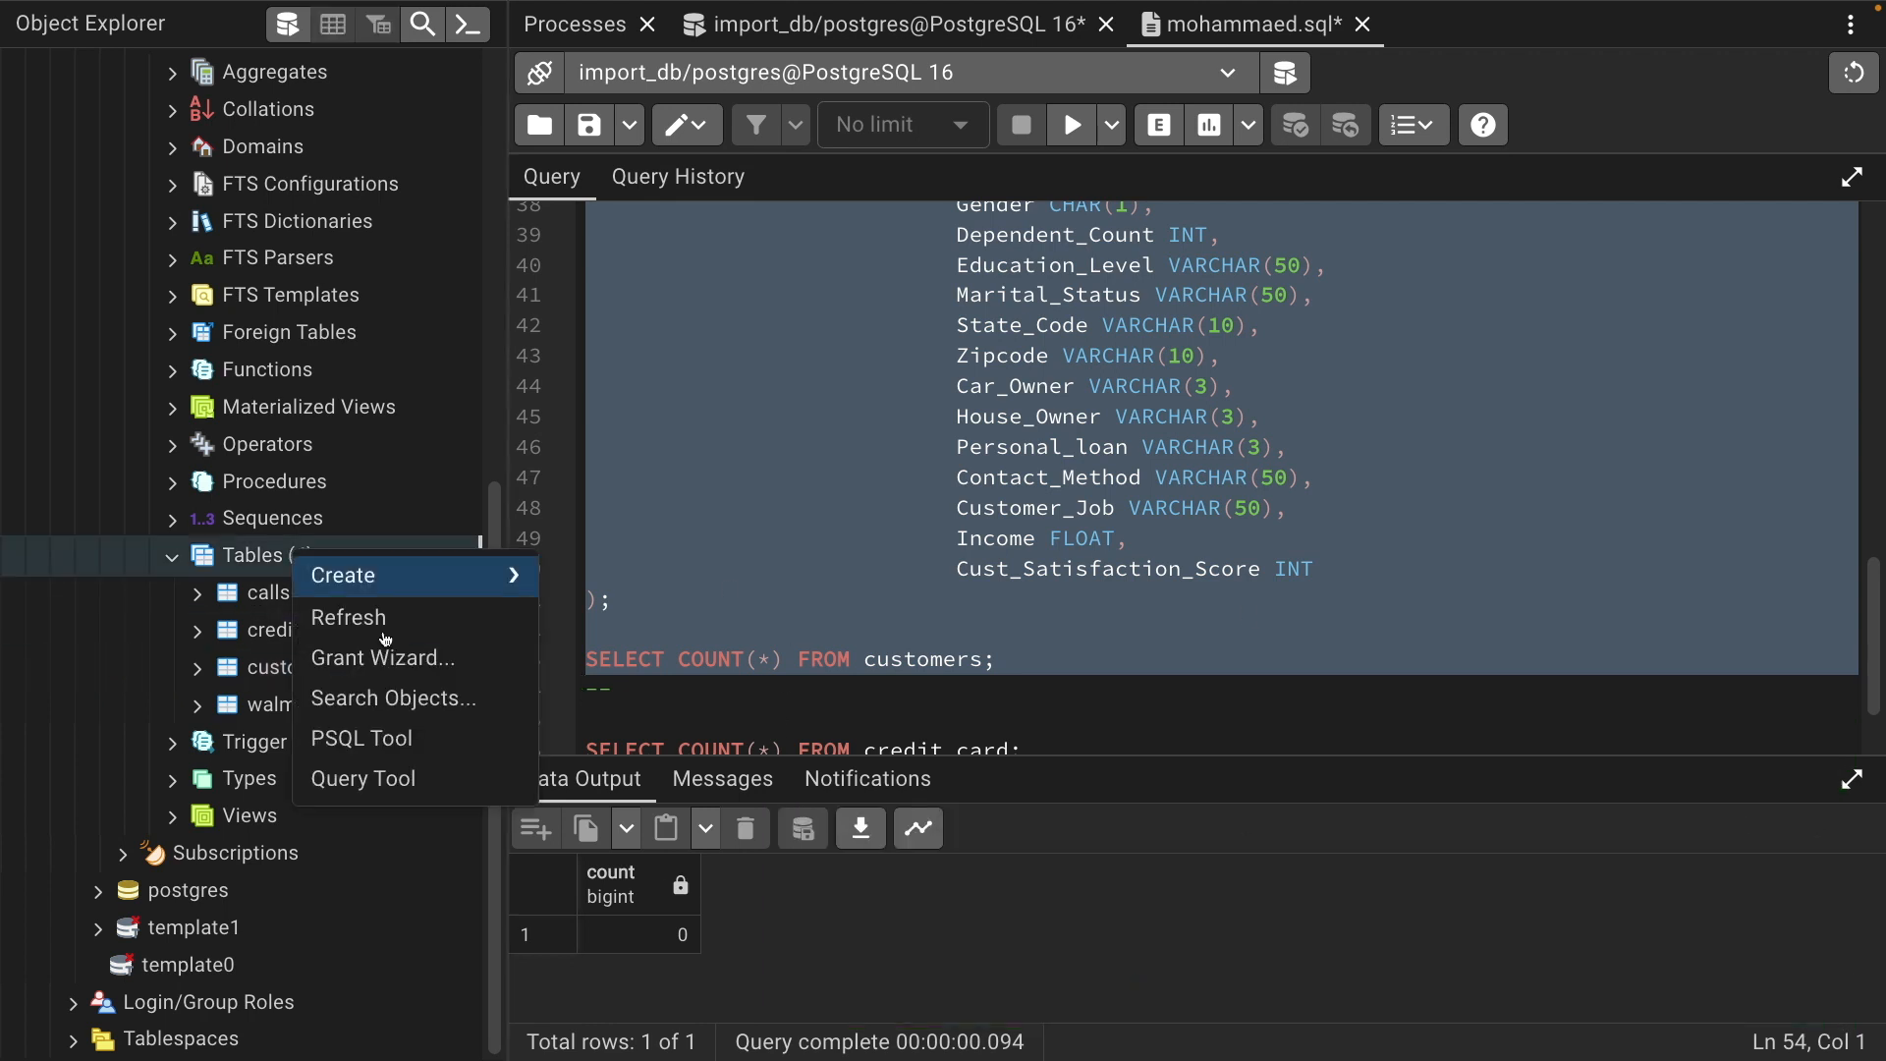
left_click(339, 617)
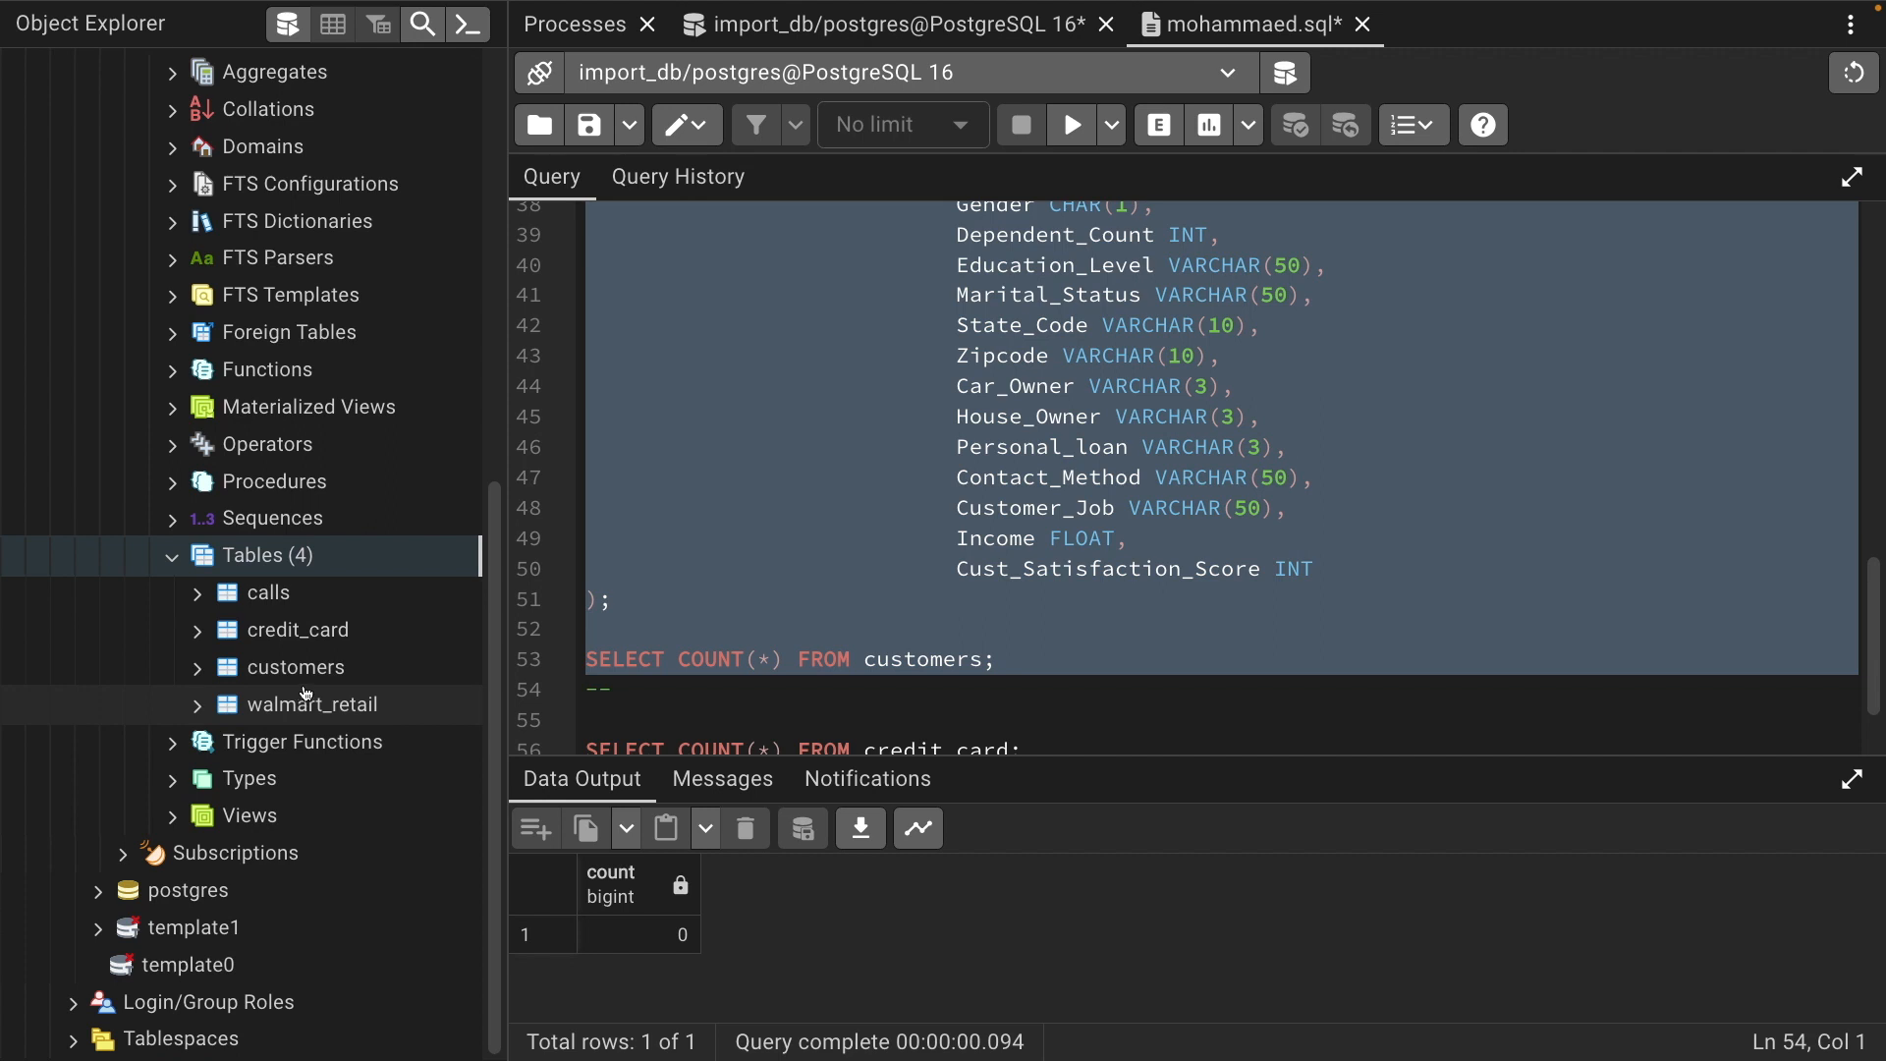
Import customer.csv from the Credit Card data folder into the customers table in csv format and dismiss the process notifications
right_click(310, 667)
left_click(429, 311)
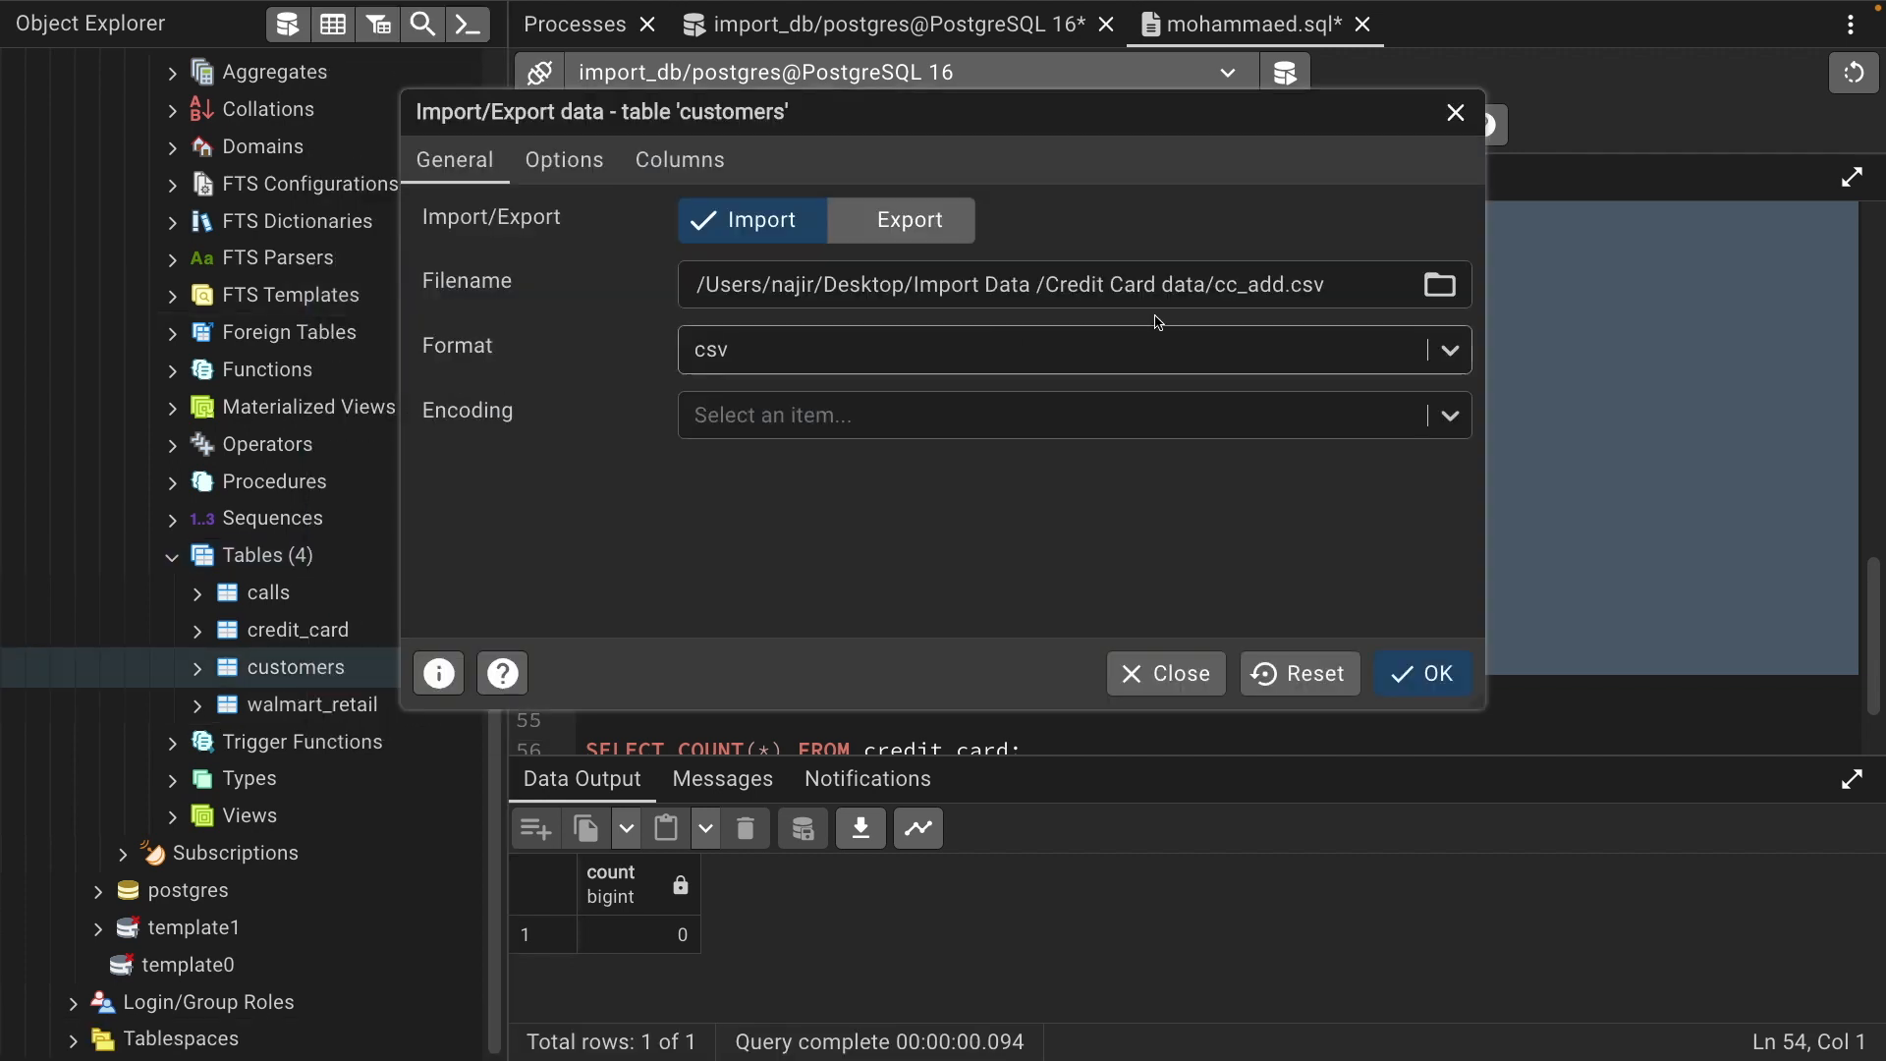
left_click(1439, 287)
left_click(869, 454)
left_click(768, 467)
left_click(1293, 722)
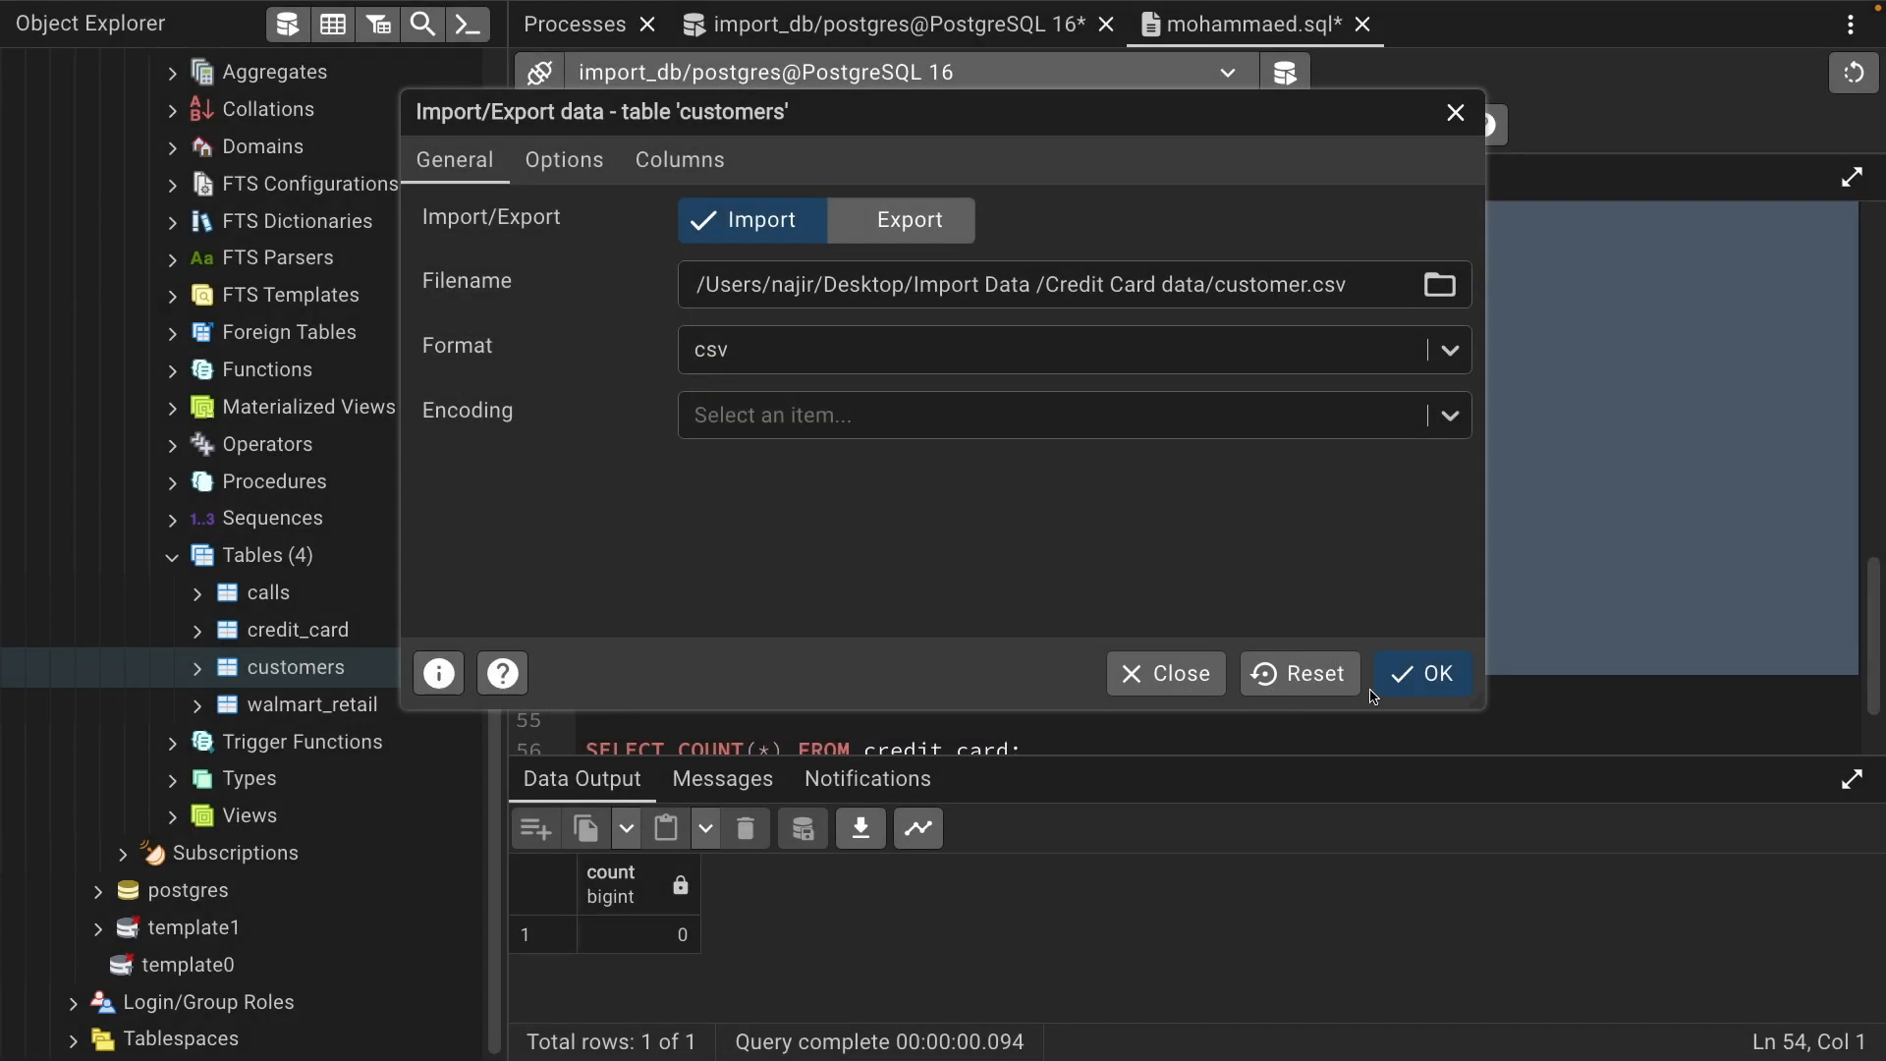
left_click(1415, 674)
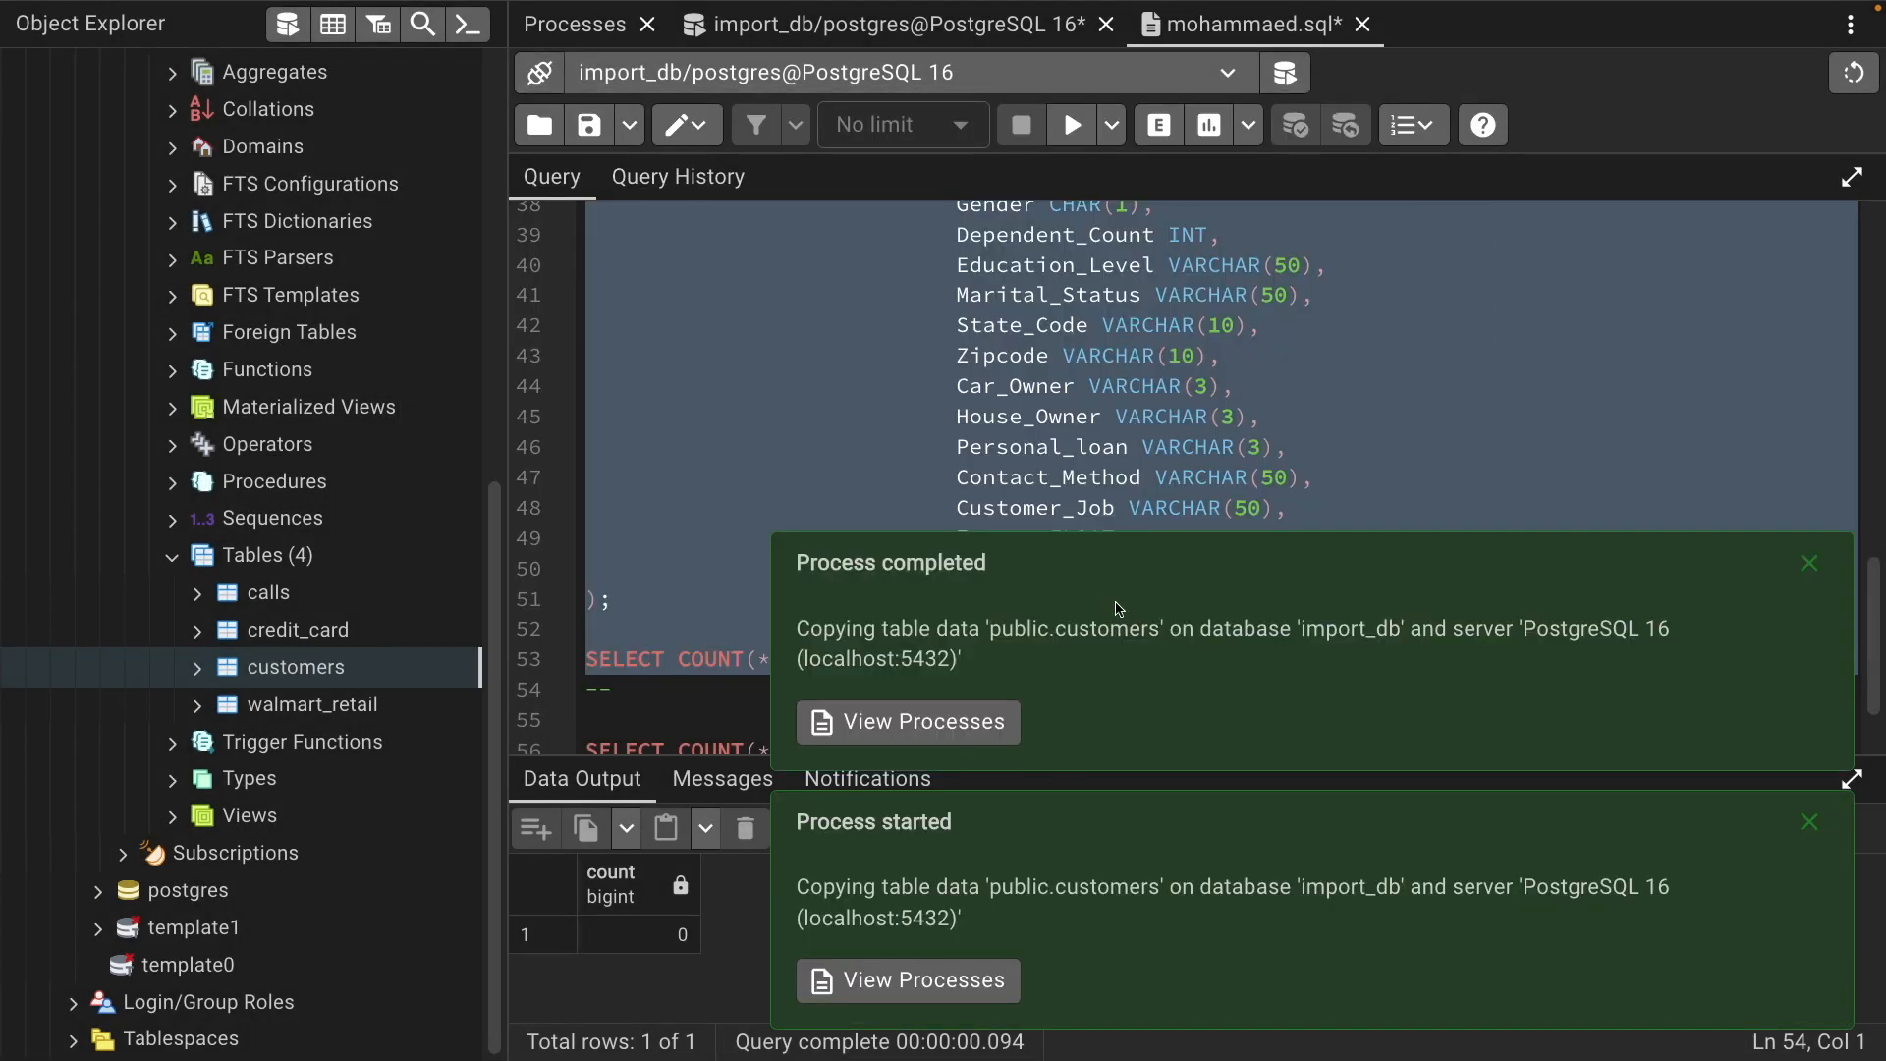
left_click(1810, 563)
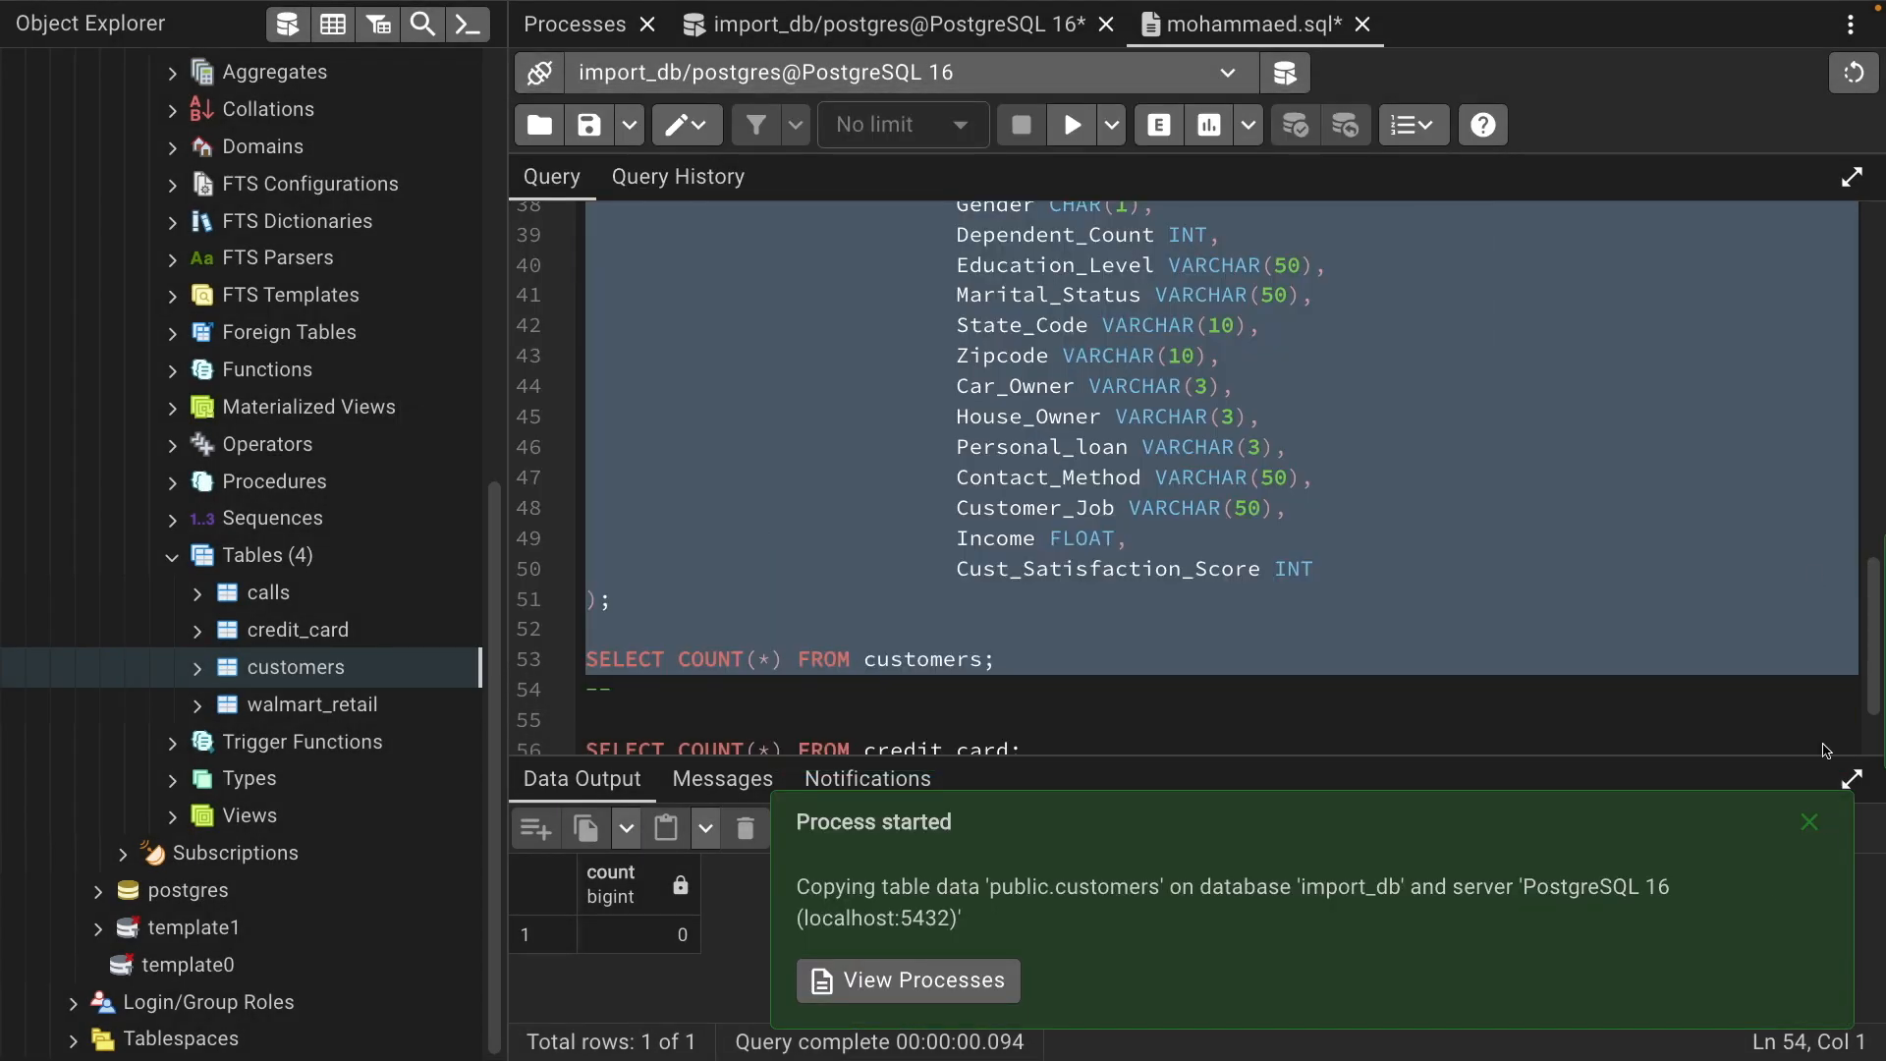
left_click(1809, 822)
Run SELECT COUNT(*) FROM customers; to count the imported rows
scroll(1149, 594, "down", 2)
left_click(873, 615)
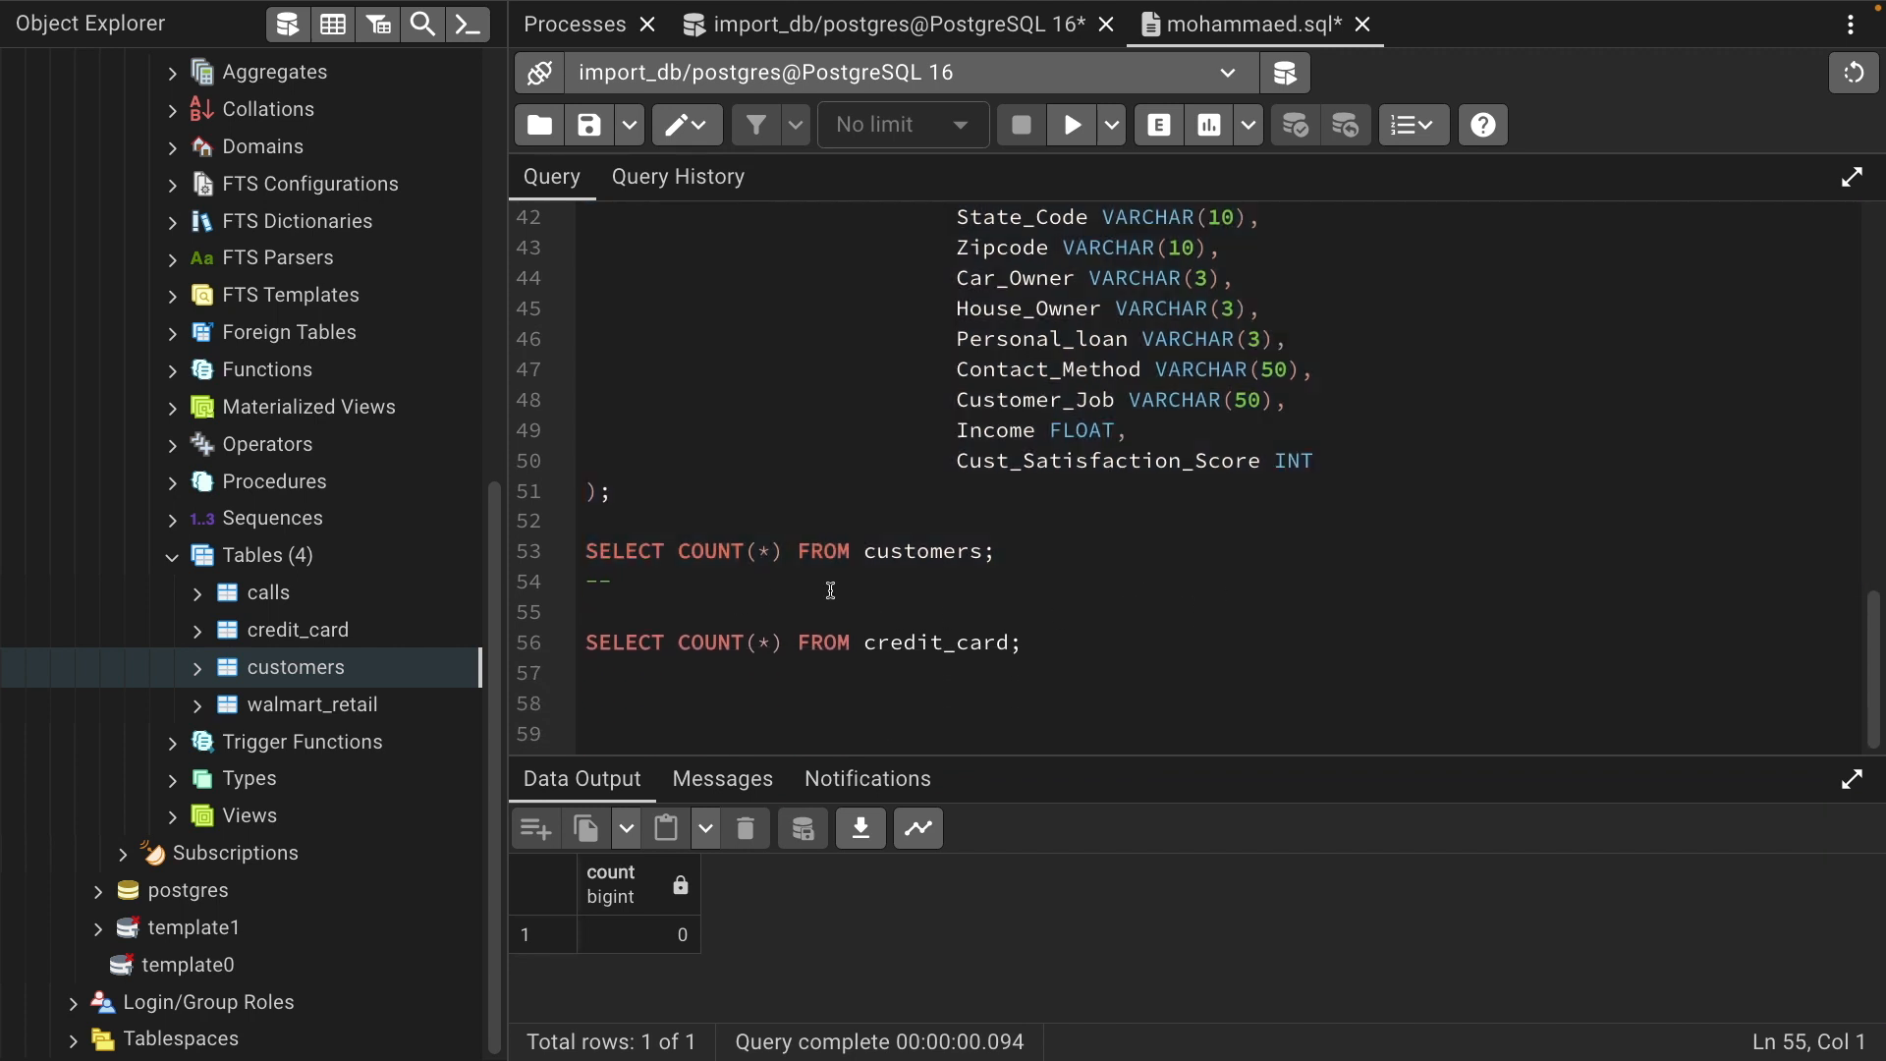
left_click_drag(618, 586, 1018, 515)
key("F5")
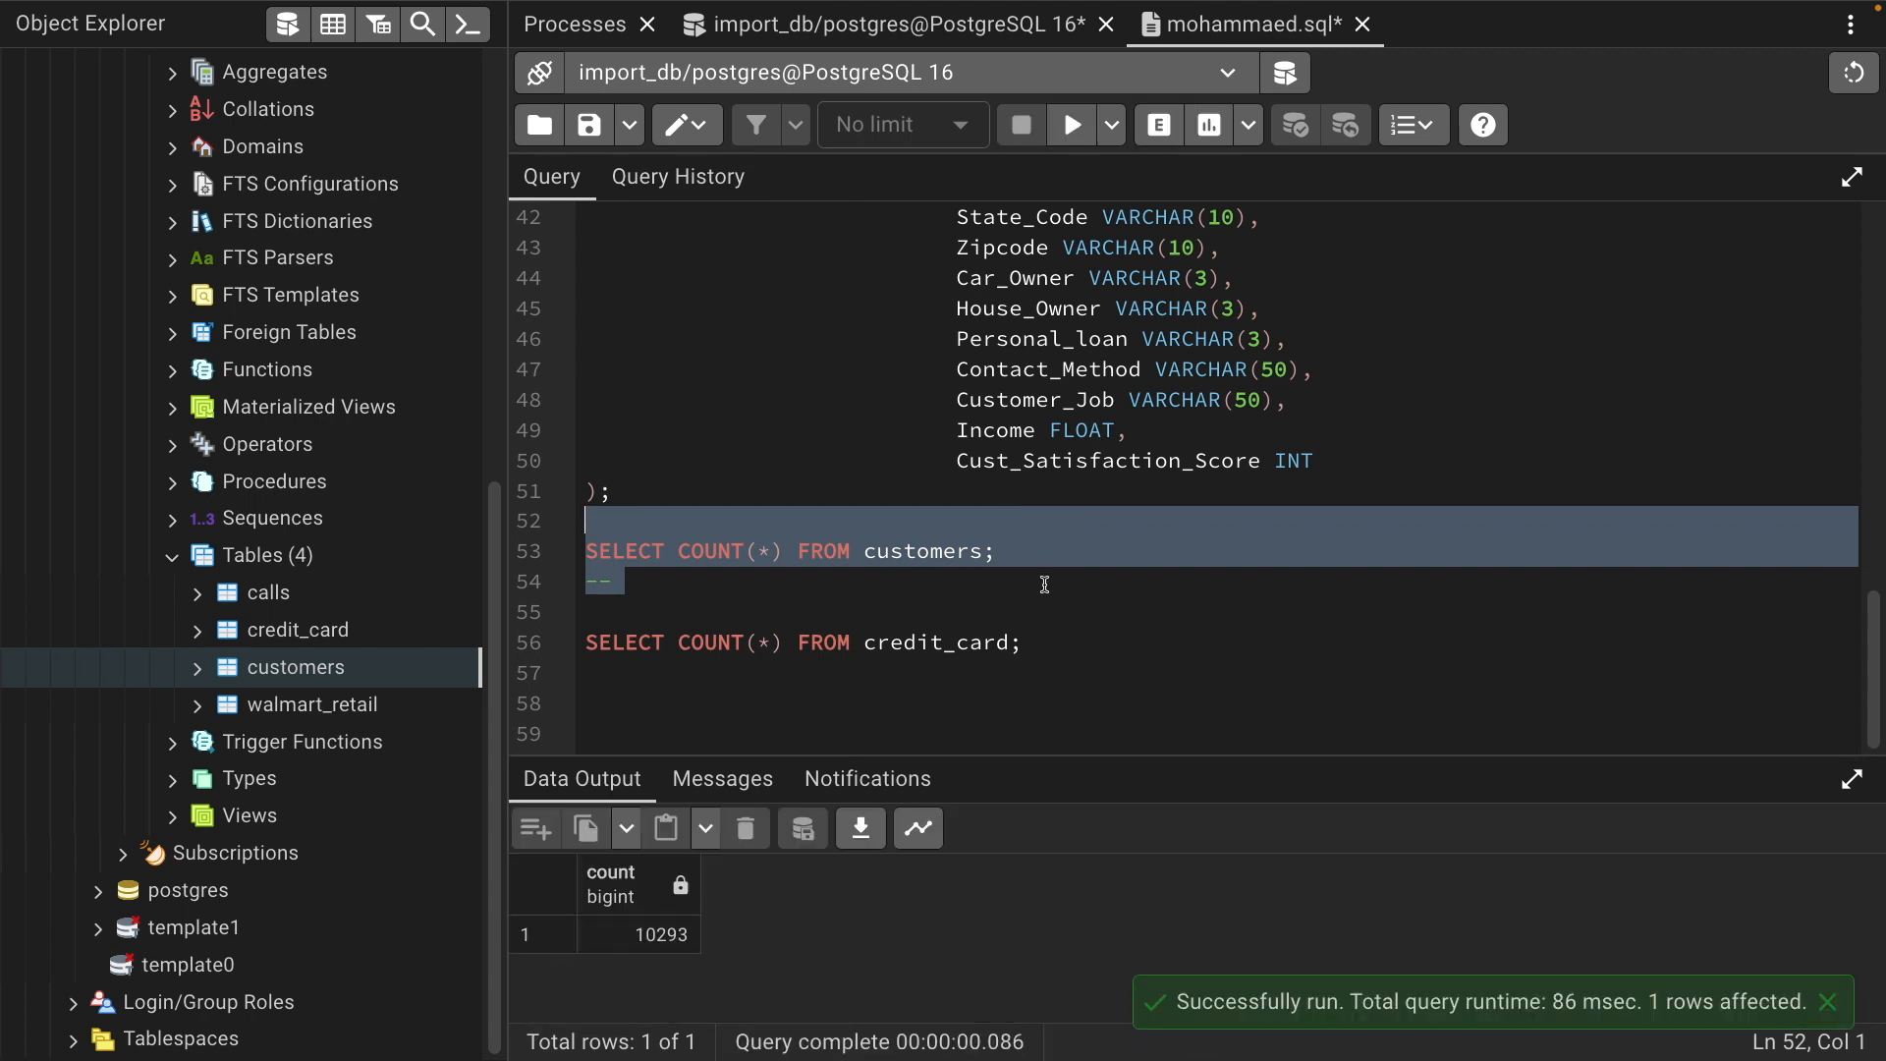
Compare the customers row count with the last data row of the customer workbook in Excel and return to pgAdmin
key("super+Tab")
key("super+Tab")
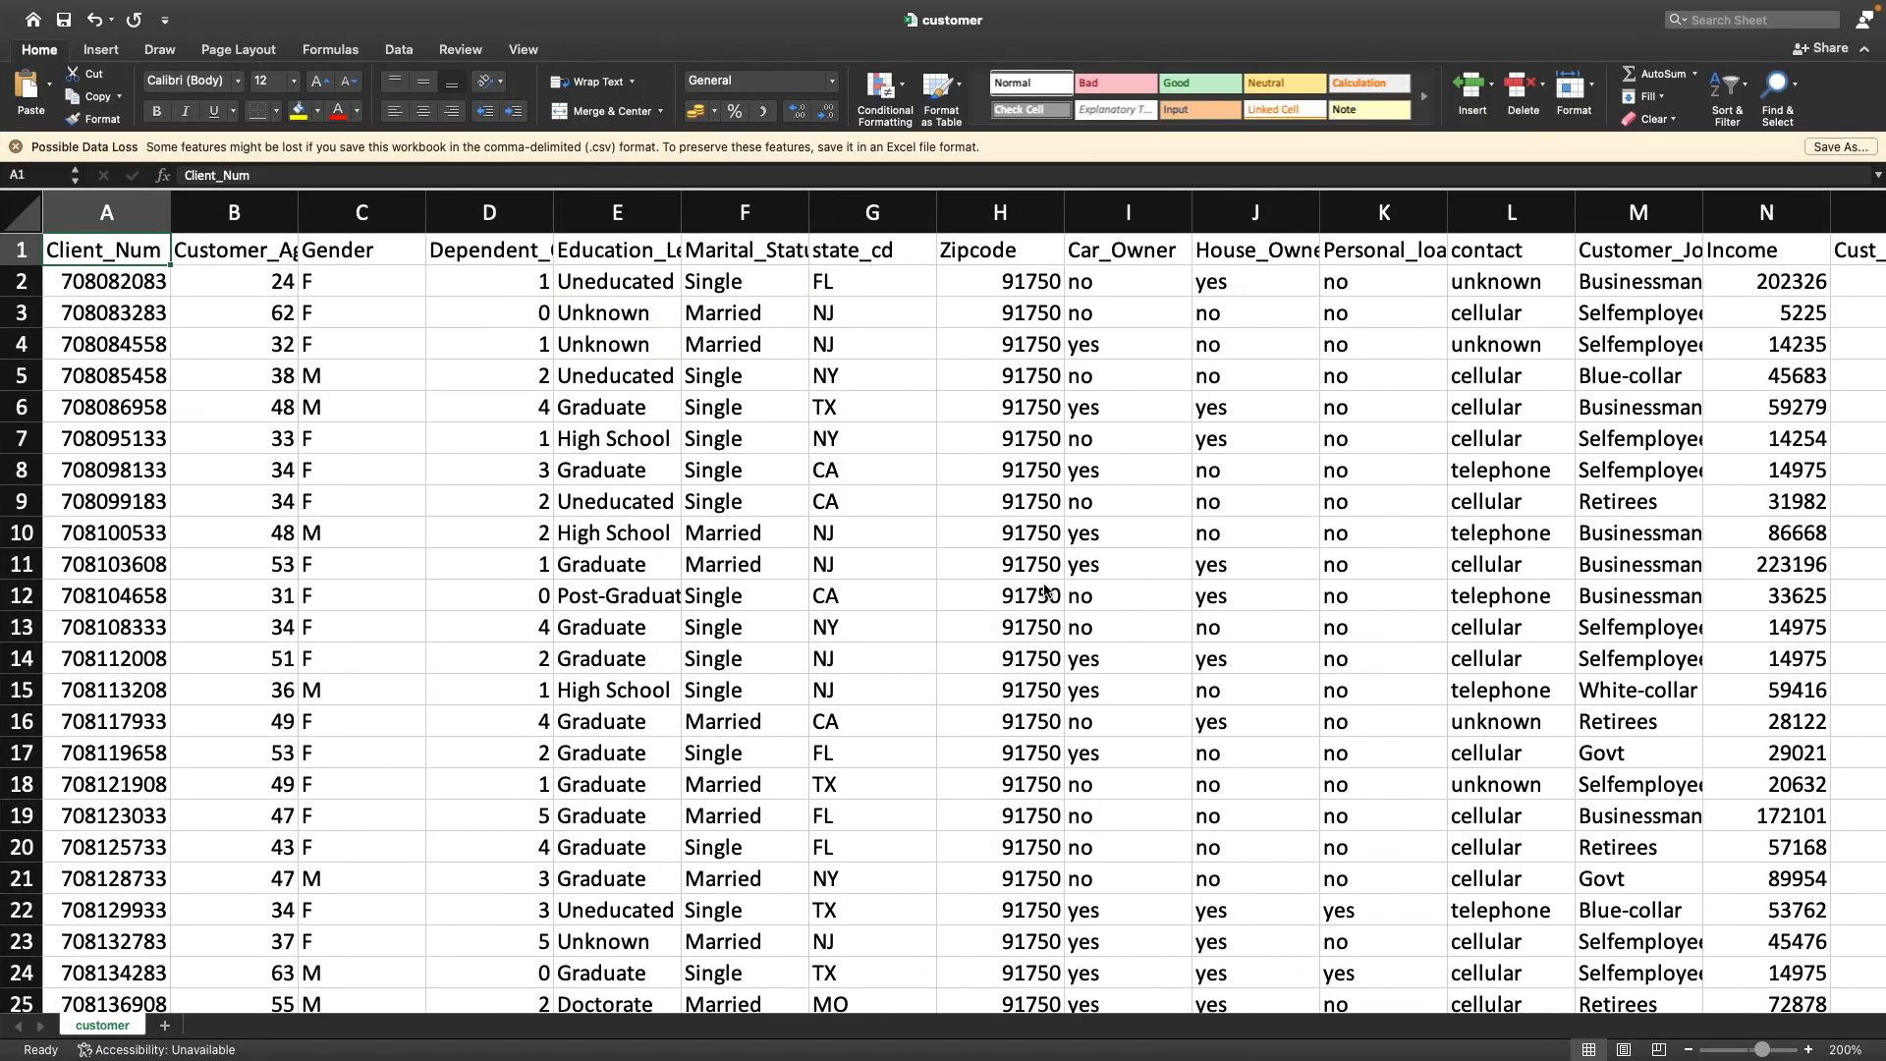
key("super+Down")
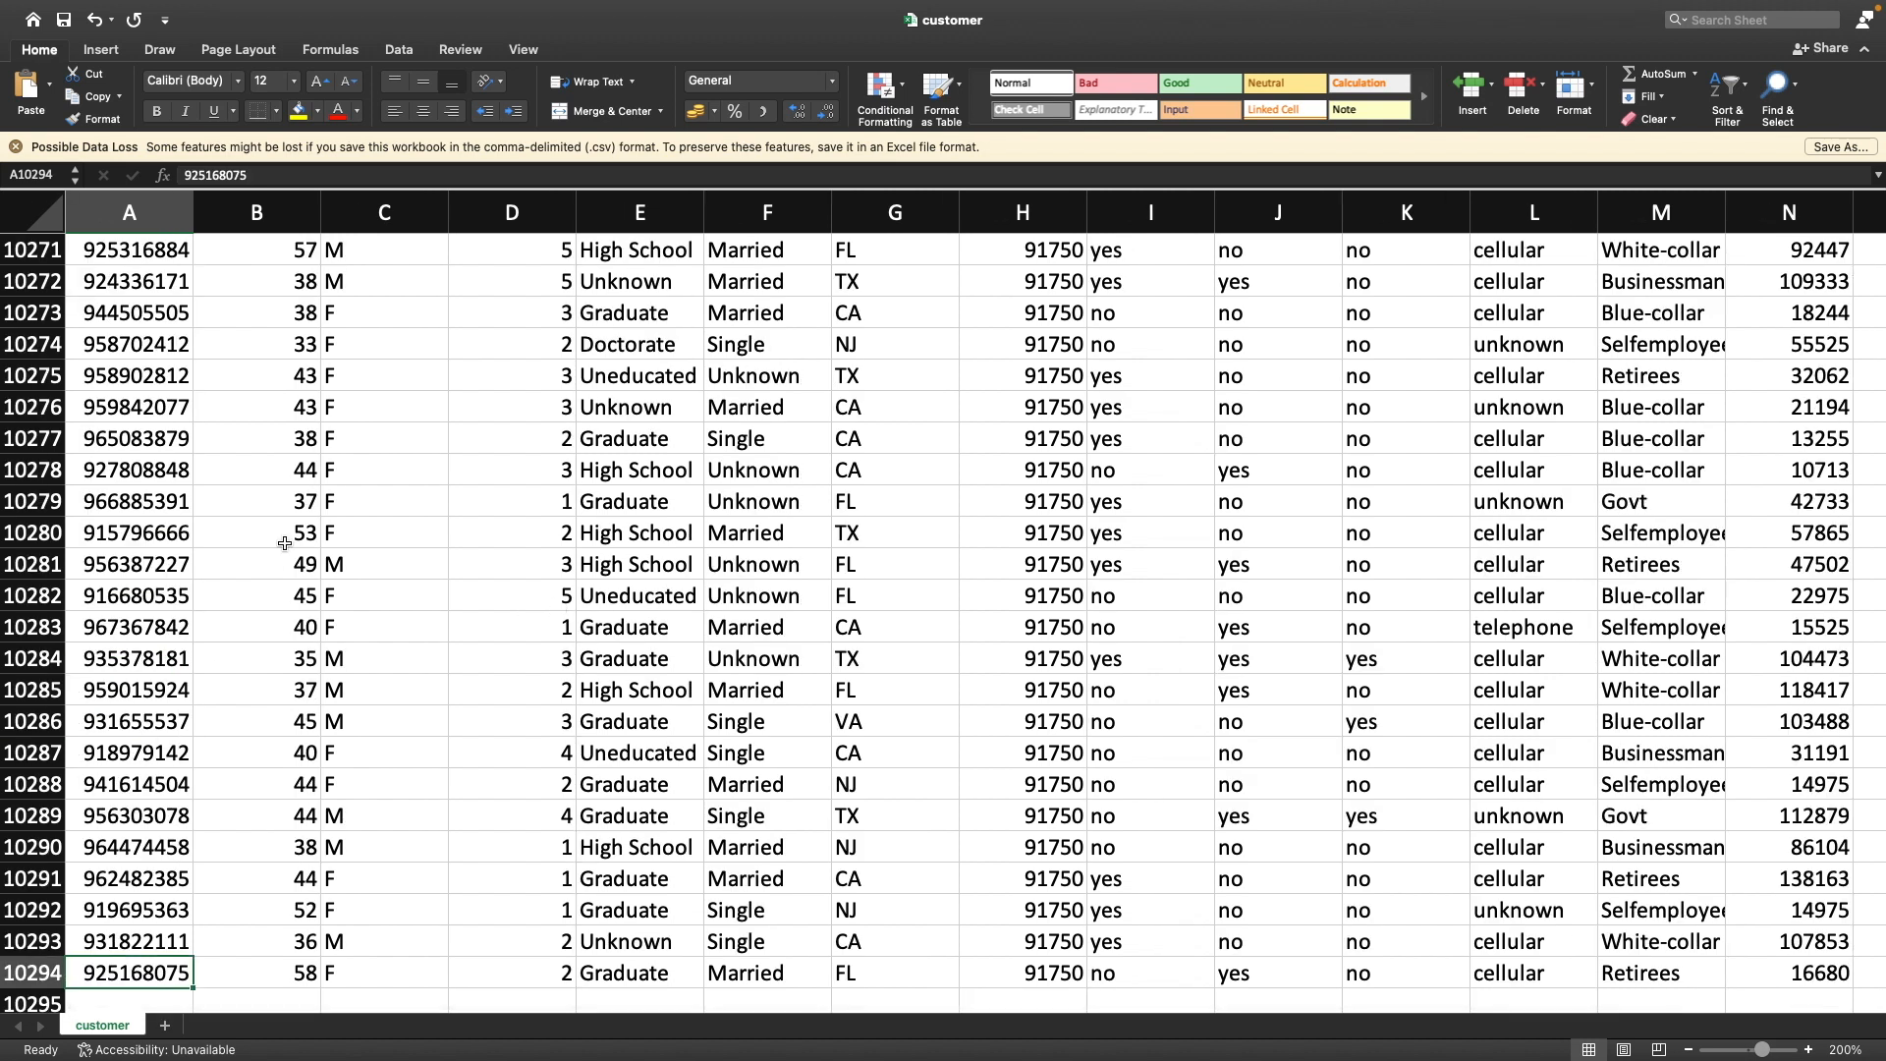
key("super+Up")
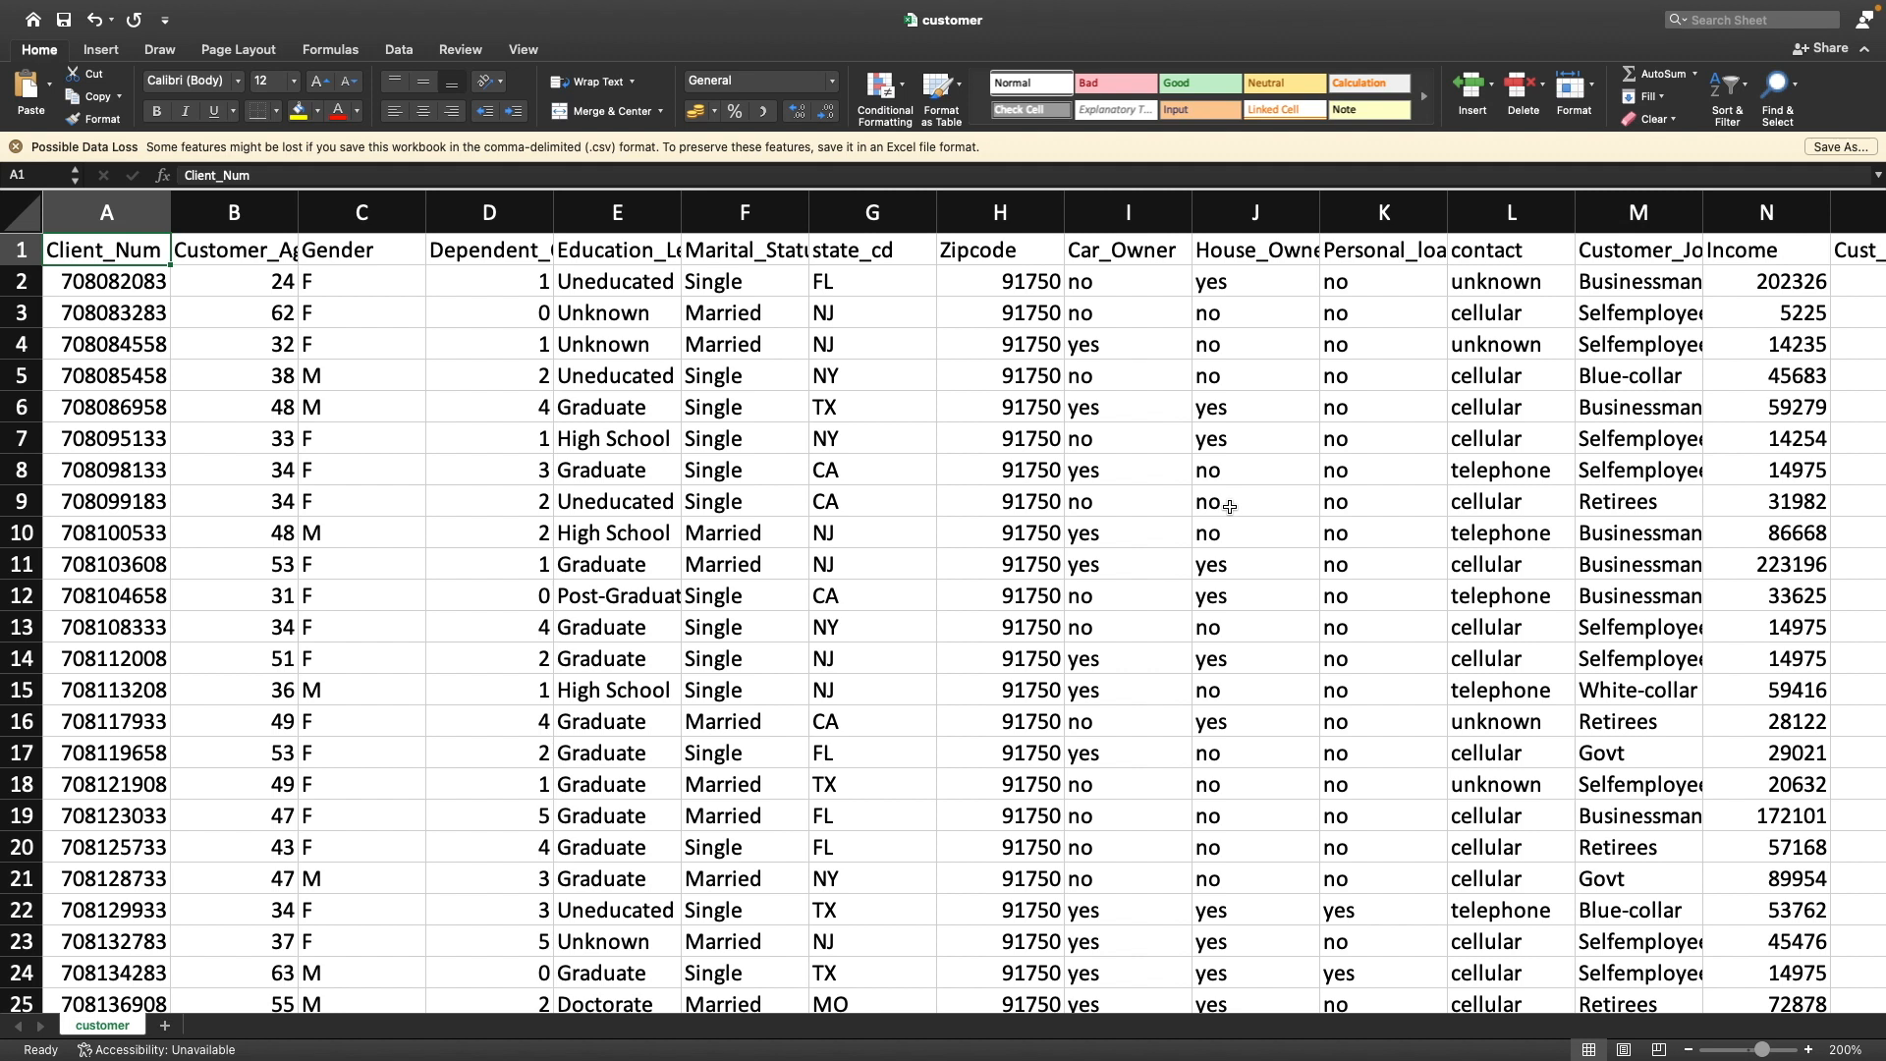
key("super+Tab")
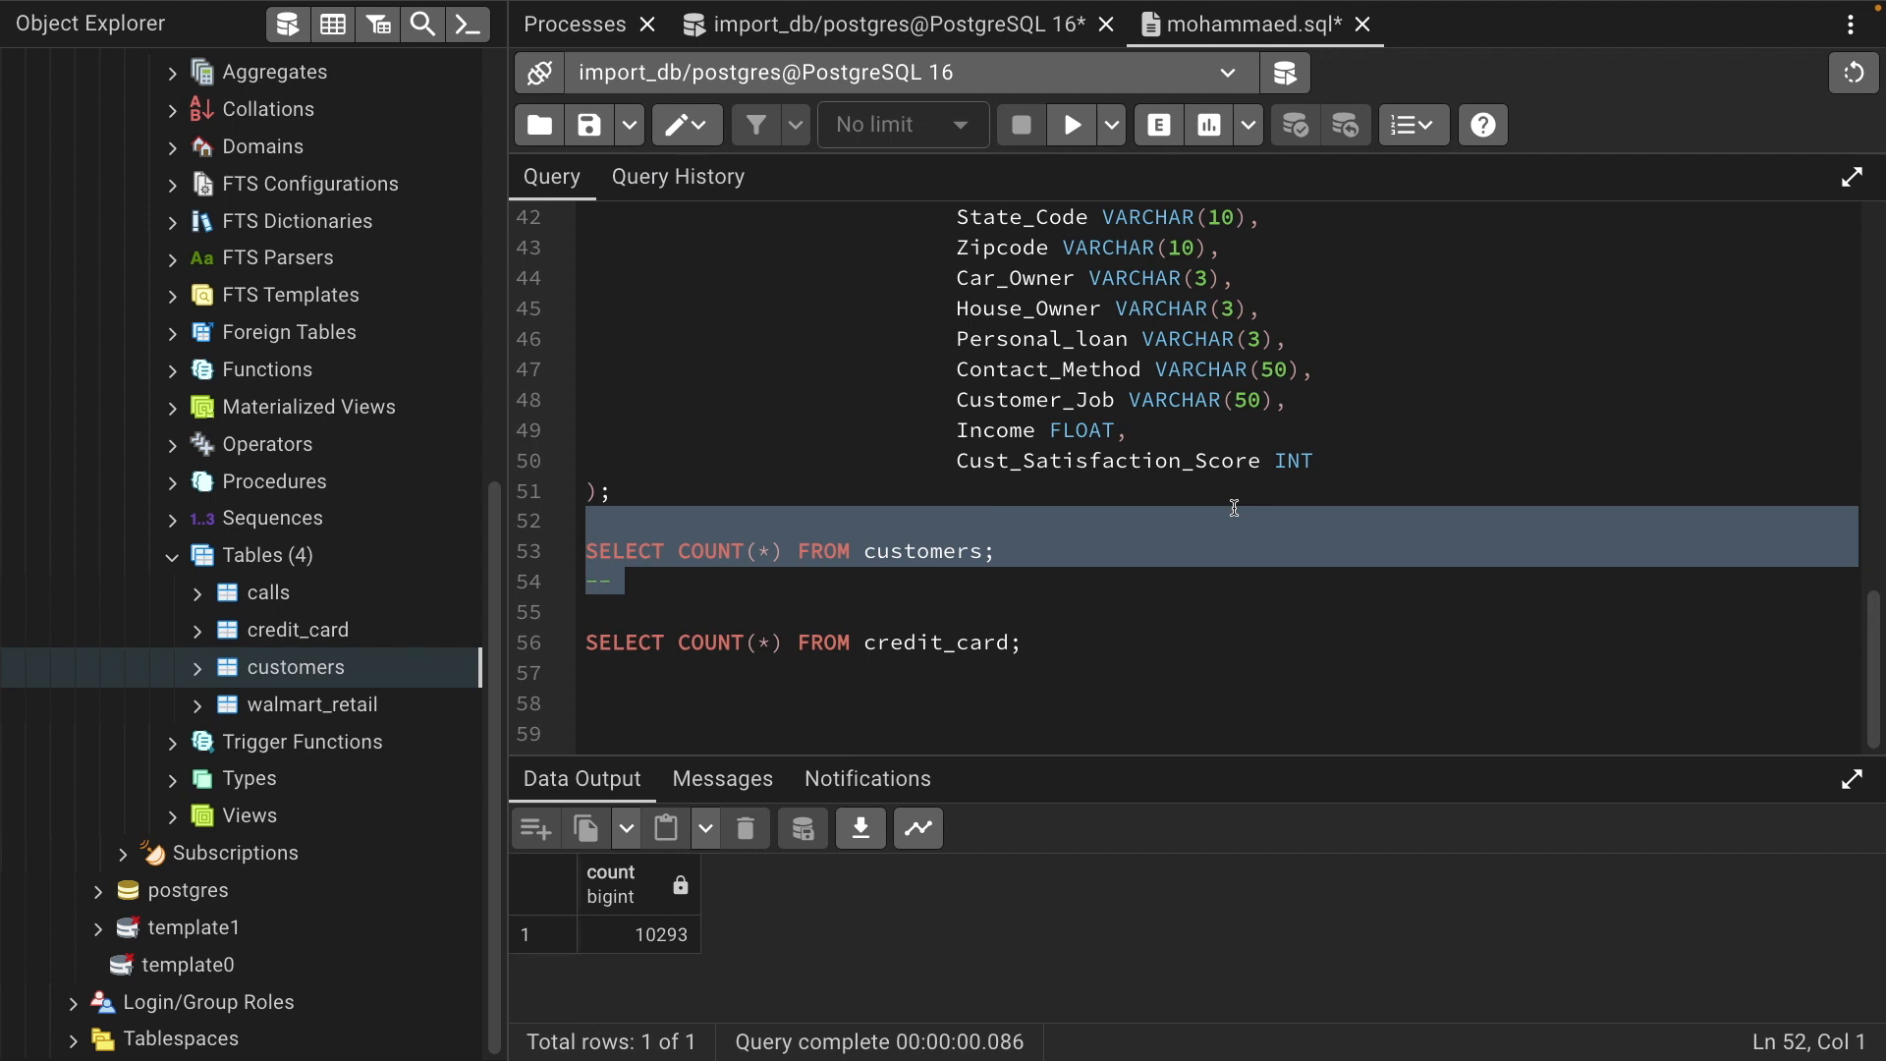
left_click(758, 711)
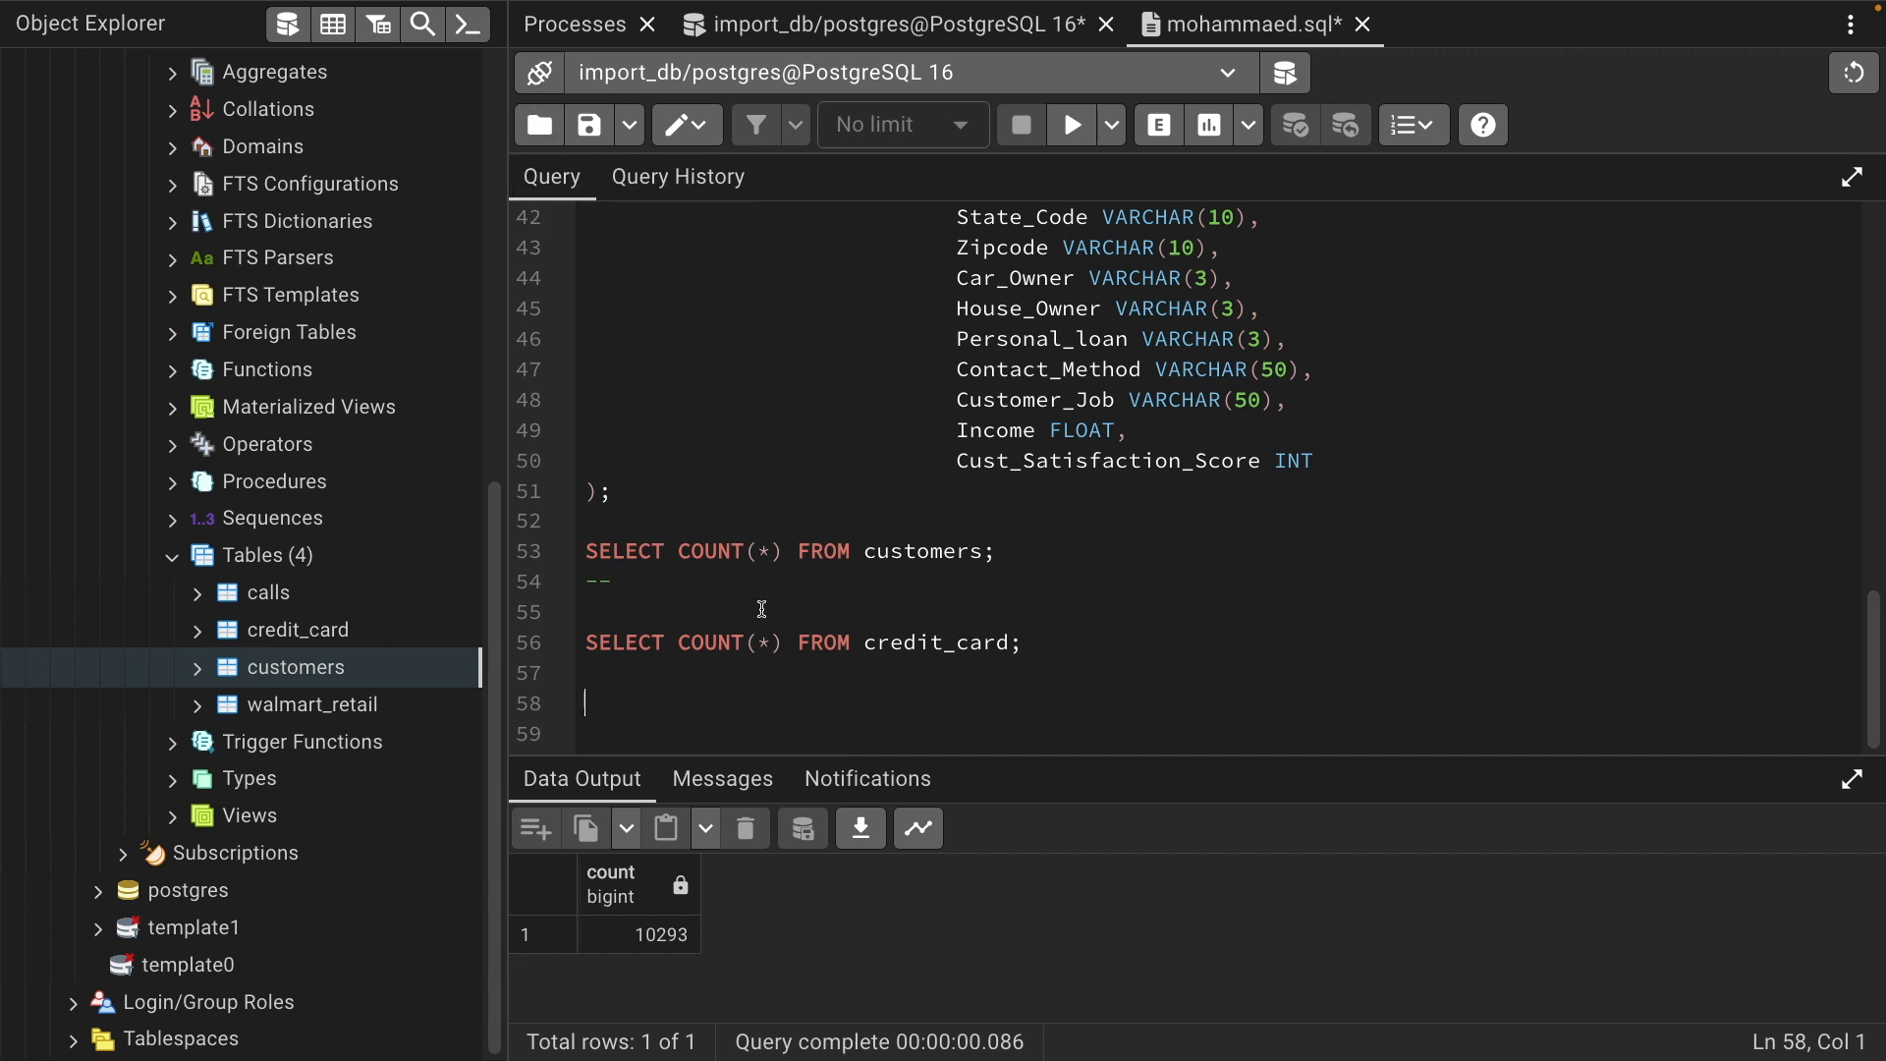
left_click(1073, 655, "shift")
left_click(863, 618)
left_click_drag(622, 614, 656, 595)
left_click(632, 586)
Review the column names and data types in the CREATE TABLE customers statement, from Client_Num to Cust_Satisfaction_Score
scroll(991, 454, "up", 3)
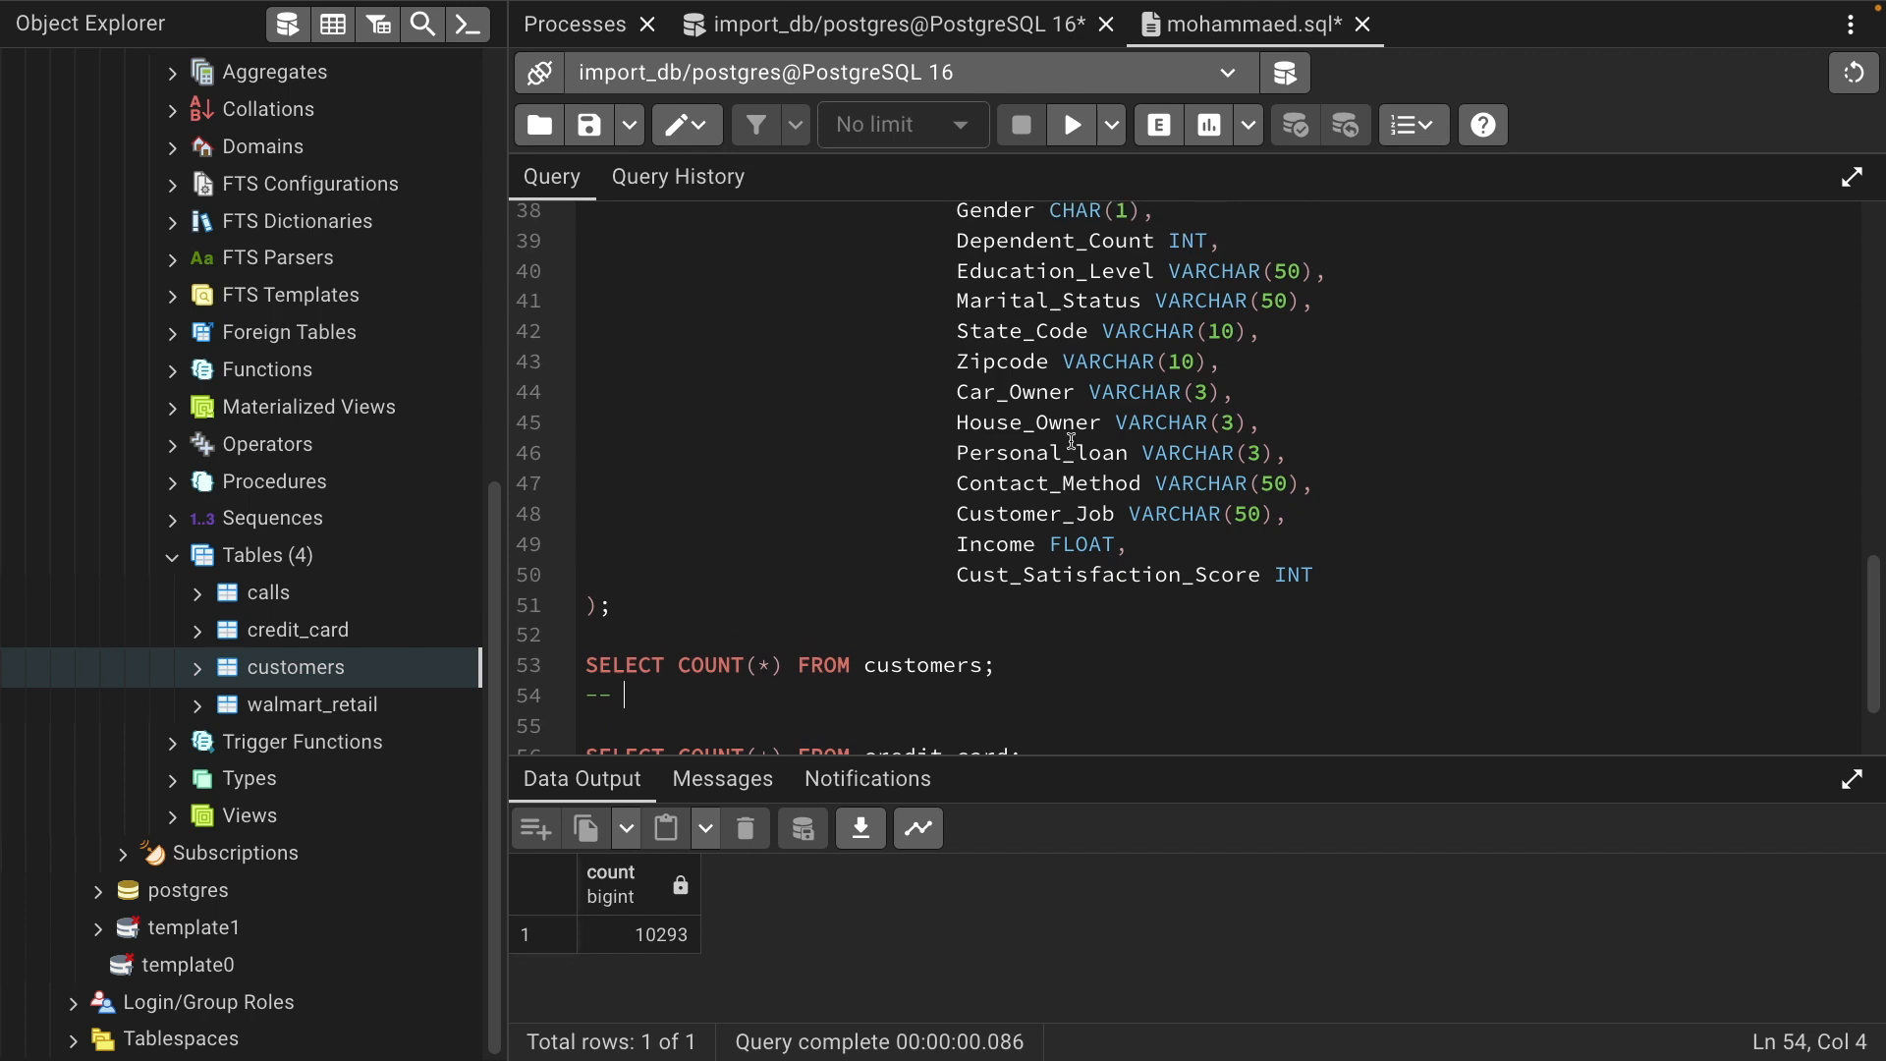
mouse_move(1172, 455)
left_mouse_down()
mouse_move(1314, 459)
mouse_move(1174, 453)
left_mouse_up()
left_click(1301, 459)
mouse_move(1169, 459)
left_mouse_down()
mouse_move(1319, 458)
mouse_move(1178, 455)
left_mouse_up()
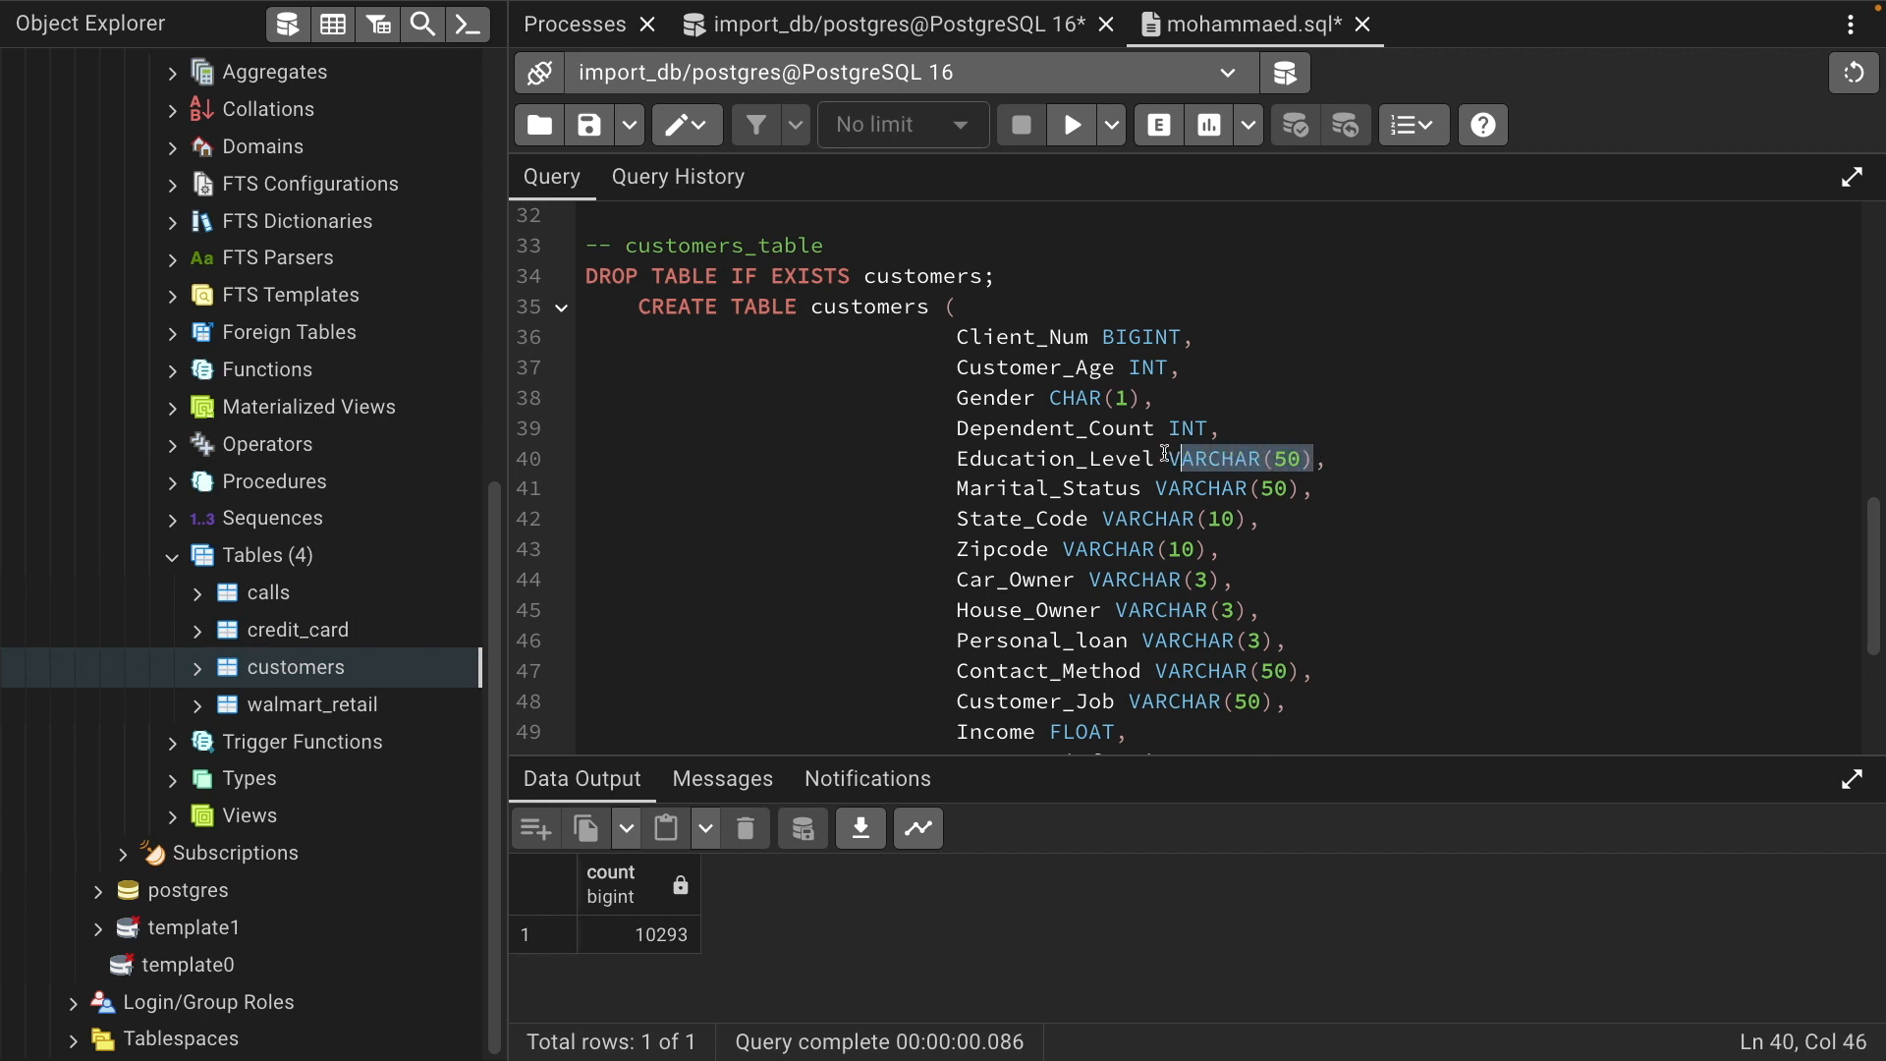
scroll(1100, 497, "down", 1)
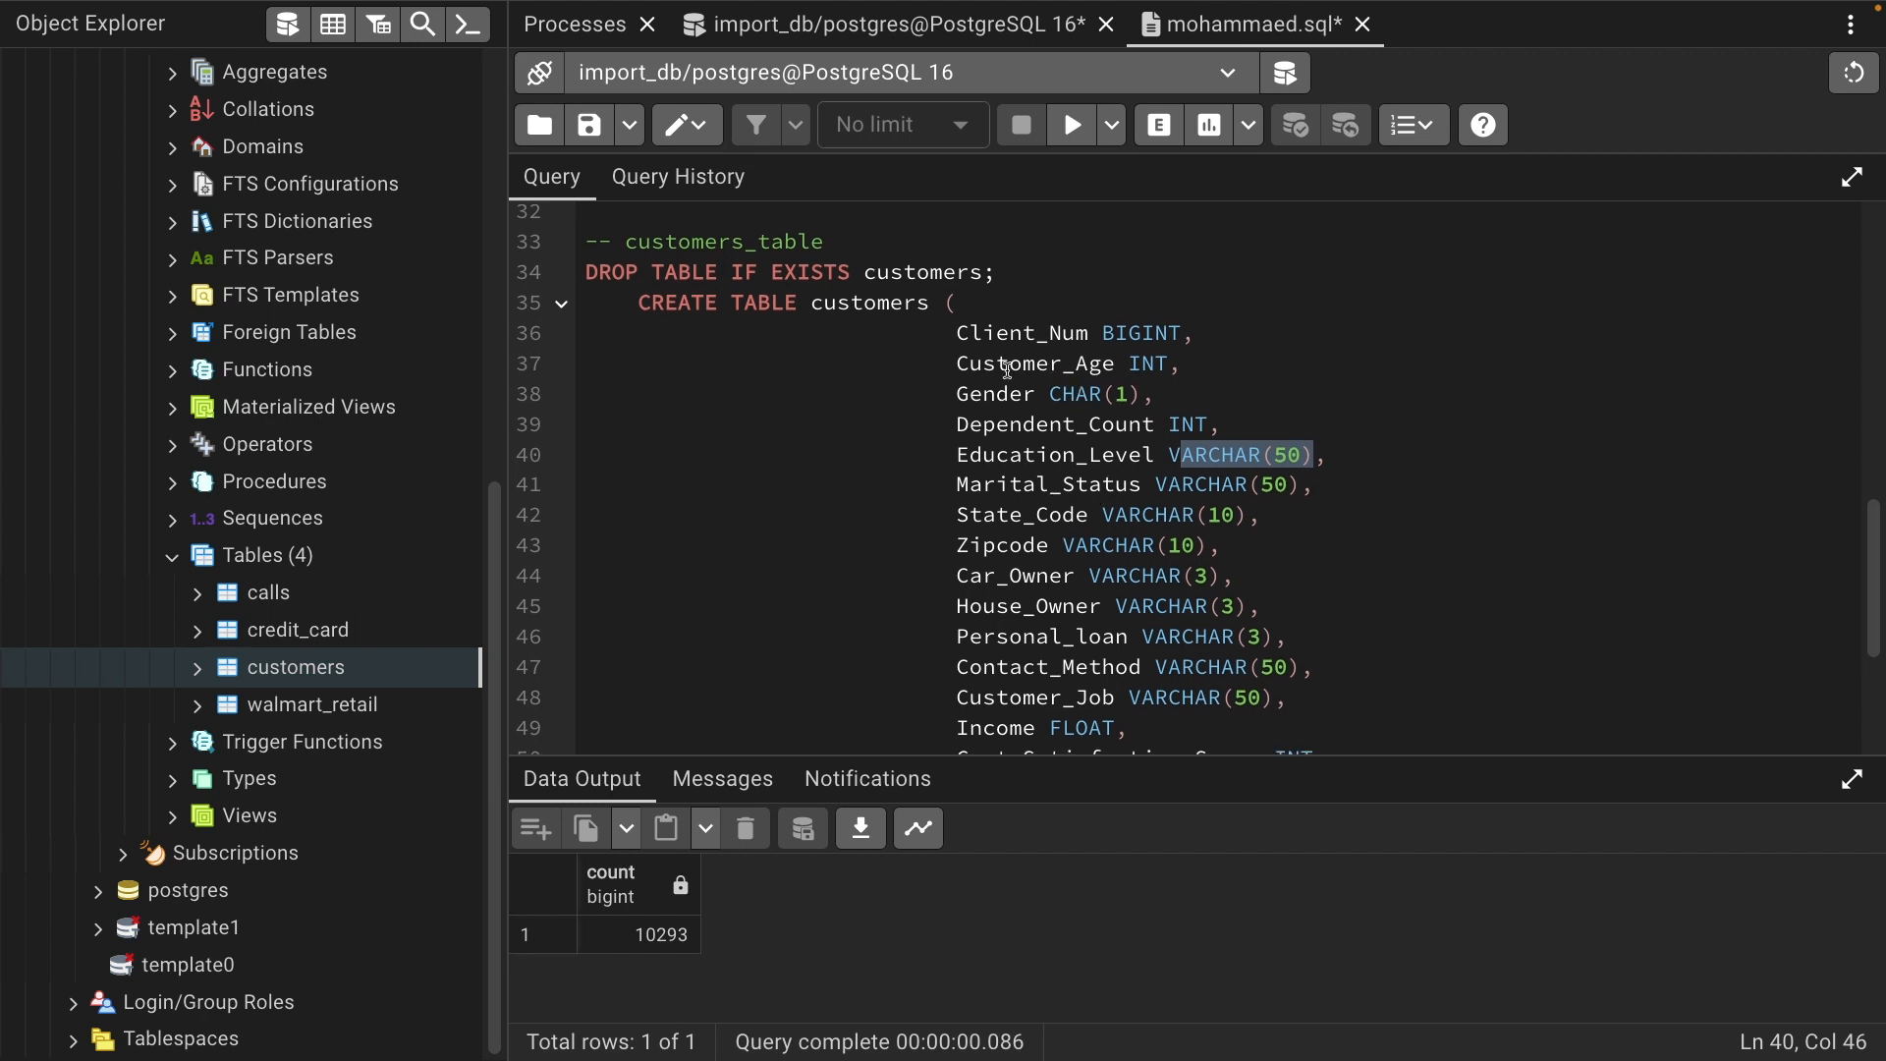
left_click_drag(939, 334, 1344, 704)
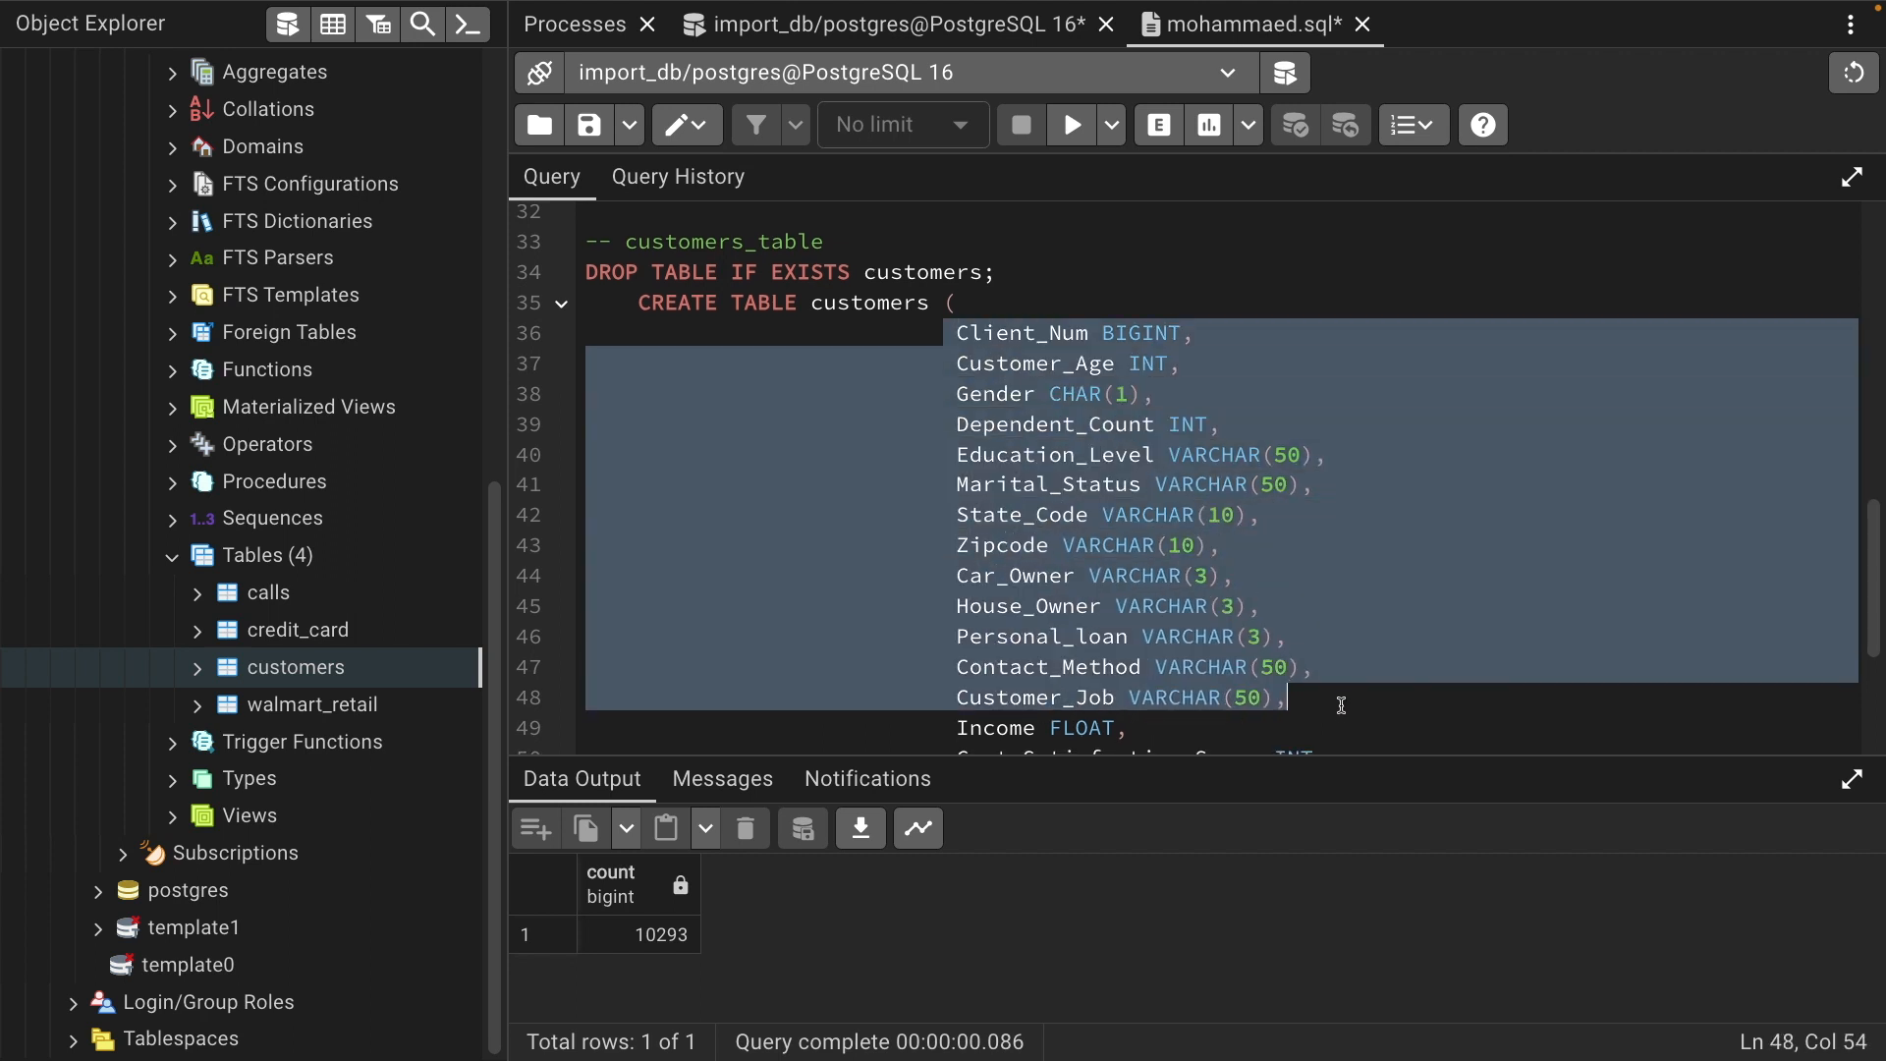
scroll(1344, 704, "down", 3)
left_click(1342, 633)
left_click_drag(1342, 634, 1366, 667)
left_click(1367, 667)
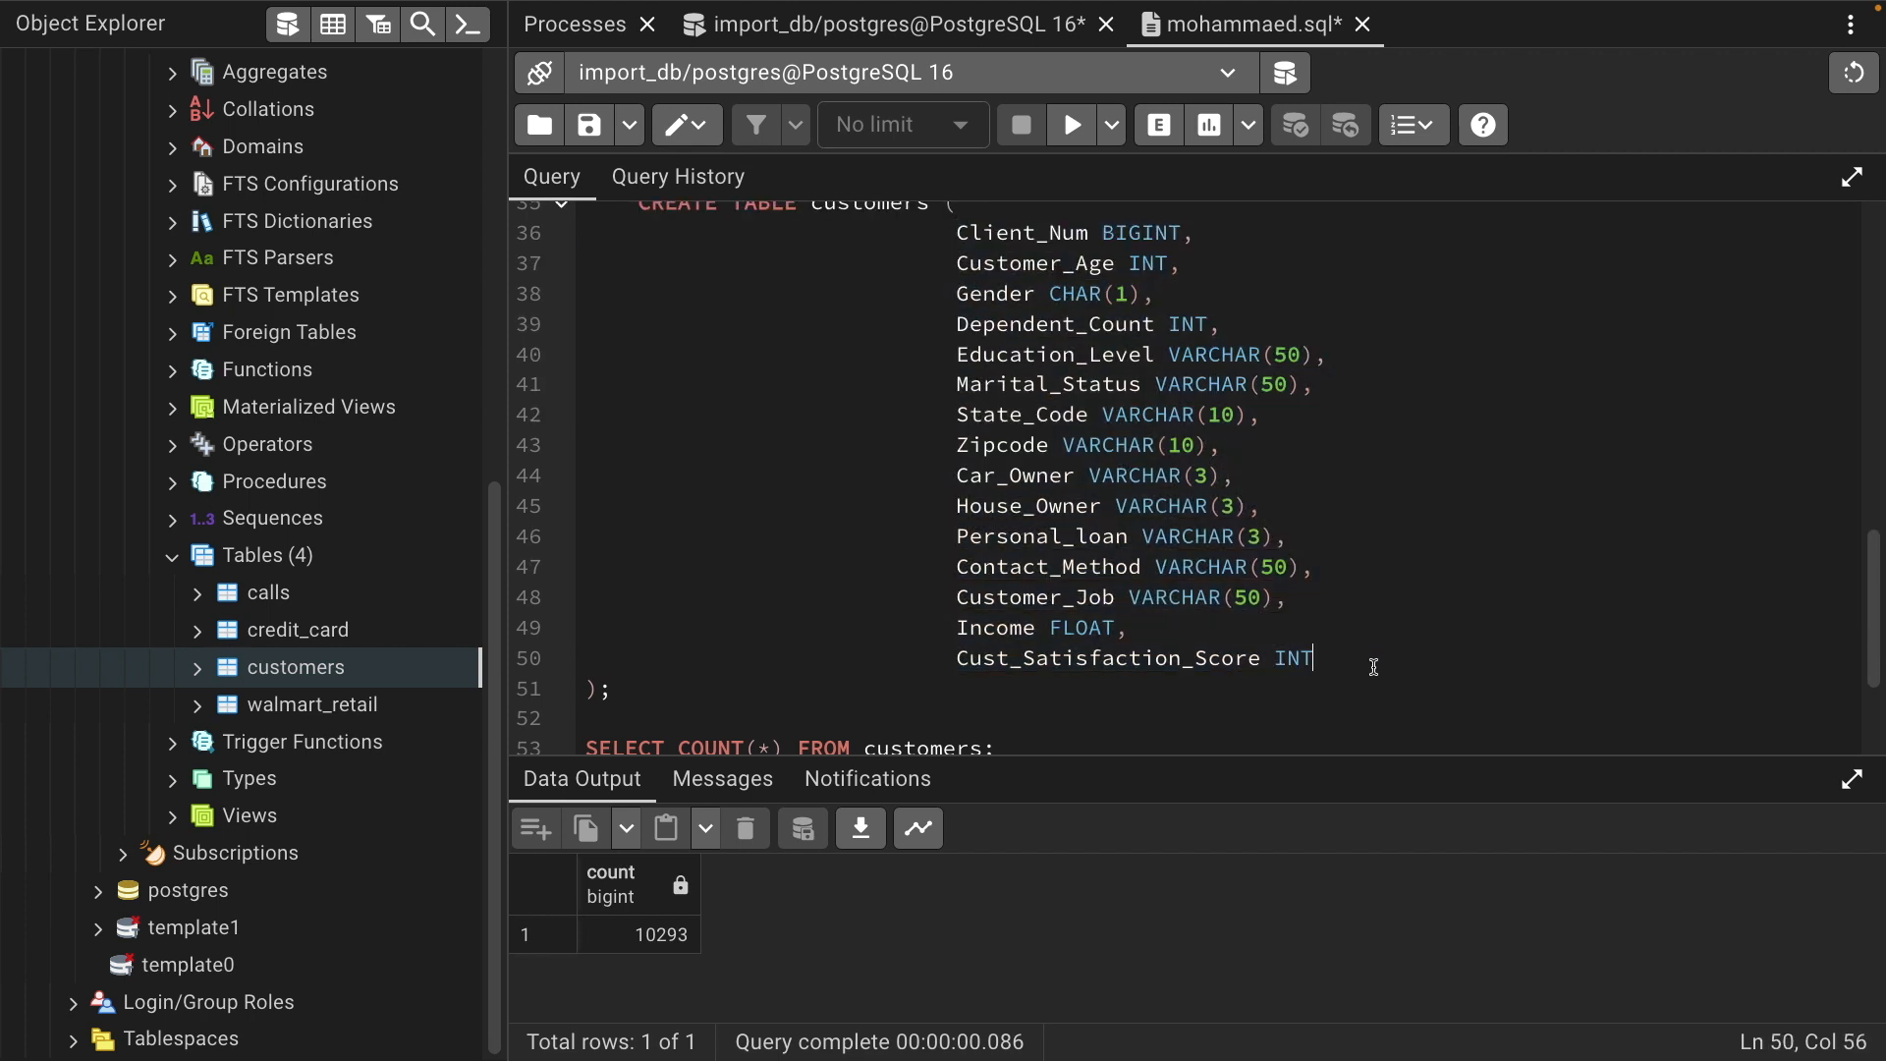
Write the date format 'yyyy-mm-dd' on an empty line below the credit_card row count query
scroll(1371, 668, "down", 2)
left_click(788, 702)
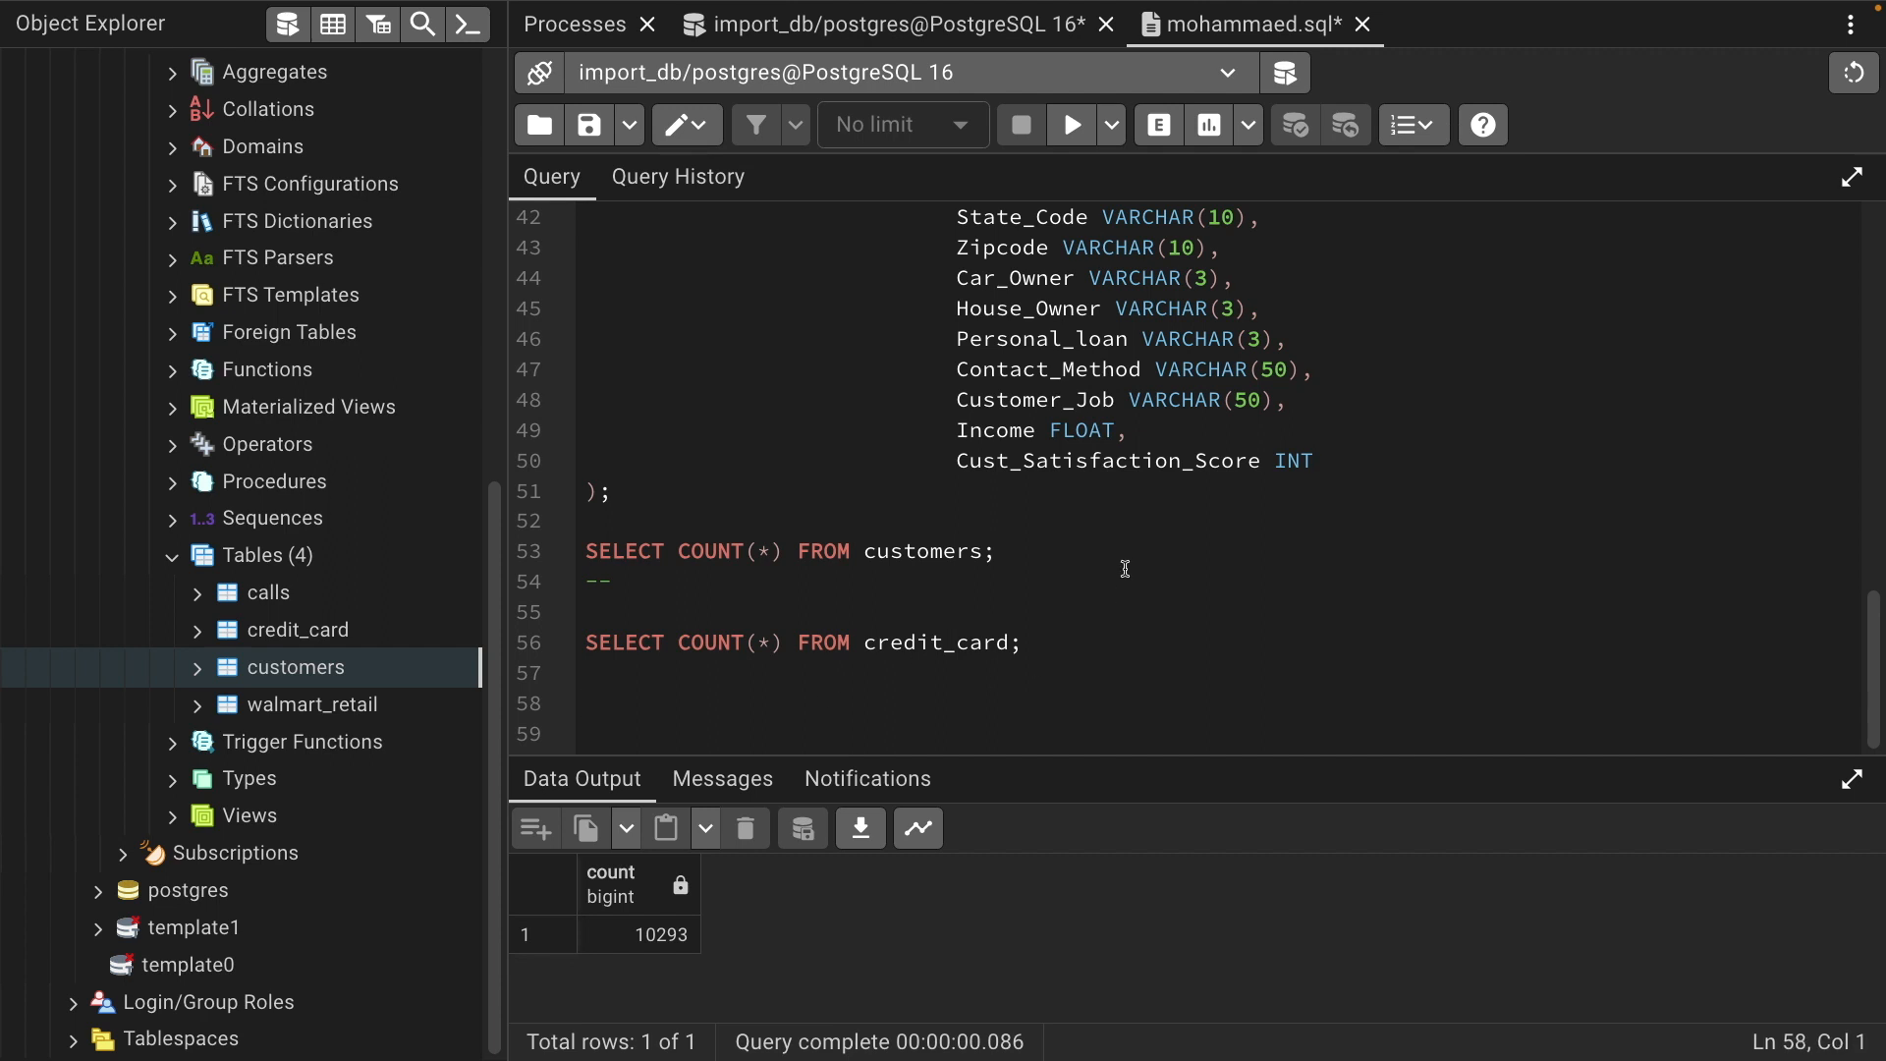
type("'")
type("y")
key("BackSpace")
type("yyyy-mm-dd")
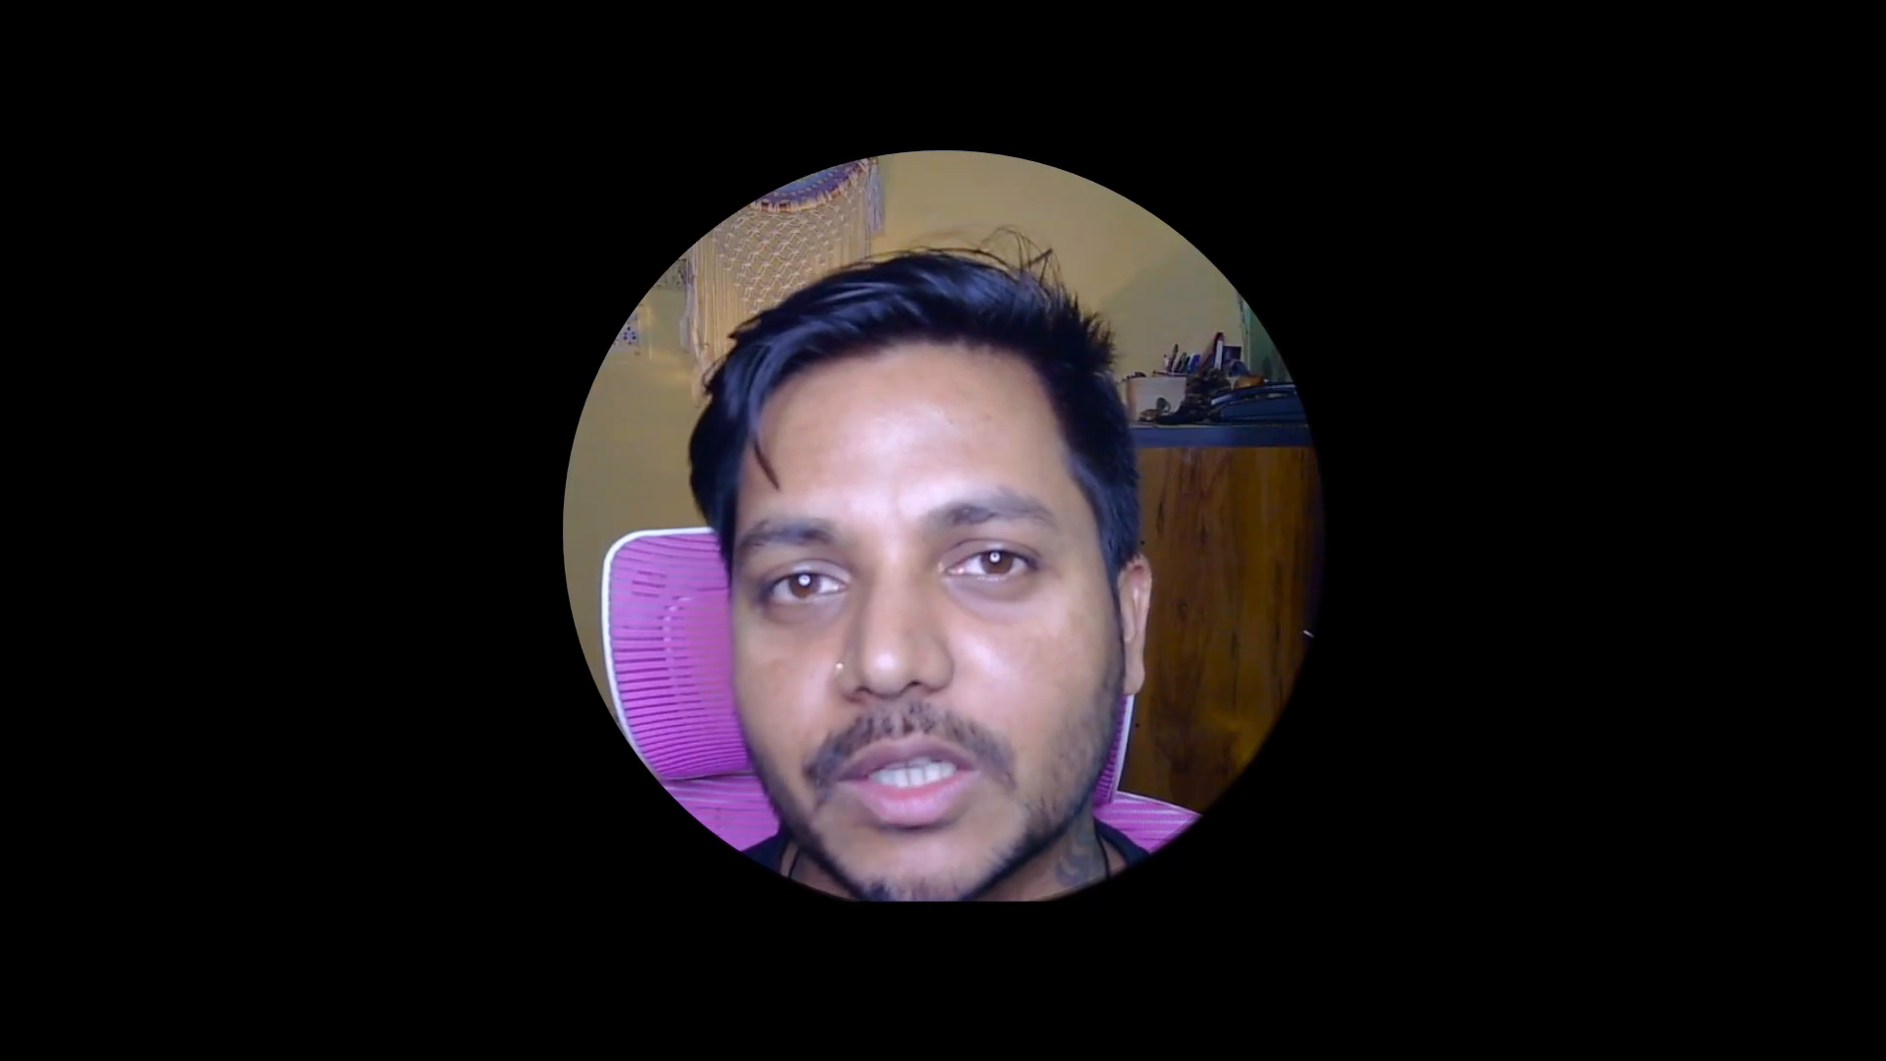